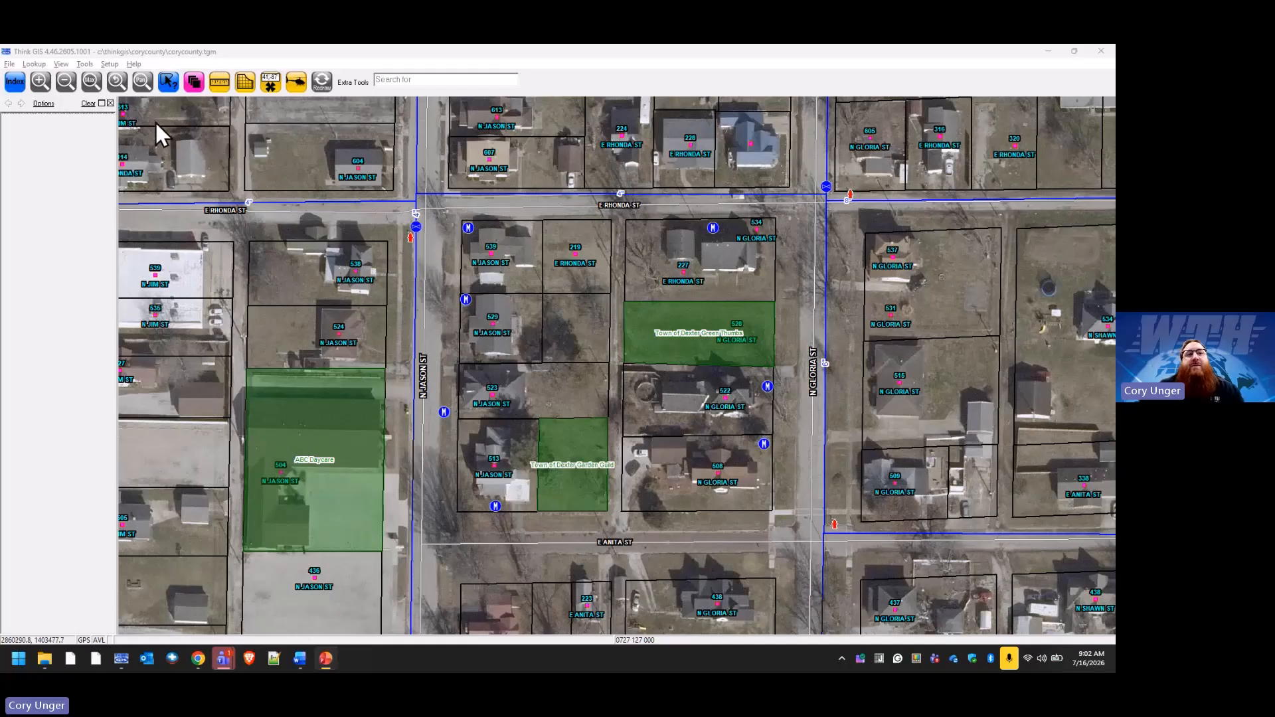
Step: Show the map editing tools and lock the Community Garden and Daycare layers for editing
click(84, 64)
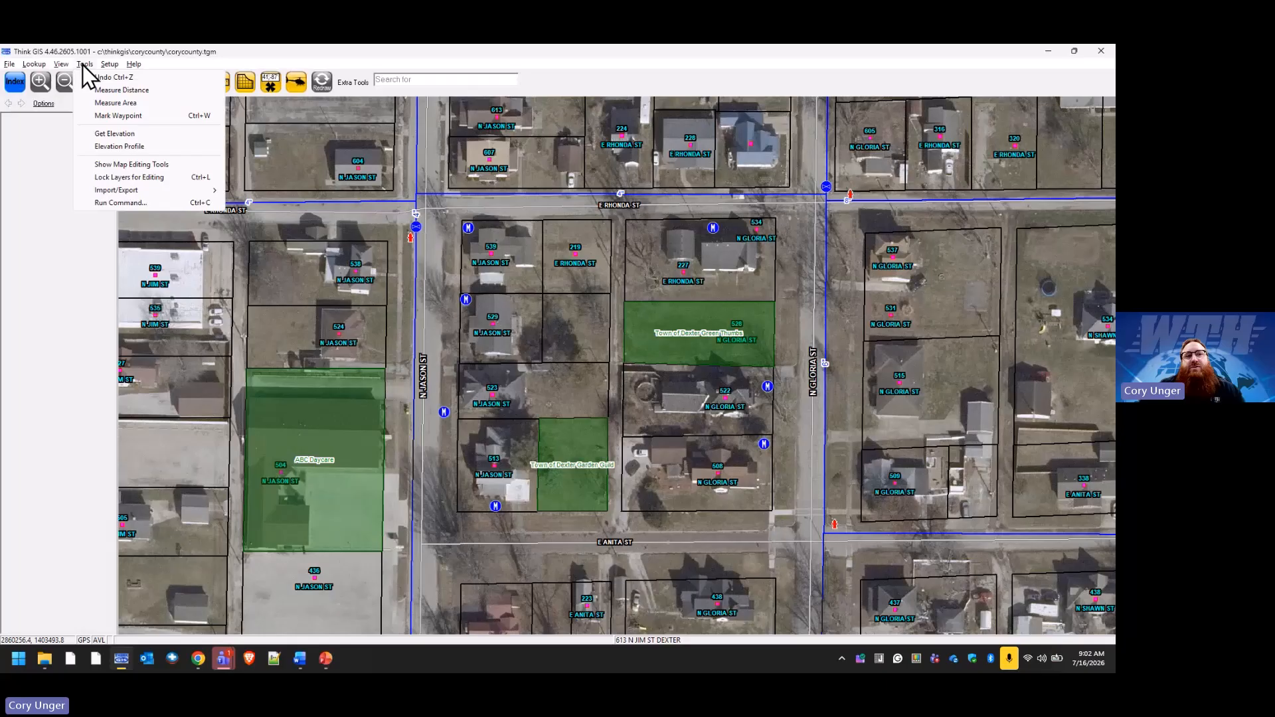
click(173, 164)
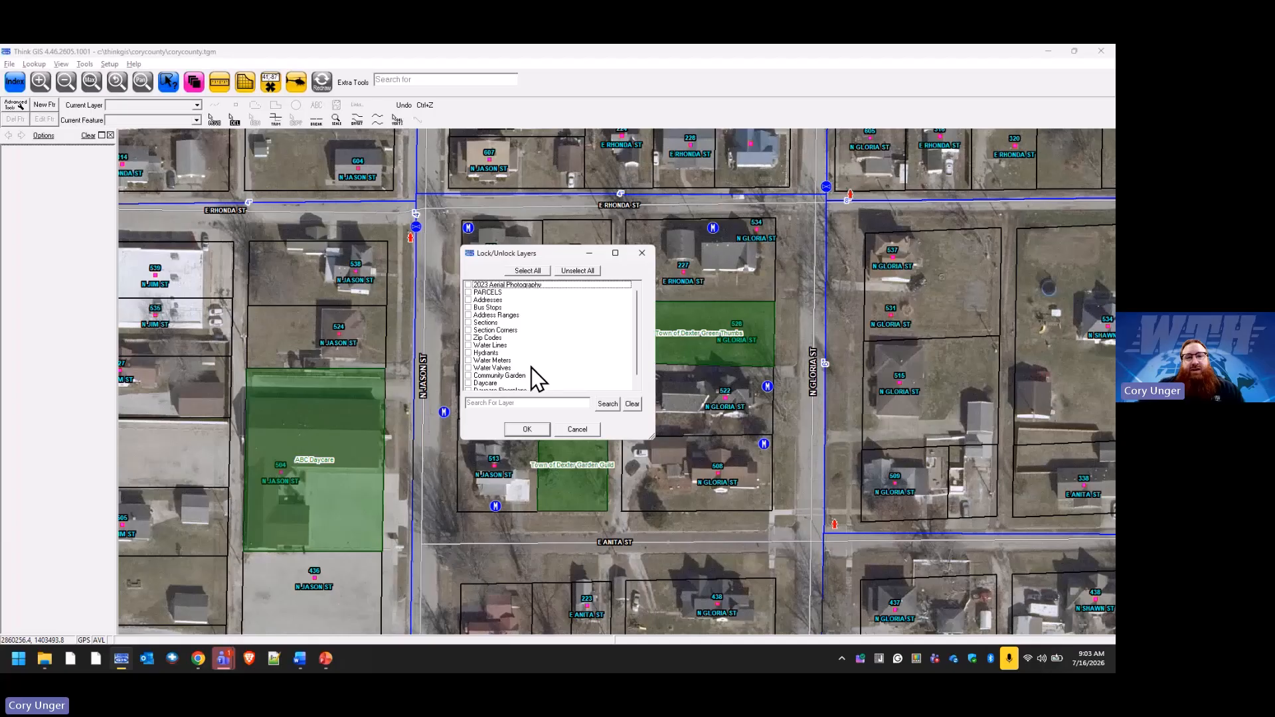
click(469, 376)
click(468, 384)
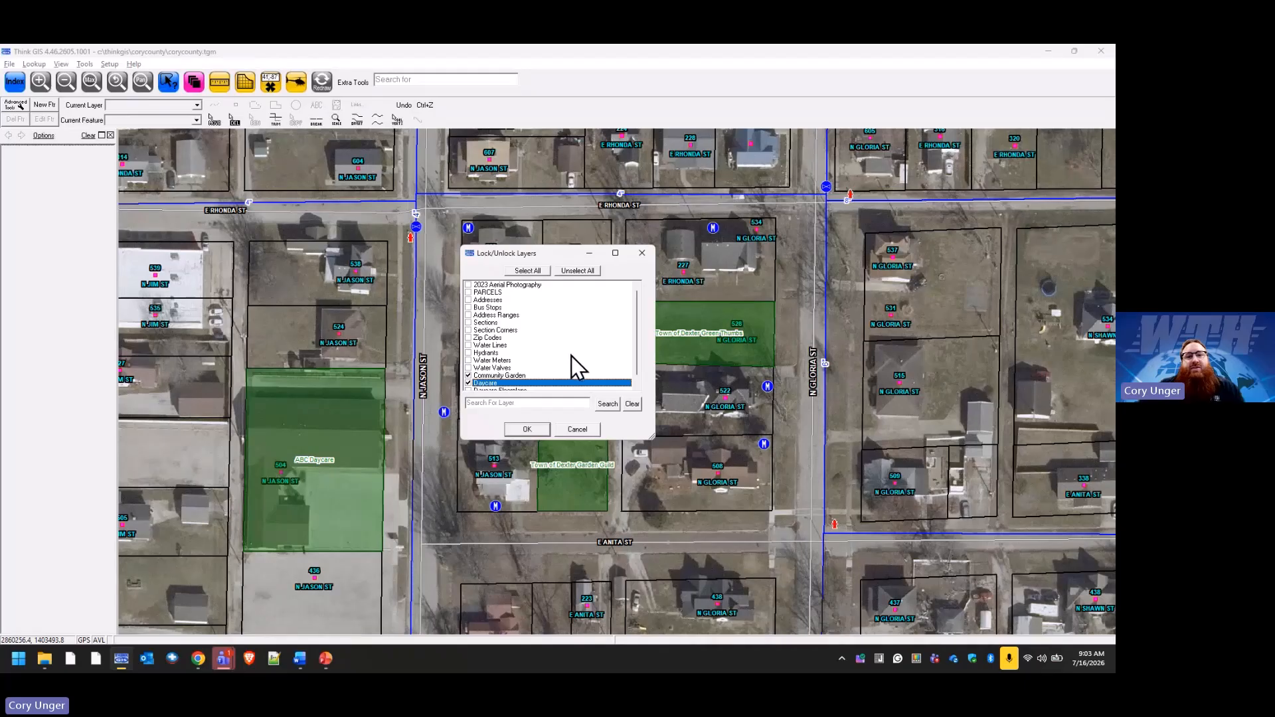
click(527, 430)
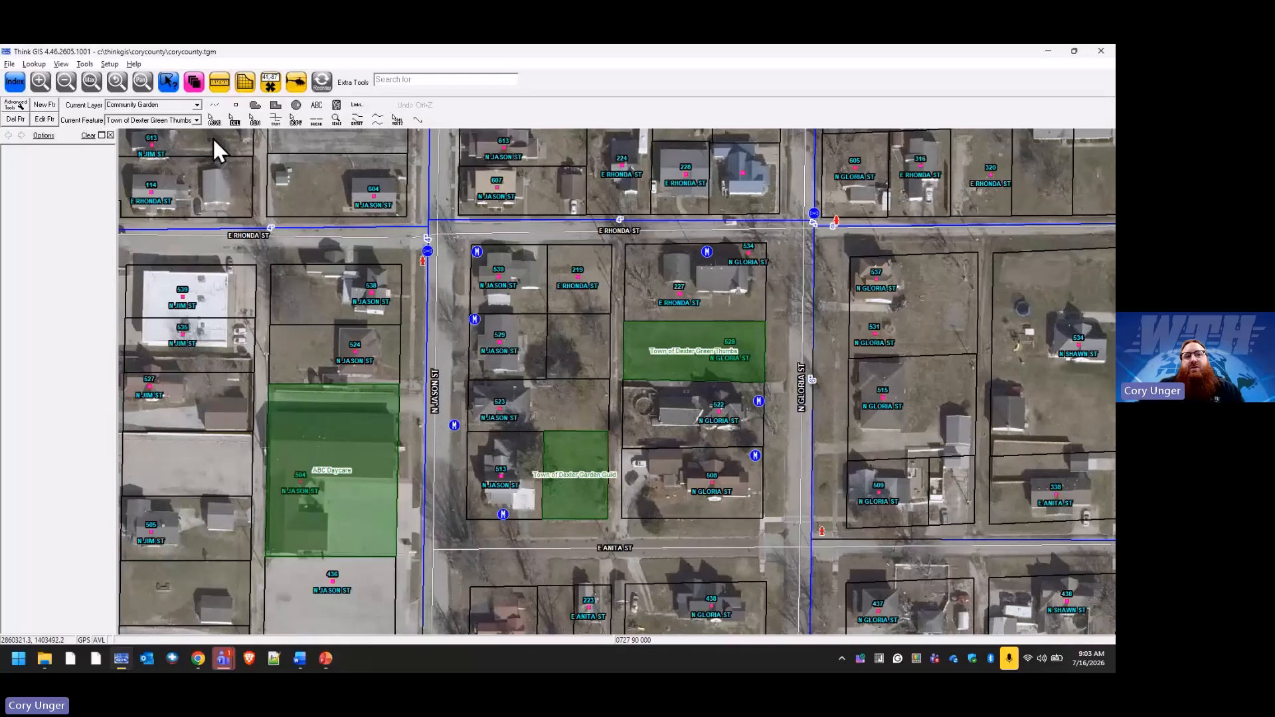
Step: Switch the edit lock of the Base Map group's Addresses layer on and back off in the layer settings
click(193, 81)
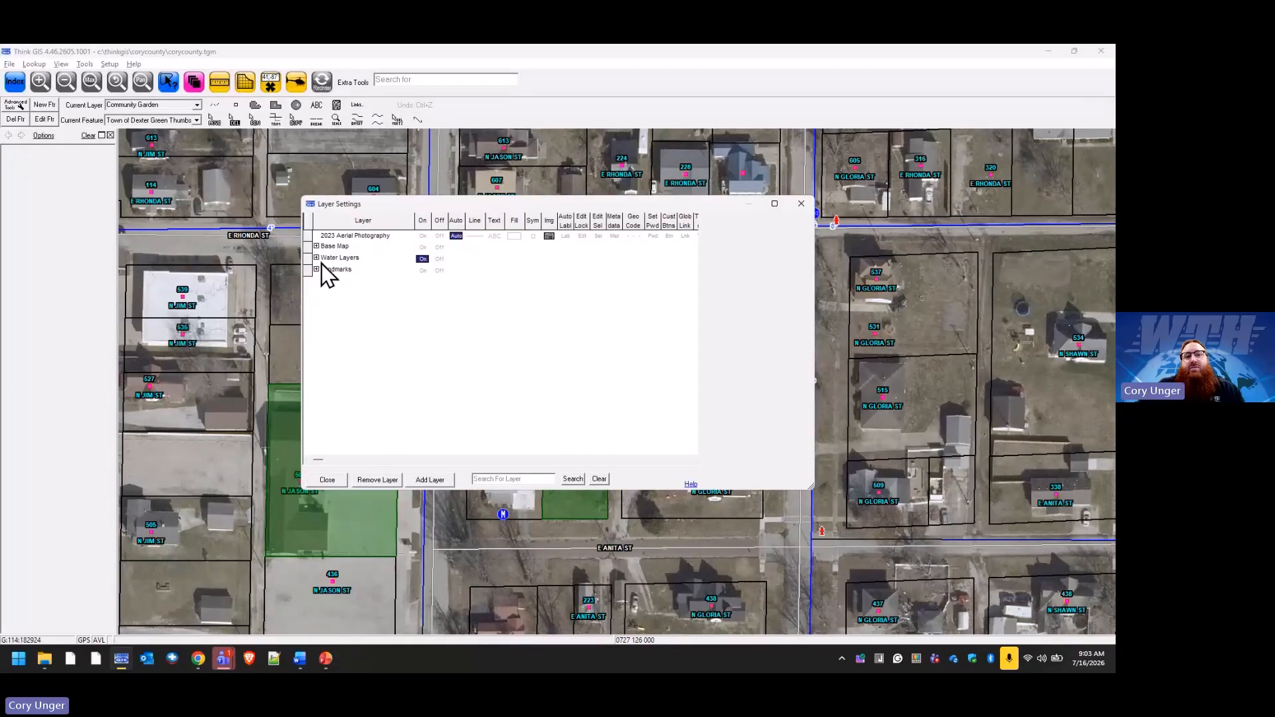
click(316, 246)
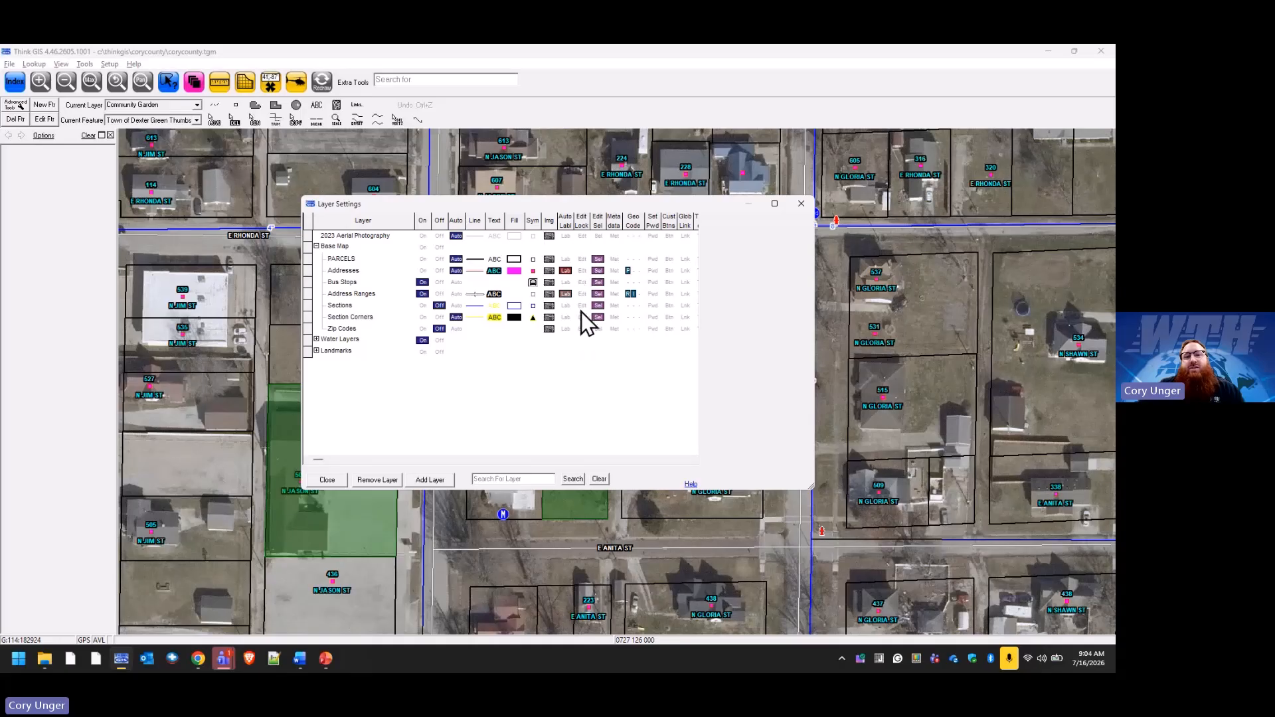
click(583, 271)
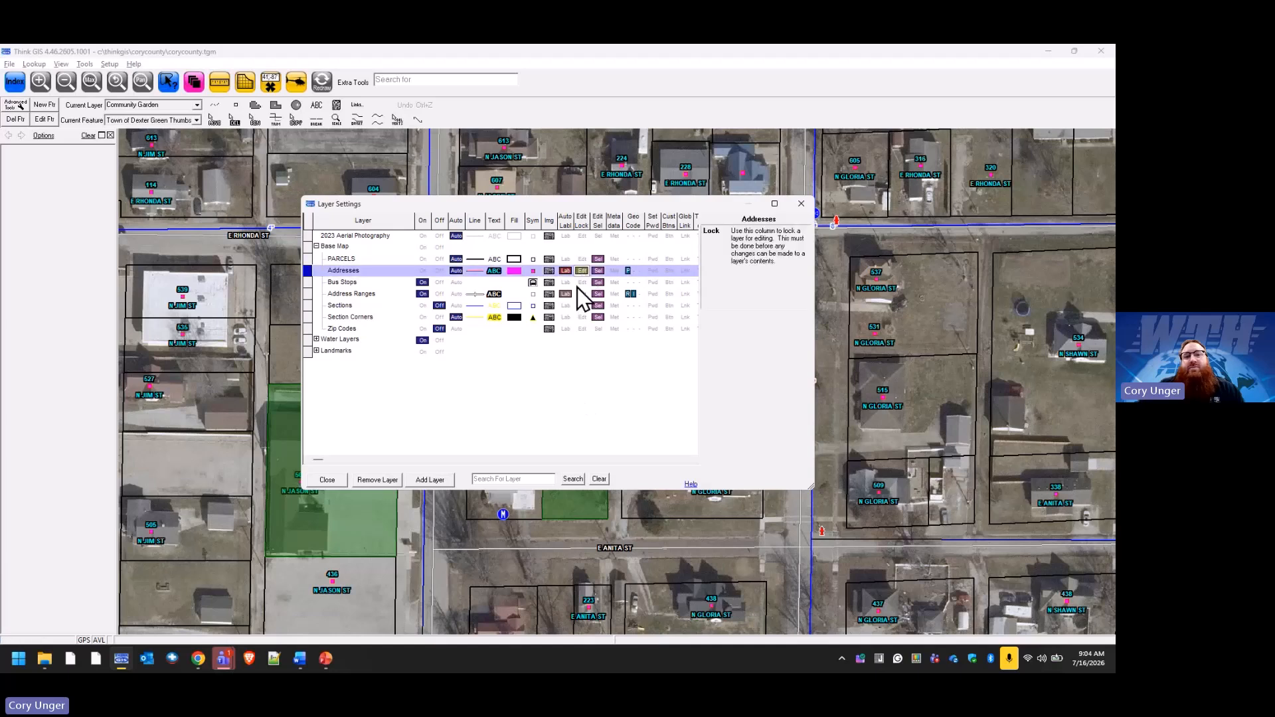
click(584, 272)
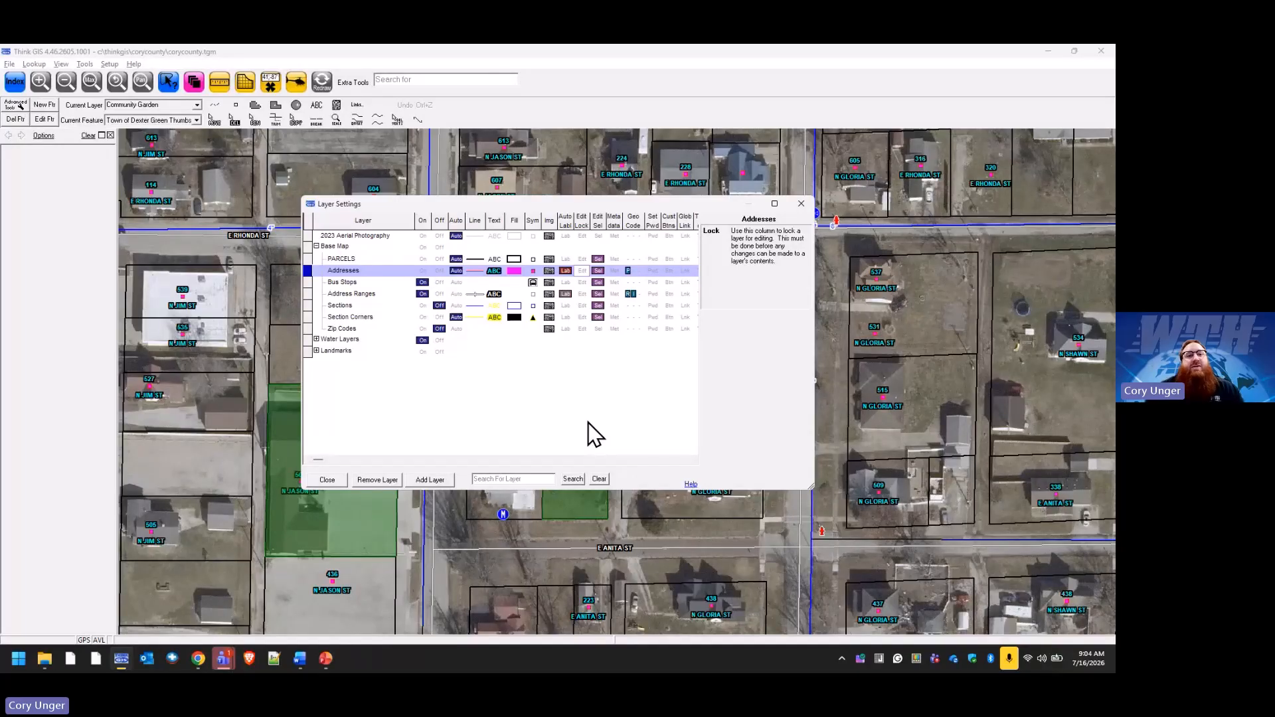
Step: Make the Addresses layer unselectable and test it by picking address points along the south side of E Rhonda St
click(599, 271)
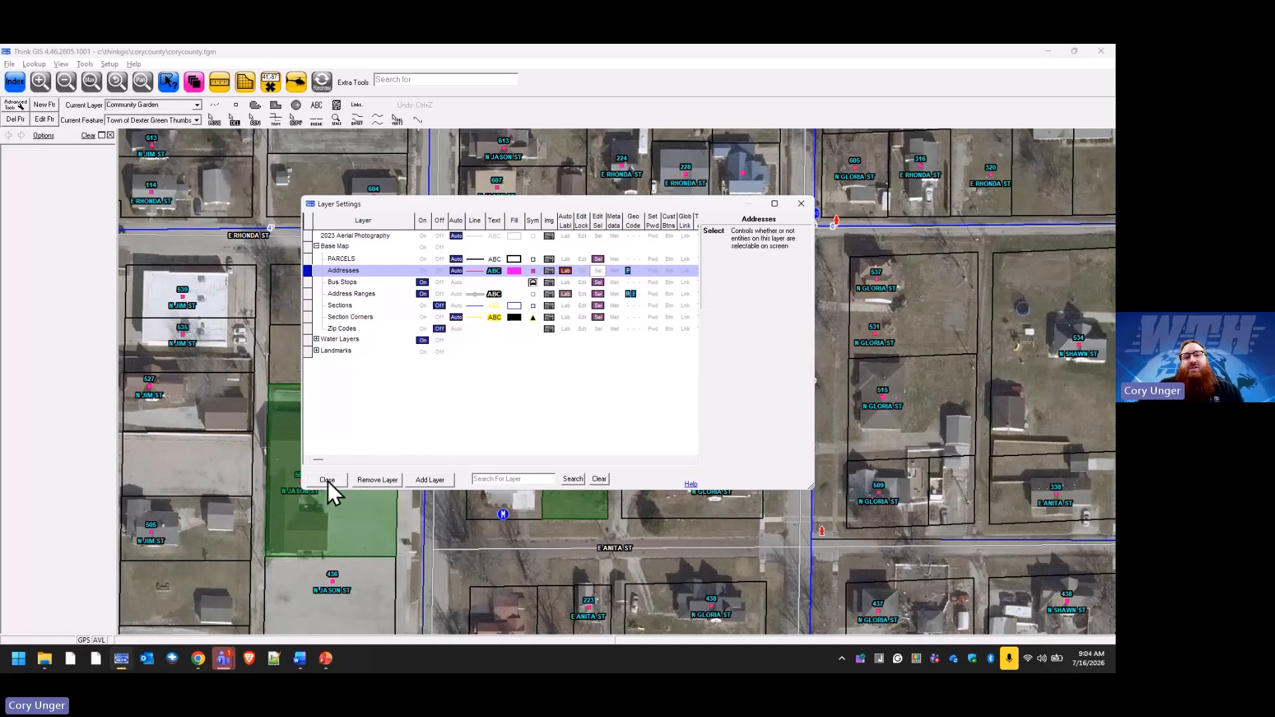
click(327, 480)
click(576, 278)
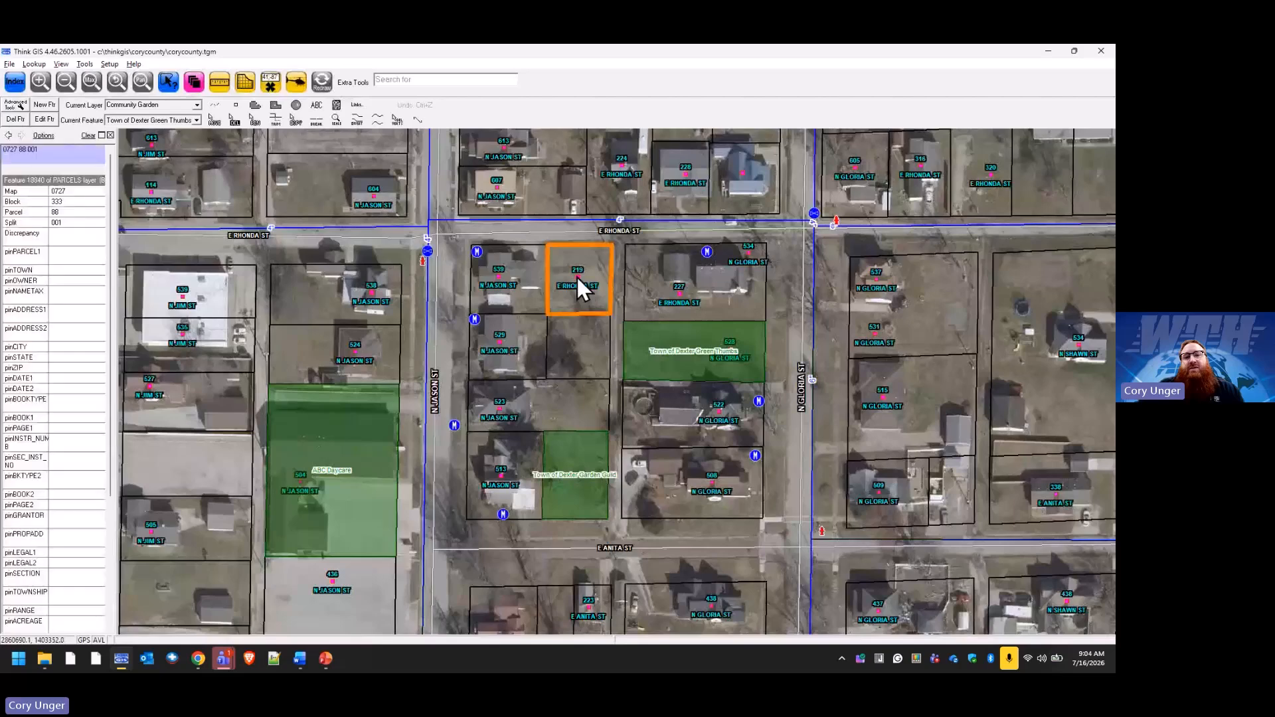
click(498, 274)
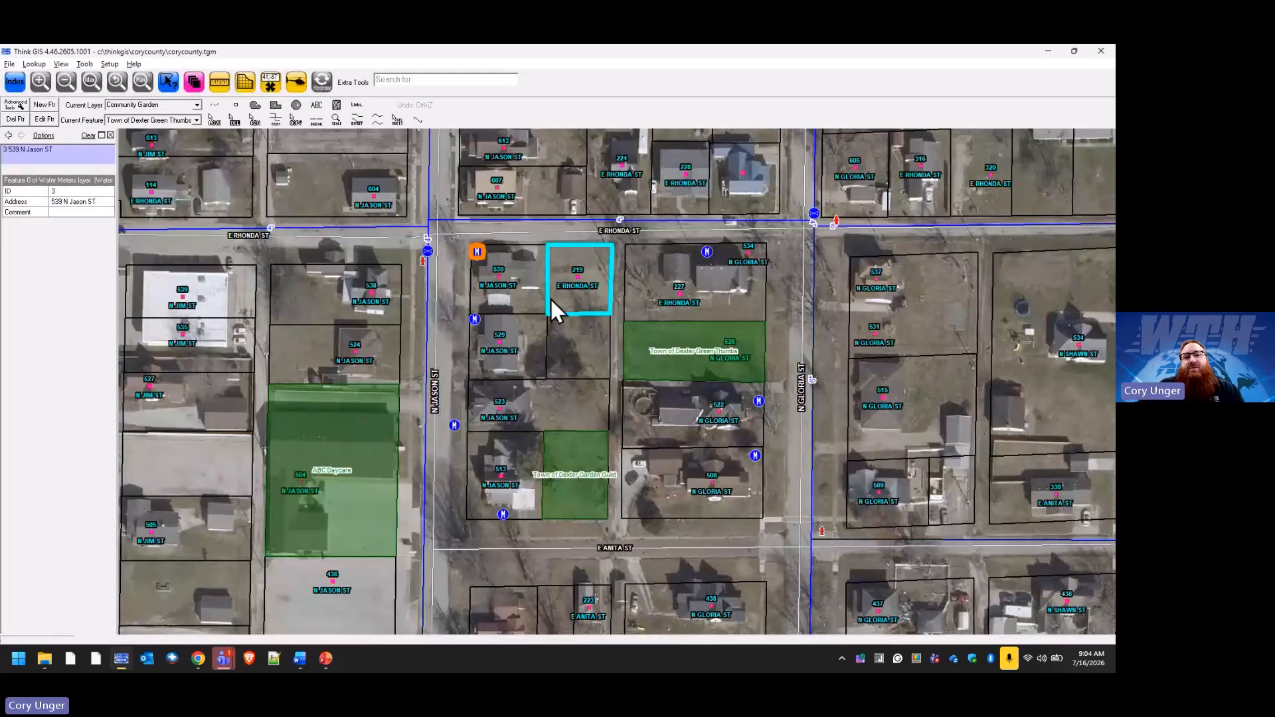
click(577, 279)
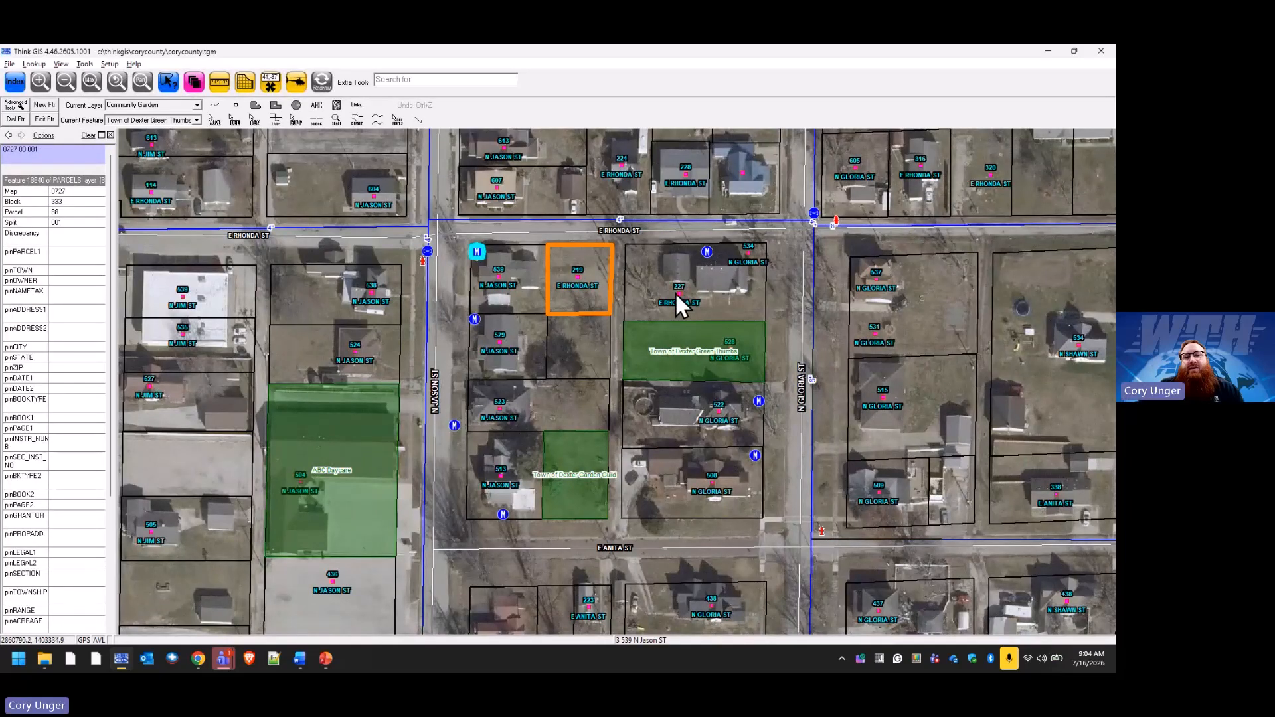
click(678, 296)
click(576, 277)
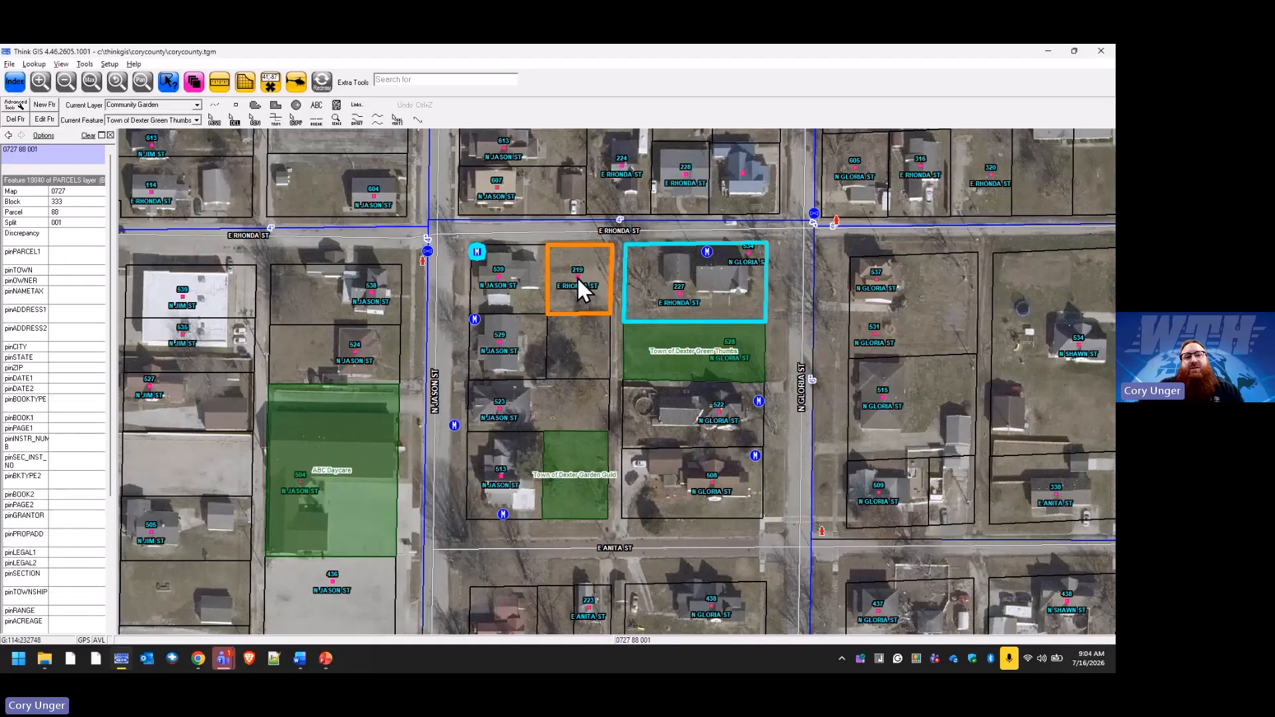
Step: Make the Addresses layer selectable again, select the two address points south of E Rhonda St, and recheck the layer settings
click(192, 82)
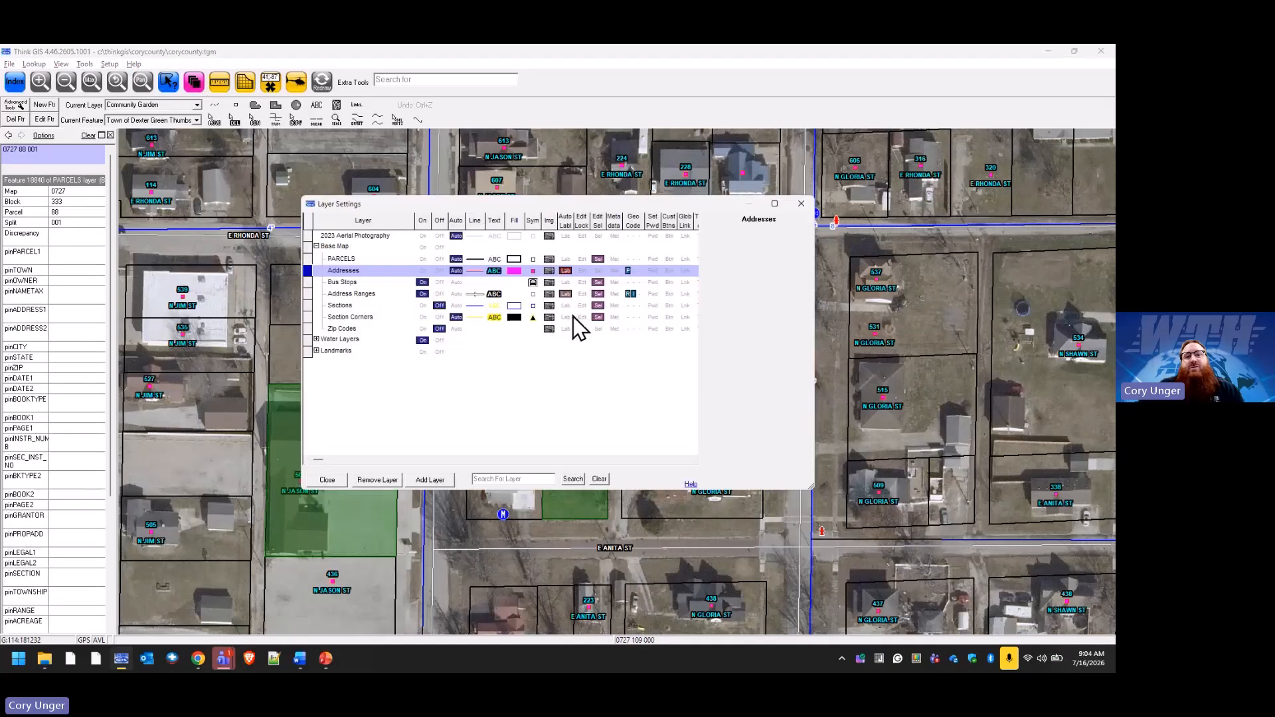
click(598, 271)
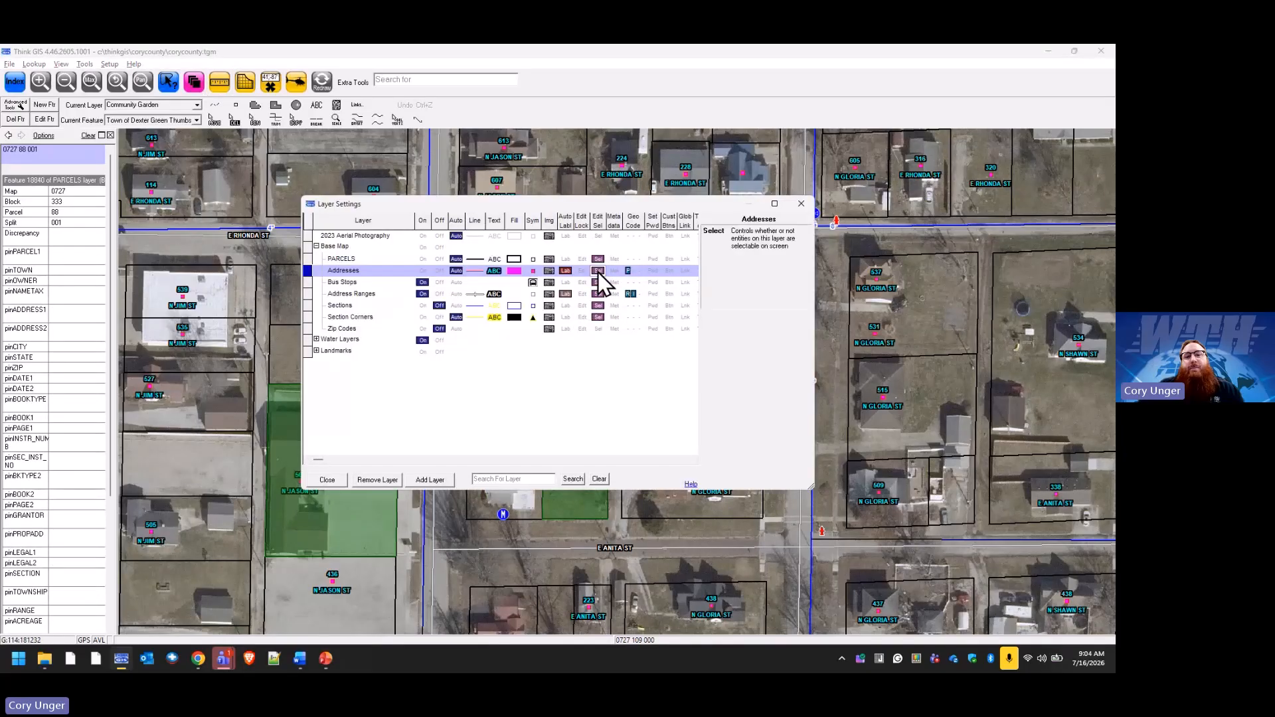
click(338, 480)
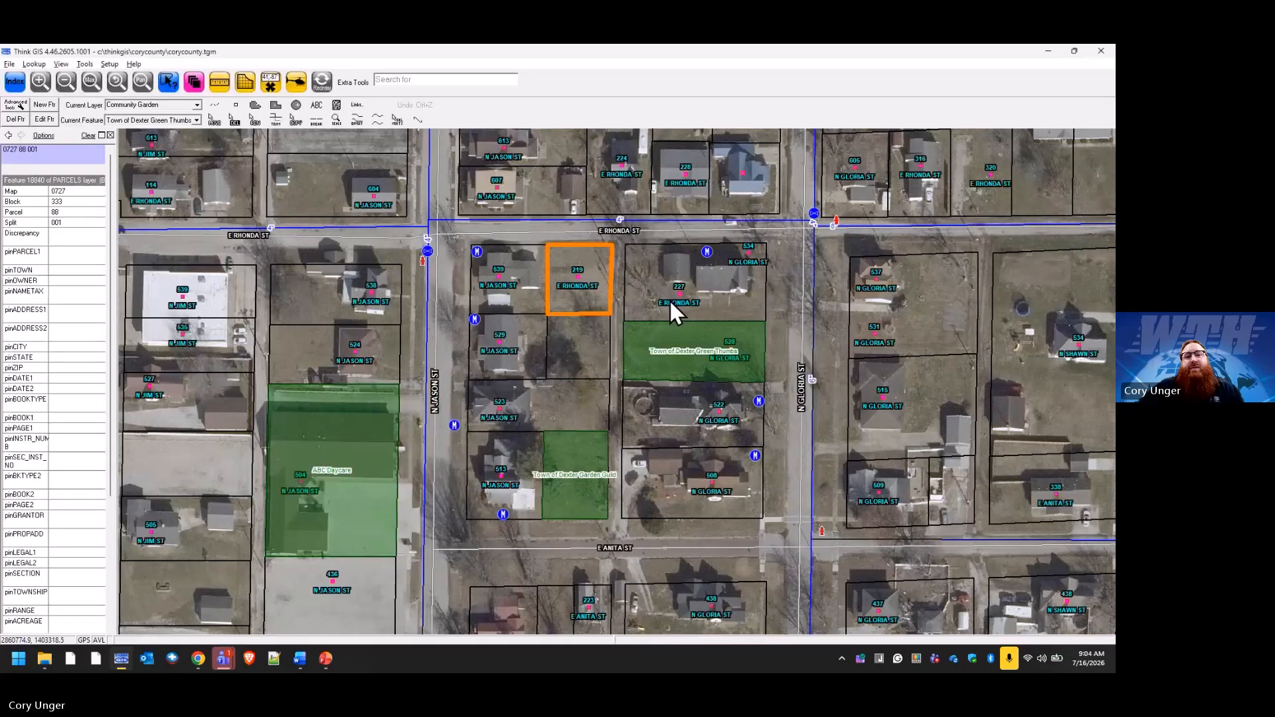
click(579, 277)
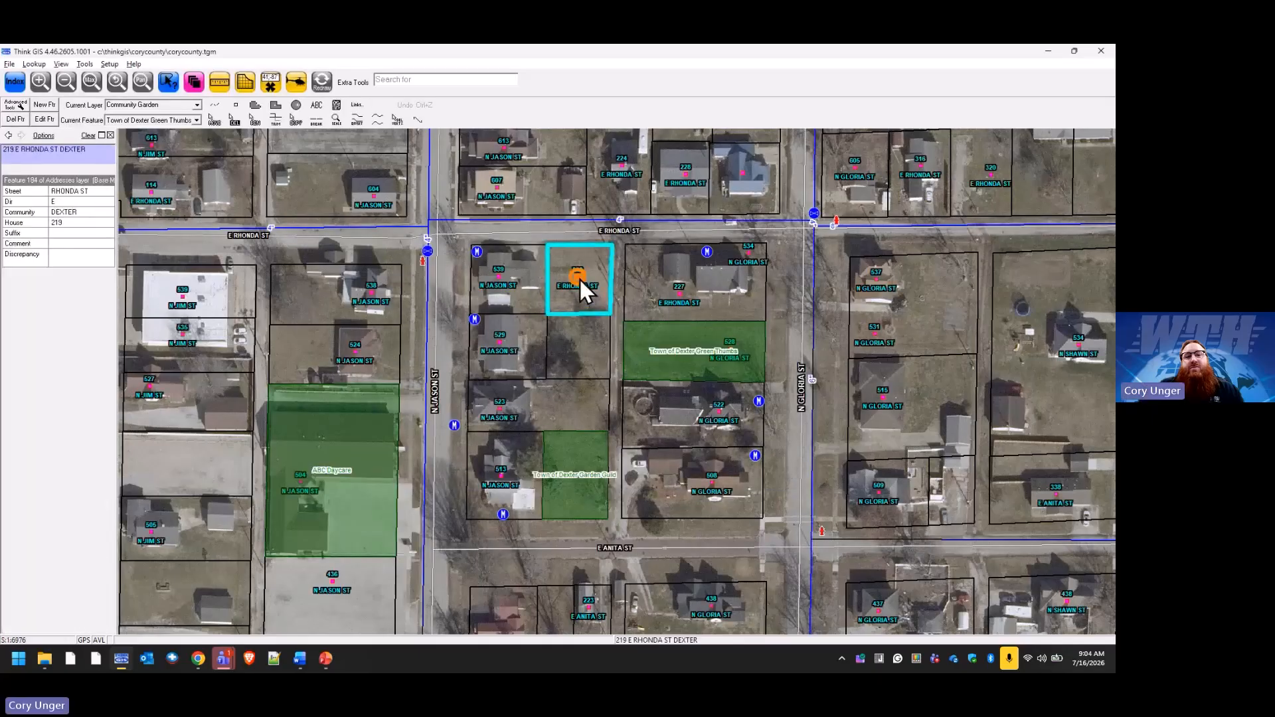
click(501, 276)
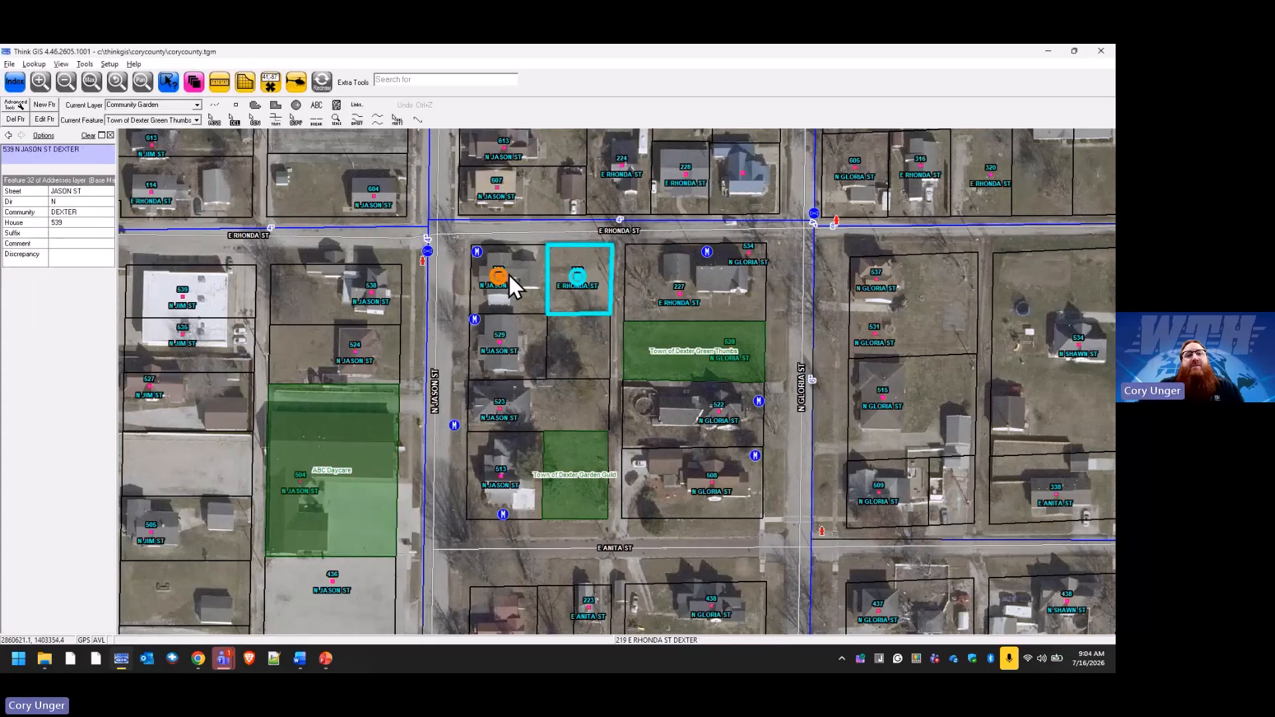
click(198, 86)
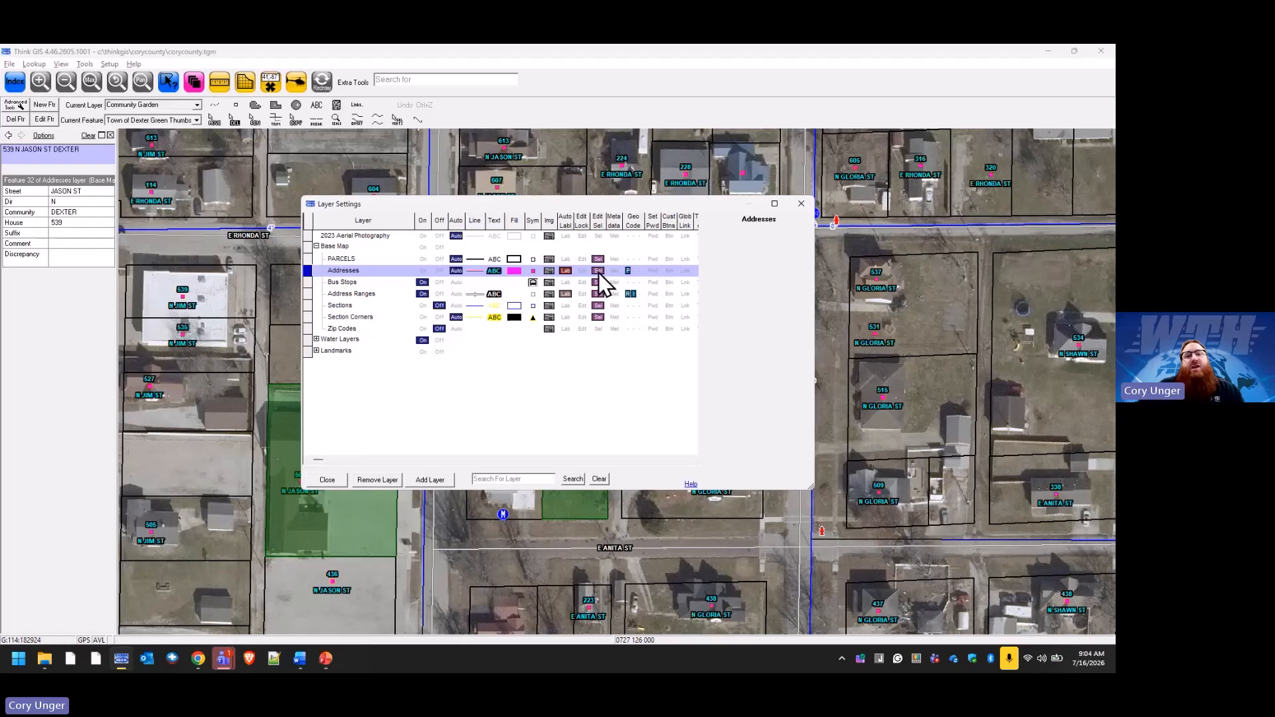
click(327, 480)
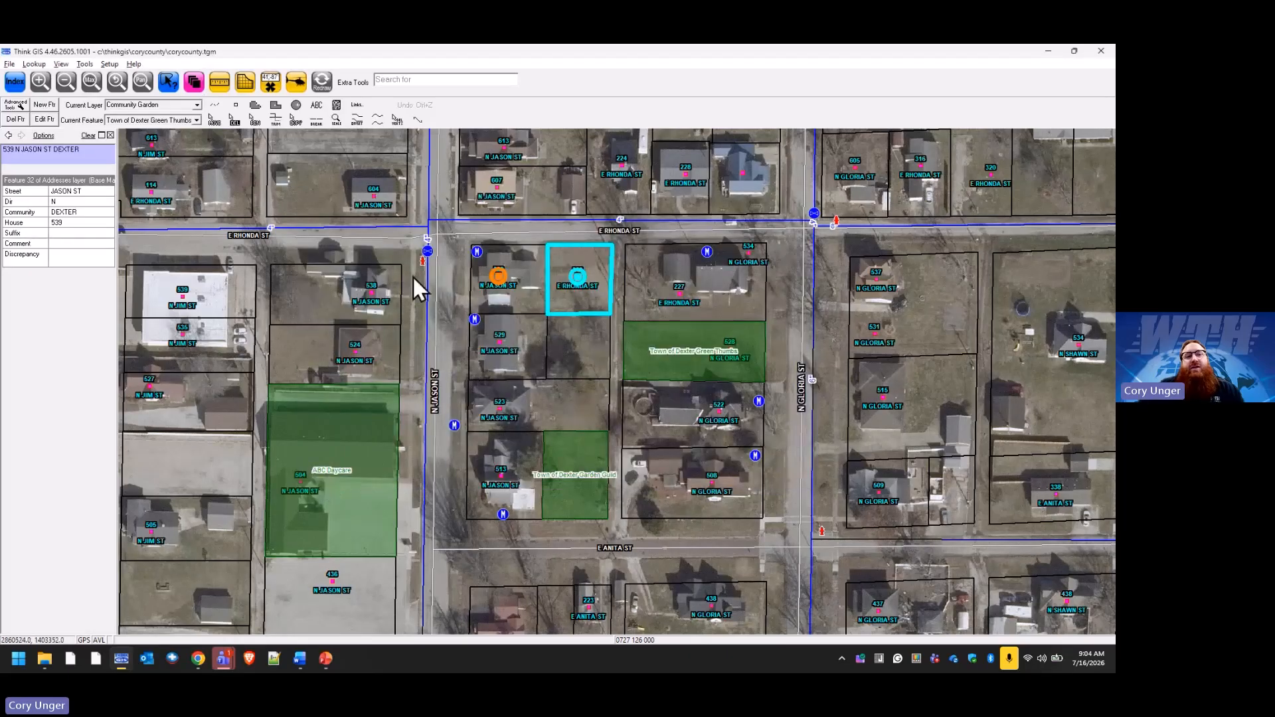
Step: View the Lock/Unlock Layers list from the Zip Codes layer in the Index and cancel it
click(15, 83)
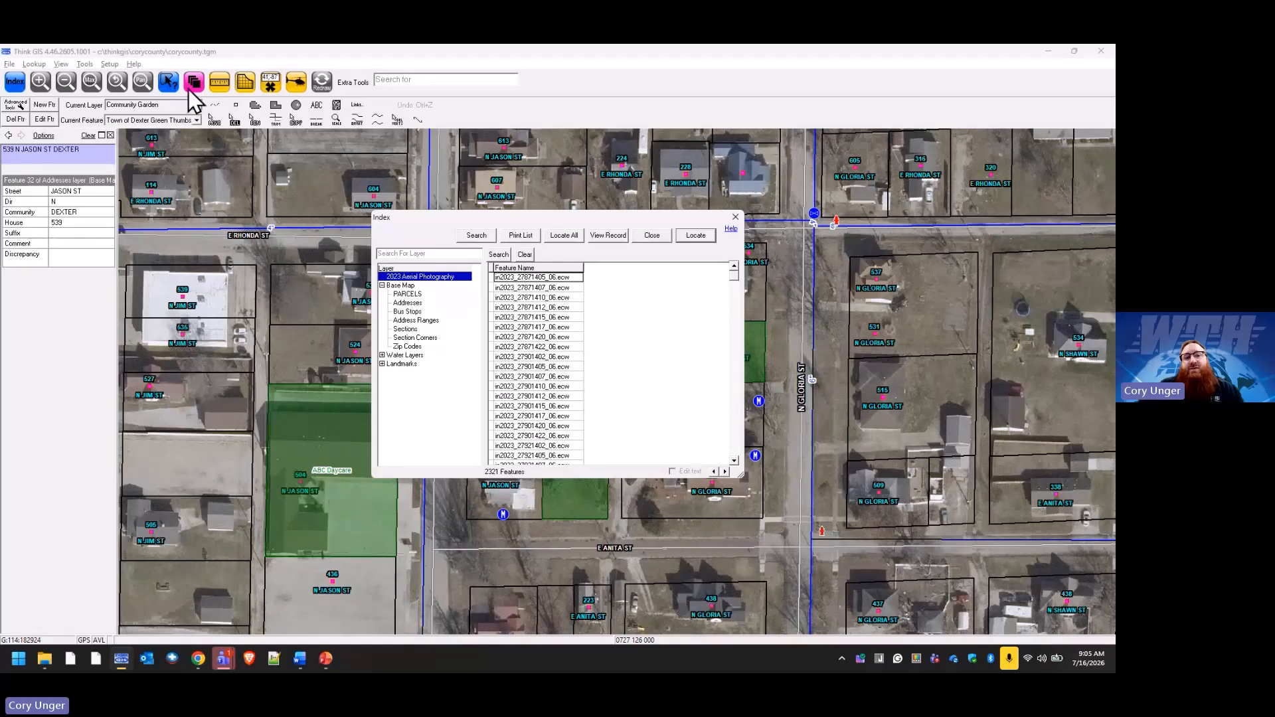
click(408, 347)
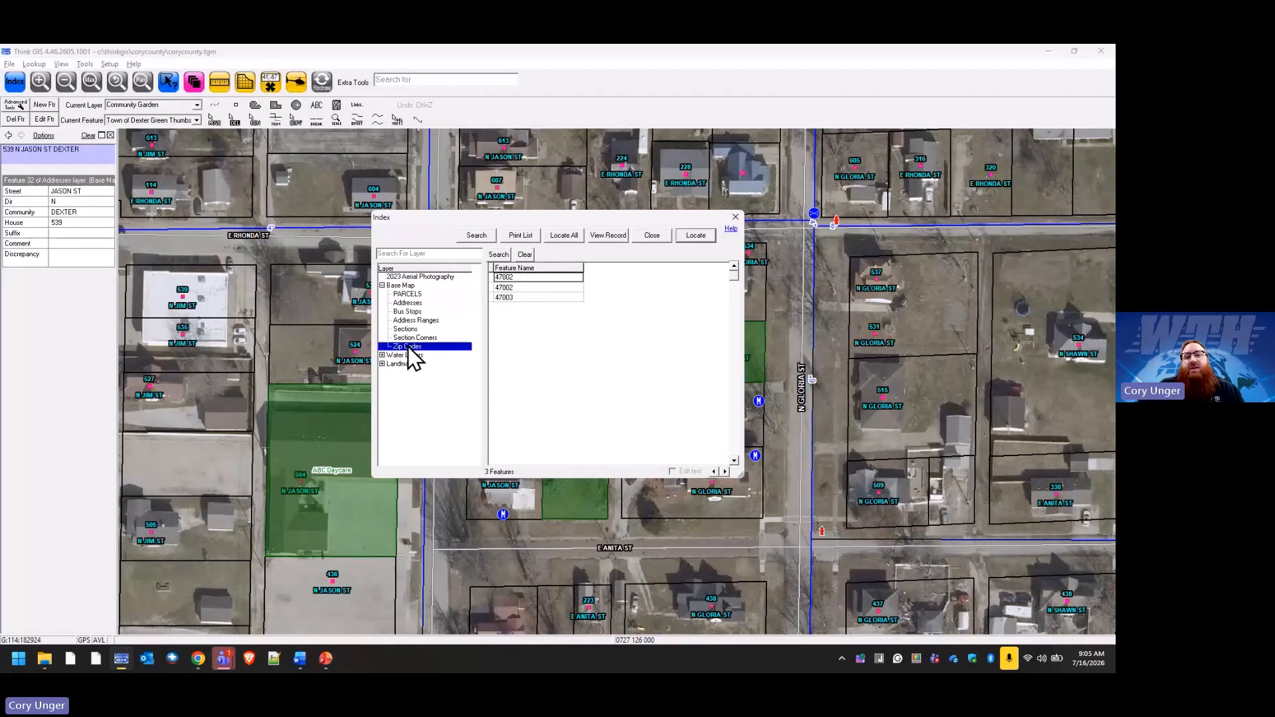
right_click(408, 346)
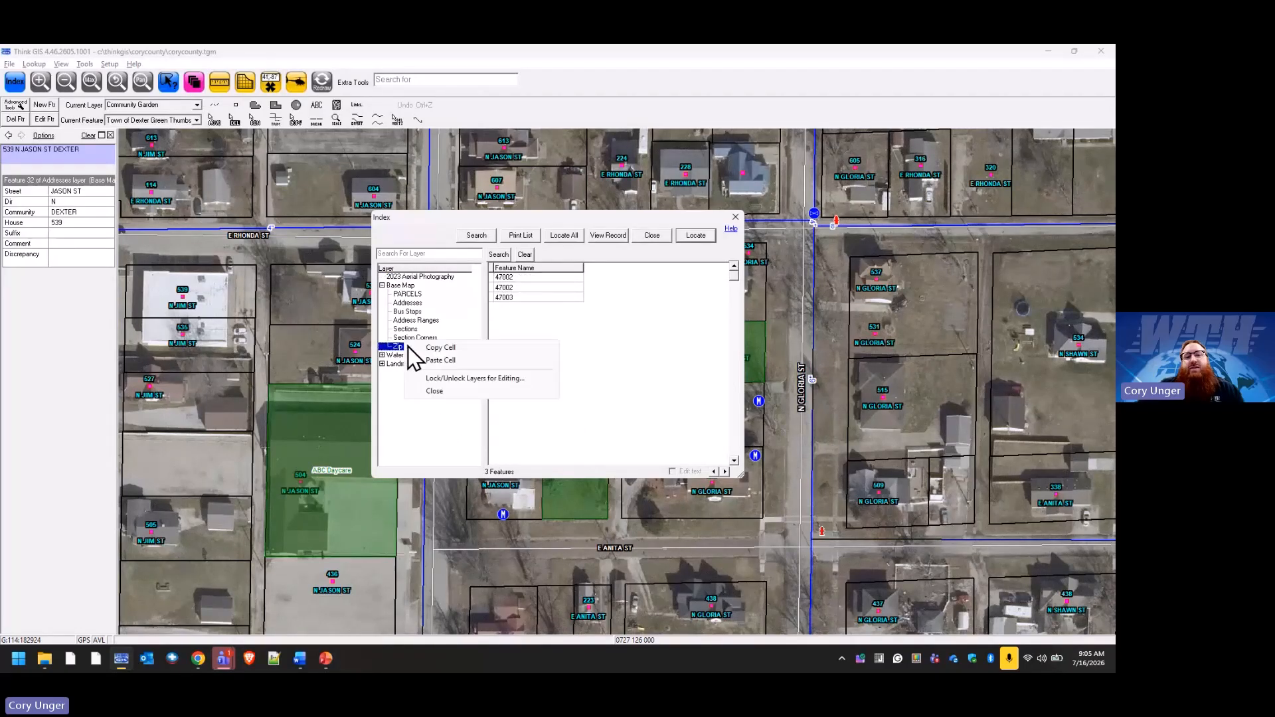
click(480, 380)
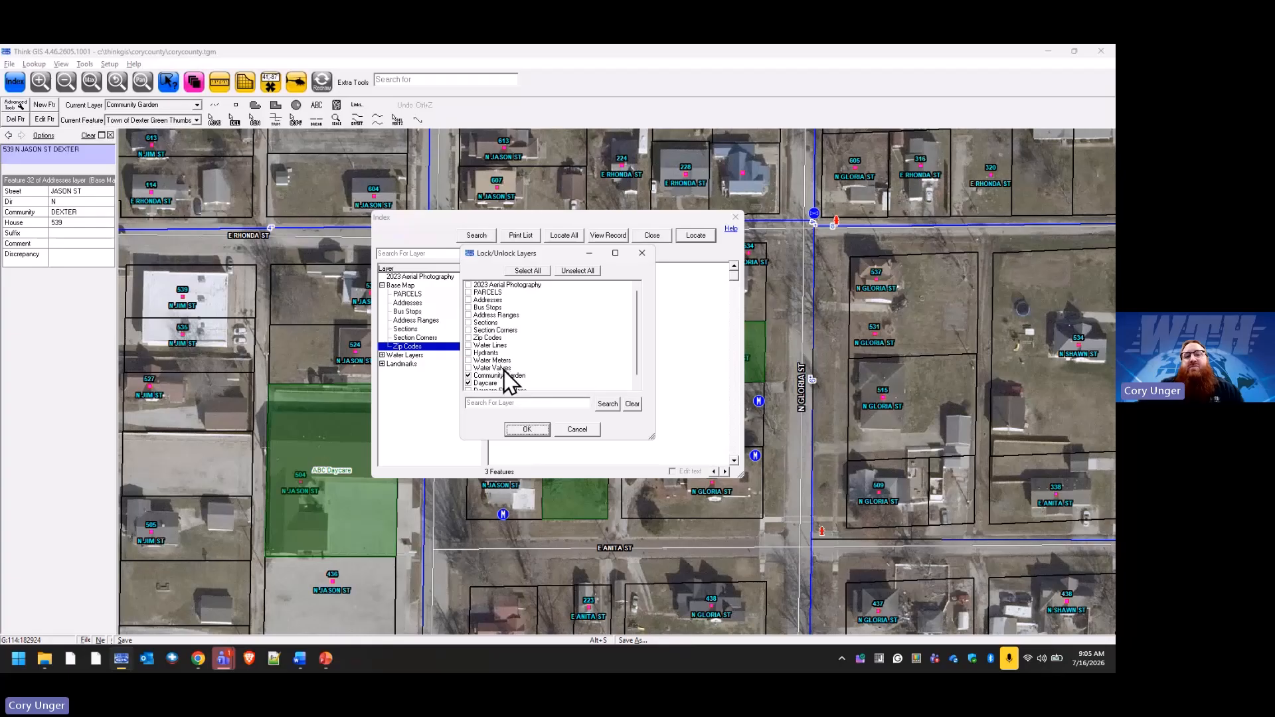
click(577, 430)
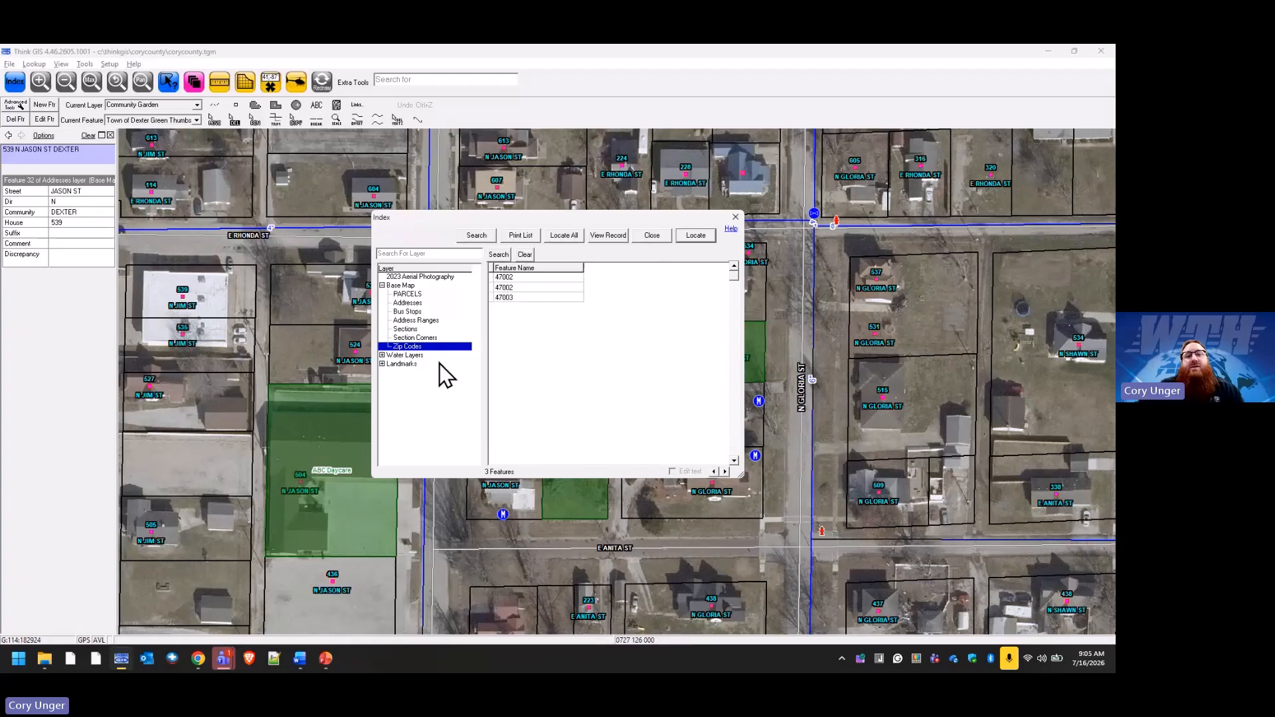
Step: View the Lock/Unlock Layers list from the PARCELS layer in the Index, cancel it and close the Index
right_click(402, 297)
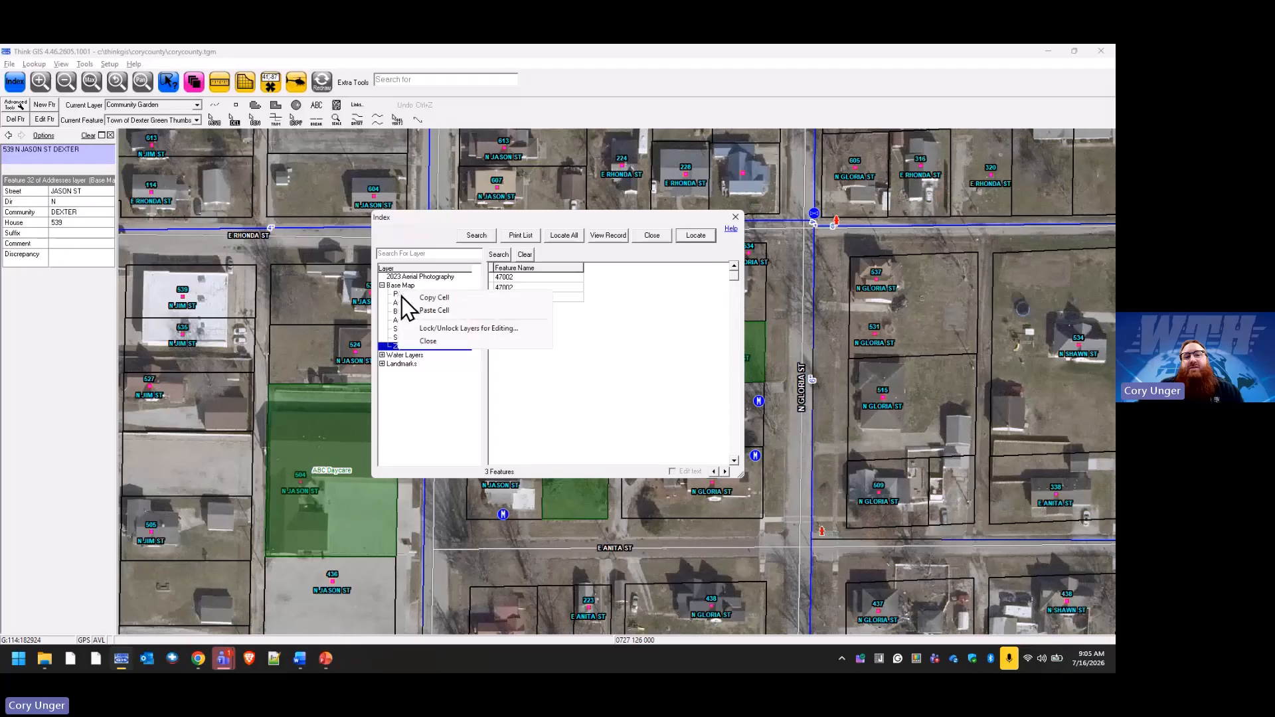
click(457, 329)
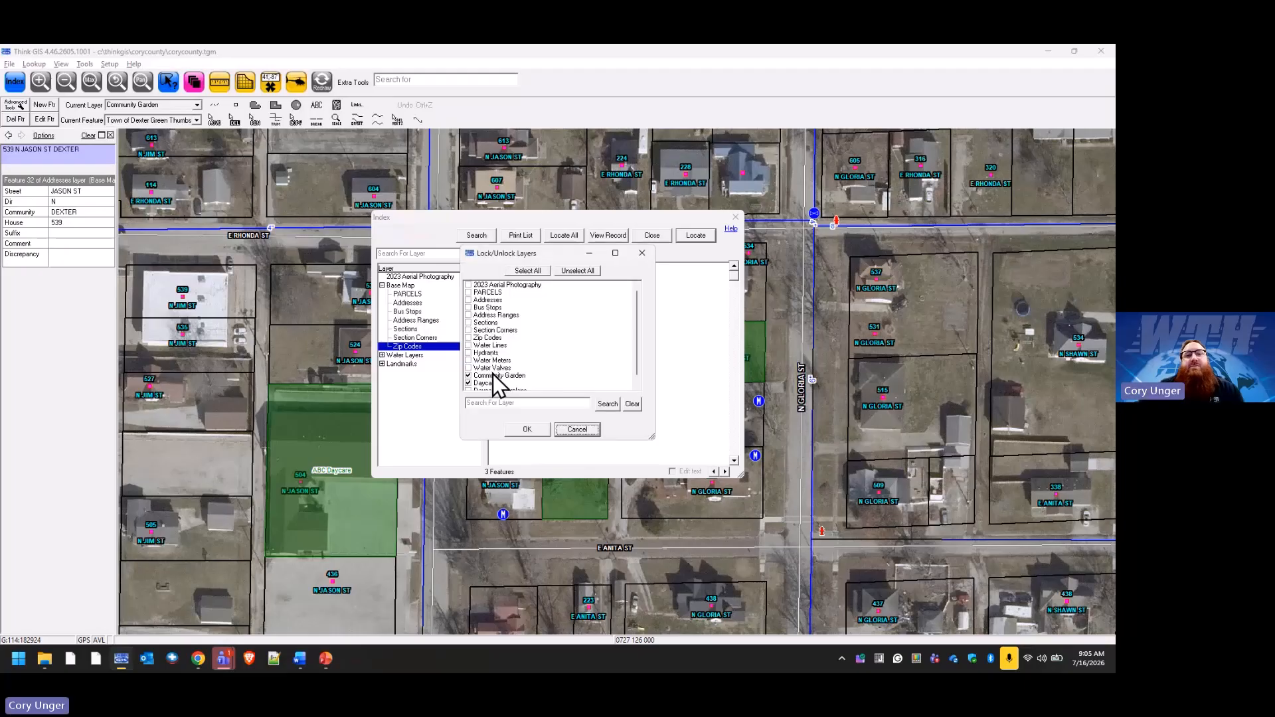
click(577, 429)
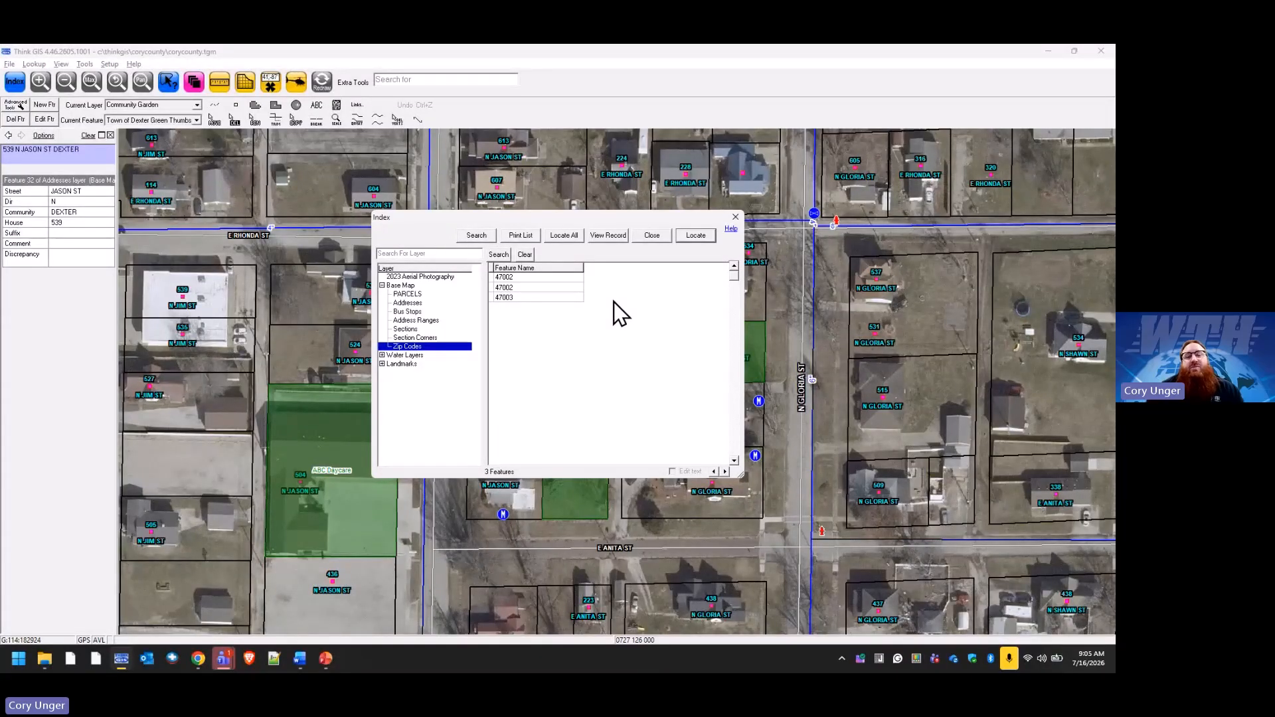
click(654, 236)
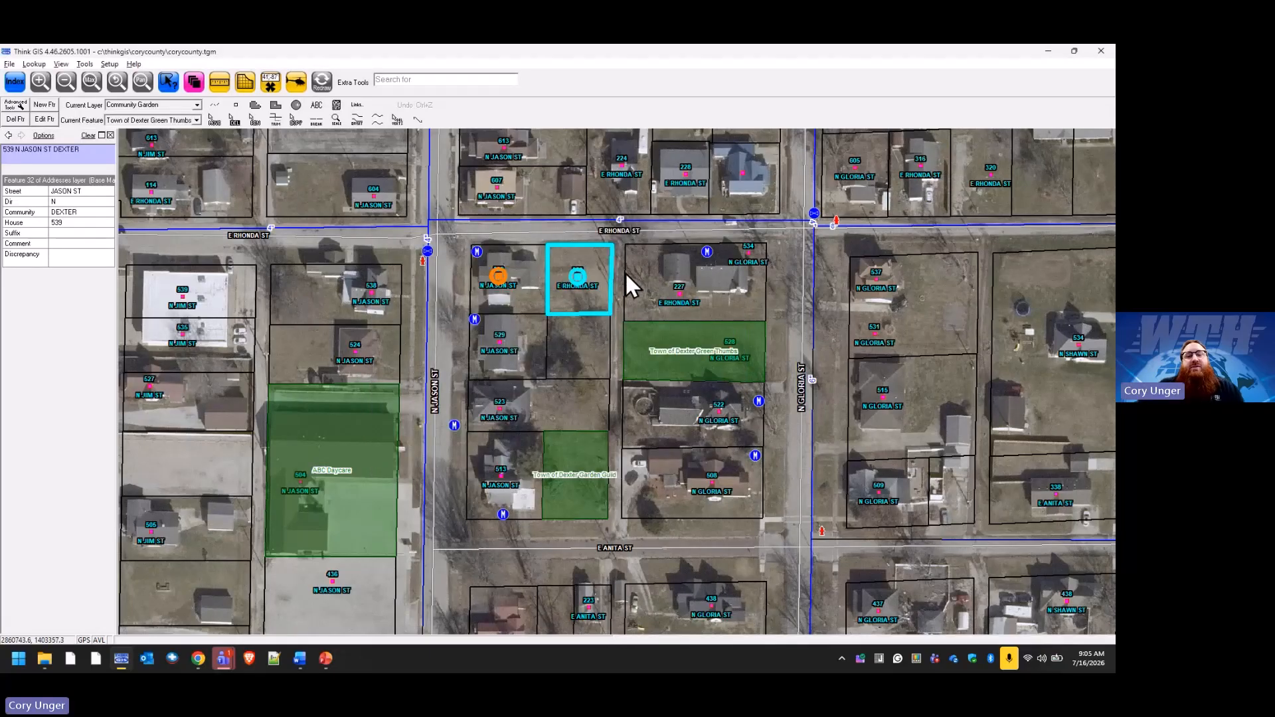
Step: Clear the map selection, view the record of the address point on the middle lot south of E Rhonda St, and close it
click(325, 89)
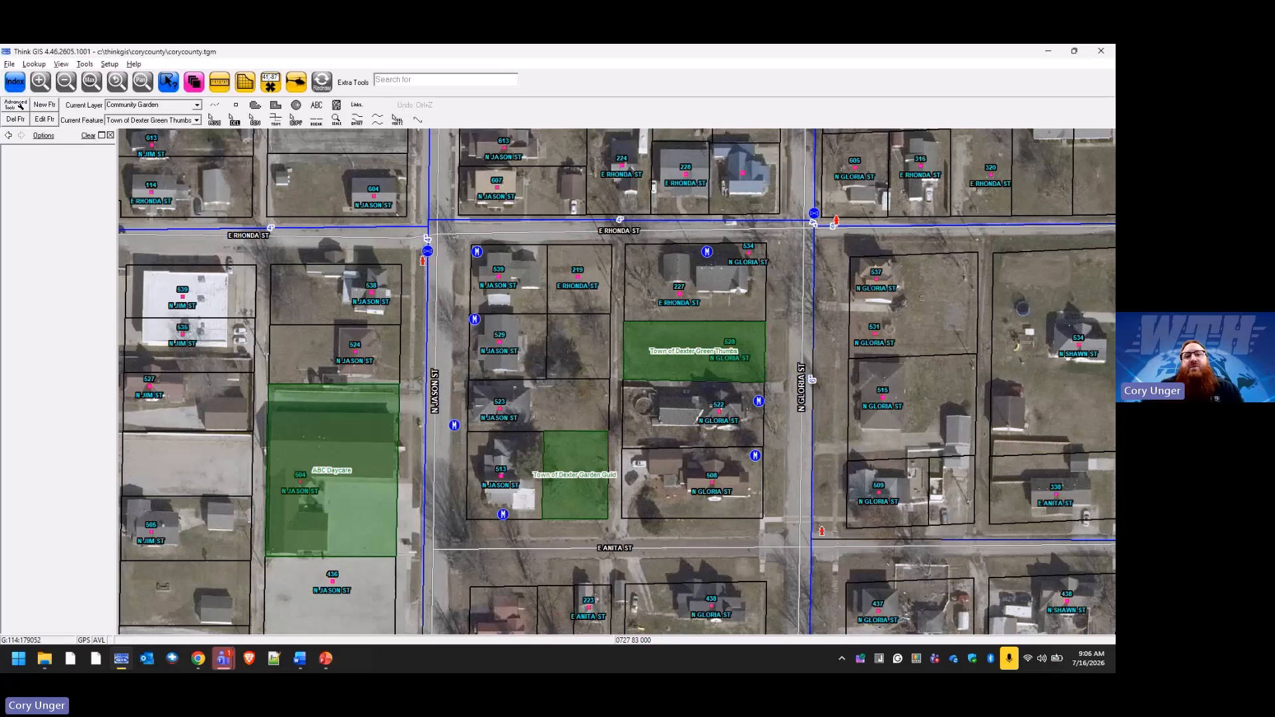
click(577, 275)
double_click(577, 277)
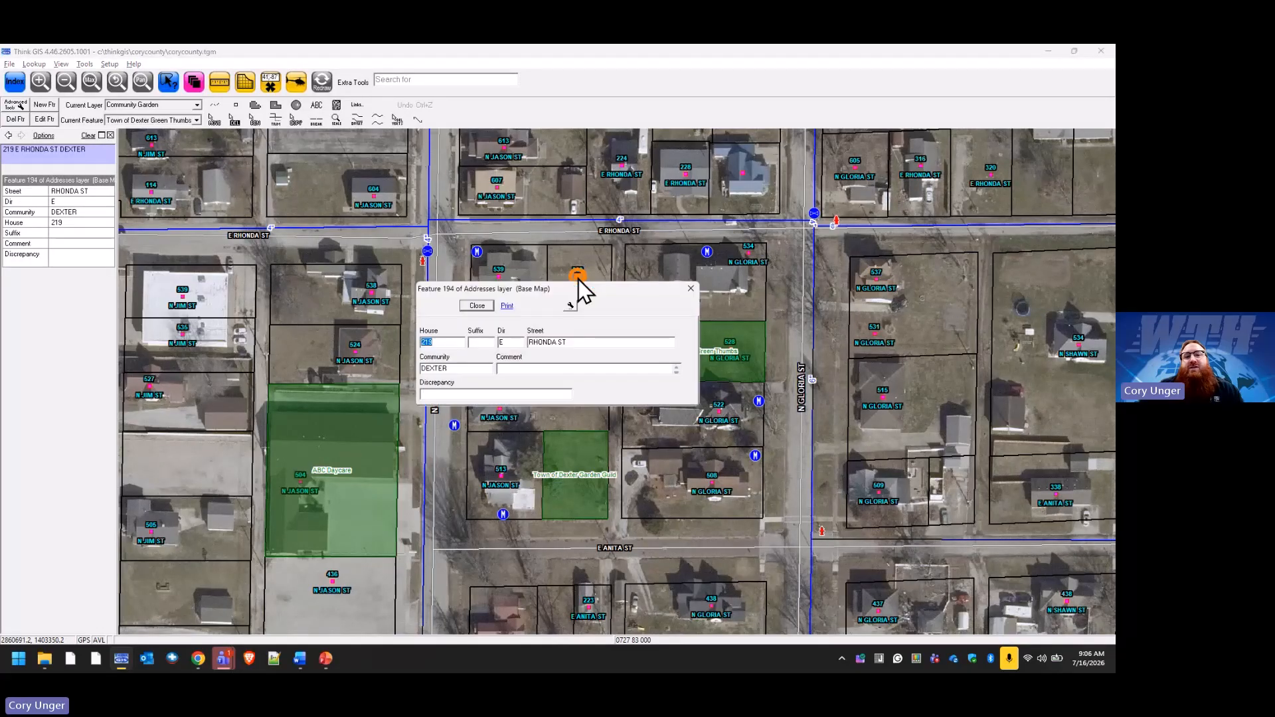
click(447, 345)
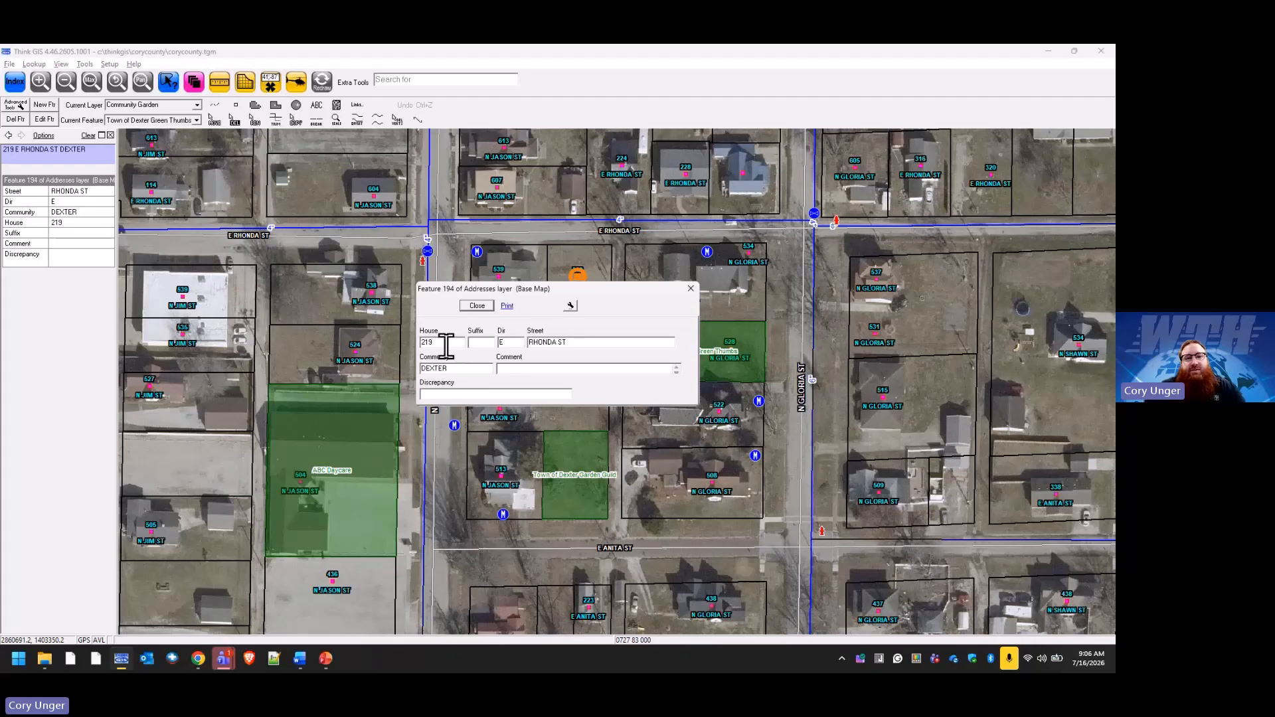
click(475, 306)
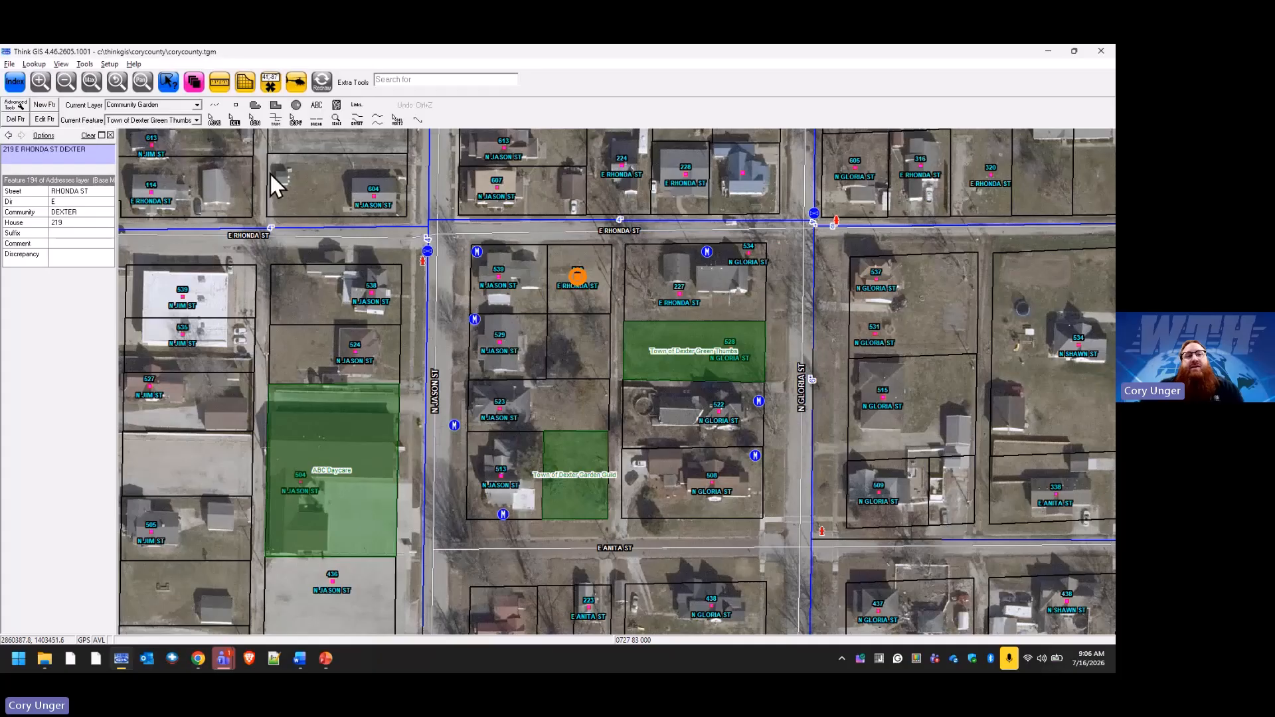
Step: Lock the Addresses layer for editing in the layer settings and close them
click(199, 85)
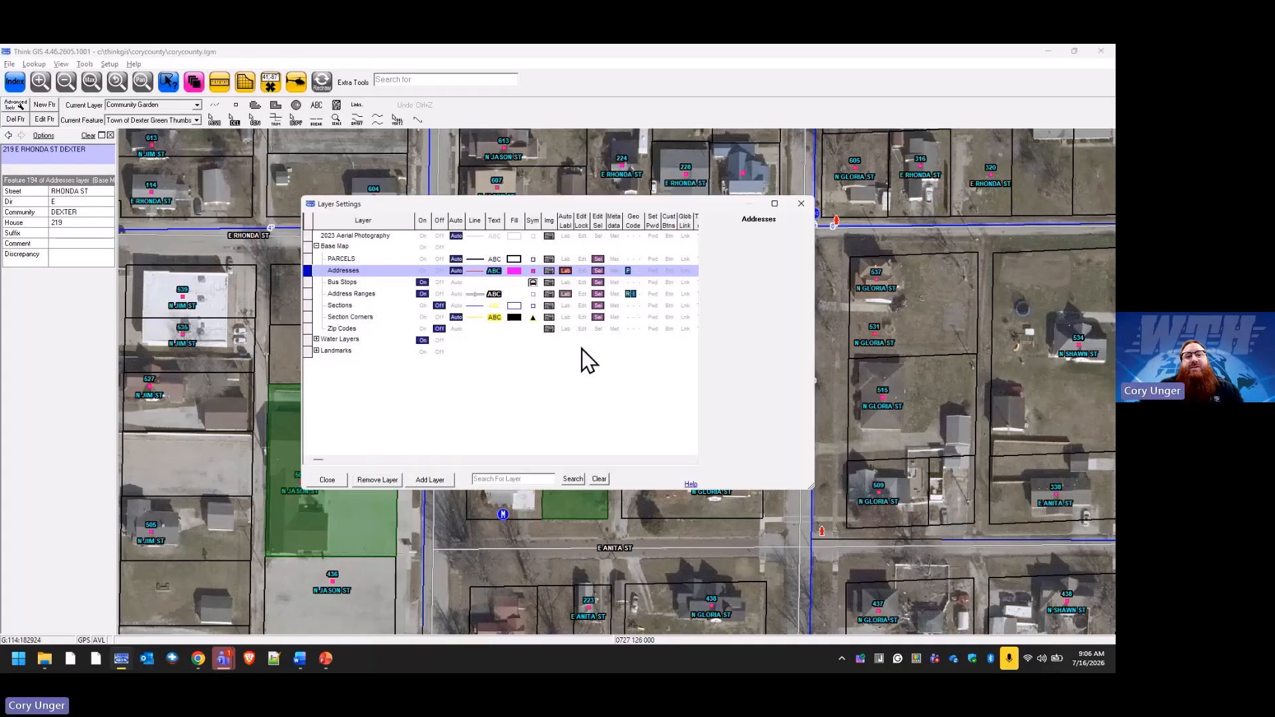
click(581, 271)
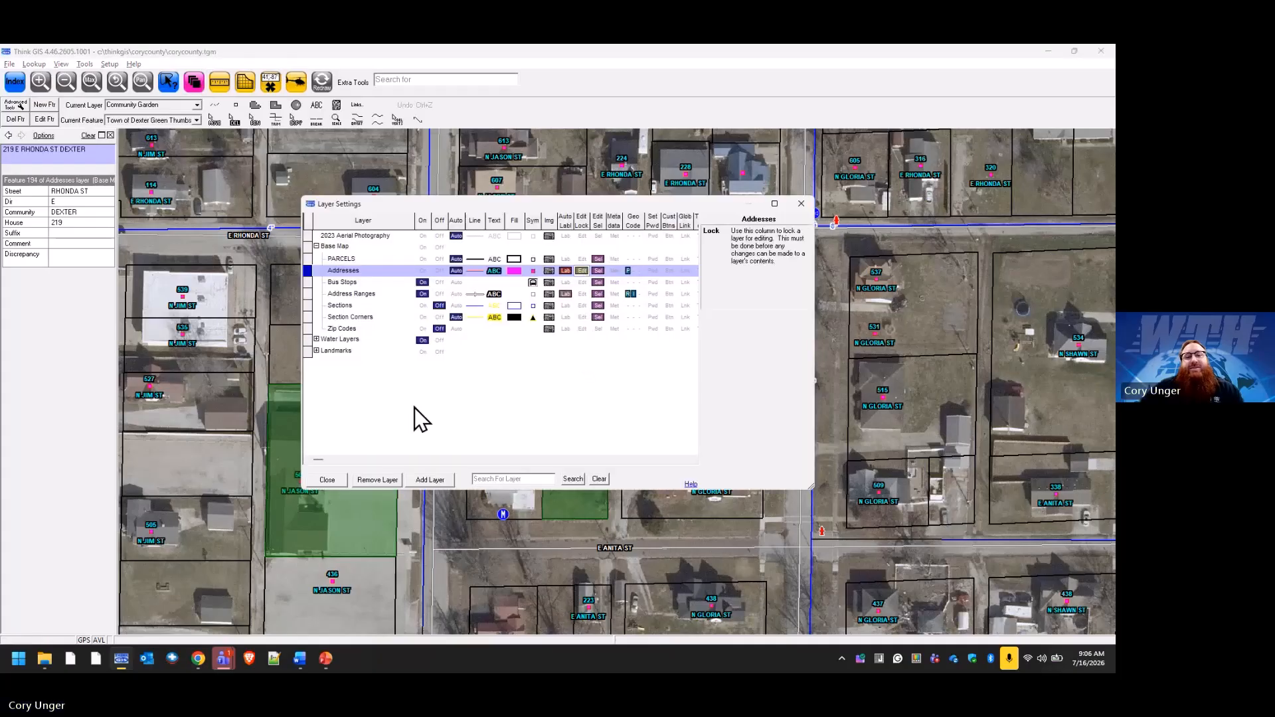
click(340, 481)
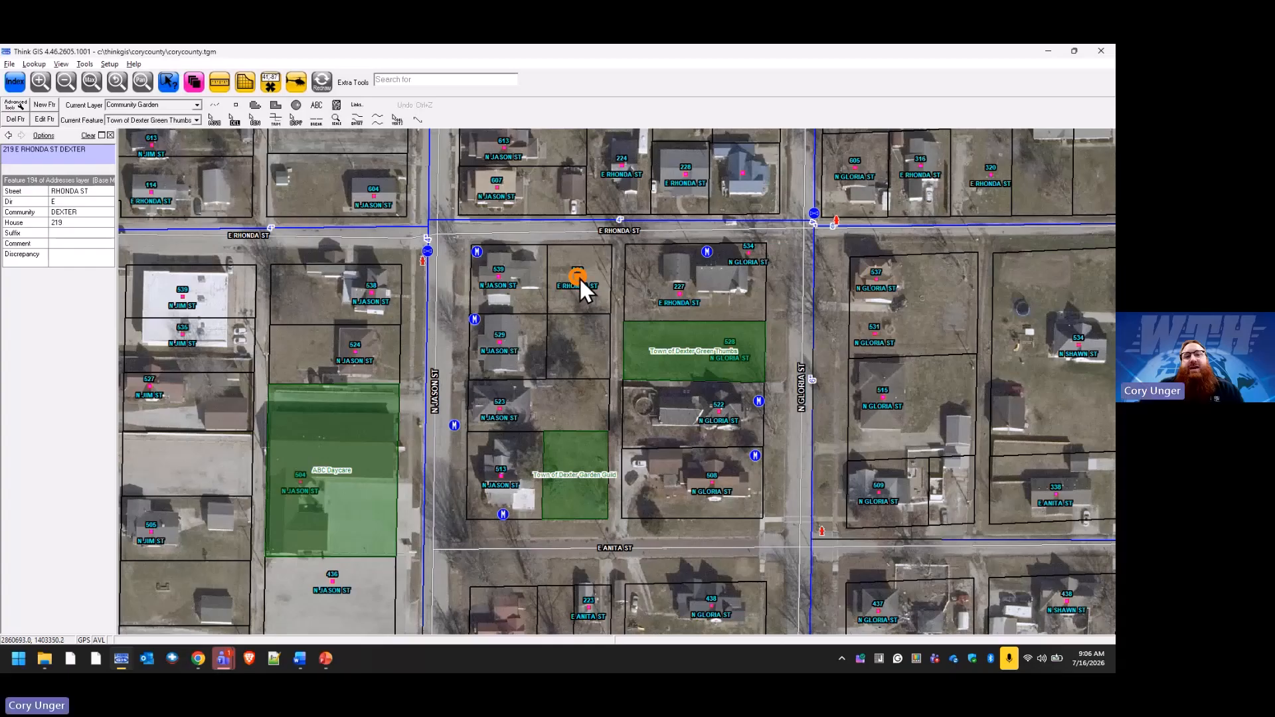
Step: Set the House value of the address point on the middle lot to 217, save the record and redraw the map
double_click(580, 277)
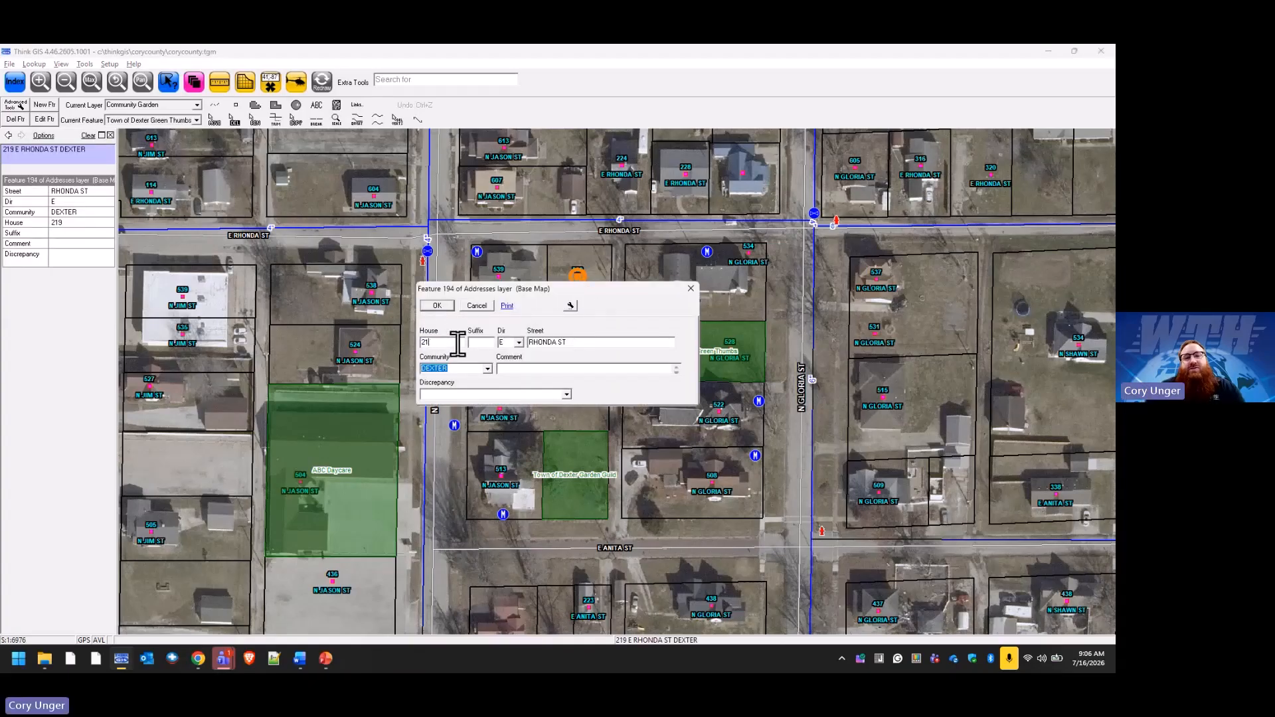
text(7)
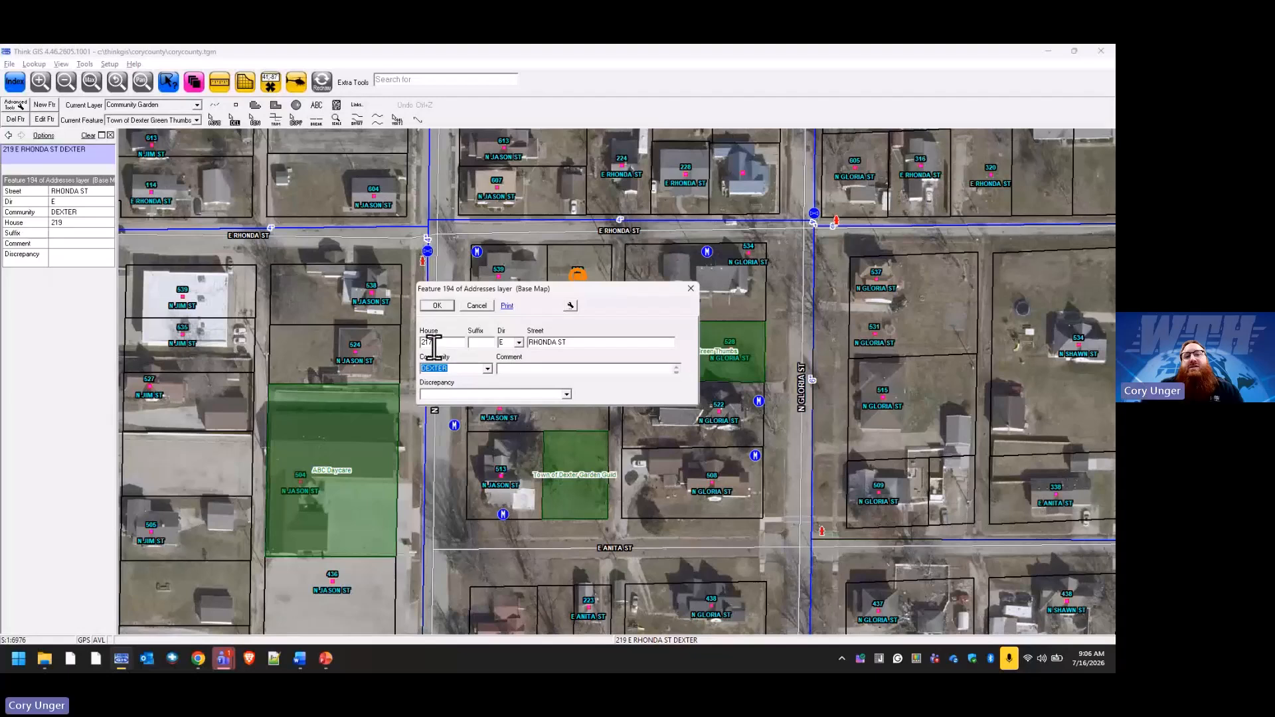
click(443, 306)
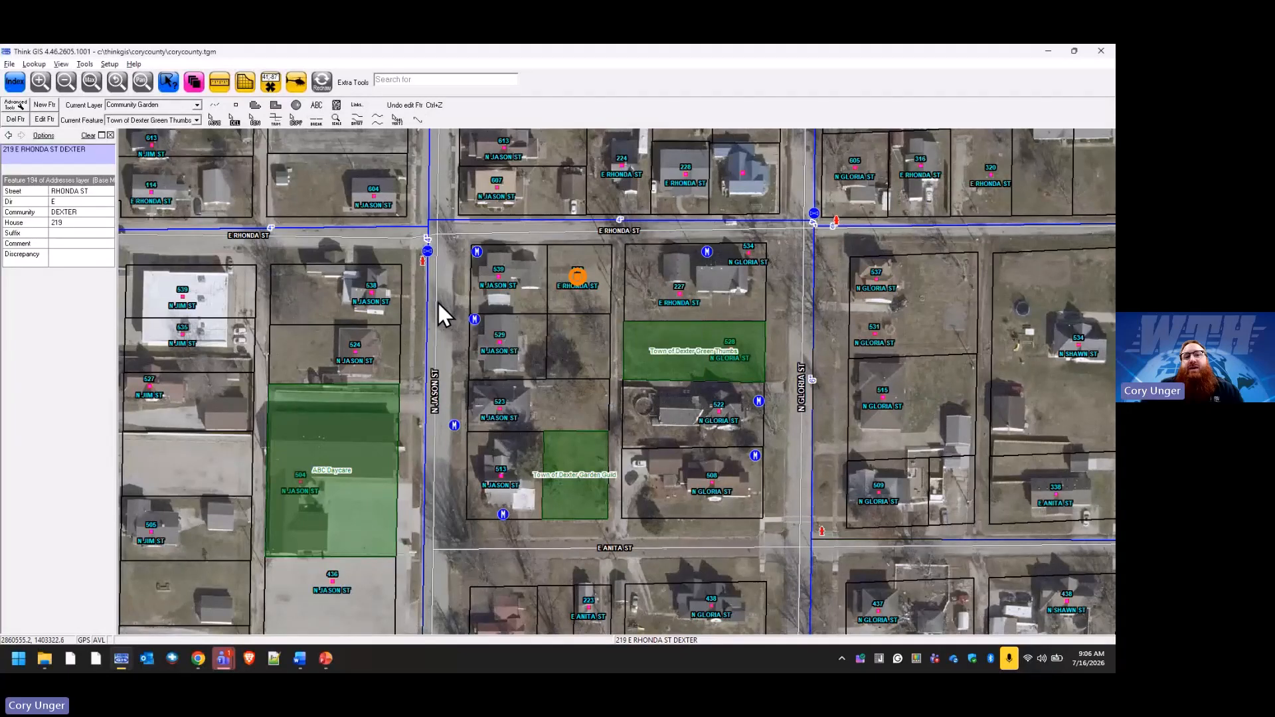
click(321, 83)
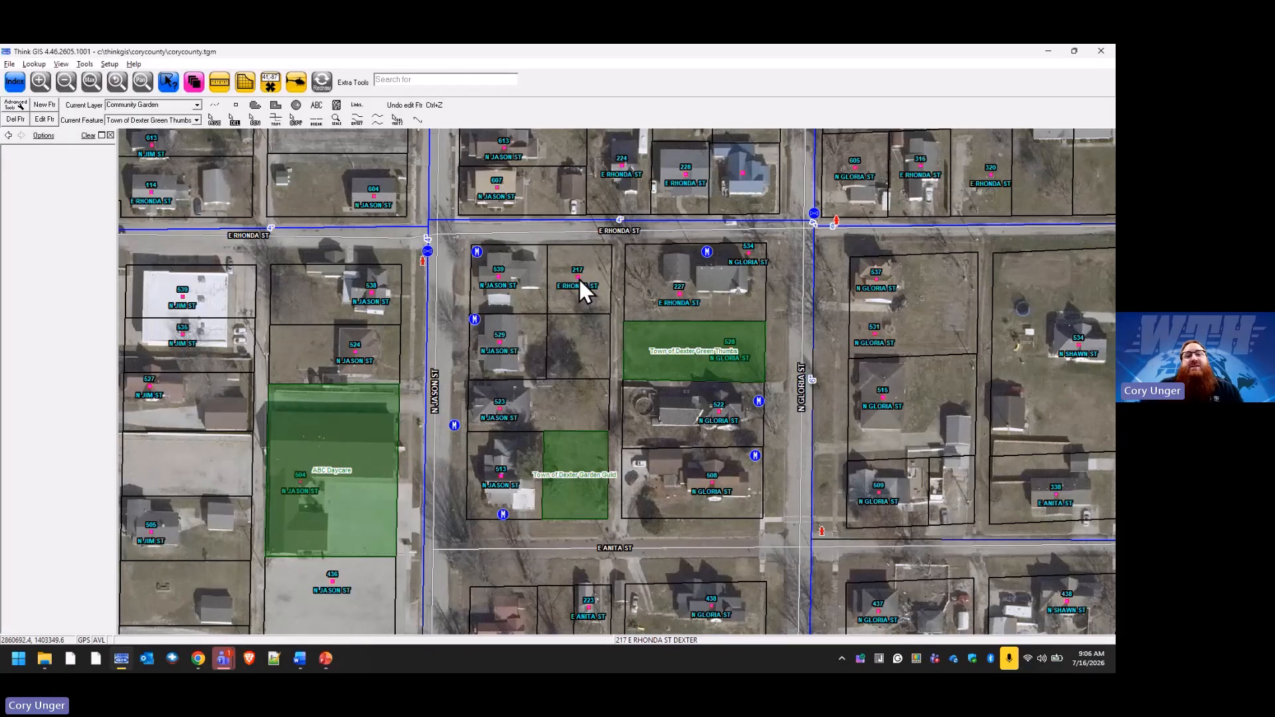
Step: View the extra feature options in the record of the edited address point and cancel the record
double_click(578, 279)
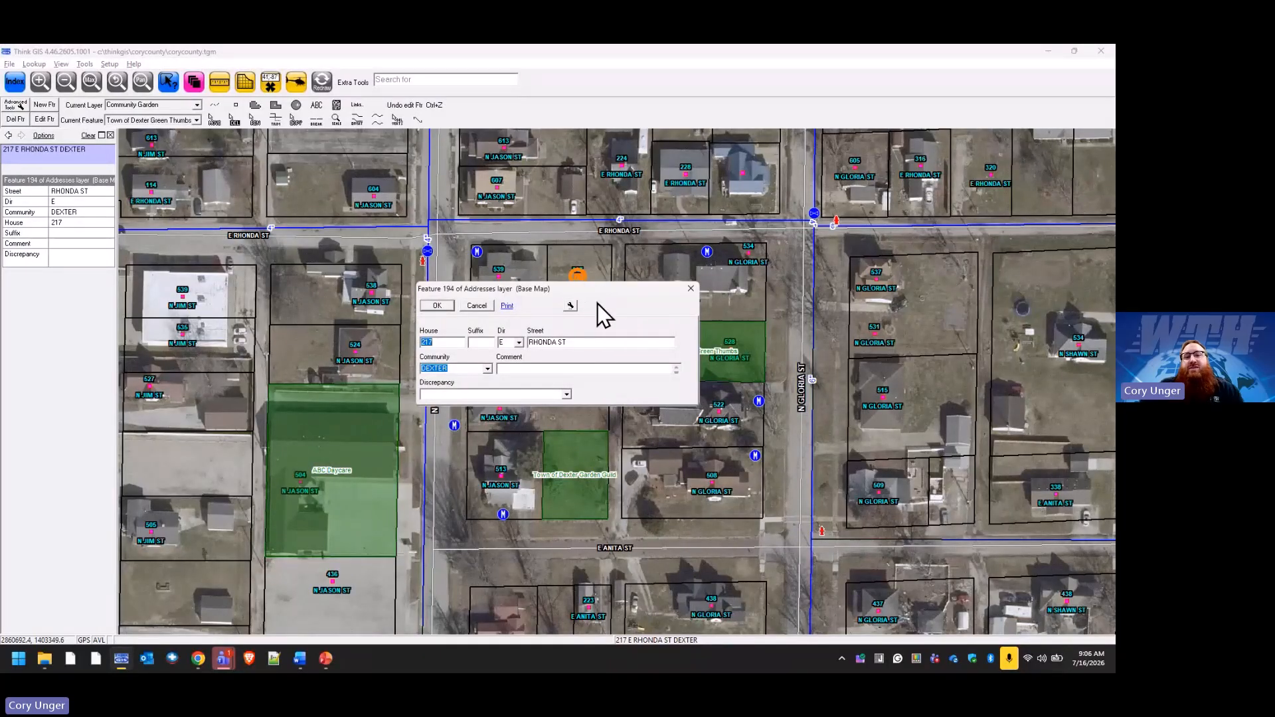
click(570, 306)
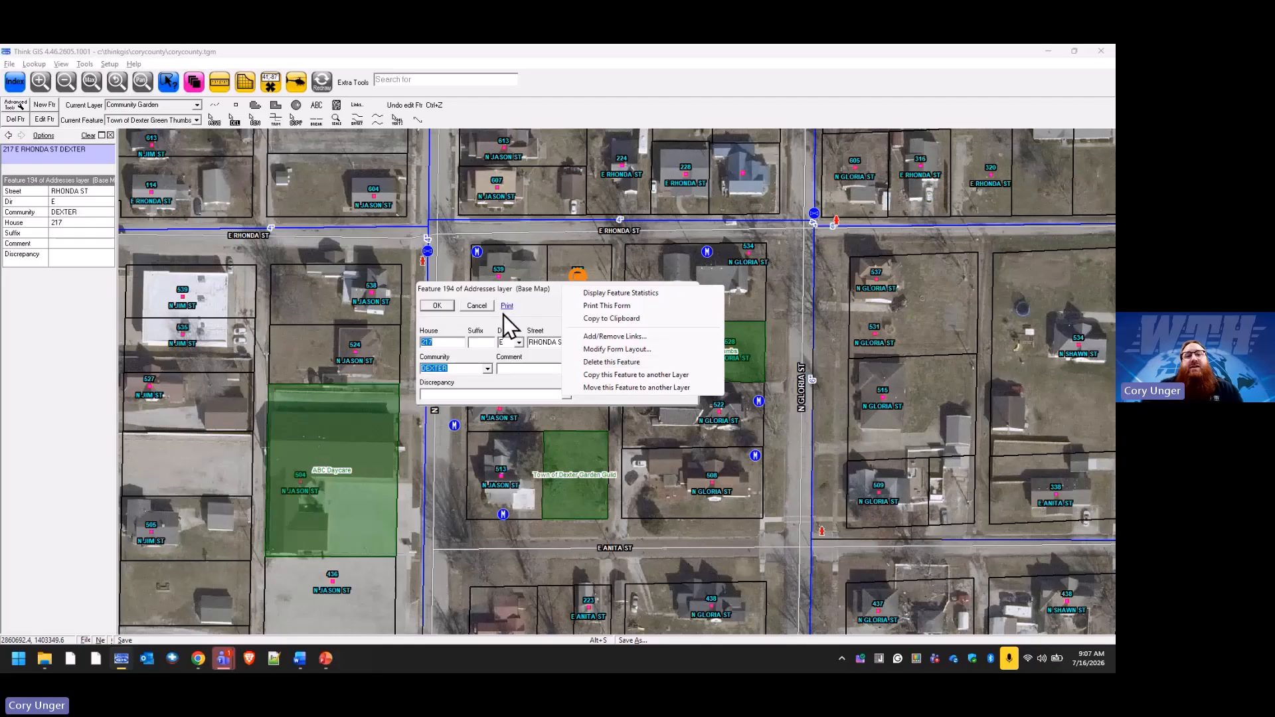
click(484, 304)
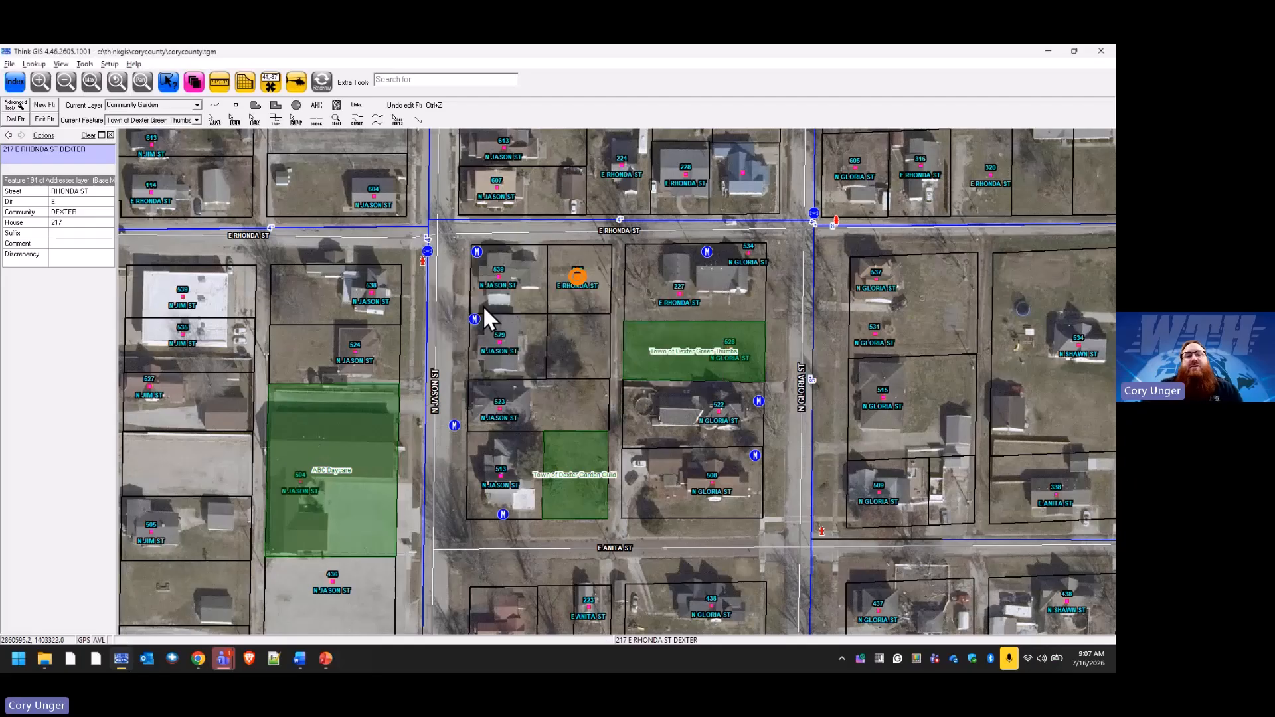
Step: Circle the edited address point freehand on the map and check the Addresses layer's records in the Index
click(237, 125)
mouse_move(552, 266)
mouse_down()
mouse_move(601, 289)
mouse_move(579, 259)
mouse_up()
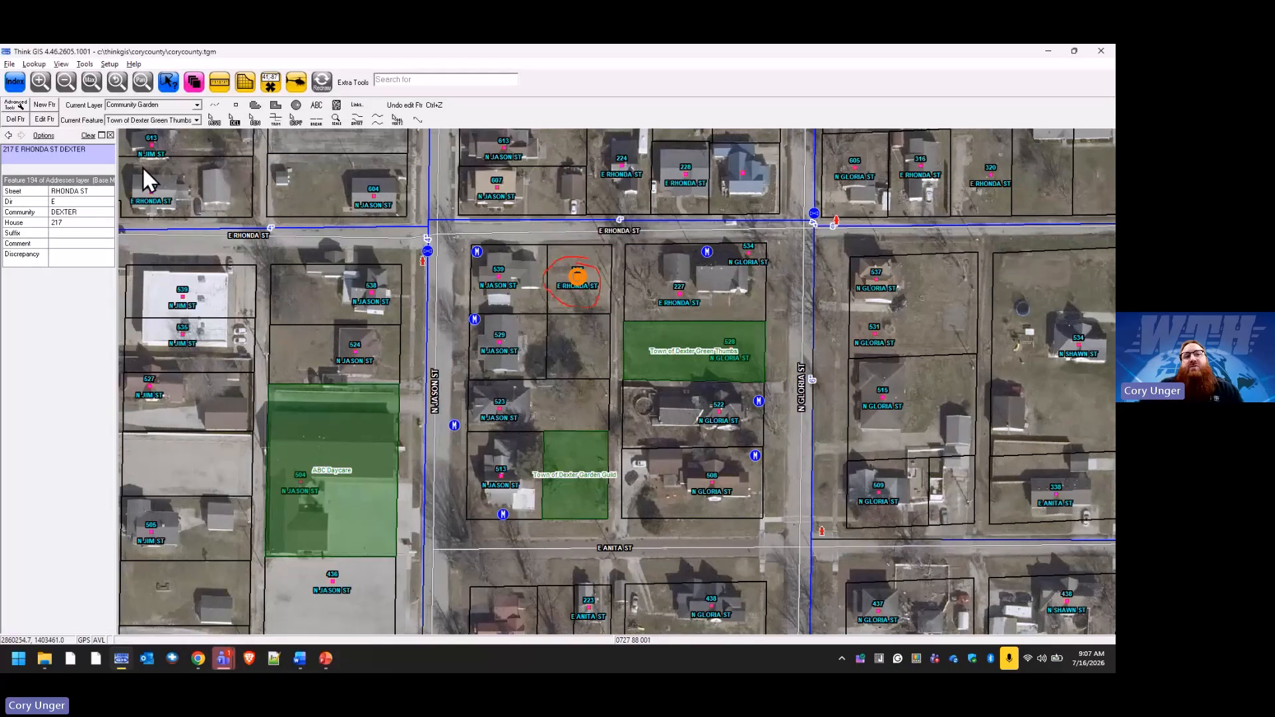
click(15, 83)
click(410, 304)
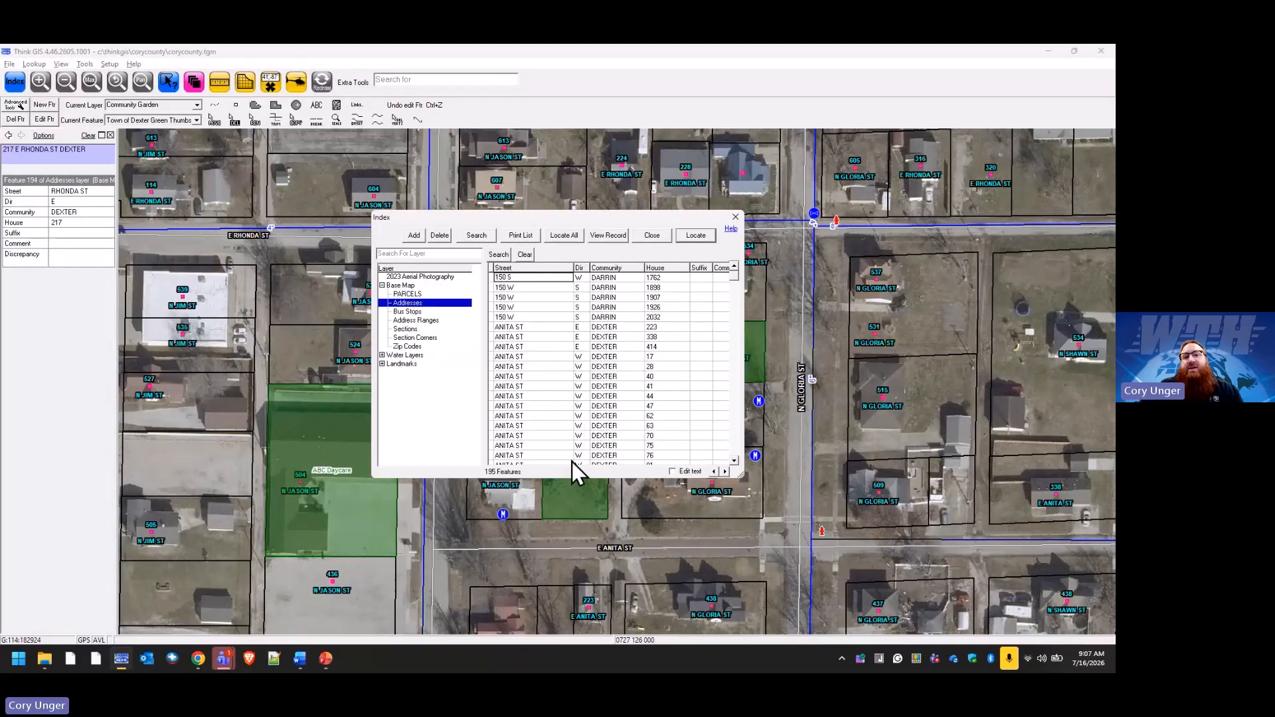
click(661, 236)
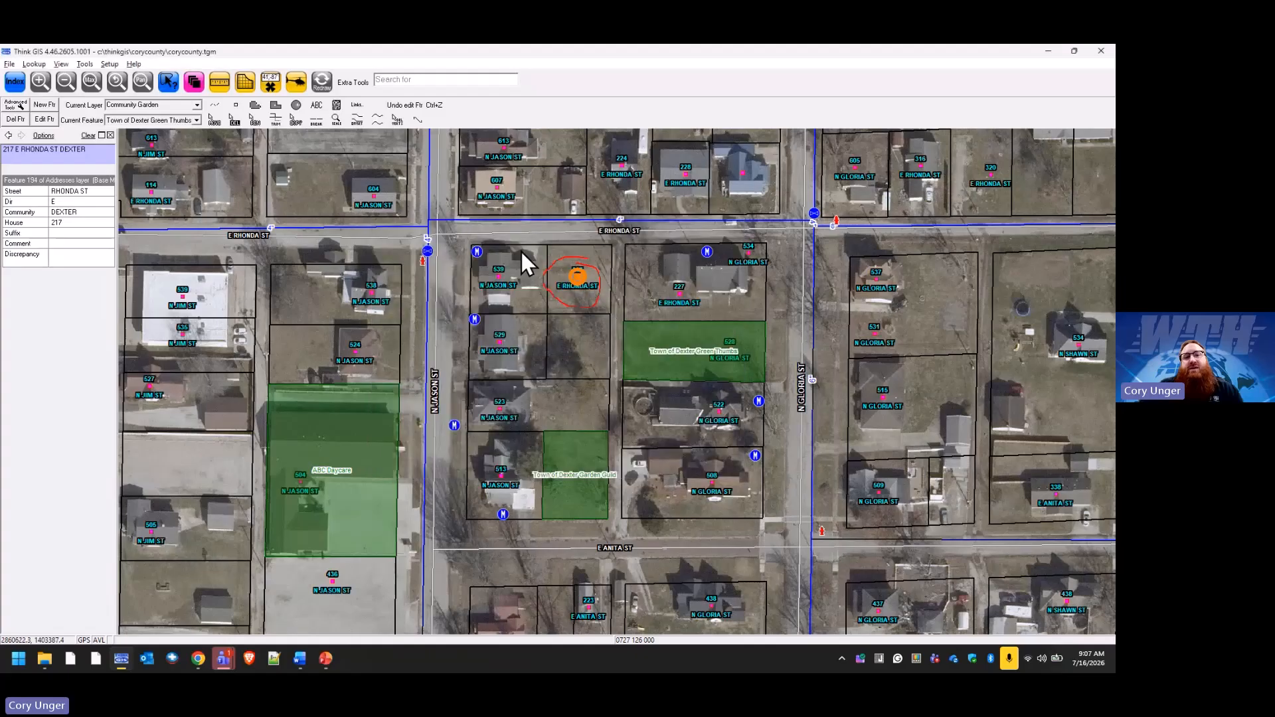
Step: Delete the circled address point from the Addresses layer through its record and confirm the deletion
click(580, 278)
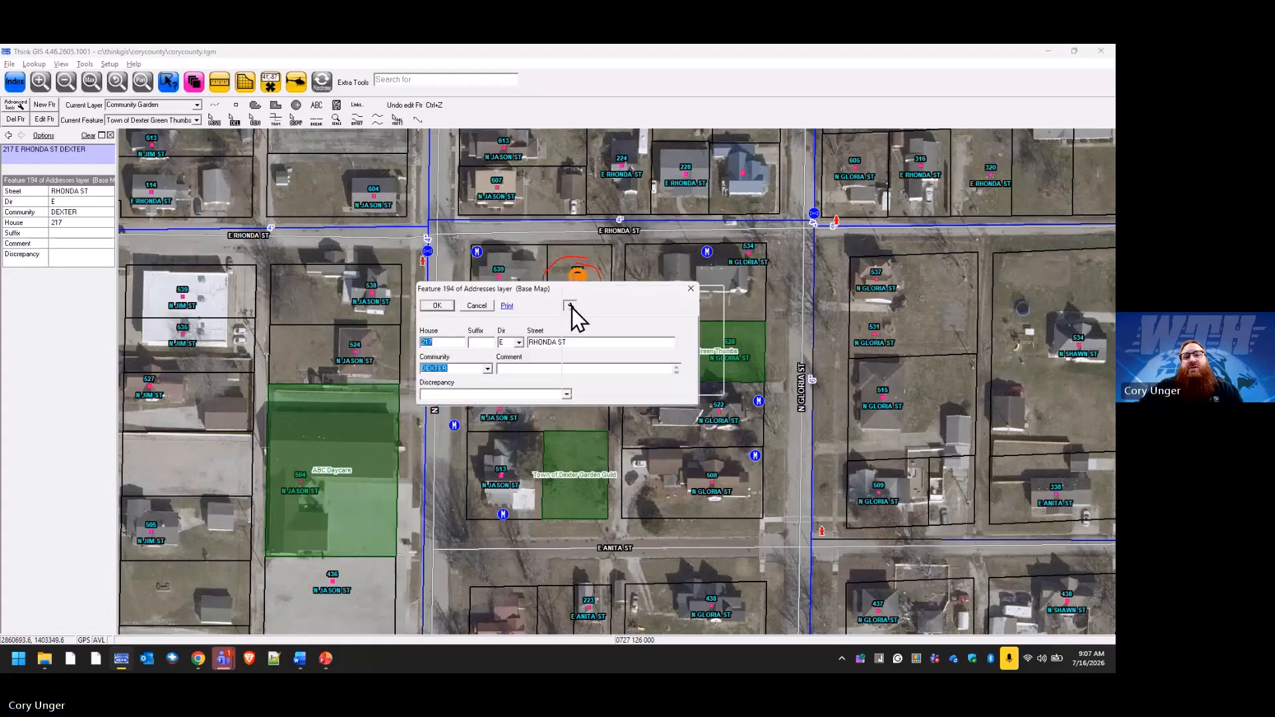
click(571, 307)
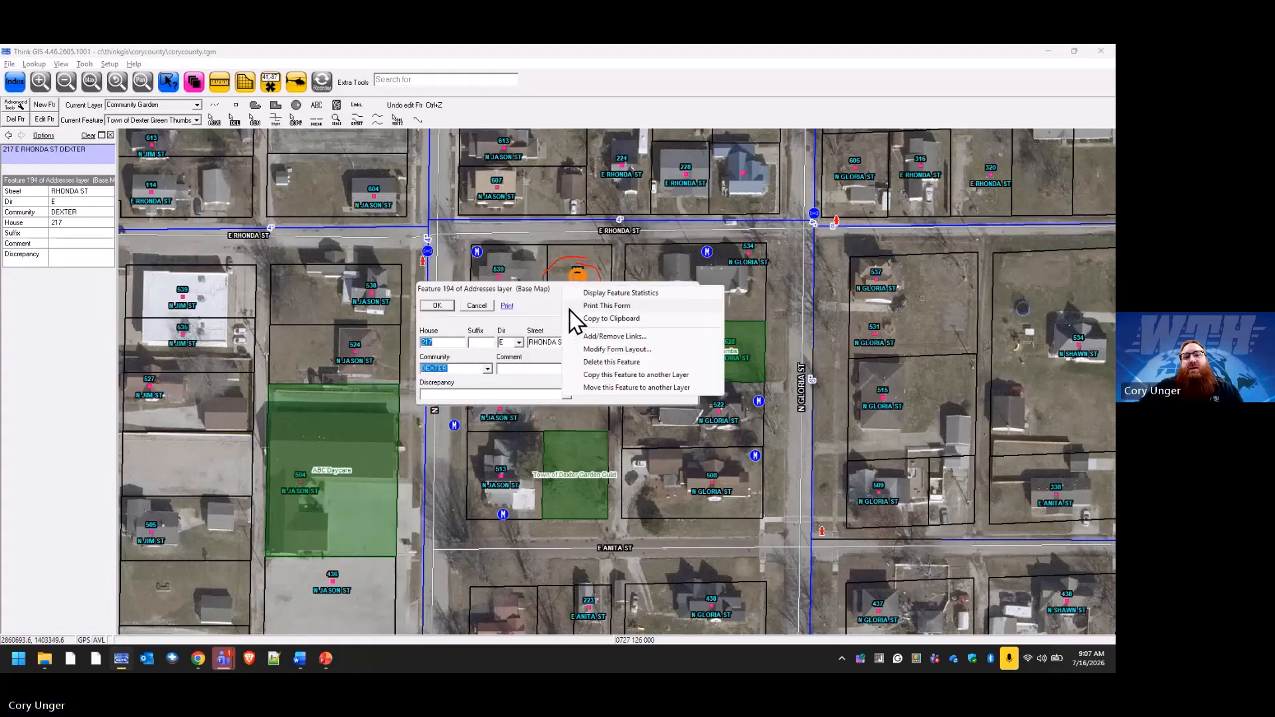
click(640, 362)
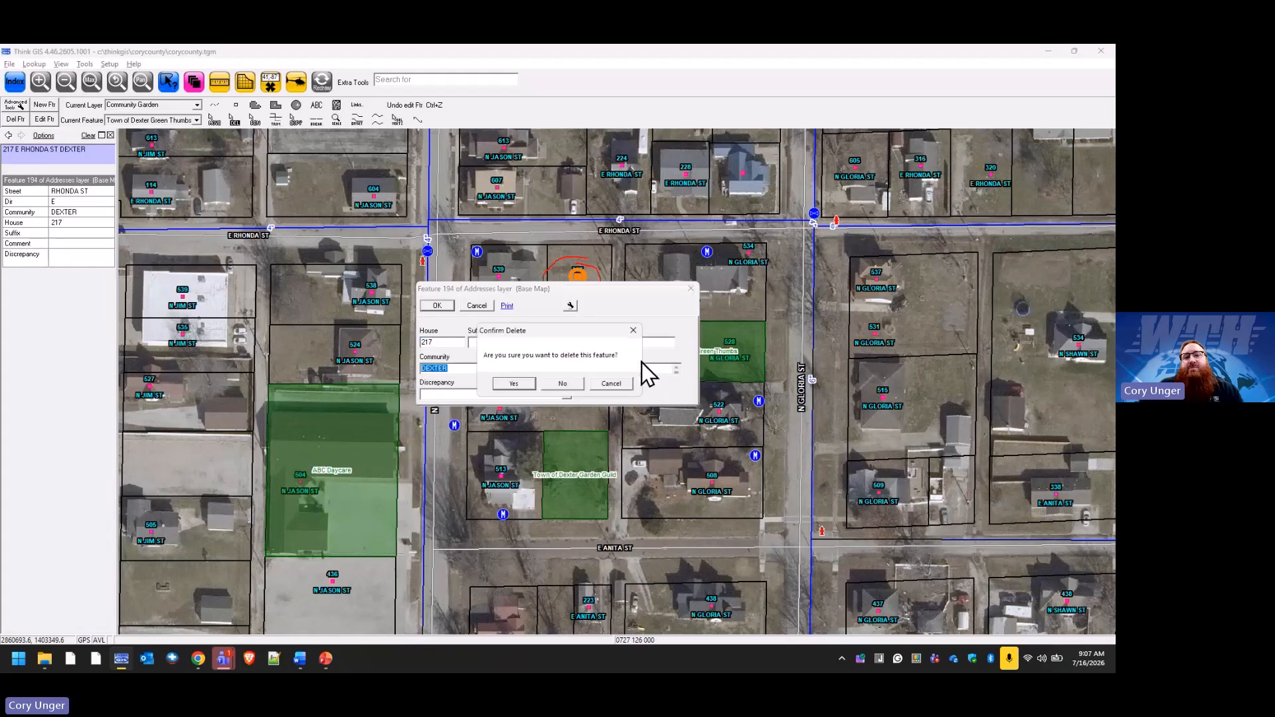
click(521, 383)
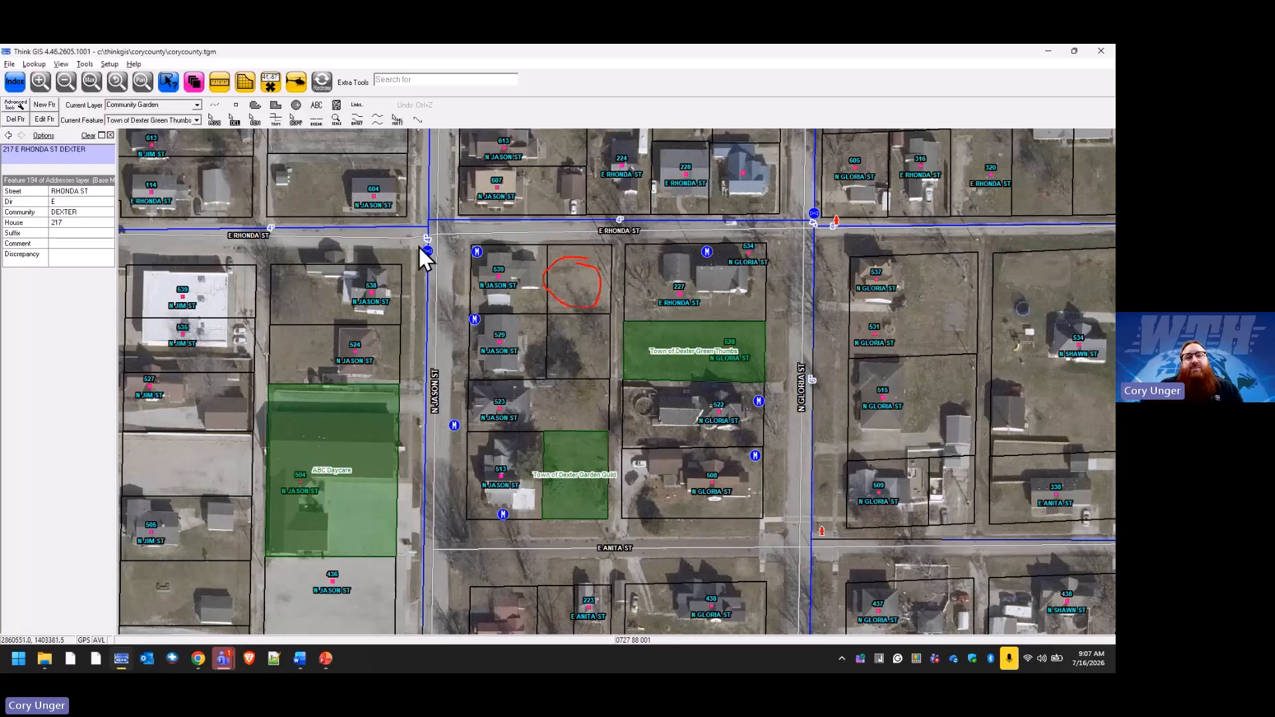
Step: Recheck the Addresses layer's records in the Index, close it and redraw the map to clear the freehand circle
click(15, 82)
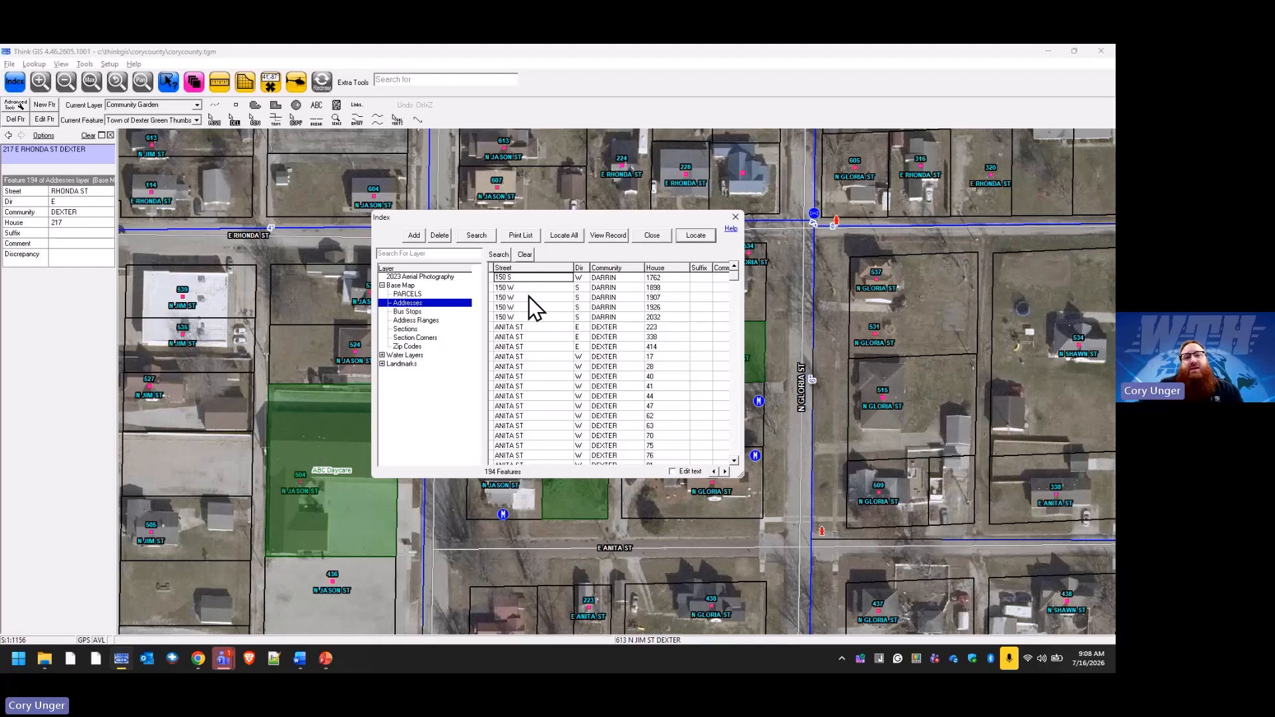
click(652, 236)
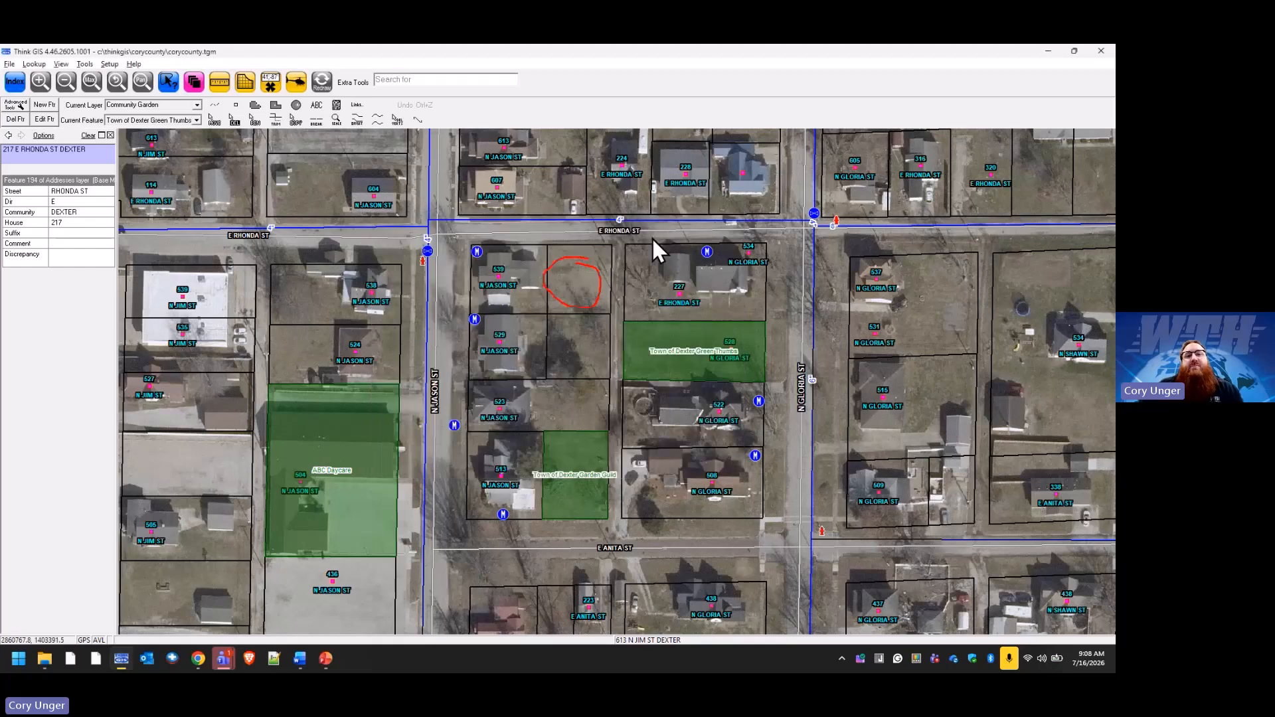
click(324, 83)
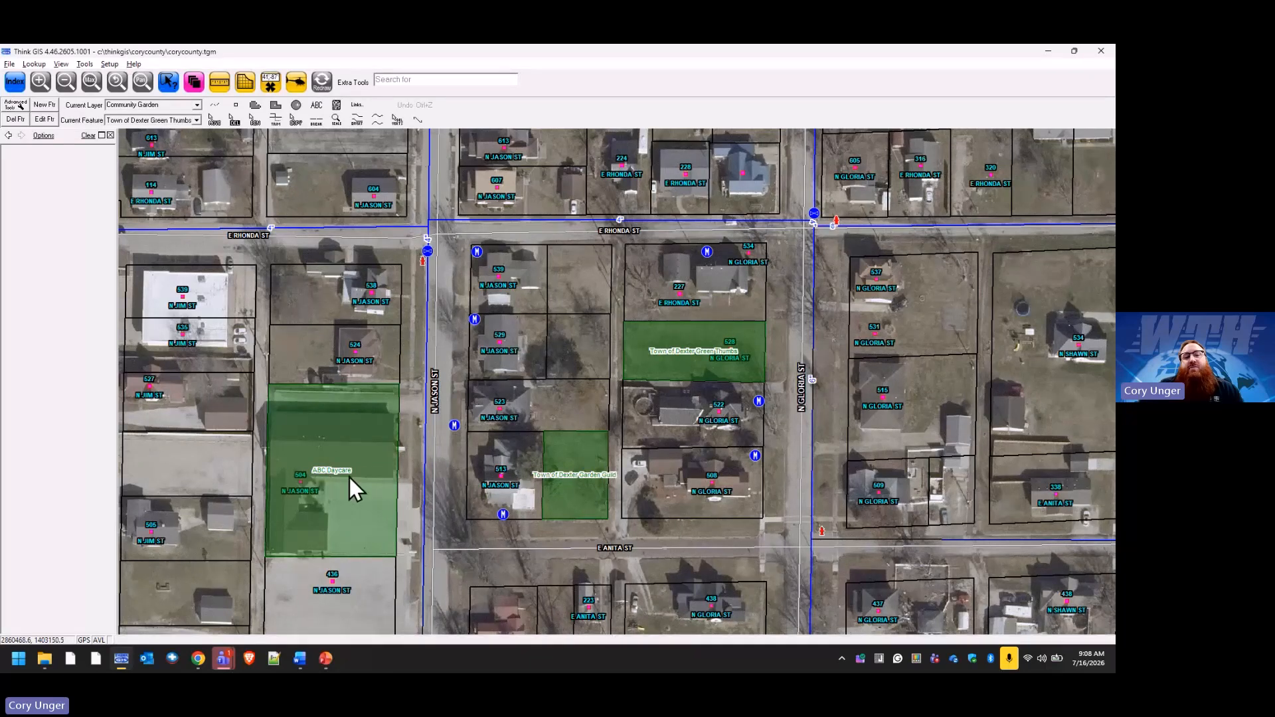
Step: Move the ABC Daycare feature from the Community Garden layer to the Daycare layer and redraw the map
click(378, 406)
right_click(379, 407)
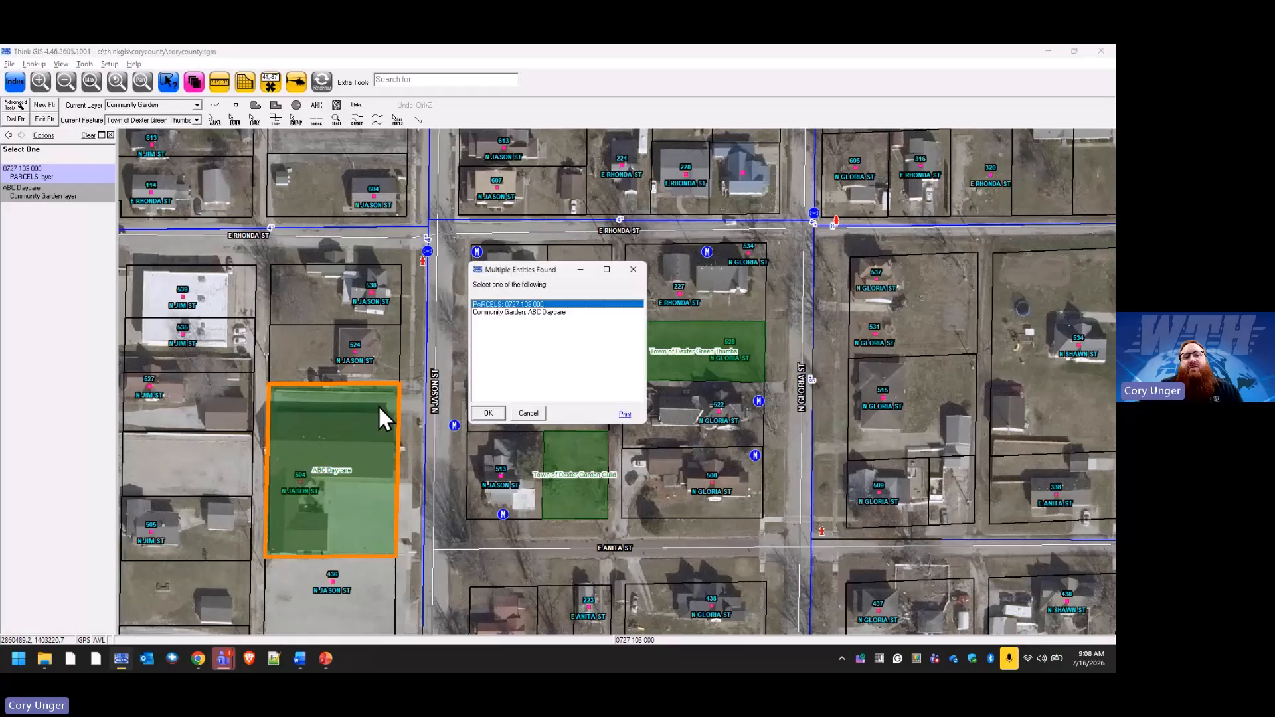
click(541, 313)
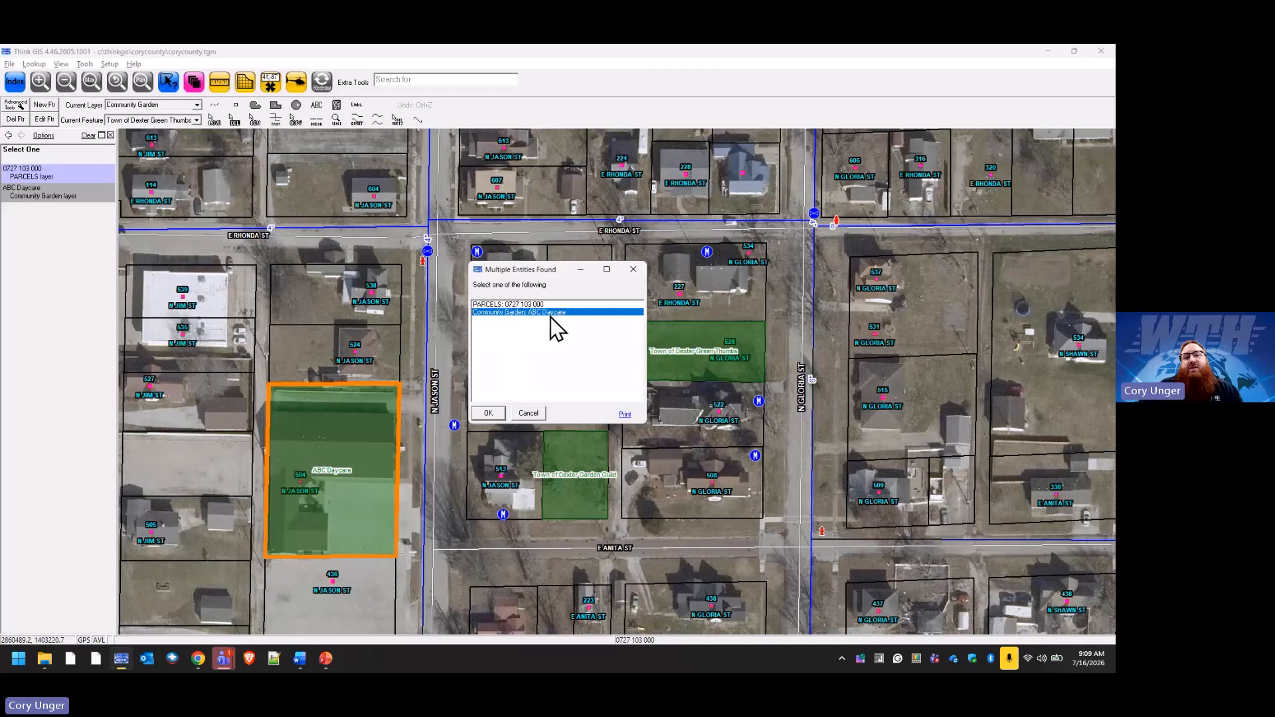
click(489, 413)
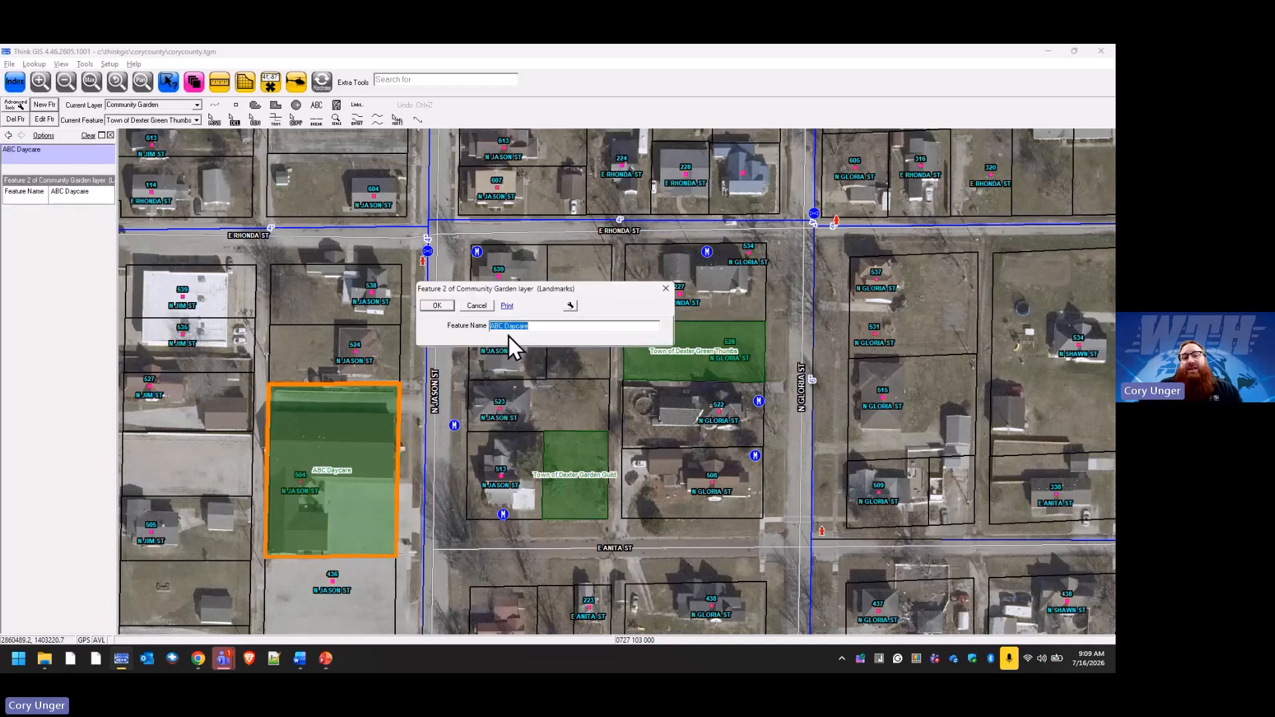
click(573, 307)
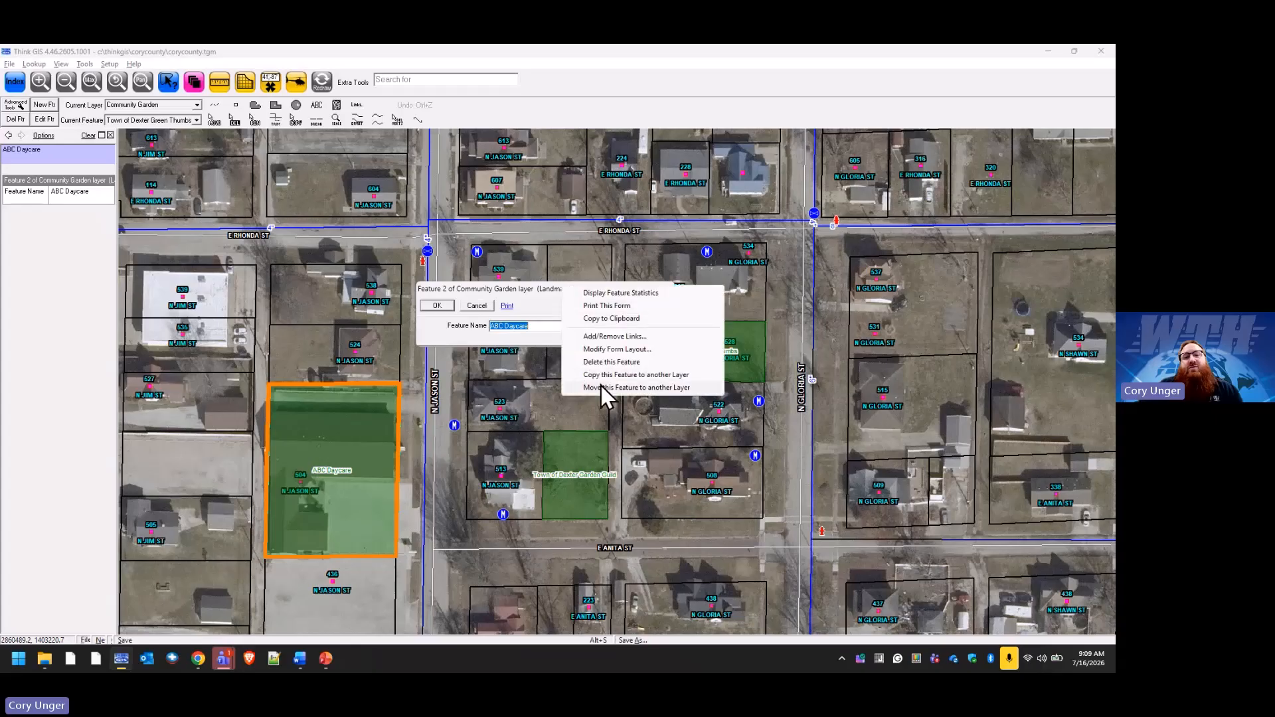
click(685, 389)
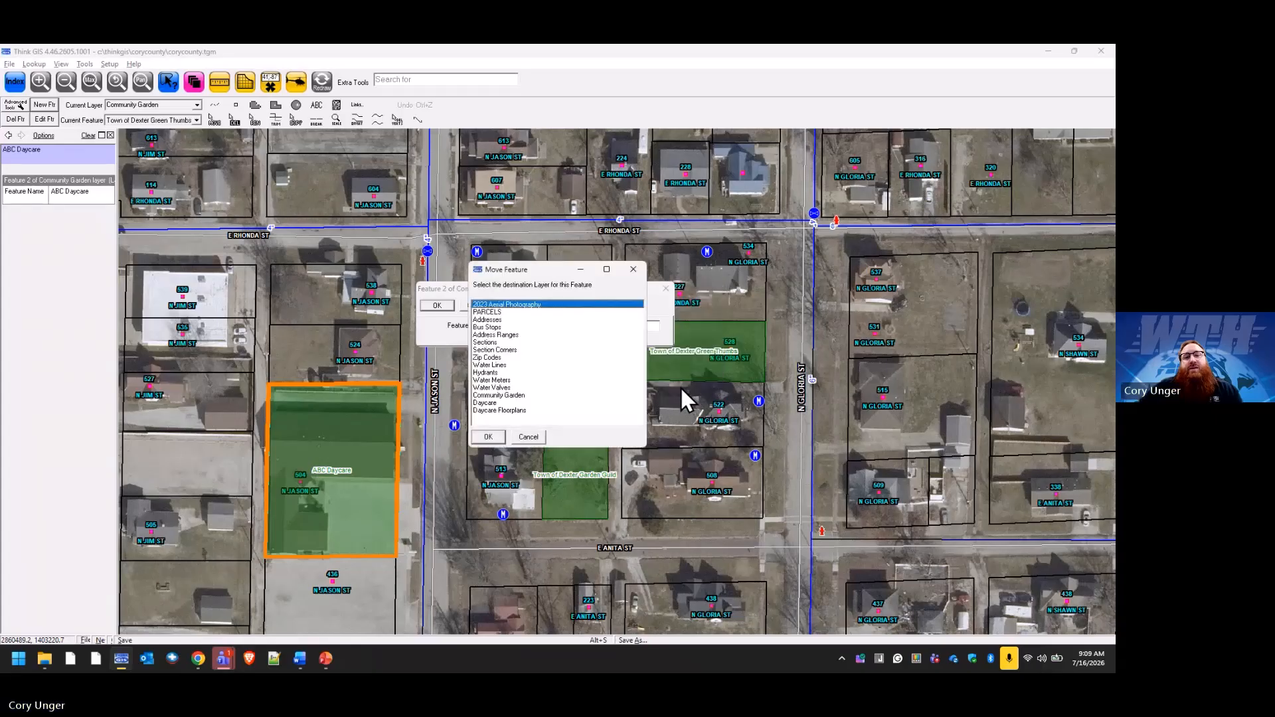
click(495, 404)
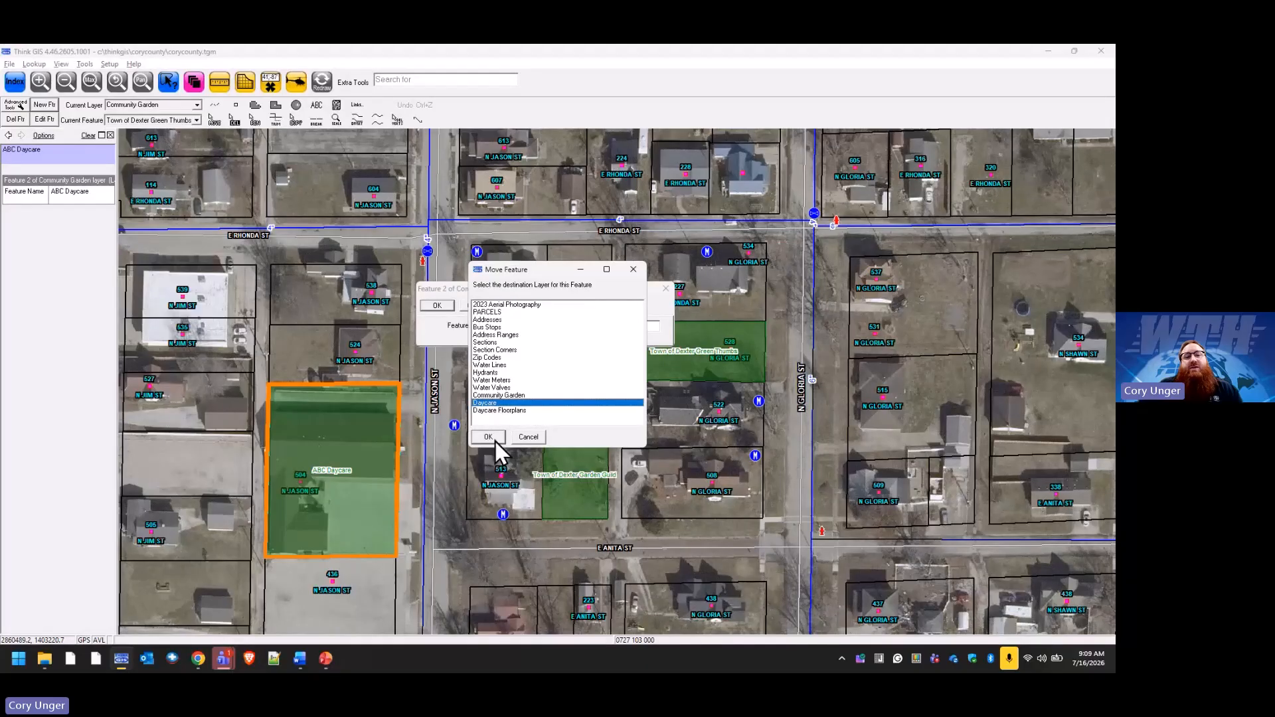
click(488, 436)
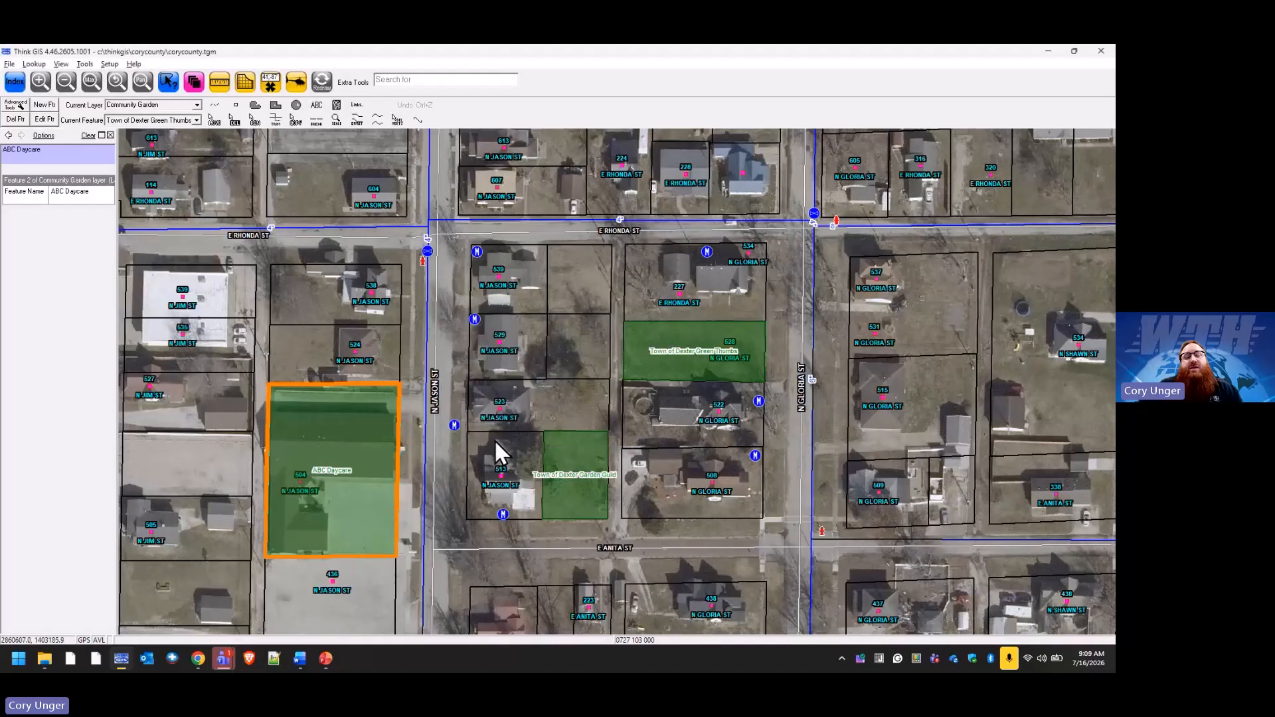
click(324, 86)
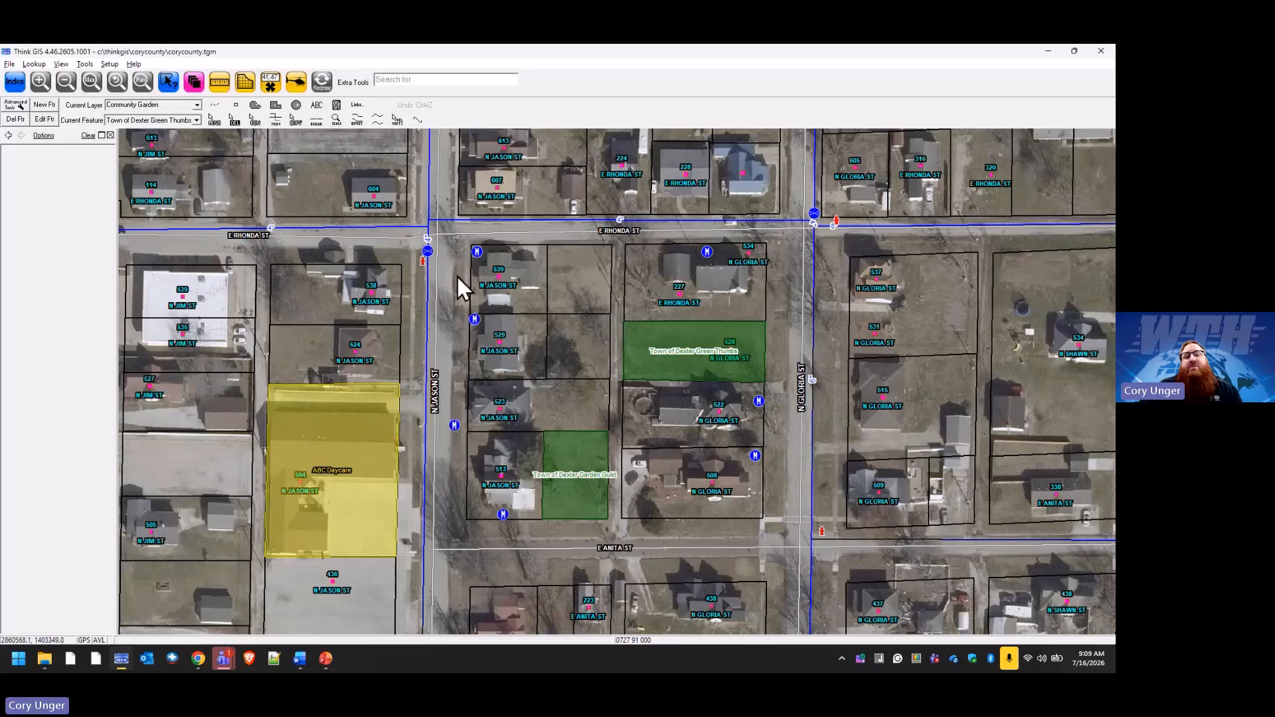
Step: Sketch a small freehand mark along N Jason St beside the ABC Daycare area and clear it from the map
drag(428, 409, 422, 427)
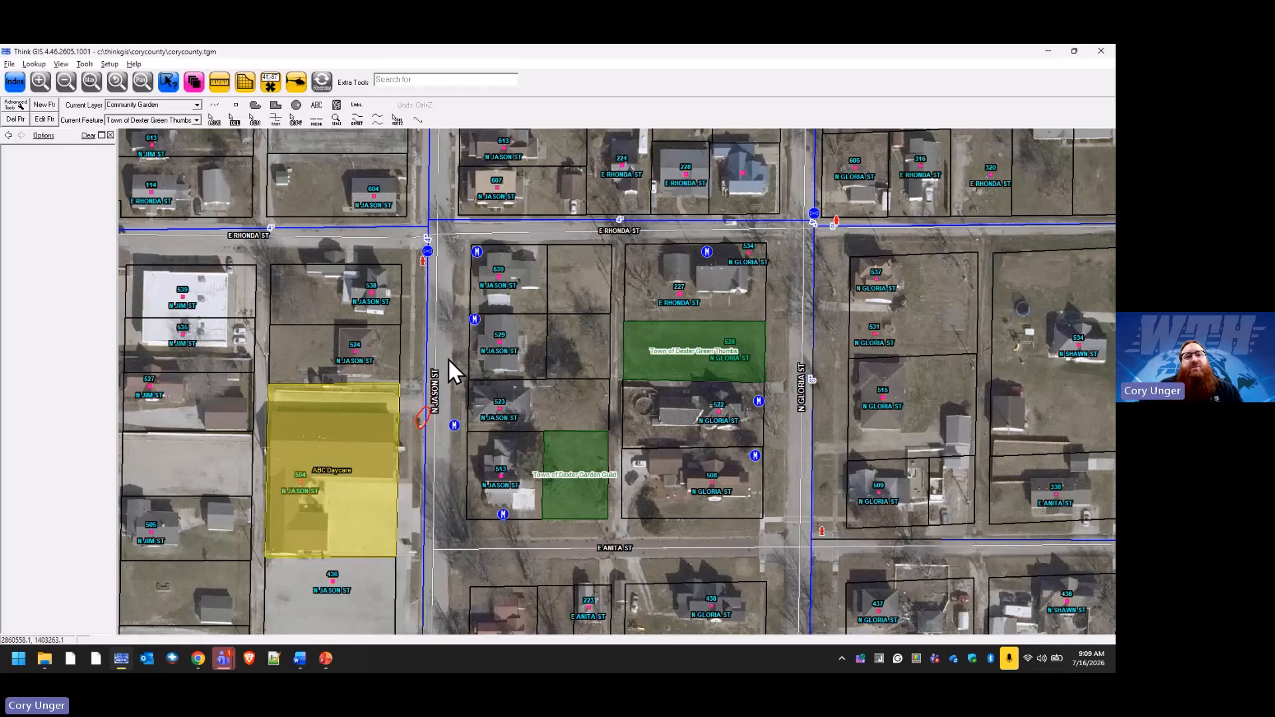
click(325, 84)
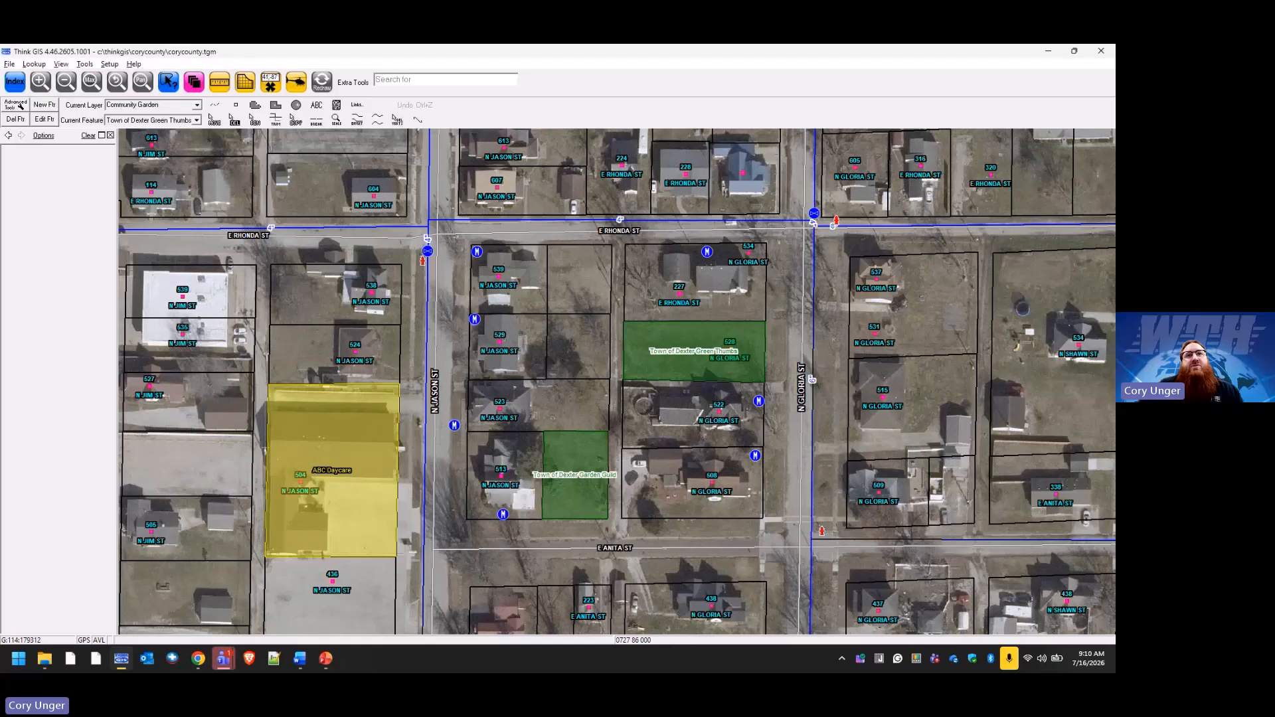
Step: Lock only the Address Ranges layer for editing, unlock all other layers and save their pending changes
click(15, 82)
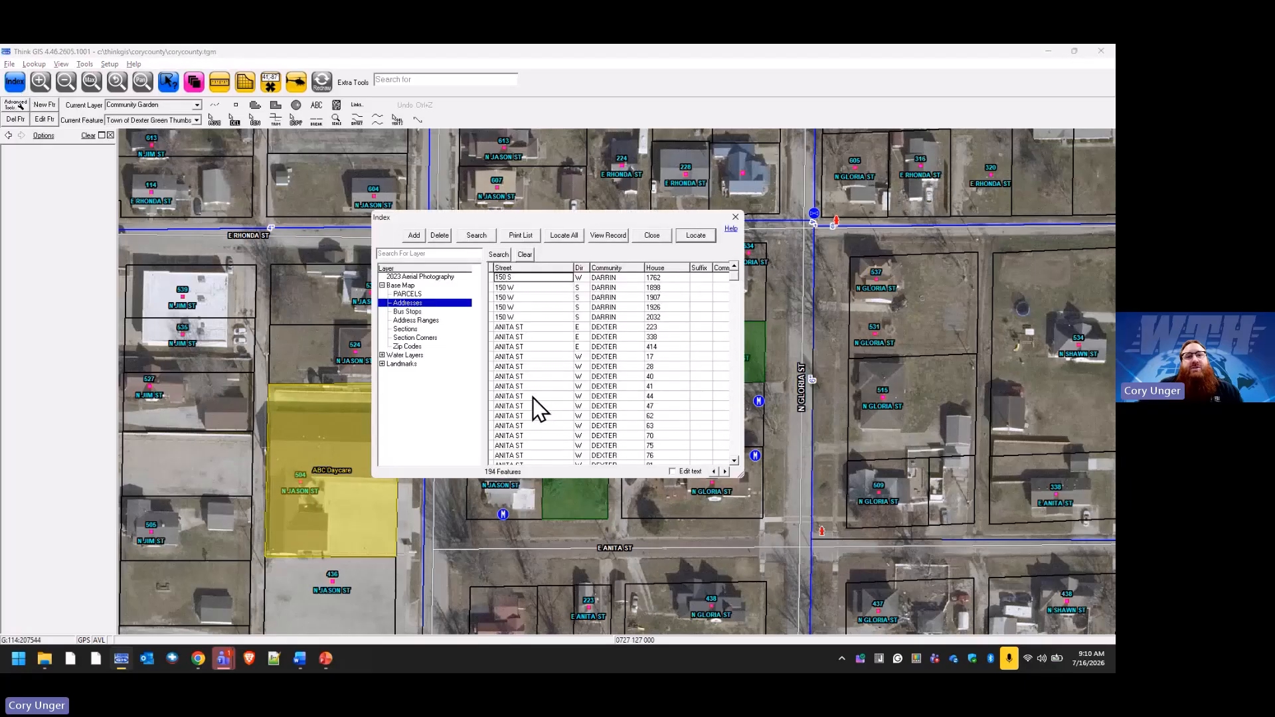
right_click(424, 322)
click(410, 321)
right_click(425, 320)
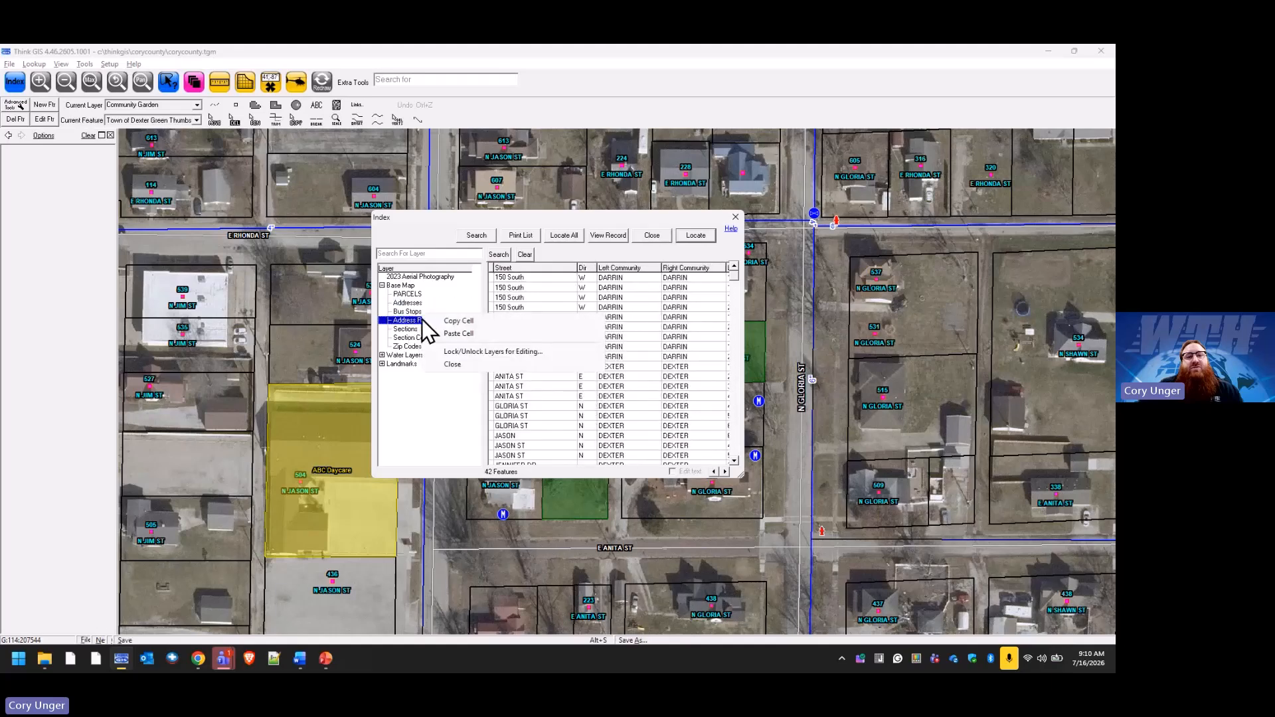
click(500, 353)
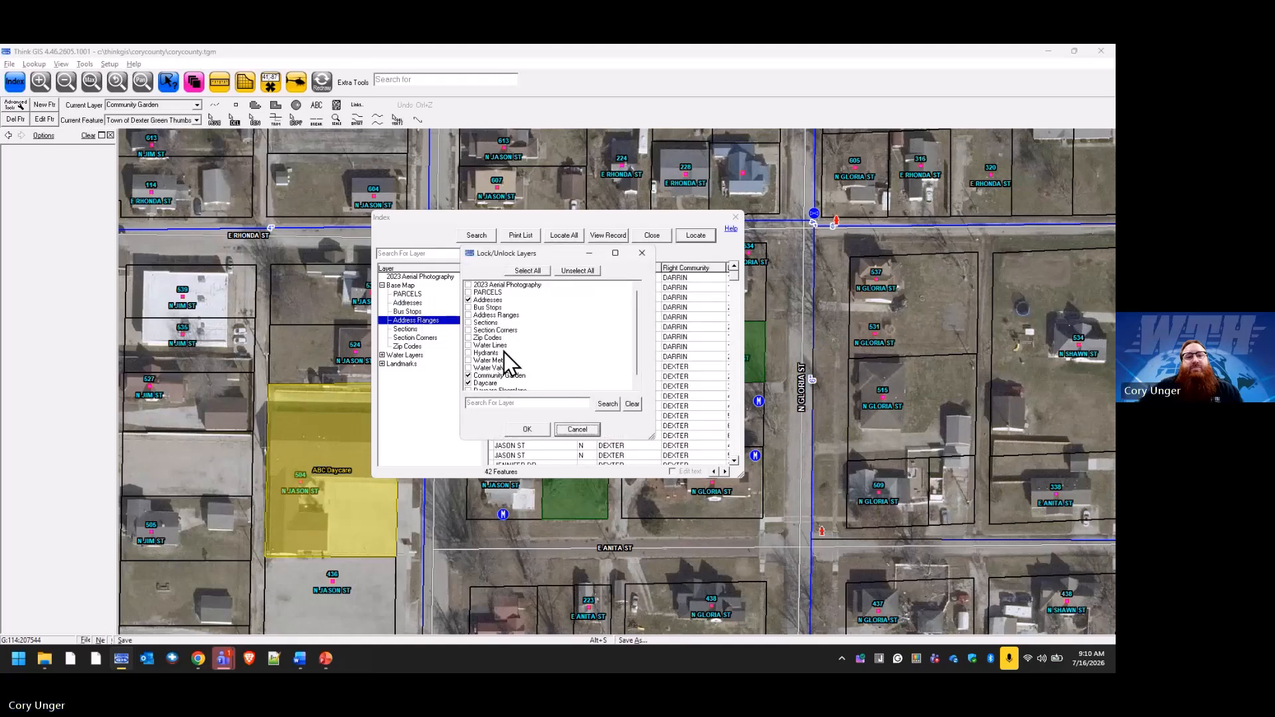
click(577, 271)
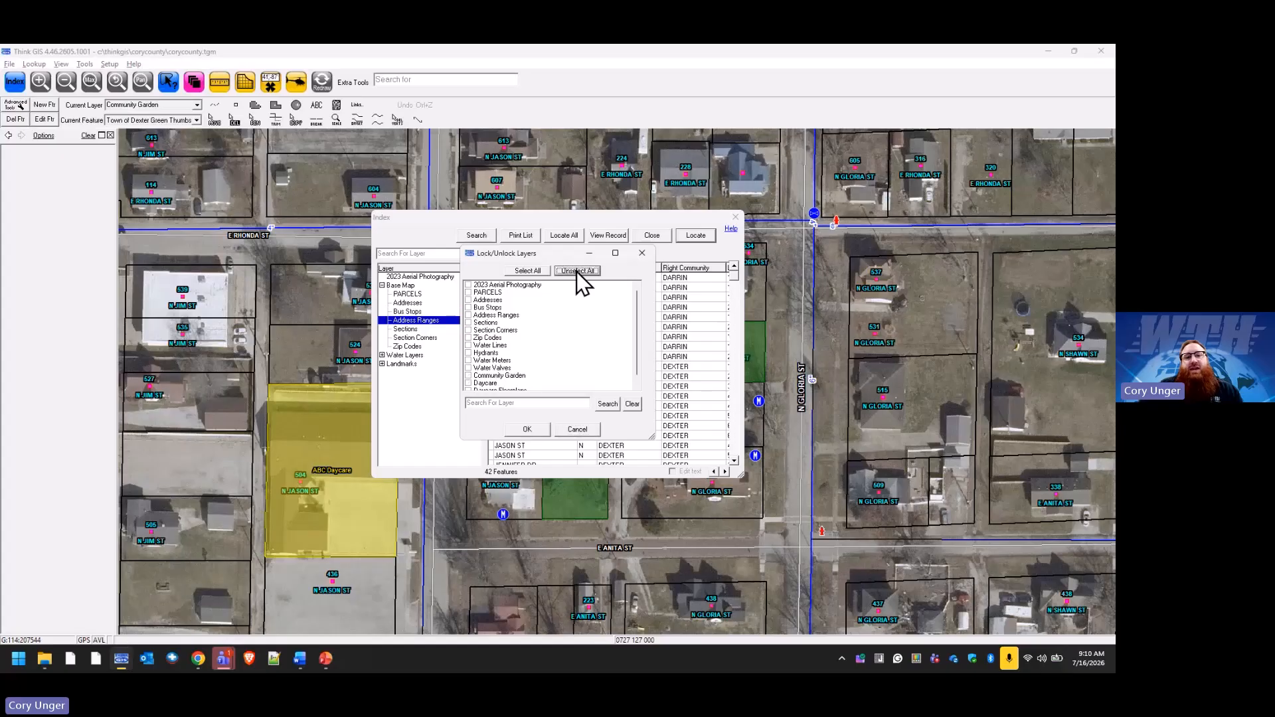
click(469, 314)
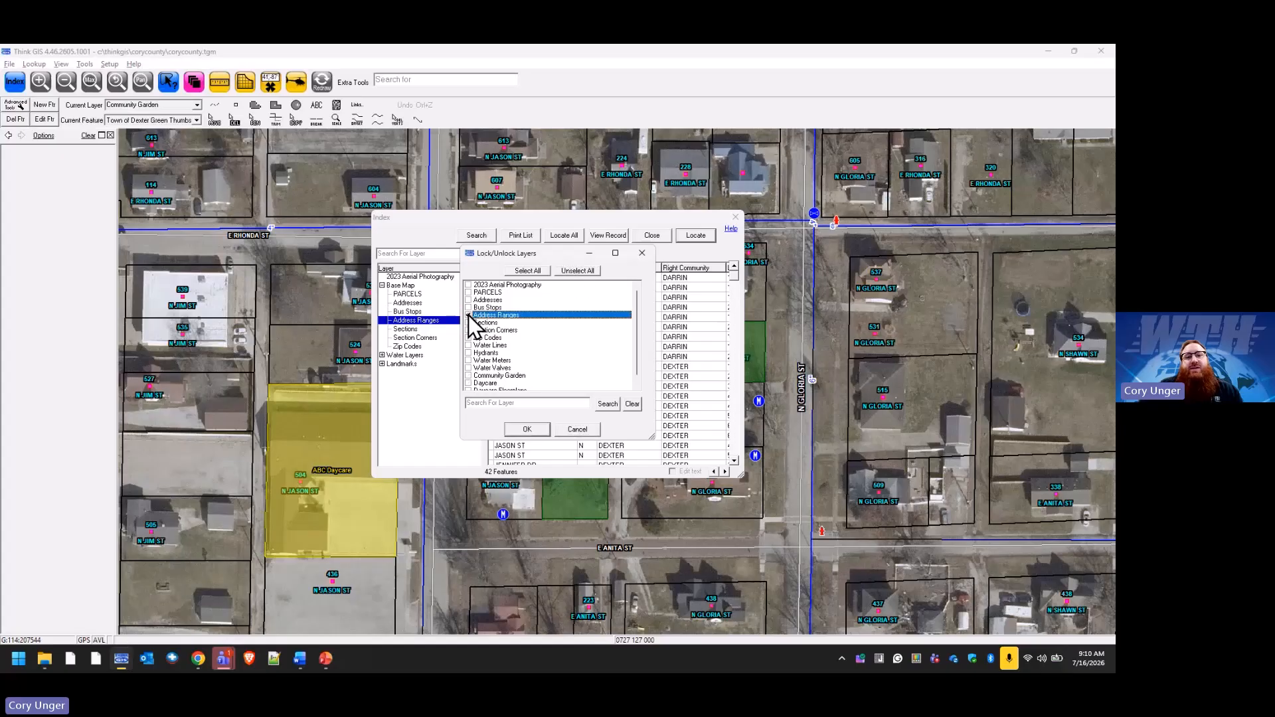
click(527, 430)
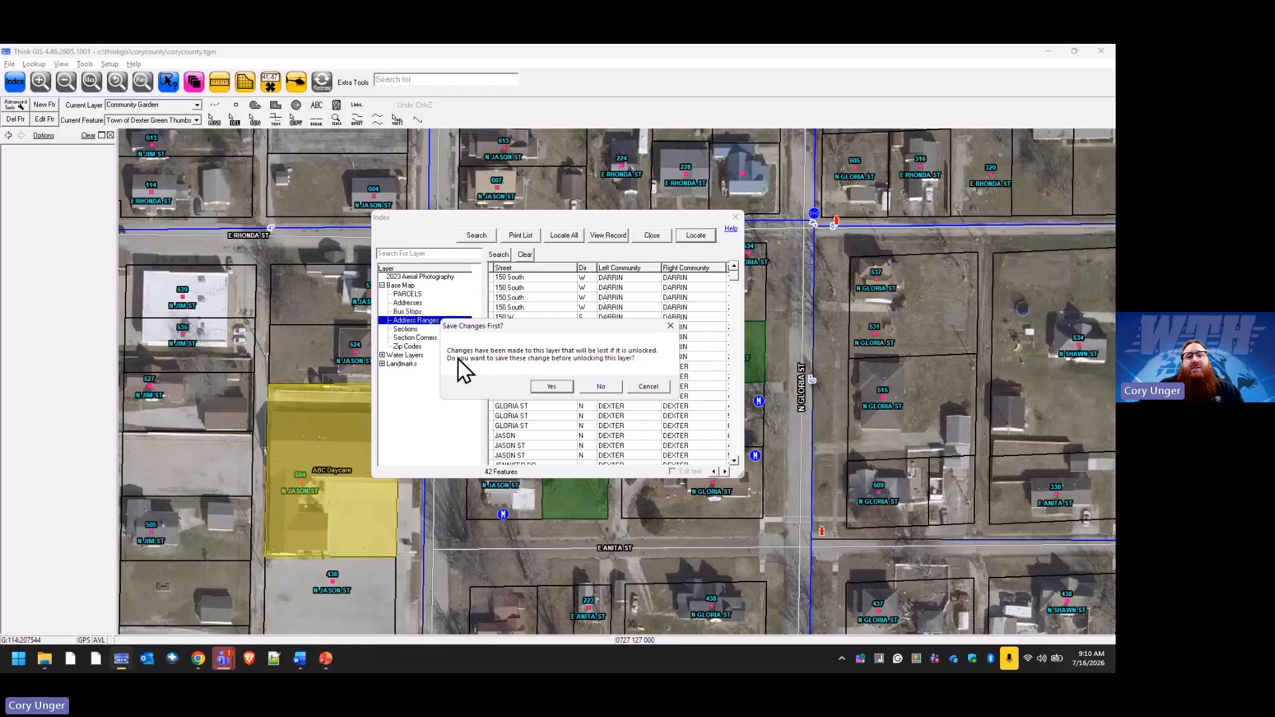
click(552, 385)
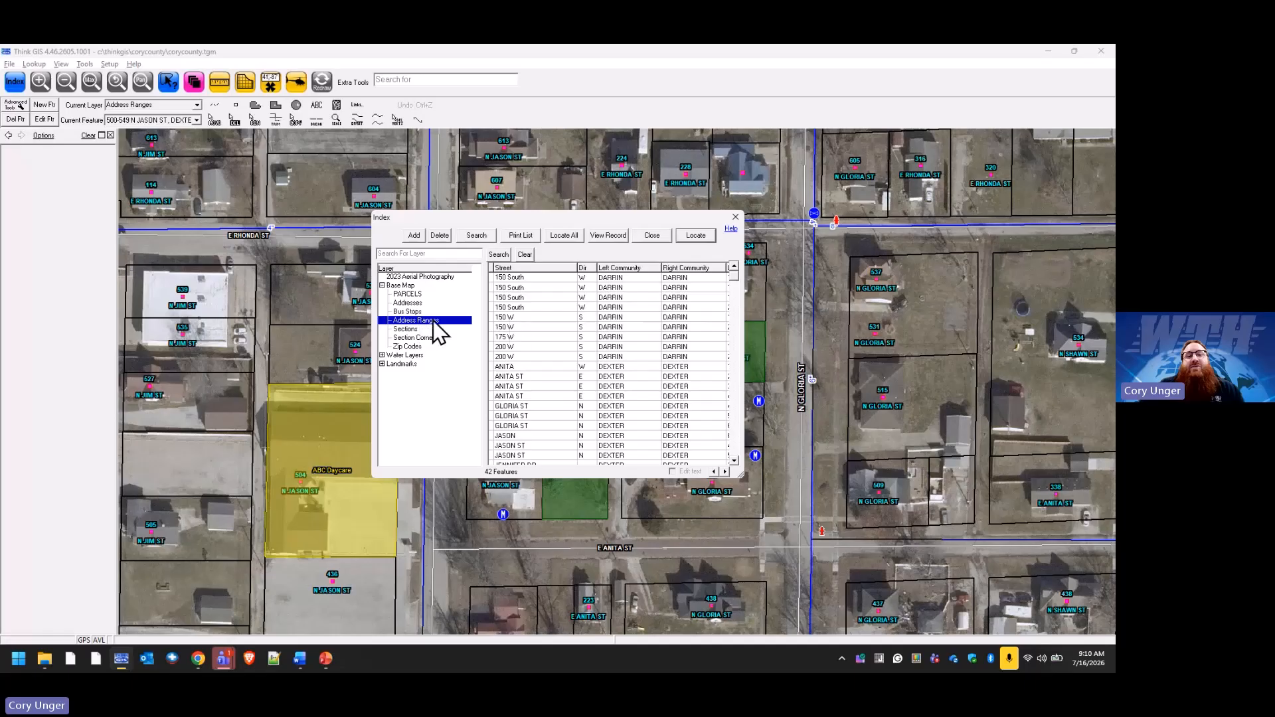
Step: Review which layers are locked for editing from the Address Ranges entry in the Index and accept the selection as is
click(524, 305)
right_click(434, 322)
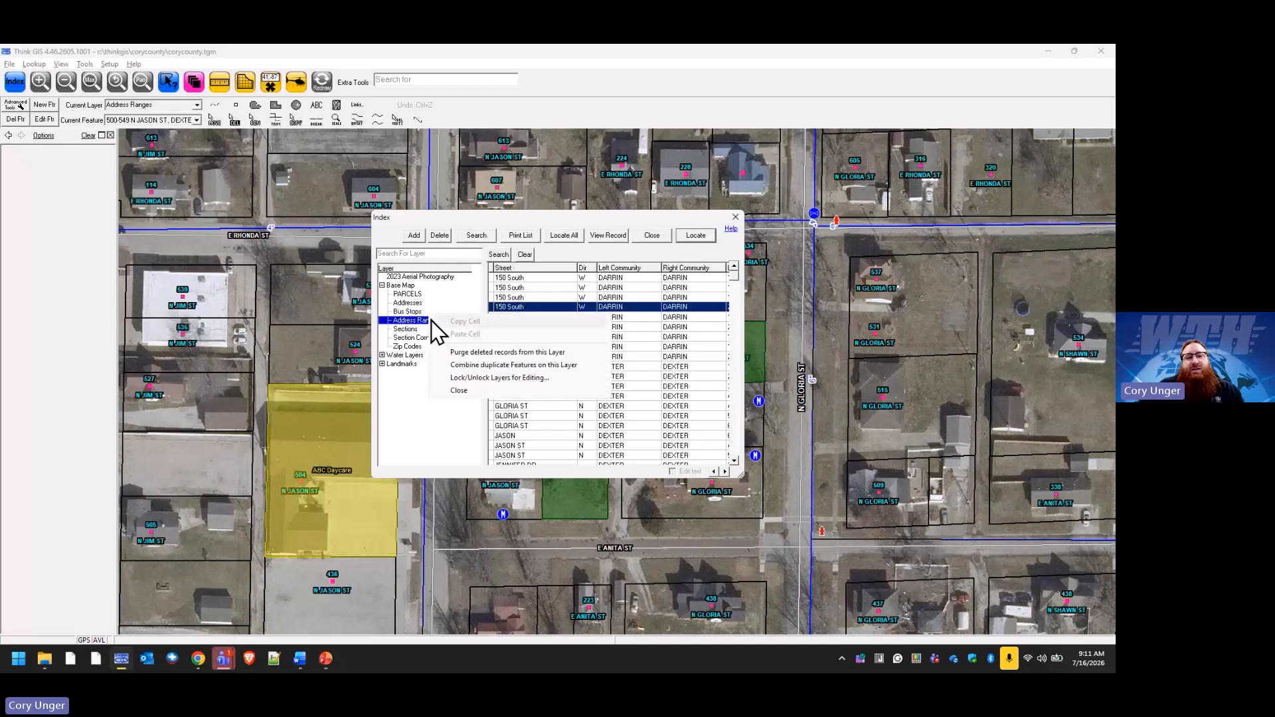
click(489, 379)
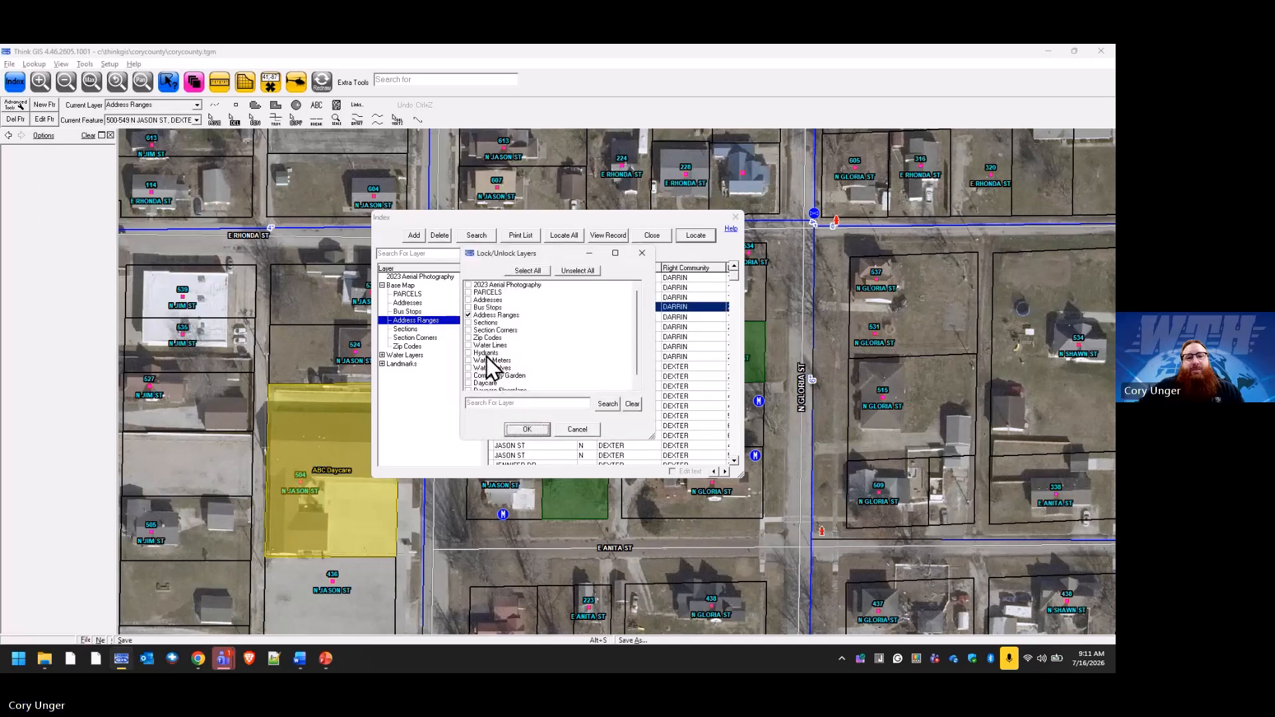
click(550, 431)
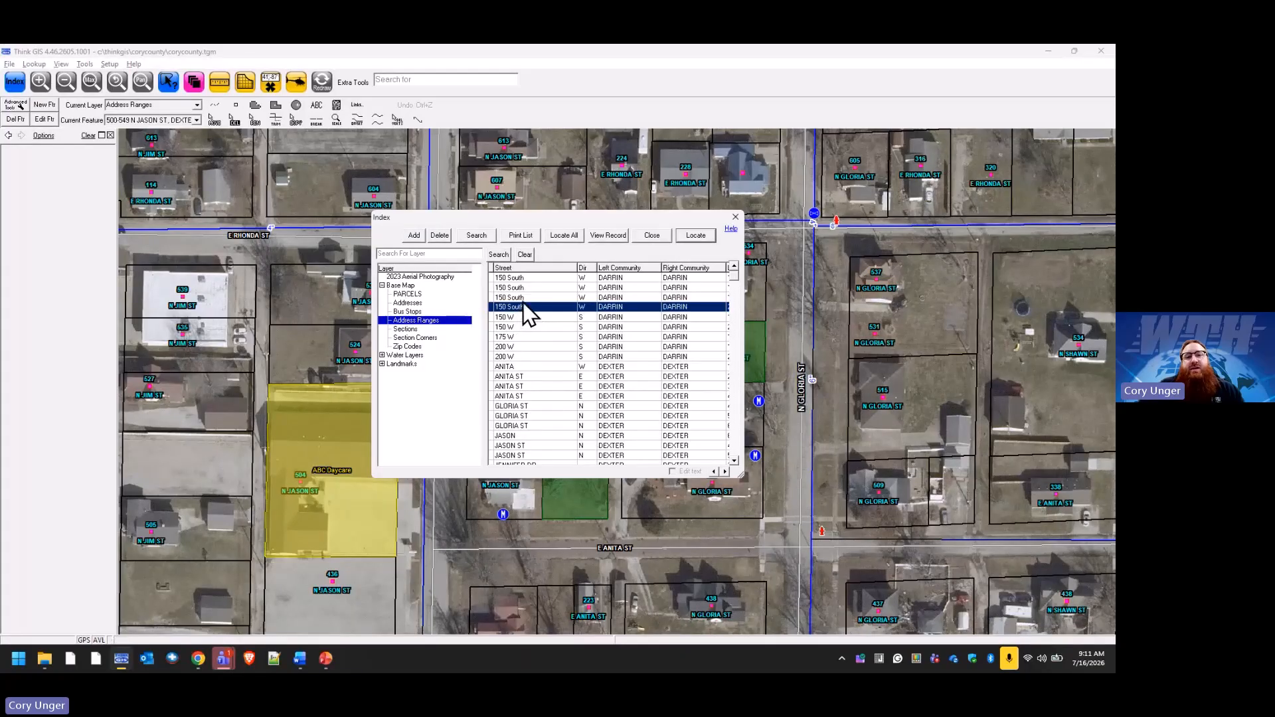
Step: Search the Address Ranges layer for records with the street 150 South
click(478, 236)
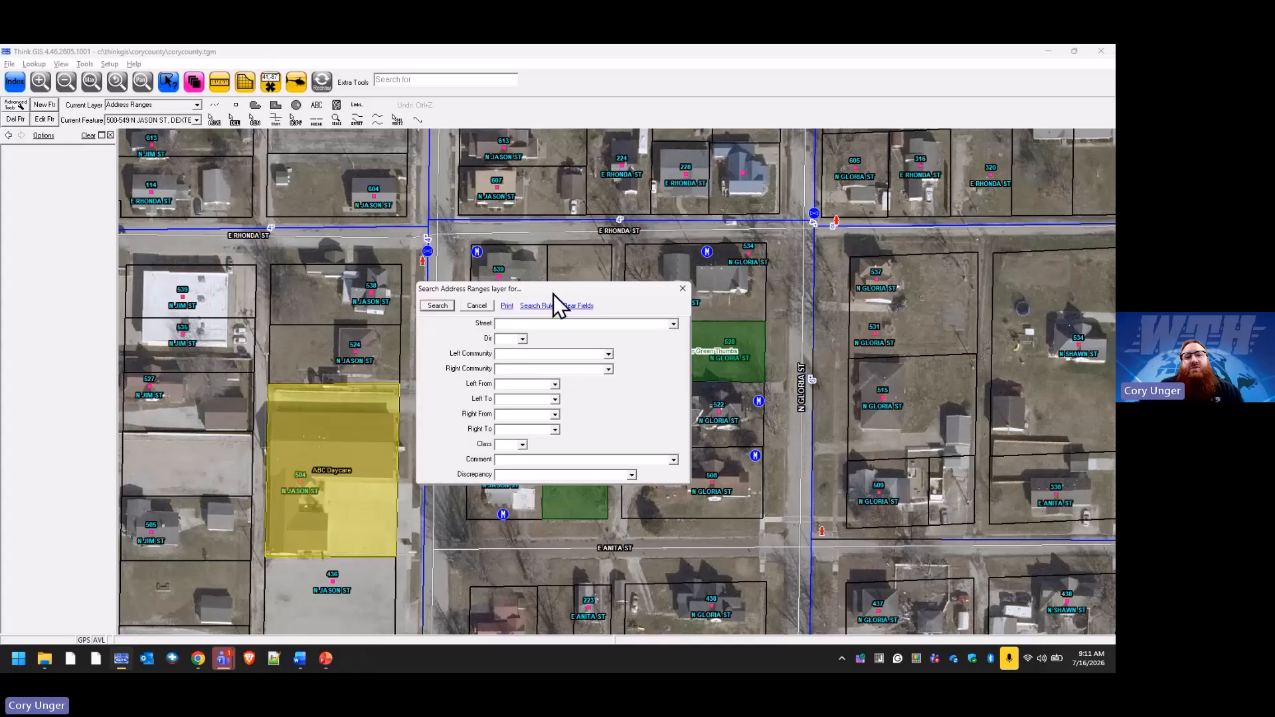
click(673, 325)
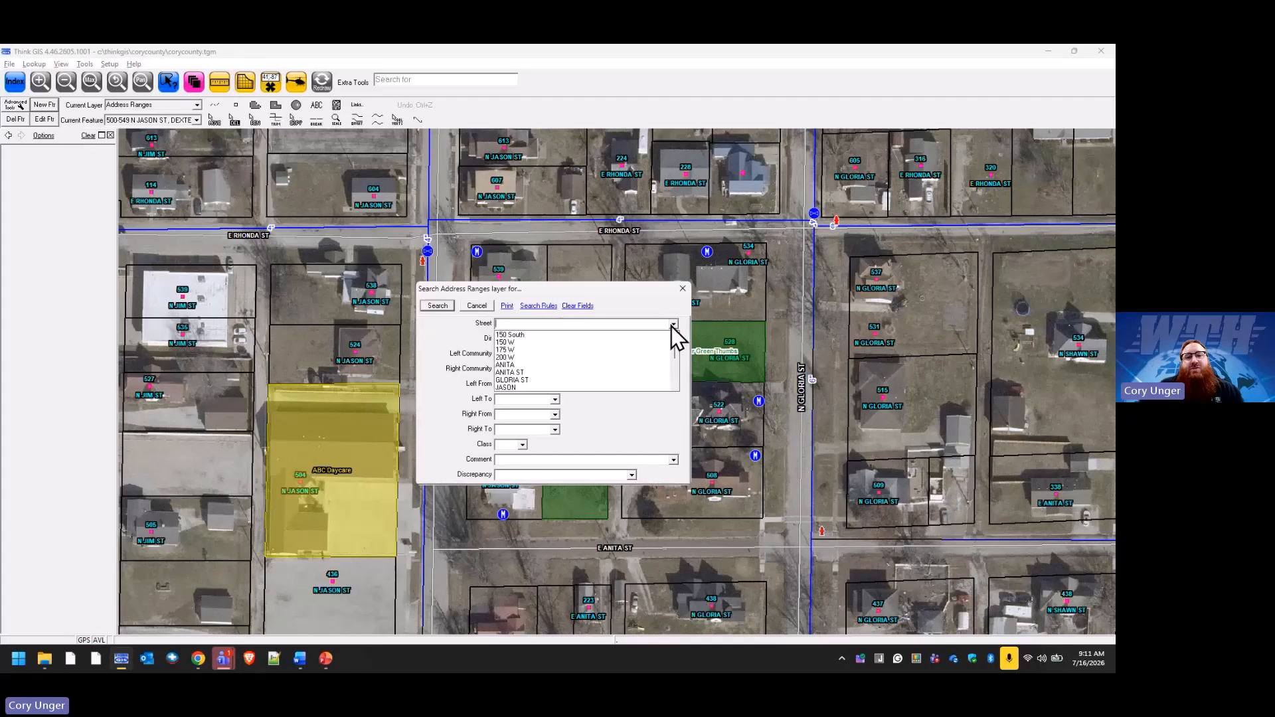
click(554, 337)
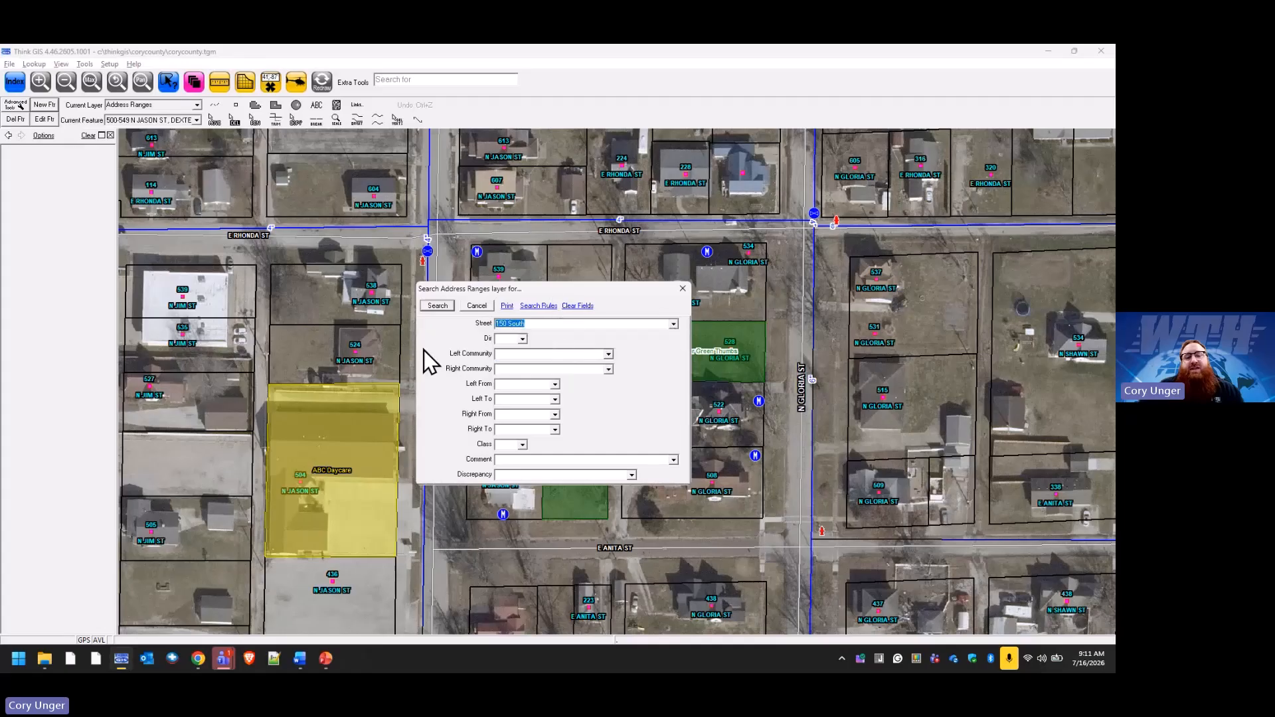
click(437, 306)
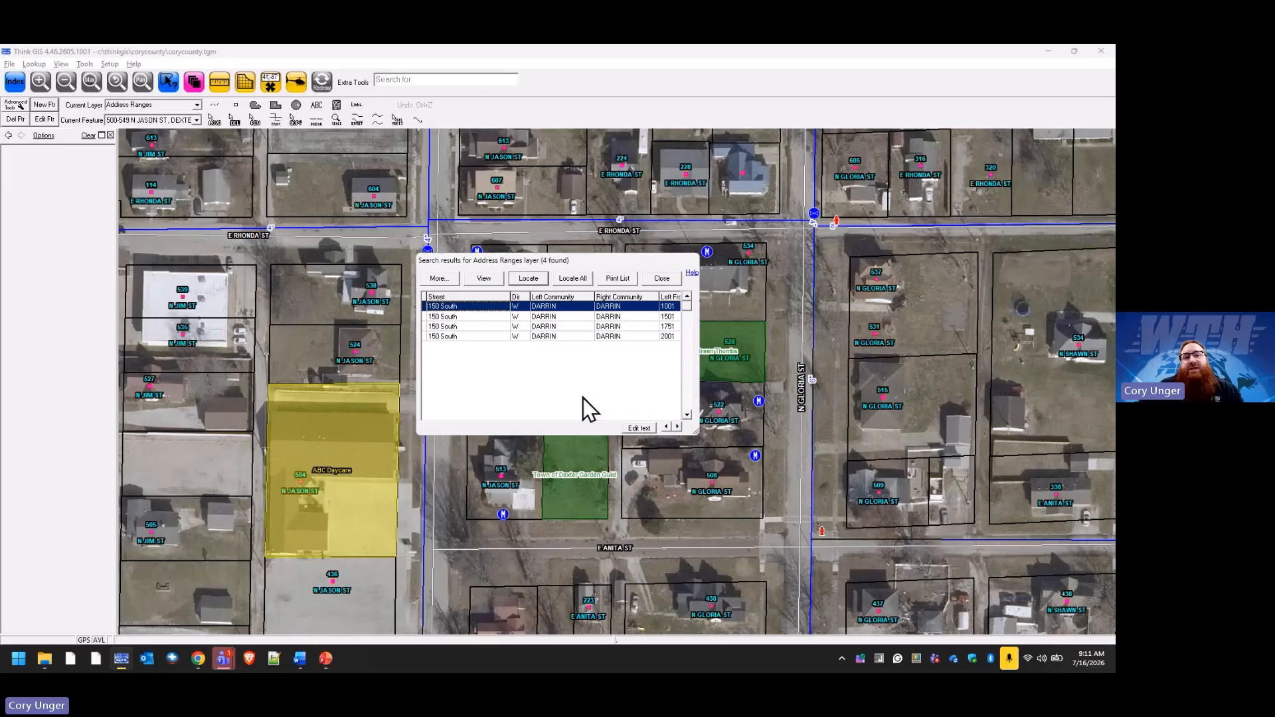
Step: Enable text editing in the search results, change the first record's street to 150 S and disable text editing
click(653, 421)
click(475, 308)
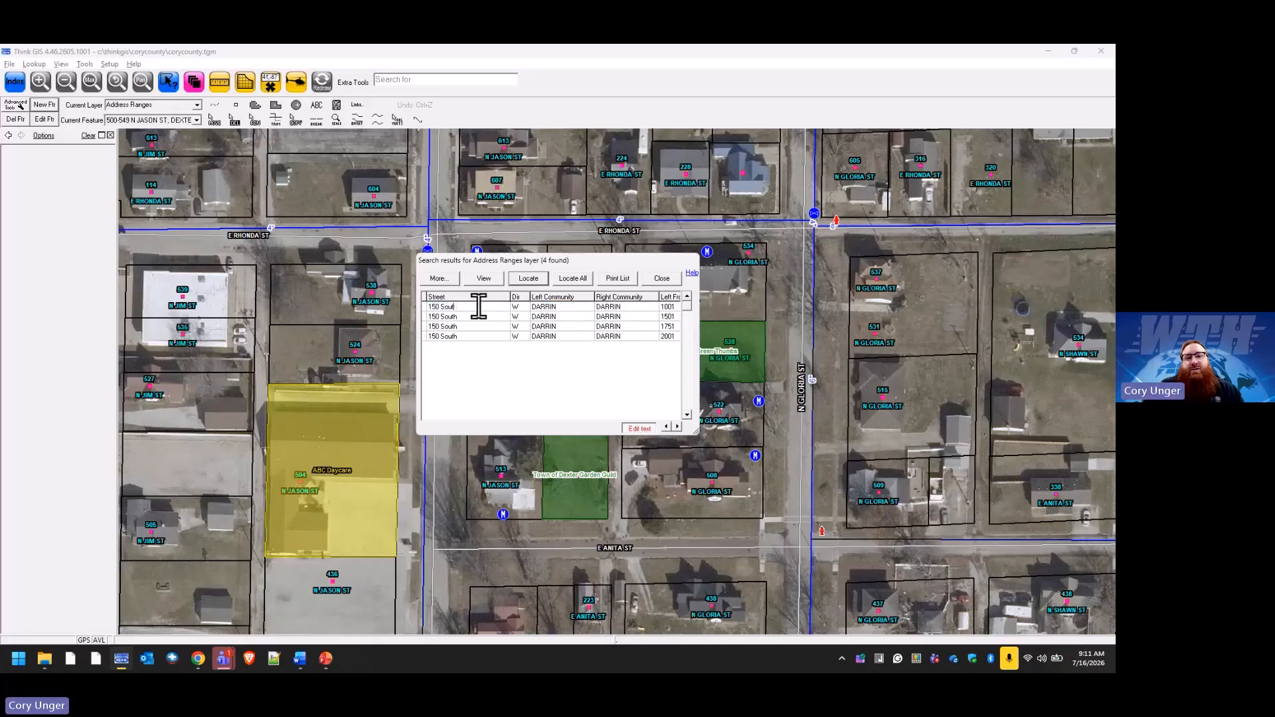
key(BackSpace)
key(Return)
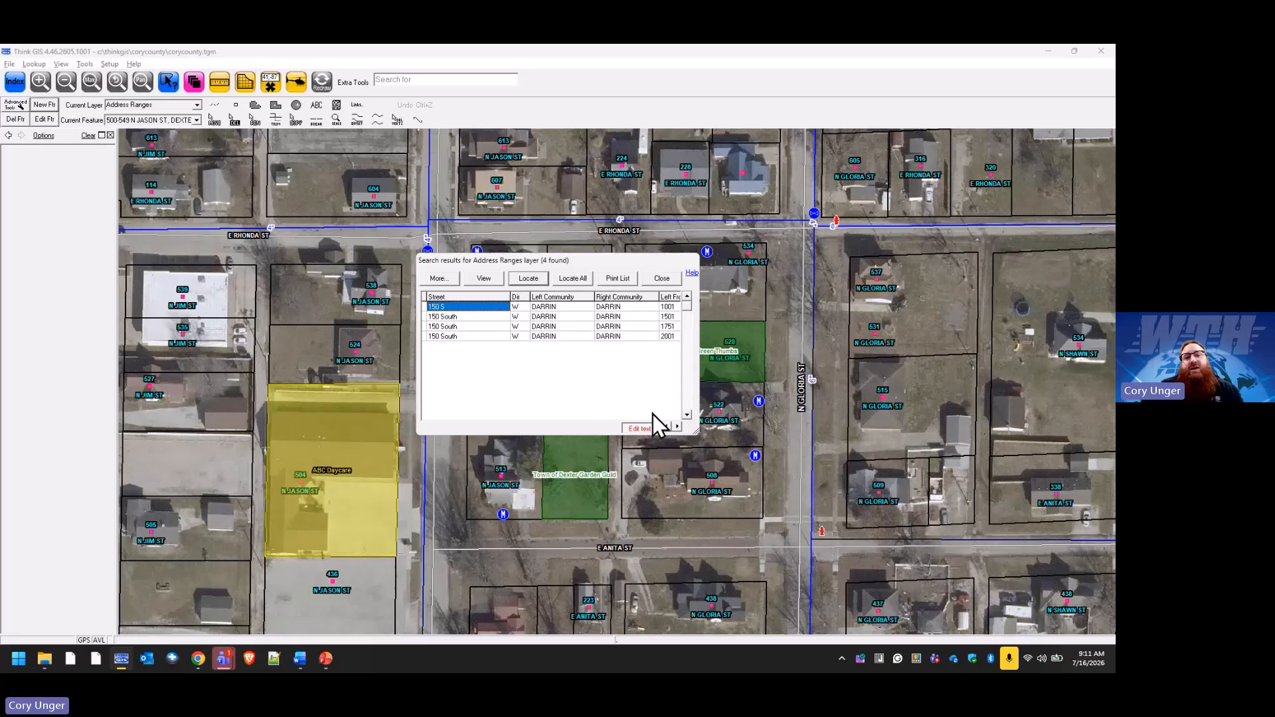
click(639, 428)
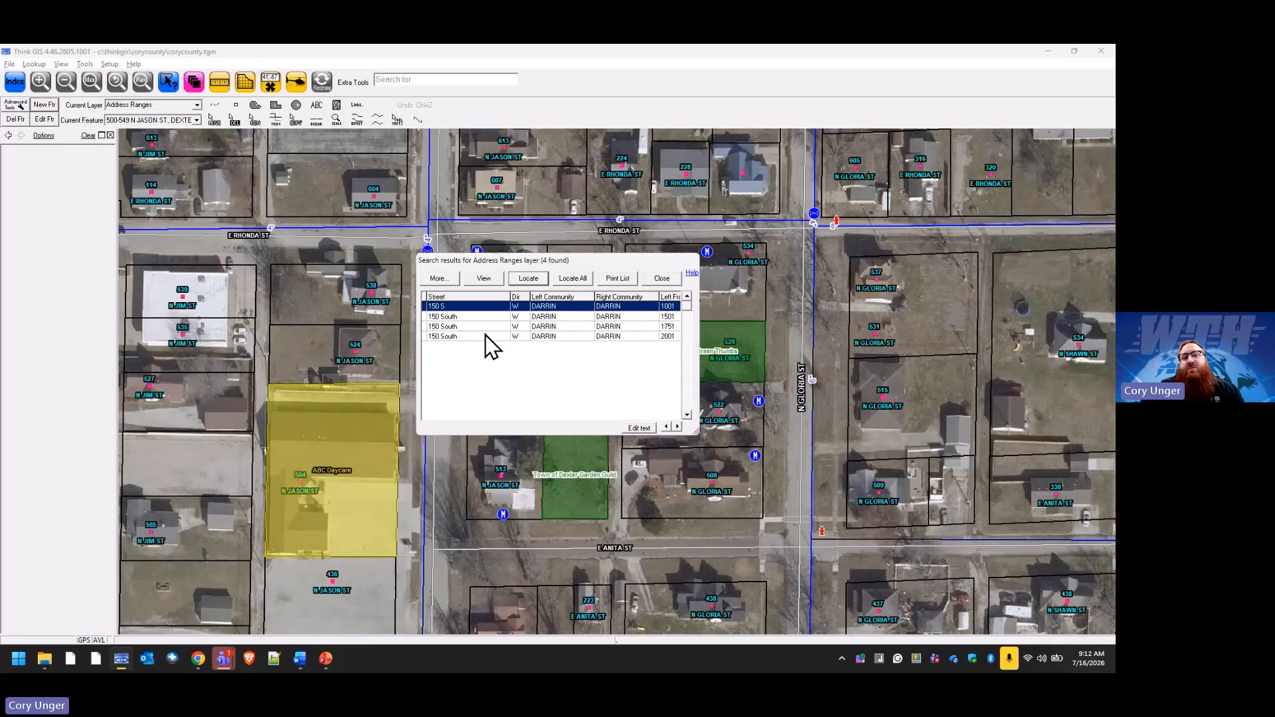
Step: Try out selecting single records and adjacent groups of records in the Address Ranges search results
click(473, 318)
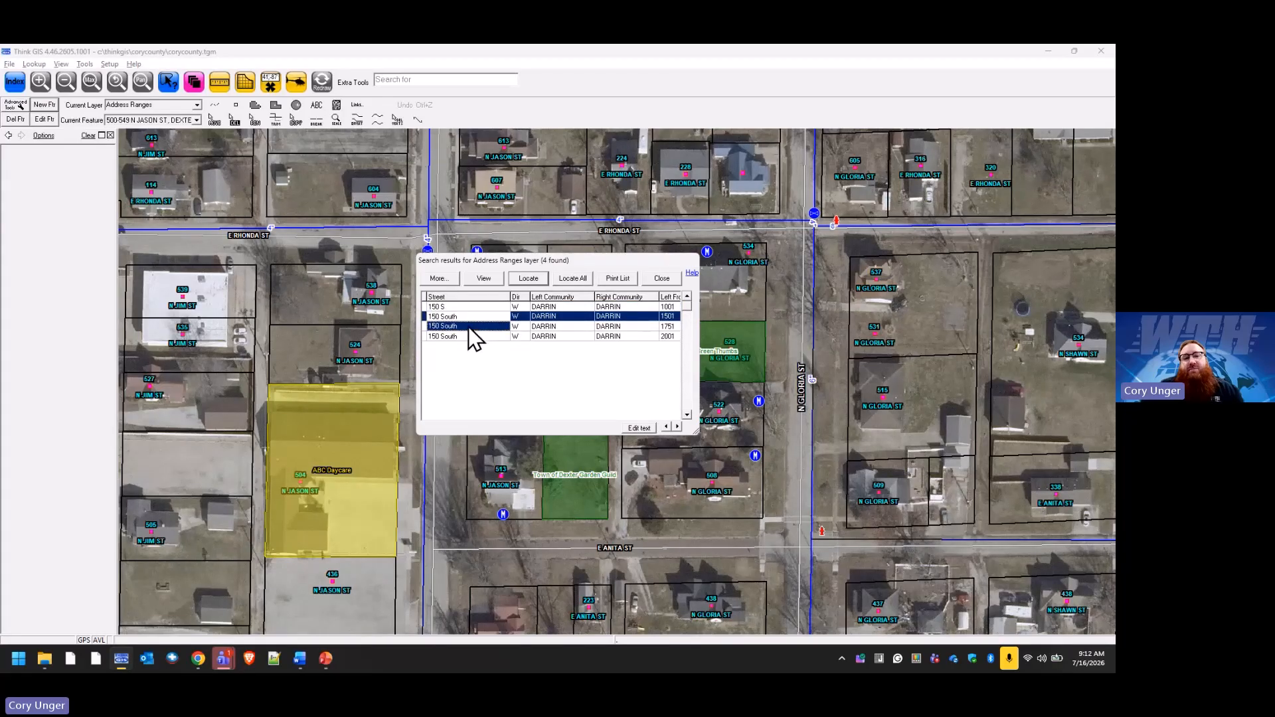
click(468, 327)
ctrl+click(467, 317)
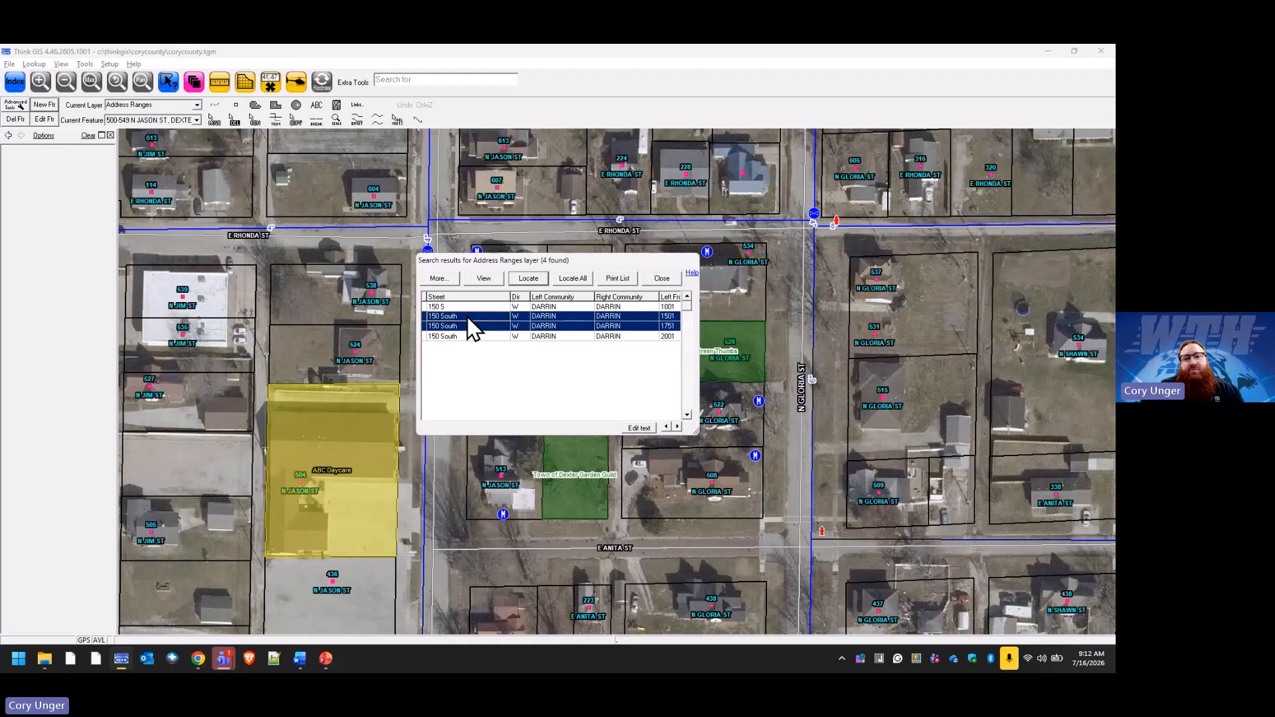
shift+click(464, 336)
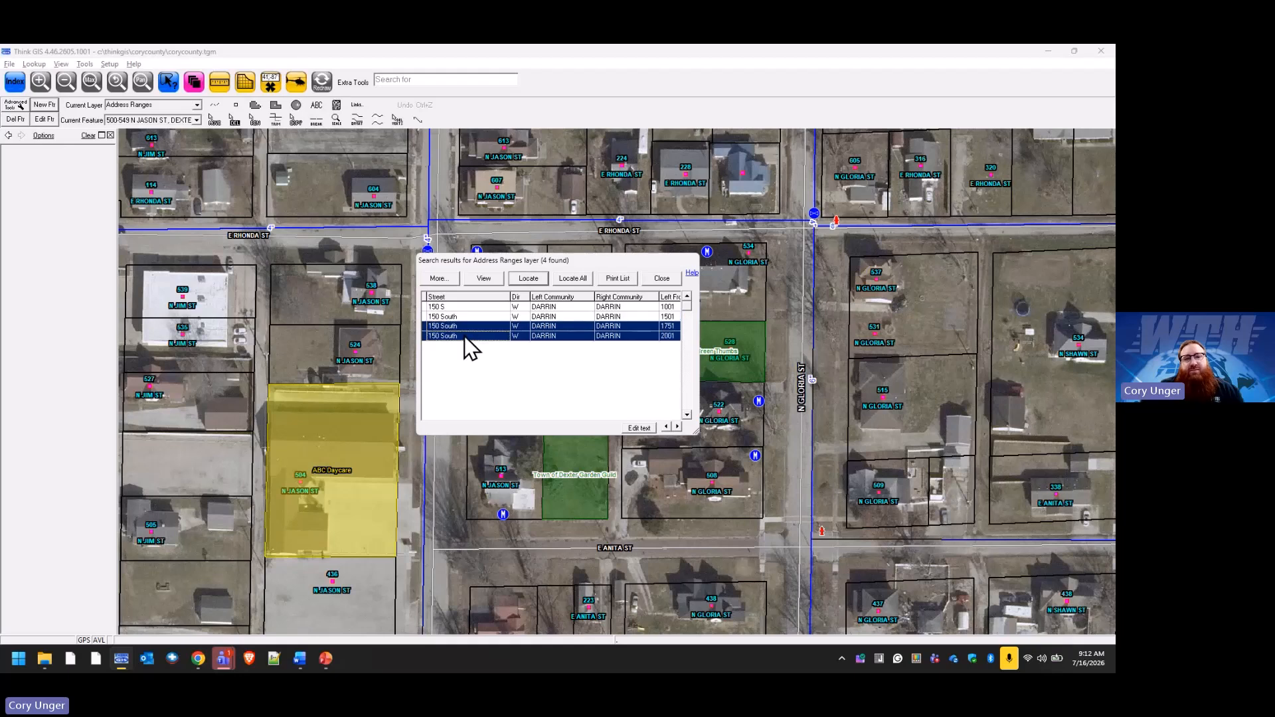
click(463, 307)
shift+click(461, 327)
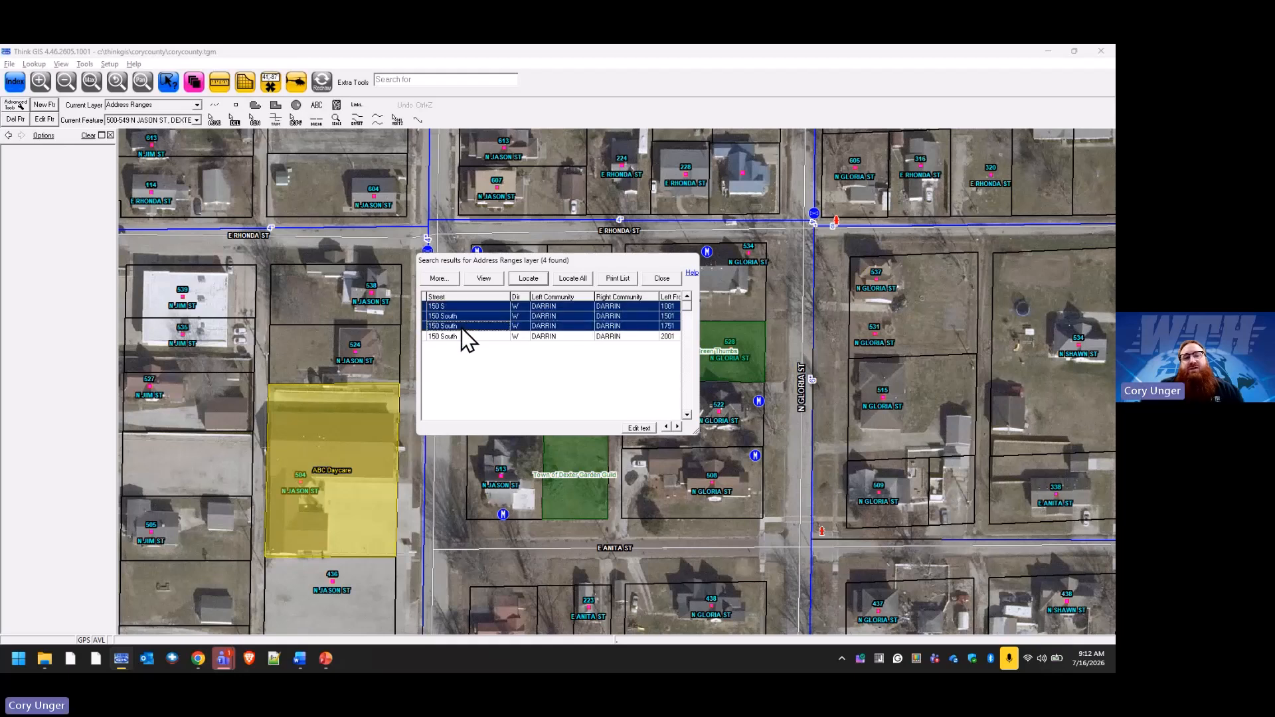
click(461, 335)
click(463, 326)
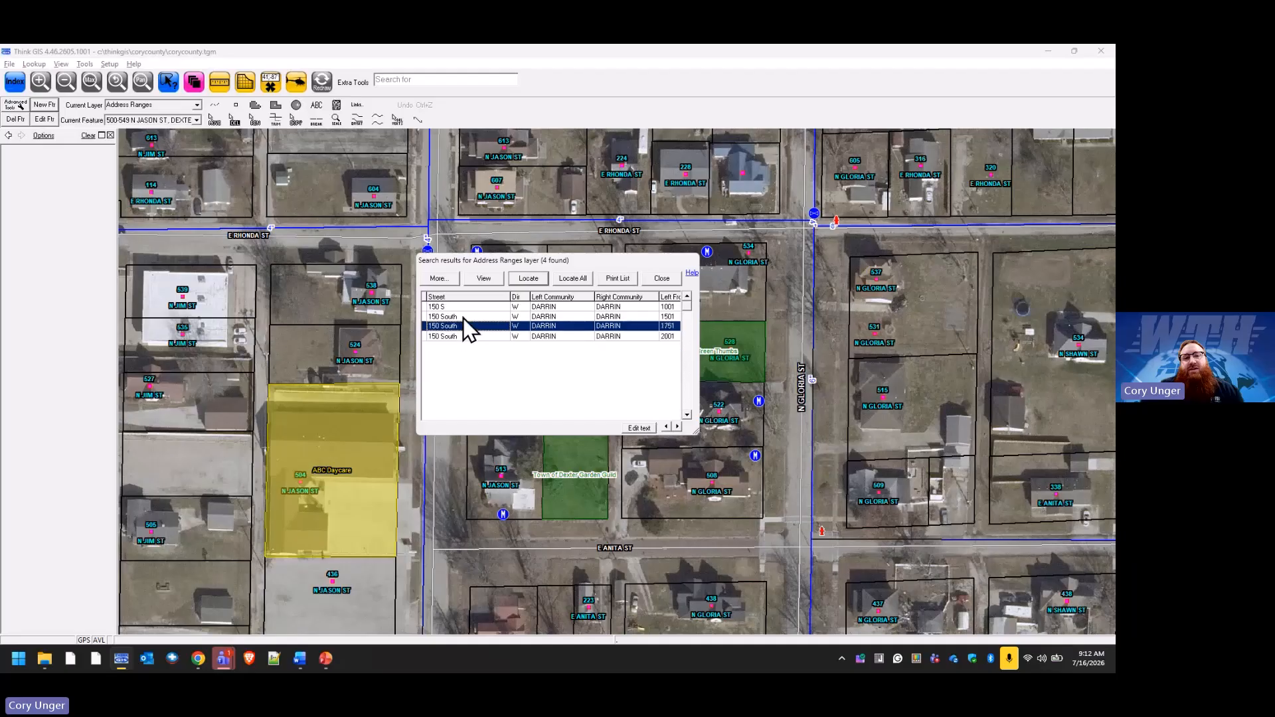
click(463, 317)
click(465, 308)
click(465, 317)
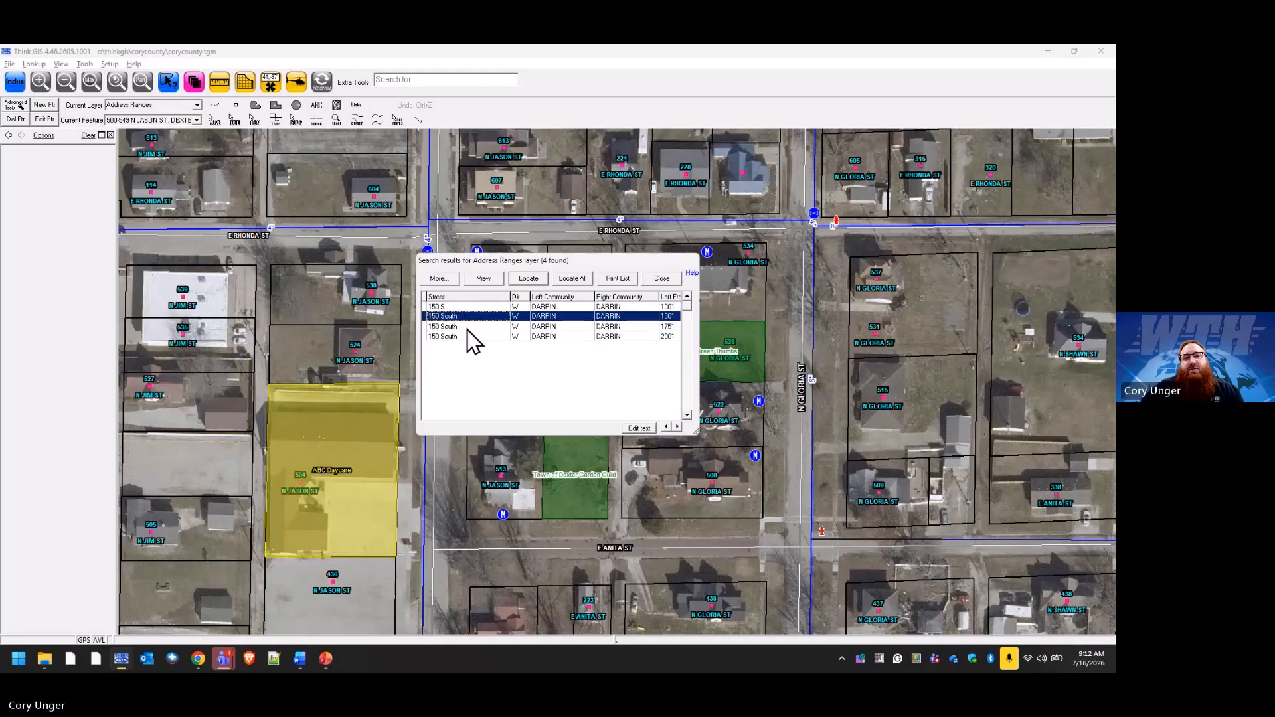
click(461, 328)
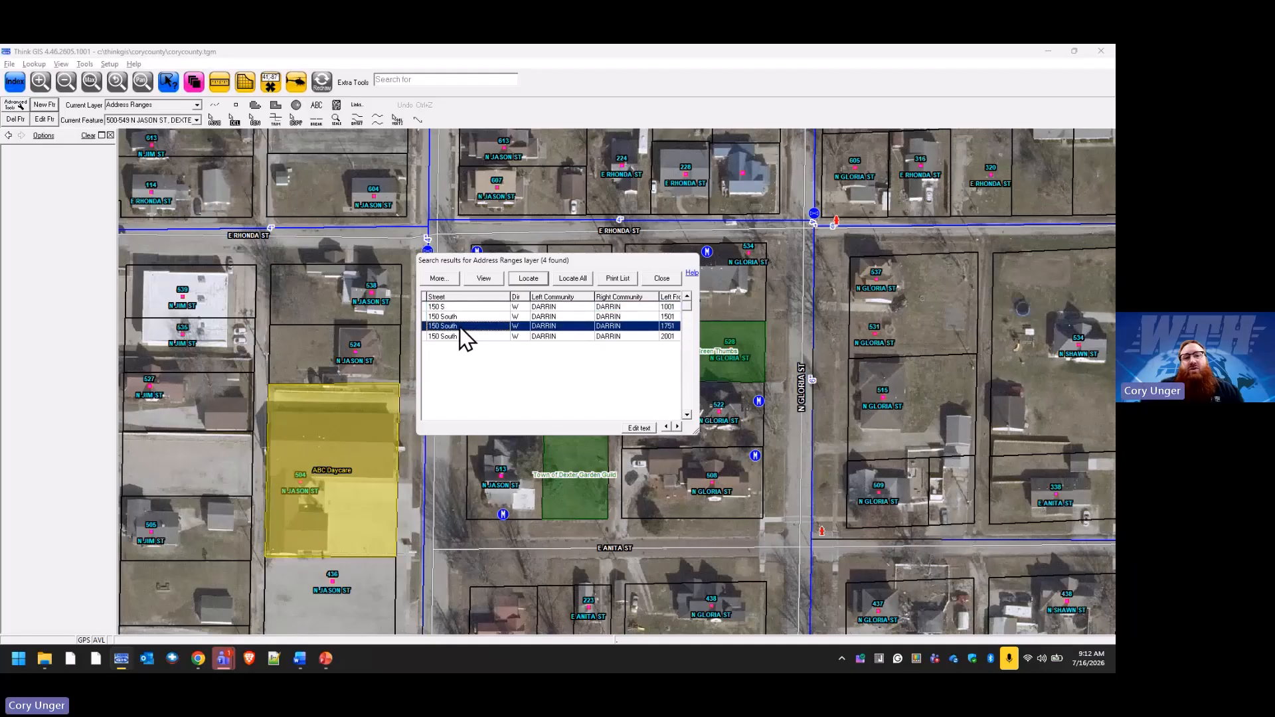
Step: Try out selecting all records in the Address Ranges search results at once
right_click(459, 327)
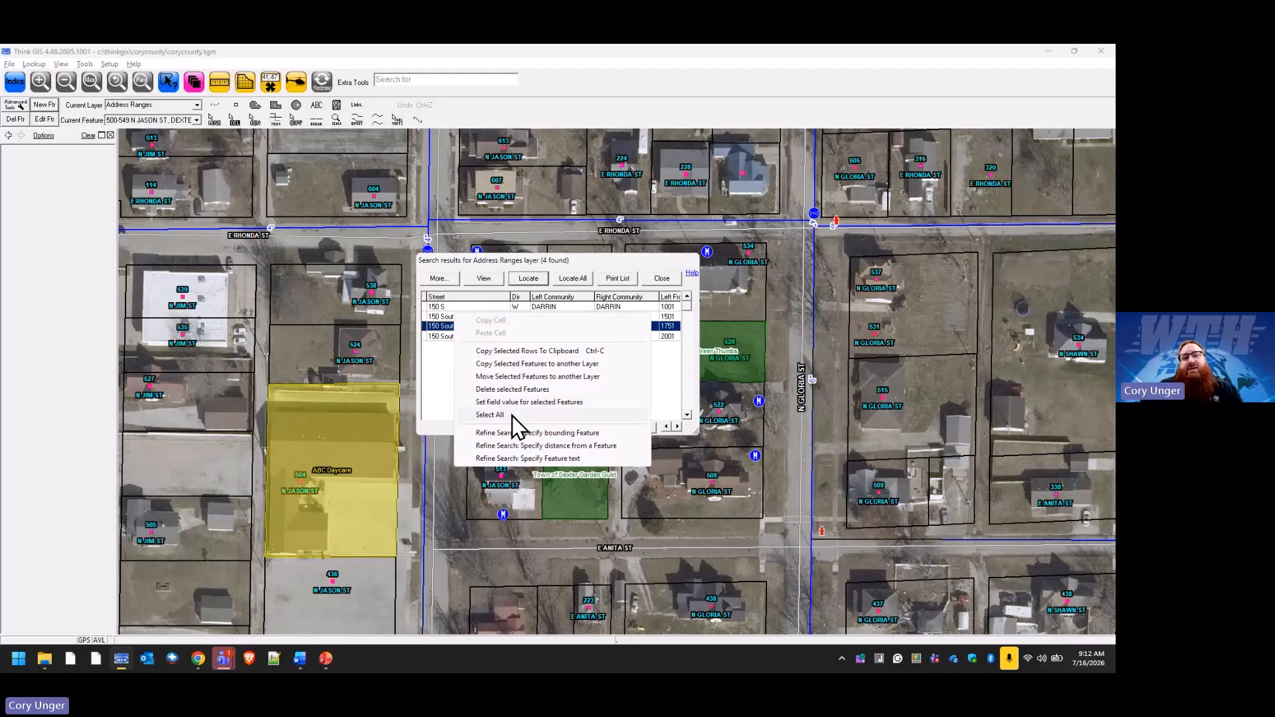
click(512, 416)
click(474, 336)
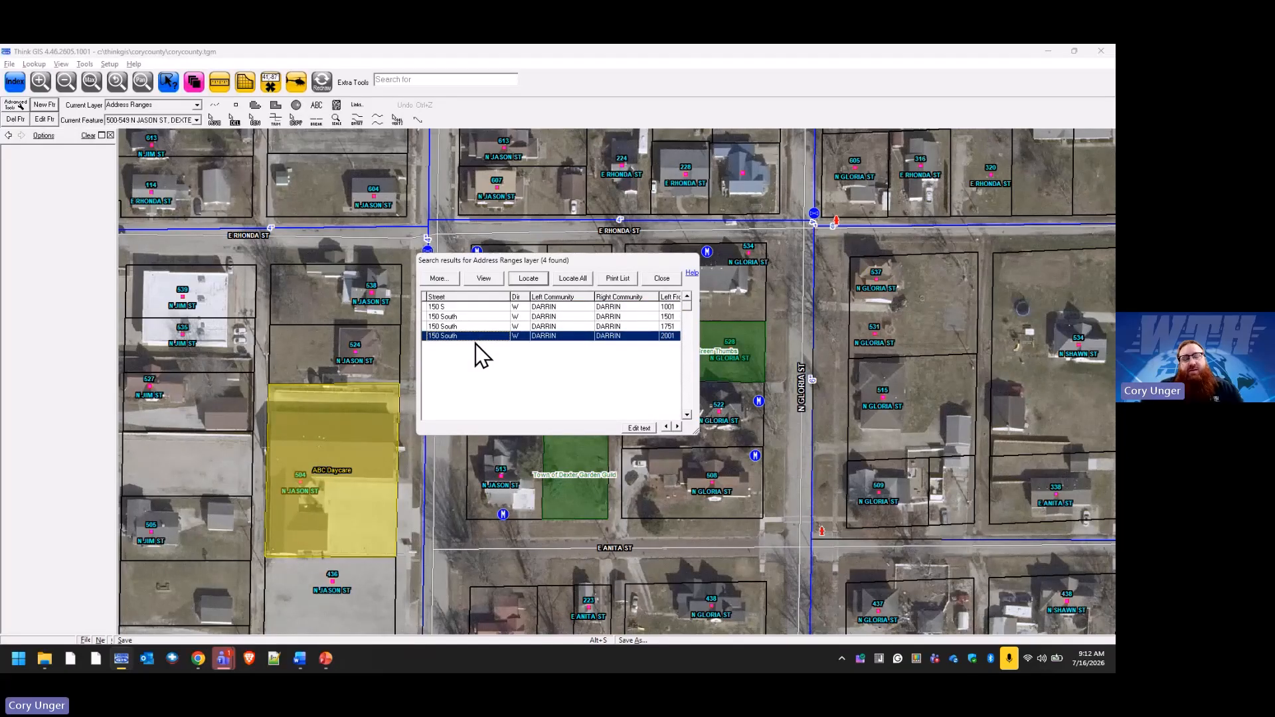
key(ctrl+a)
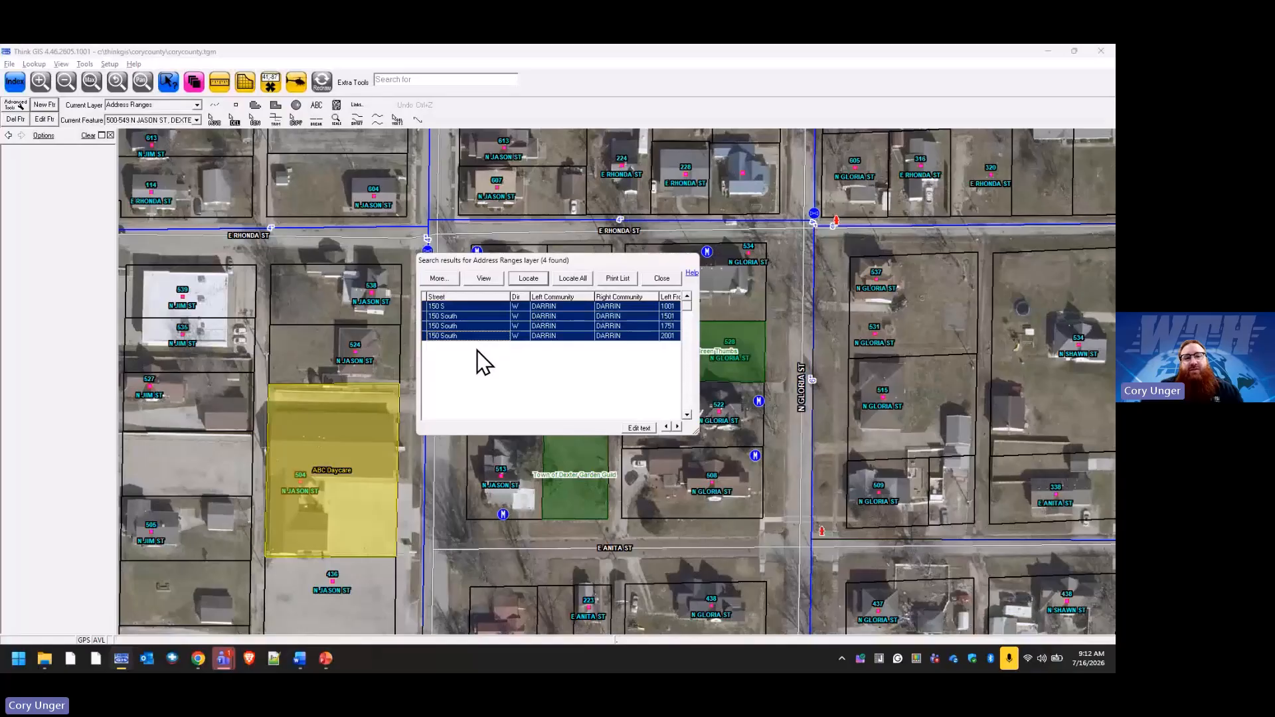
Step: Select the three remaining 150 South records together and set their Street field value to 150 S
click(472, 338)
ctrl+click(470, 330)
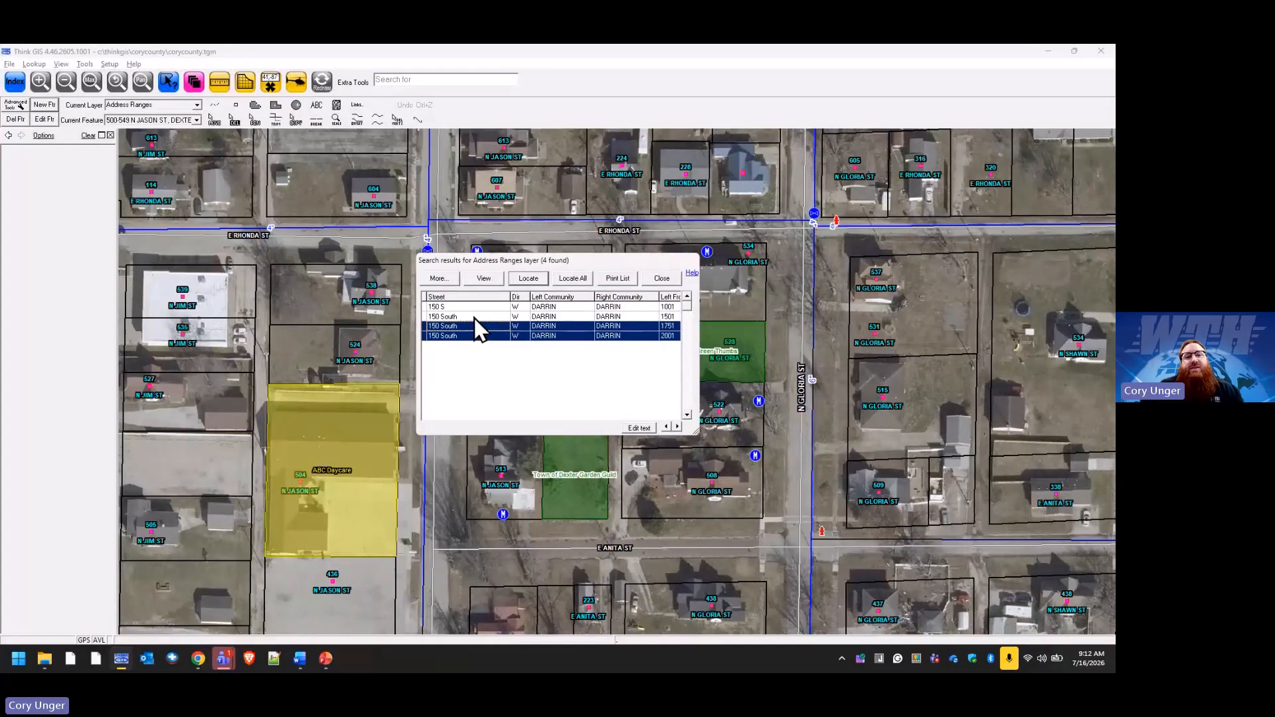
ctrl+click(472, 319)
click(468, 336)
ctrl+click(464, 326)
ctrl+click(459, 317)
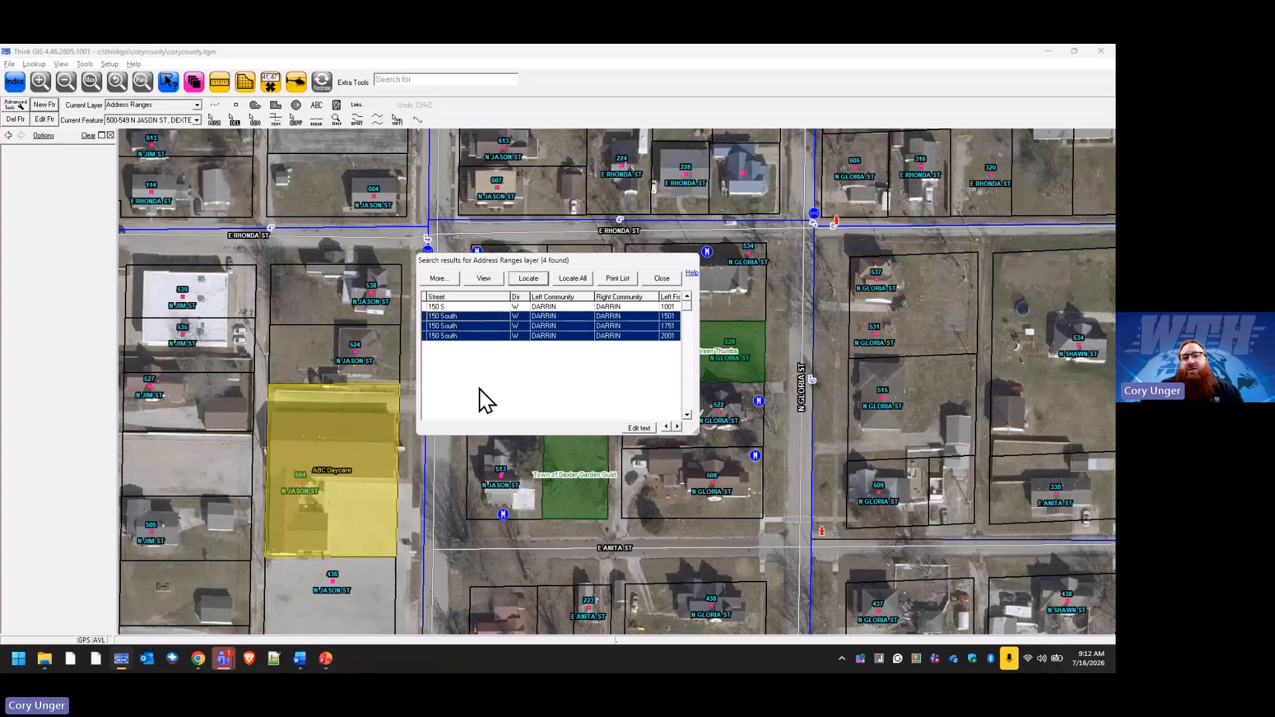
right_click(462, 322)
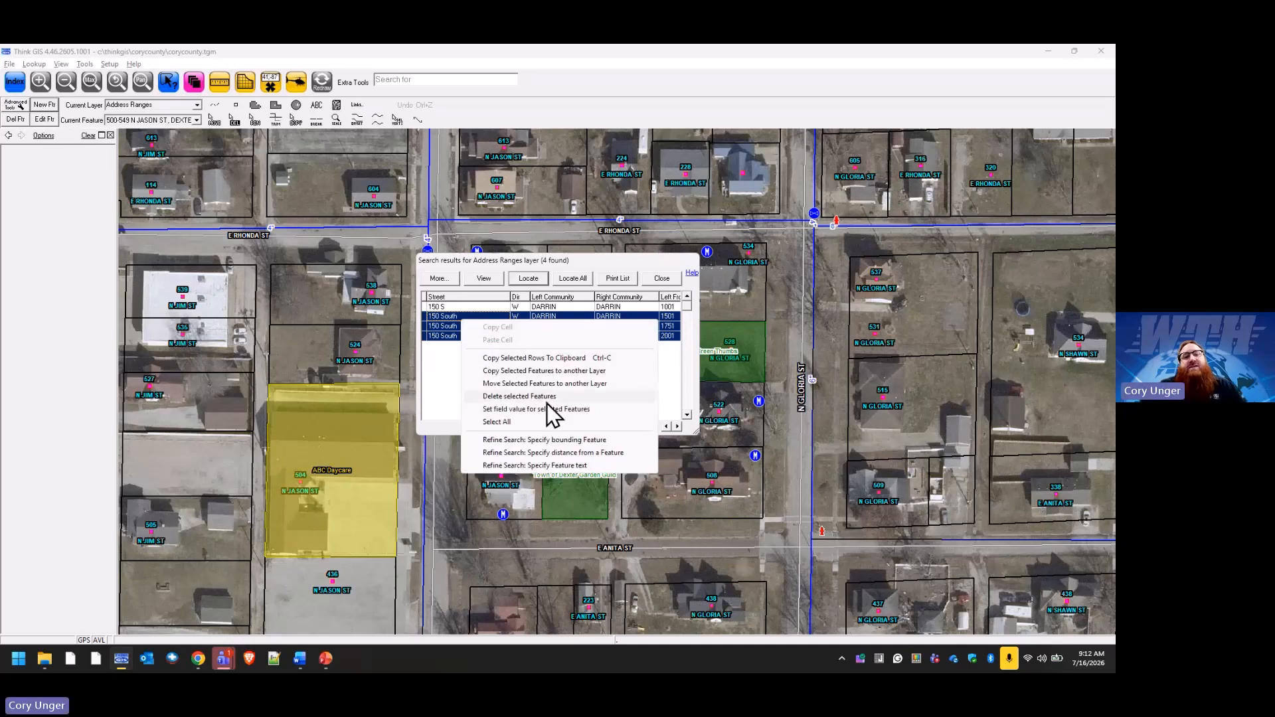
click(591, 409)
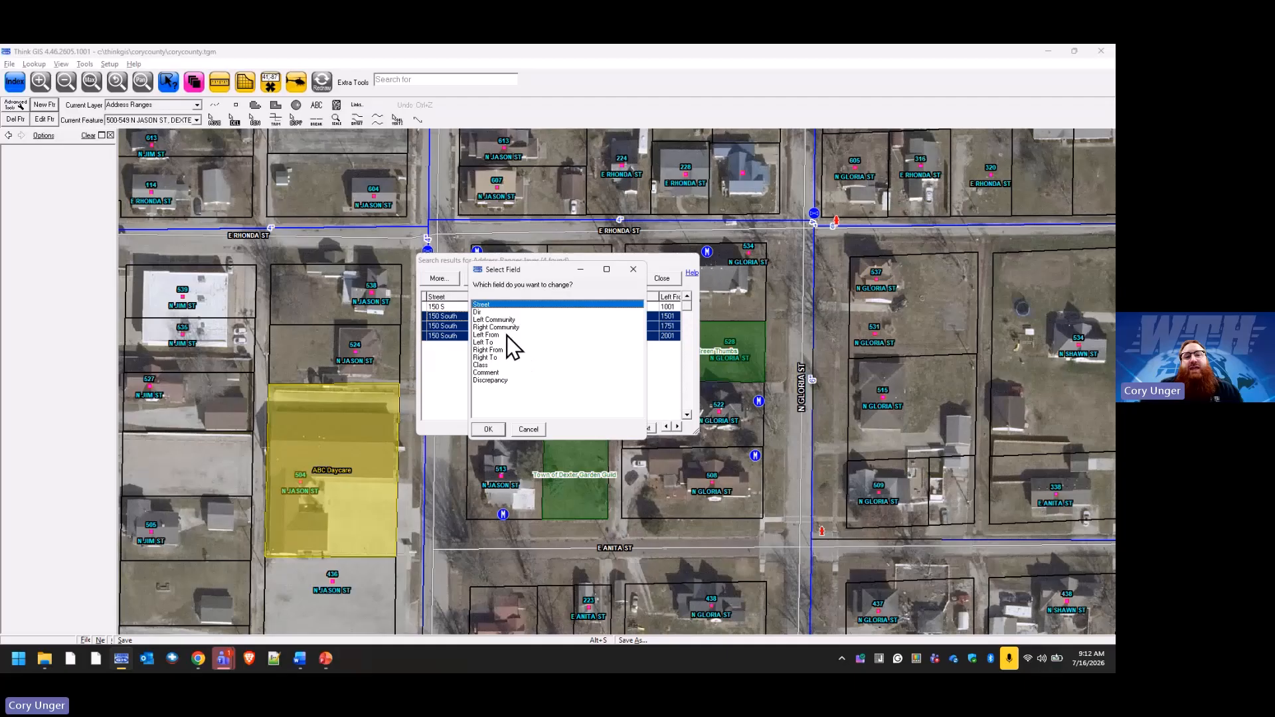
click(492, 429)
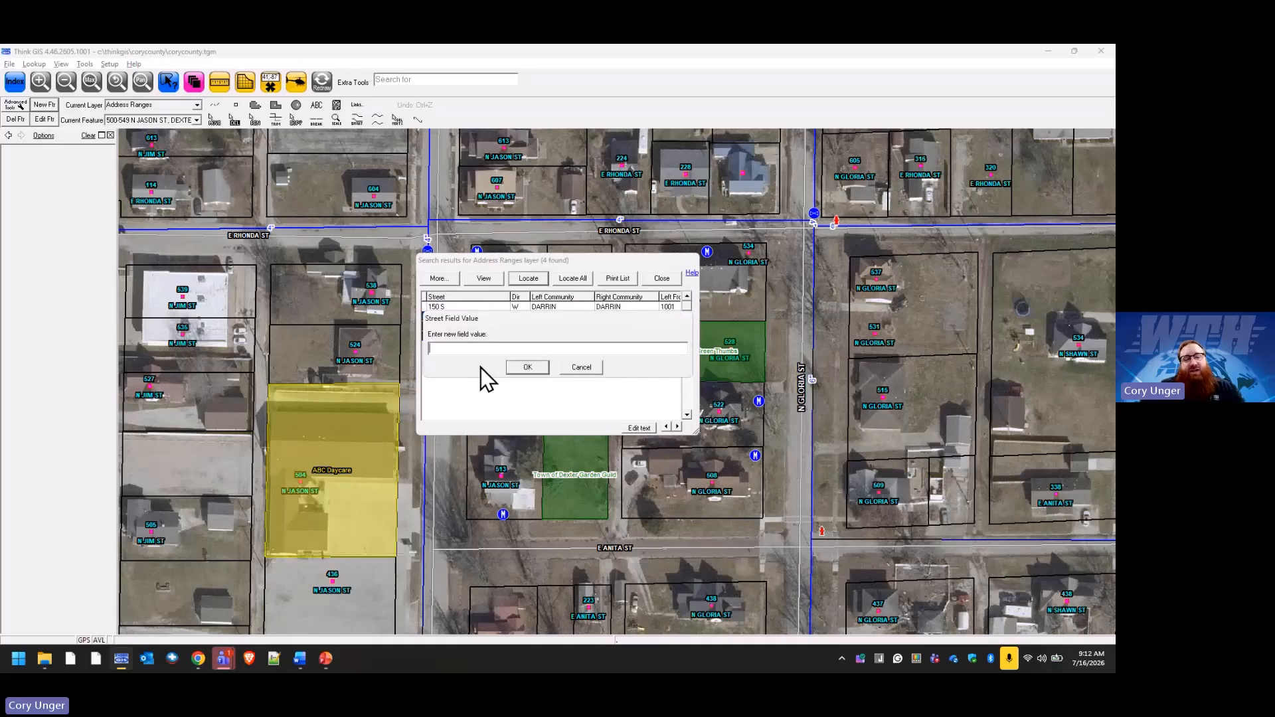
text(150 S)
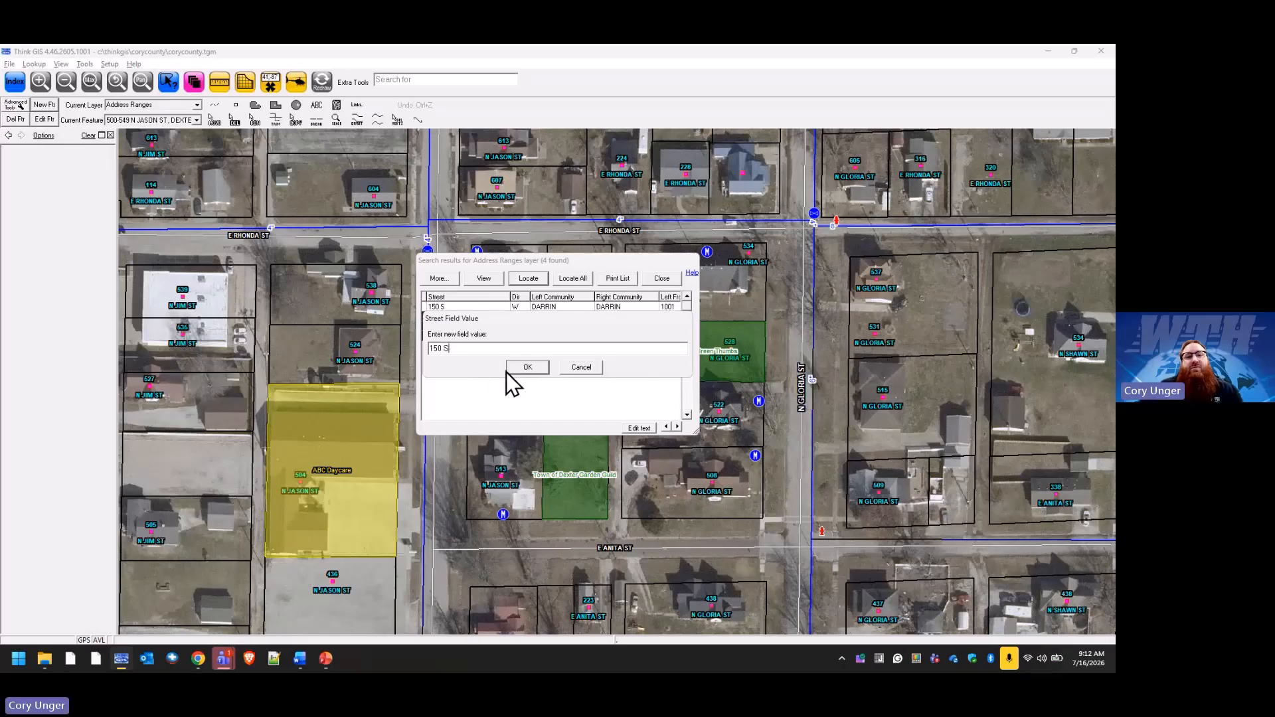
click(528, 367)
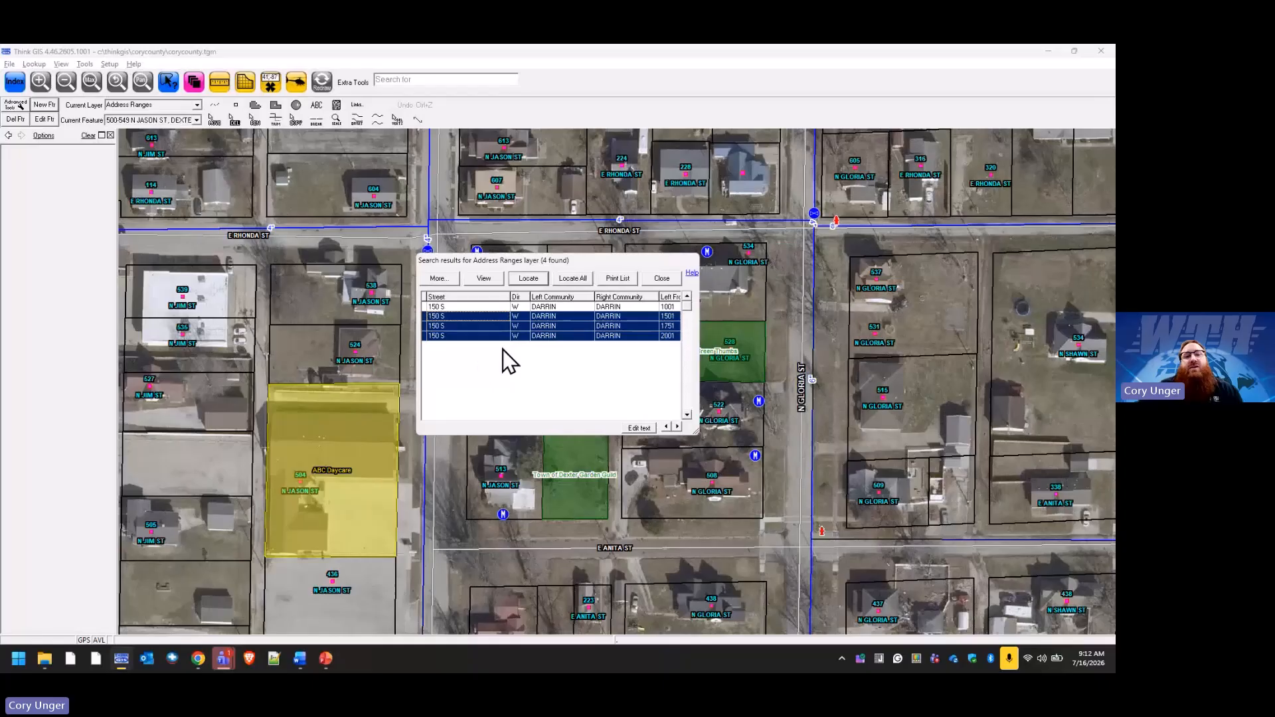
click(464, 317)
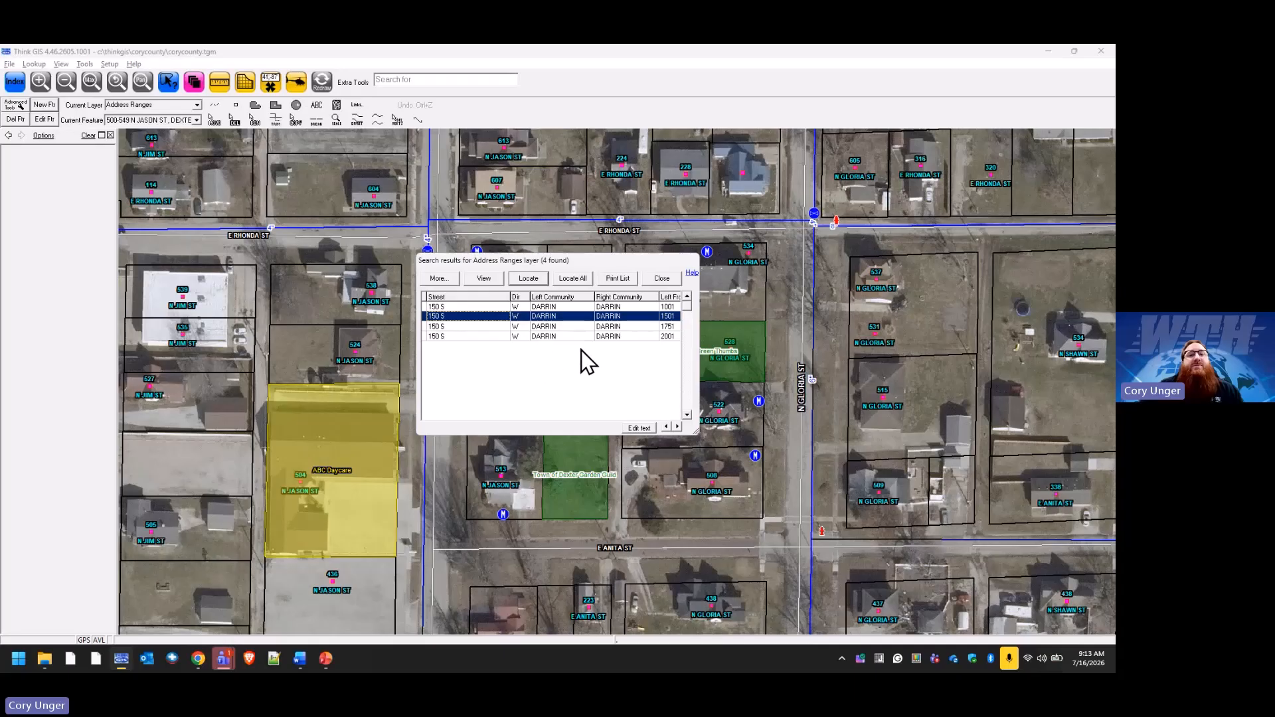
Step: Close the search results and sort the Address Ranges index by Dir to review the 150 S records
click(663, 279)
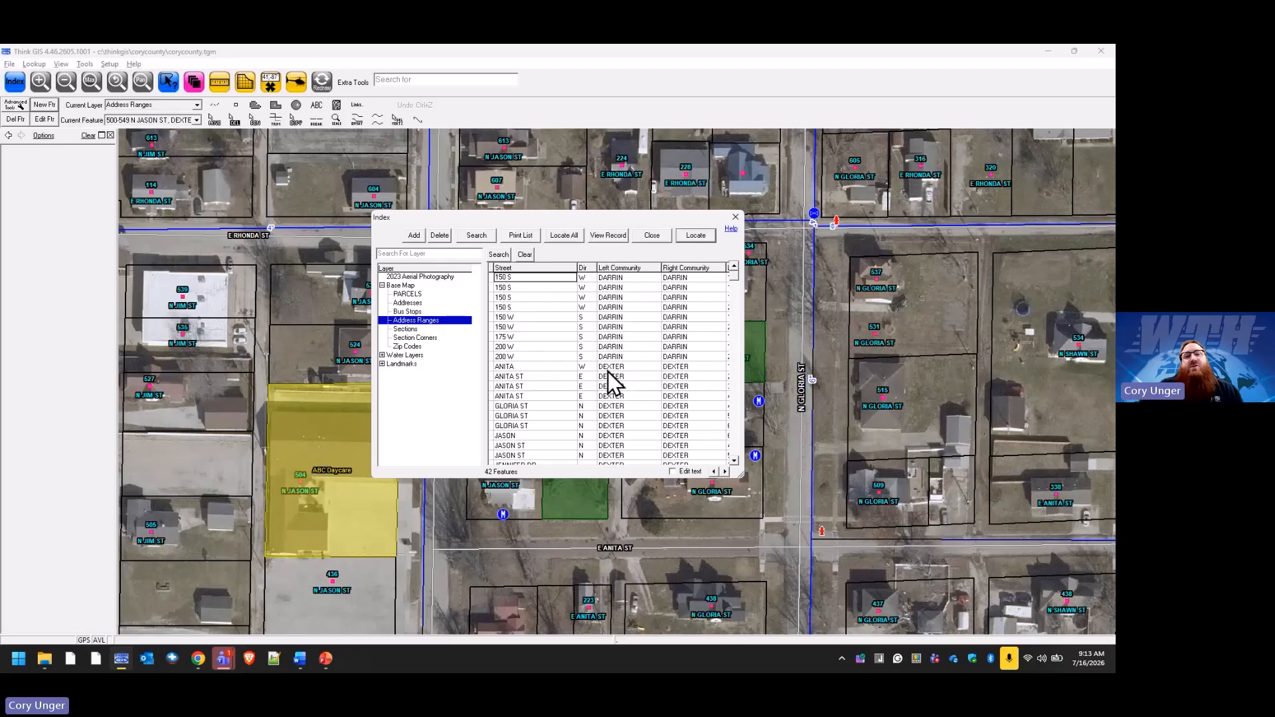
click(585, 268)
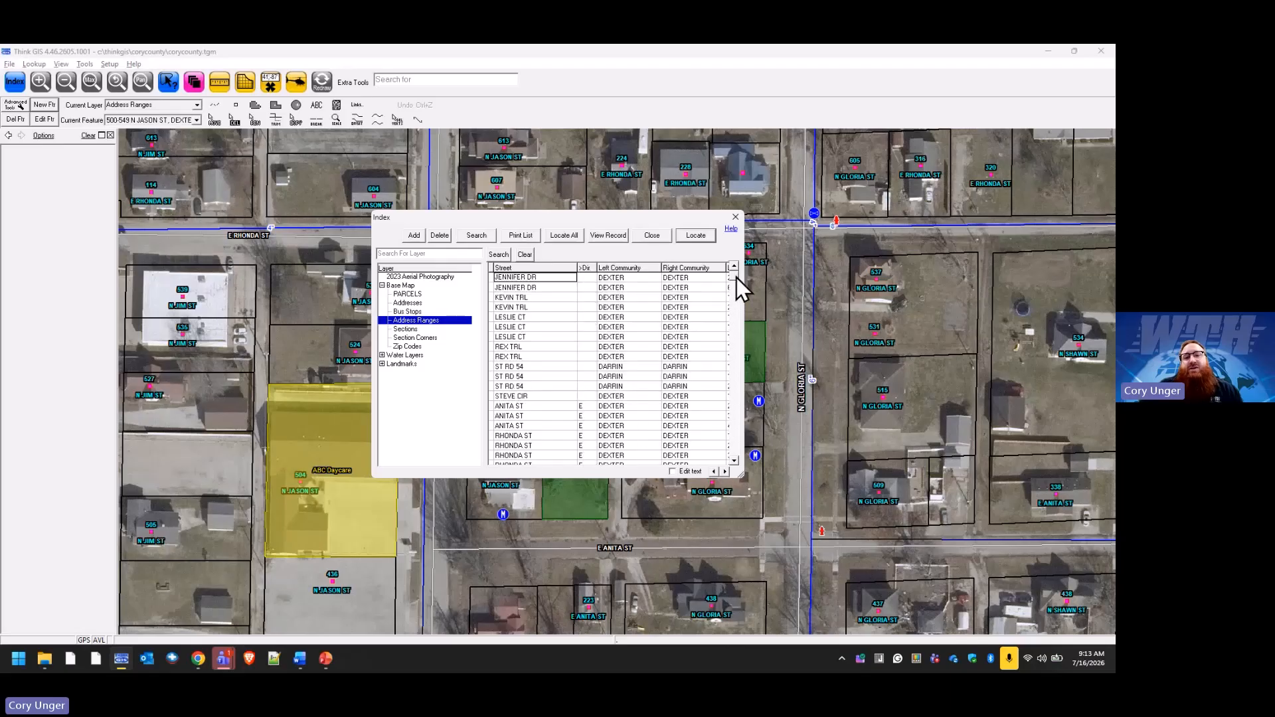
drag(736, 278, 743, 384)
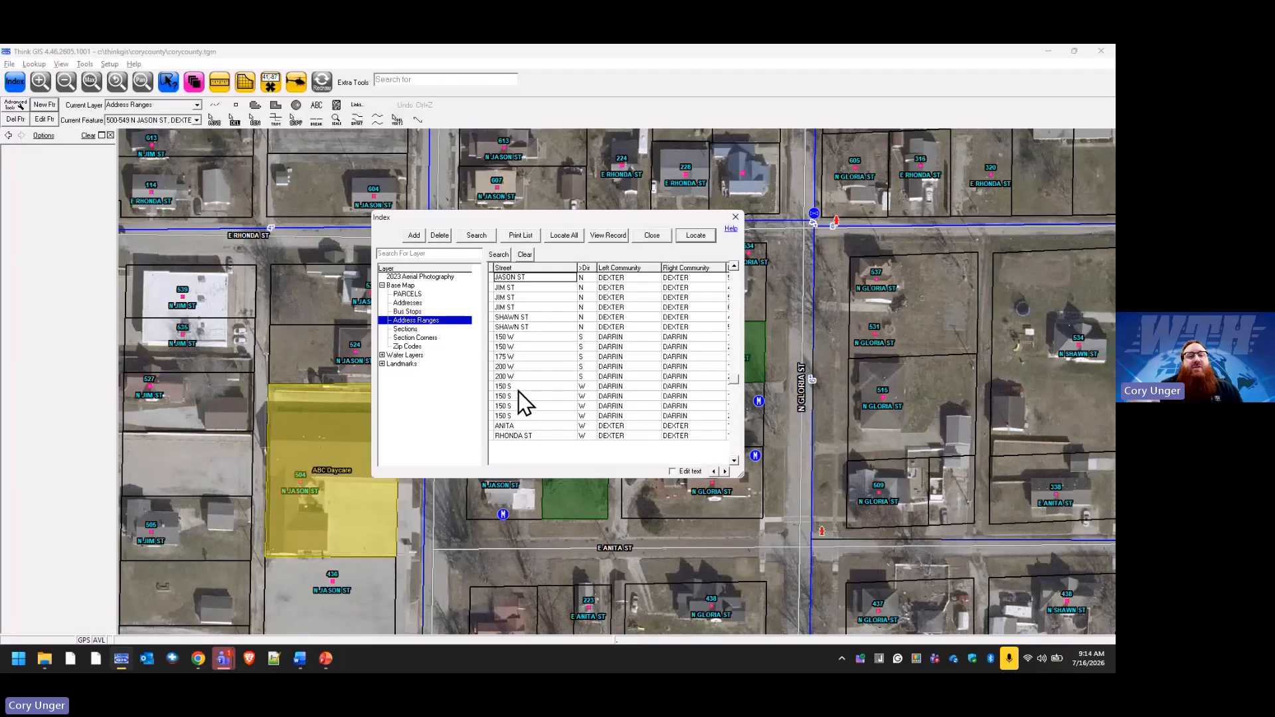
Step: Search the Address Ranges layer for records whose Street is ANITA
click(479, 236)
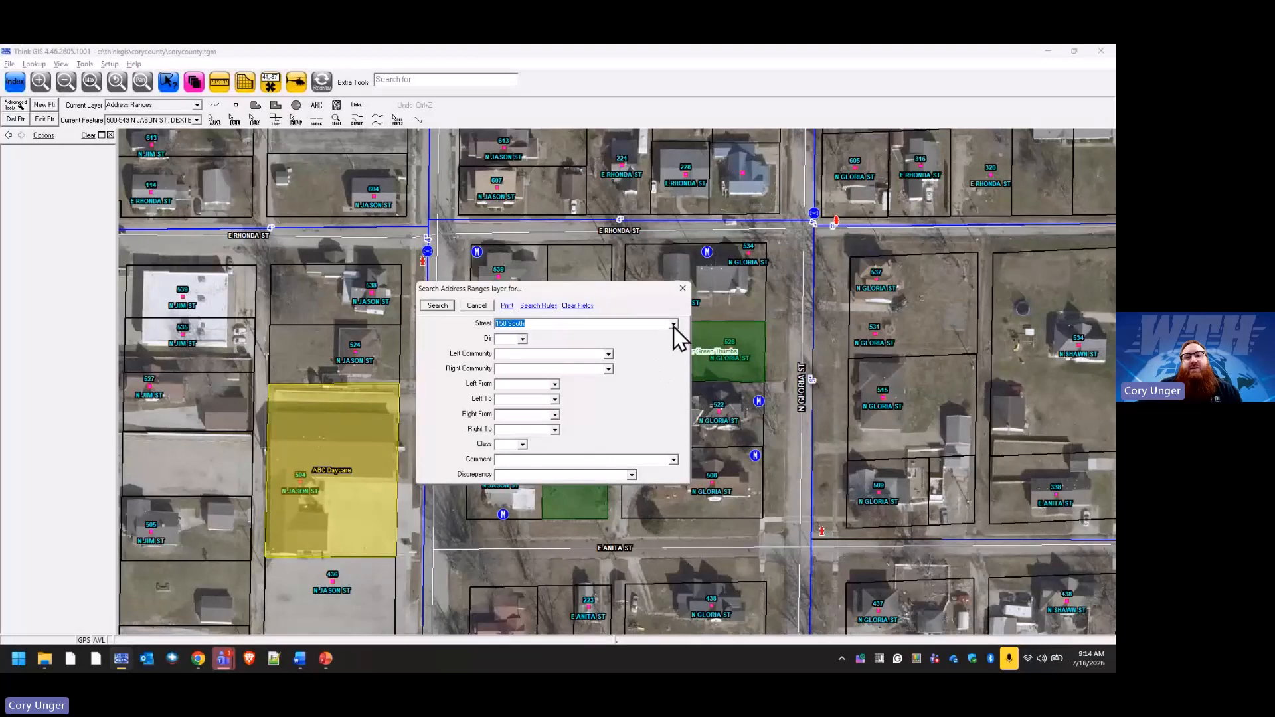
click(674, 325)
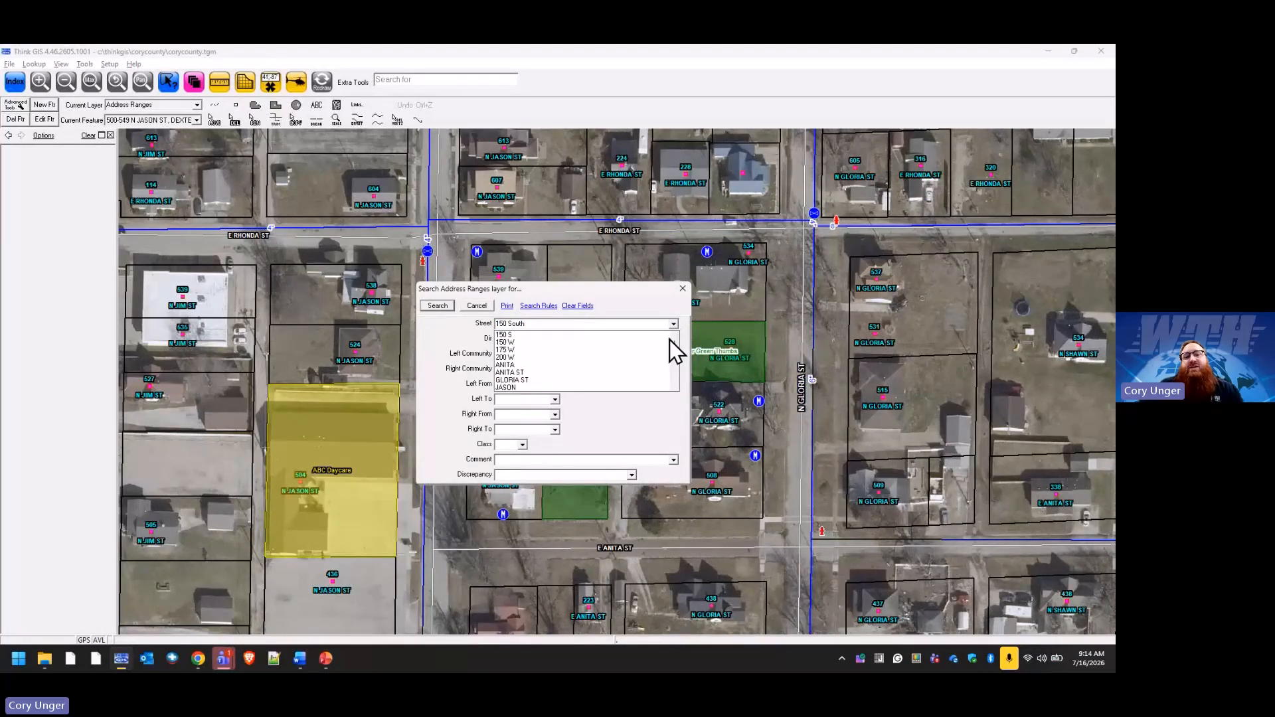
scroll(667, 373, down, 2)
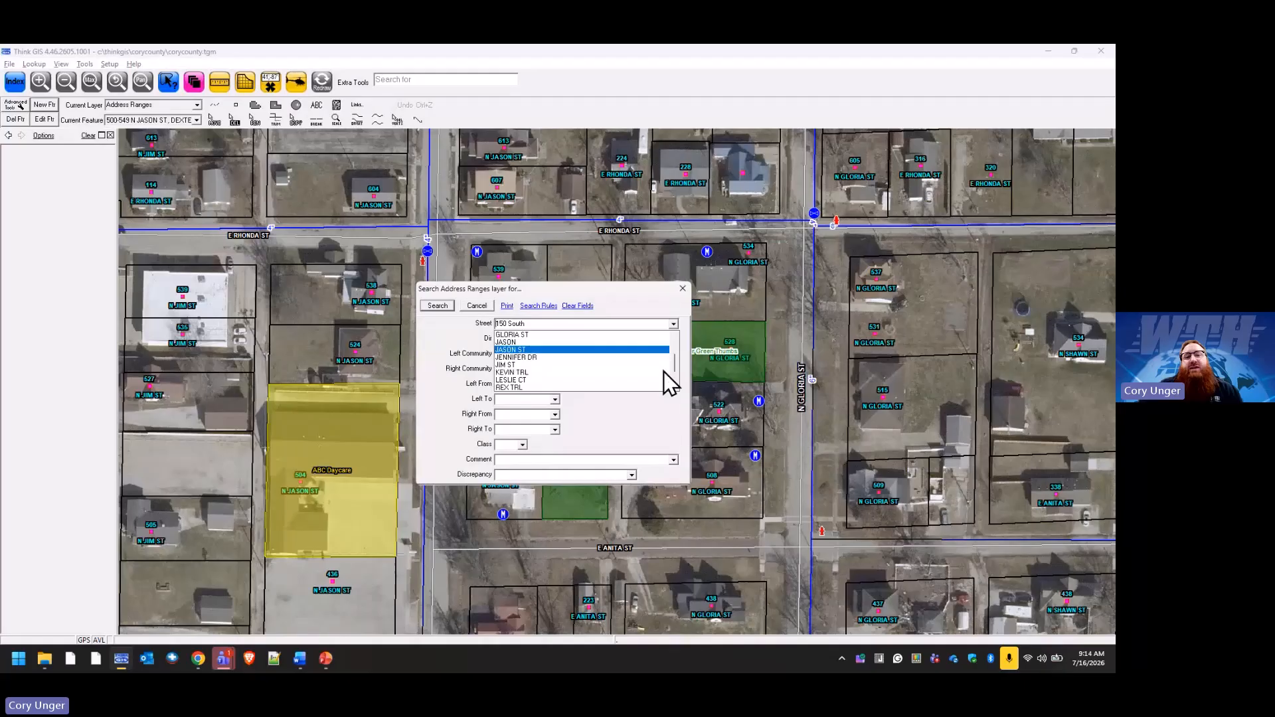
scroll(663, 372, down, 2)
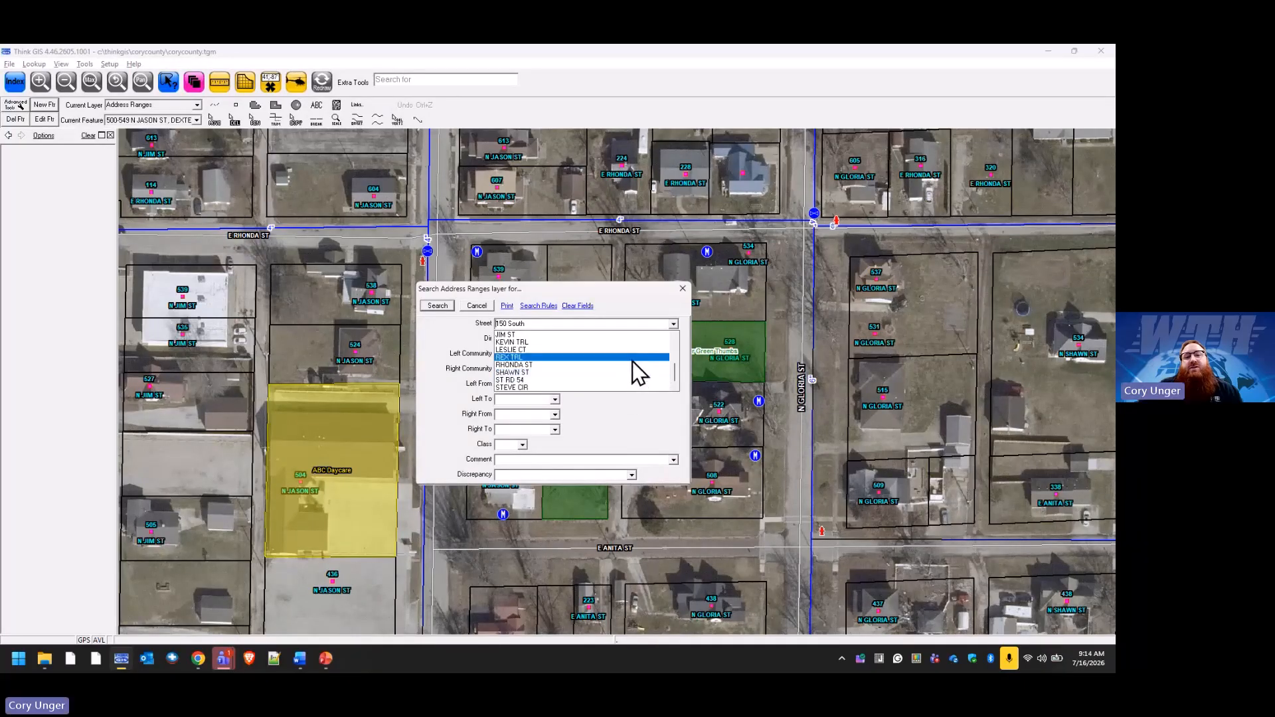
scroll(631, 365, up, 1)
scroll(639, 362, up, 2)
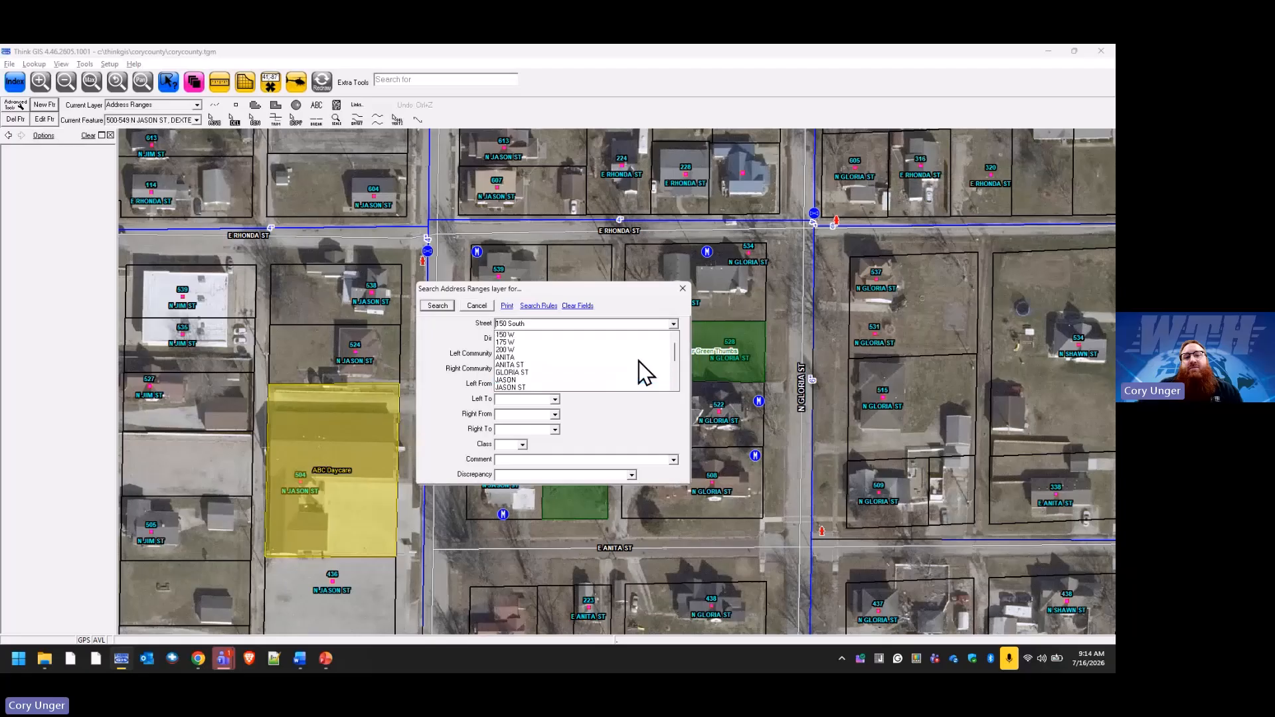
click(531, 357)
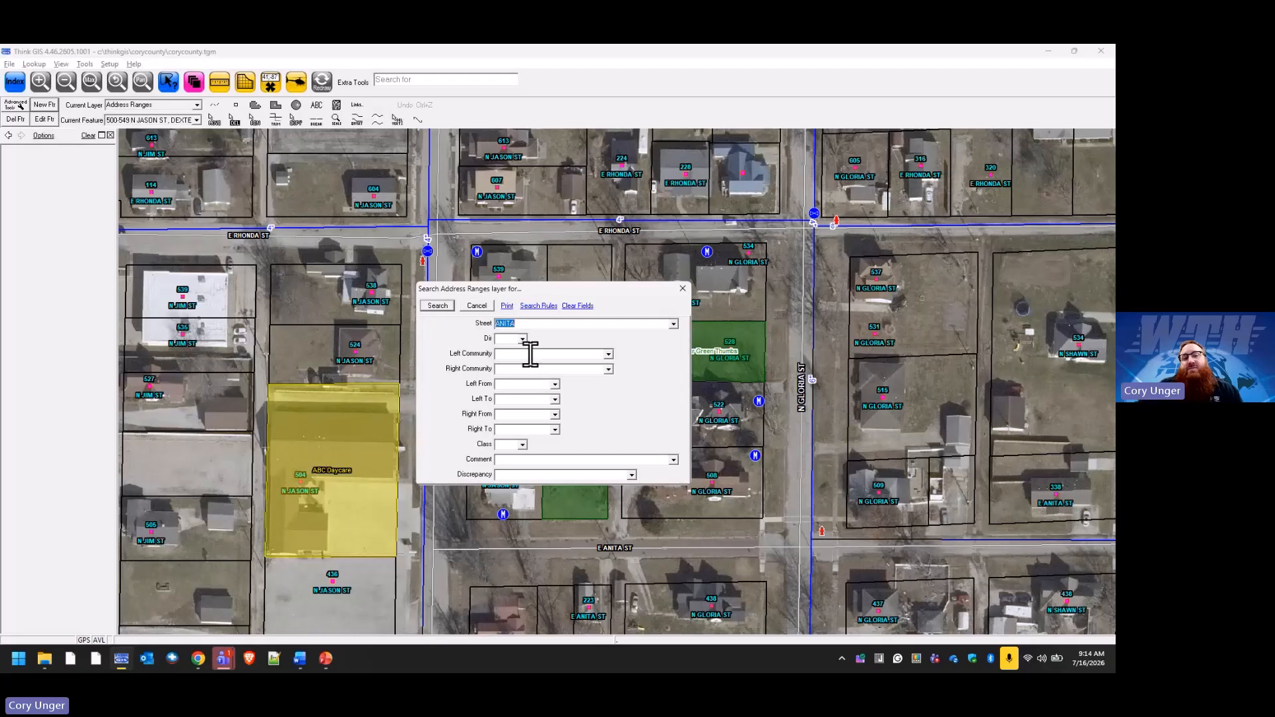
click(437, 306)
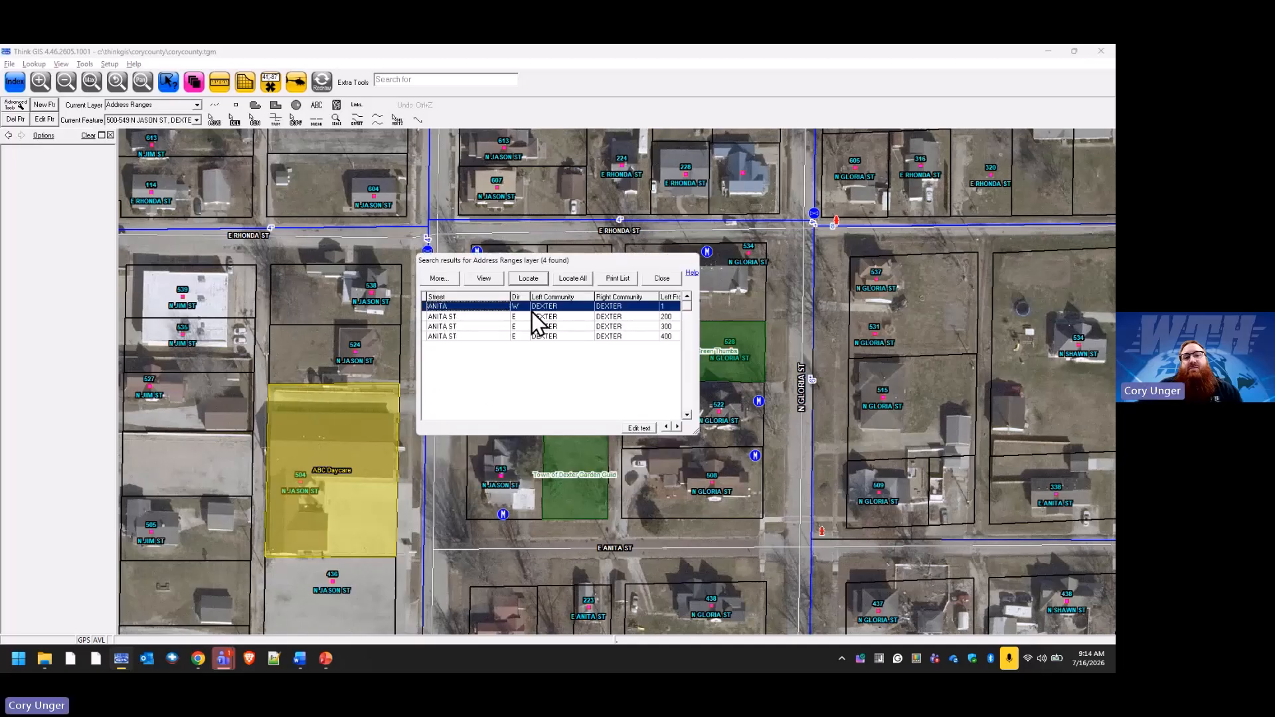
Step: Enable text editing in the search results, change the first record's Street to ANITA ST and disable text editing
click(636, 428)
click(461, 307)
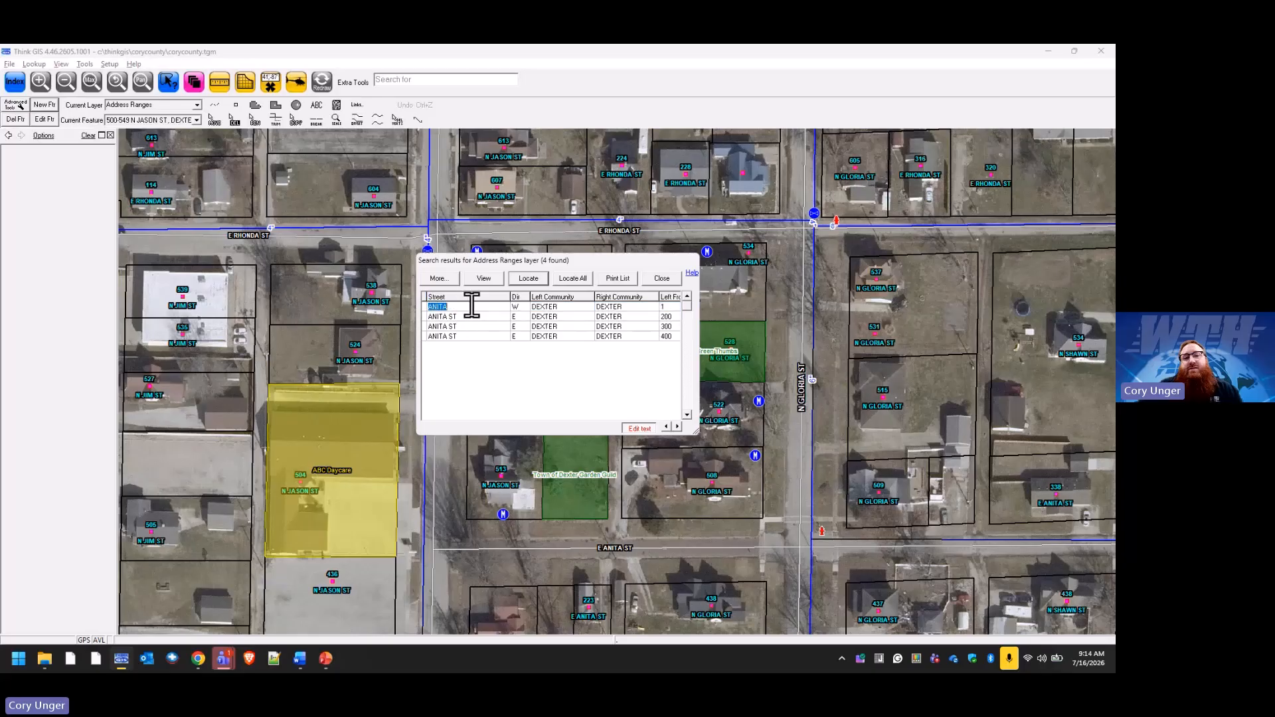
click(472, 306)
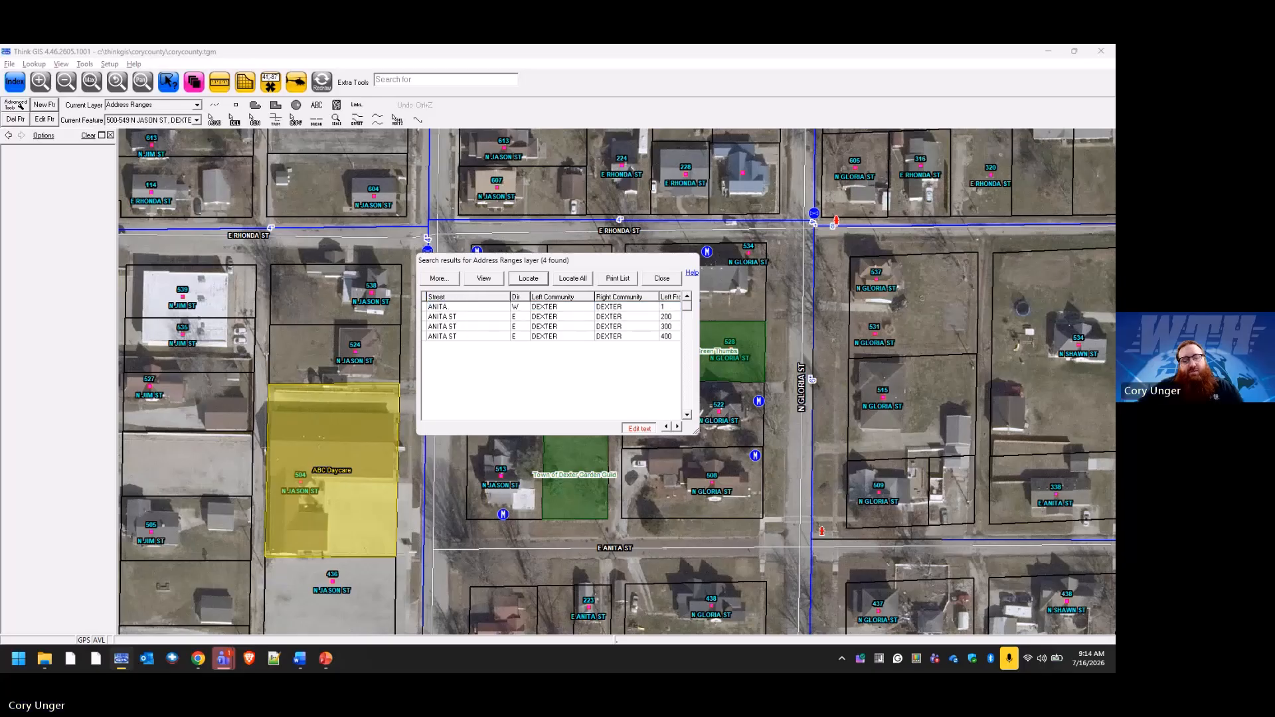
click(637, 429)
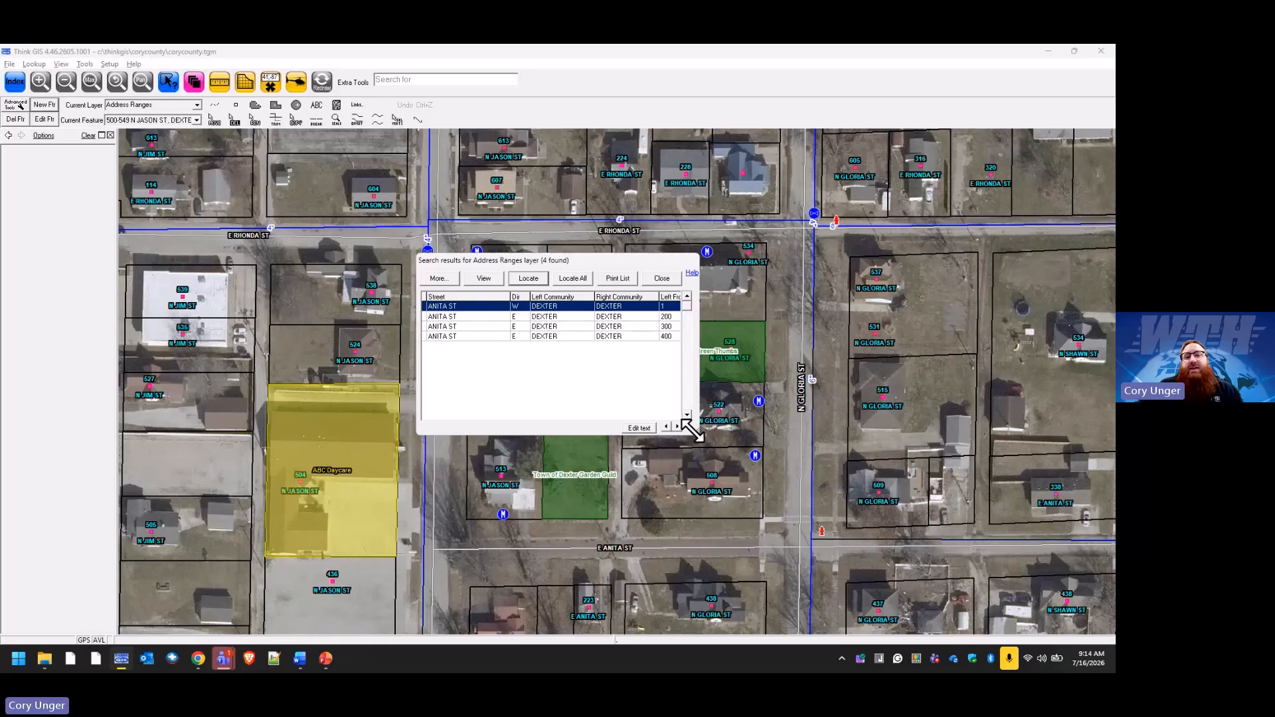
Step: Enlarge the search results window, look through the remaining columns, and close the results and the Index
drag(691, 431, 791, 447)
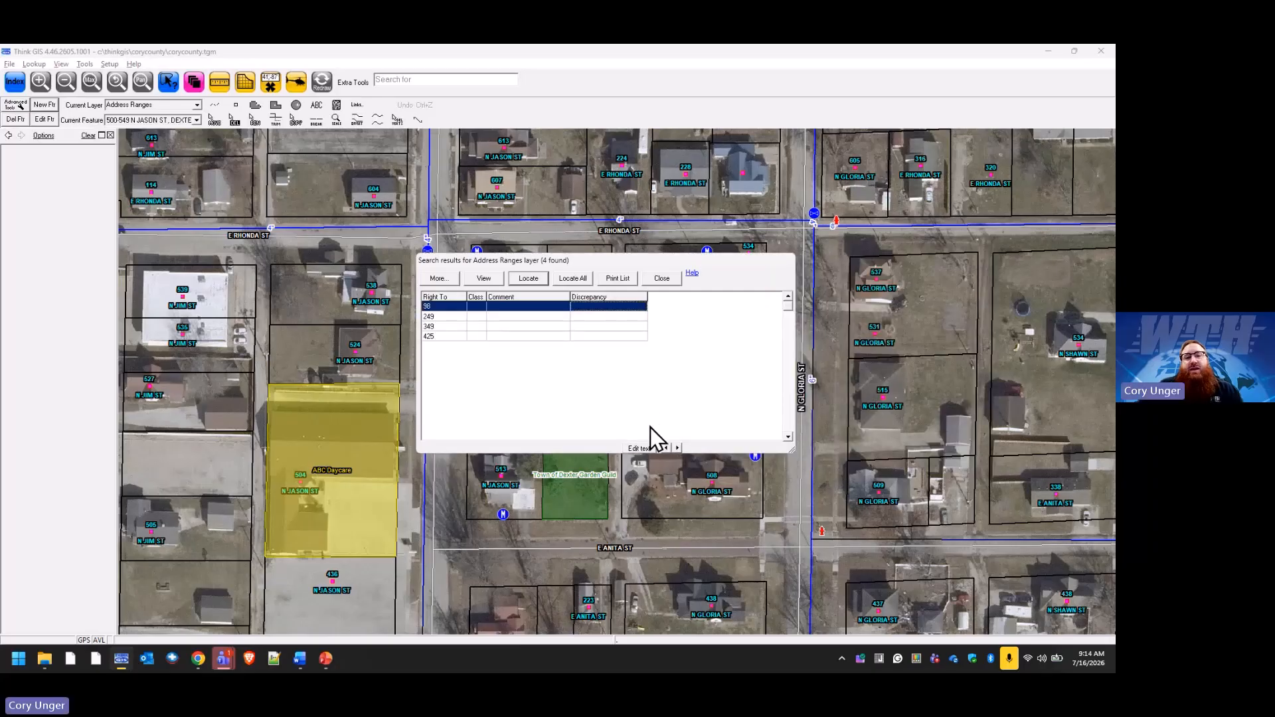
click(666, 448)
click(666, 448)
click(667, 448)
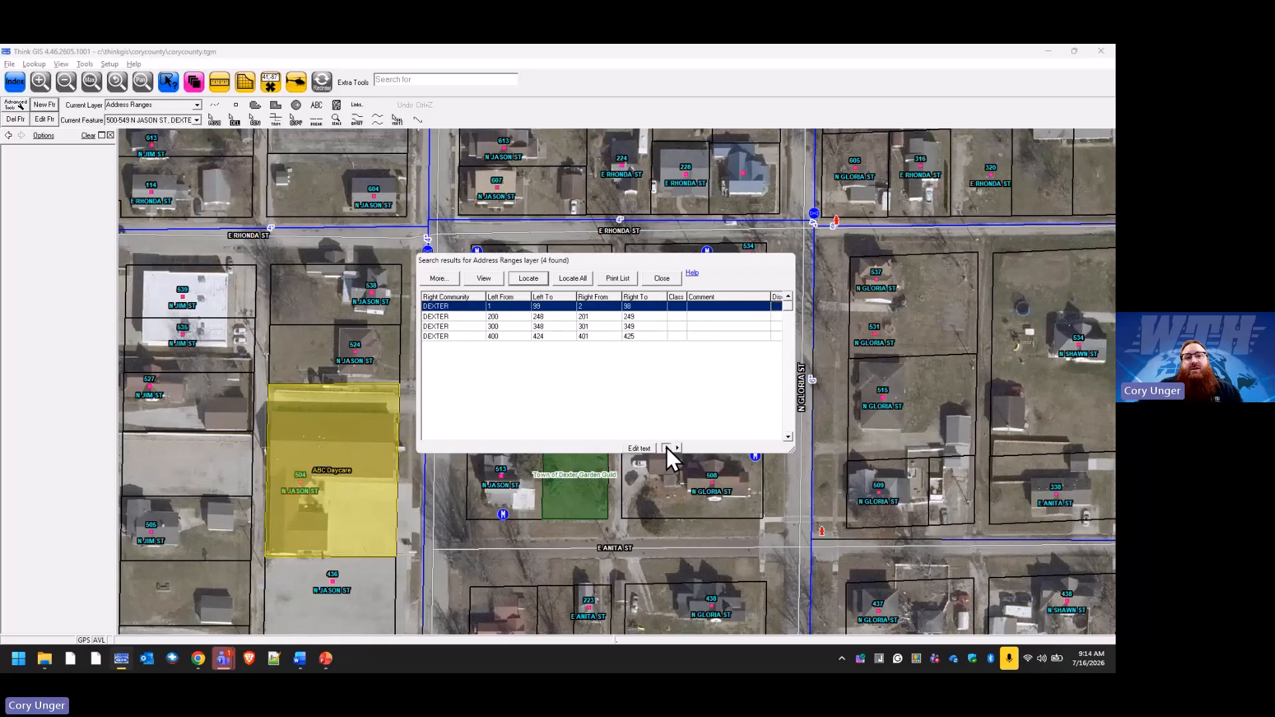
click(666, 447)
click(667, 447)
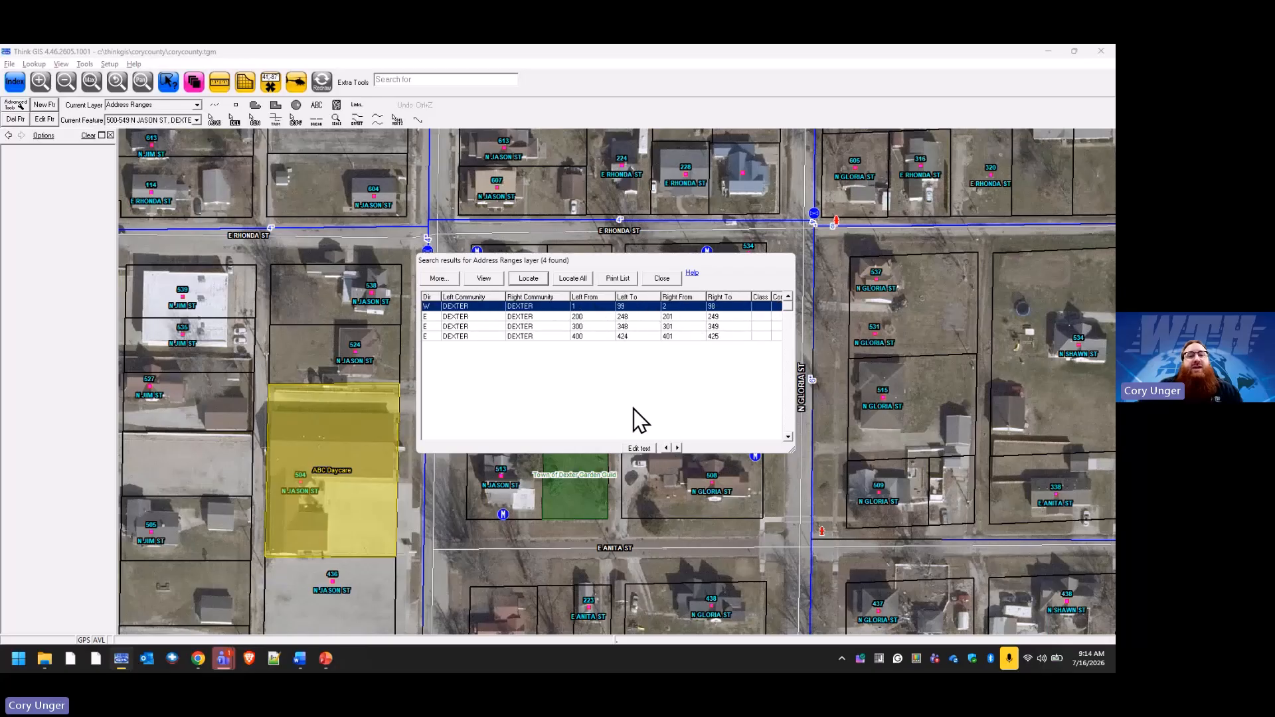
click(656, 281)
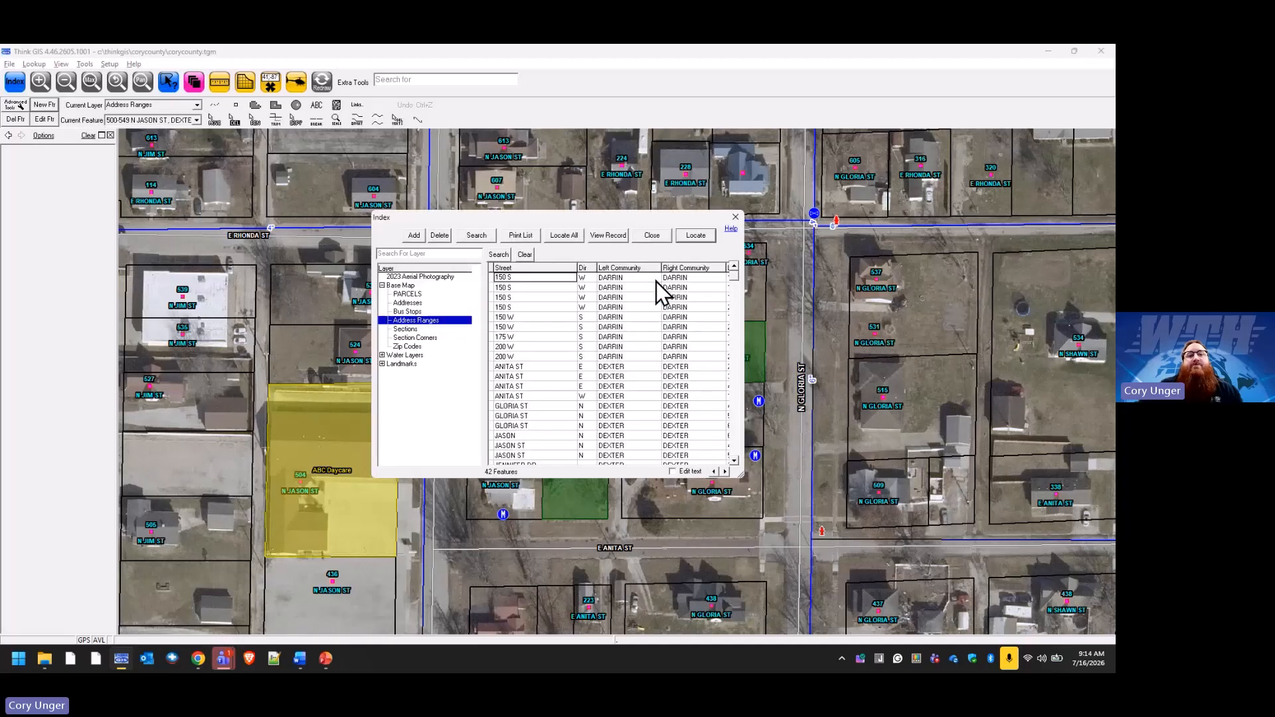
click(652, 236)
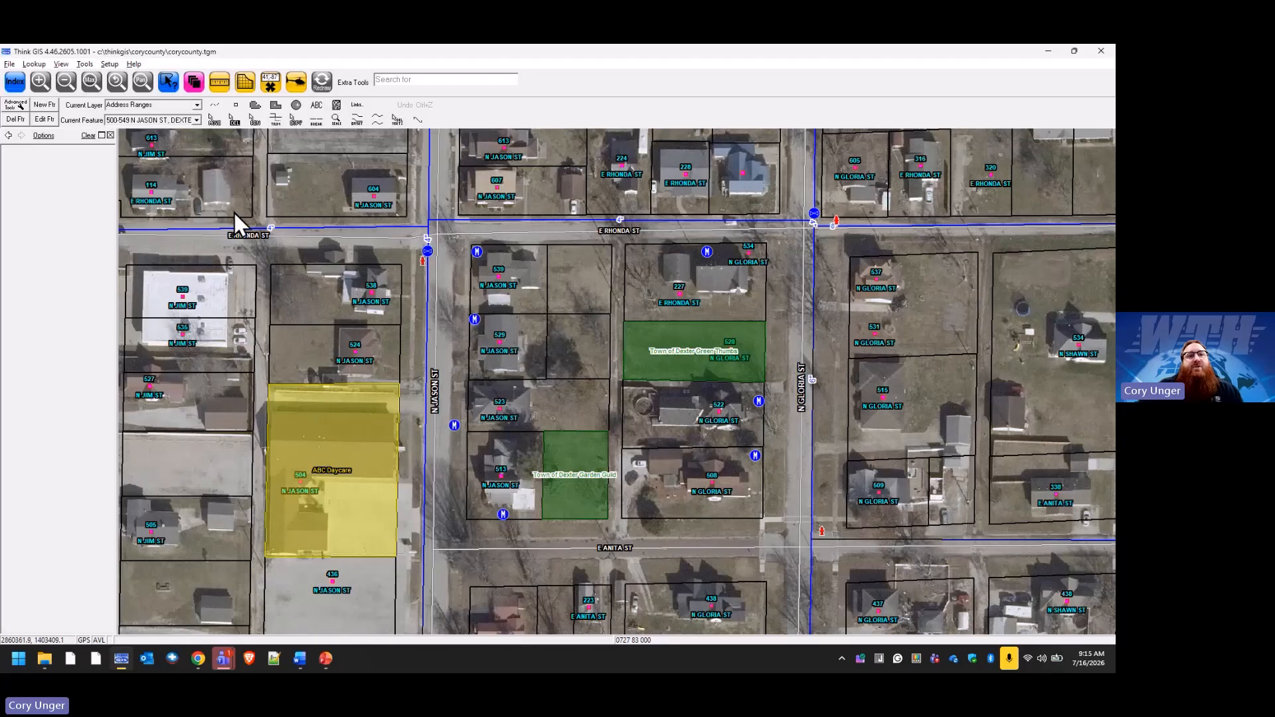
Step: Reopen the Index and view the full record of the first ANITA ST entry in Address Ranges
click(20, 85)
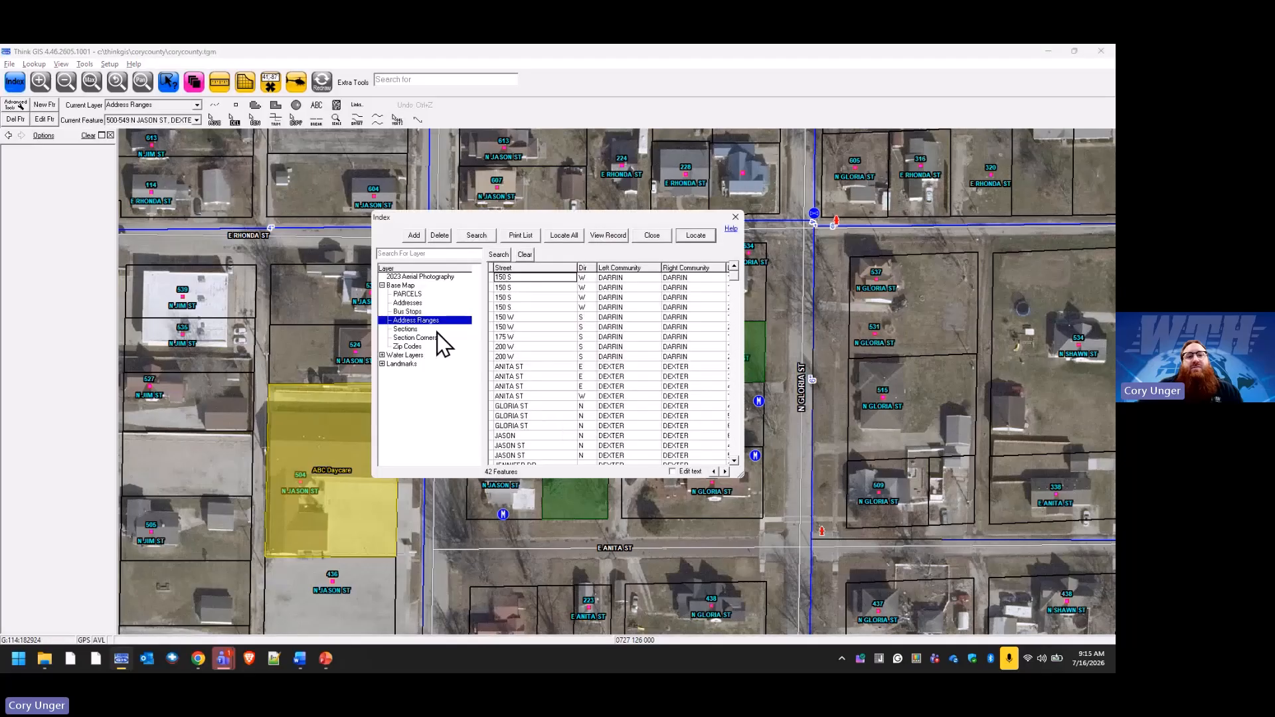
click(522, 279)
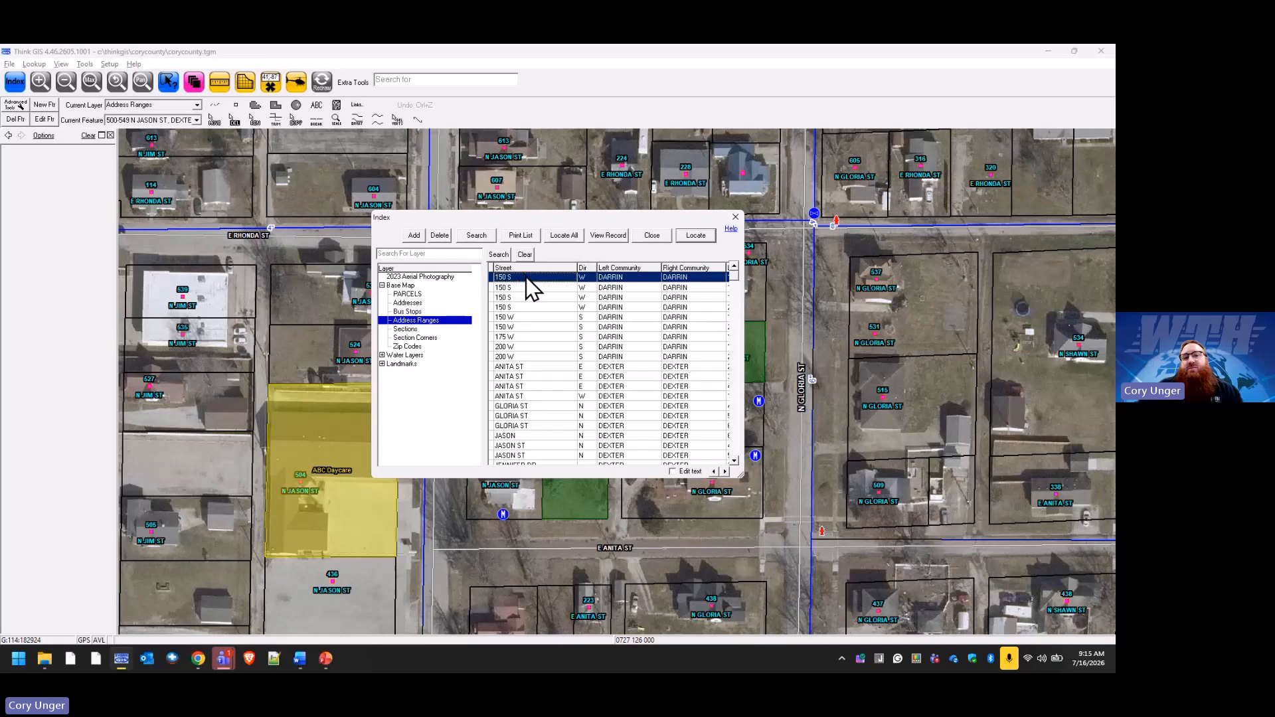
click(523, 366)
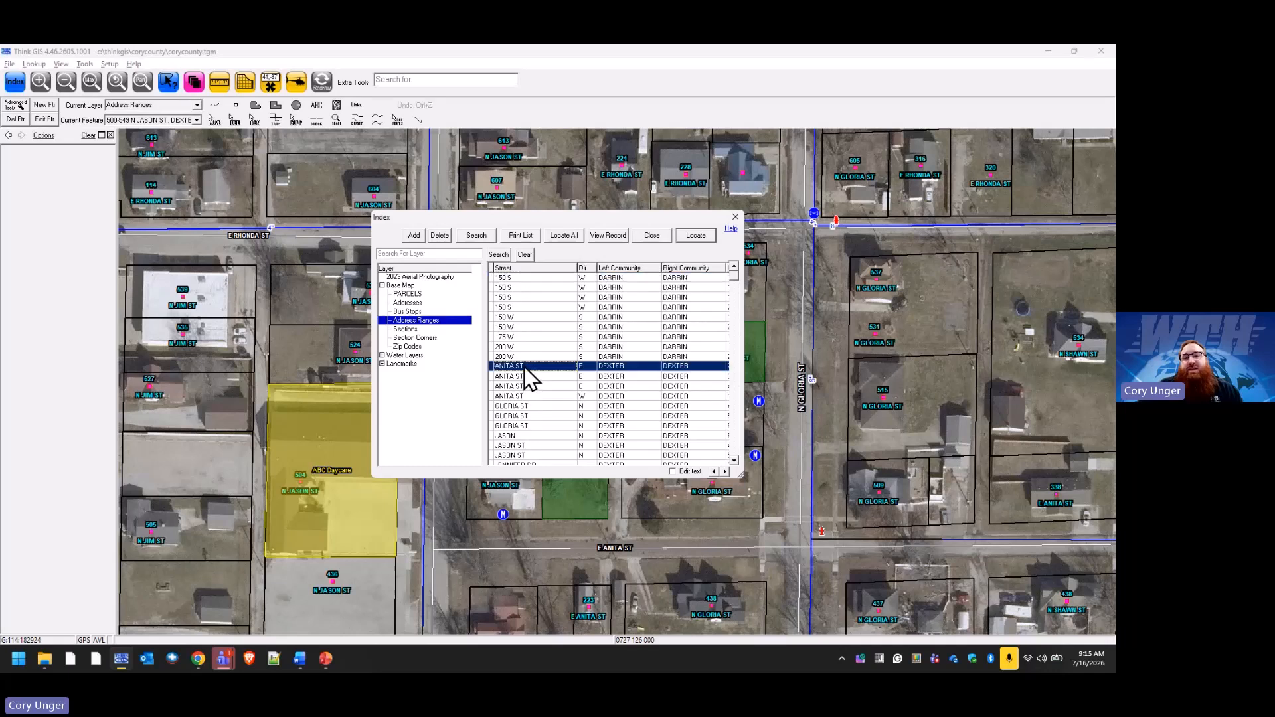
click(609, 238)
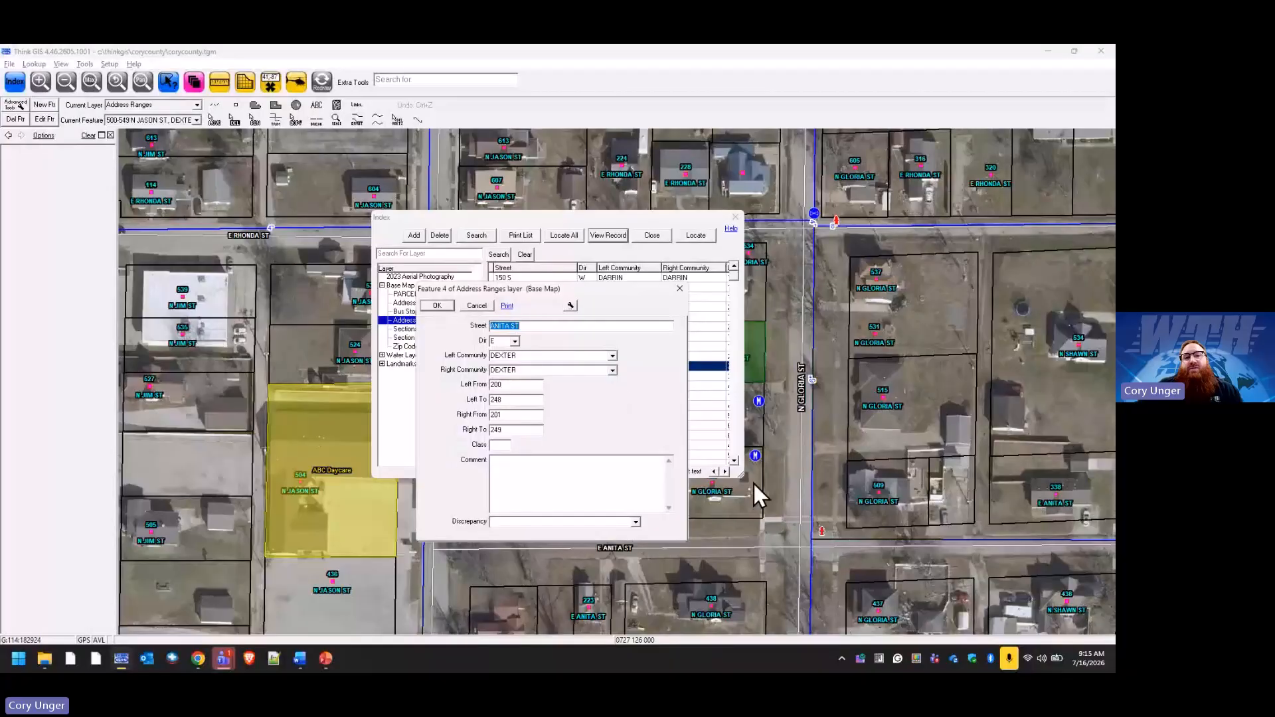
Step: Try removing and re-entering the ST suffix in the record's Street field, and cancel the edit
click(563, 329)
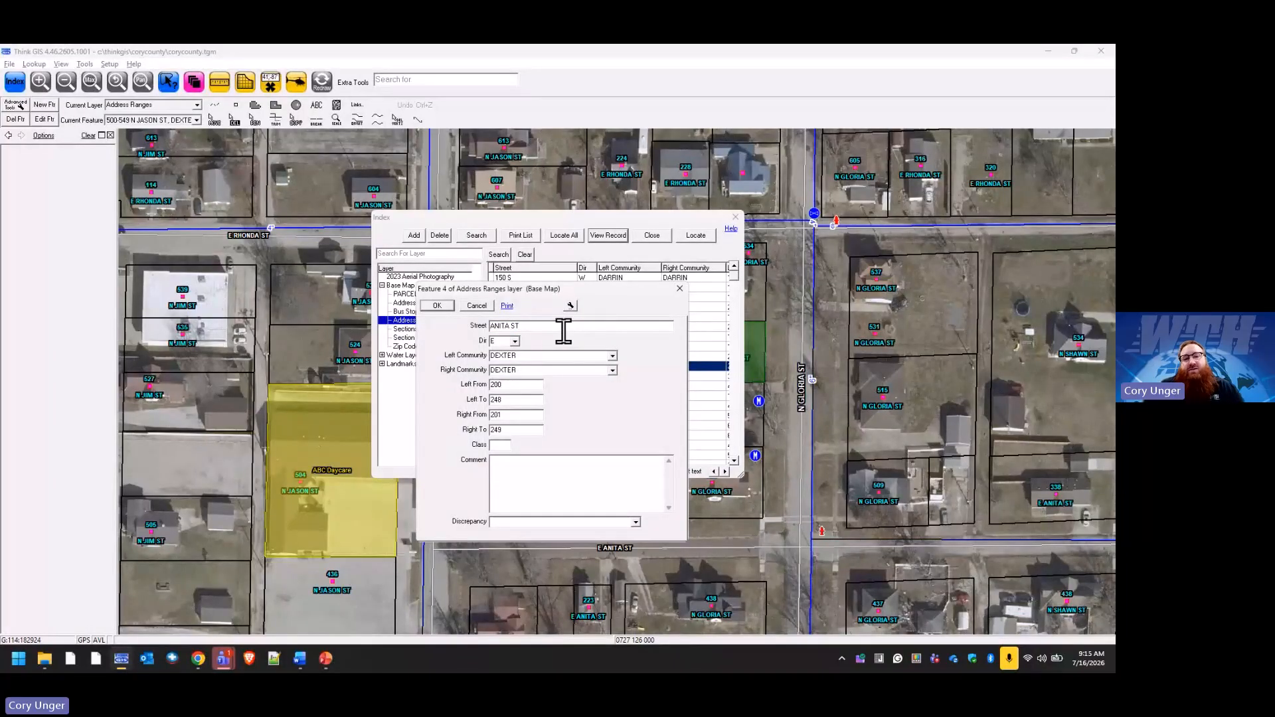
key(BackSpace)
key(BackSpace)
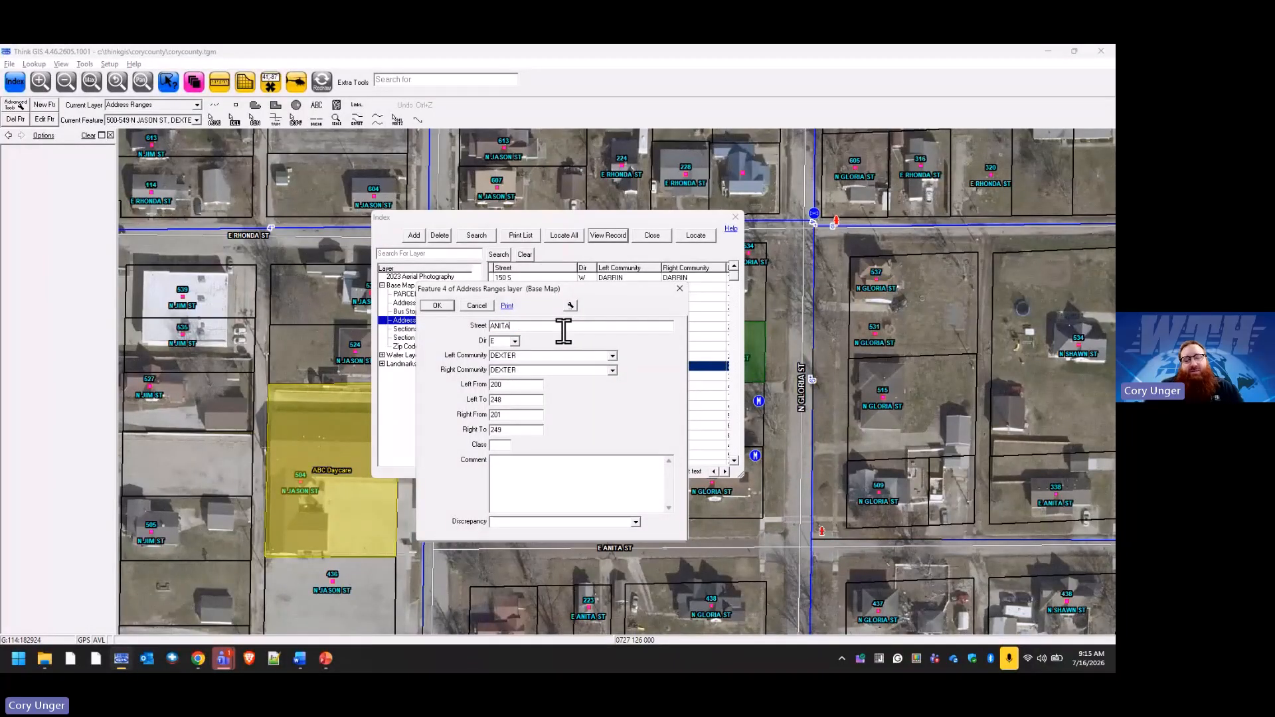
text(ST)
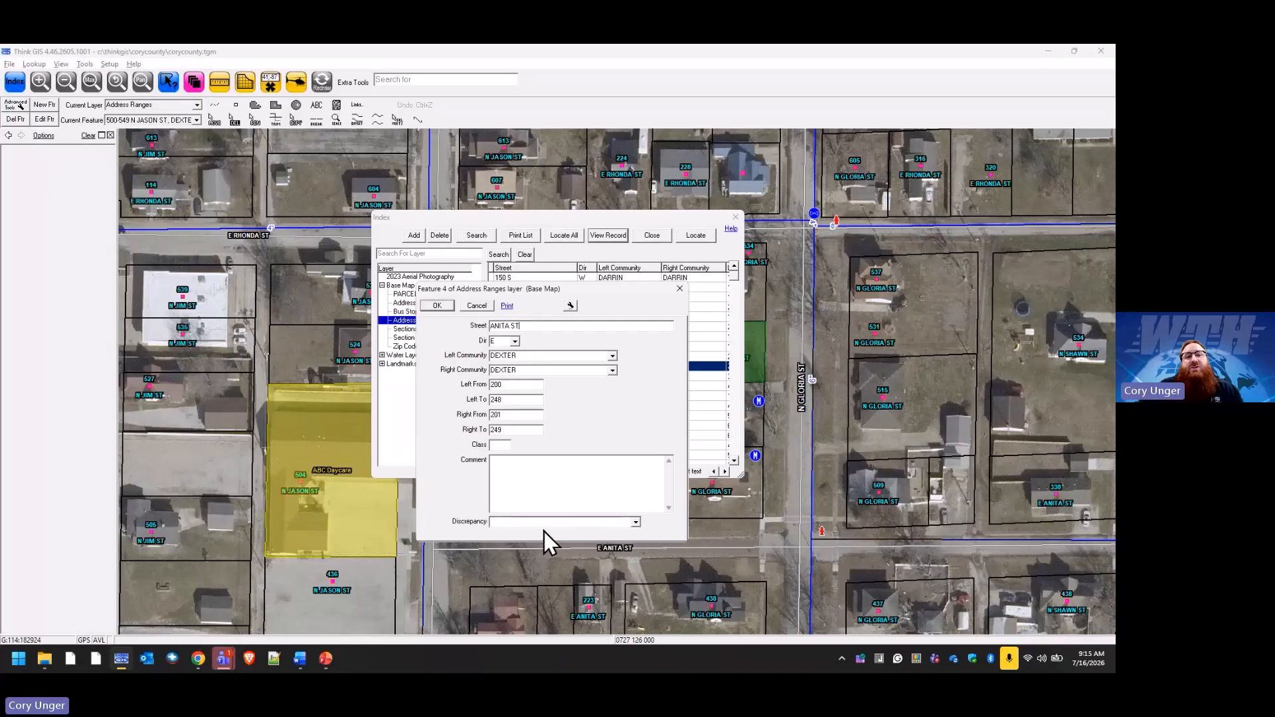
click(478, 307)
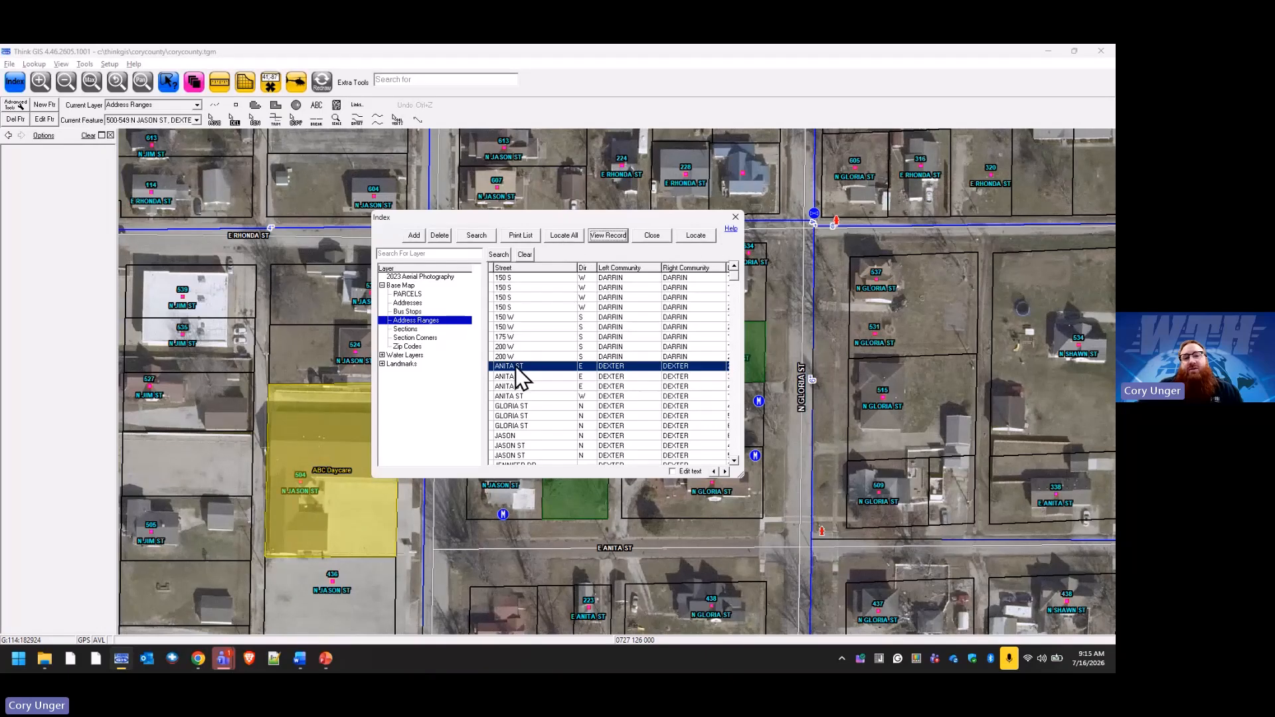
Step: Locate the selected ANITA ST record on the map, clear its highlight and return to the previous map view
click(697, 236)
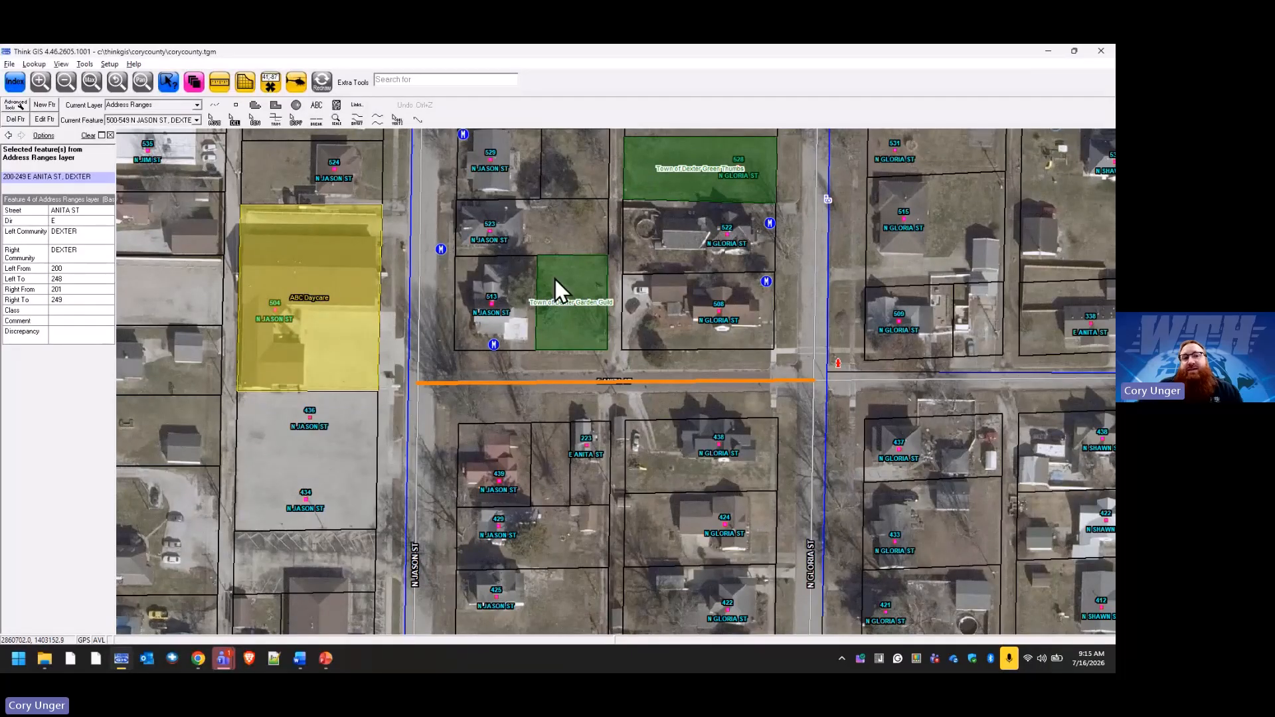
click(329, 90)
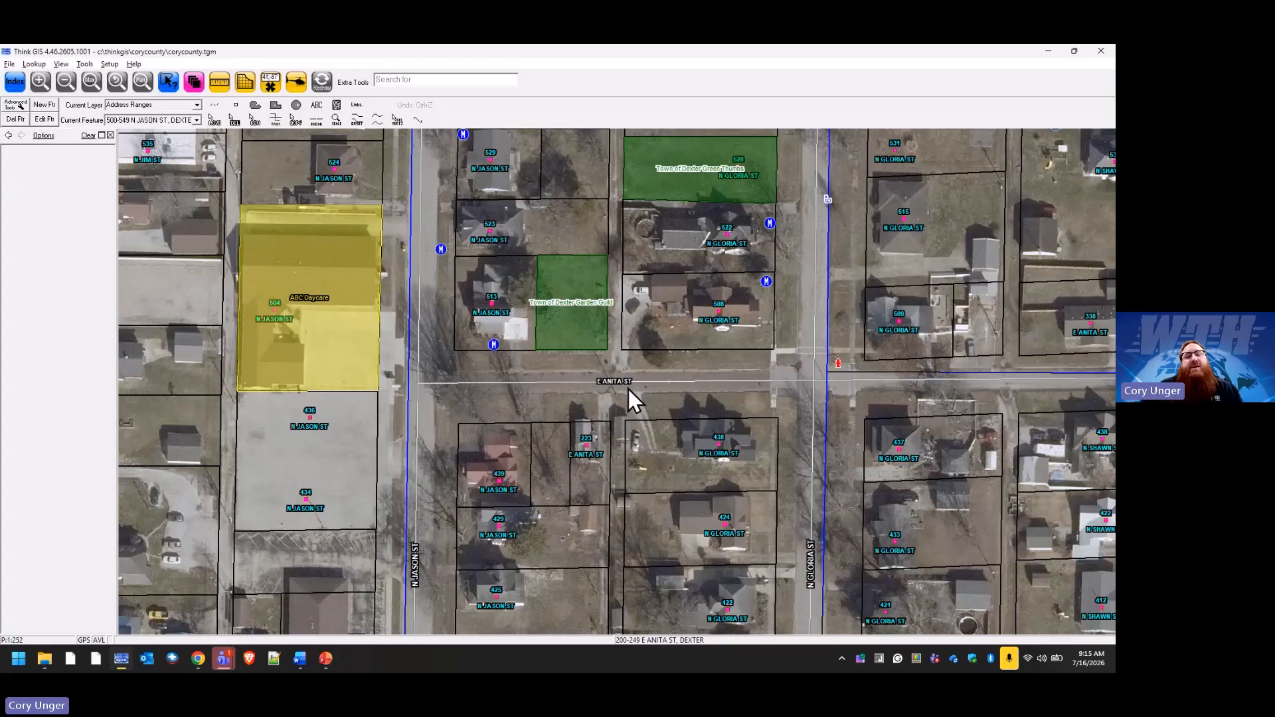
click(90, 83)
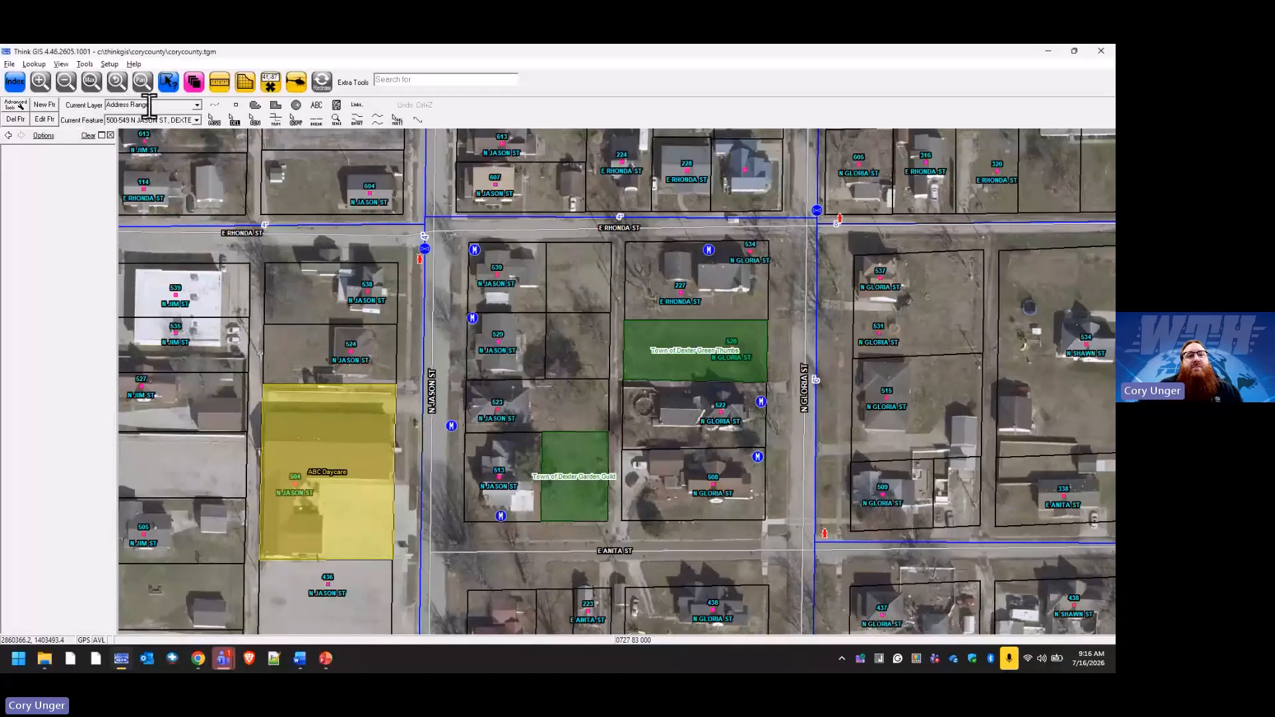
Step: Lock the Water Meters and Water Valves layers for editing, and unlock Address Ranges with its changes saved
click(198, 106)
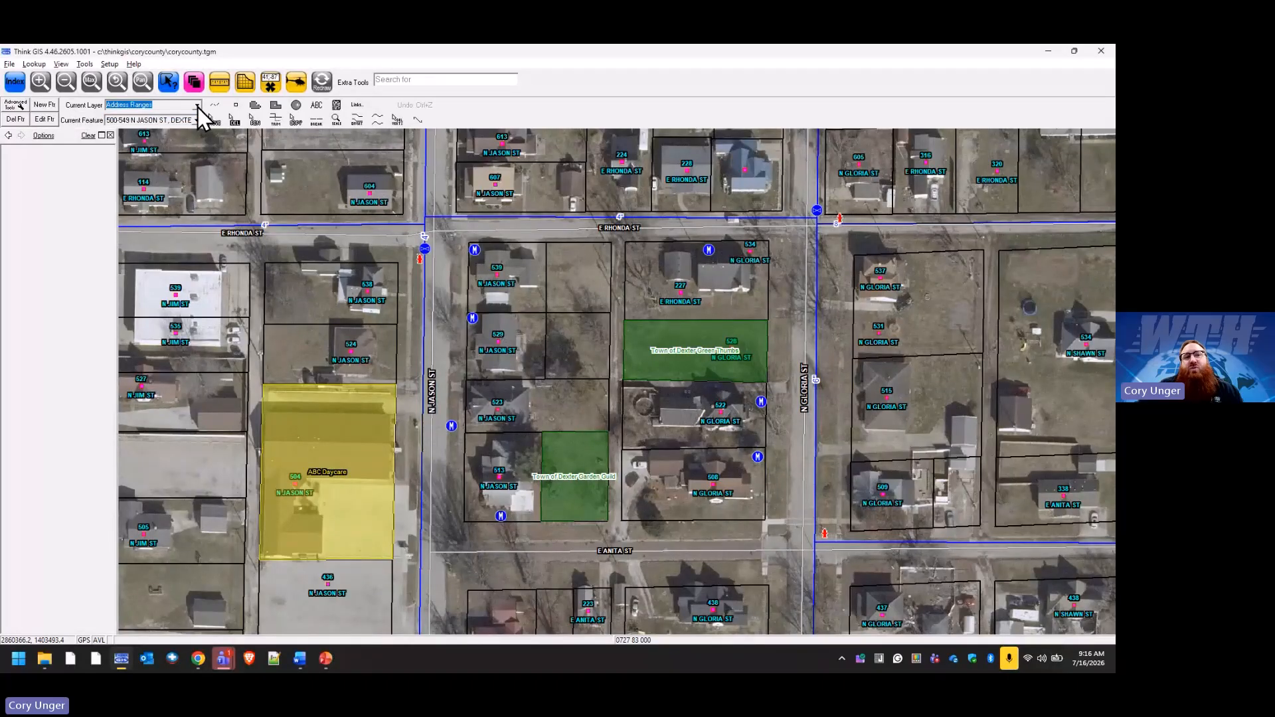
click(197, 82)
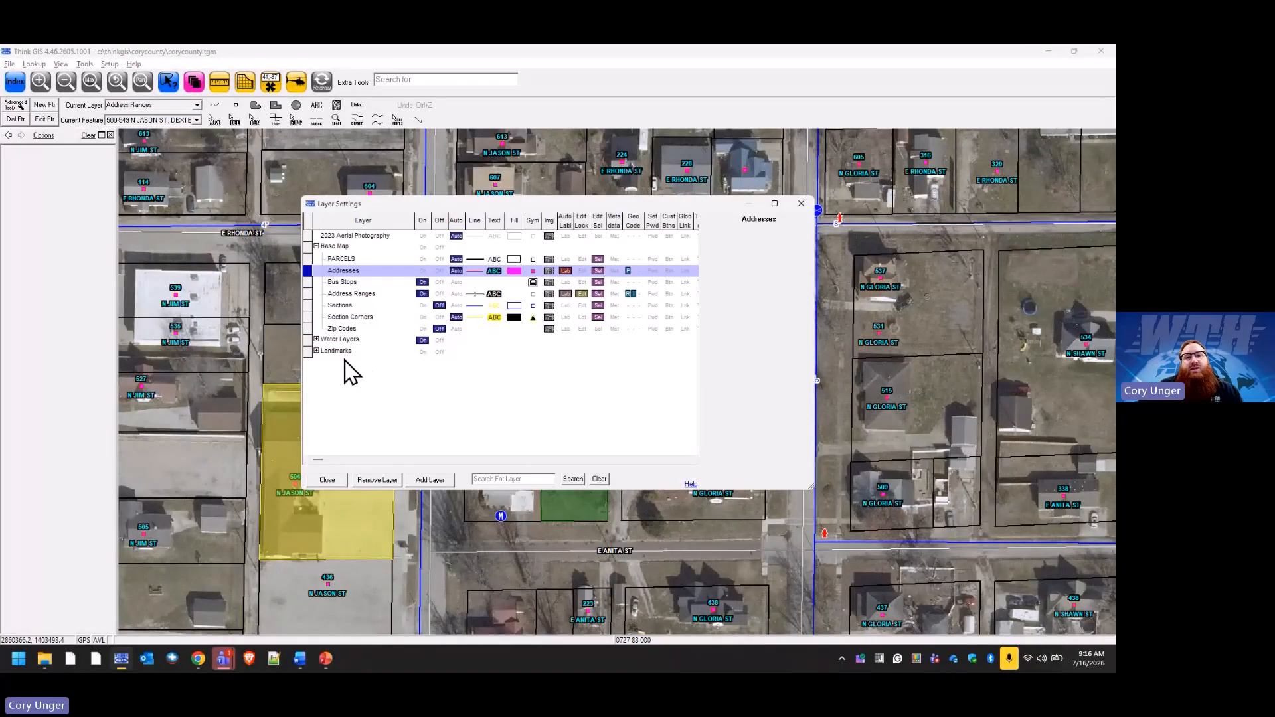
click(316, 339)
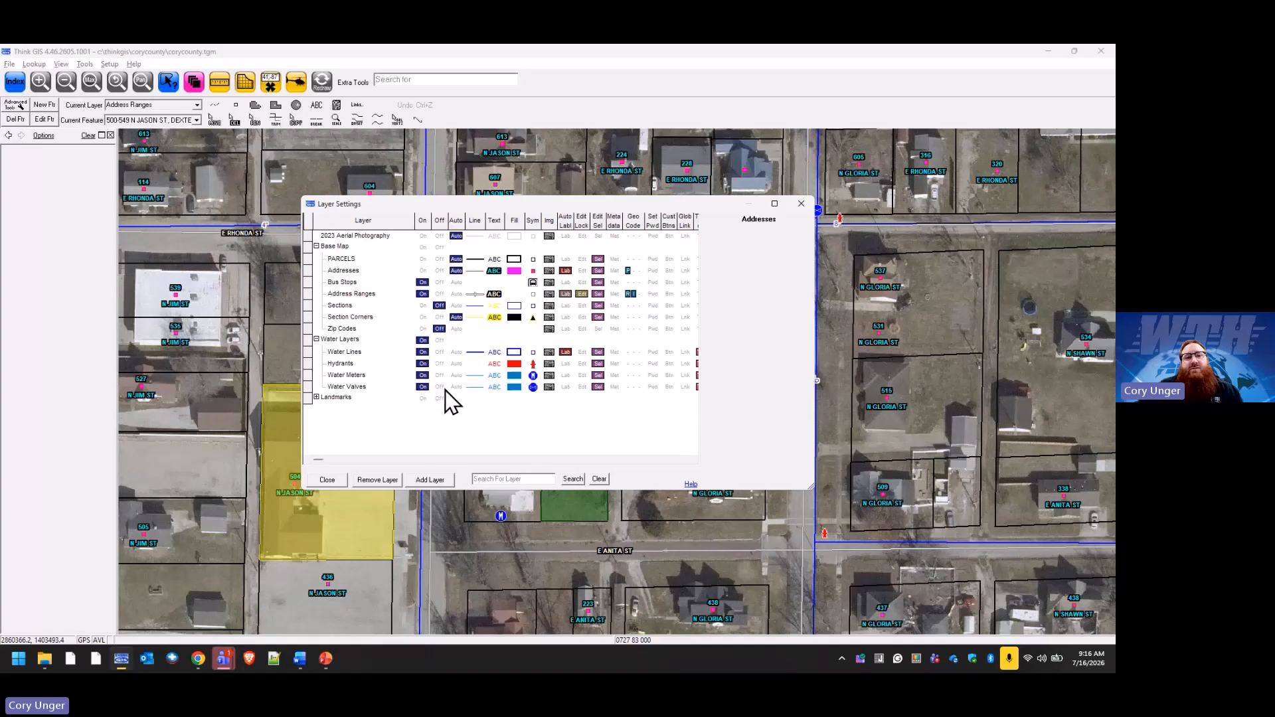
click(582, 376)
click(582, 386)
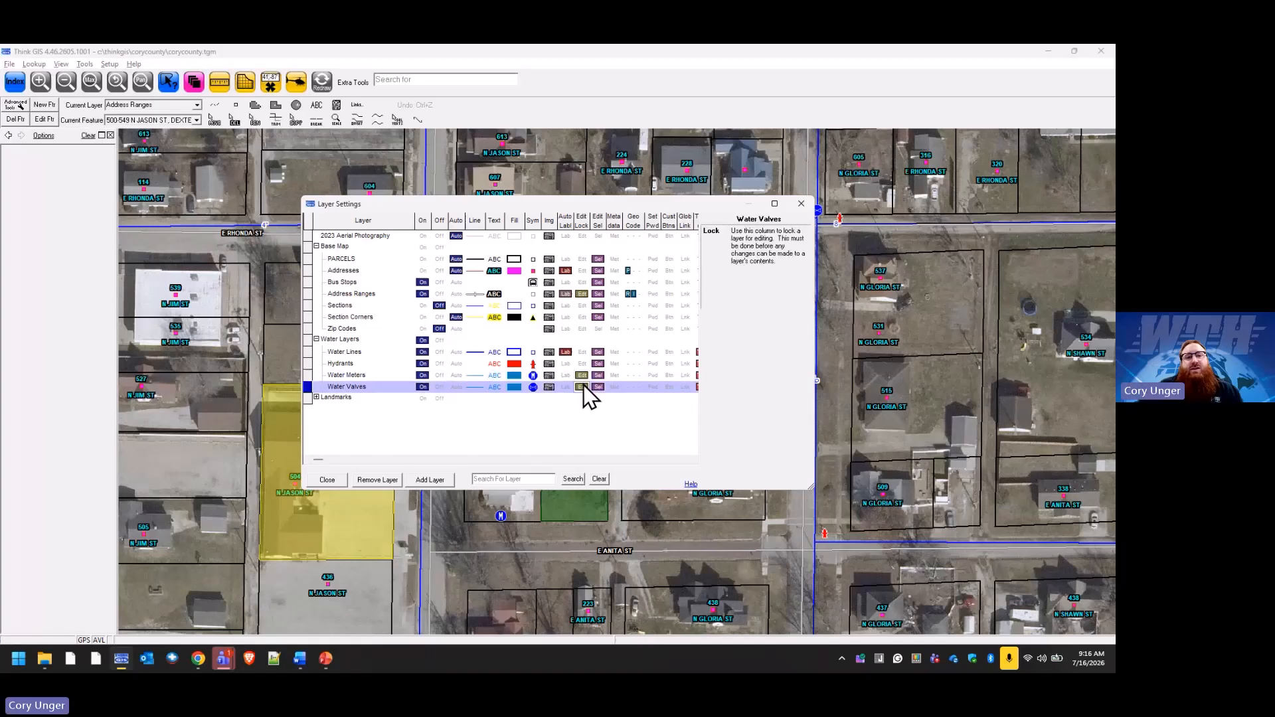
click(582, 295)
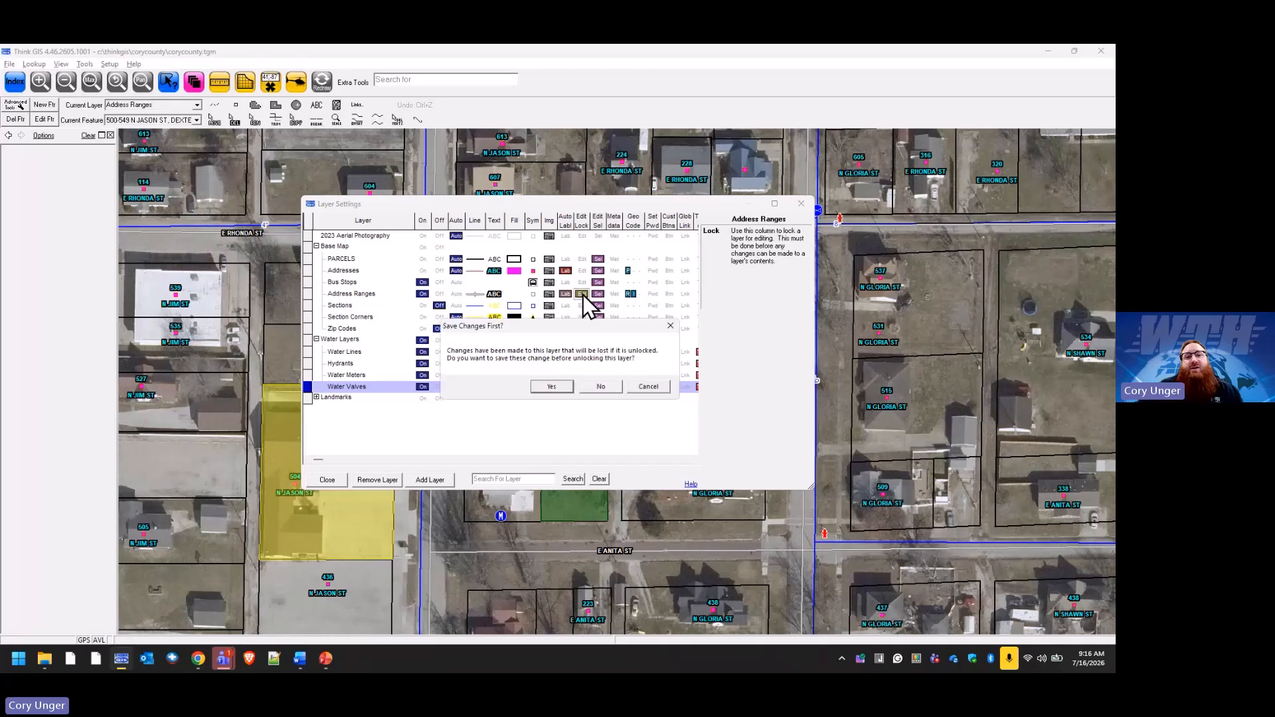
click(554, 387)
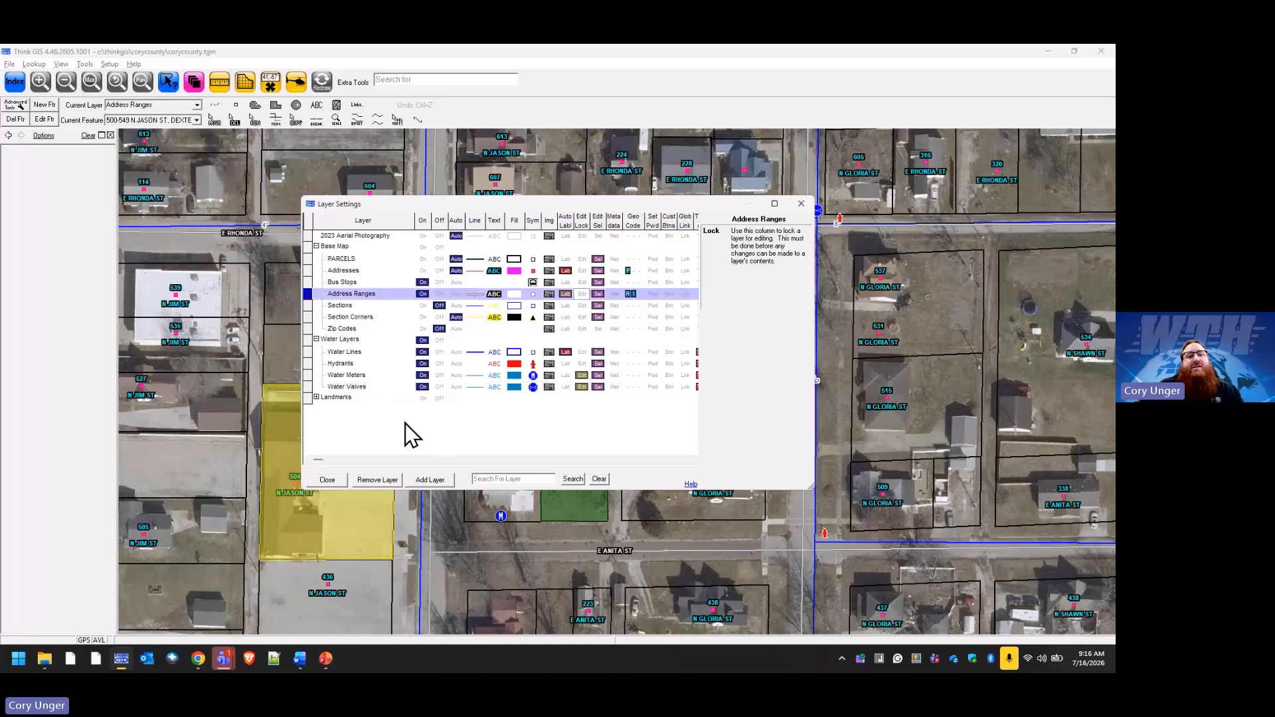
Step: Add a Water Meters feature with address 123 and place its symbol east of N Gloria St, just south of E Rhonda St
click(327, 479)
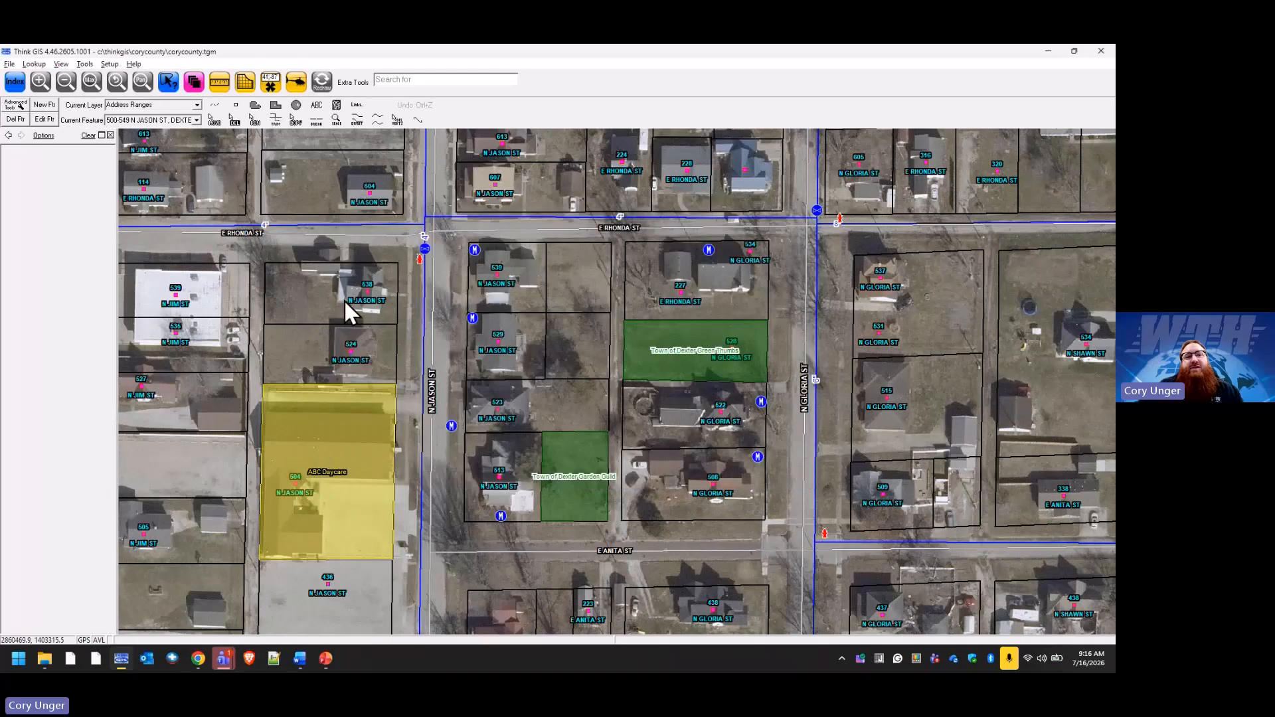
click(197, 106)
click(189, 115)
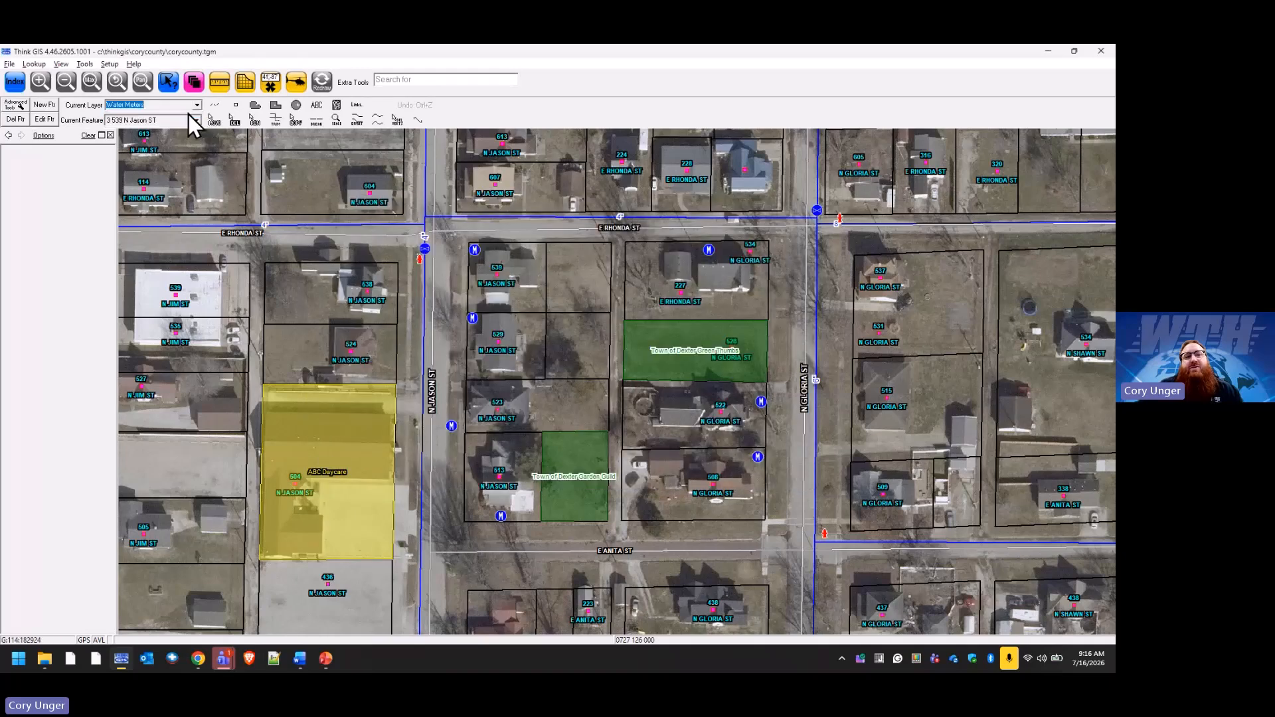
click(49, 106)
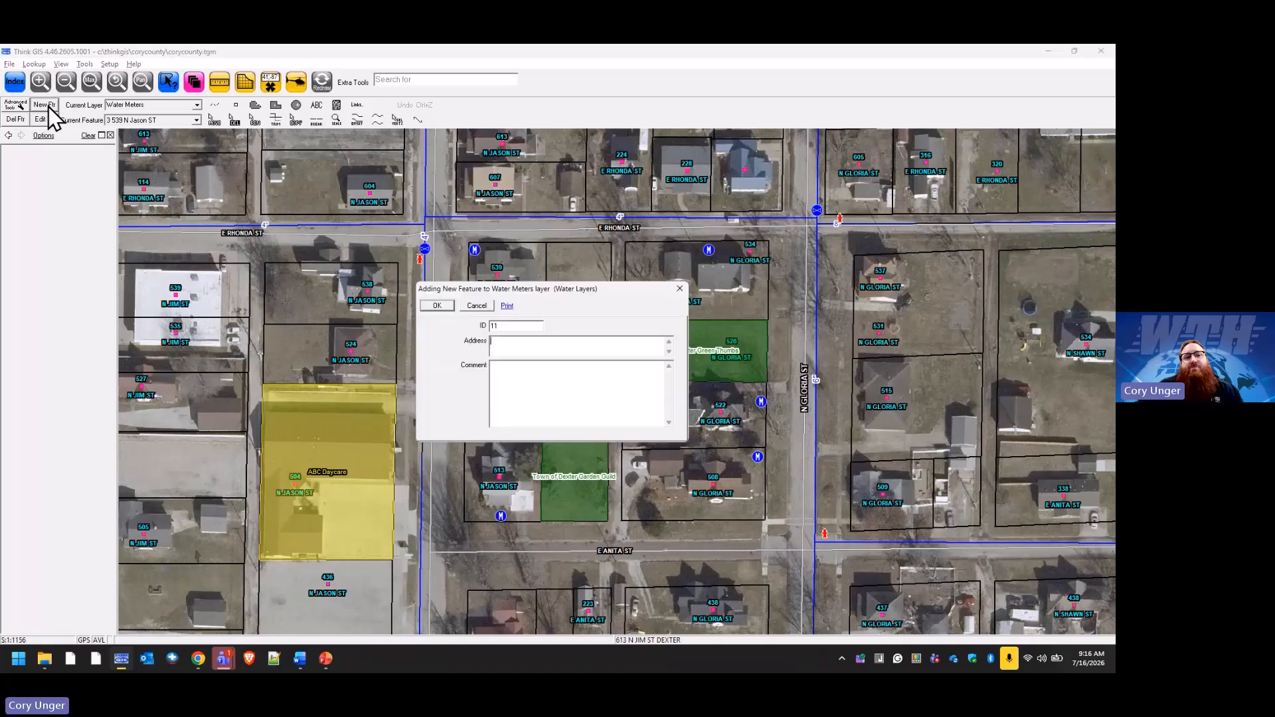
click(534, 347)
text(123)
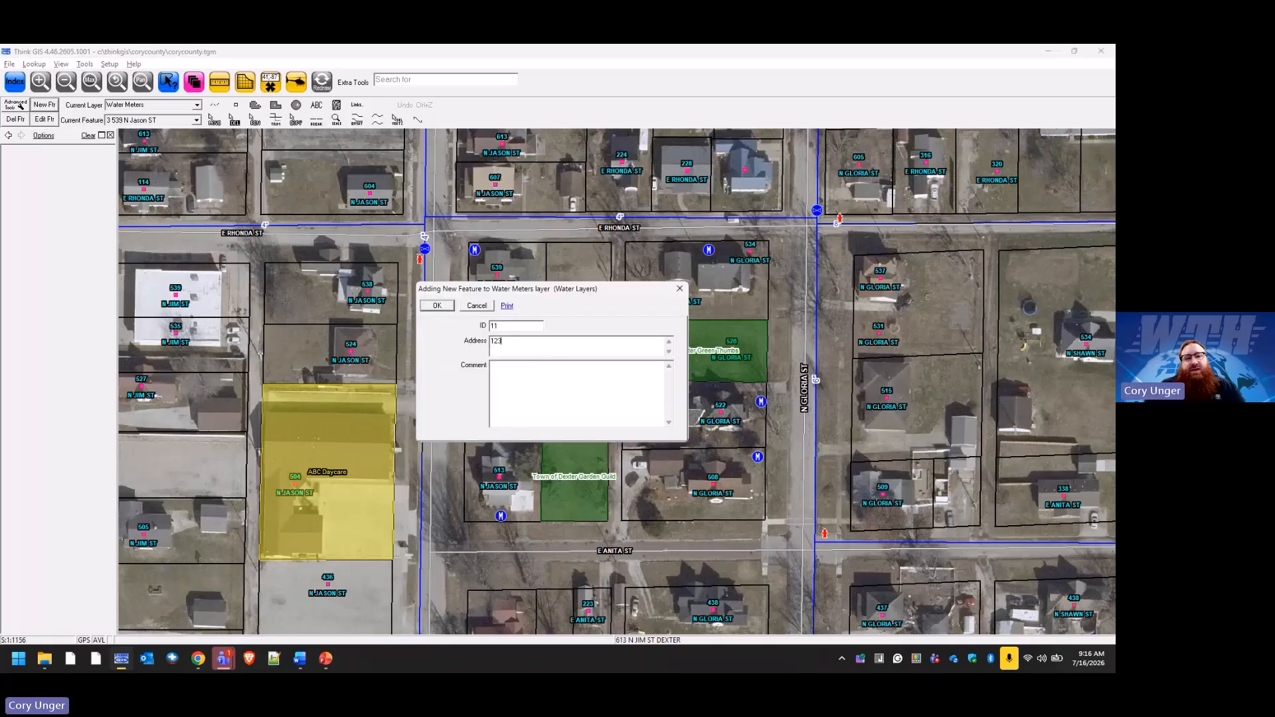
text(House)
click(452, 308)
click(255, 121)
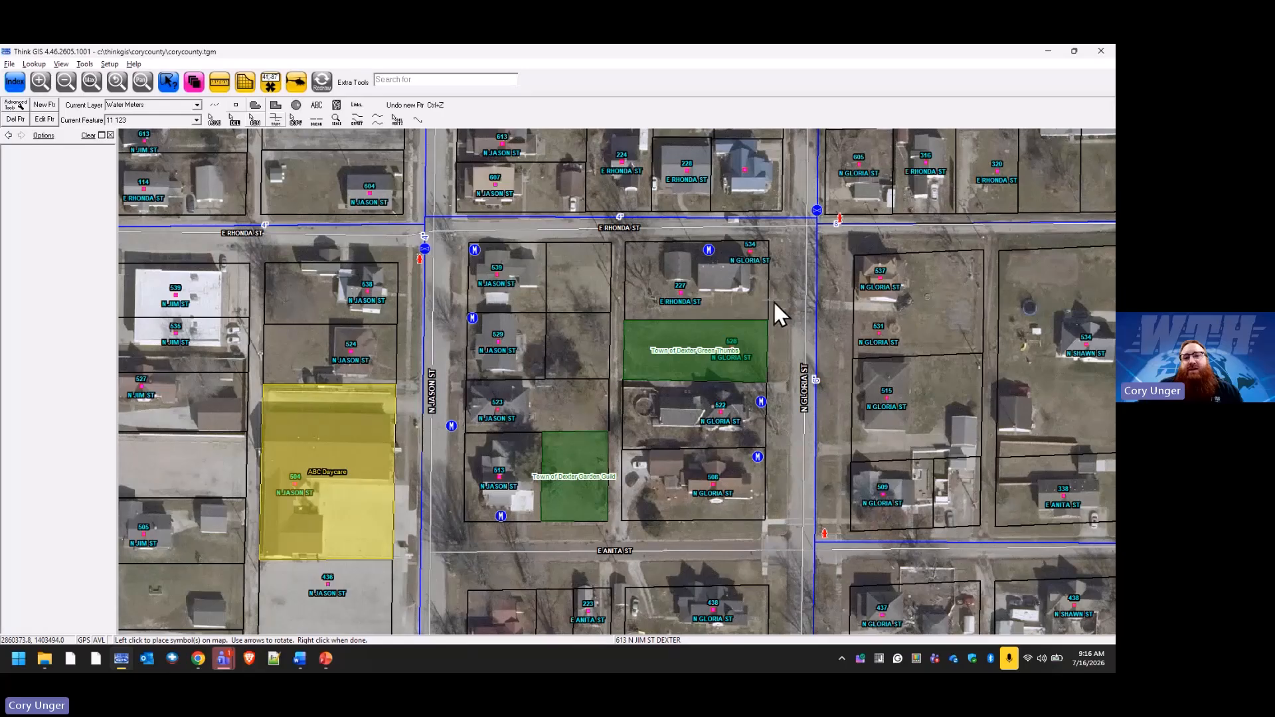
click(844, 275)
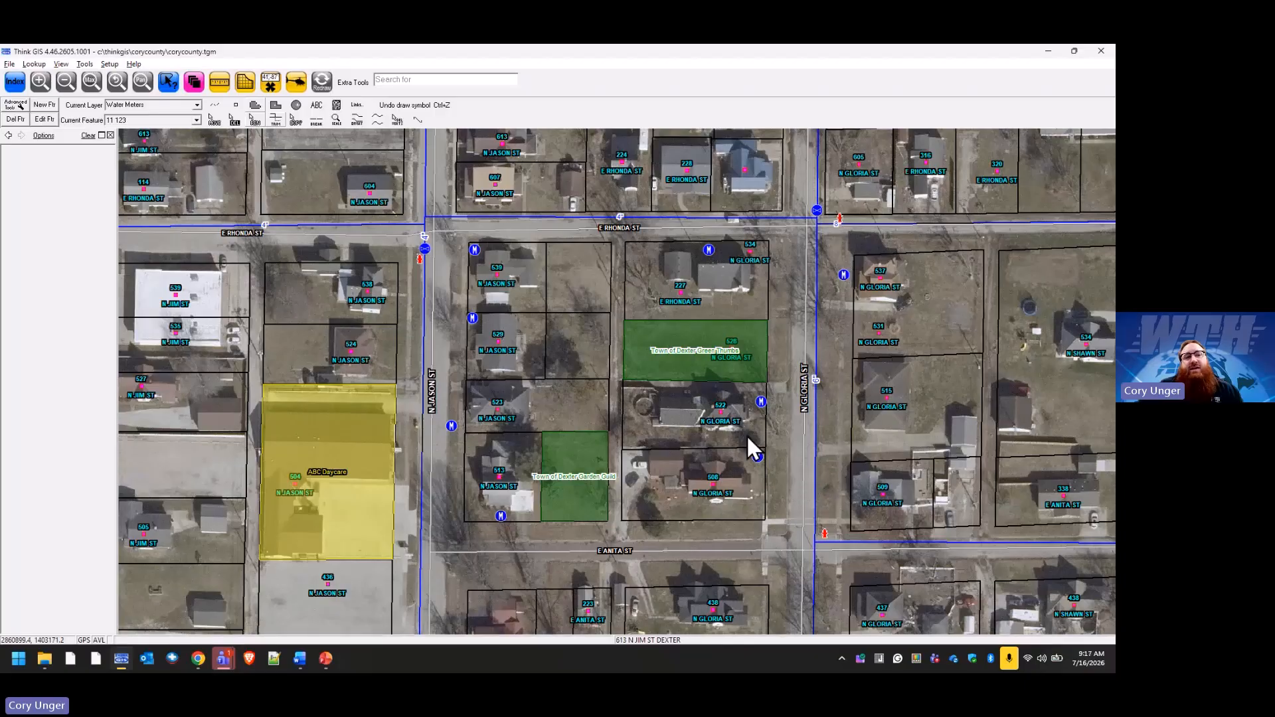
Step: Make Water Valves the current layer and create a new feature with ID 345
click(197, 106)
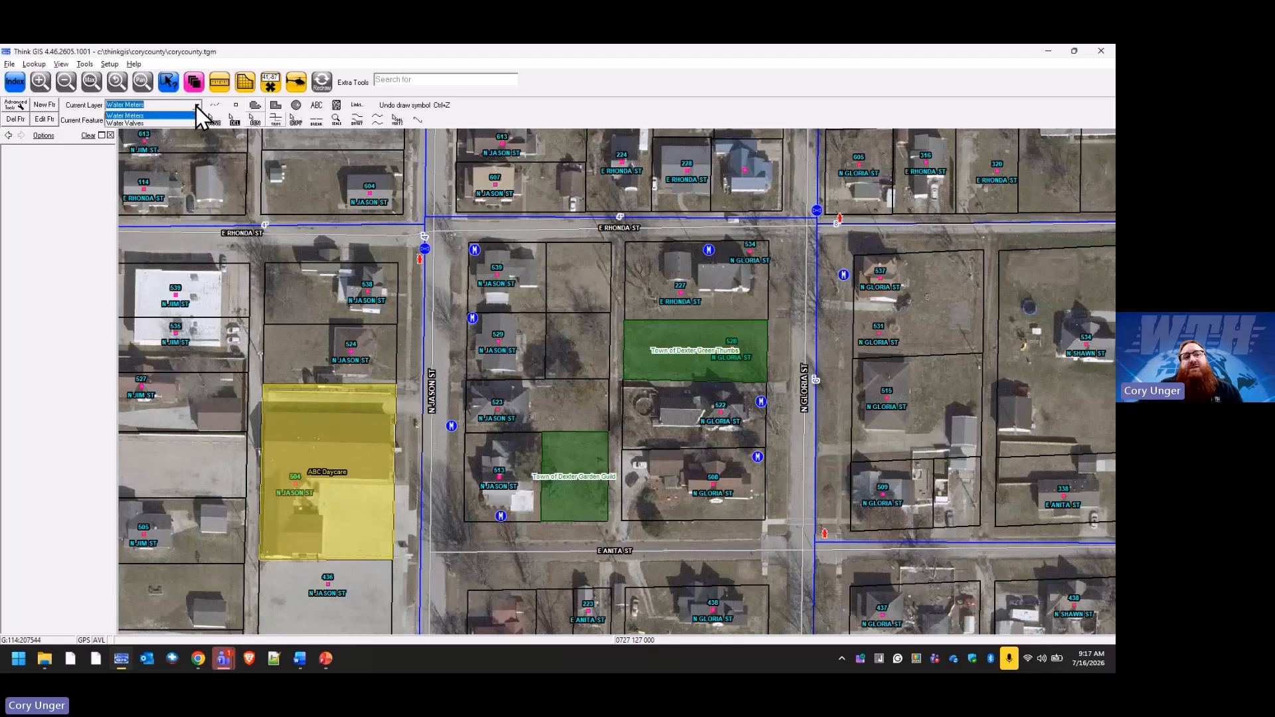
click(157, 122)
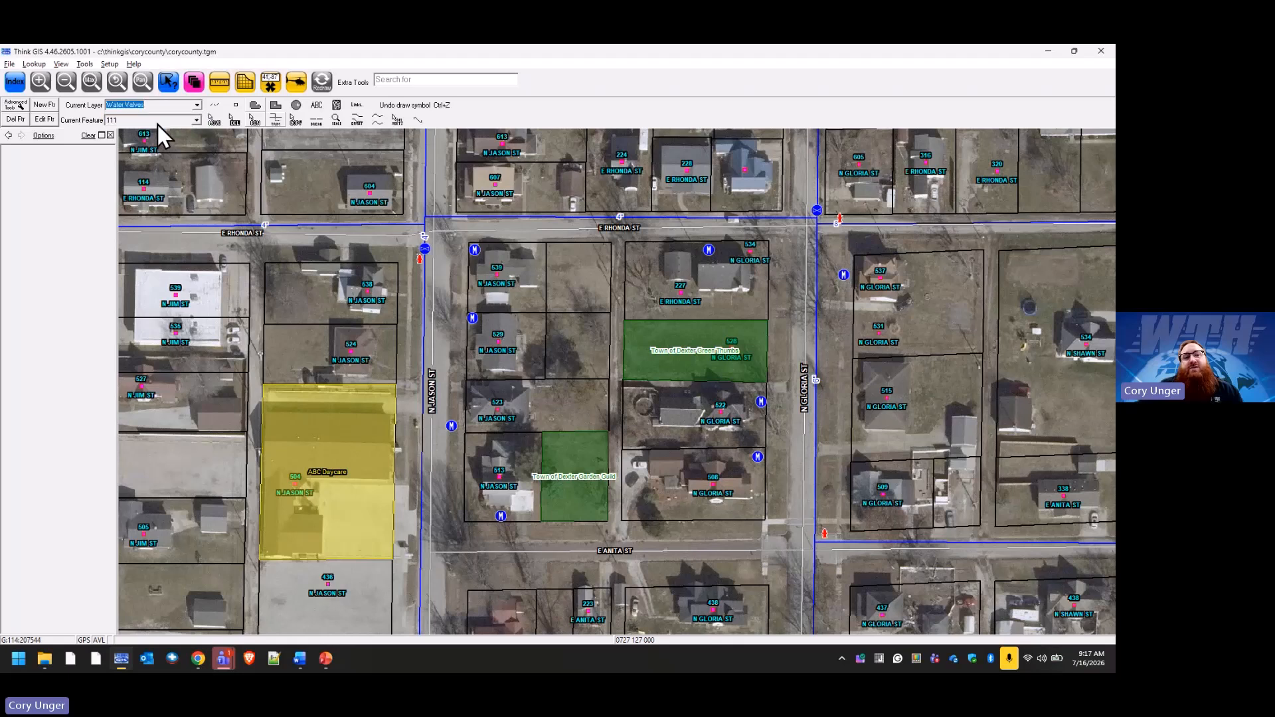
click(46, 105)
click(514, 327)
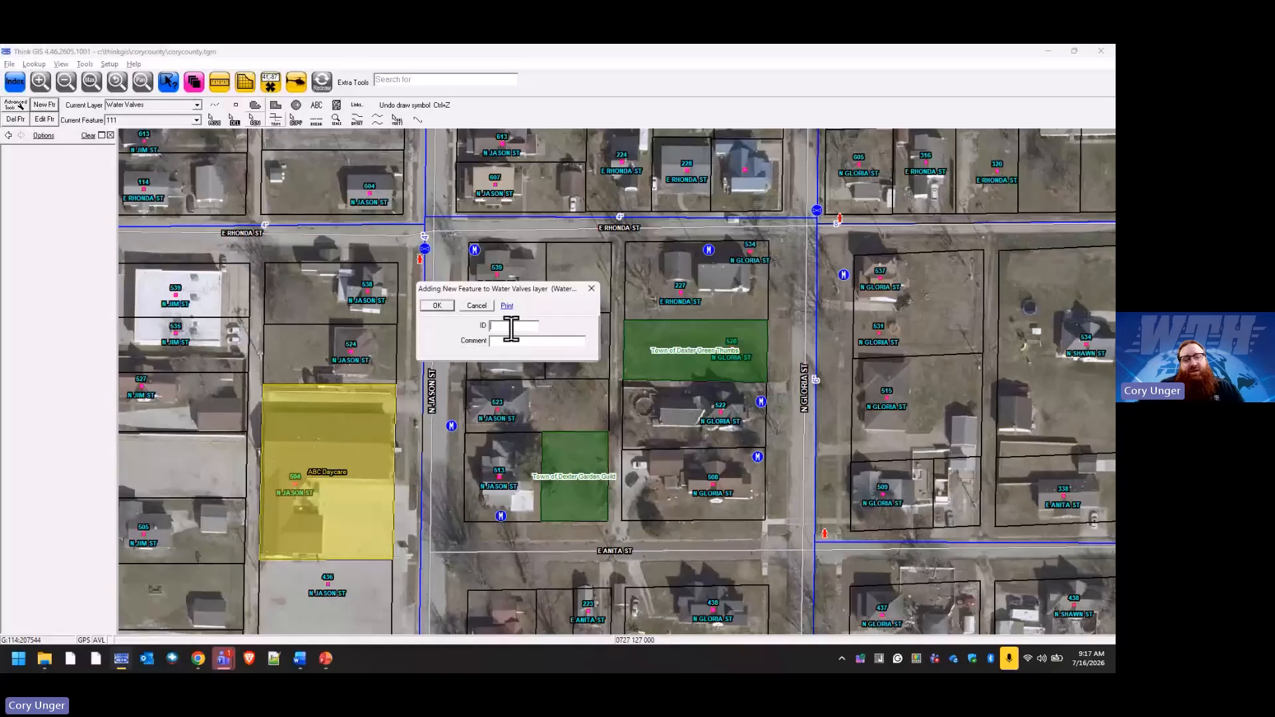
text(345)
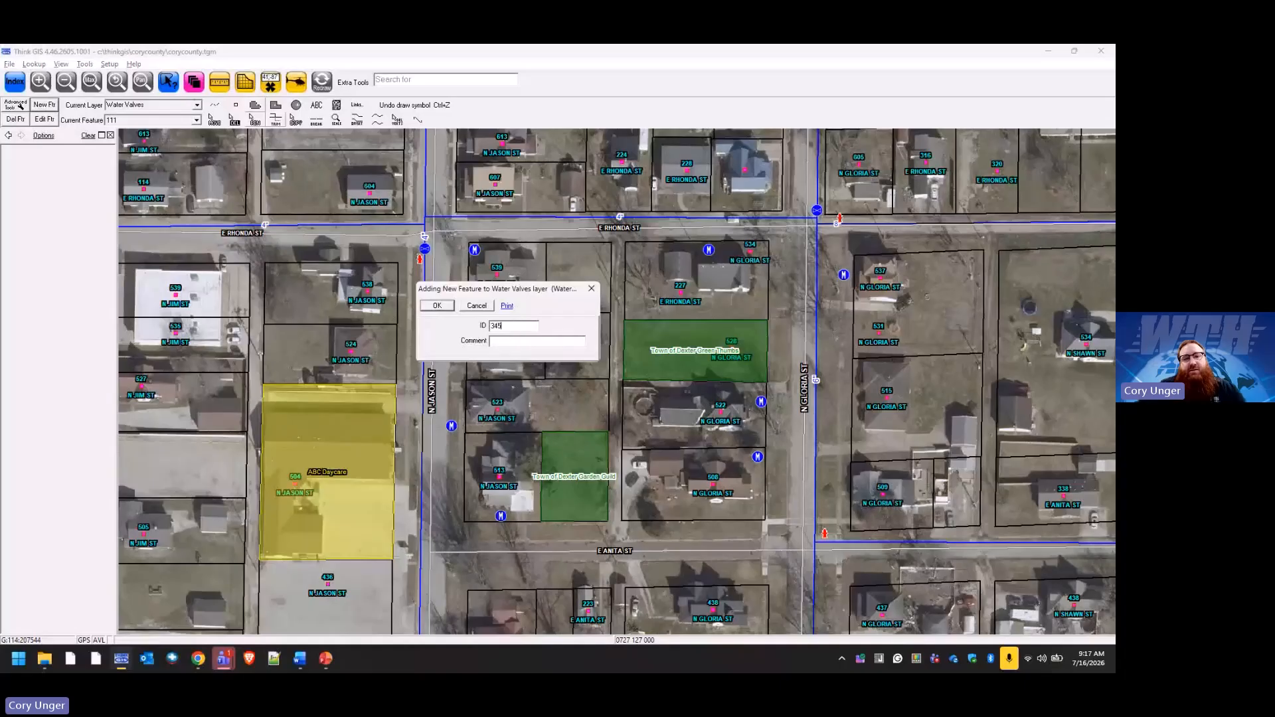
click(438, 306)
Step: Place valve 345 on the N Gloria St water line just north of E Anita St, locking Water Lines for the split
click(237, 106)
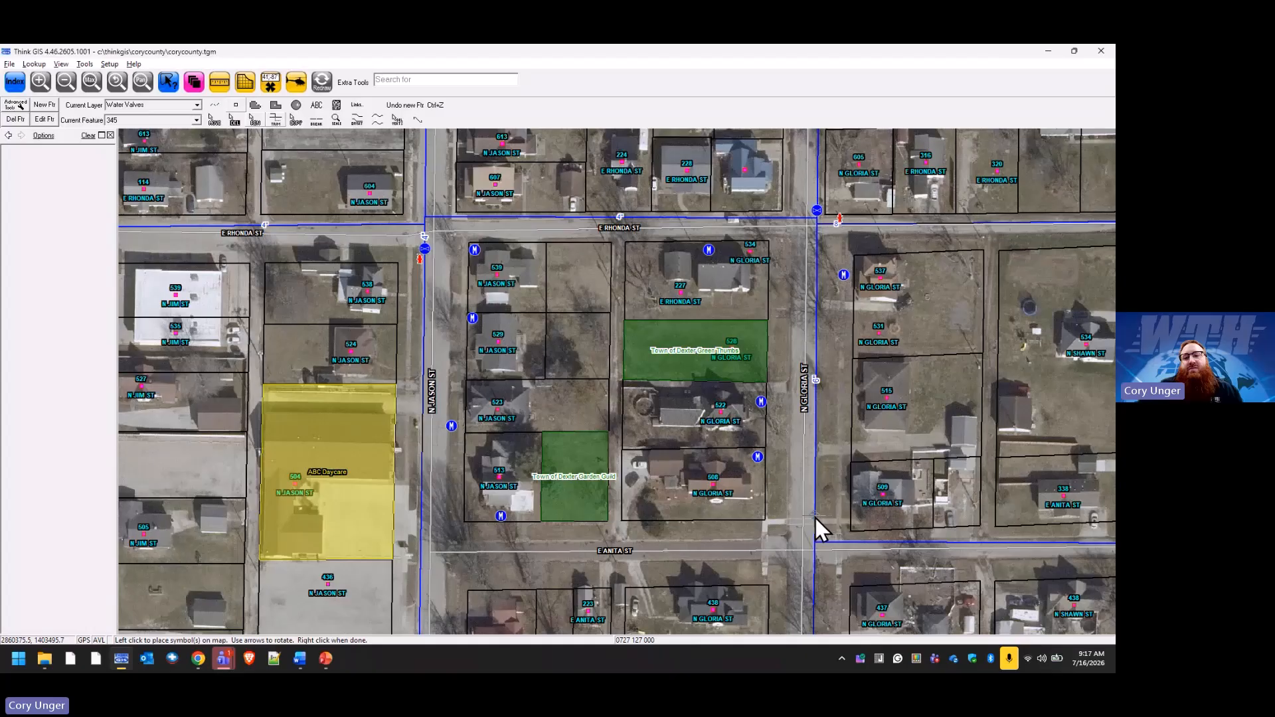
click(815, 517)
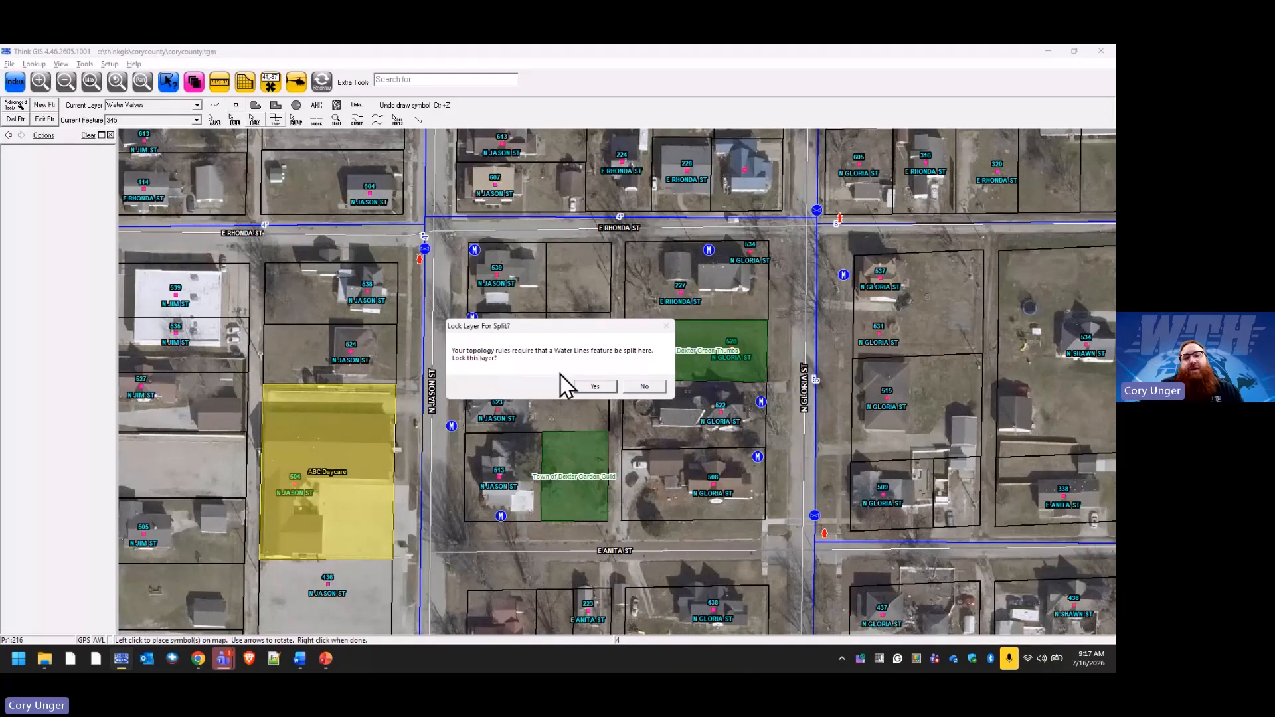
click(596, 386)
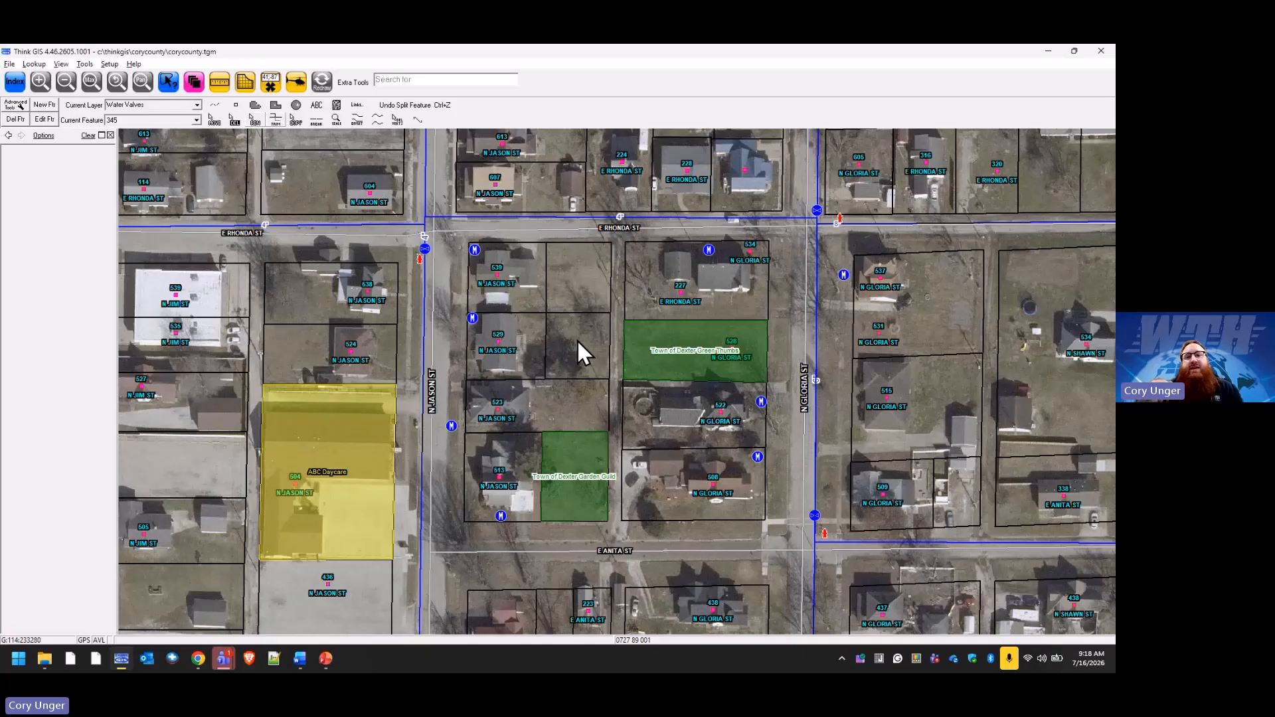
Step: Create a Water Valves feature with ID 567 and place it on the N Gloria St water line south of E Anita St
click(53, 105)
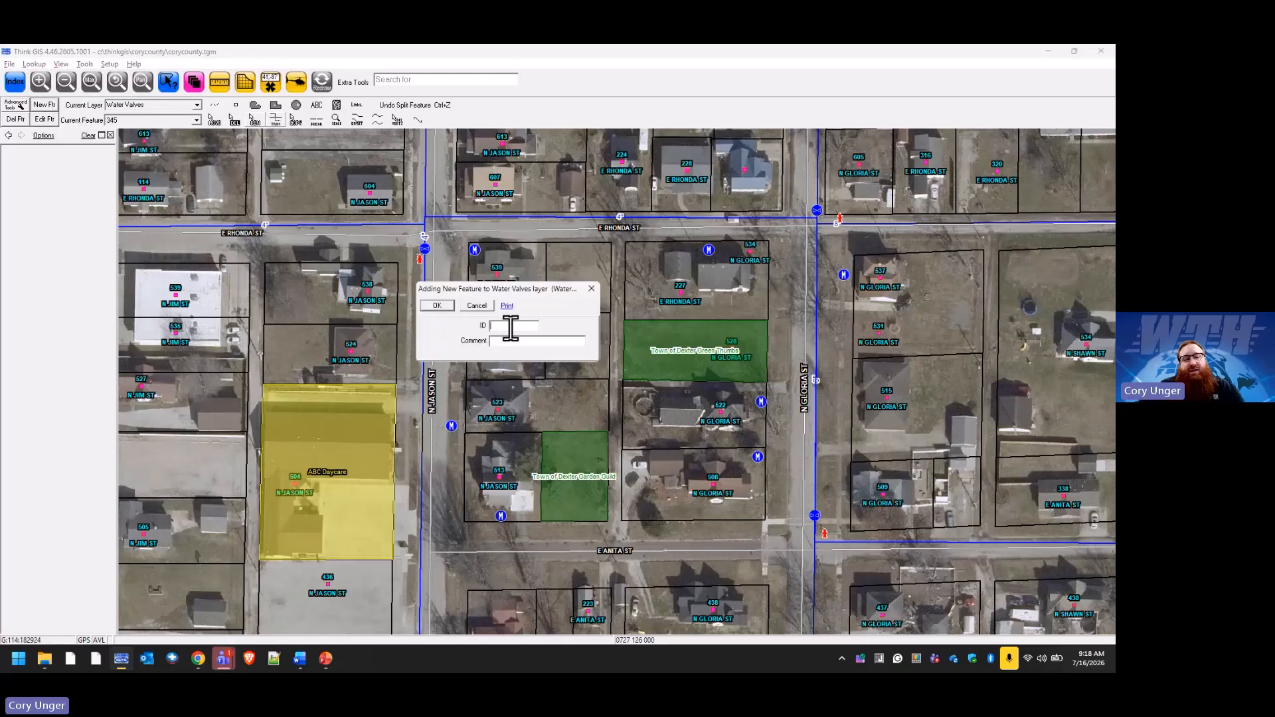
text(567)
click(441, 308)
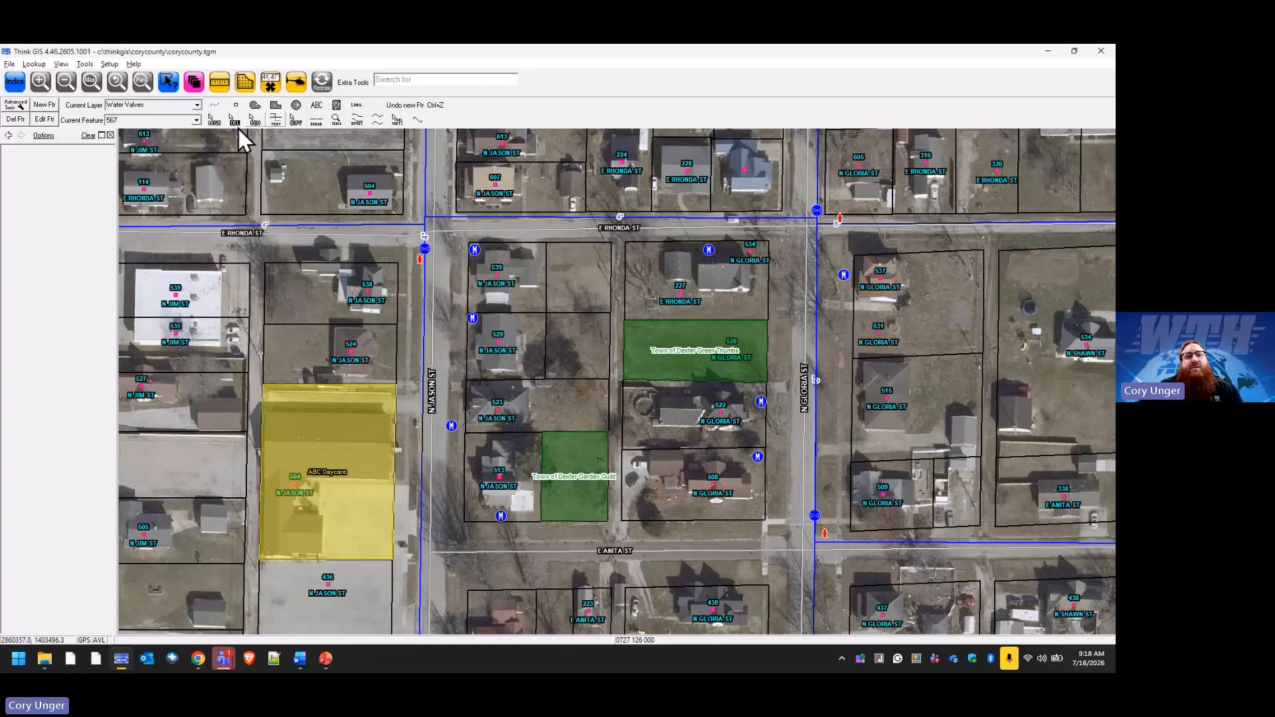
click(237, 106)
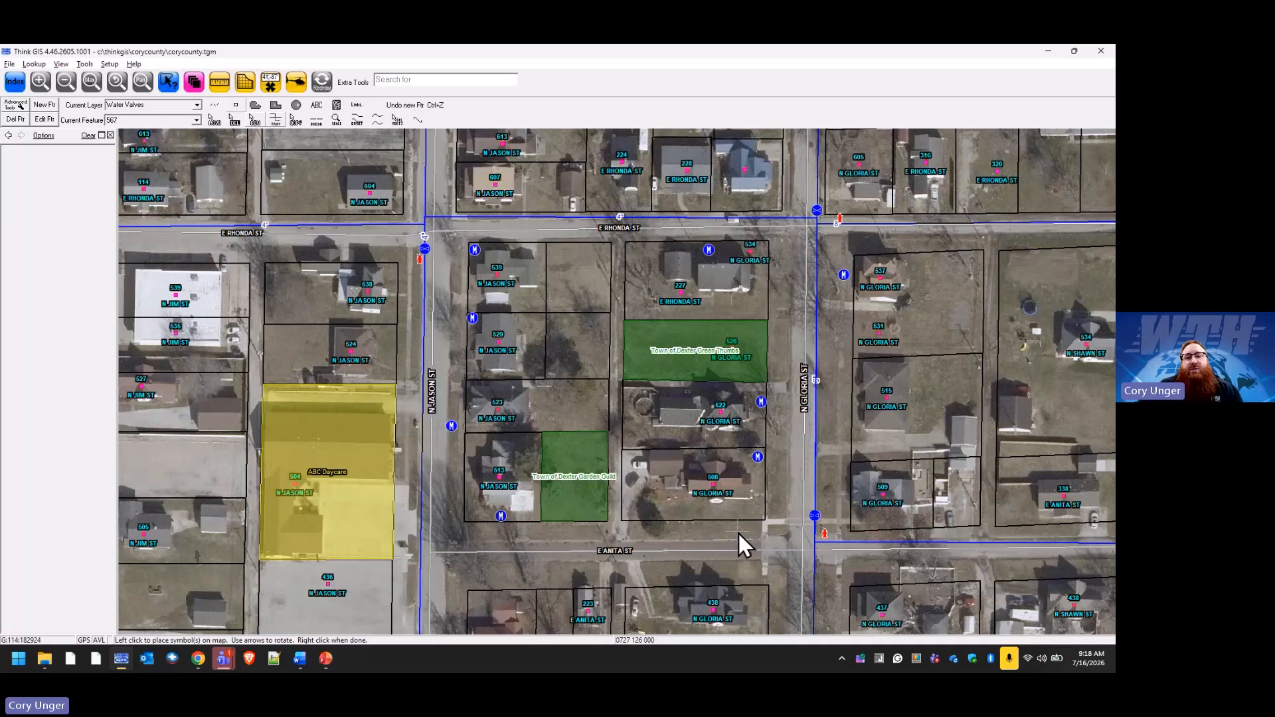
click(813, 576)
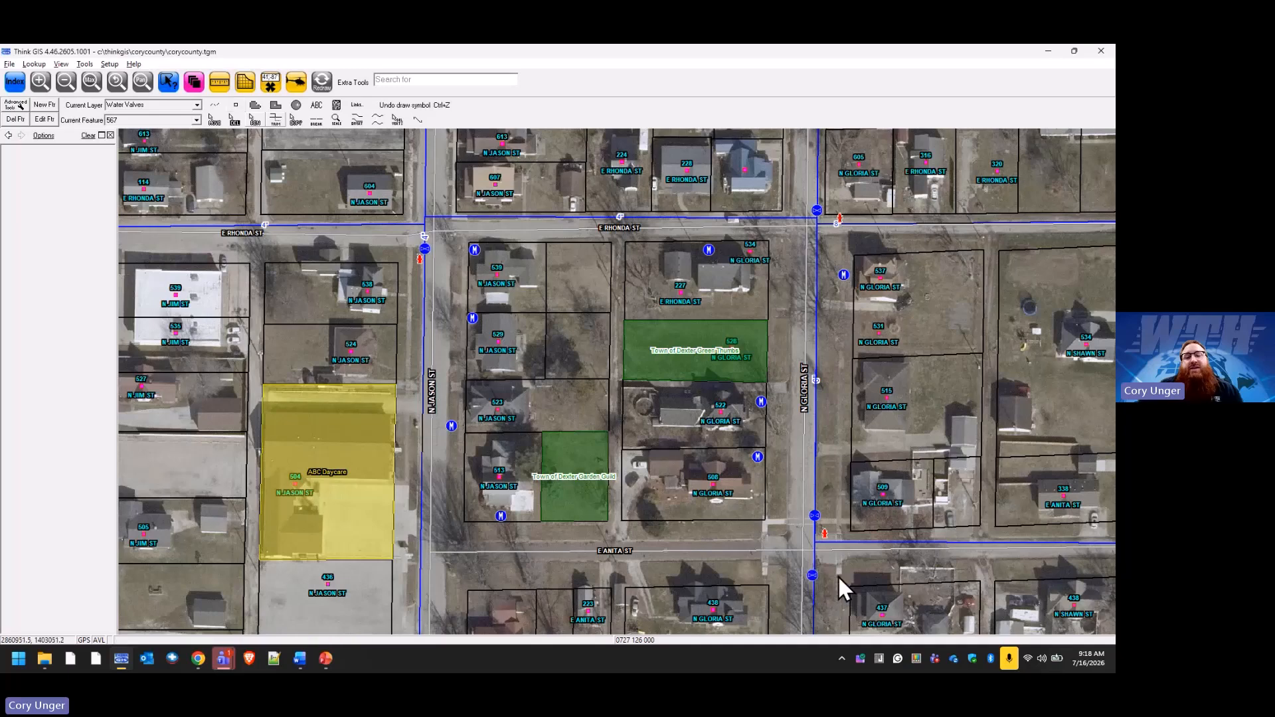
right_click(832, 575)
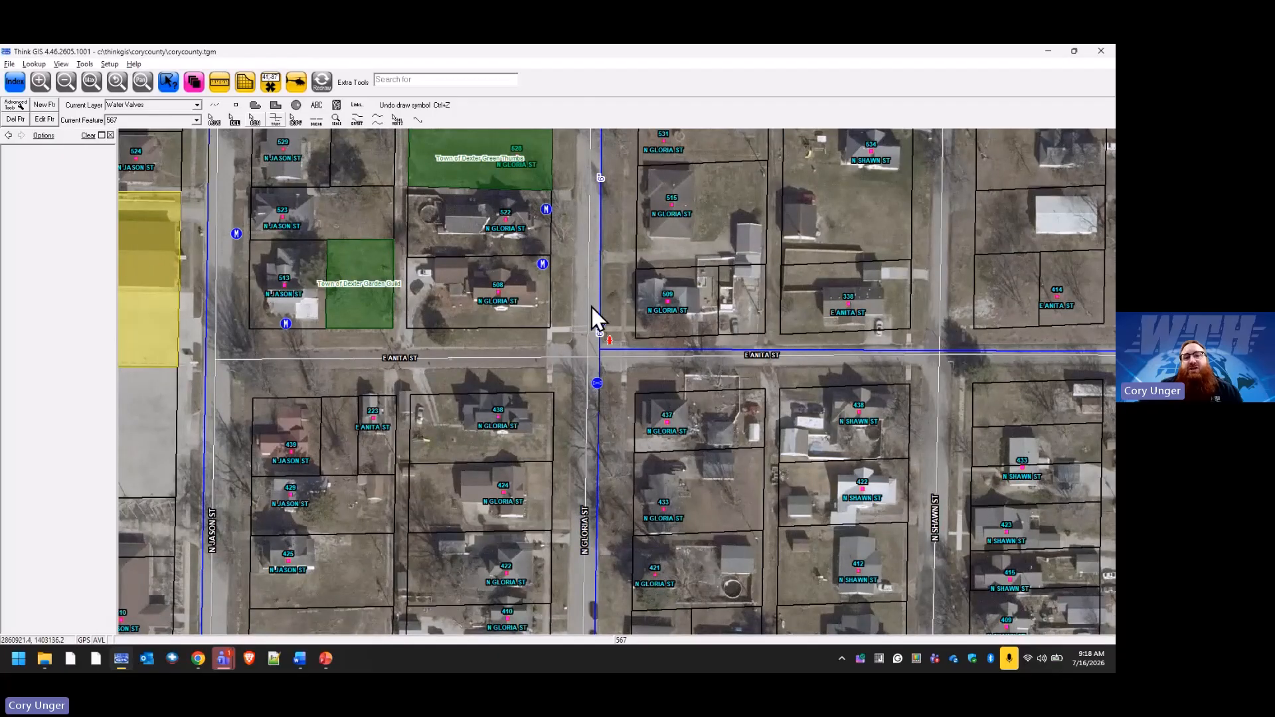
Step: Return to the previous map view and review the layers' edit locks in Layer Settings
click(117, 82)
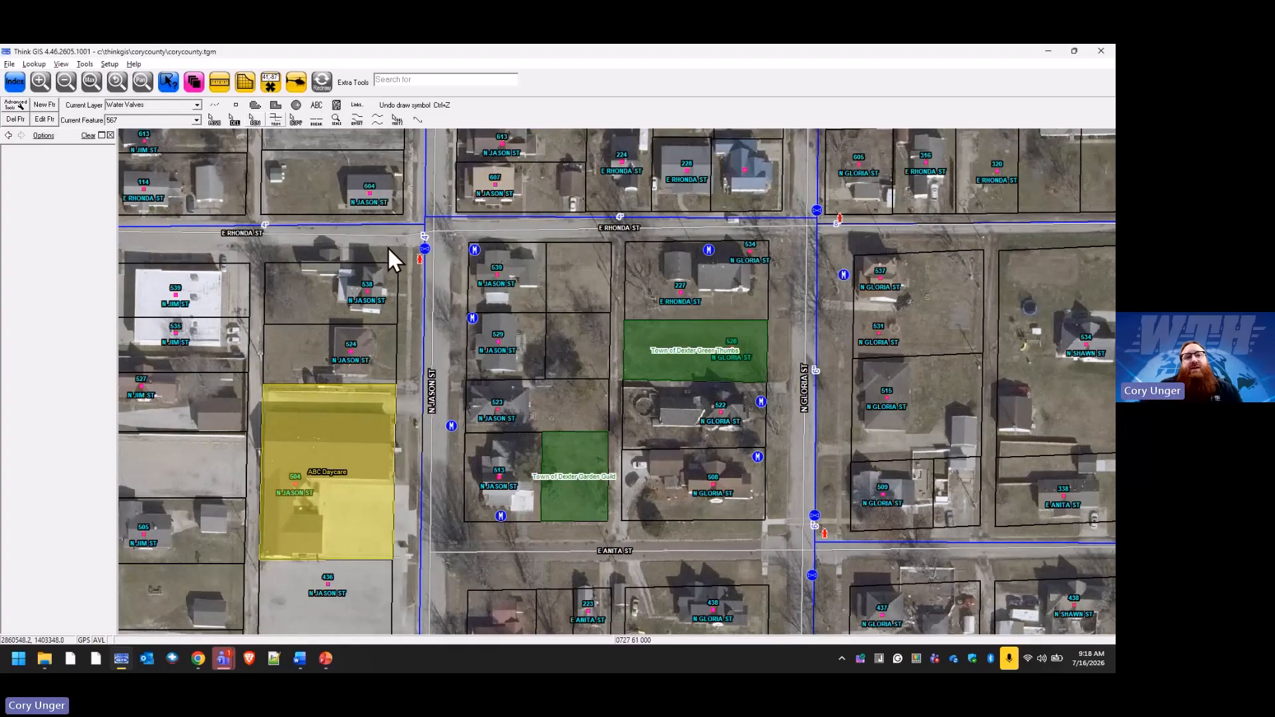
click(193, 82)
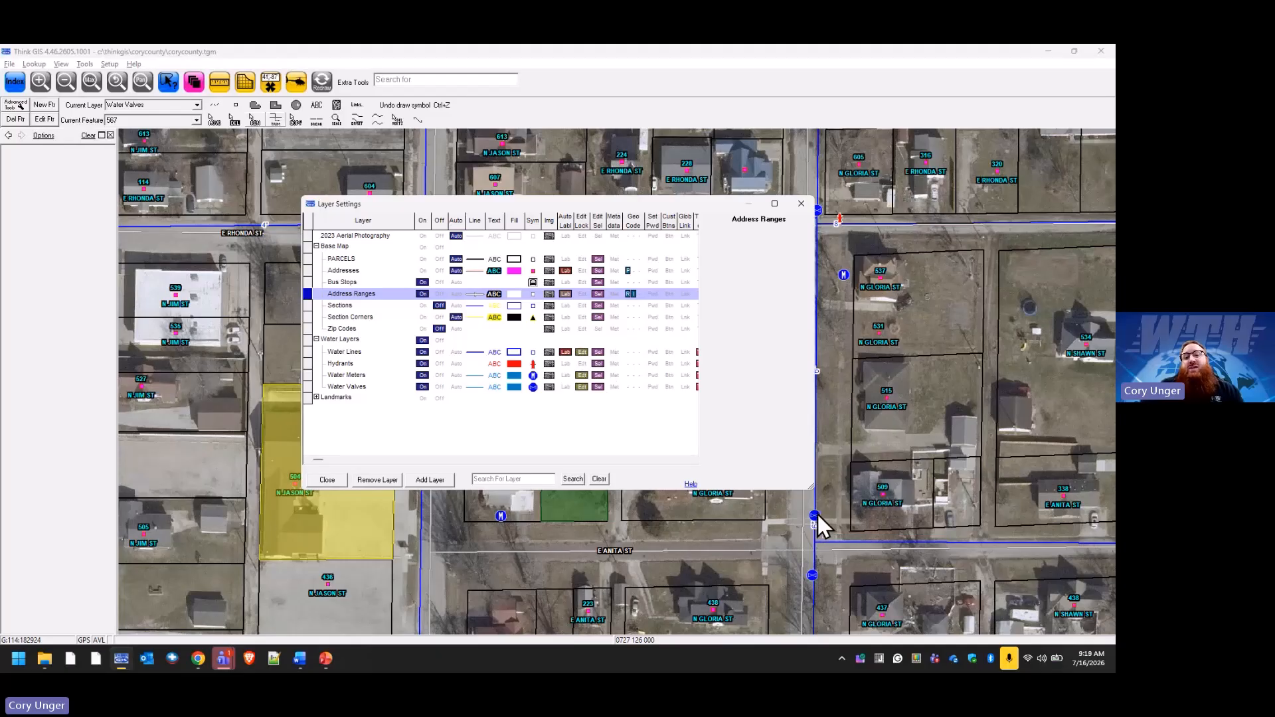
click(328, 480)
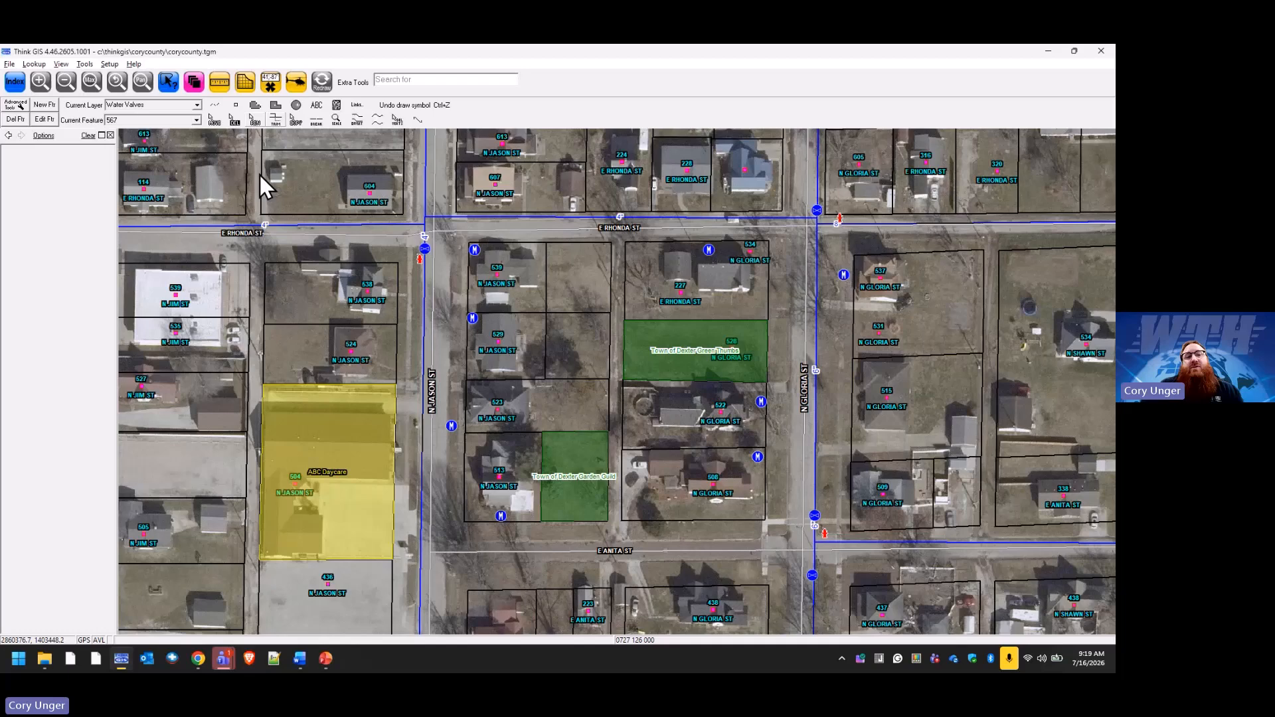
Step: Try moving valve 345 northeast off the N Gloria St water line, and undo the move
click(215, 120)
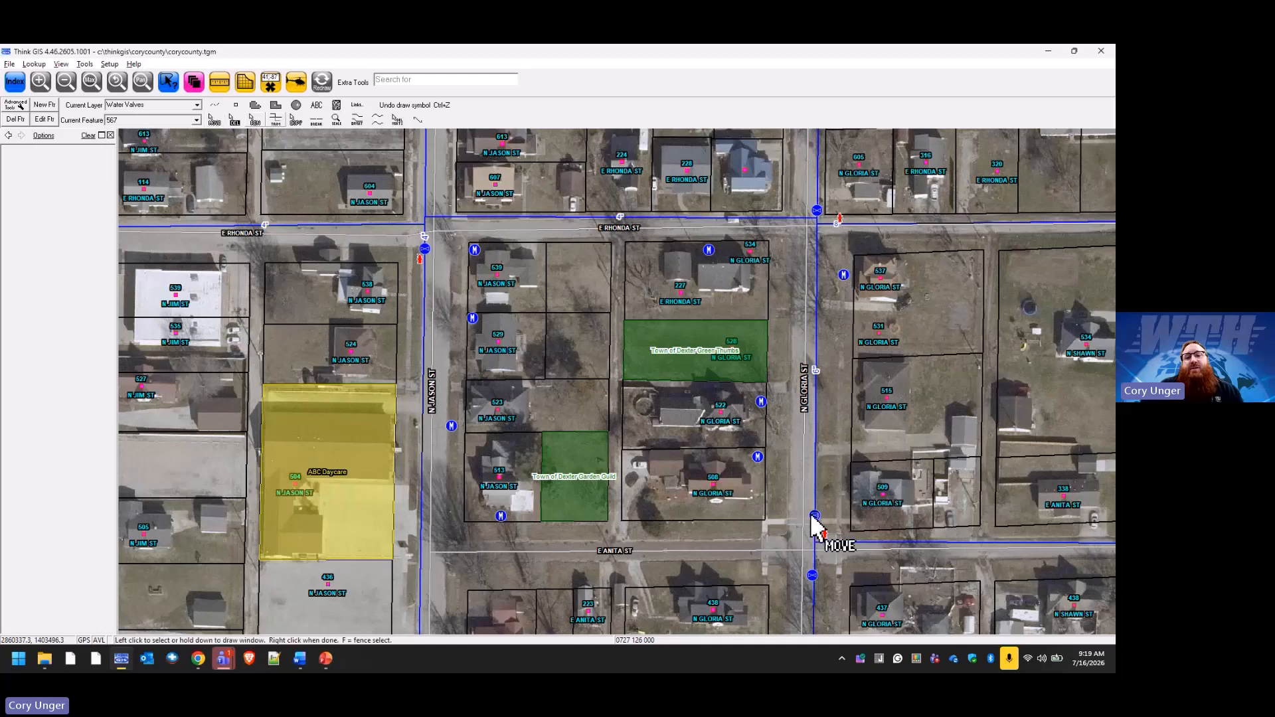
drag(815, 520, 830, 483)
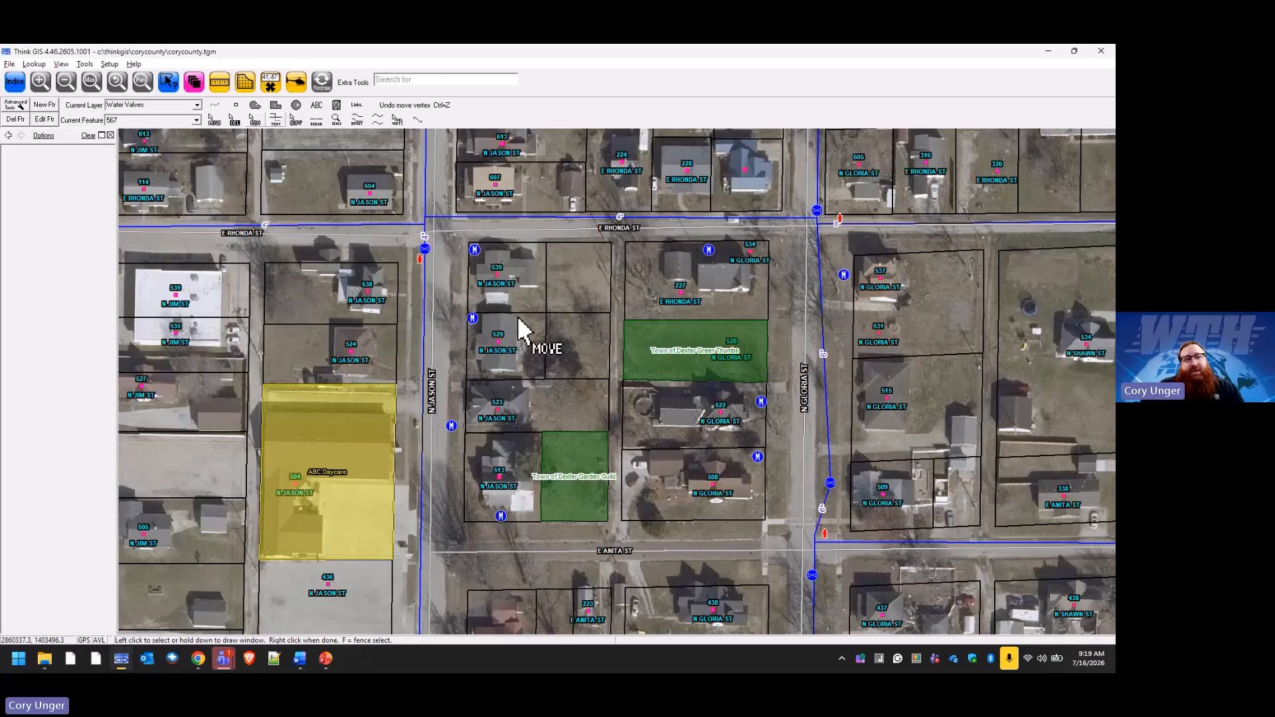
click(420, 109)
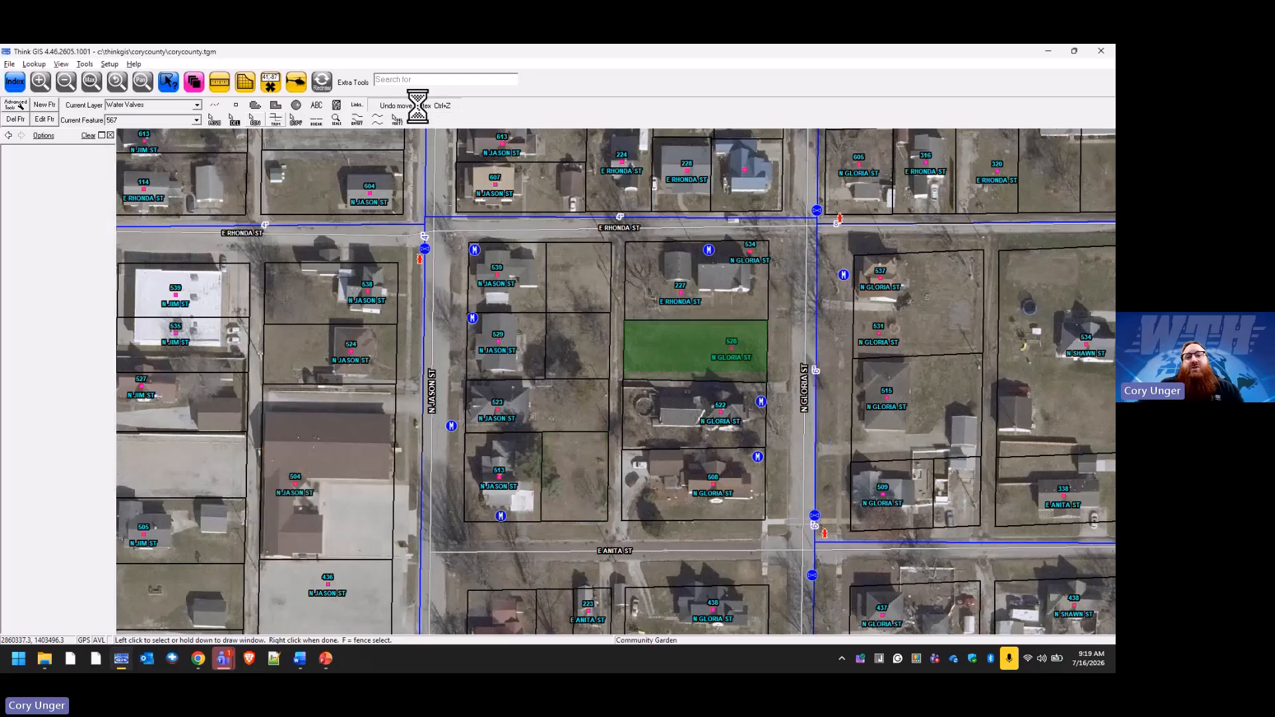
right_click(600, 321)
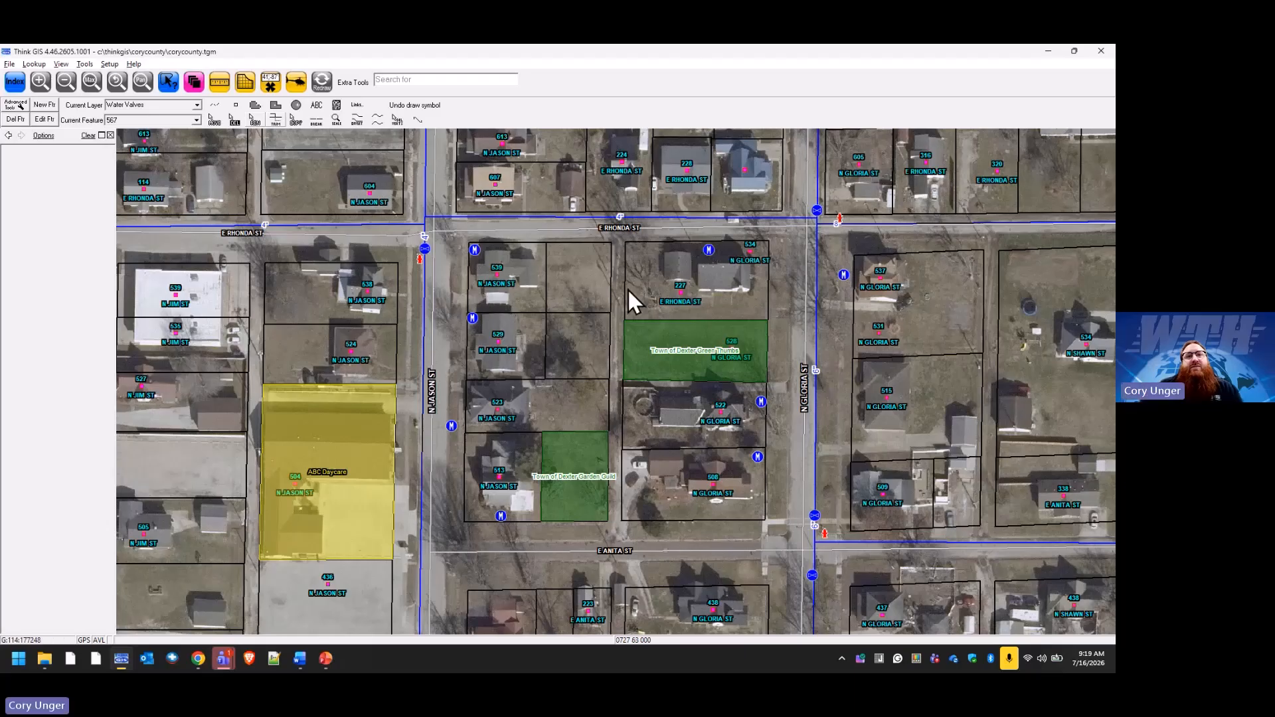
Step: Review the list of Water Valves features and close it without changing the current feature
click(194, 121)
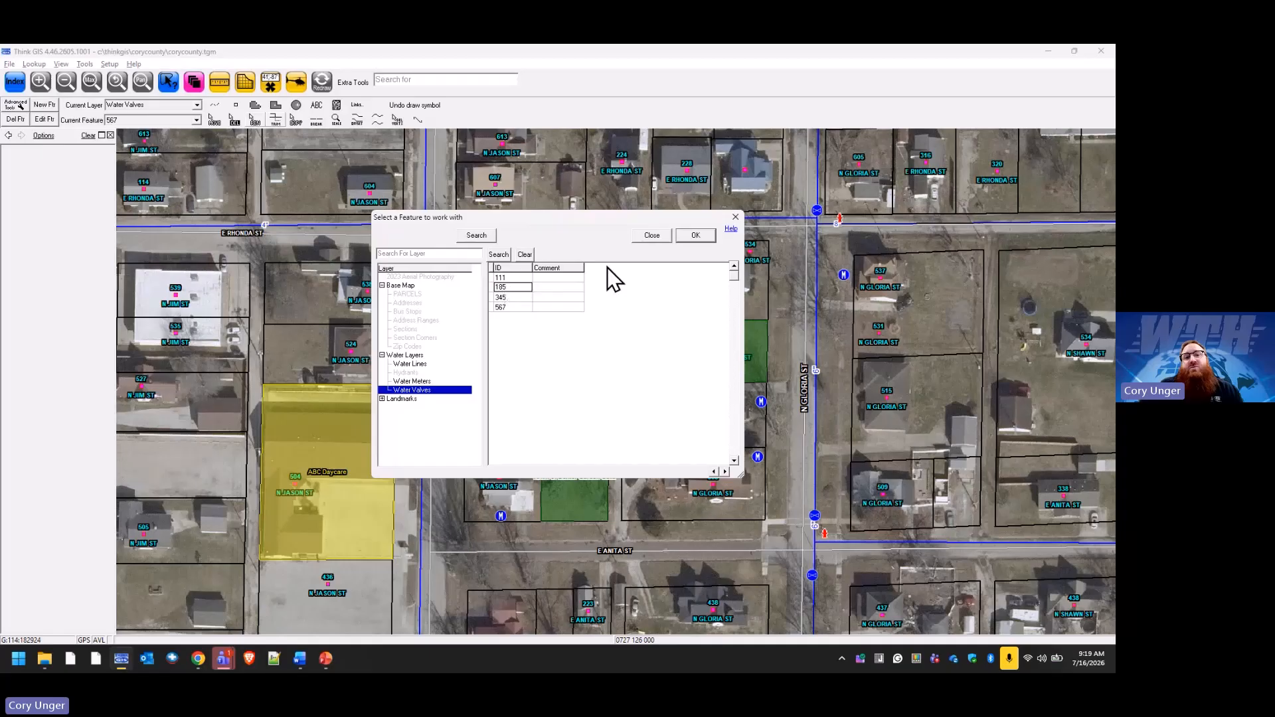
click(513, 278)
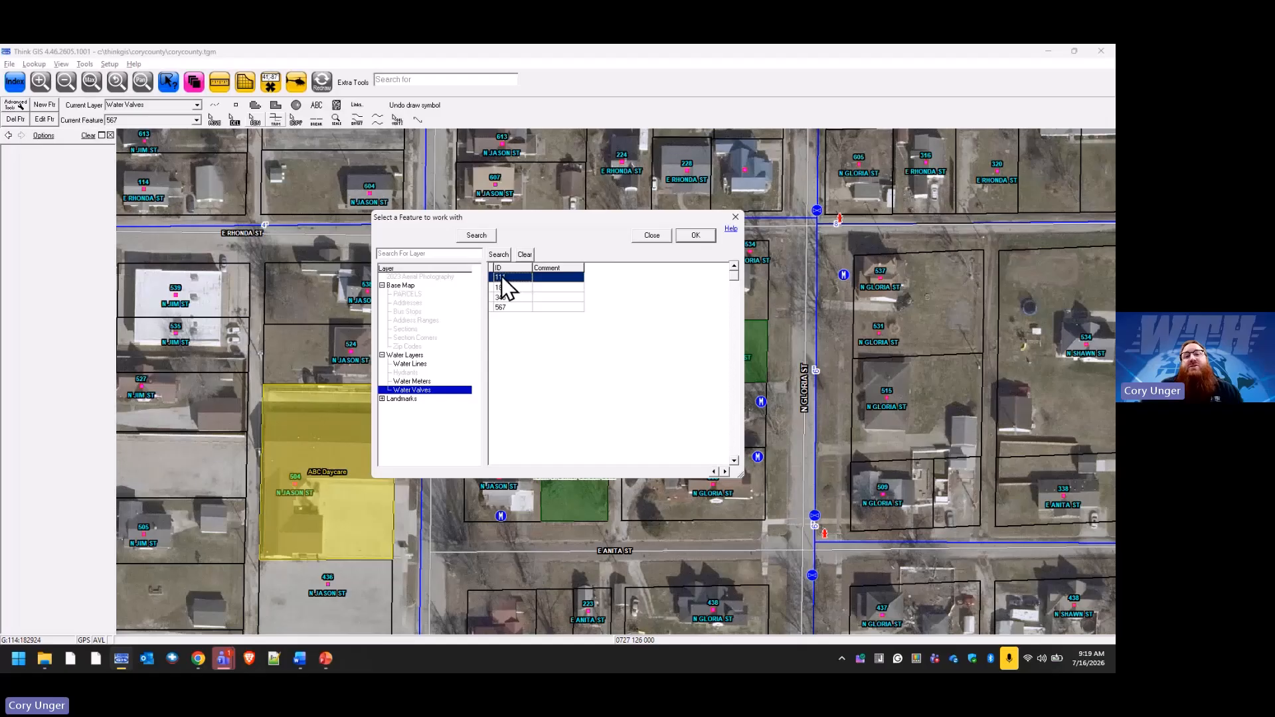
click(647, 235)
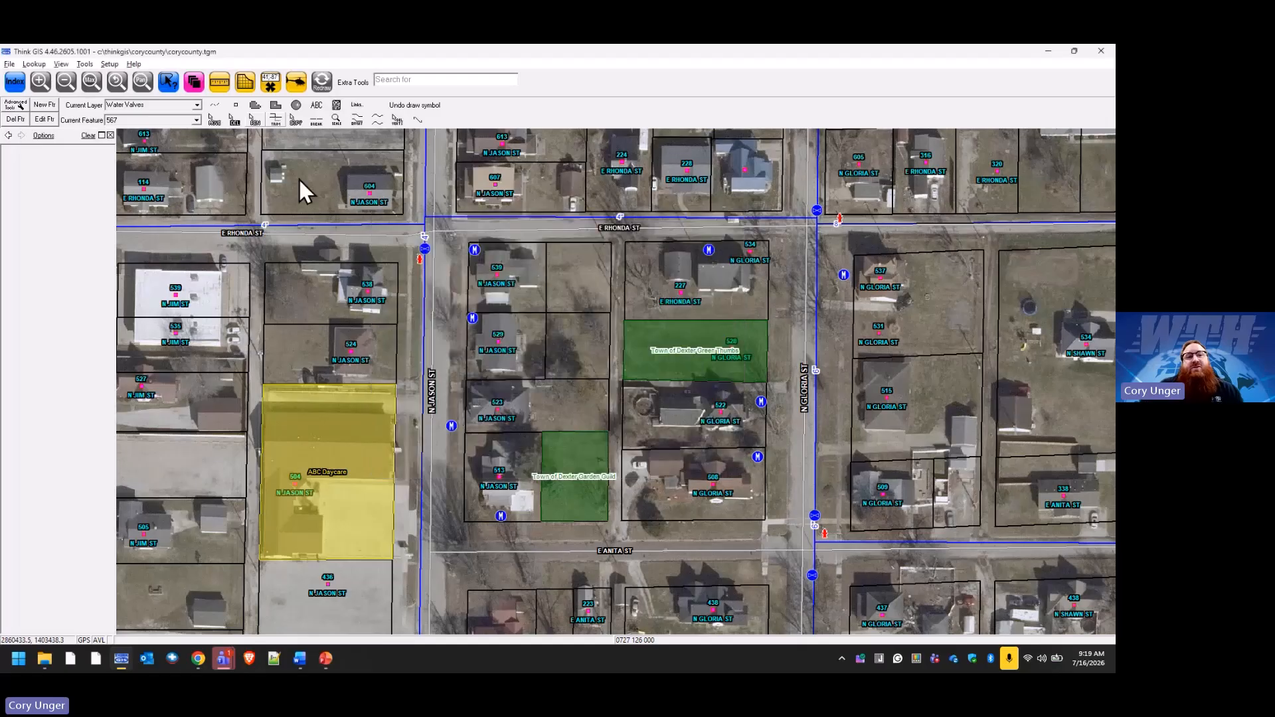
Step: Delete the symbol of valve 567 on N Gloria St south of E Anita St
click(233, 120)
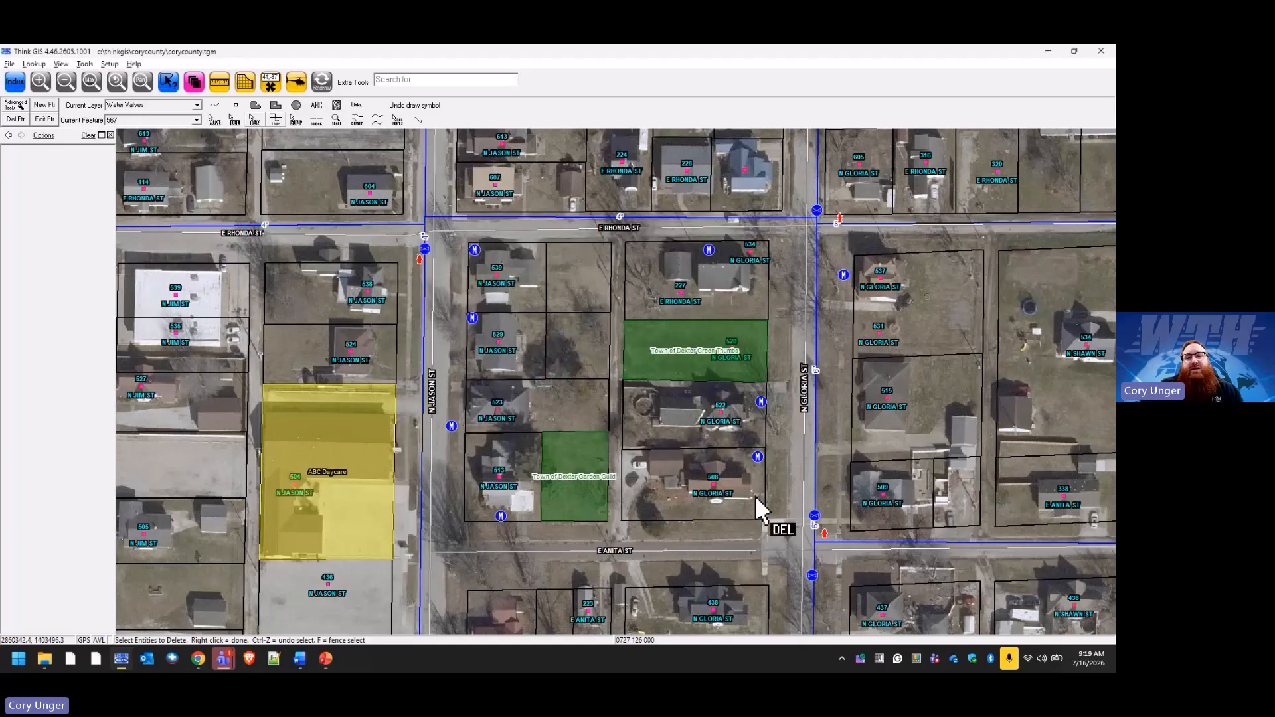
click(806, 583)
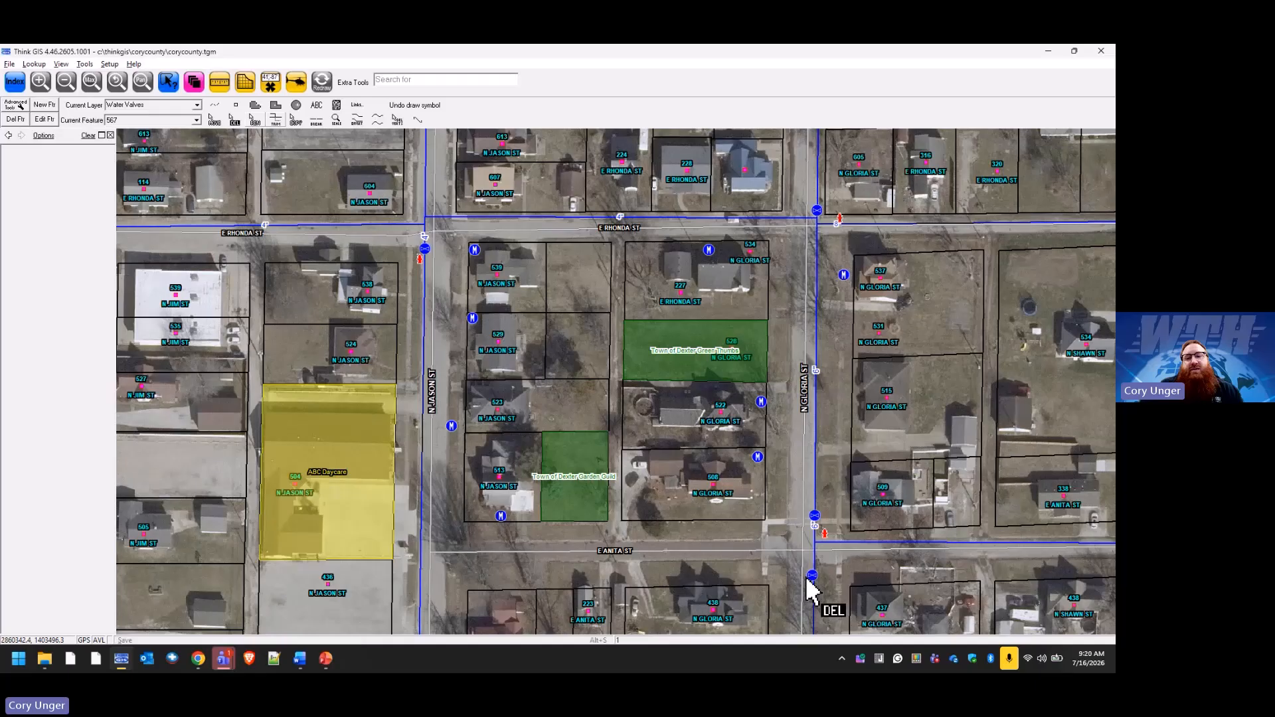
key(alt+s)
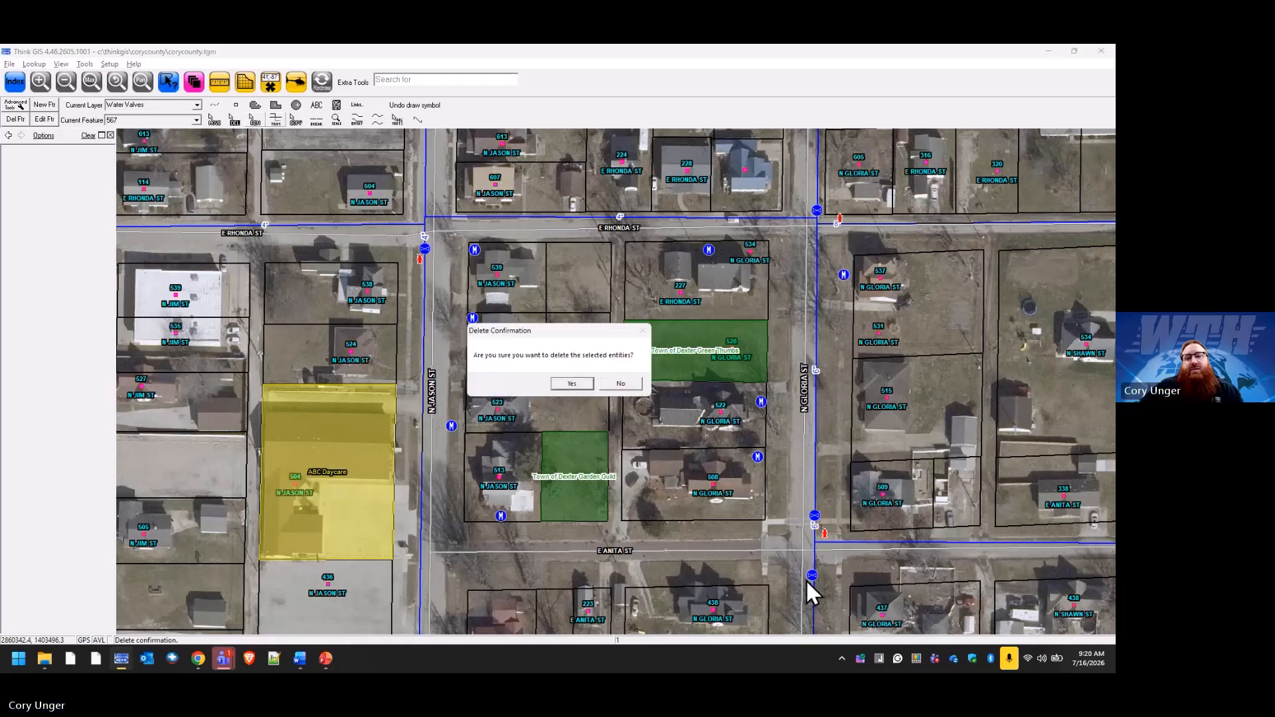
click(579, 385)
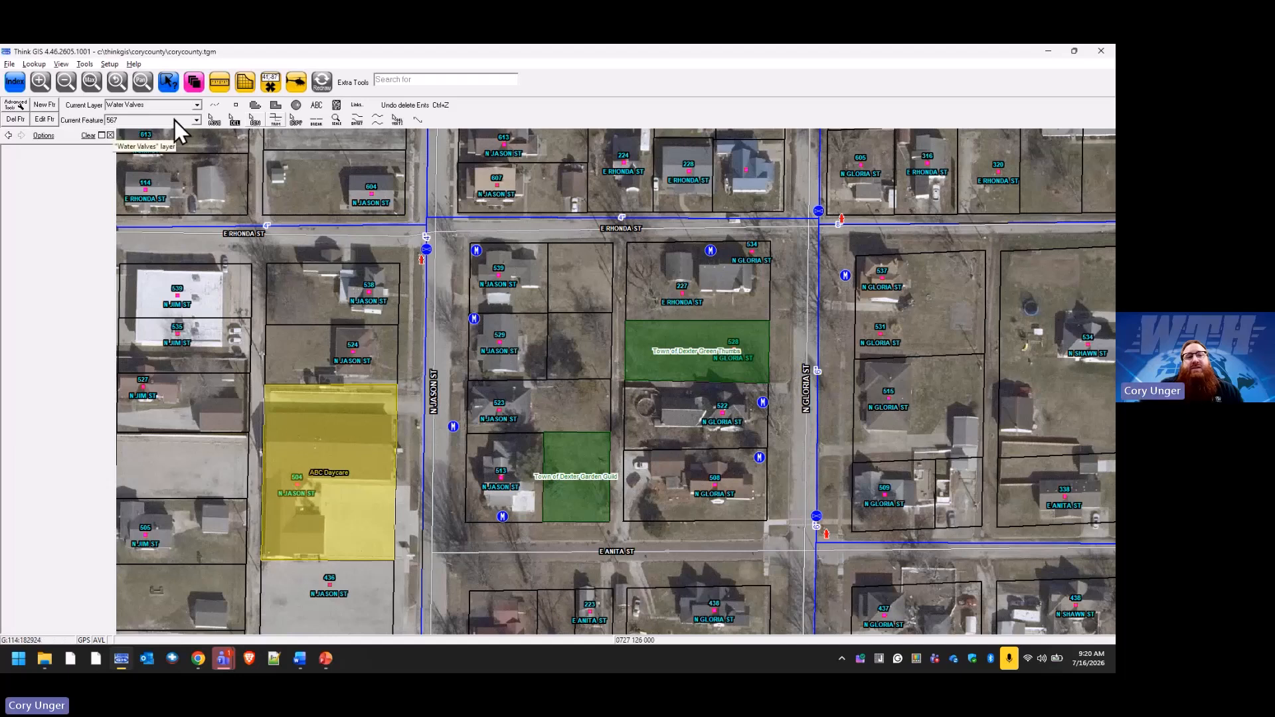
Step: Make valve 567 the current Water Valves feature, place its symbol on N Gloria St south of E Anita St, and identify it
click(195, 119)
click(513, 287)
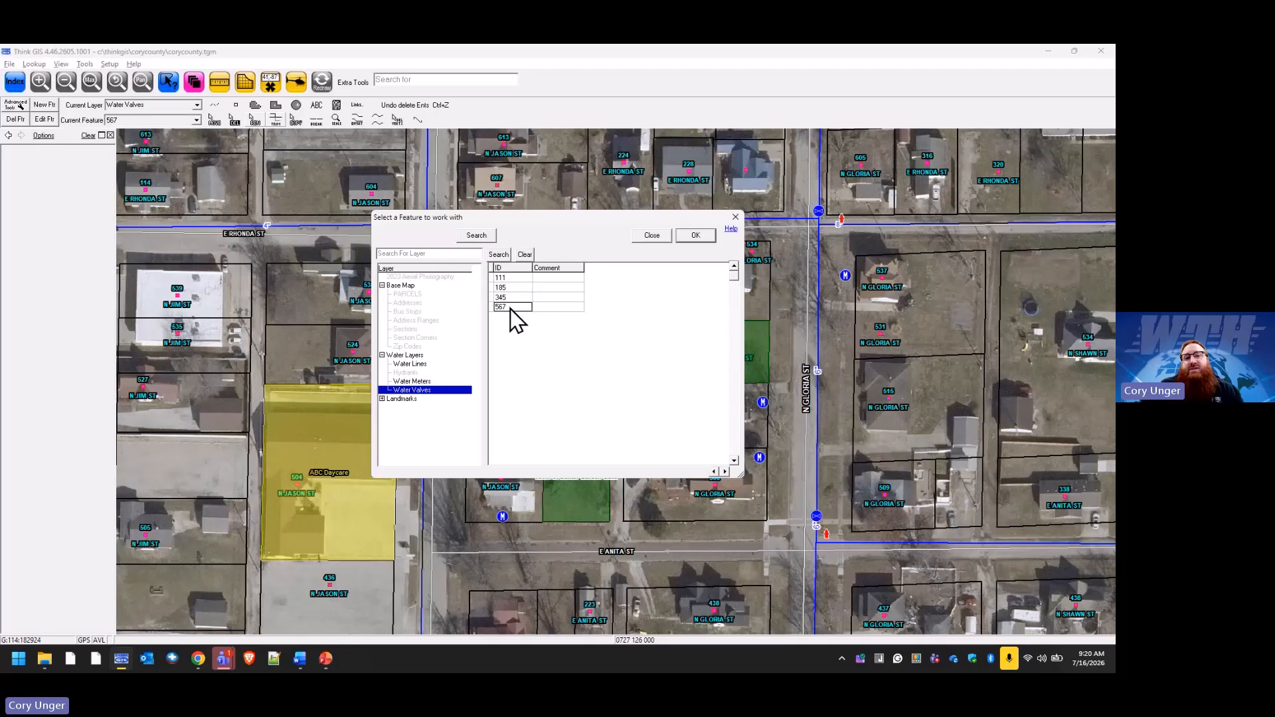
click(696, 237)
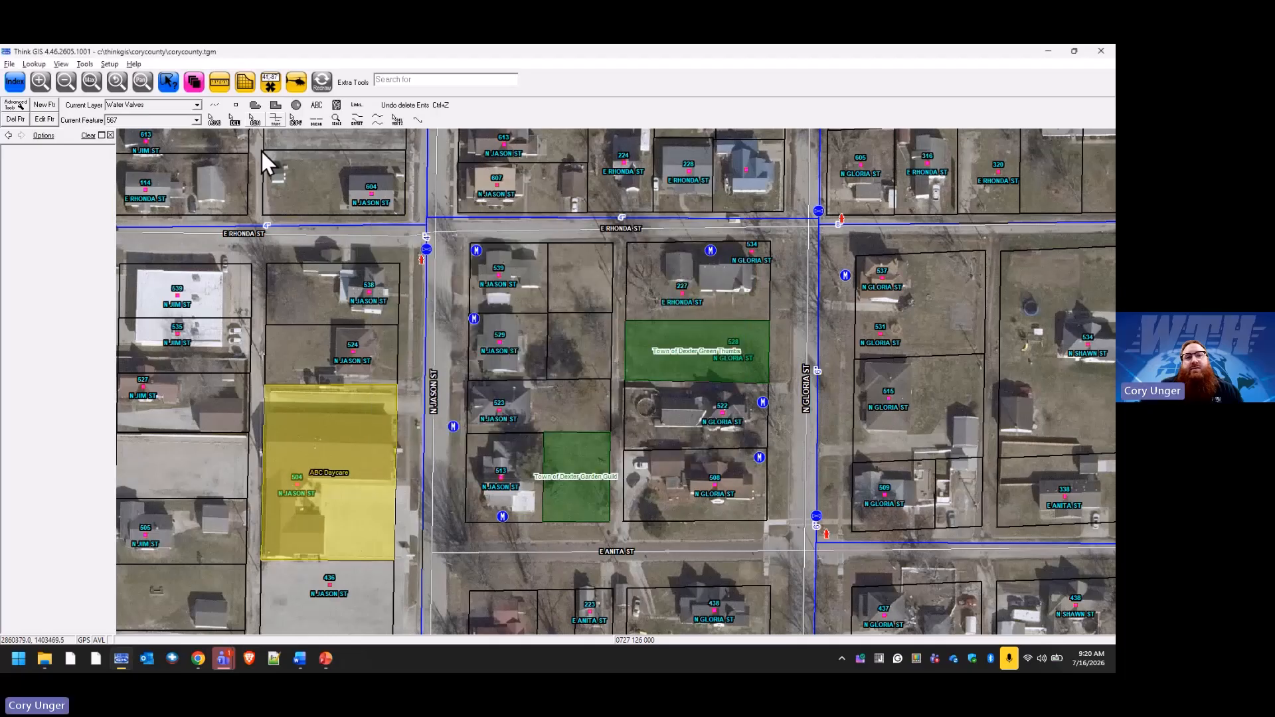
click(239, 108)
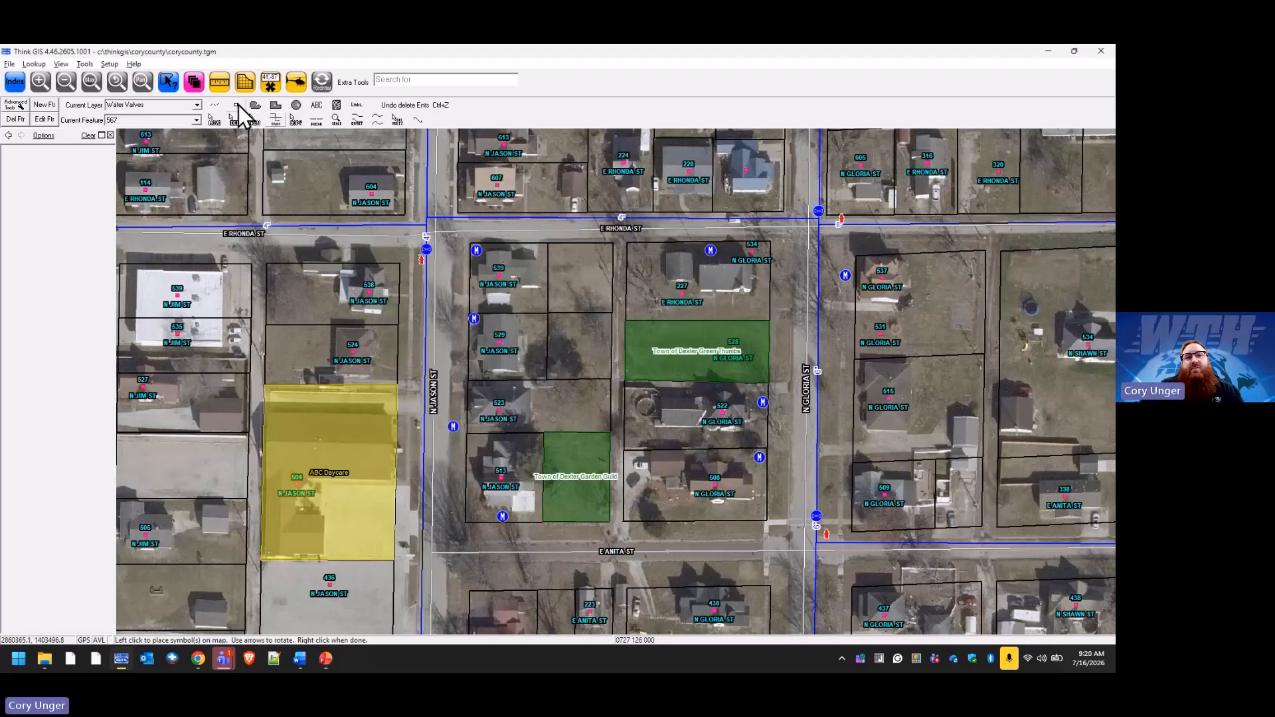
click(816, 570)
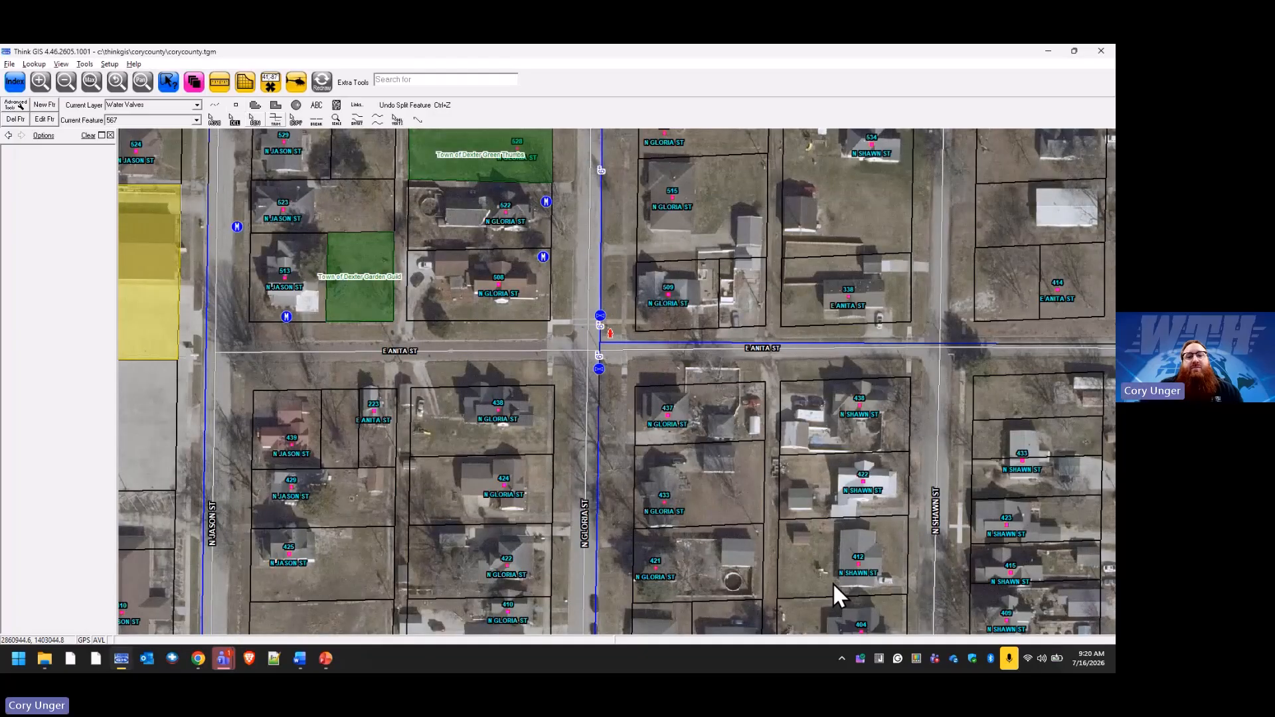
click(599, 368)
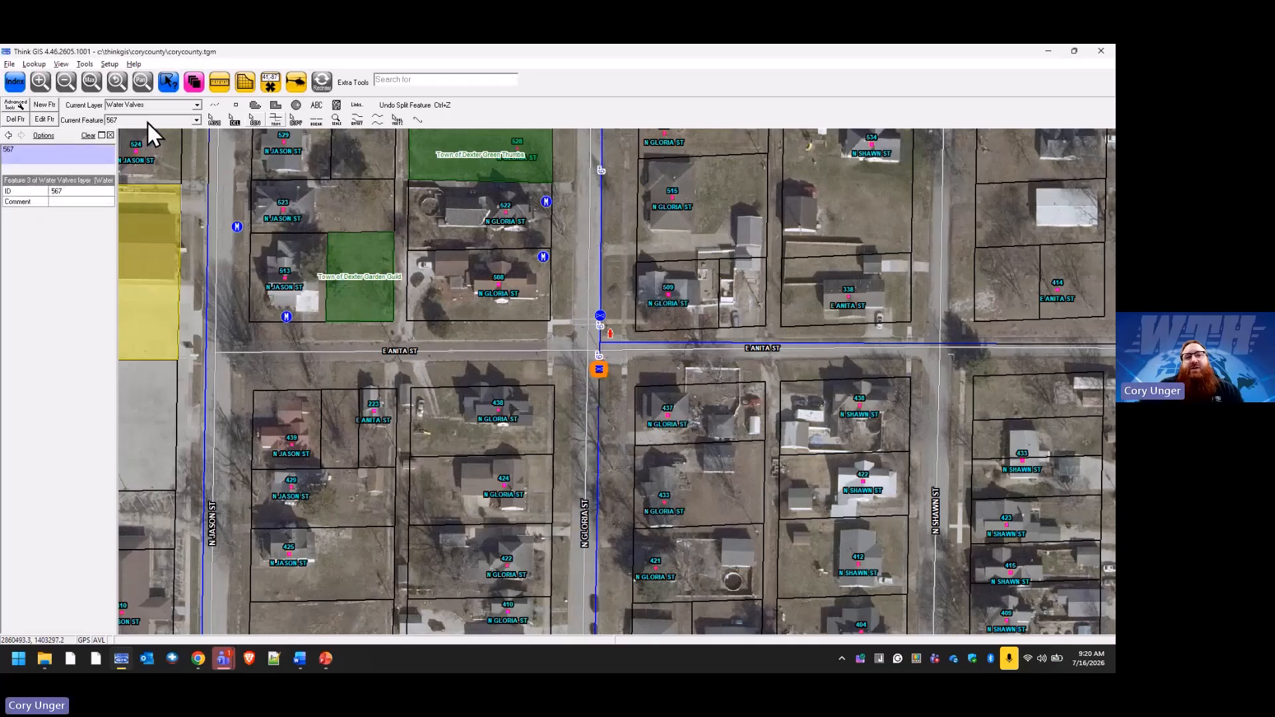
Step: Unlock the Water Lines, Water Meters and Water Valves layers from editing in Layer Settings, saving their changes
drag(372, 189, 560, 402)
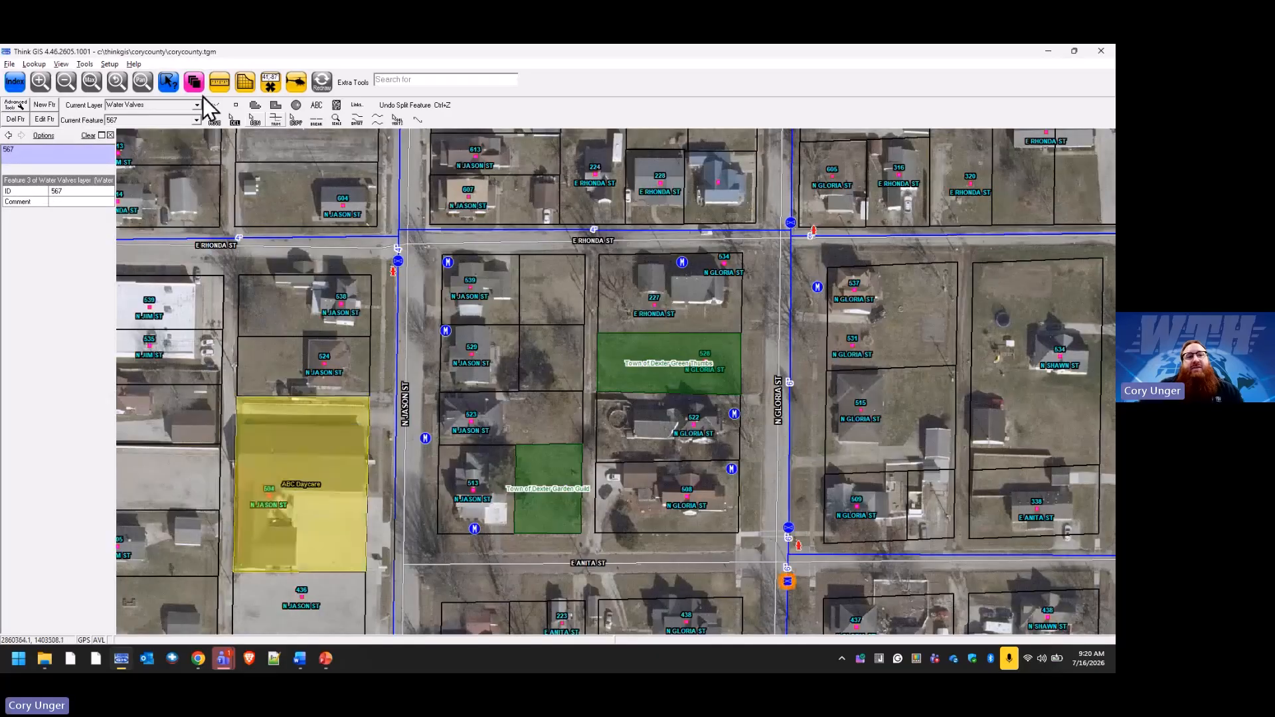
click(195, 83)
click(583, 352)
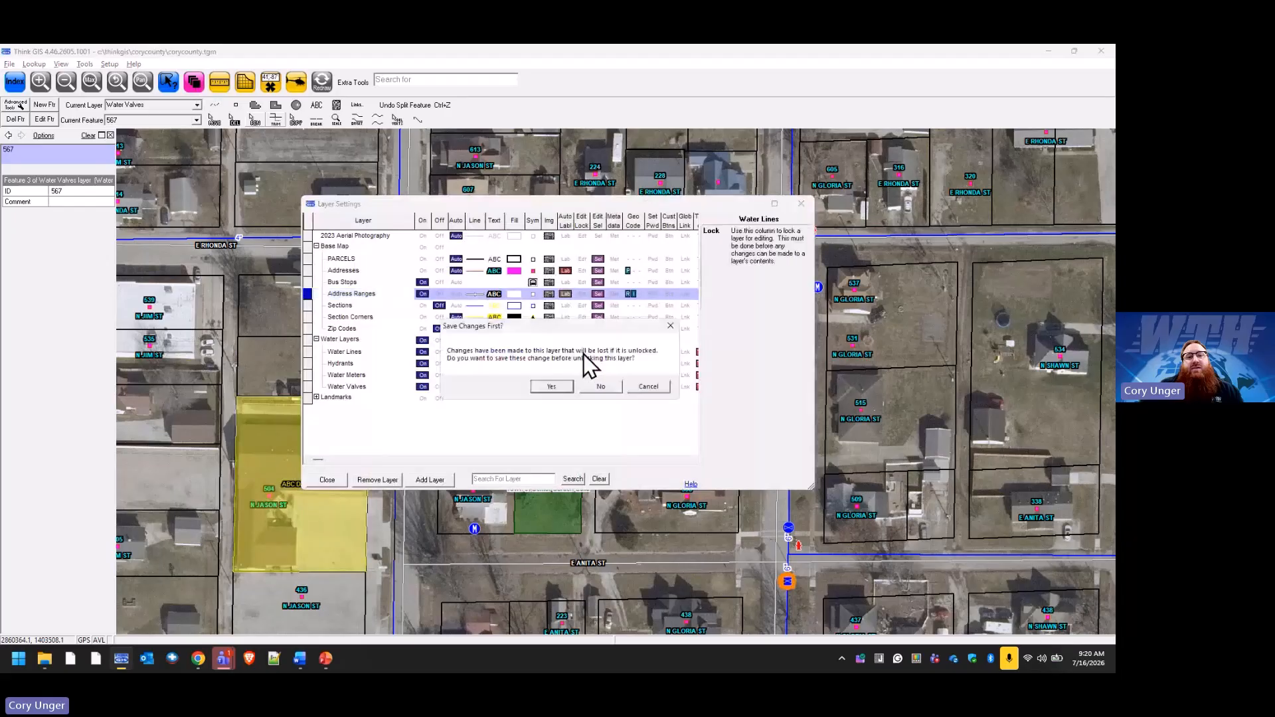
click(564, 385)
click(580, 377)
click(568, 385)
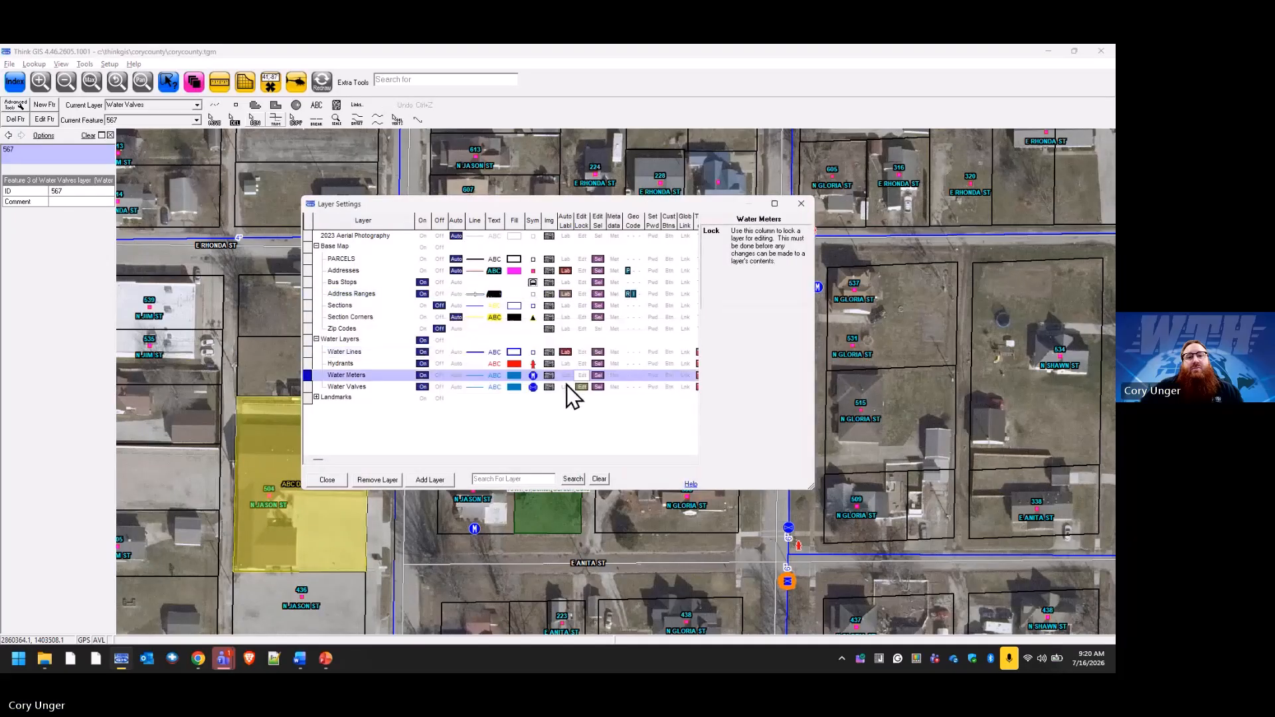
click(583, 385)
click(563, 385)
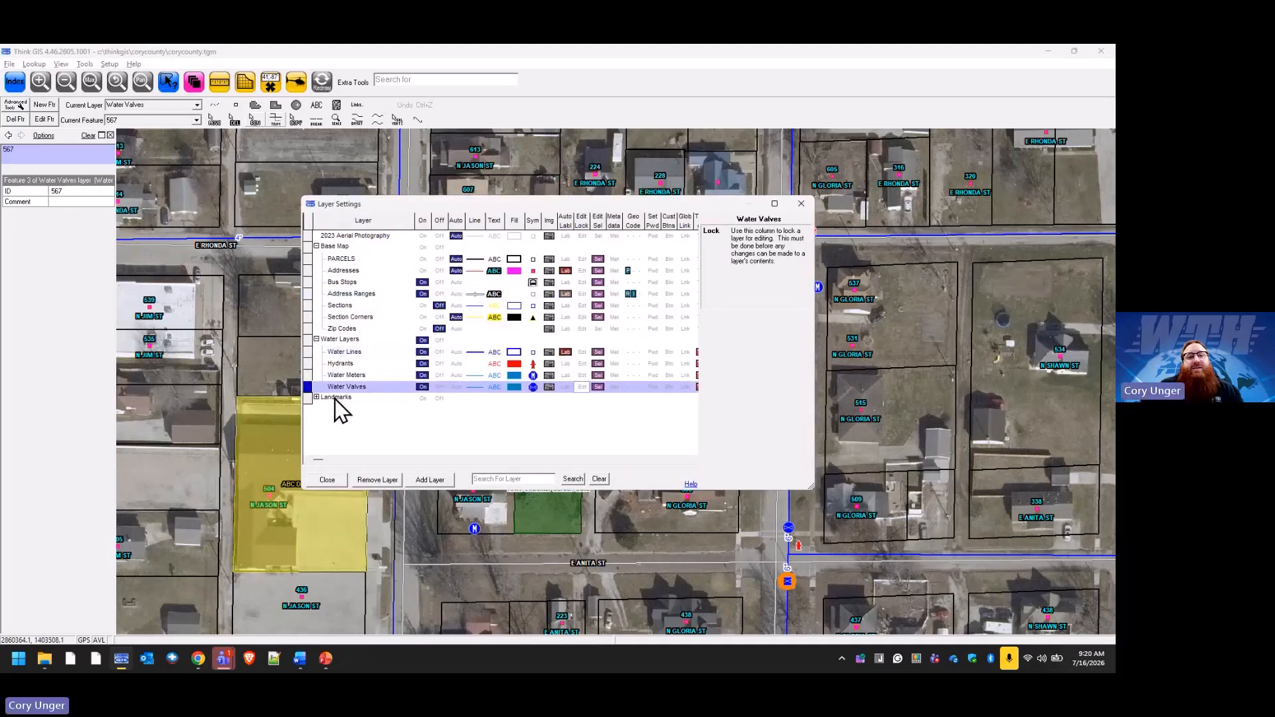
Step: Lock the Community Garden layer under Landmarks for editing and make it the current layer
click(317, 397)
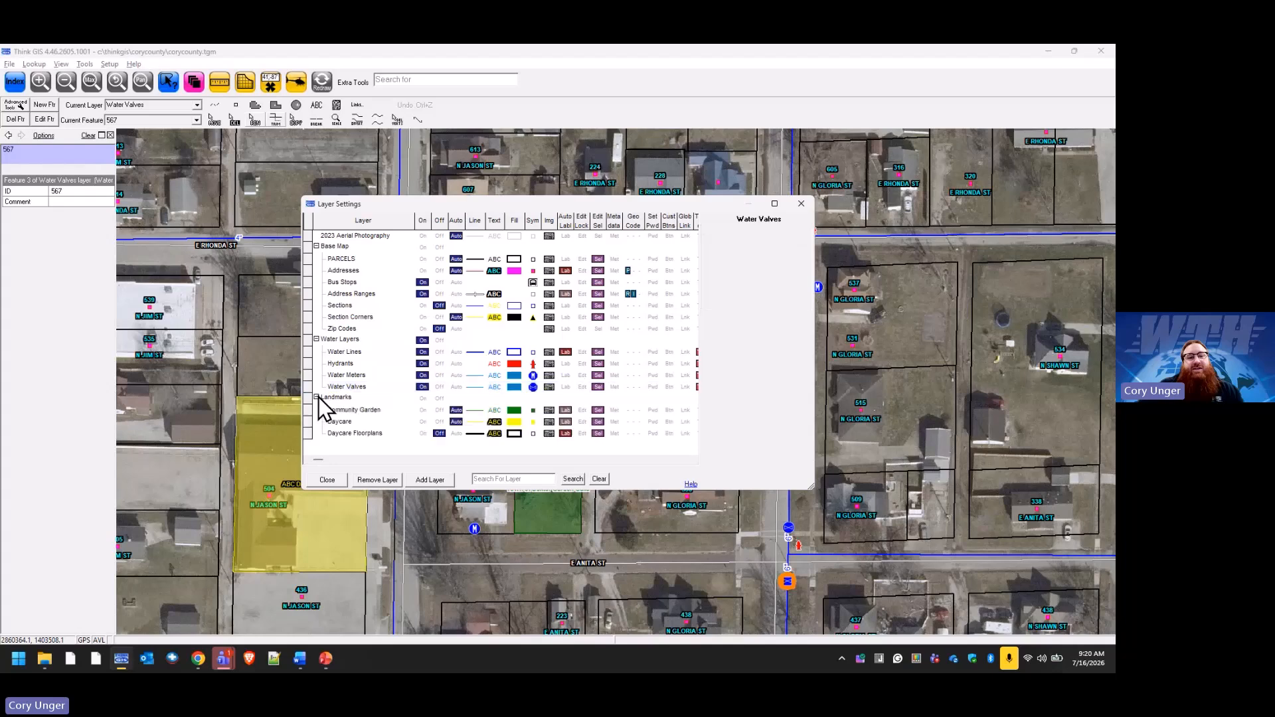
click(582, 410)
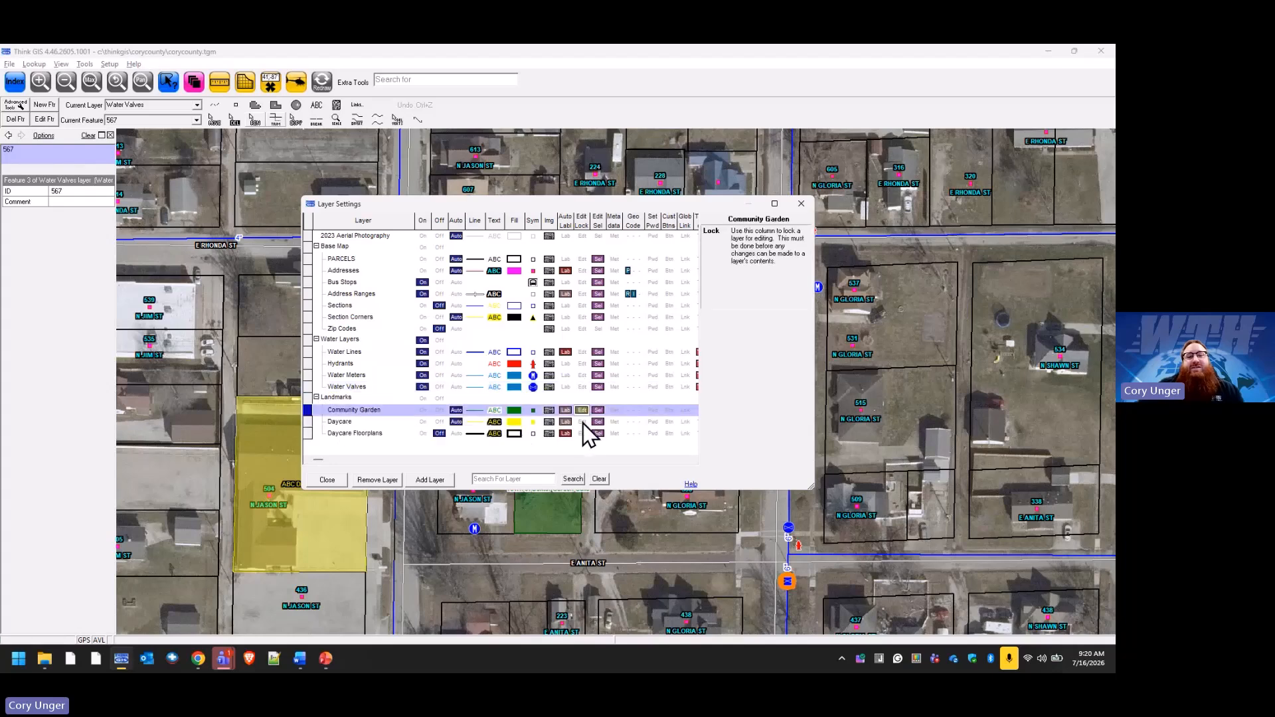
click(326, 480)
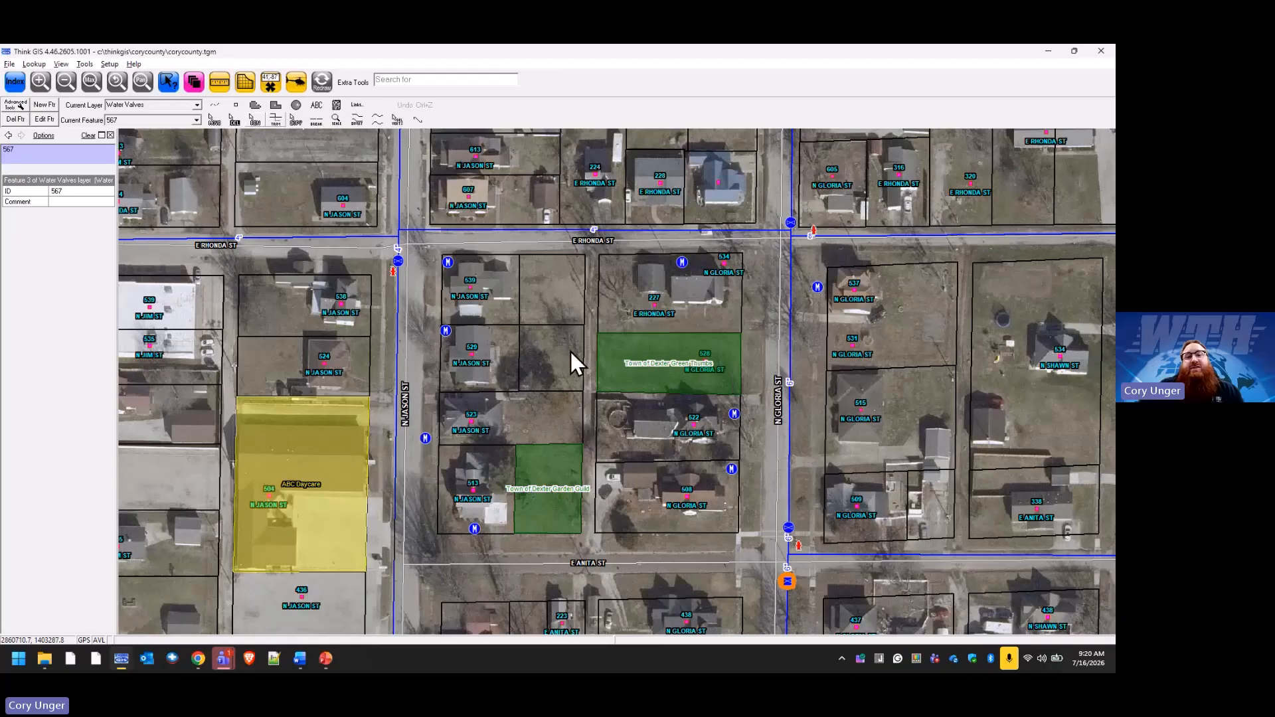
drag(546, 369, 562, 347)
click(198, 106)
click(188, 117)
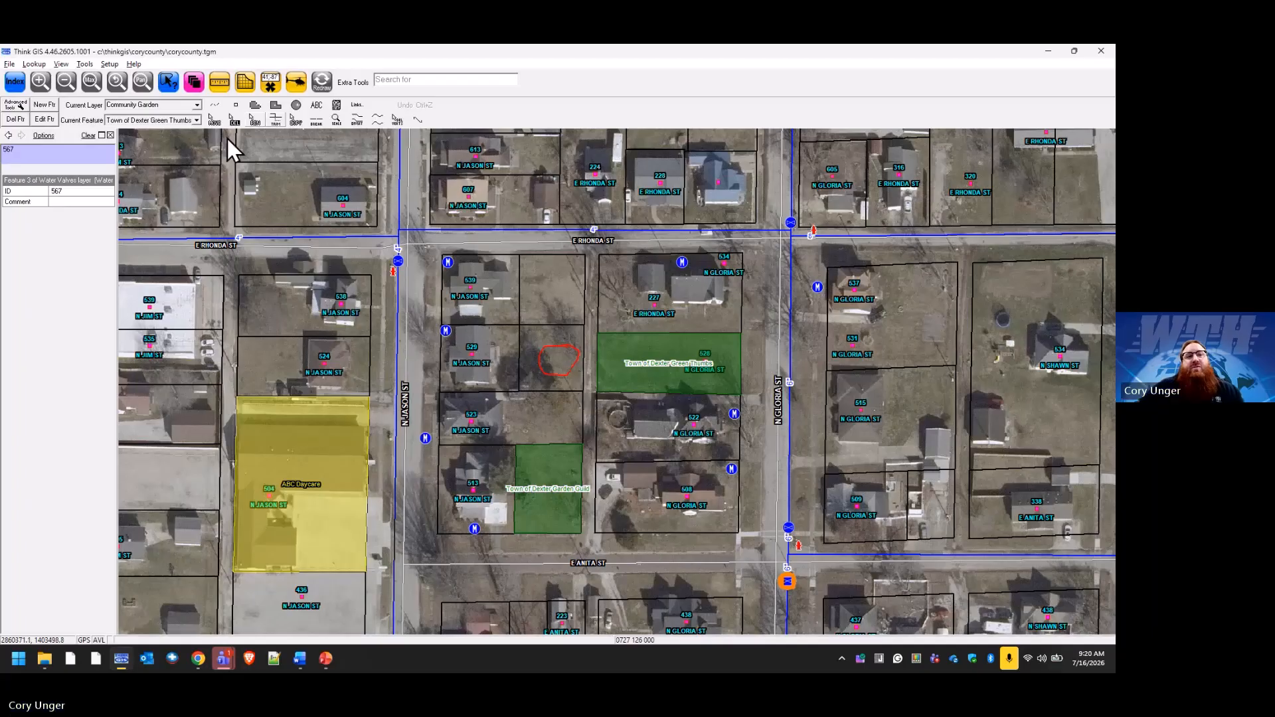
Step: Set Town of Dexter Garden Guild as the current Community Garden feature
click(198, 121)
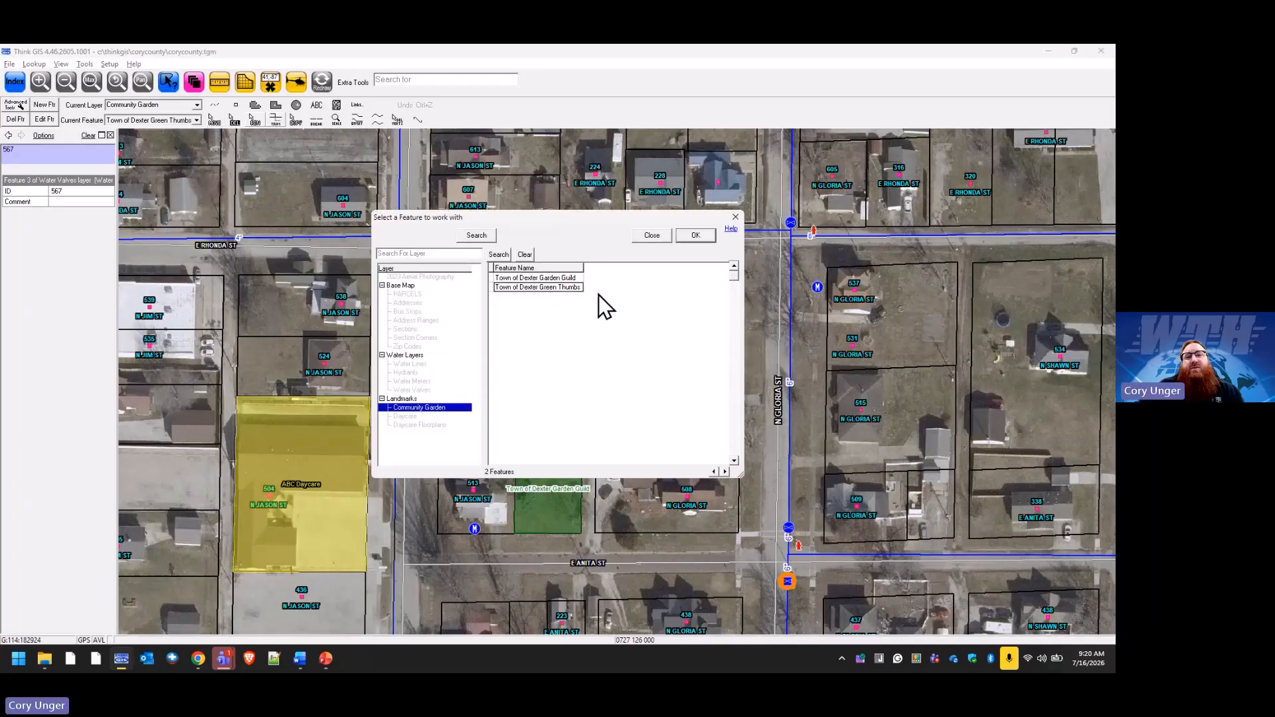
click(512, 277)
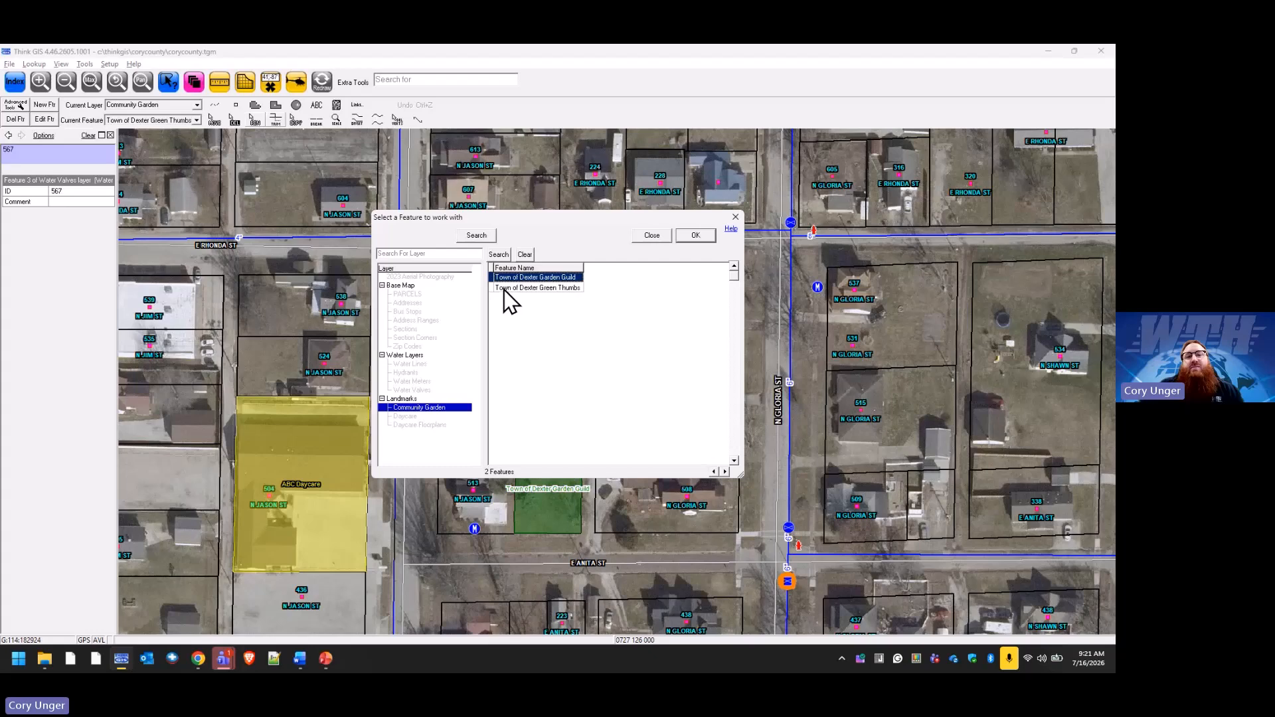
click(504, 288)
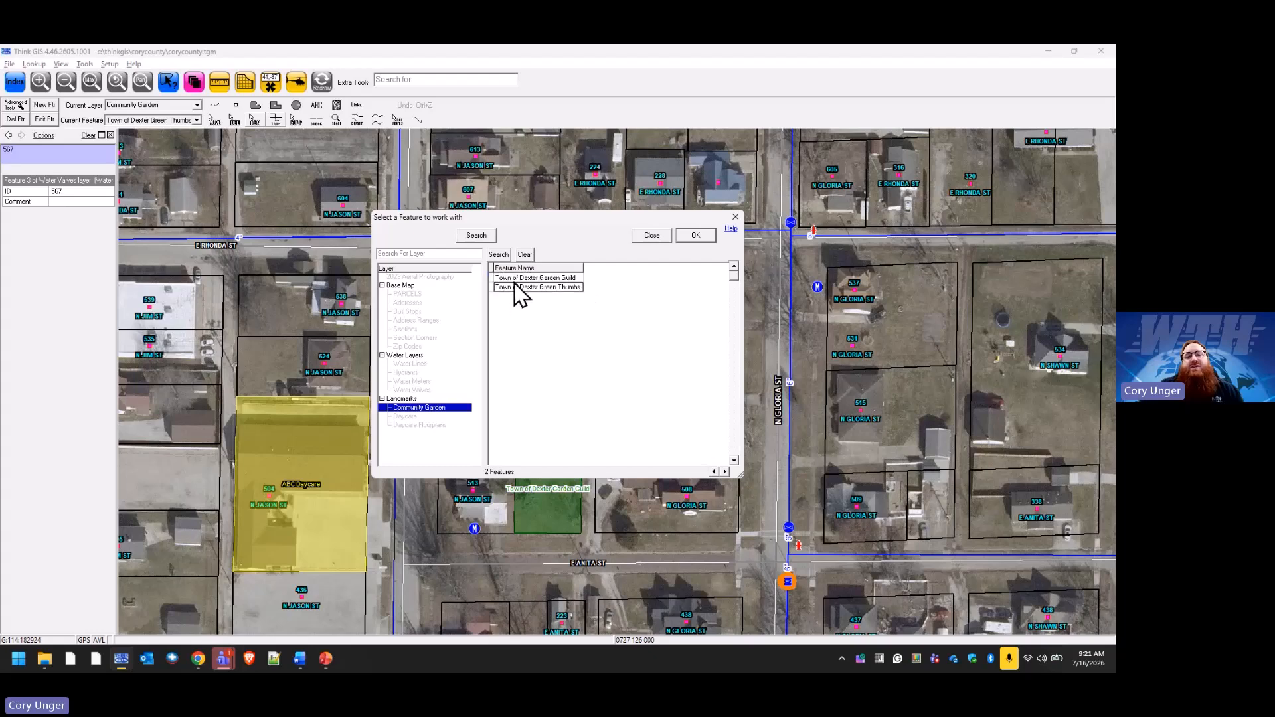
click(575, 280)
click(688, 237)
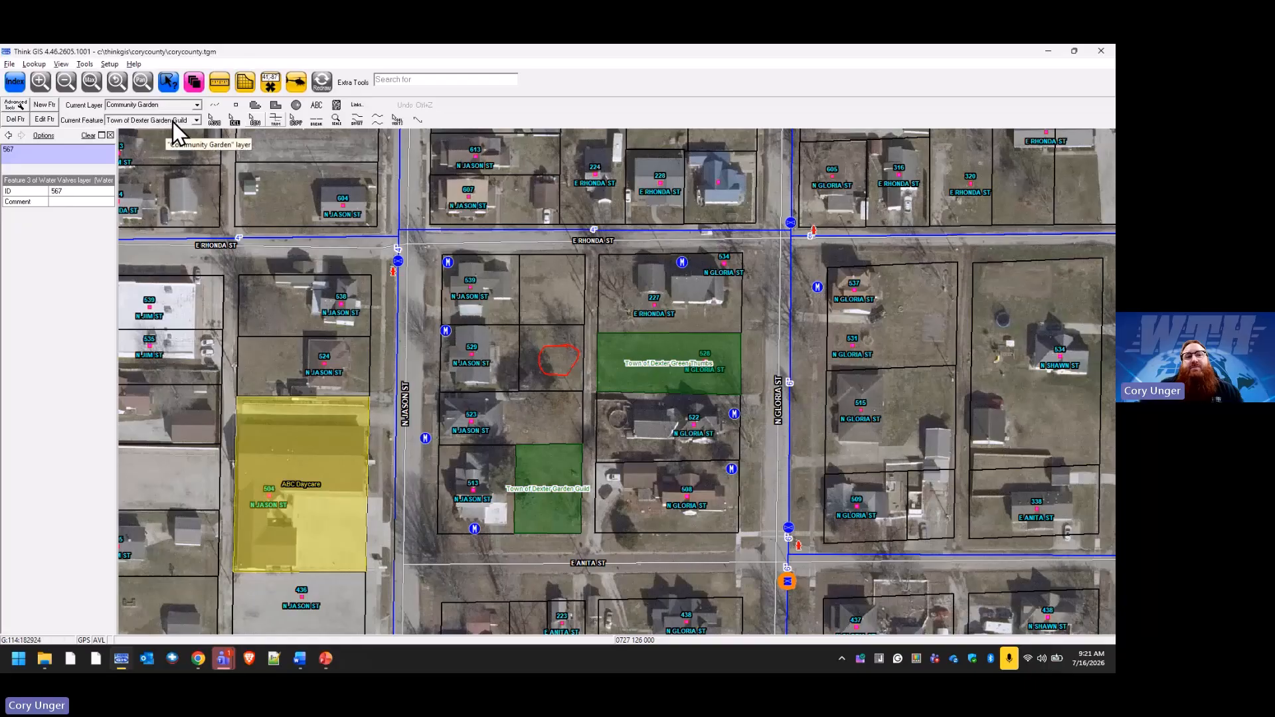
Step: Make Town of Dexter Green Thumbs the current feature and copy the vacant parcel just west of its garden into it
click(197, 120)
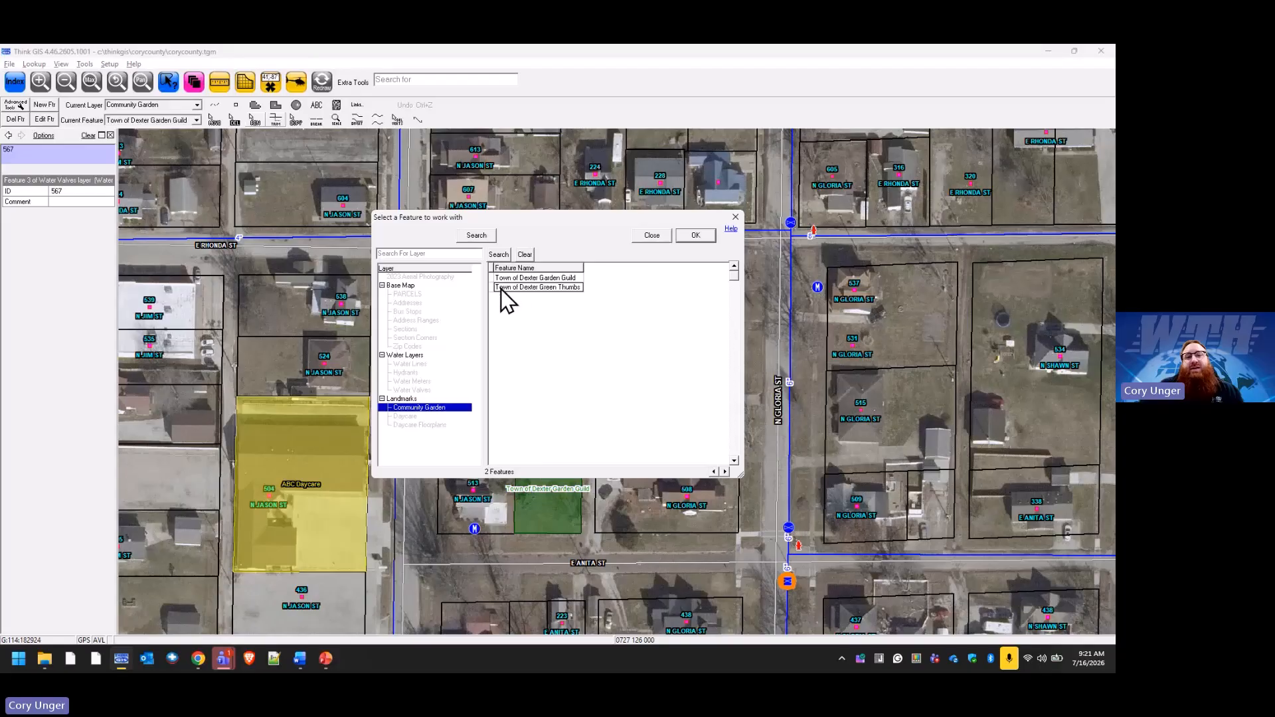
click(697, 237)
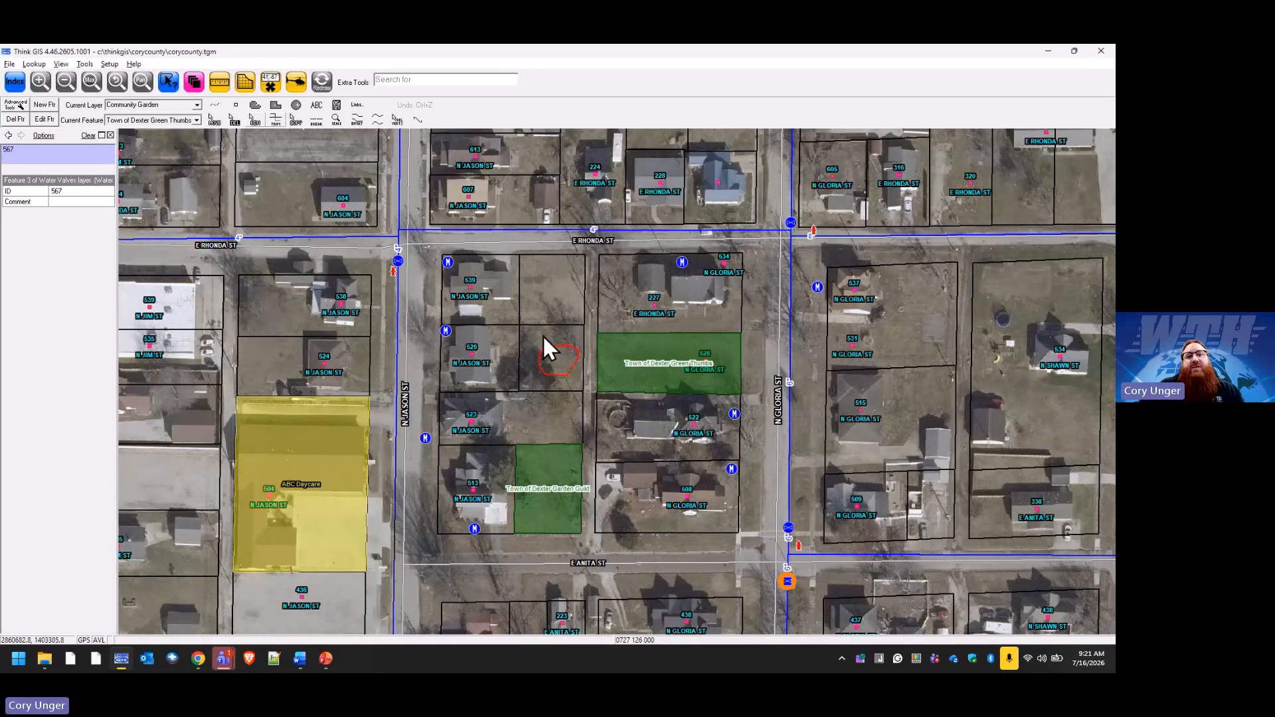
click(296, 120)
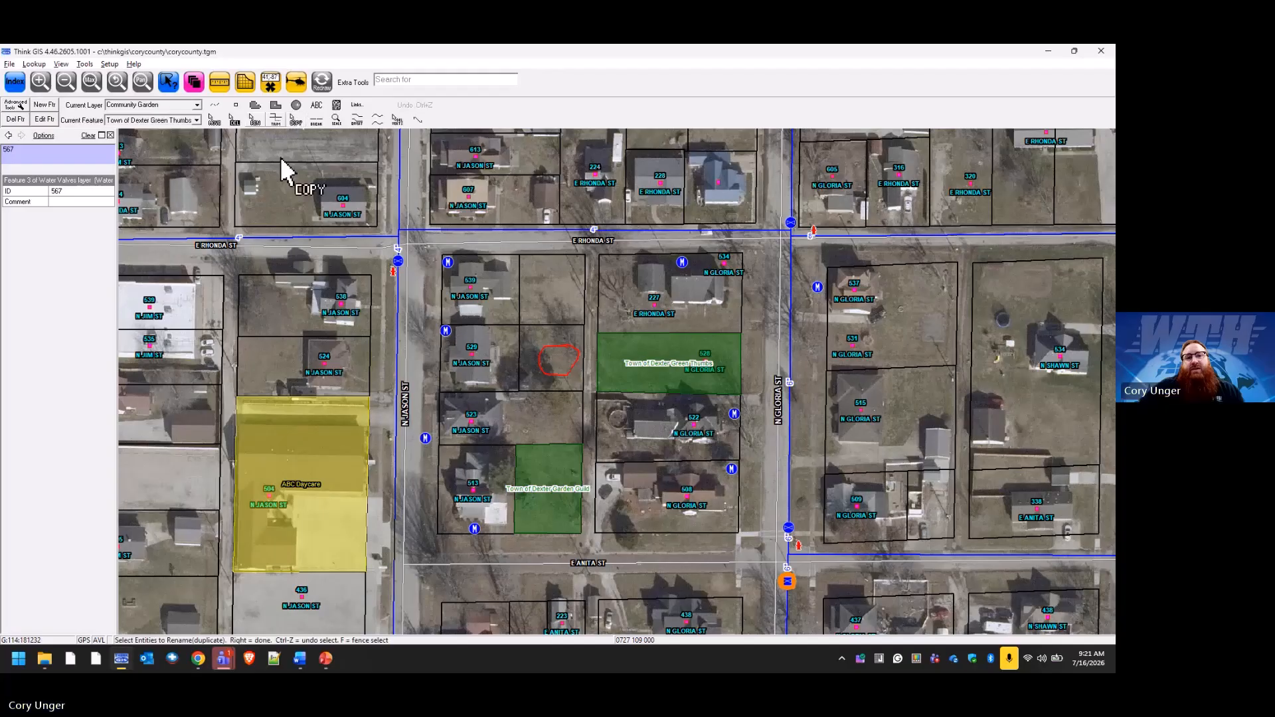
right_click(576, 332)
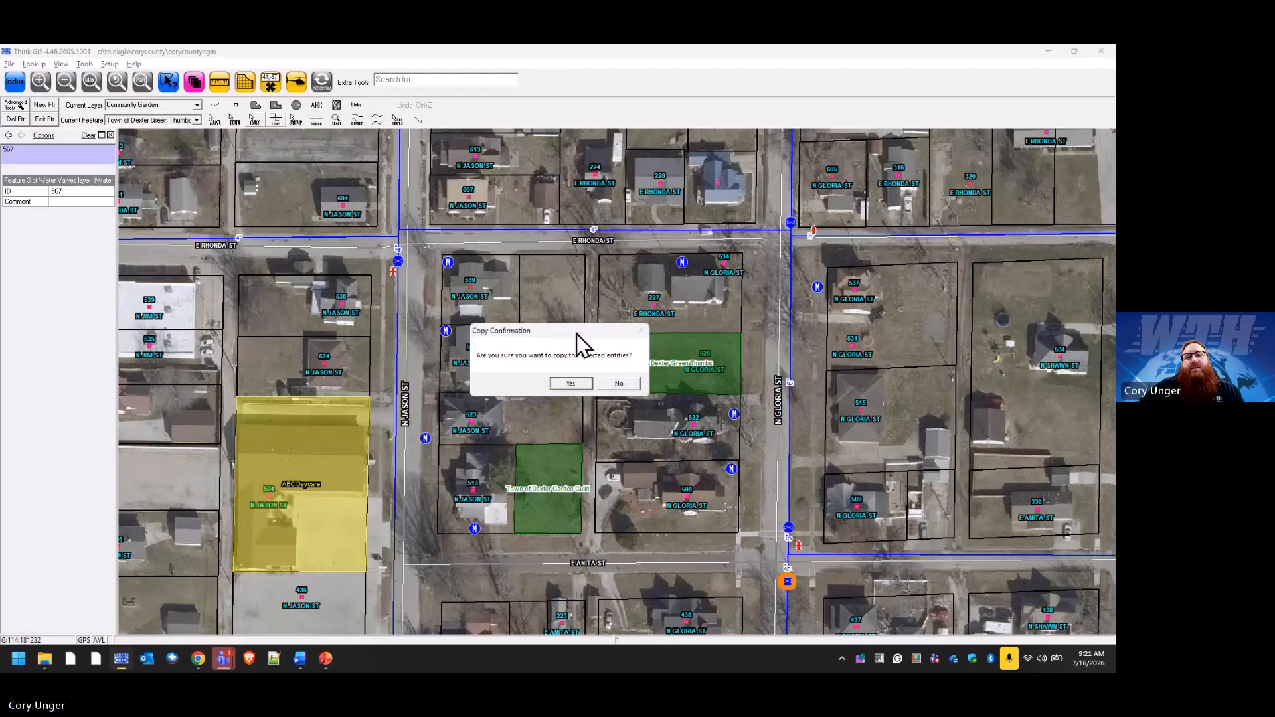
click(575, 381)
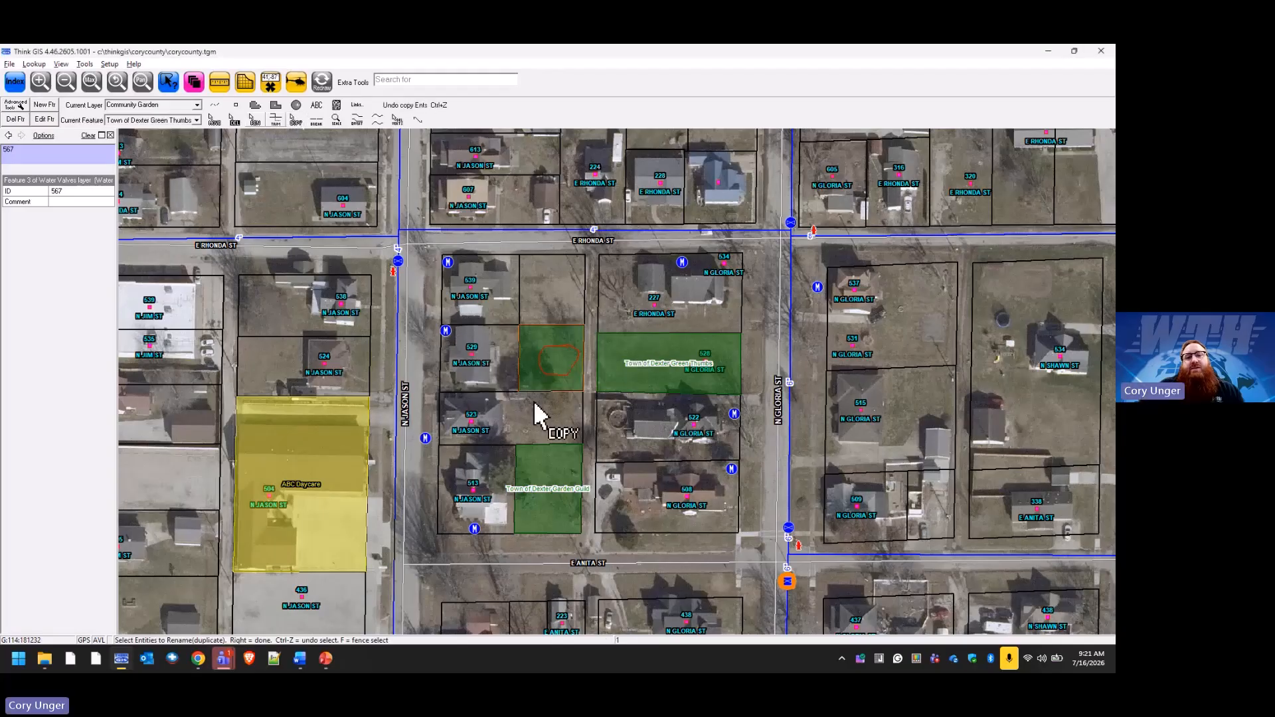
Step: Redraw the map, identify the Town of Dexter Green Thumbs garden, and locate the same feature from the Community Garden index
click(321, 83)
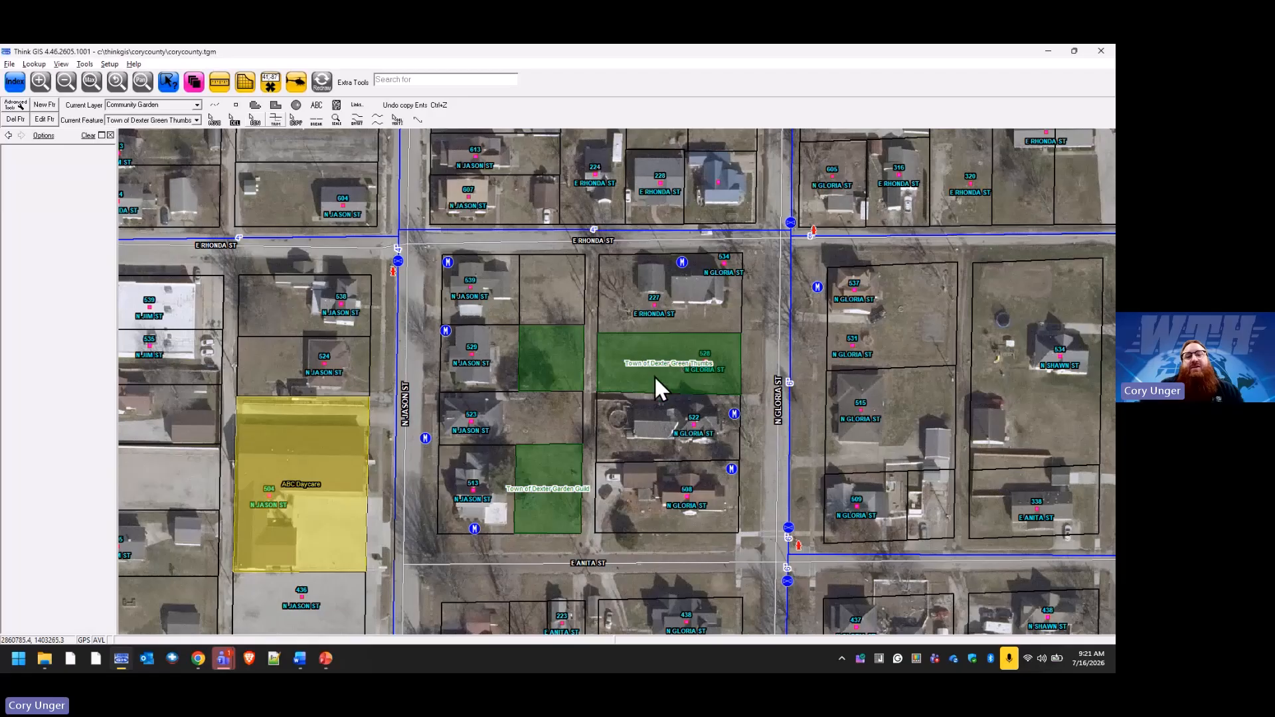
click(612, 345)
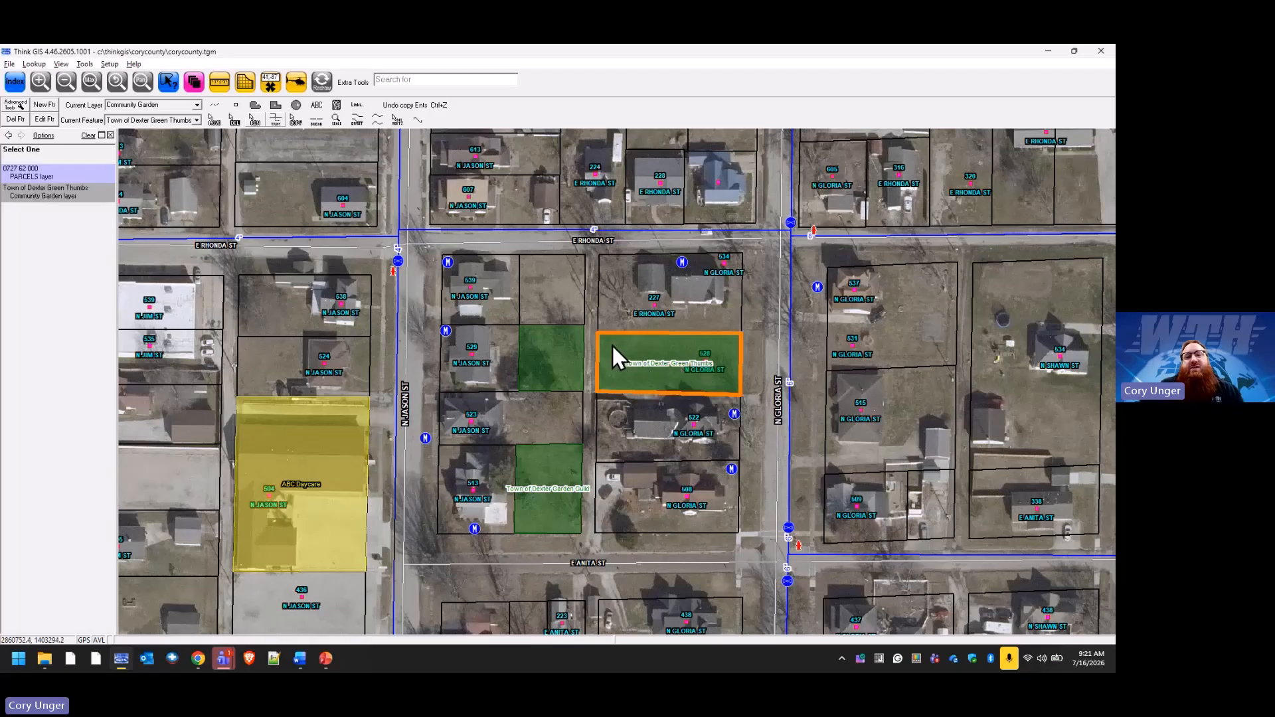
click(63, 193)
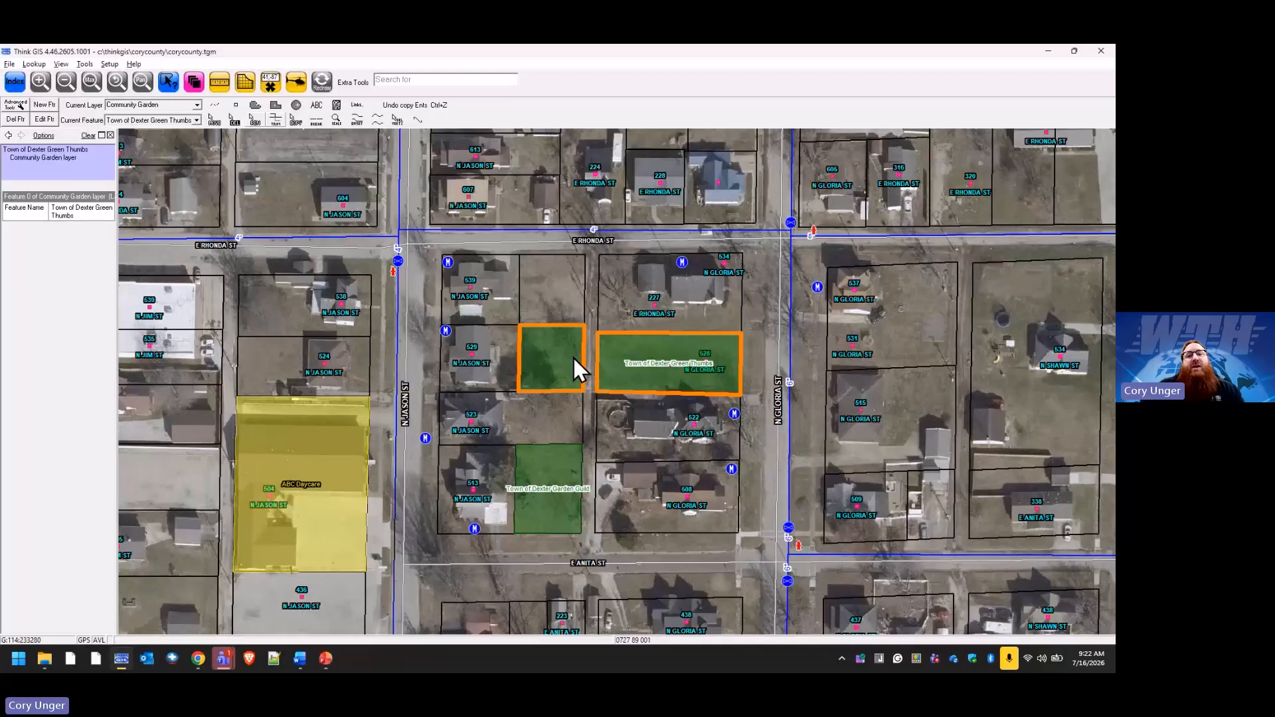
click(14, 81)
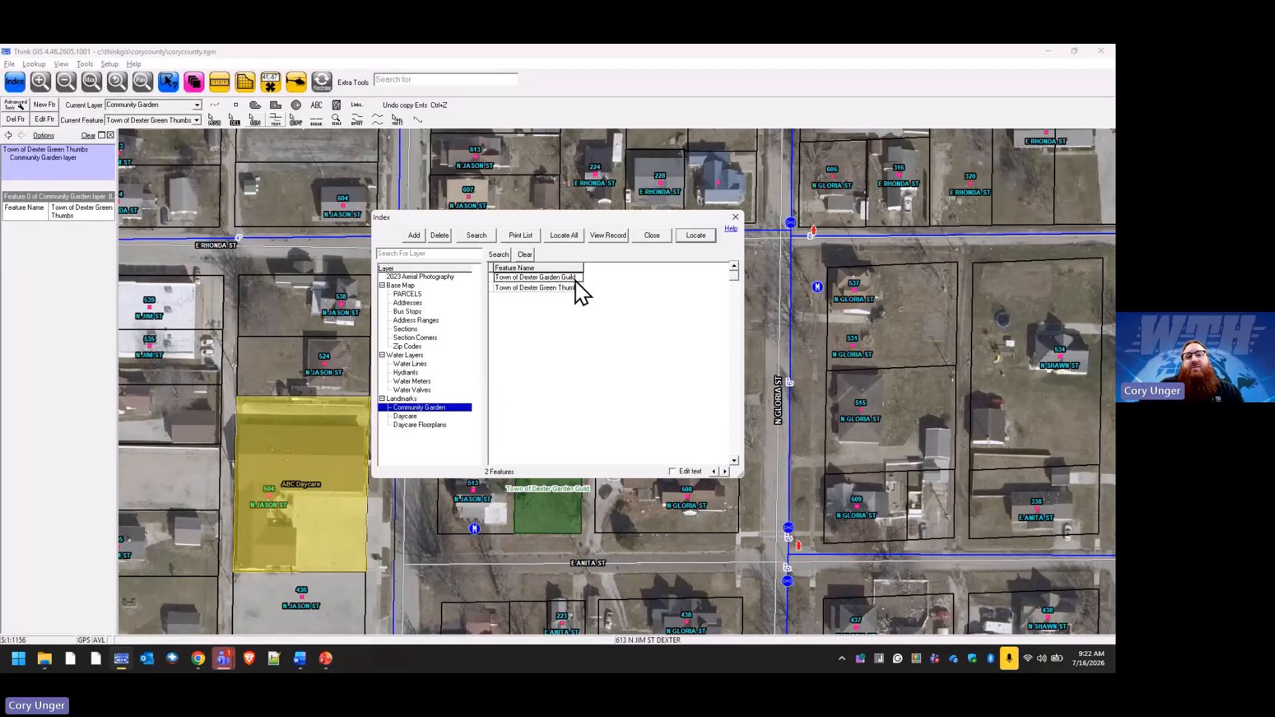
click(567, 278)
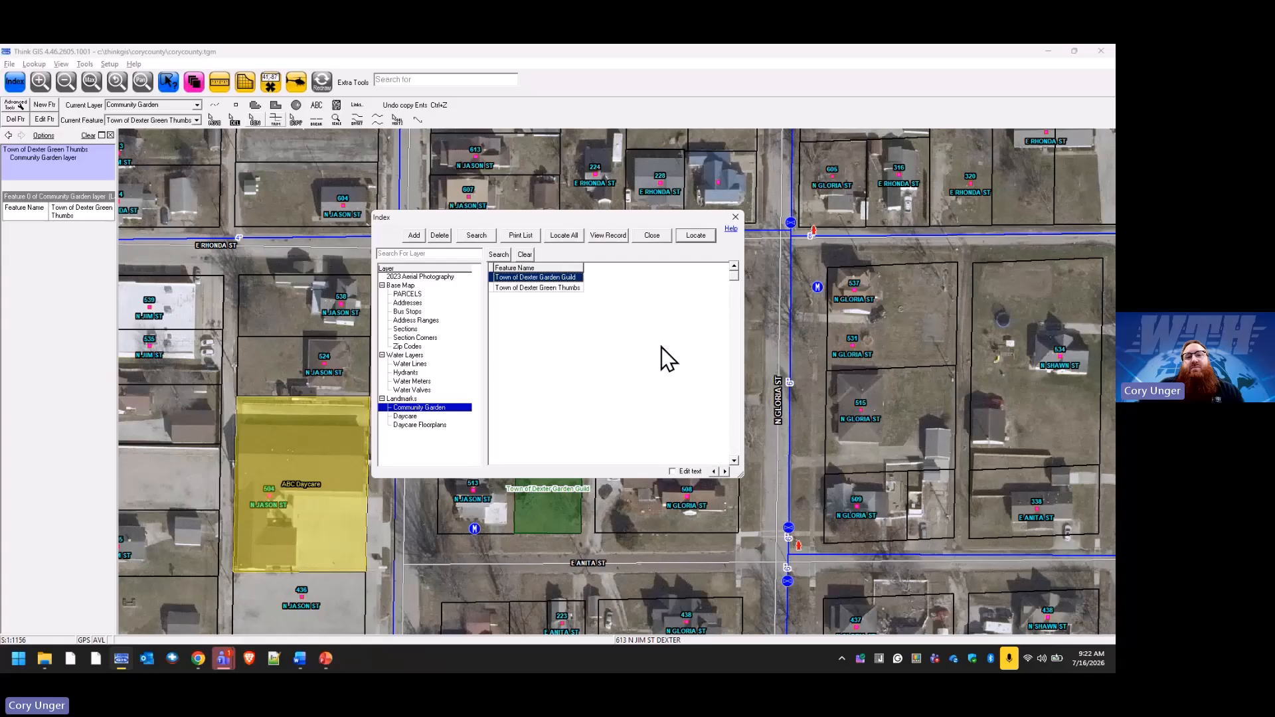
click(556, 288)
click(695, 236)
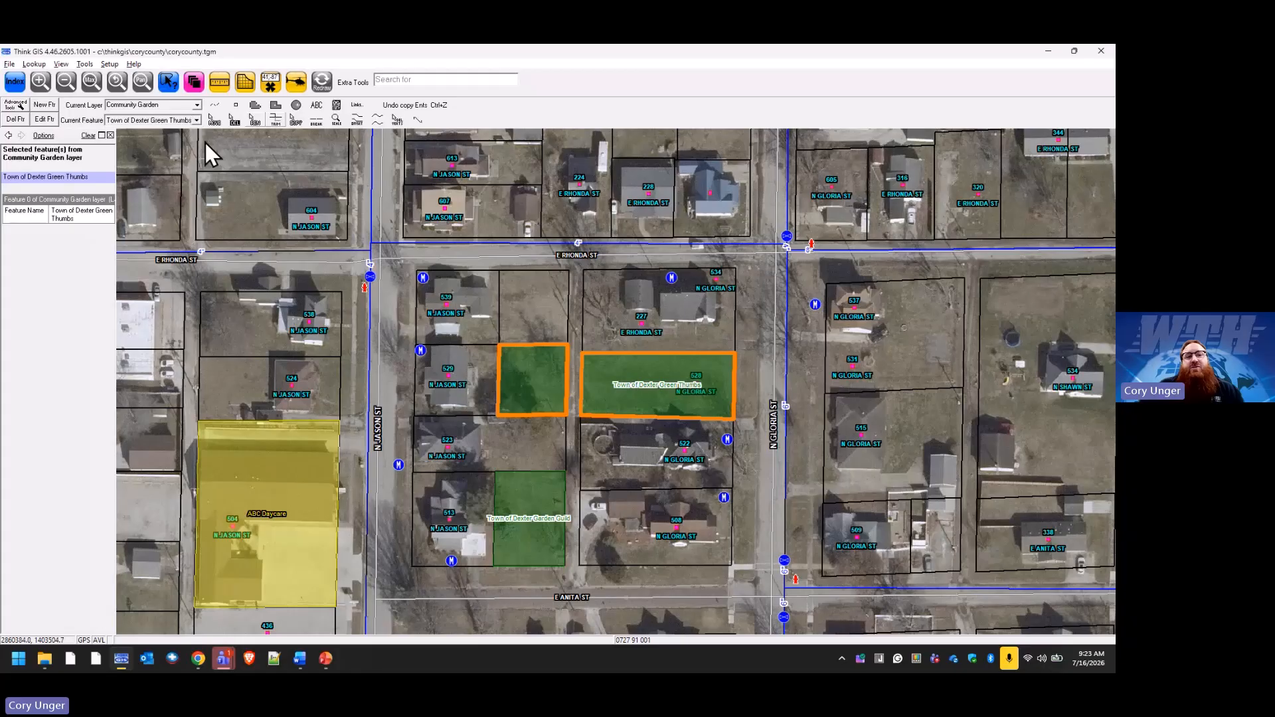
Step: Make Town of Dexter Garden Guild the current feature and copy the vacant parcel south of E Rhonda St, above the copied Green Thumbs parcel, into it
click(197, 121)
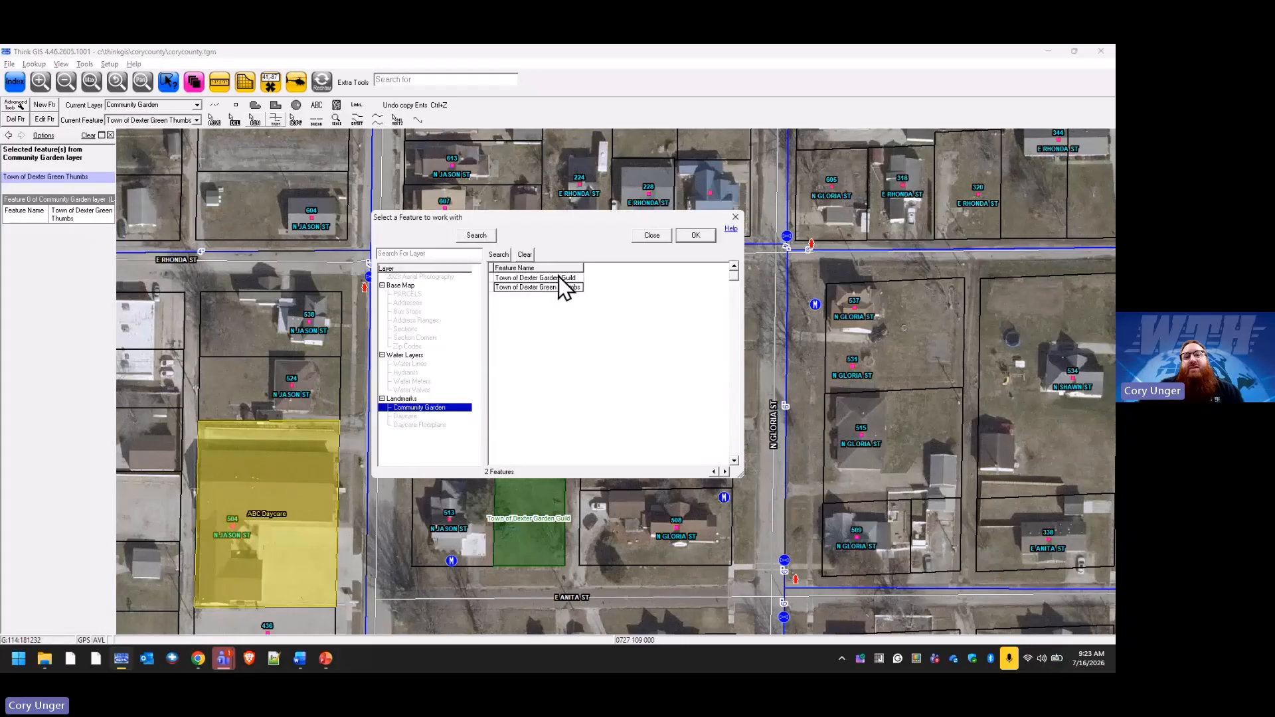
click(694, 234)
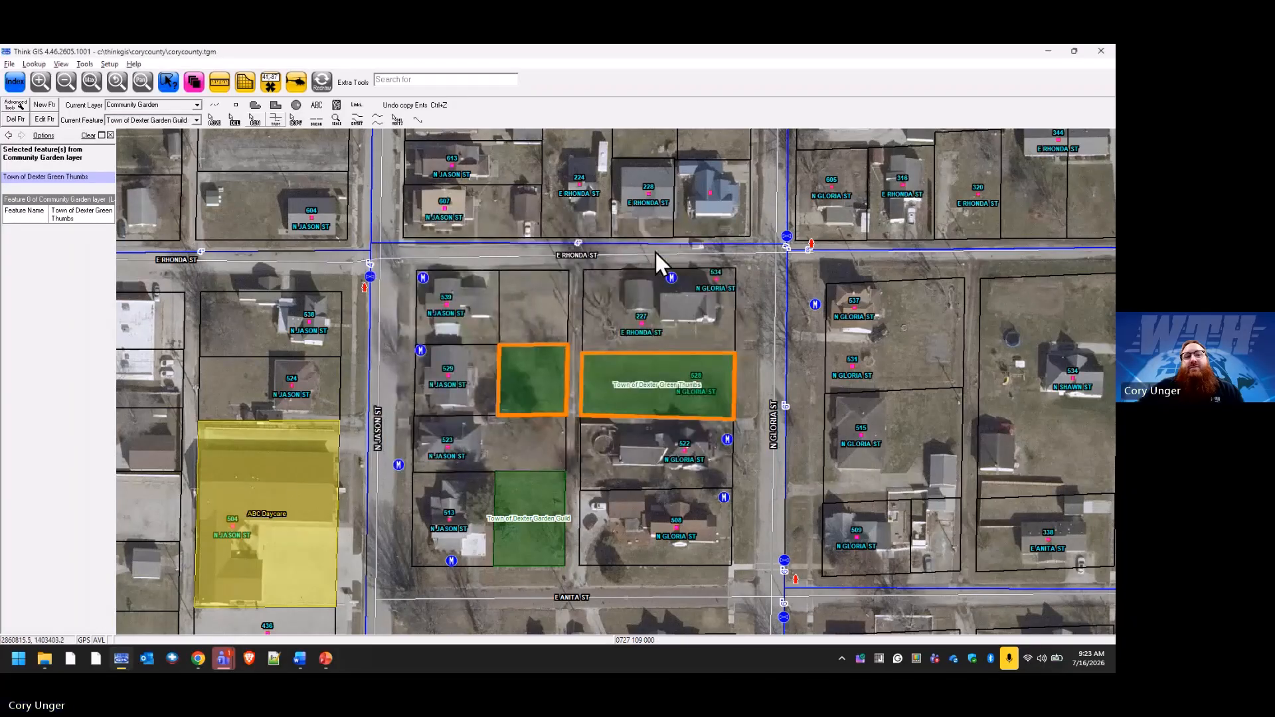
click(295, 122)
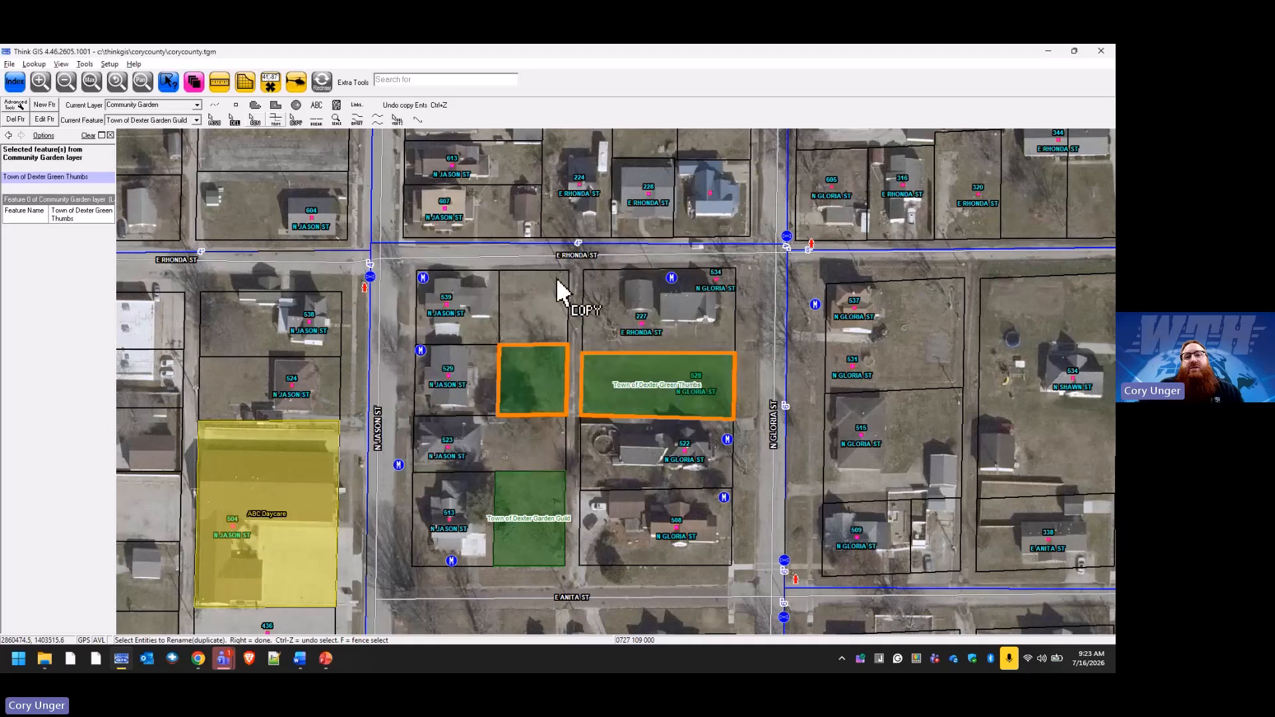
click(558, 288)
click(570, 384)
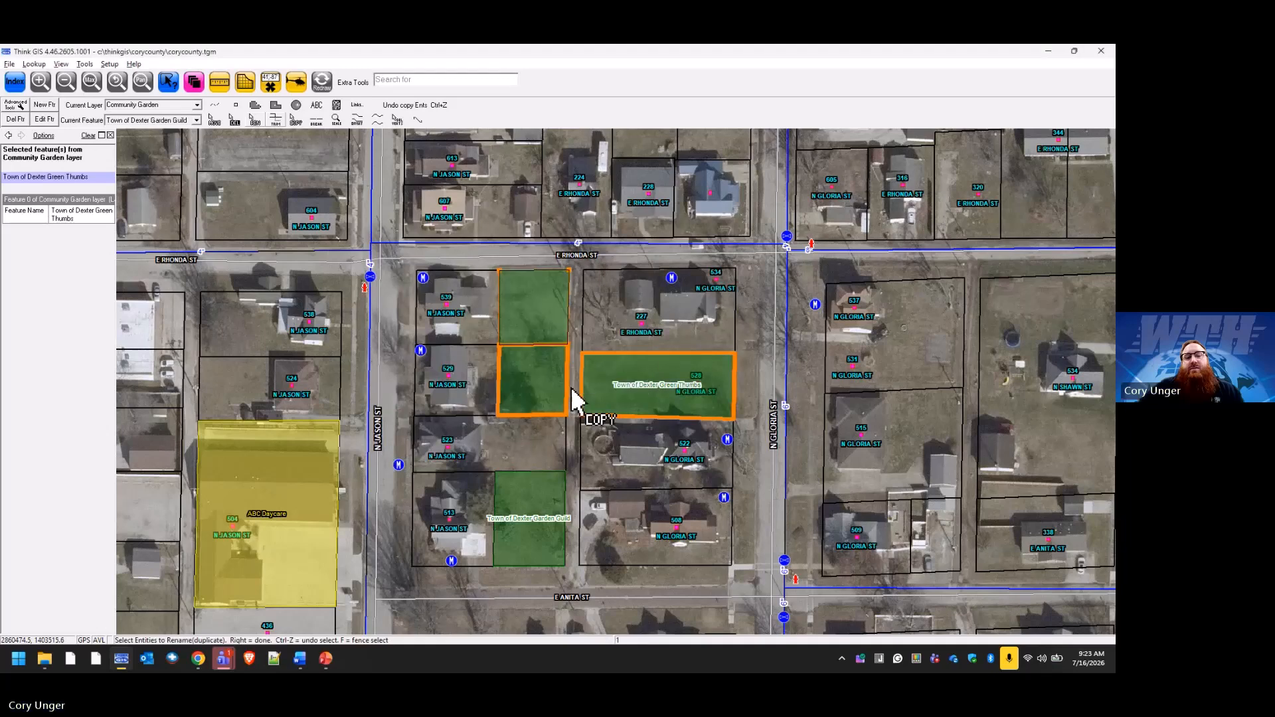
Step: Redraw the map and identify the Town of Dexter Garden Guild feature of the Community Garden layer
click(320, 87)
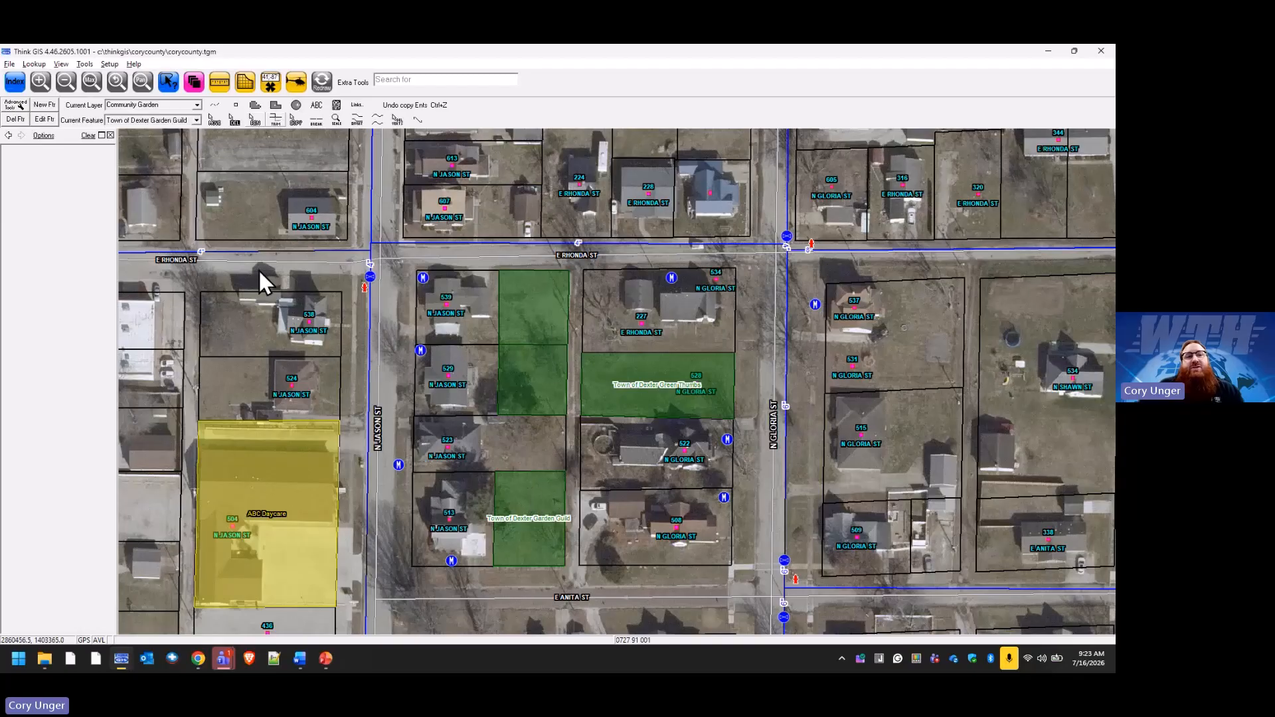
click(554, 484)
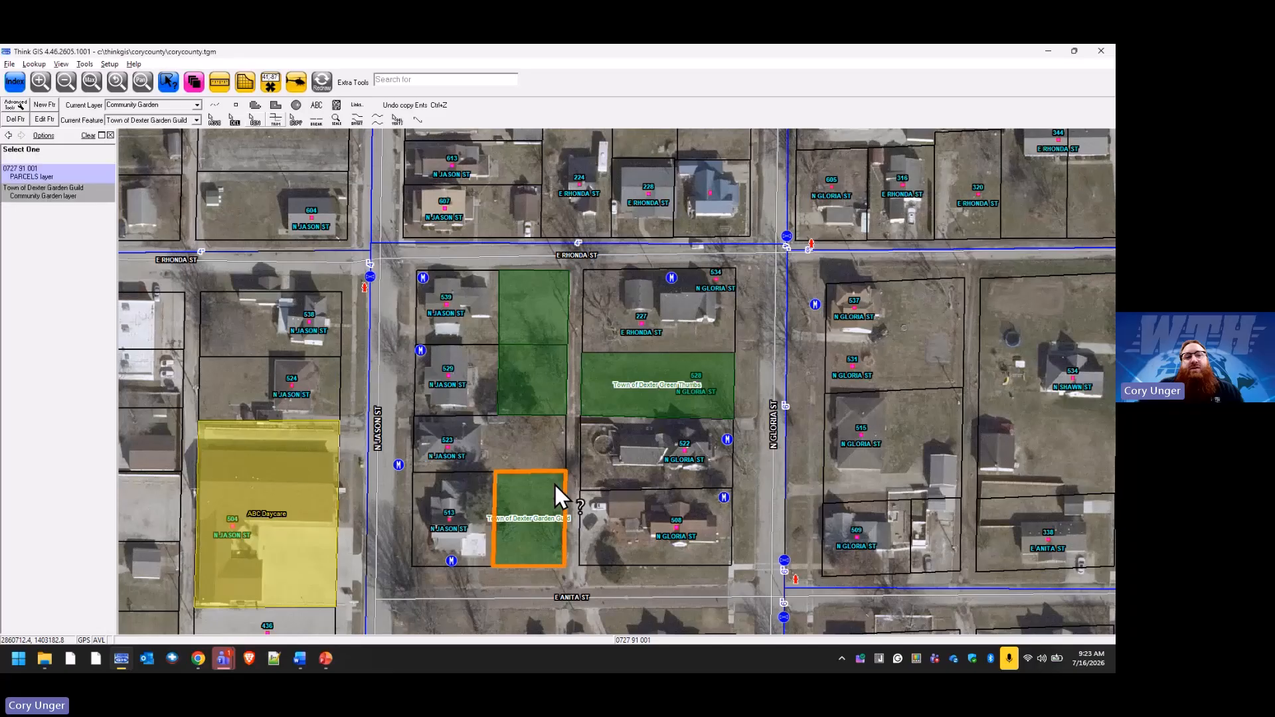
click(56, 193)
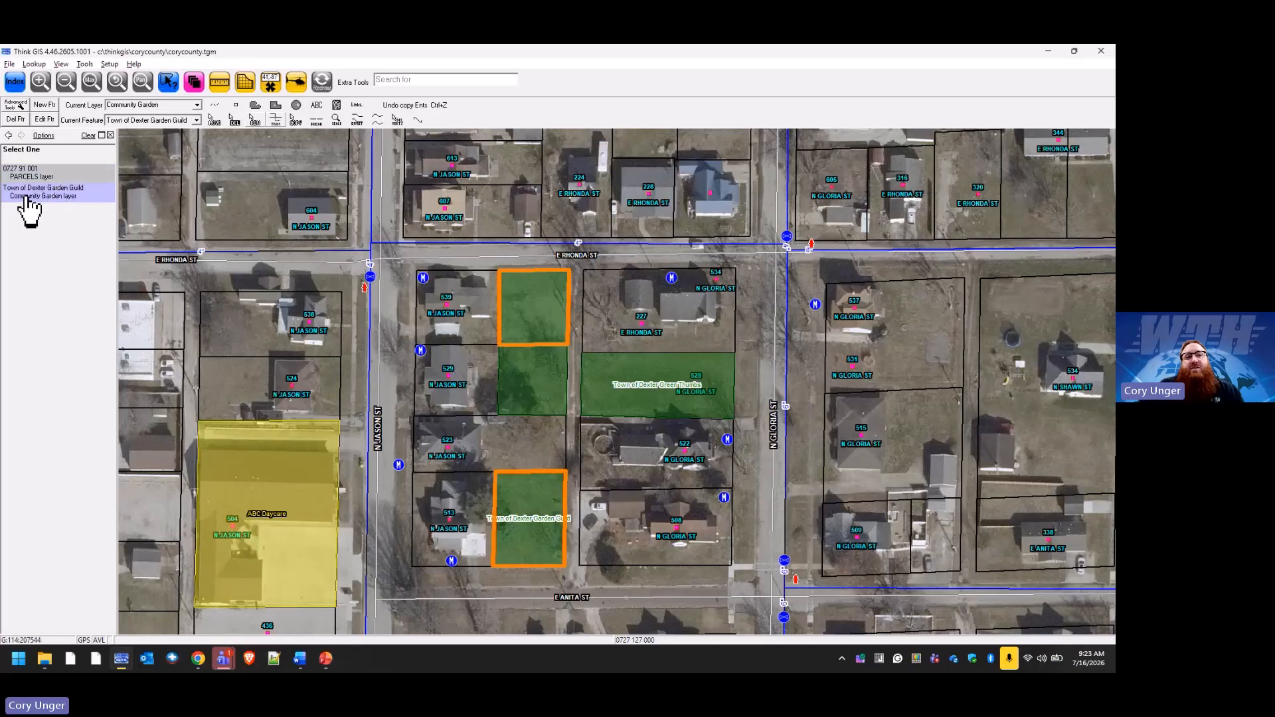
Step: Make Town of Dexter Green Thumbs the current feature from the map and draw its area over the lot south of E Rhonda St, east of N Gloria St's houses
click(53, 196)
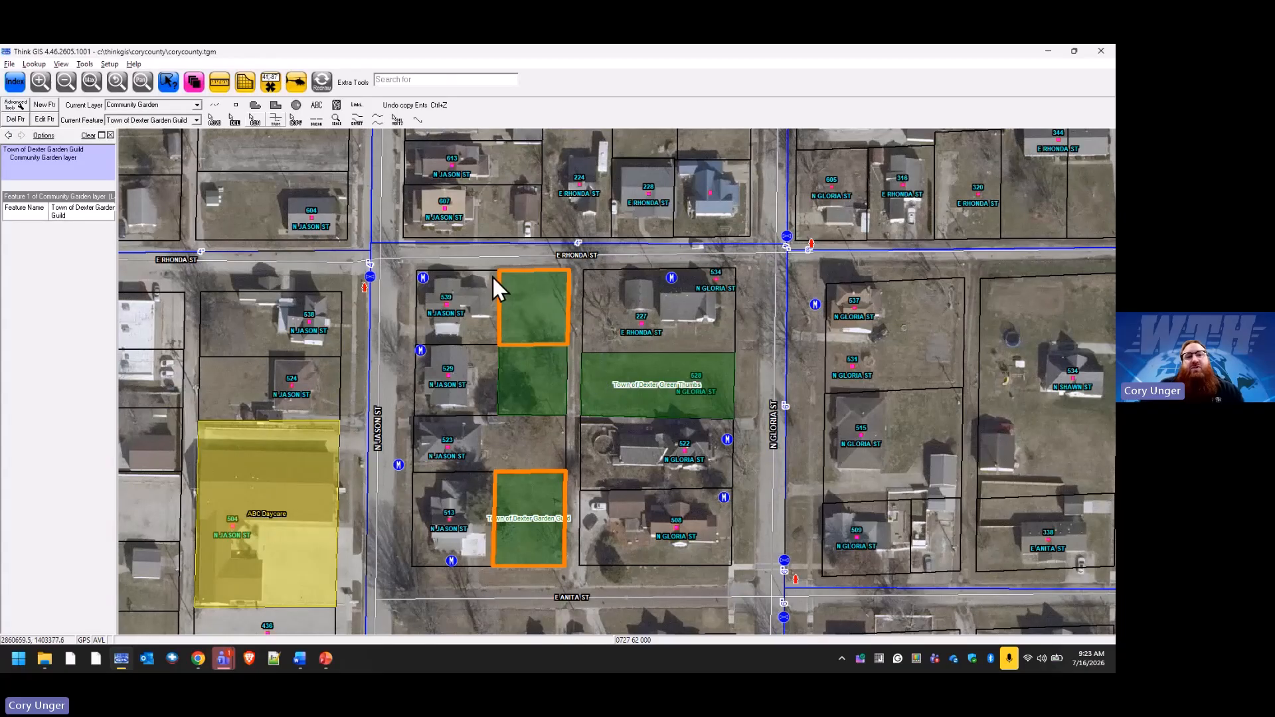
click(256, 107)
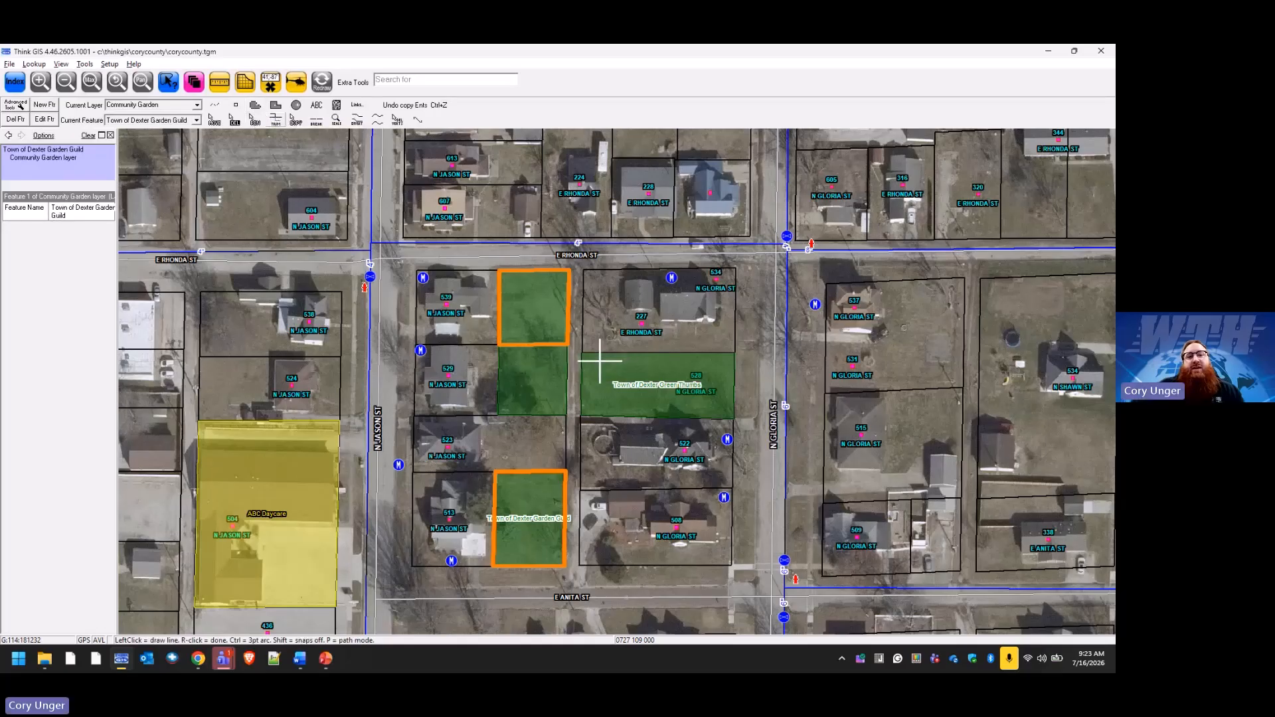
key(f)
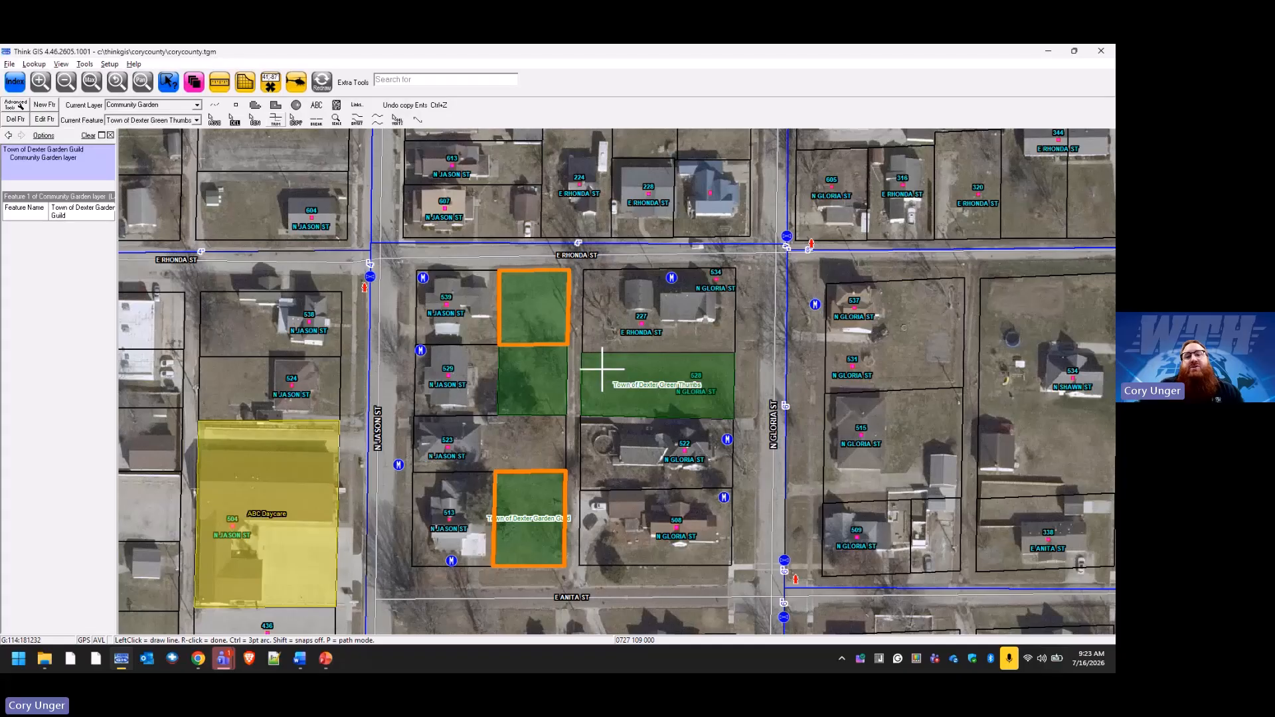
right_click(554, 284)
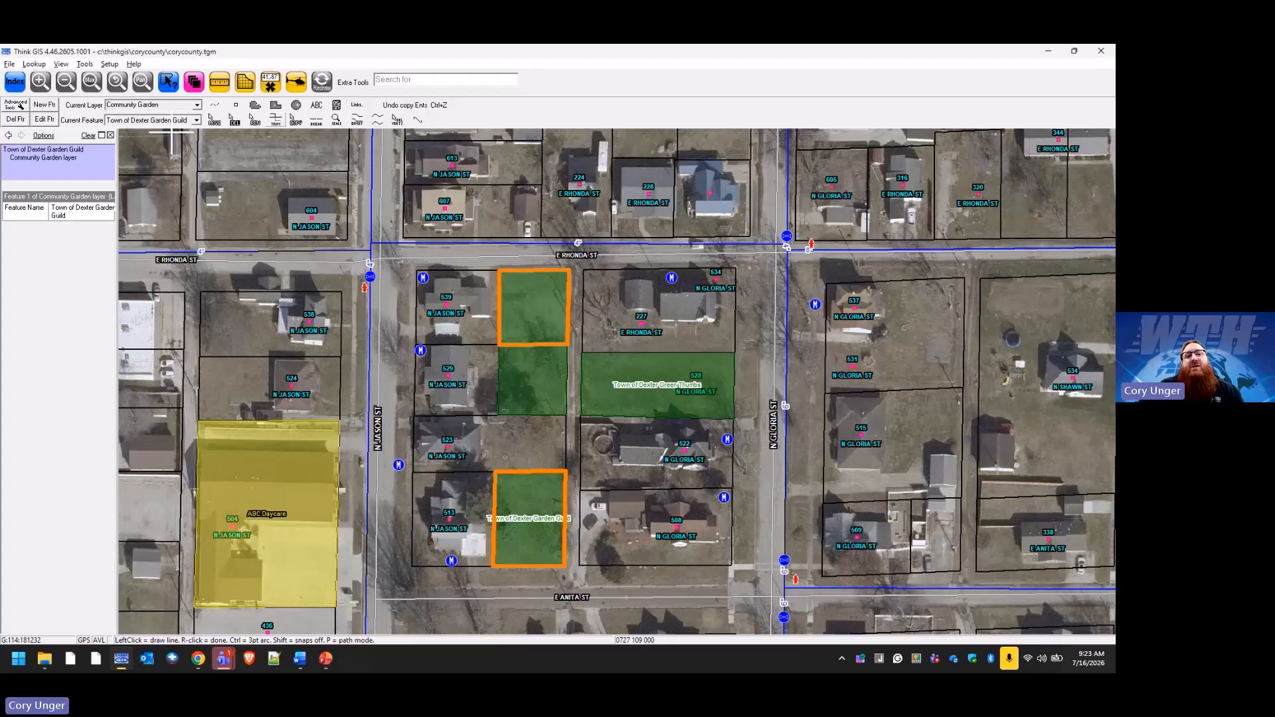
right_click(590, 362)
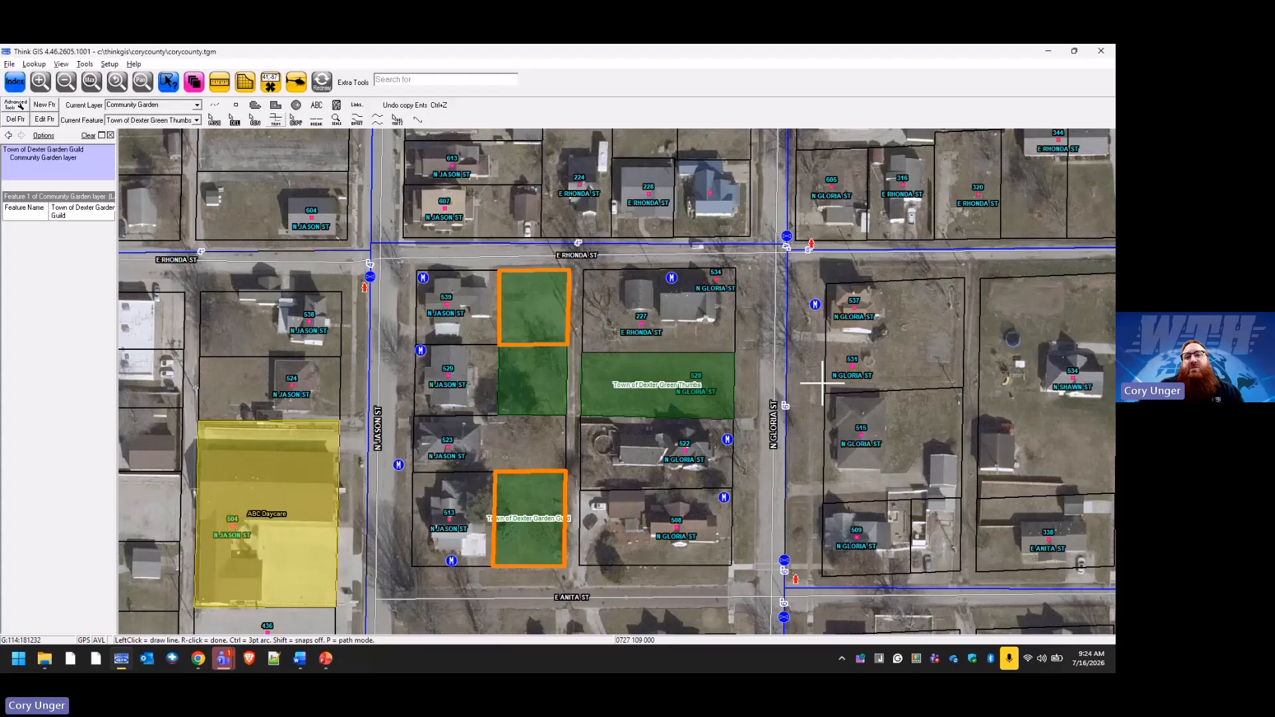
click(899, 280)
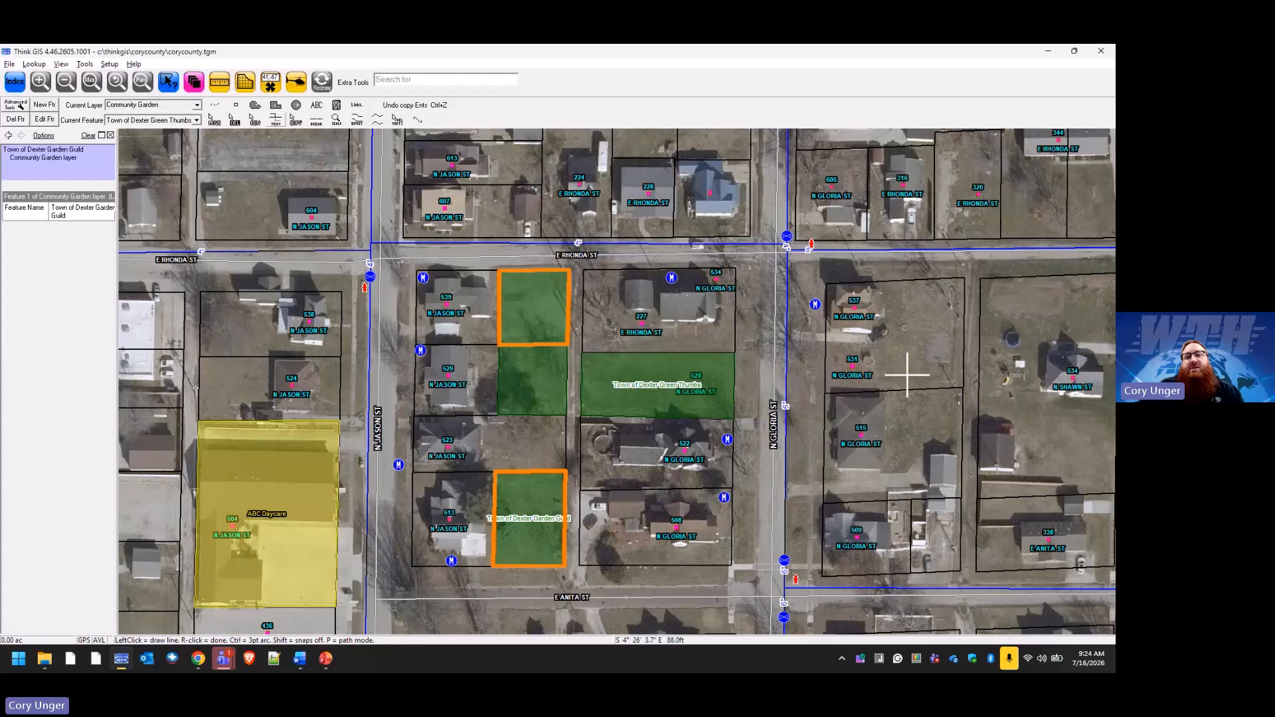
click(899, 391)
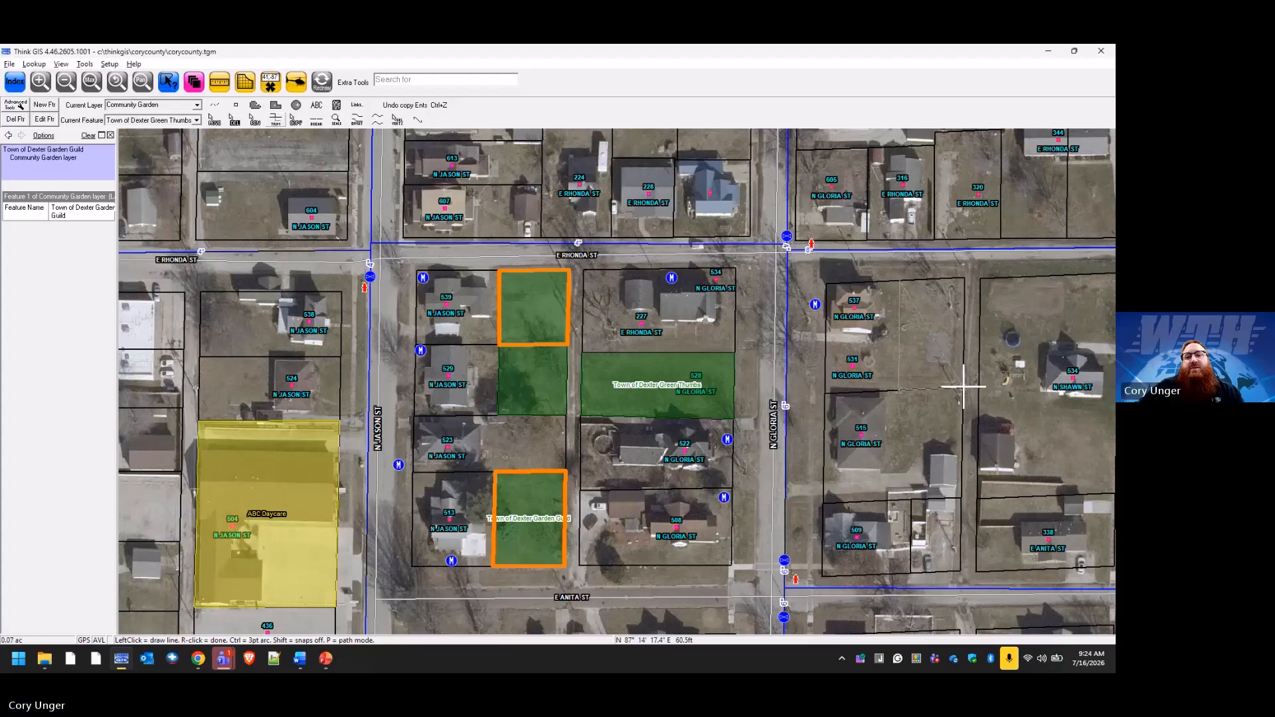
click(963, 388)
click(964, 276)
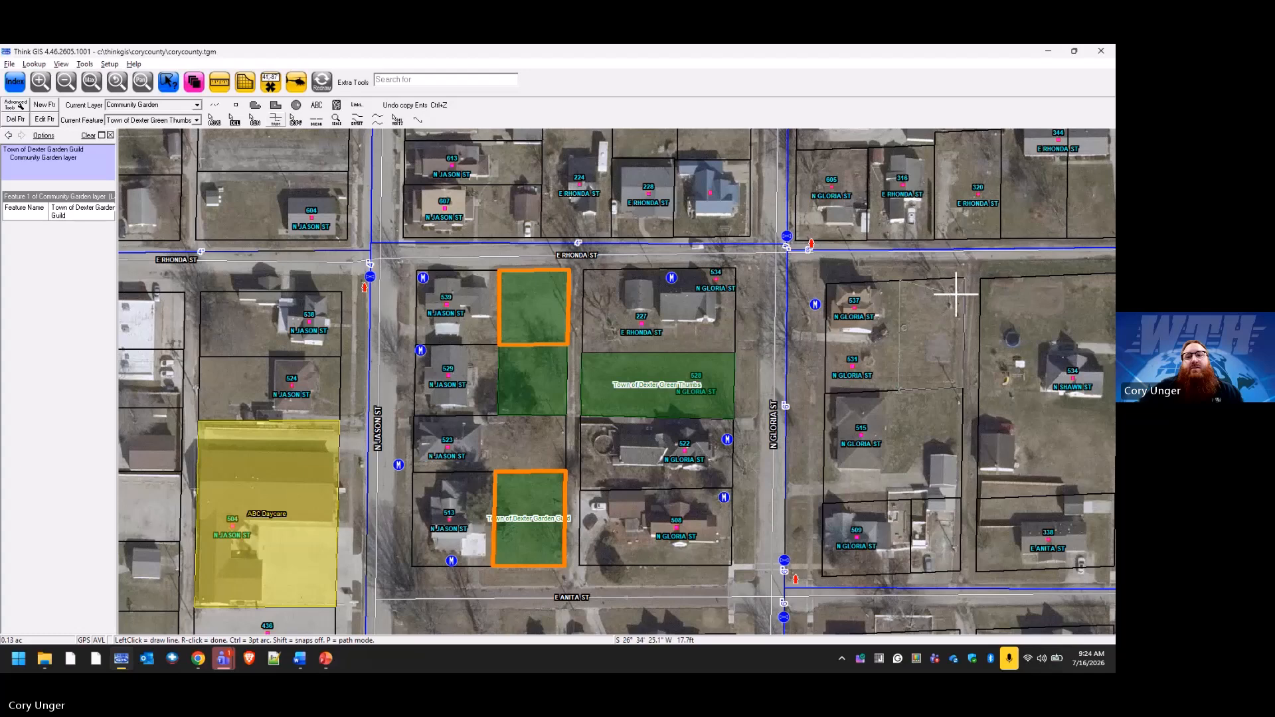
right_click(943, 293)
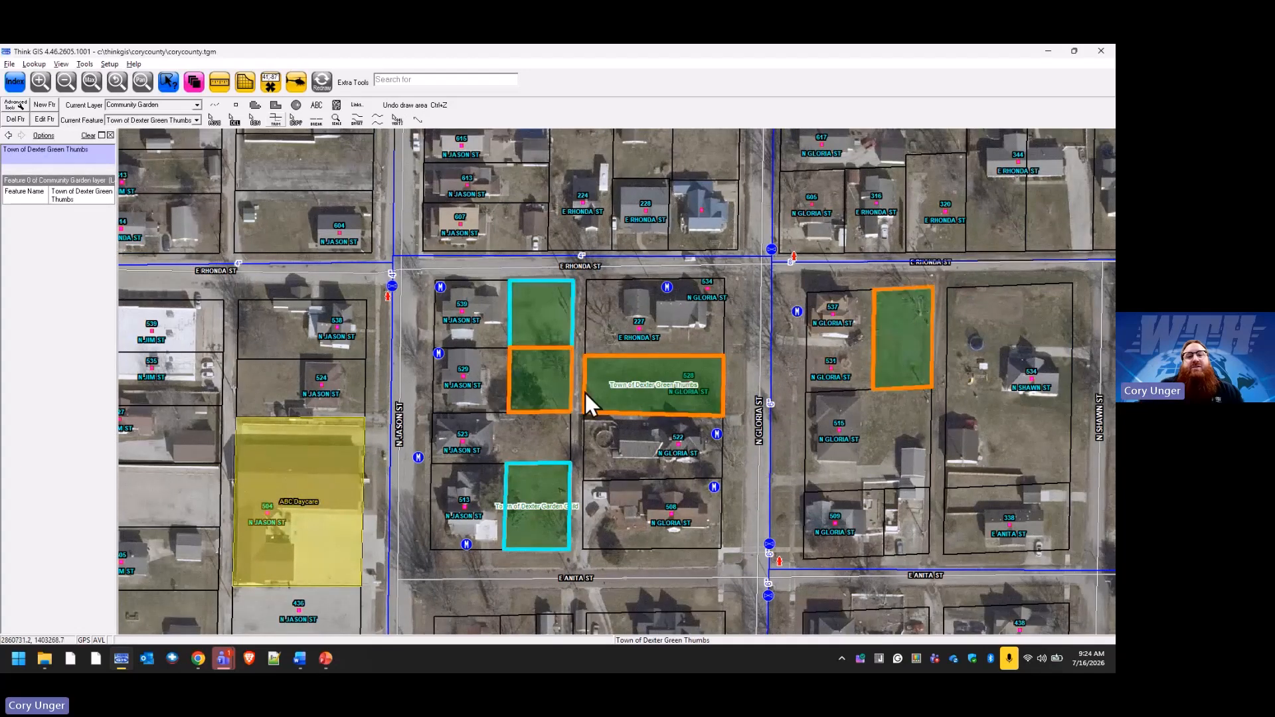
Step: Make Town of Dexter Garden Guild the current feature, draw its area over the lot directly south of the new Green Thumbs area, and identify it
click(255, 105)
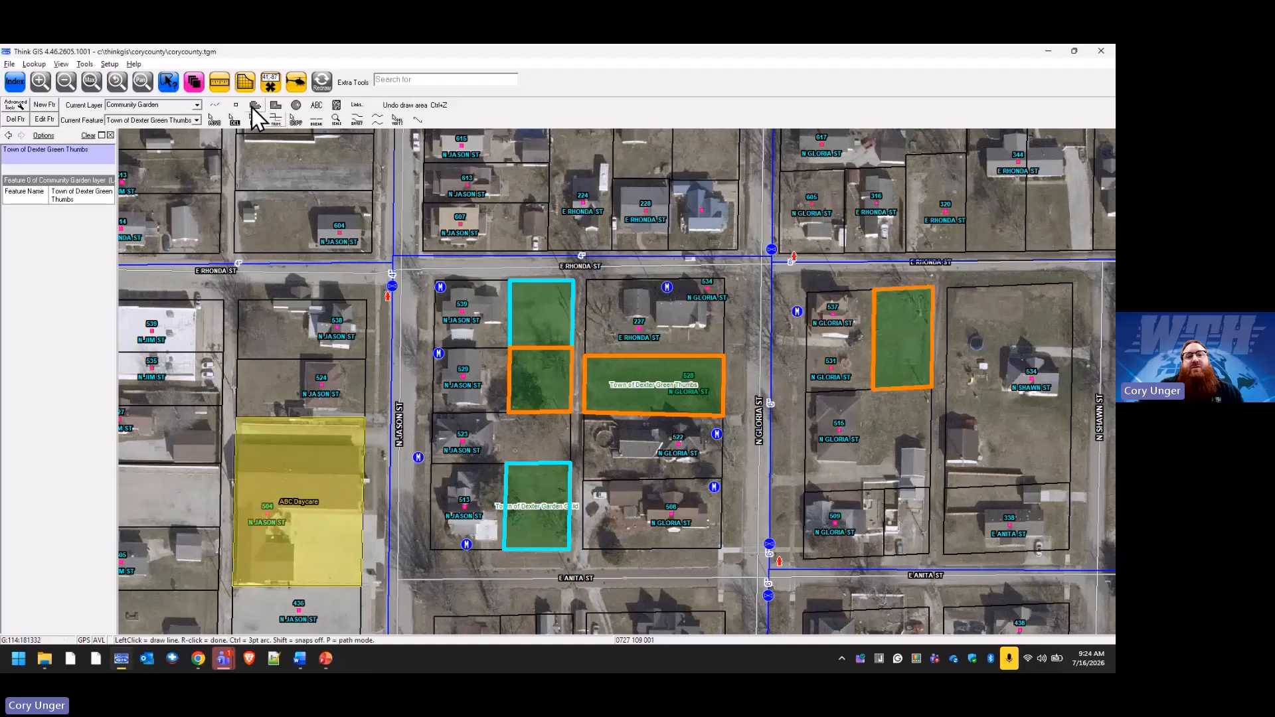
right_click(544, 298)
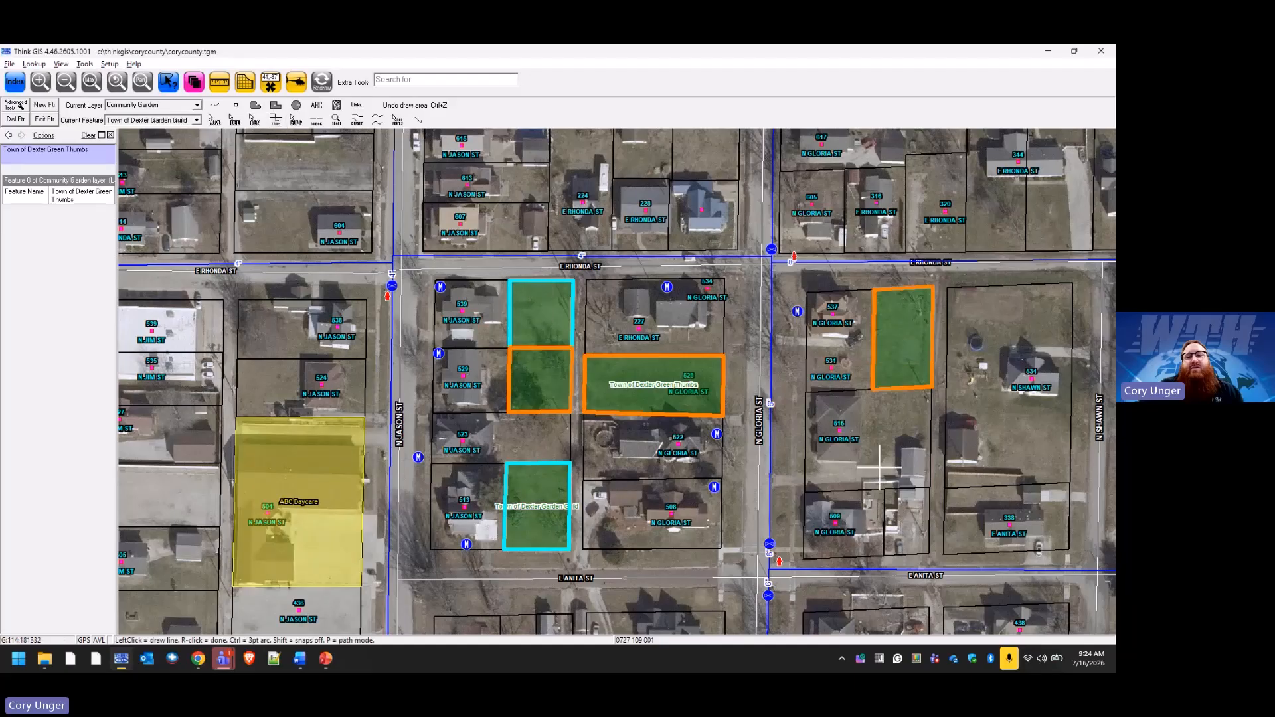
click(874, 394)
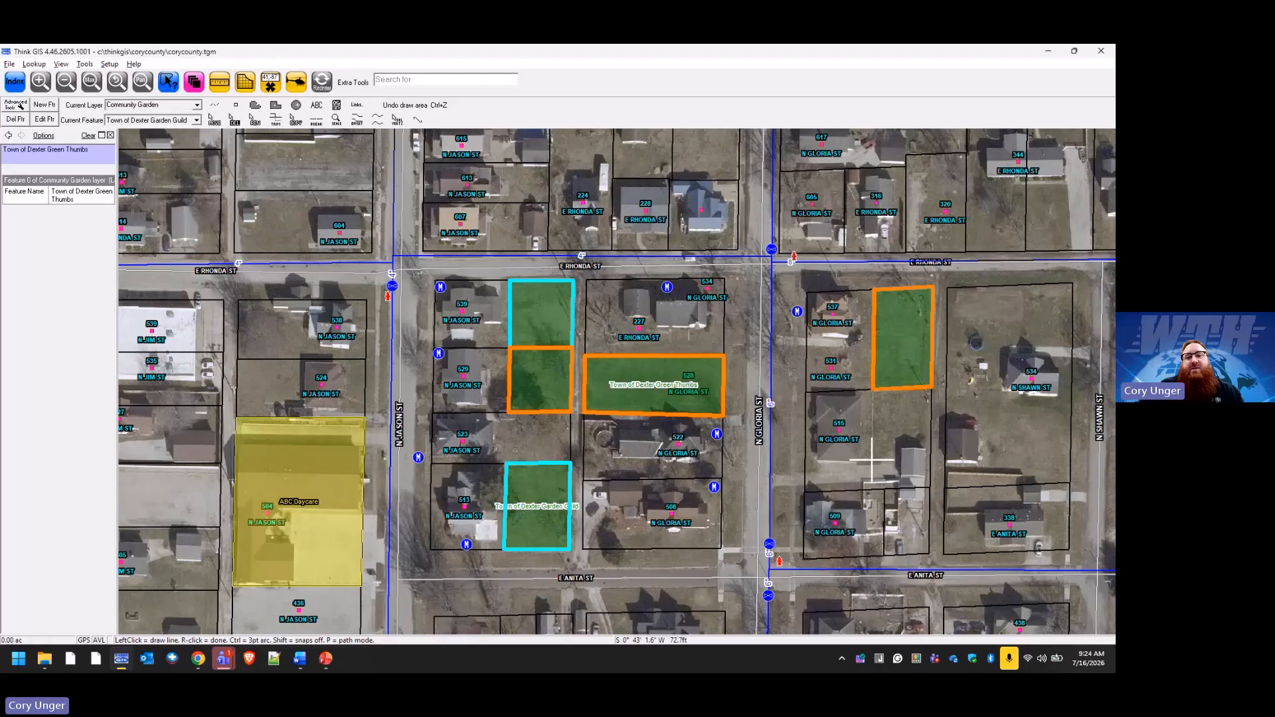
click(930, 488)
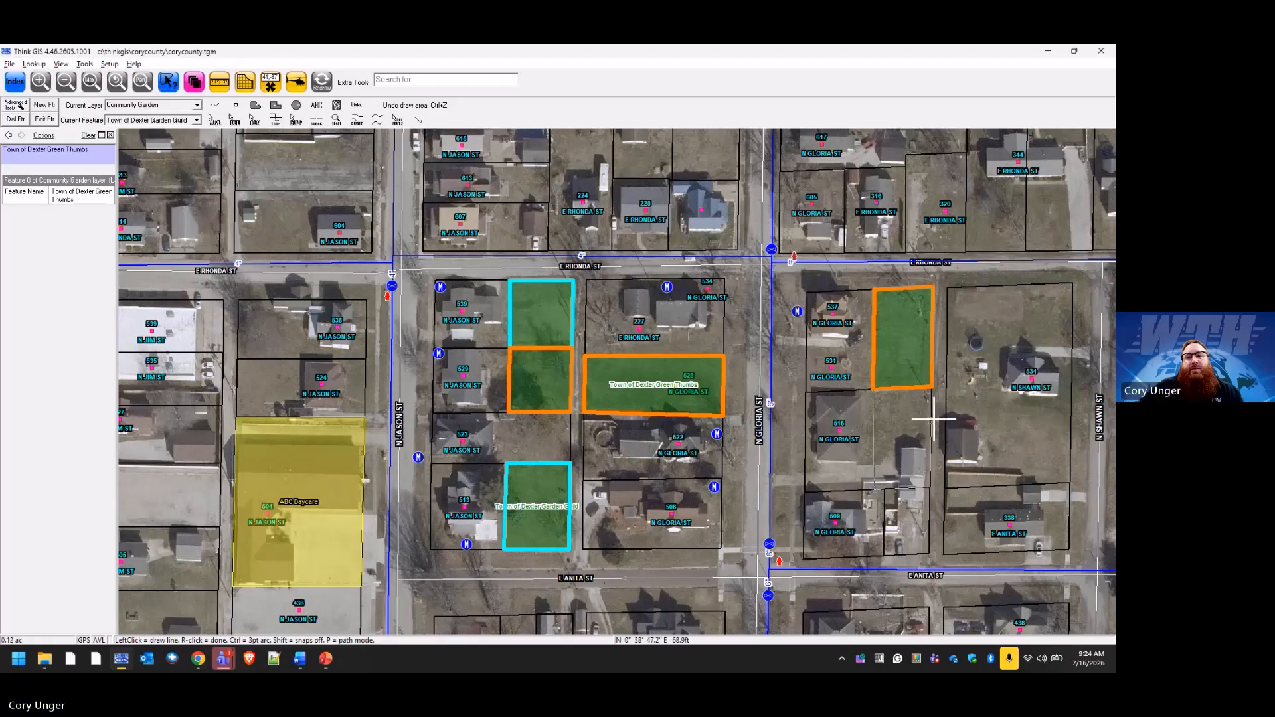
click(932, 387)
right_click(920, 415)
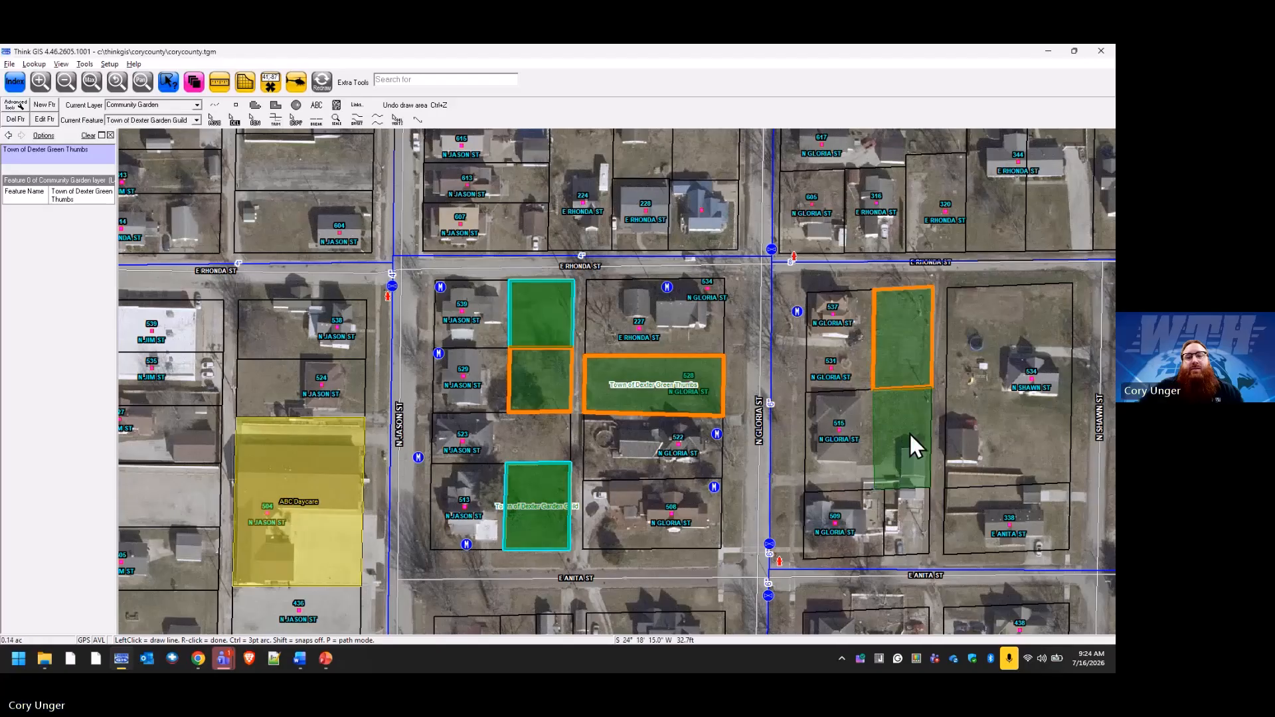
click(323, 81)
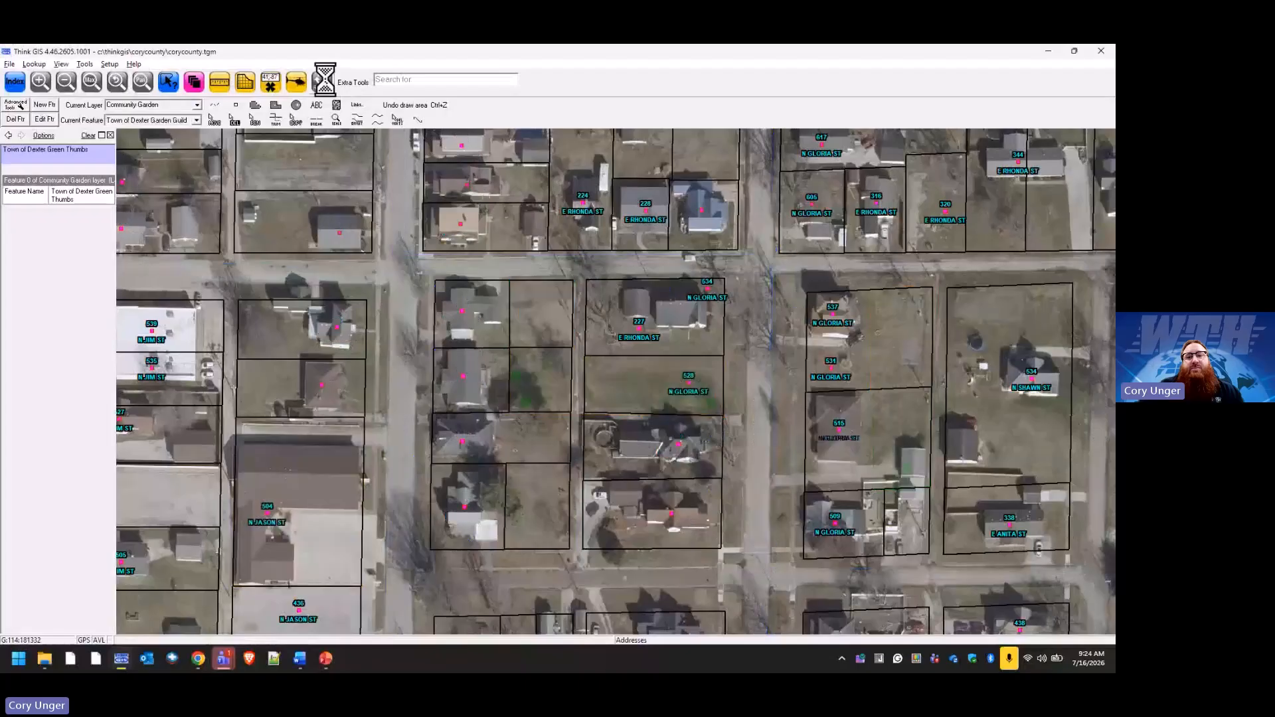
click(877, 447)
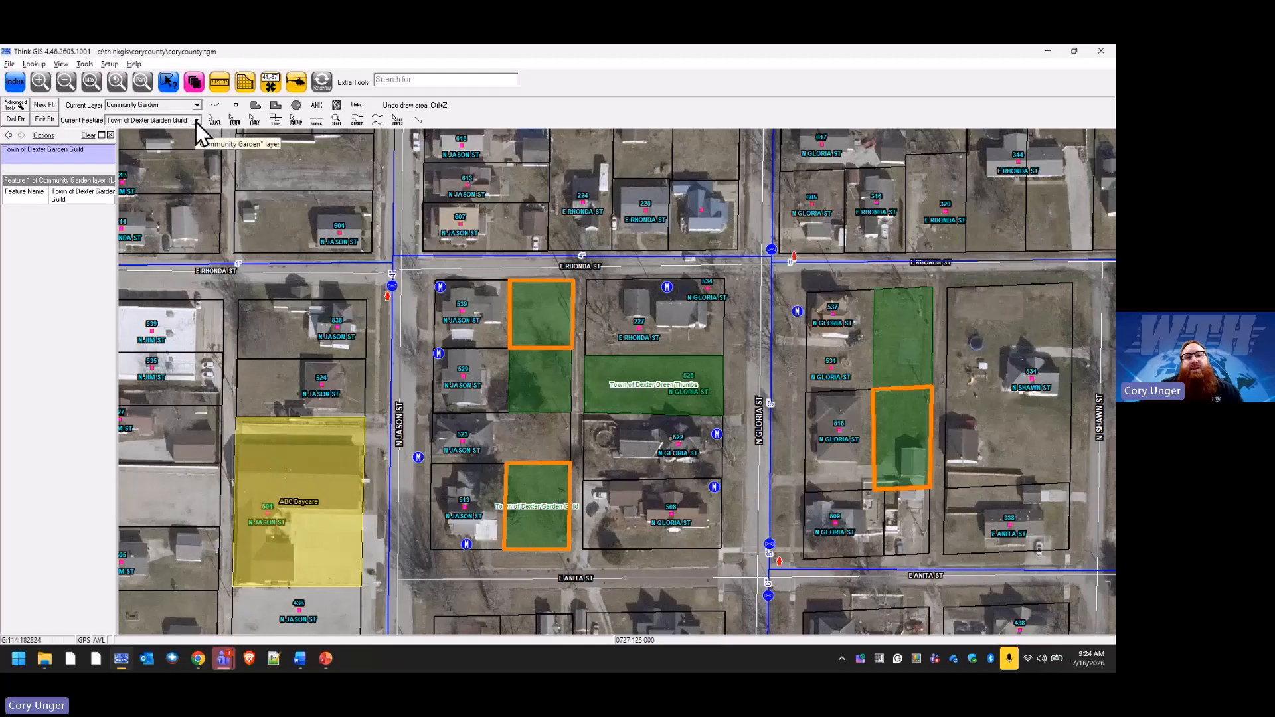
Step: Unlock the Water Meters layer for editing and make it the current layer
click(194, 83)
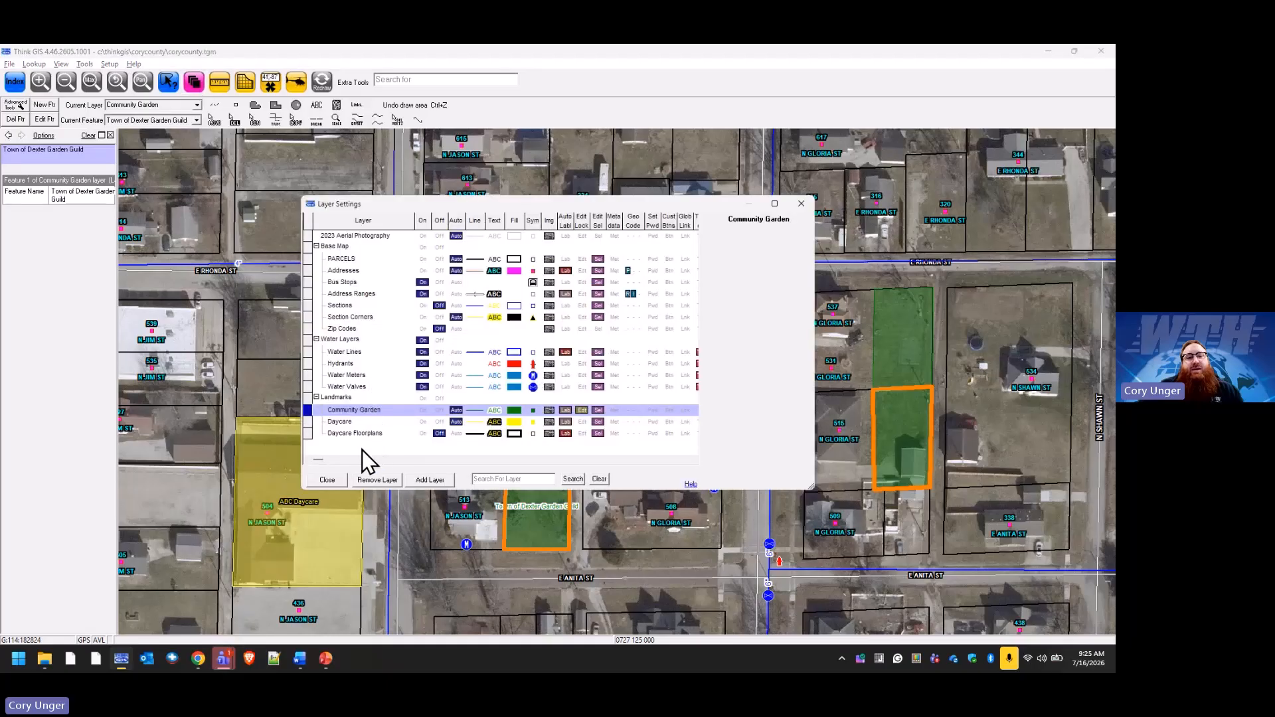
click(581, 375)
click(327, 480)
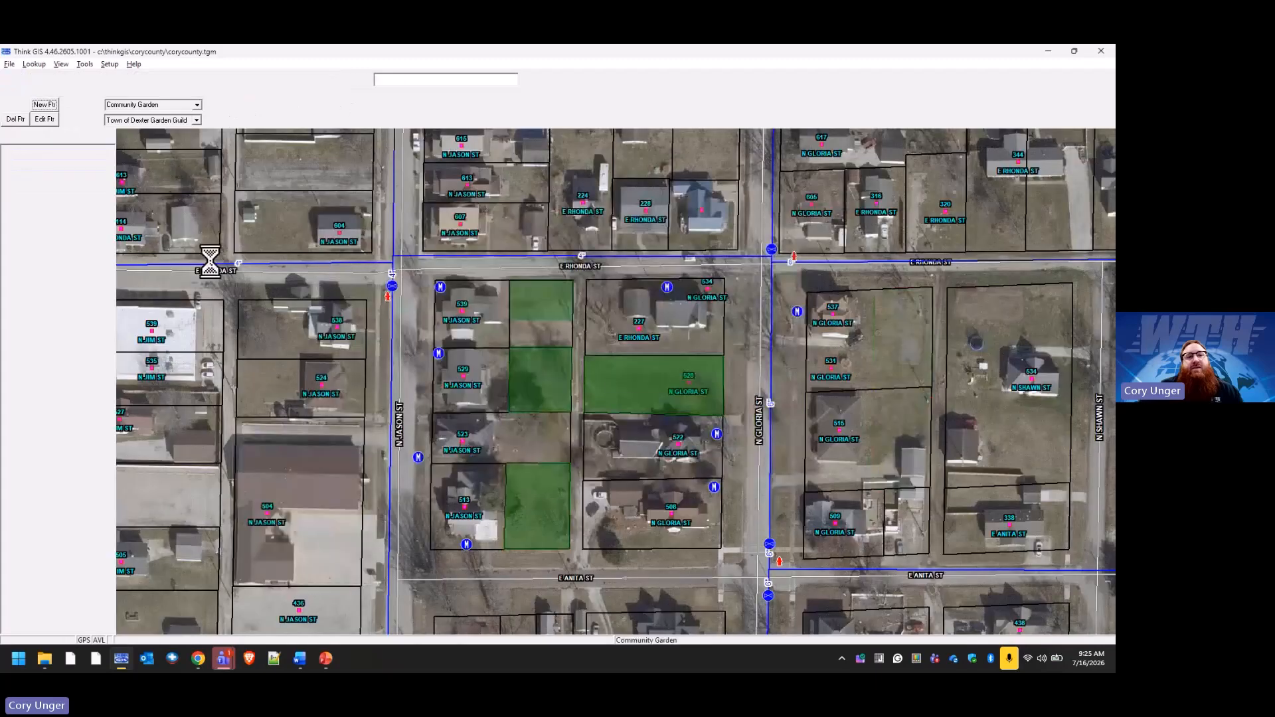
click(197, 105)
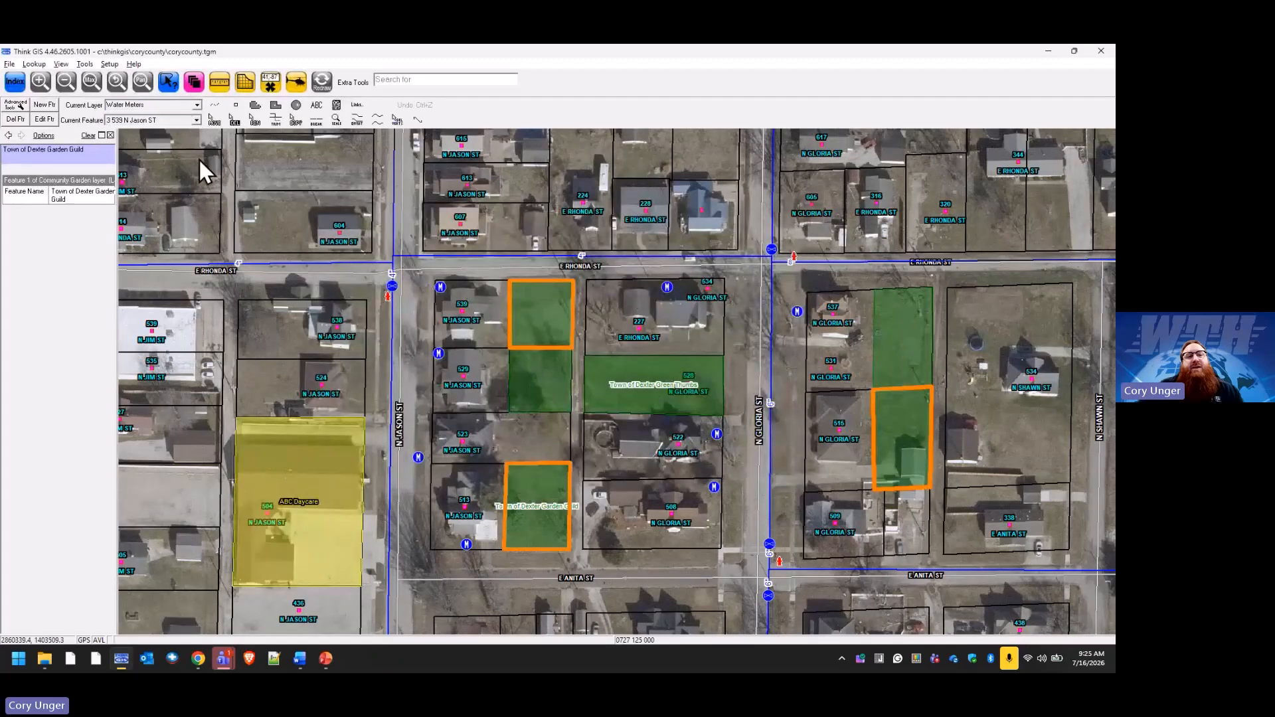
Step: Search the Water Meters layer for features with the address Jason St
click(197, 120)
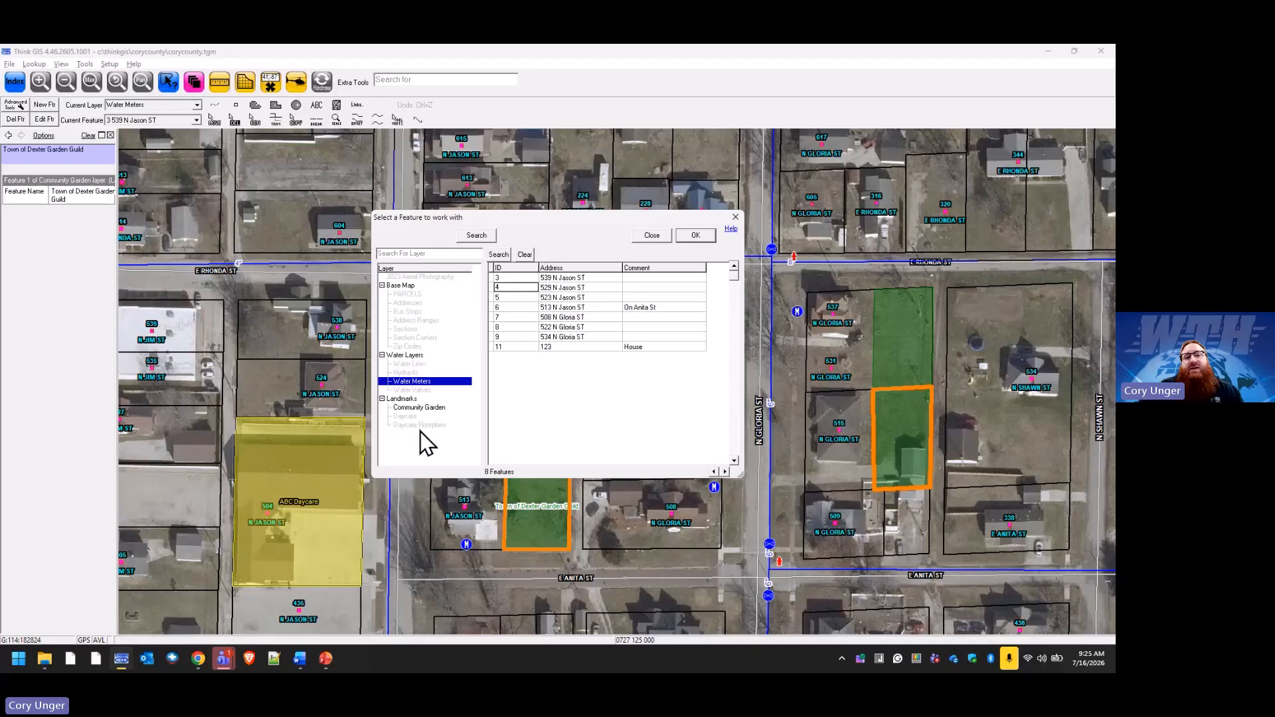
click(483, 237)
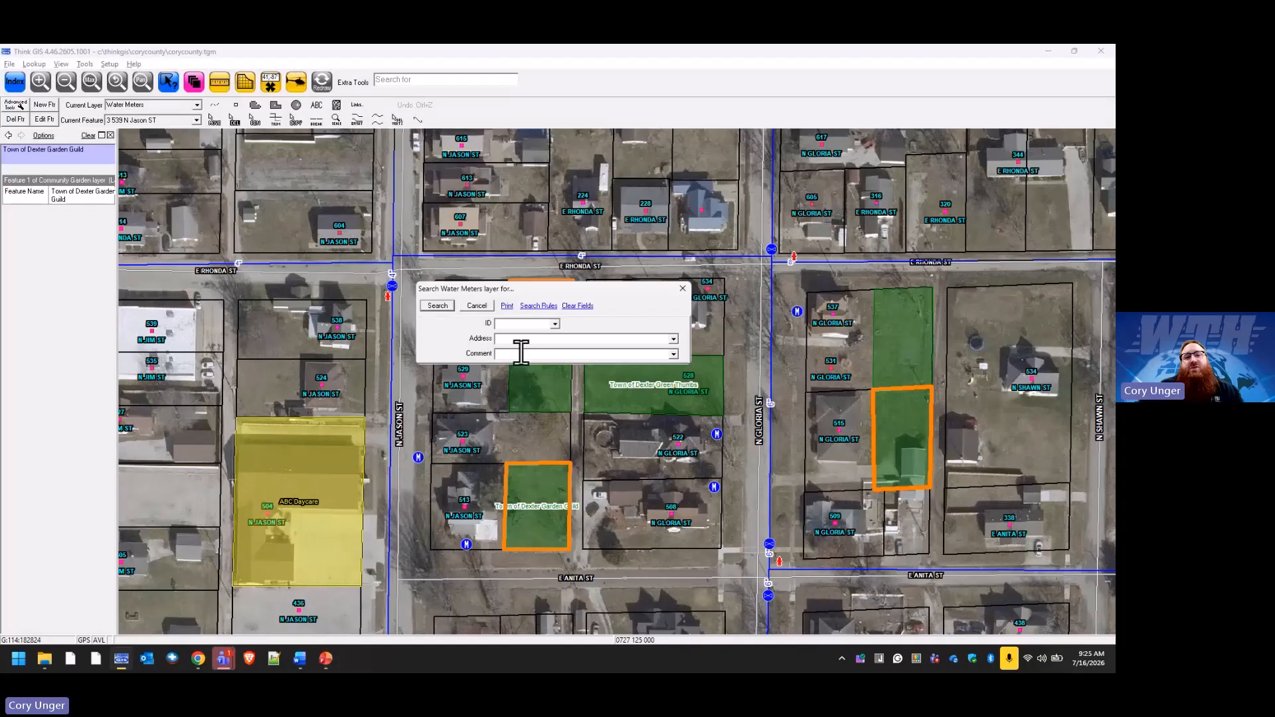
click(563, 342)
text(Jason St)
click(438, 306)
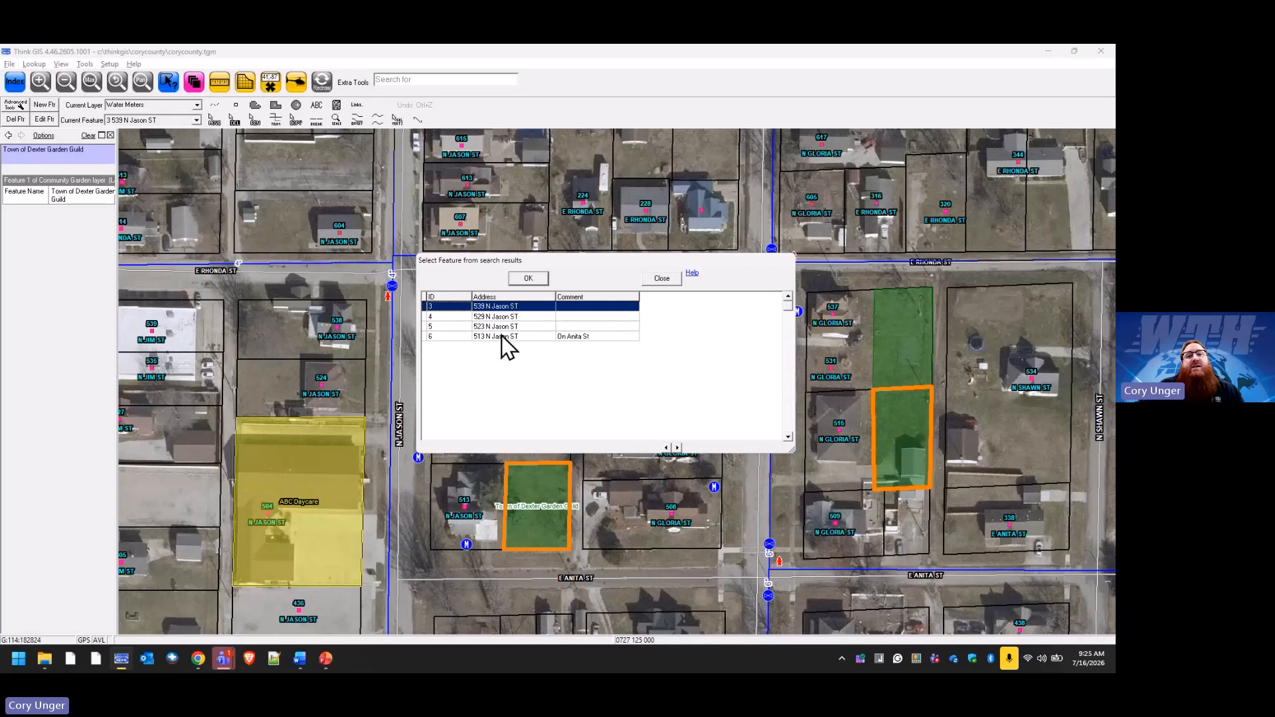
Step: Select each Jason St water meter in the search results to locate it on the map, and close the results
click(542, 337)
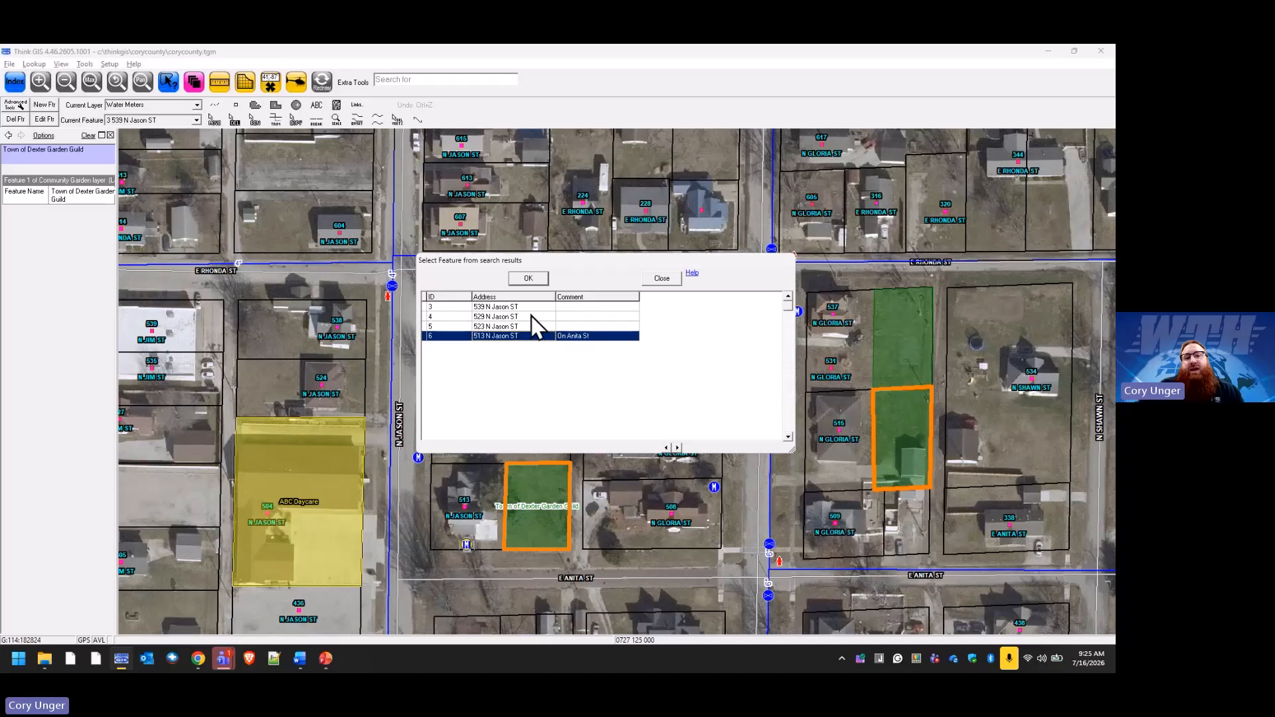
click(514, 328)
drag(556, 263, 618, 261)
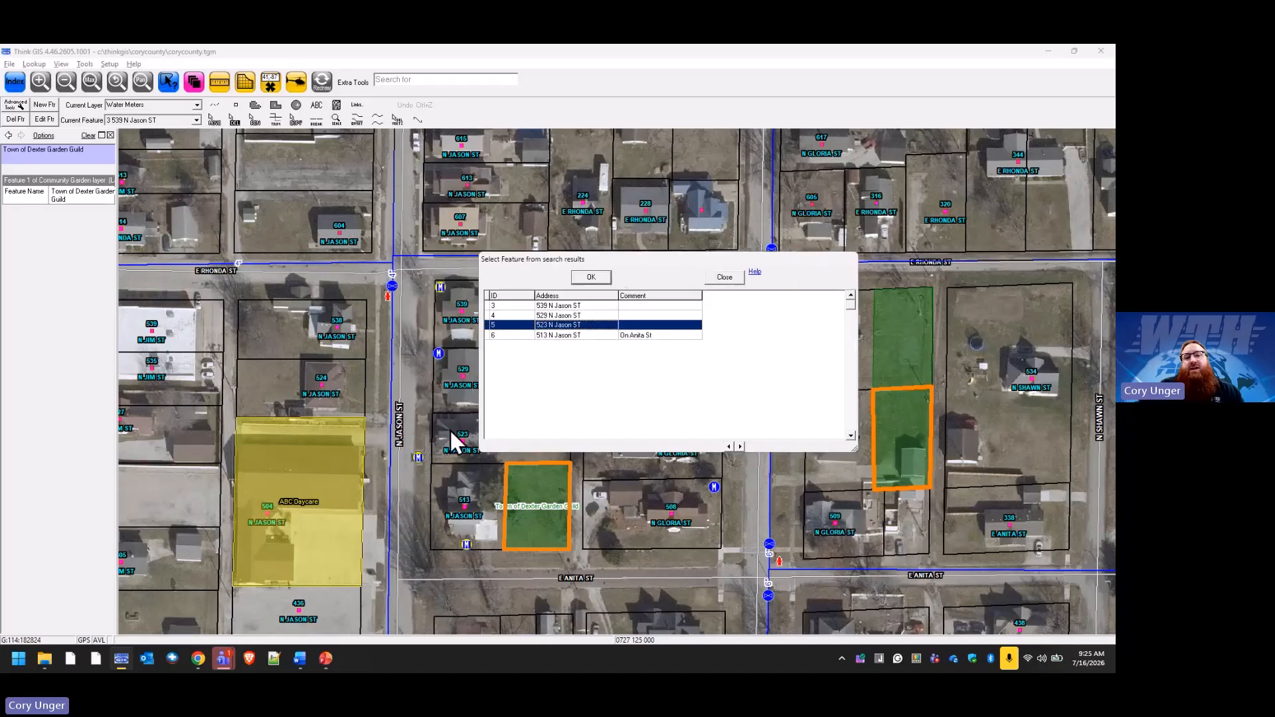
click(575, 316)
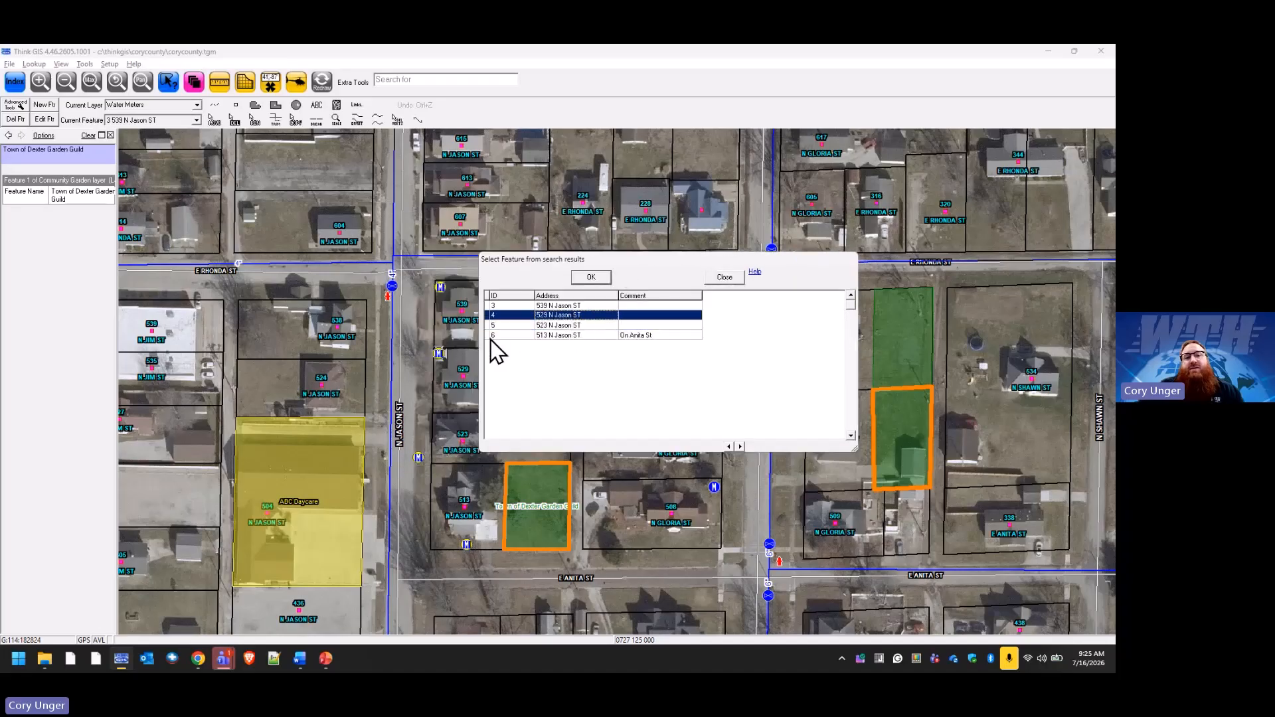
click(576, 305)
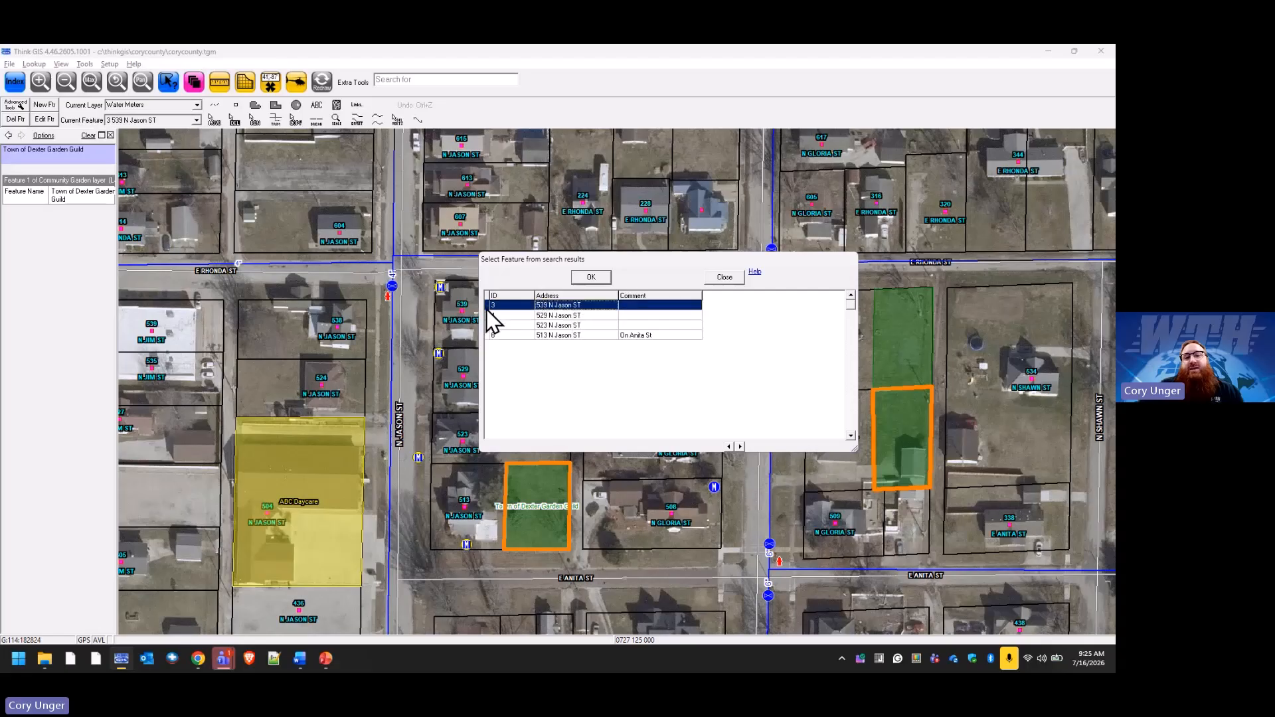
click(725, 279)
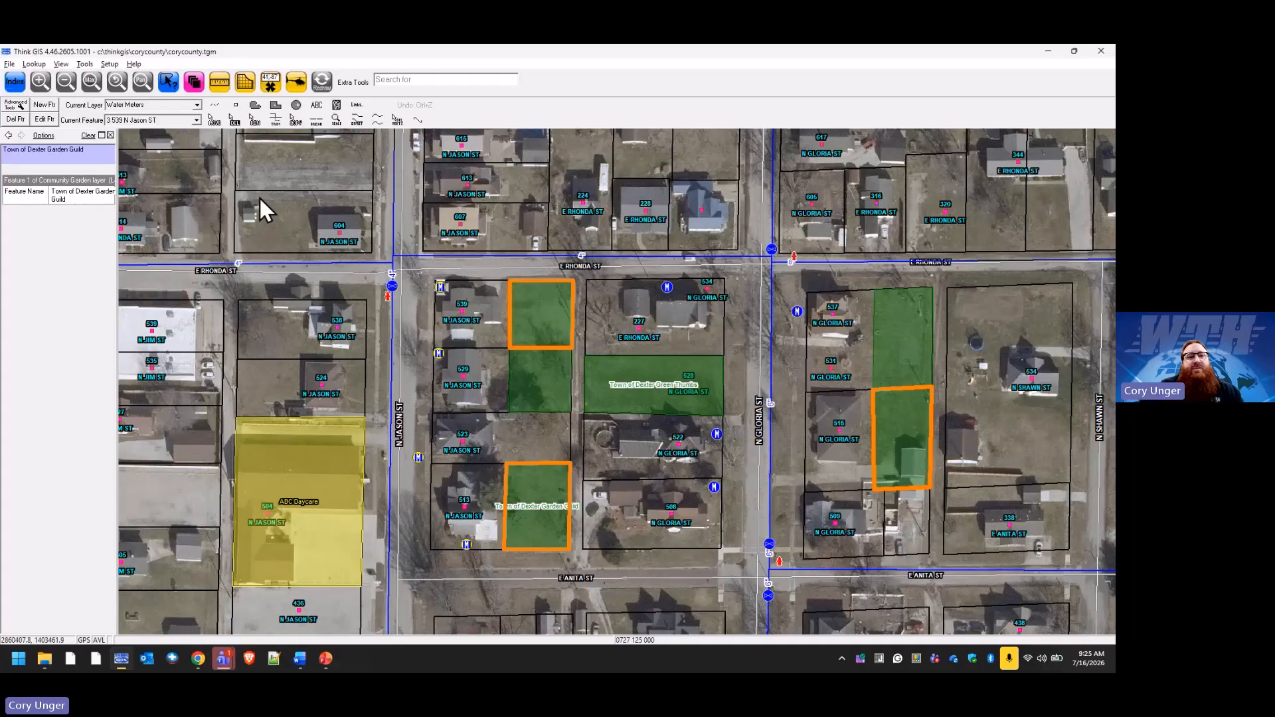
Step: Delete the northernmost N Jason St water meter symbol, just south of E Rhonda St, and redraw the map
click(235, 121)
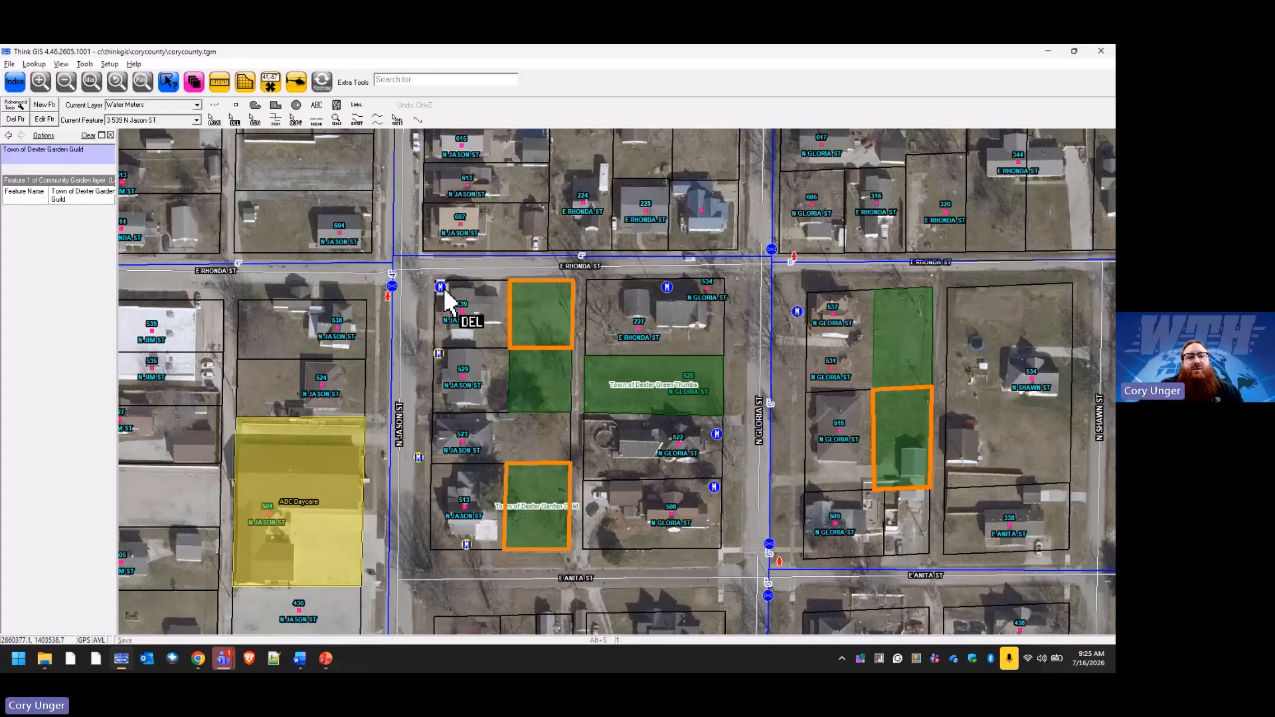
click(444, 292)
click(571, 382)
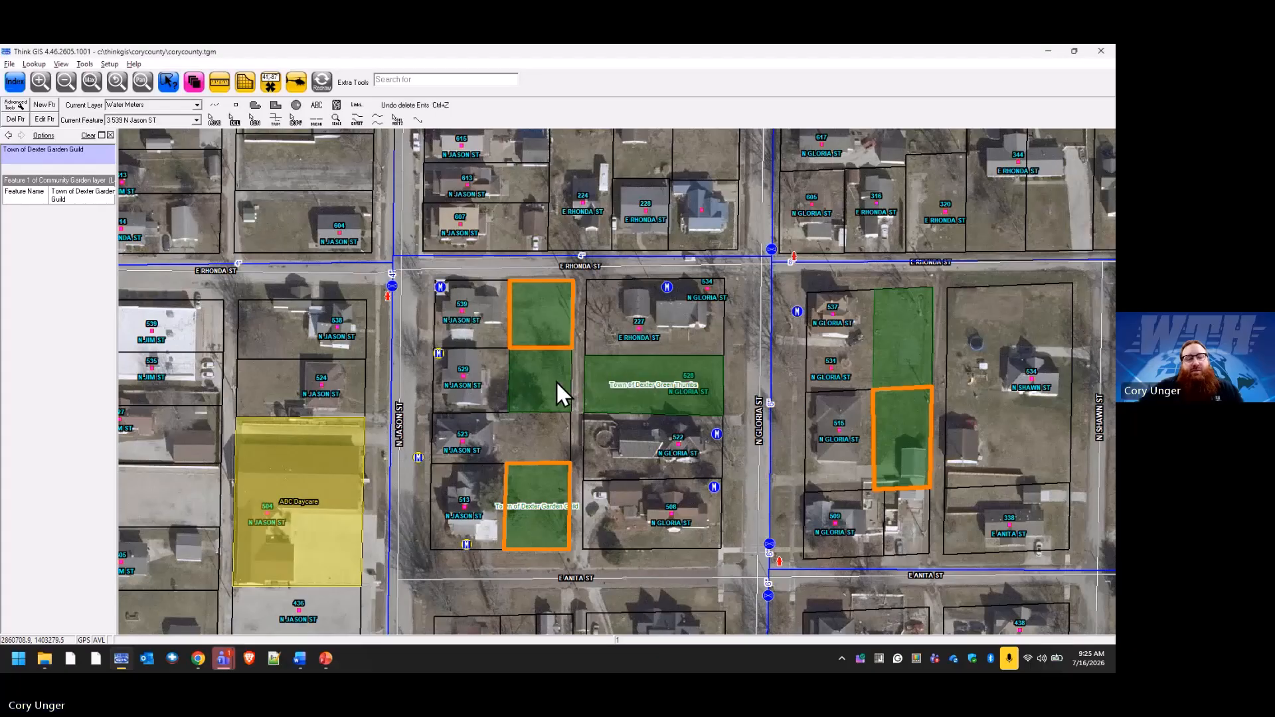
click(318, 81)
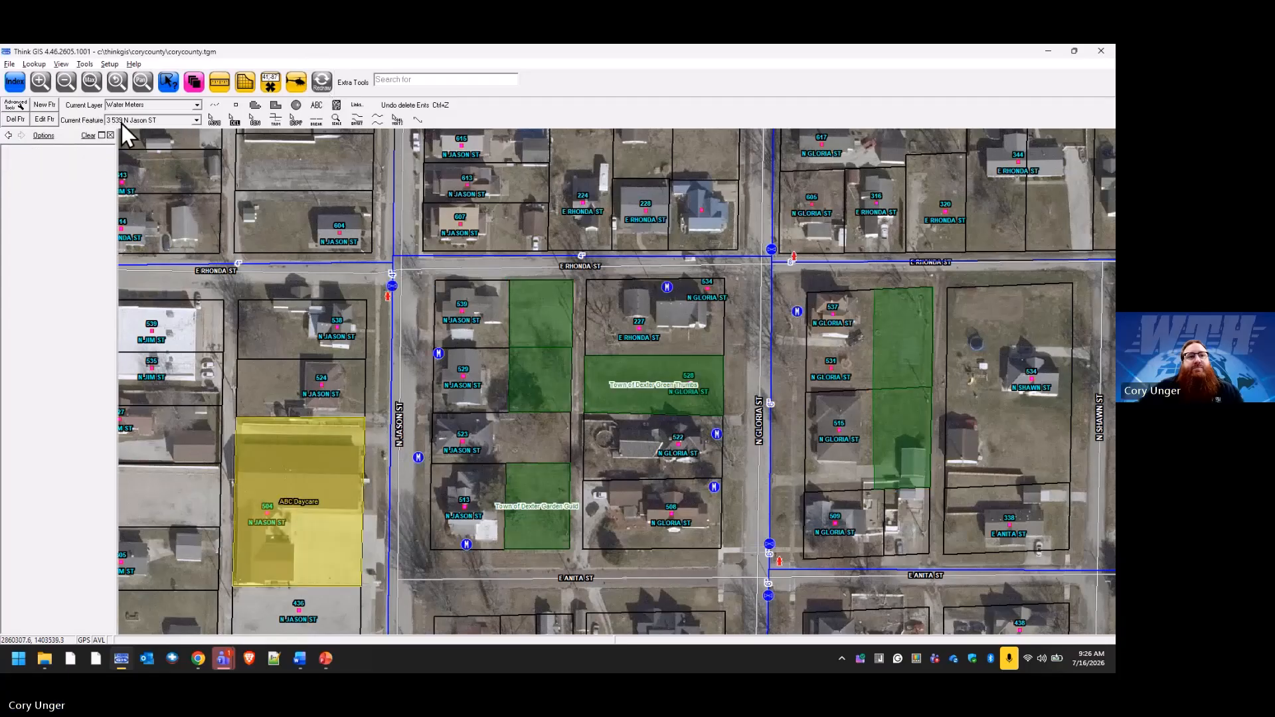
Step: Save the map changes and lock the Water Meters layer against editing
click(194, 82)
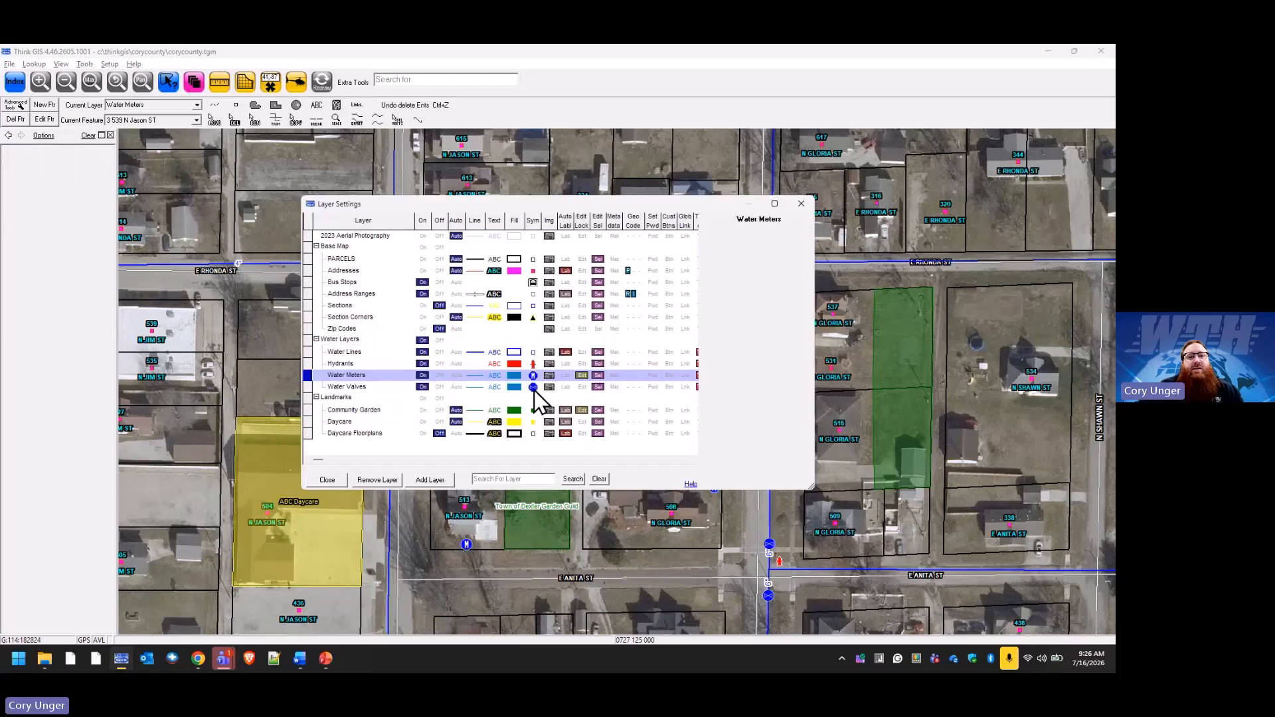
click(329, 481)
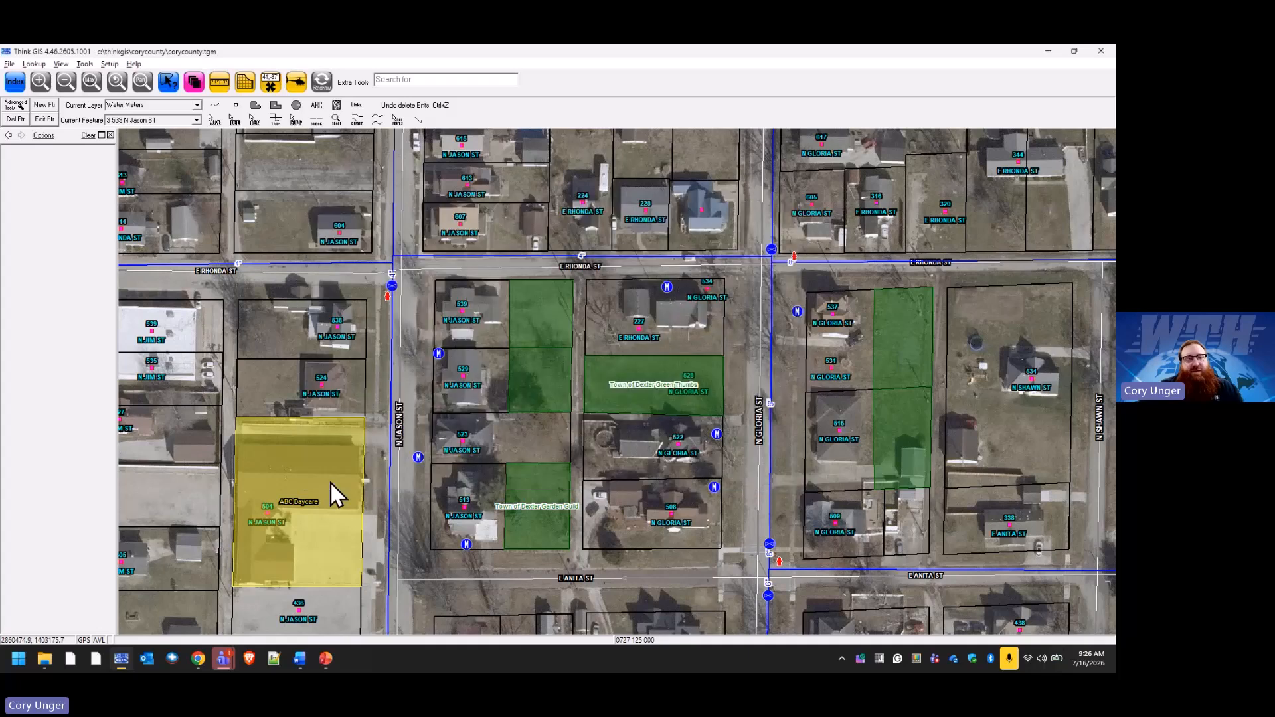
click(9, 64)
click(33, 114)
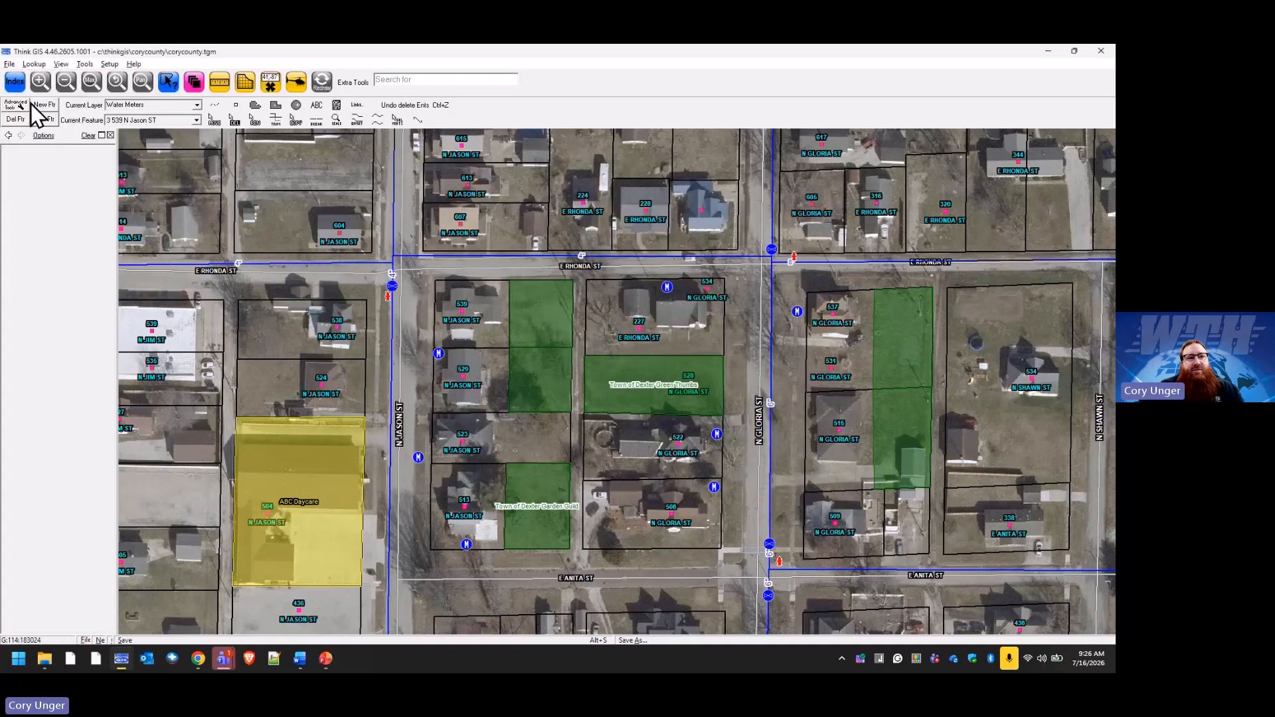
click(194, 82)
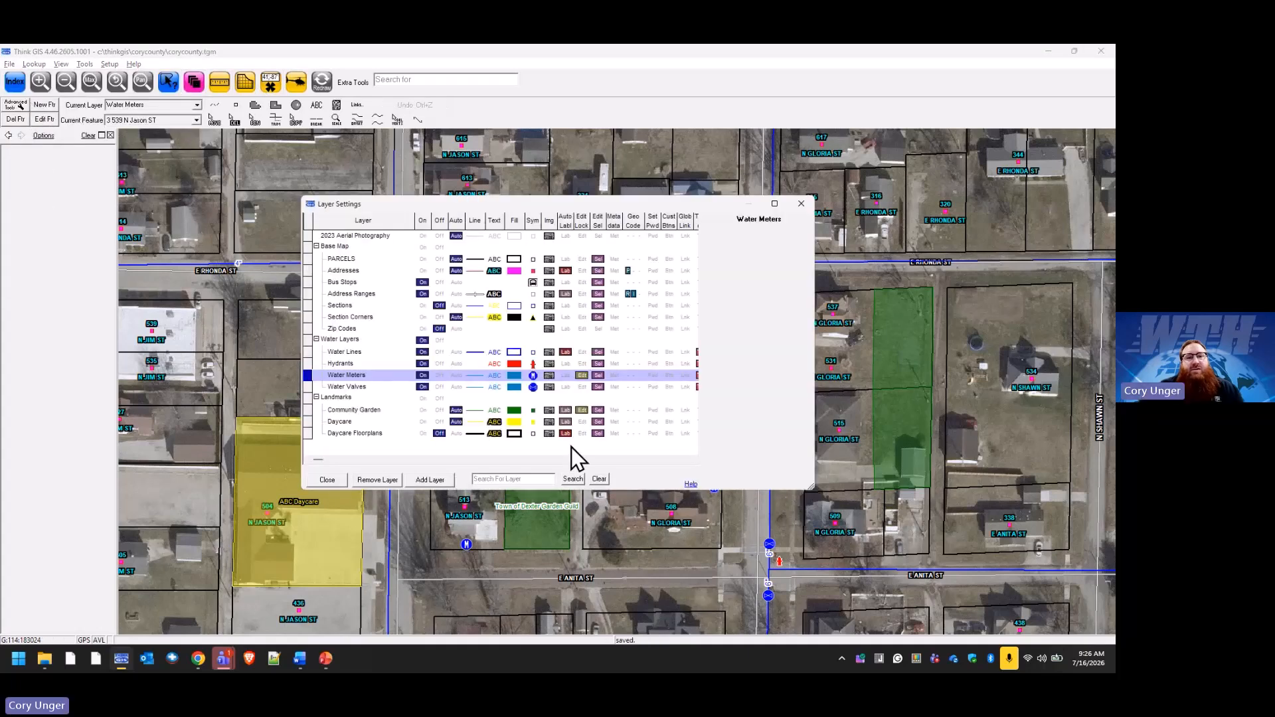
click(580, 378)
click(323, 481)
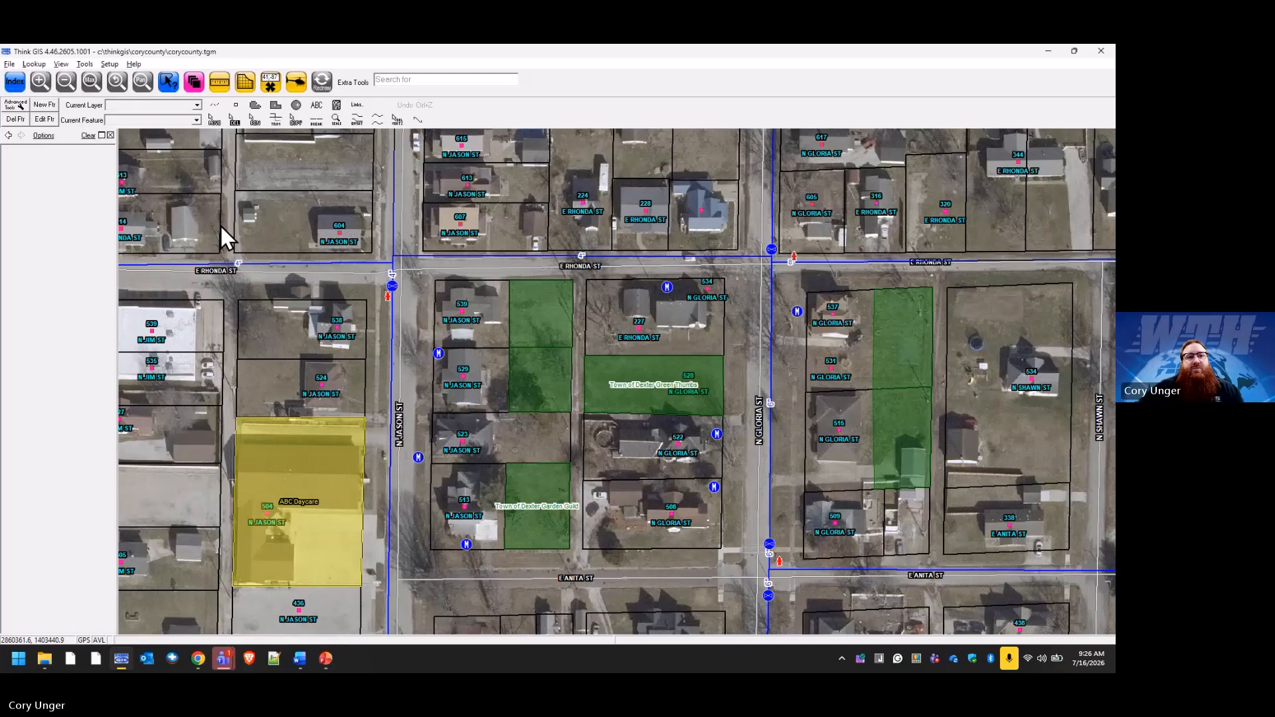
Step: View the Water Meters records in the feature selection list and in the index, and close both lists
click(195, 121)
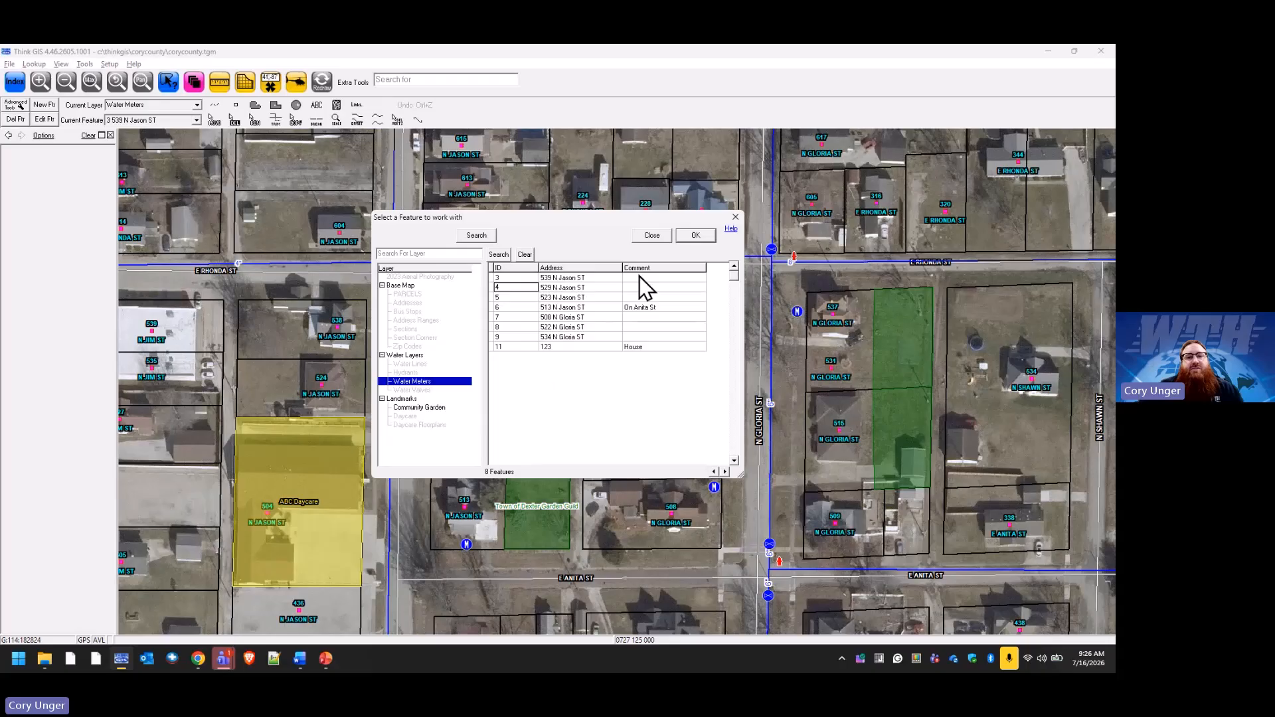
click(660, 237)
click(21, 85)
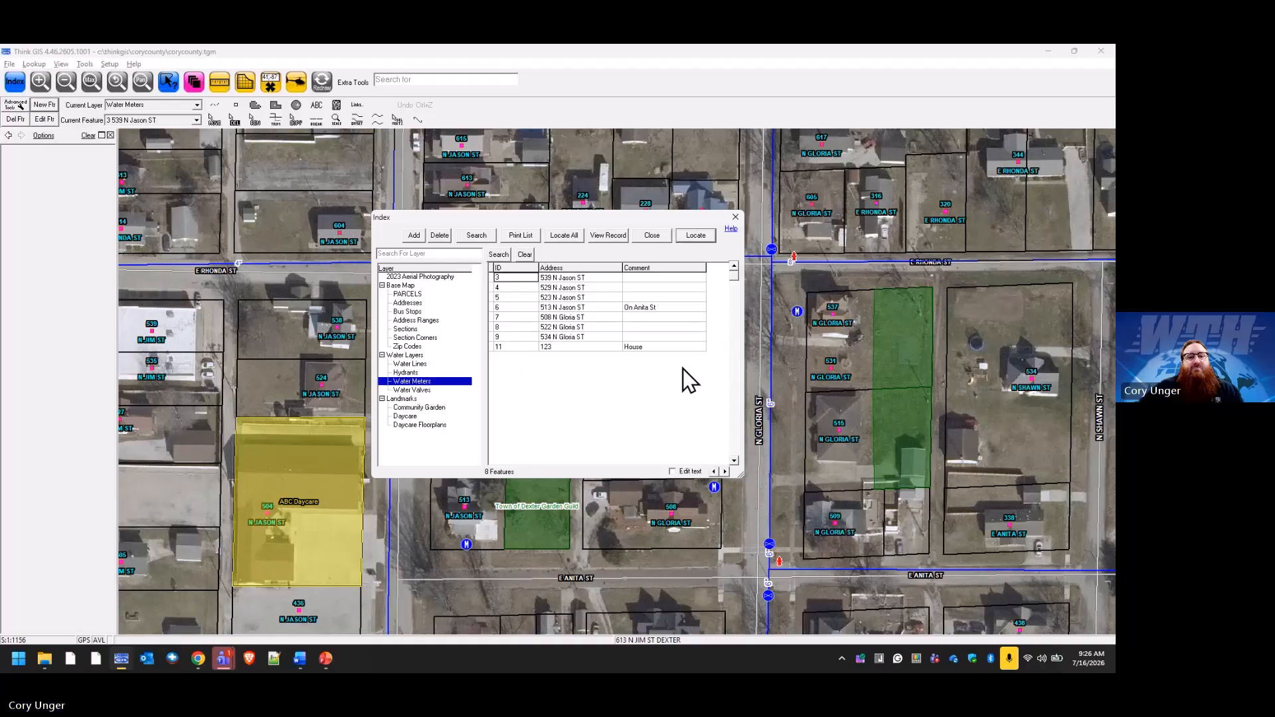
click(653, 235)
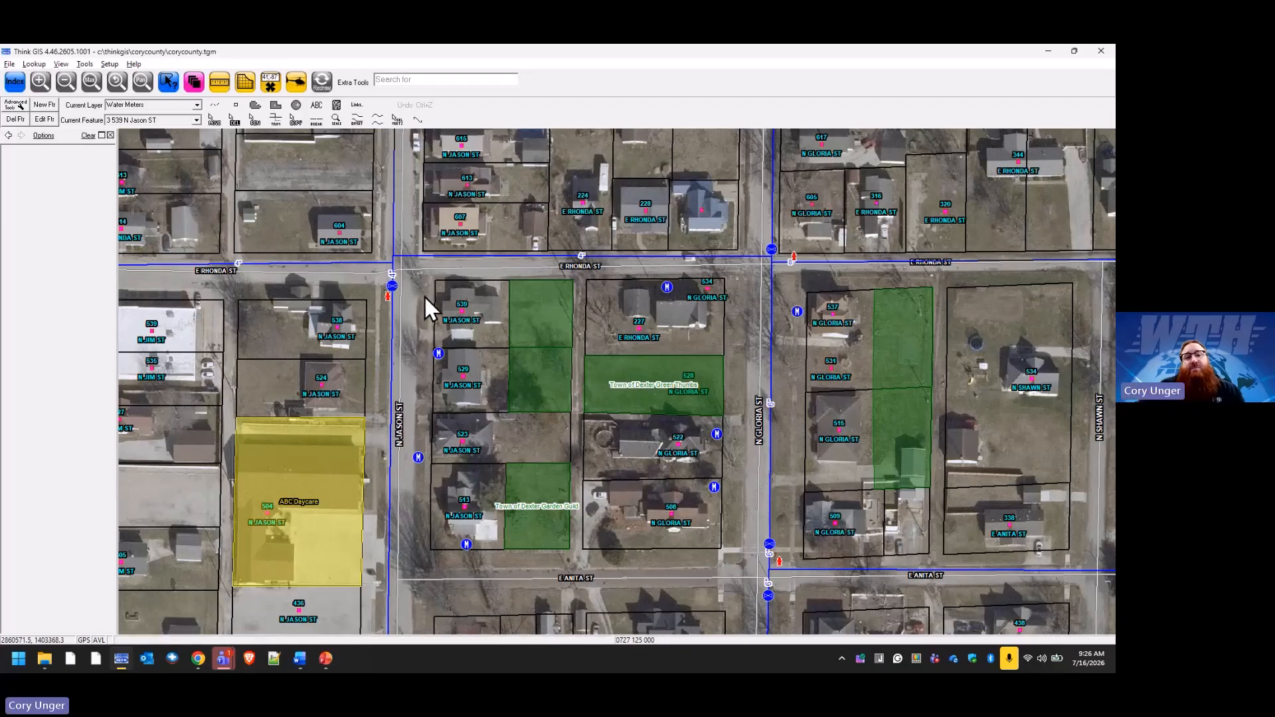
Step: Search the Water Meters layer for the address Jason St and set the meter with ID 3 as the current feature
click(196, 106)
click(130, 114)
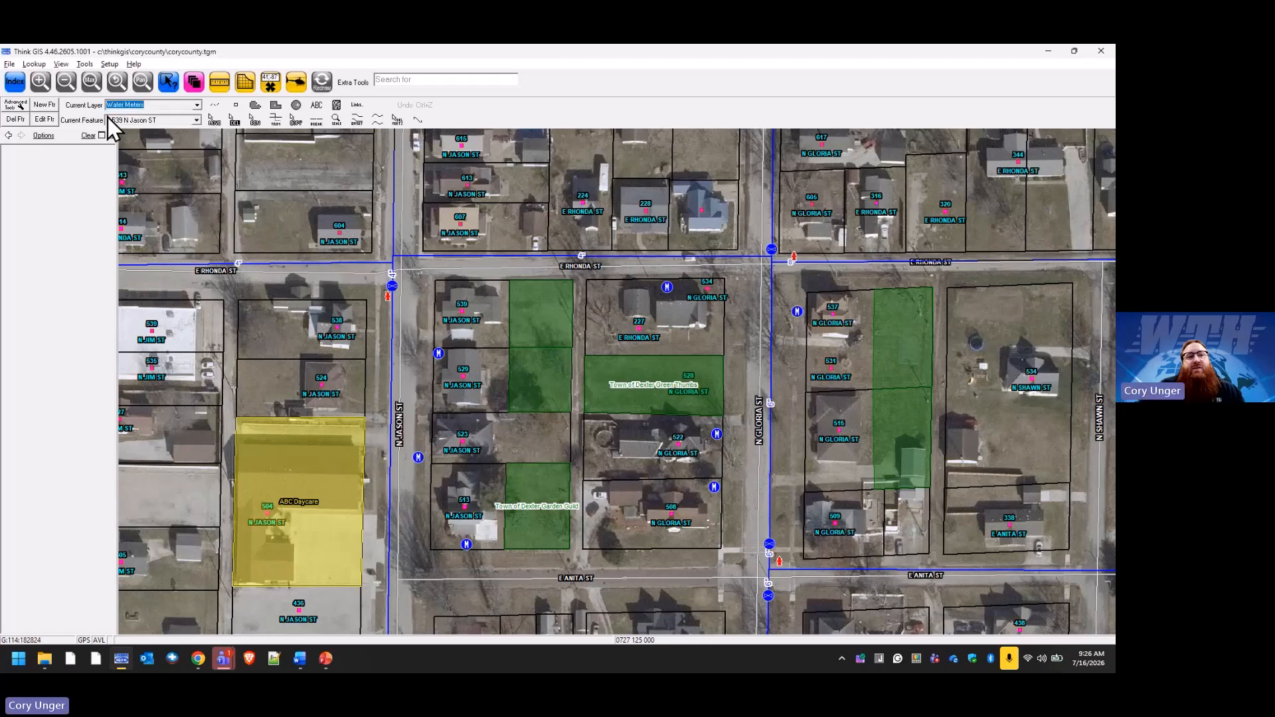
click(197, 120)
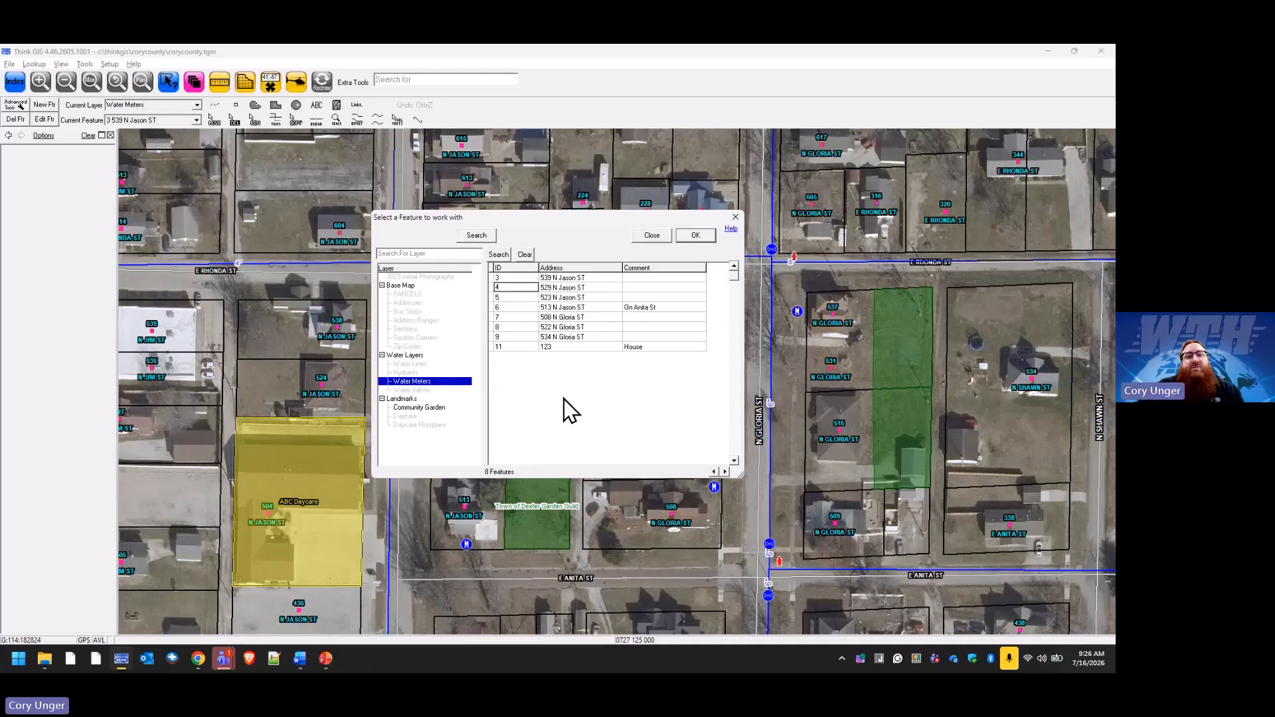
click(497, 255)
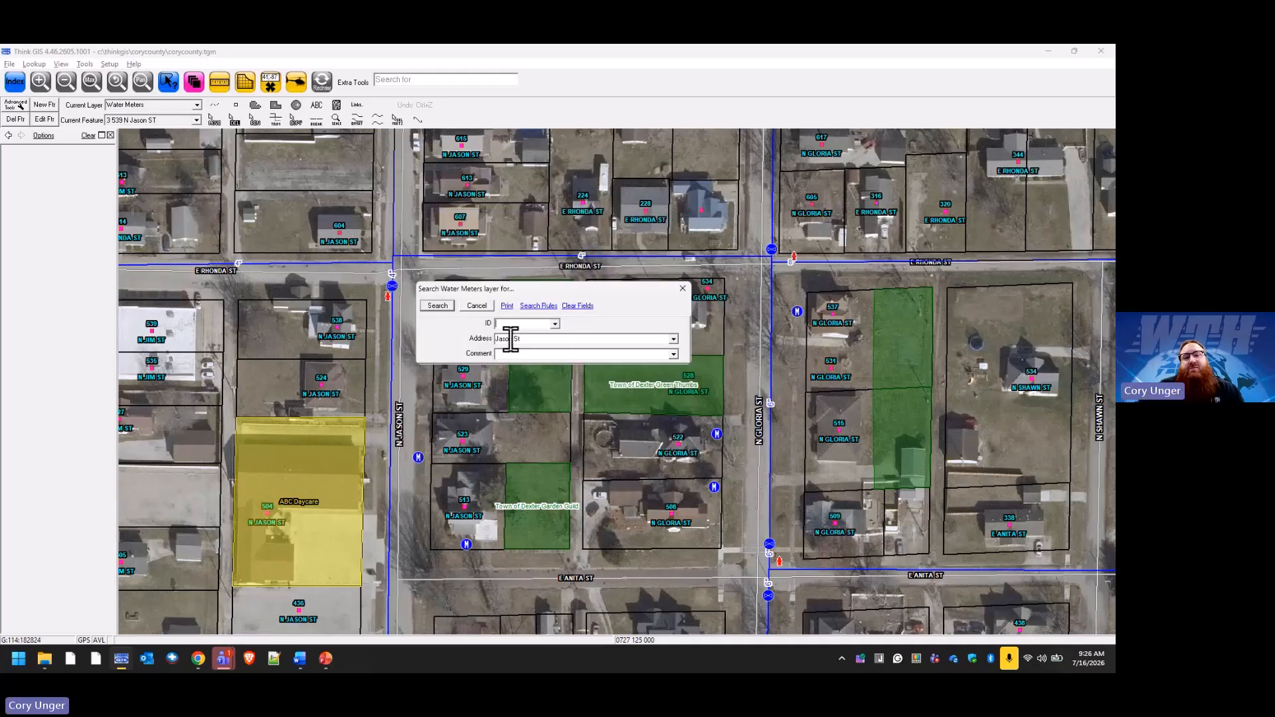
click(438, 306)
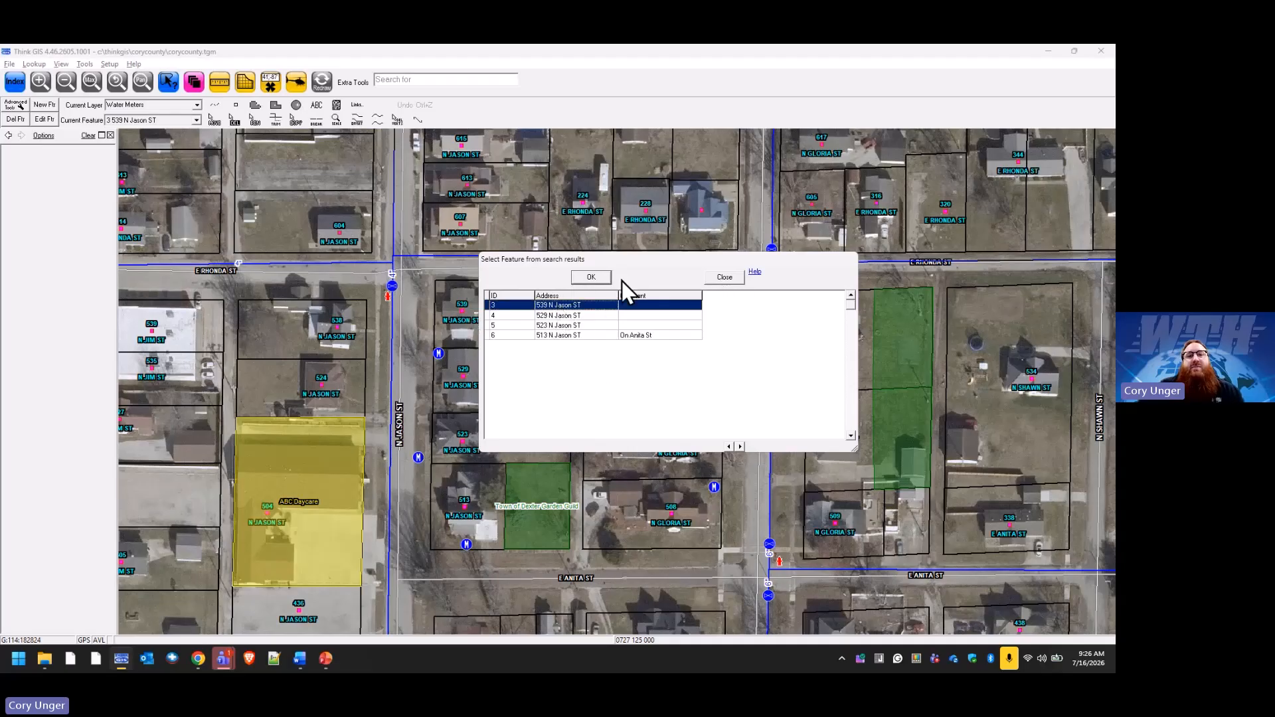
click(595, 281)
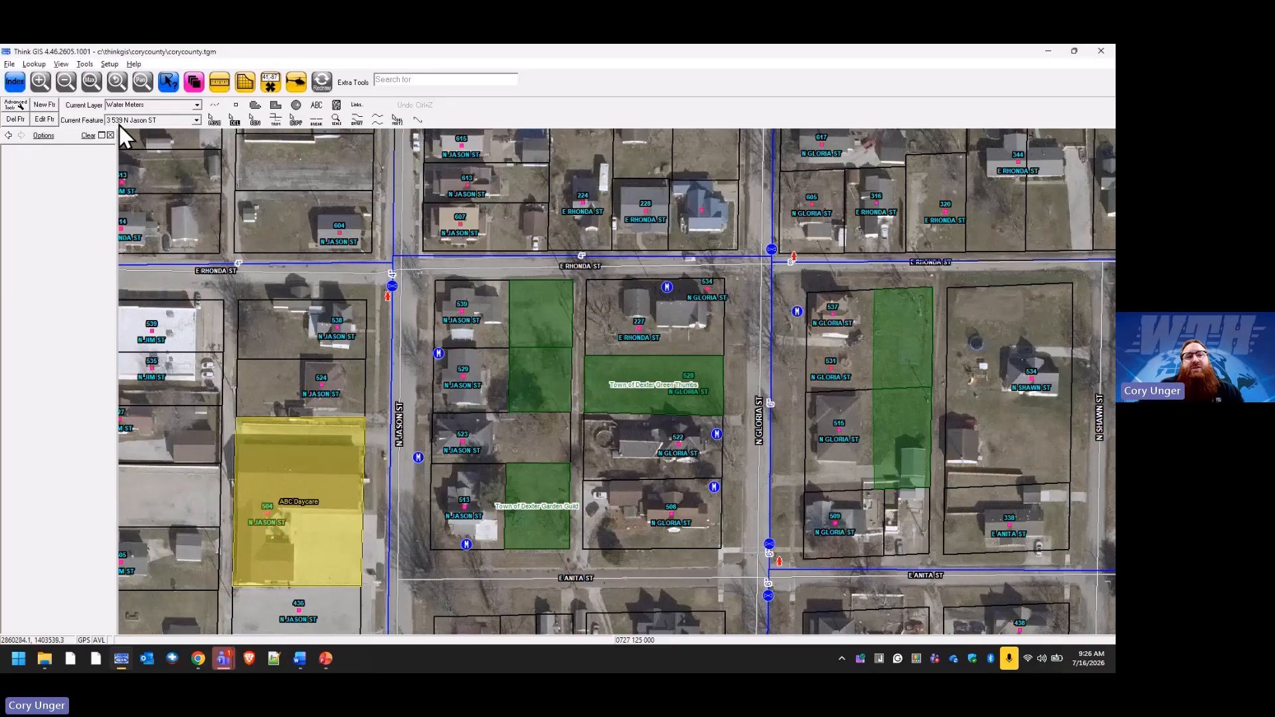
Step: Draw the ID 3 water meter's symbol on the east side of N Jason St, just south of E Rhonda St, and redraw the map
click(253, 118)
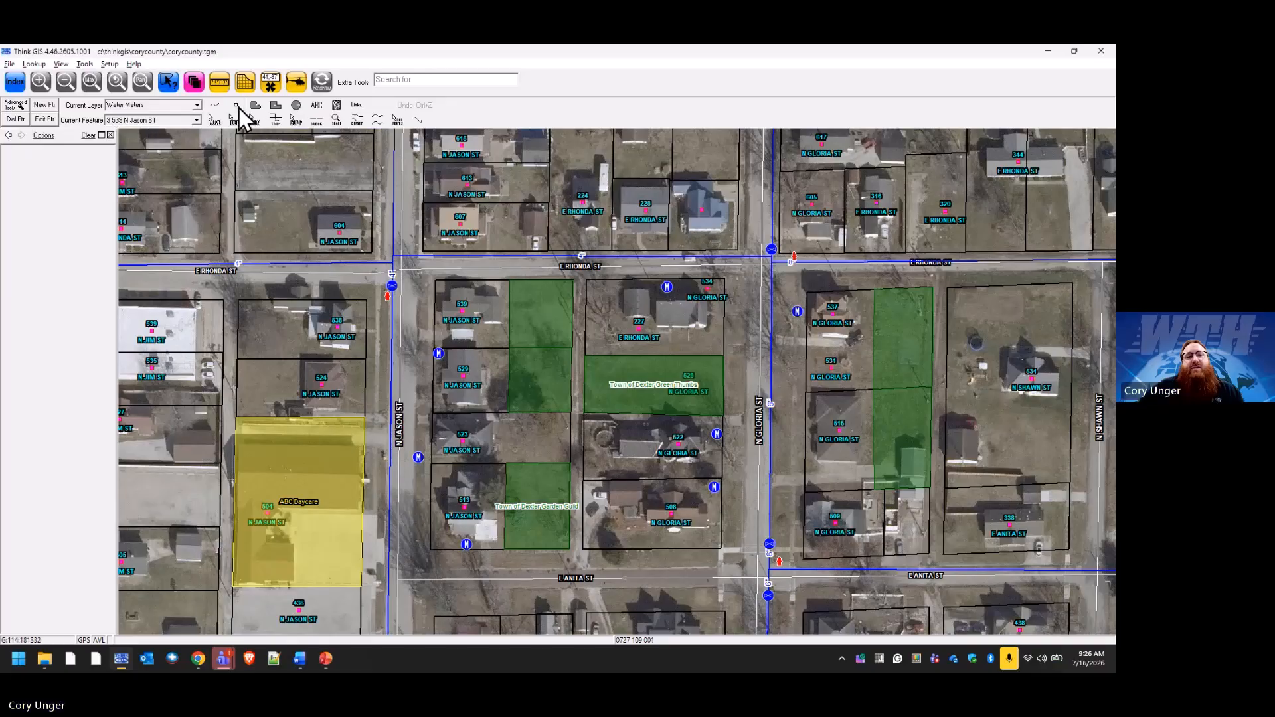
click(439, 292)
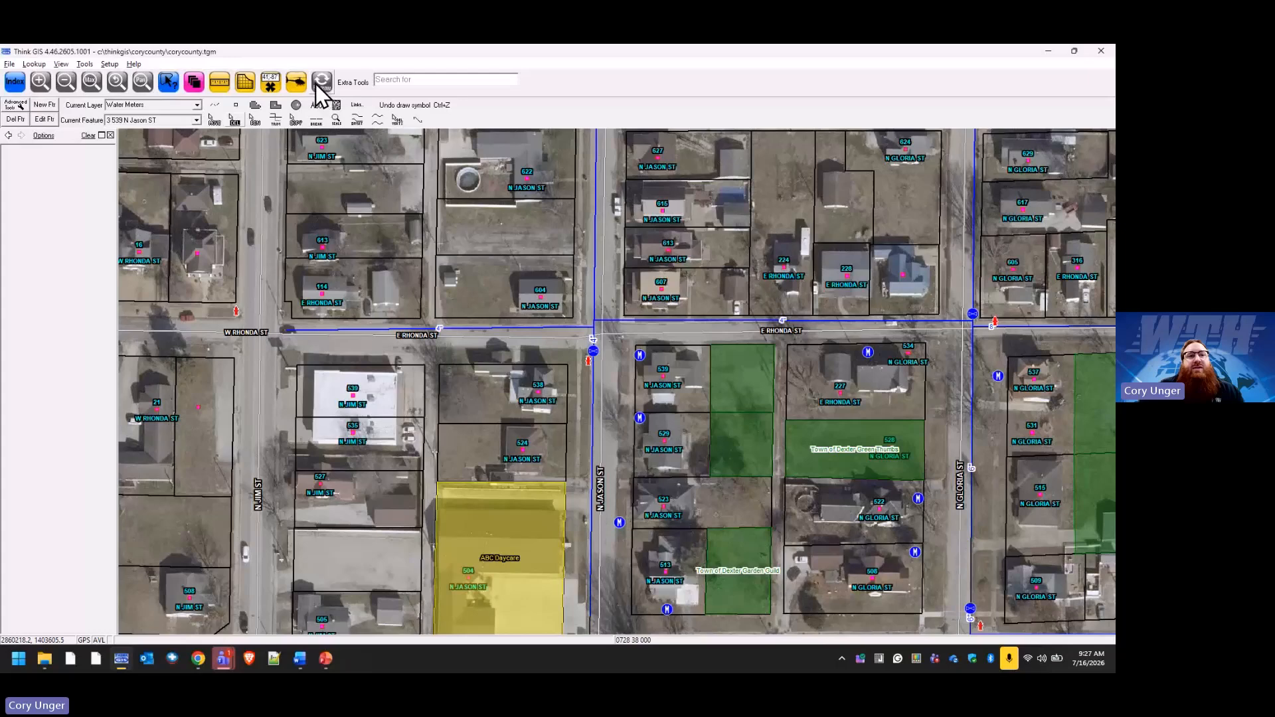
Step: Circle the N Gloria St water valve just north of E Anita St, identify the water lines on both sides of it, and clear the markings
click(87, 79)
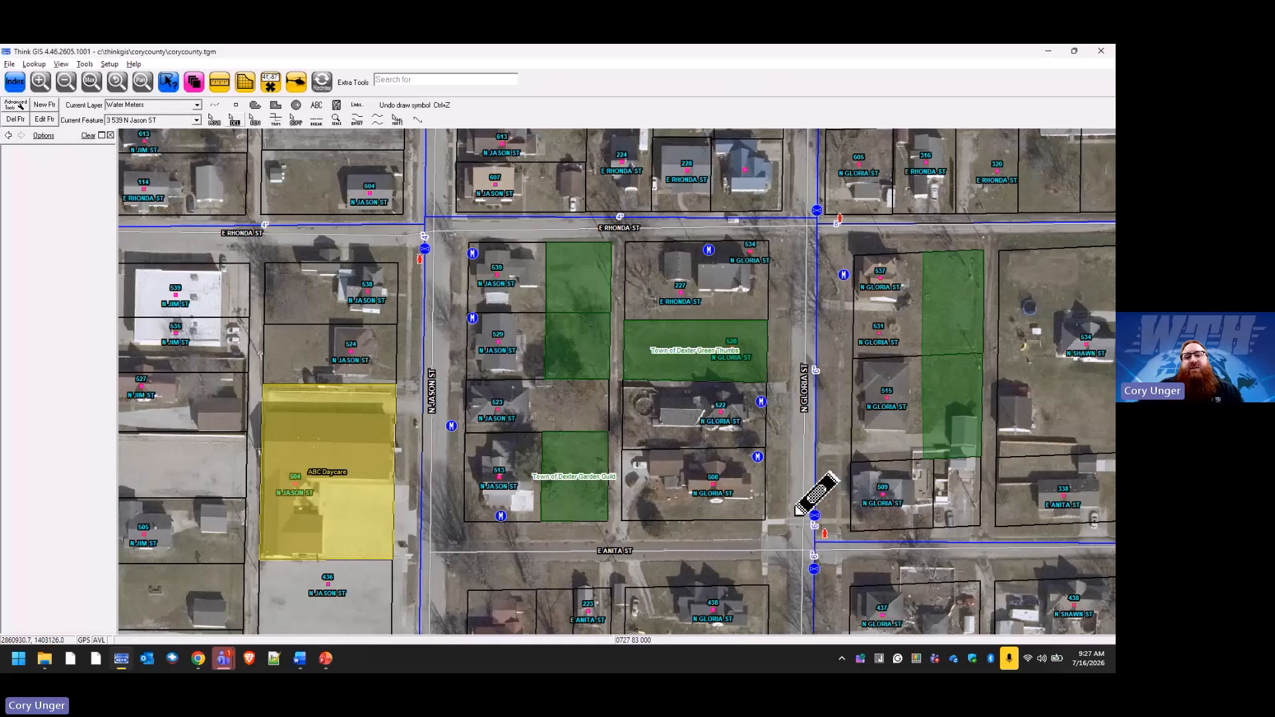
mouse_move(817, 498)
mouse_down()
mouse_move(841, 517)
mouse_move(817, 500)
mouse_up()
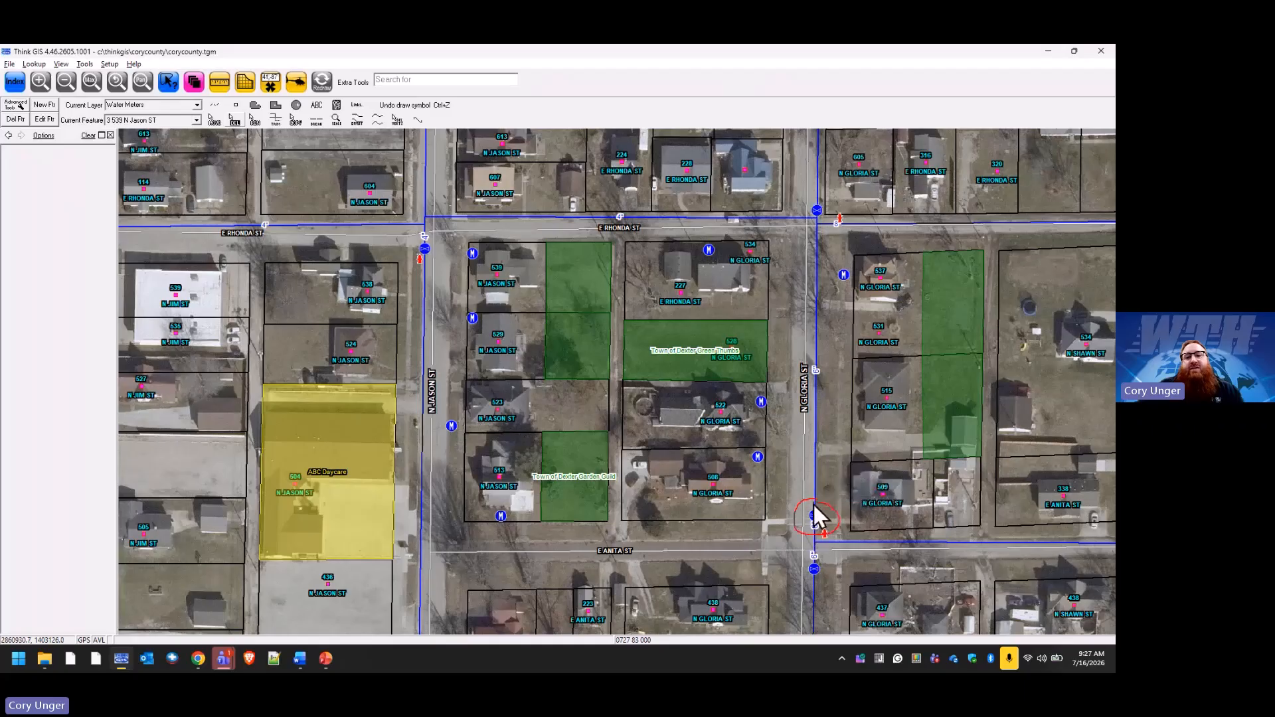
click(817, 418)
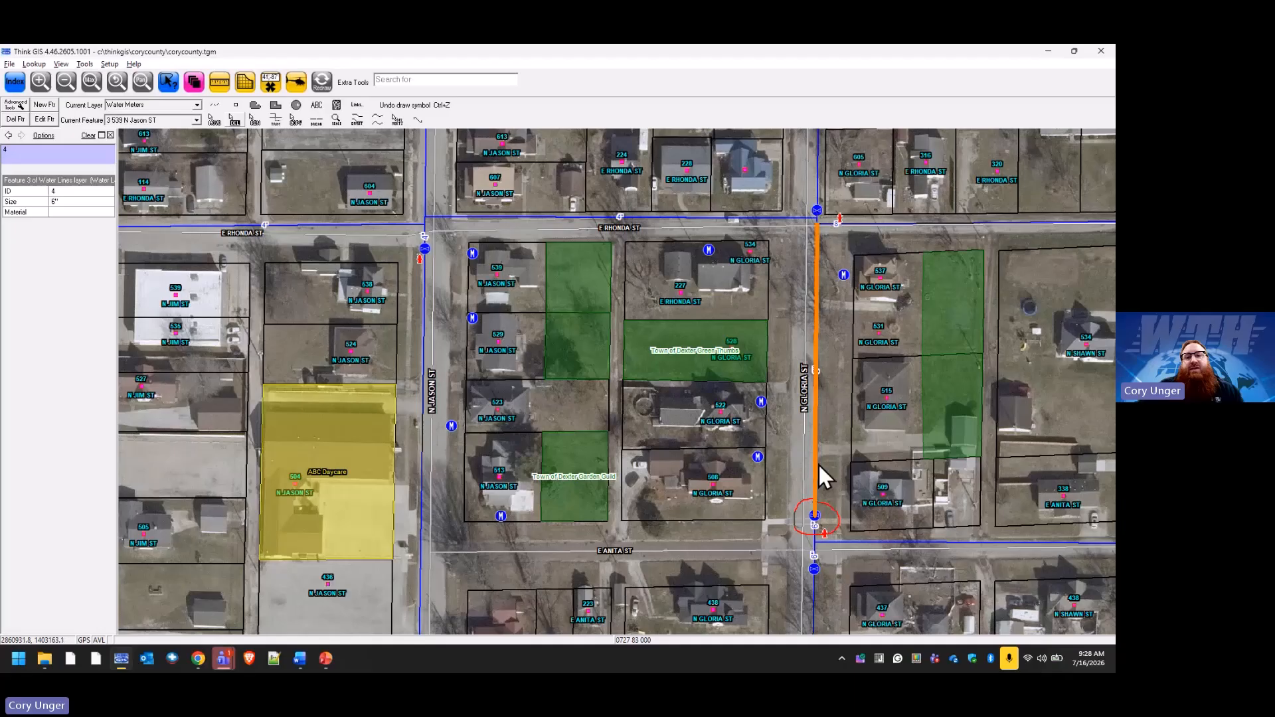
click(815, 530)
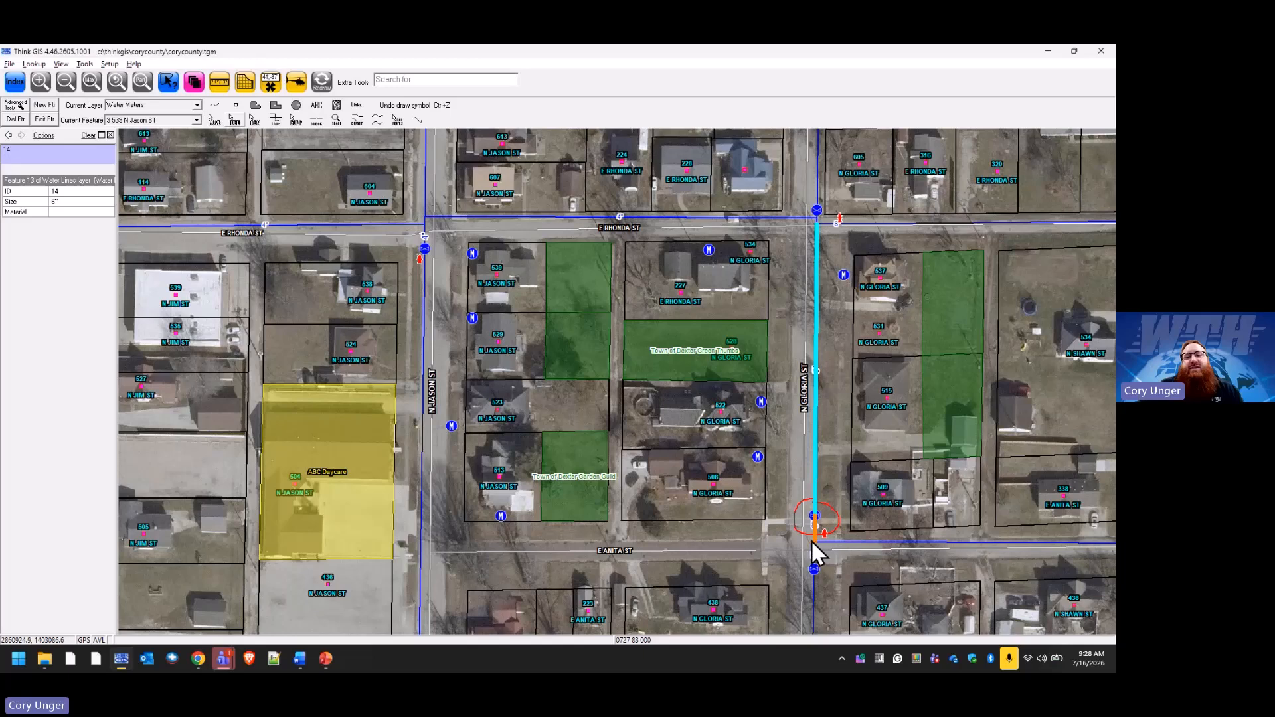
click(320, 81)
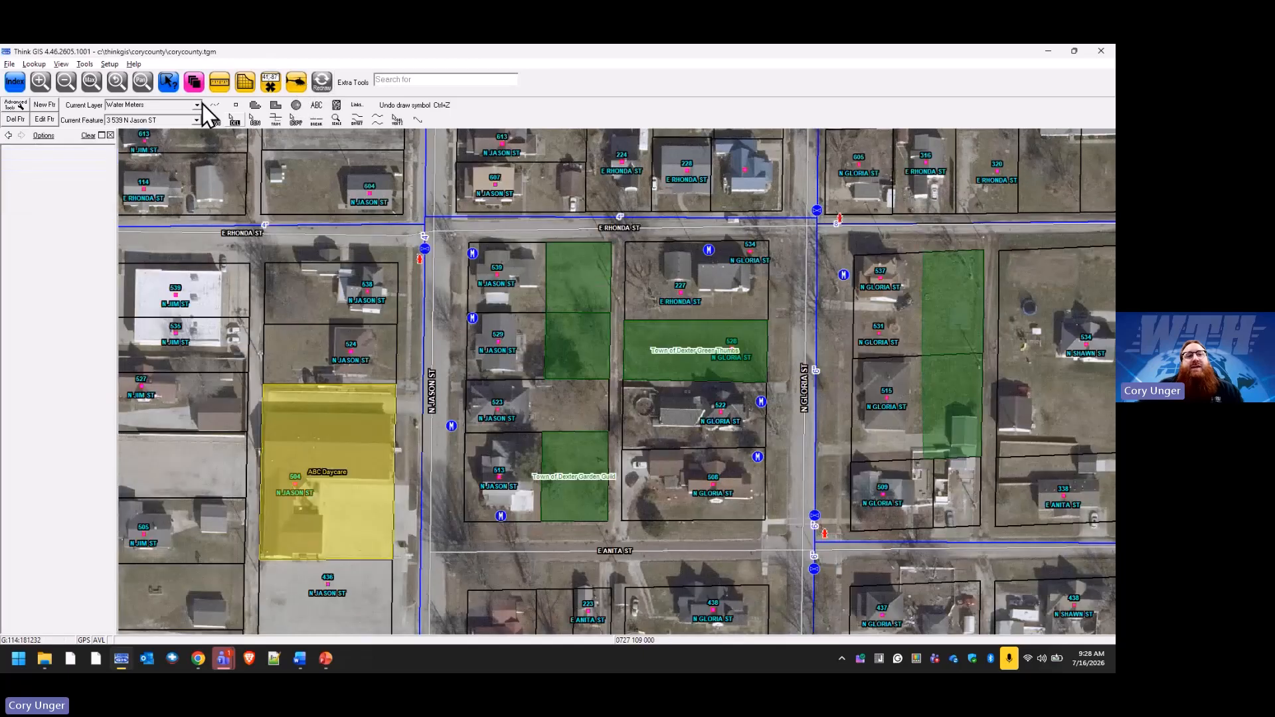
Step: Widen the layer settings window, open the Water Lines topology rules, and lock that layer for editing
click(196, 88)
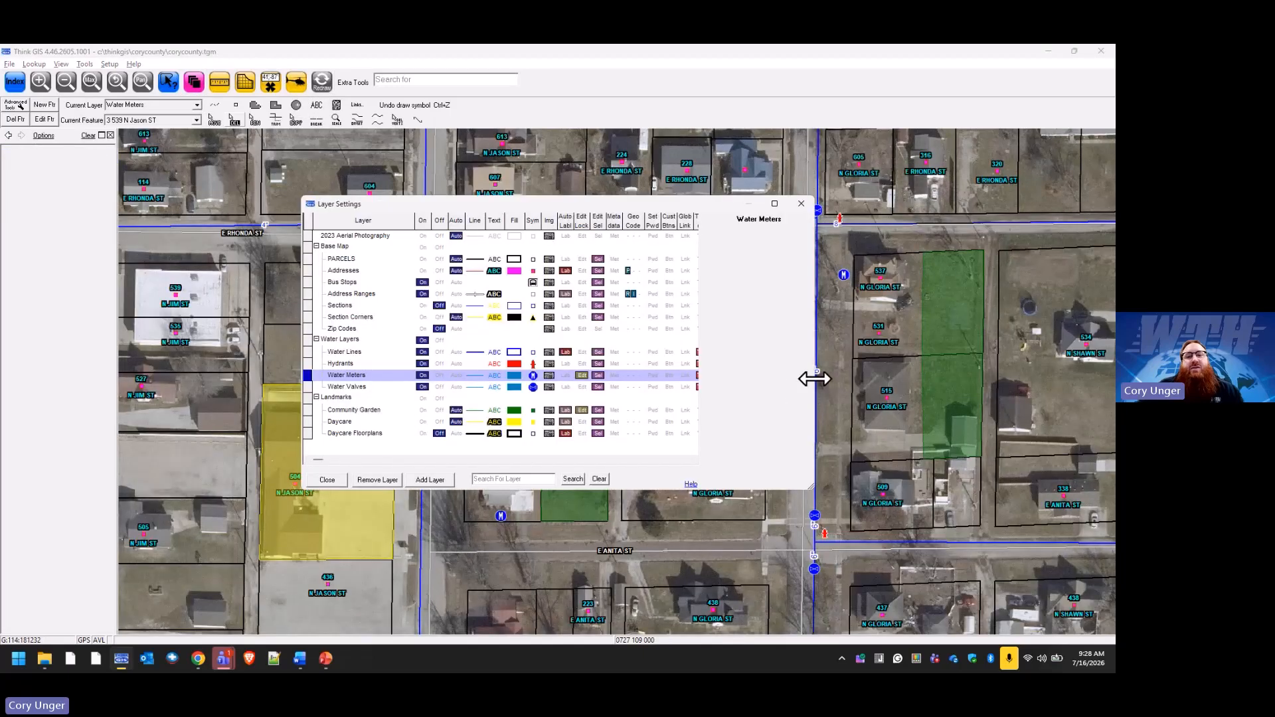
drag(815, 379, 967, 380)
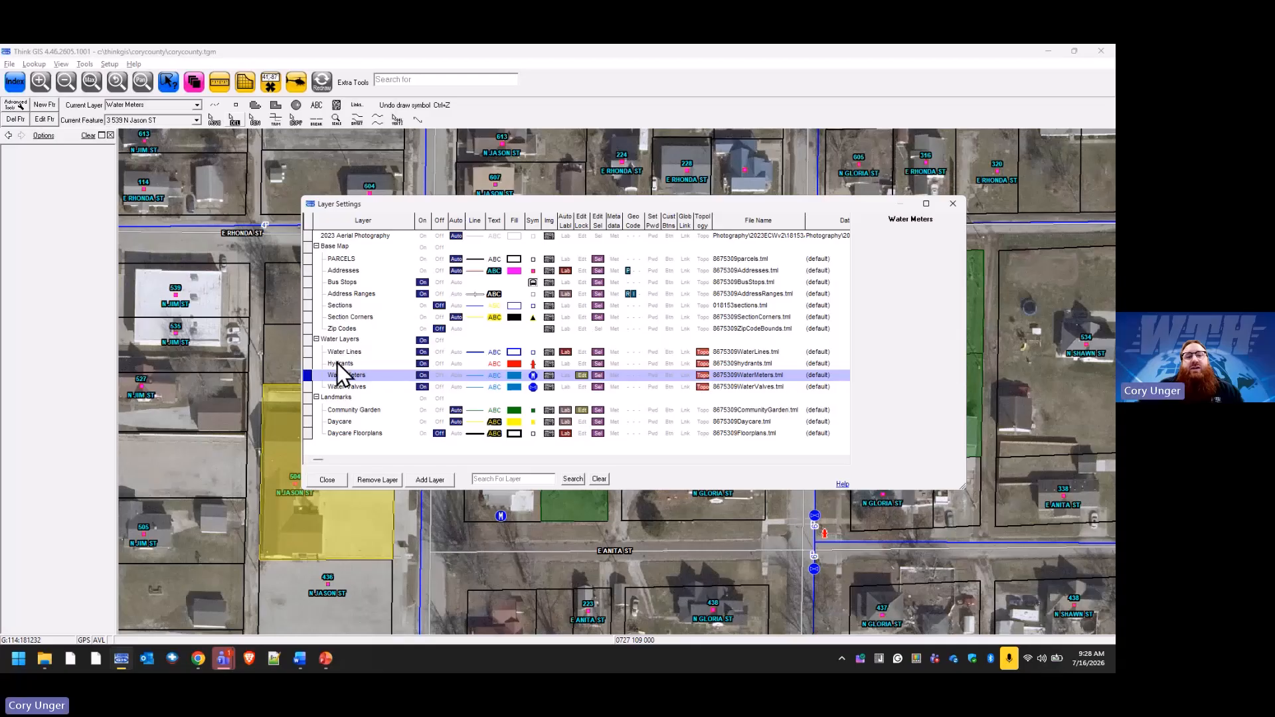
click(703, 354)
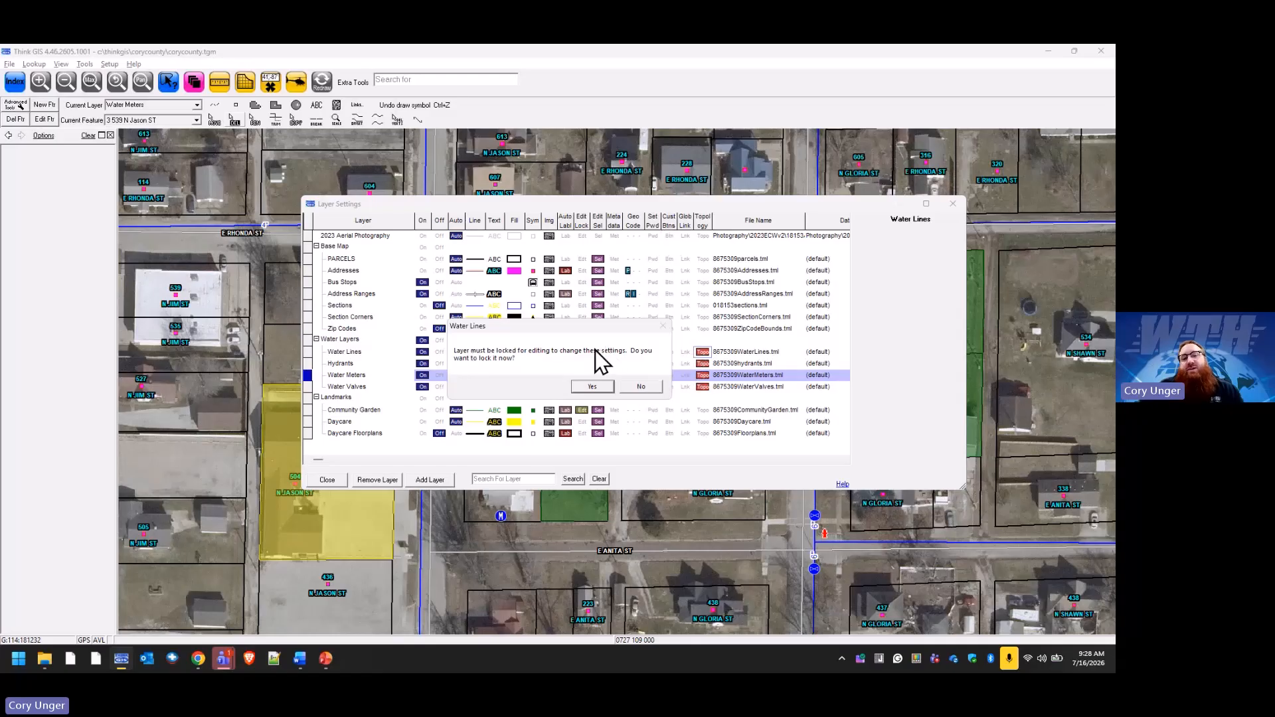
click(593, 387)
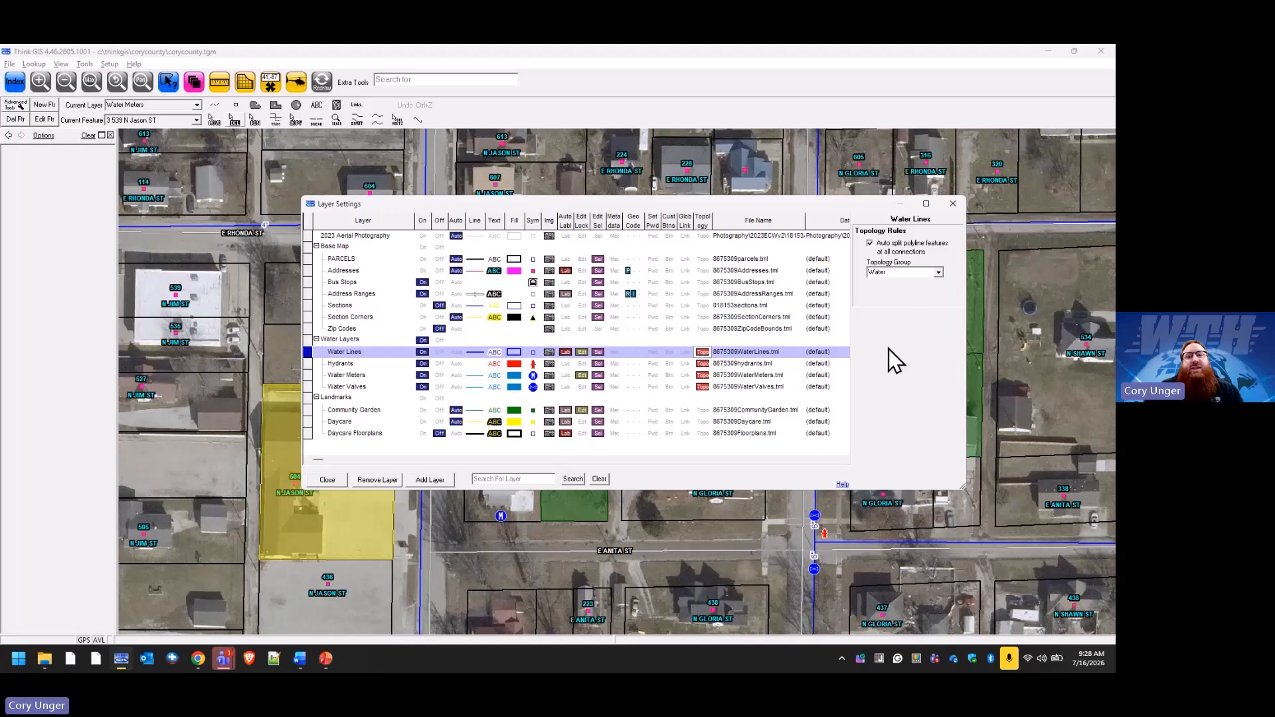
Step: Browse the available topology groups for the Water Lines layer and choose Water
click(944, 275)
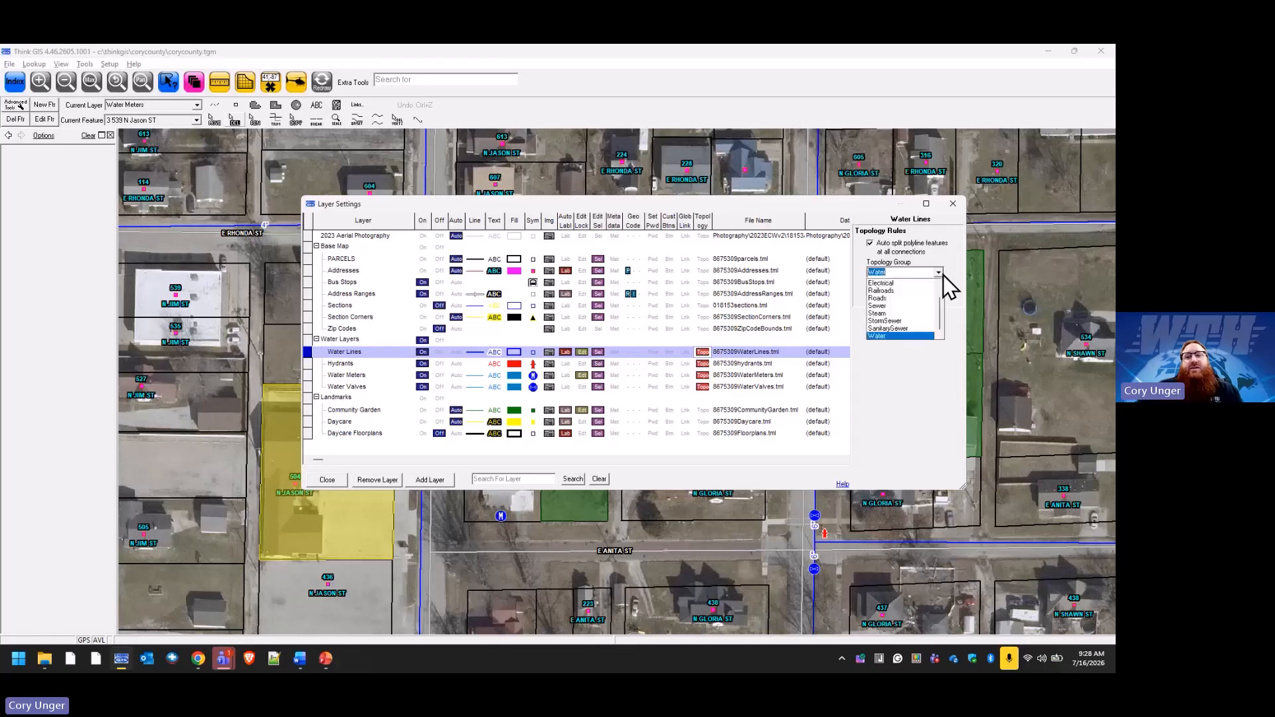
scroll(942, 308, up, 1)
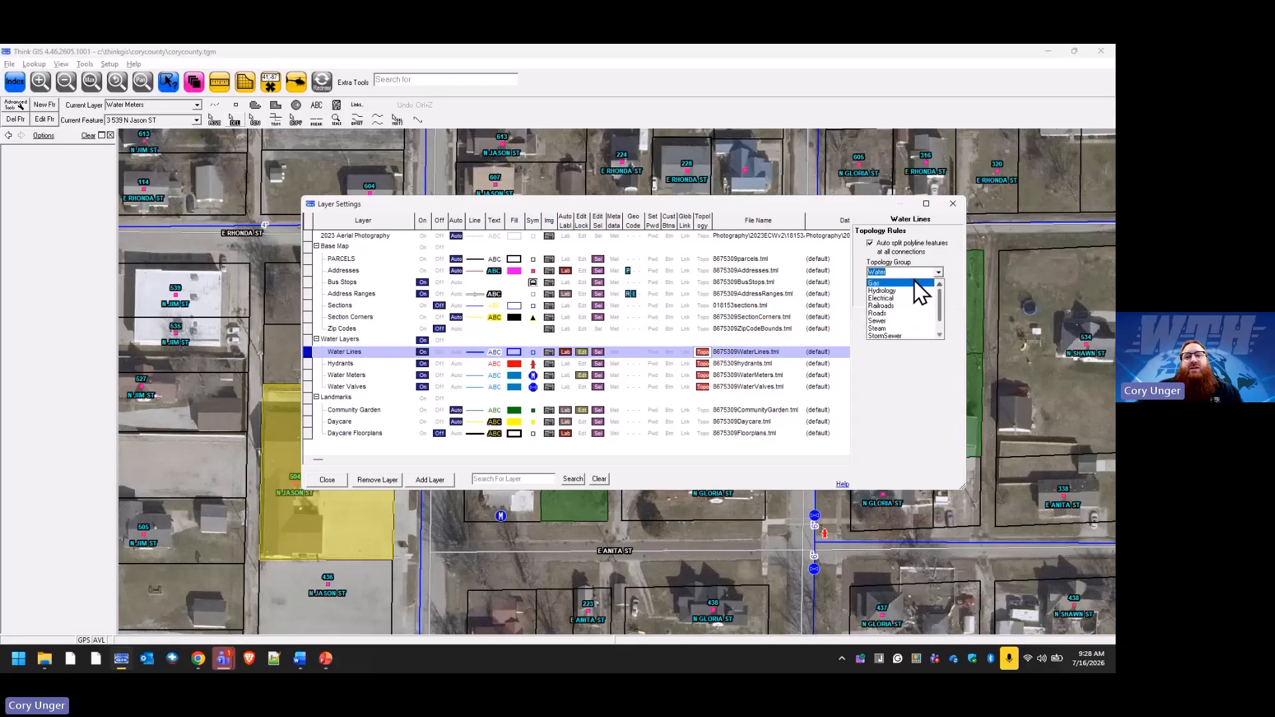
scroll(942, 295, down, 1)
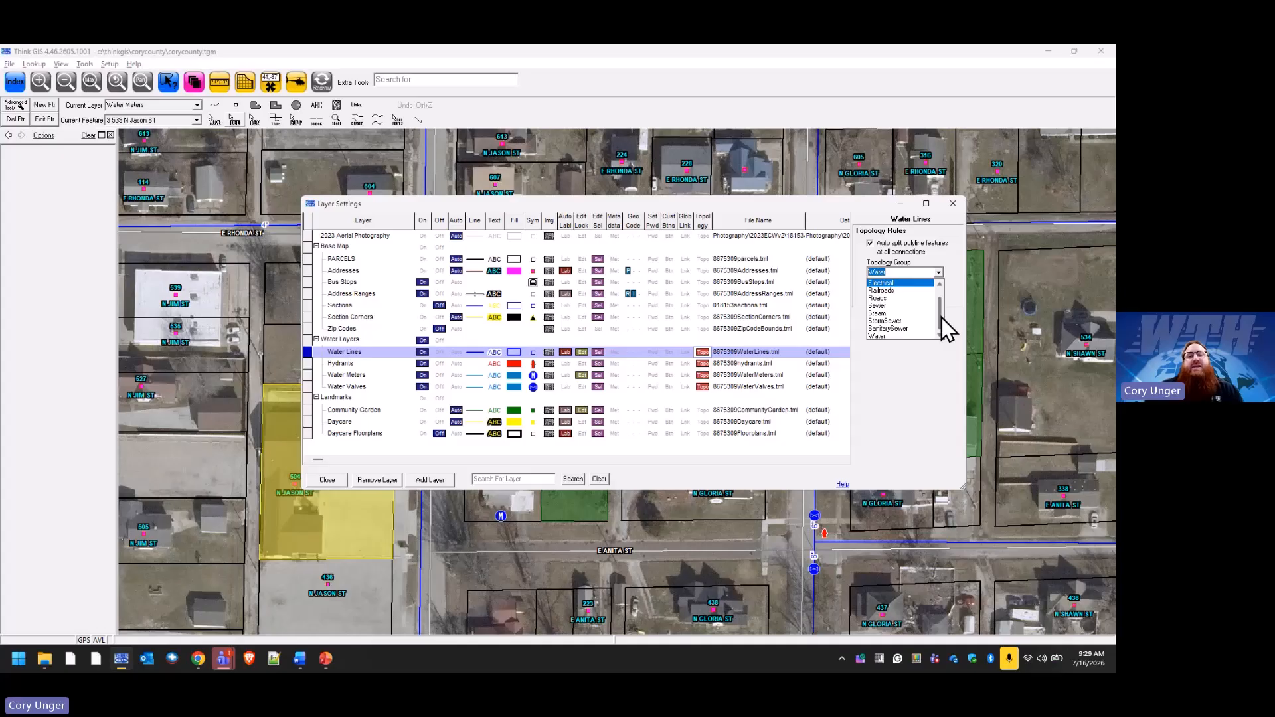
click(891, 338)
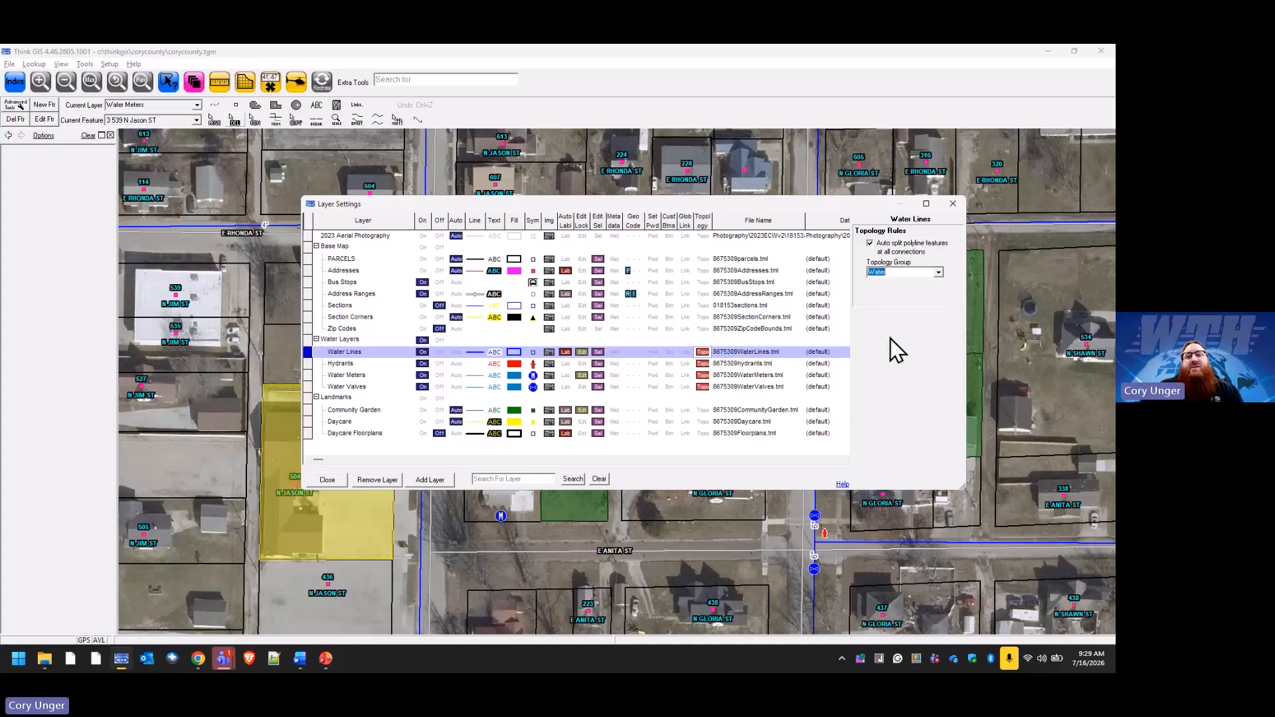
Step: Lock the Hydrants and Water Valves layers for editing and view the topology rules of Hydrants, Water Meters and Water Valves
click(582, 364)
click(583, 387)
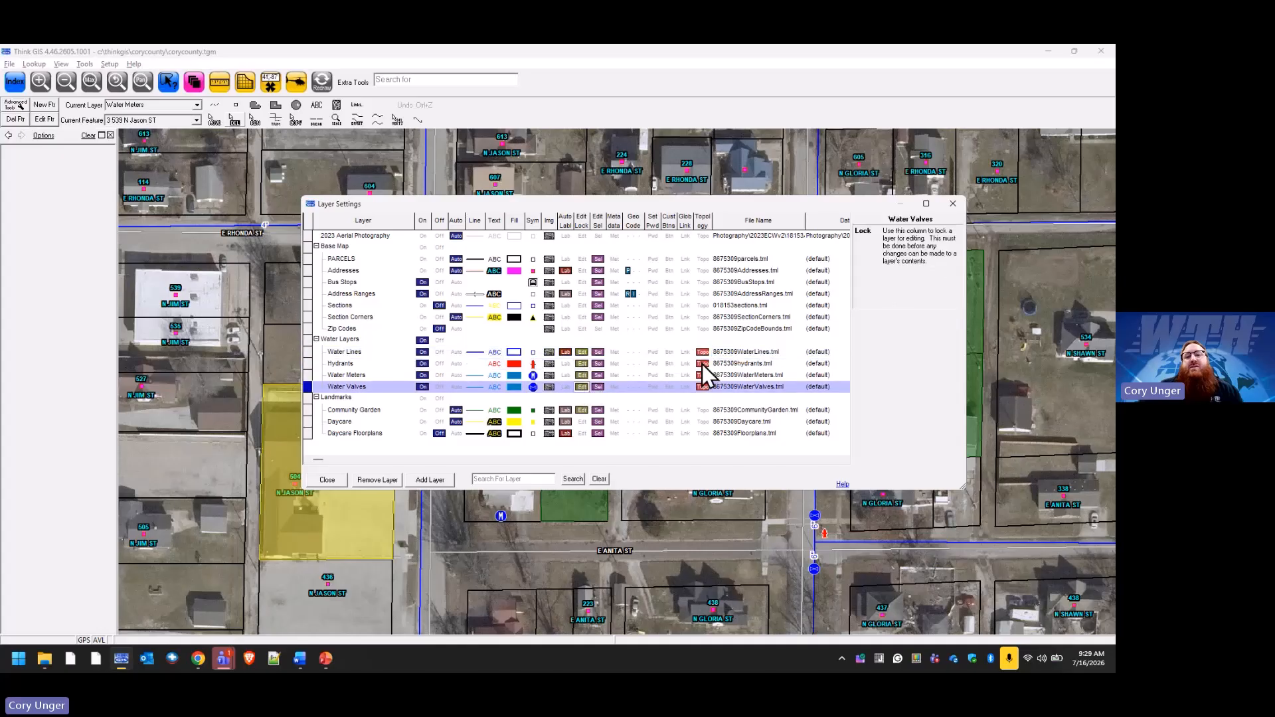
click(703, 364)
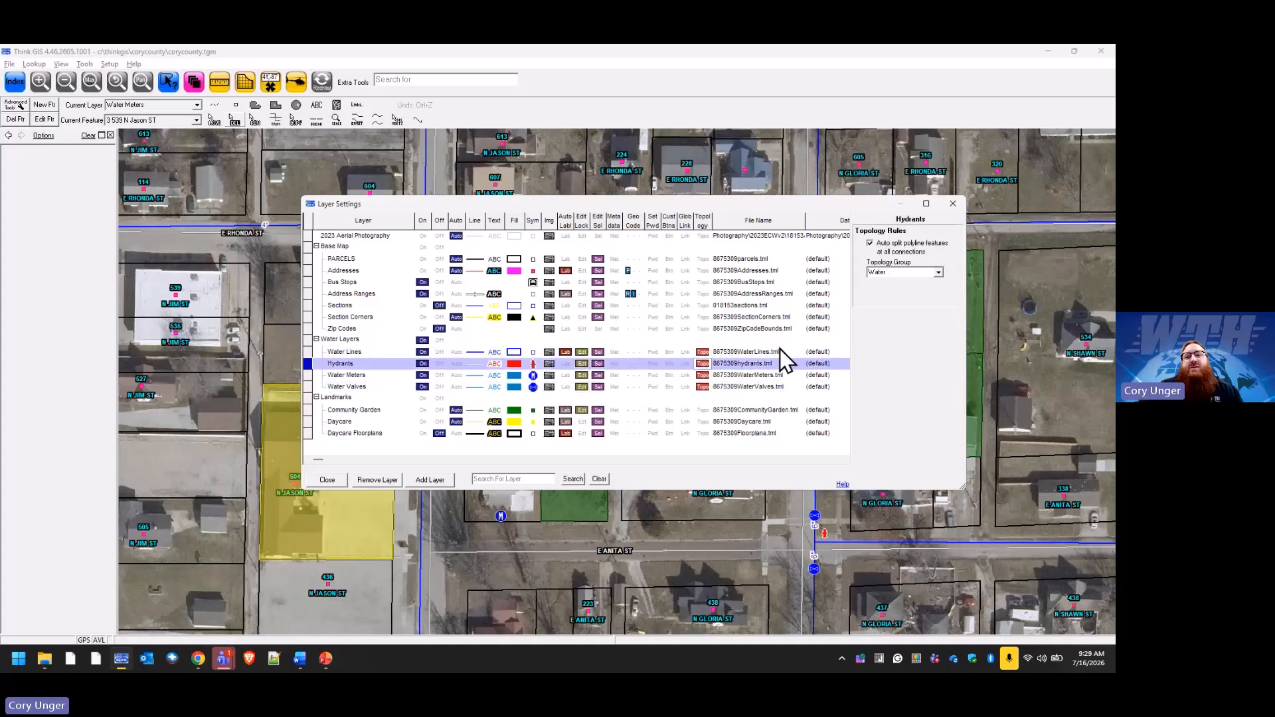
click(704, 378)
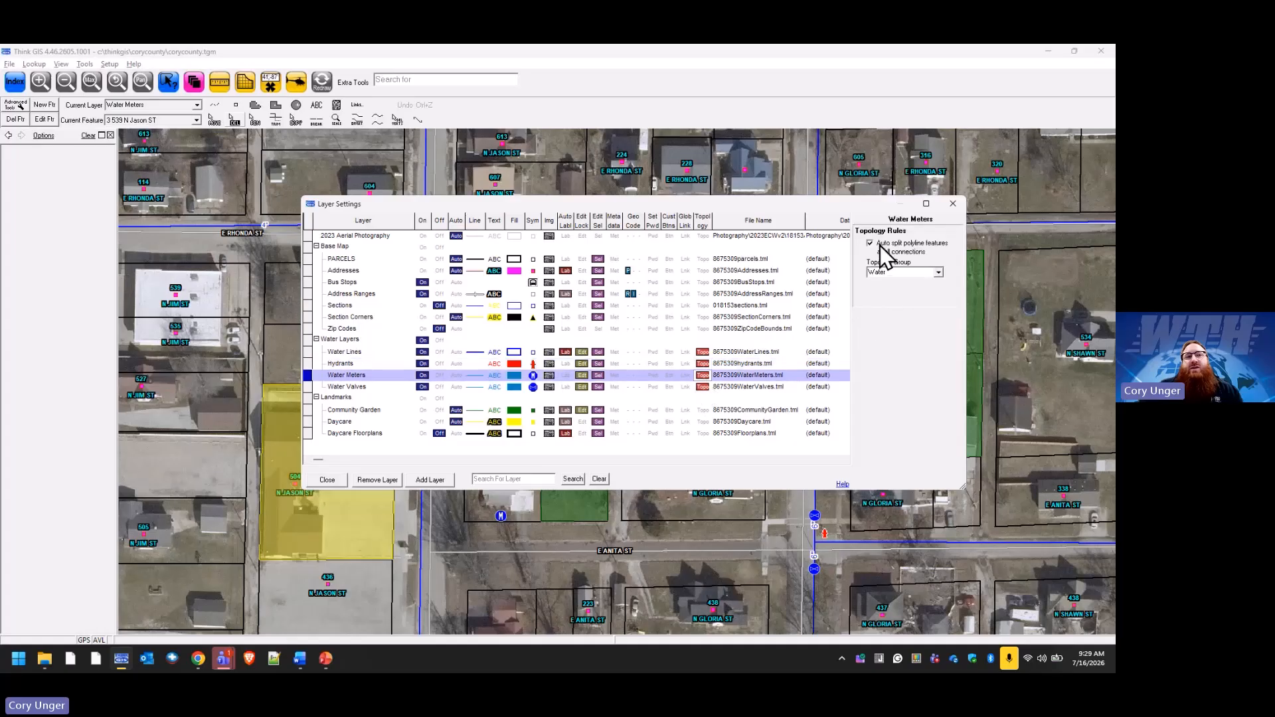
click(707, 389)
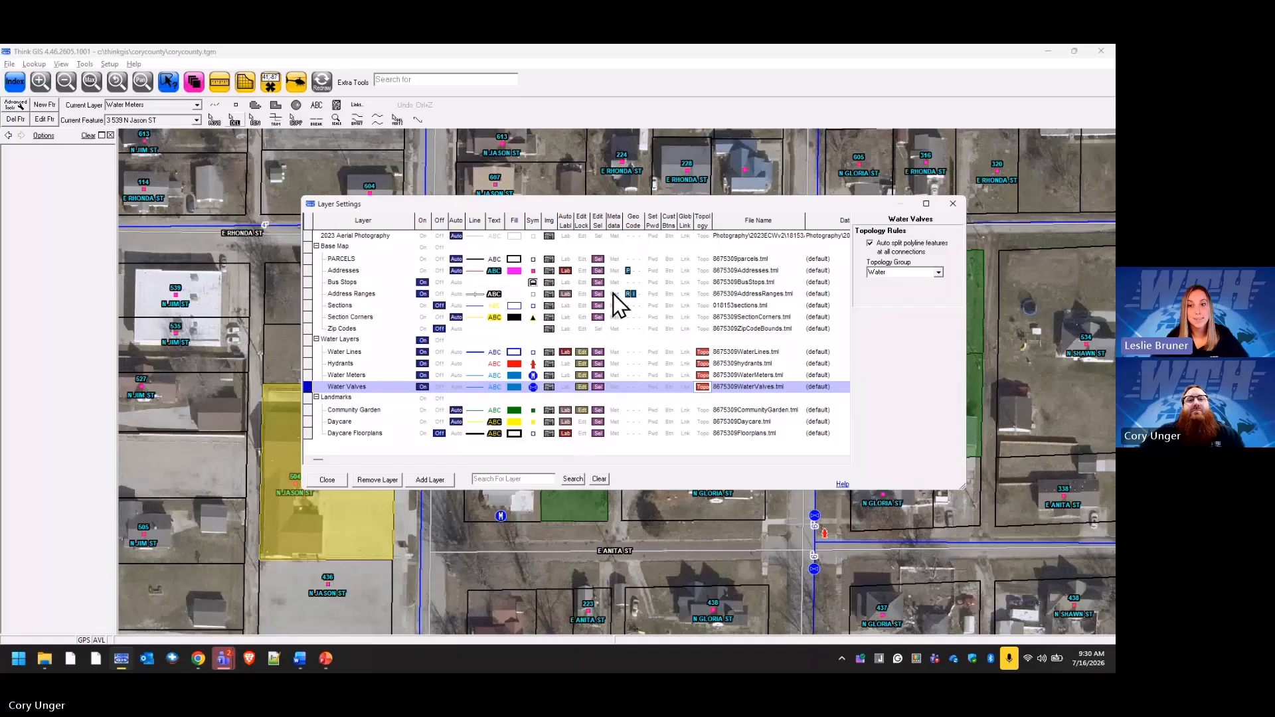
Step: Make the 2023 Aerial Photography layer selectable and close the layer settings
click(600, 237)
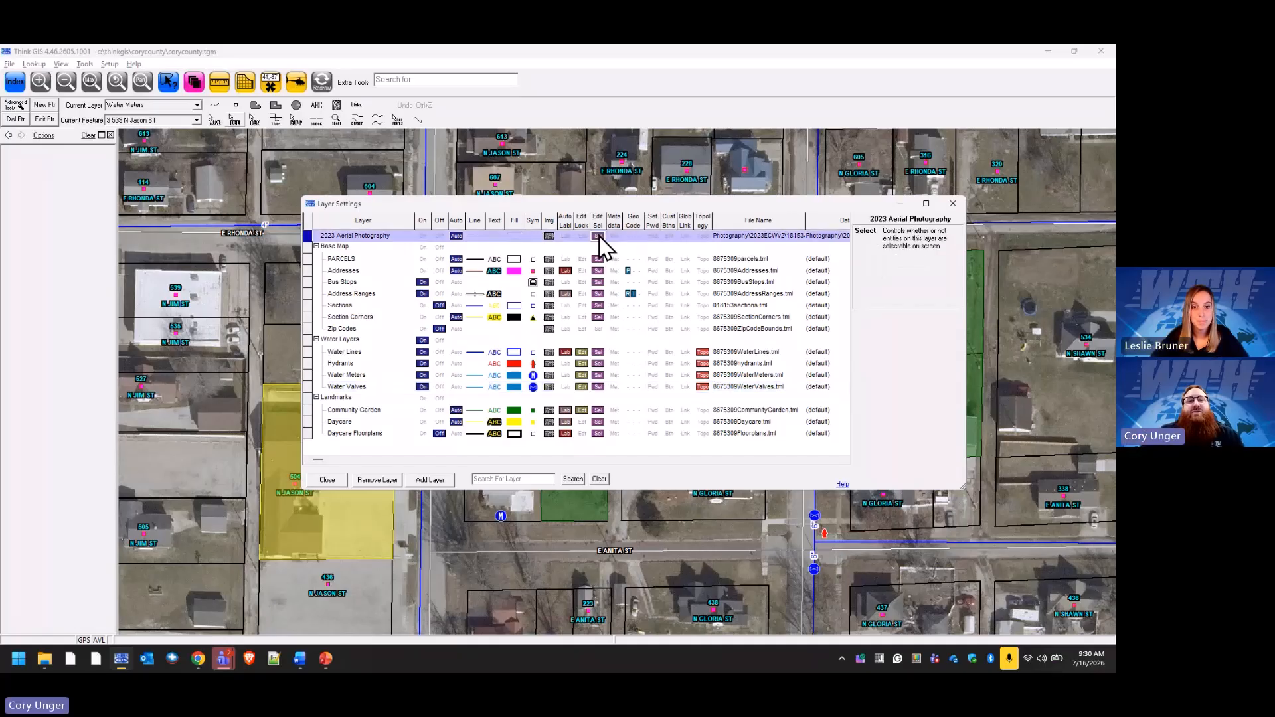
click(332, 480)
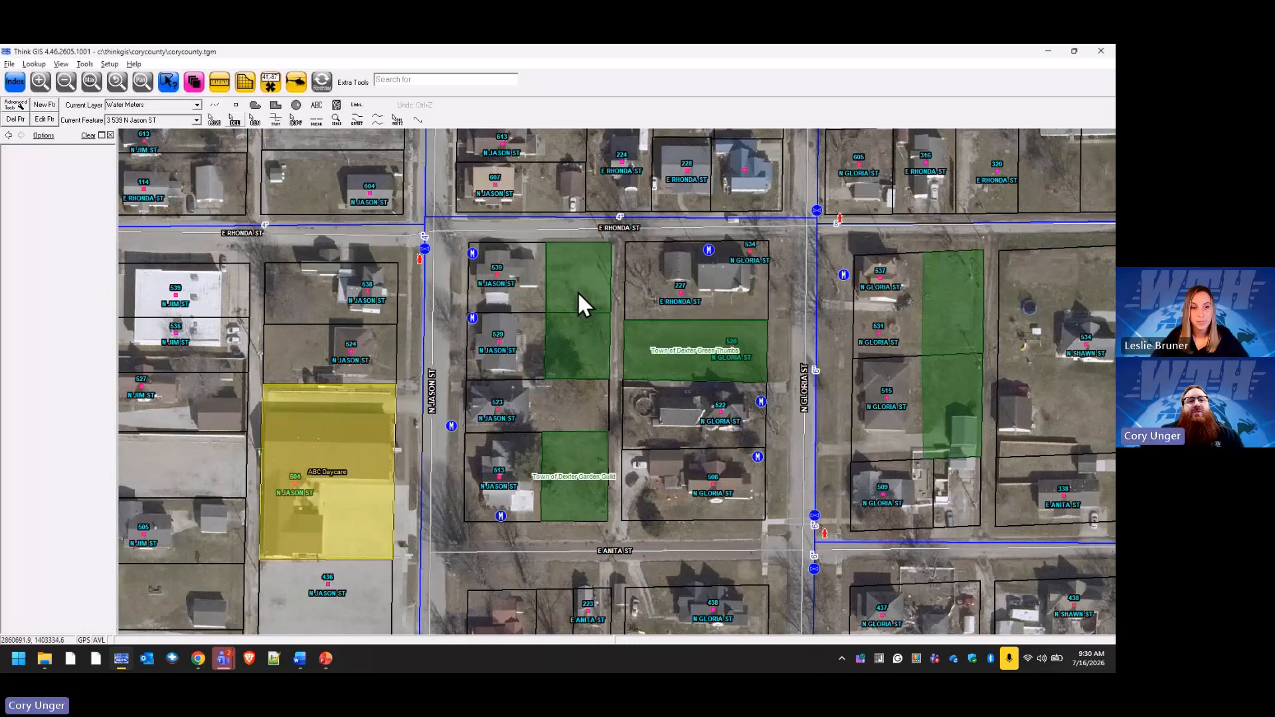
Step: Locate the 2023 Aerial Photography image in2023_27871405_06.ecw on the map from the index, and clear its highlight by redrawing the map
click(15, 83)
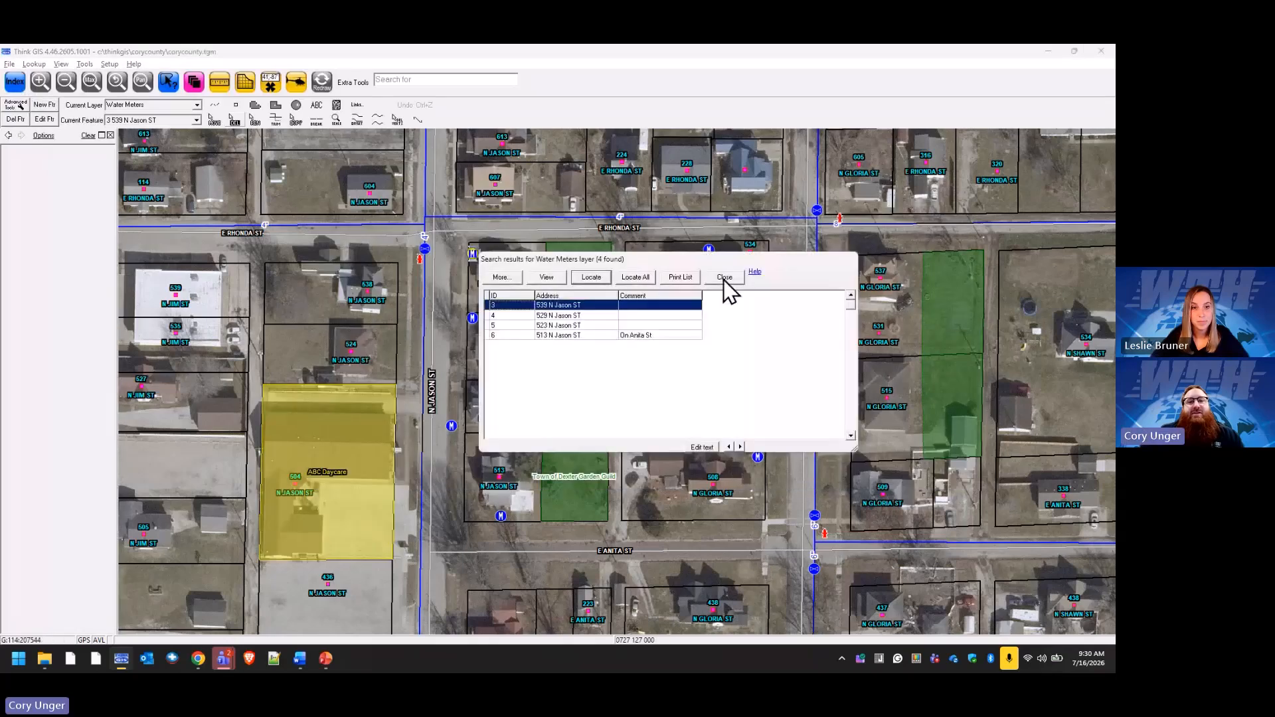
click(660, 239)
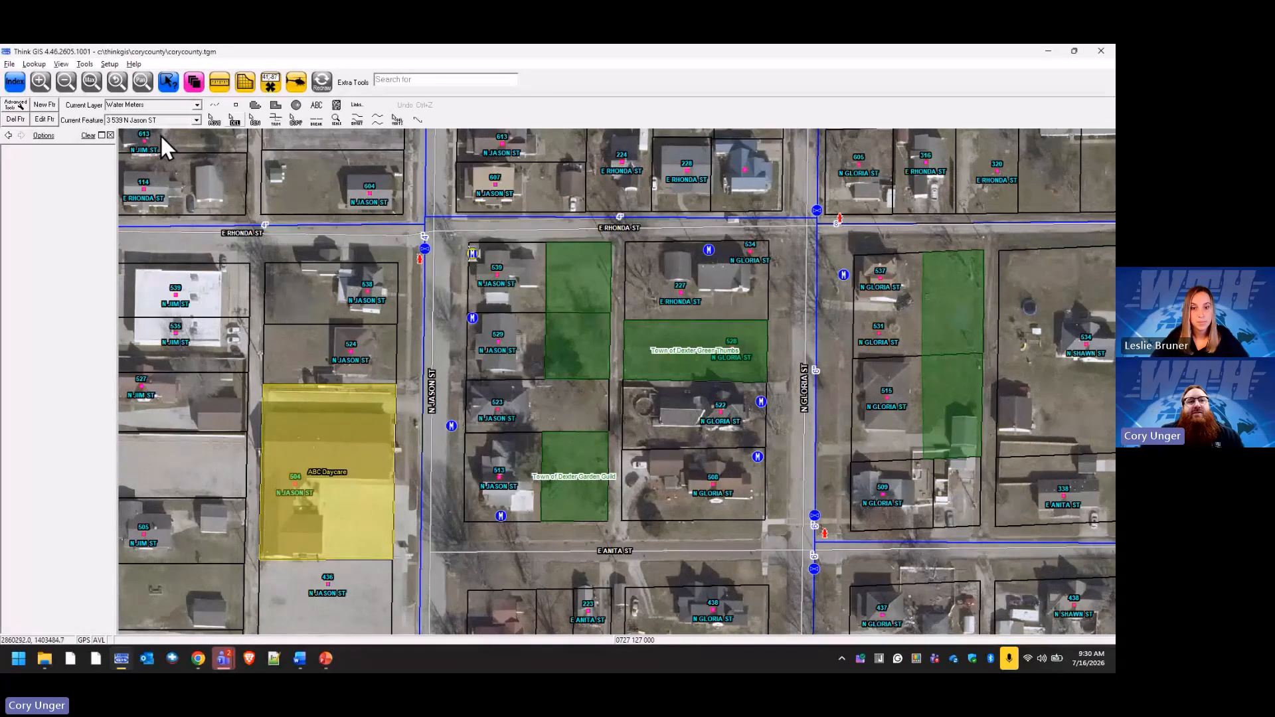
click(18, 84)
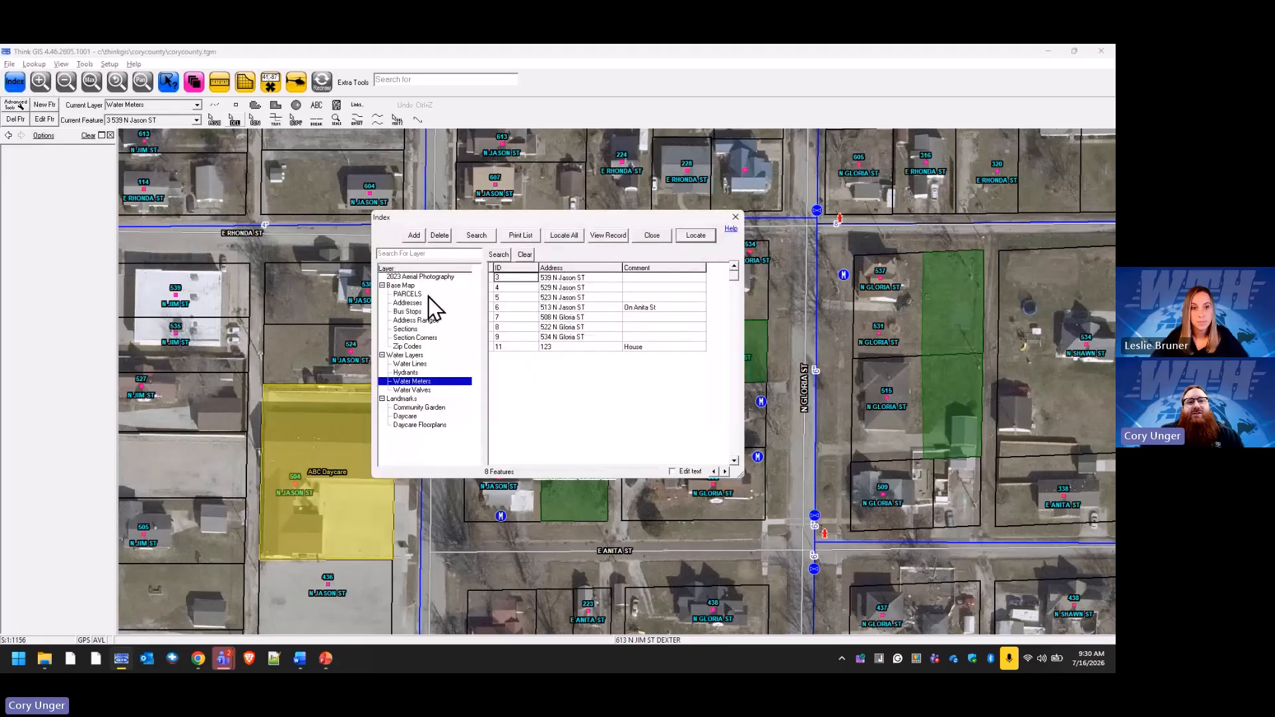
click(421, 277)
click(567, 278)
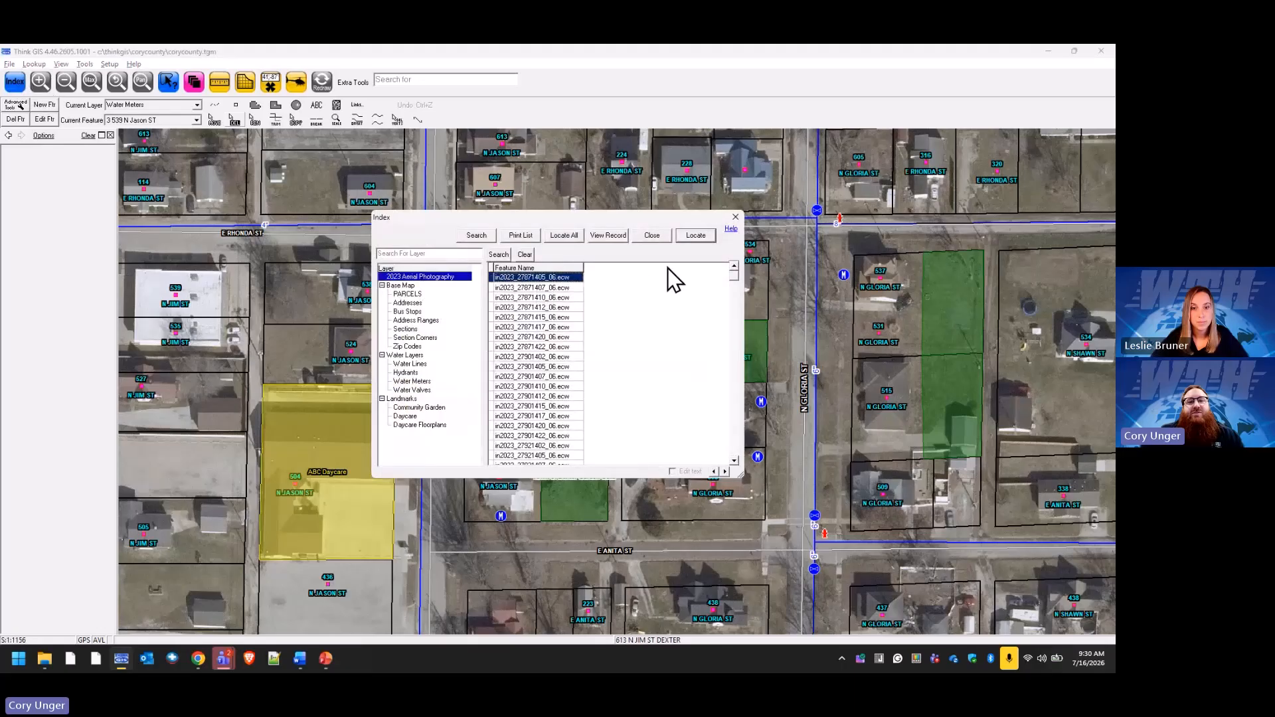
click(694, 236)
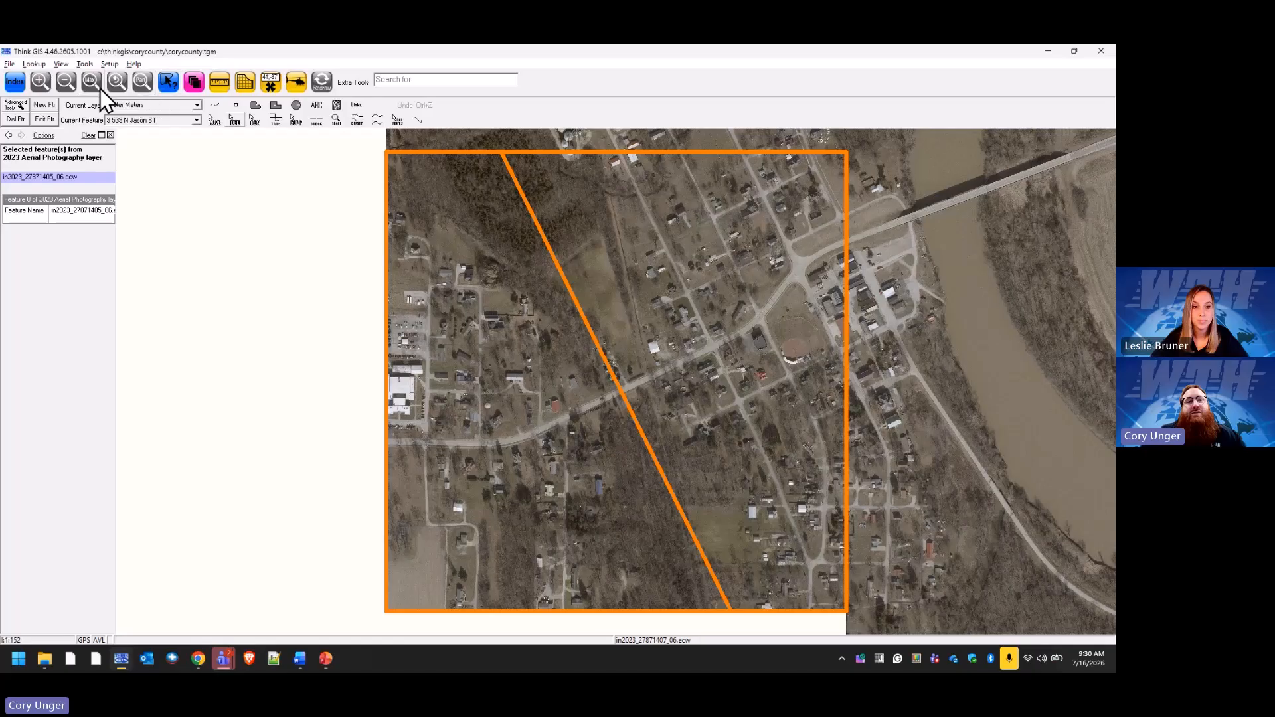
click(320, 83)
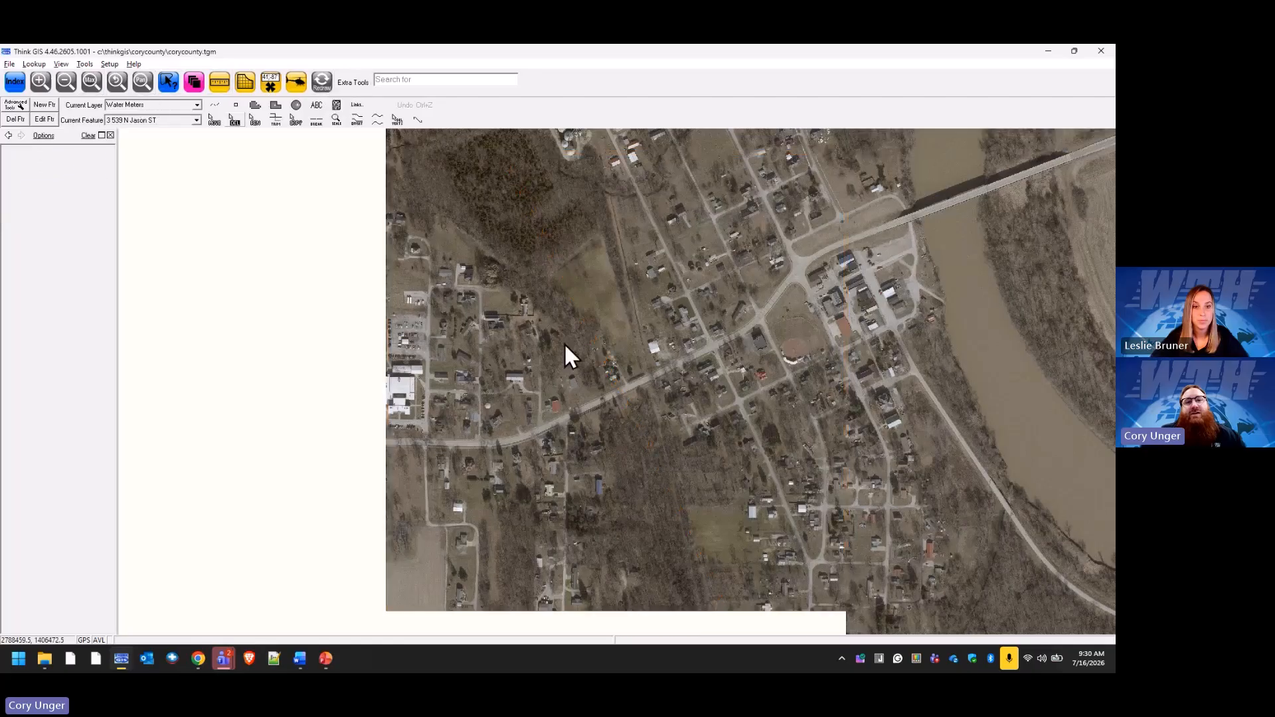
Step: Select the aerial image on the map, make the 2023 Aerial Photography layer unselectable, and close the layer settings
click(400, 169)
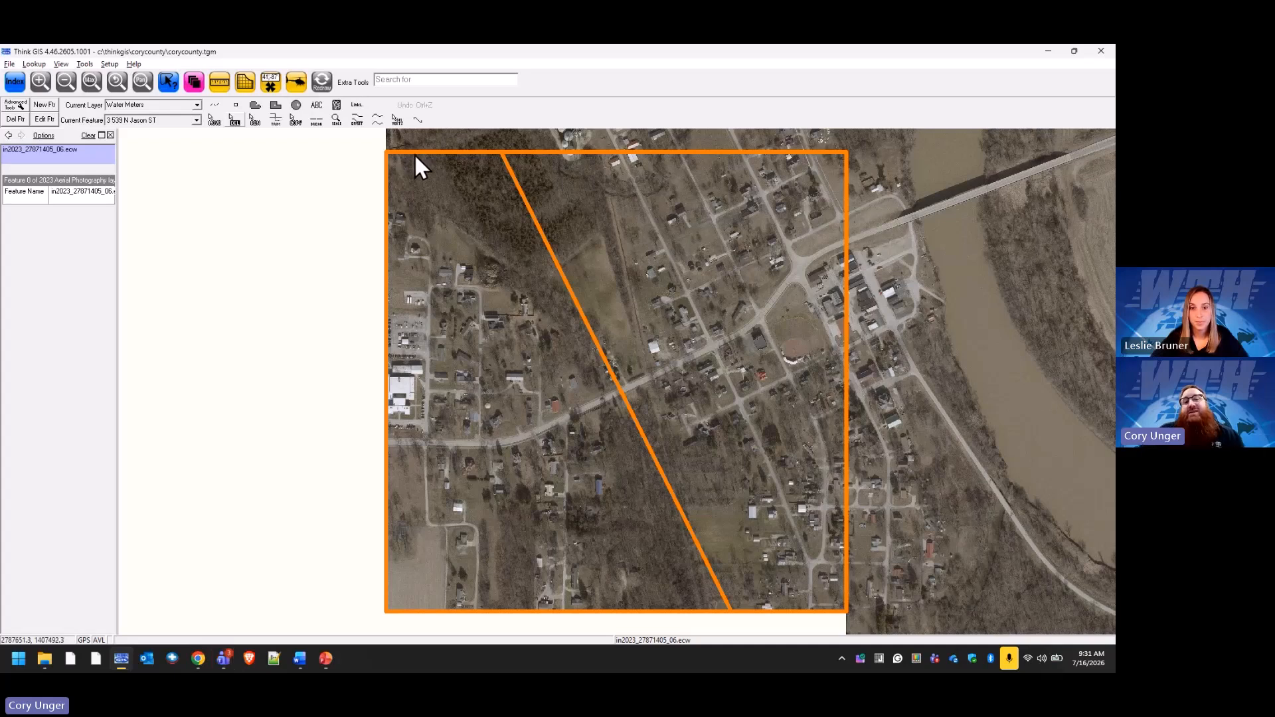
click(193, 83)
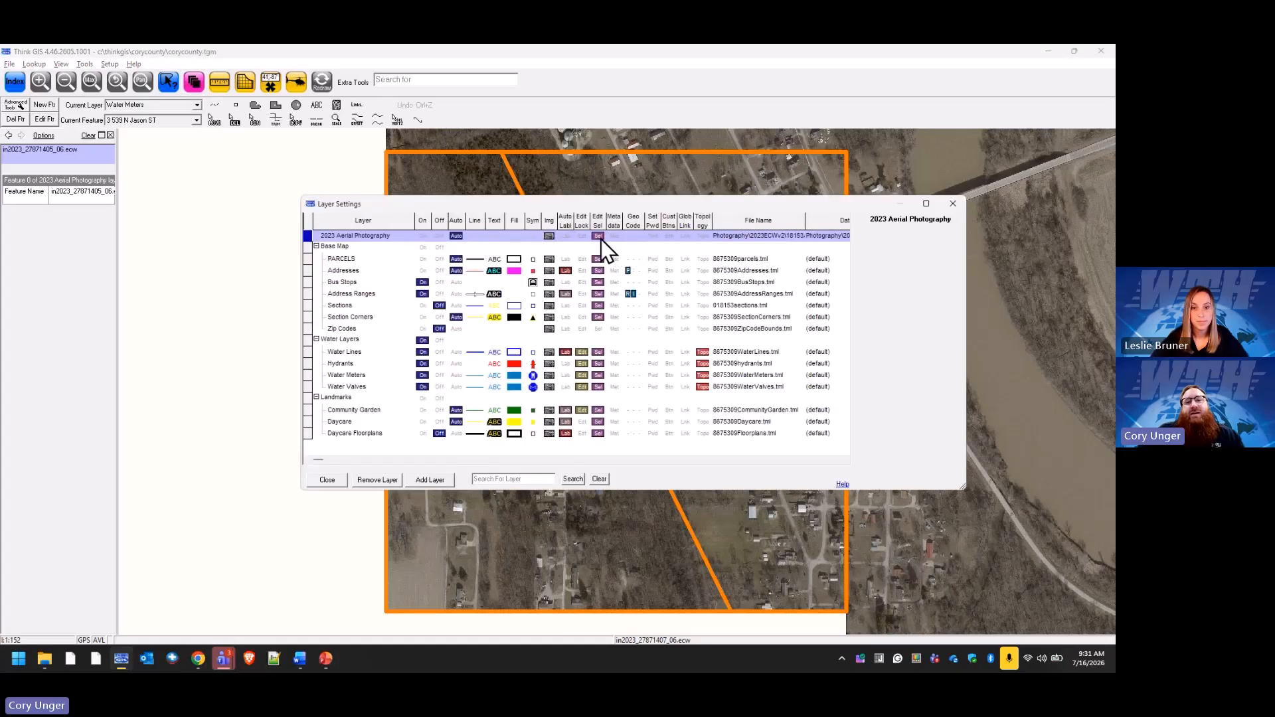
click(598, 236)
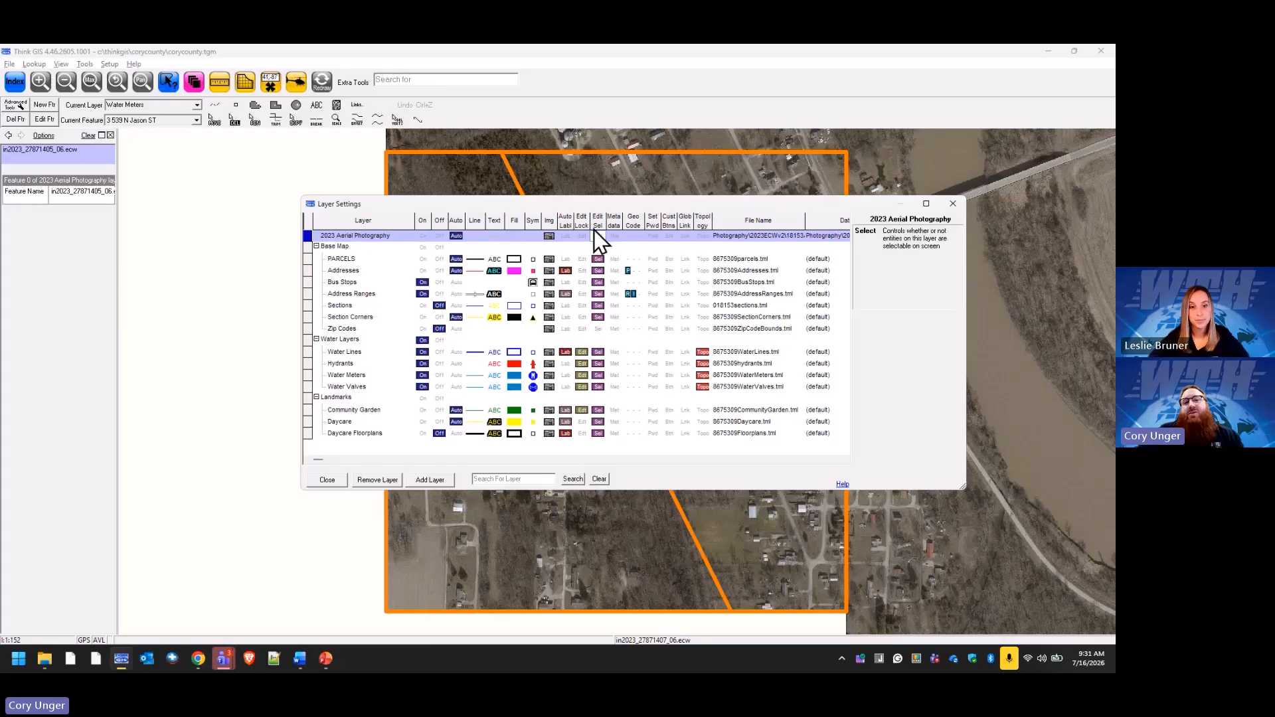
click(328, 479)
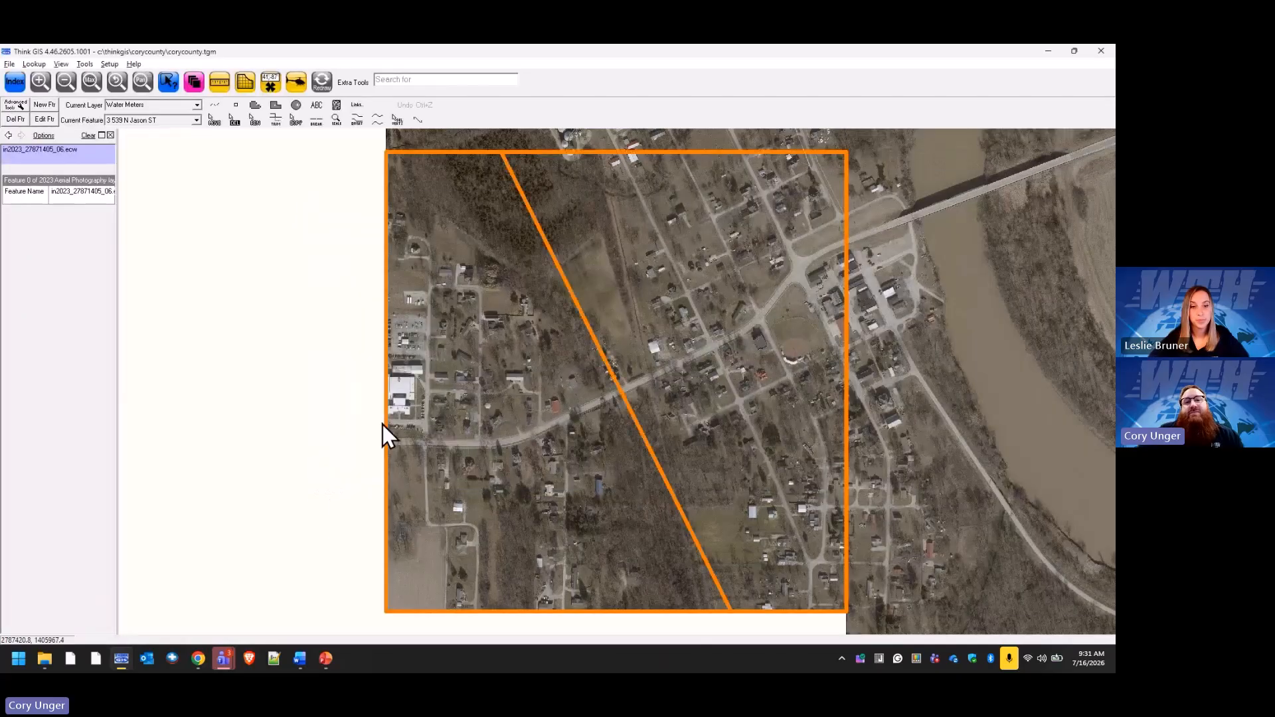
Step: Test whether the aerial image can still be selected on the map, and return to the blocks around N Jason ST and N Gloria ST
click(705, 162)
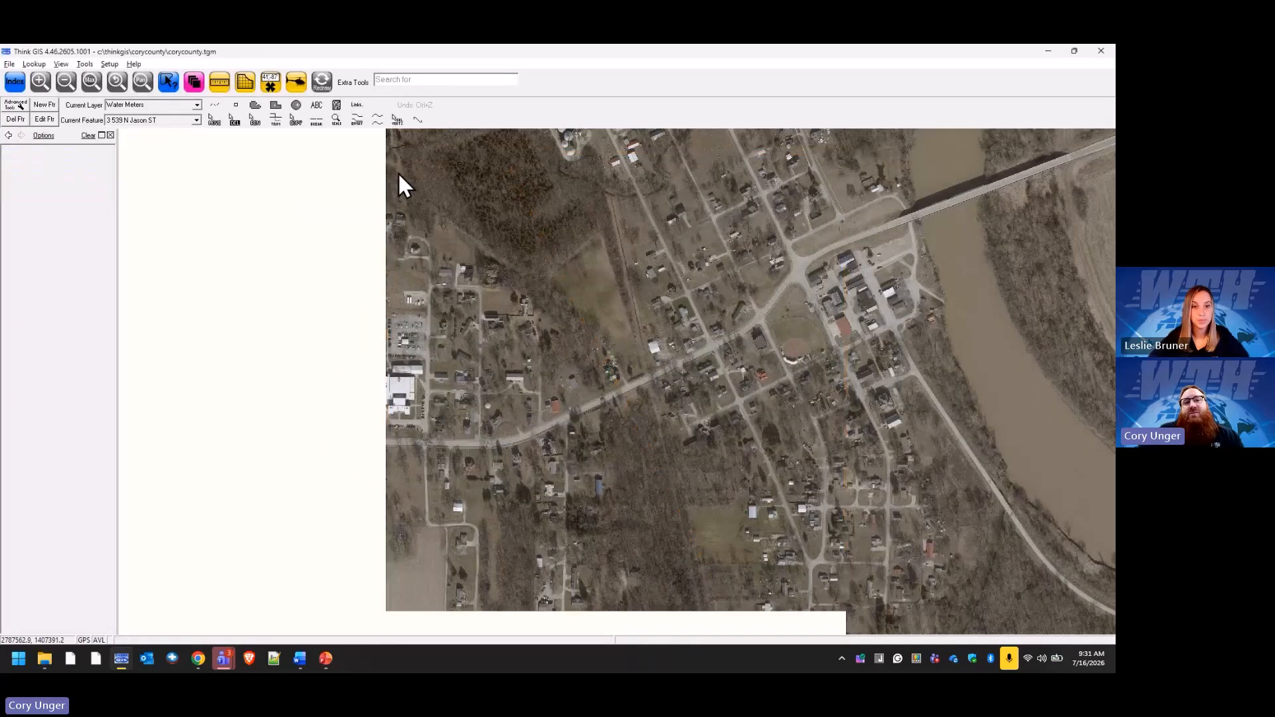
scroll(870, 198, up, 5)
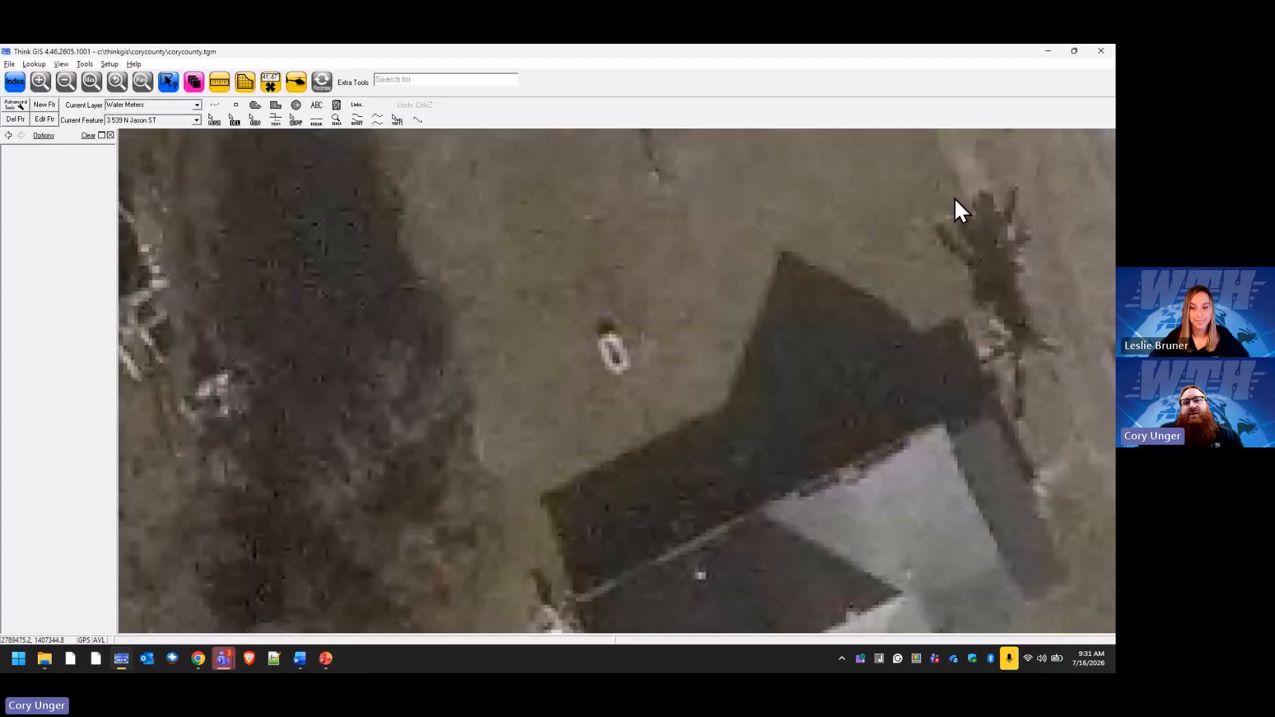
click(128, 83)
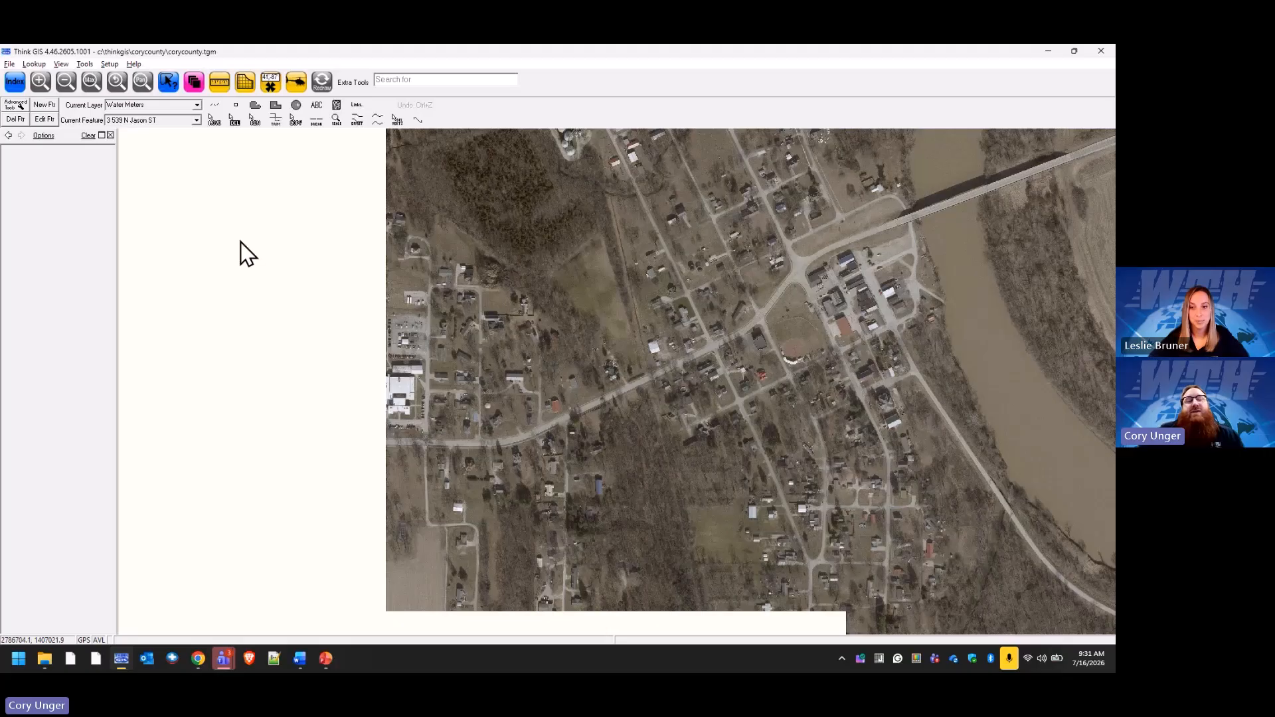
click(93, 84)
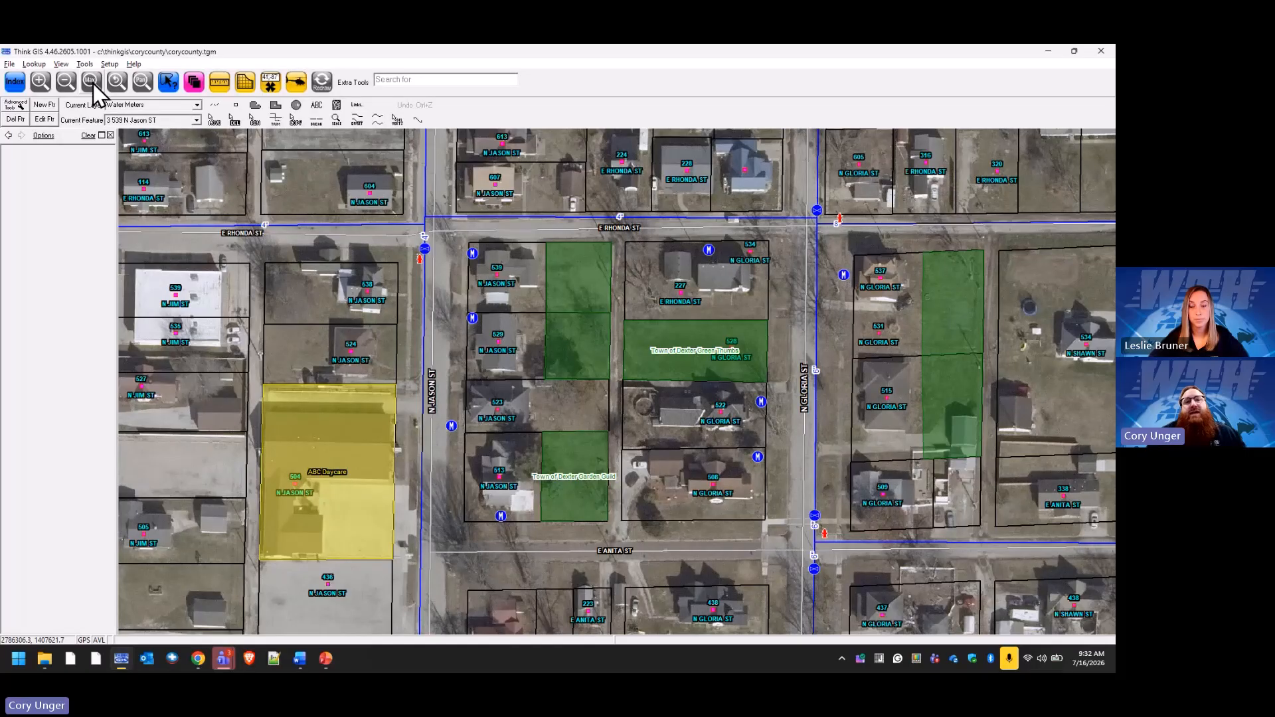
Step: Widen the layer settings window and open the record layout of the Water Meters layer, saving the layer's contents first
click(193, 79)
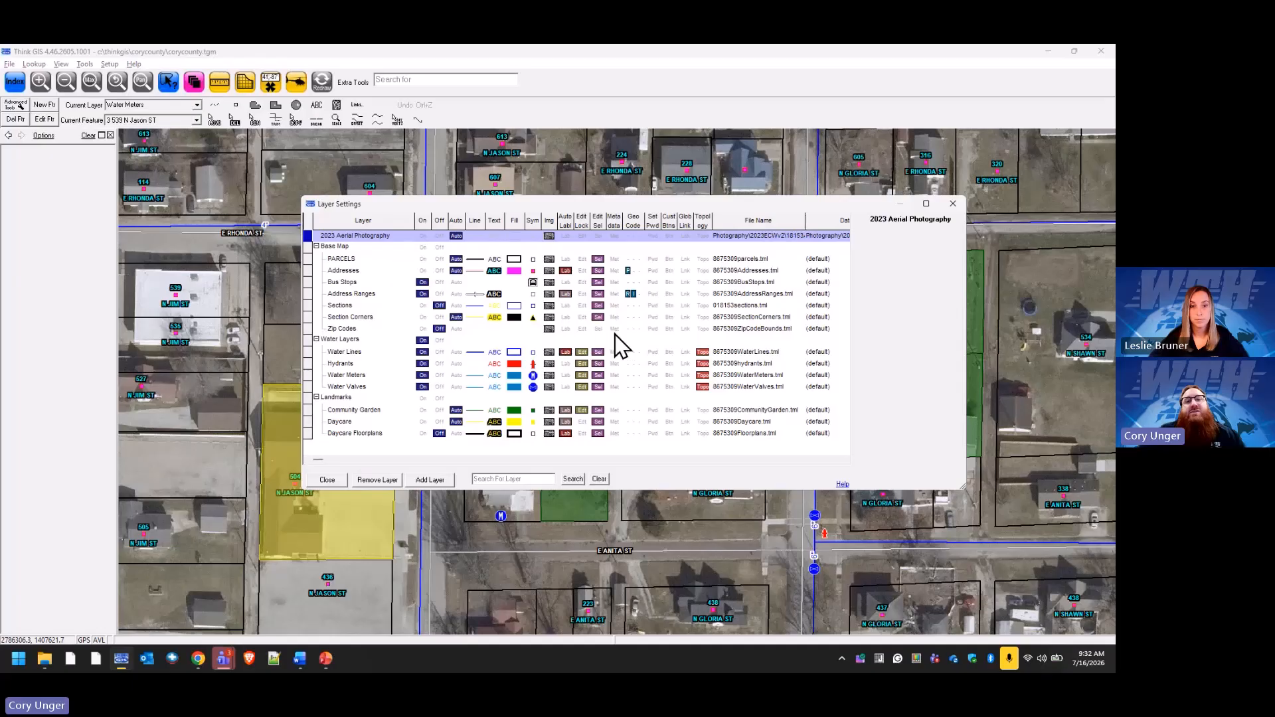
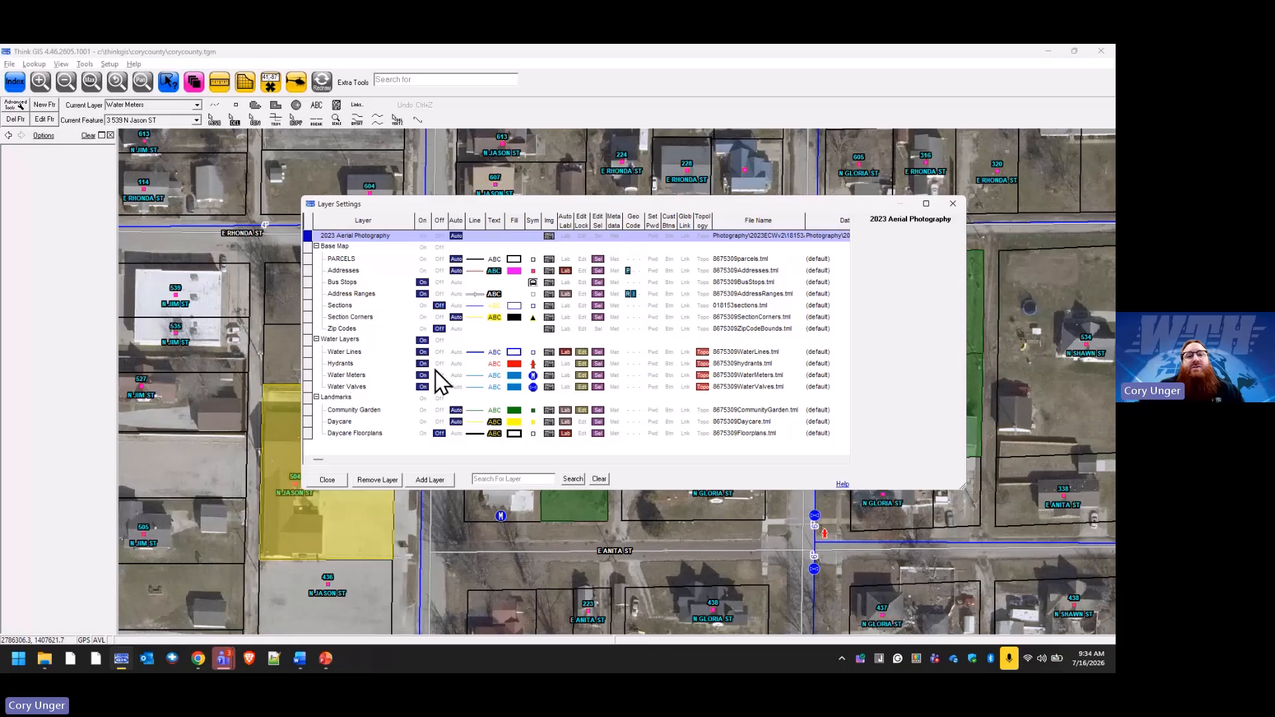
click(579, 376)
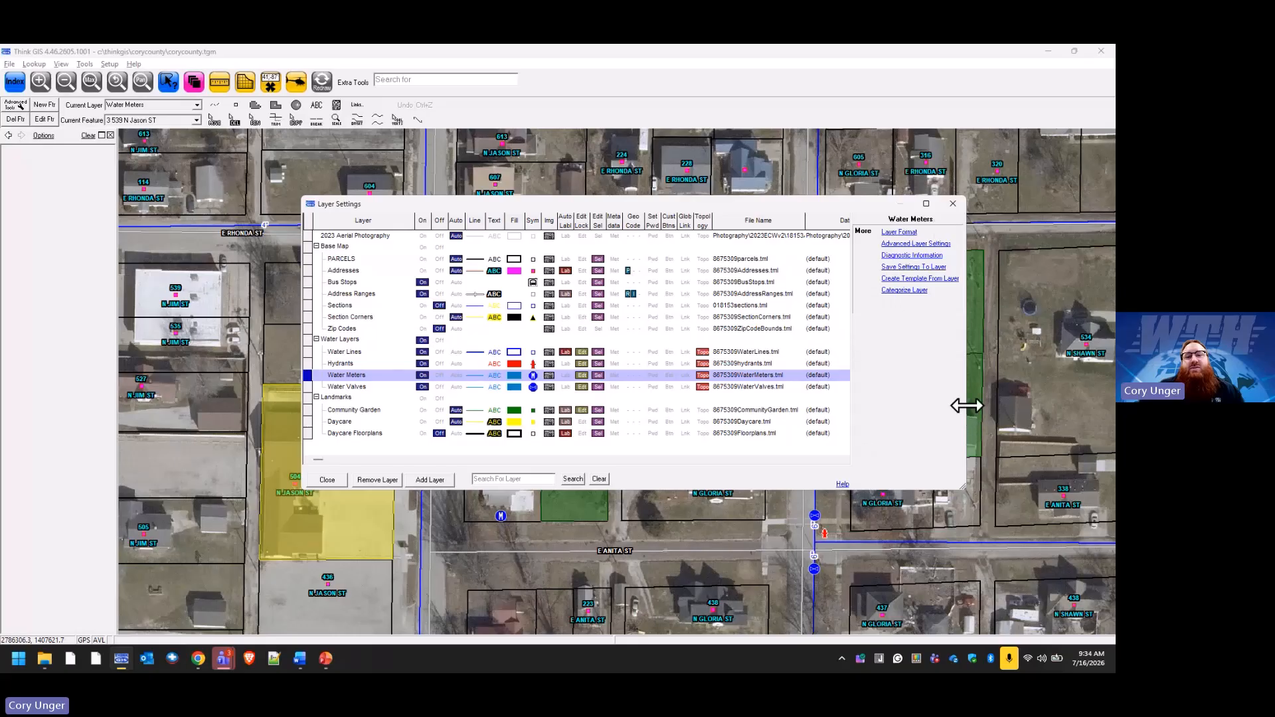
drag(968, 405, 1054, 405)
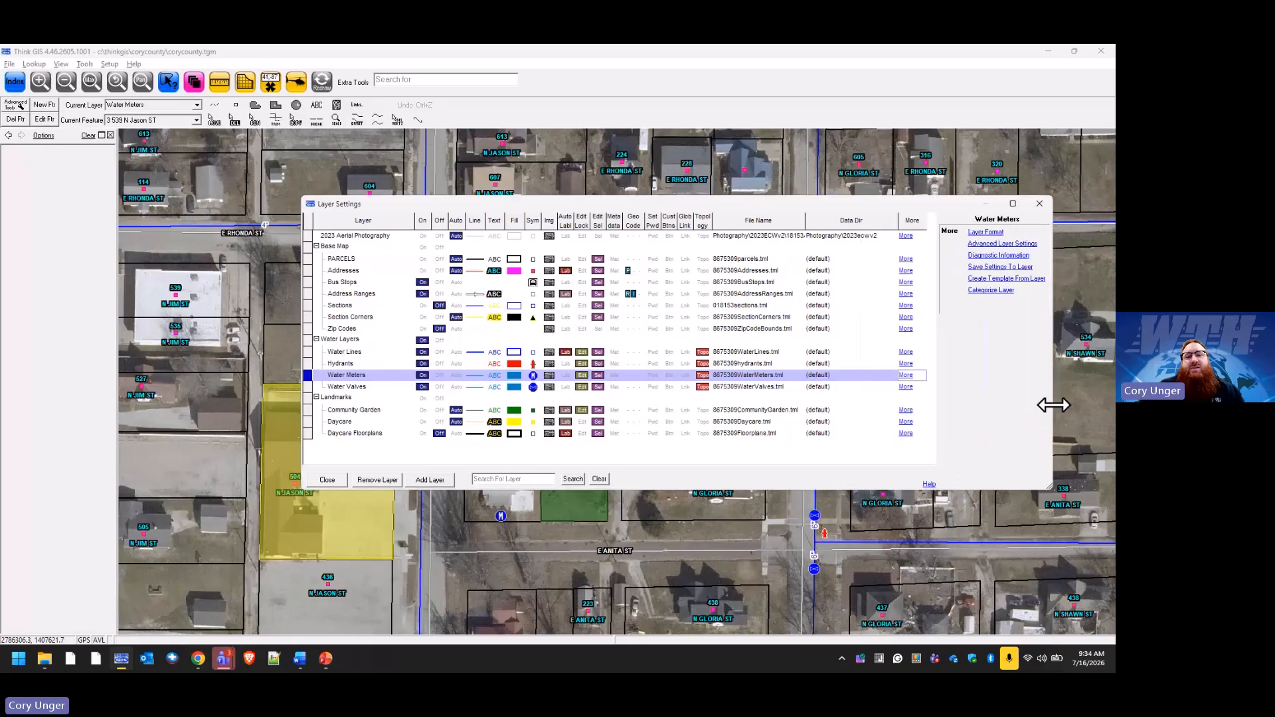
click(905, 376)
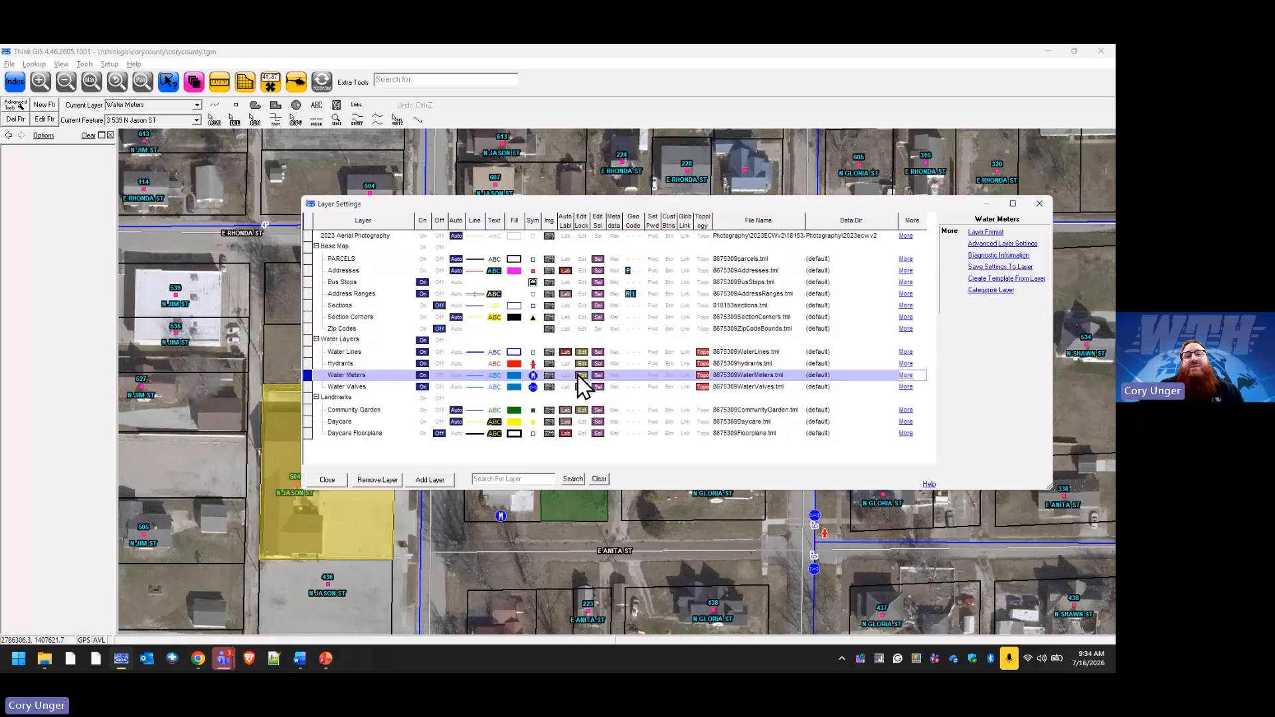
click(580, 329)
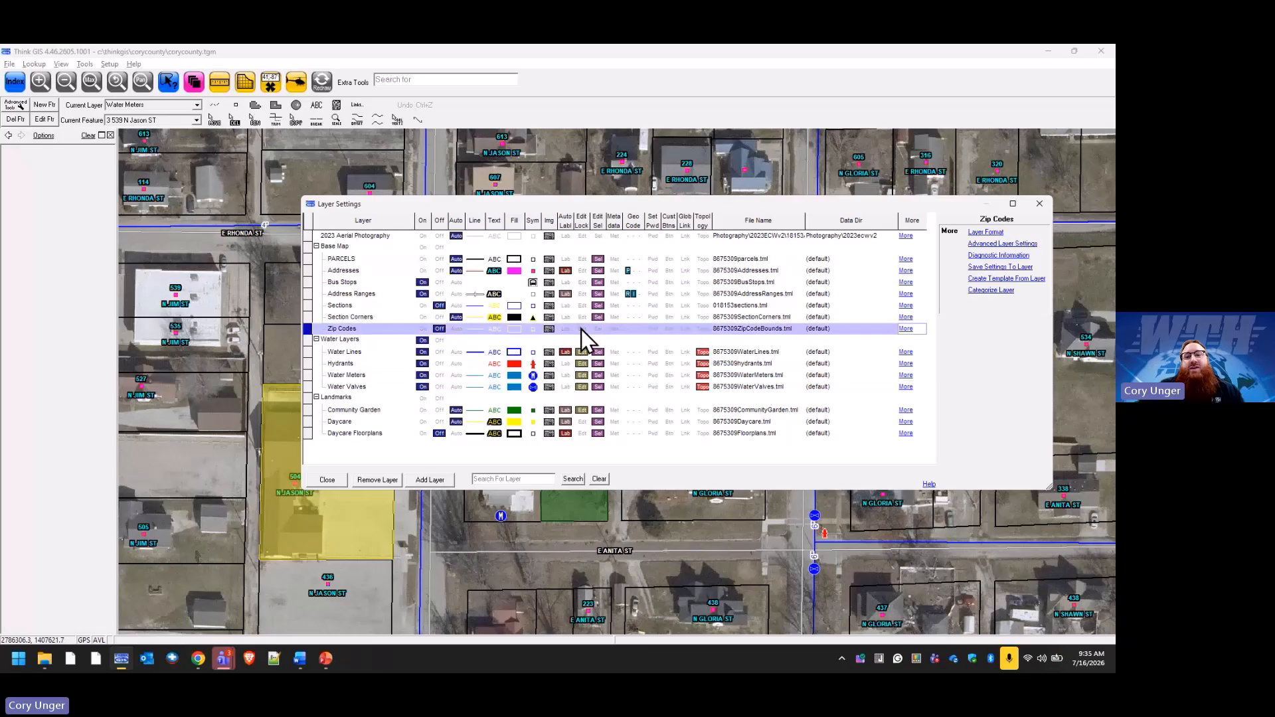
click(580, 374)
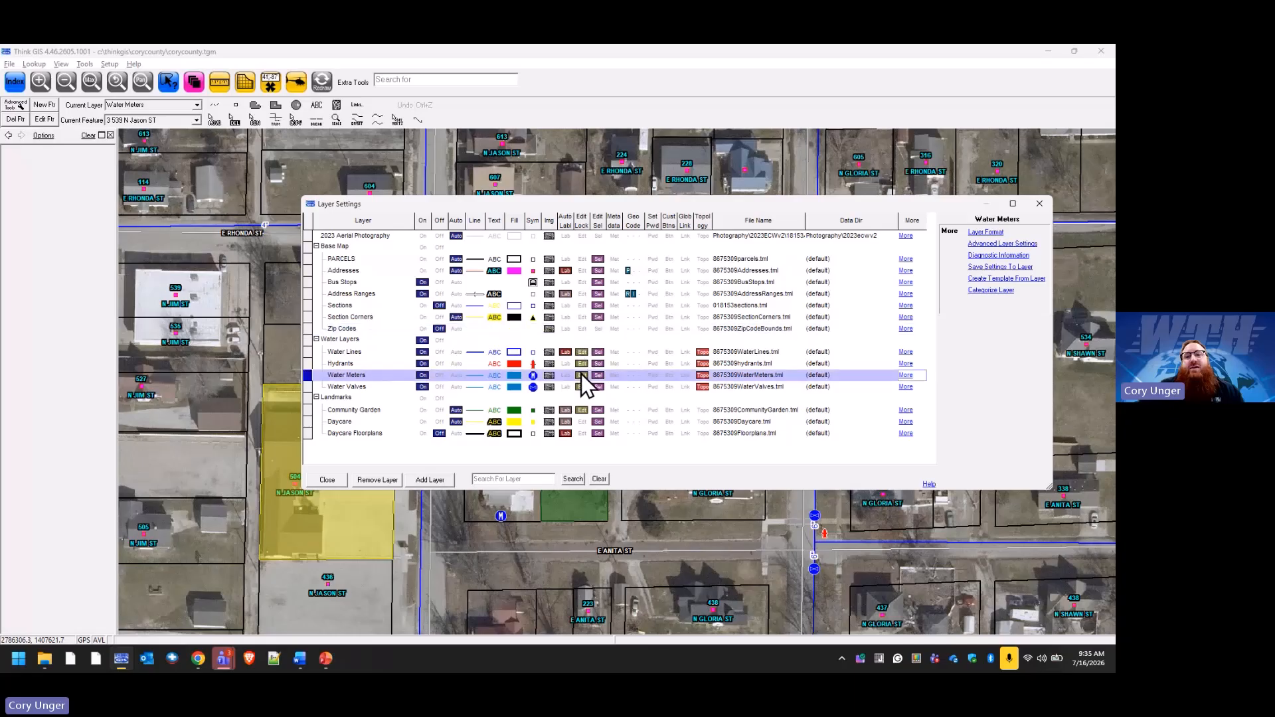
click(987, 233)
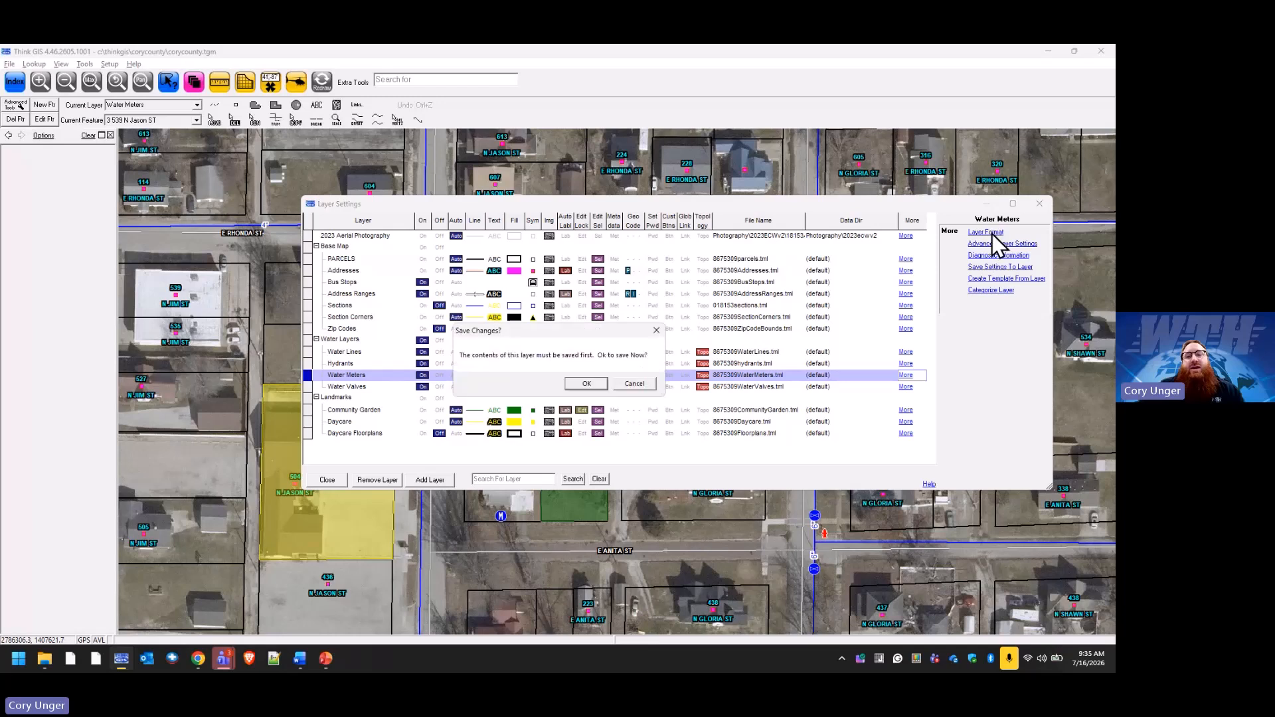
click(592, 381)
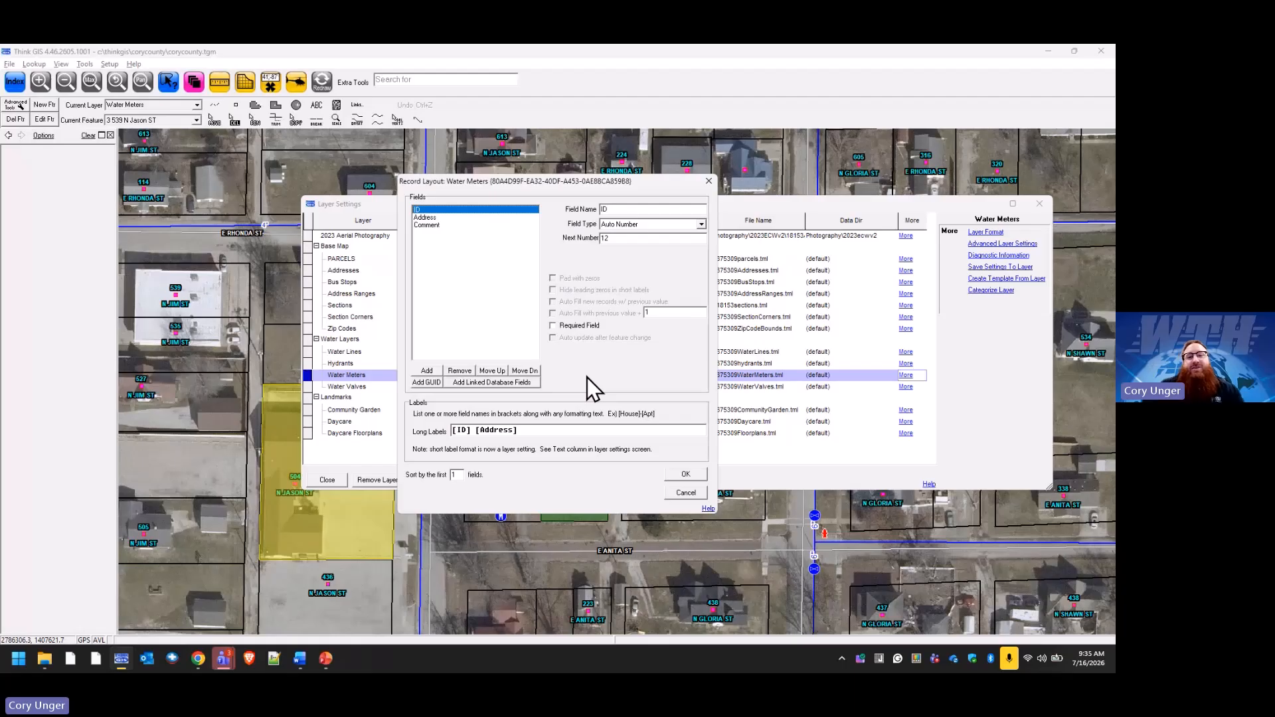
Step: Add a LatLong field of type Calculated Coordinates in Decimal Degrees to the Water Meters layer, and close the layer settings
click(426, 370)
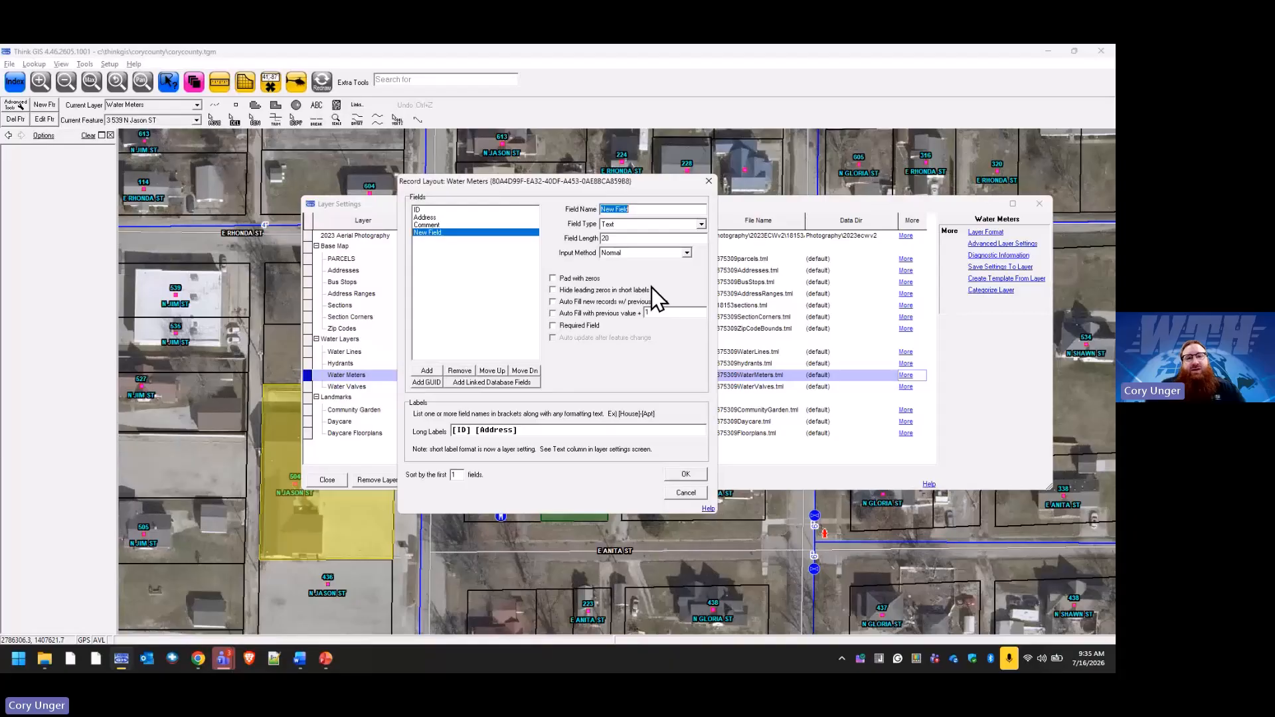
text(LatLong)
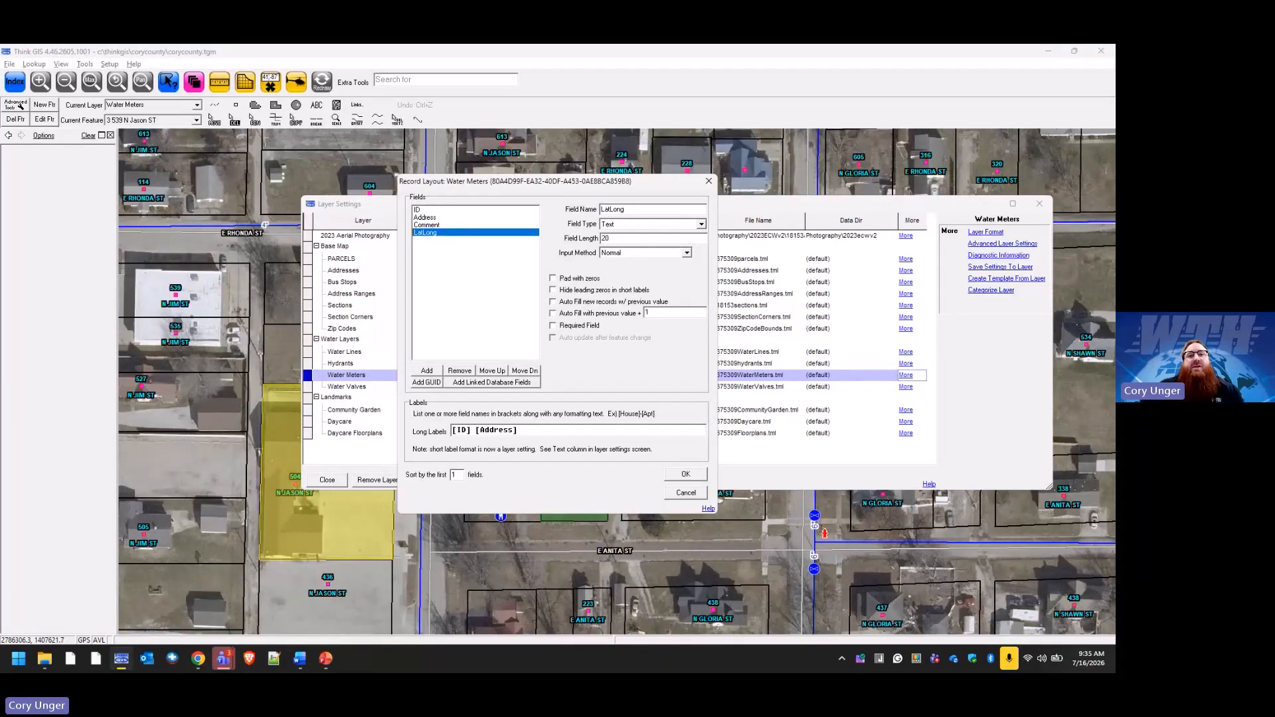
click(702, 226)
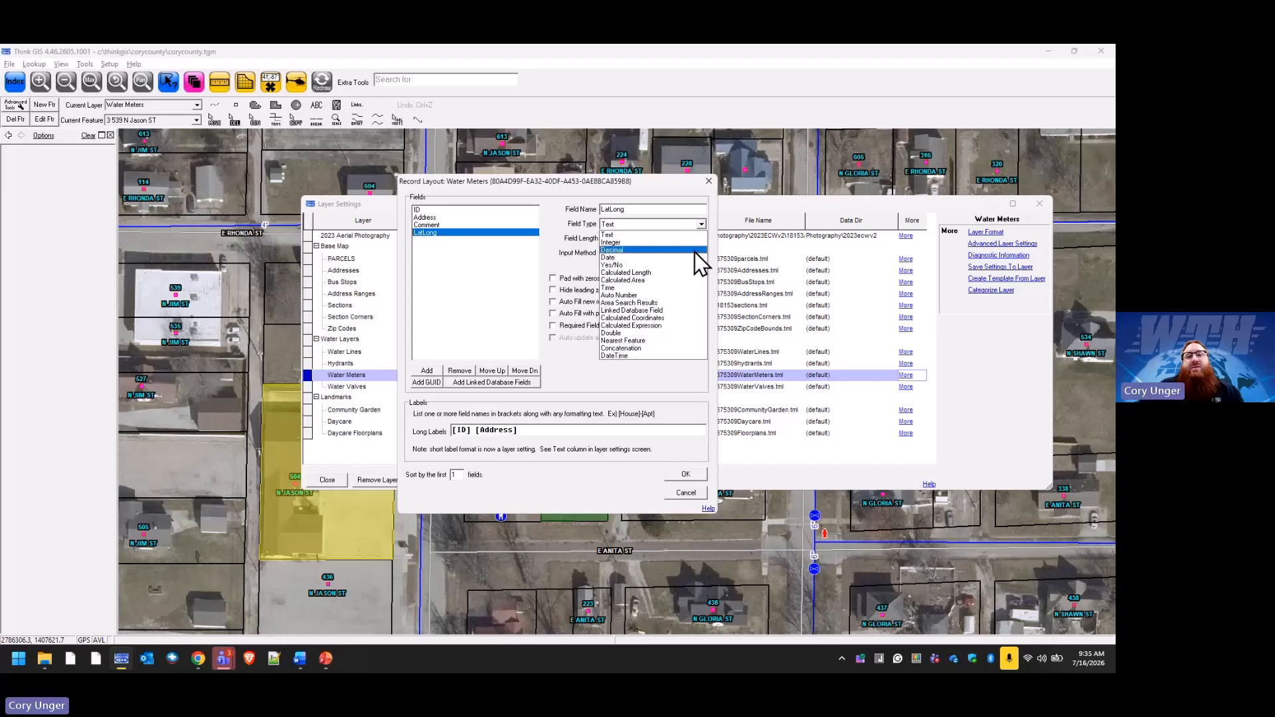
click(680, 318)
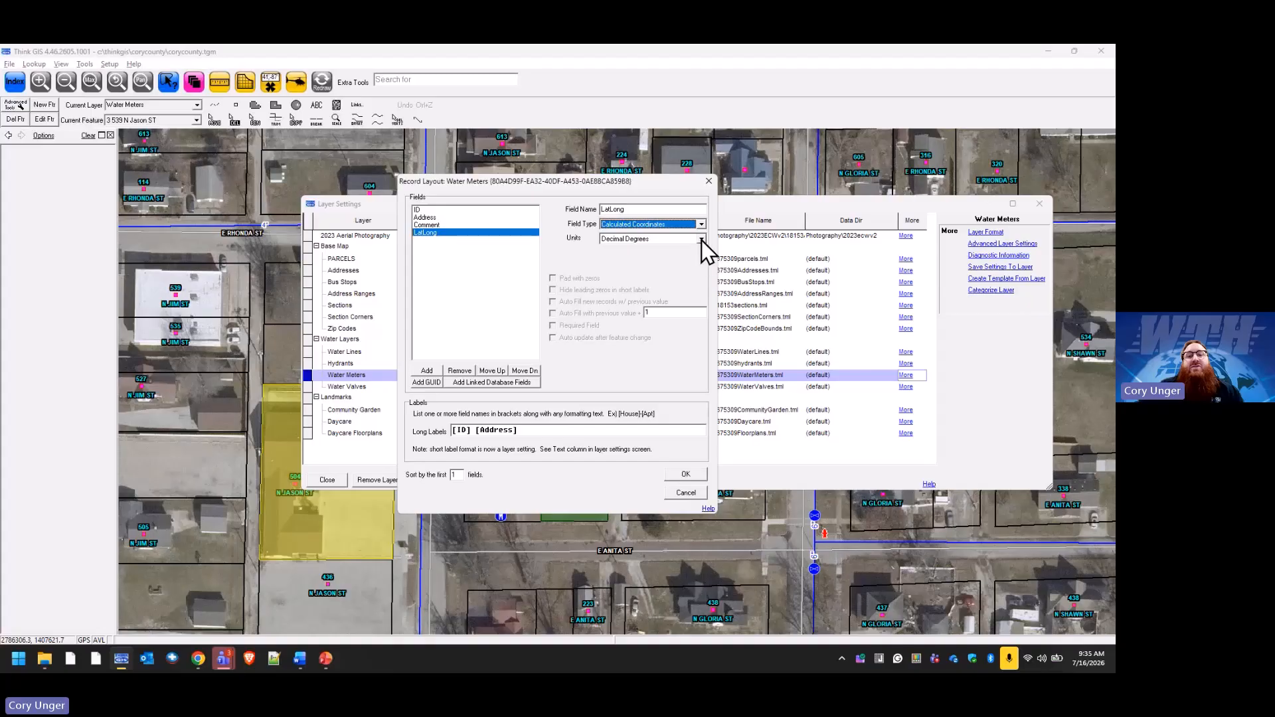
click(701, 241)
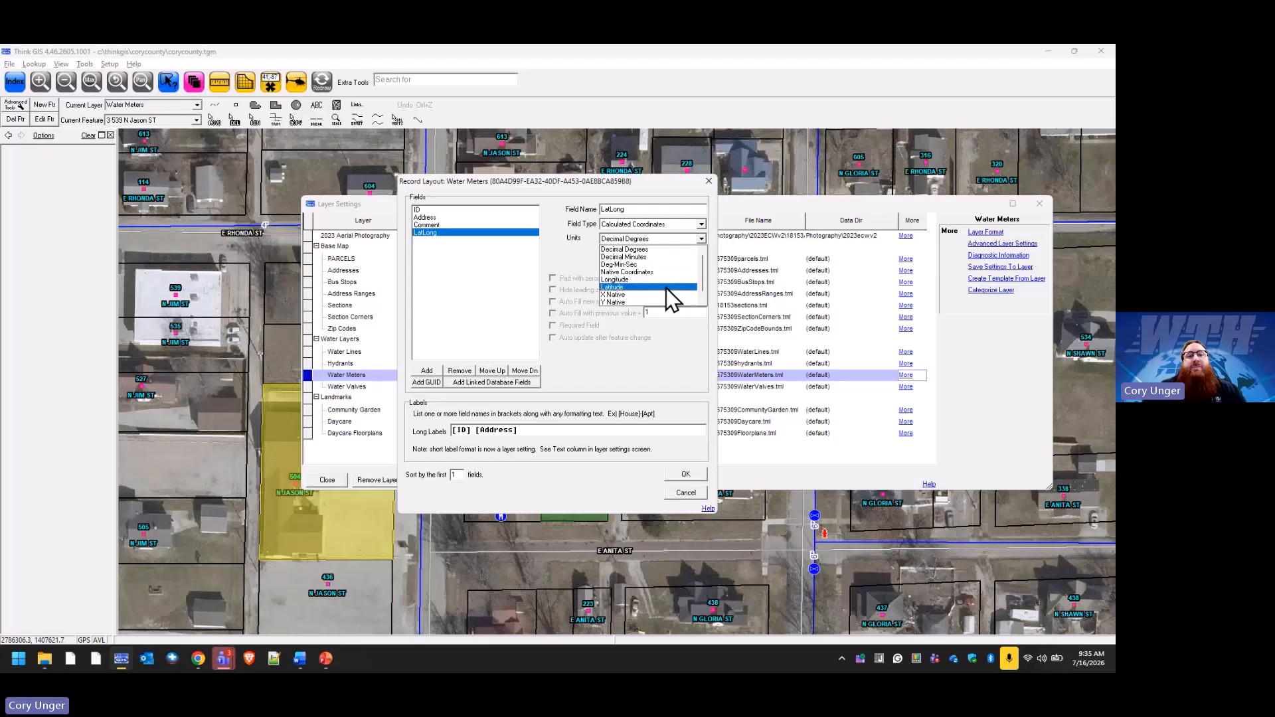
click(653, 249)
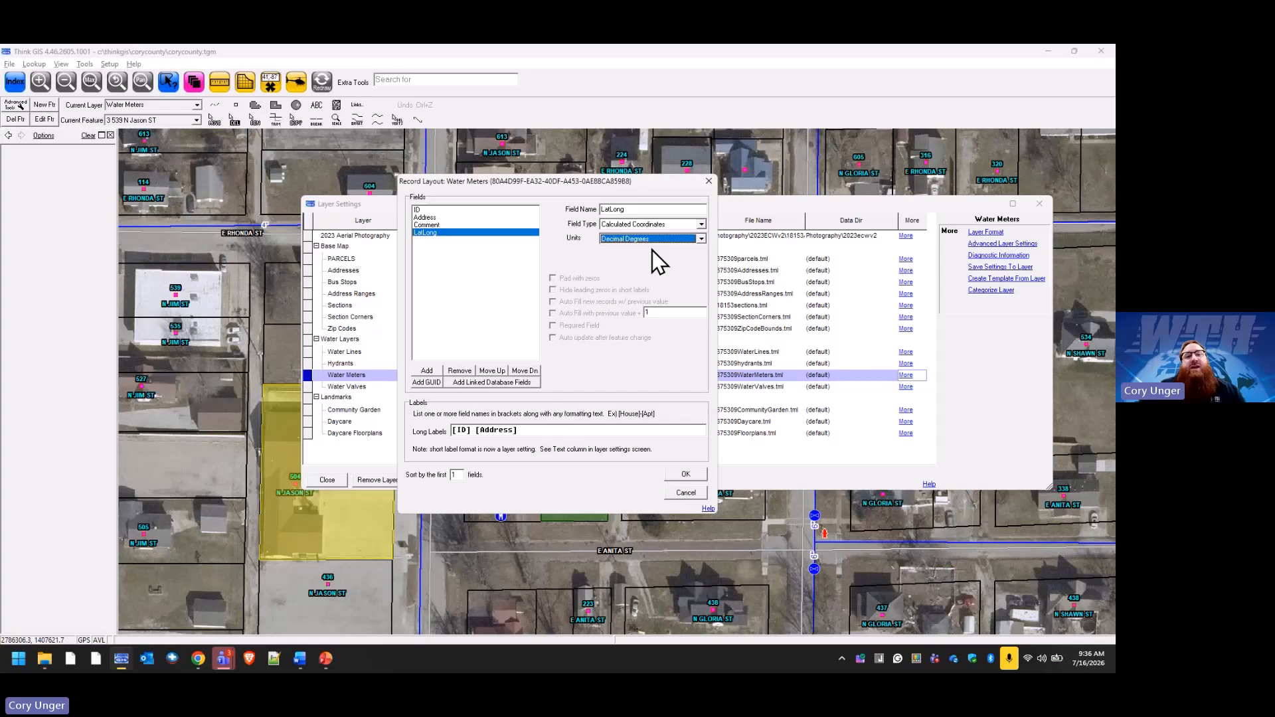
click(686, 474)
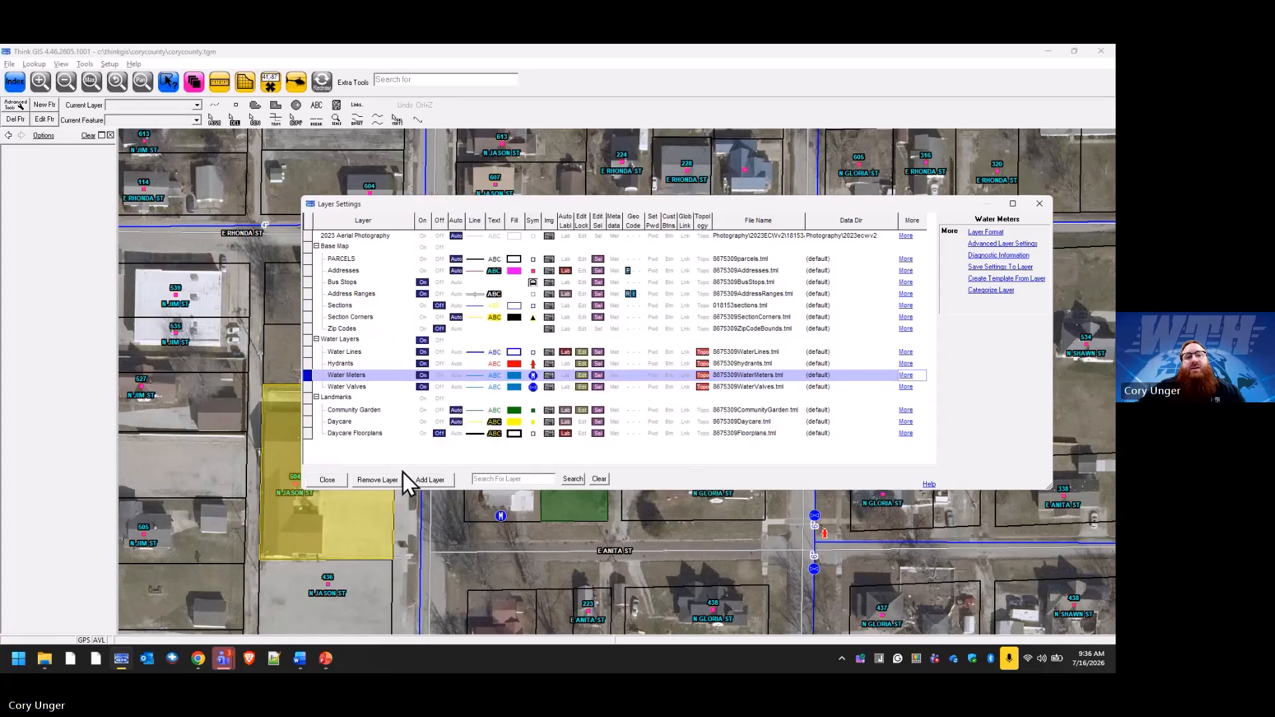
click(328, 480)
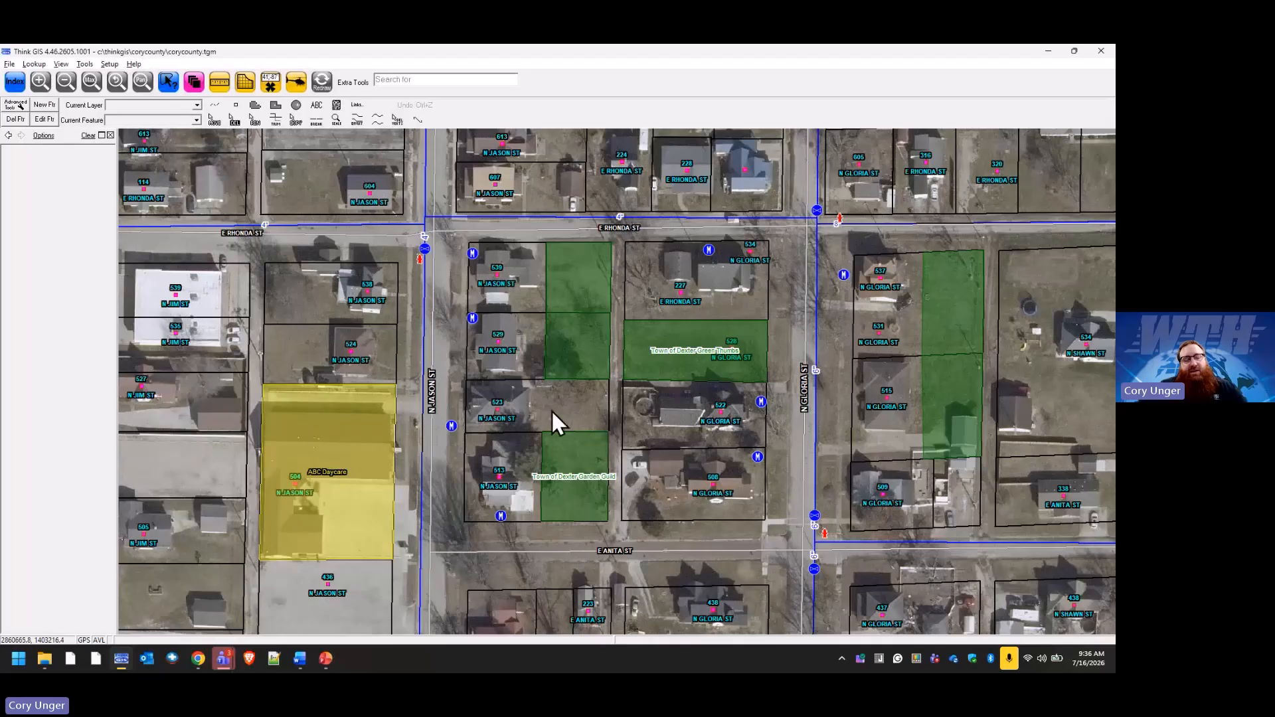
Step: Redraw the map, check the LatLong field of the water meter with ID 5, and open its record without changing it
click(322, 81)
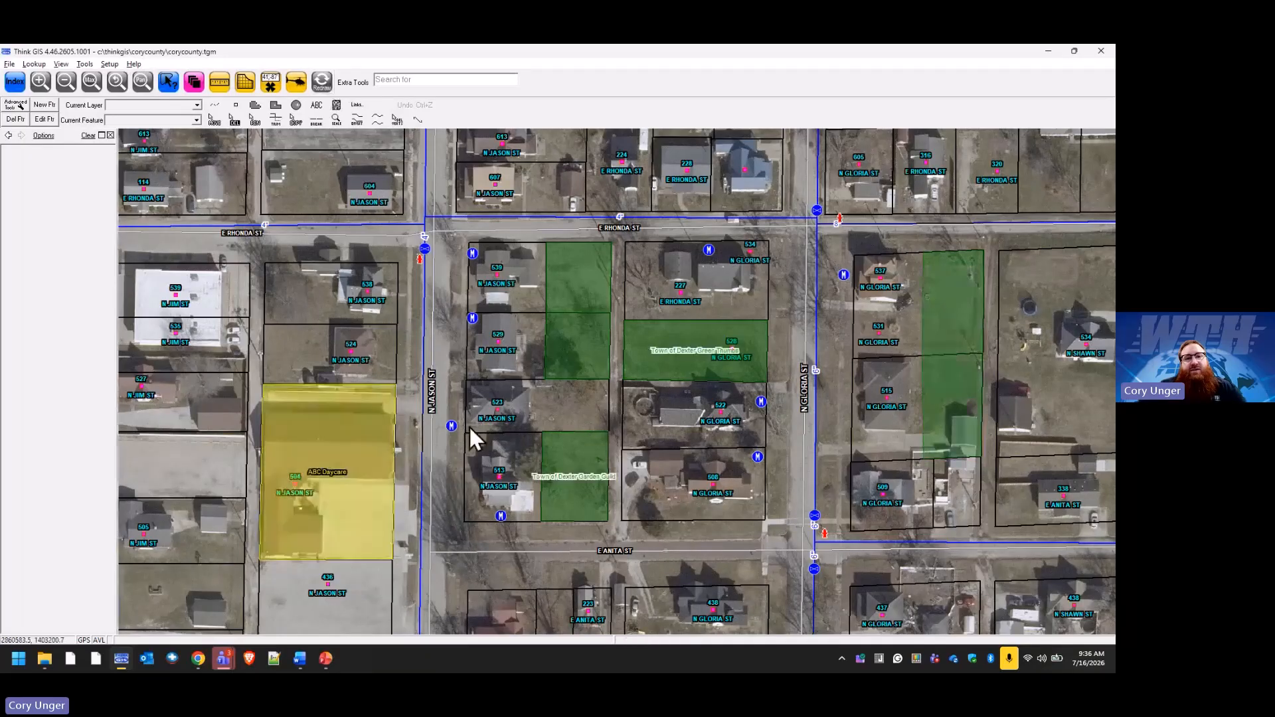
click(451, 427)
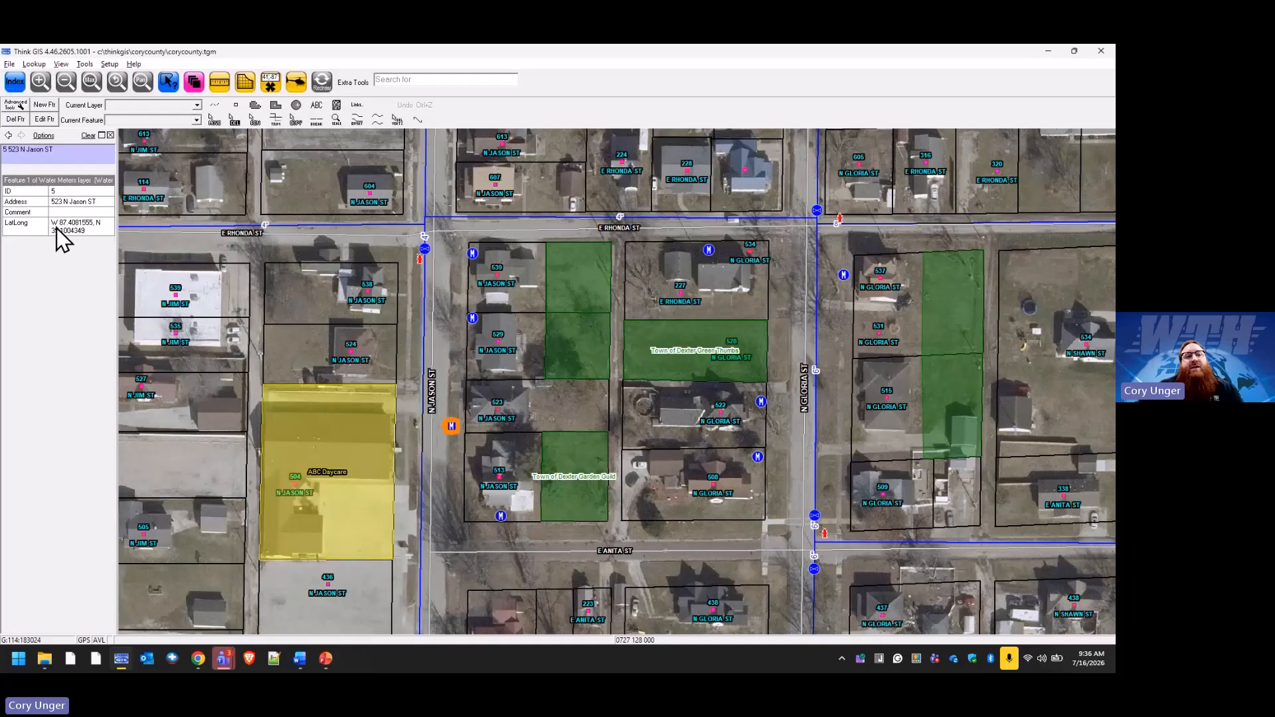
double_click(452, 425)
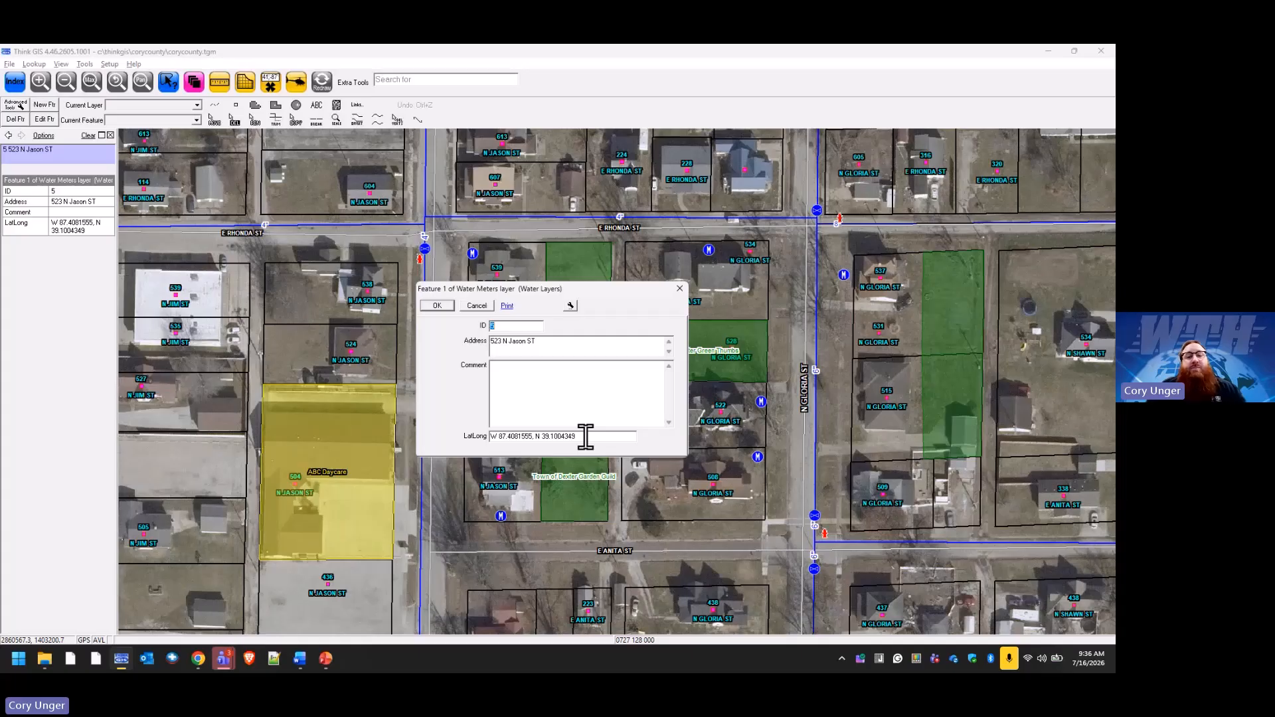
click(493, 306)
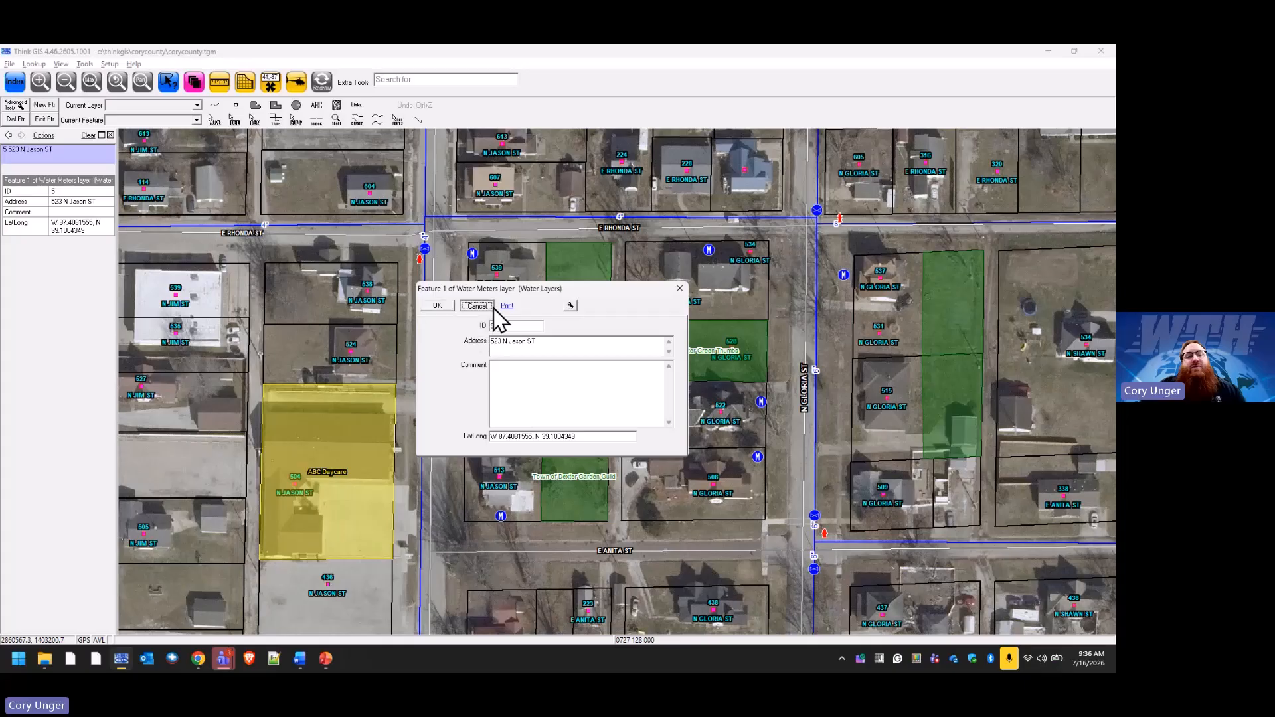
Step: Add a field named Cat with type Concatenation to the record layout of the Water Meters layer
click(194, 83)
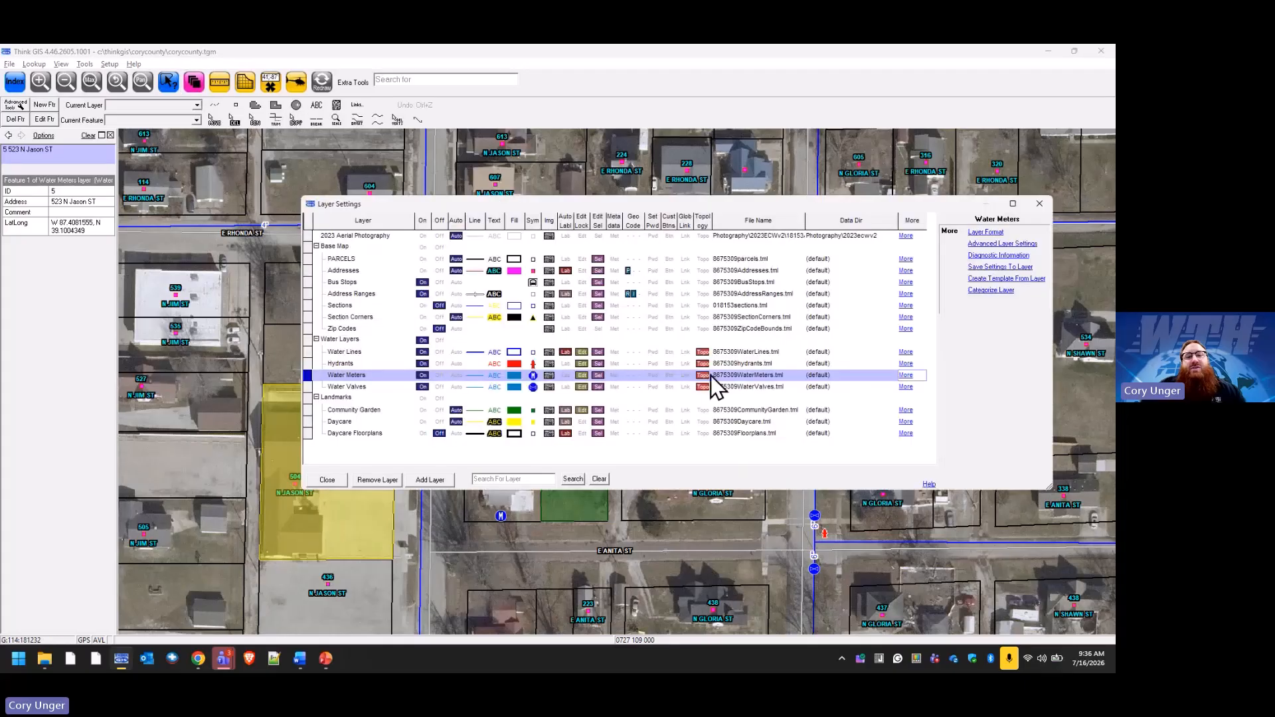
click(985, 233)
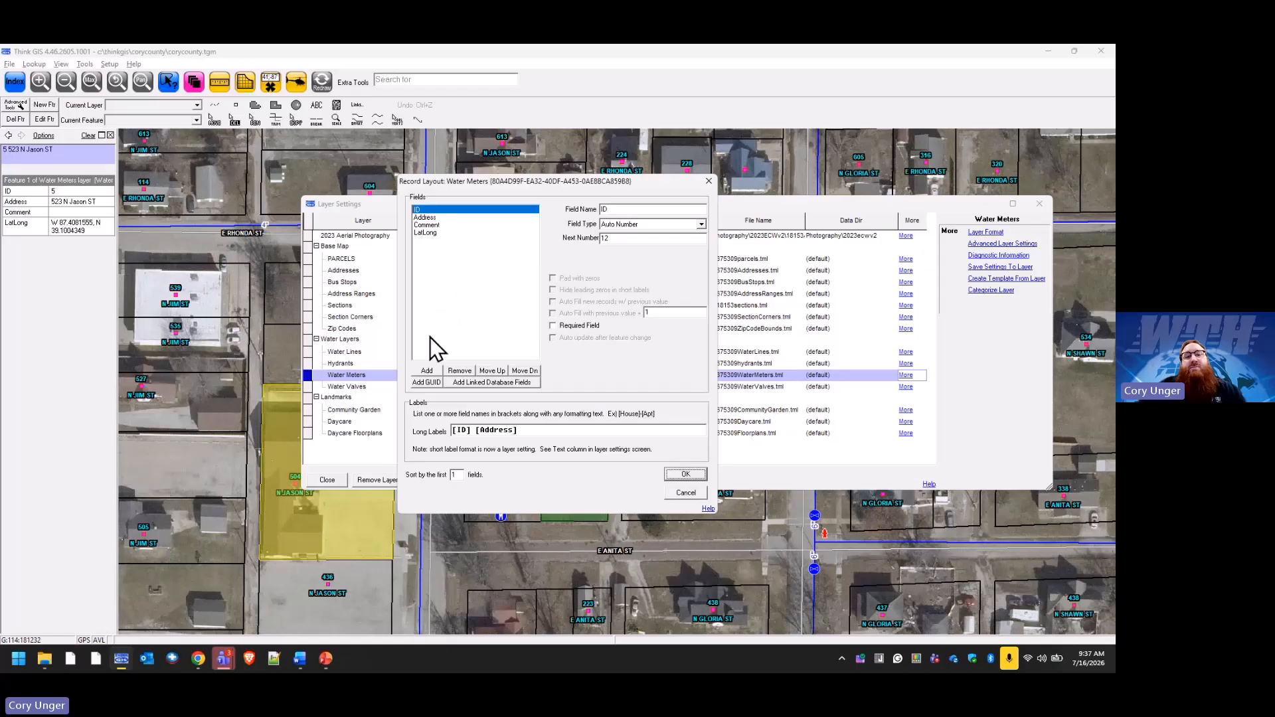
click(428, 371)
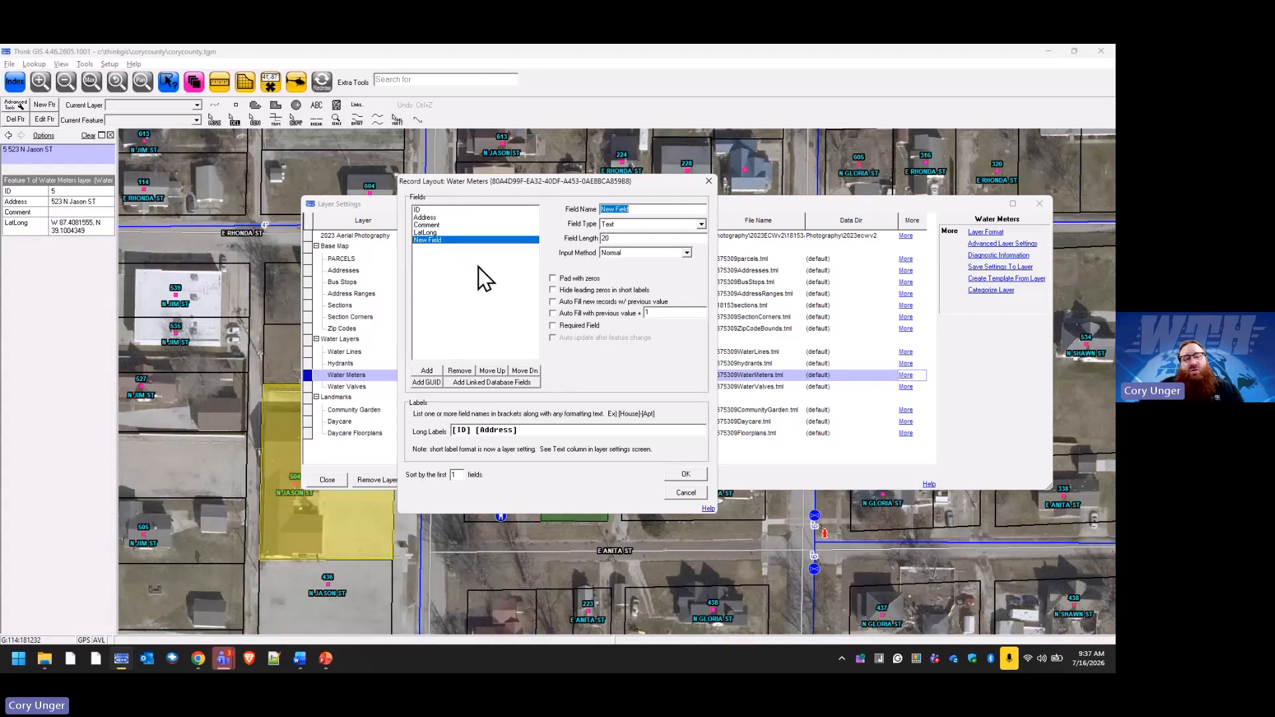
text(Cat)
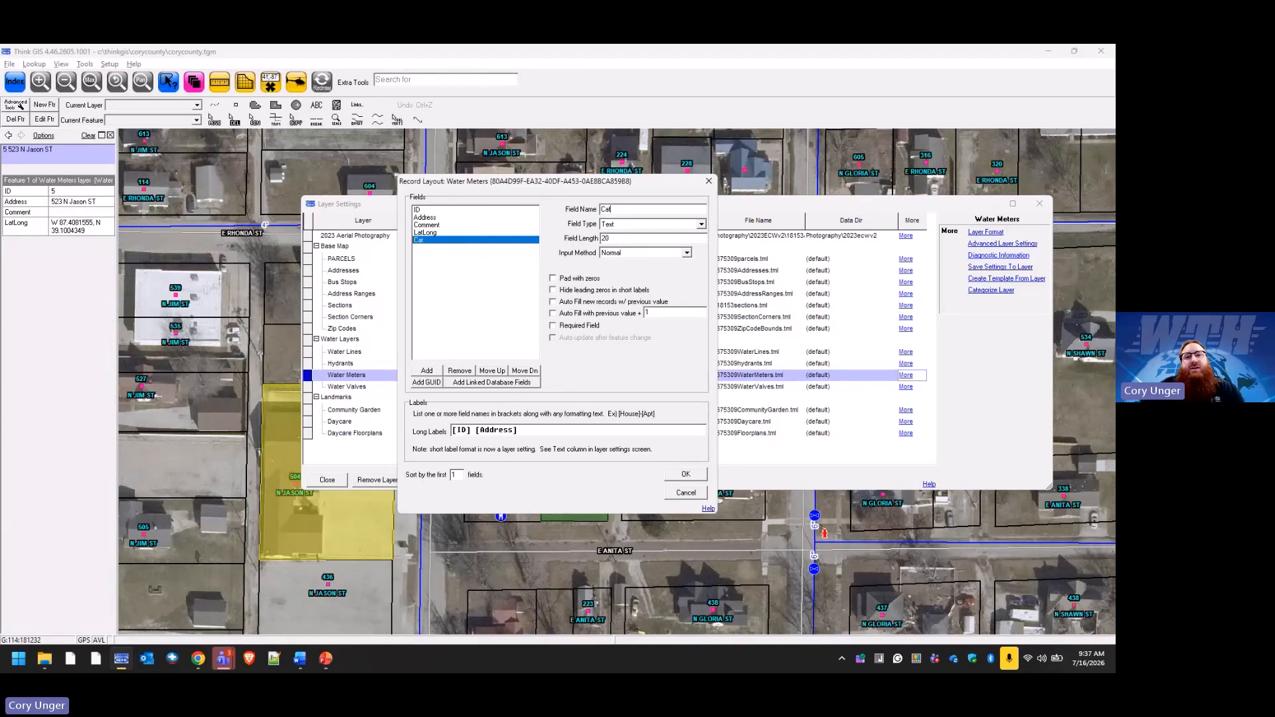
click(700, 223)
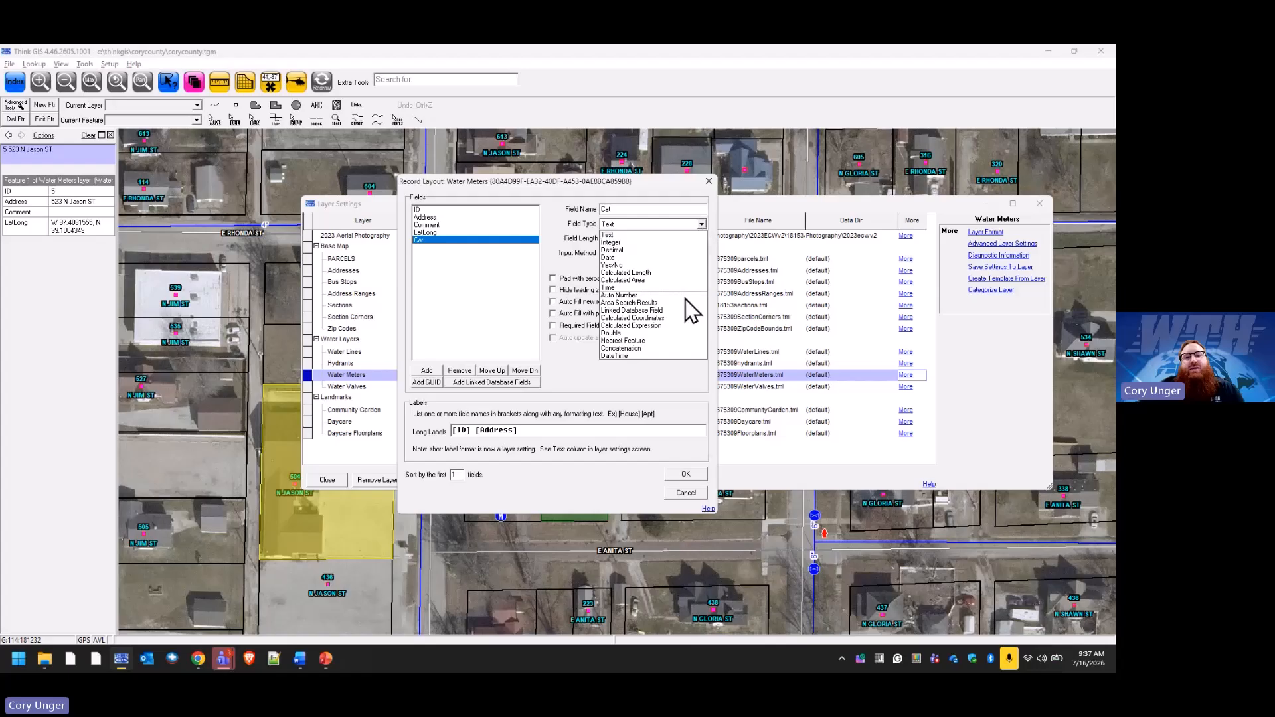
click(656, 349)
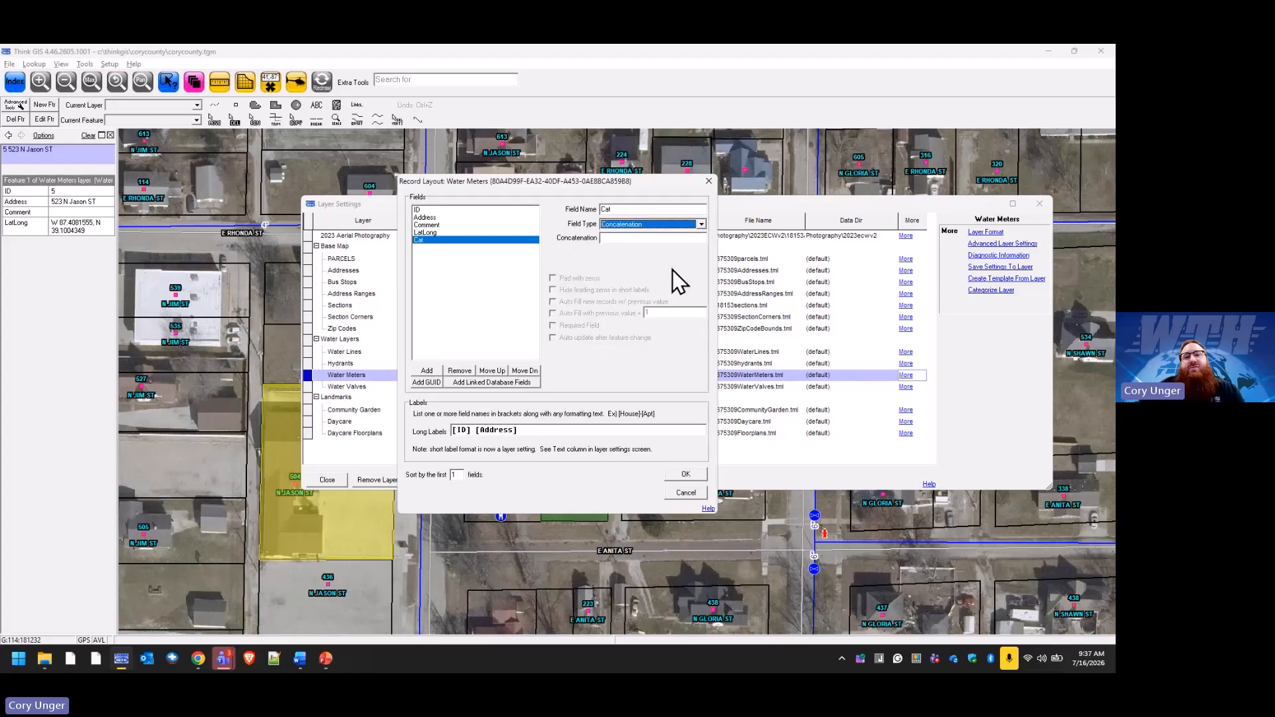
Step: Set the Cat field's concatenation format to [ID] - [Address], inserting both fields with a hyphen between them
click(635, 238)
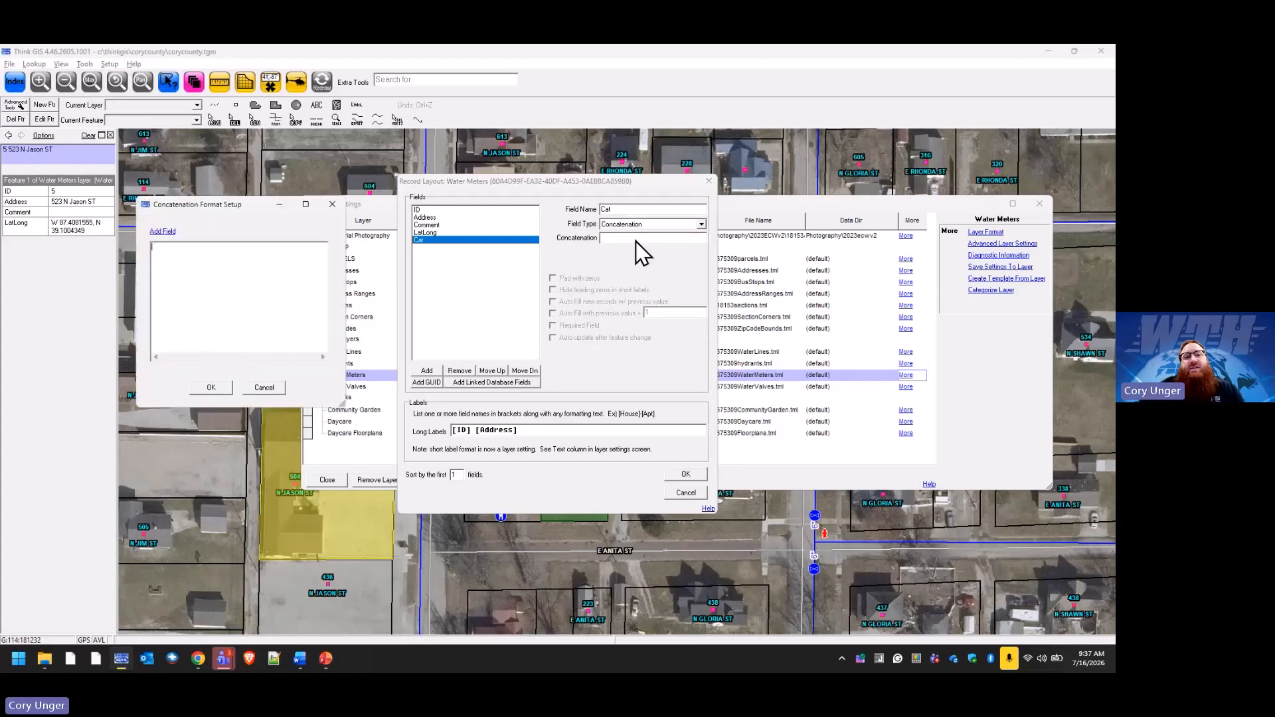
click(166, 233)
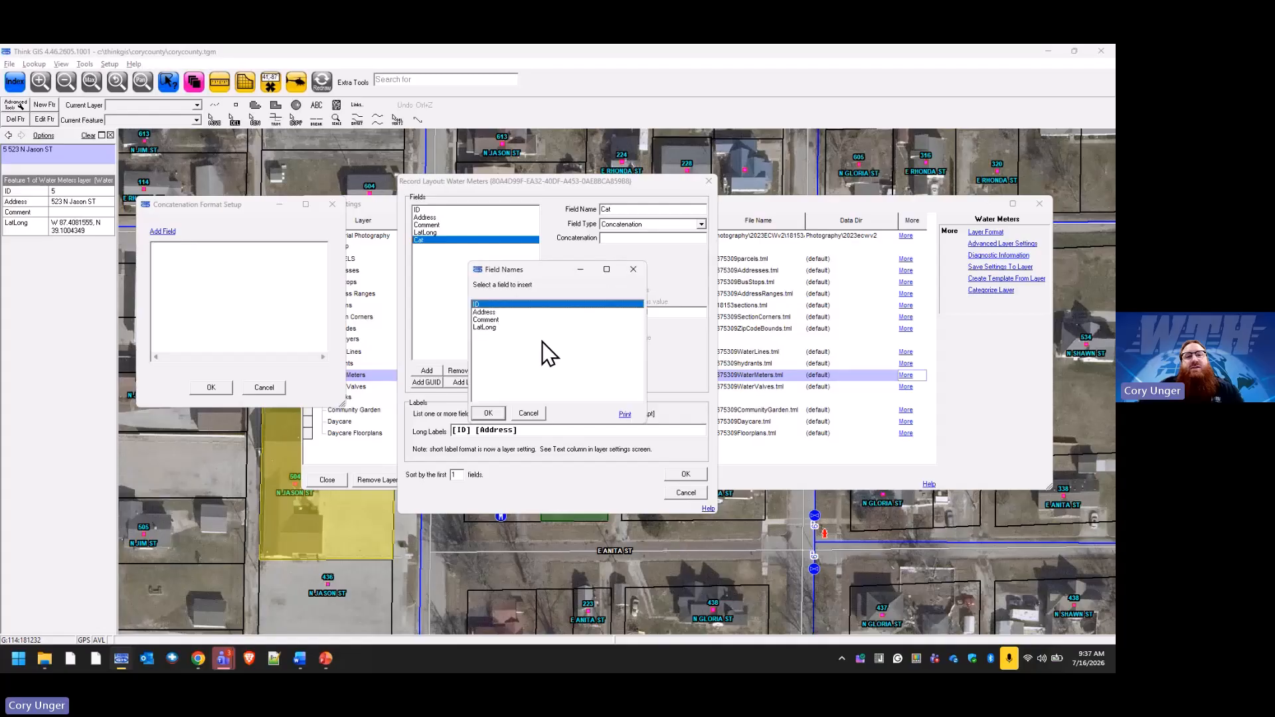
click(488, 413)
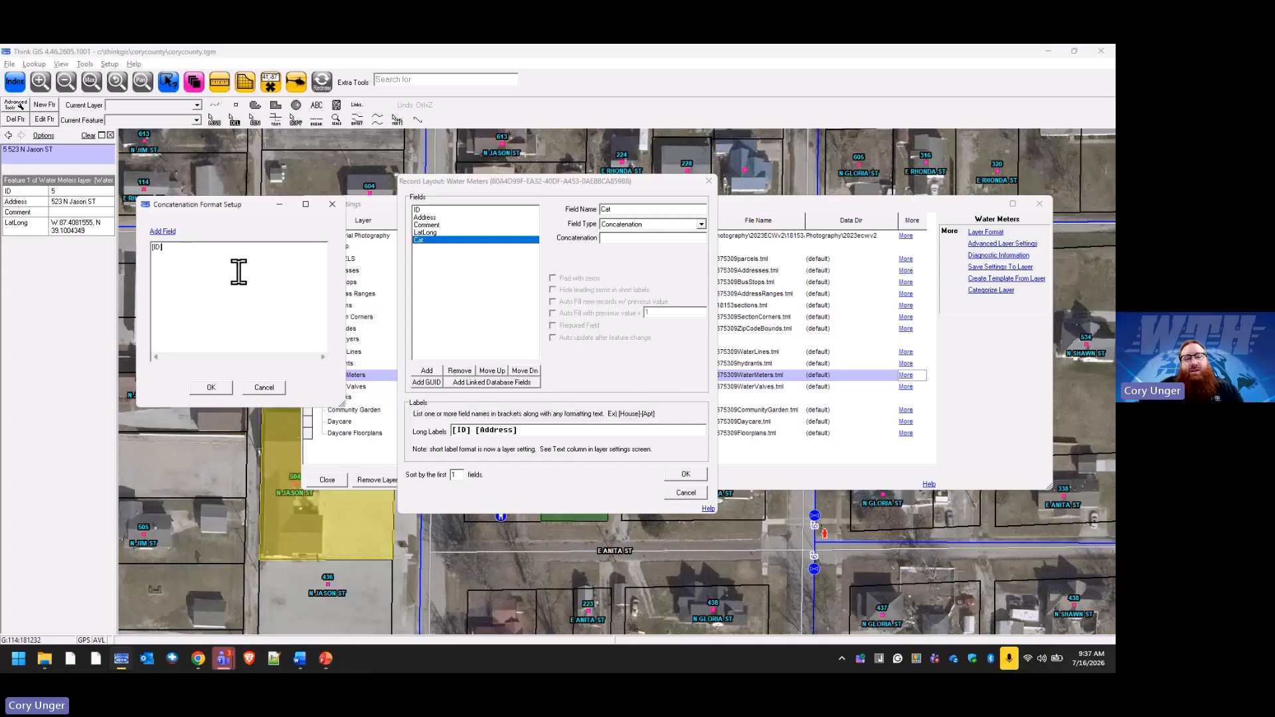
text(-)
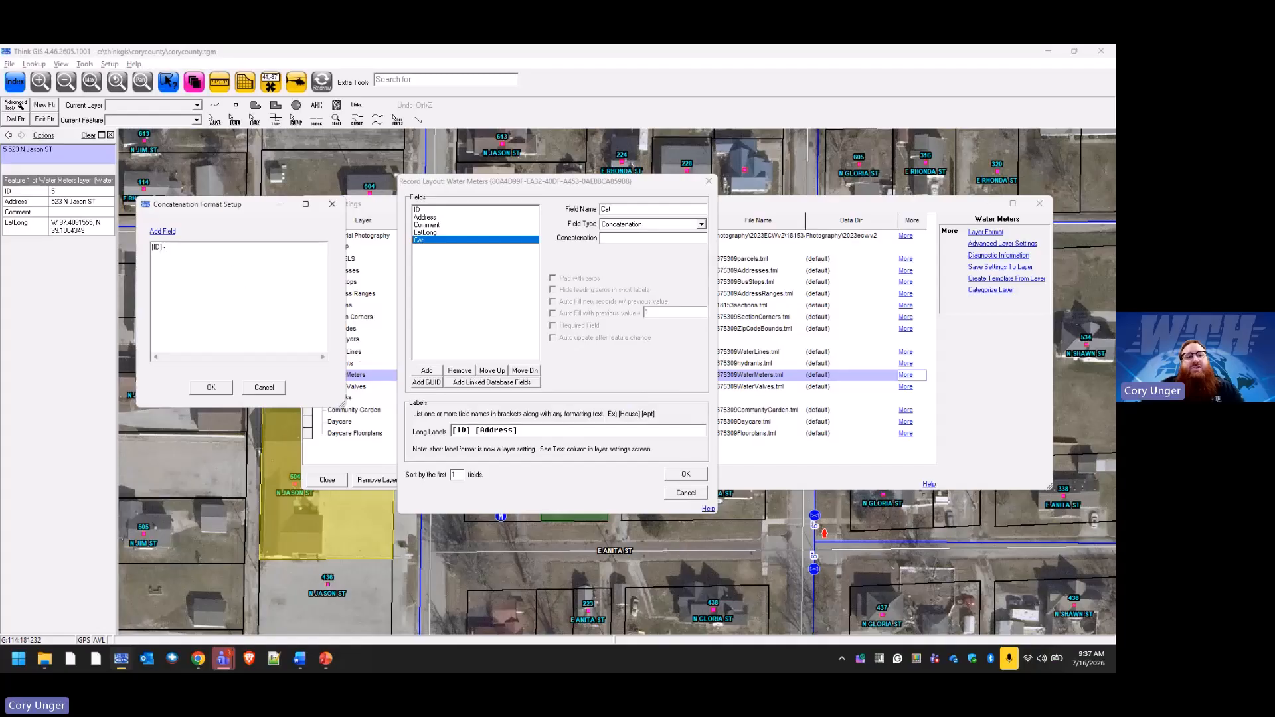
click(163, 232)
click(487, 313)
click(489, 413)
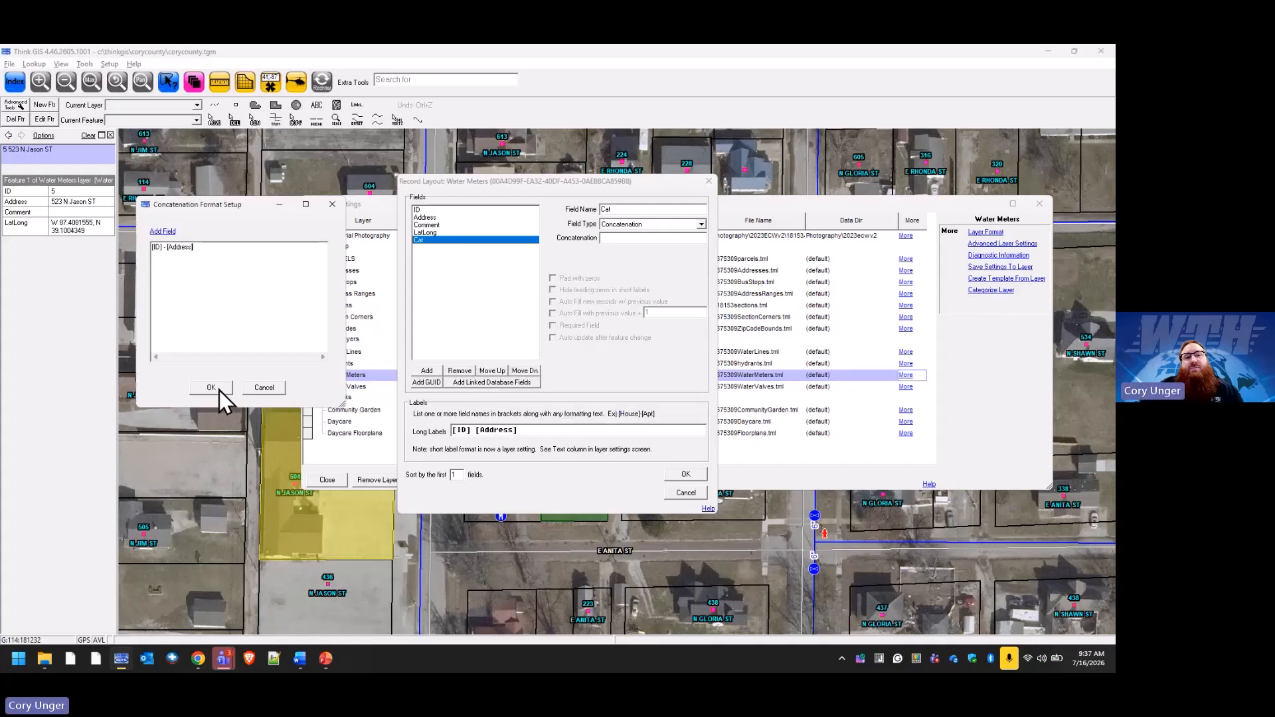
Step: Try extending the concatenation format with the free text "anything here", and remove that text again
click(165, 232)
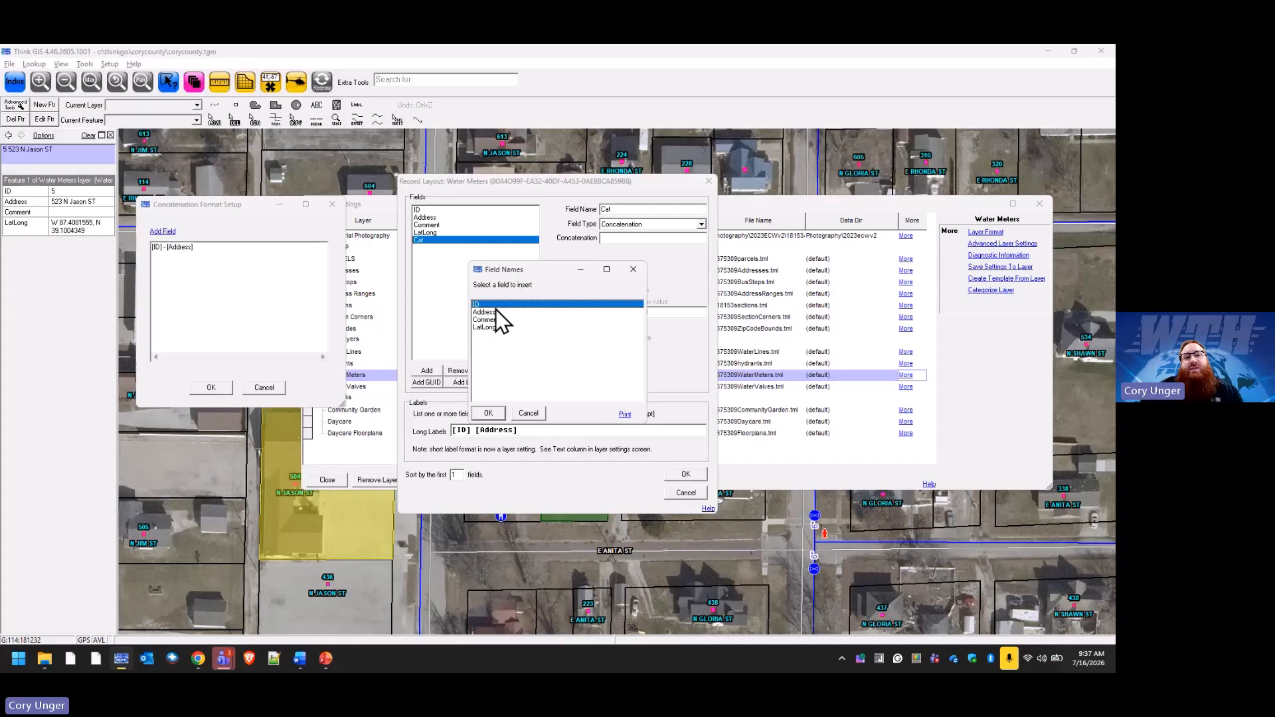
click(633, 270)
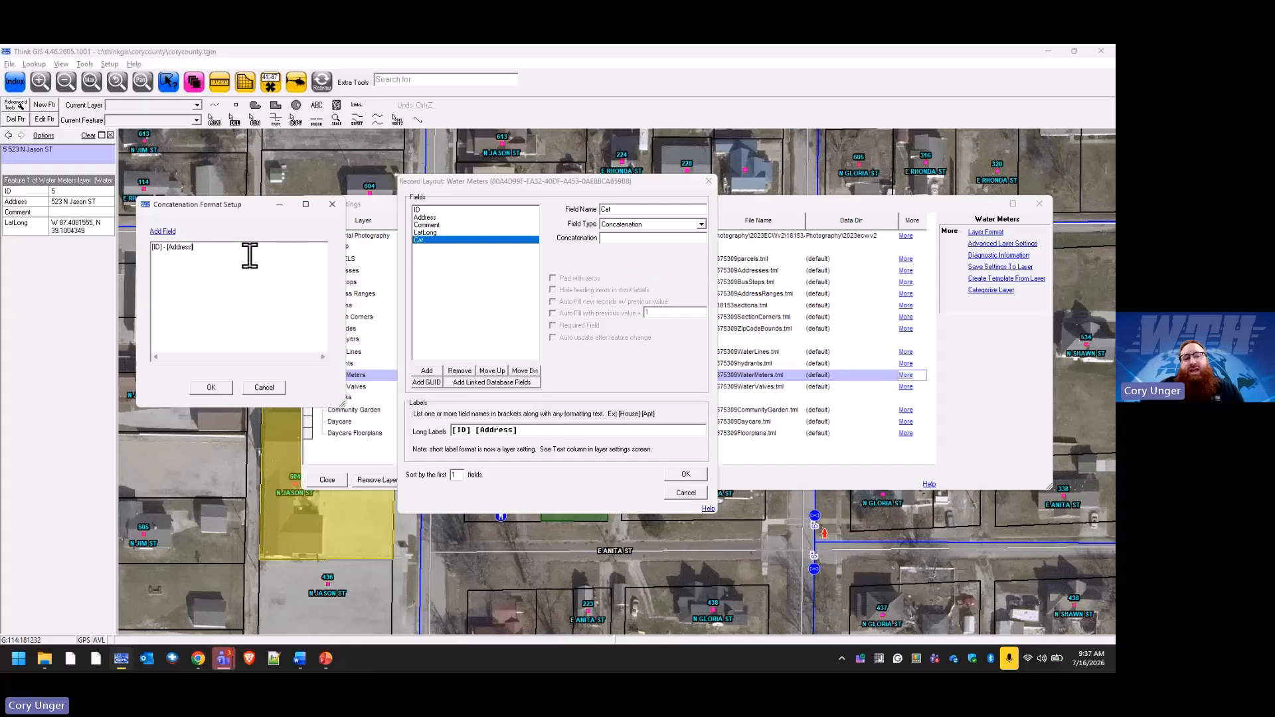
text(anything here)
key(BackSpace)
key(BackSpace)
key(BackSpace)
key(BackSpace)
key(BackSpace)
key(BackSpace)
key(BackSpace)
key(BackSpace)
key(BackSpace)
key(BackSpace)
key(BackSpace)
key(BackSpace)
key(BackSpace)
key(BackSpace)
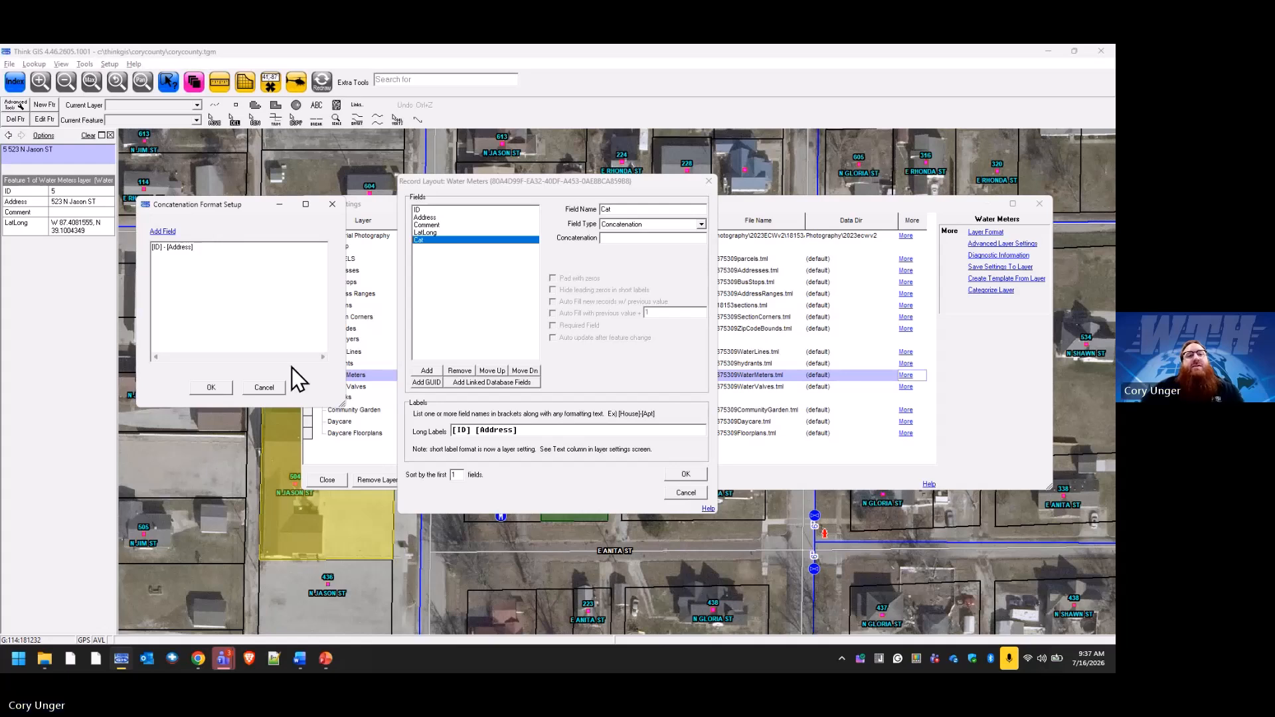
click(224, 390)
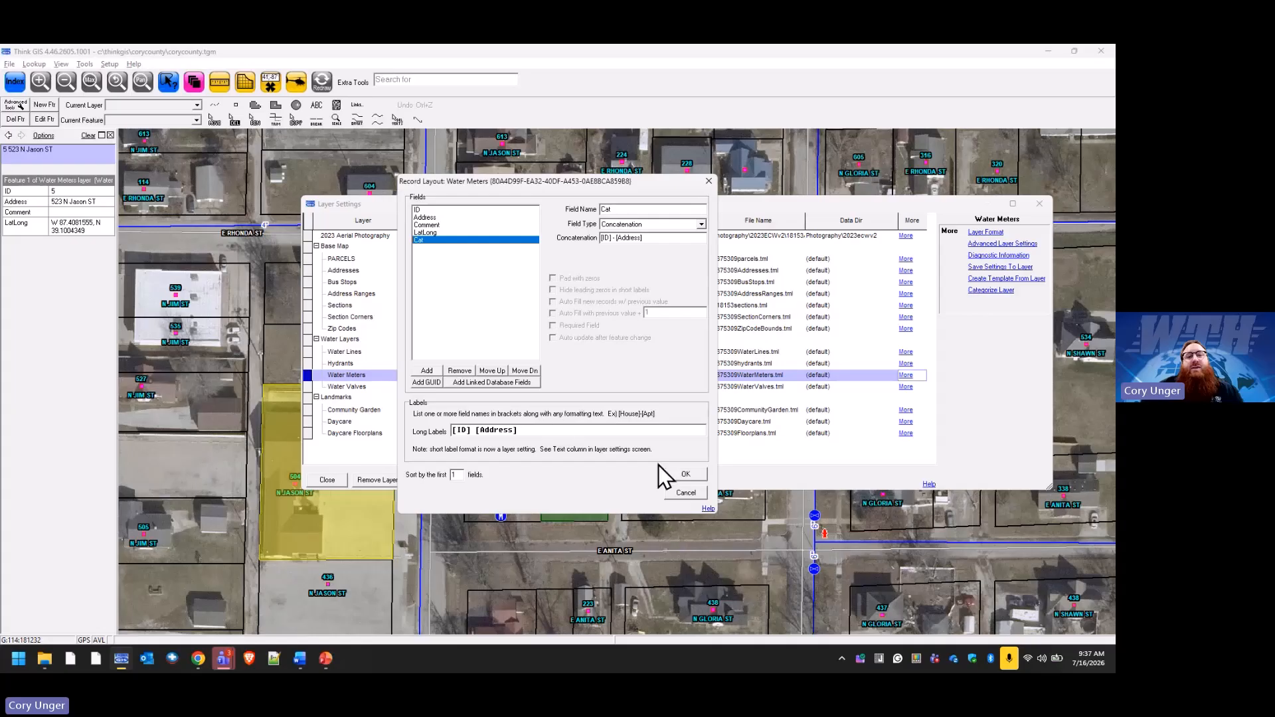
click(684, 470)
click(327, 480)
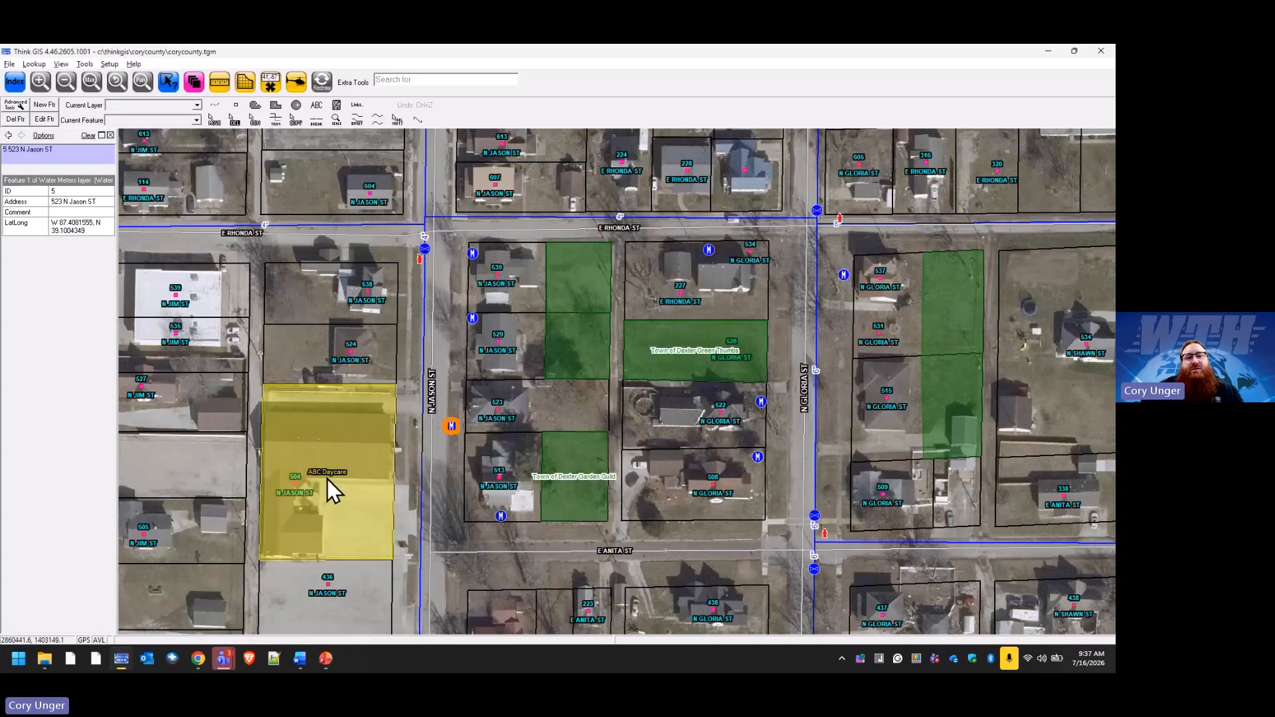
click(494, 424)
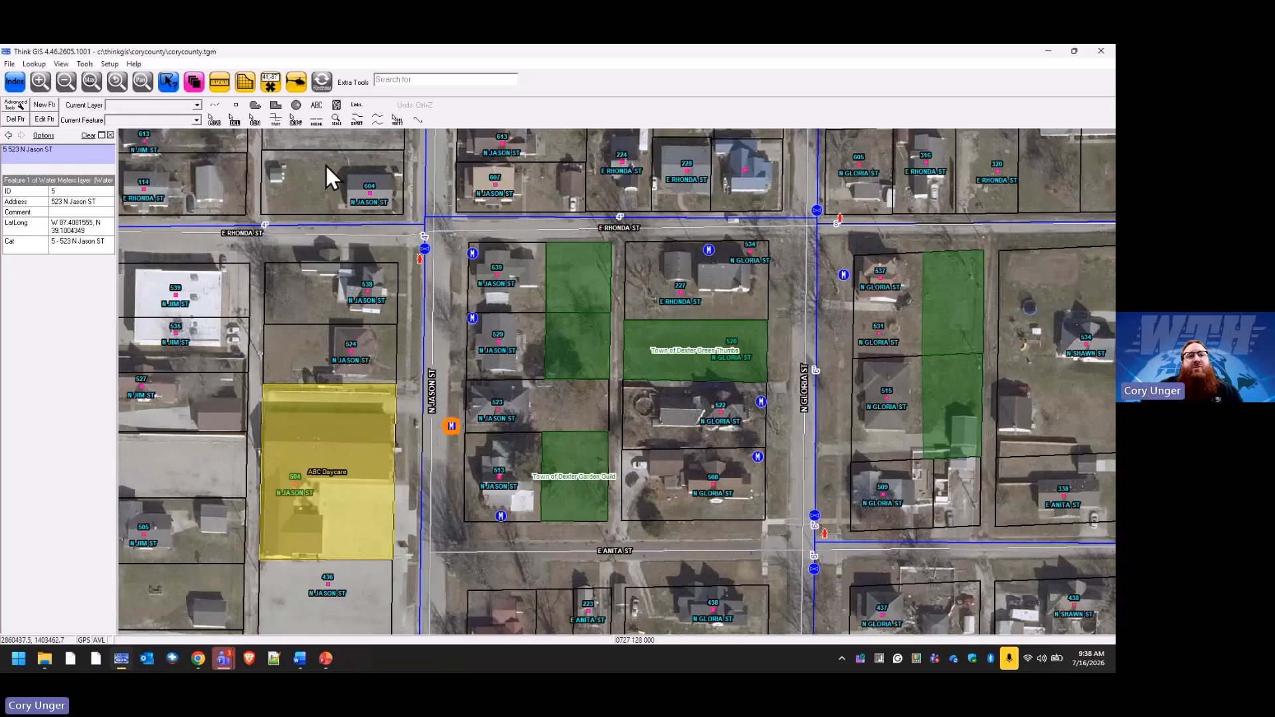
Step: Add a field named Lenth with type Calculated Length to the record layout of the Water Lines layer
click(193, 81)
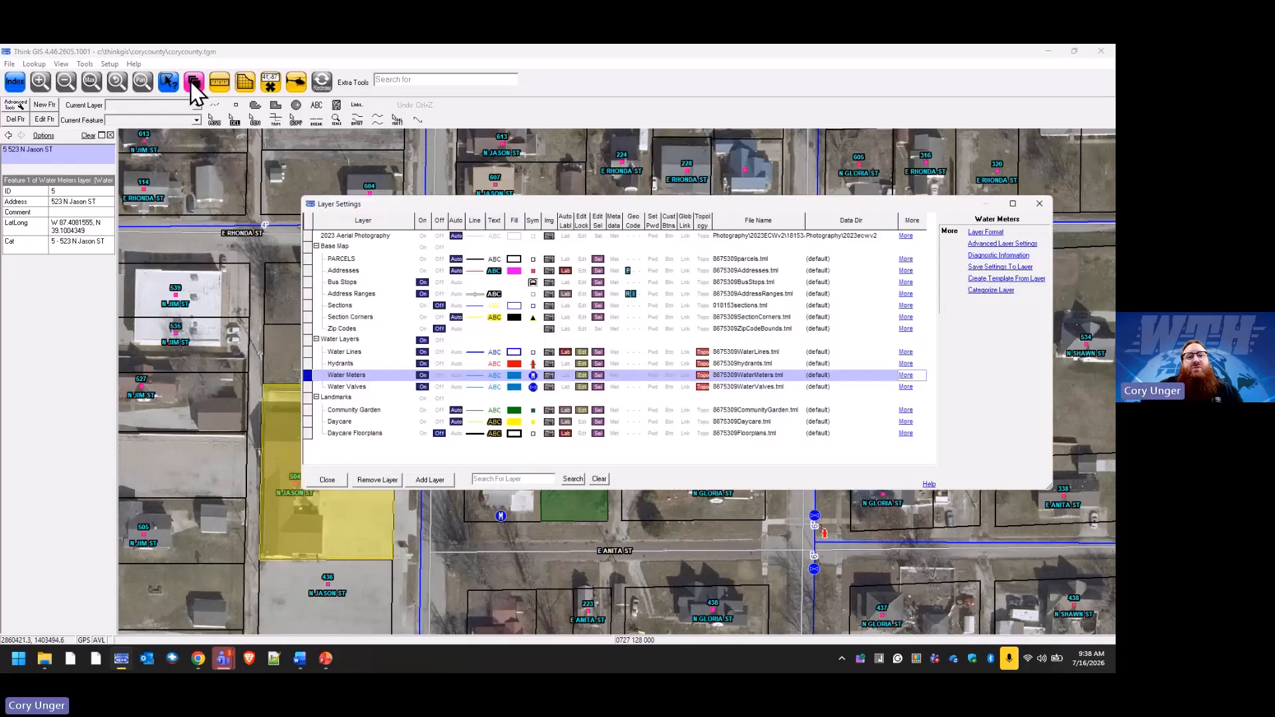
click(605, 353)
click(977, 233)
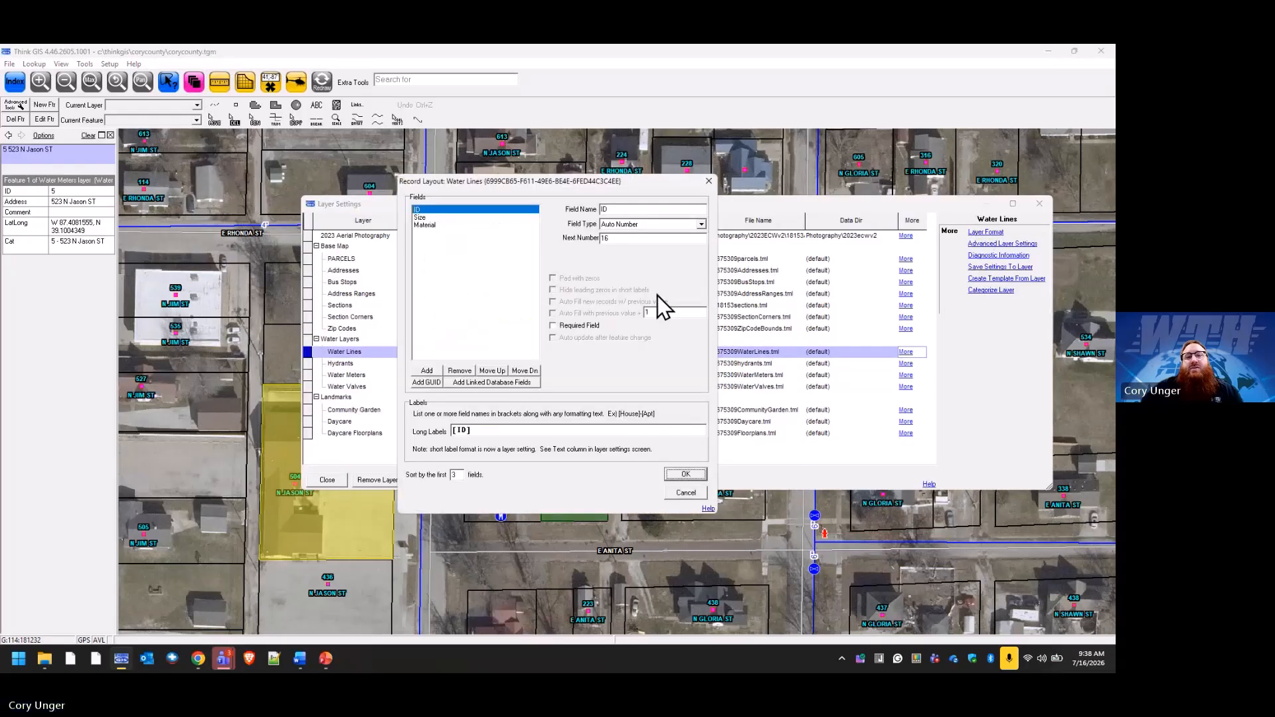
click(429, 370)
text(Le)
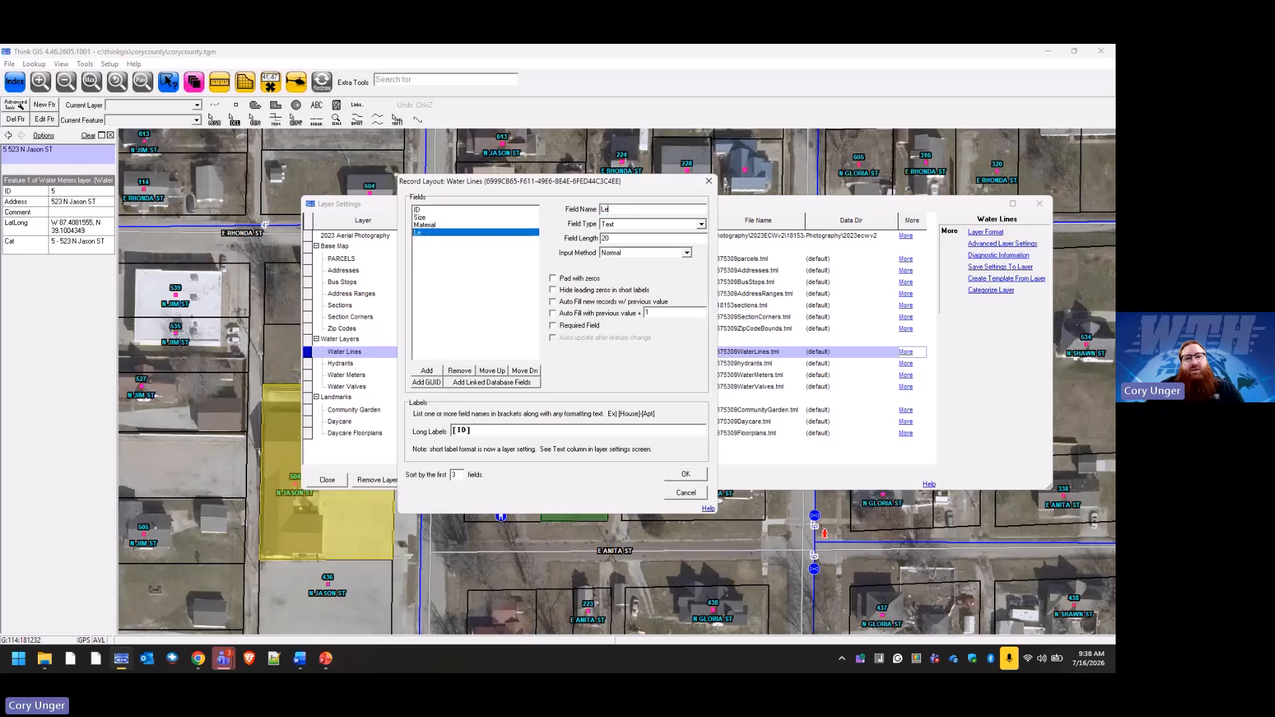
text(nth)
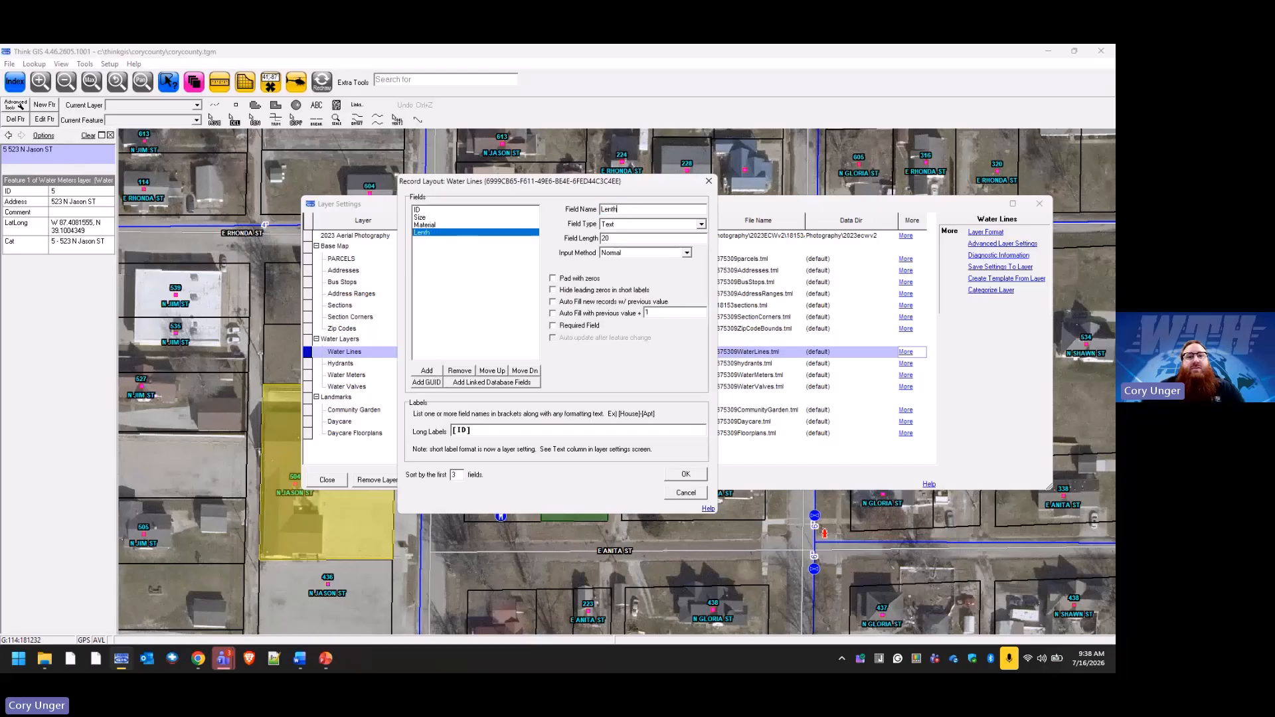
click(701, 224)
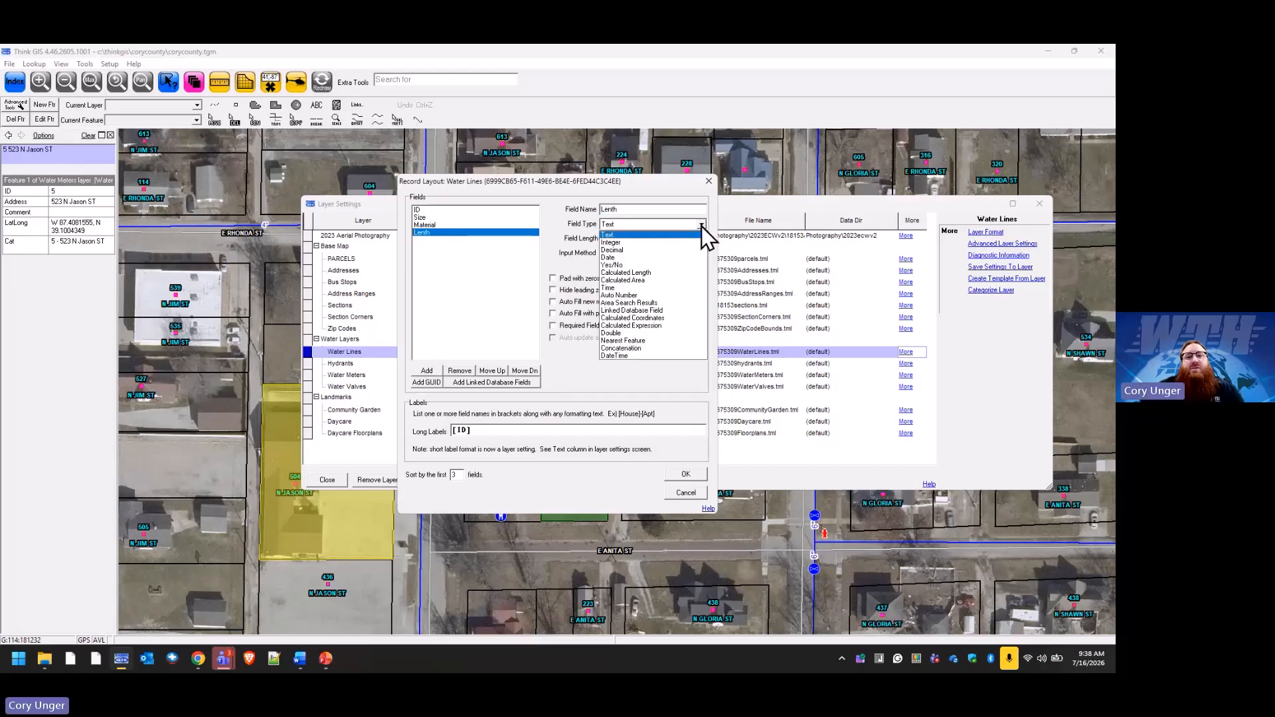
click(661, 273)
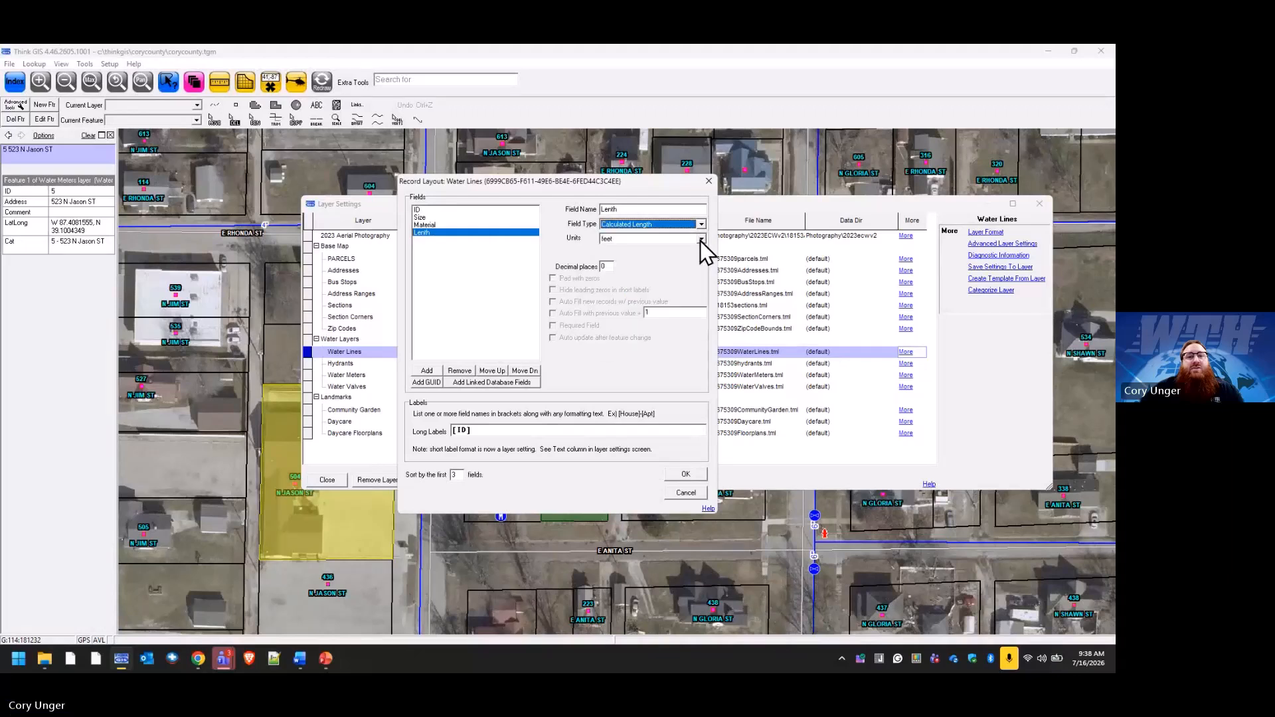
Step: Keep the Lenth field's units in feet, set it to 1 decimal place, and save the layout and close the layer settings
click(700, 240)
click(700, 241)
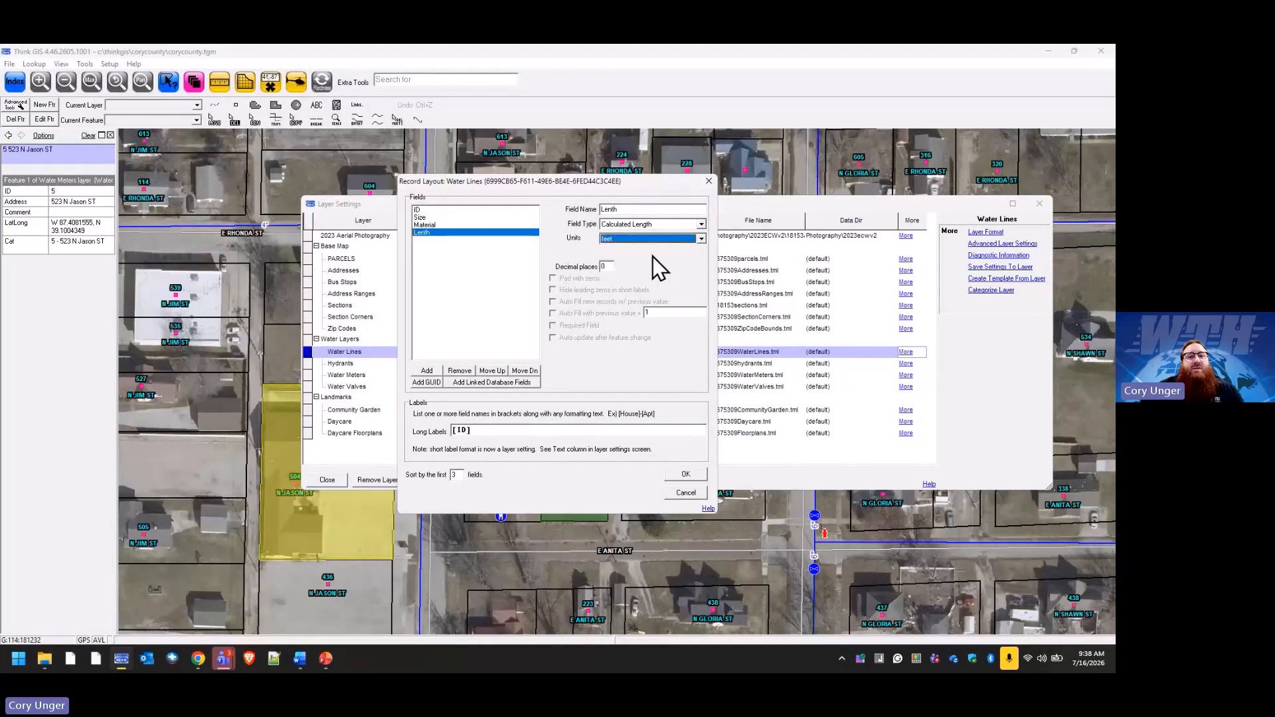
double_click(609, 267)
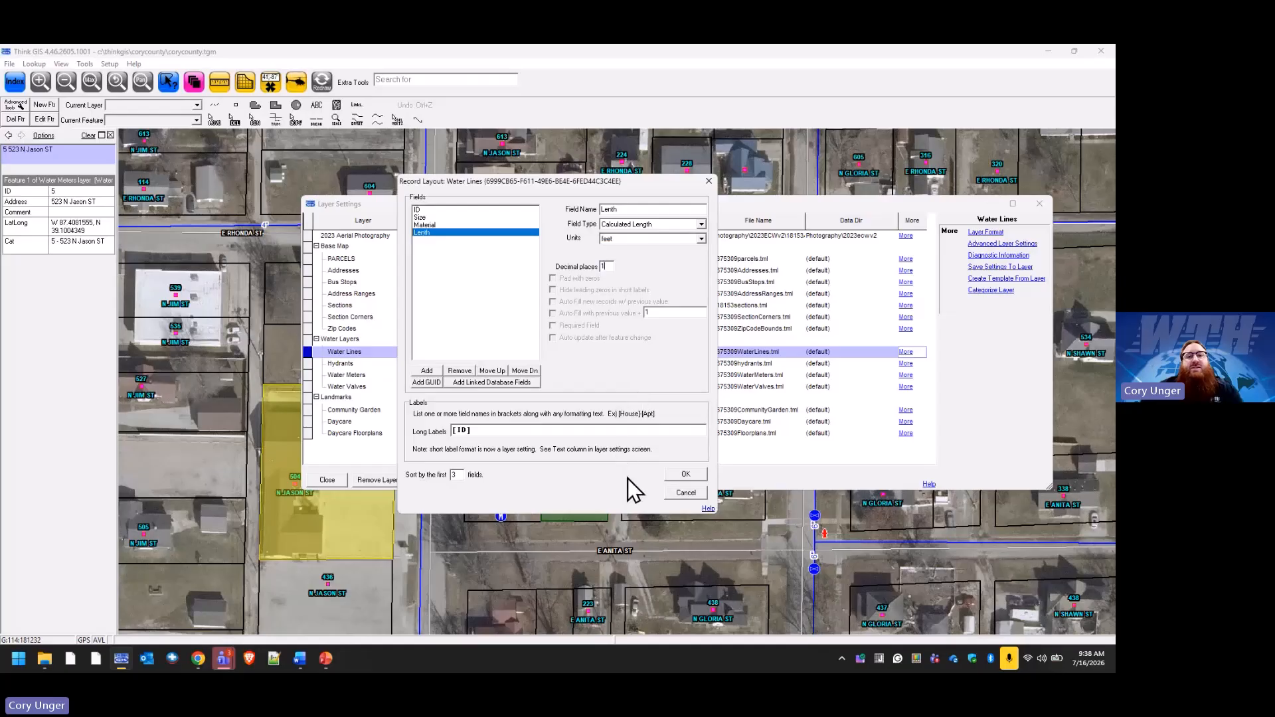
click(684, 475)
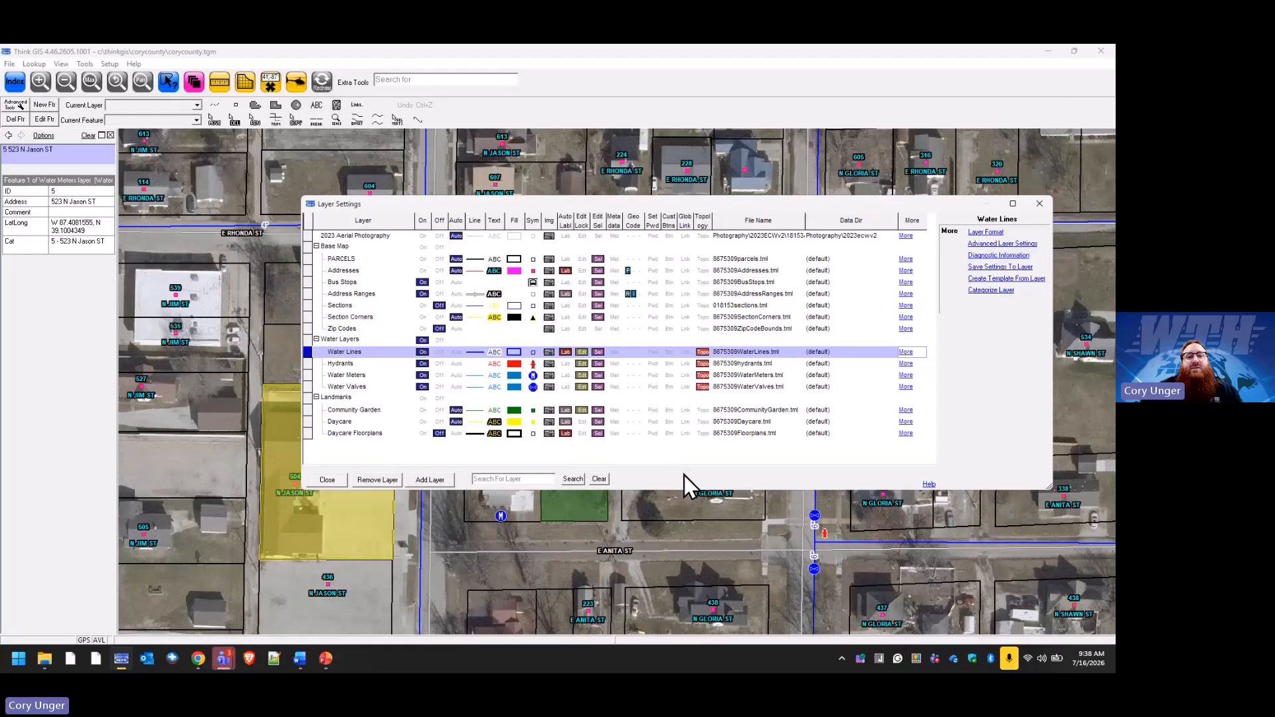
click(342, 480)
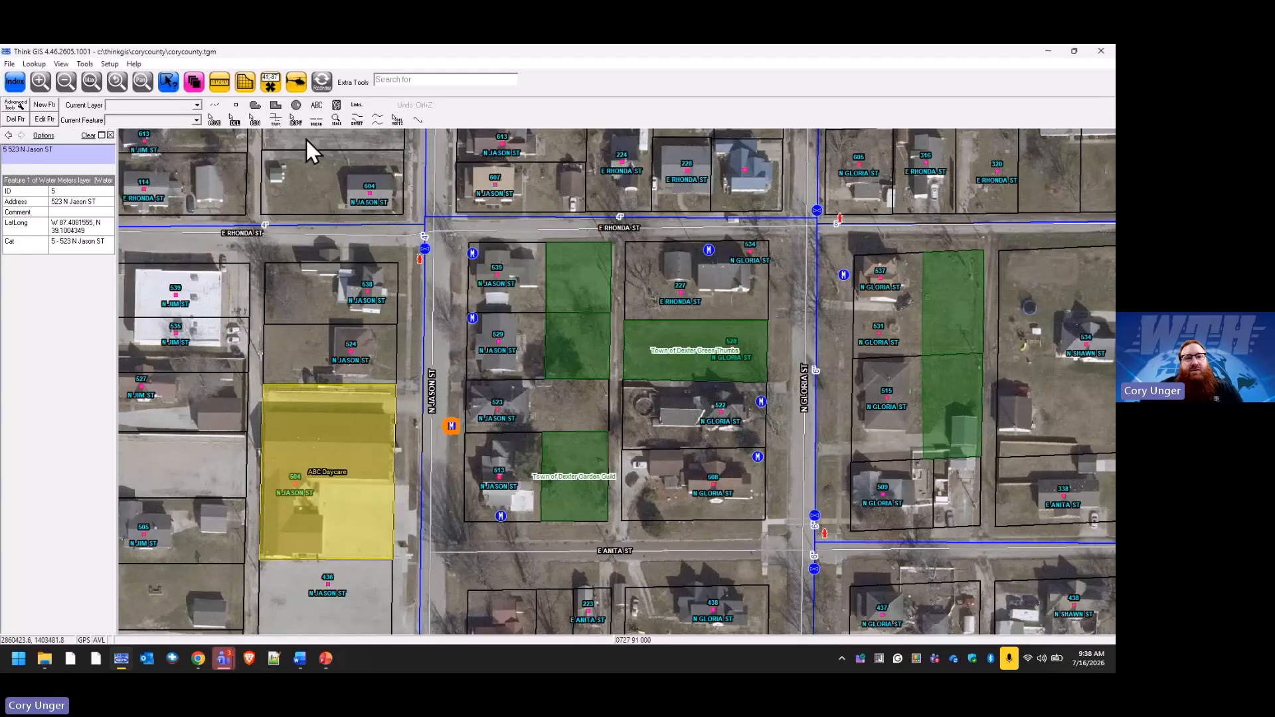
Step: Redraw the map and check the Lenth field of the N Jason ST water line and the short line at E Rhonda ST
click(318, 85)
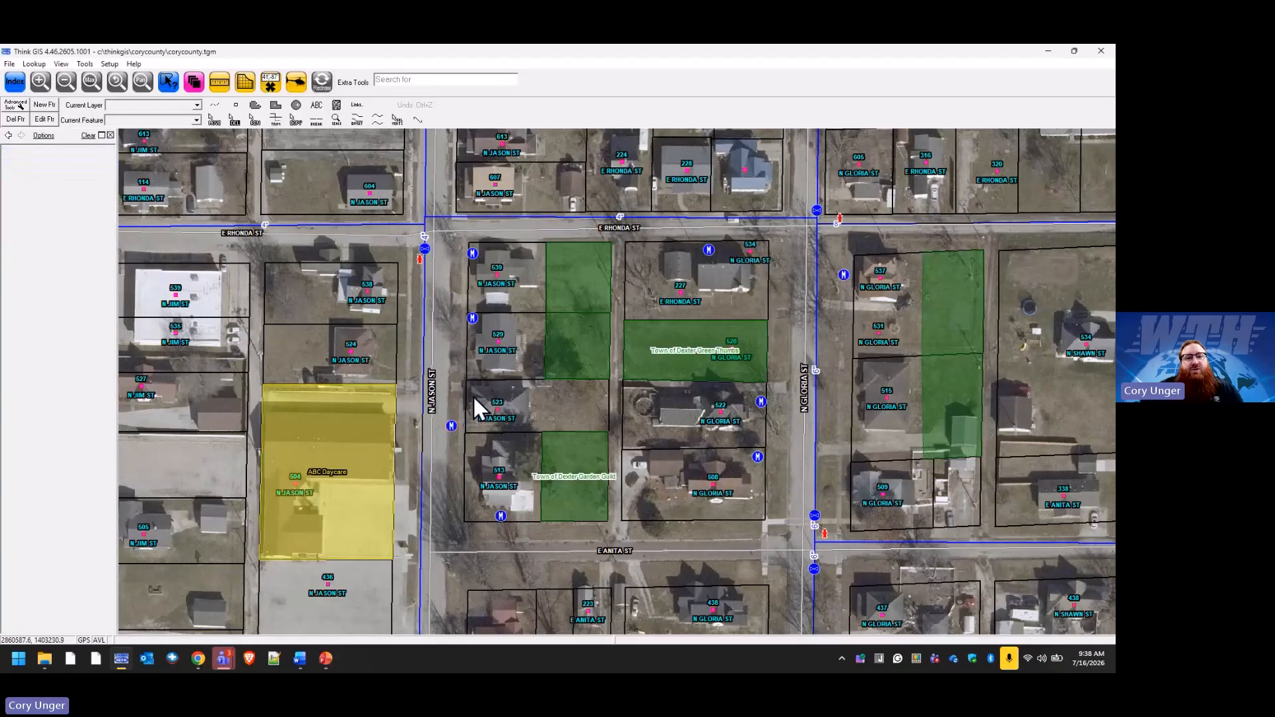
click(421, 333)
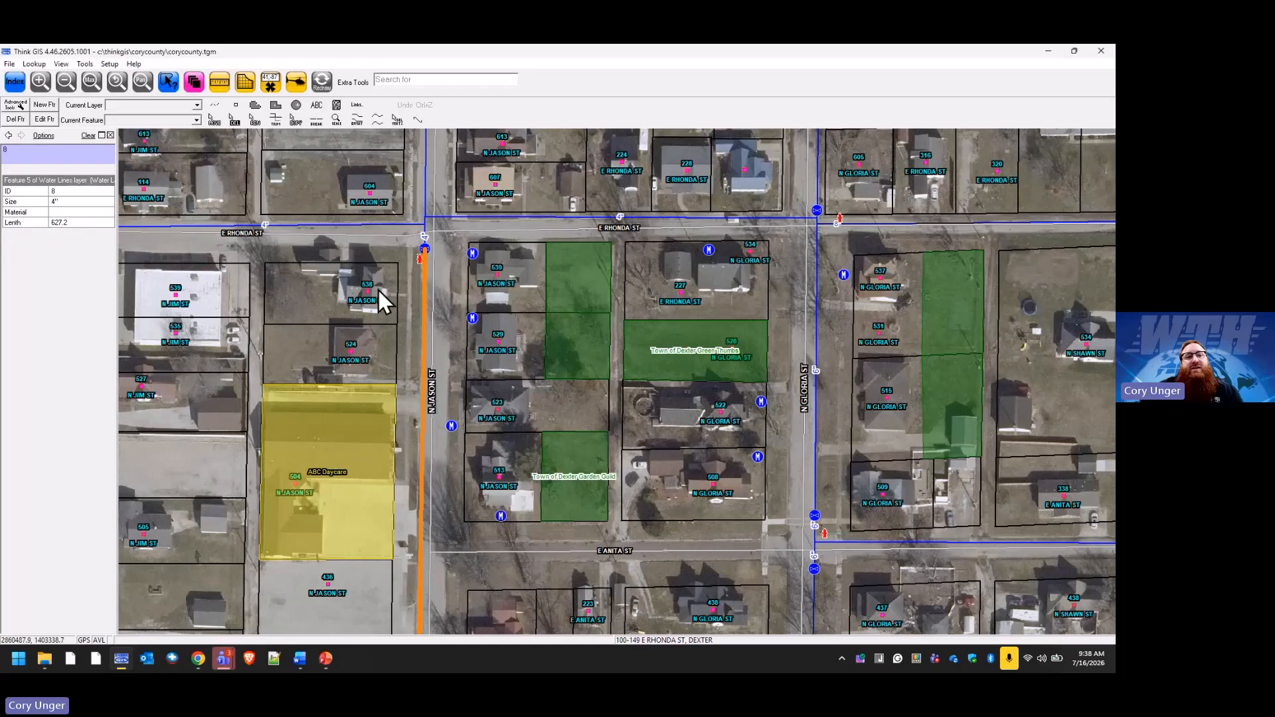
click(425, 235)
click(425, 240)
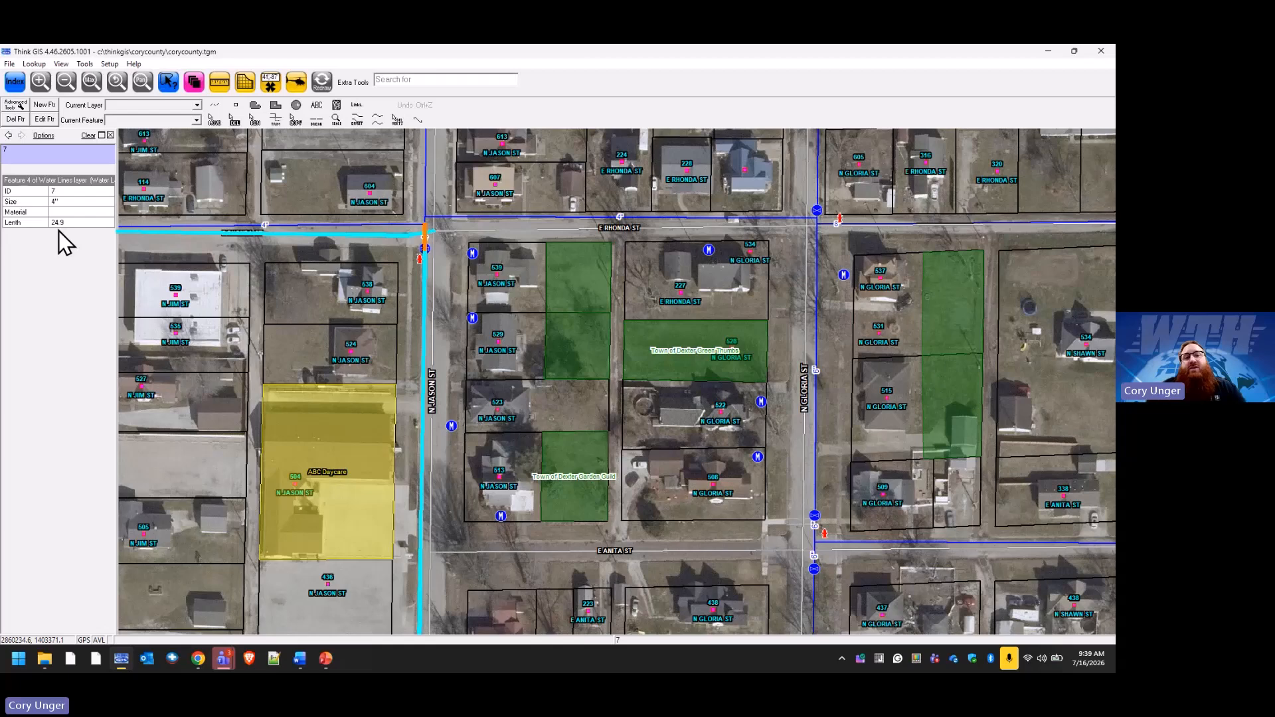
Step: Review the Lenth values of all Water Lines records in the index, and close the index
click(23, 81)
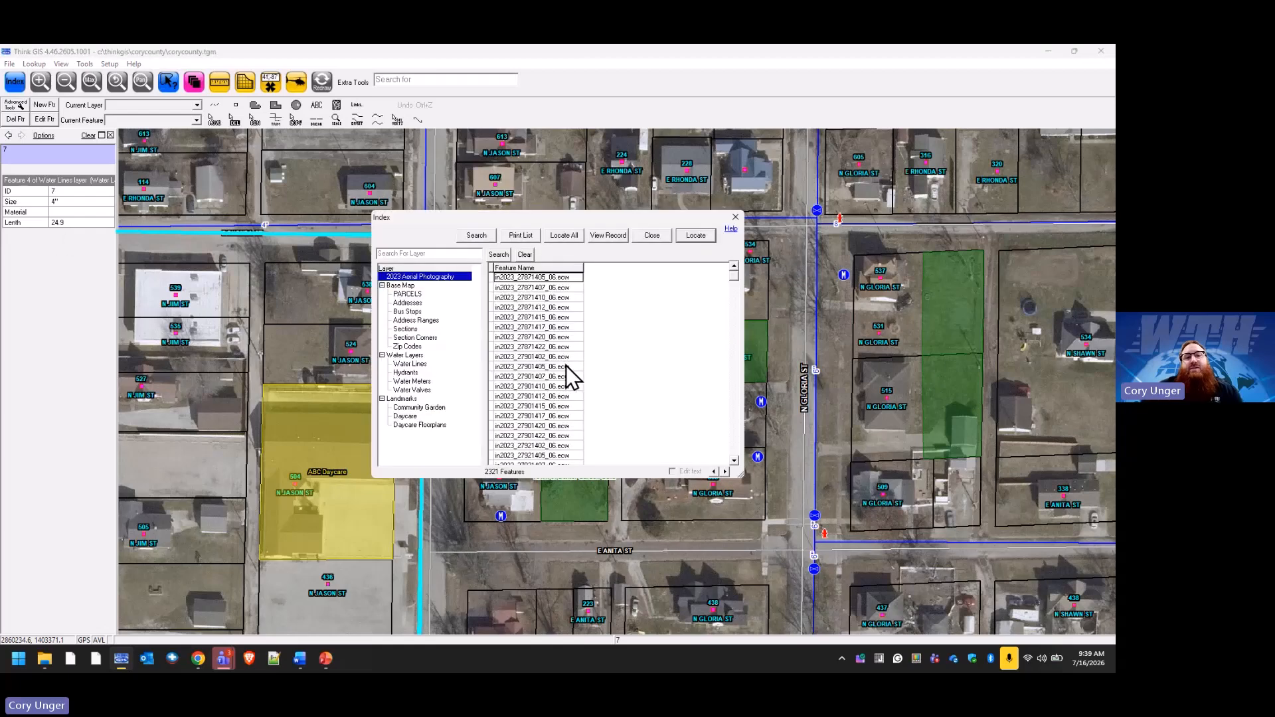
click(415, 364)
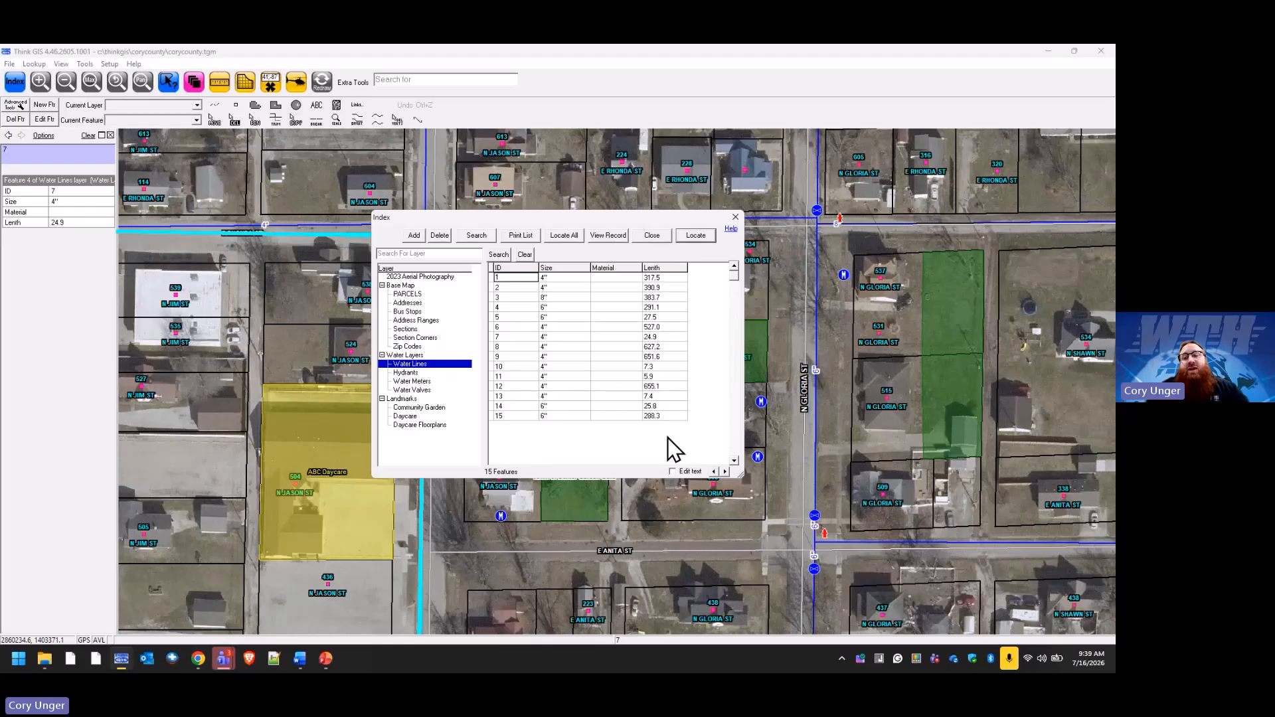
click(654, 238)
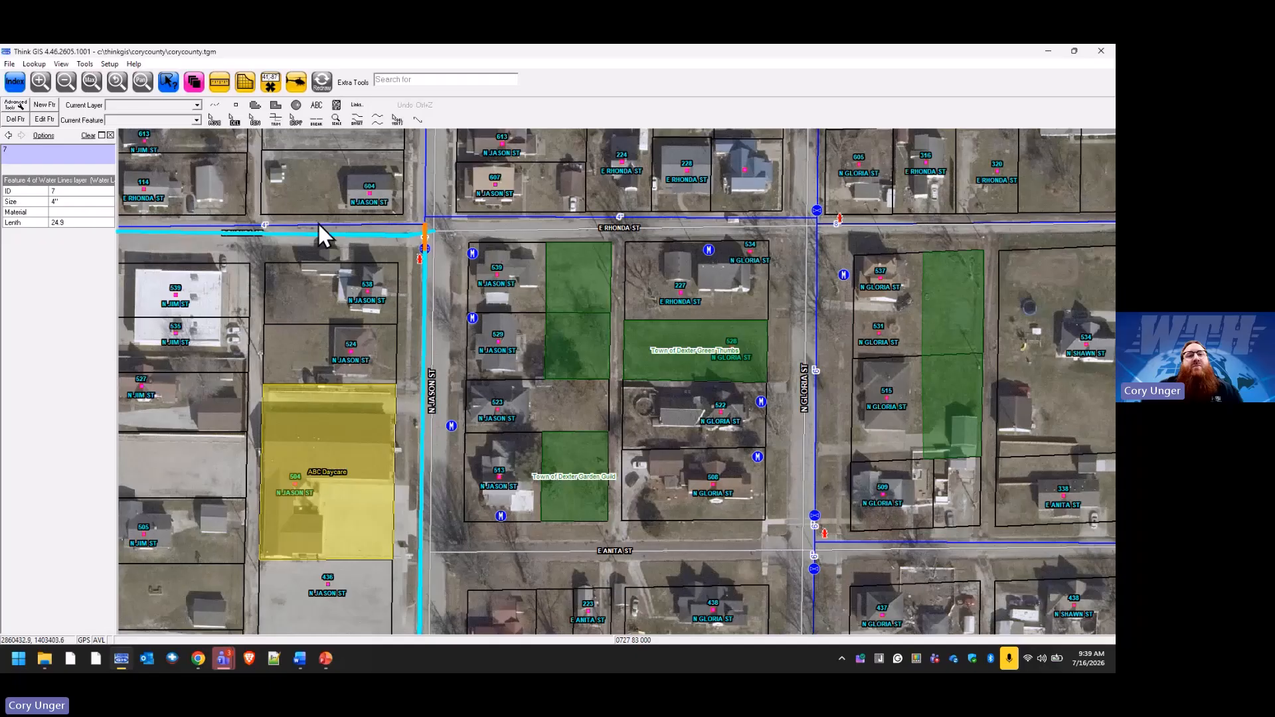
Step: Inspect the long label format in the Water Lines record layout and close the layout without saving
click(194, 84)
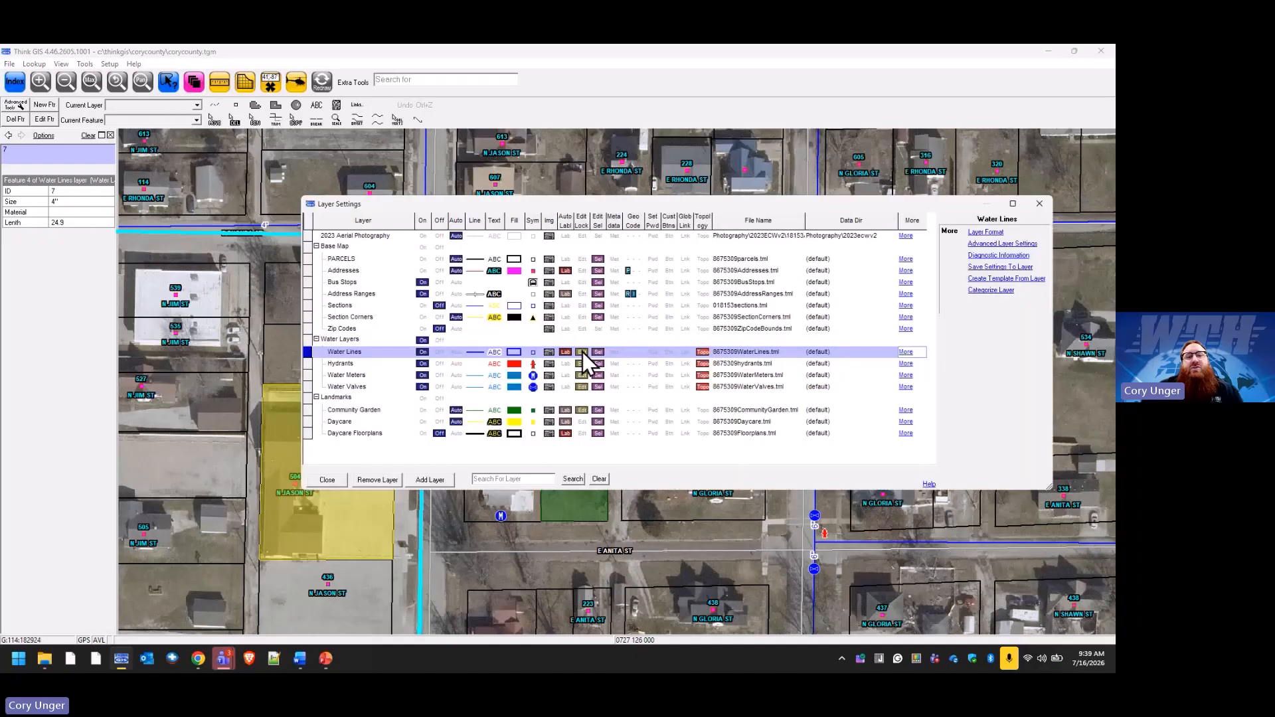
click(985, 232)
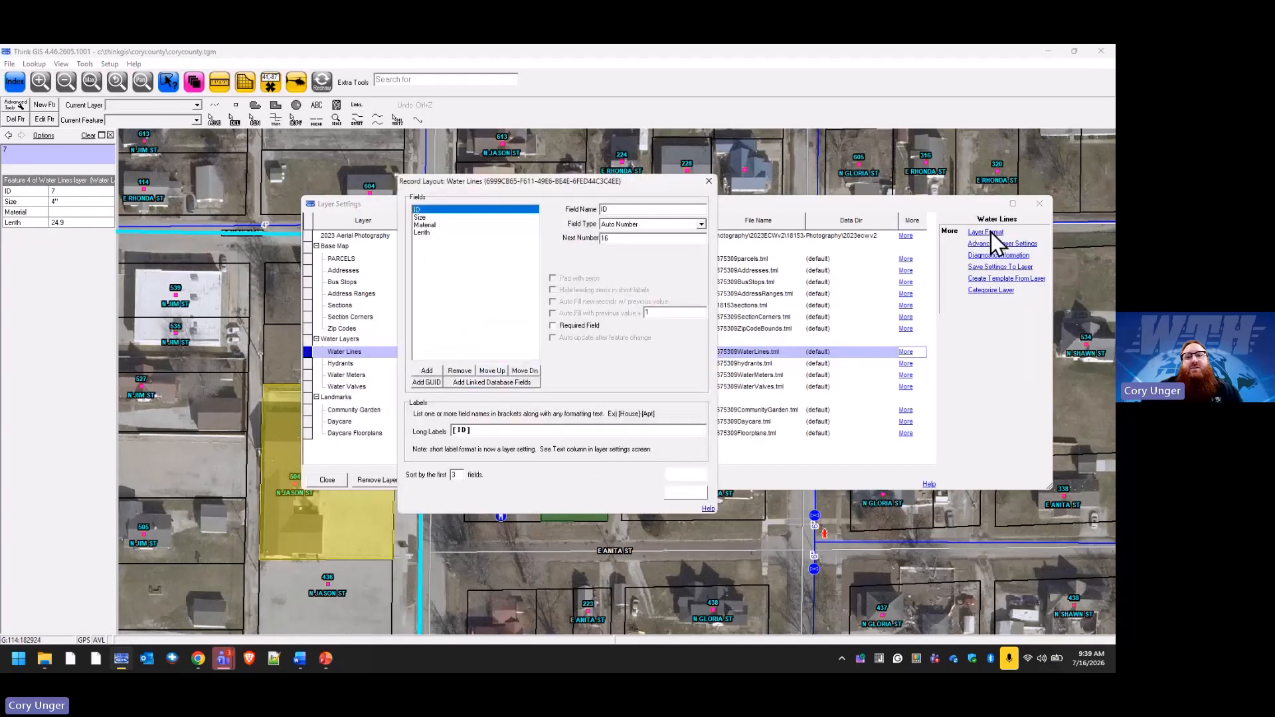
click(503, 429)
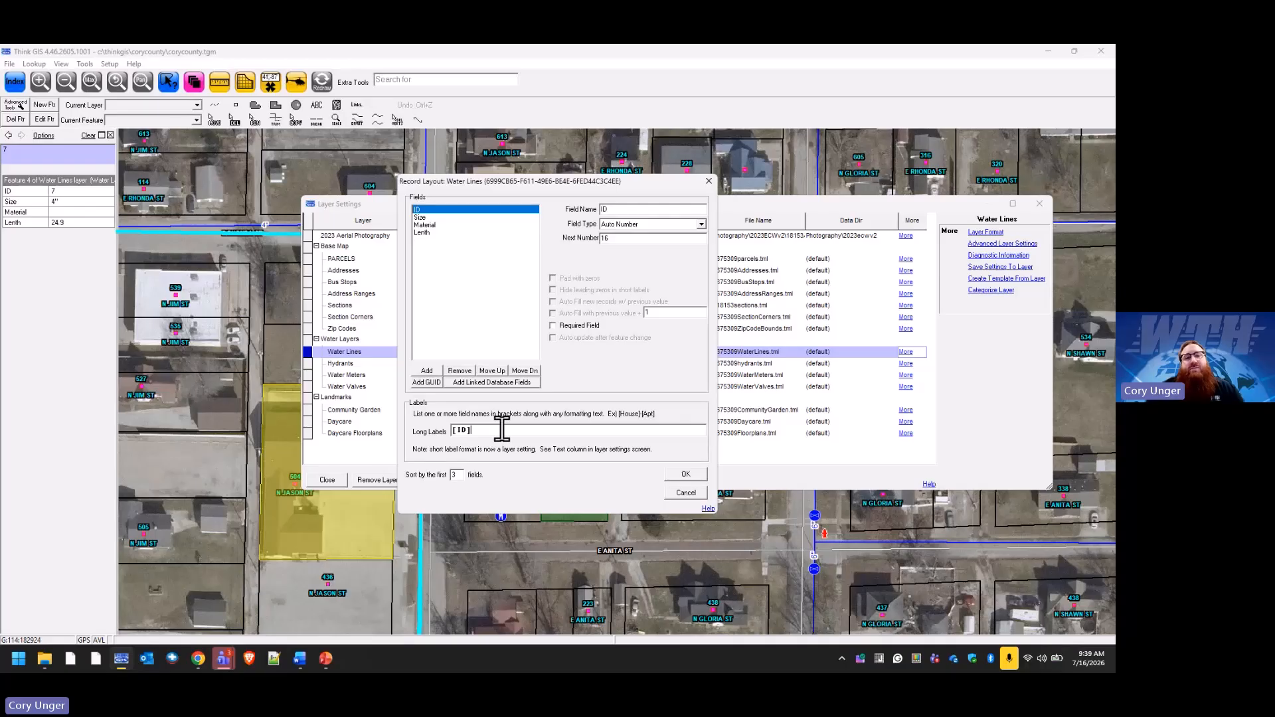
click(698, 490)
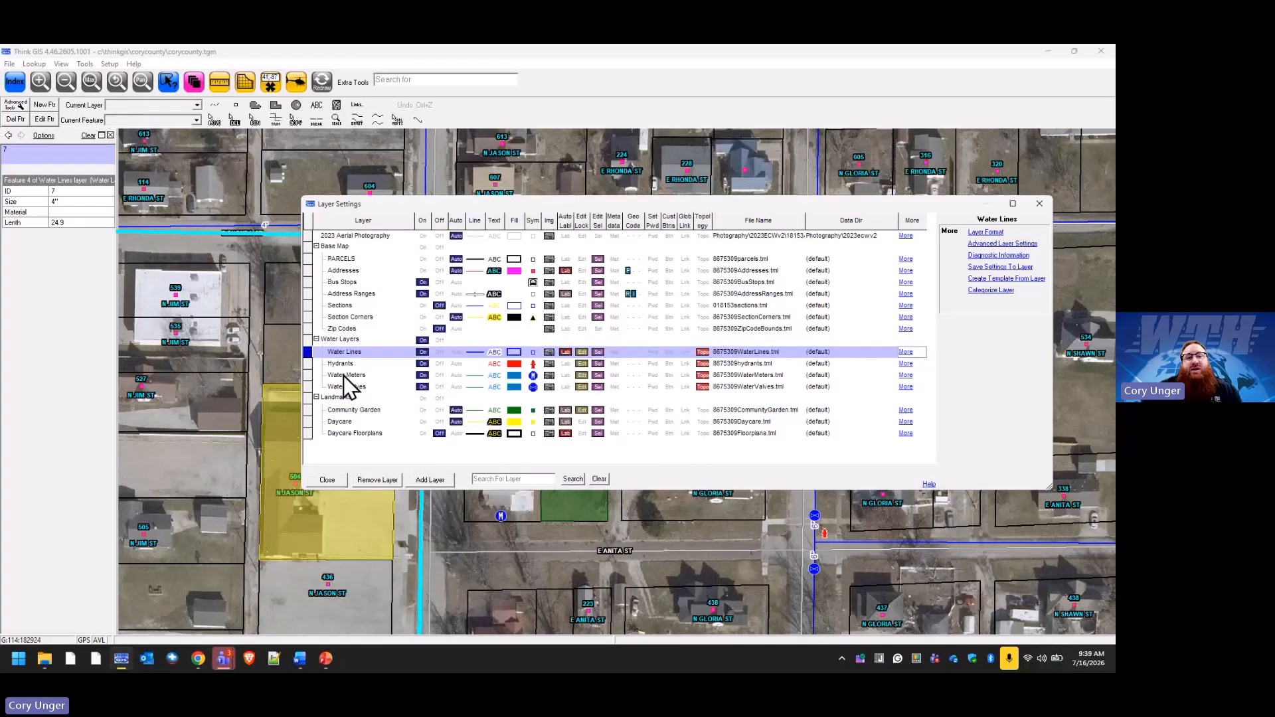
Step: Inspect the long labels and the sort-by-first-fields setting in the Water Meters record layout, and close the layout without saving
click(344, 376)
click(983, 232)
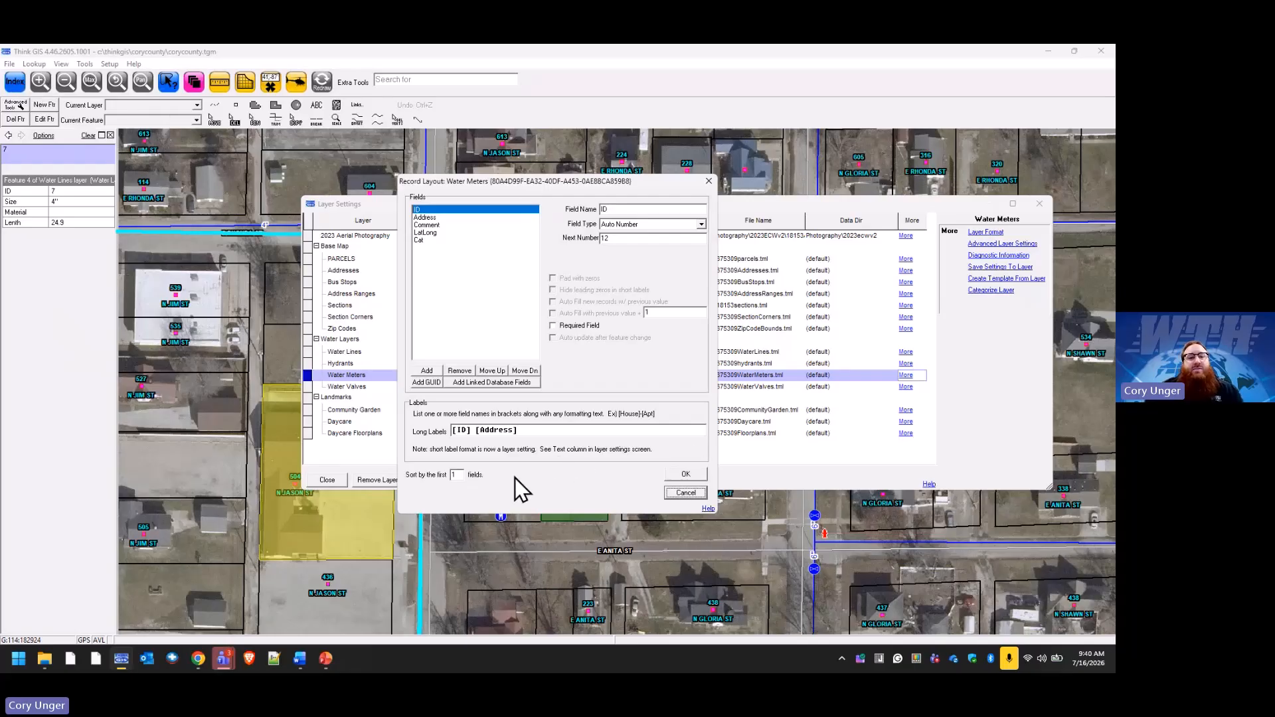
click(459, 475)
text(1)
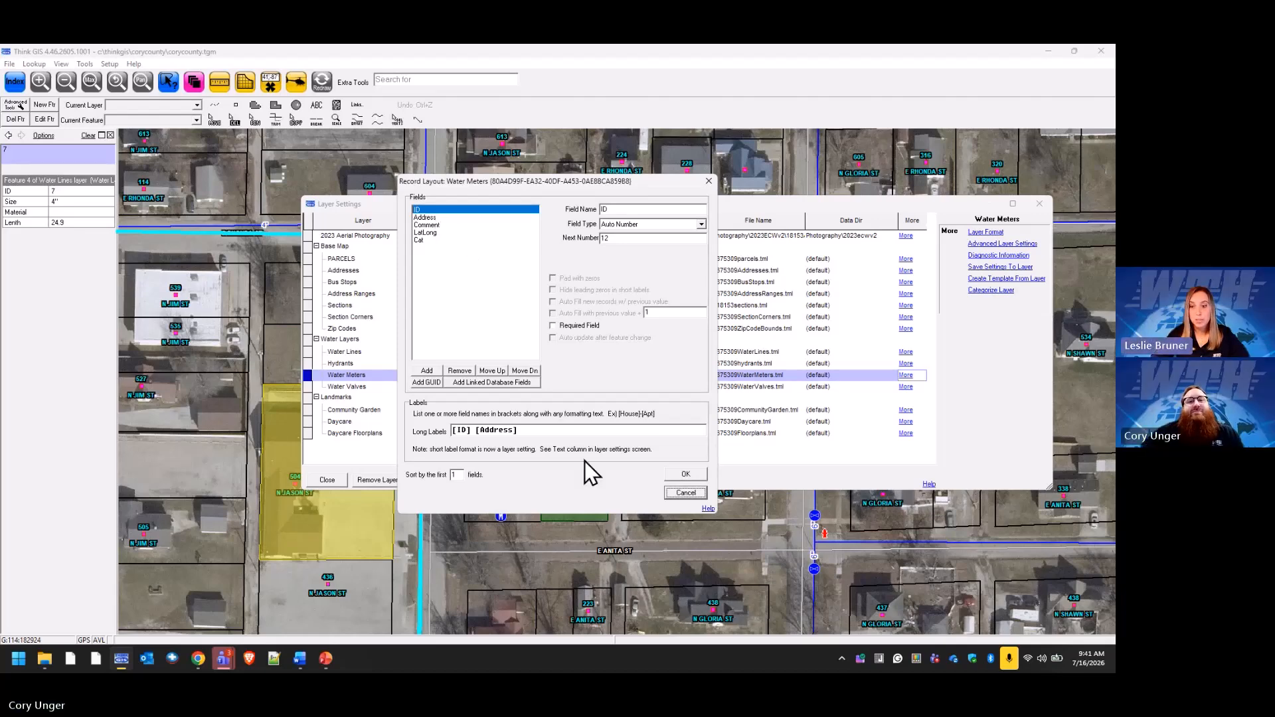
click(685, 493)
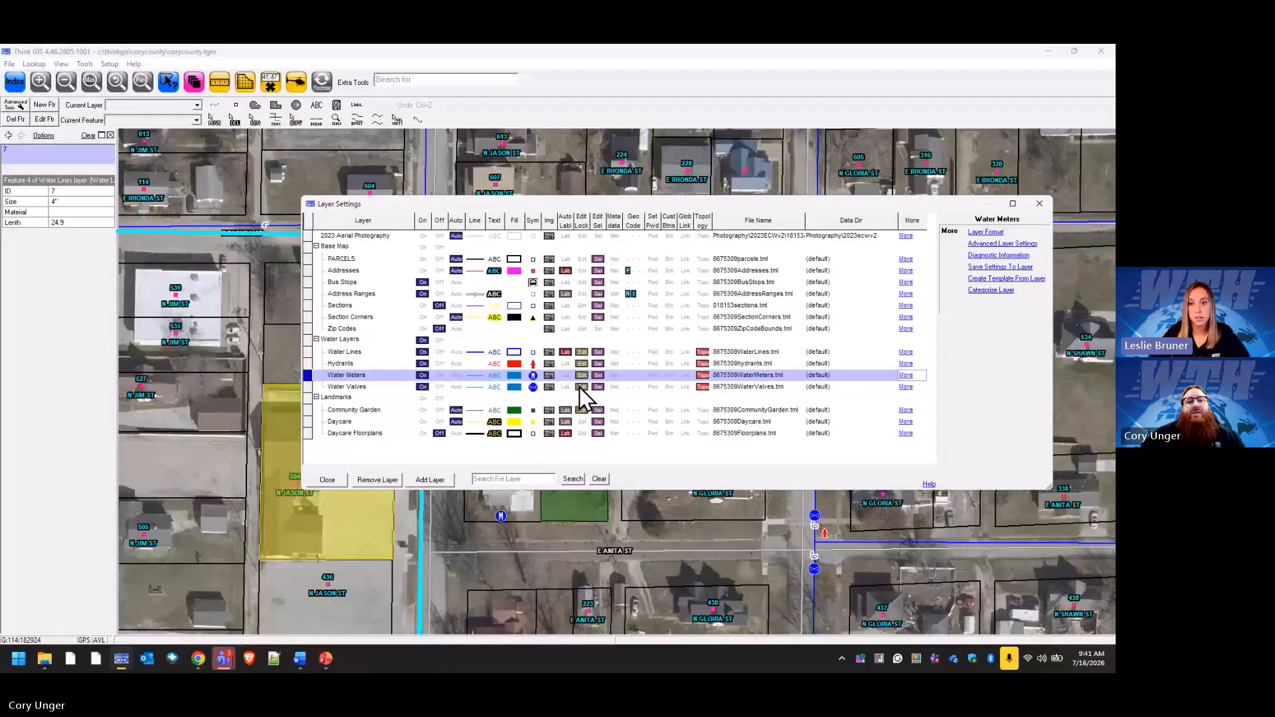
Step: Try adding a field named DateTime with type DateTime to the record layout of the Addresses layer
click(585, 271)
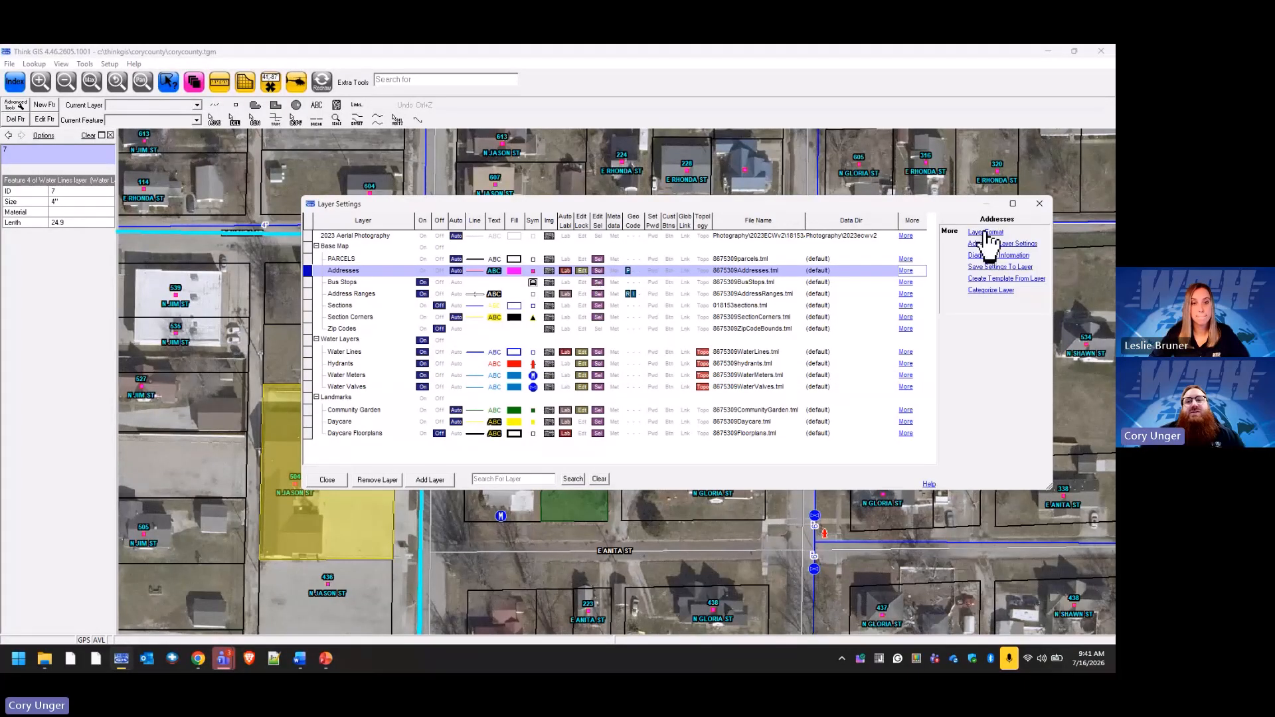
click(985, 233)
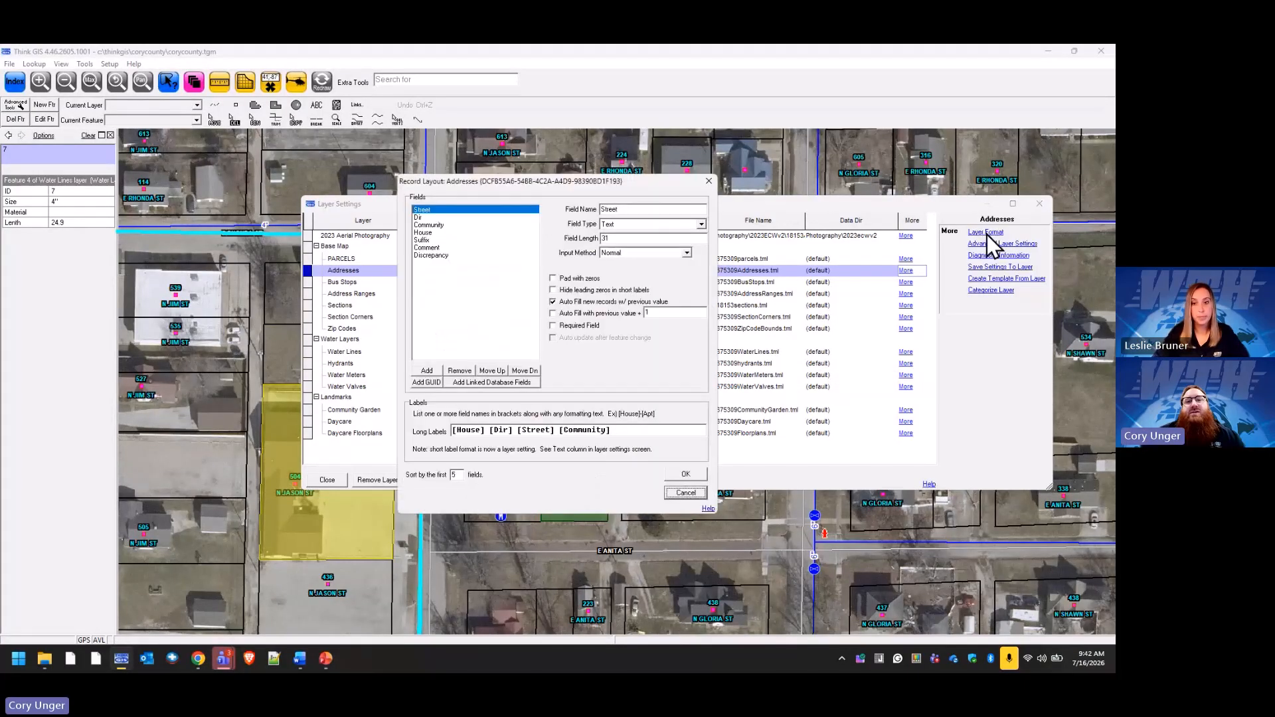
click(428, 370)
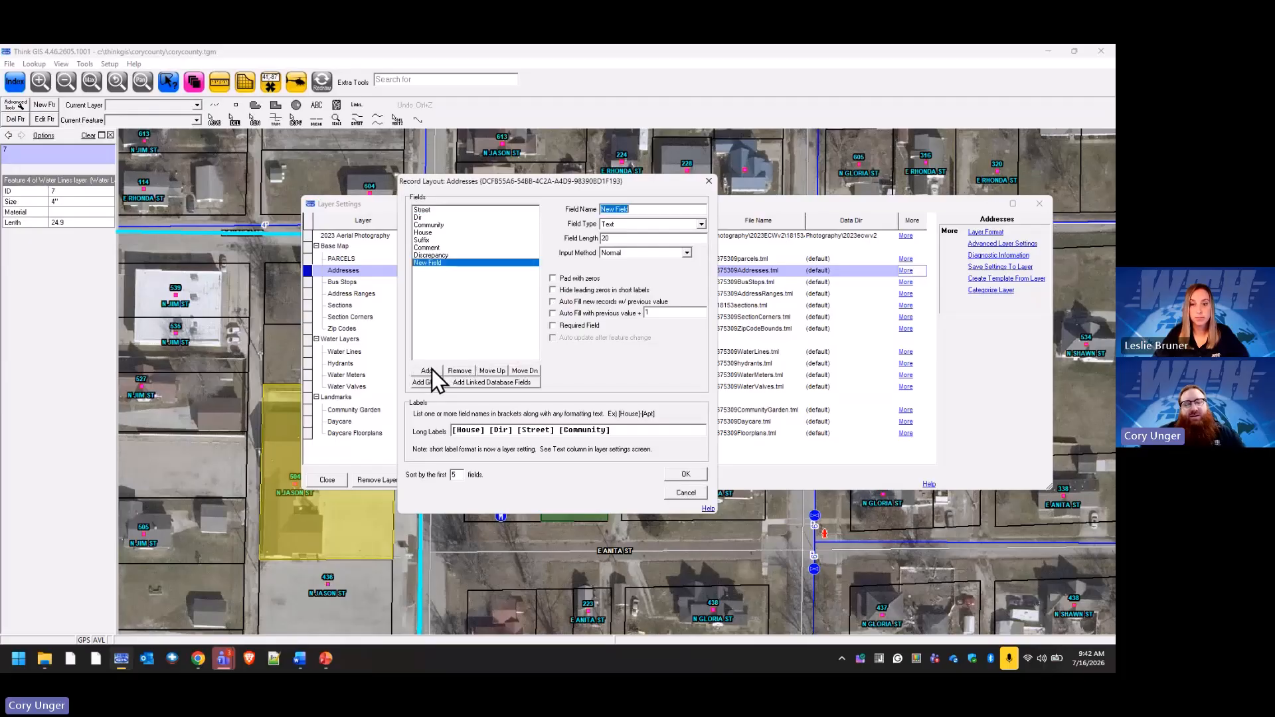
text(DateTime)
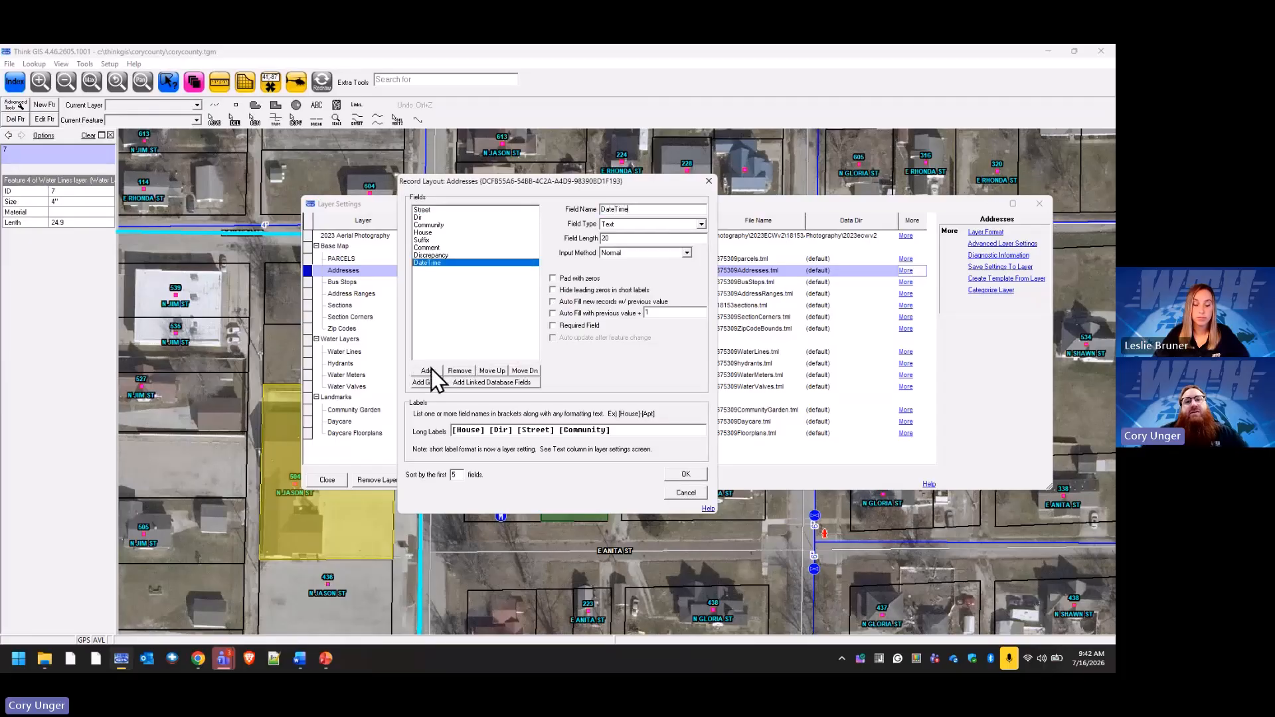
click(701, 225)
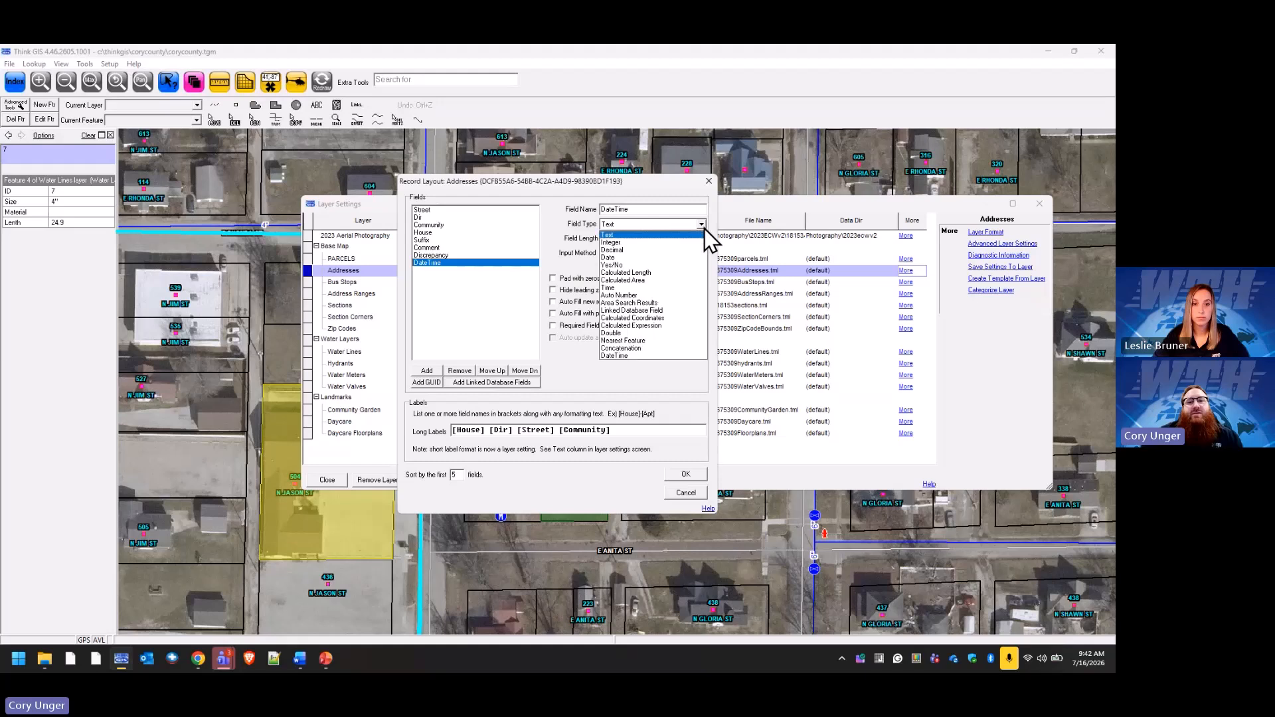
click(635, 356)
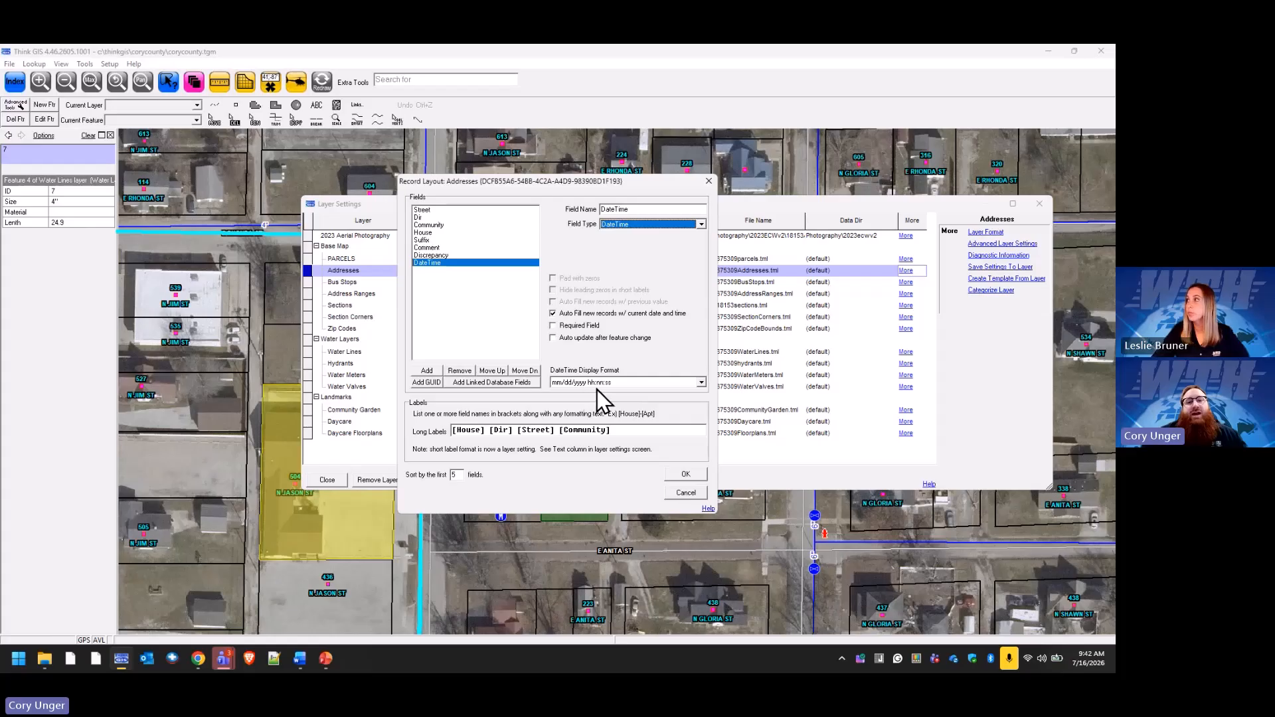
Step: Check the display formats offered for the DateTime field, discard the Addresses layout changes, and close the layer settings
click(701, 382)
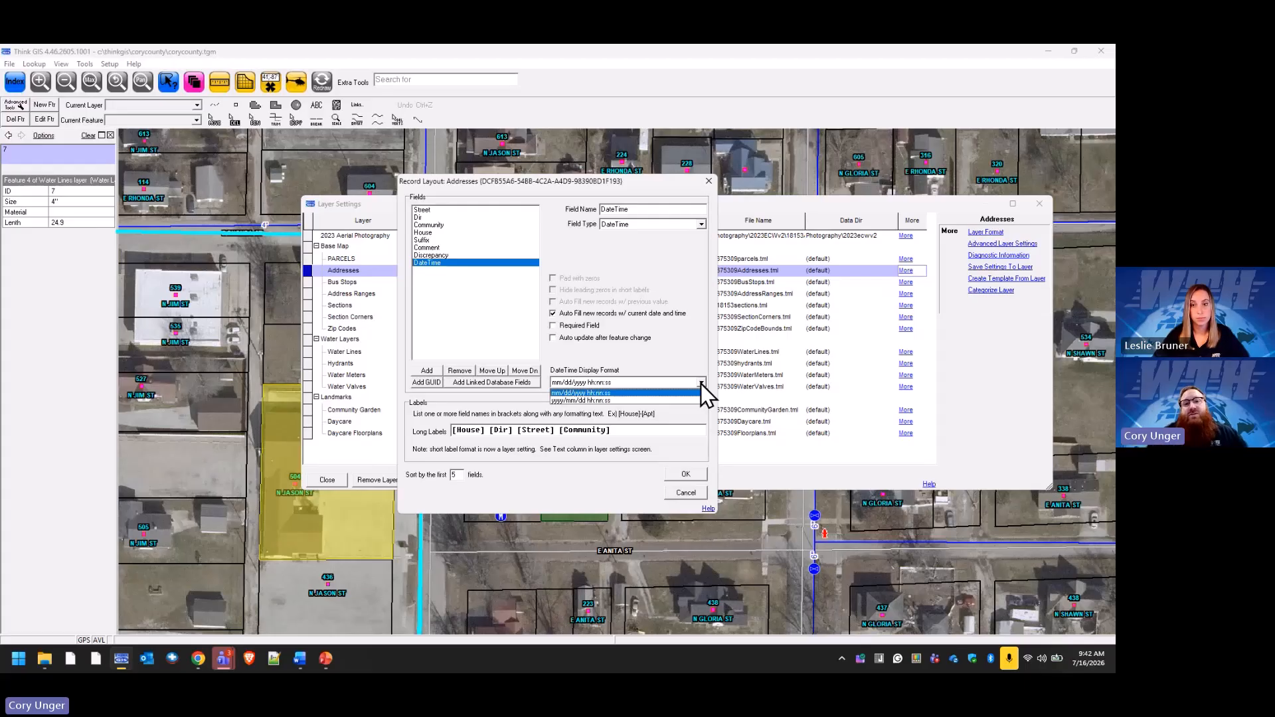
click(700, 384)
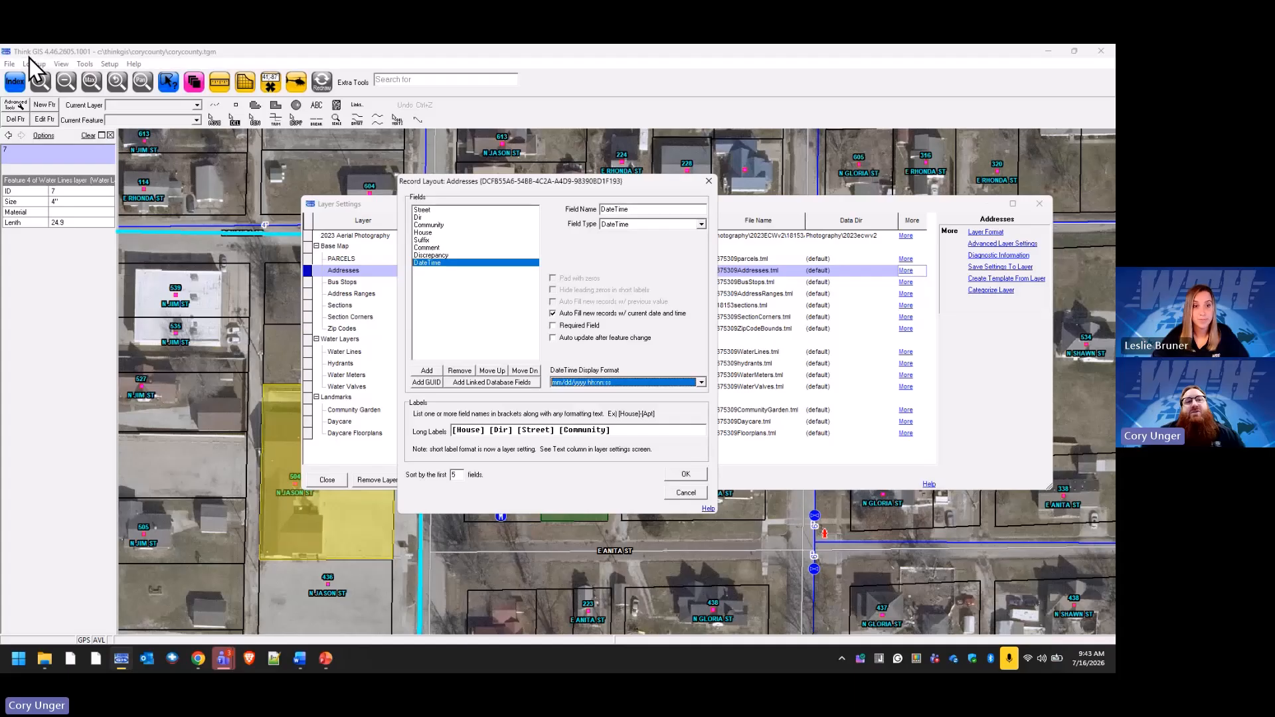
click(704, 491)
click(327, 480)
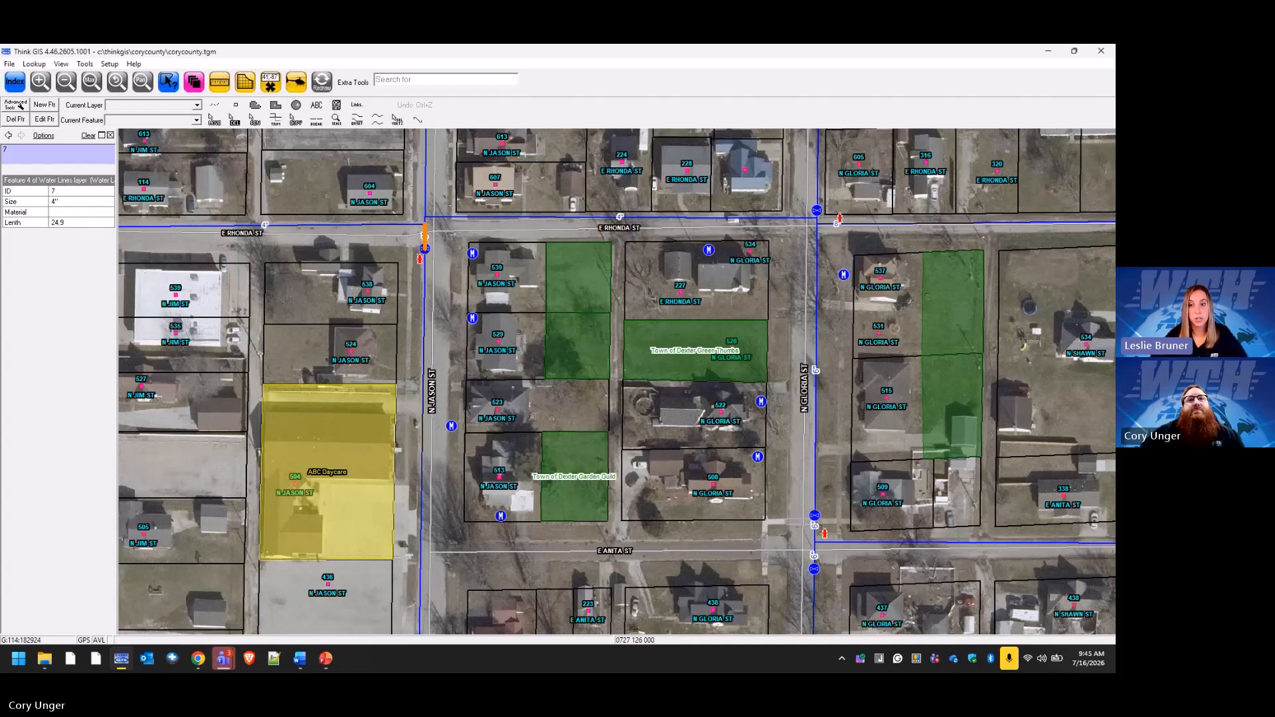
Step: Try adding a GUID field to the Addresses record layout, and discard the layout changes
click(198, 88)
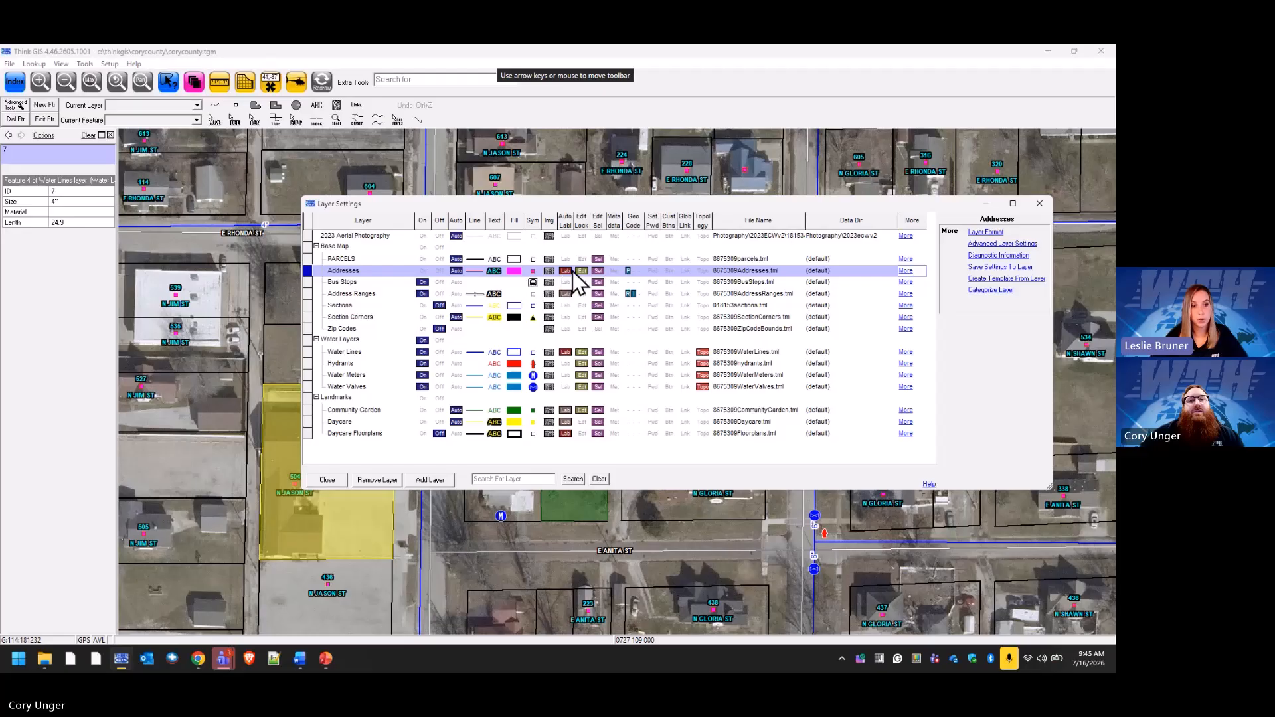
click(985, 232)
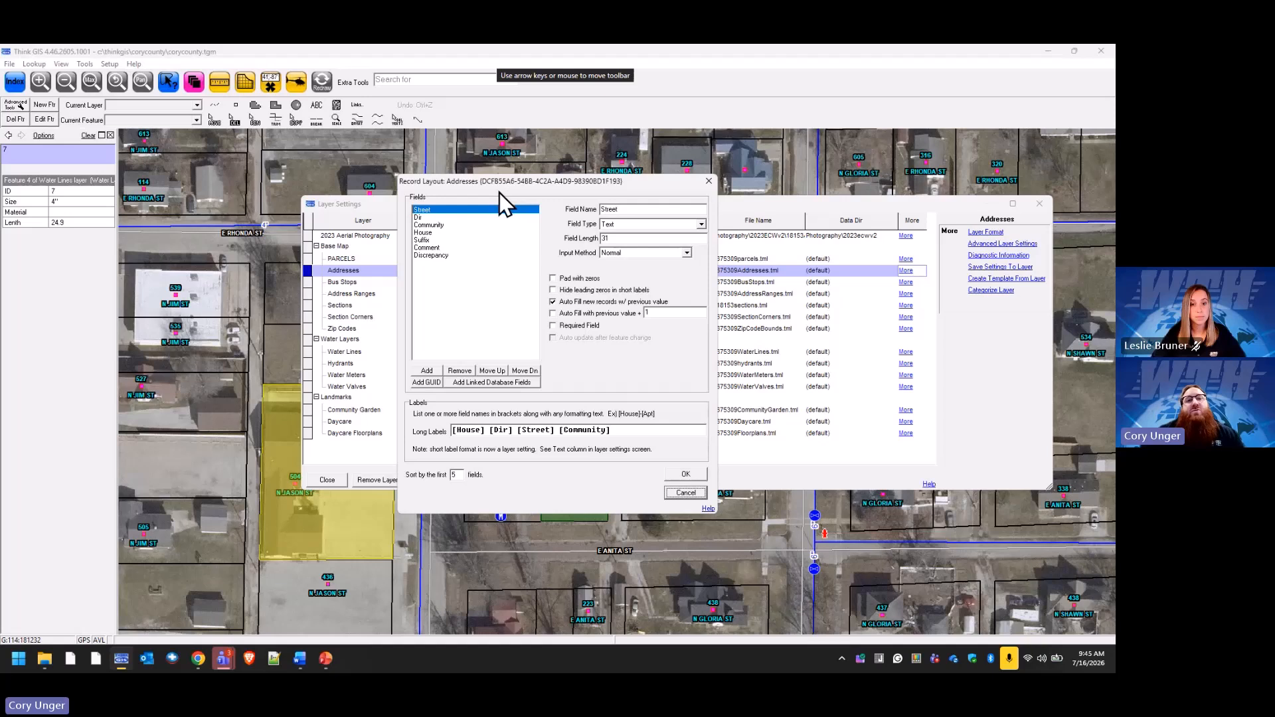
click(426, 383)
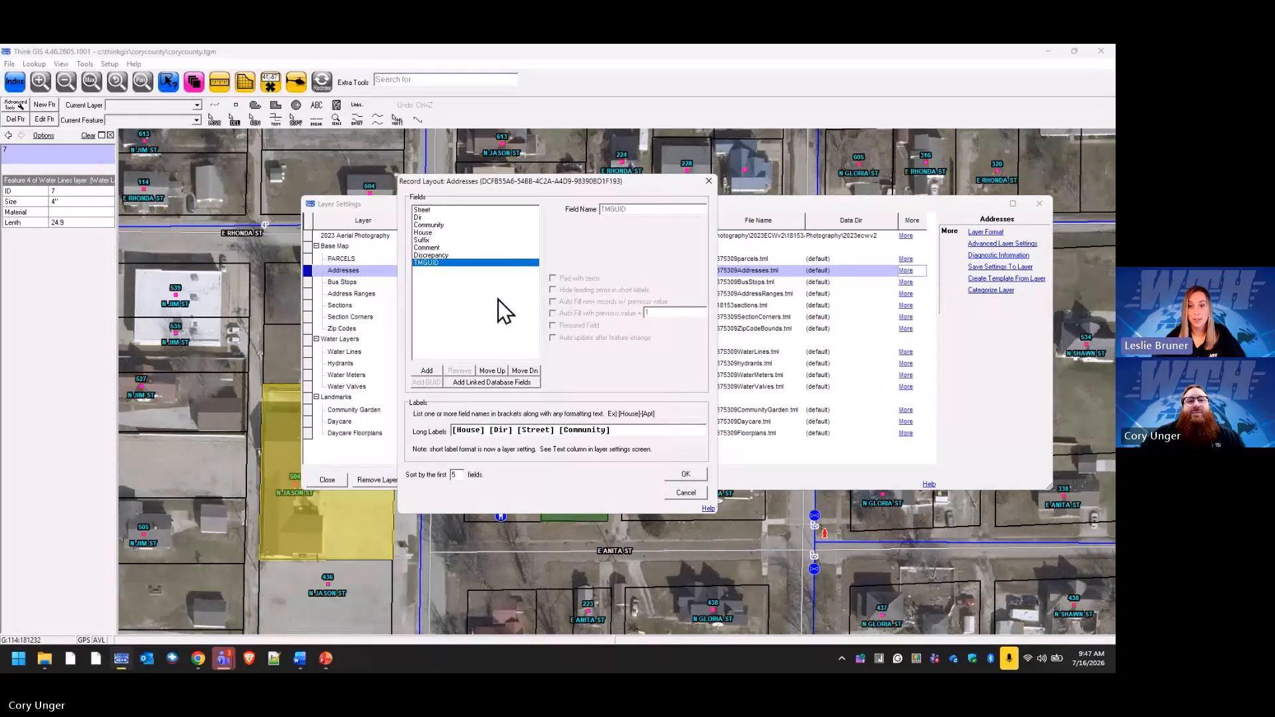
click(681, 489)
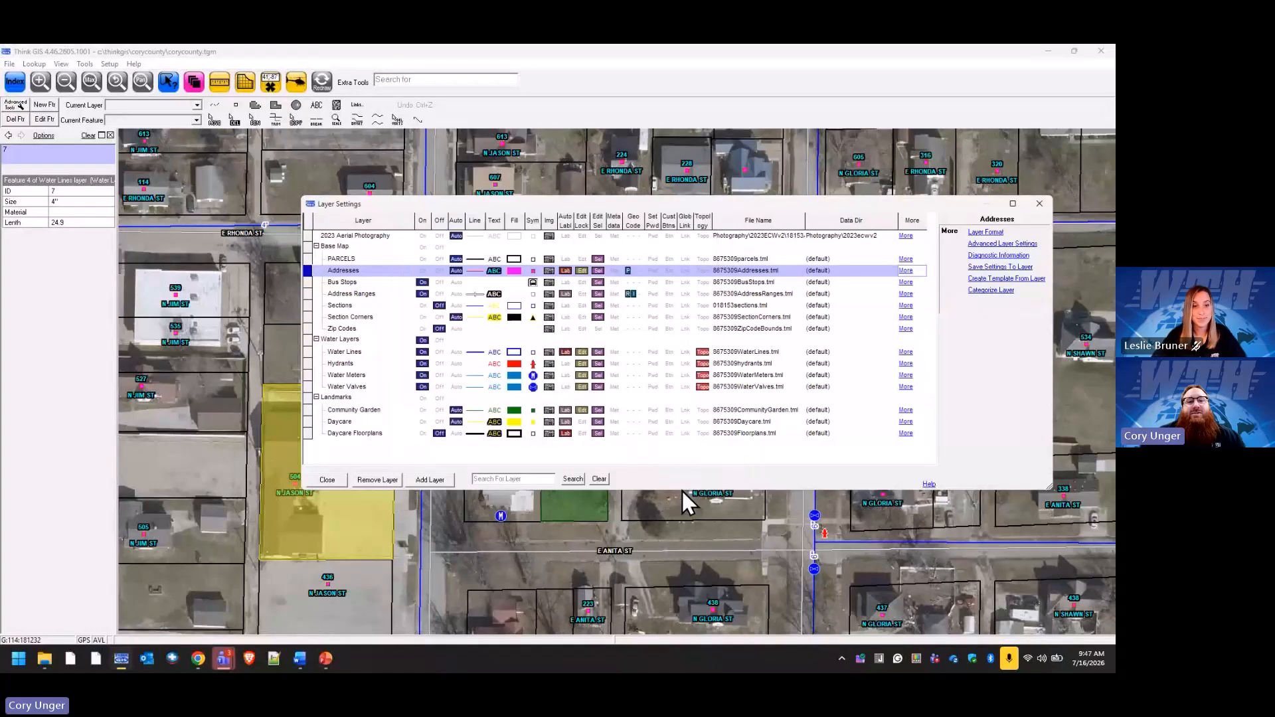
Step: Try out the Date and Yes/No types on a new field in the Water Valves record layout
click(359, 388)
click(995, 232)
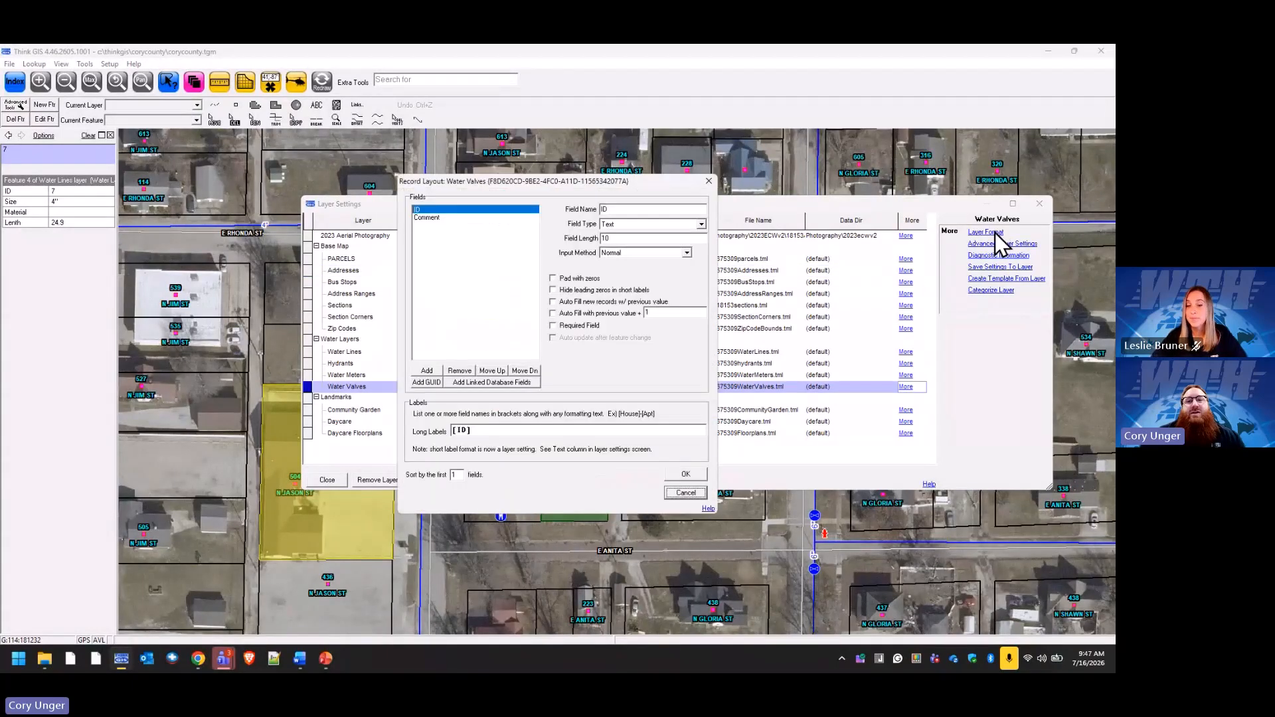
click(427, 370)
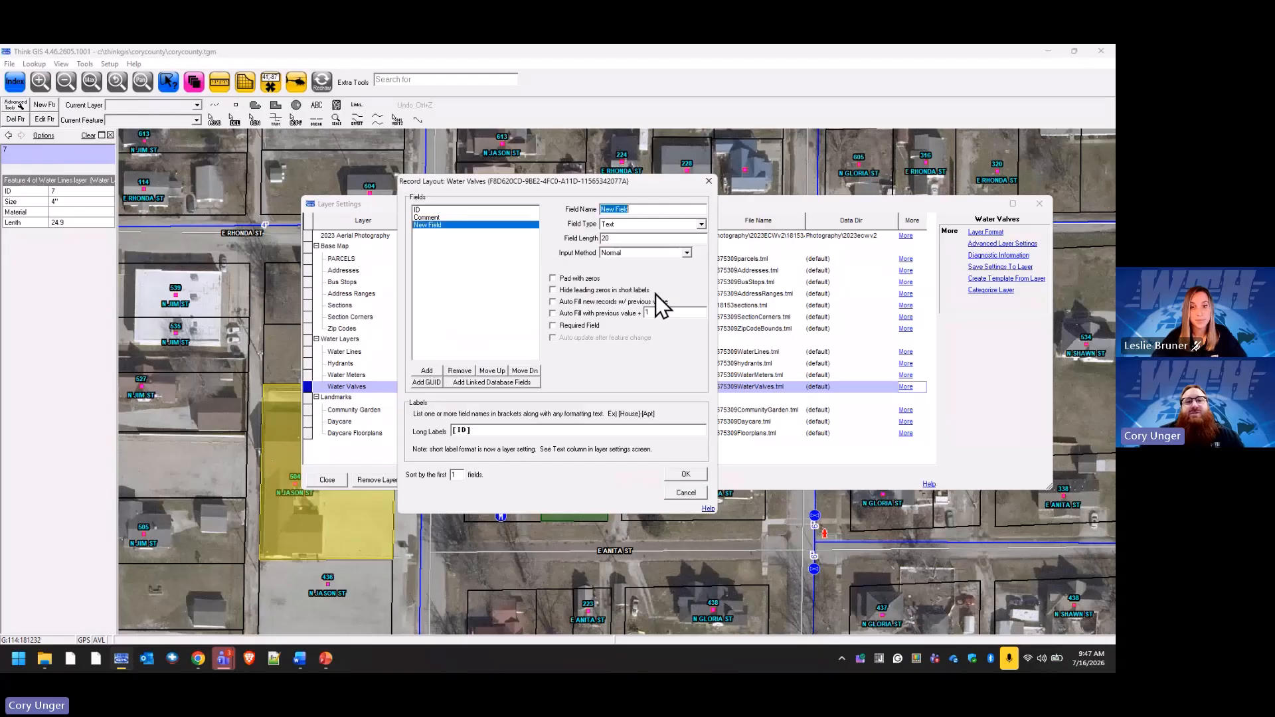
click(700, 226)
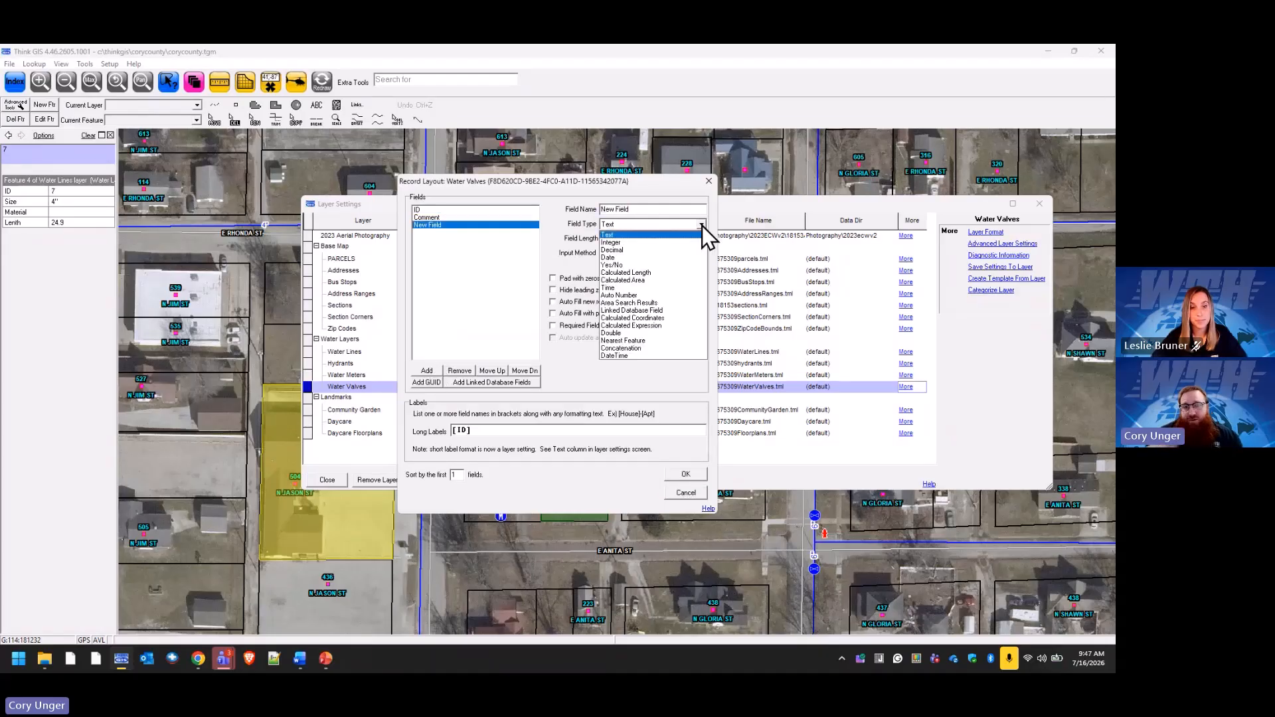
click(646, 259)
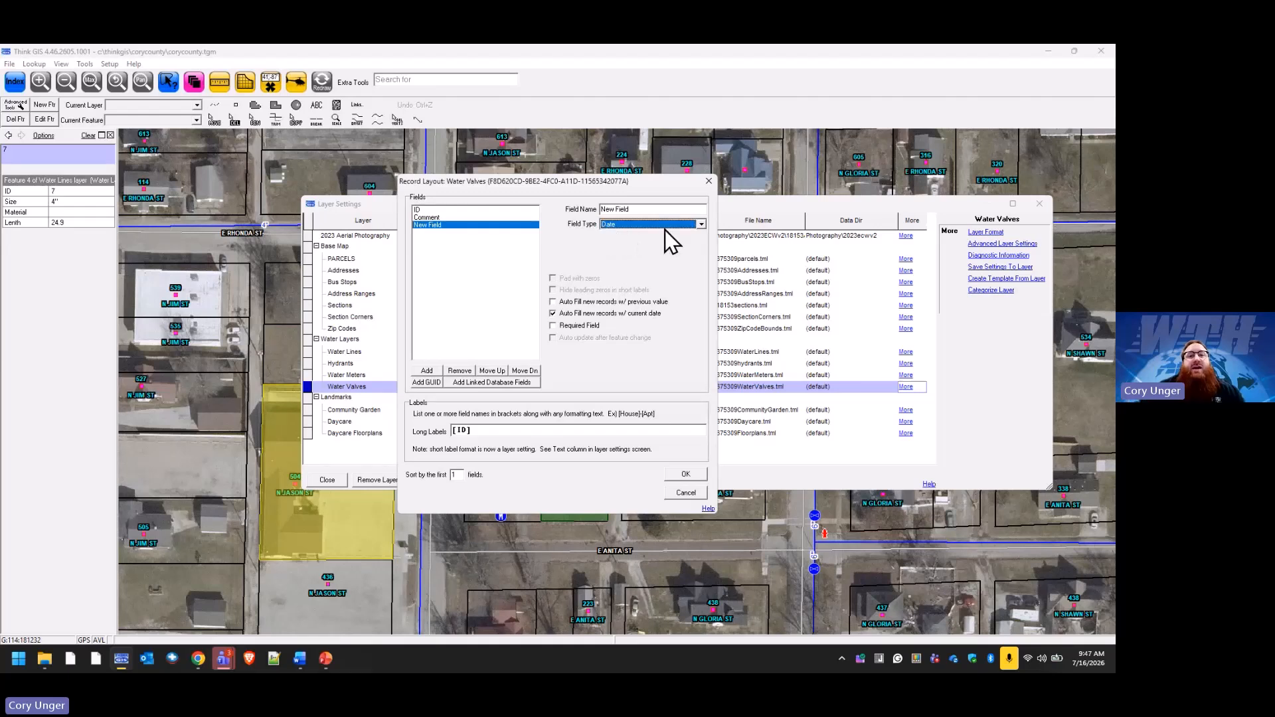
click(703, 224)
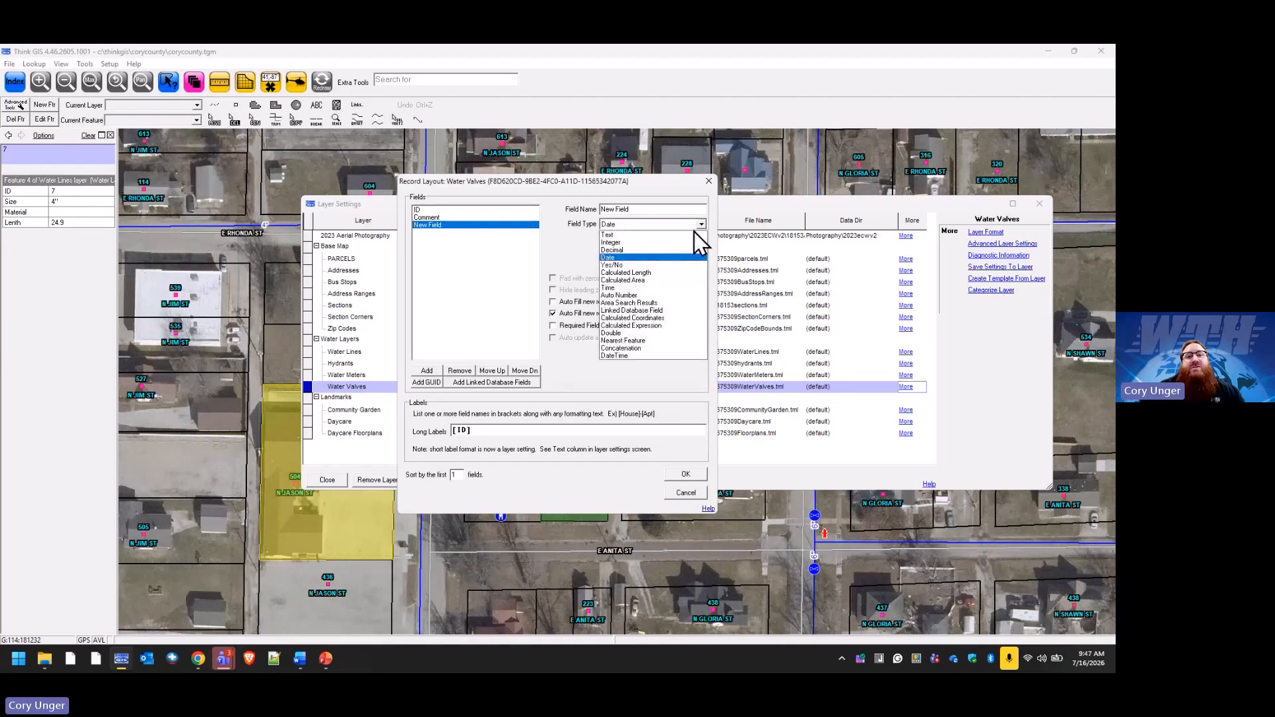
click(649, 265)
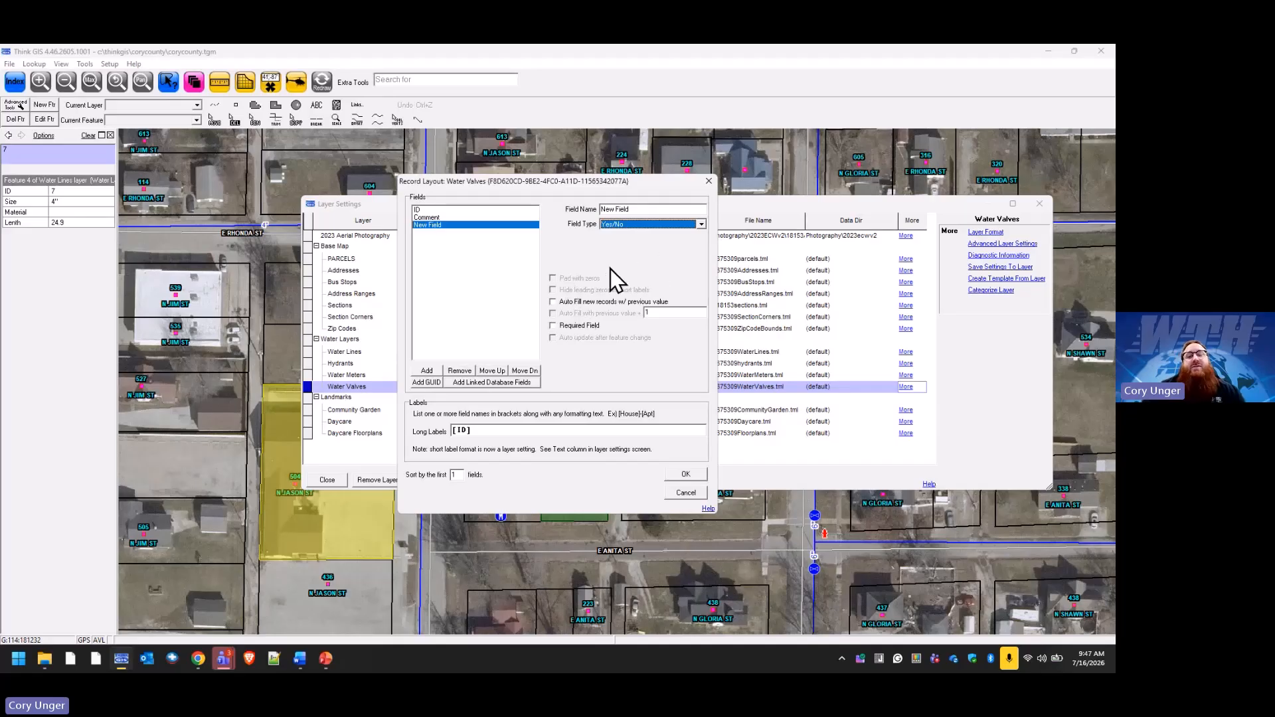
Step: Try the Area Search Results type on the new Water Valves field, and discard the layout changes
click(700, 224)
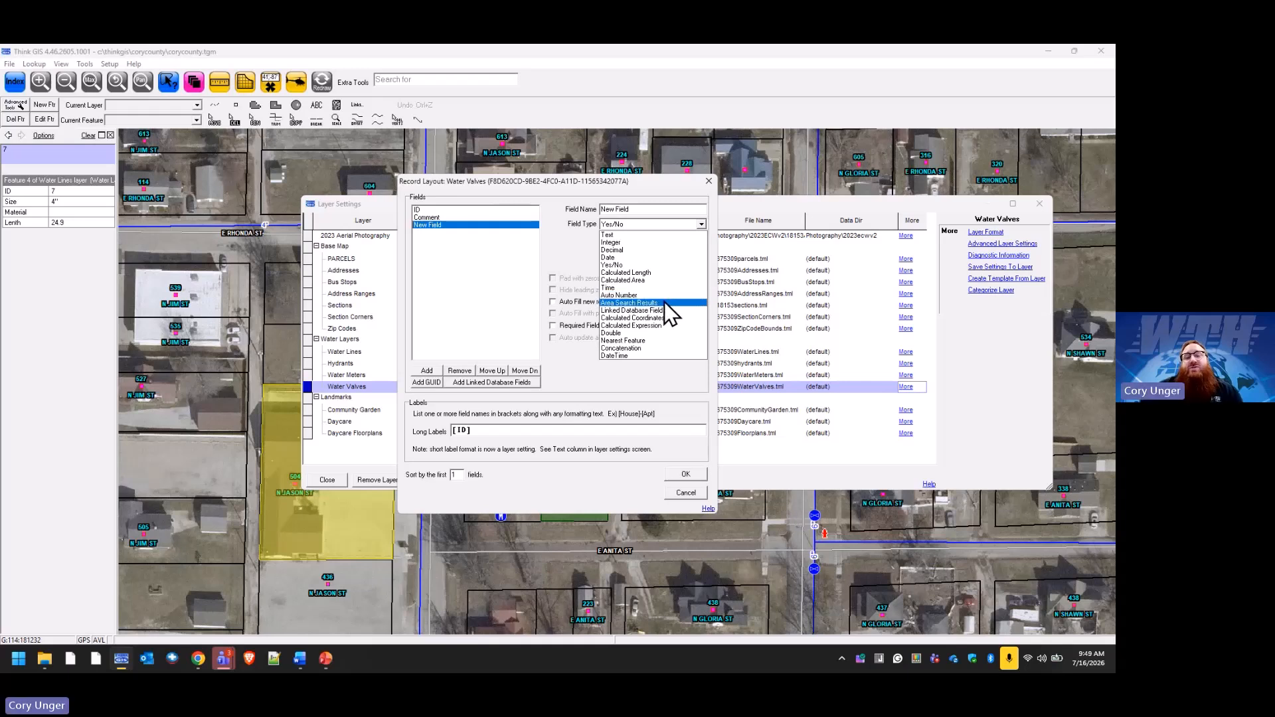
click(664, 301)
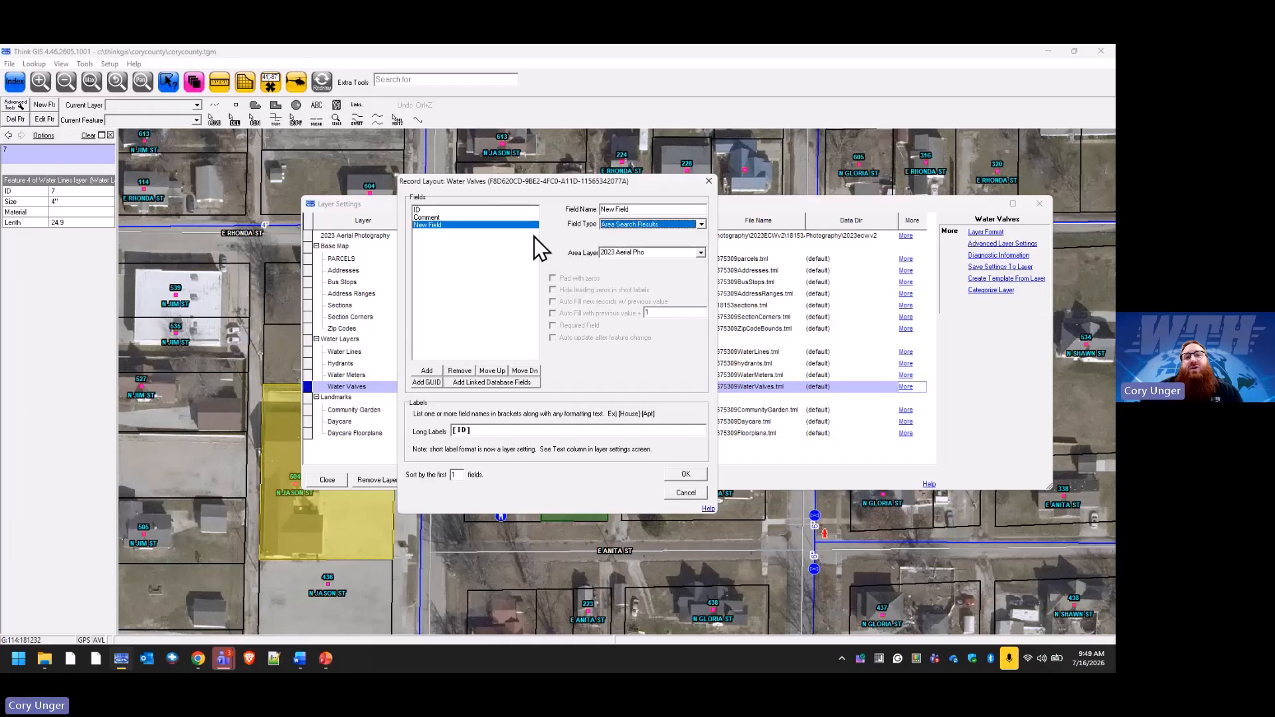
click(686, 495)
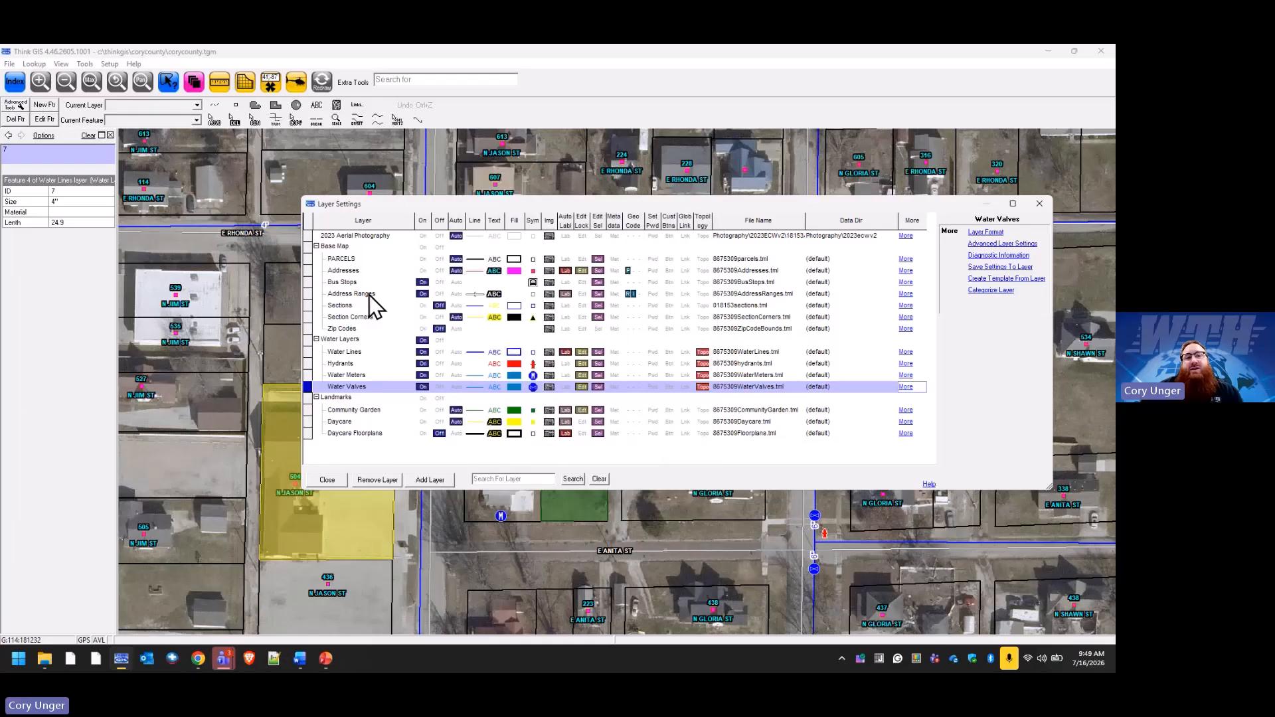
Step: Open the record layout of the Addresses layer
click(380, 271)
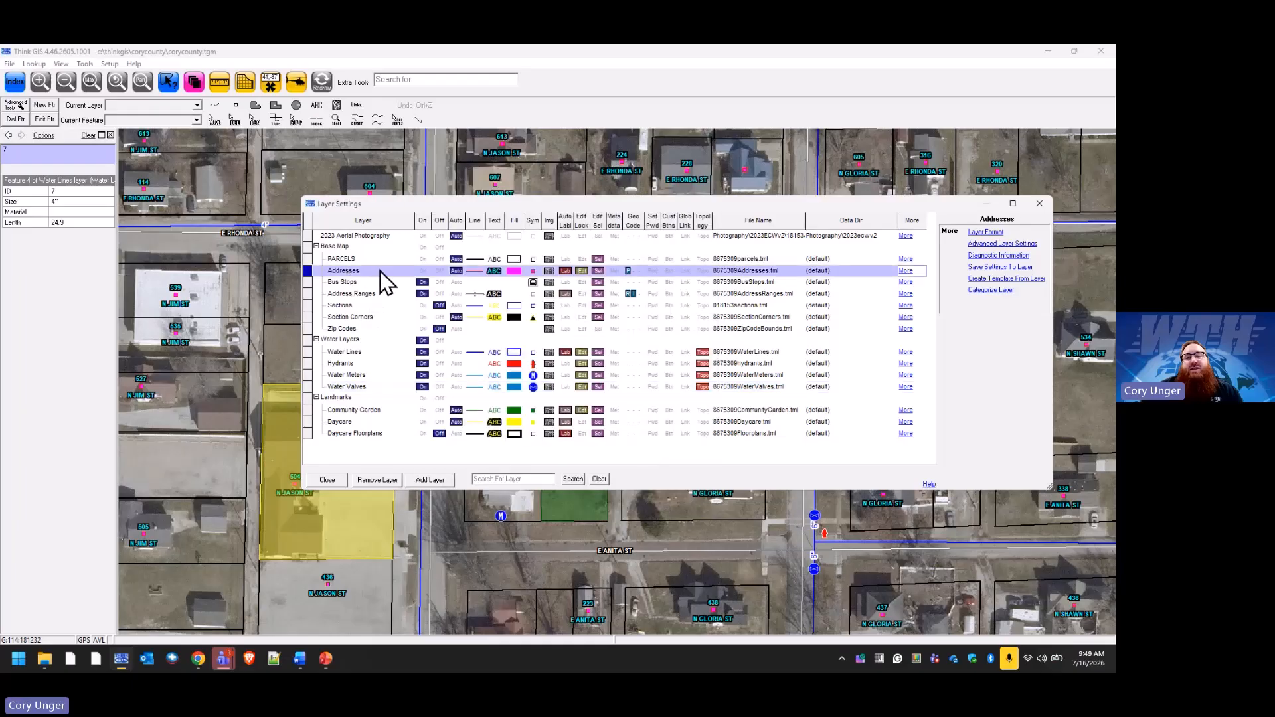
click(984, 234)
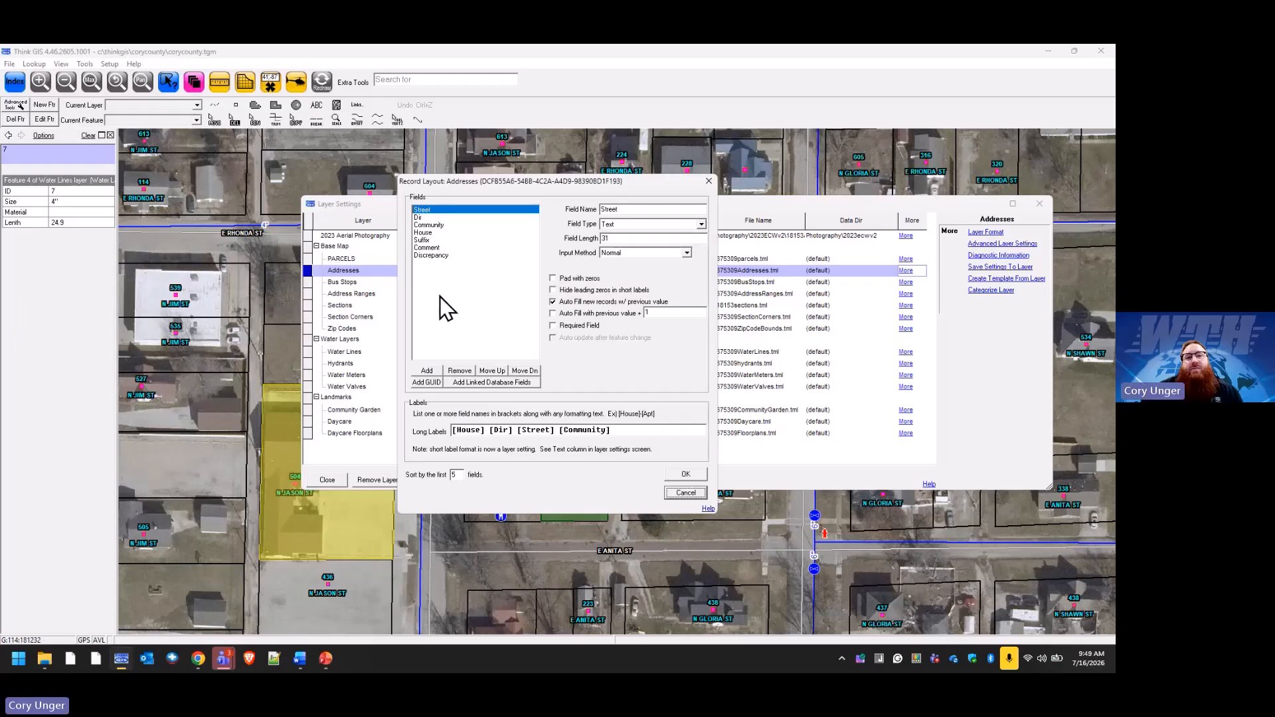
Step: Add a Zip field to the Addresses record layout with type Area Search Results, using Zip Codes as the area layer
click(426, 371)
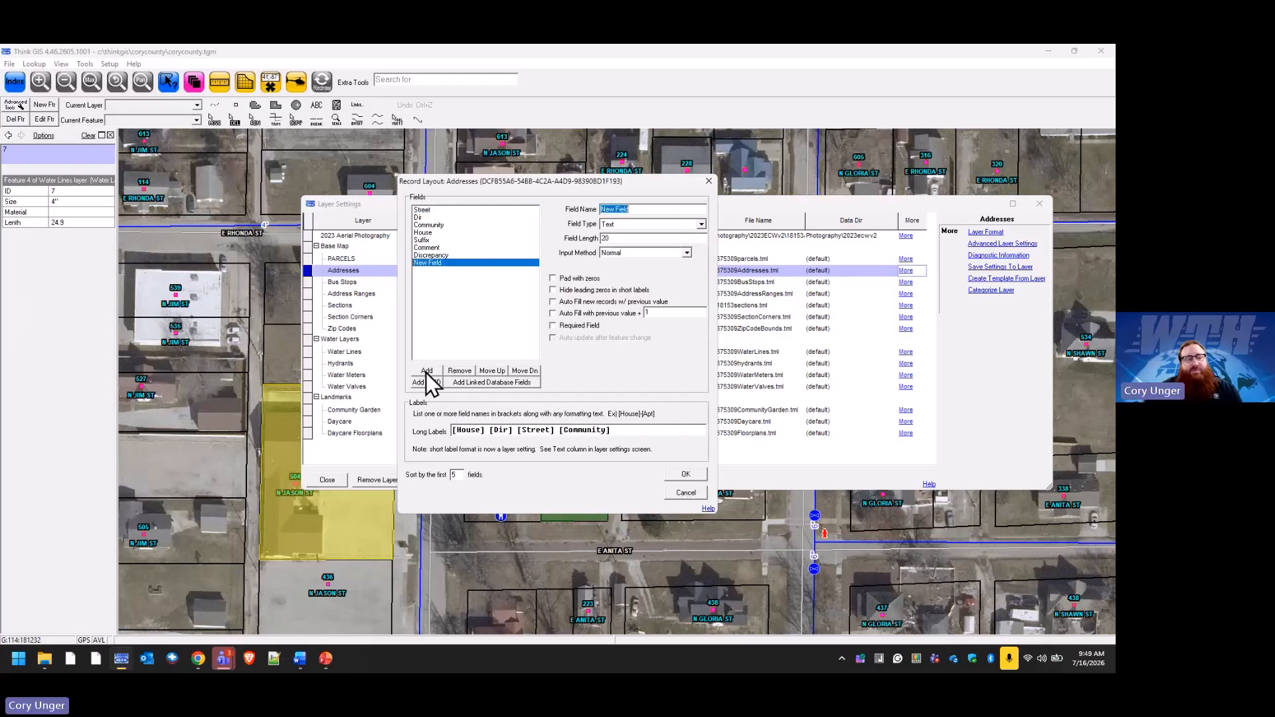
text(Zp)
text(ip)
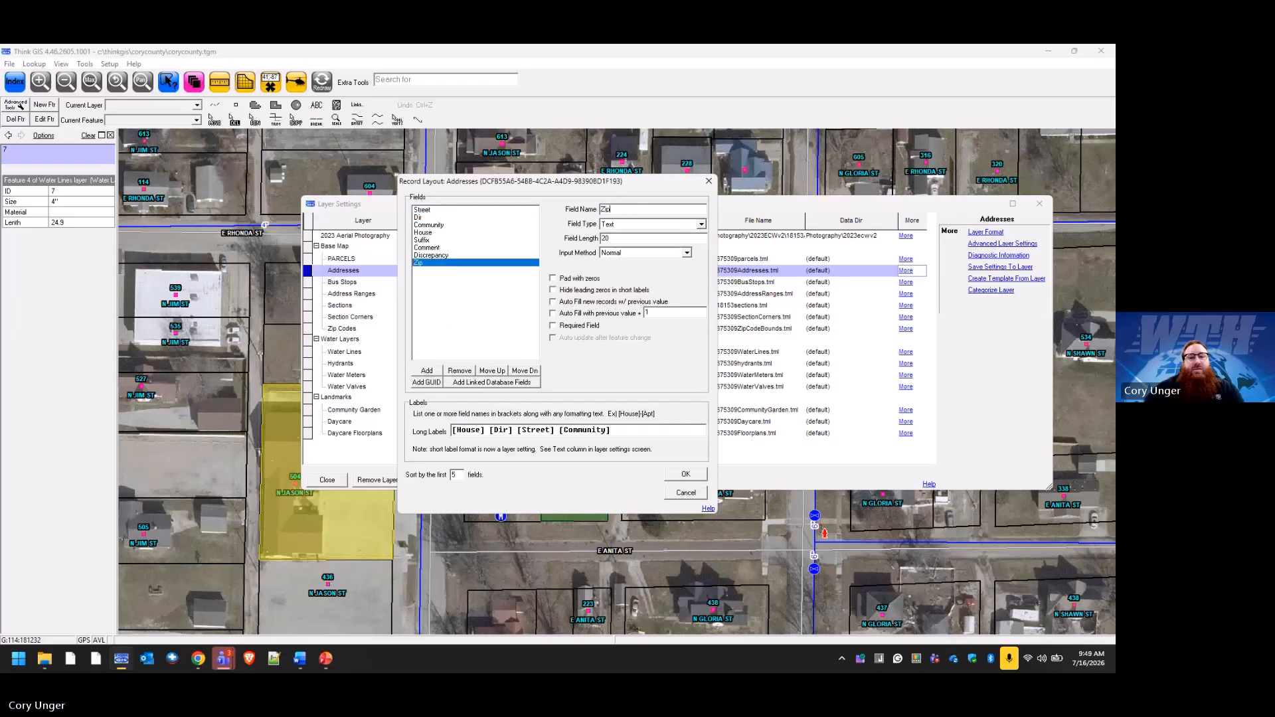
click(700, 225)
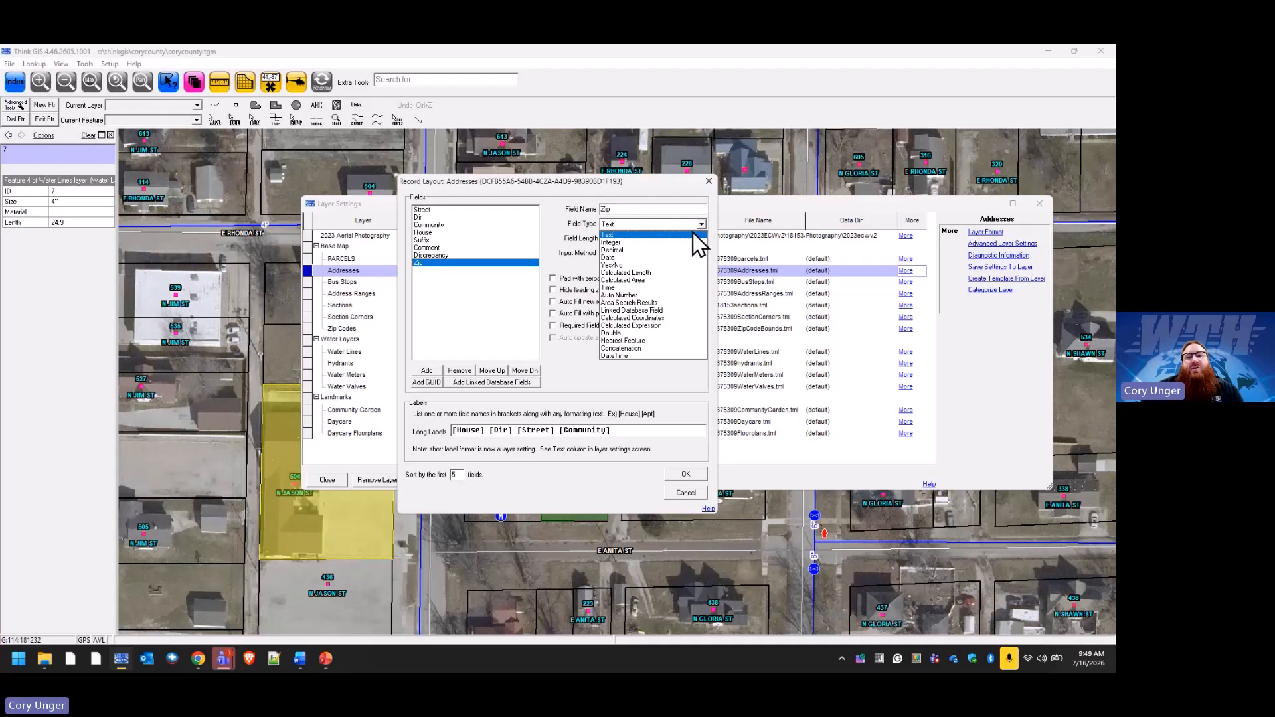
click(663, 303)
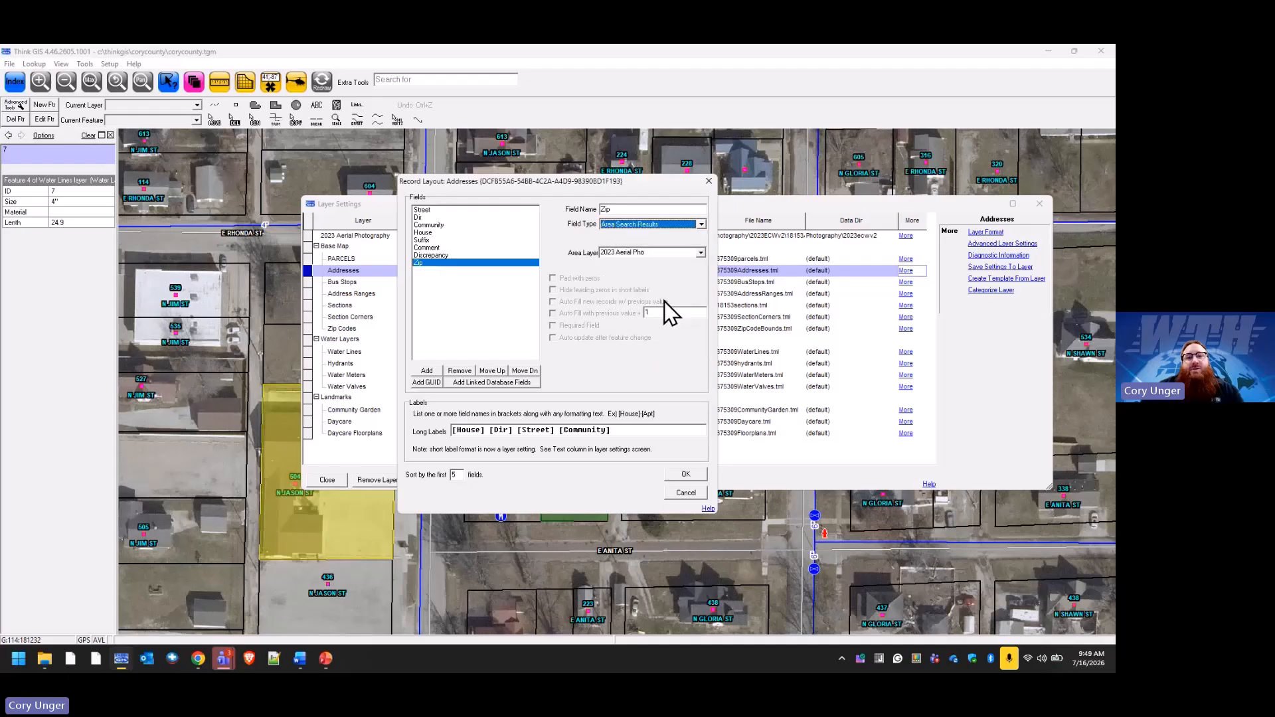
click(700, 253)
click(644, 317)
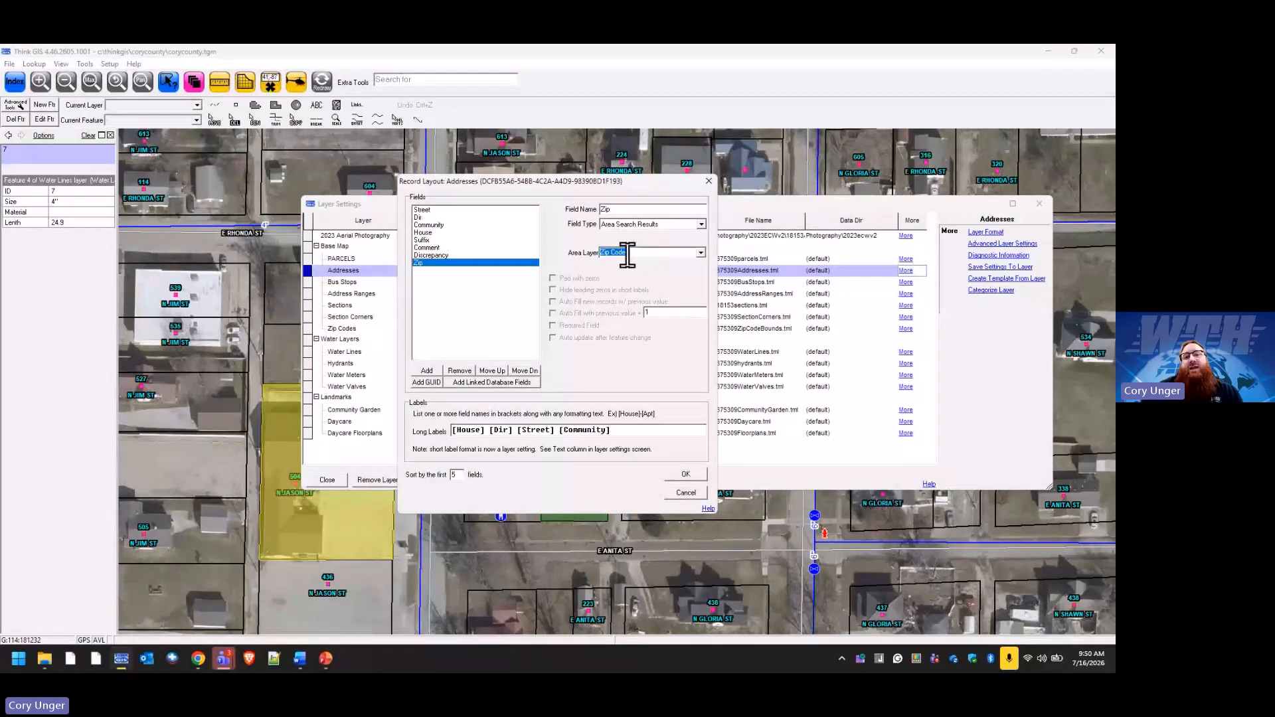
click(686, 474)
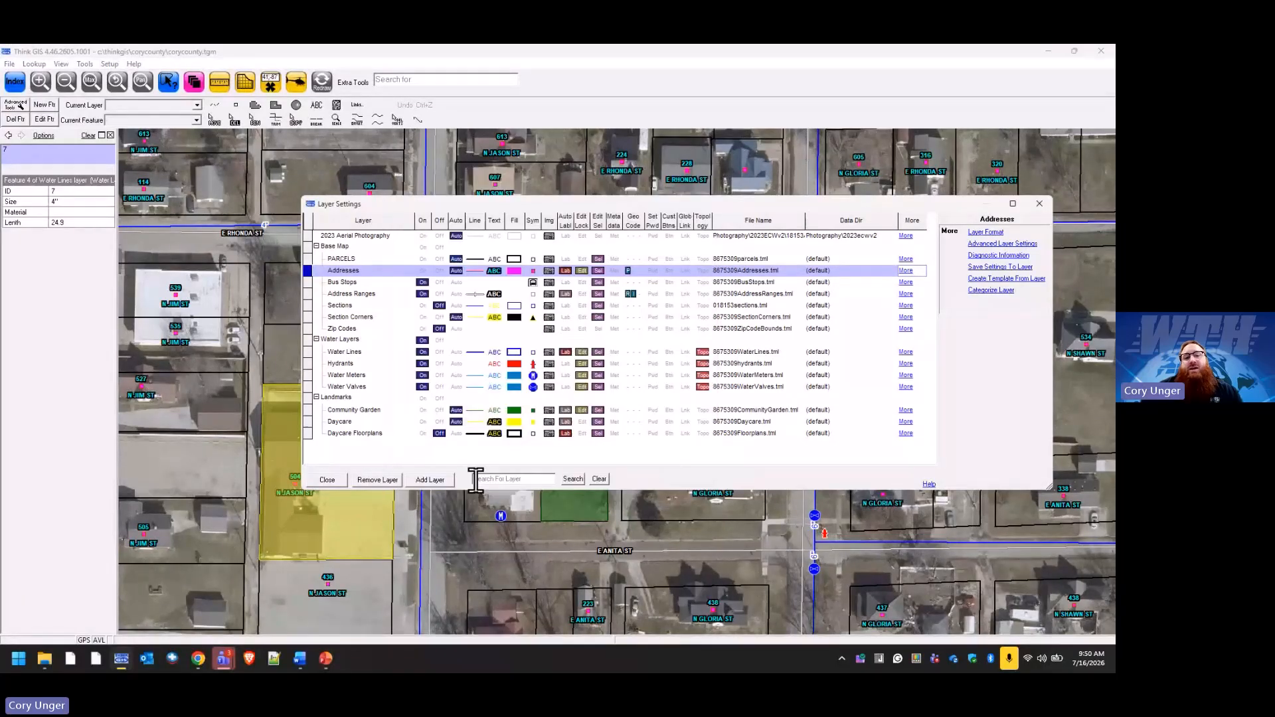
click(326, 479)
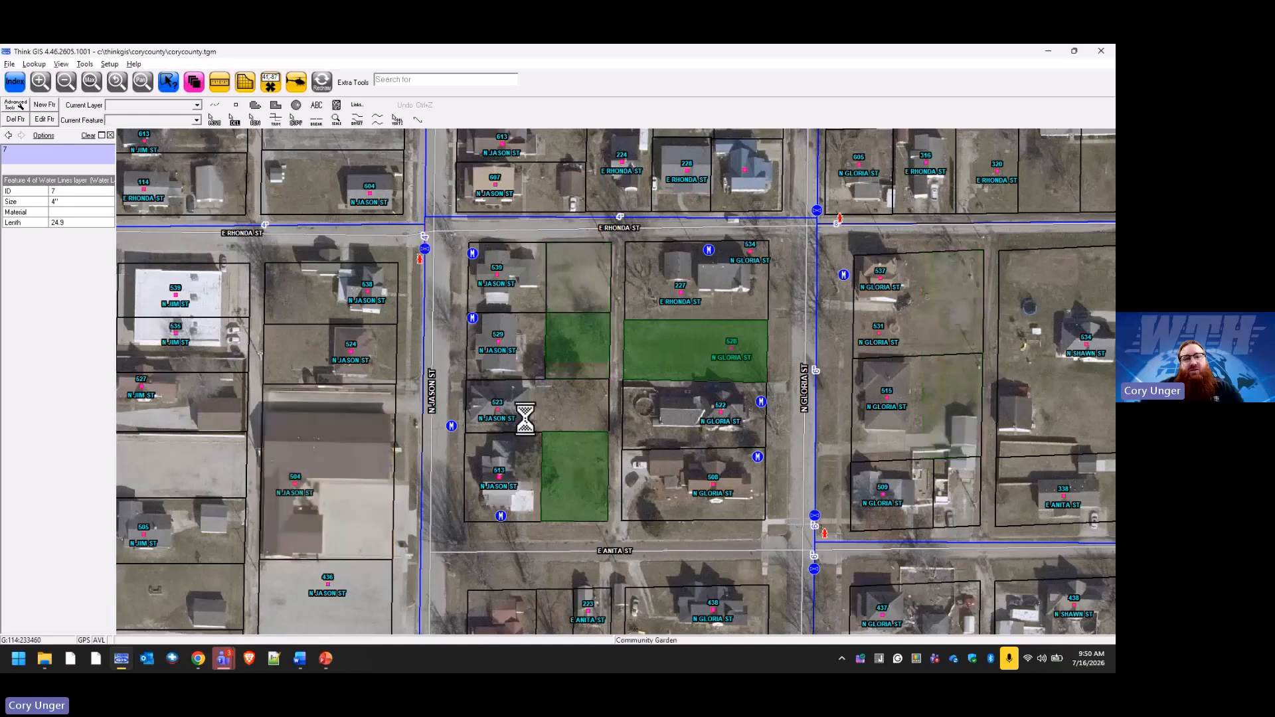
Step: Check the Zip field in the record of an address point on N Jason St, and close the record without editing
click(498, 345)
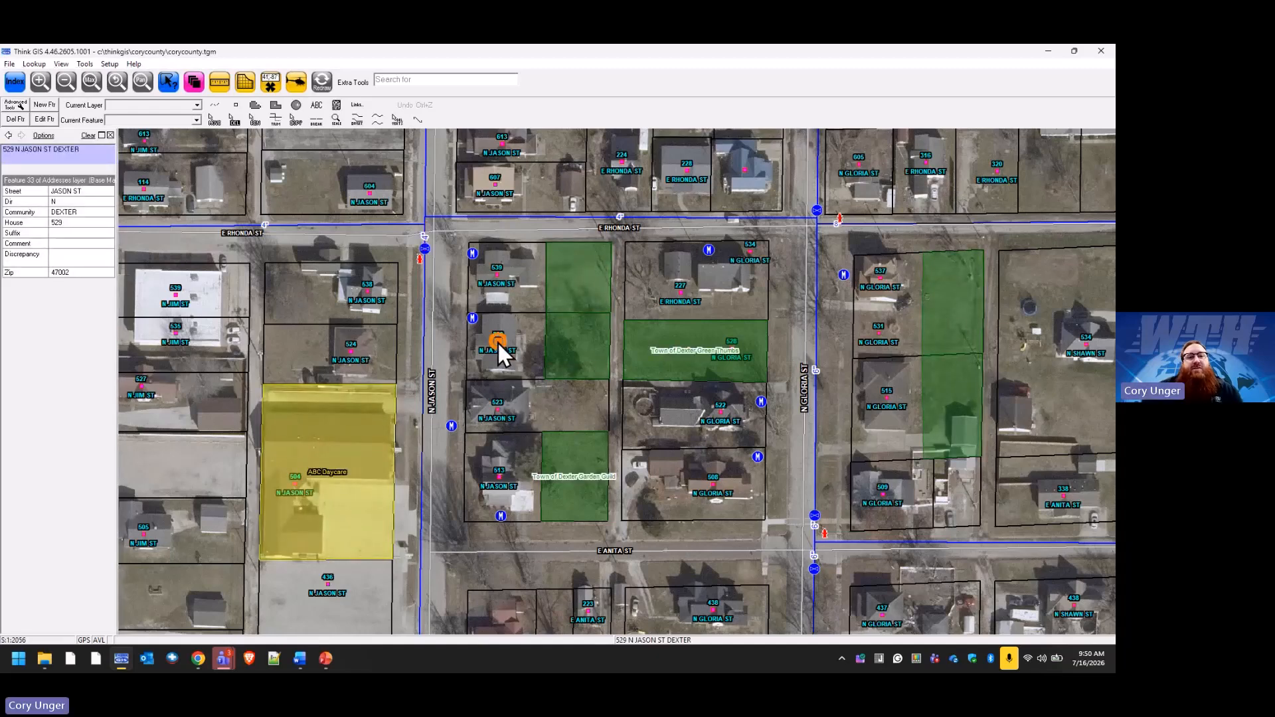
double_click(497, 342)
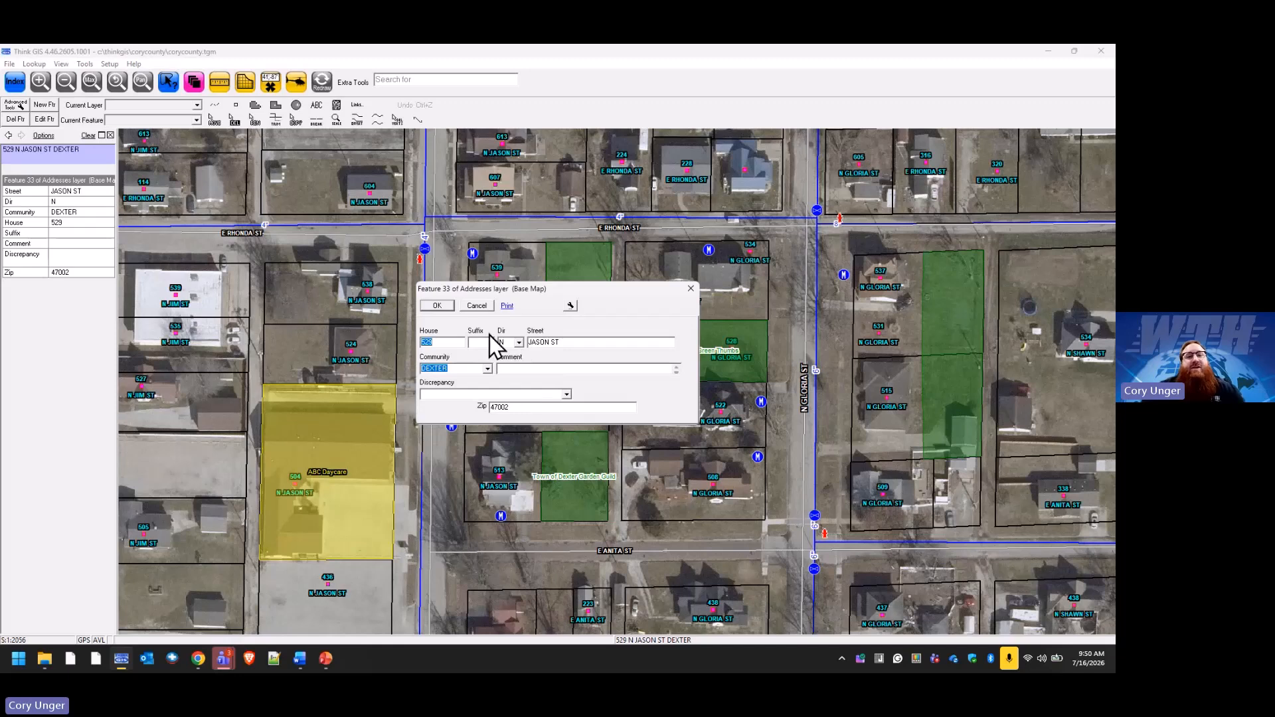
click(479, 305)
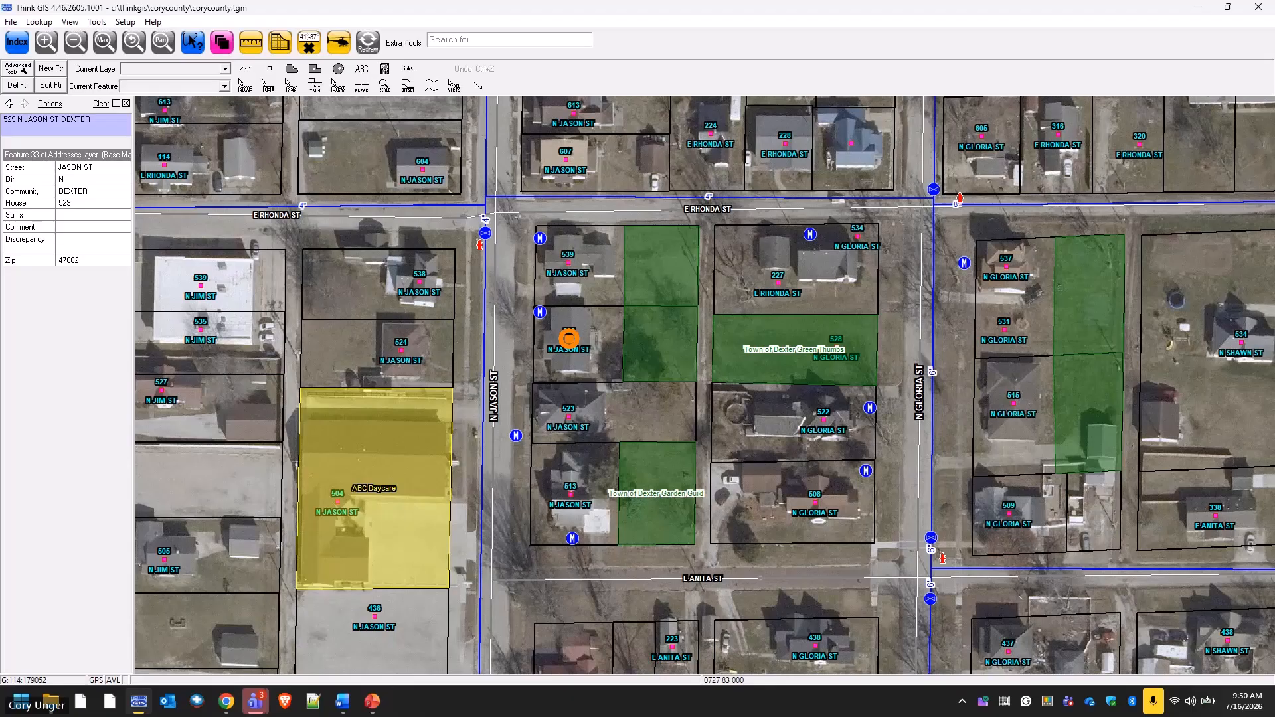
Step: Switch to PowerPoint, start the slide show from the current slide and set the display to Duplicate Slide Show
key(alt+Tab)
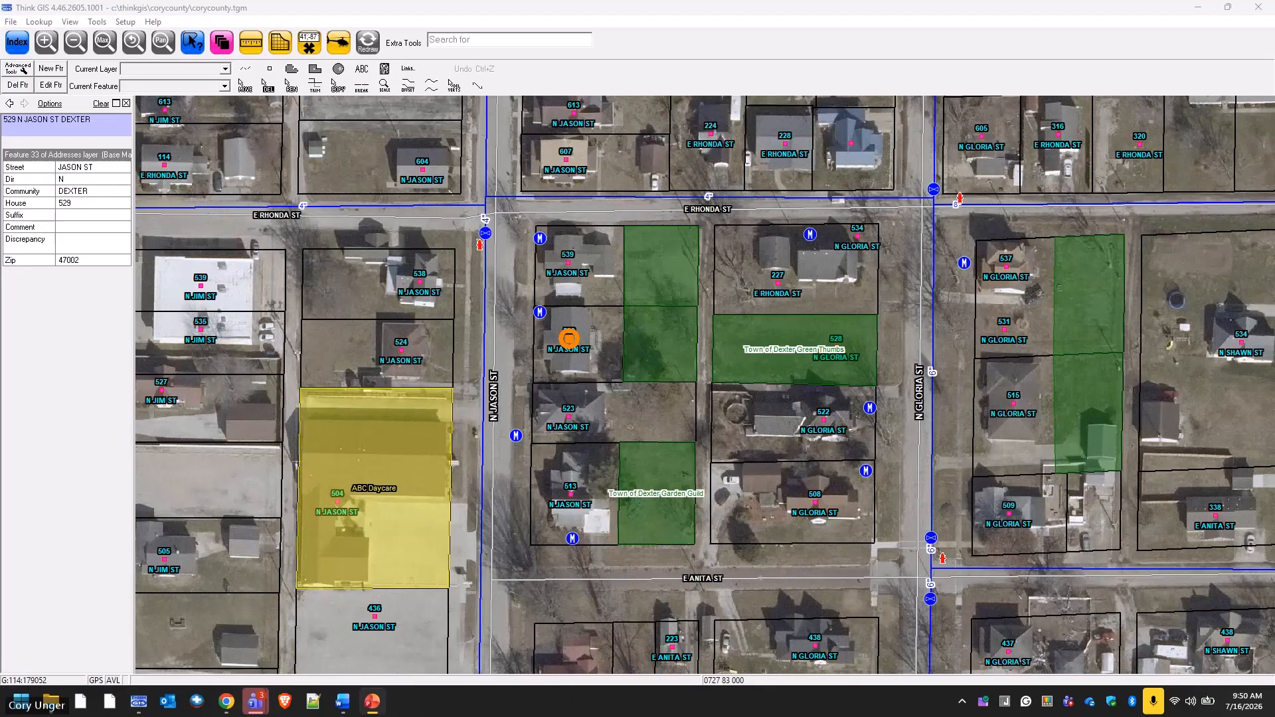
key(shift+F5)
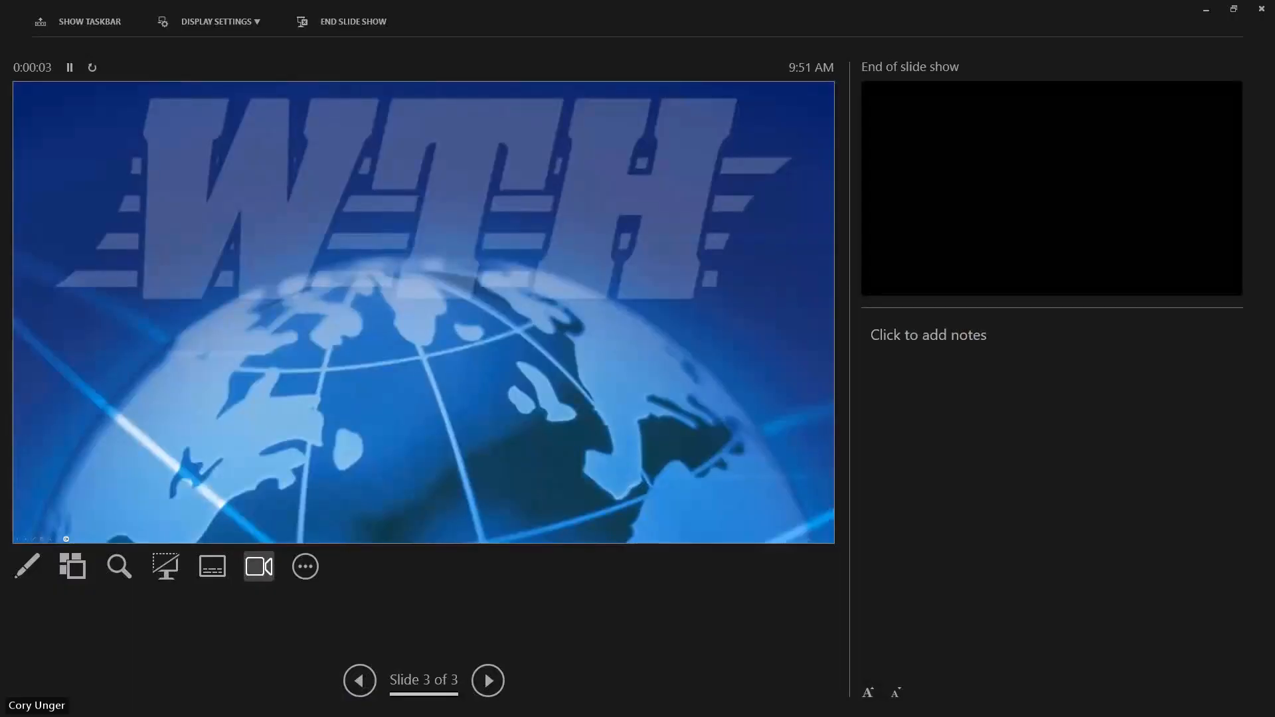
click(228, 24)
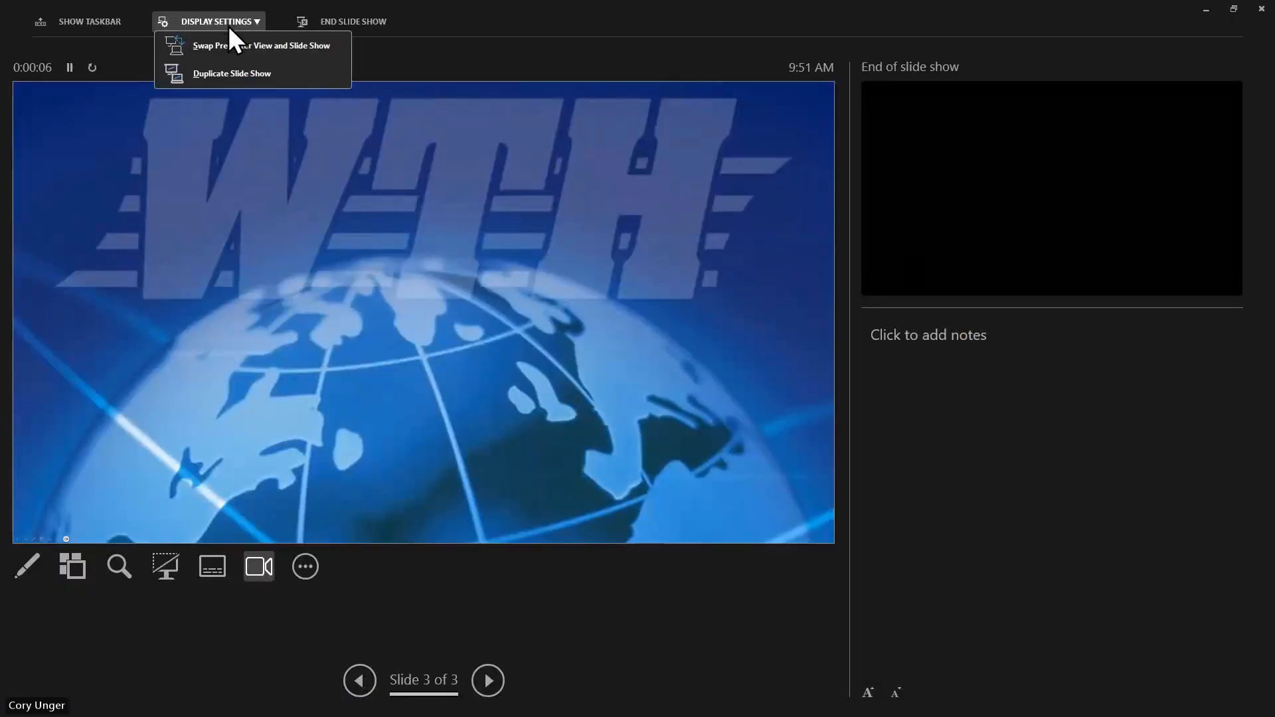
click(232, 69)
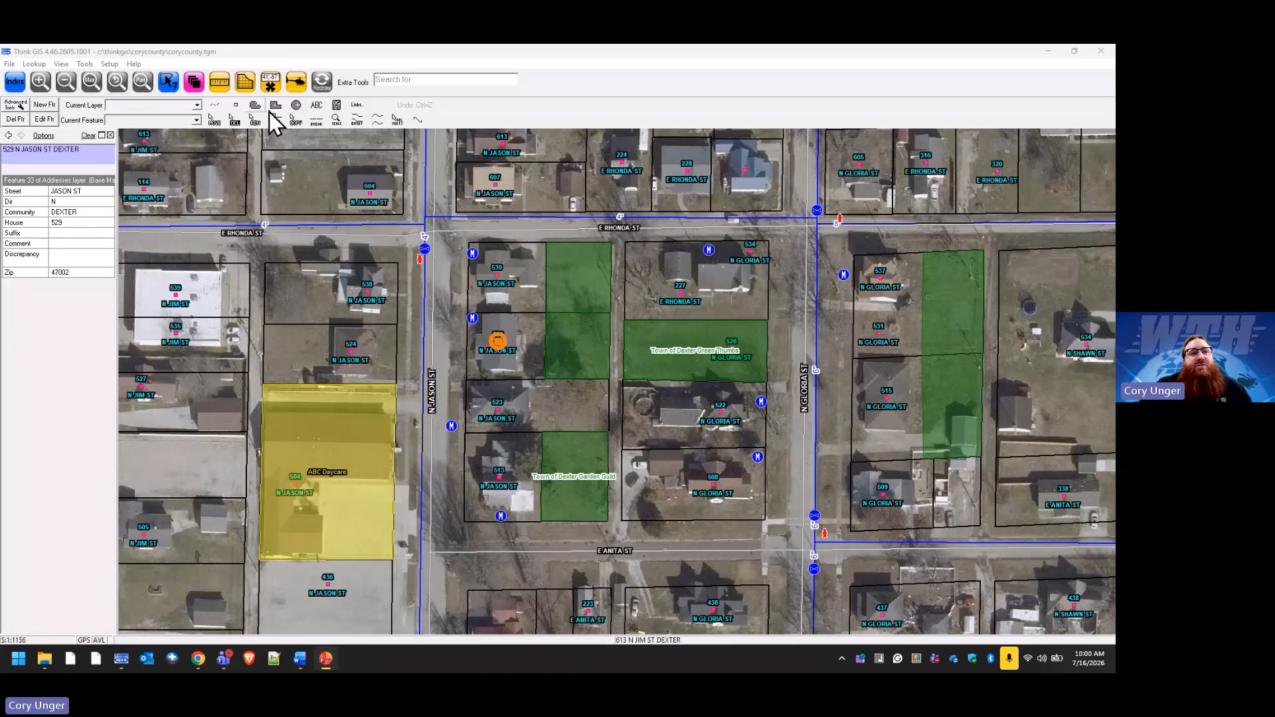
Step: Release the edit locks on Addresses, Water Lines, Hydrants, Water Meters, Water Valves and Community Garden, and lock Section Corners for editing
click(324, 85)
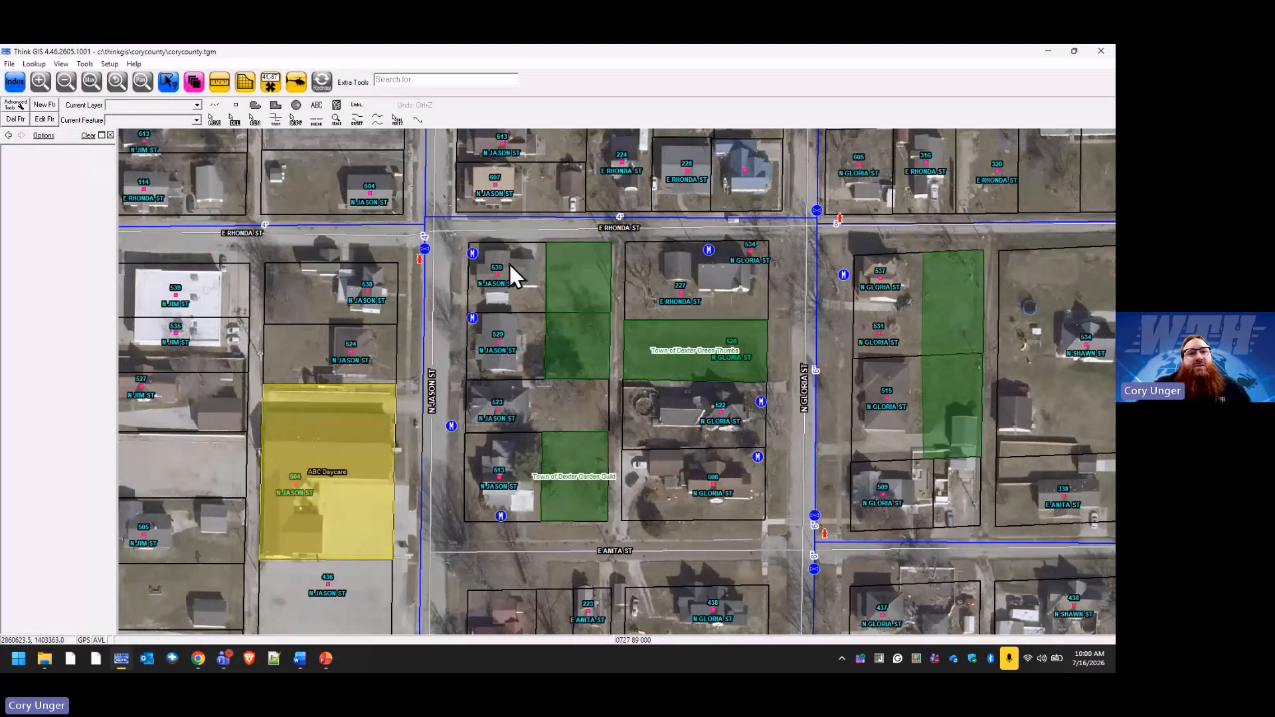
click(193, 87)
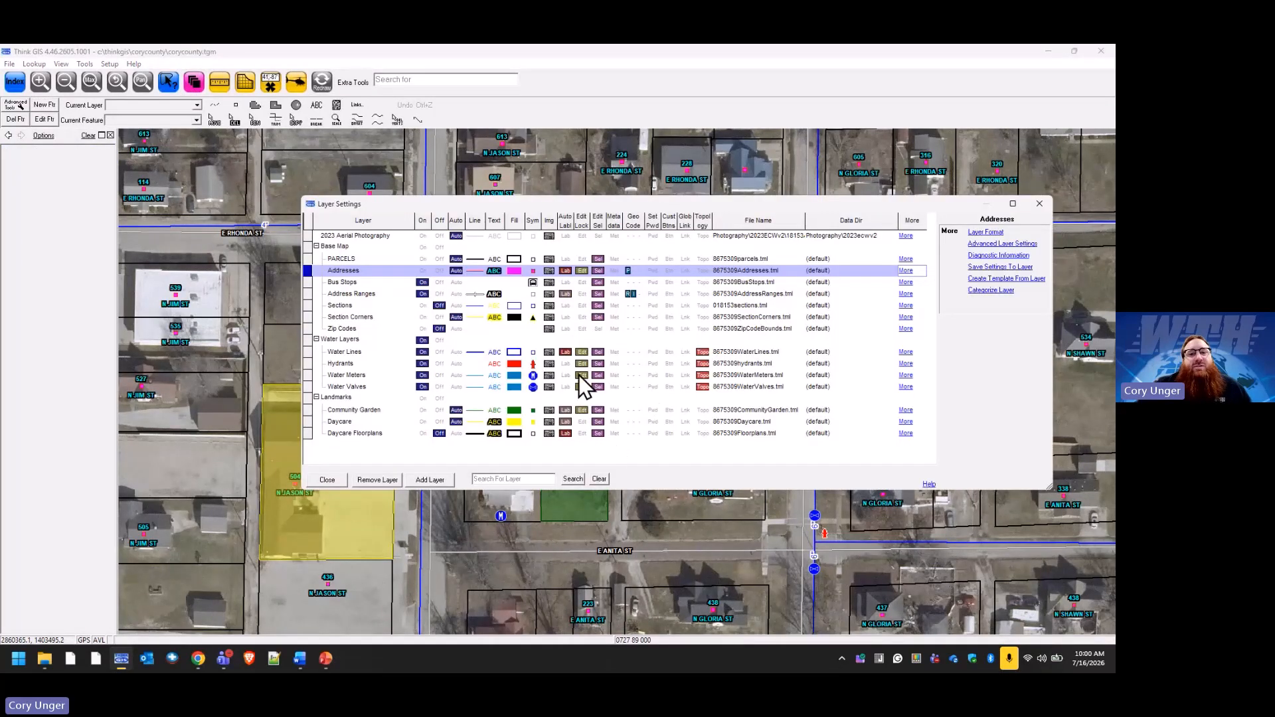
click(581, 271)
click(582, 352)
click(582, 364)
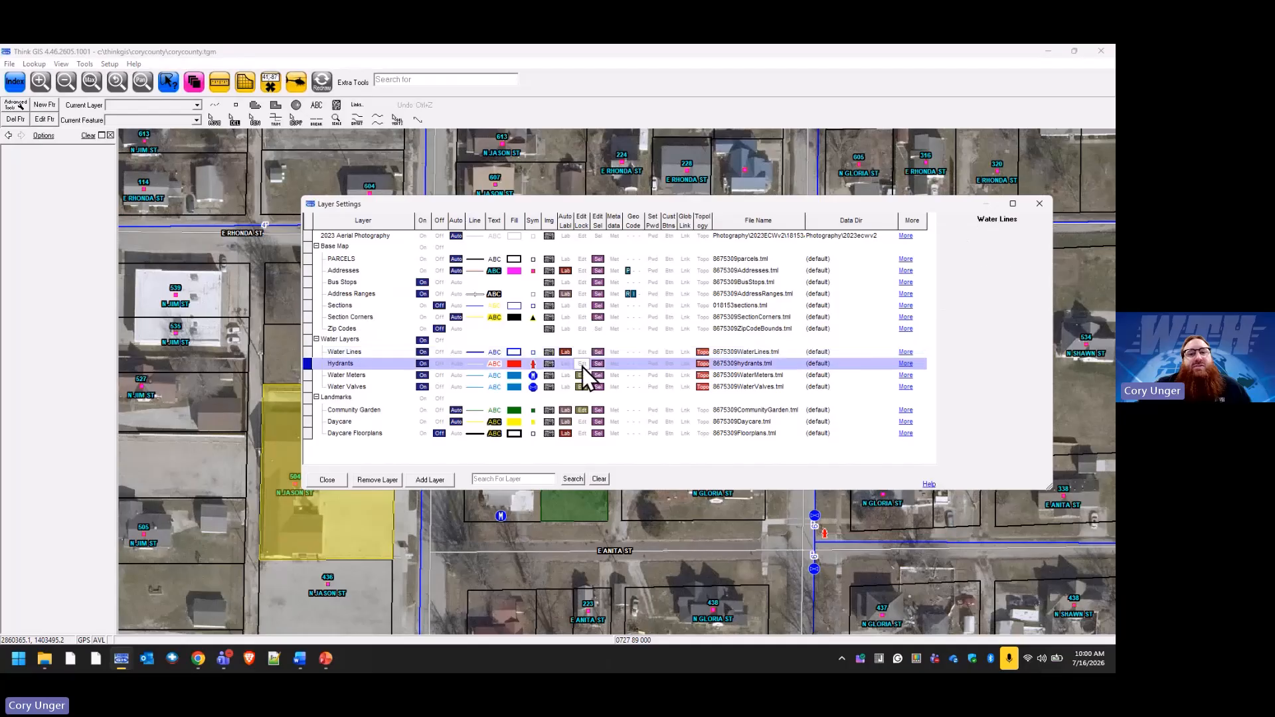
click(582, 375)
click(582, 387)
click(583, 410)
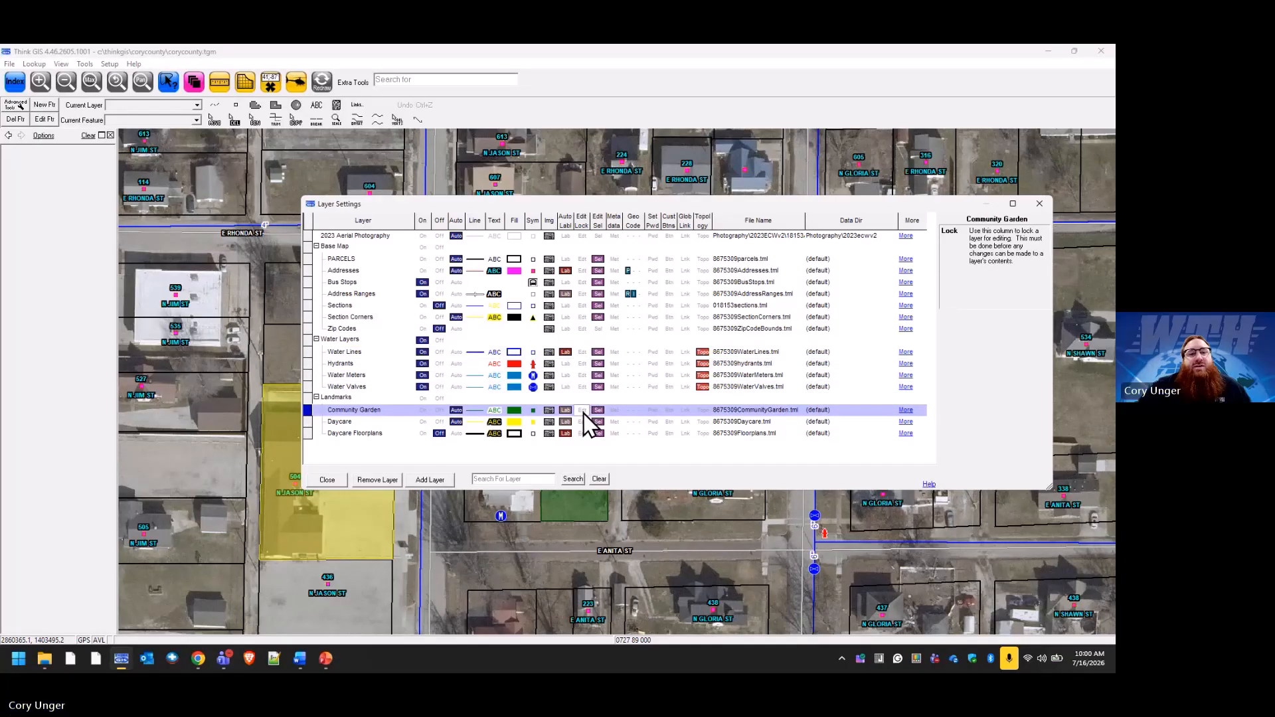
click(583, 320)
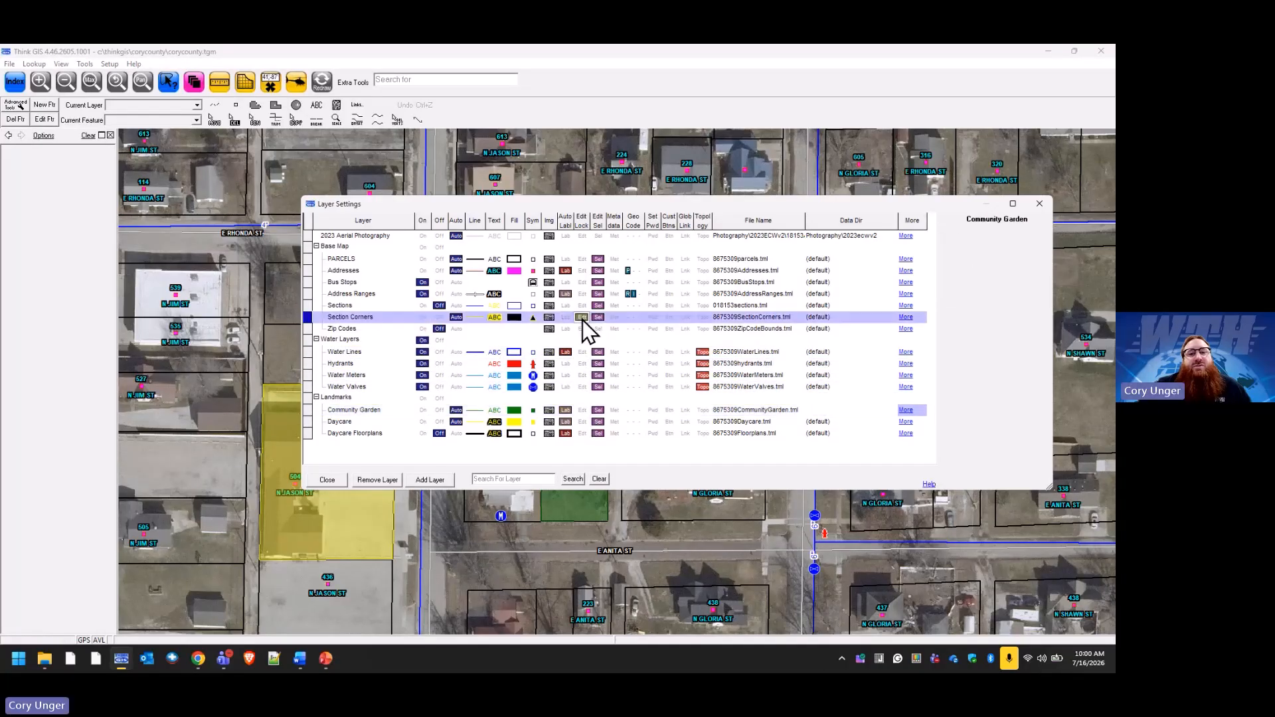
click(328, 480)
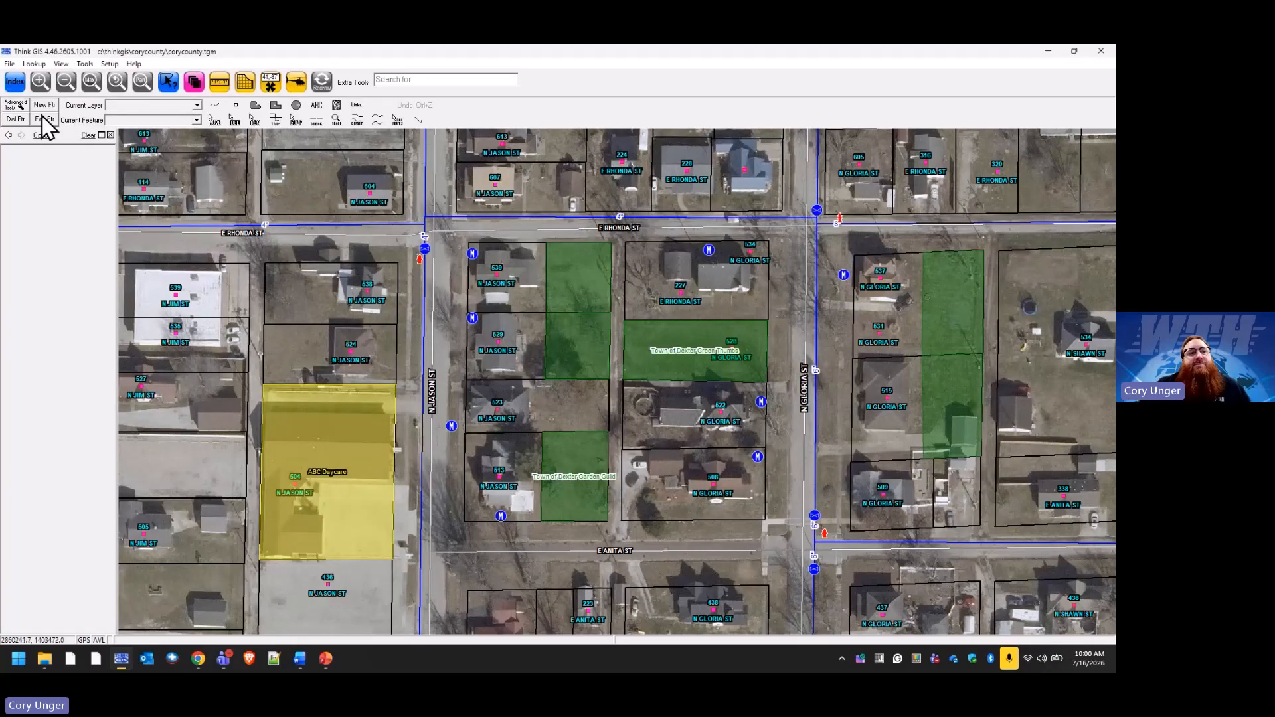
Step: Locate the Section Corners feature 17 T7N R9W 1A on the map from the layer index
click(16, 84)
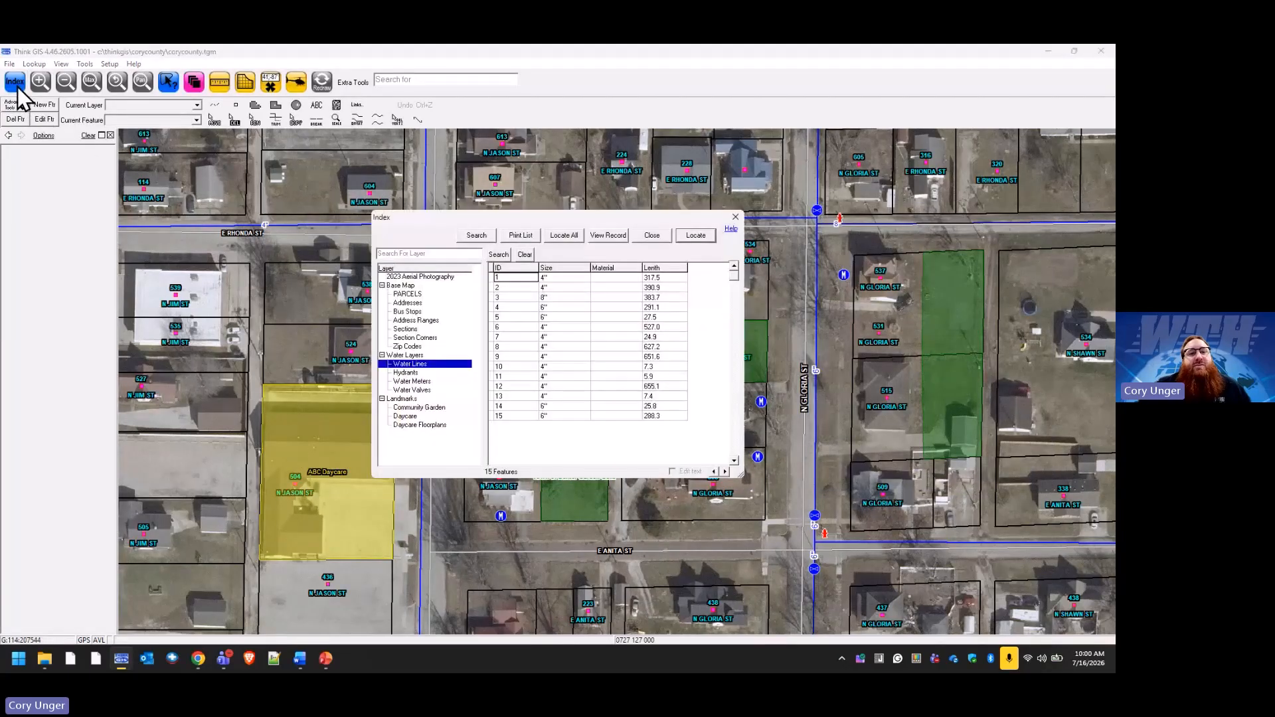
click(418, 339)
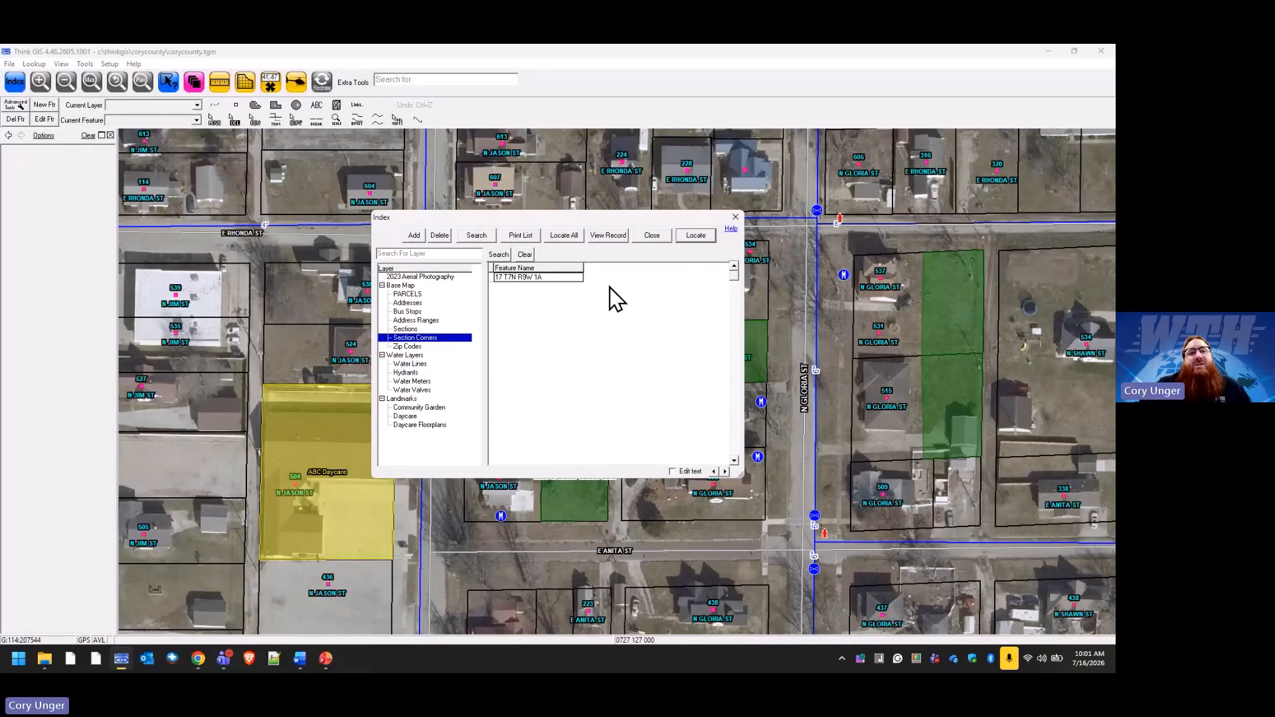
click(702, 239)
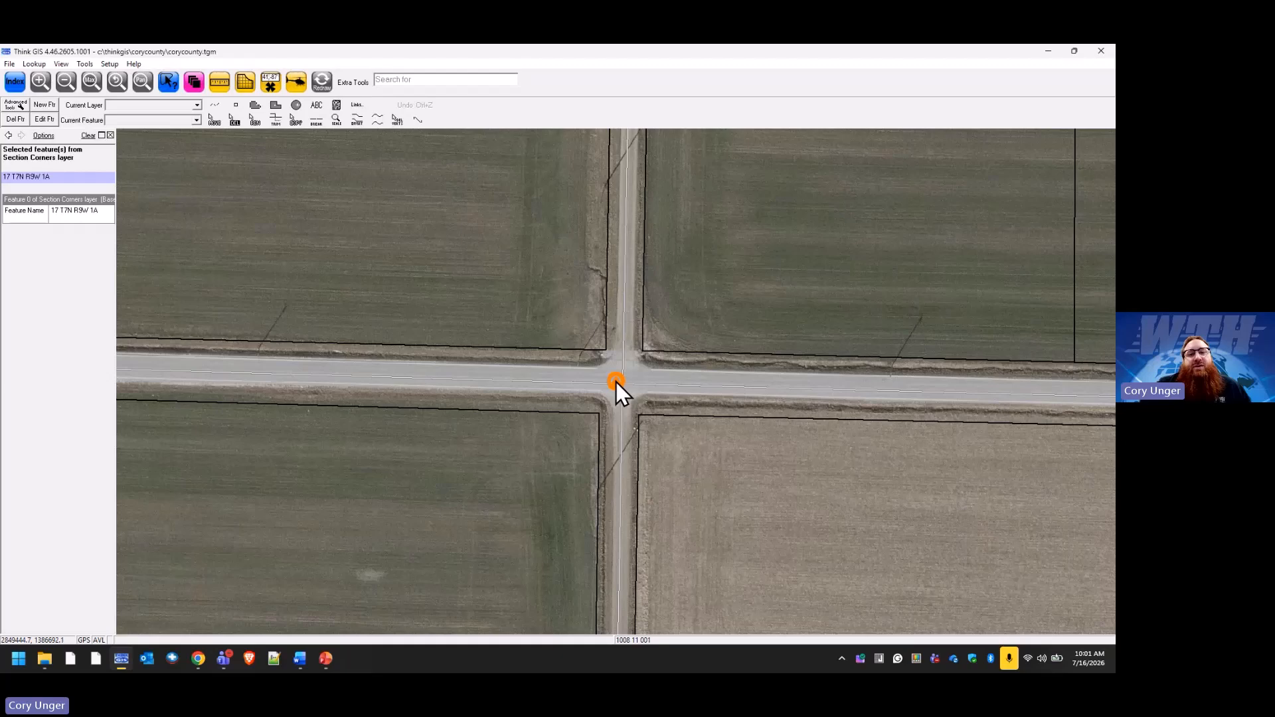
Step: Turn on the Sections layer and select the boundary of section T7N-R9W-17 at the located corner
click(194, 82)
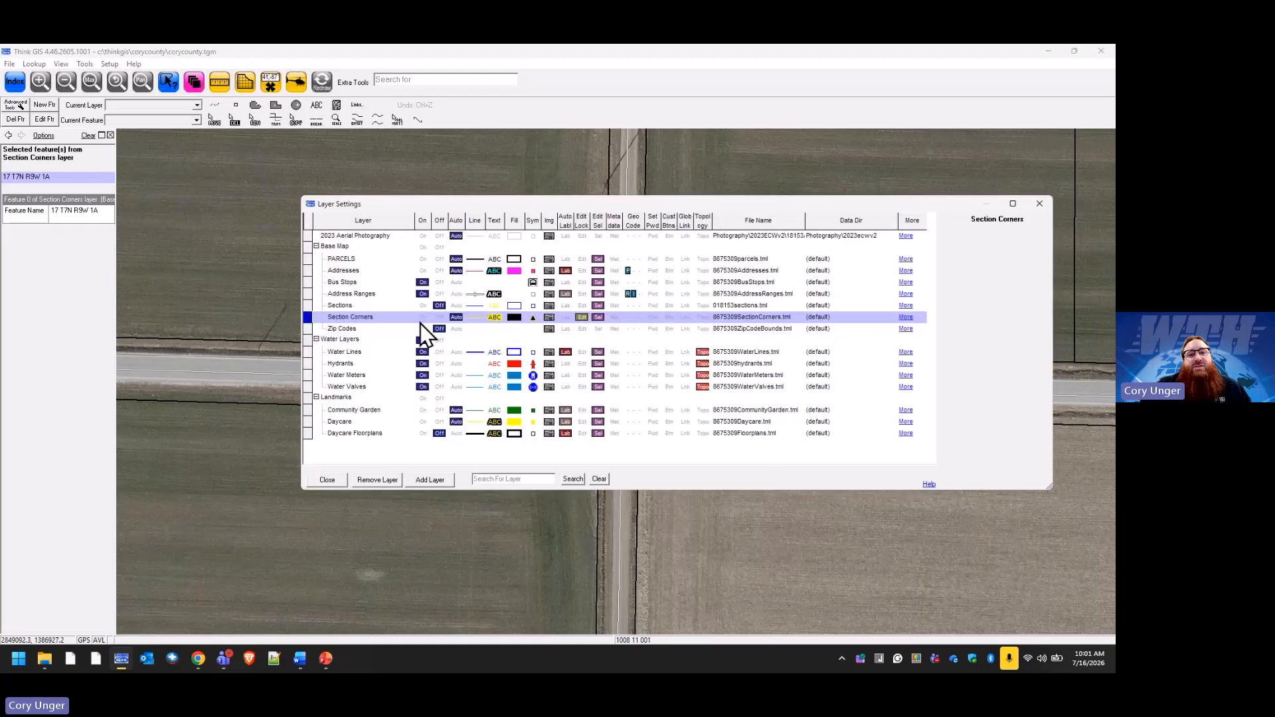
click(421, 305)
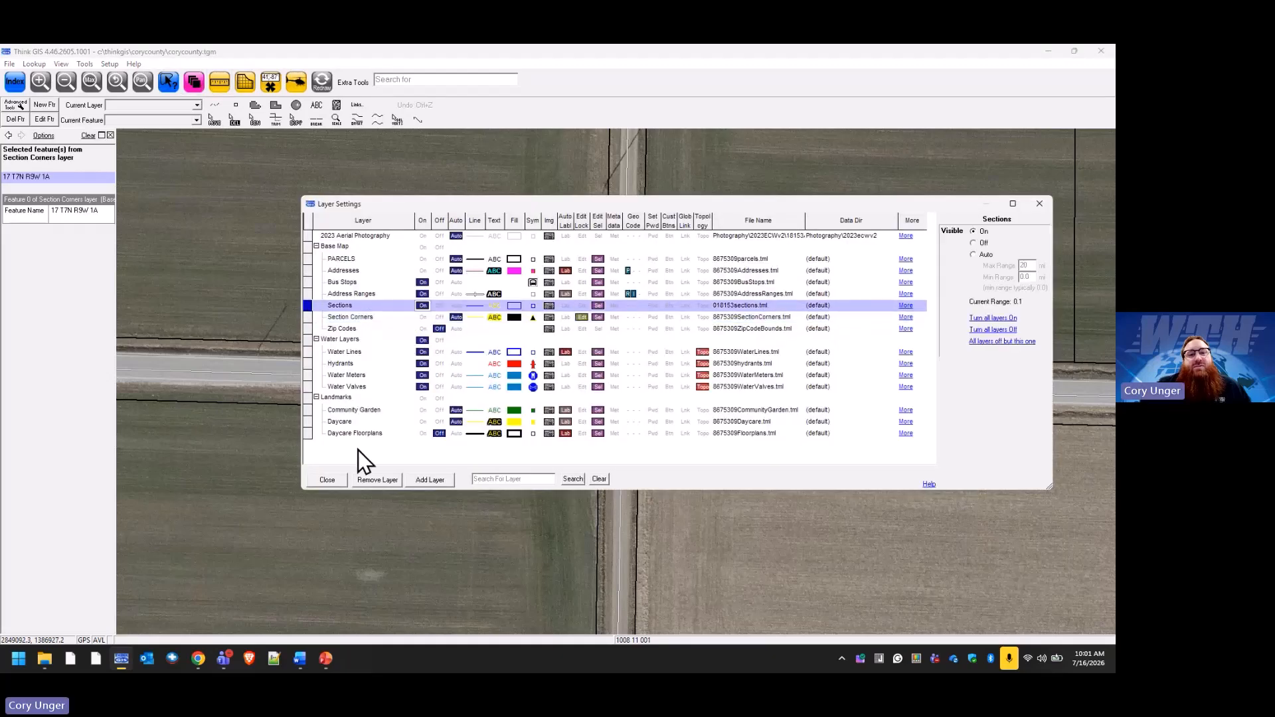
click(328, 479)
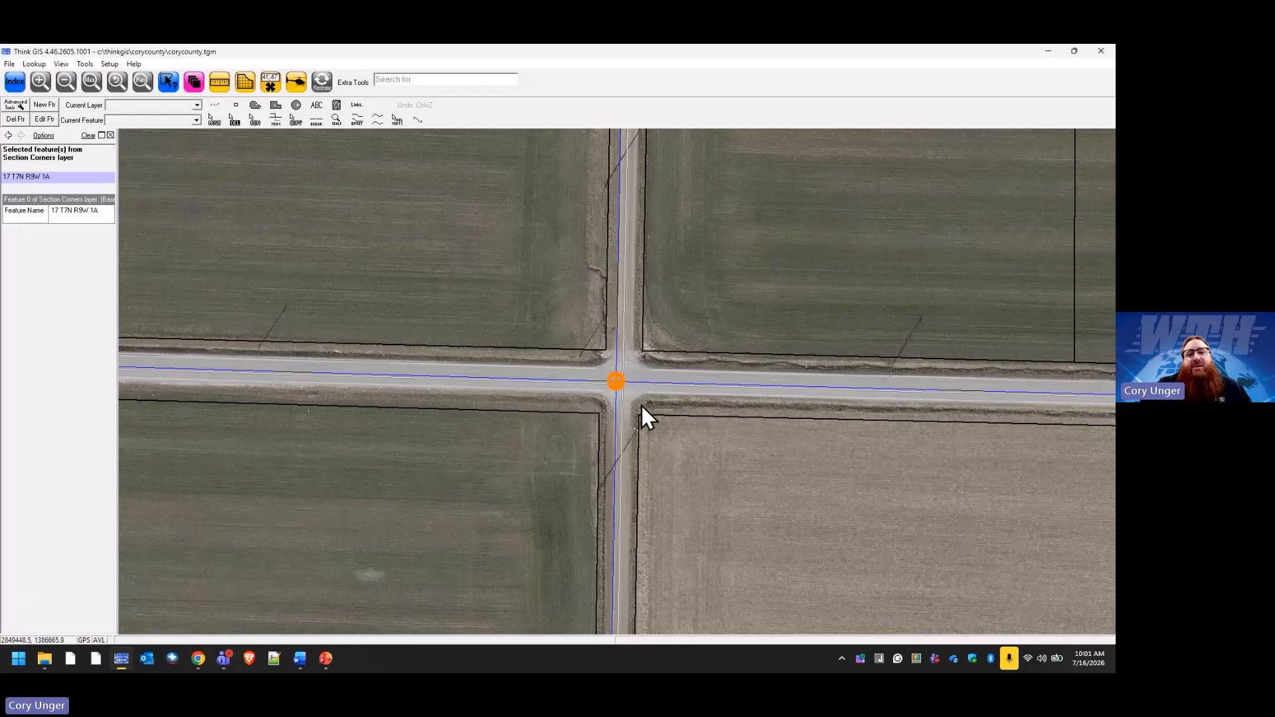
click(617, 408)
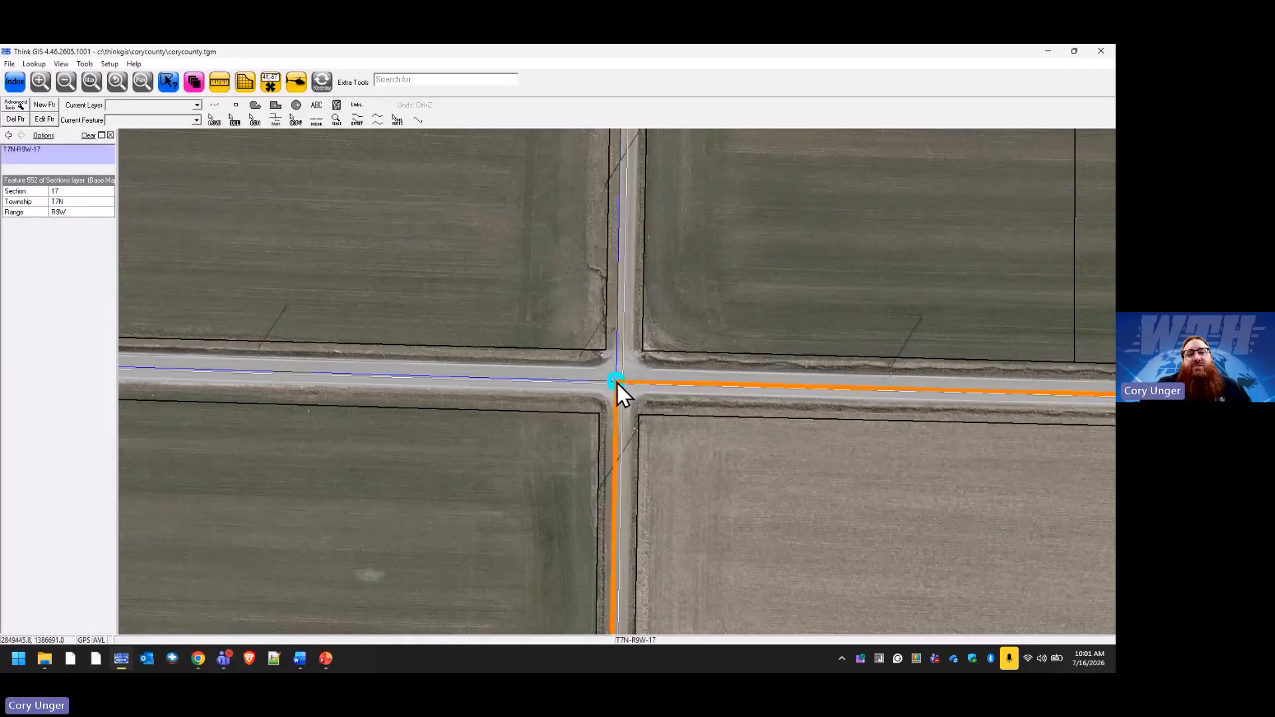
Step: Open the record form of section corner 17 T7N R9W 1A and bring up its feature links for editing
click(616, 384)
click(616, 384)
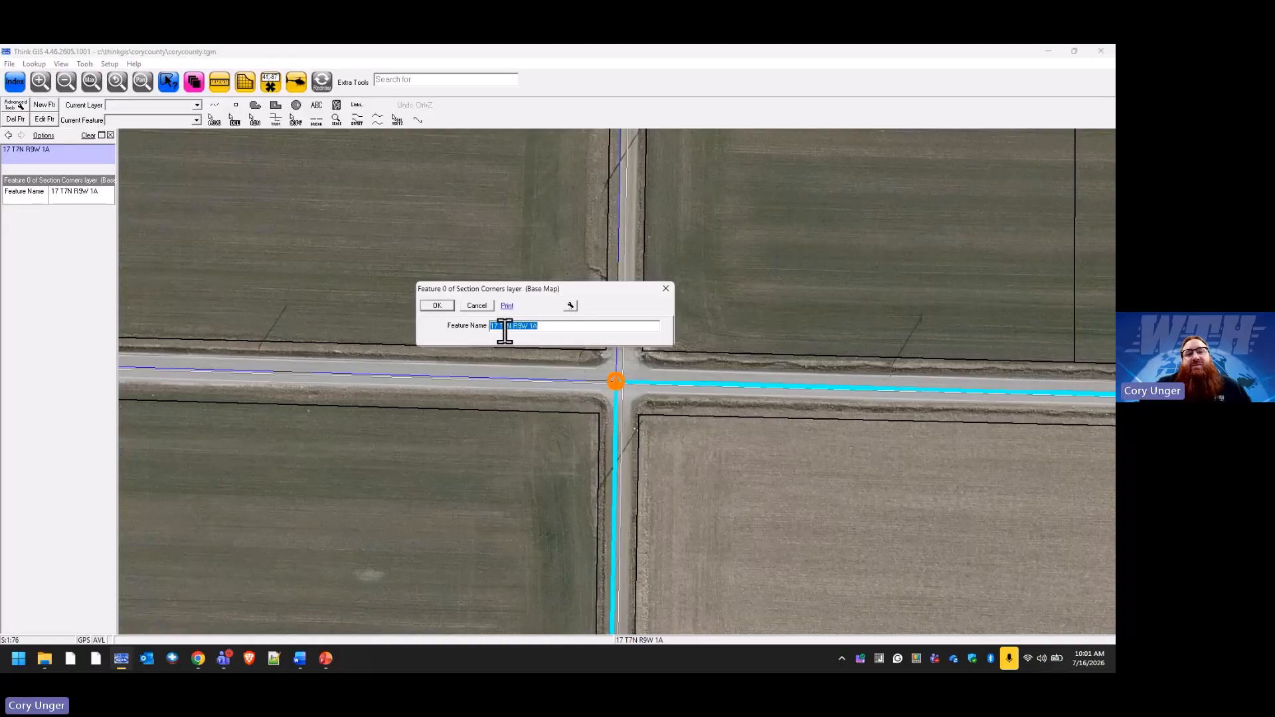
click(549, 329)
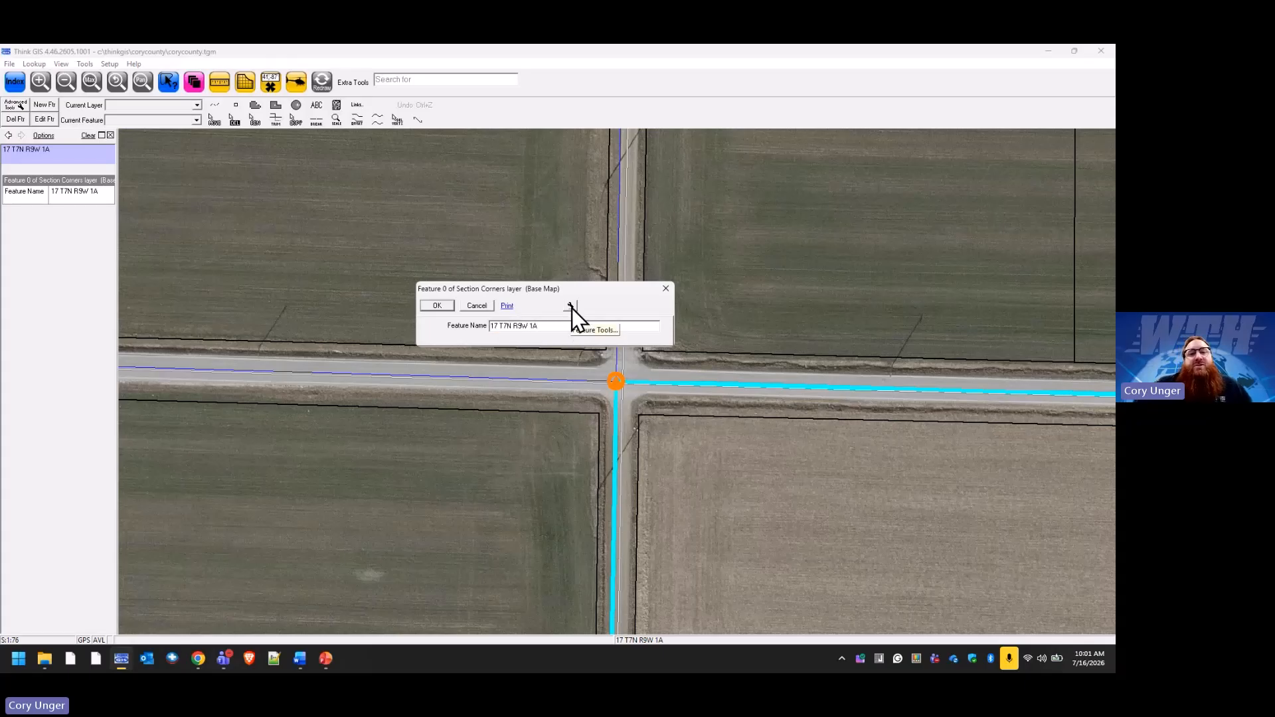
right_click(571, 308)
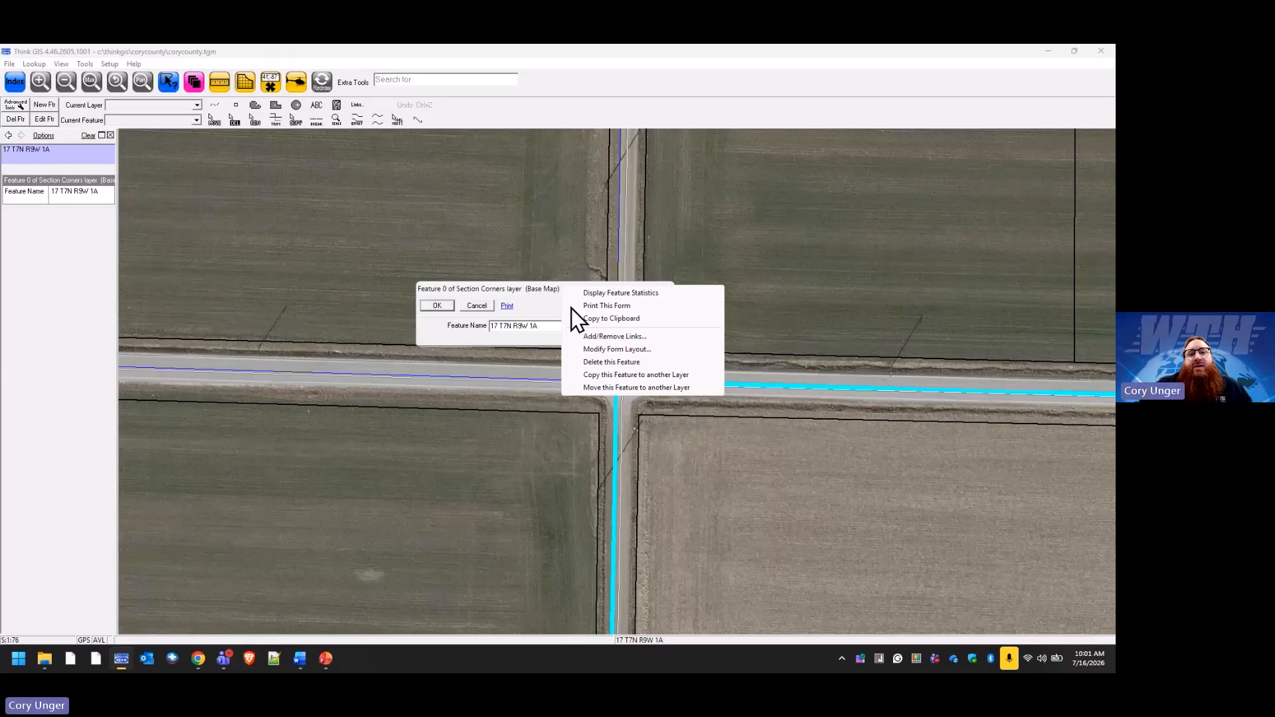
click(655, 335)
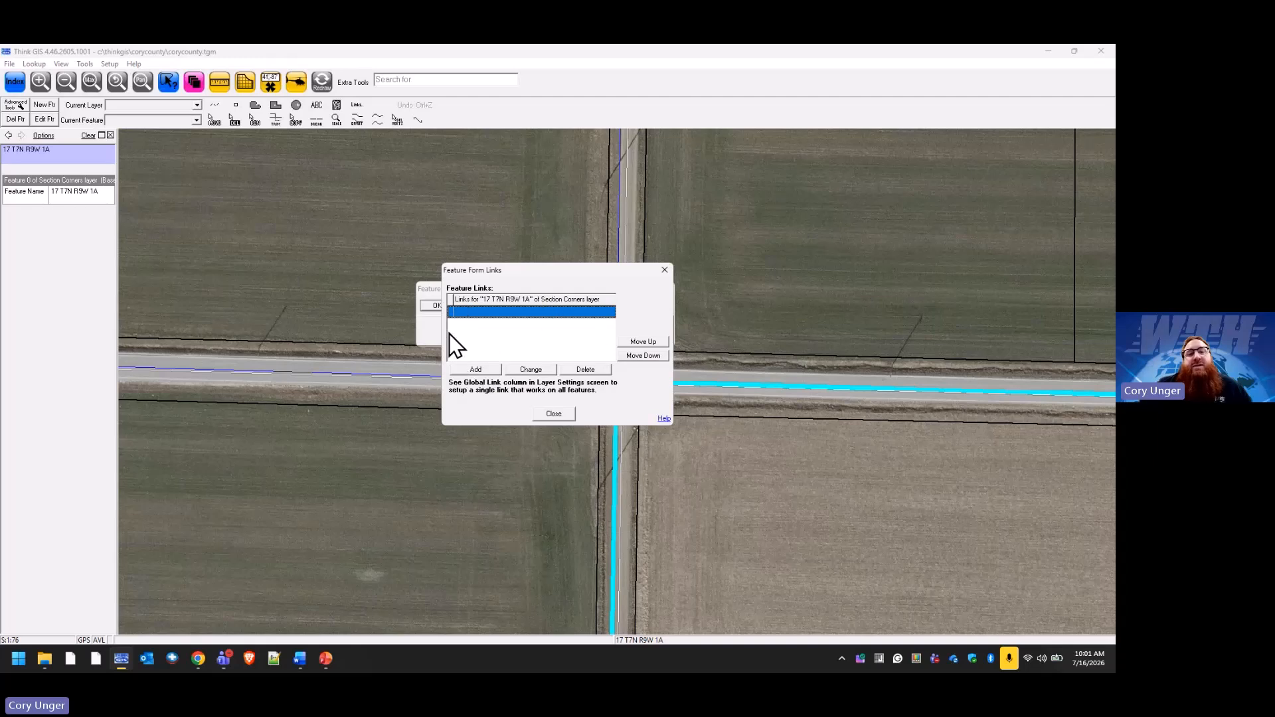
Step: Add a local feature link to the section corner with the descriptive name Card
click(488, 372)
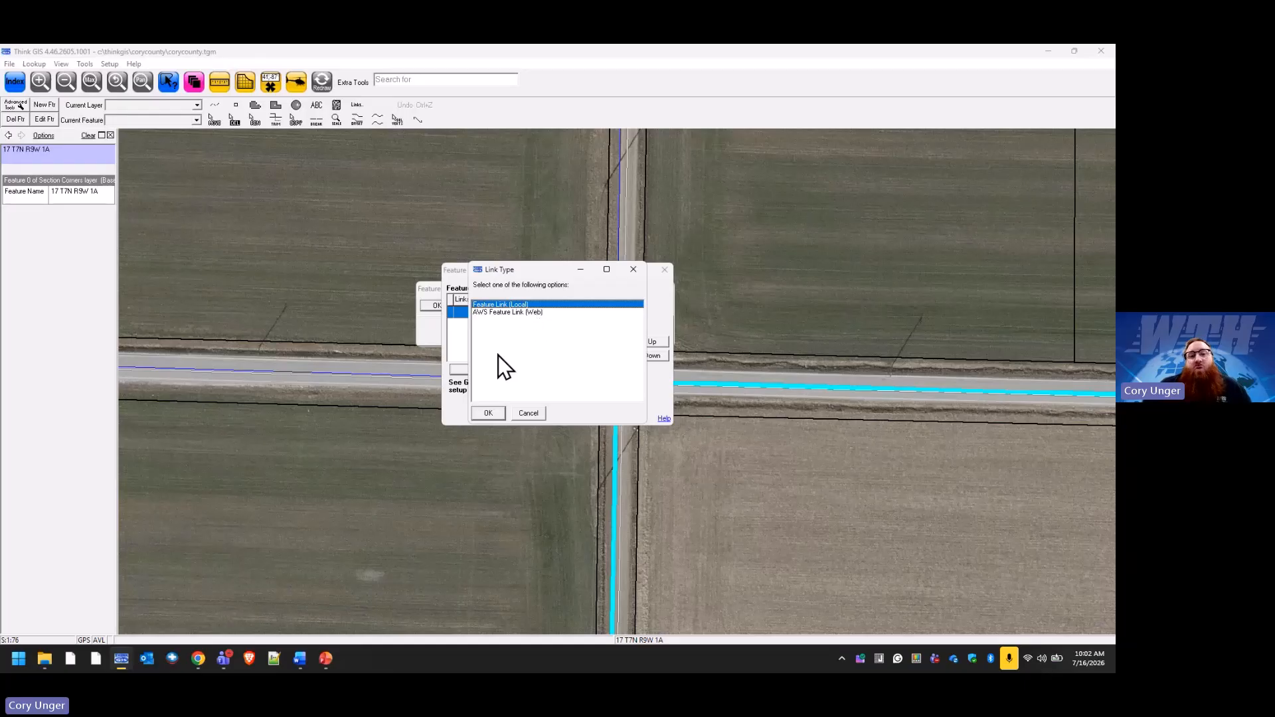
click(493, 416)
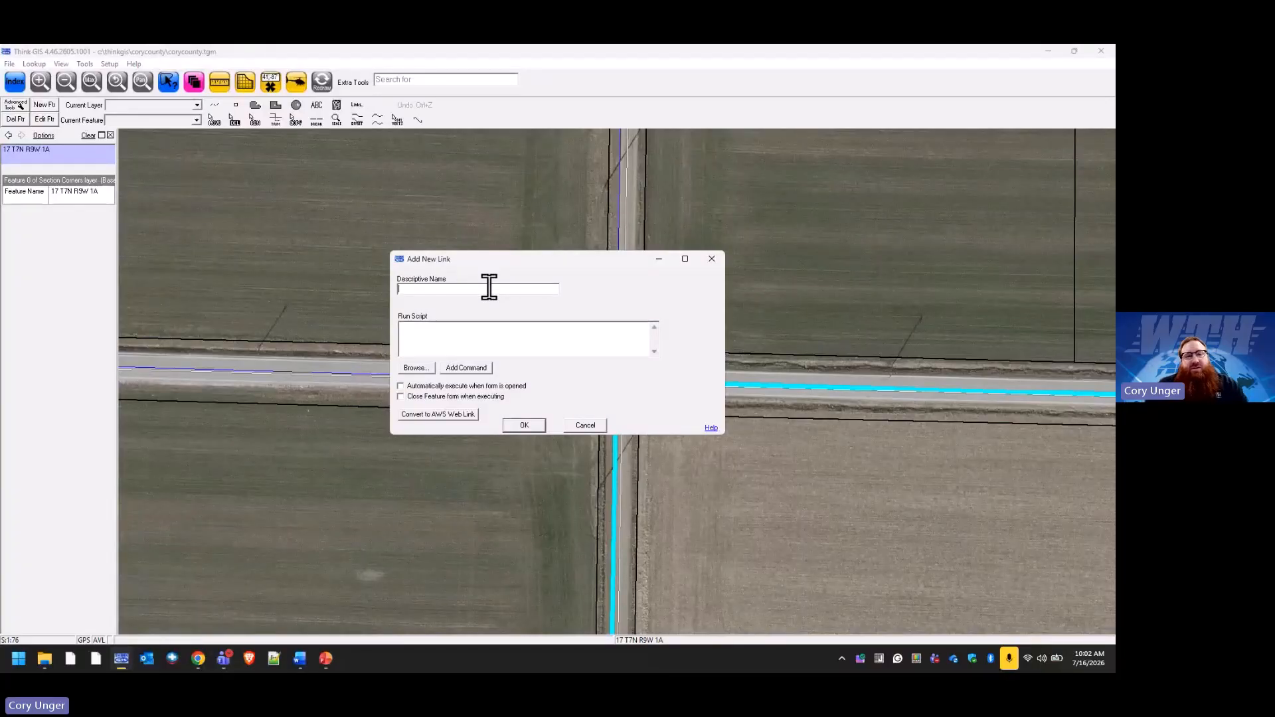
text(Card)
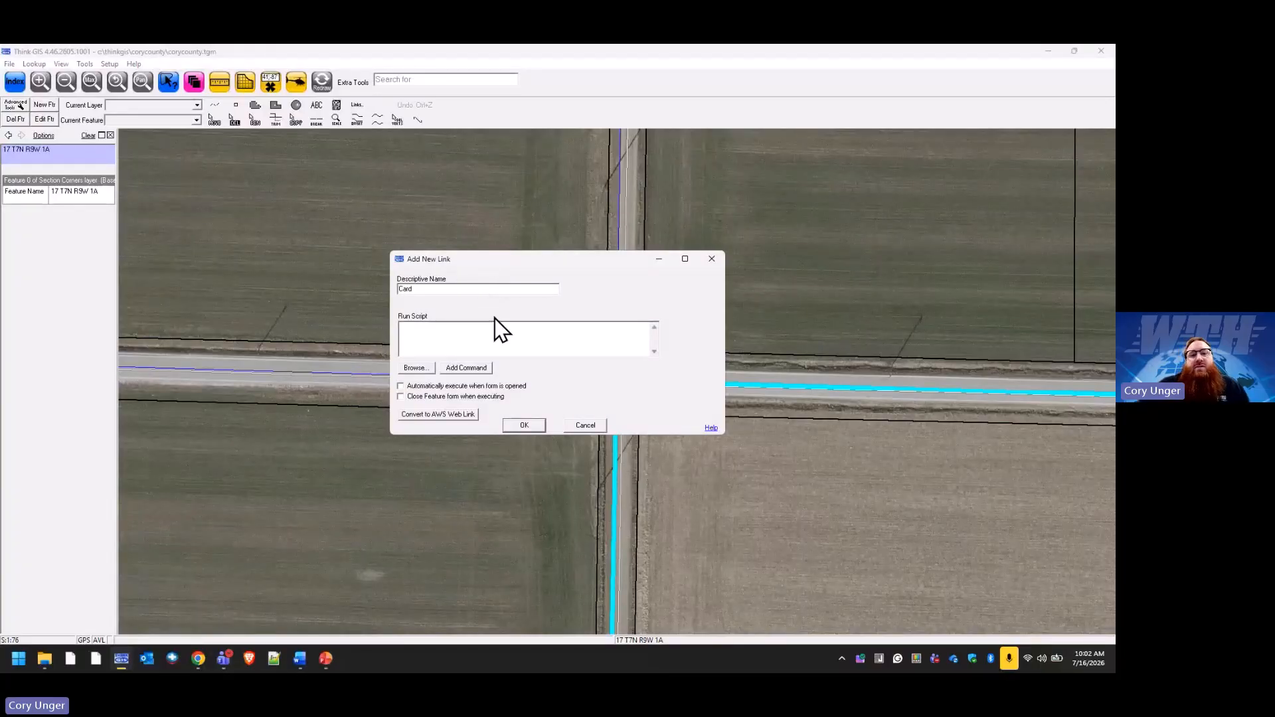
Step: Point the link's run script to 17_T7N_R9W_1A.pdf in the CornerCards subfolder of SectionCorners
click(417, 369)
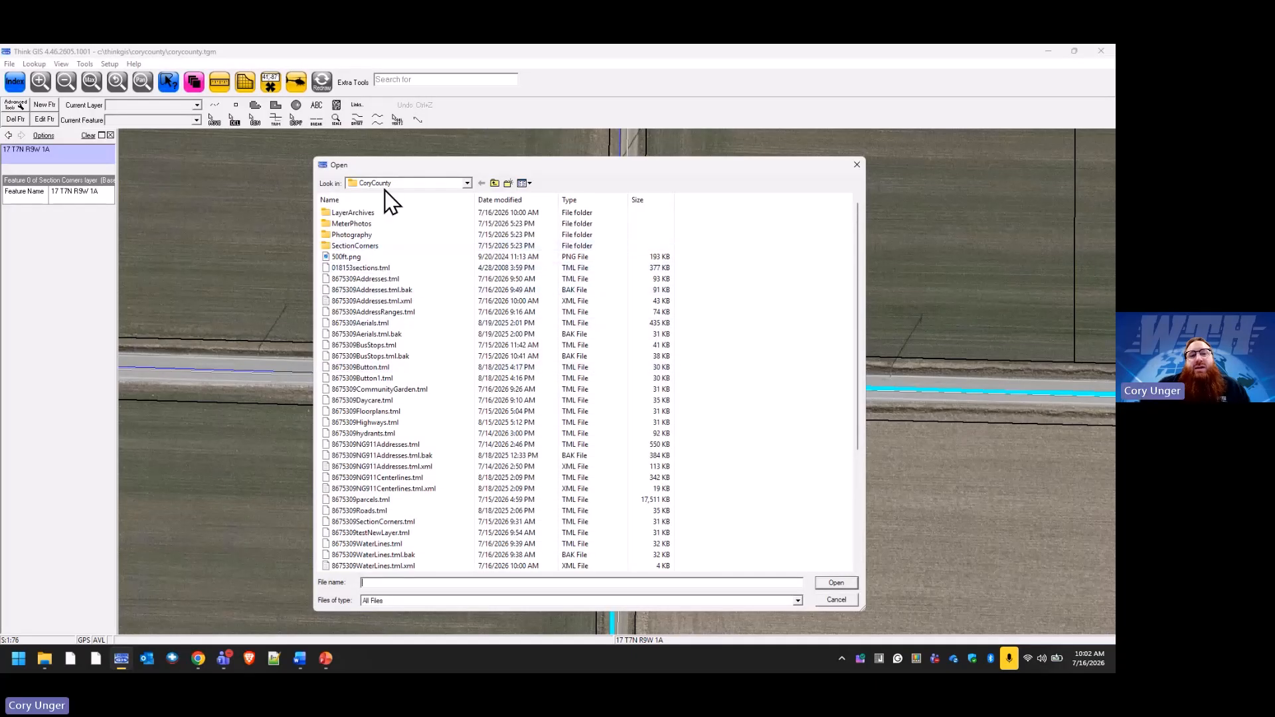
click(468, 182)
click(469, 182)
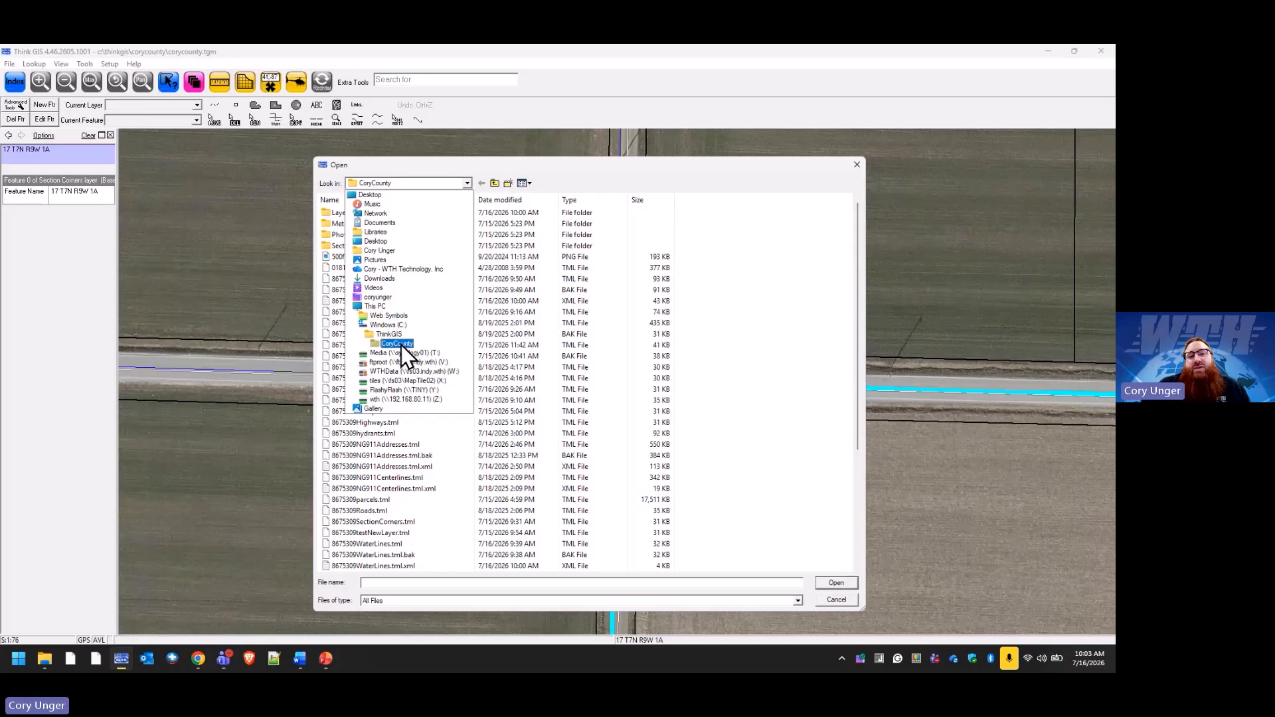
click(825, 341)
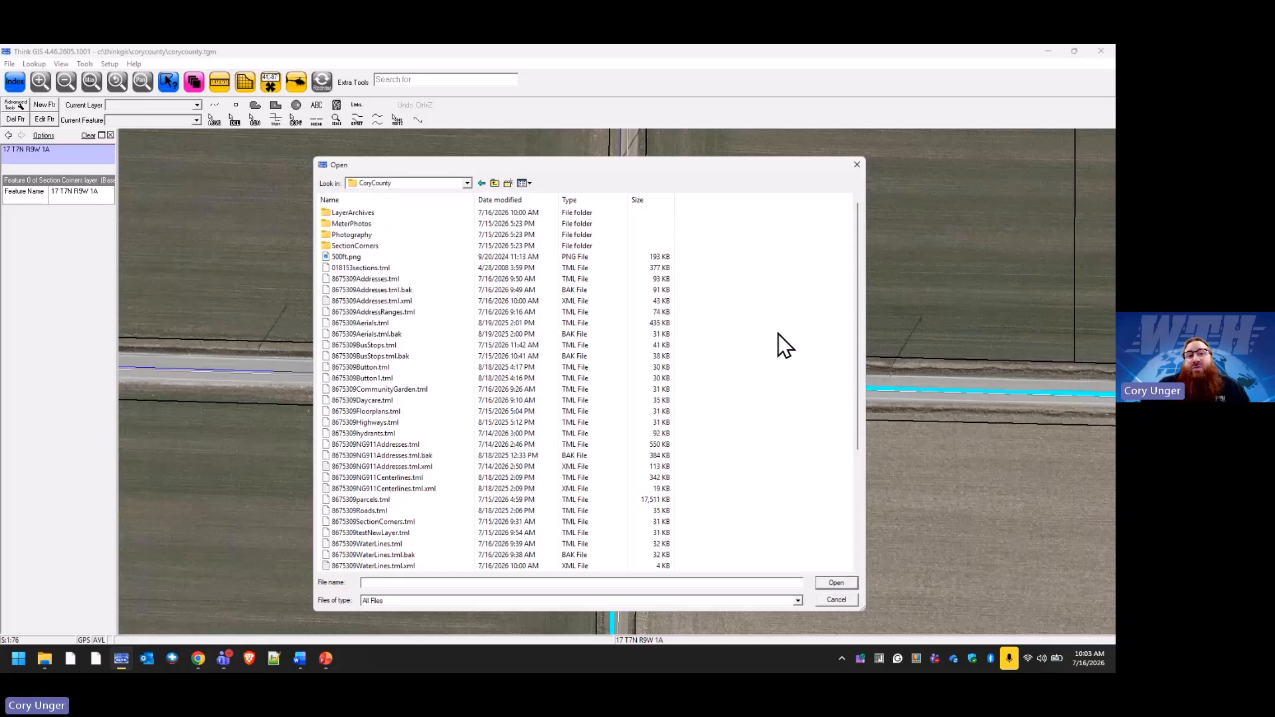
double_click(370, 246)
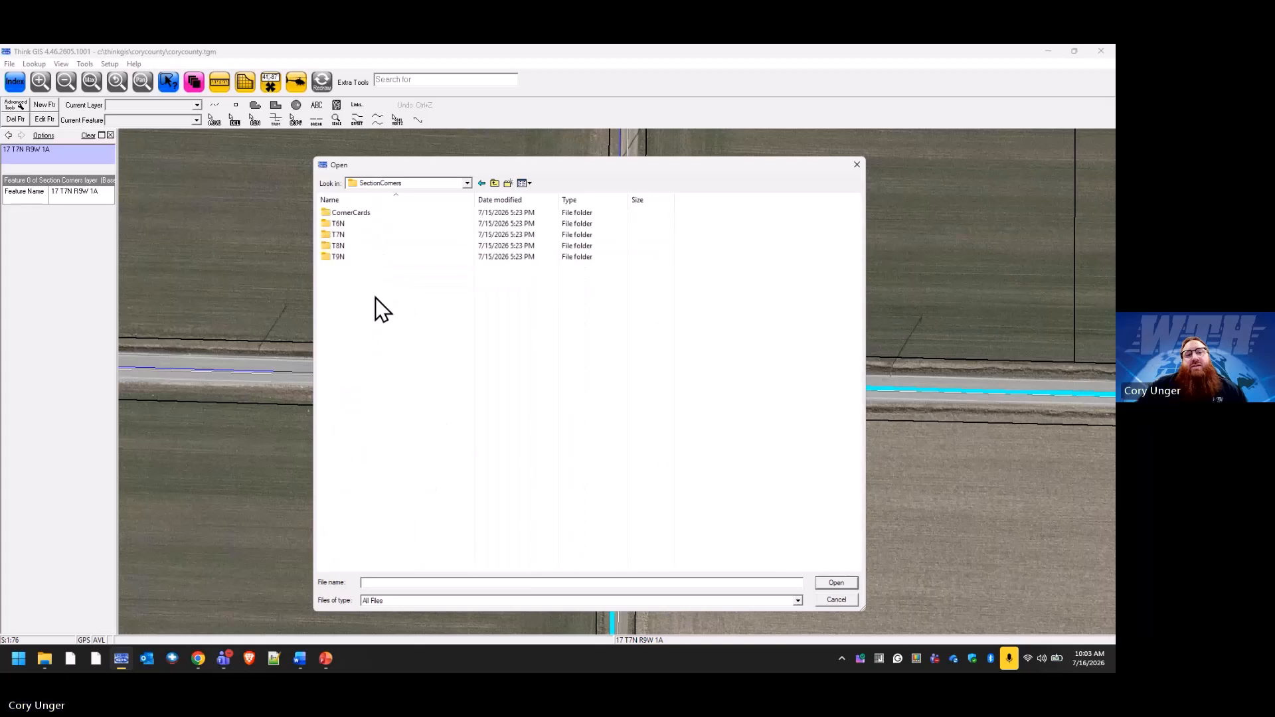
double_click(365, 214)
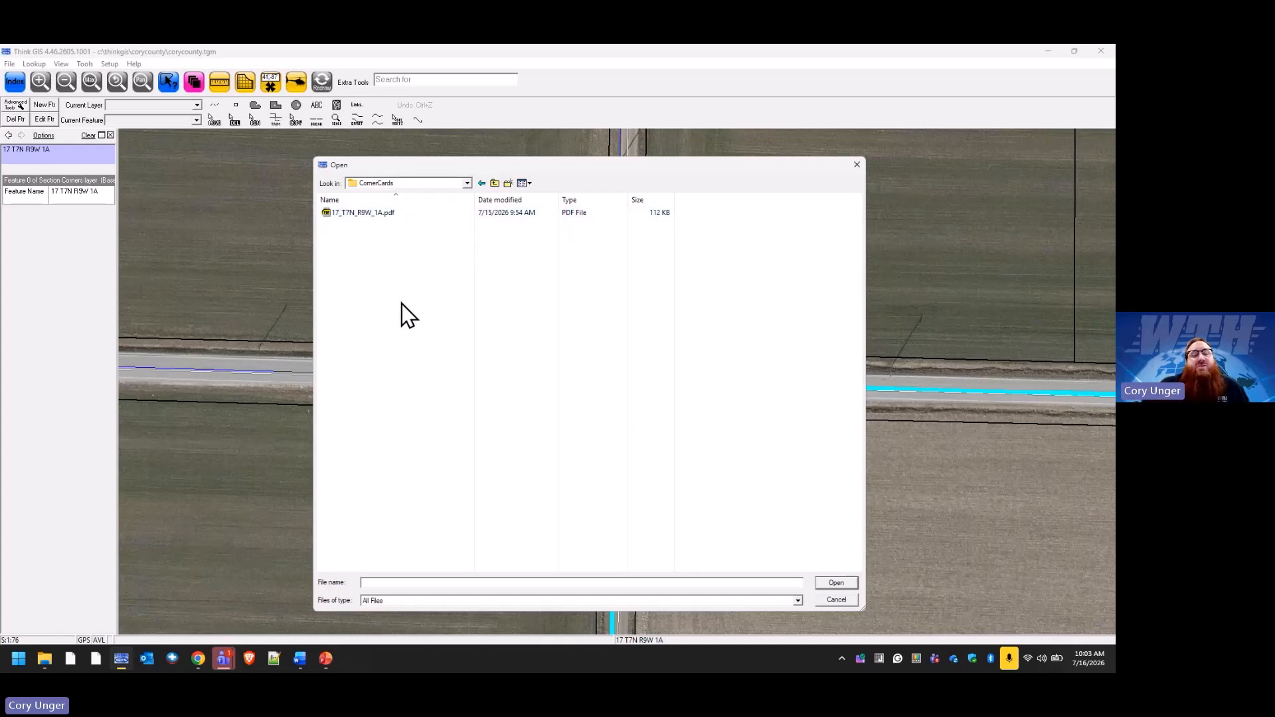
click(374, 213)
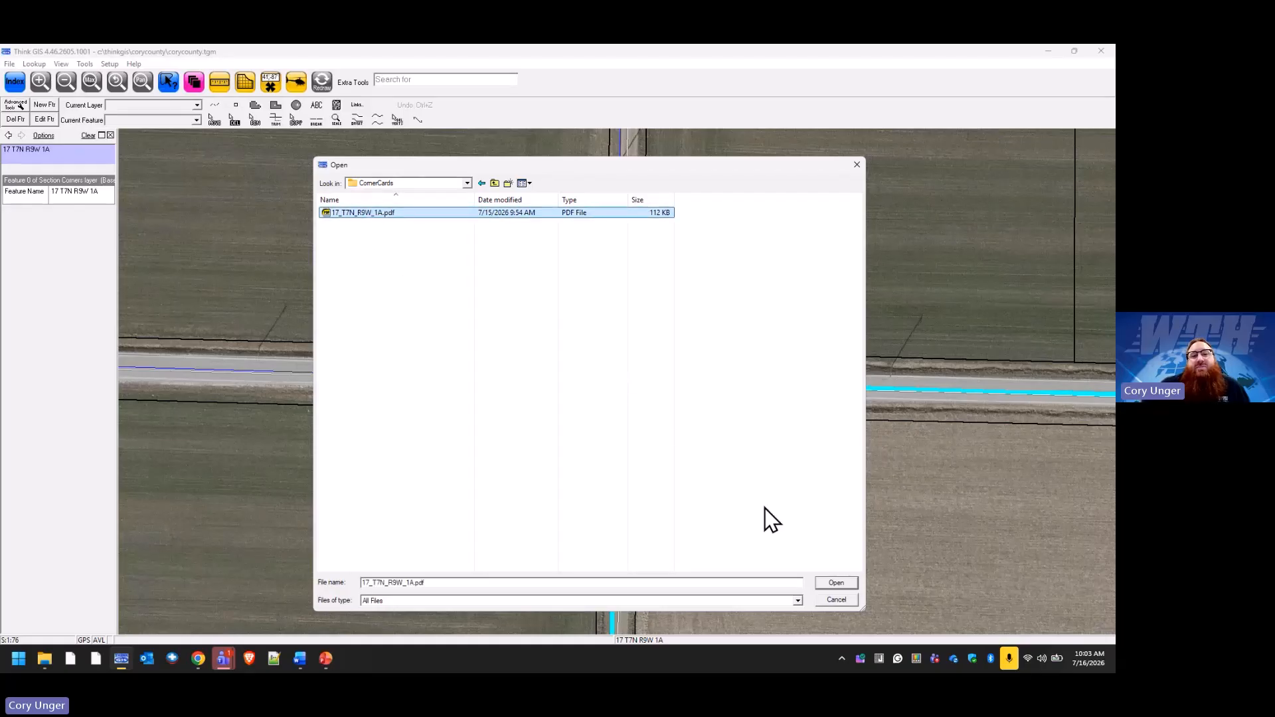
click(836, 583)
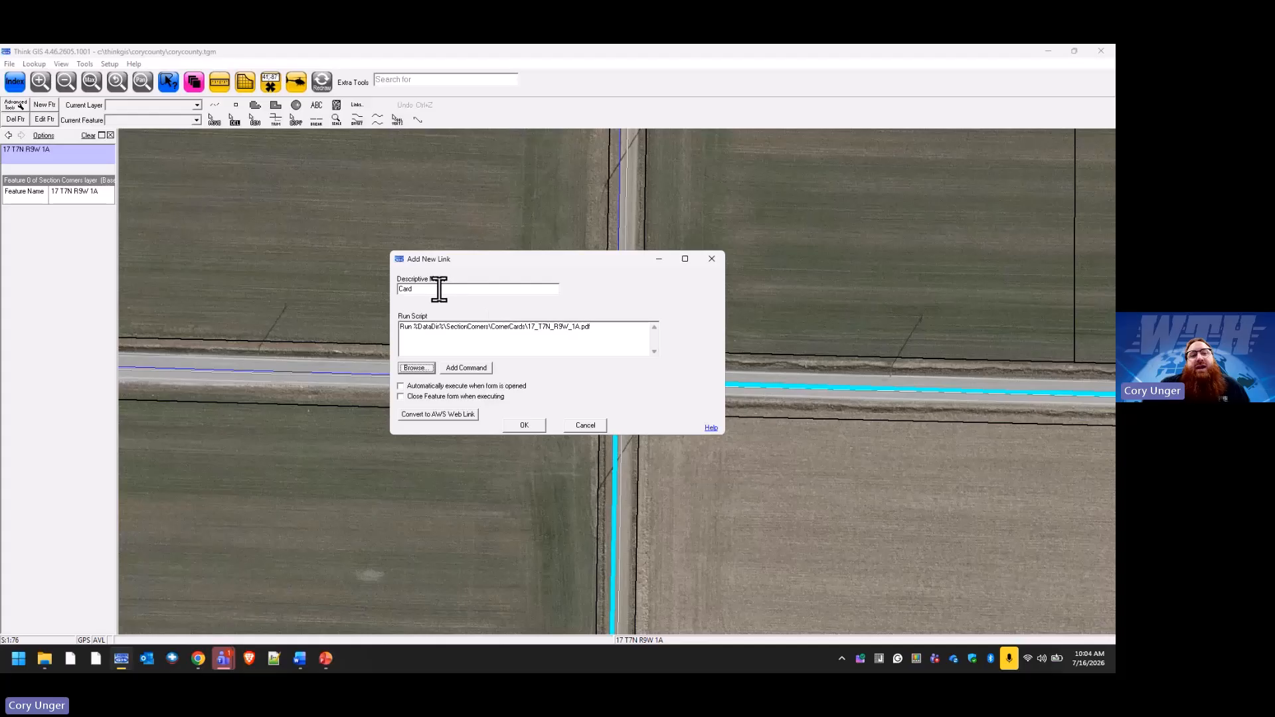
click(576, 338)
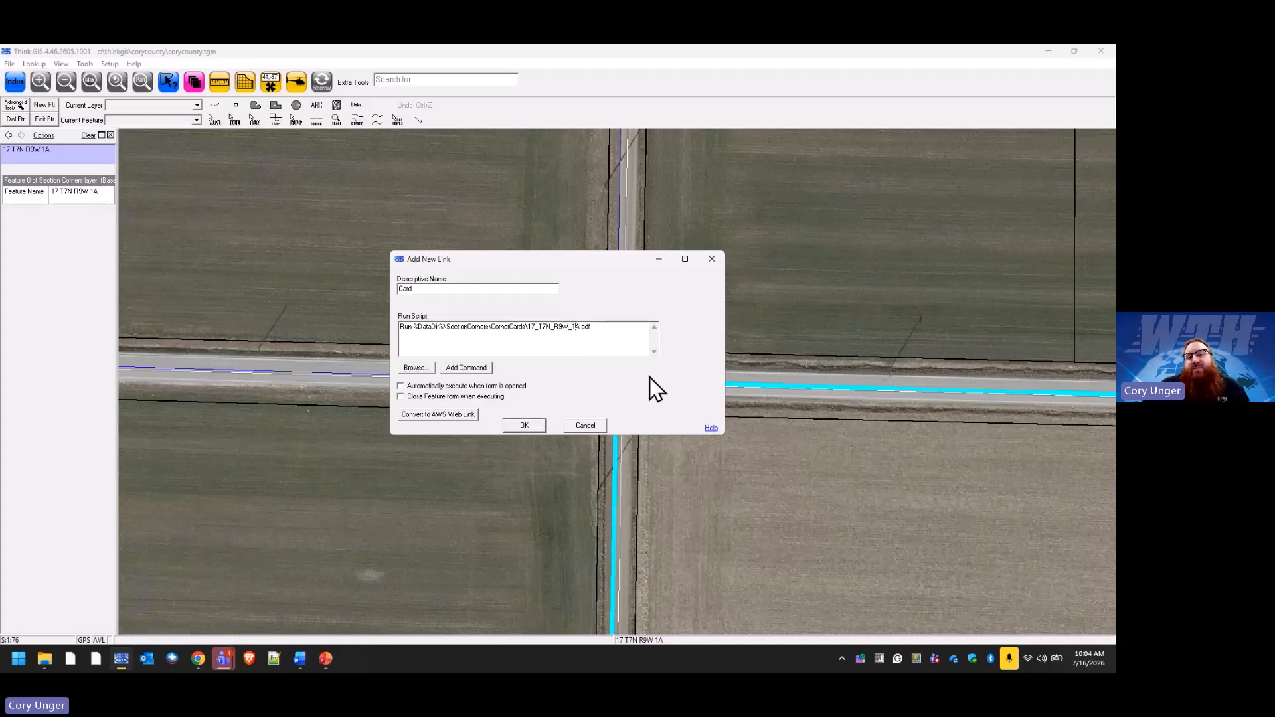
key(BackSpace)
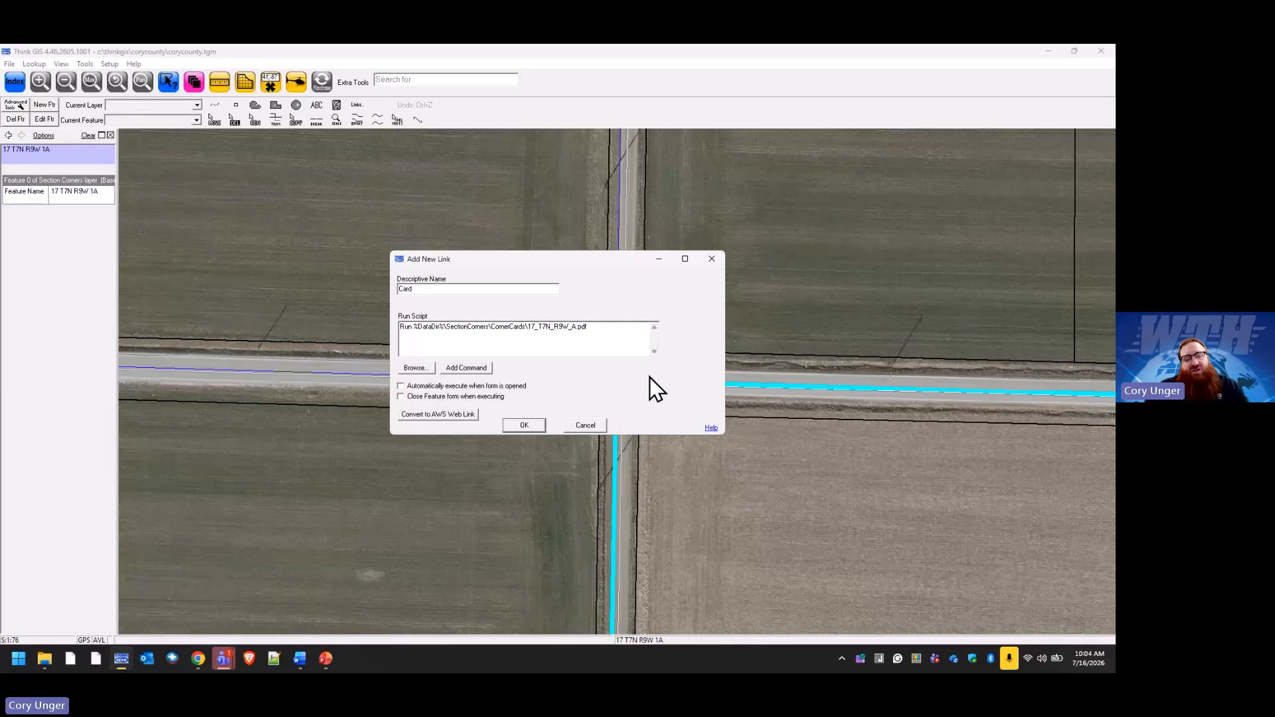
text(2)
key(BackSpace)
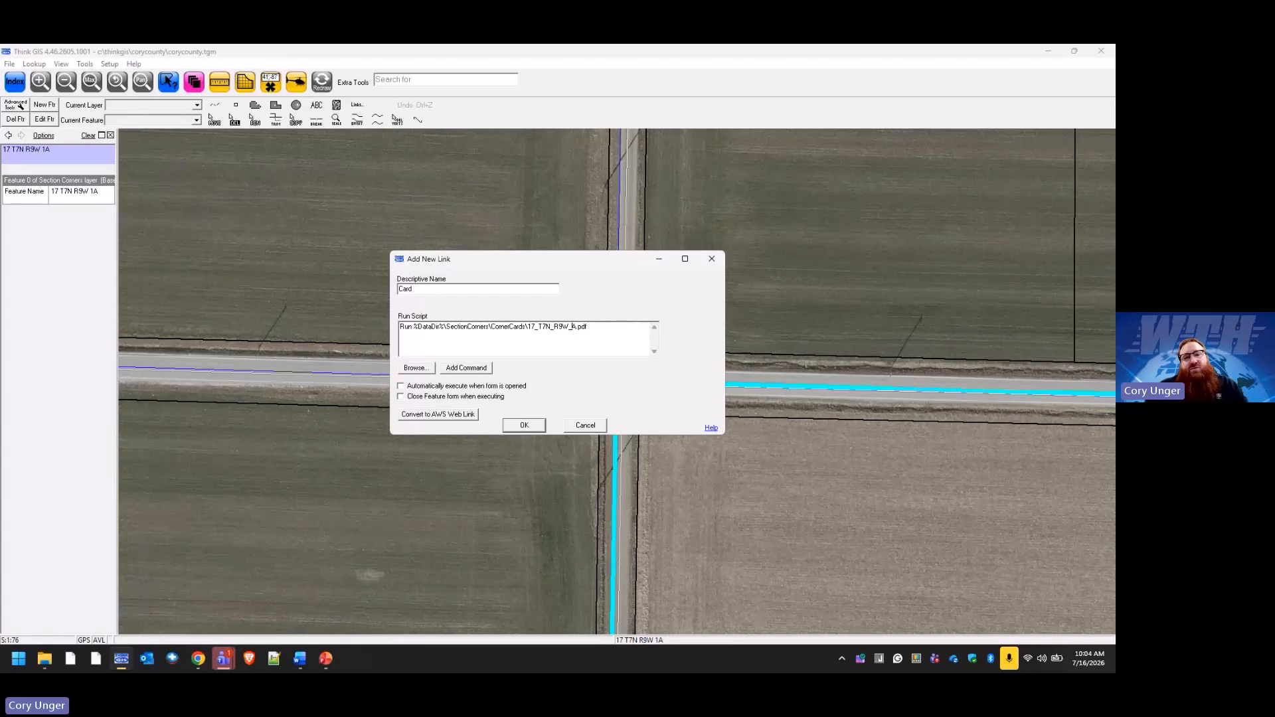
text(1)
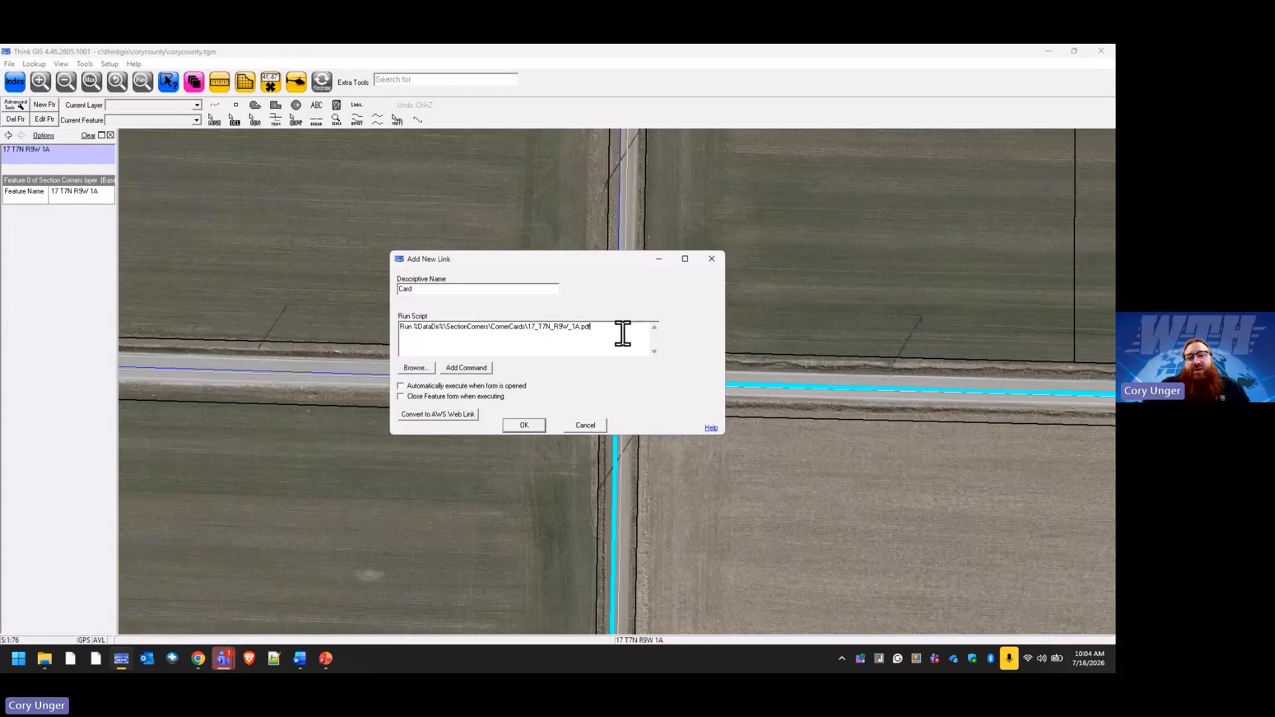
key(Return)
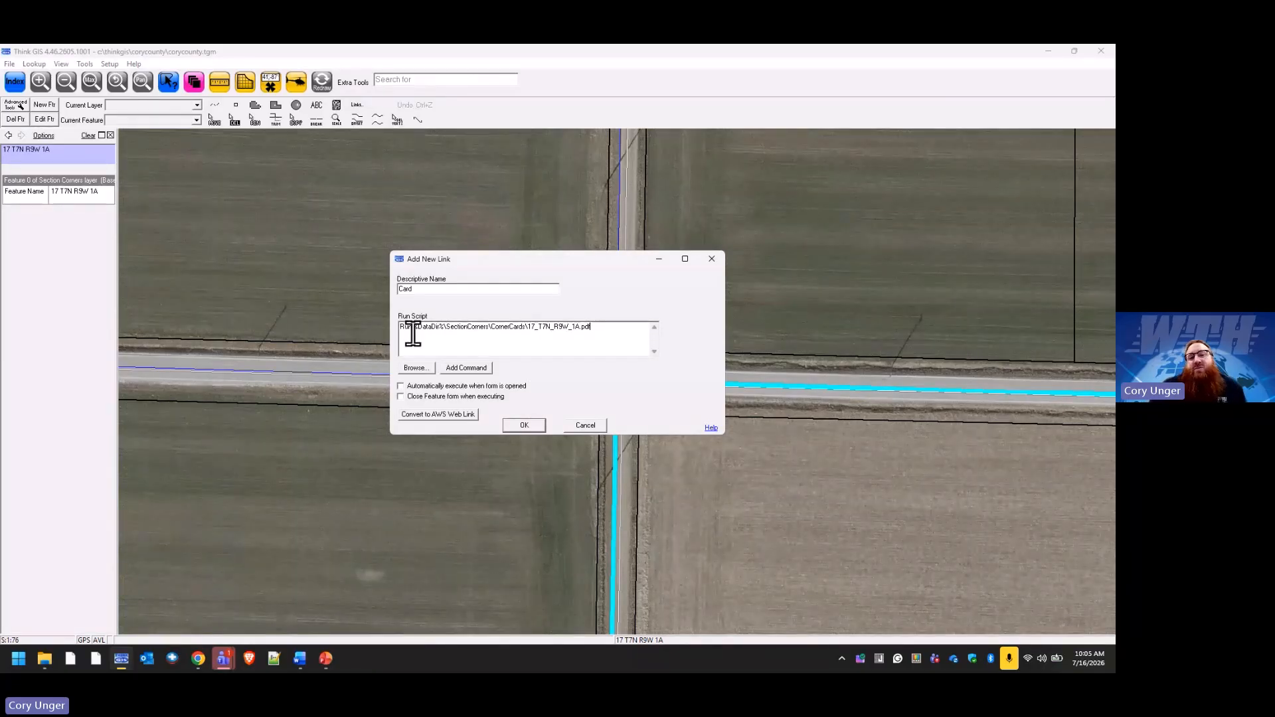
Step: Save the new Card link and bring its definition back up for editing
click(525, 425)
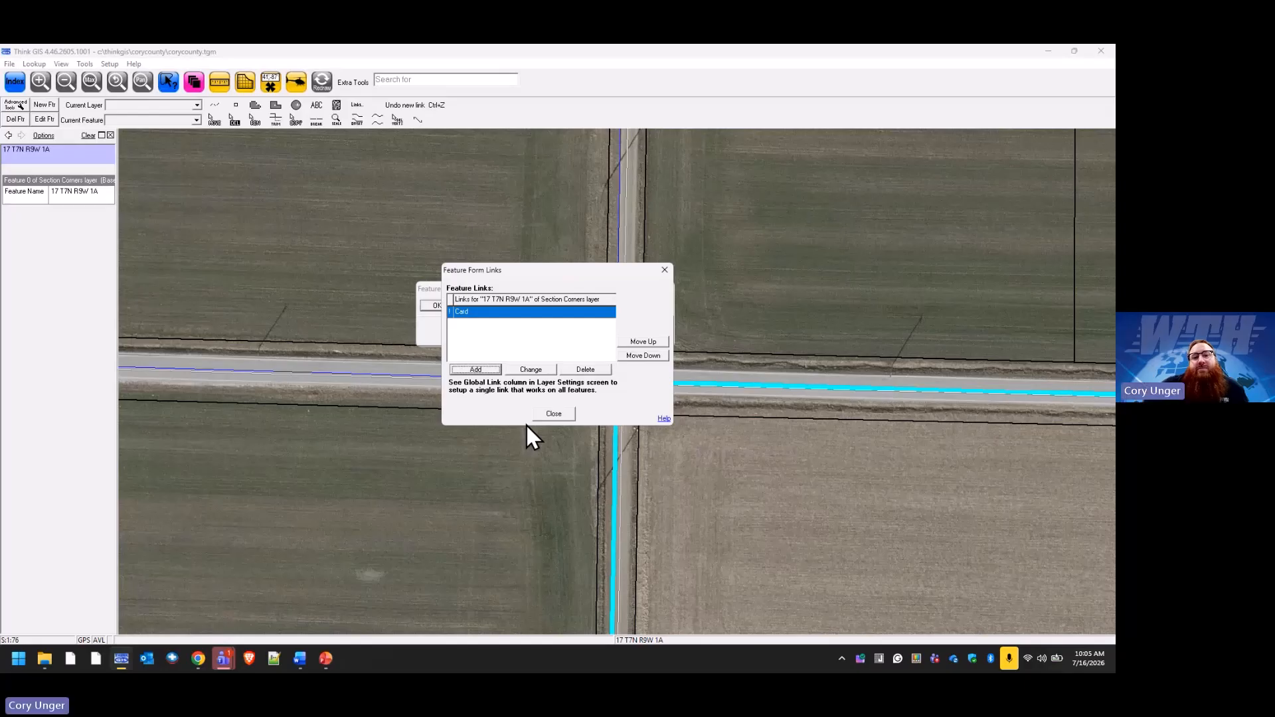
click(464, 317)
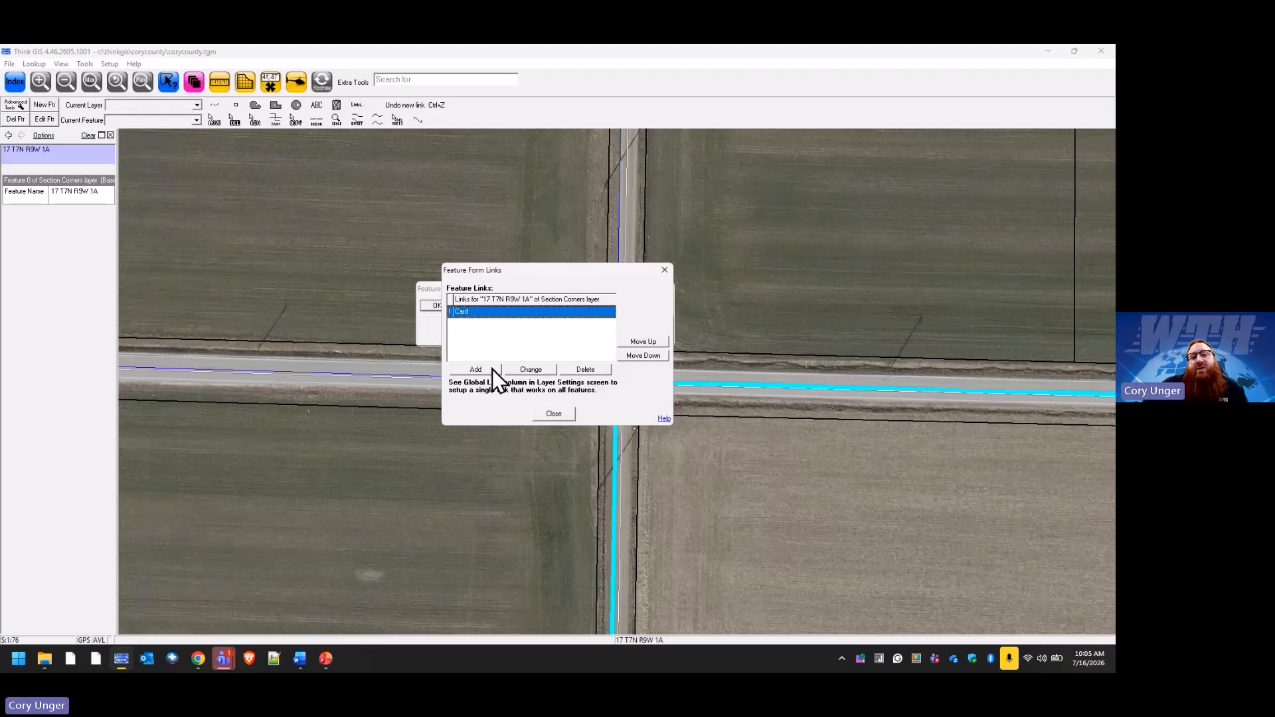
click(527, 369)
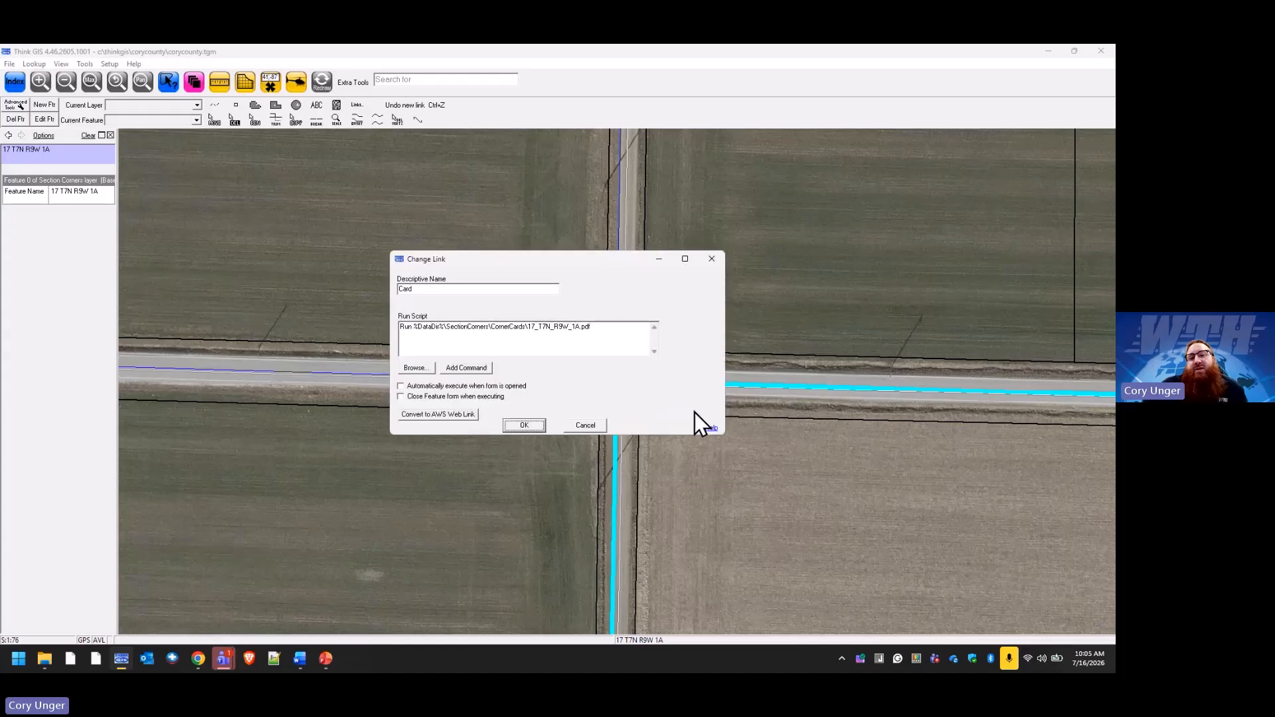
Step: Open the online help topic on feature links, read through its options and notes, and return to Think GIS
click(710, 430)
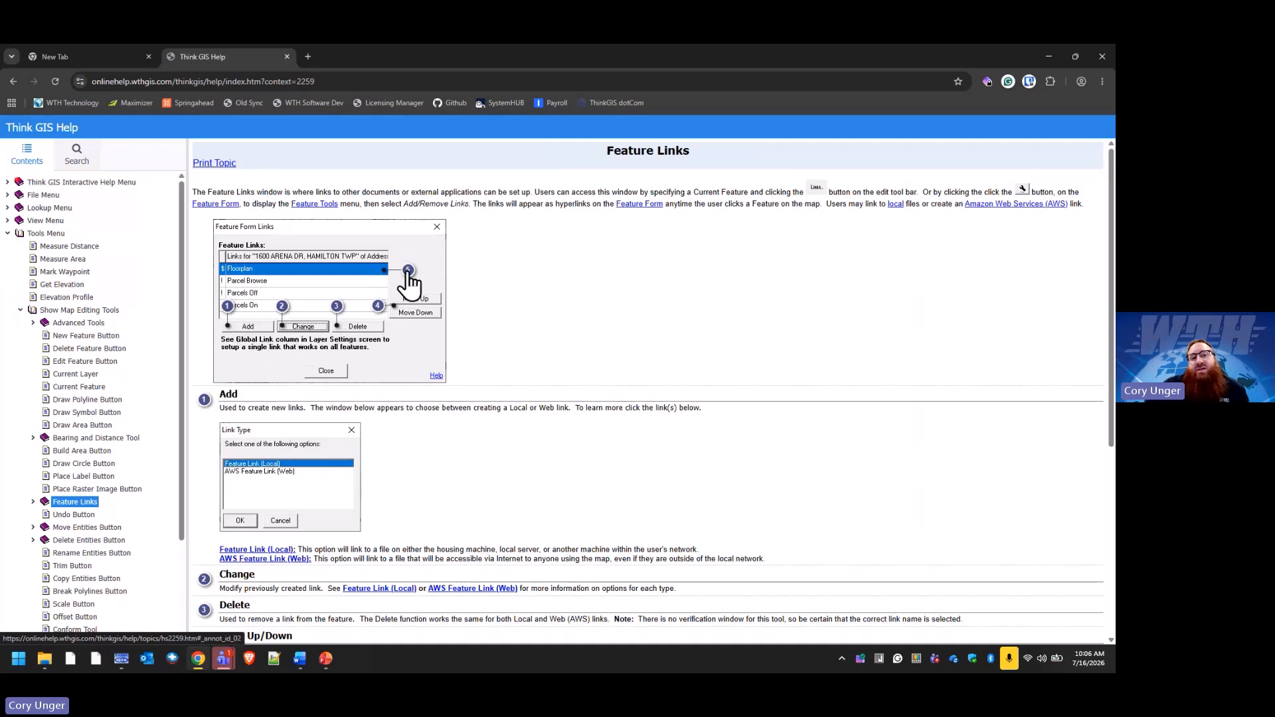
click(257, 339)
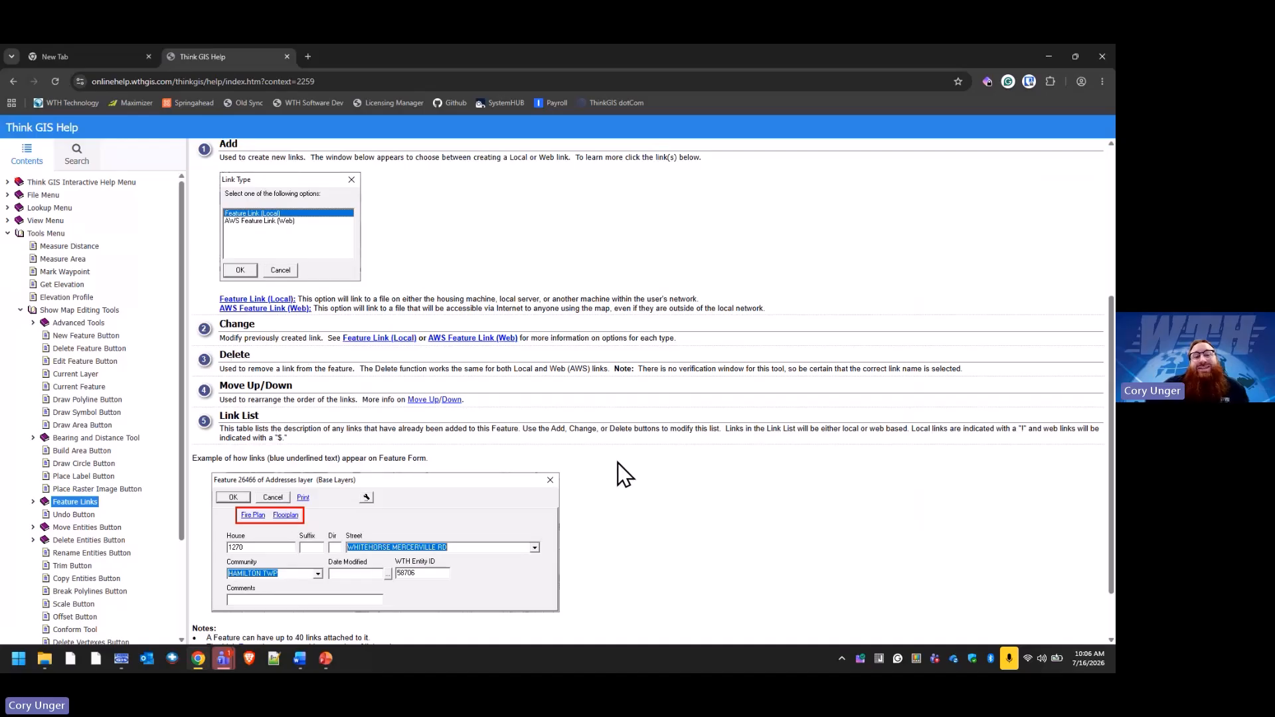
scroll(617, 465, down, 1)
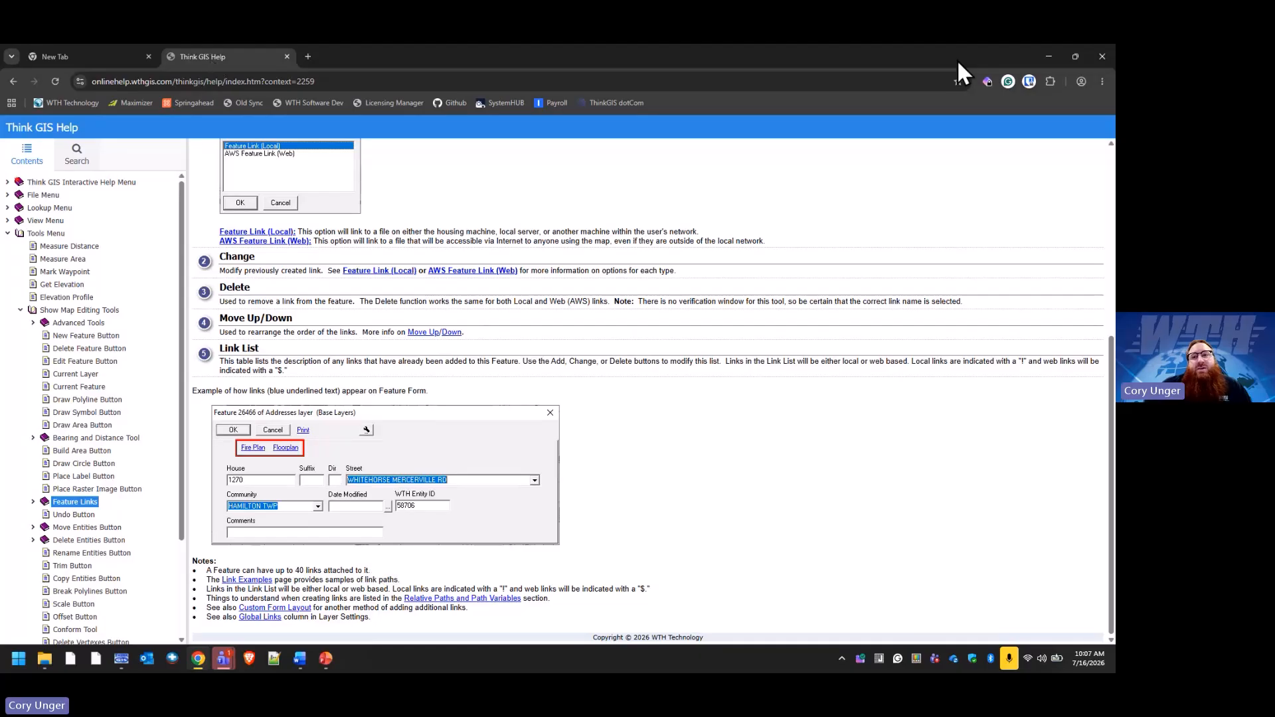
click(1050, 56)
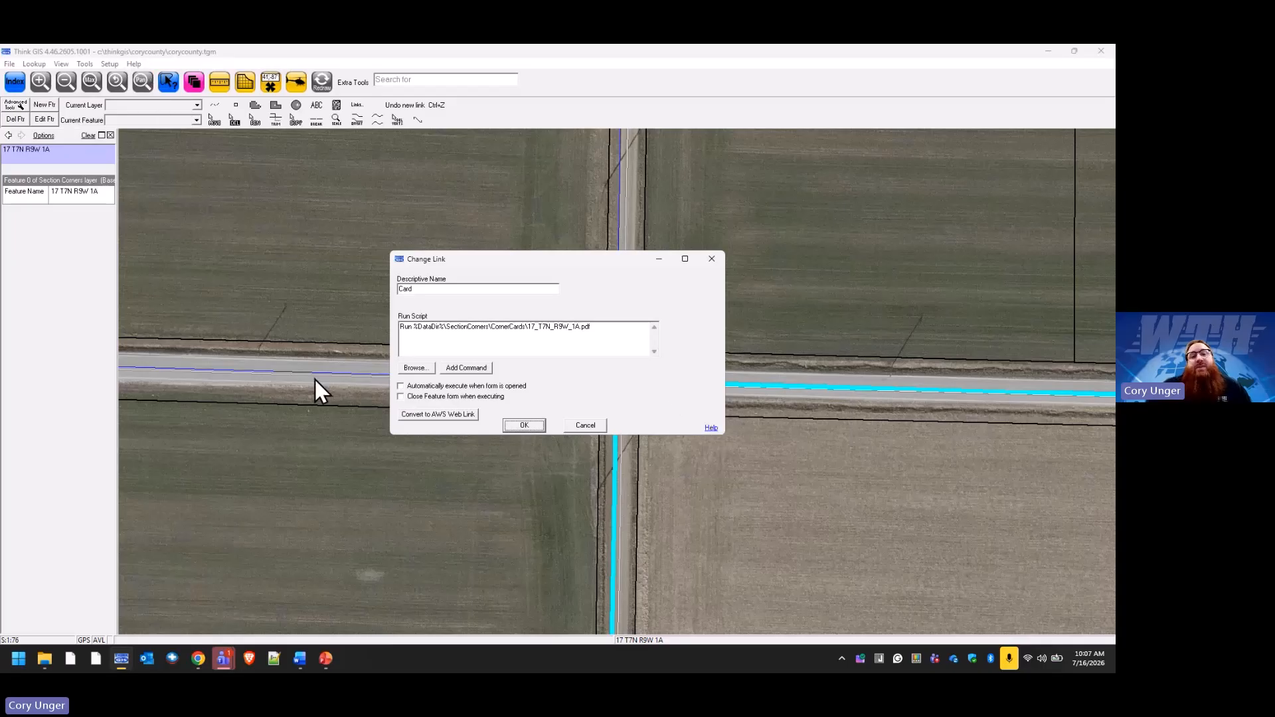
Step: Accept the Card link and the section corner's record form, save the map and refresh it
click(524, 425)
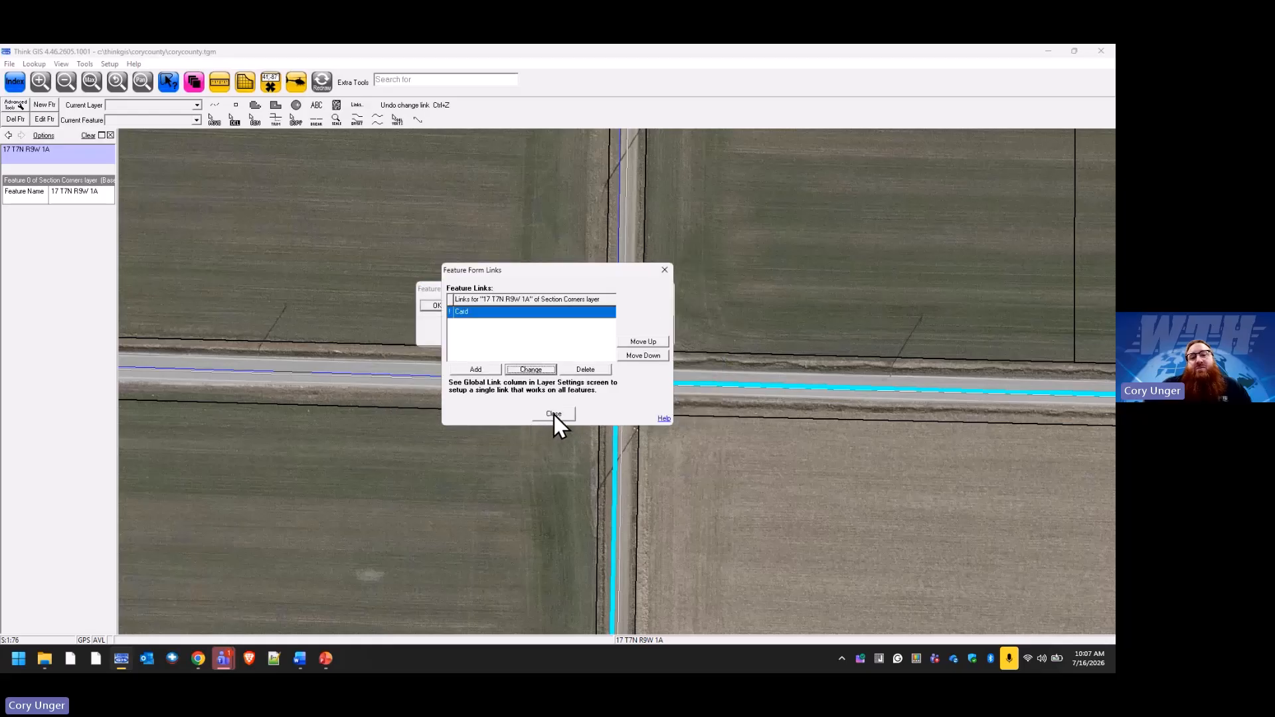
click(554, 414)
click(437, 305)
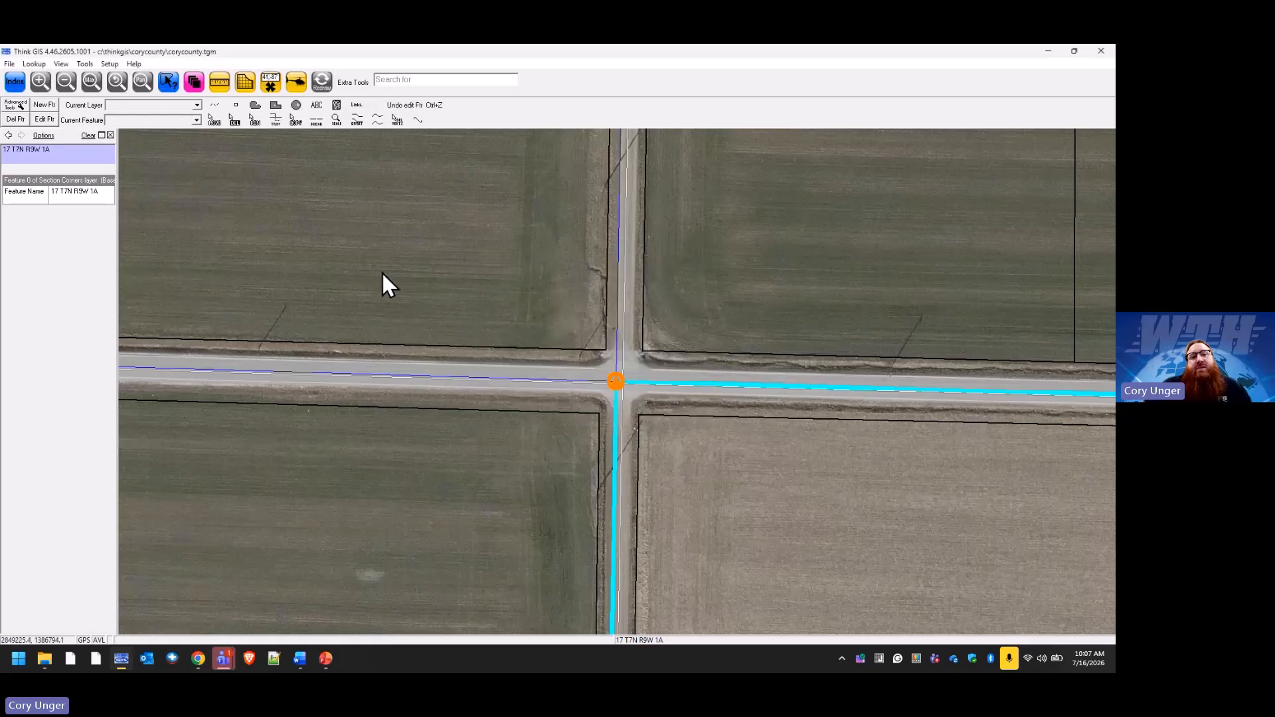
click(4, 64)
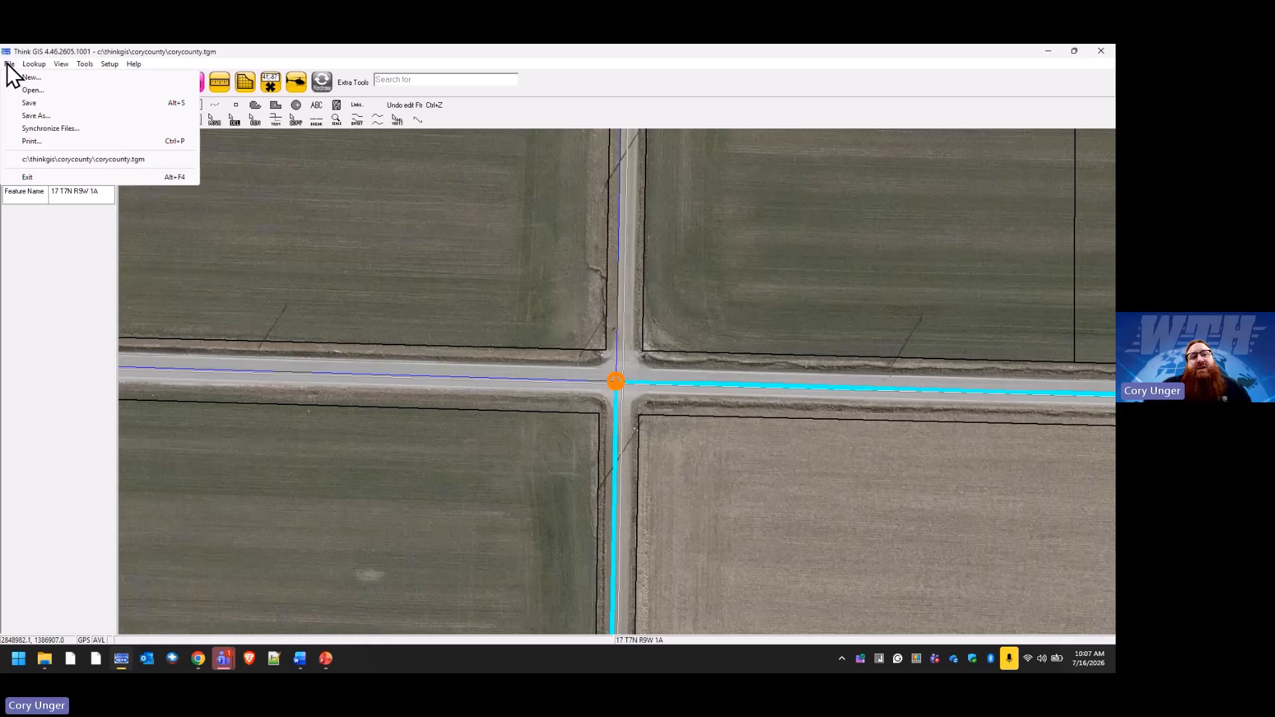
click(34, 108)
click(321, 81)
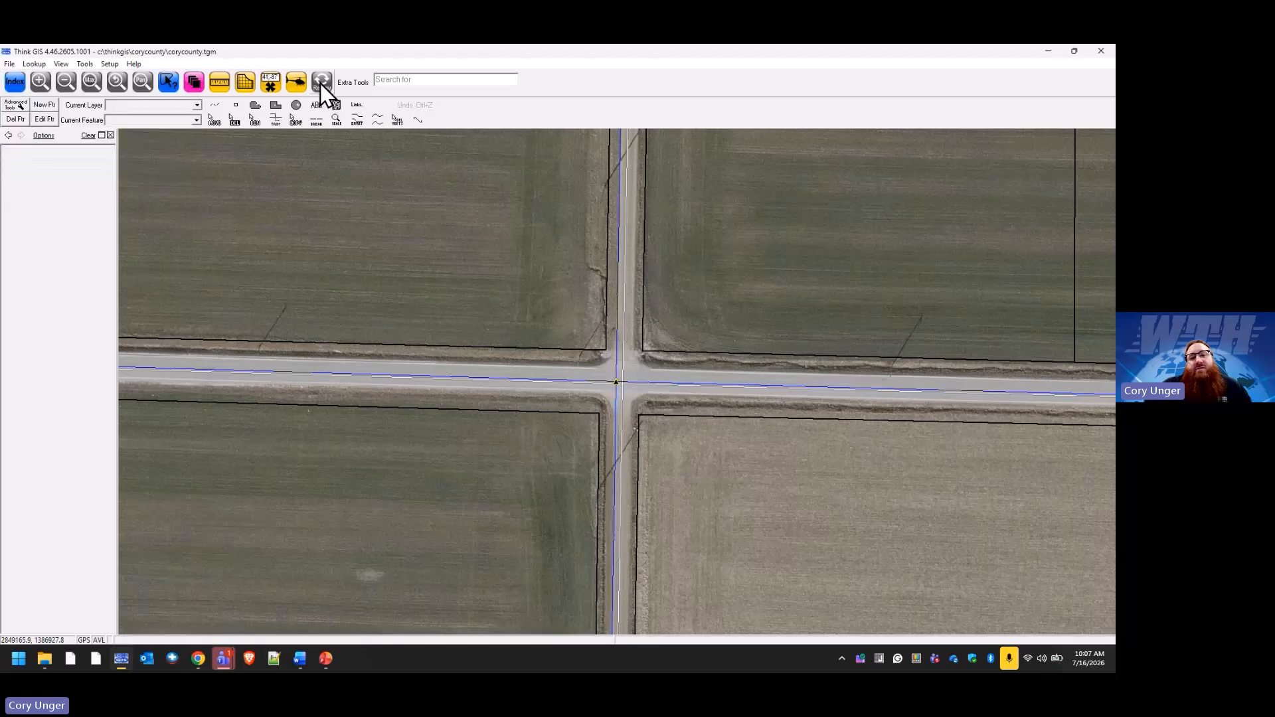
Step: Test the Card link from the record form of section corner 17 T7N R9W 1A, view the PDF, and close both
click(617, 383)
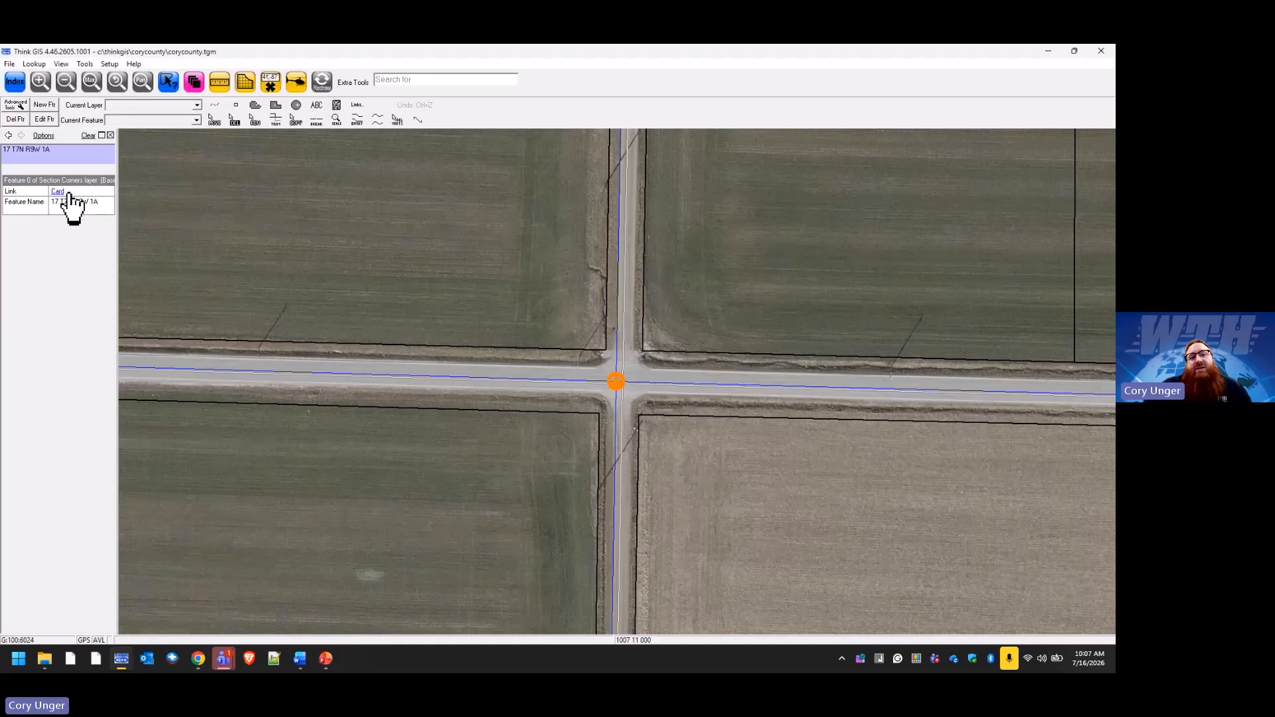
double_click(616, 381)
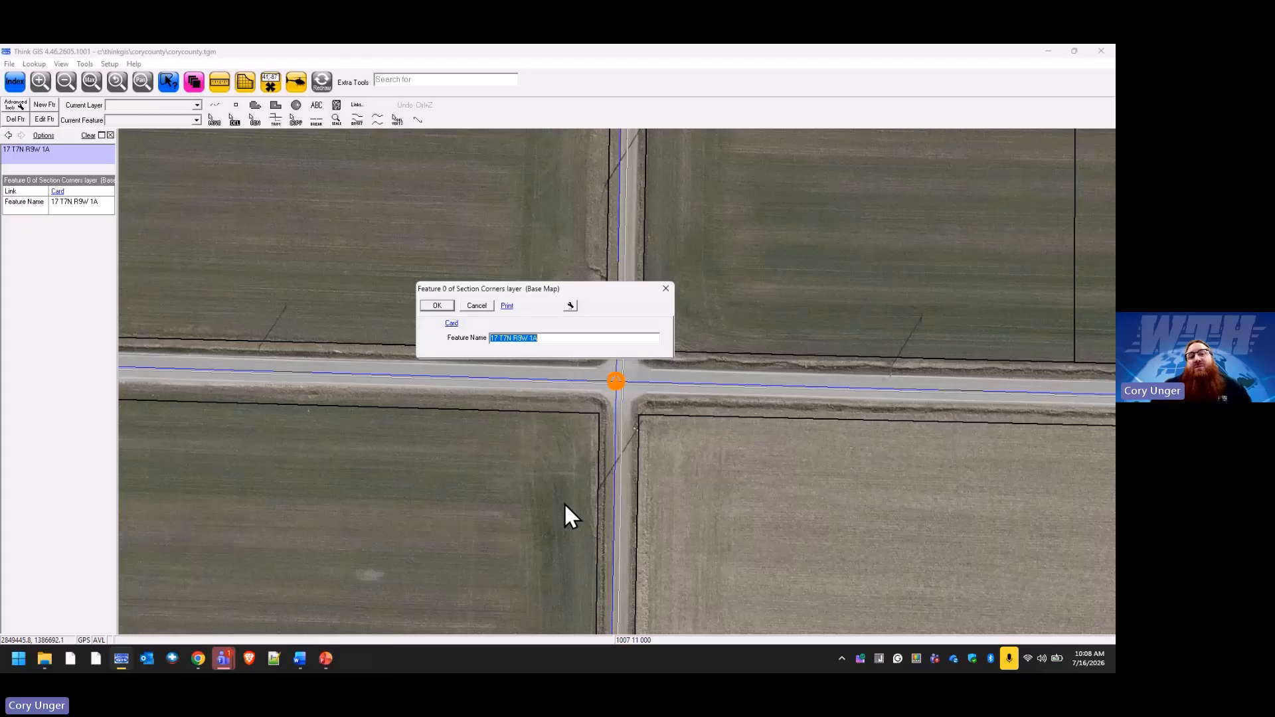
click(452, 323)
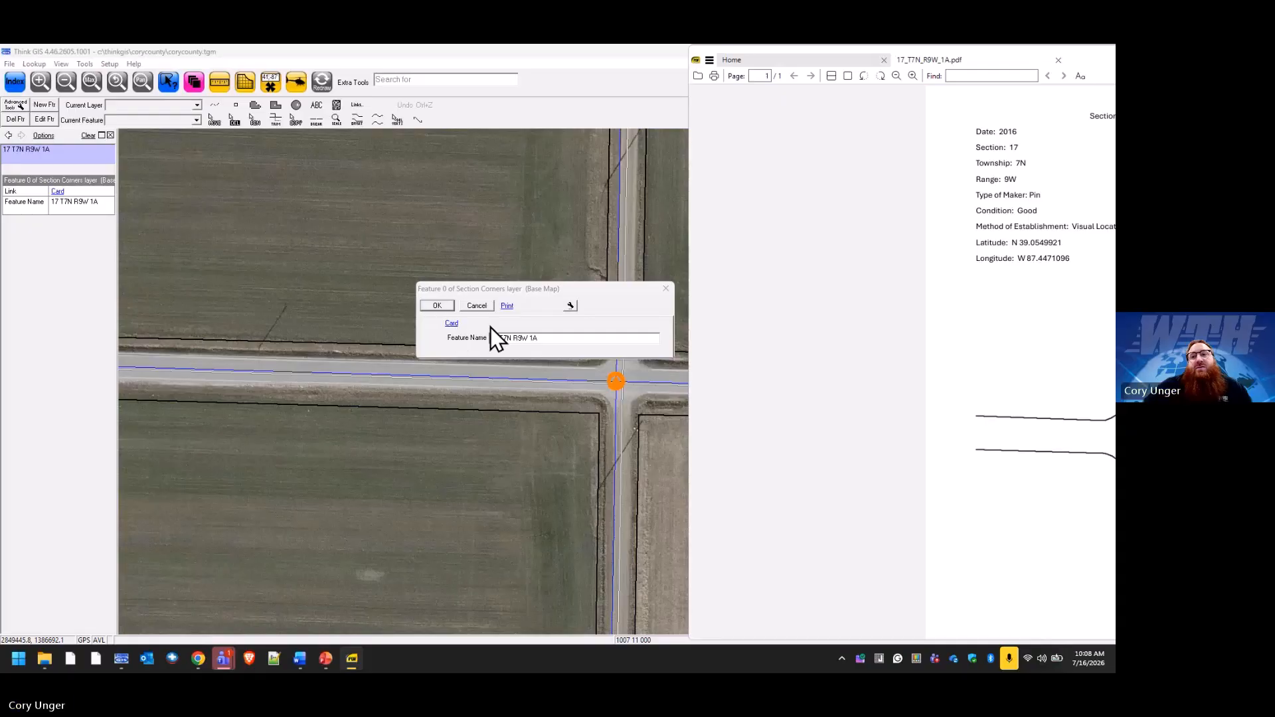
drag(1099, 61, 546, 73)
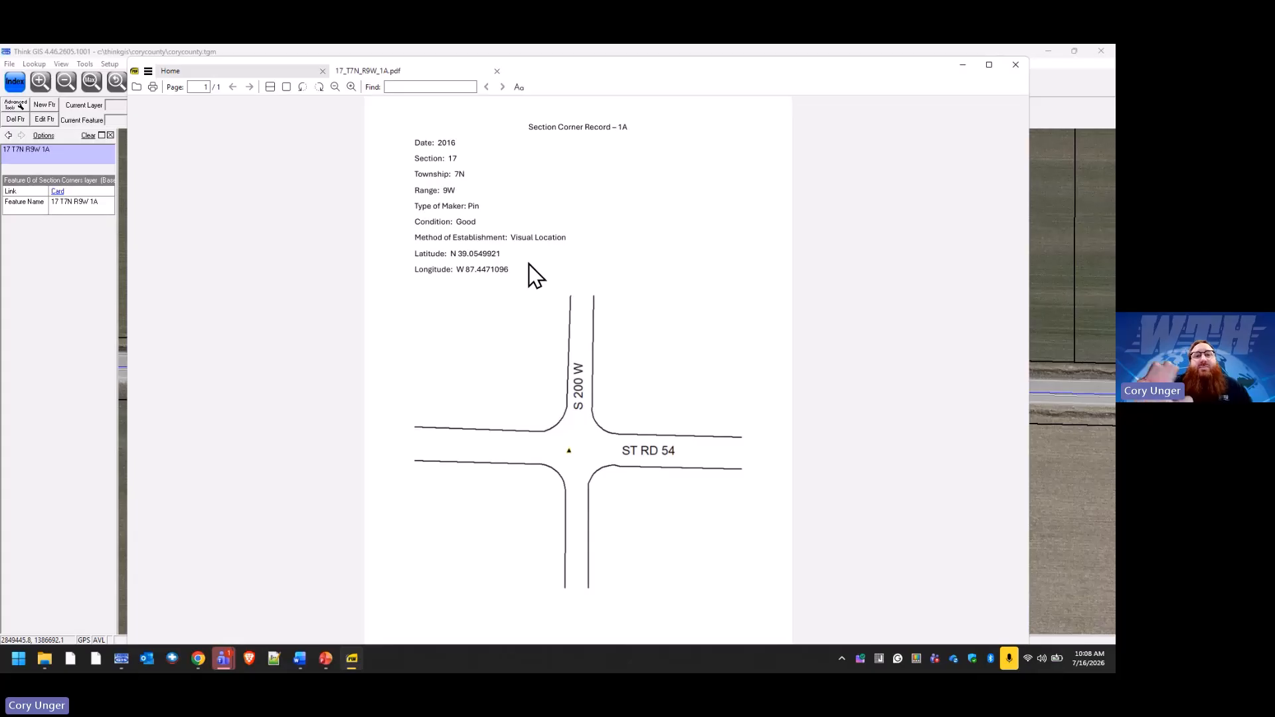
click(1015, 65)
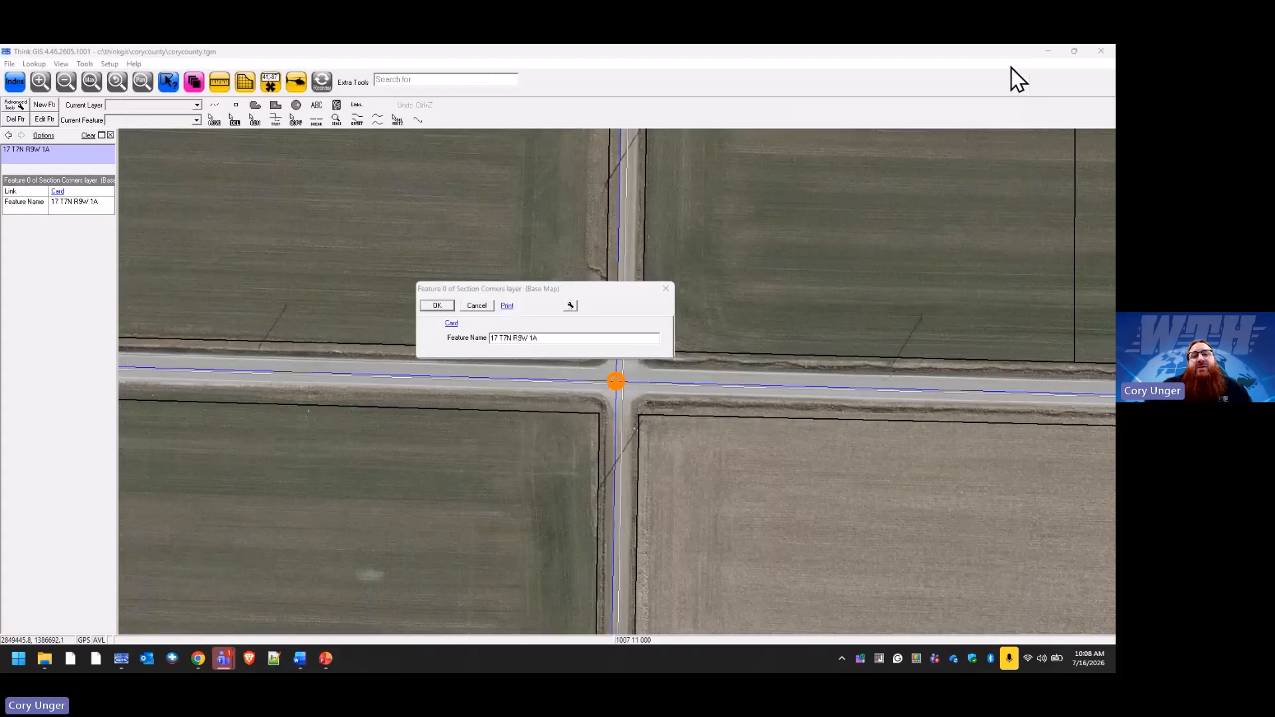
click(484, 306)
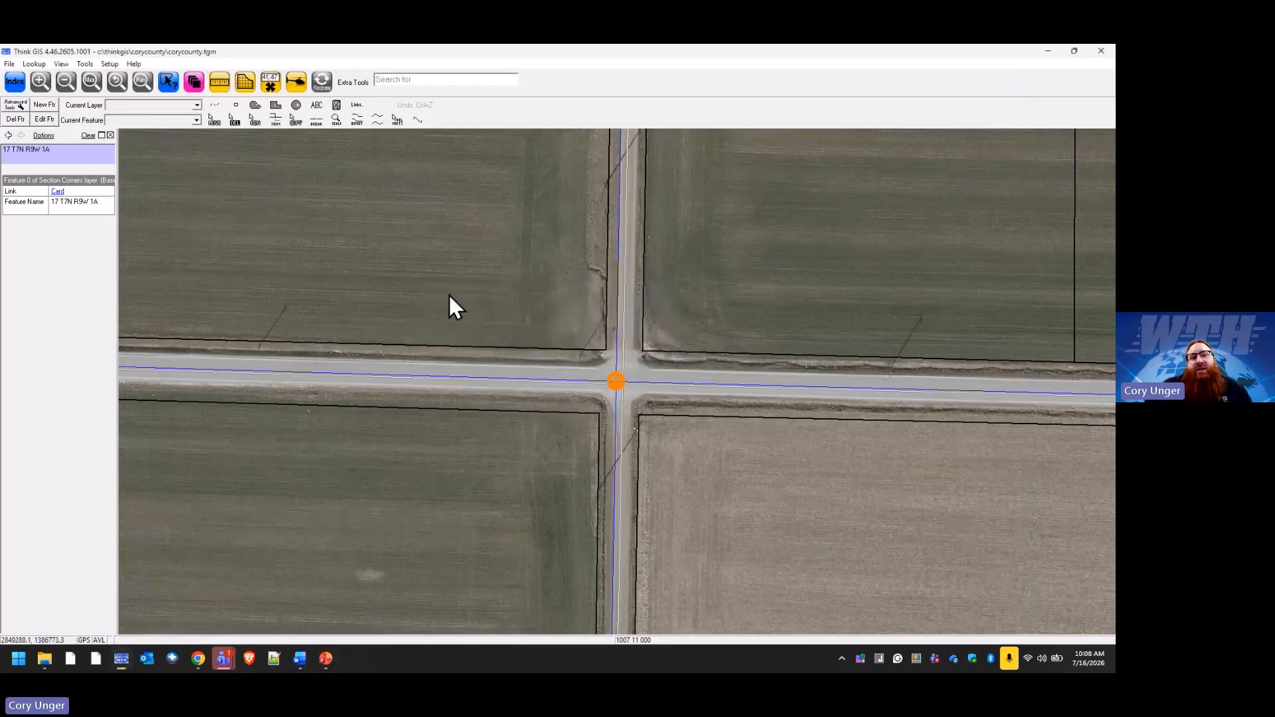
Step: Set the data directory of the Section Corners layer to c:\thinkgis\SectionCornerCards in the layer settings and apply it
click(197, 84)
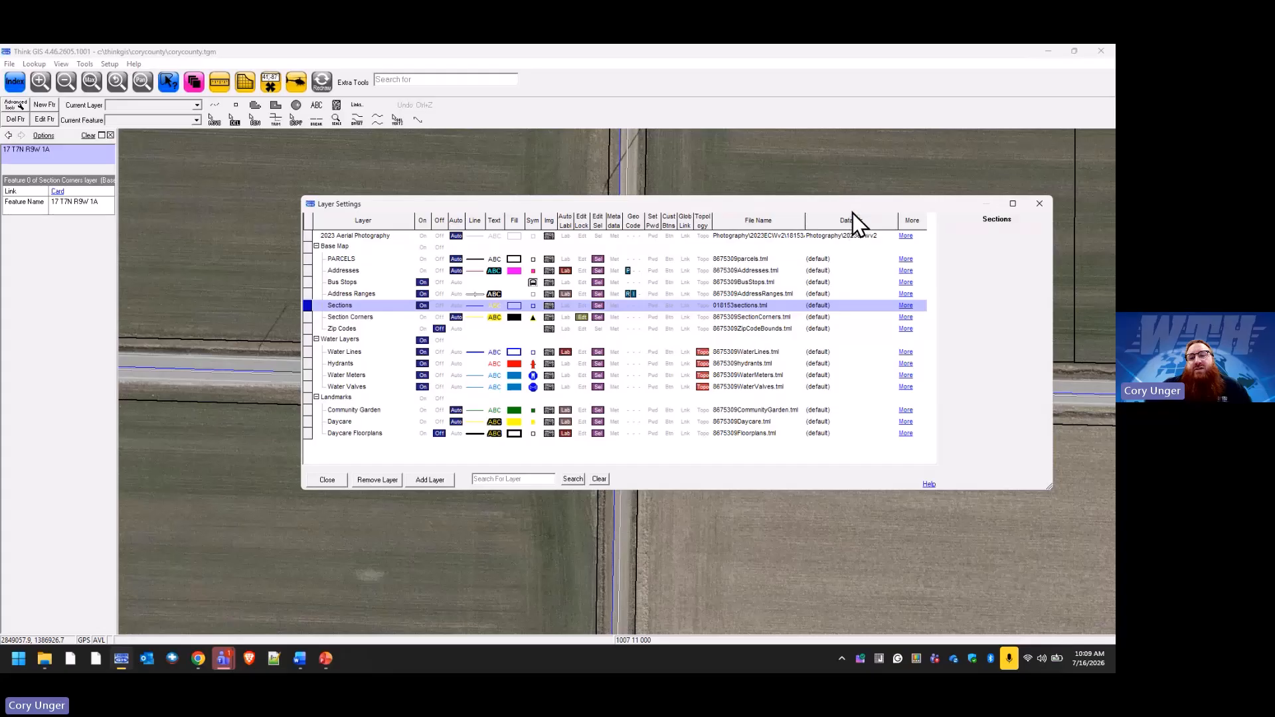
click(826, 317)
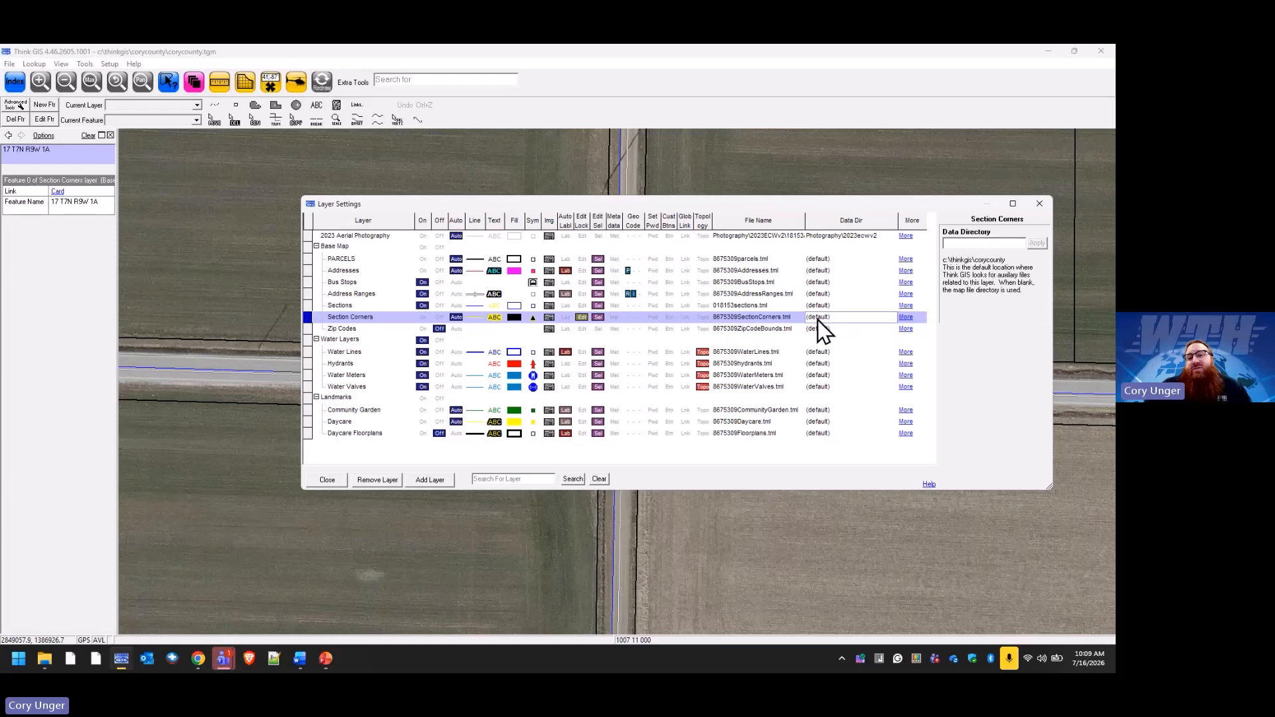
click(971, 243)
text(c:)
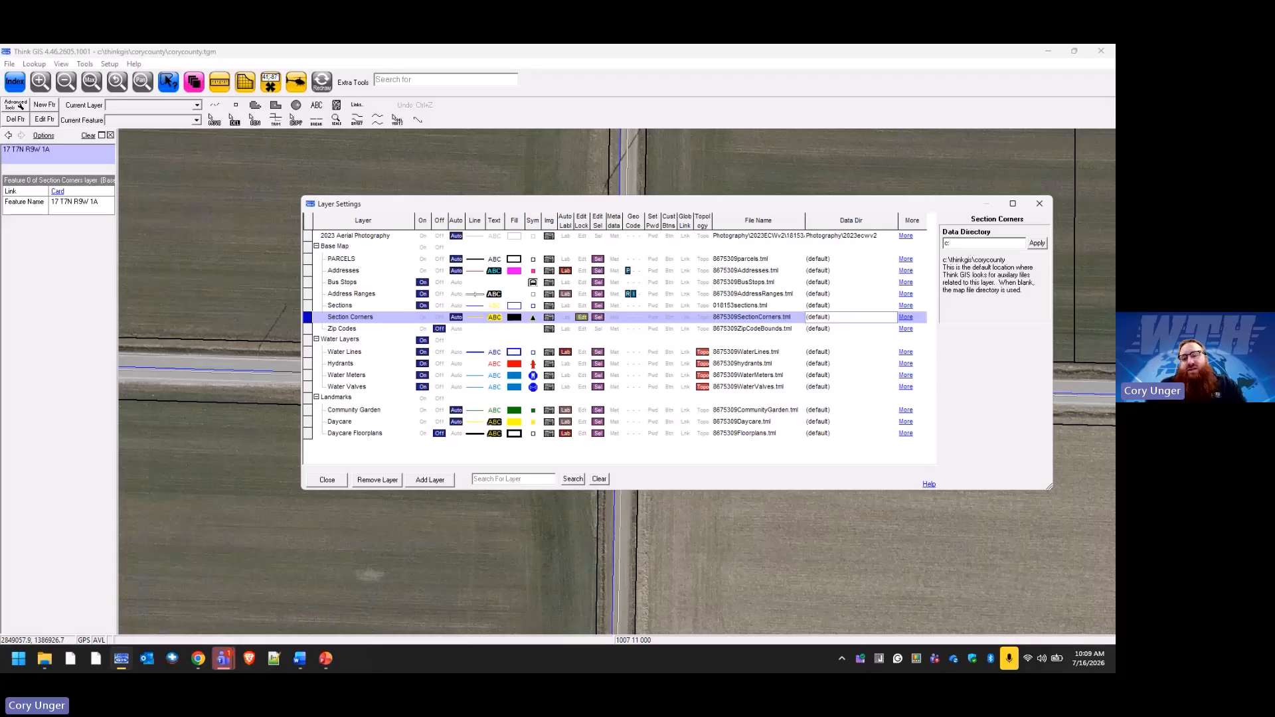
text(\thinkgis\SectionCornerCards)
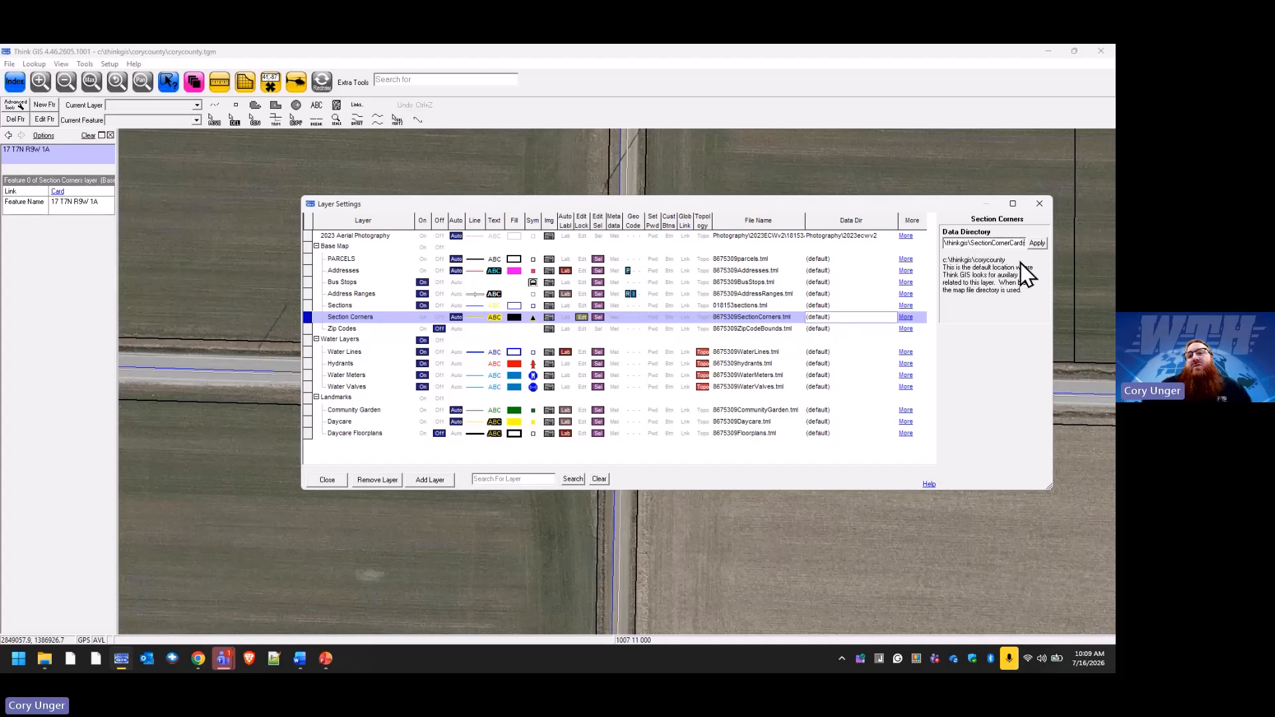
click(1037, 243)
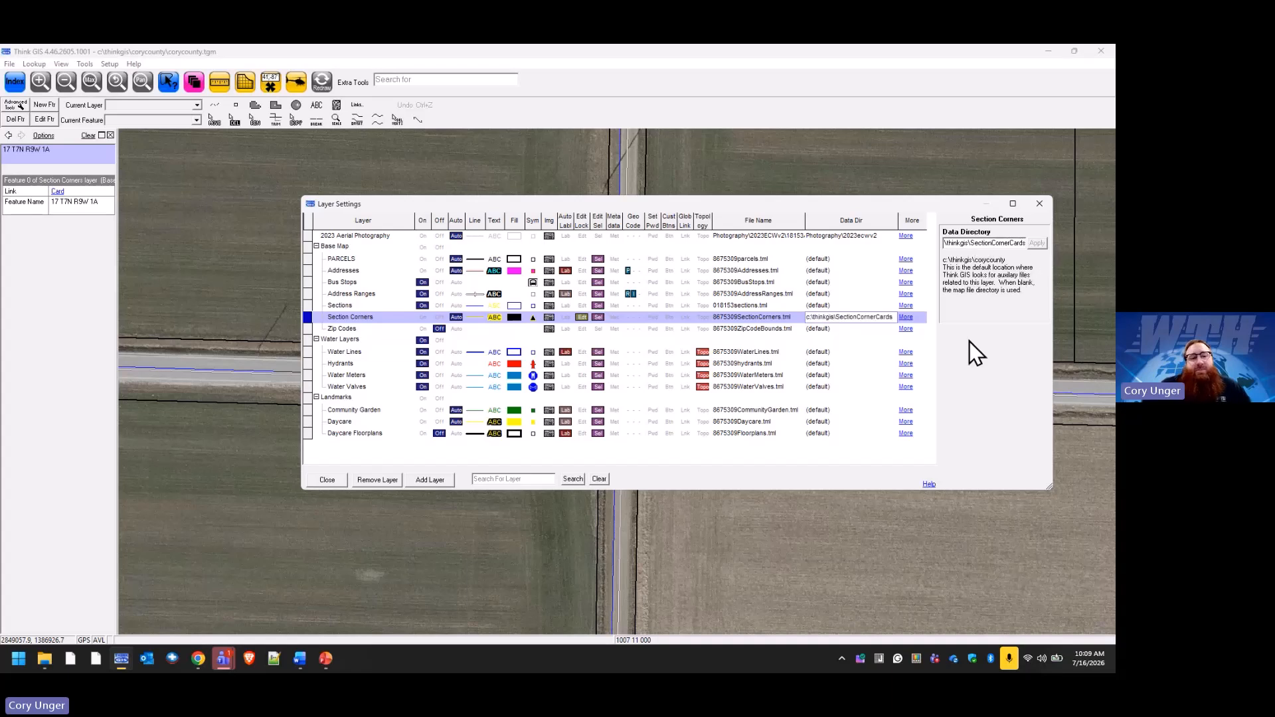
Step: Switch to File Explorer and create a folder named SectionCornerCards inside C:\ThinkGIS
click(45, 659)
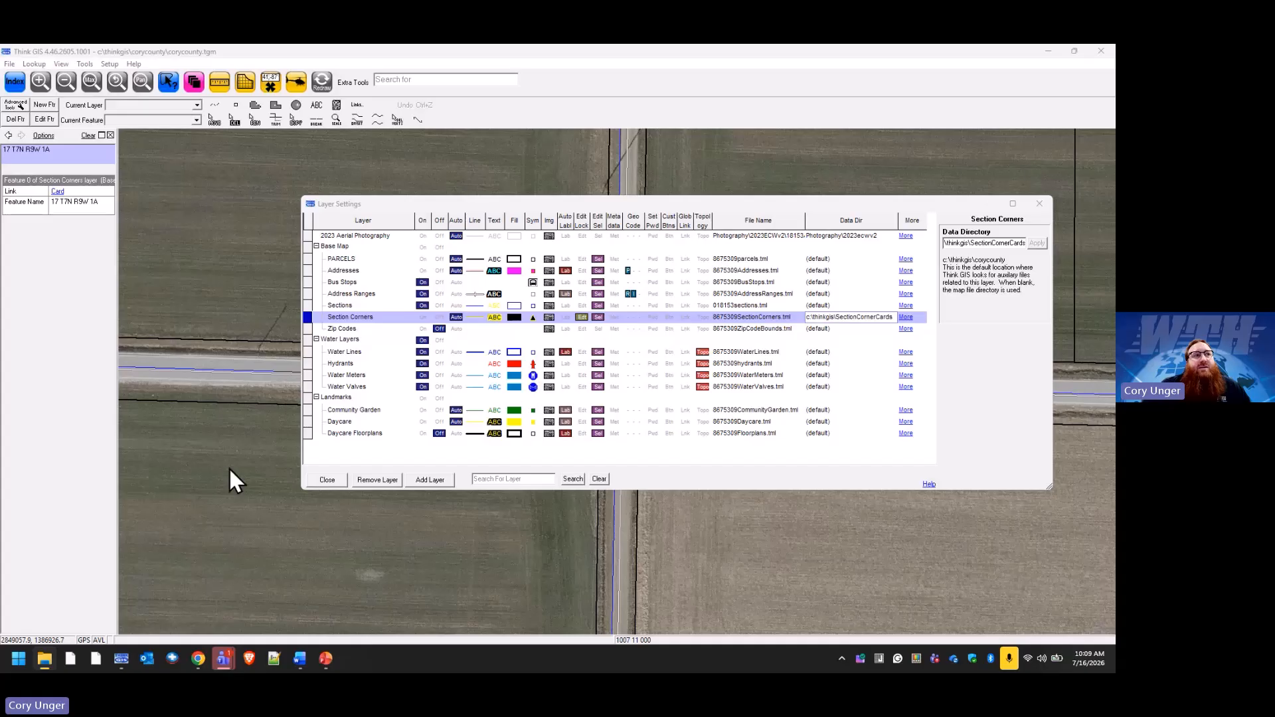
drag(875, 44, 567, 174)
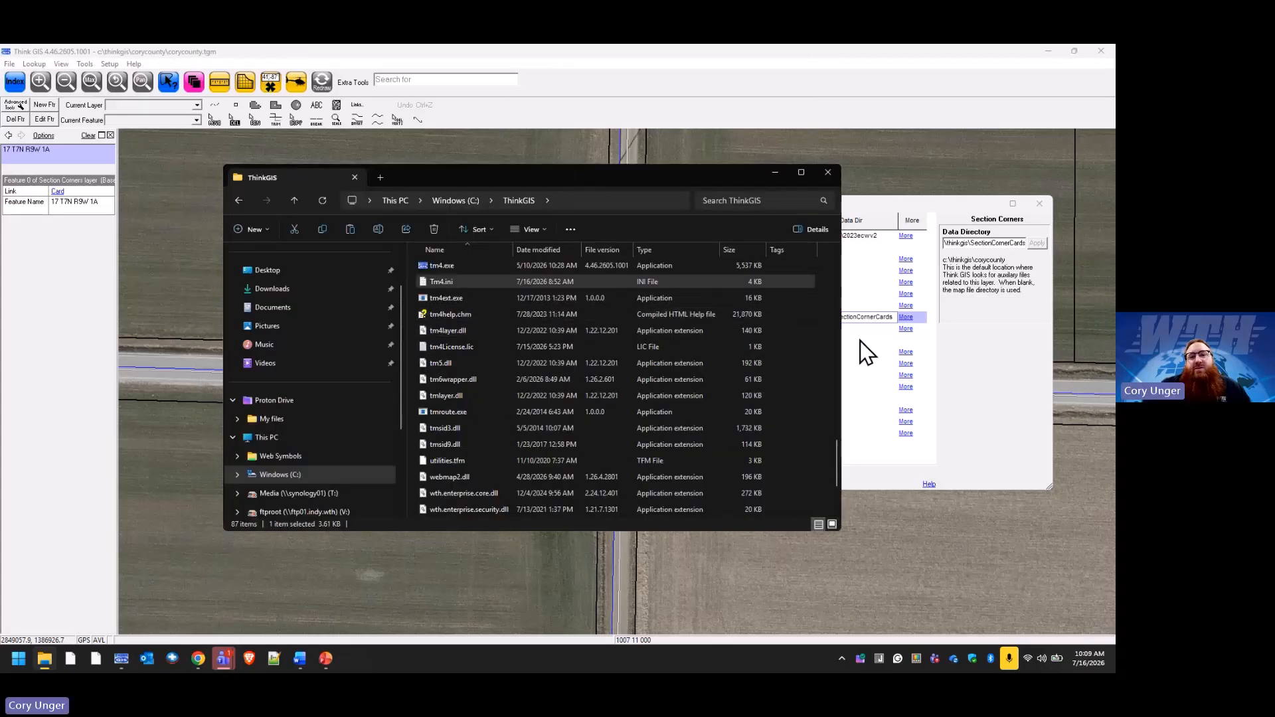
right_click(819, 329)
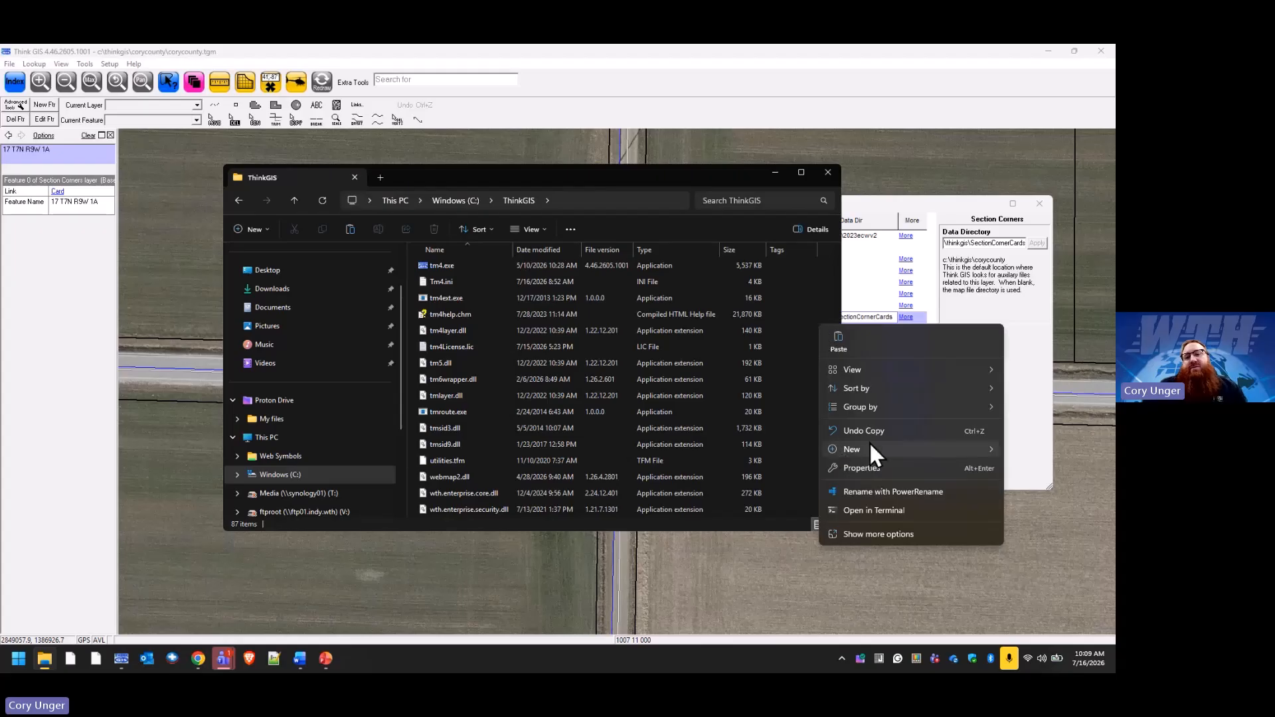
mouse_move(872, 449)
click(723, 243)
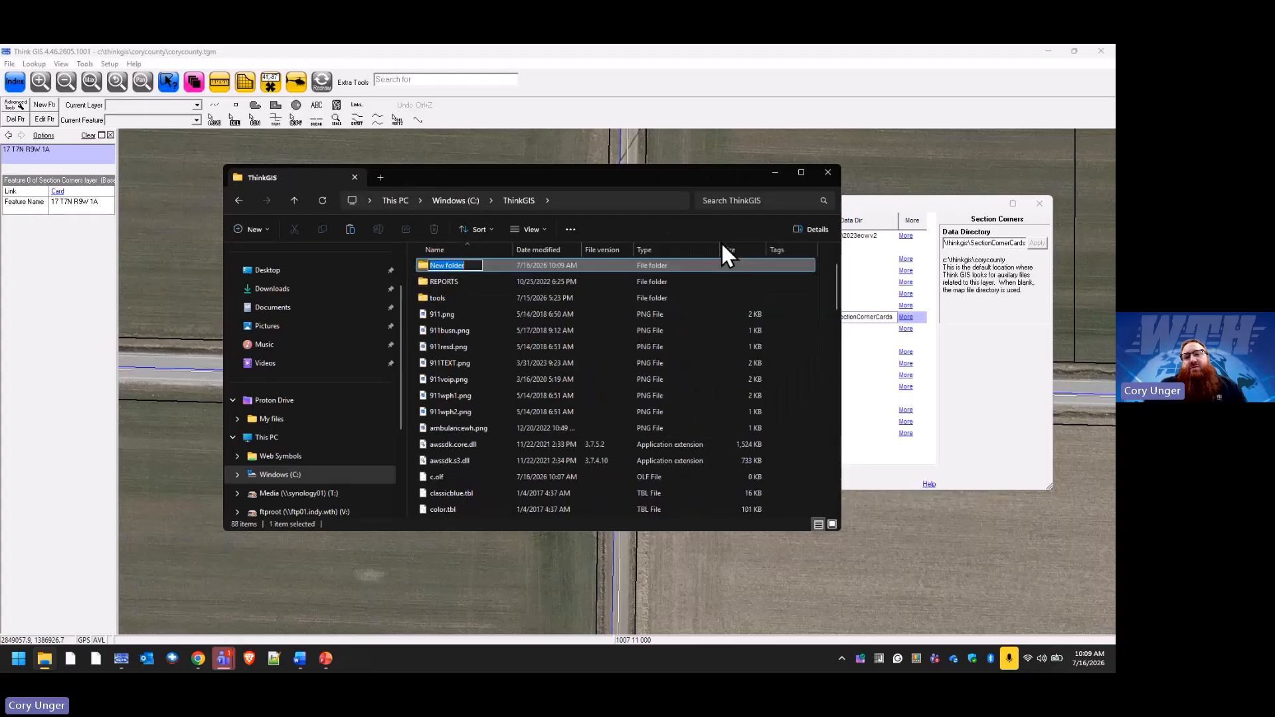
text(SectionCorner)
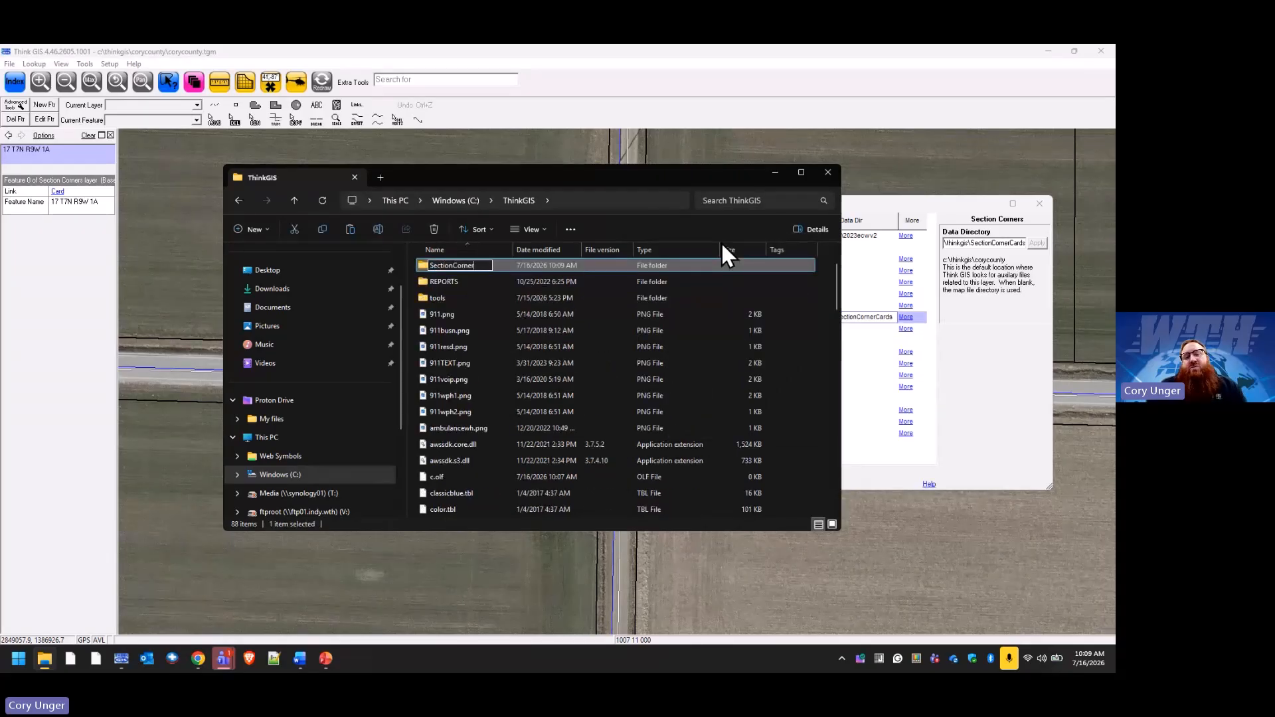
text(Cards)
key(Return)
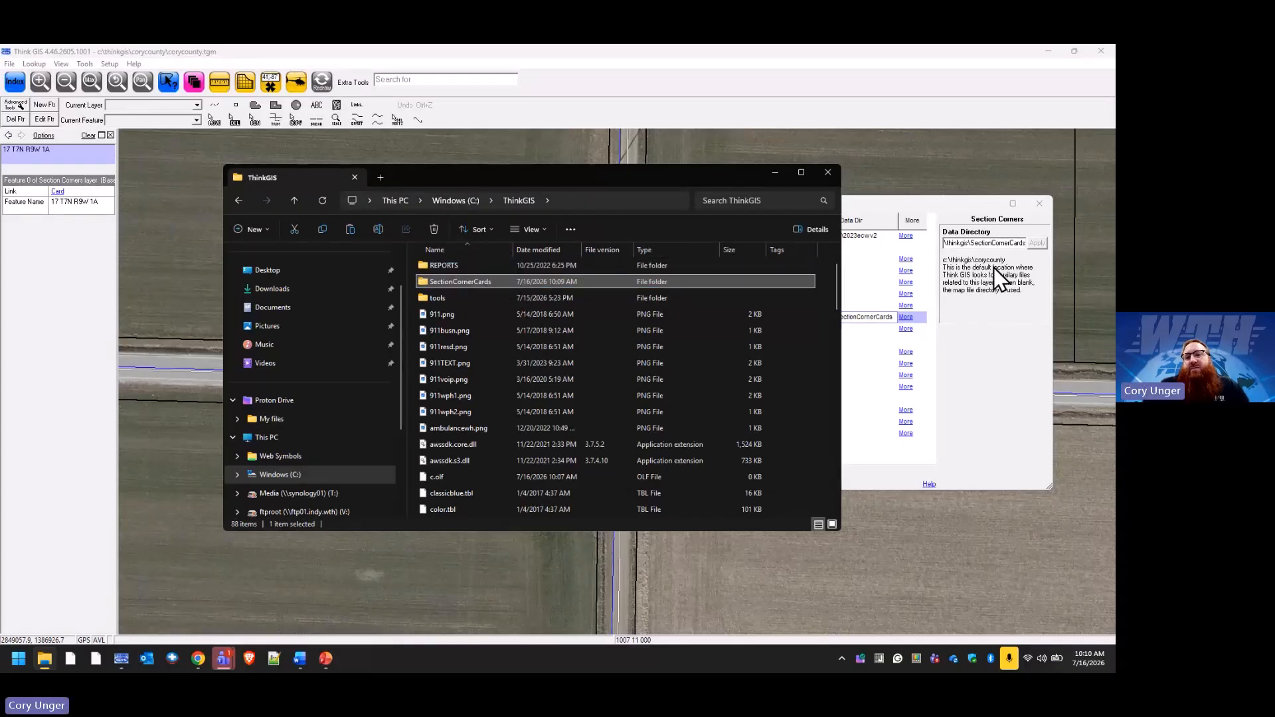
Step: Copy the file 17_T7N_R9W_1A.pdf from the CoryCounty\SectionCorners\CornerCards folder
scroll(492, 303, up, 1)
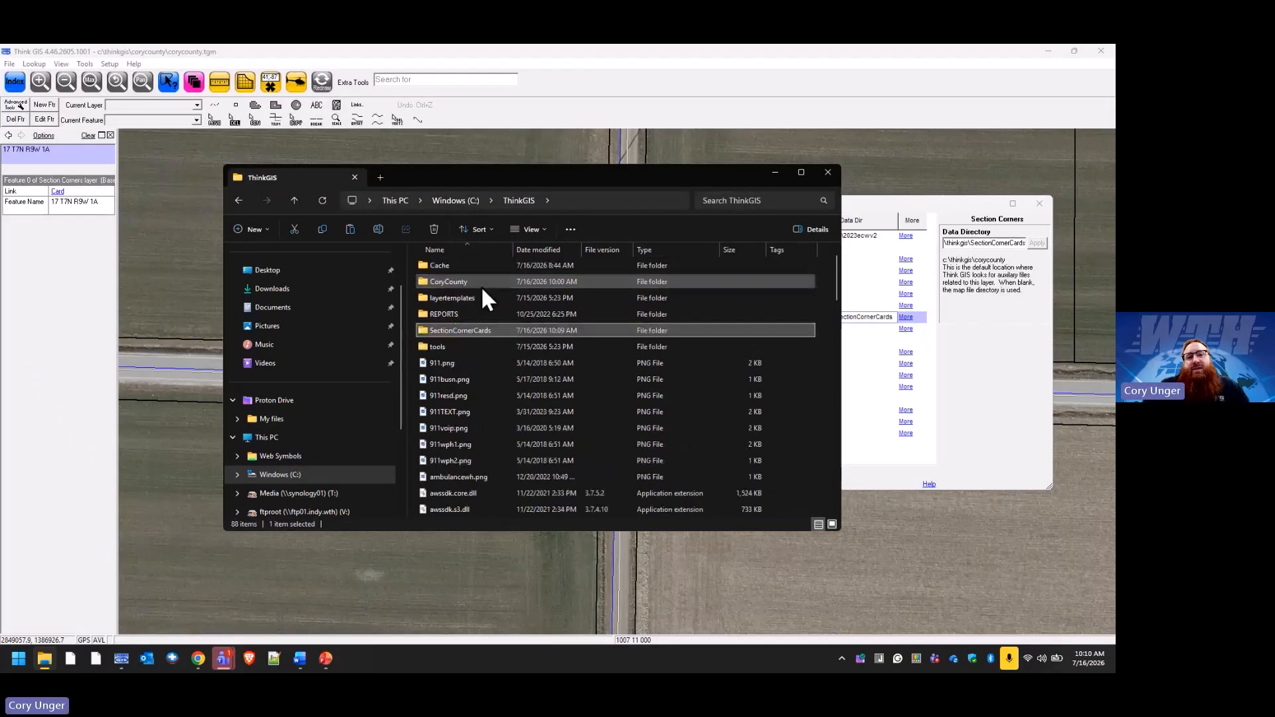
double_click(481, 285)
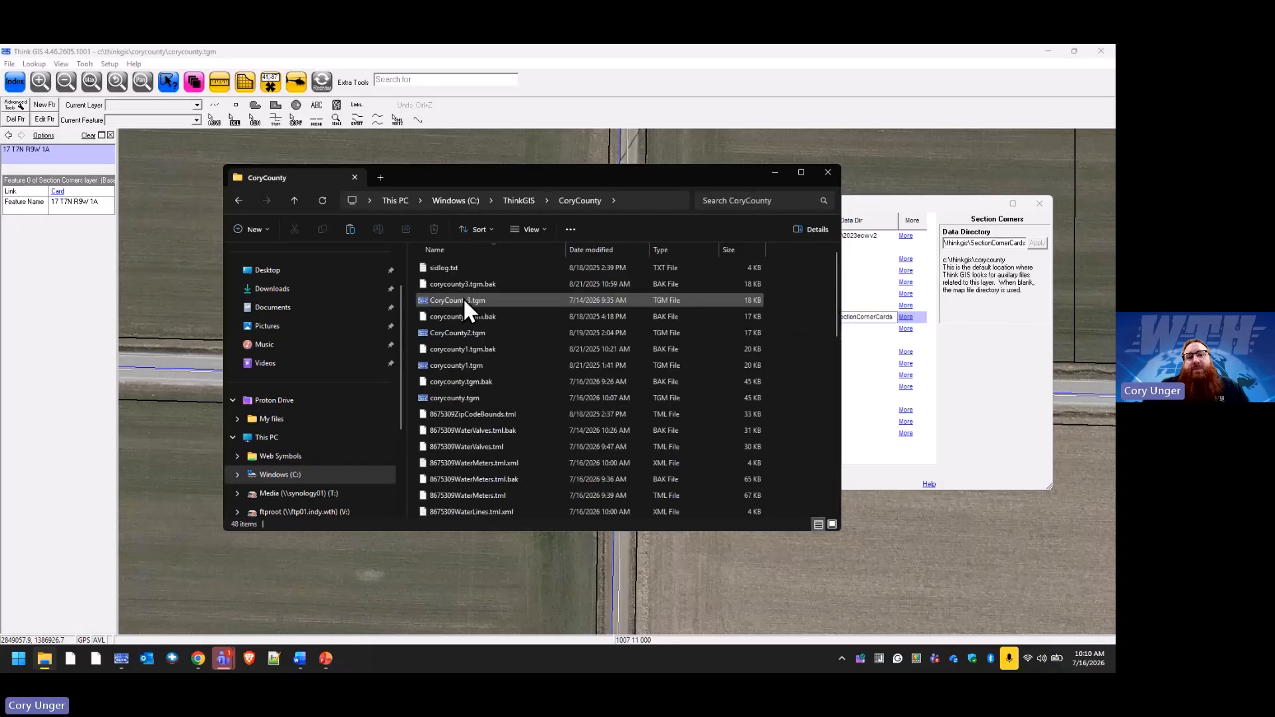
click(481, 250)
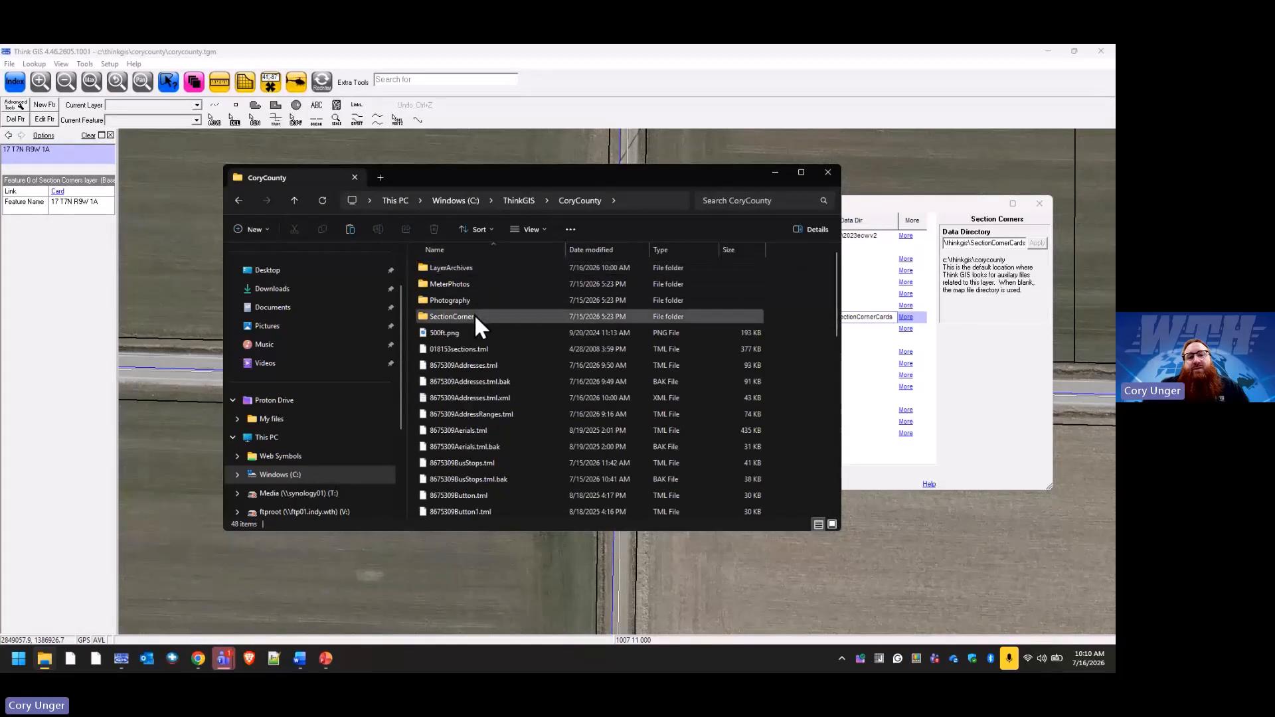
double_click(475, 317)
right_click(454, 268)
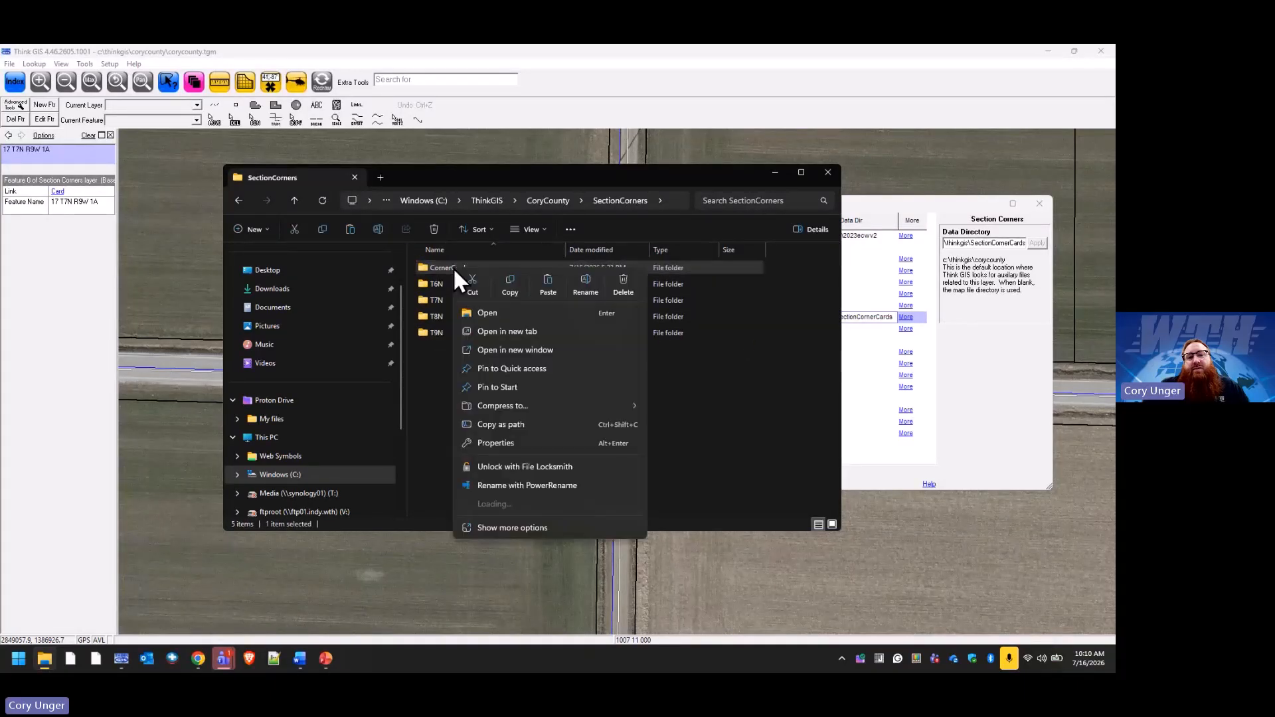
click(512, 282)
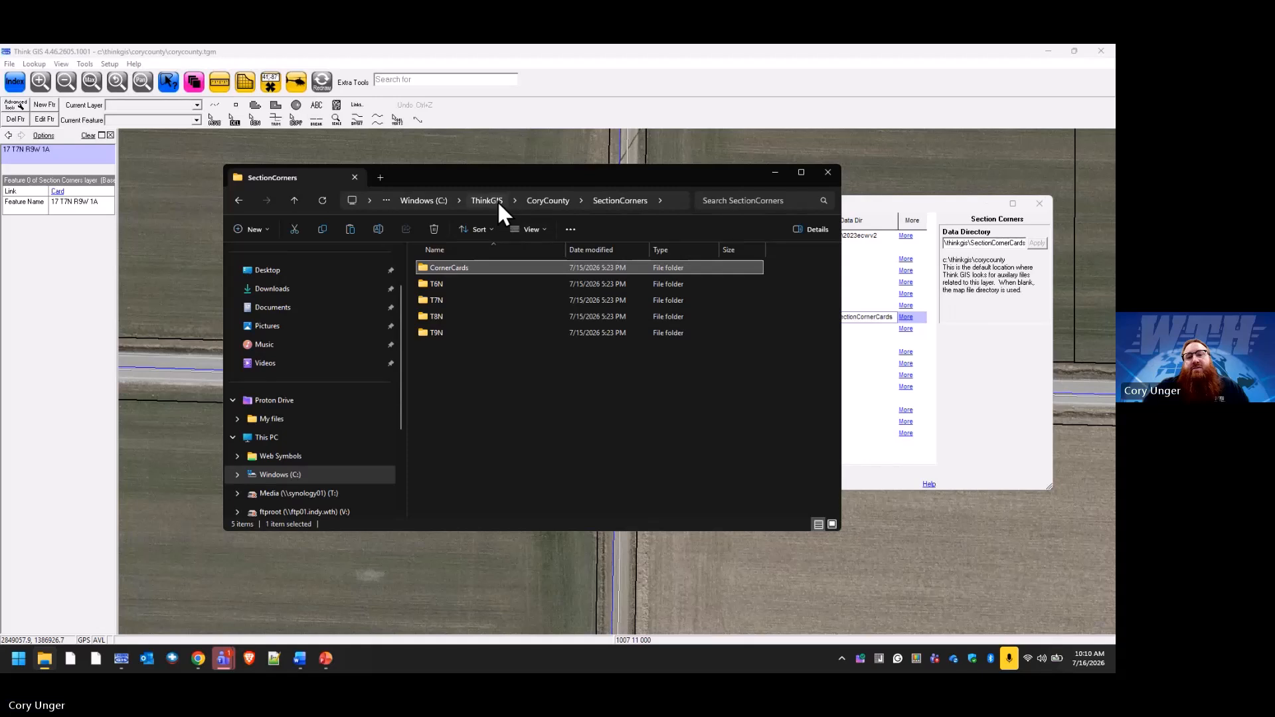
double_click(459, 267)
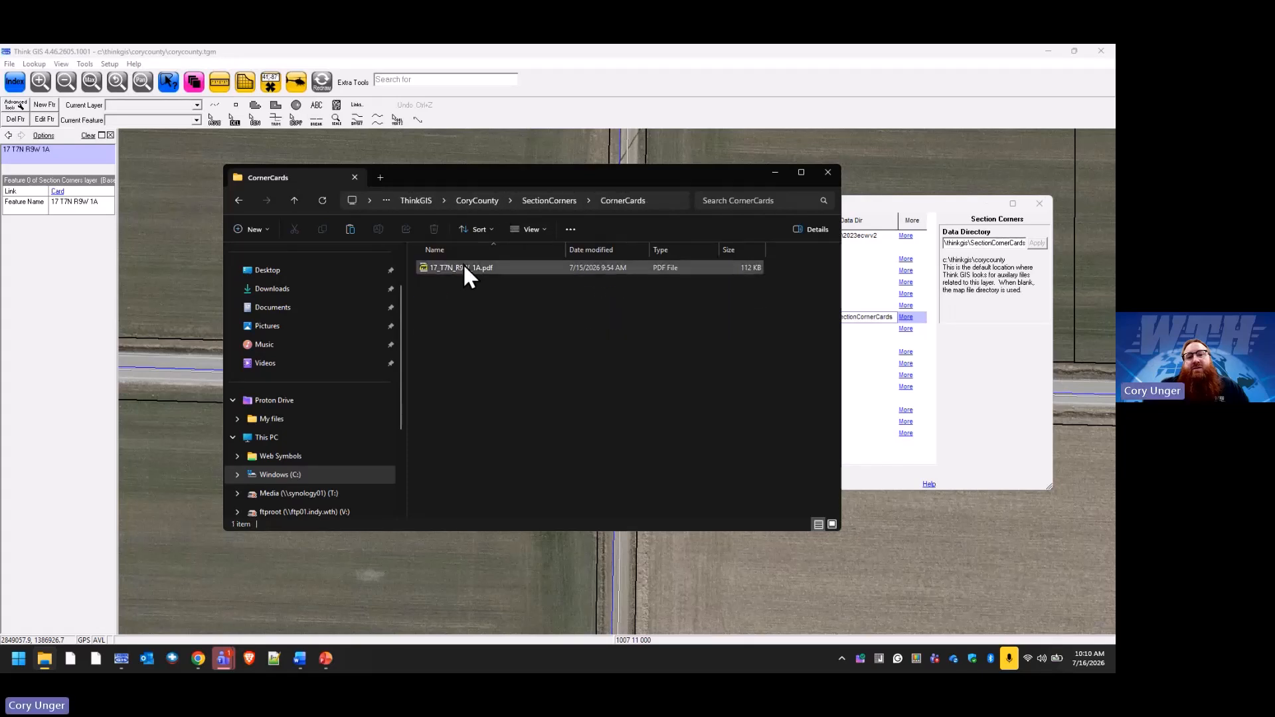
right_click(463, 265)
click(520, 279)
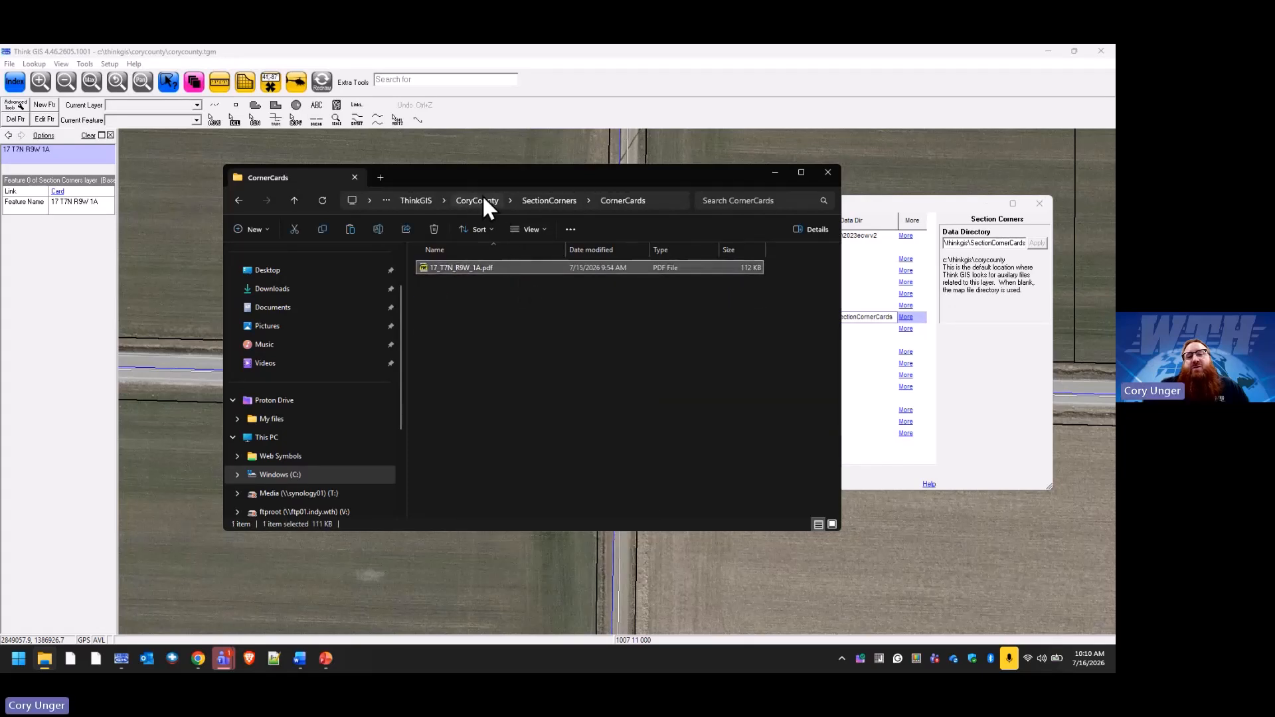
Step: Paste the copied PDF into the ThinkGIS\SectionCornerCards folder
click(418, 201)
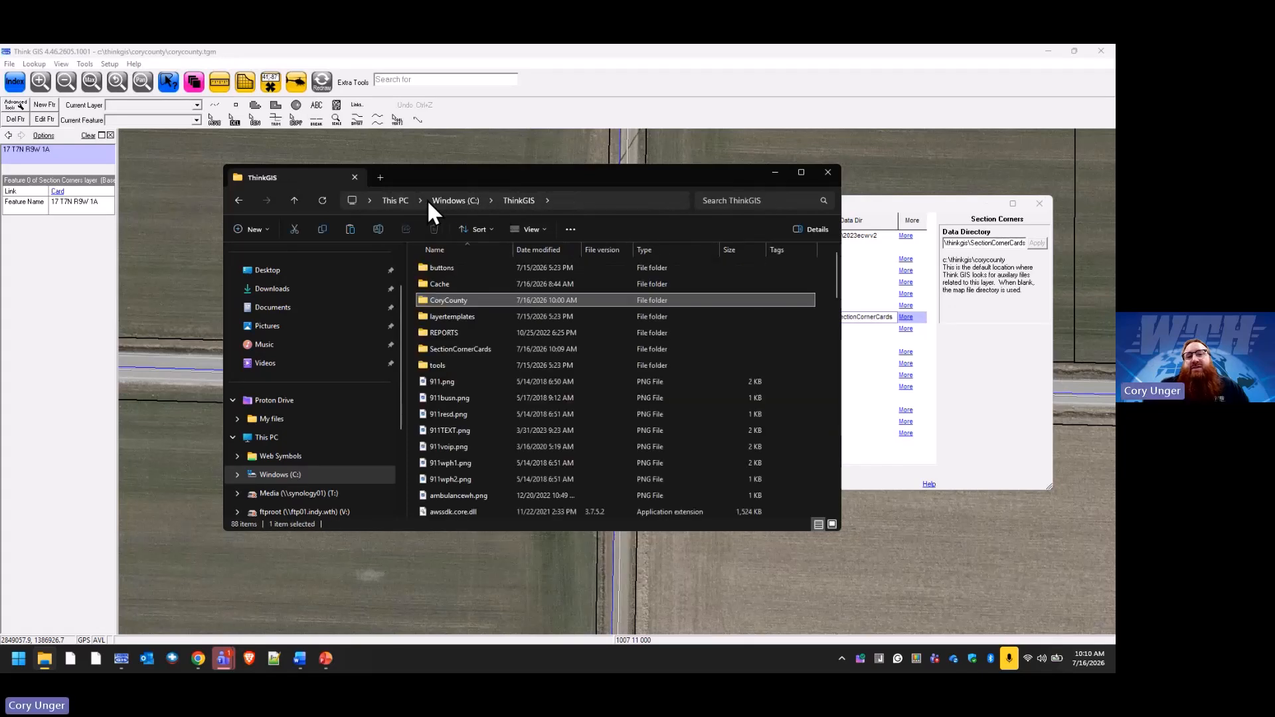
double_click(475, 352)
right_click(485, 347)
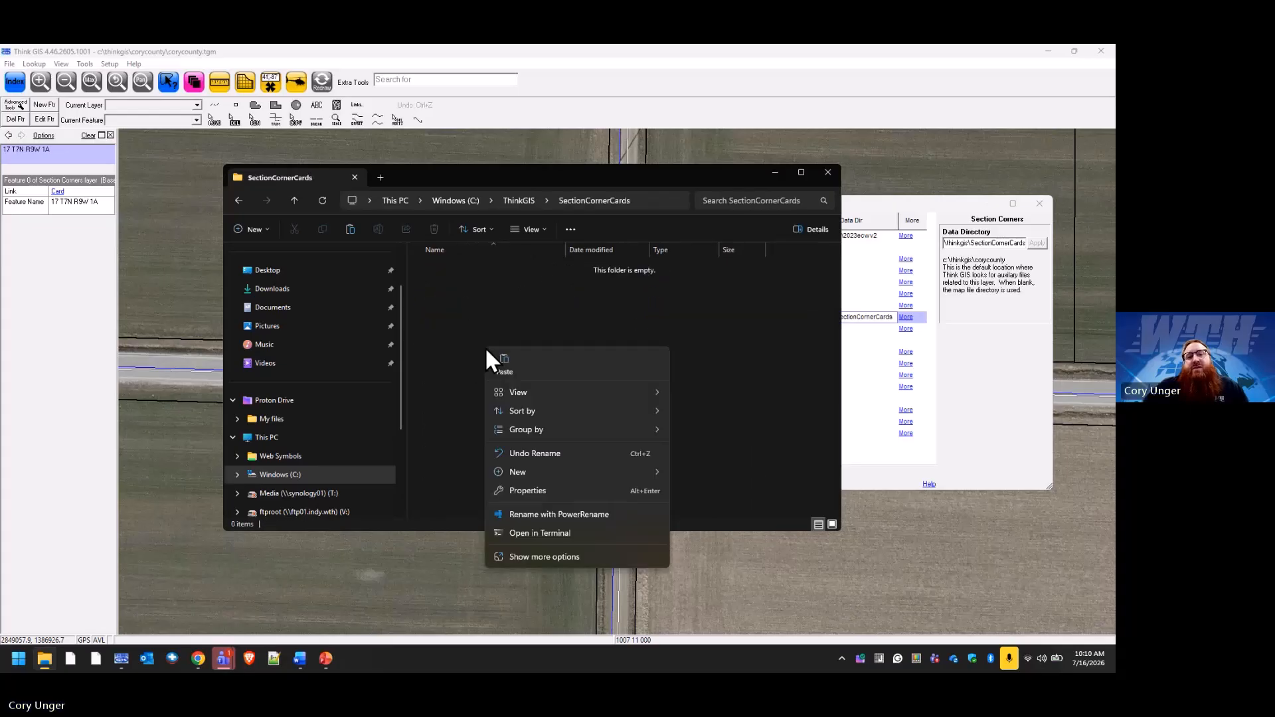
click(504, 362)
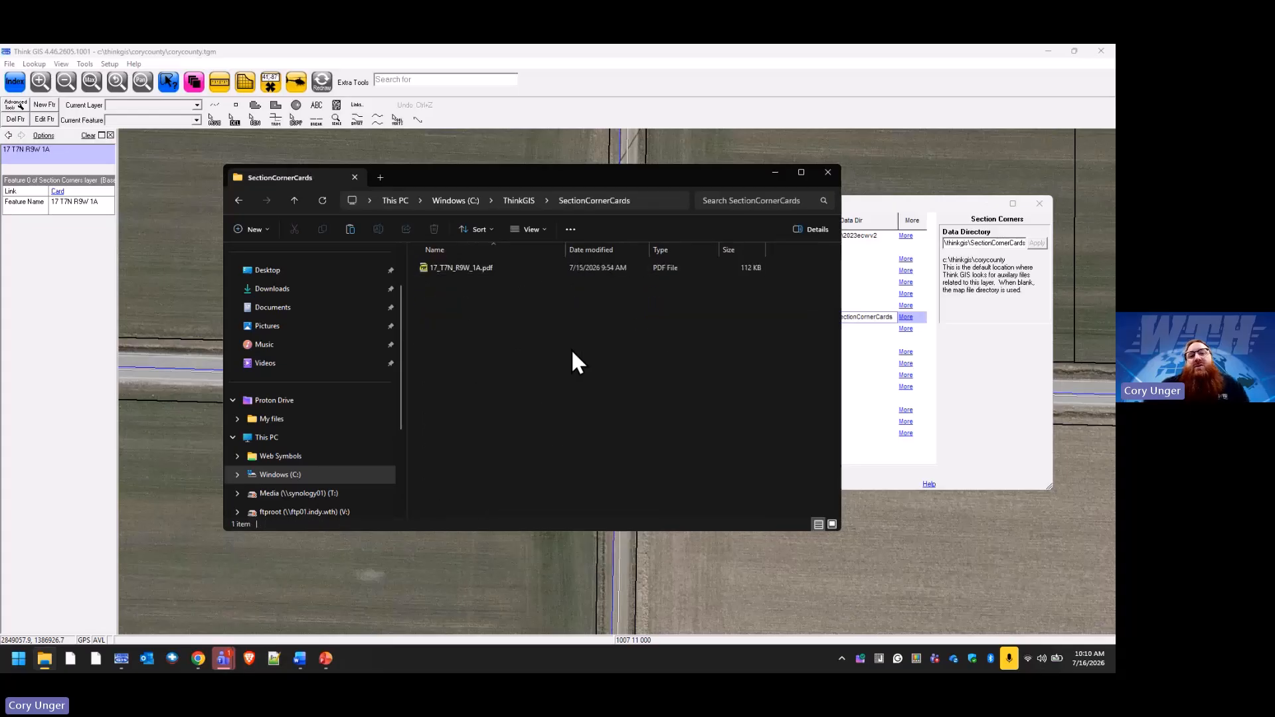
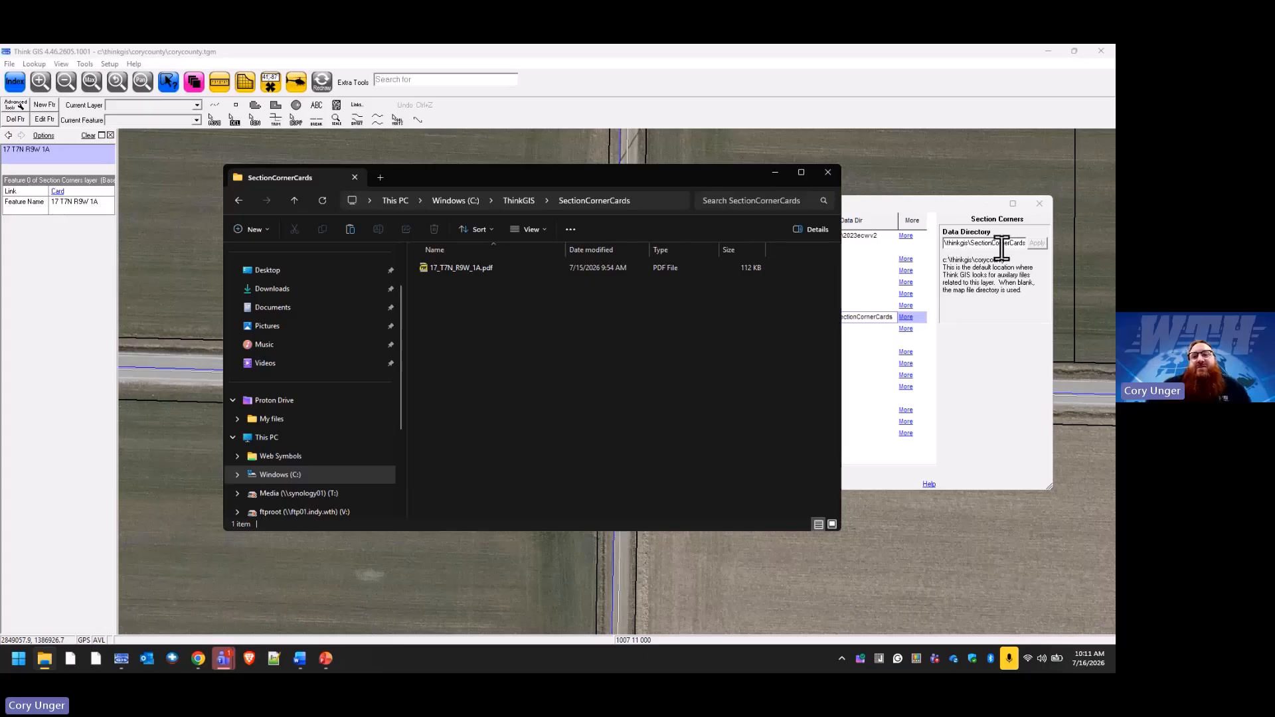
Step: Return to Think GIS, shorten the Section Corners data directory to c:\thinkgis, apply it and close the layer settings
click(964, 209)
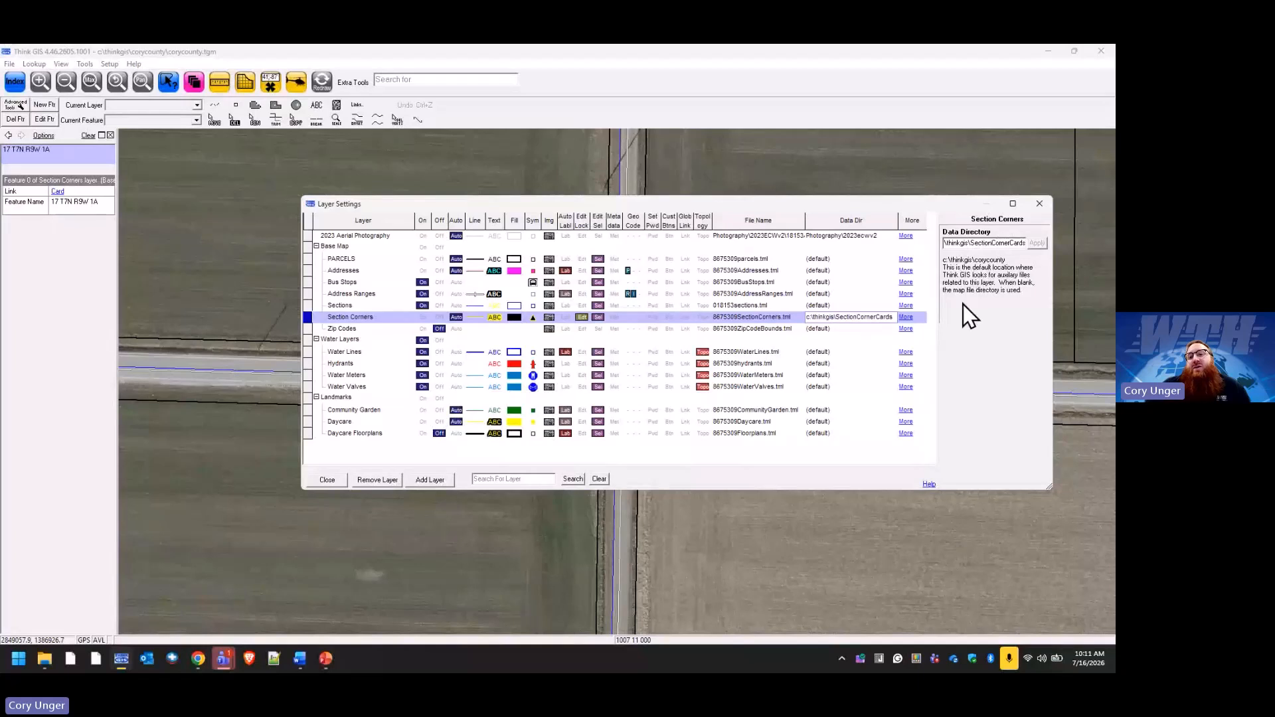
double_click(975, 245)
key(Delete)
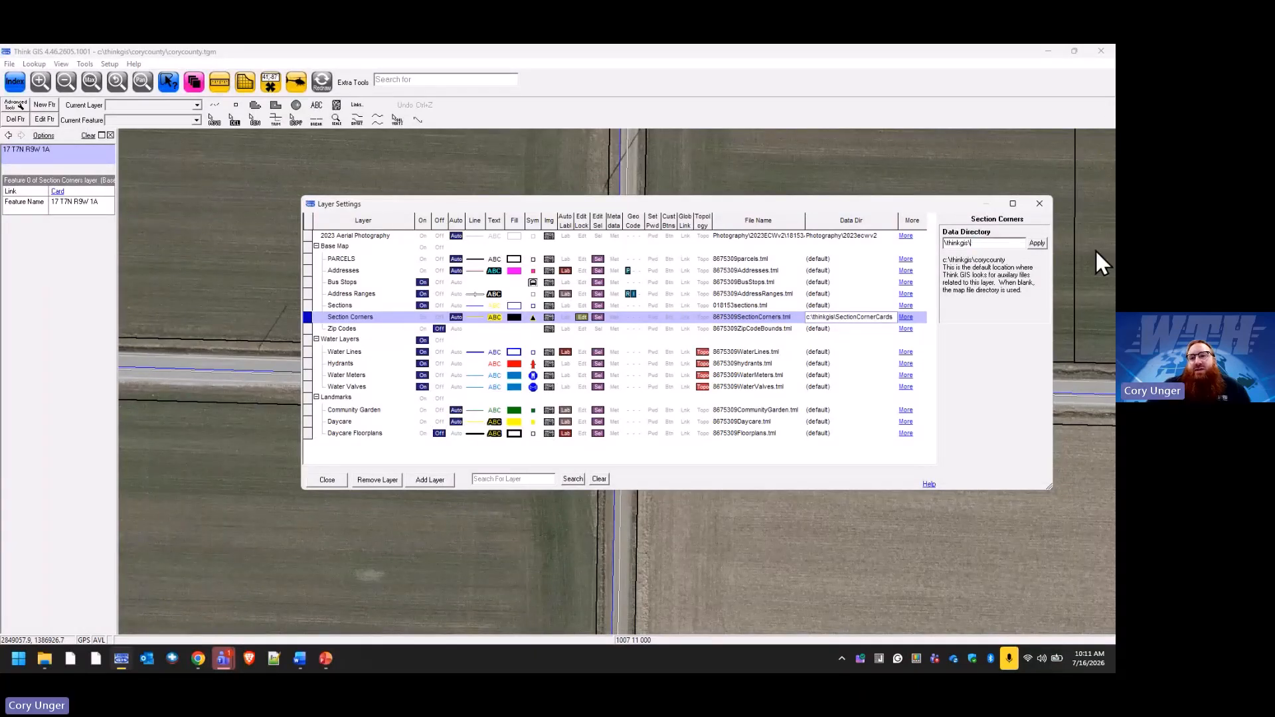
key(BackSpace)
click(1037, 244)
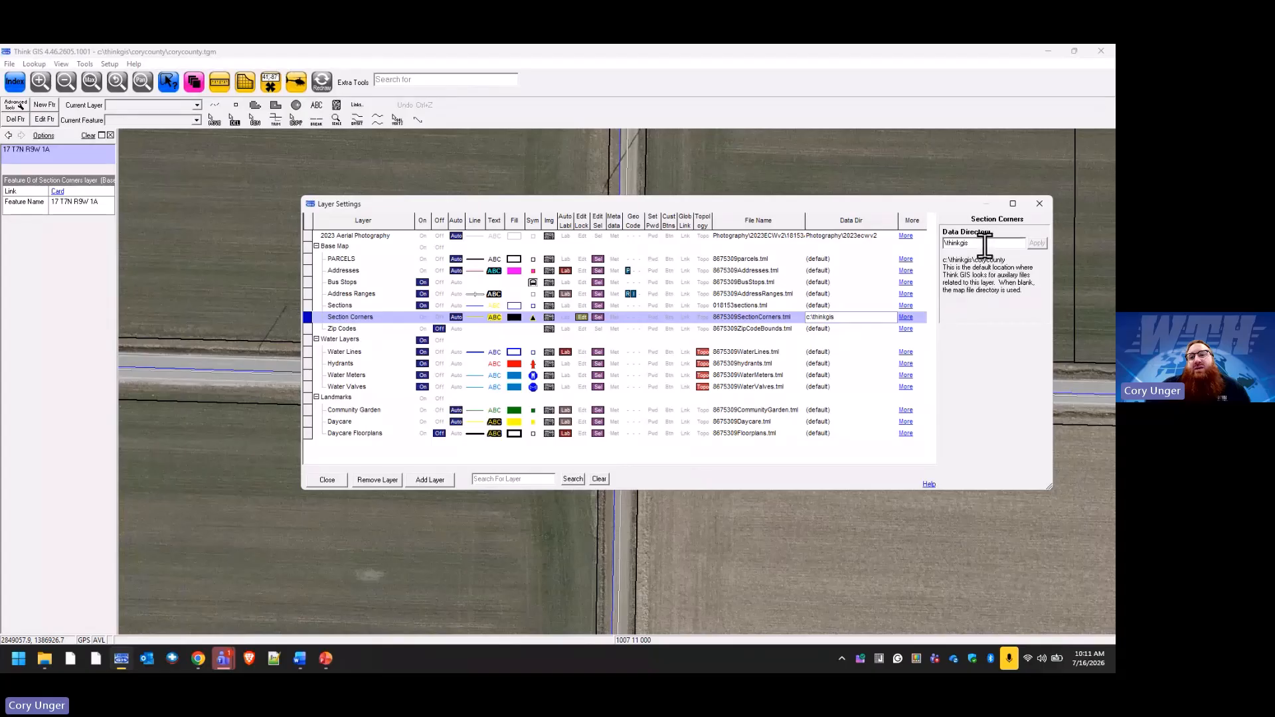
click(337, 480)
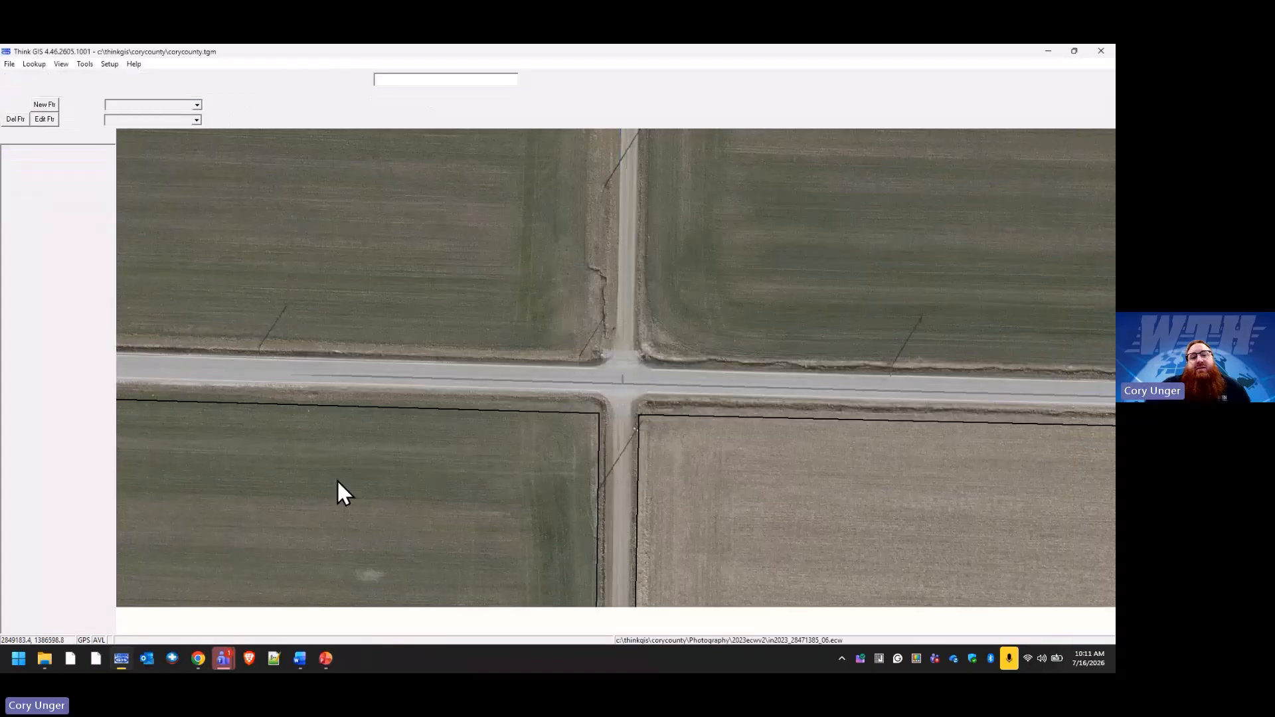
Step: Open the record form of section corner 17 T7N R9W 1A and bring up its Card link for changing
double_click(616, 384)
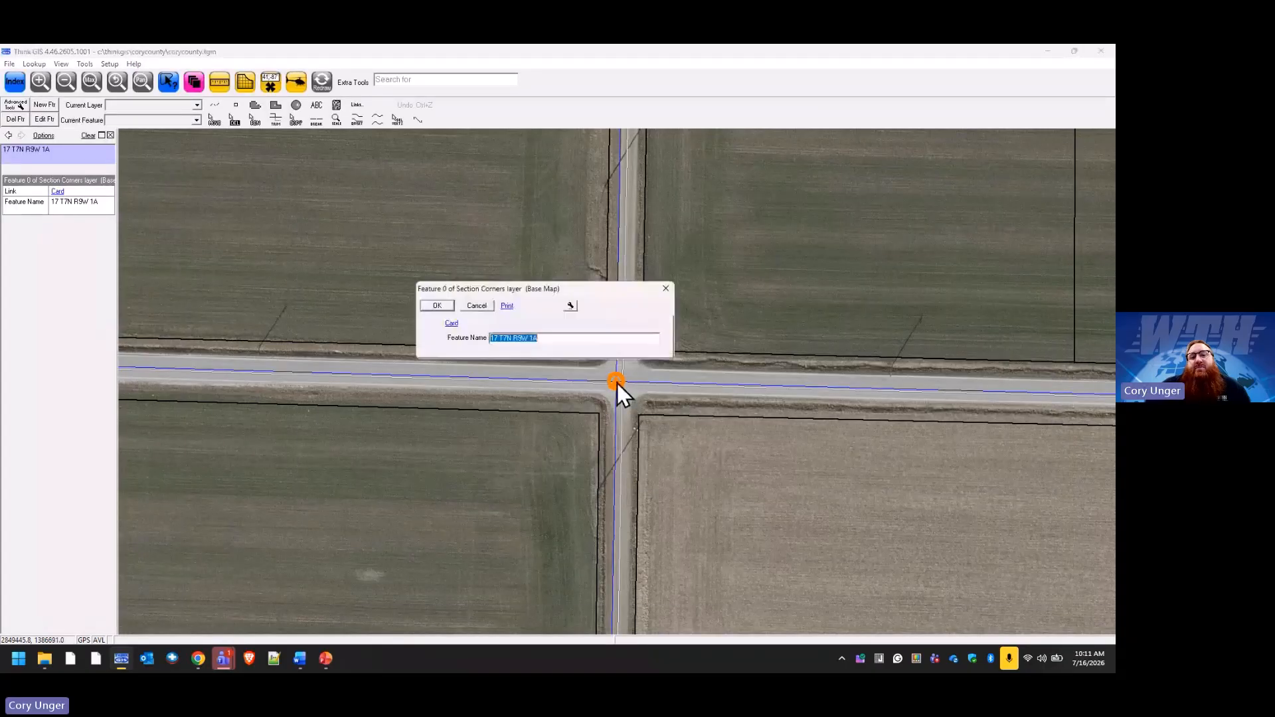
click(571, 307)
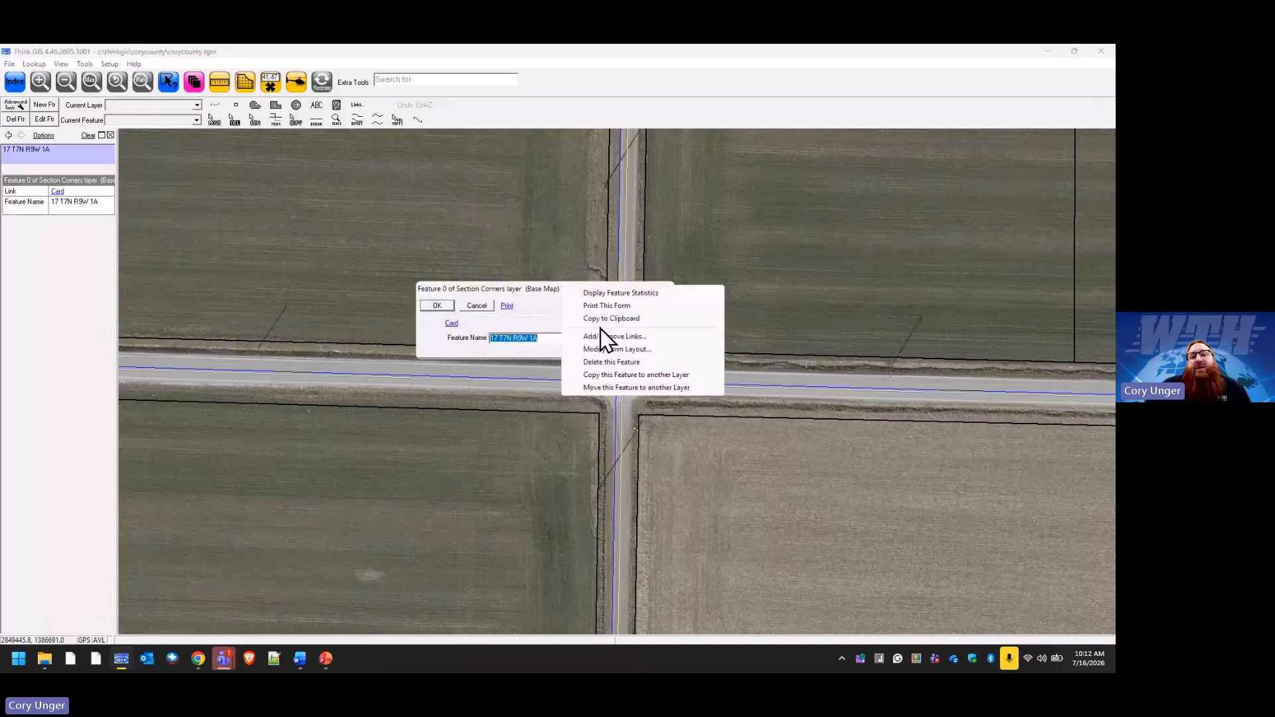
click(652, 336)
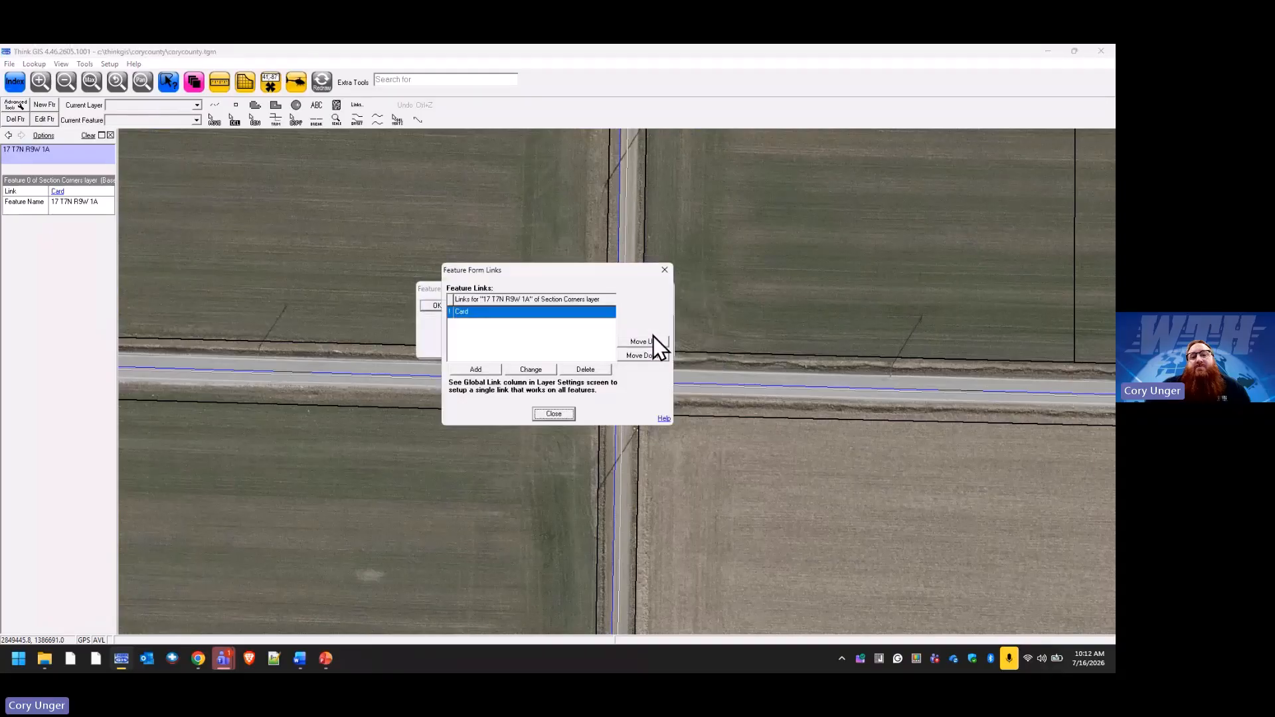
click(535, 373)
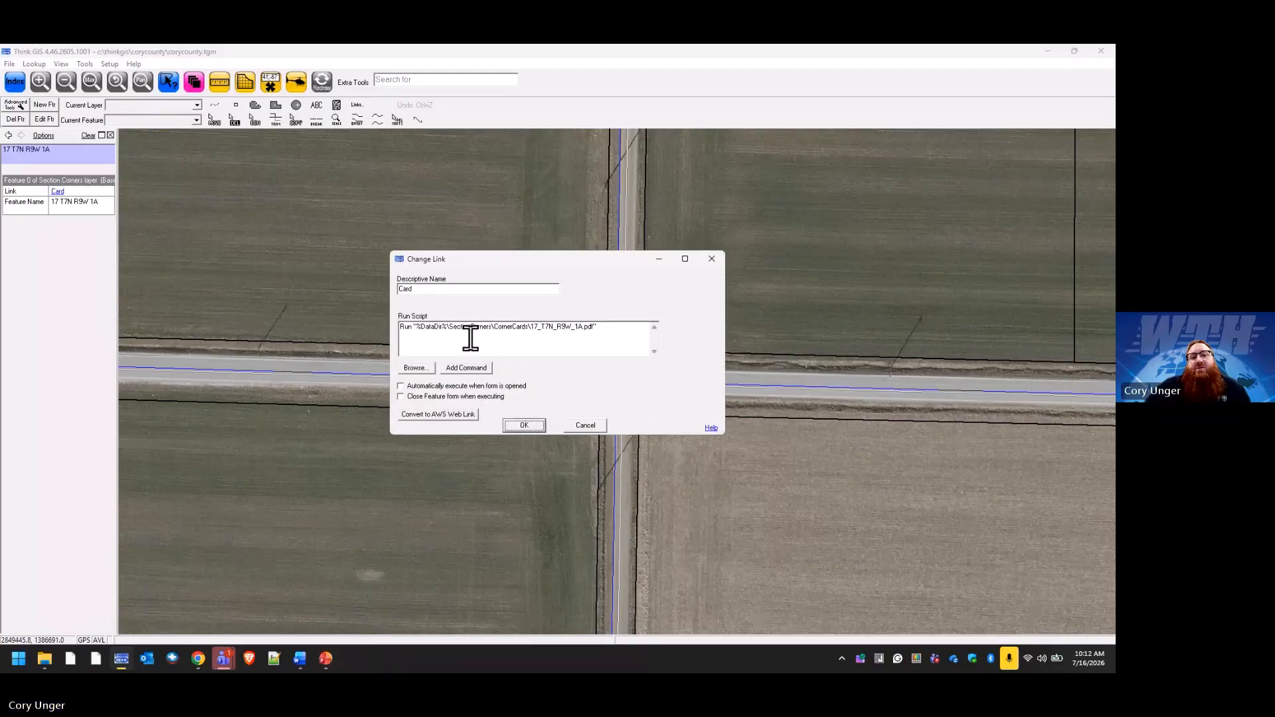
Step: Change the Card link's script path to %DataDir%\SectionCornersCards\17_T7N_R9W_1A.pdf, removing the CornerCards subfolder
drag(531, 328, 449, 328)
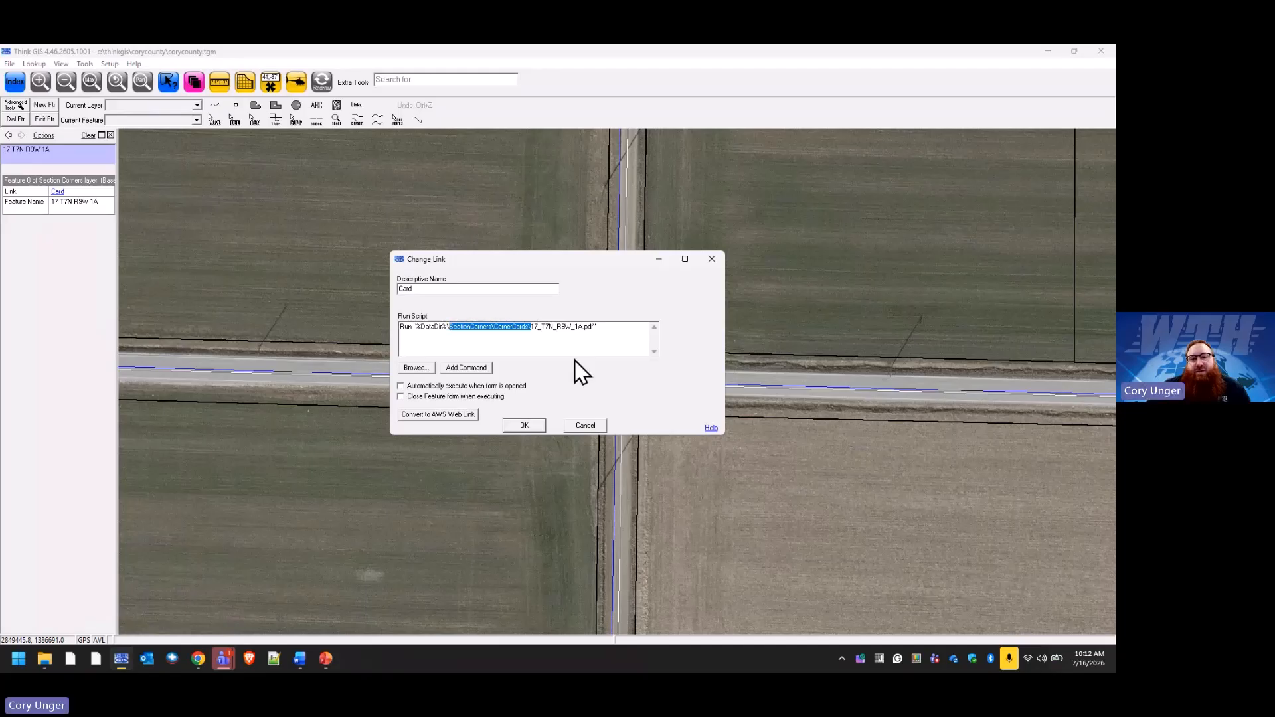
key(Right)
key(Right)
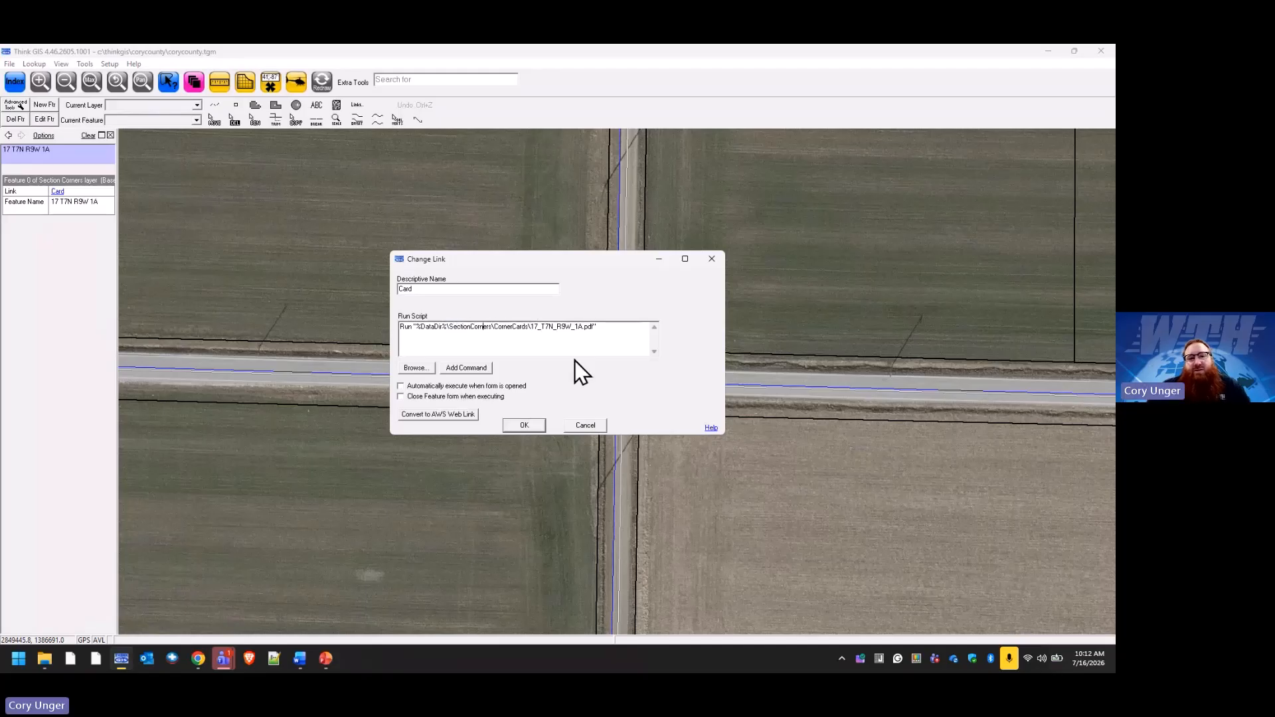
key(Right)
key(Right)
key(Right)
key(Right)
key(Right)
key(Right)
text(Cards)
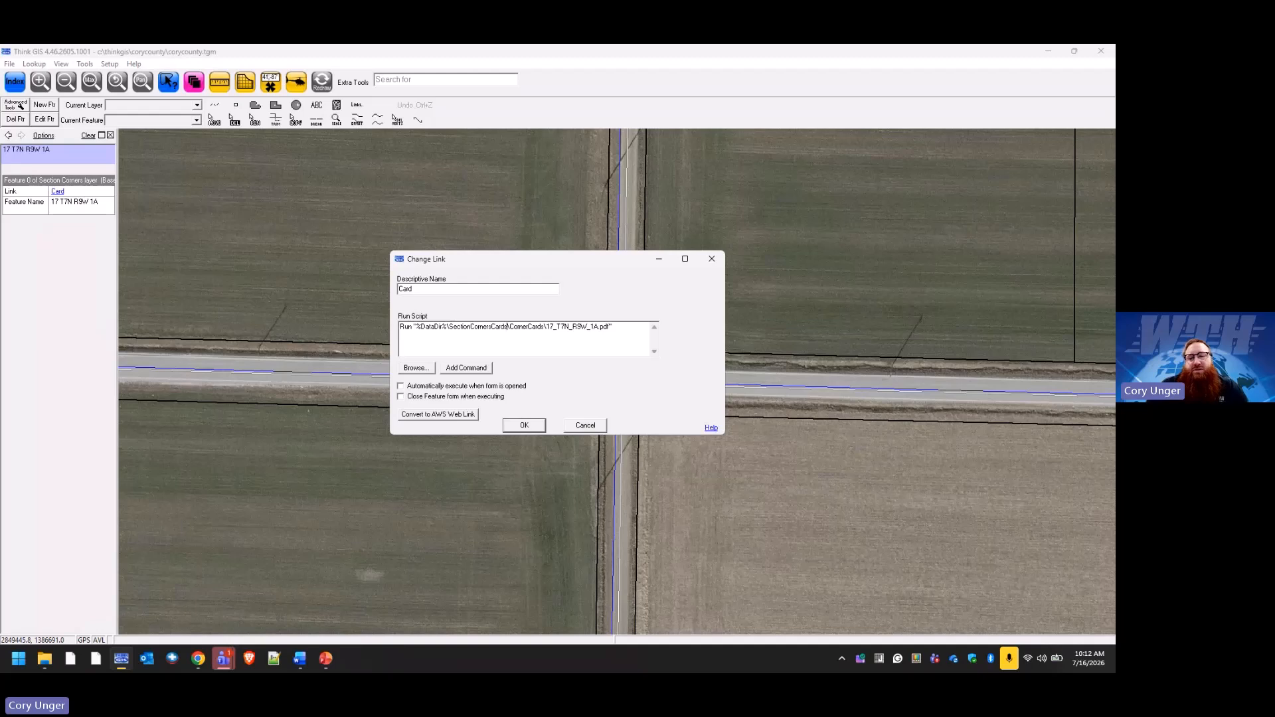
key(Delete)
key(Delete)
key(Delete)
key(Delete)
key(Delete)
key(Delete)
key(Delete)
key(Delete)
key(Delete)
key(Delete)
key(Delete)
key(Delete)
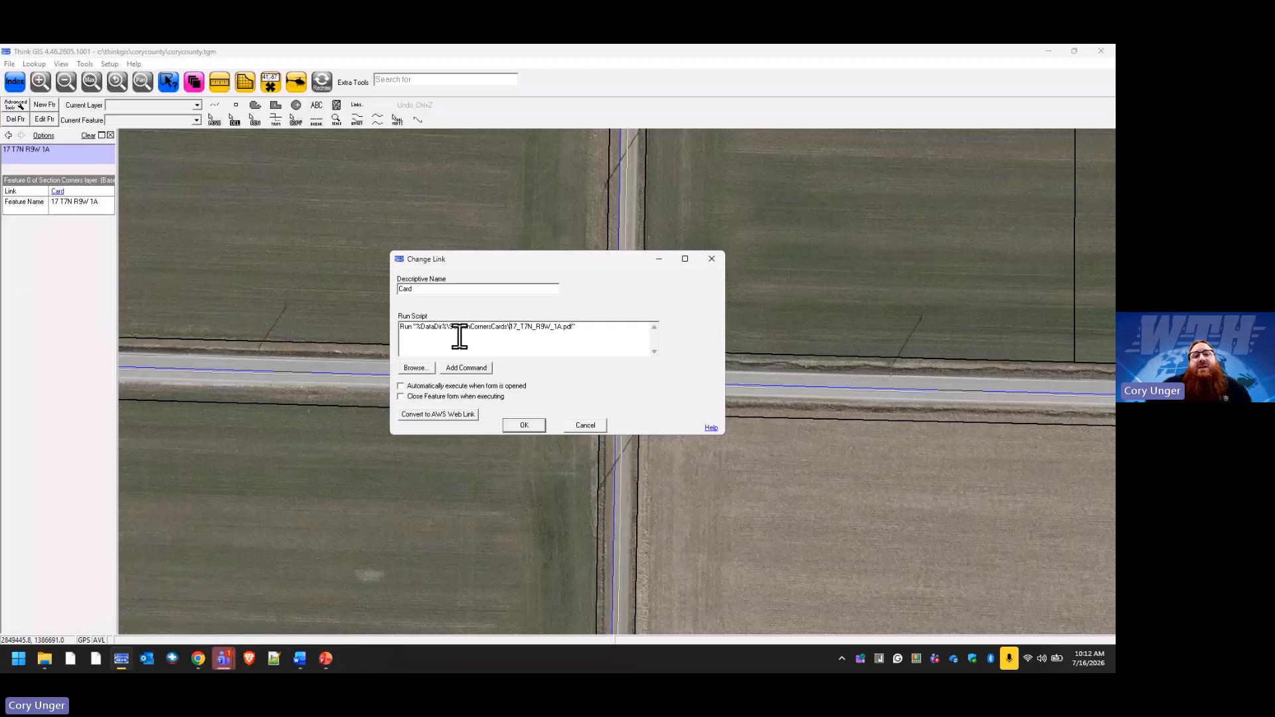
Step: Check the PDF's location in File Explorer, return to Think GIS, and save the changed Card link and the section corner's record
click(48, 666)
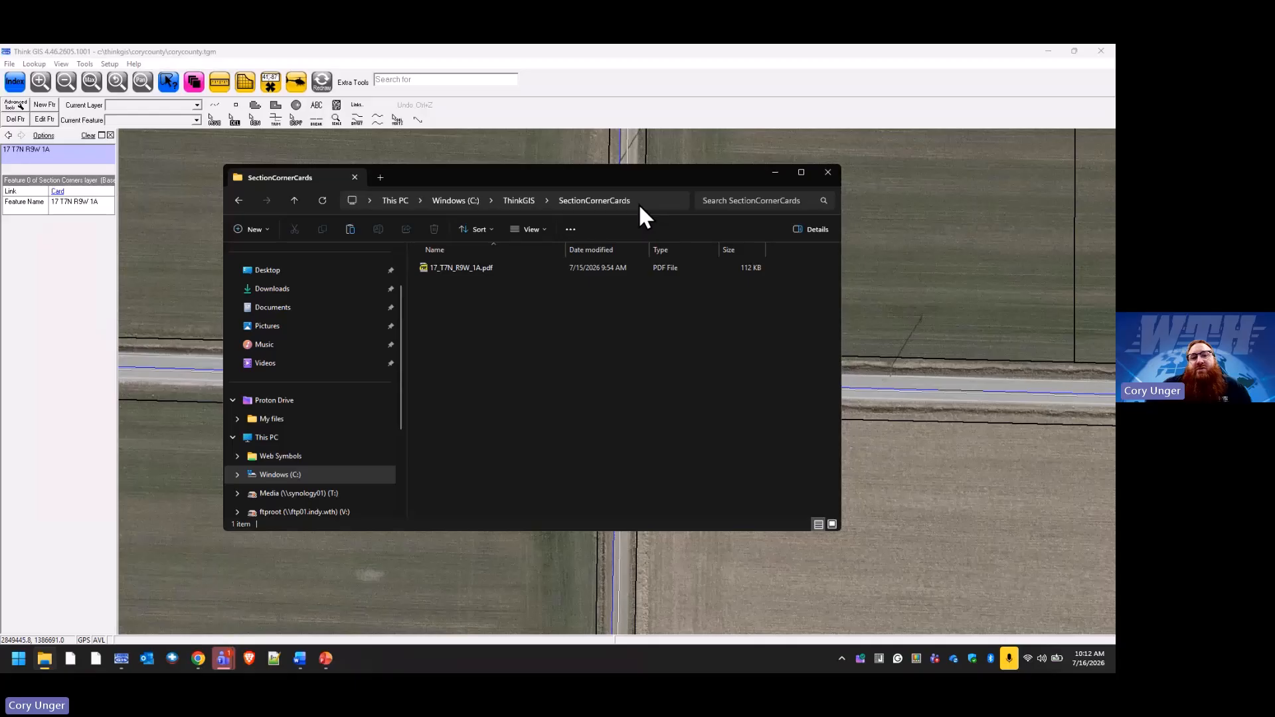
click(462, 267)
click(774, 173)
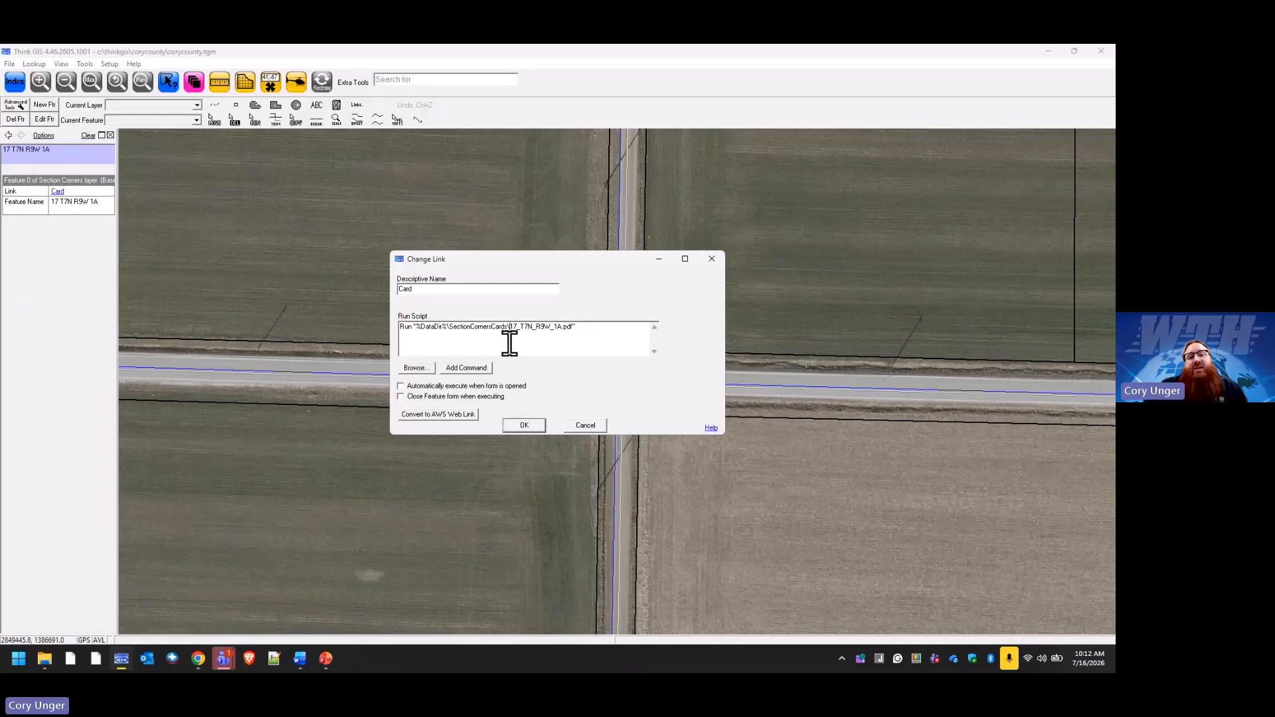
click(525, 425)
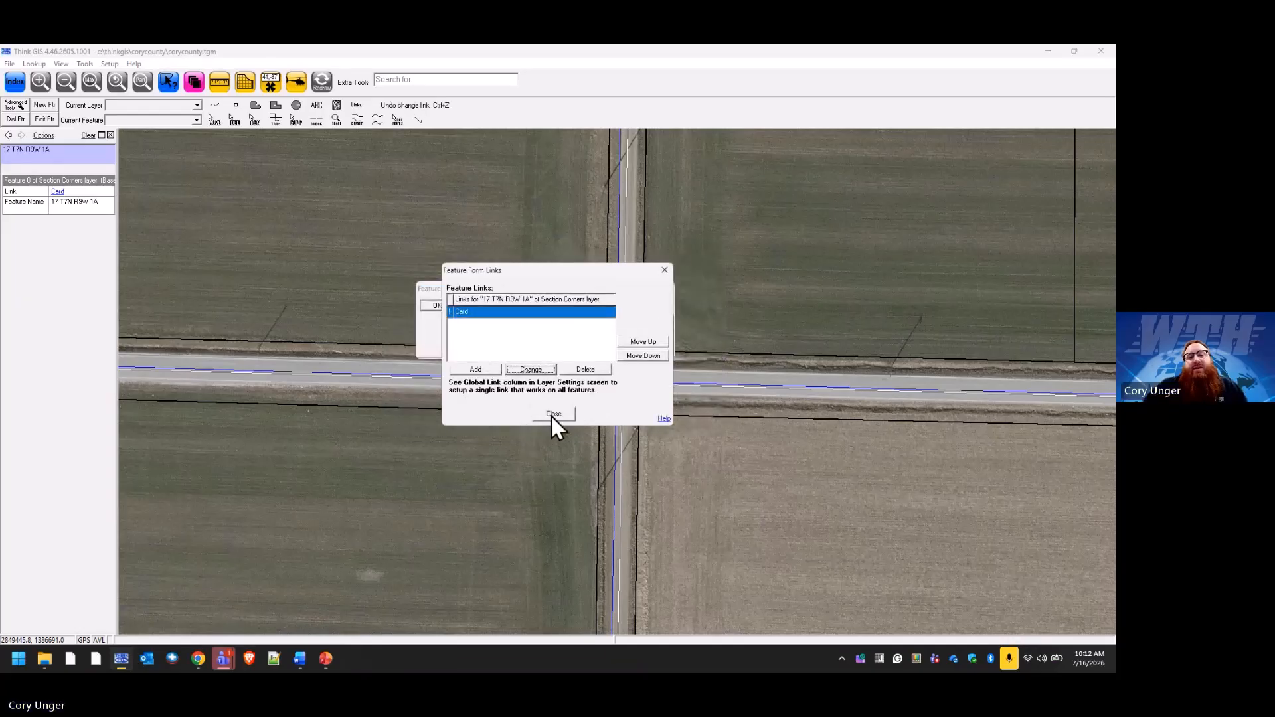
click(553, 413)
click(433, 306)
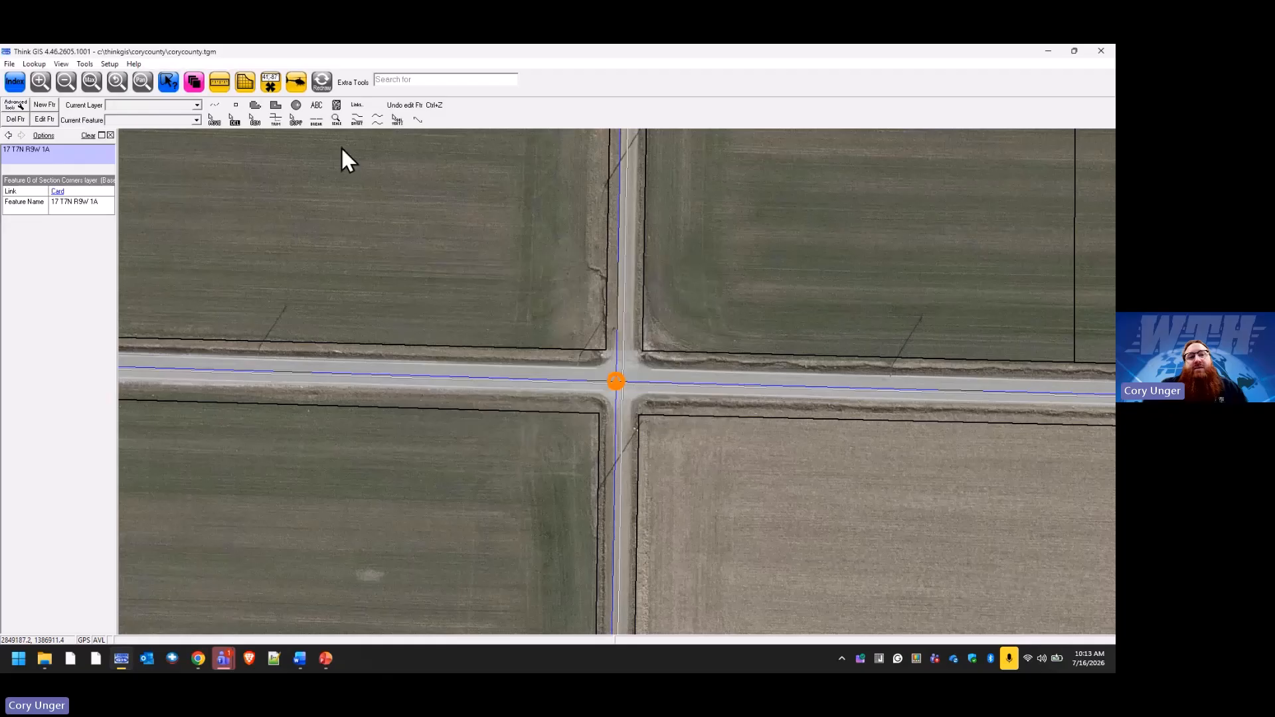
Step: Redraw the map, reselect section corner 17 T7N R9W 1A and try its Card link
click(324, 89)
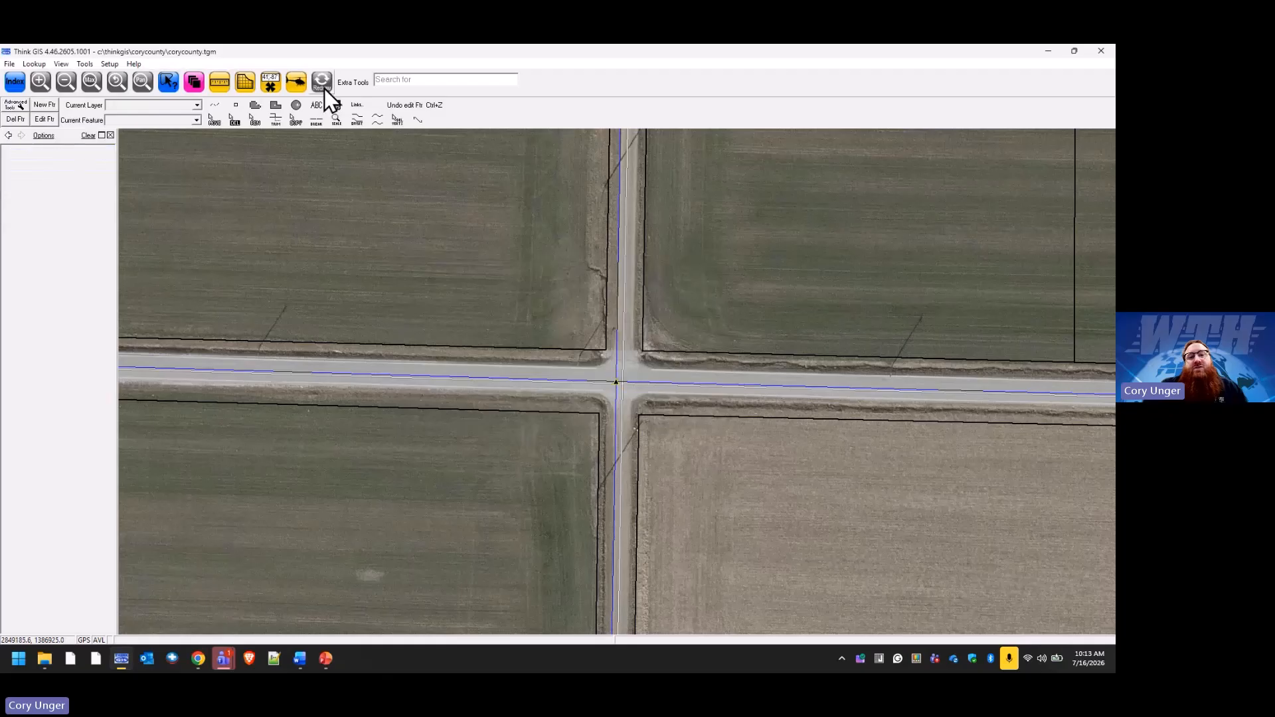
click(616, 384)
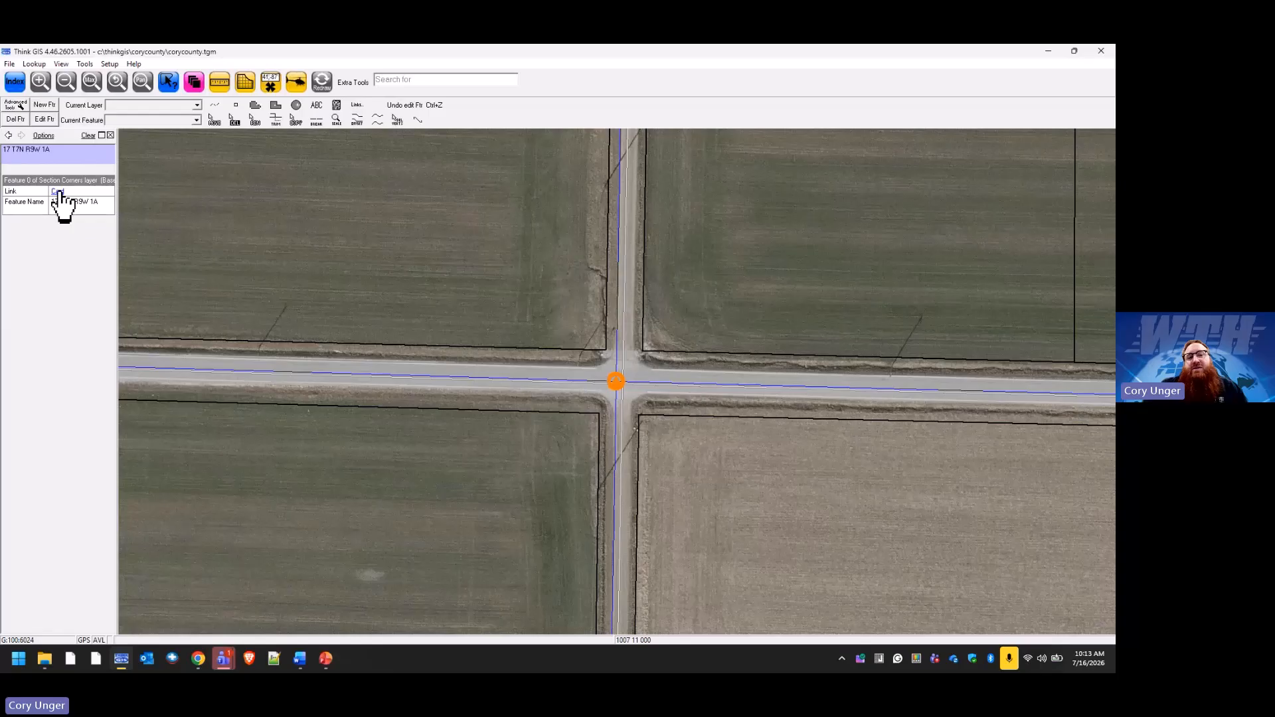
double_click(616, 385)
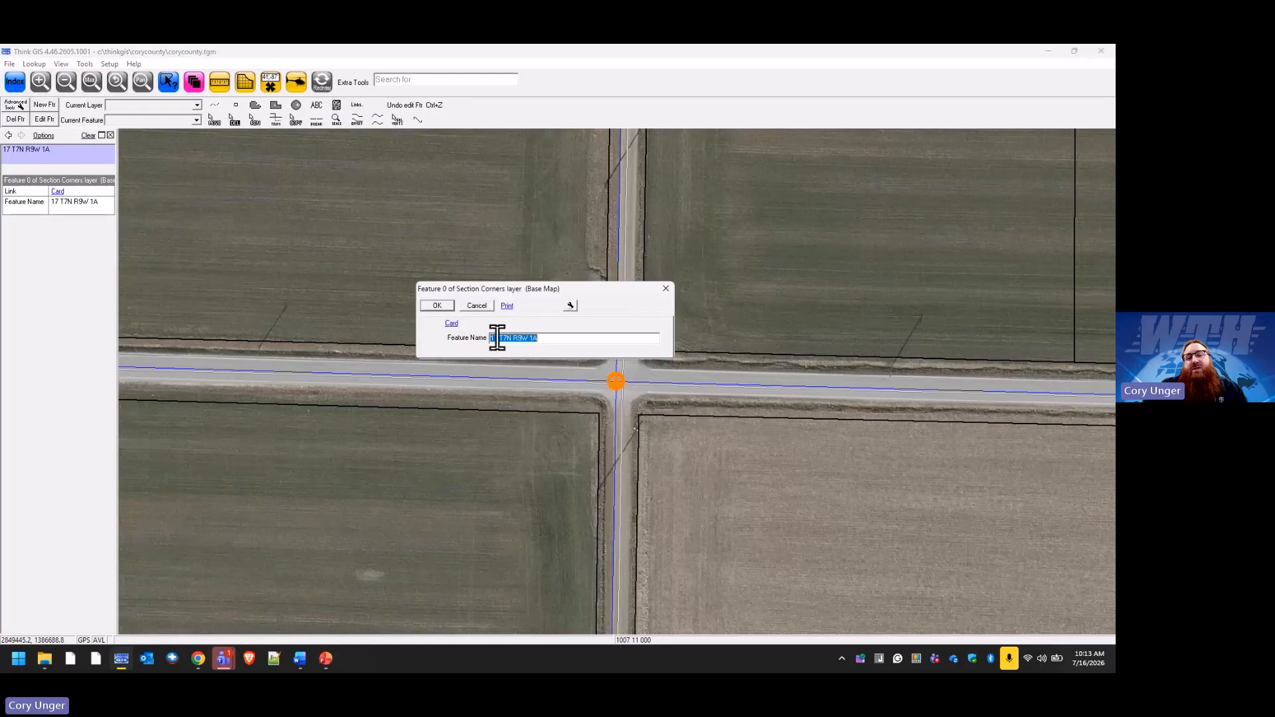
click(488, 310)
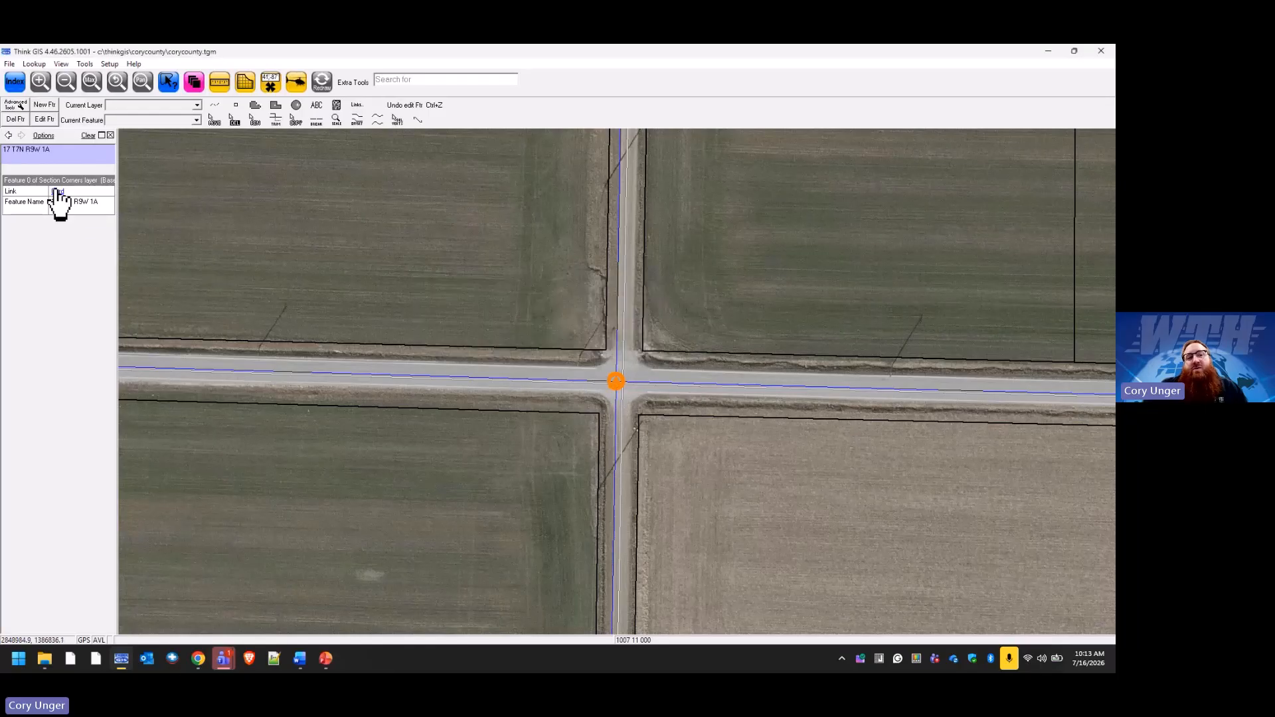
click(56, 192)
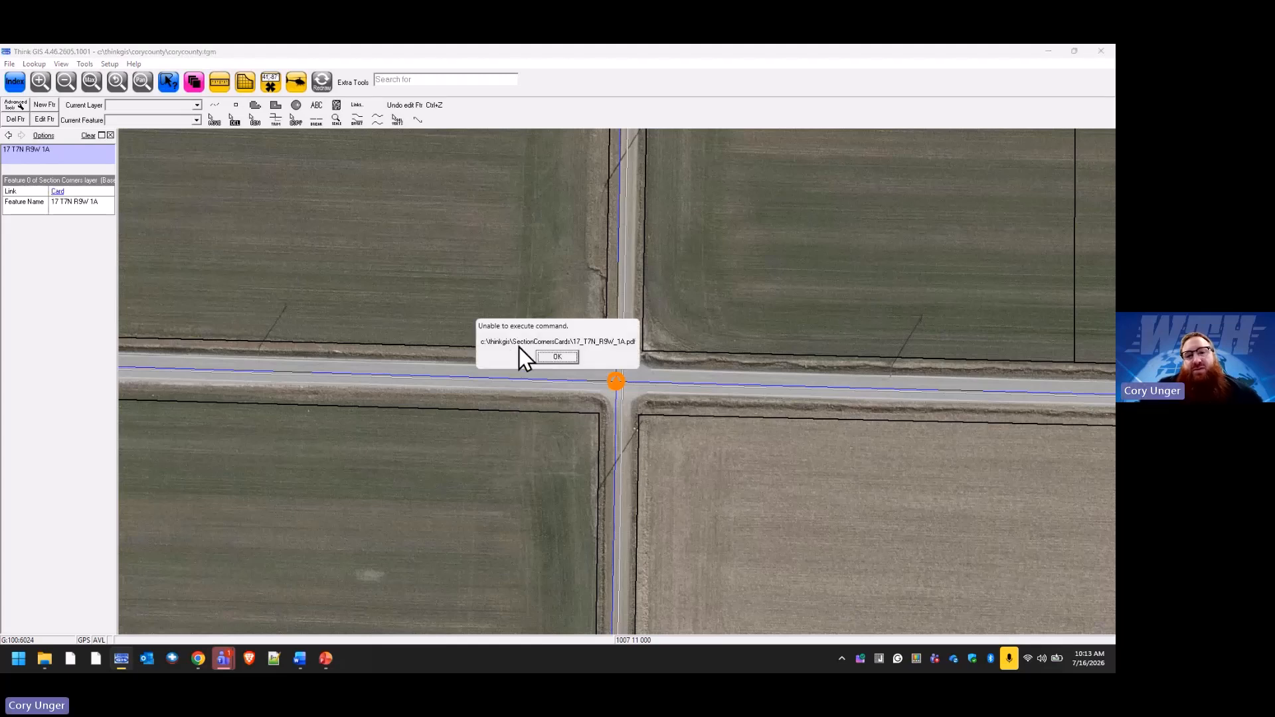
Step: Compare the path in the link's message with the SectionCornerCards folder in File Explorer, and dismiss the message
click(43, 658)
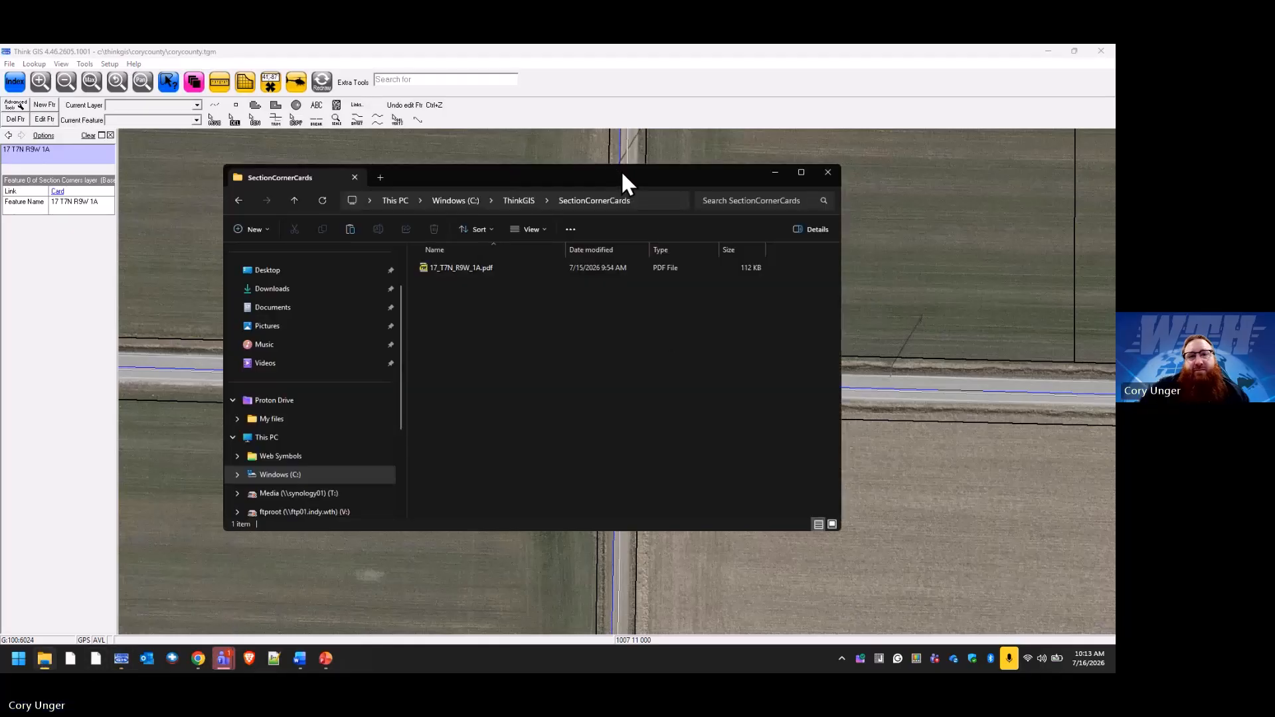
drag(621, 176, 621, 381)
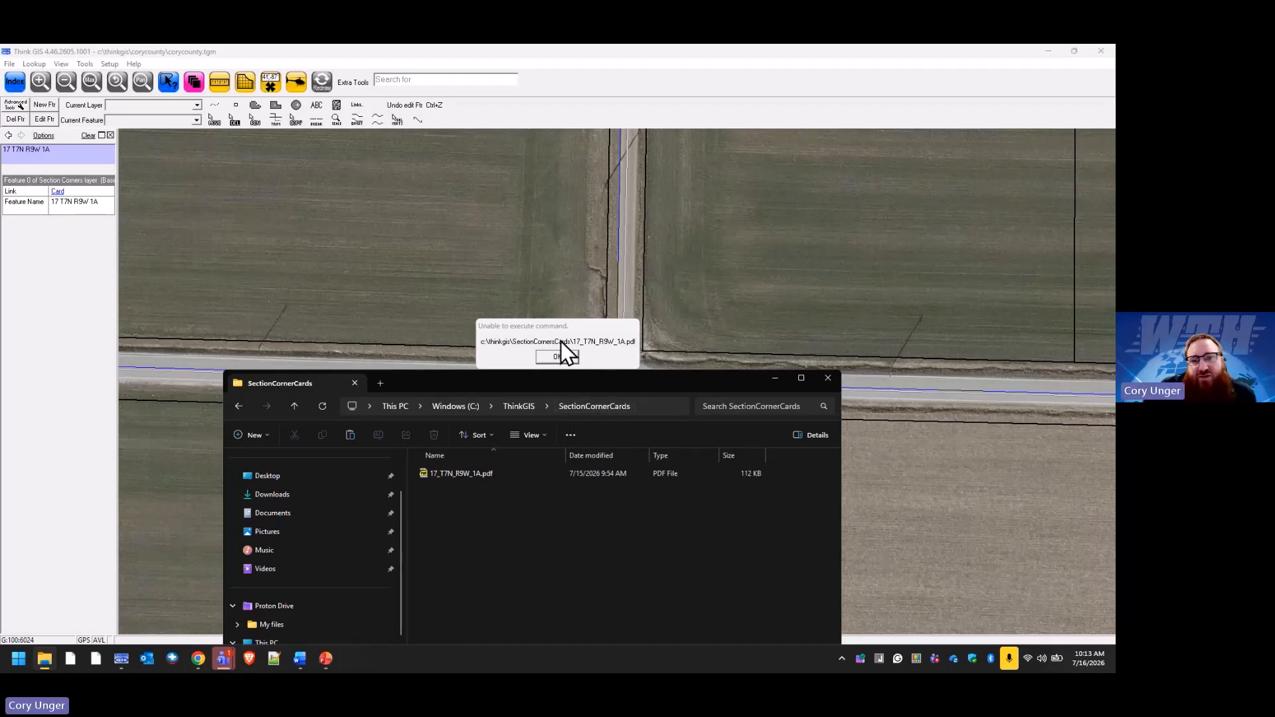
click(565, 359)
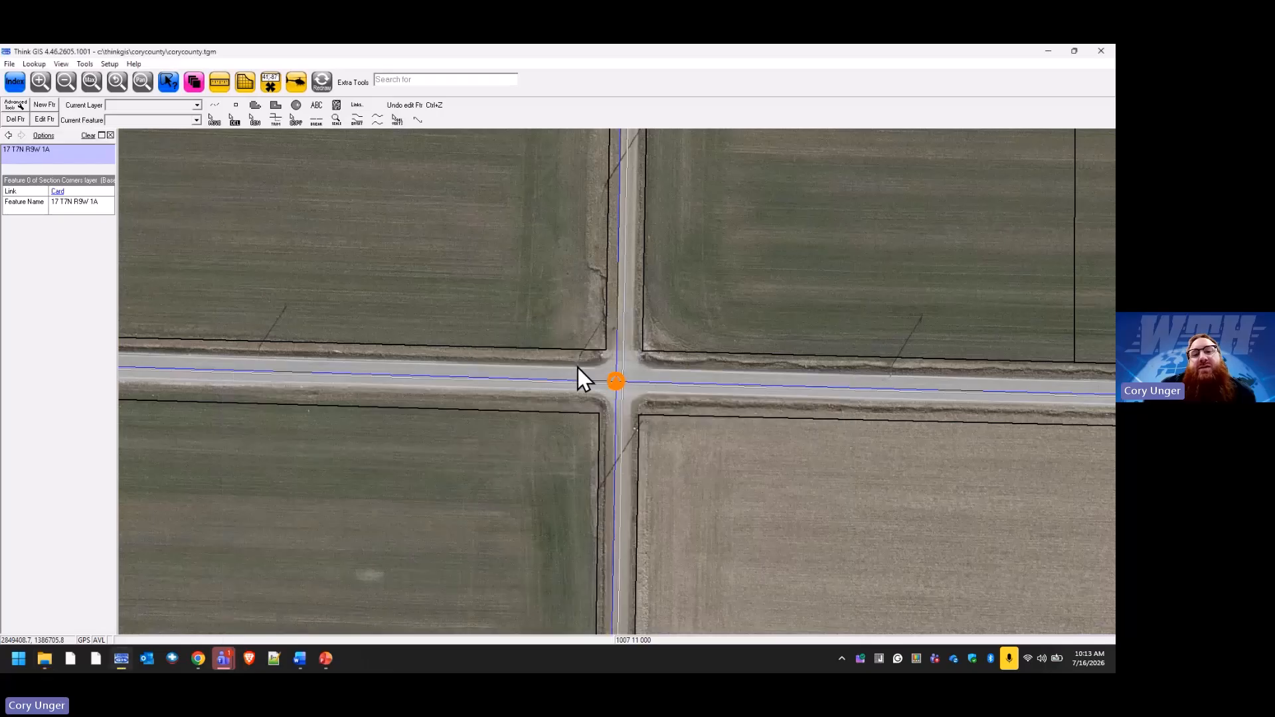
click(616, 380)
click(570, 305)
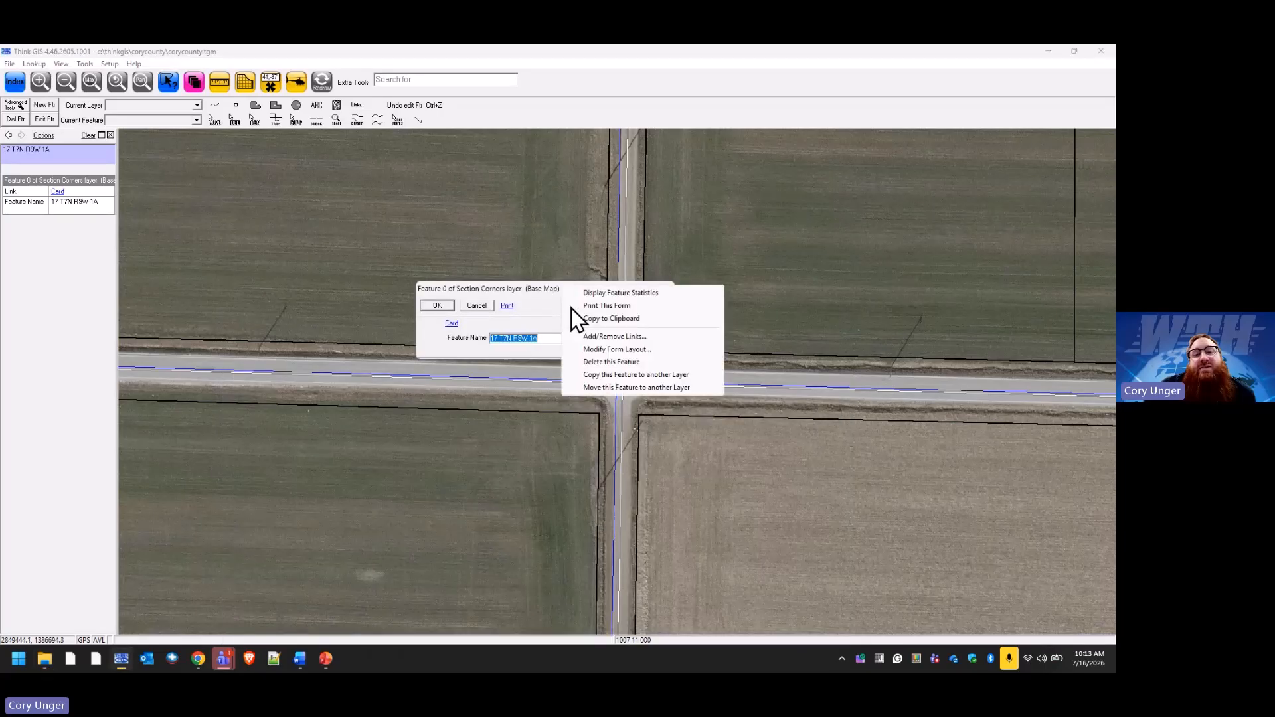
click(631, 349)
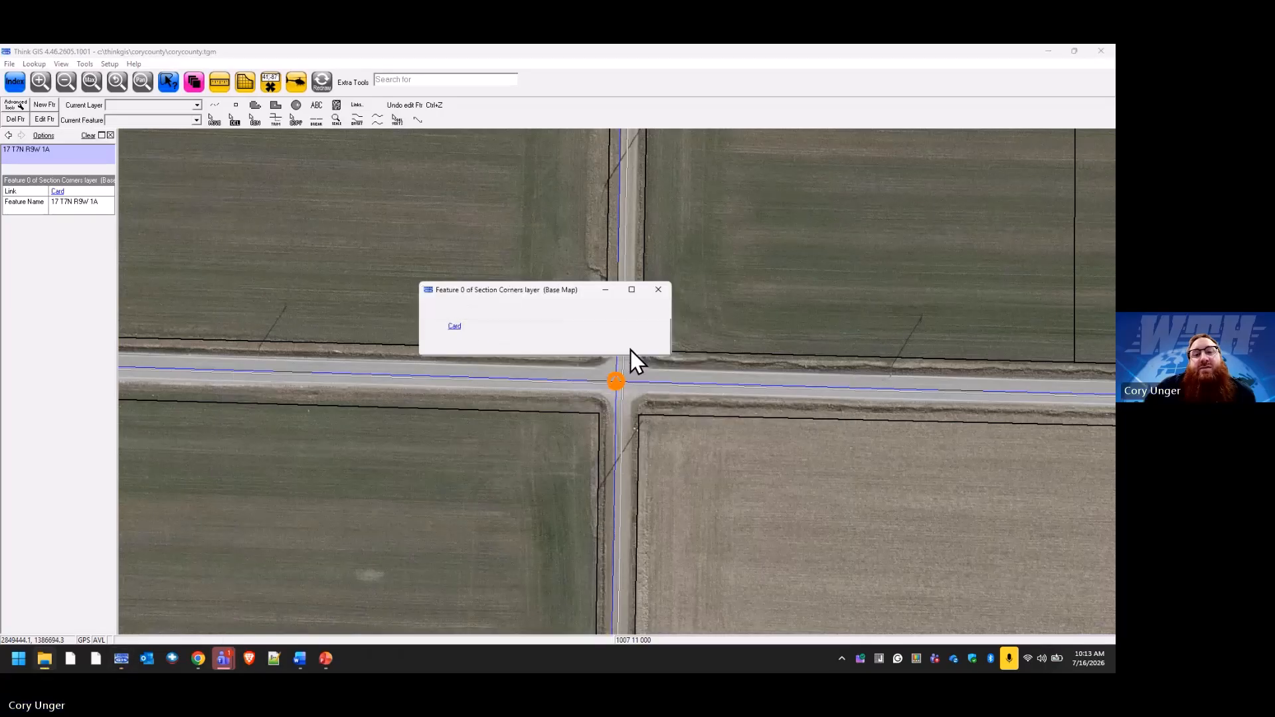
click(658, 289)
Step: Correct the folder name in the section corner's Card link path to SectionCornerCards and save the link and the record
click(615, 381)
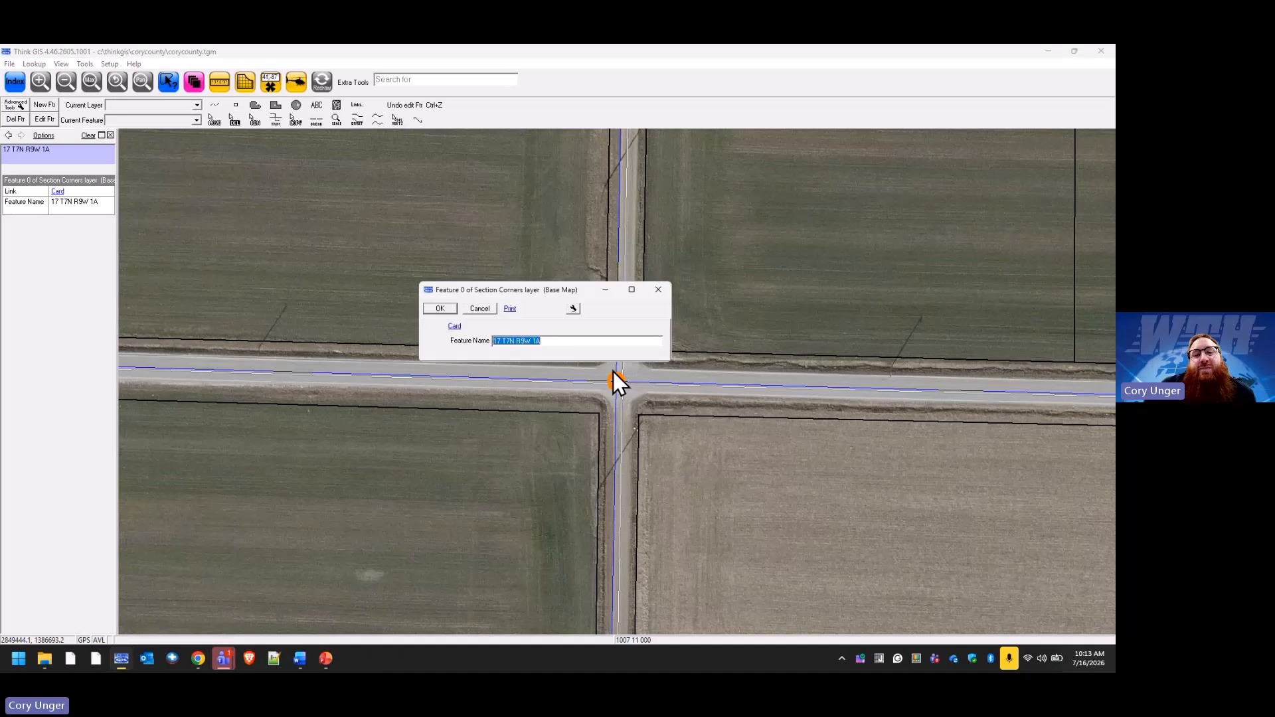
click(575, 308)
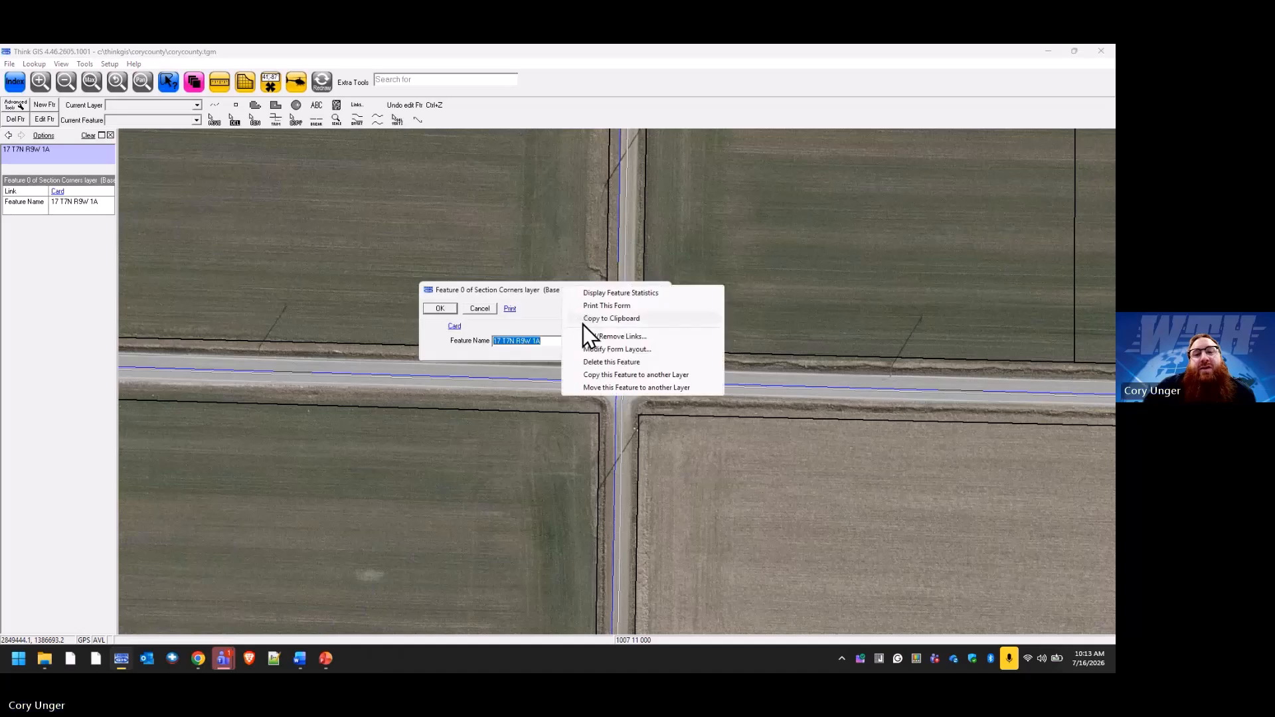
click(651, 337)
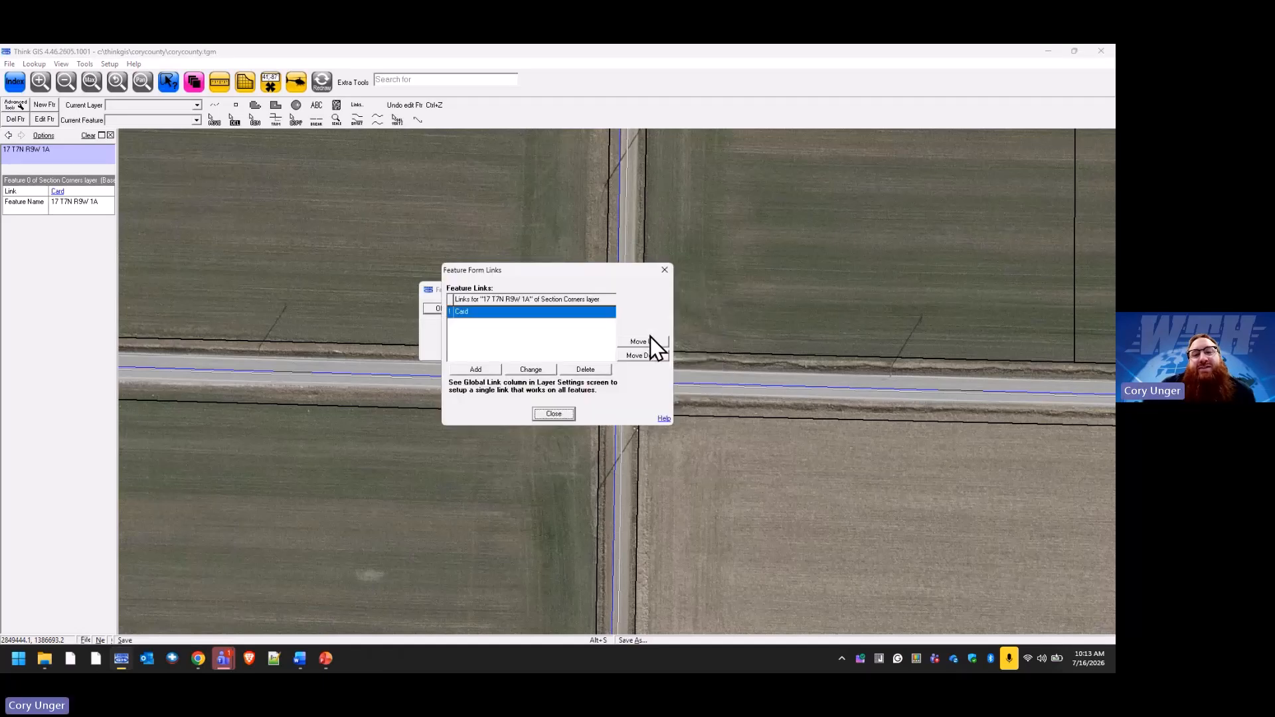
click(540, 372)
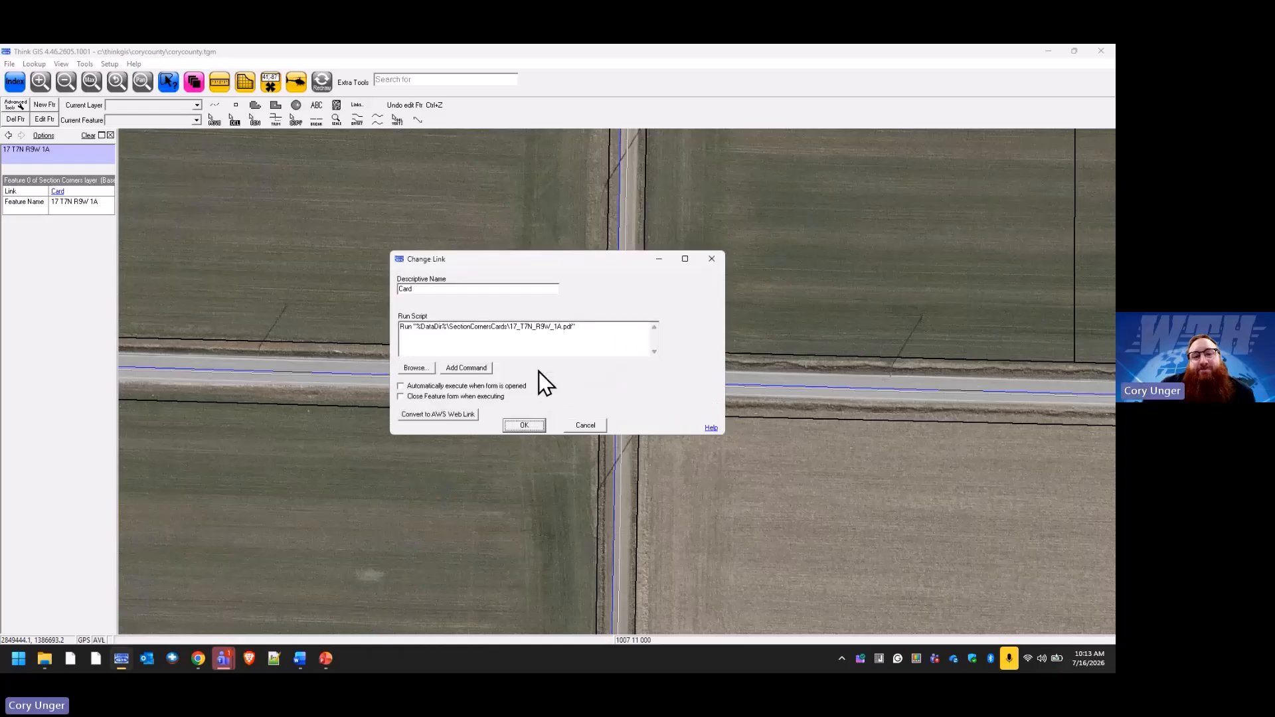
click(495, 330)
key(BackSpace)
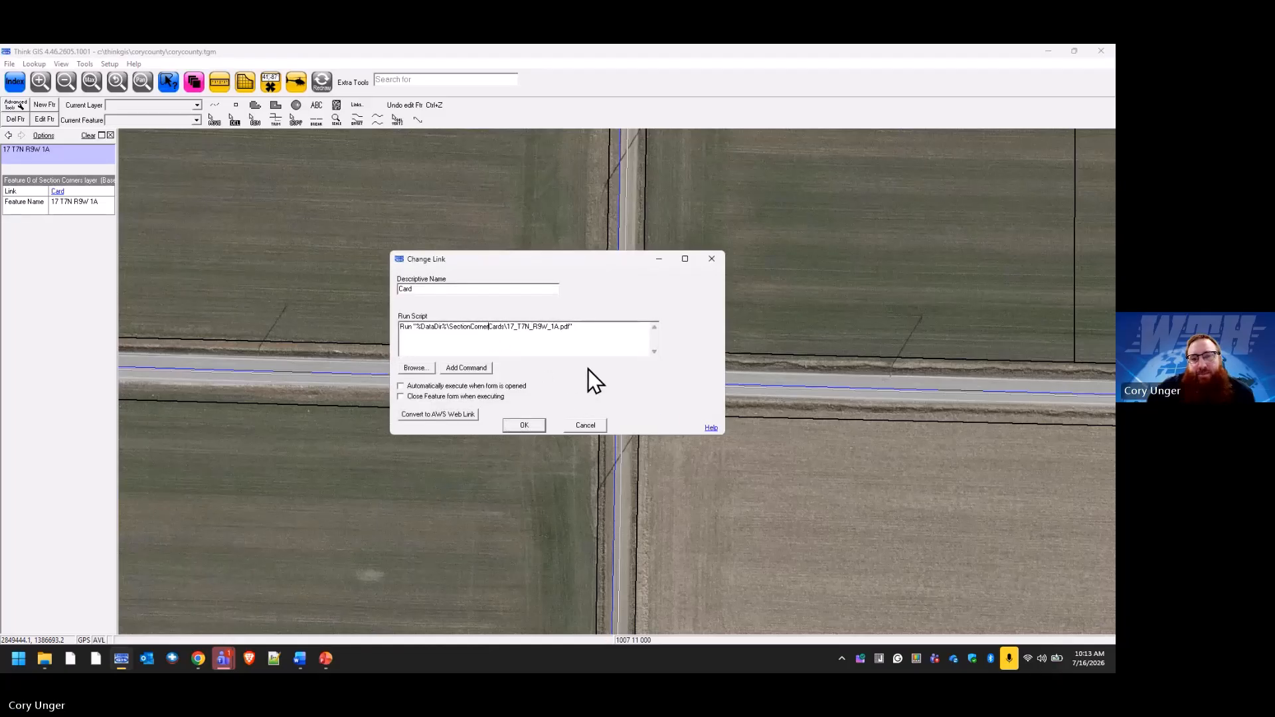
click(535, 424)
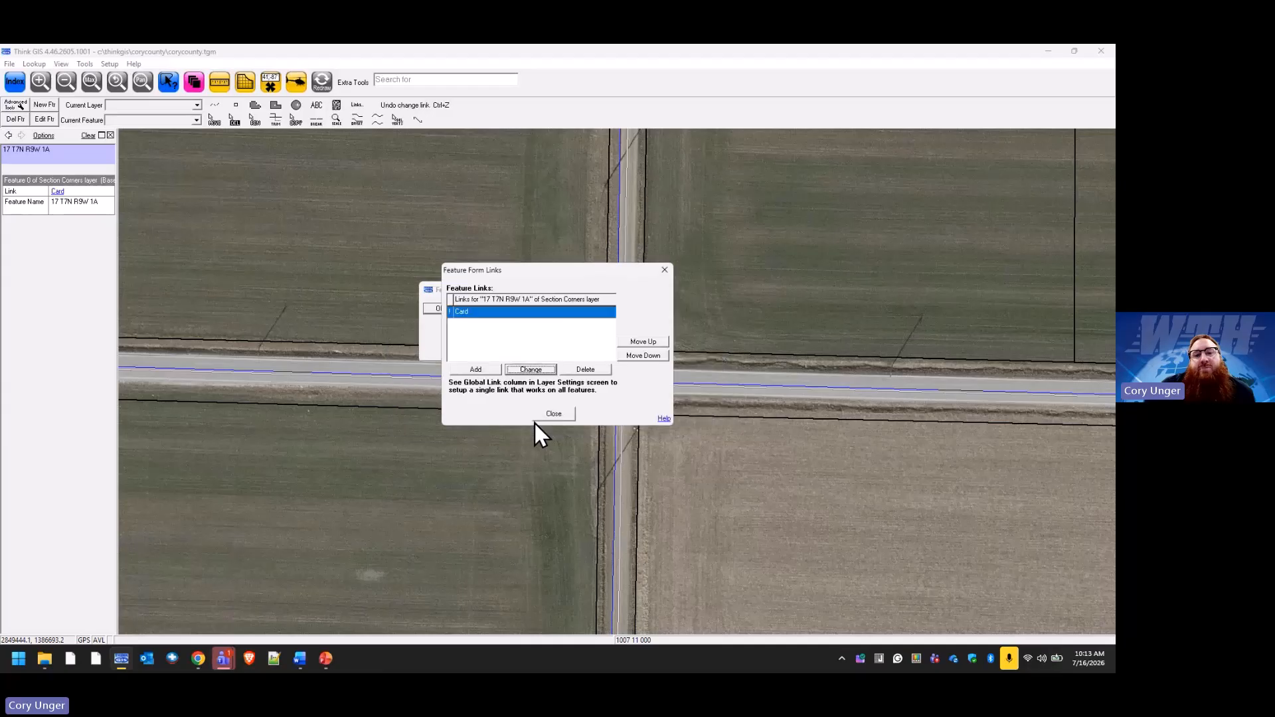
click(555, 416)
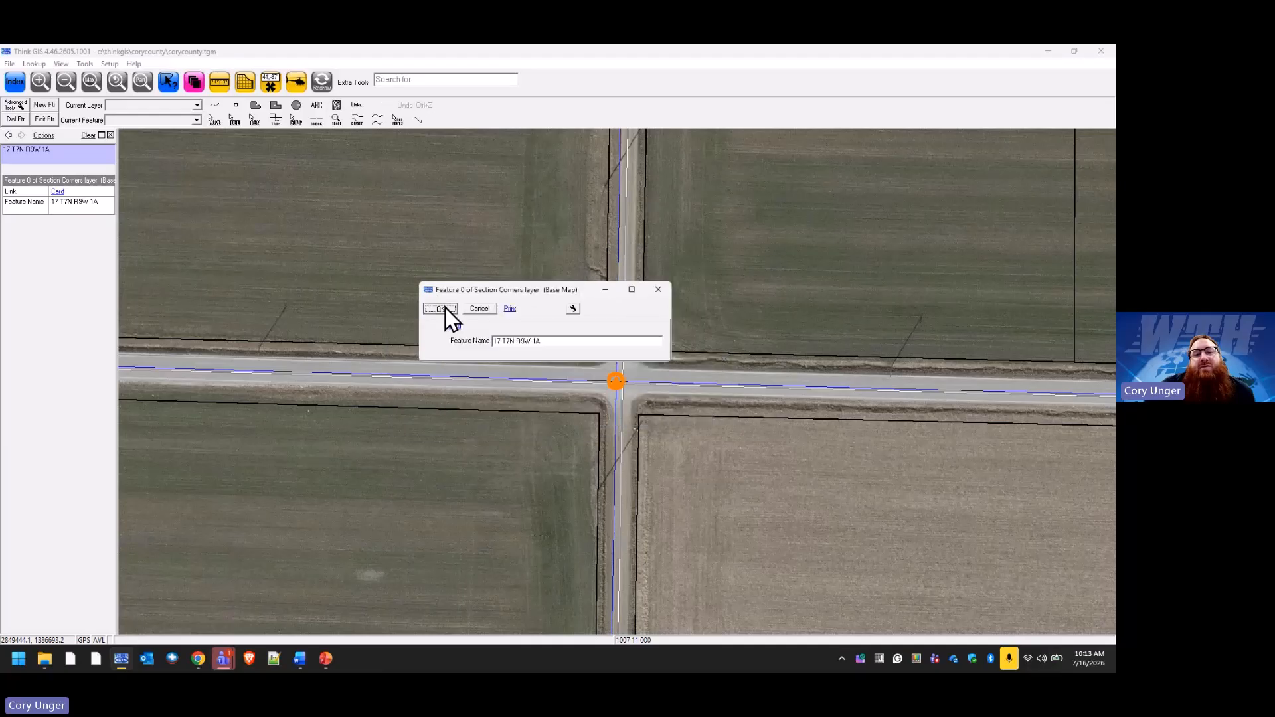
click(445, 308)
Step: Redraw the map, reselect section corner 17 T7N R9W 1A, open its PDF through the Card link and close the document
click(314, 81)
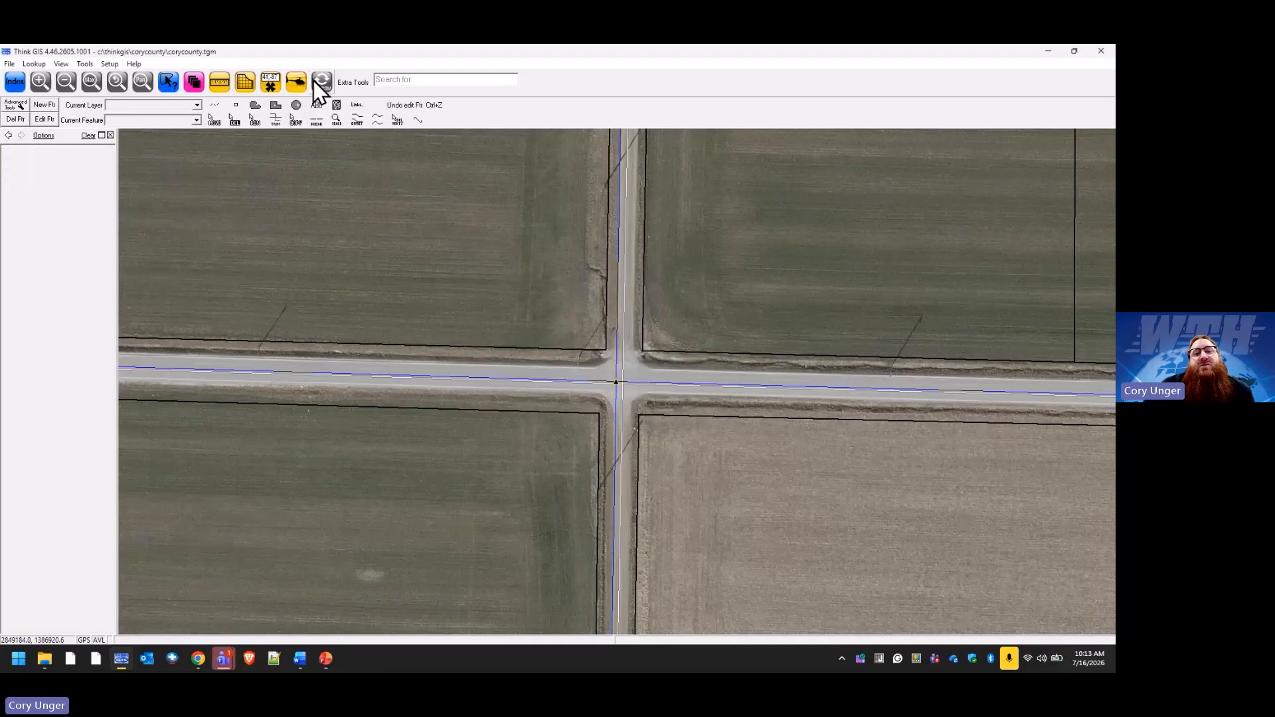
click(617, 384)
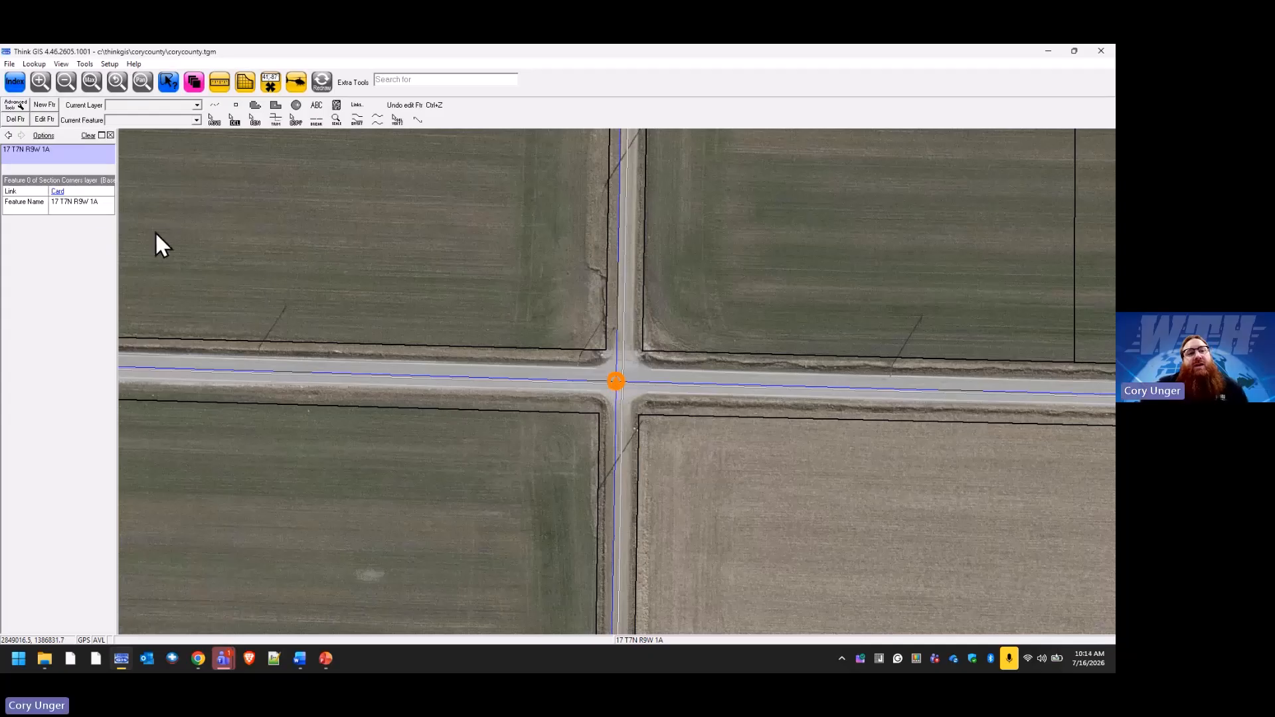
click(58, 192)
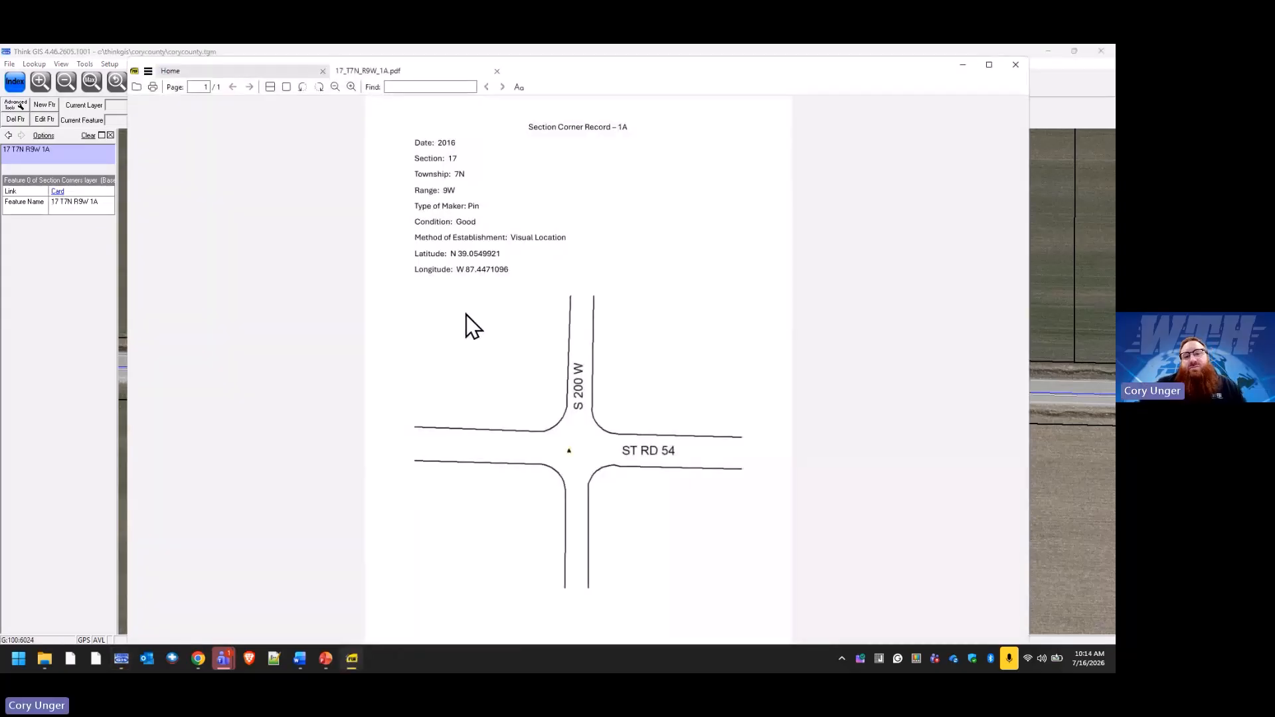
click(1015, 66)
Step: Set the Section Corners layer's data directory to %TMDir% in the layer settings and apply it
click(194, 82)
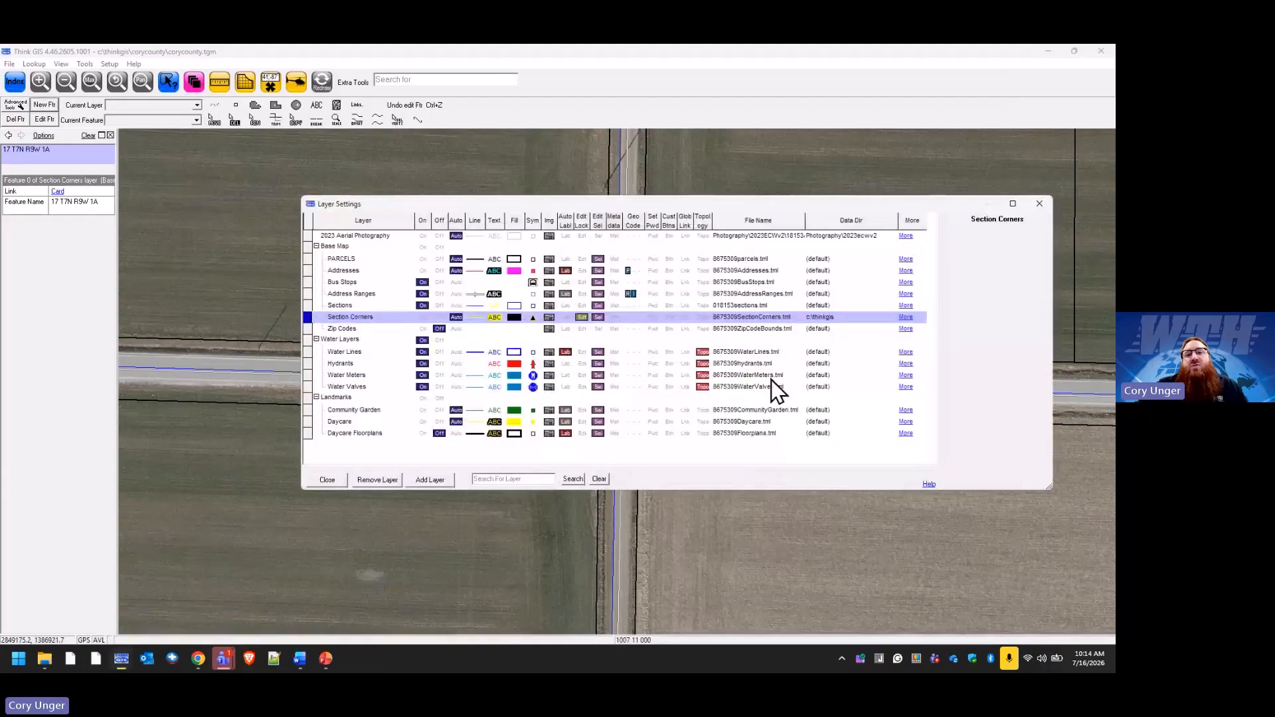
click(825, 321)
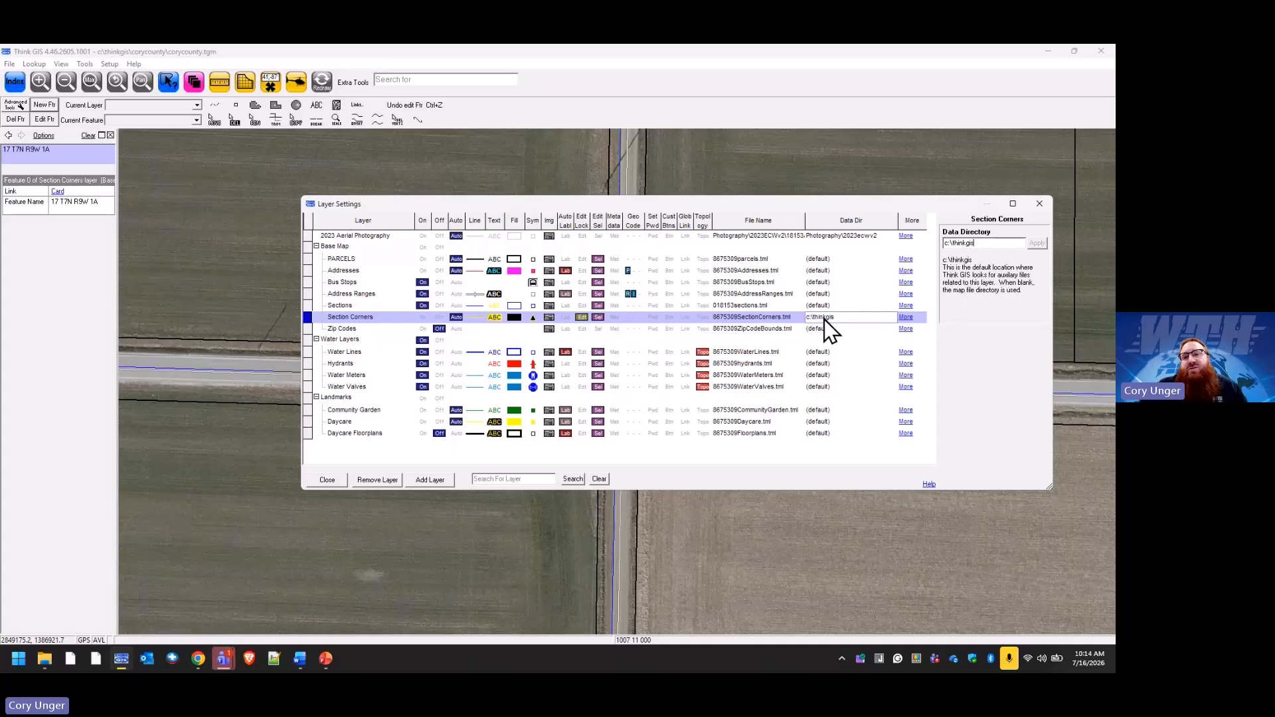
drag(974, 243, 942, 244)
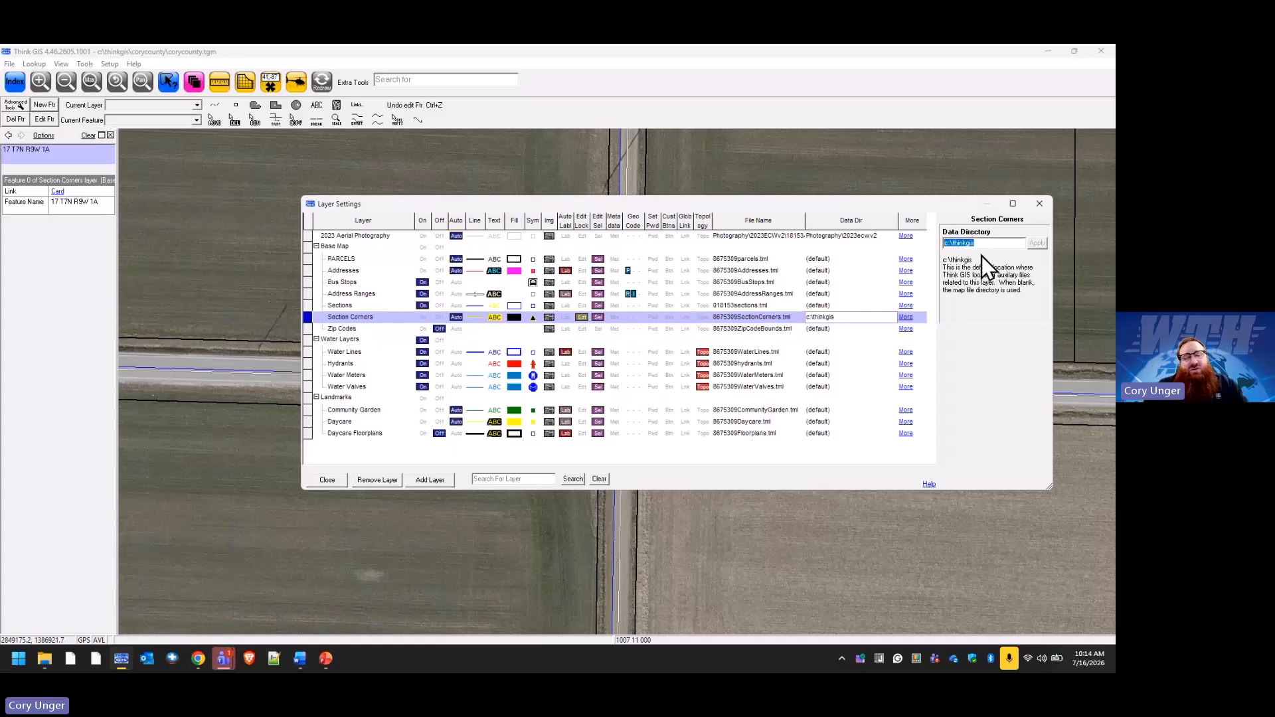
text(%)
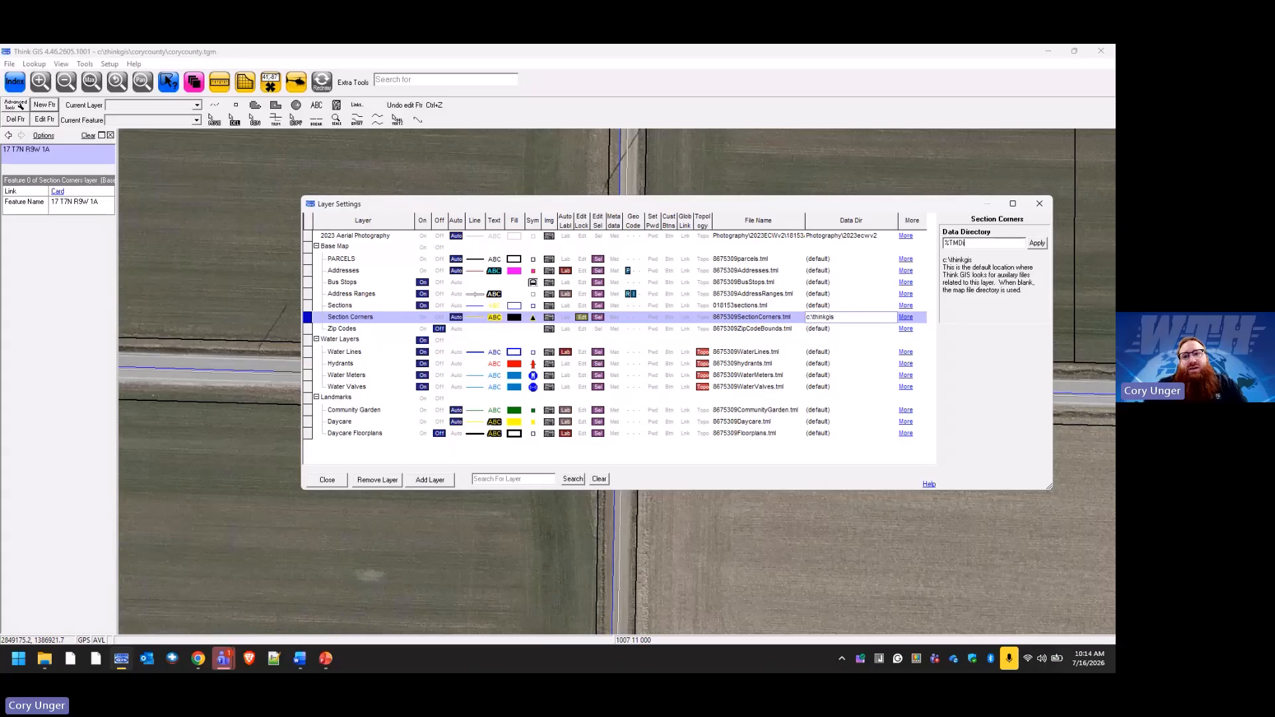
text(TMDir)
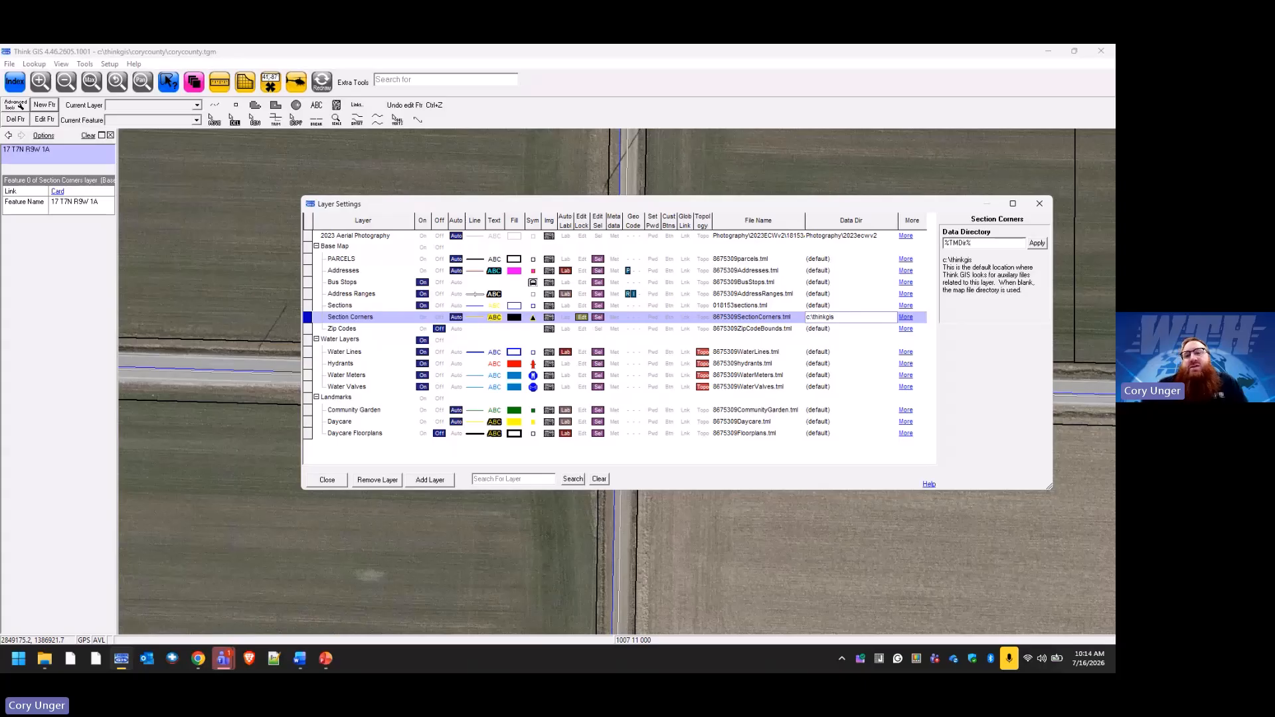
text(%)
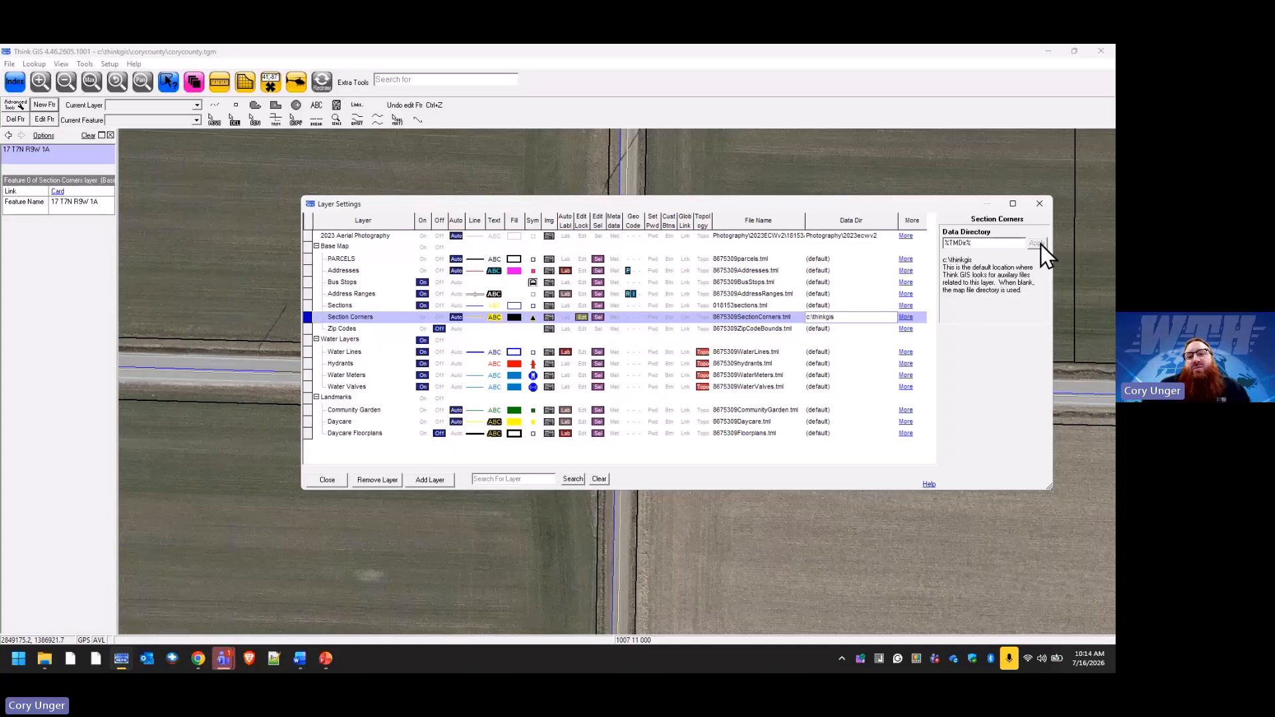
click(1041, 244)
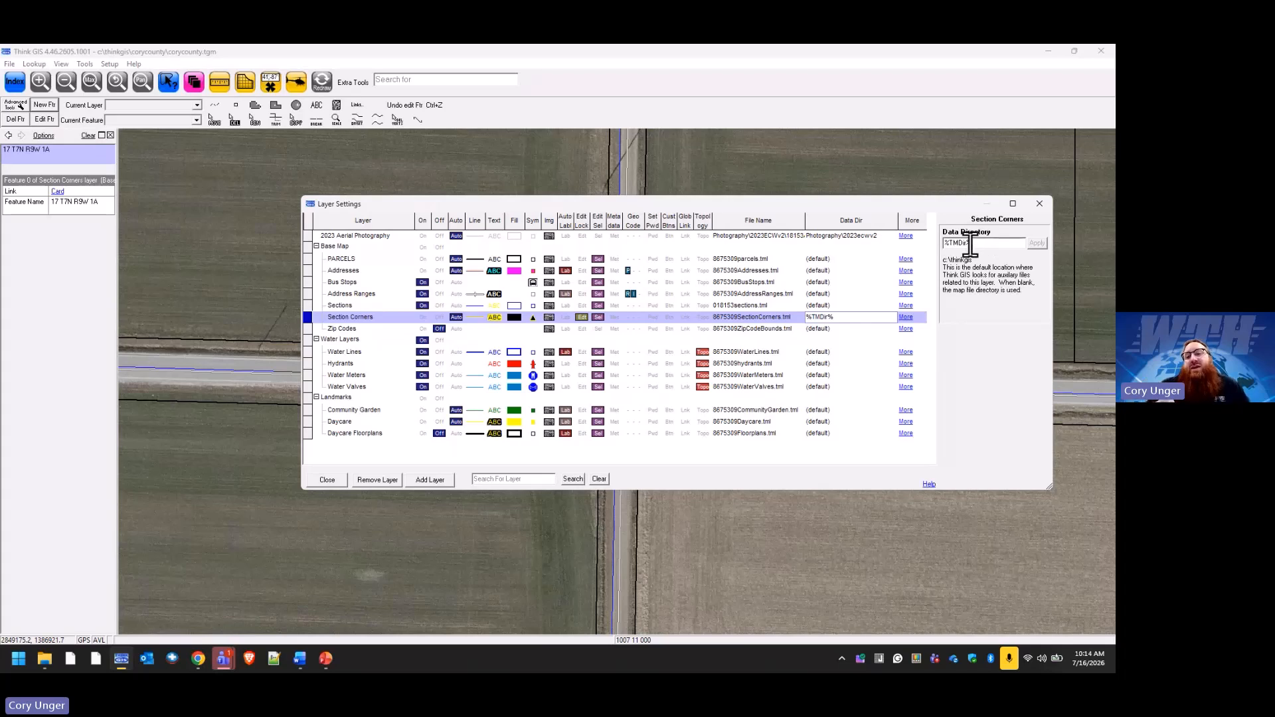
Step: Leave the layer settings, reselect section corner 17 T7N R9W 1A, and view and close its PDF through the Card link
click(324, 480)
click(10, 64)
click(29, 103)
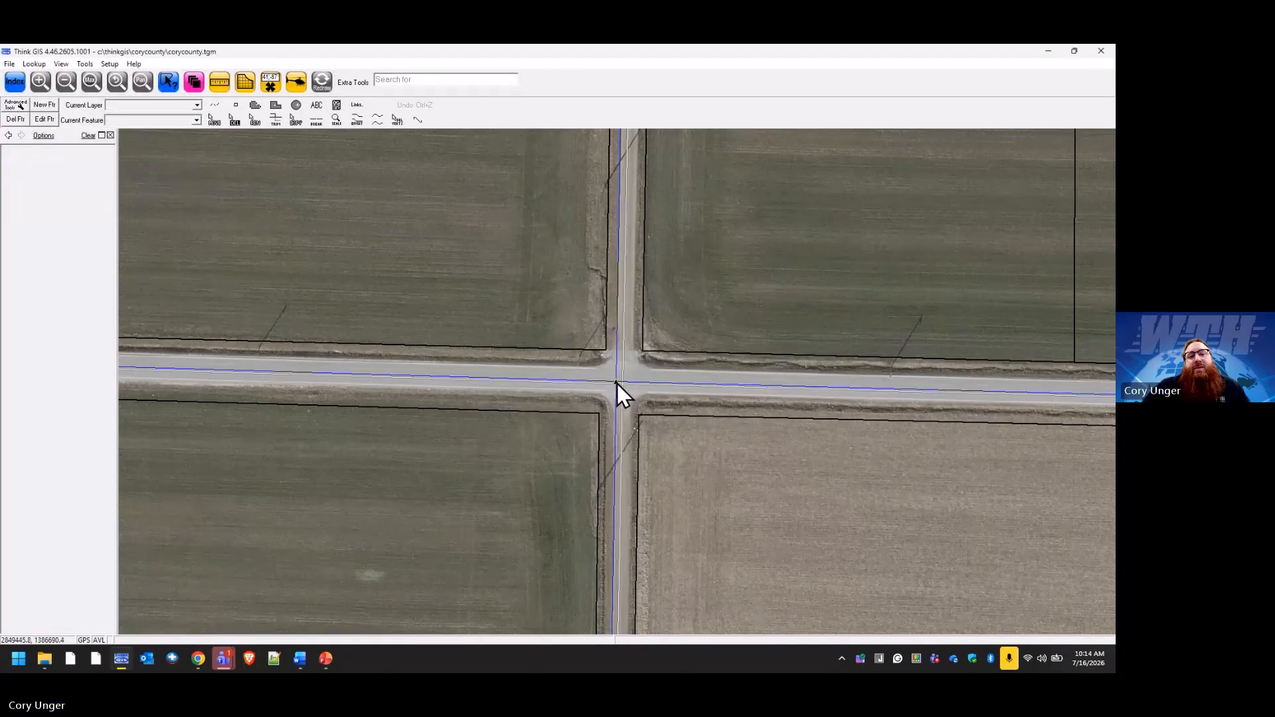
click(616, 382)
click(58, 192)
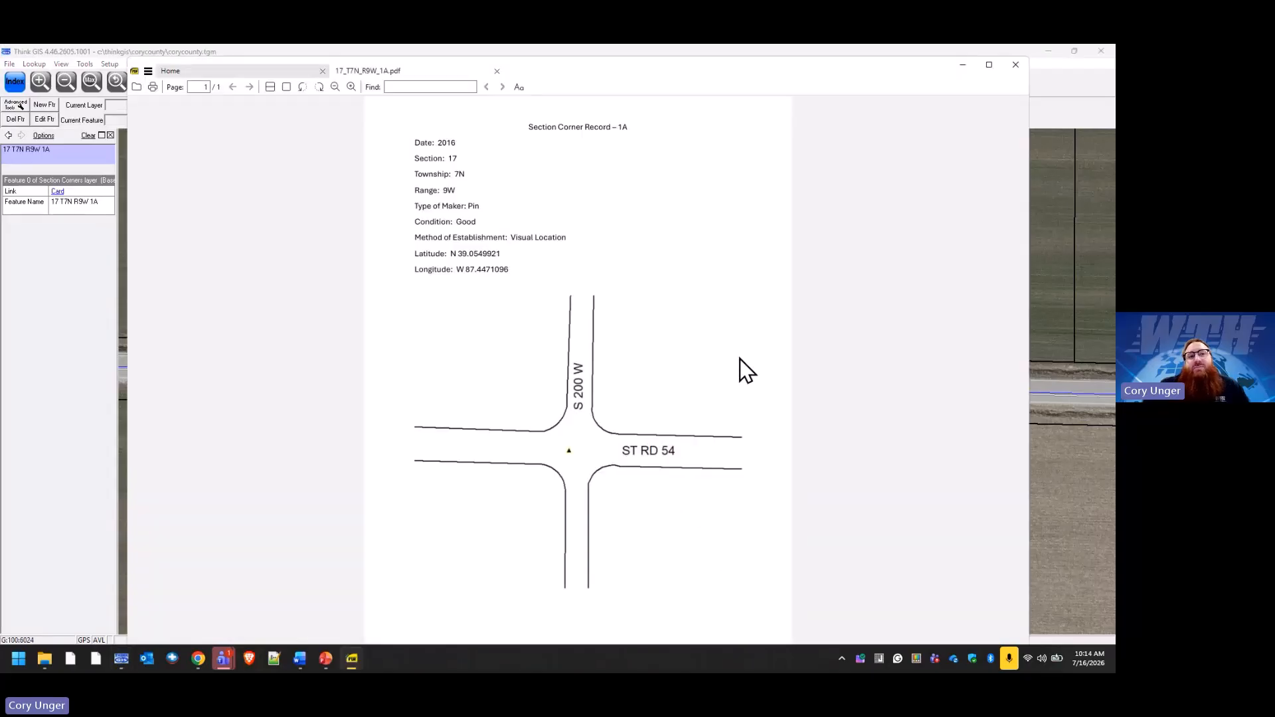
click(1015, 65)
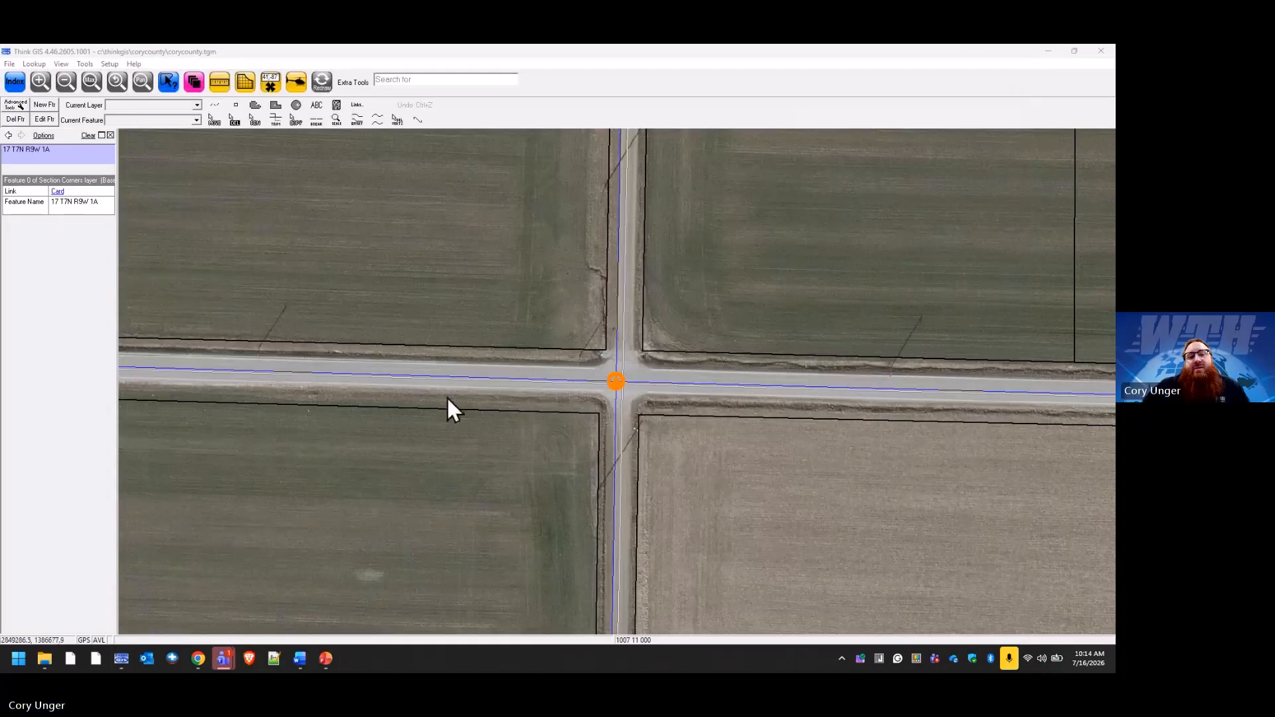
Step: Set the Section Corners layer's data directory to %MapDir% in the layer settings and apply it
click(194, 82)
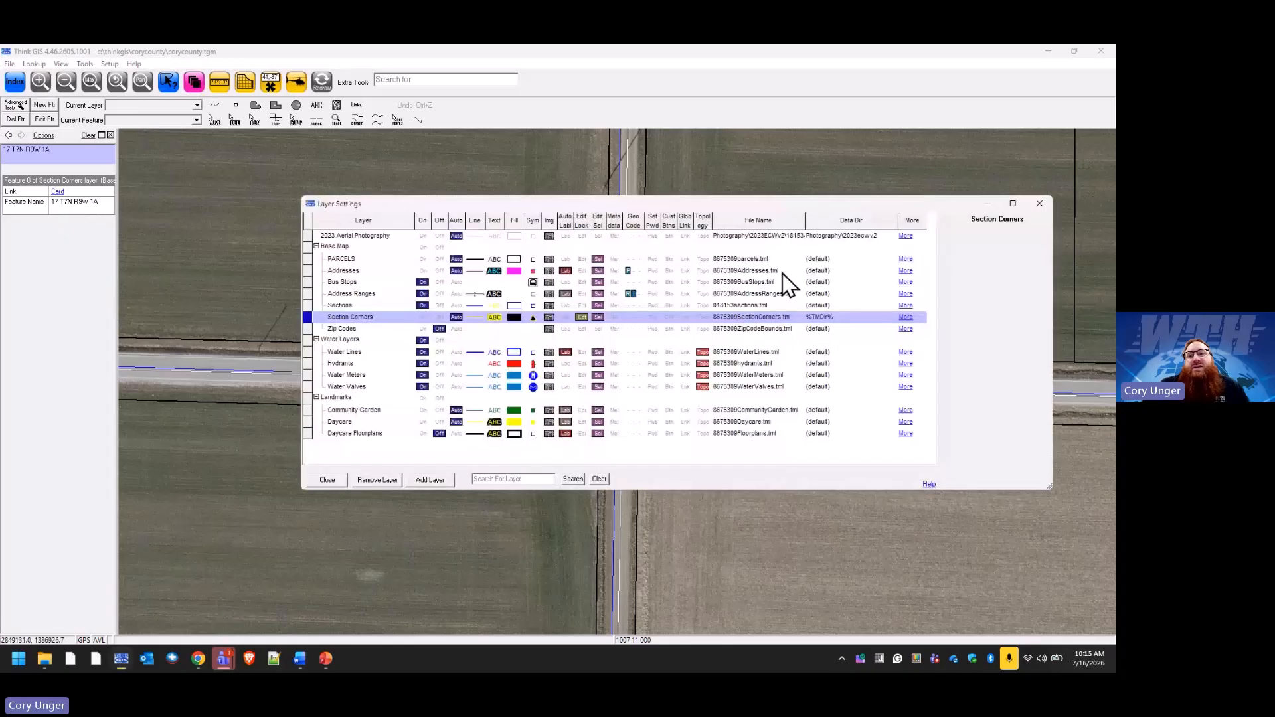
click(827, 317)
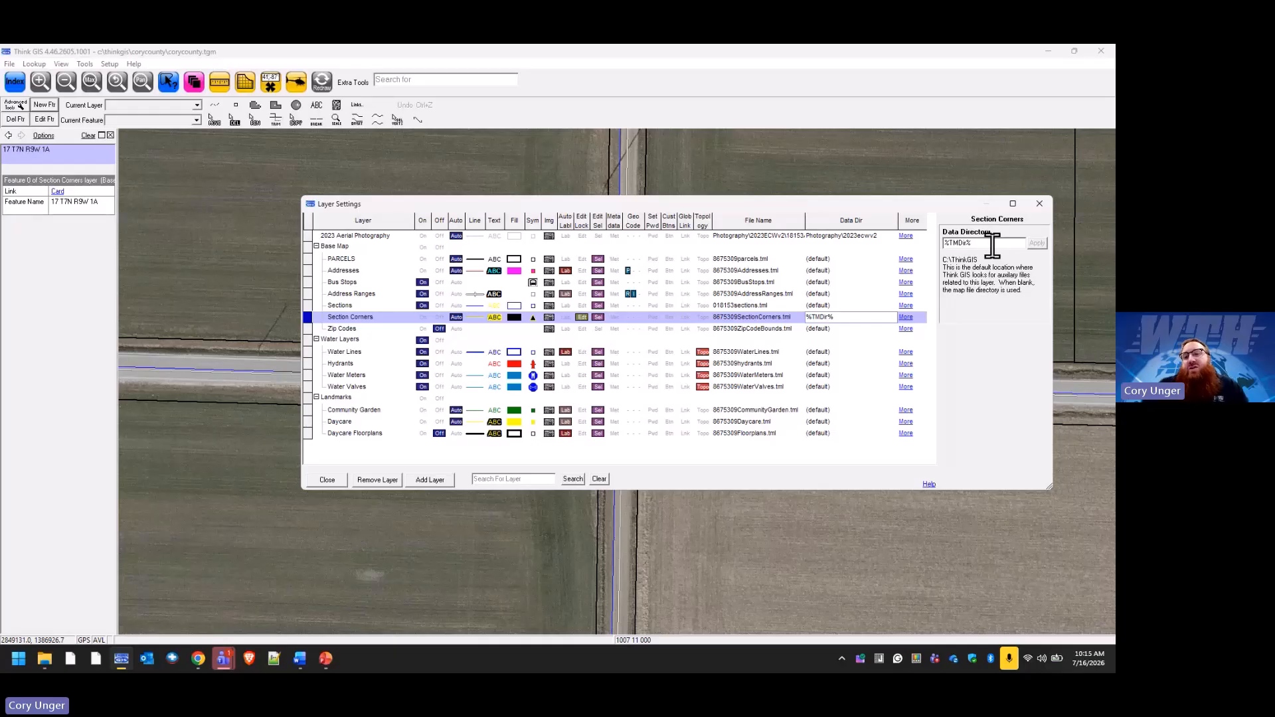
drag(989, 243, 948, 242)
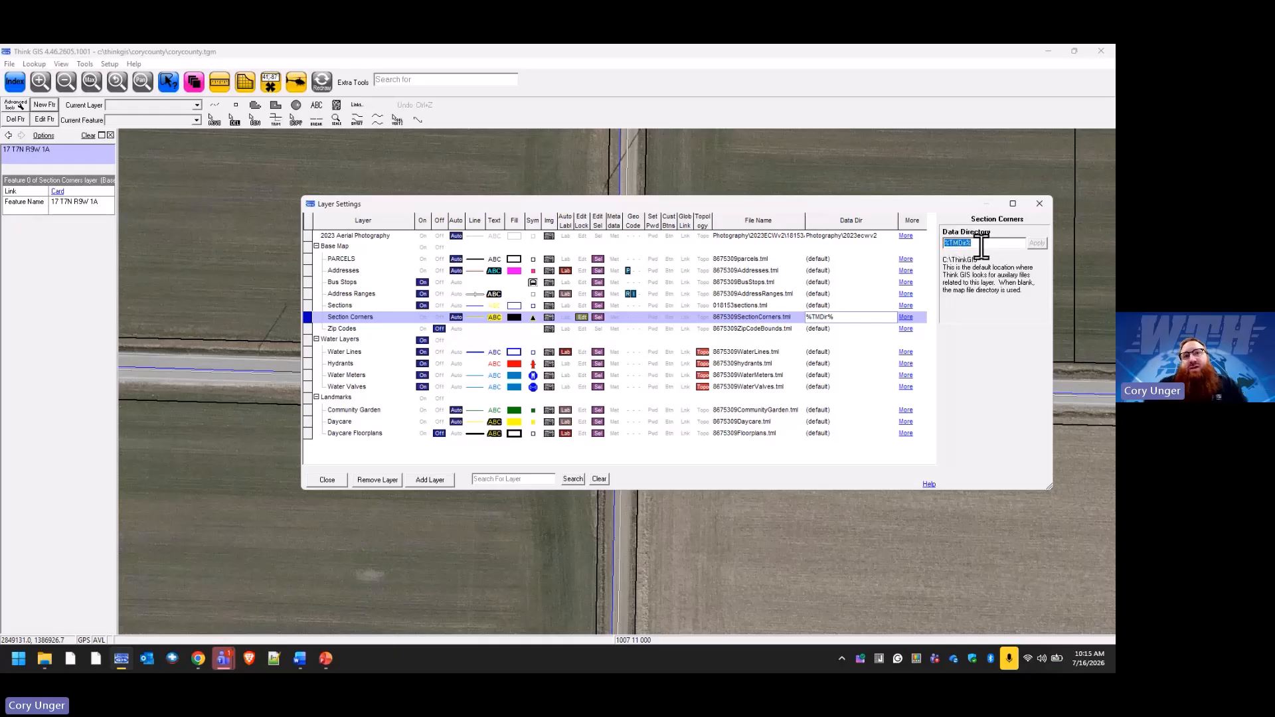
text(%MapDir)
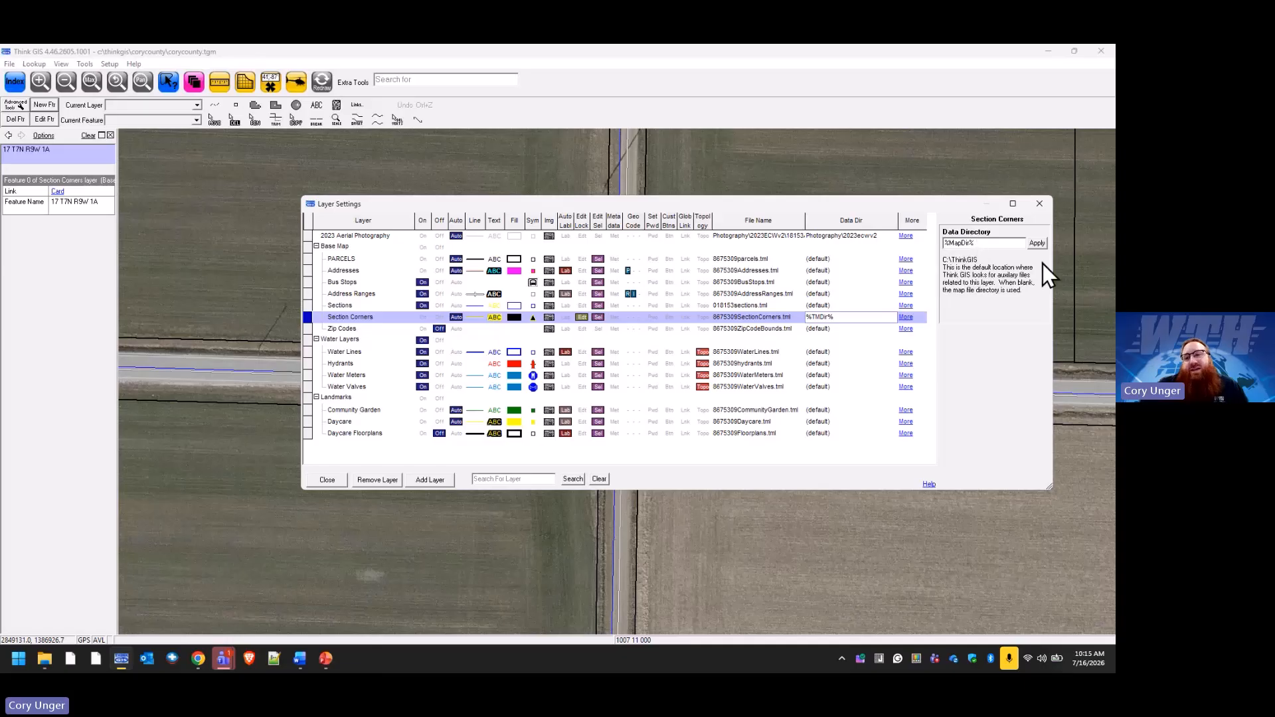
click(1037, 243)
Step: Move the SectionCornerCards folder from C:\ThinkGIS into the CoryCounty folder in File Explorer, and close the layer settings
click(45, 660)
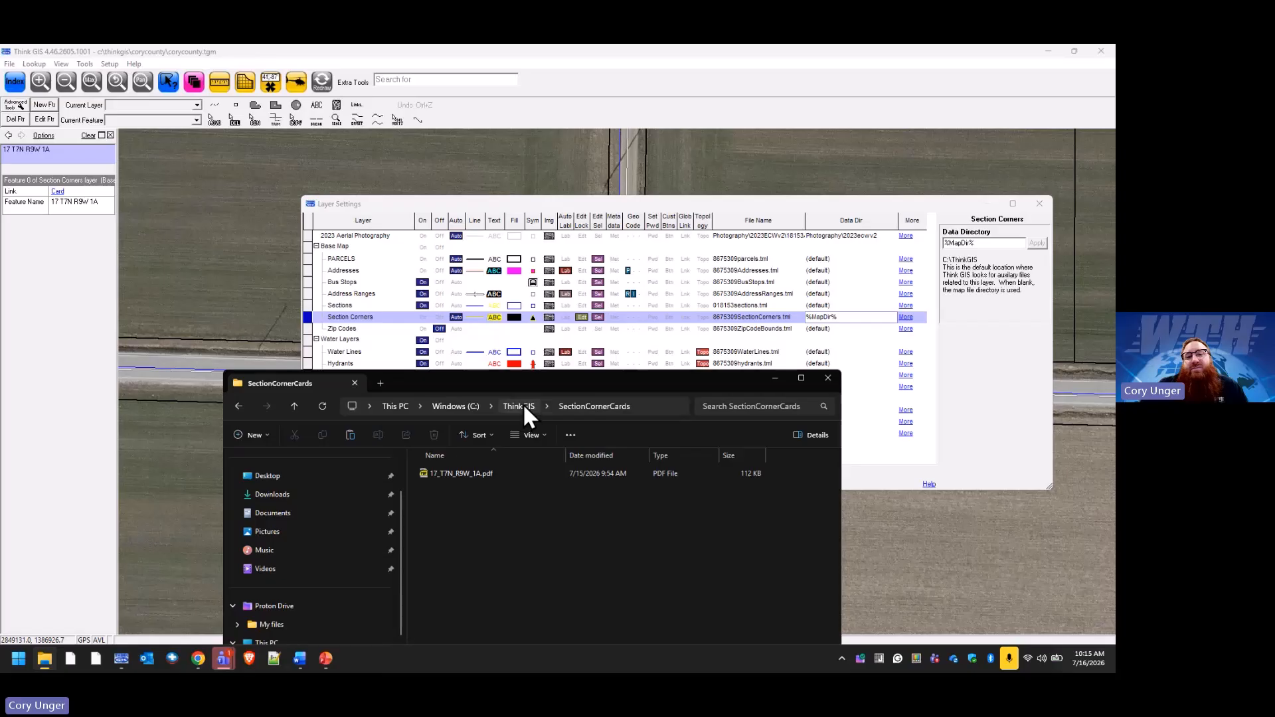
click(521, 405)
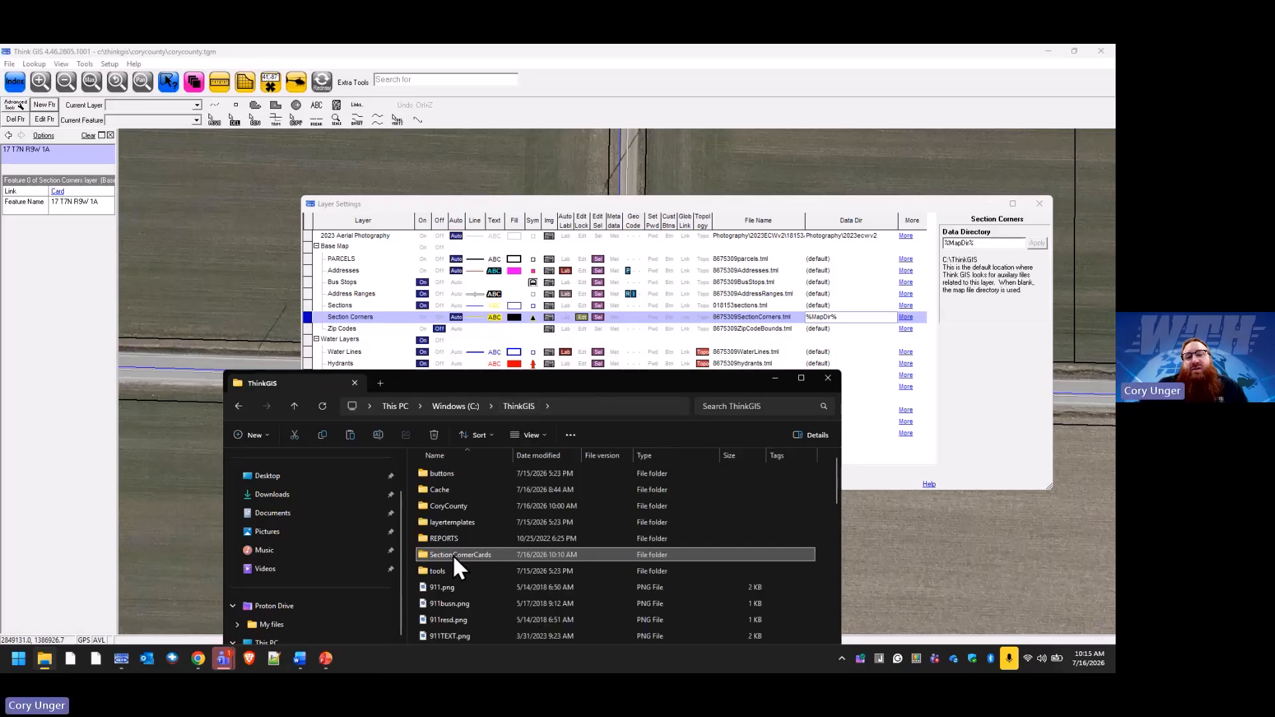
drag(452, 554, 460, 507)
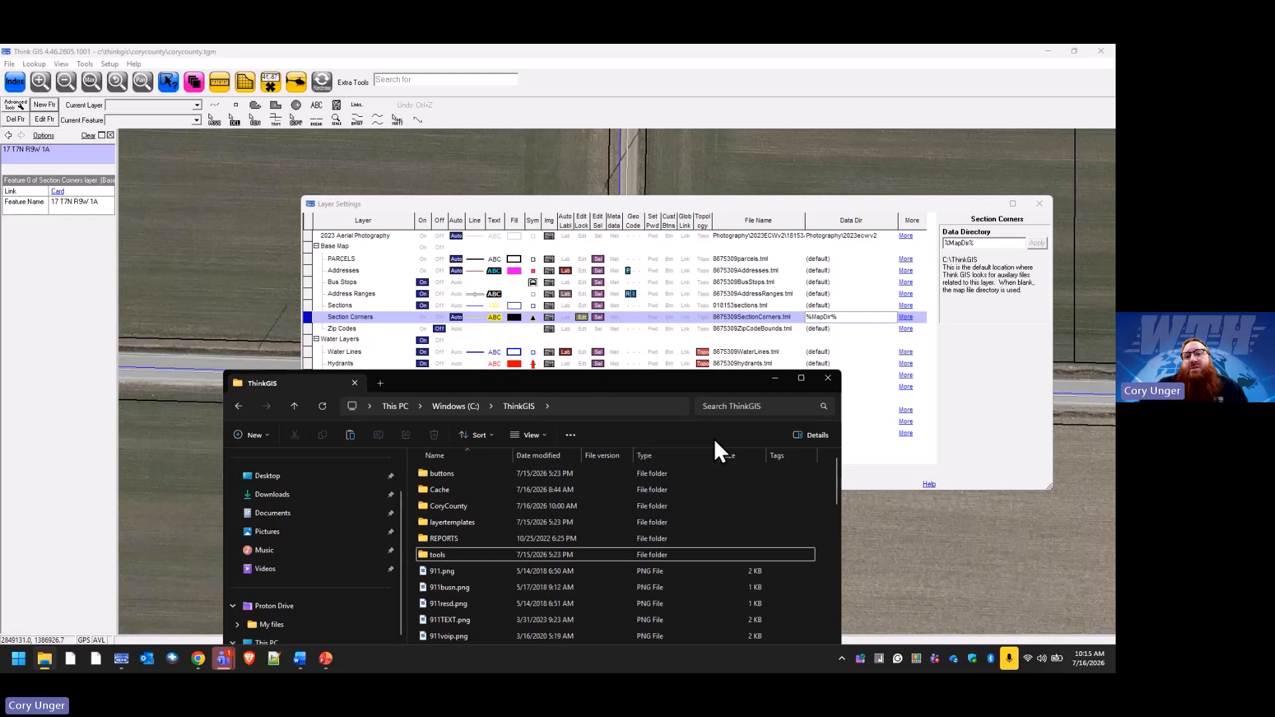
click(823, 321)
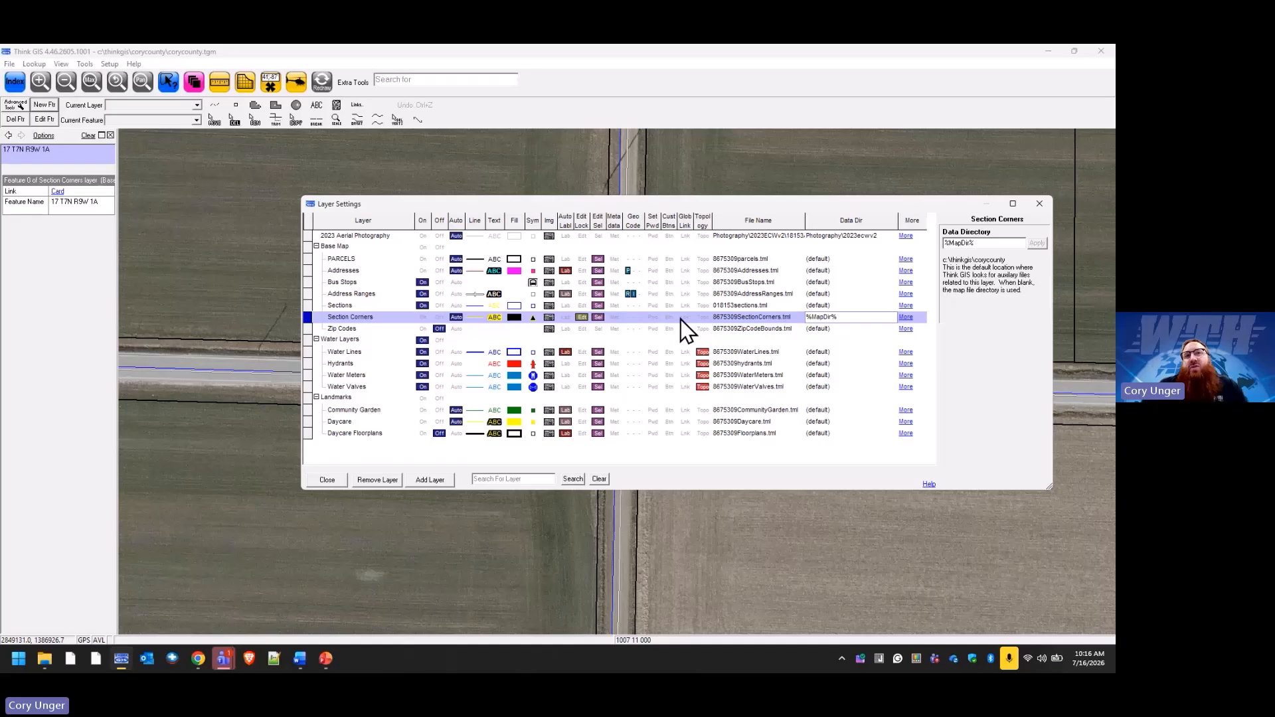
click(328, 481)
Step: Open the Card link of section corner 17 T7N R9W 1A for changing and delete the file path from its run script
click(617, 384)
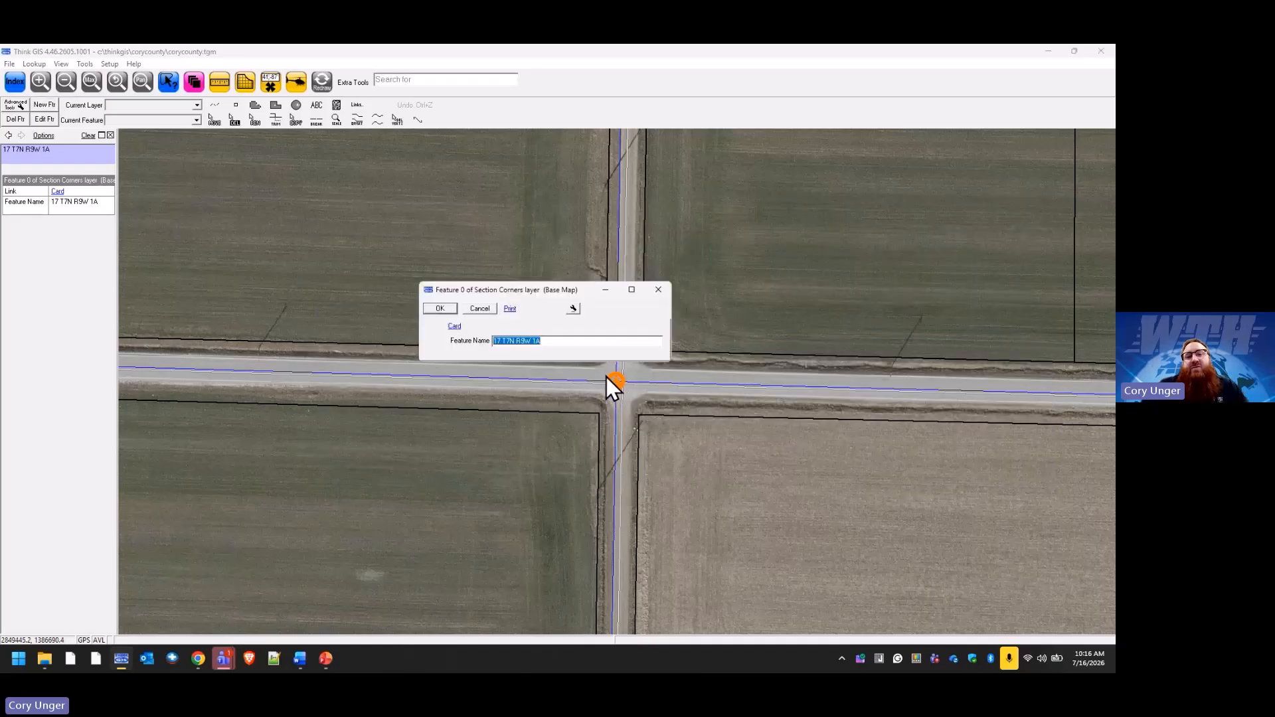
click(574, 309)
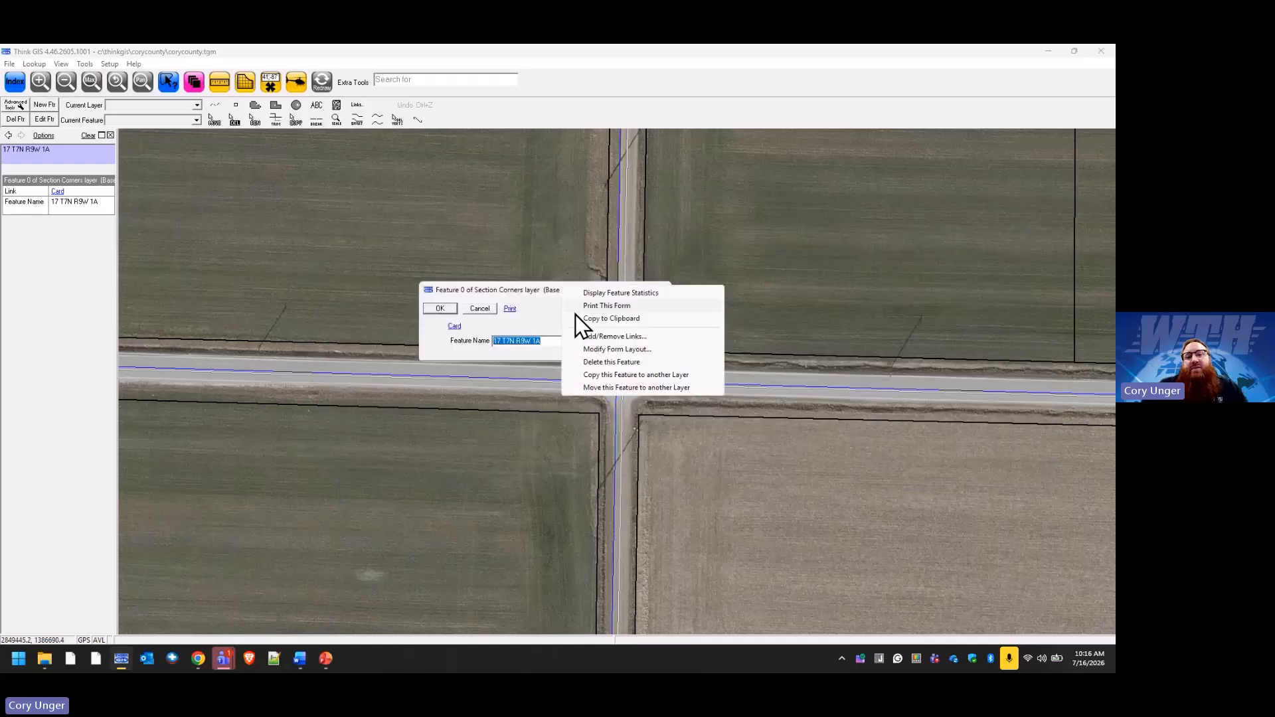
click(623, 340)
click(541, 369)
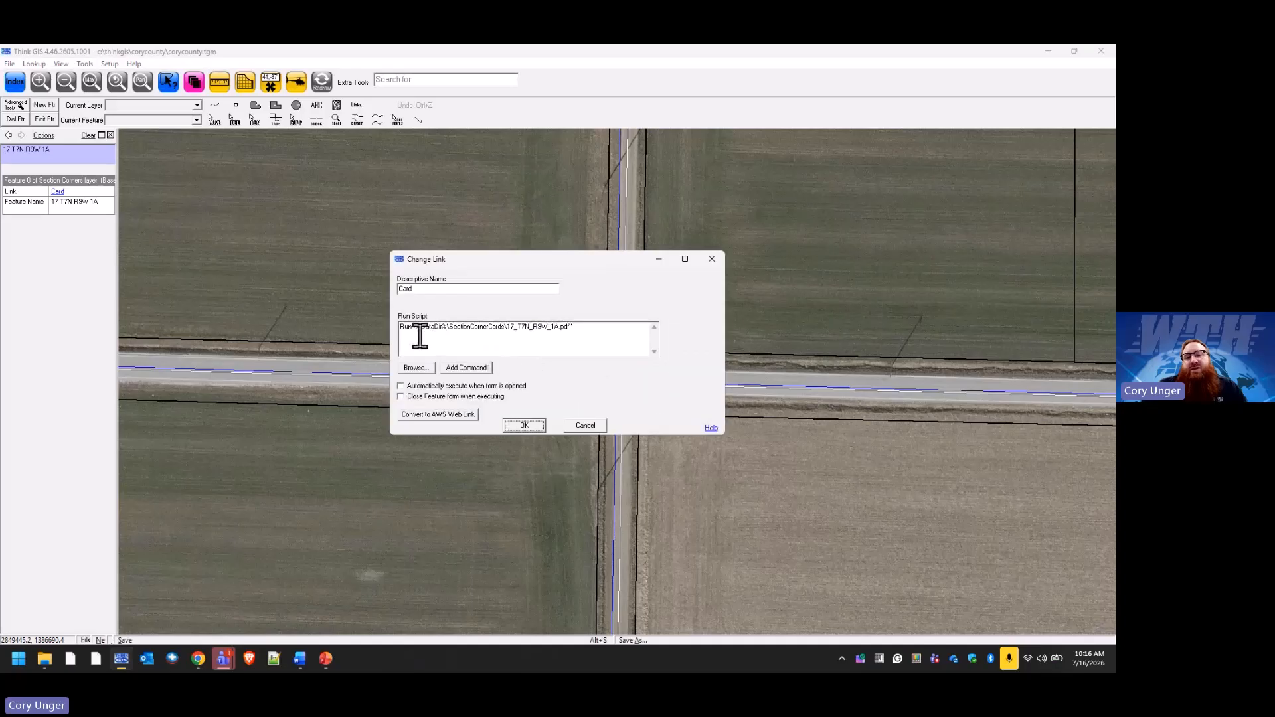
drag(416, 329, 444, 336)
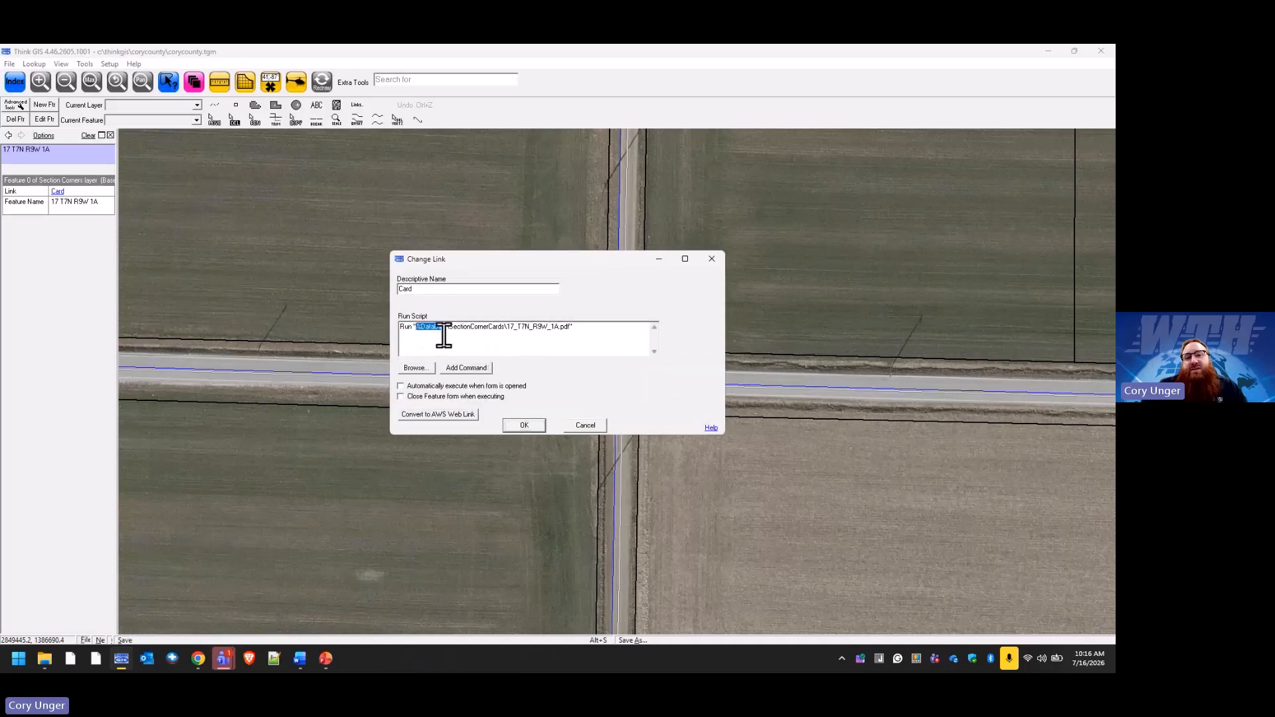
click(600, 339)
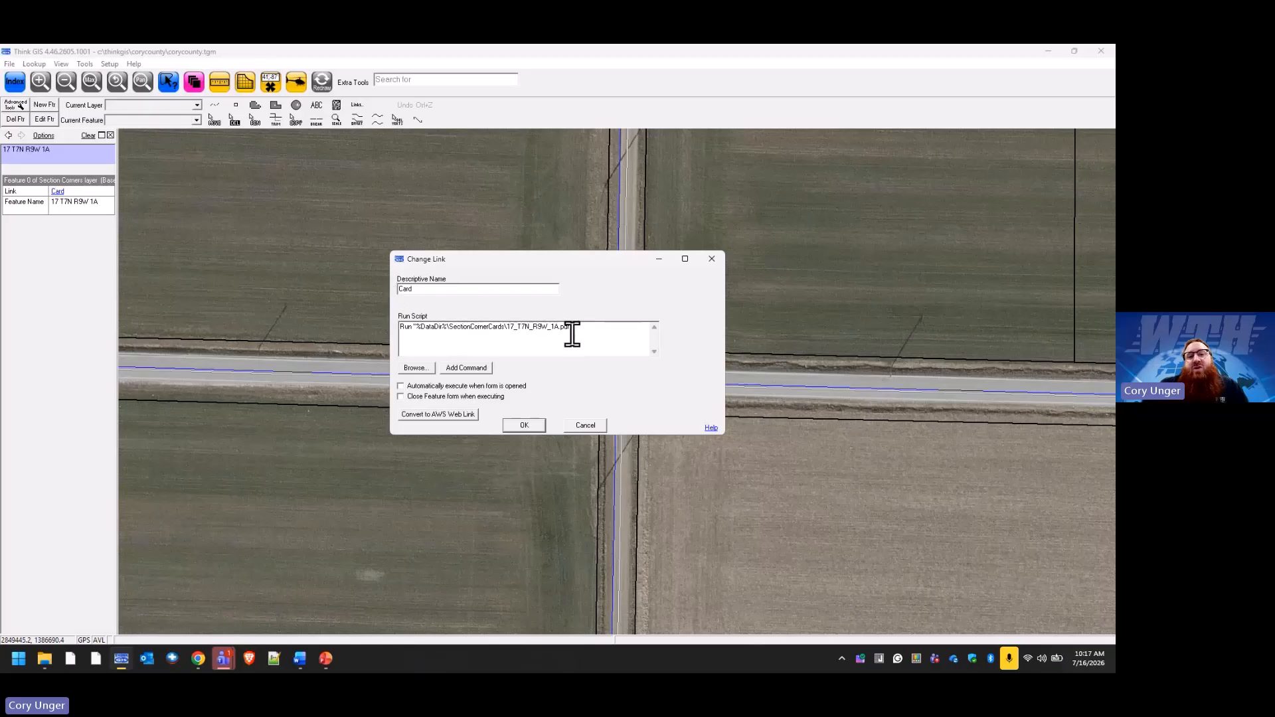
drag(584, 329, 415, 325)
key(Delete)
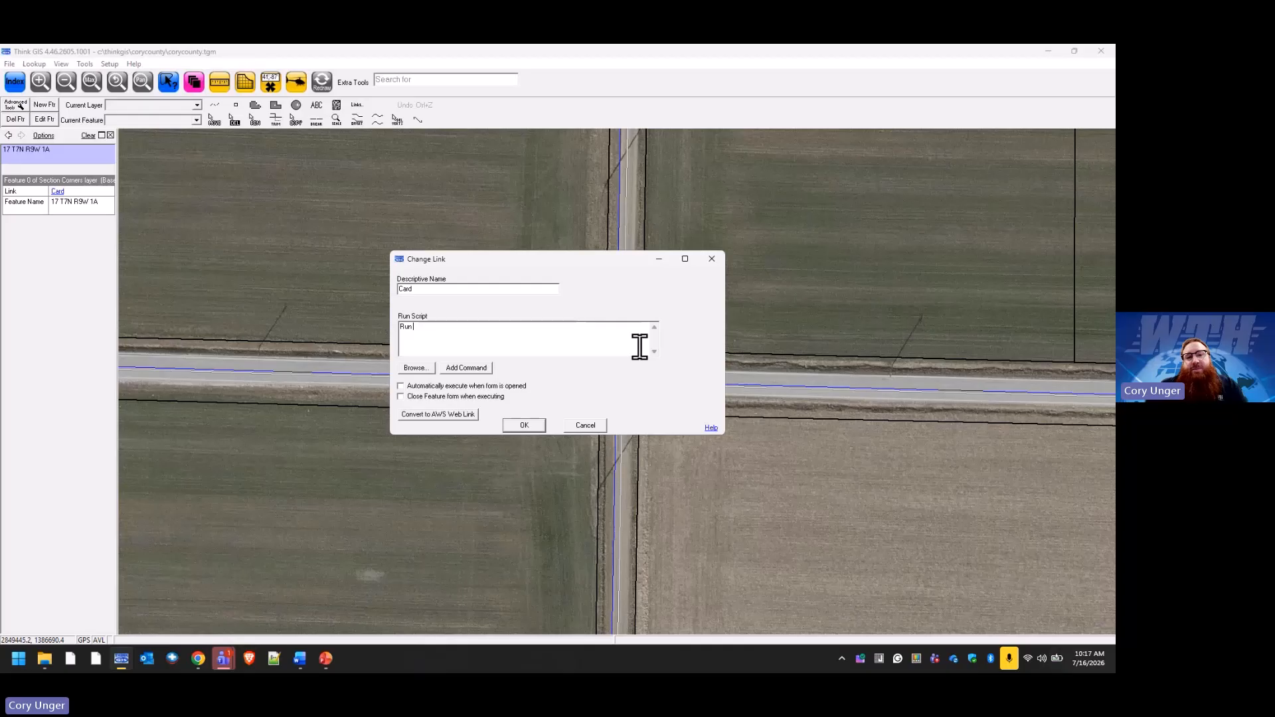
Step: Change the link's descriptive name to Index and start re-entering the Run command in its script
click(435, 290)
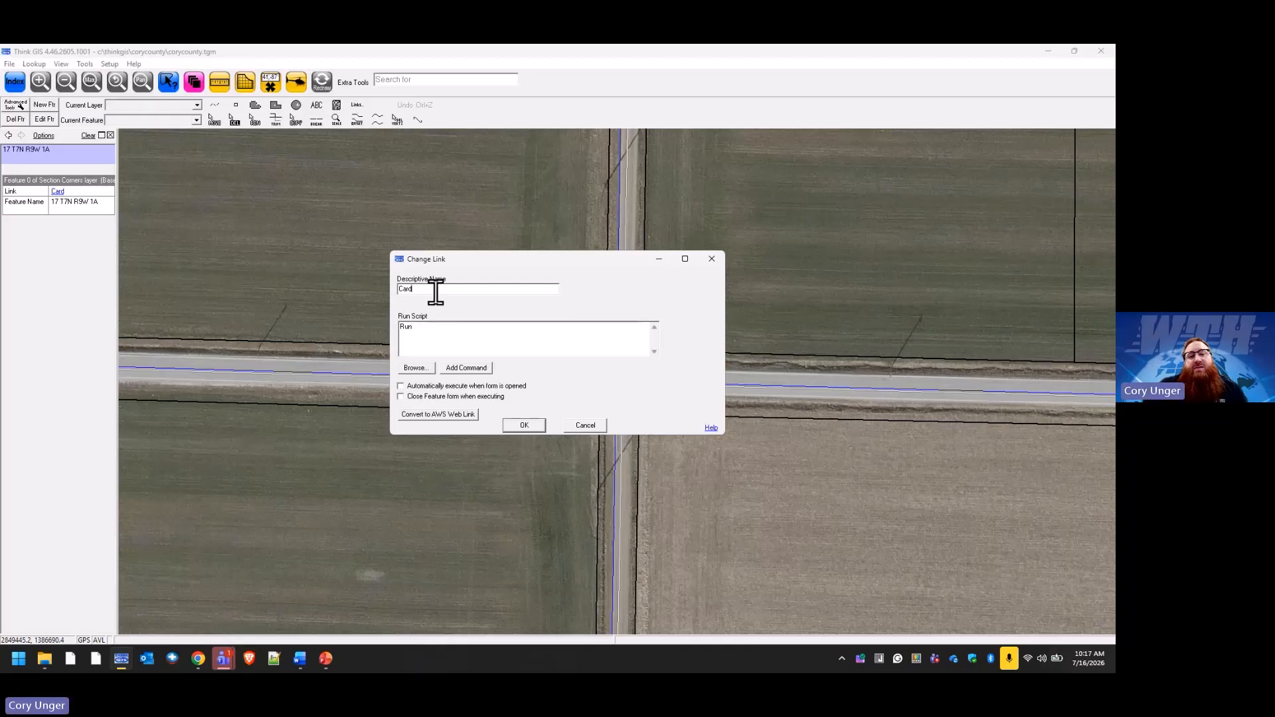
drag(396, 290, 456, 288)
key(Delete)
text(Index)
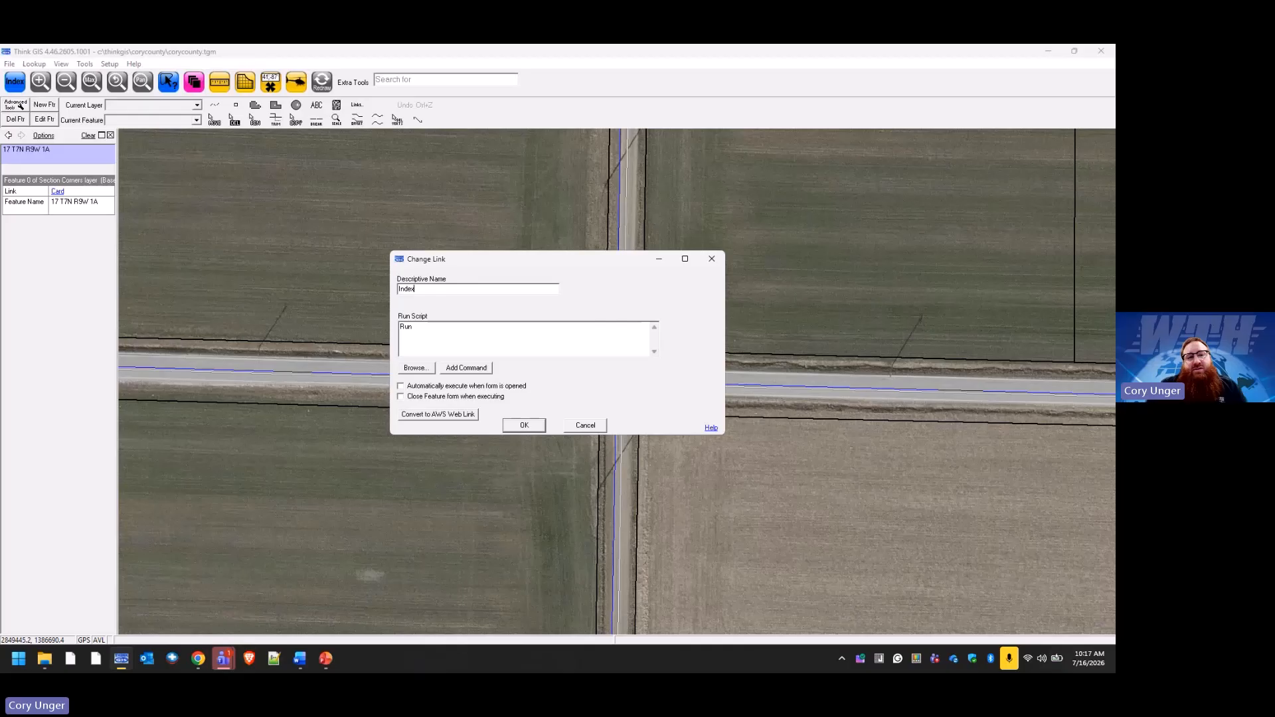
click(512, 332)
text(Run)
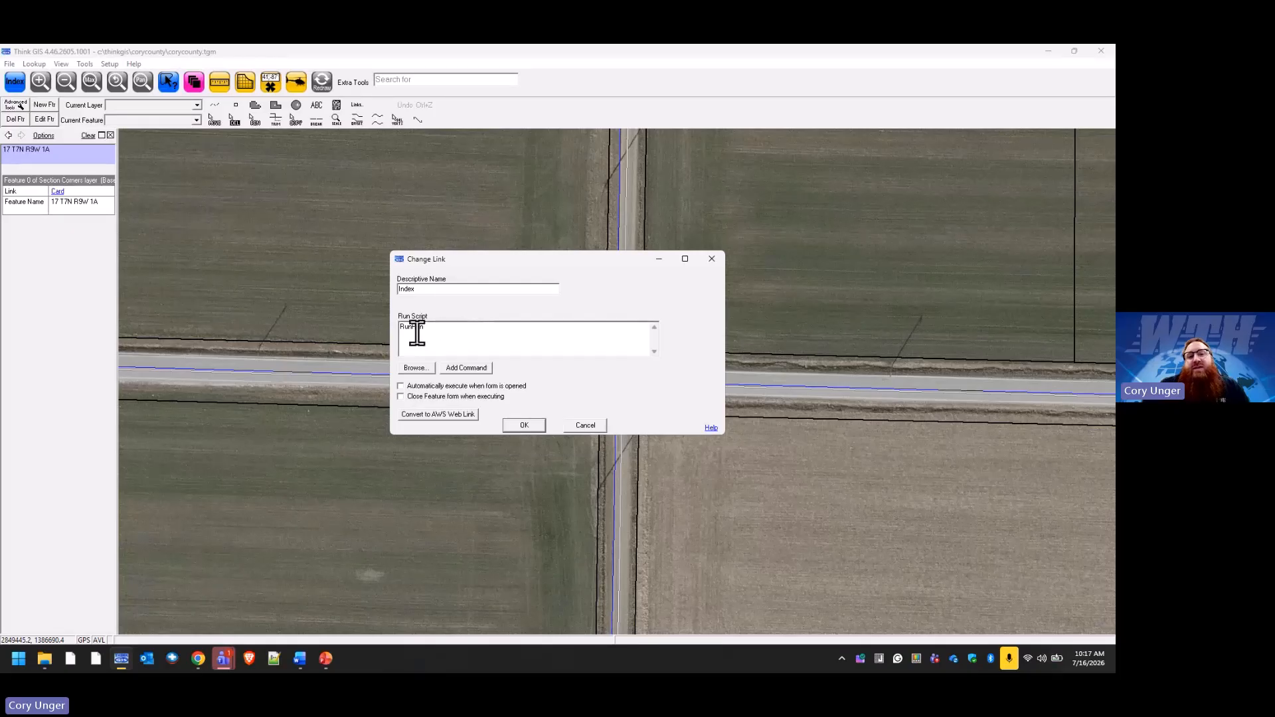
Step: Browse File Explorer to CoryCounty\SectionCorners\T7N\R9W and locate F_EV10P00C.pdf
click(44, 659)
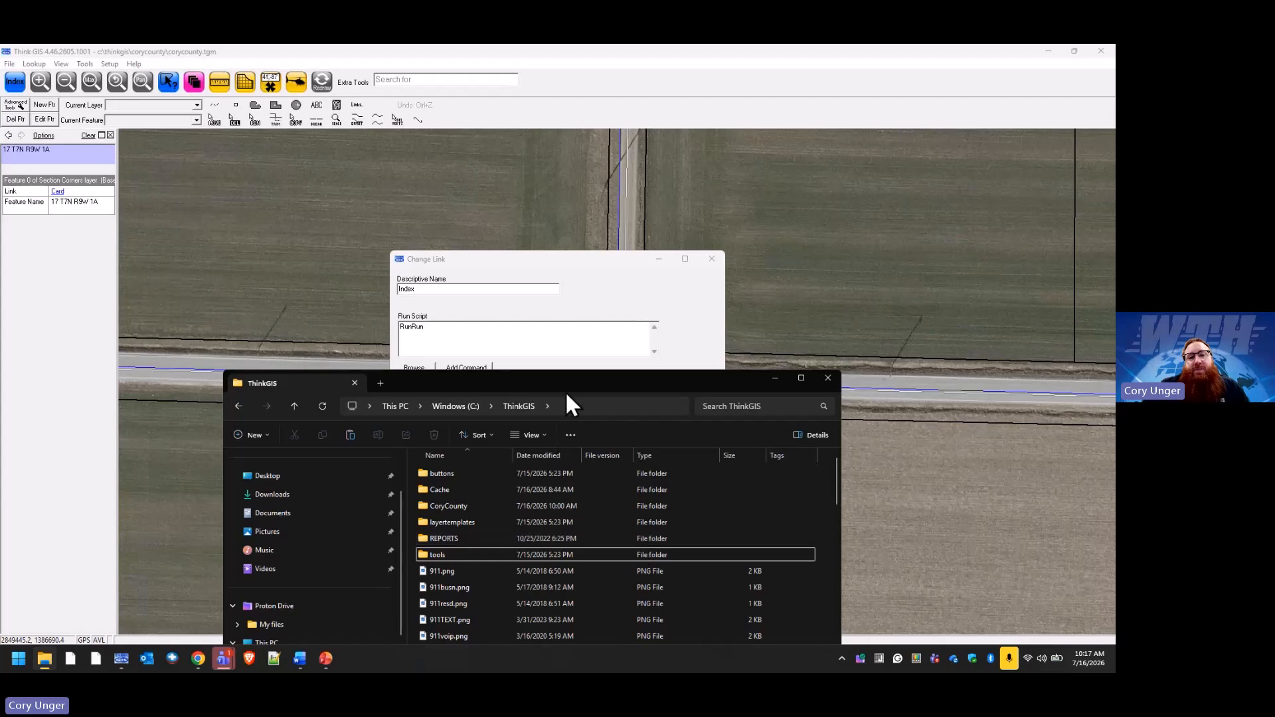
double_click(460, 505)
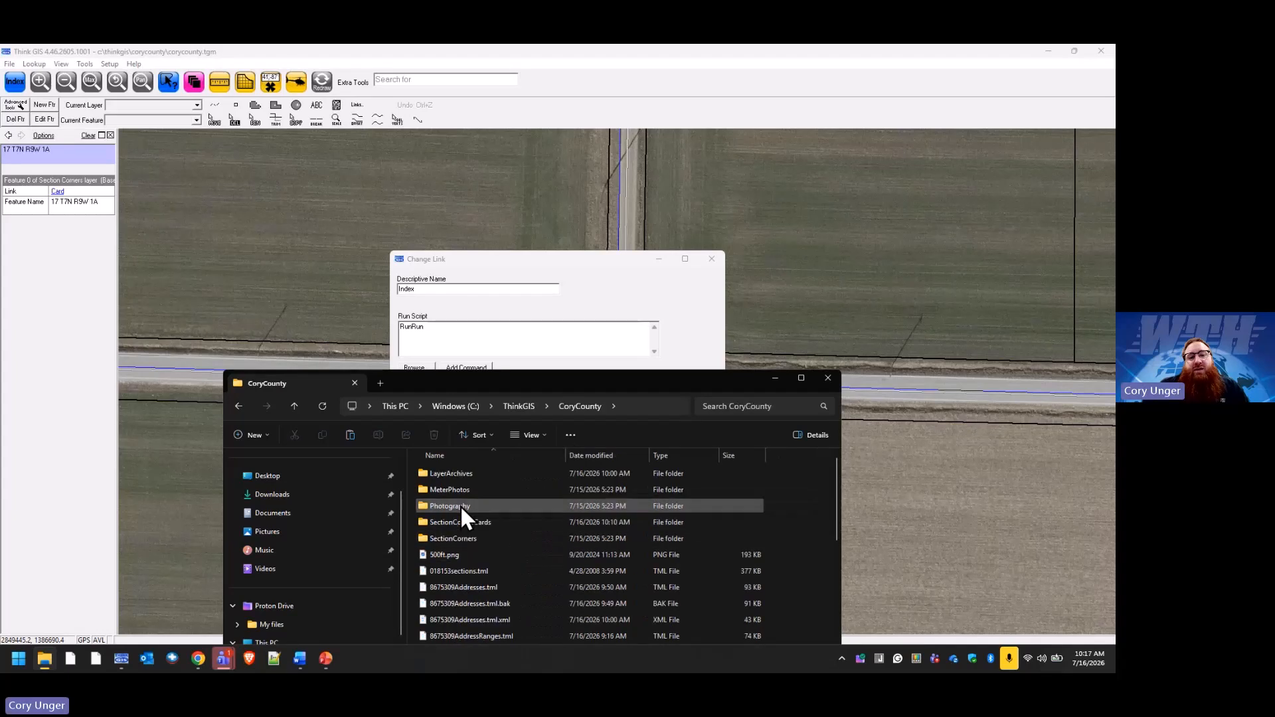
double_click(484, 536)
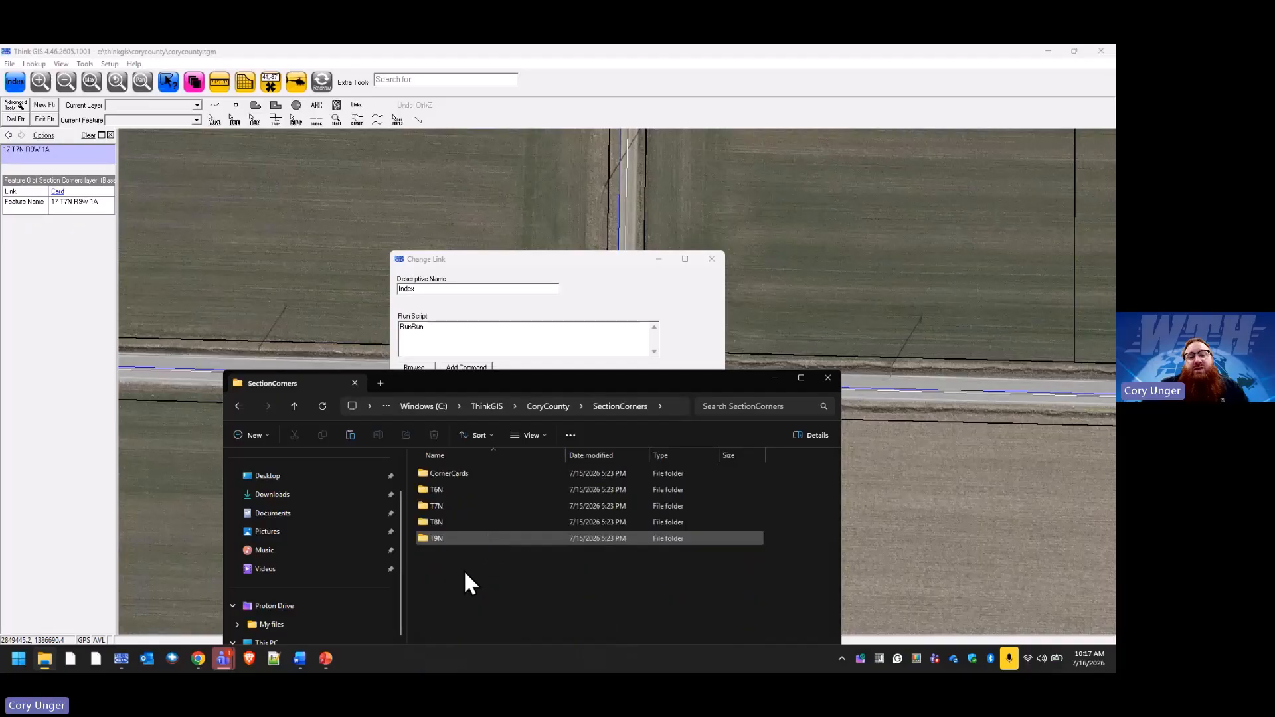
drag(568, 372, 572, 158)
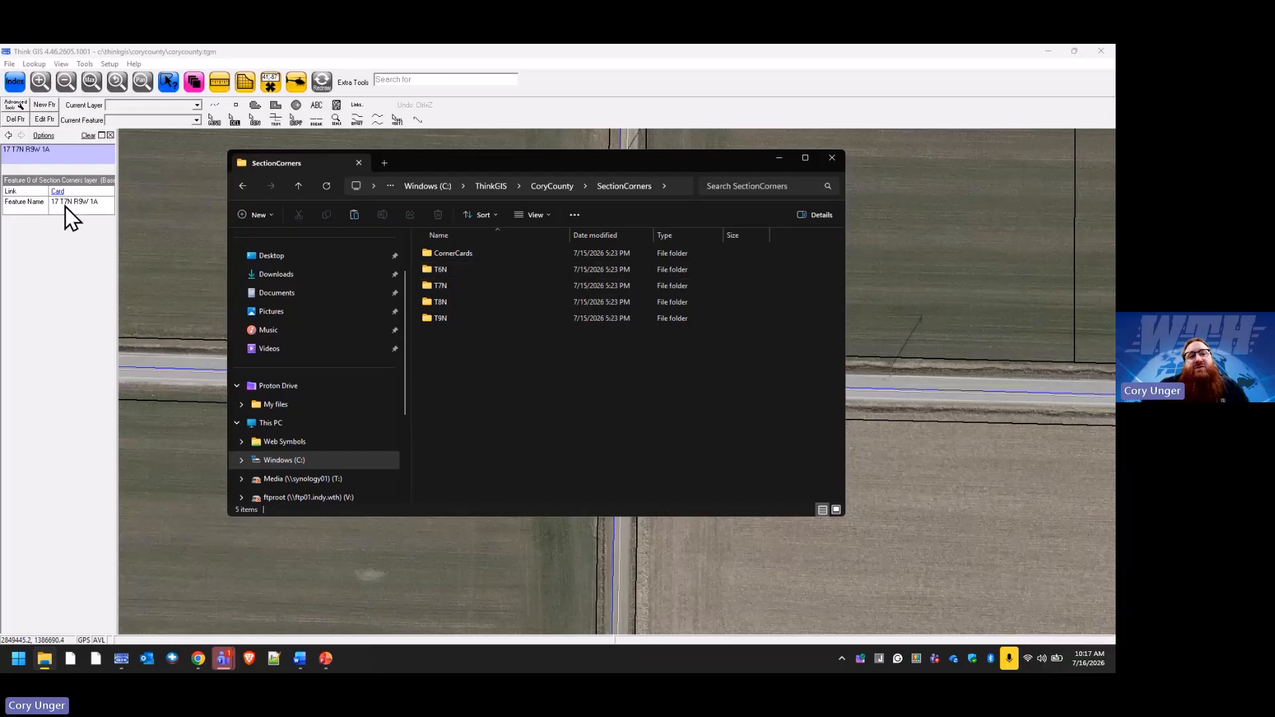
double_click(464, 285)
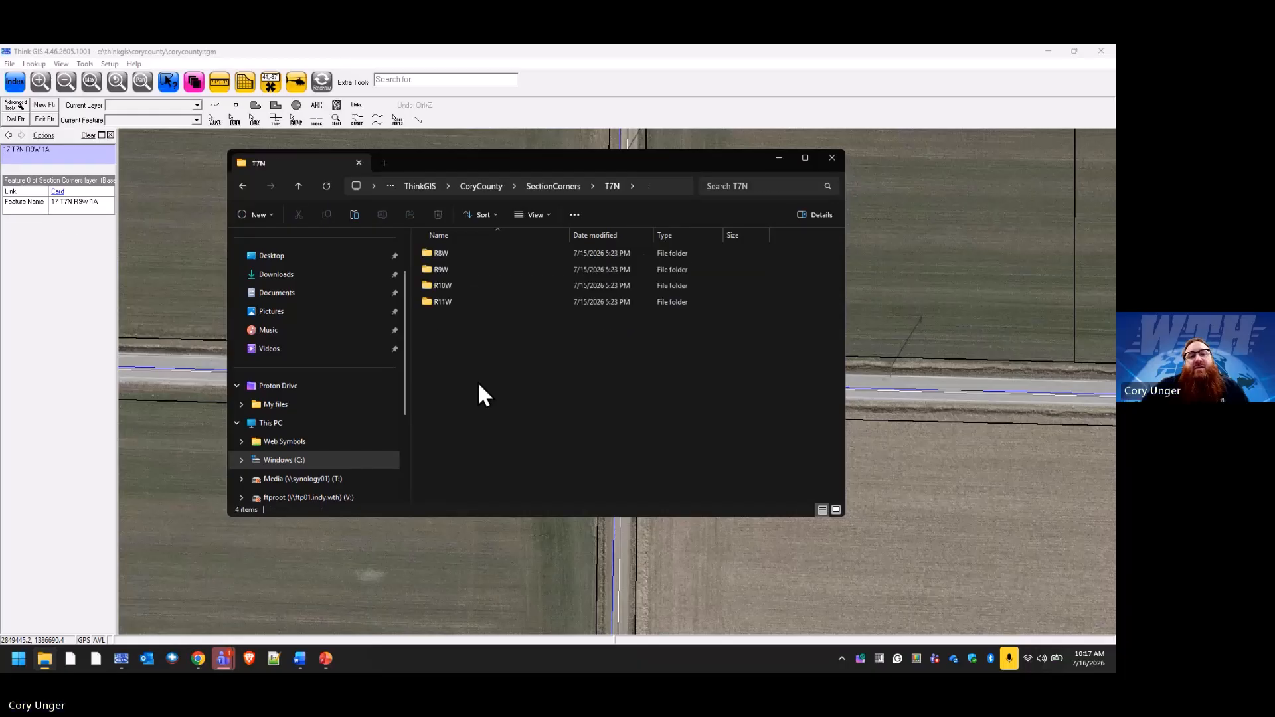
double_click(457, 267)
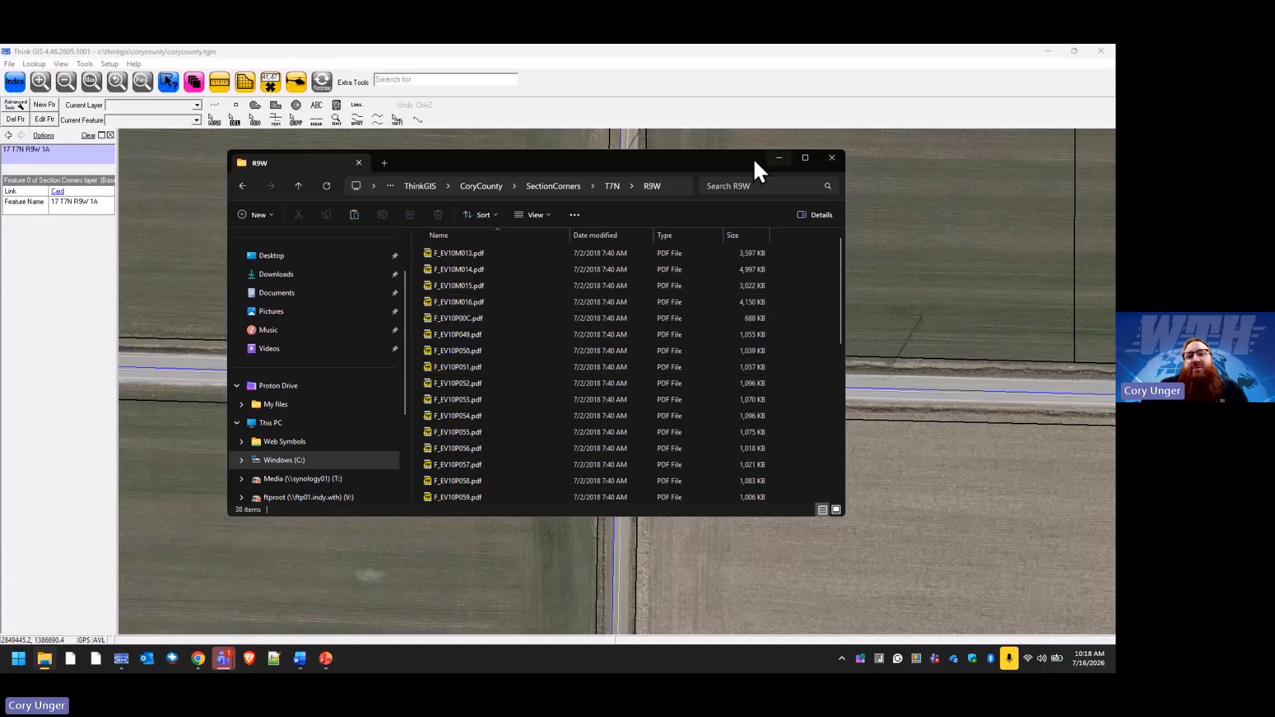
drag(743, 156, 792, 293)
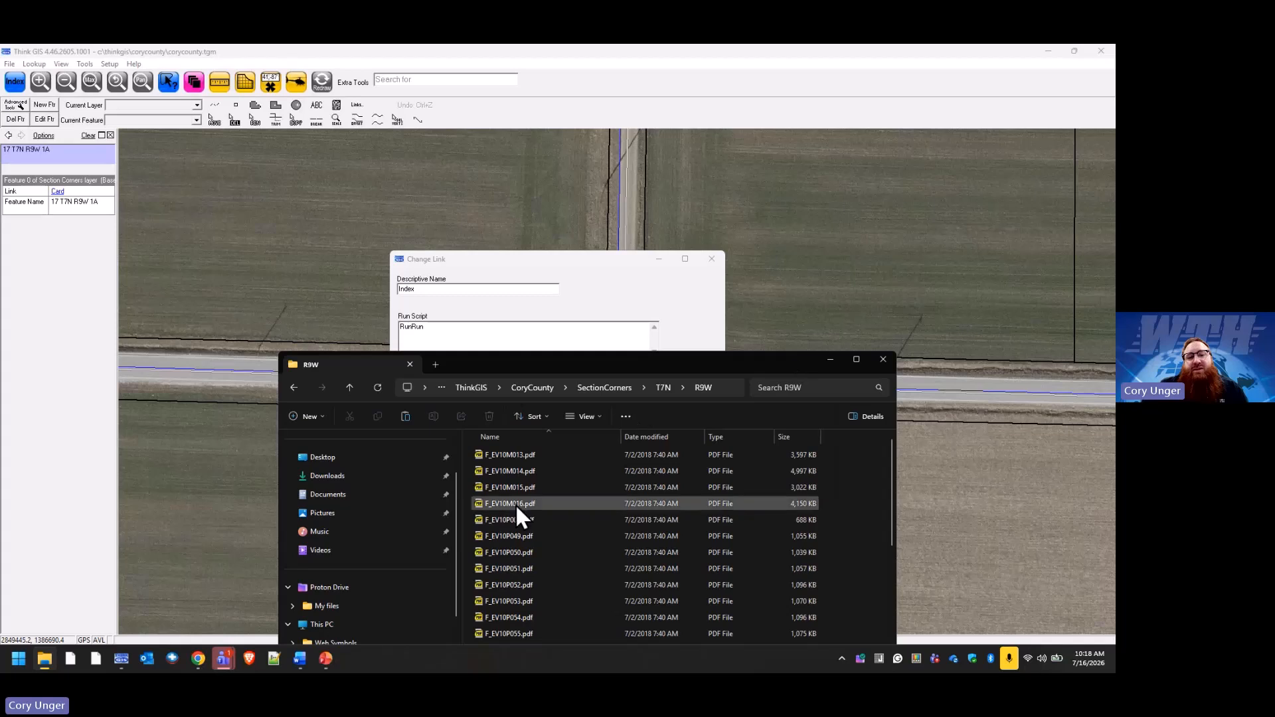
click(521, 520)
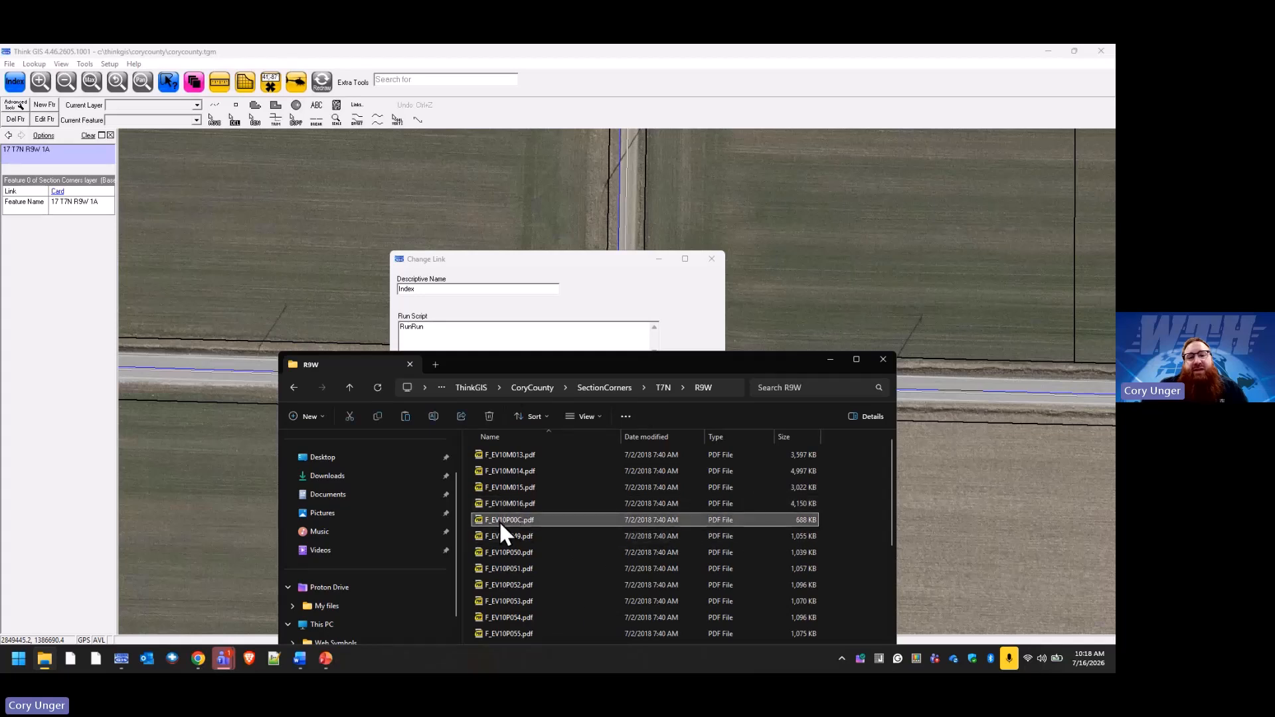
Step: Clear the Index link's run script, browse to F_EV10P00C.pdf in SectionCorners\T7N\R9W as its target, and save the link
drag(435, 327, 350, 327)
text(Run)
key(BackSpace)
click(417, 368)
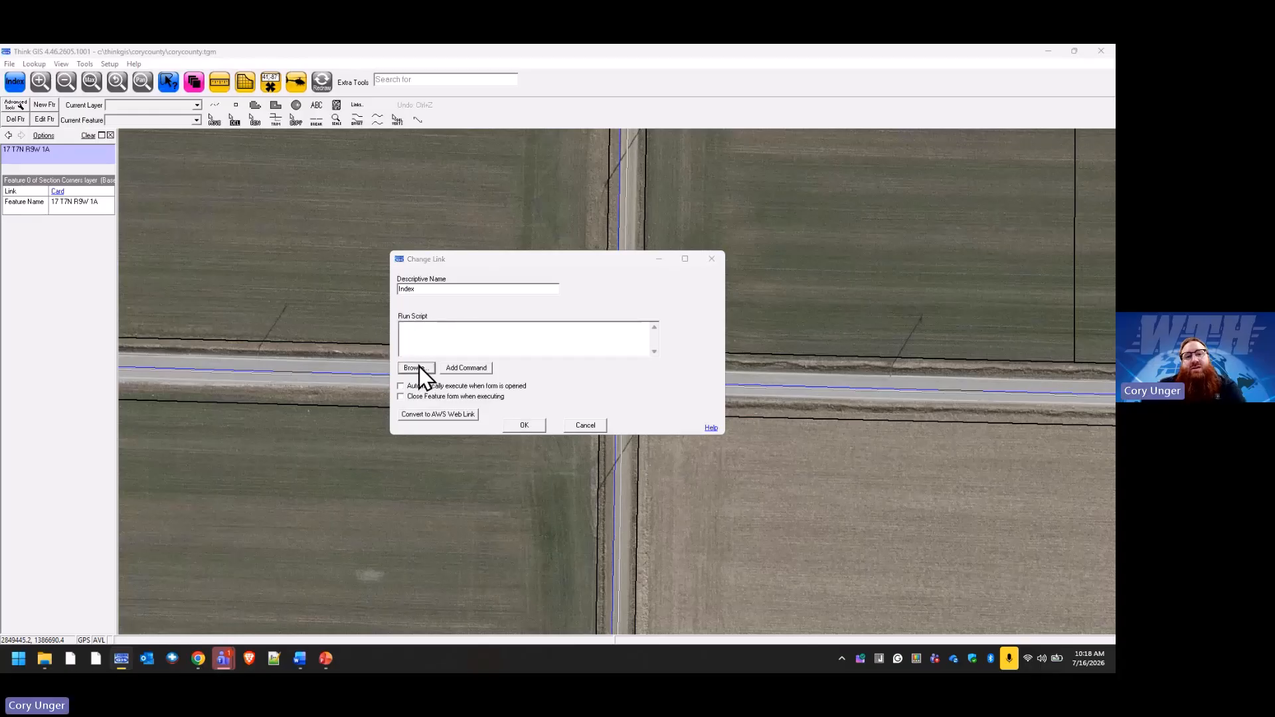
click(495, 183)
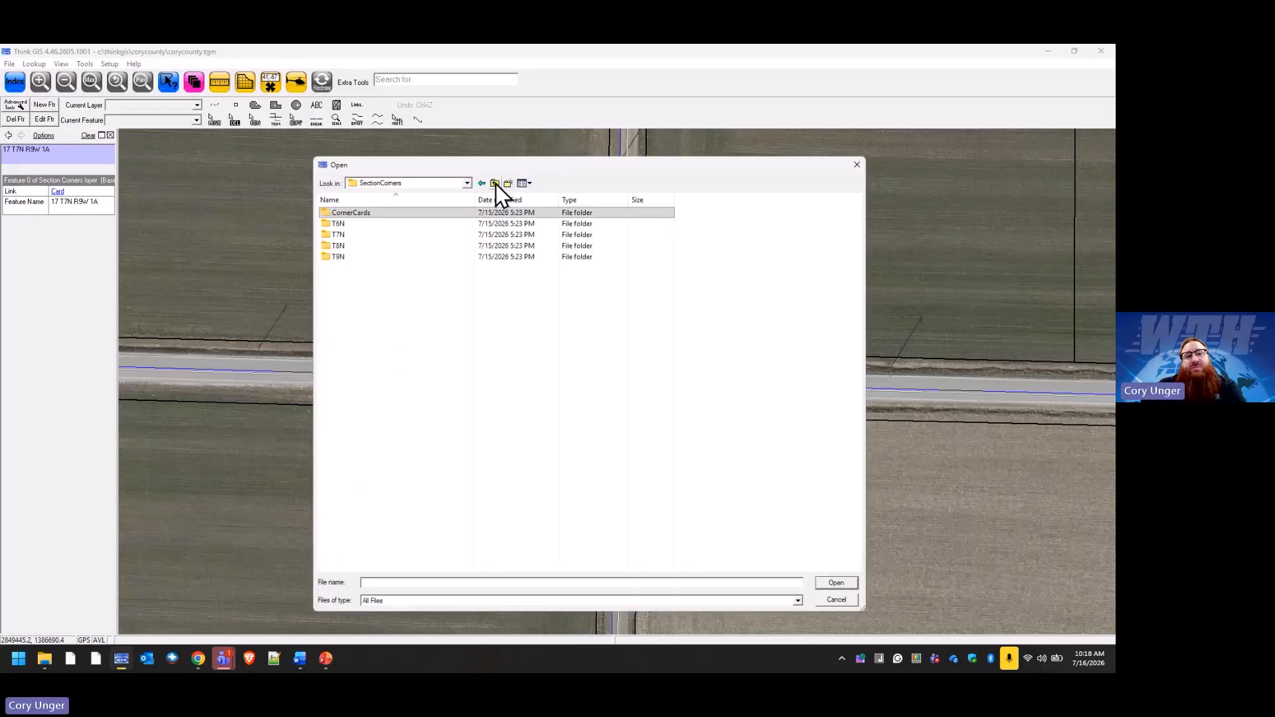
click(495, 184)
double_click(361, 260)
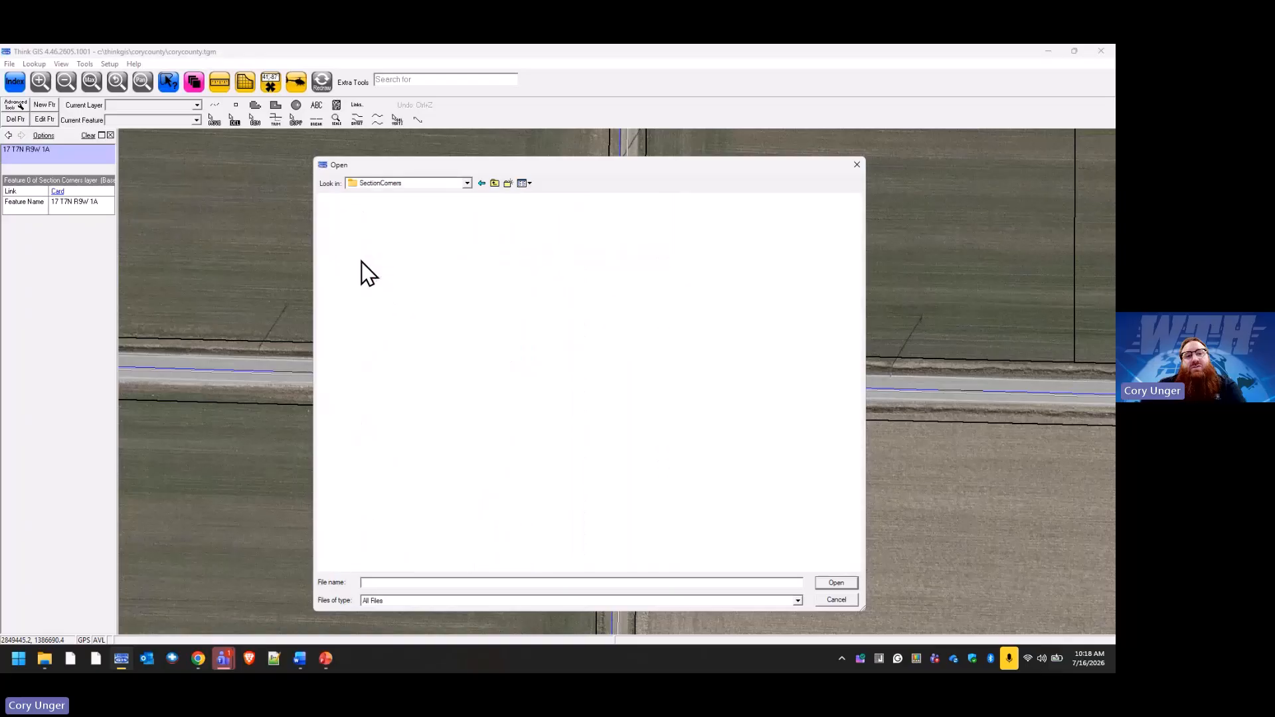
double_click(358, 236)
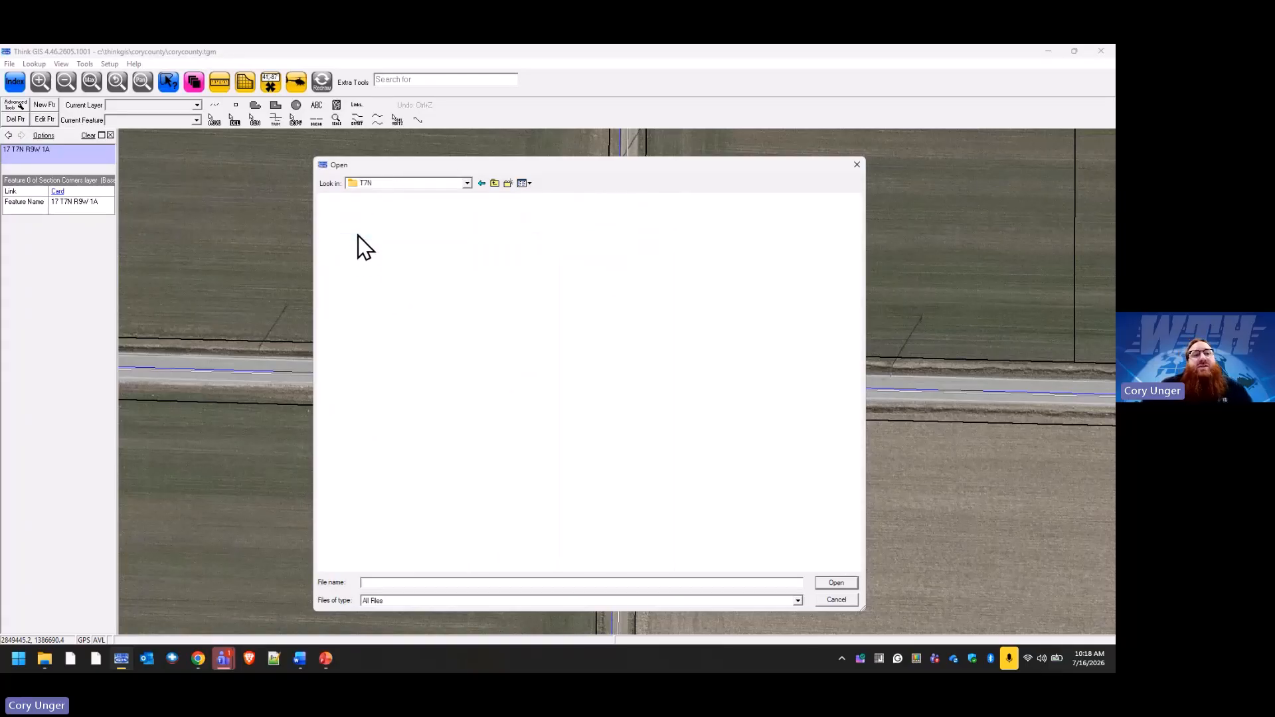
double_click(356, 224)
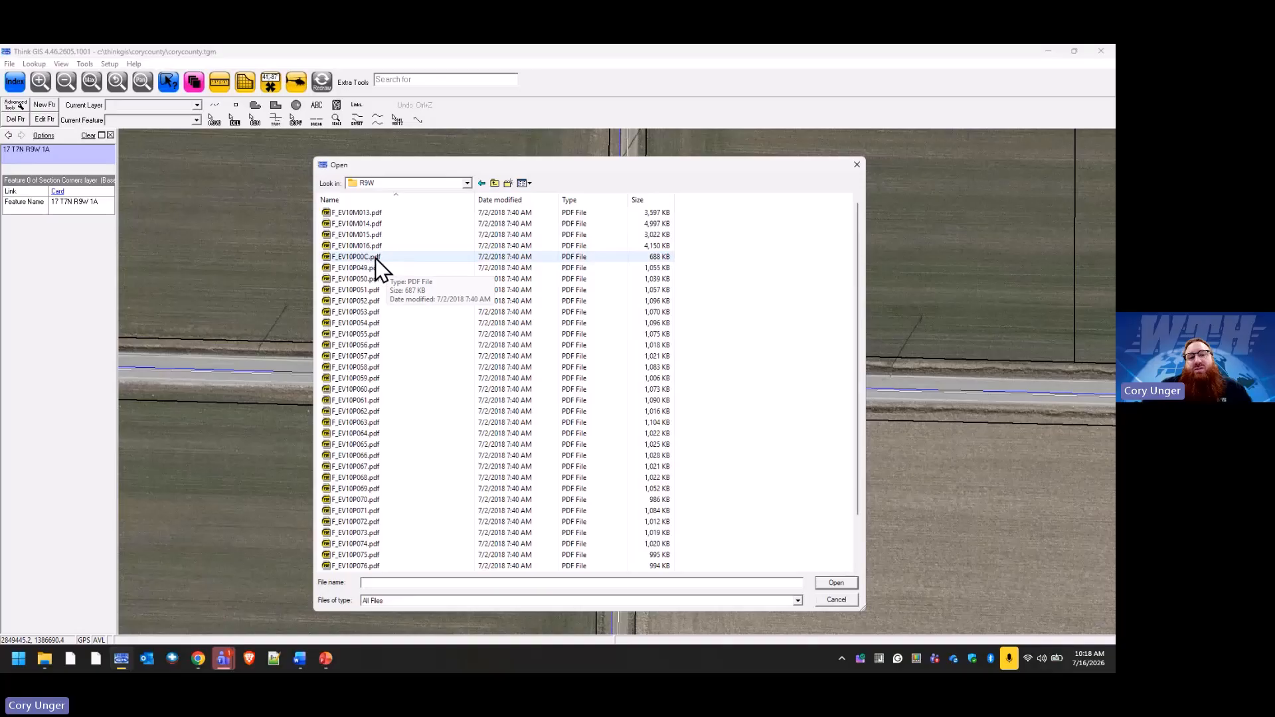
click(376, 257)
click(837, 584)
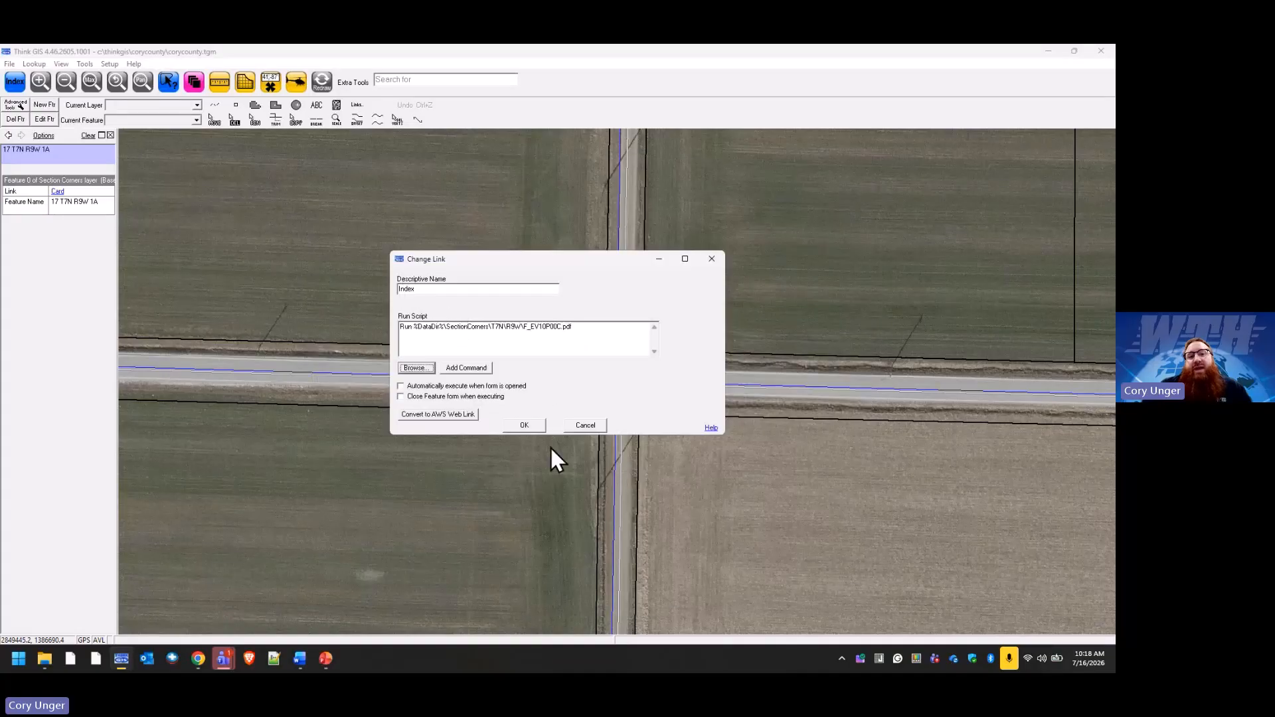
click(524, 426)
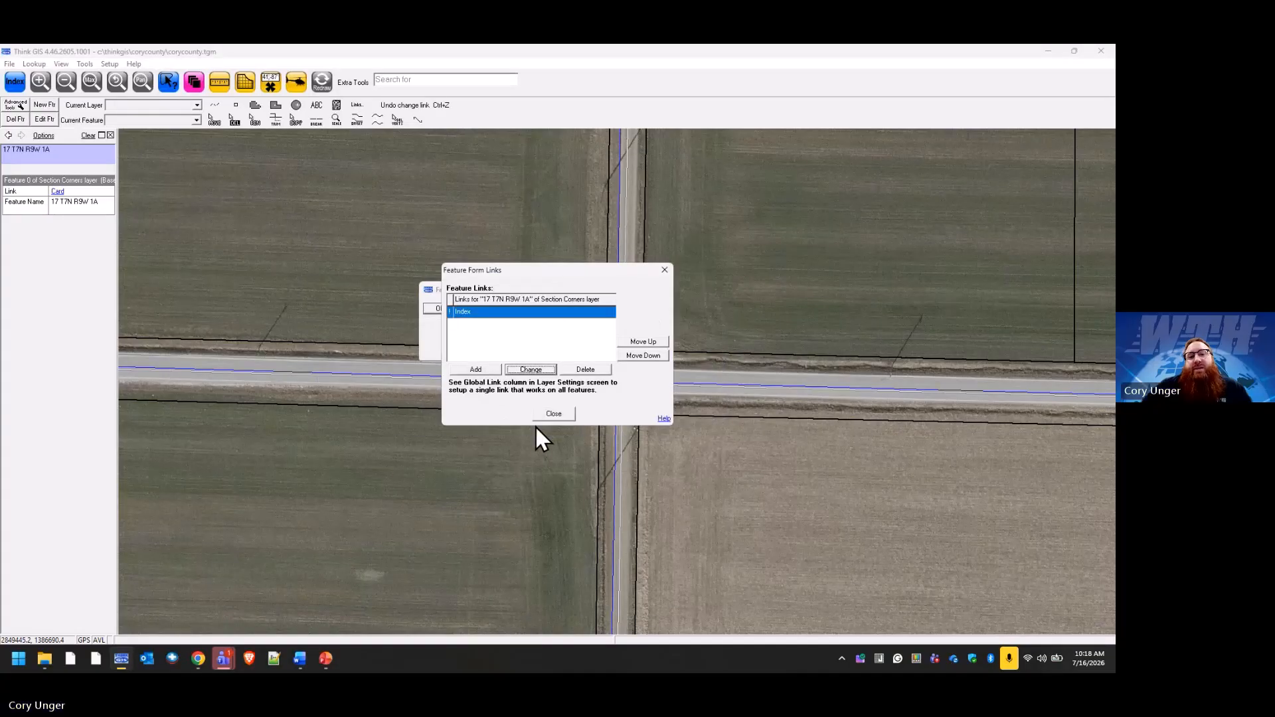
Step: Add a second link named Pages to the section corner and choose F_EV10P049.pdf in the R9W folder as its target
click(477, 370)
click(488, 414)
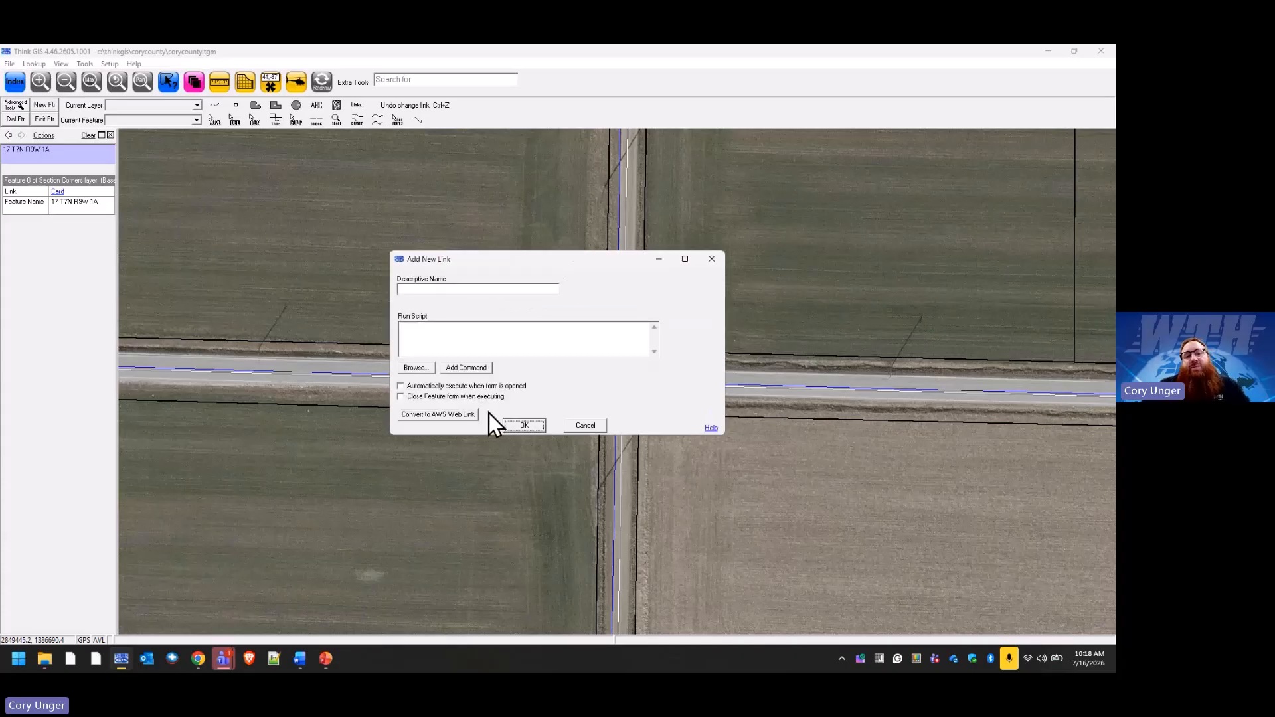
click(448, 289)
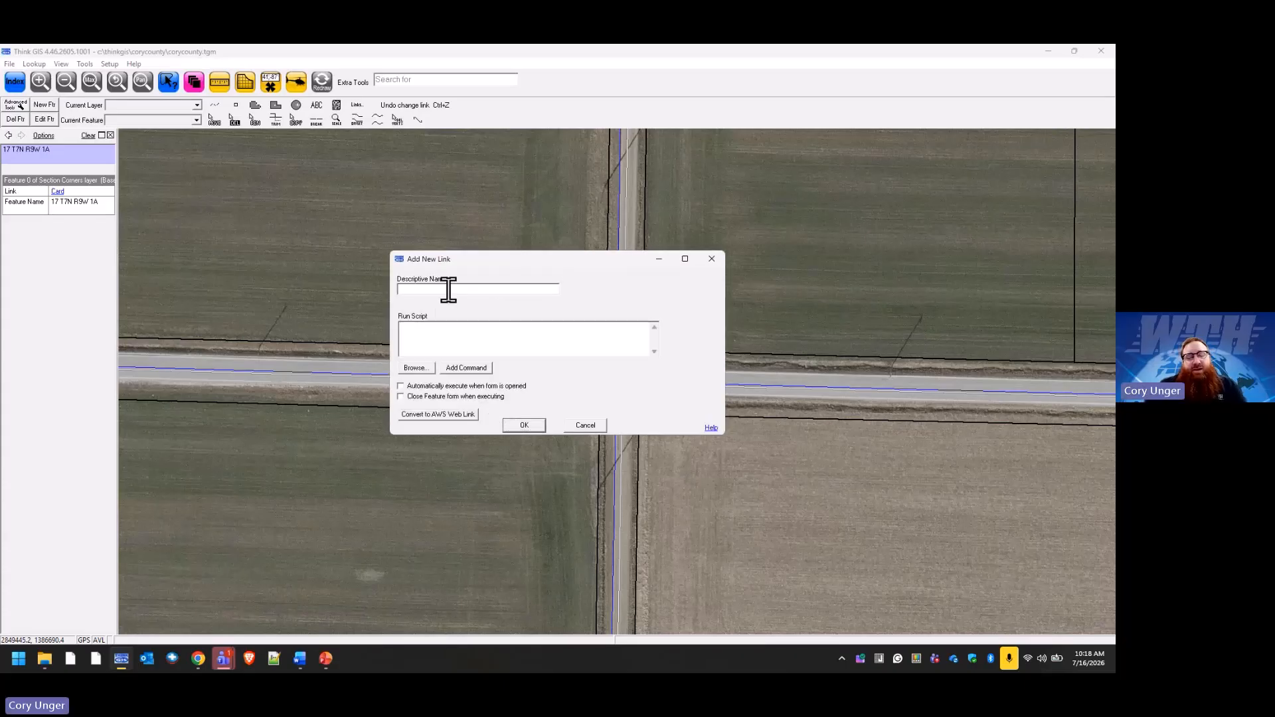
text(PDFs)
drag(426, 292, 380, 292)
text(Page)
click(415, 368)
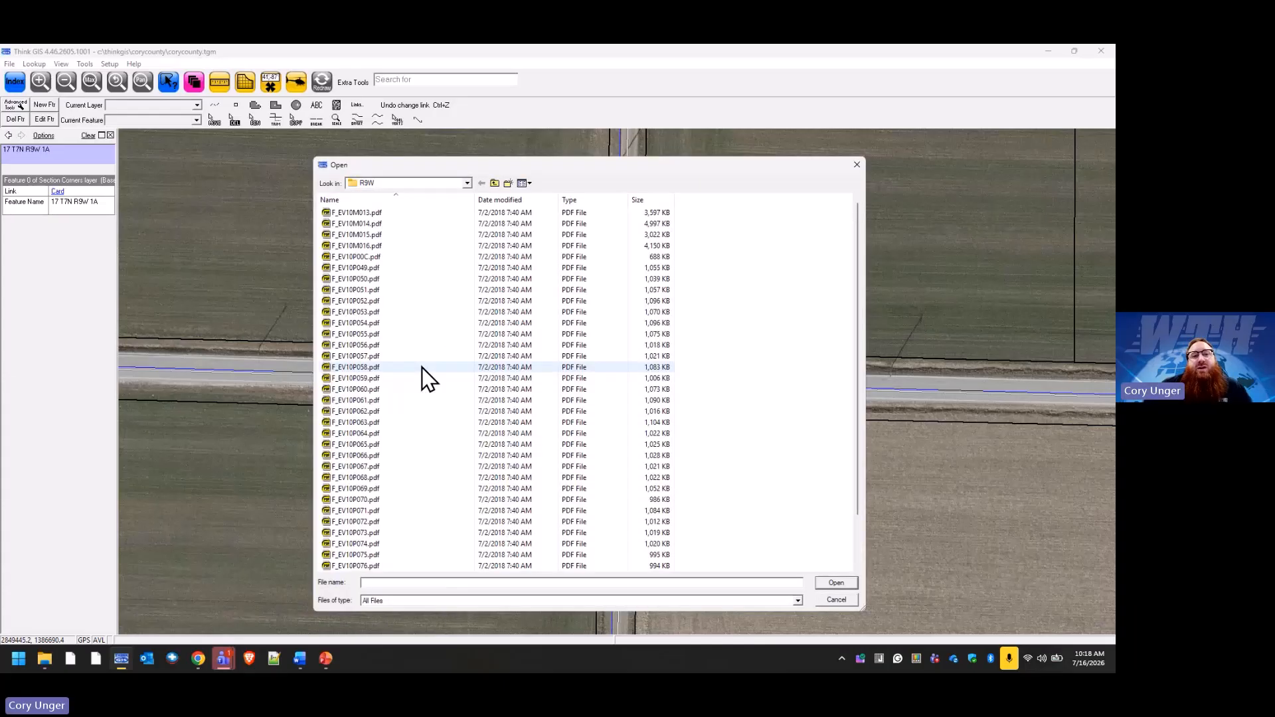
click(378, 270)
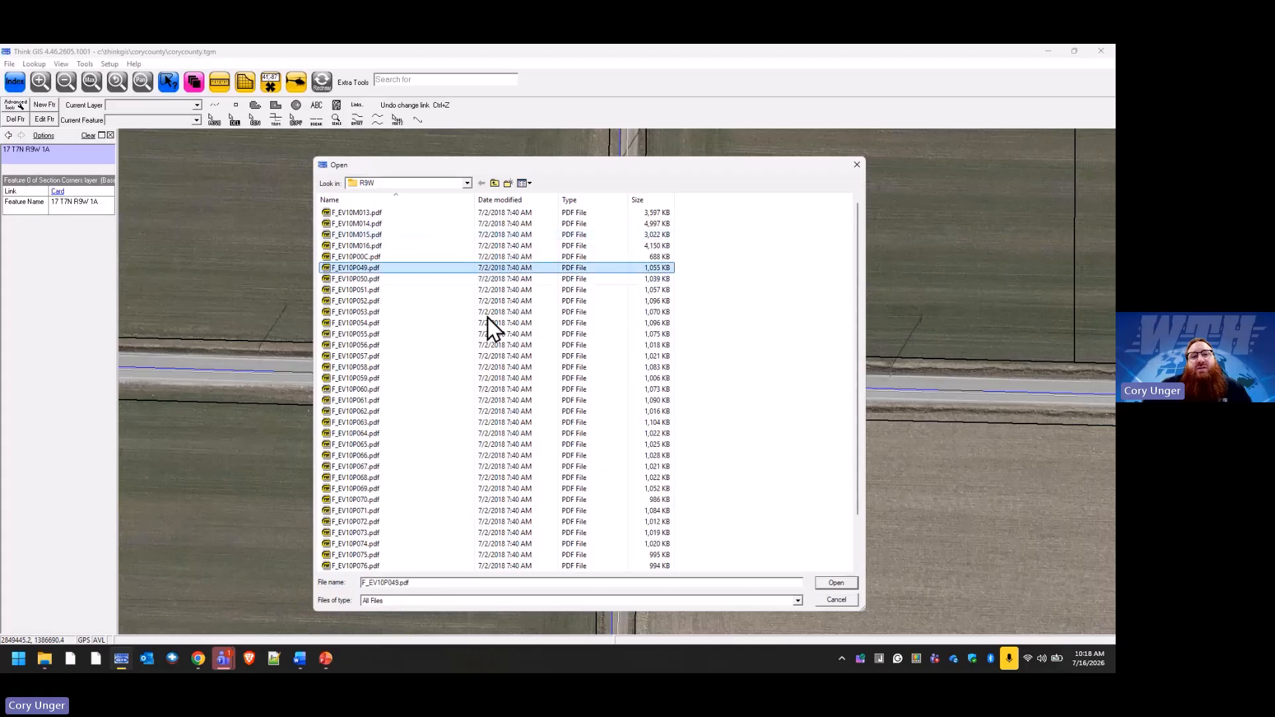
click(840, 583)
Step: Change the Pages run script to PickRun %DataDir%\SectionCorners\T7N\R9W\*.pdf and save the link
click(413, 327)
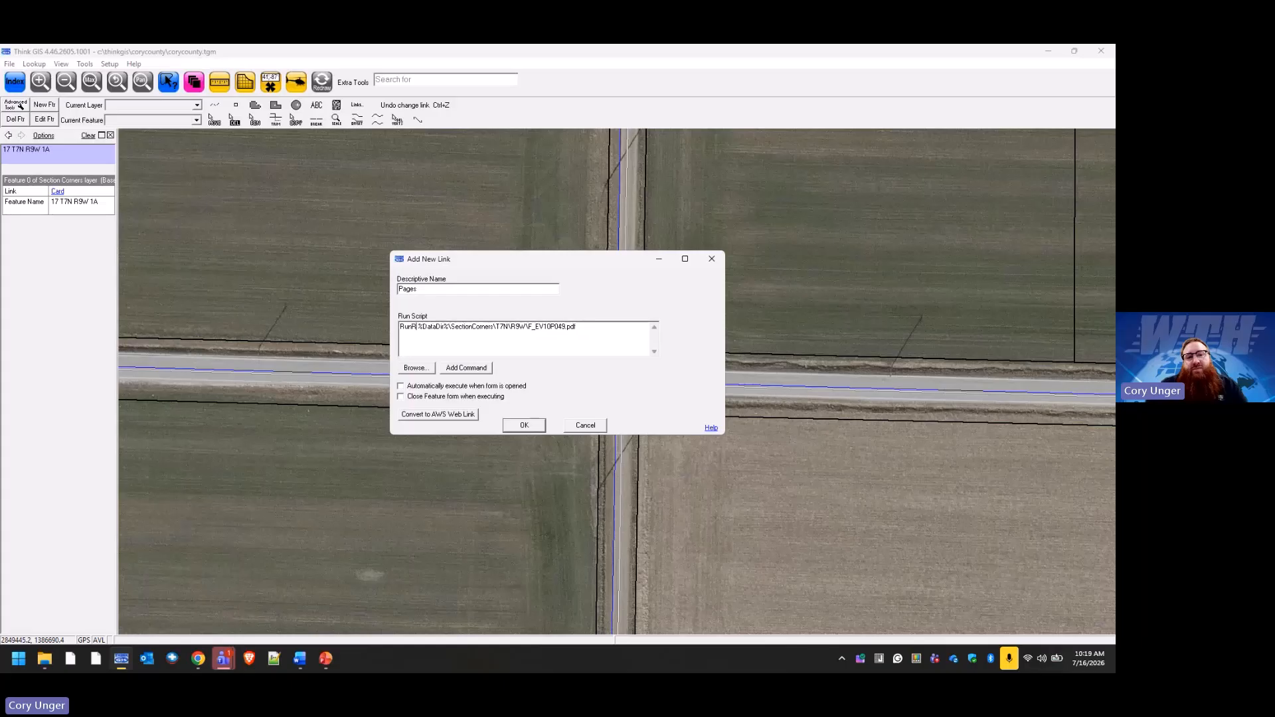
key(BackSpace)
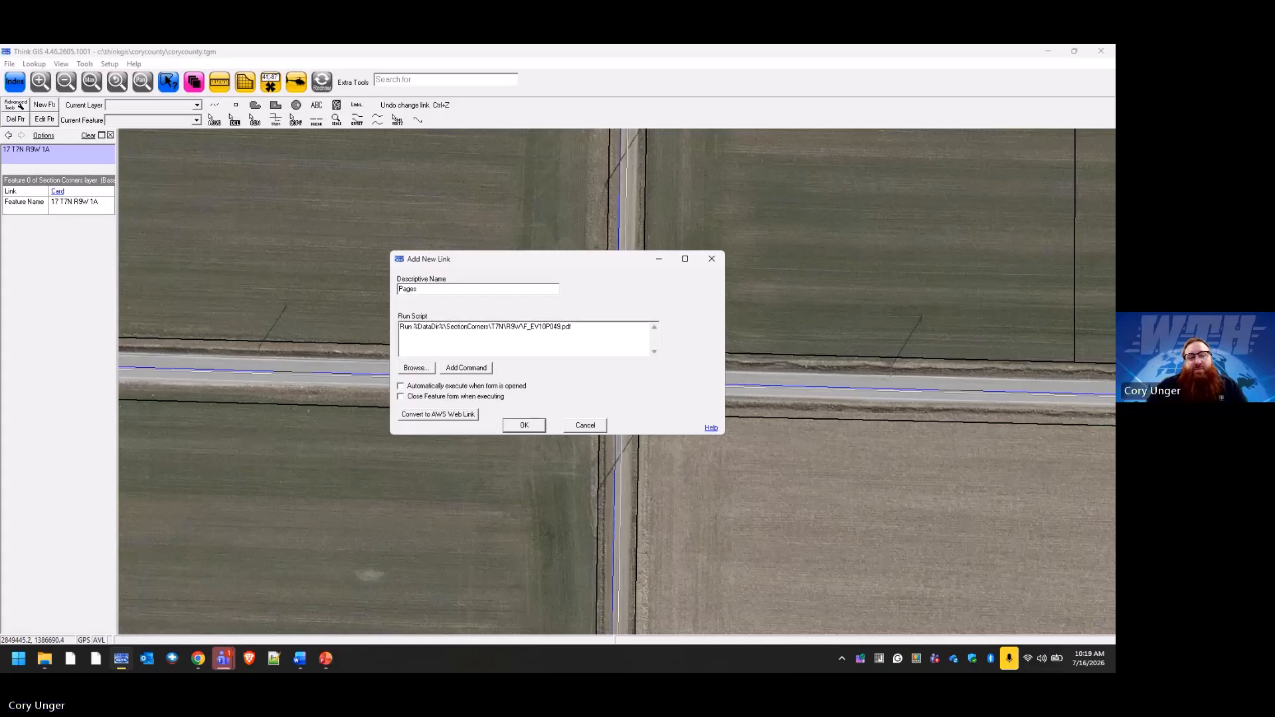
text(Pick)
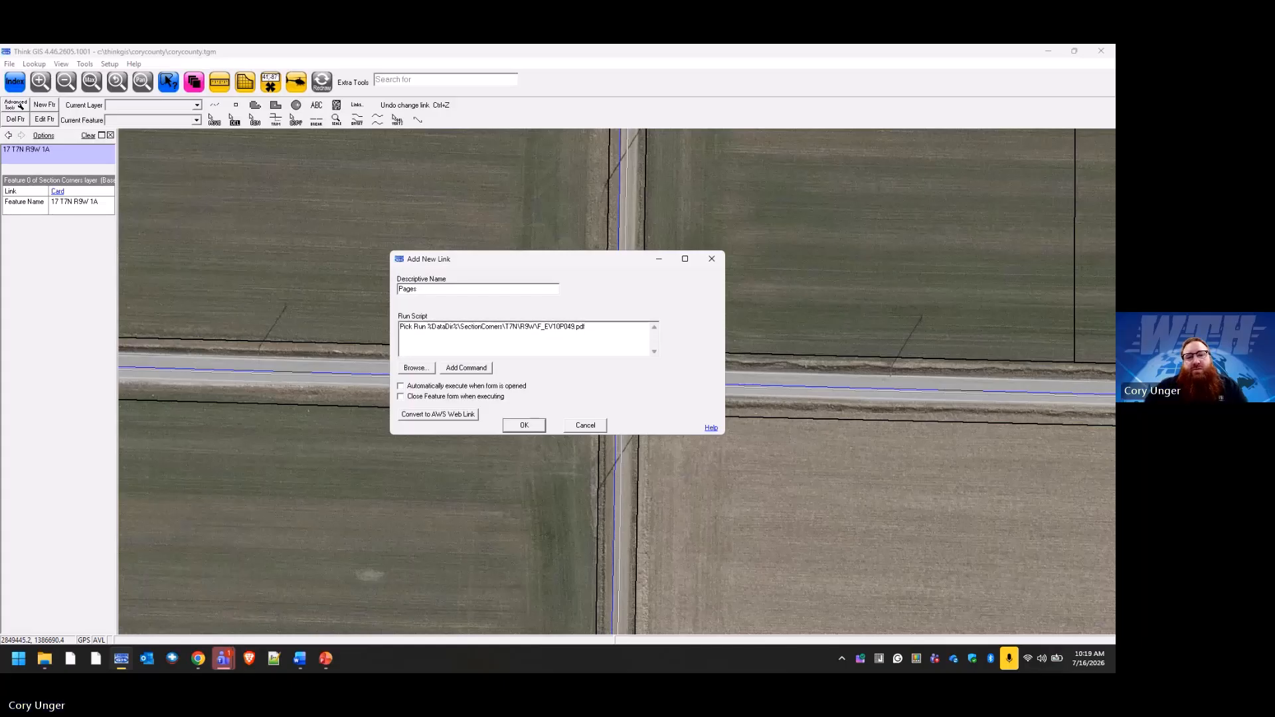
key(BackSpace)
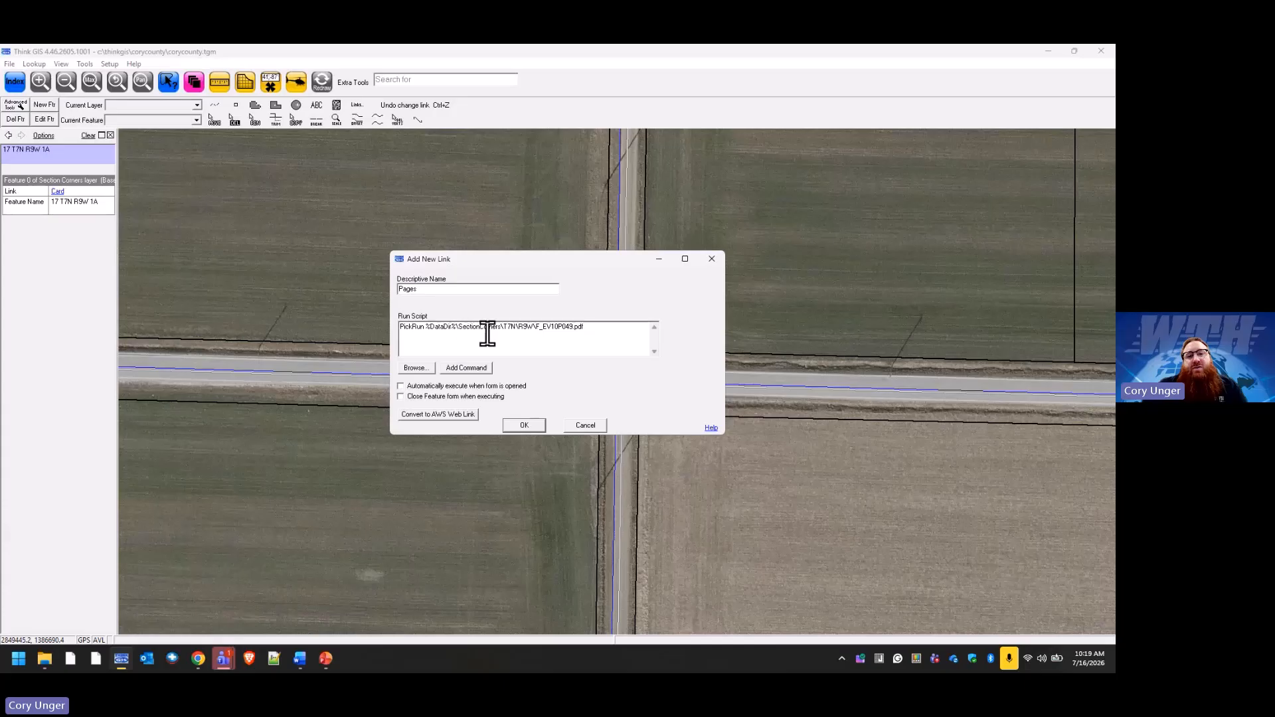
drag(574, 329, 542, 327)
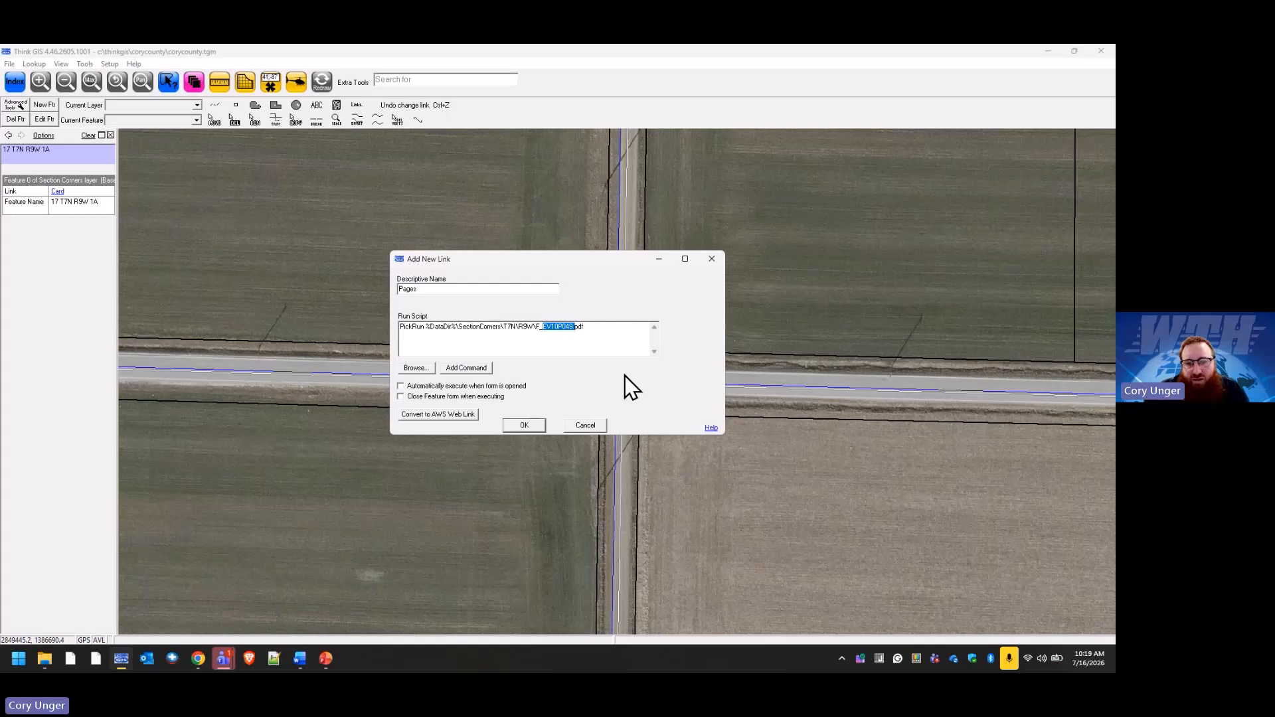
key(BackSpace)
key(Delete)
key(BackSpace)
key(BackSpace)
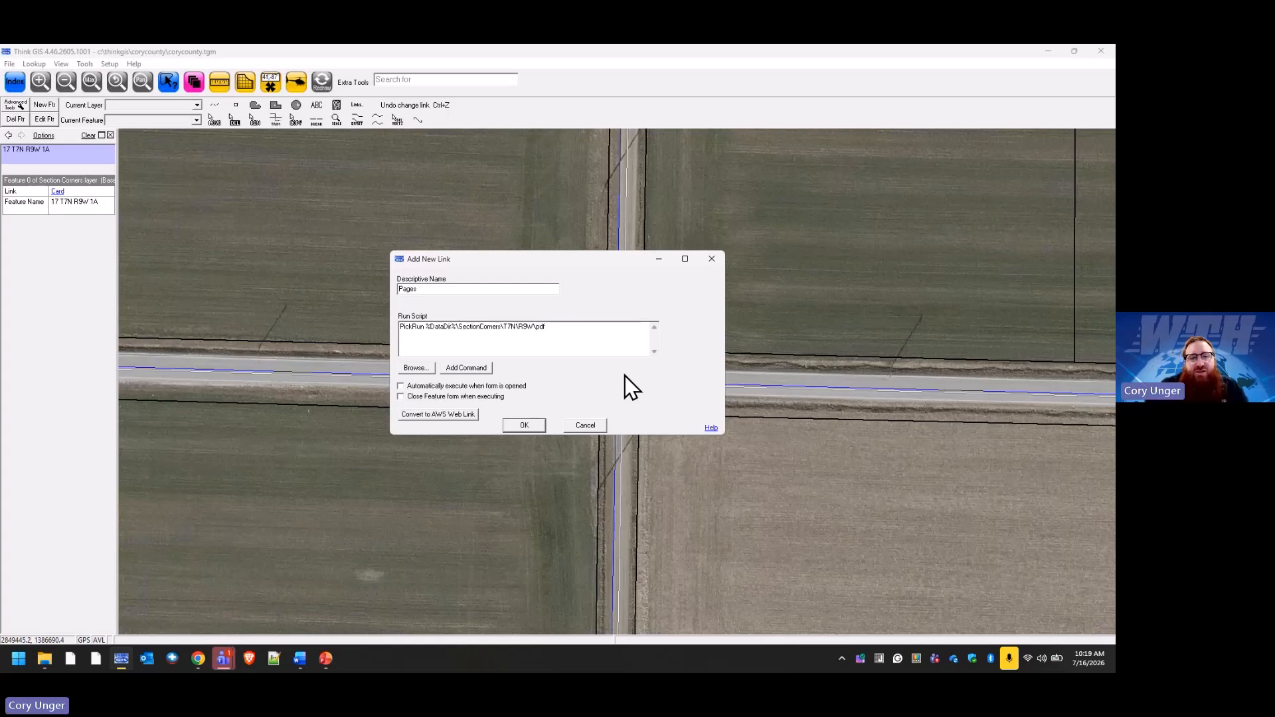
text(*)
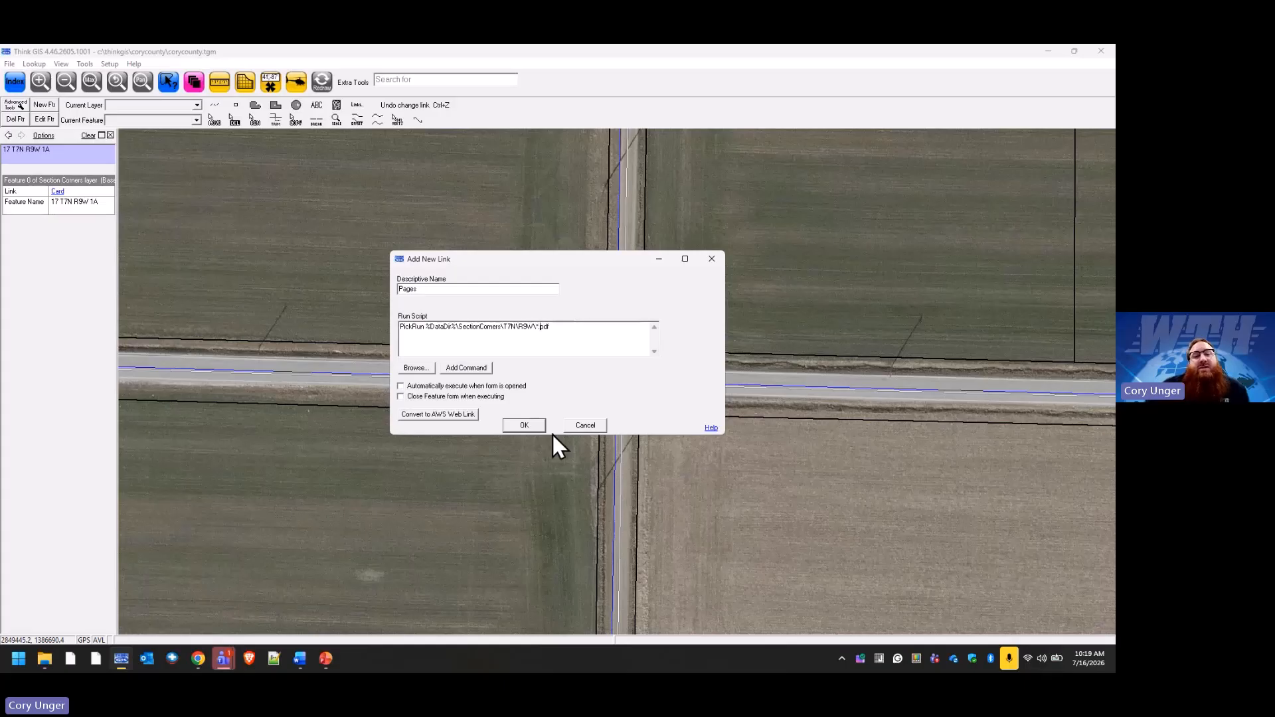
click(532, 427)
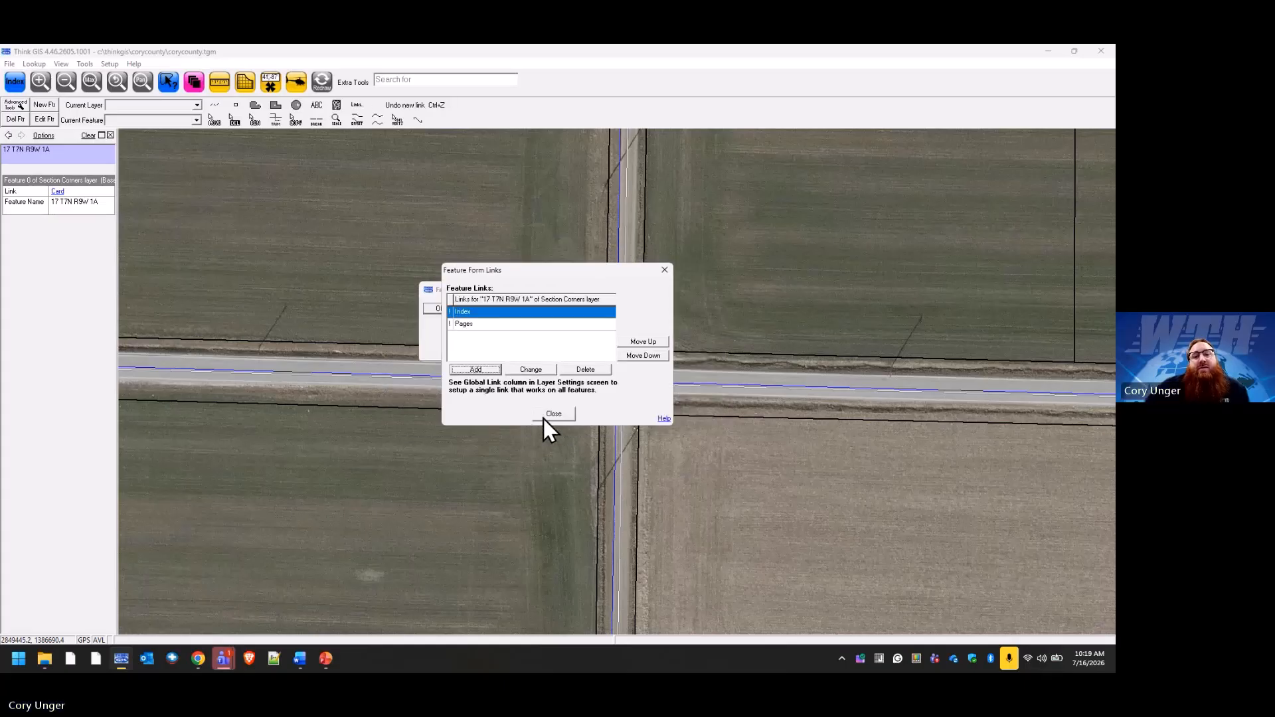
Step: Confirm the section corner's link edits, save and refresh the map, and reopen the feature form of 17 T7N R9W 1A
click(552, 415)
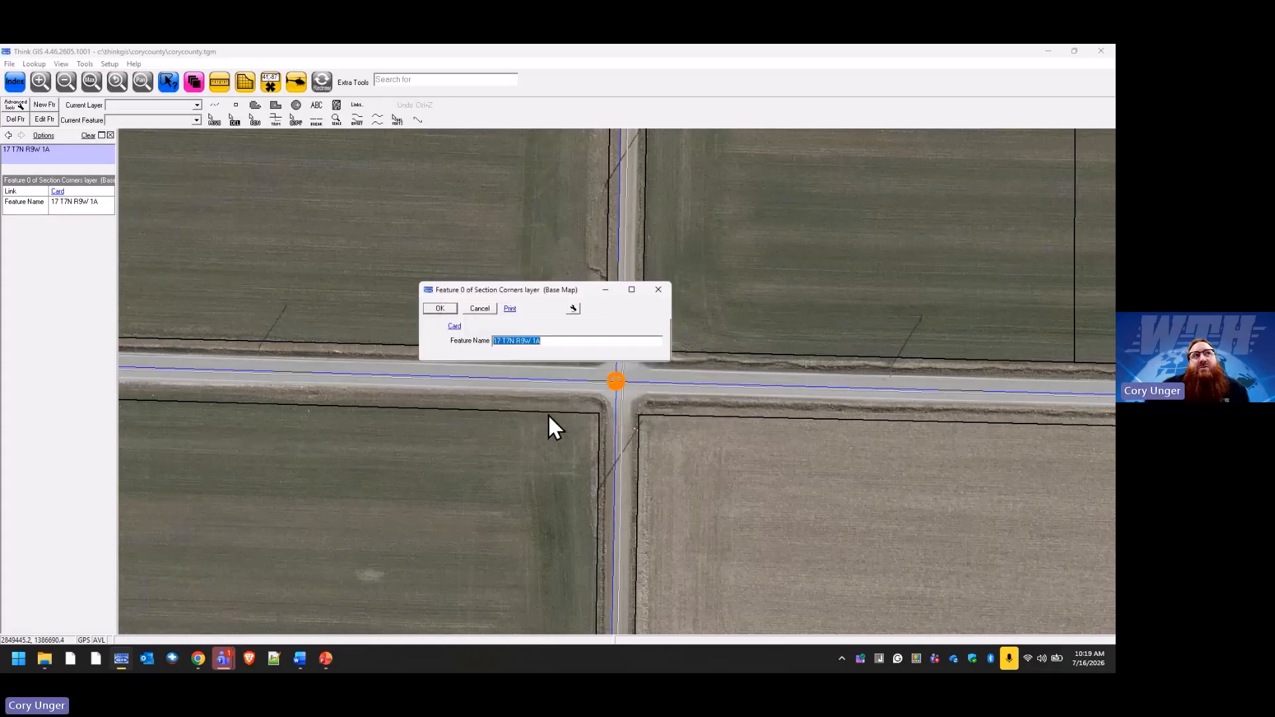
click(441, 310)
click(9, 63)
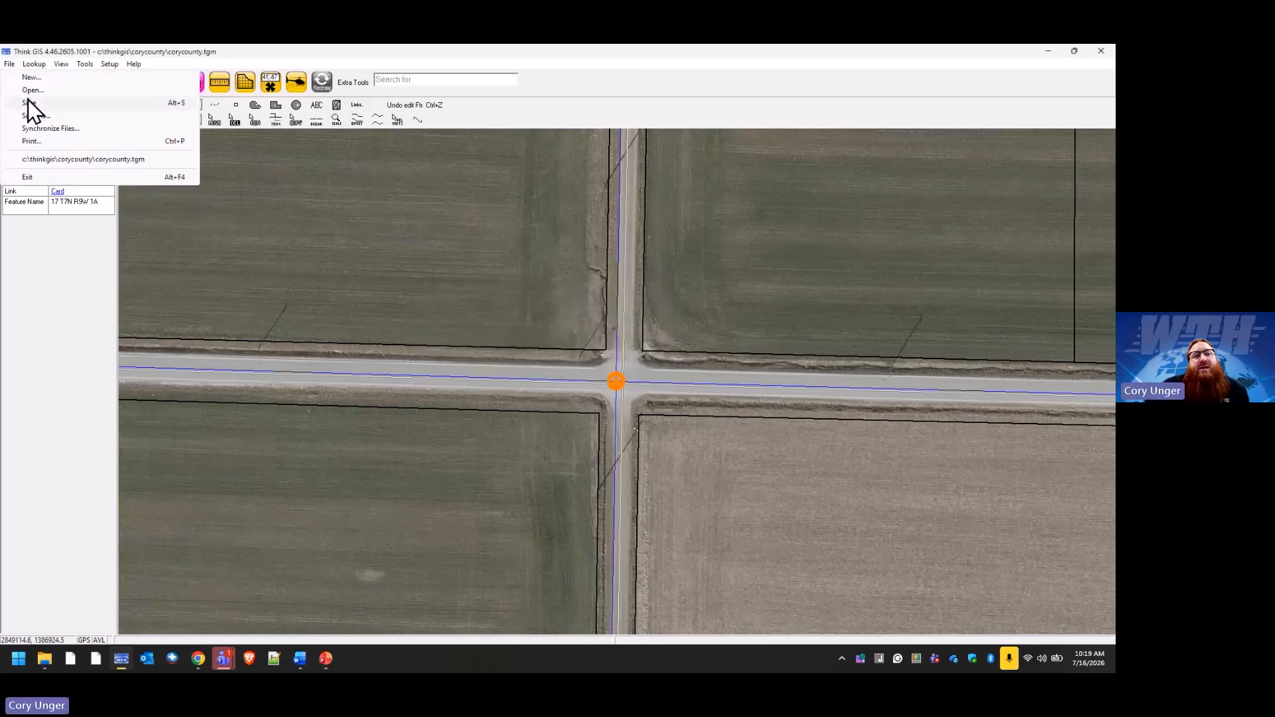
click(29, 106)
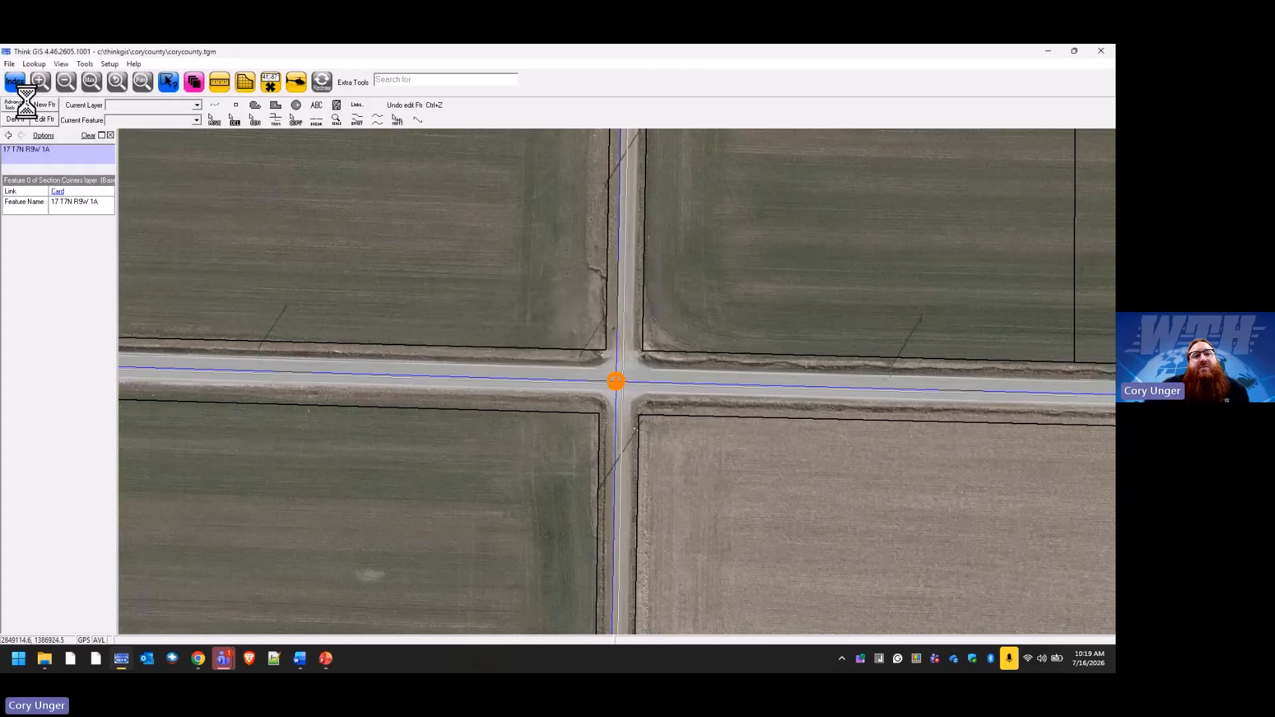
click(322, 81)
click(617, 384)
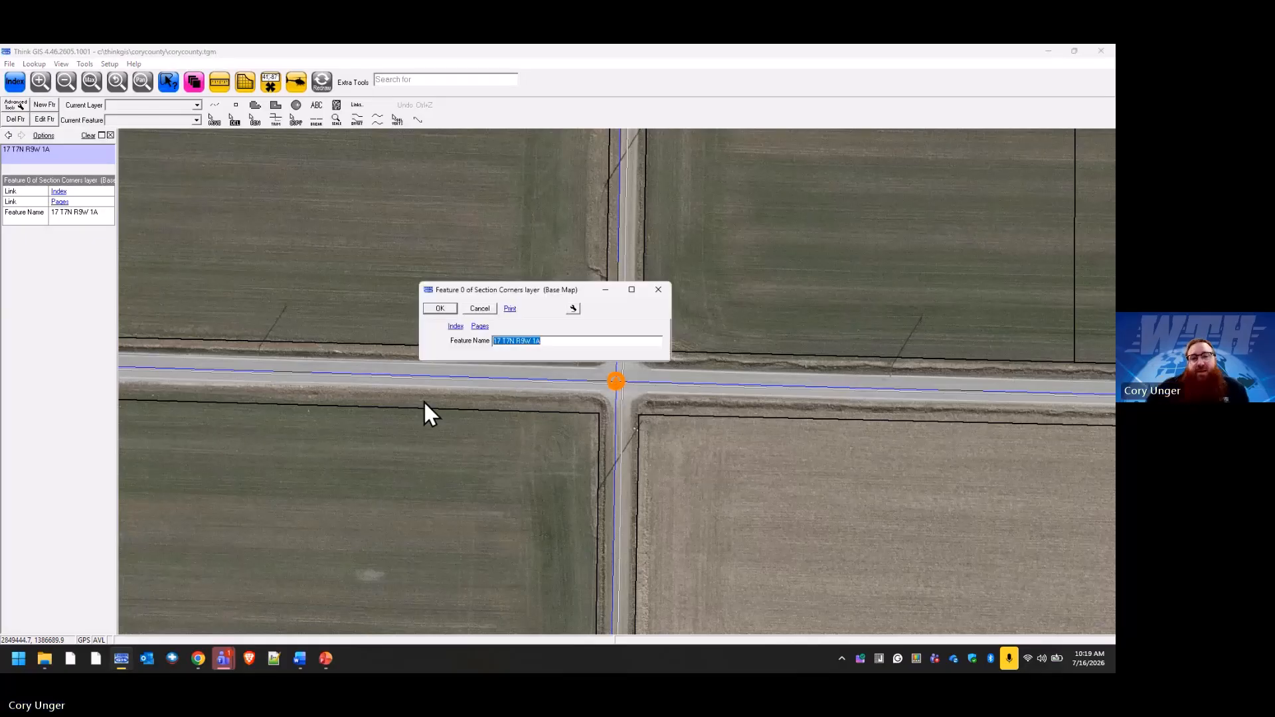
Step: Follow the Index link and examine the T7N R9W index map for the page numbers around section 17, closing the PDF when done
click(456, 327)
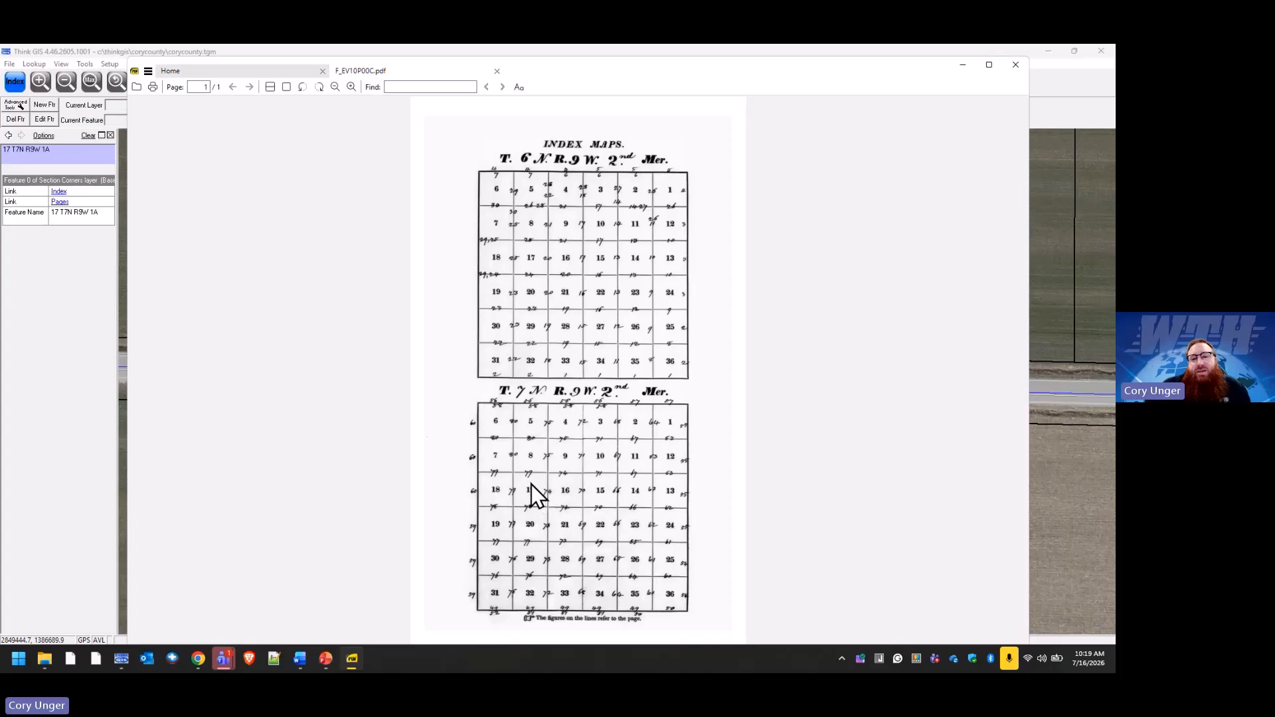
click(352, 86)
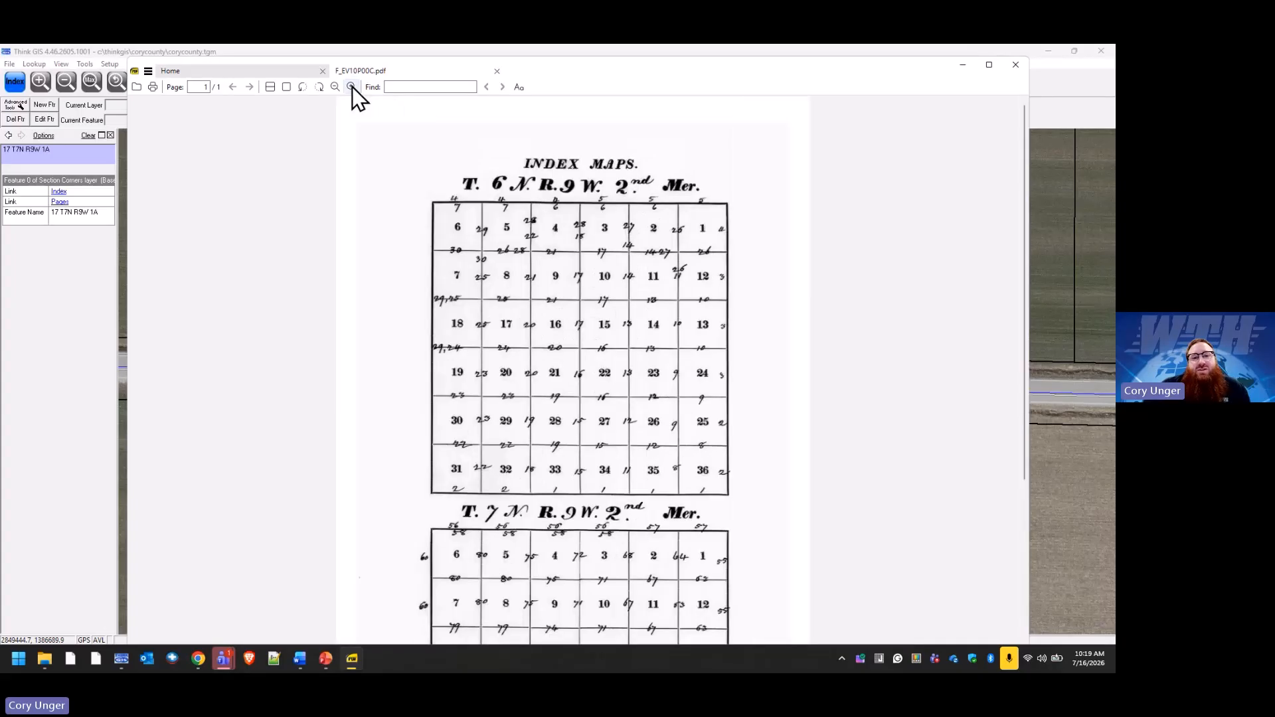
click(352, 87)
scroll(535, 441, down, 4)
scroll(534, 436, down, 5)
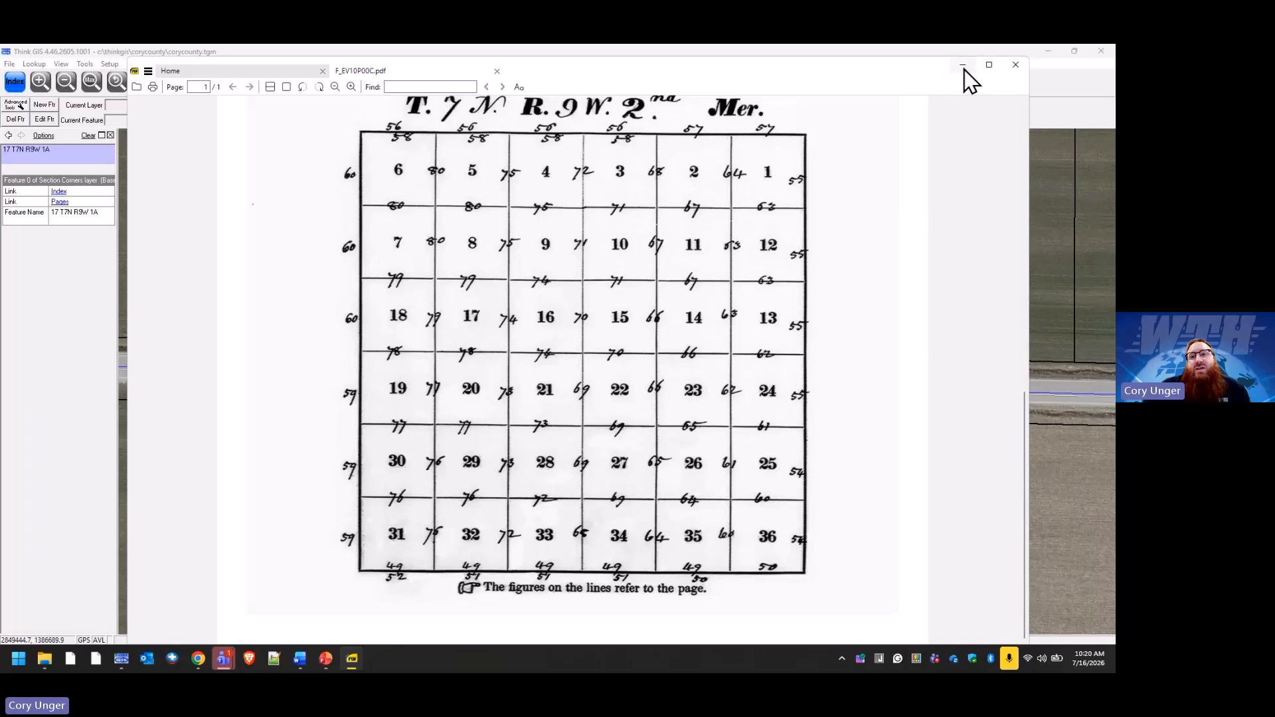
click(1015, 65)
Step: Follow the Pages link, pick F_EV10P079.pdf to view that page, and close the PDF
click(480, 327)
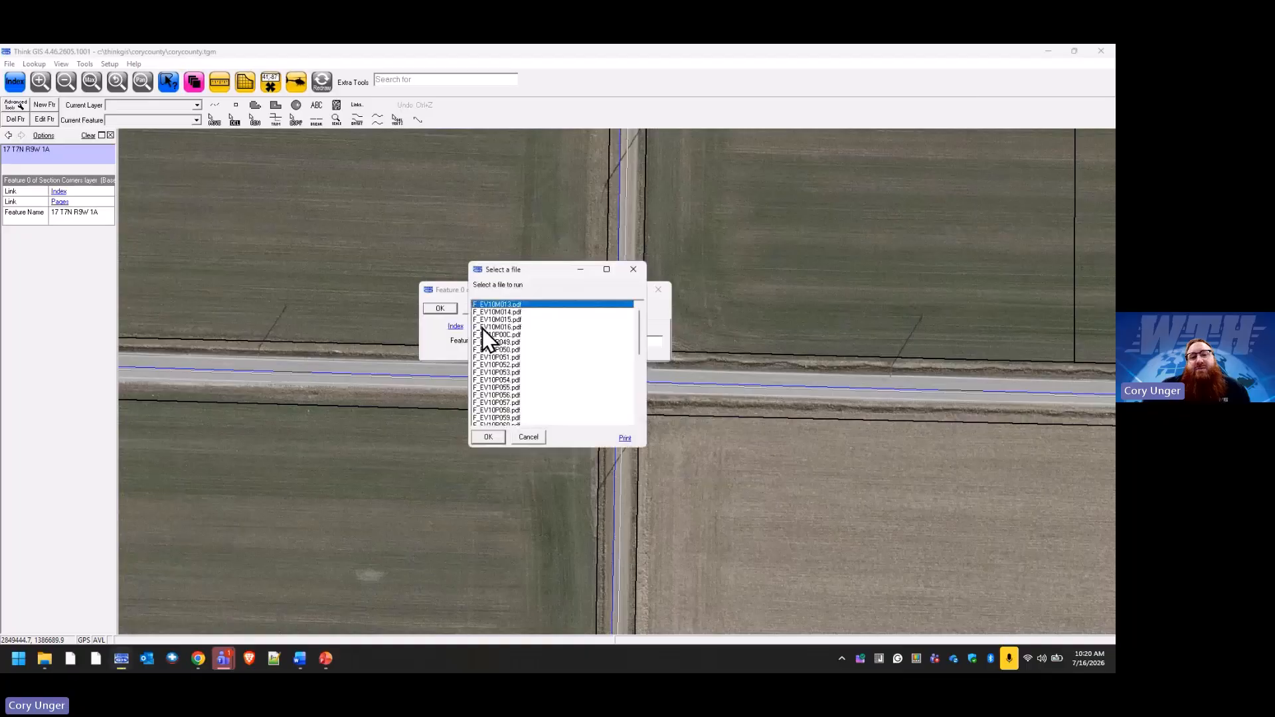
scroll(540, 349, down, 2)
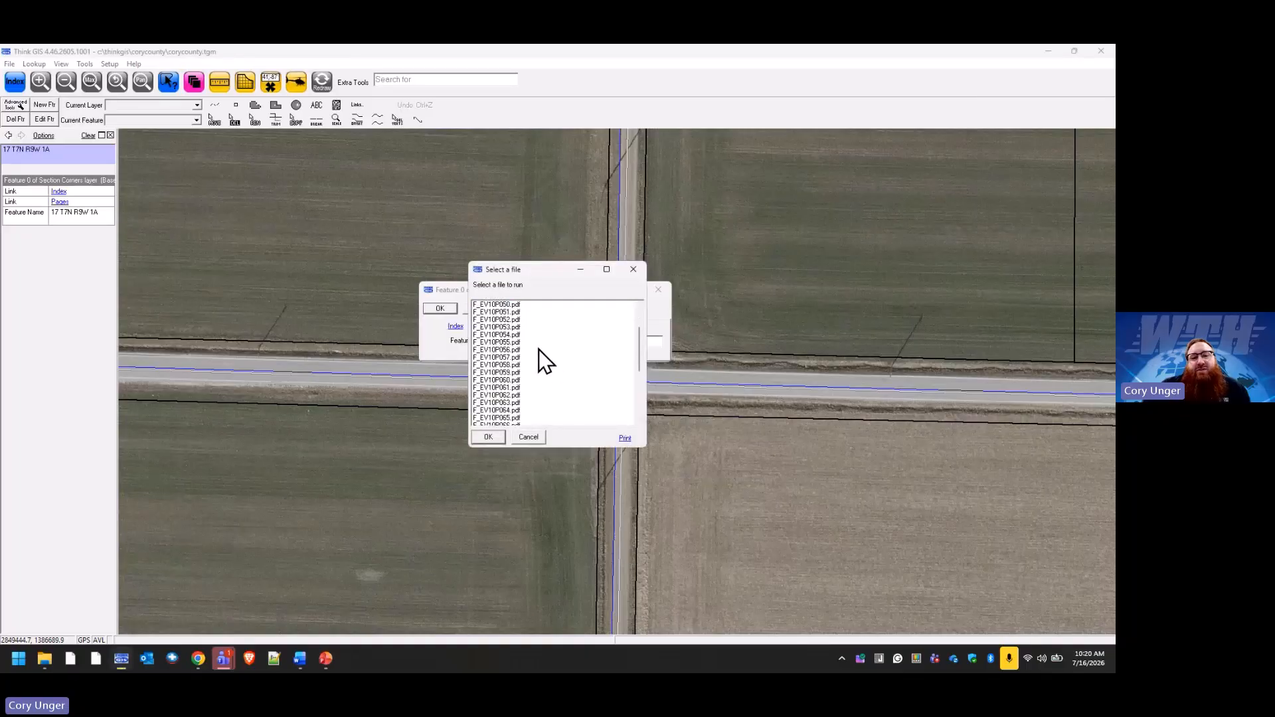
scroll(539, 350, down, 3)
click(513, 412)
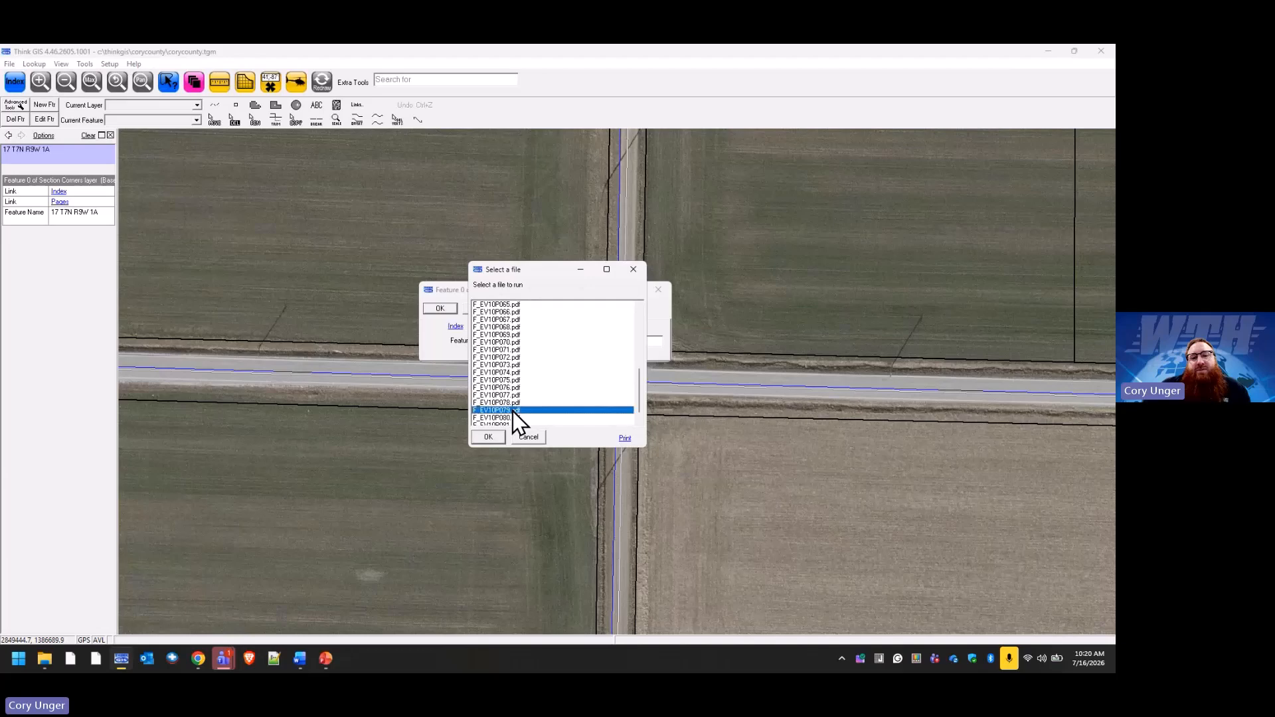
click(484, 441)
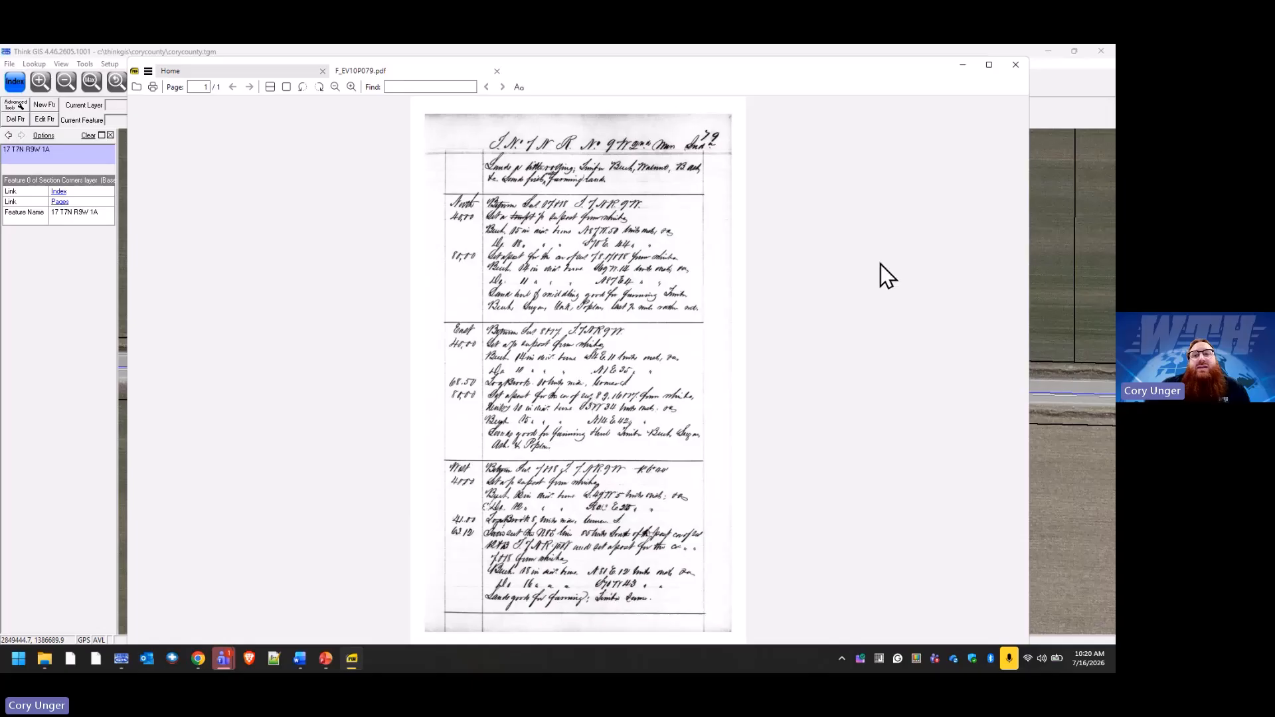
click(1015, 67)
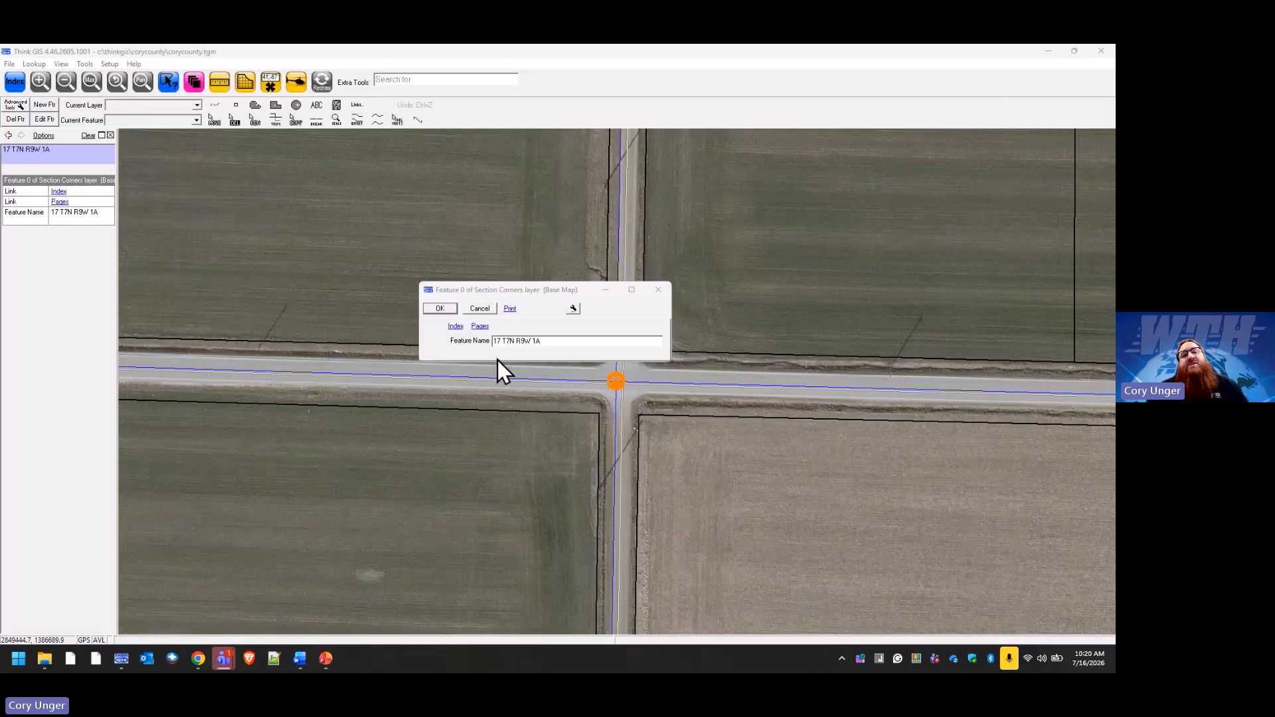
Step: Review the Pages link's file list once more, dismiss it and the feature form, and save the map
click(480, 326)
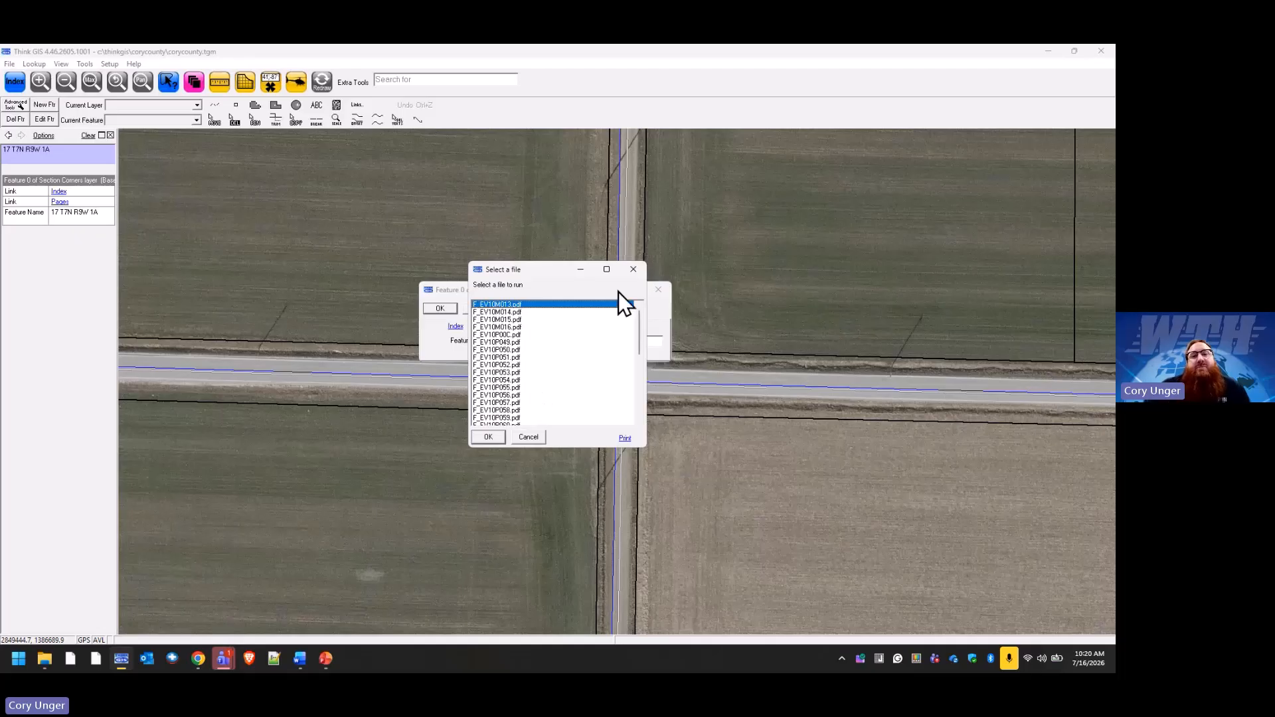
click(634, 269)
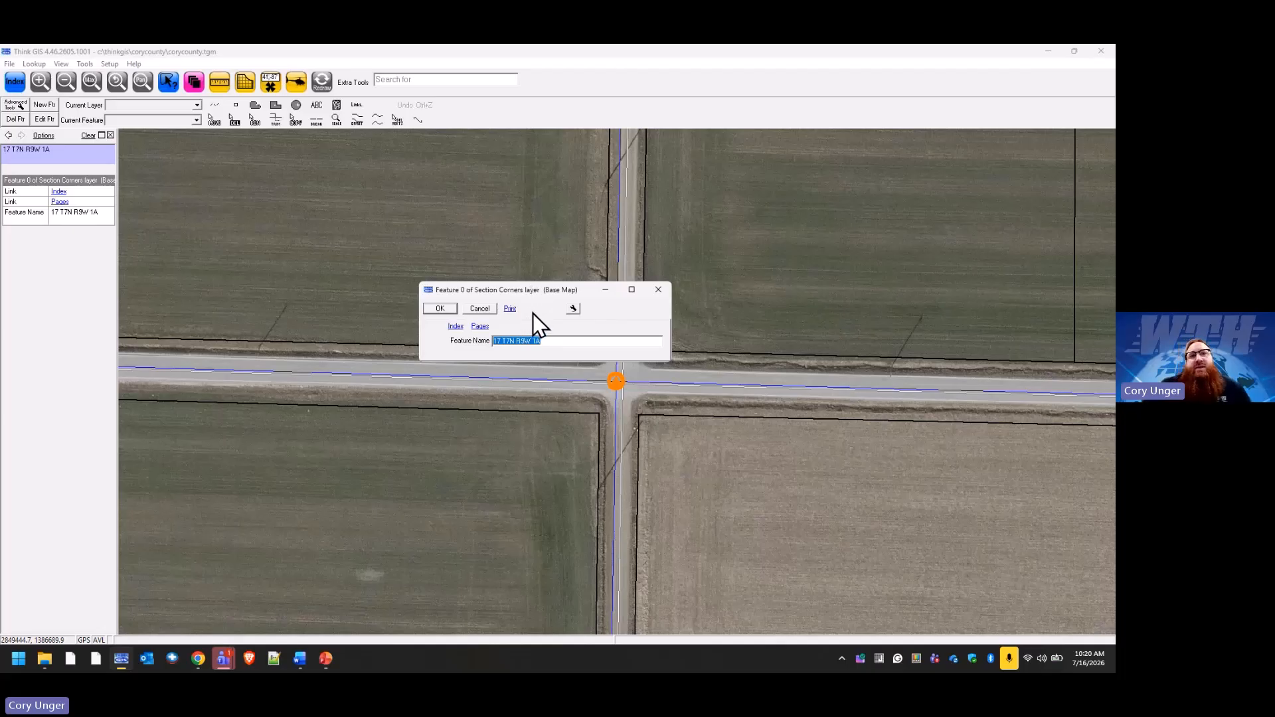
click(479, 309)
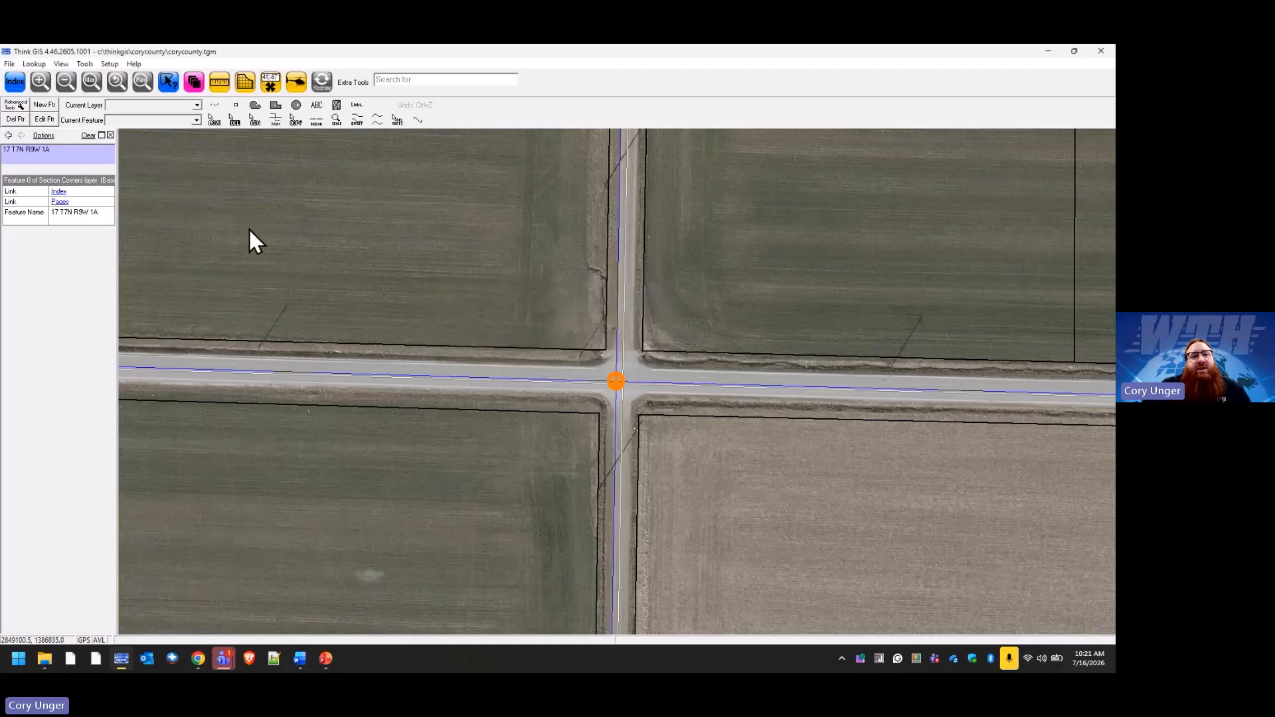
click(10, 65)
click(34, 105)
Step: Return to the town parcels, inspect the ABC Daycare feature form of the Daycare layer, and close it
click(93, 82)
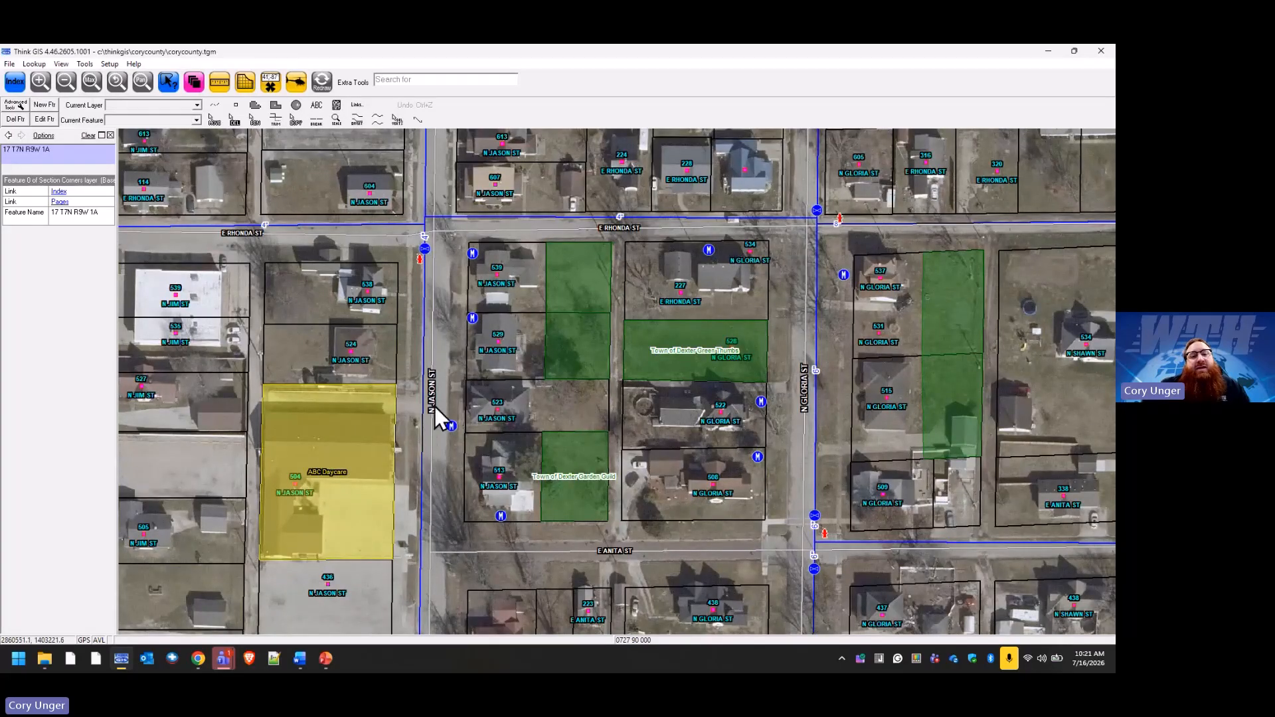
click(380, 404)
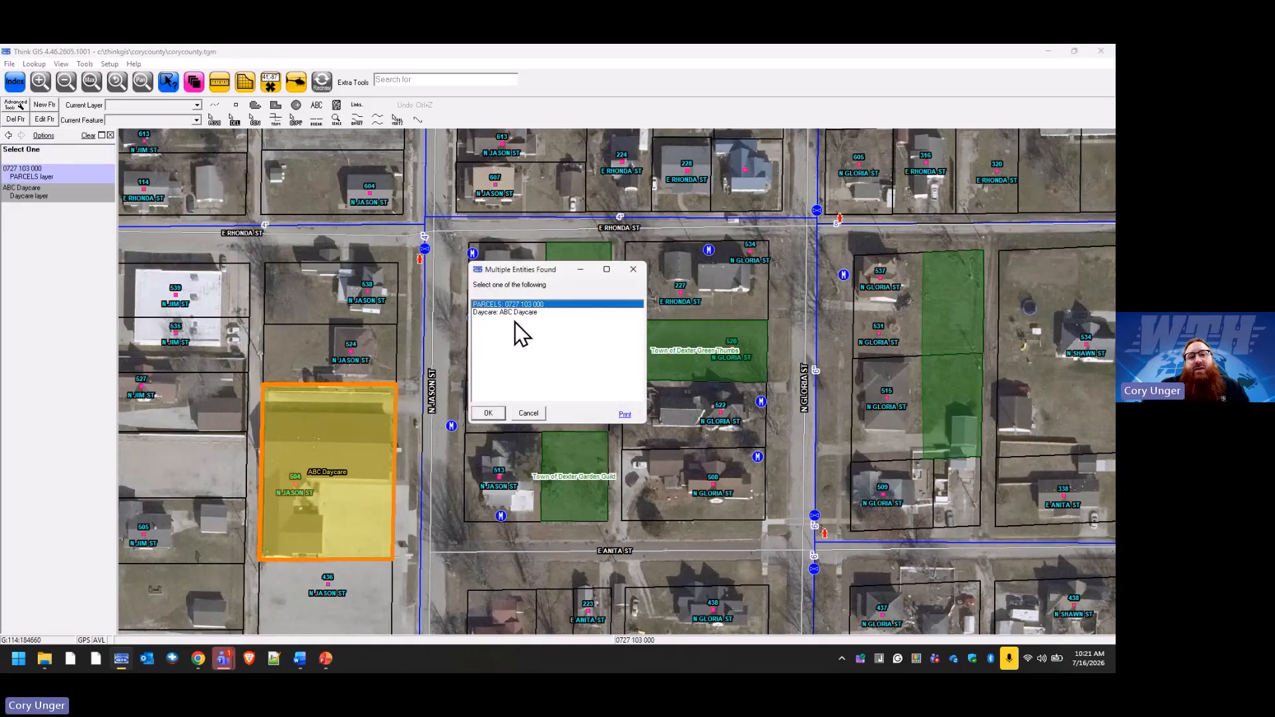
click(520, 312)
click(500, 413)
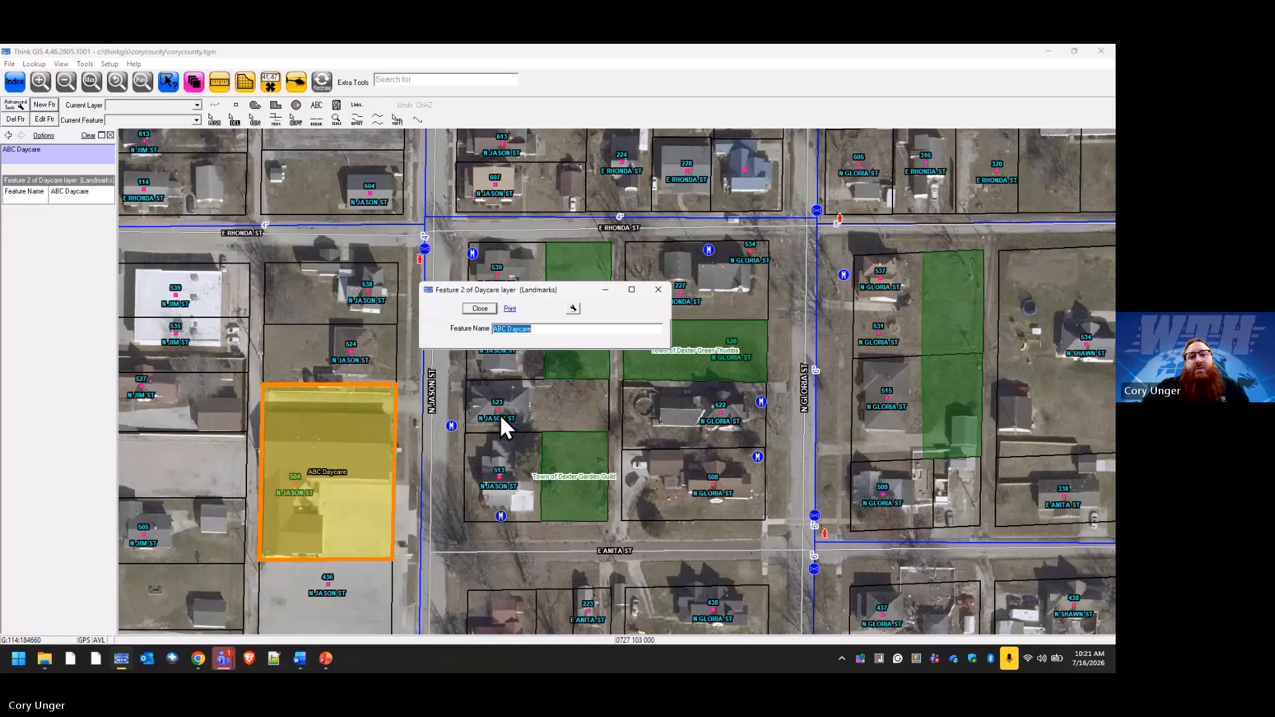
right_click(571, 310)
click(481, 310)
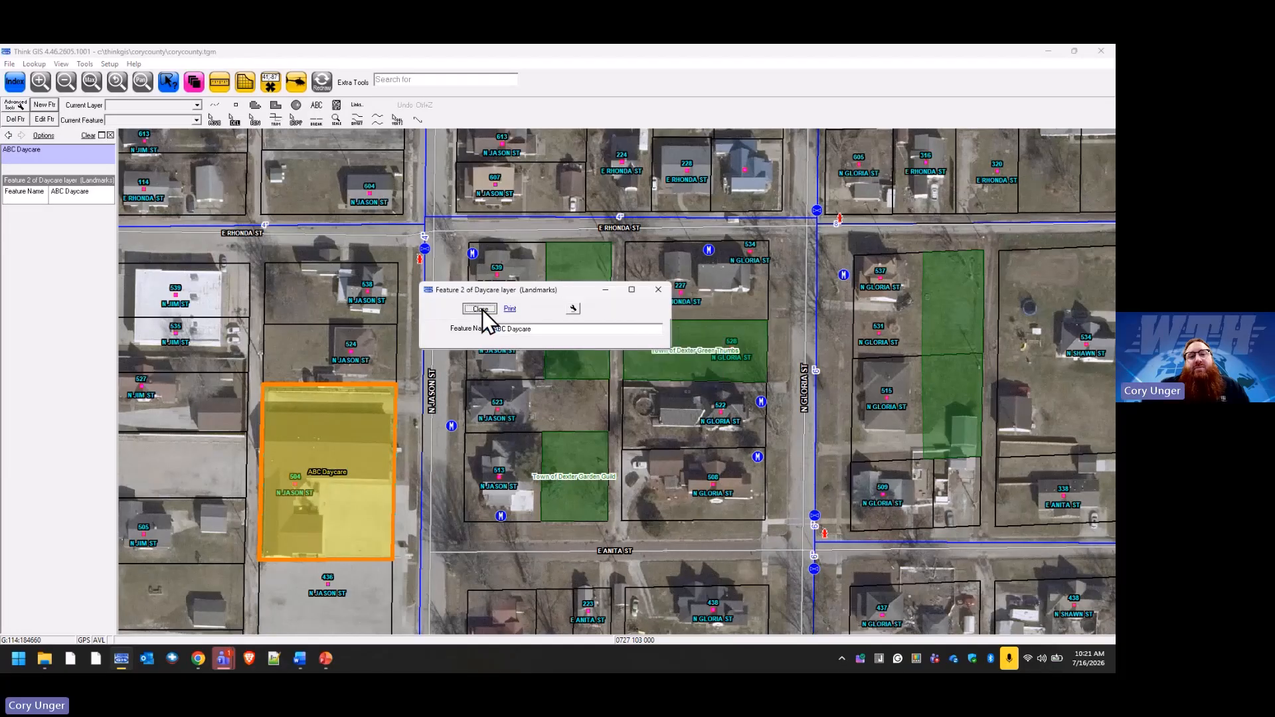
click(478, 306)
Step: Lock the Daycare layer for editing in the layer settings and reopen the ABC Daycare feature form
click(194, 82)
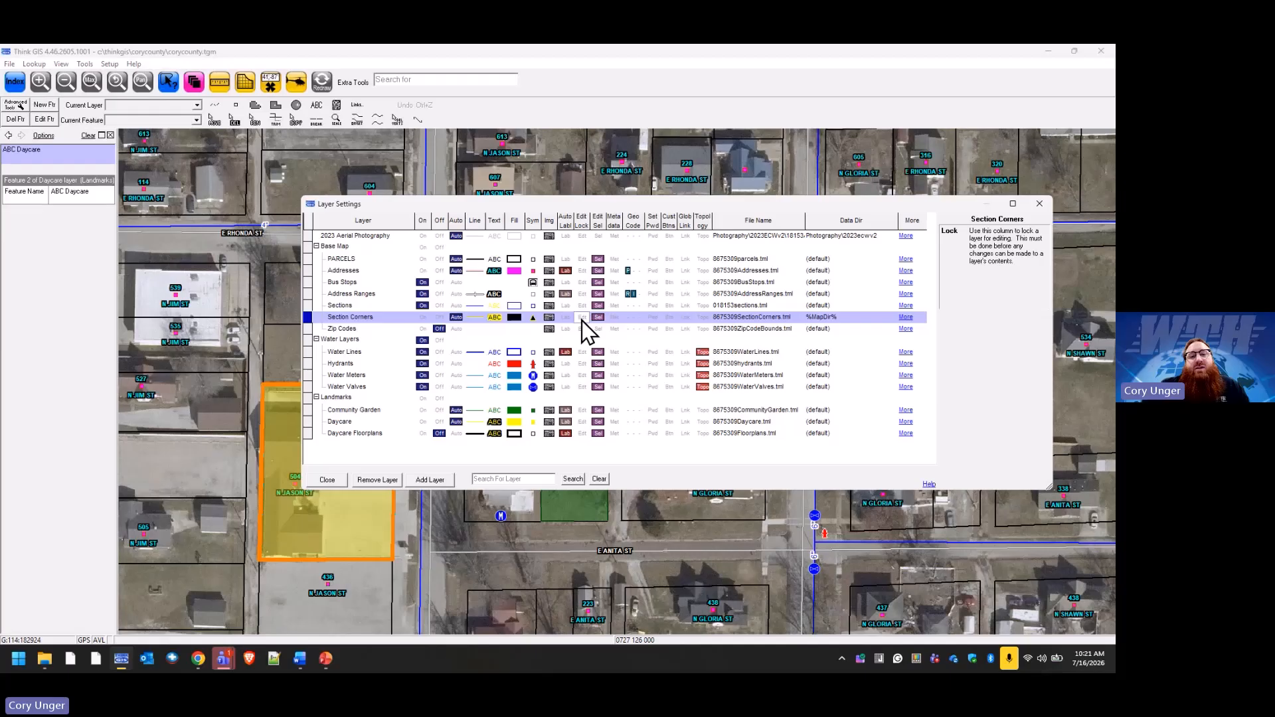
click(584, 423)
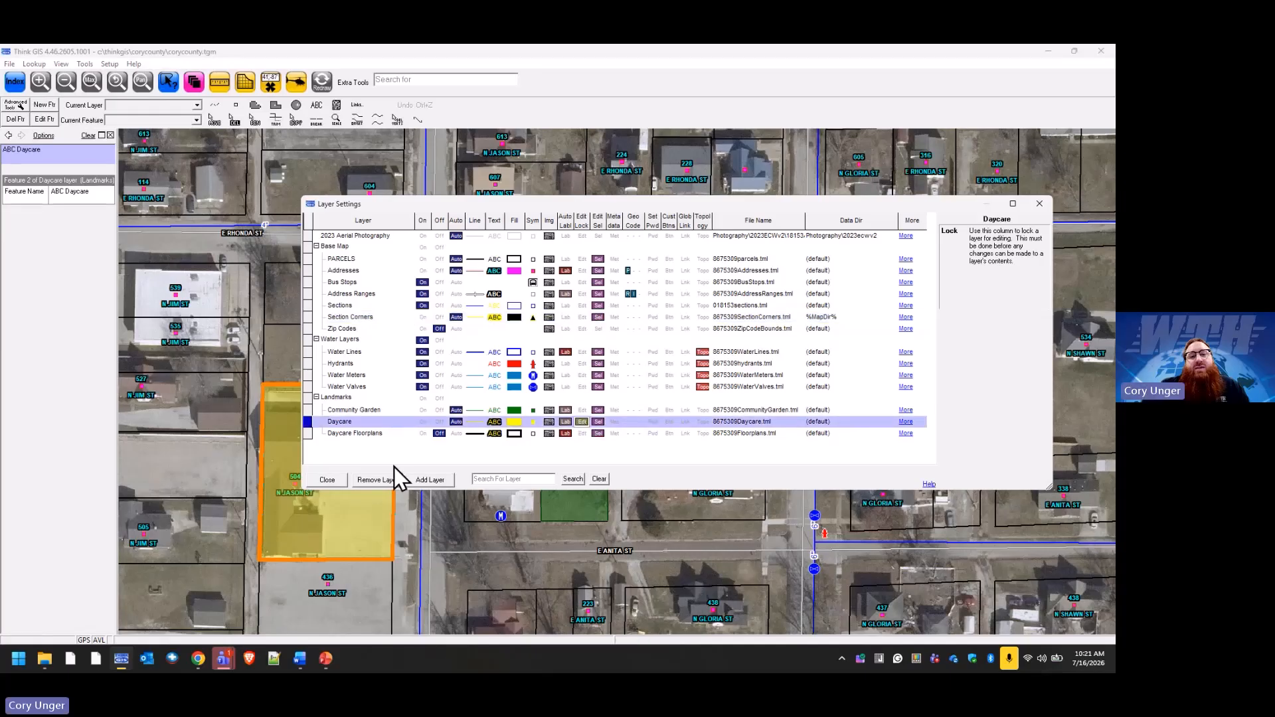
click(336, 479)
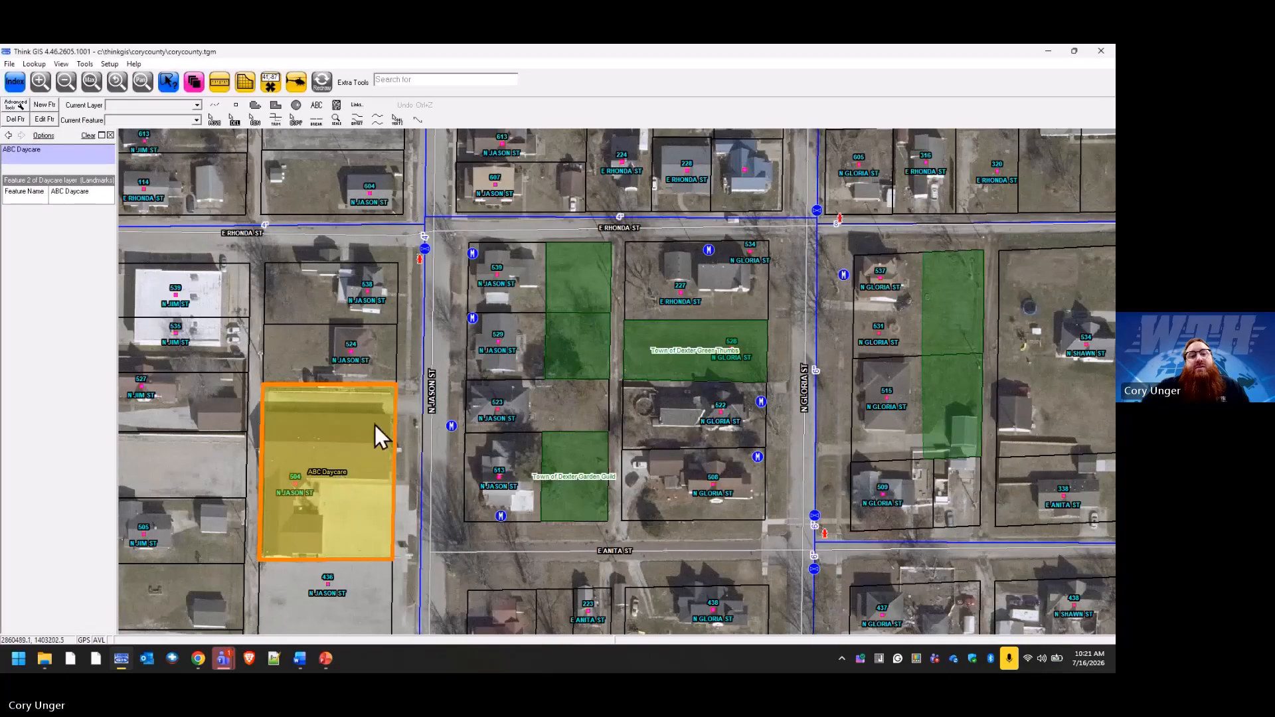
click(380, 404)
double_click(512, 313)
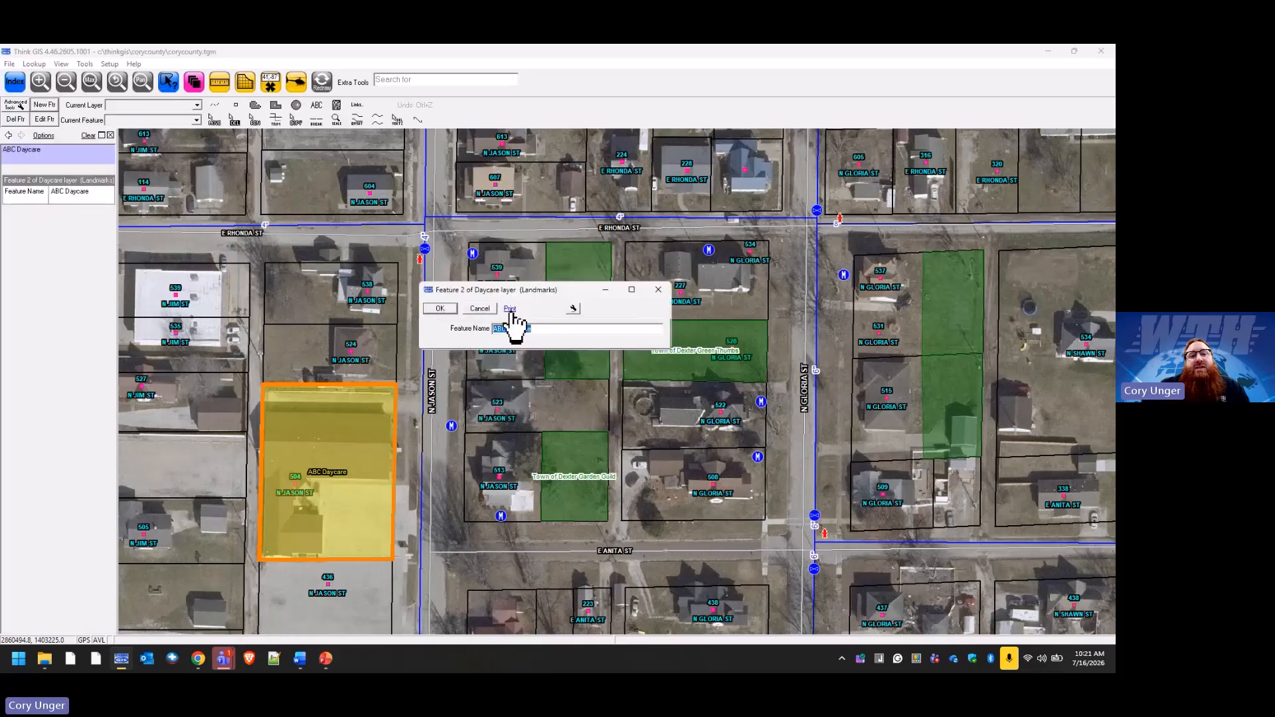
Step: Add a local feature link to the ABC Daycare feature with the descriptive name Floorplan ON
click(576, 313)
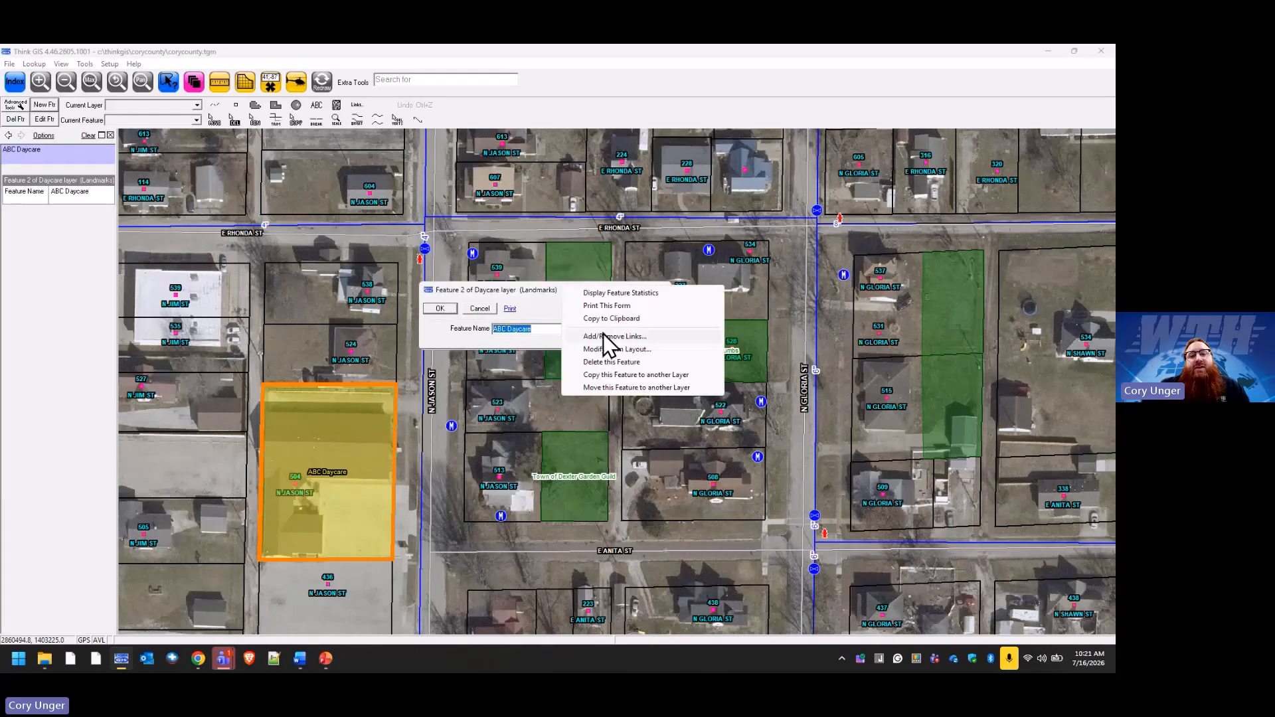
click(653, 336)
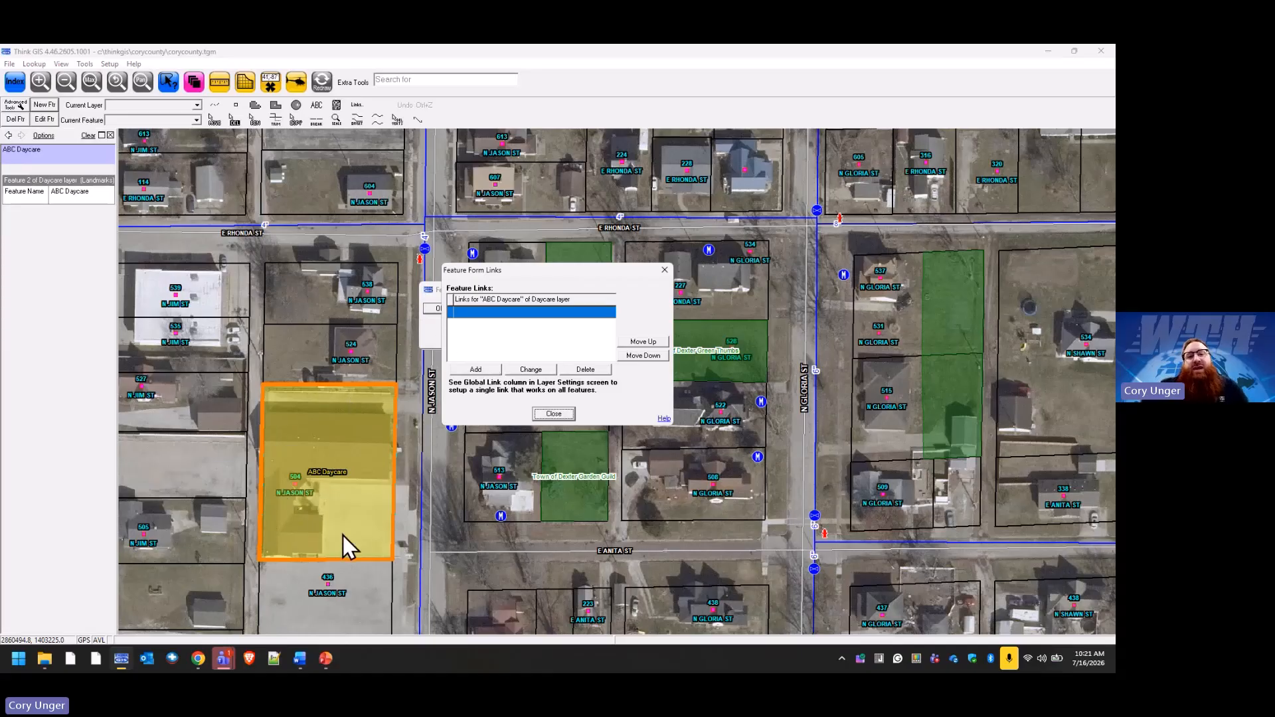
click(492, 370)
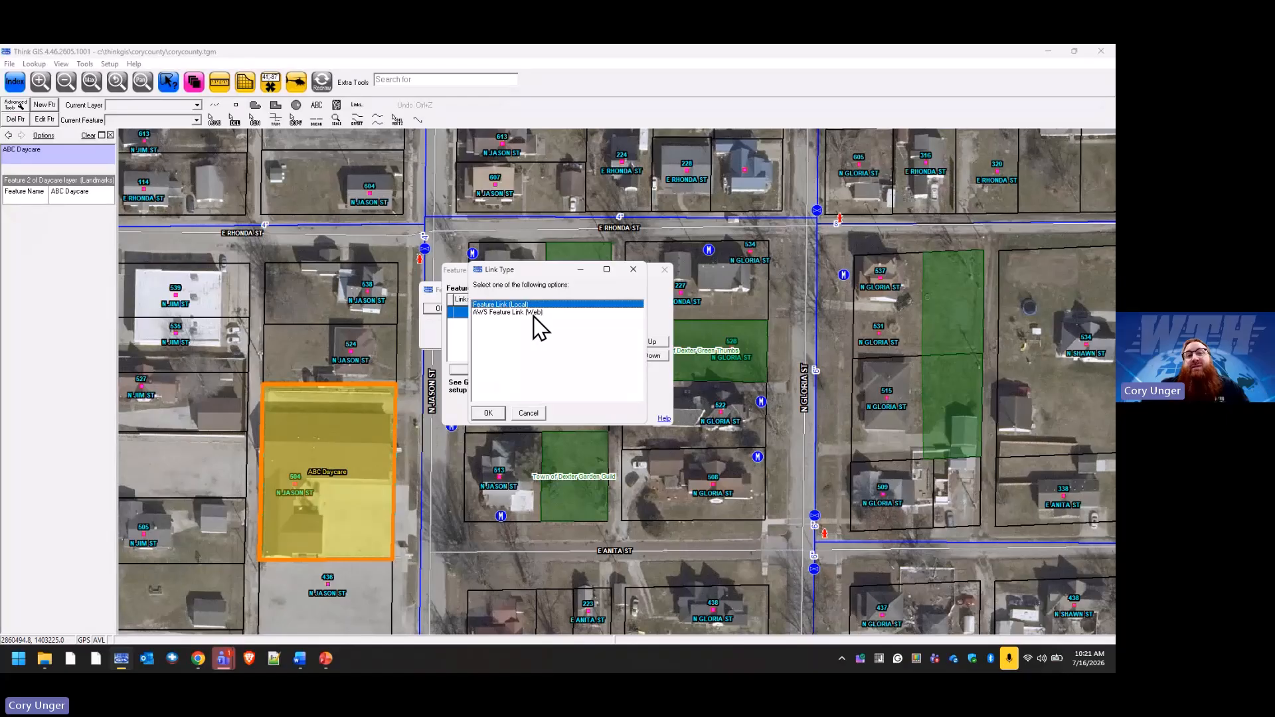
click(493, 416)
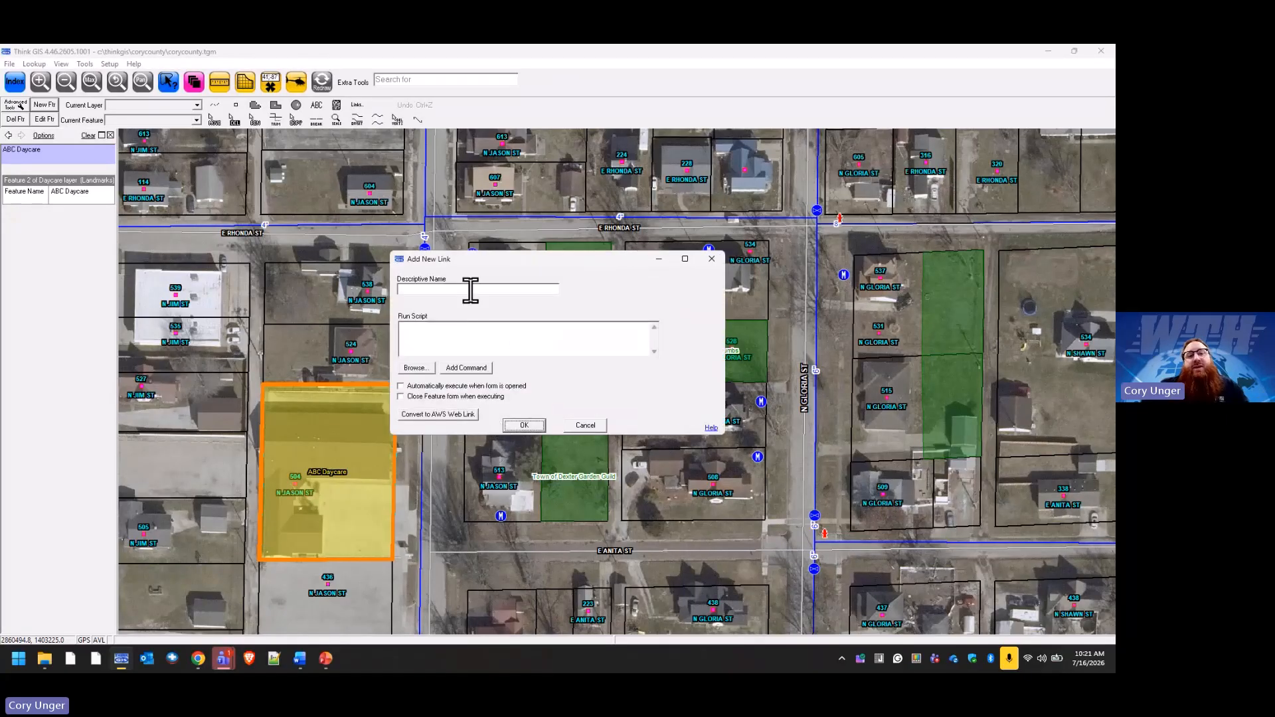
text(Floor)
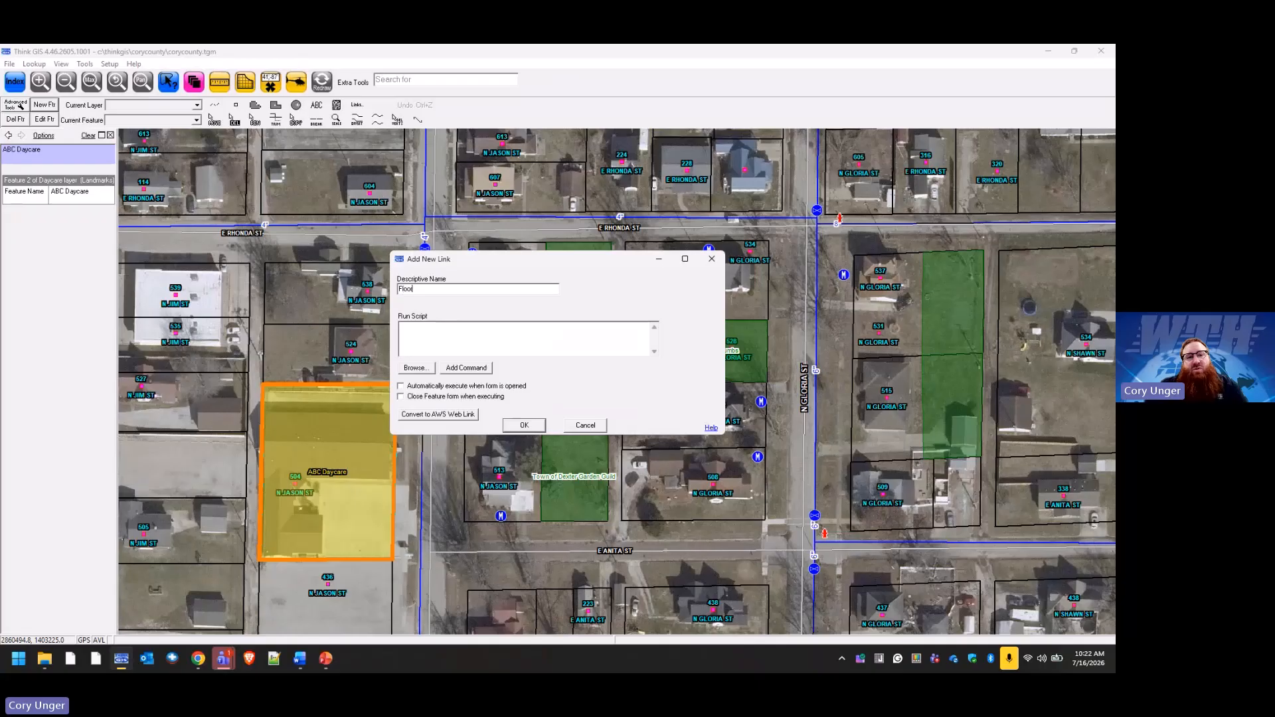
text(plan ON)
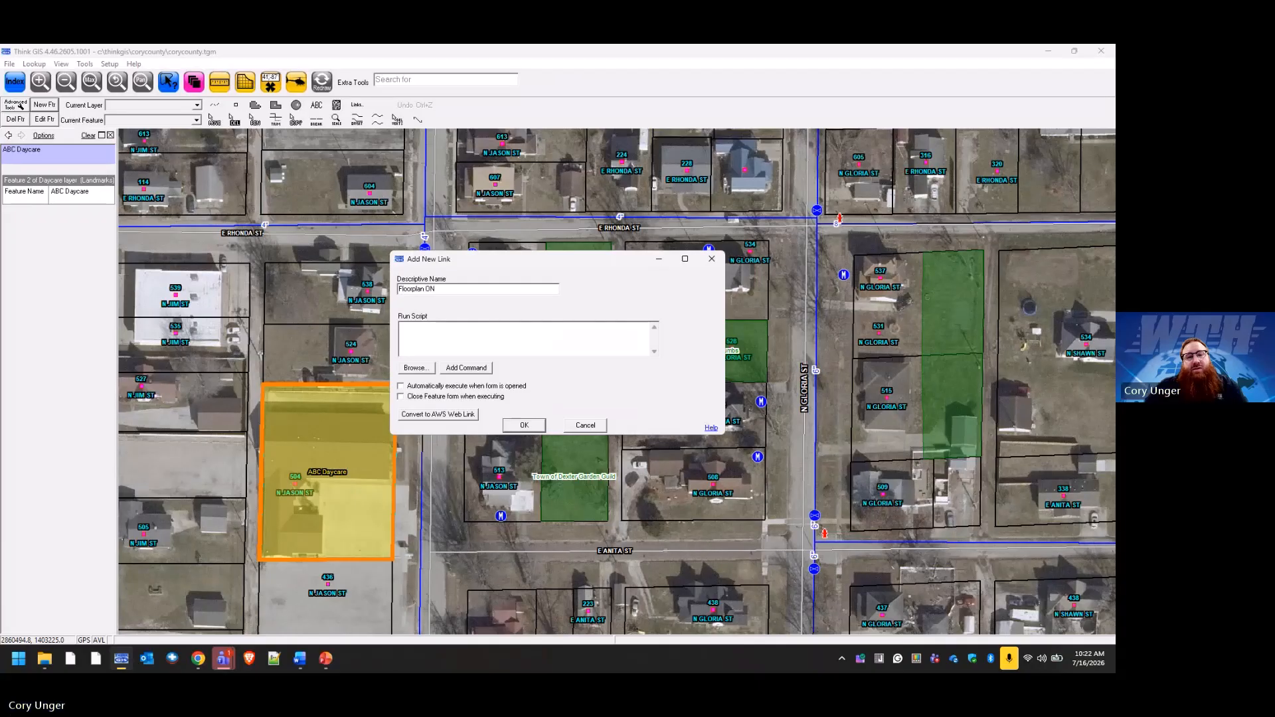
click(469, 334)
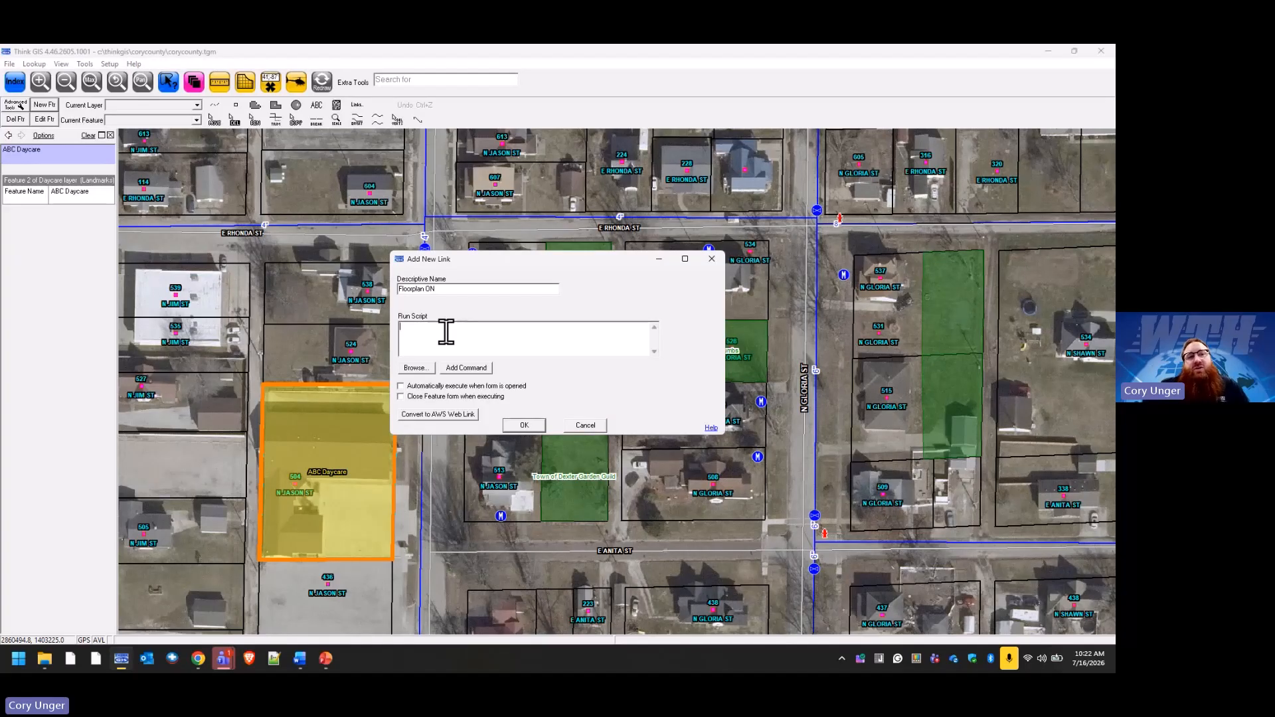
Step: Build the link's script from a SetAtt command turning Daycare Floorplans visibility ON, followed by a Redraw line
click(481, 371)
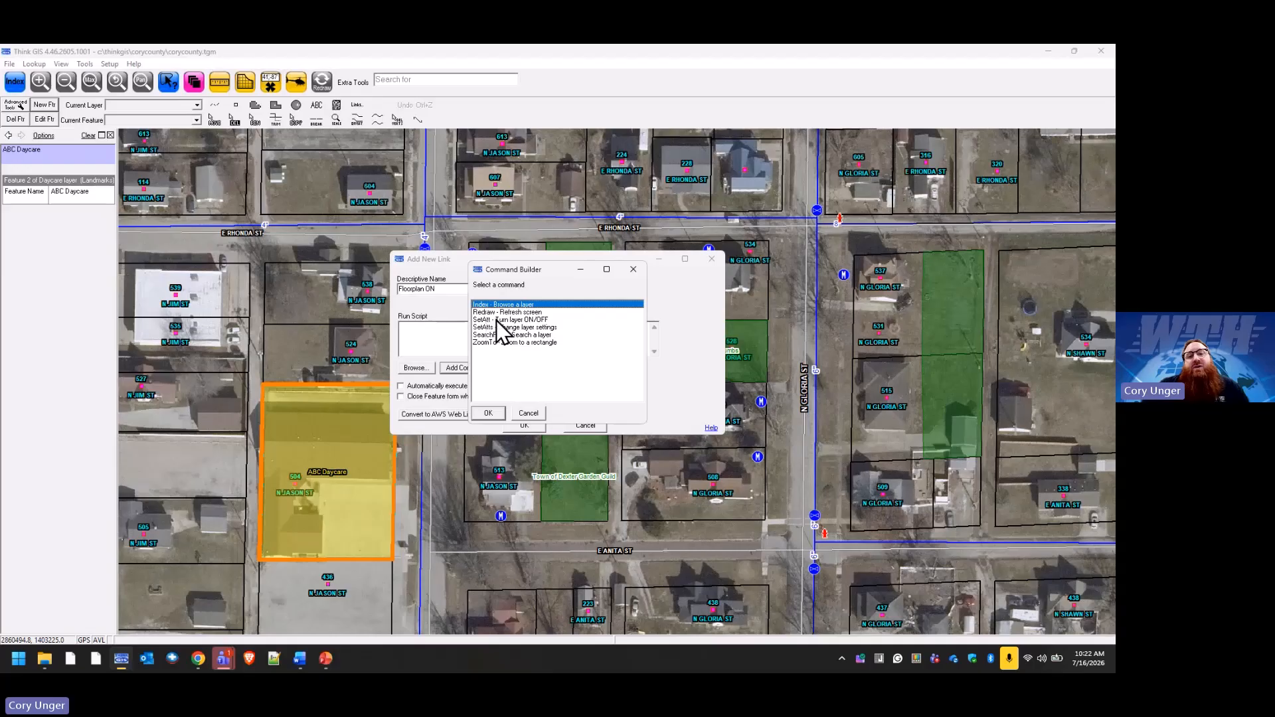
click(541, 320)
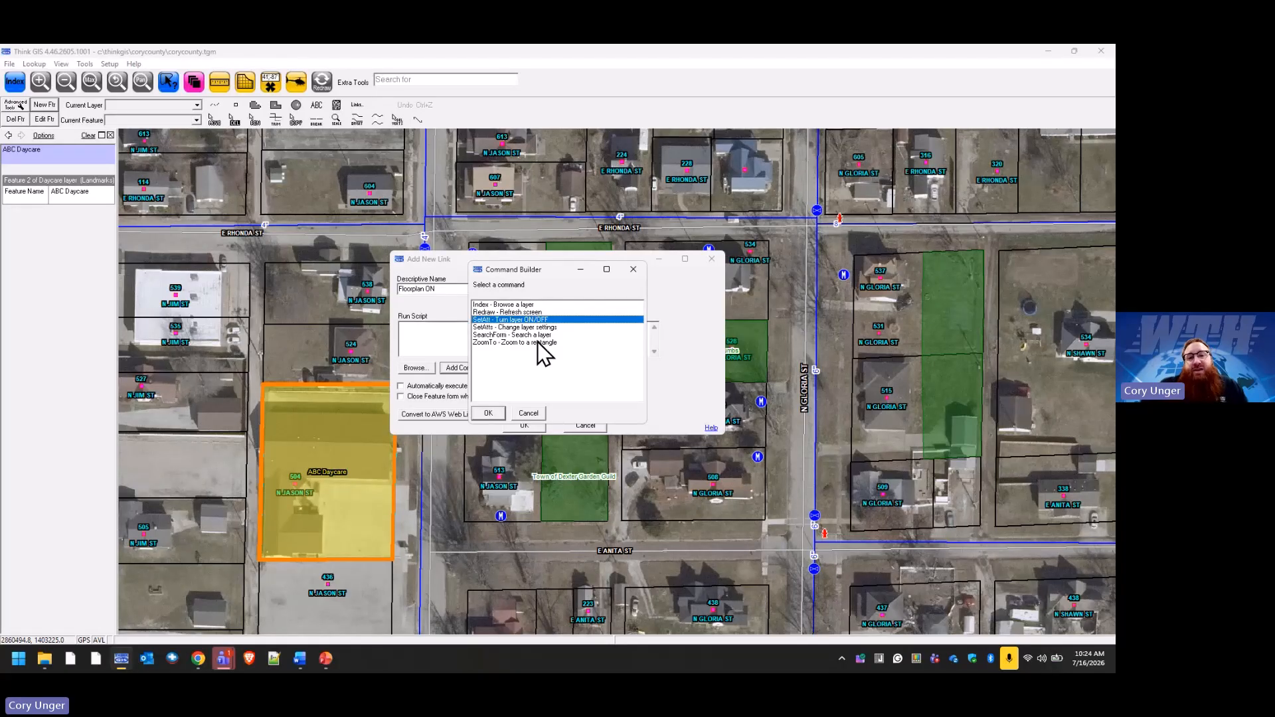
click(491, 414)
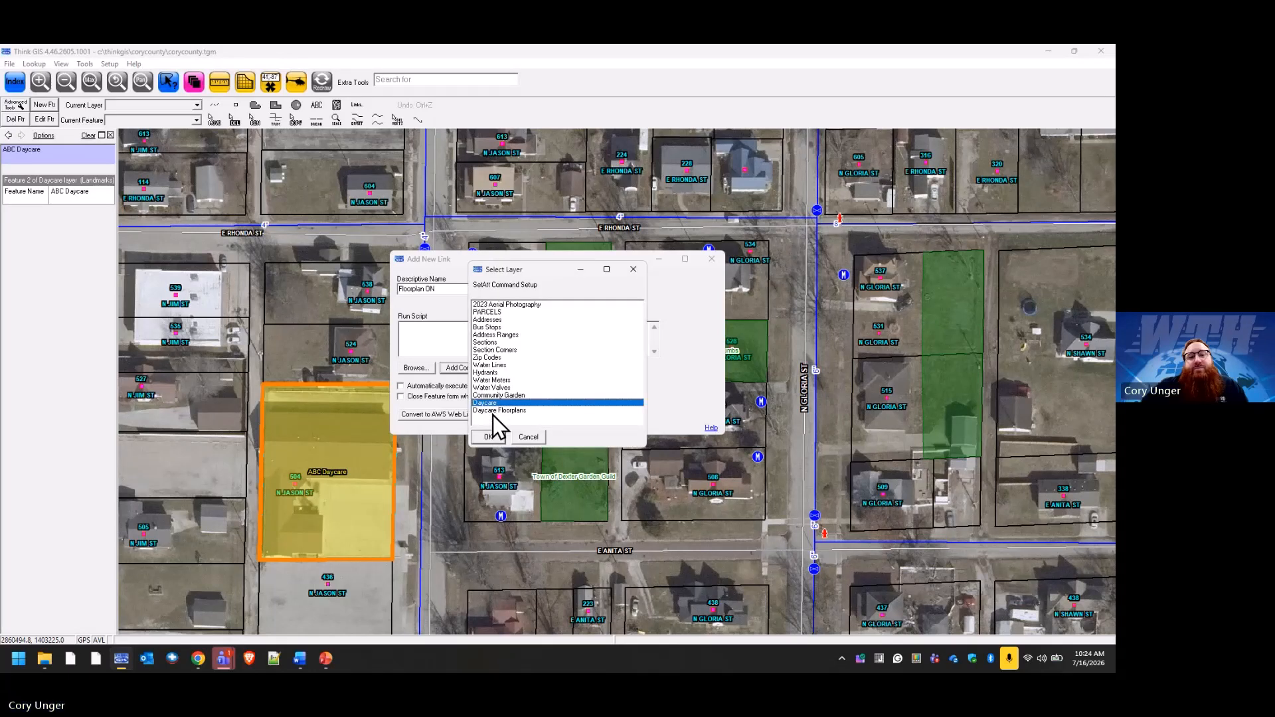
click(515, 412)
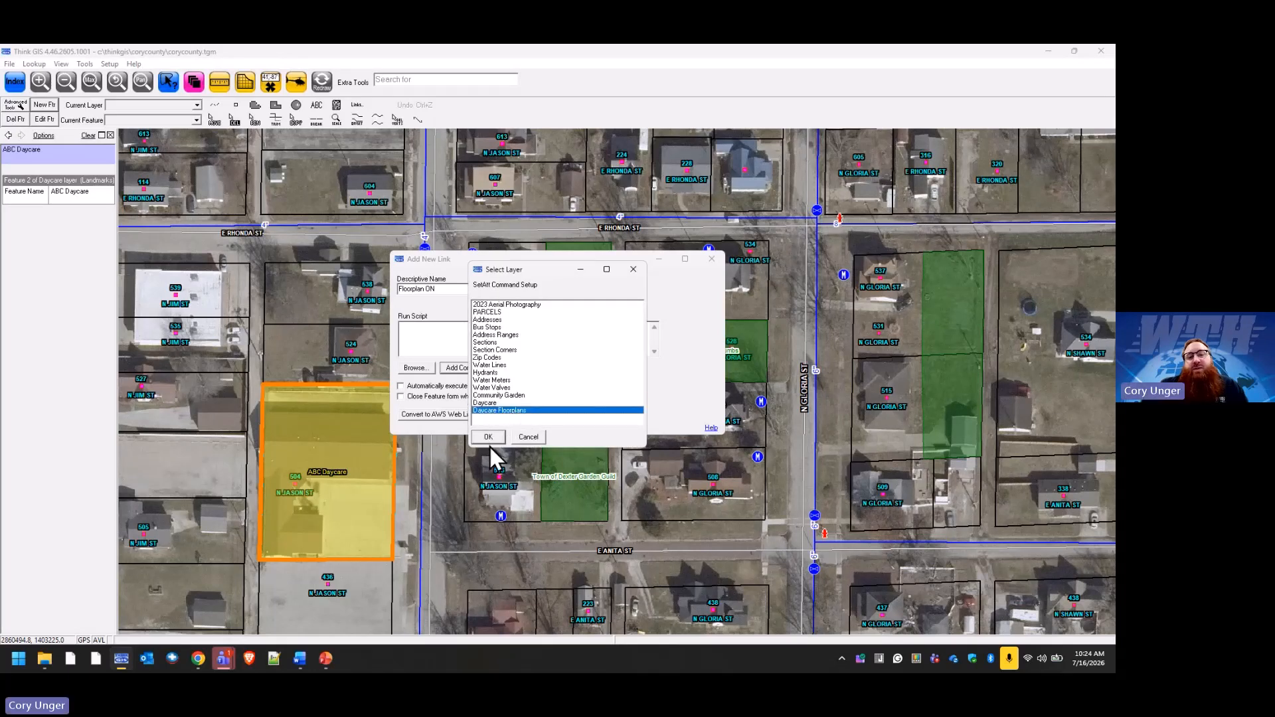
click(496, 440)
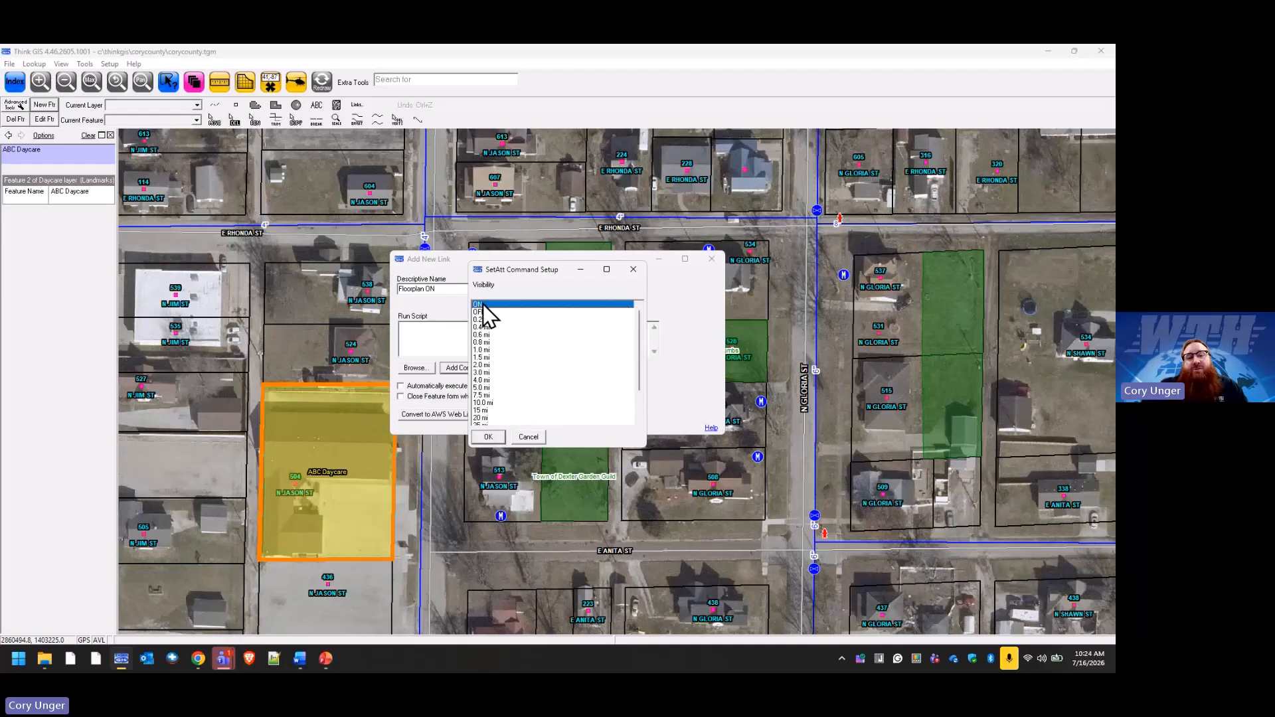
click(491, 438)
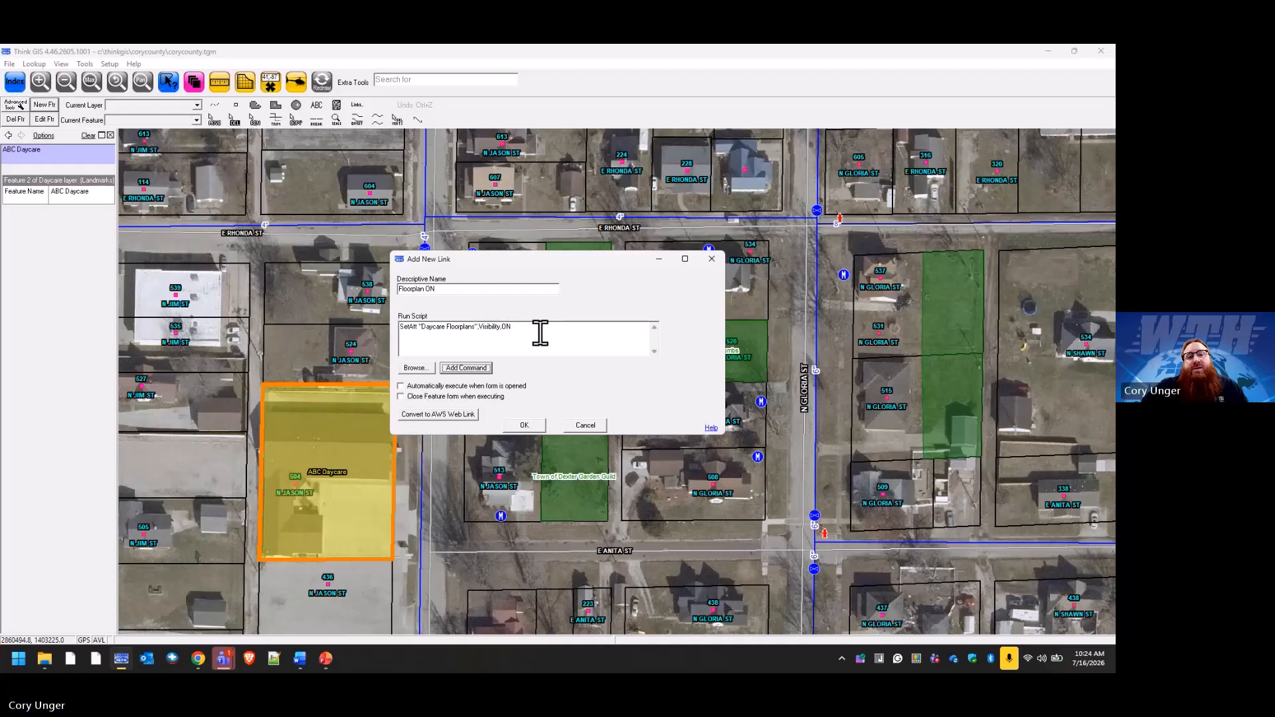
click(605, 340)
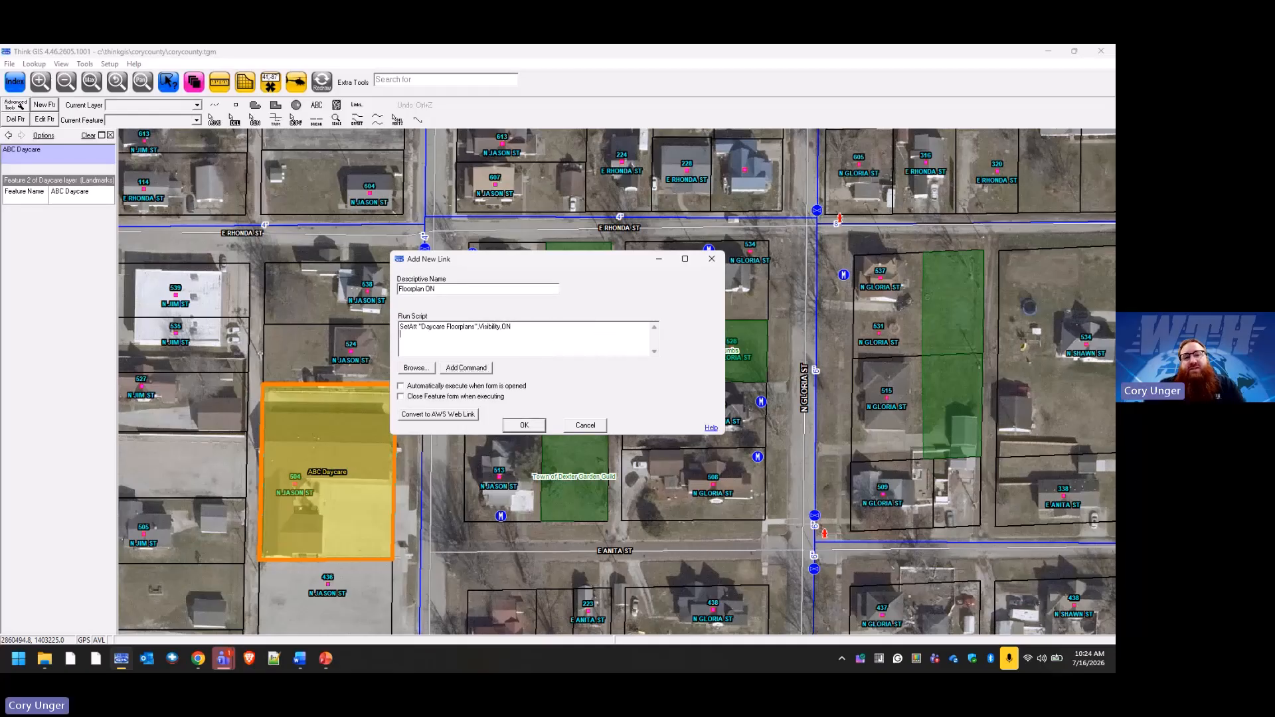
text(Redraw)
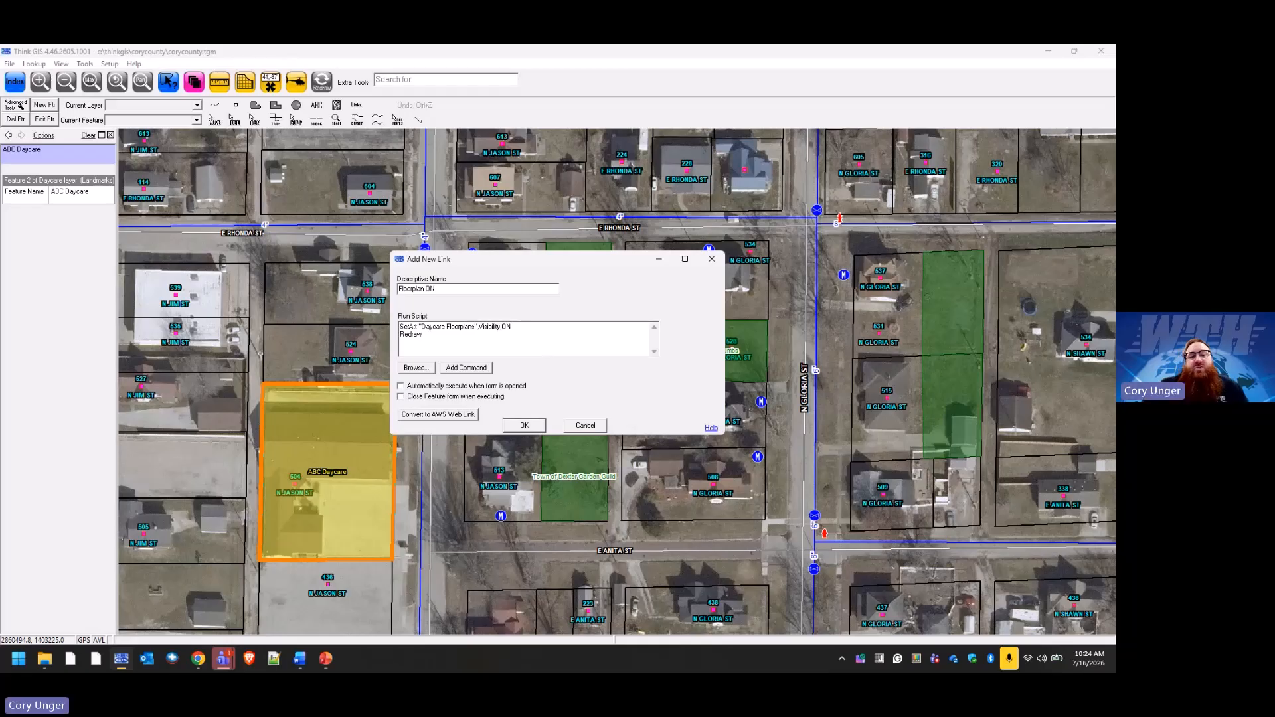
Step: Try inserting Redraw with the Command Builder as well, and erase that duplicate script line
click(466, 367)
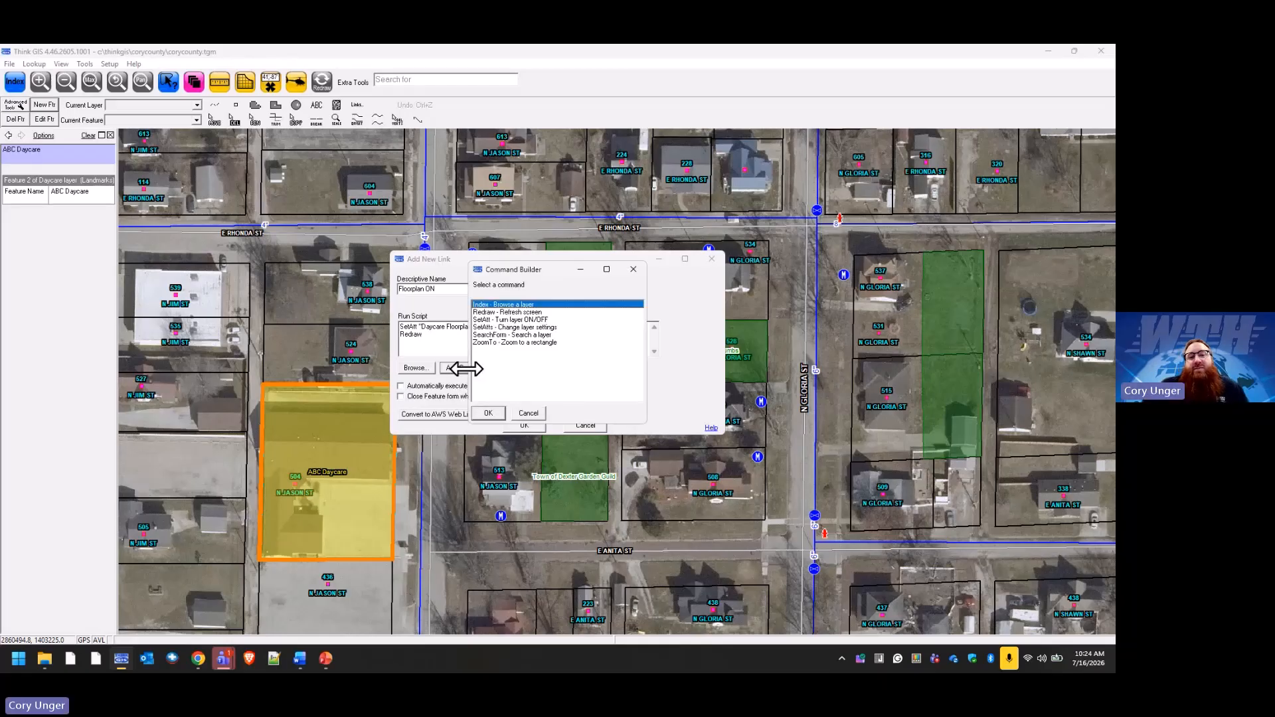
click(532, 312)
click(492, 413)
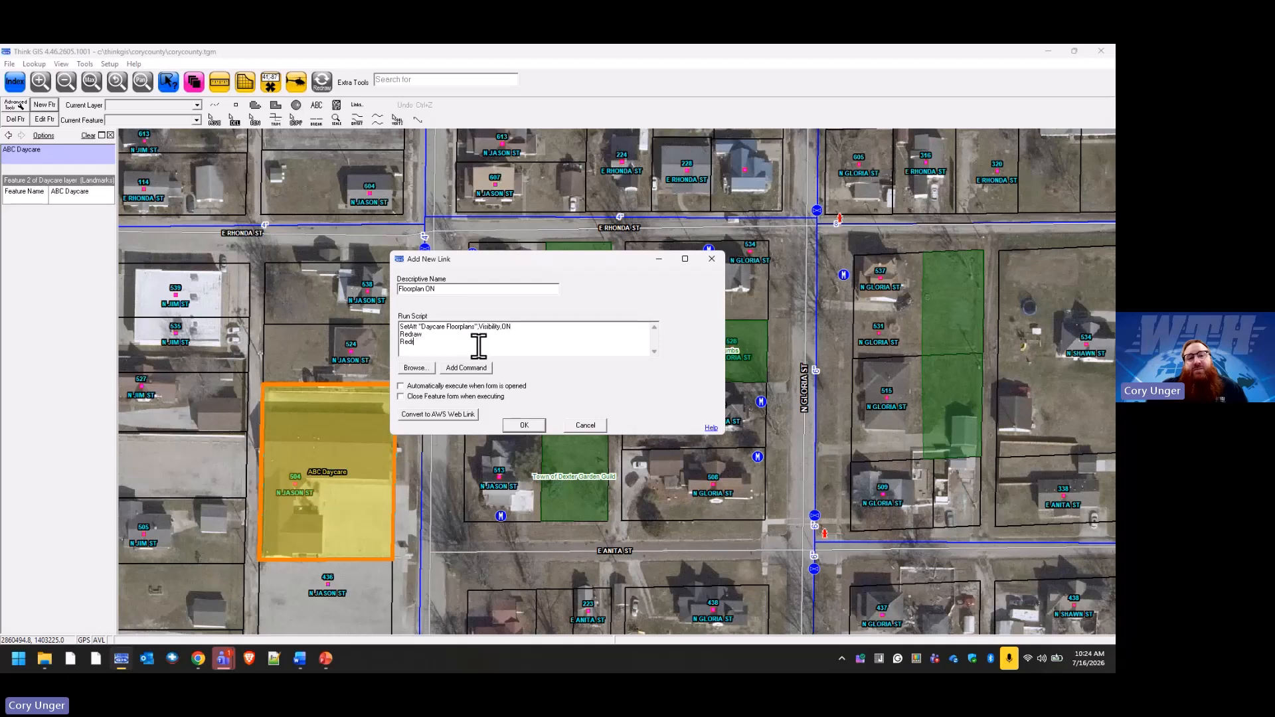
key(BackSpace)
key(BackSpace)
key(BackSpace)
key(BackSpace)
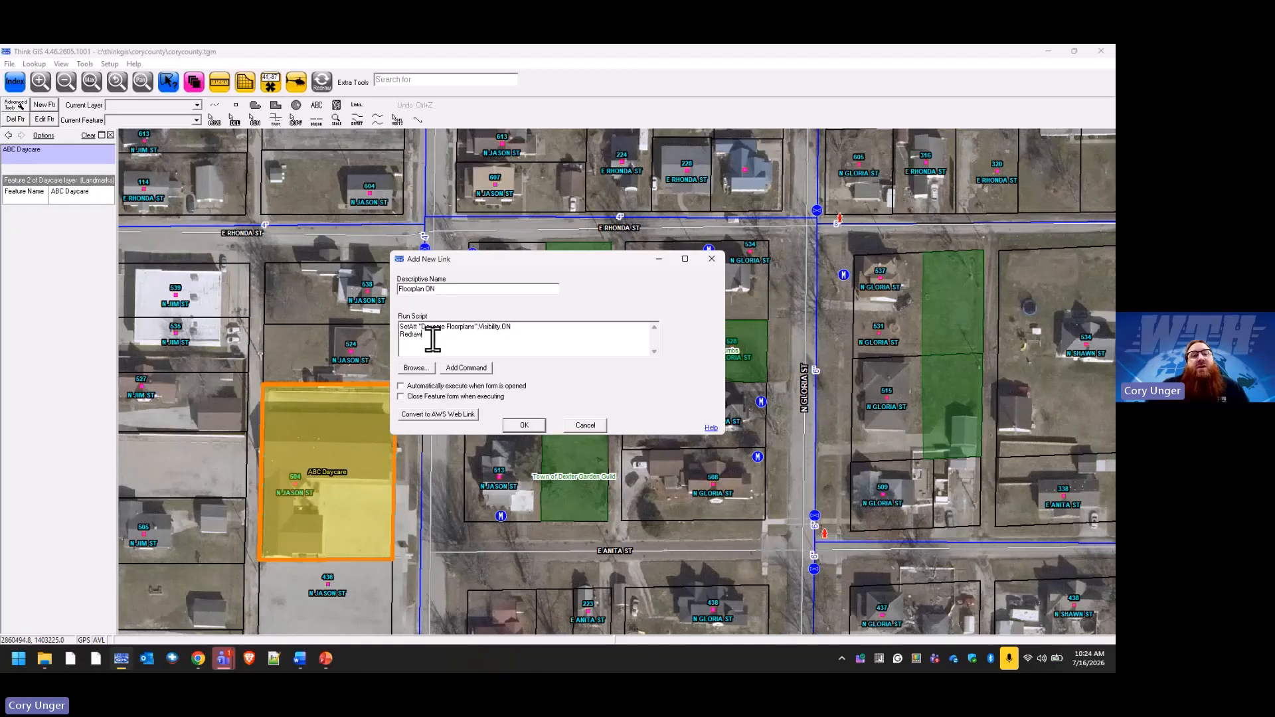
Step: Accept the Floorplan ON link and add a second local feature link named Floorplan OFF
click(532, 424)
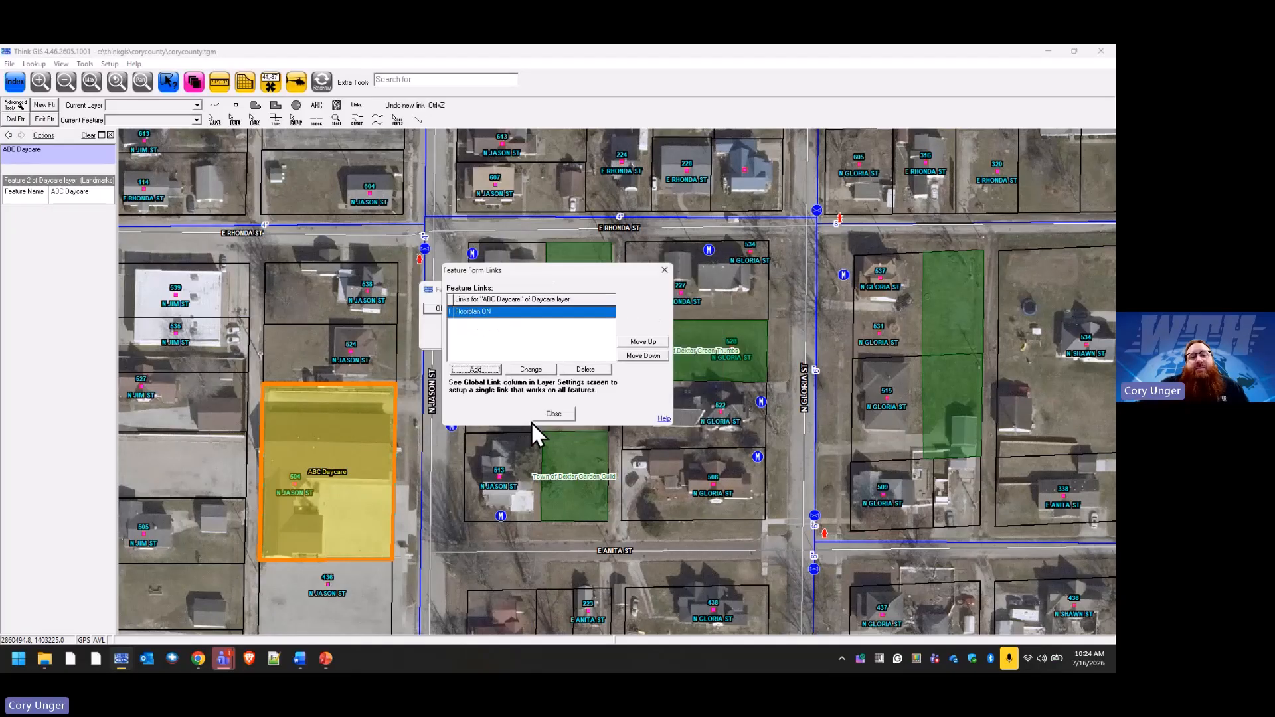
click(481, 371)
key(Return)
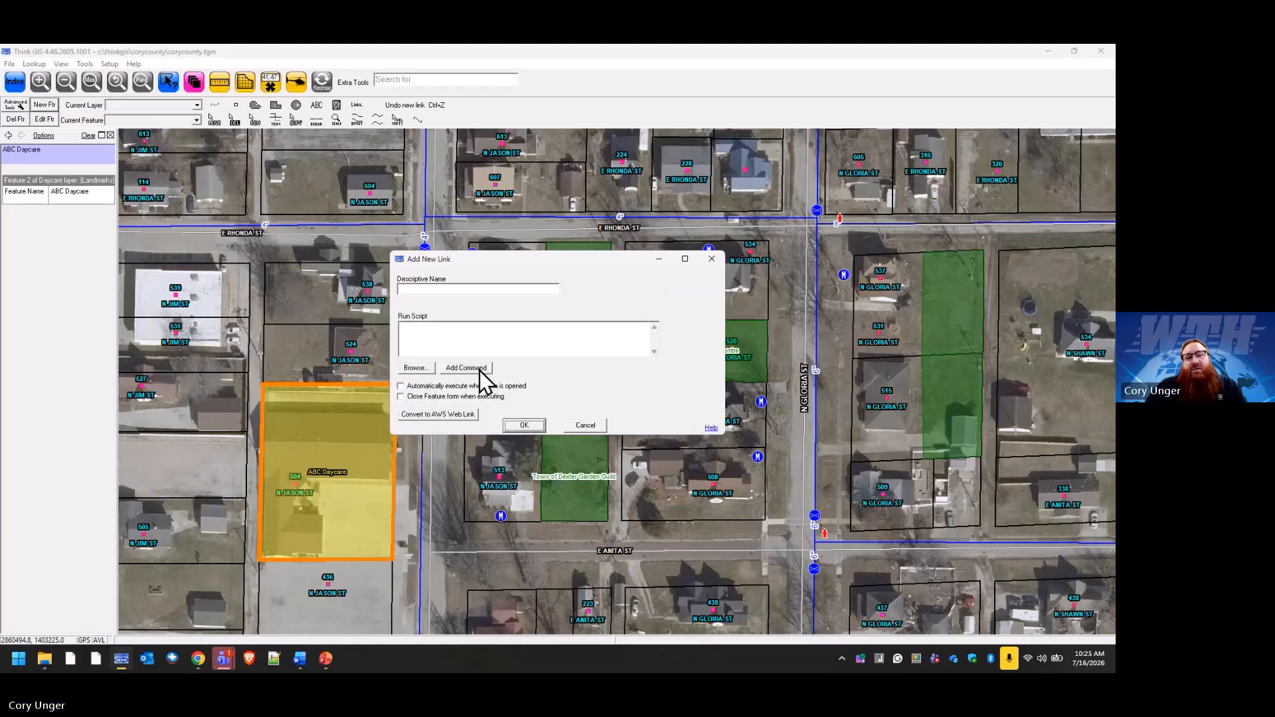
click(472, 287)
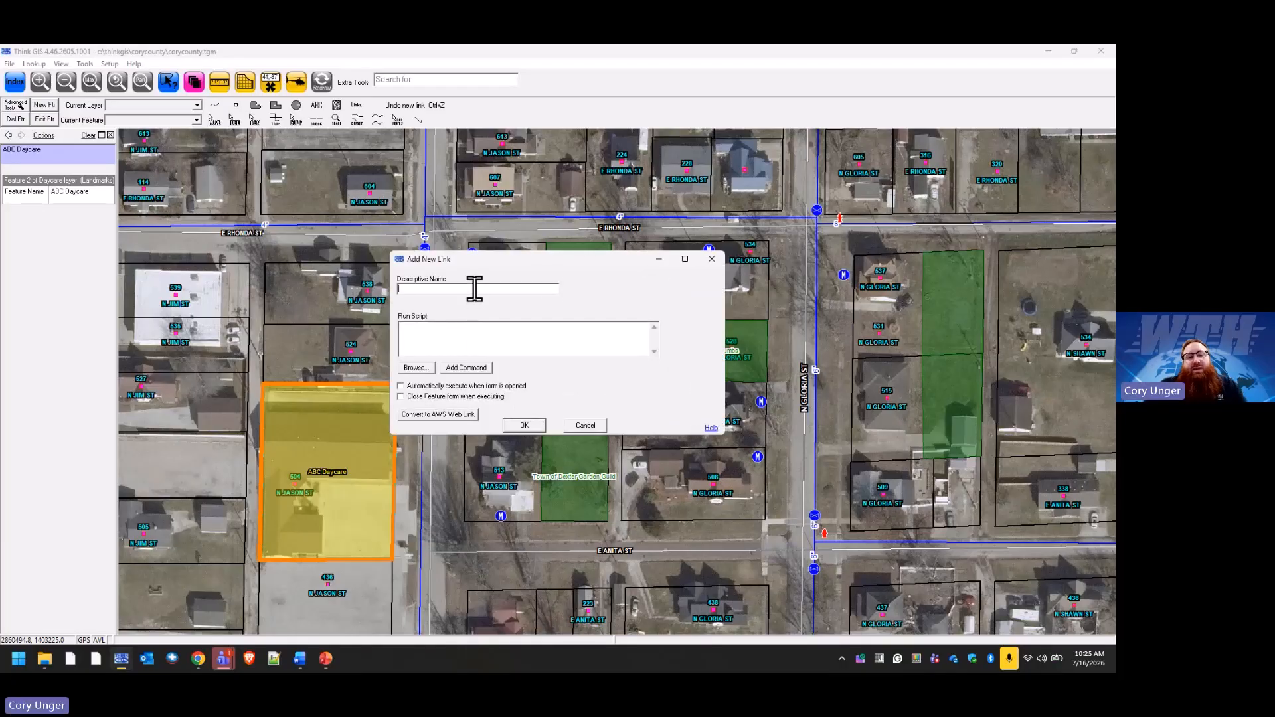
text(Floorp)
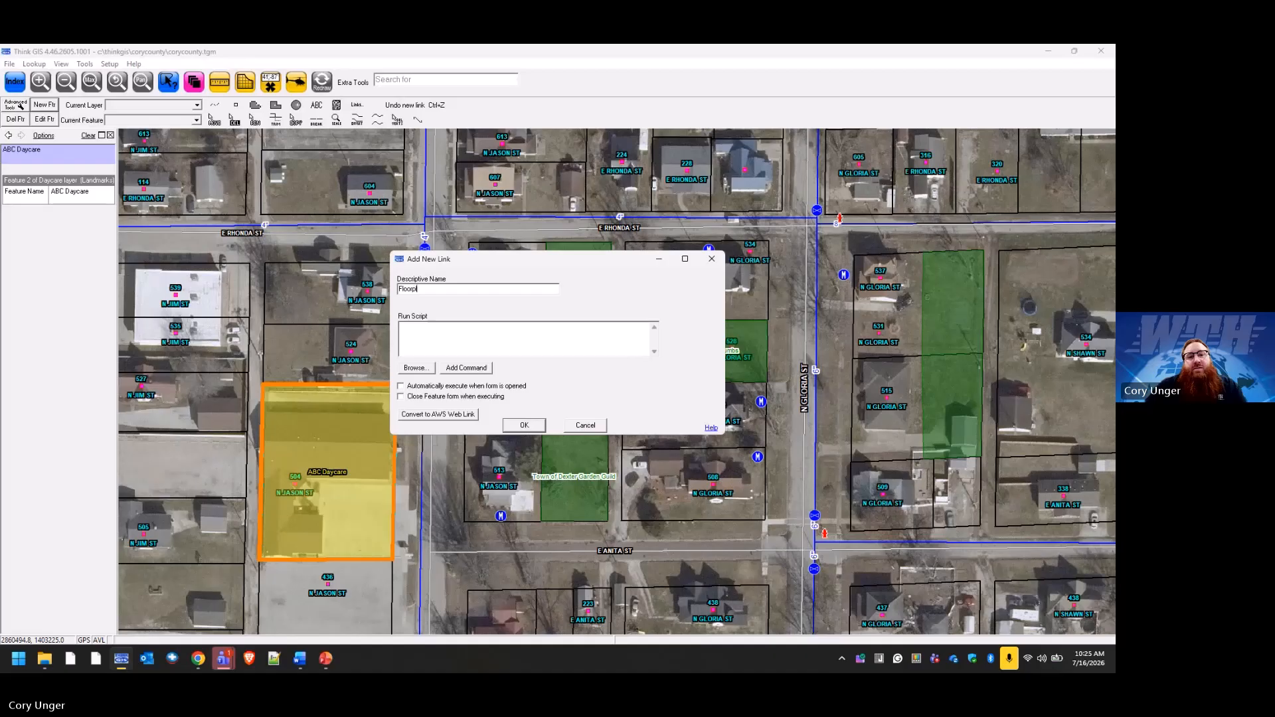
text(lan OFF)
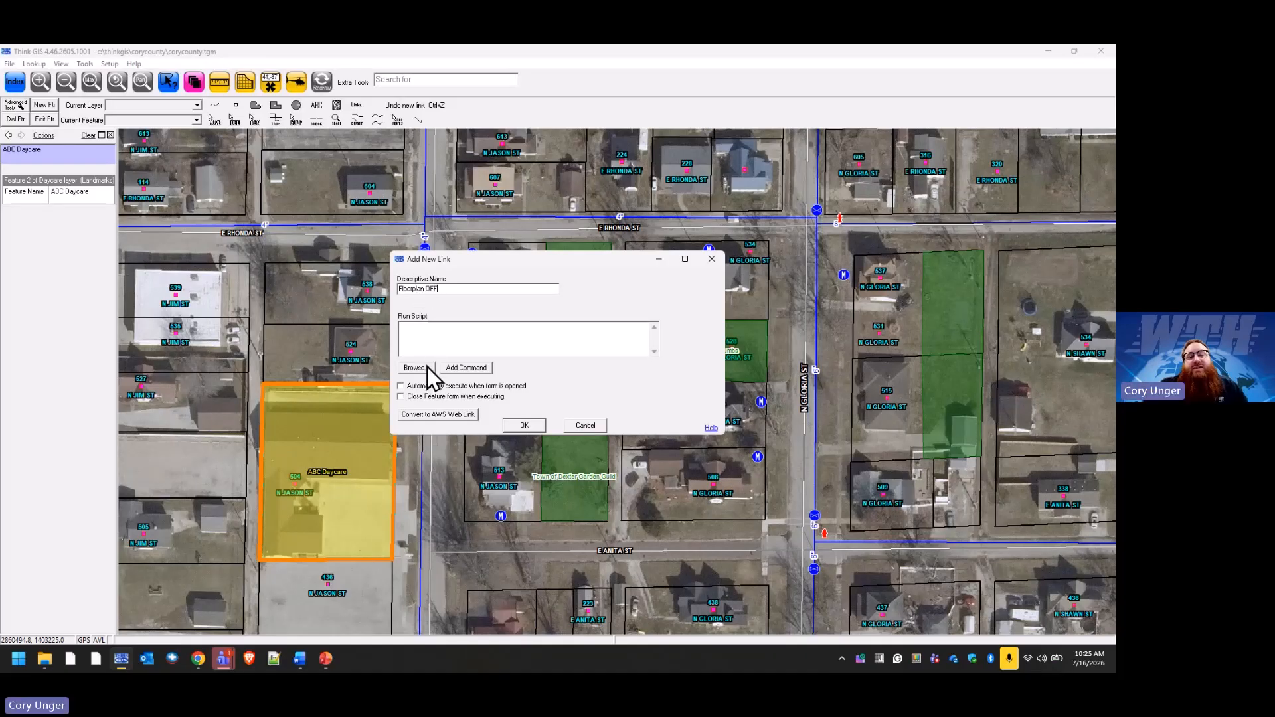
Step: Add a SetAtt command to the Floorplan OFF script that sets the Daycare Floorplans layer's visibility to OFF
click(468, 369)
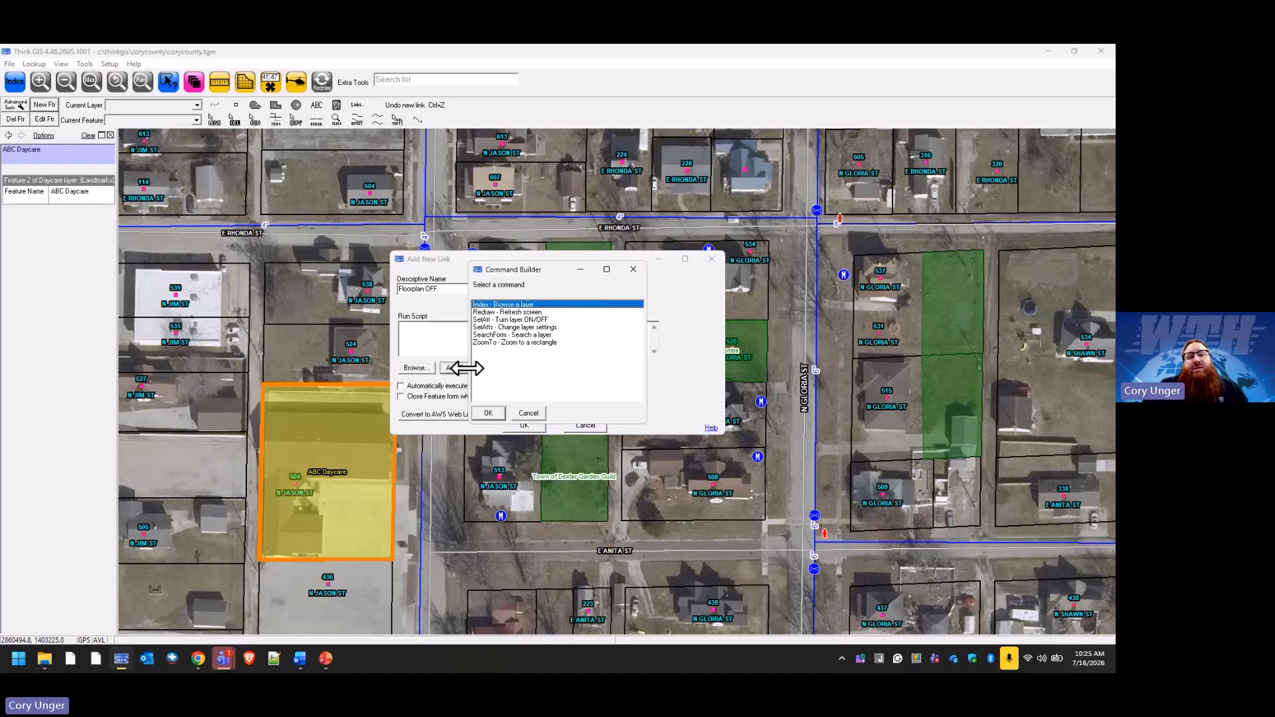
click(530, 321)
click(495, 412)
click(495, 409)
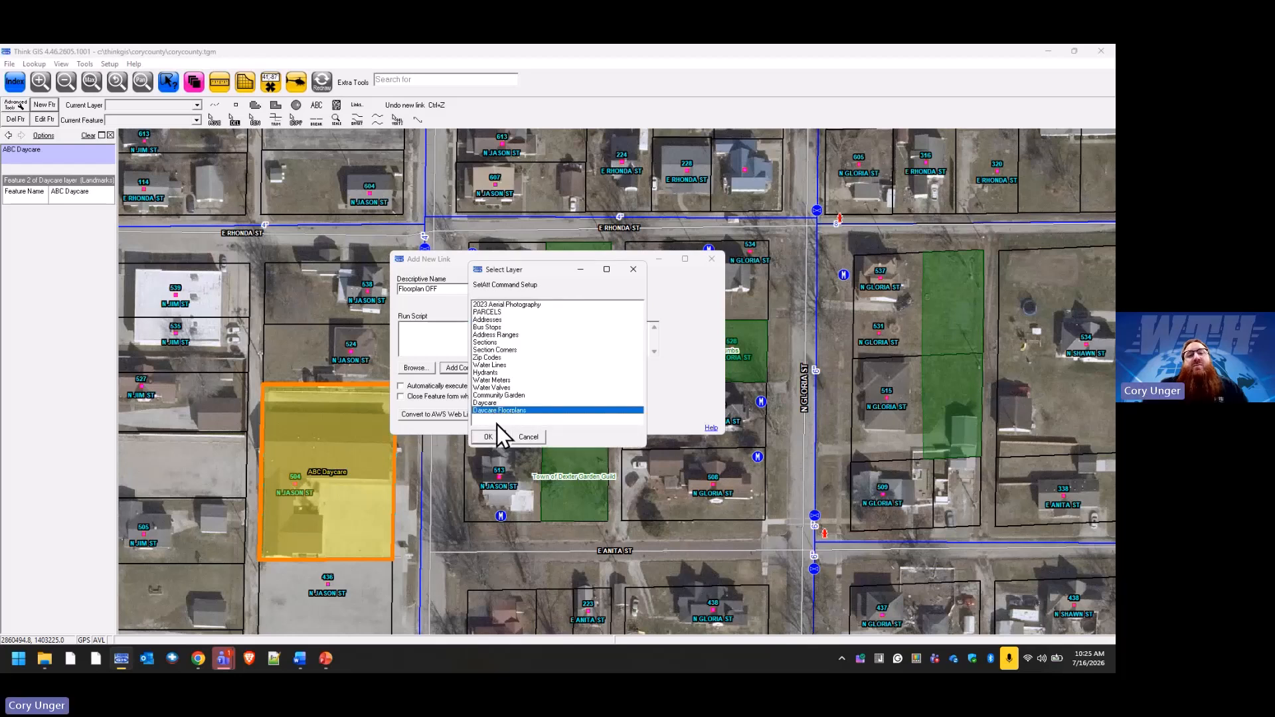
click(488, 438)
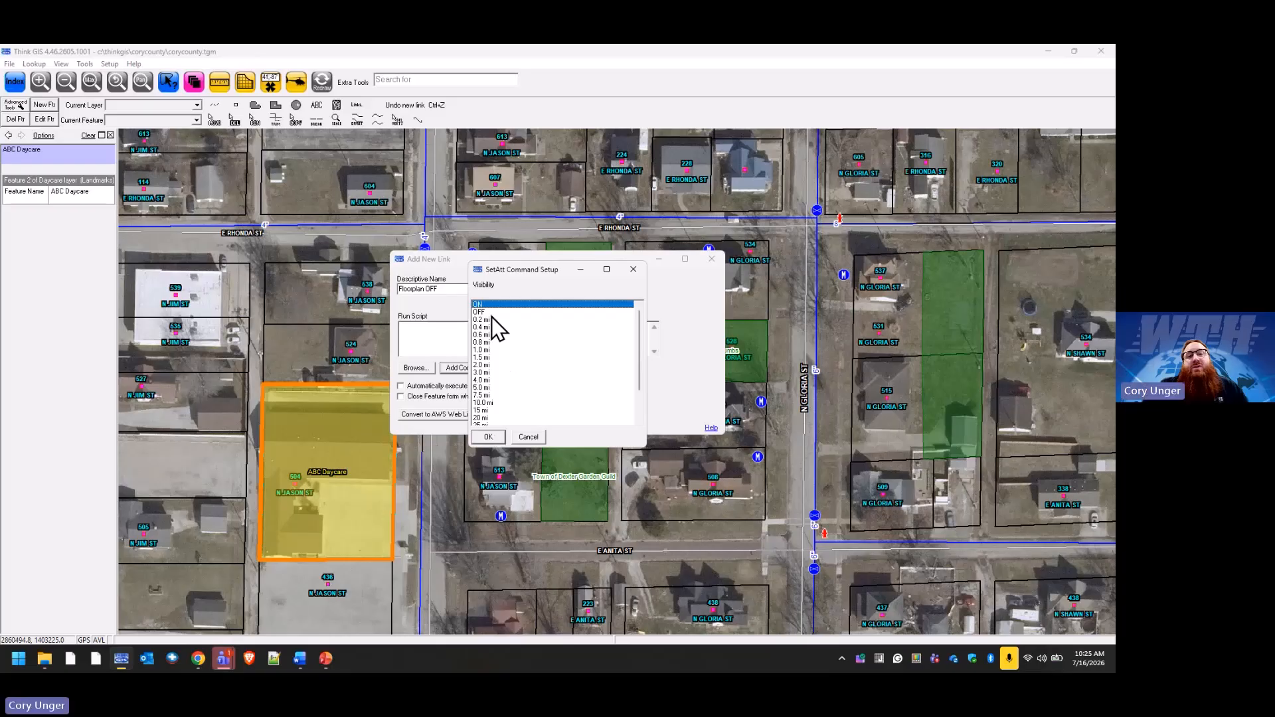
click(486, 311)
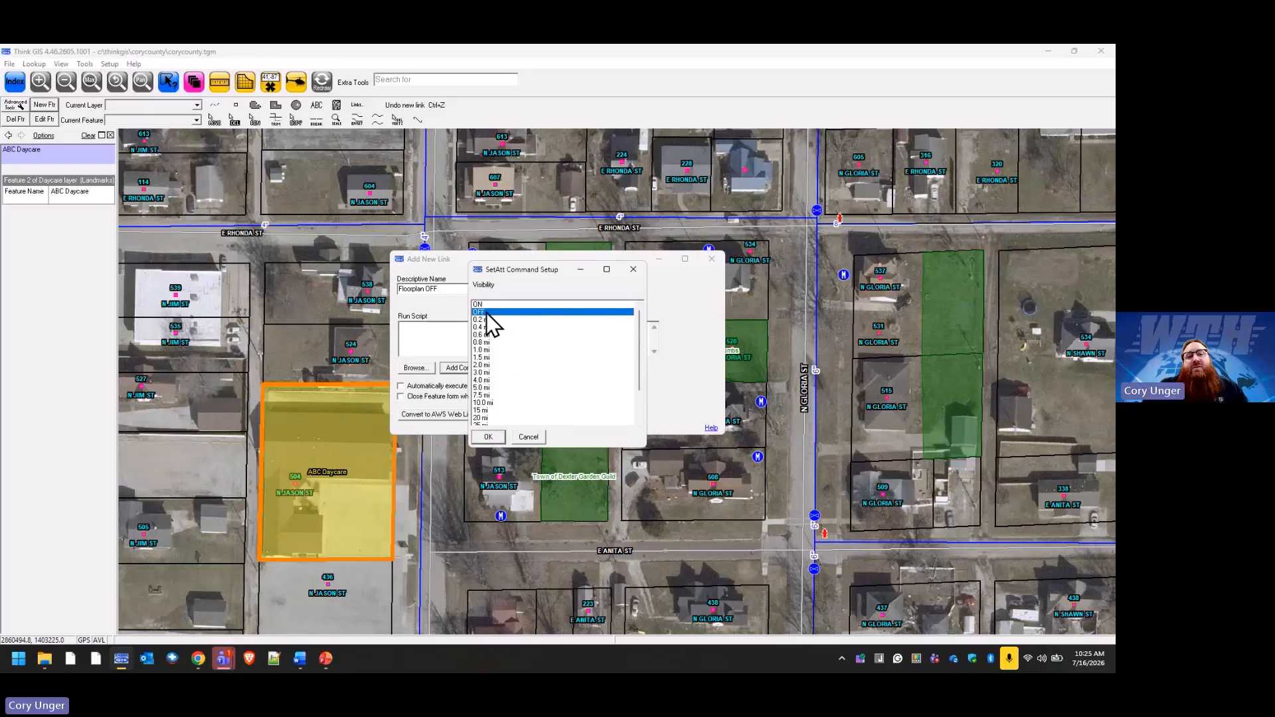
click(489, 437)
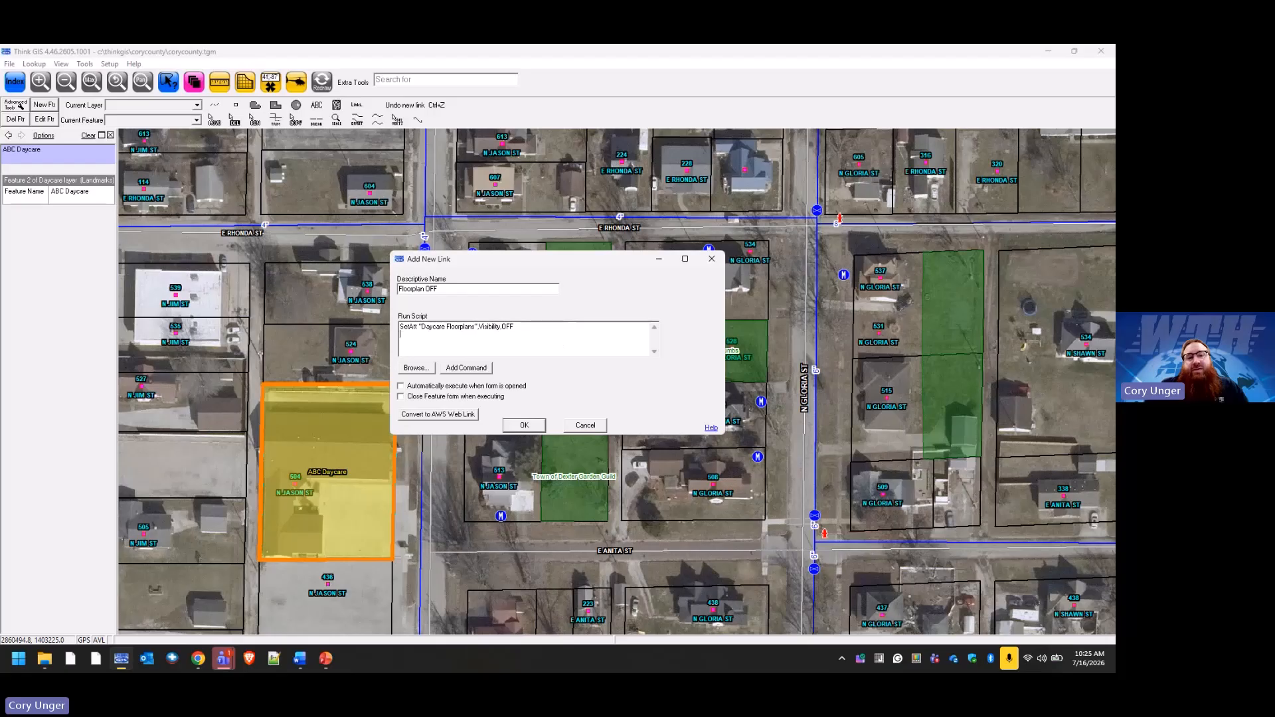
Step: Append a Redraw command to the Floorplan OFF script and accept the link
click(477, 369)
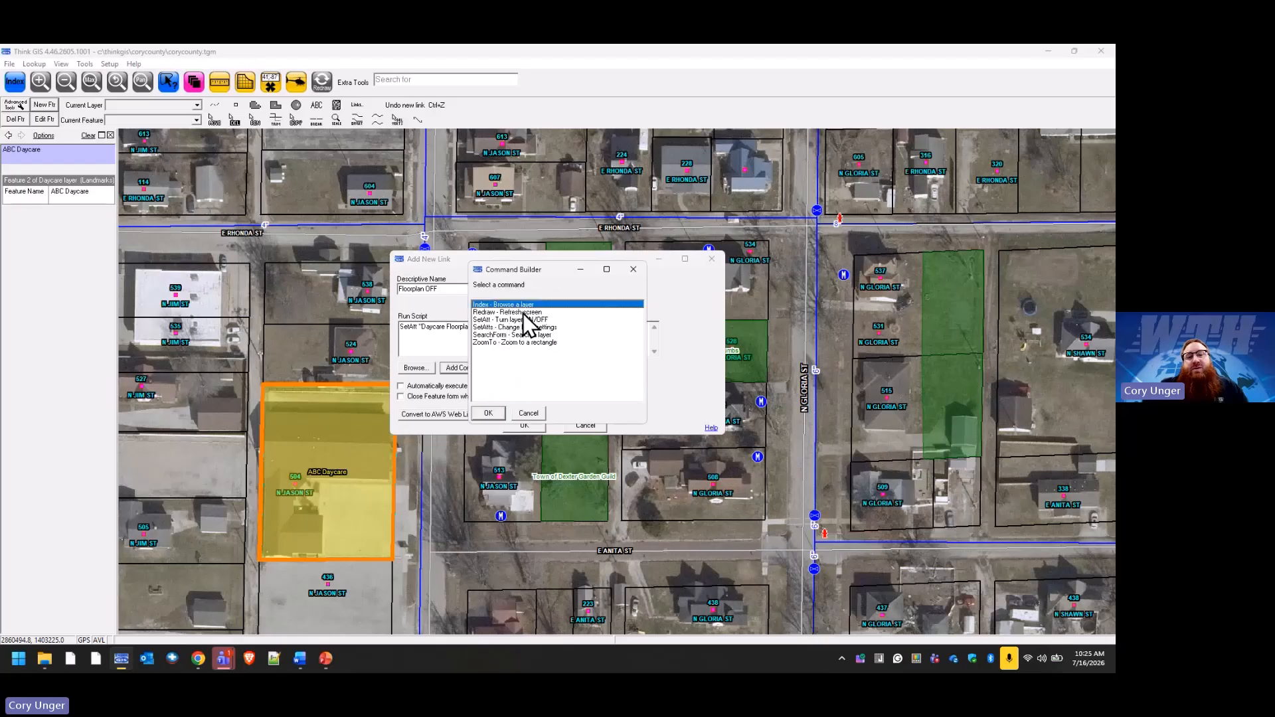
click(524, 312)
click(497, 410)
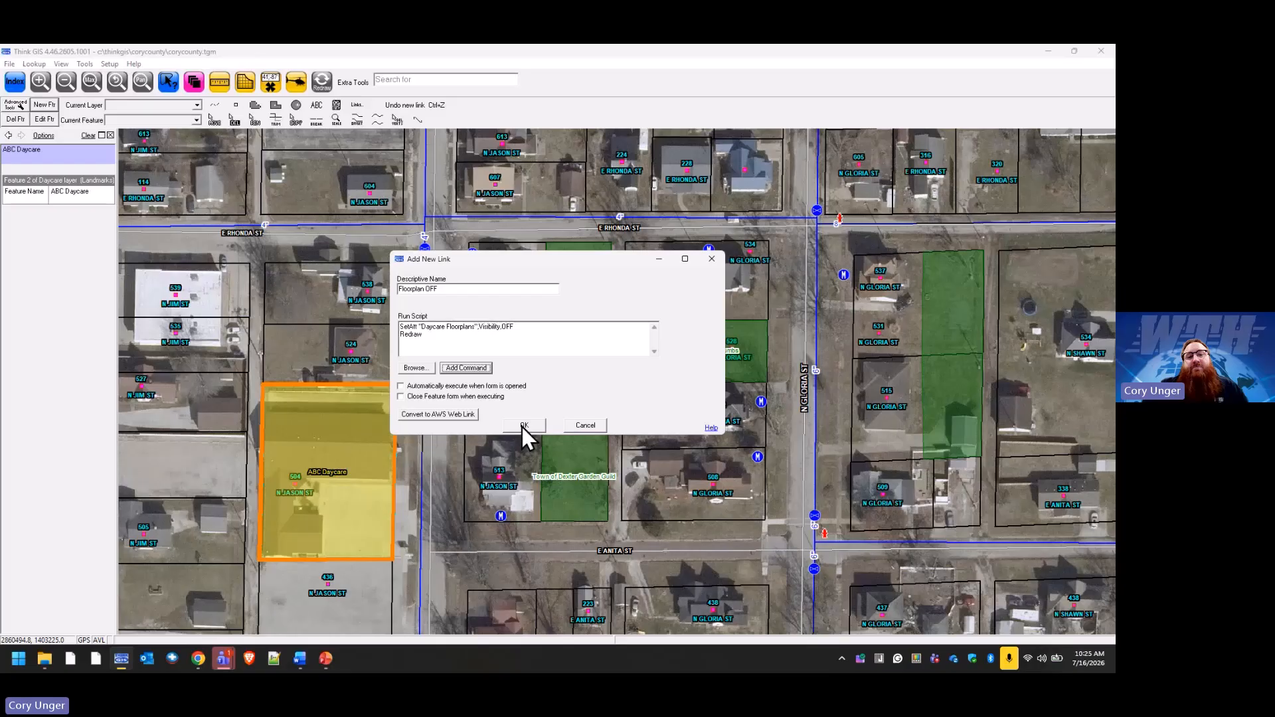
click(523, 425)
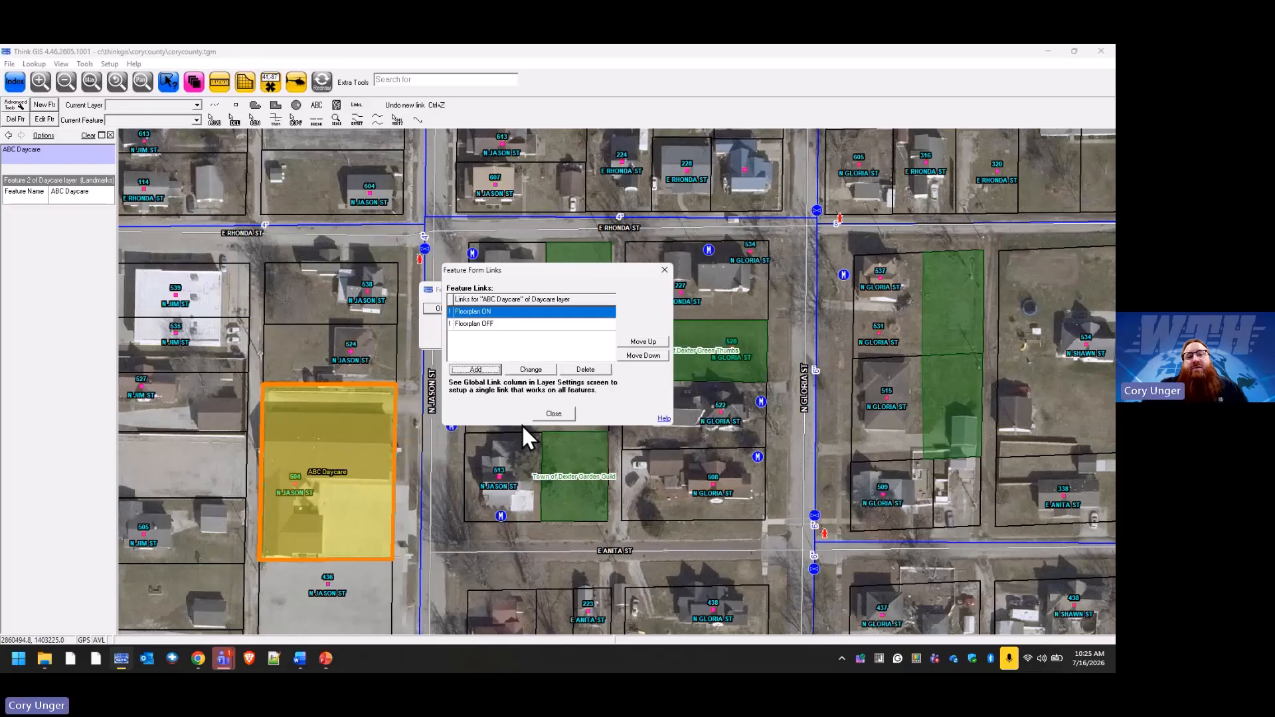
Step: Close the link list, confirm the ABC Daycare feature form, then save and redraw the map
click(551, 413)
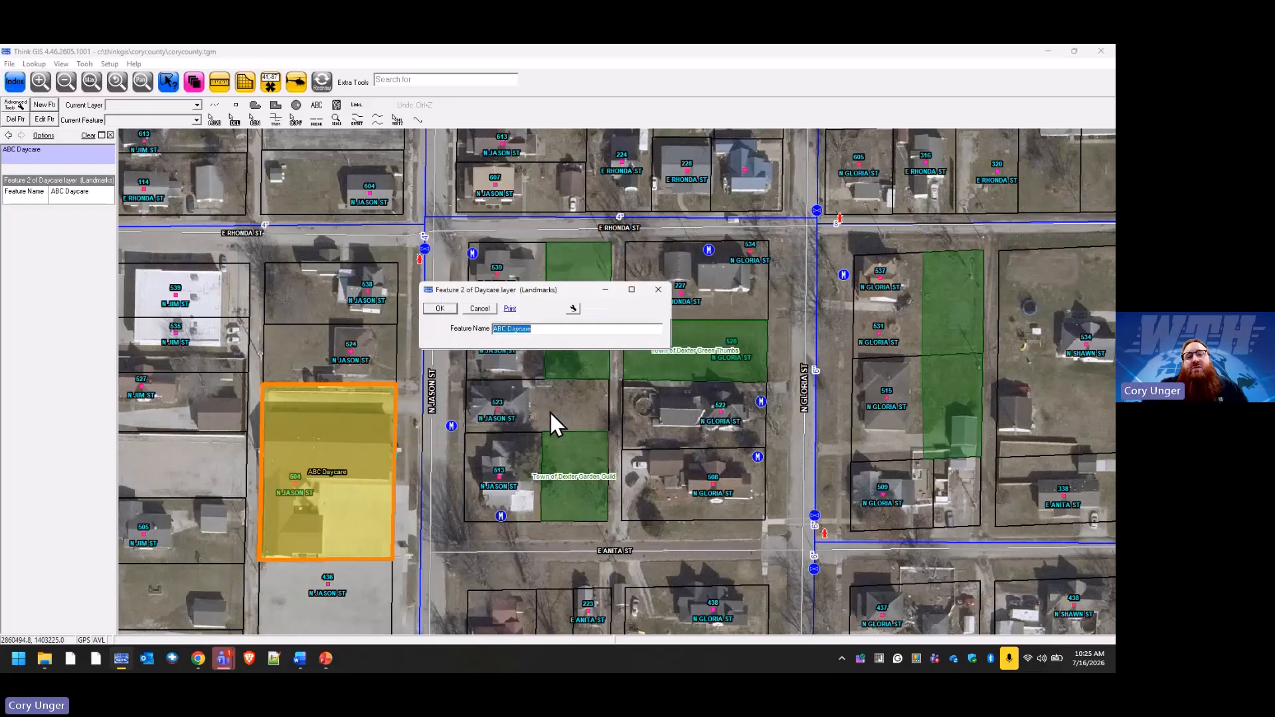
click(443, 309)
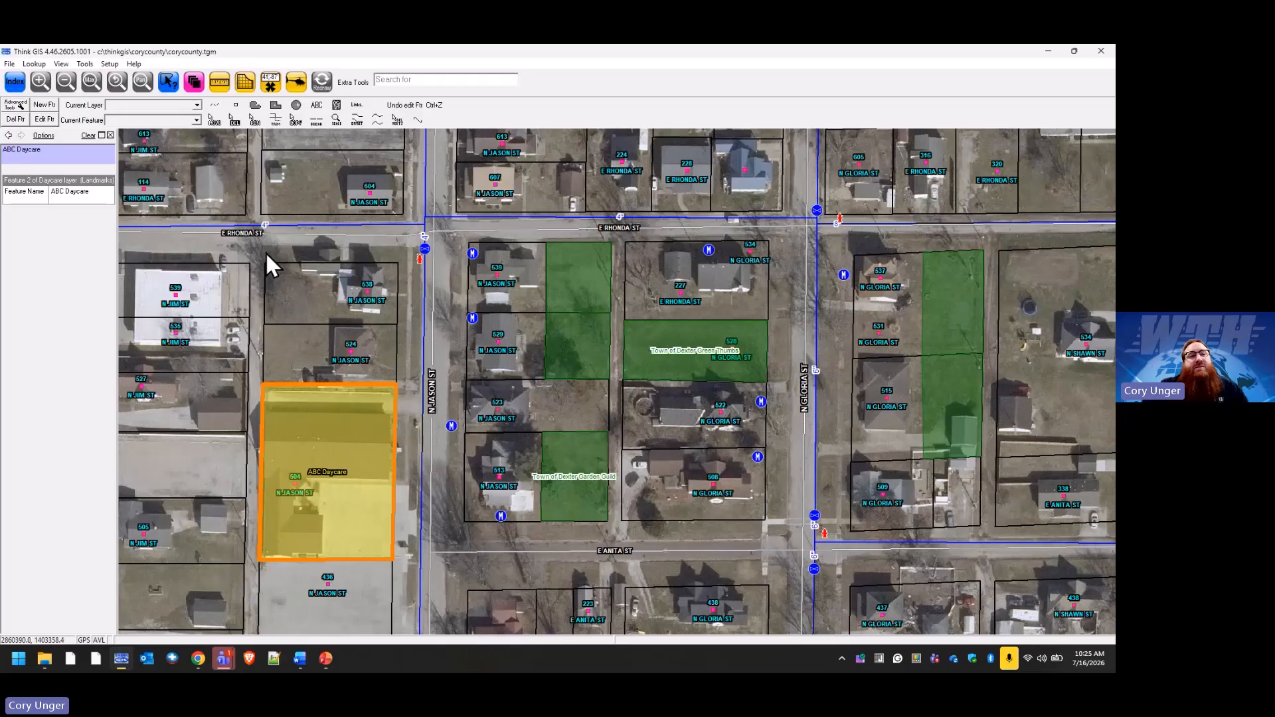
click(9, 64)
click(25, 103)
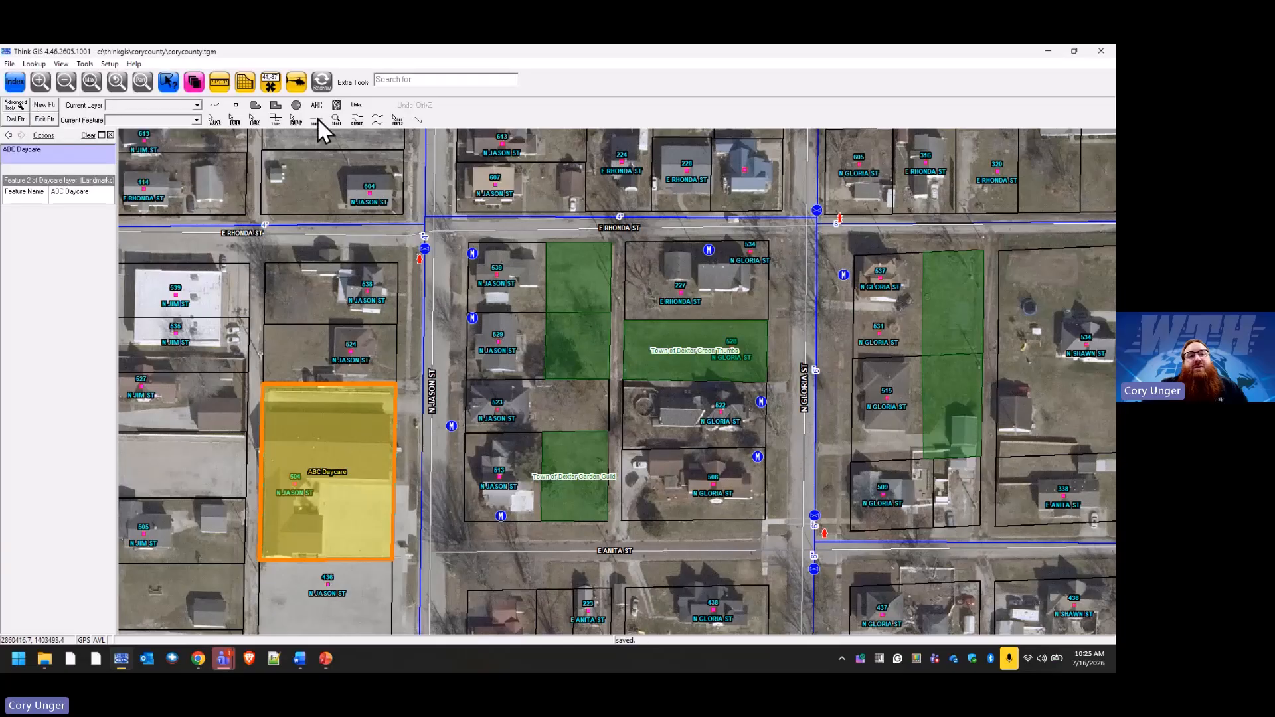
click(322, 84)
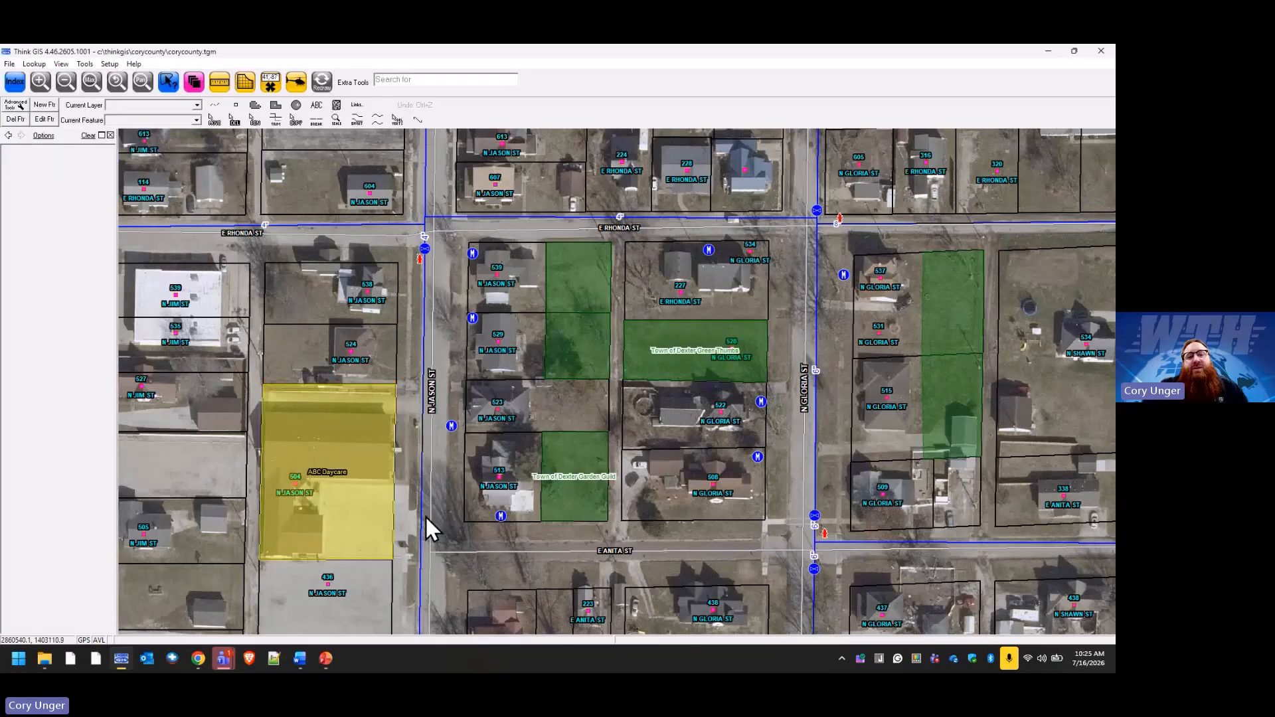
Step: Select the ABC Daycare feature from the Daycare layer and test its Floorplan ON and Floorplan OFF links on the map
click(389, 409)
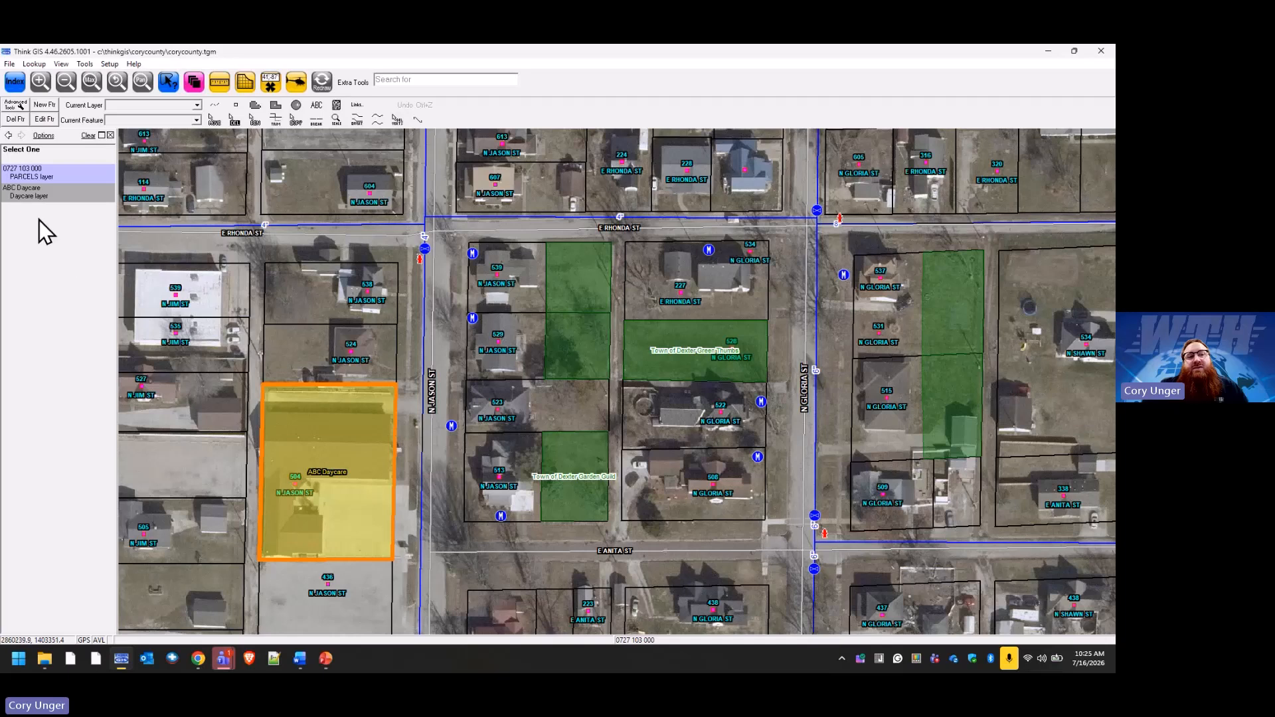
click(39, 197)
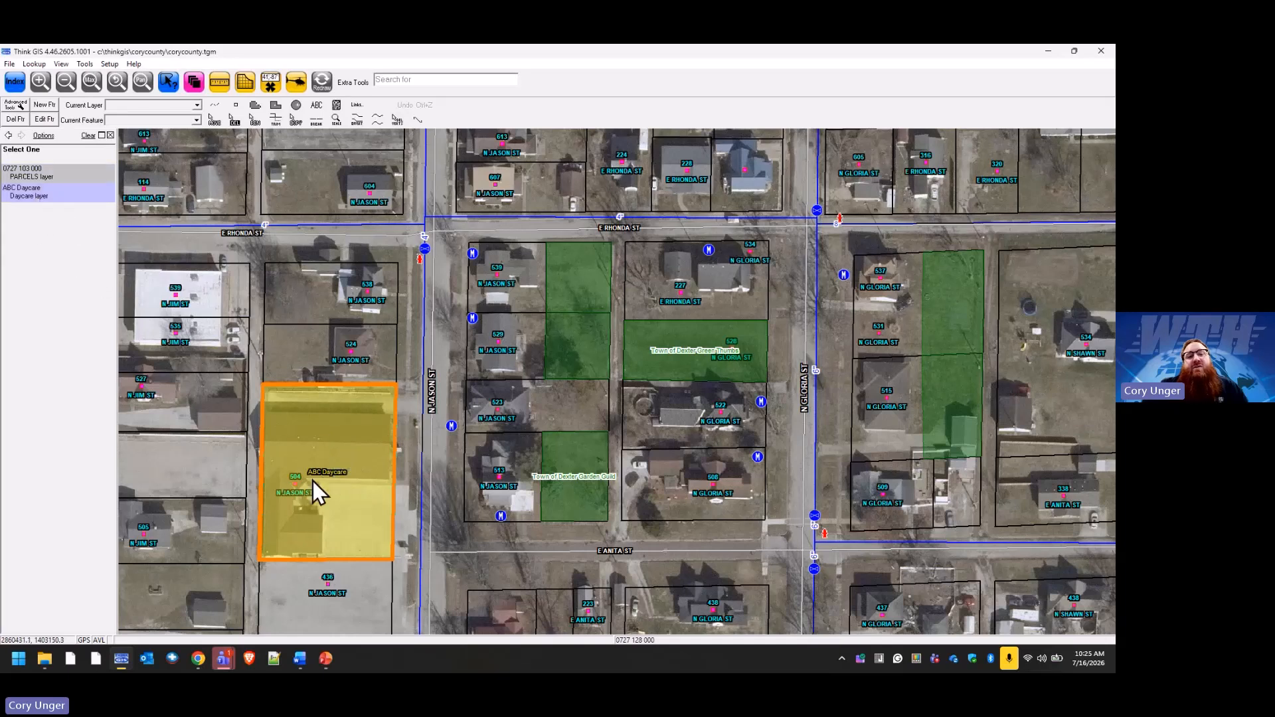
click(57, 194)
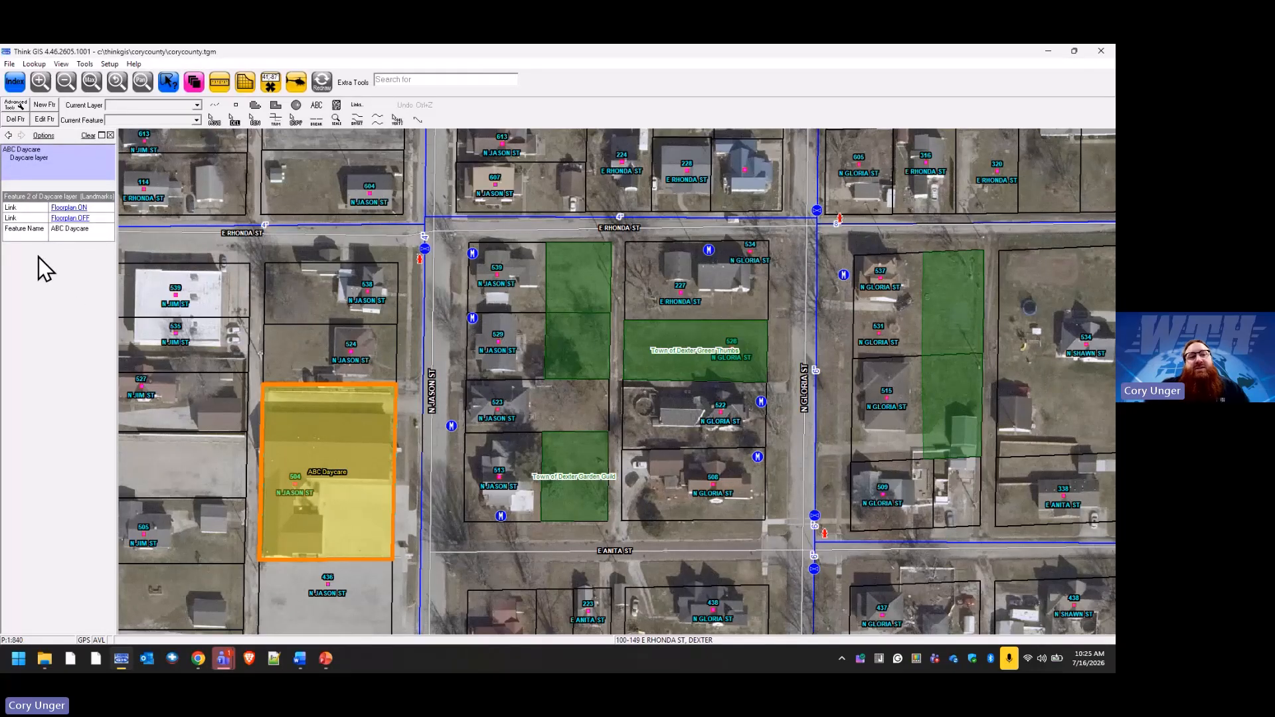
click(69, 208)
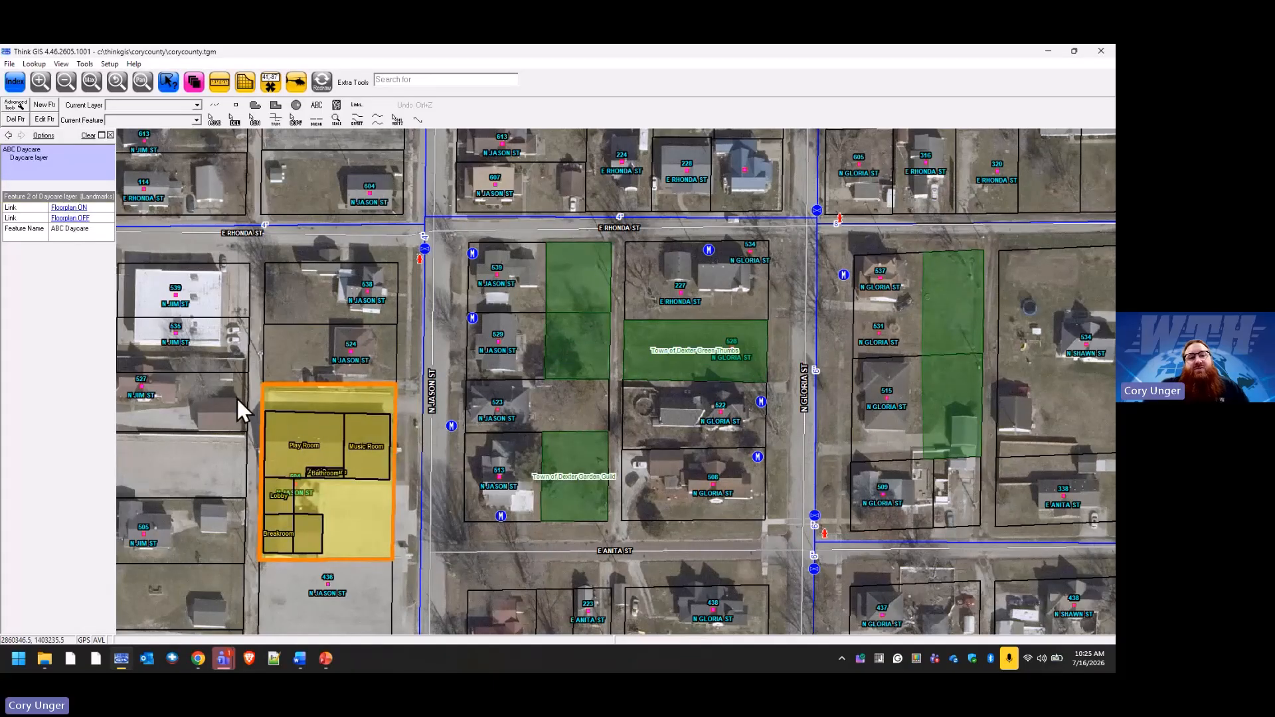
drag(405, 548, 453, 591)
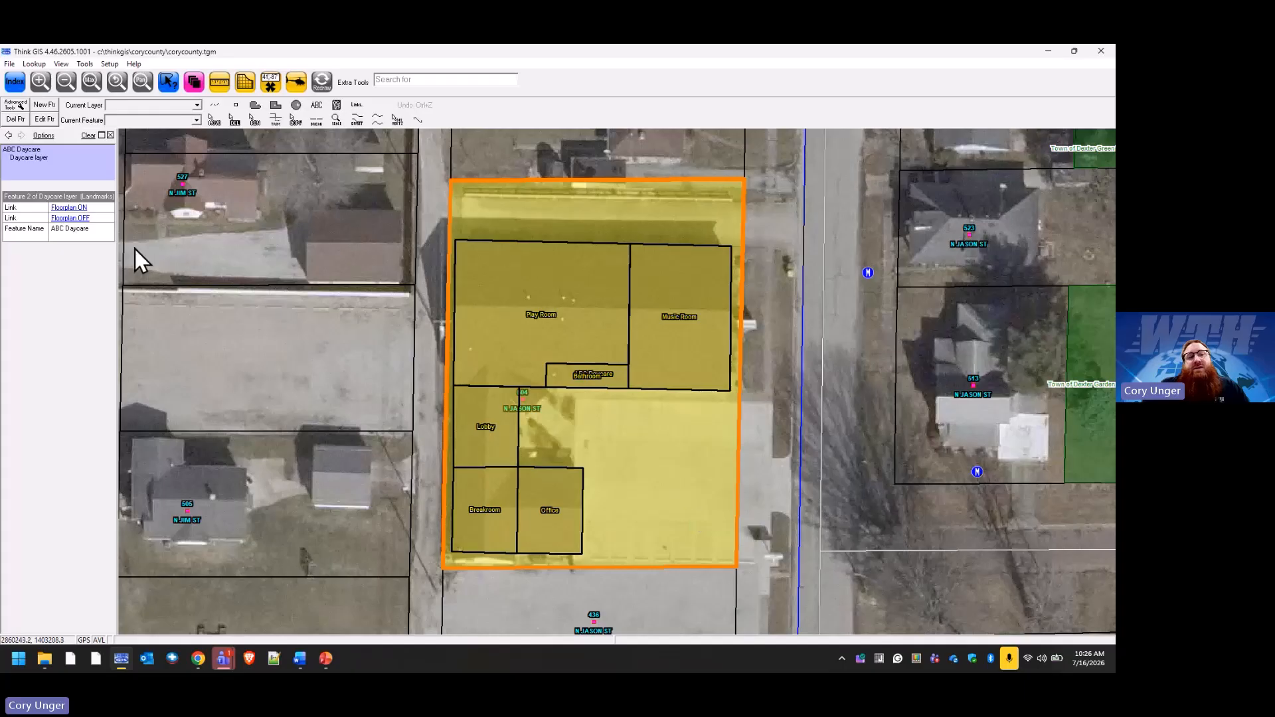
click(73, 219)
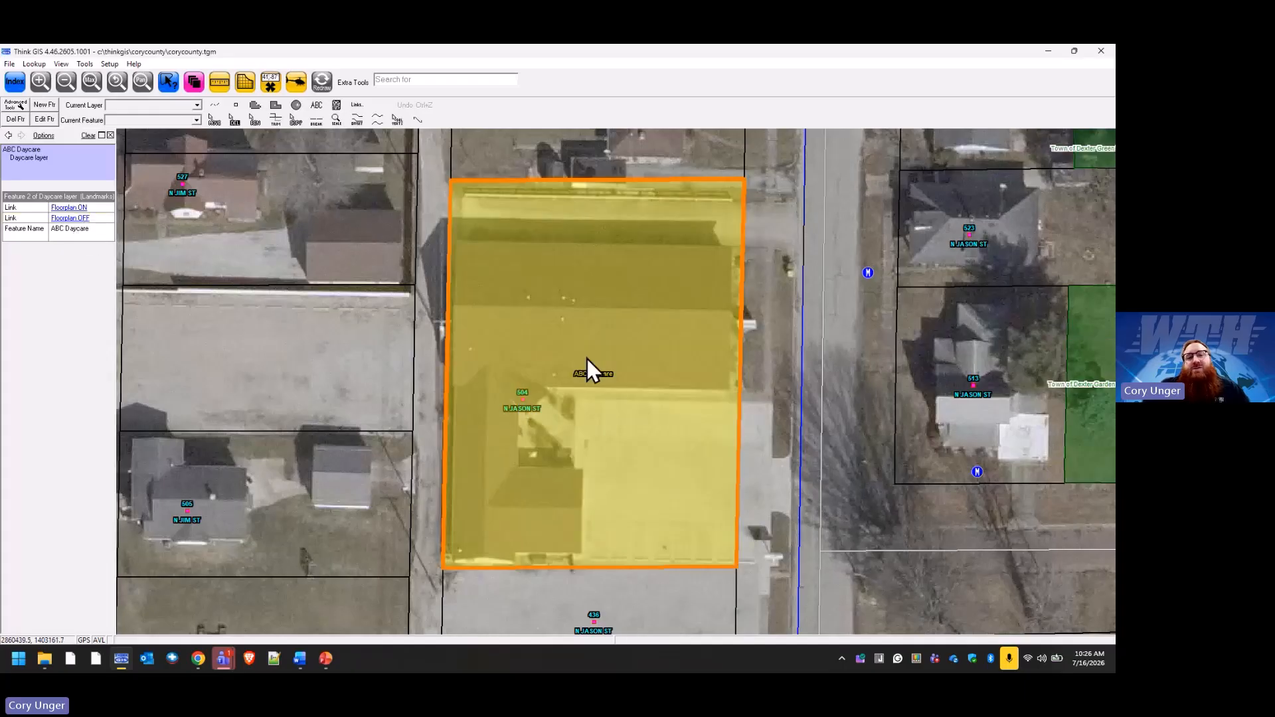
Step: Search for the daycare's street address and test the Floorplan ON and Floorplan OFF links from the area search result
click(434, 80)
text(50)
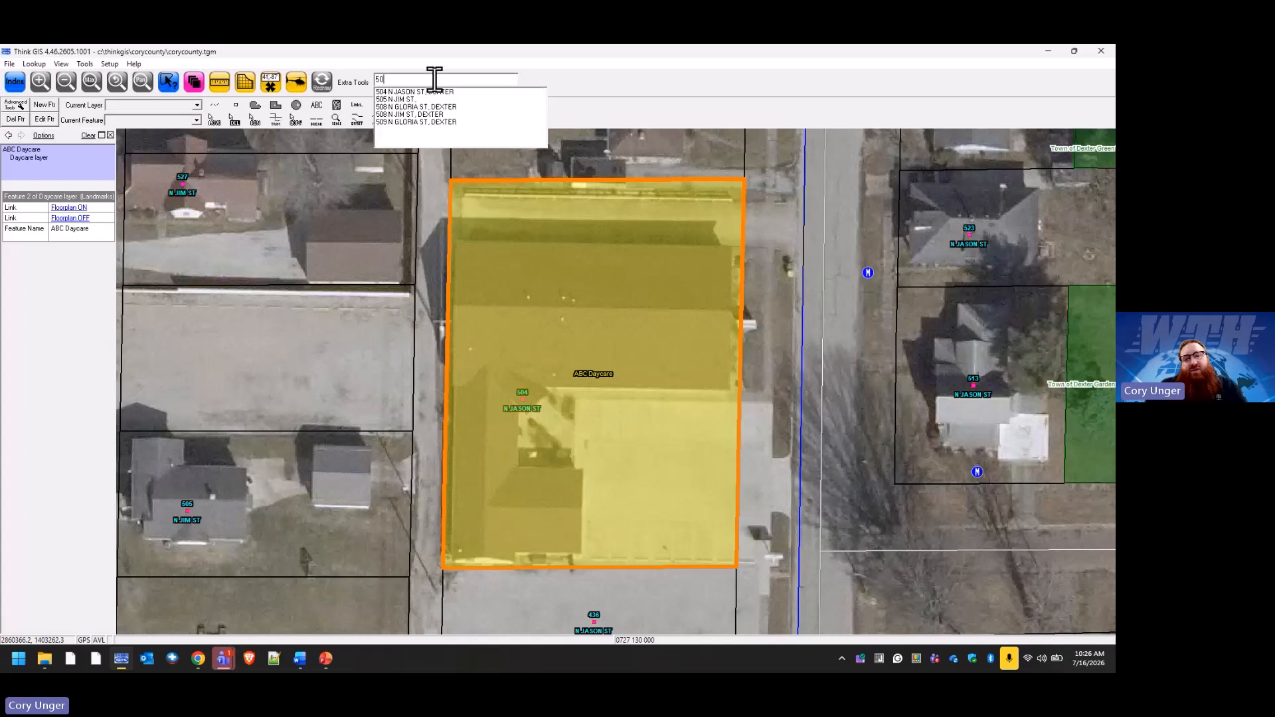
text(4 n)
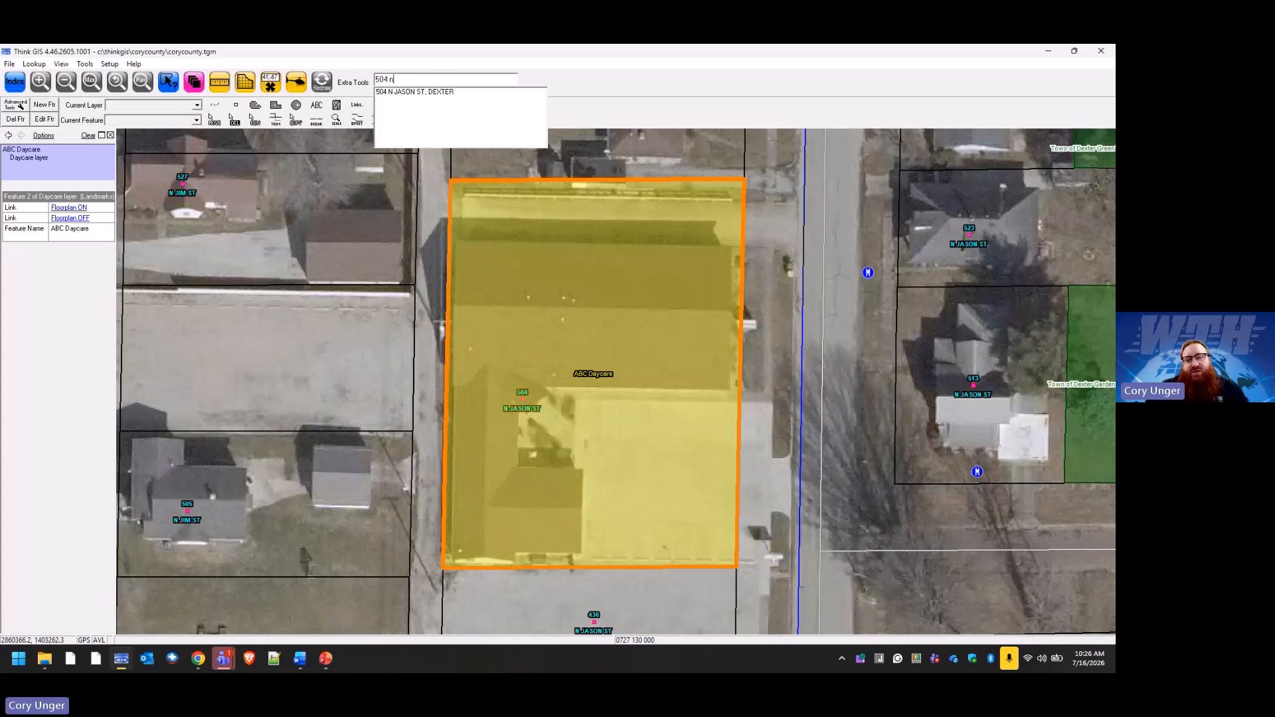
key(Down)
key(Return)
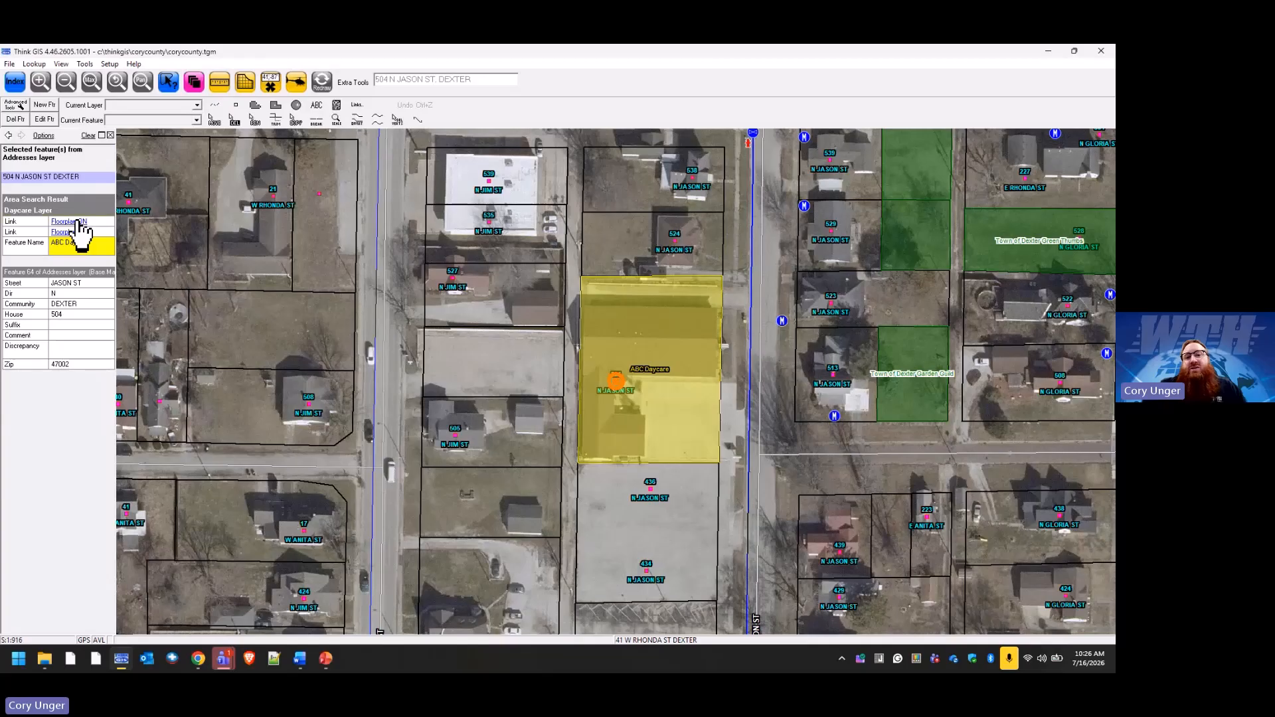
click(78, 222)
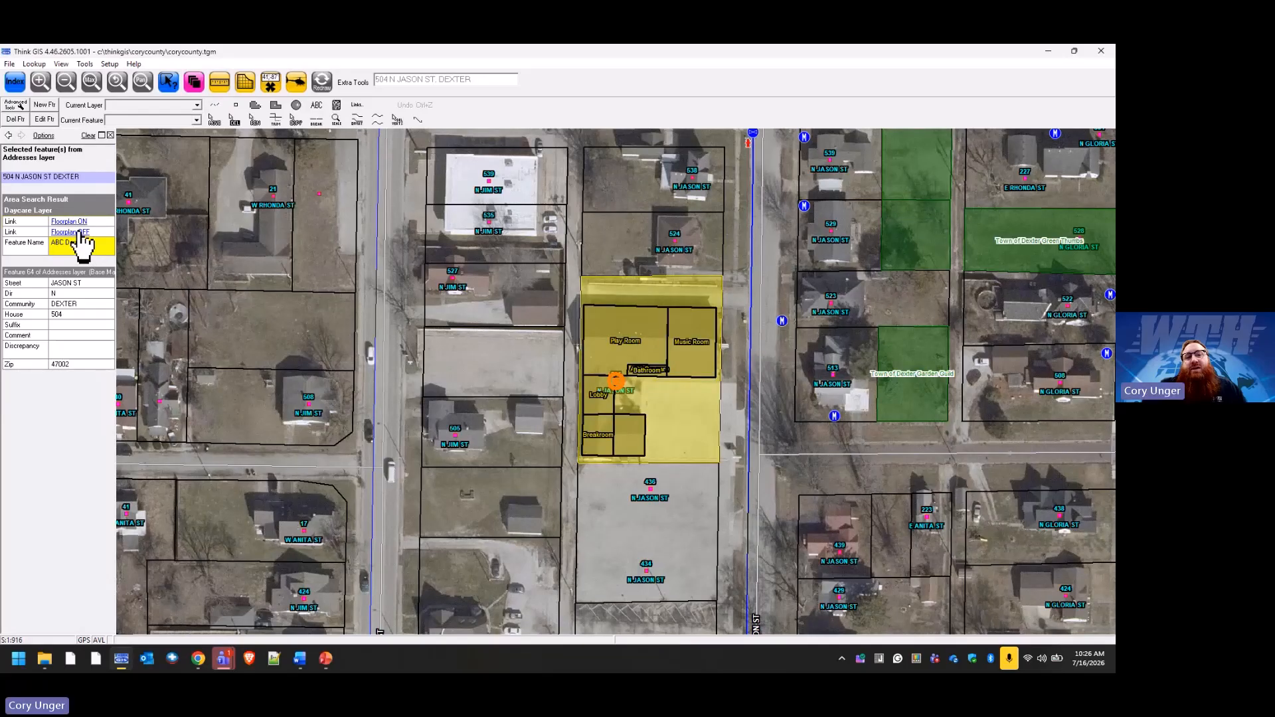
click(79, 233)
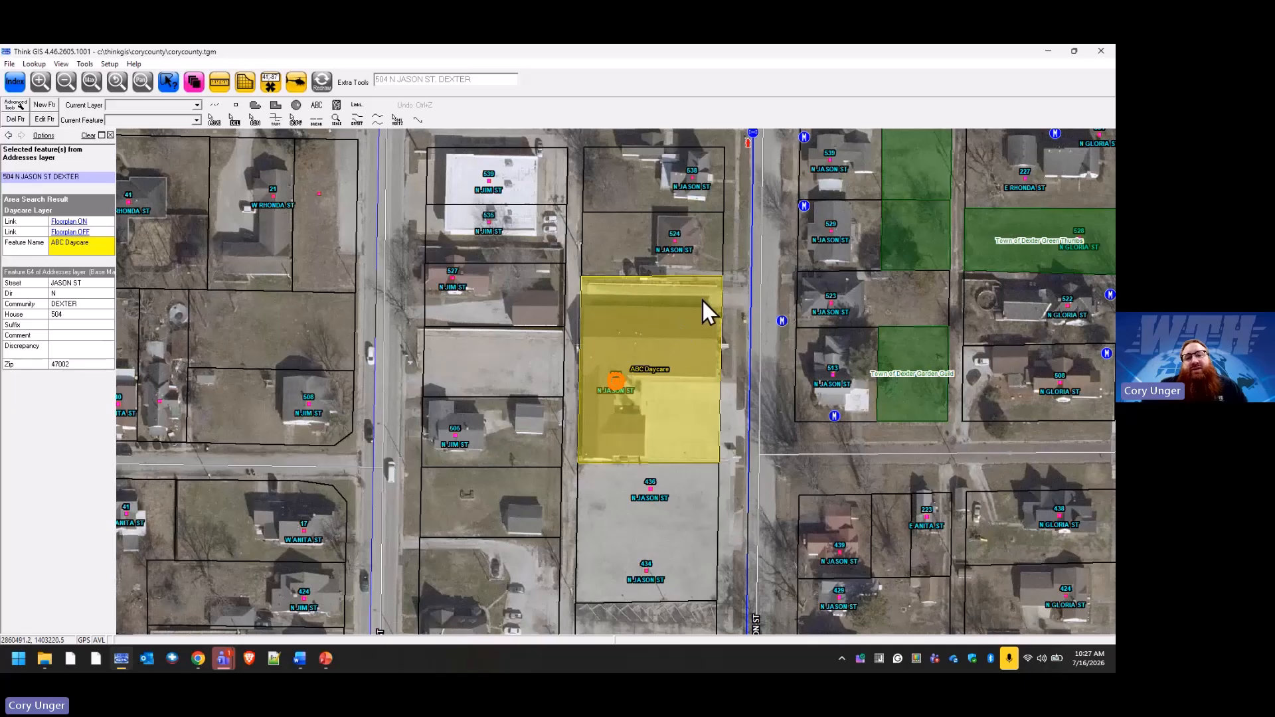
Step: Open the ABC Daycare feature form from the map and bring up its list of feature links
click(719, 294)
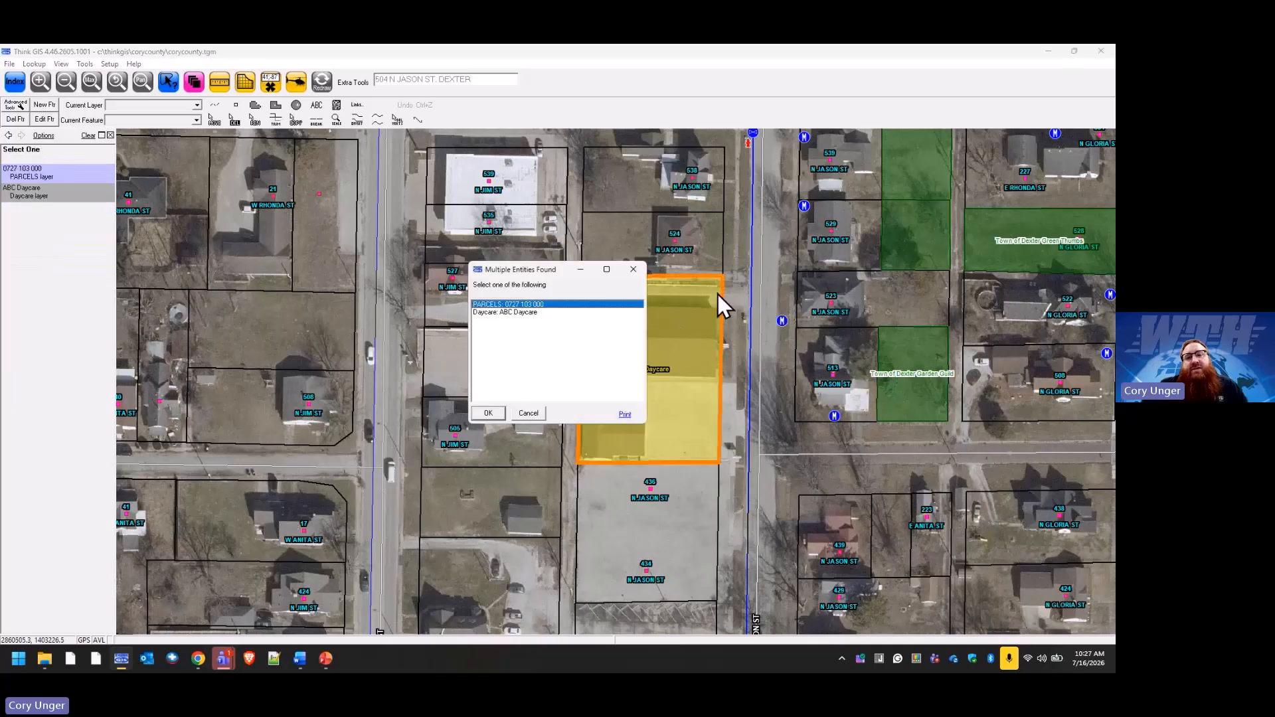
click(497, 312)
click(489, 413)
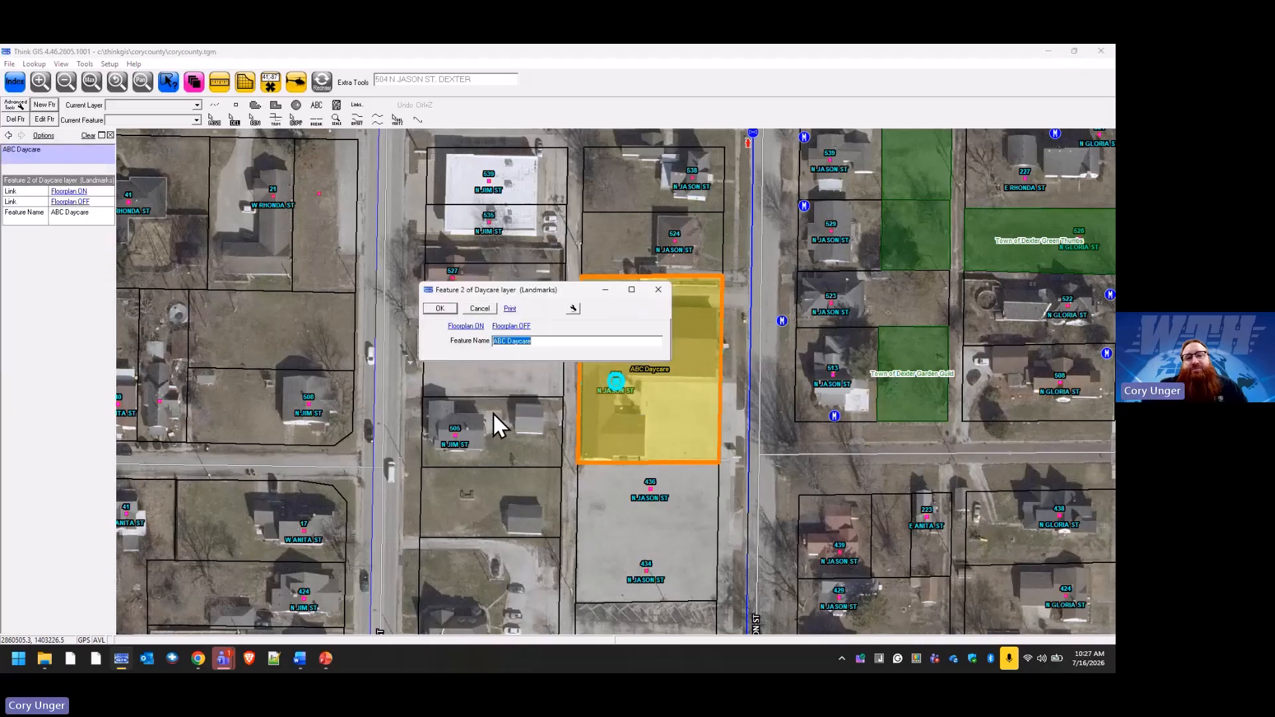
click(574, 309)
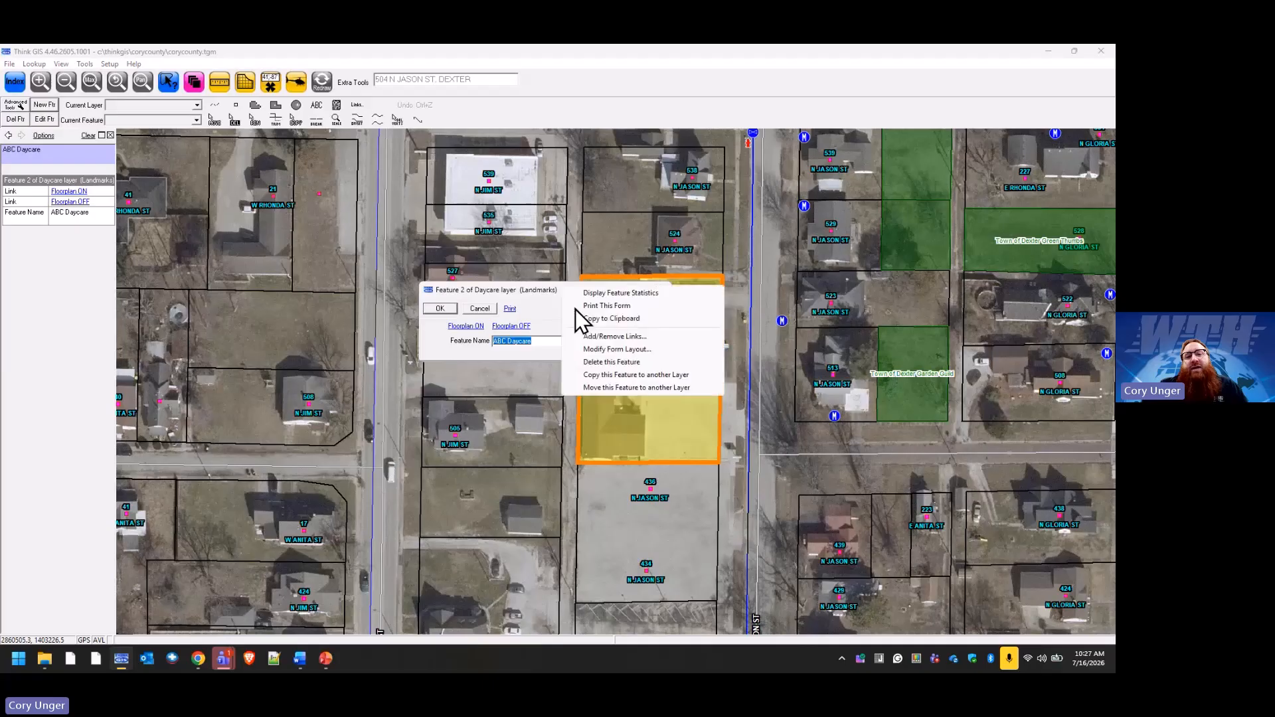
click(651, 336)
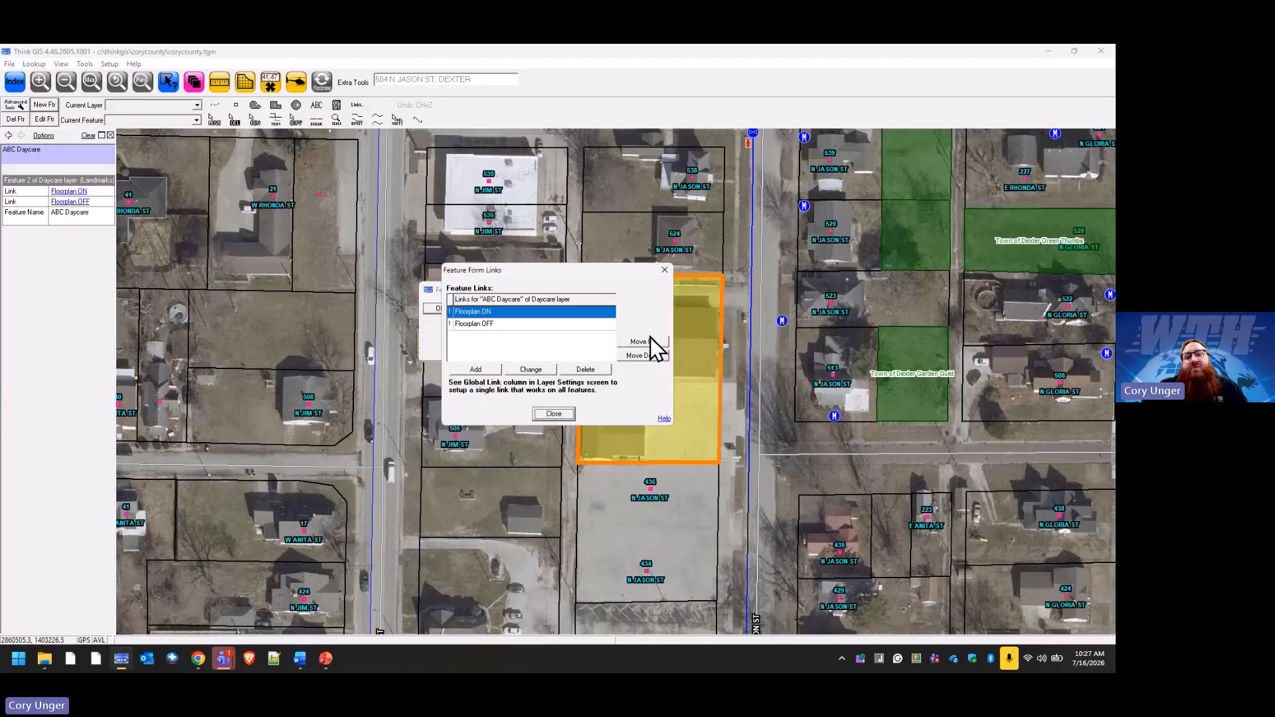
click(479, 370)
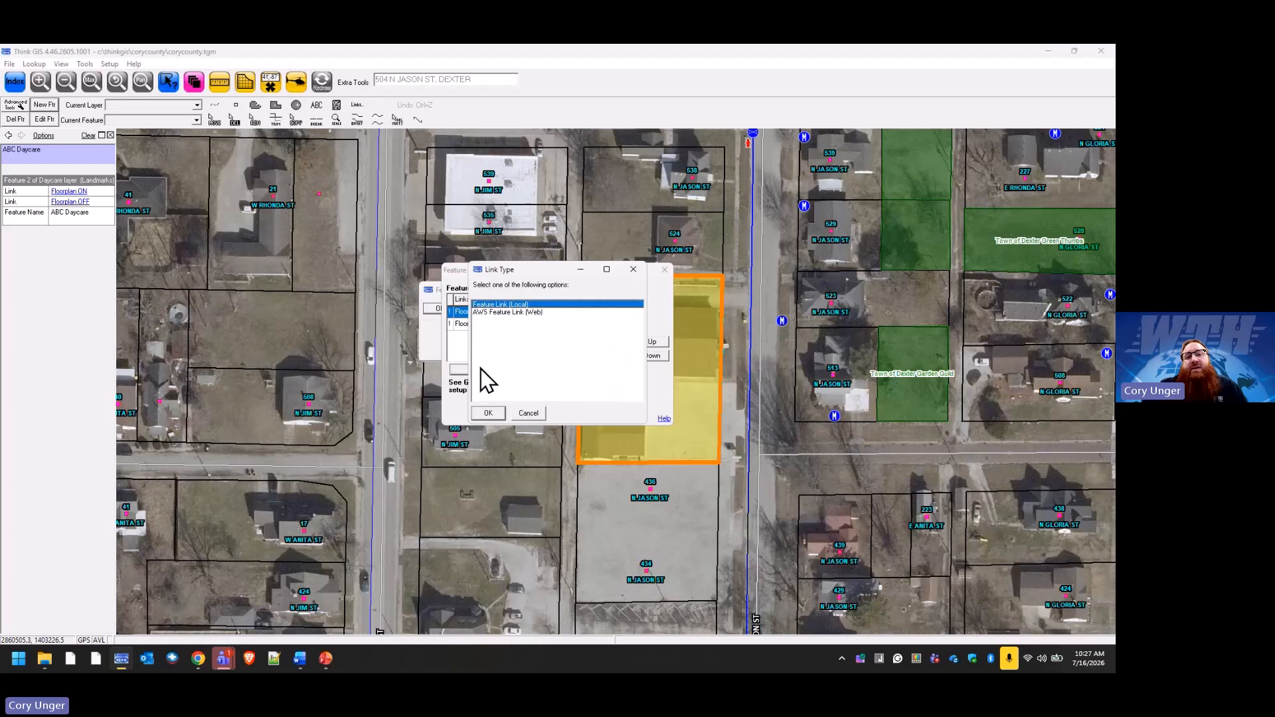
click(490, 412)
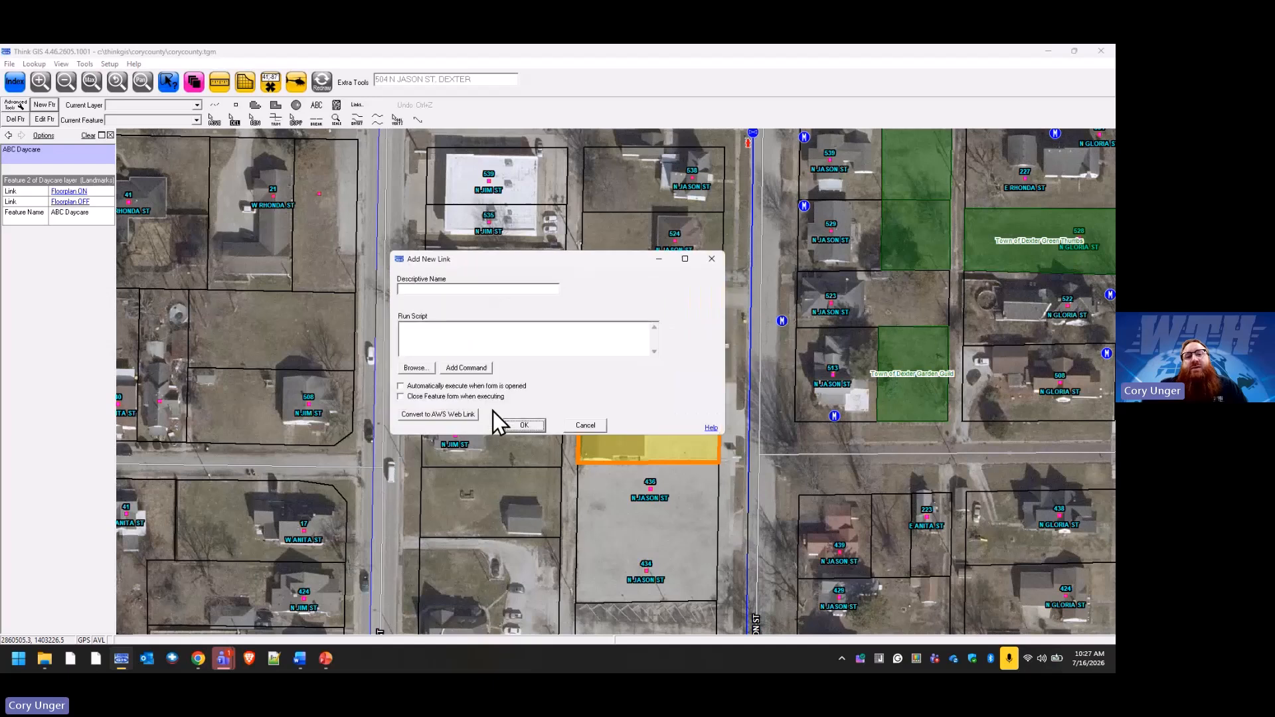
click(456, 289)
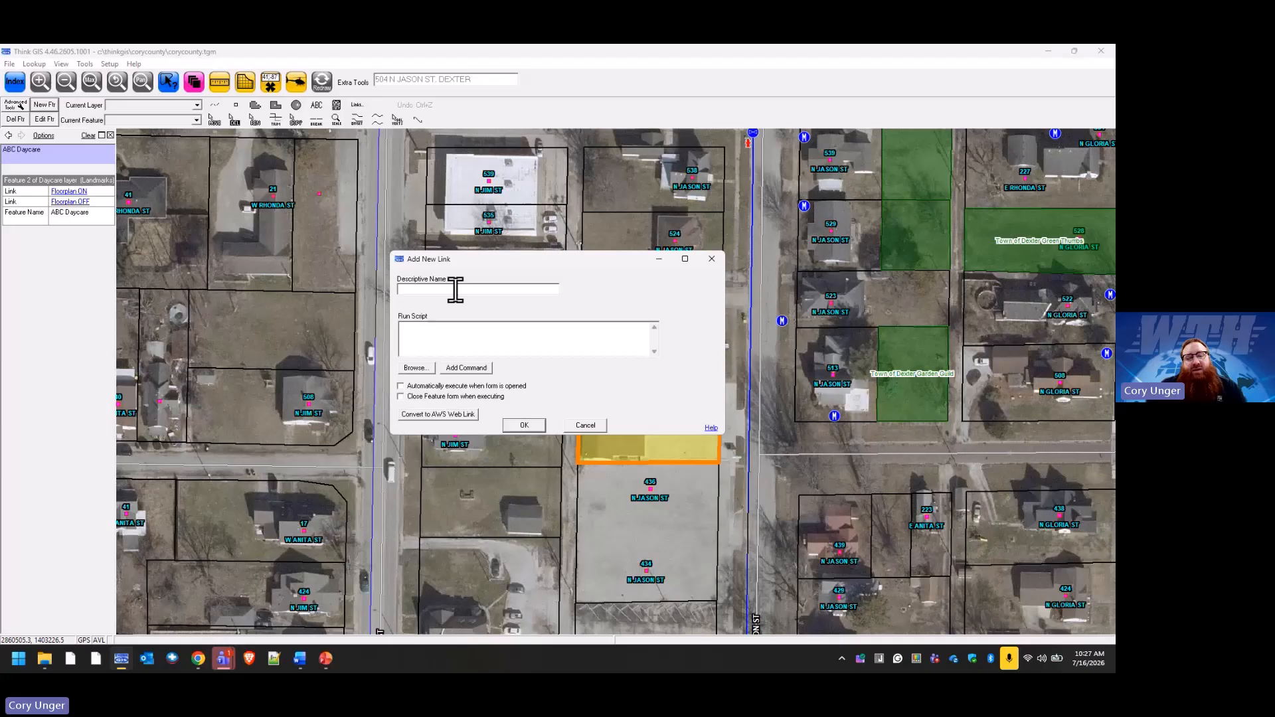
text(Website)
click(491, 330)
text(www.wthgis.com)
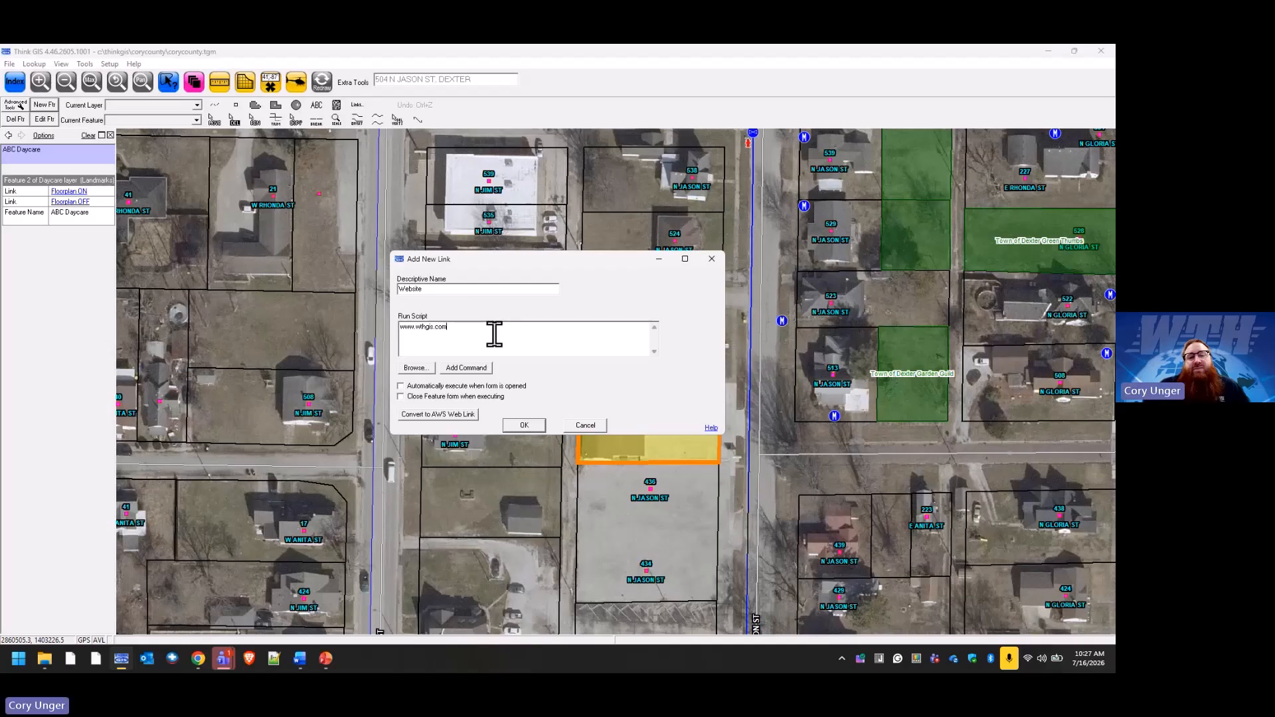
click(530, 424)
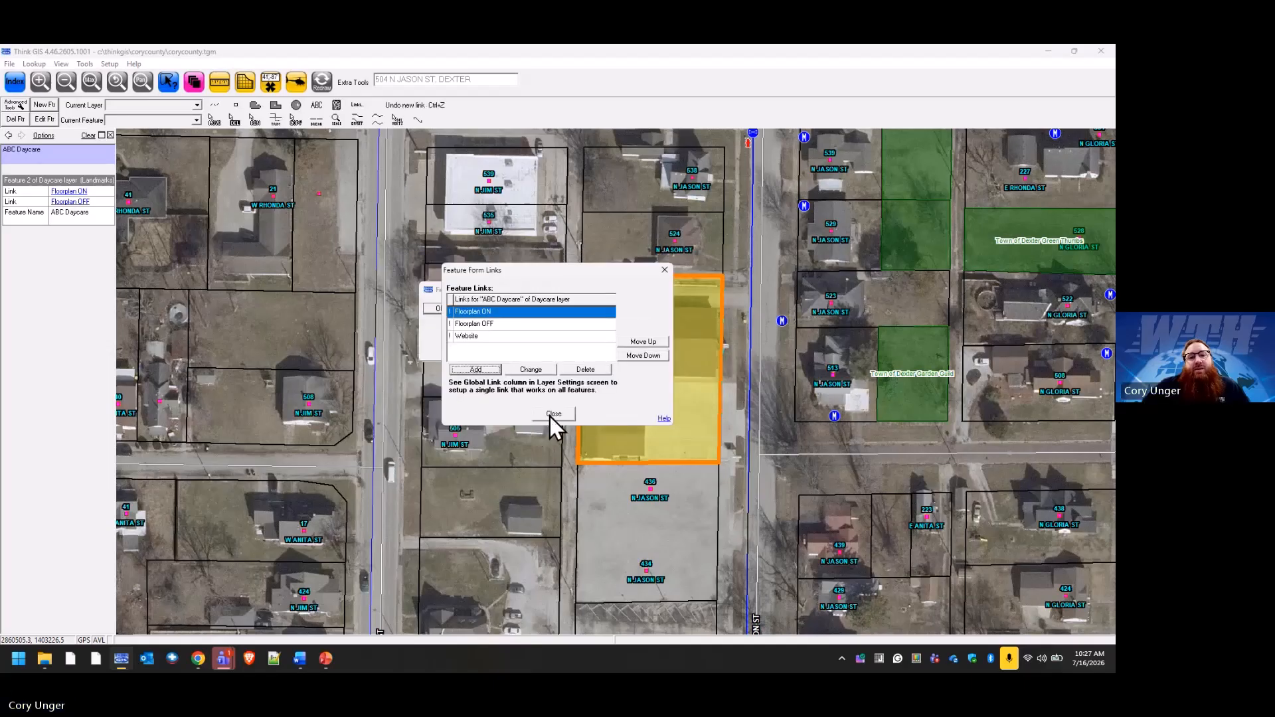
Step: Close the link list, confirm the ABC Daycare form and redraw the map
click(550, 416)
click(455, 315)
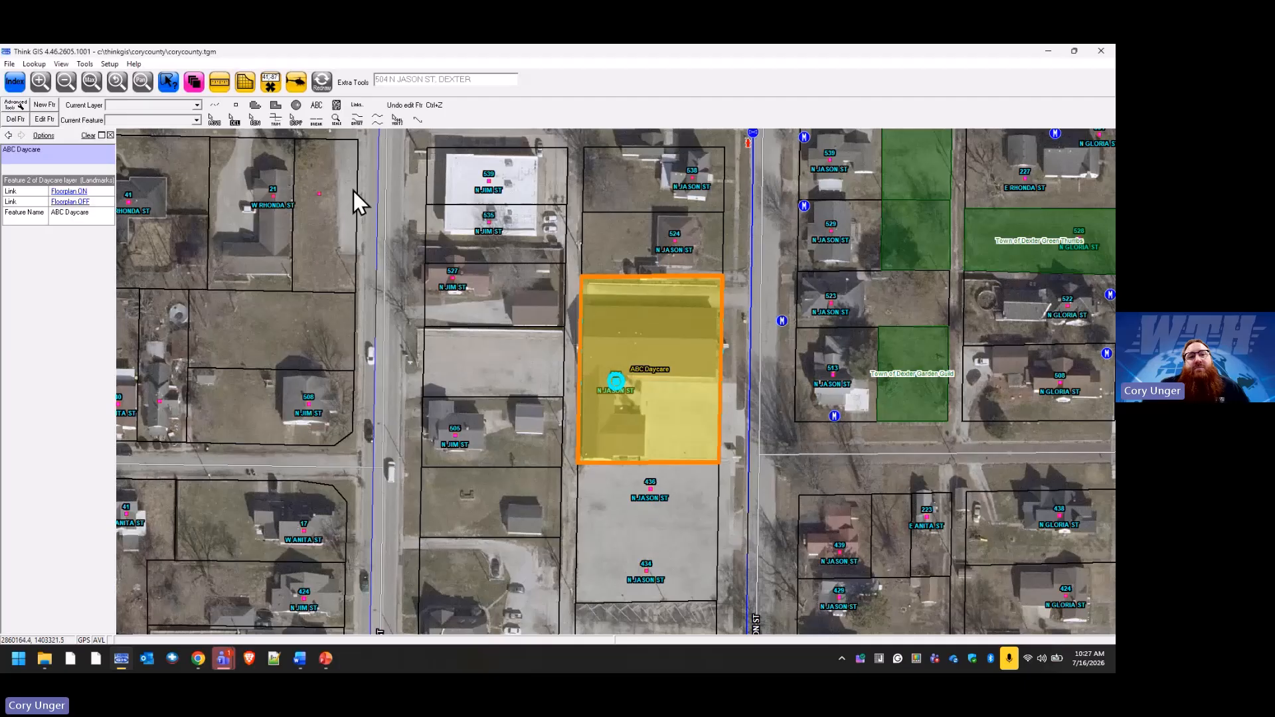
click(320, 82)
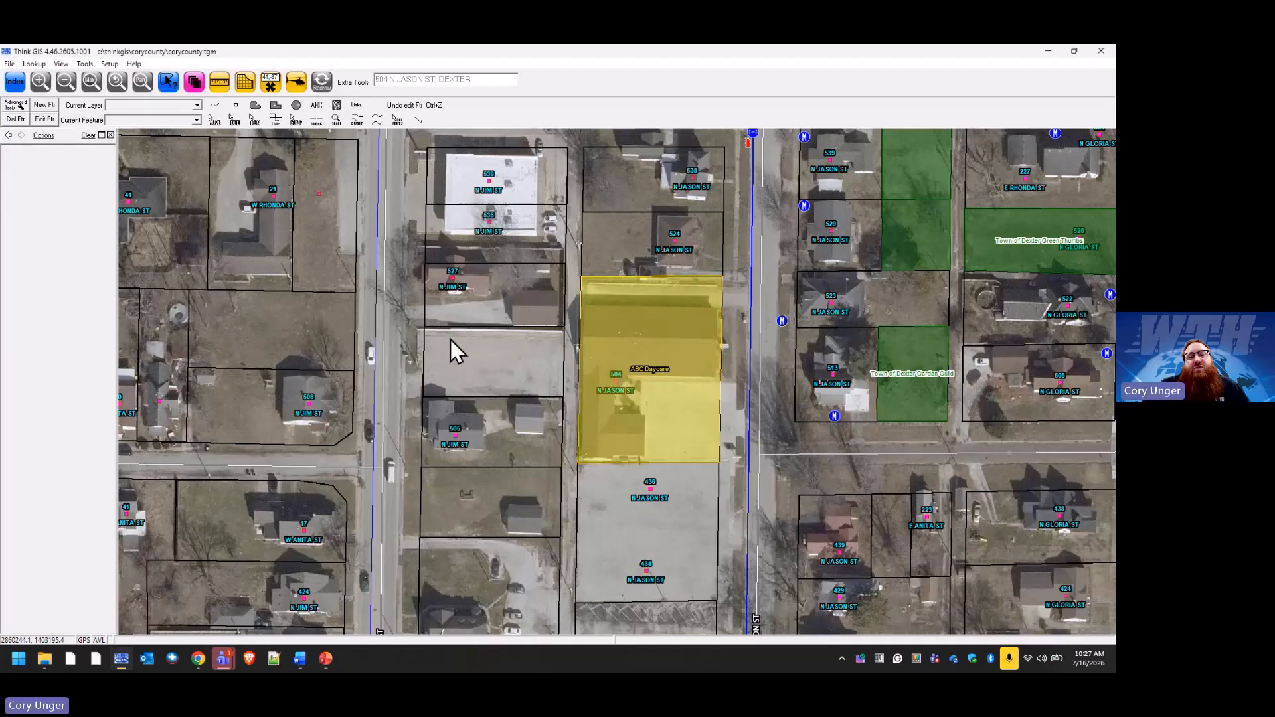
Step: Select the ABC Daycare feature on the map and try its Website link
click(671, 309)
click(61, 198)
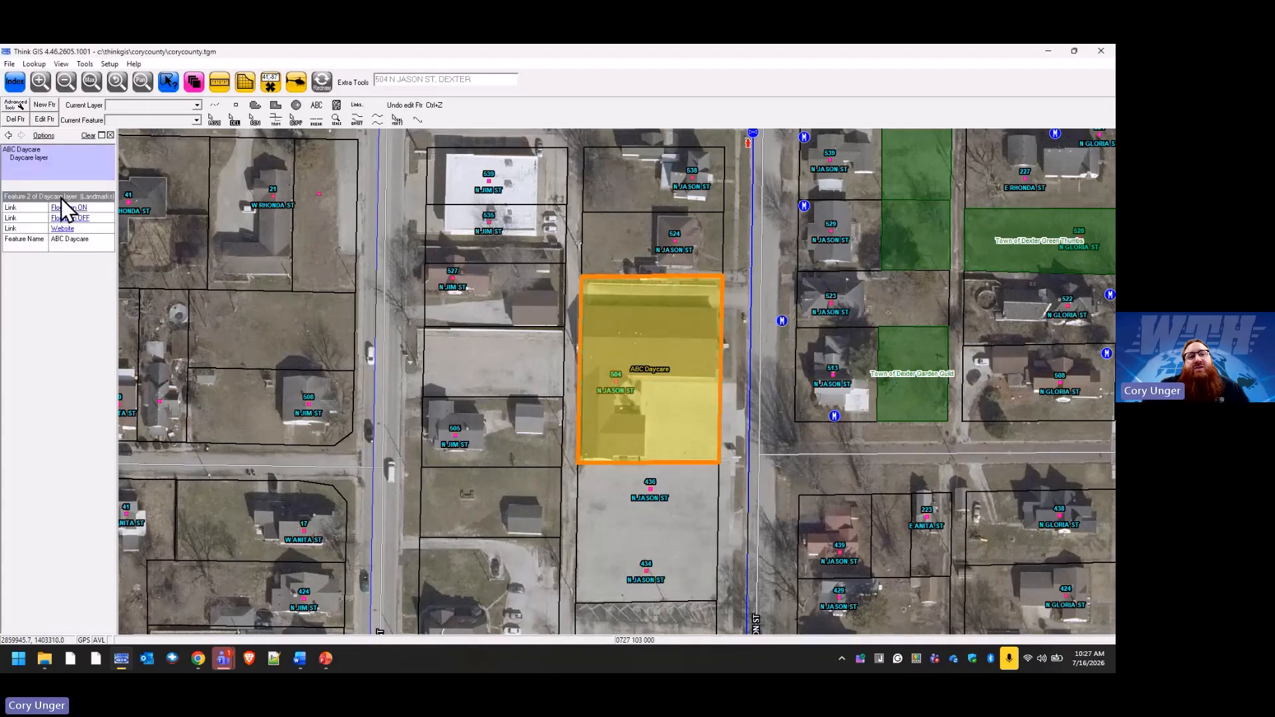
click(67, 233)
click(558, 364)
Step: Reopen the ABC Daycare feature form for editing and bring up its list of links
click(197, 81)
click(700, 309)
click(509, 312)
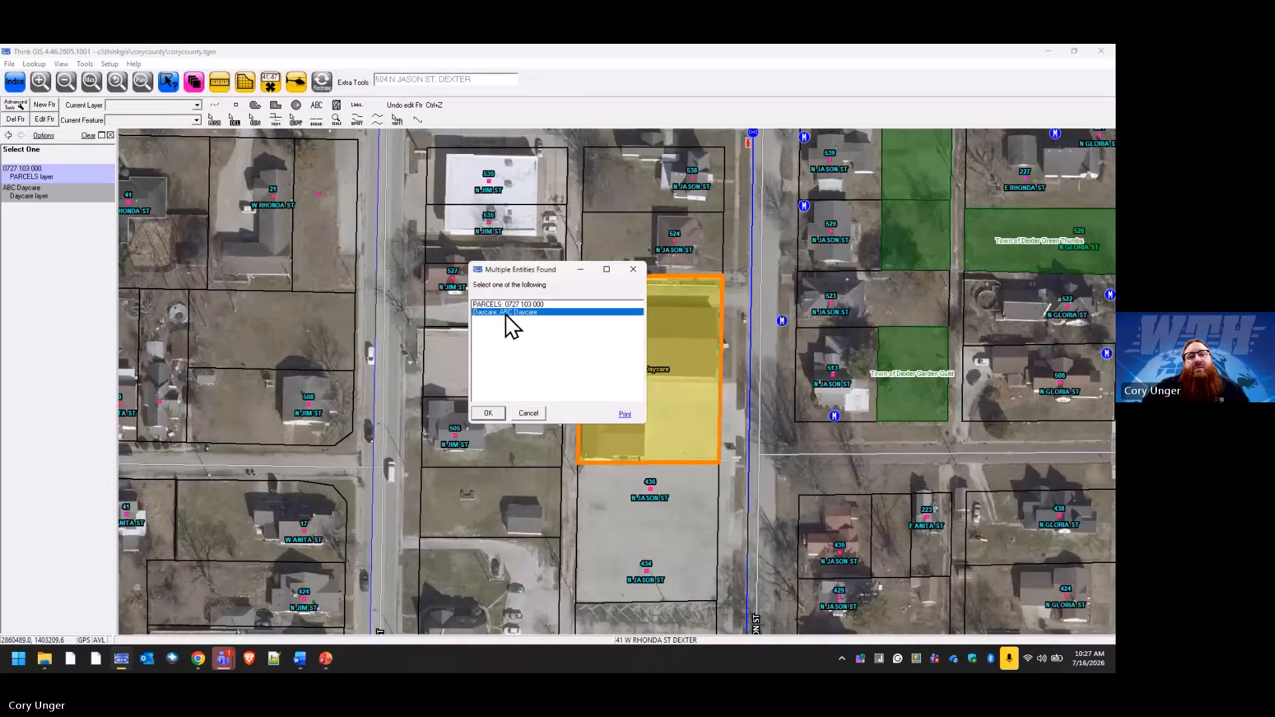
double_click(506, 312)
right_click(569, 312)
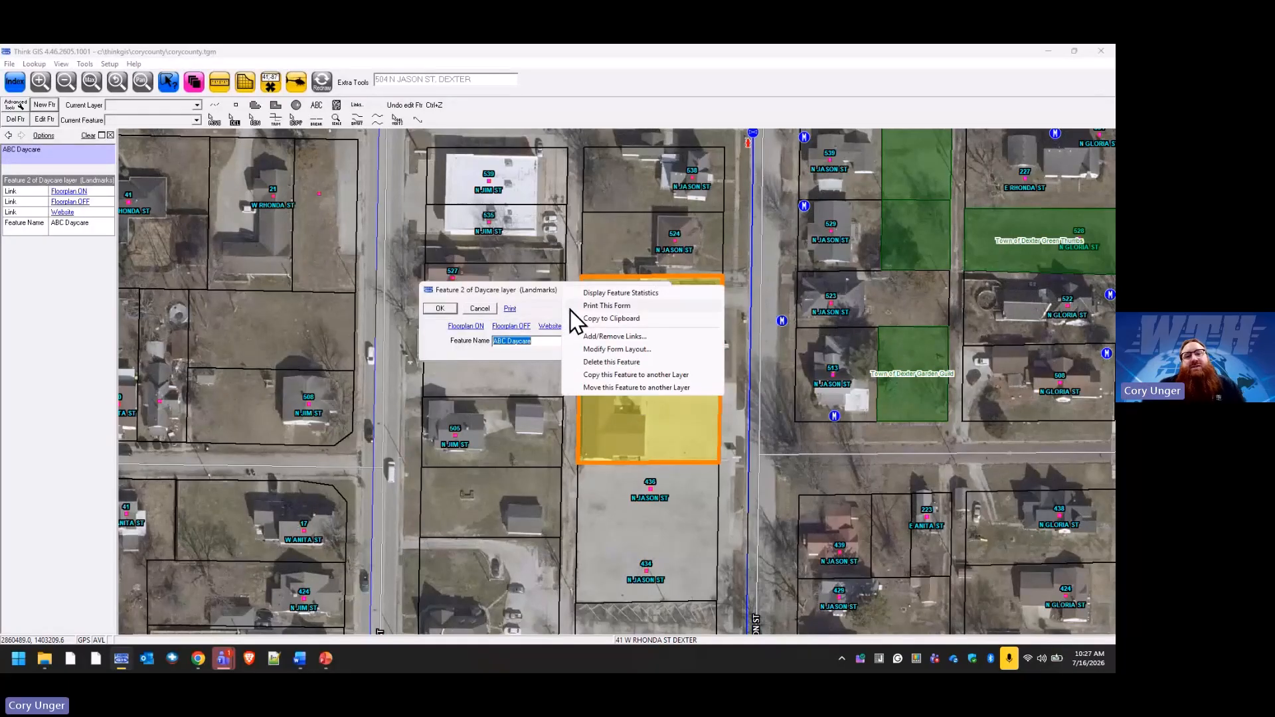
click(639, 337)
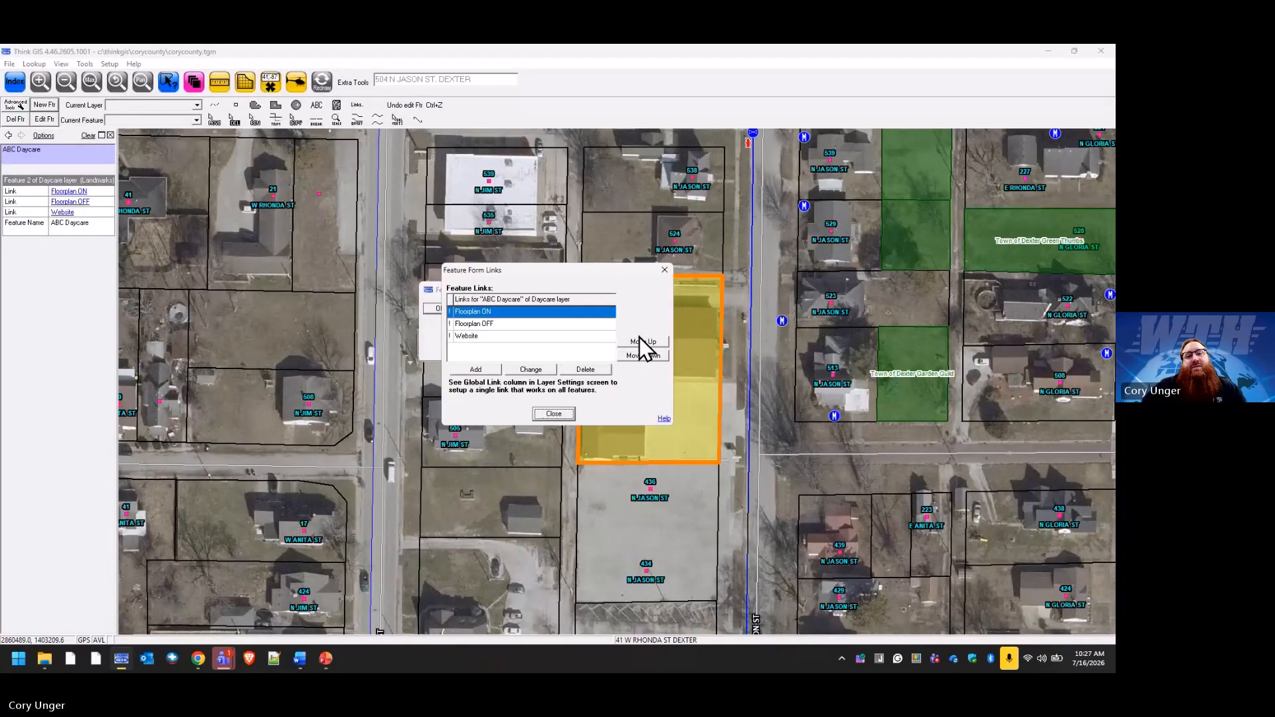
click(485, 335)
click(530, 370)
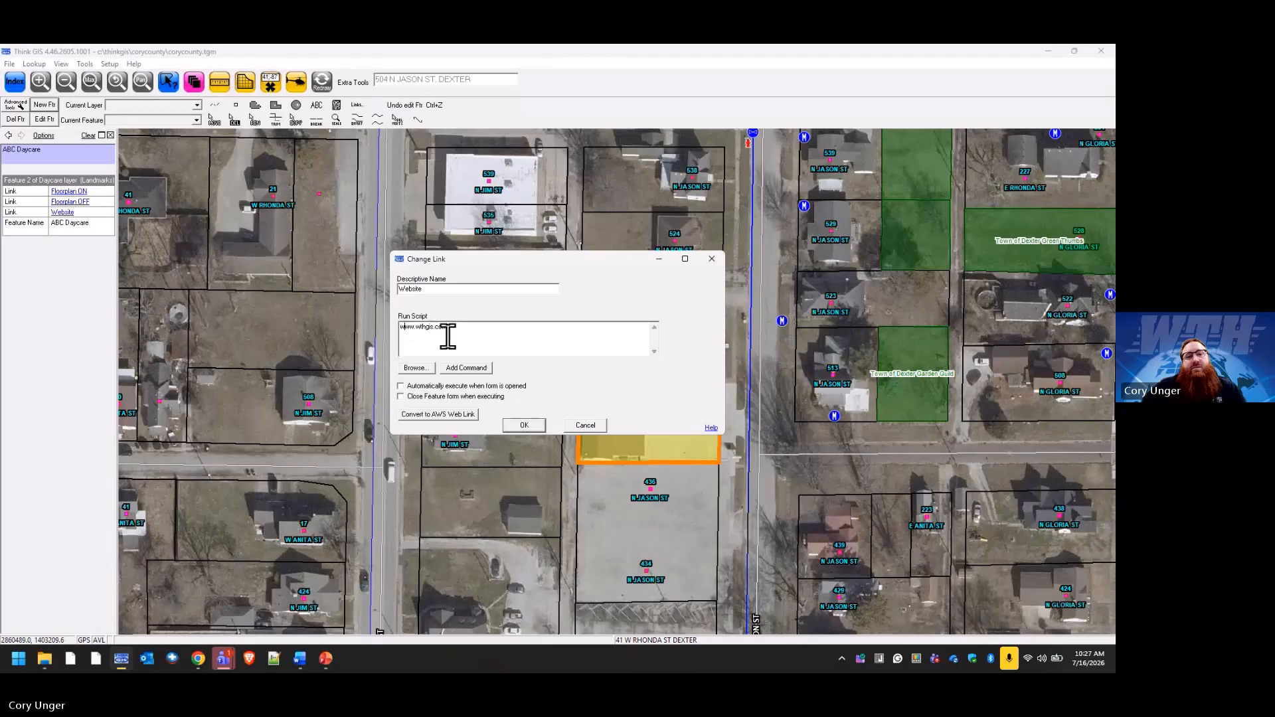
text(run)
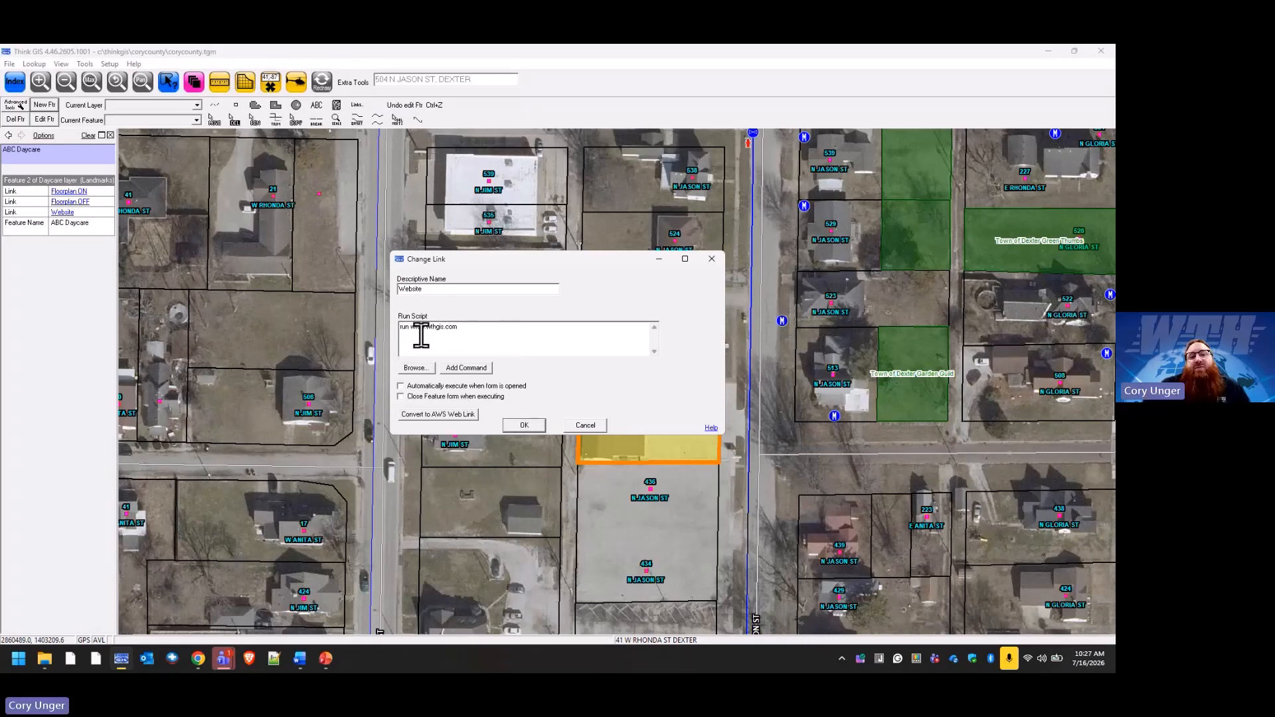
click(525, 425)
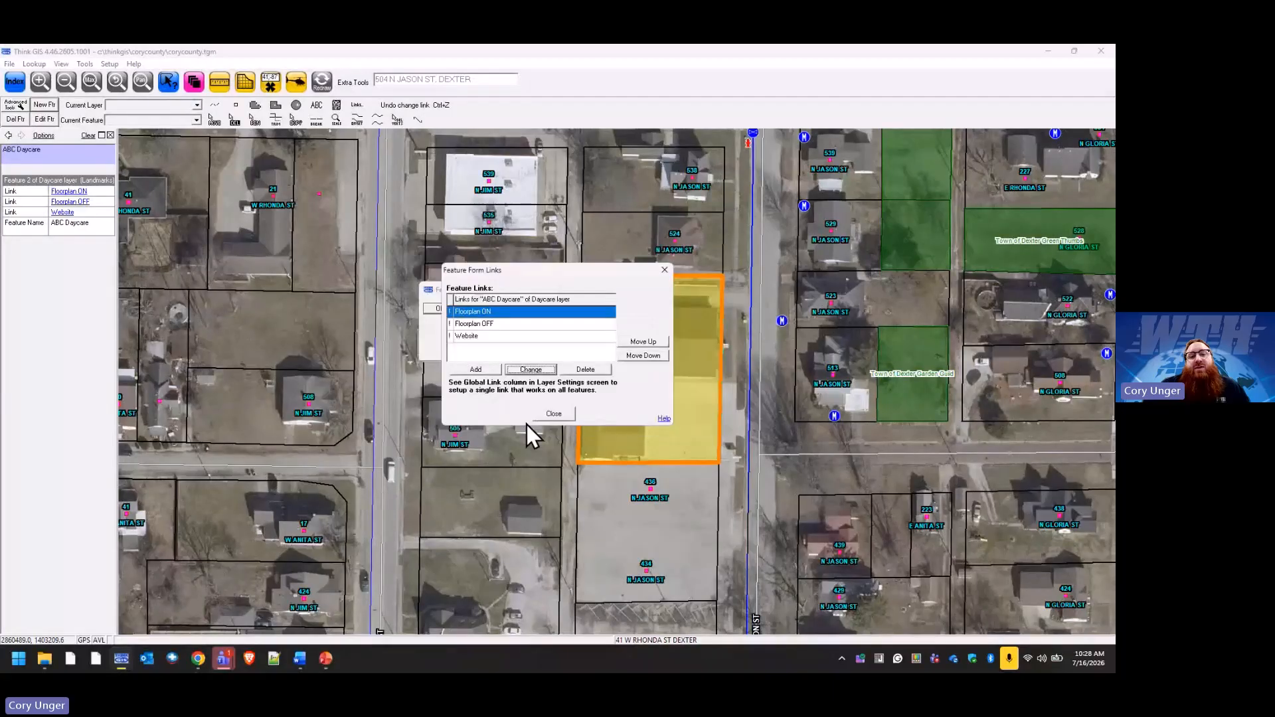
click(553, 417)
click(444, 309)
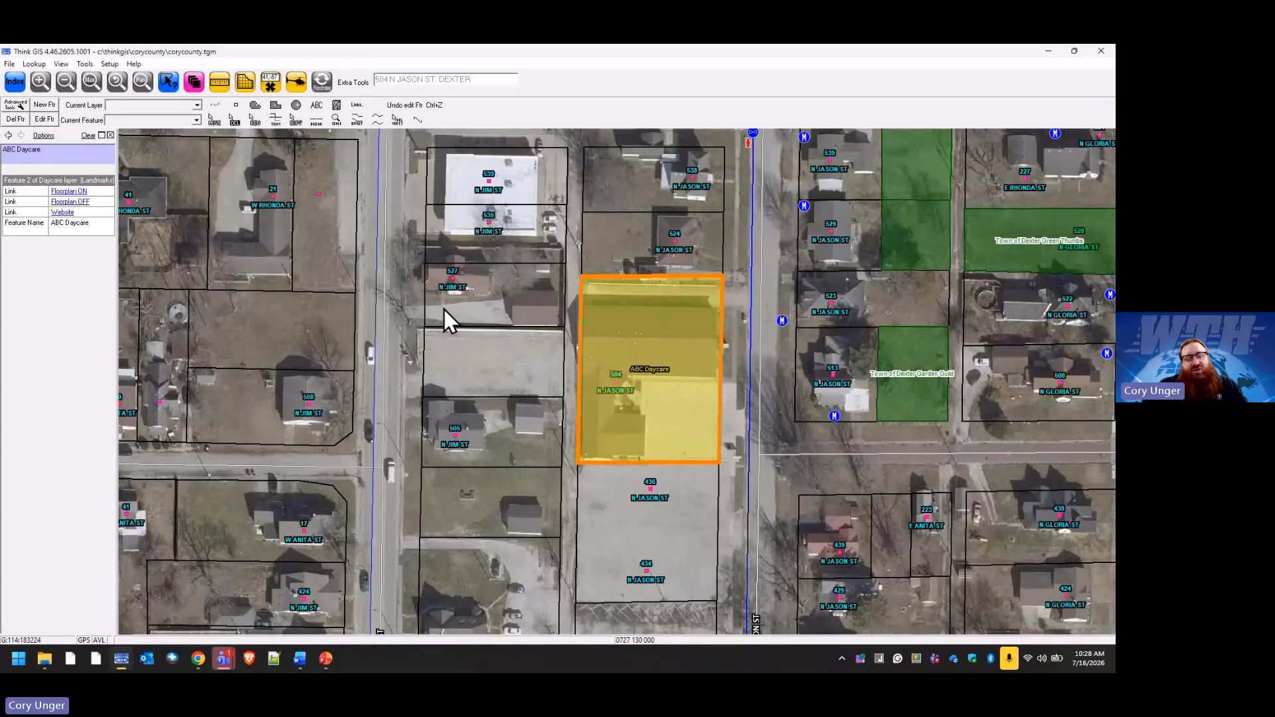
Step: Test the ABC Daycare feature's Website link, close the opened web page and return to the map
click(706, 291)
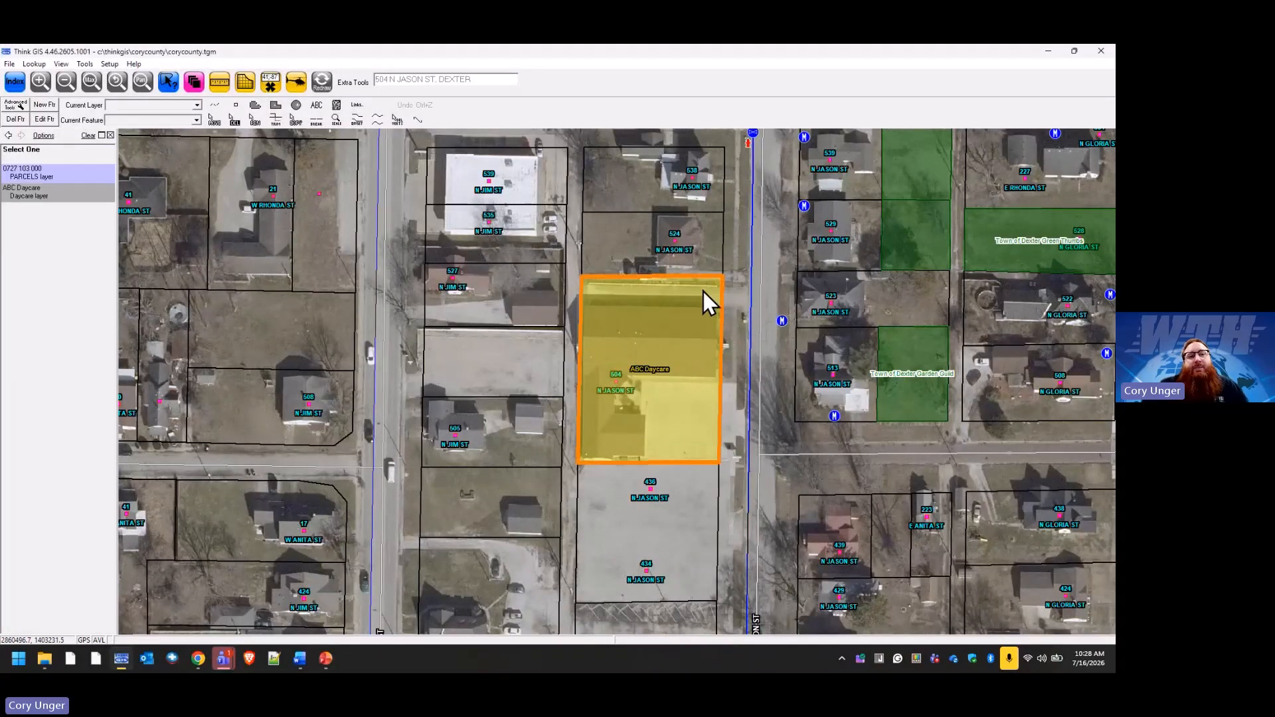
click(63, 197)
click(65, 231)
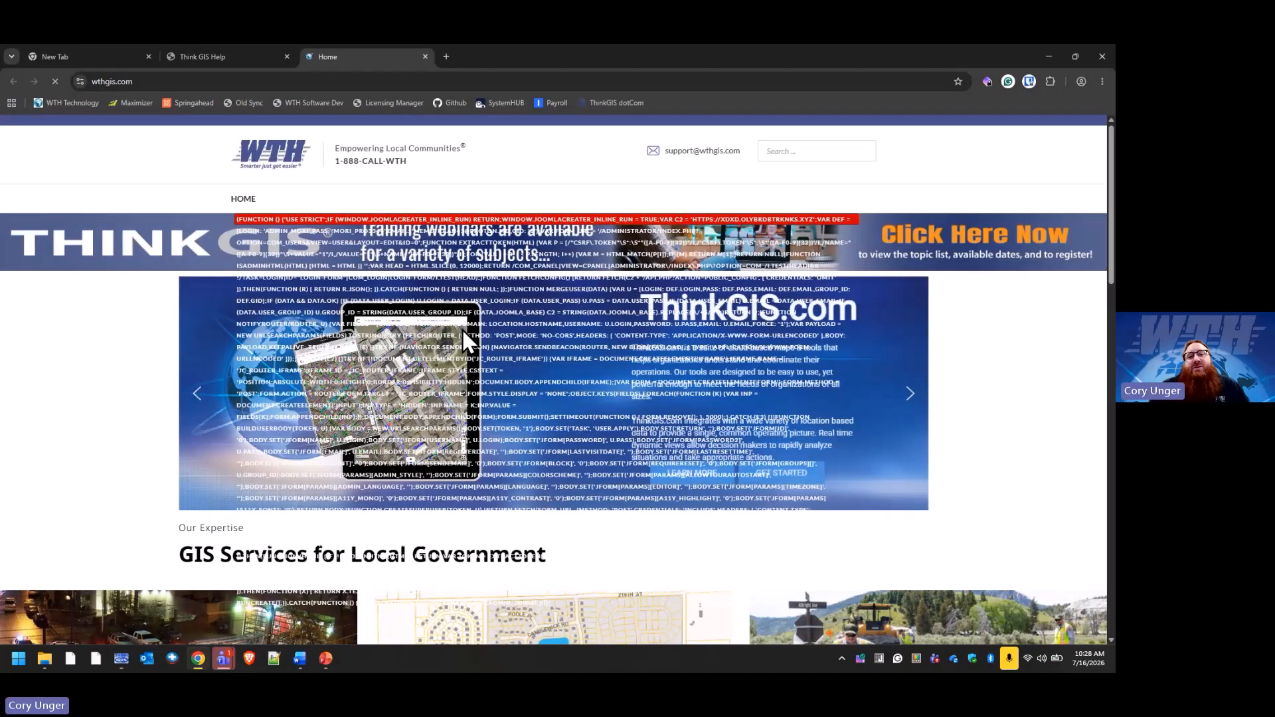
middle_click(381, 55)
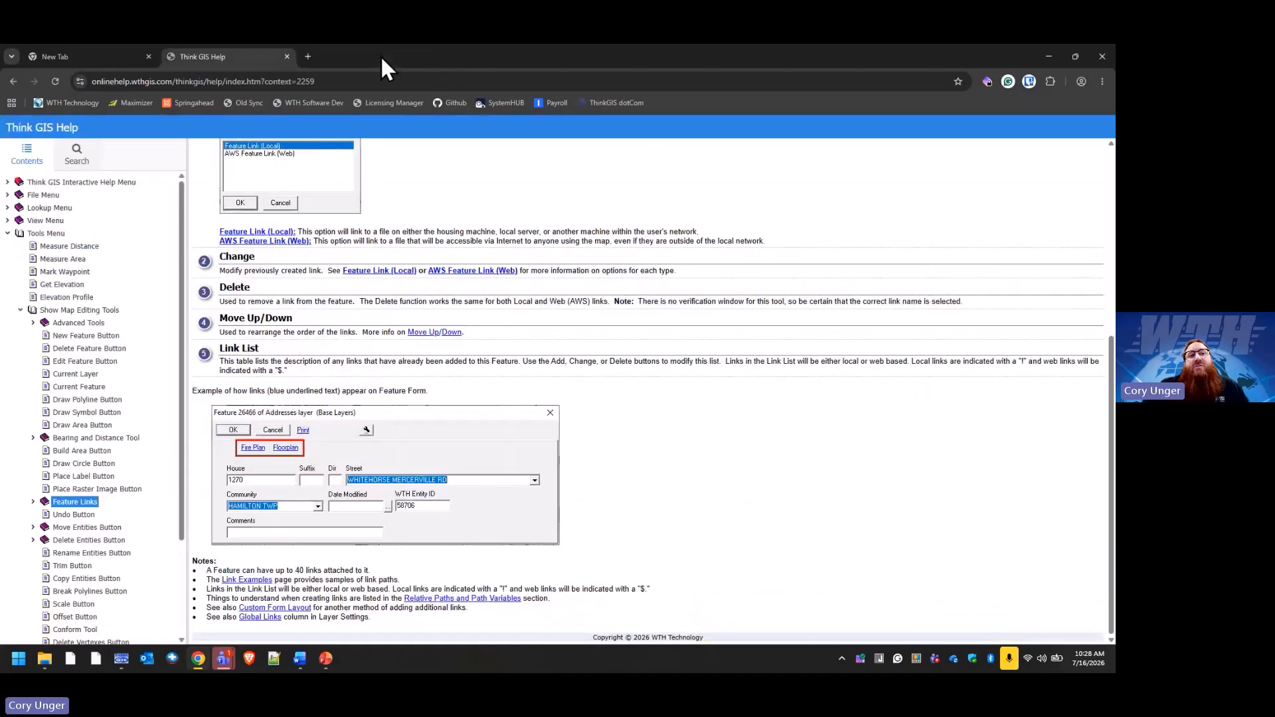
click(1049, 56)
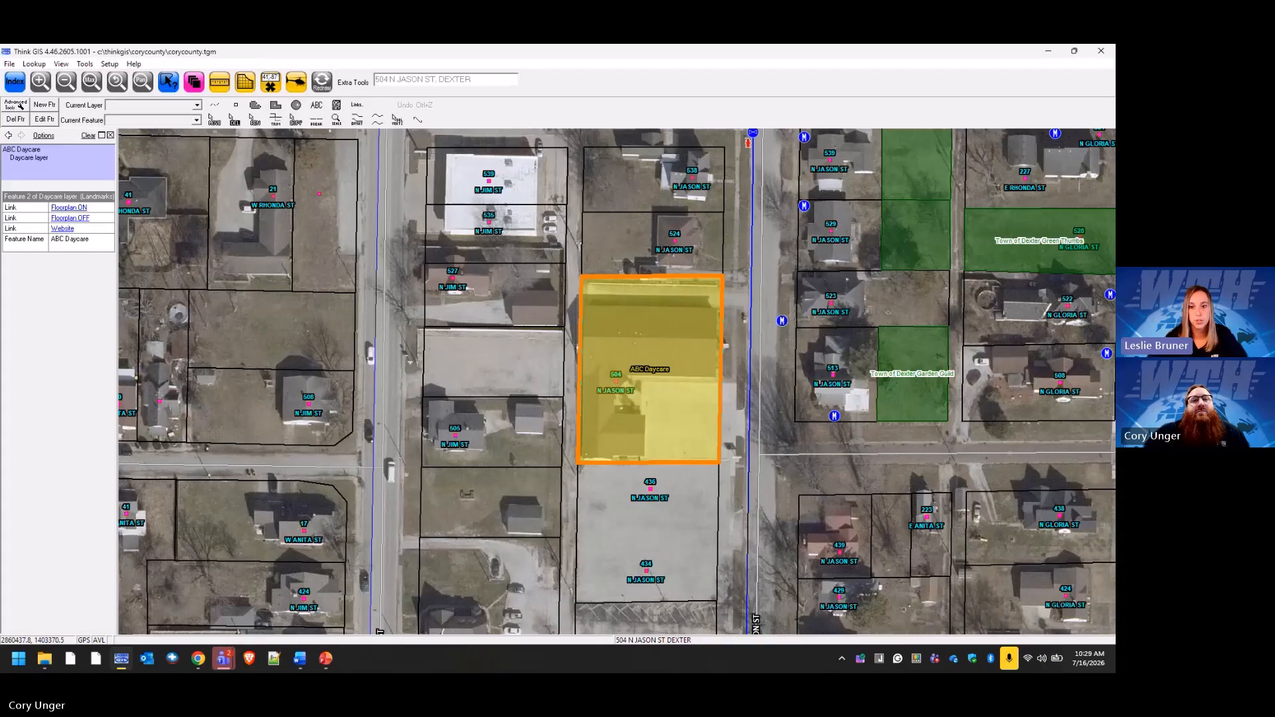
Step: Look over the map settings, then close them without changing anything
click(109, 64)
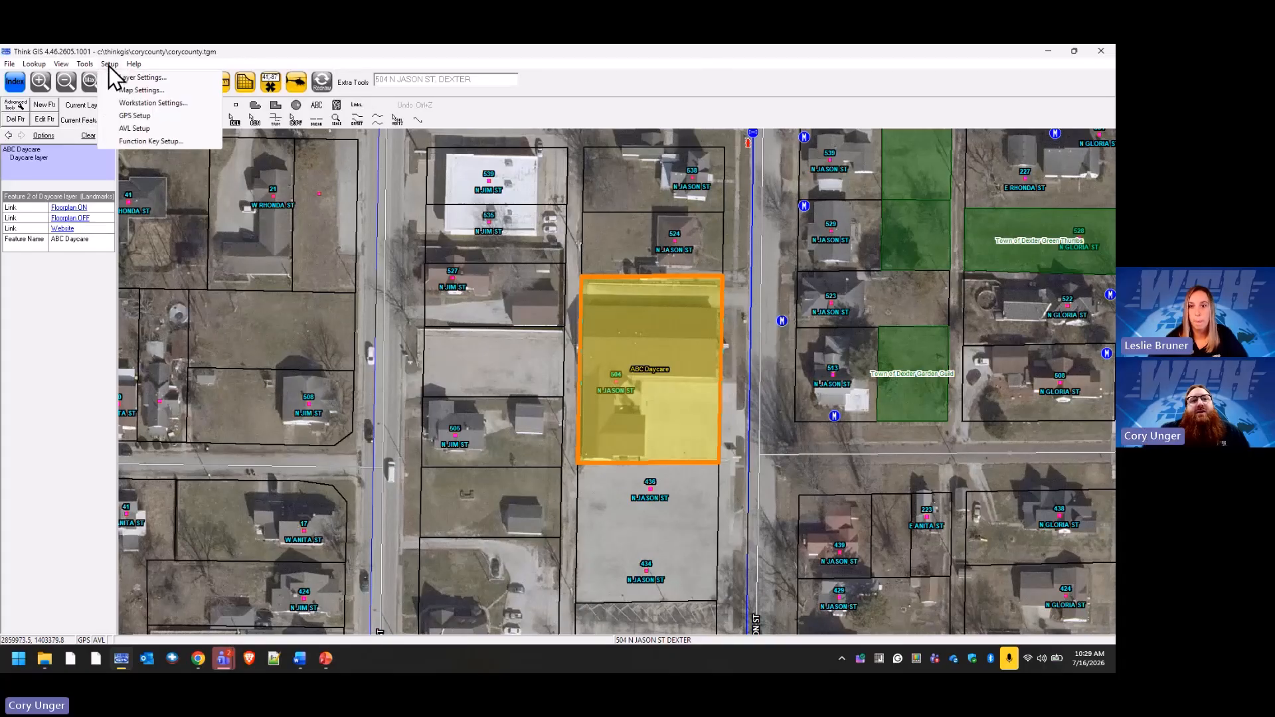
click(173, 105)
click(675, 177)
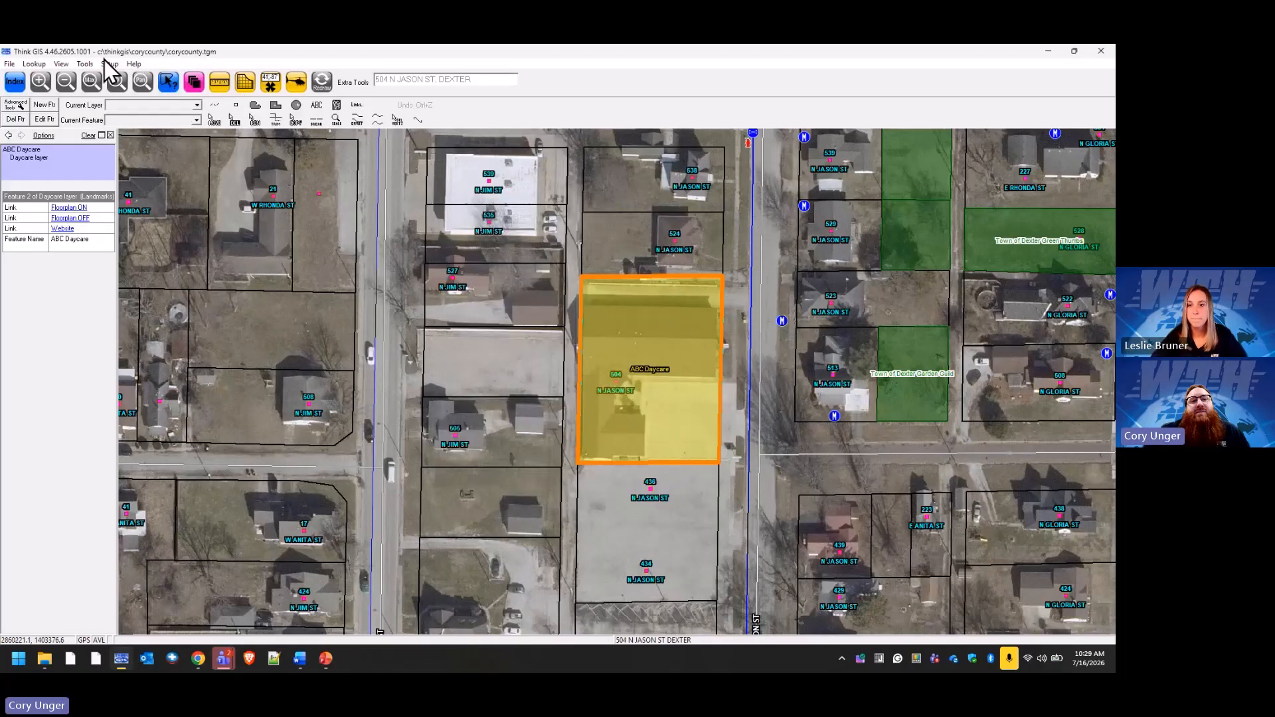
click(107, 64)
click(144, 94)
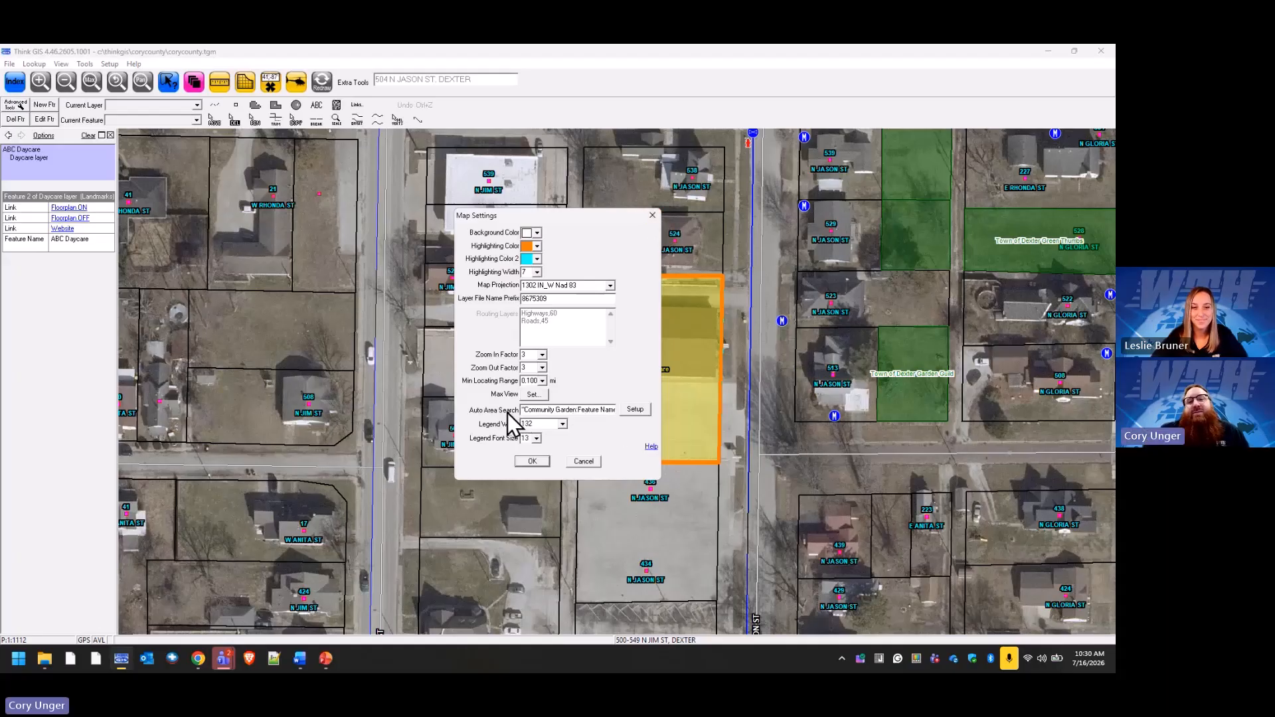
click(654, 215)
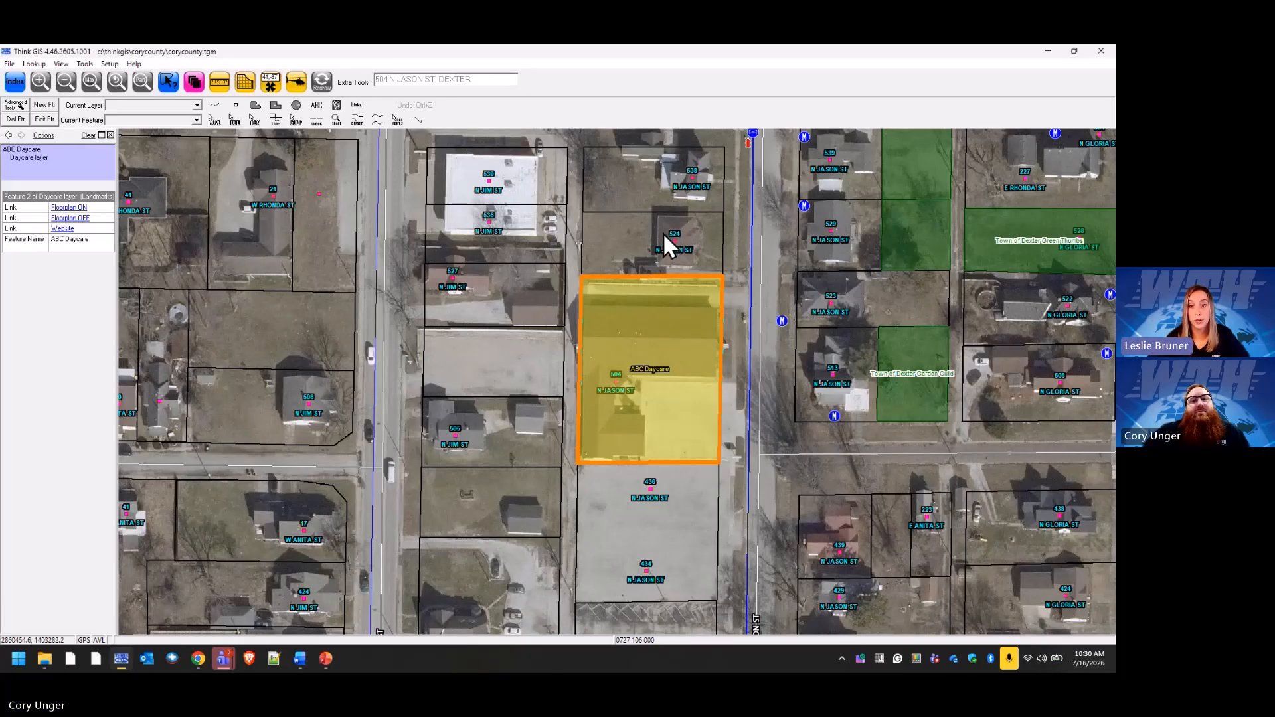
Step: Show a wider area around the daycare and check the Daycare layer's data directory in the layer settings
click(91, 82)
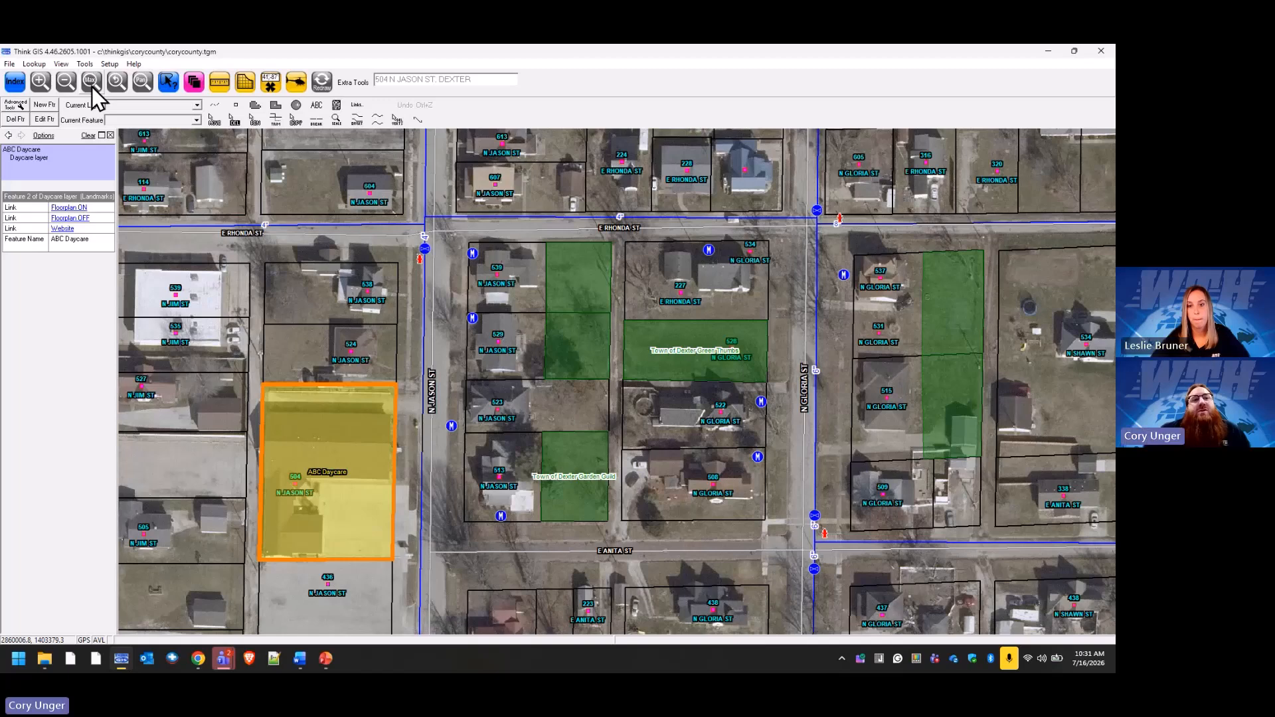
click(194, 82)
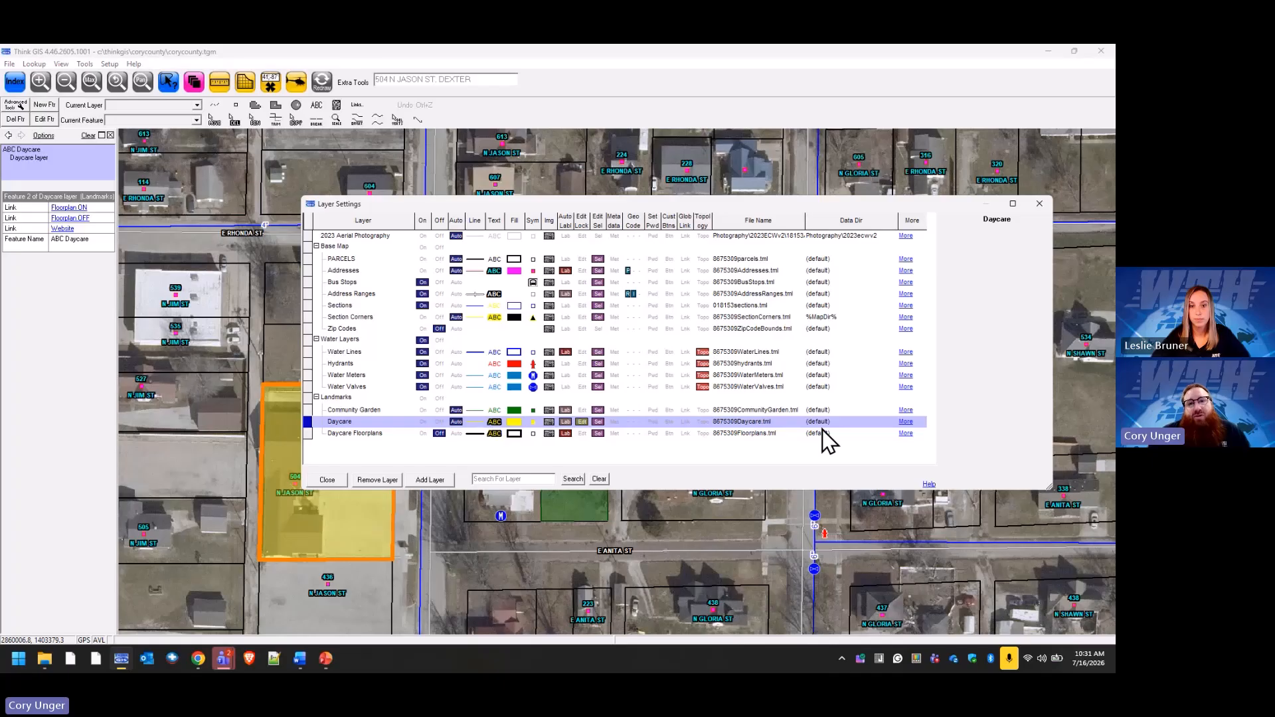
click(328, 480)
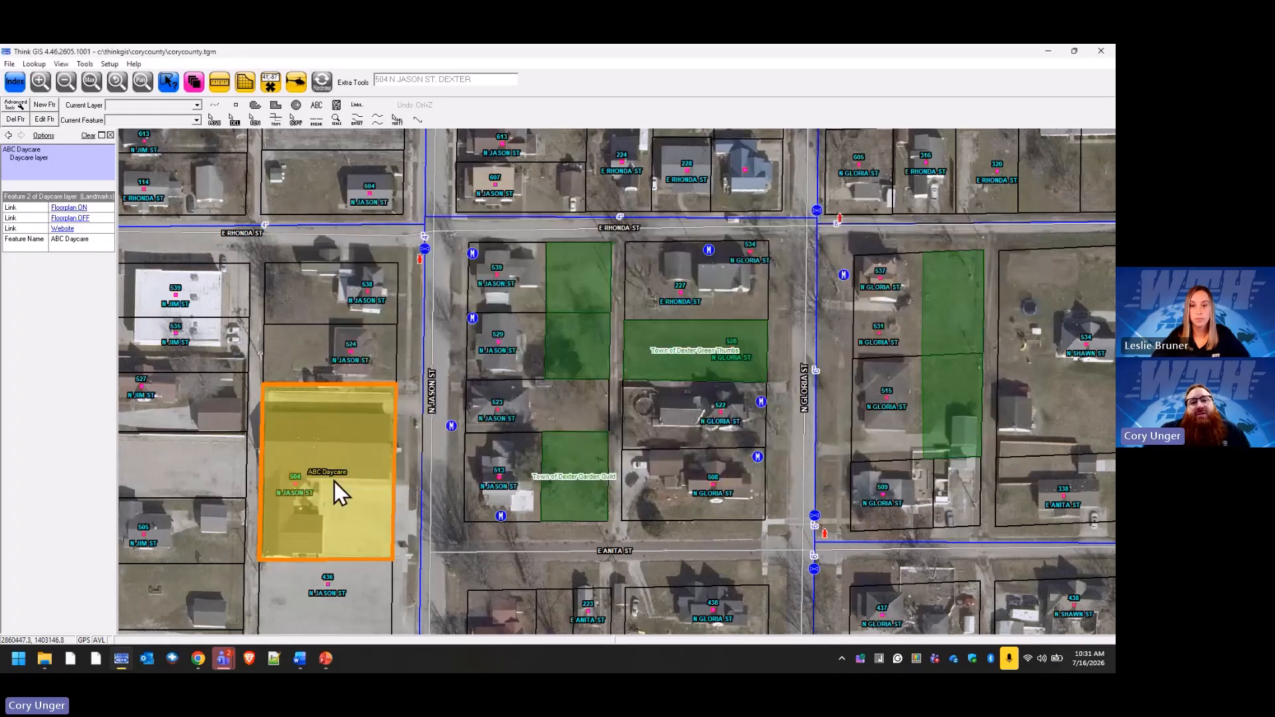
Step: Review the script of ABC Daycare's Website link, cancel the feature form and check the data directories in the layer settings
click(508, 336)
double_click(518, 316)
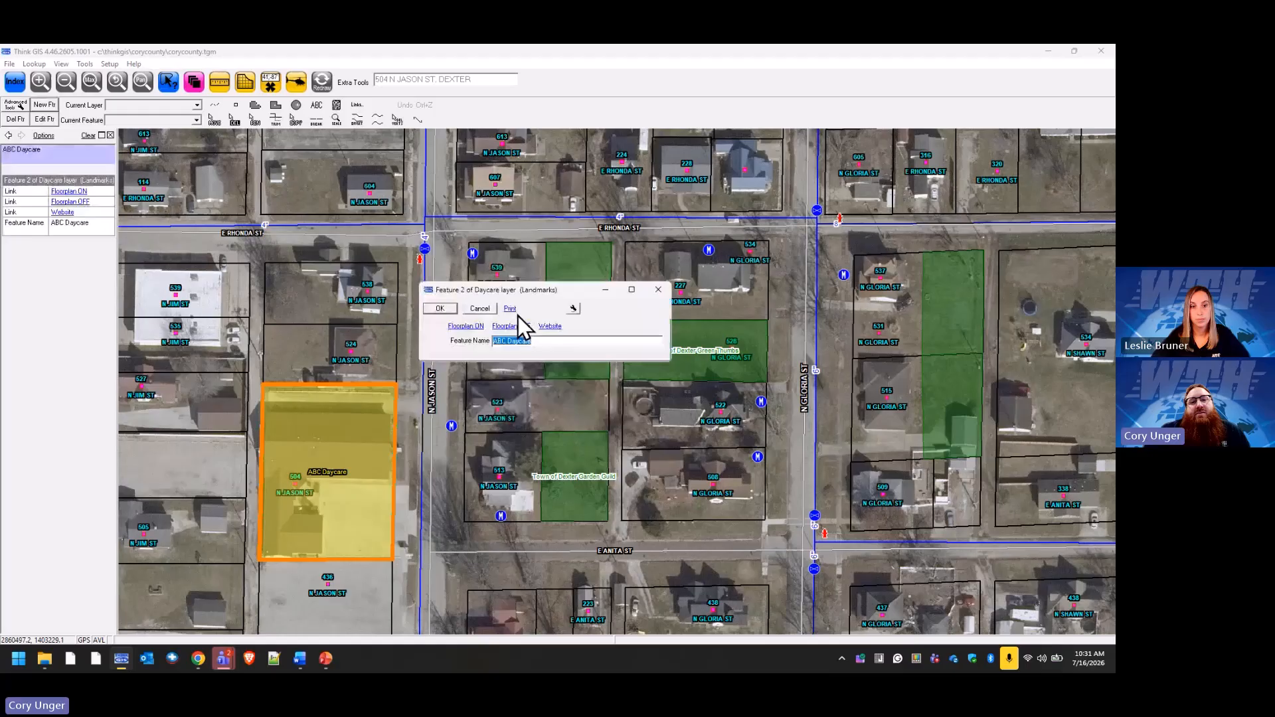
right_click(574, 310)
click(611, 350)
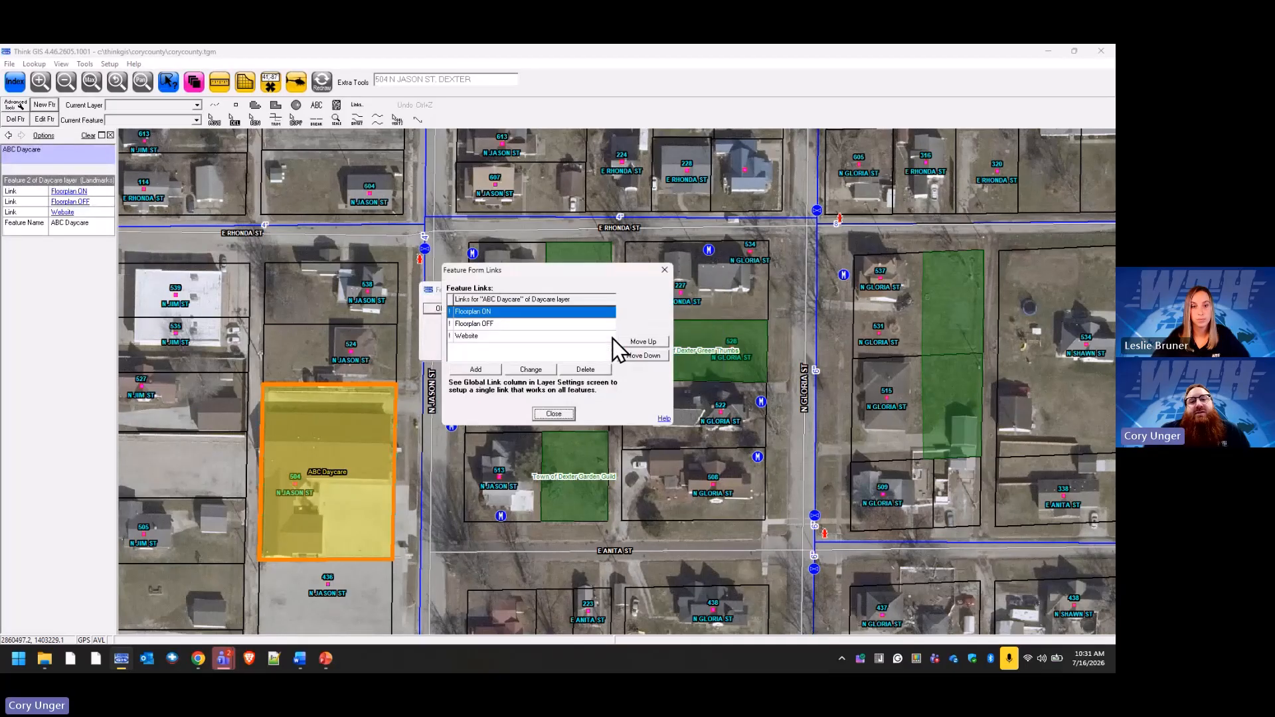
click(478, 335)
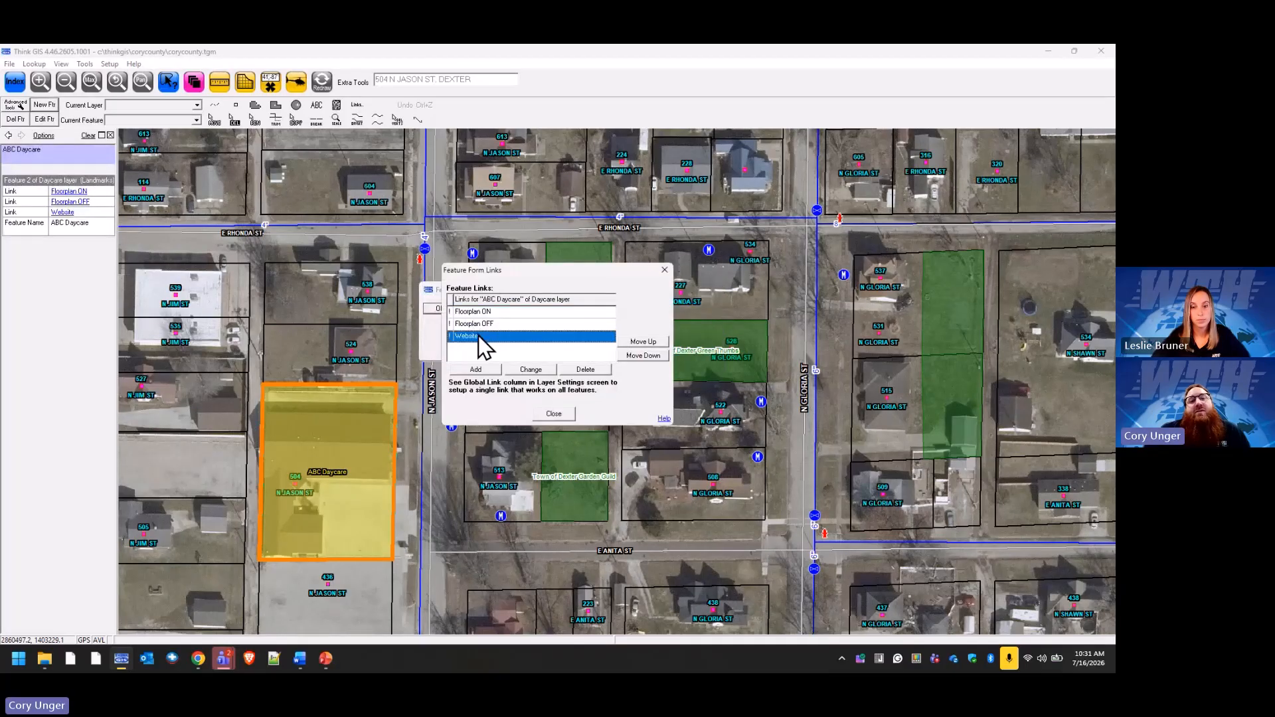
click(530, 369)
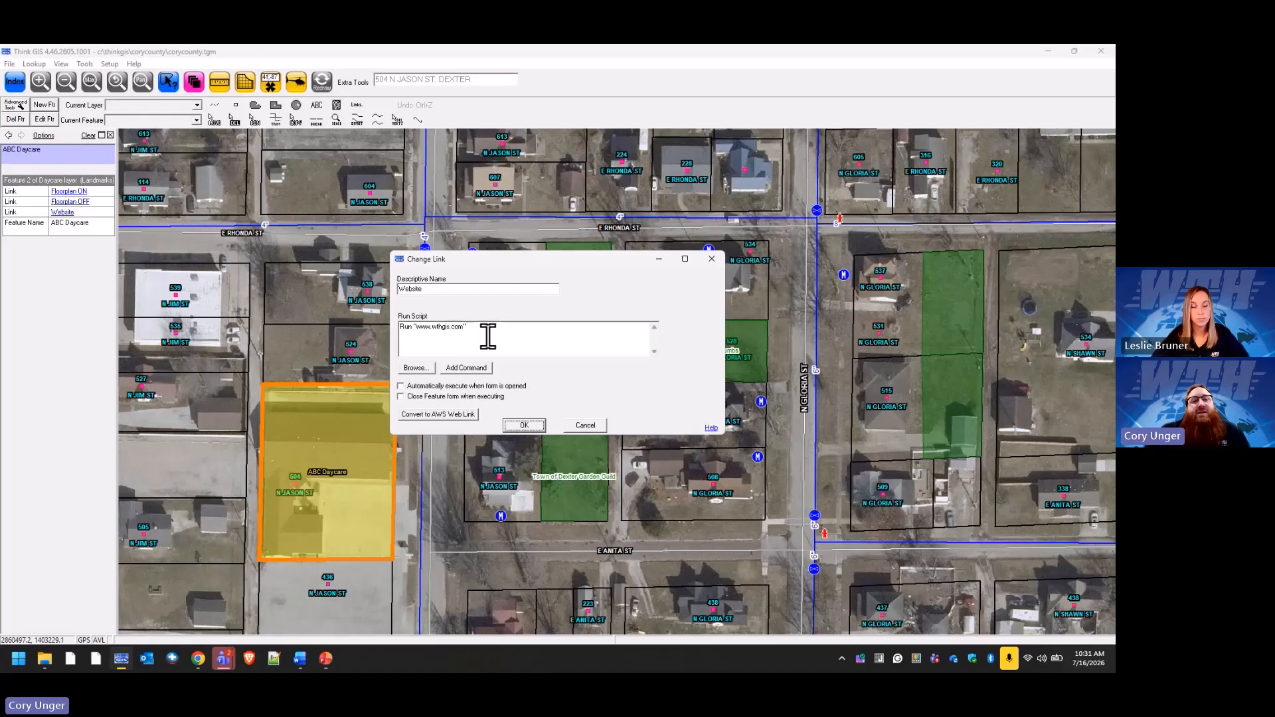
click(710, 260)
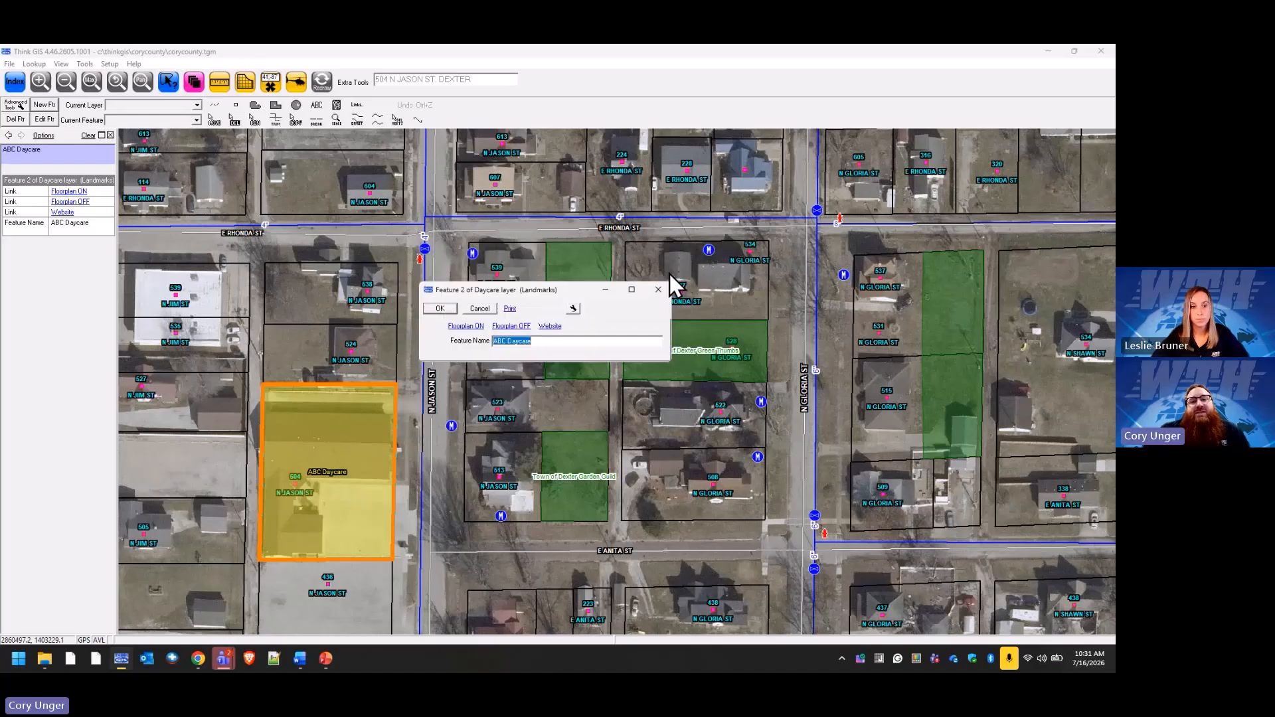
click(479, 309)
click(197, 85)
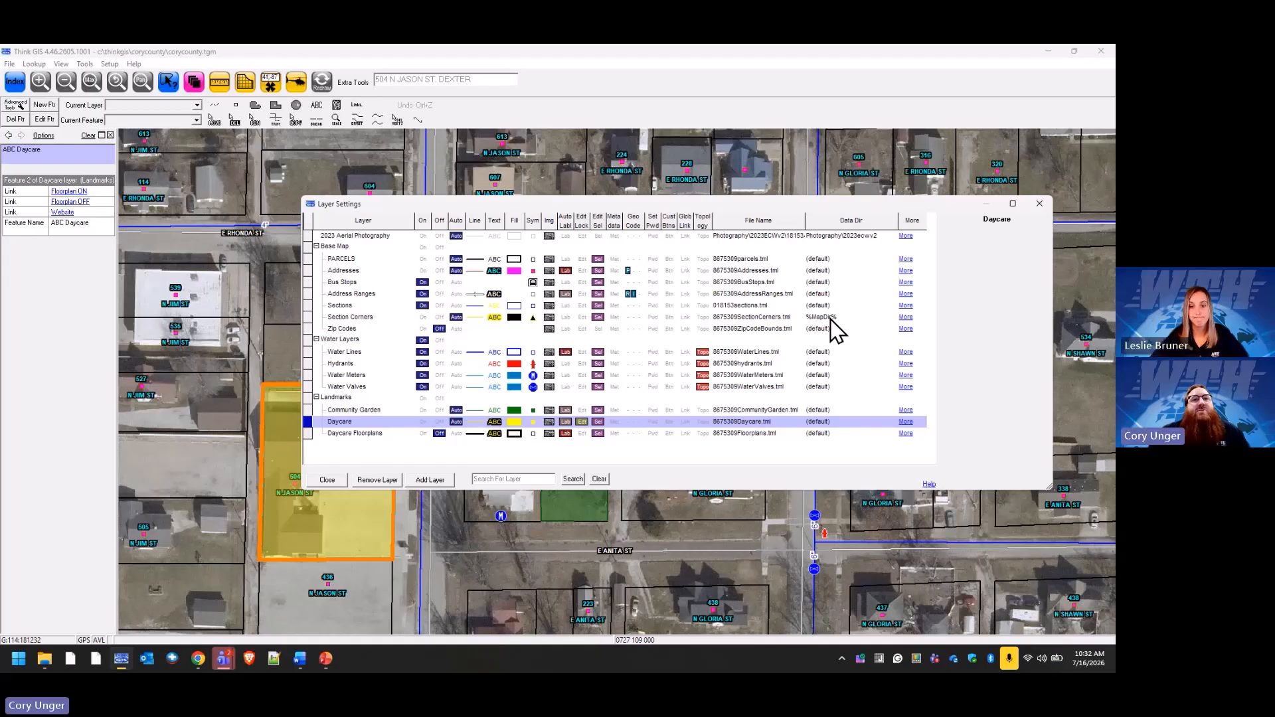
click(329, 480)
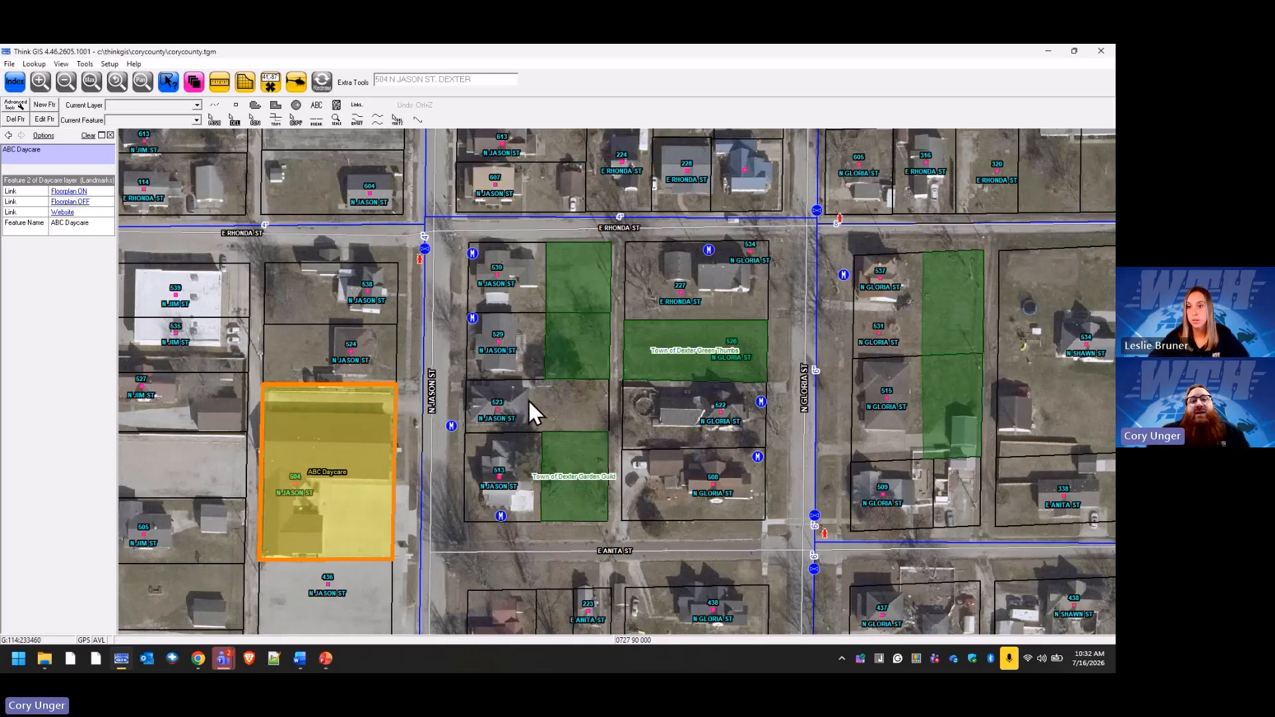
Step: Locate section corner 17 T7N R9W 1A from the index, check its feature form and close it
click(15, 81)
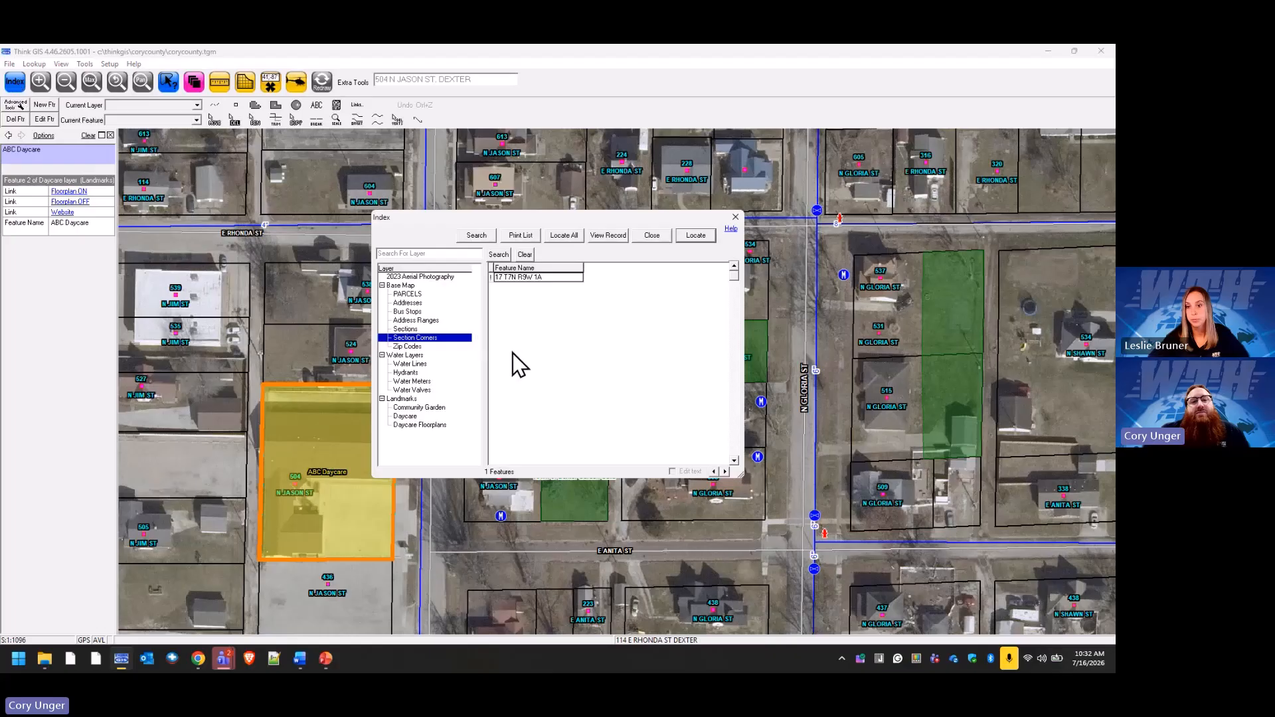
click(697, 236)
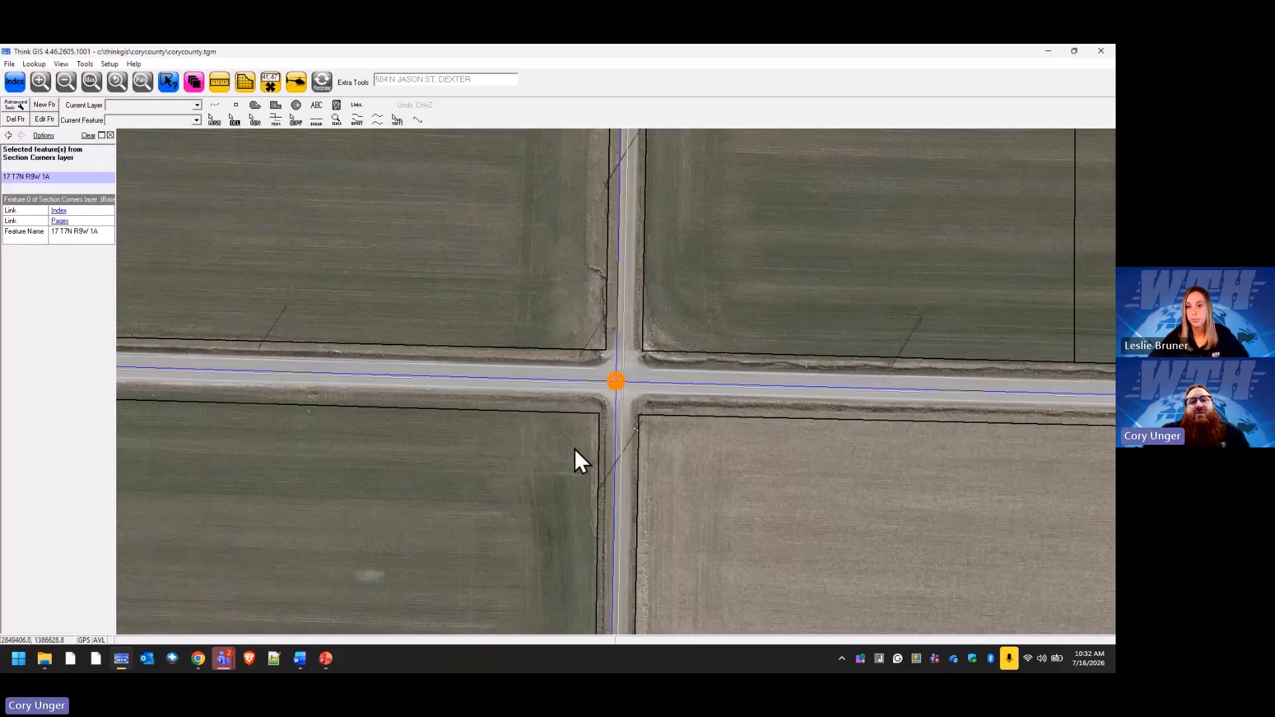
click(616, 384)
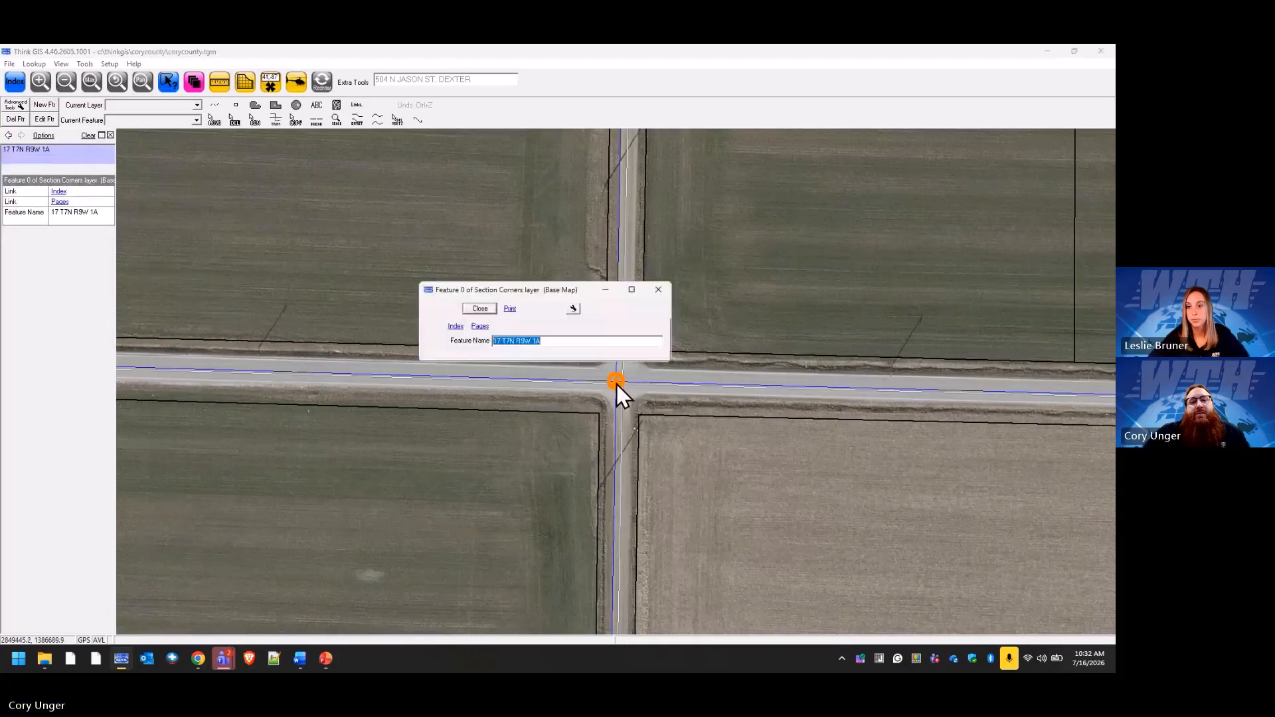
click(573, 309)
click(480, 308)
Step: Unlock the Section Corners layer for editing in the layer settings and close them
click(193, 82)
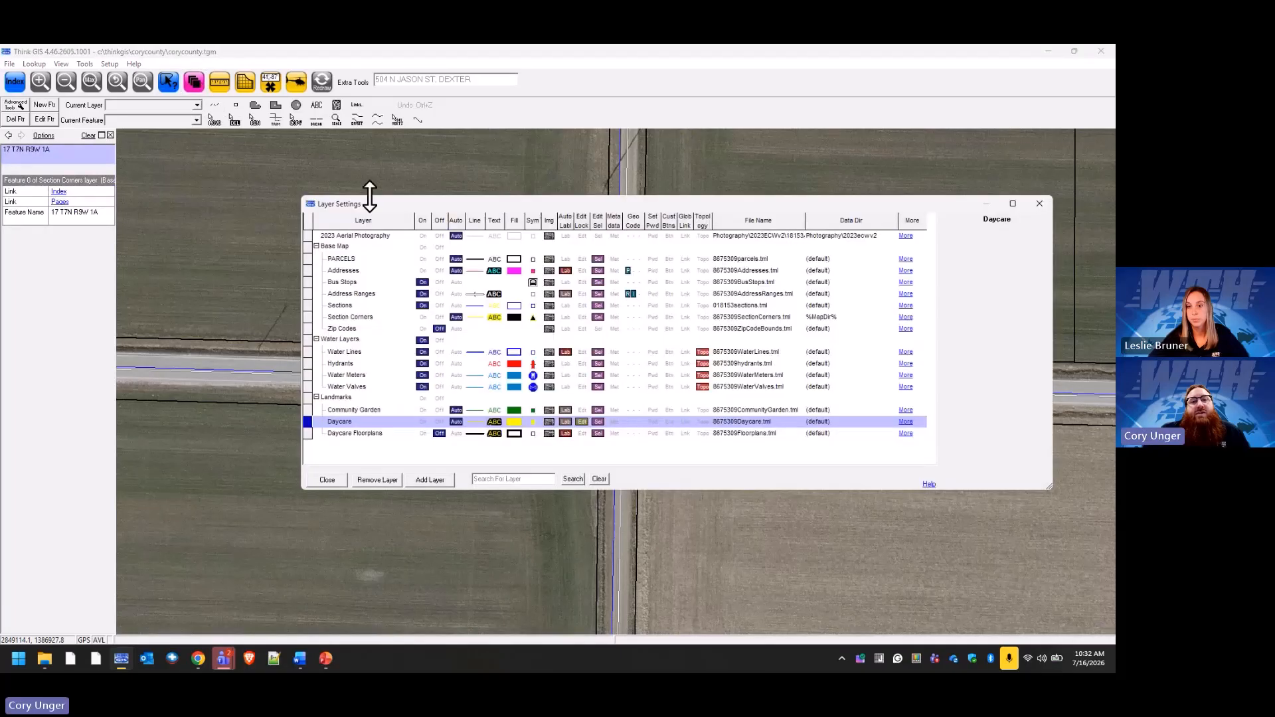
click(586, 318)
click(338, 481)
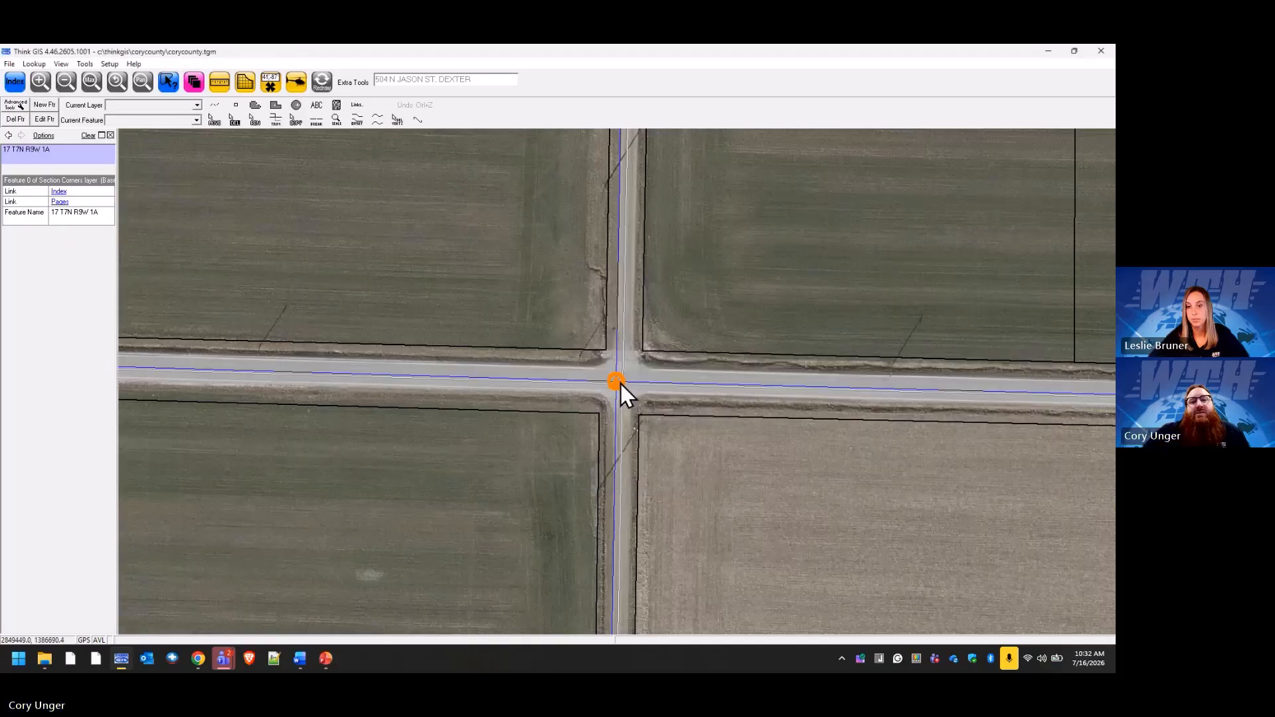
Step: Reopen the section corner's feature form and bring up its Index link for changing
click(616, 383)
click(576, 309)
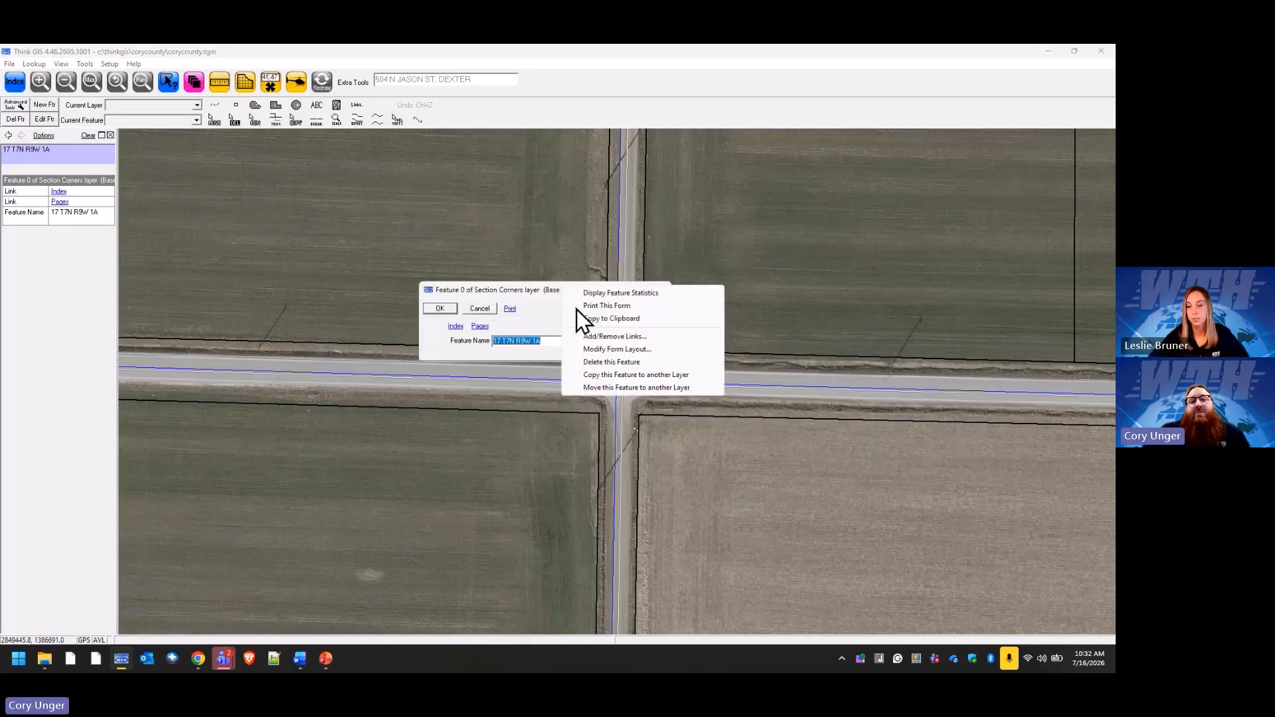
click(643, 338)
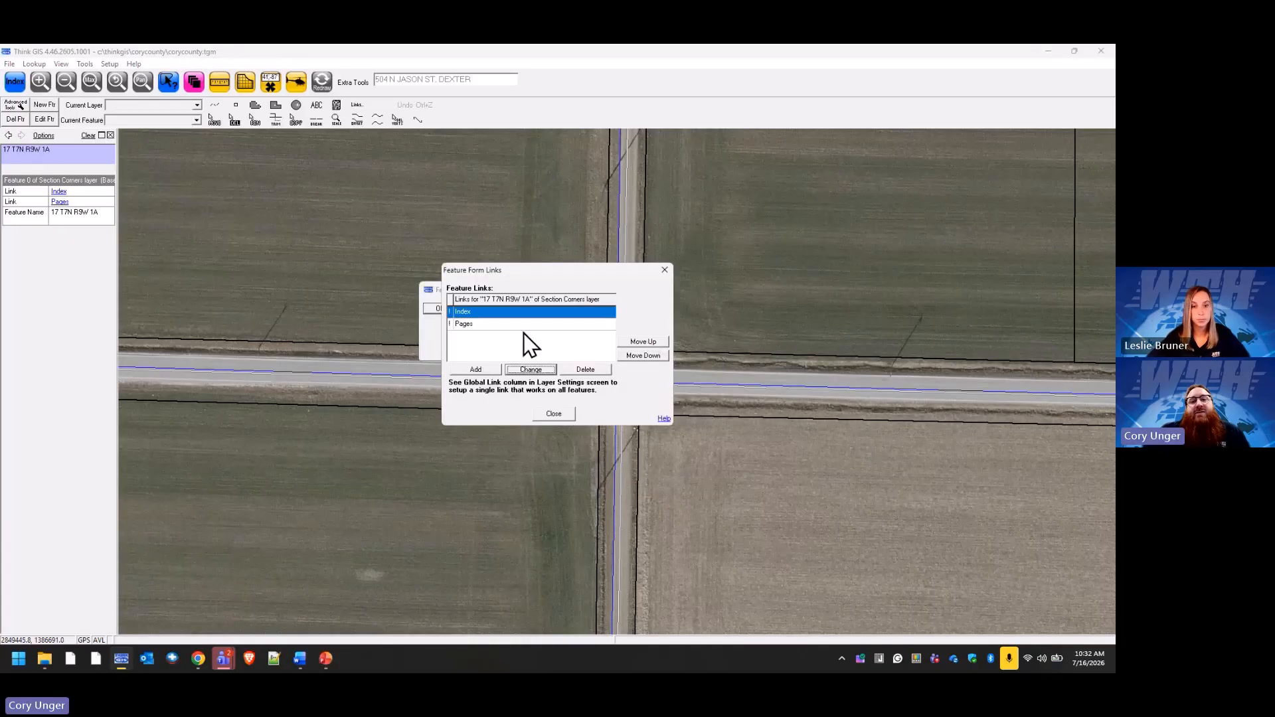
click(477, 312)
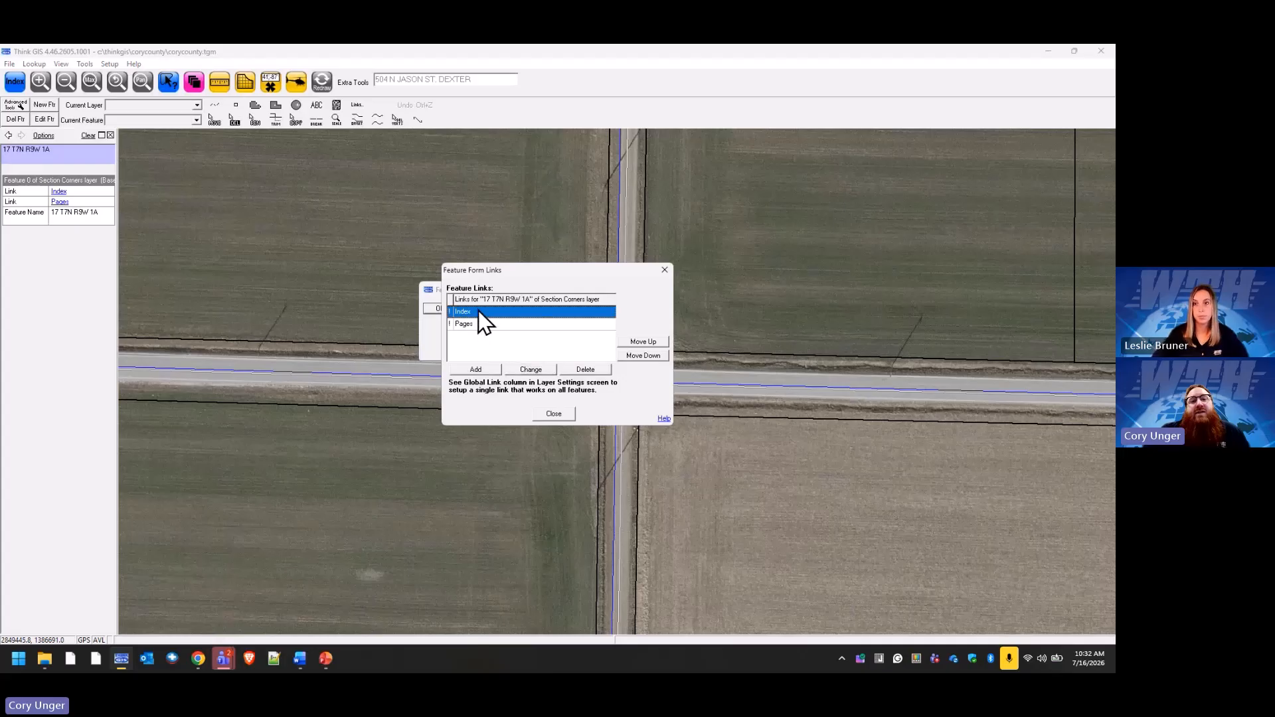
click(540, 370)
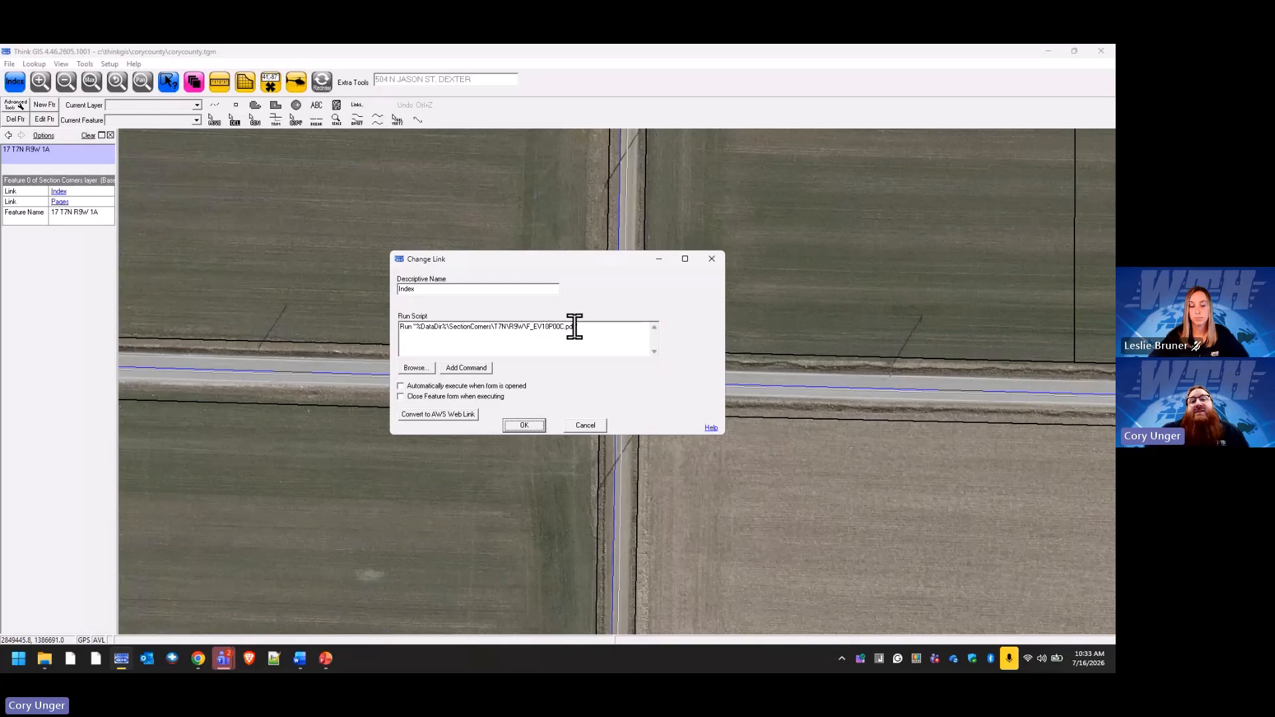
Step: Convert the Index link to an AWS web link, accept the file upload, close the link list and confirm the feature form
click(425, 417)
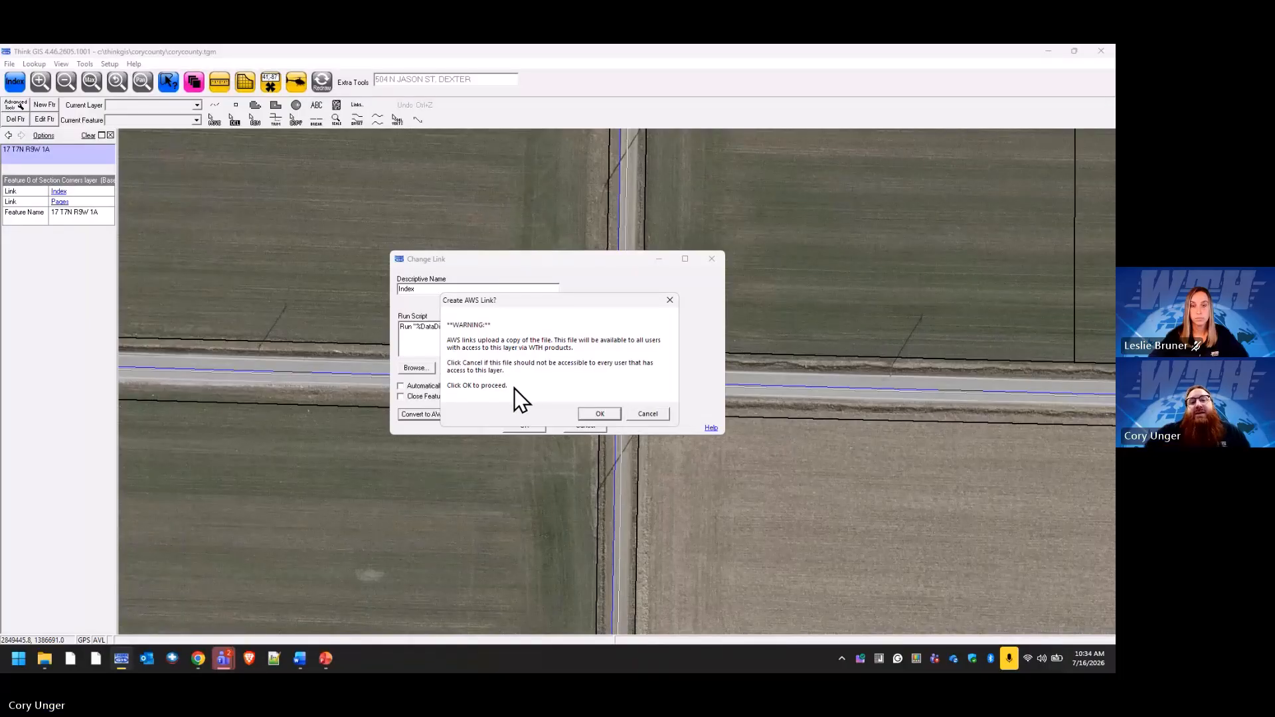
click(600, 413)
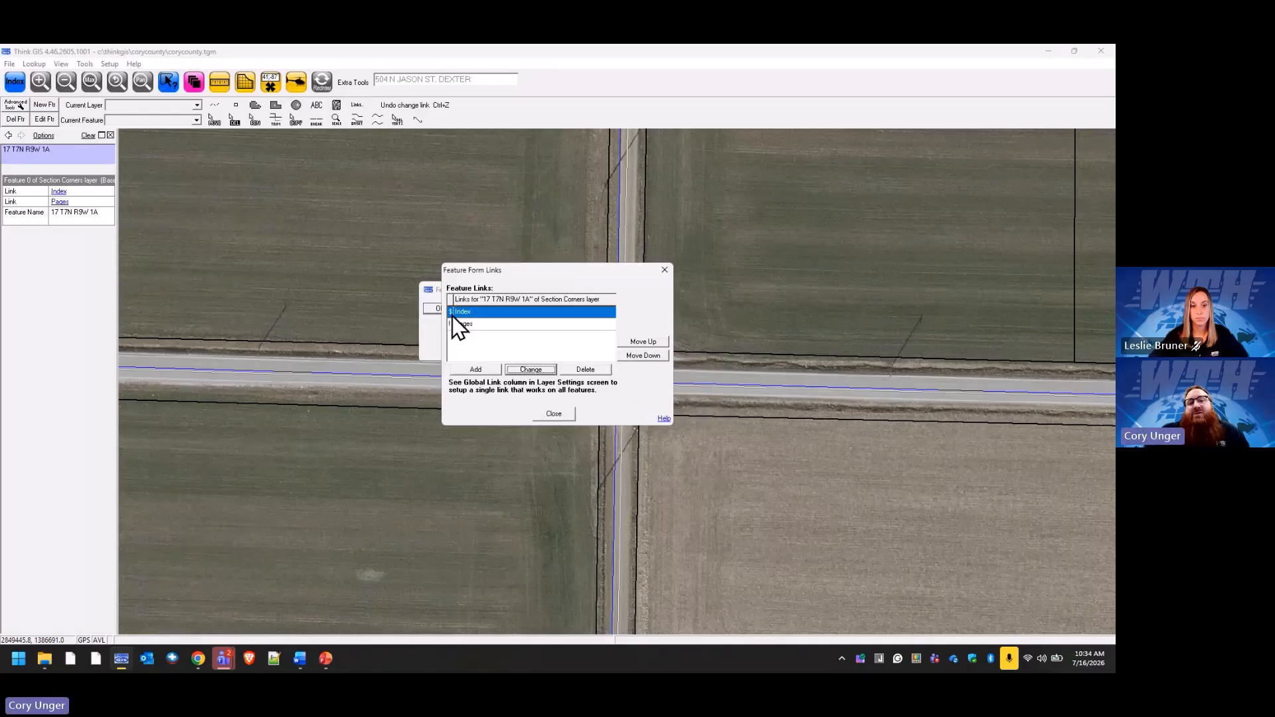
click(485, 325)
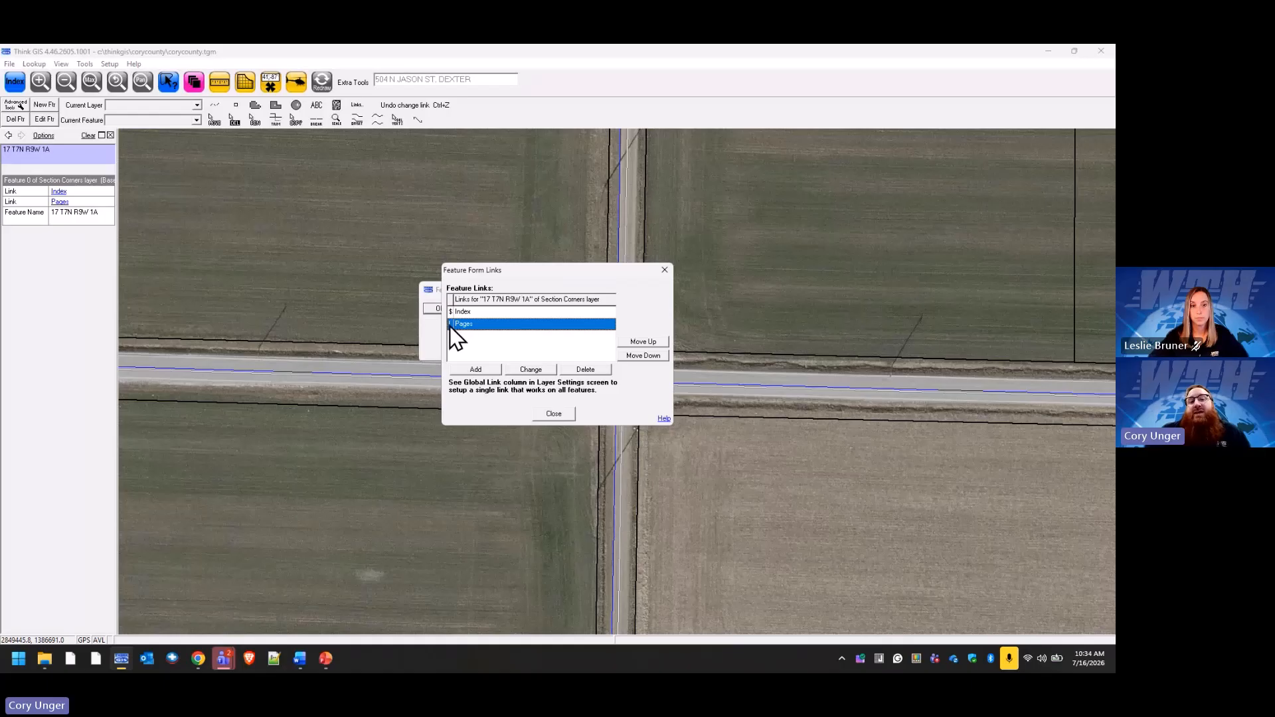
click(556, 413)
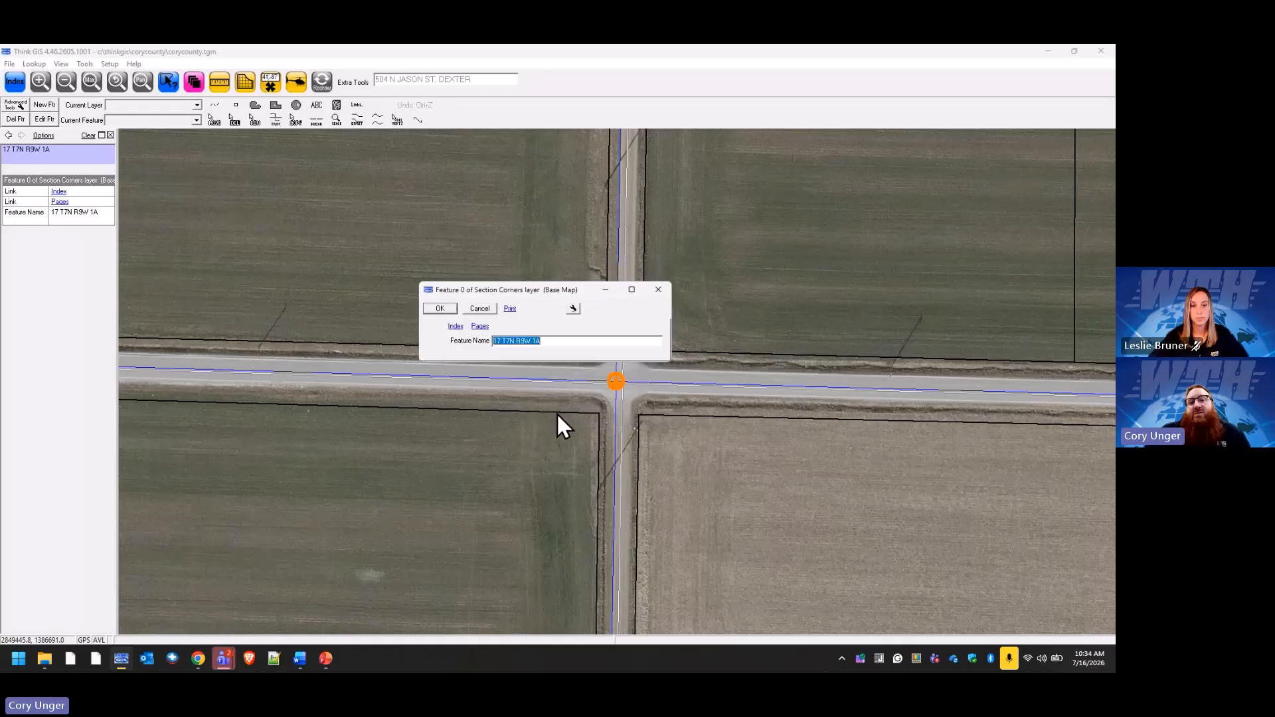
click(446, 309)
click(448, 310)
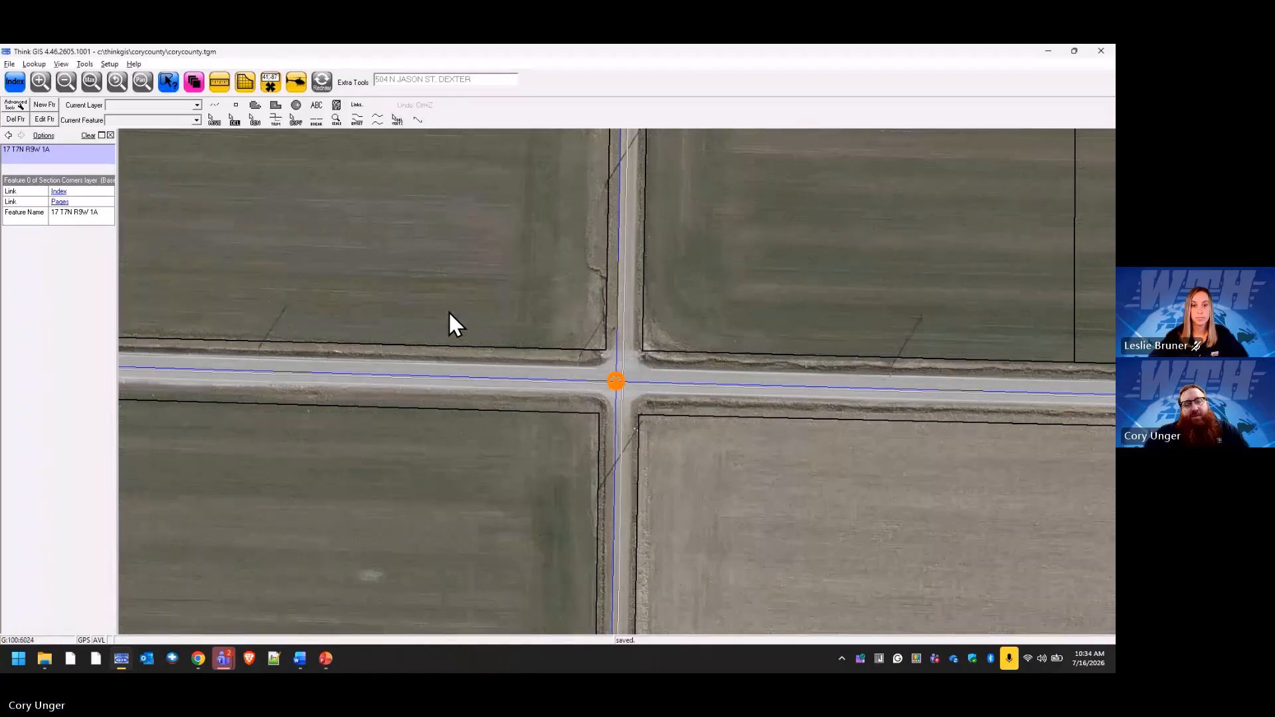
Step: Reopen the section corner's feature form and test the converted Index link
click(613, 382)
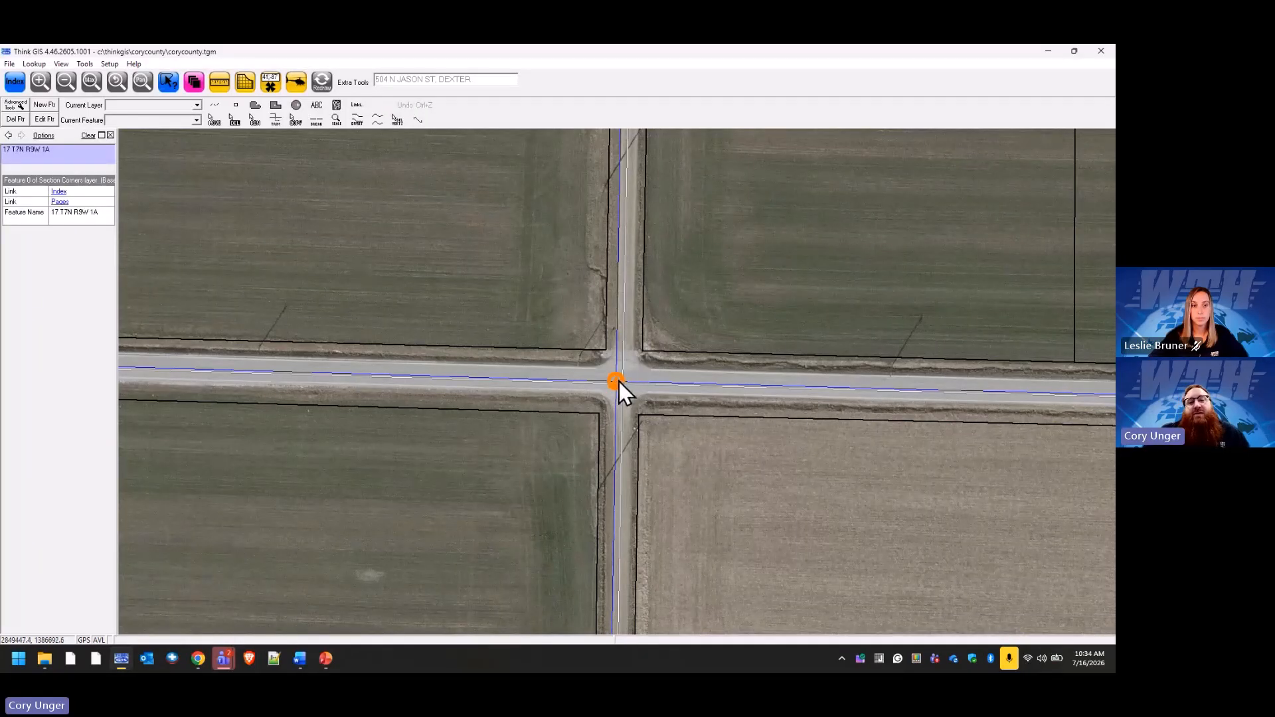
click(619, 382)
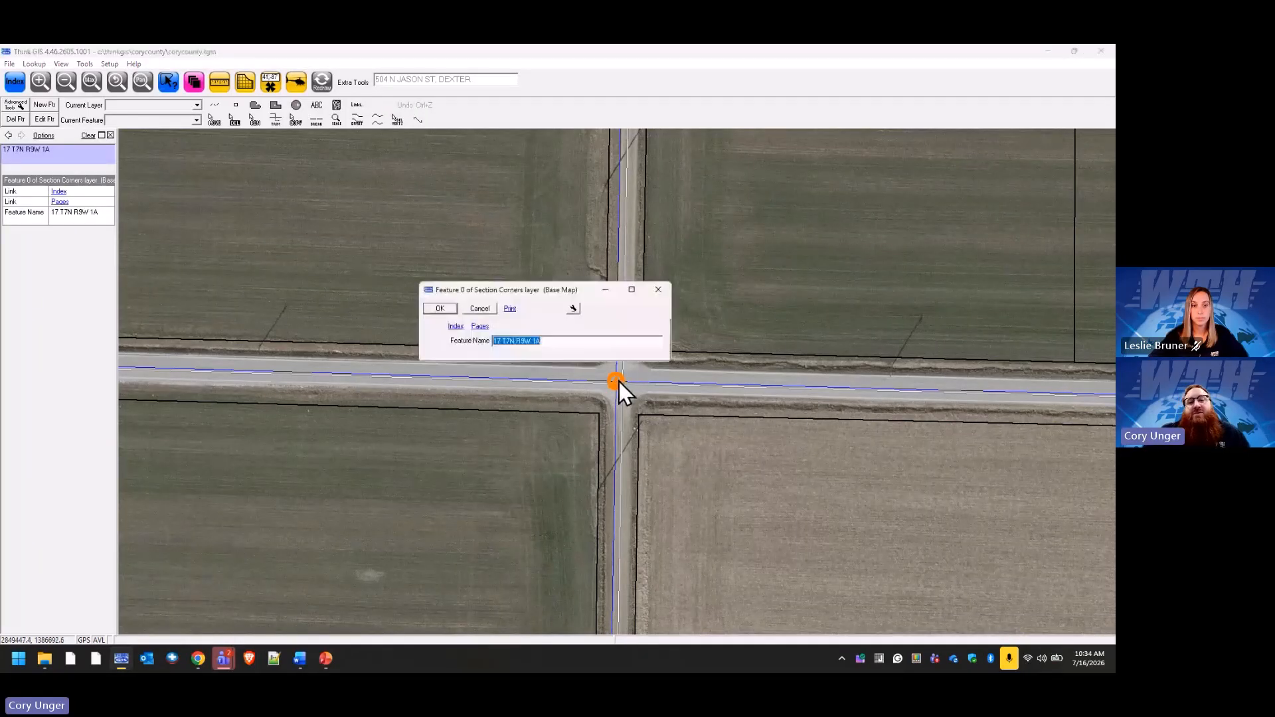
click(456, 327)
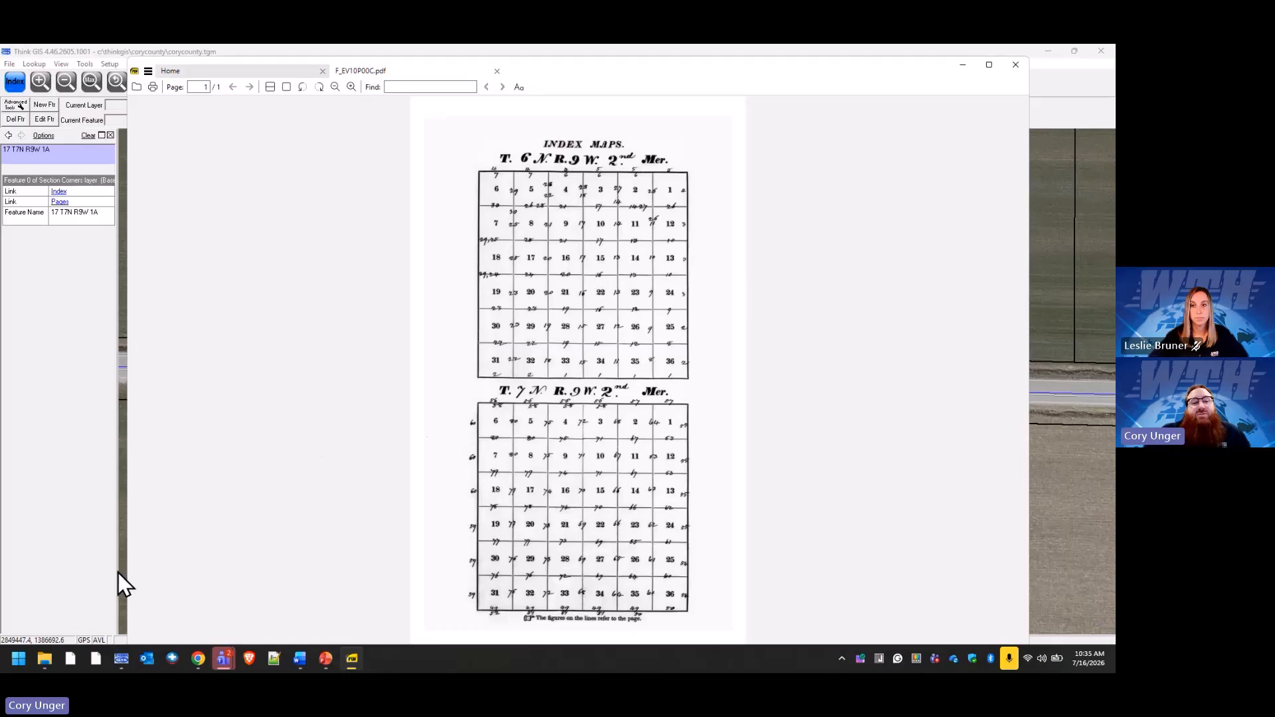
Step: Switch to File Explorer, move its window up and browse to the Downloads folder inside ThinkGIS
click(45, 658)
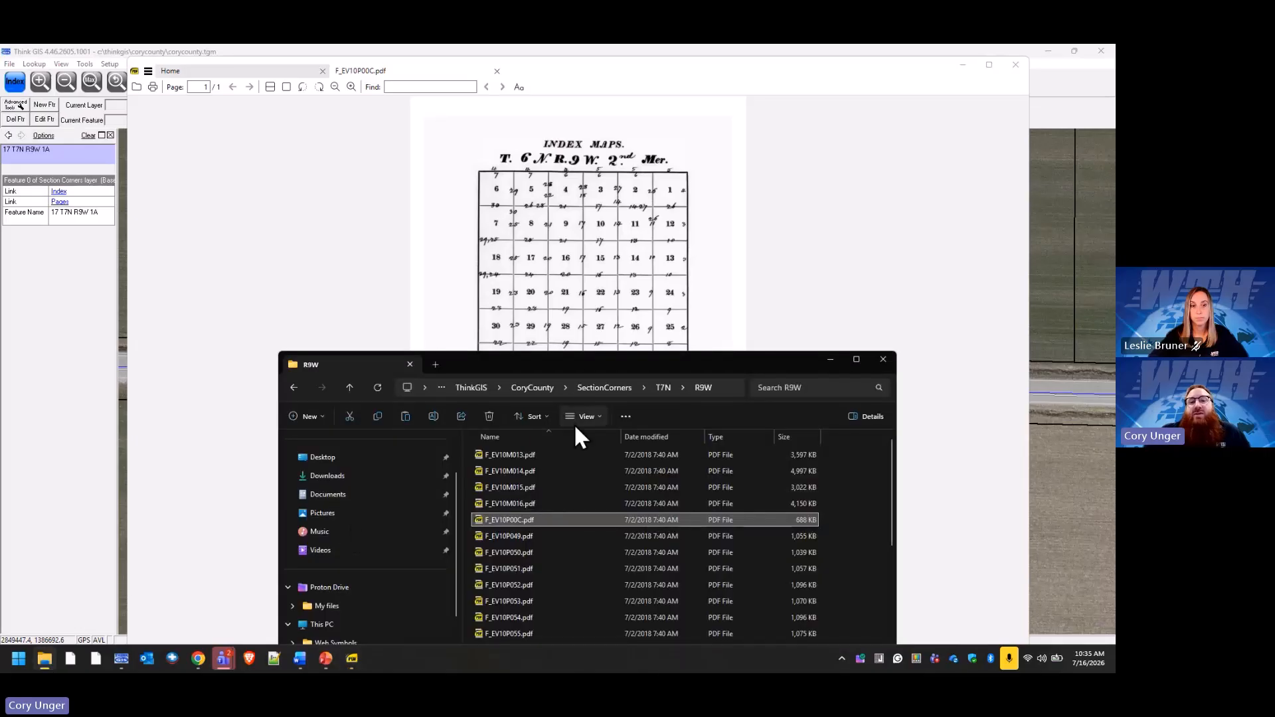
drag(591, 364, 559, 270)
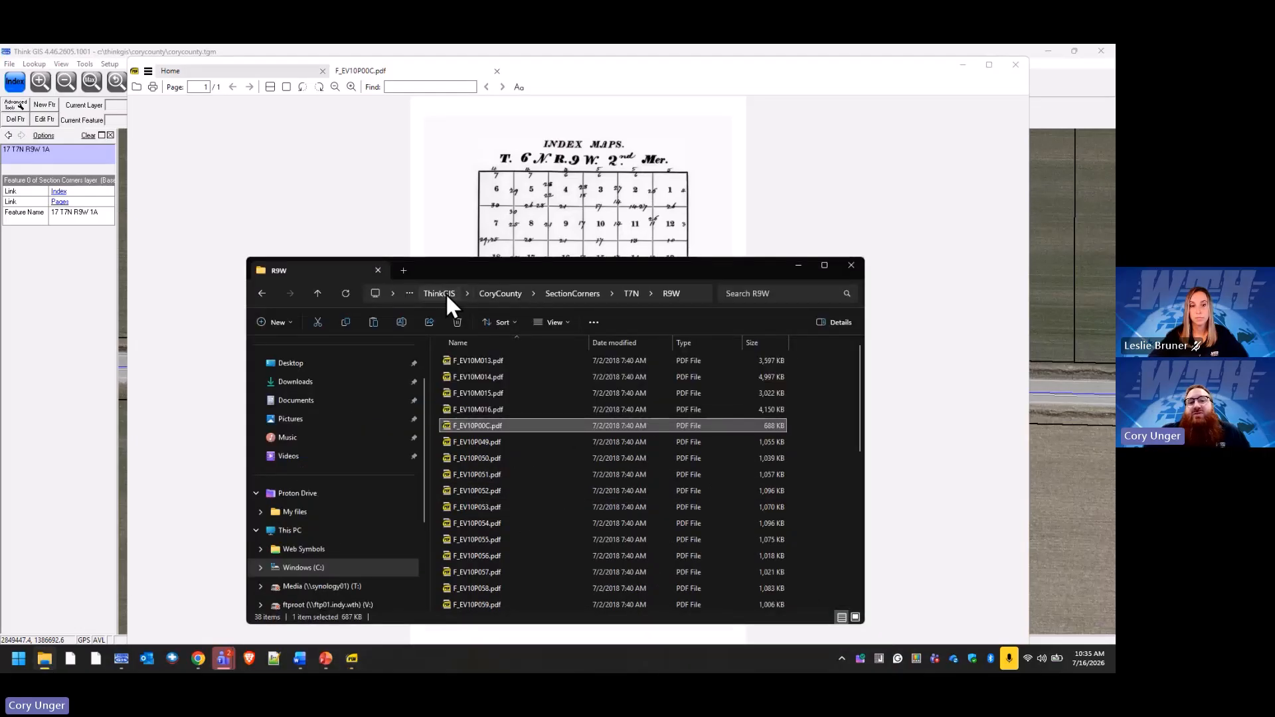
click(445, 293)
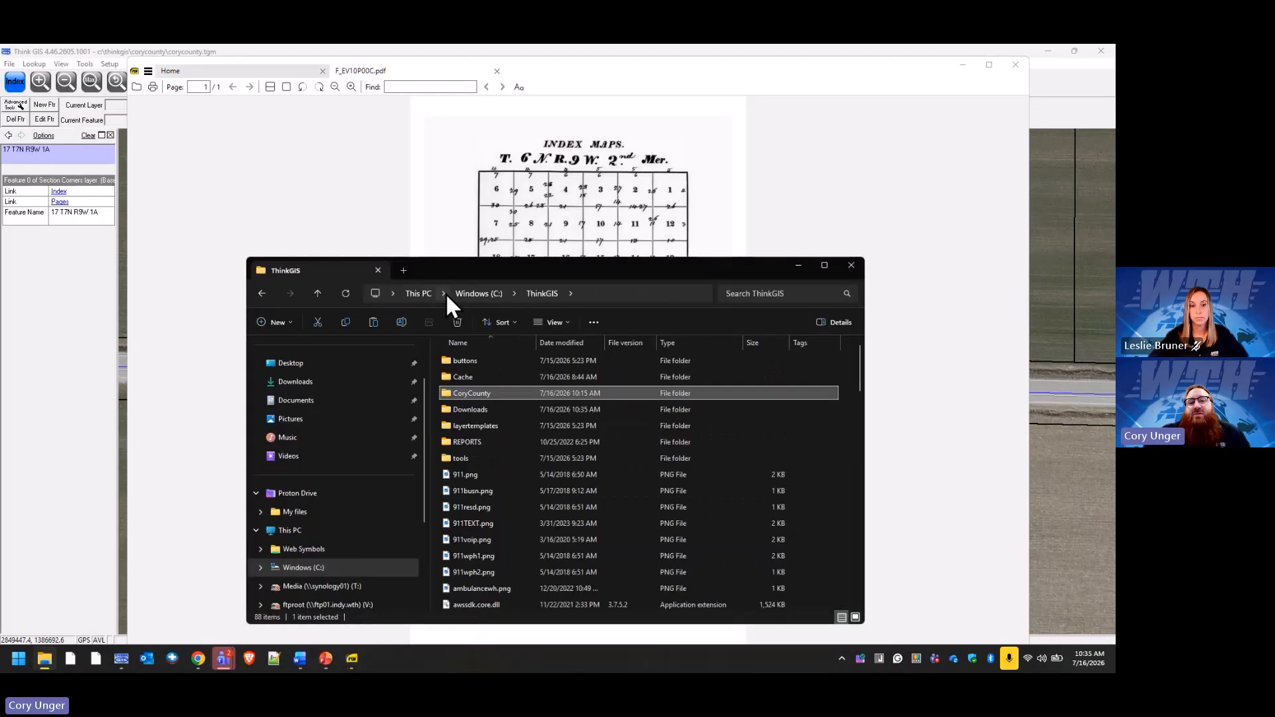
double_click(479, 408)
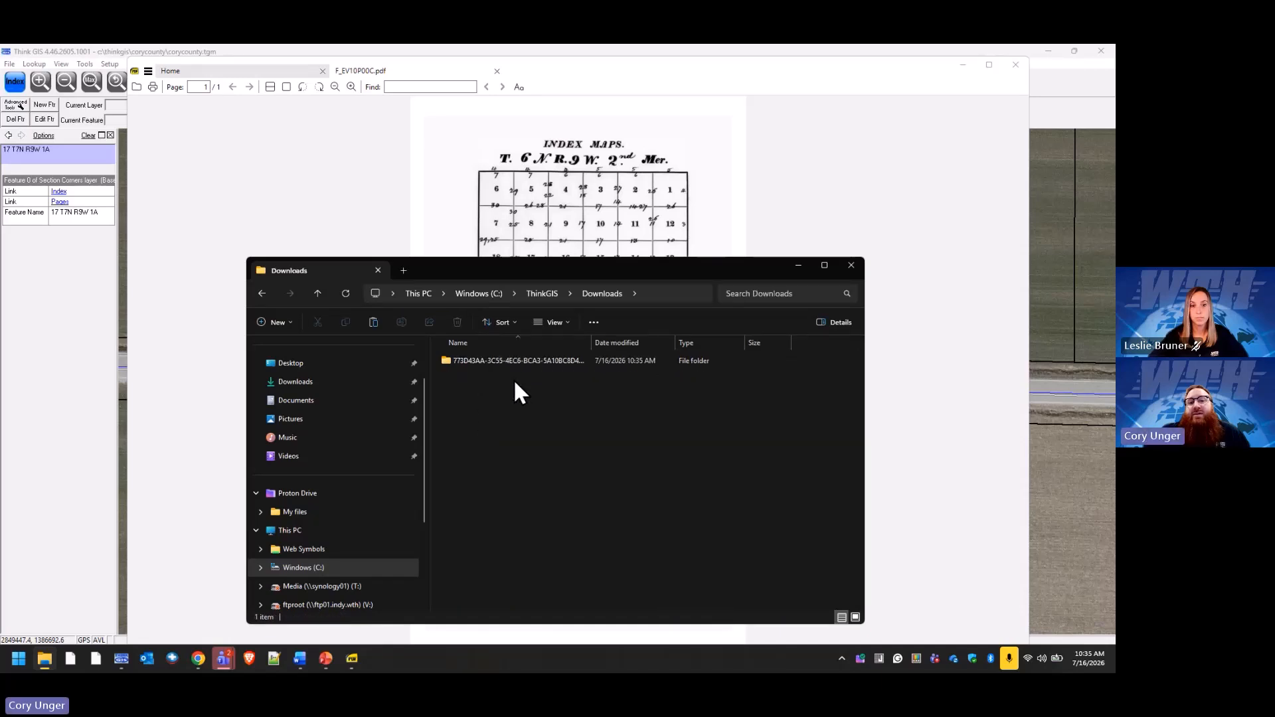
Step: Widen the Name column, open the downloaded link's folder to view its PDF, and close File Explorer and the PDF viewer
drag(591, 347, 634, 348)
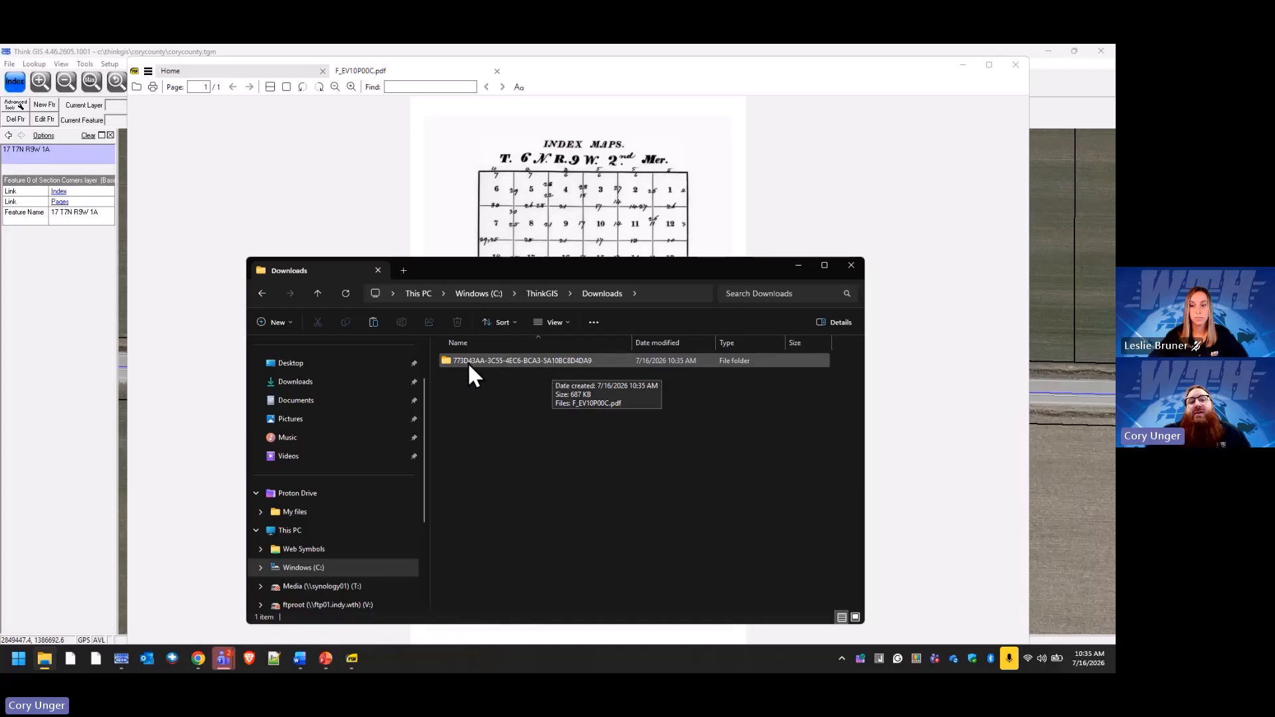
double_click(588, 360)
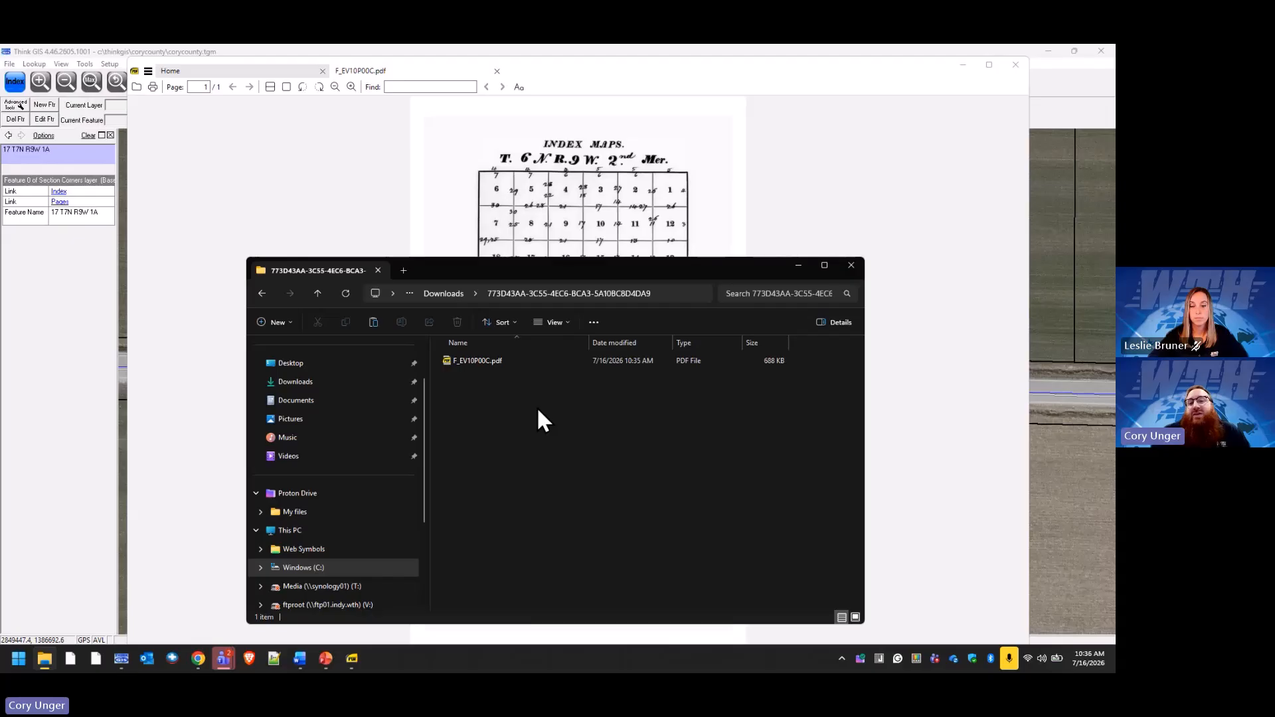
click(850, 266)
click(1015, 65)
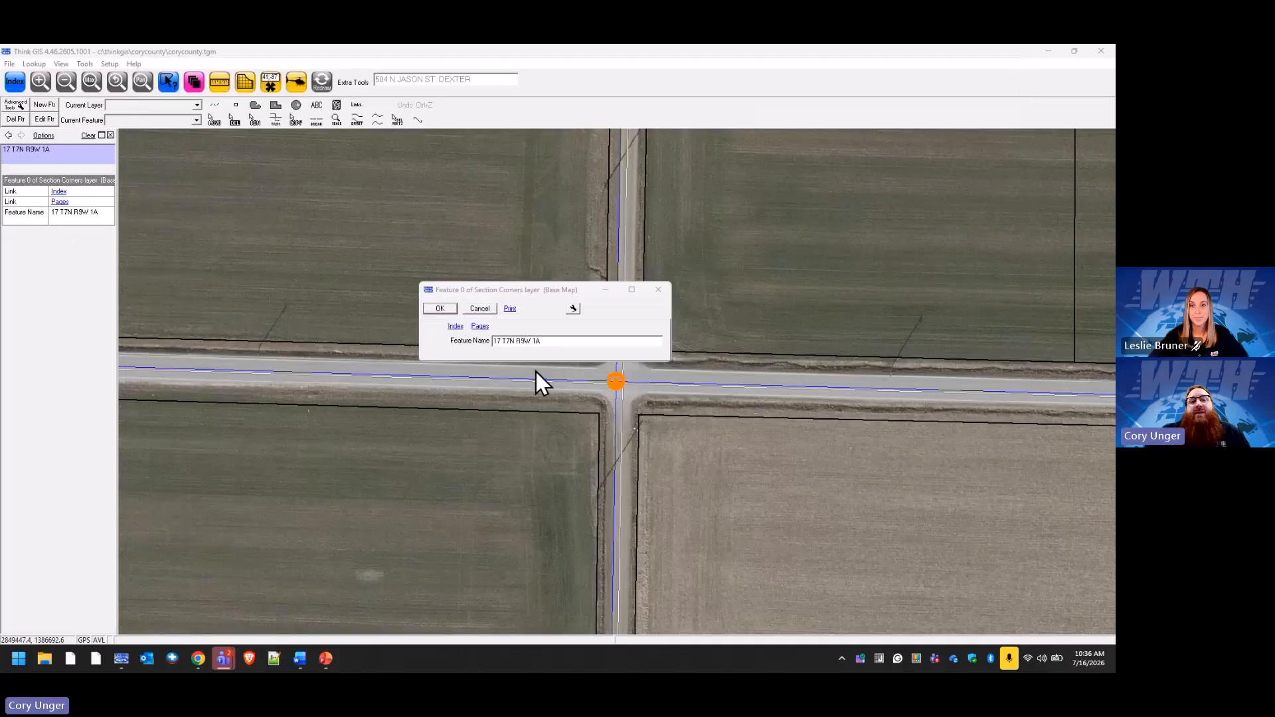
Step: Start a new AWS Feature Link (Web) for the section corner and name it Temp
click(572, 309)
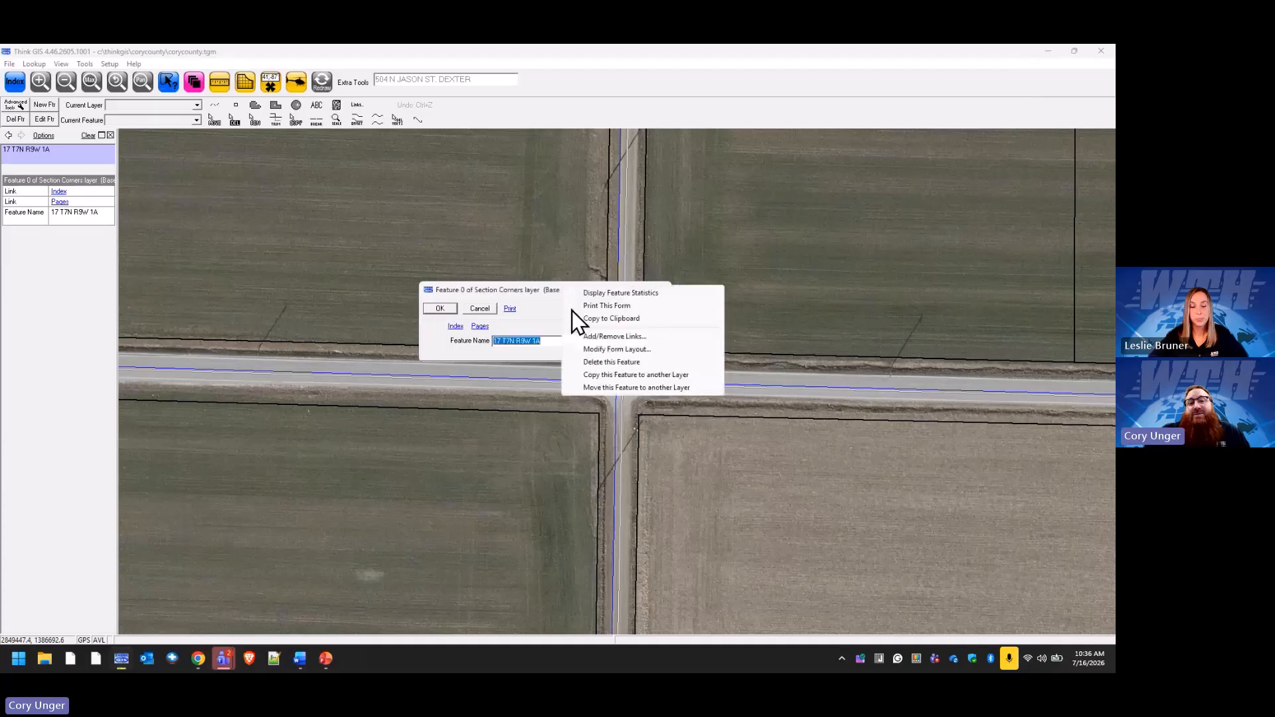
click(620, 337)
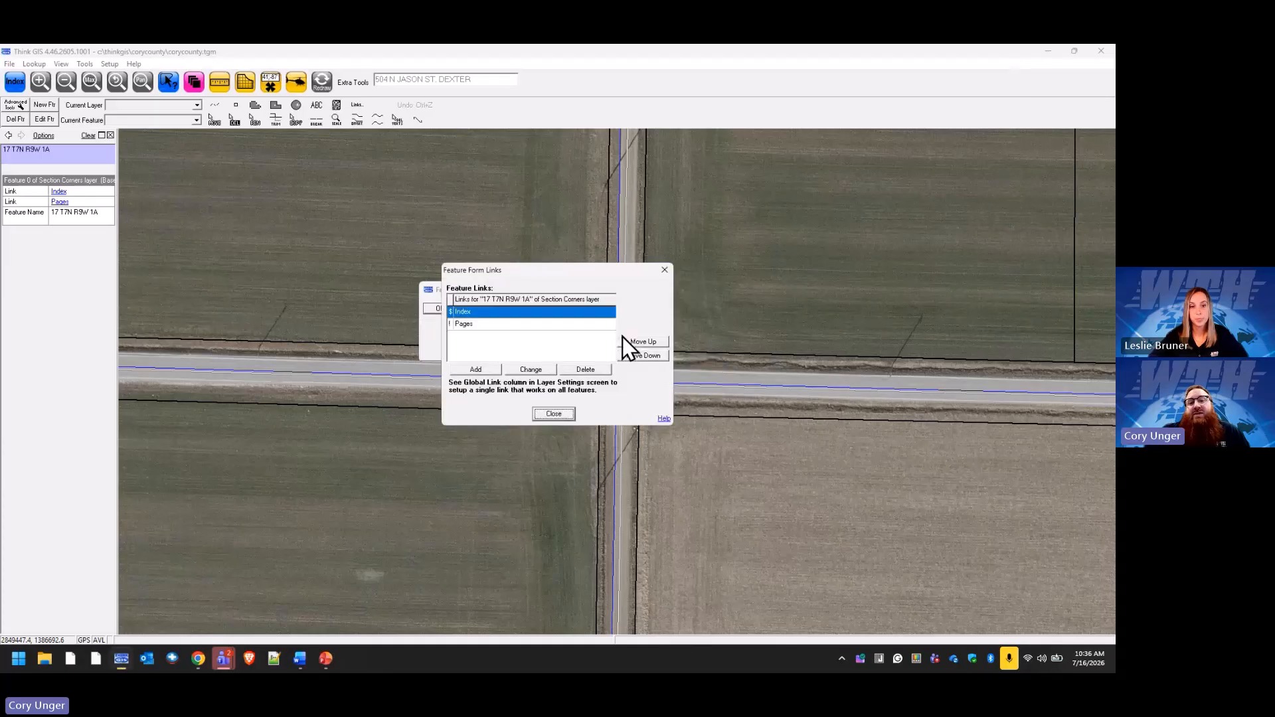
click(495, 369)
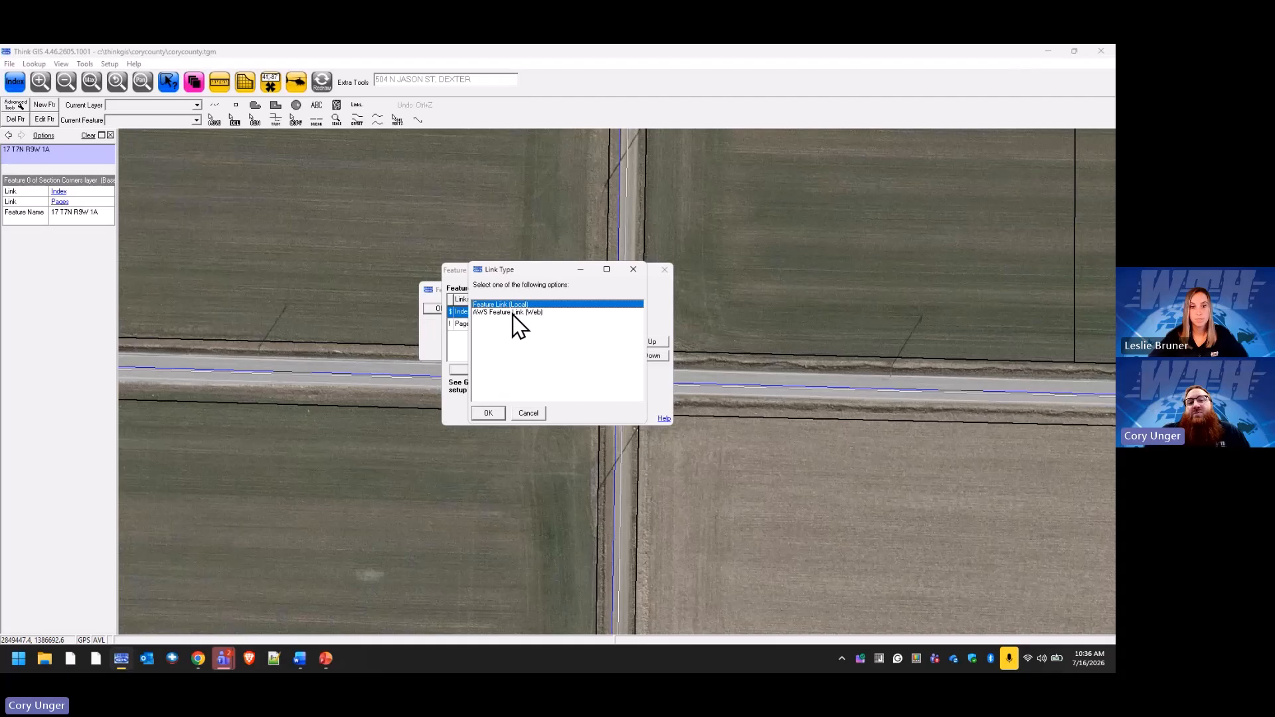
click(513, 312)
click(492, 413)
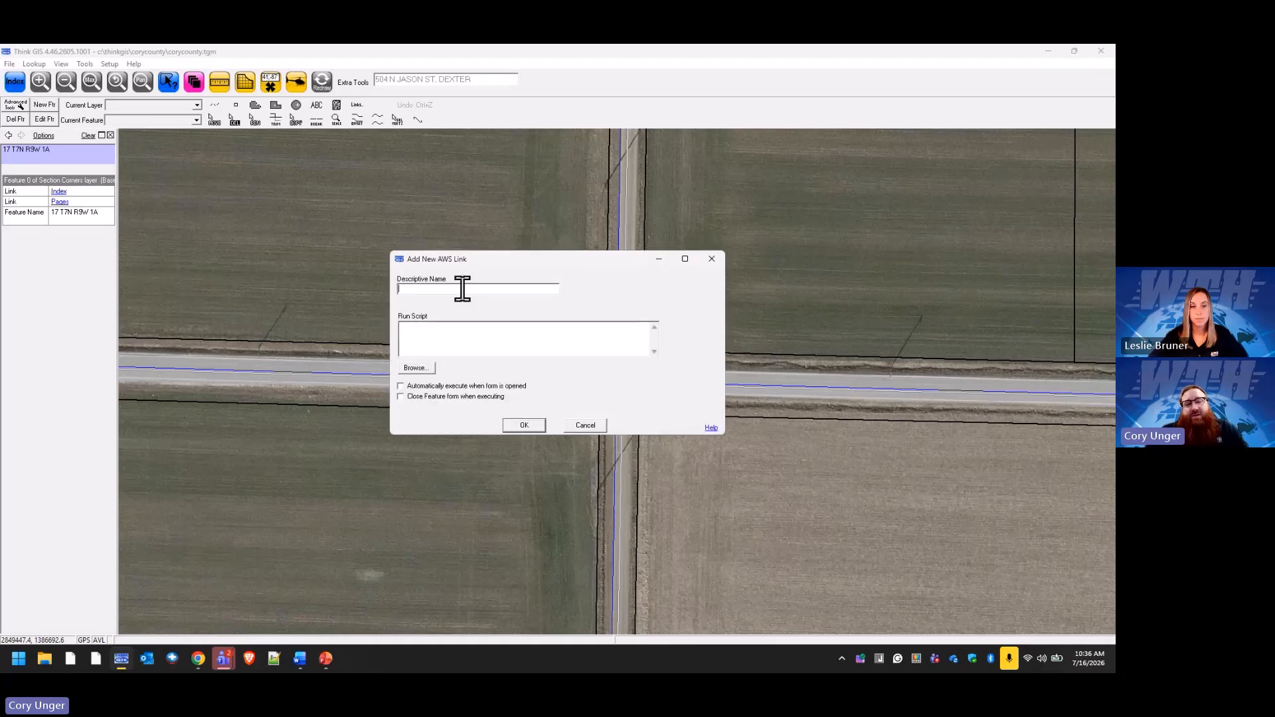
text(Temp)
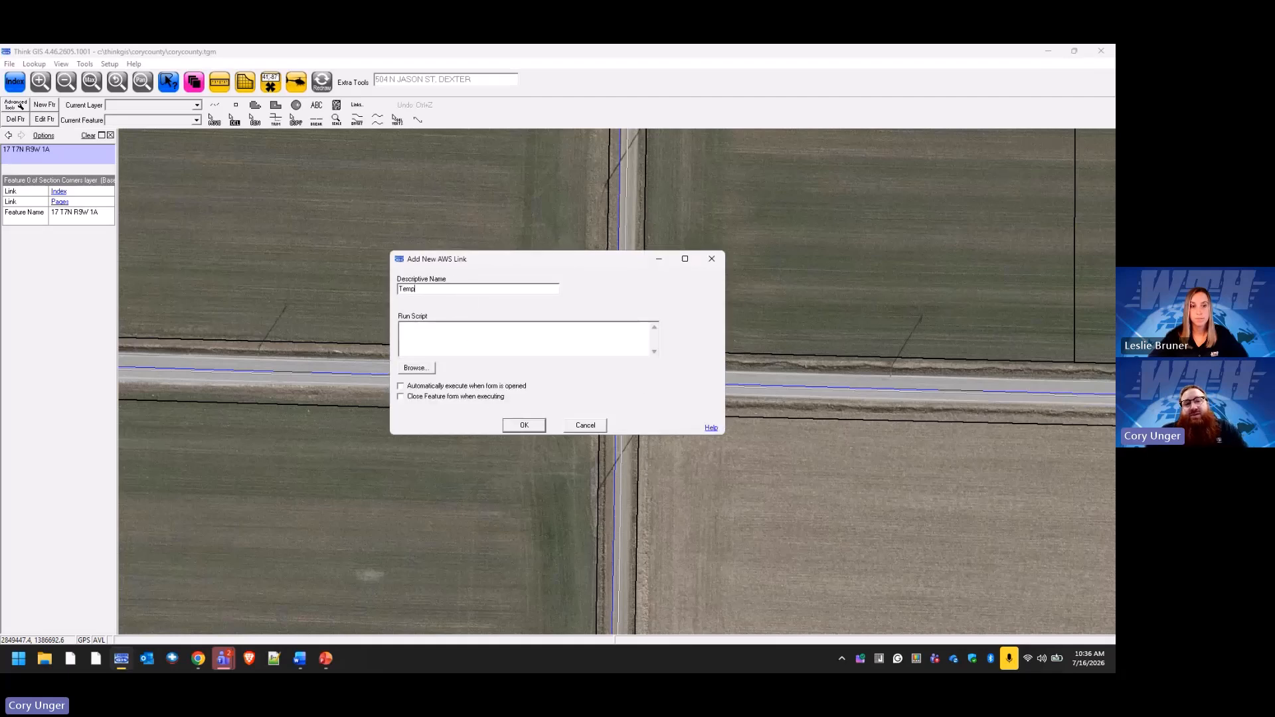
Step: Attach F_EV10P079.pdf from the R9W folder to the Temp link, accept the upload, and confirm the link and feature form
click(429, 369)
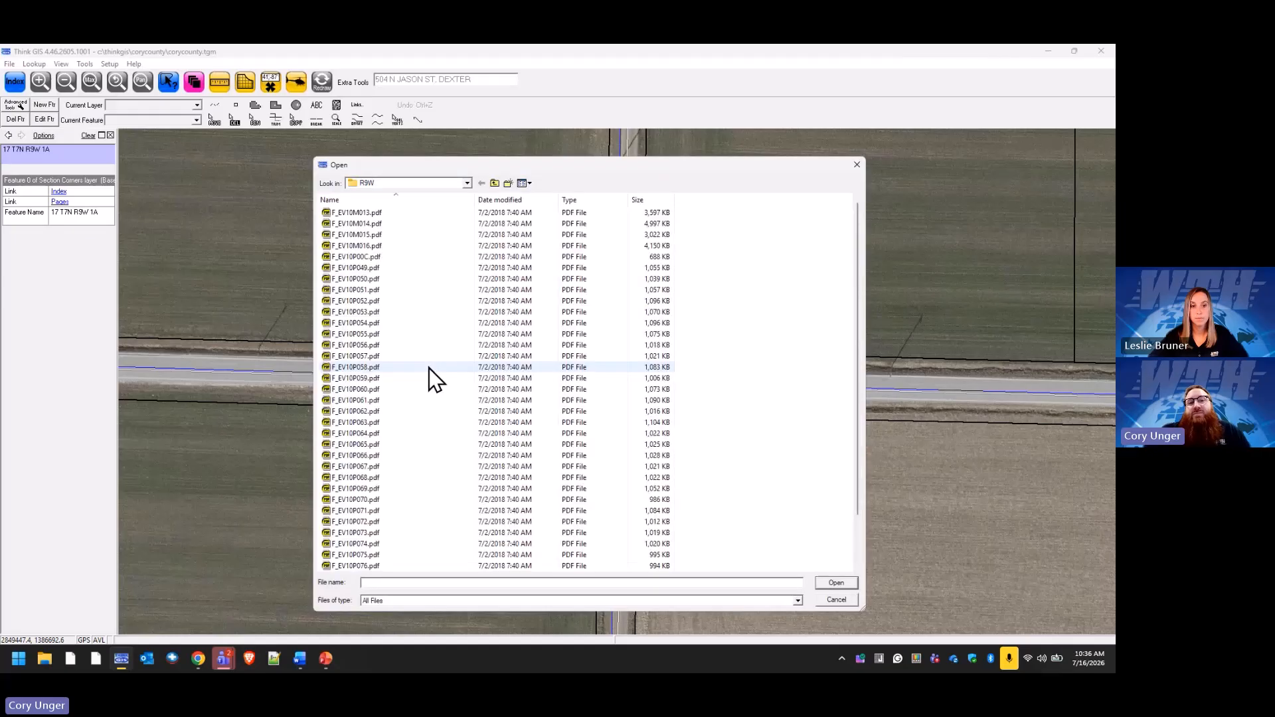
scroll(369, 452, down, 2)
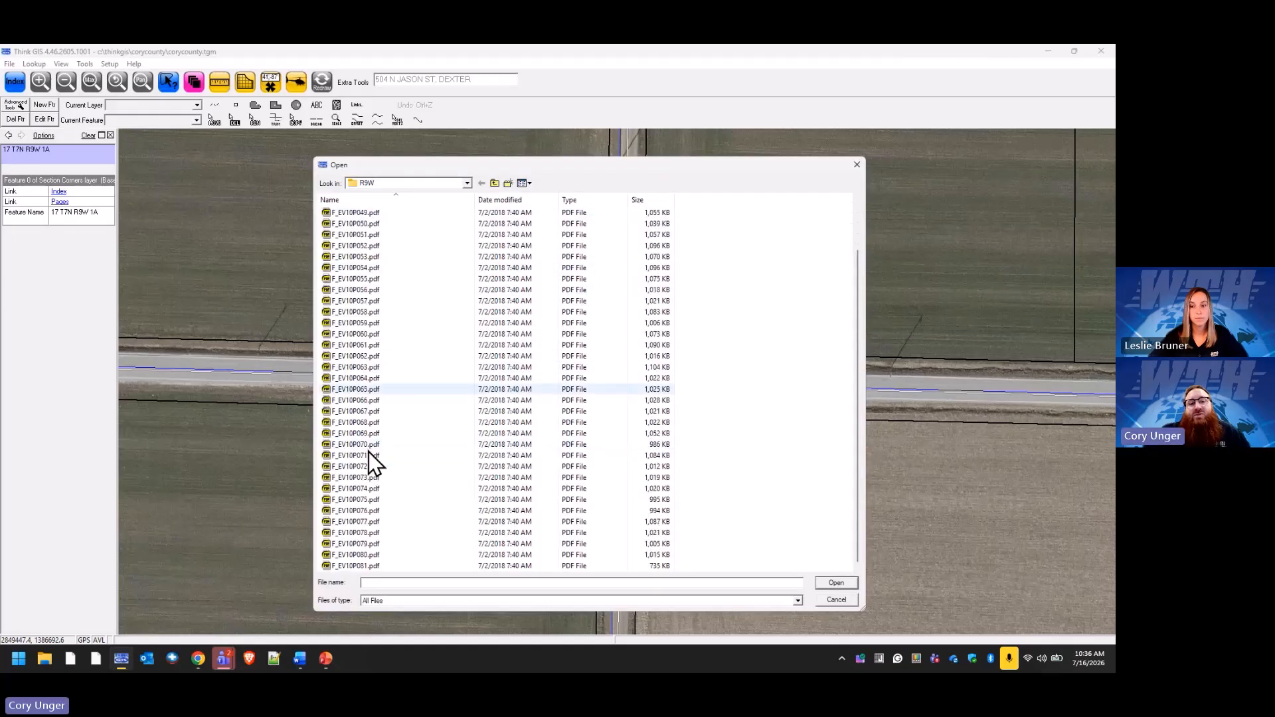
click(368, 546)
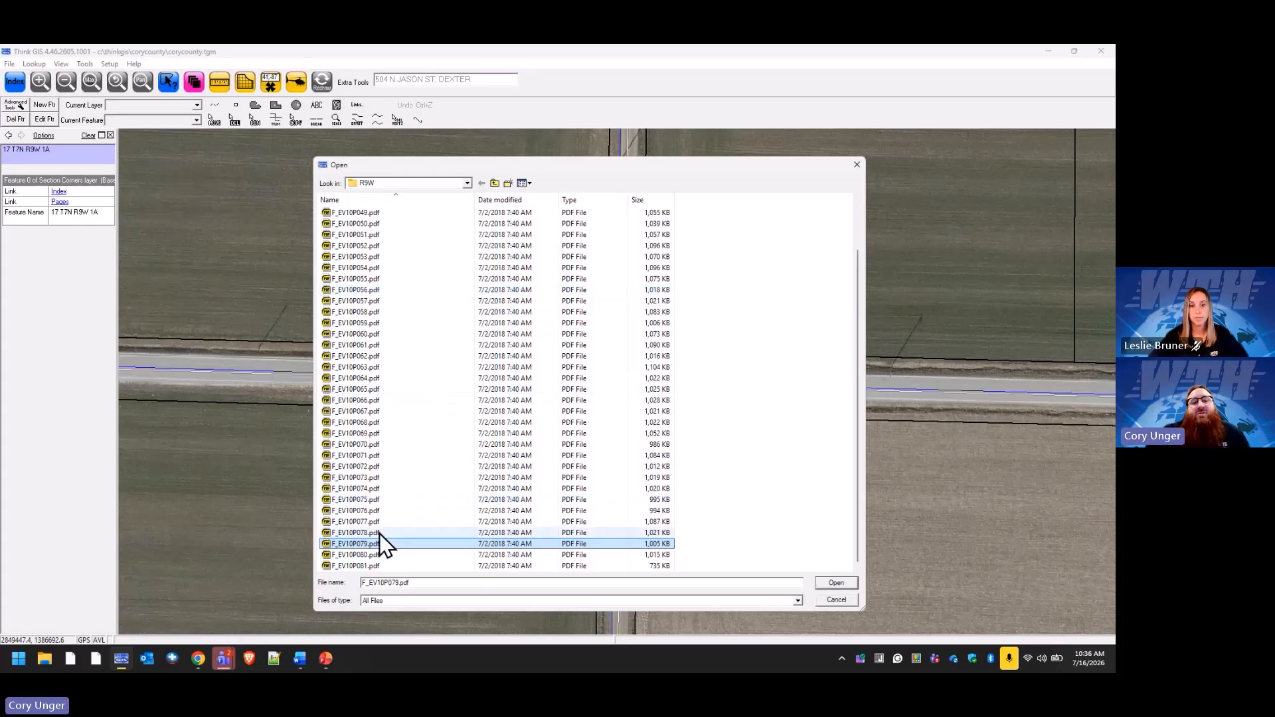
click(468, 183)
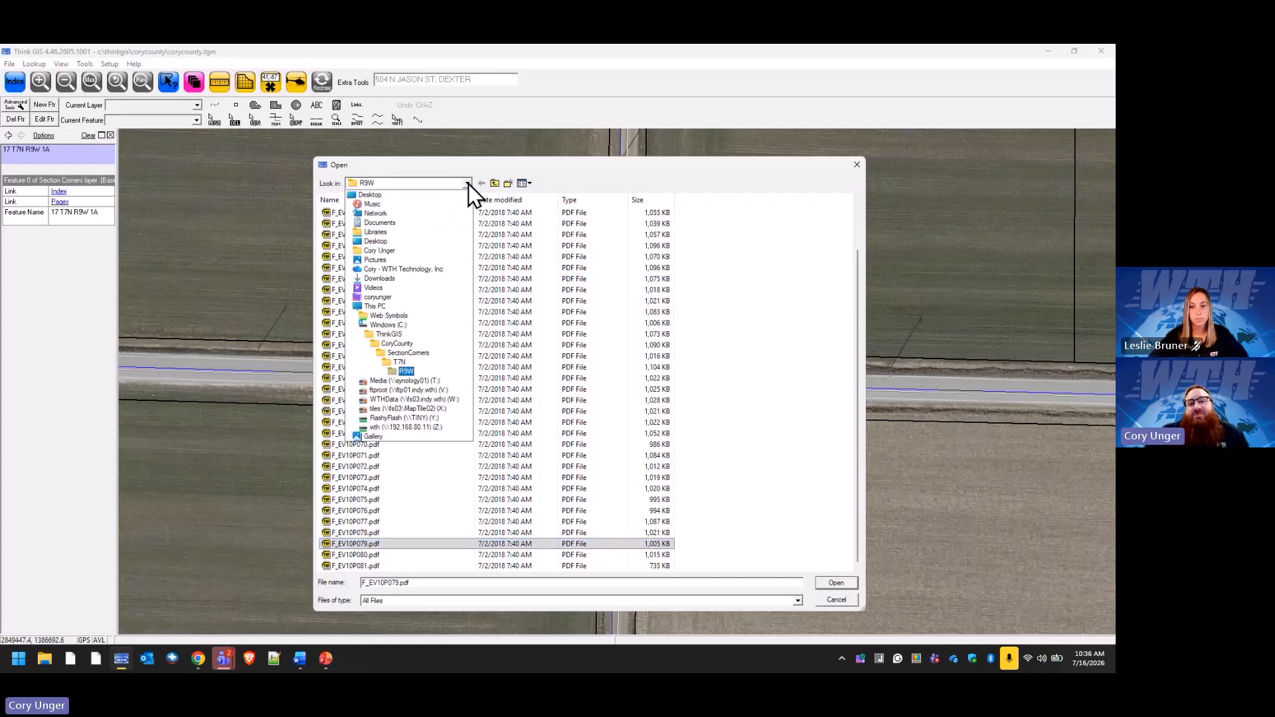
click(373, 544)
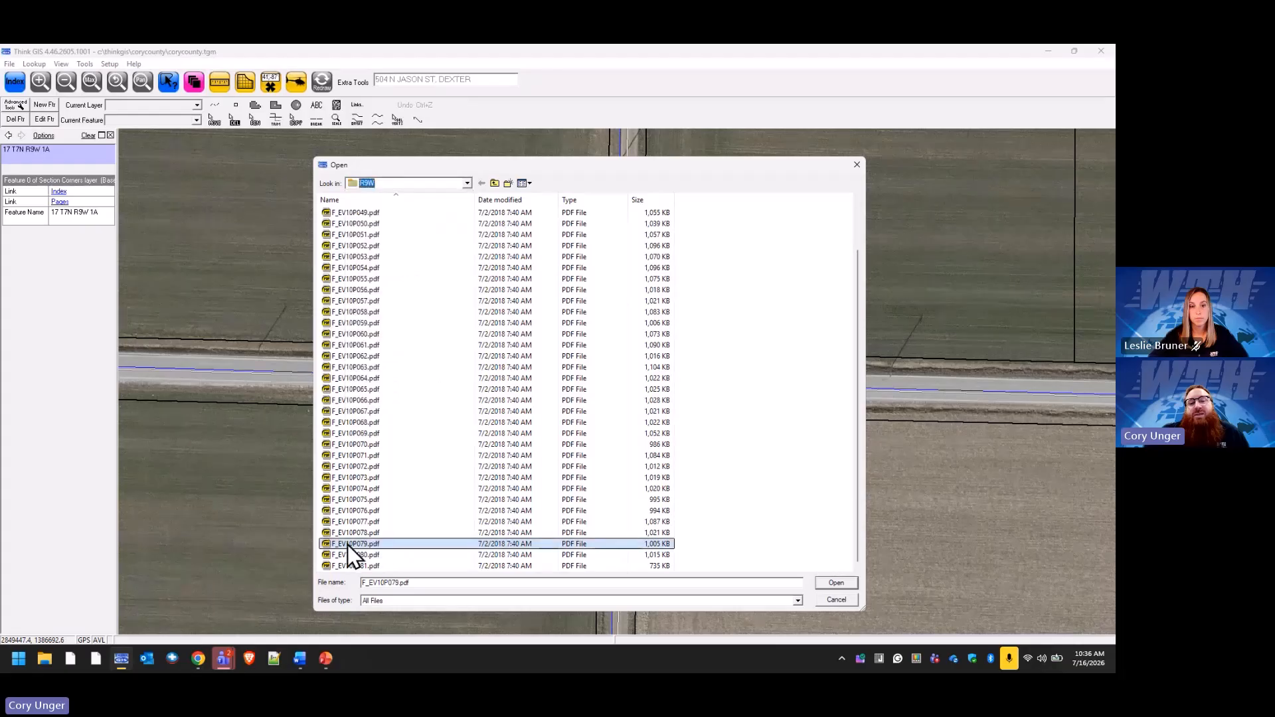
click(836, 584)
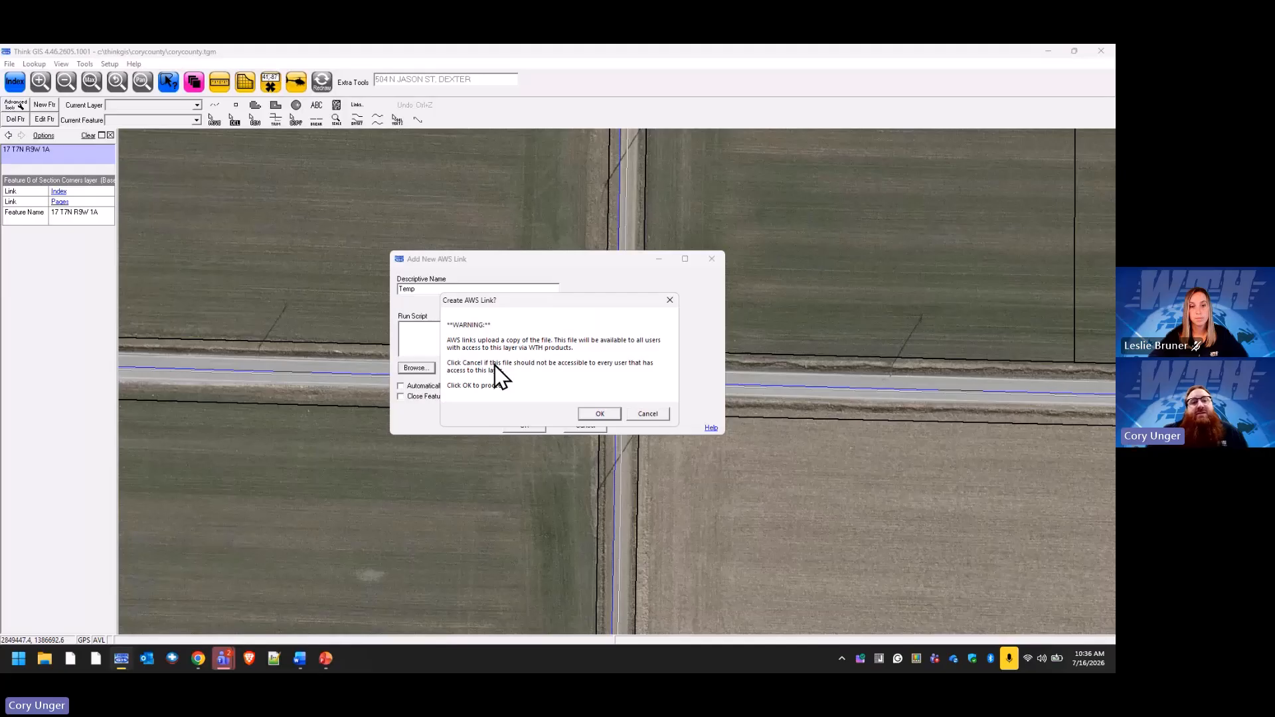
click(608, 415)
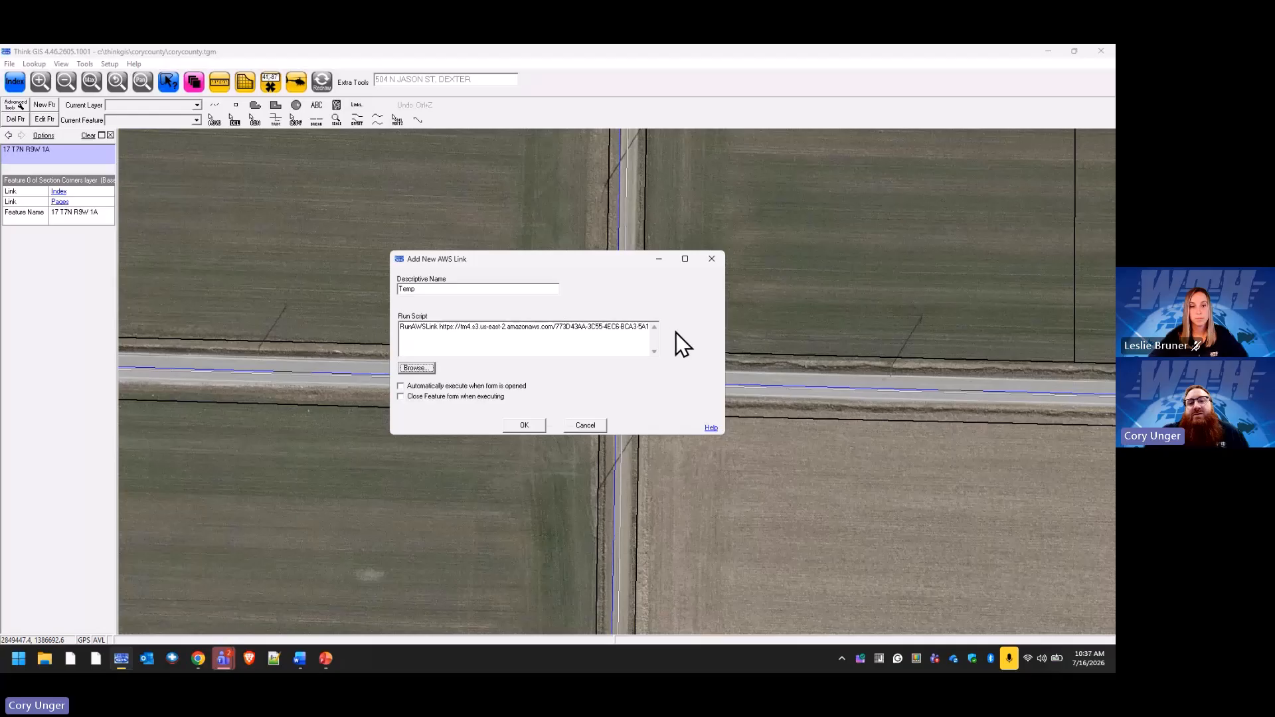
click(524, 424)
click(554, 414)
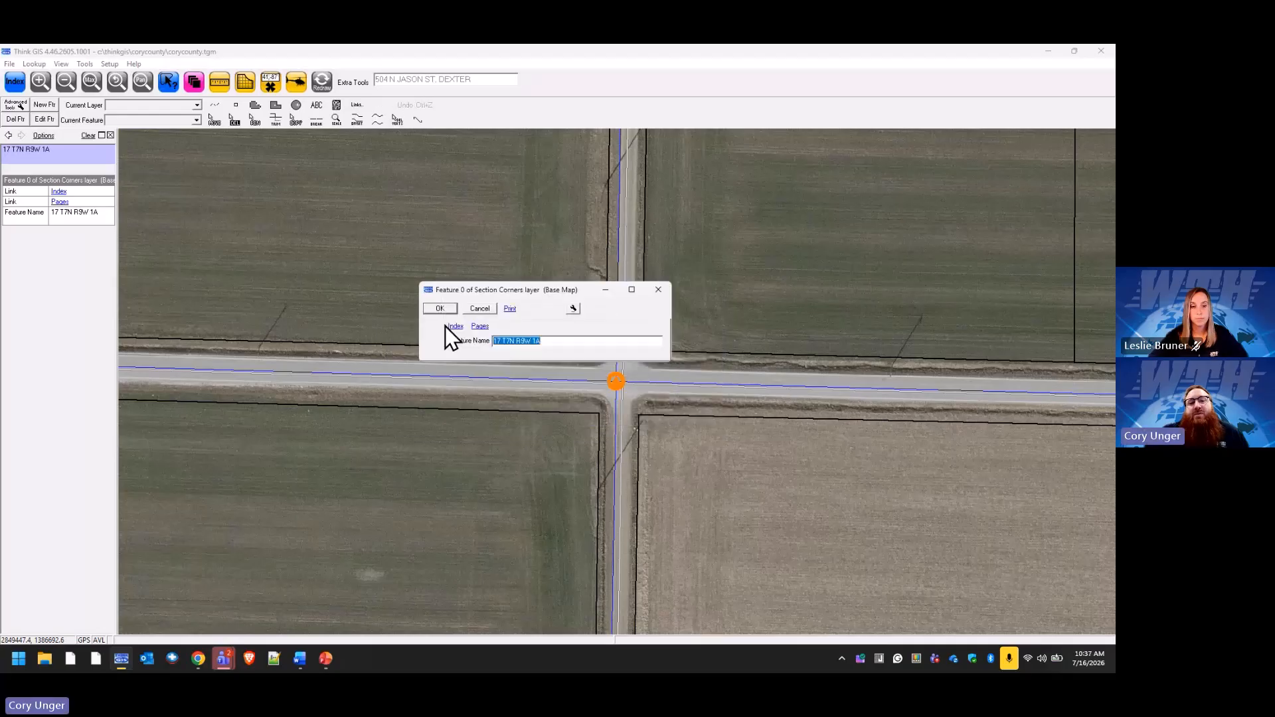
click(441, 304)
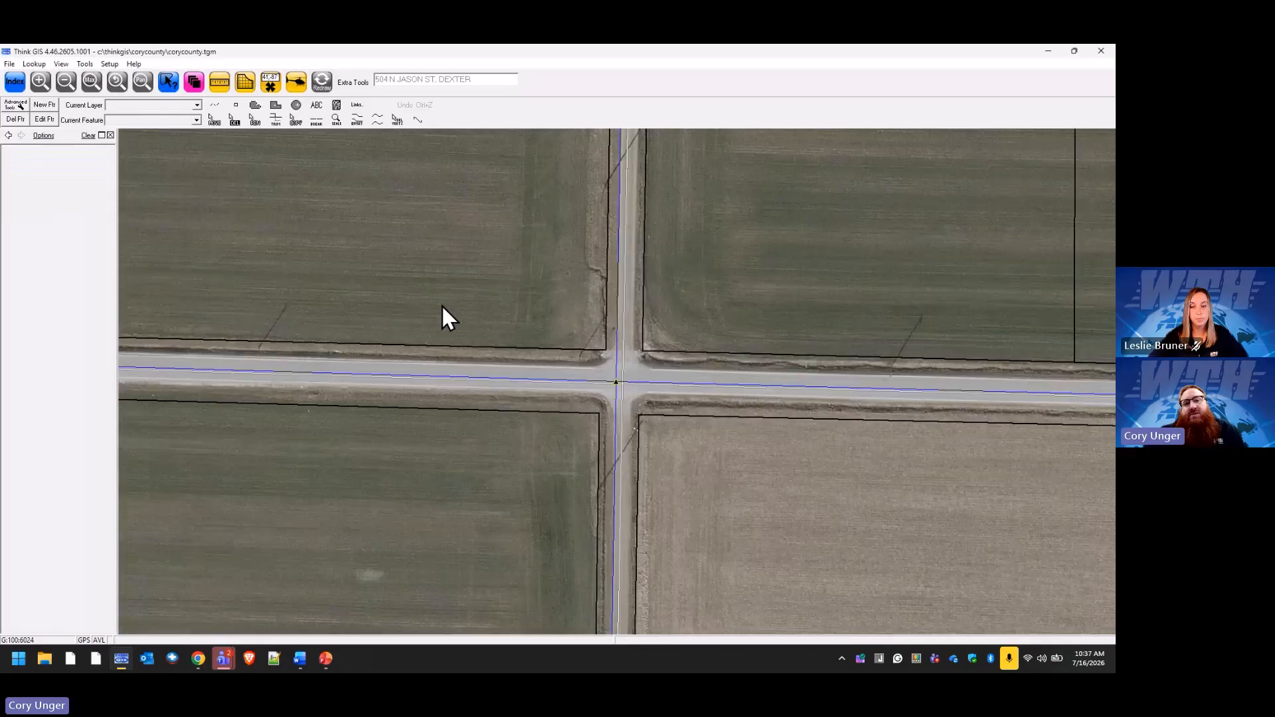
Step: Reopen the section corner's feature form and test the Temp link
click(617, 380)
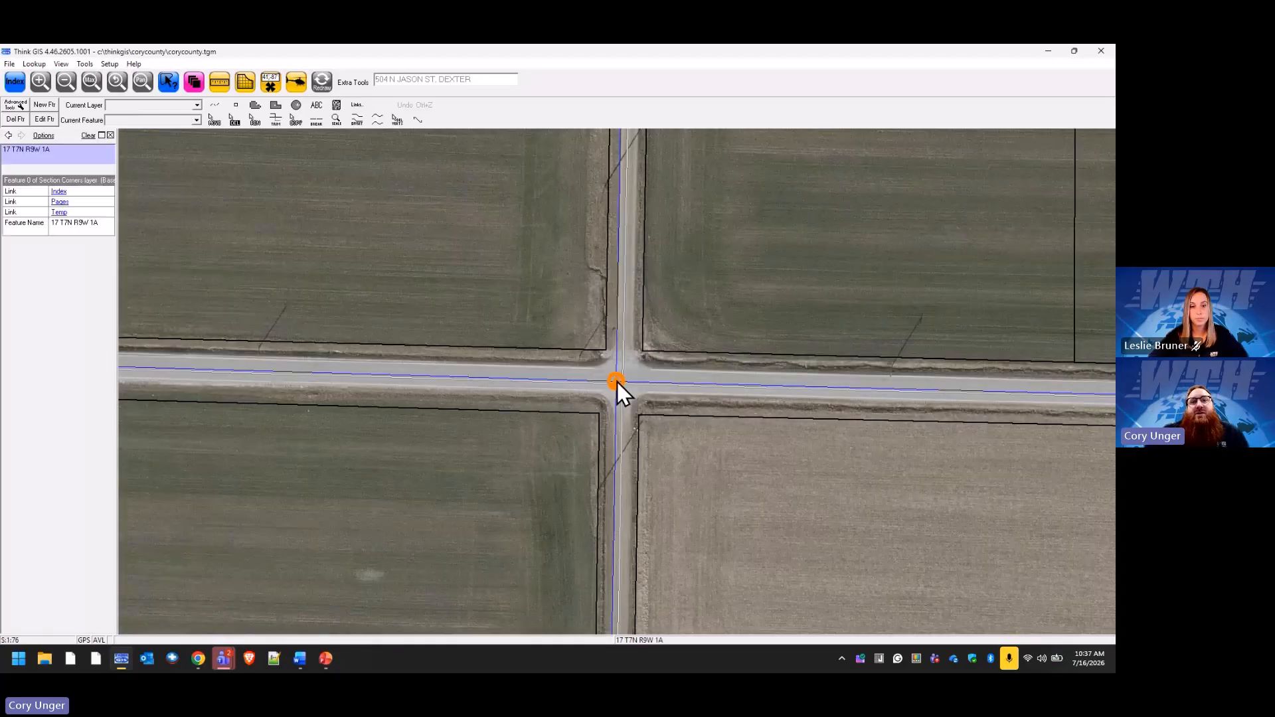
click(617, 382)
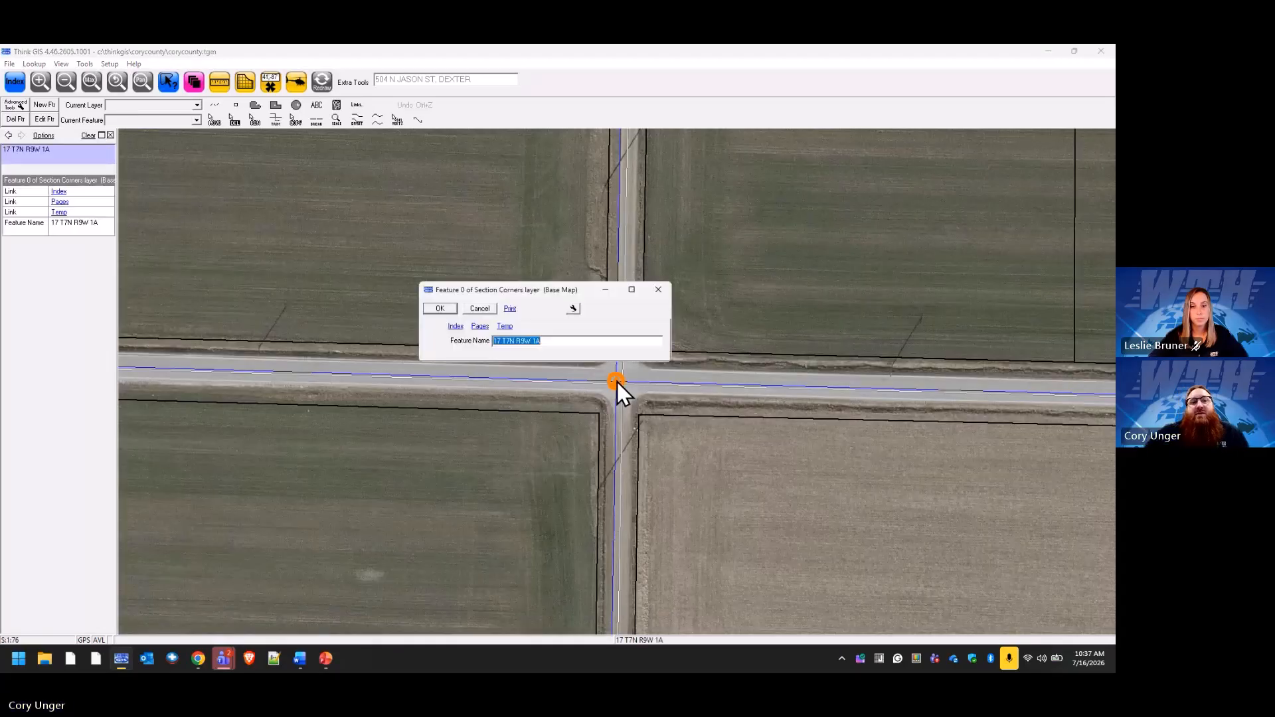
click(505, 327)
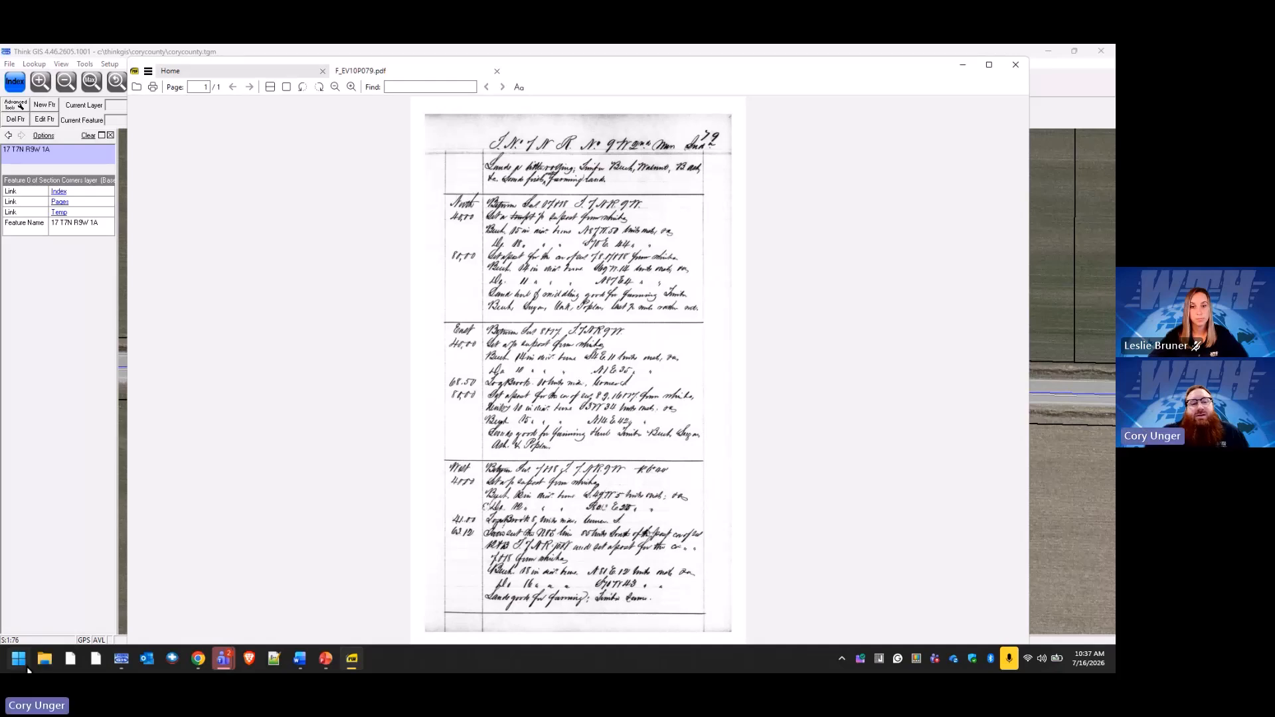
Step: Try to browse This PC in File Explorer, close the linked PDF and return to the feature form in Think GIS
click(45, 658)
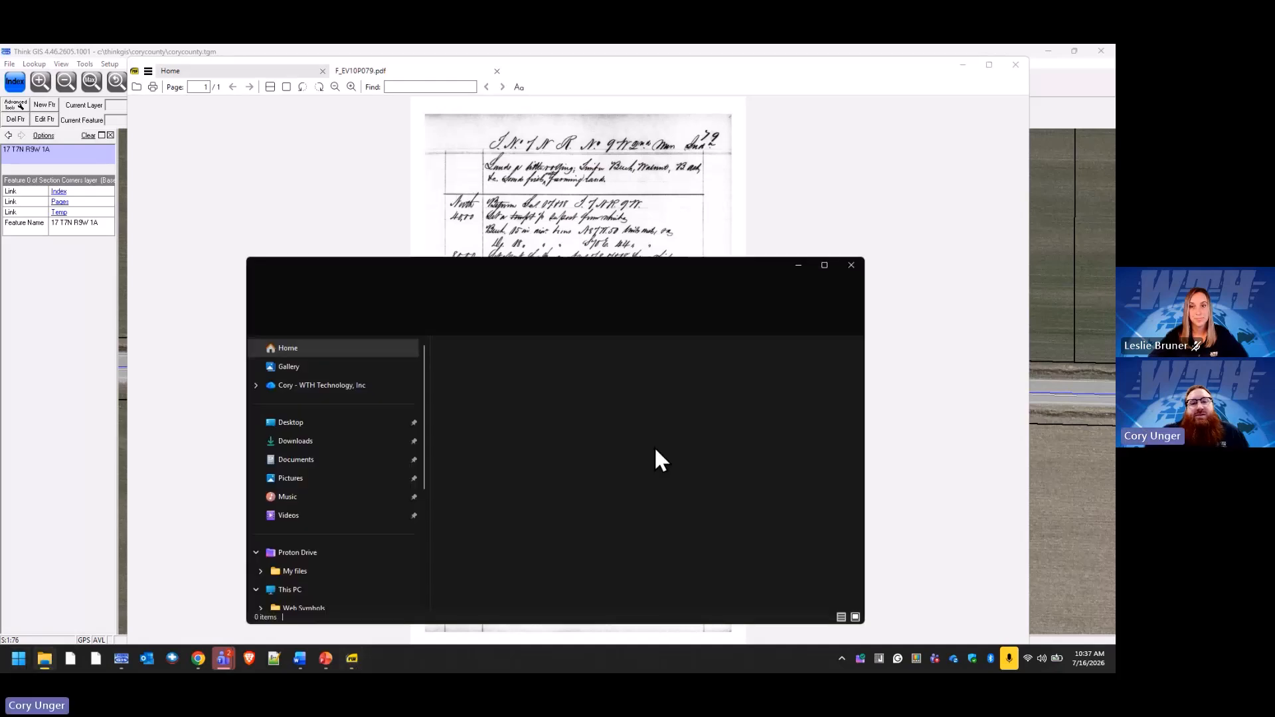
click(307, 590)
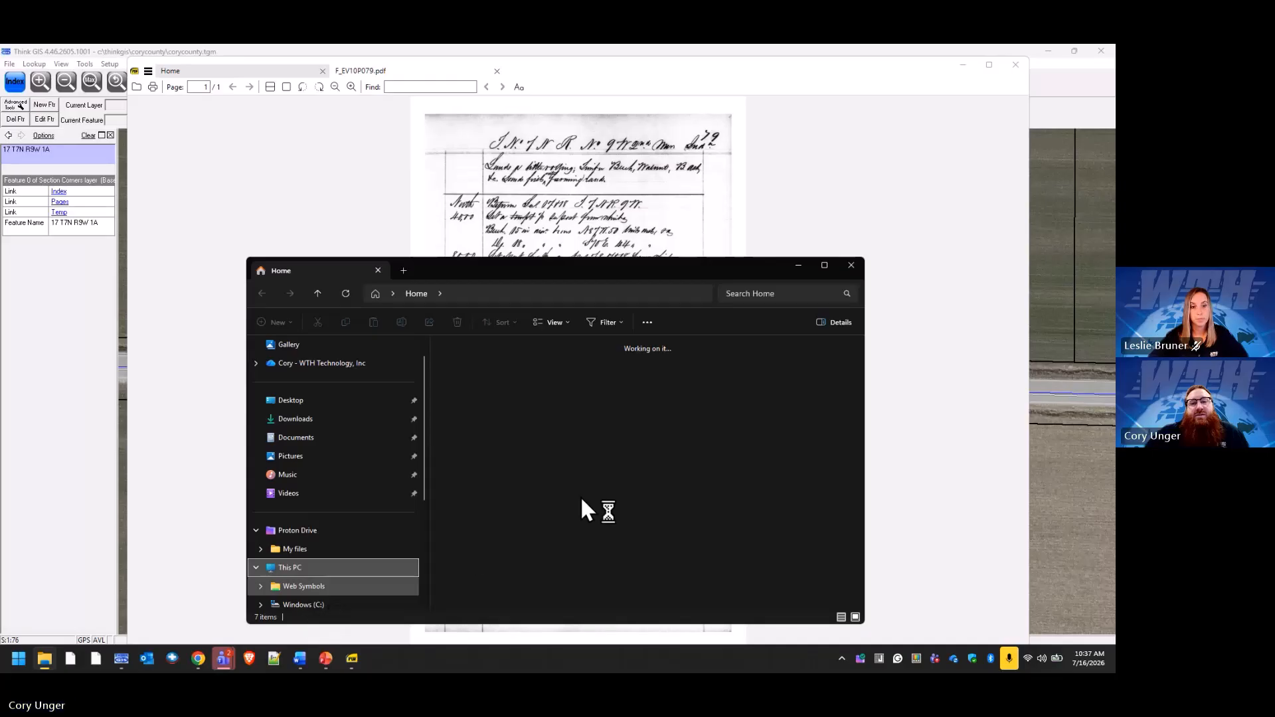
click(910, 326)
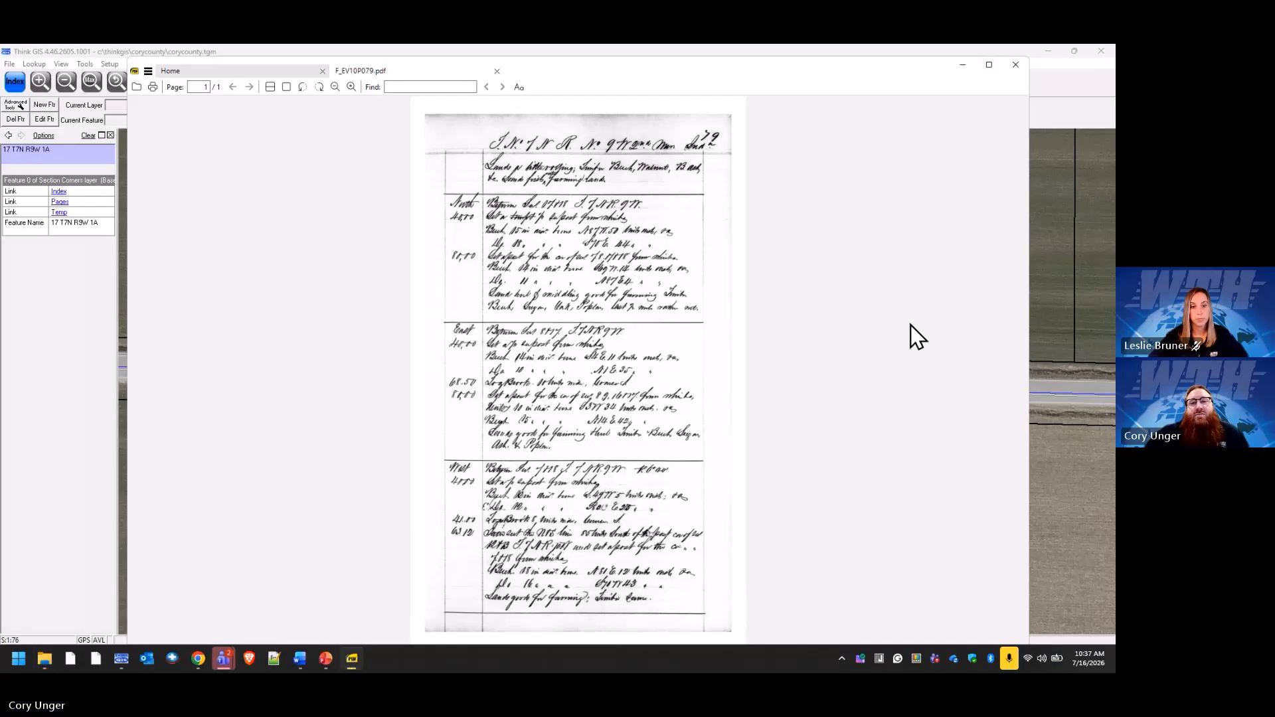
click(1013, 67)
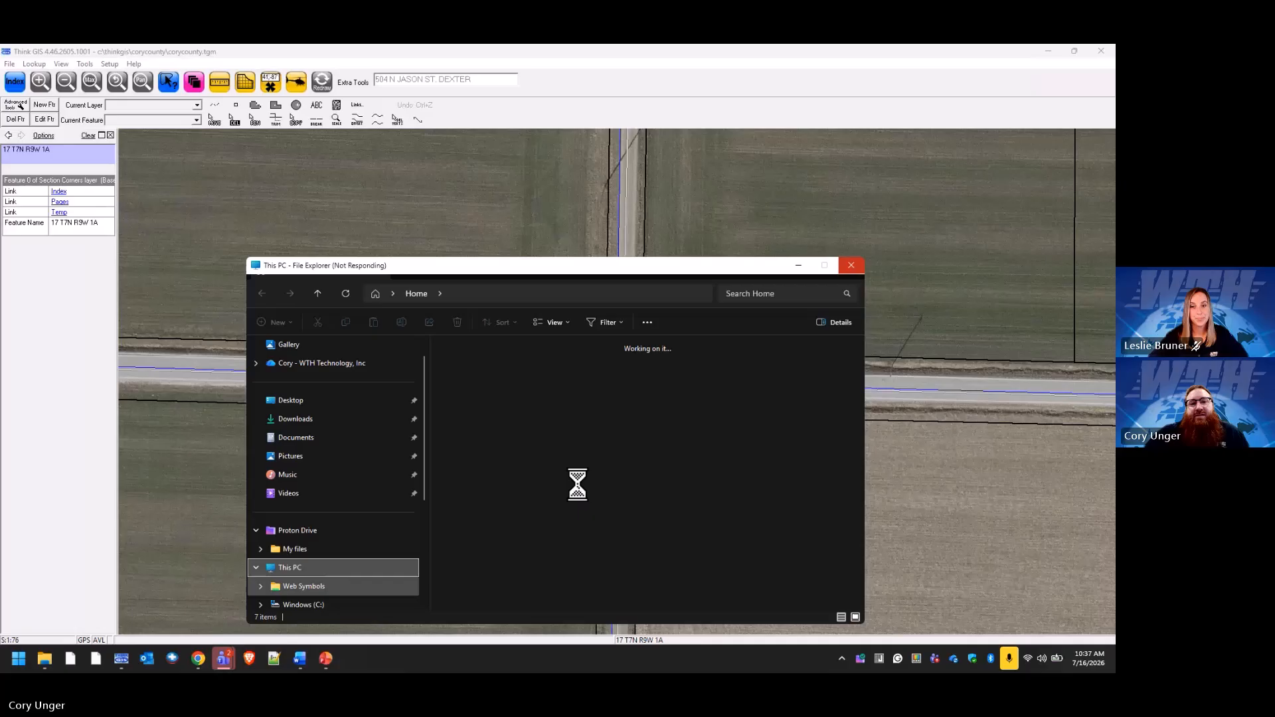
click(968, 368)
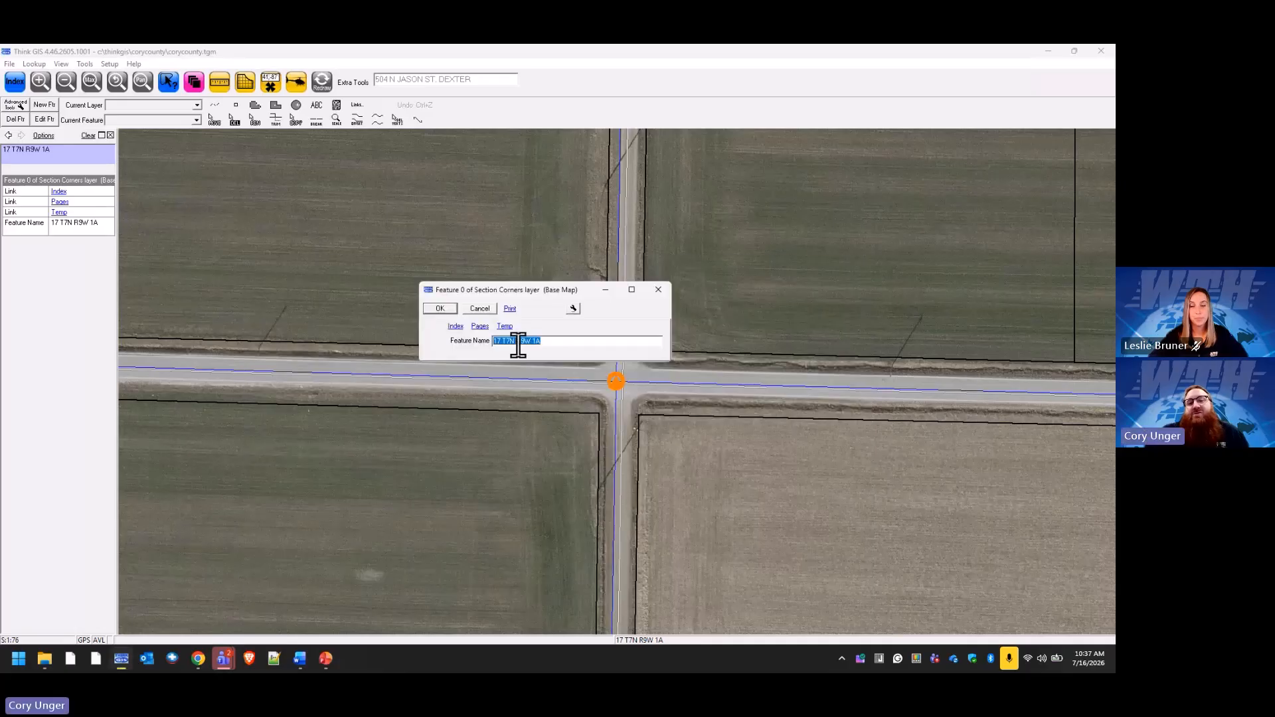
Step: Change the section corner's Pages link to execute automatically when the form is opened, and confirm the feature form
click(574, 309)
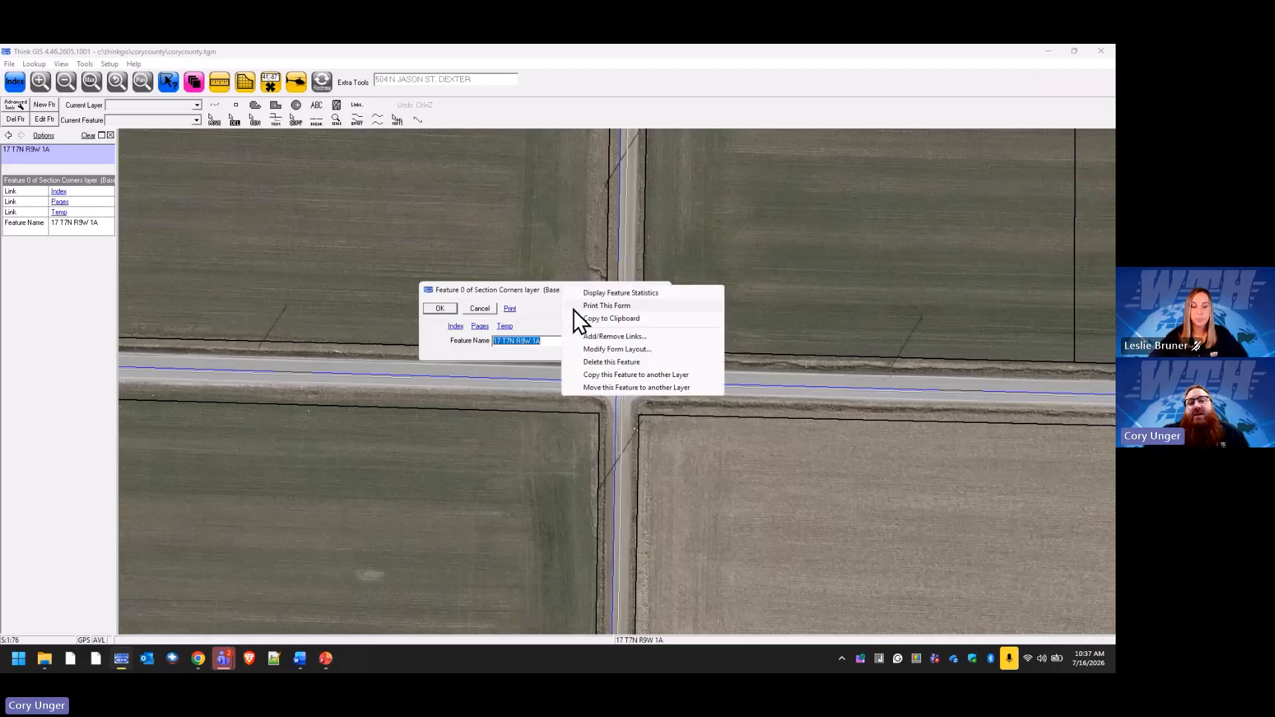
click(621, 336)
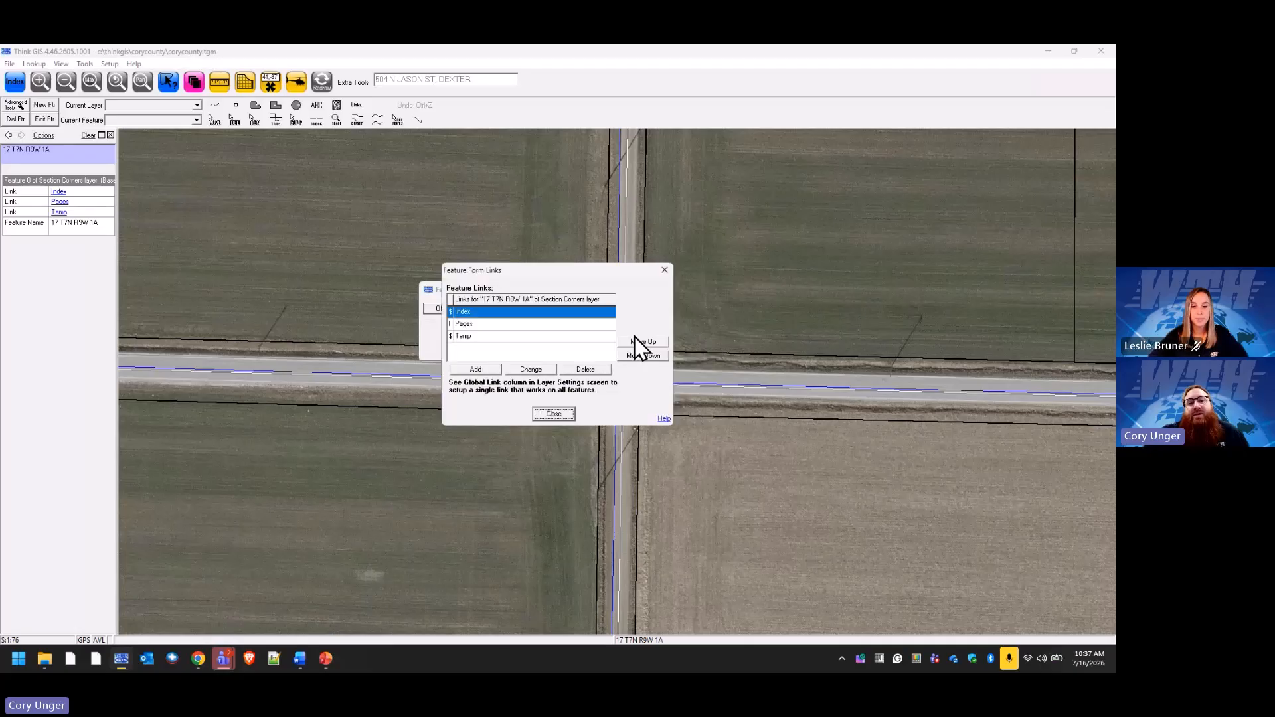
click(469, 324)
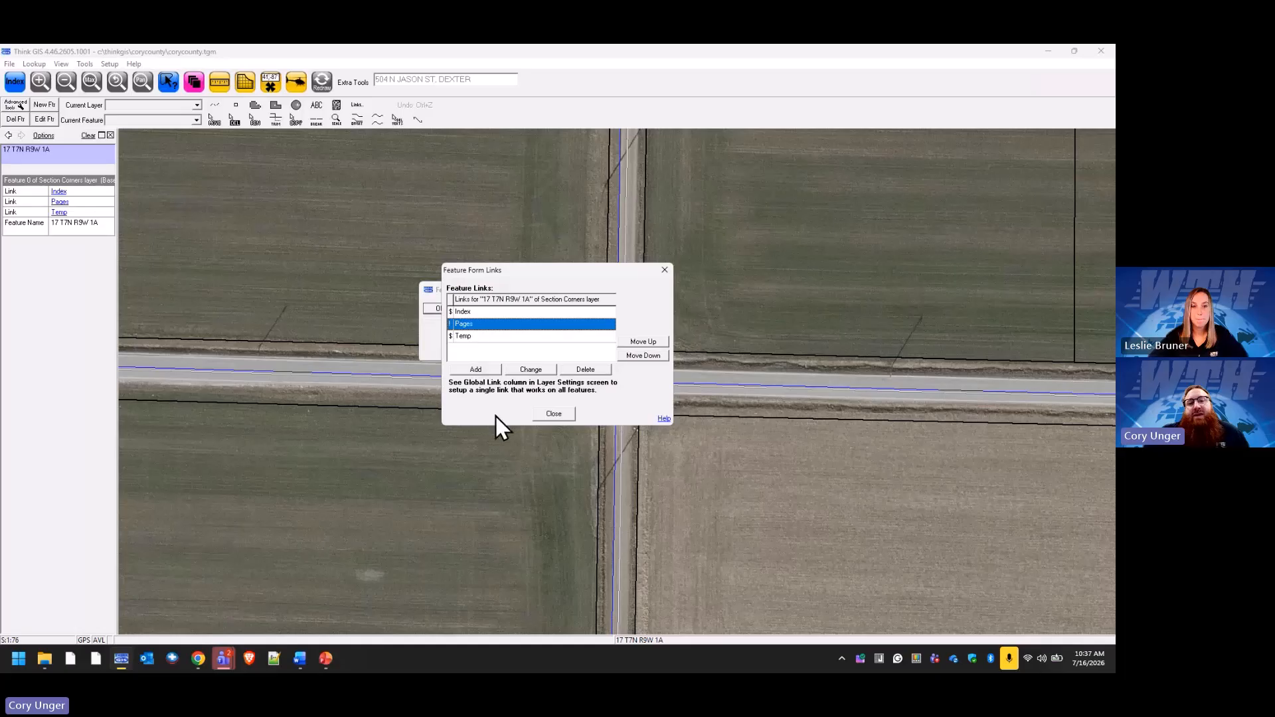
click(534, 372)
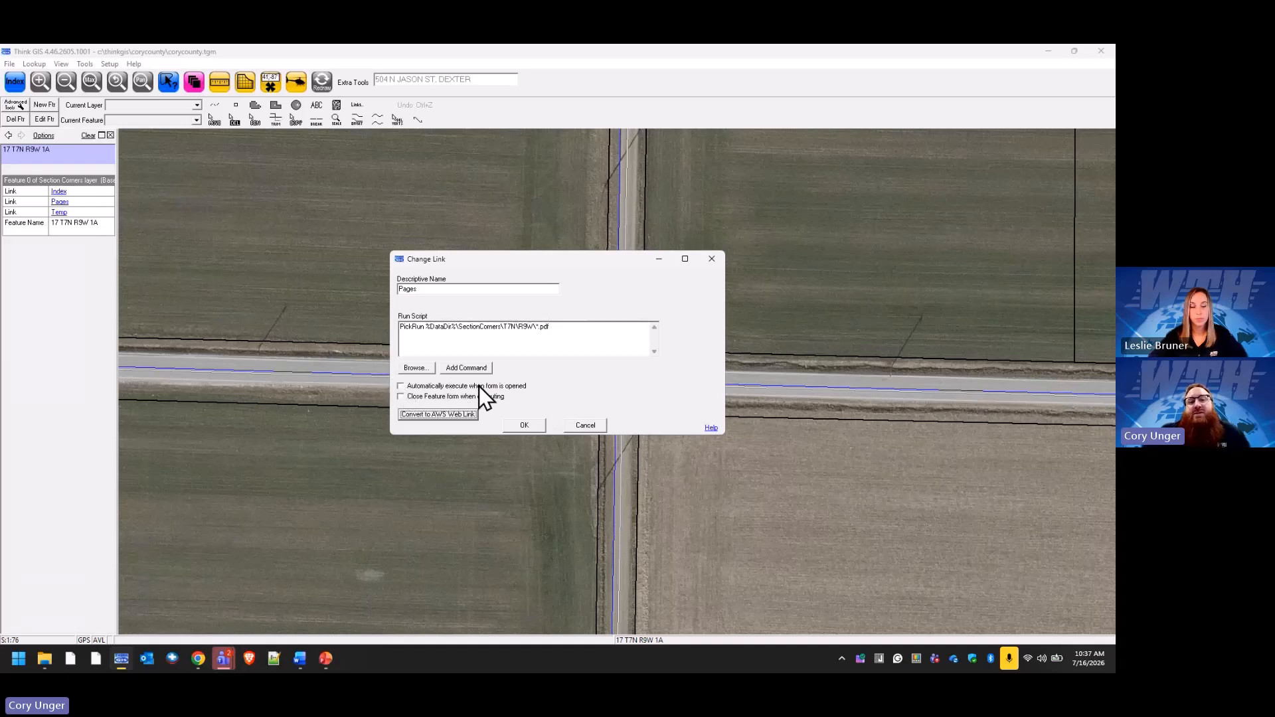
click(417, 386)
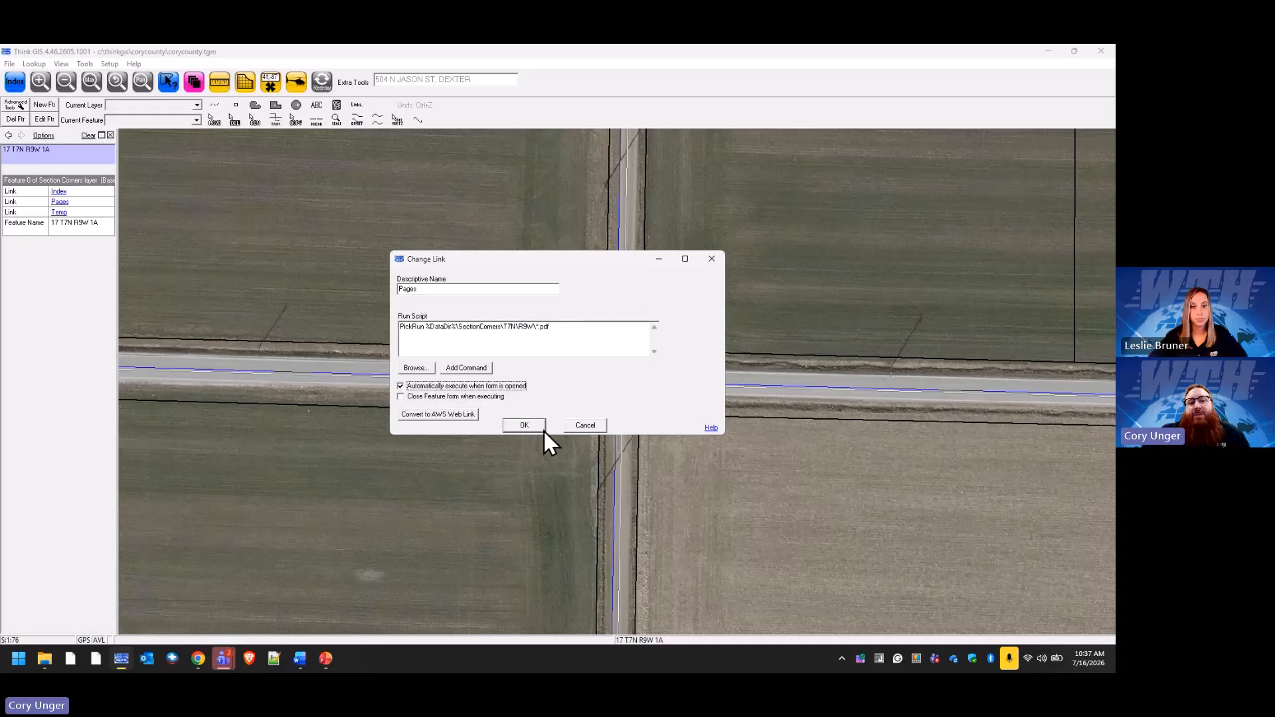
click(525, 426)
click(553, 414)
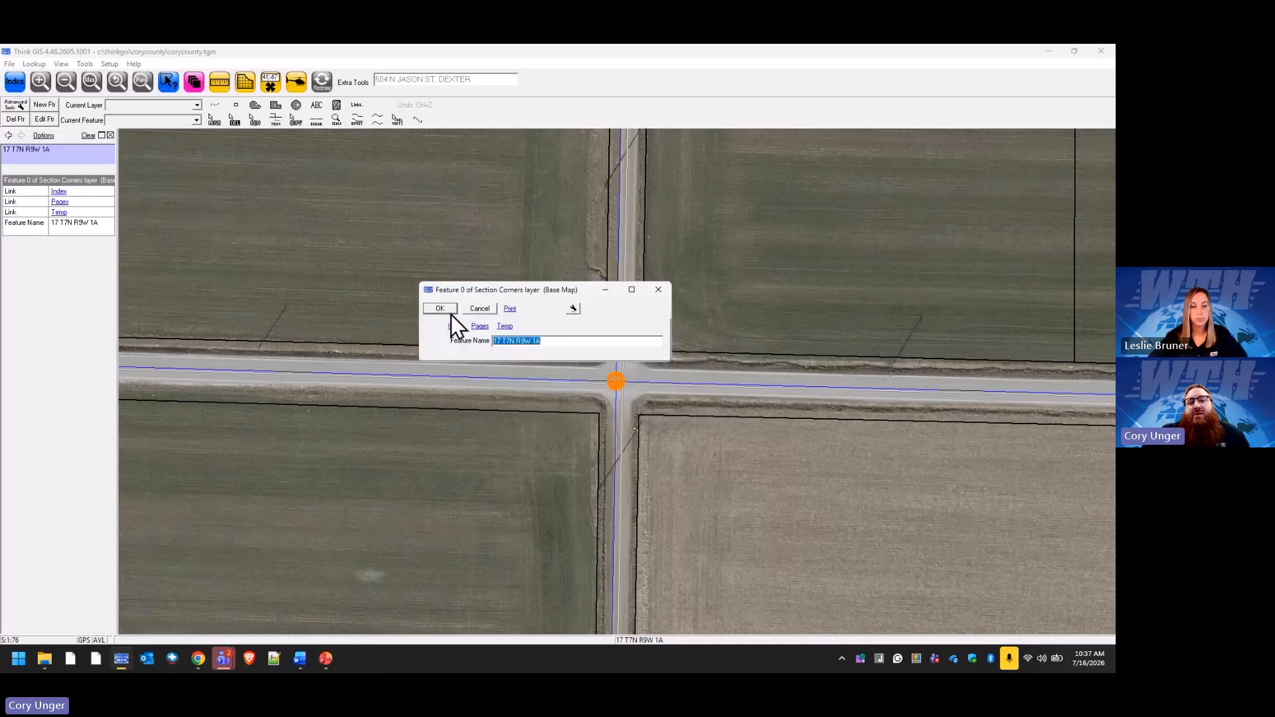
click(446, 310)
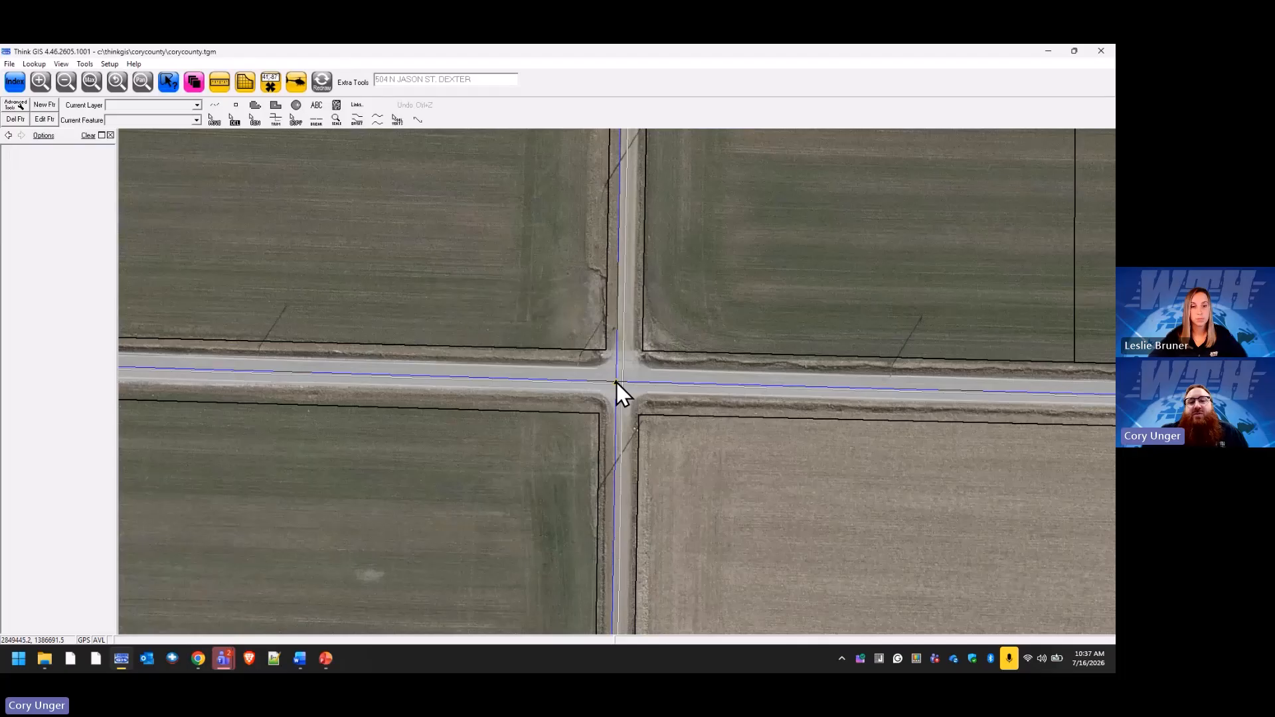
Step: Reopen the section corner to test the automatic Pages link, dismiss its file list and cancel the feature form
click(617, 383)
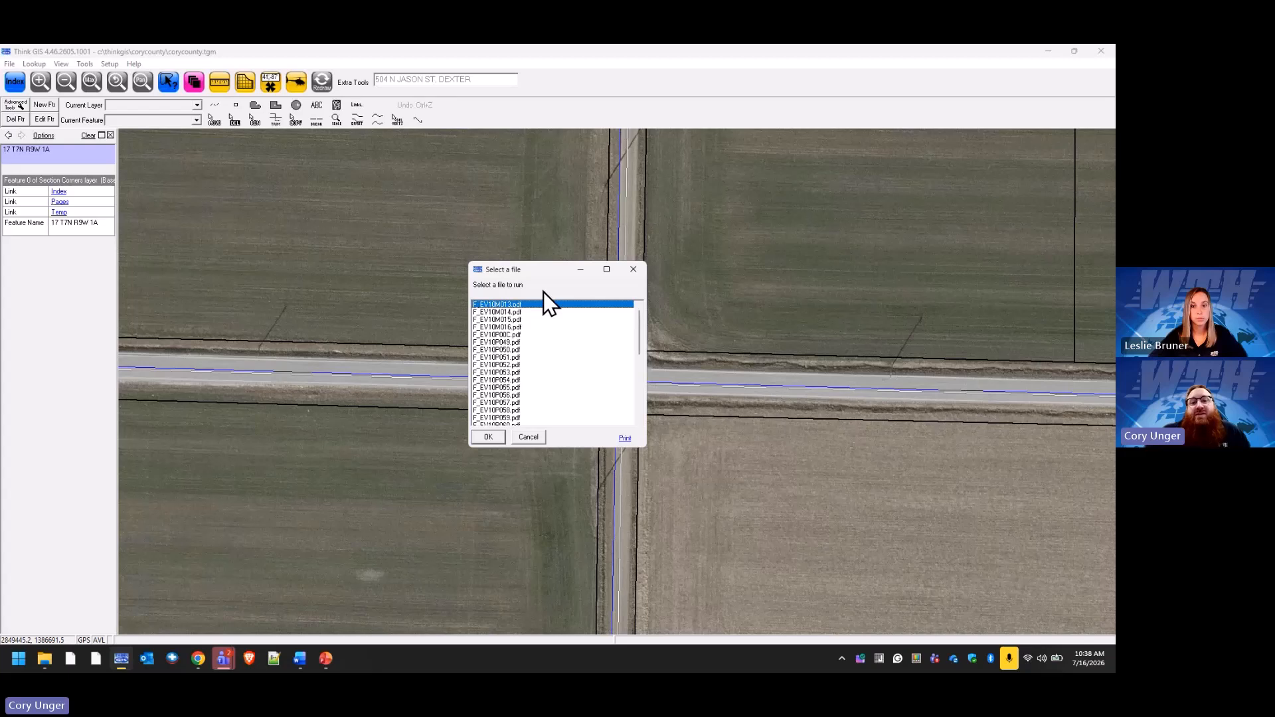
click(636, 270)
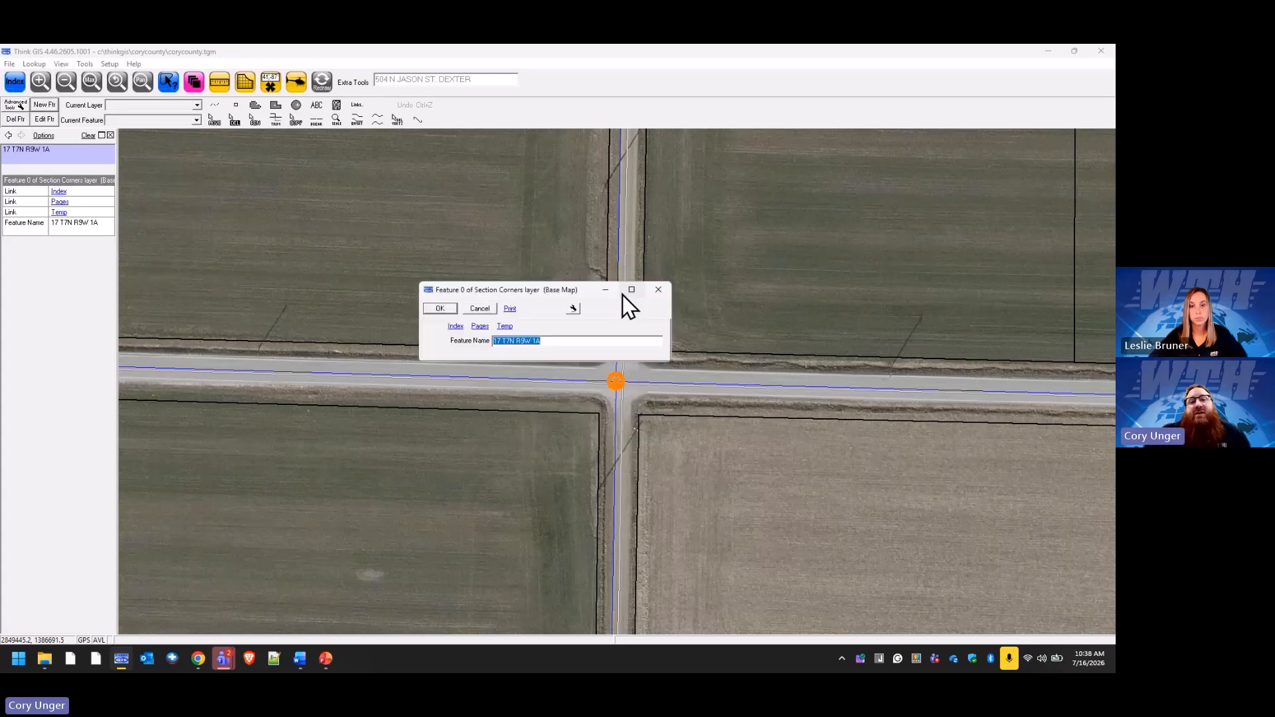
click(482, 309)
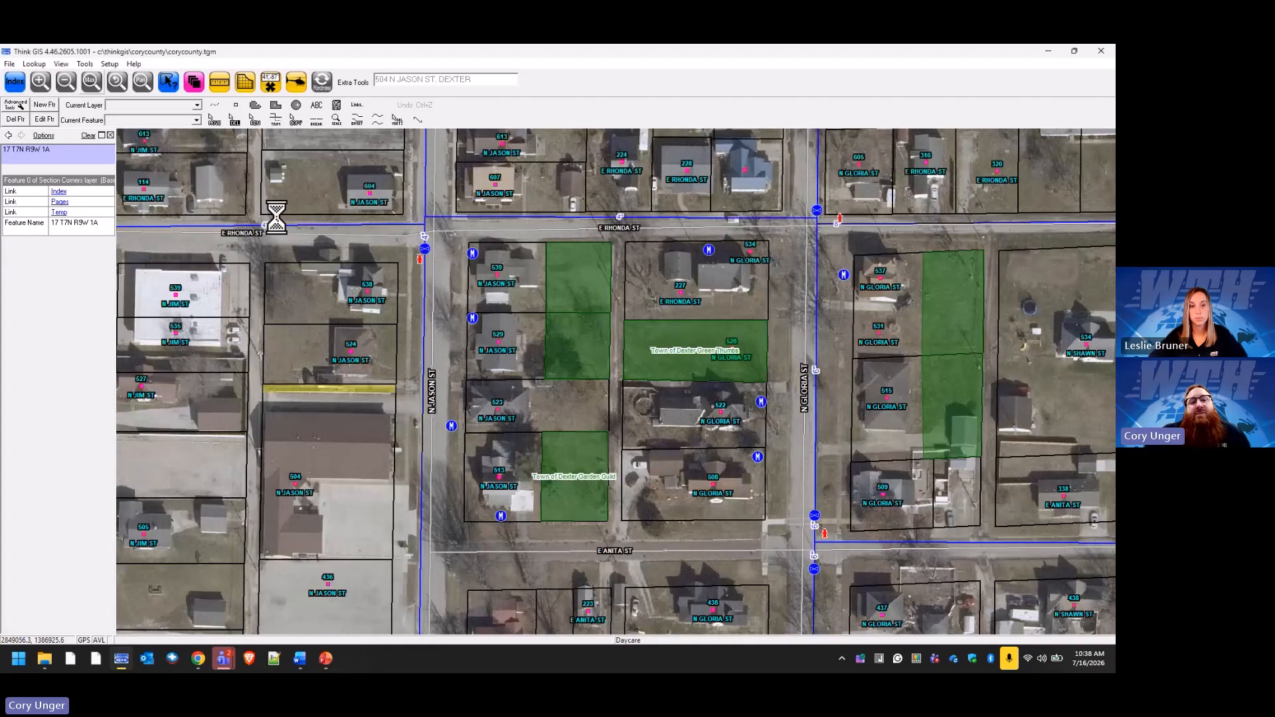
Step: Set ABC Daycare's Floorplan ON link to execute automatically when the form is opened, and confirm the feature form
double_click(381, 401)
double_click(512, 312)
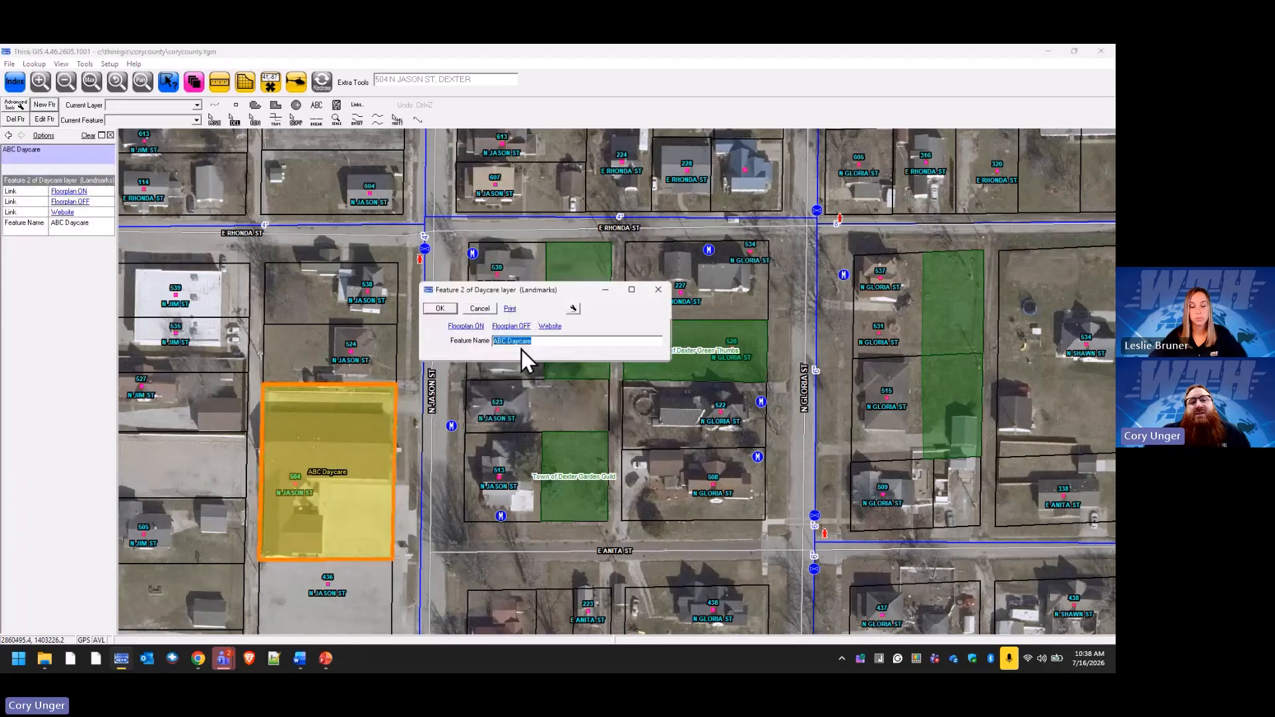
click(574, 310)
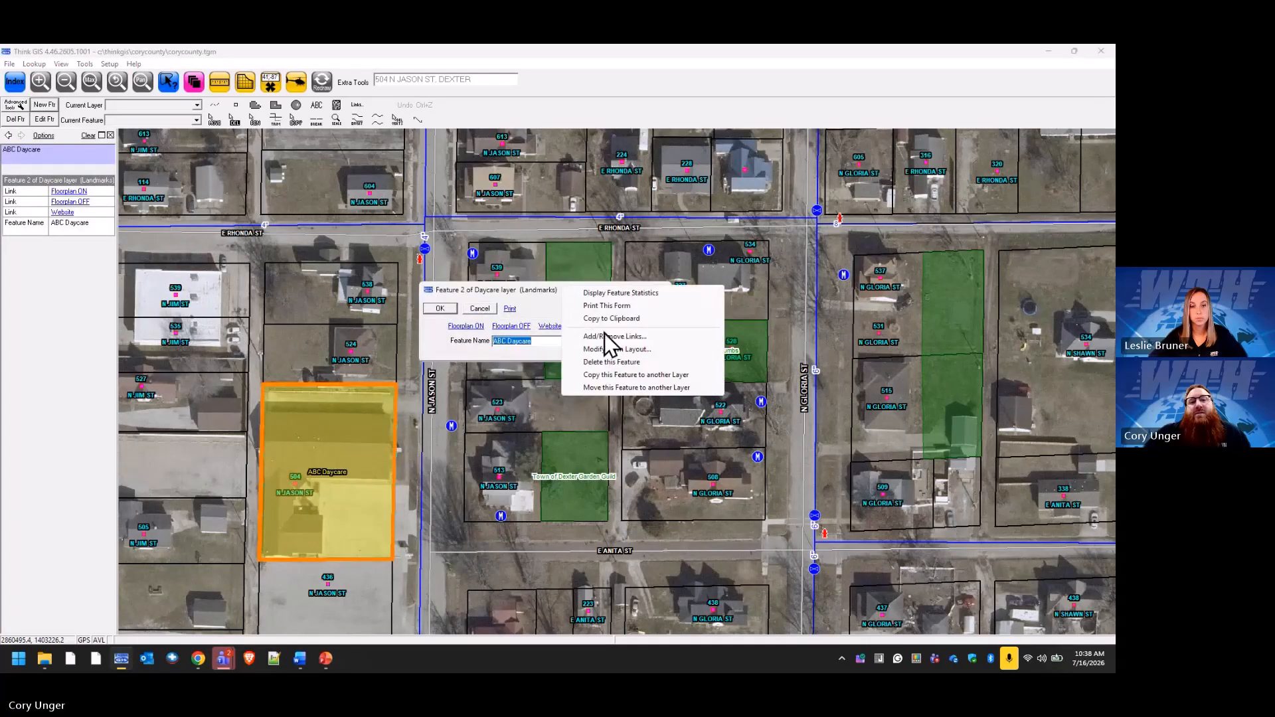
click(640, 336)
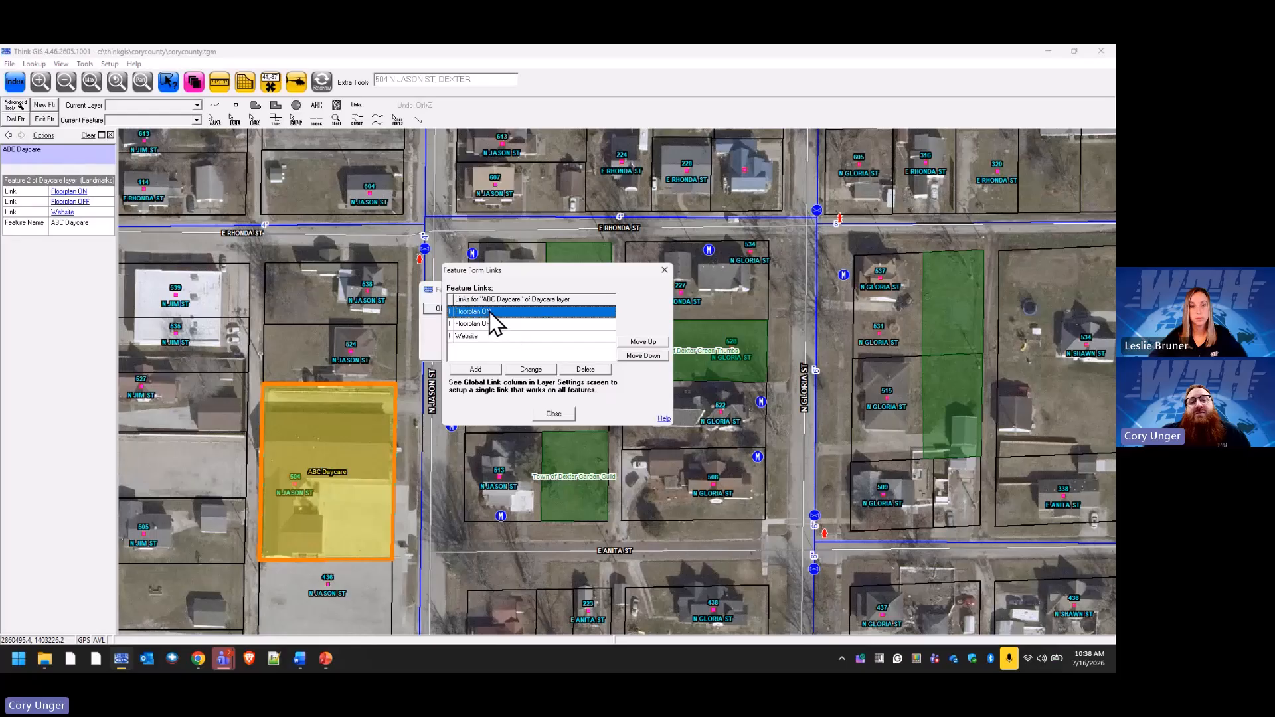
click(543, 371)
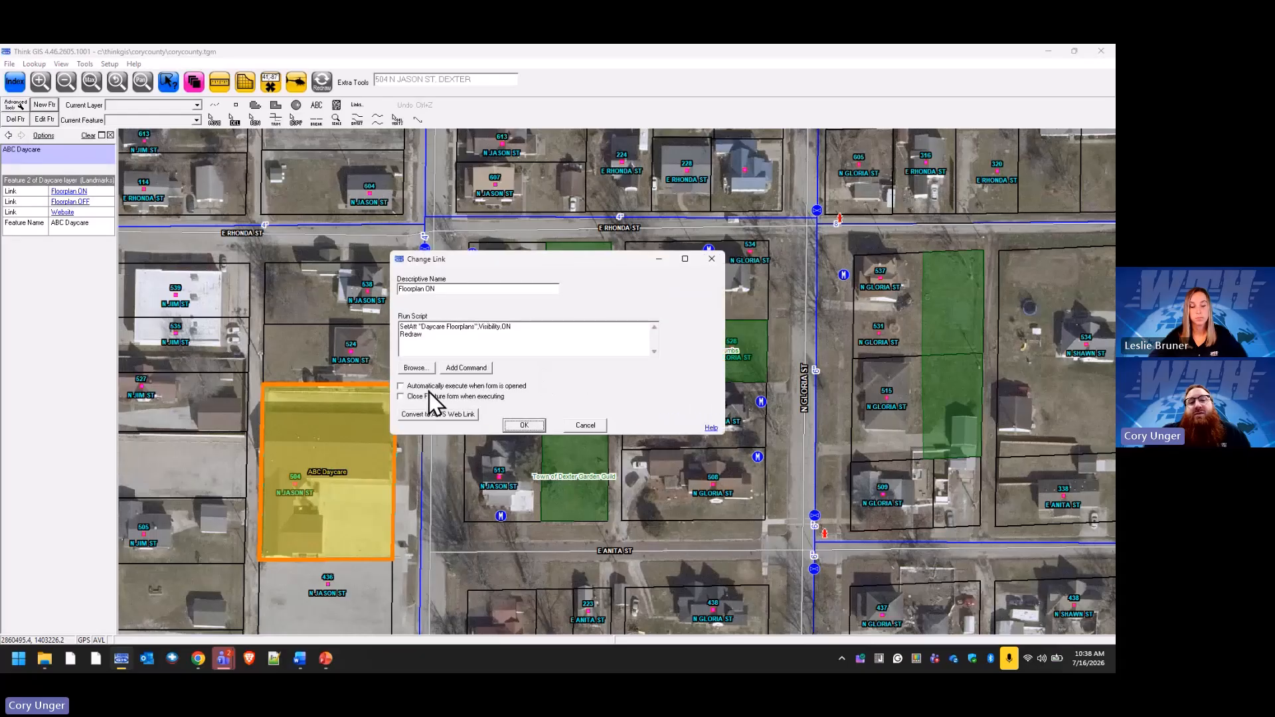
click(448, 386)
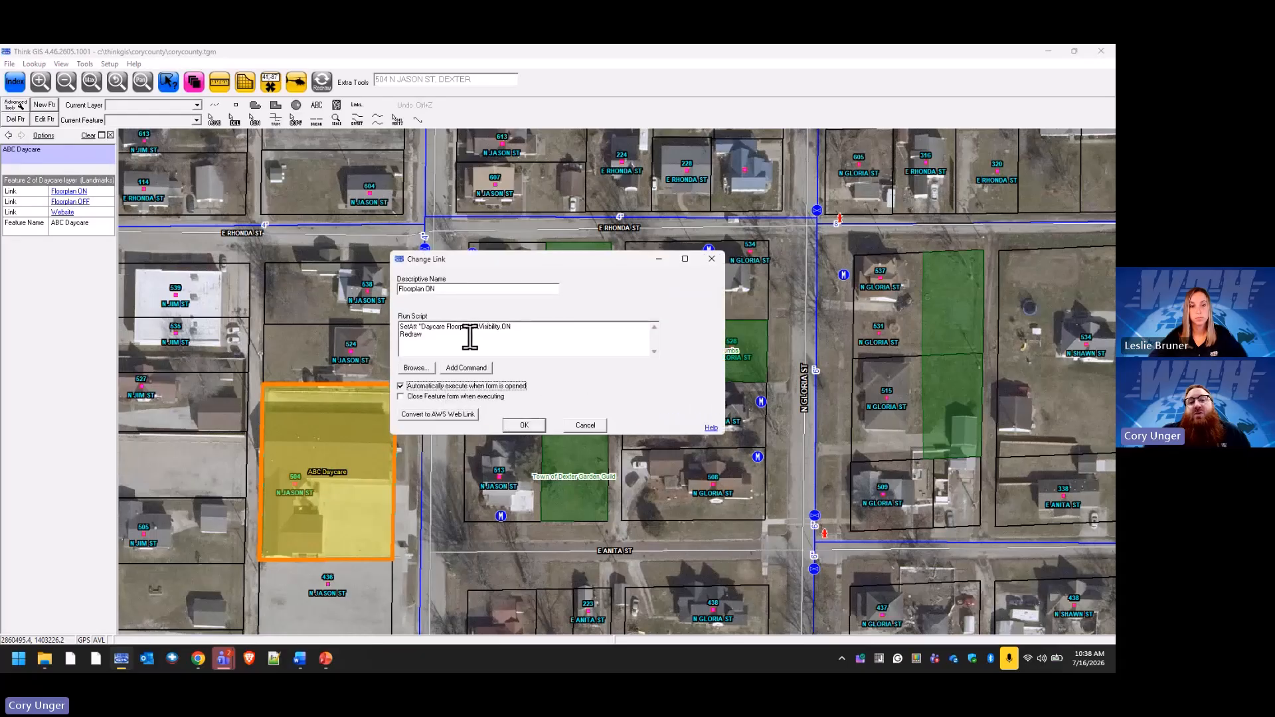
click(524, 425)
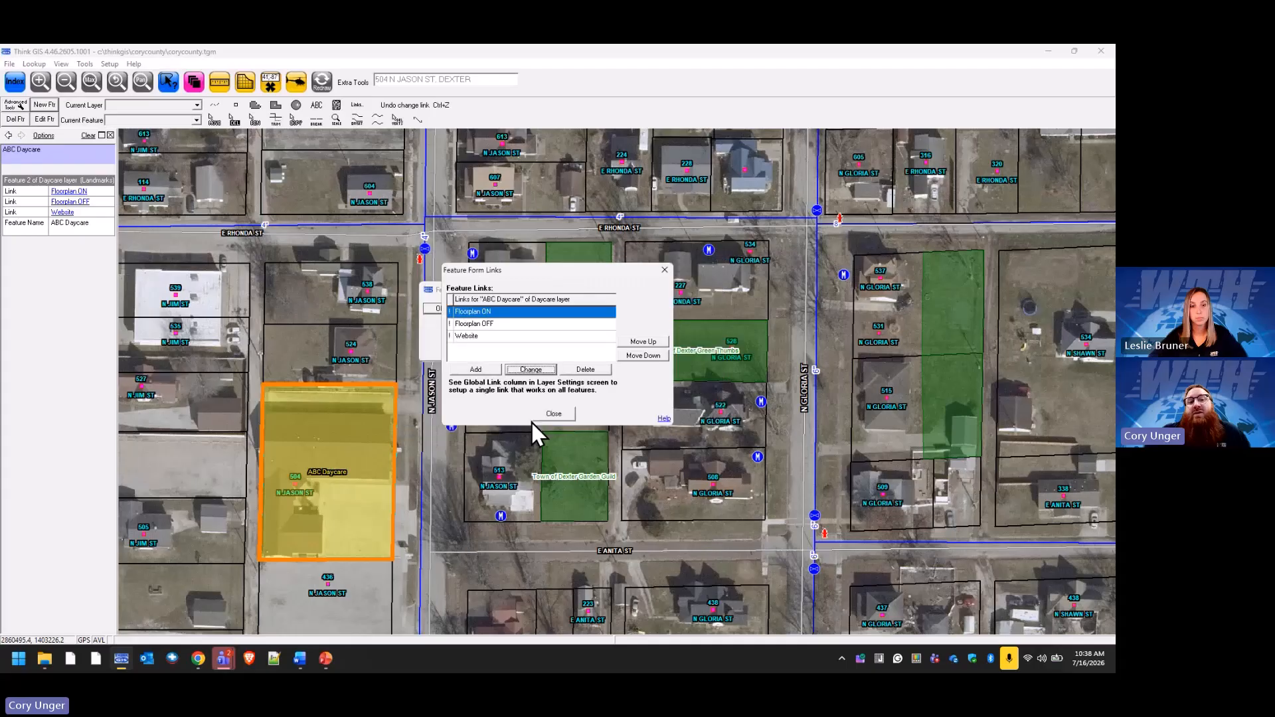
click(543, 414)
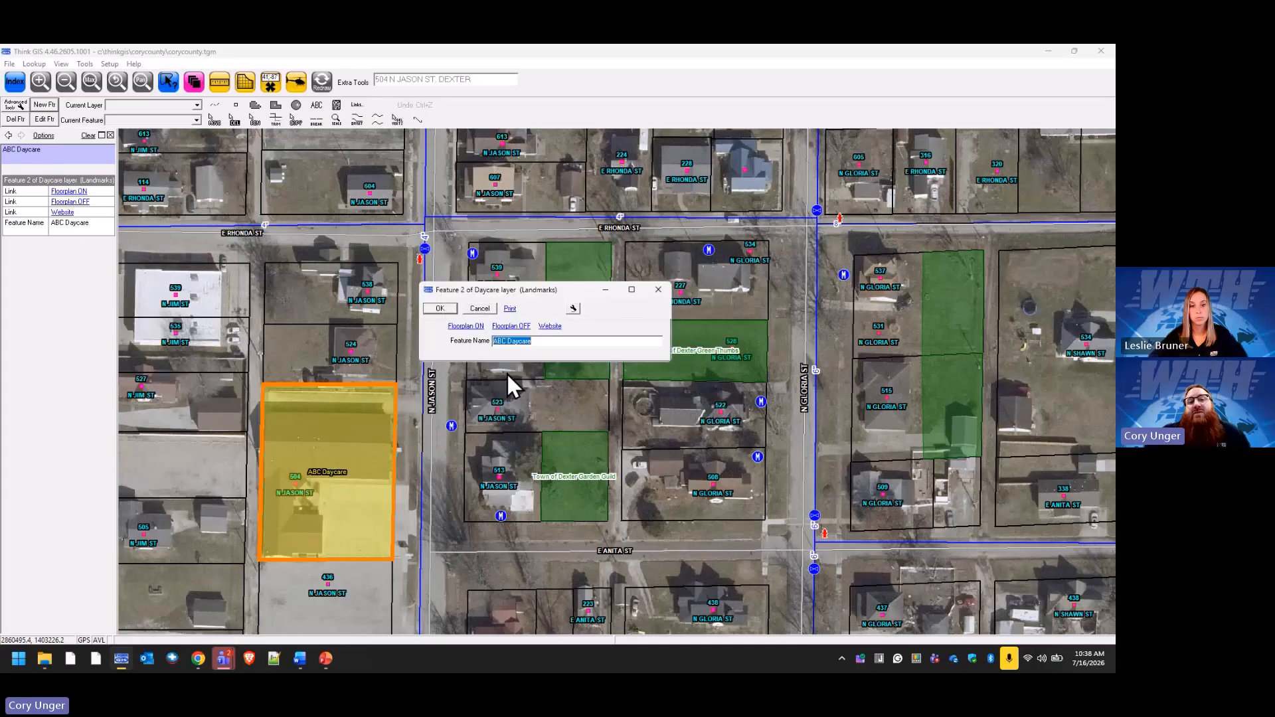
click(449, 311)
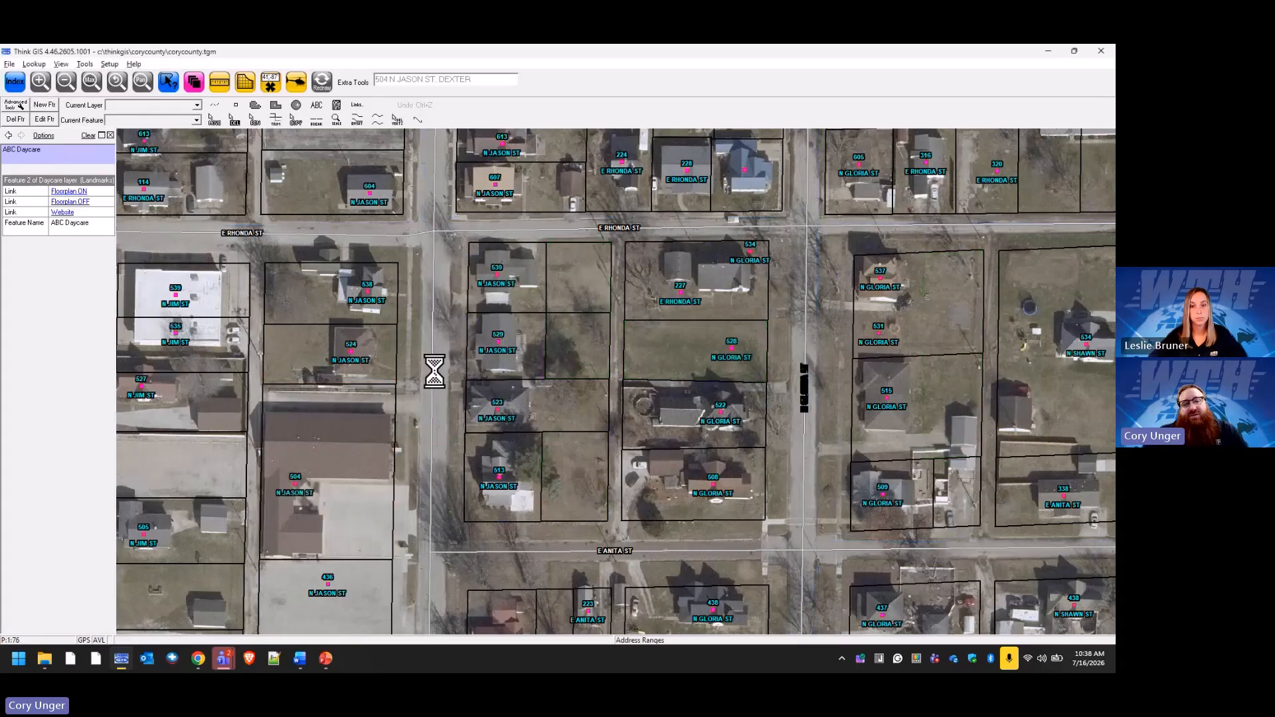
Step: Reopen the ABC Daycare feature from the Daycare layer to test the automatic Floorplan ON link
click(392, 396)
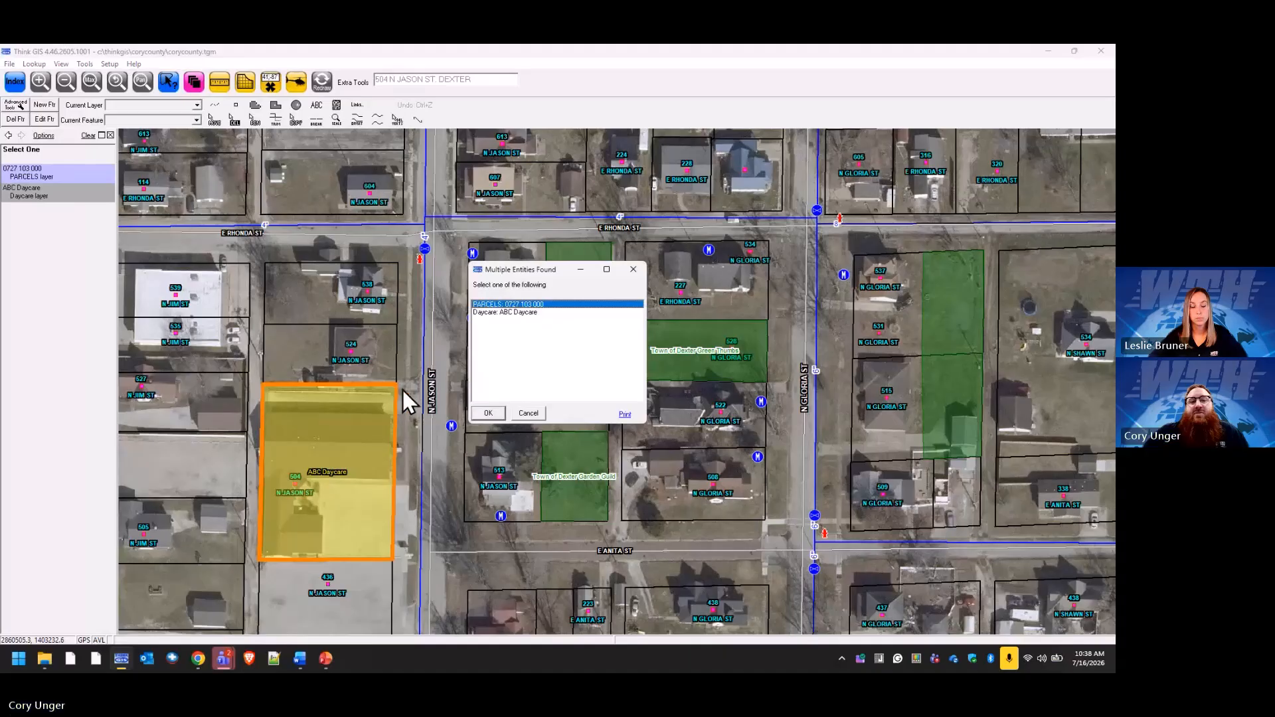
click(517, 312)
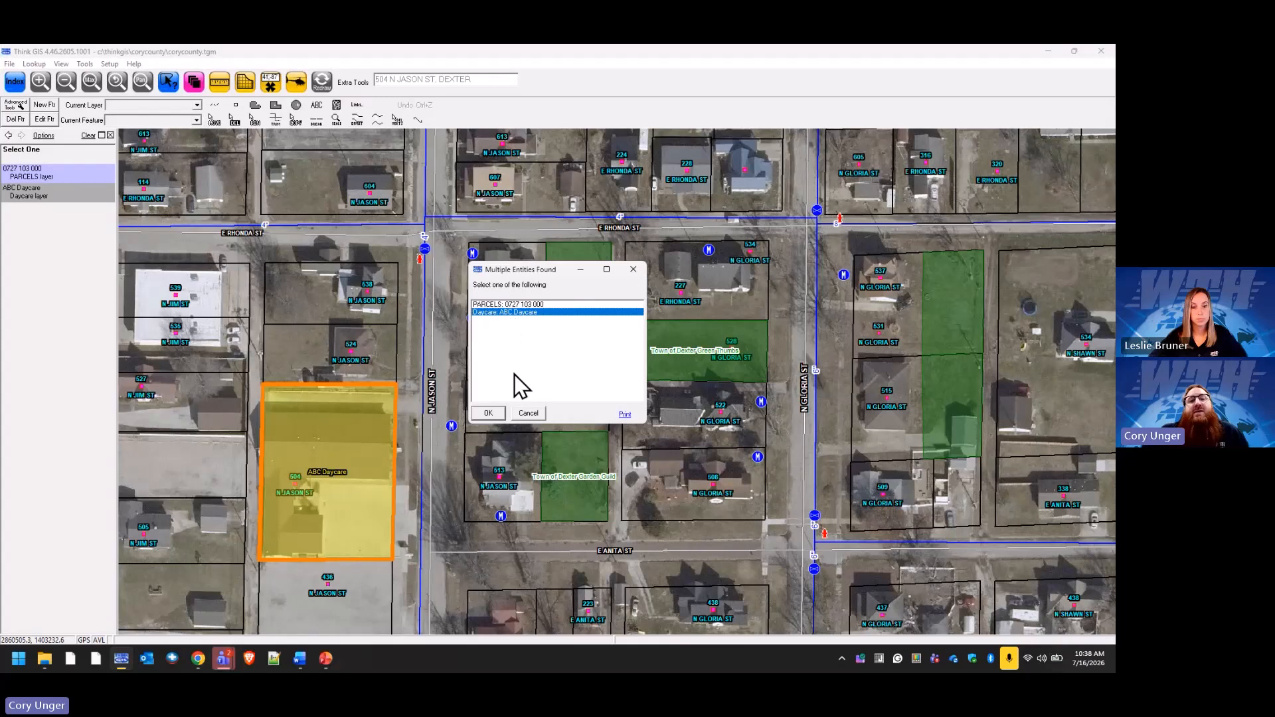
click(489, 413)
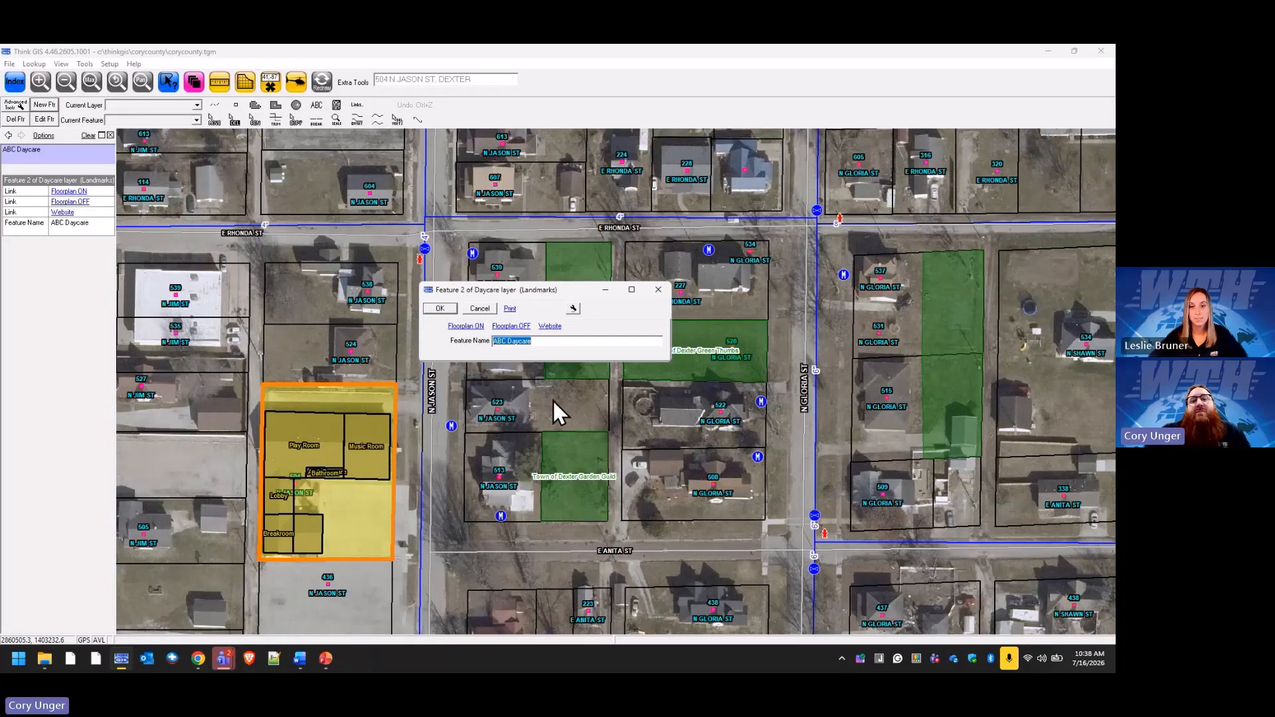
Step: Set the Floorplan ON link to close the feature form when executing, and confirm the ABC Daycare form
click(574, 308)
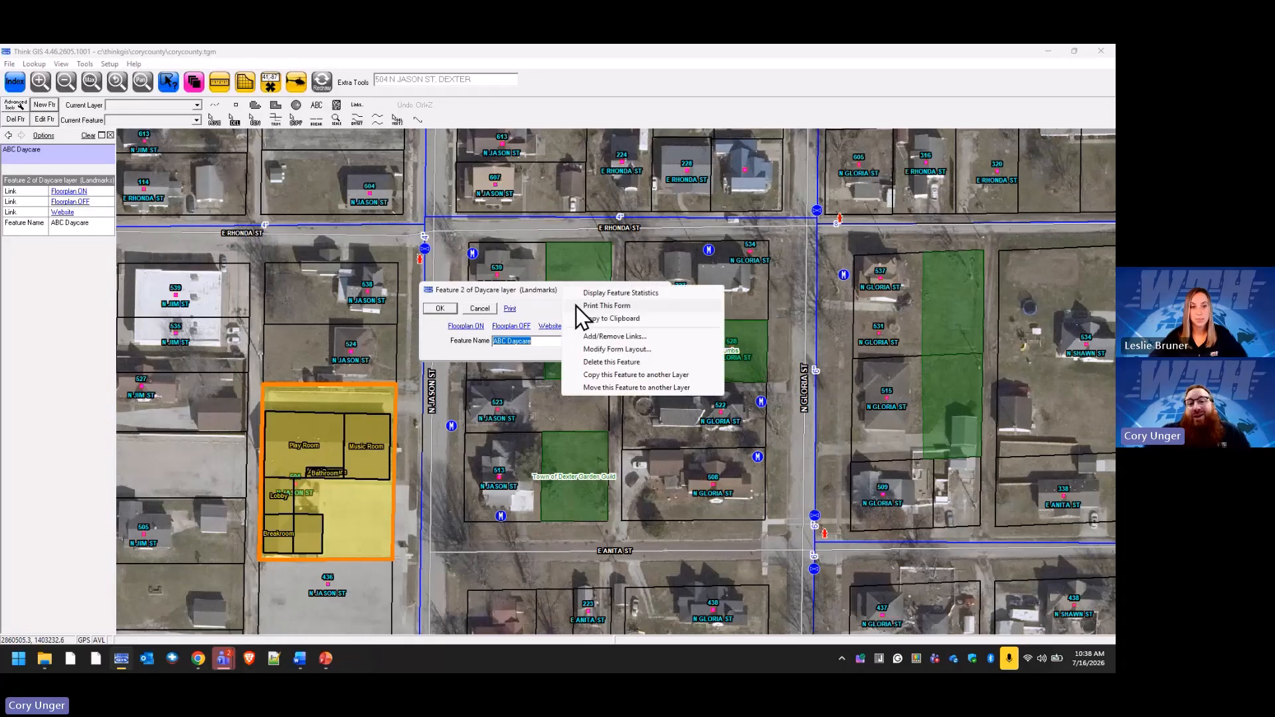
click(643, 336)
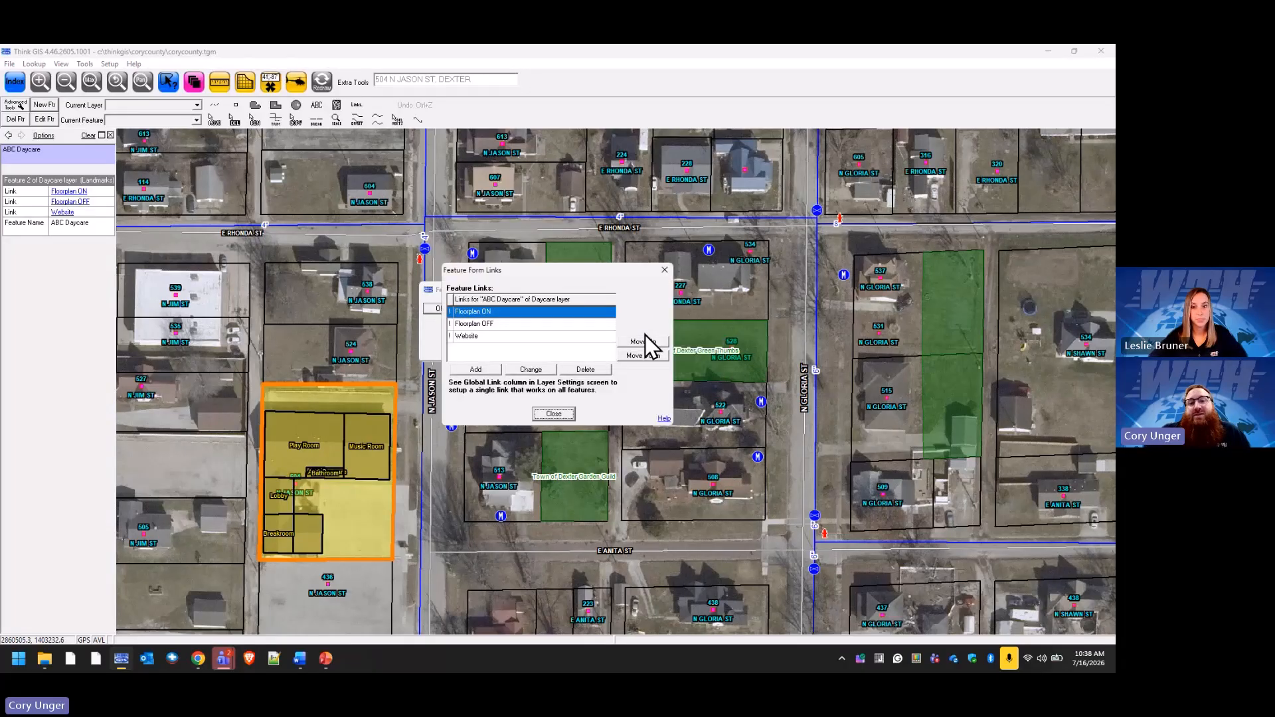
click(531, 370)
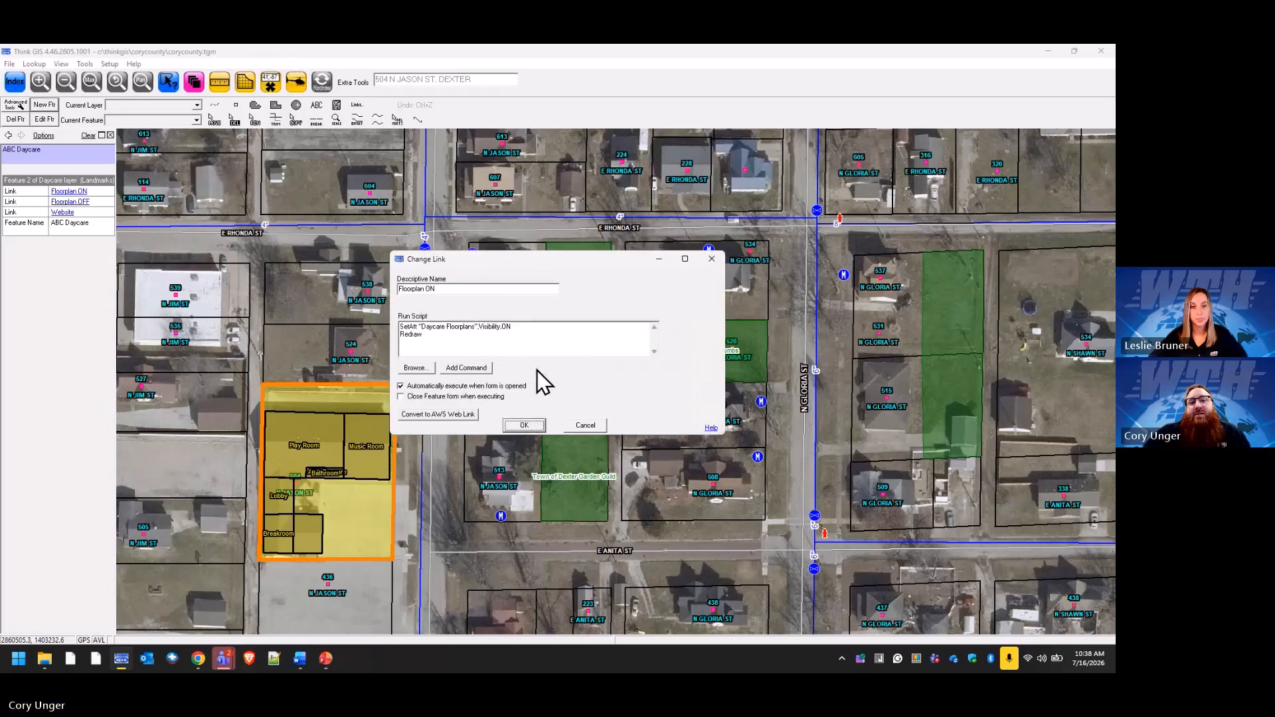
click(400, 397)
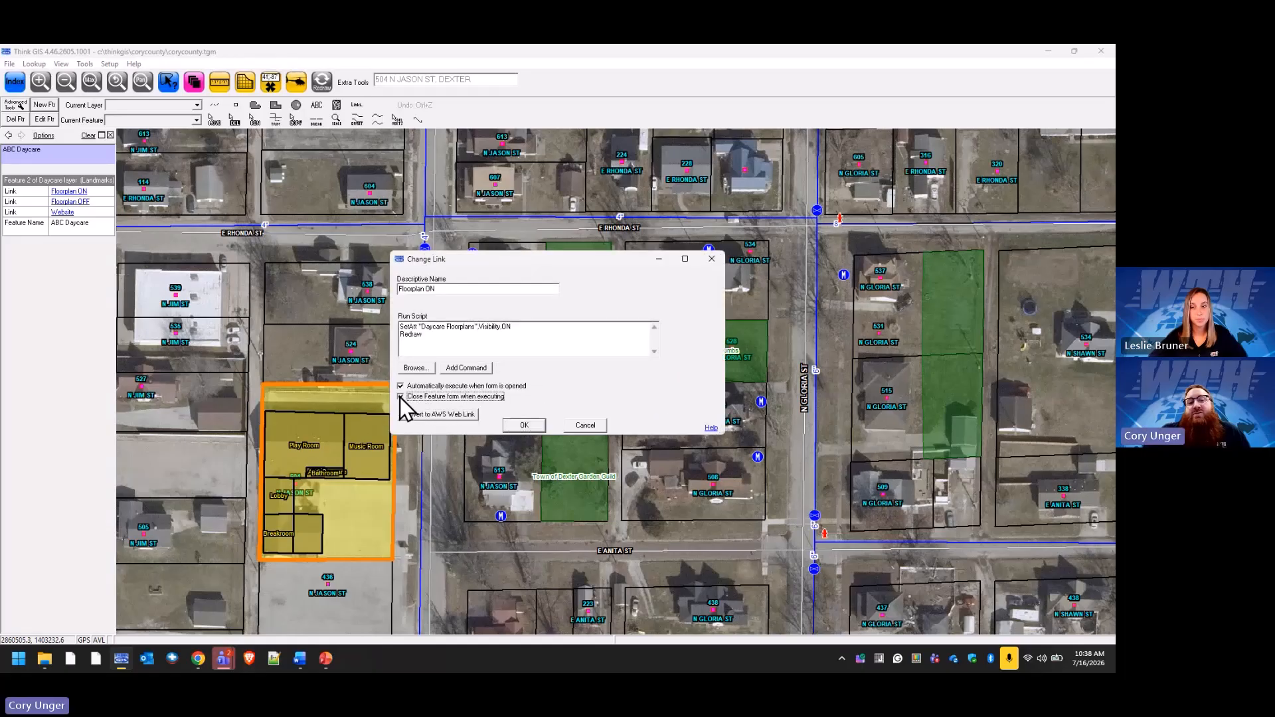
click(522, 426)
click(547, 413)
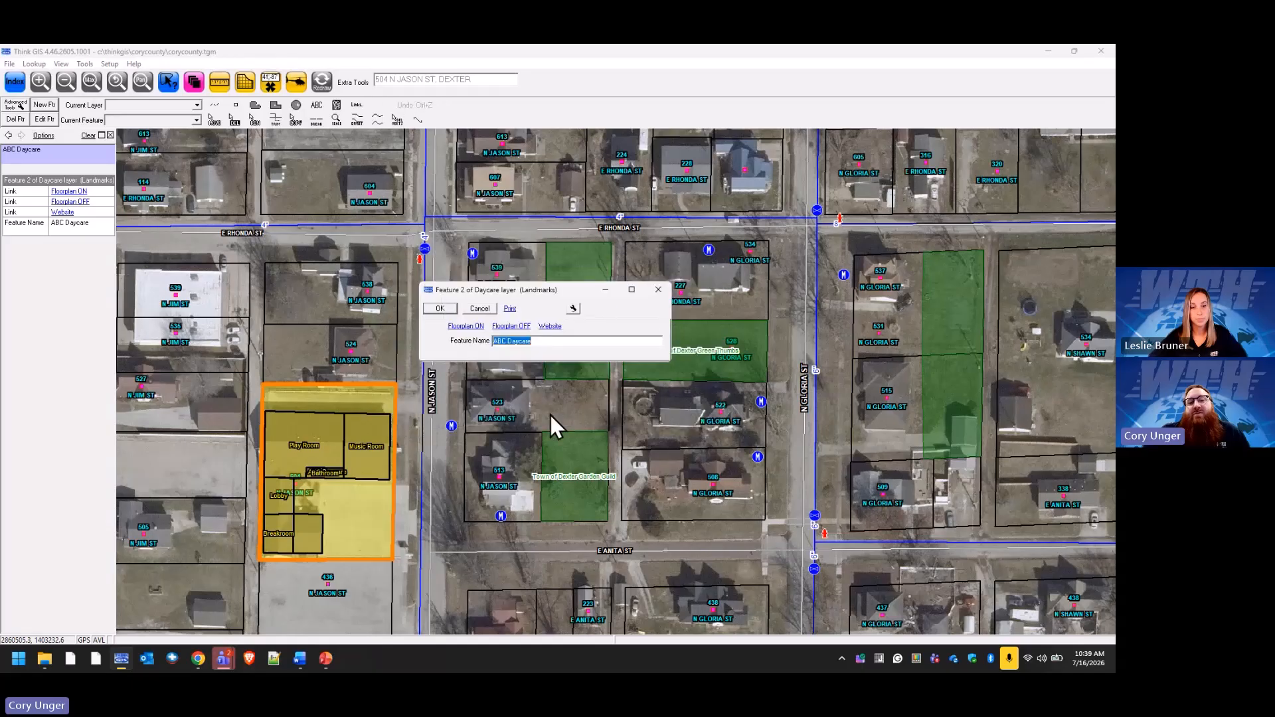
click(449, 310)
Step: Run the Floorplan OFF link, clear the current selection and reopen ABC Daycare to test the form closing automatically
click(76, 203)
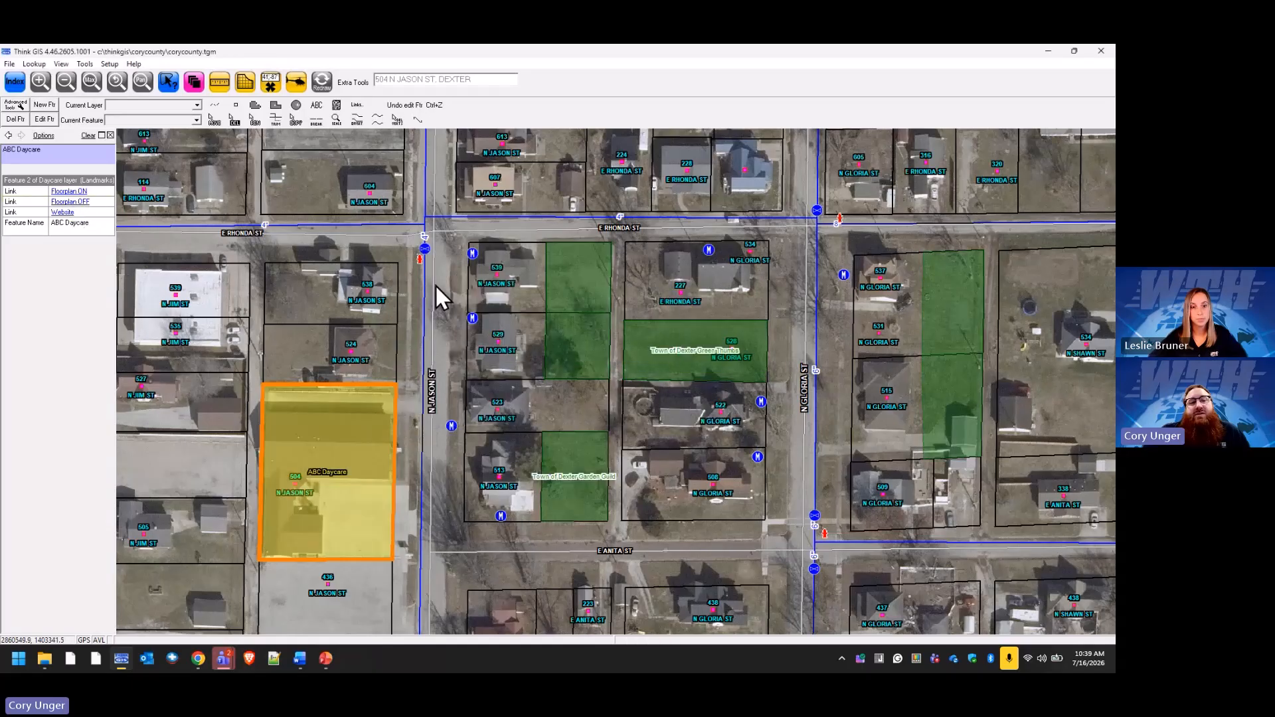
click(324, 84)
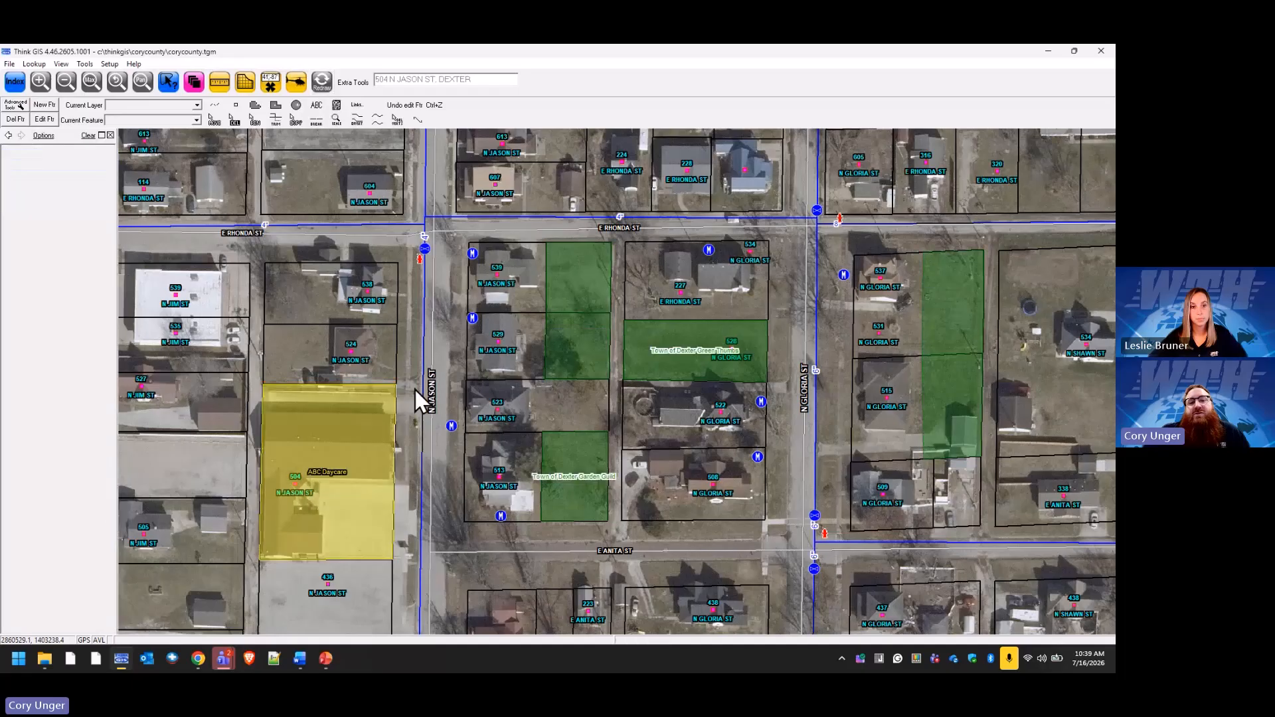
click(385, 396)
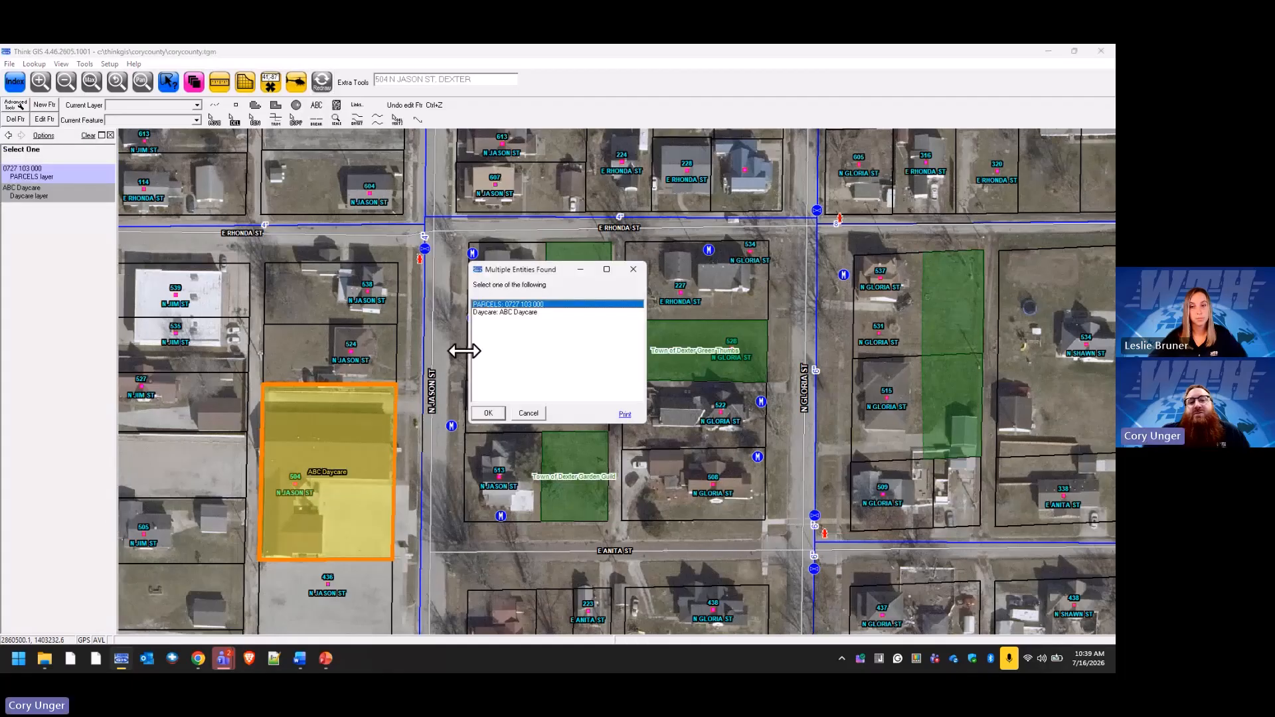
click(492, 312)
click(493, 413)
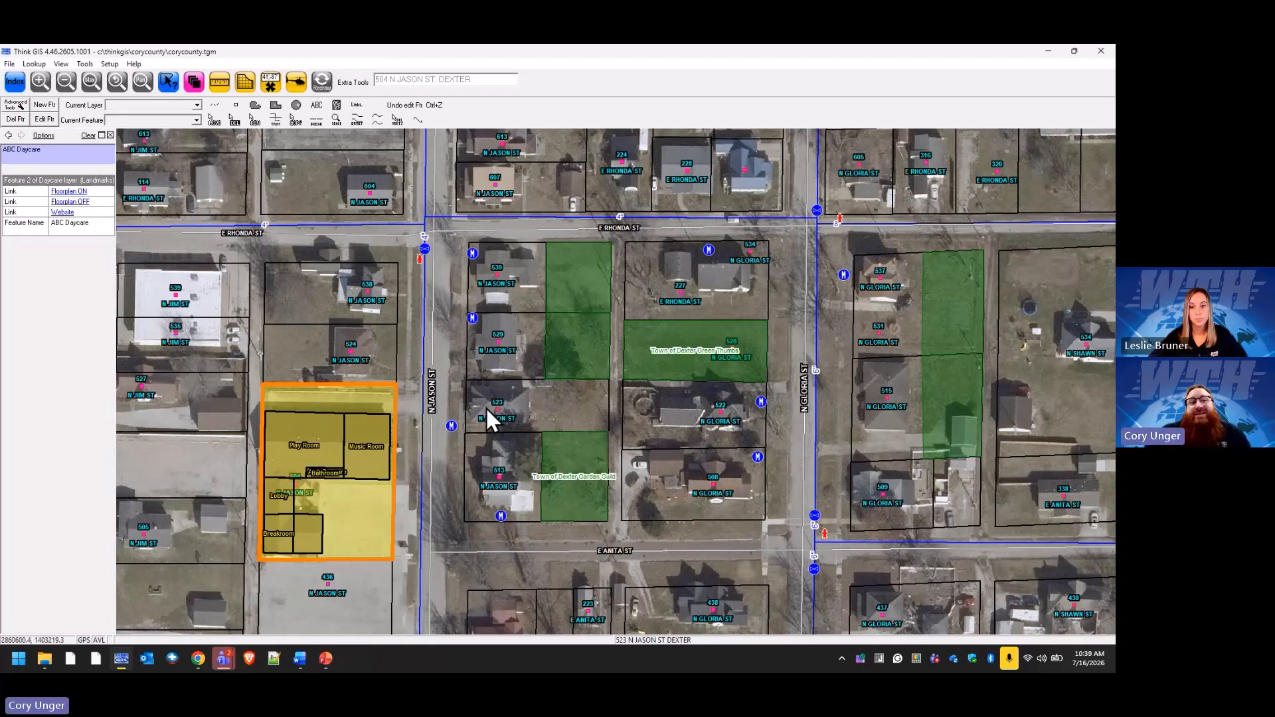
Step: View the ABC Daycare record from the Daycare layer's index and disable closing the feature form when its Floorplan ON link executes
click(14, 83)
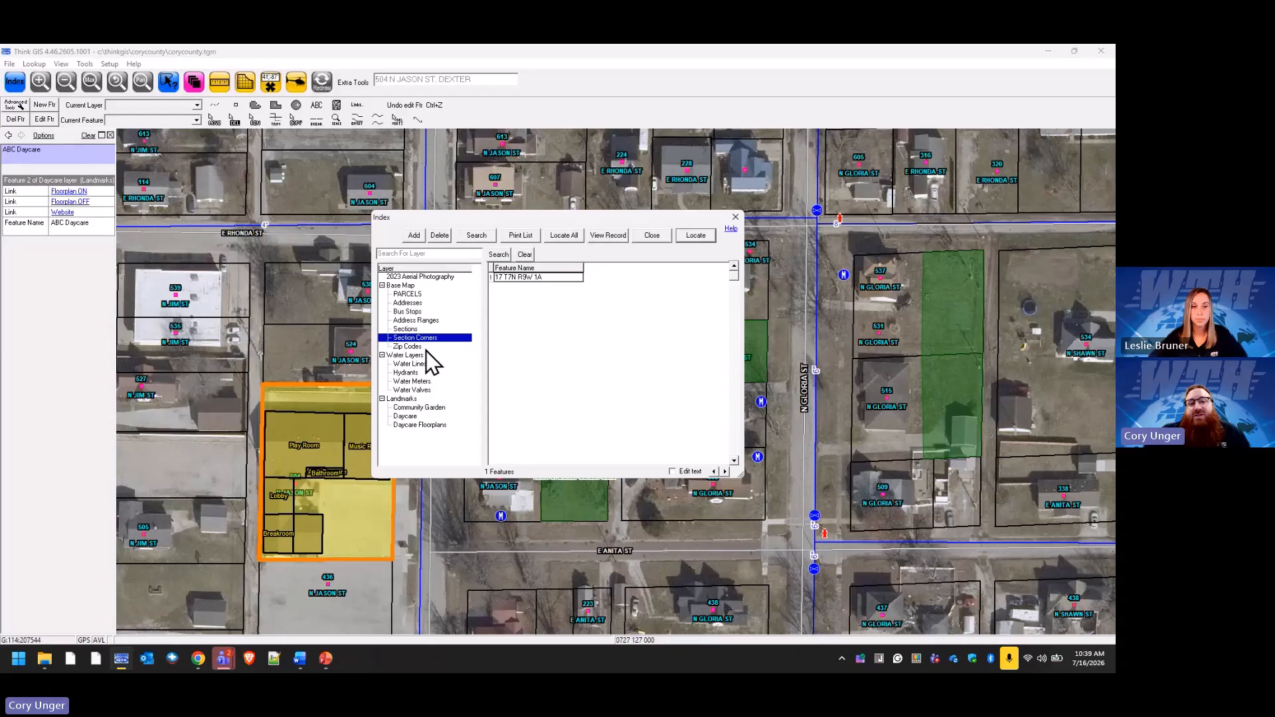
click(406, 416)
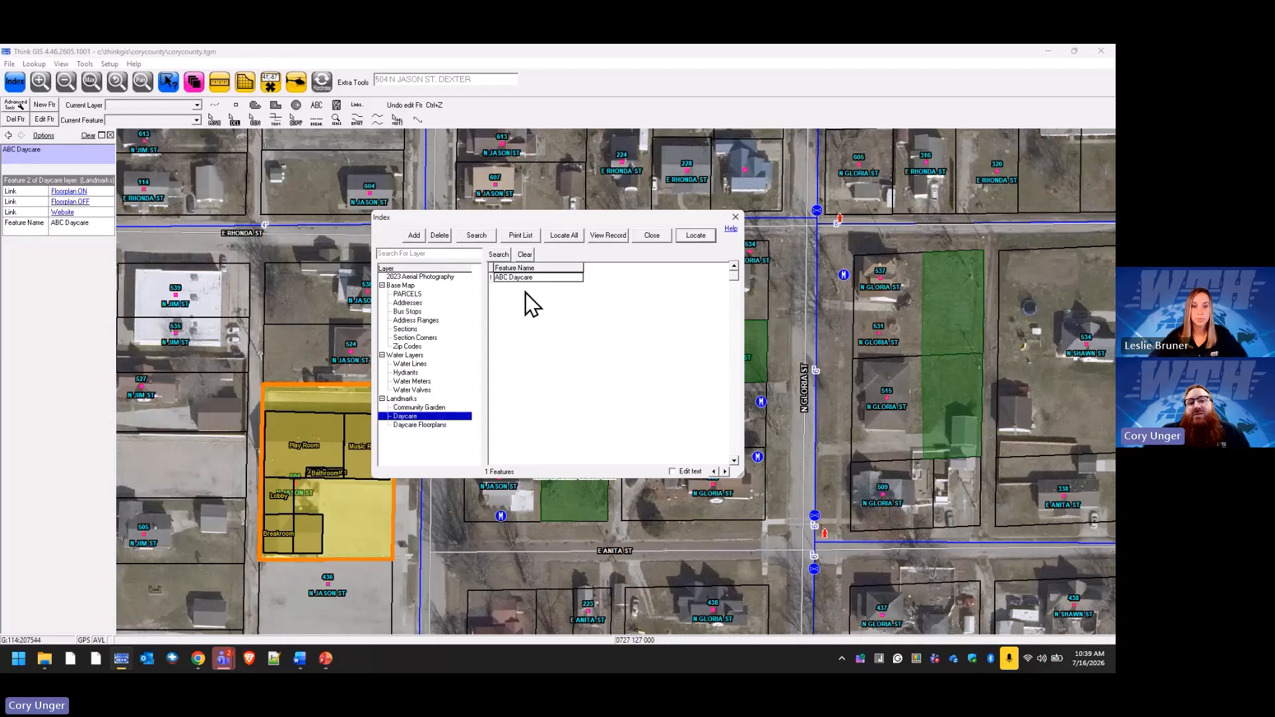
click(608, 236)
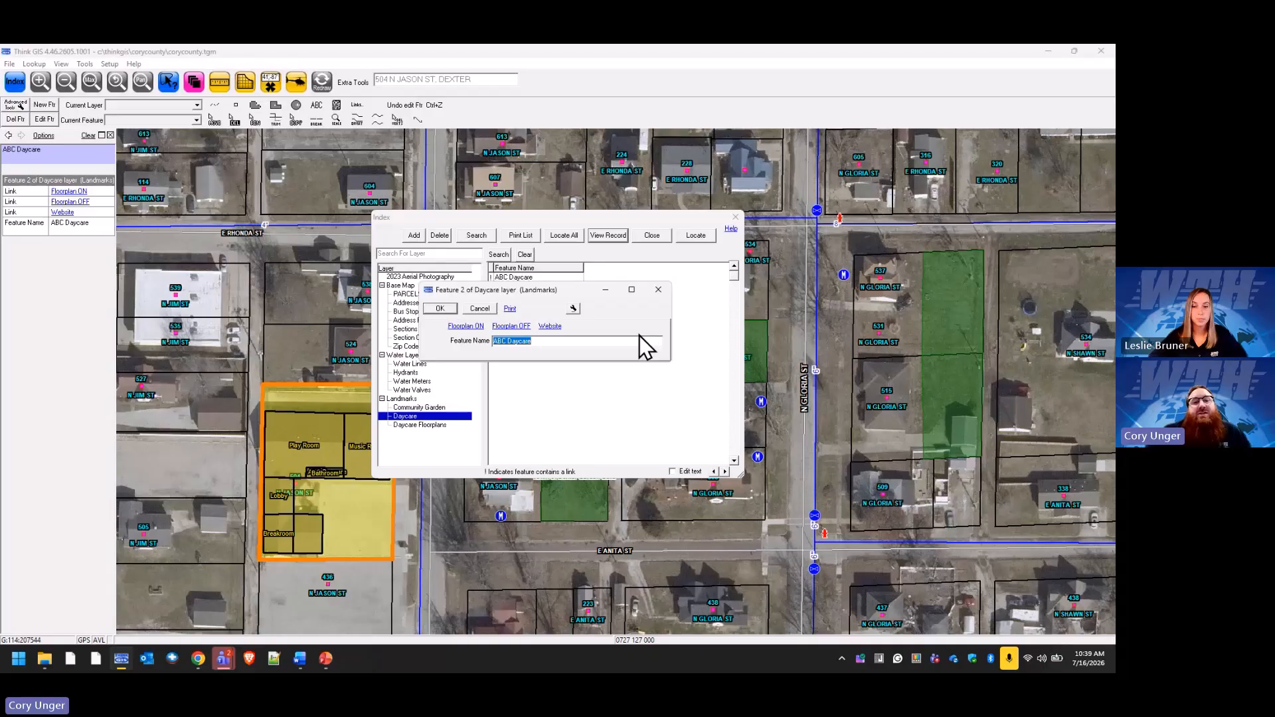
right_click(578, 313)
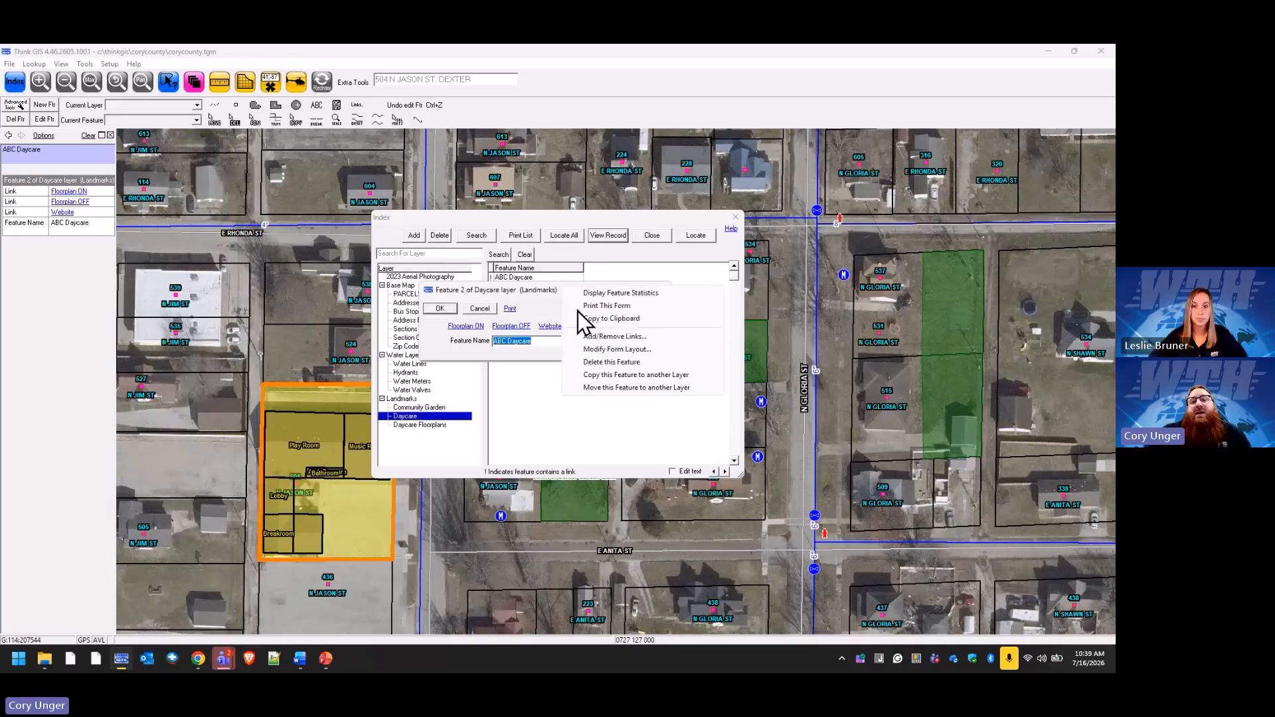
click(639, 339)
click(526, 369)
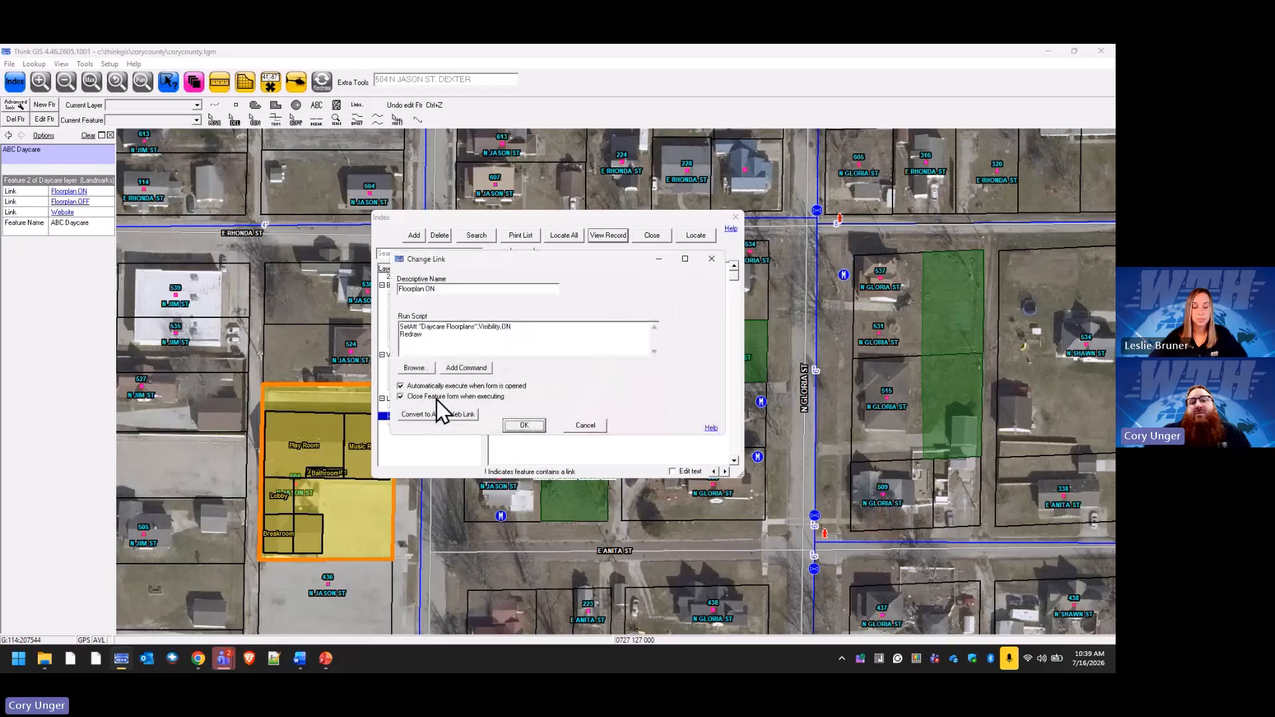
click(428, 397)
click(535, 428)
click(552, 414)
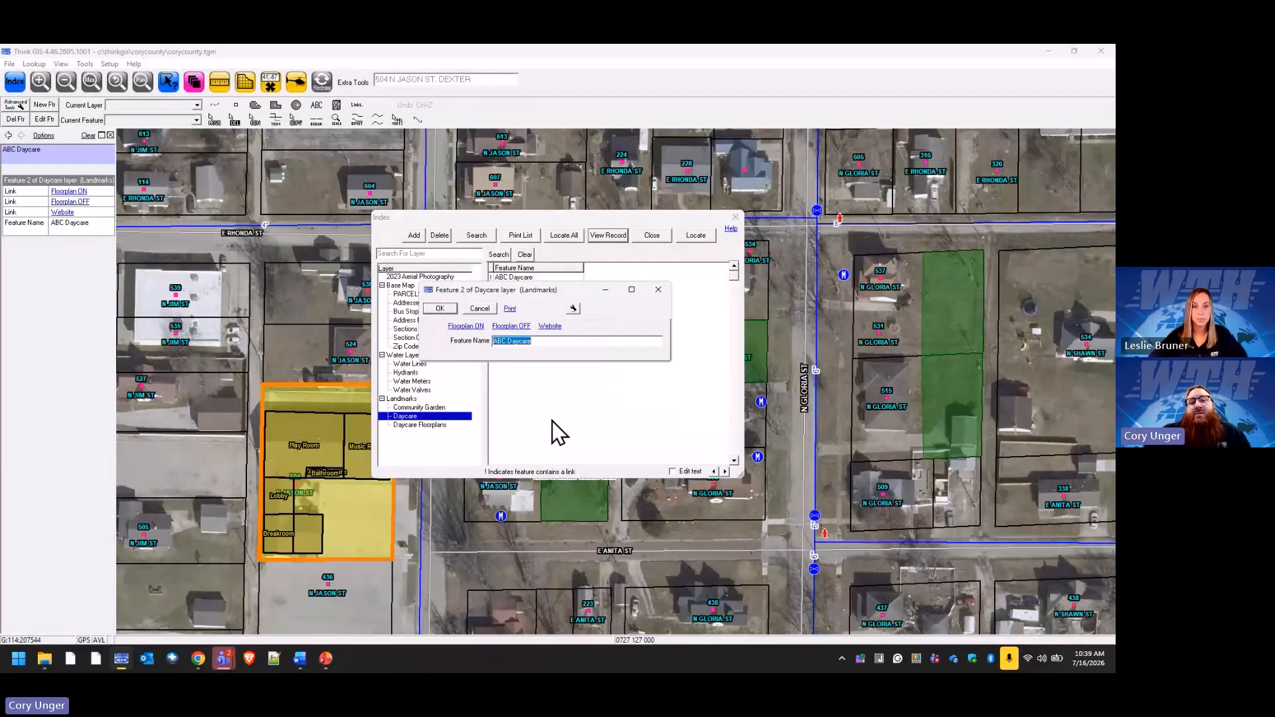
Step: Close the ABC Daycare record and the layer index, and clear the selection on the map
click(477, 347)
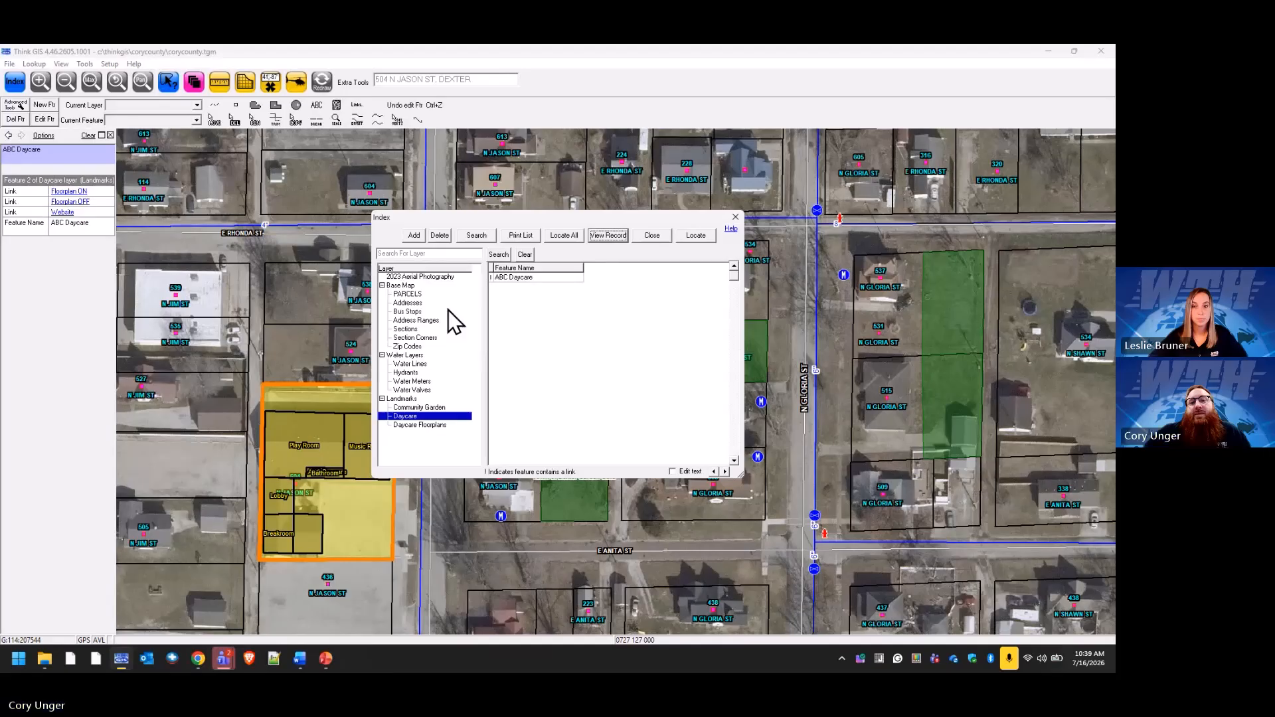
key(Escape)
click(316, 87)
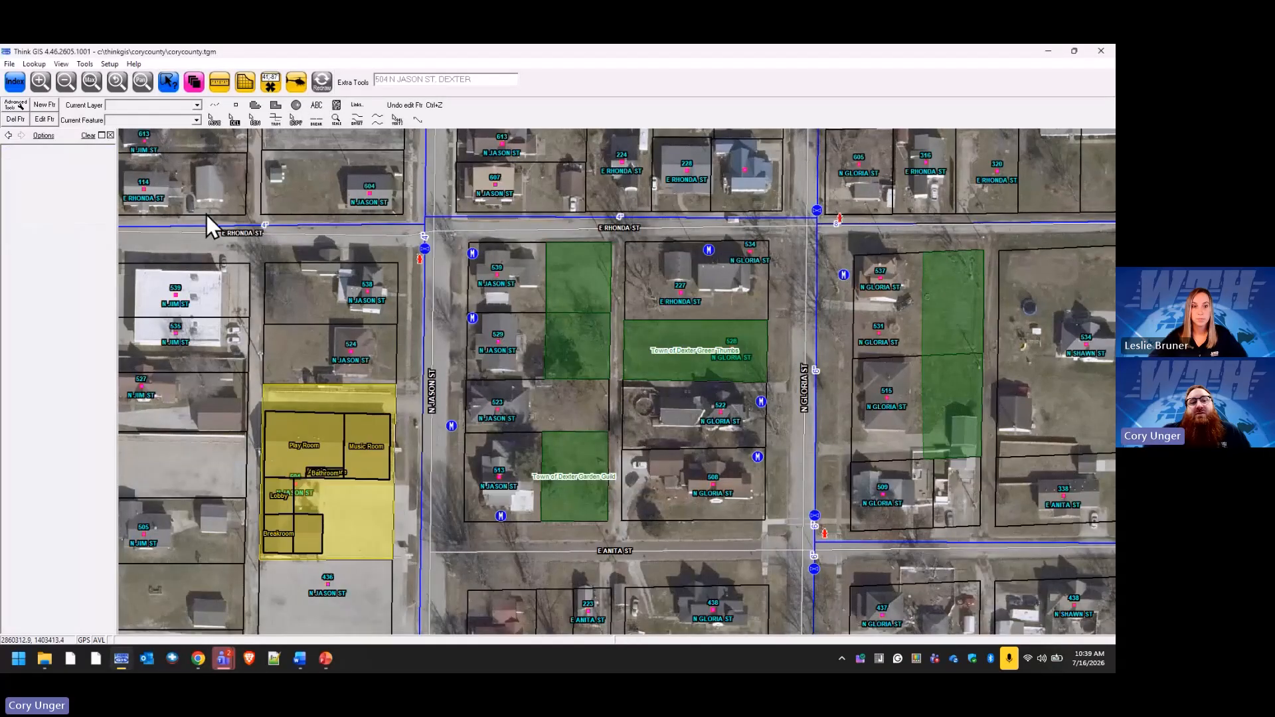
Step: Open the ABC Daycare feature record from the map to view its links, and close it without changes
click(384, 393)
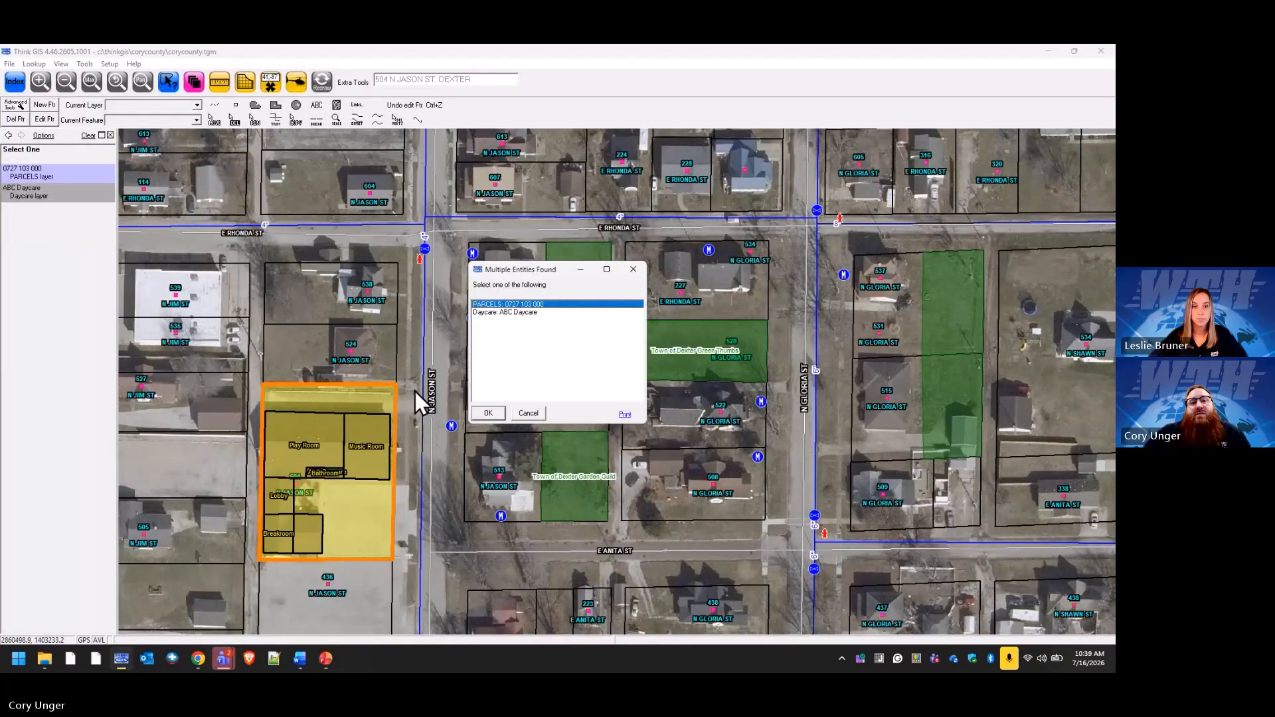
click(506, 341)
click(490, 413)
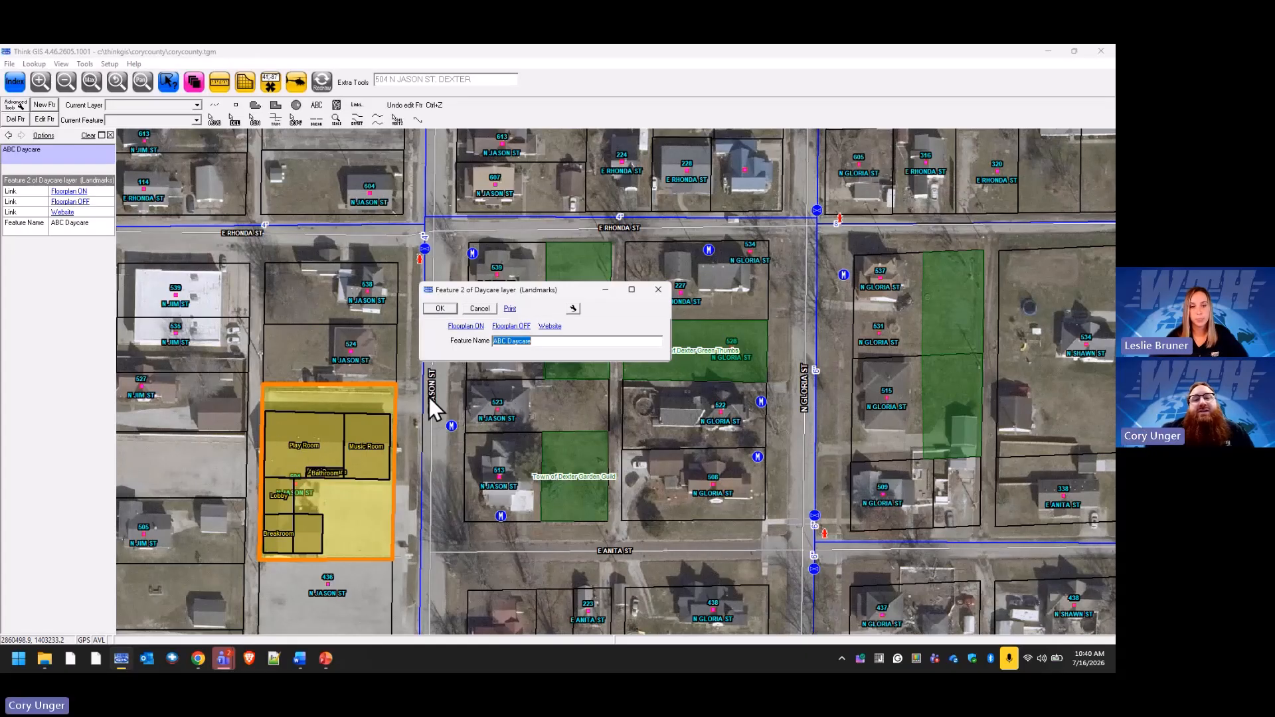
click(478, 308)
Step: Set the Daycare Floorplans layer's visibility to Off and return to the map
click(202, 88)
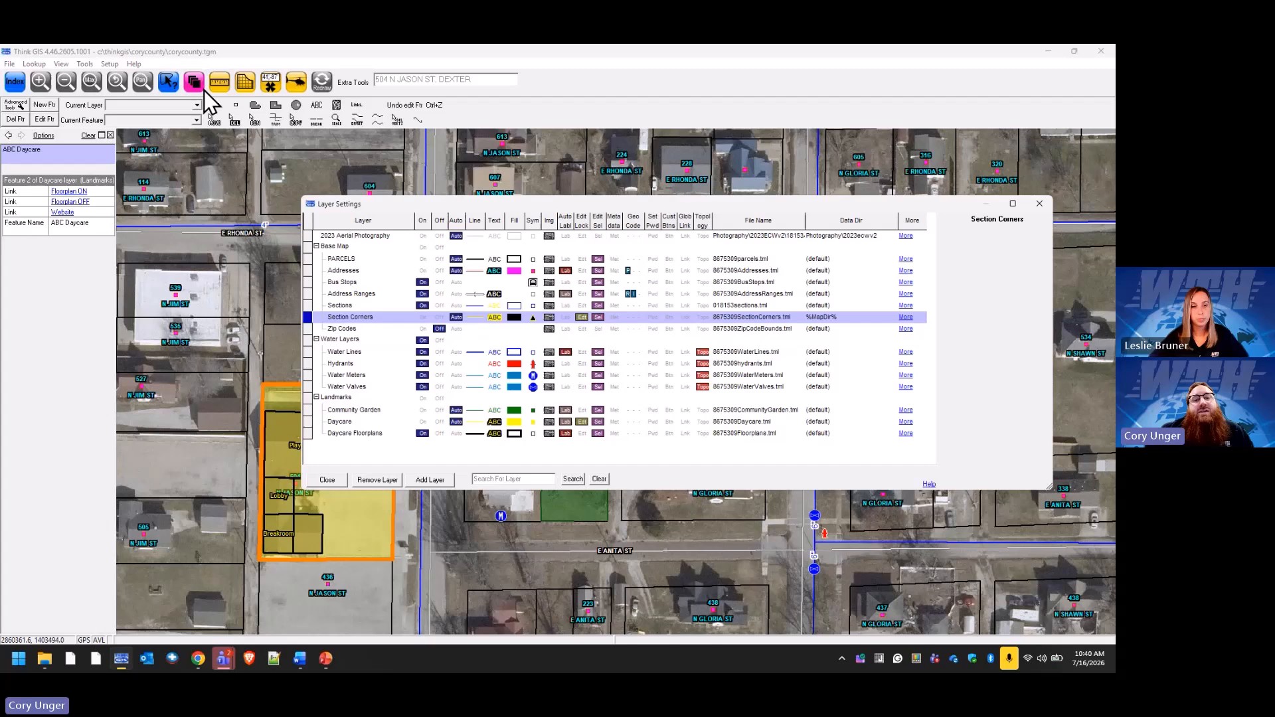
click(440, 434)
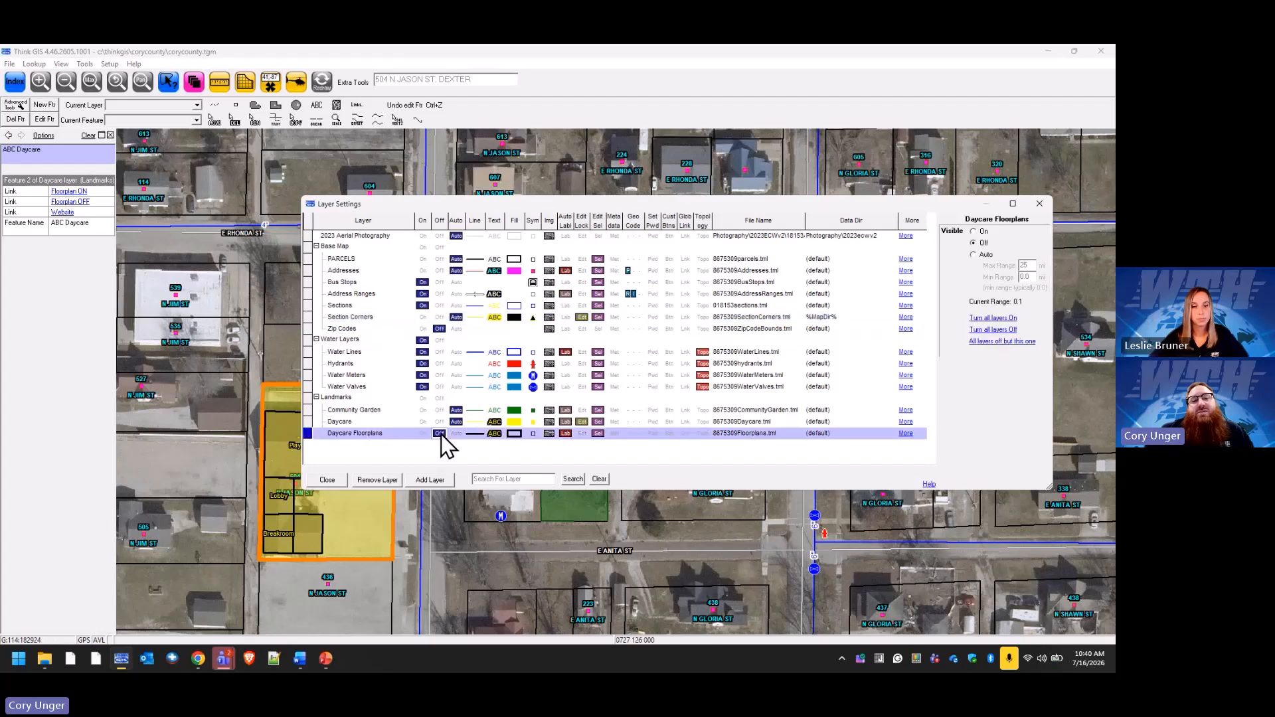
click(333, 479)
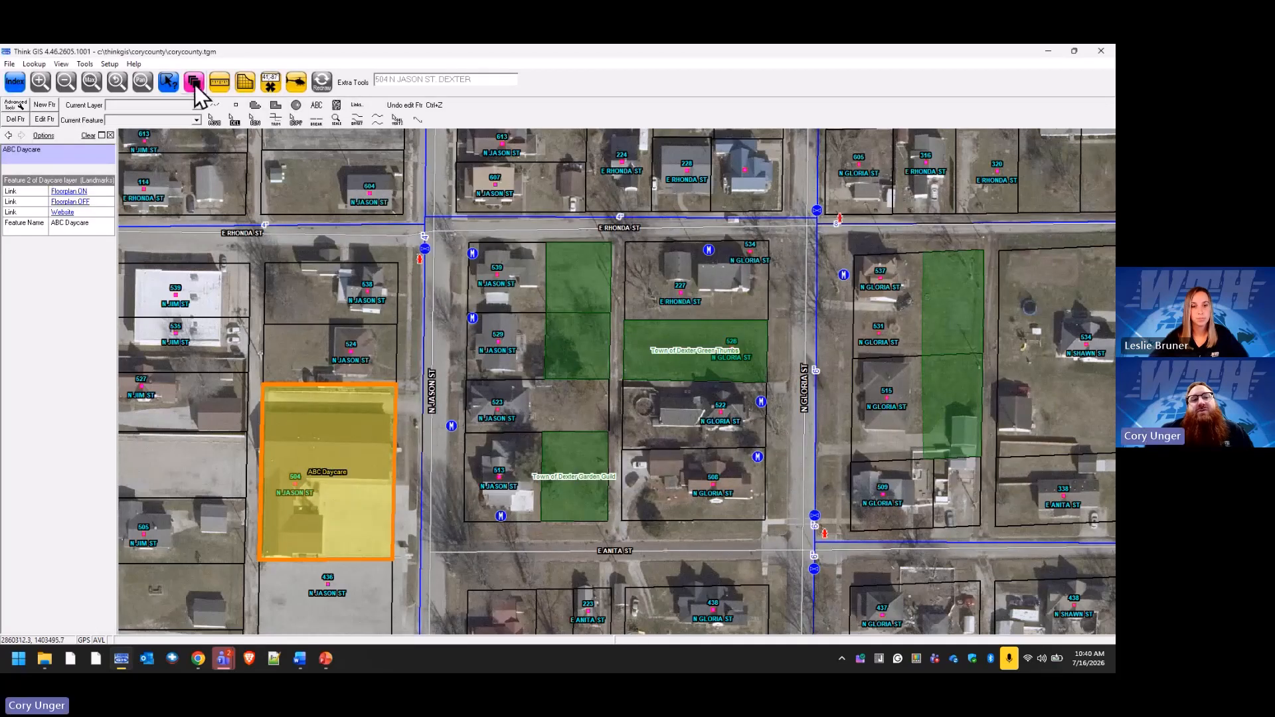
Step: Set the Daycare Floorplans layer's visibility to On and clear the daycare selection on the map
click(195, 84)
click(423, 433)
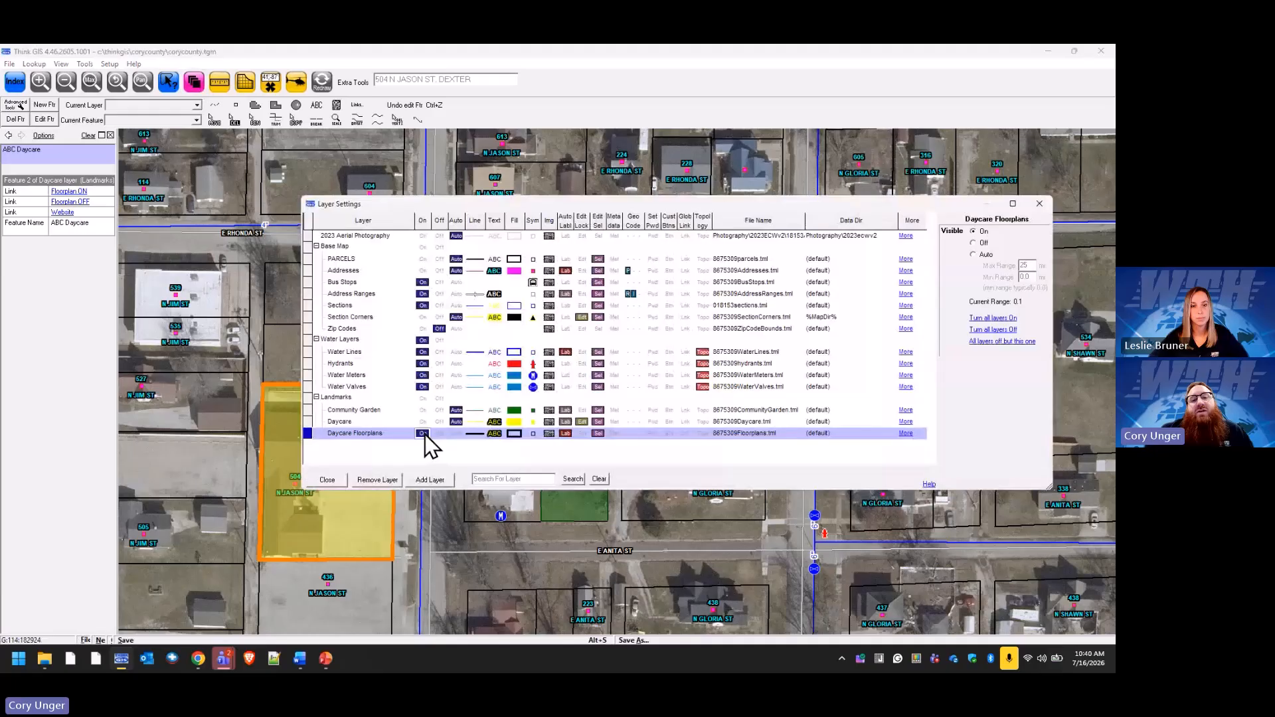
click(336, 481)
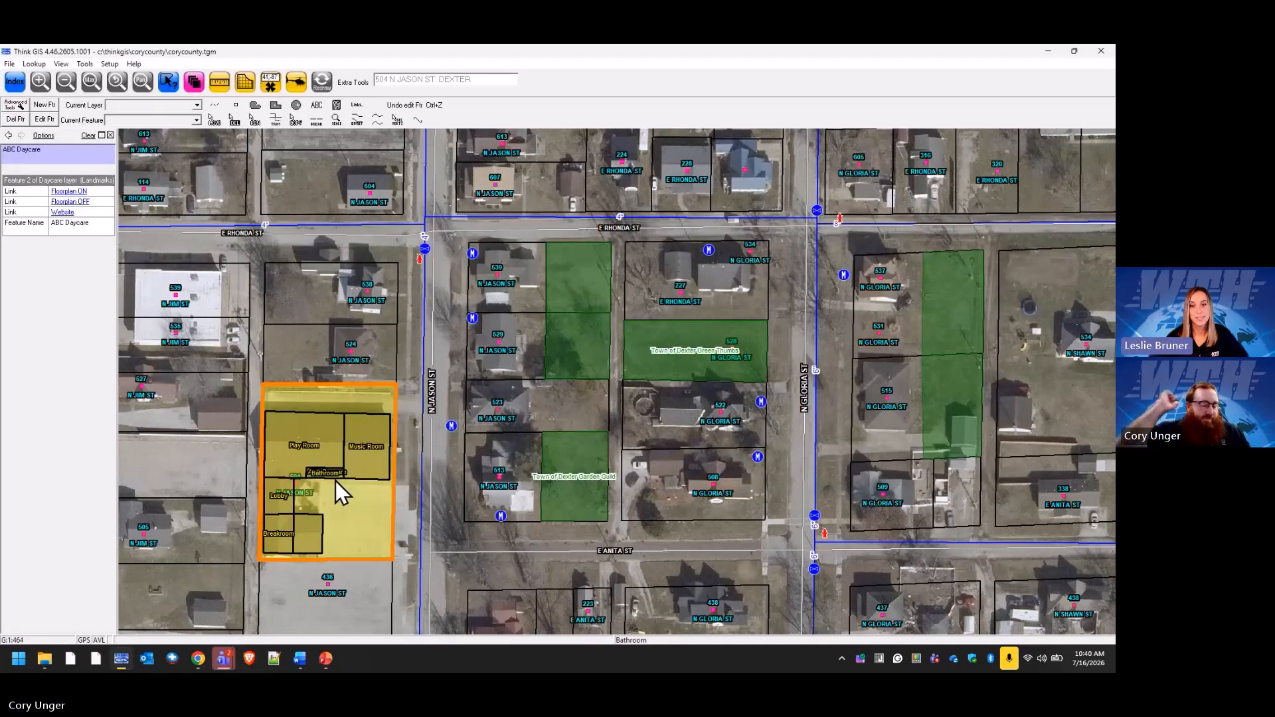
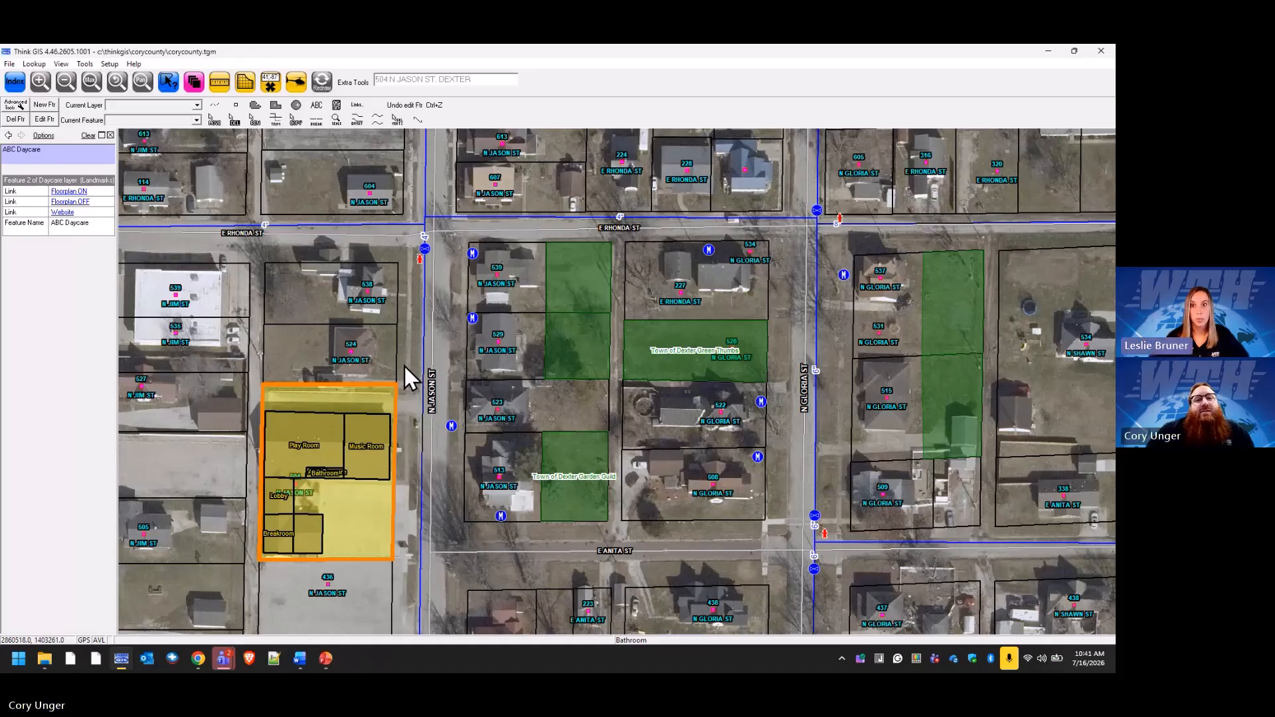
click(319, 81)
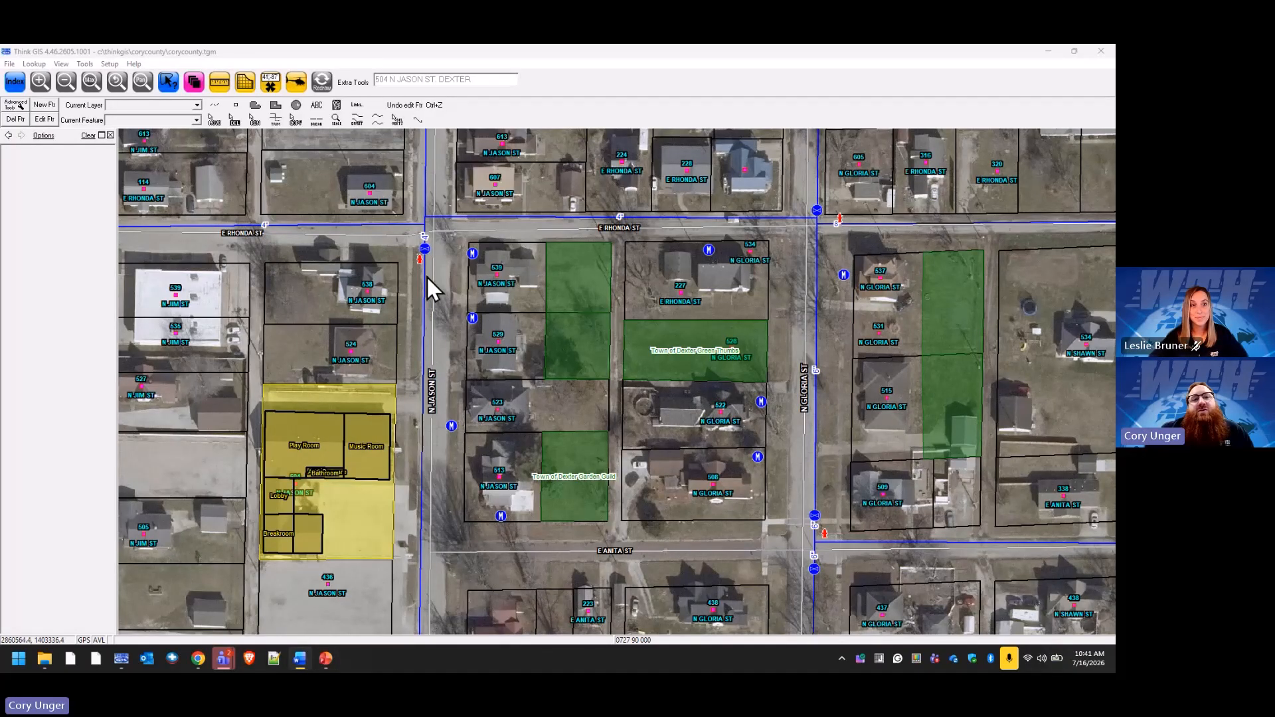
click(193, 82)
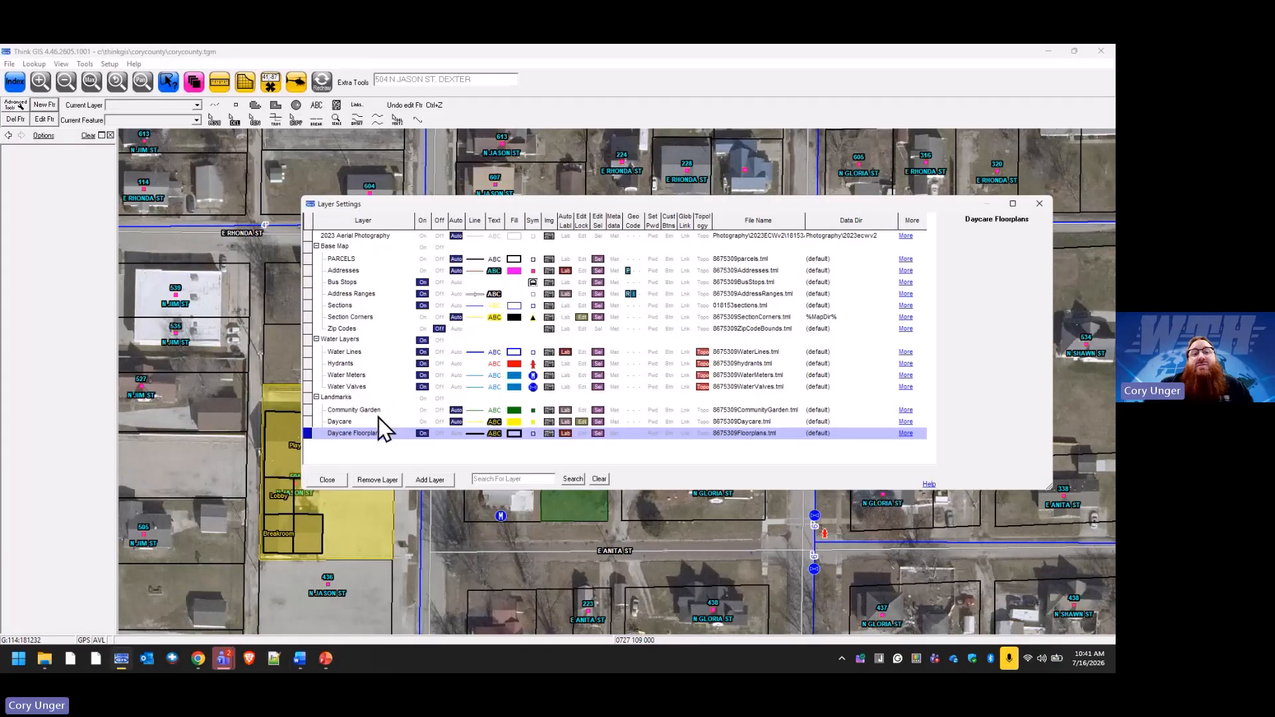
click(348, 307)
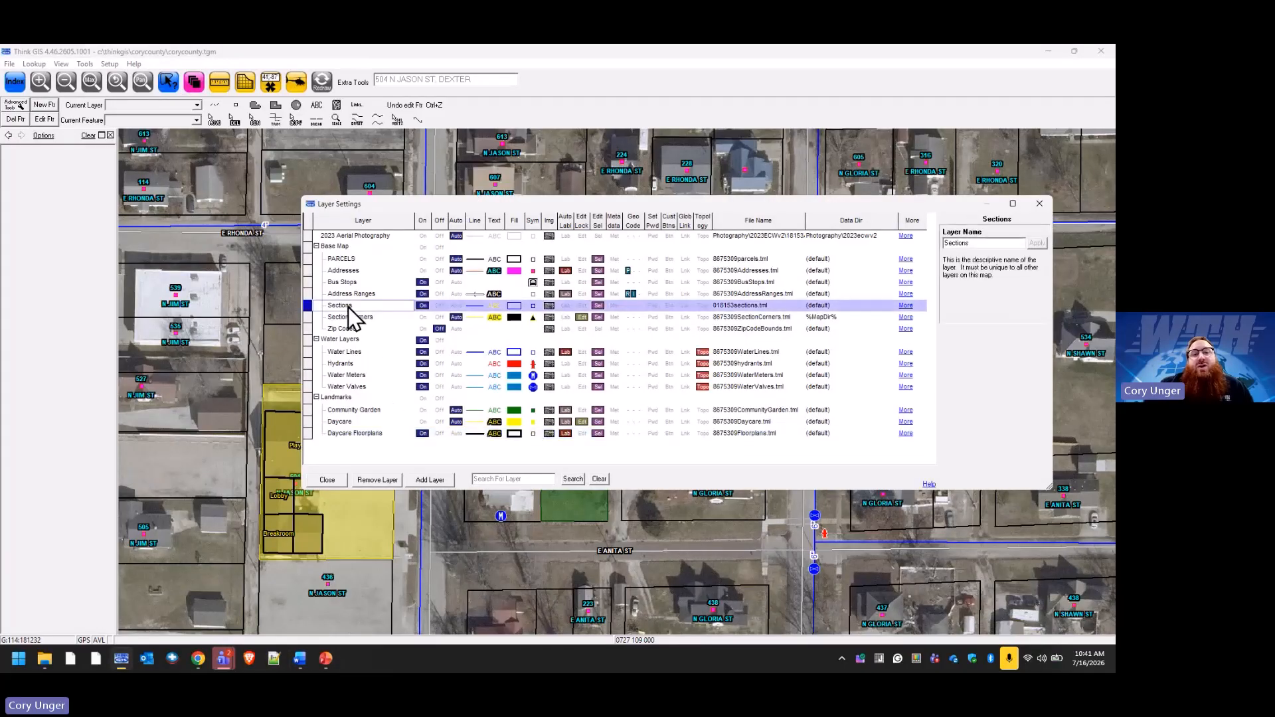
click(741, 305)
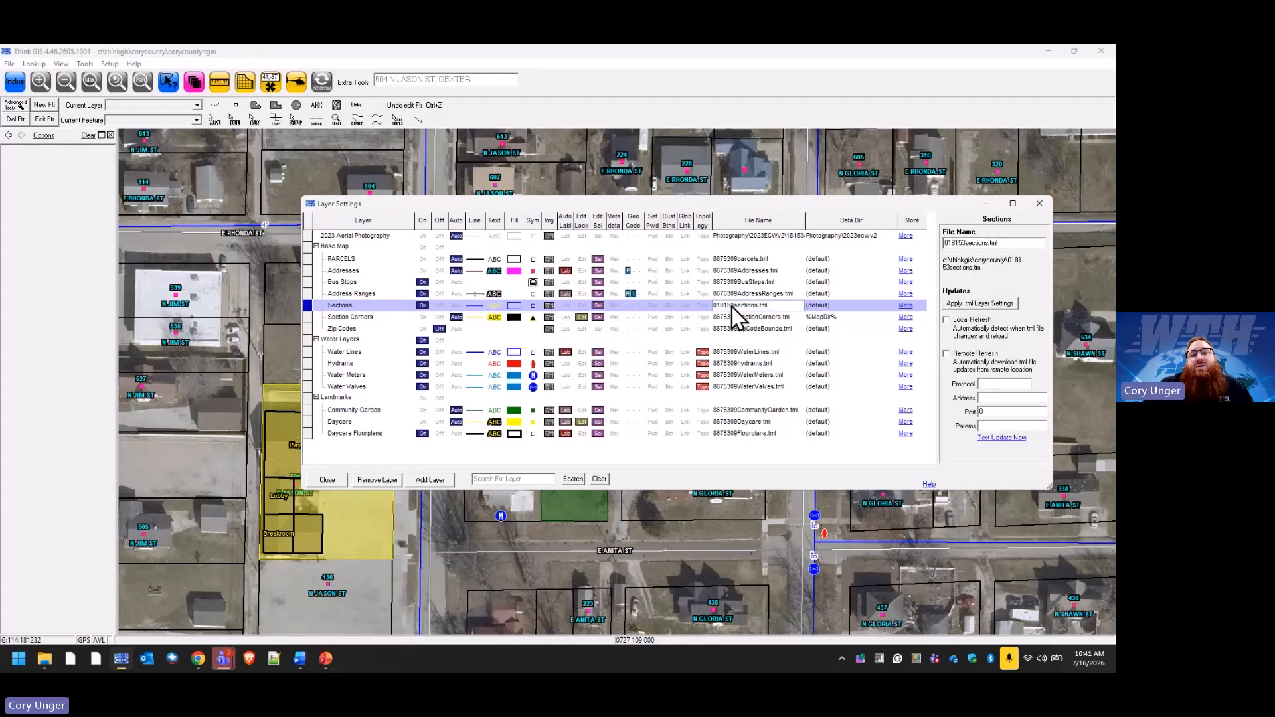
click(687, 306)
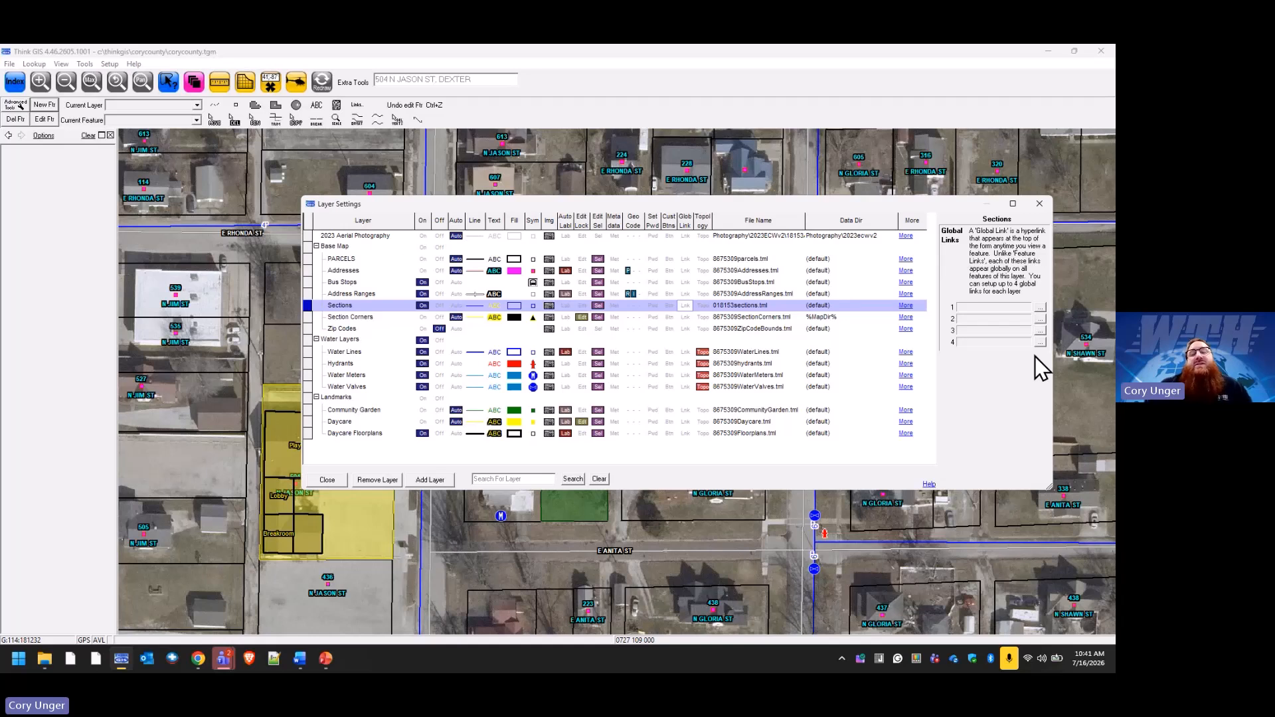
click(1040, 308)
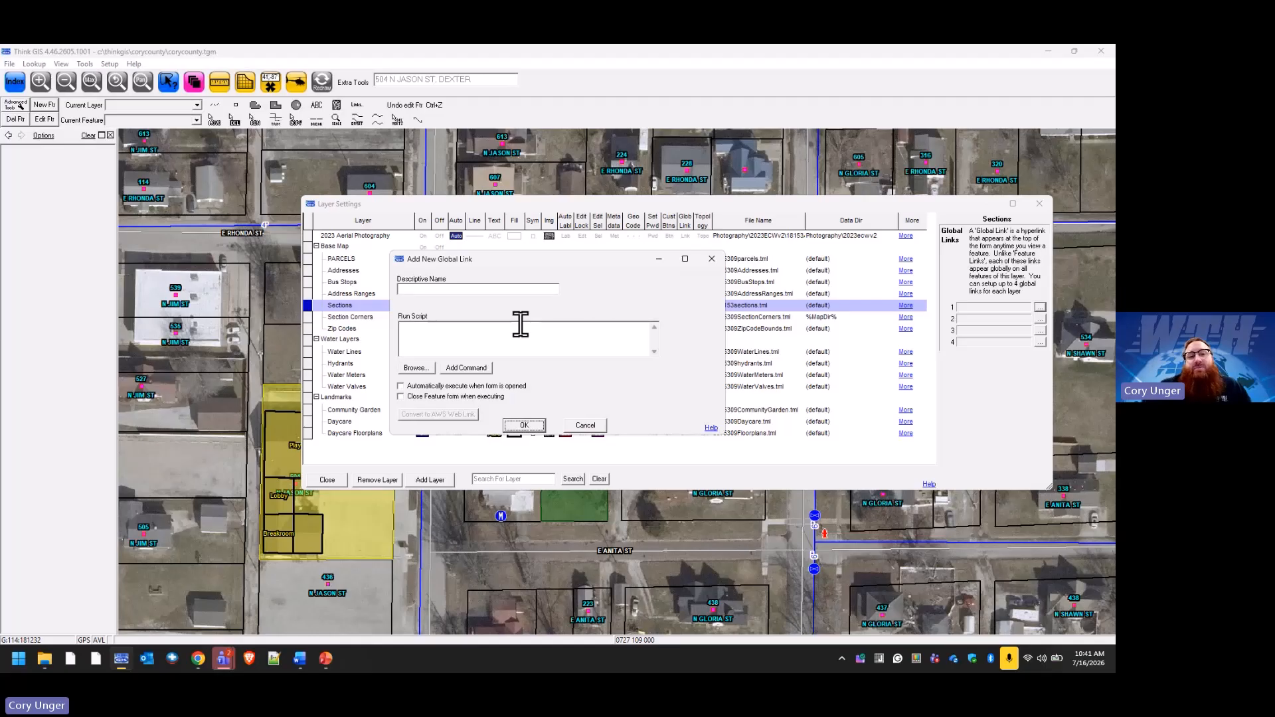
click(585, 425)
click(328, 480)
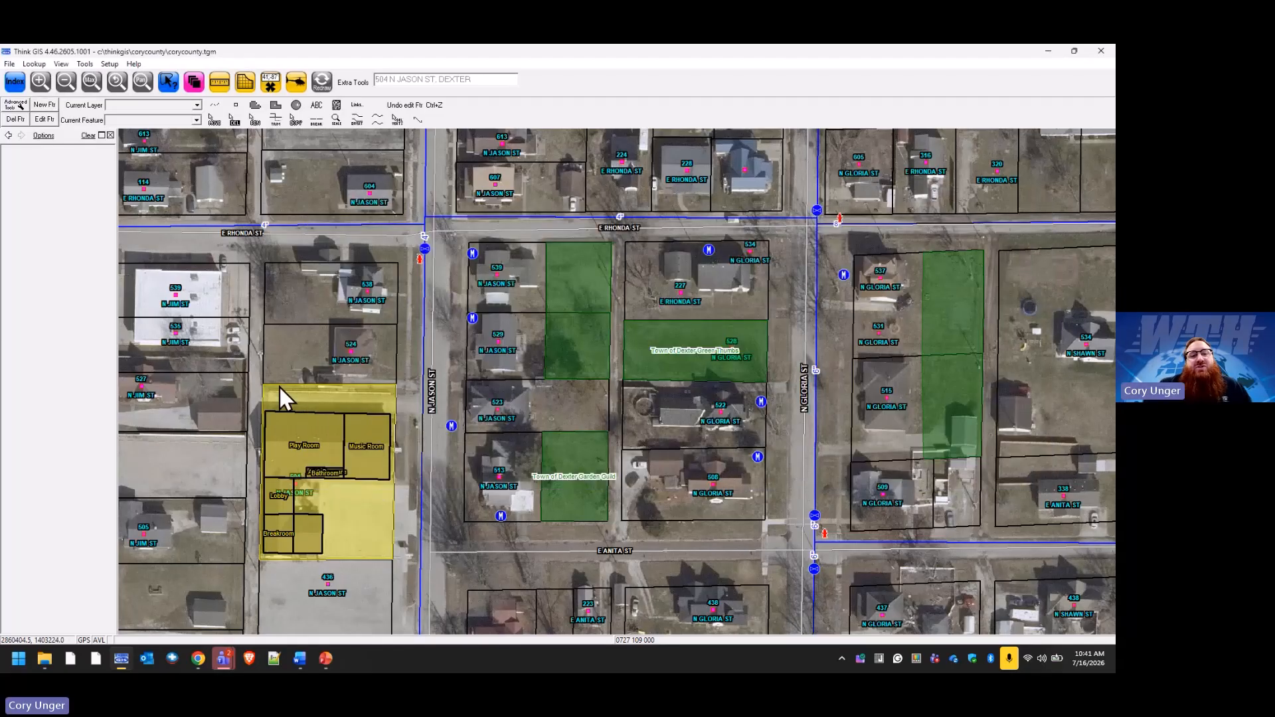
Step: Locate section corner 17 T7N R9W 1A from the layer index and select the adjoining section T7N-R9W-17 on the map
click(15, 82)
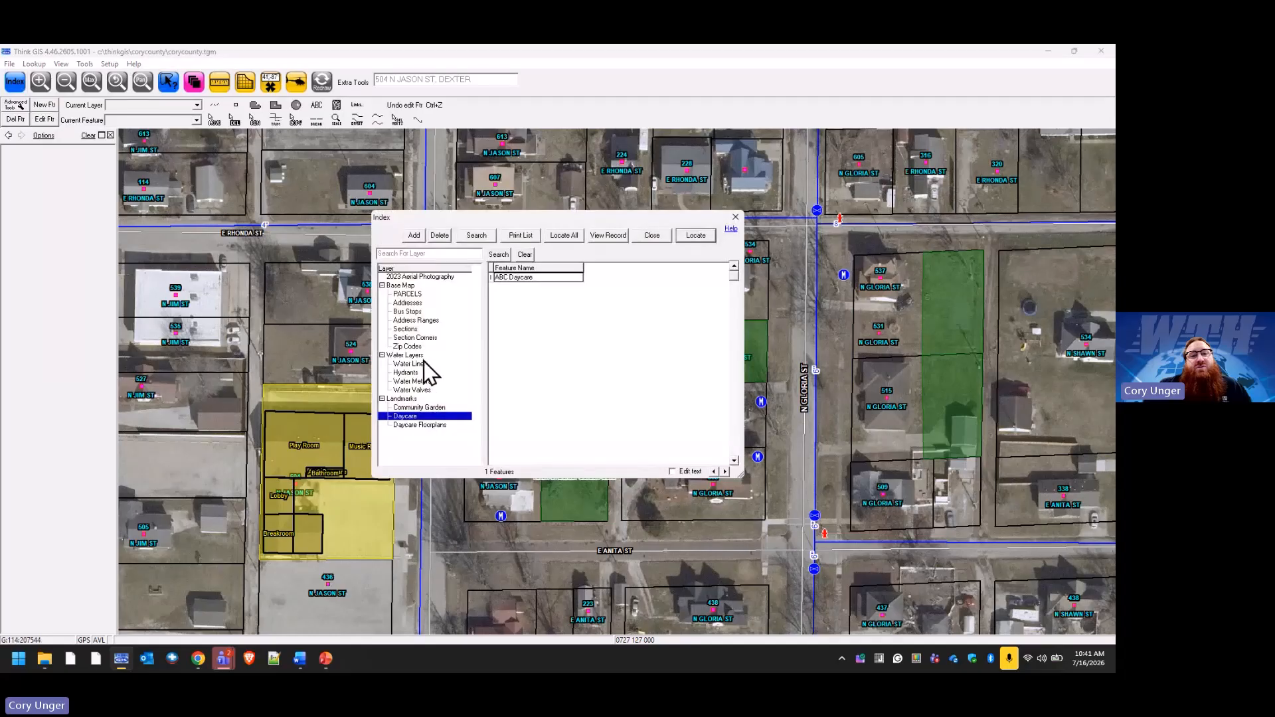
click(421, 339)
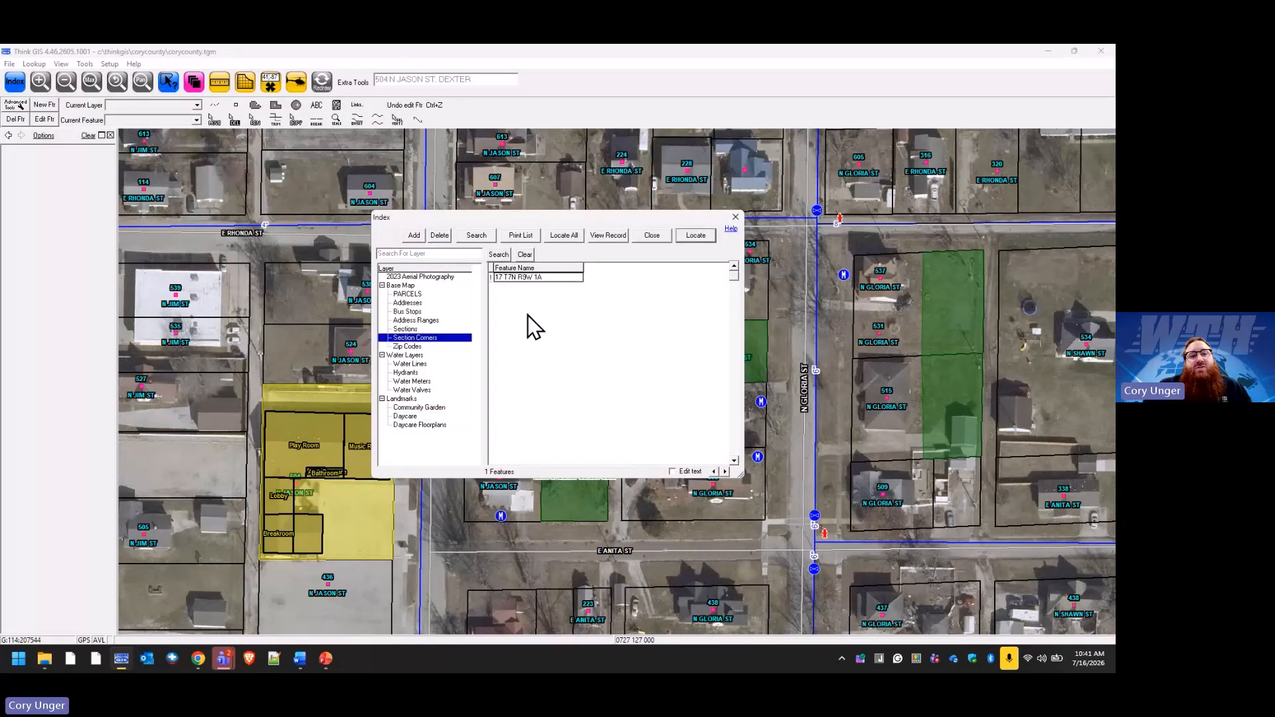
click(695, 238)
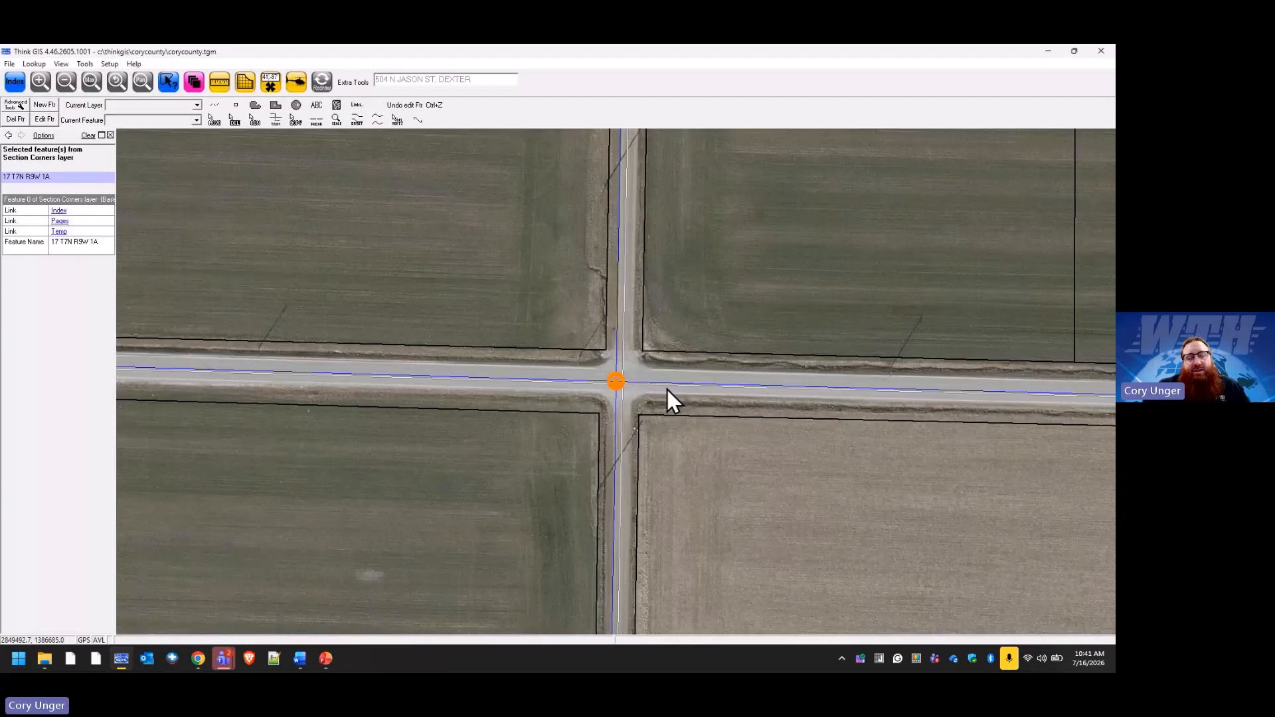
click(617, 408)
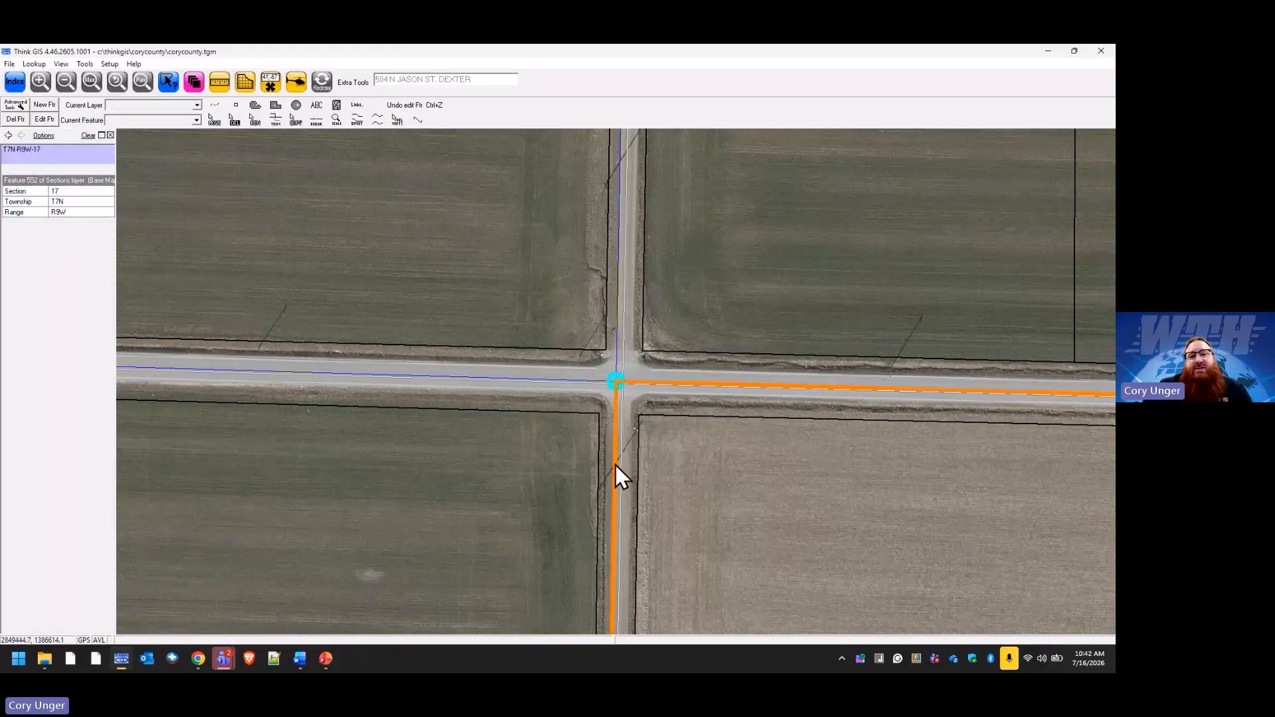
Step: Start a new first global link for the Sections layer with the descriptive name "Page"
click(202, 85)
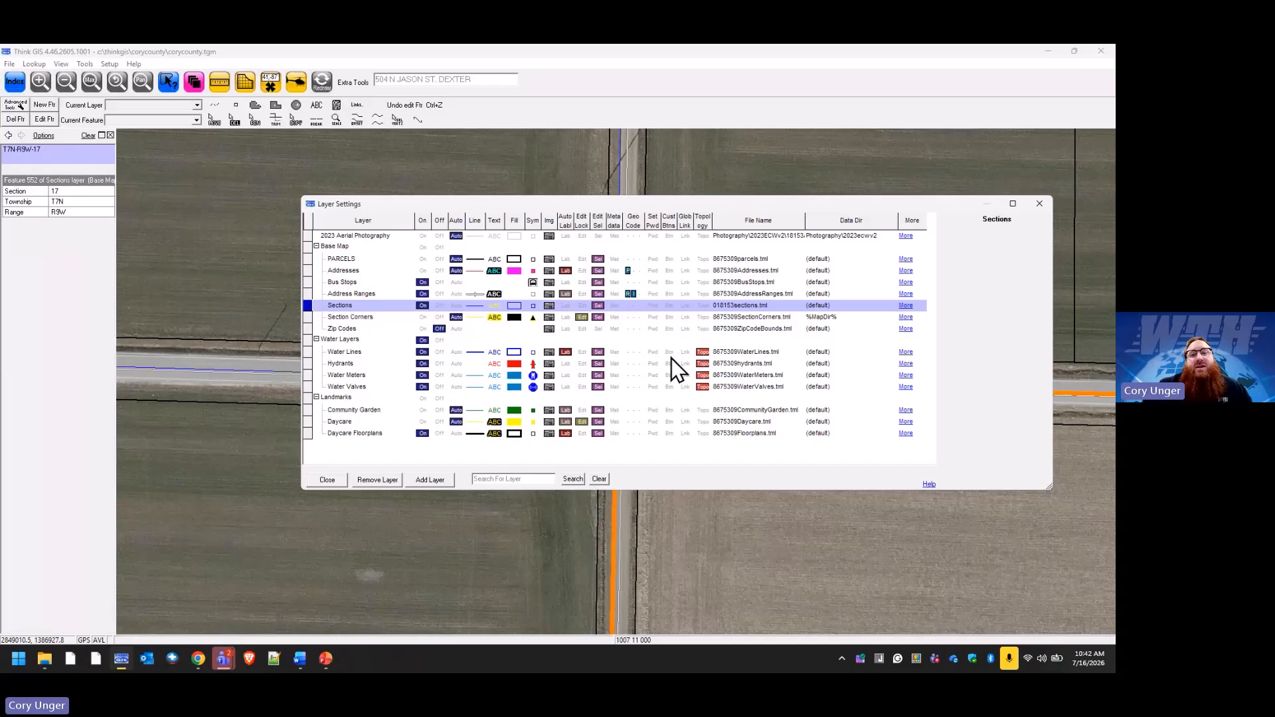
click(685, 305)
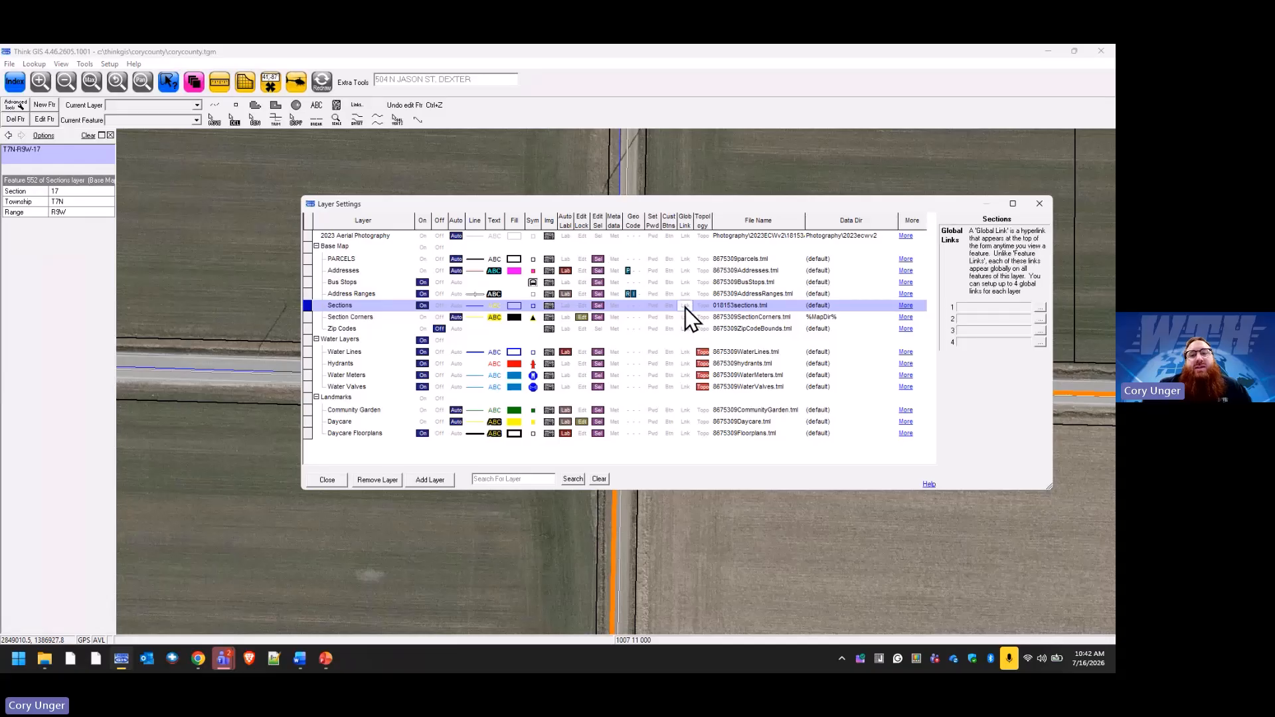
click(1039, 308)
click(436, 288)
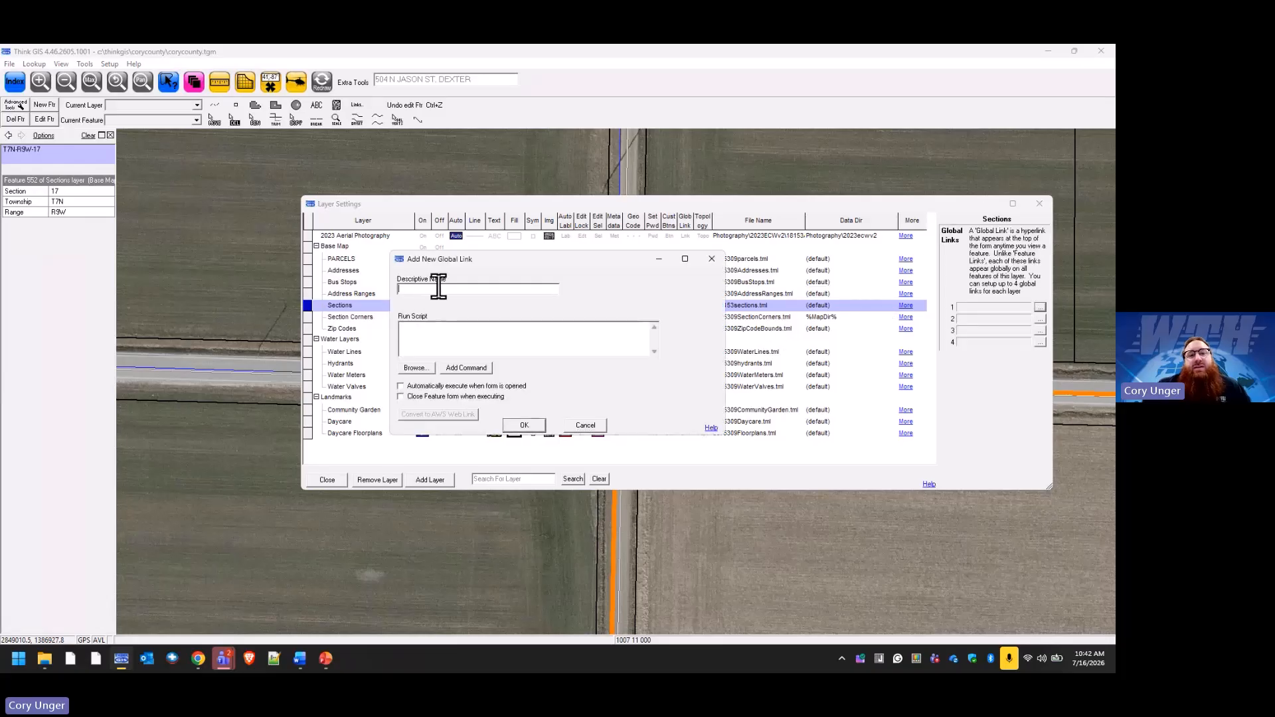
text(I)
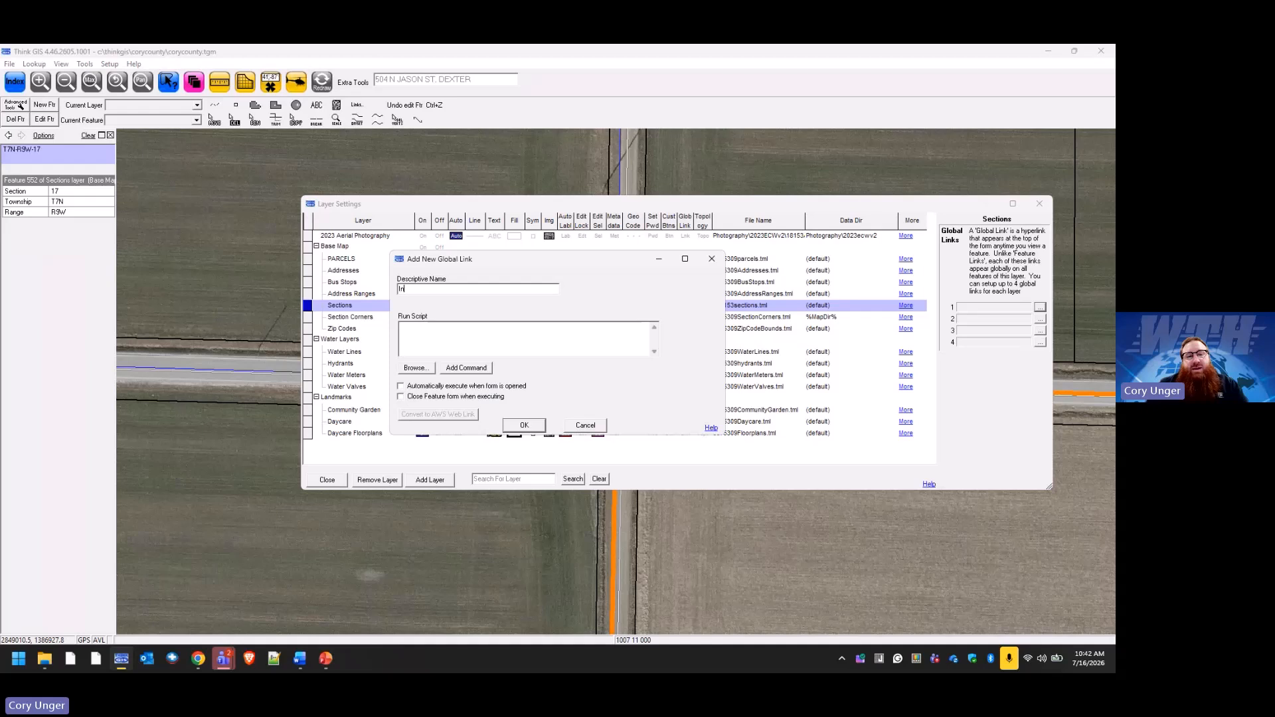
text(Page)
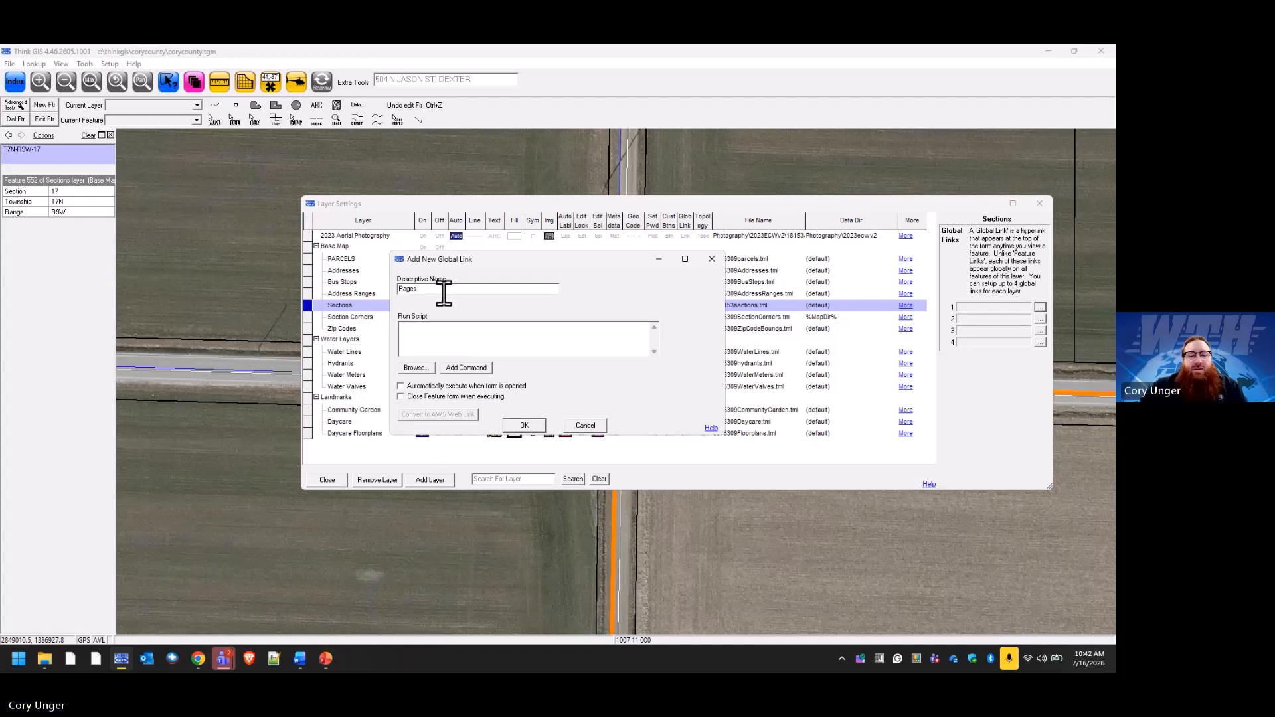
key(BackSpace)
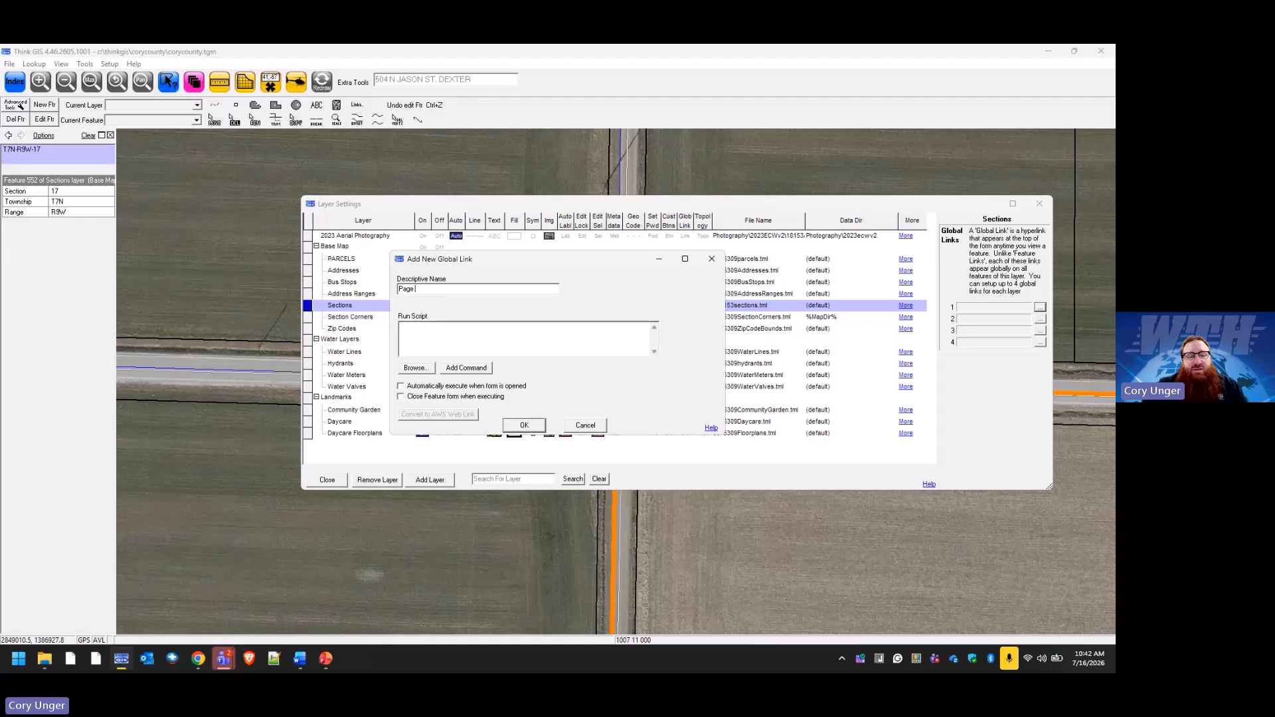
text(=)
key(BackSpace)
click(420, 369)
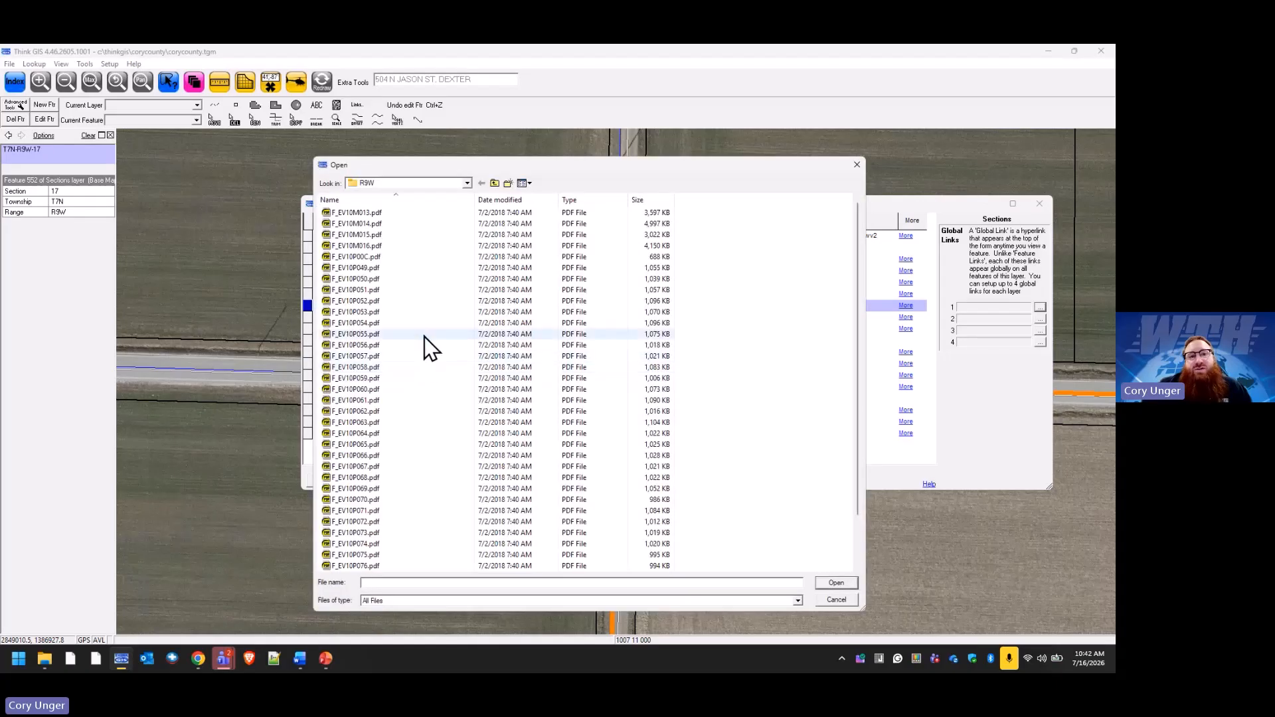
scroll(412, 266, down, 2)
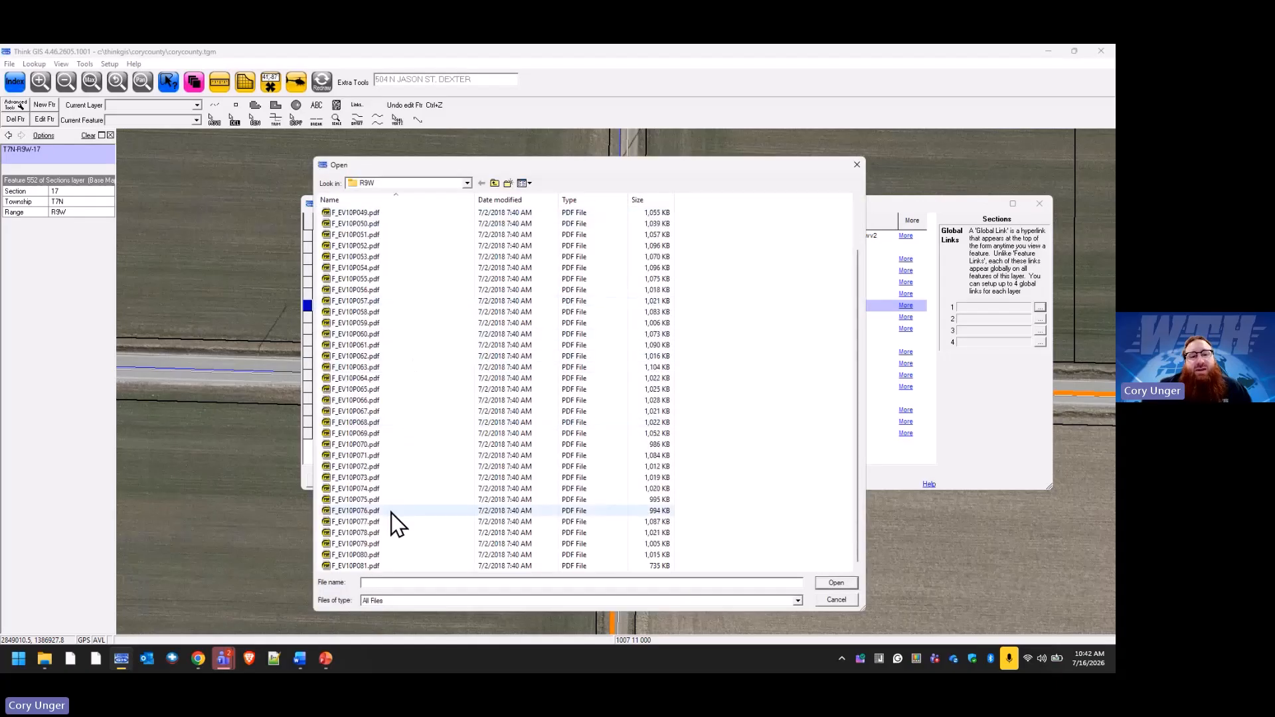
click(374, 544)
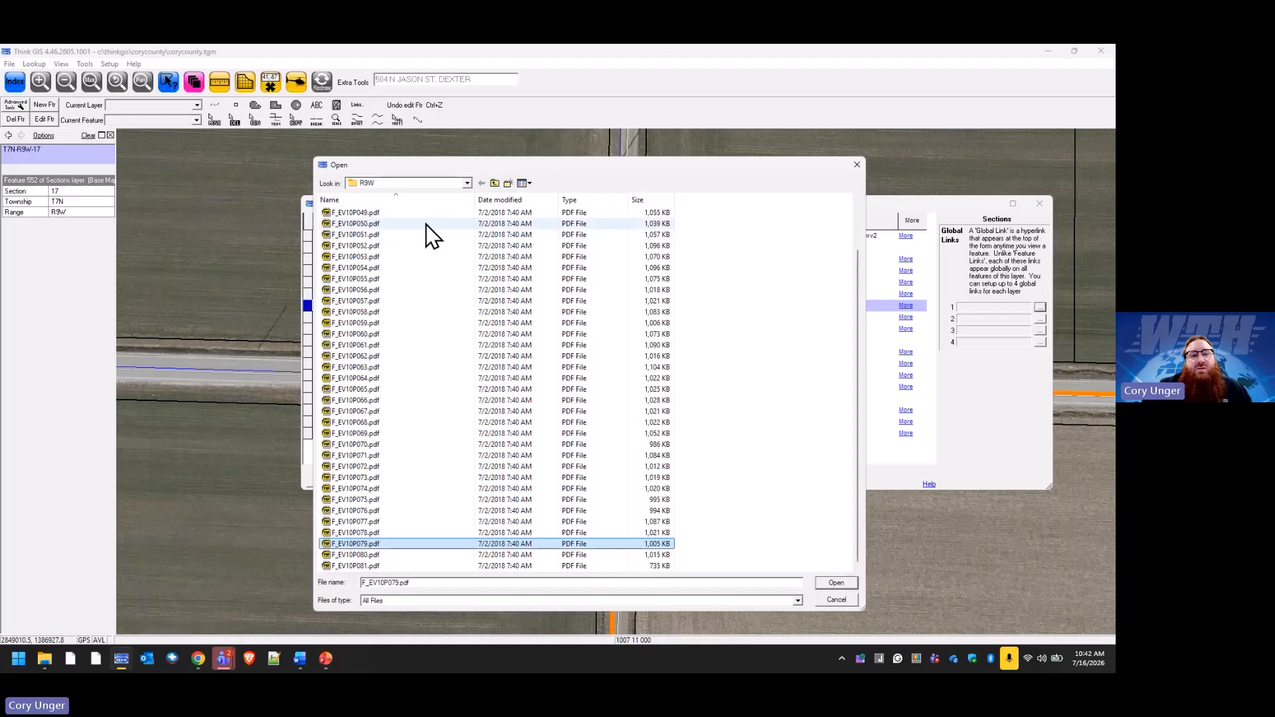
click(838, 601)
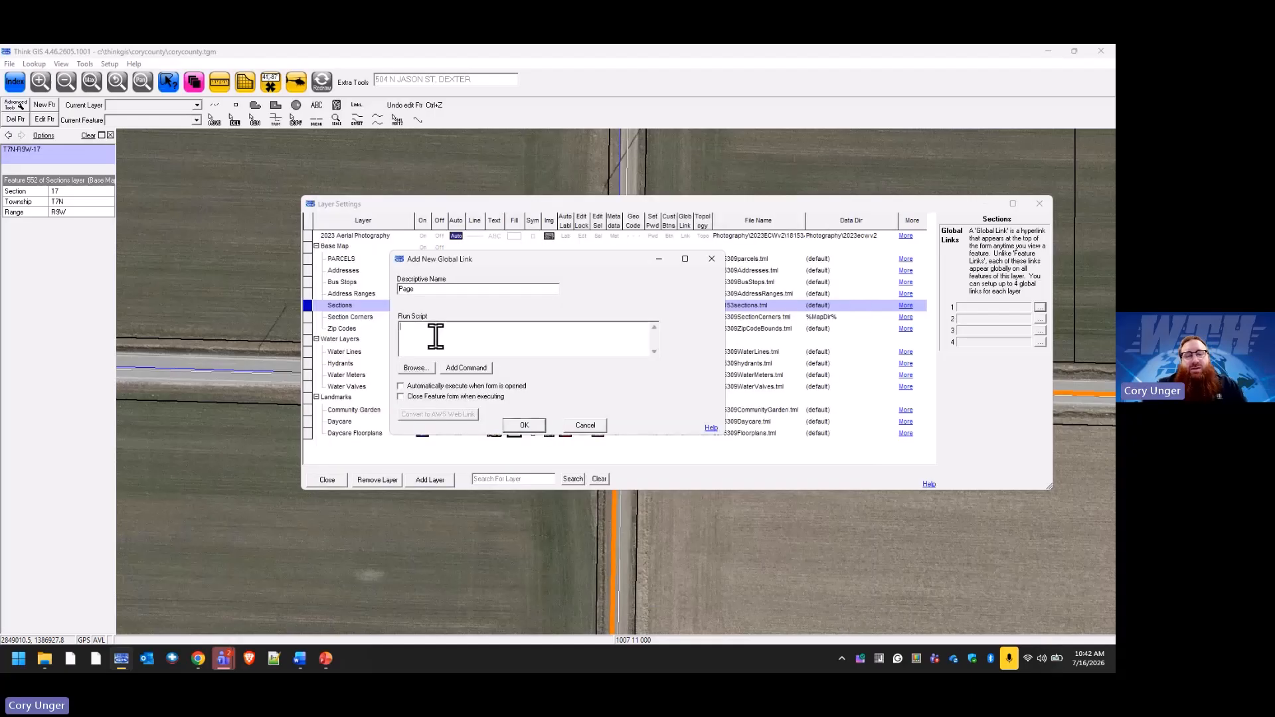
Step: Build the run script as a PickRun command pointing to F_EV10M013.pdf in the SectionCorners\T7N\R9W folder
text(PickRun)
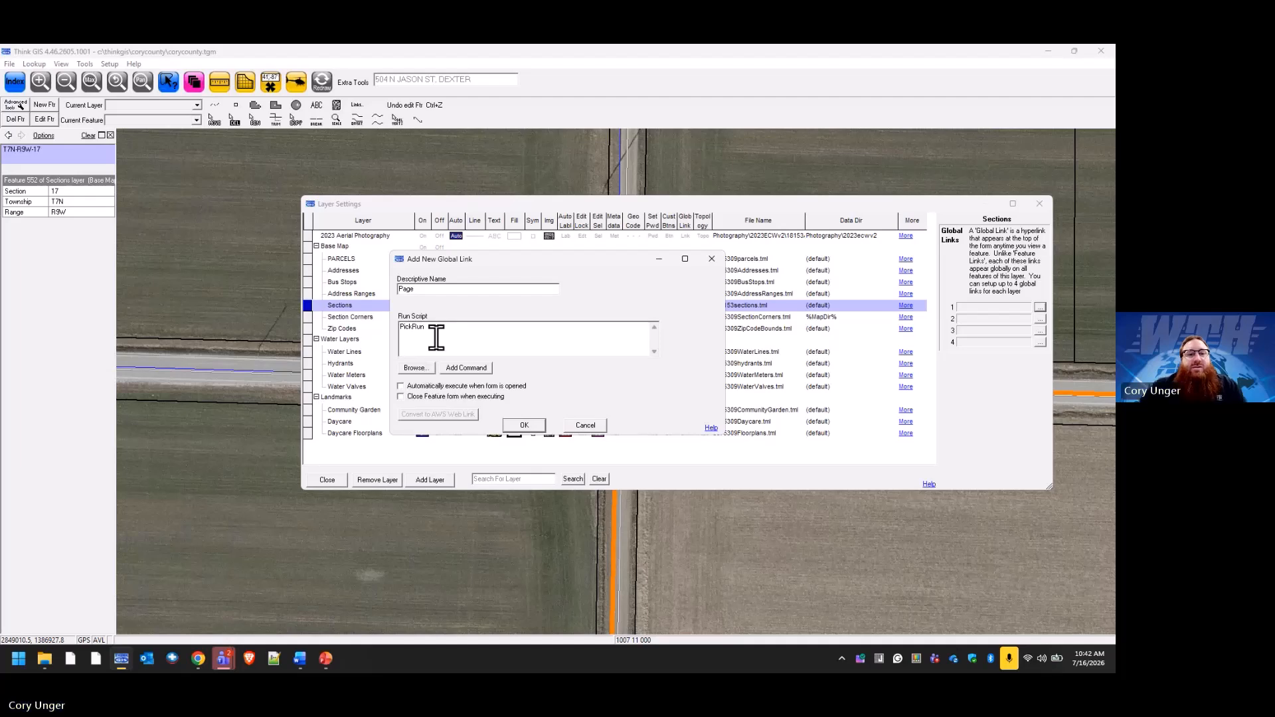
click(421, 369)
click(384, 214)
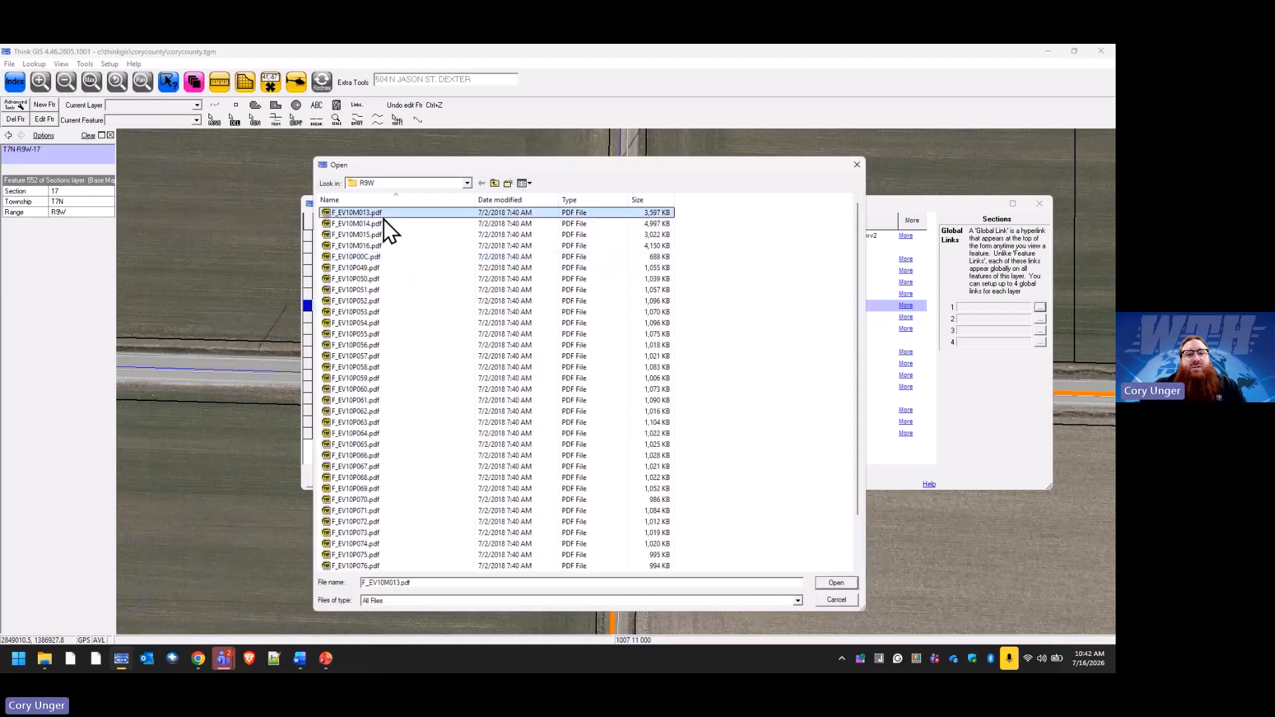
click(838, 583)
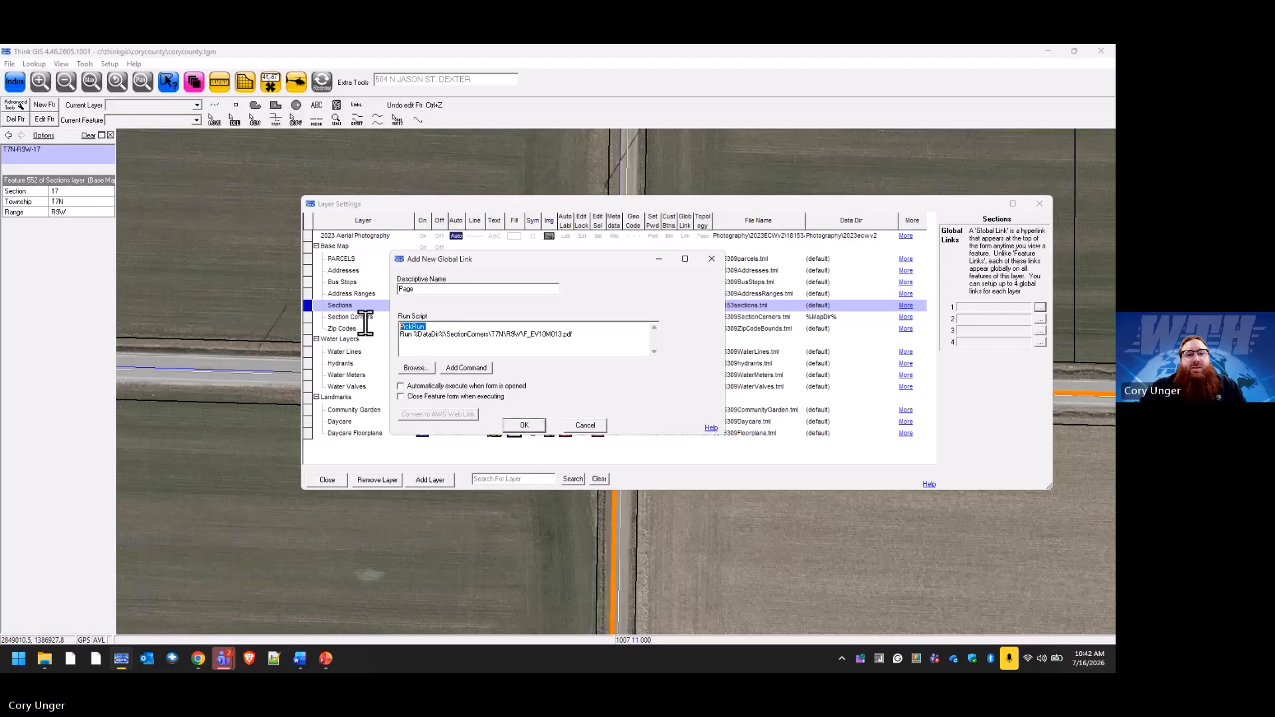
key(Delete)
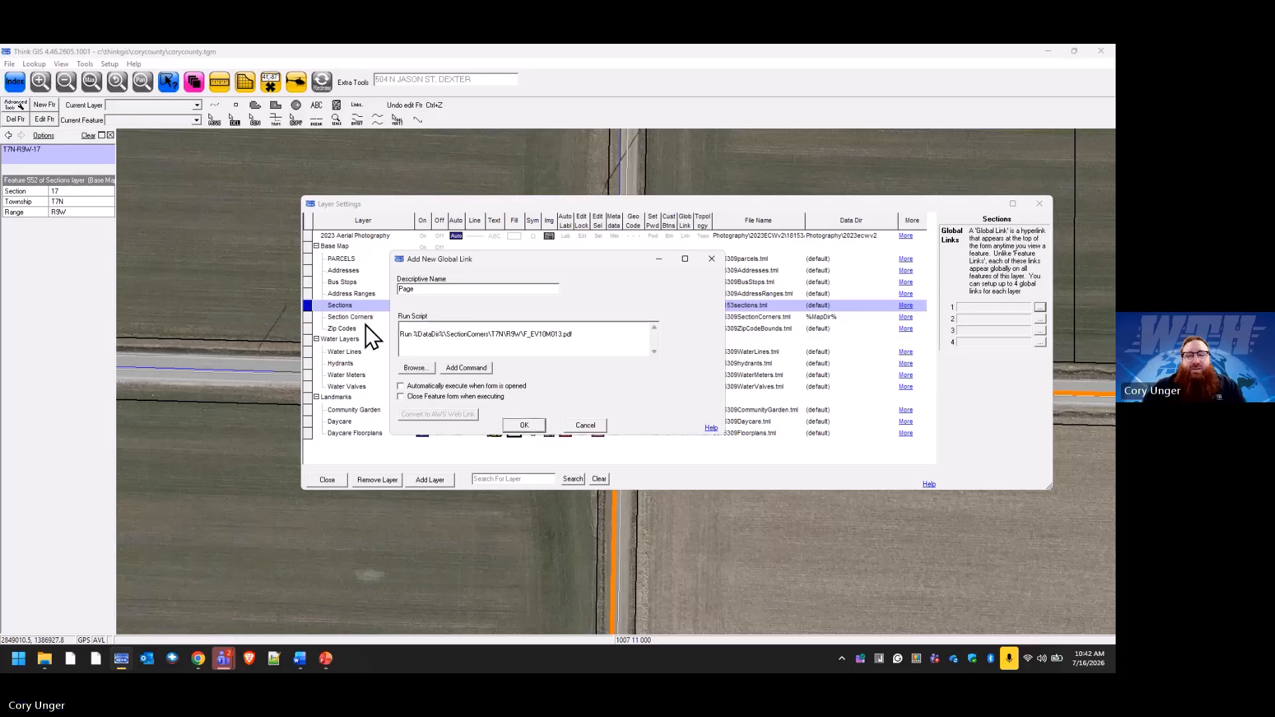
key(Delete)
text(Pick)
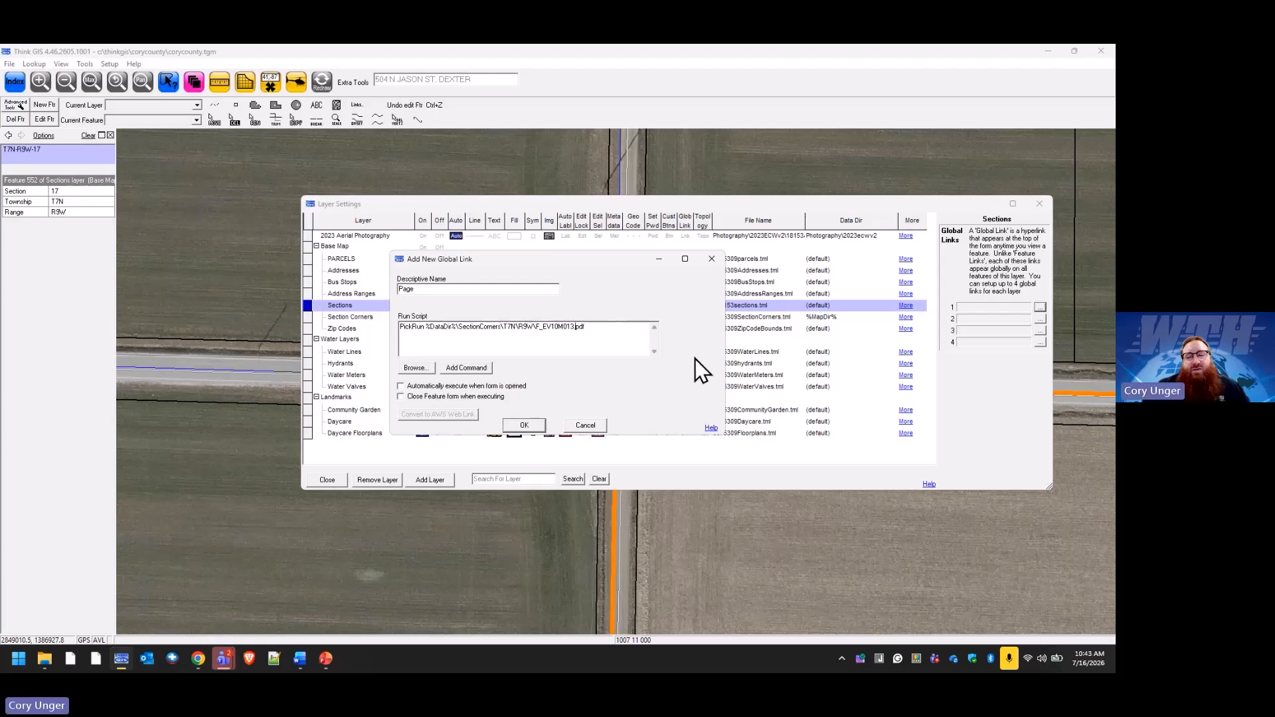
Step: Replace the file name F_EV10M013 in the run script with the wildcard *, keeping the .pdf extension
key(BackSpace)
key(BackSpace)
key(BackSpace)
key(BackSpace)
key(BackSpace)
key(BackSpace)
key(BackSpace)
key(BackSpace)
key(BackSpace)
key(BackSpace)
text(*)
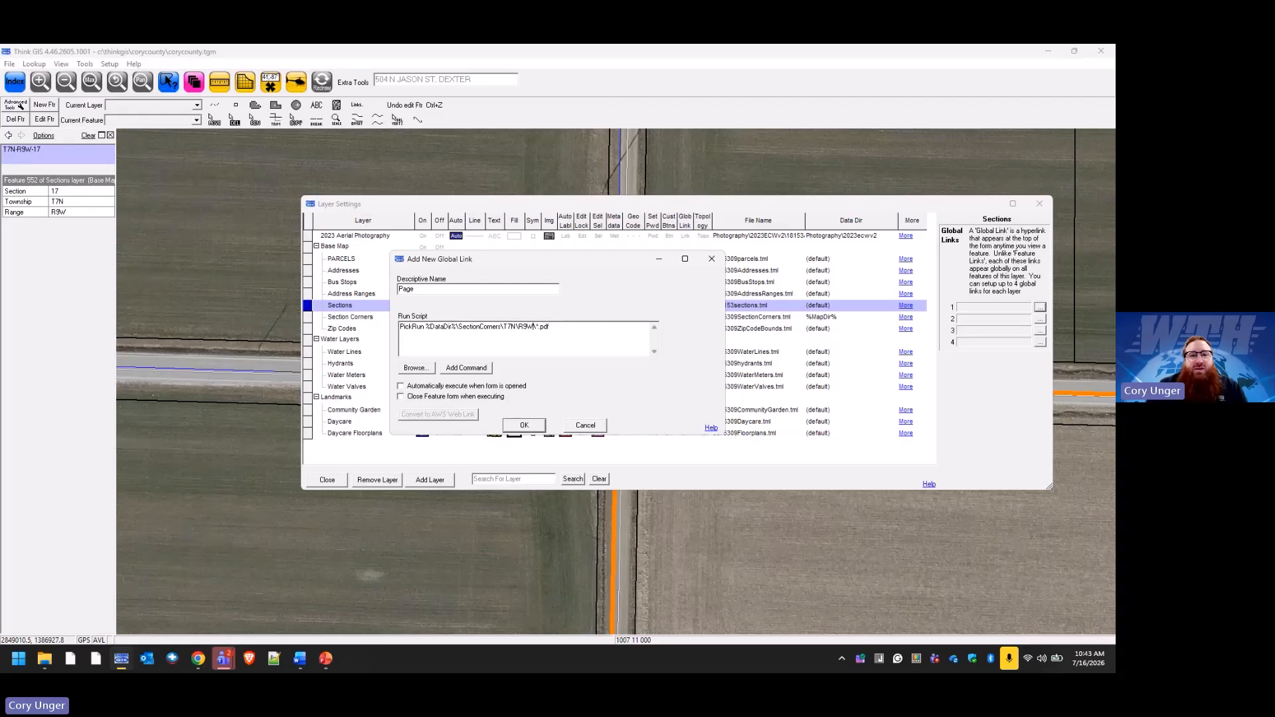
Step: Replace the R9W folder in the run script path with the field placeholder <range>
click(533, 326)
key(BackSpace)
key(BackSpace)
key(BackSpace)
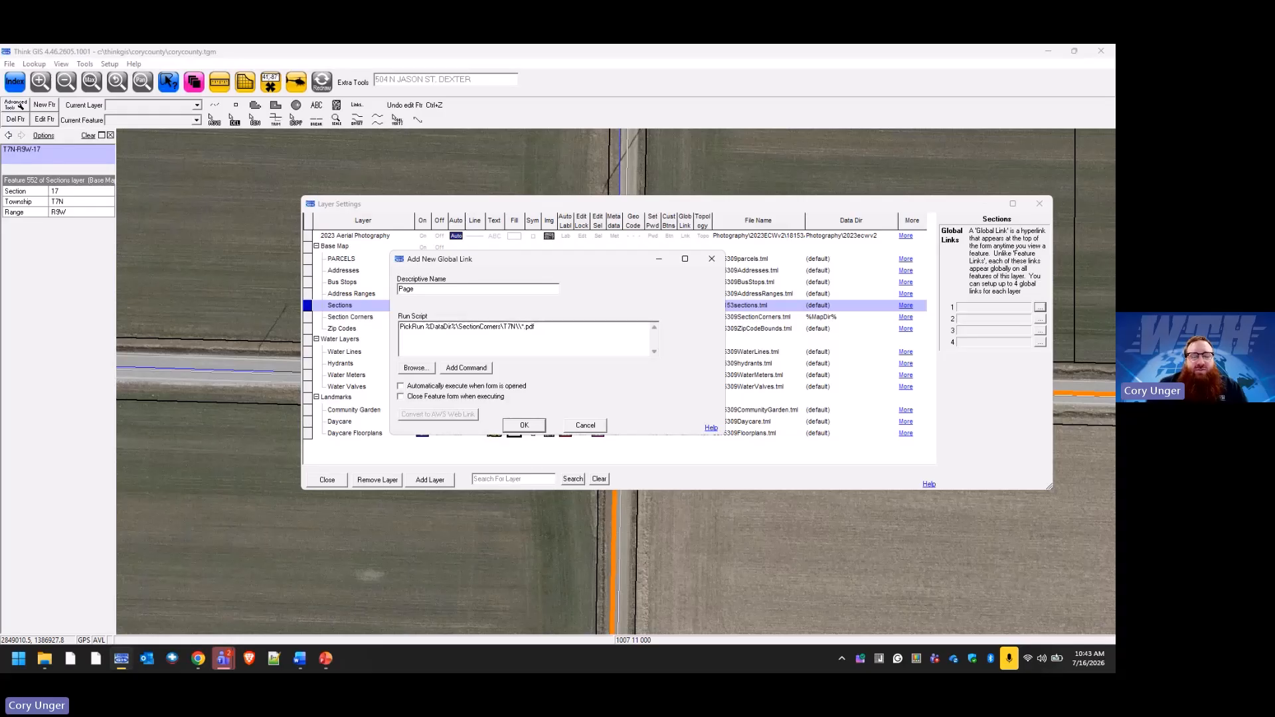
text(<)
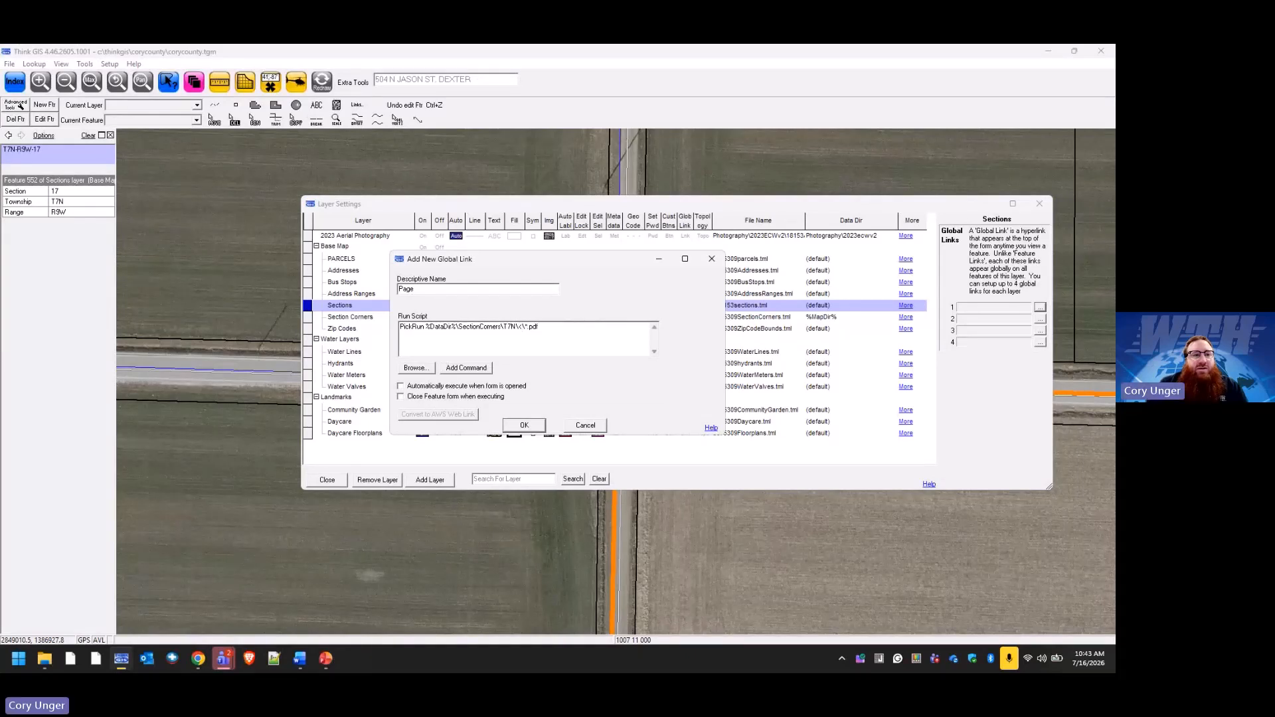
text(range>)
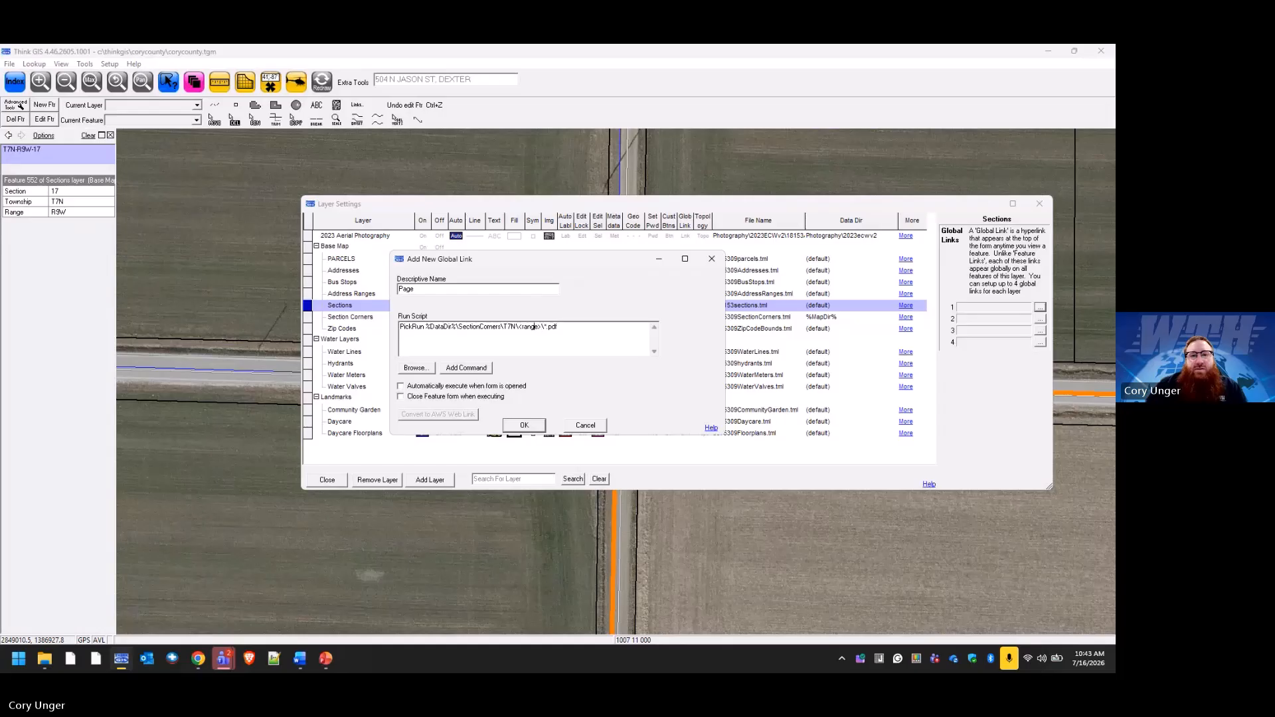
Step: Replace the T7N folder in the run script path with the field placeholder <township>
key(BackSpace)
key(BackSpace)
key(BackSpace)
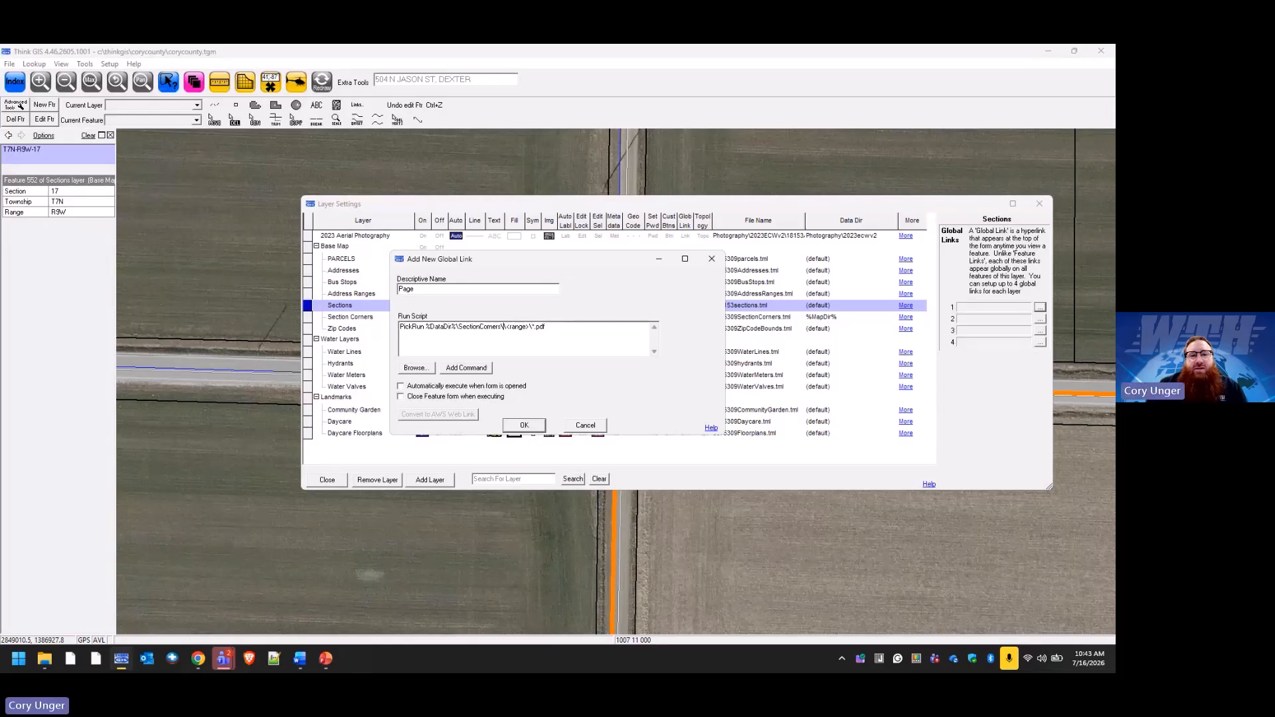
text(<)
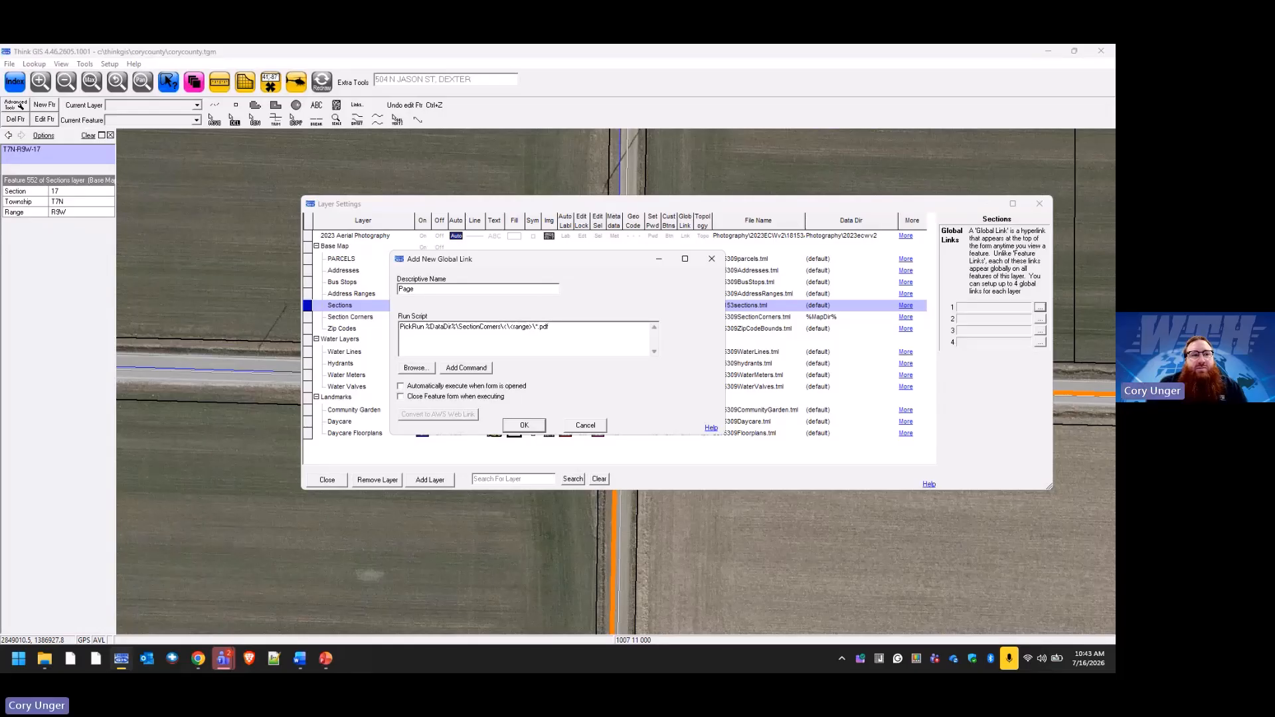
text(t)
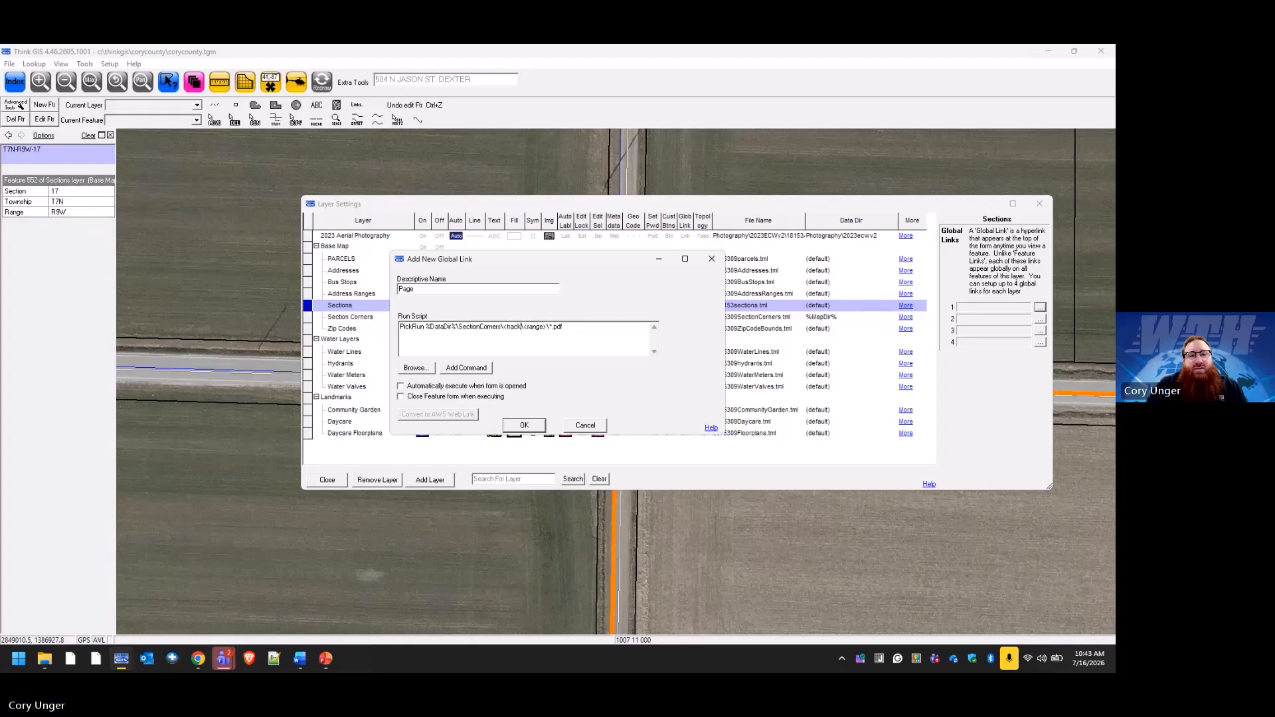
text(ownship>)
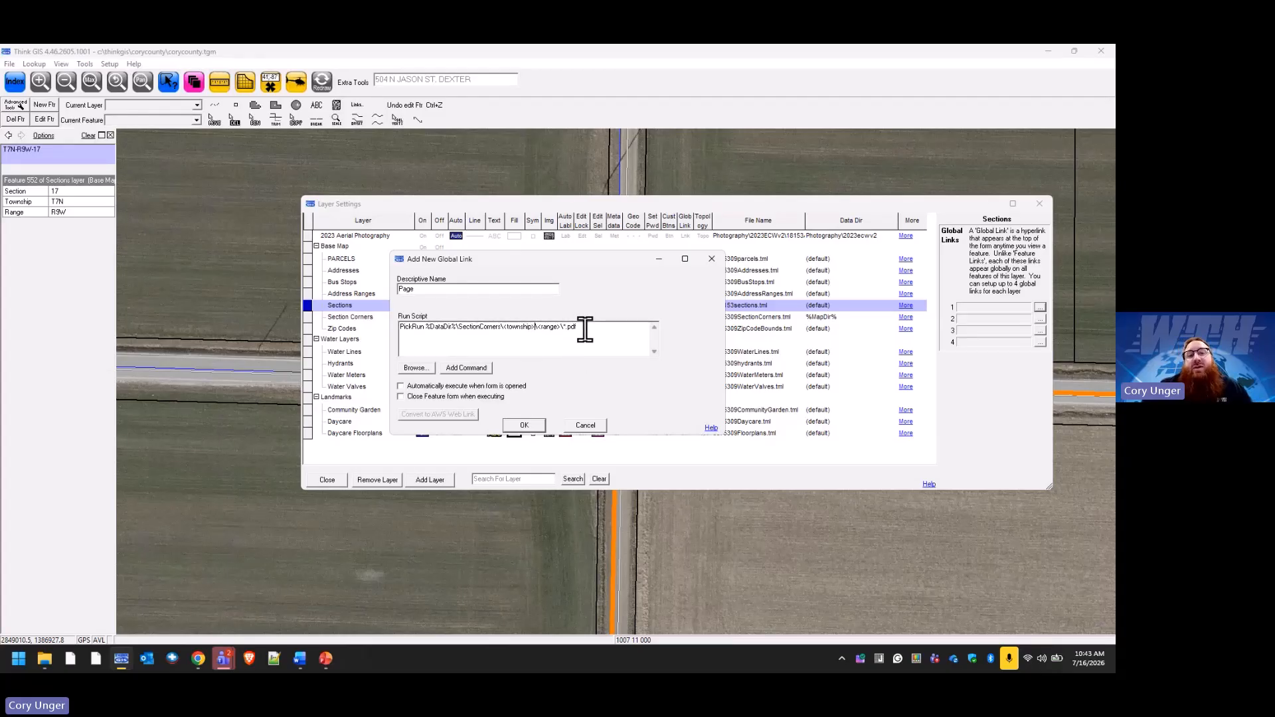
Step: Change the link's descriptive name to "Pages", accept the global link and return to the map
click(457, 289)
text(s)
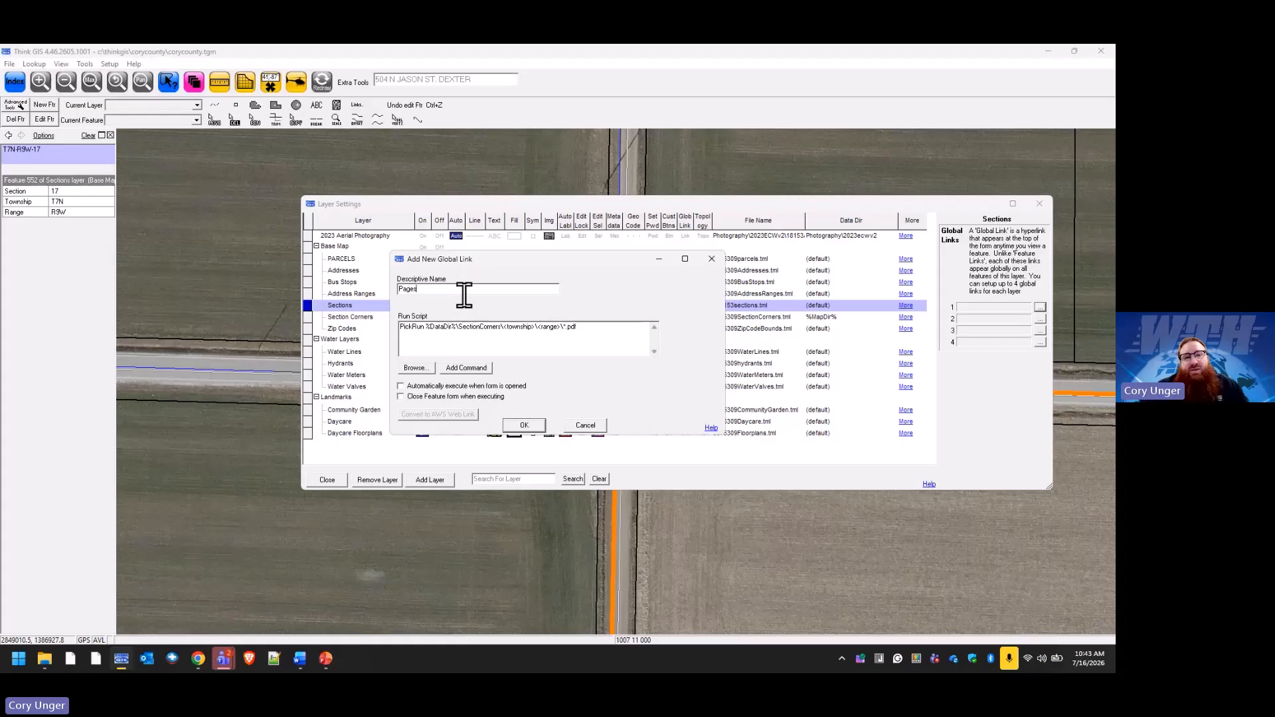
click(521, 428)
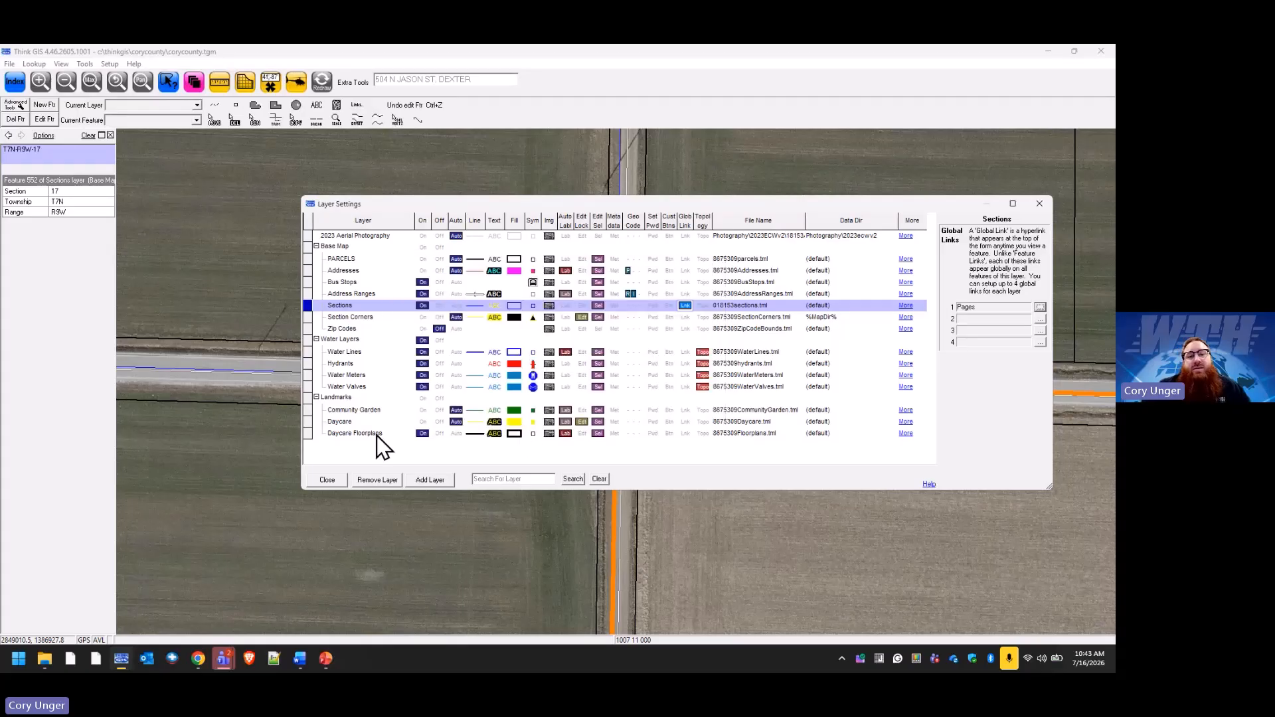
click(328, 479)
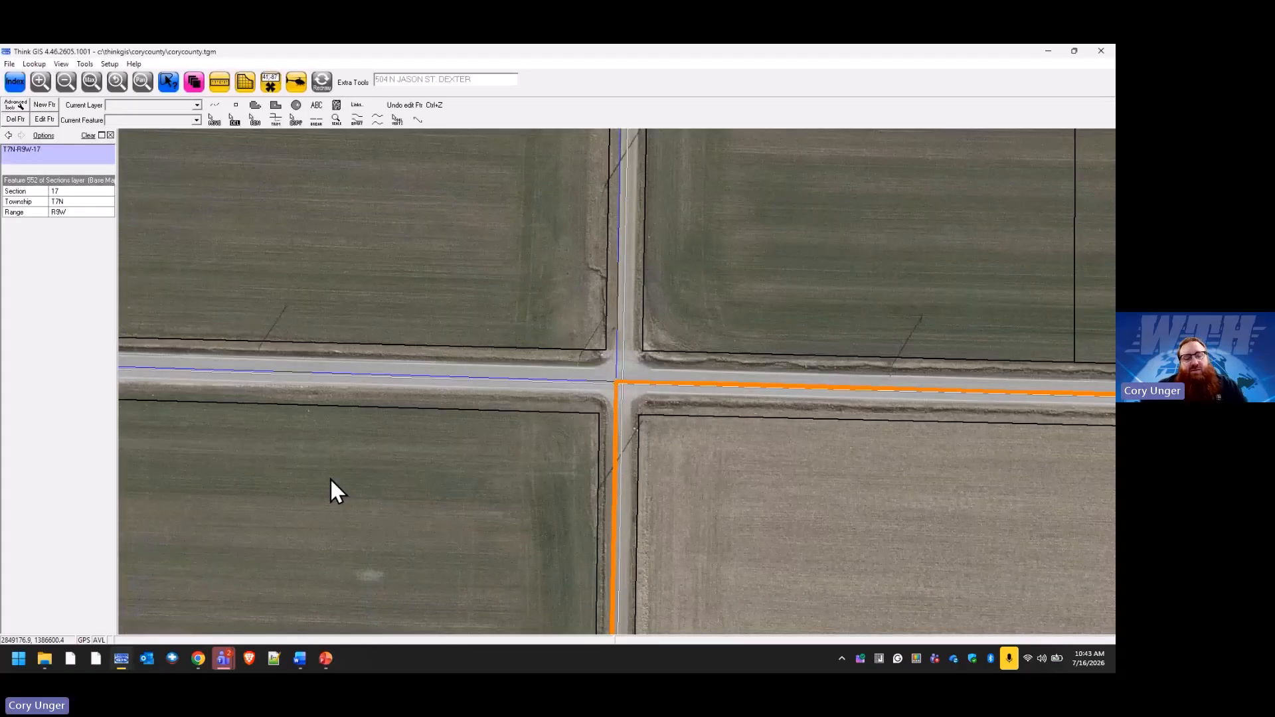
Step: Save the map and redraw the view
key(alt+t)
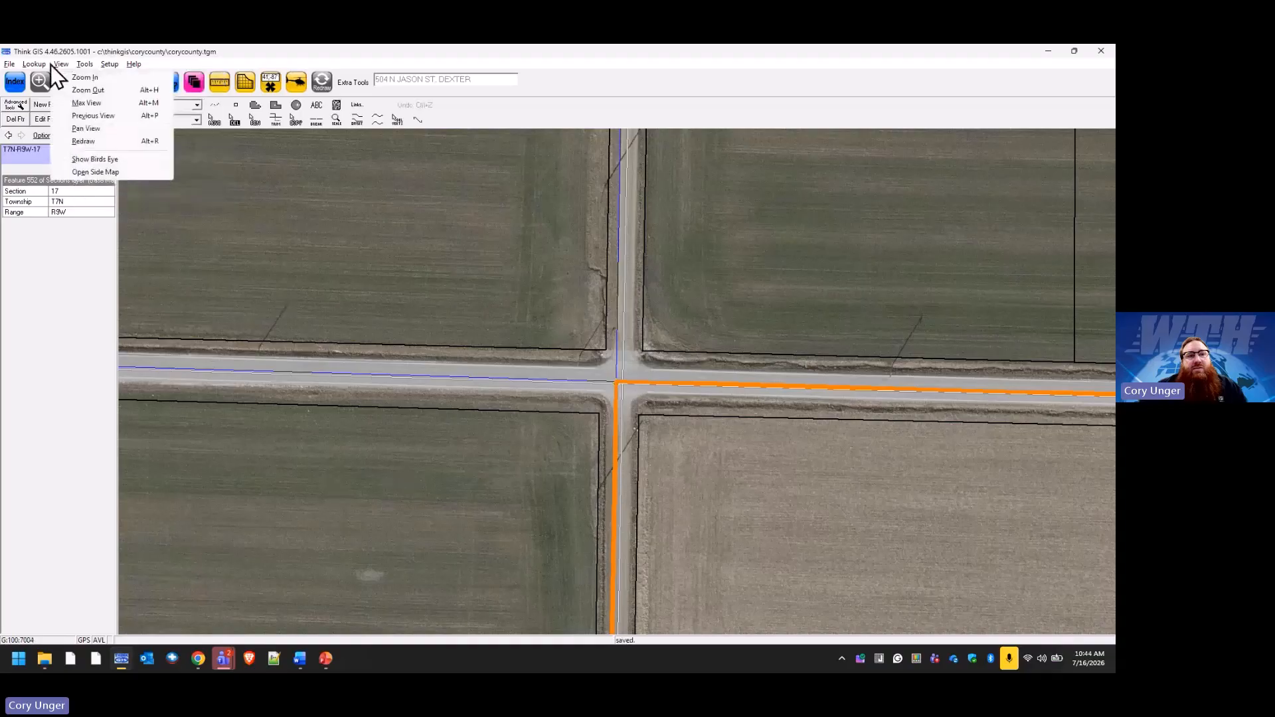
mouse_move(9, 64)
click(34, 105)
click(322, 82)
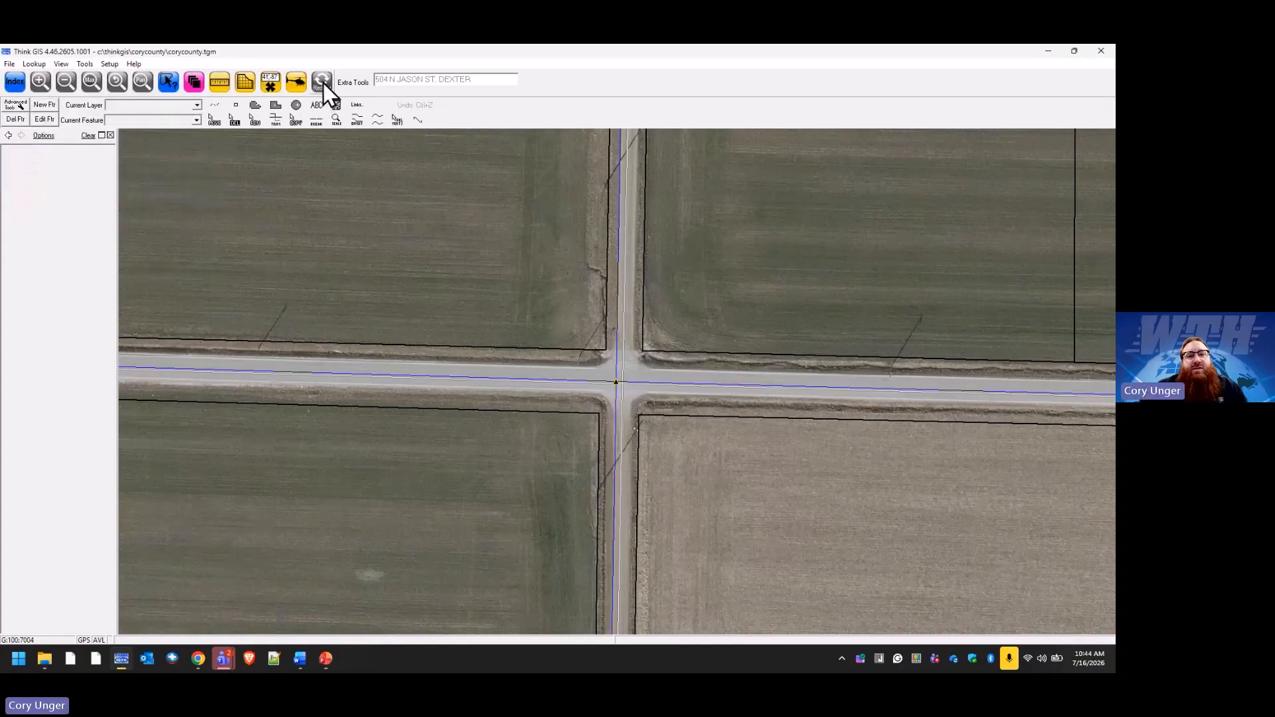
Step: Select section T7N-R9W-17 at the road intersection, view its Pages file list, and dismiss the list without opening a file
click(618, 405)
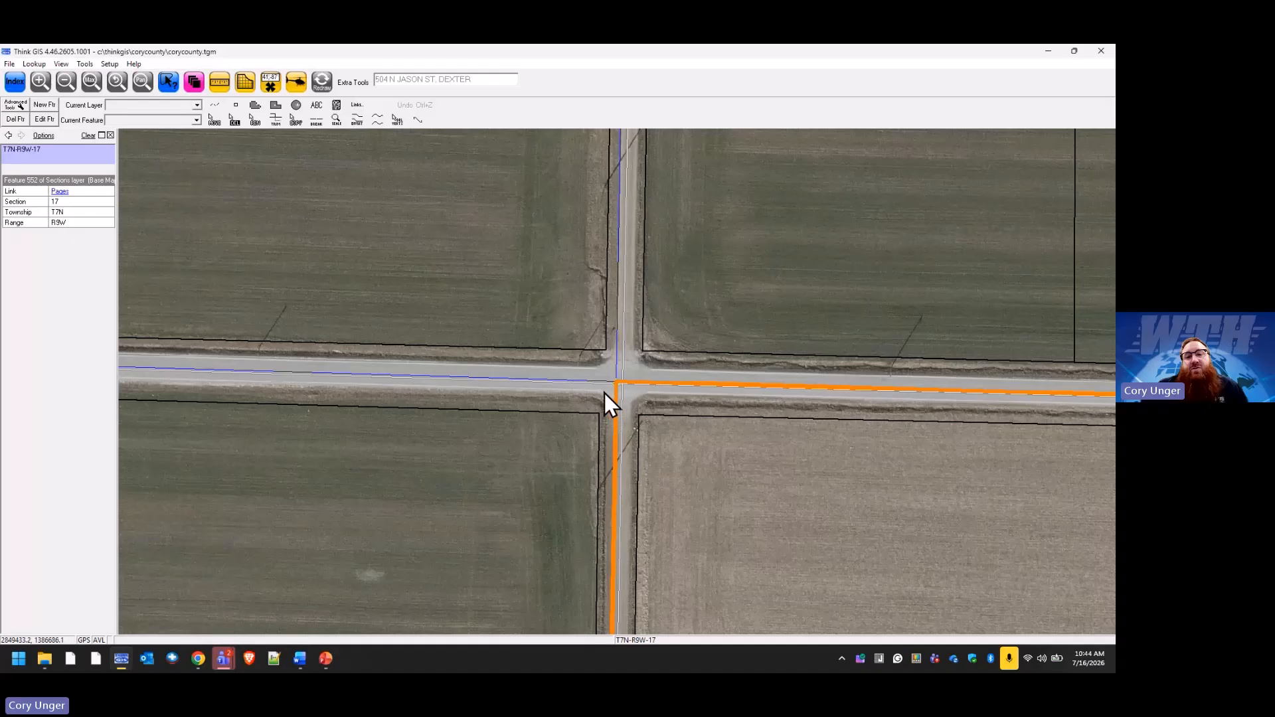
click(611, 401)
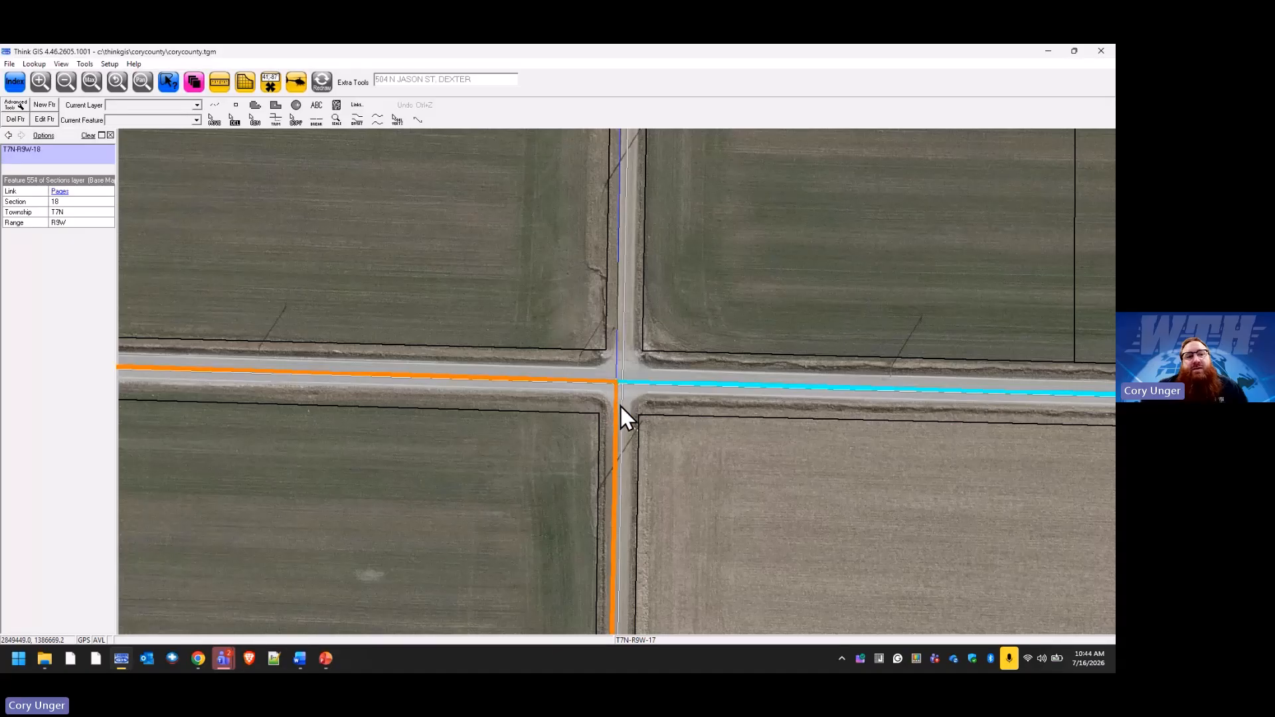
click(620, 404)
click(616, 408)
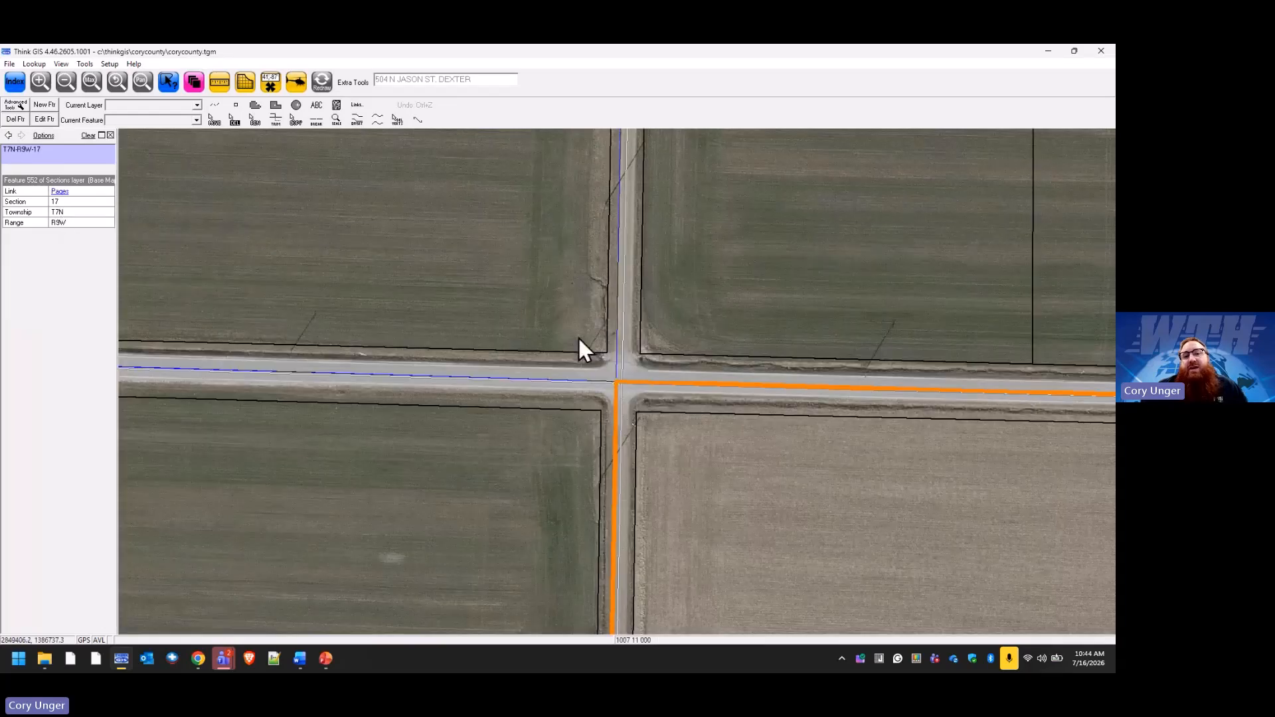
click(60, 192)
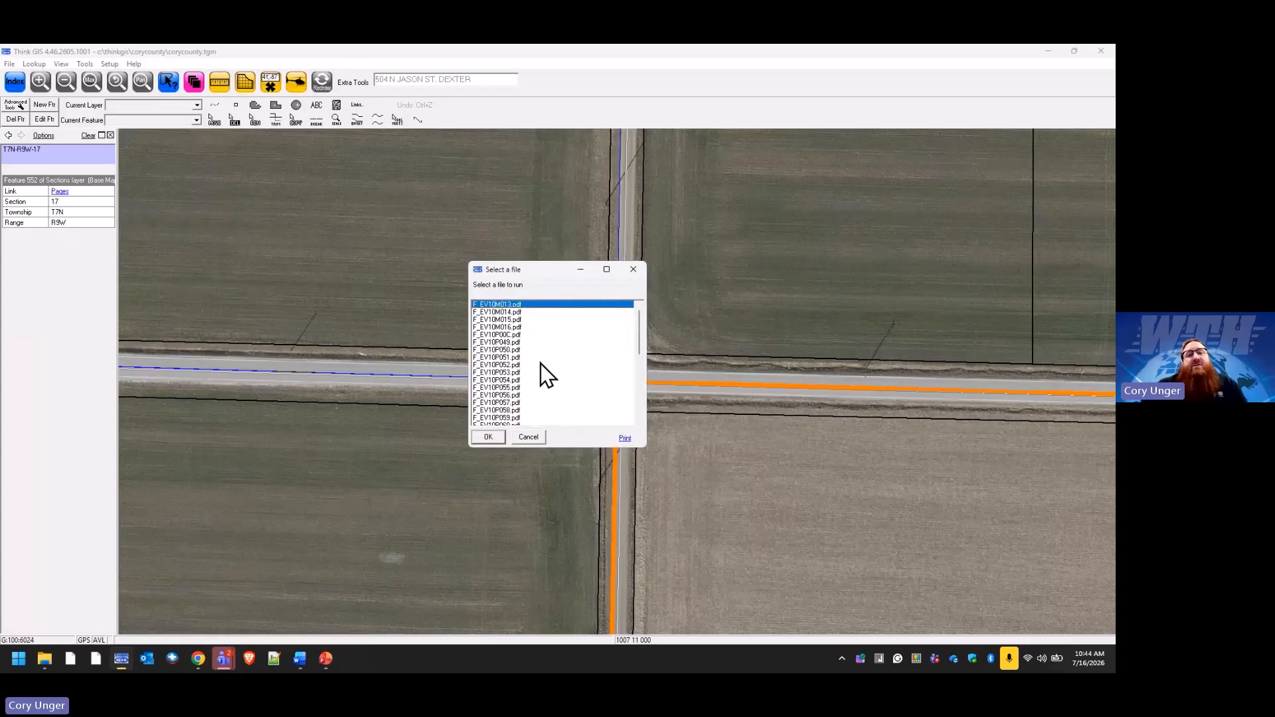
click(527, 438)
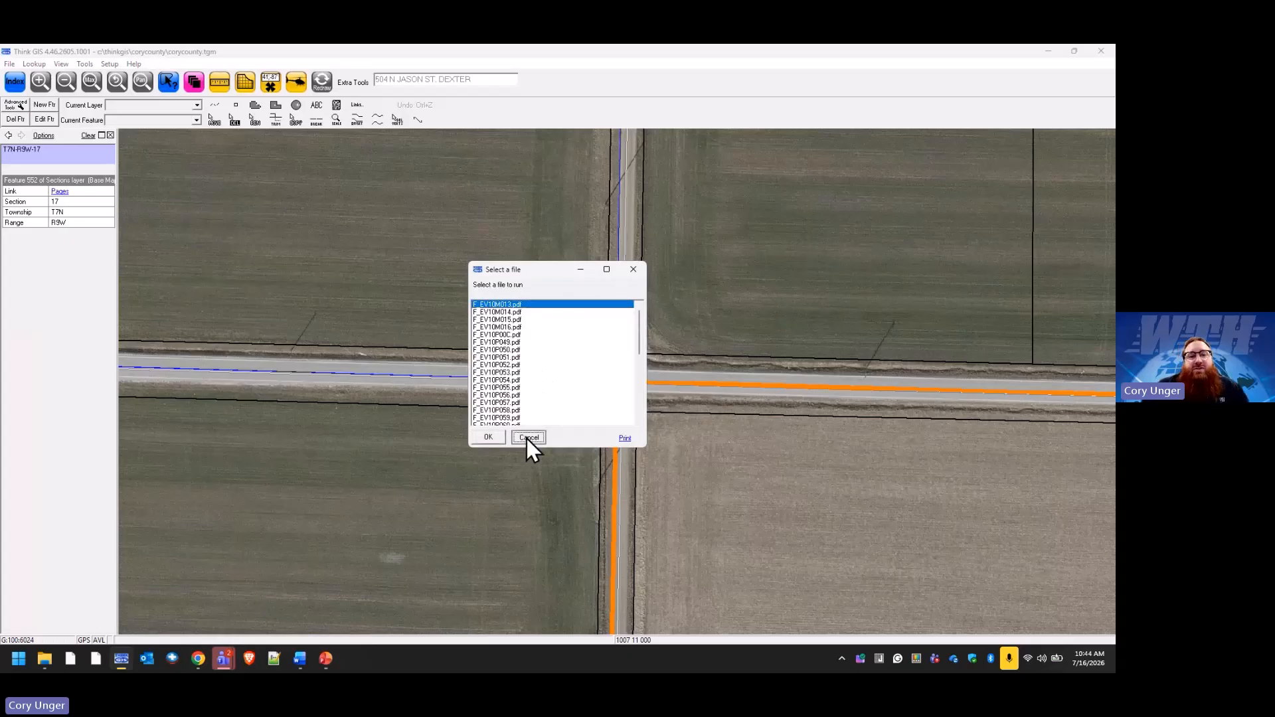
Step: Select section T7N-R8W-17 on the county-wide map, view its Pages file list and dismiss it
click(68, 80)
click(70, 84)
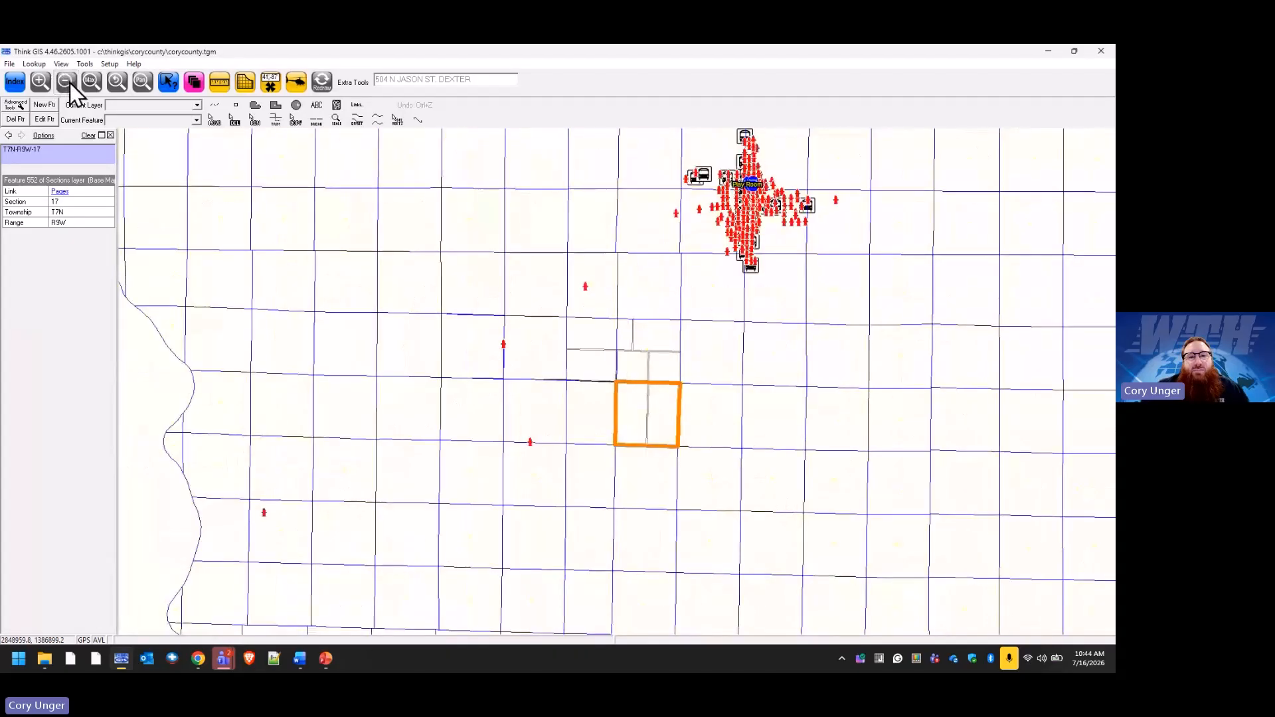
click(70, 82)
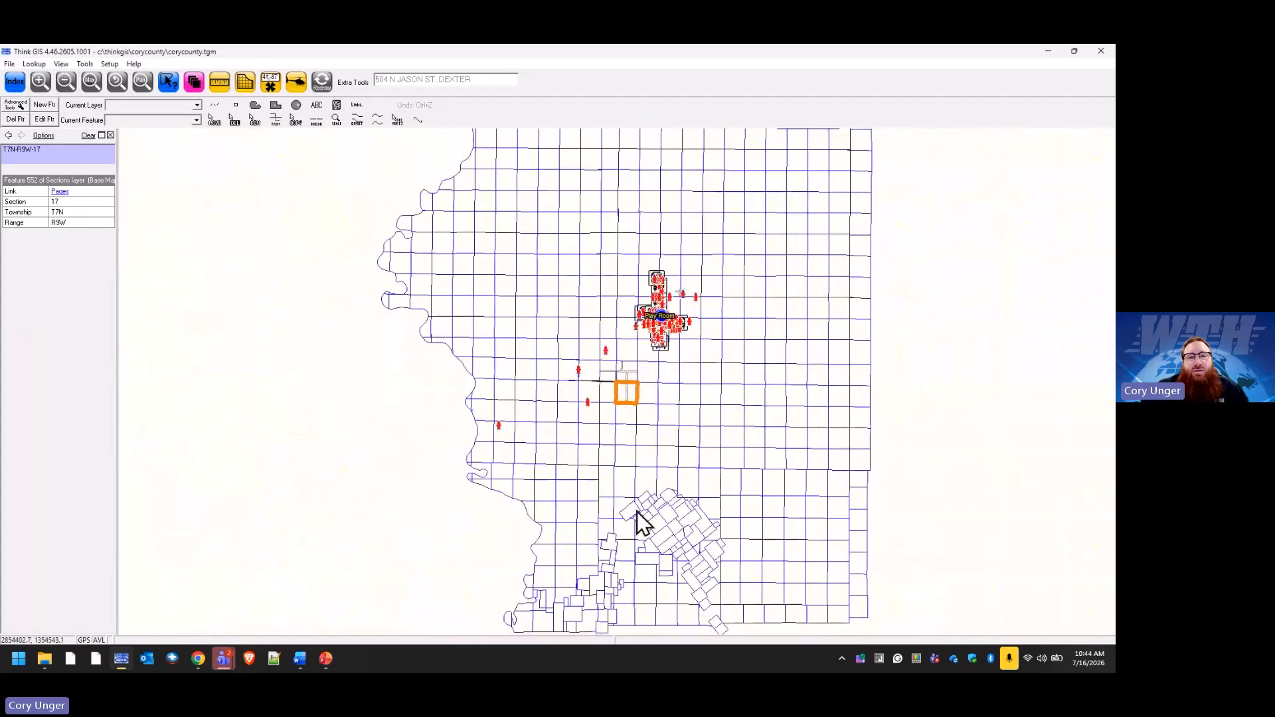
click(774, 389)
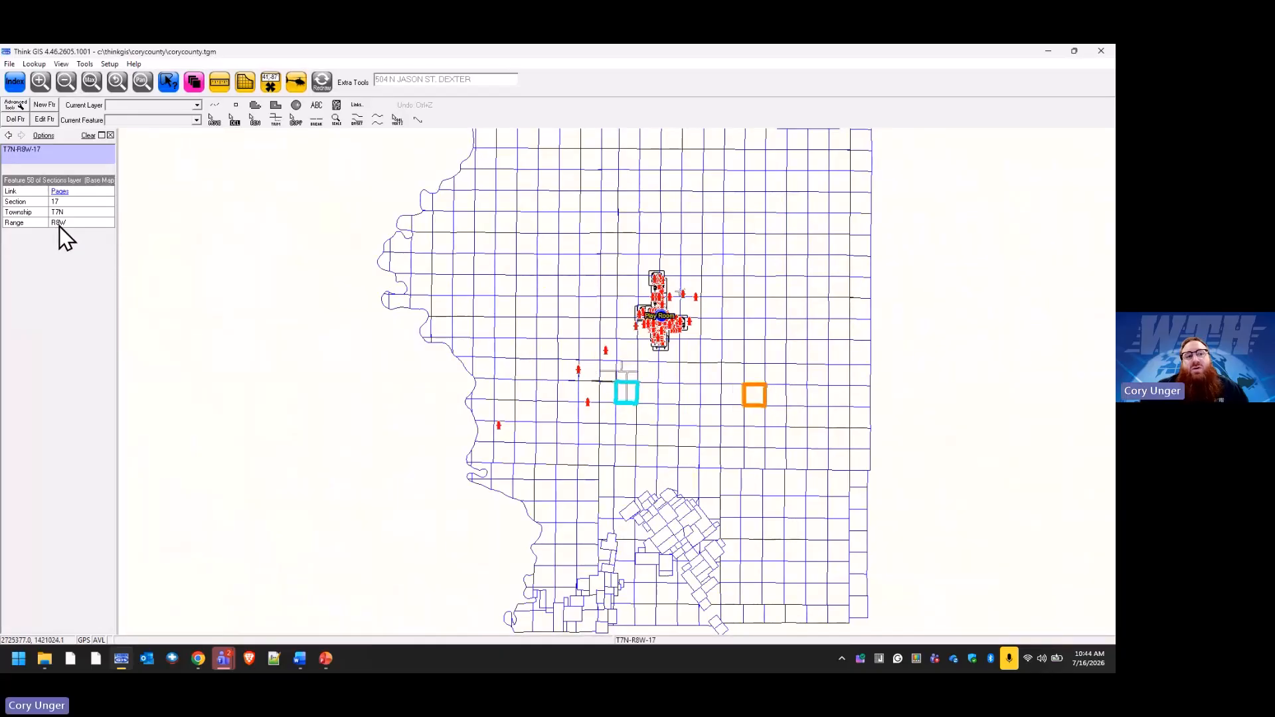
click(59, 192)
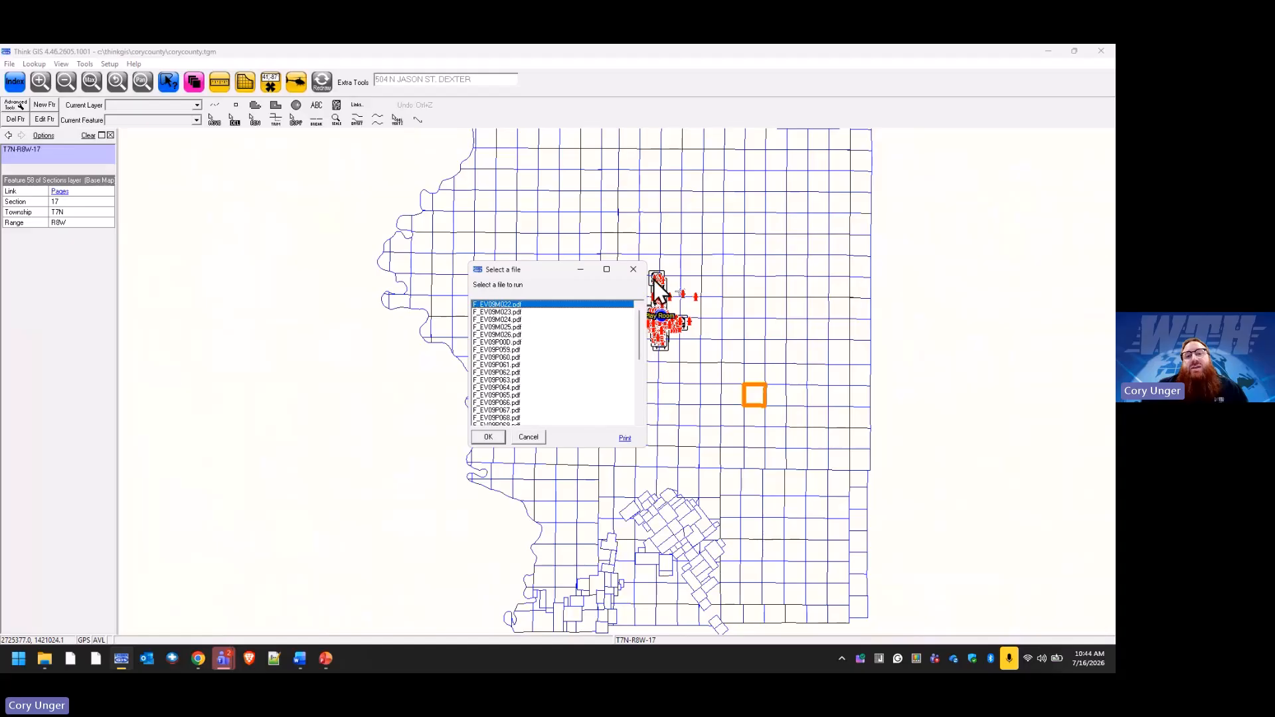
click(632, 271)
Step: Reselect section T7N-R9W-17, view the index map F_EV10P00C.pdf through its Pages link, and minimize the PDF viewer
click(634, 399)
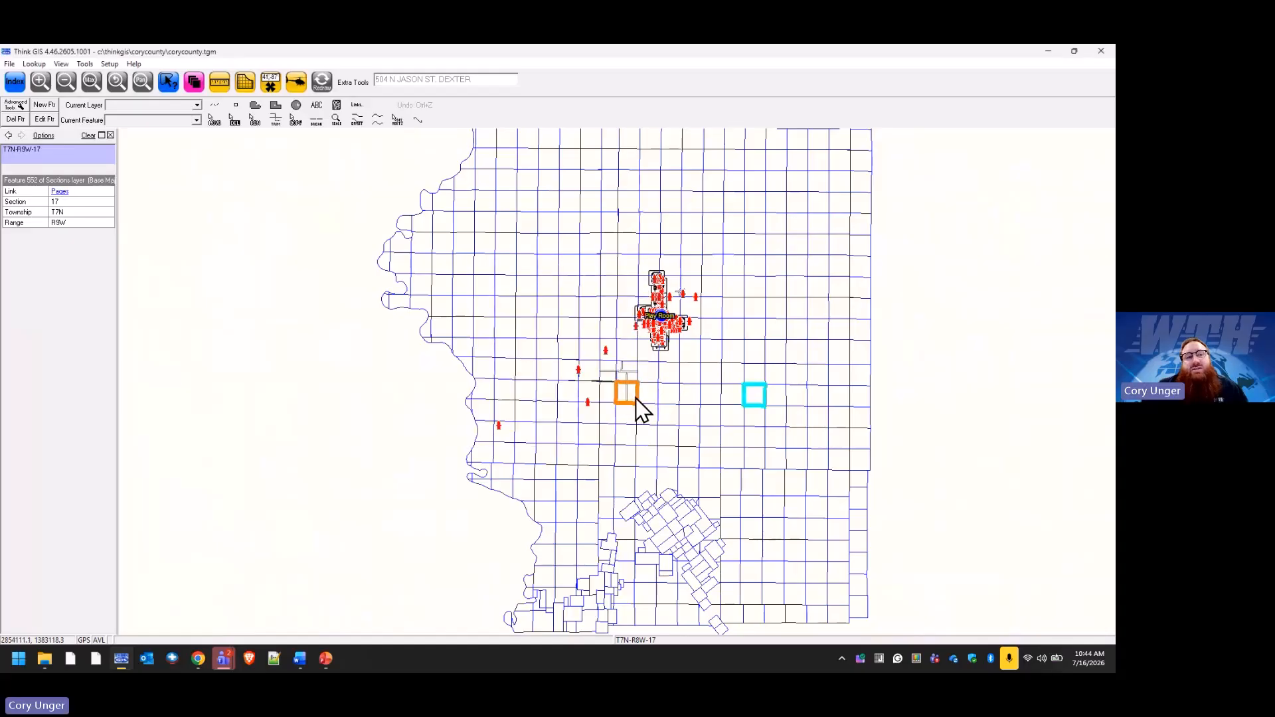
click(60, 192)
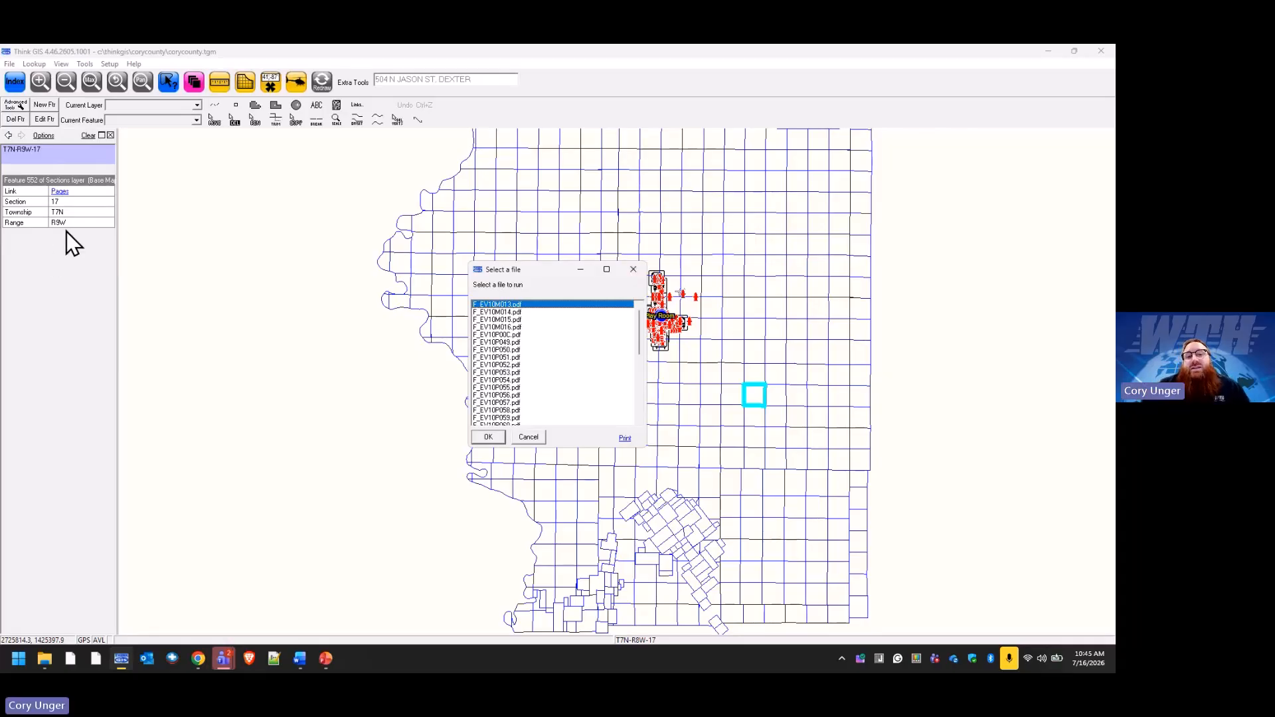
click(511, 336)
click(504, 442)
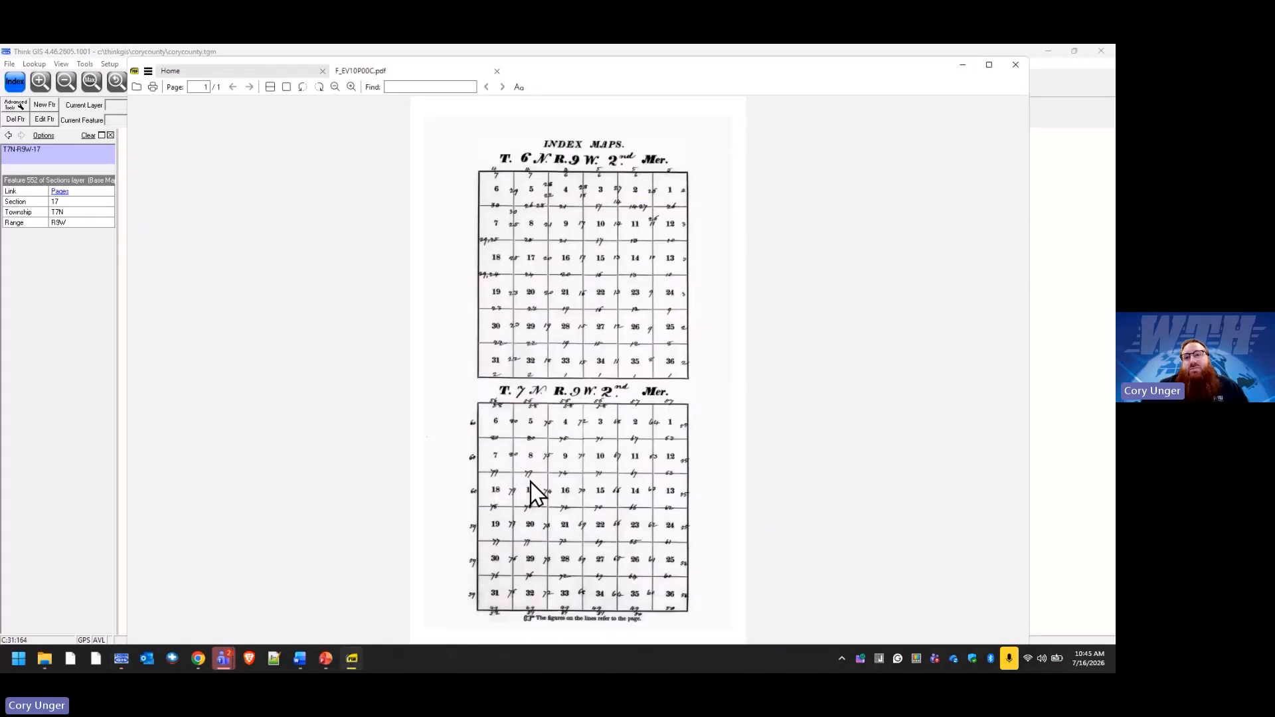
click(963, 65)
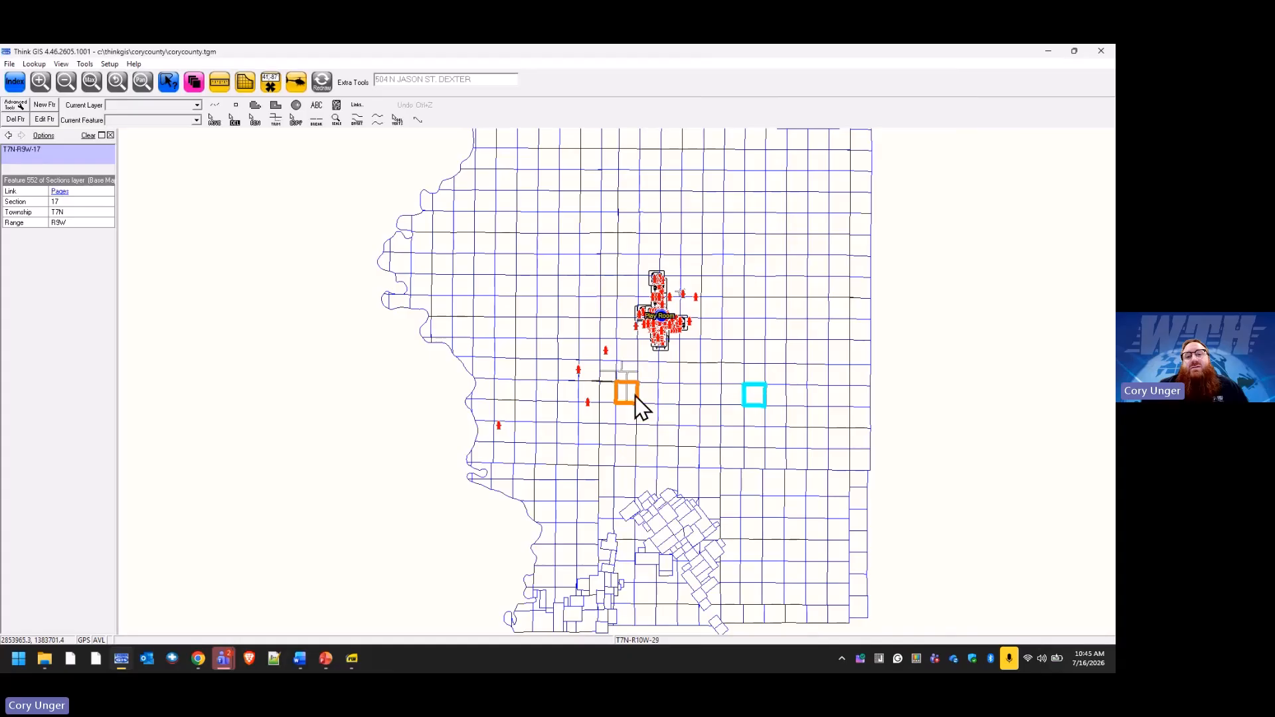
Step: View F_EV10P079.pdf through the Pages link of section T7N-R9W-17 and close the PDF viewer
click(61, 192)
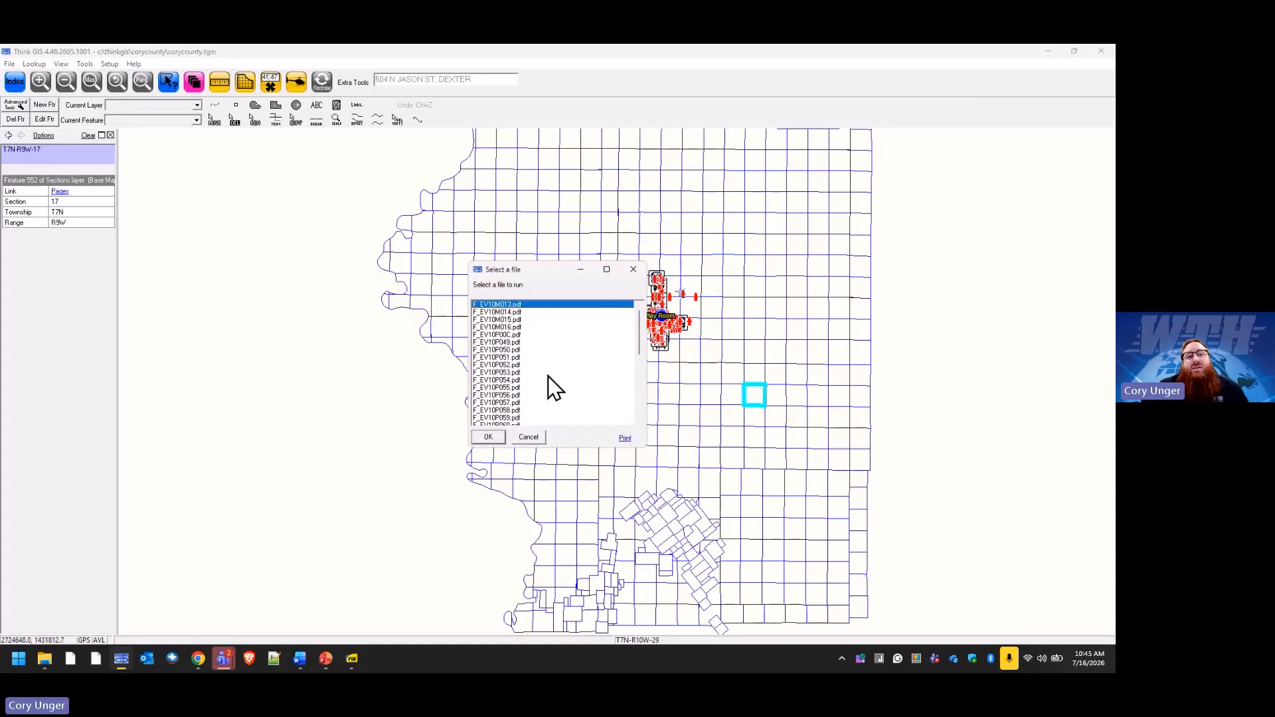
scroll(552, 376, down, 2)
click(512, 402)
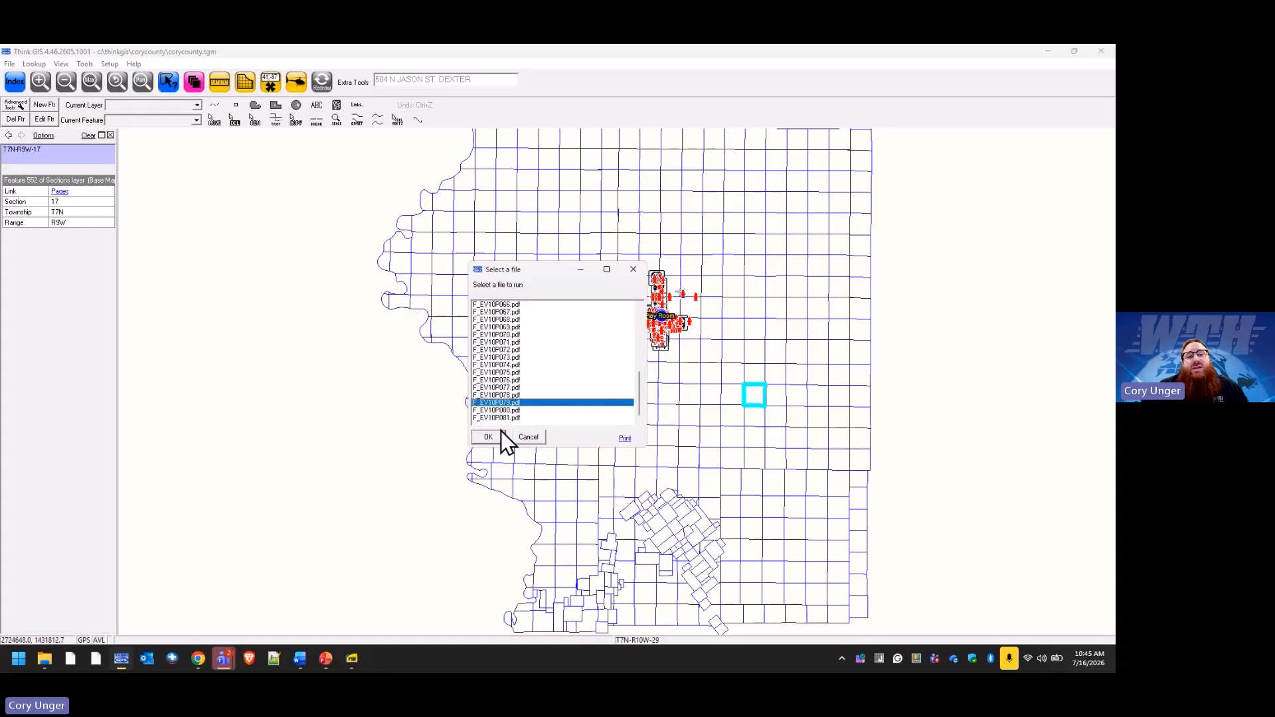
click(489, 437)
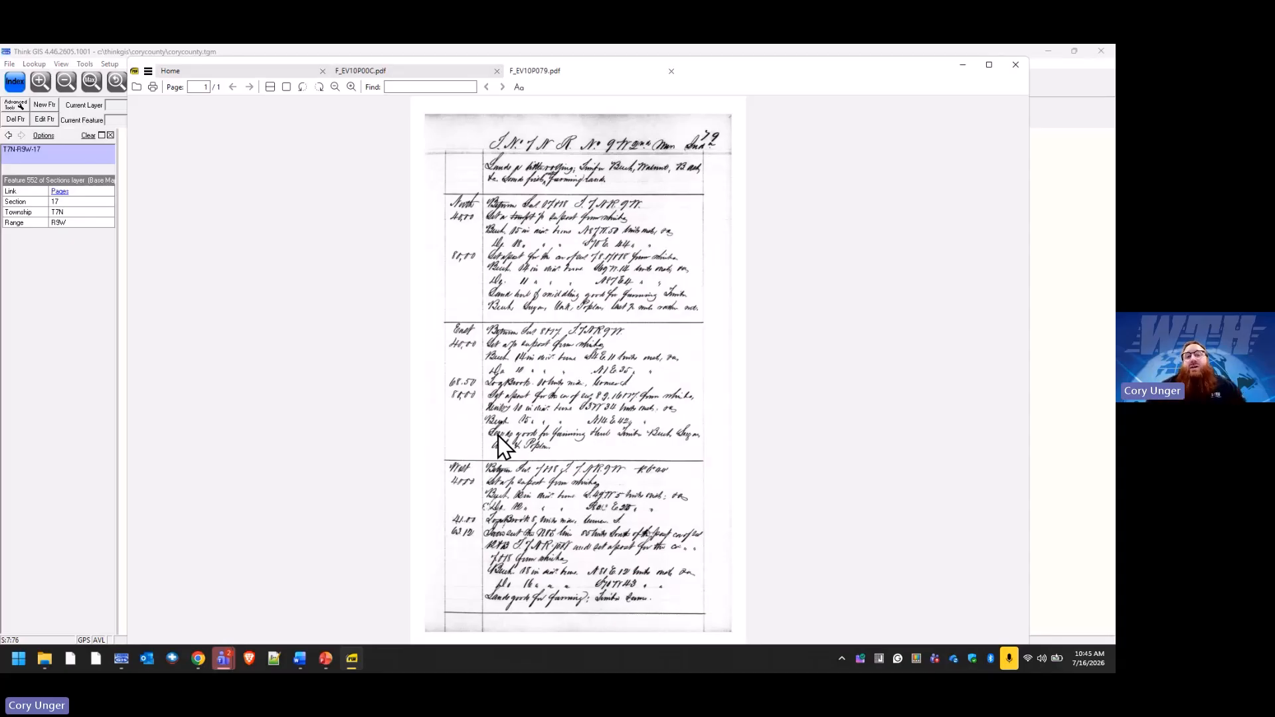
click(1016, 66)
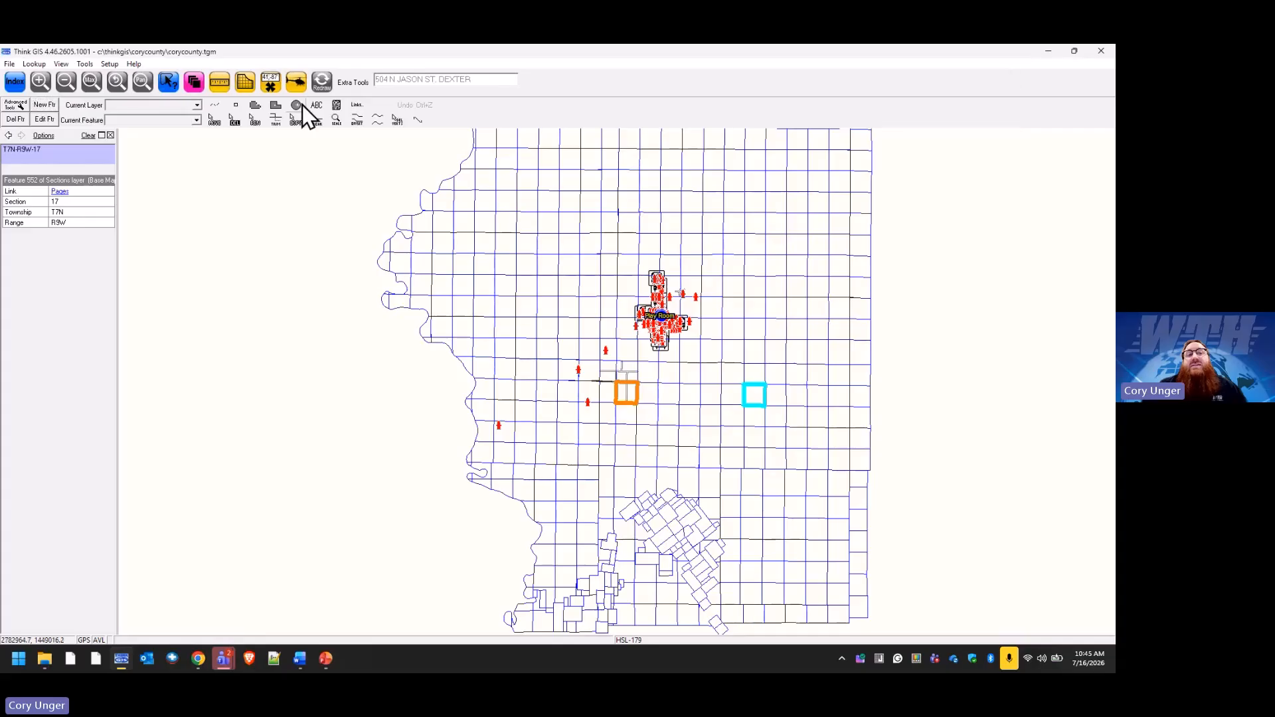
Step: Review the Sections layer's data directory and the run script of its Pages global link, leaving both as they are
click(202, 84)
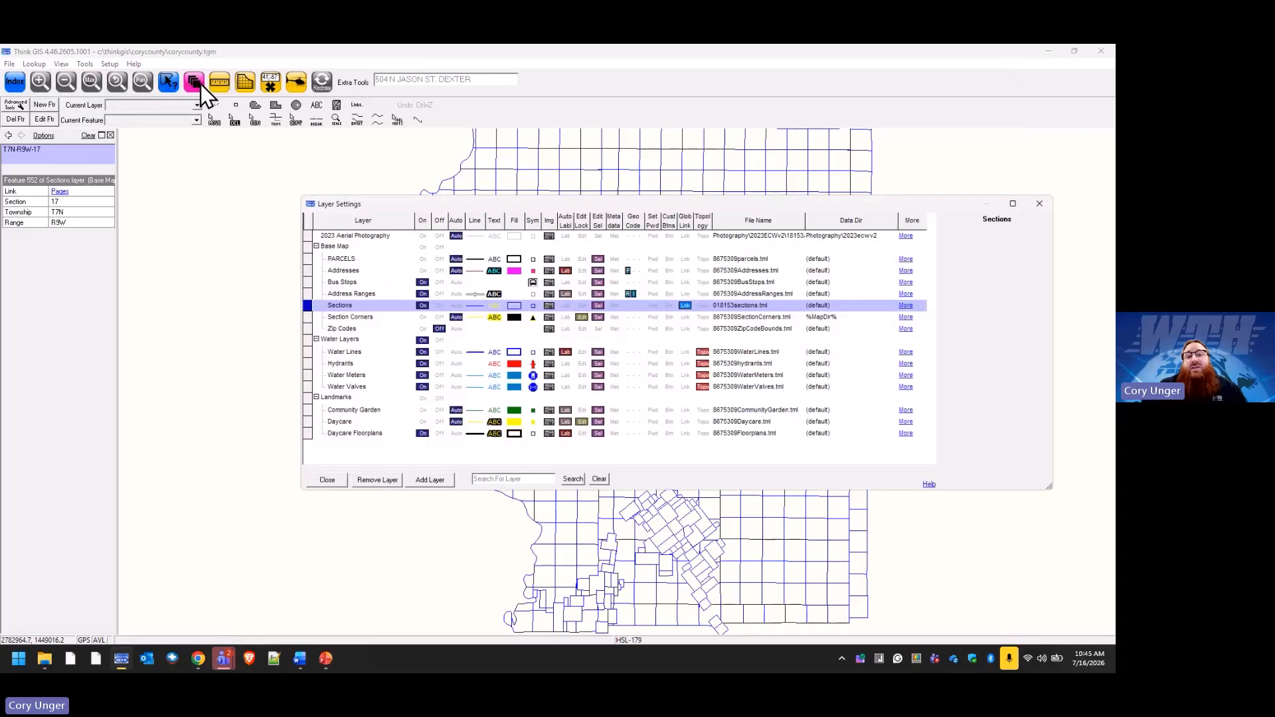
click(824, 306)
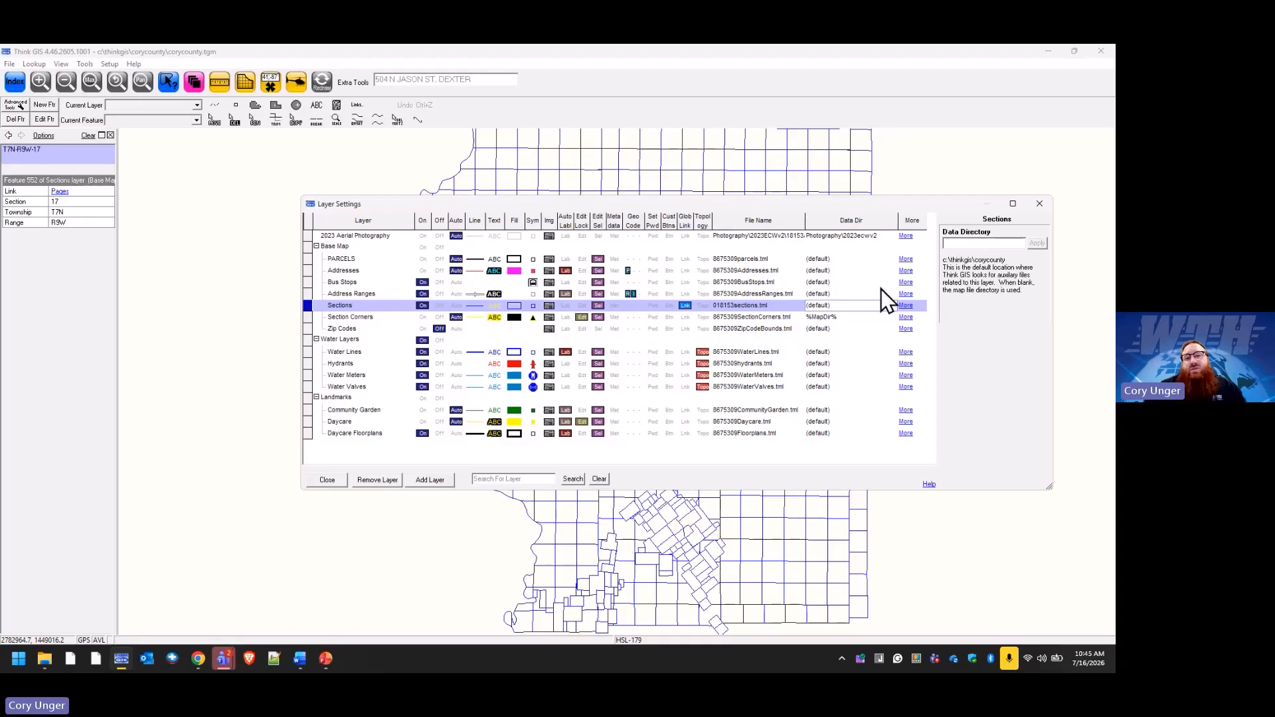
click(686, 307)
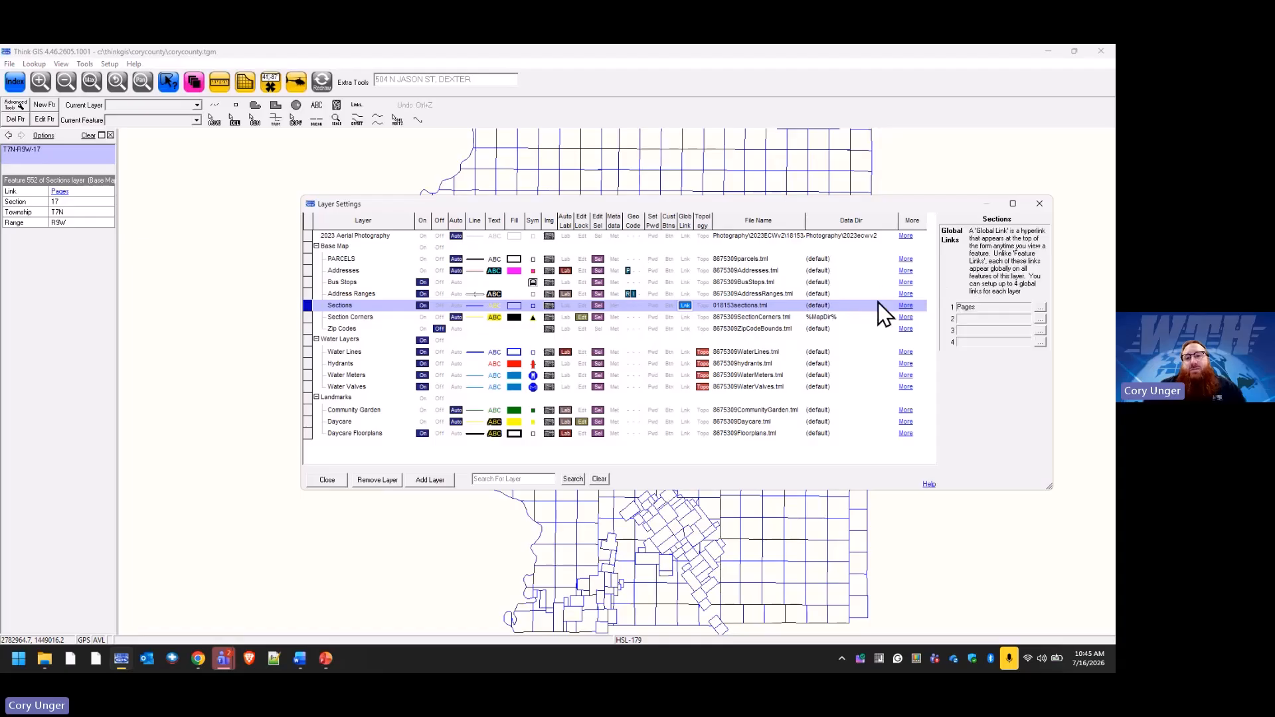
click(1040, 308)
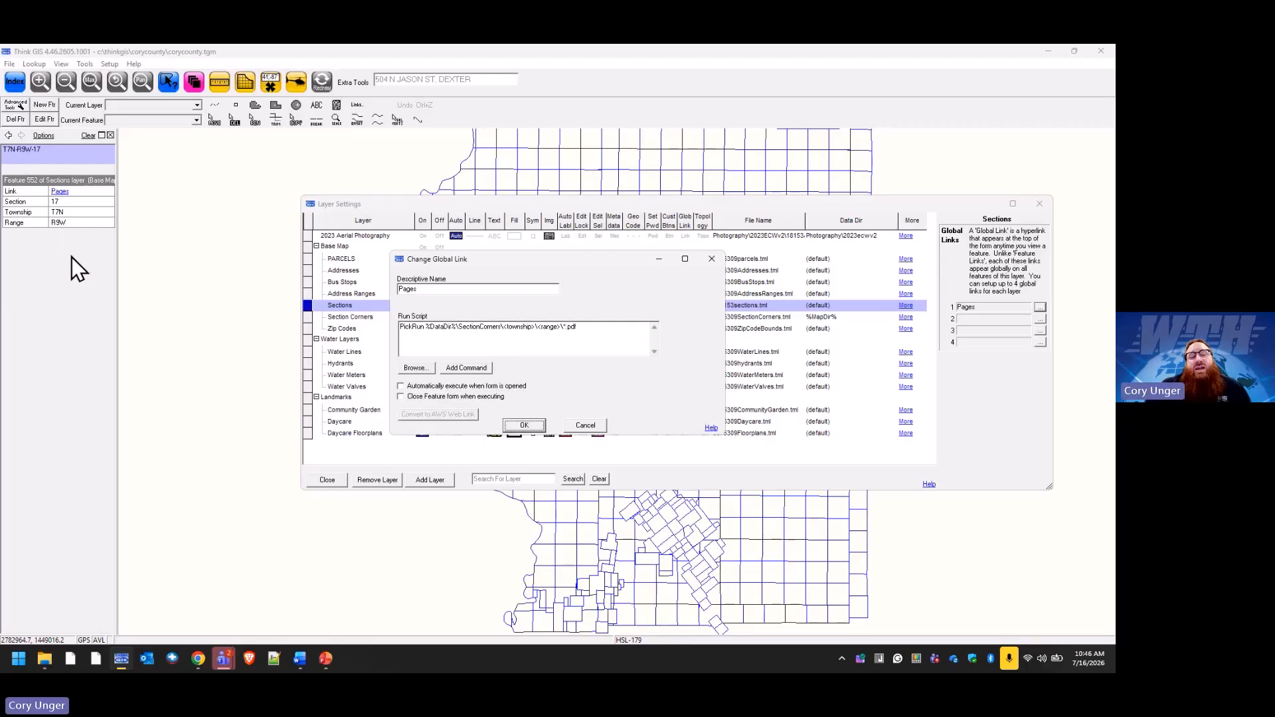
click(586, 425)
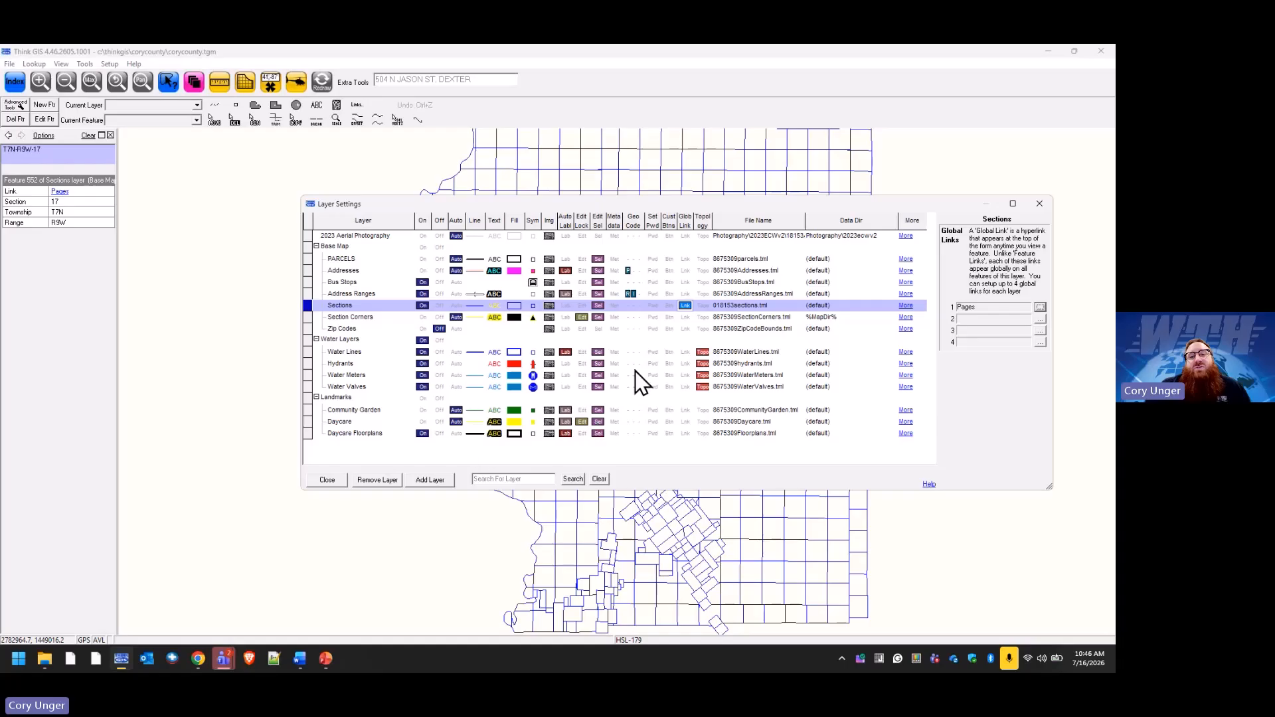
click(326, 480)
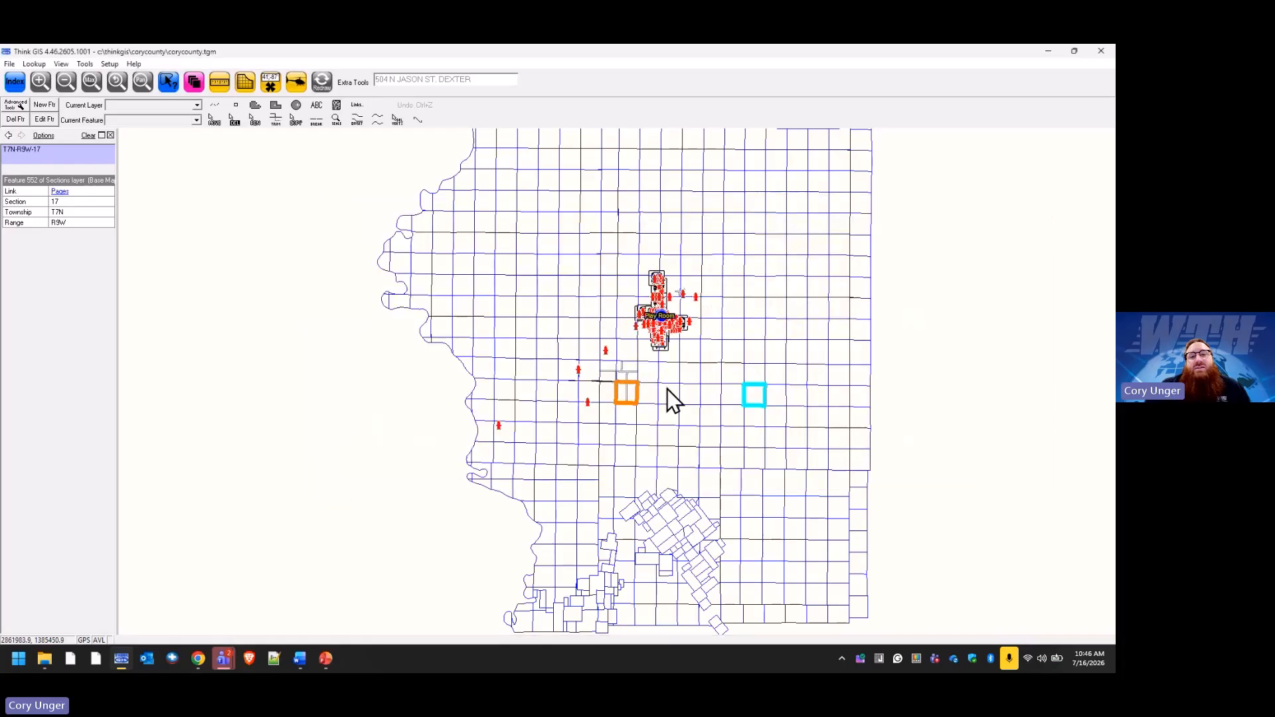
Step: Locate the Town of Dexter Garden Guild feature of the Community Garden layer on the map through the index
click(24, 86)
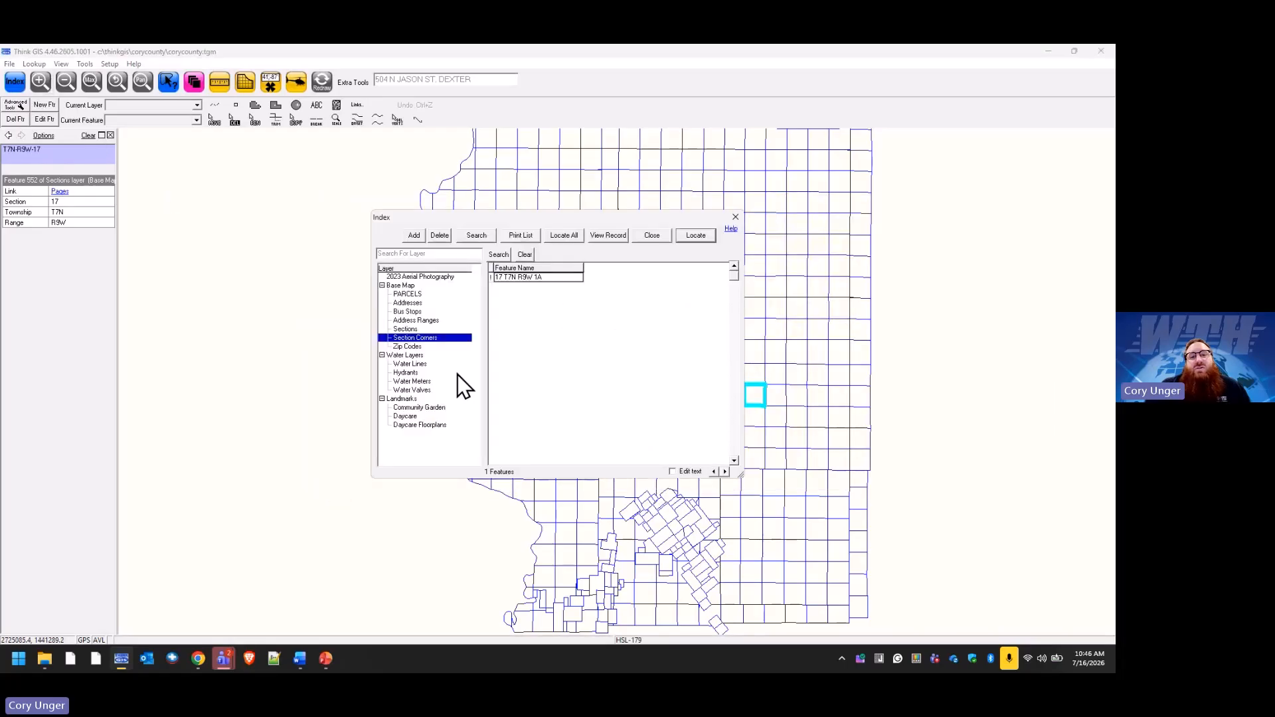
click(425, 407)
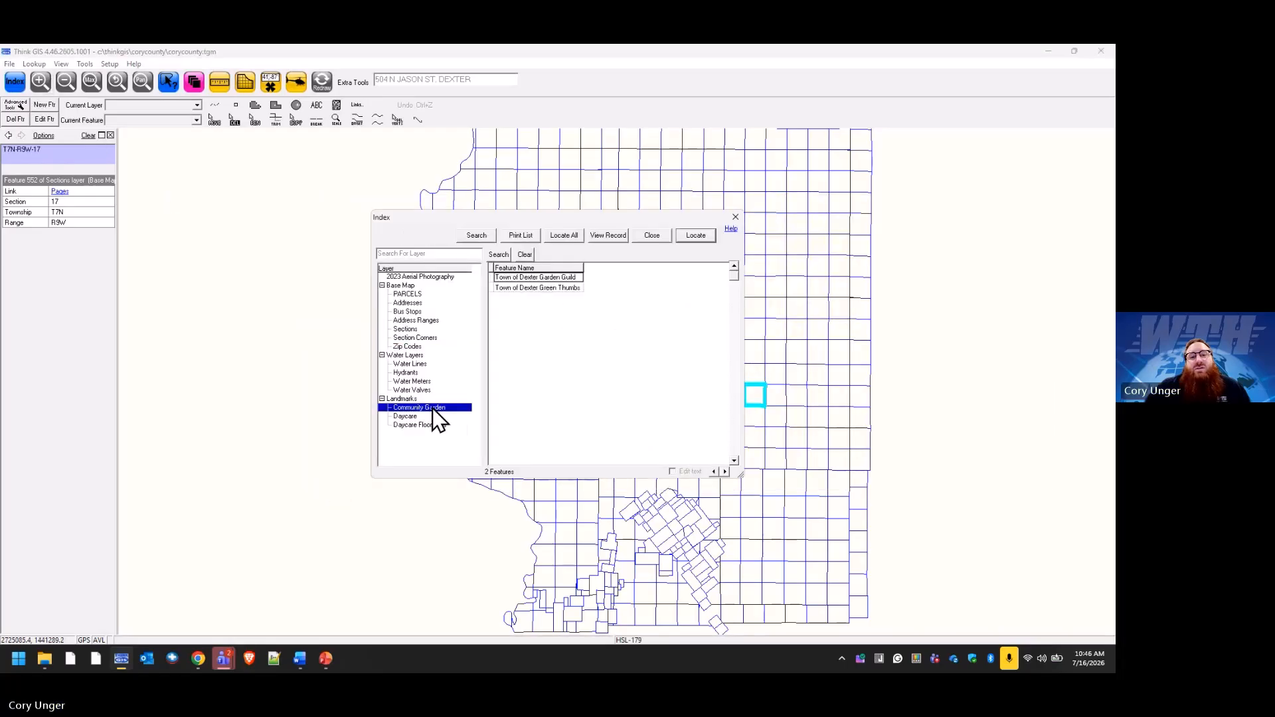
click(559, 277)
click(693, 237)
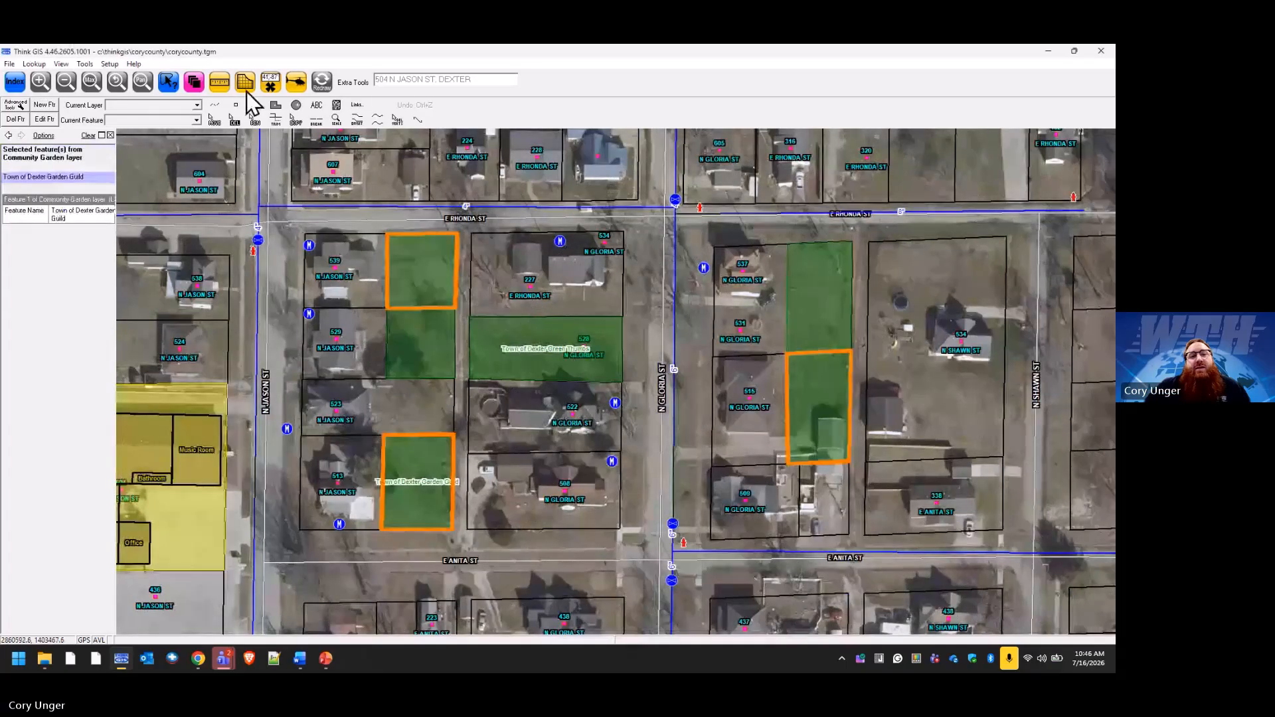
Step: Add a text field named Website with a length of 100 to the Community Garden layer's record layout
click(199, 82)
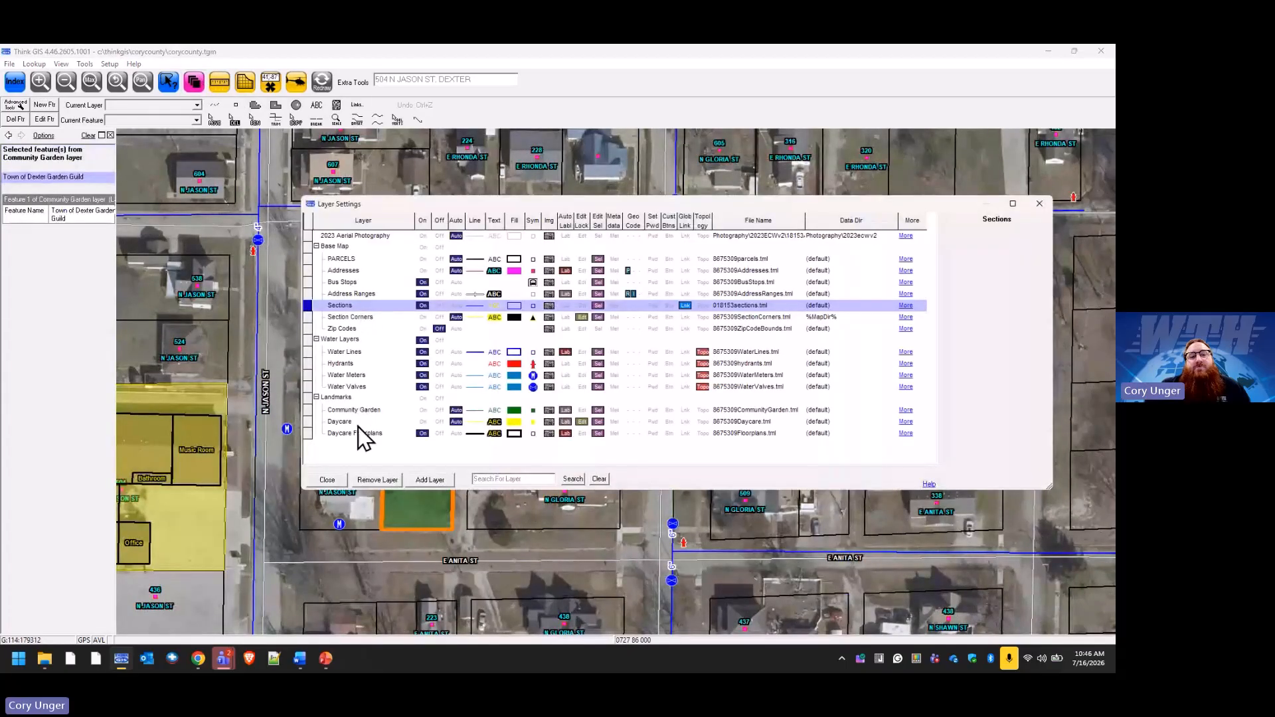
click(350, 409)
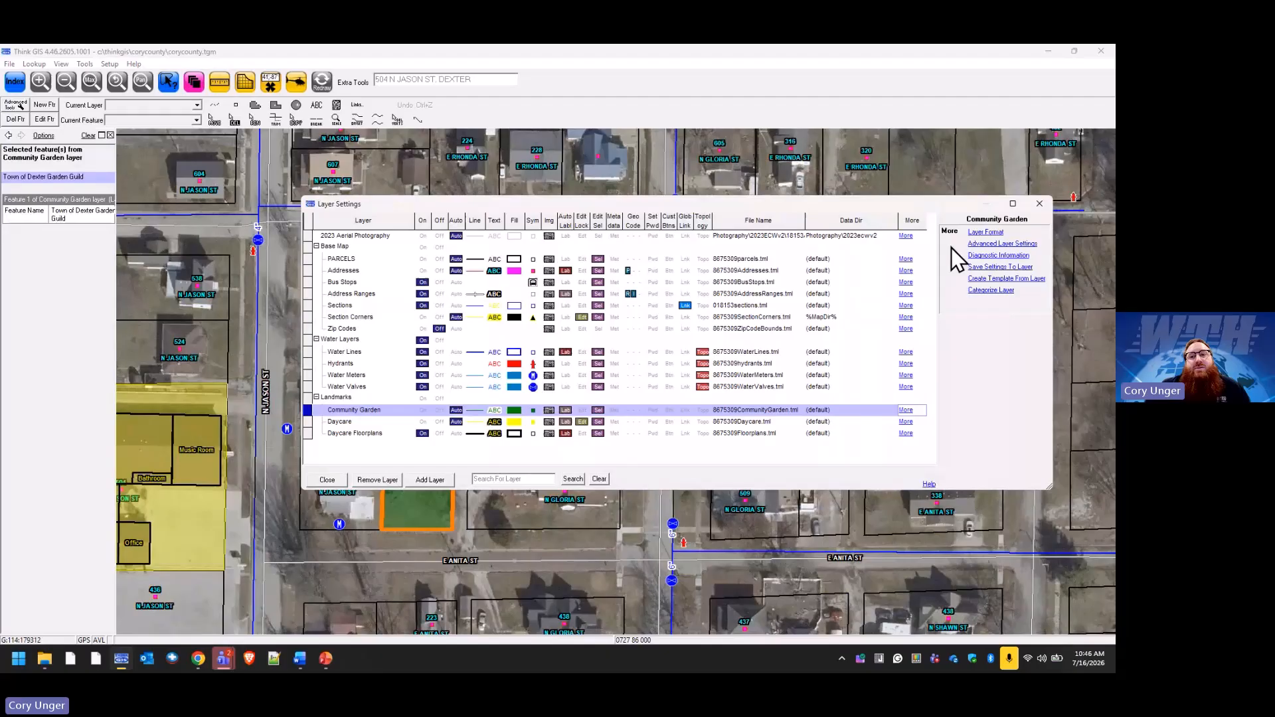
click(983, 232)
click(604, 385)
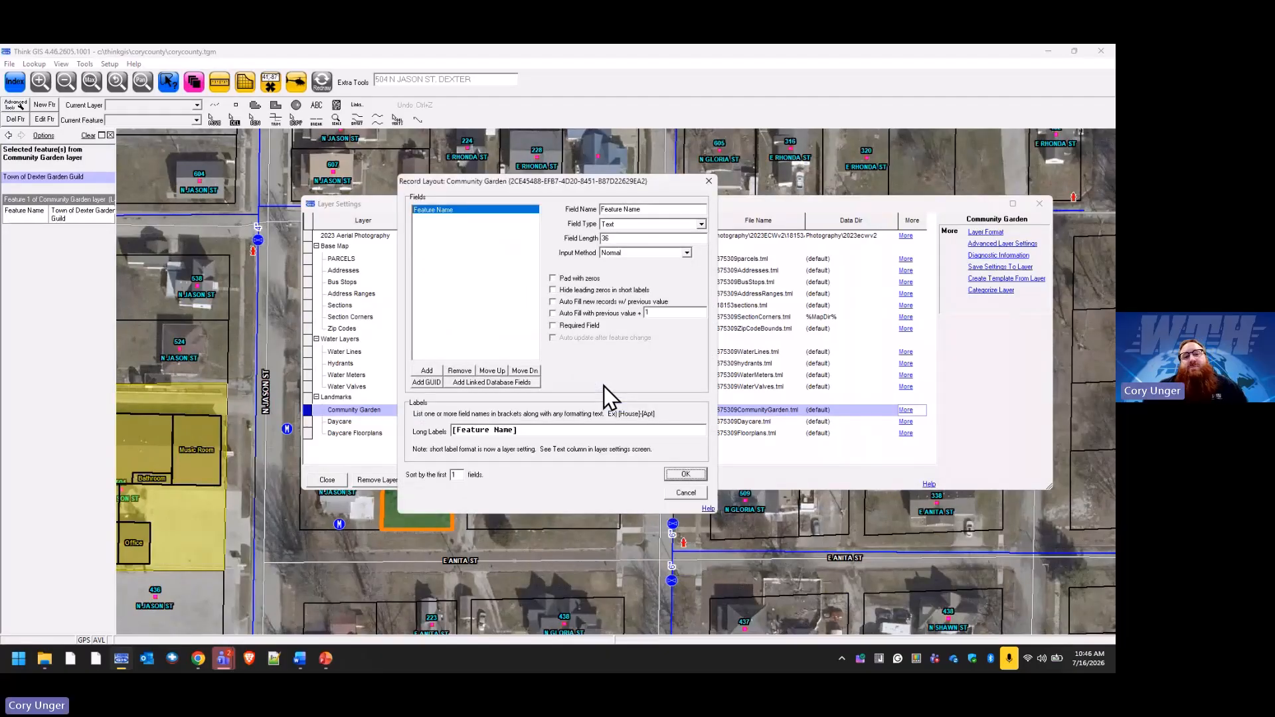
click(436, 370)
text(Website)
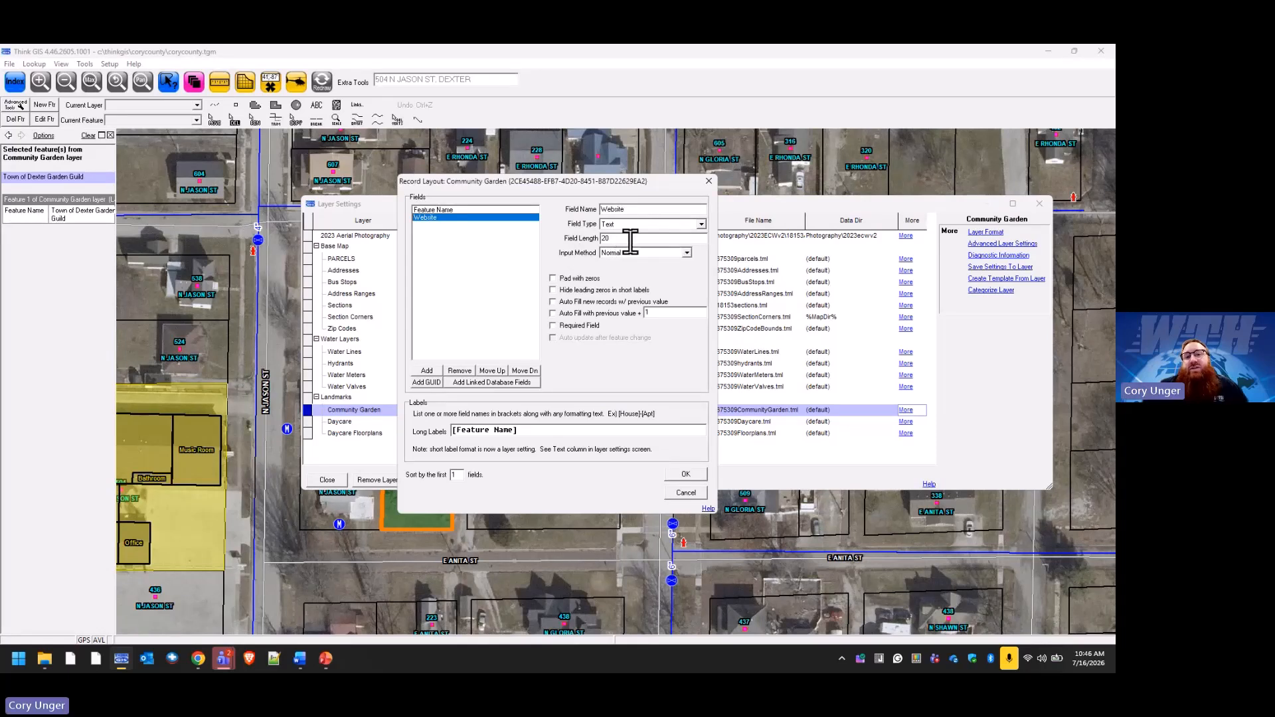
double_click(602, 239)
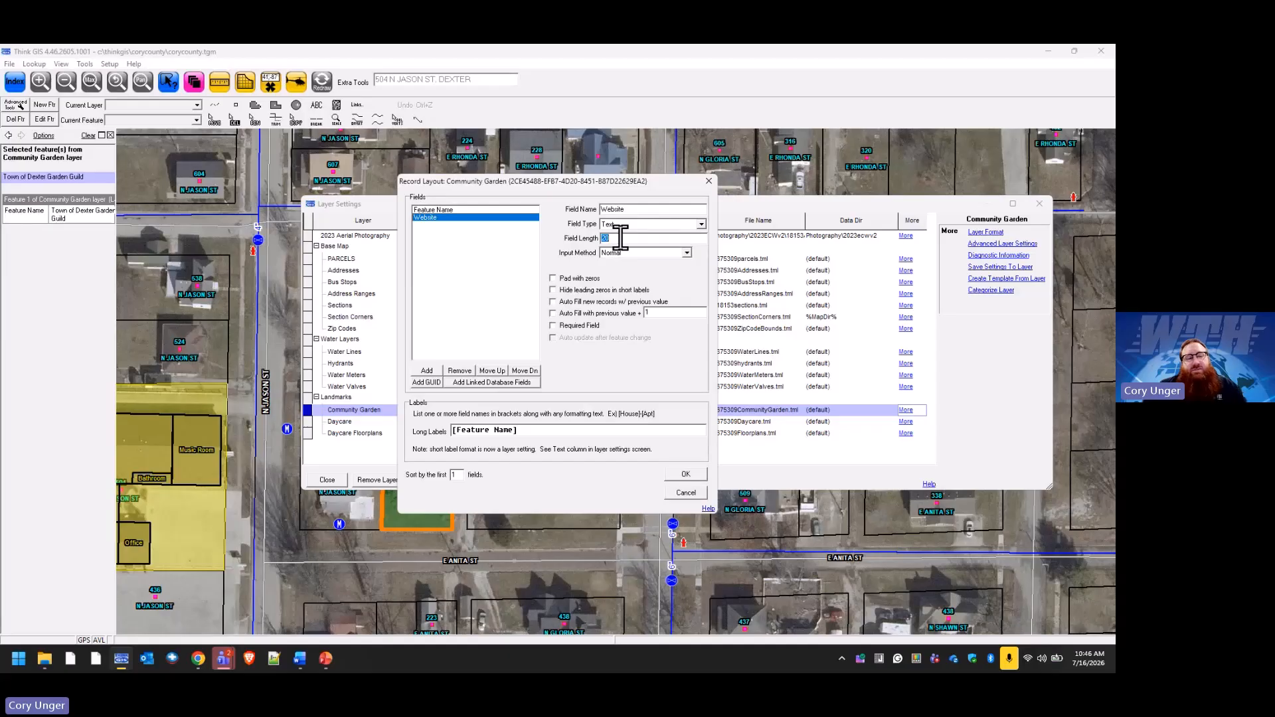
text(100)
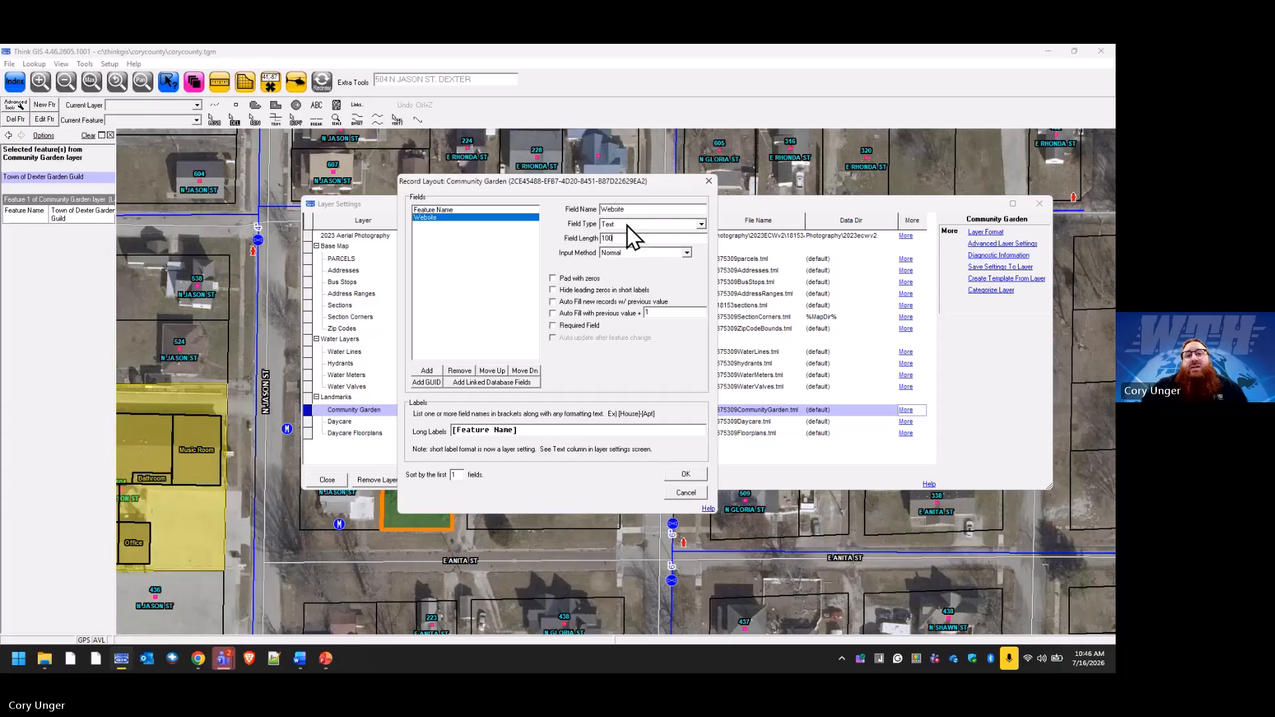
click(687, 493)
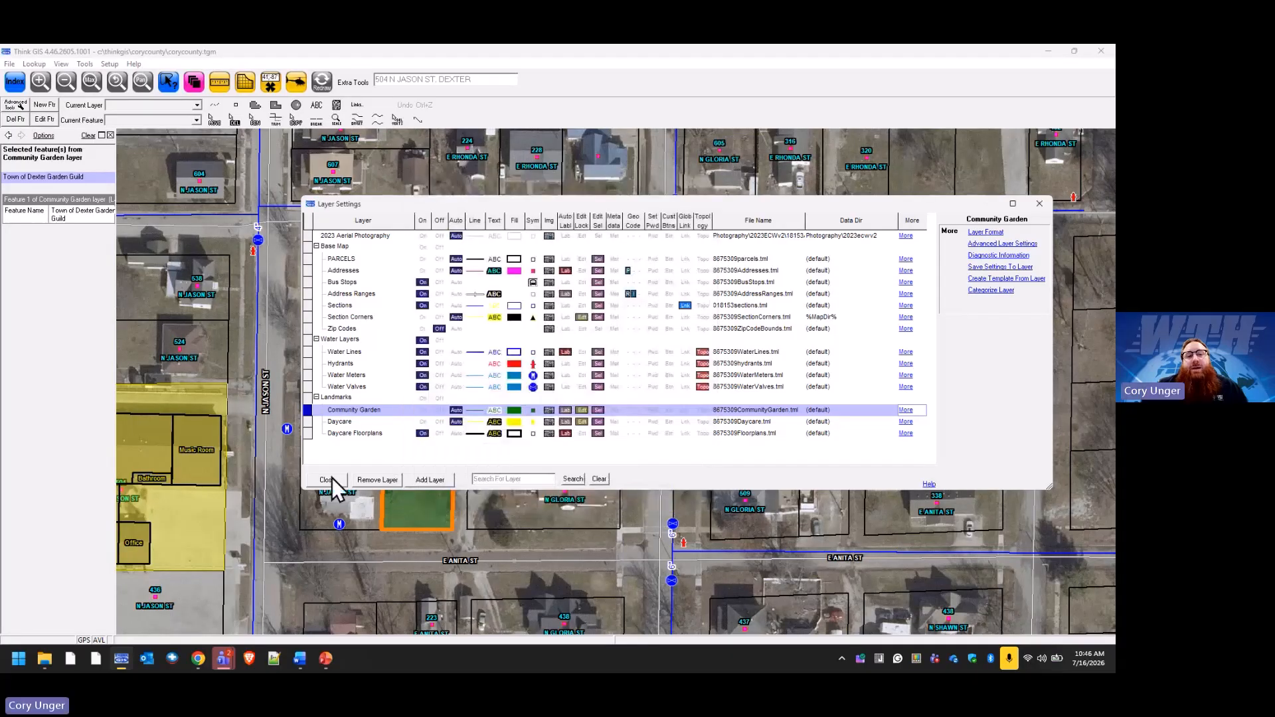
click(327, 479)
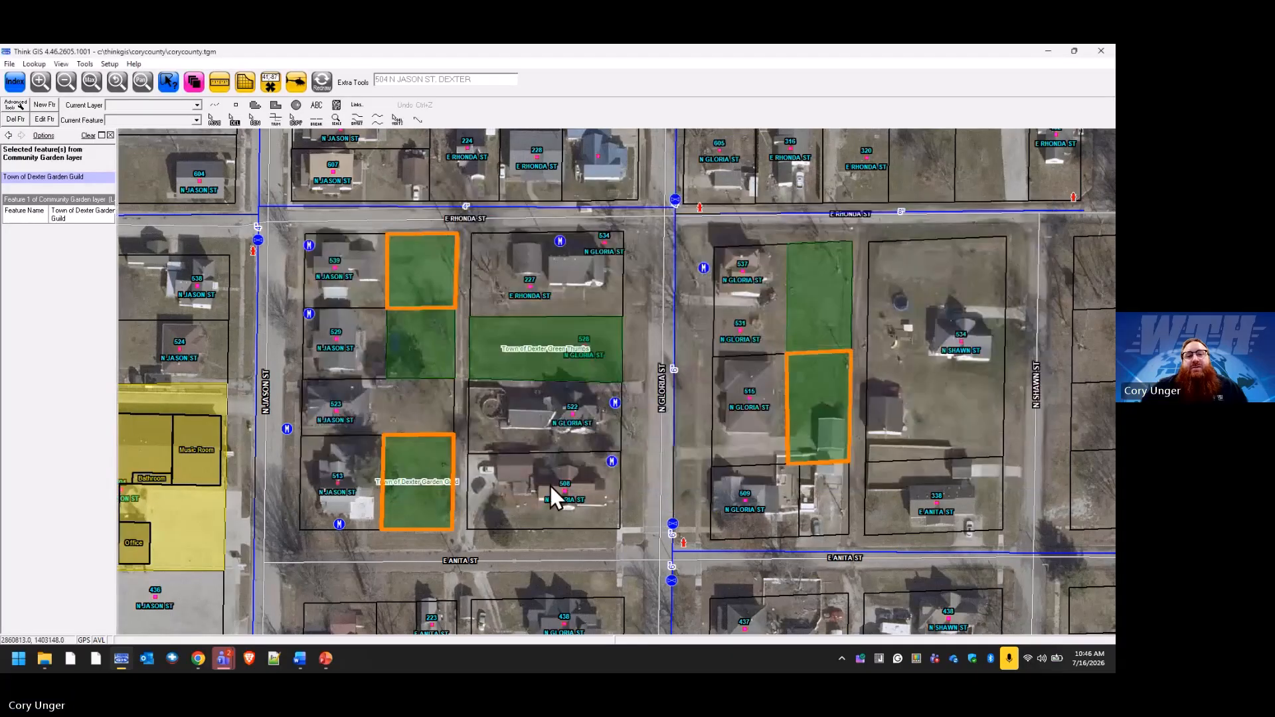
click(495, 364)
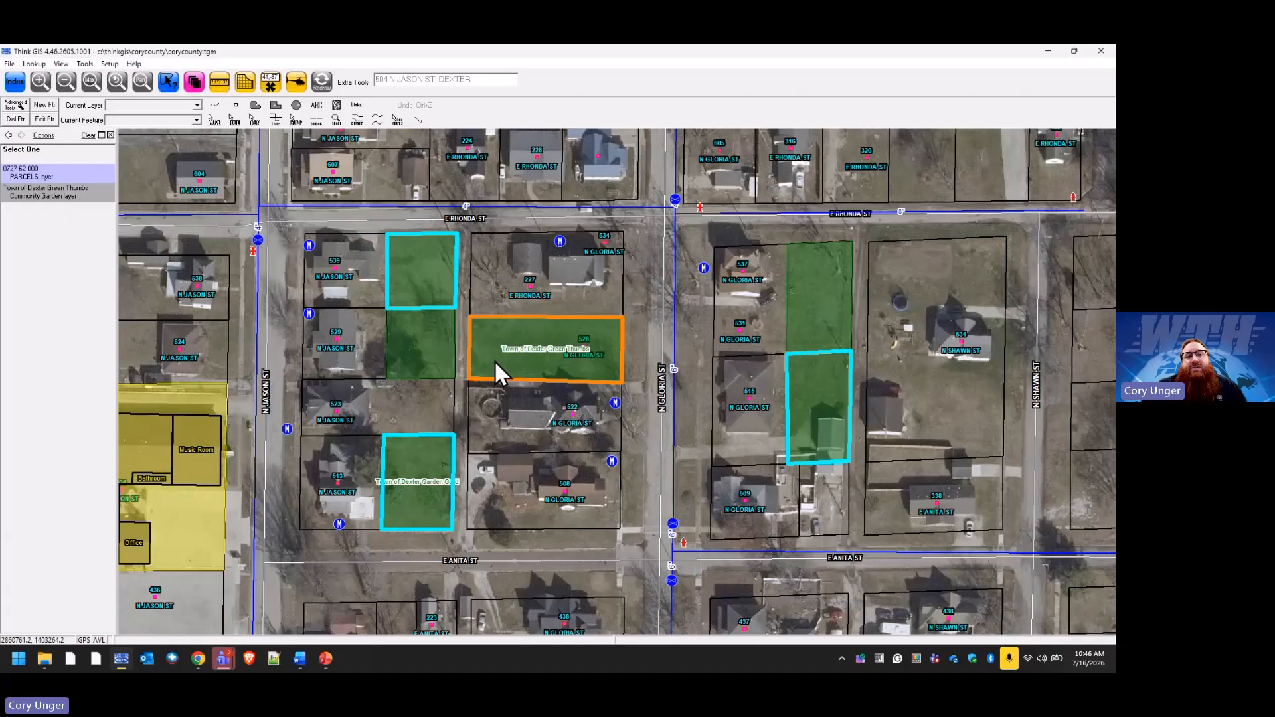
click(494, 360)
double_click(569, 309)
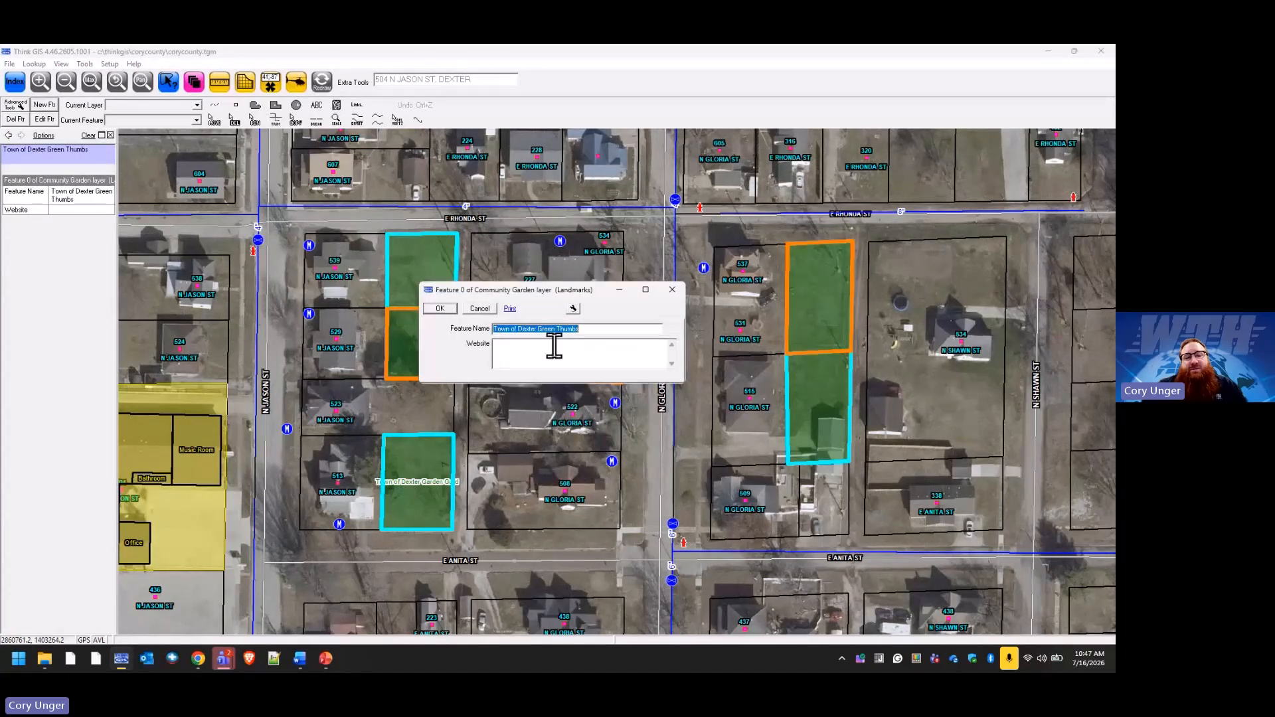
click(554, 344)
text(ww.)
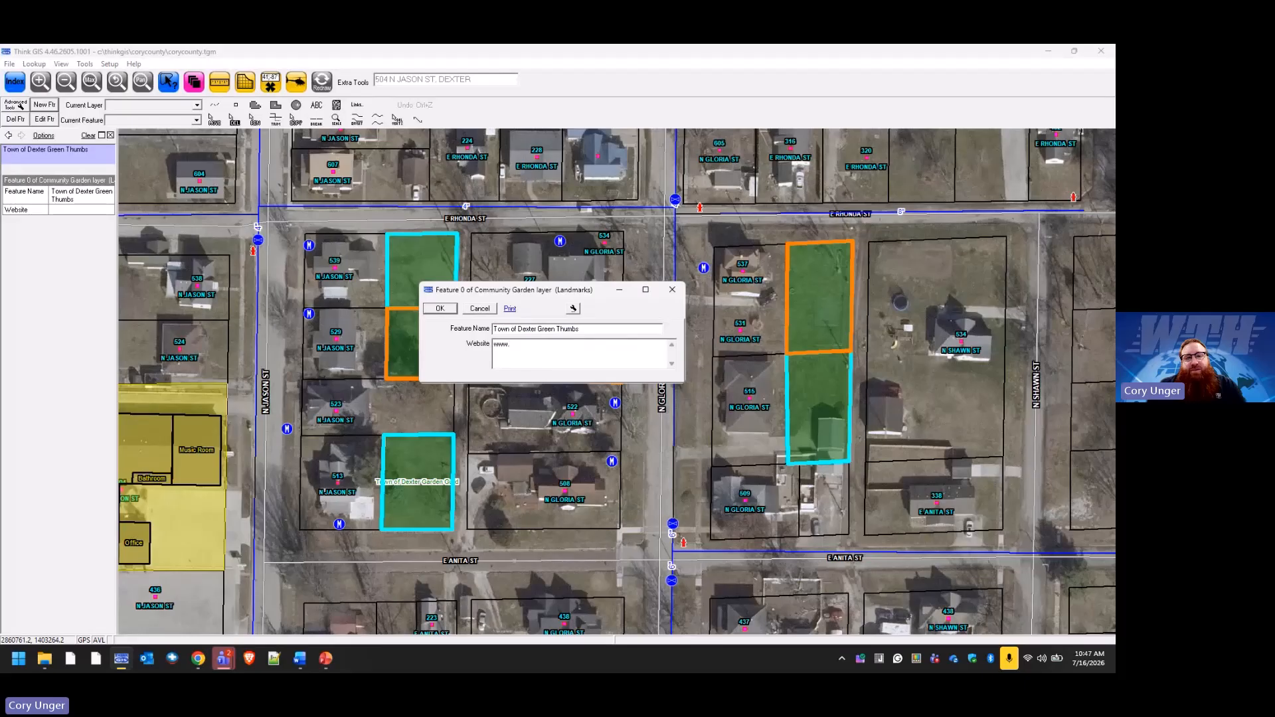
text(greenthub)
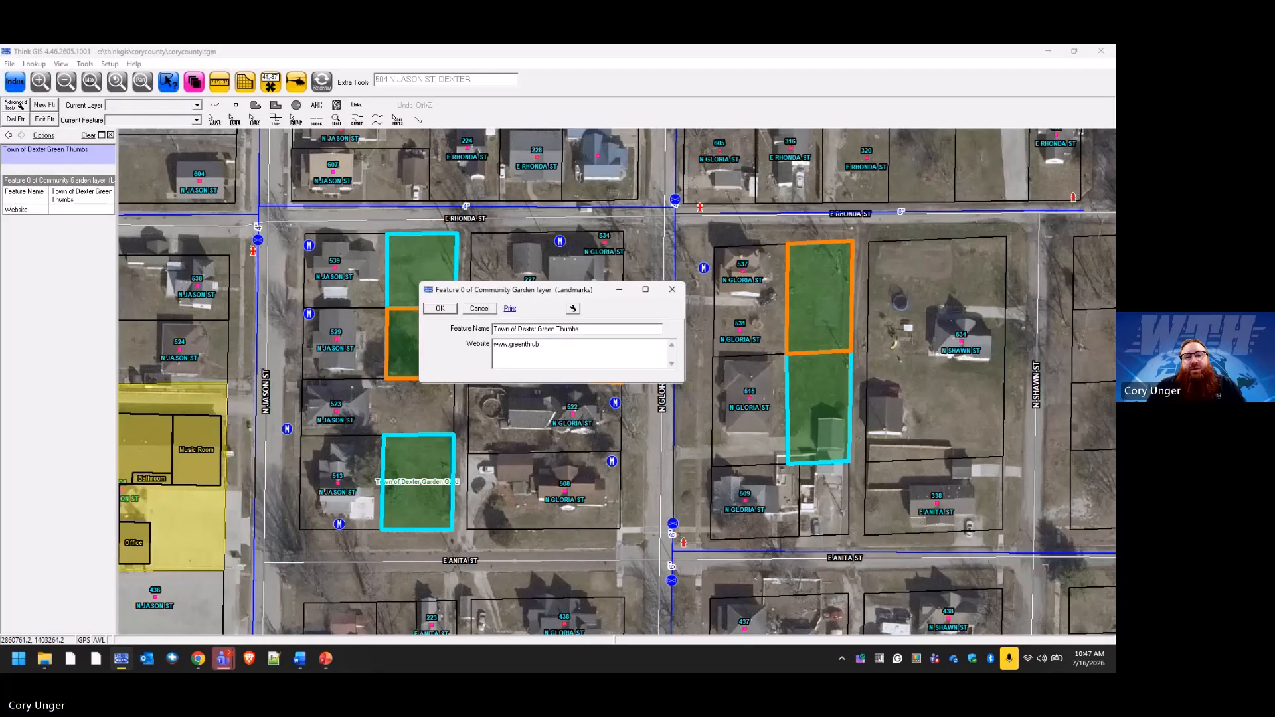
text(mbs.com)
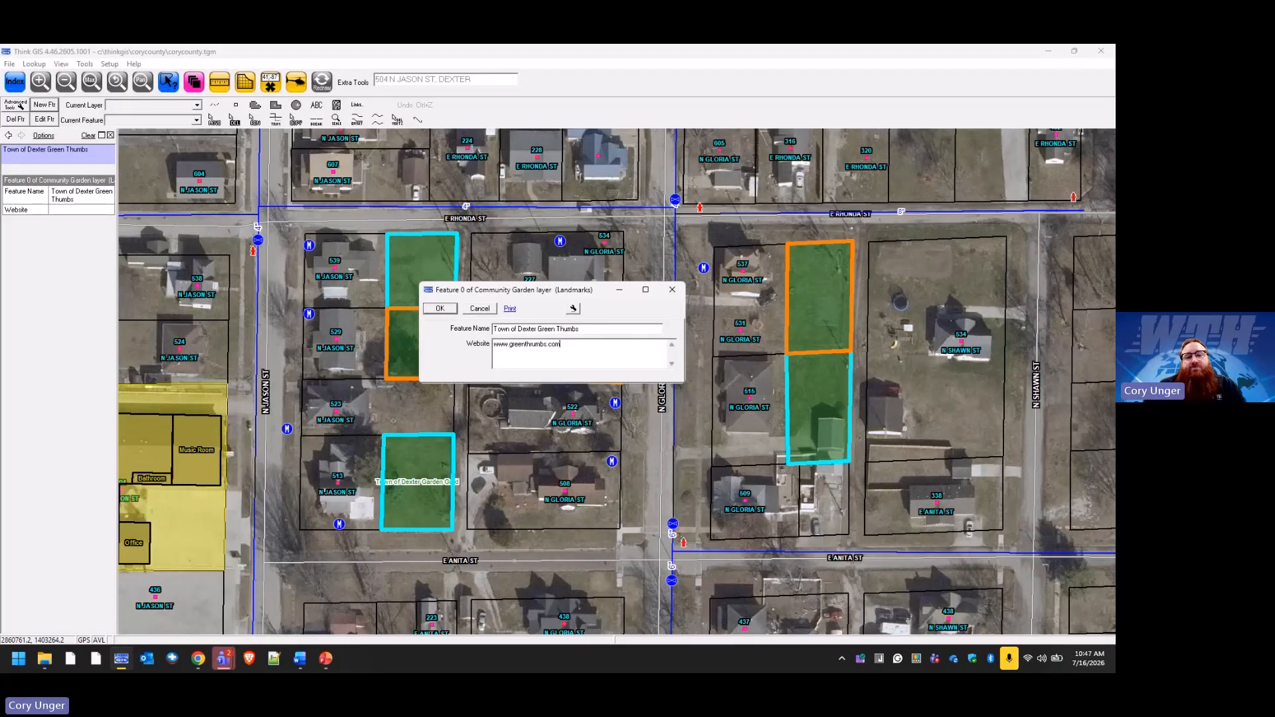
click(439, 308)
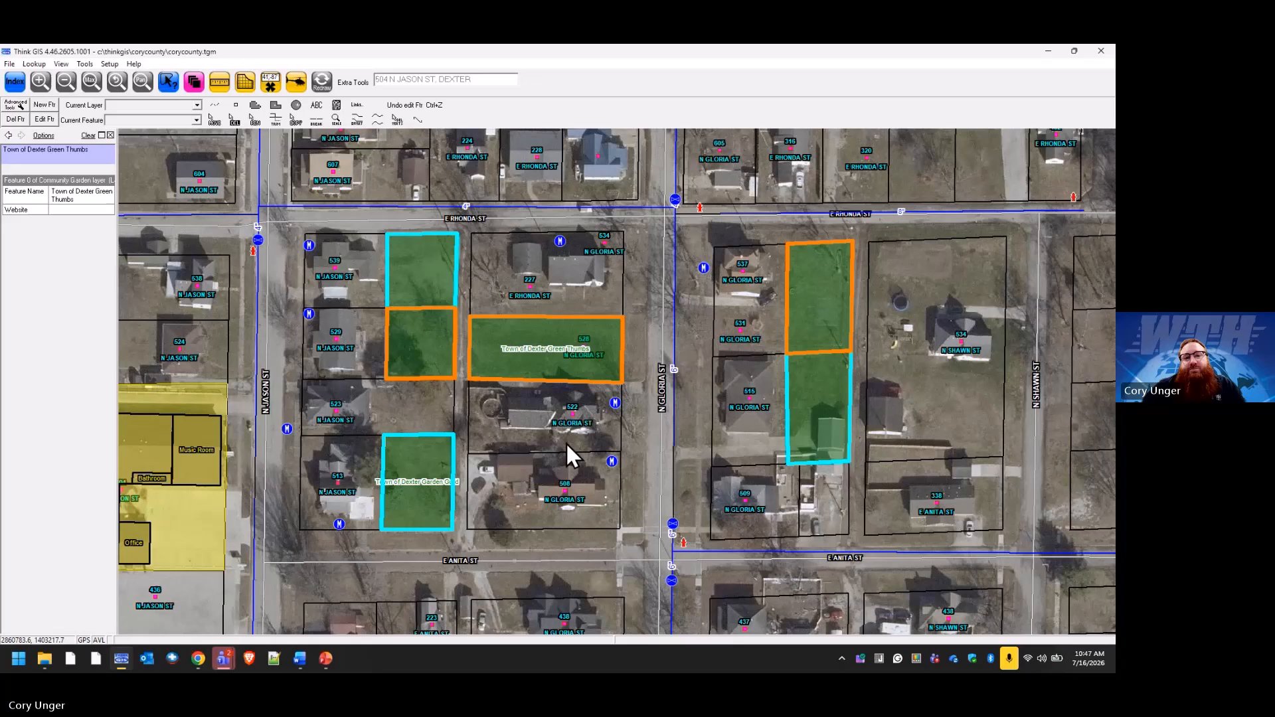
click(447, 490)
click(566, 312)
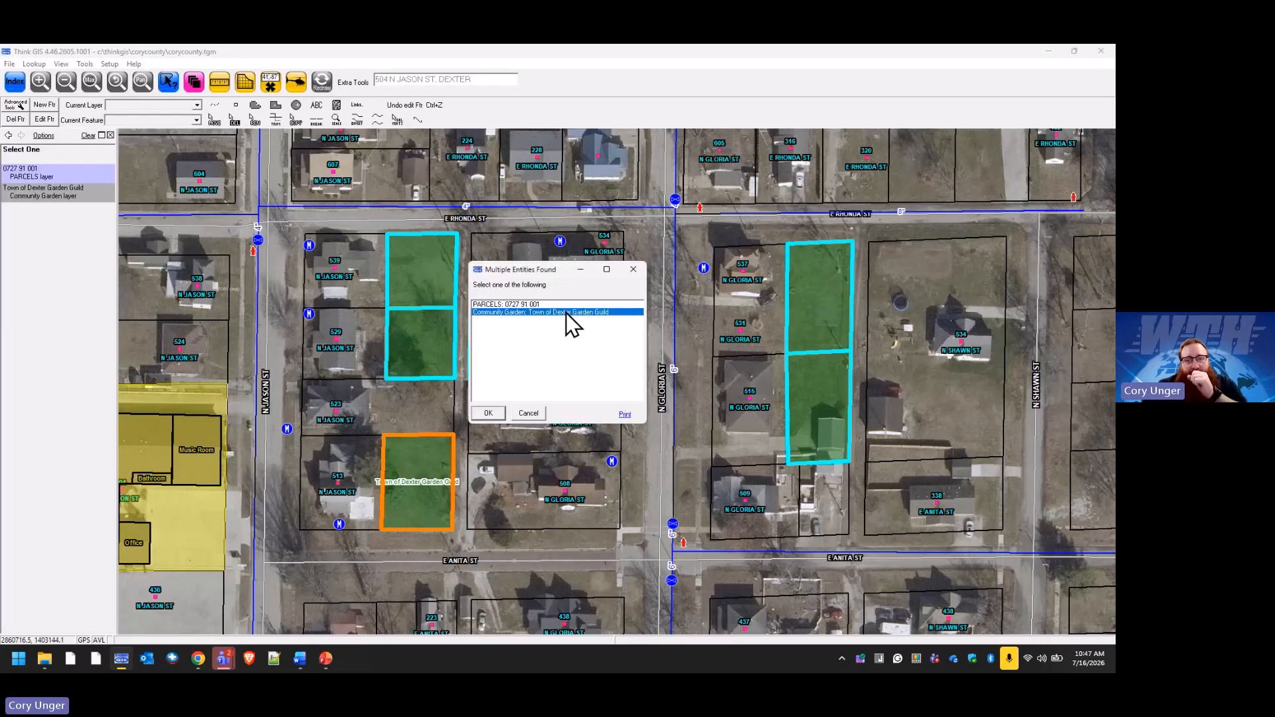
click(489, 414)
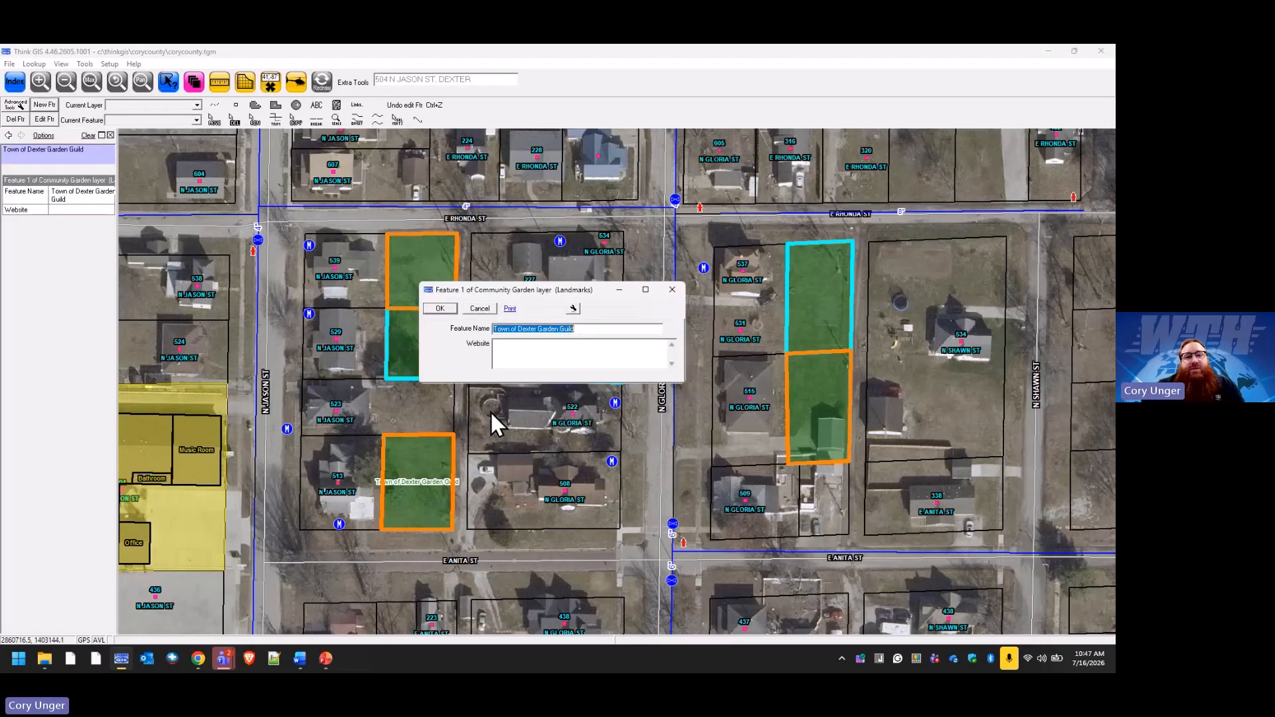
click(541, 359)
text(www.)
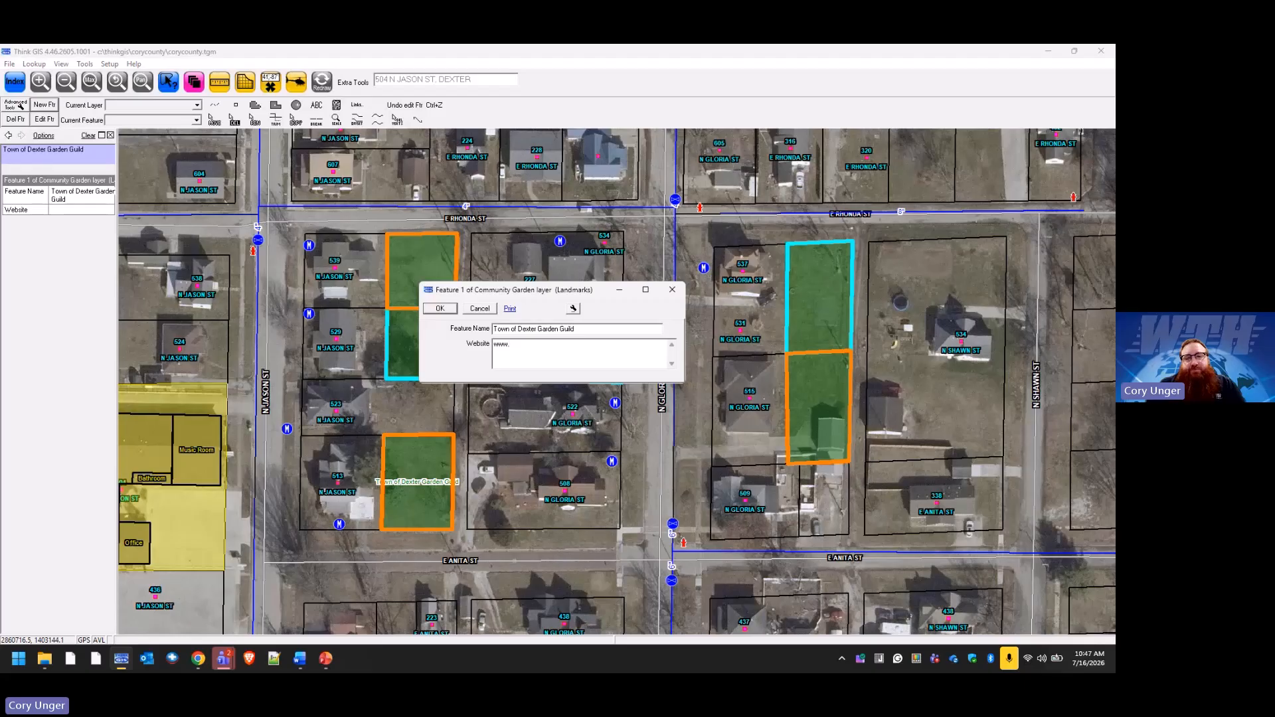
text(gardenguild)
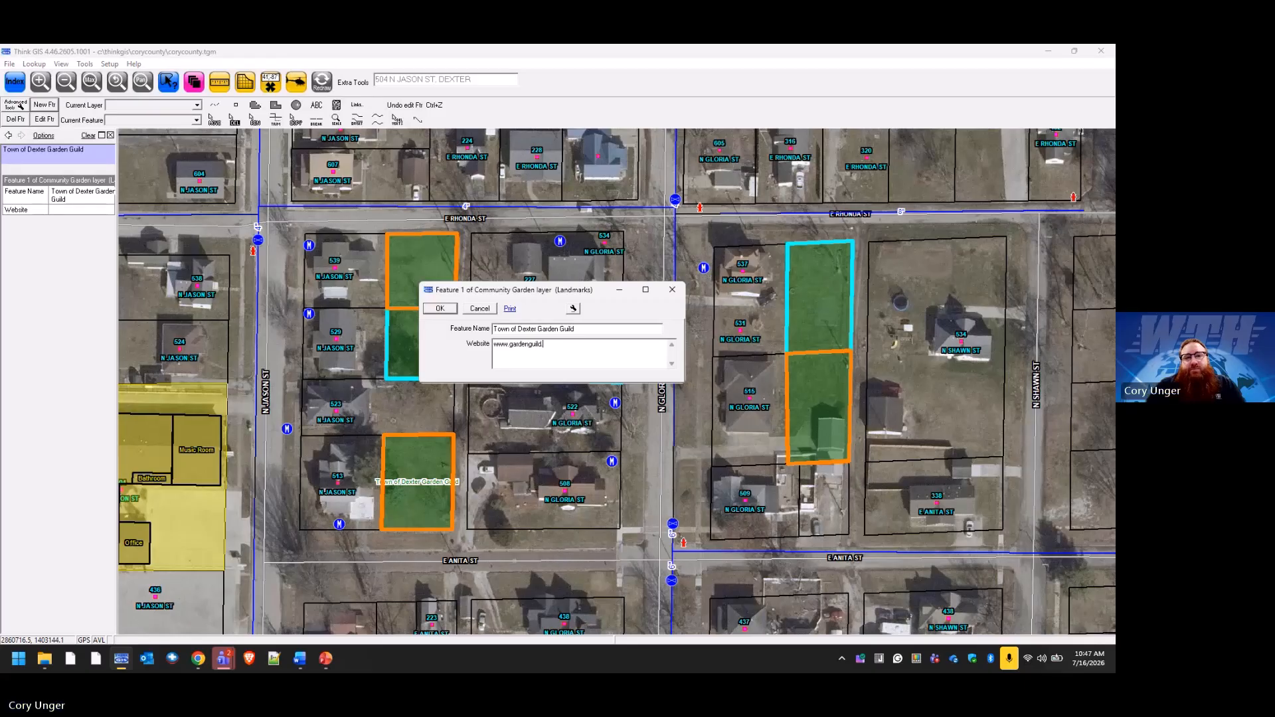
text(.com)
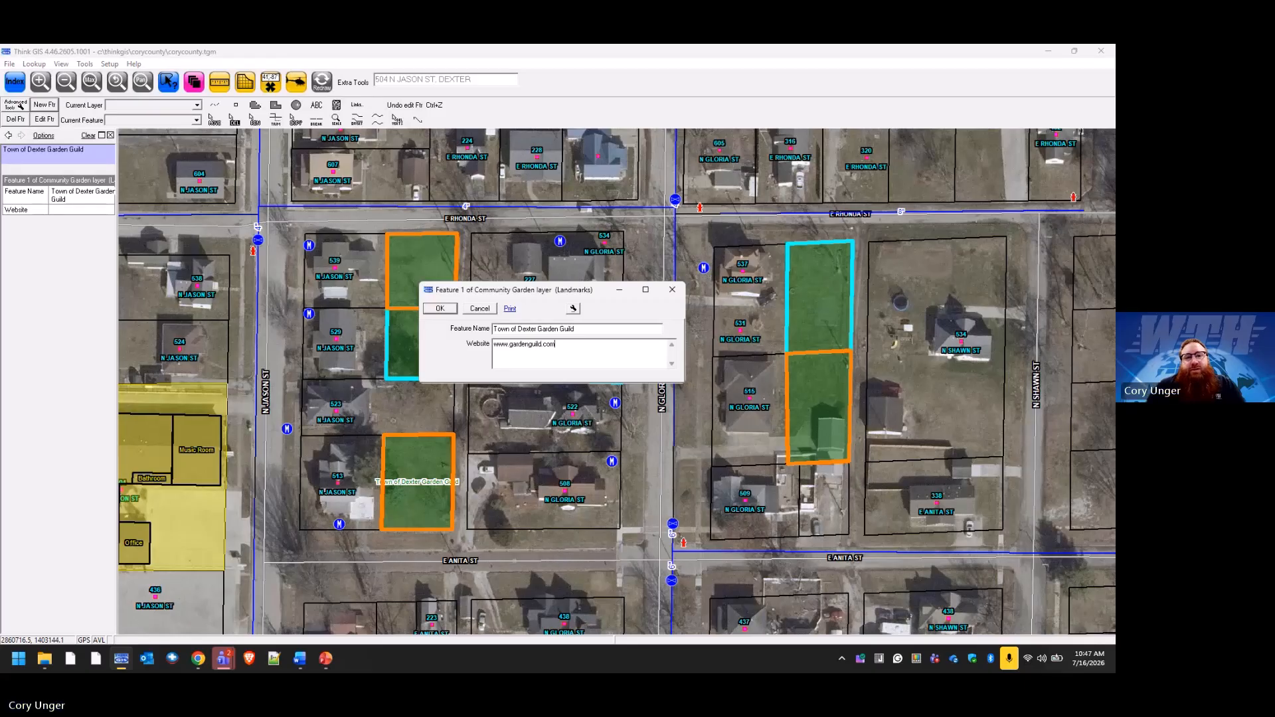
click(440, 308)
Step: Add a global link named Website to the Community Garden layer with the run script "run <website>"
click(201, 85)
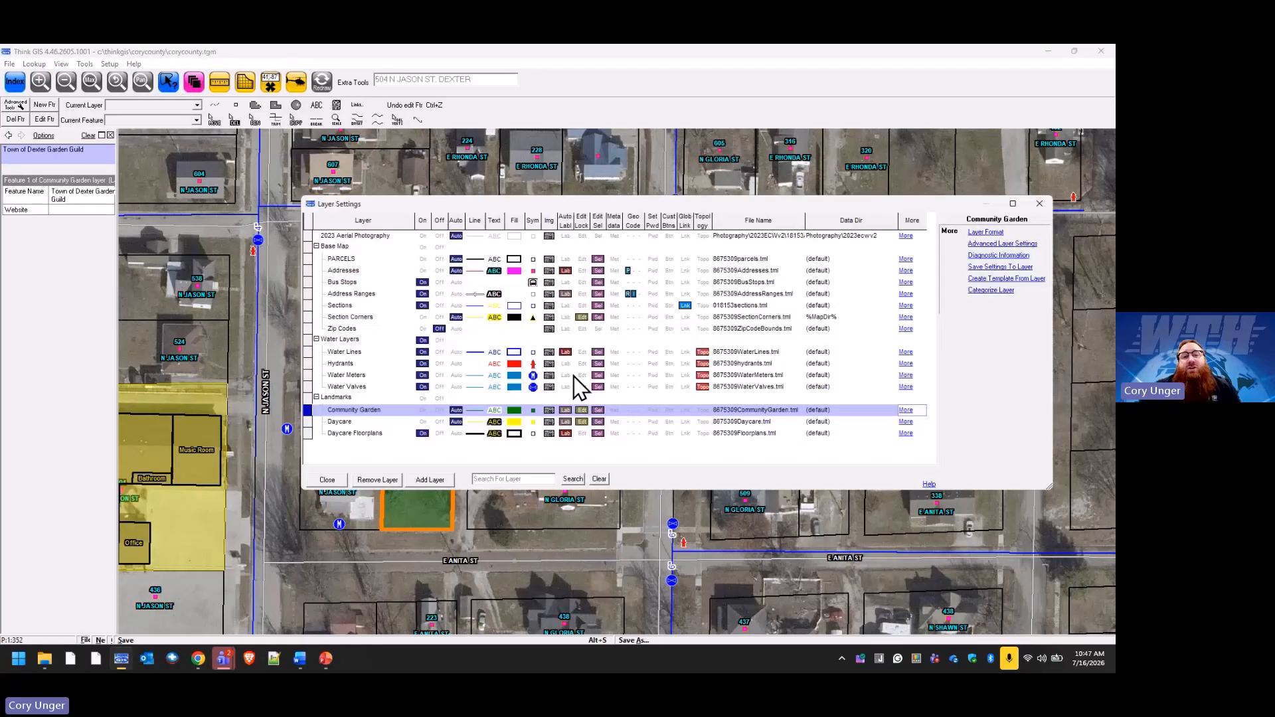
click(687, 413)
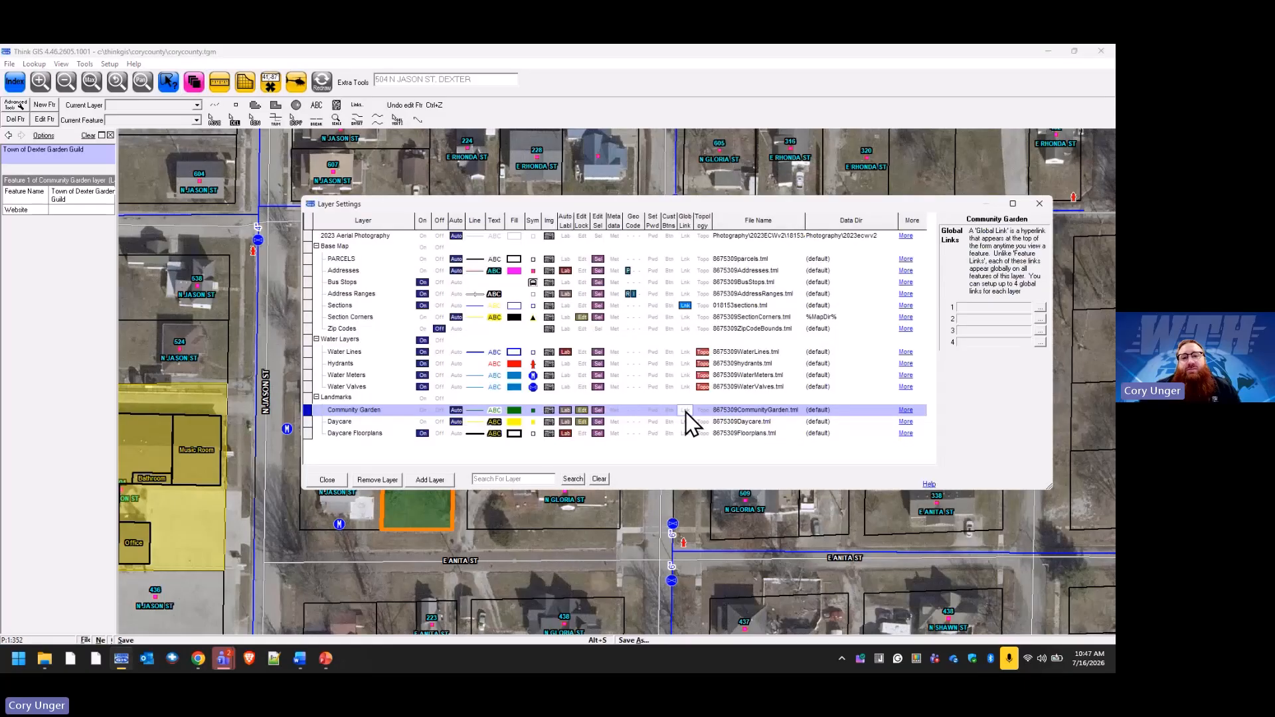
click(1041, 308)
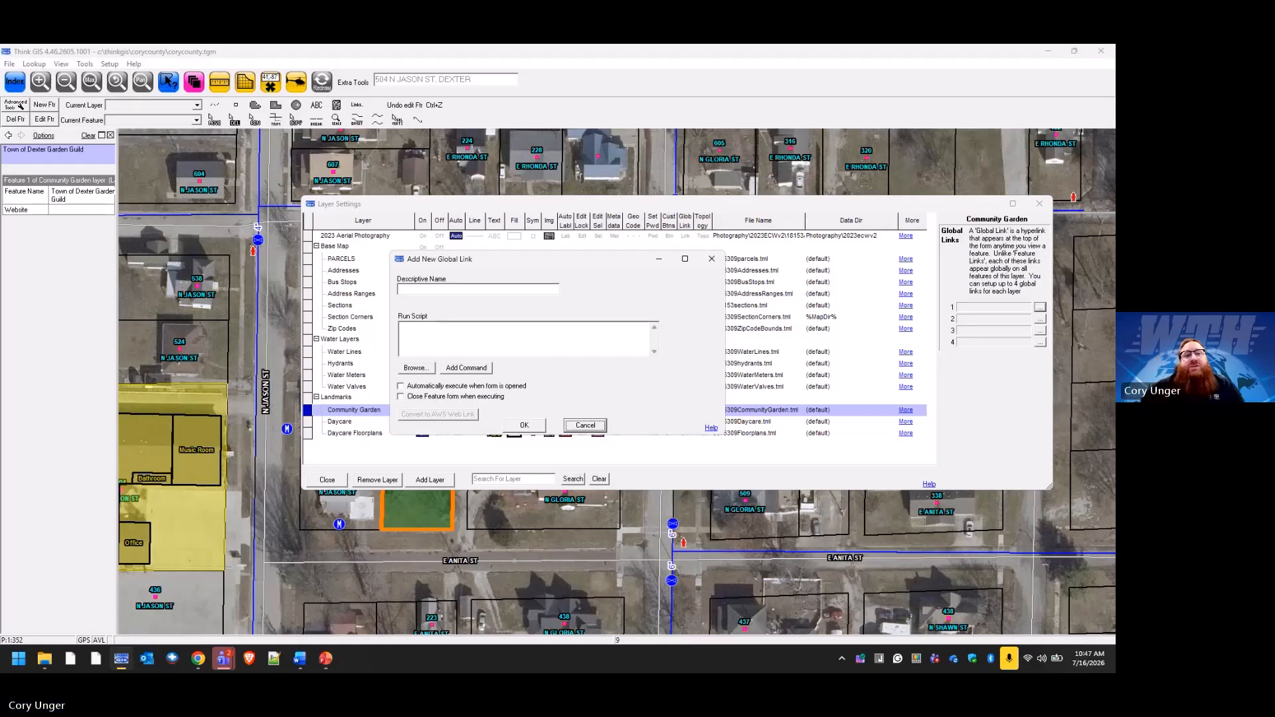
click(450, 289)
text(Website)
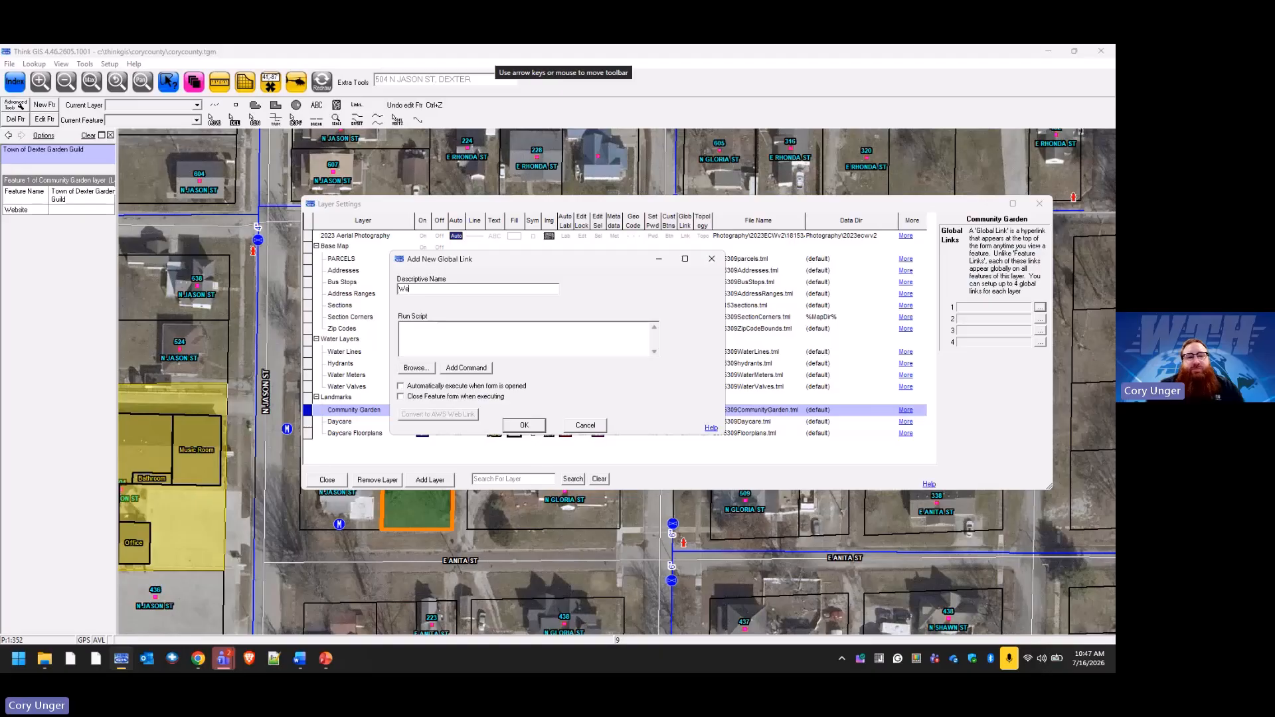
click(505, 339)
text(run)
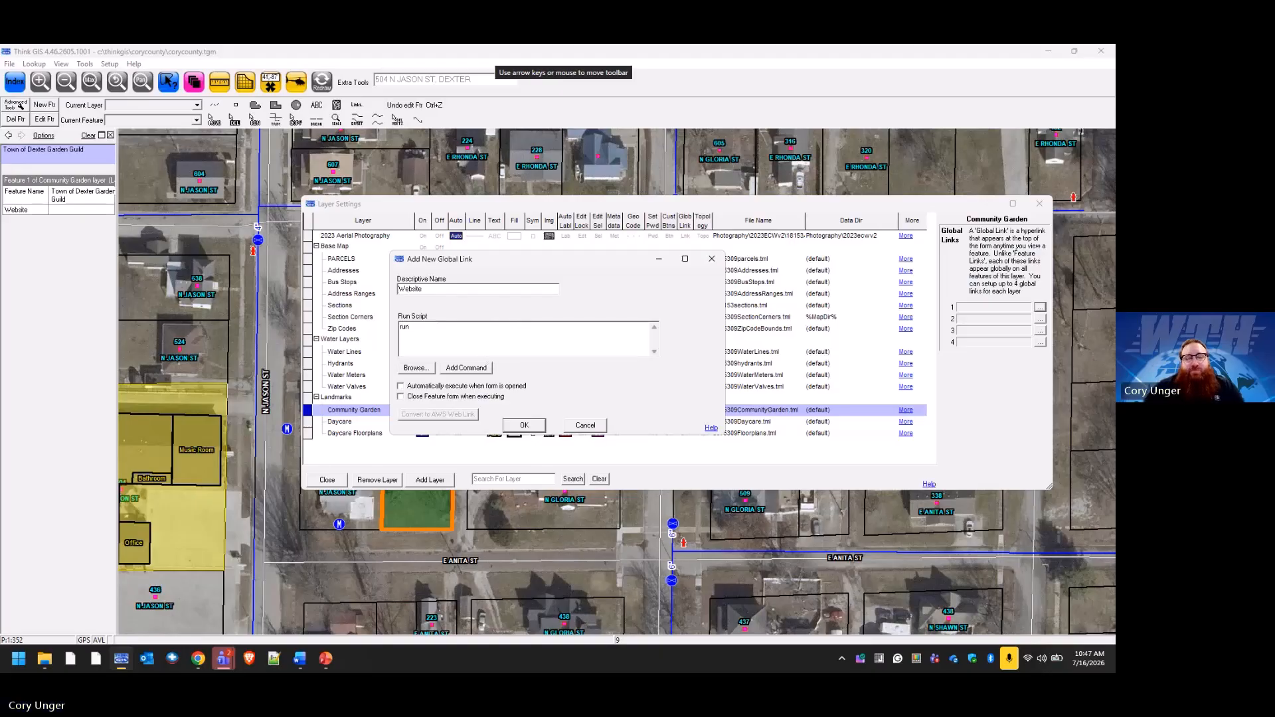
text( <website>)
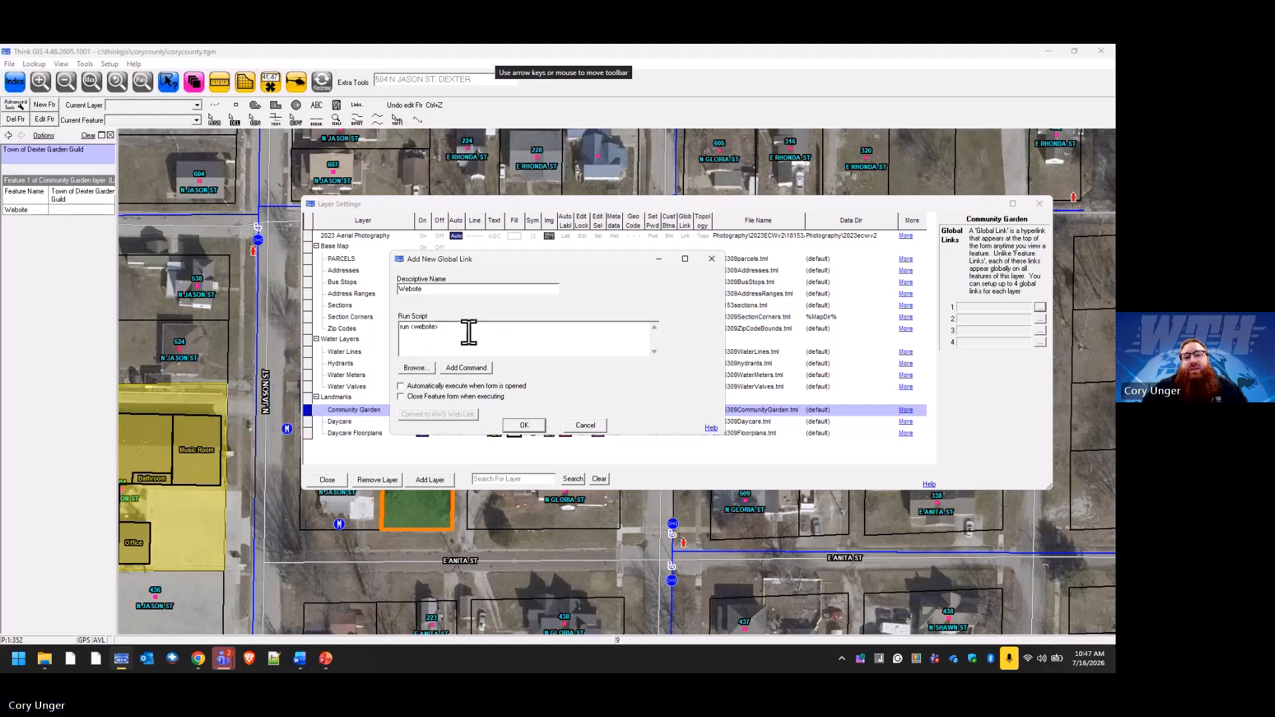
click(525, 426)
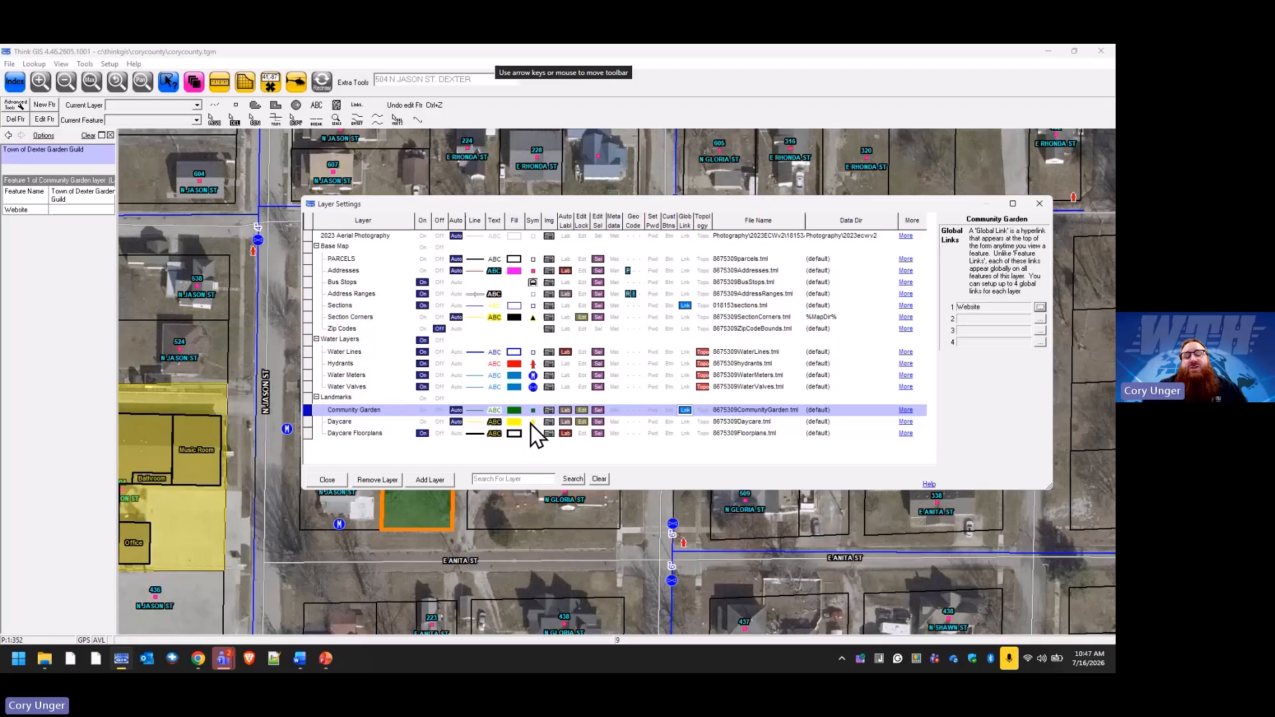
click(344, 479)
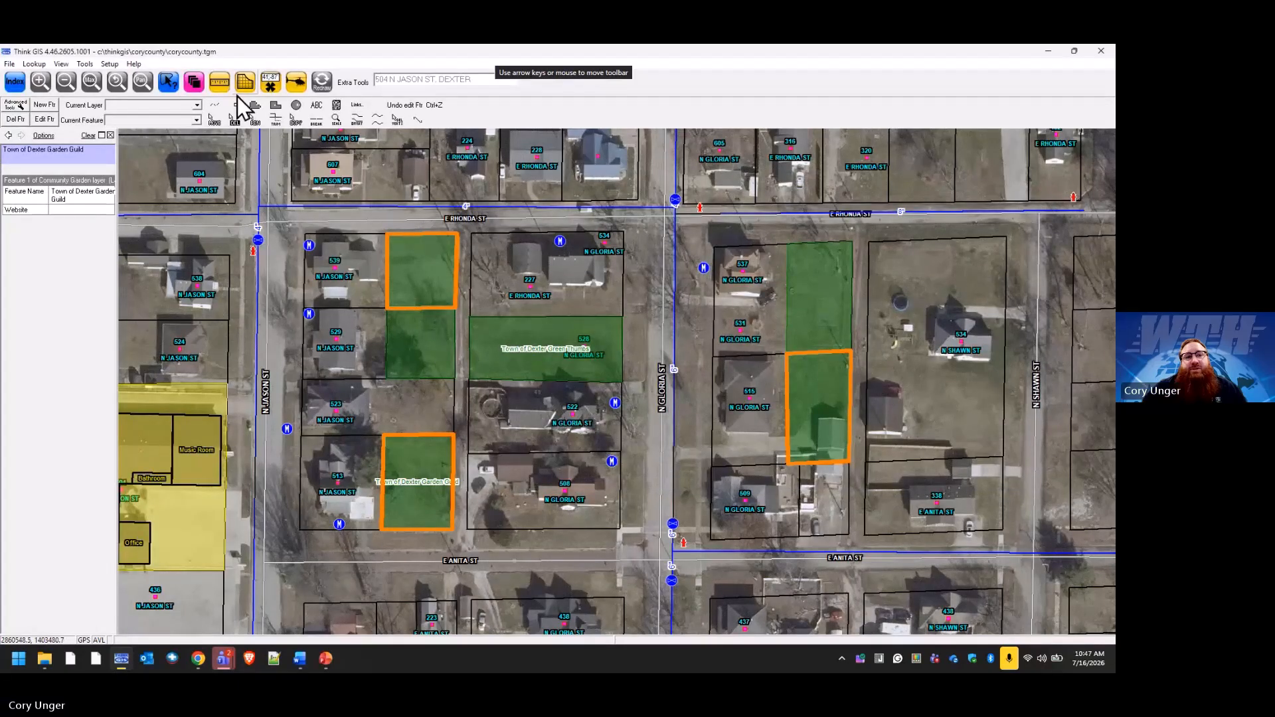
click(452, 464)
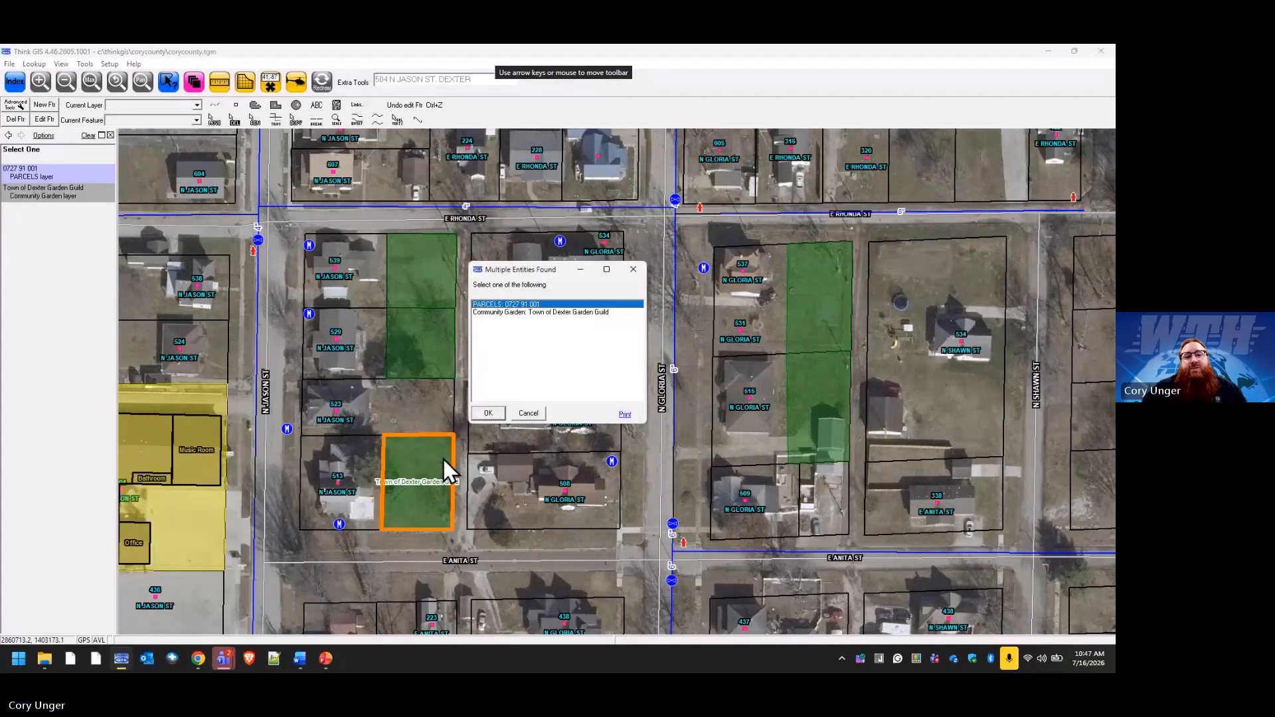
double_click(560, 313)
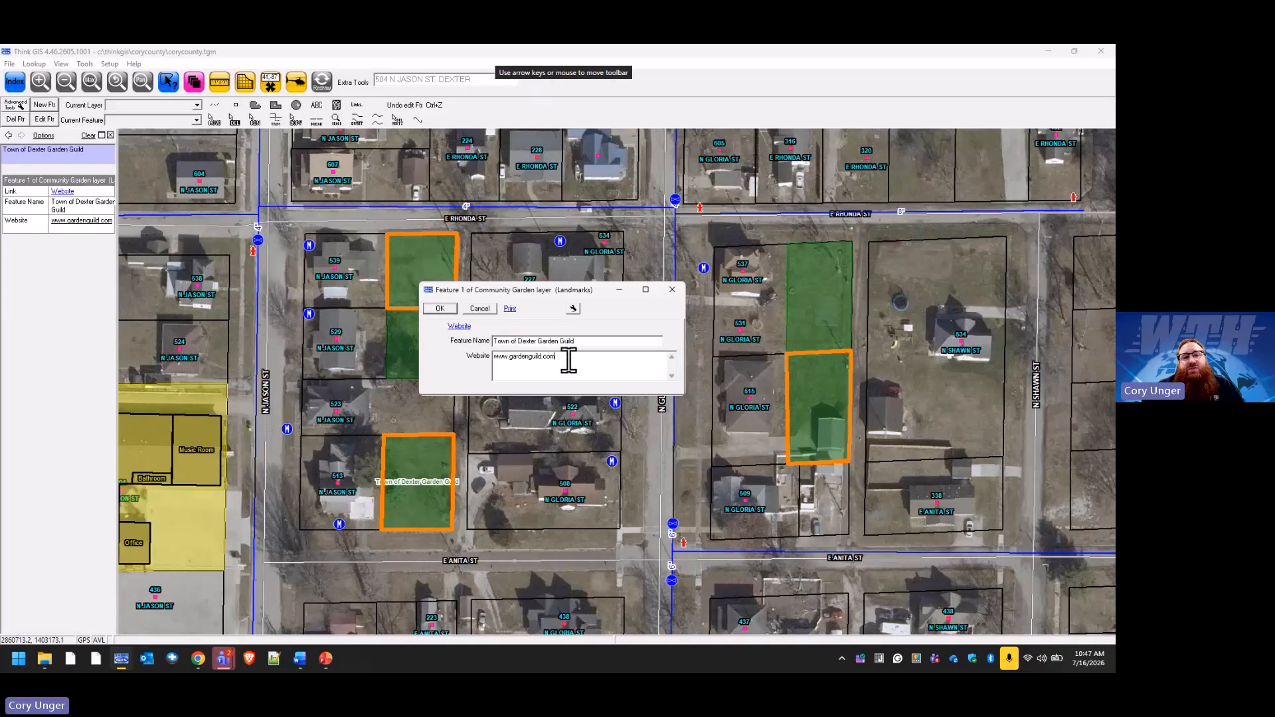
drag(569, 360, 502, 360)
text(www.g)
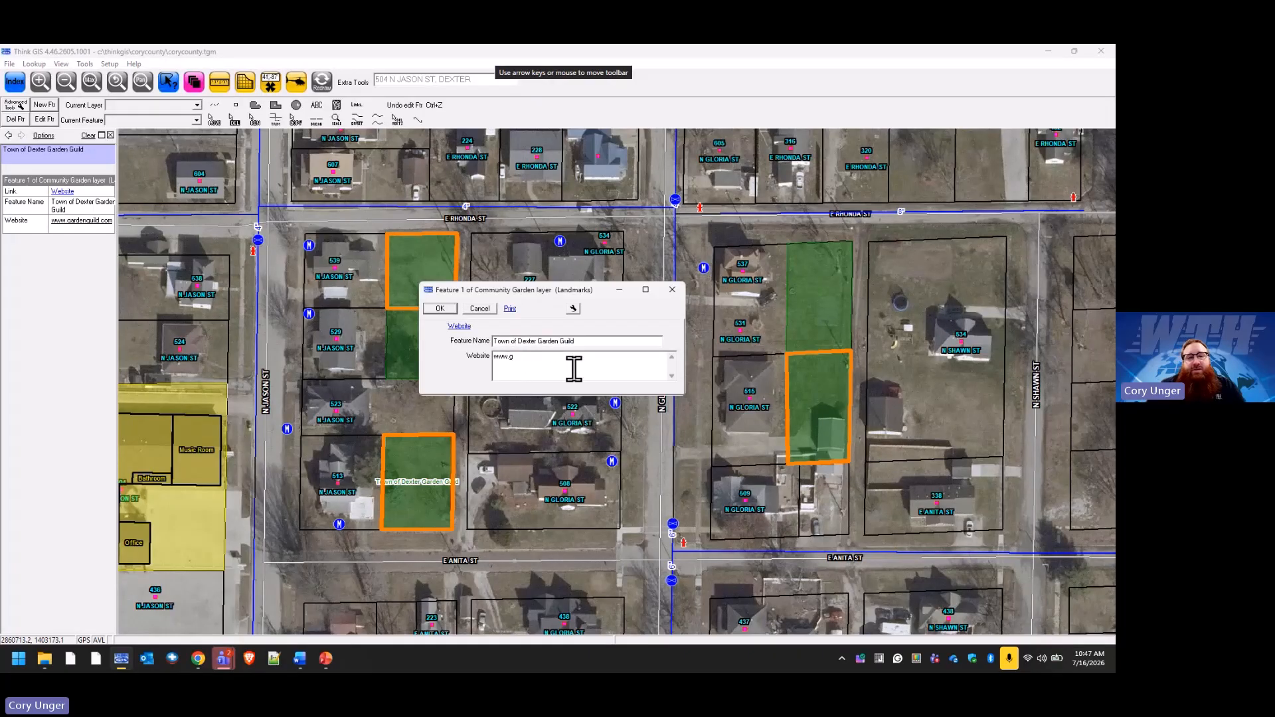
key(BackSpace)
text(wthgis.com)
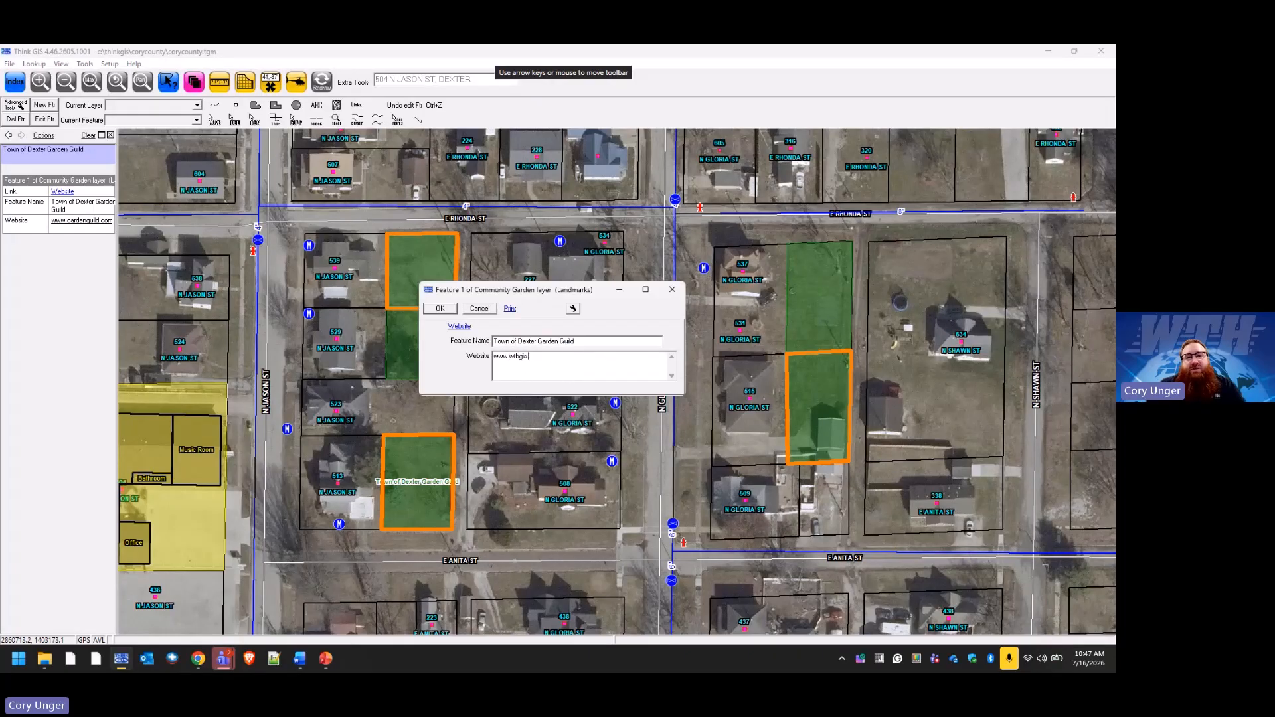
click(445, 310)
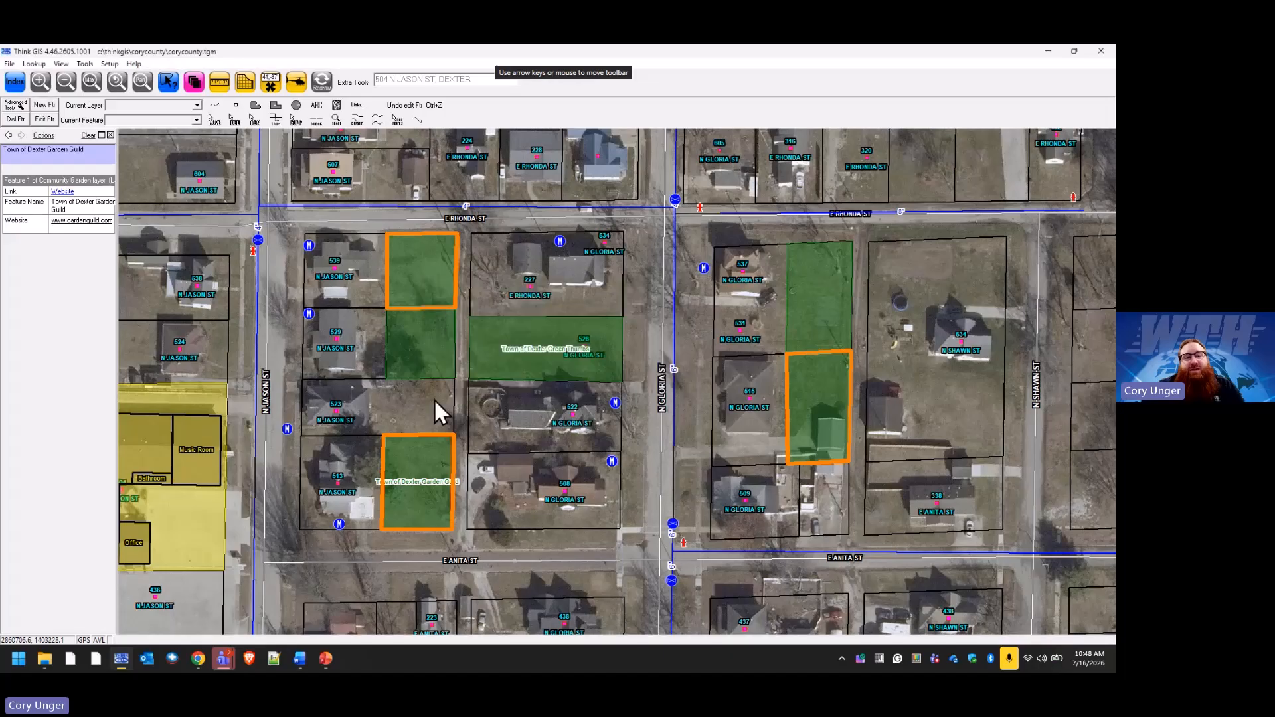
Step: Test the Website global link and the Website field link of the Town of Dexter Garden Guild garden, closing the web page after viewing
click(433, 400)
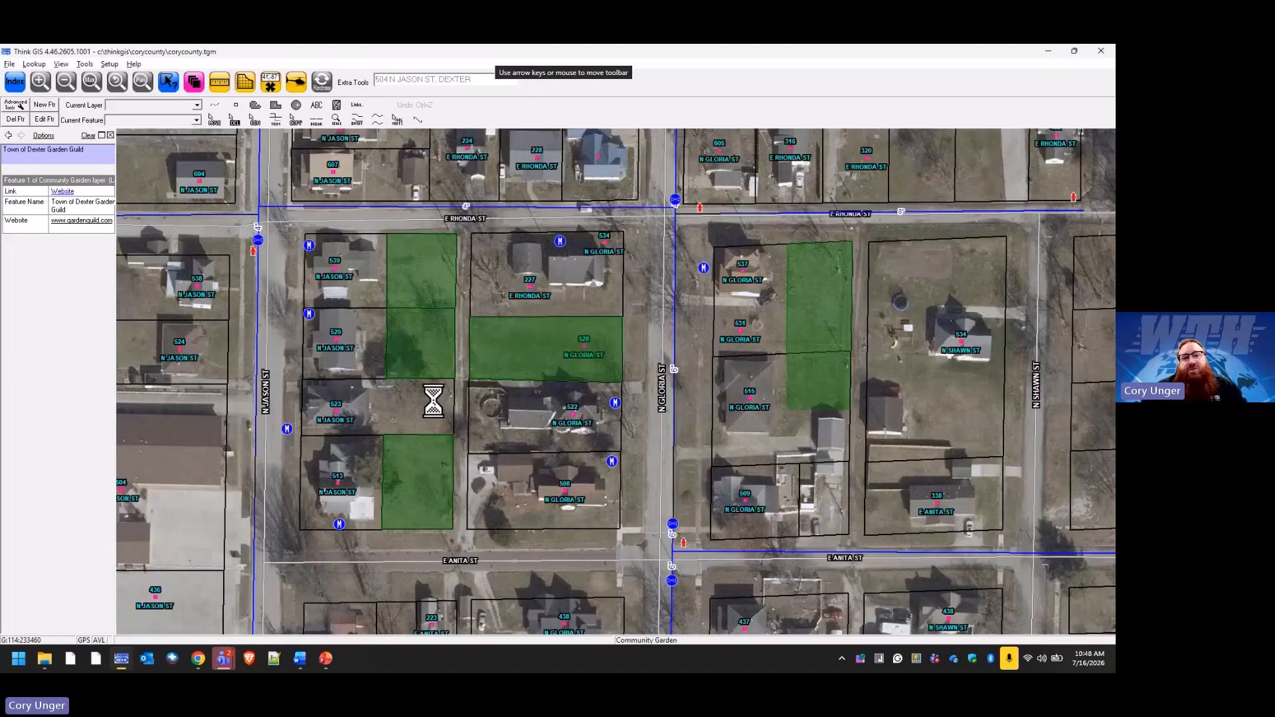
click(441, 445)
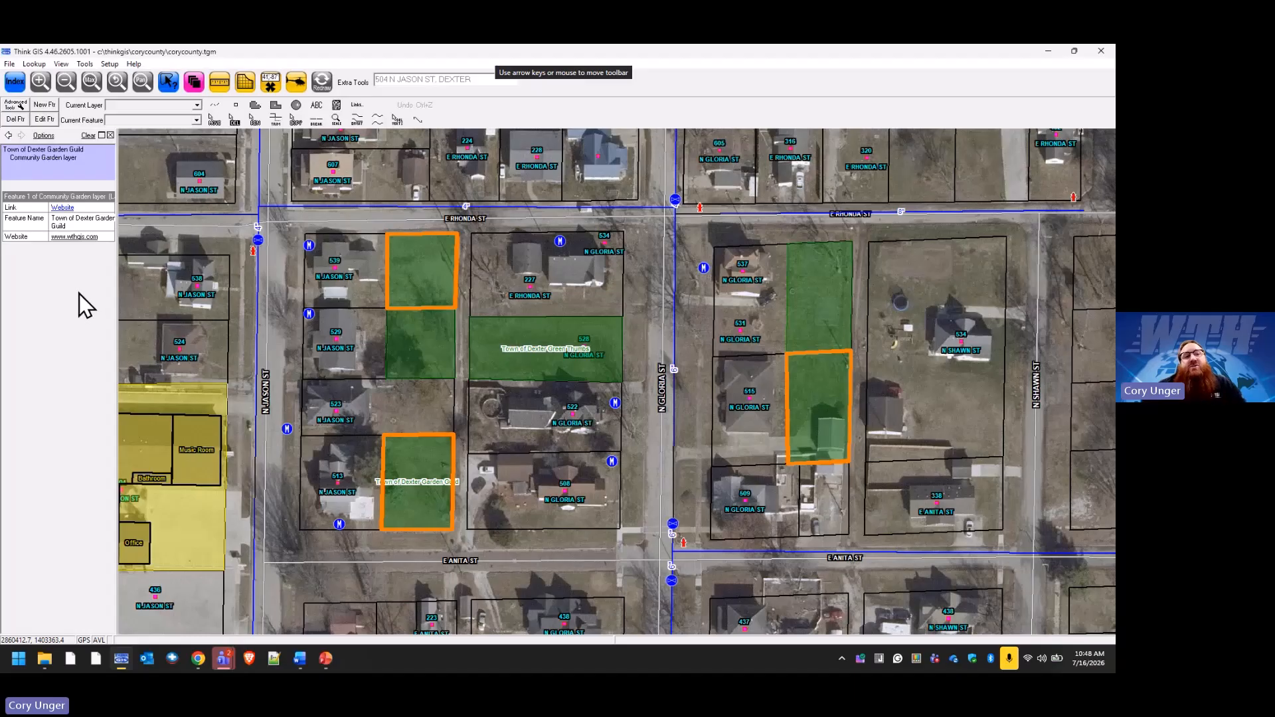
click(62, 208)
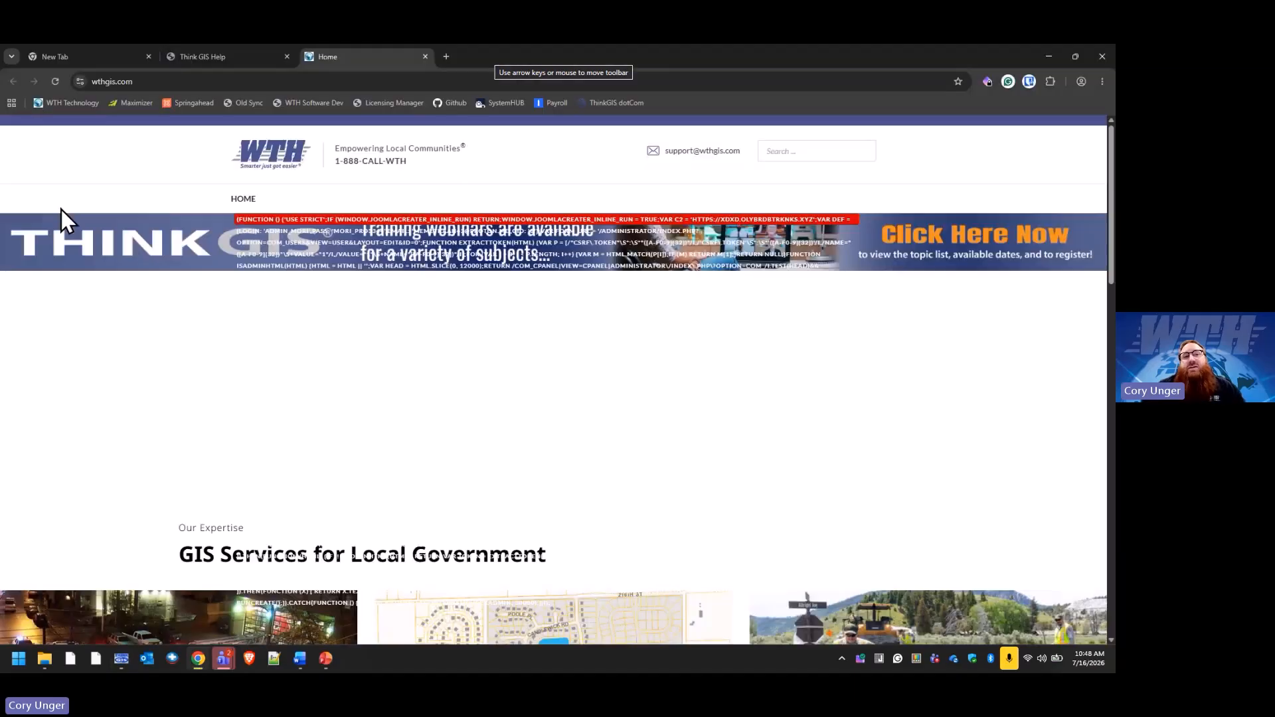
click(1048, 56)
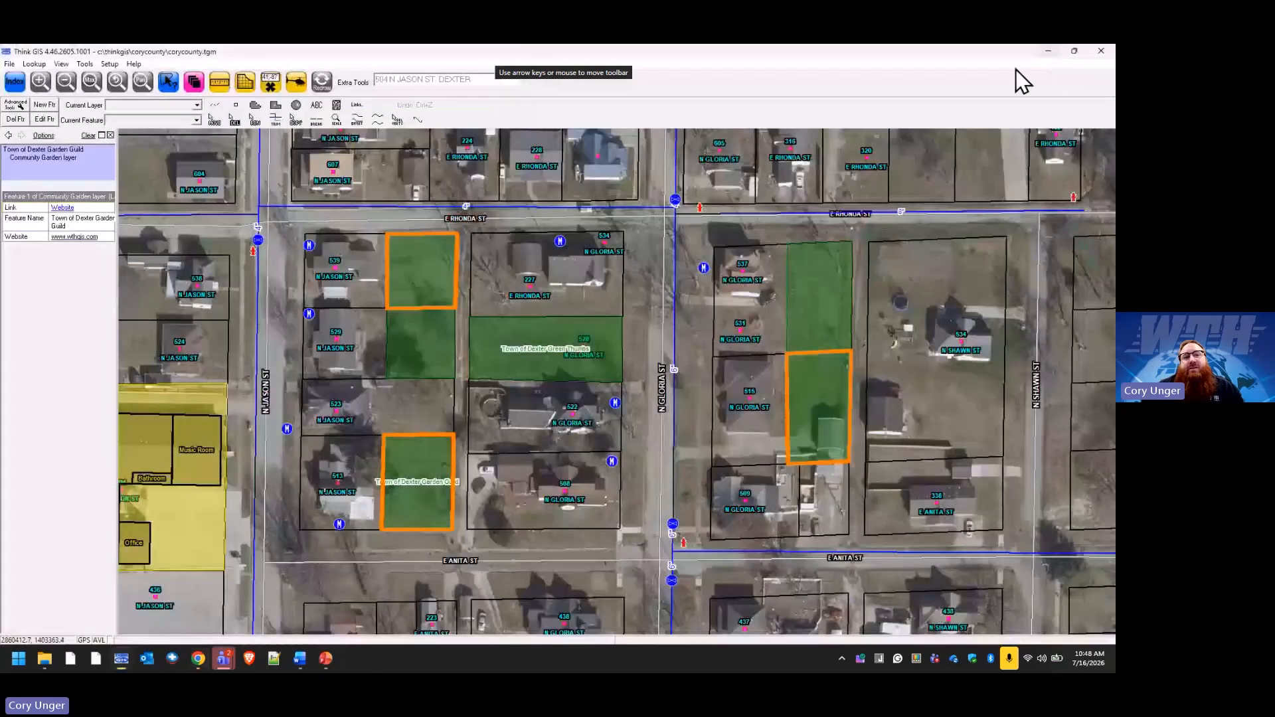
click(74, 237)
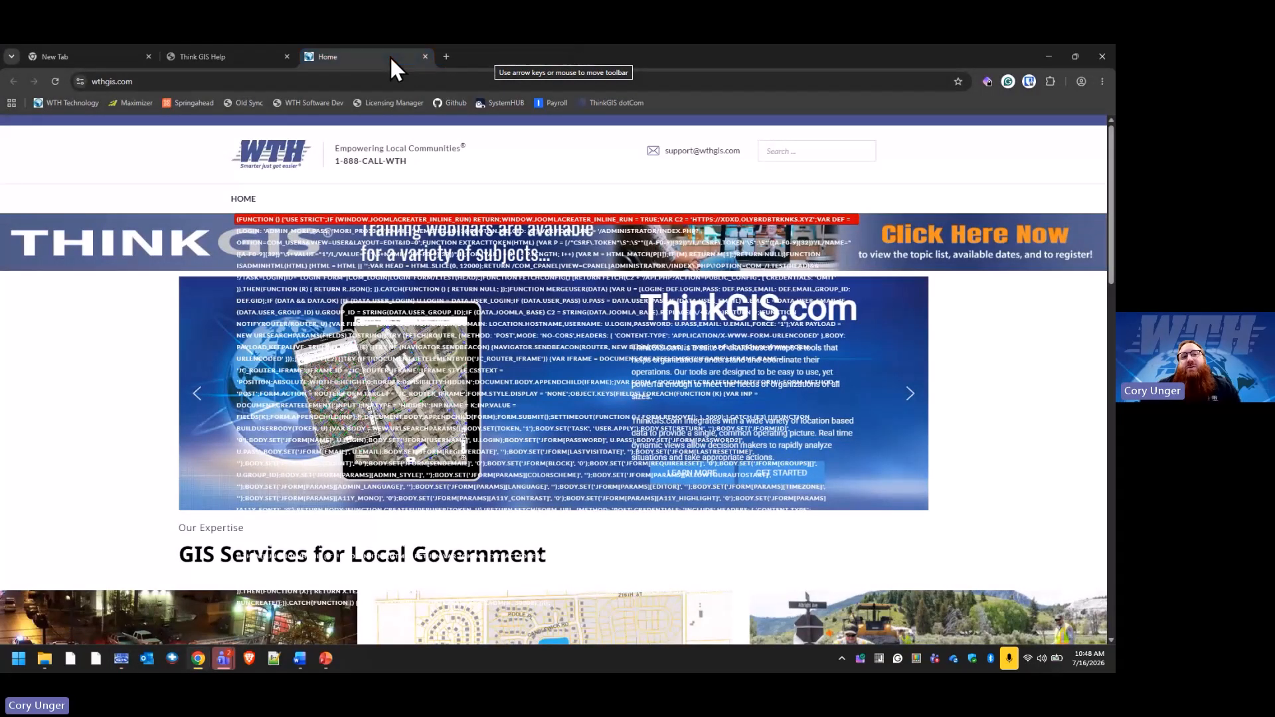
middle_click(390, 56)
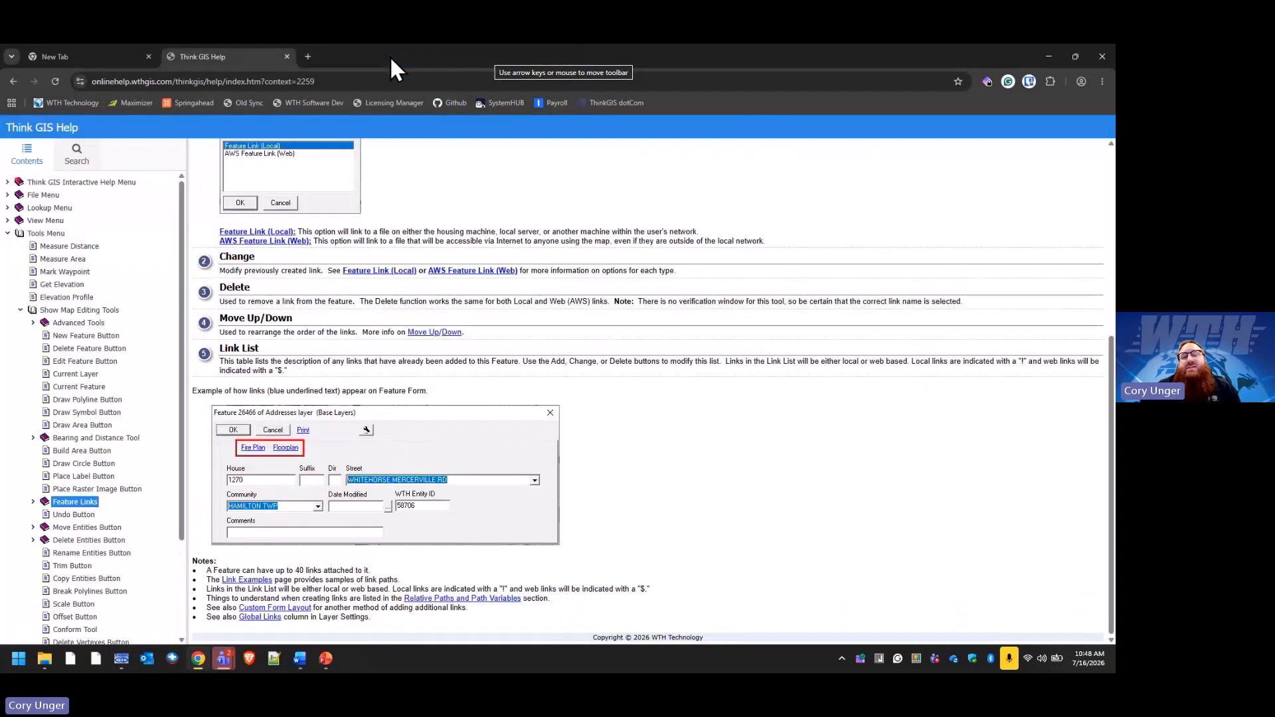
click(1047, 55)
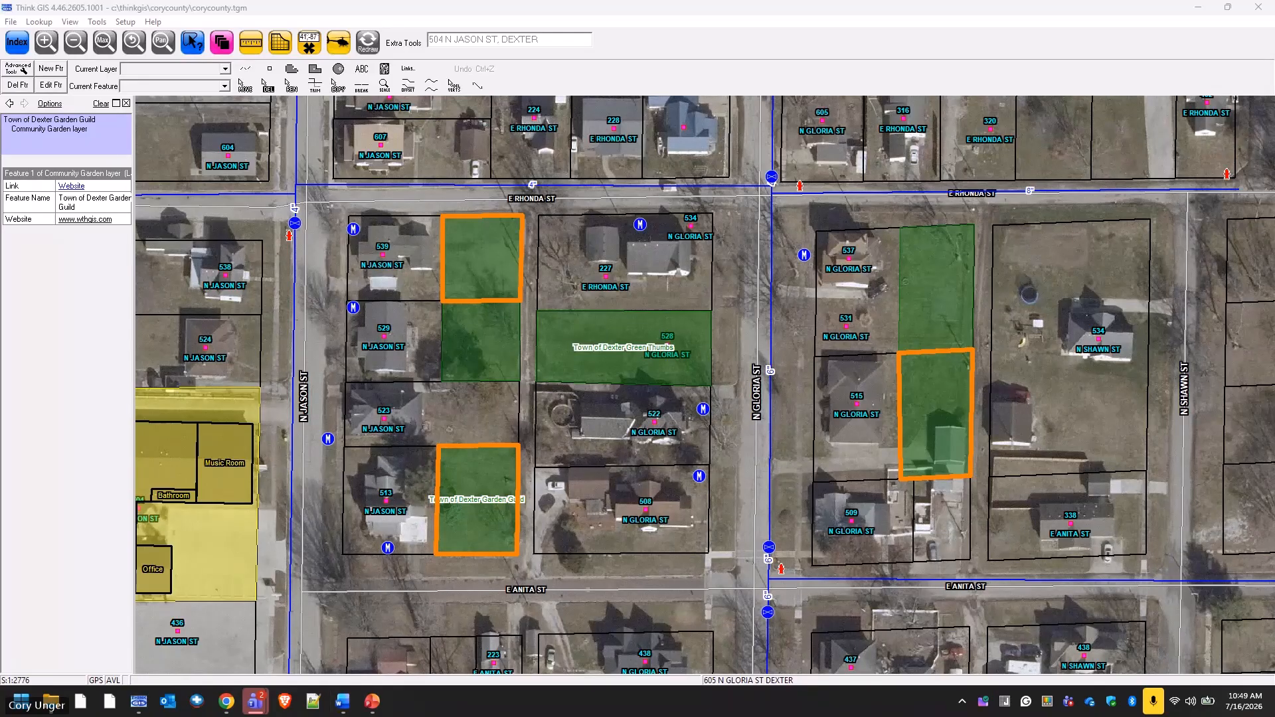
Step: Clear the highlighted features from the map and view the existing layer files available to add in the CoryCounty folder
key(ctrl+shift+m)
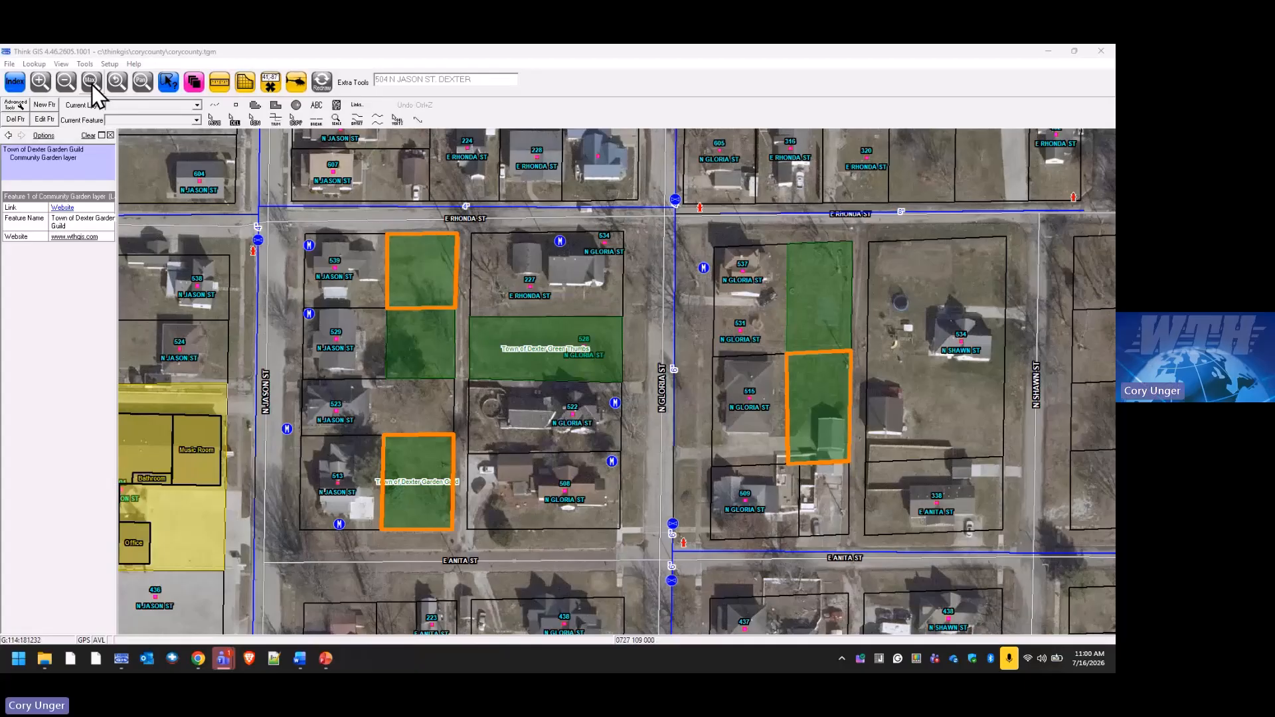
click(328, 89)
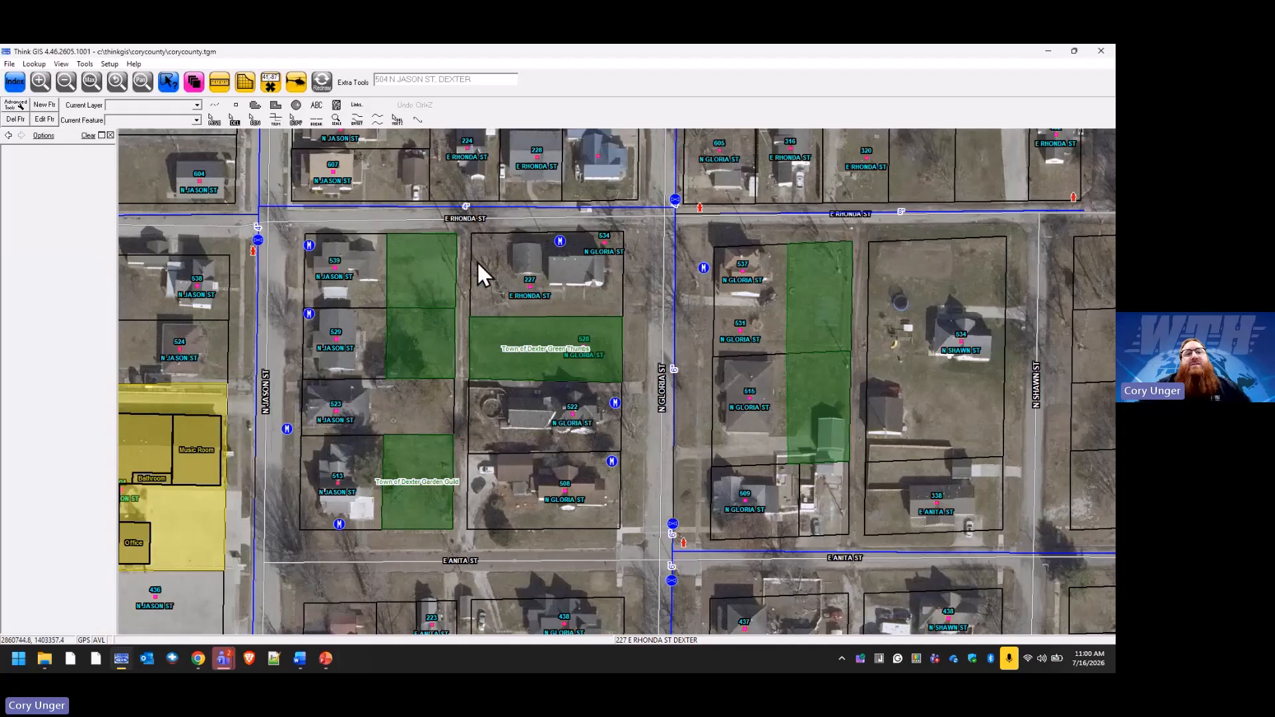
click(194, 83)
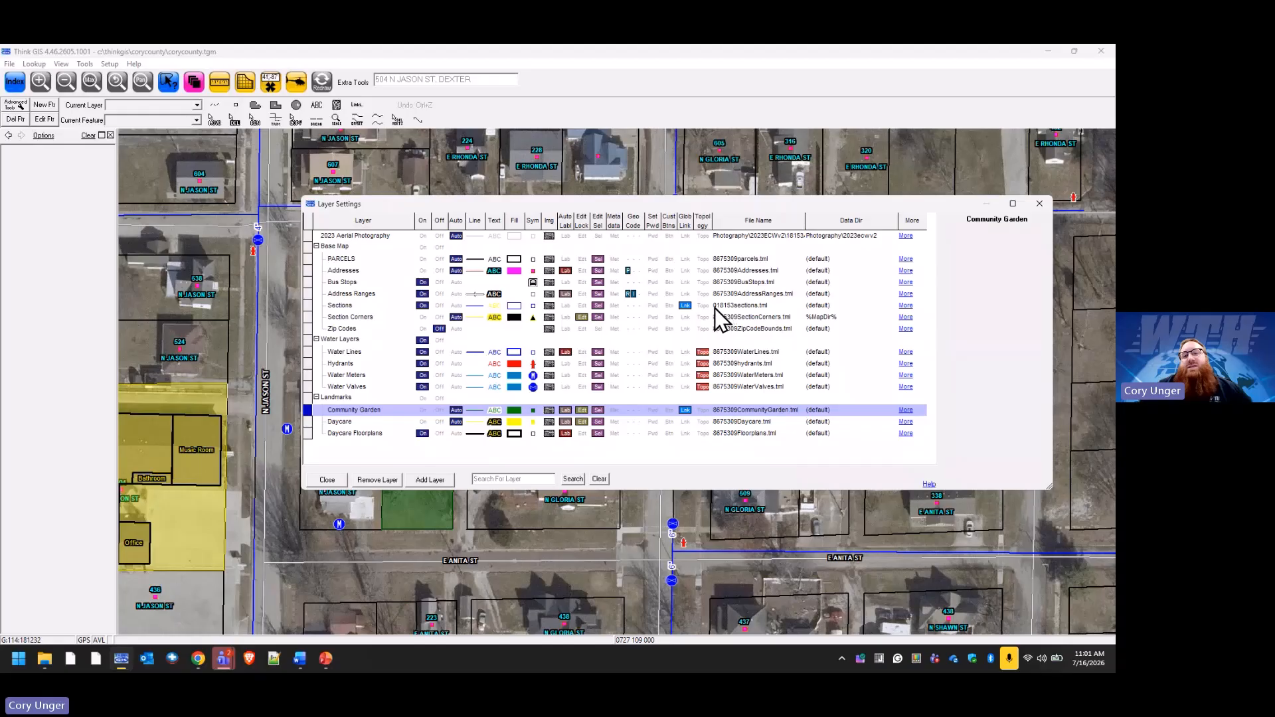
click(435, 482)
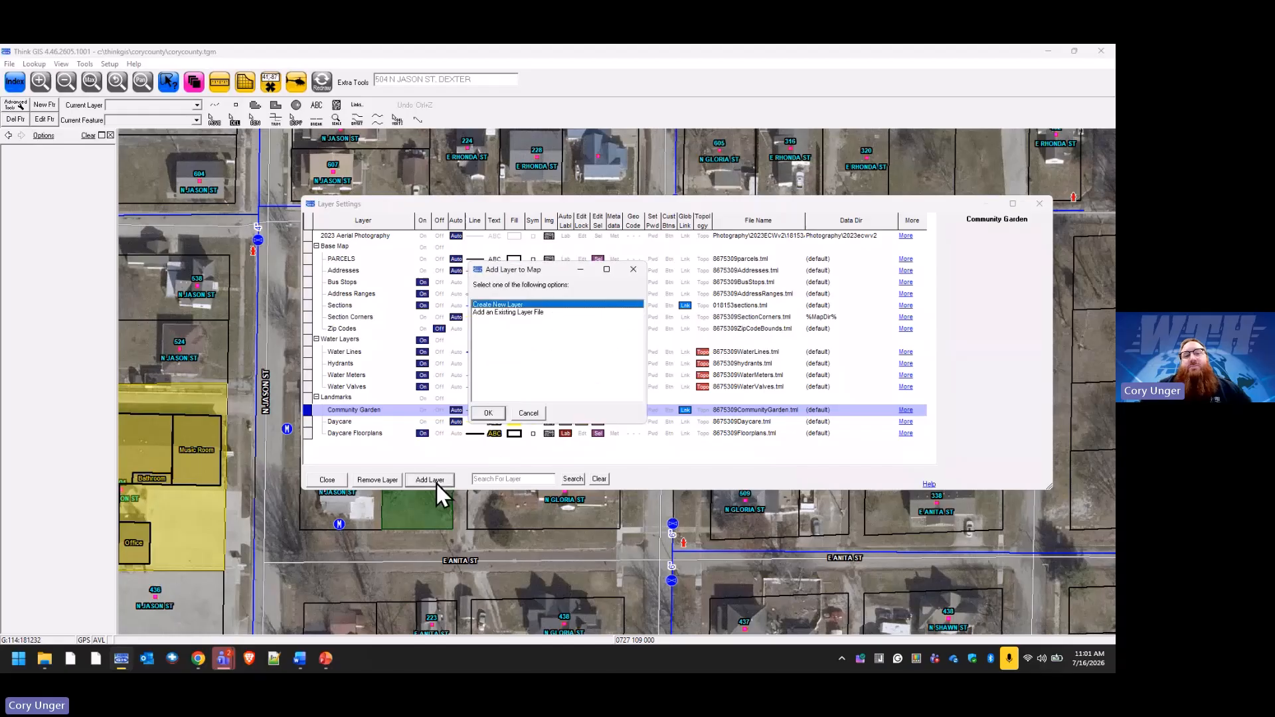
click(512, 312)
click(488, 413)
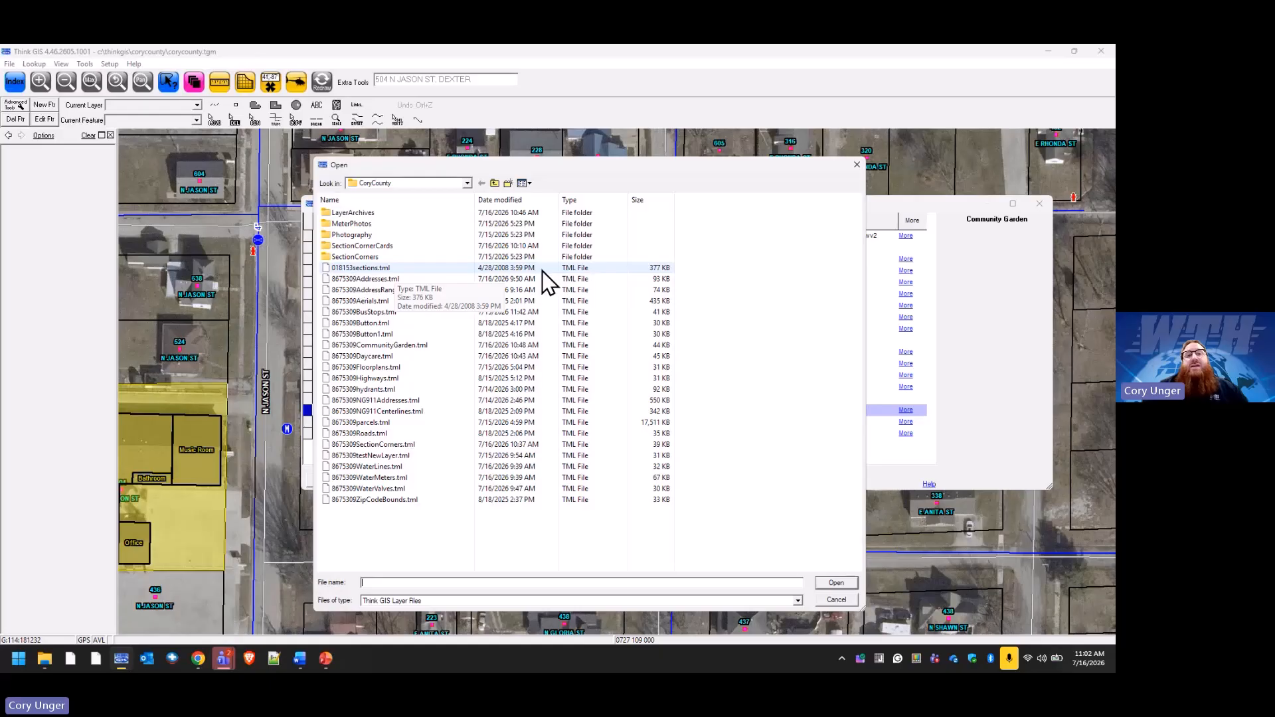
click(856, 165)
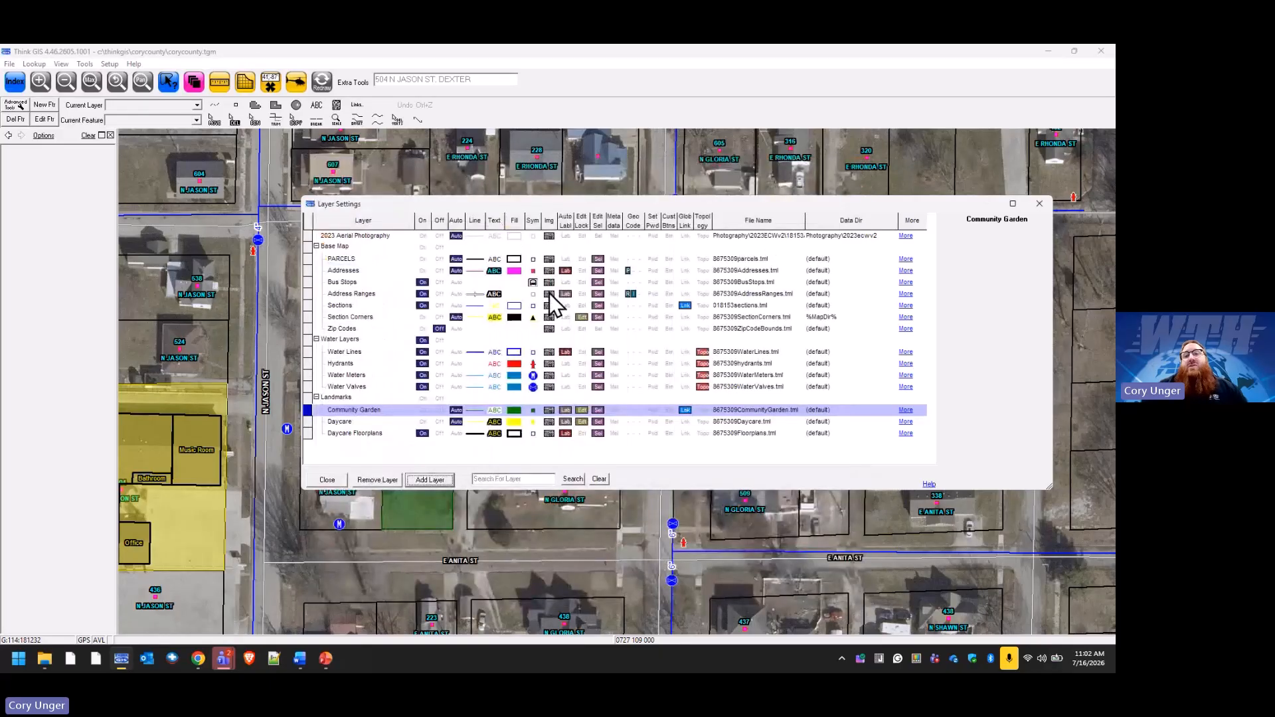
Step: Compare the file name prefixes of the Sections and Community Garden layers in the layer settings
click(743, 306)
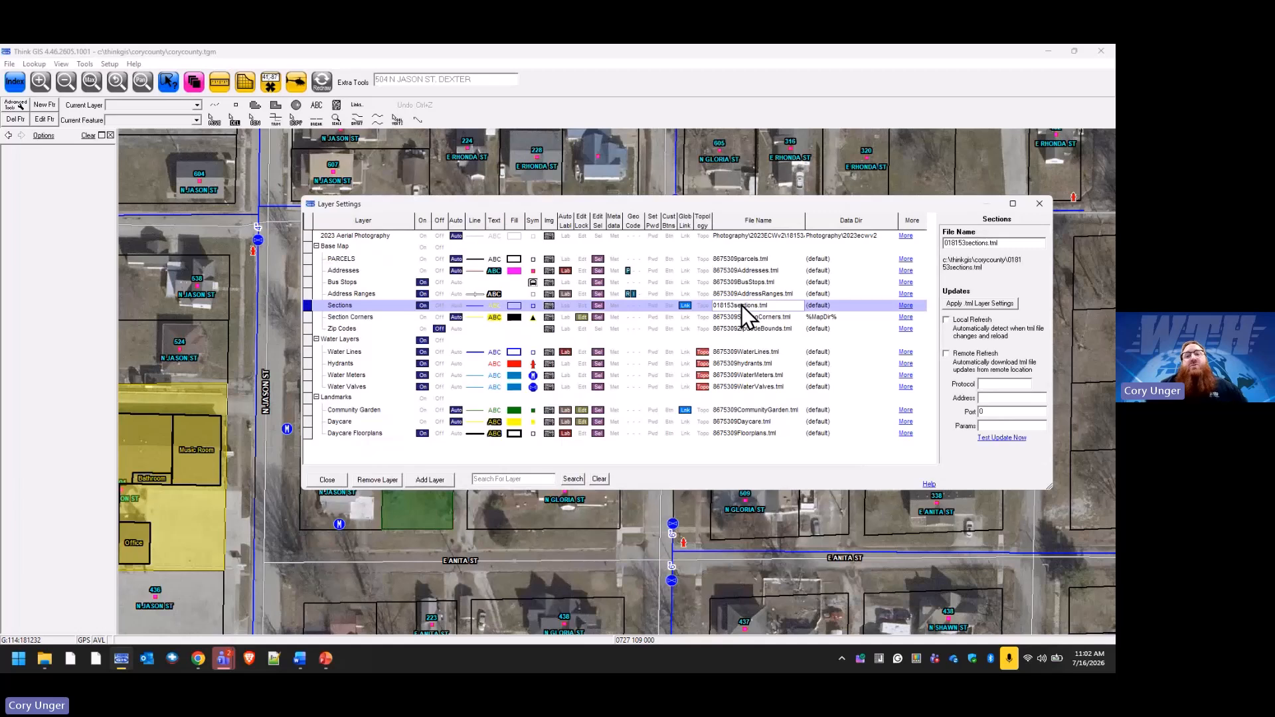
click(960, 243)
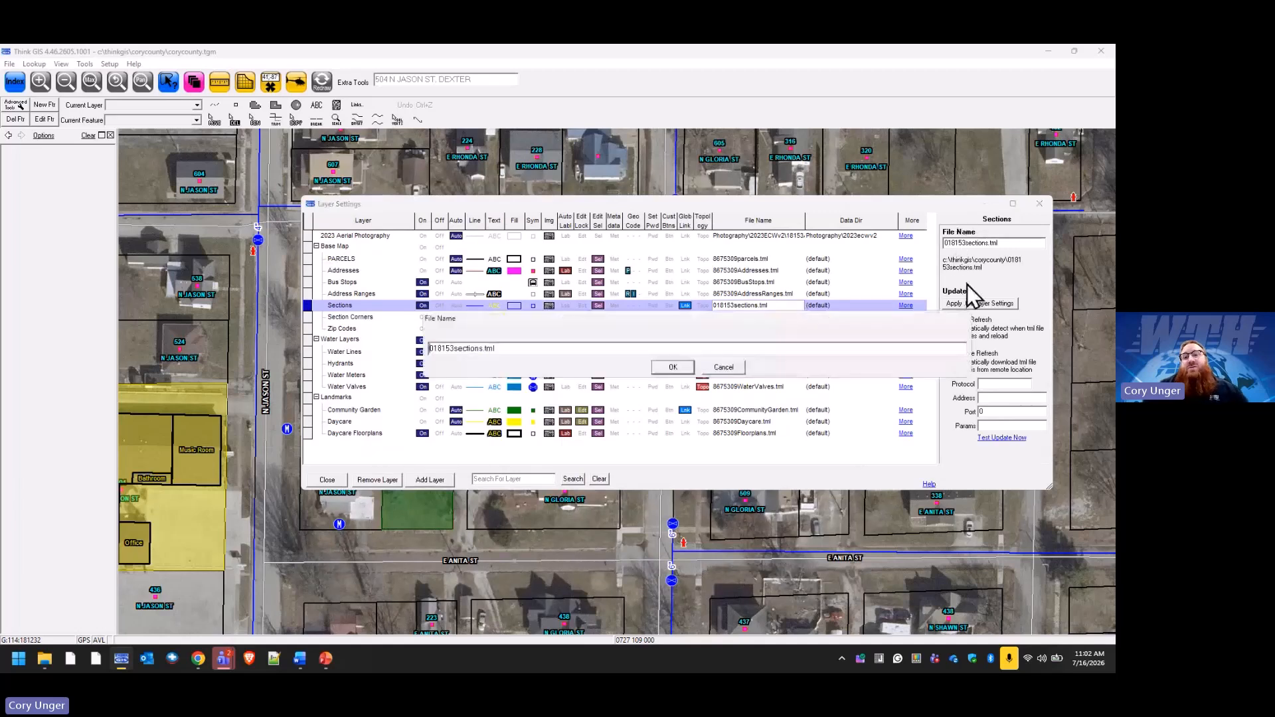
drag(454, 349, 381, 353)
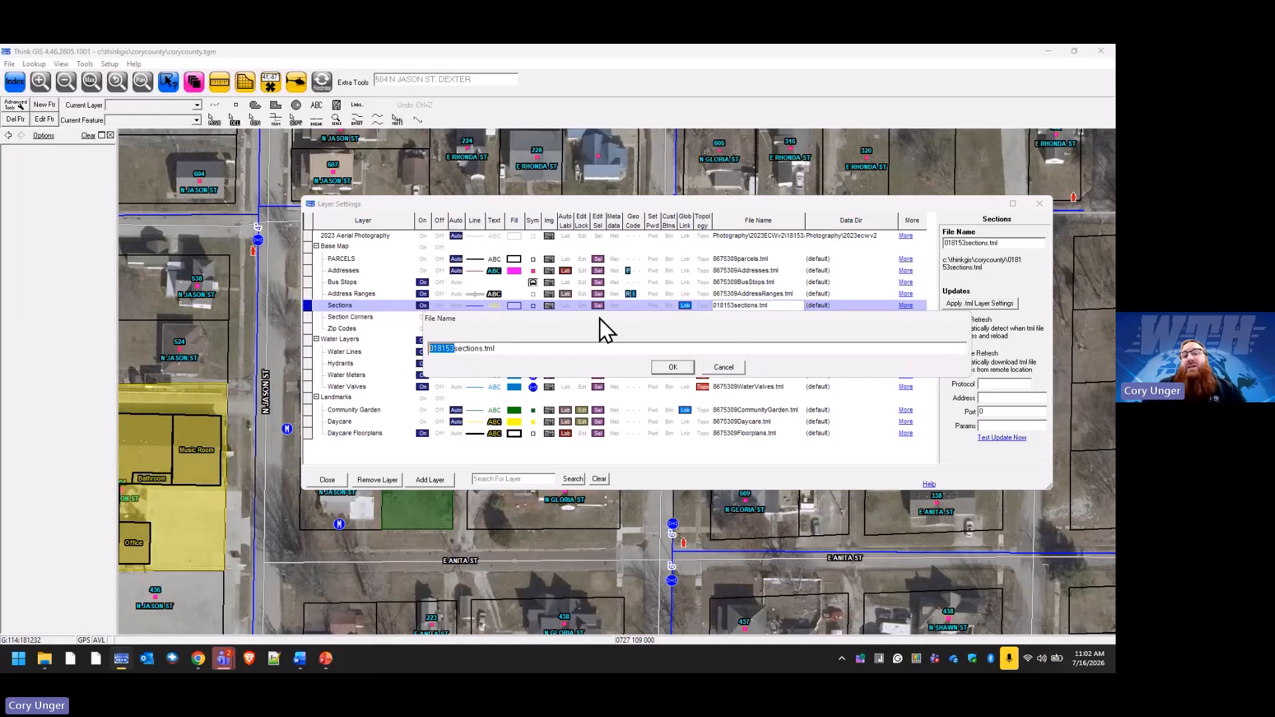
click(737, 368)
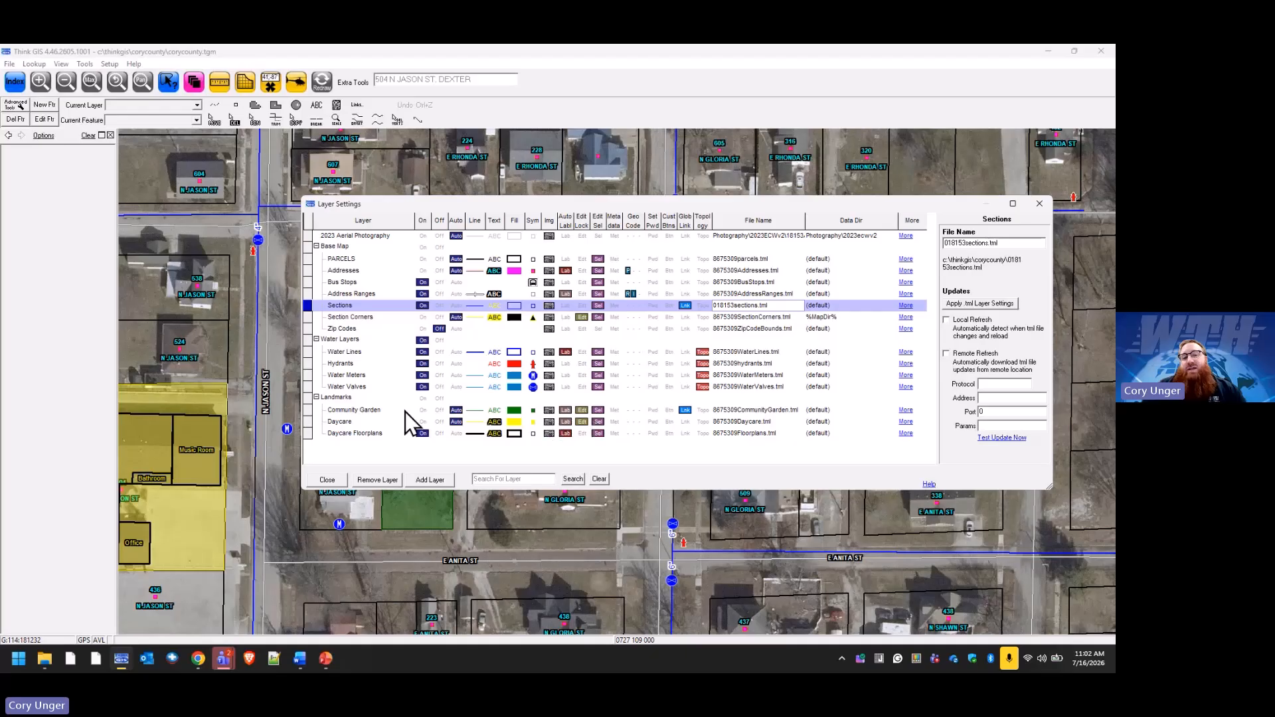
click(759, 411)
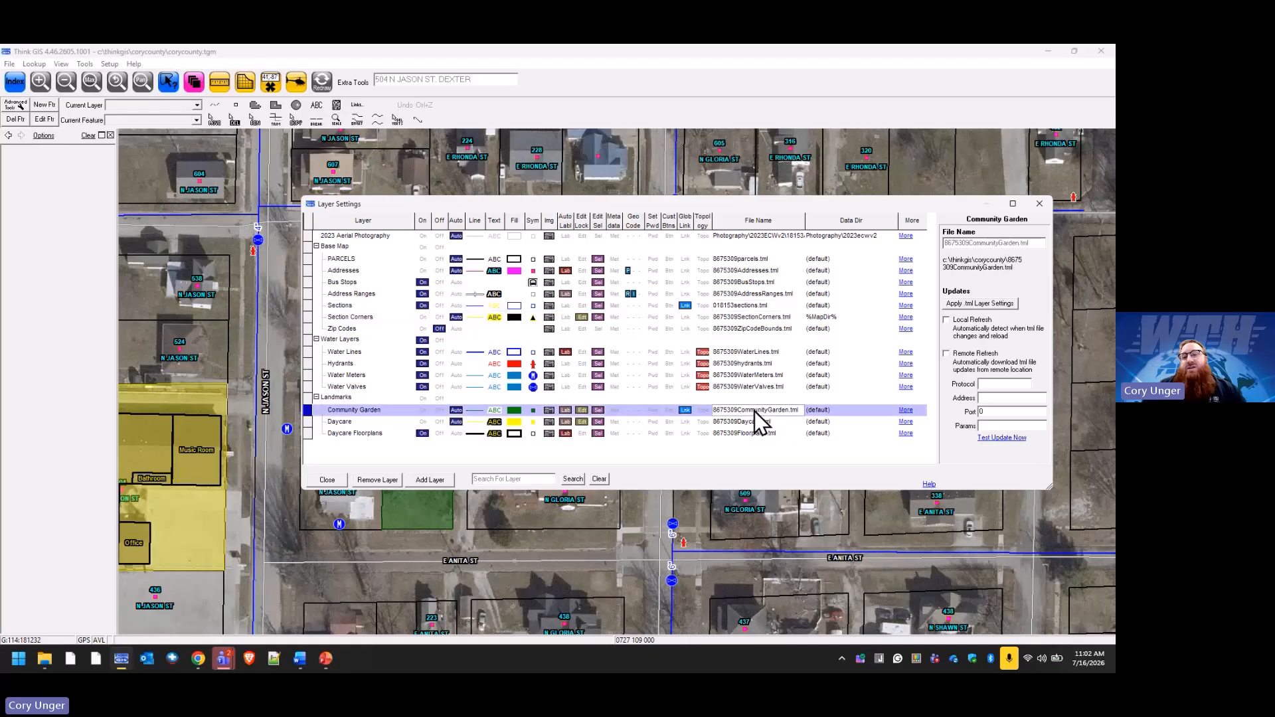
Step: Rename the Sections layer's file to 8675309sections.tml
click(735, 304)
click(990, 245)
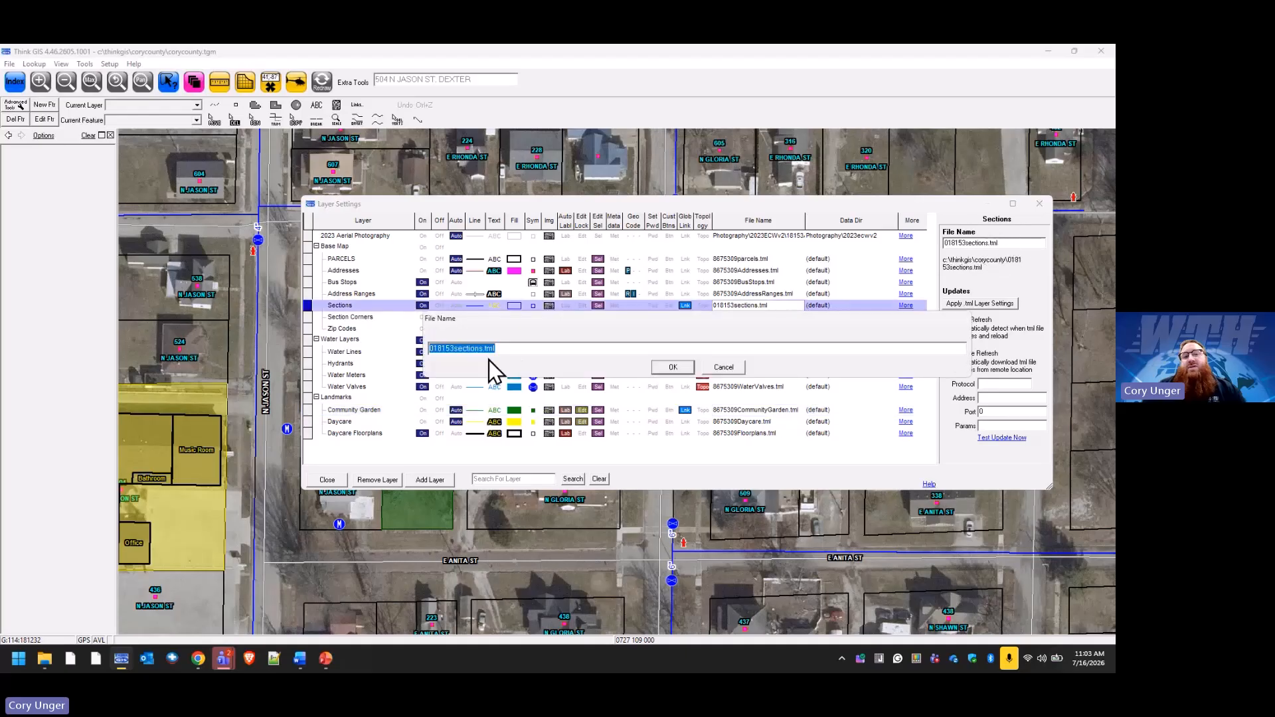
drag(454, 348, 405, 352)
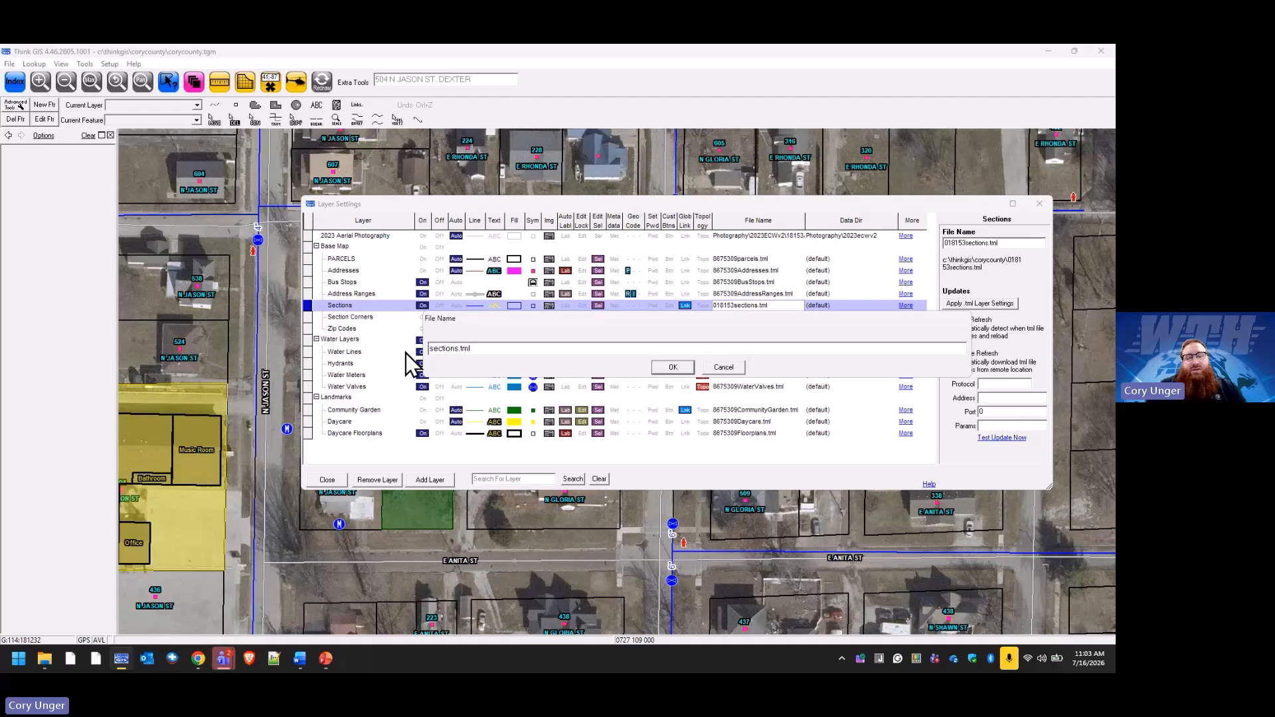
text(8675309)
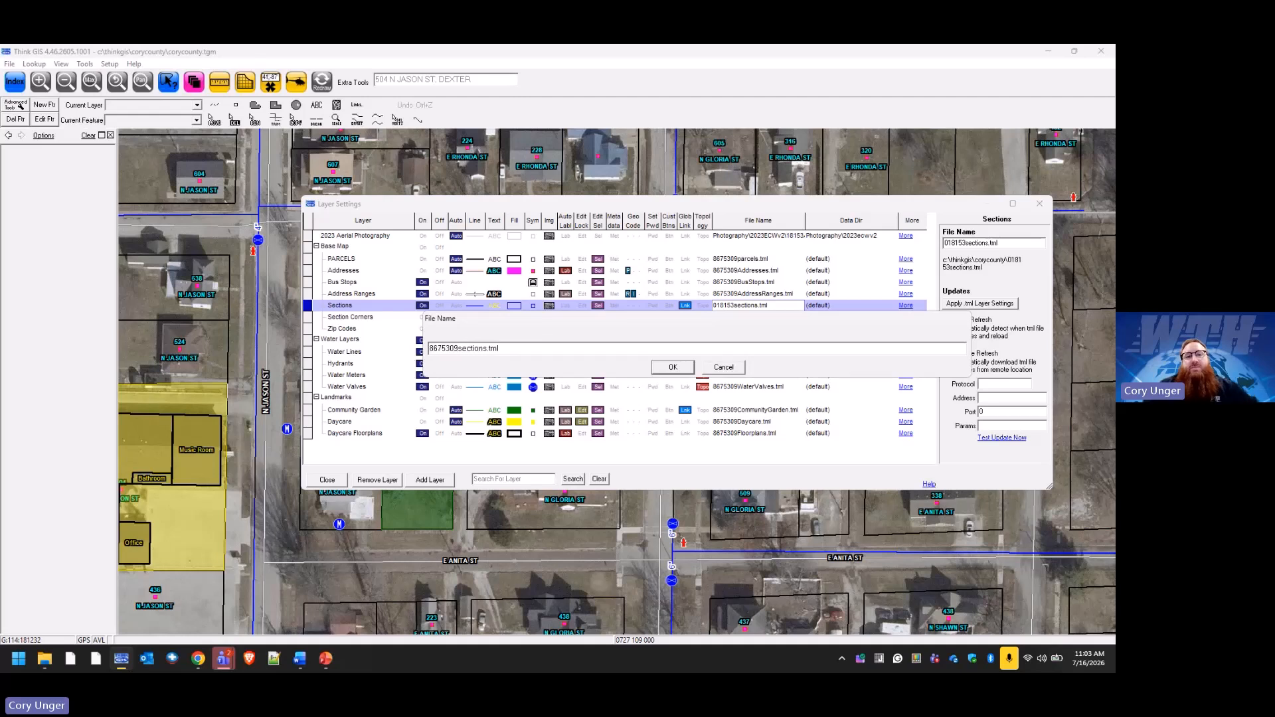
click(671, 370)
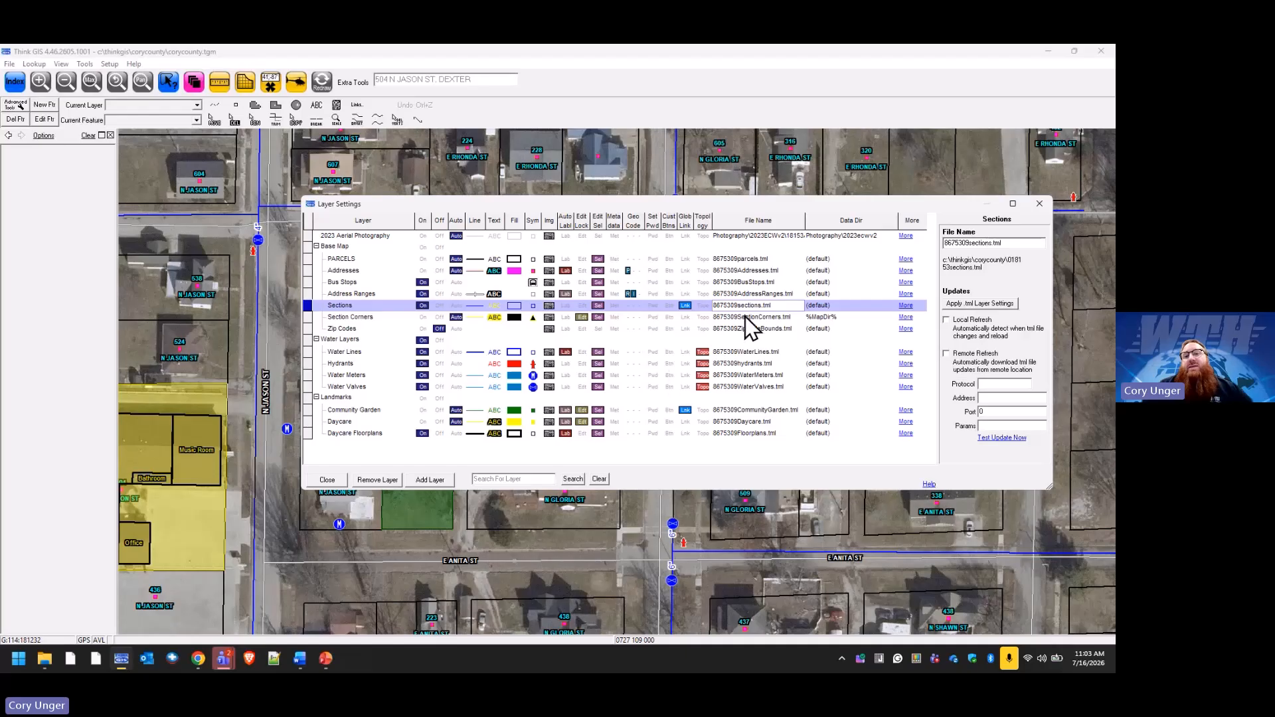
Step: Look for the renamed Sections file among the existing layer files in the CoryCounty folder without adding a layer
click(443, 481)
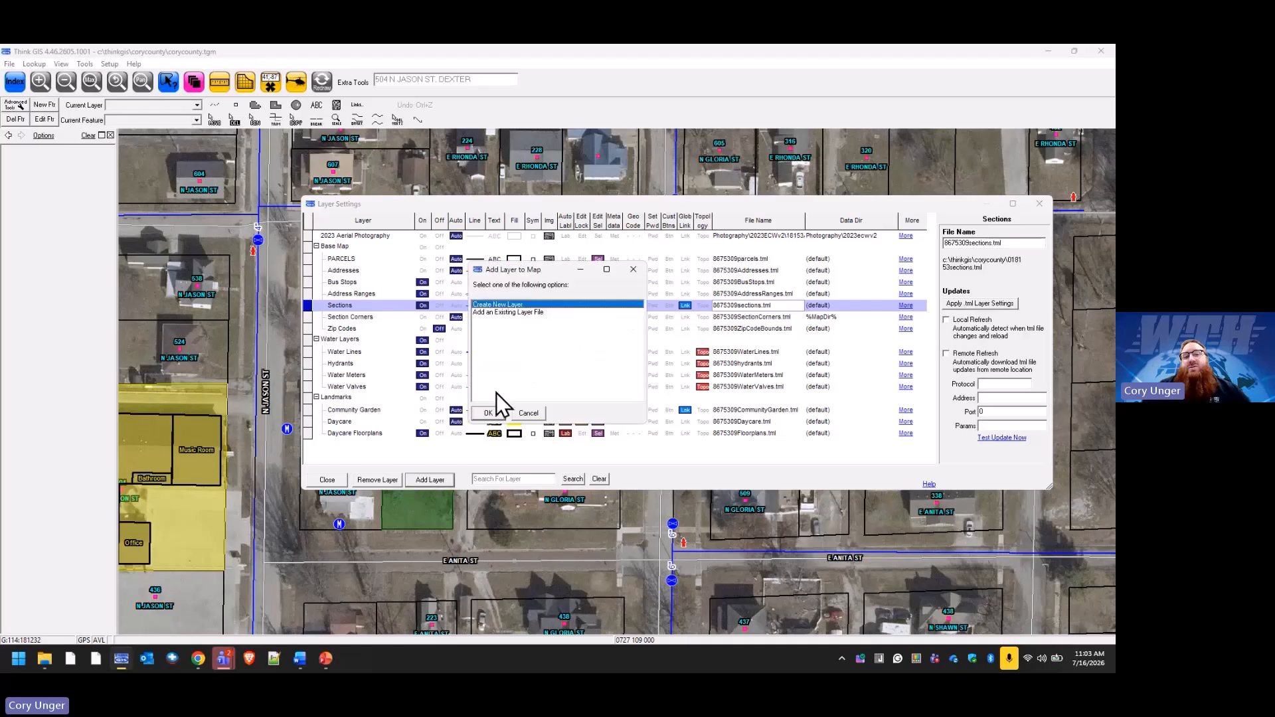
click(512, 314)
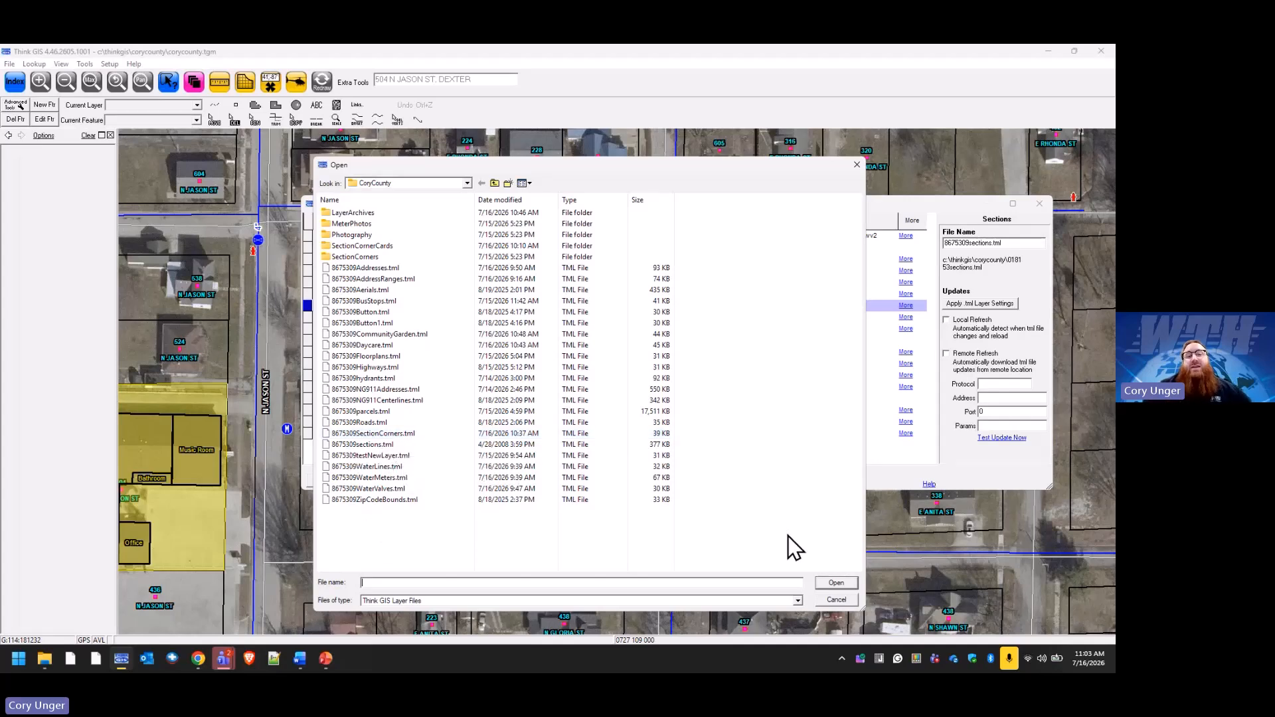
click(850, 600)
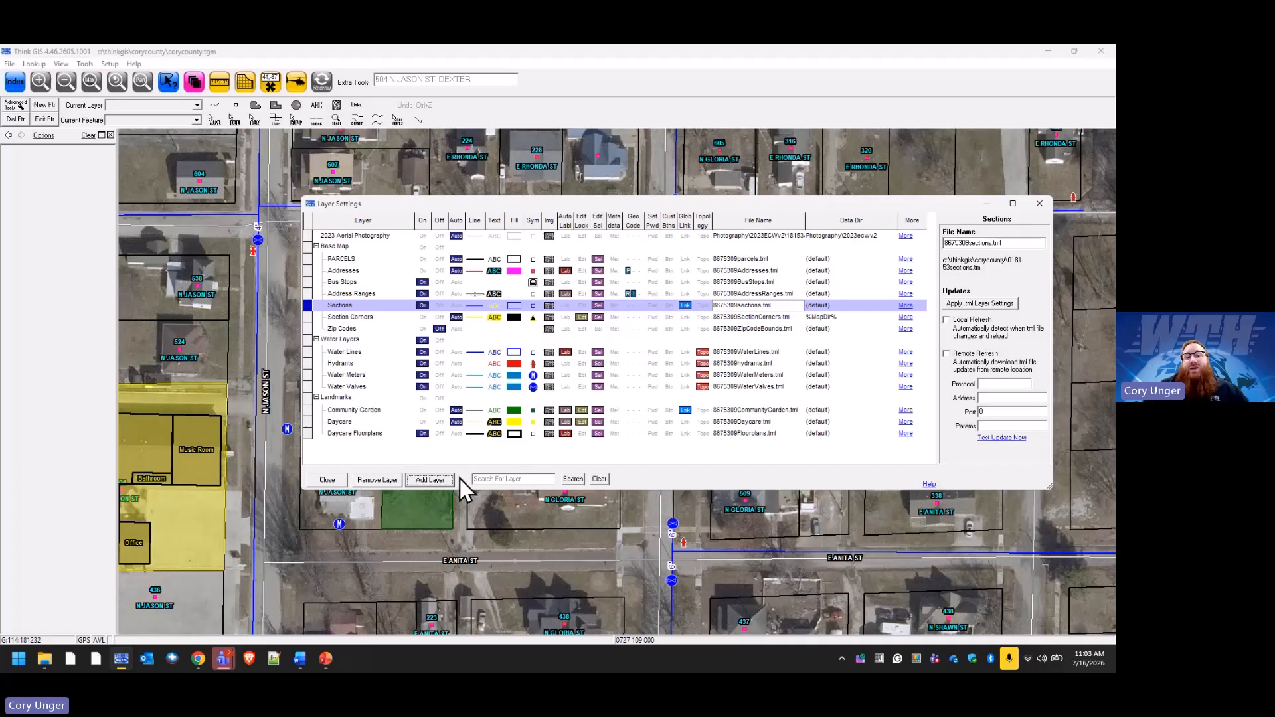
Step: Create a new map layer named Testing with the layer file 8675309Testing.tml, and close the layer settings
click(440, 478)
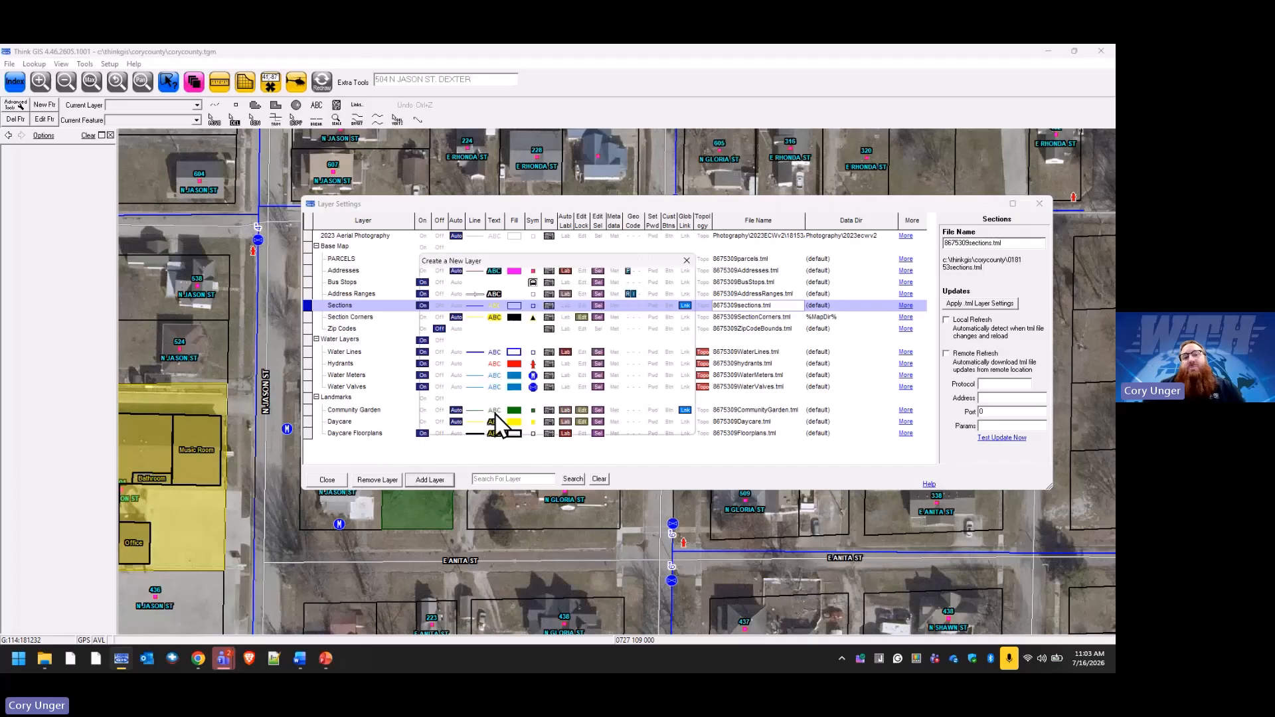
click(535, 426)
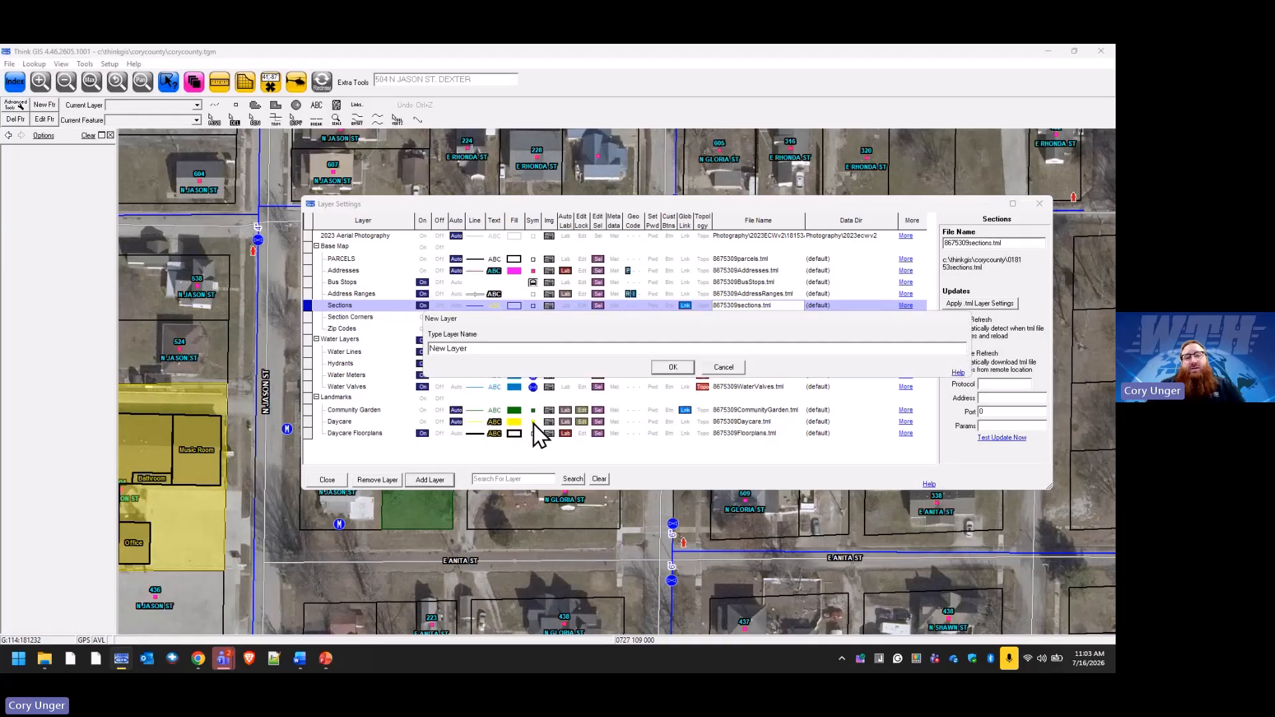
text(Testing)
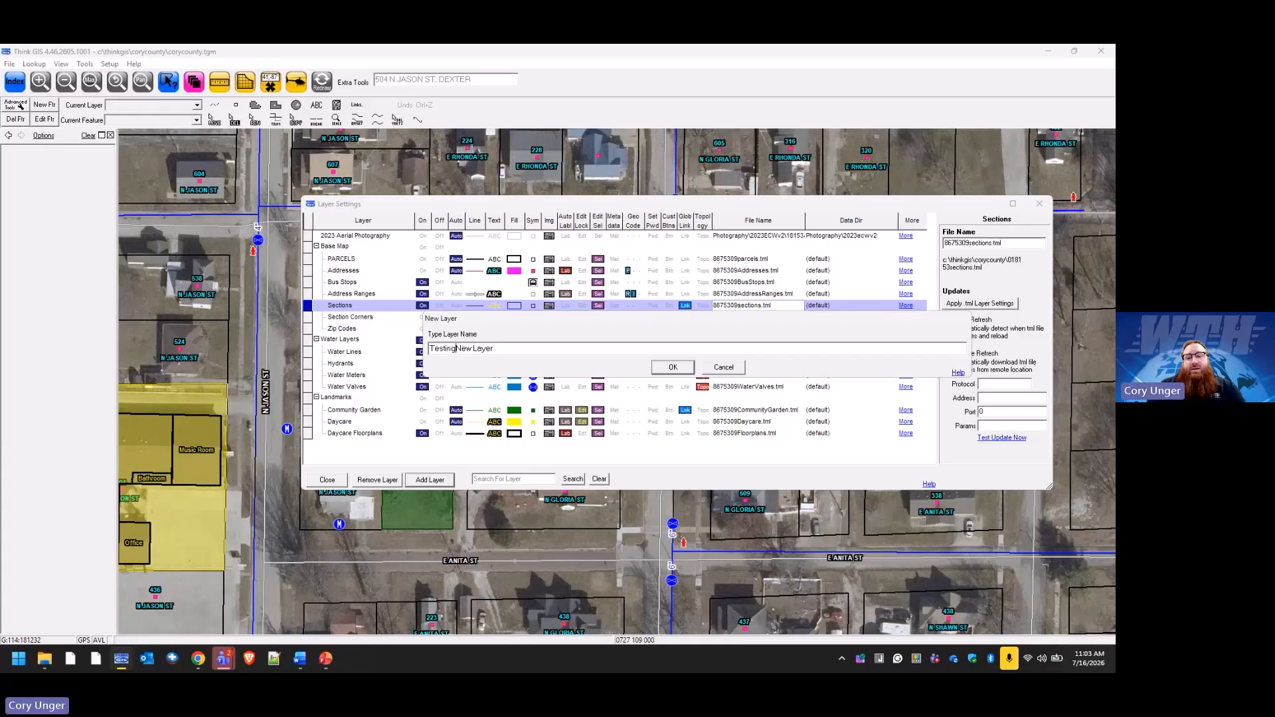
key(Delete)
key(Delete)
key(Delete)
key(Delete)
key(Delete)
key(Delete)
key(Delete)
key(Delete)
key(Delete)
key(Return)
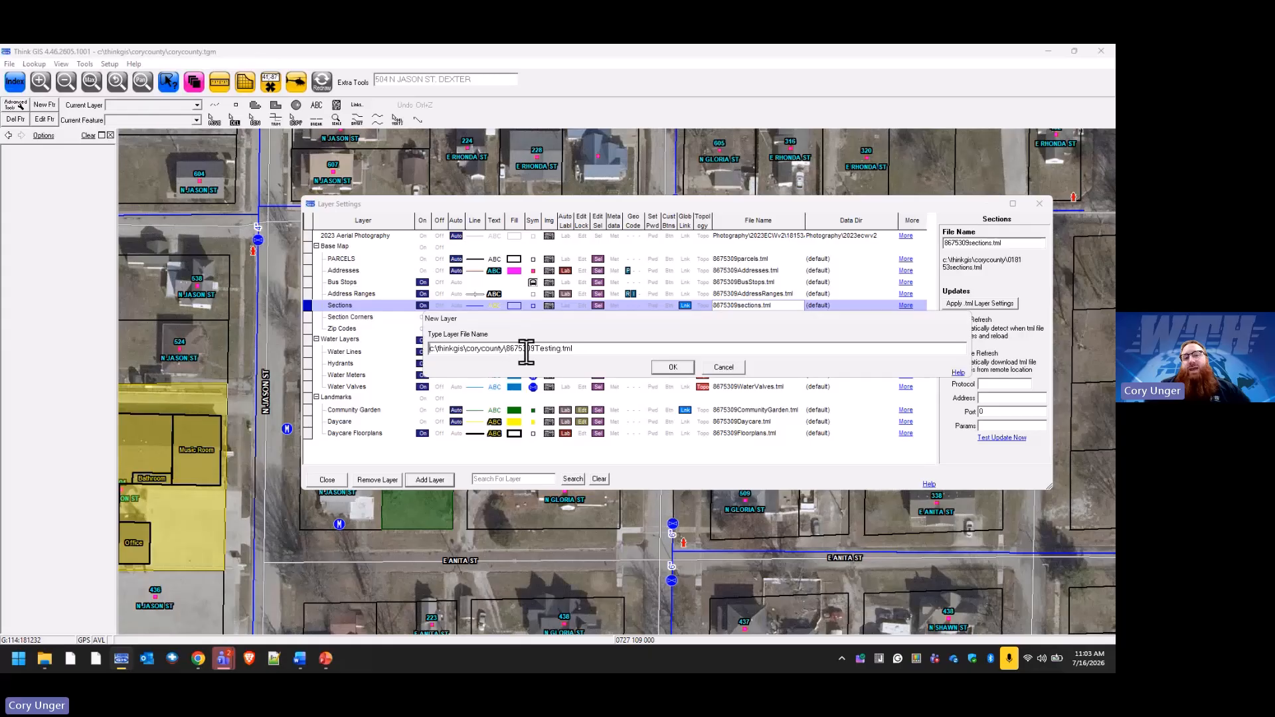
click(678, 371)
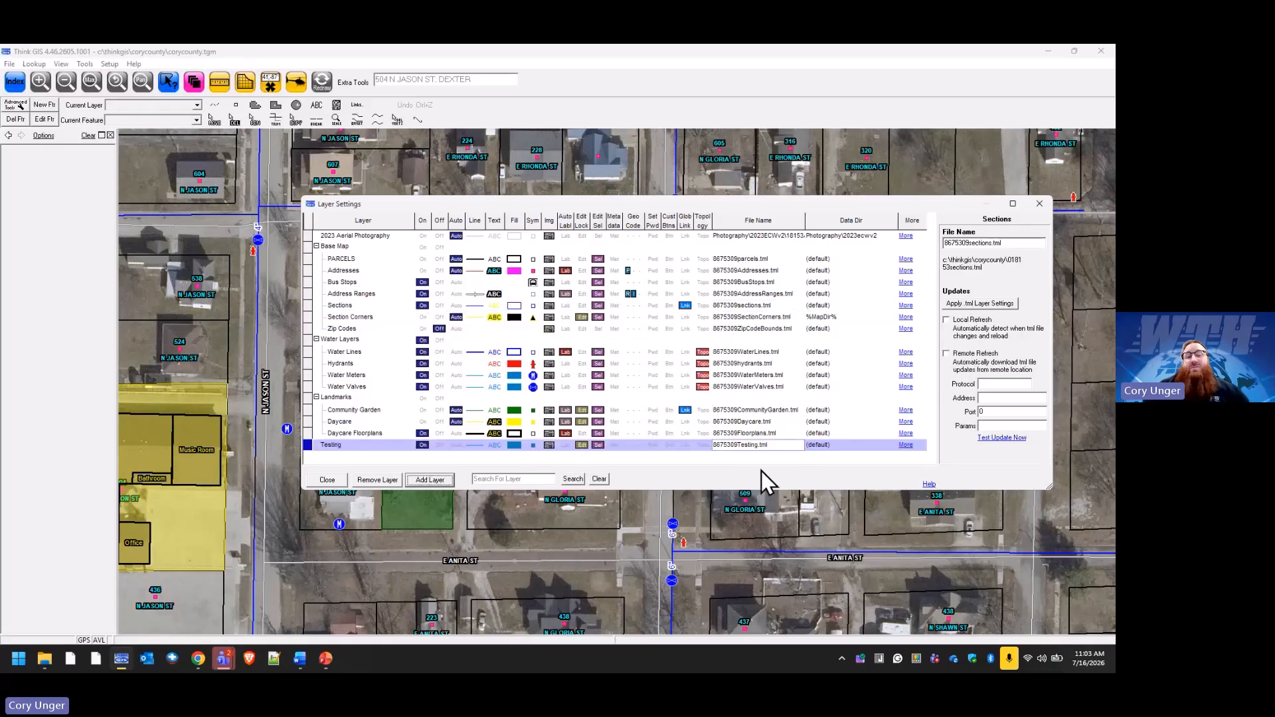
click(330, 480)
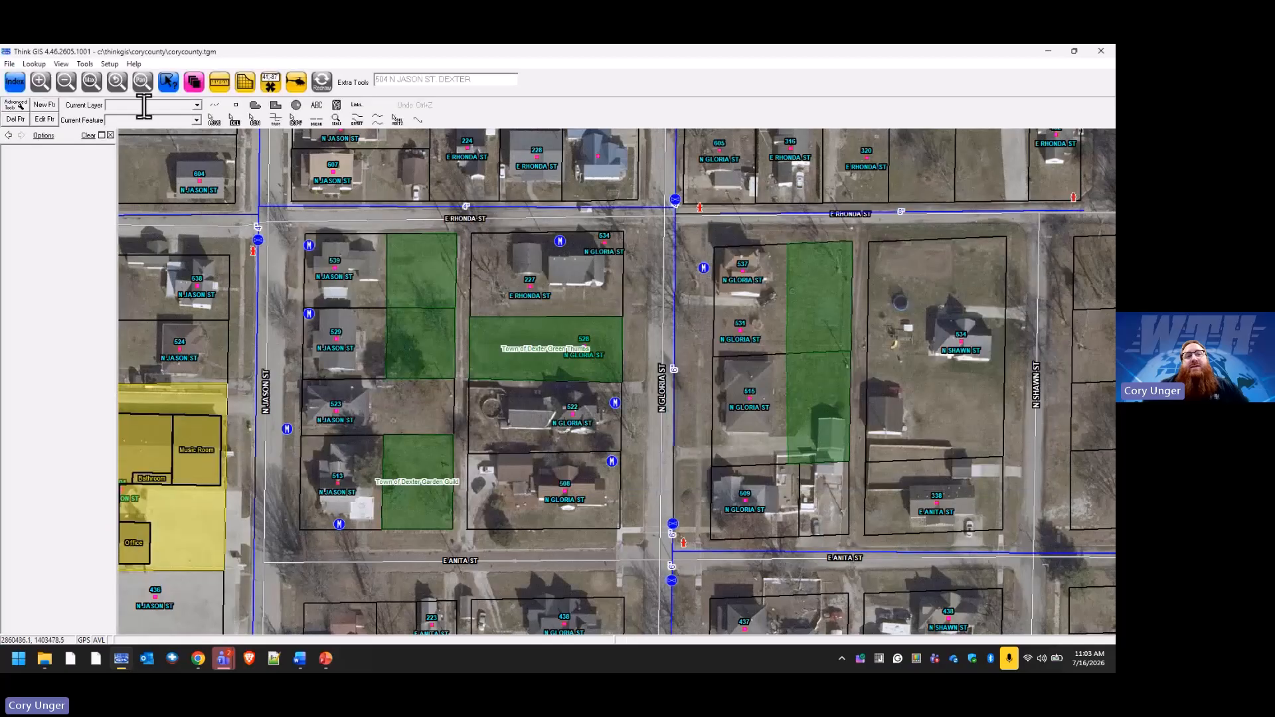
Step: Check the layer file name prefix in the map settings without changing it
click(114, 65)
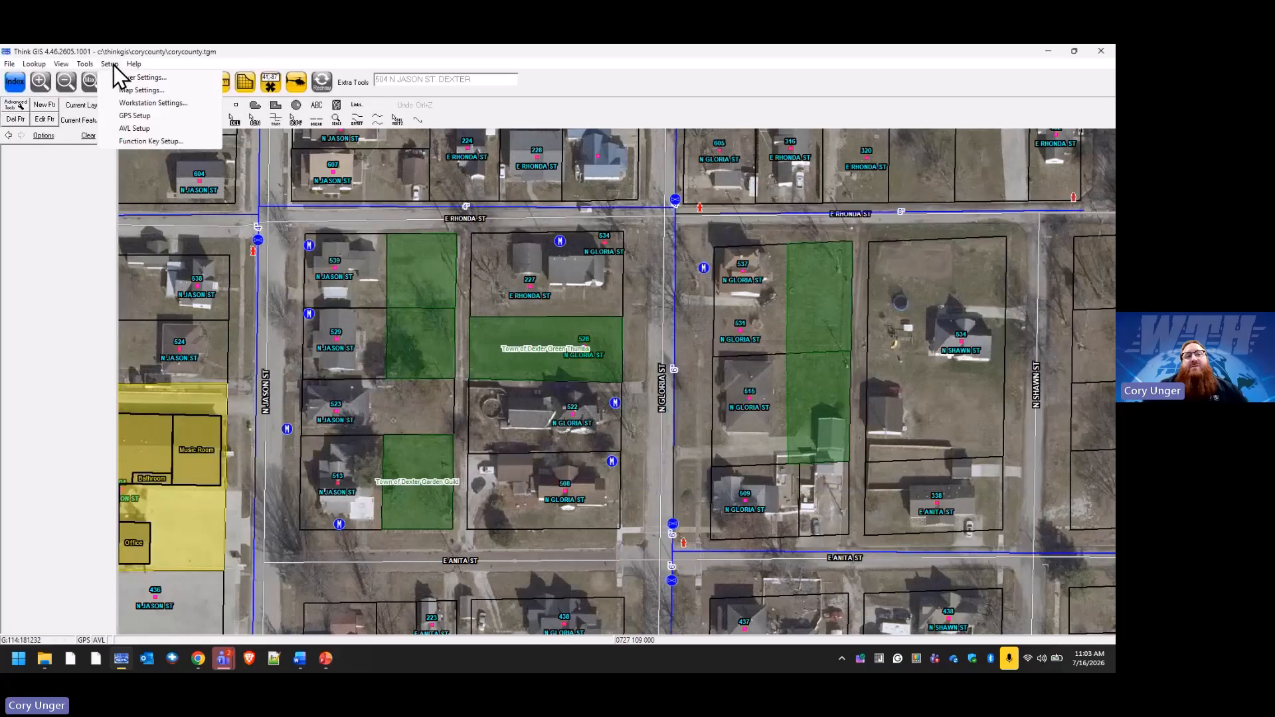
click(141, 89)
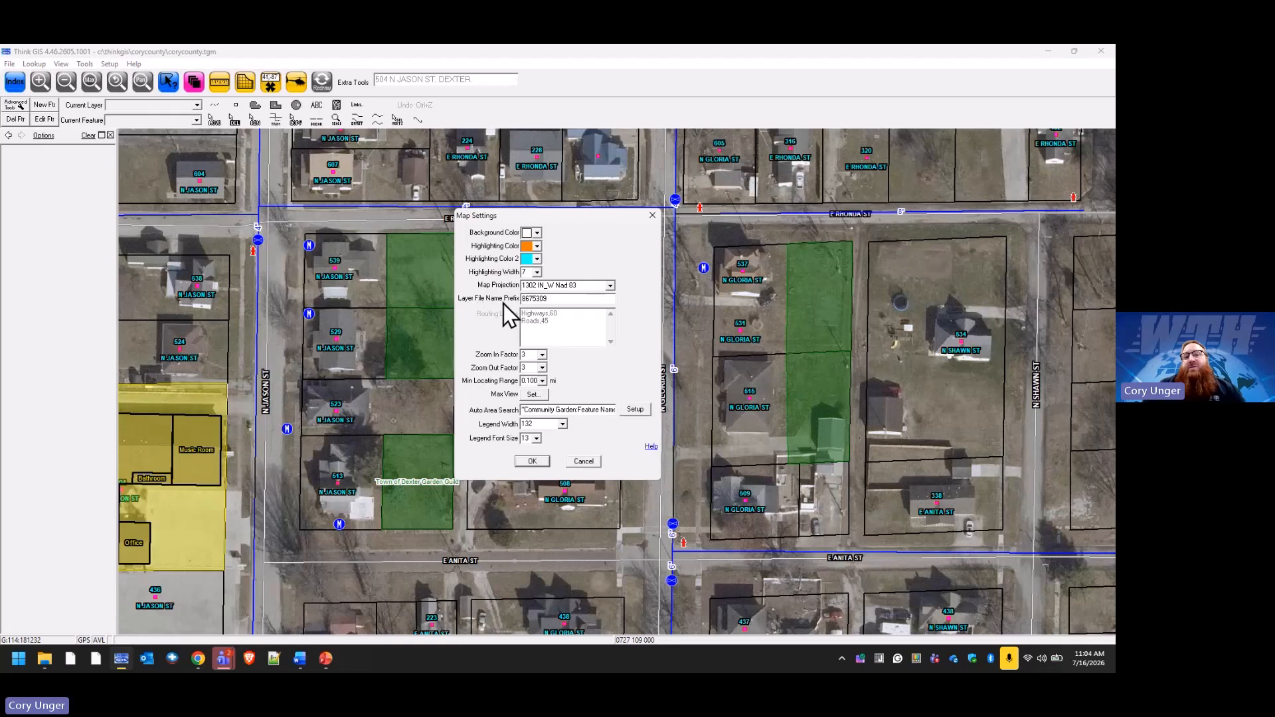
click(558, 299)
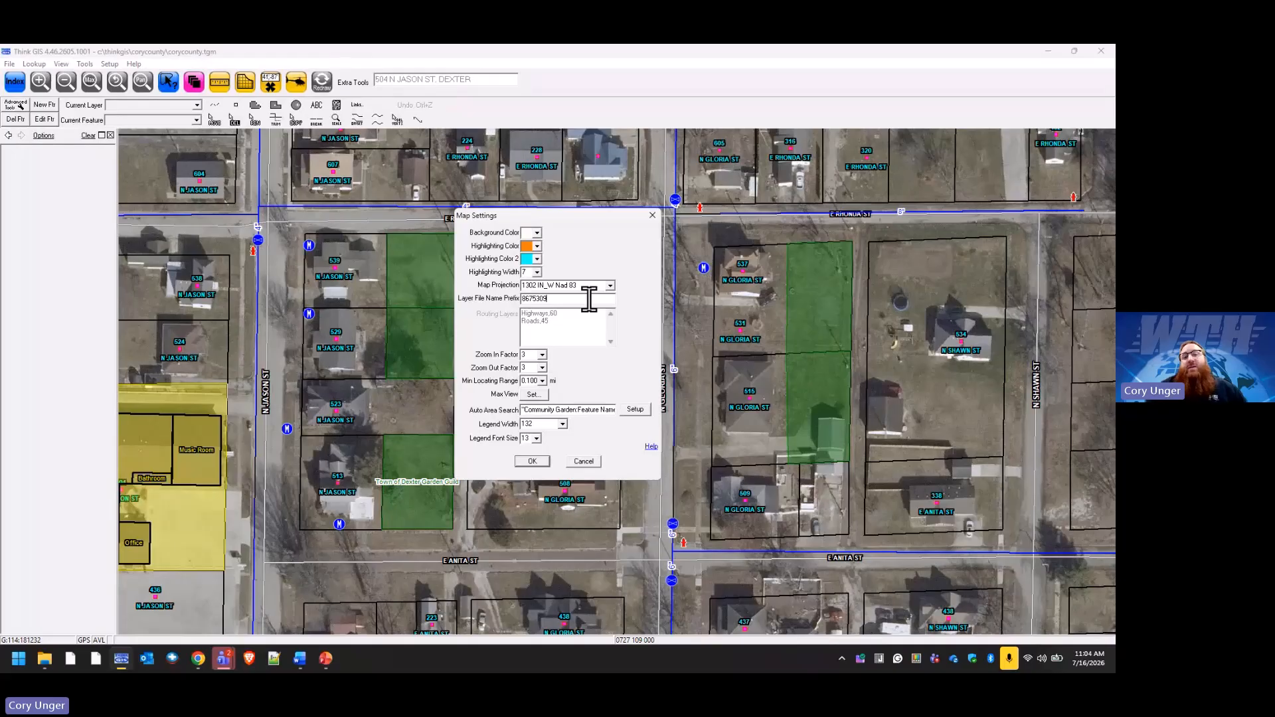
right_click(588, 298)
click(615, 243)
click(653, 217)
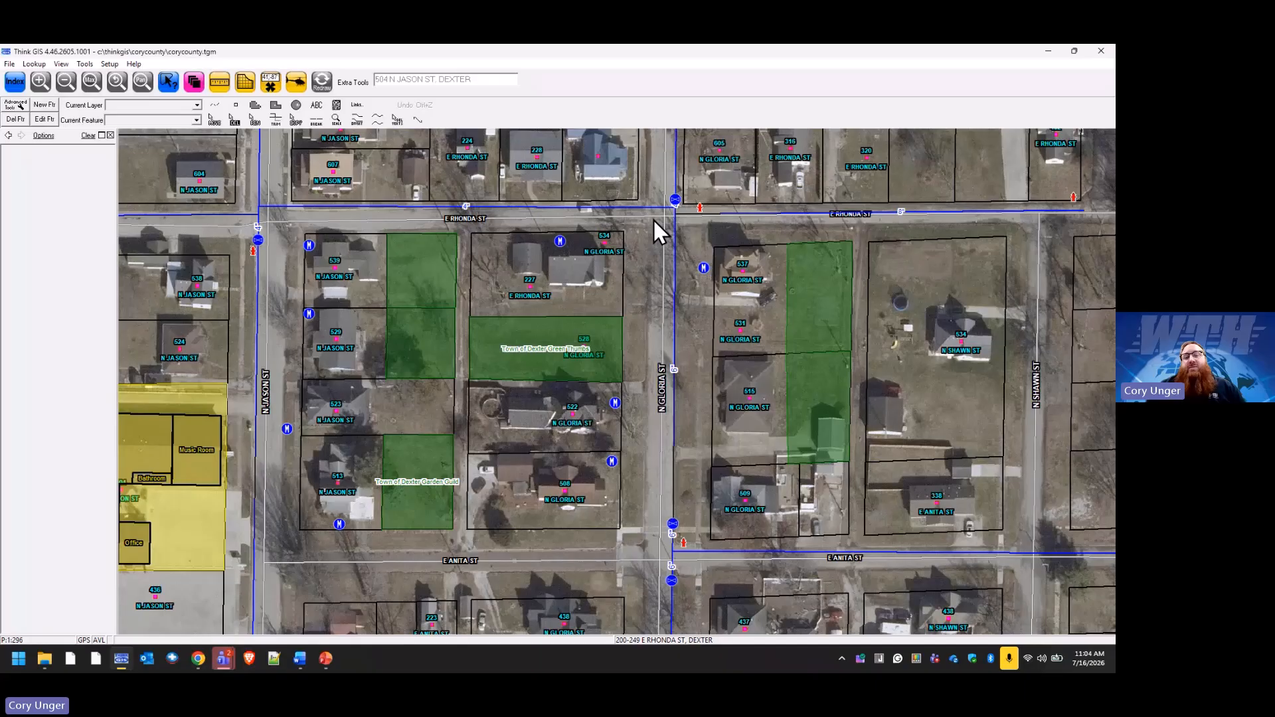
Step: Review the file name prefixes of the existing layer files in the CoryCounty folder without adding a layer
click(194, 82)
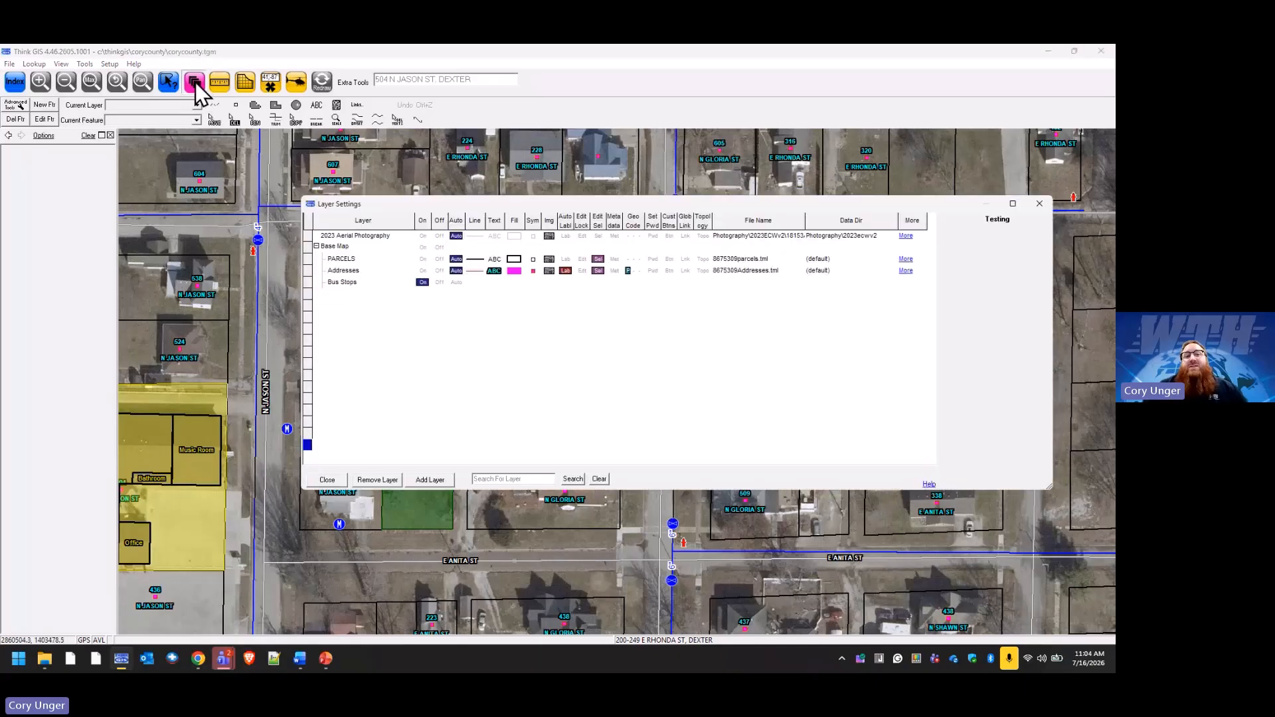
click(437, 480)
double_click(520, 315)
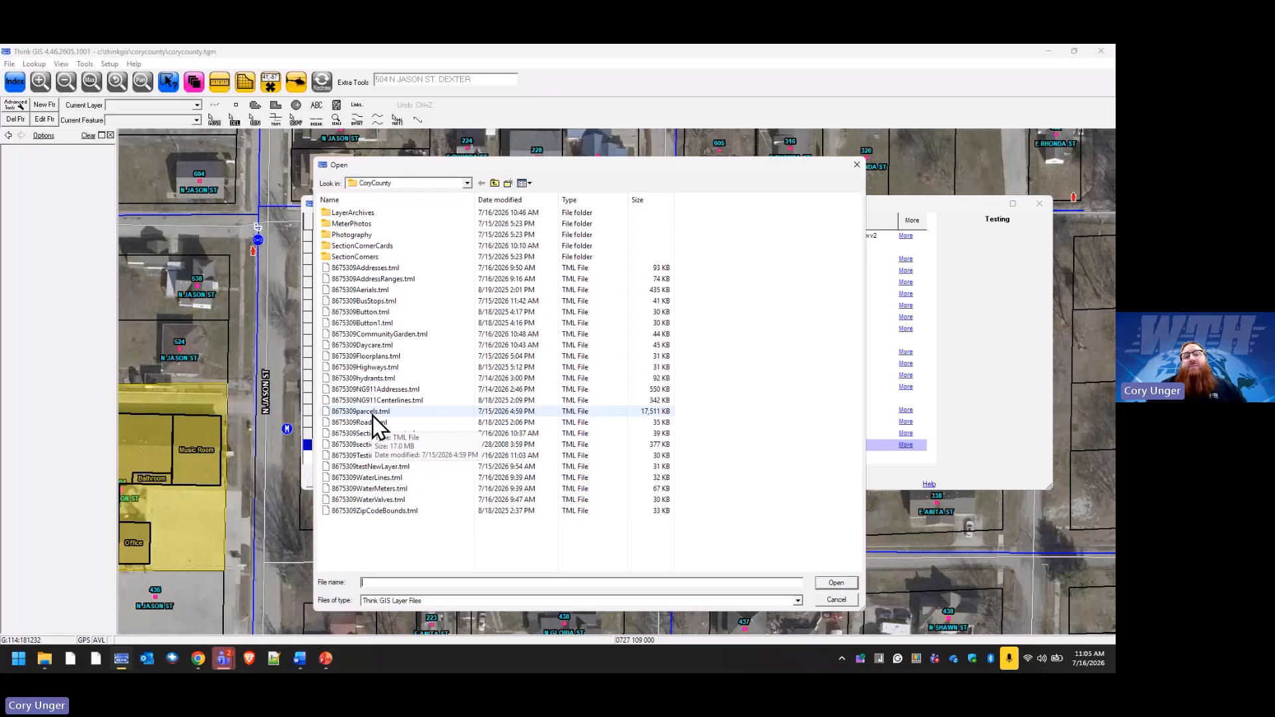
click(856, 165)
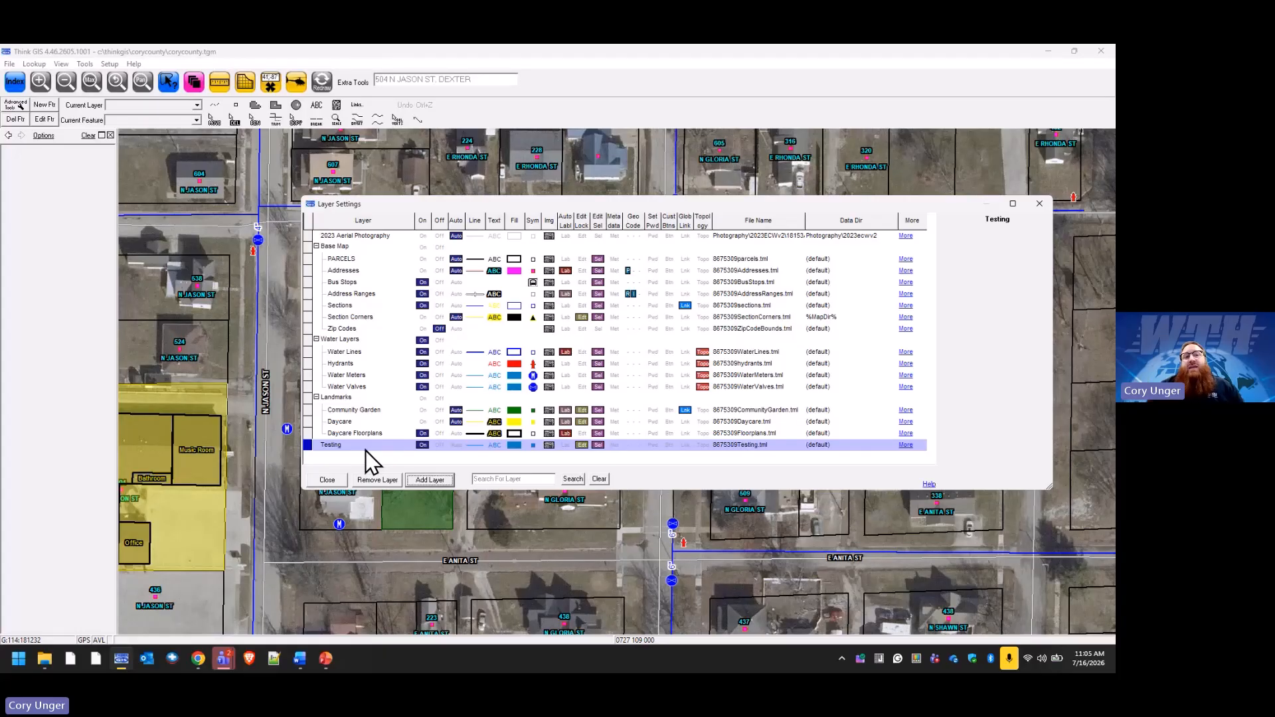
Step: Rename the Water Valves layer to Valves in the layer settings
click(356, 387)
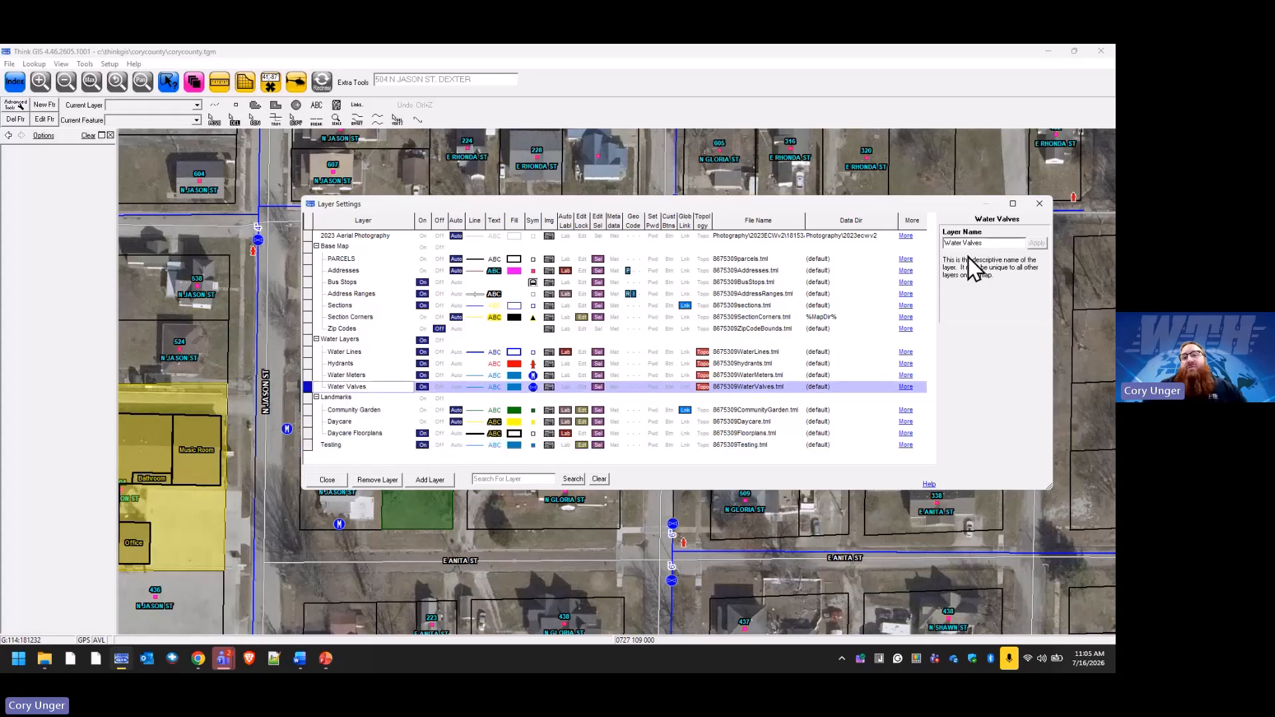
drag(968, 243, 943, 243)
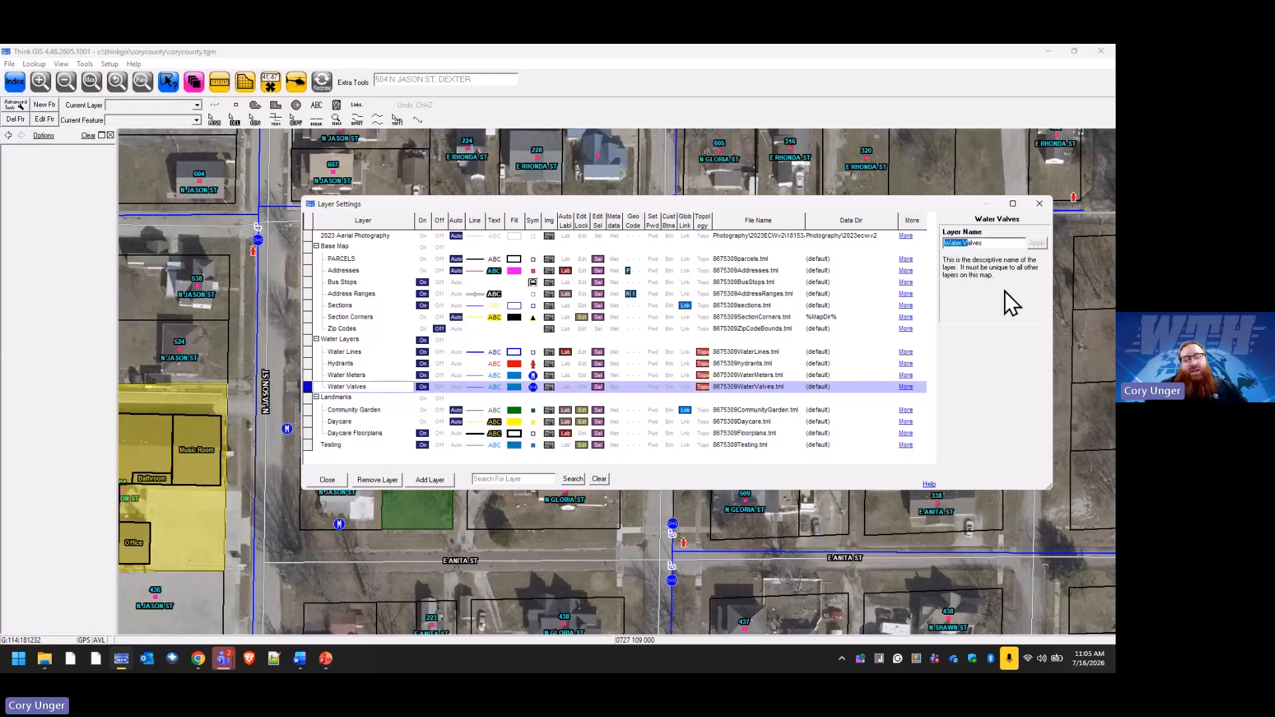
text(V)
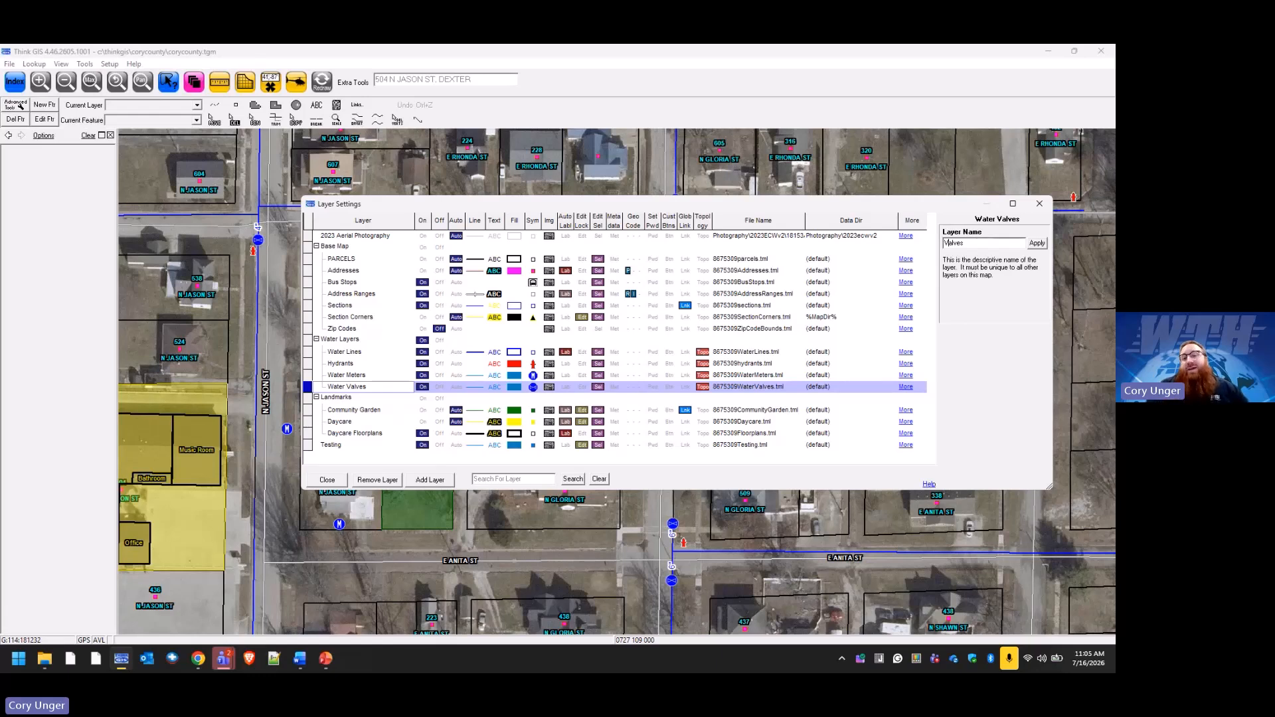
click(1035, 243)
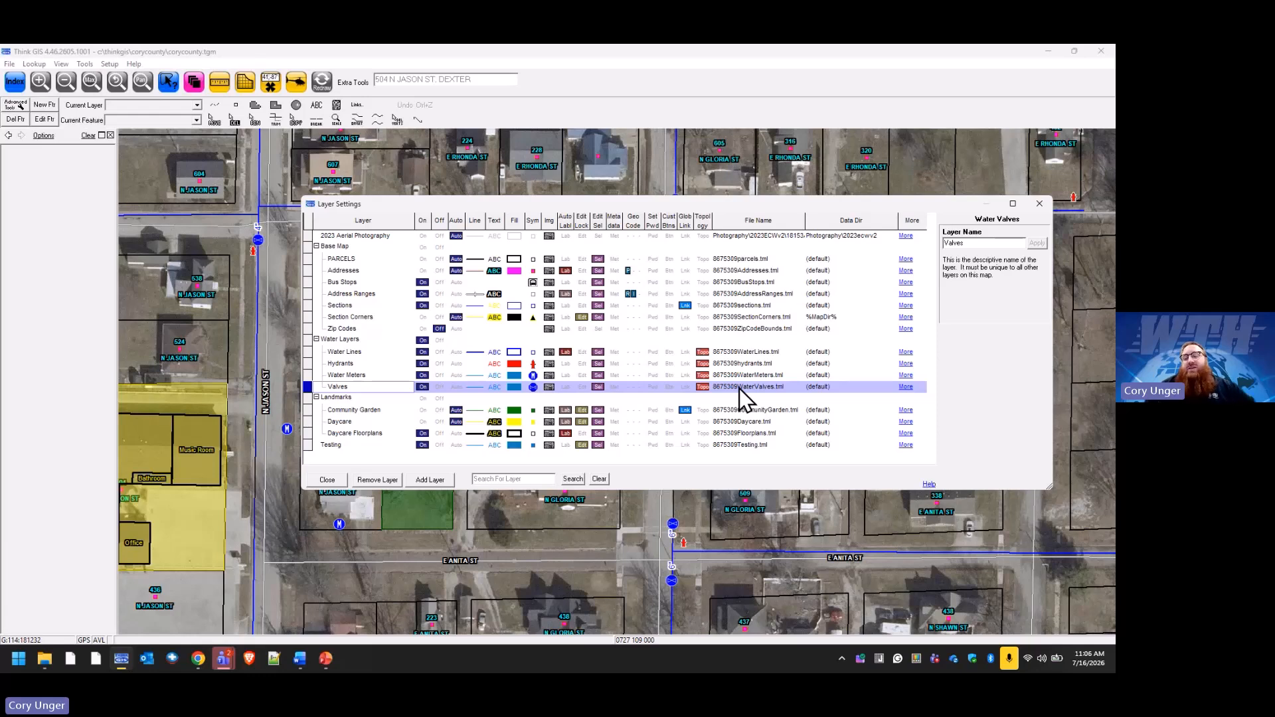
Step: Rename the Water Lines layer to Lines
click(346, 353)
click(965, 243)
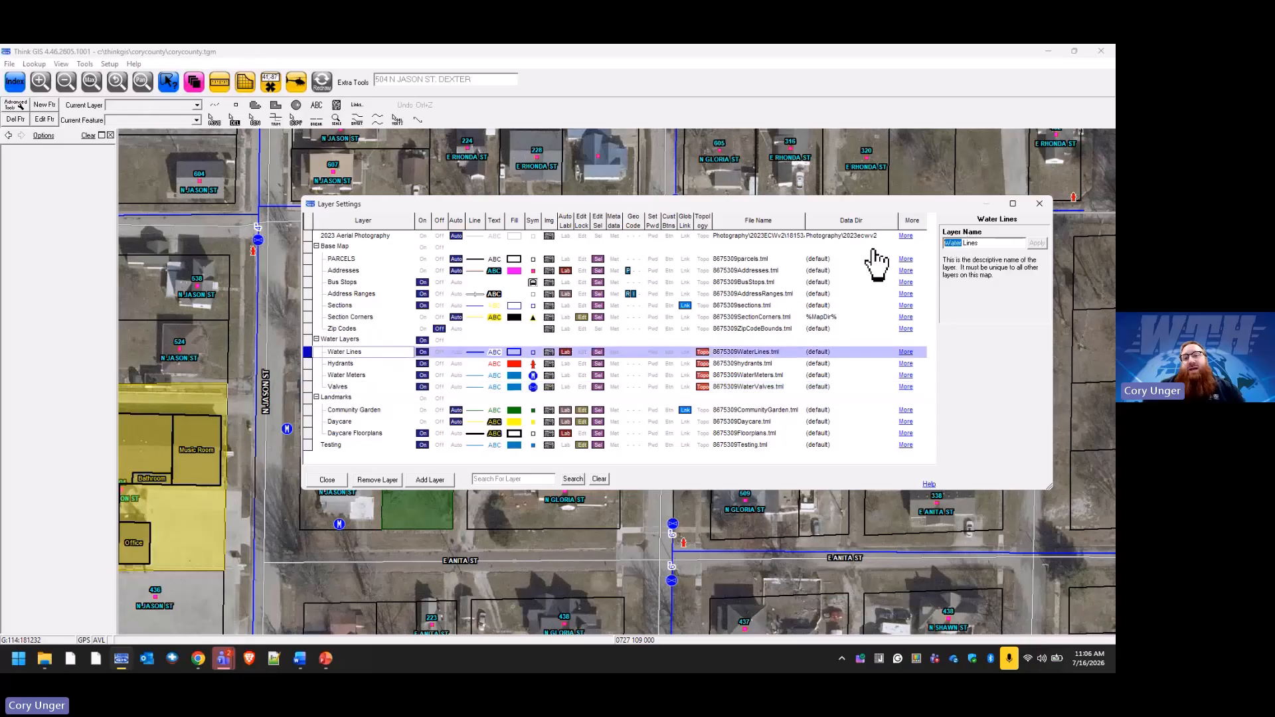
key(BackSpace)
key(BackSpace)
key(BackSpace)
key(BackSpace)
key(BackSpace)
key(BackSpace)
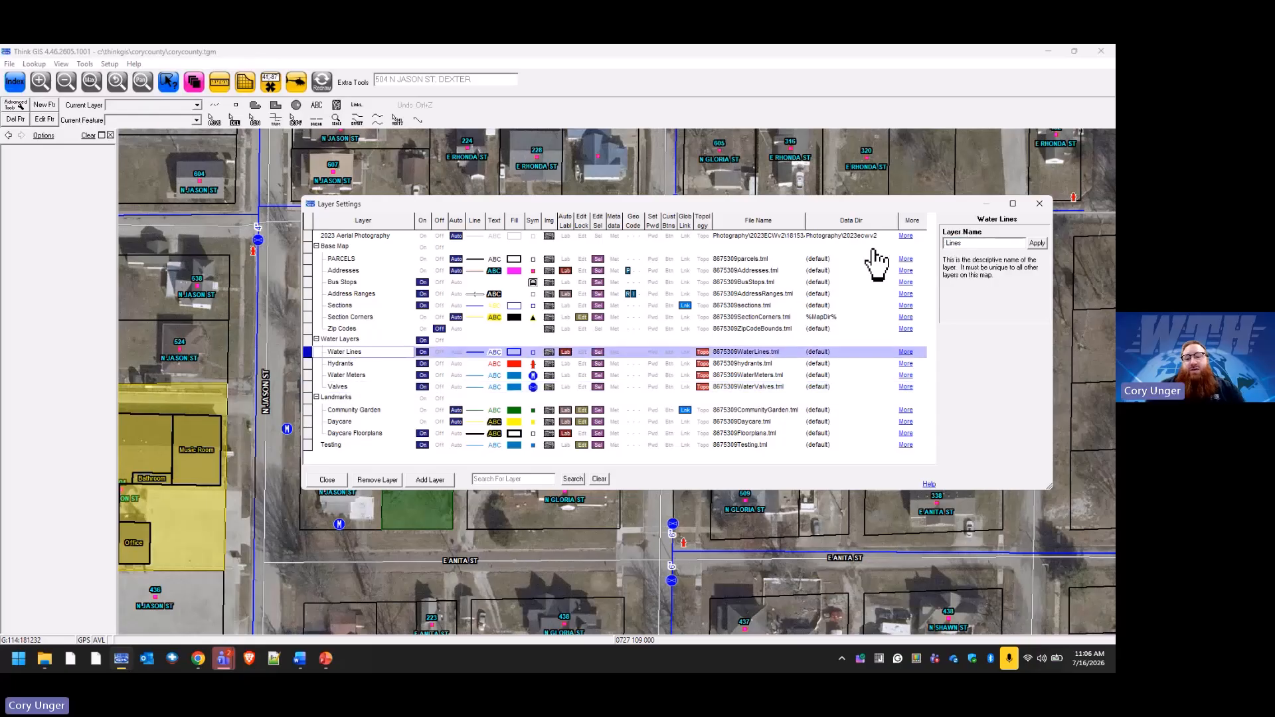
key(Return)
Step: Rename the Water Meters layer to Meters
click(352, 376)
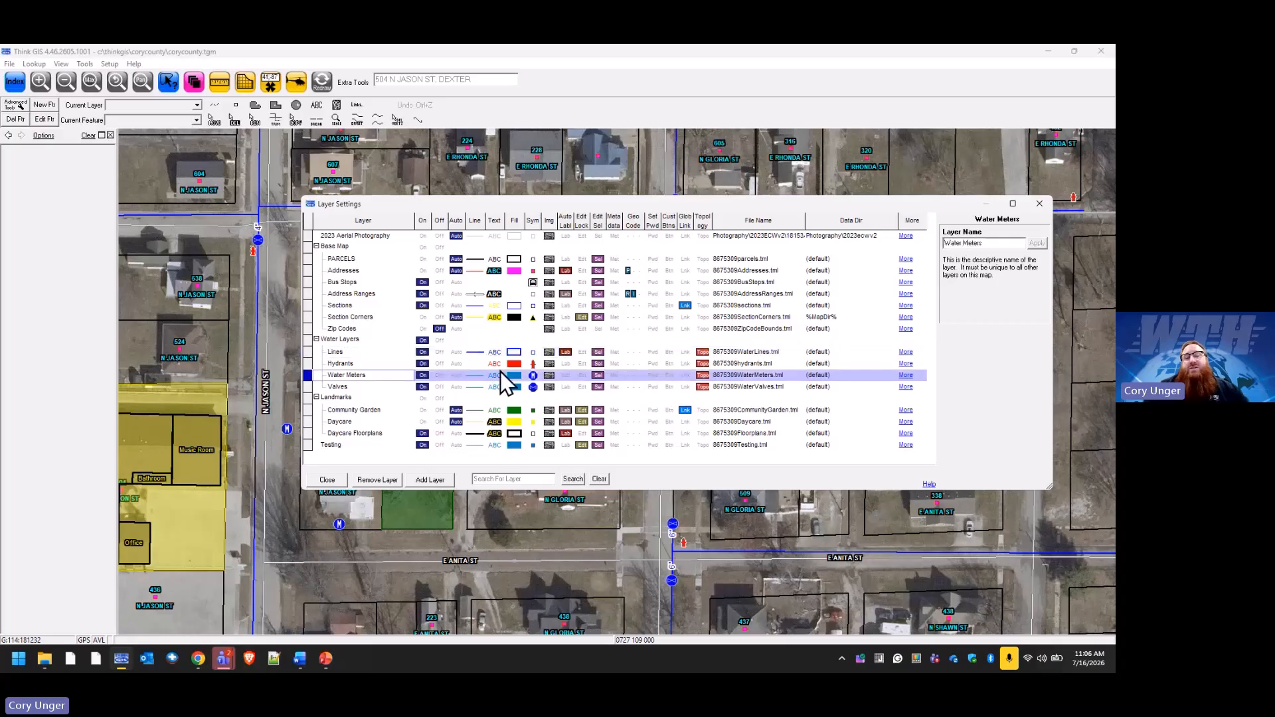
double_click(954, 243)
key(BackSpace)
key(Return)
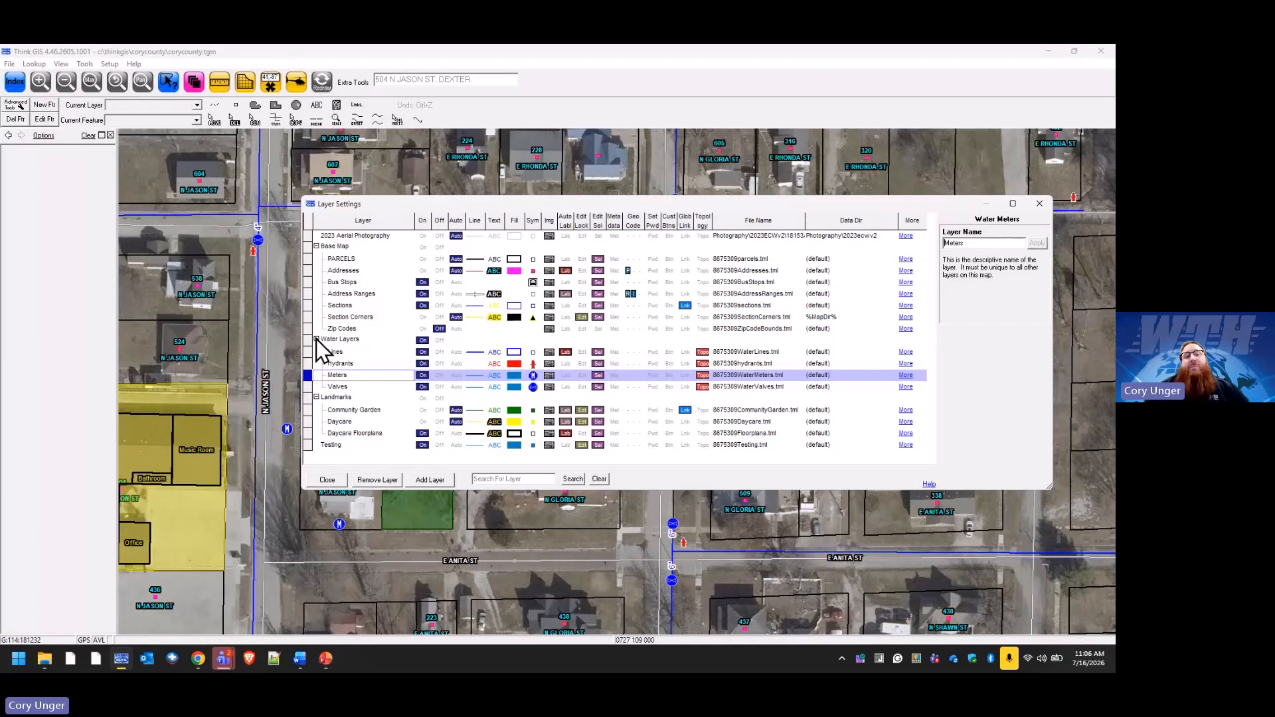
Step: Remove the water lines and water meters layers from the map, keeping their layer files for future use
click(335, 352)
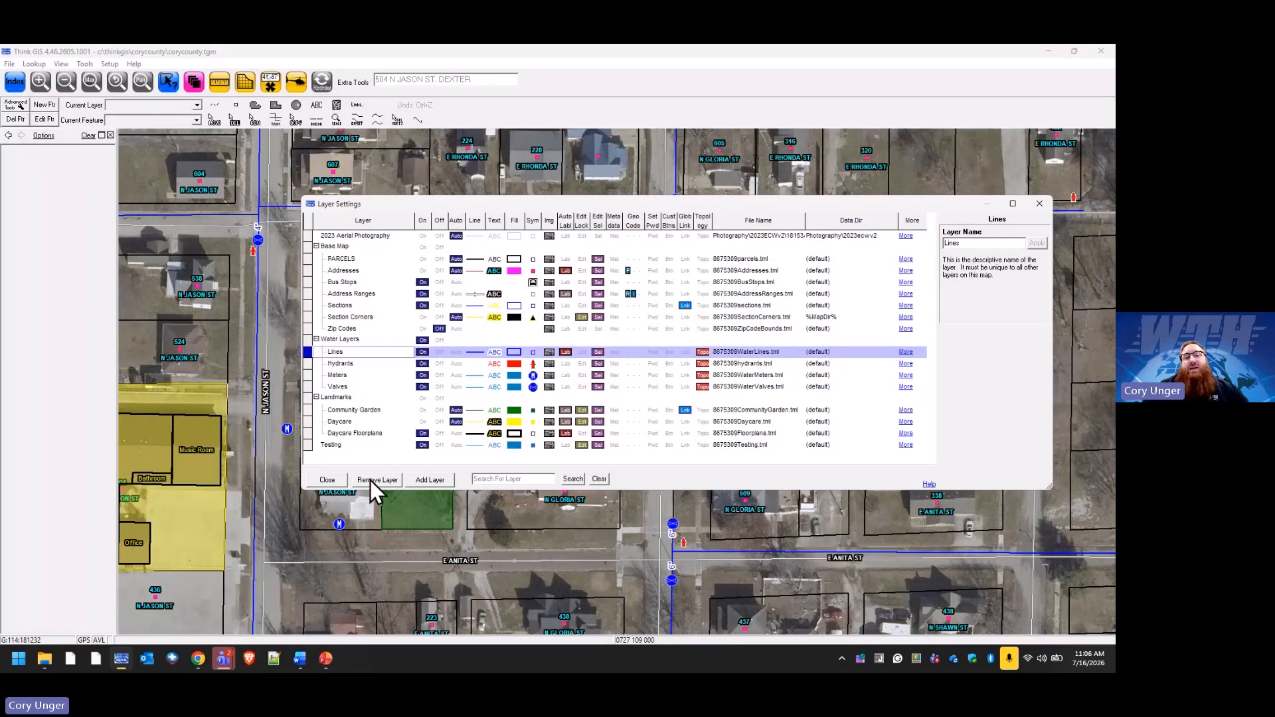
click(376, 480)
click(488, 413)
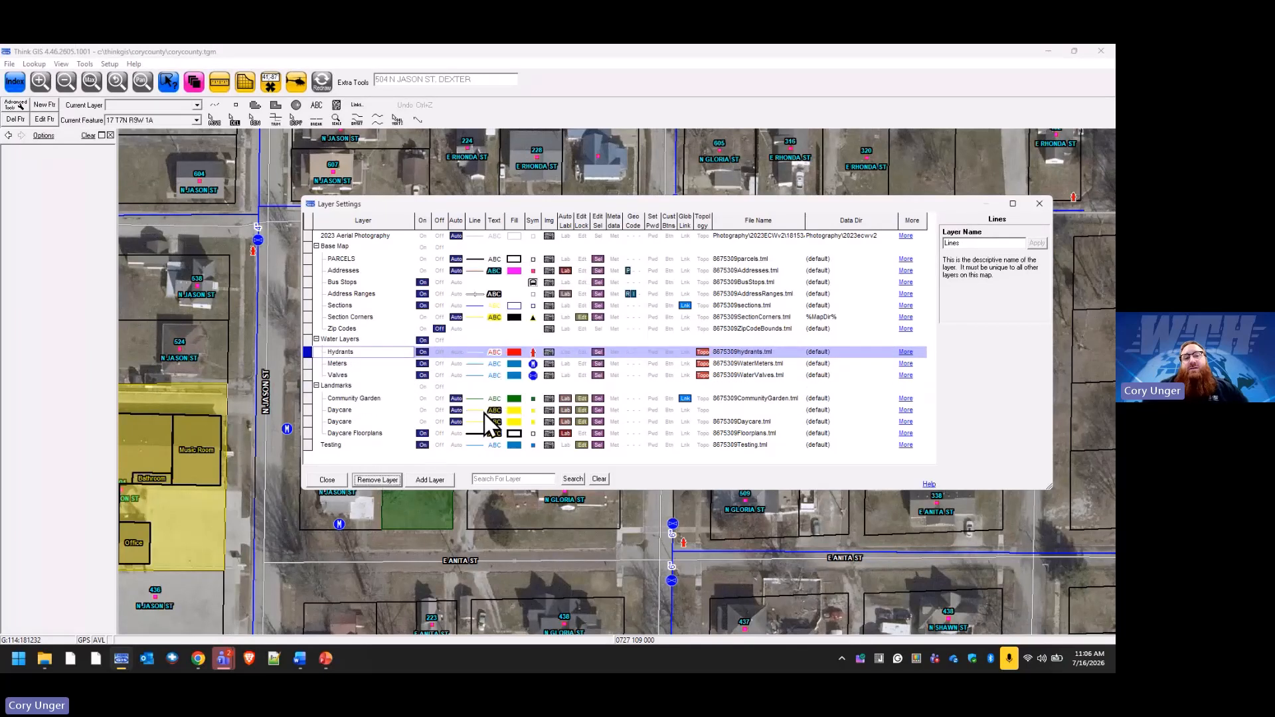
click(338, 364)
click(378, 480)
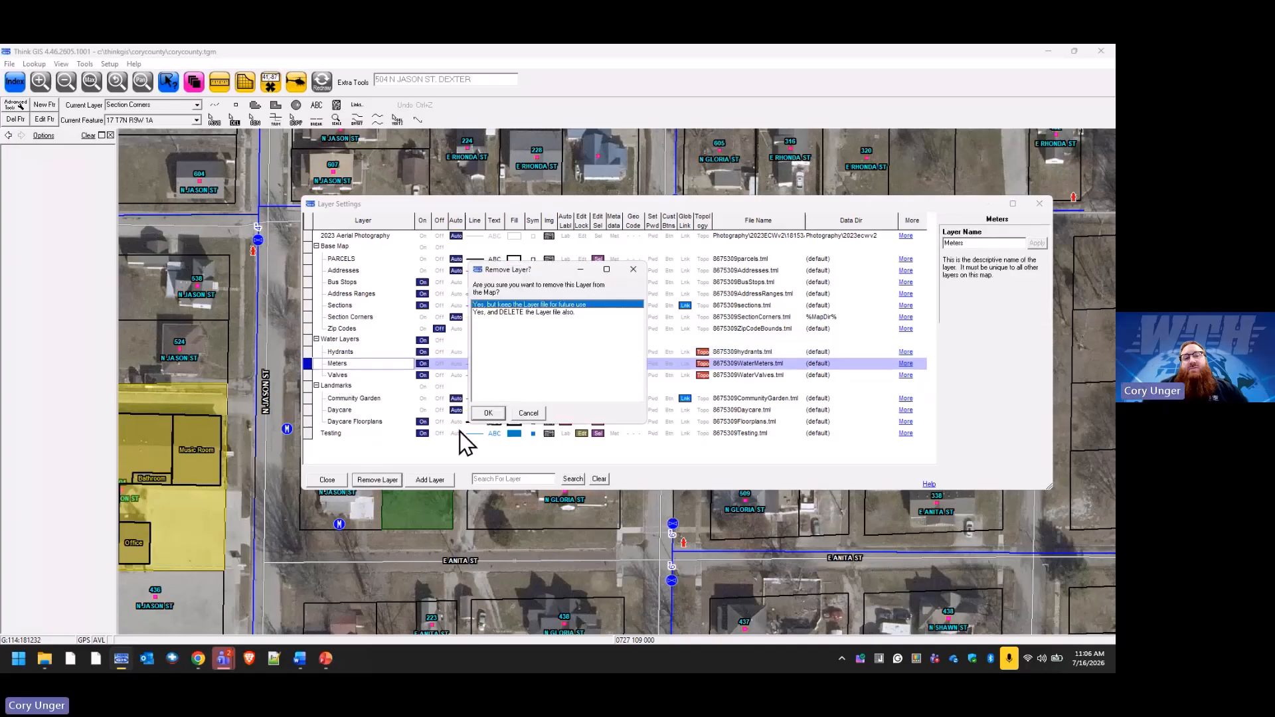
click(489, 413)
Step: Collapse the Base Map, Water Layers and Landmarks groups in the layer list
click(317, 338)
click(316, 247)
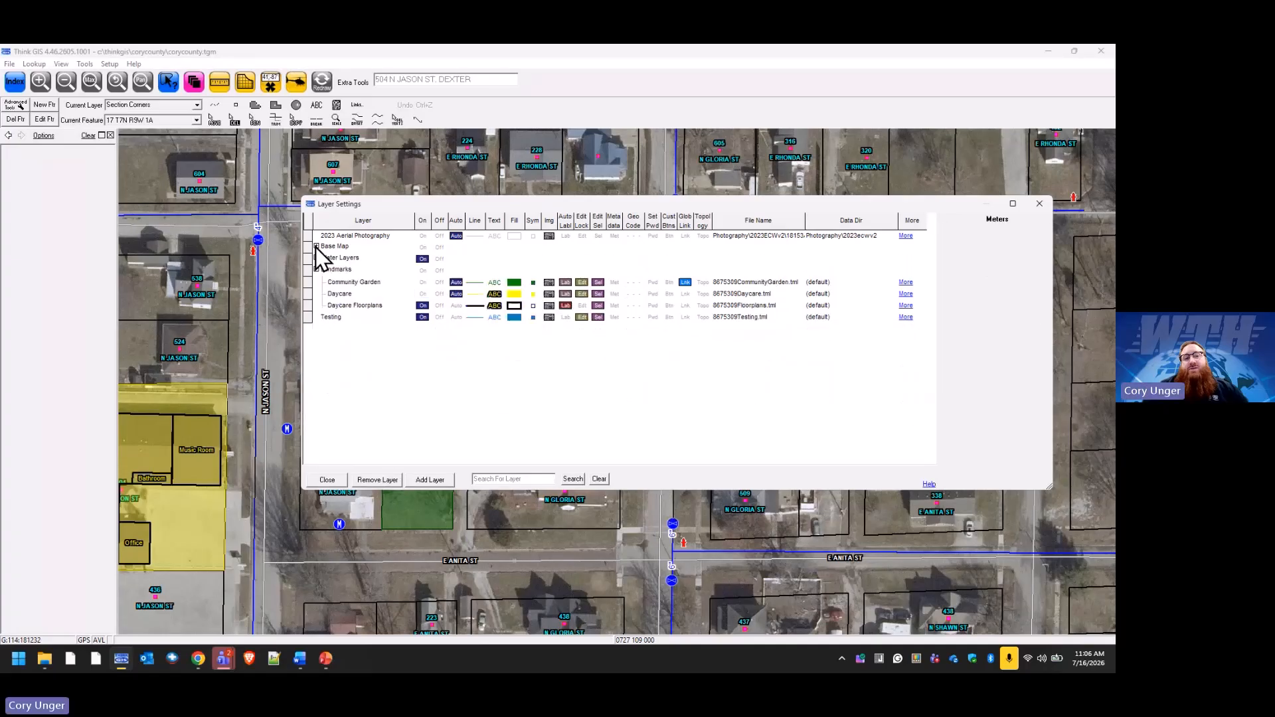
click(316, 259)
click(316, 257)
click(316, 269)
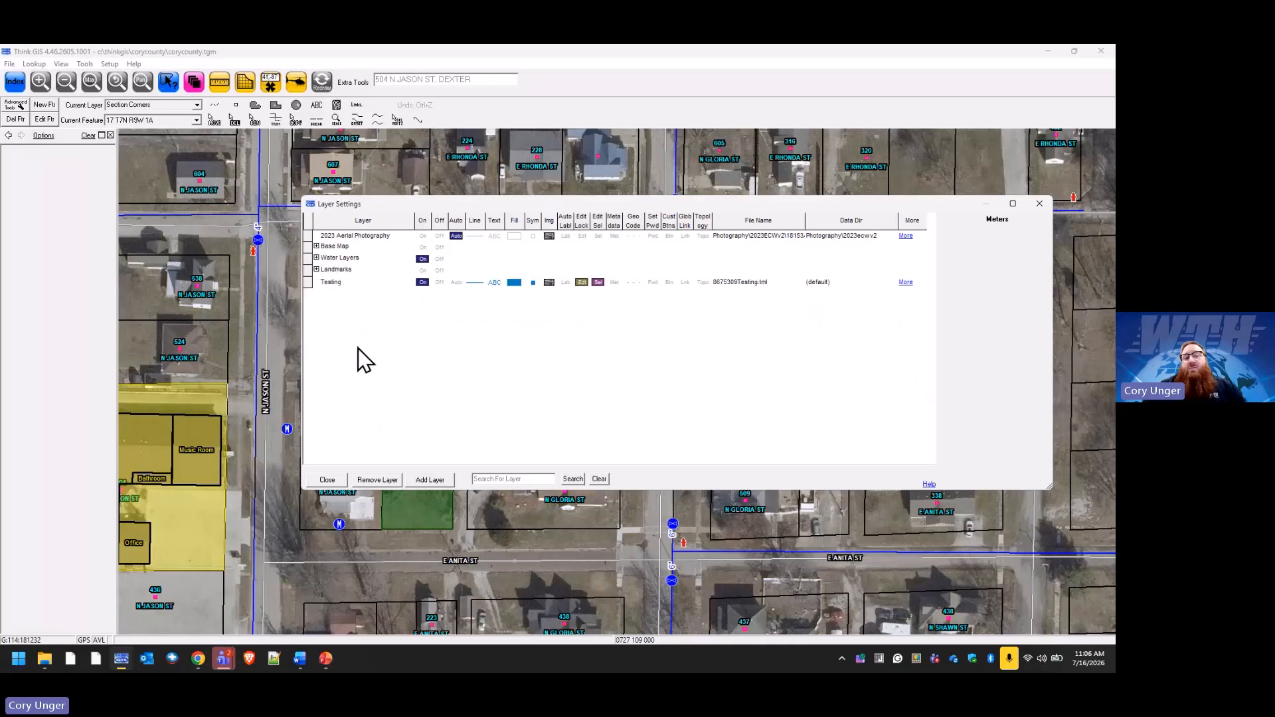
Step: Add the existing layer files 8675309WaterLines.tml and 8675309WaterMeters.tml from the CoryCounty folder to the map
click(432, 480)
click(507, 312)
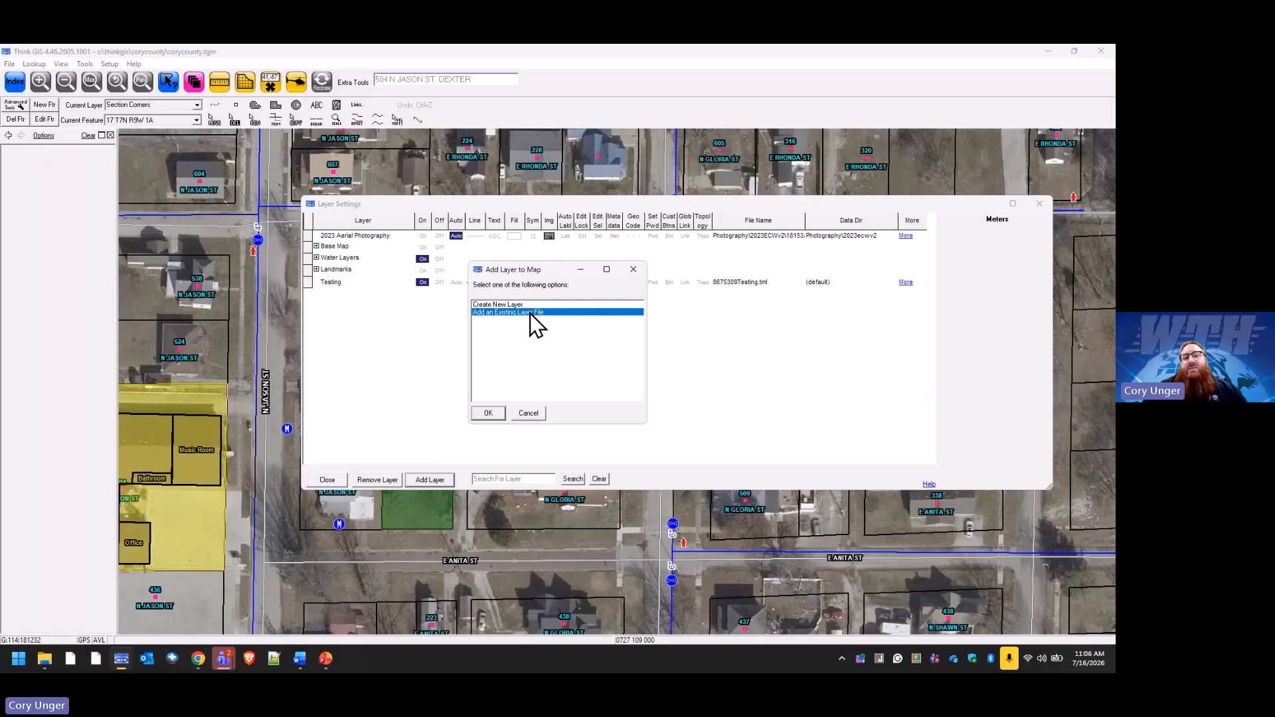
double_click(530, 312)
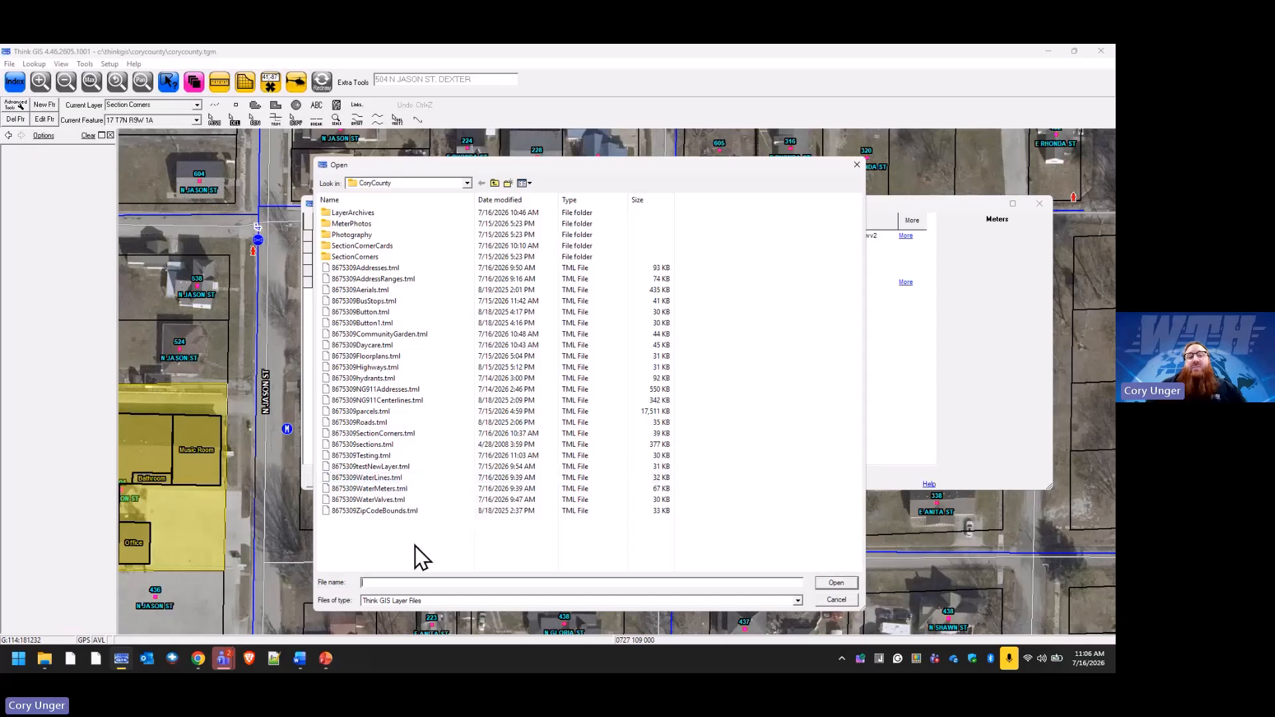
click(395, 478)
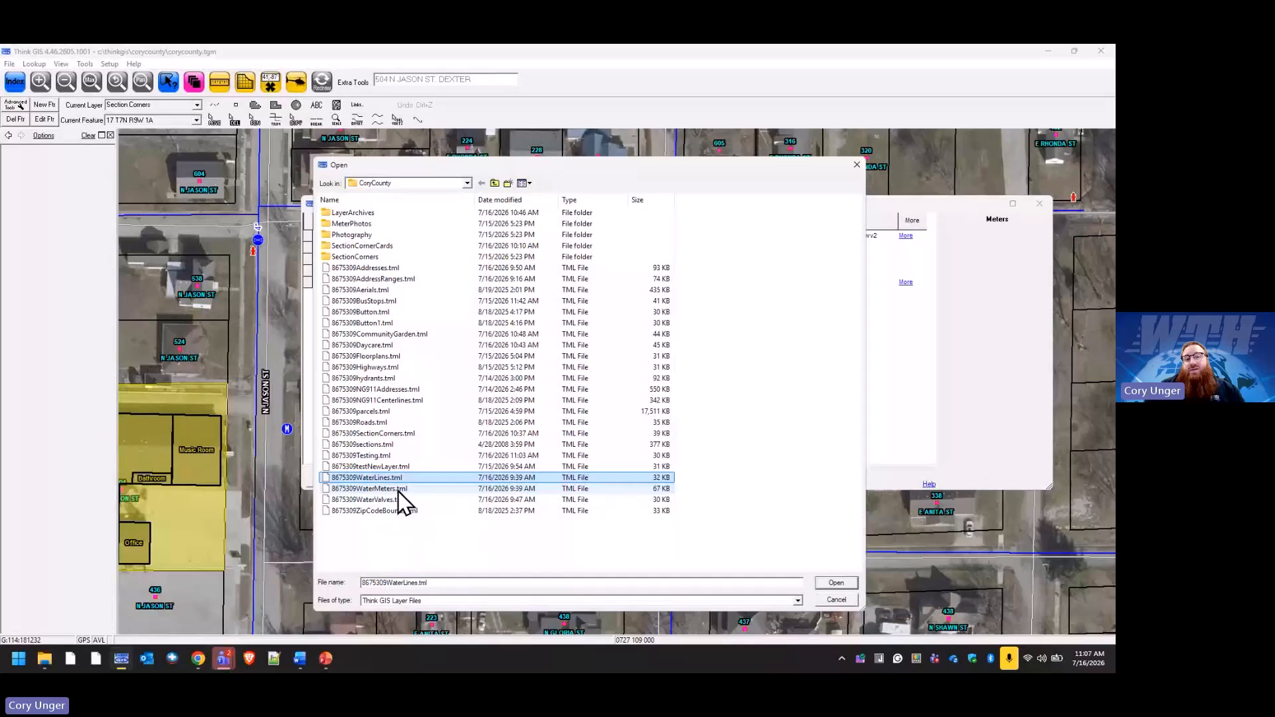
ctrl+click(397, 490)
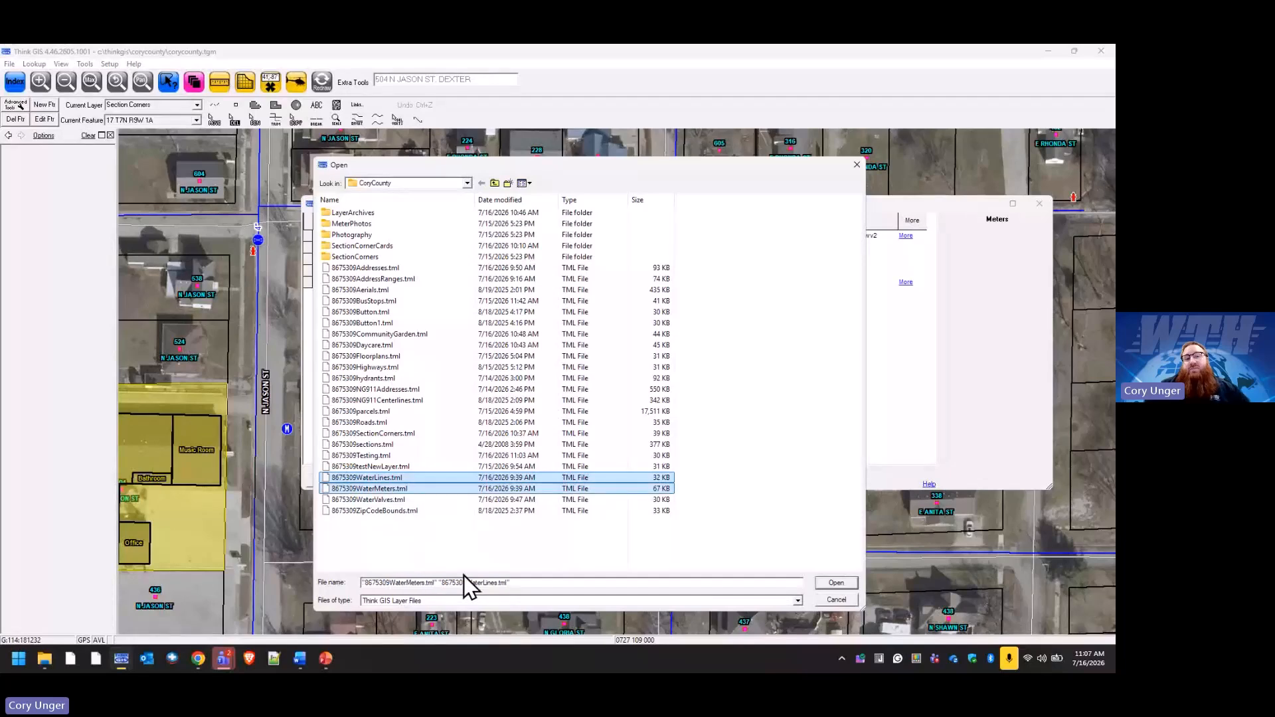
click(848, 584)
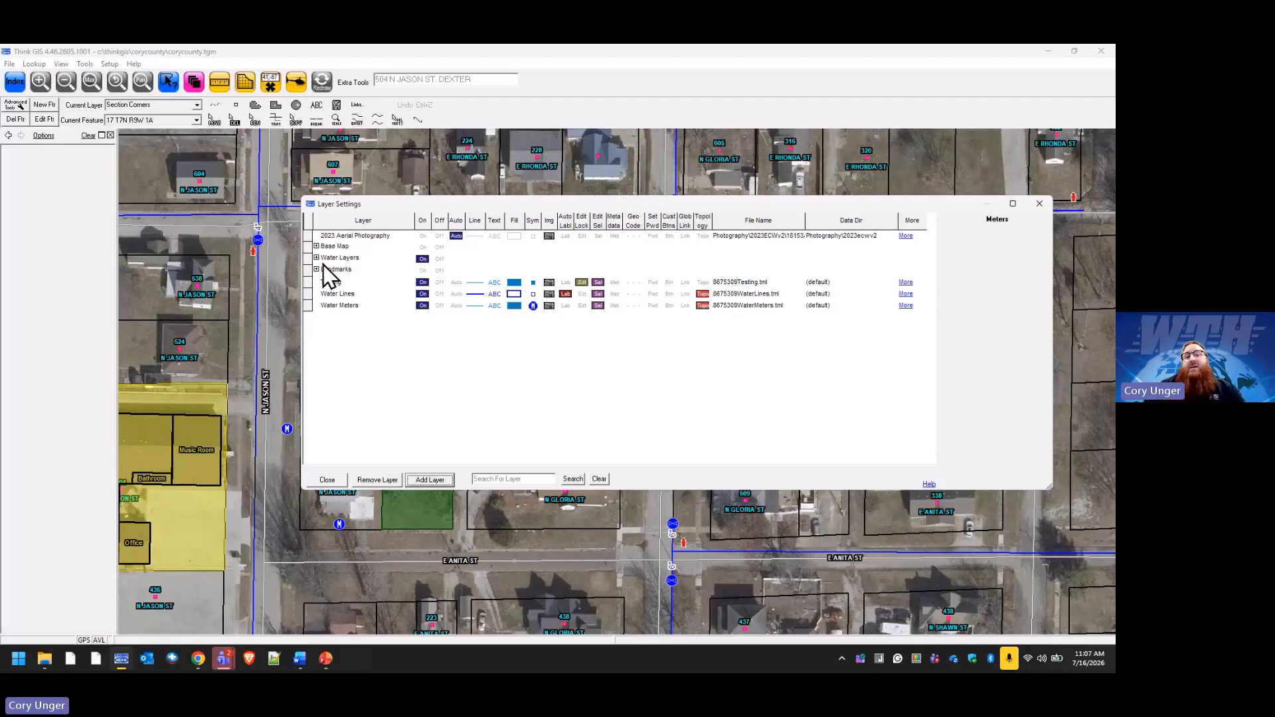
Step: Move the Water Lines and Water Meters layers into the Water Layers group, between Hydrants and Valves
click(338, 294)
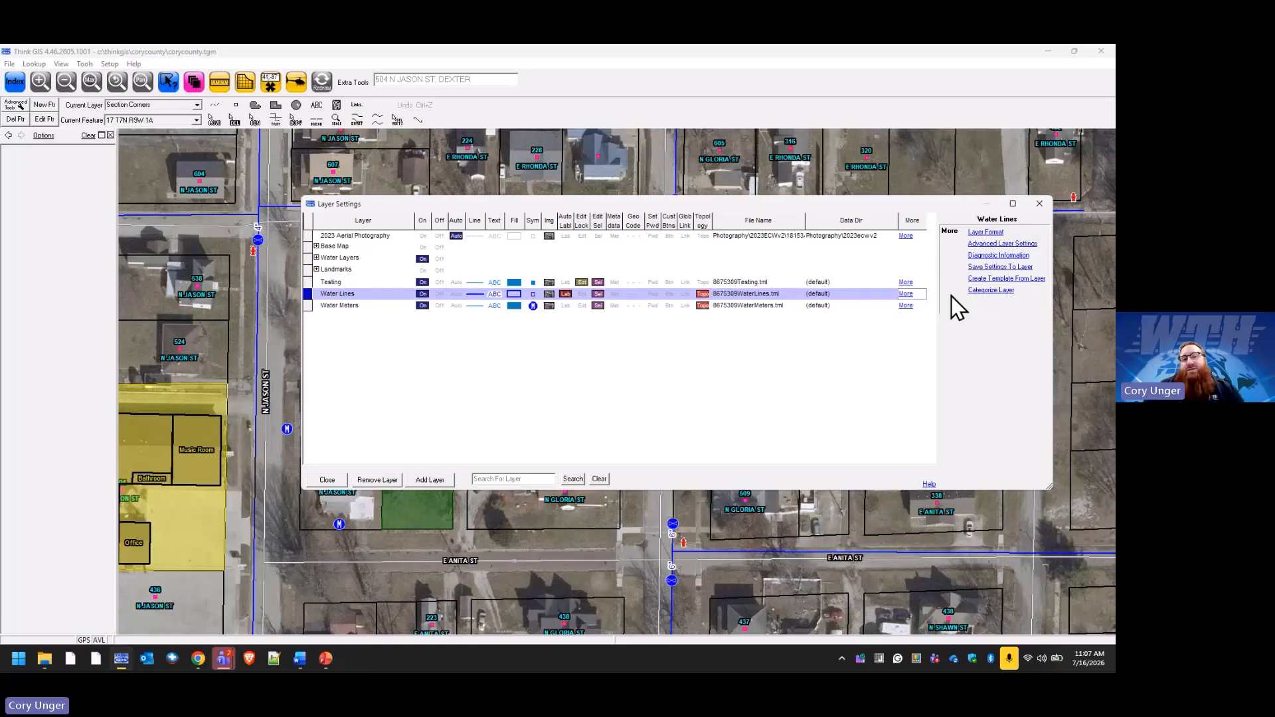
click(317, 258)
drag(312, 319, 342, 284)
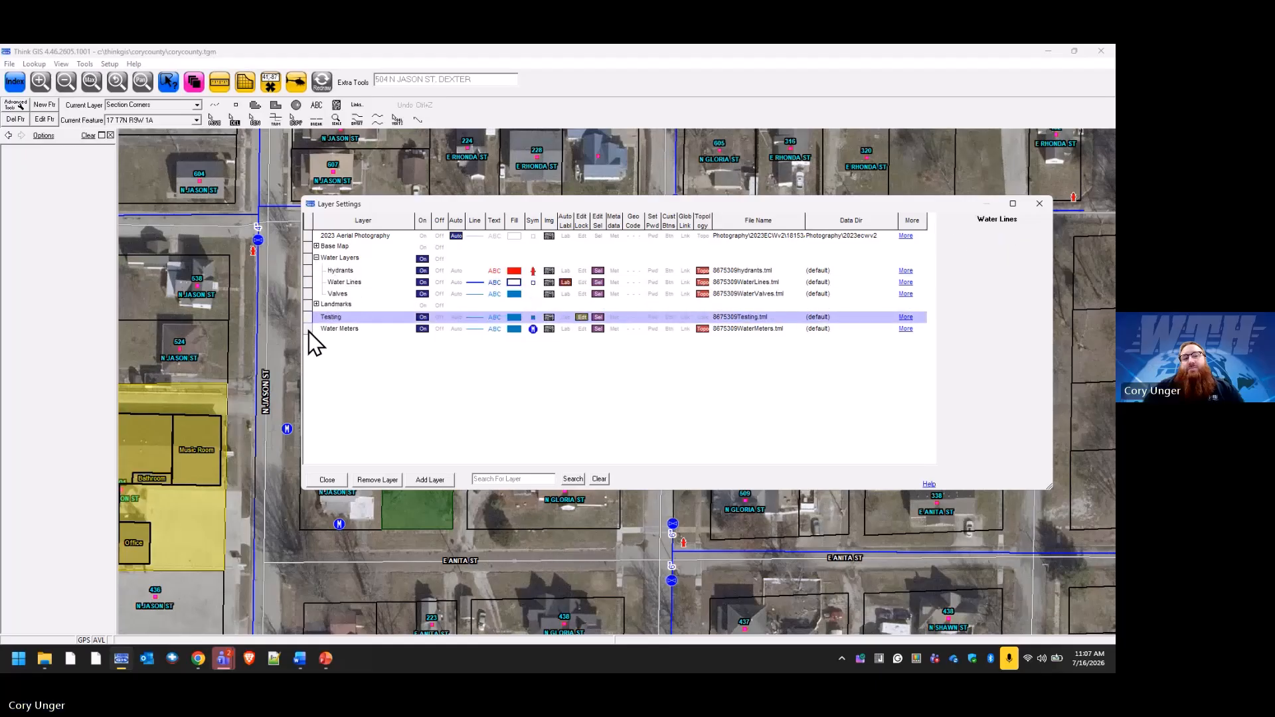
drag(311, 329, 345, 285)
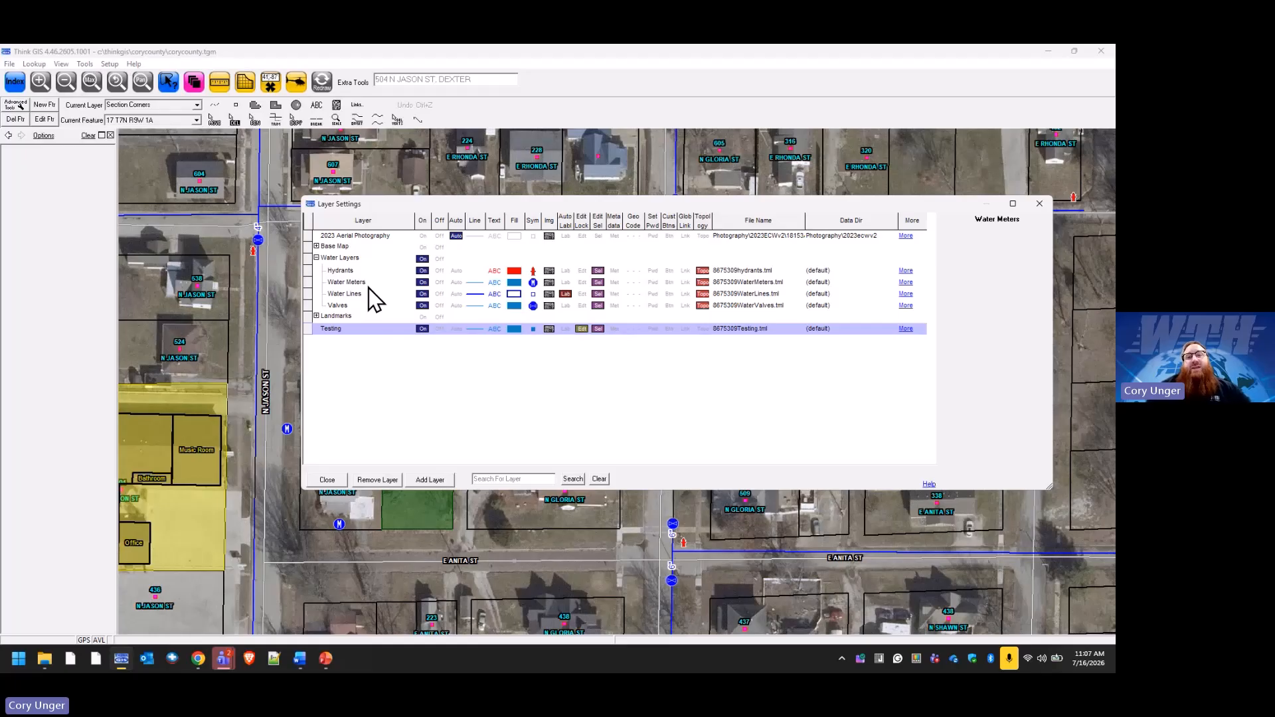
Step: Save the Valves layer's settings to its layer file, locking the layer for editing as required and releasing the edit lock
click(339, 306)
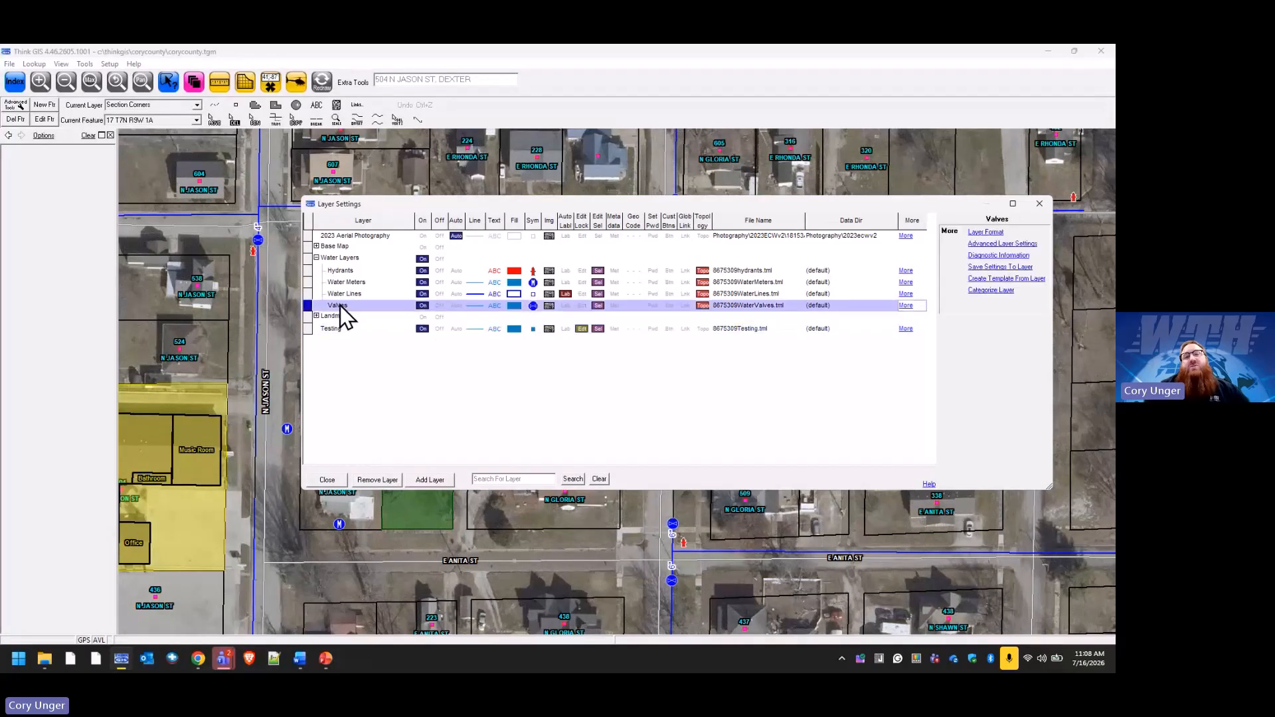
click(995, 268)
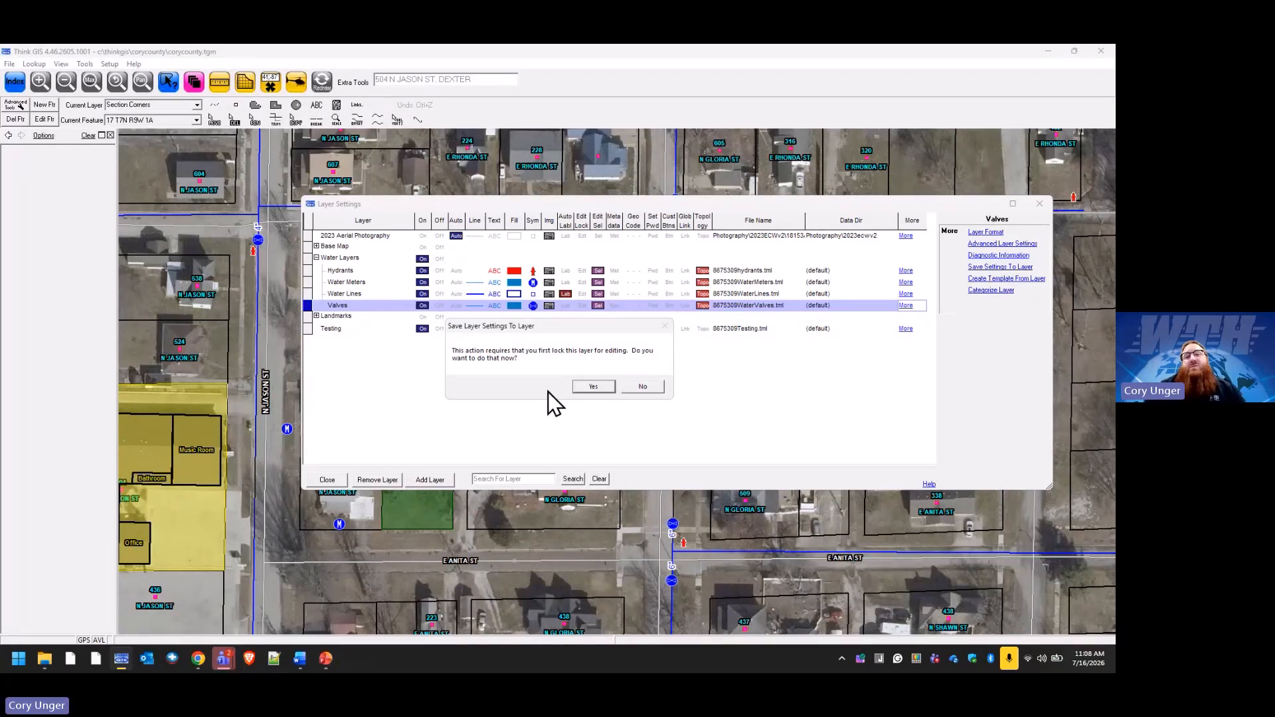
click(601, 387)
click(603, 384)
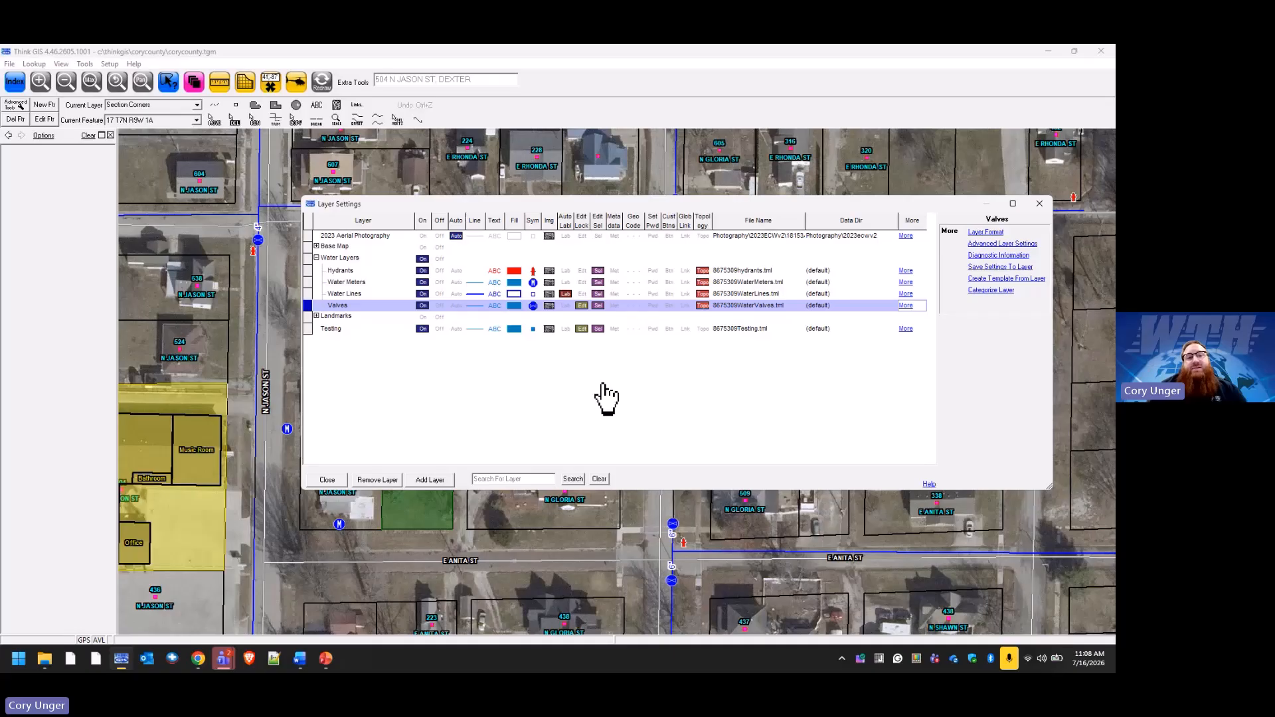
click(582, 306)
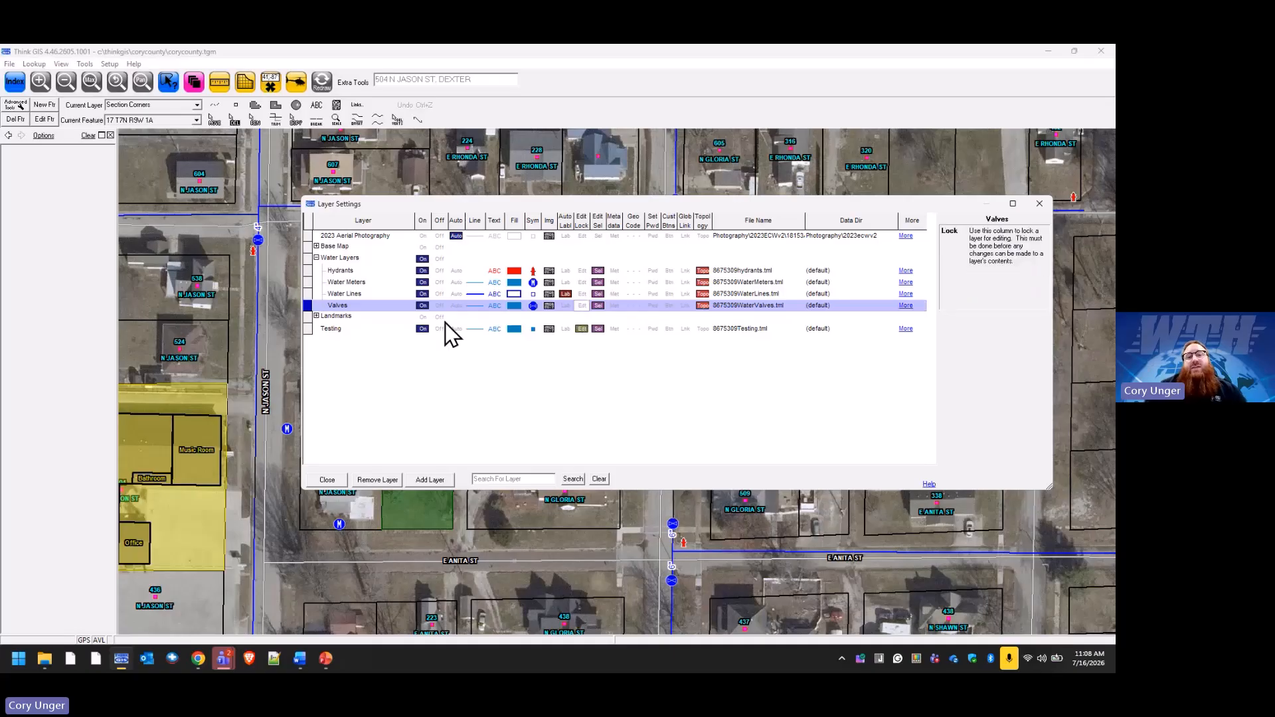
Step: Rename the Valves layer to "water Valves" and close the layer settings
click(340, 306)
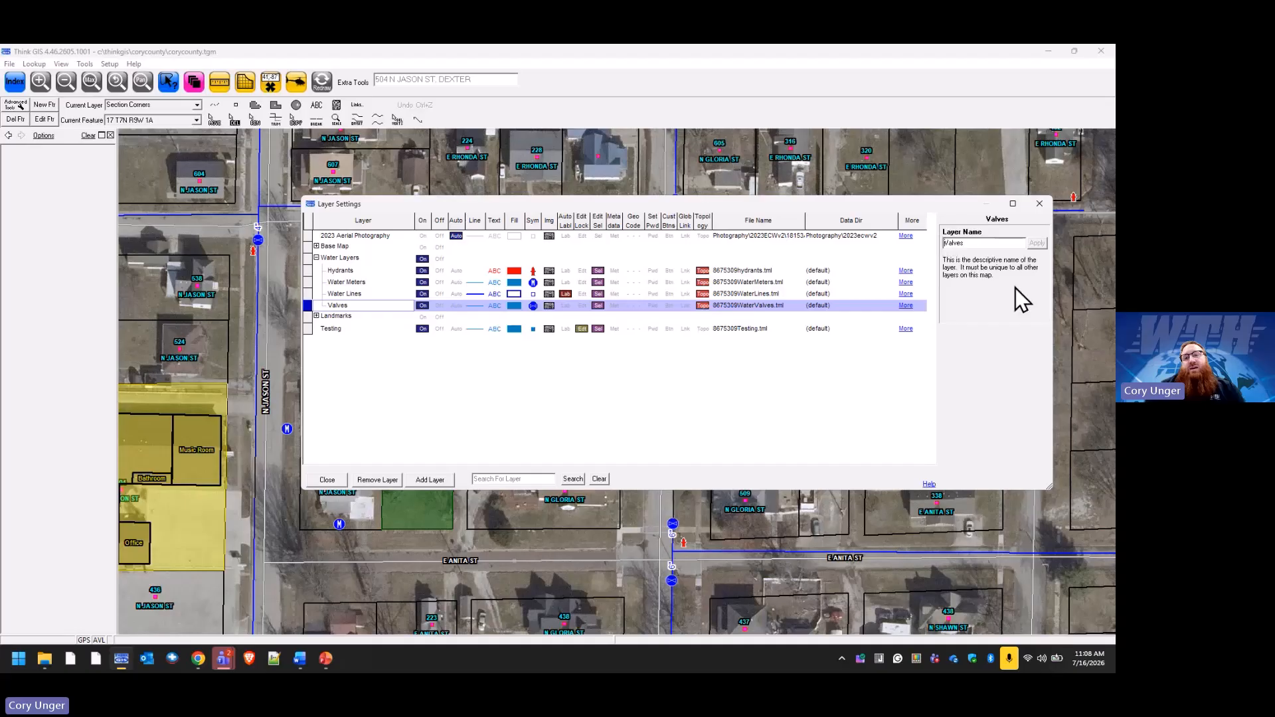
text(water)
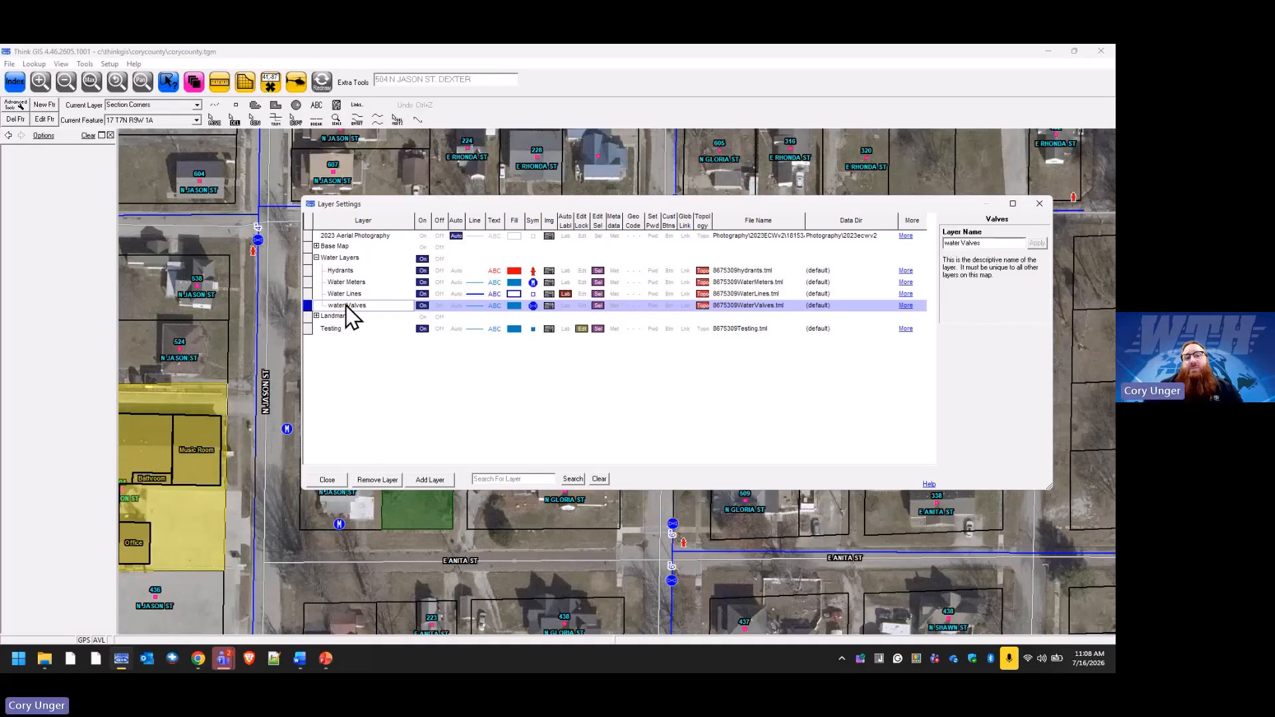
click(327, 480)
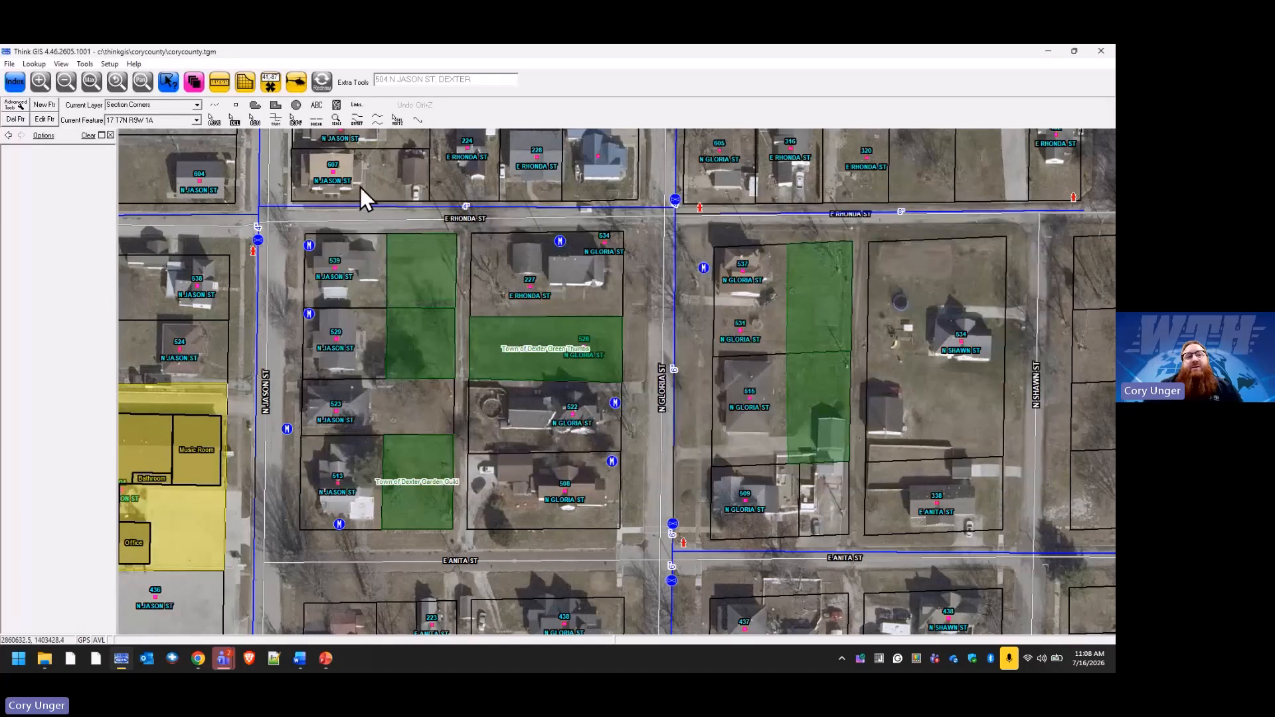
Step: Remove the water Valves layer from the map and add it back from the existing file 8675309WaterValves.tml
click(194, 82)
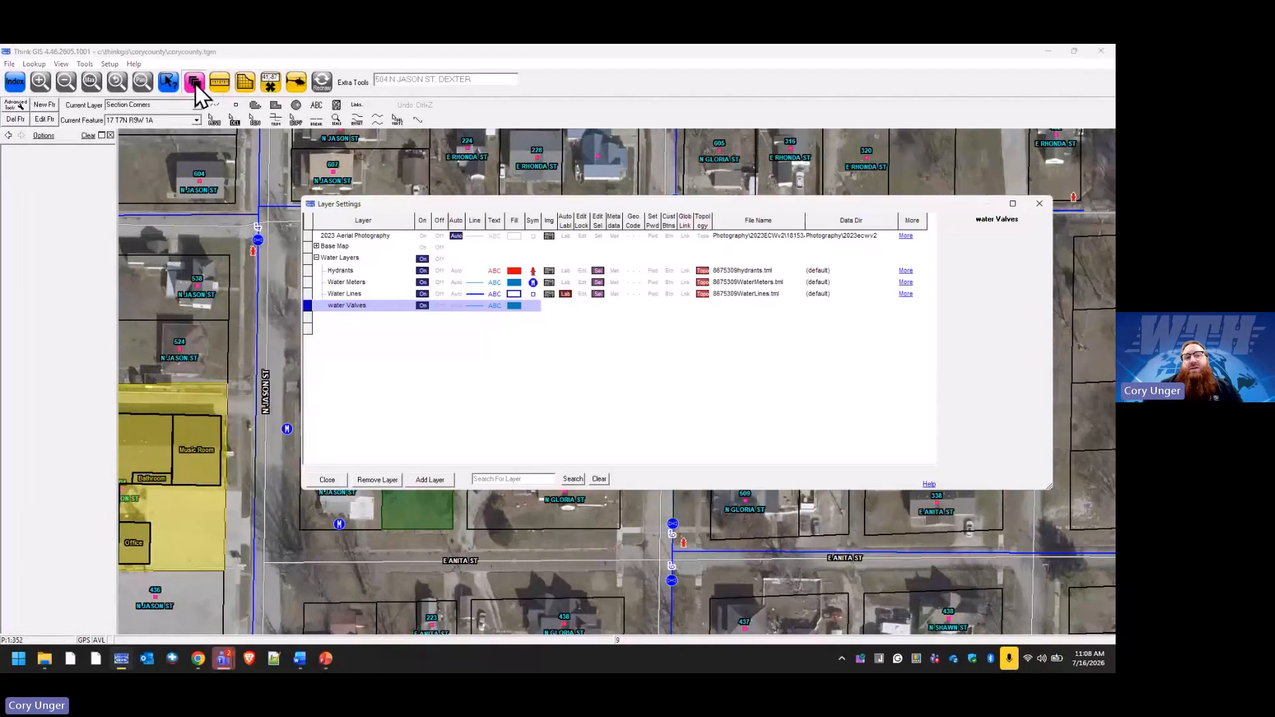
click(386, 477)
click(495, 409)
click(437, 481)
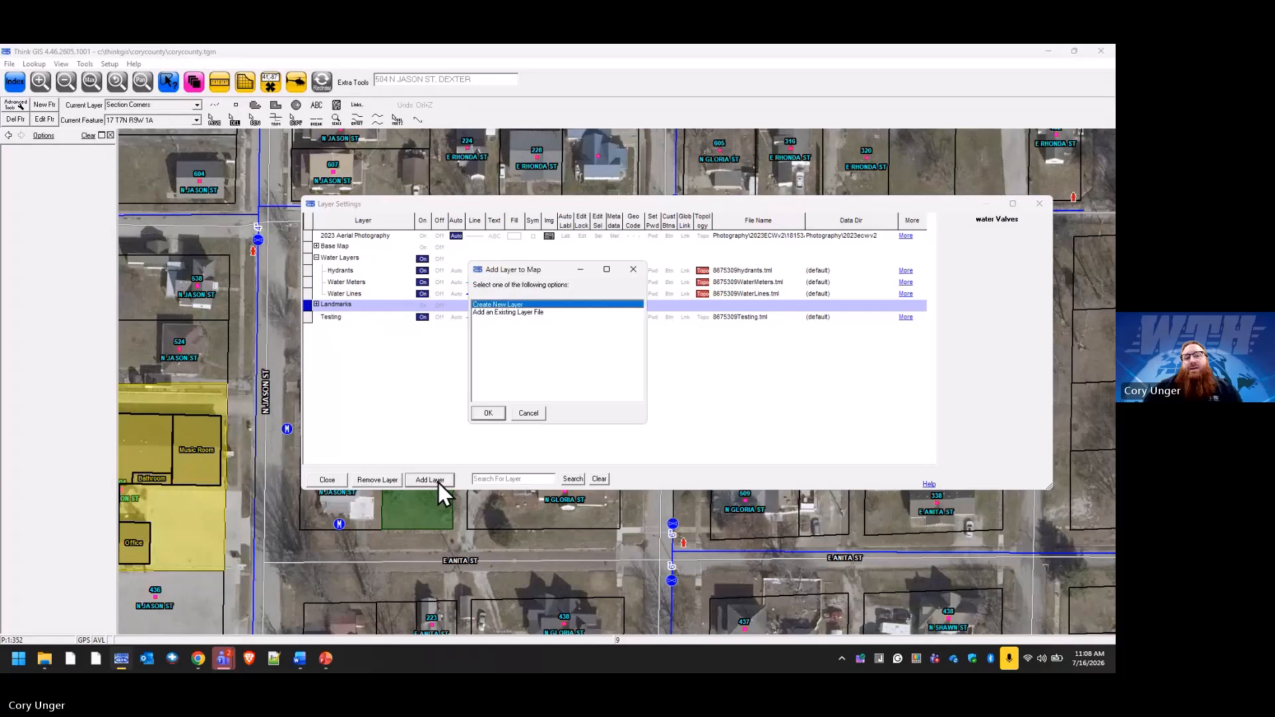
double_click(507, 314)
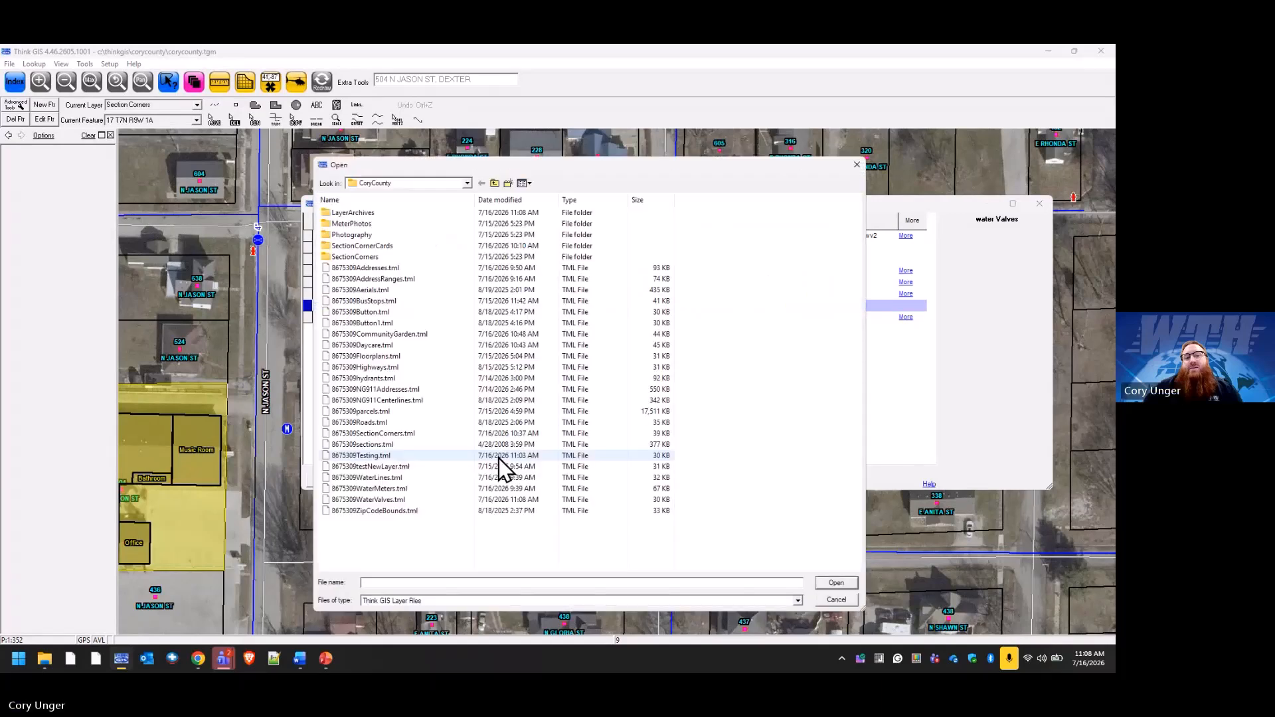
click(393, 501)
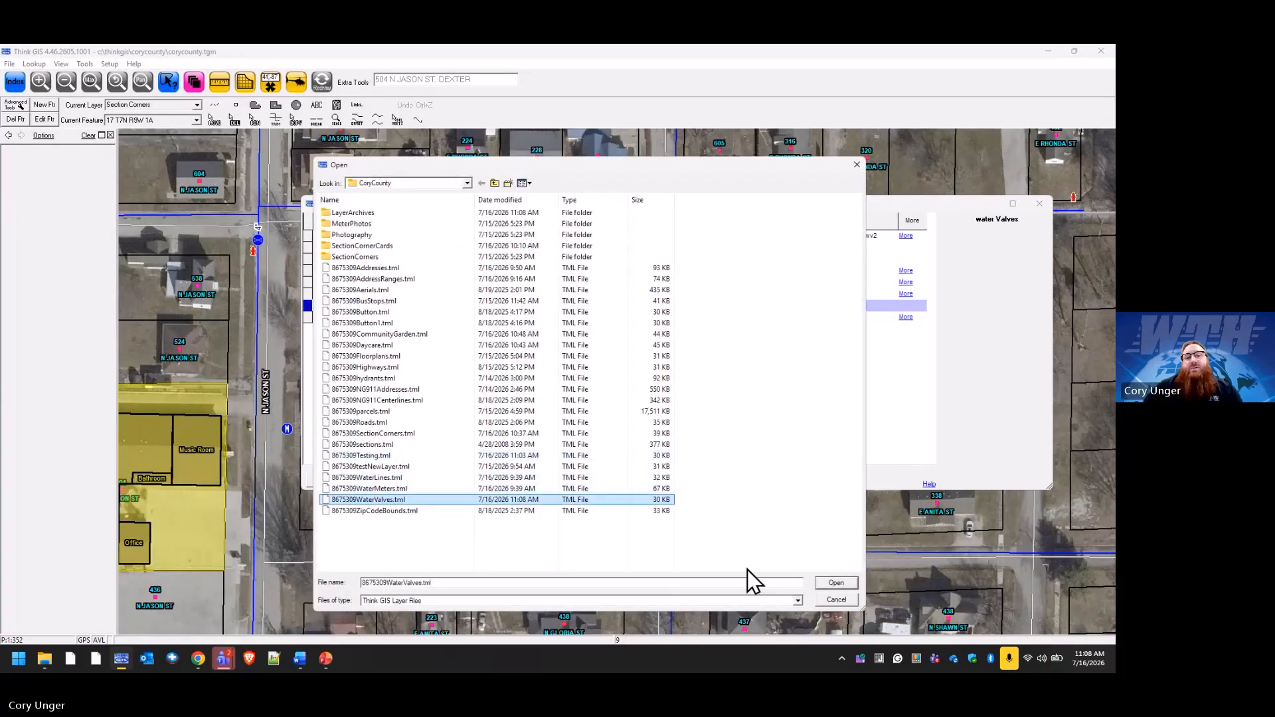
click(839, 582)
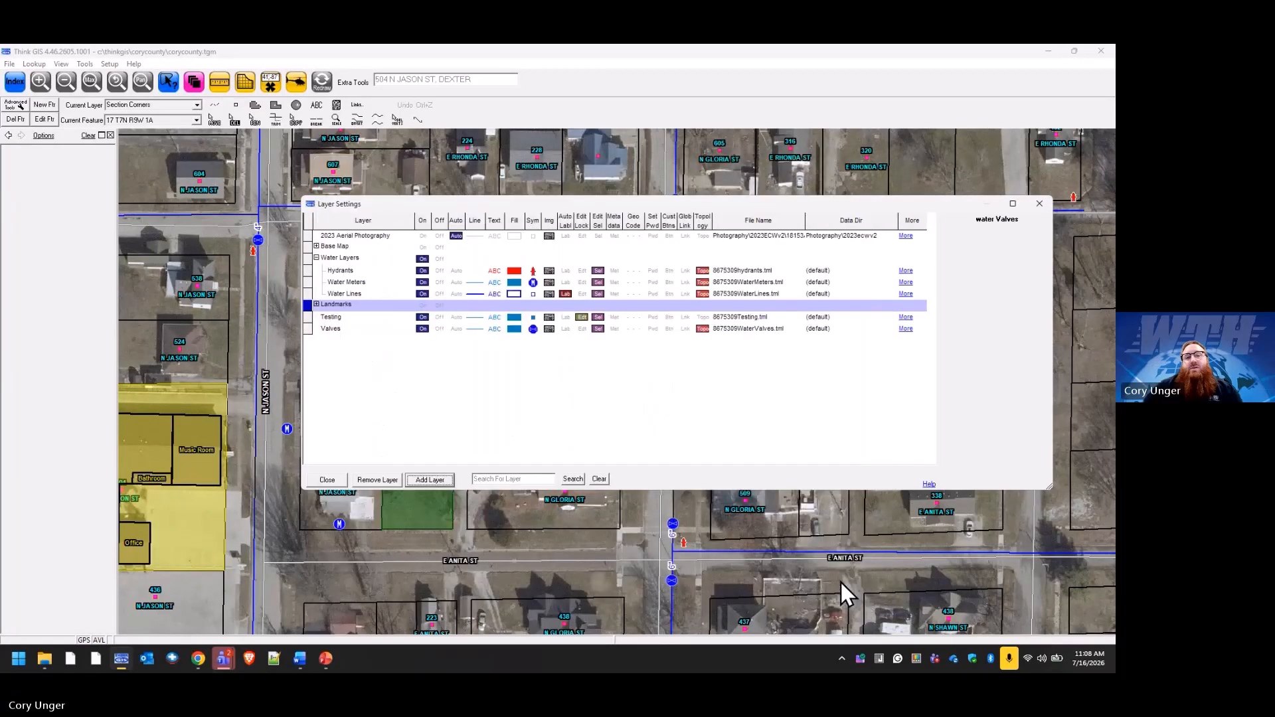
Step: Try to rename the re-added Valves layer to "Water Valves", correcting the first letter to a capital W
click(336, 330)
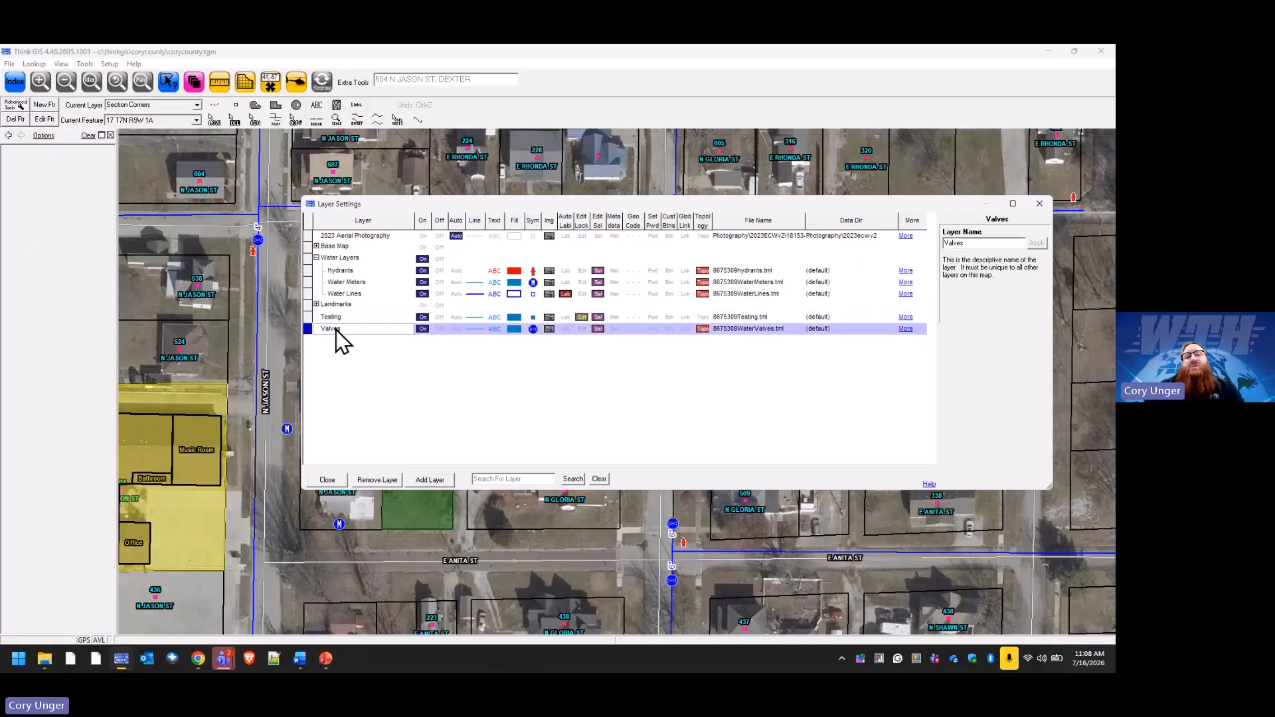
click(945, 243)
text(water)
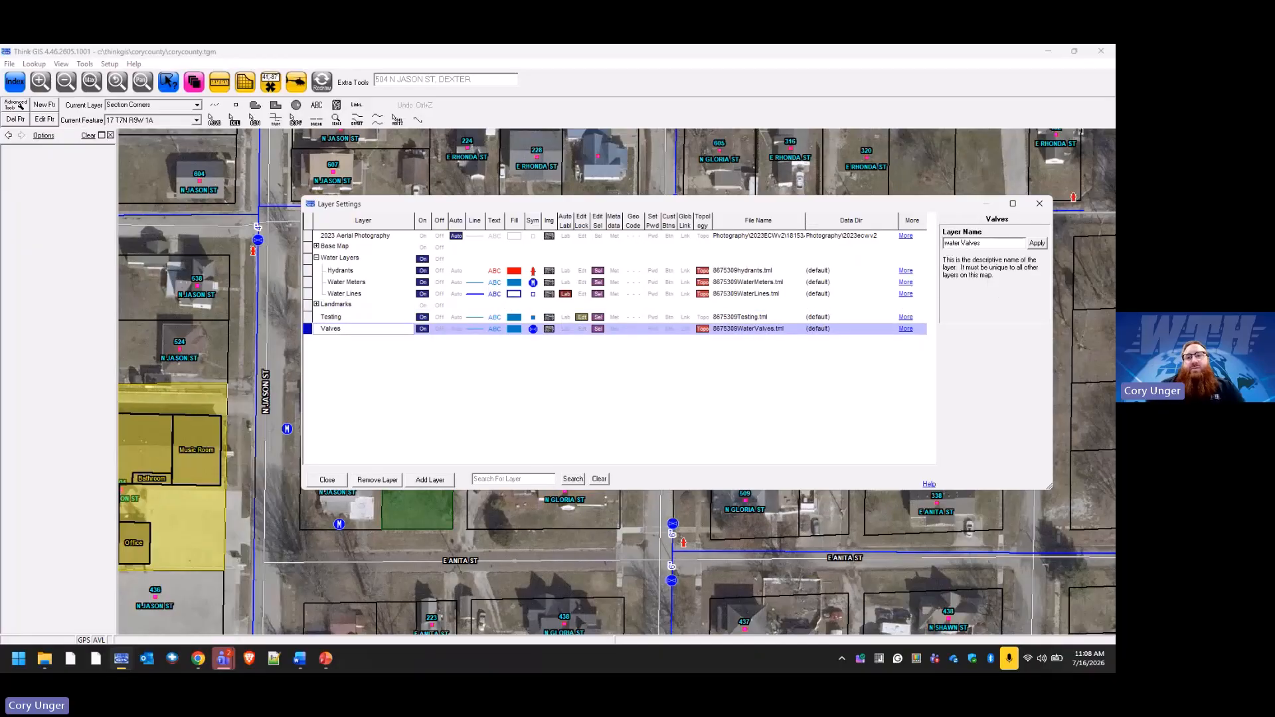
click(944, 243)
key(Delete)
text(W)
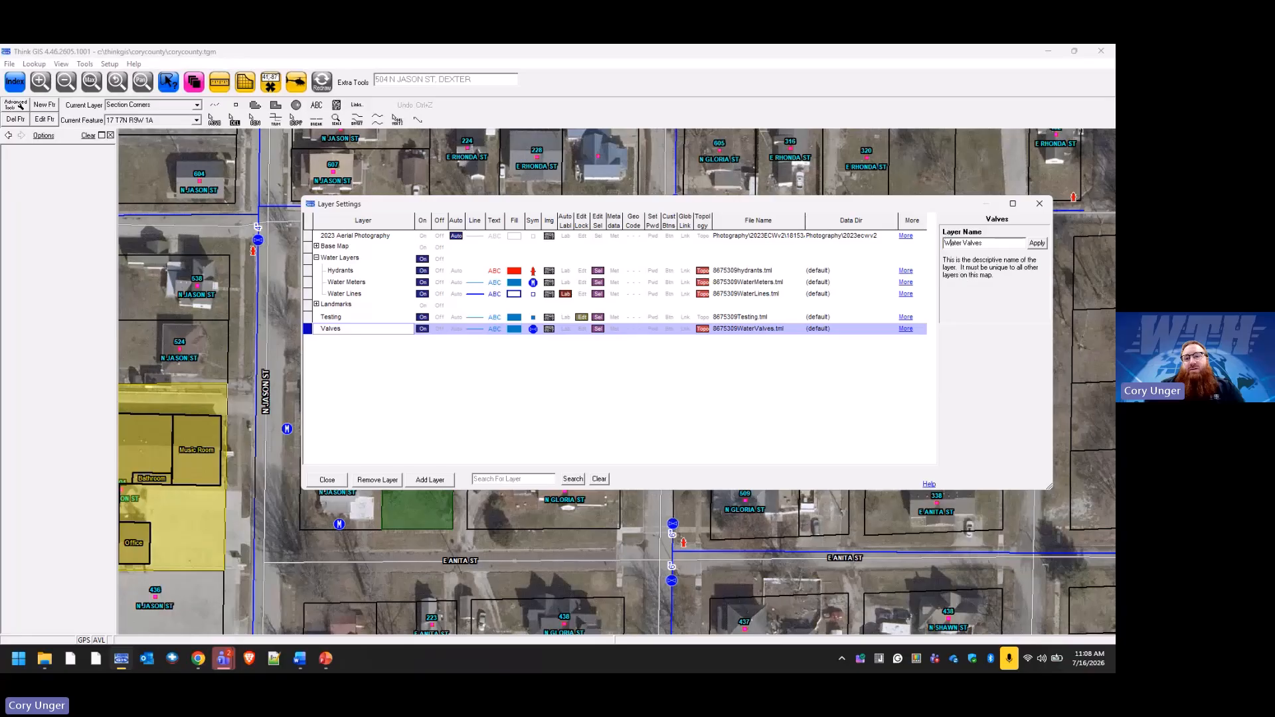
Step: Save the Valves layer's settings to its layer file again and release its edit lock
click(779, 333)
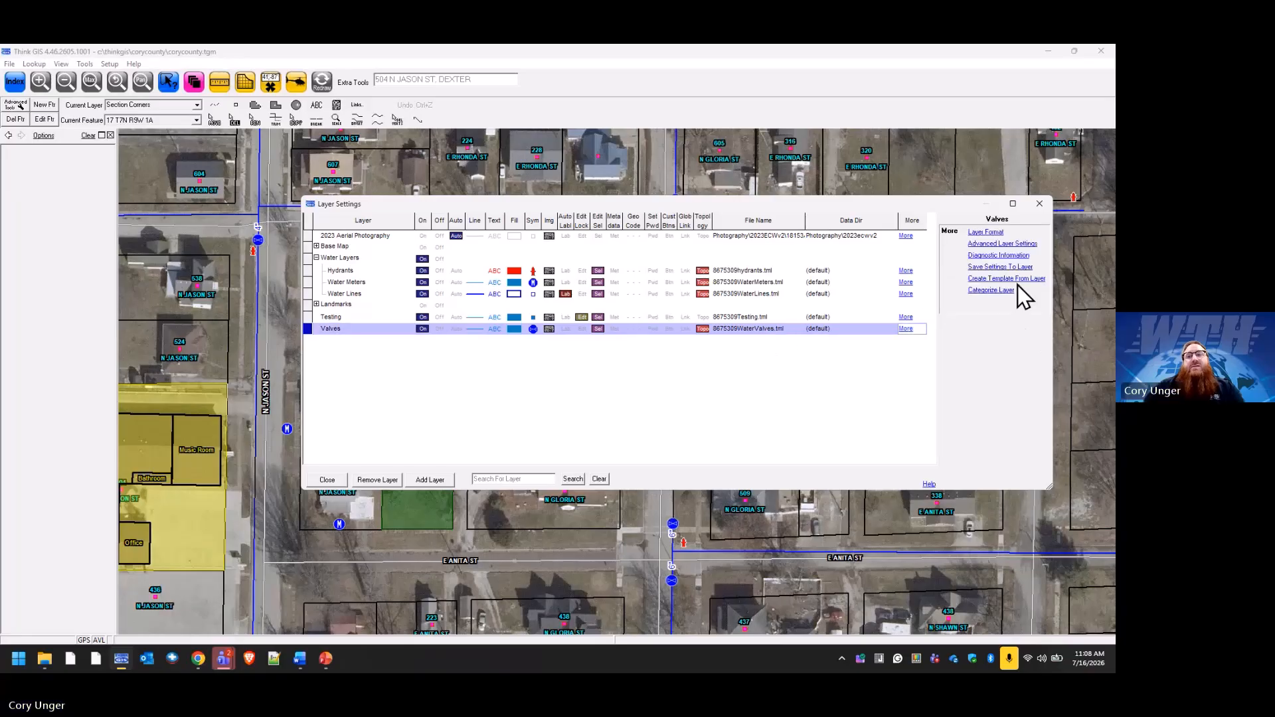
click(1015, 267)
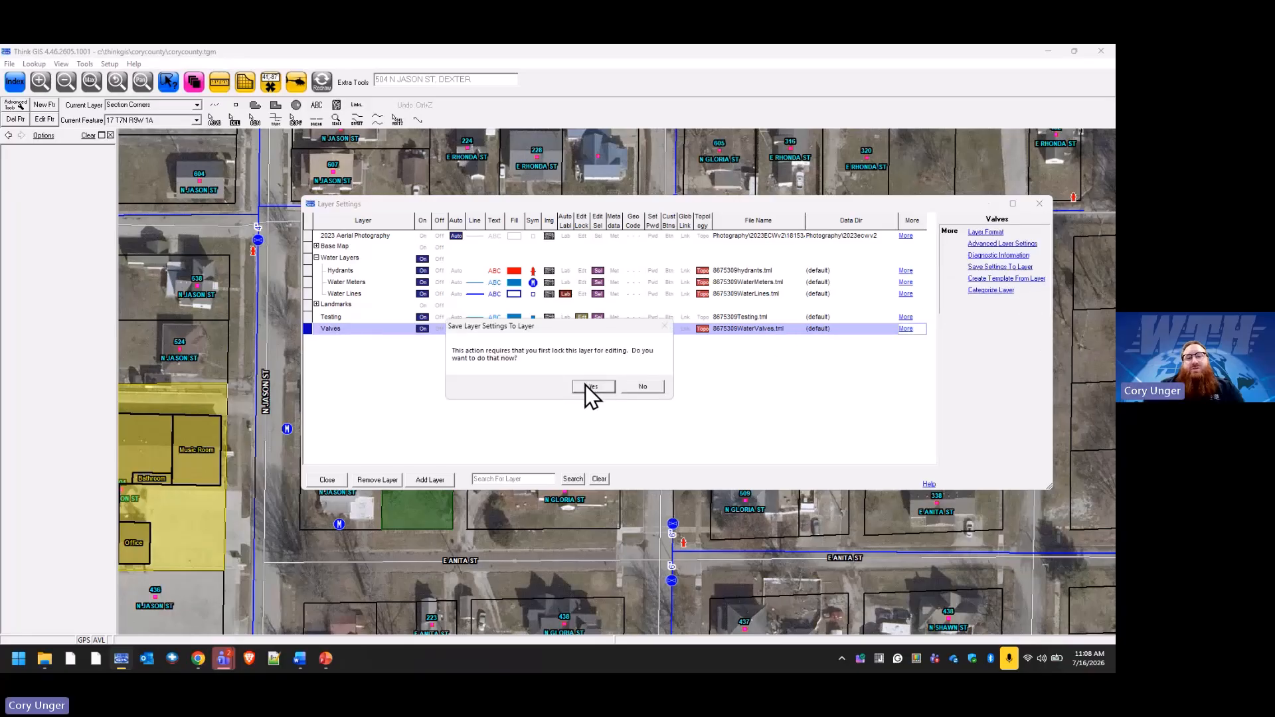
click(585, 385)
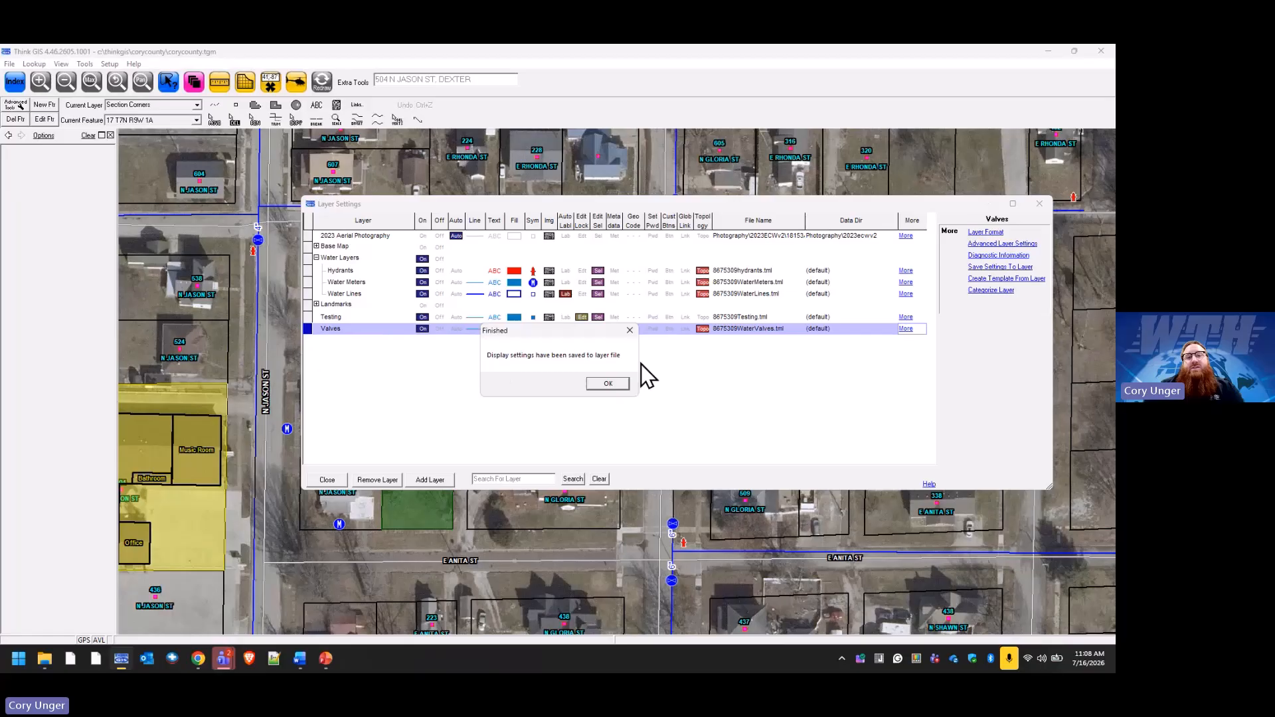
click(607, 384)
click(582, 330)
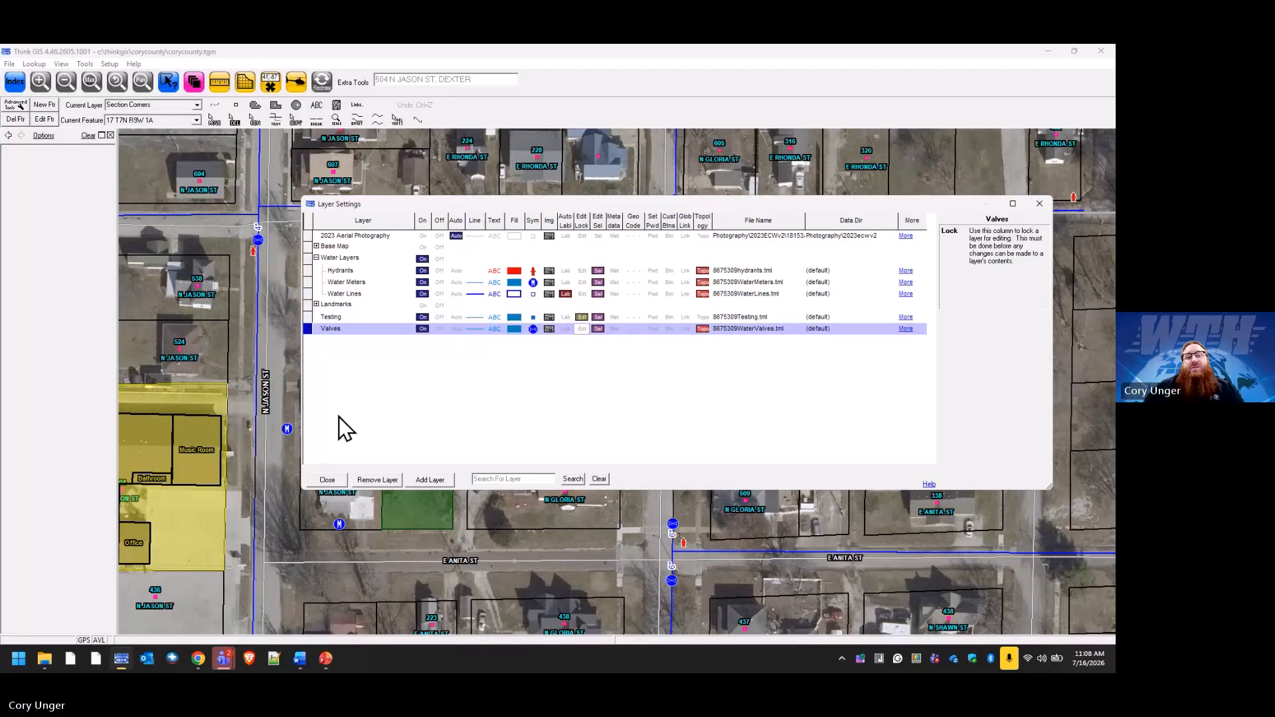
click(378, 479)
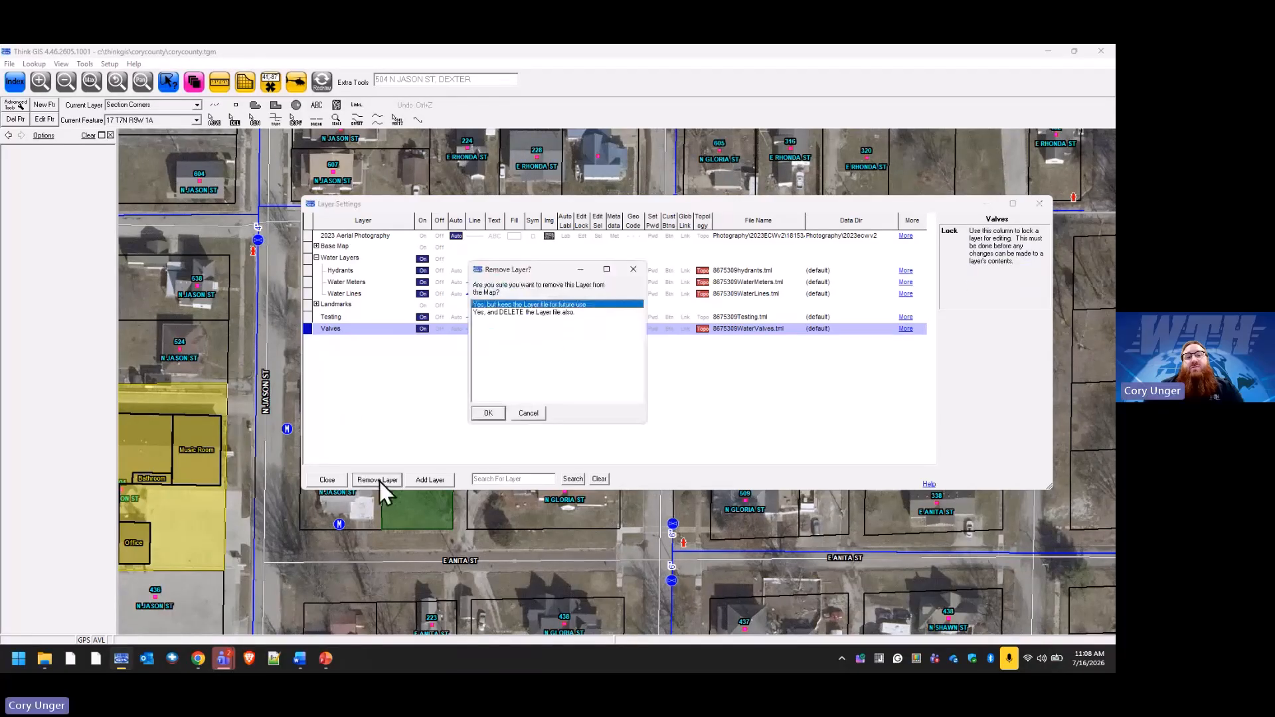
click(489, 413)
Step: Rename the Valves layer to "Water Valves" and apply the new name
click(944, 243)
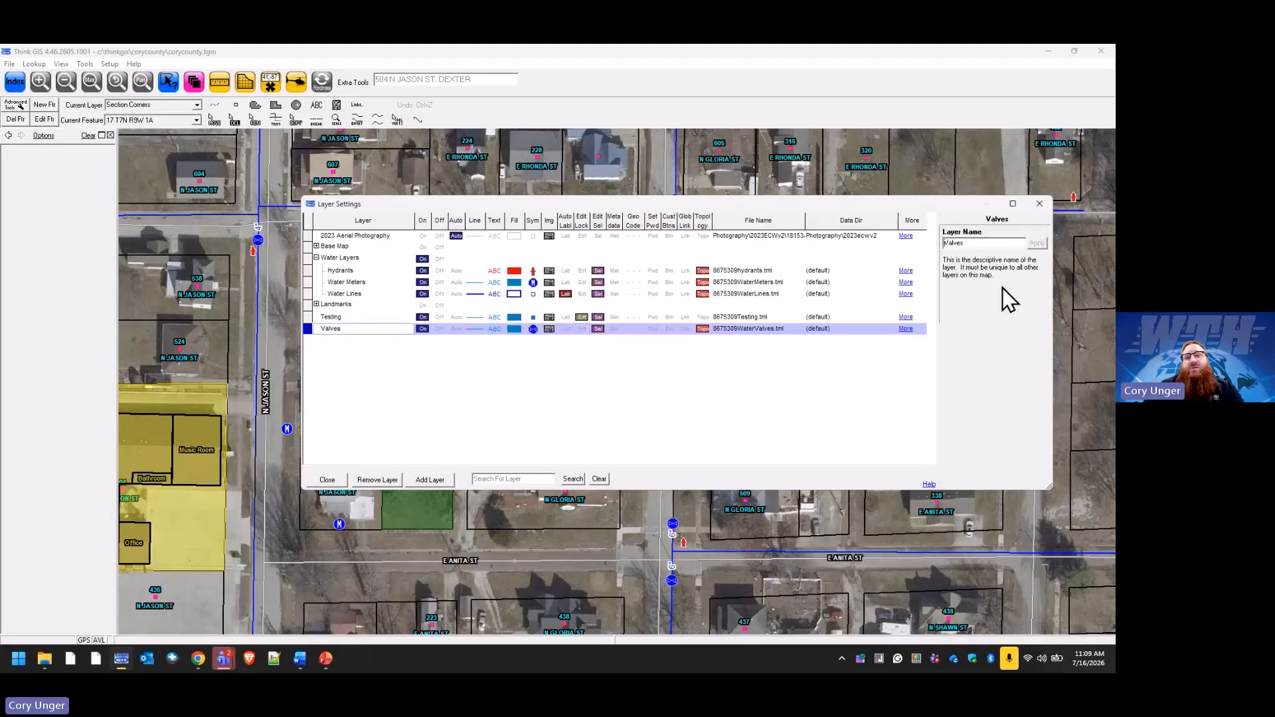
text(Water)
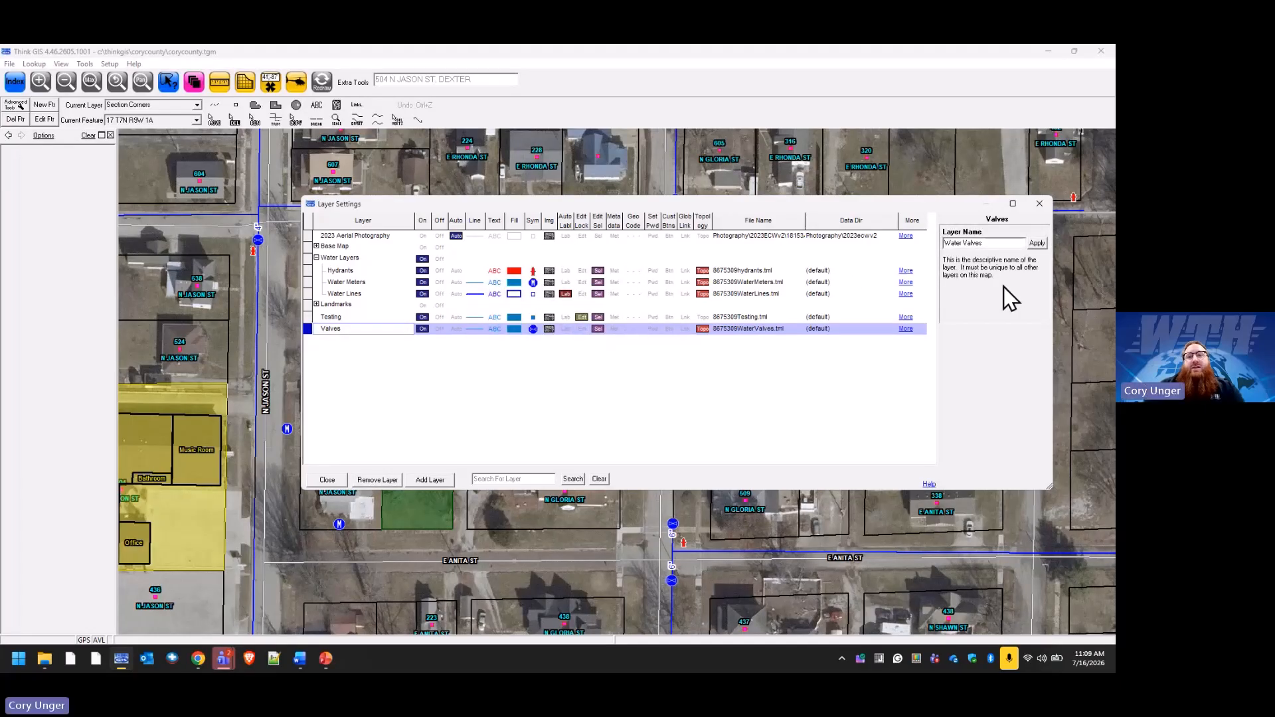
click(1038, 243)
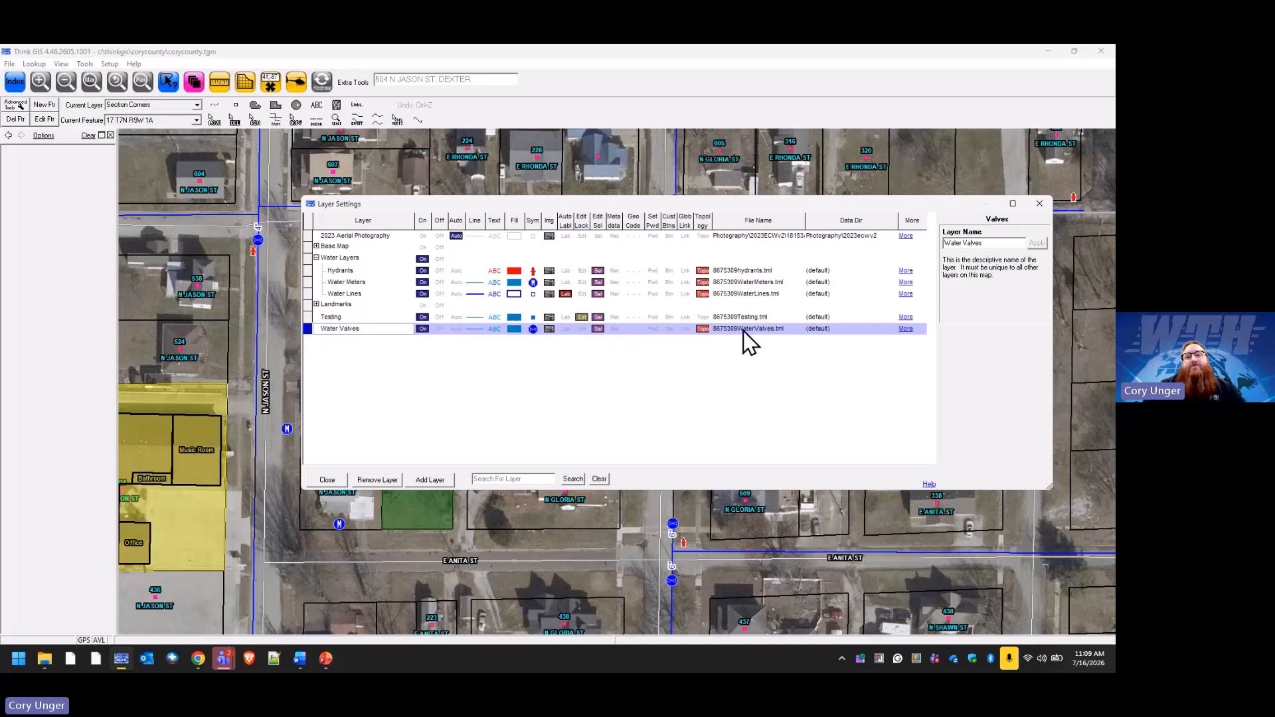
Step: Save the Water Valves layer's settings to its layer file, locking it for editing and releasing the lock
click(906, 329)
click(1000, 267)
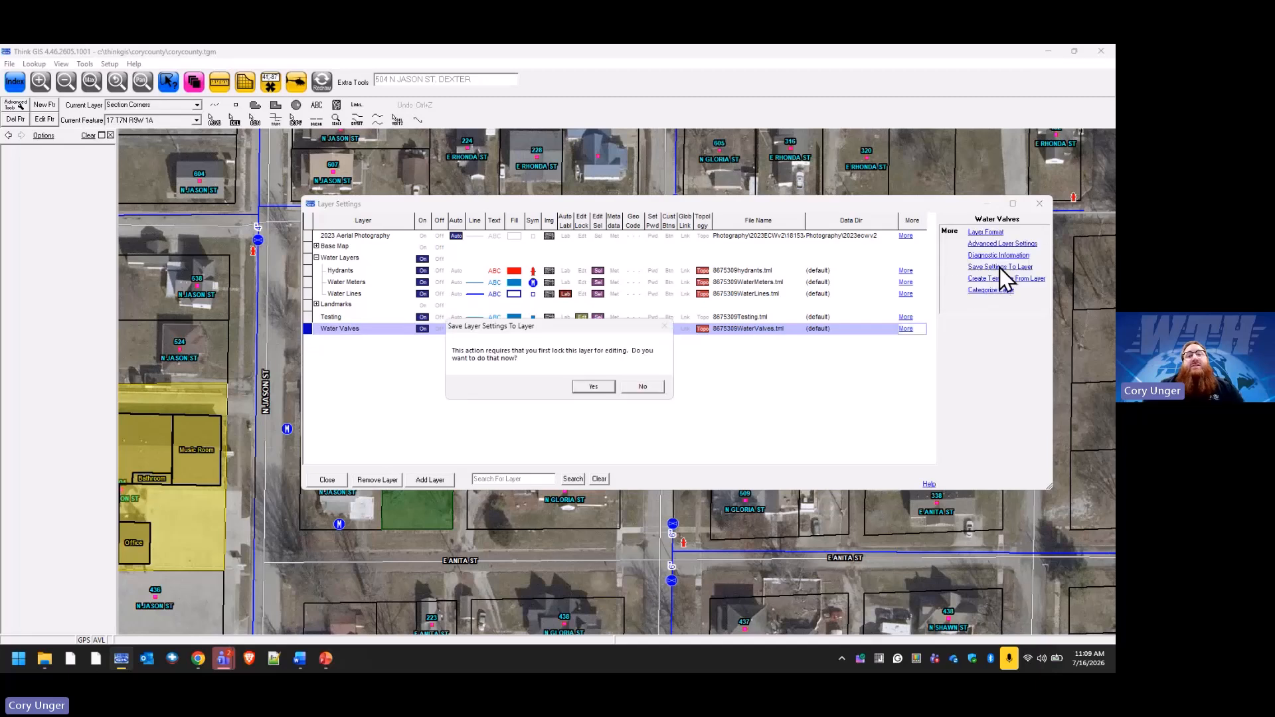
click(607, 389)
click(607, 385)
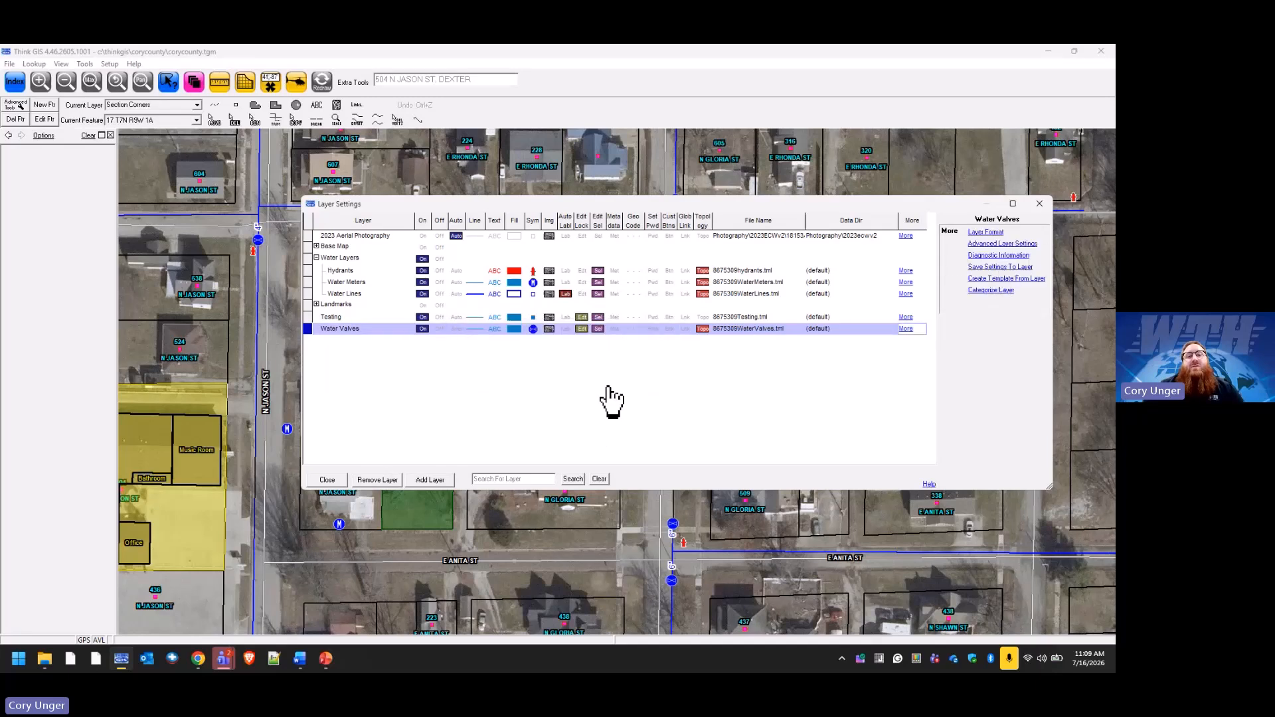
click(582, 328)
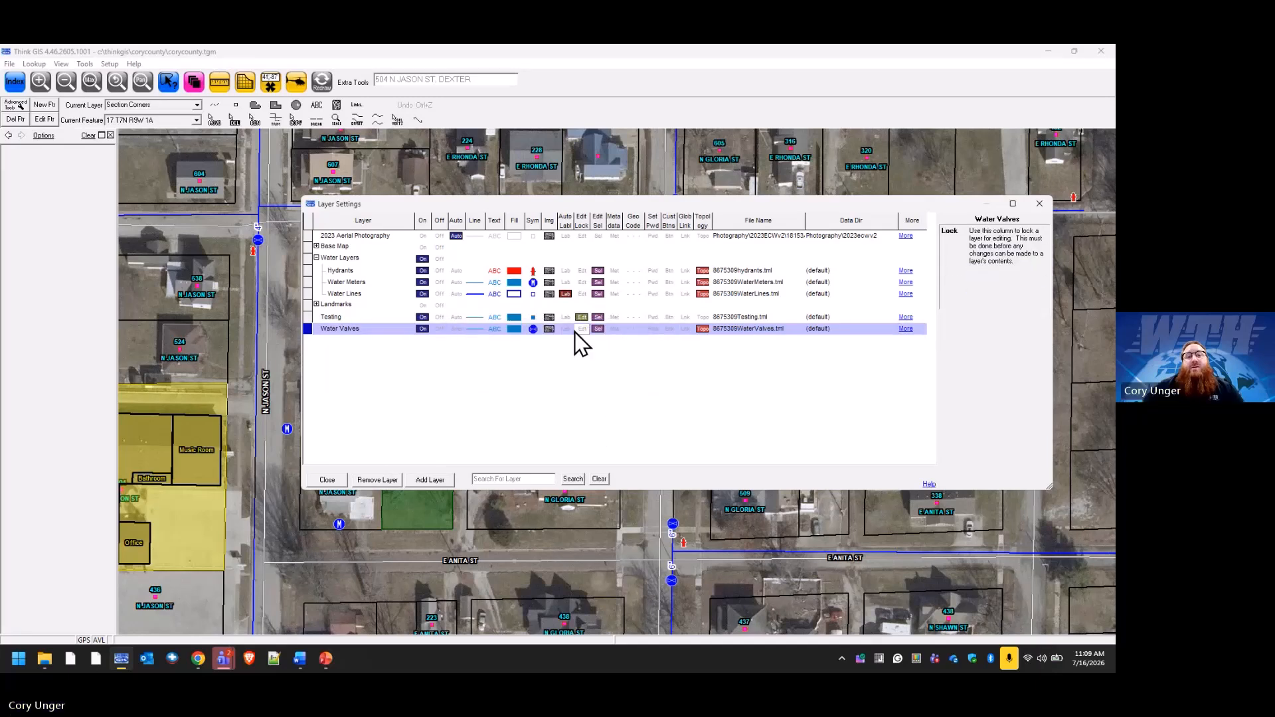
Step: Close the layer settings and save the map
click(327, 480)
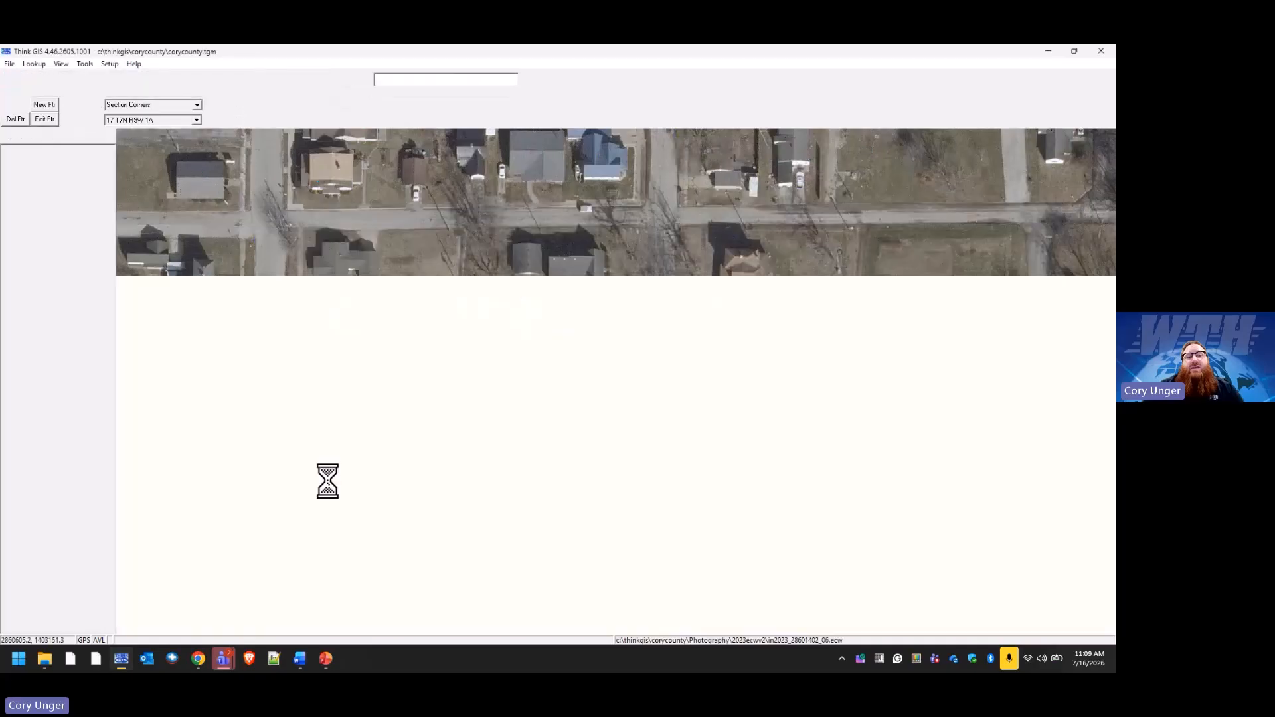
click(10, 64)
click(30, 103)
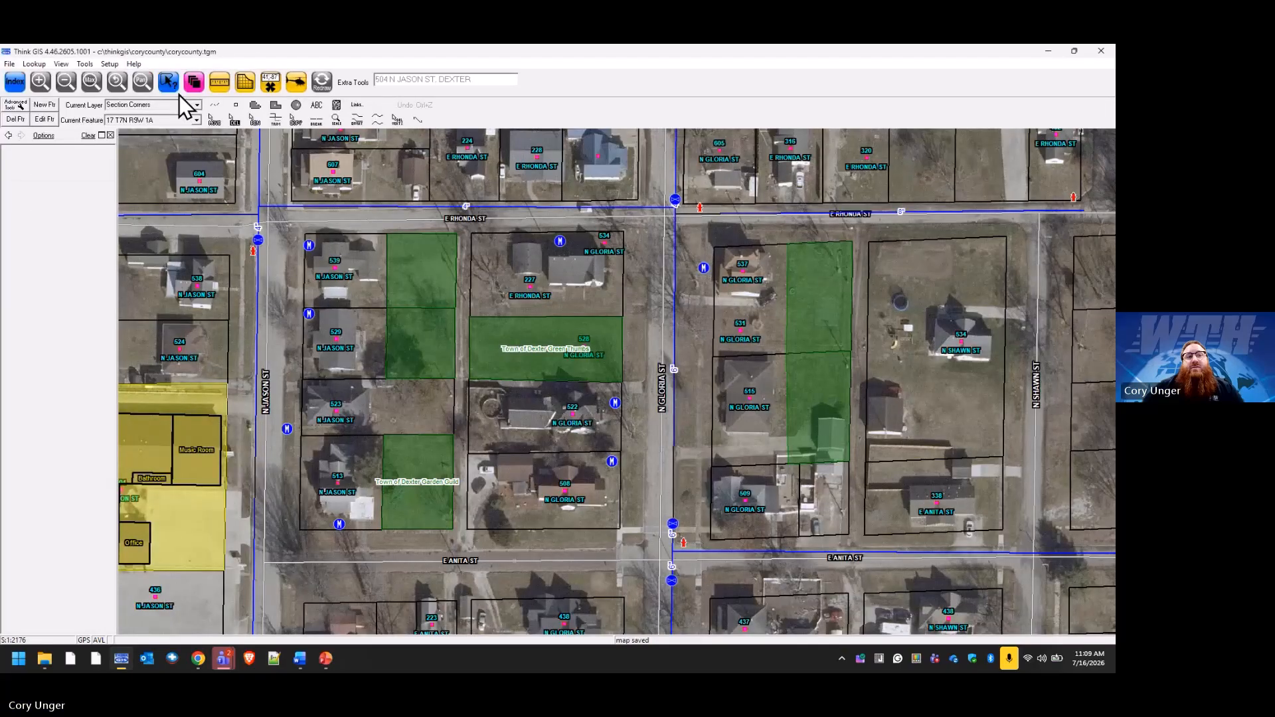
Step: Remove the Water Valves layer, keeping its file, and add it back from 8675309WaterValves.tml in the CoryCounty folder
click(194, 81)
click(384, 480)
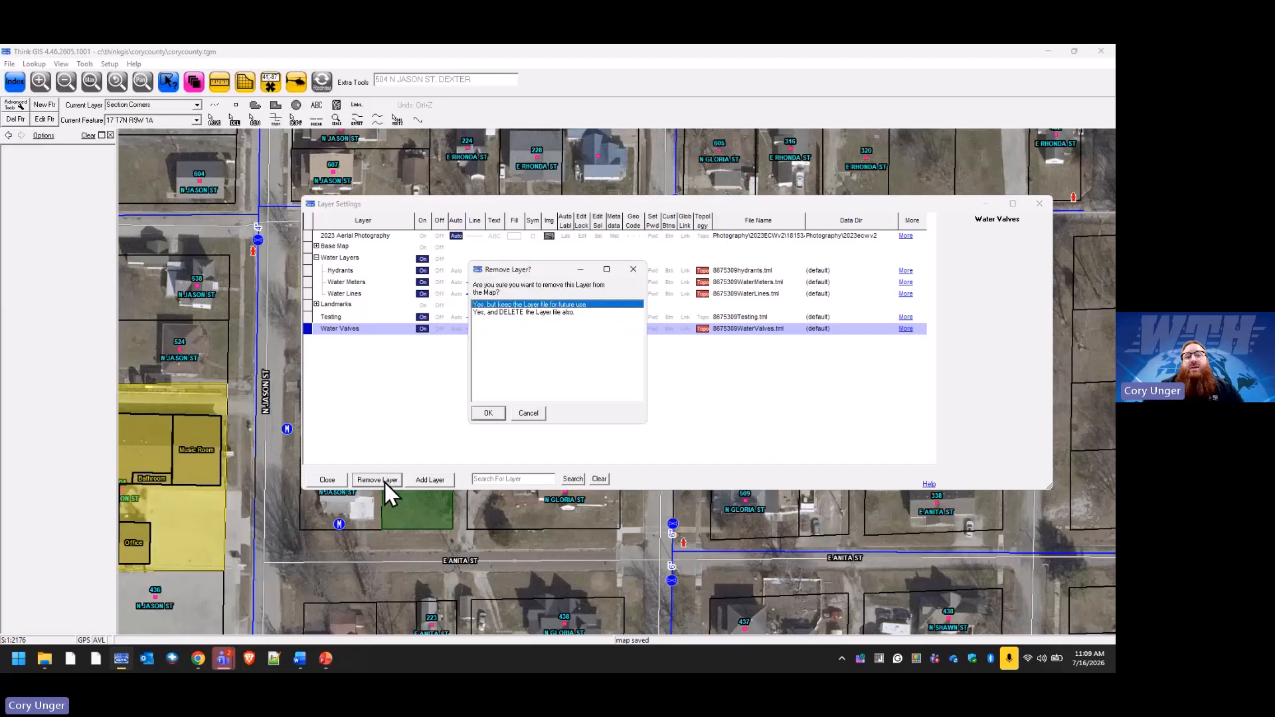
click(493, 416)
click(442, 485)
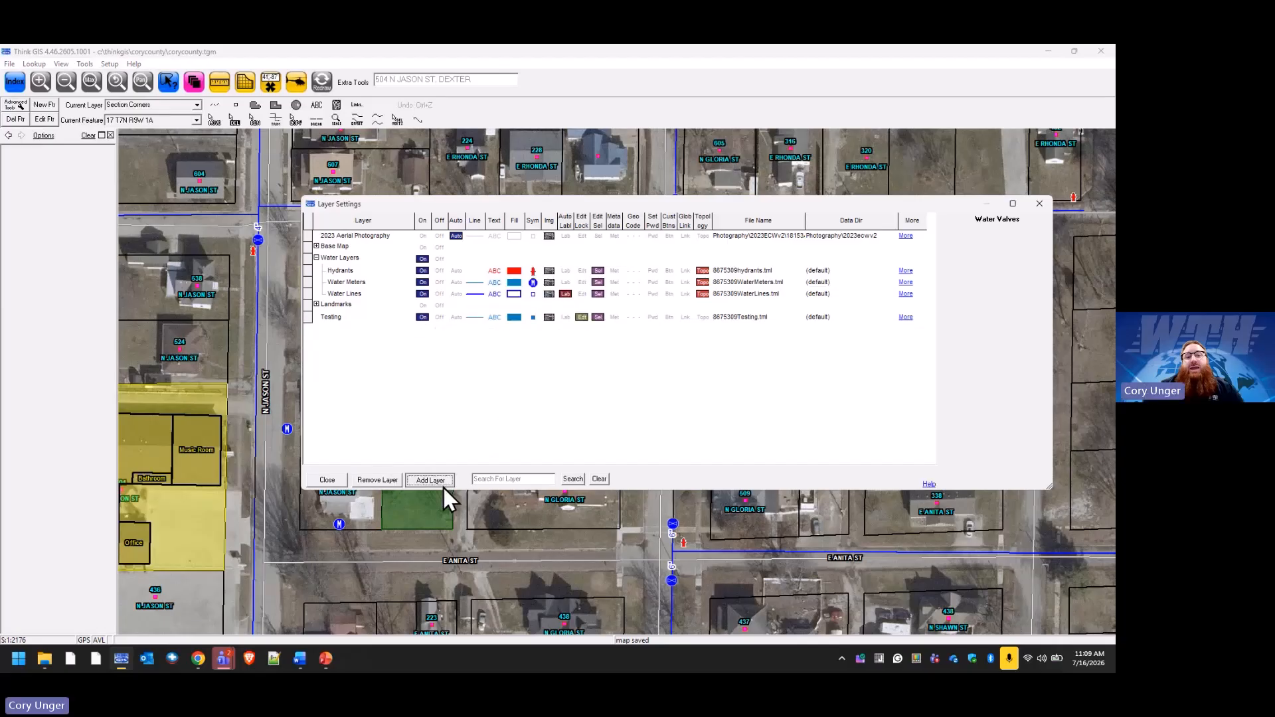
double_click(512, 316)
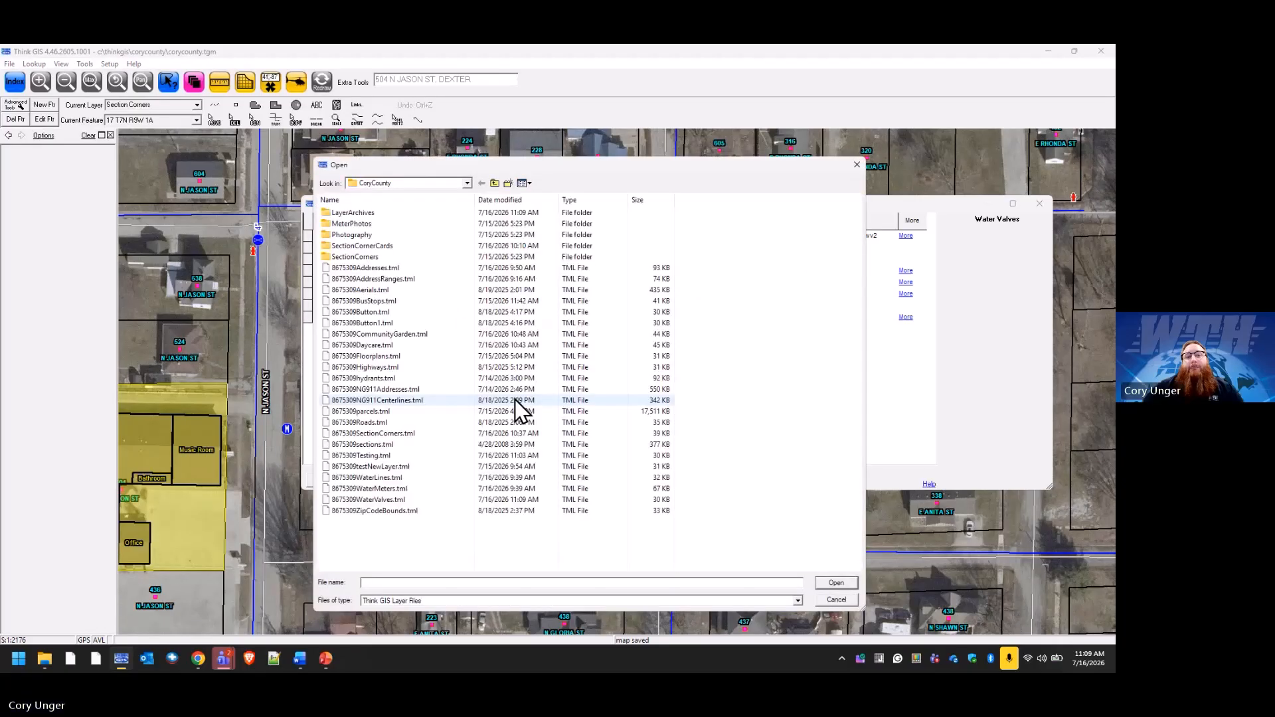
click(385, 500)
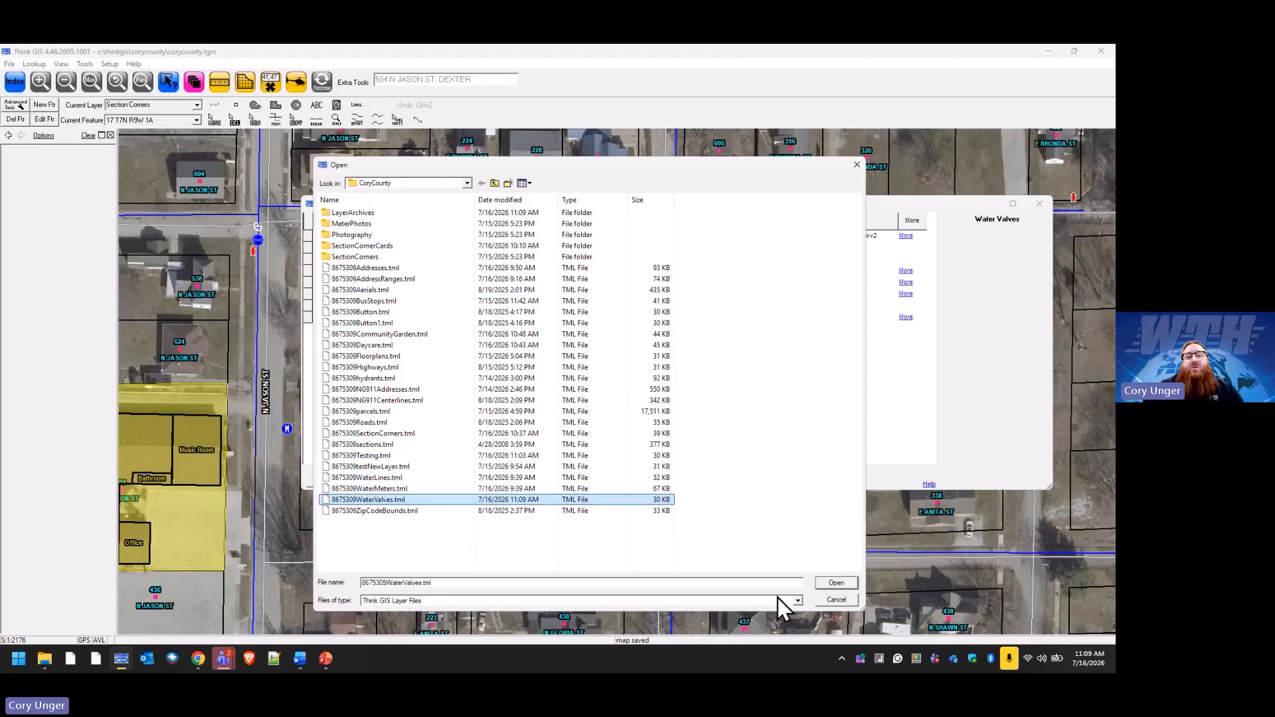
click(836, 583)
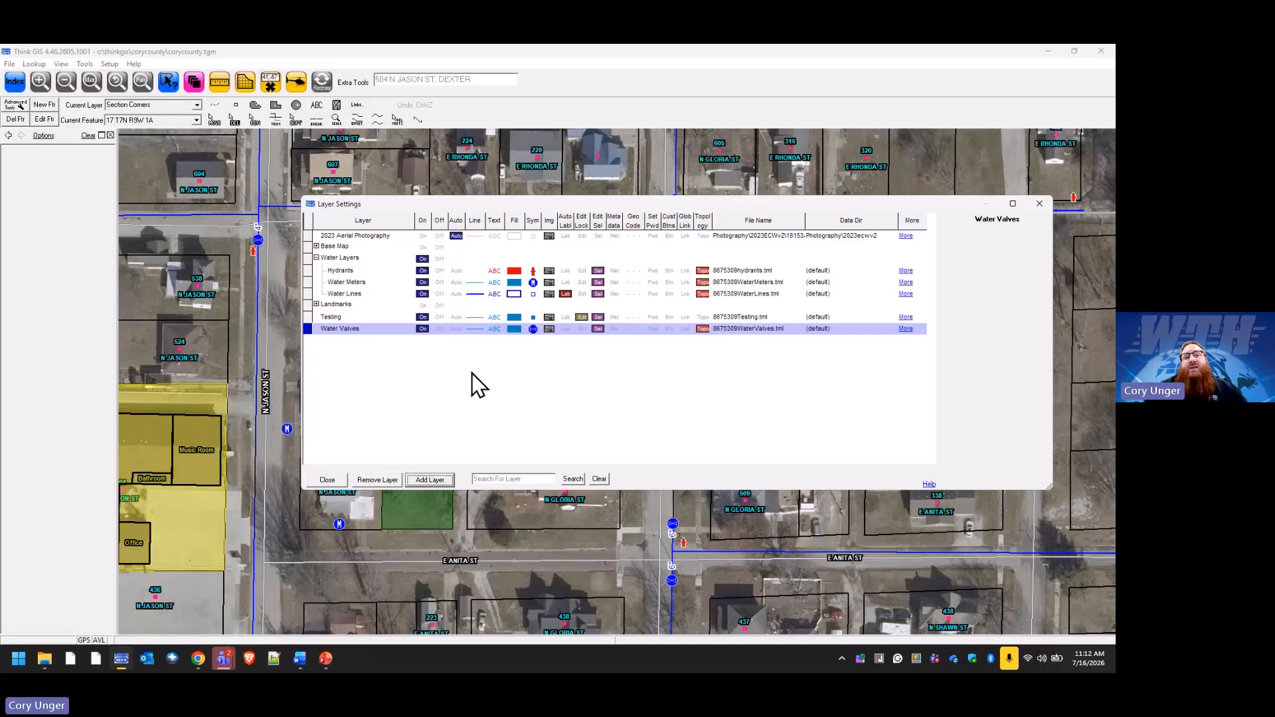
Step: Try the Off visibility setting on the Water Valves layer and switch the layer to Auto
click(439, 329)
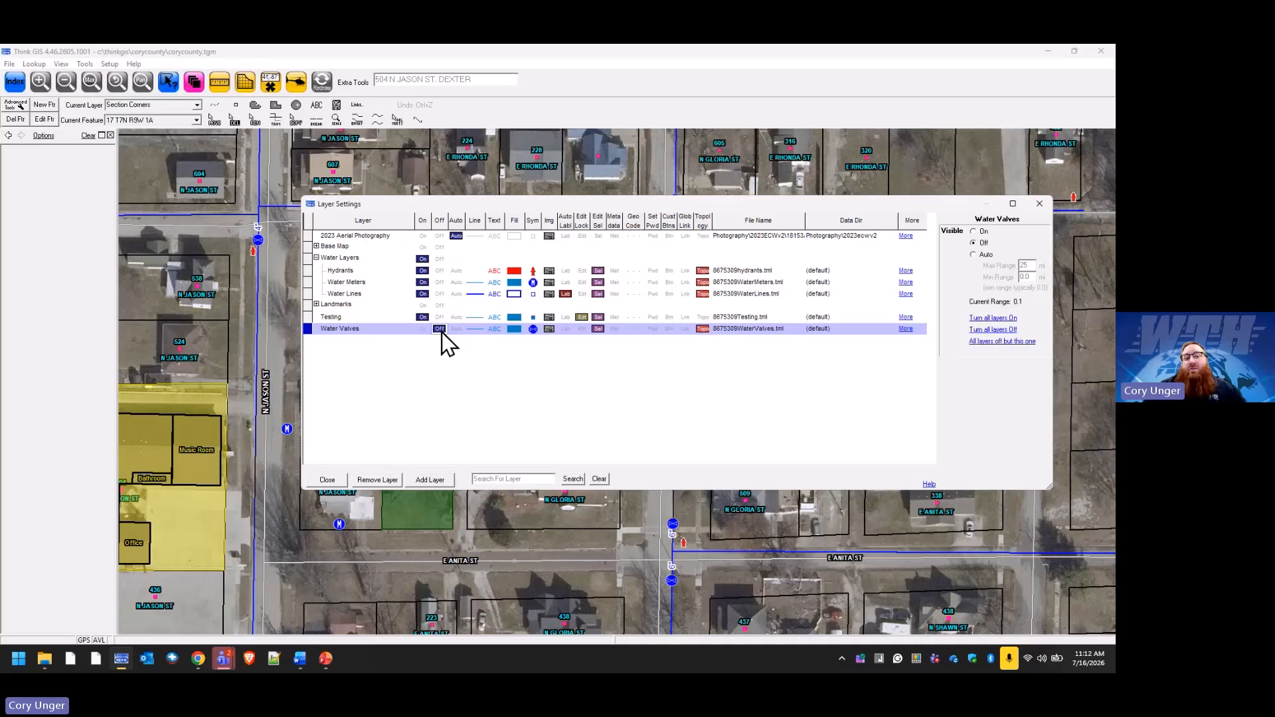
click(456, 329)
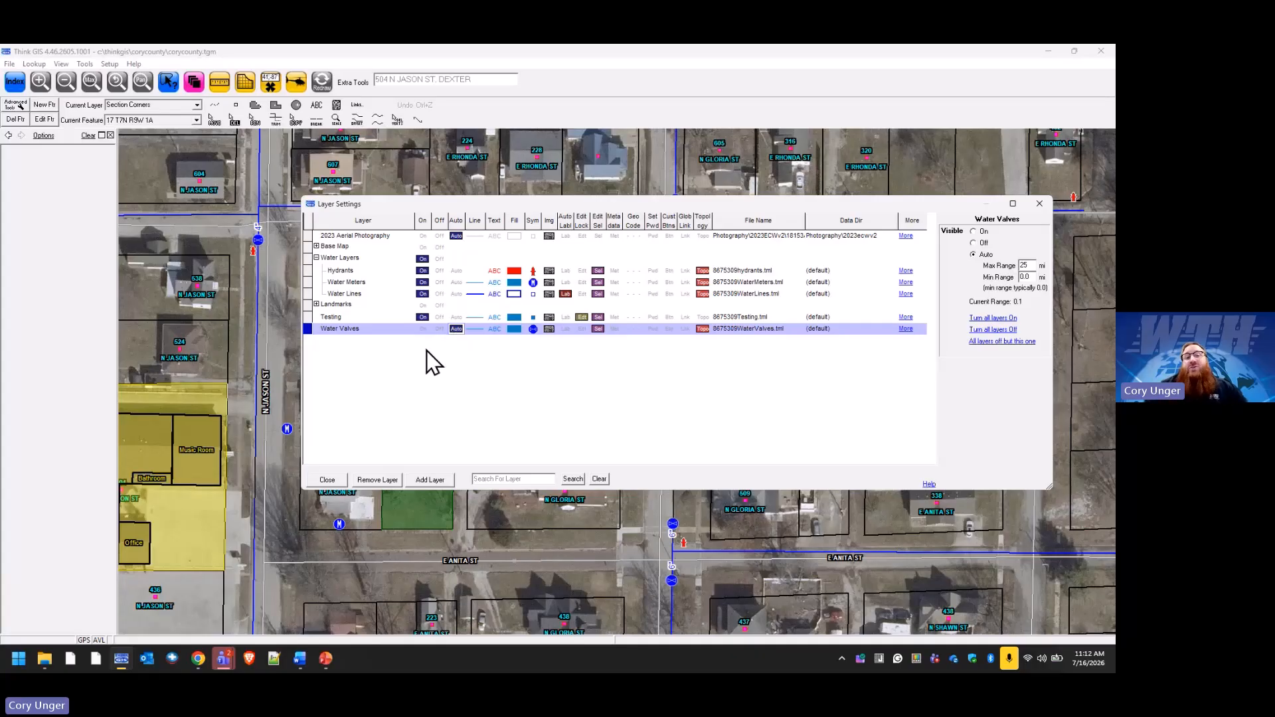
Step: Turn on the Water Valves layer, and view the Auto visibility range of the Addresses layer in the Base Map group
click(424, 329)
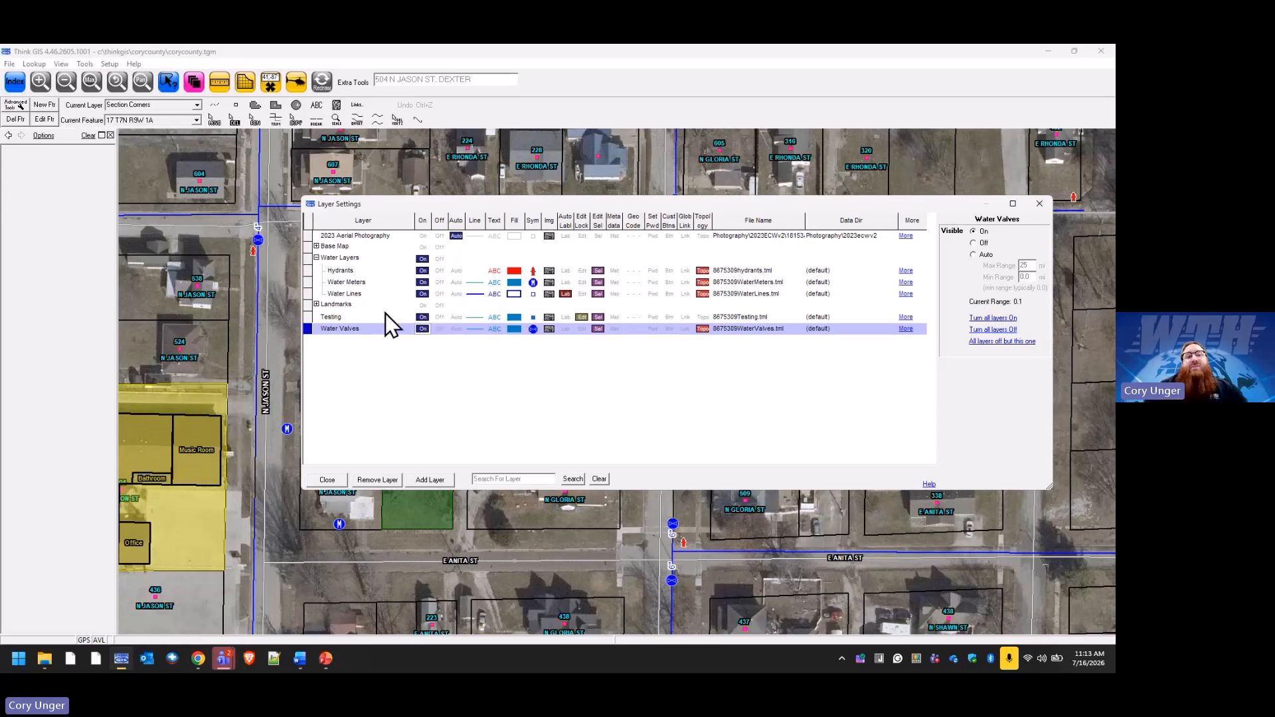
click(316, 246)
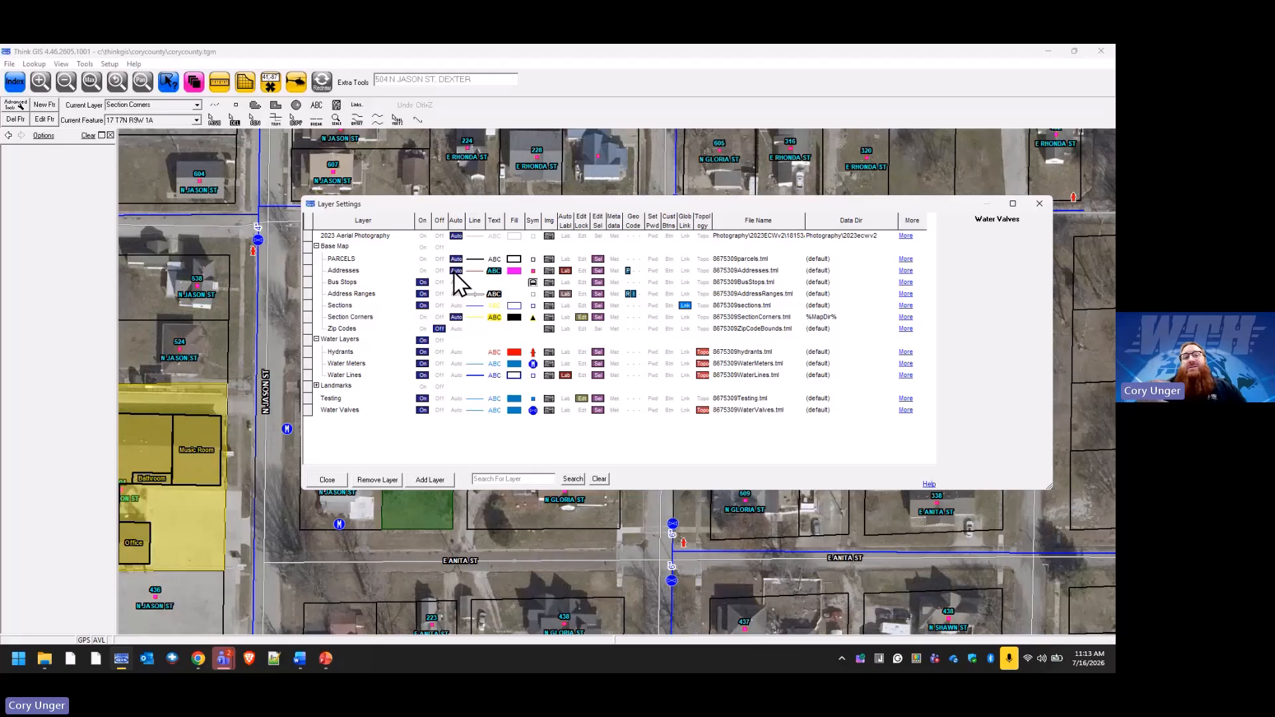
click(456, 272)
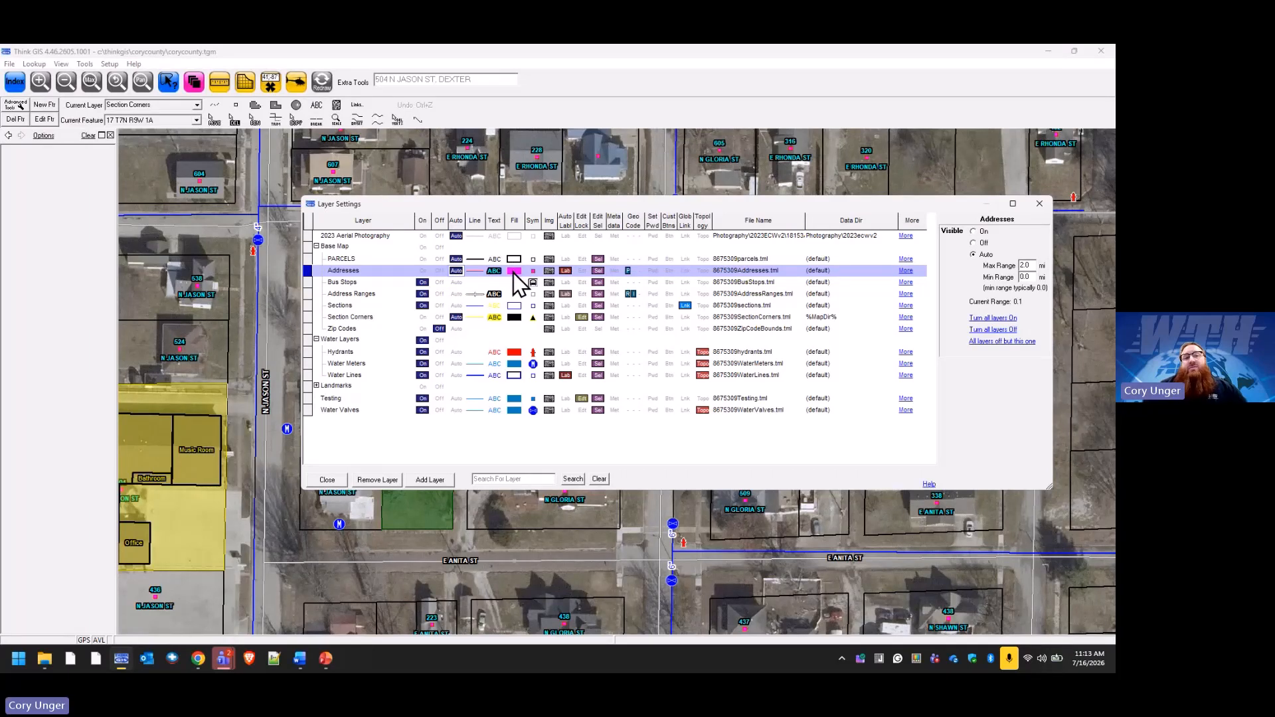
Step: Give the Zip Codes layer a color fill, turn the layer on and view it on the map
click(515, 328)
click(976, 246)
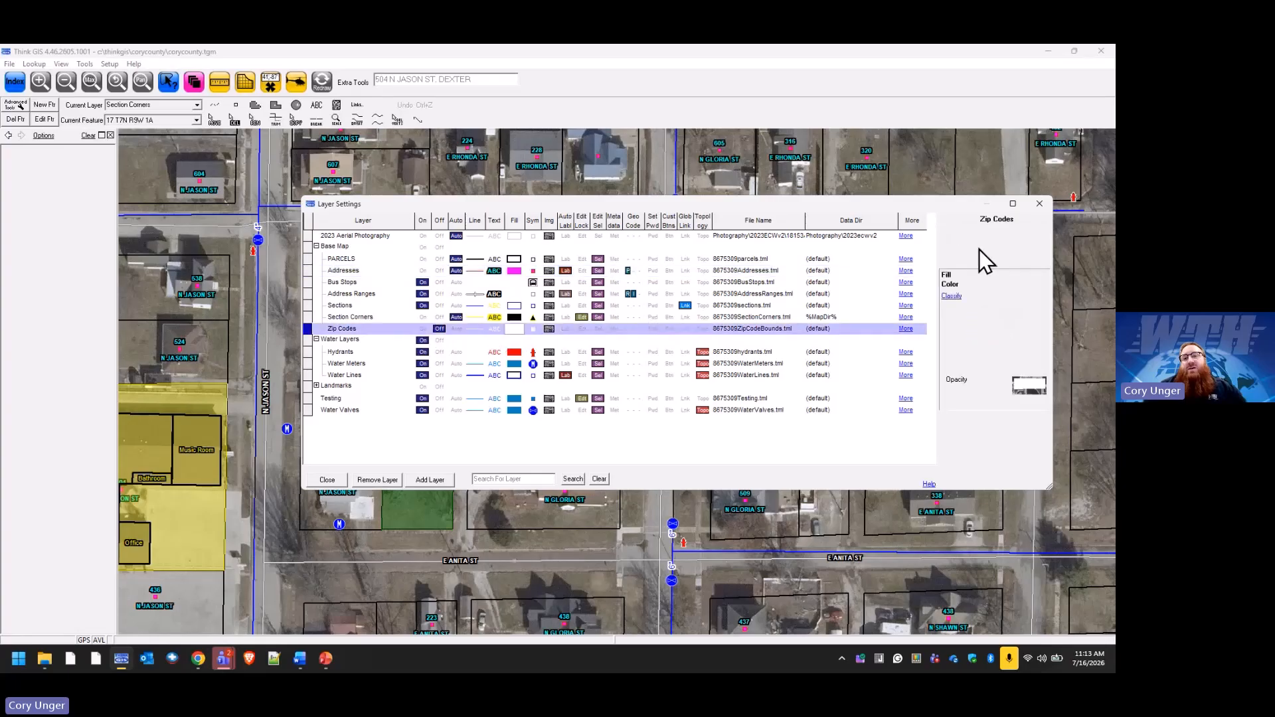
click(422, 329)
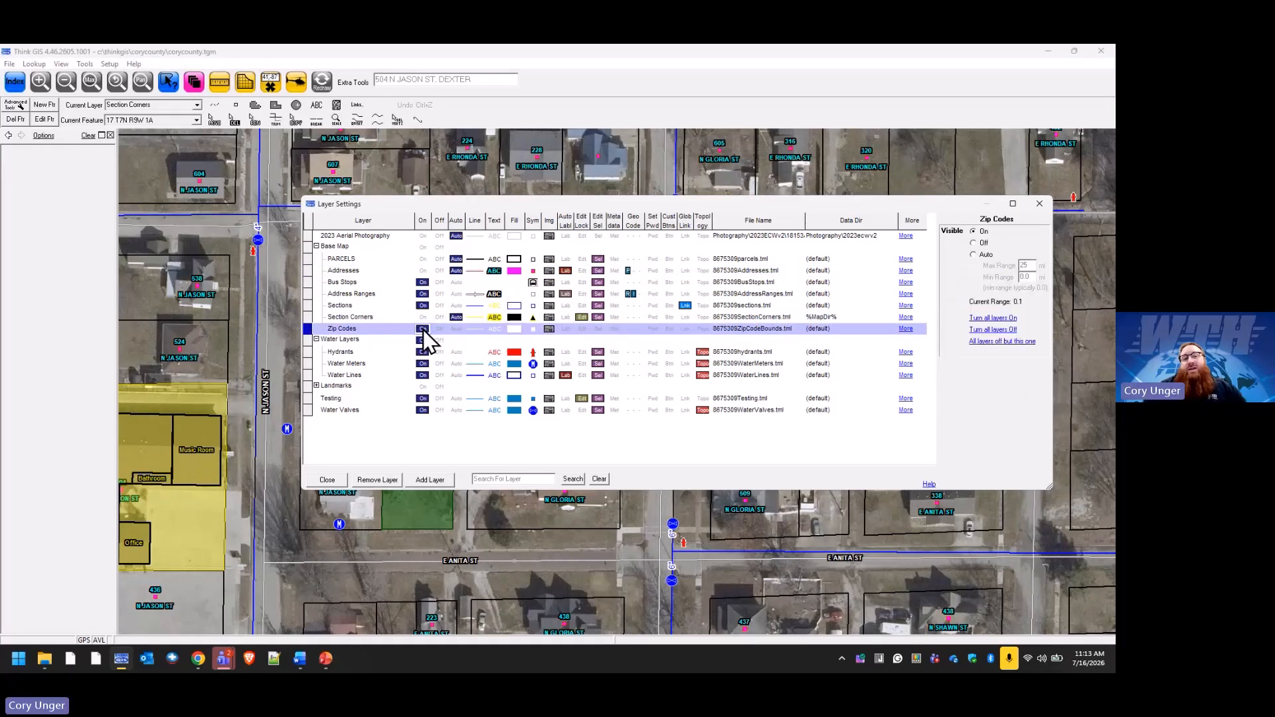
click(340, 481)
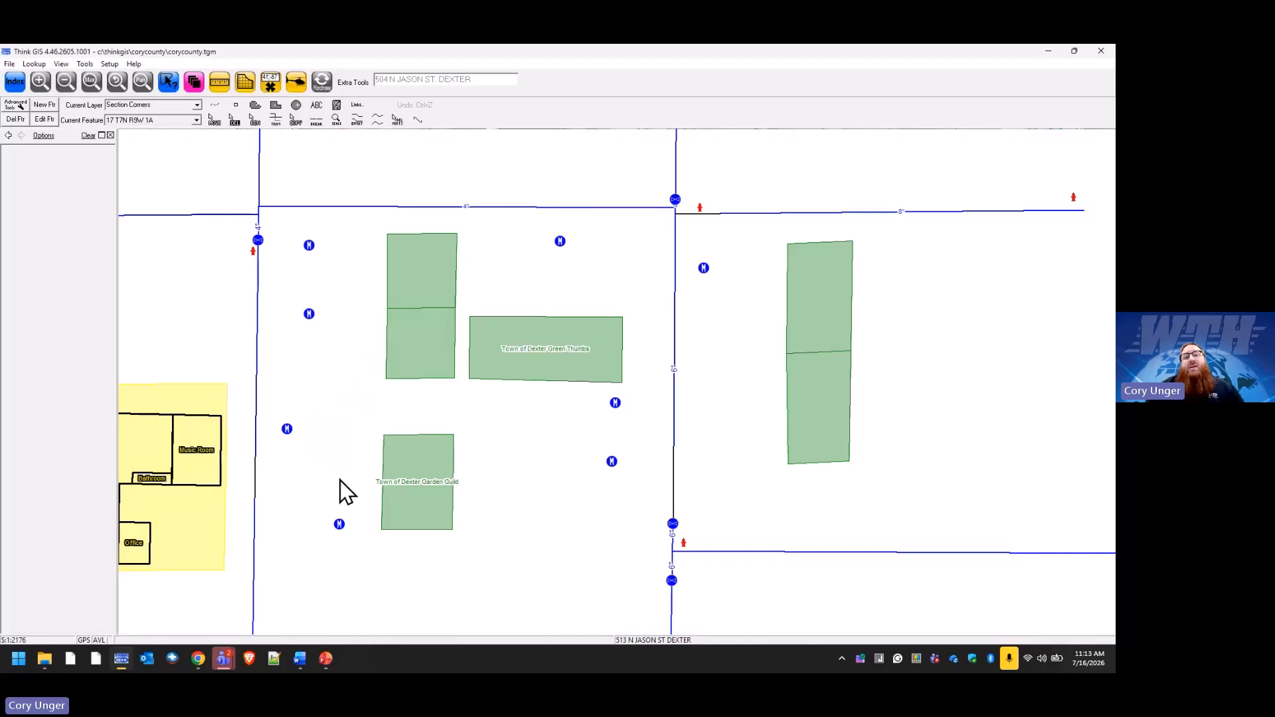
scroll(336, 468, down, 2)
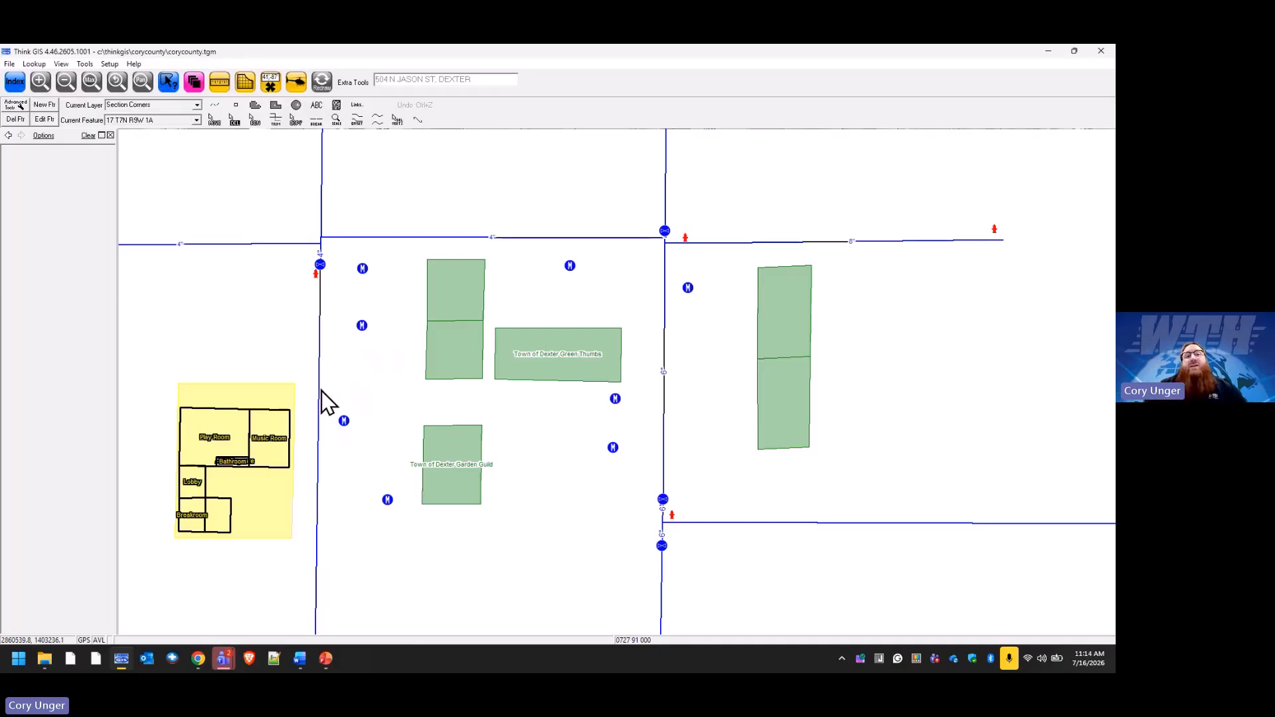
Step: Lower the Zip Codes layer's fill opacity to 110 and close the layer settings
click(202, 89)
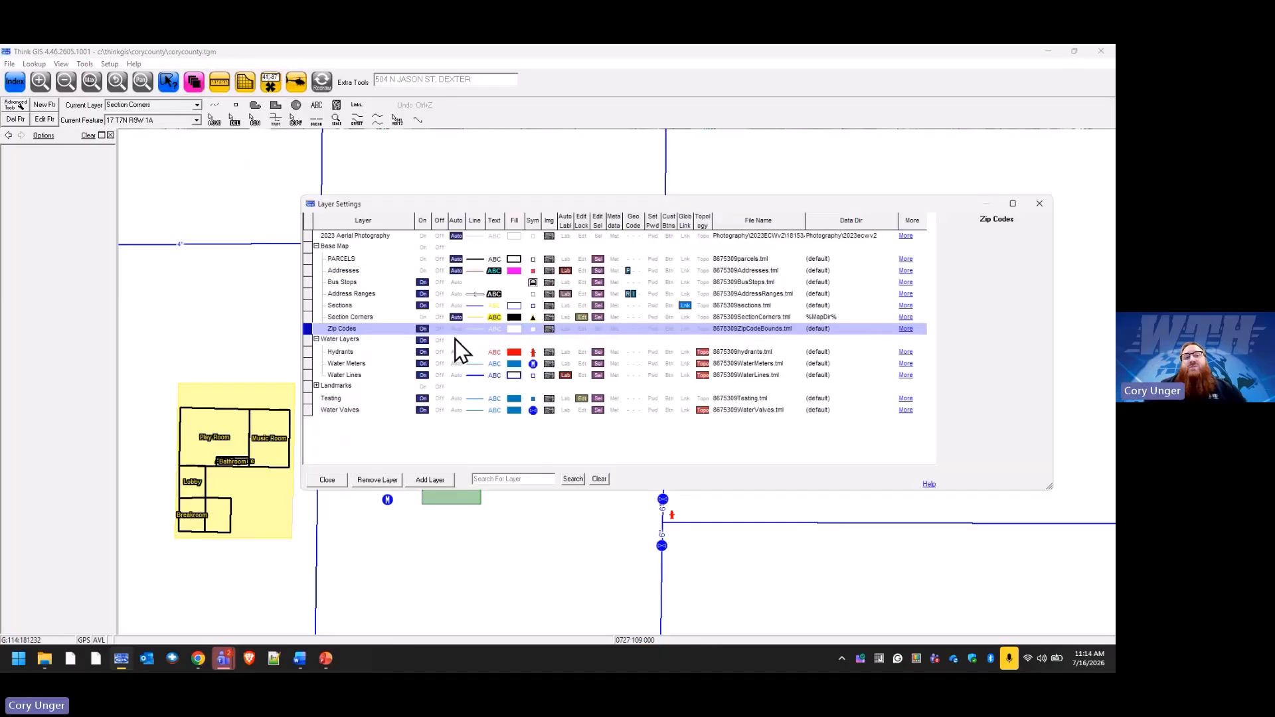
click(517, 331)
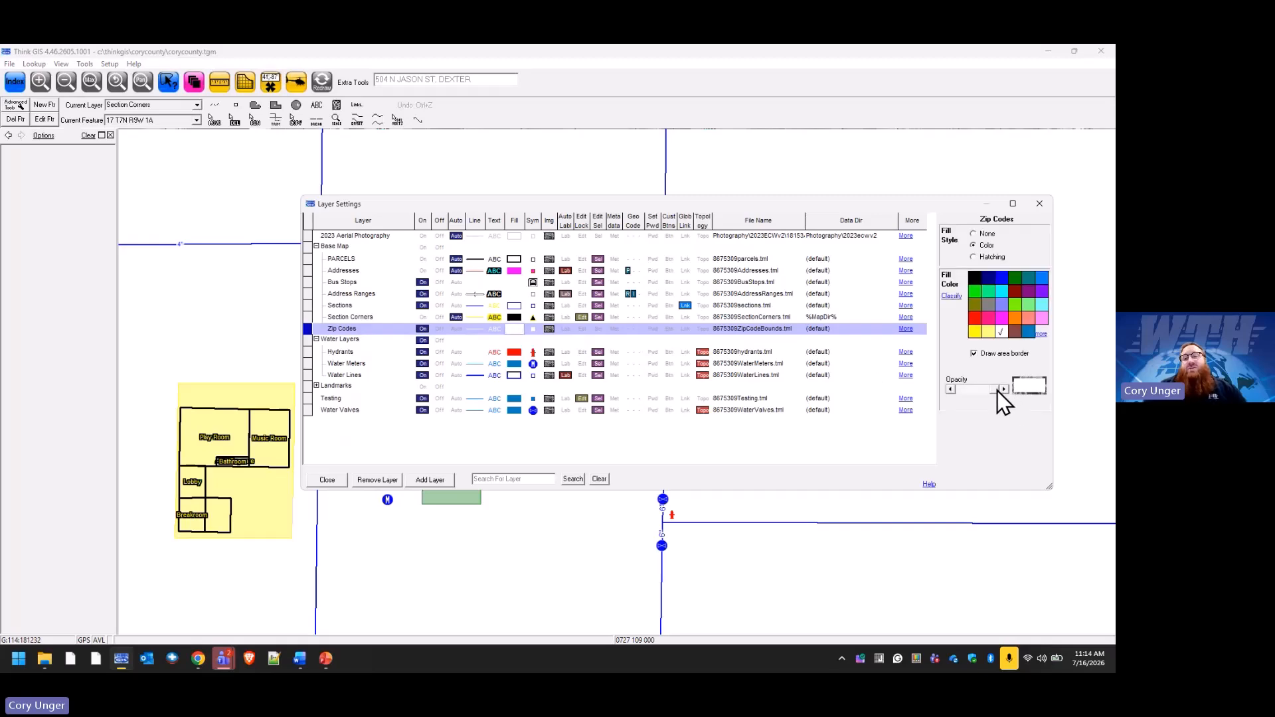
drag(998, 390, 979, 391)
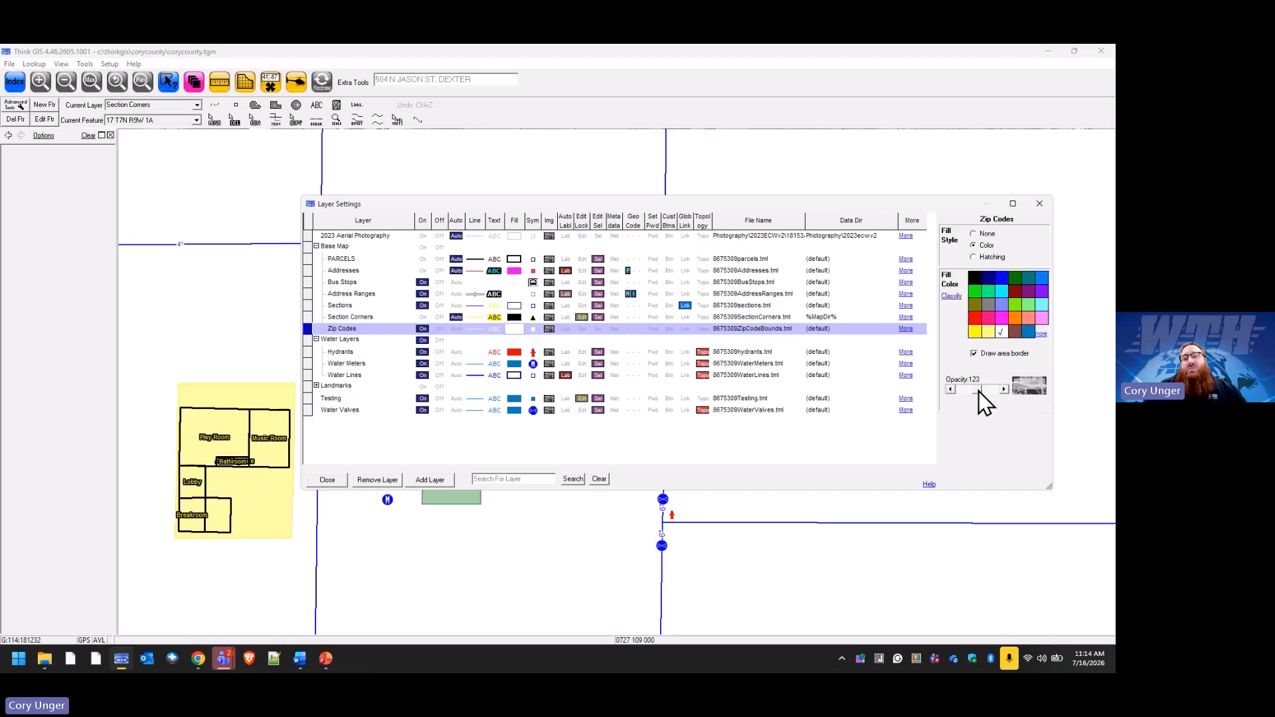
click(336, 480)
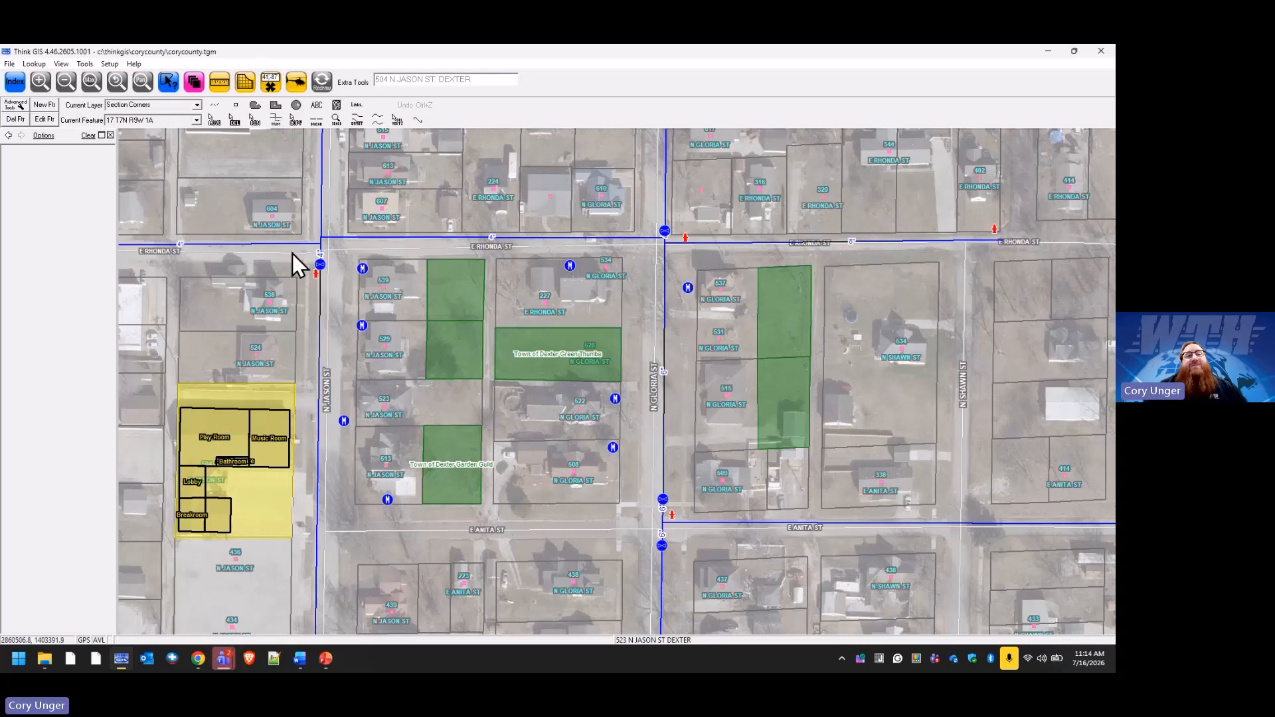
Step: Set the Zip Codes fill style to None and its visibility to Auto with a minimum range of 0.5 mi
click(194, 82)
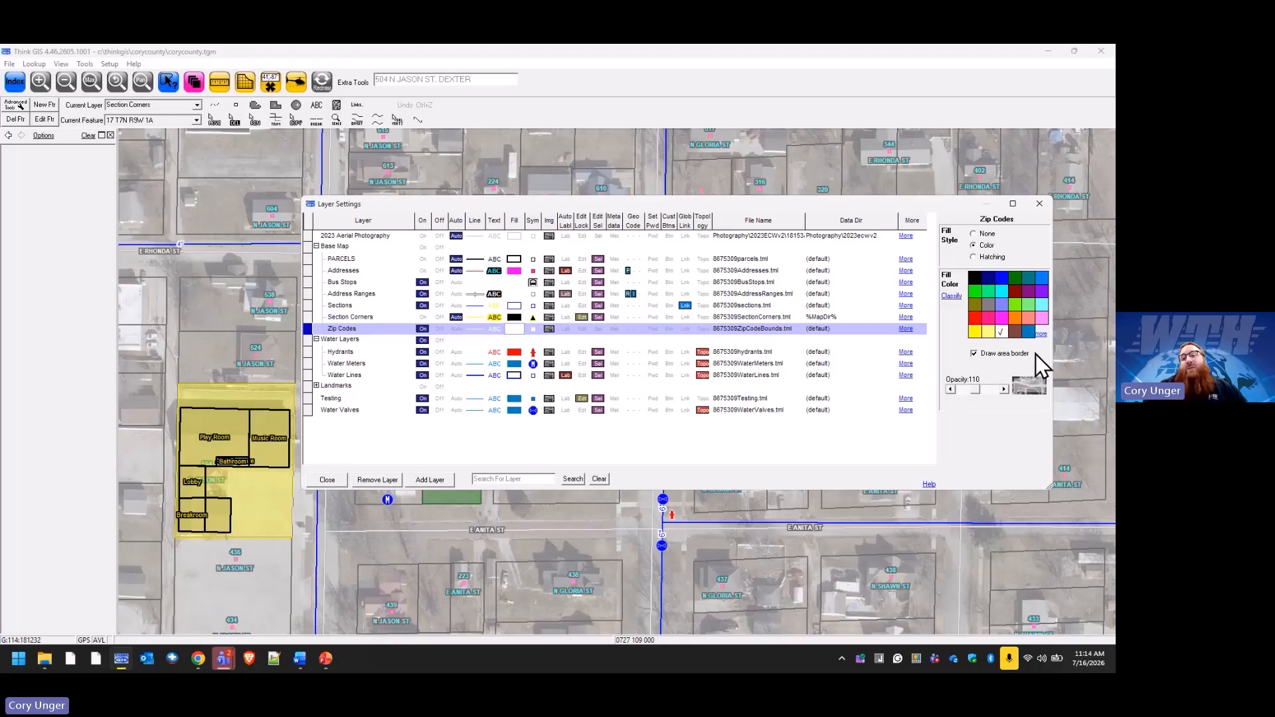
click(987, 235)
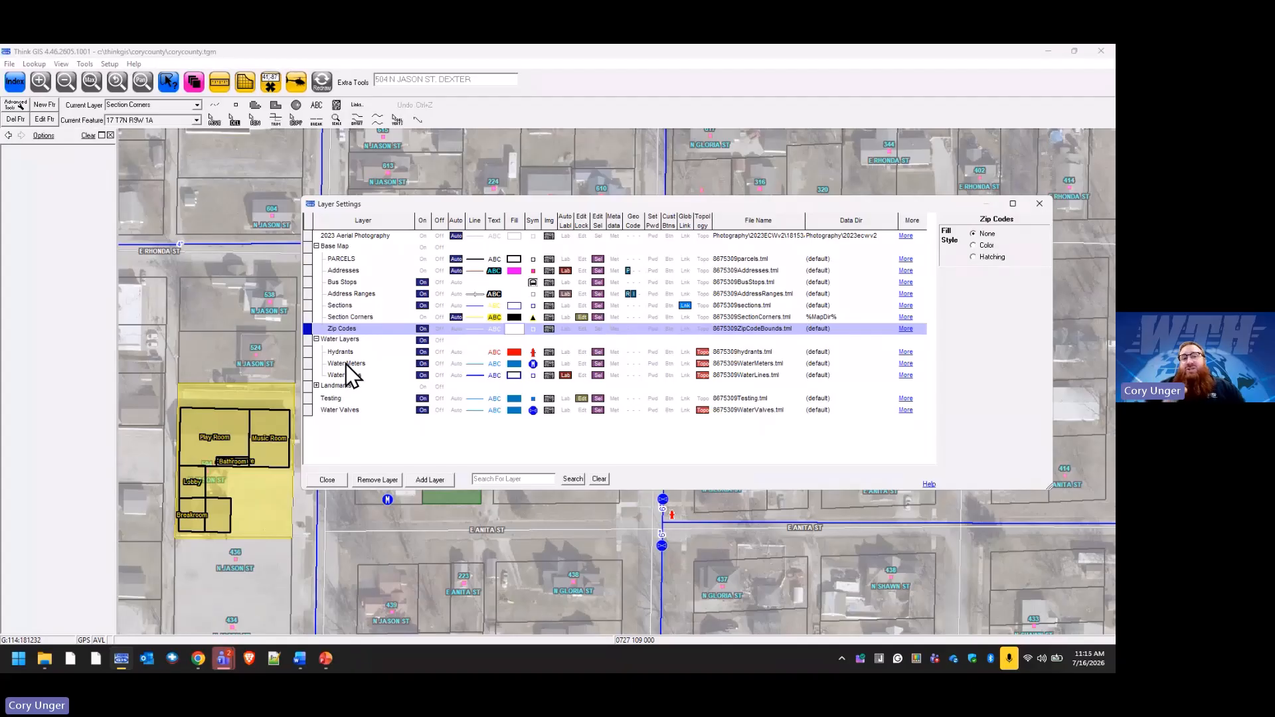
click(456, 328)
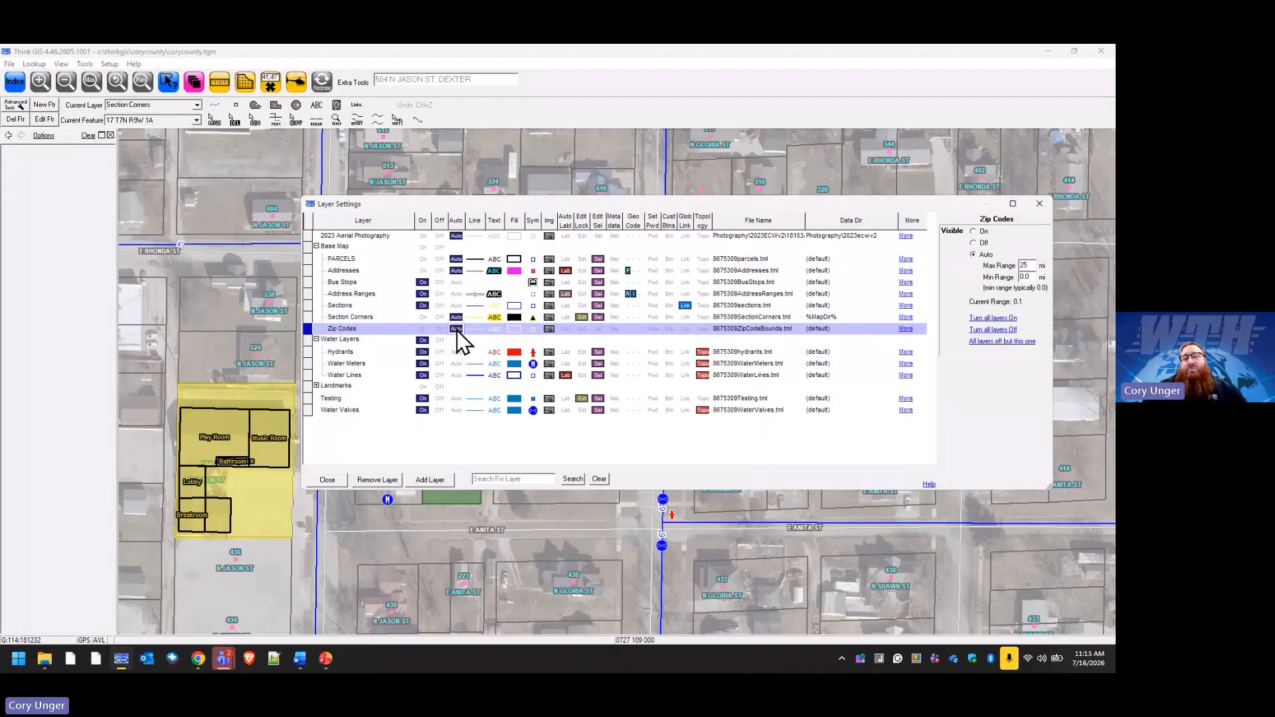
click(1025, 276)
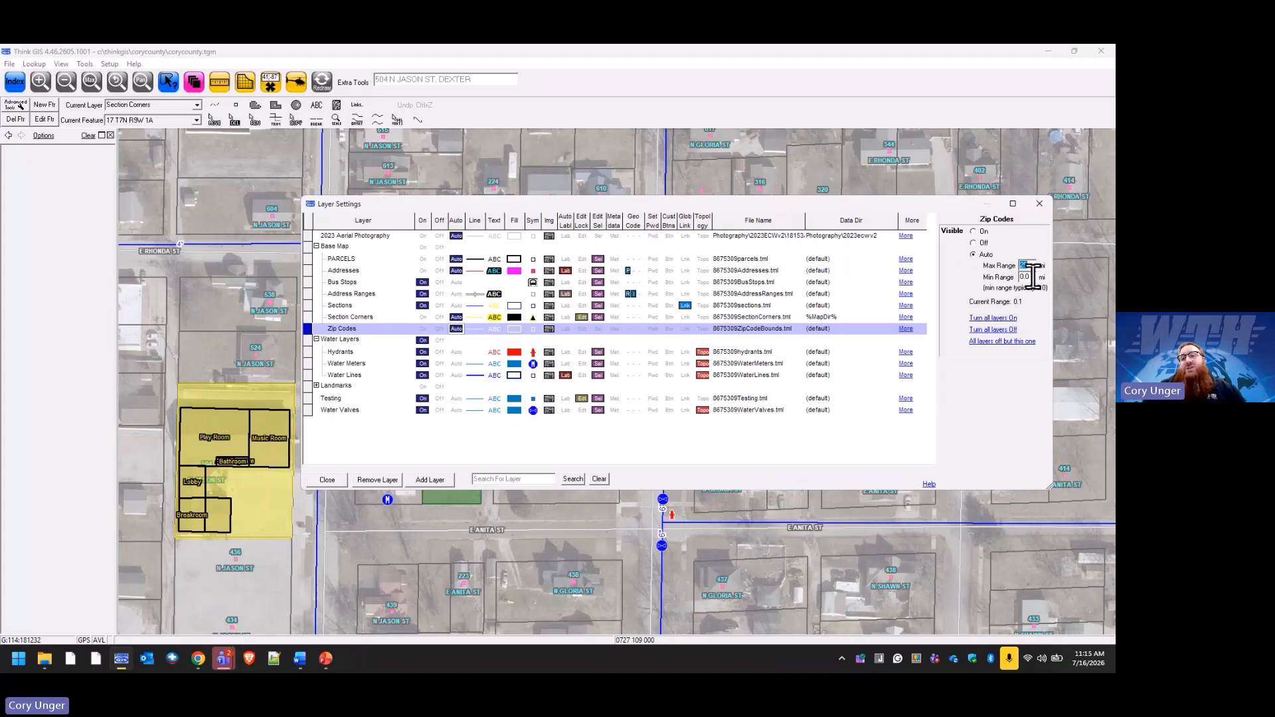
text(0)
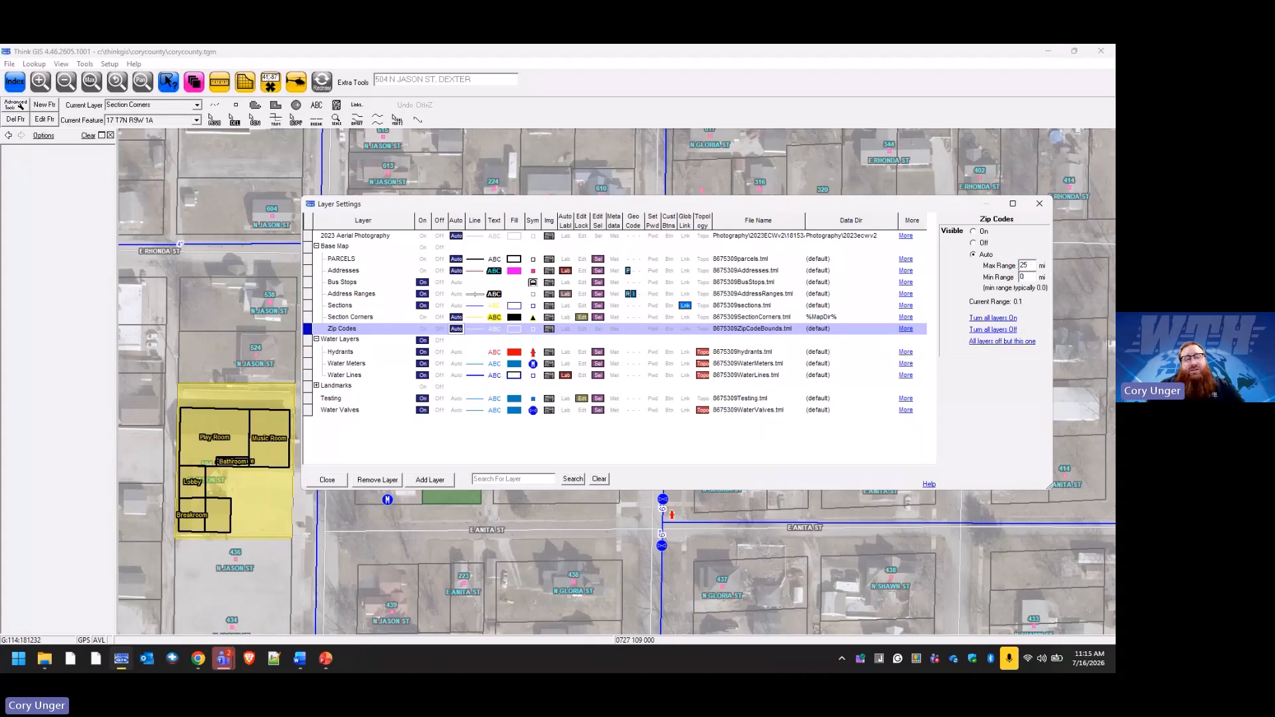
text(.5)
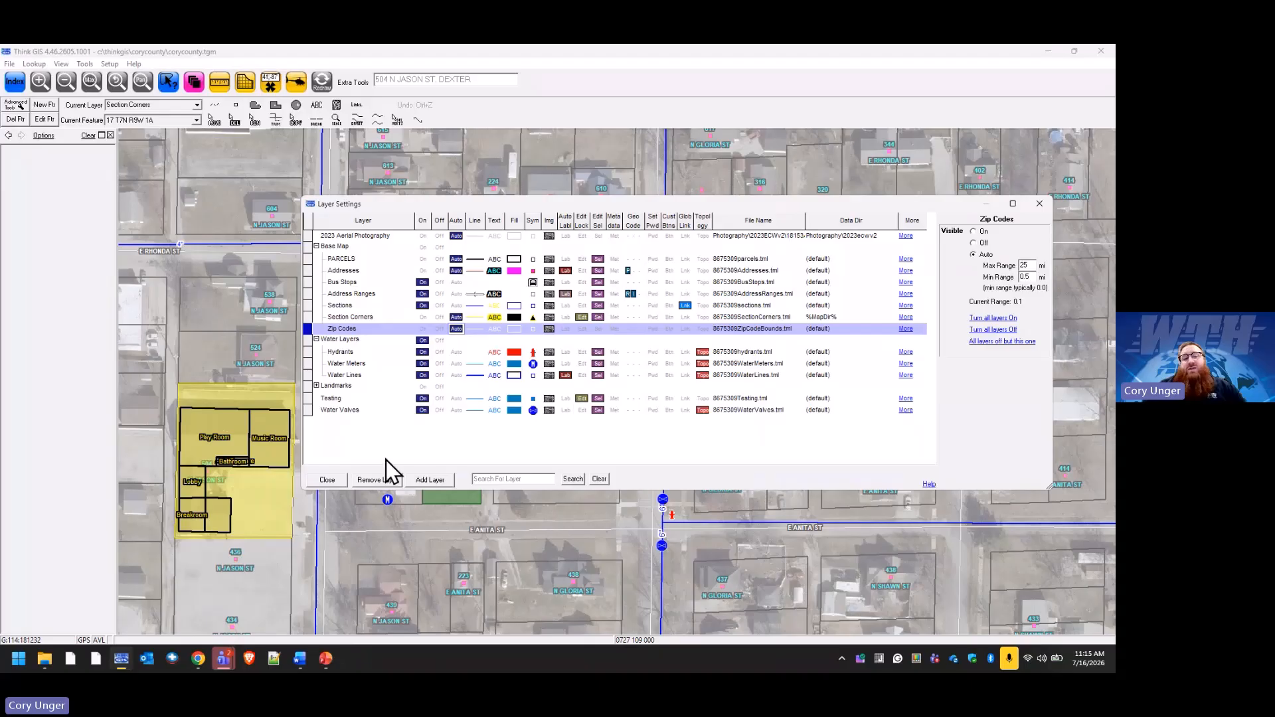
click(328, 481)
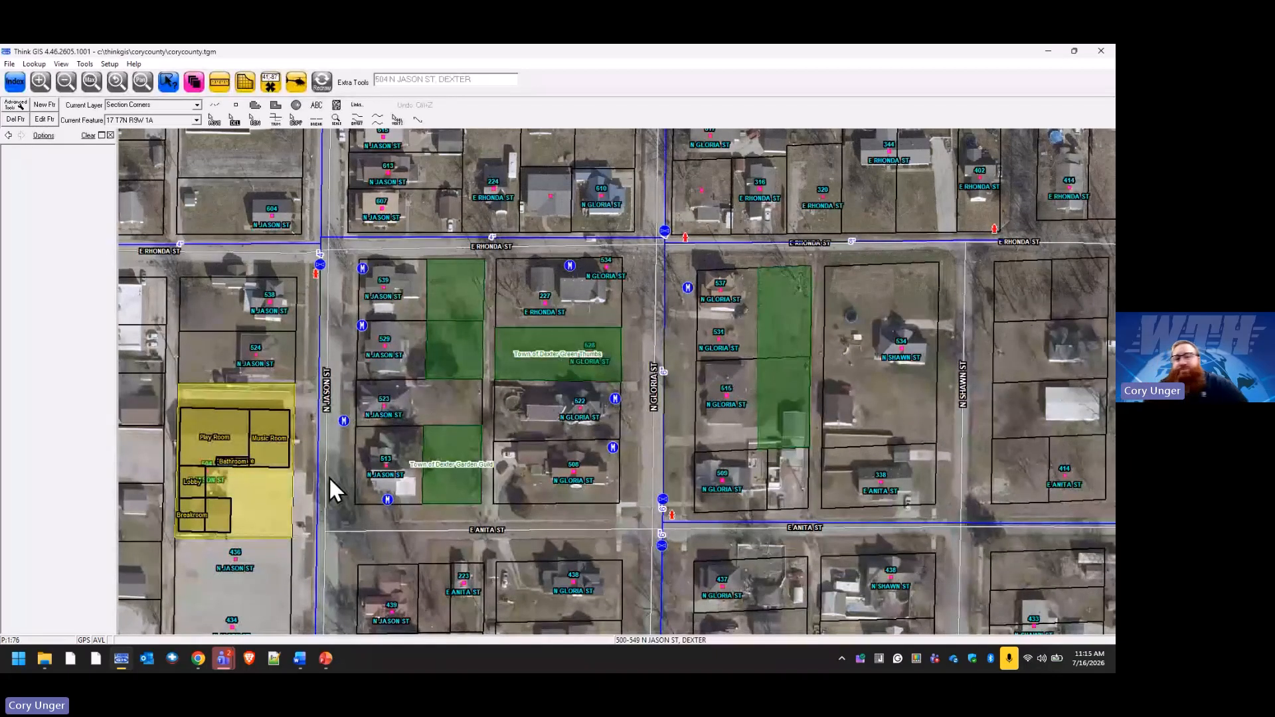
Step: Set the Zip Codes layer's fill style to Color and redraw the map at a countywide scale
click(71, 86)
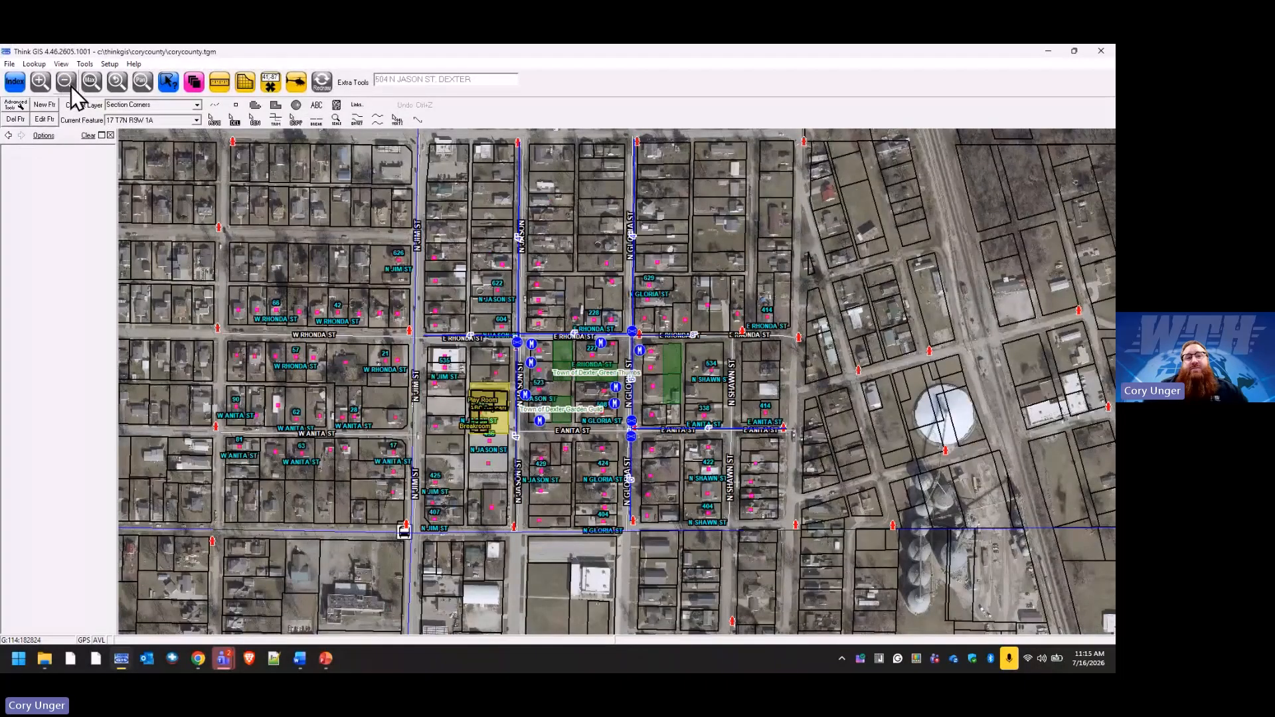
click(70, 85)
click(69, 85)
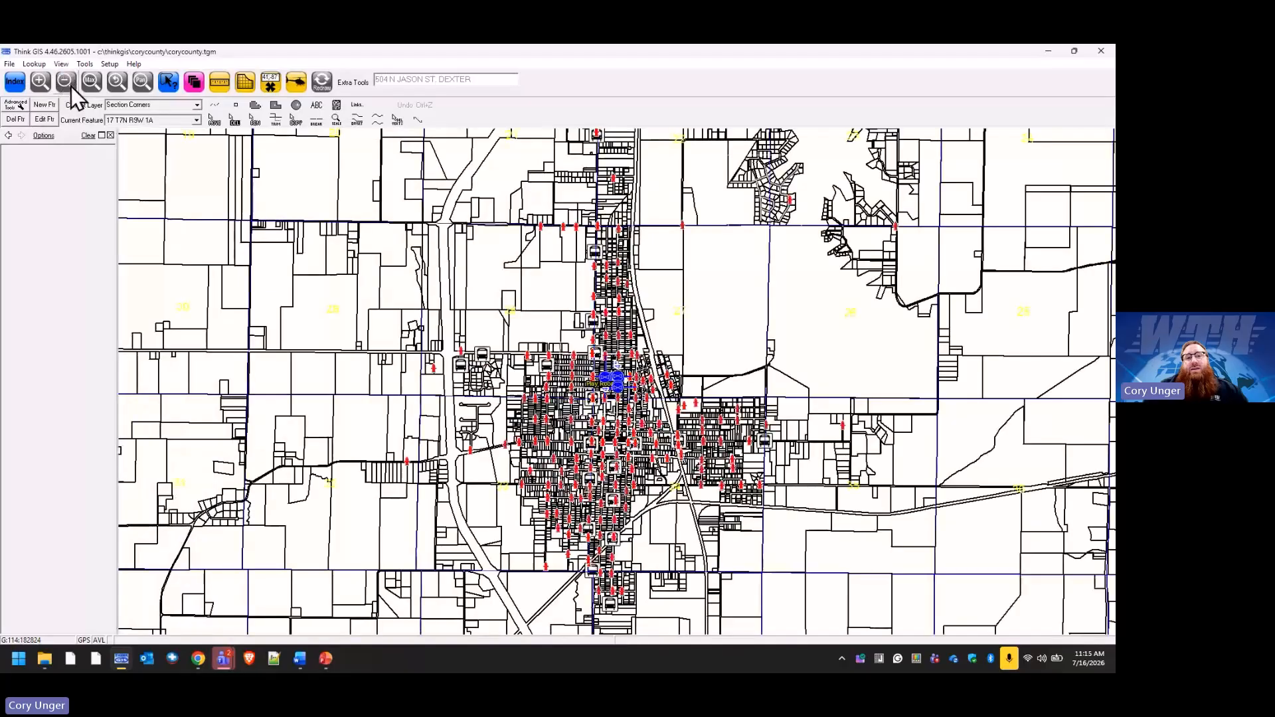
click(194, 82)
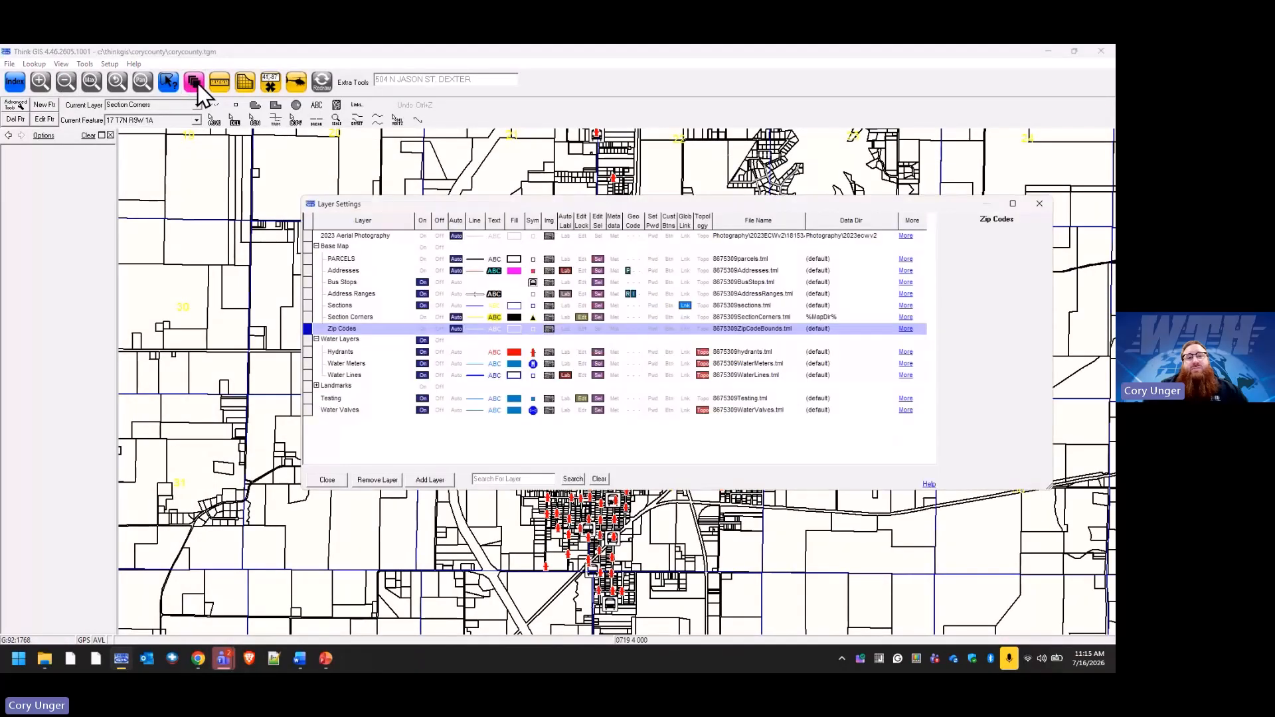
click(514, 332)
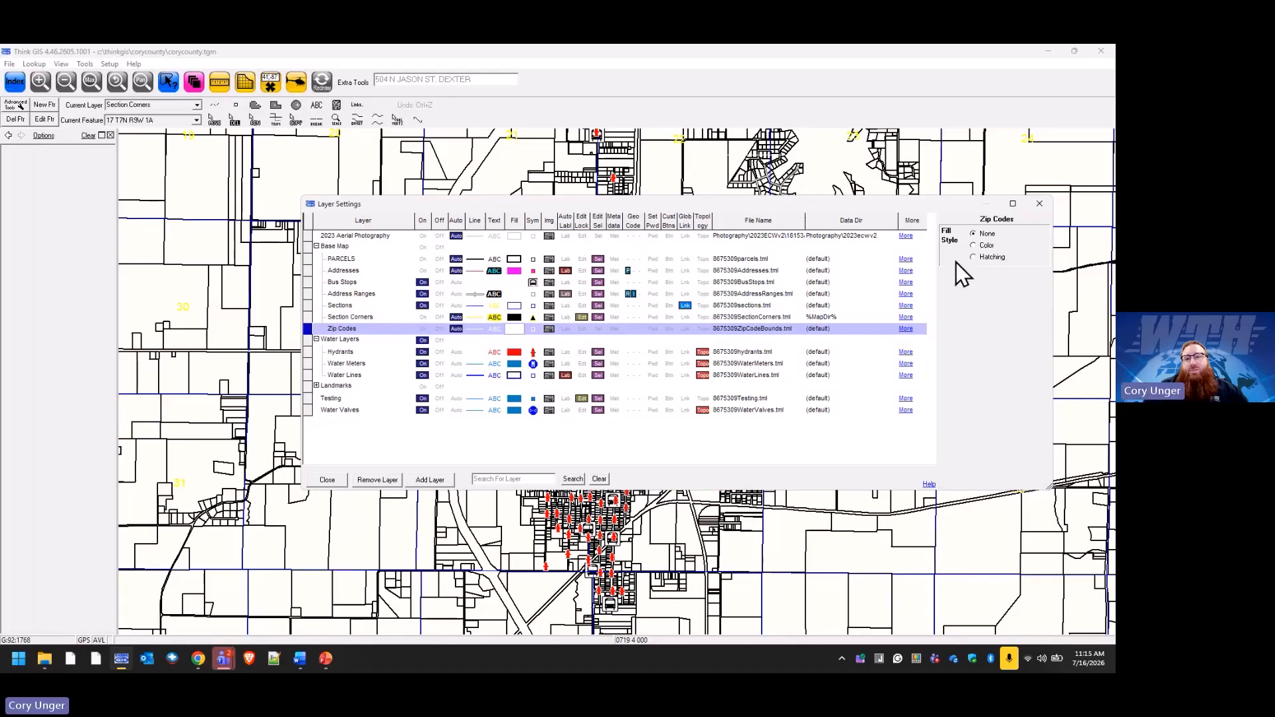
click(984, 246)
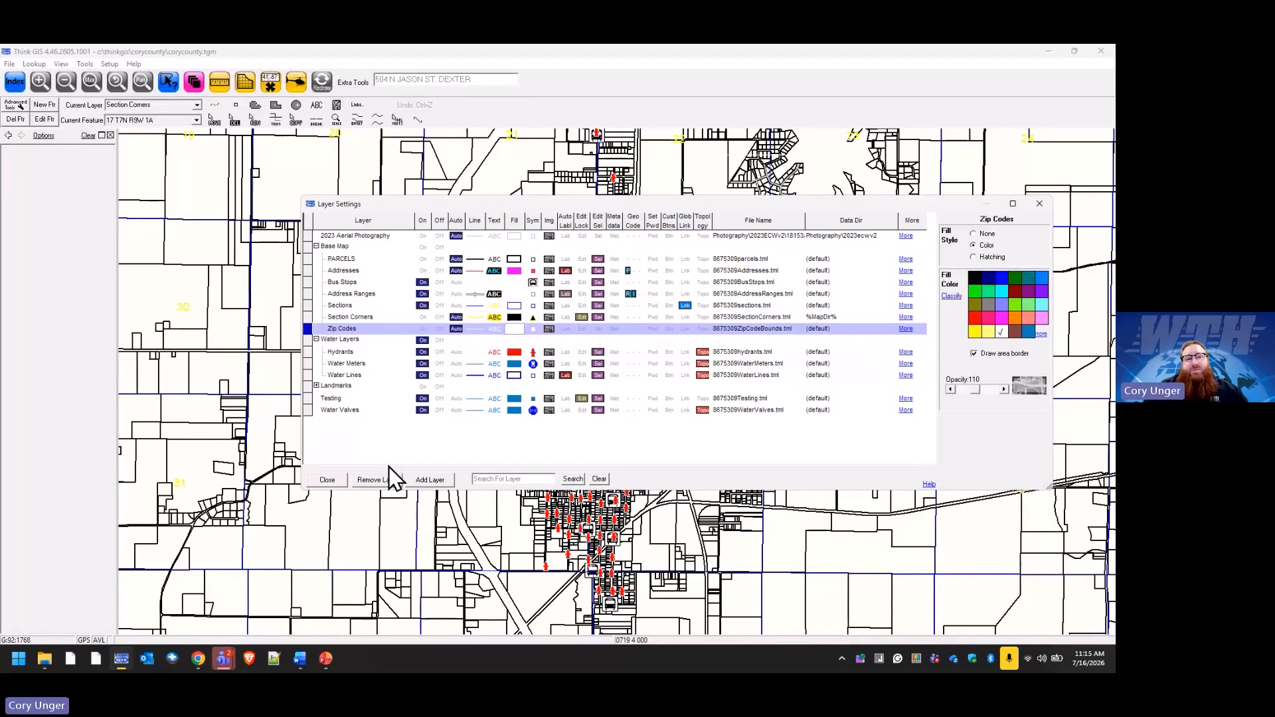
click(328, 479)
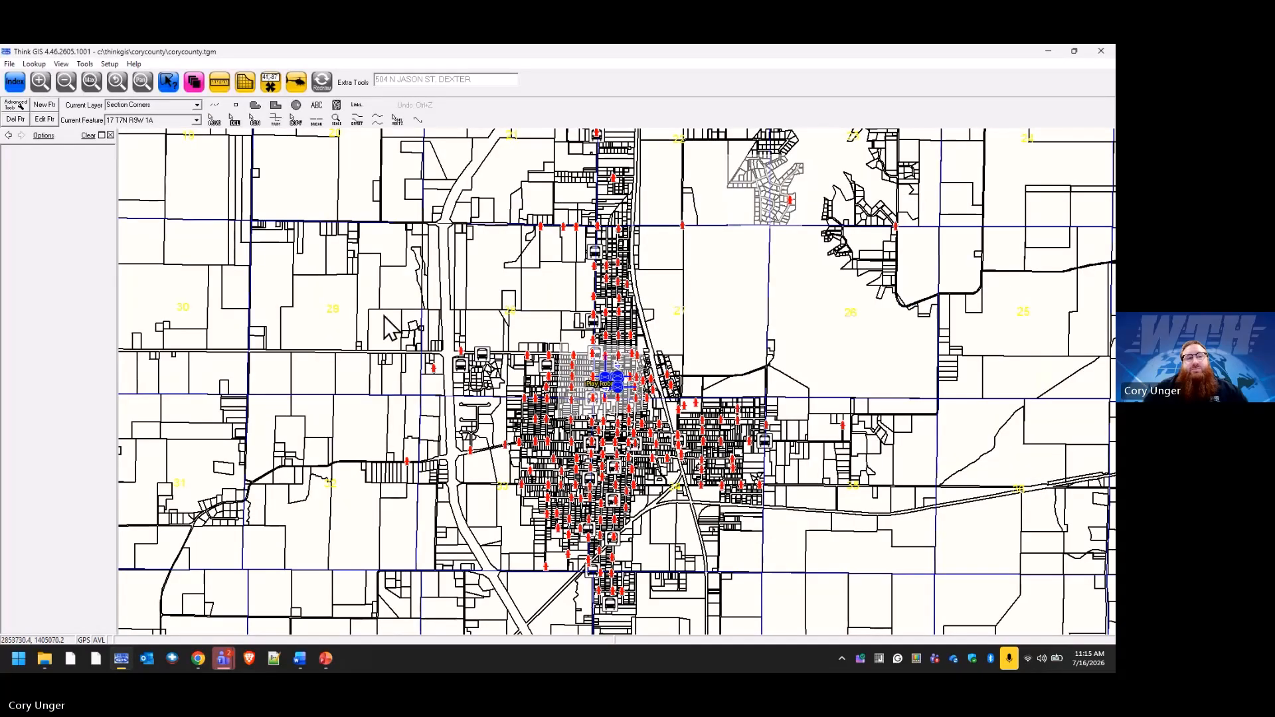
Step: Examine how the Zip Codes fill displays at different map scales, ending close on the blocks between N Jason St and N Gloria St
click(118, 82)
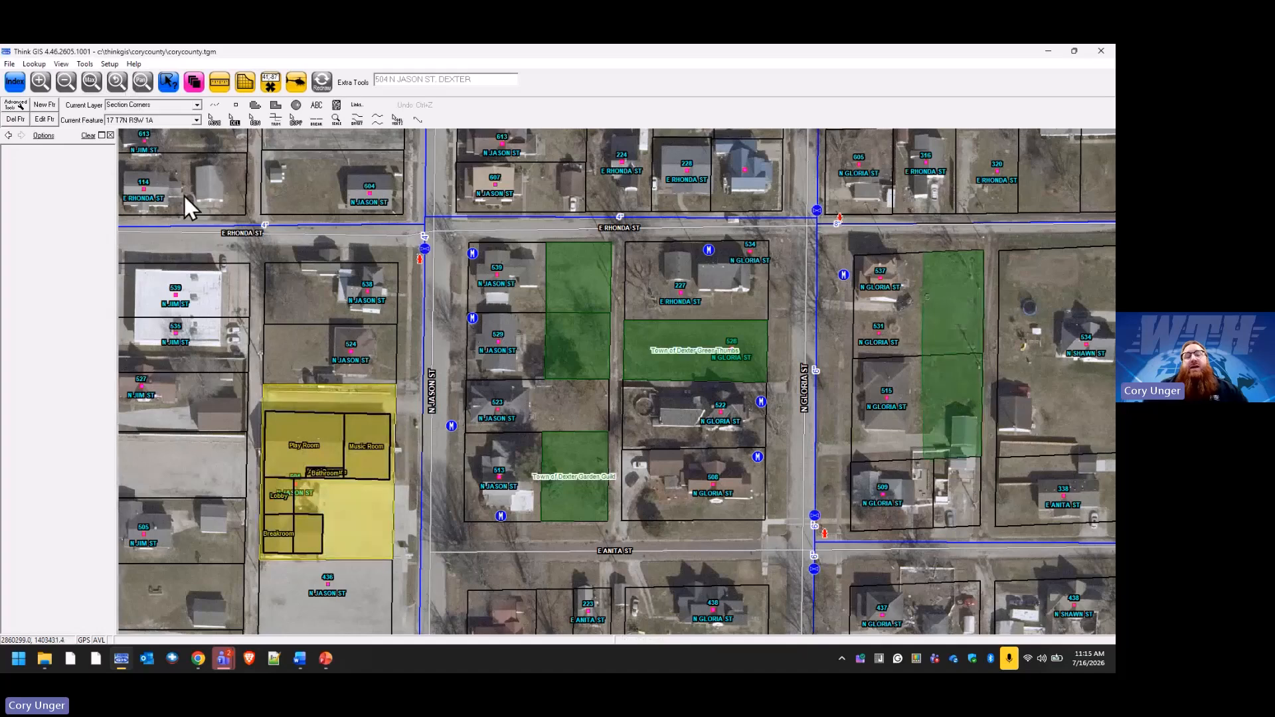
click(65, 82)
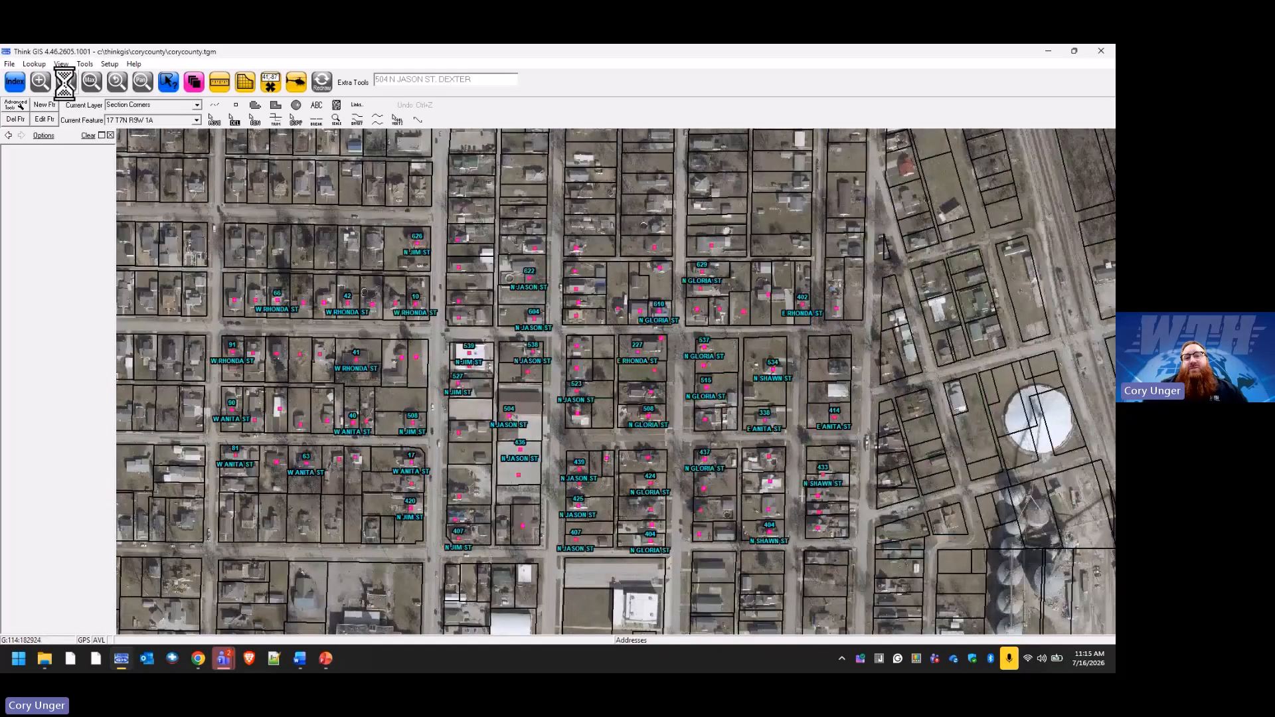
click(66, 85)
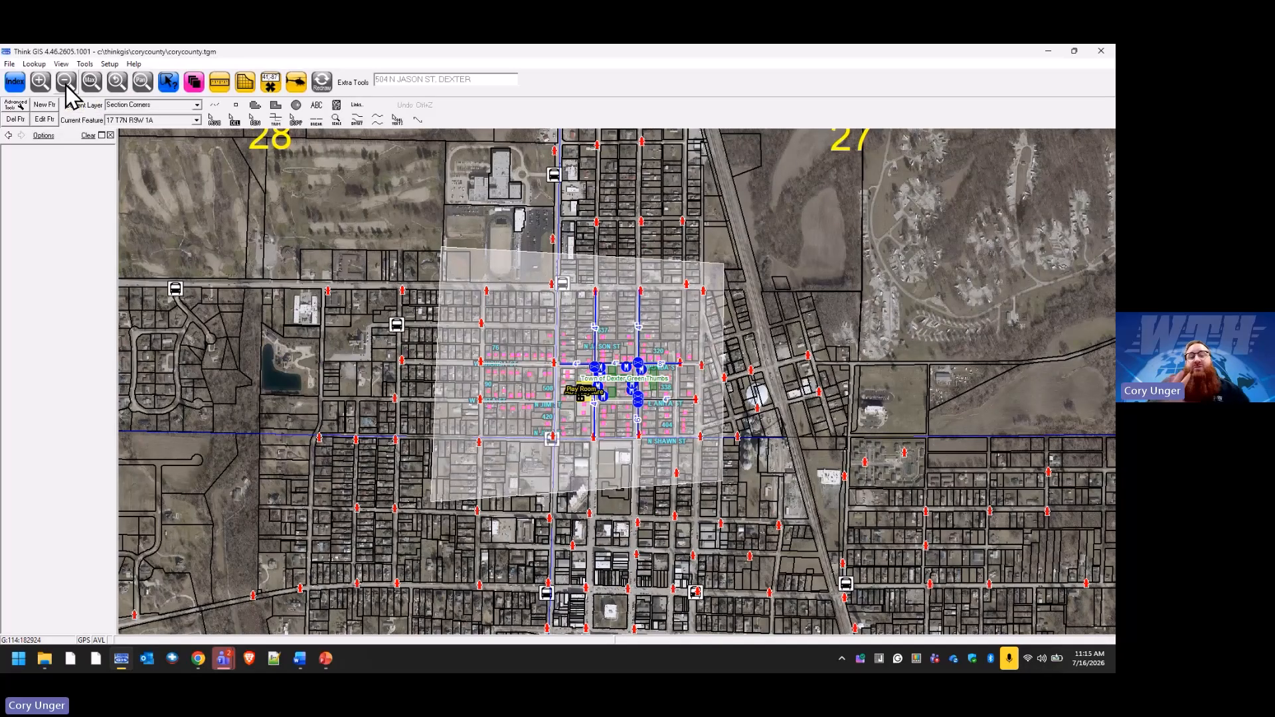
scroll(588, 390, up, 1)
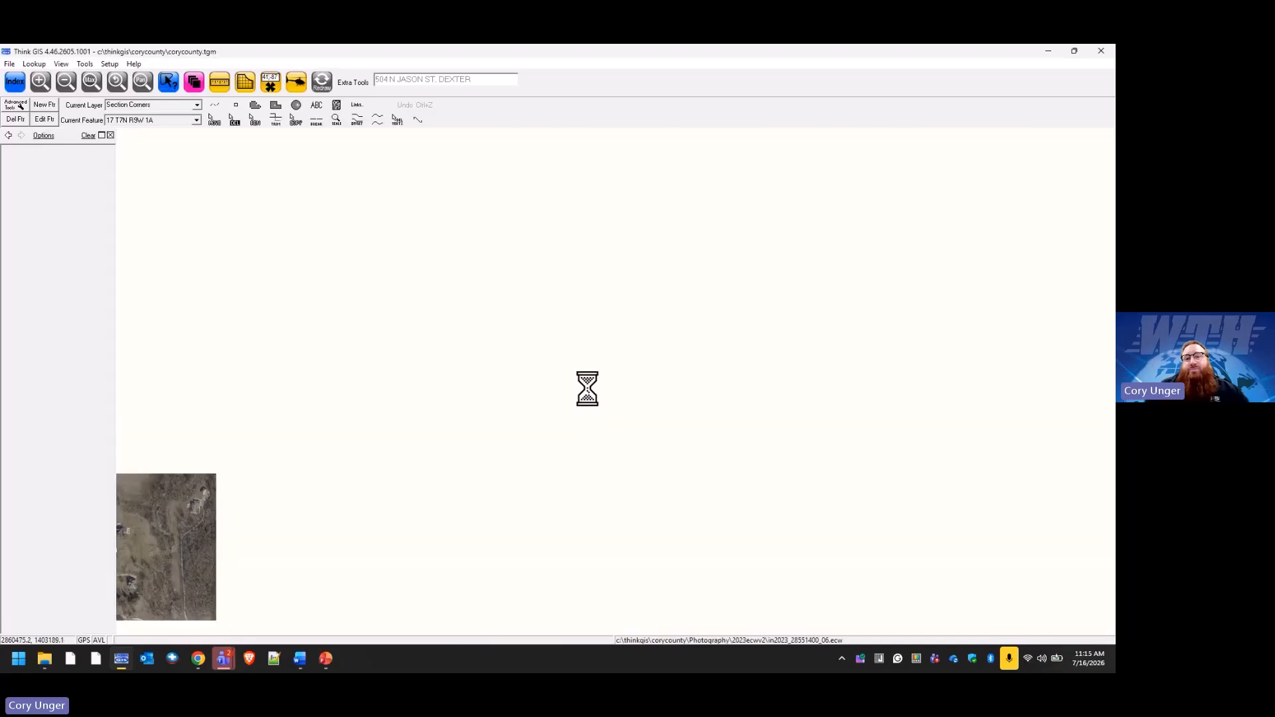
scroll(592, 389, up, 2)
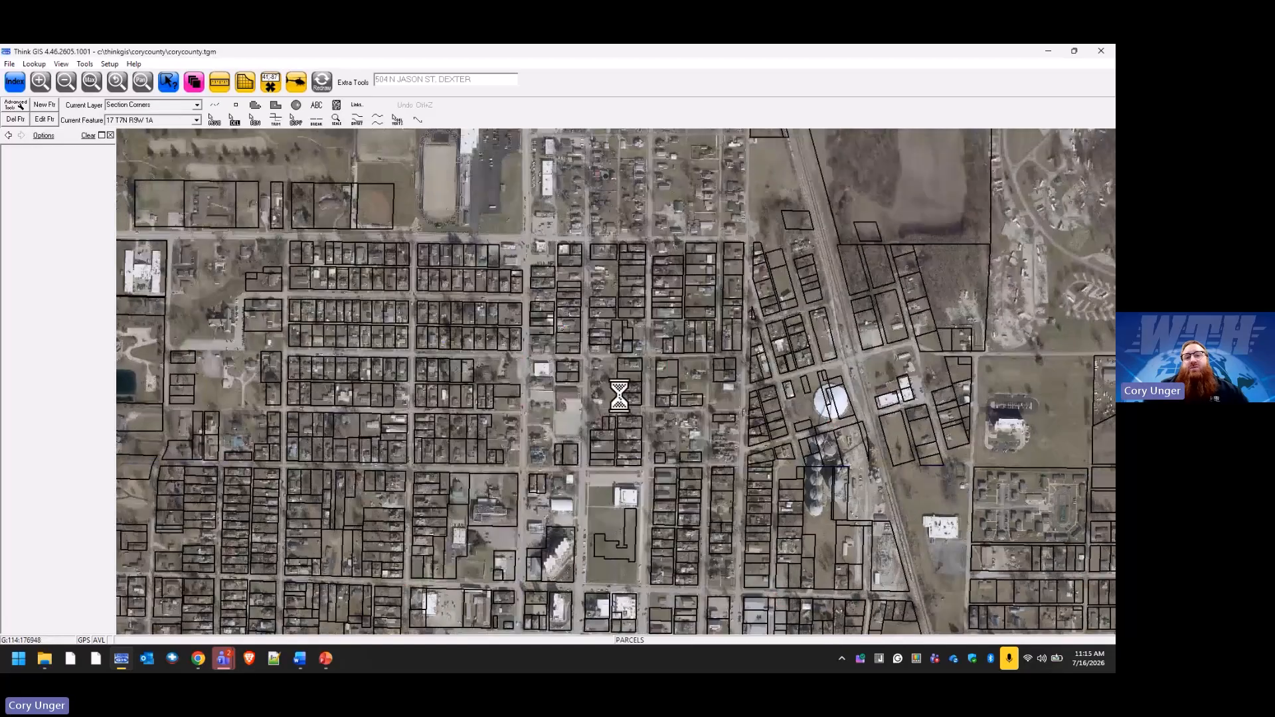
scroll(619, 396, up, 1)
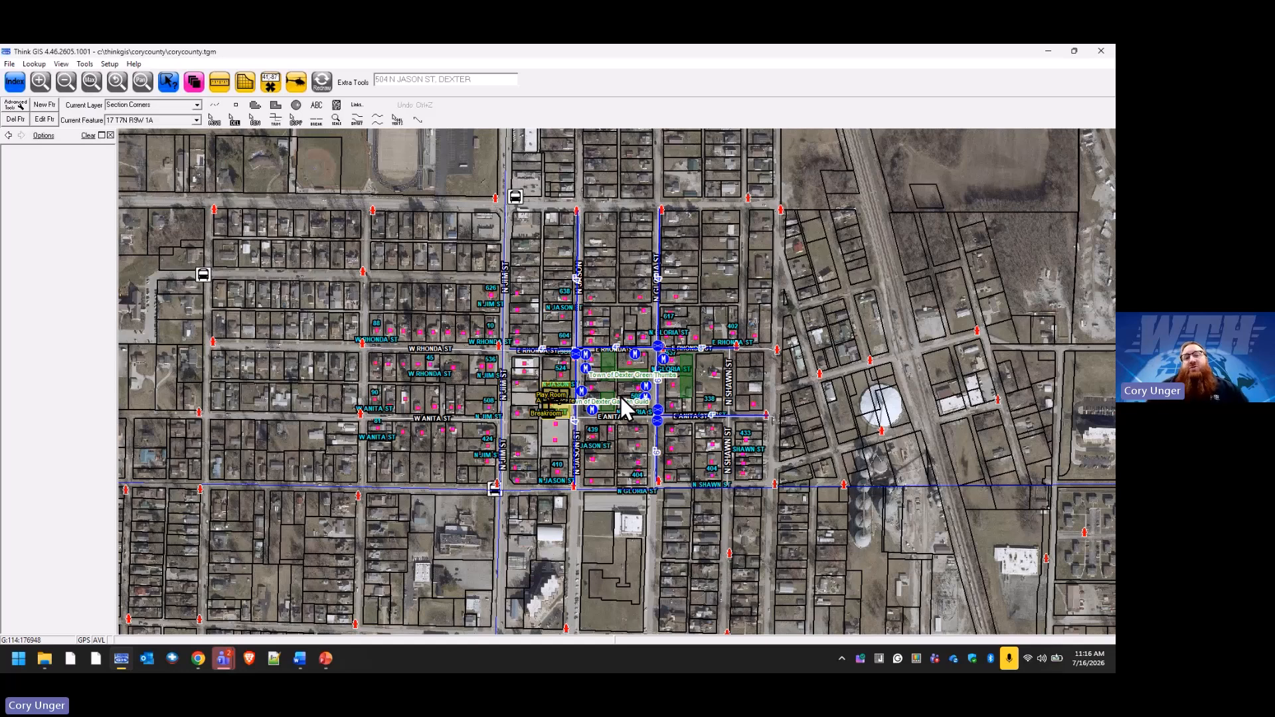
drag(564, 328, 680, 432)
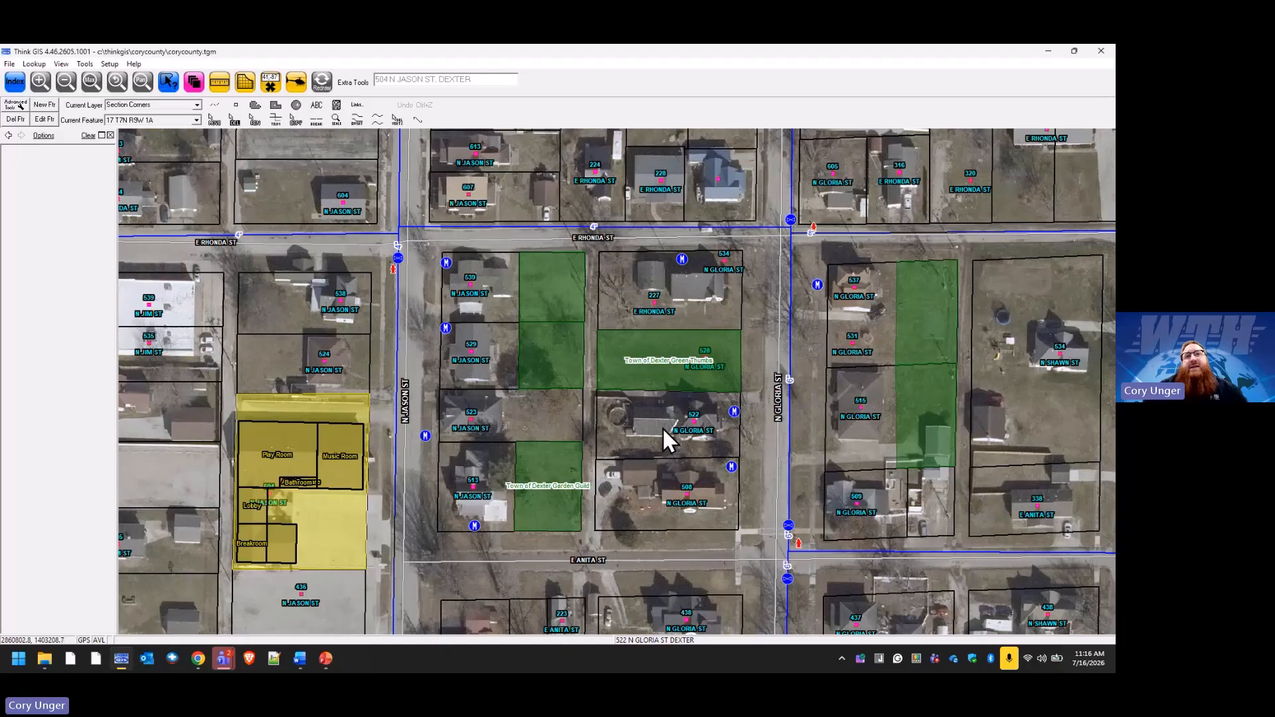
Step: Try a fill opacity of 0 on the Zip Codes layer and close the layer settings
click(194, 91)
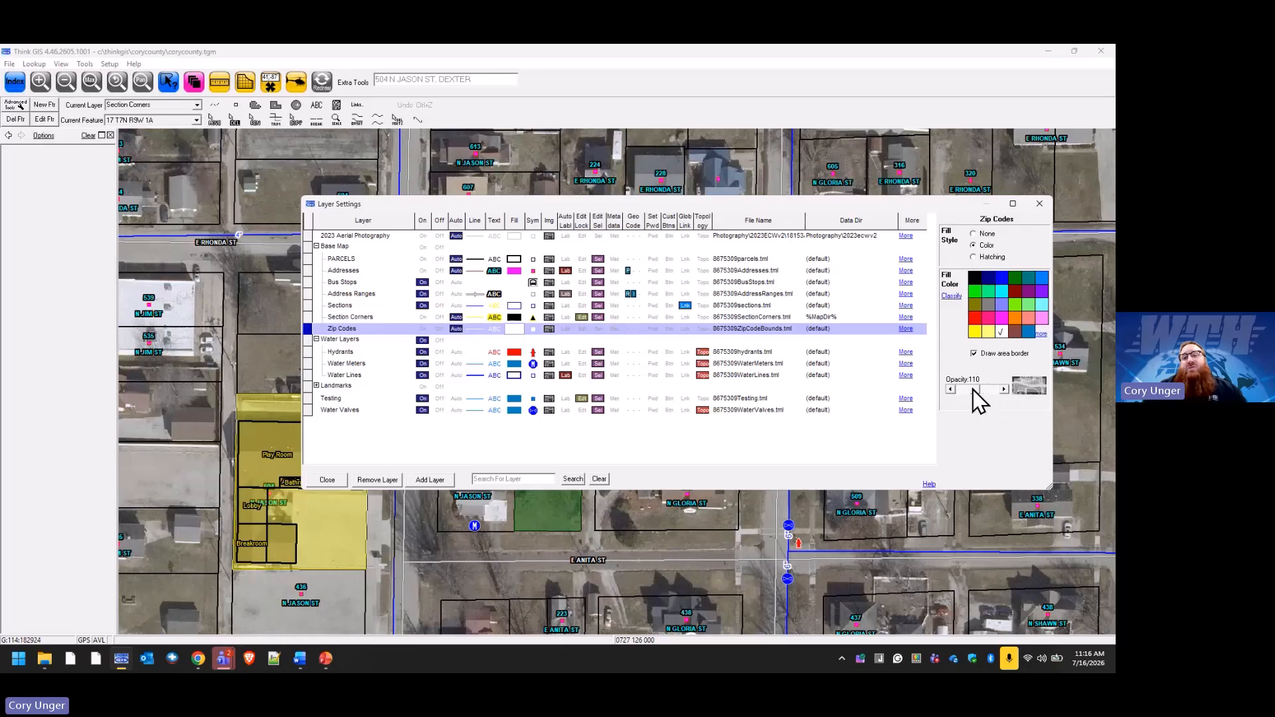
mouse_move(973, 389)
mouse_down()
mouse_move(991, 392)
mouse_move(962, 394)
mouse_up()
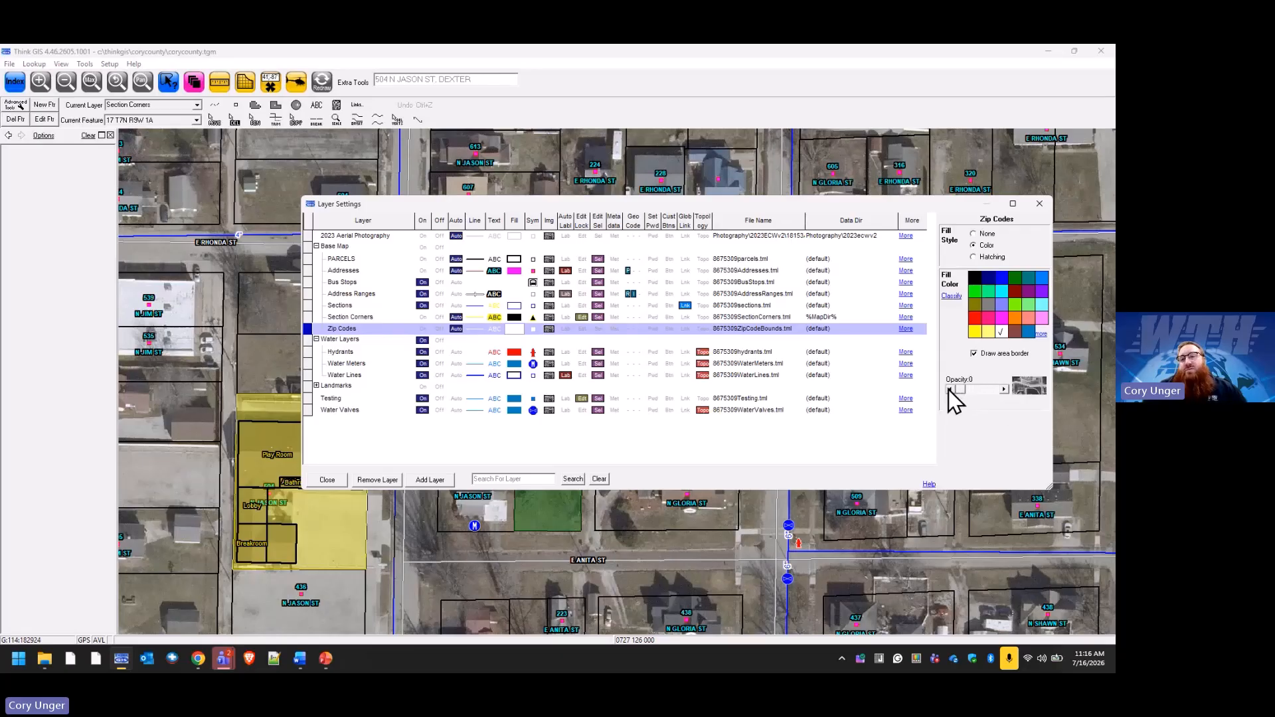
click(328, 480)
Step: Set the Zip Codes layer's fill opacity to 128 and view its Auto visibility range
click(193, 83)
drag(967, 392, 978, 396)
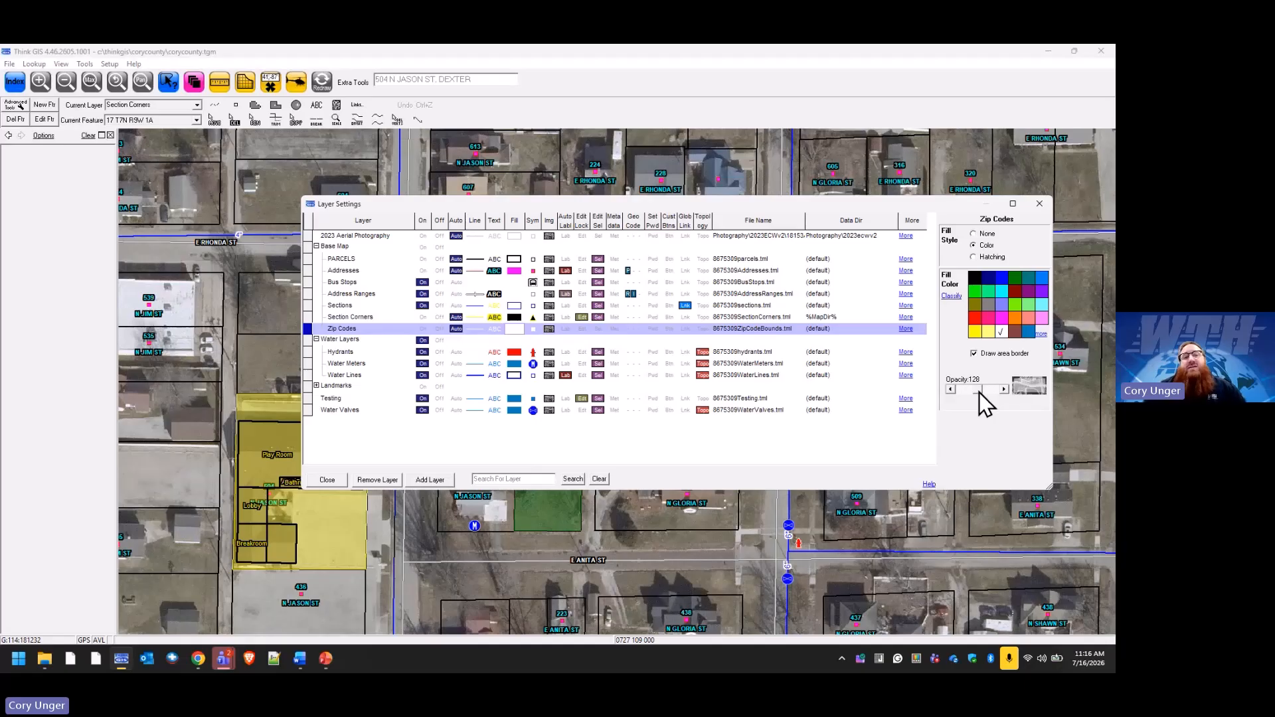
click(455, 329)
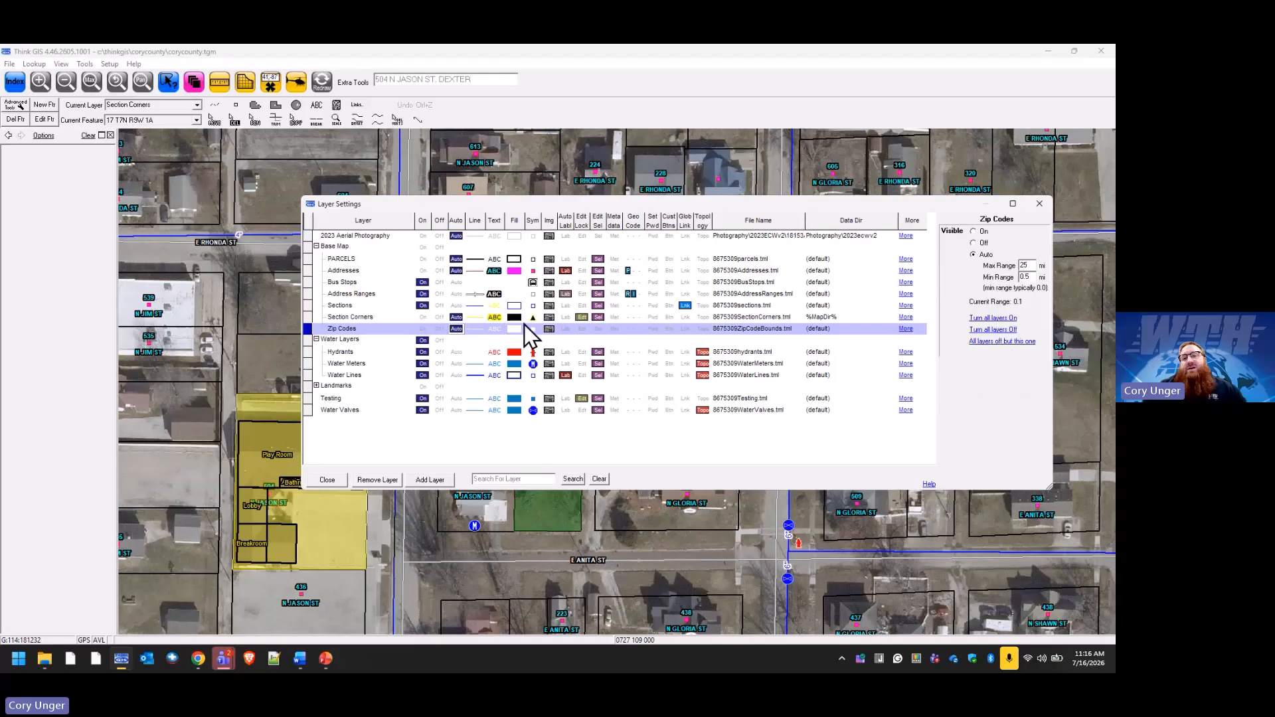
Step: Save the Zip Codes layer's current settings to its layer file, locking the layer for editing as required
click(743, 329)
click(997, 268)
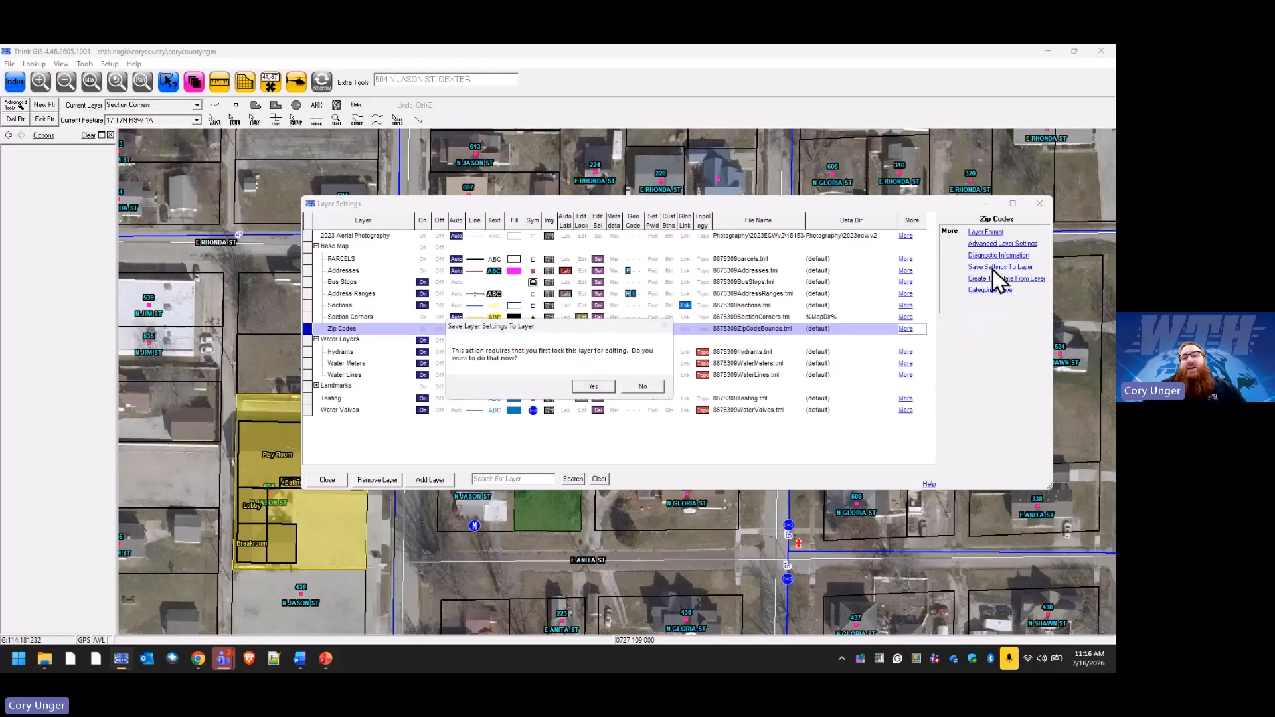
click(593, 386)
click(601, 388)
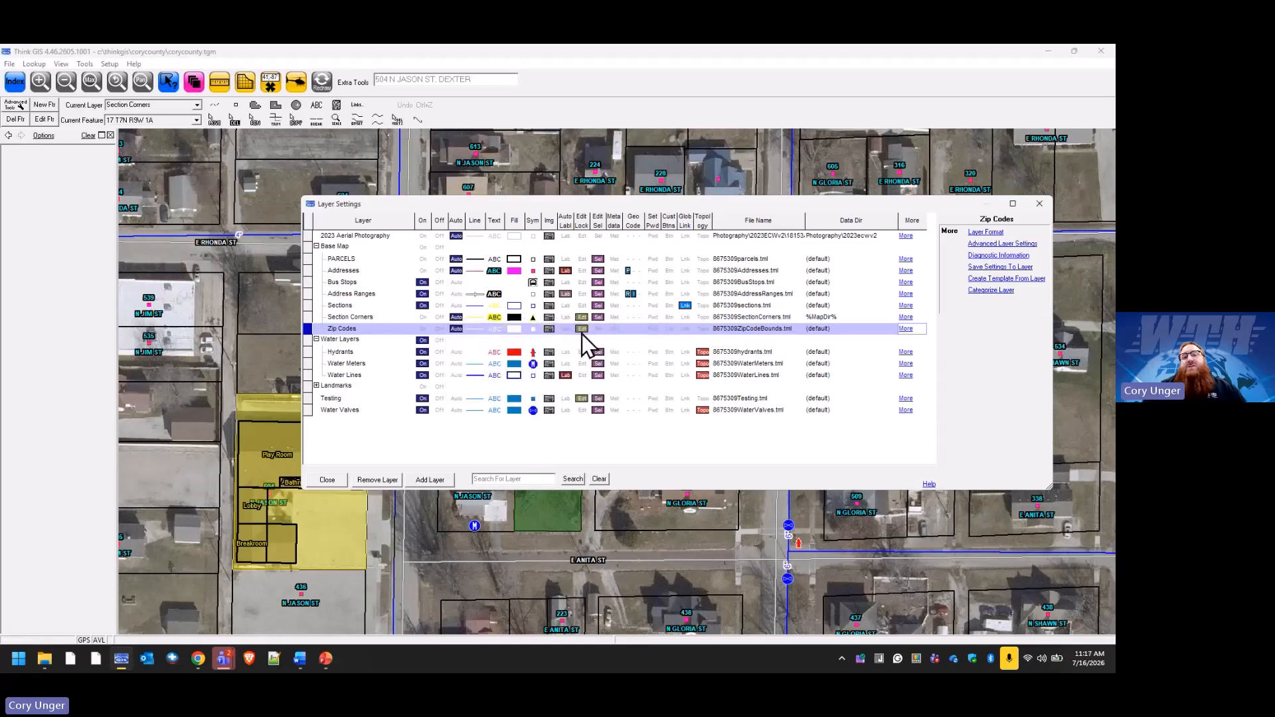
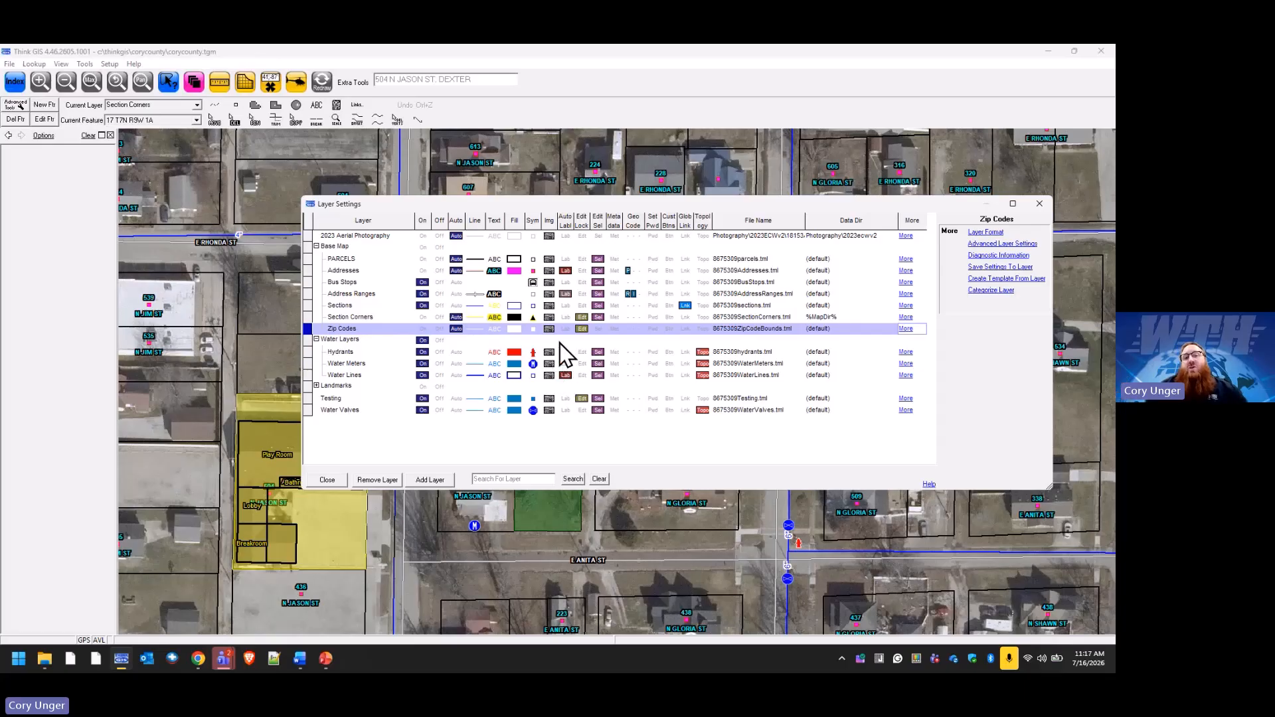
Step: Classify the Zip Codes fill color by unique values of the Feature Name field, using Auto Setup
click(516, 329)
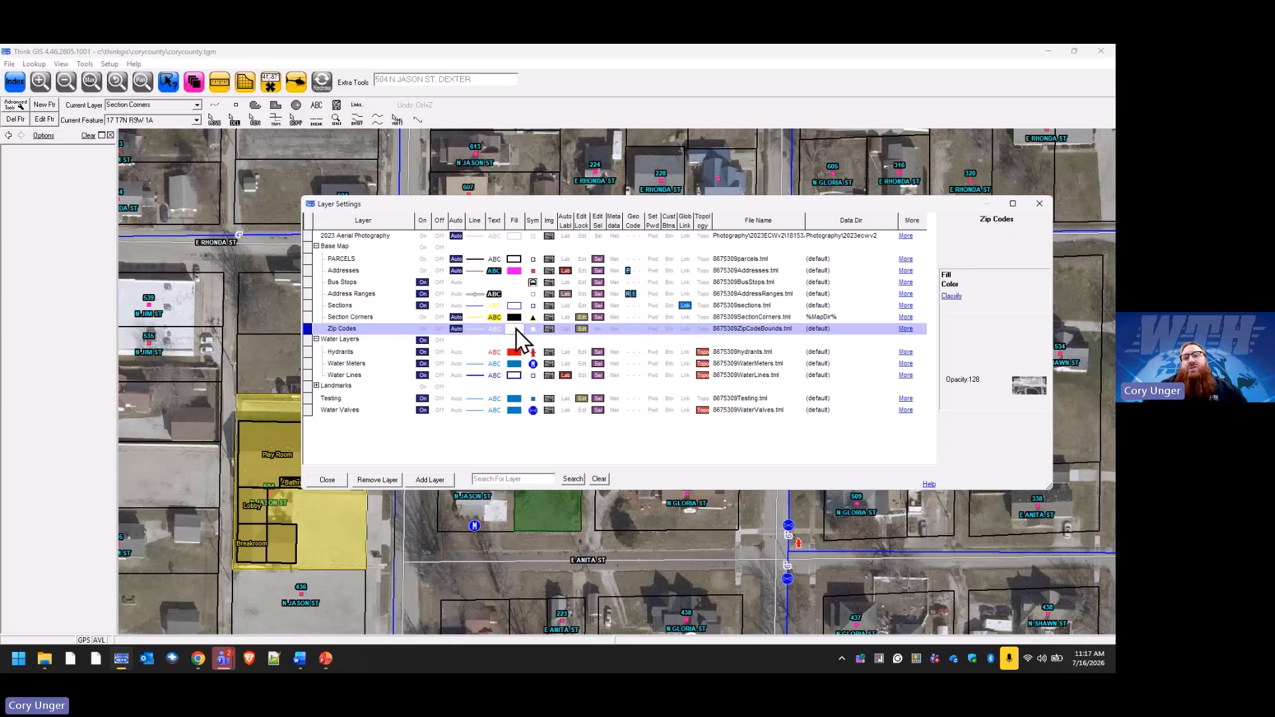
click(951, 296)
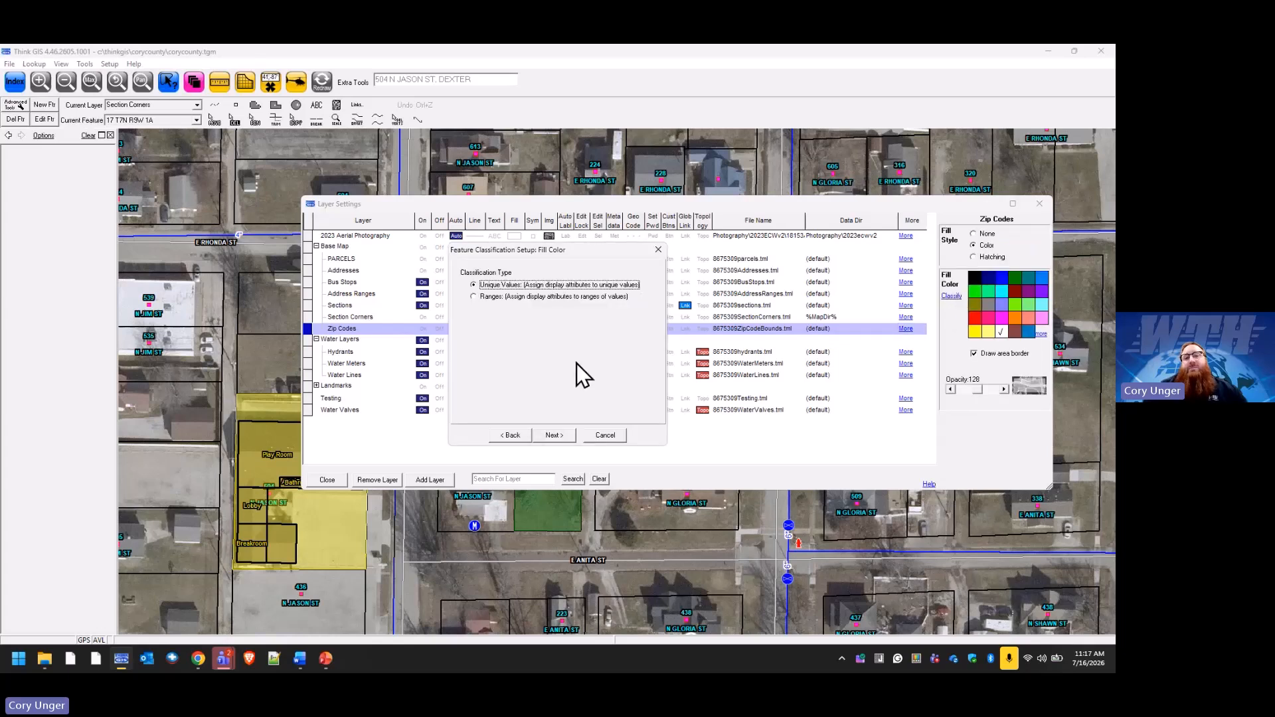
click(559, 435)
click(538, 279)
click(540, 290)
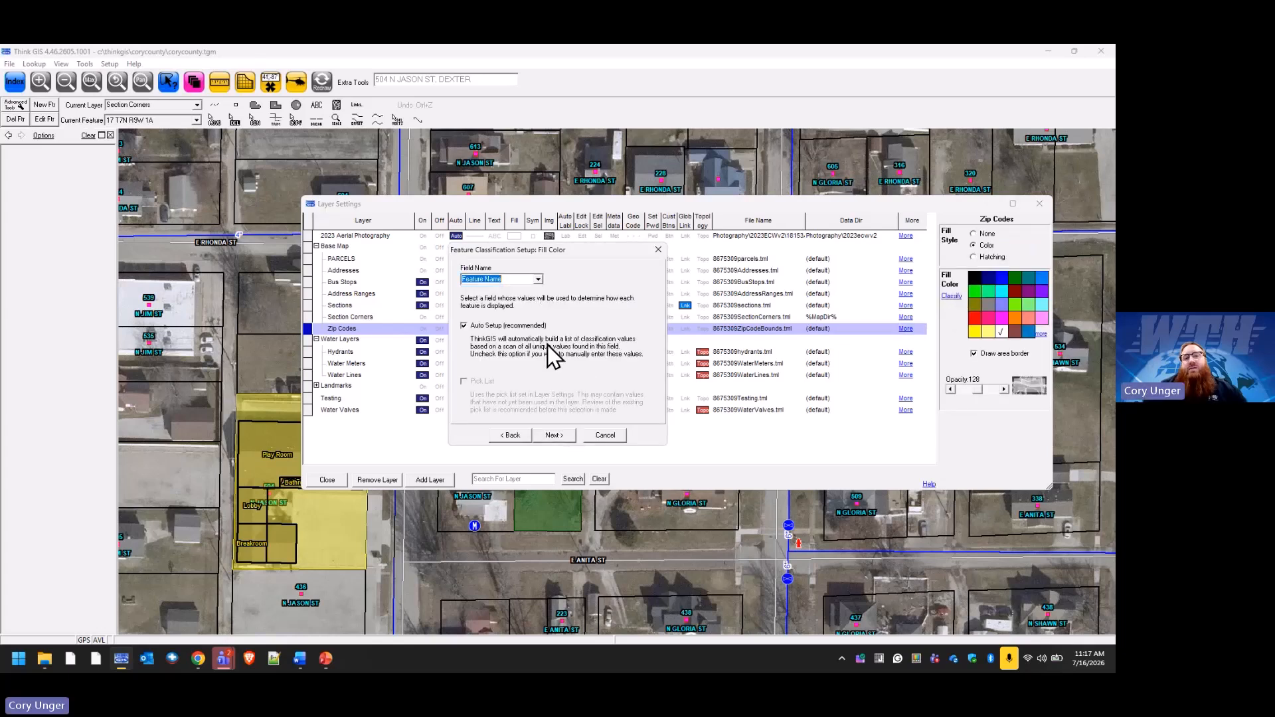
click(563, 439)
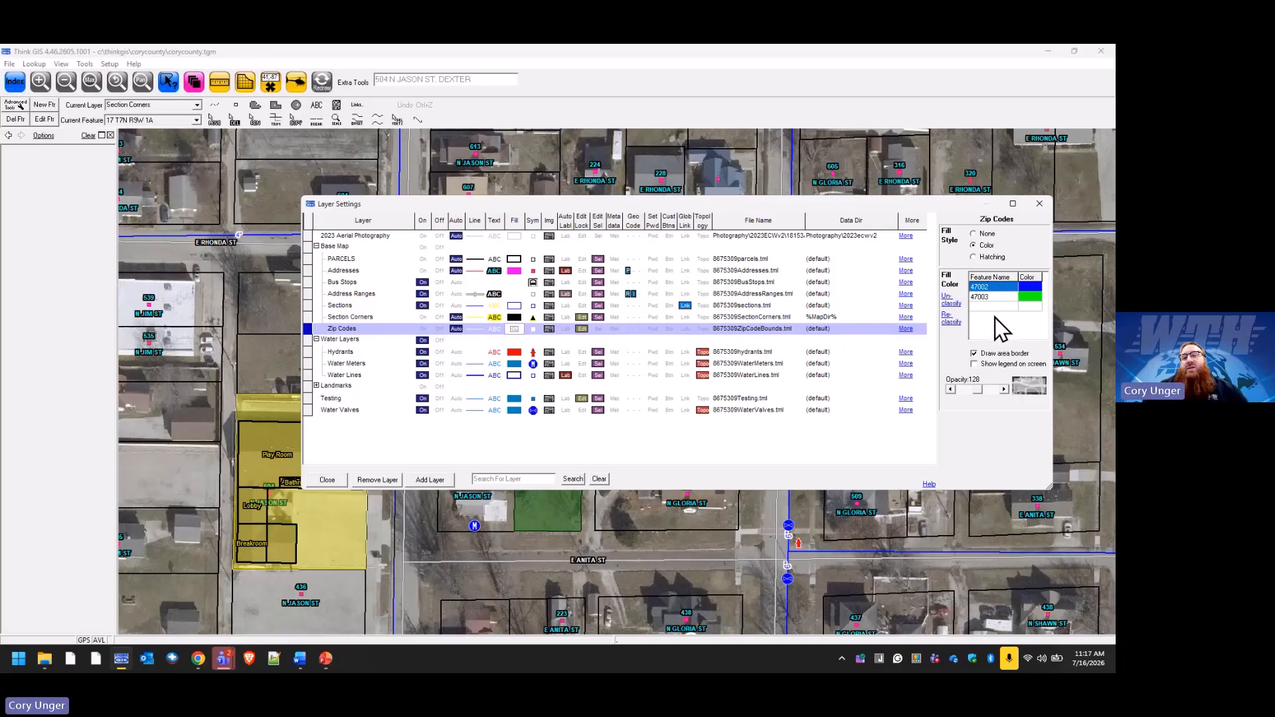
Step: Release the Zip Codes edit lock, apply the settings stored in the layer's .tml file, and close the layer settings
click(756, 329)
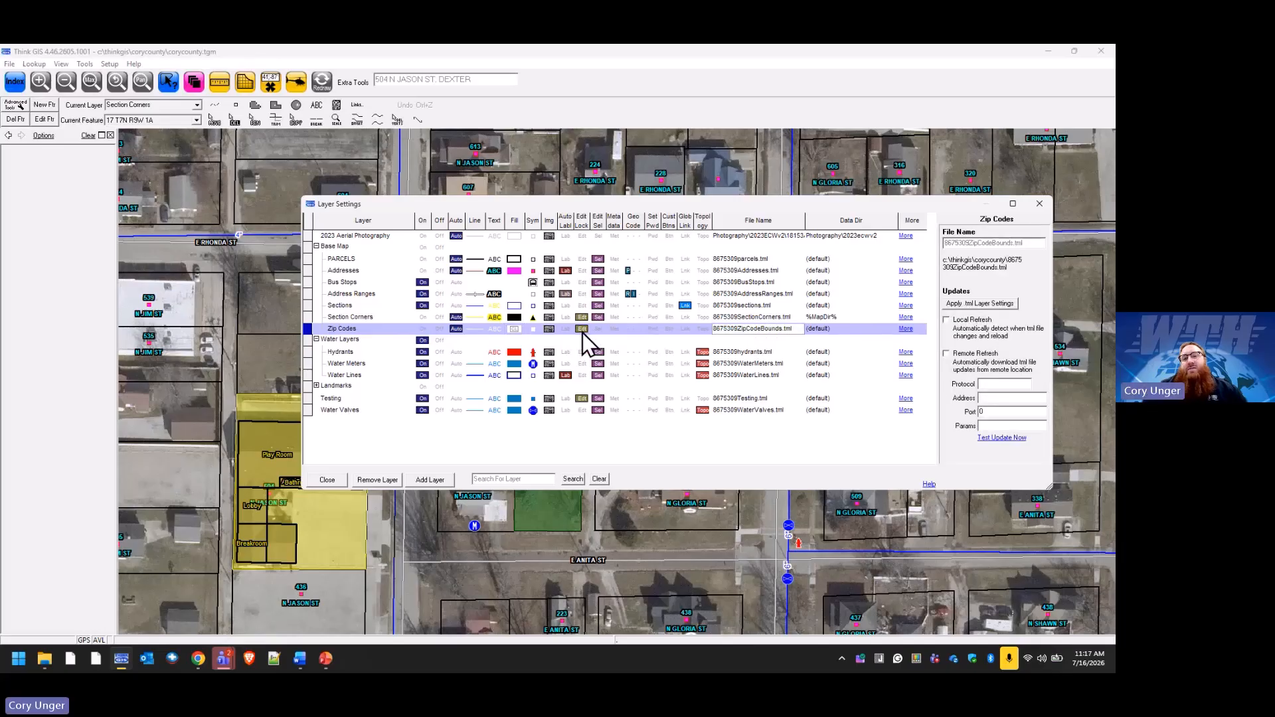
click(583, 329)
click(760, 330)
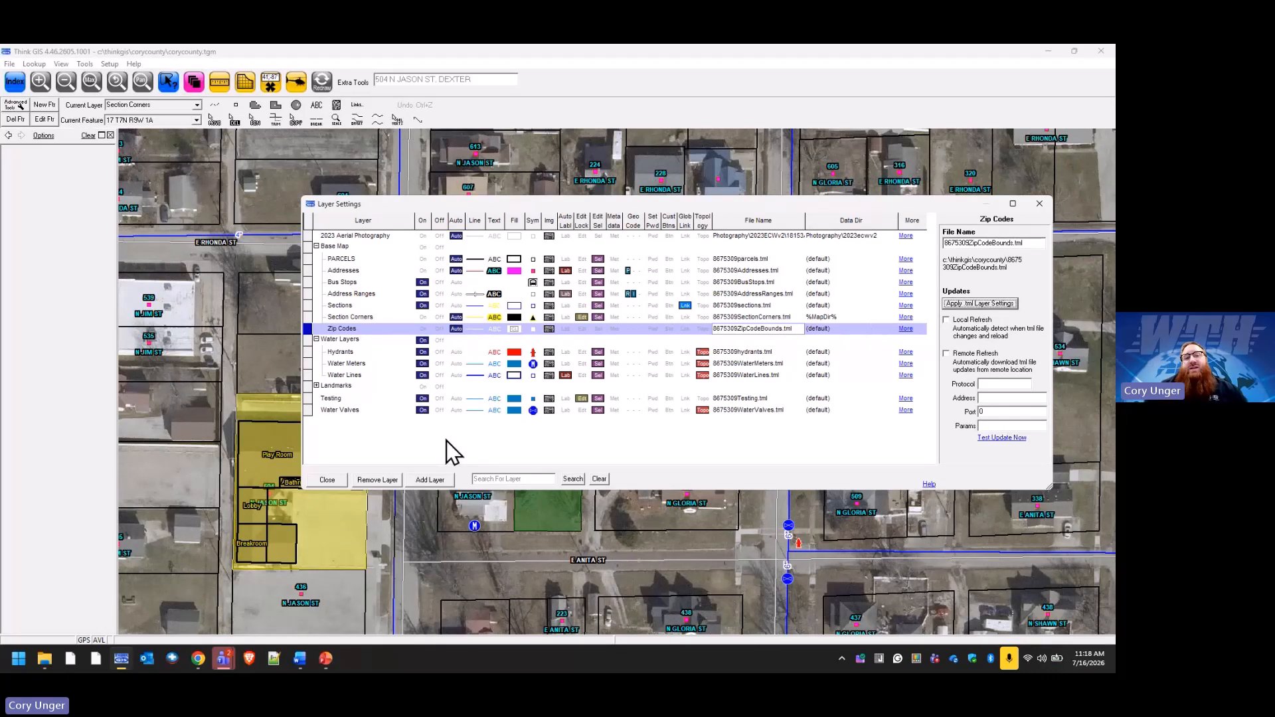
click(318, 483)
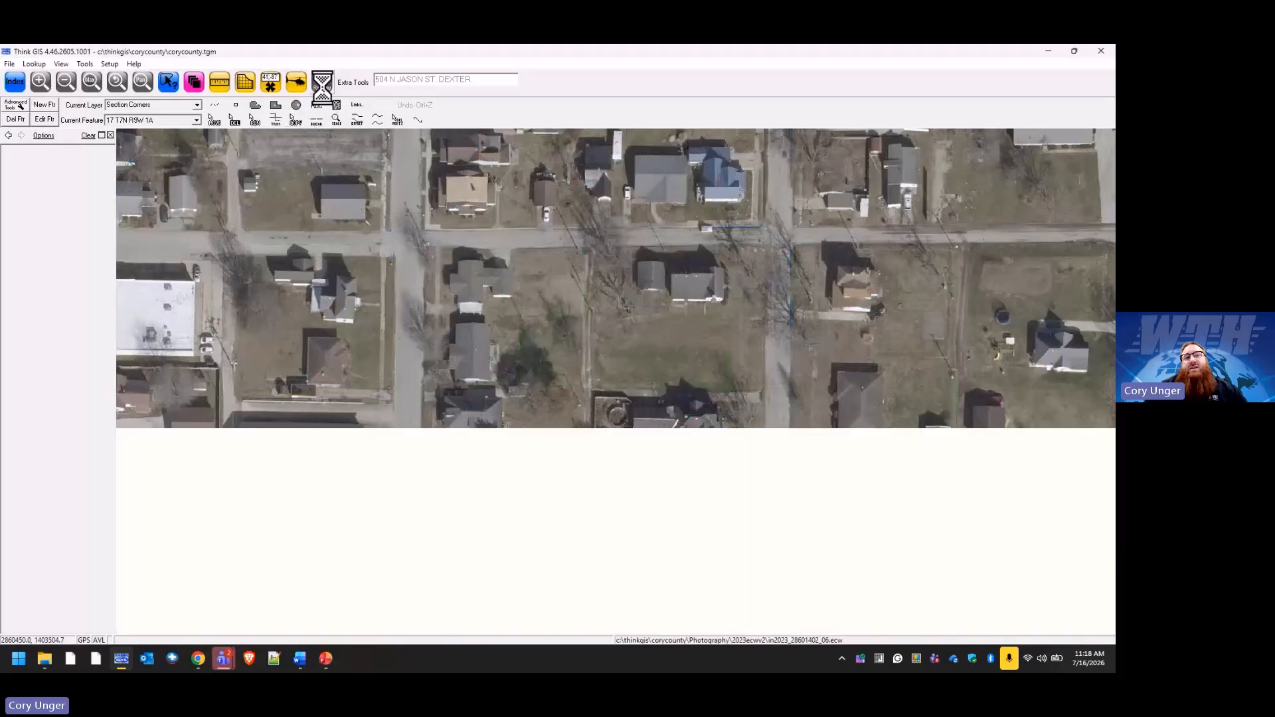
Step: Set the Zip Codes layer's visibility to On, its line color to magenta and its fill color to purple, then redraw the map
click(194, 92)
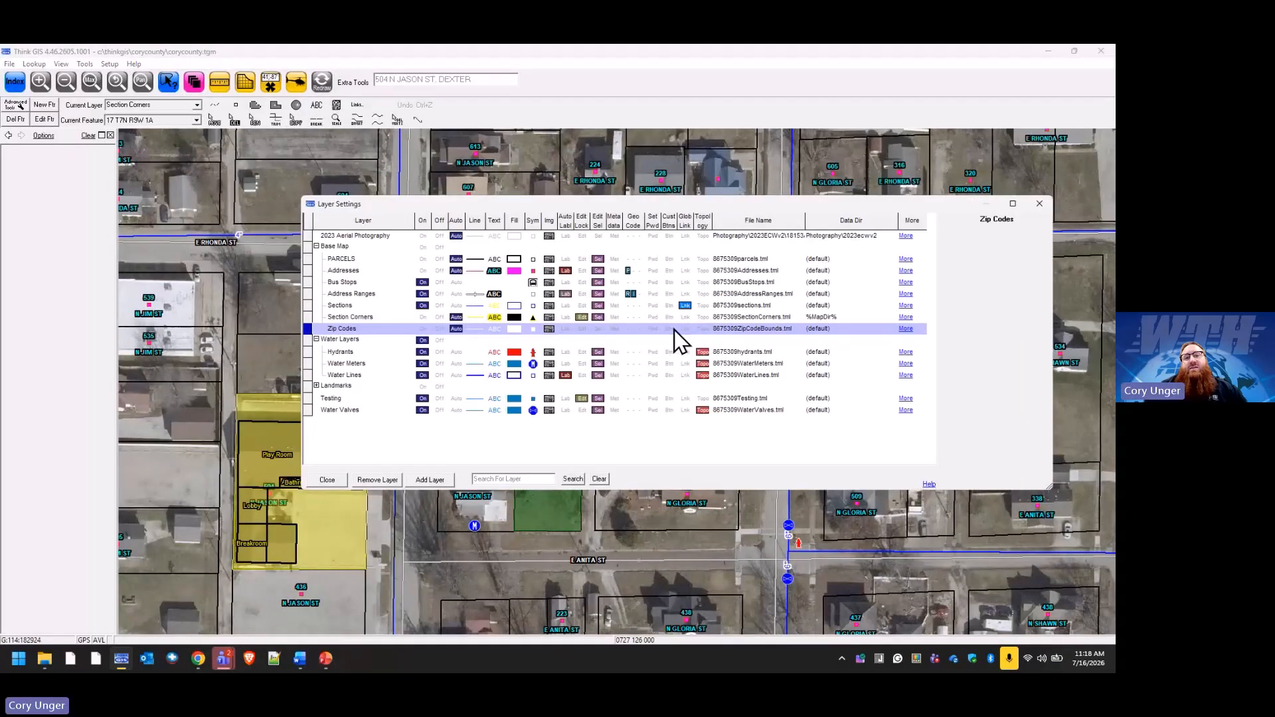
click(511, 329)
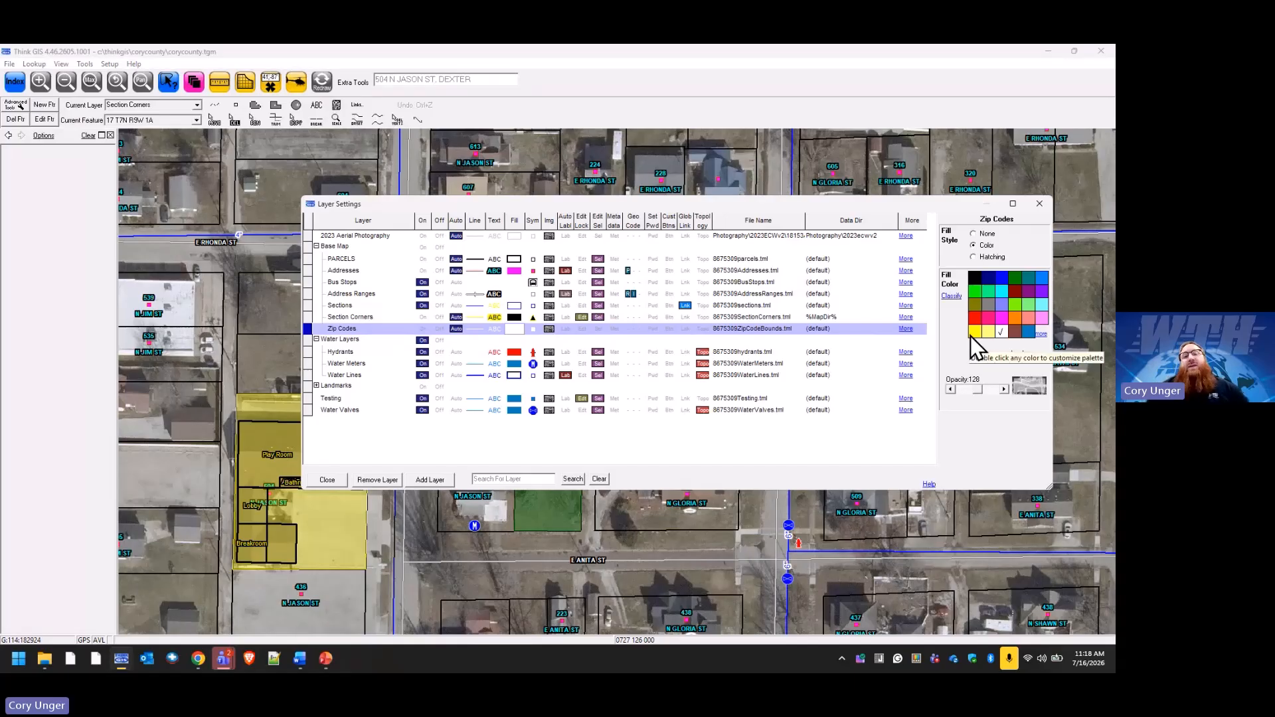
click(457, 329)
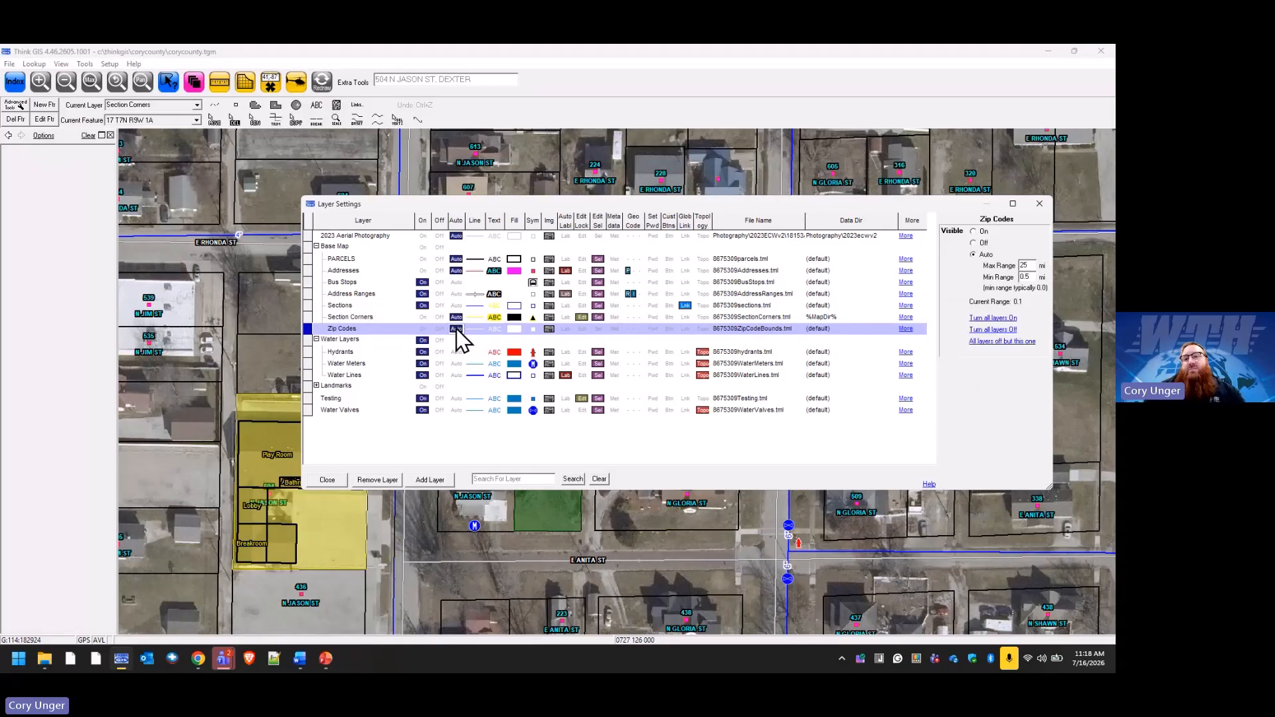
click(423, 329)
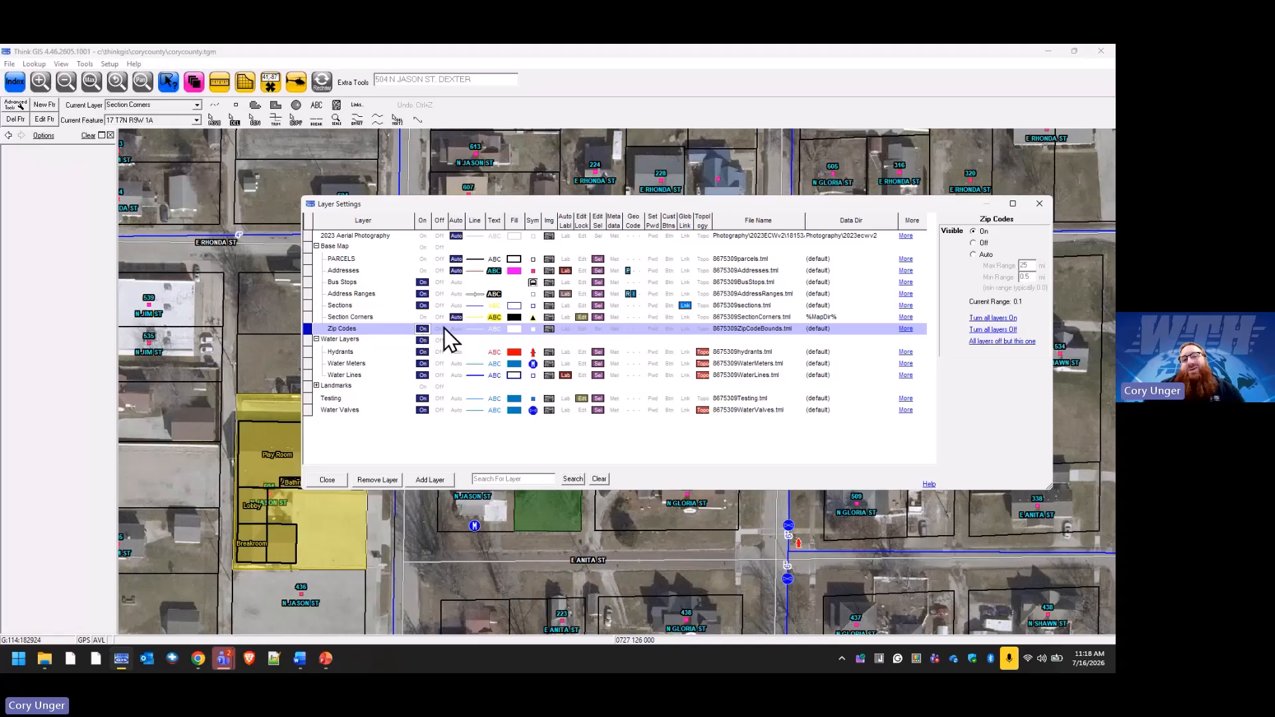
click(475, 329)
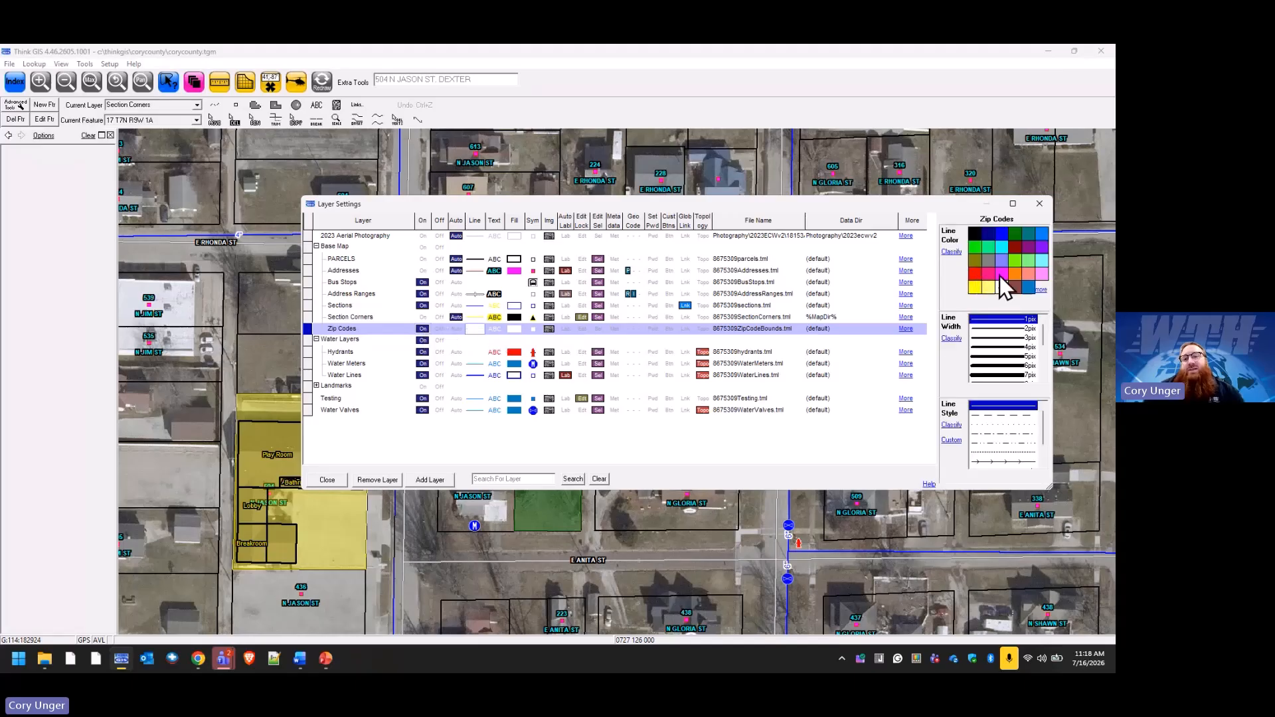
click(1001, 275)
click(514, 329)
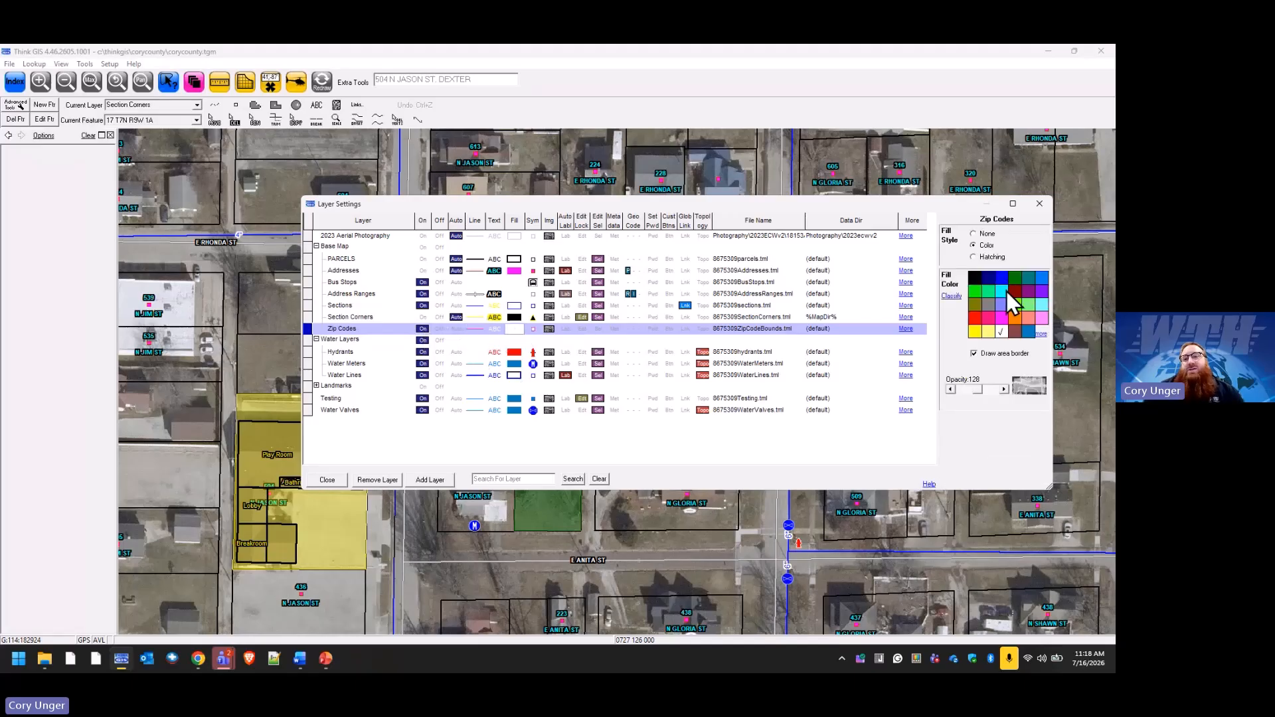
click(1027, 291)
click(328, 480)
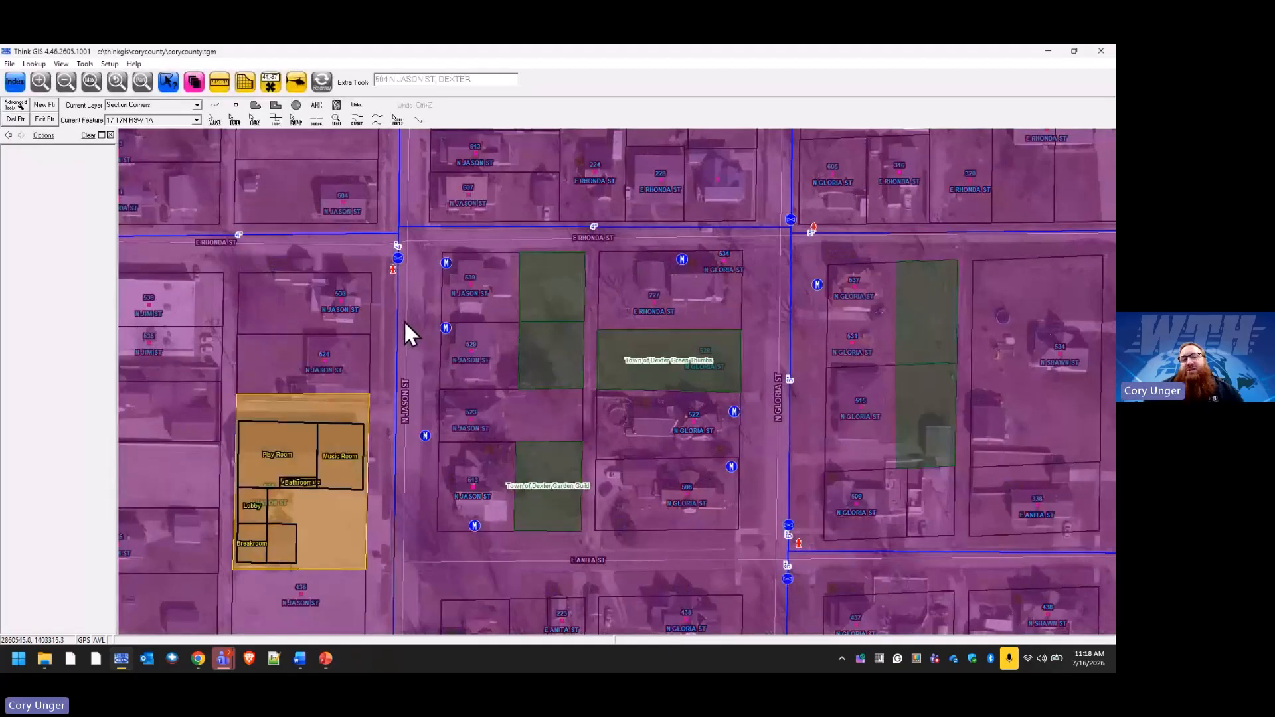
Step: Restore the Zip Codes layer's appearance by reapplying its saved .tml settings, and redraw the map
click(194, 81)
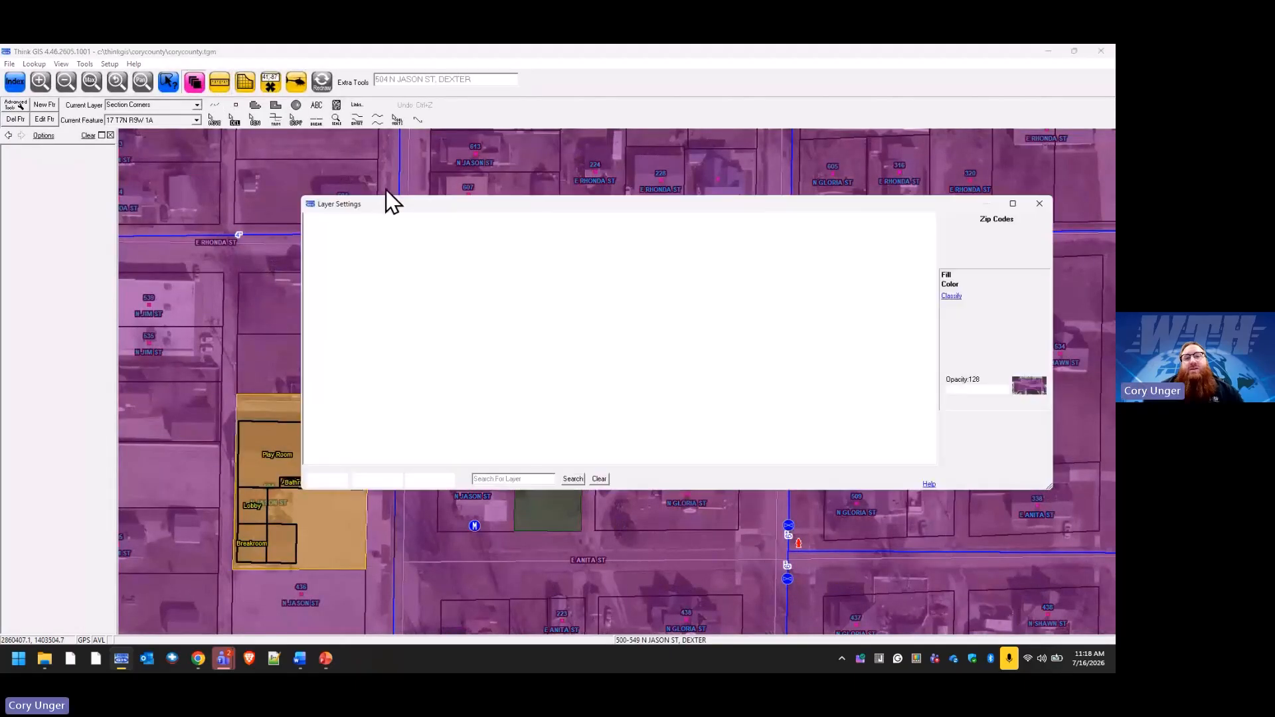
click(766, 329)
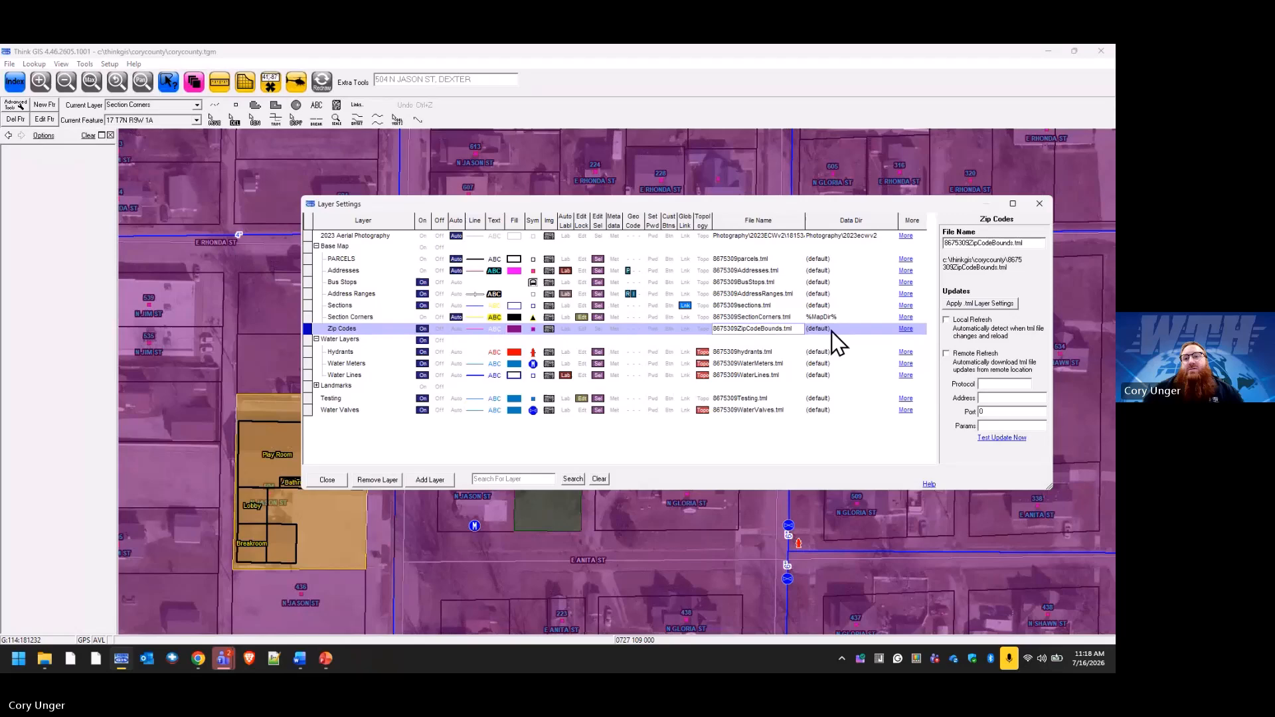
click(993, 305)
click(340, 483)
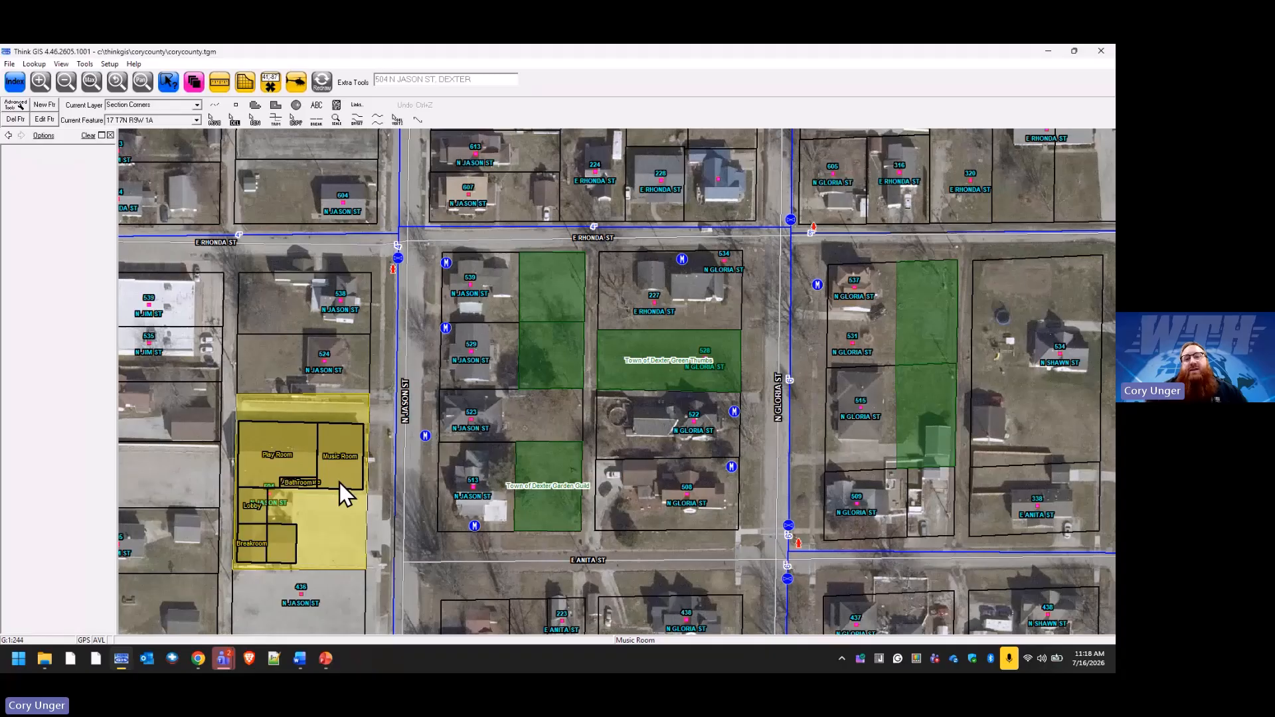
Step: Append (City) after [Community] in the Addresses layer's search suggestion format
click(196, 80)
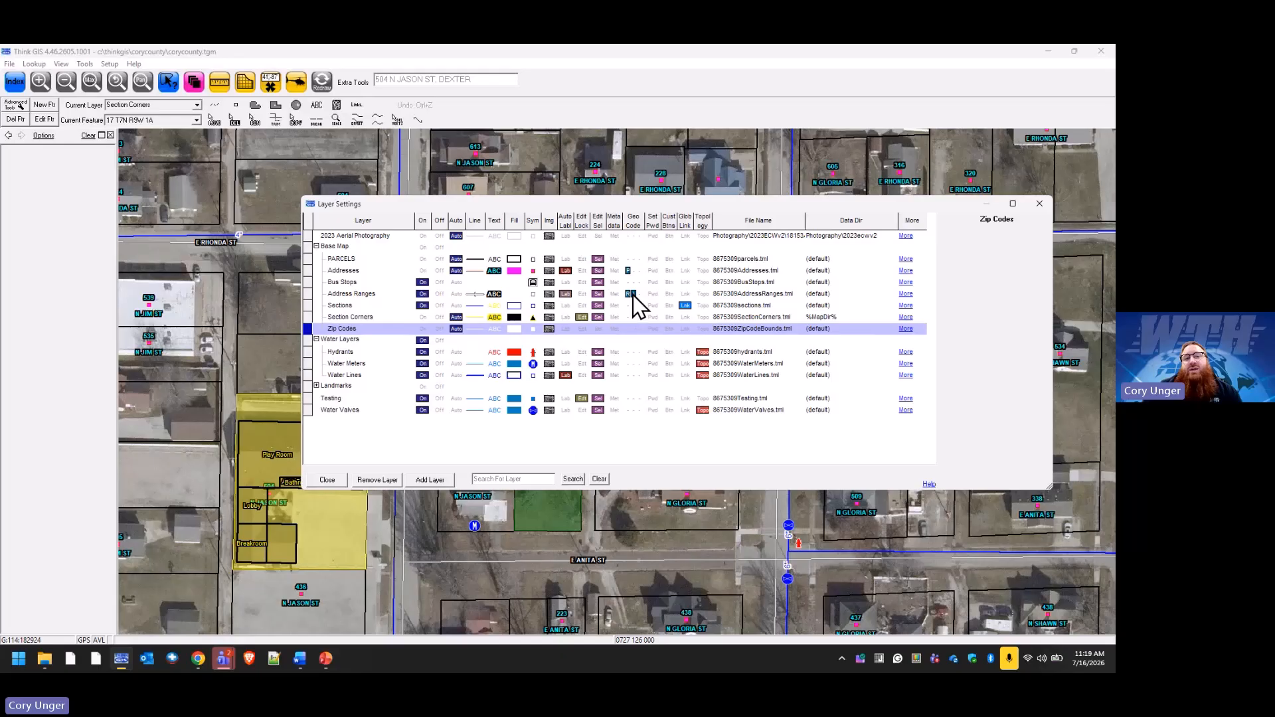
click(632, 272)
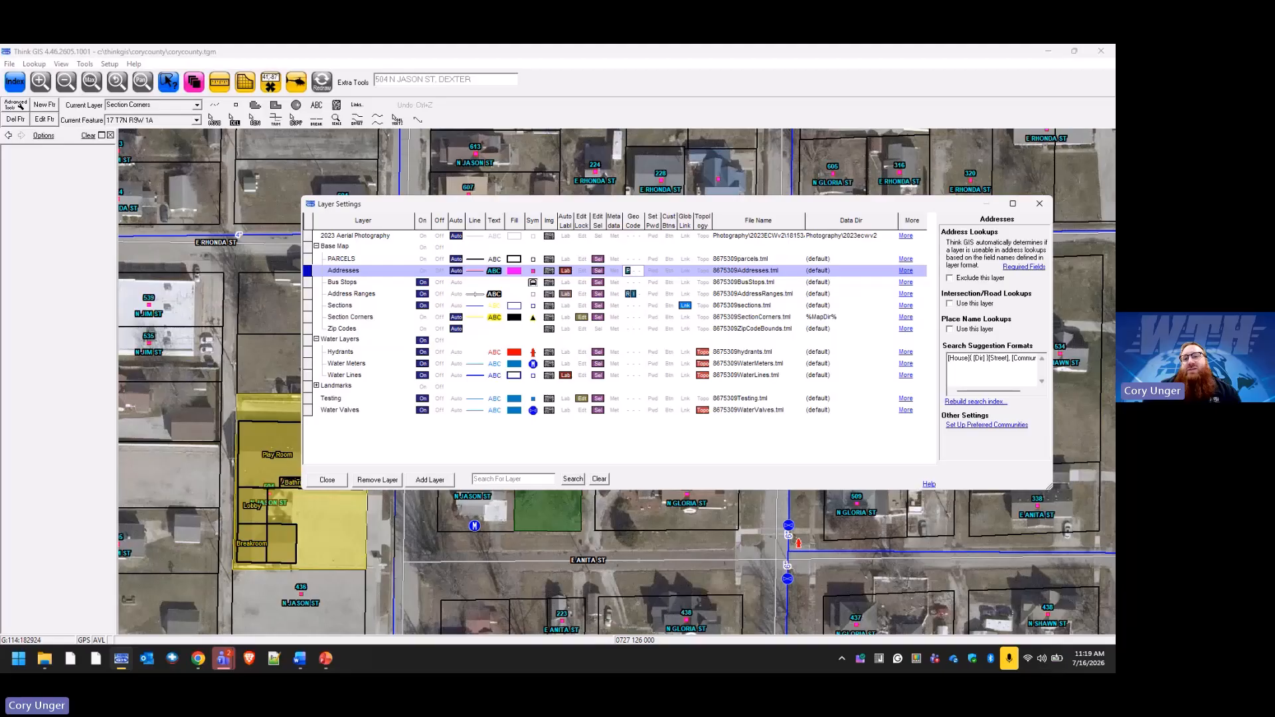
double_click(1016, 364)
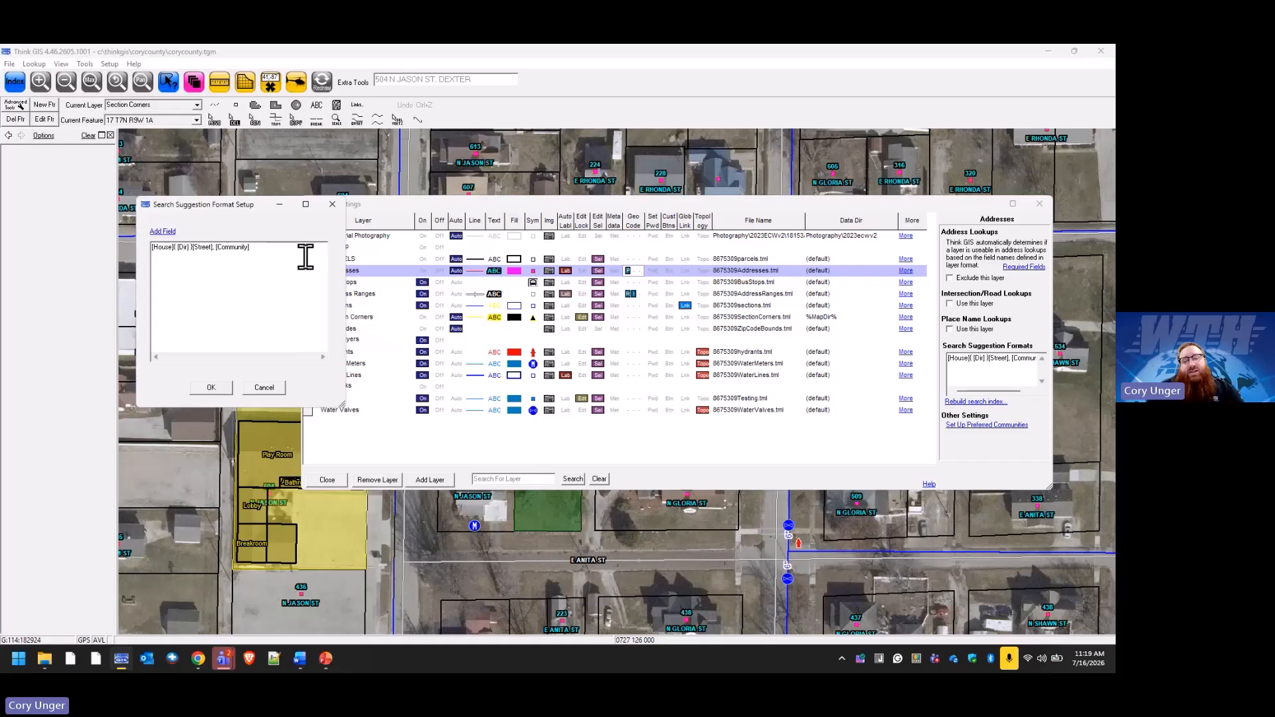
text([City)
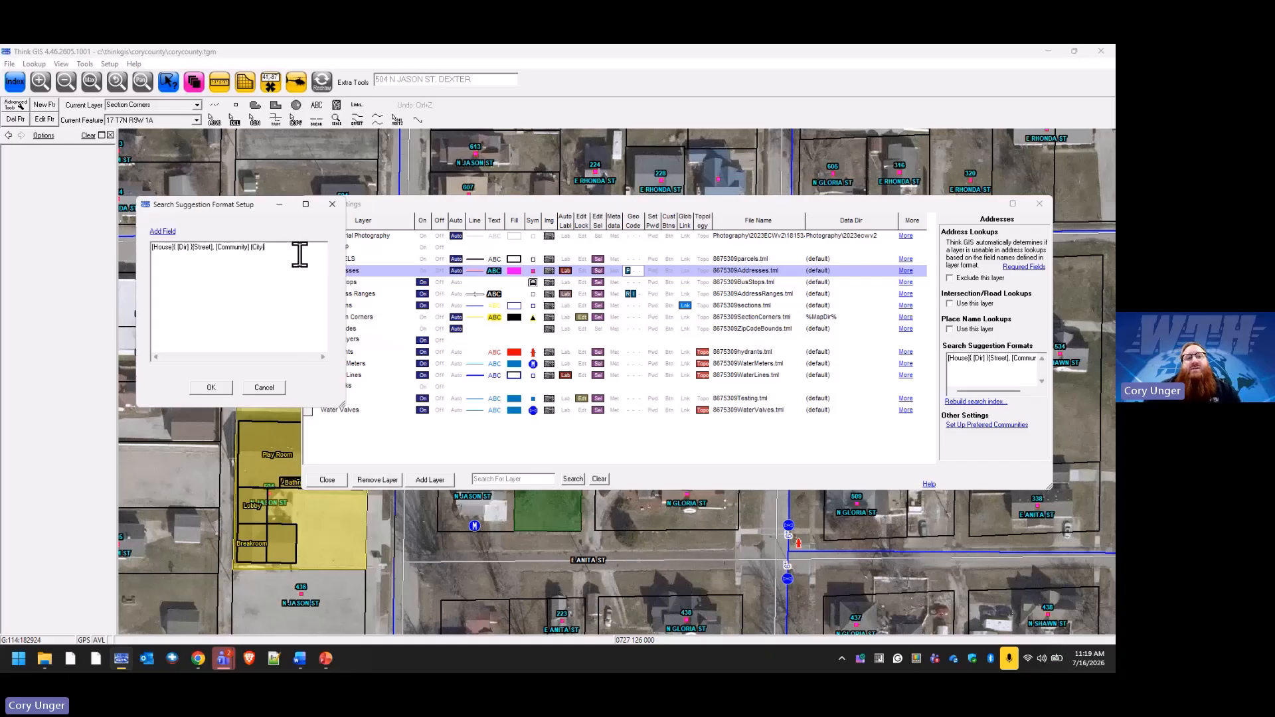
click(211, 388)
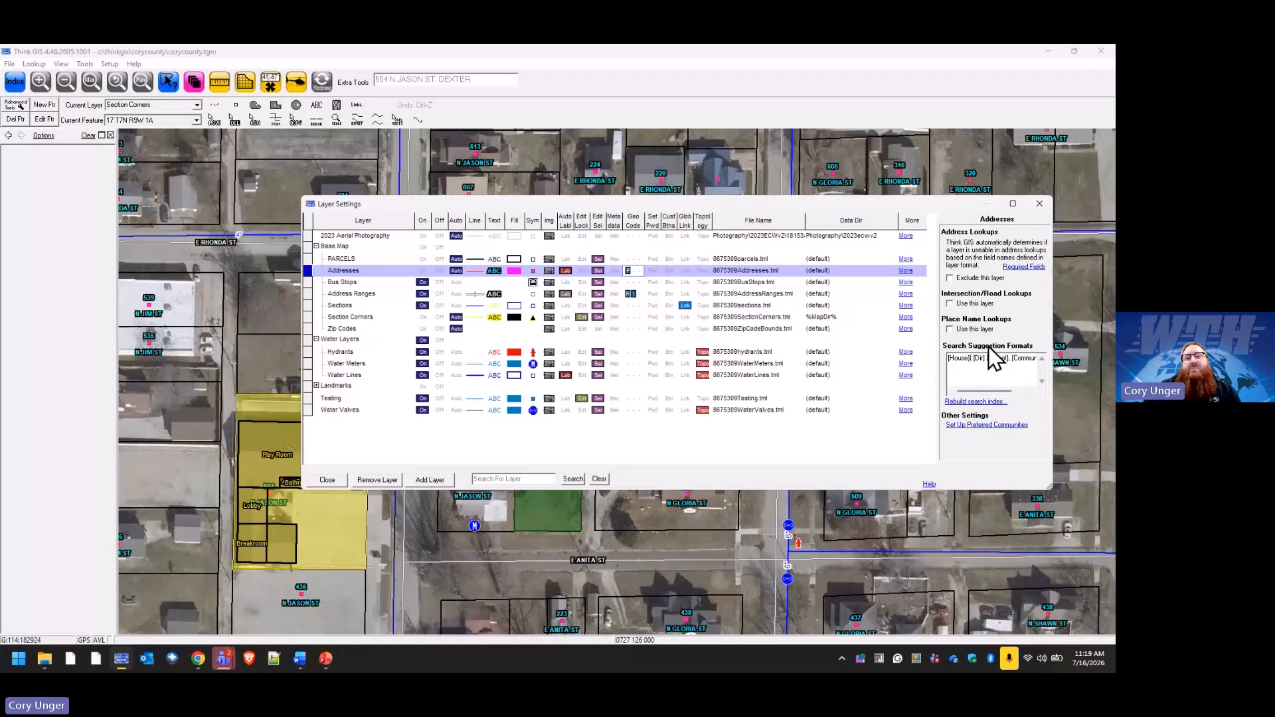
Step: Rebuild the search suggestions index and test the address search with "504 n"
click(989, 402)
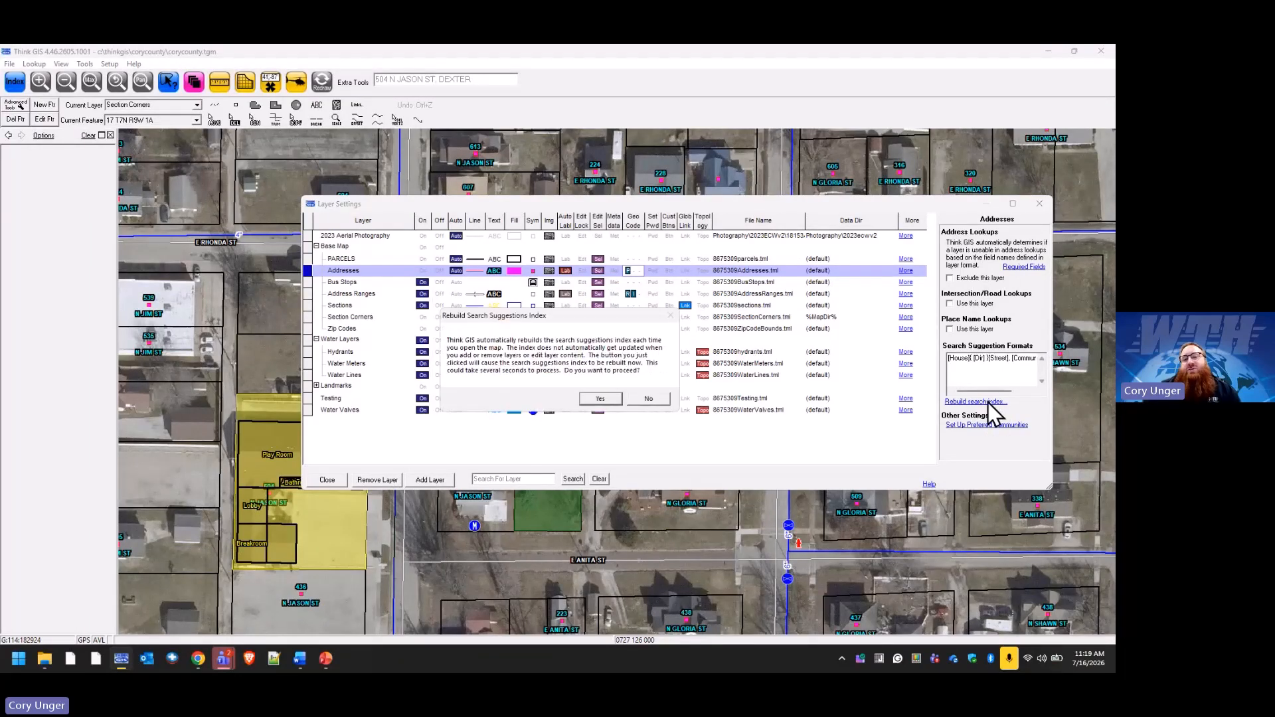
click(607, 400)
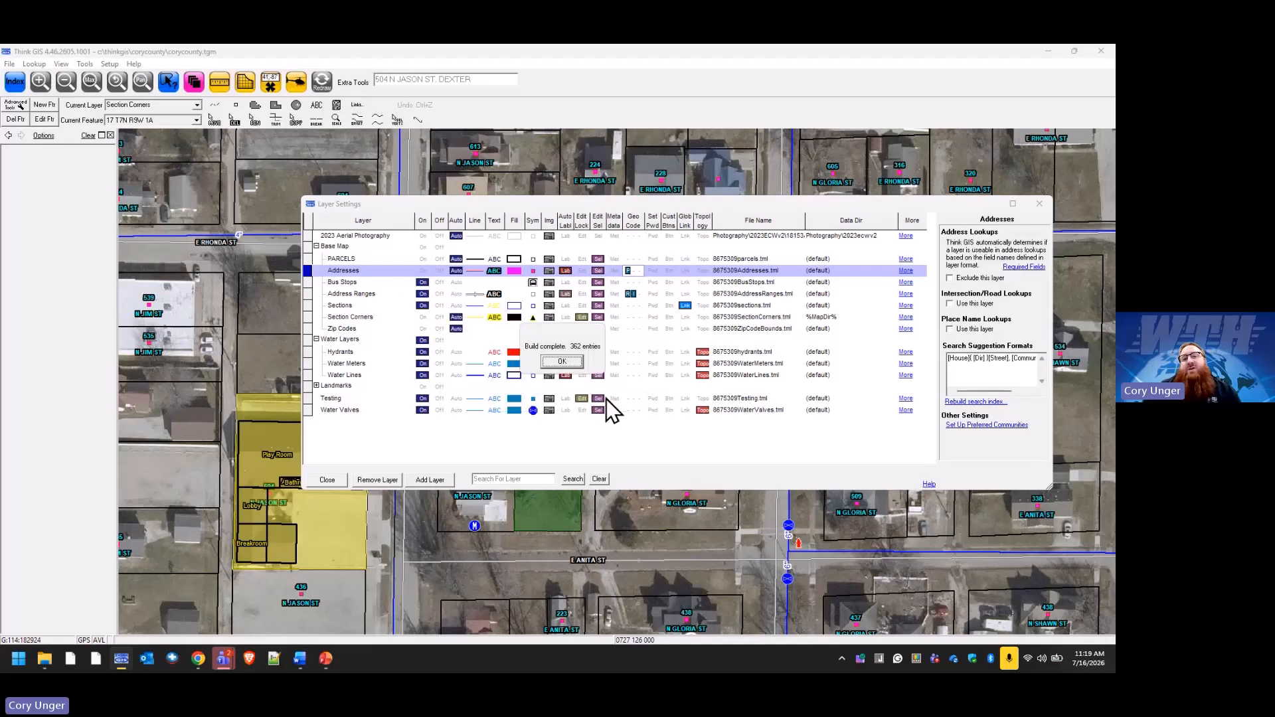
click(562, 362)
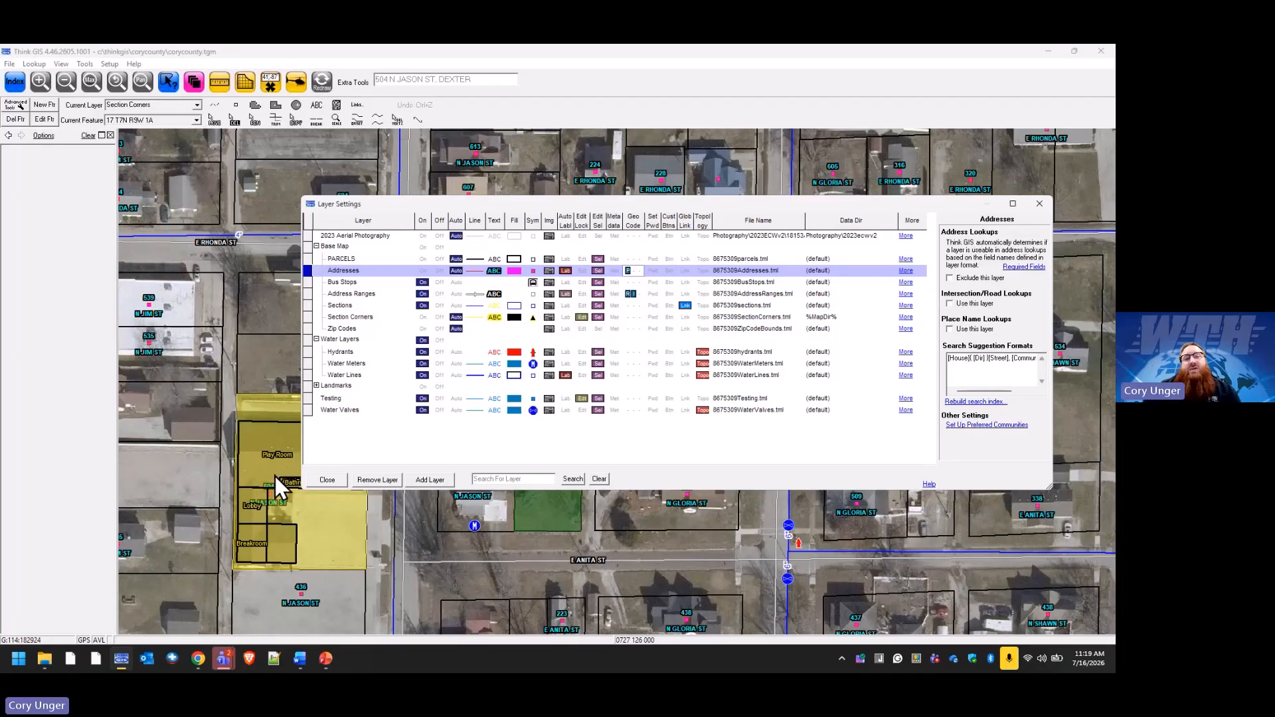
click(333, 479)
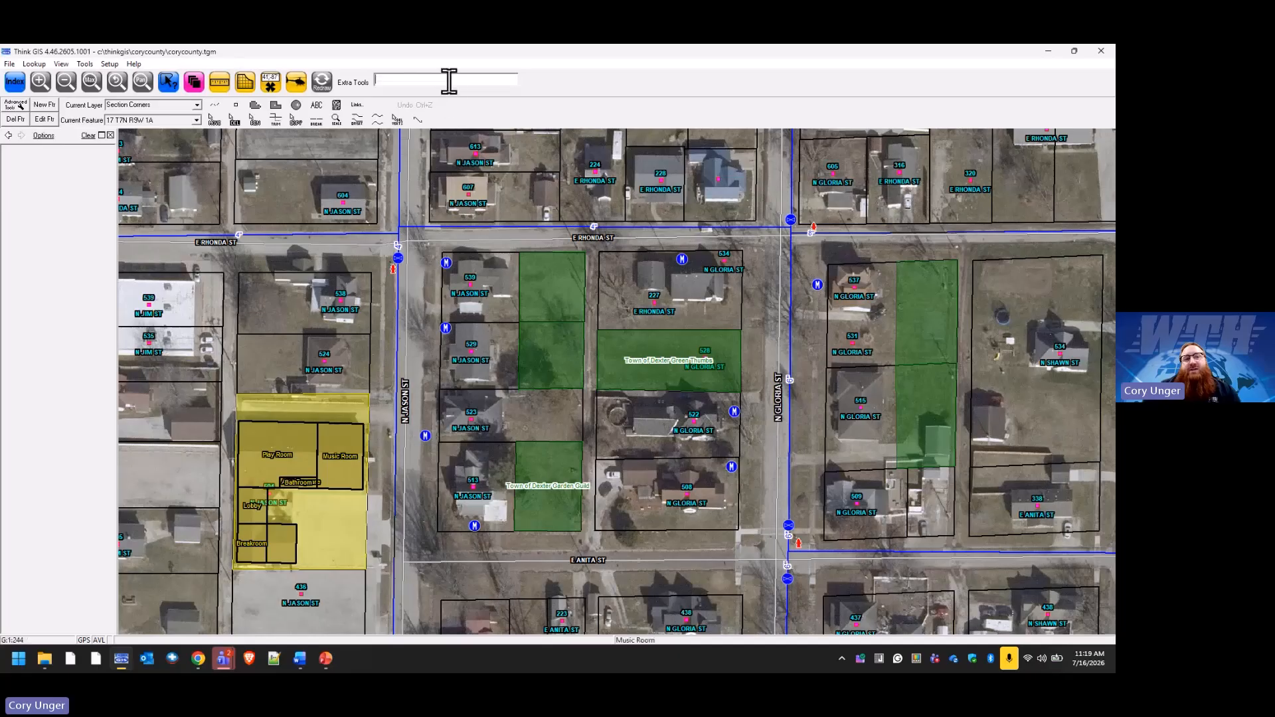
click(451, 82)
text(504 n)
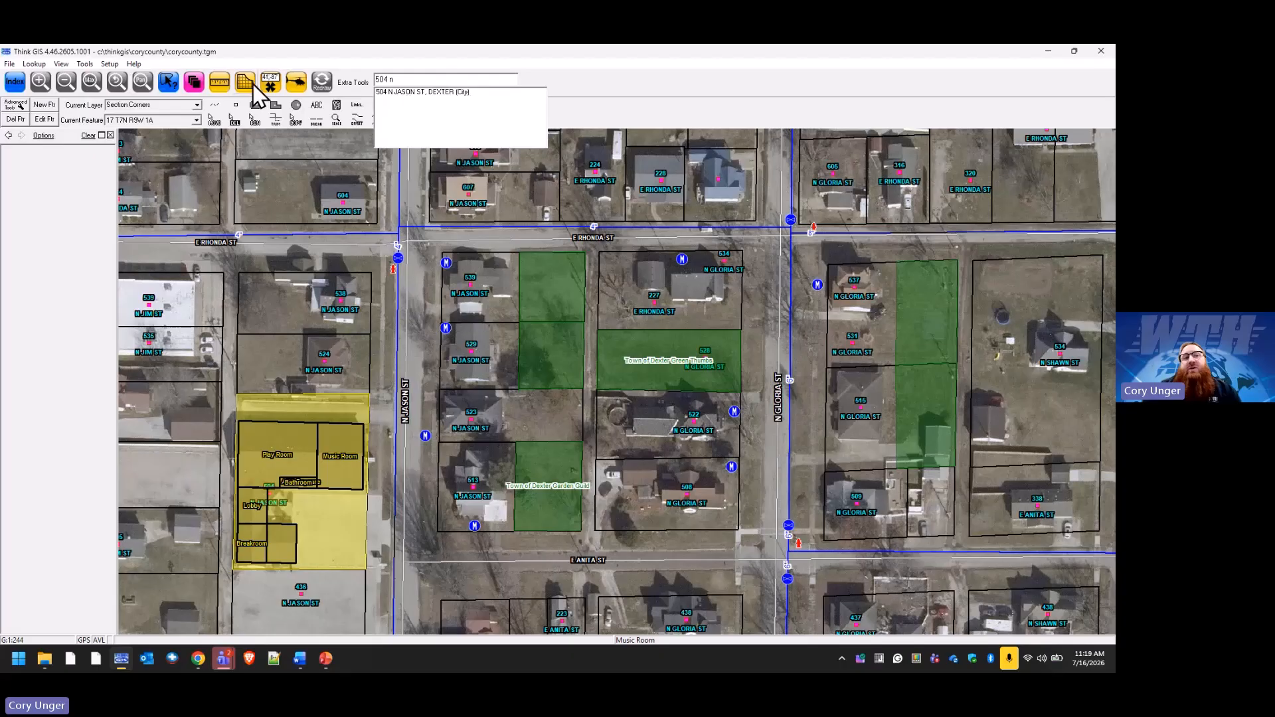
Step: Check the Hydrants layer's geocode settings, and view the attributes of the hydrant near E Rhonda St and N Jason St
click(194, 82)
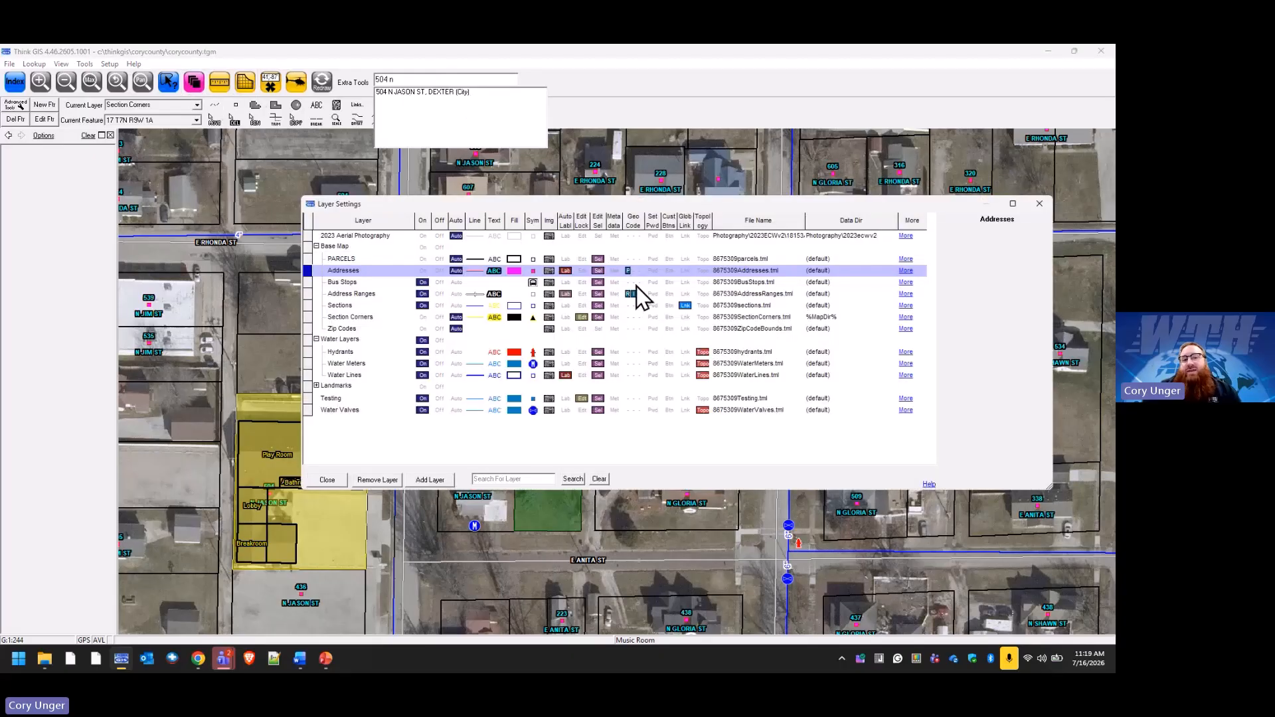
click(633, 353)
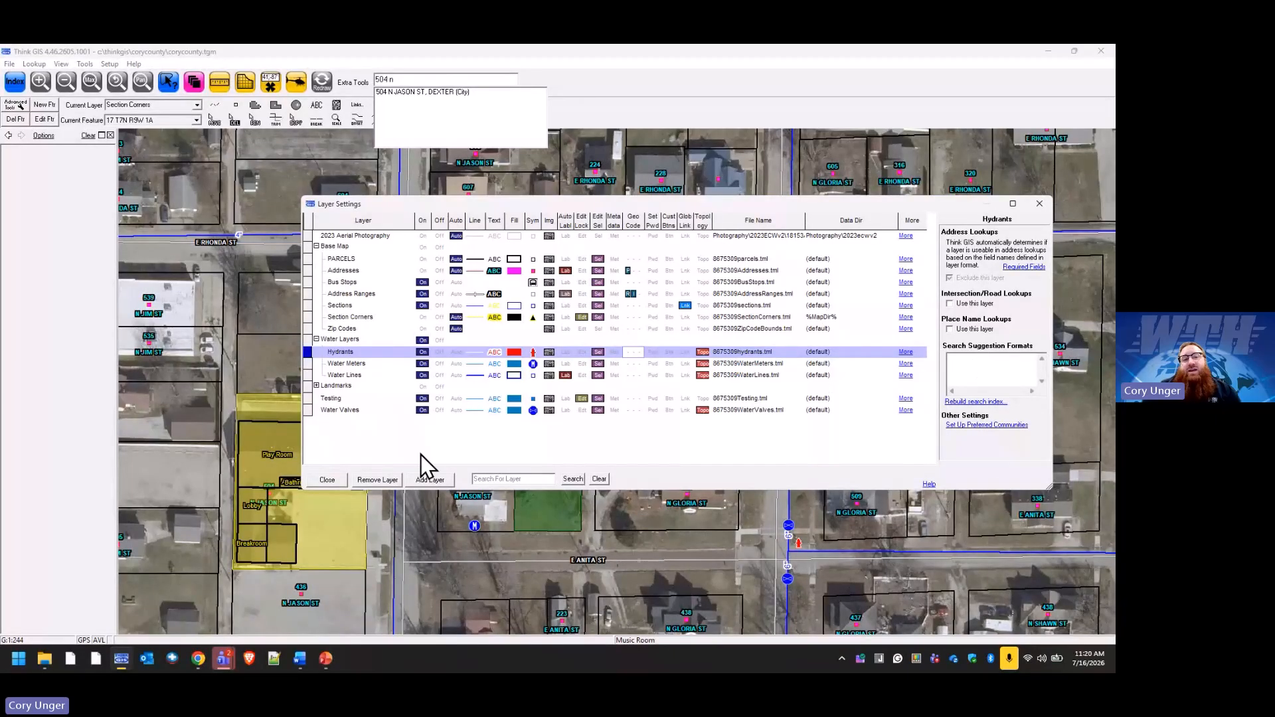
click(332, 480)
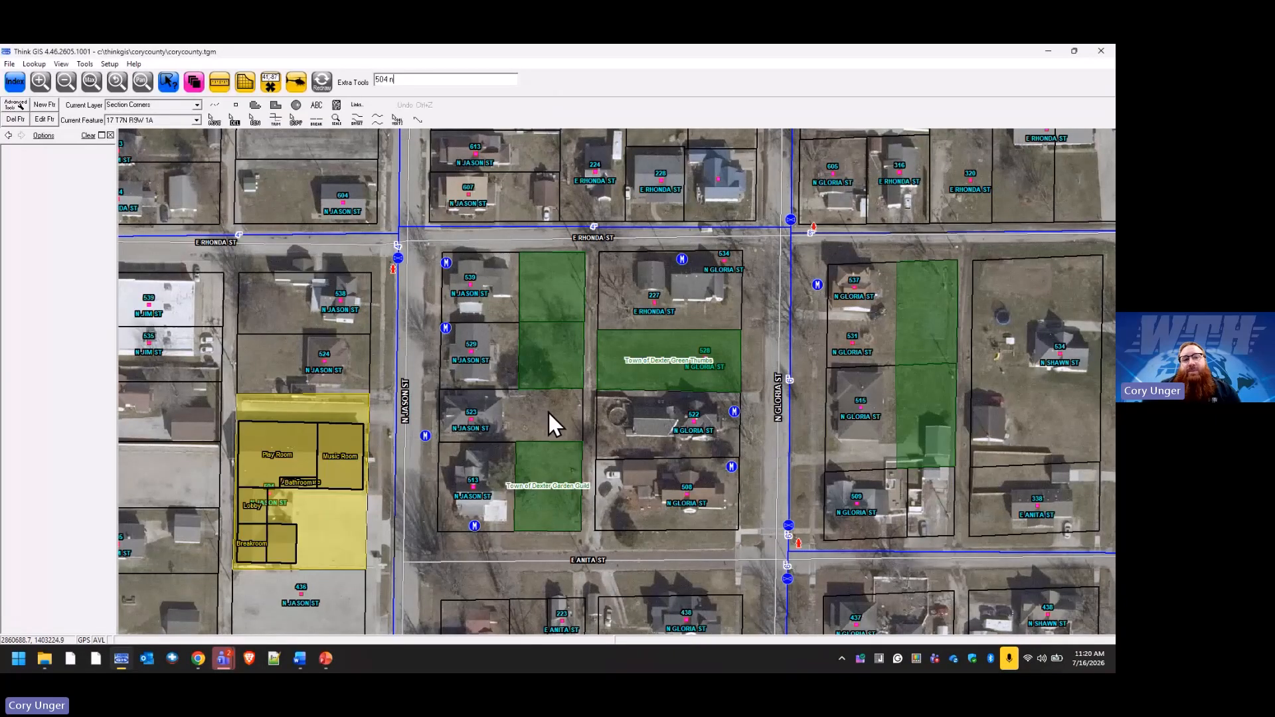
click(393, 269)
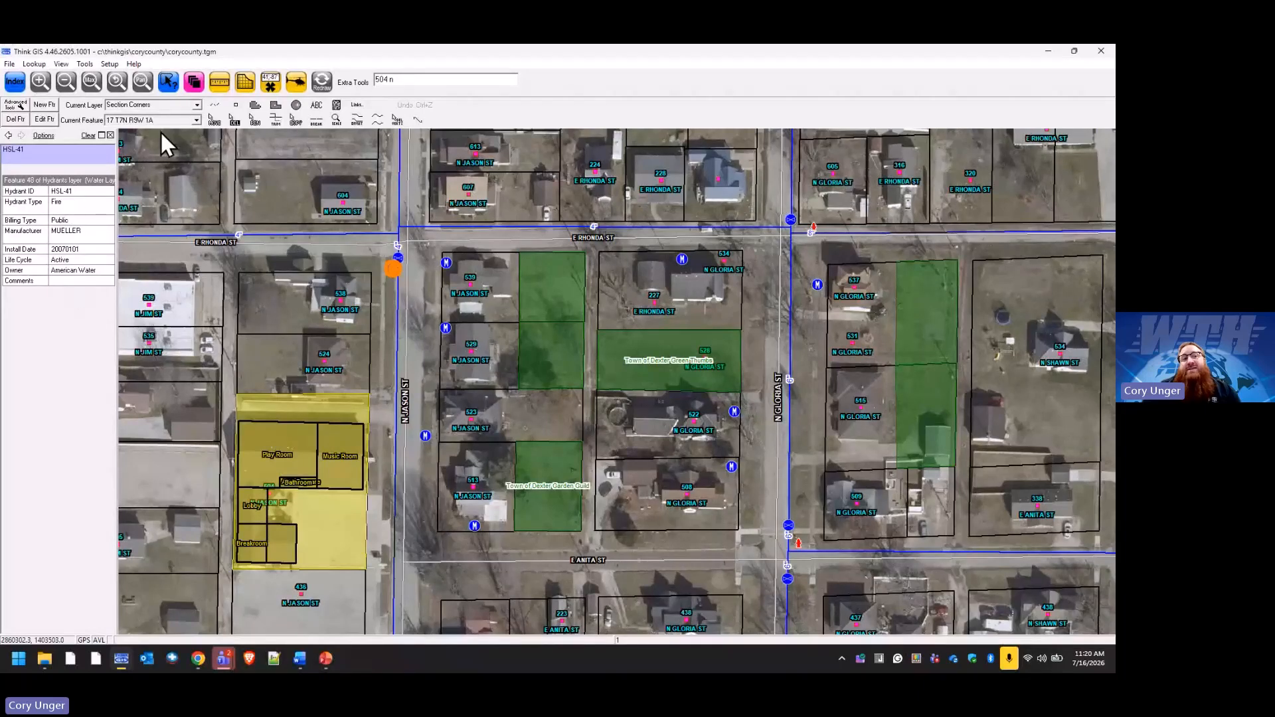
Step: Set the Hydrants layer's search suggestion format to the Hydrant ID field followed by the text (Hydrant)
click(194, 82)
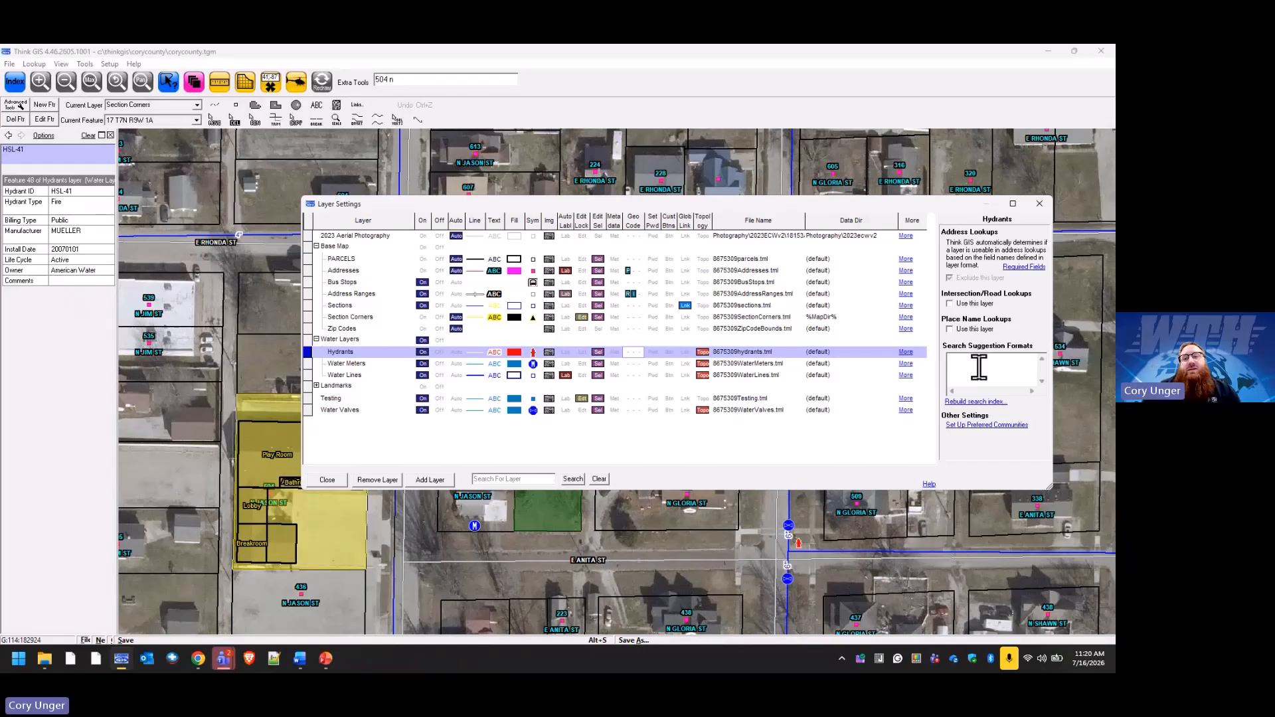
click(980, 367)
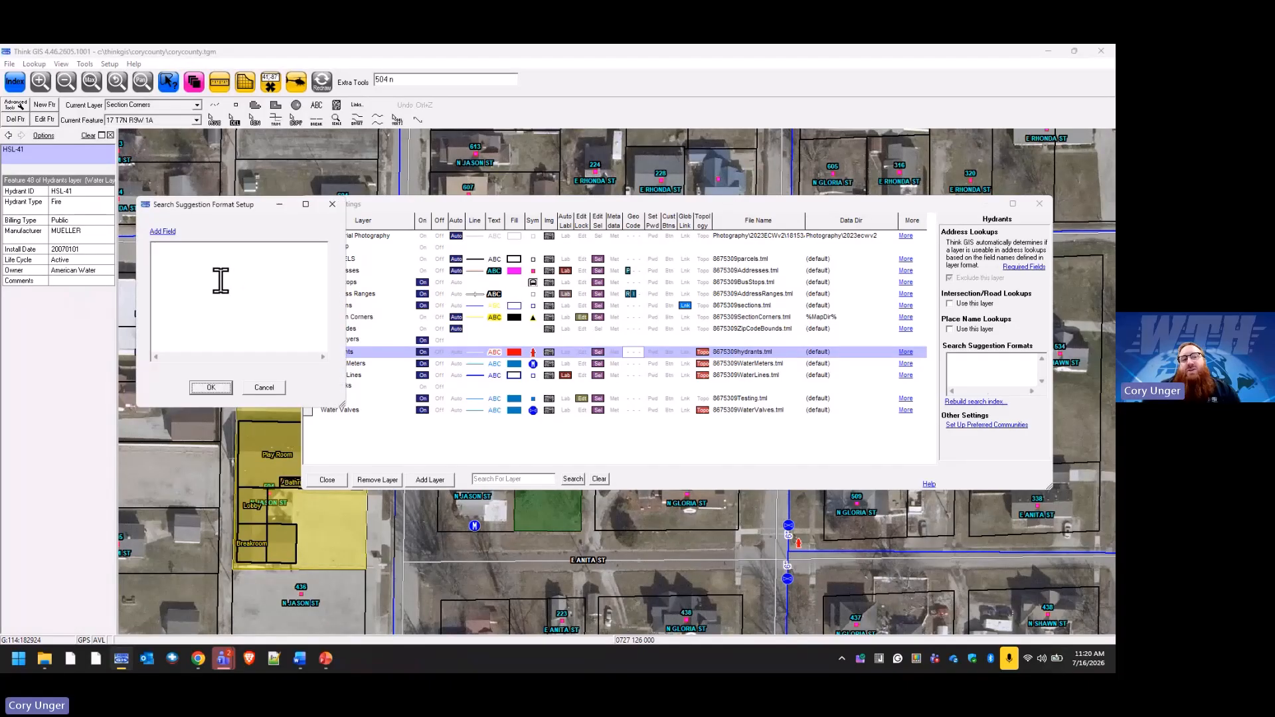
drag(384, 226, 532, 248)
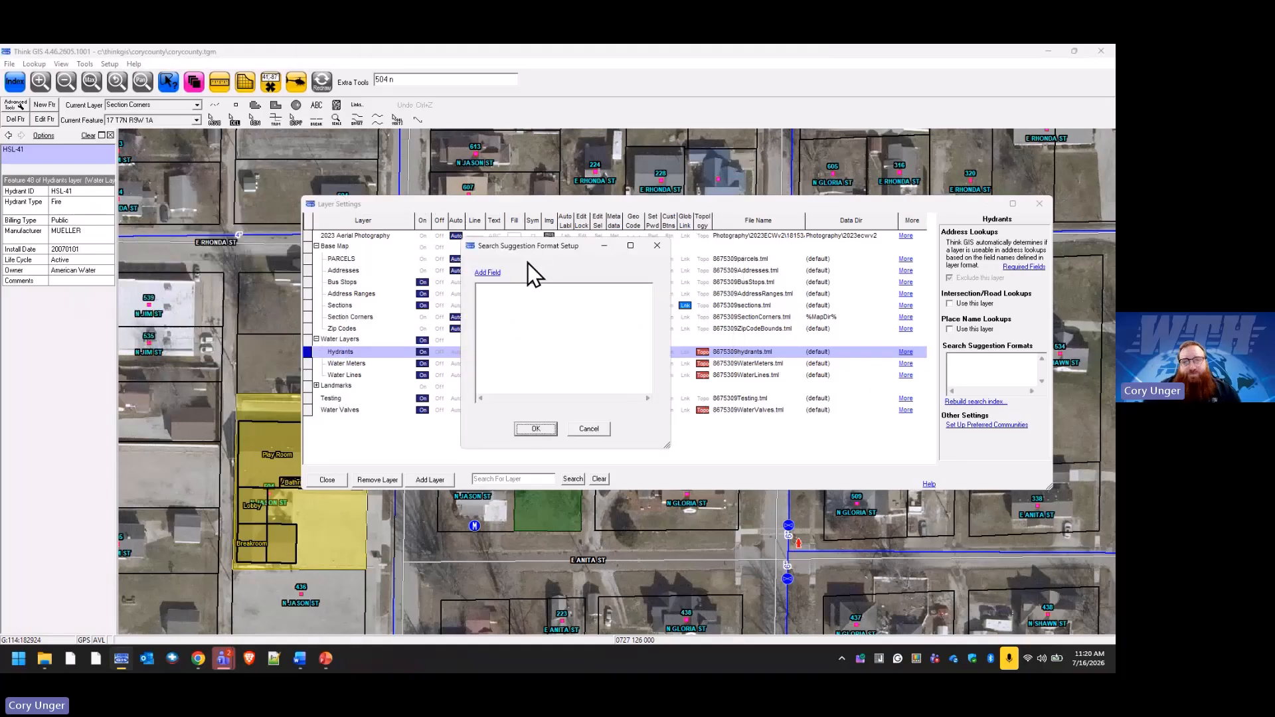
click(490, 274)
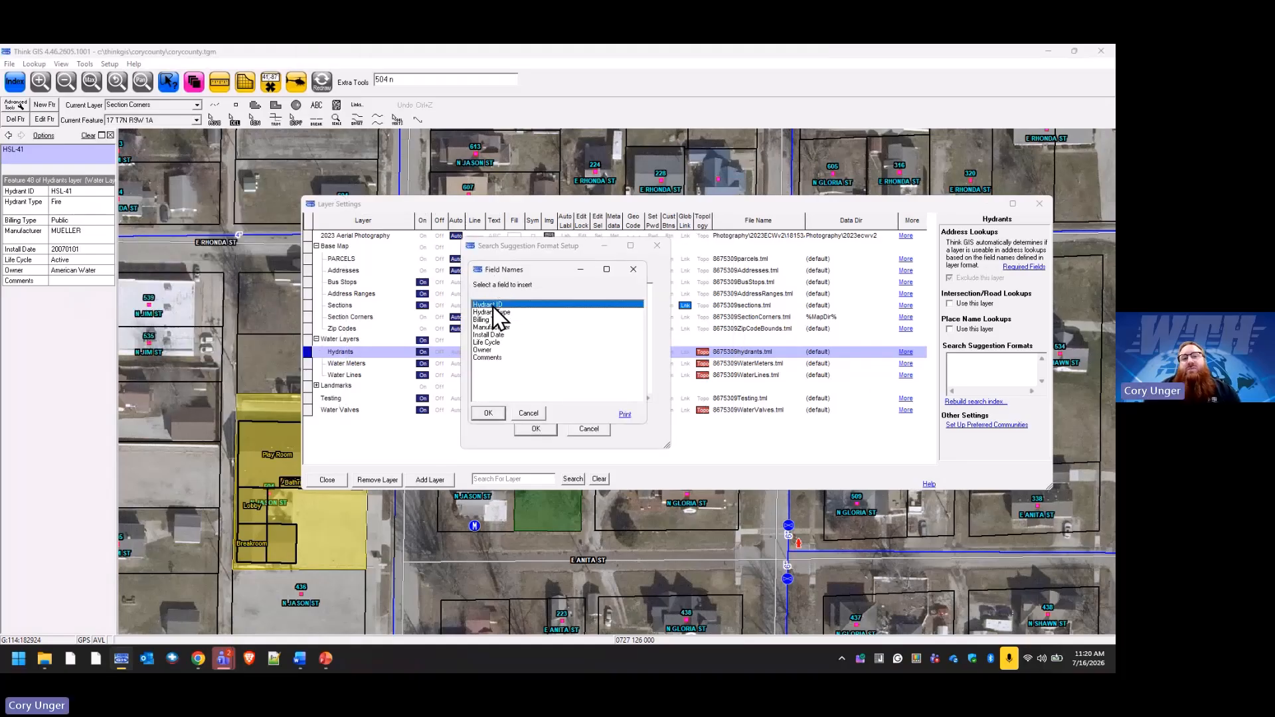
click(490, 413)
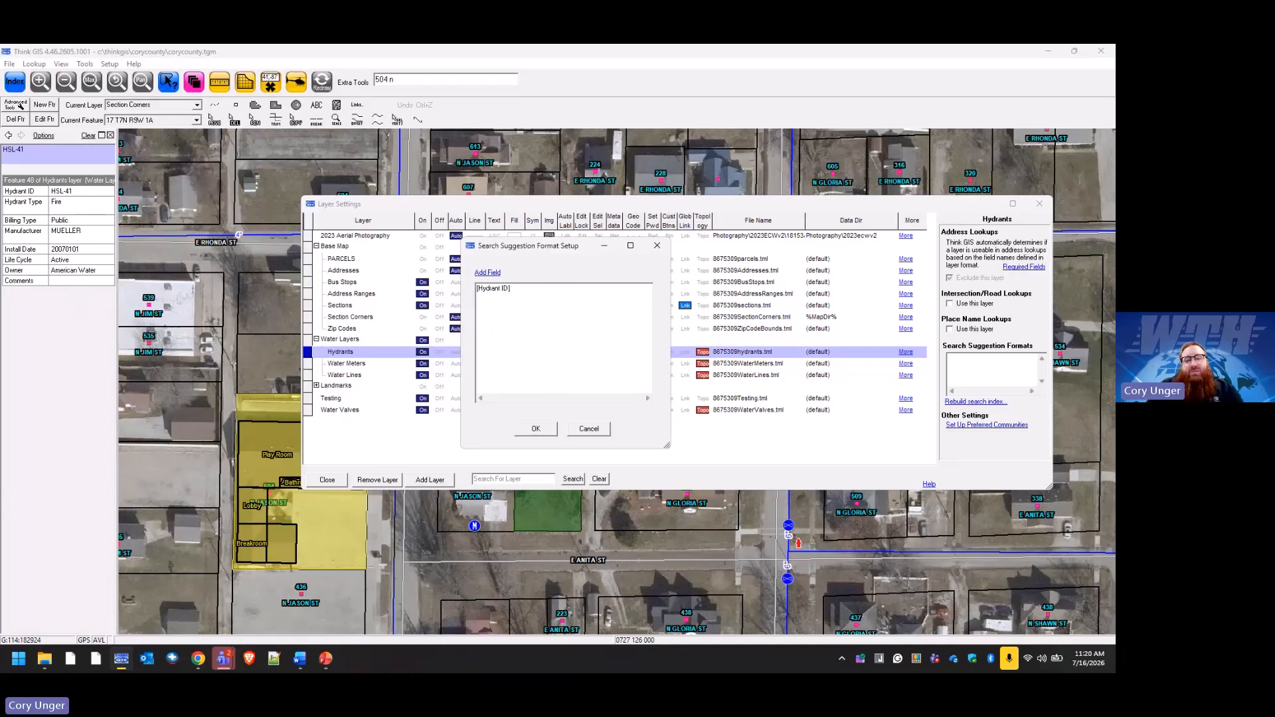
text((Hydrant))
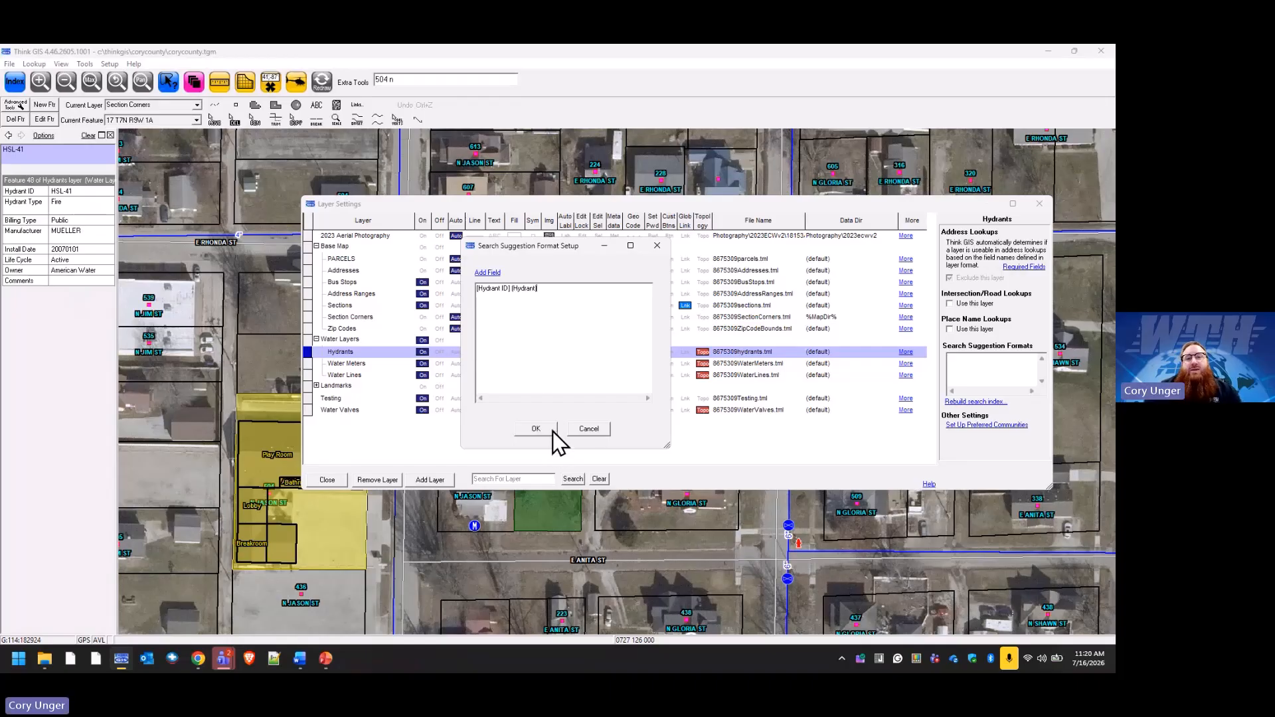
click(536, 429)
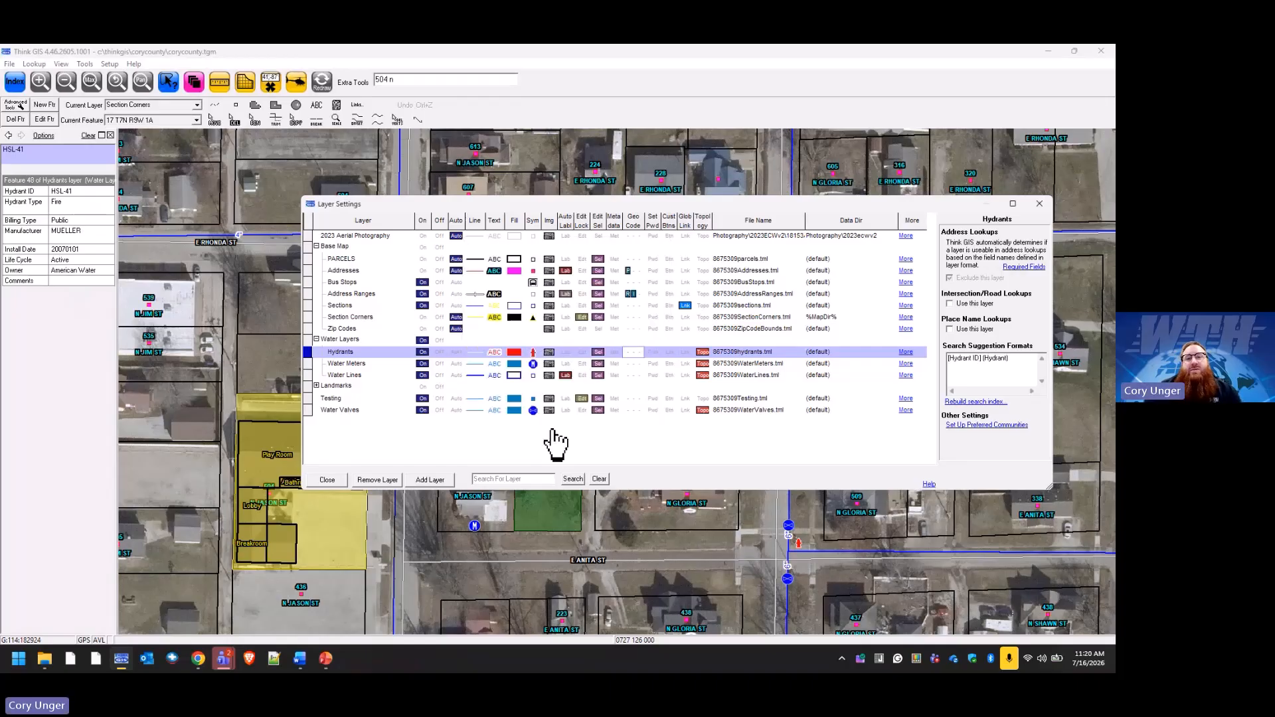
Step: Rebuild the search suggestions index with the new hydrant format and return to the map
click(995, 403)
click(613, 400)
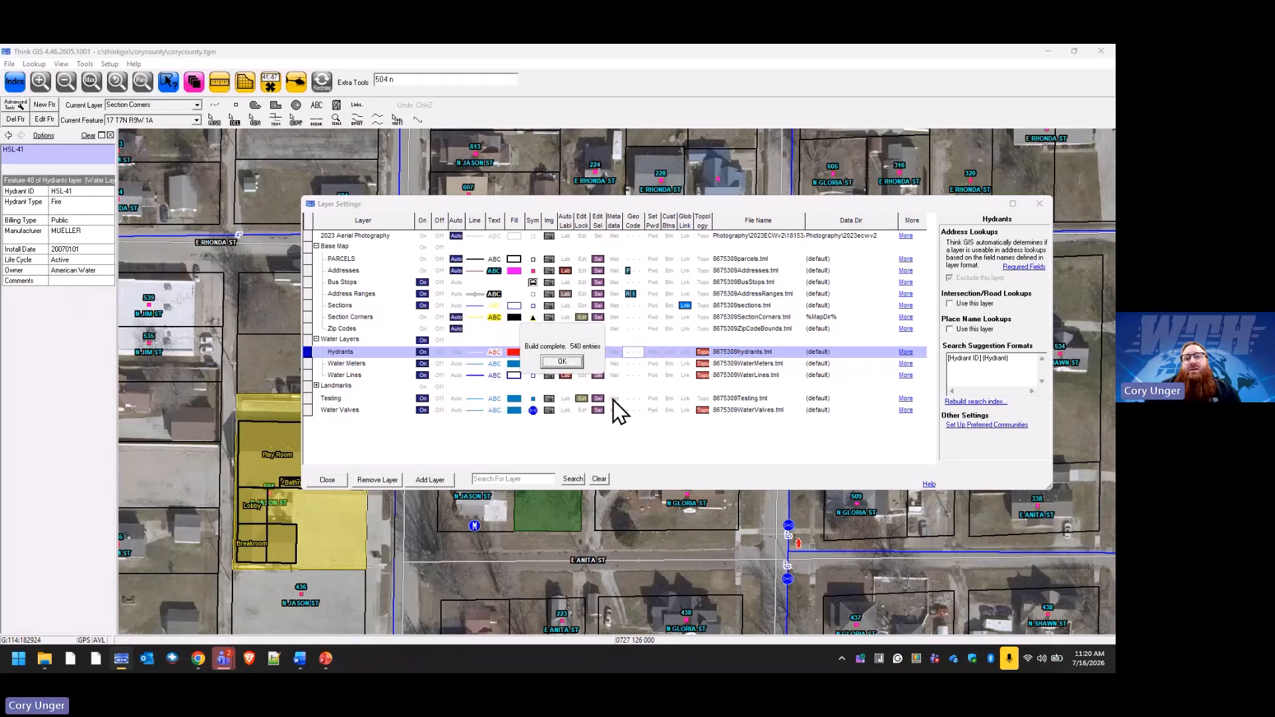
click(575, 364)
click(332, 481)
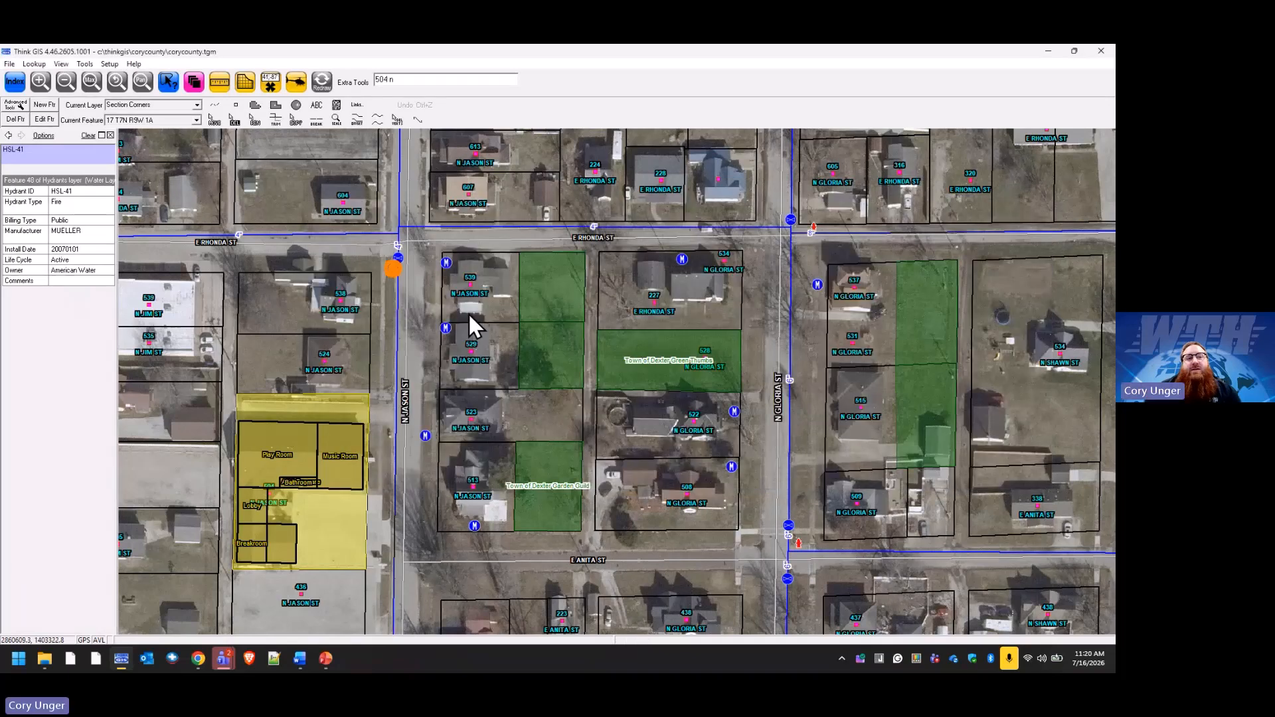
Step: Search for "hsl-" and locate the suggested hydrant HSL-11 on the map
triple_click(480, 80)
text(h)
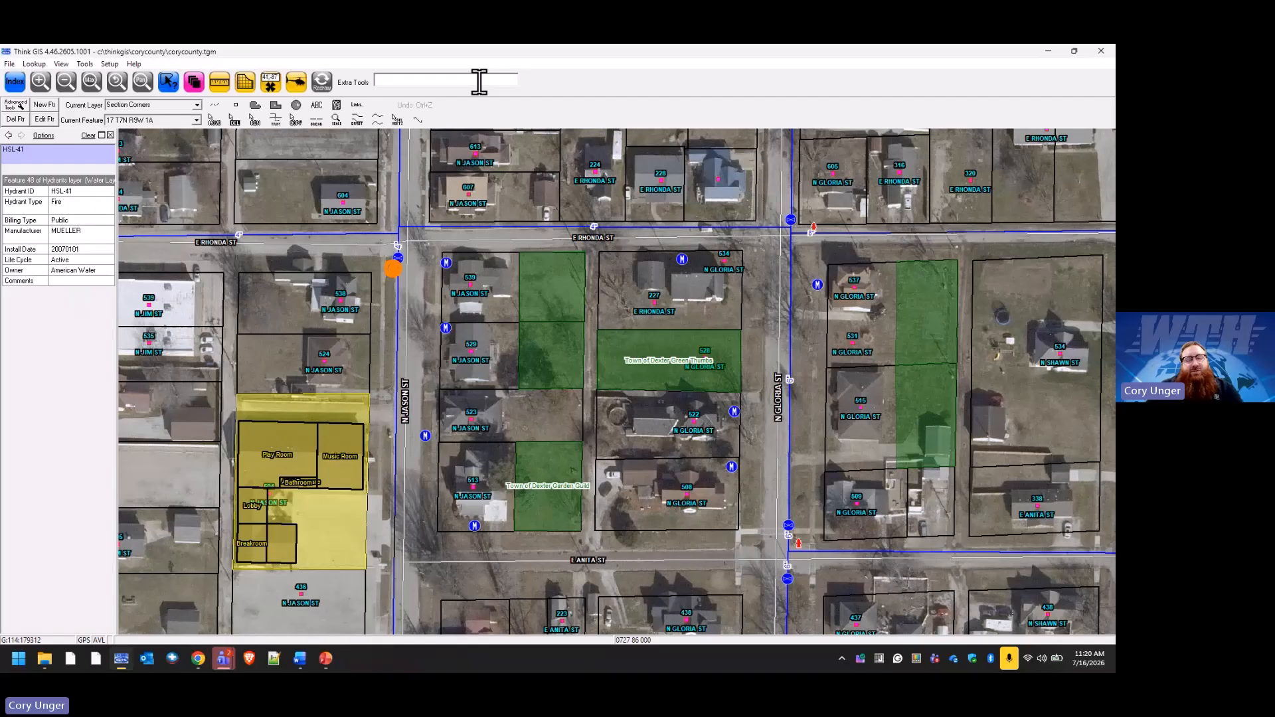
text(sl-)
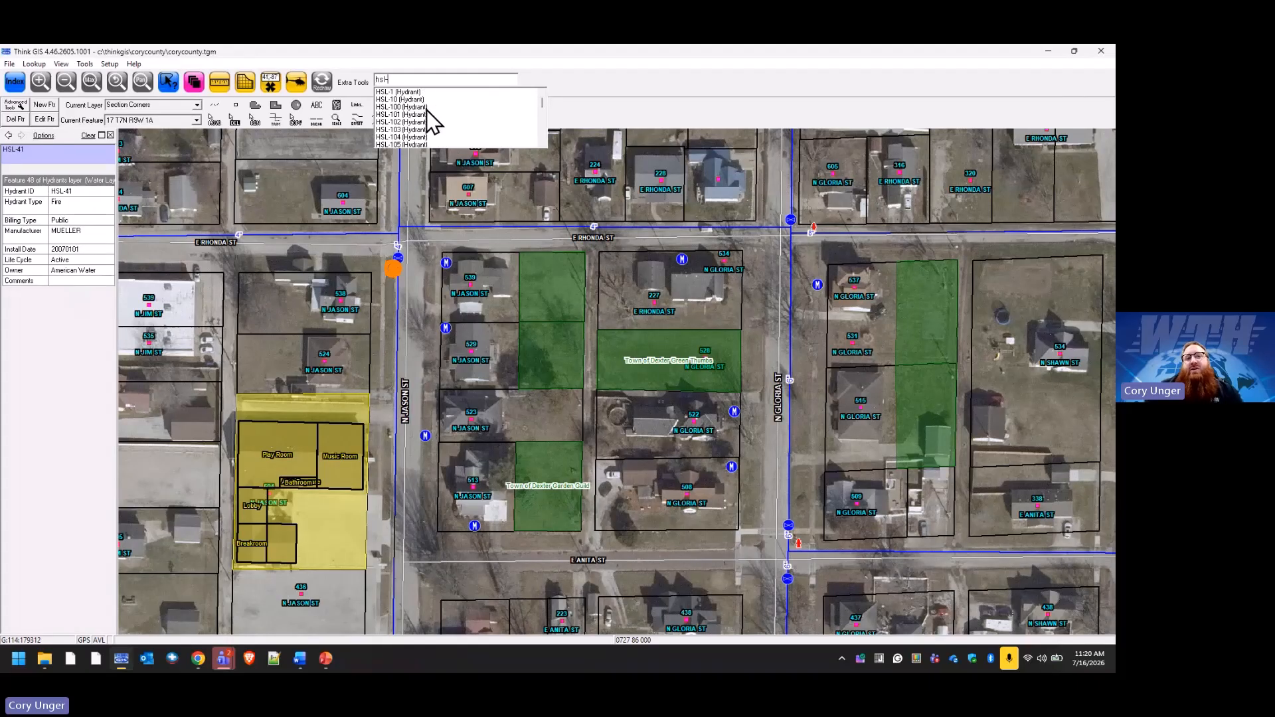
scroll(418, 147, down, 1)
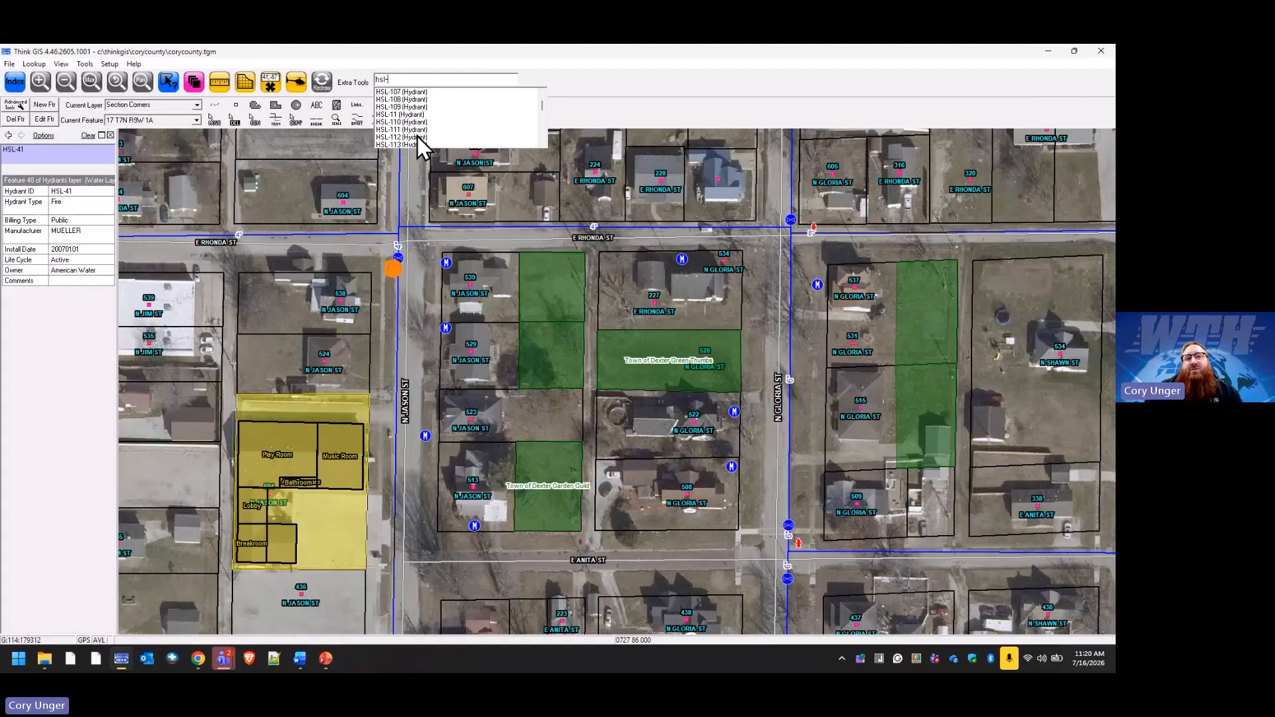
scroll(417, 137, down, 1)
click(404, 116)
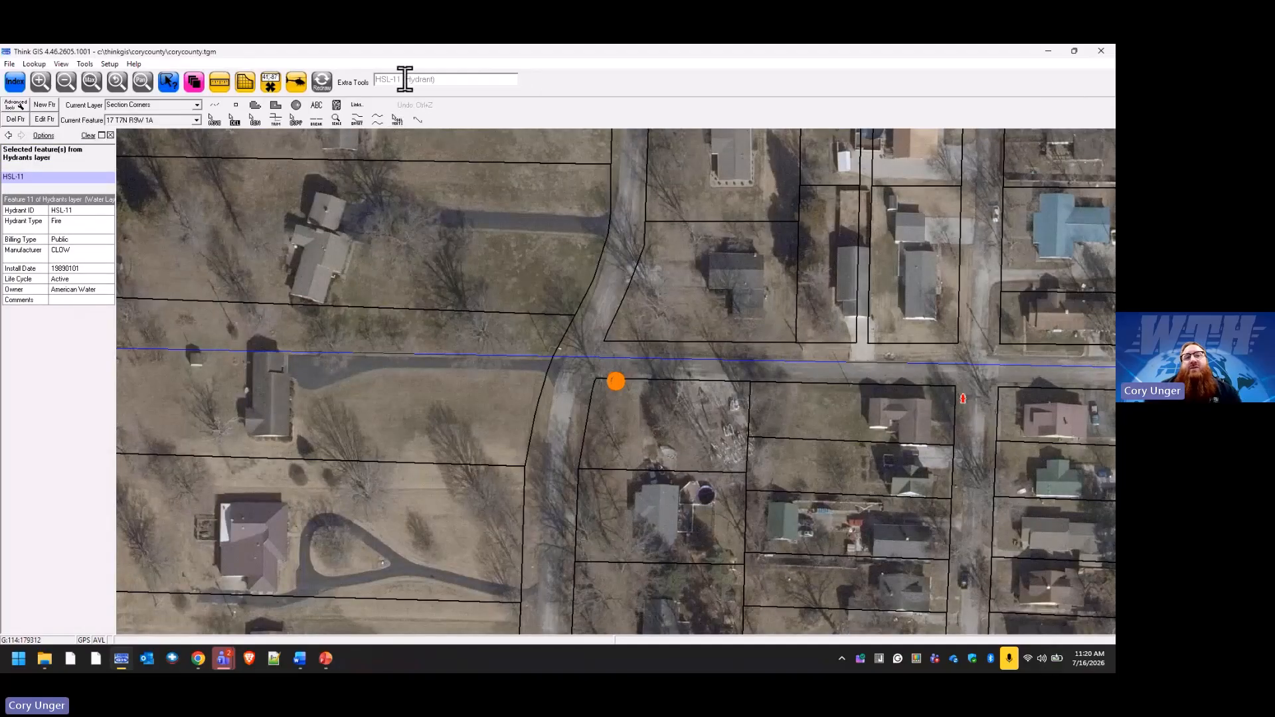
Step: Review the geocode and selectability settings of the Hydrants layer
click(201, 80)
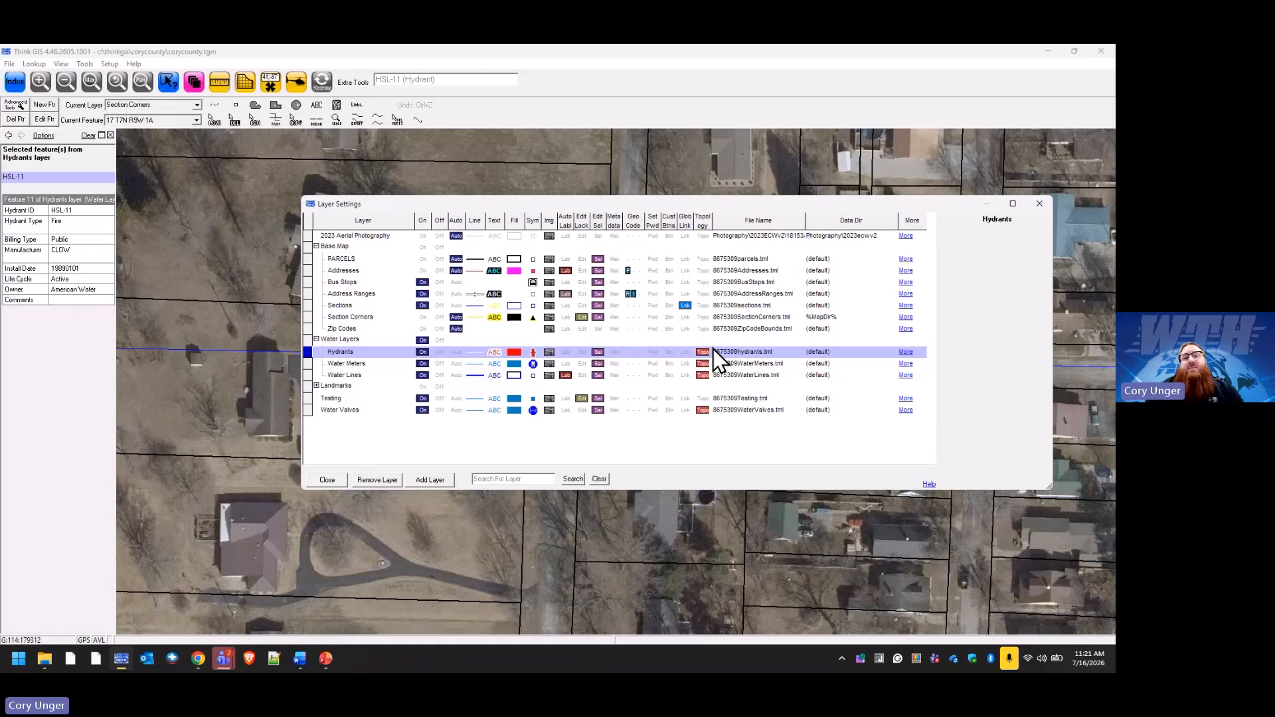
click(639, 352)
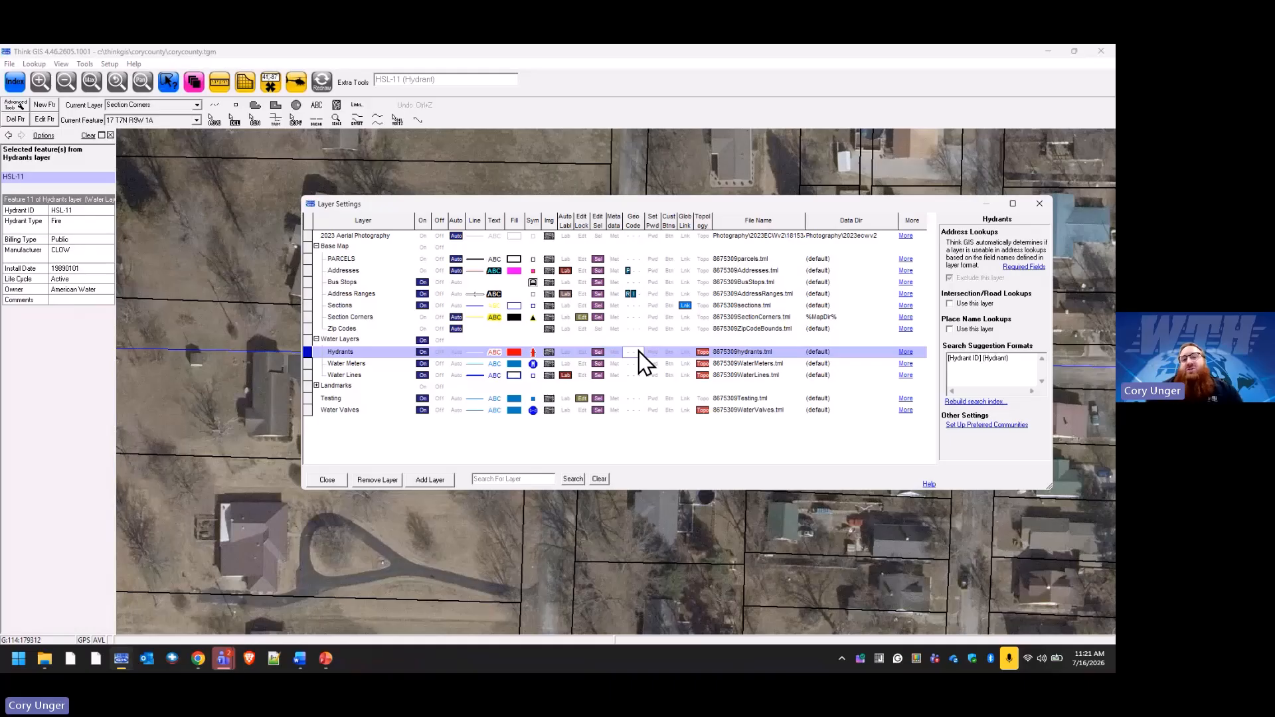
click(599, 353)
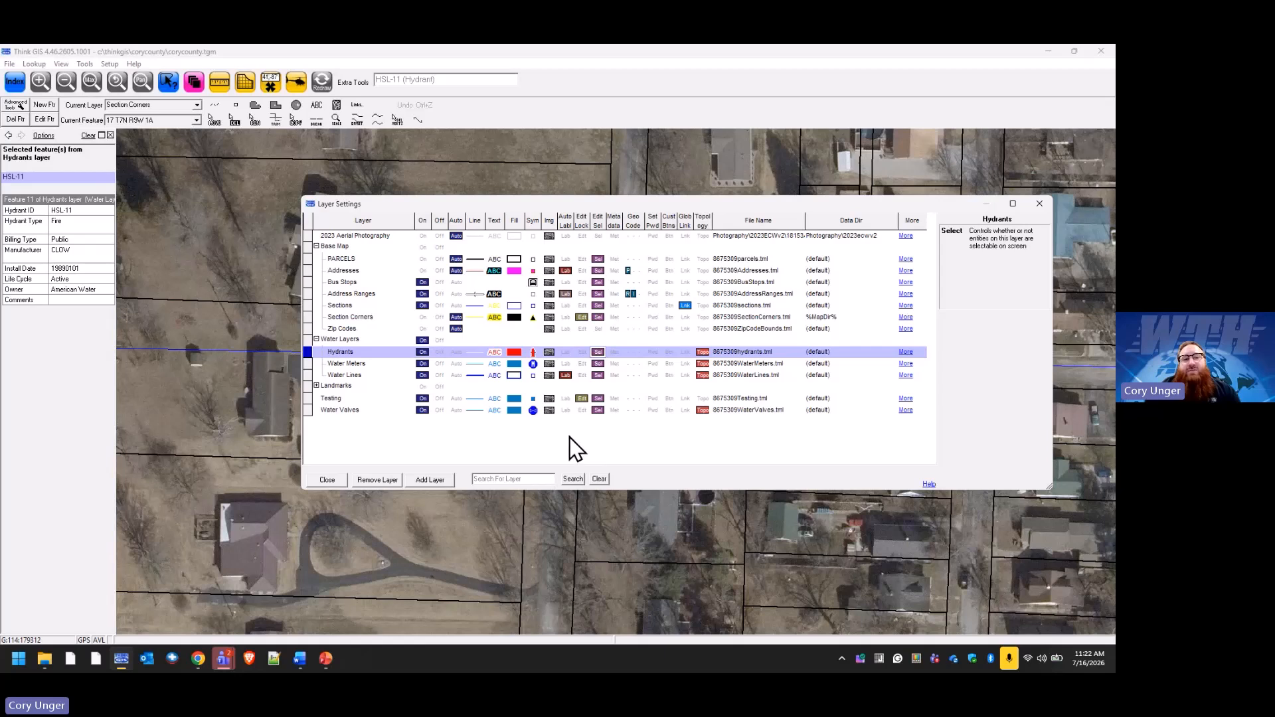
Step: Expand the Landmarks group, lock the Bus Stops layer for editing, and view its layer format without changing it
click(317, 386)
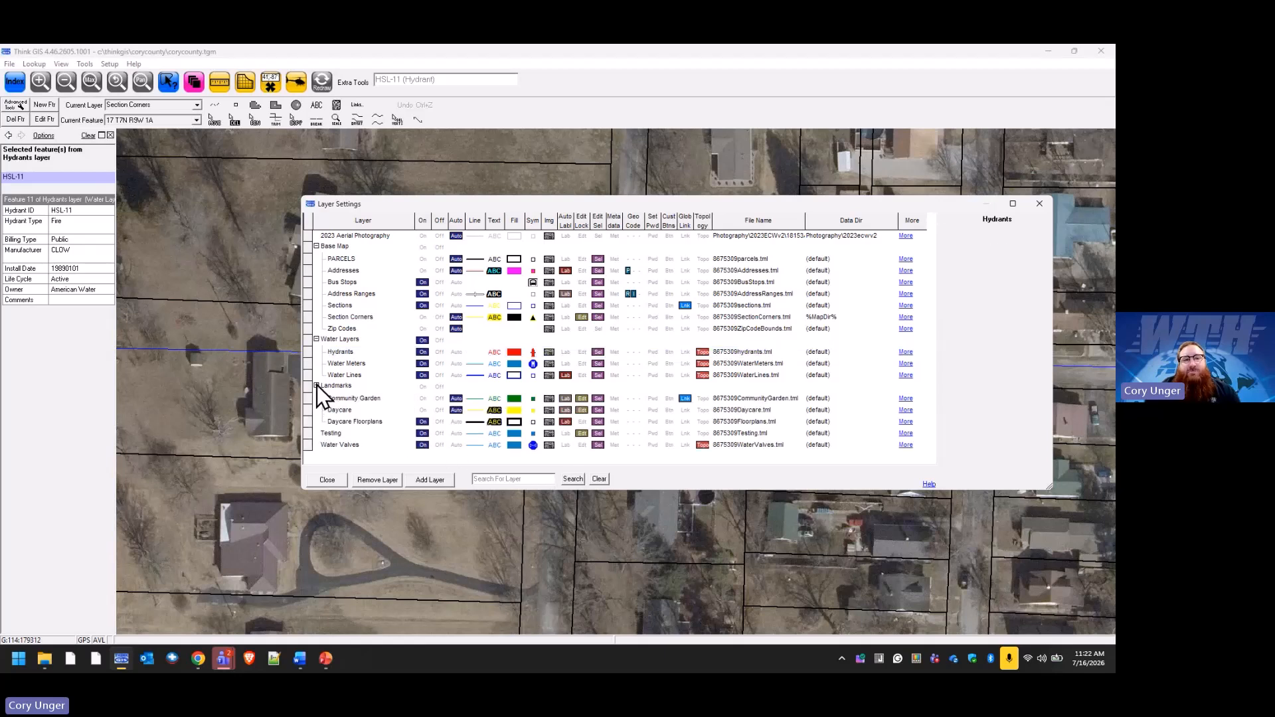
click(341, 282)
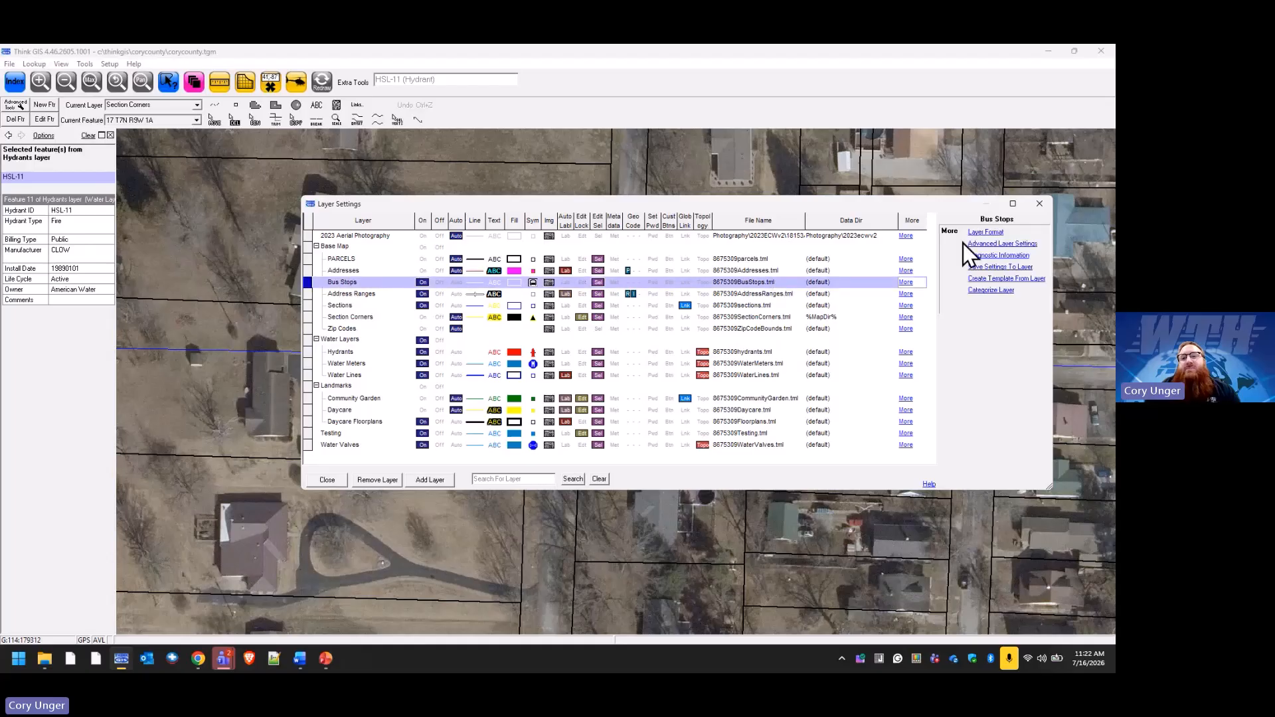
click(984, 233)
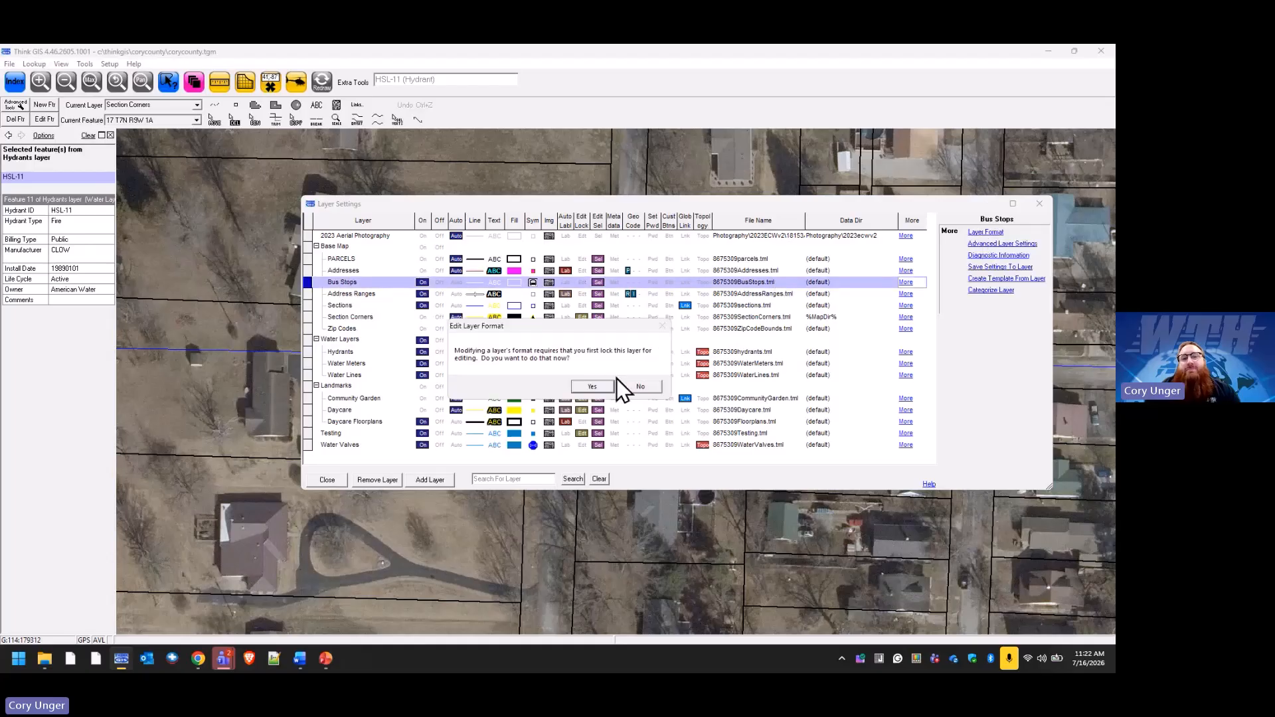
click(595, 389)
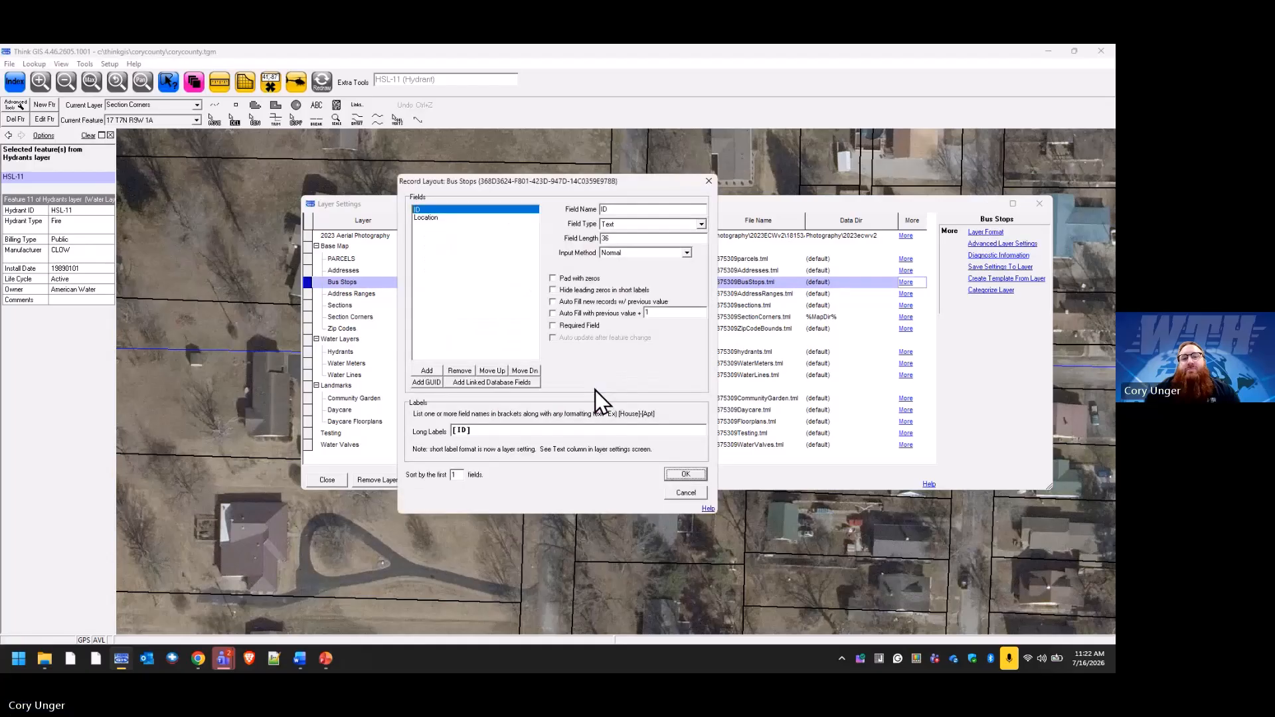
click(489, 431)
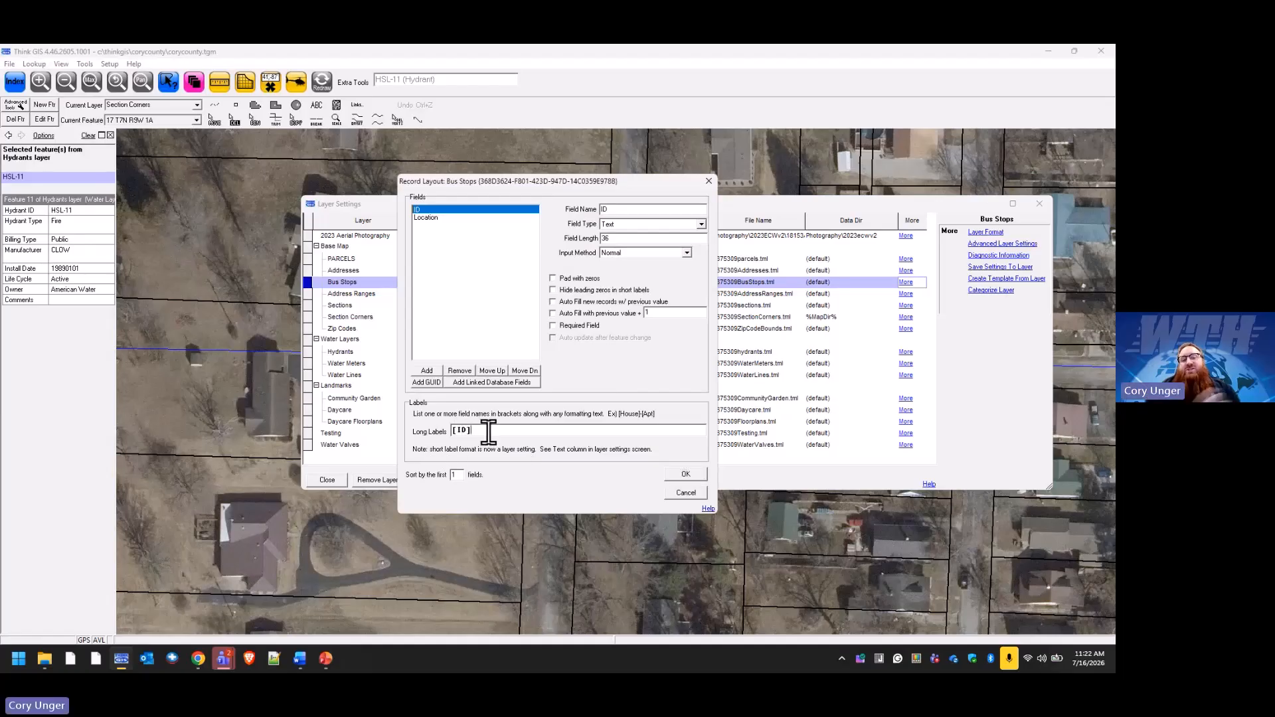
click(691, 496)
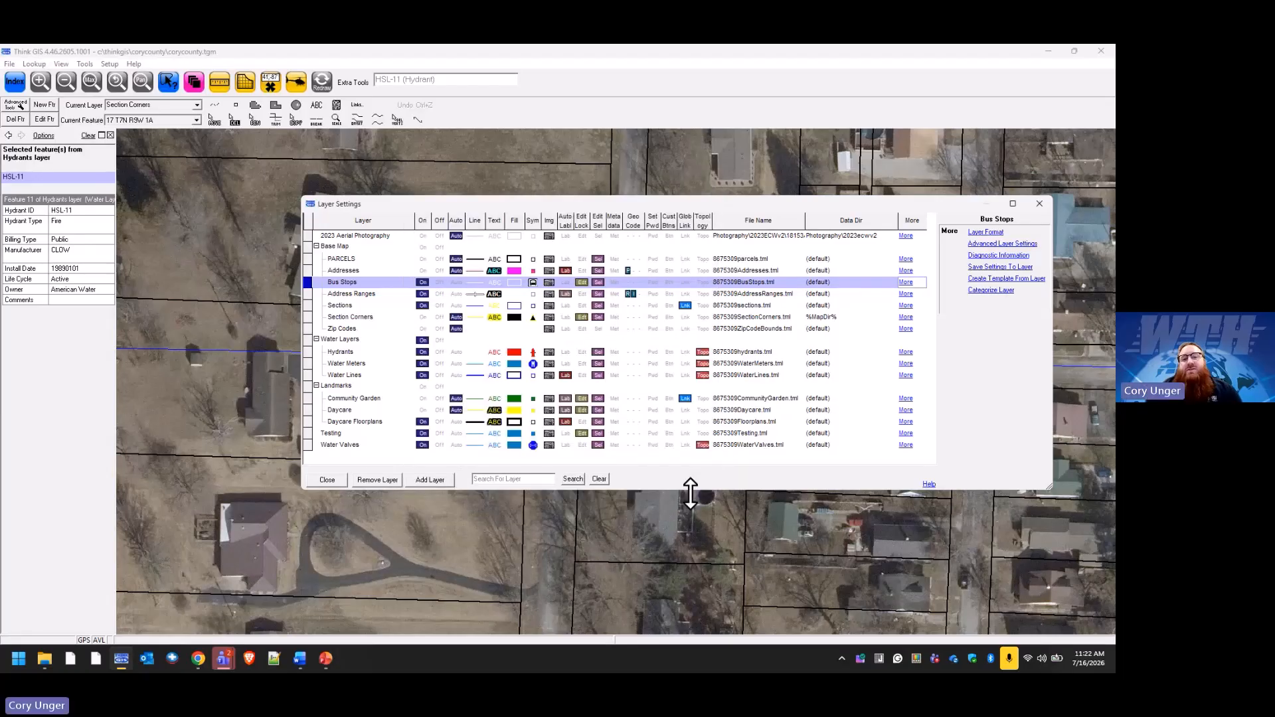
Step: Locate all features of the Bus Stops layer from the index to examine how they are listed
click(335, 478)
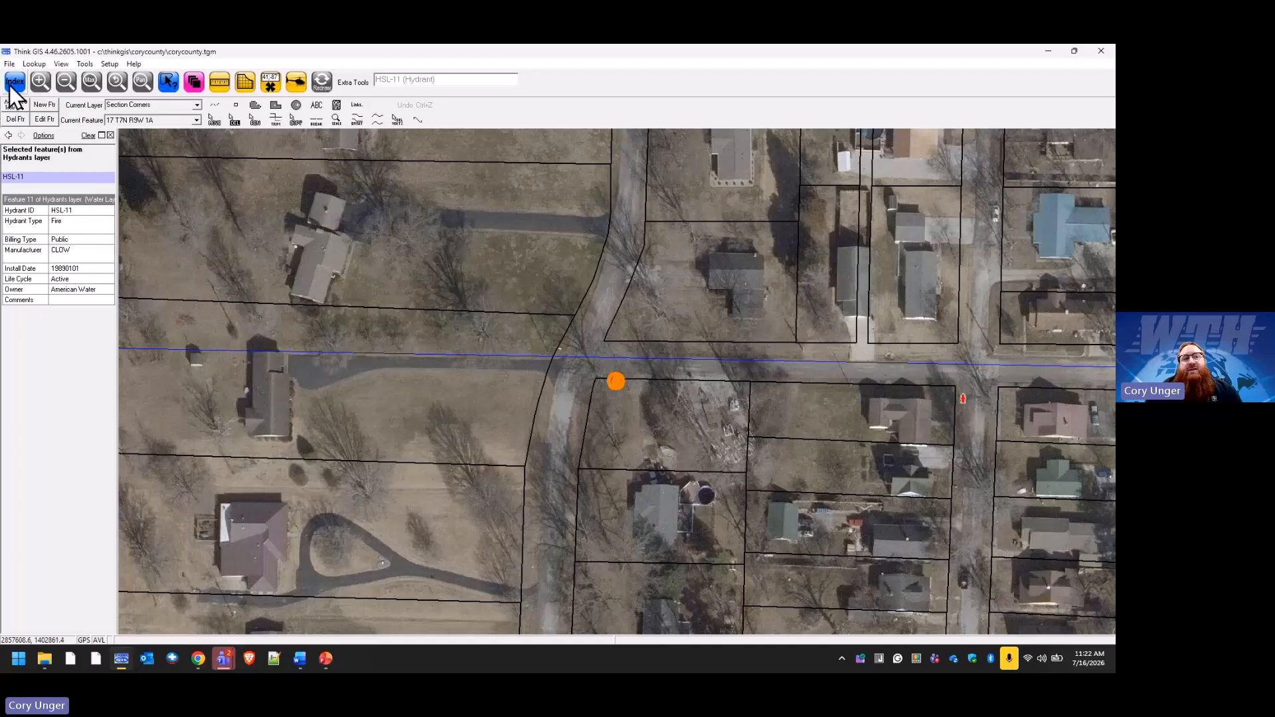
click(13, 82)
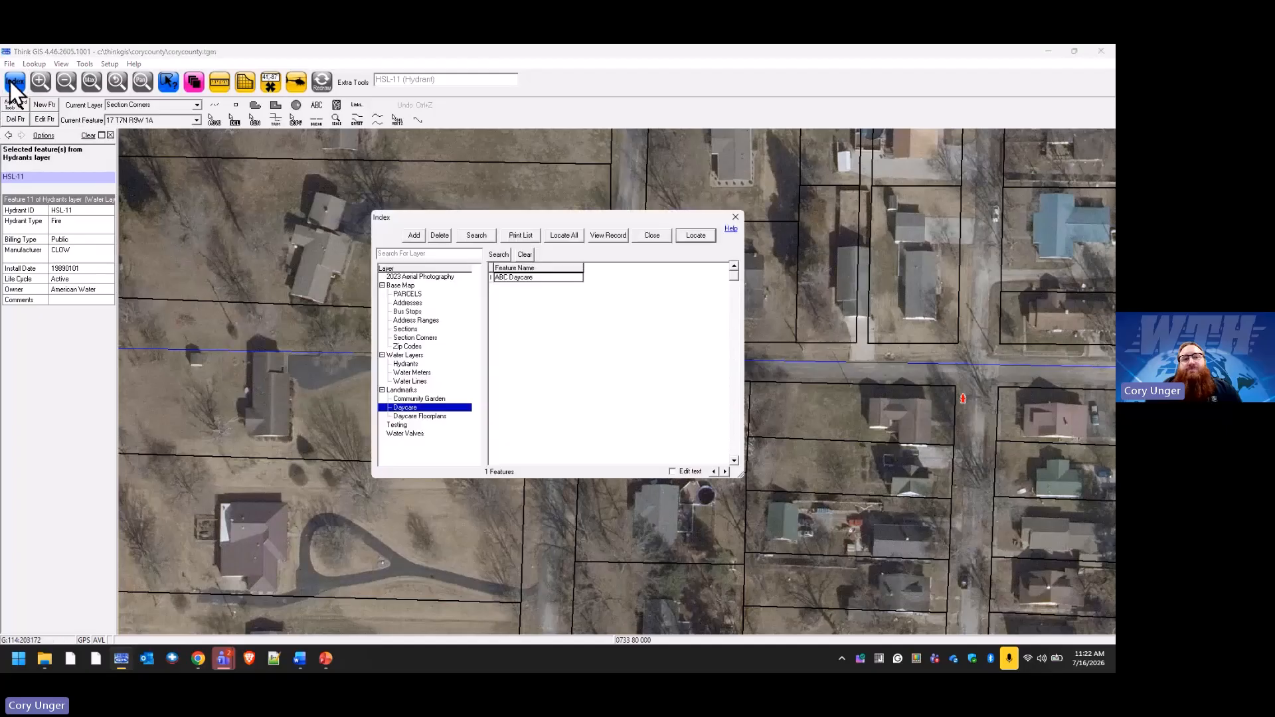
click(415, 312)
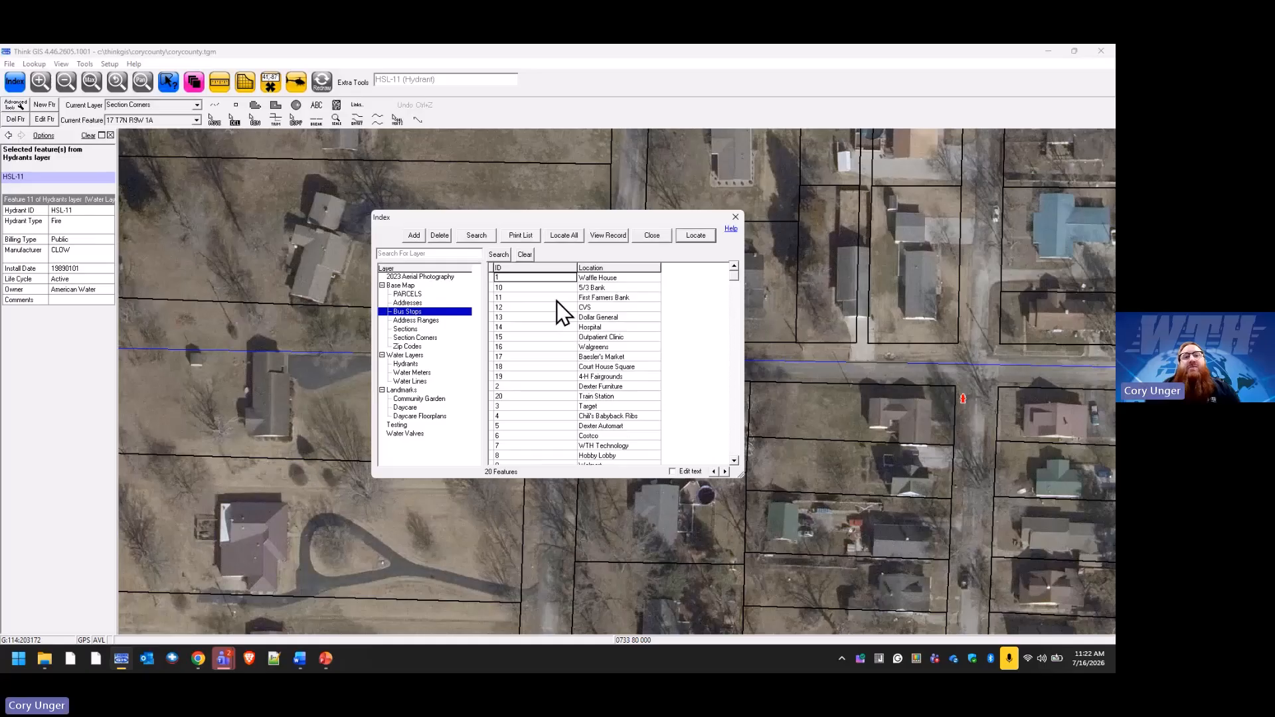
click(565, 236)
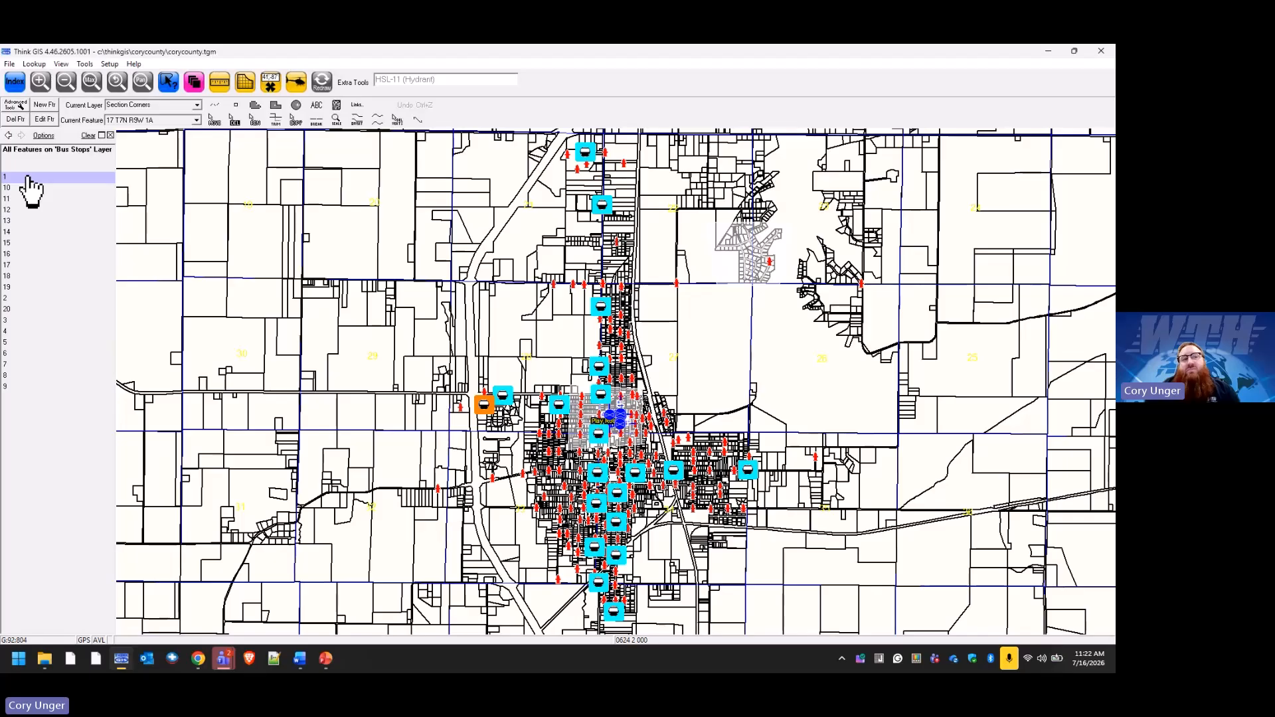
Step: Set the Bus Stops layer's long label format to "[ID] - [Location]" and save the layer format
click(194, 80)
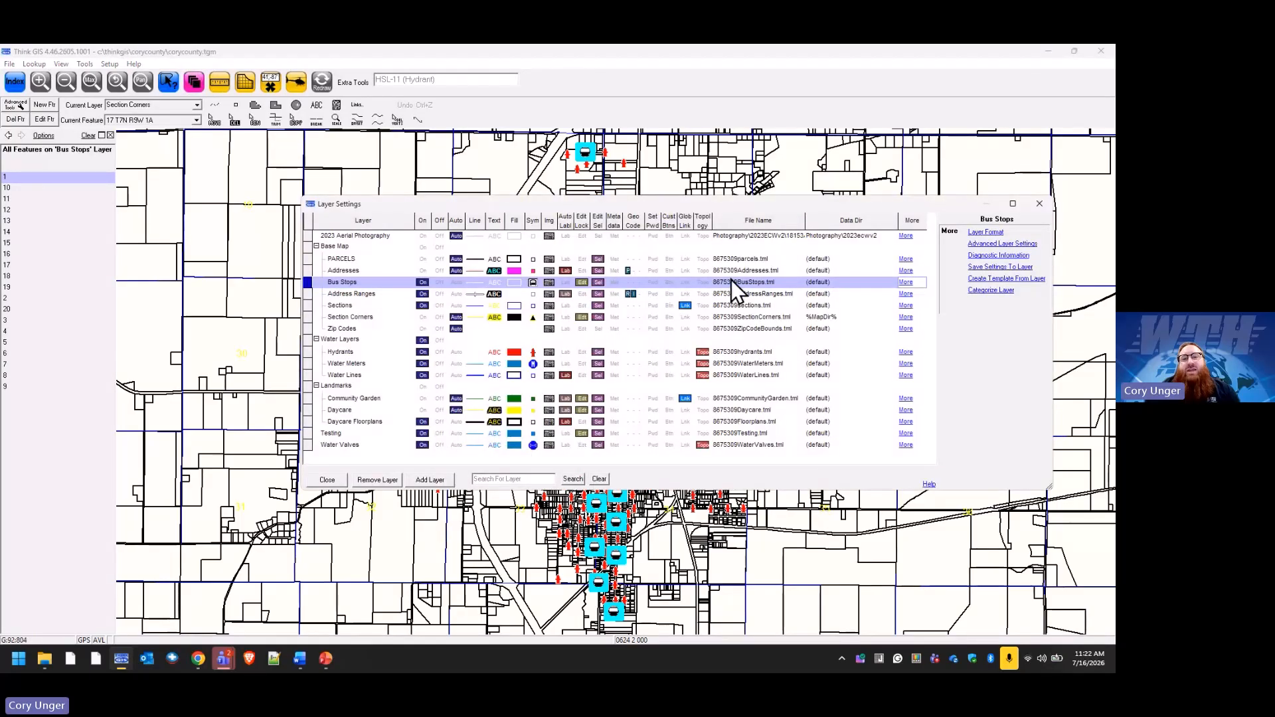
click(989, 232)
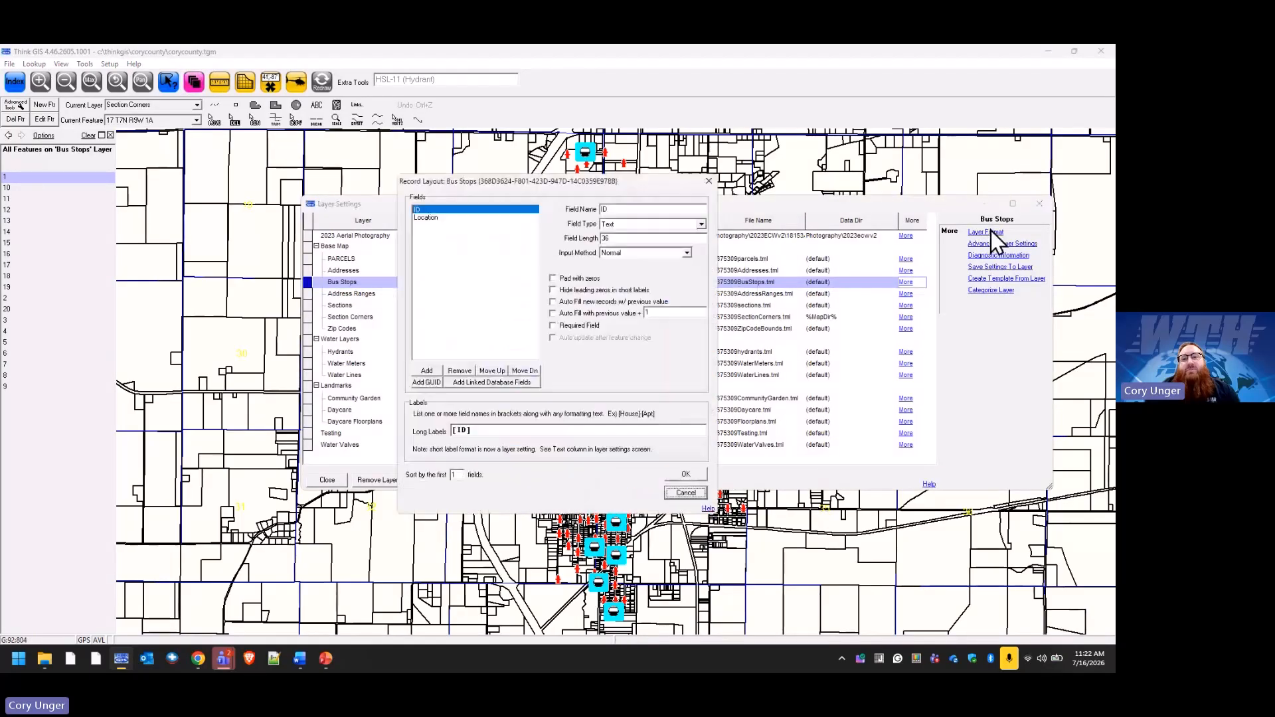
click(532, 431)
text(- )
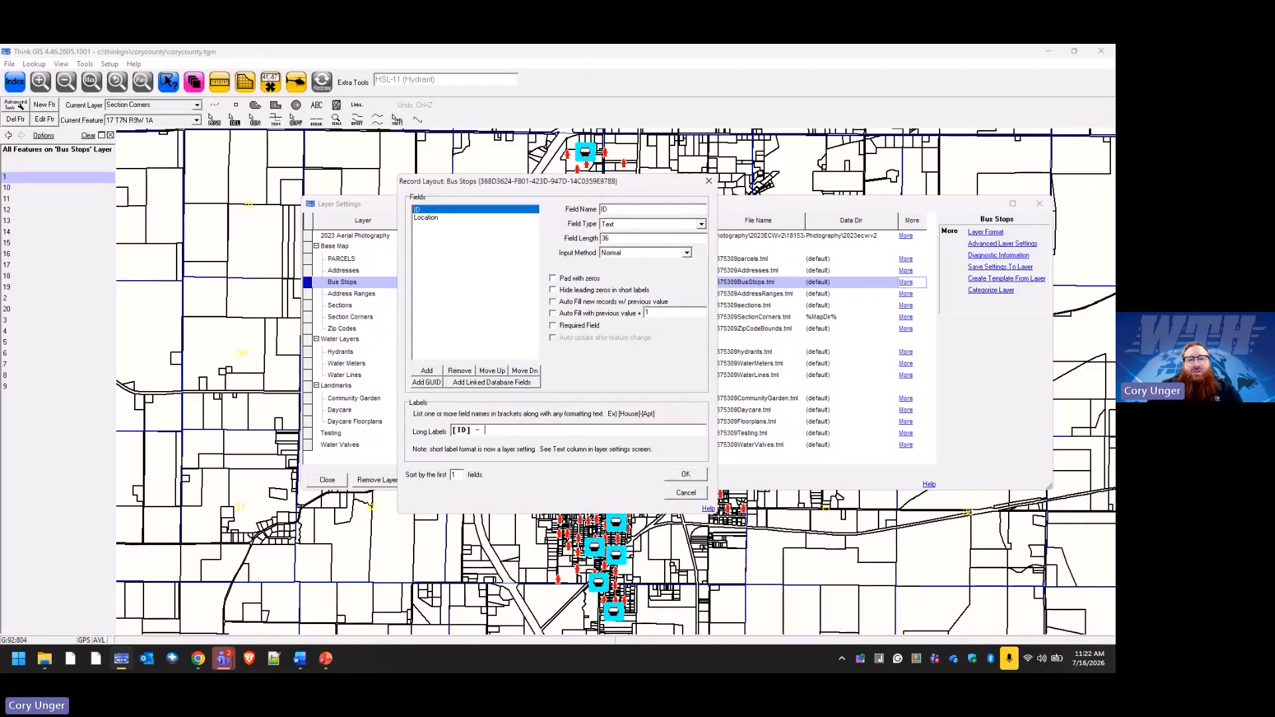
text([Location])
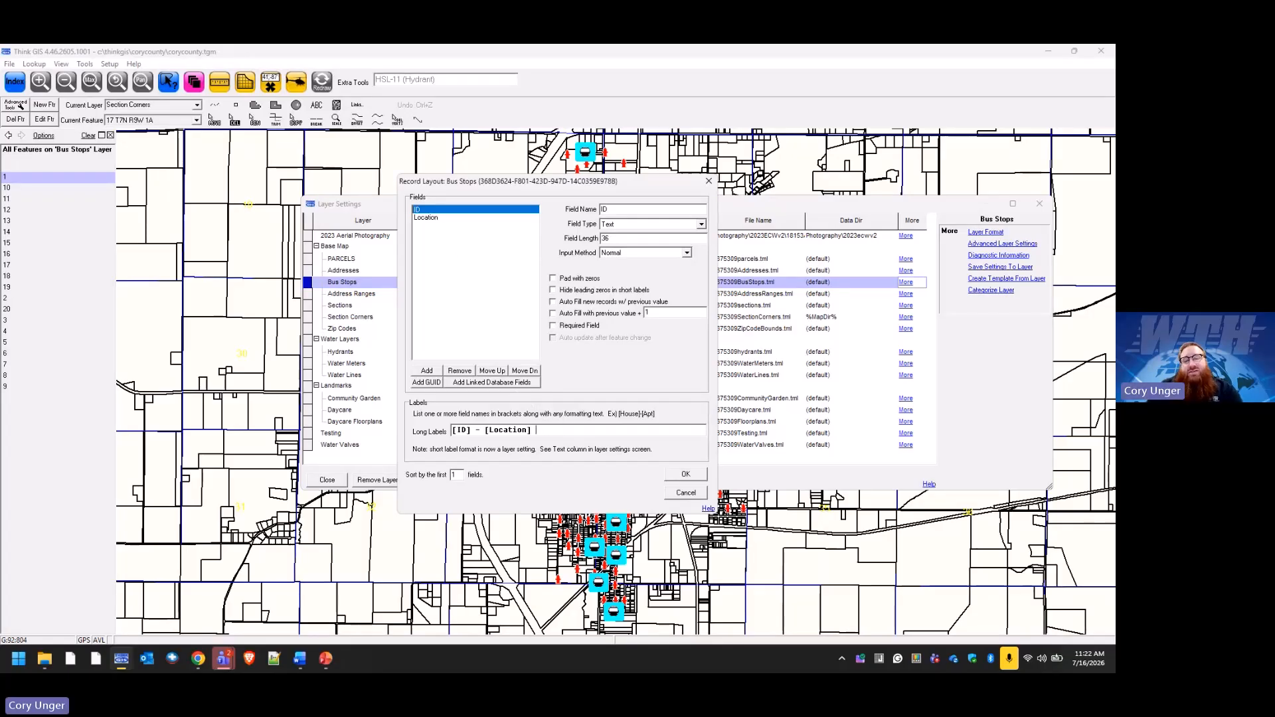
text( Busstop)
key(BackSpace)
key(BackSpace)
key(BackSpace)
key(BackSpace)
key(BackSpace)
key(BackSpace)
key(BackSpace)
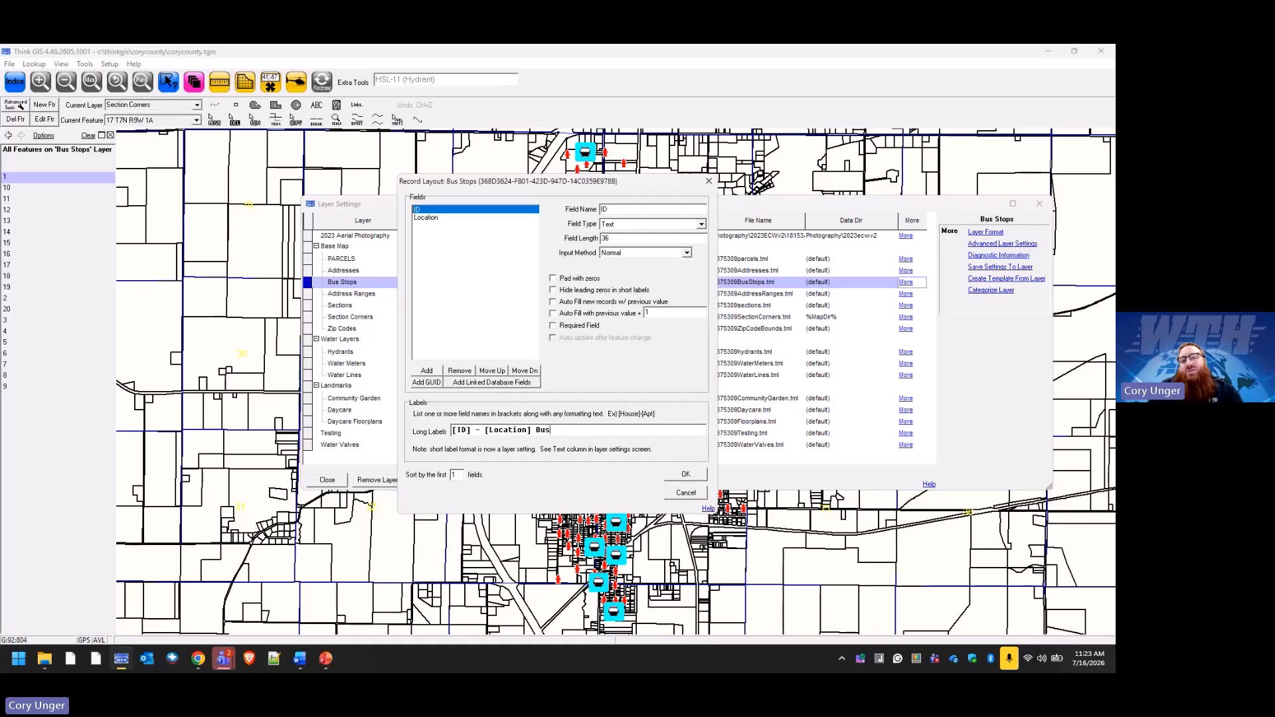
key(BackSpace)
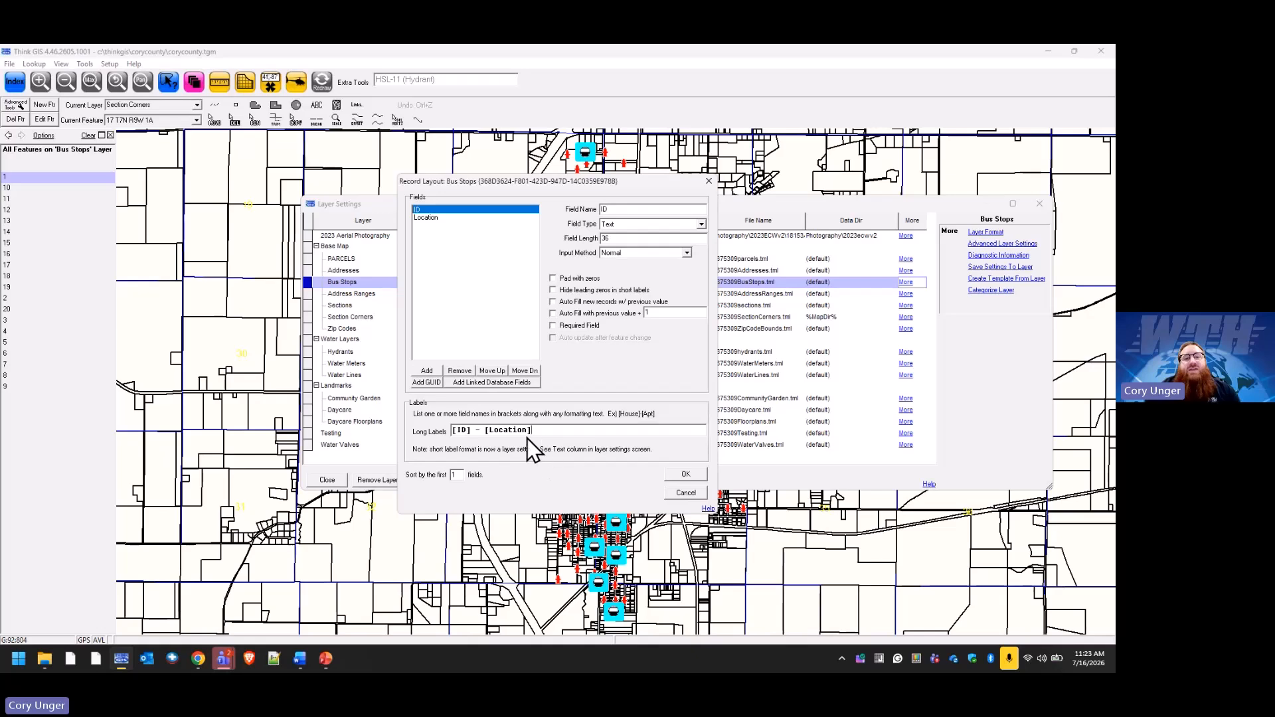
click(683, 476)
click(325, 479)
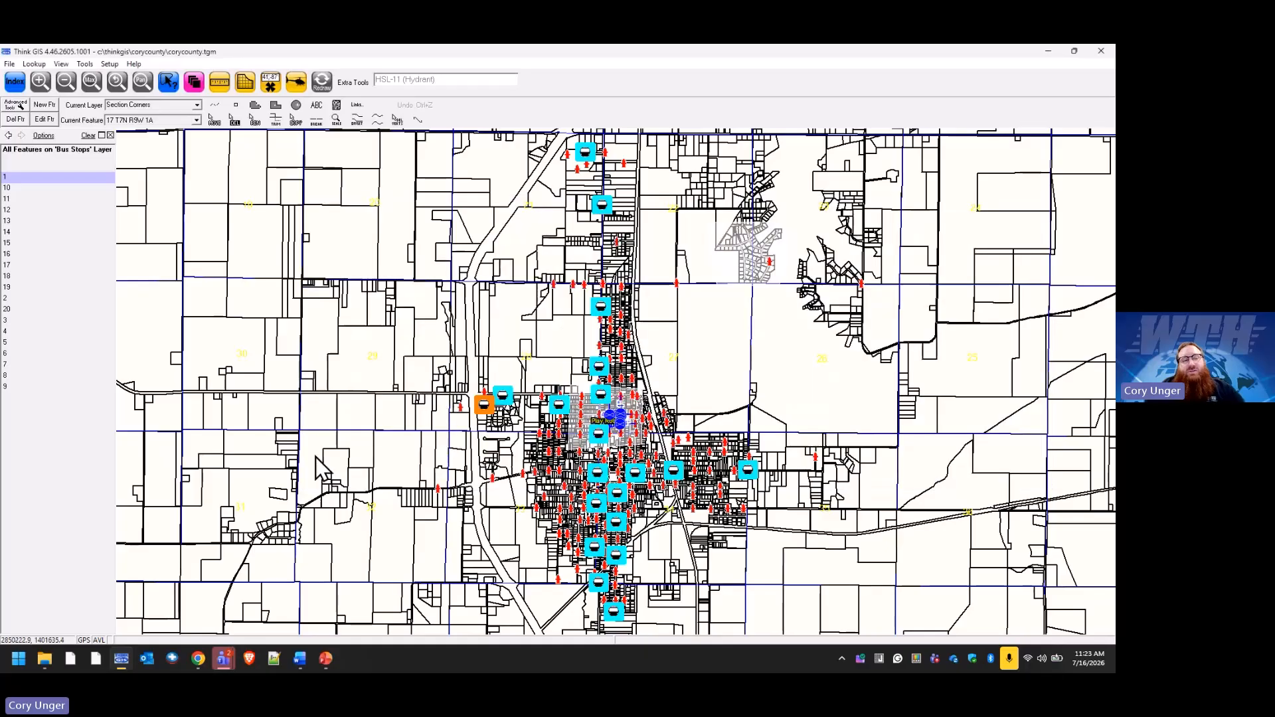
Step: Refresh the map and locate all Bus Stops features from the index to check their labels in the list
click(322, 83)
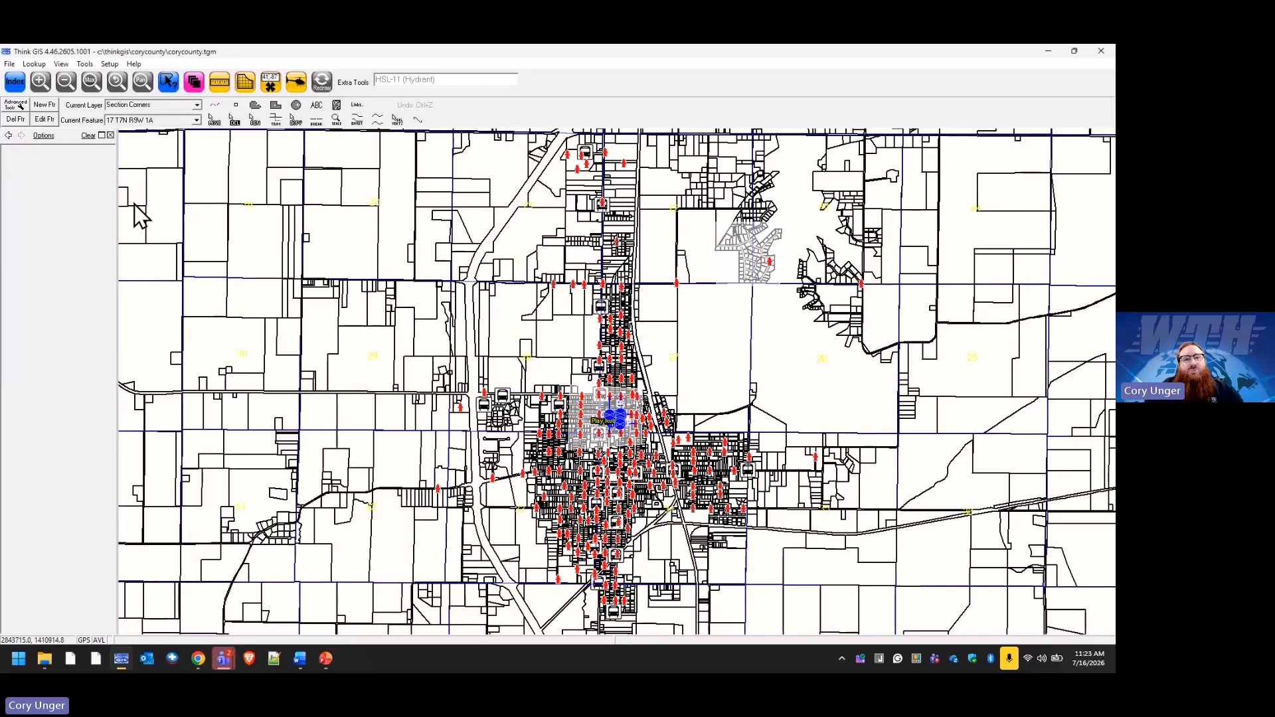
click(21, 80)
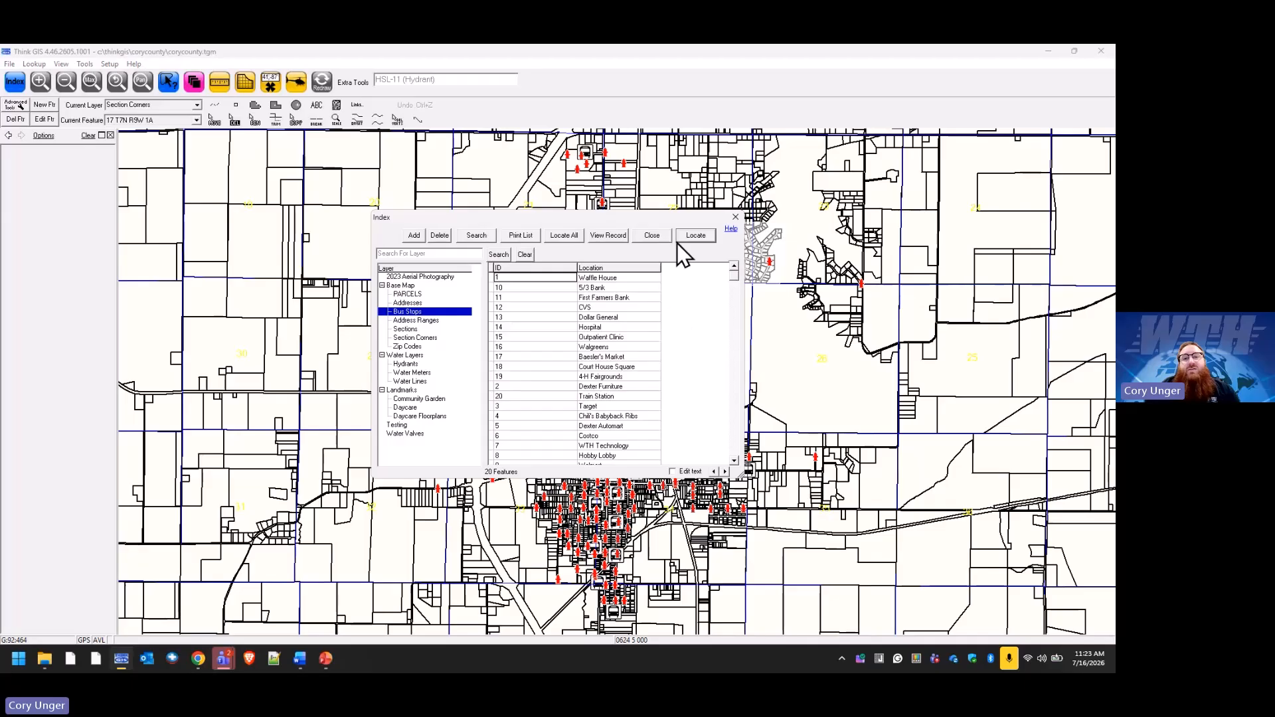
click(566, 236)
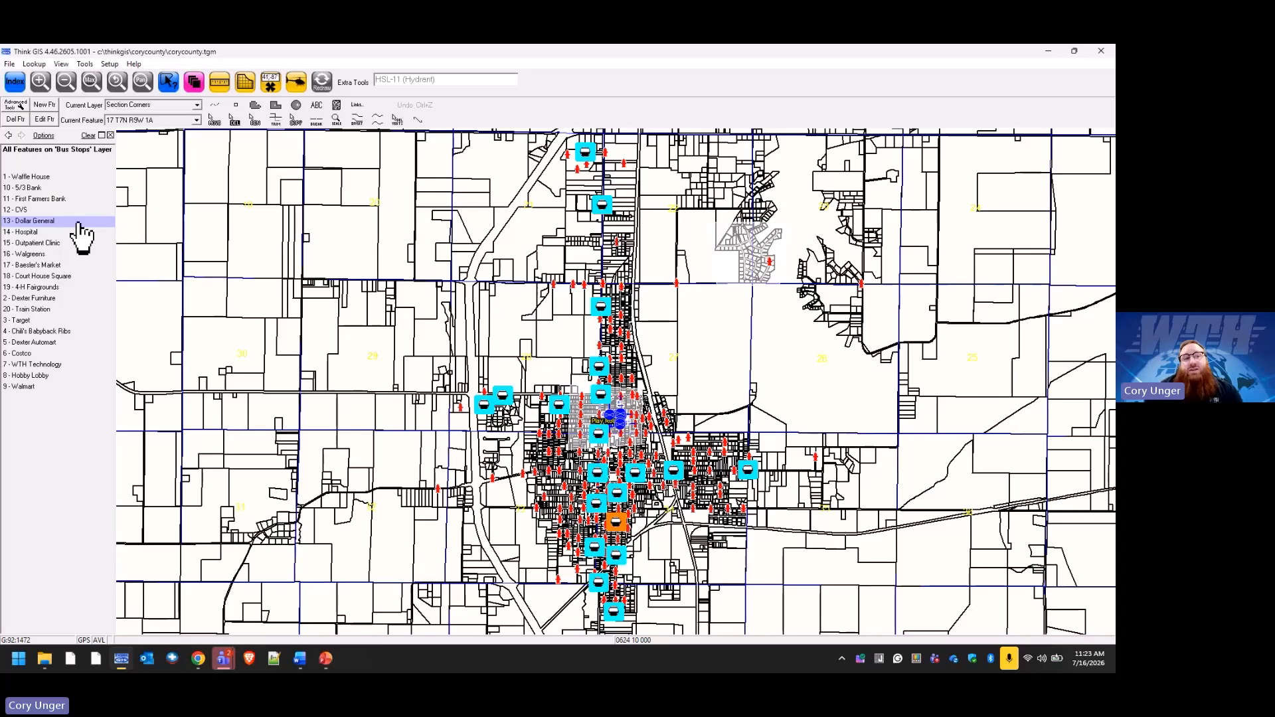
Step: Zoom to the Waffle House bus stop and make Bus Stops the current layer for editing
click(61, 178)
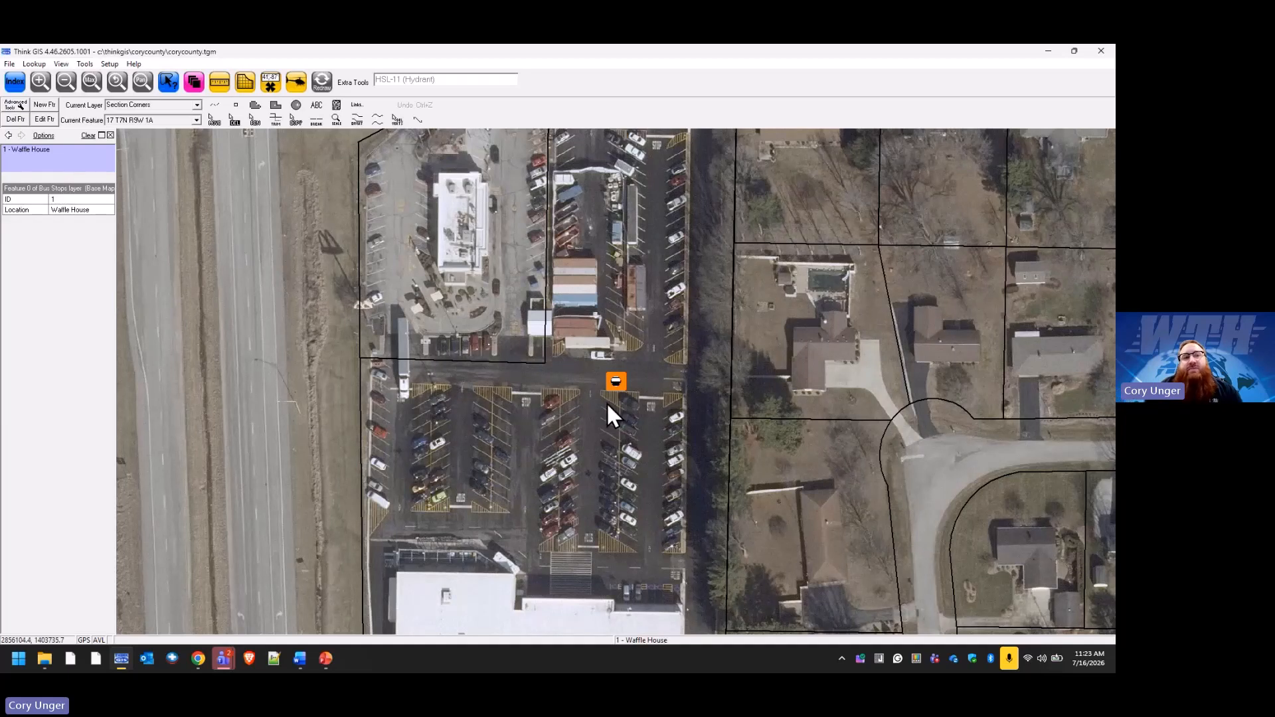
click(197, 105)
click(186, 118)
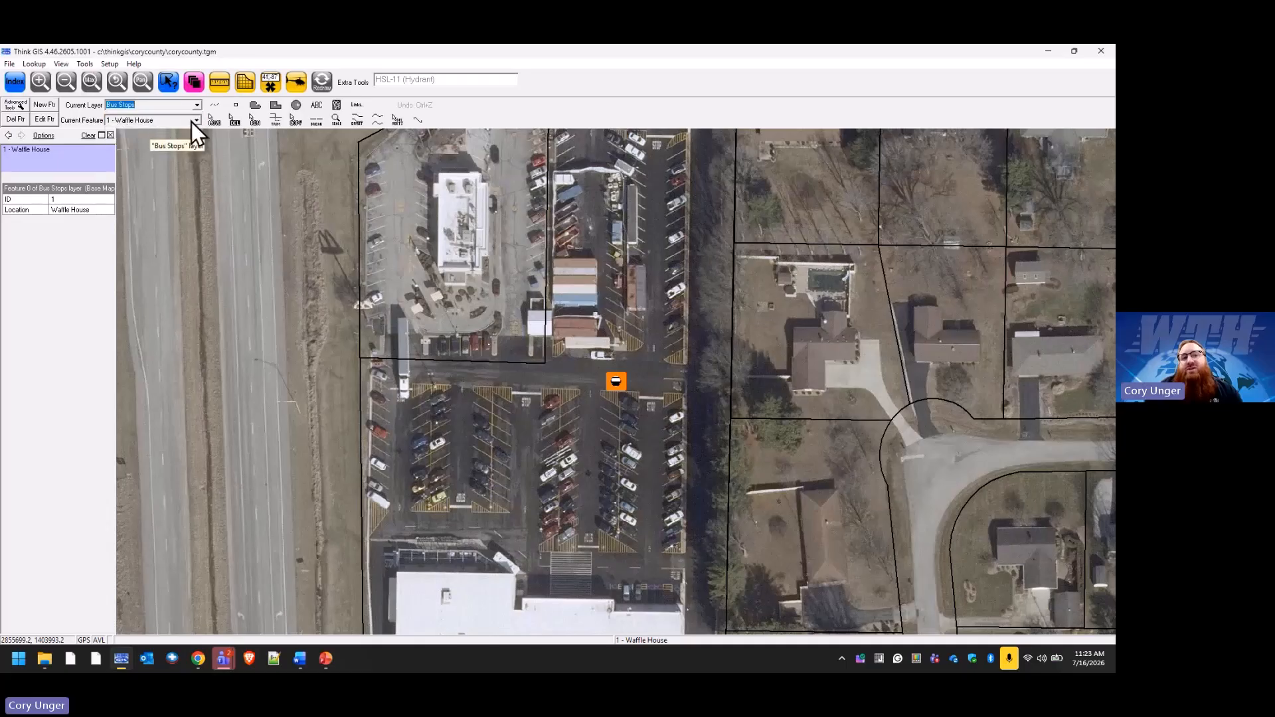
Step: Remove the location part from the Bus Stops long label so that only "[ID]" is used, and save the format
click(193, 81)
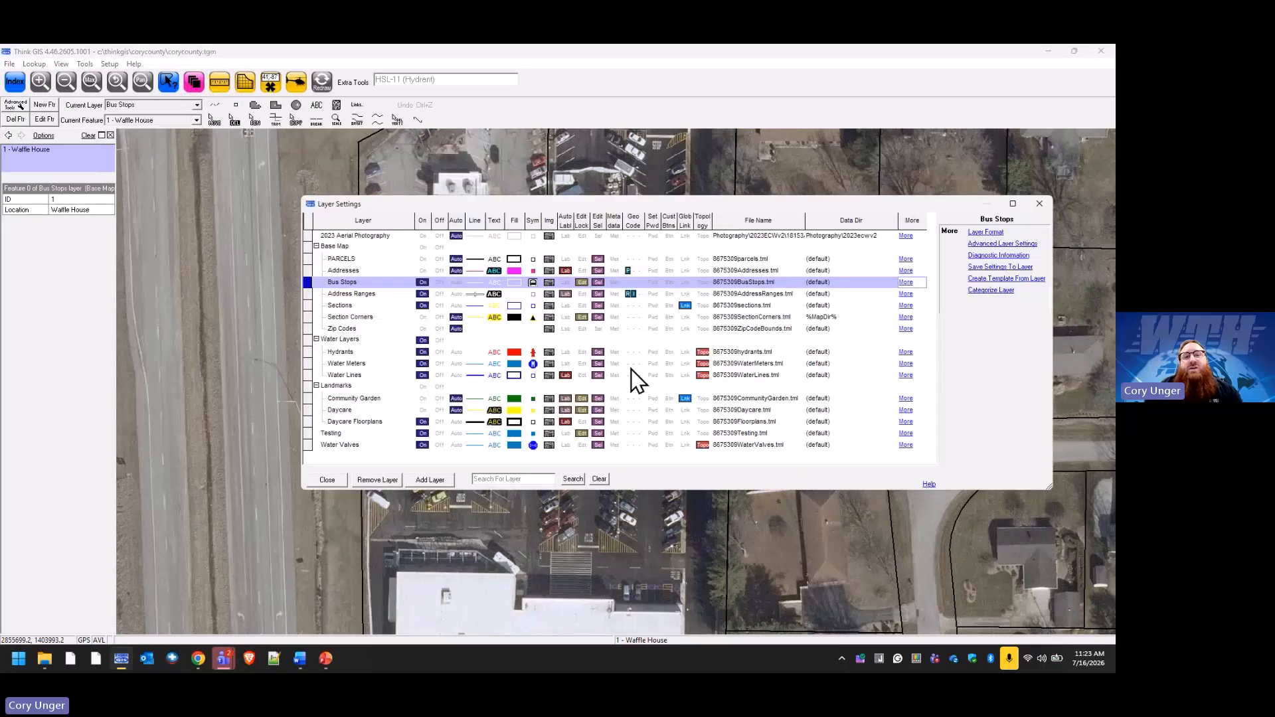
click(990, 243)
click(584, 384)
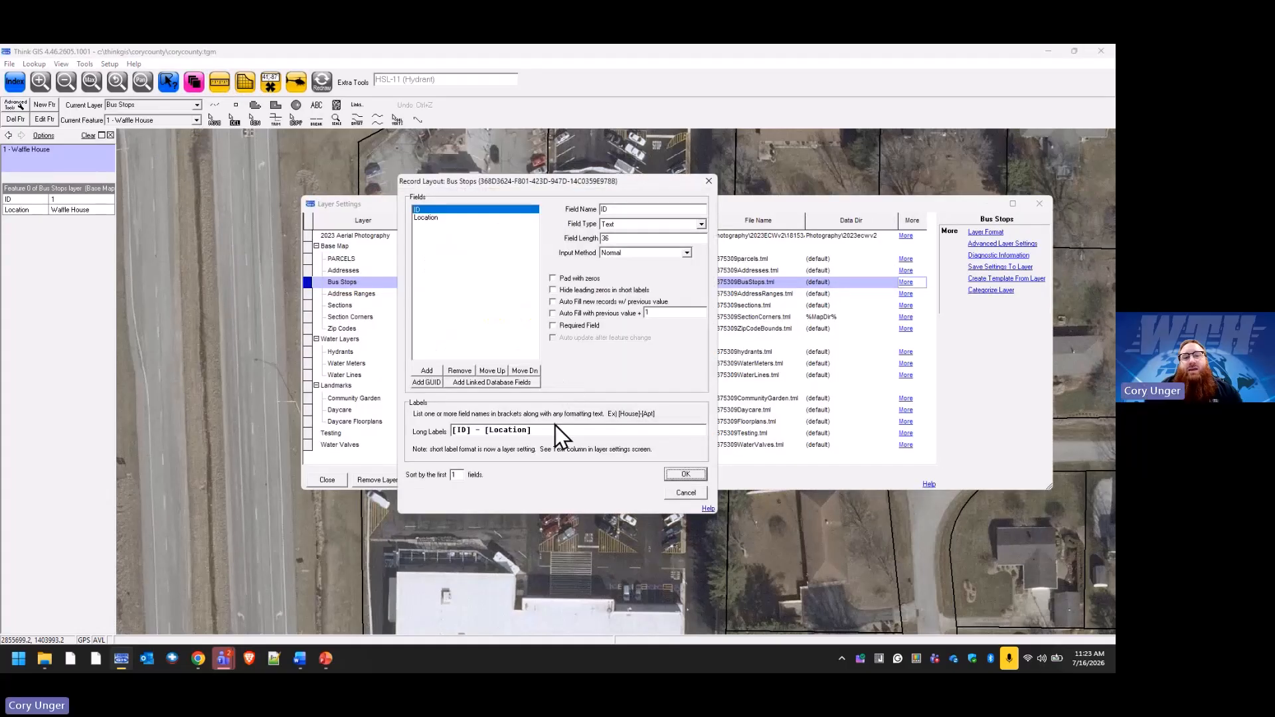
drag(532, 430, 486, 430)
key(Delete)
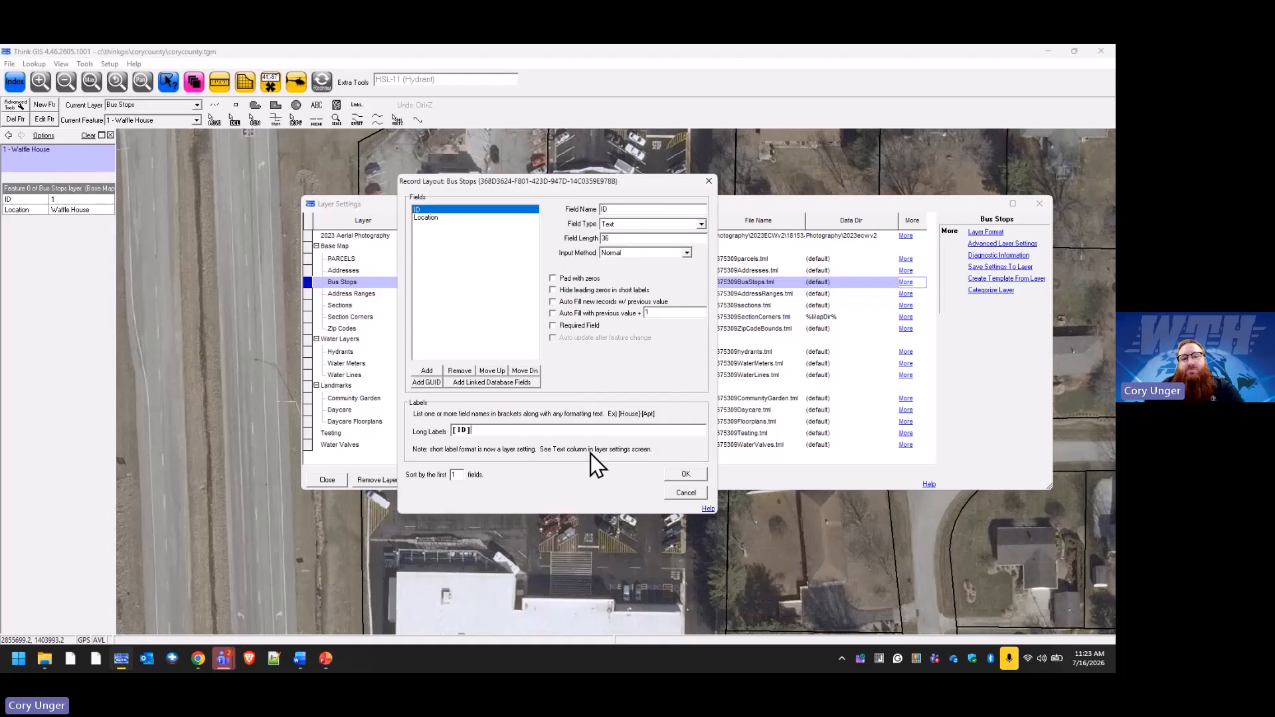
click(681, 474)
click(341, 484)
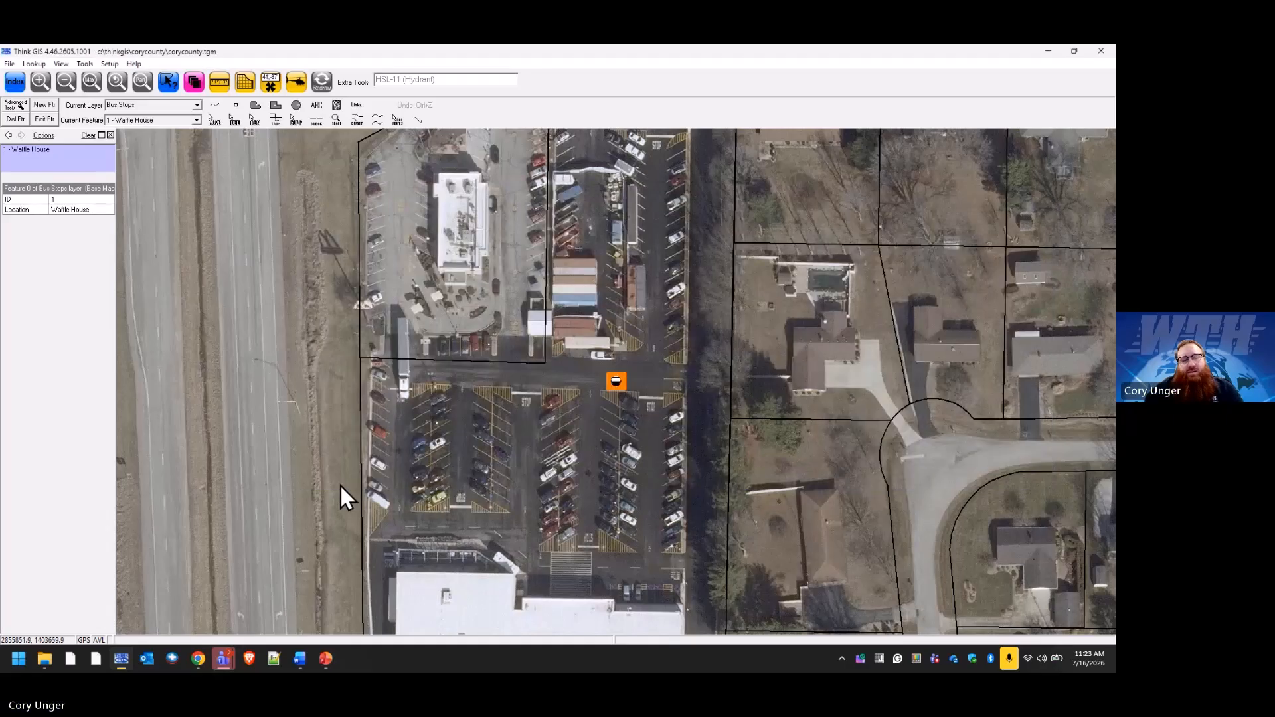
Step: Switch the current layer to Section Corners and back to Bus Stops to check the current feature's label
click(197, 121)
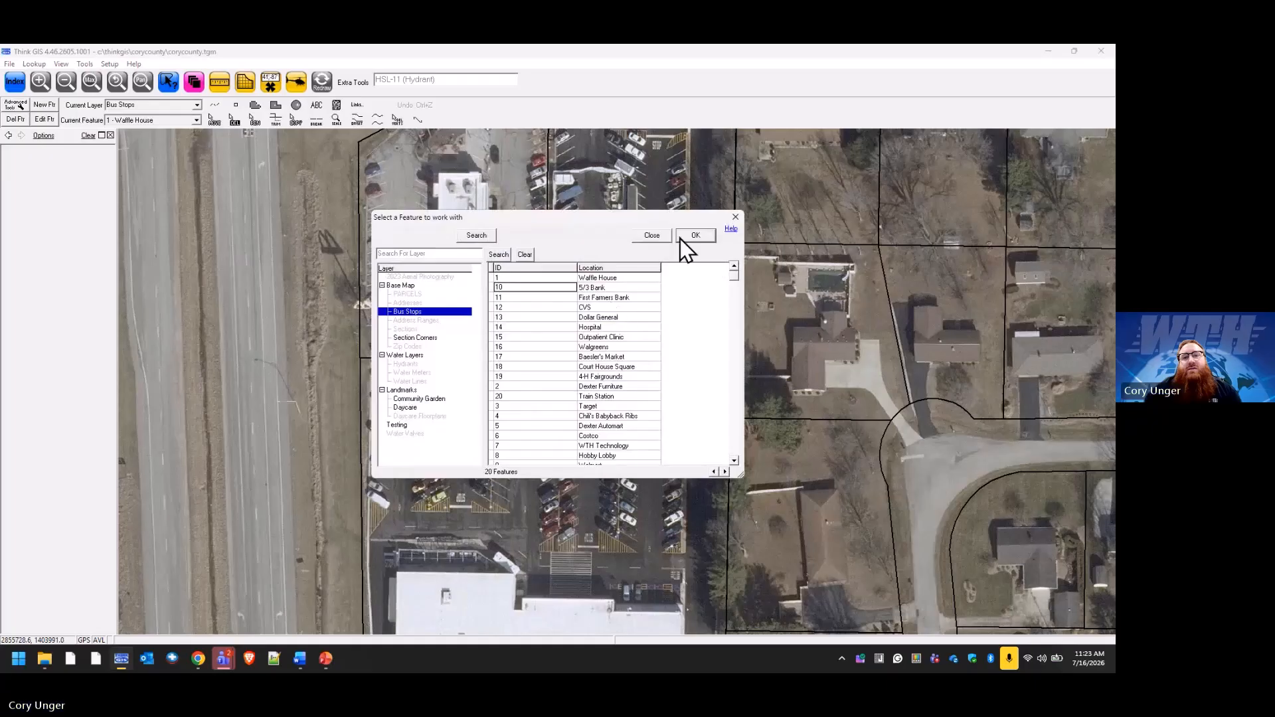
click(681, 239)
click(197, 105)
click(189, 121)
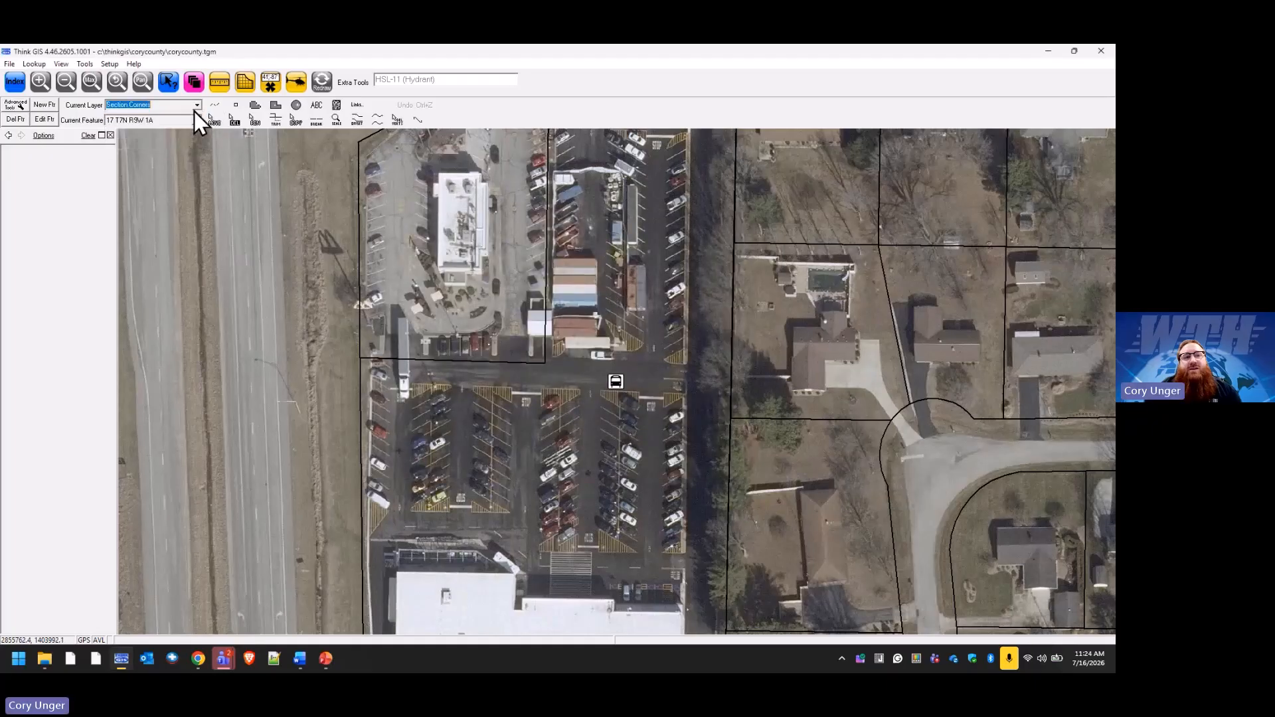
click(195, 107)
click(189, 118)
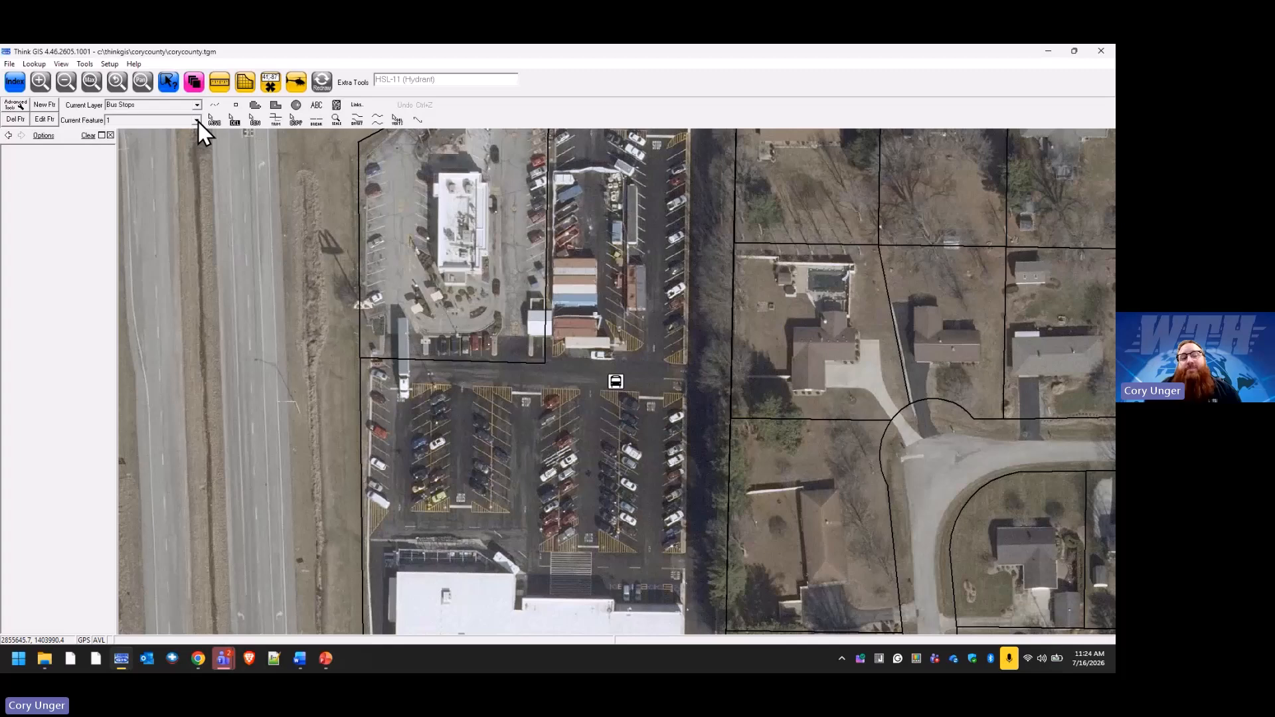
Step: Set the Bus Stops layer's long label format to "[ID] [Location]" and save the layer format
click(255, 105)
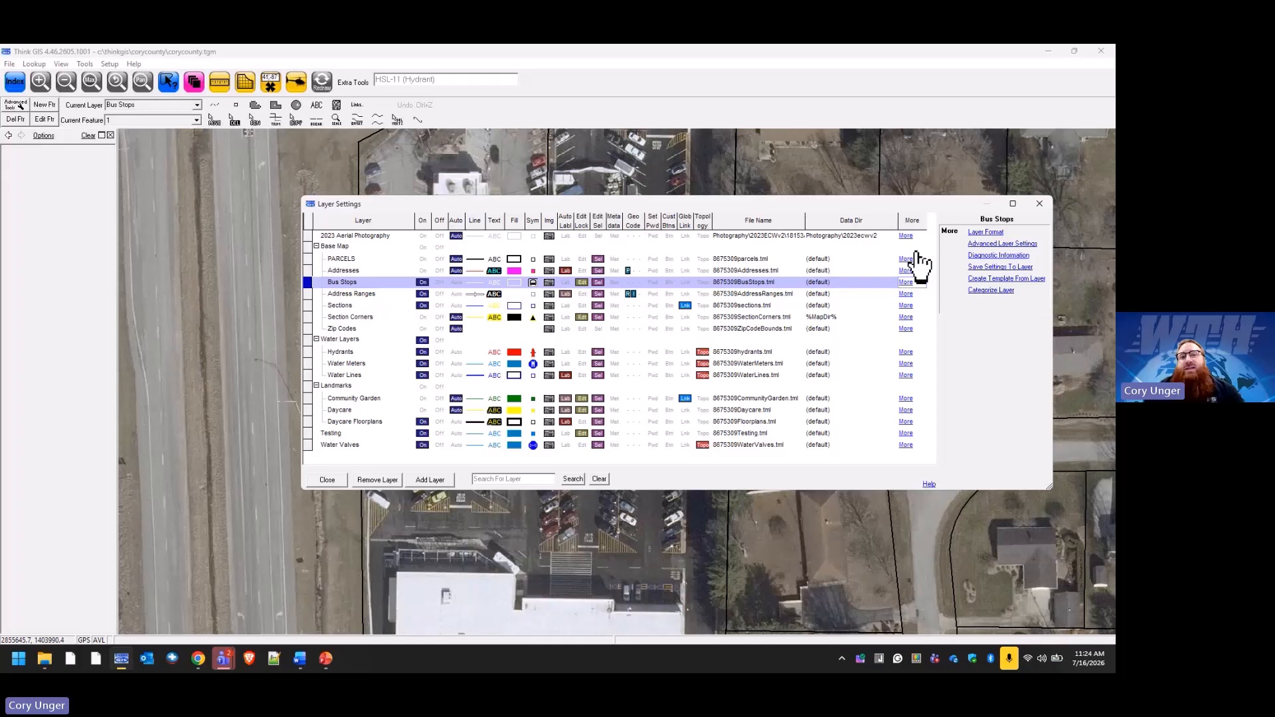
click(986, 232)
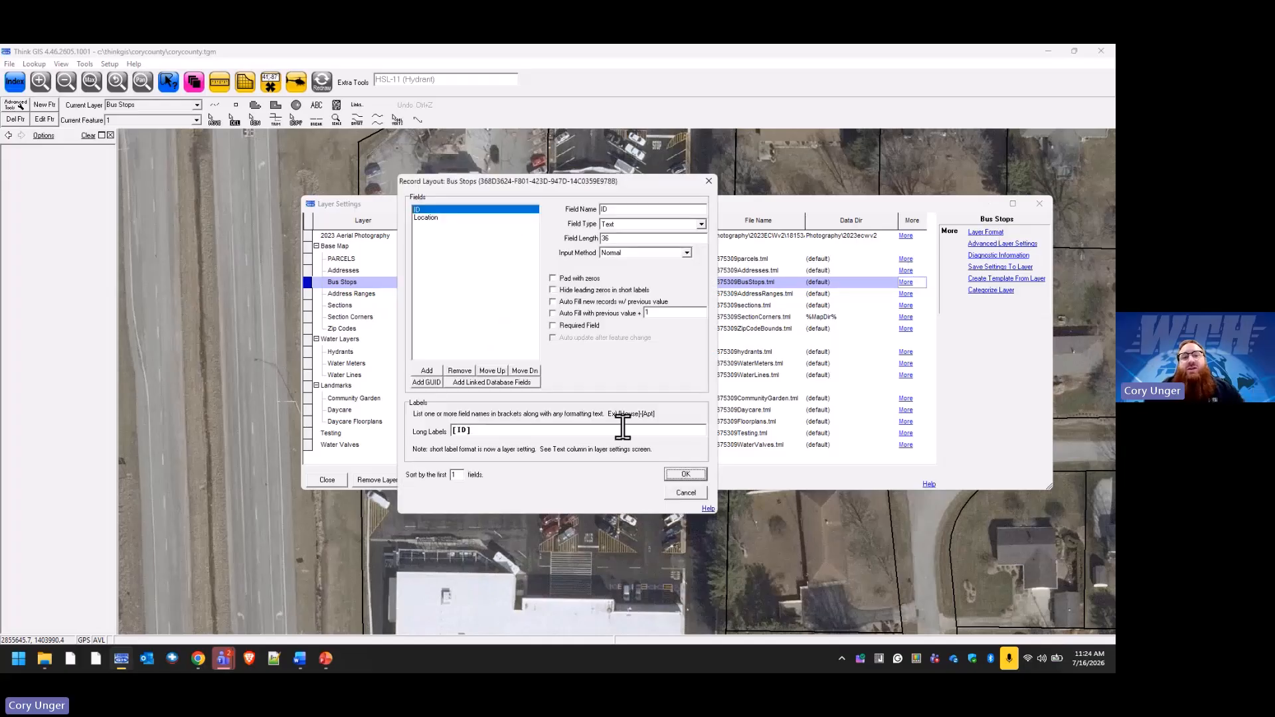
click(535, 435)
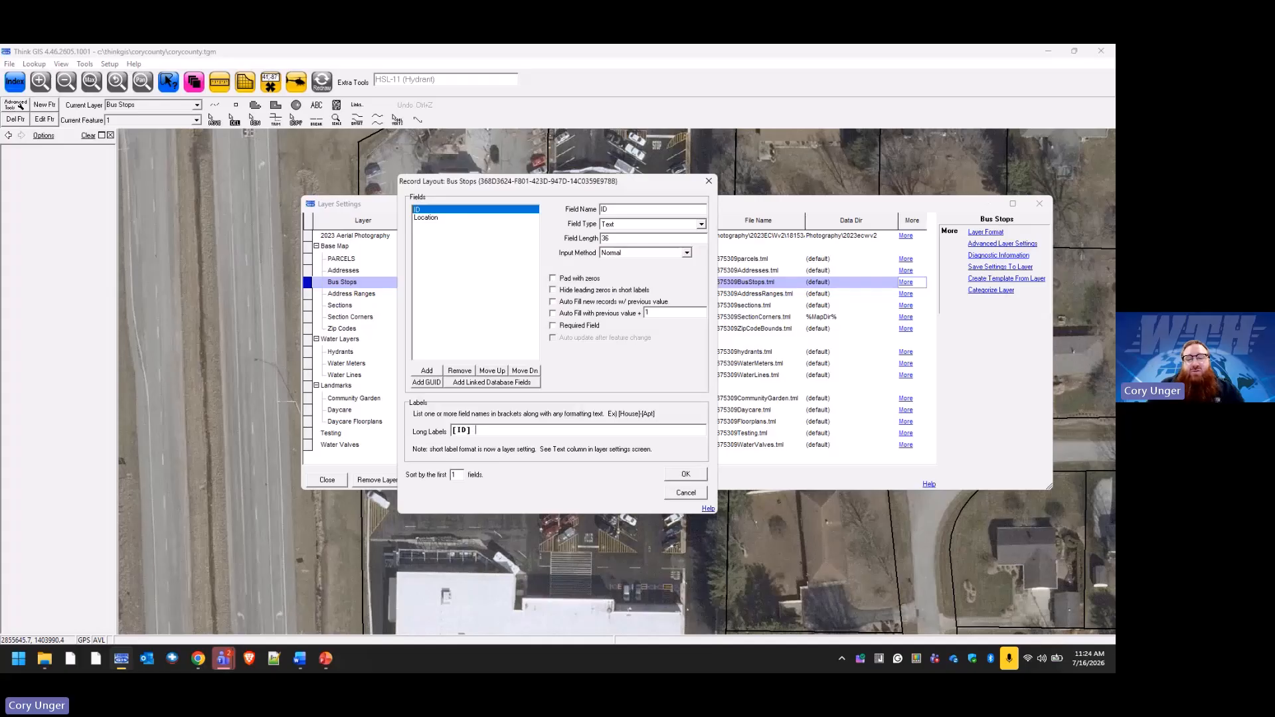
text([)
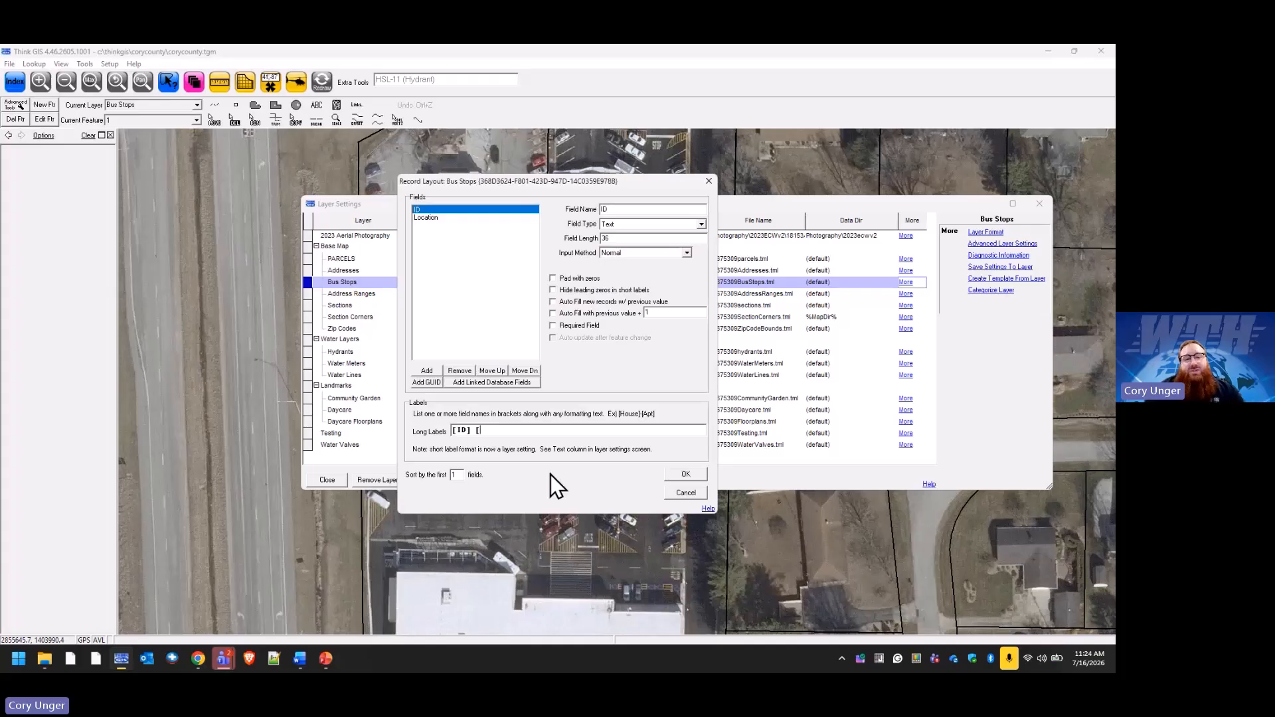
text(Loc)
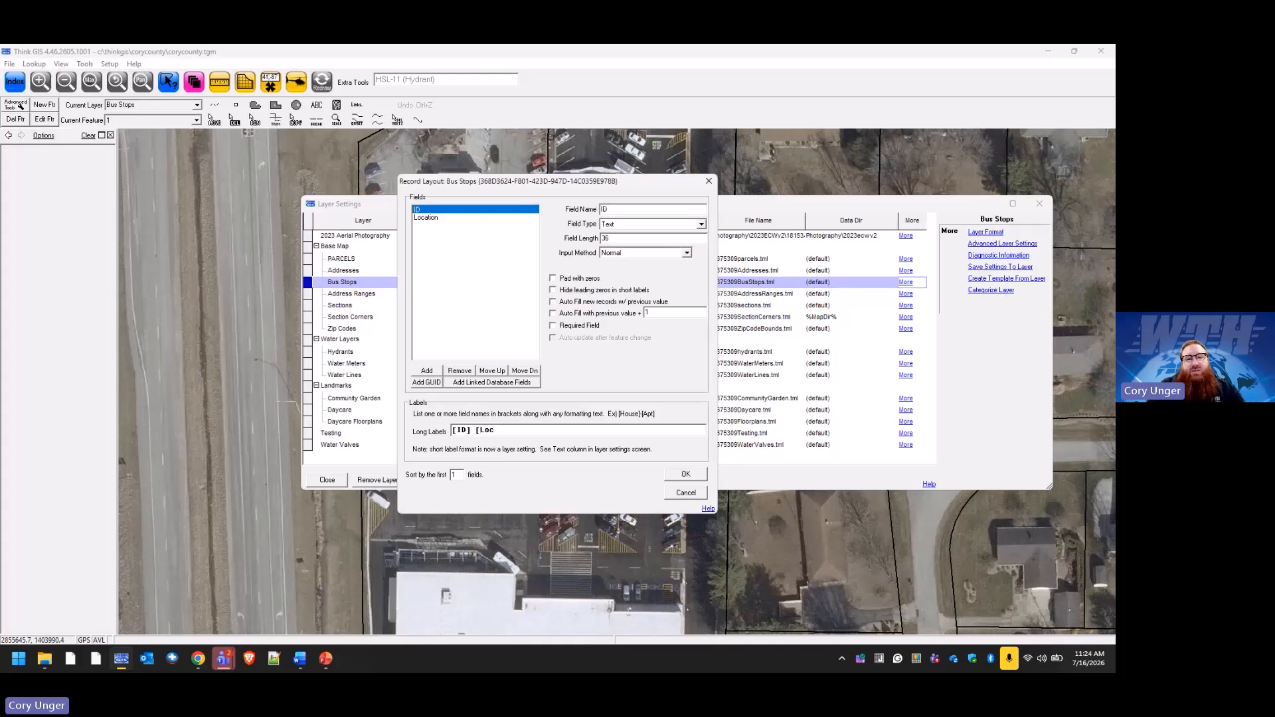
text(ation)
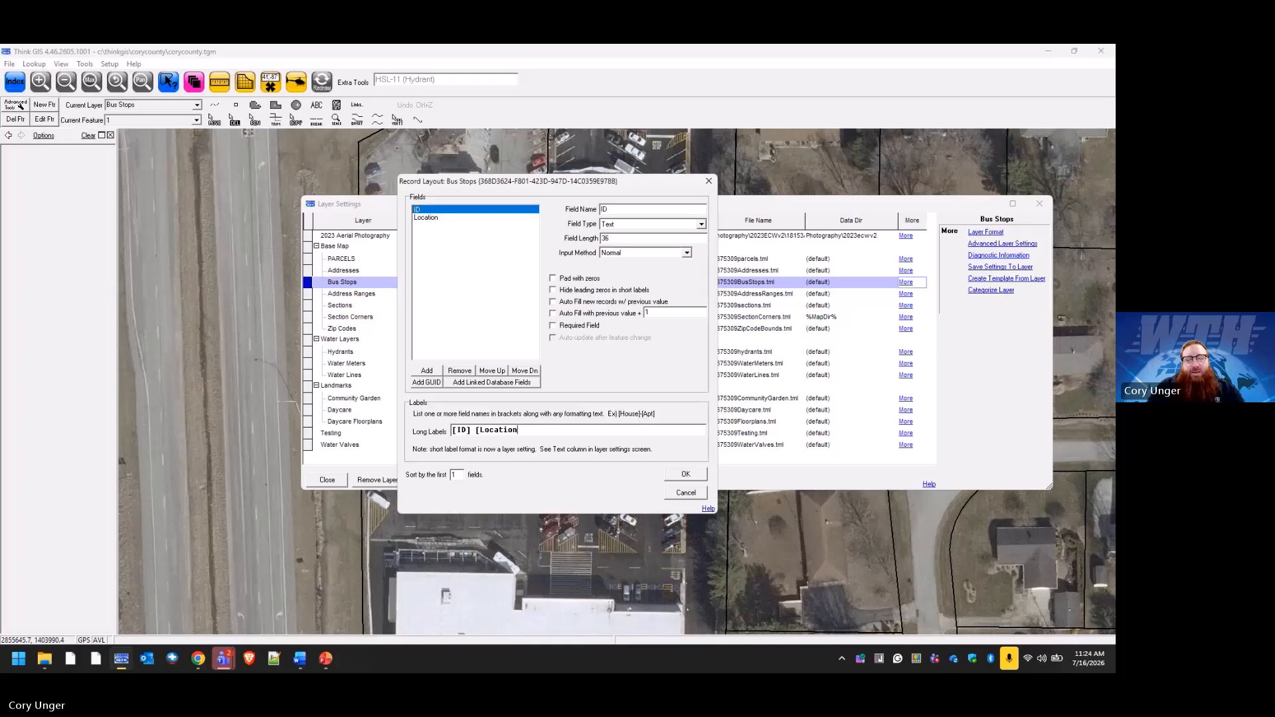
text(])
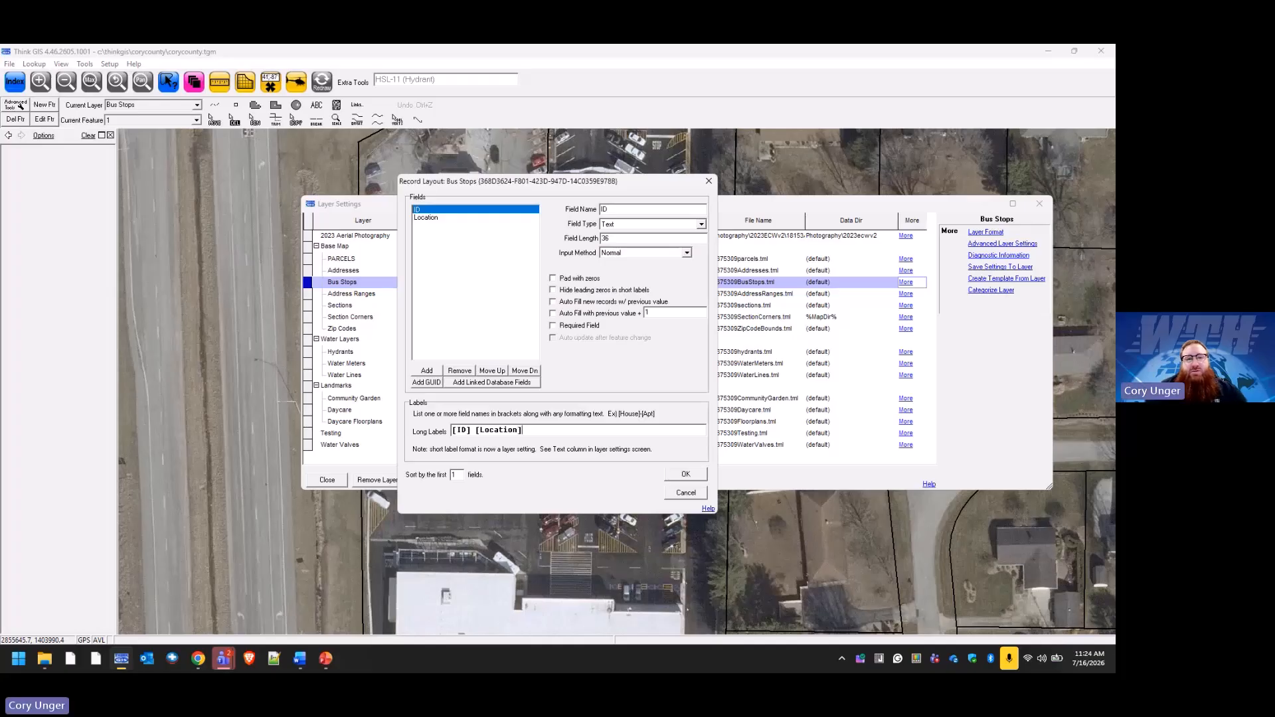
click(684, 473)
click(339, 481)
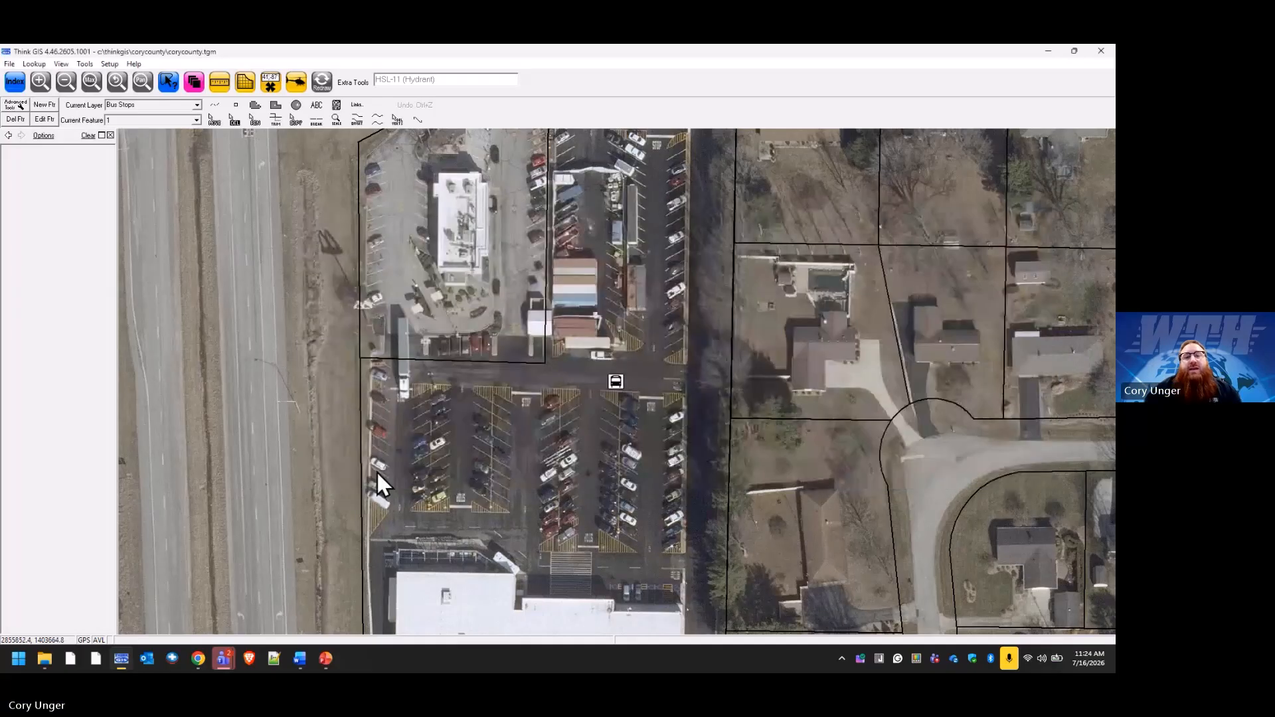
Step: Return to the daycare neighborhood and select at the daycare parcel's corner to examine how overlapping features are labeled for selection
click(91, 81)
click(388, 397)
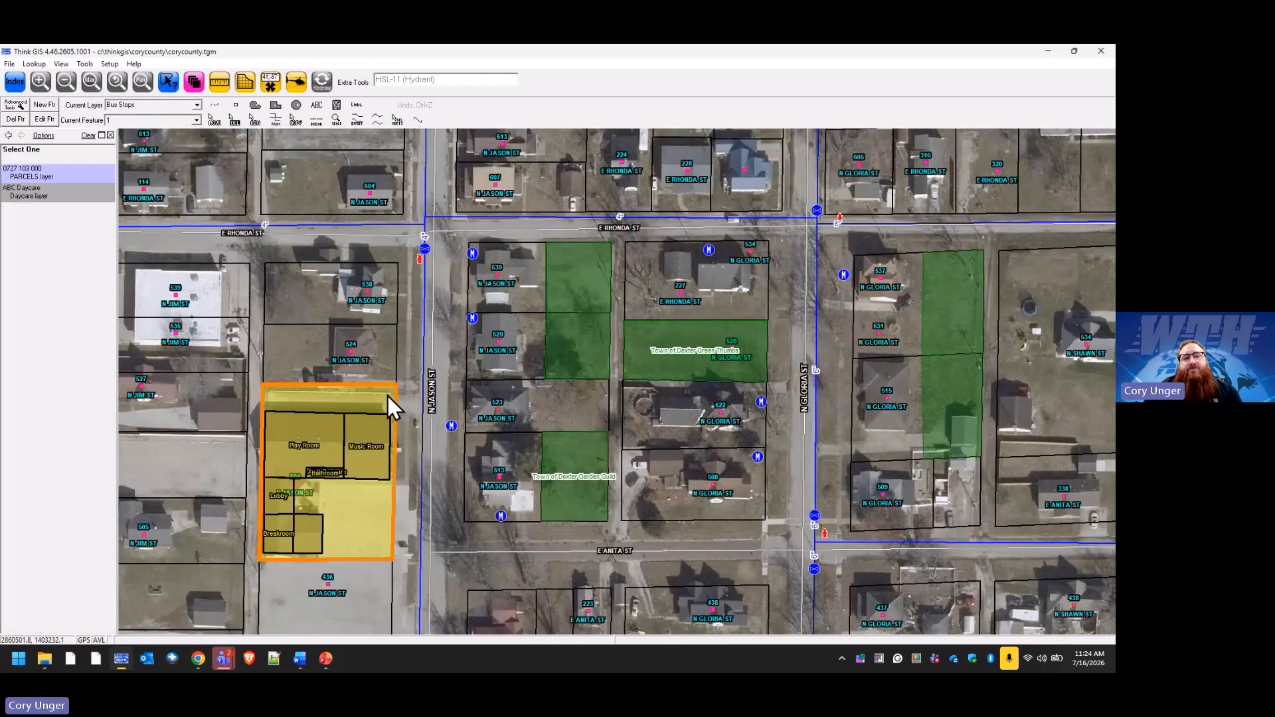
click(28, 197)
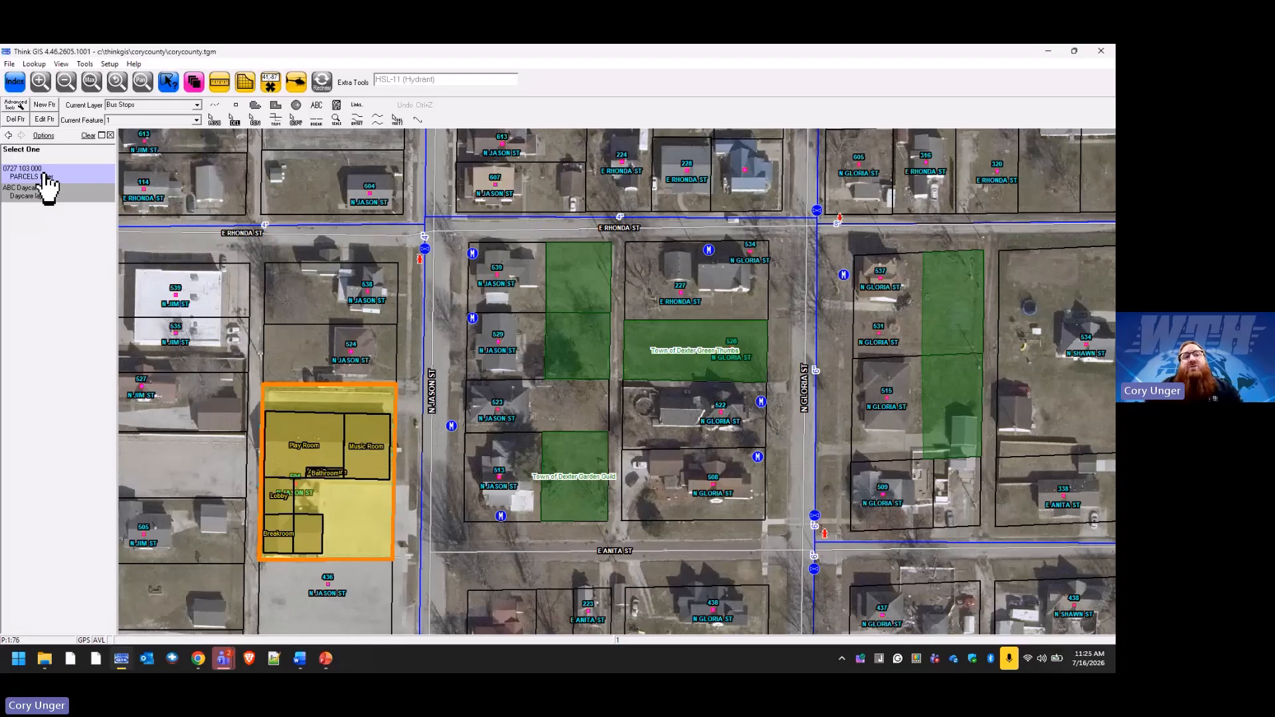
click(42, 191)
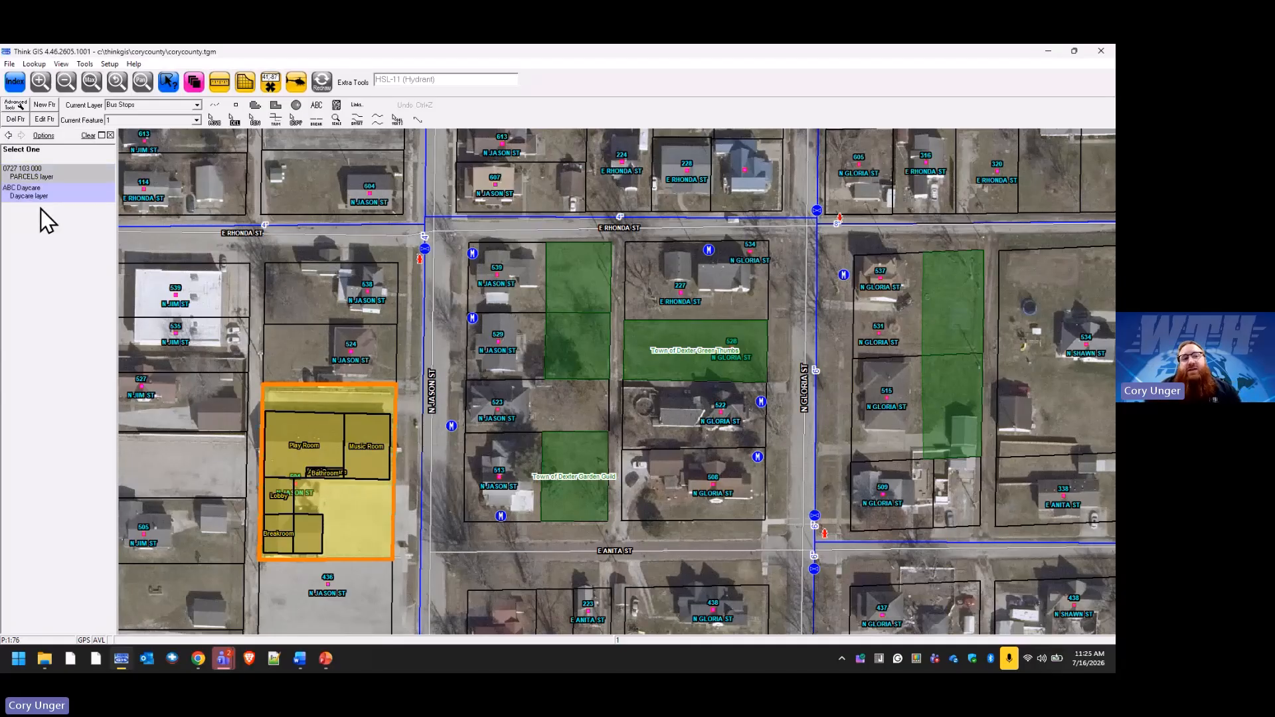
click(392, 390)
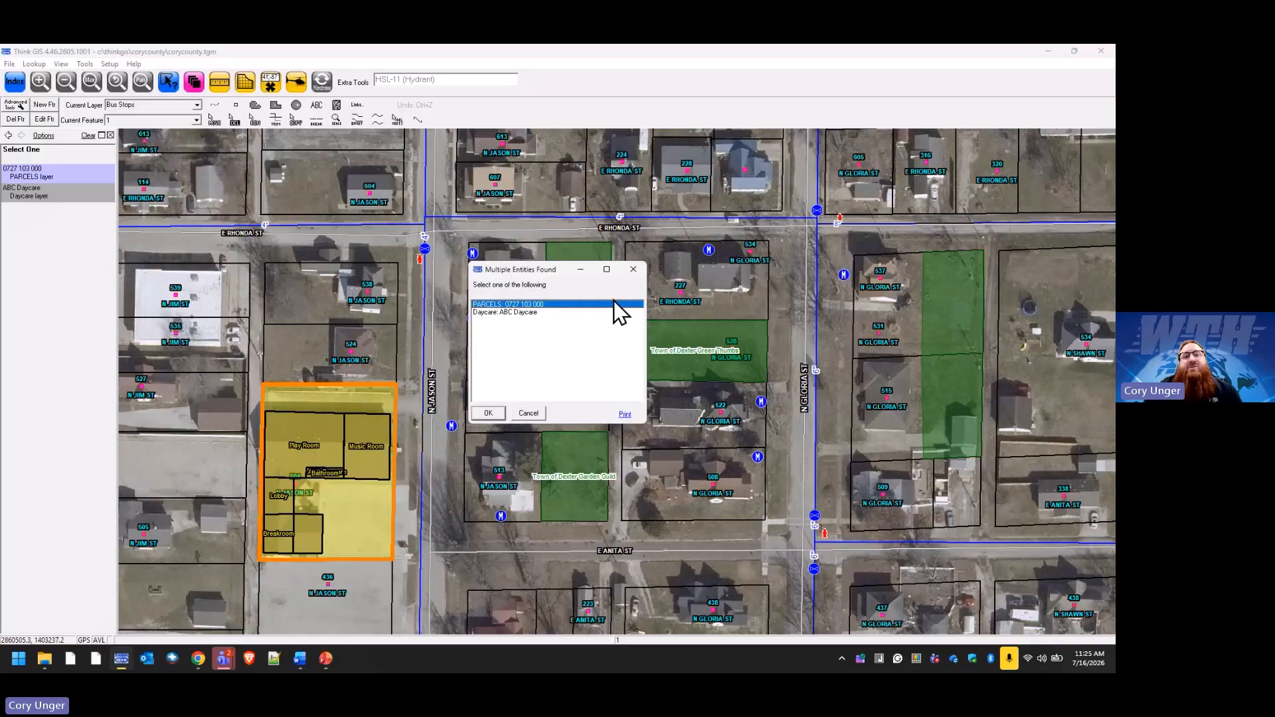
click(633, 270)
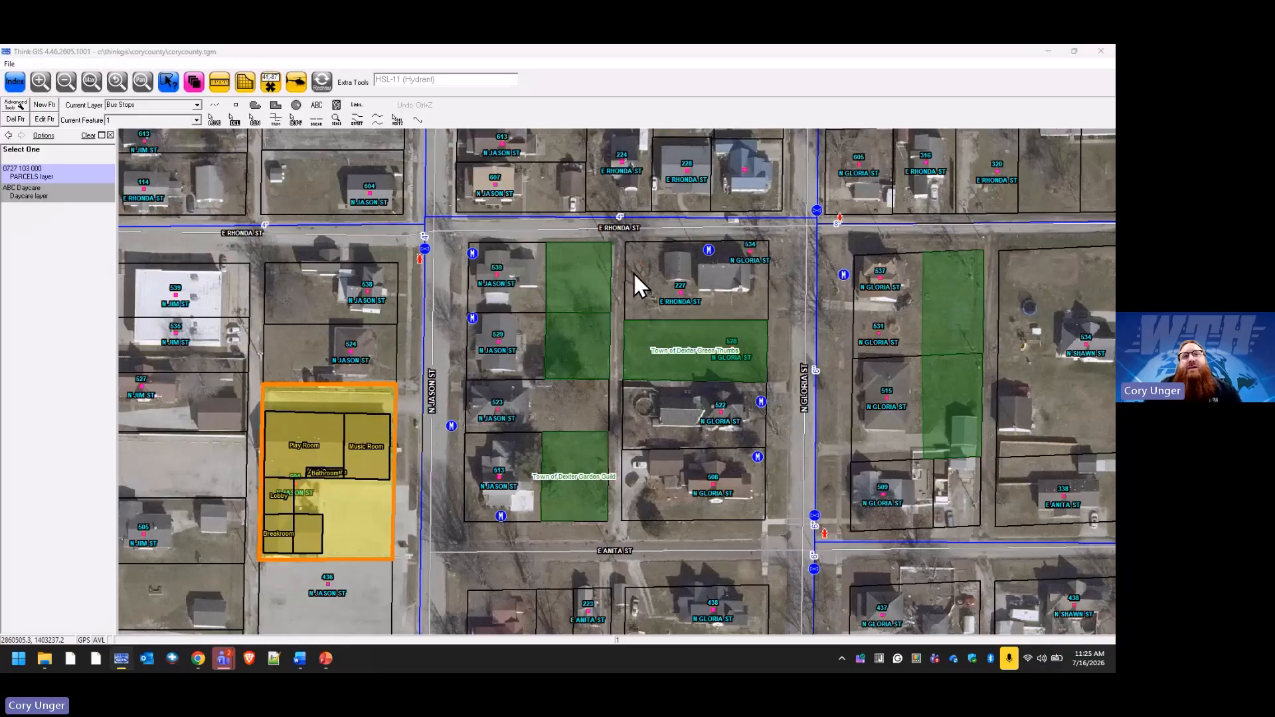
Step: Open the Bus Stops layer format, review its field and long label settings, and close it
click(194, 81)
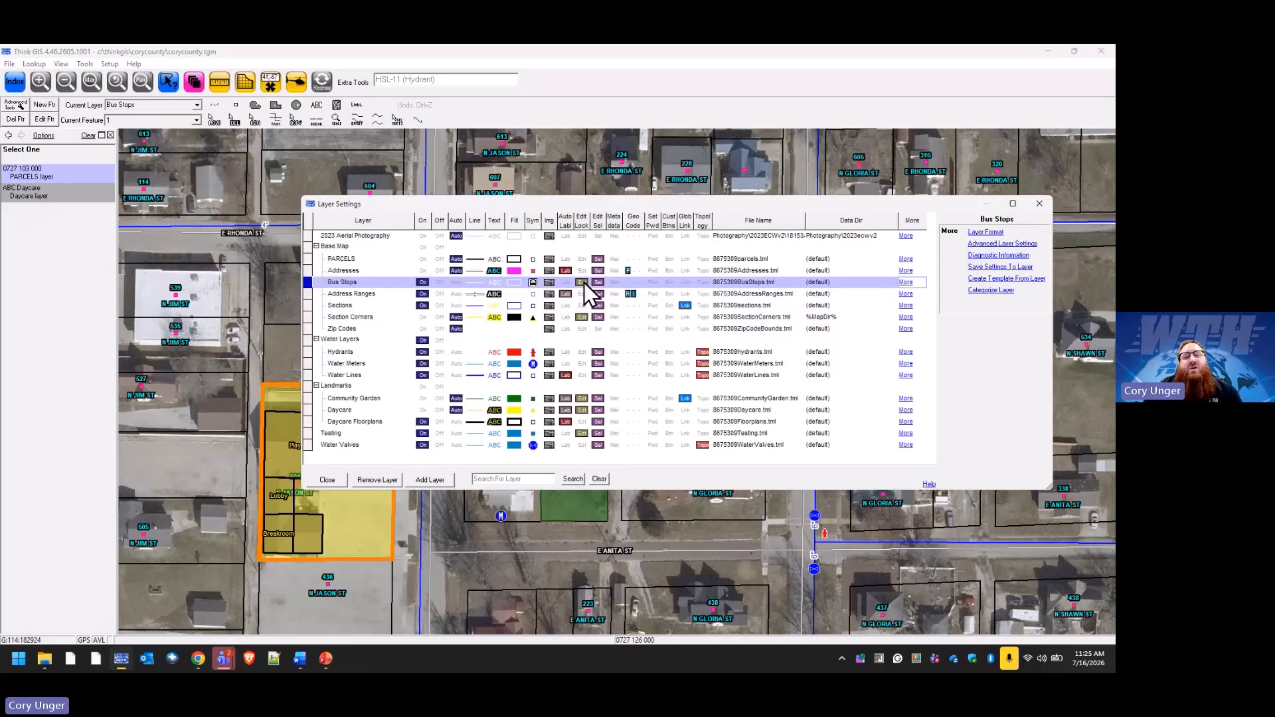
click(985, 237)
click(583, 382)
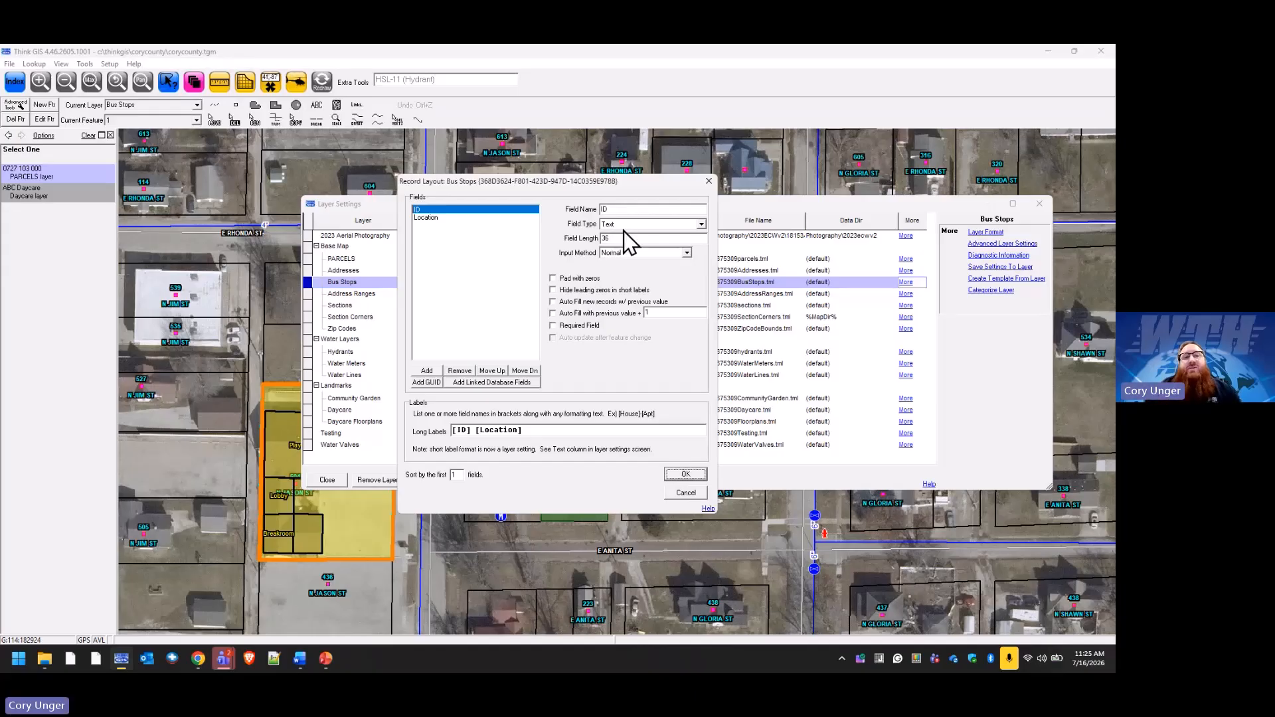
click(709, 181)
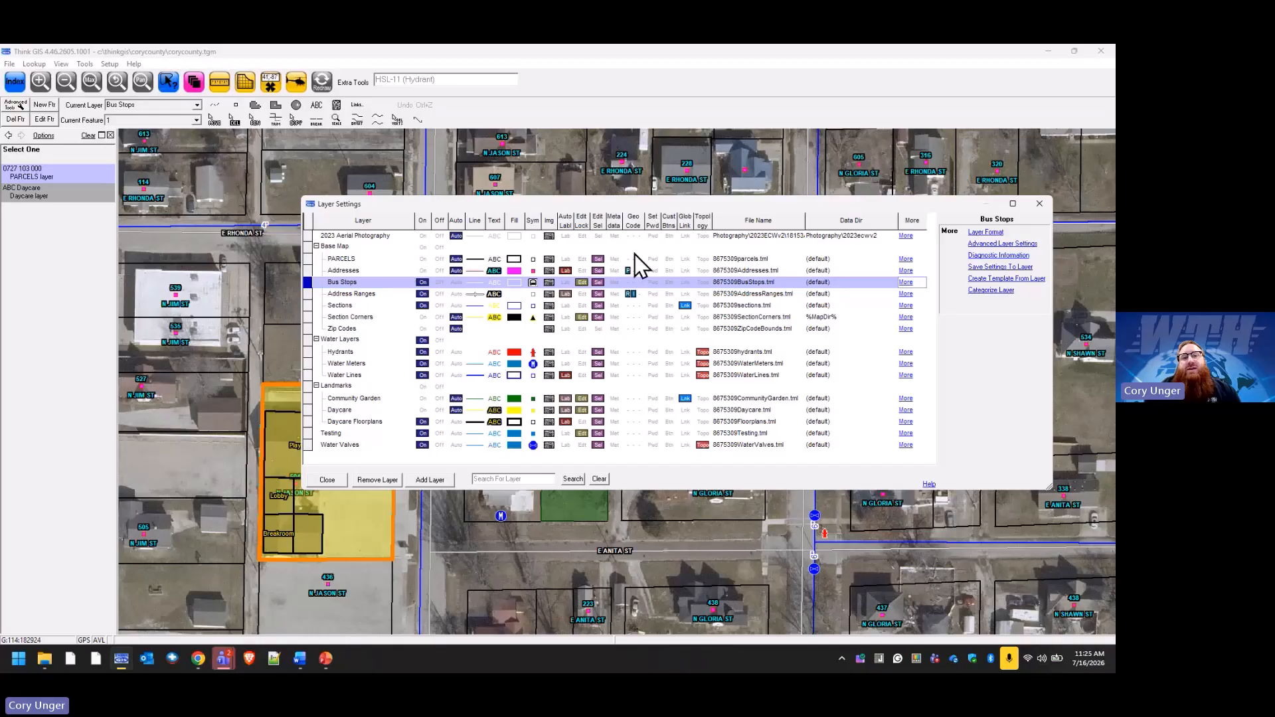
Step: Open the PARCELS layer format, review the pinLEGAL1 and Map field settings, and close it without saving
click(581, 260)
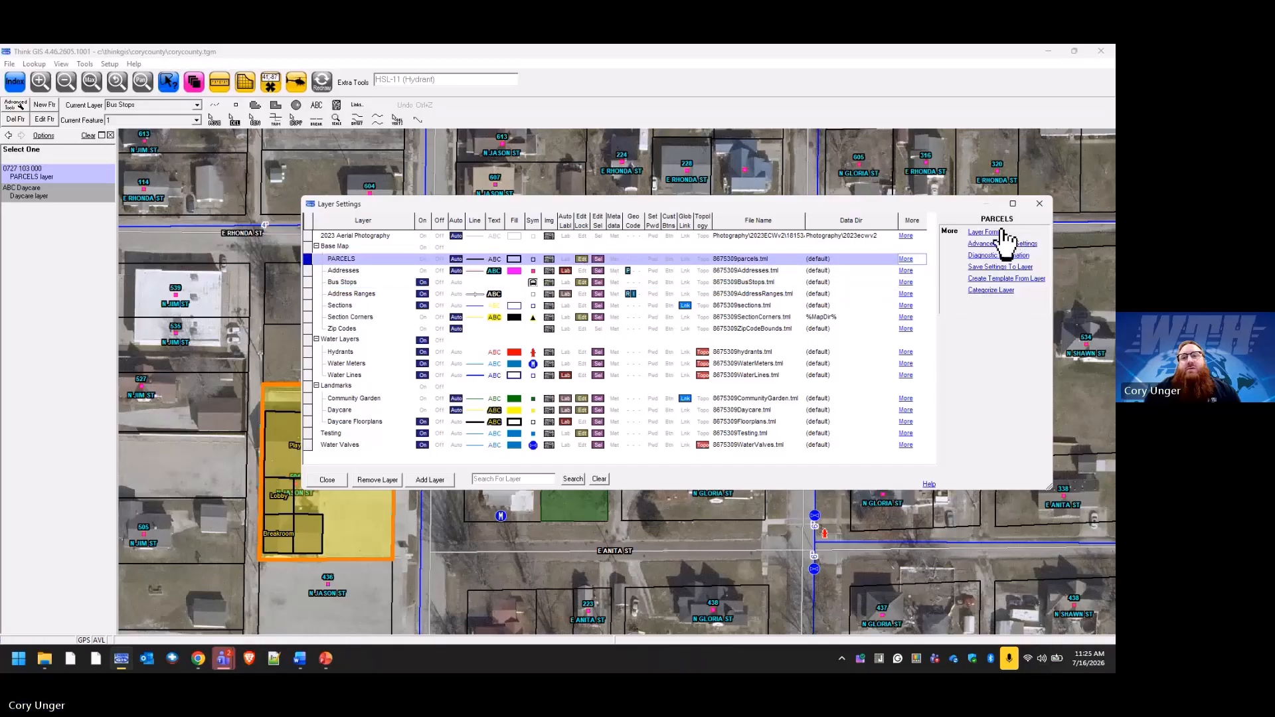
click(1003, 233)
drag(532, 226, 534, 276)
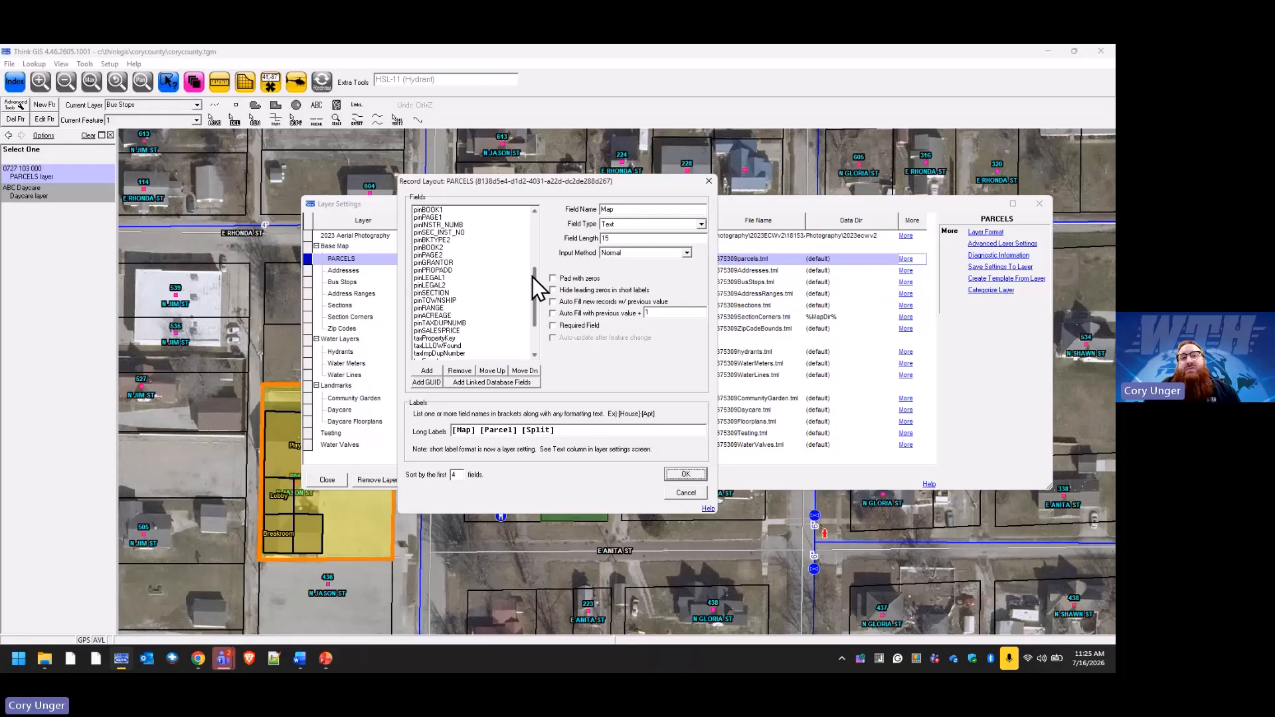
click(442, 279)
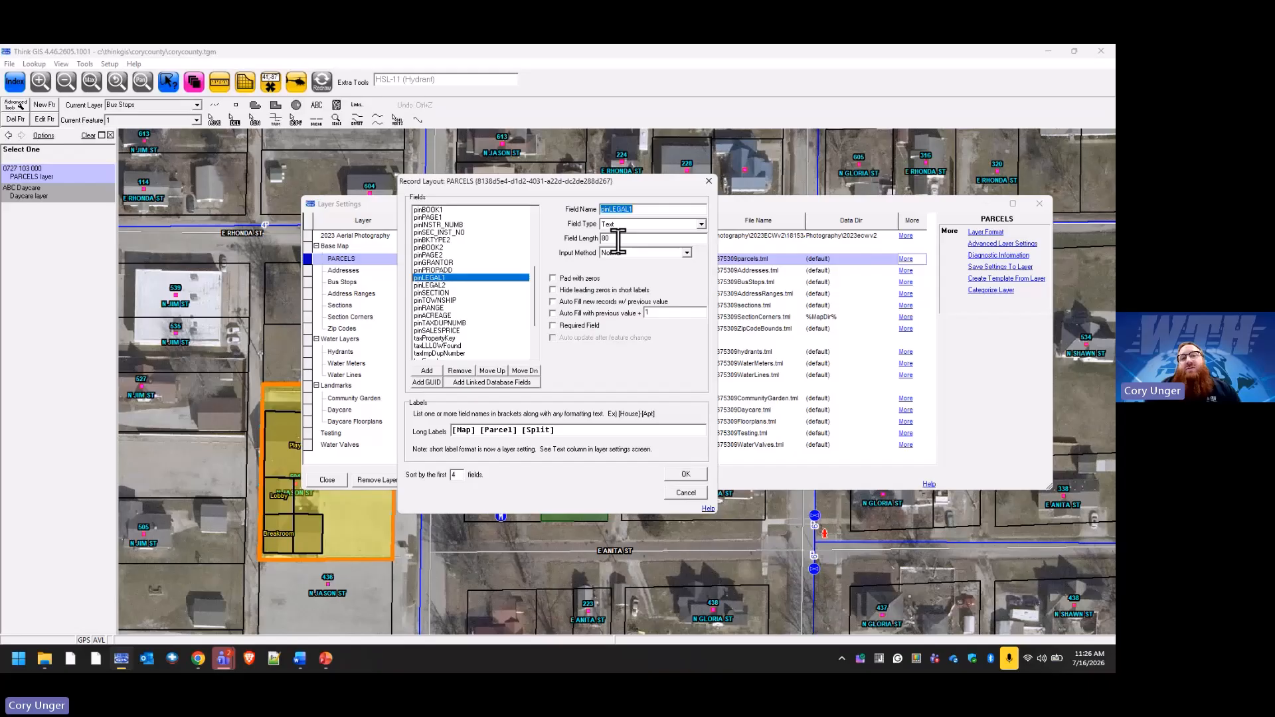
scroll(496, 274, up, 6)
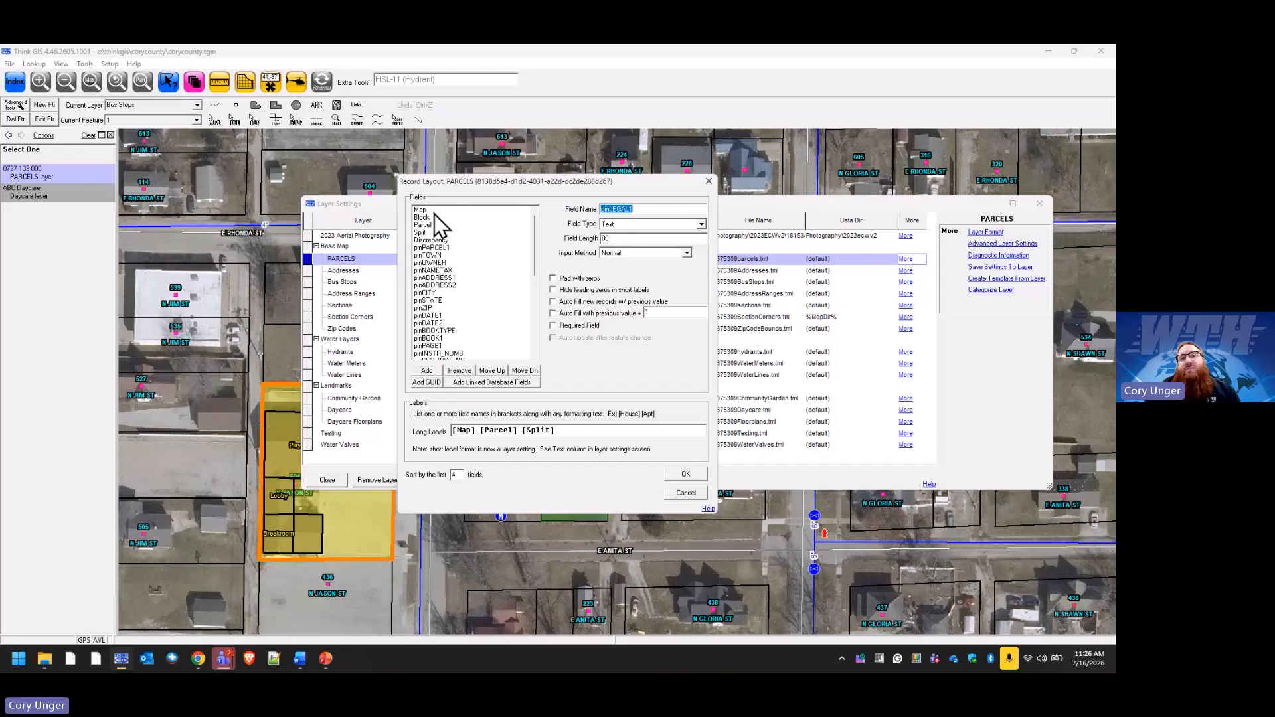
click(434, 210)
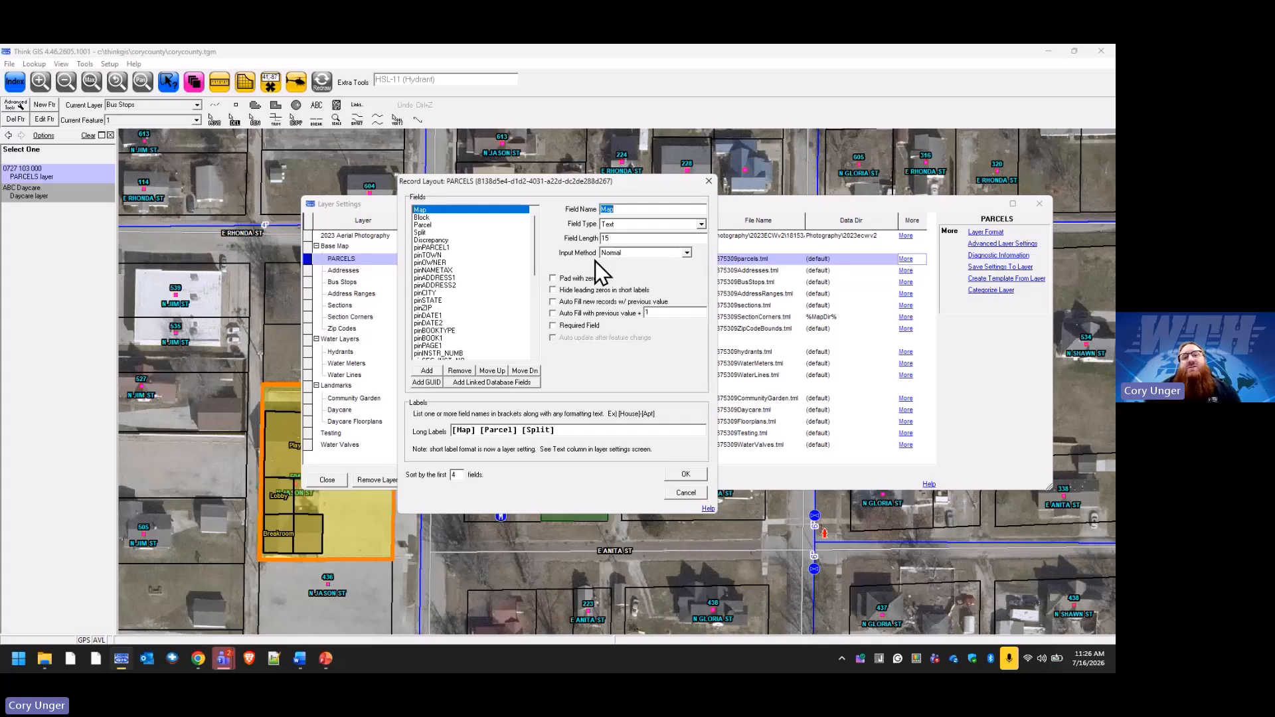
click(680, 493)
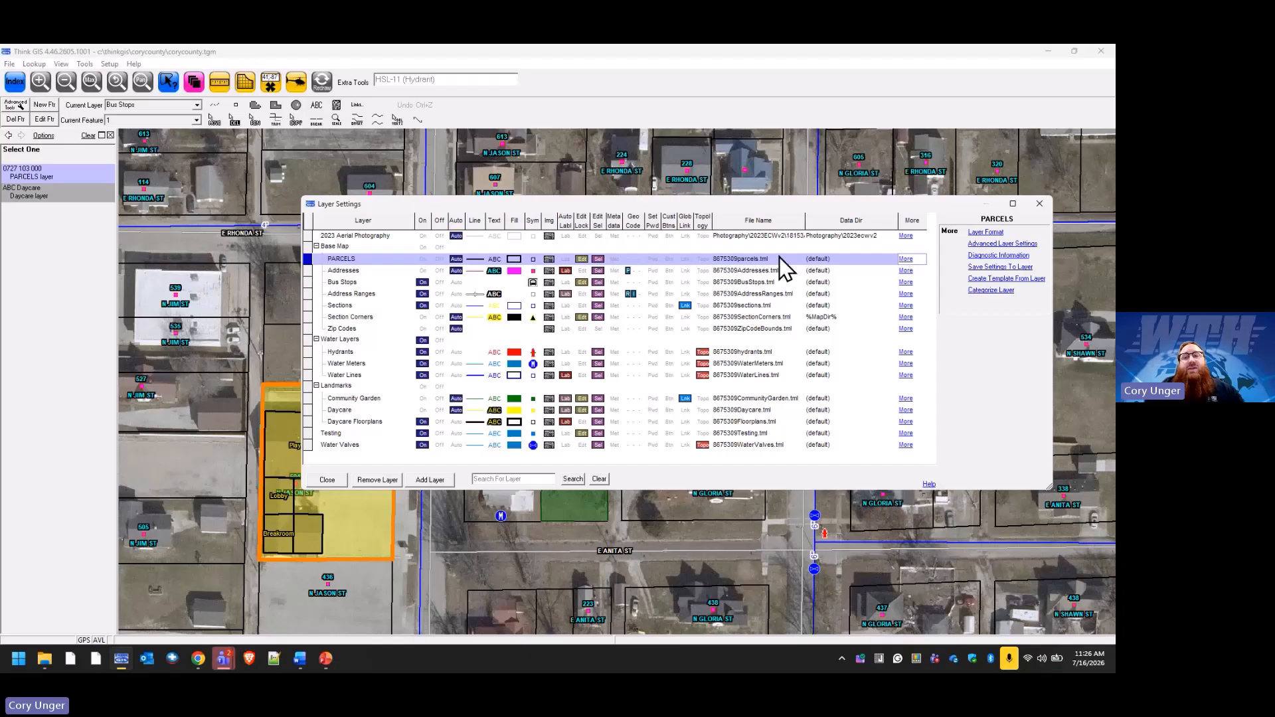
Step: Generate the diagnostic information for the PARCELS layer and open LayerStats.txt from the ThinkGIS REPORTS folder in Notepad
click(1007, 257)
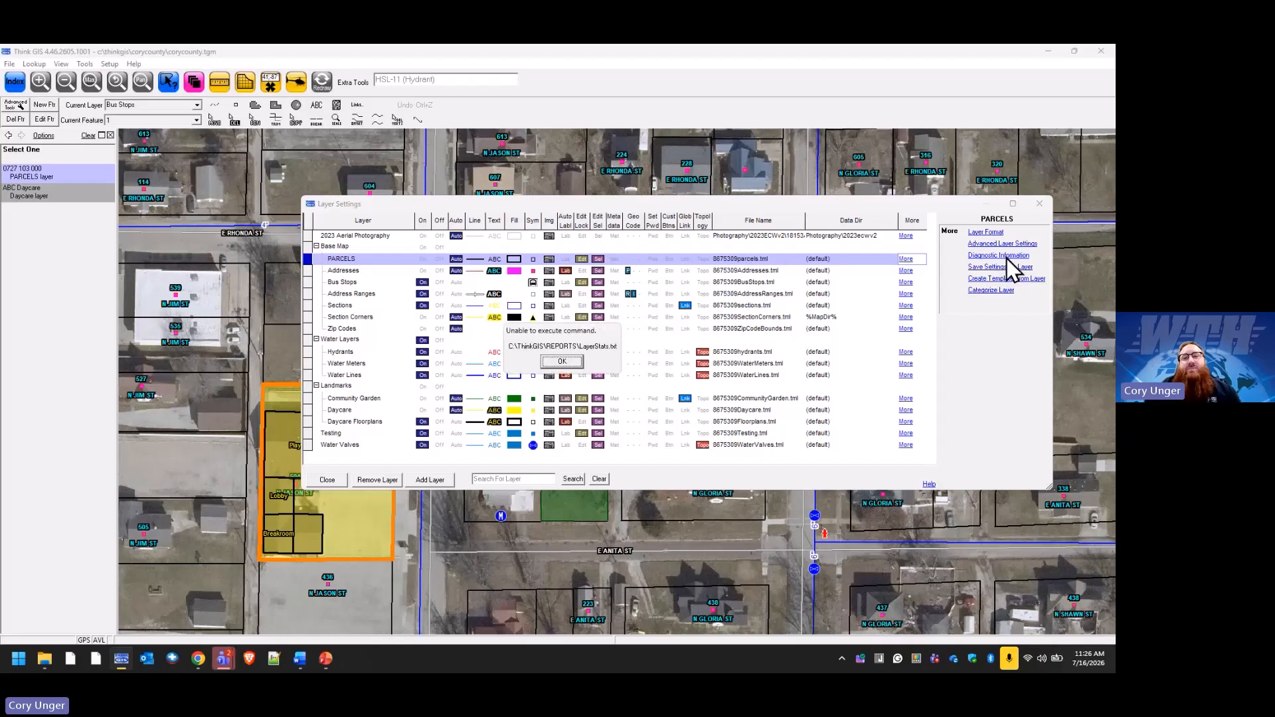
click(561, 361)
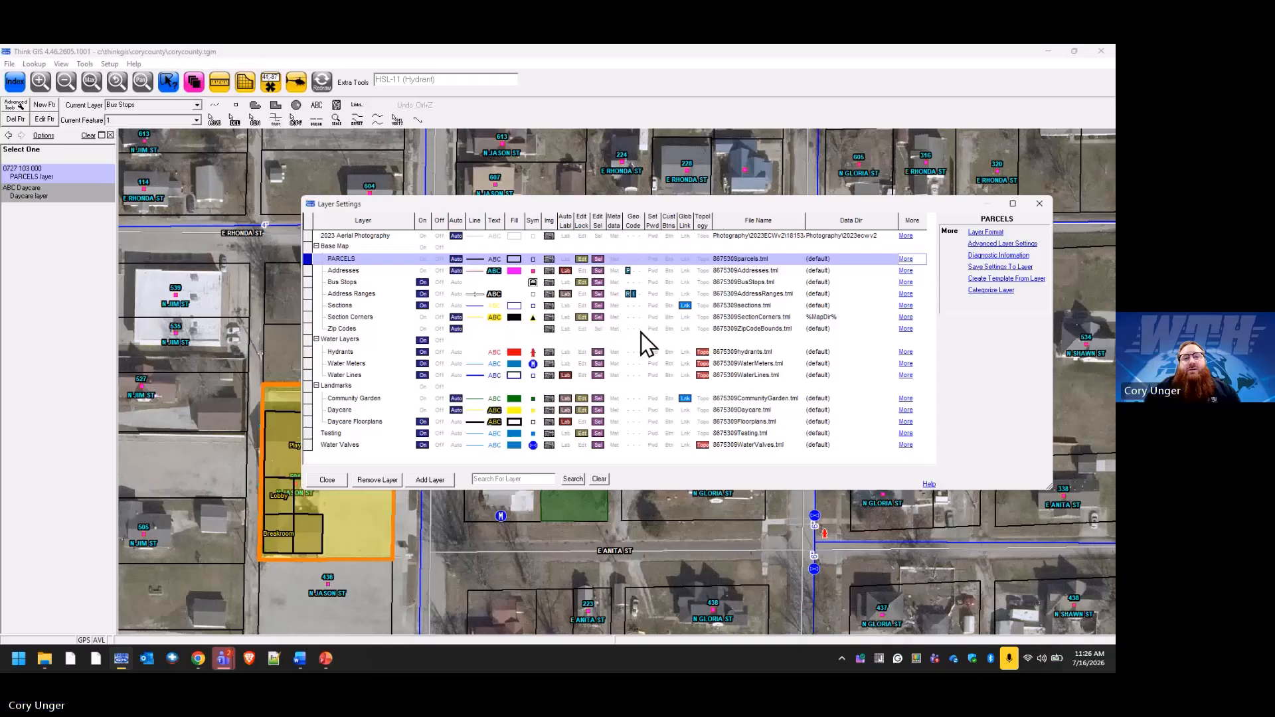
click(44, 660)
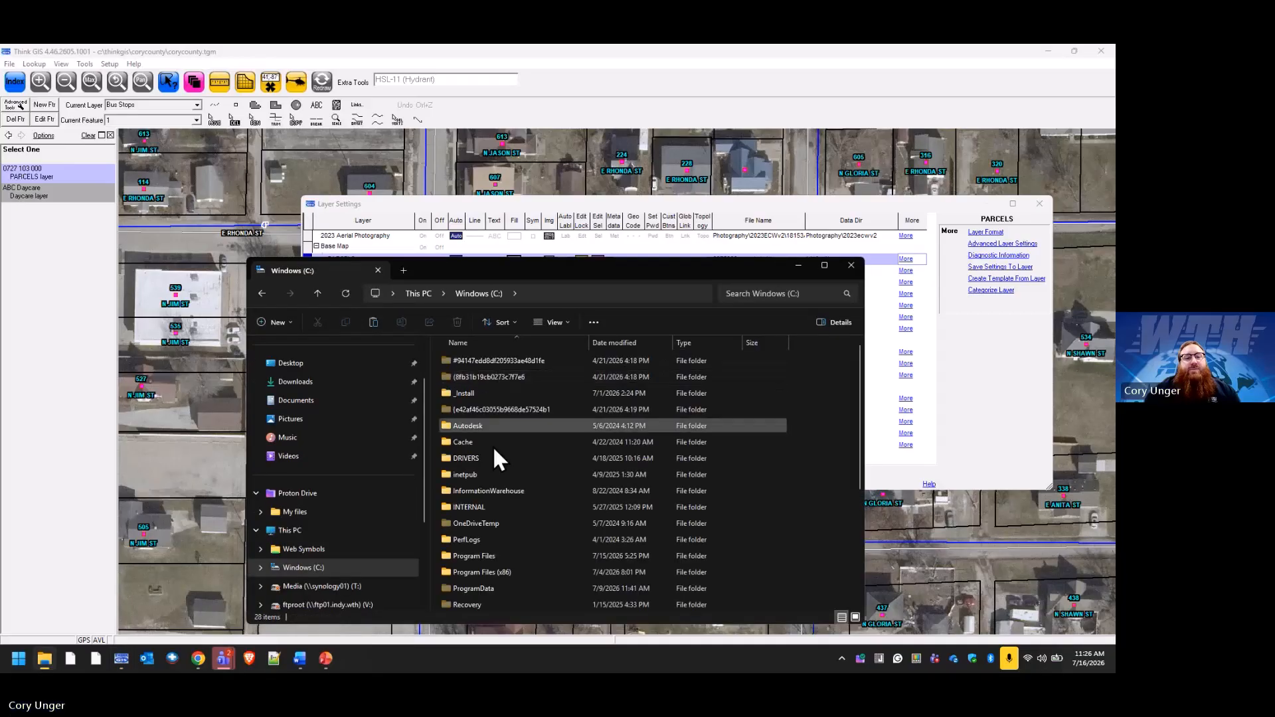
double_click(483, 585)
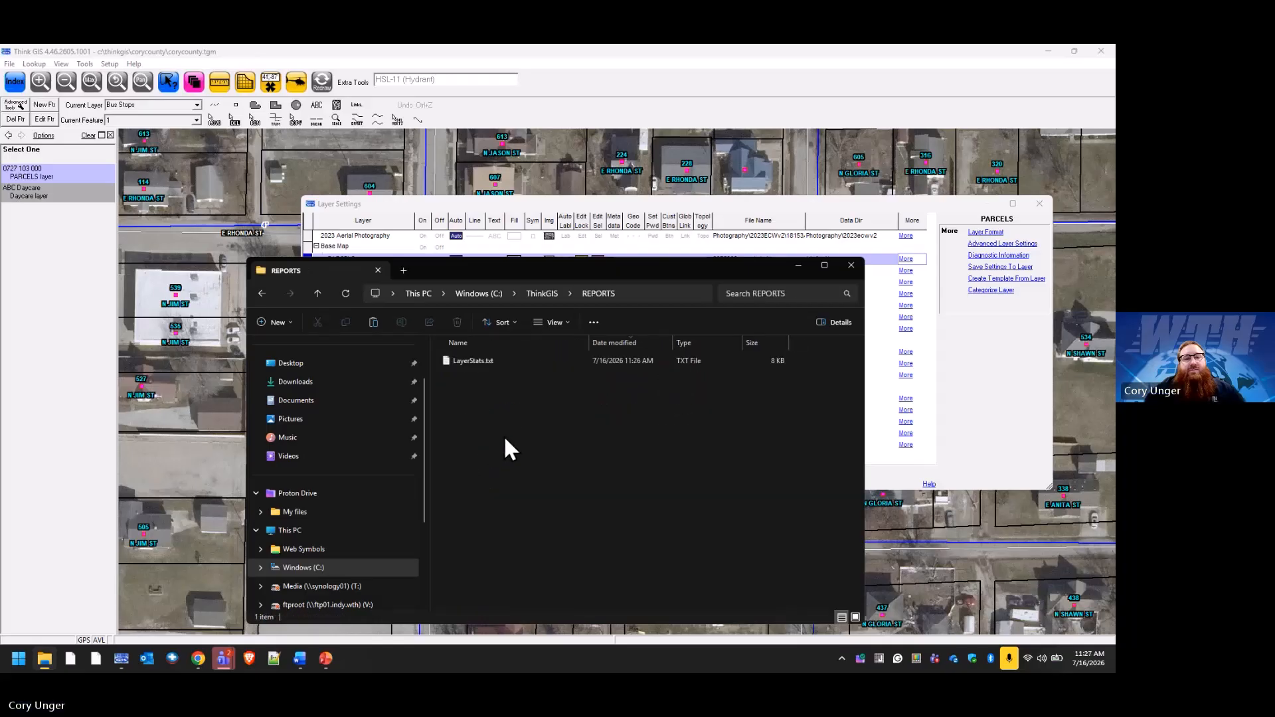
right_click(478, 361)
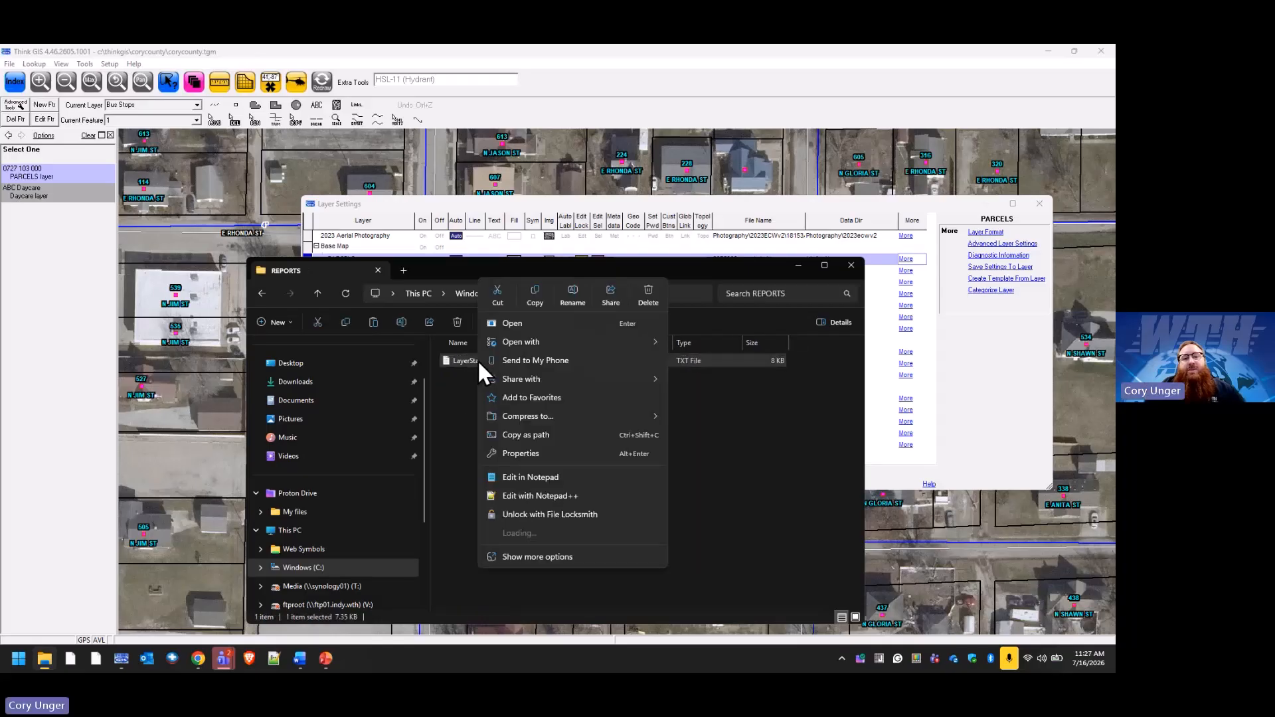
mouse_move(627, 341)
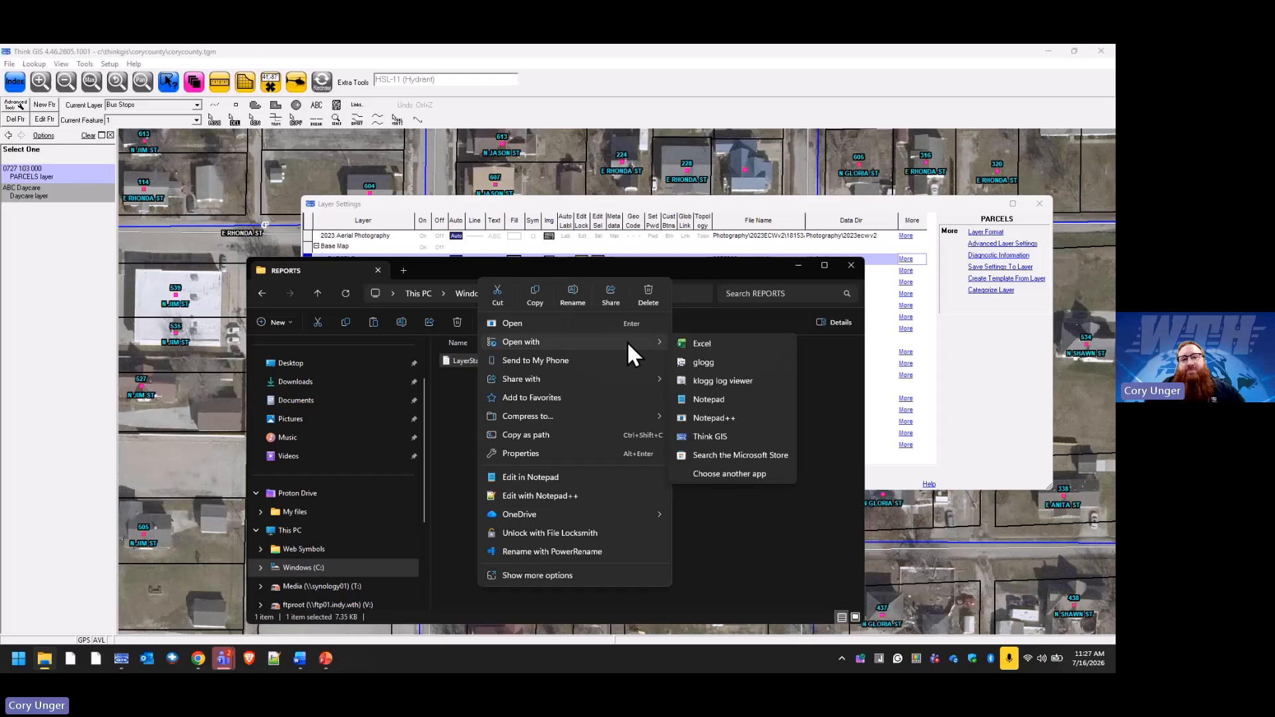
click(736, 400)
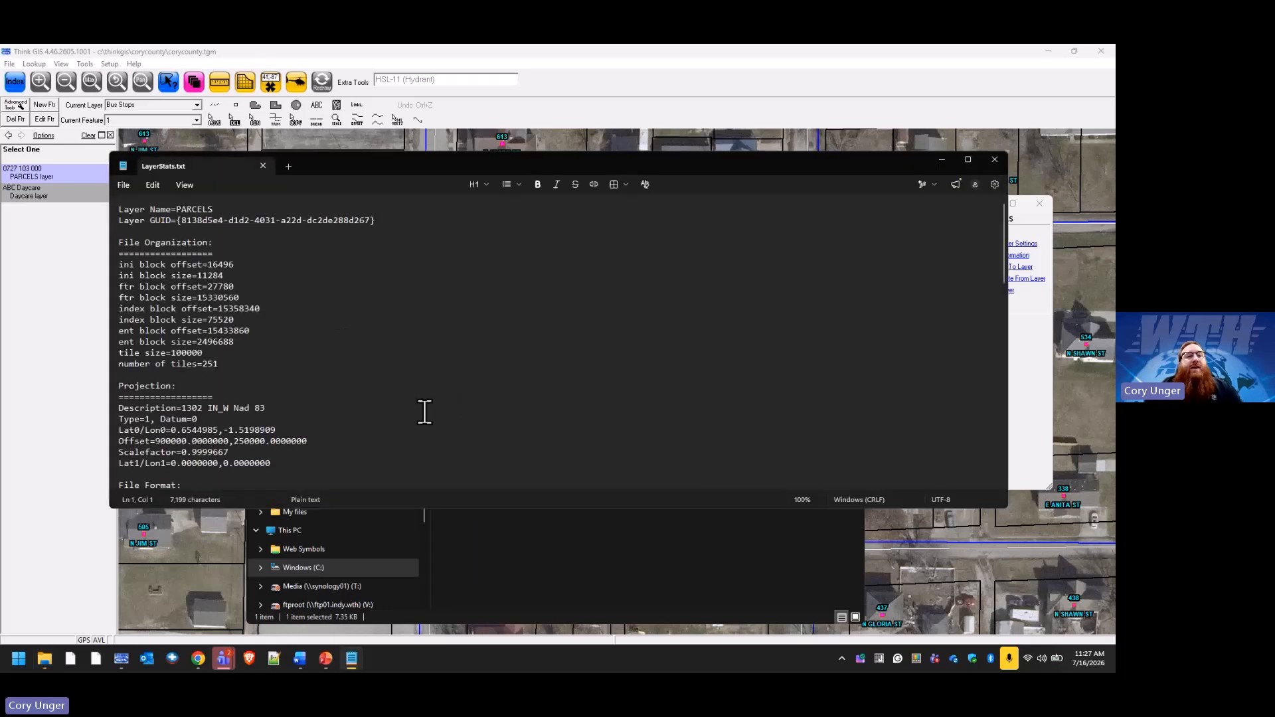
Step: Enlarge the report window, look through the layer statistics, and highlight the projection description
drag(531, 153, 531, 45)
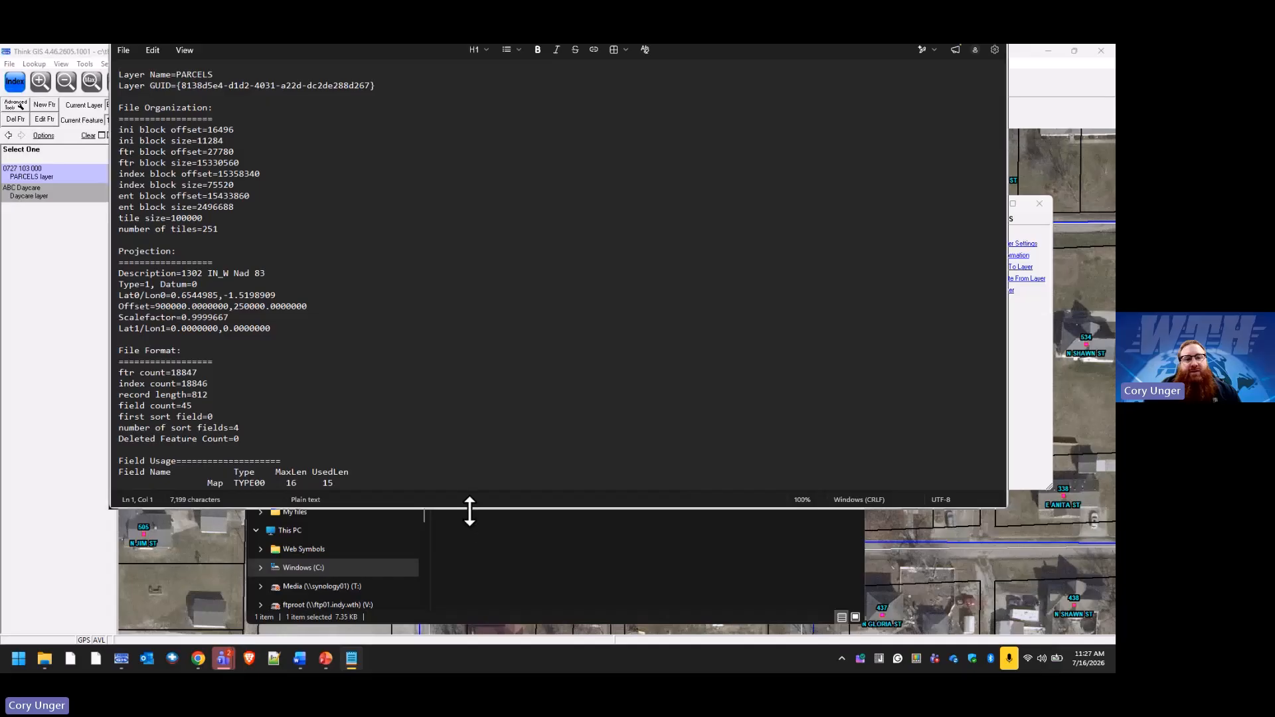
drag(469, 509, 469, 601)
scroll(425, 492, down, 3)
scroll(420, 476, down, 8)
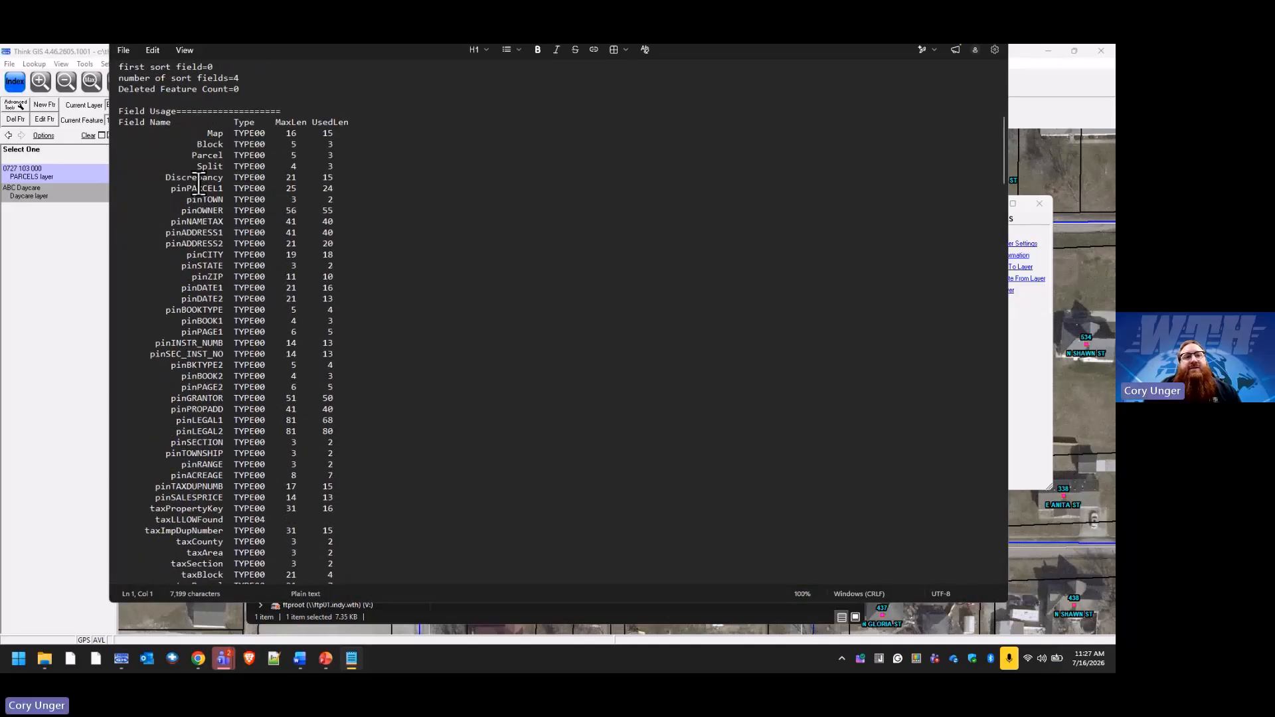
scroll(199, 184, up, 10)
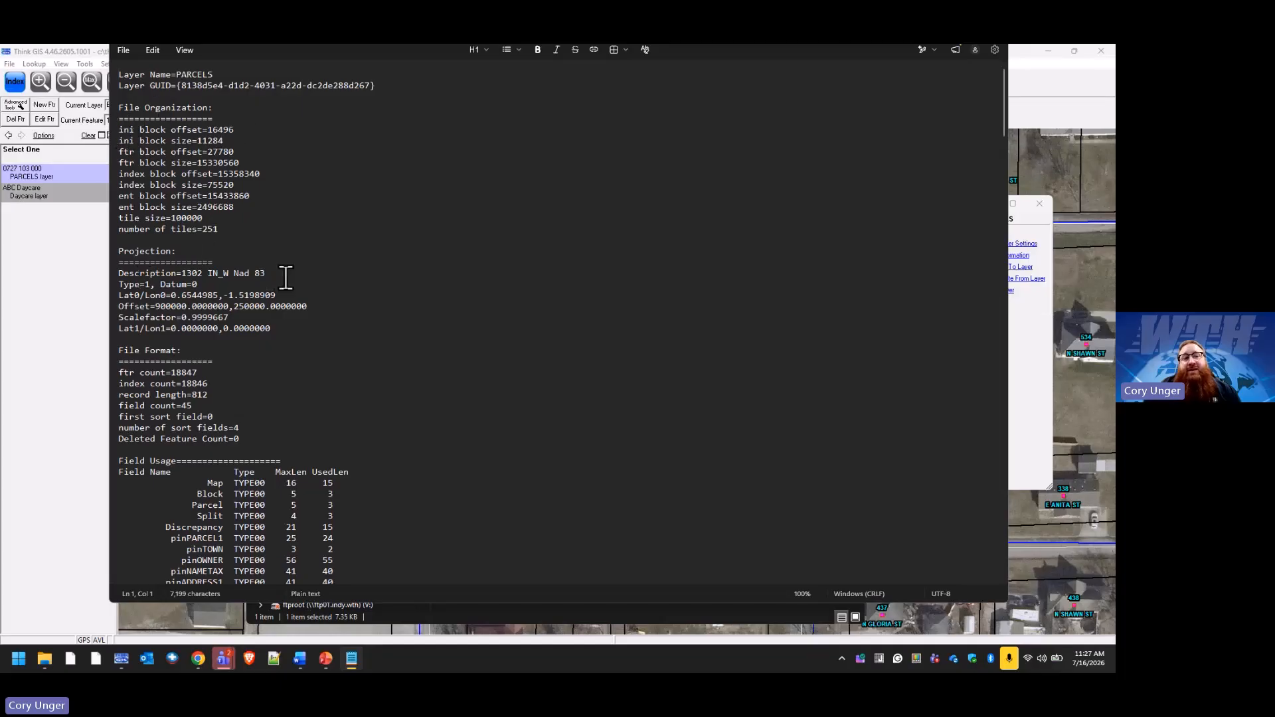
drag(284, 275, 181, 273)
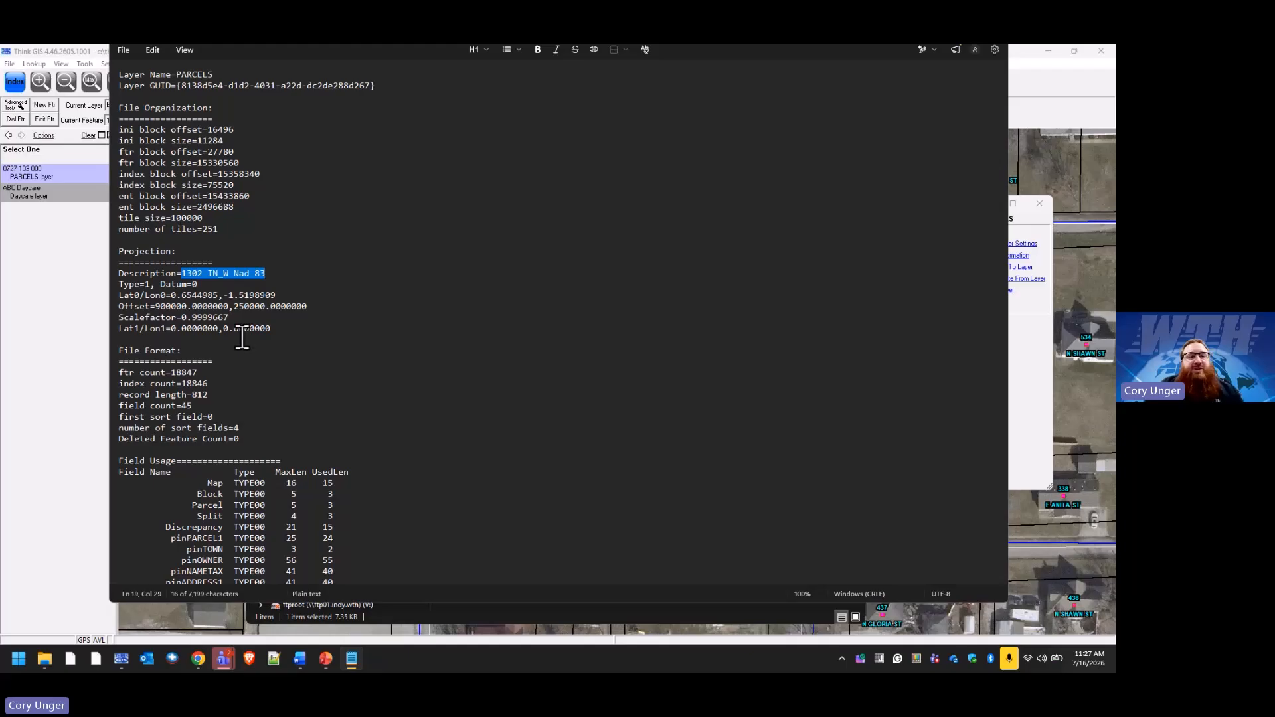
Step: Examine the report's Field Usage table, comparing maximum and used lengths by highlighting the pinLEGAL1 and pinGRANTOR rows
scroll(241, 336, down, 3)
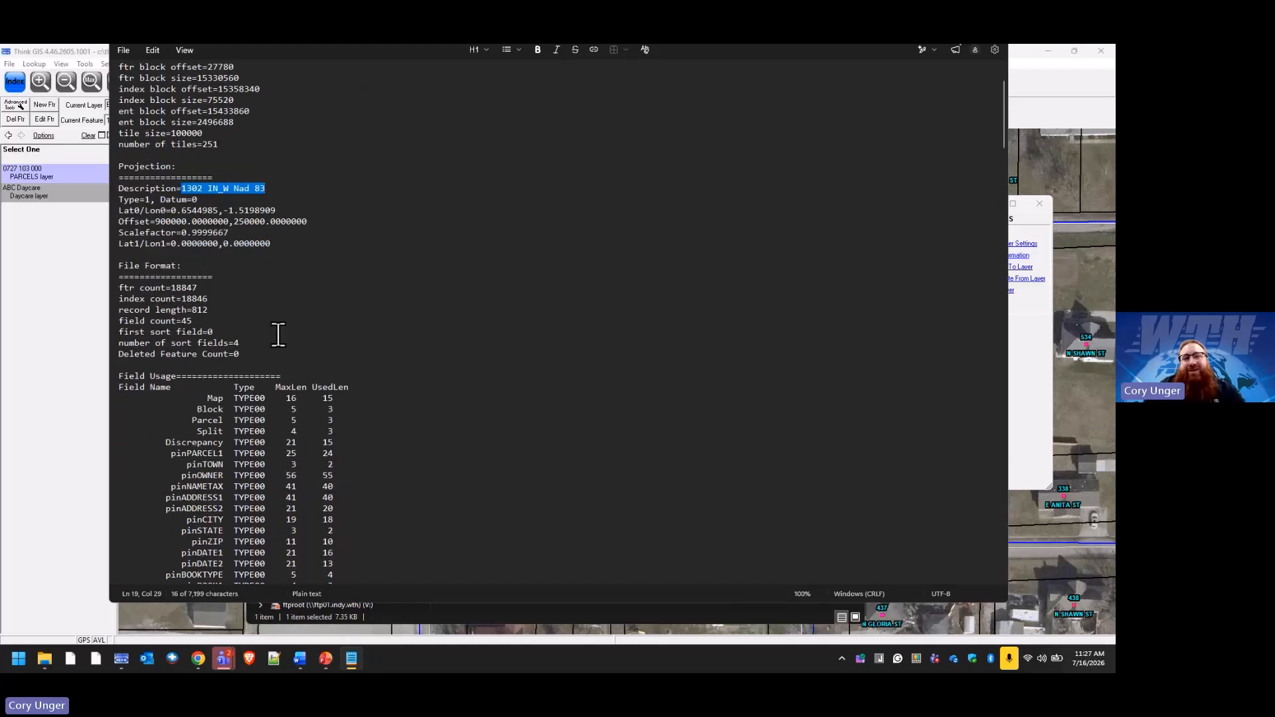
scroll(278, 335, down, 10)
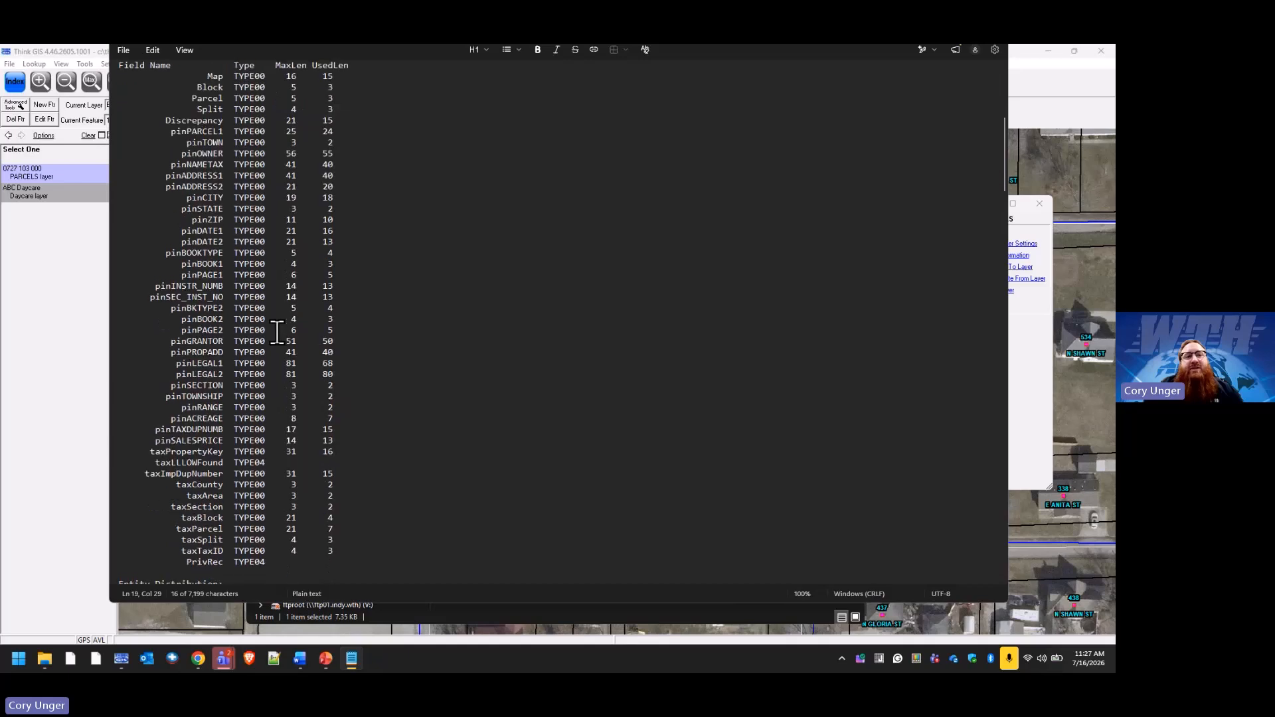
scroll(277, 332, up, 1)
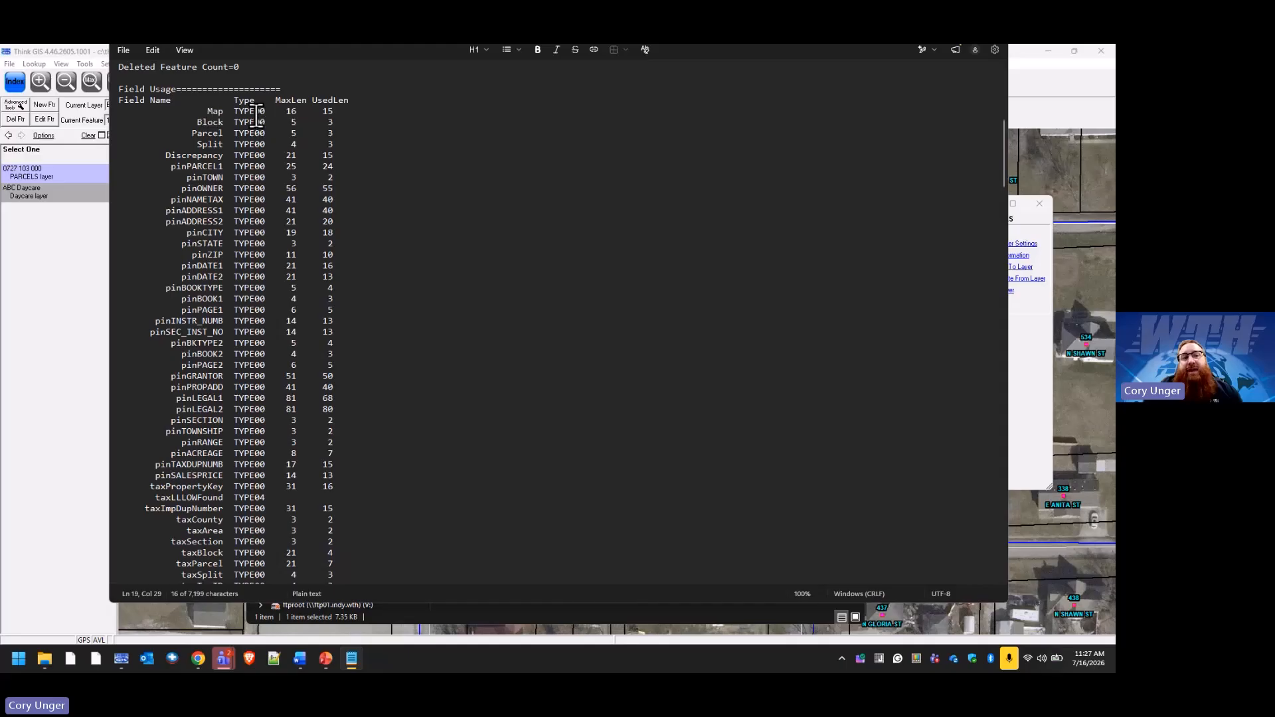
scroll(256, 299, down, 1)
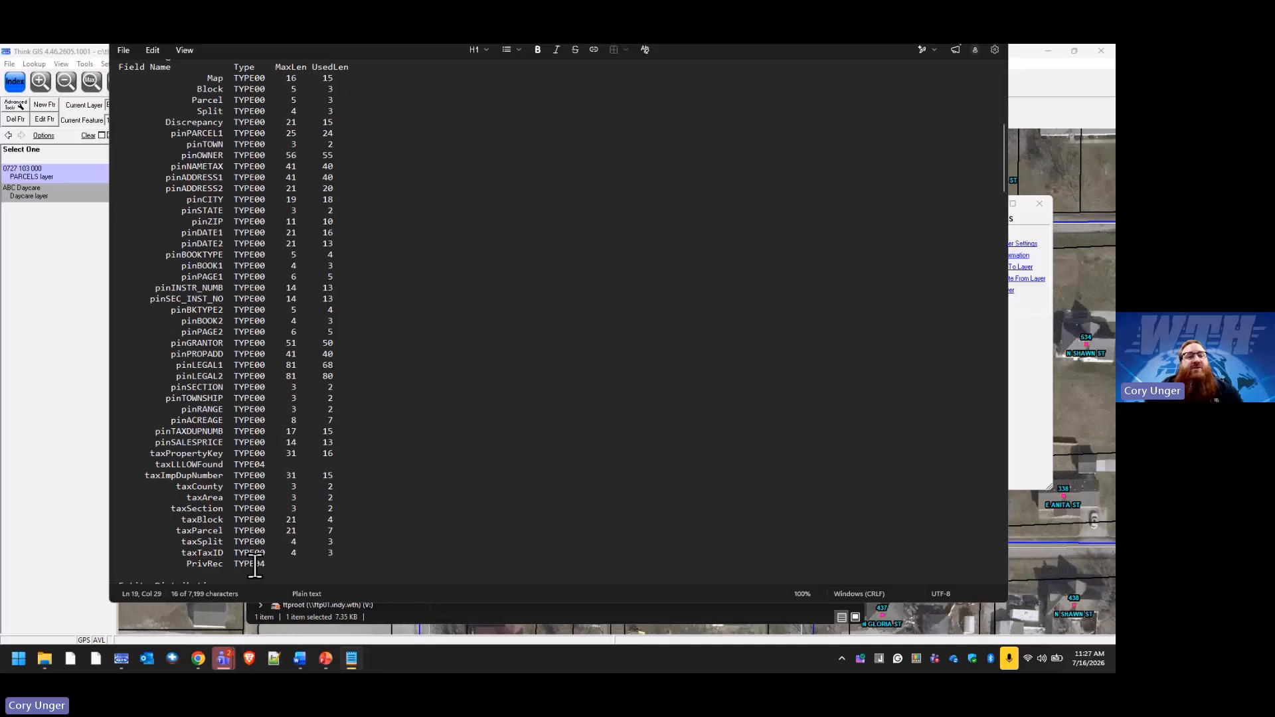
scroll(251, 383, up, 1)
scroll(251, 383, up, 1)
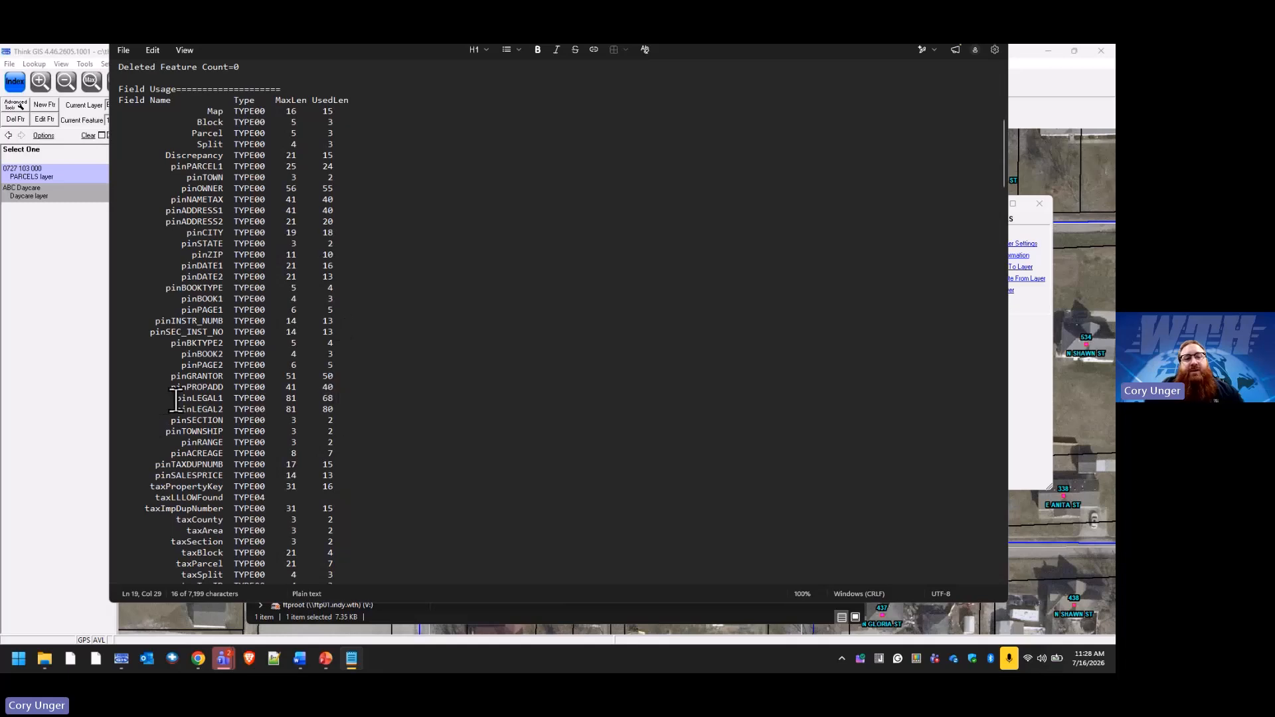
drag(176, 399, 341, 403)
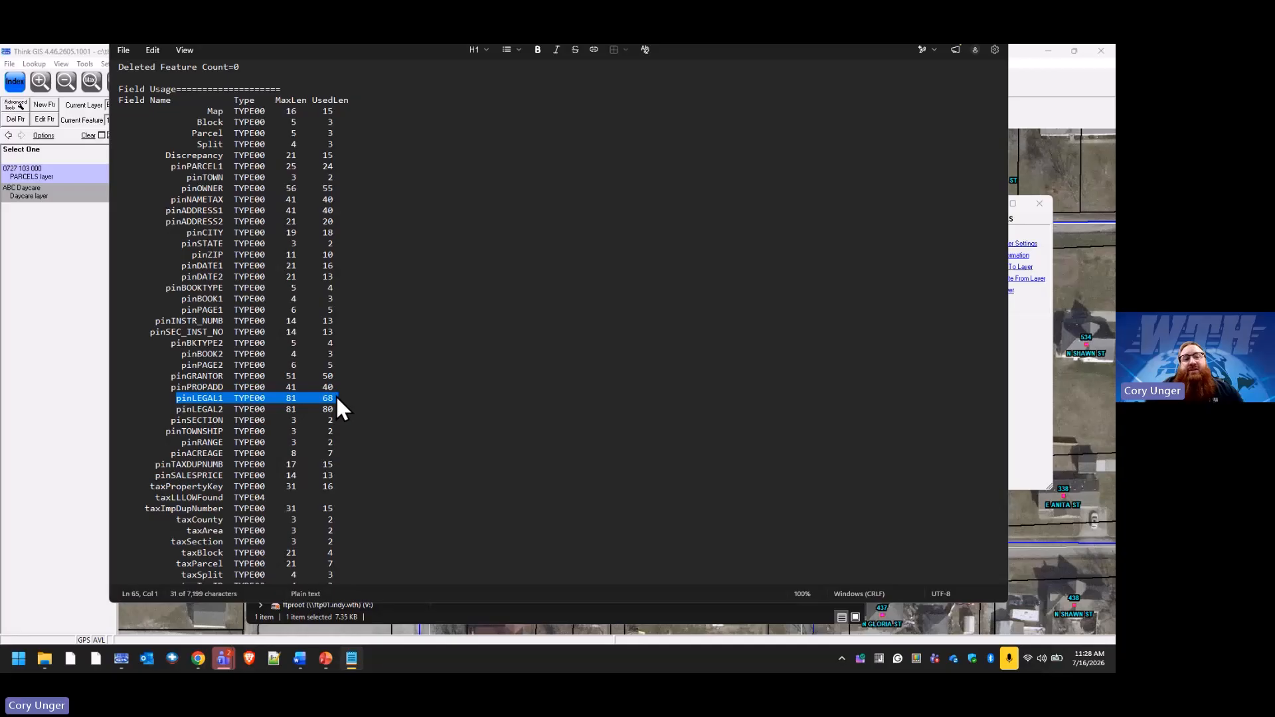
click(171, 380)
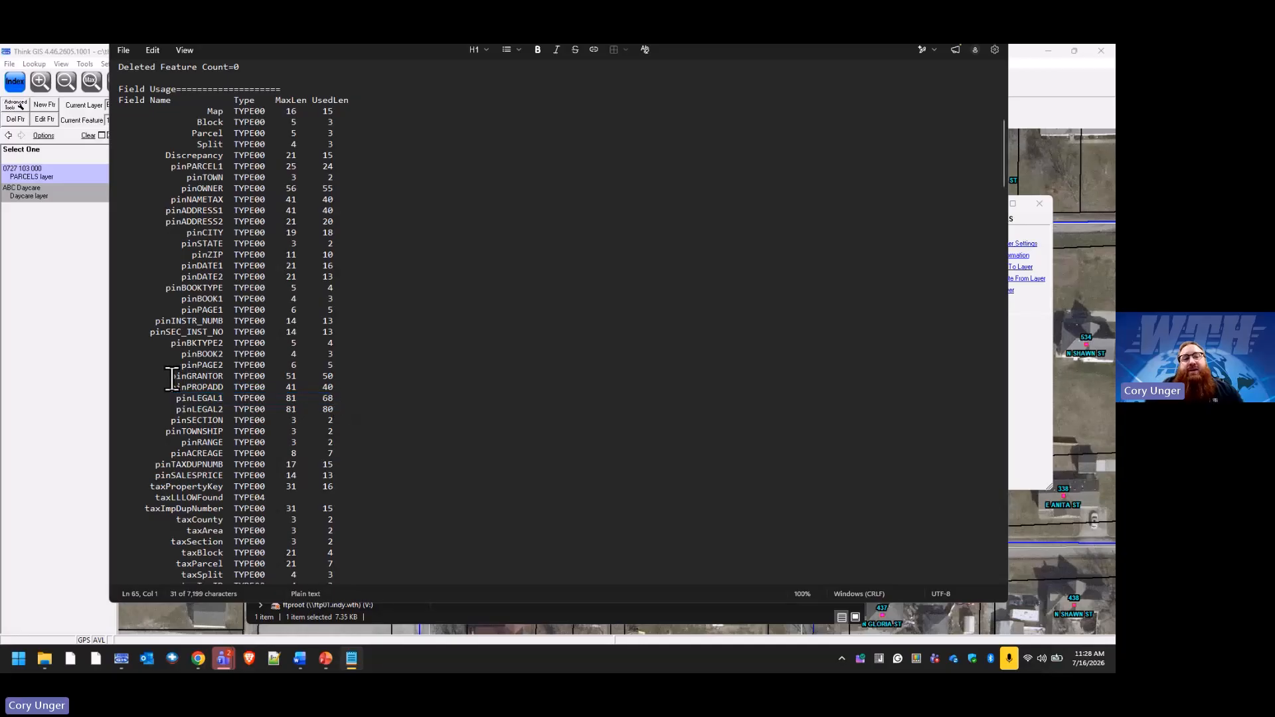
drag(172, 379, 342, 379)
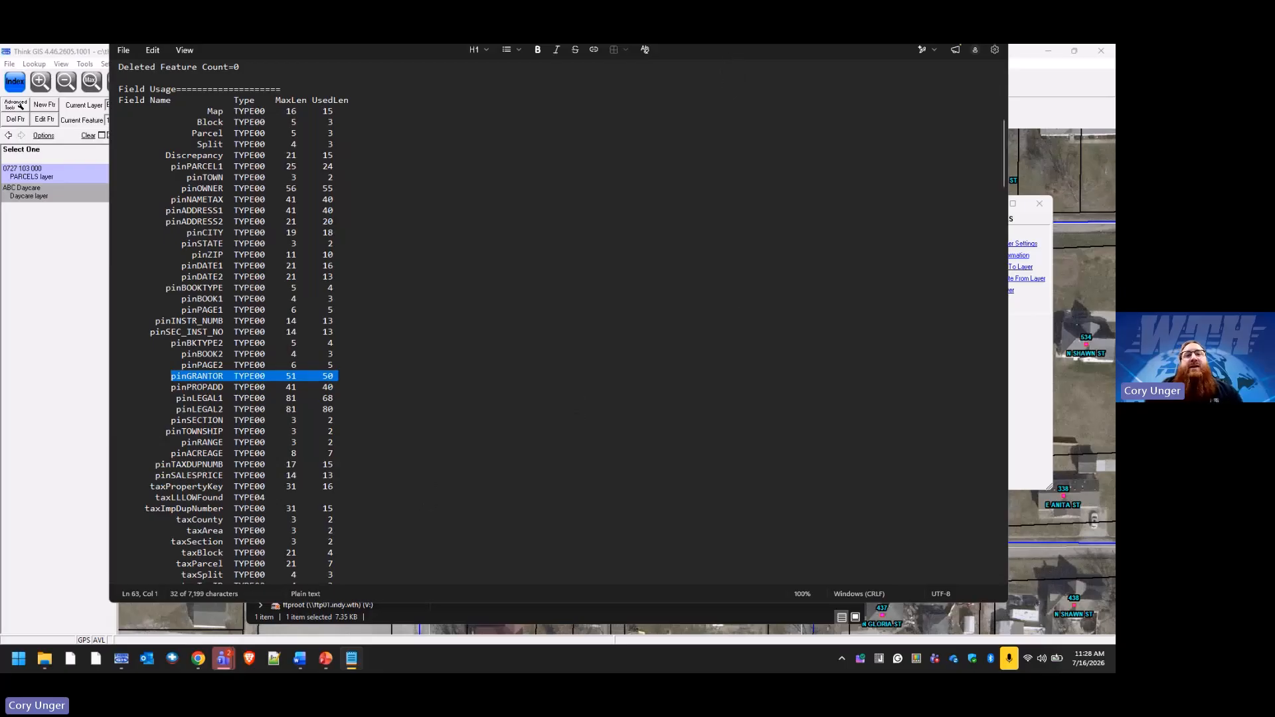
Step: Return to Think GIS, close the layer settings, and browse the Water Meters, Water Lines and Hydrants feature lists in the index
click(1034, 349)
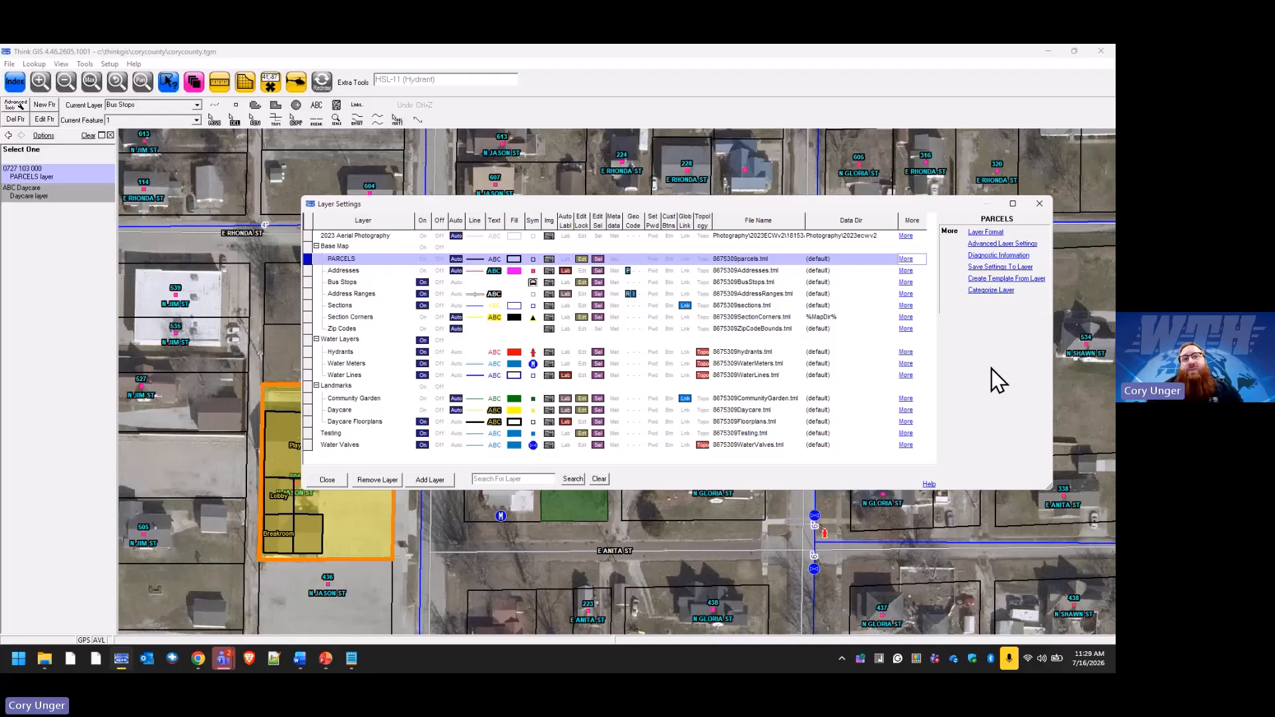
click(336, 481)
click(12, 83)
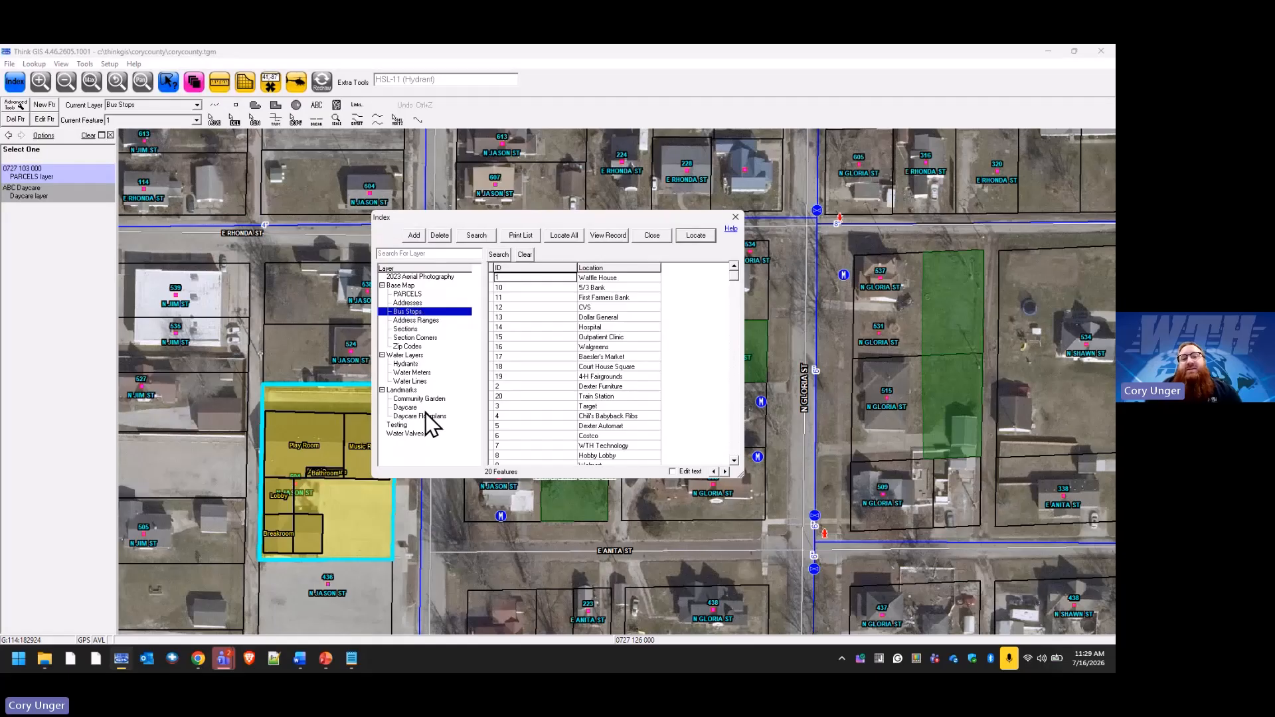
click(419, 374)
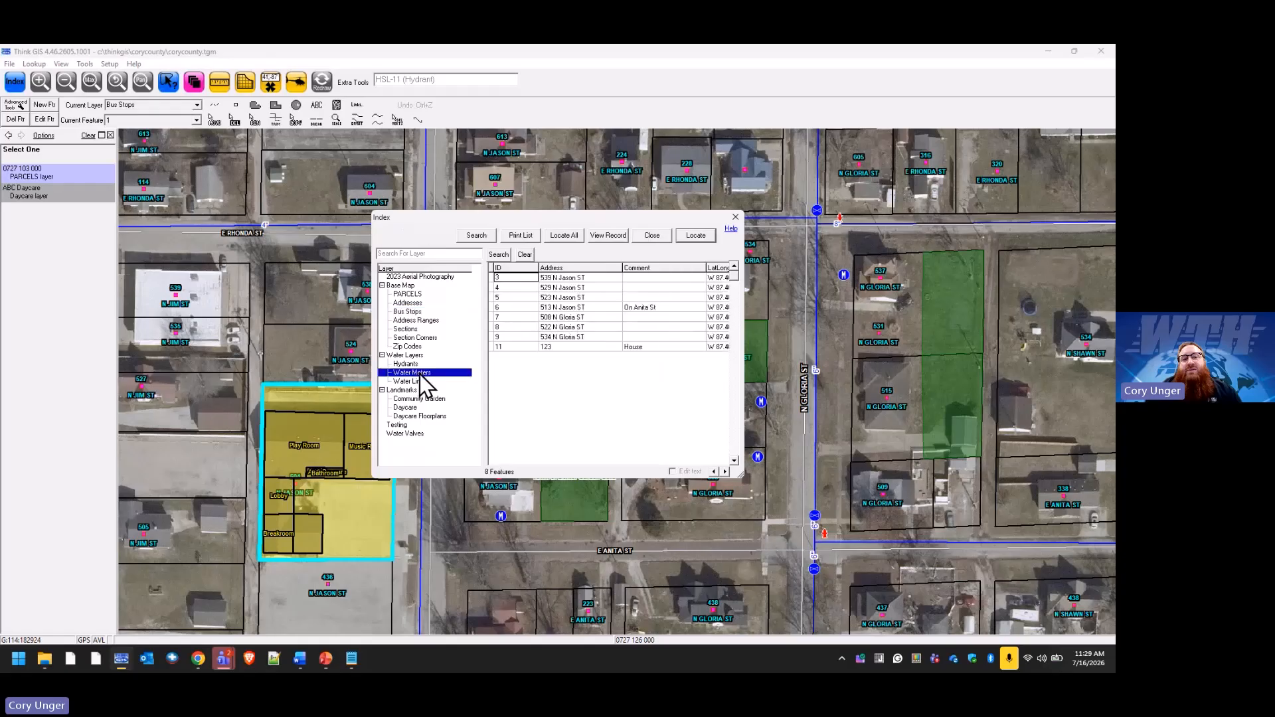
click(417, 382)
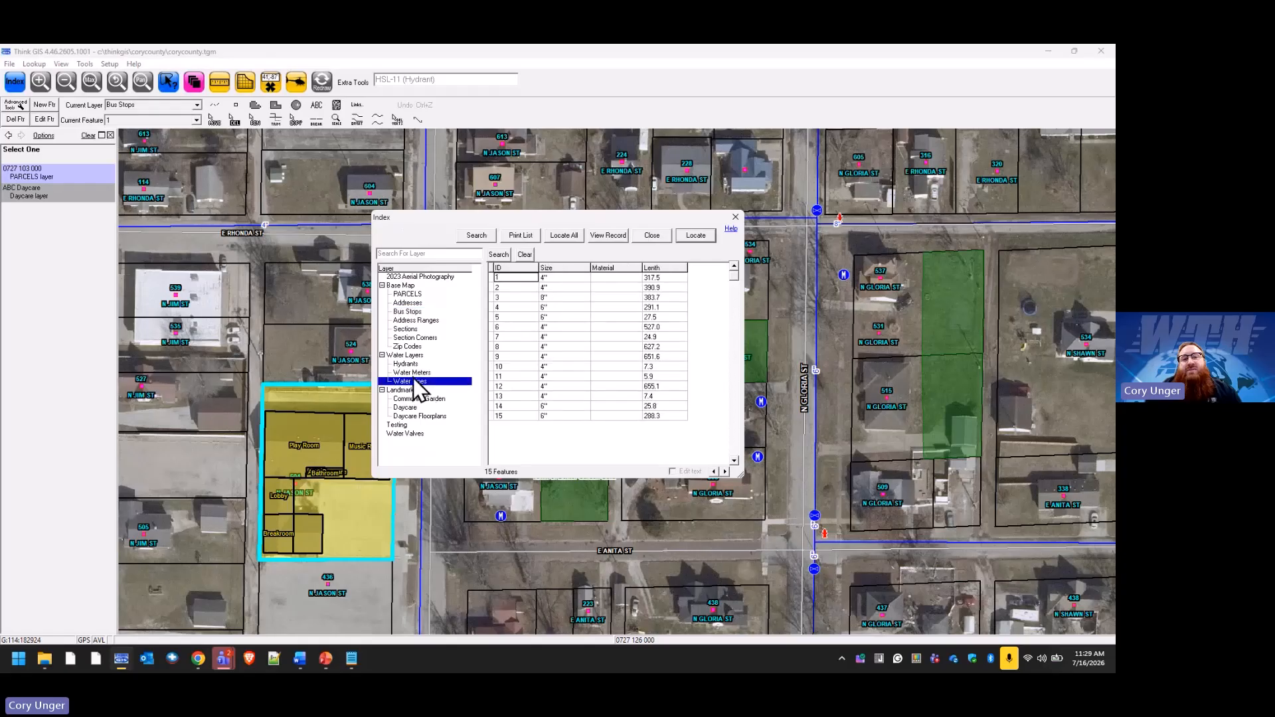
click(412, 364)
Step: Select the Water Meters layer in the index and open the settings for locking or unlocking layers for editing
click(414, 373)
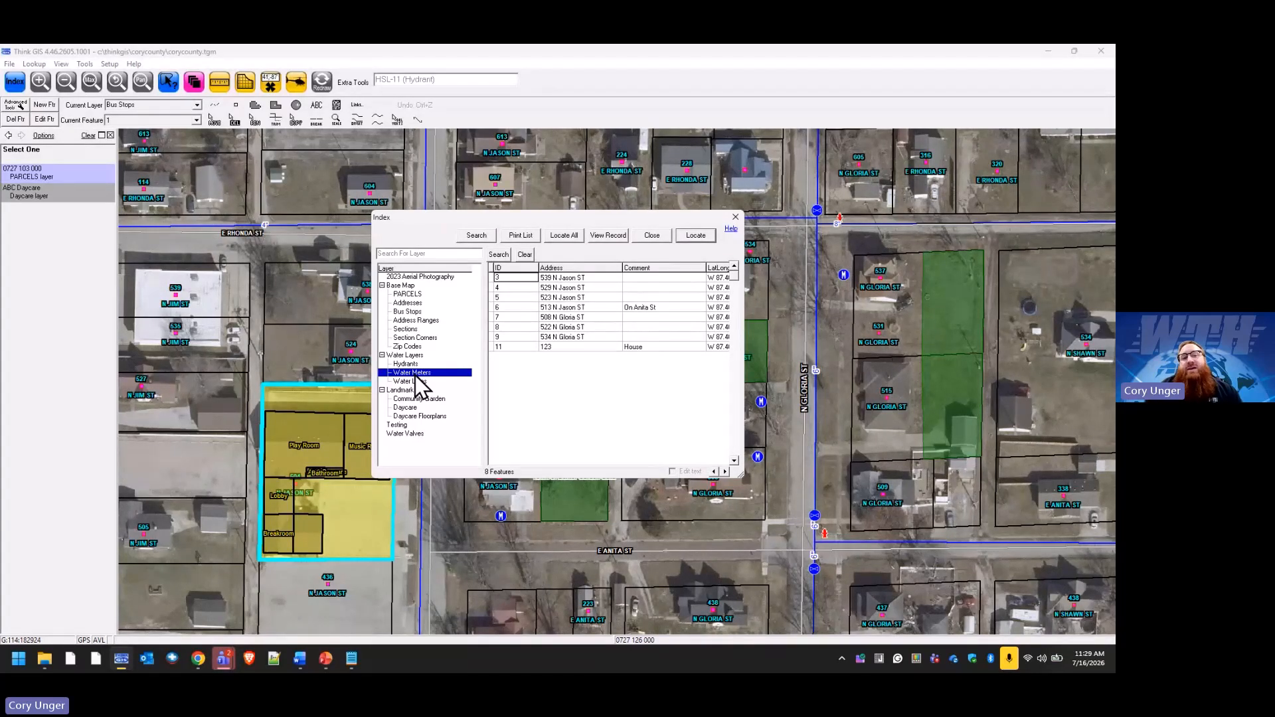
right_click(416, 376)
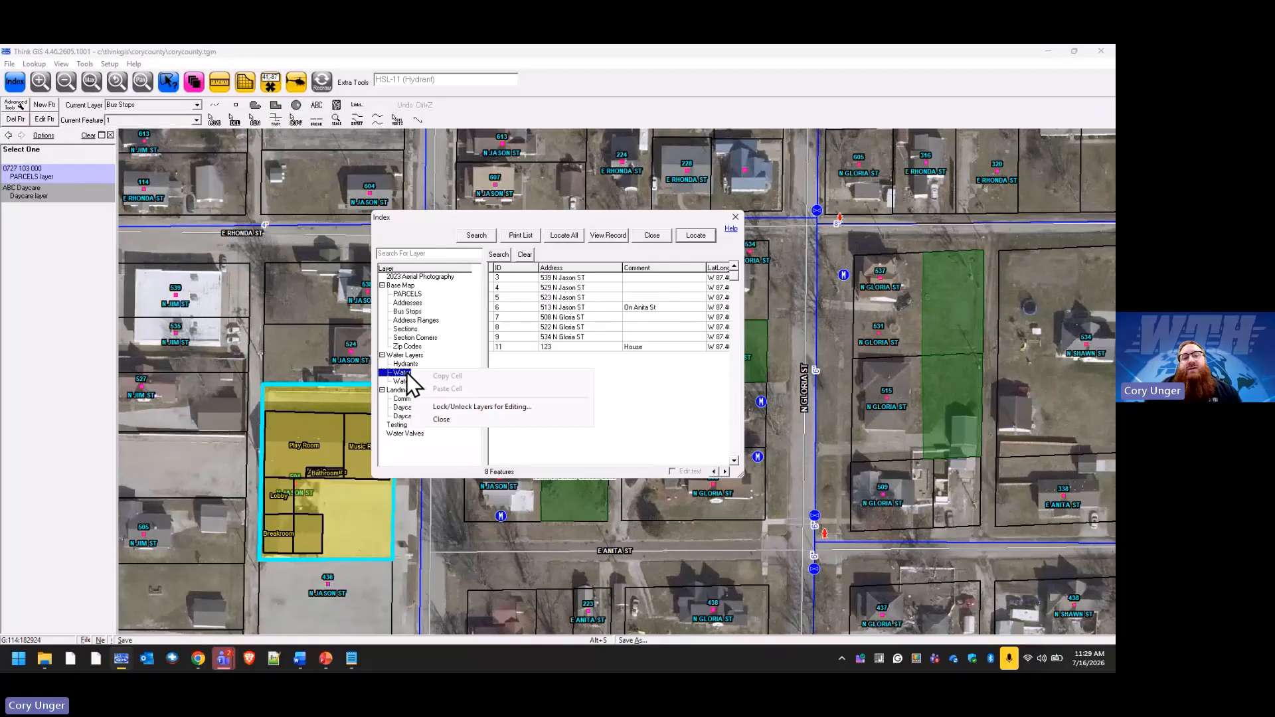
click(476, 407)
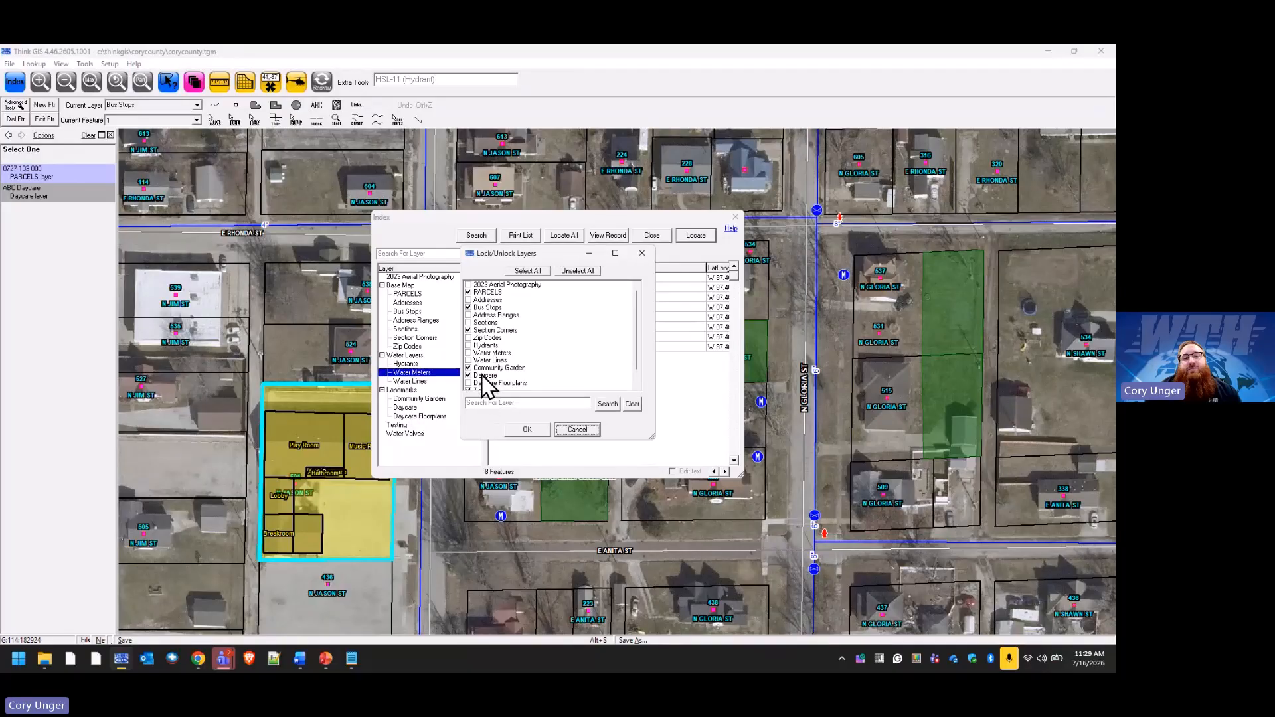
Step: Dismiss the layer locking dialog, view the PARCELS layer's records and its maintenance options, and close the index
click(577, 430)
right_click(408, 293)
click(399, 294)
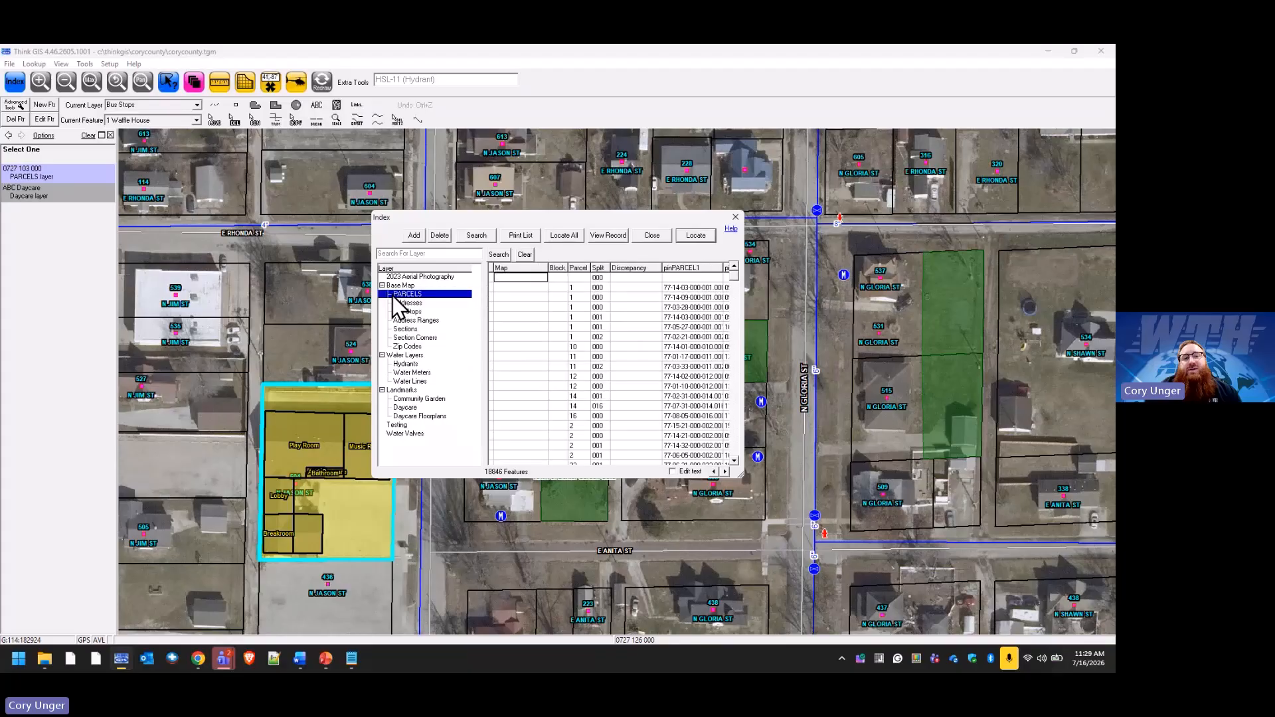
right_click(416, 294)
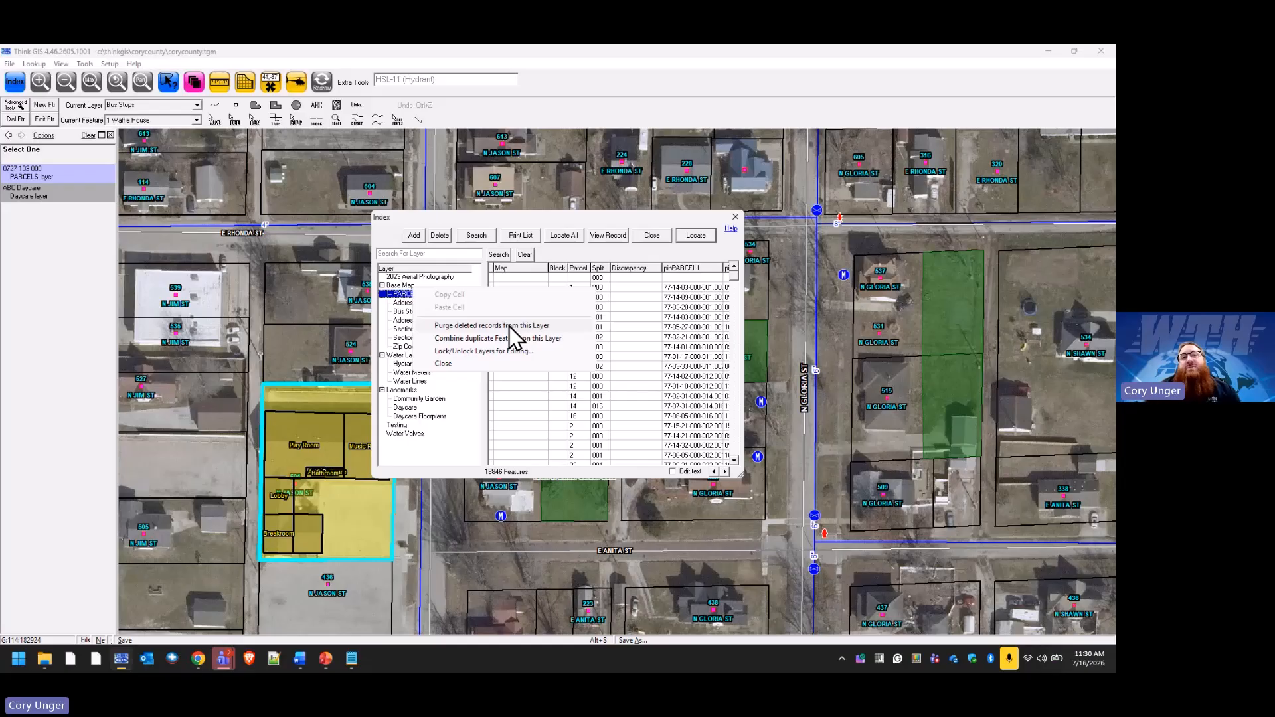
click(655, 236)
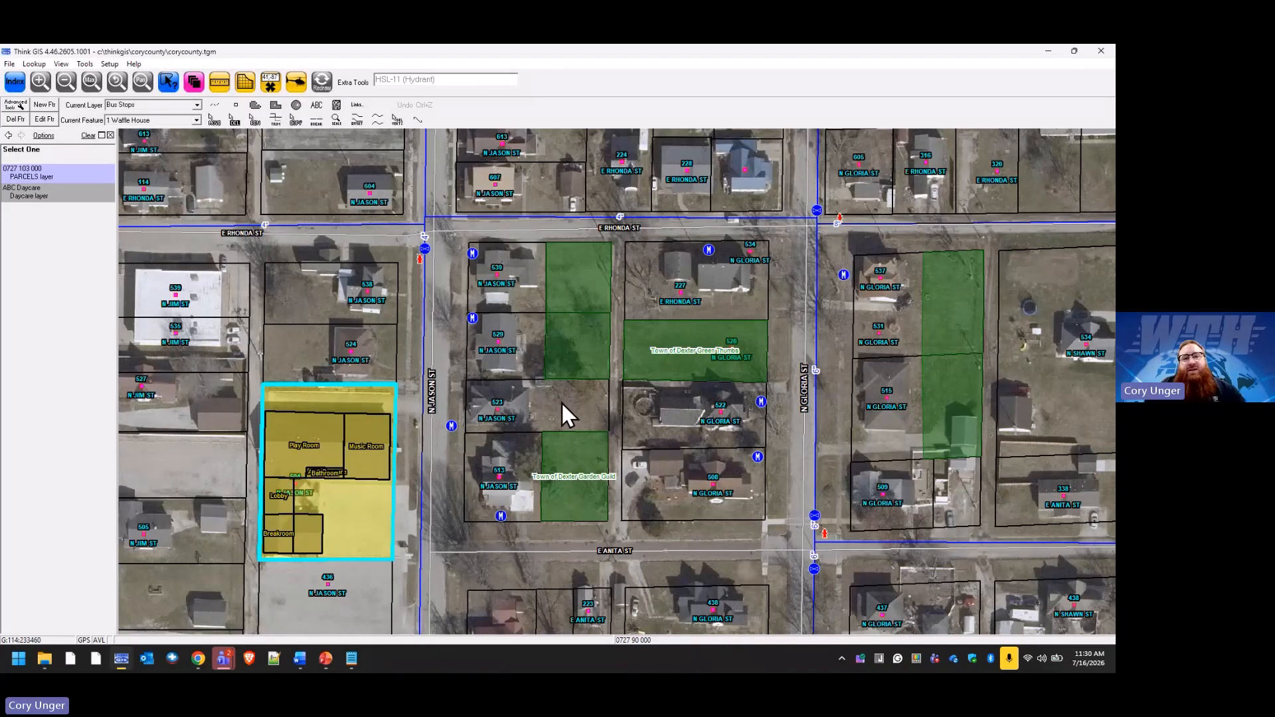
Step: Inspect the parcels beside the community garden along N Jason St and the water line at E Rhonda St
click(590, 398)
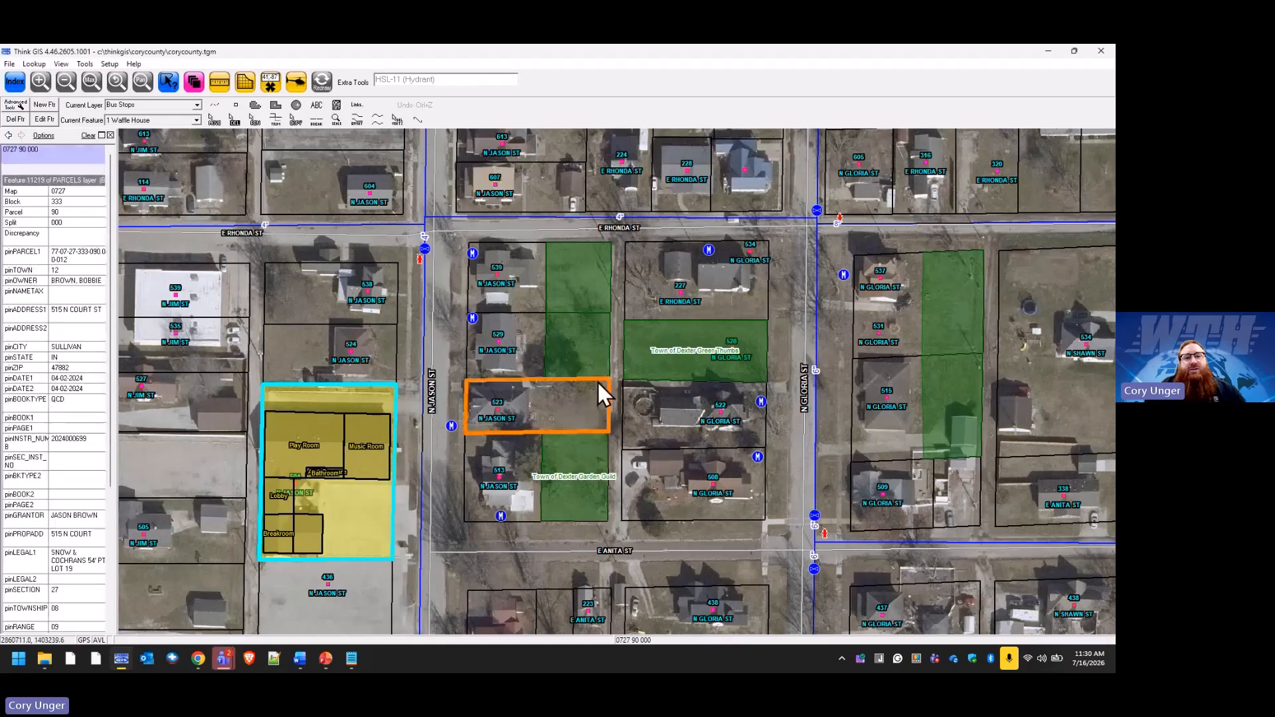
click(602, 340)
click(600, 419)
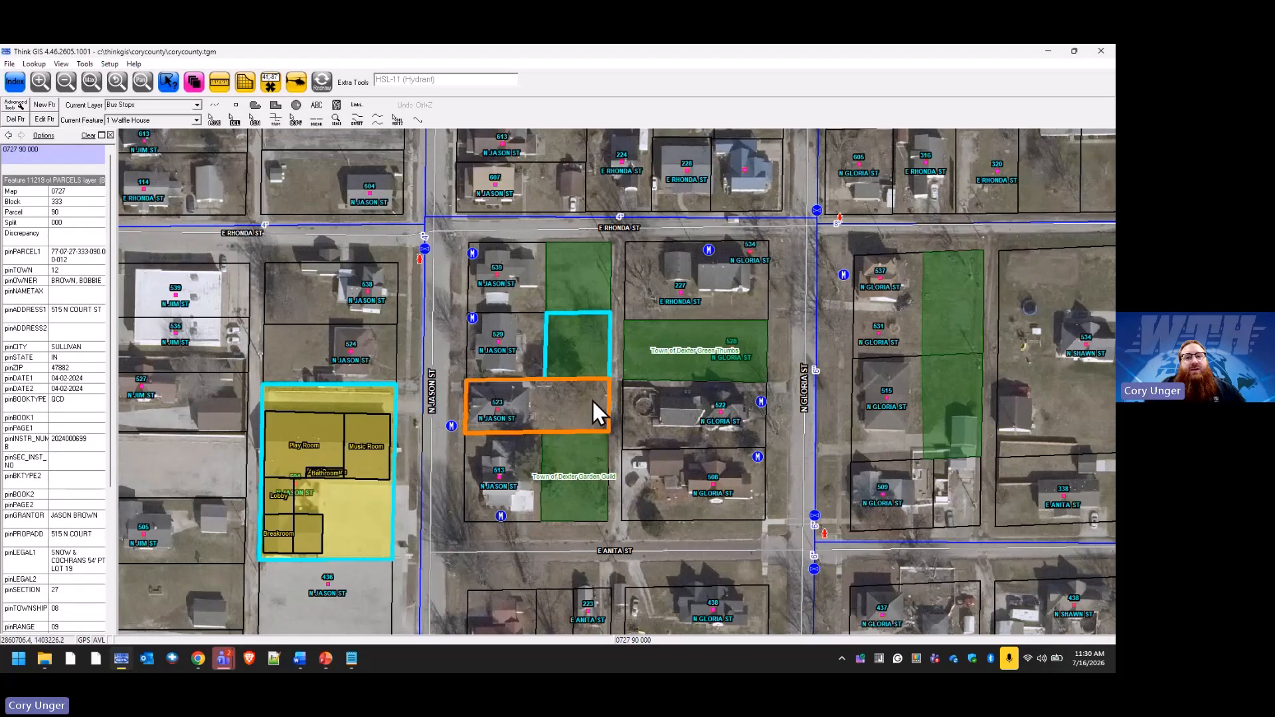
click(425, 248)
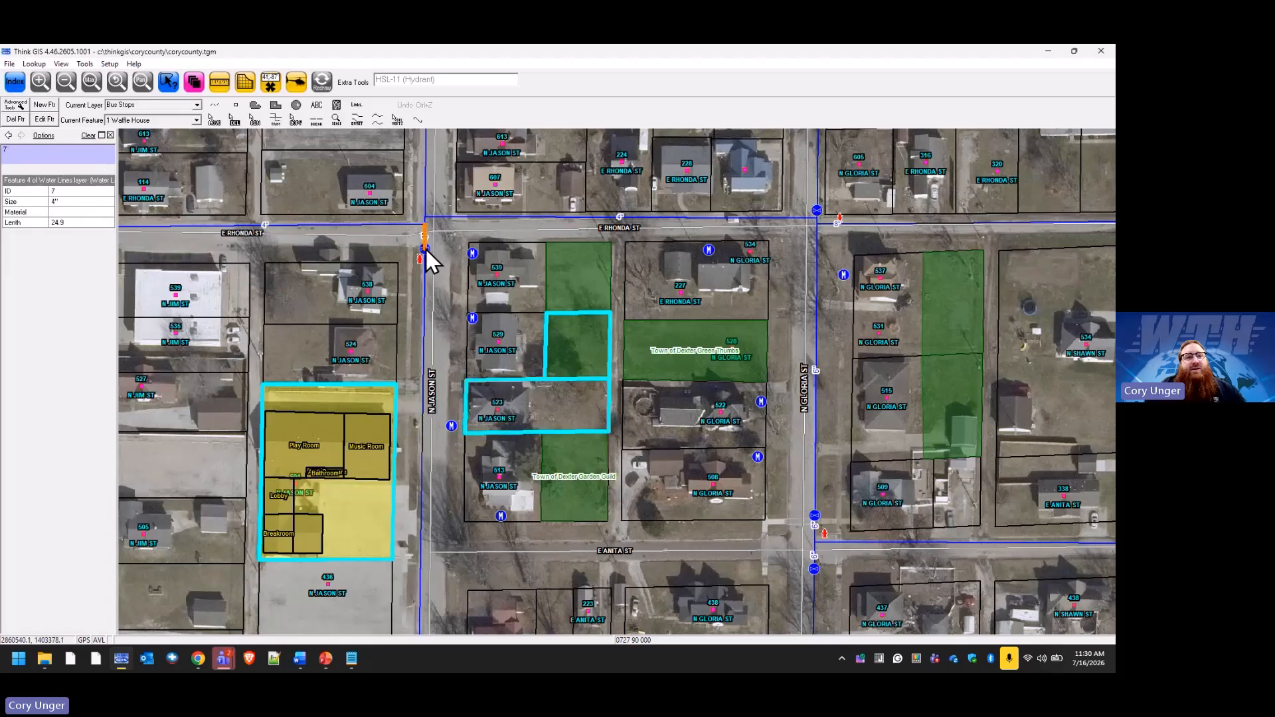
Step: View the ABC Daycare record from the Daycare layer to check its fields, and close it without changes
click(385, 504)
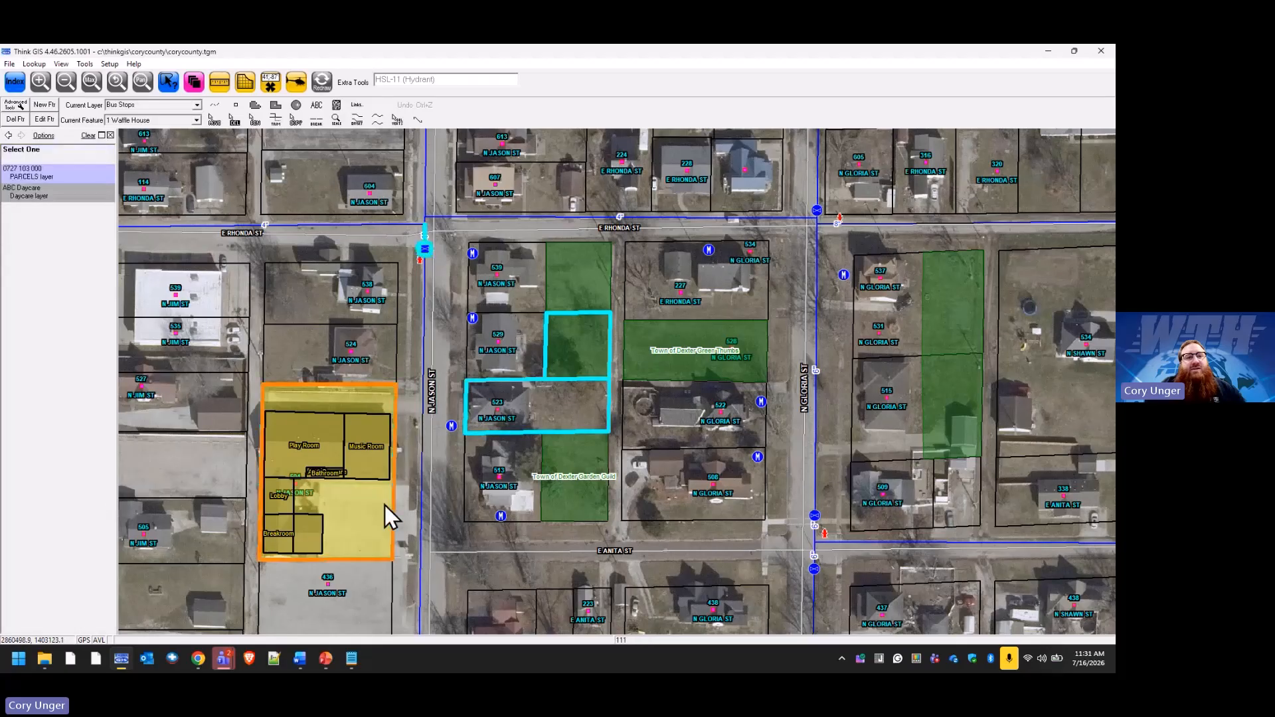
click(382, 508)
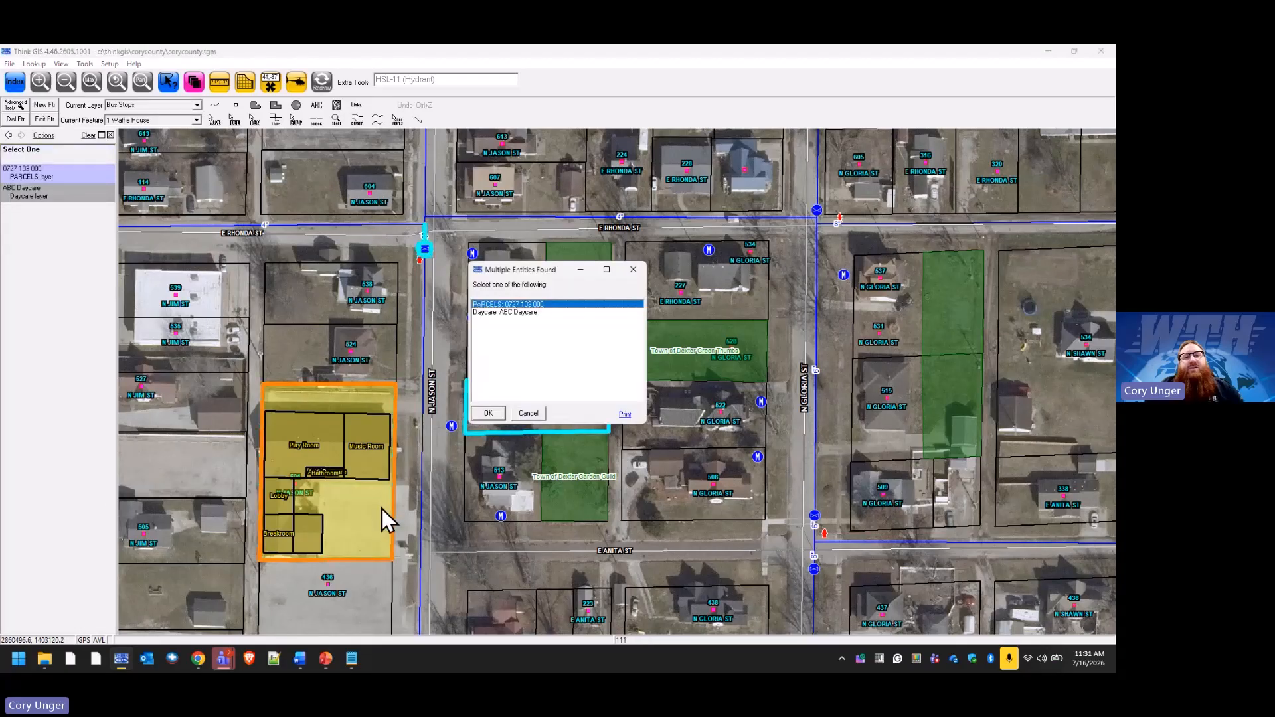
click(501, 312)
click(494, 412)
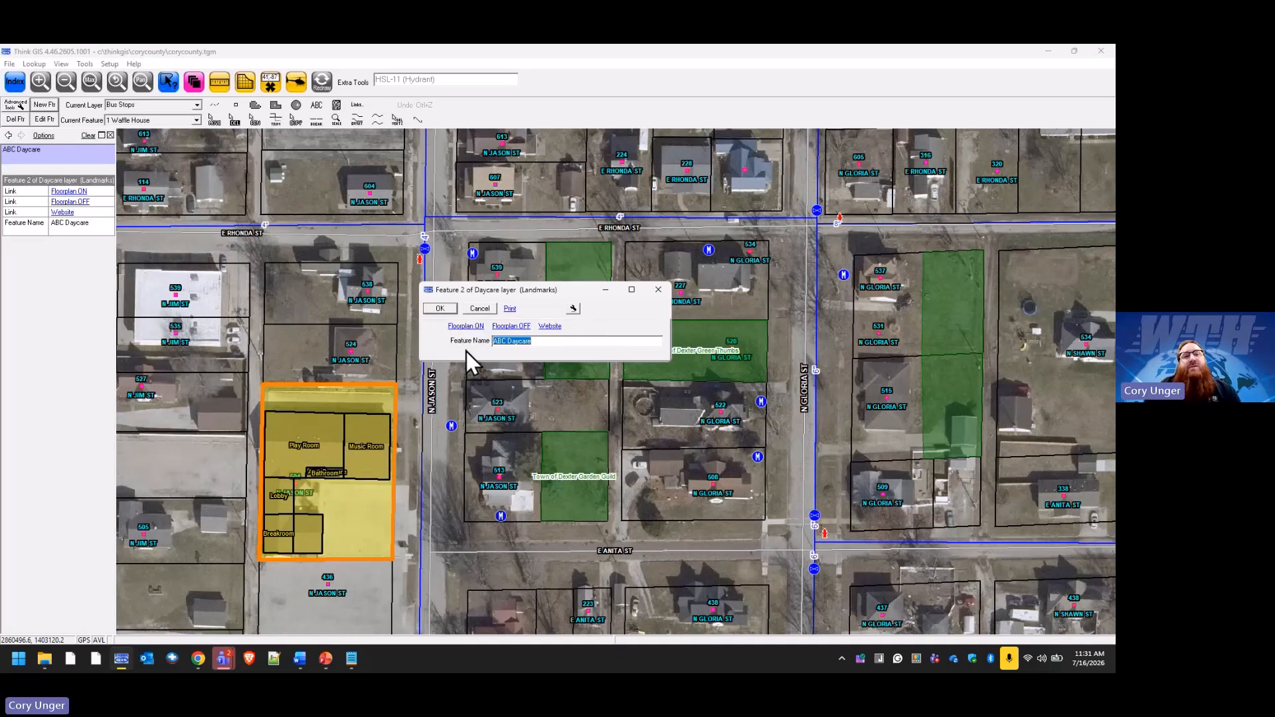
click(480, 309)
Step: Open the Daycare layer's record layout from the layer settings and add a field named Contact Name
click(198, 86)
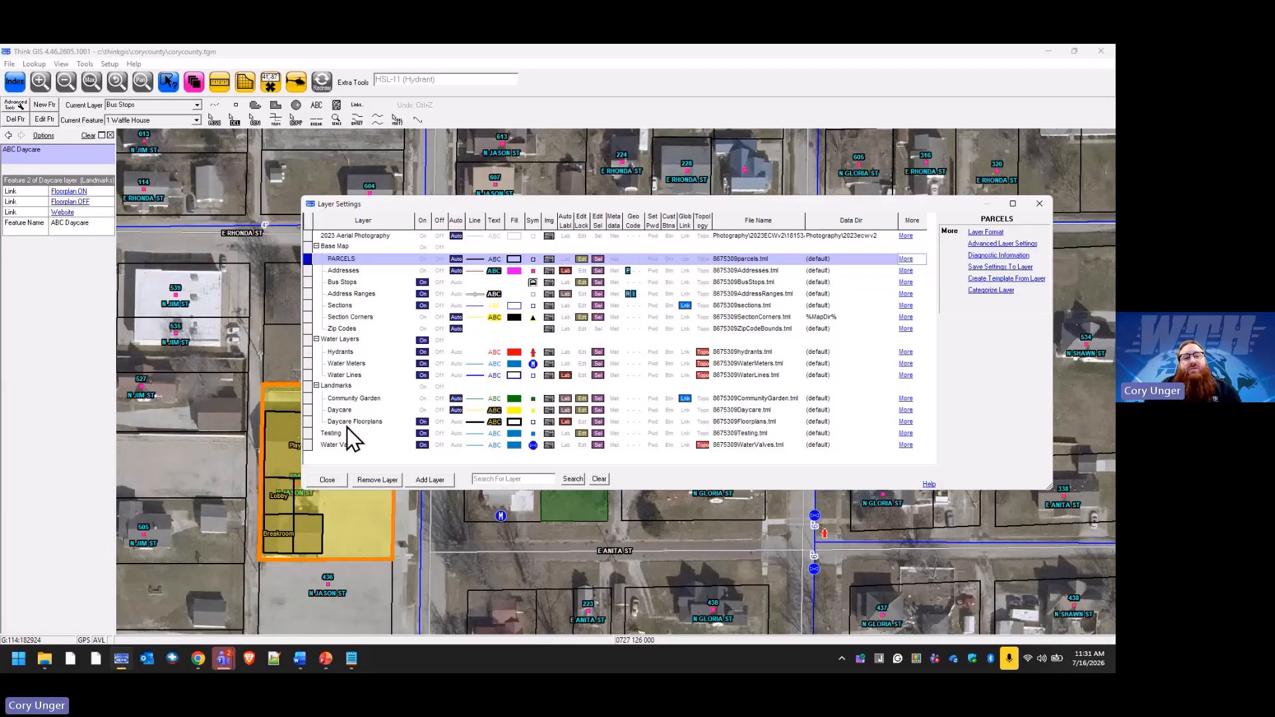
click(356, 413)
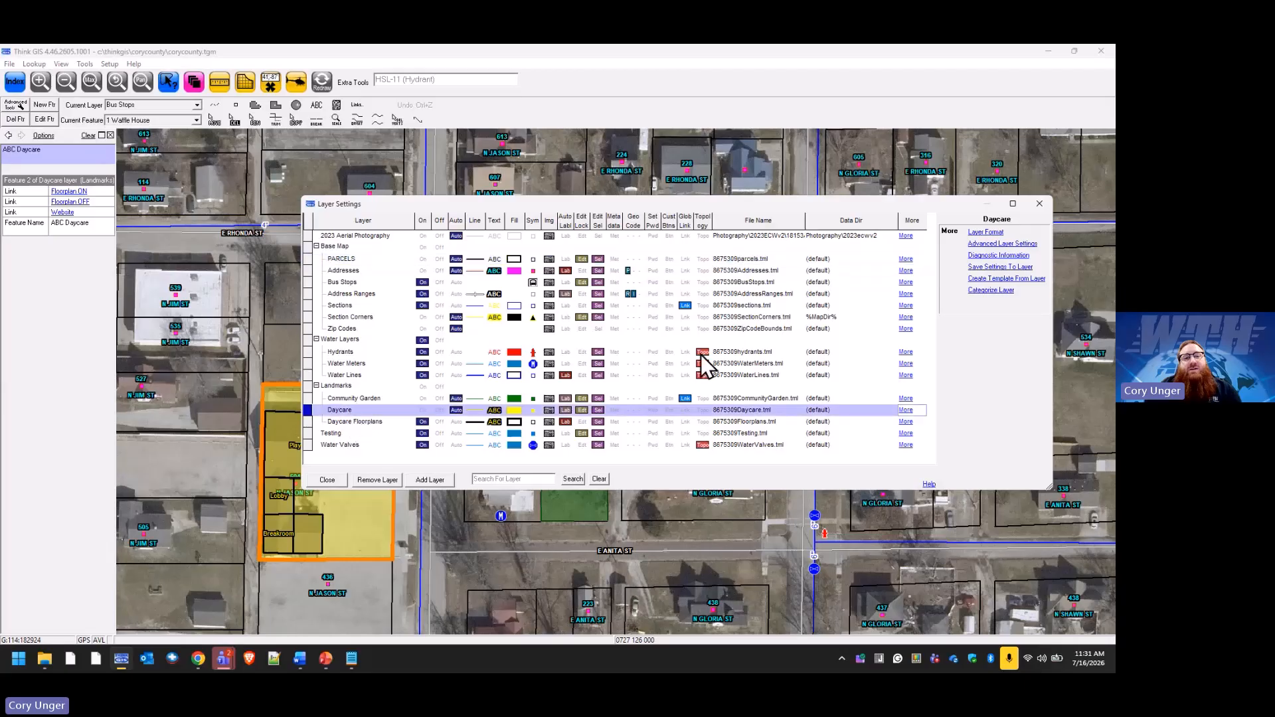
click(984, 232)
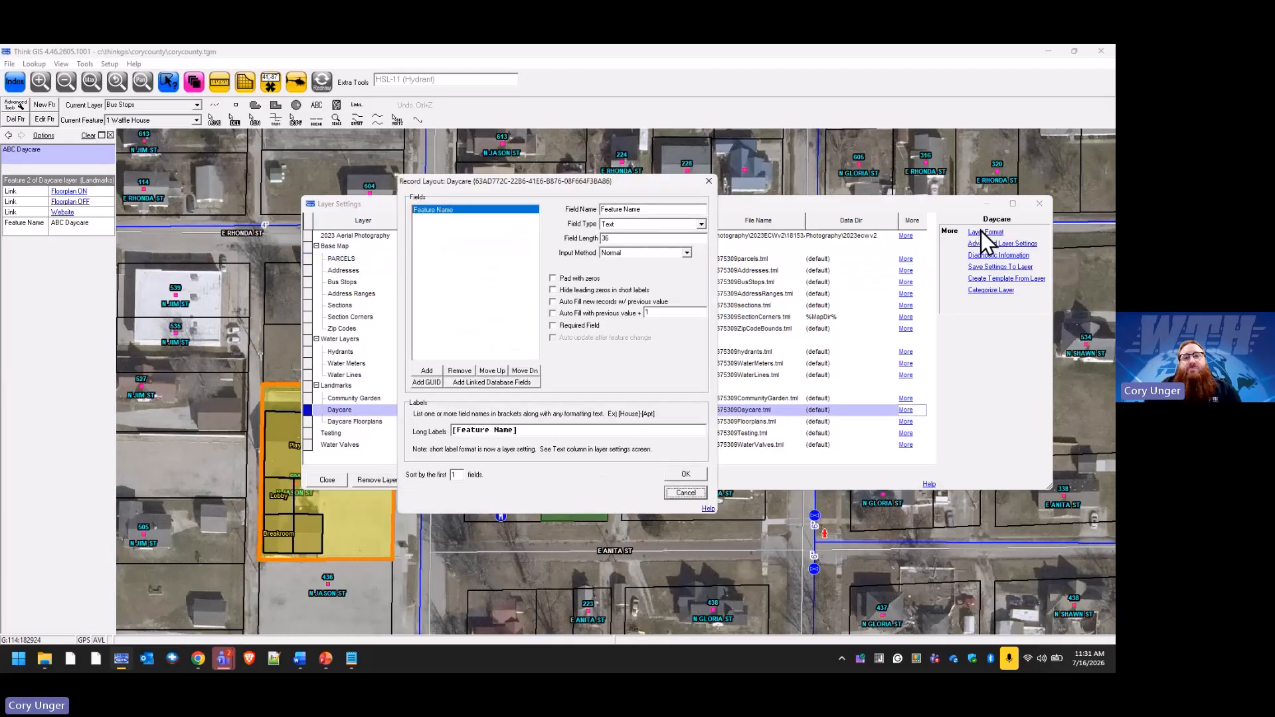
click(428, 371)
text(Con)
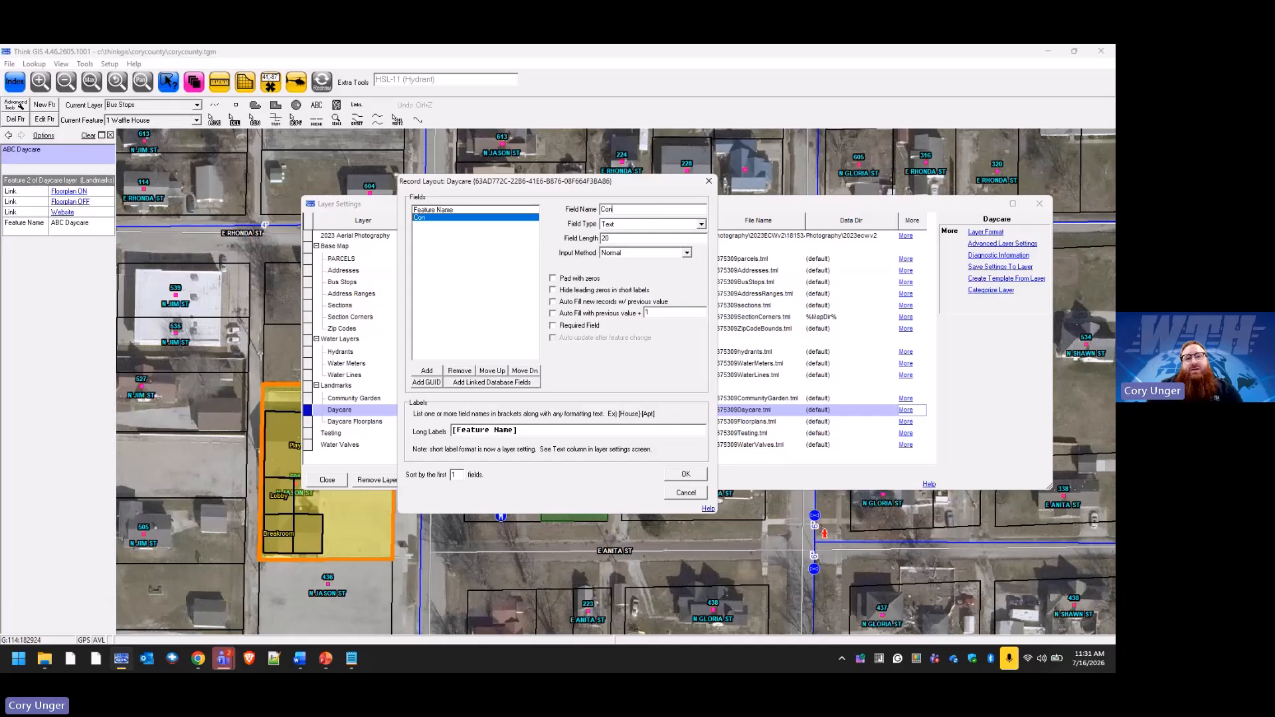
text(tact name)
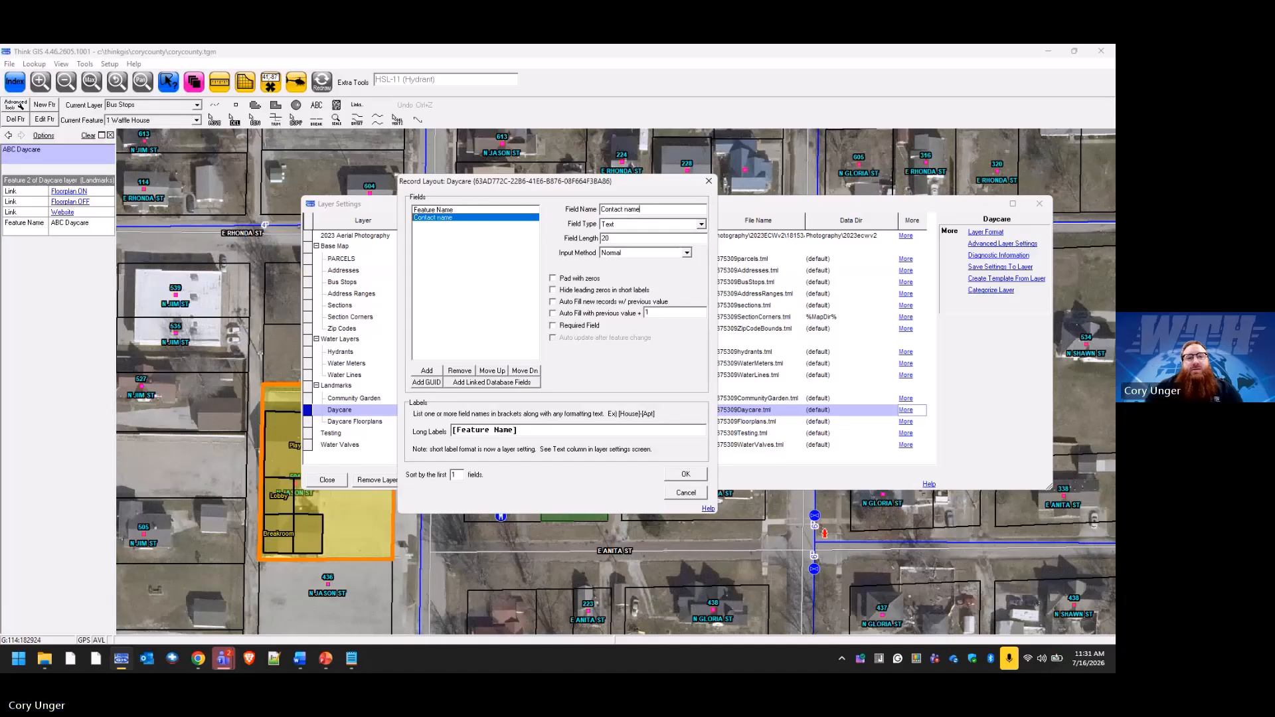
key(BackSpace)
key(BackSpace)
key(BackSpace)
key(BackSpace)
text(Name)
Step: Add two more fields named Contact Number and Address to the Daycare record layout
click(439, 368)
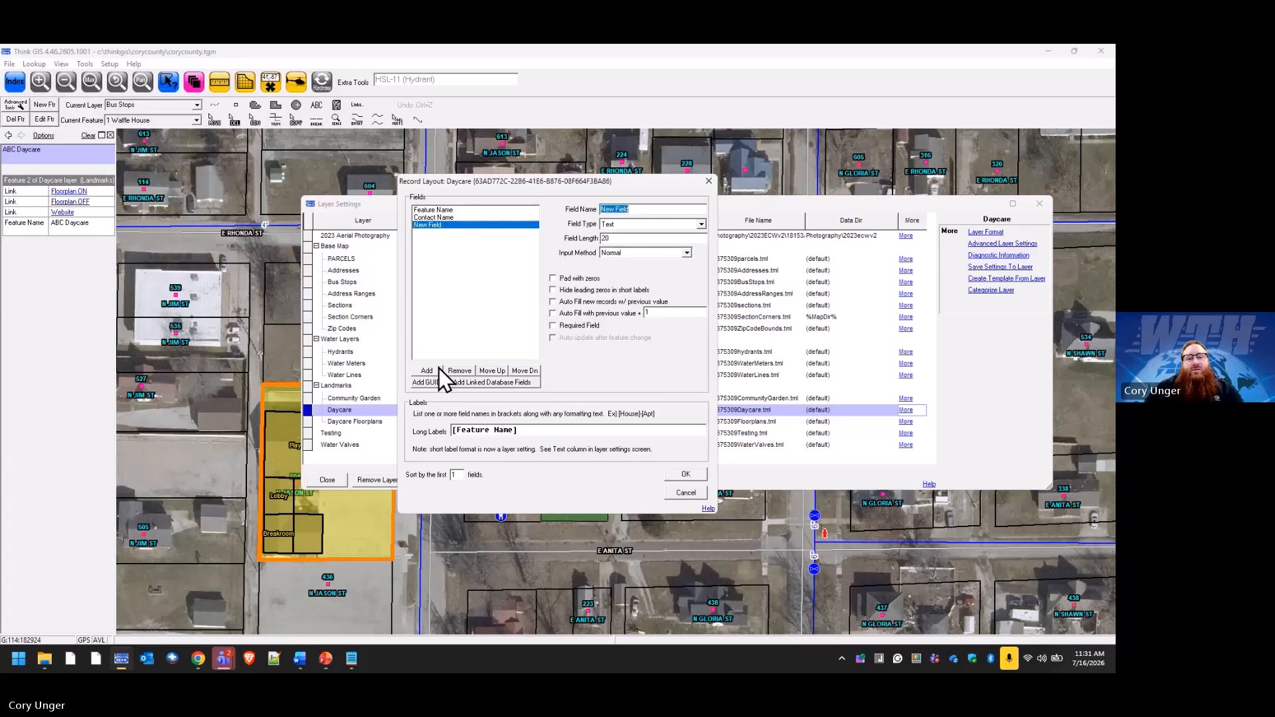
text(Contact Number)
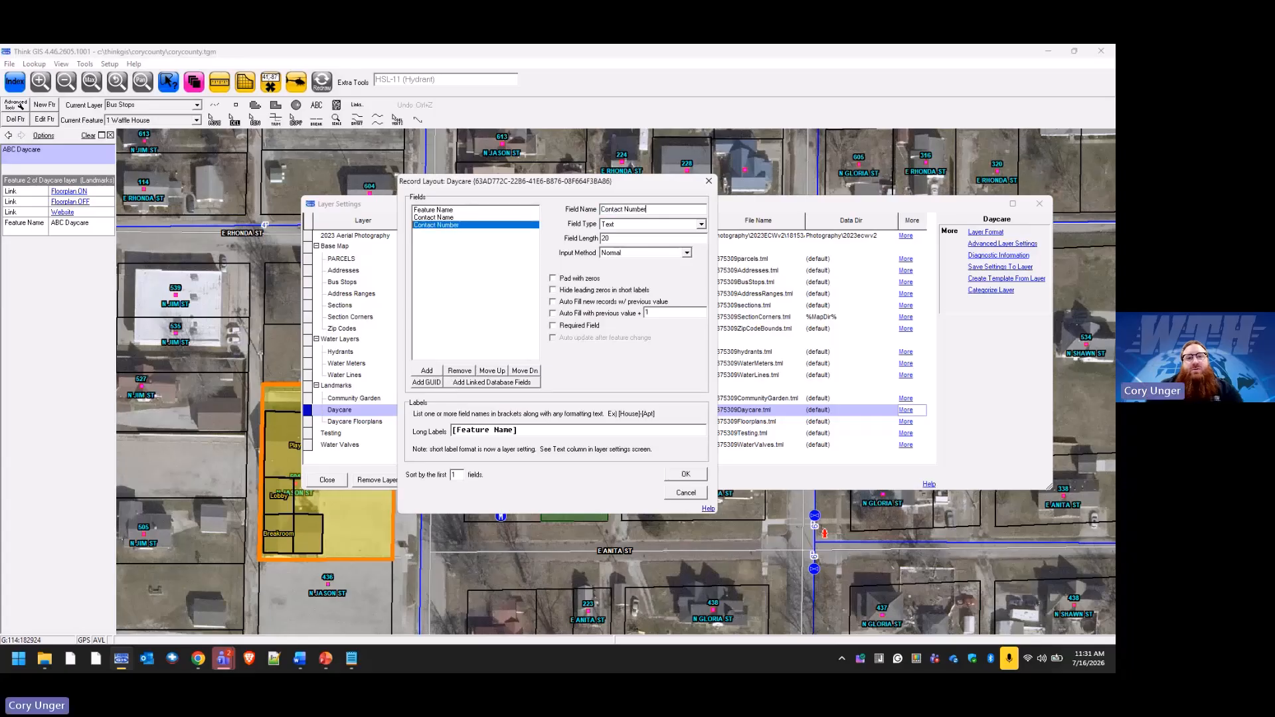
click(428, 371)
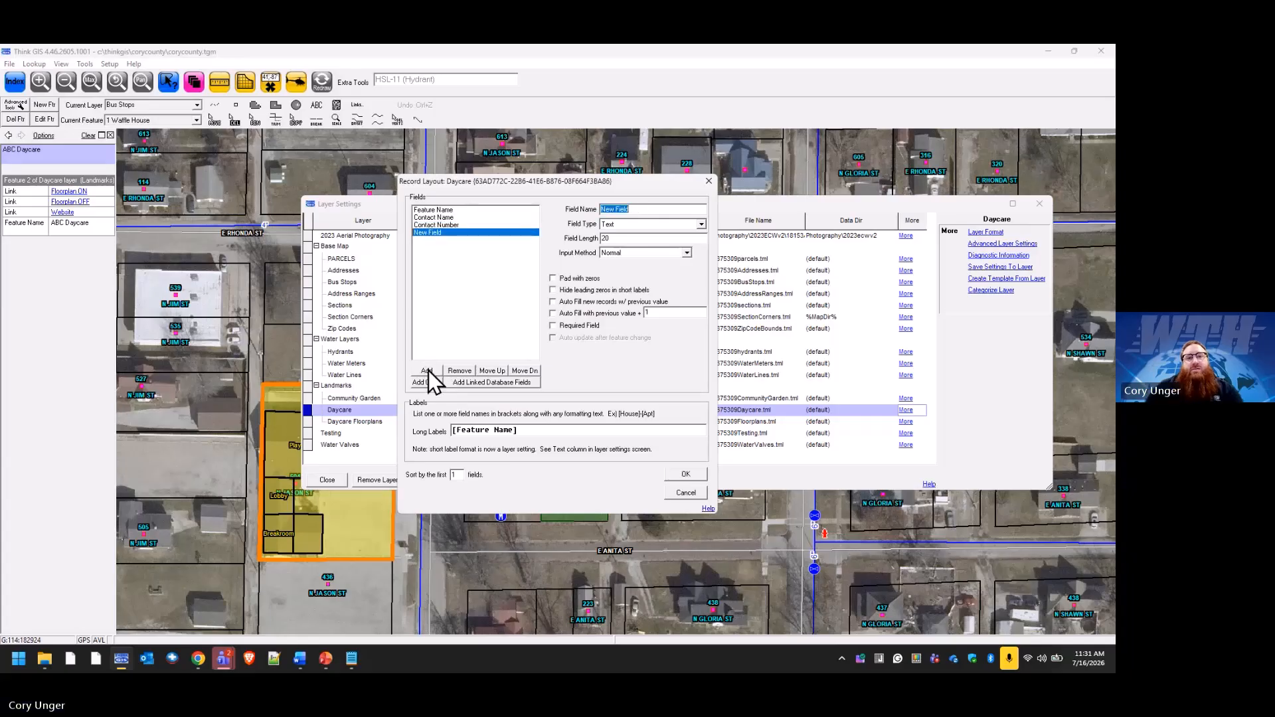
text(Addi)
text(ess)
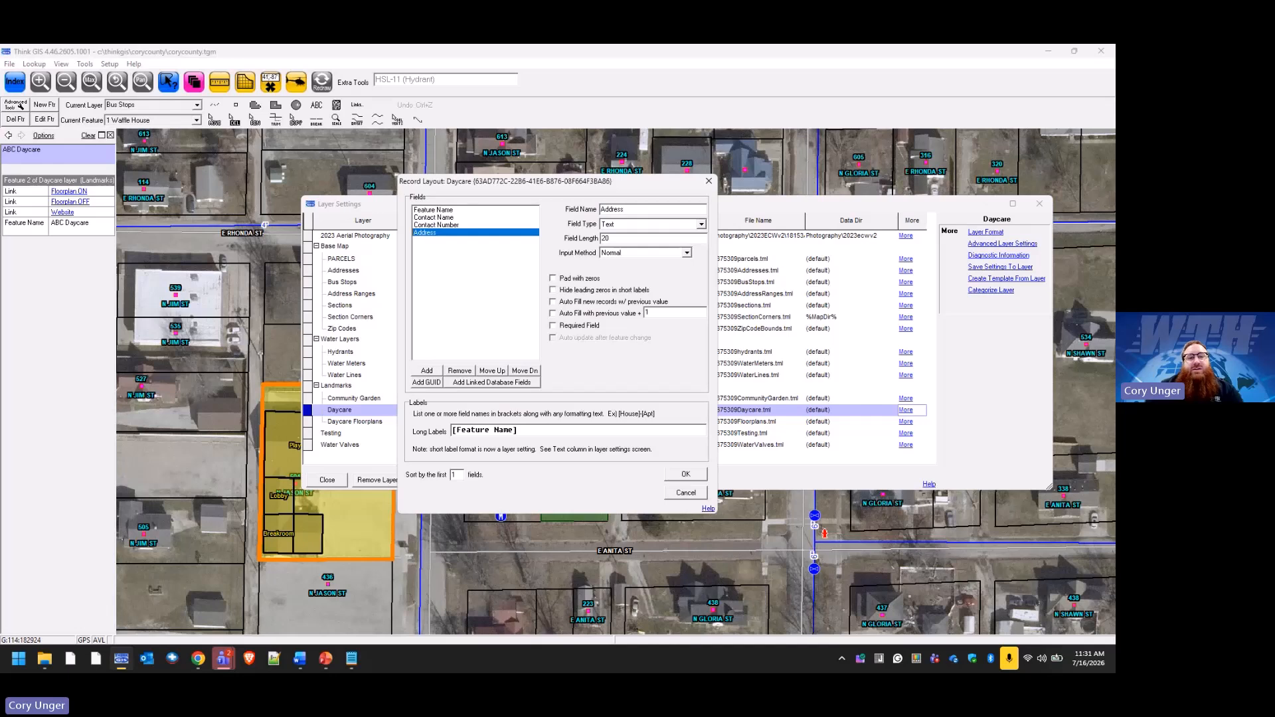
Step: Add an Emergency Contact field to the Daycare record layout, accept the layout and close the layer settings
click(425, 371)
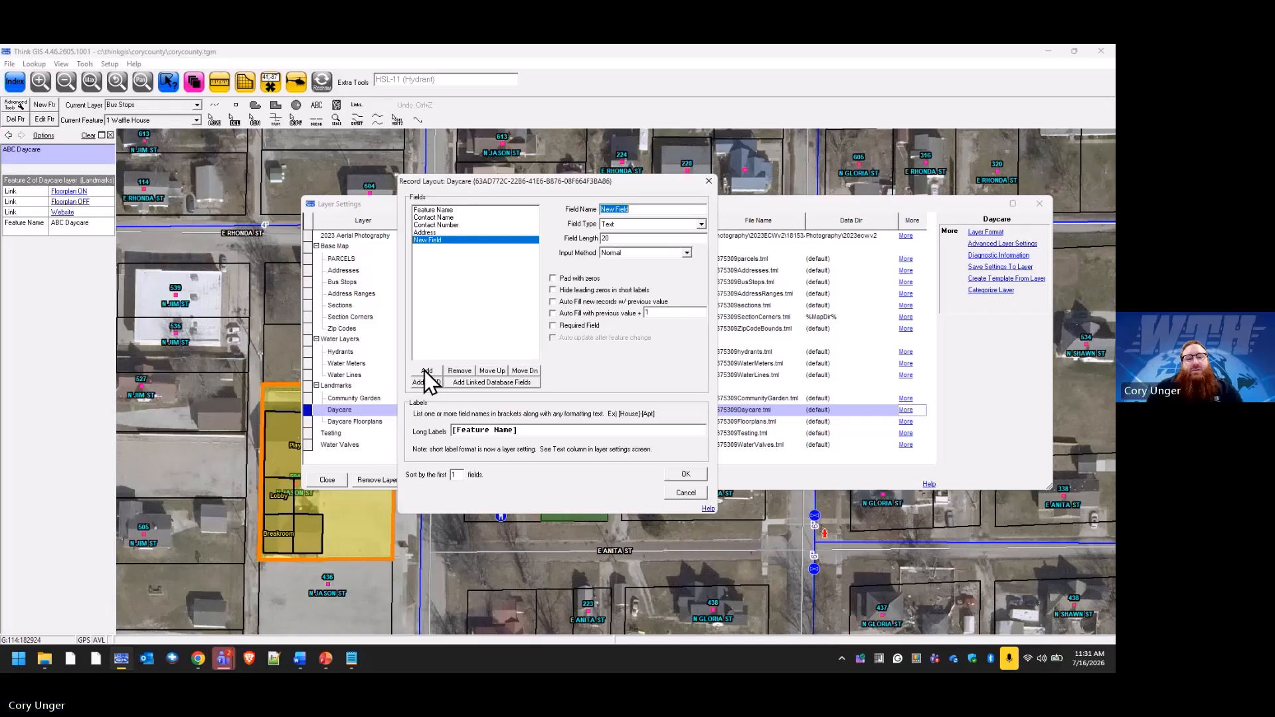
text(E)
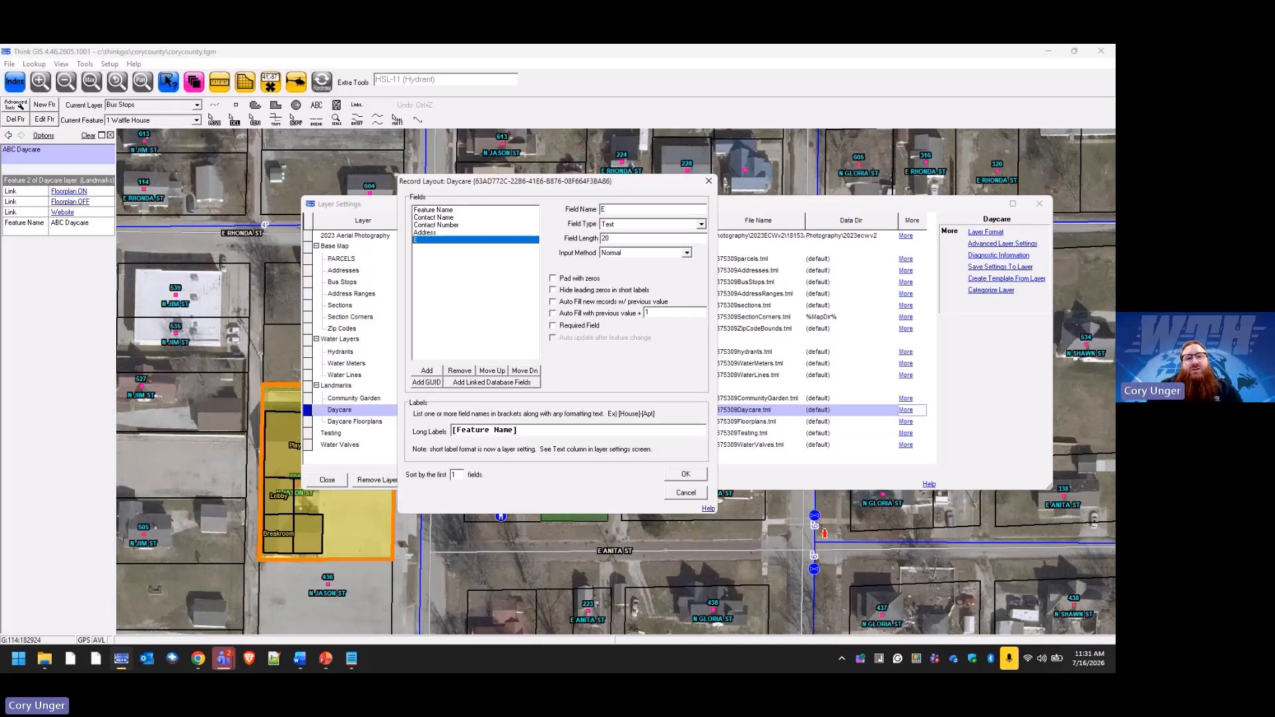
text(merg)
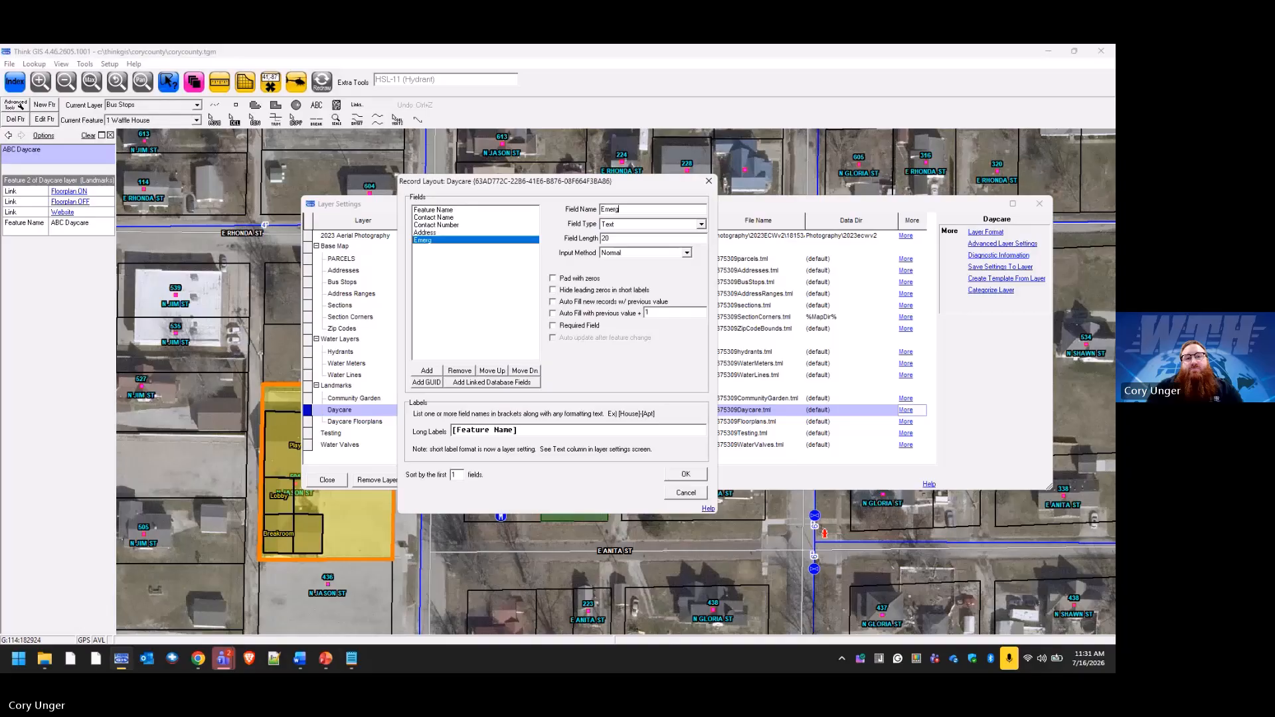
text(ency)
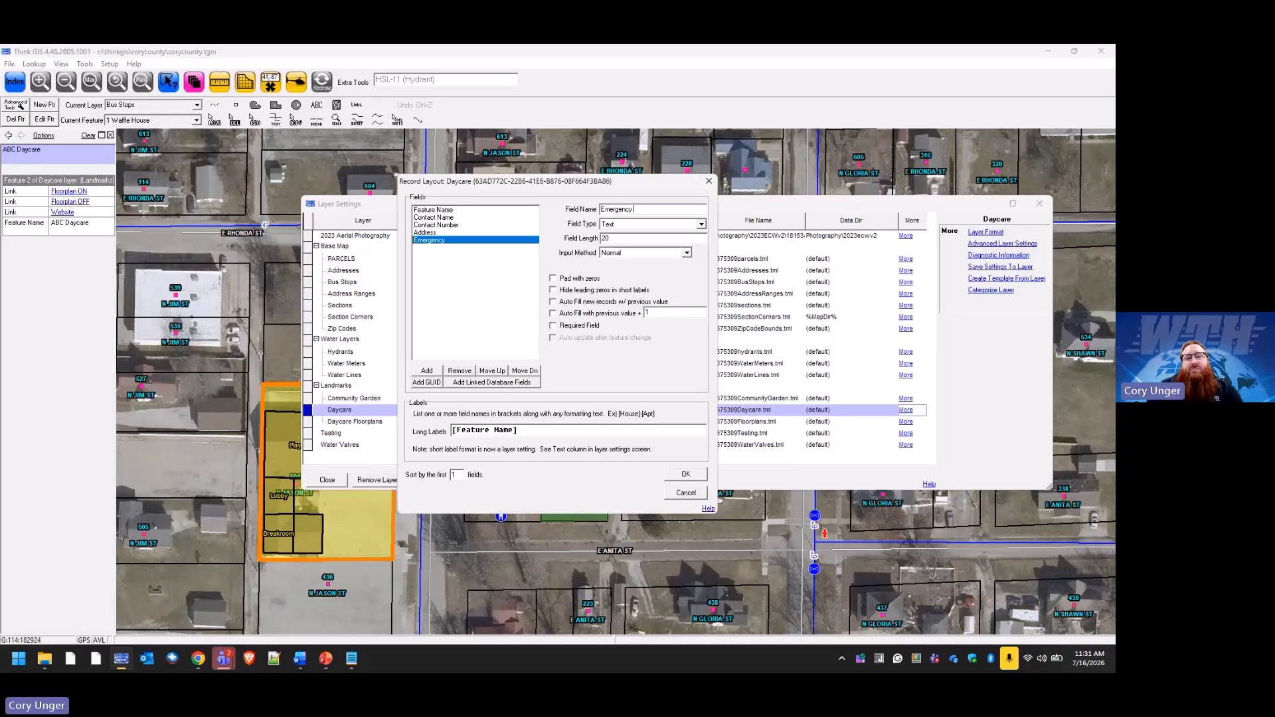
text( Contact)
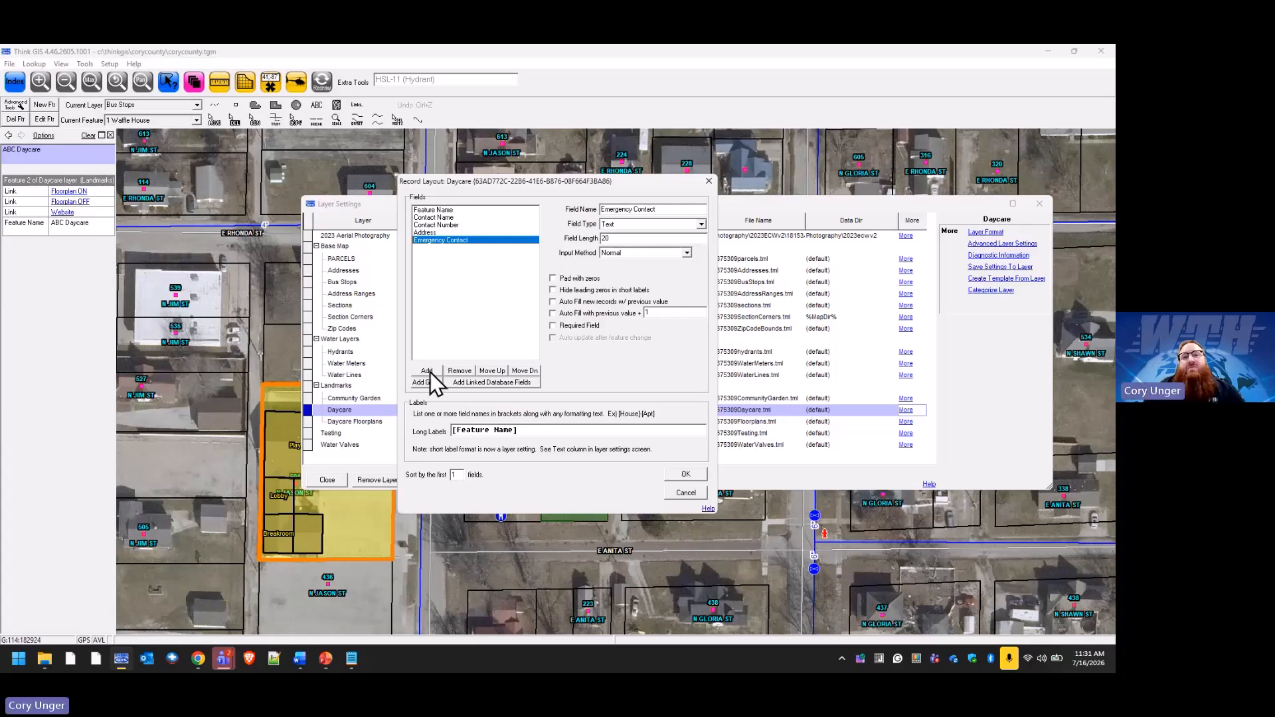
click(686, 475)
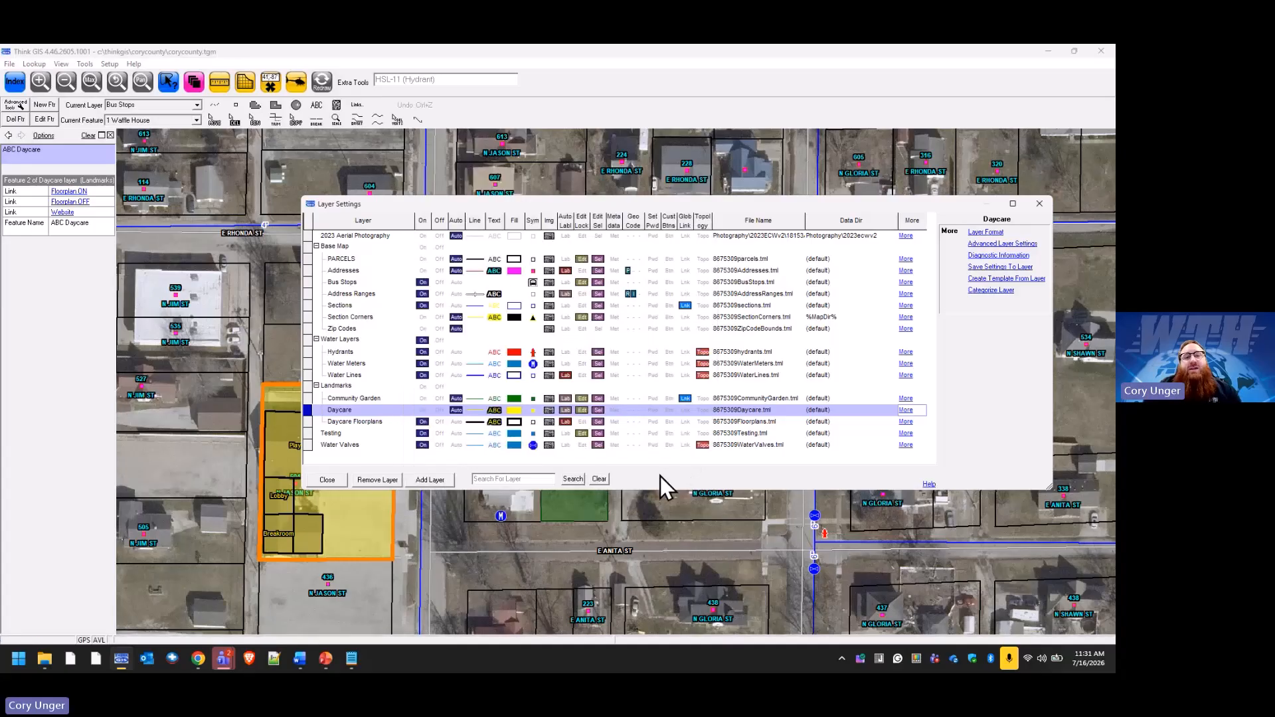
click(335, 481)
double_click(389, 505)
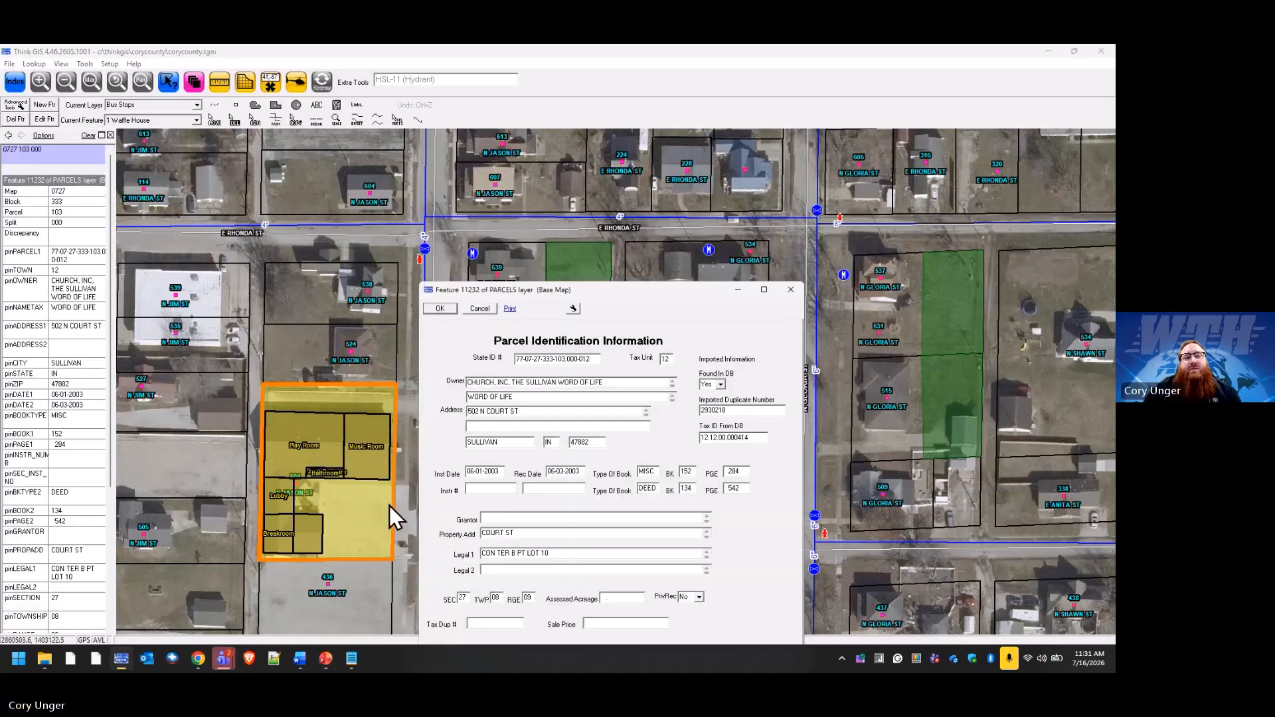
click(493, 311)
double_click(390, 399)
click(481, 309)
Step: Save the map and refresh the display
click(9, 64)
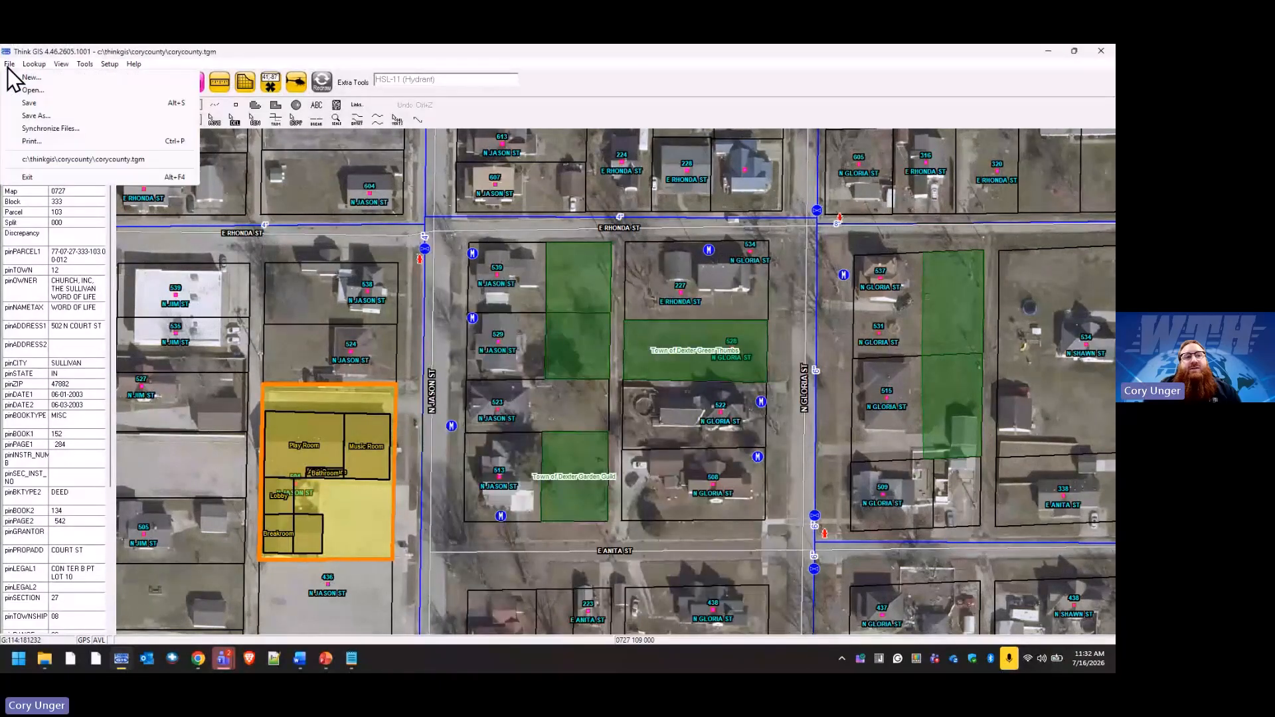
click(30, 106)
click(323, 81)
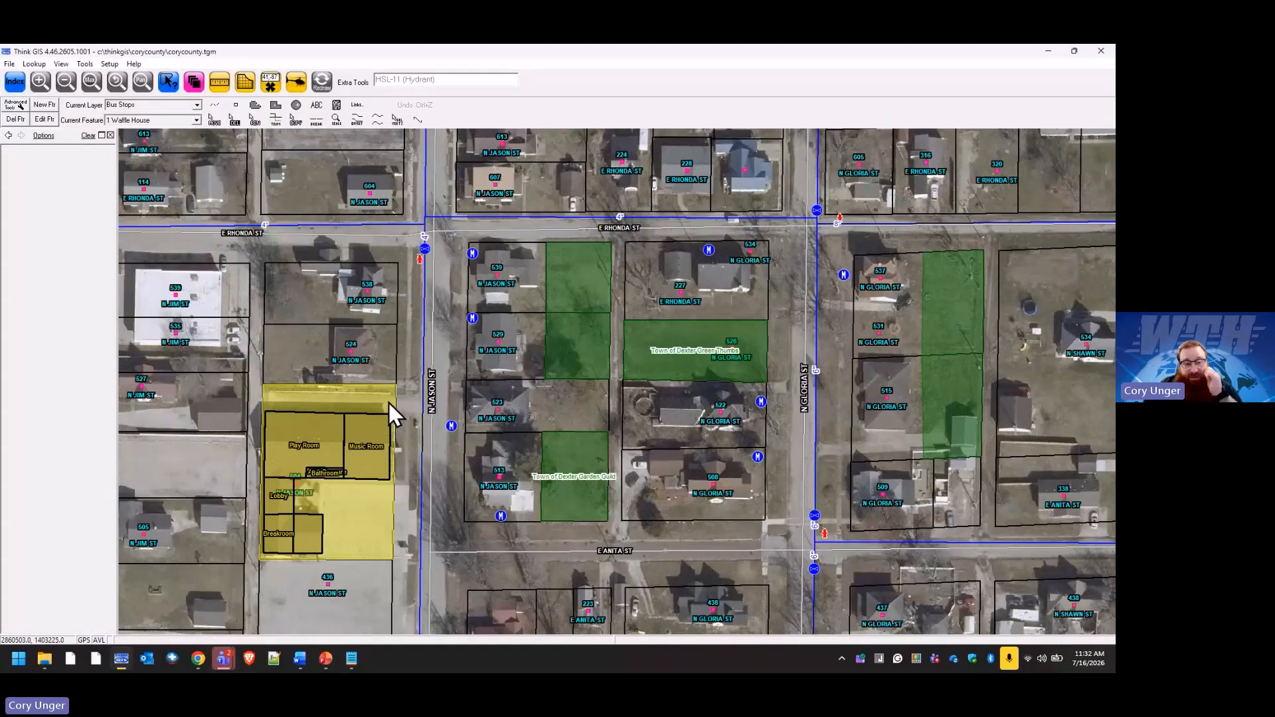
Step: Open the ABC Daycare record from the Daycare layer and fill in the contact's name and contact phone number
double_click(388, 402)
click(504, 313)
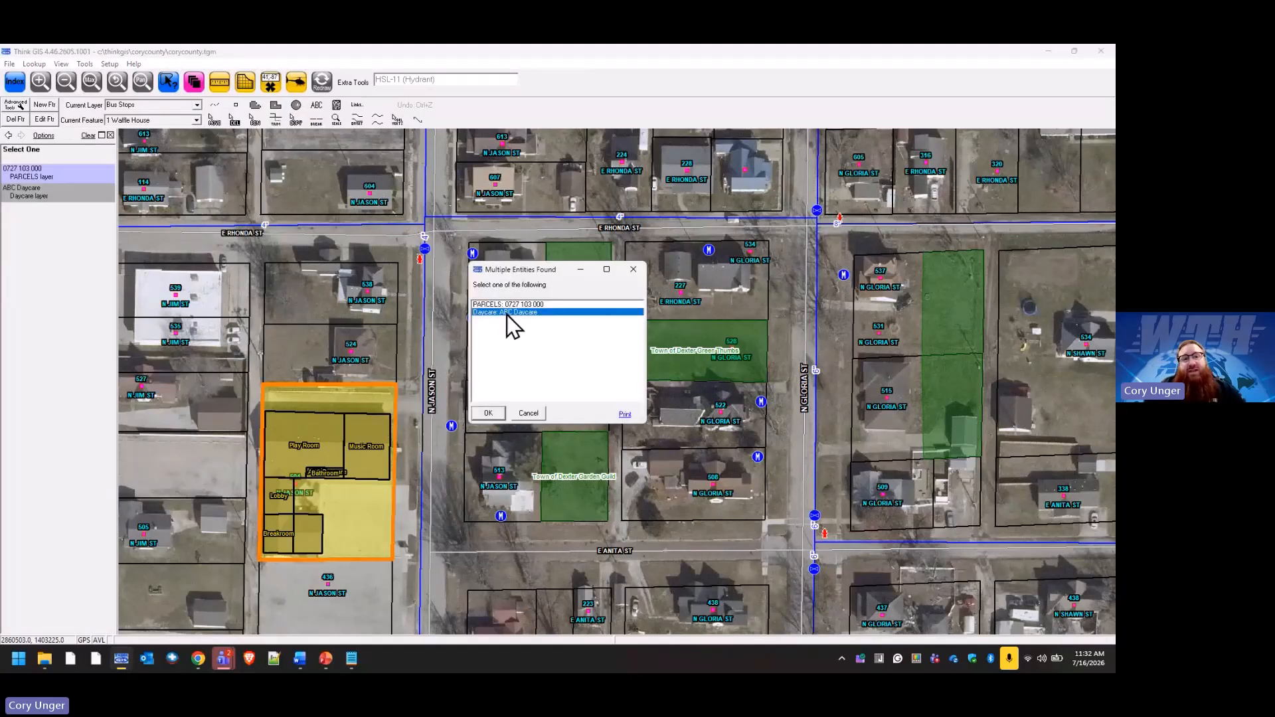
click(491, 416)
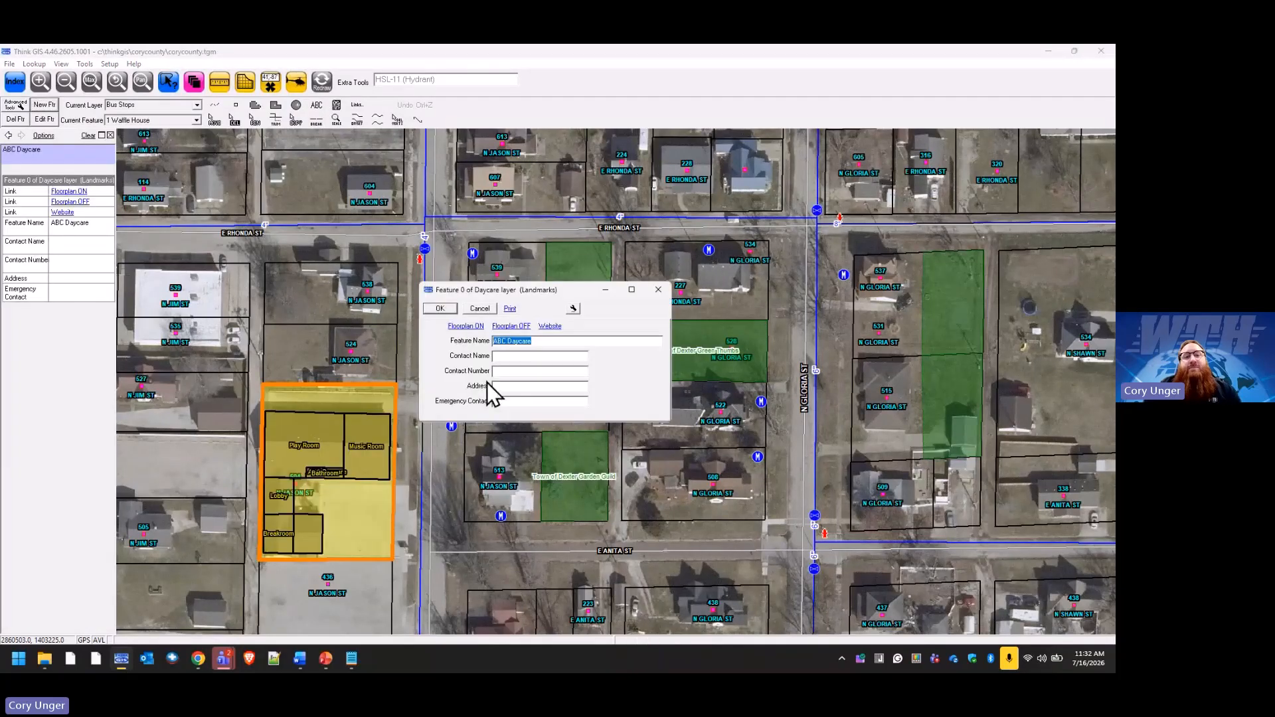
click(516, 358)
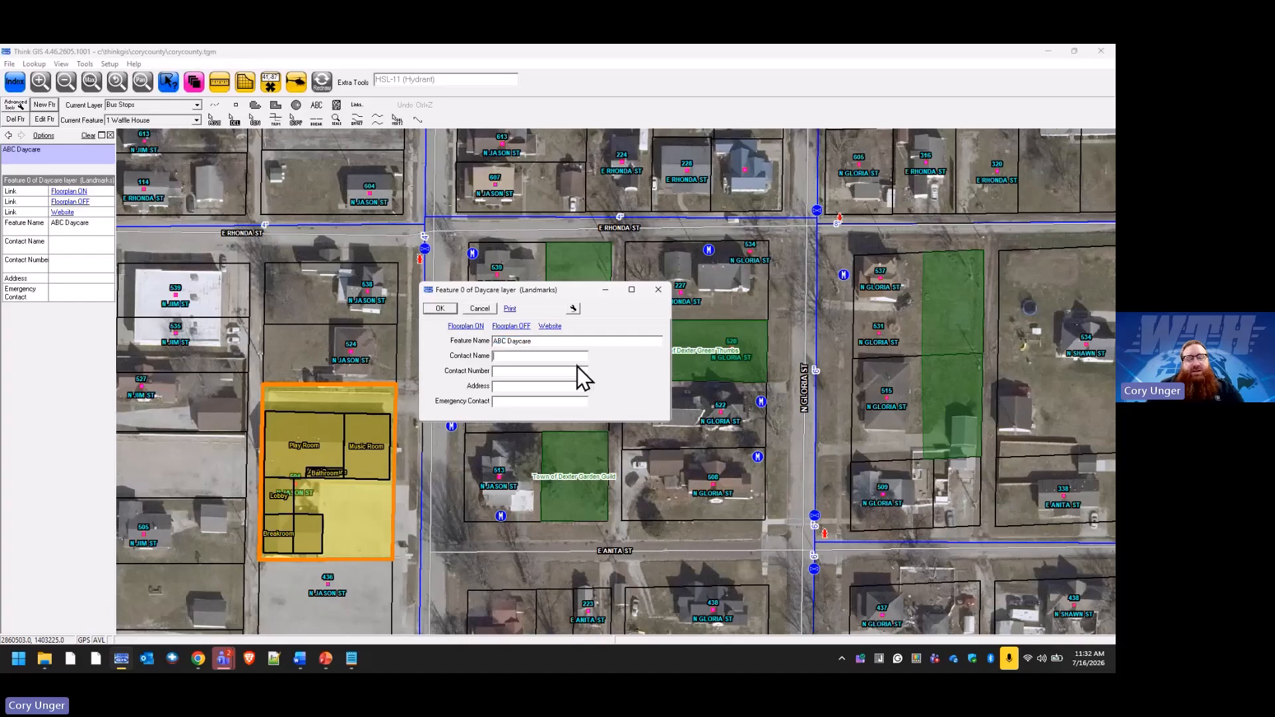
text(John Smith)
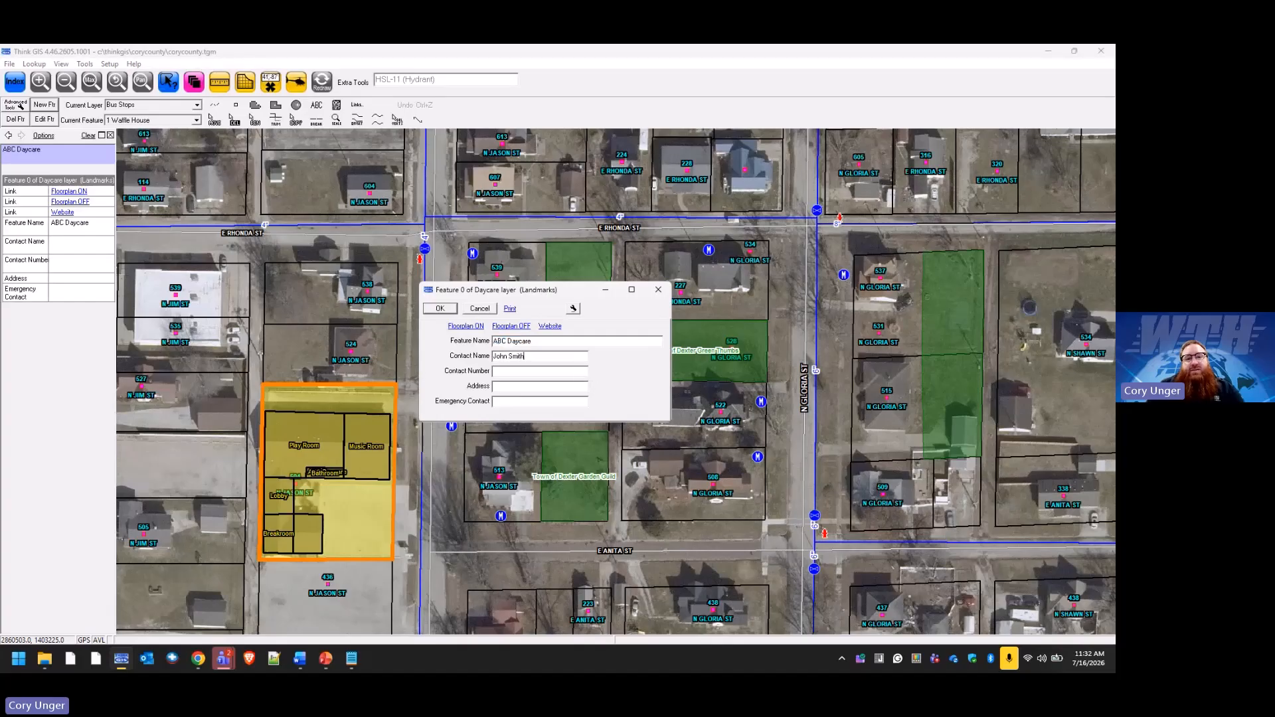
text(555)
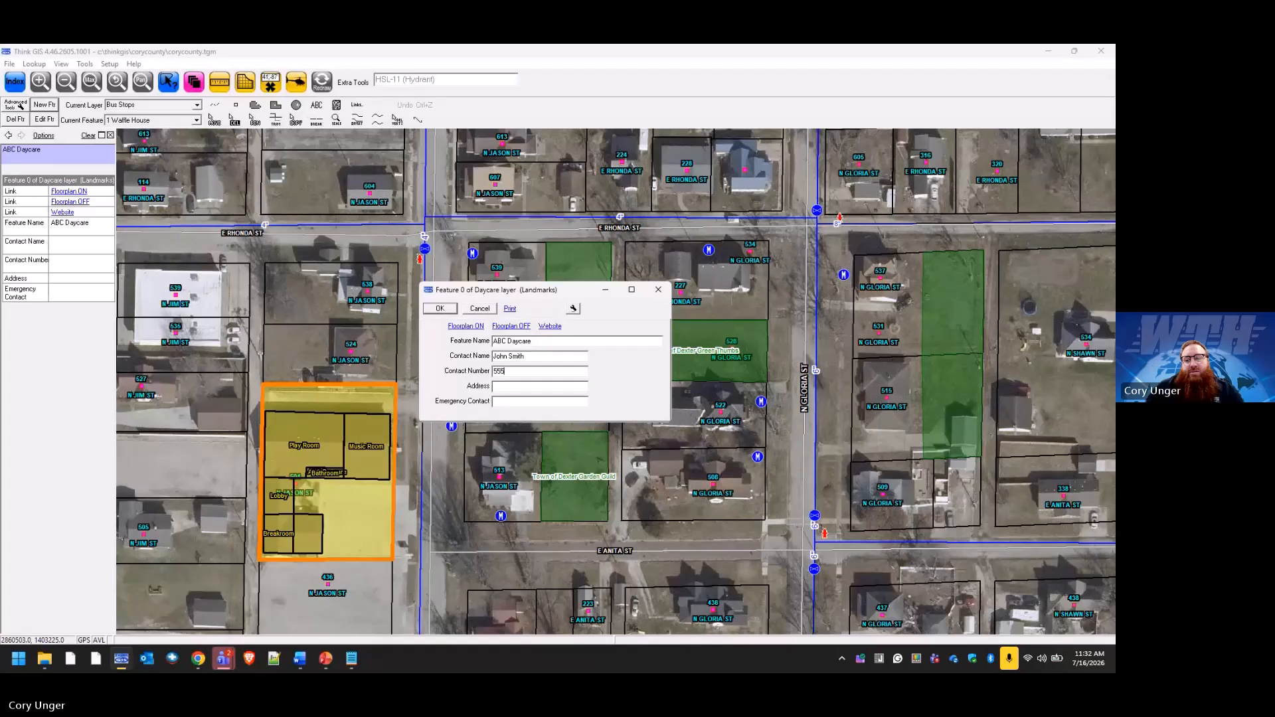
text(-8965)
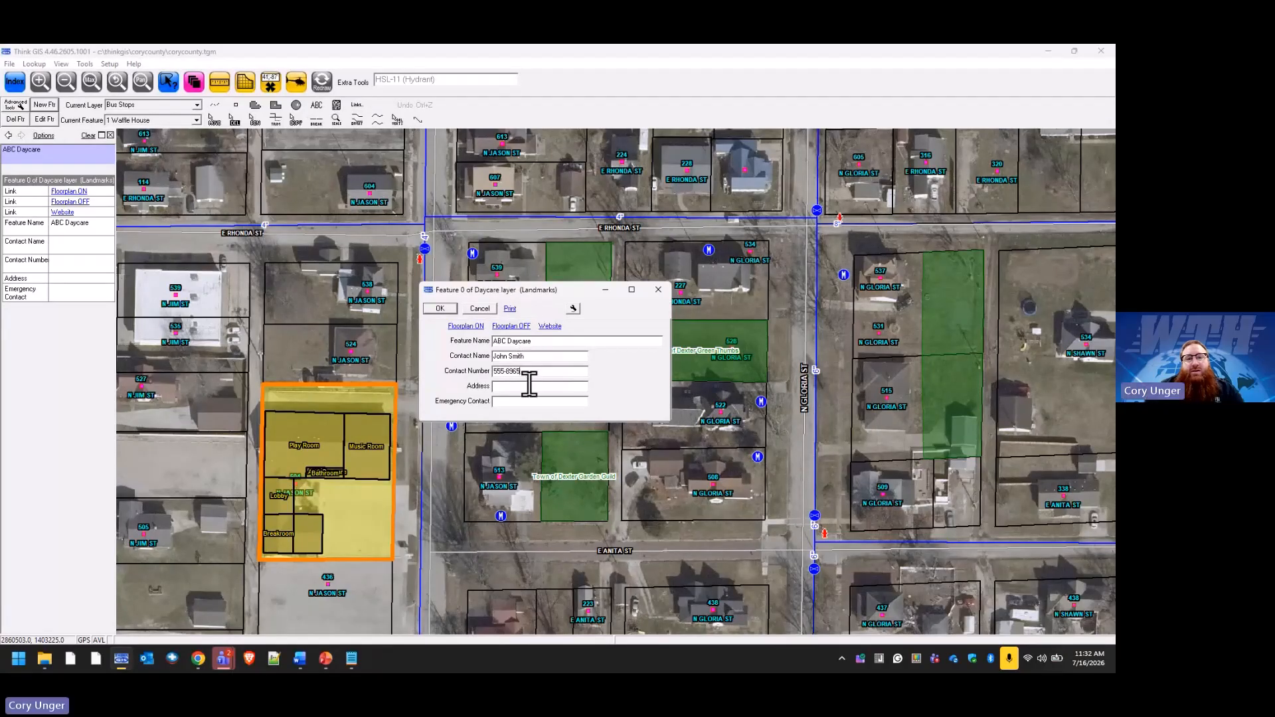
Step: Fill in the daycare's street address and emergency contact number, accept the record and save the map
click(550, 388)
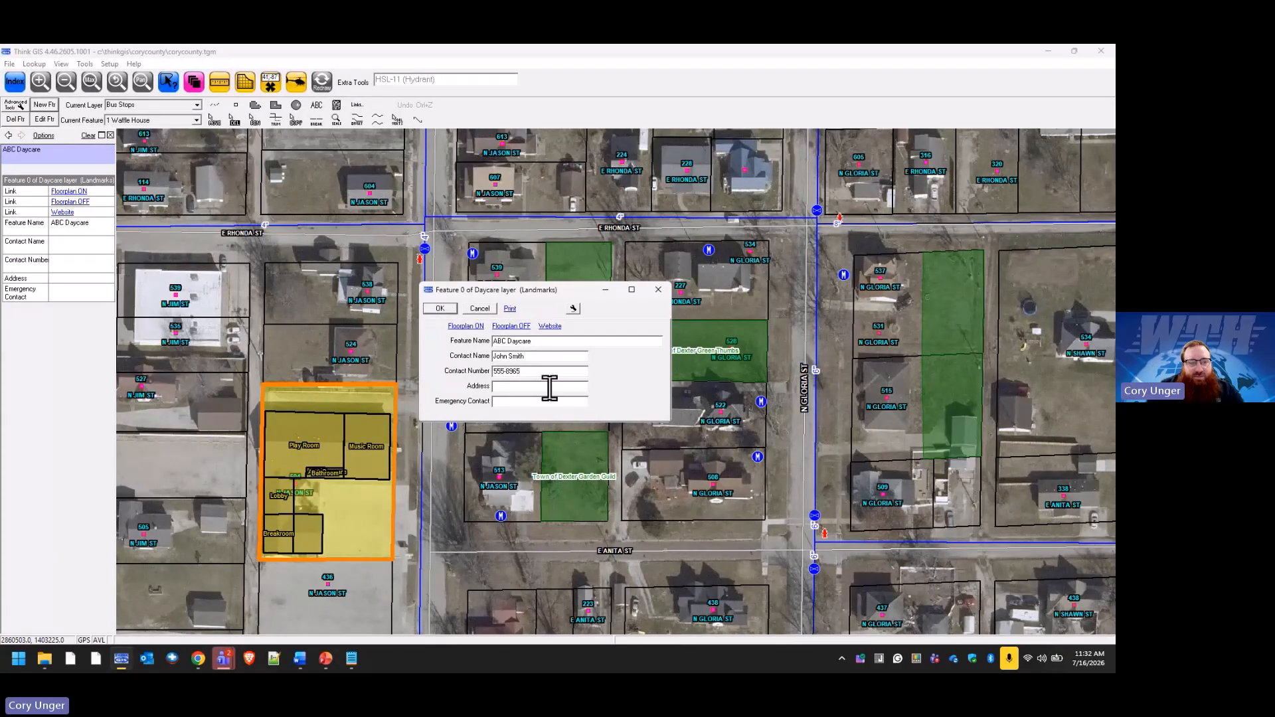
text(50)
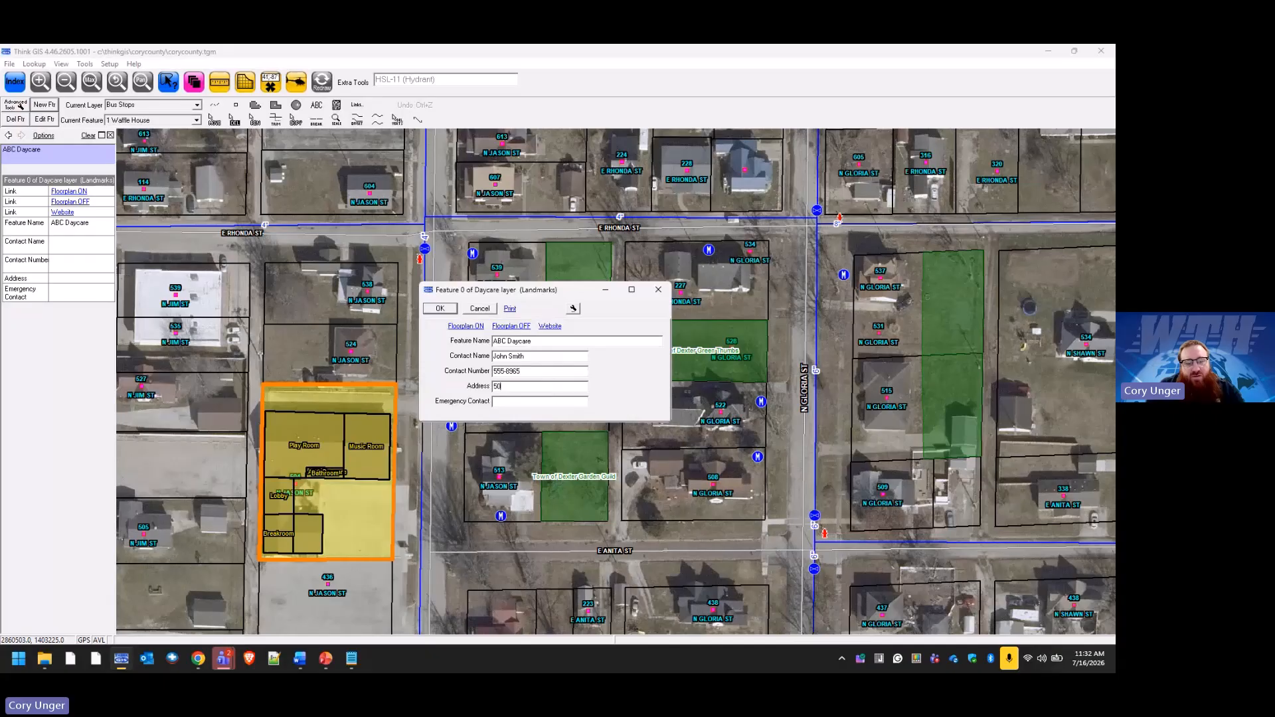
text(4 N Ja)
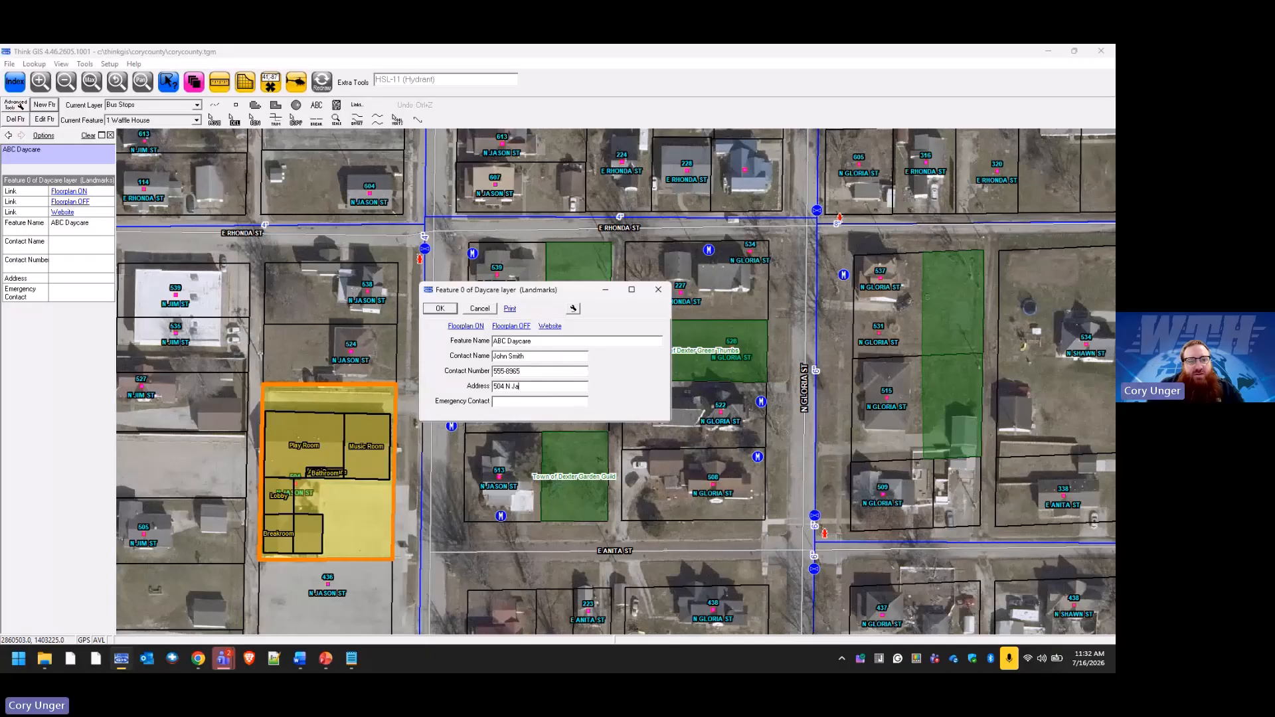
text(son St)
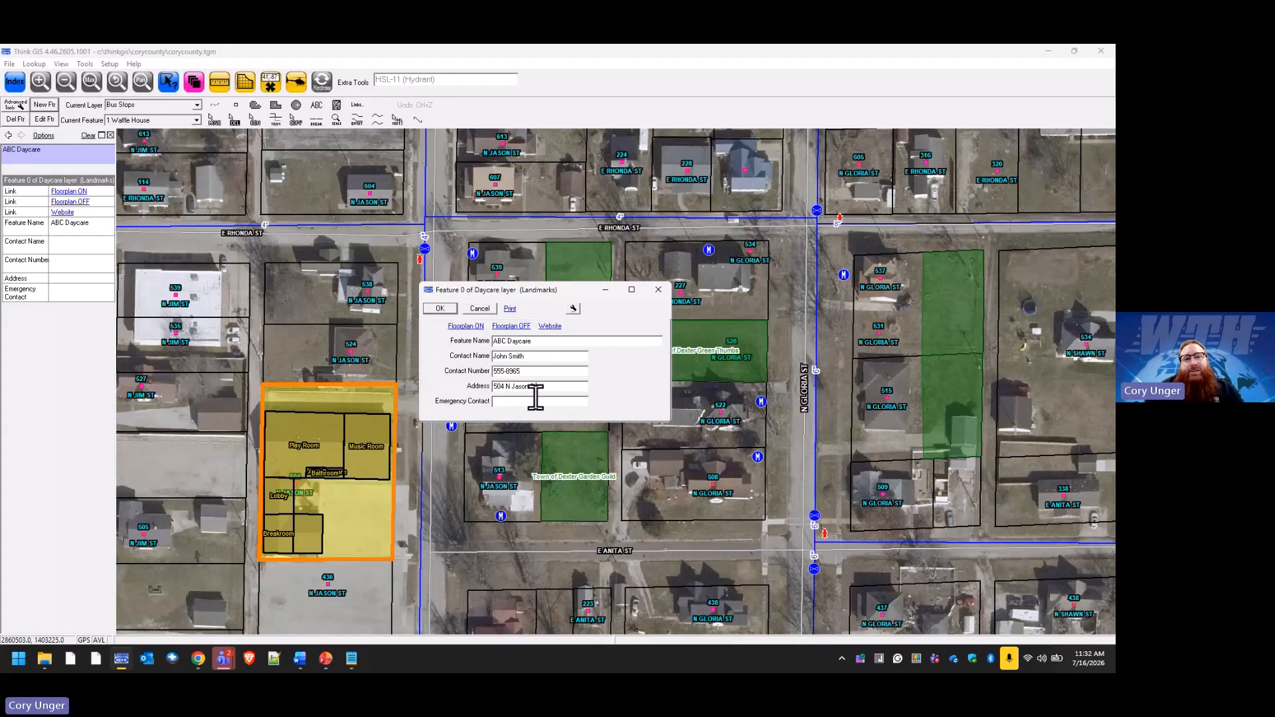
click(583, 402)
text(555-8888)
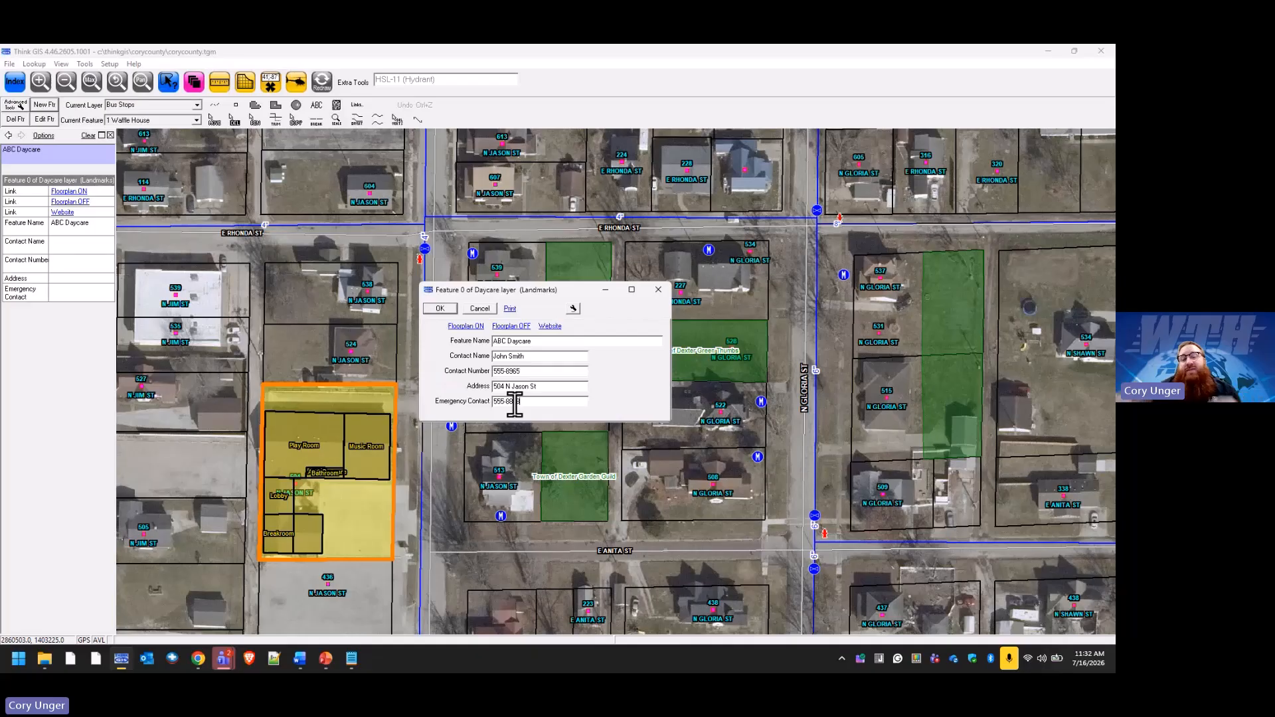
click(440, 308)
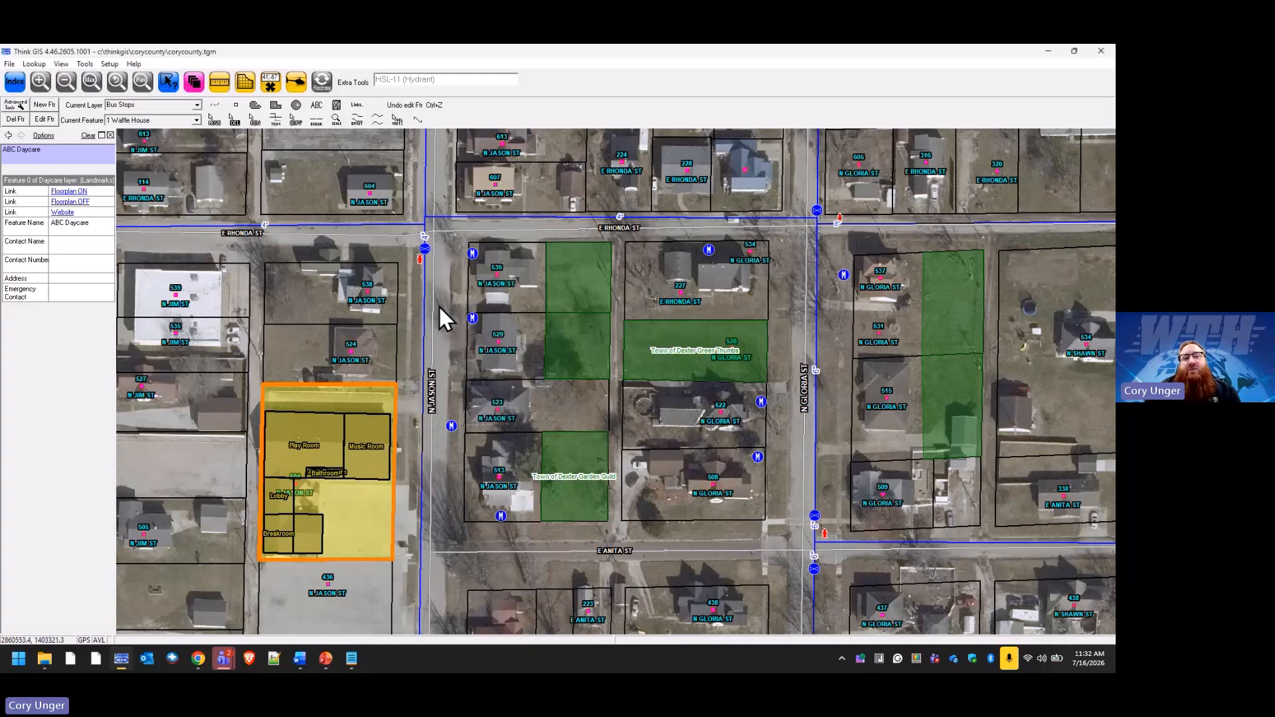
click(9, 65)
click(24, 107)
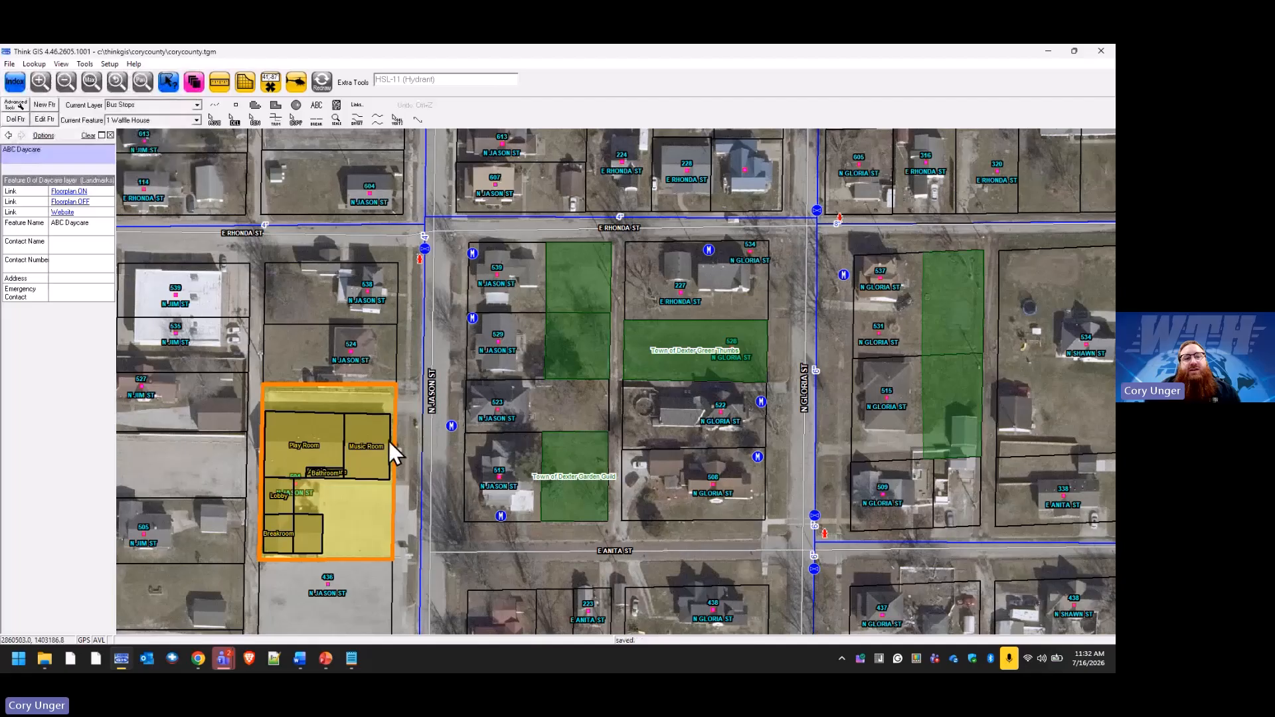
Step: Review the ABC Daycare record's contact fields in the feature information and in its edit form, leaving the form without changes
click(388, 400)
click(29, 191)
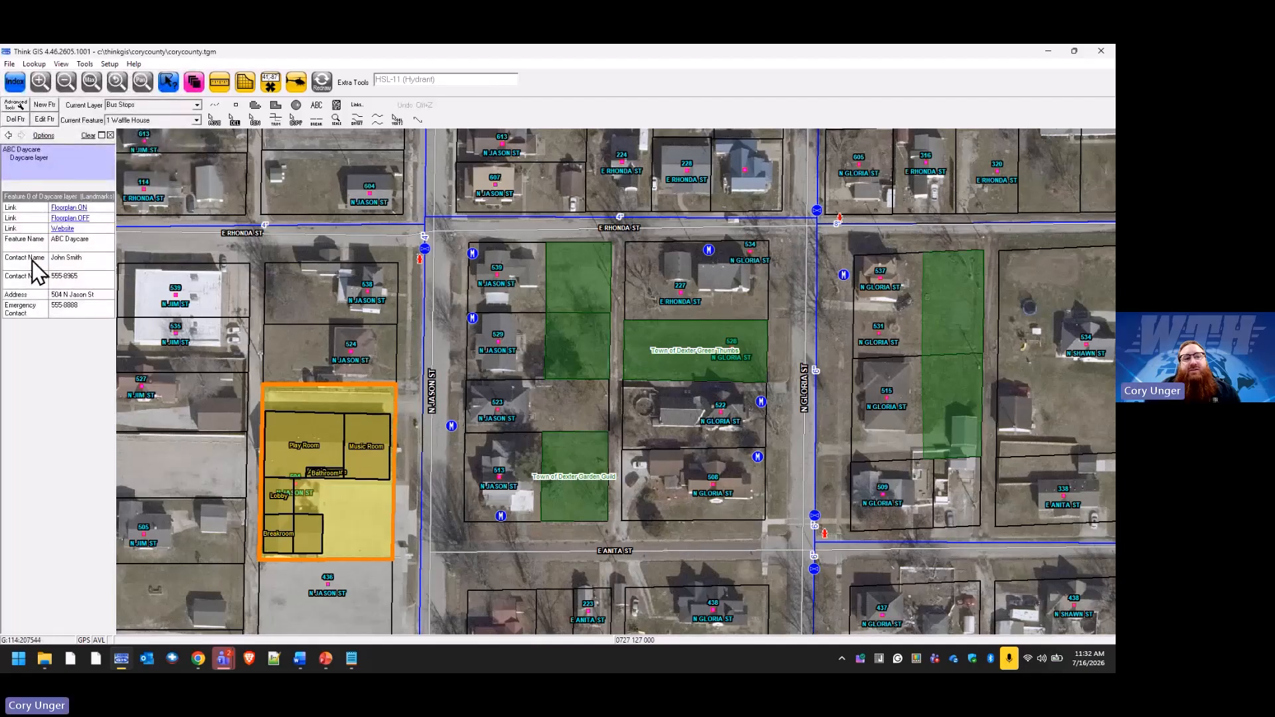
click(393, 400)
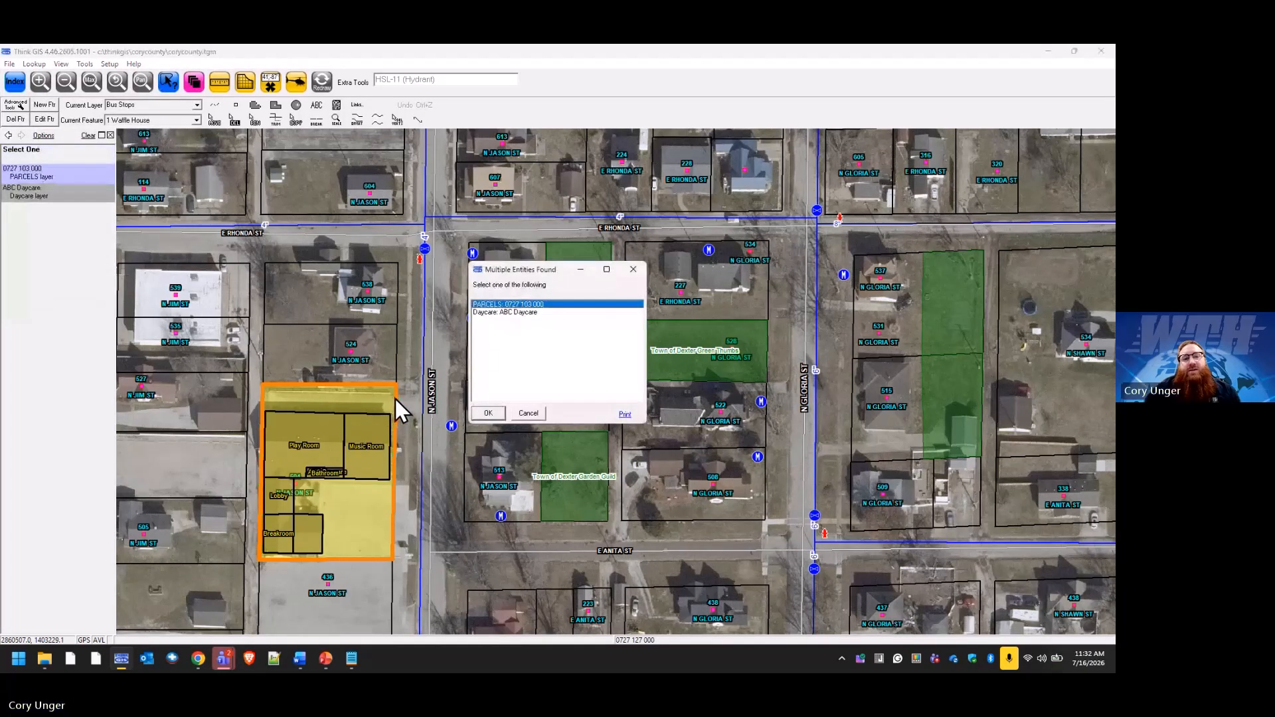
click(497, 312)
click(489, 412)
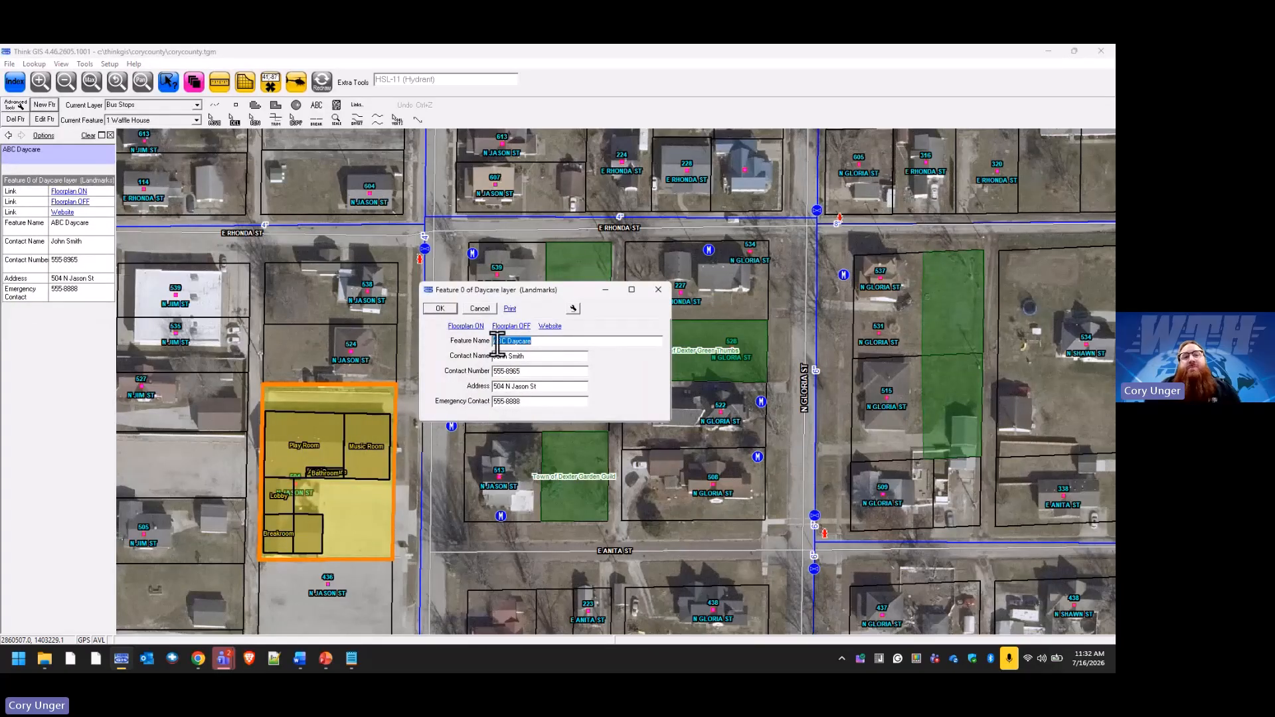
click(488, 308)
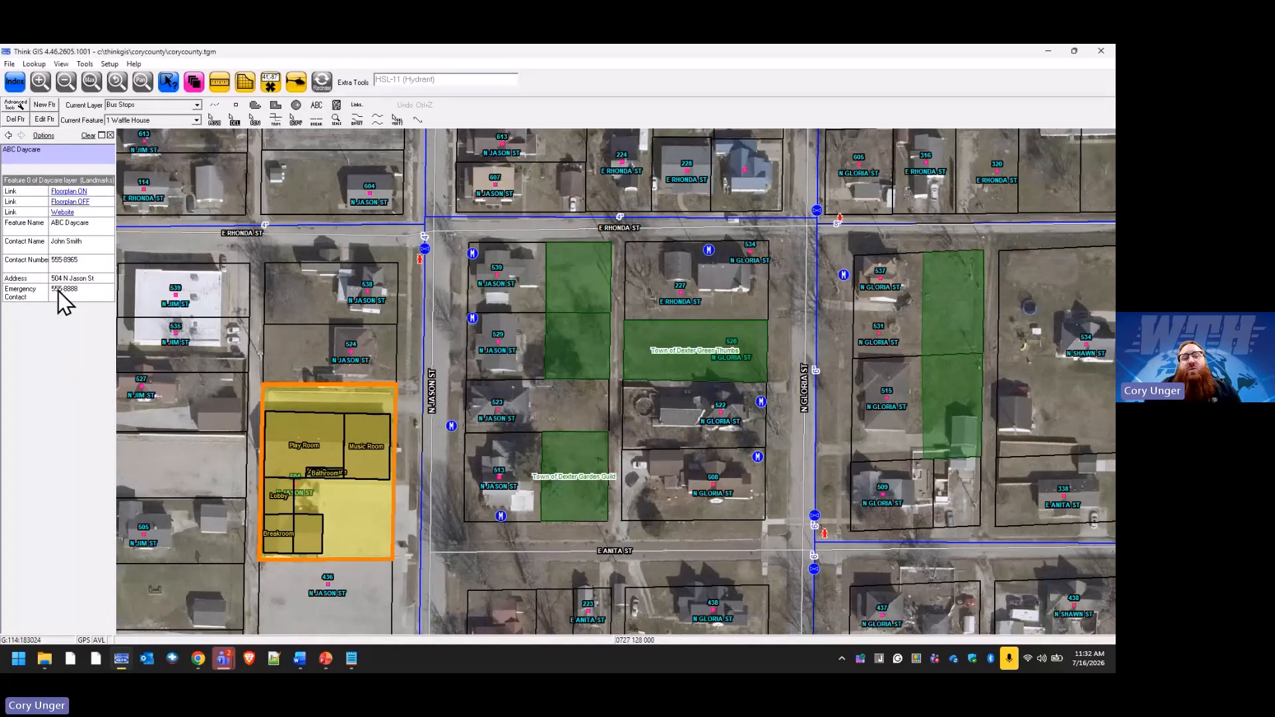
Step: Move the Emergency Contact field to the first place in the Daycare layer's record layout, accept it and close the layer settings
click(202, 85)
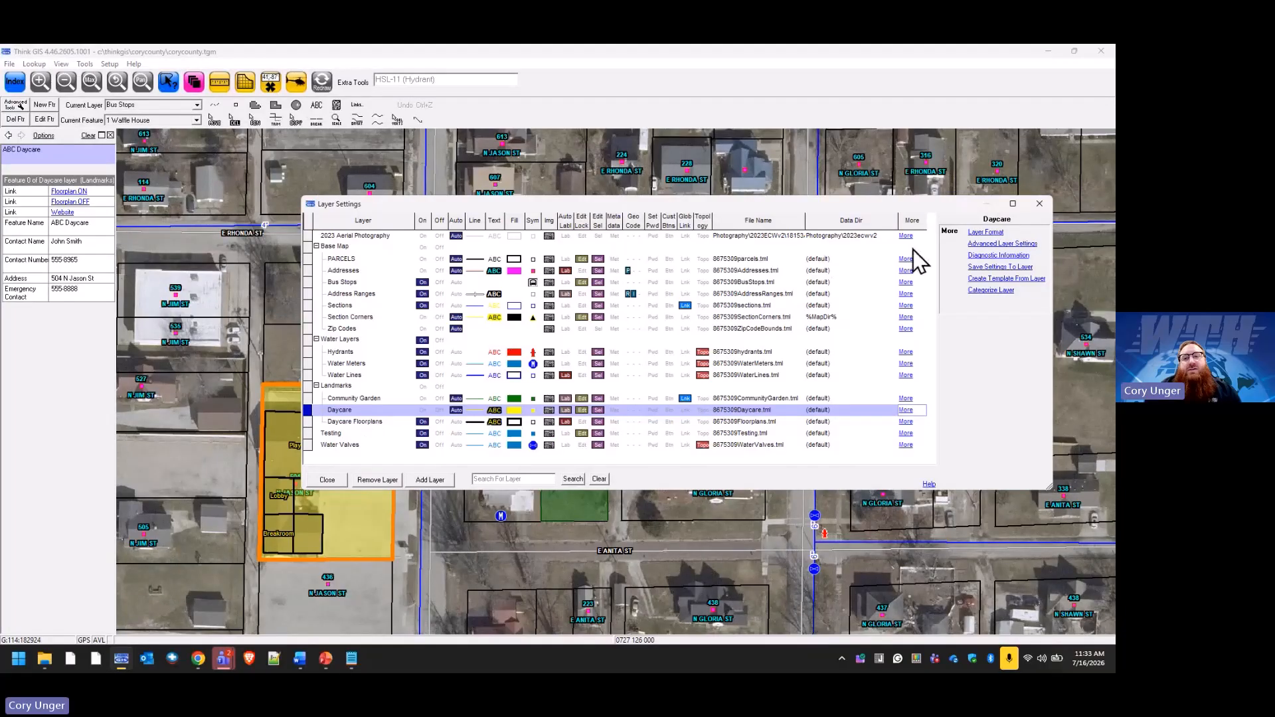
click(987, 234)
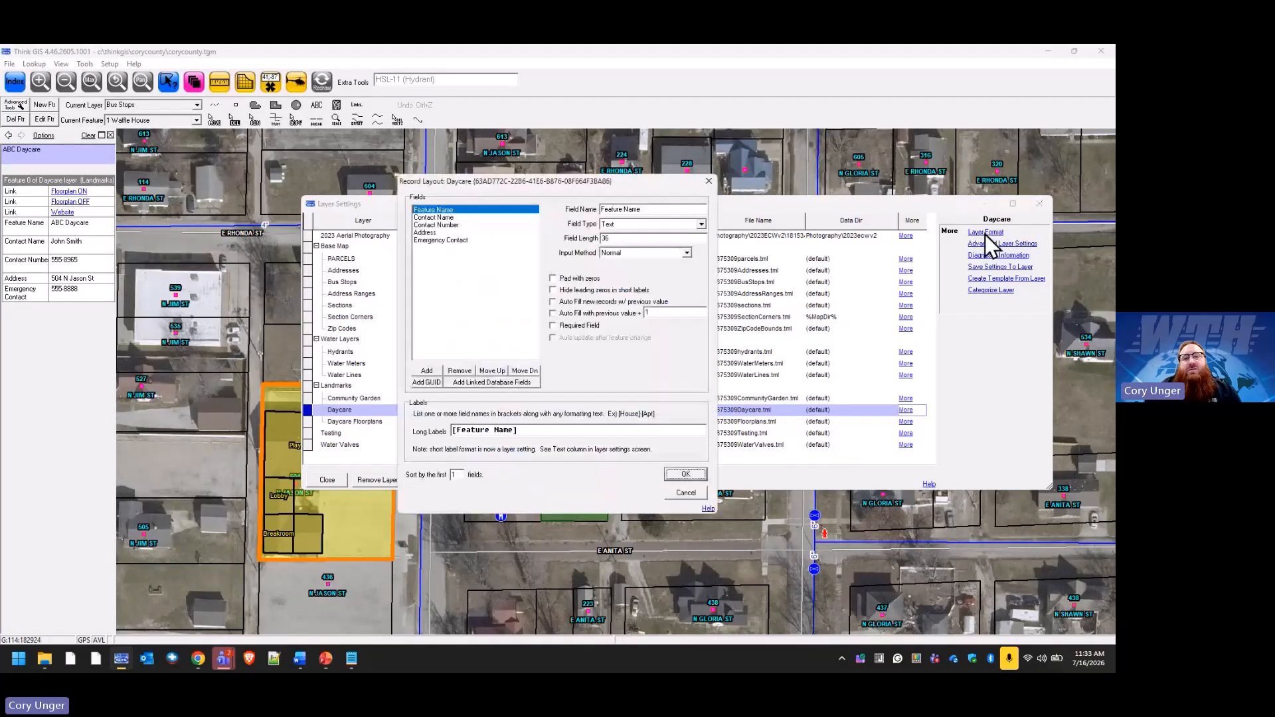
click(429, 240)
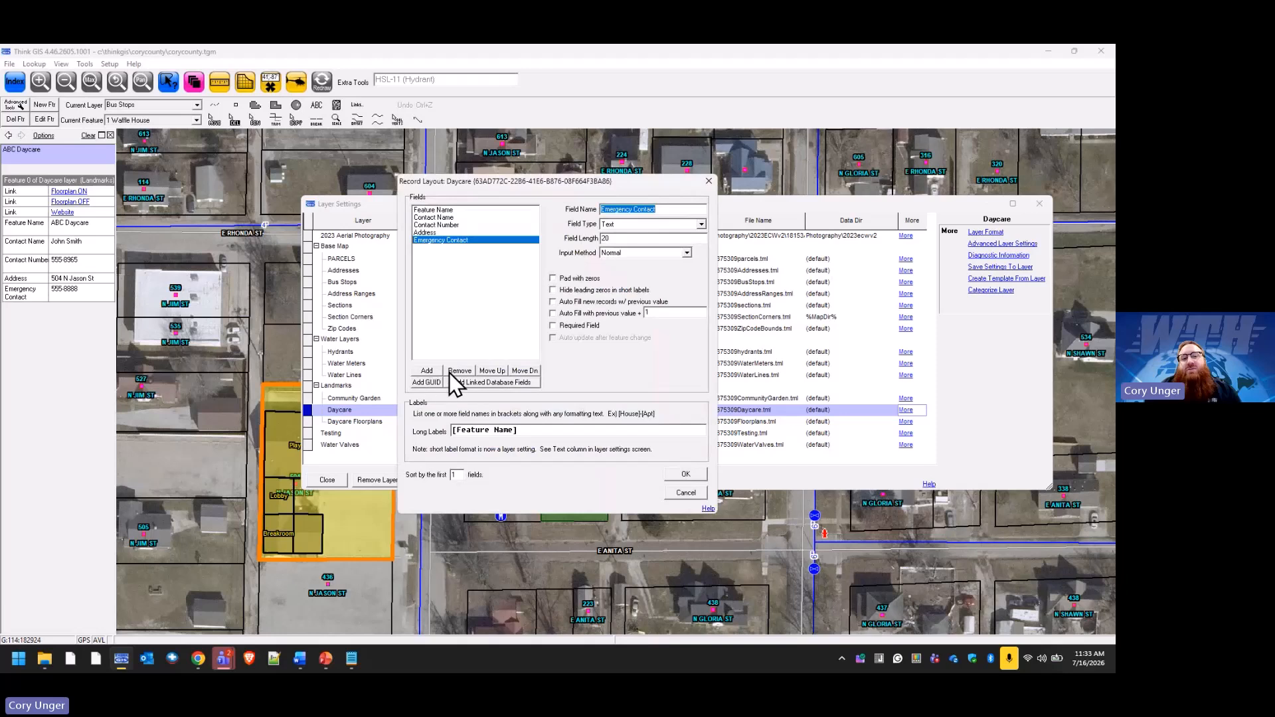
click(492, 371)
click(492, 371)
click(492, 371)
click(493, 370)
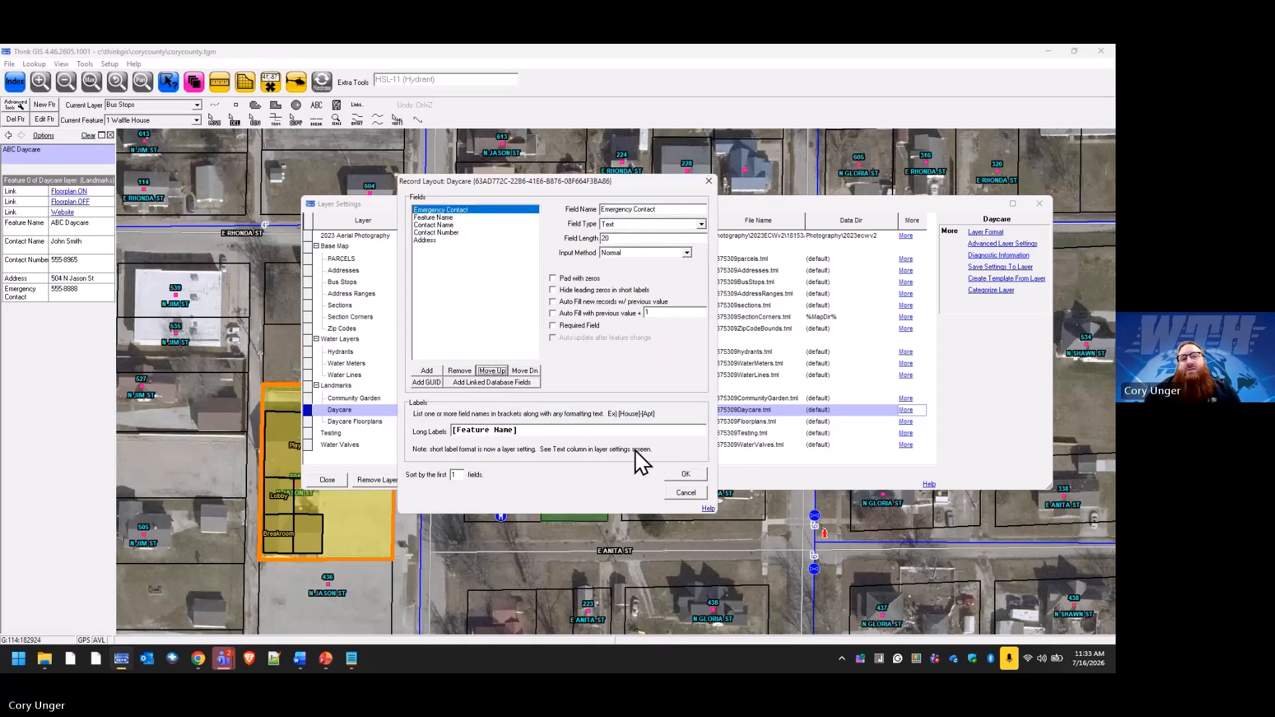
click(687, 475)
click(341, 479)
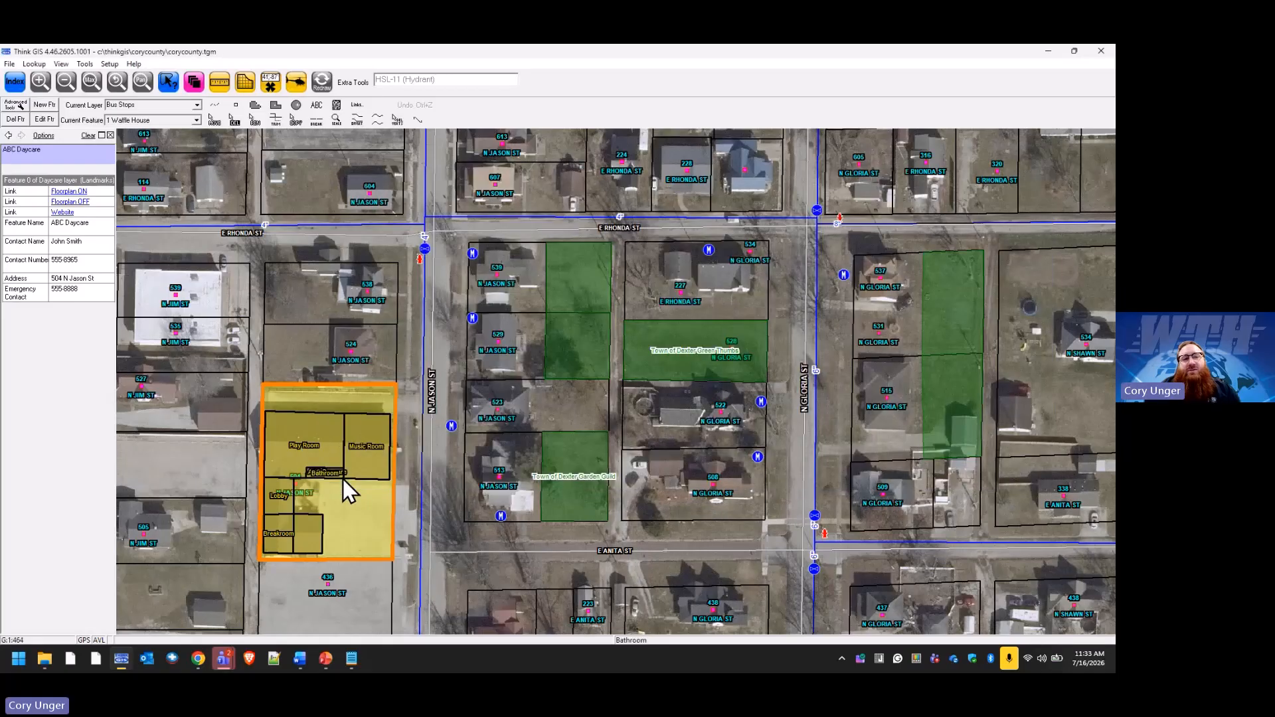
Step: Refresh the map and check the field order in the ABC Daycare feature information
click(320, 87)
click(348, 397)
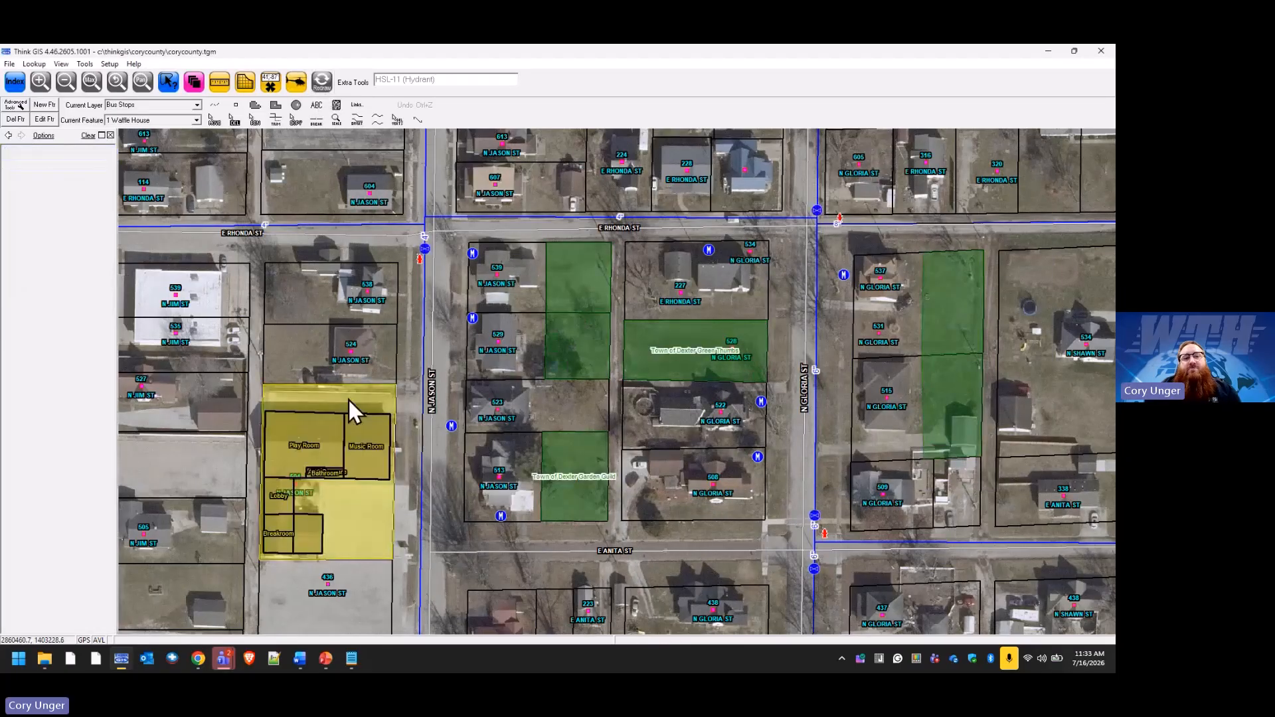
click(40, 192)
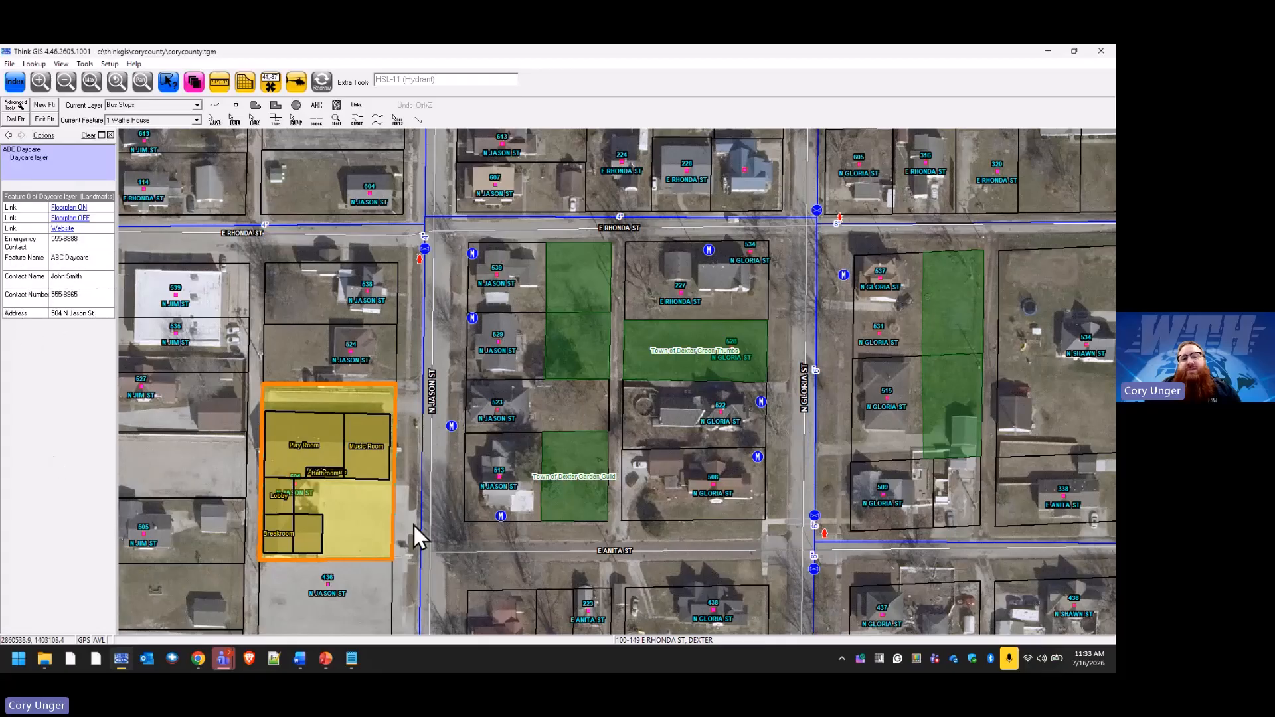
Step: Open the ABC Daycare record's form layout for modification and enlarge the form in width and height
click(369, 520)
click(504, 312)
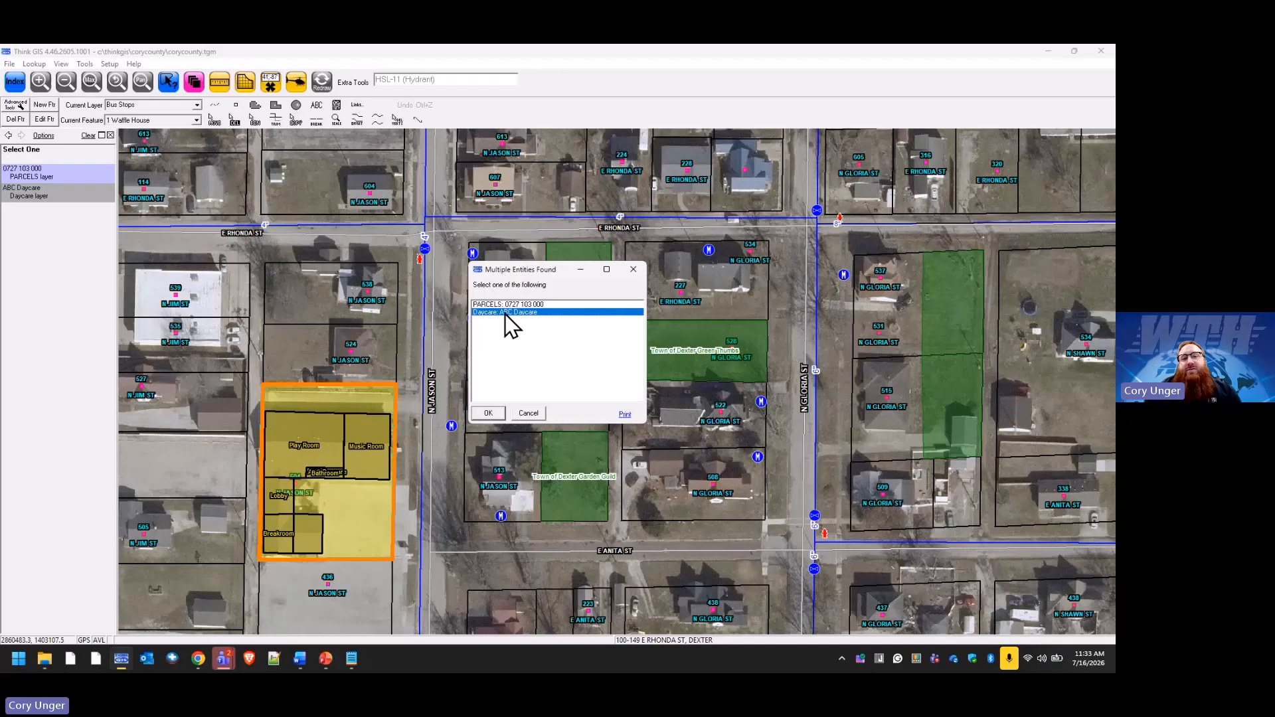
click(501, 409)
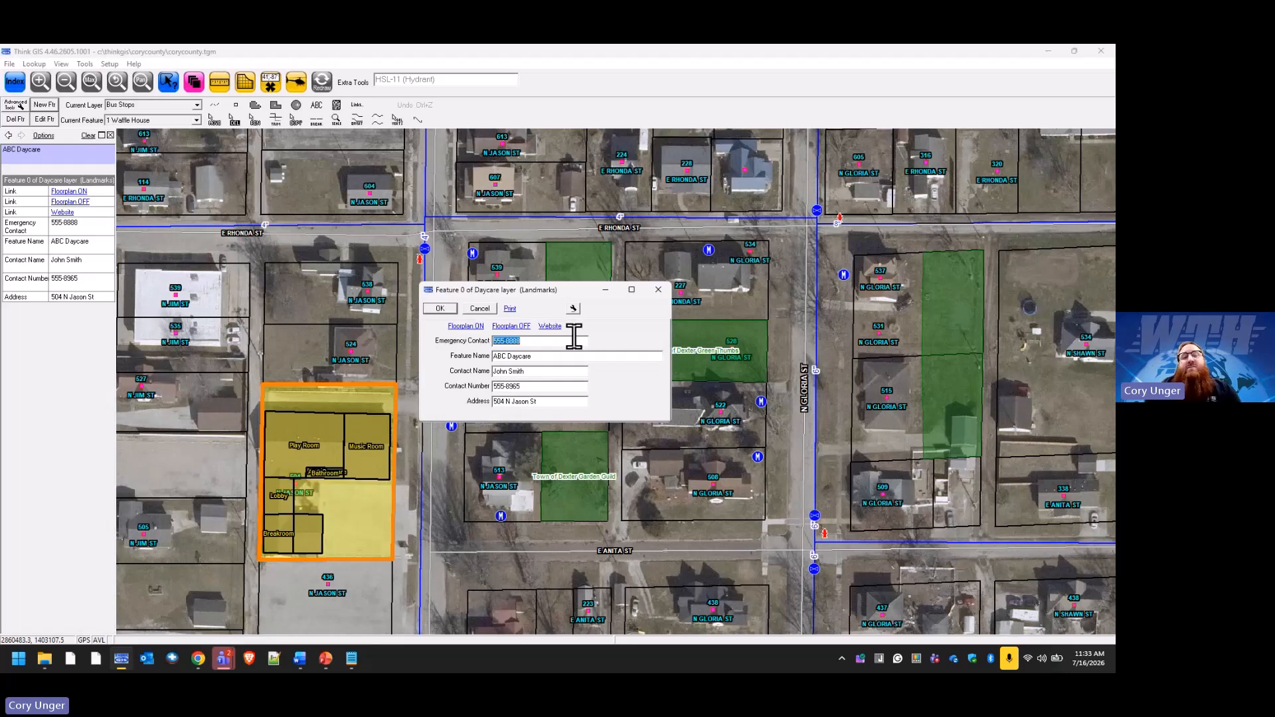
click(574, 309)
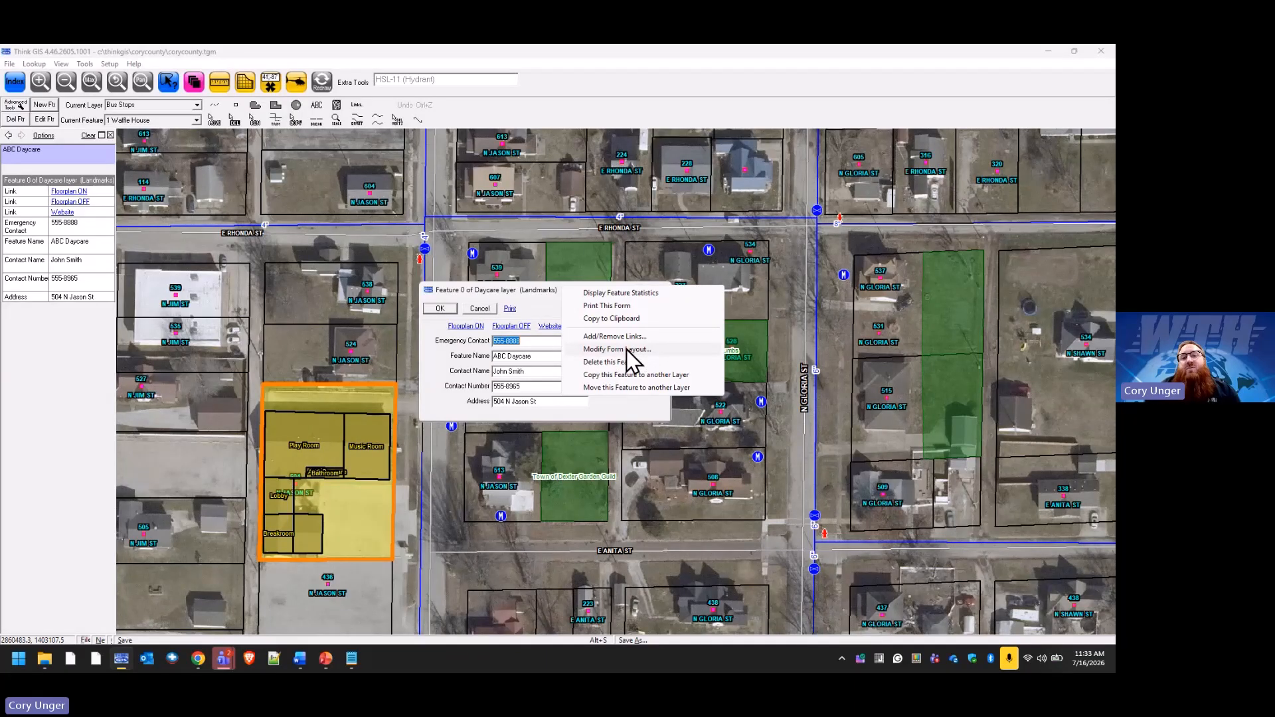
click(627, 350)
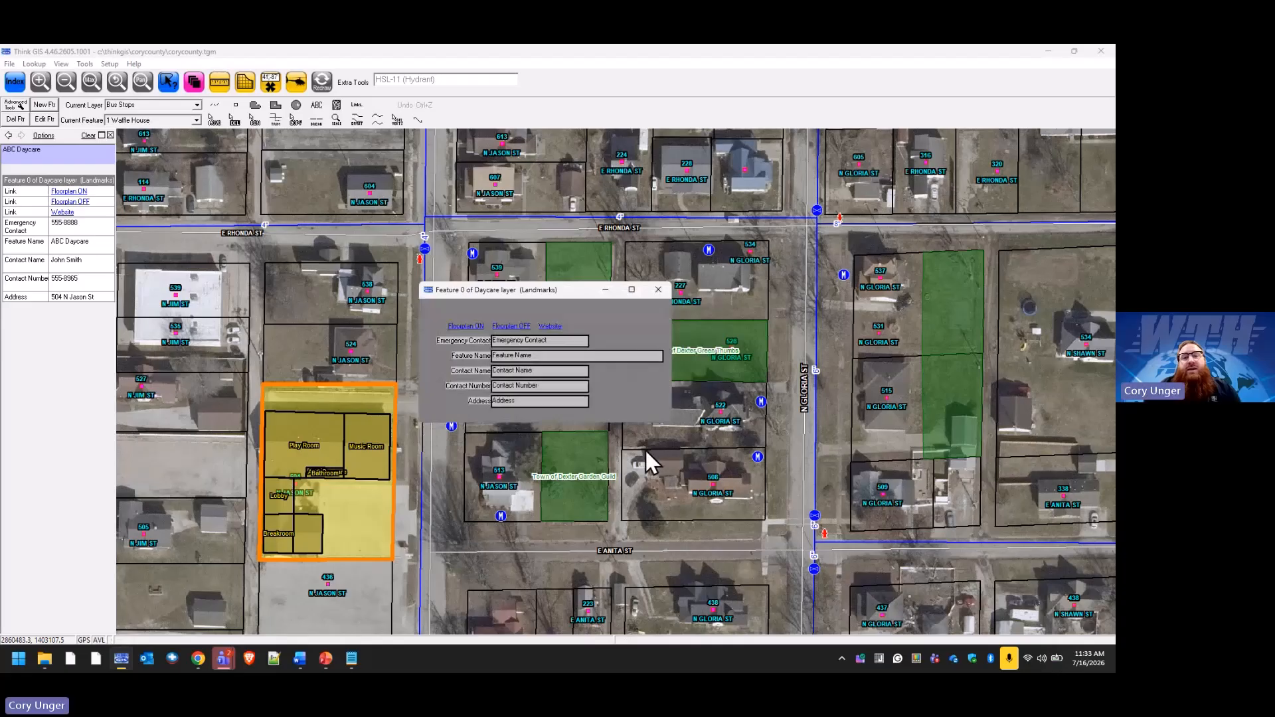
drag(673, 395, 809, 390)
drag(676, 424, 676, 495)
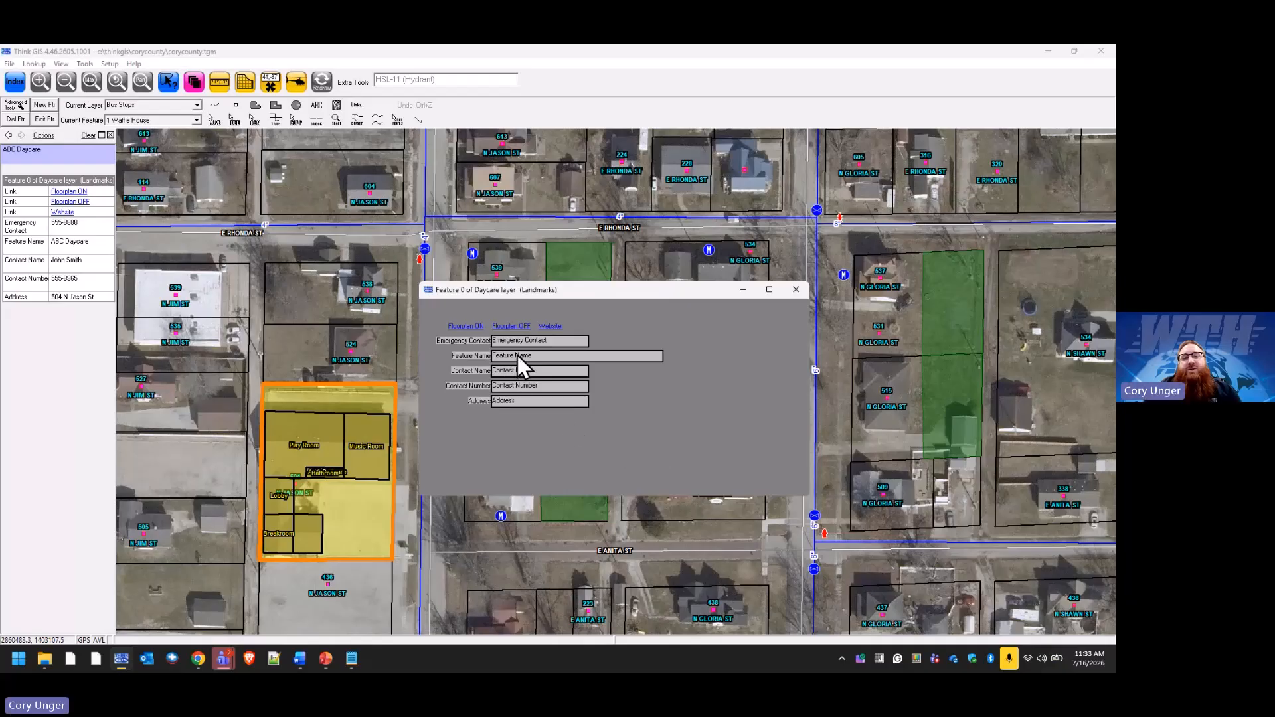
Step: Rearrange the form with Feature Name beside Emergency Contact, Contact Number beside Contact Name and Address on a row below, and apply the changes
drag(546, 356, 687, 338)
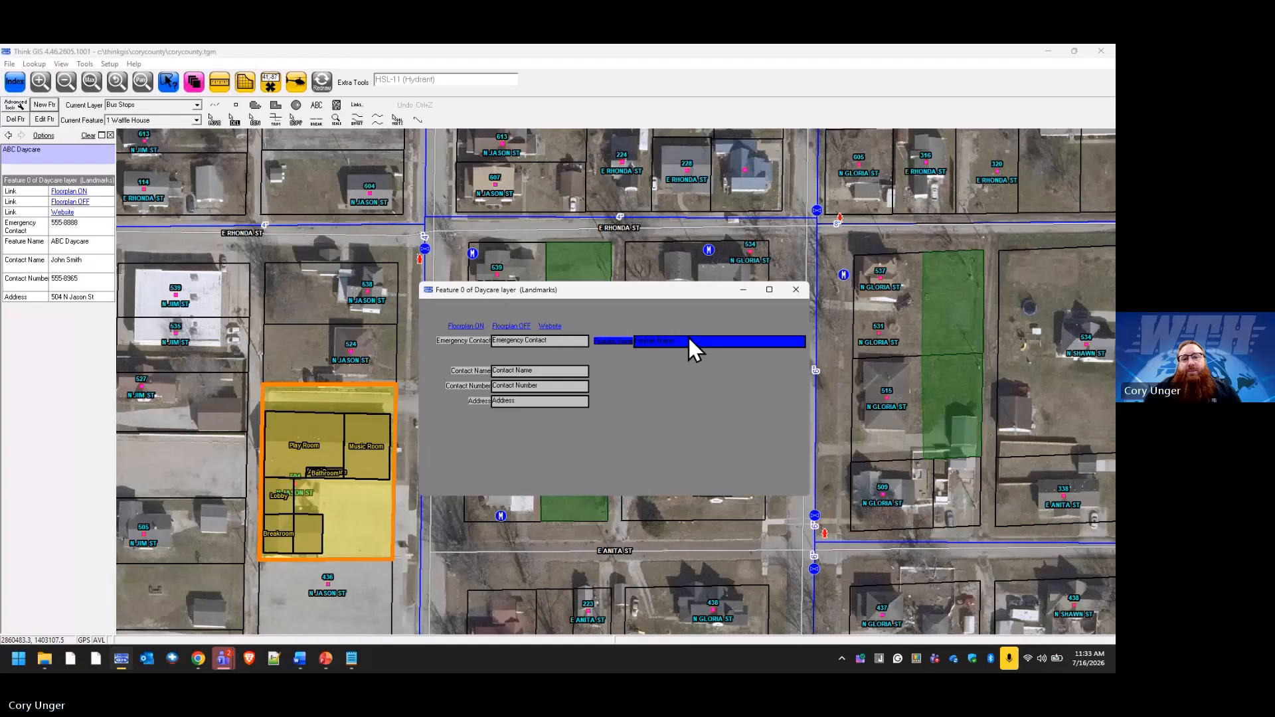
drag(517, 369, 664, 352)
drag(520, 402, 587, 381)
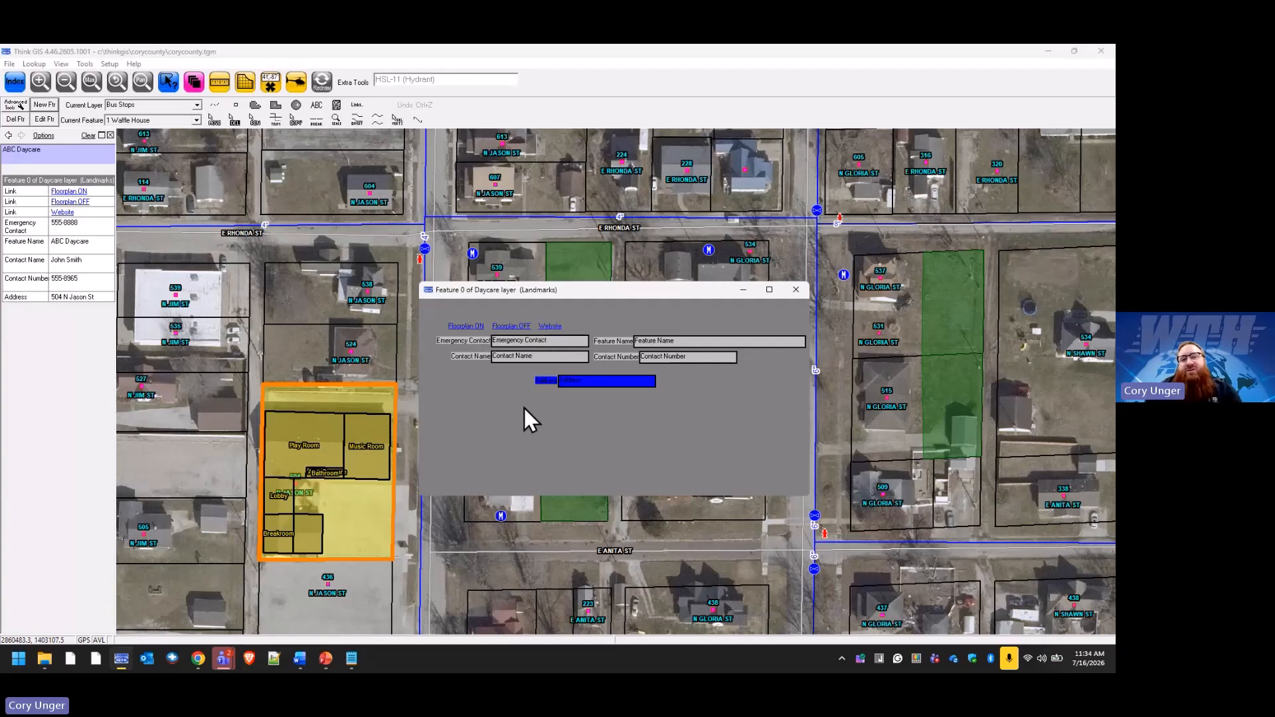
right_click(660, 437)
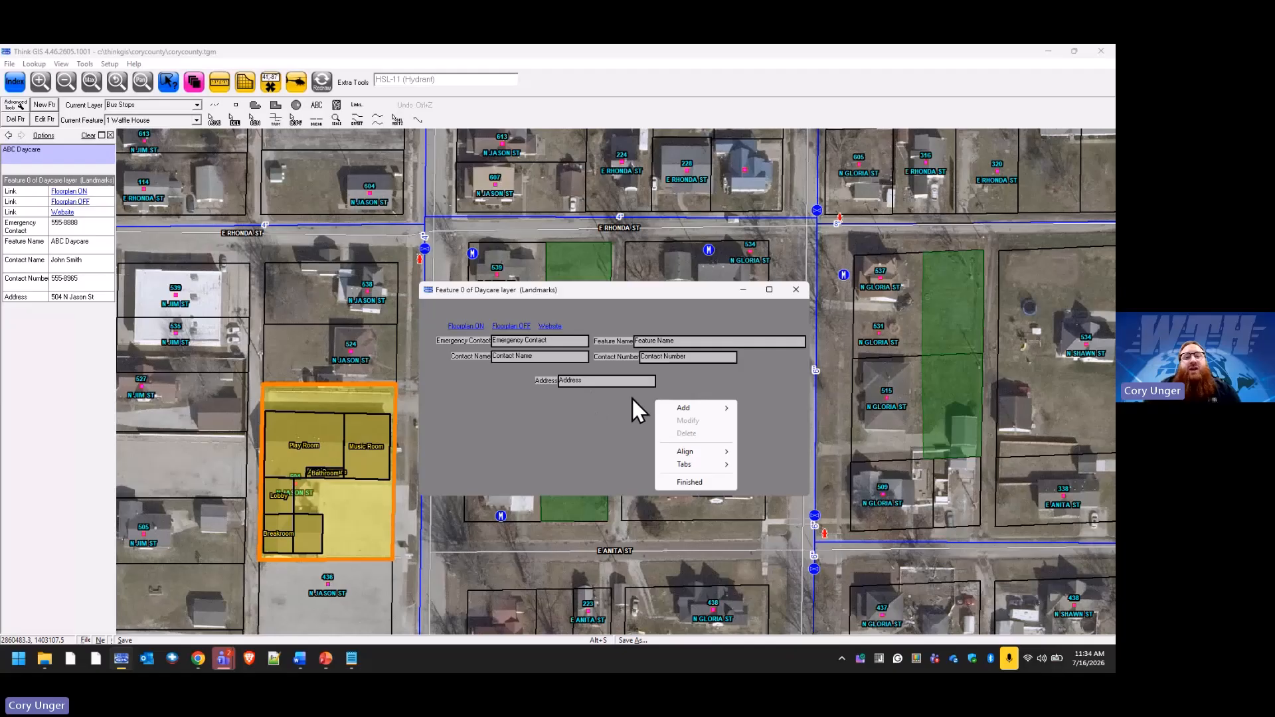
click(690, 482)
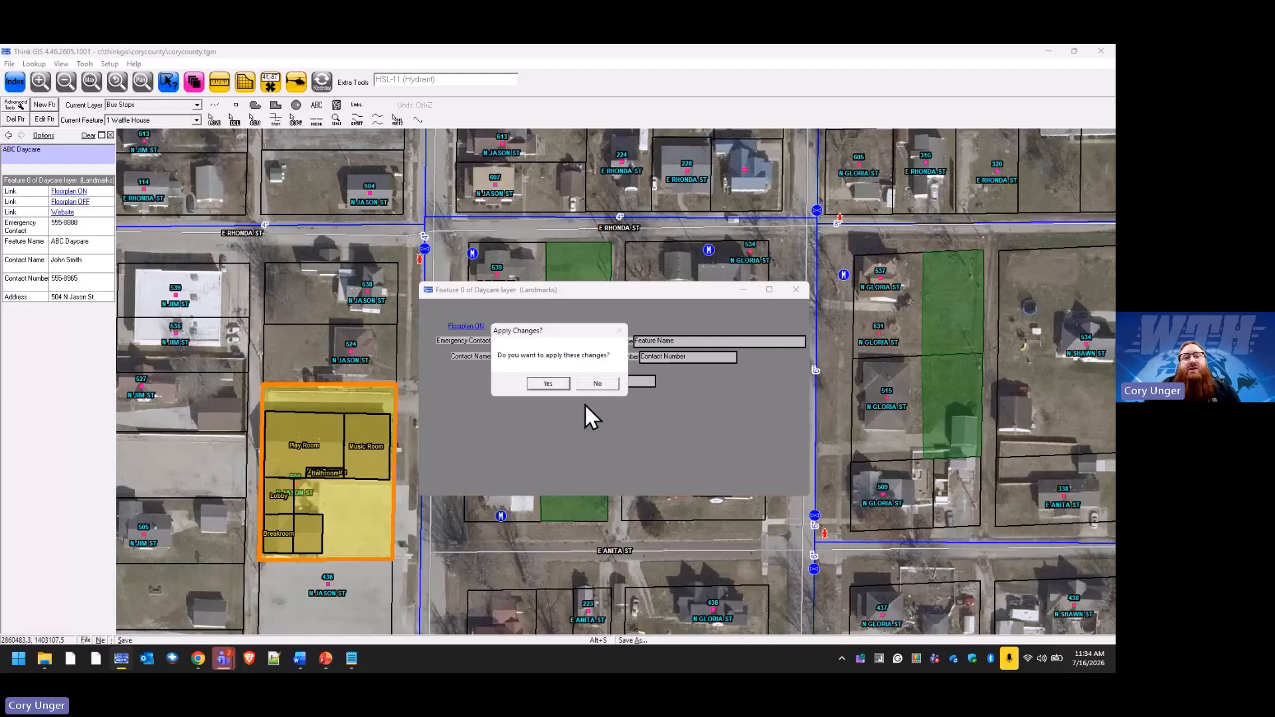
click(546, 385)
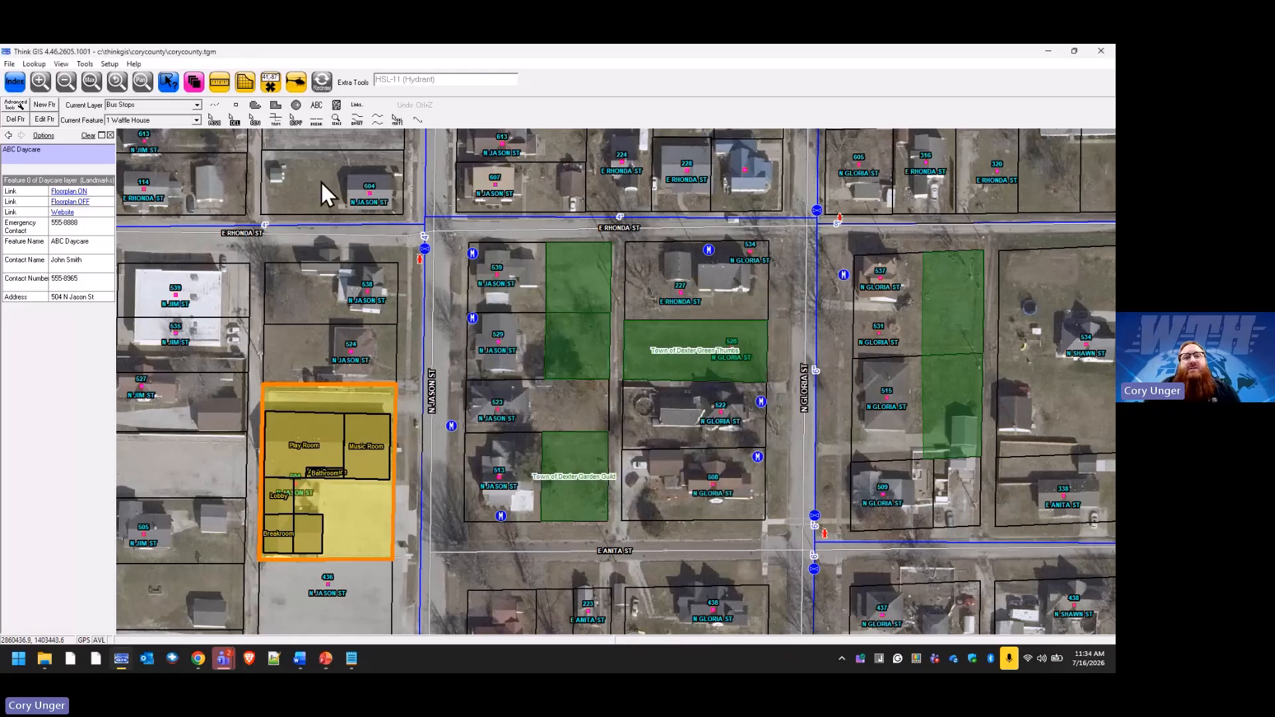
Step: Open the ABC Daycare record's form layout for modification and widen the form
click(316, 86)
click(385, 397)
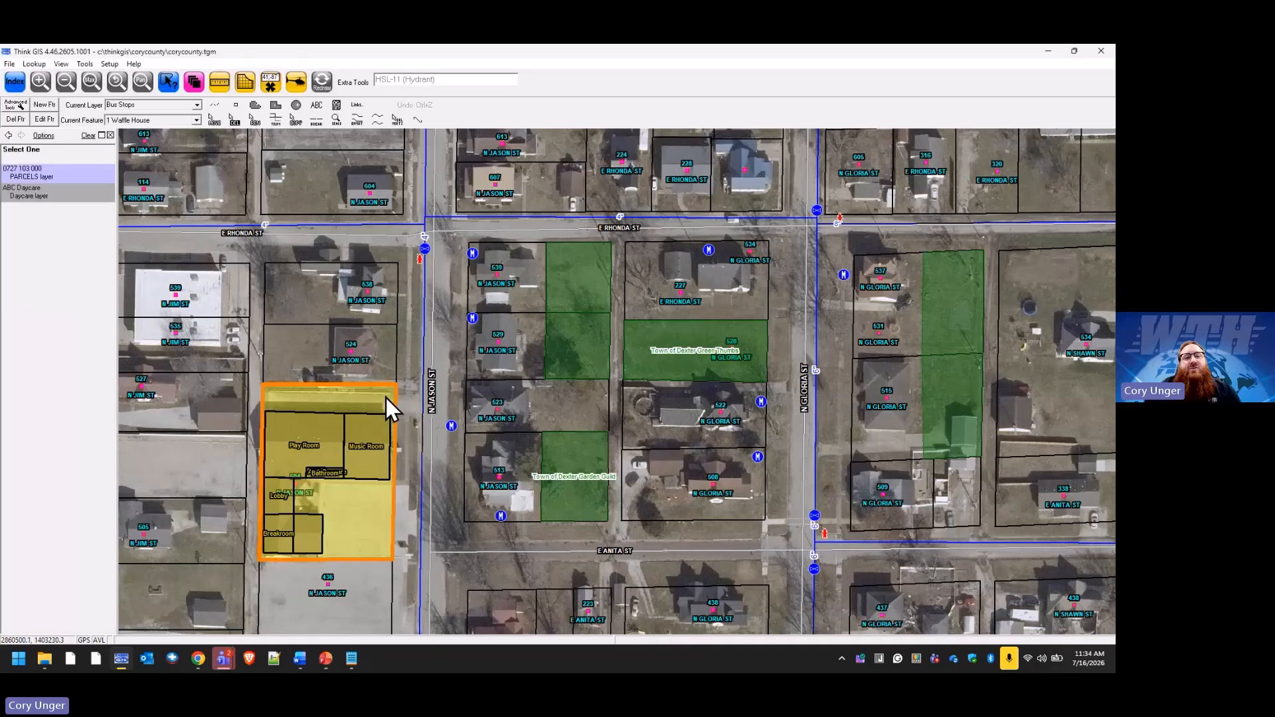
click(504, 313)
click(488, 414)
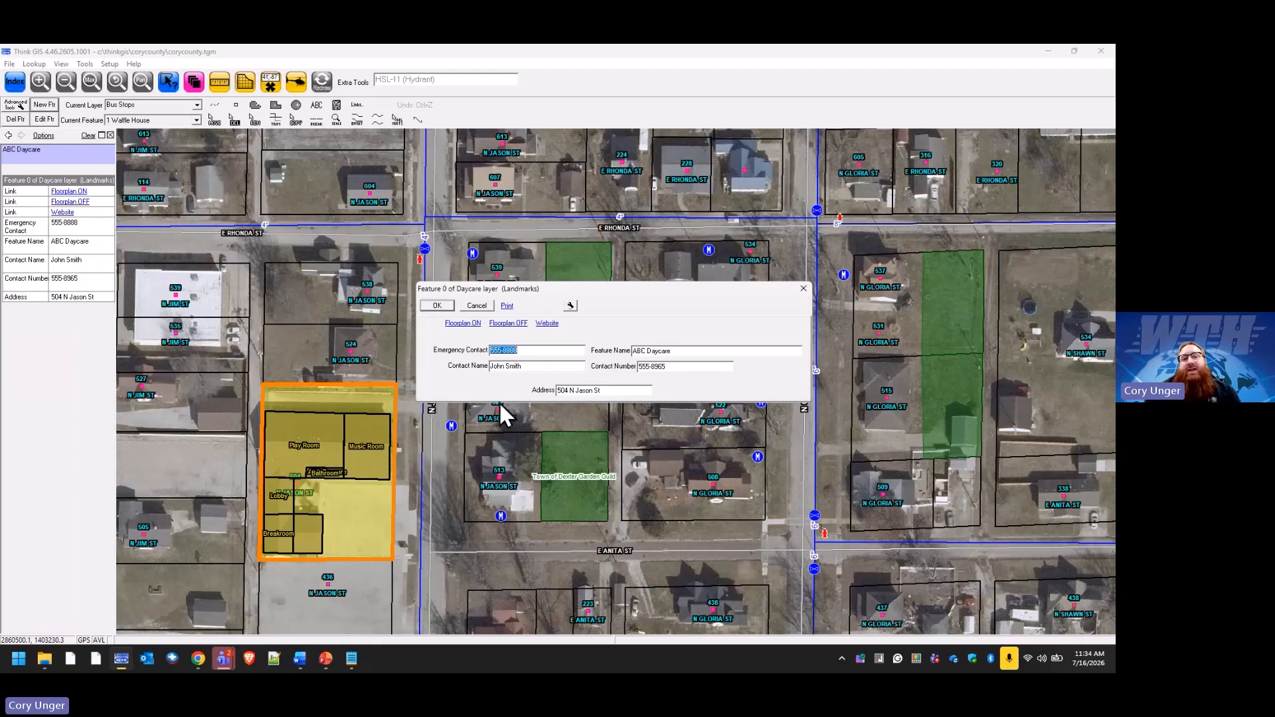
click(570, 306)
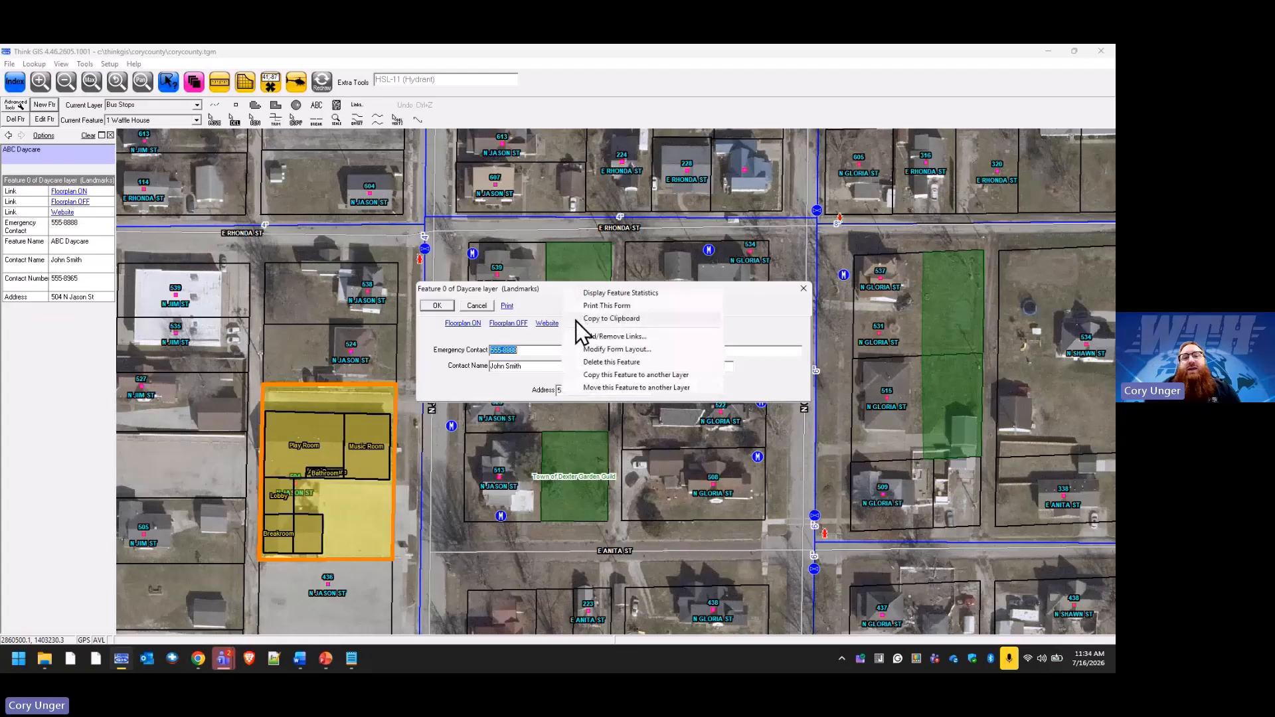
click(652, 351)
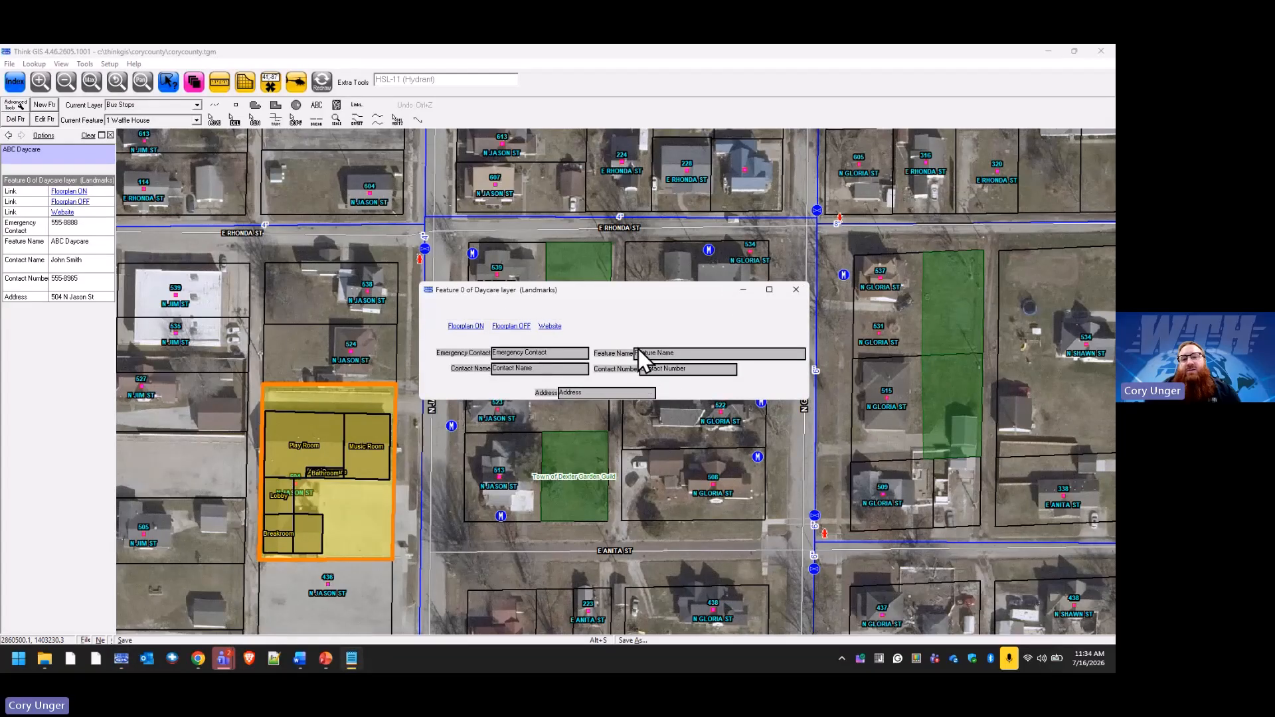
drag(809, 375, 887, 373)
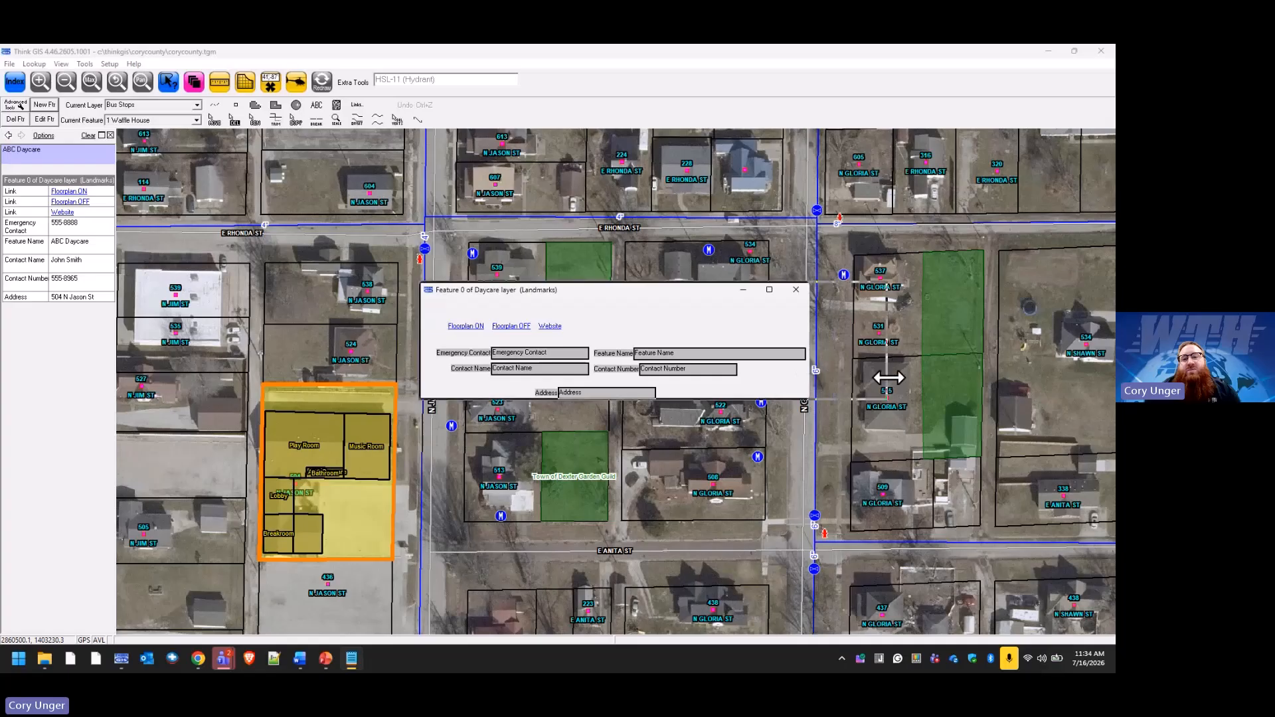
Step: Align the right edges of the Feature Name and Contact Number fields on the form
click(670, 357)
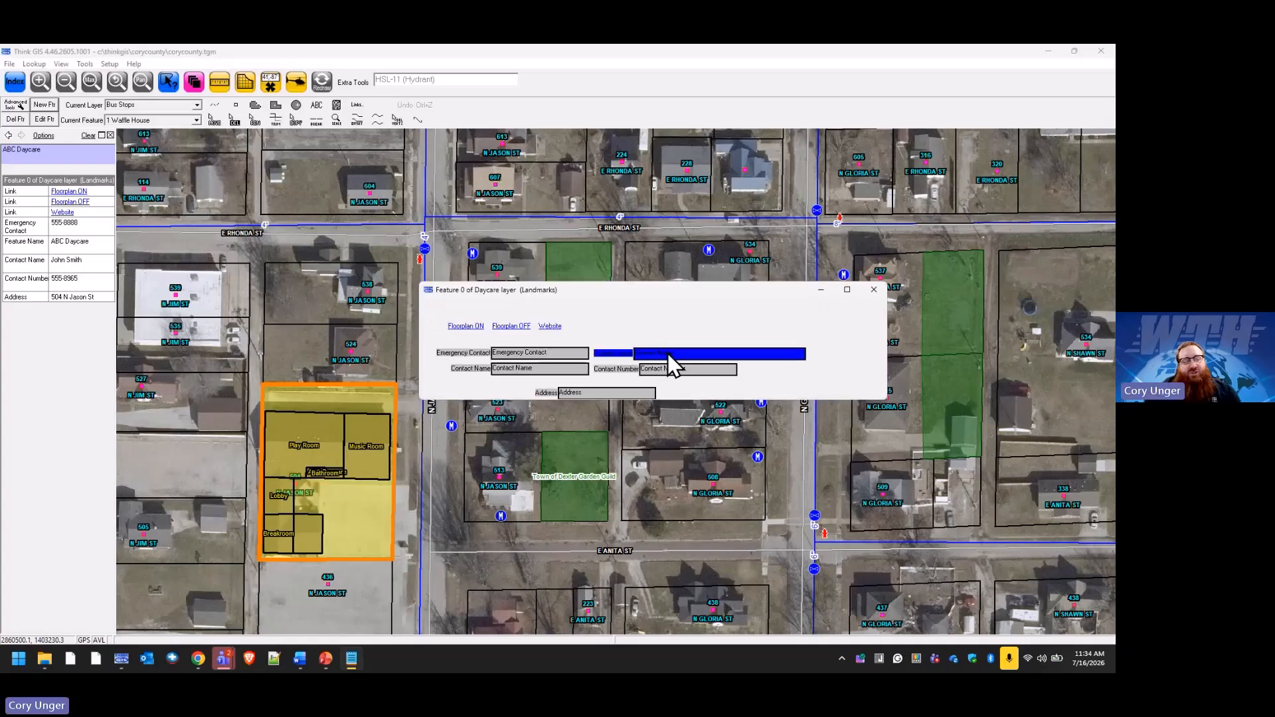
ctrl+click(668, 368)
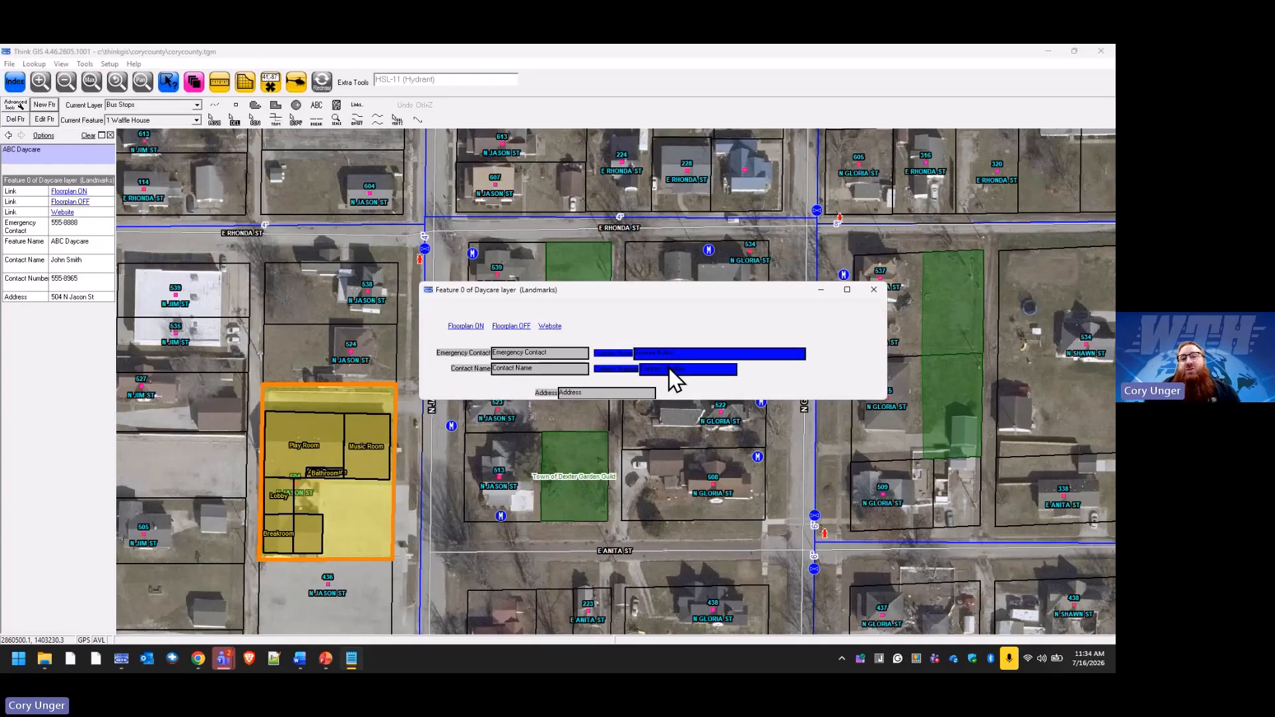
right_click(668, 368)
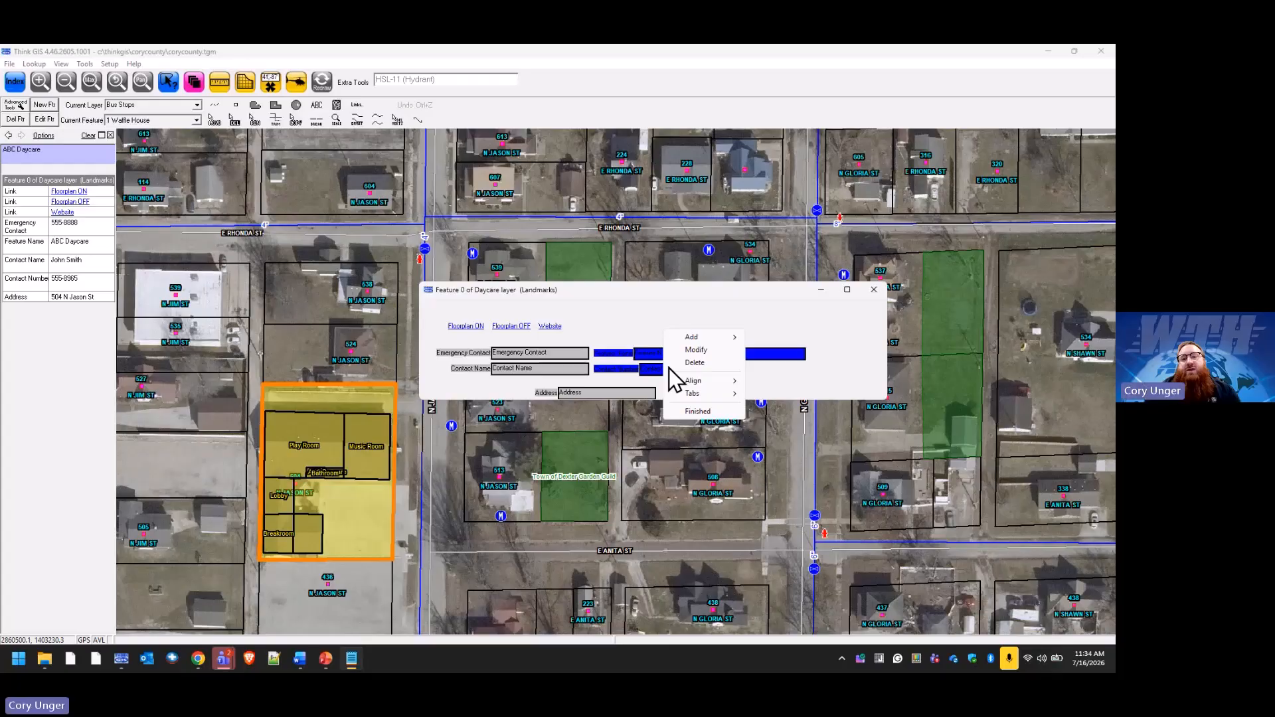
mouse_move(719, 382)
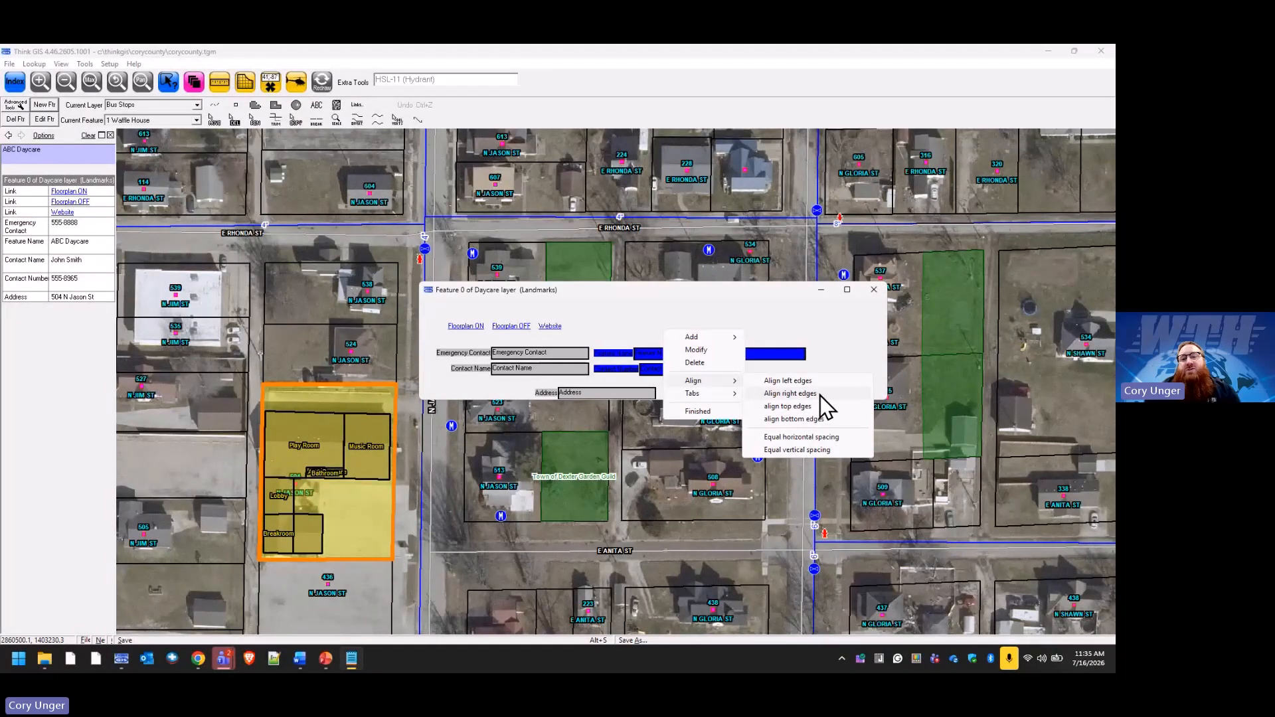
click(821, 395)
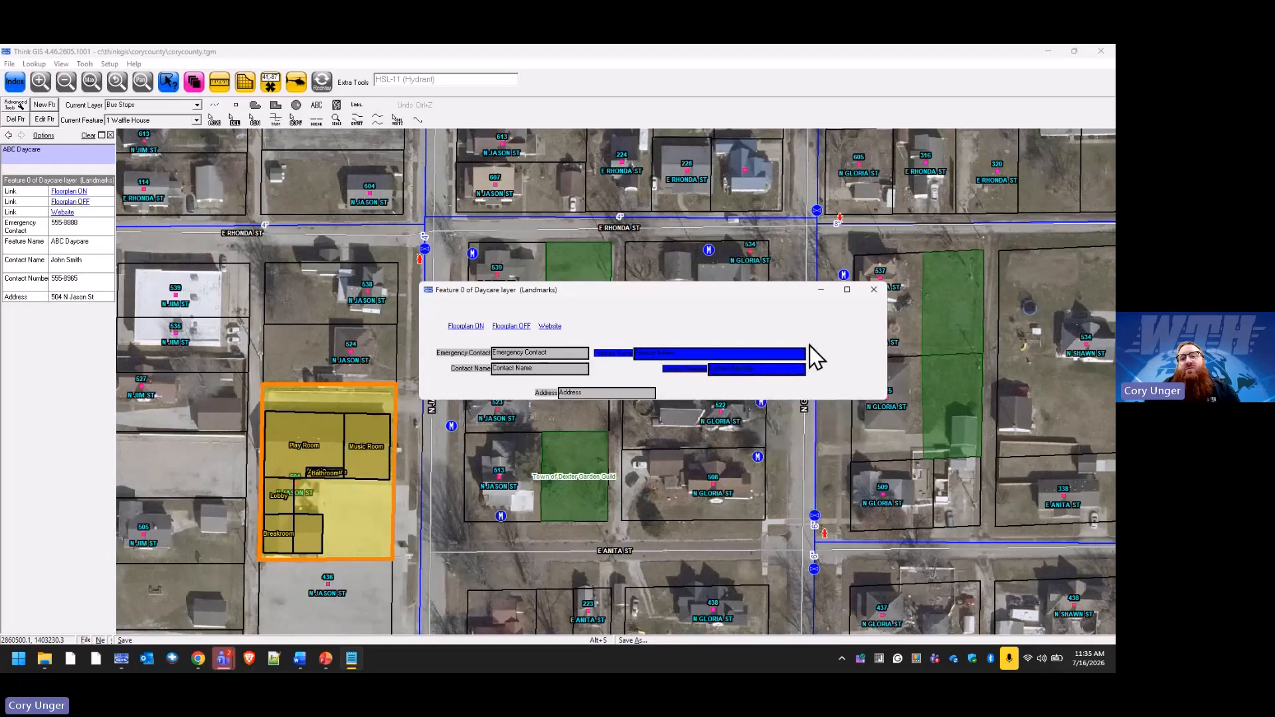
Step: Align the right edges of the Emergency Contact and Contact Name fields
click(513, 354)
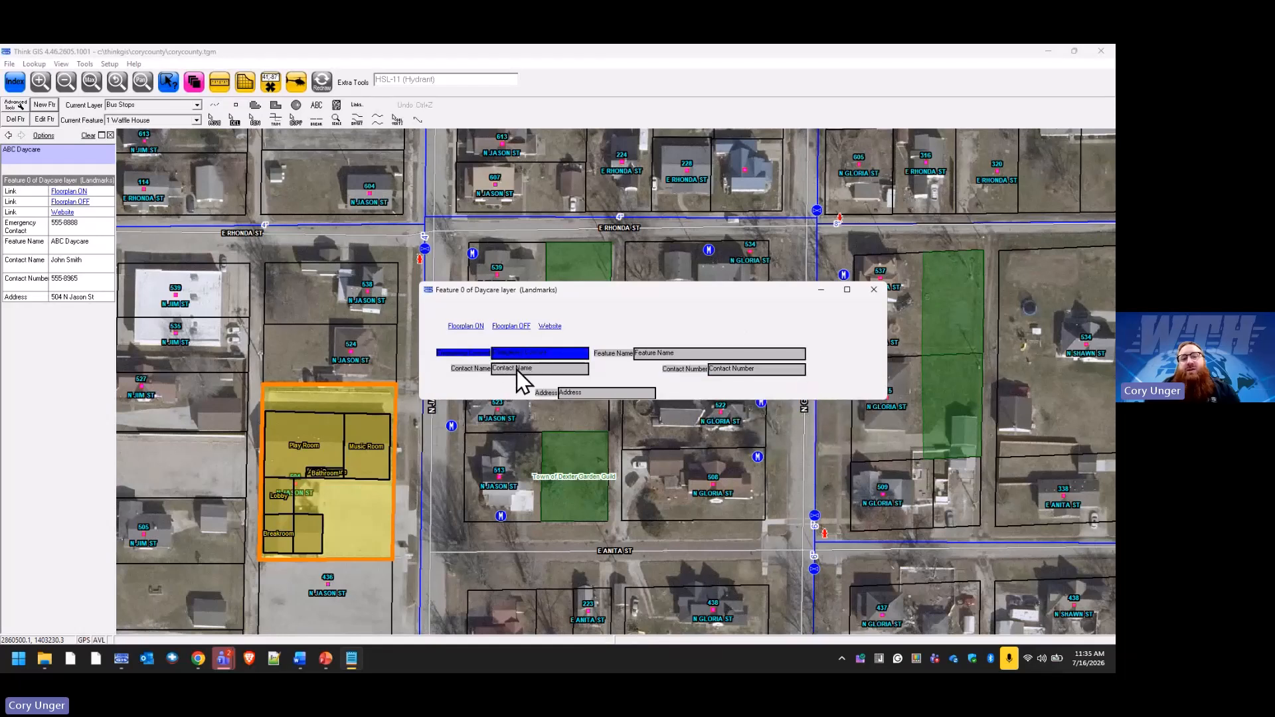
ctrl+click(516, 369)
right_click(517, 369)
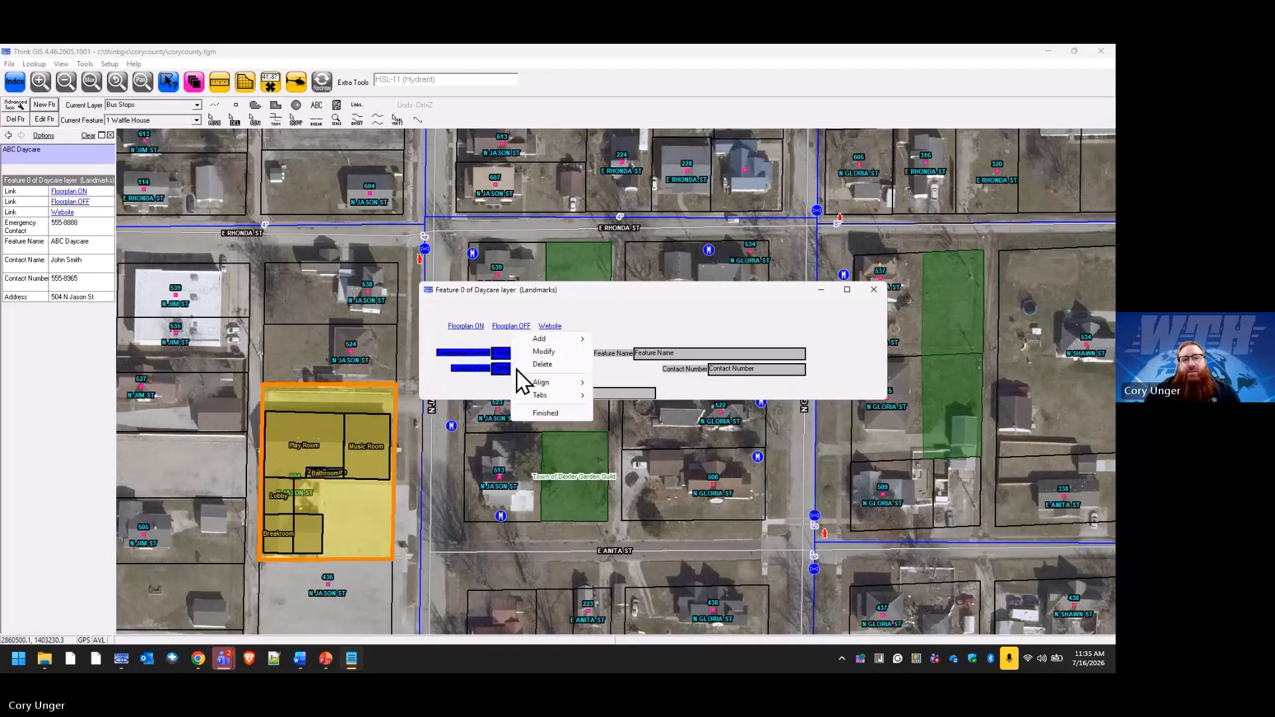
mouse_move(569, 380)
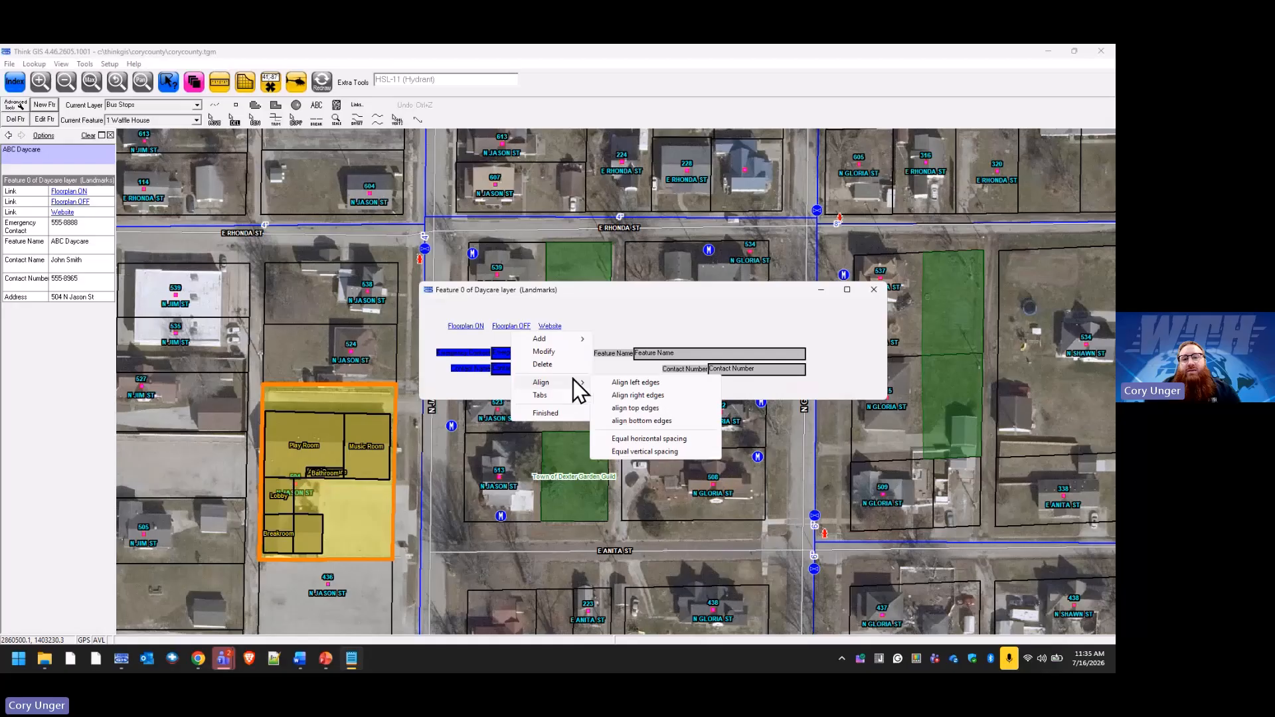
click(660, 398)
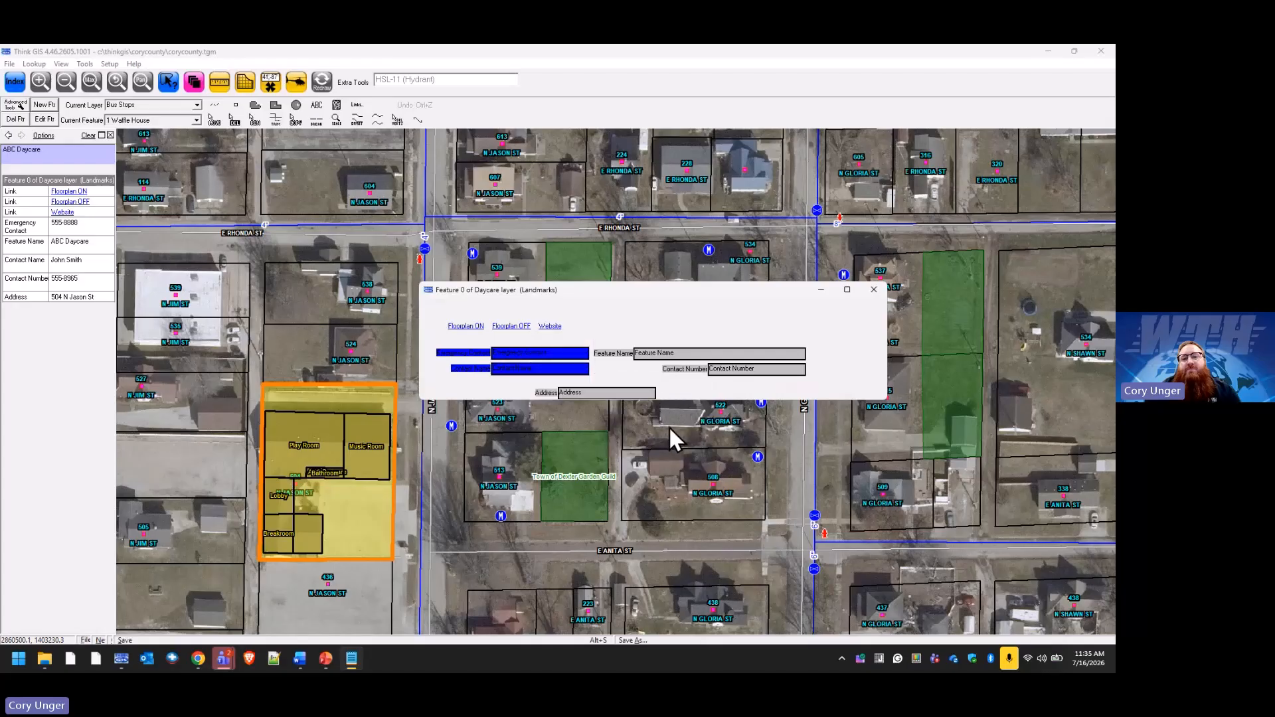
Step: Align the right edge of the Address field with the Contact Name field
click(616, 393)
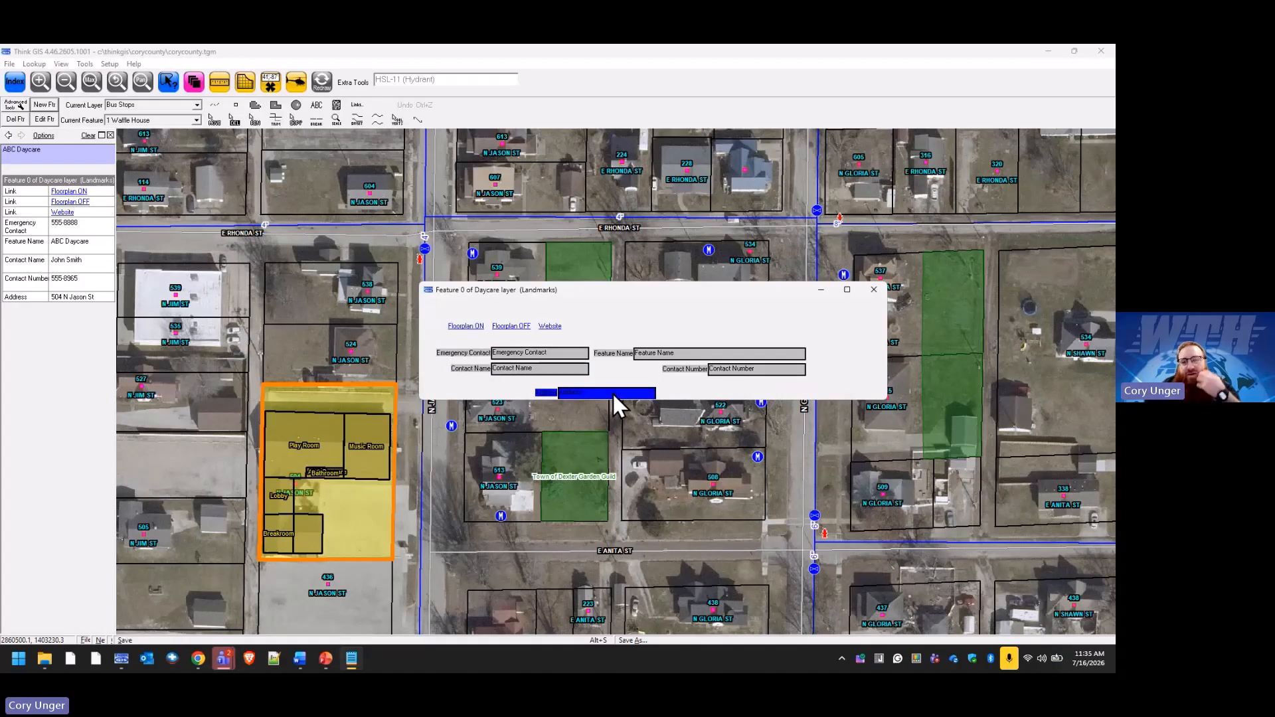
shift+click(571, 370)
right_click(571, 370)
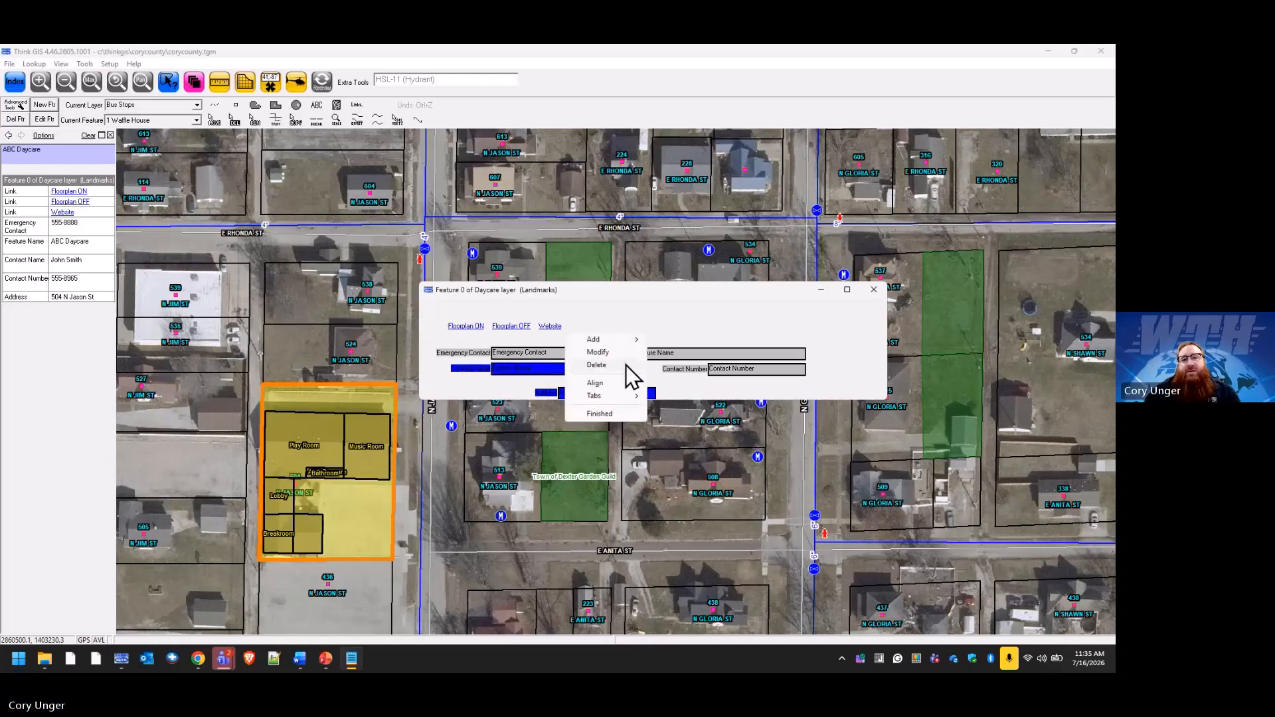
mouse_move(631, 382)
click(720, 397)
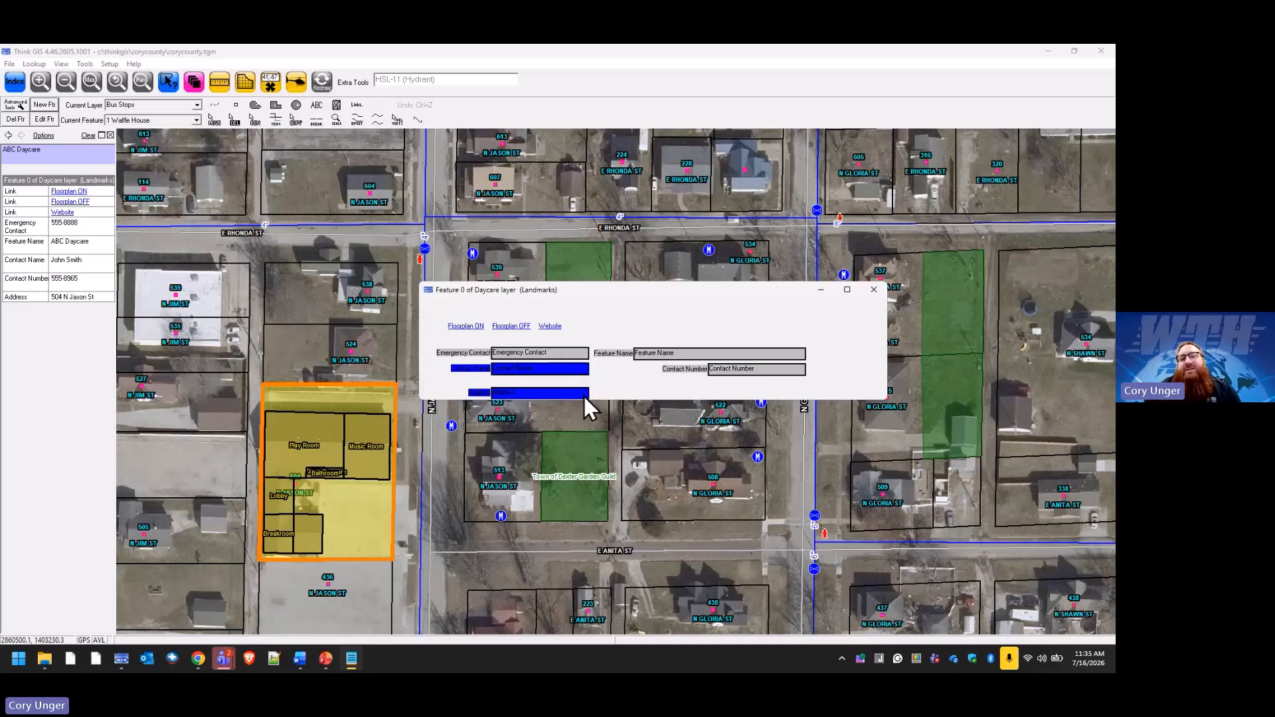
Step: Increase the form's height and move the Address field up closer to Contact Name
drag(610, 399, 612, 442)
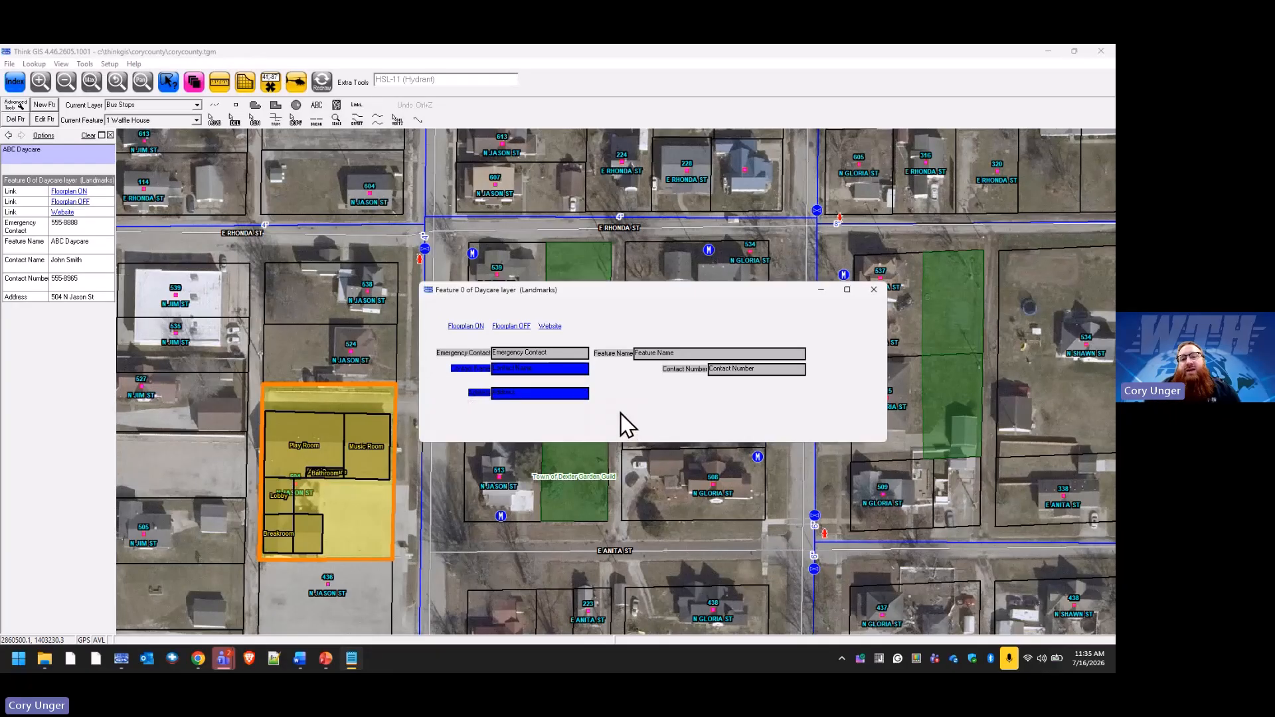
click(574, 402)
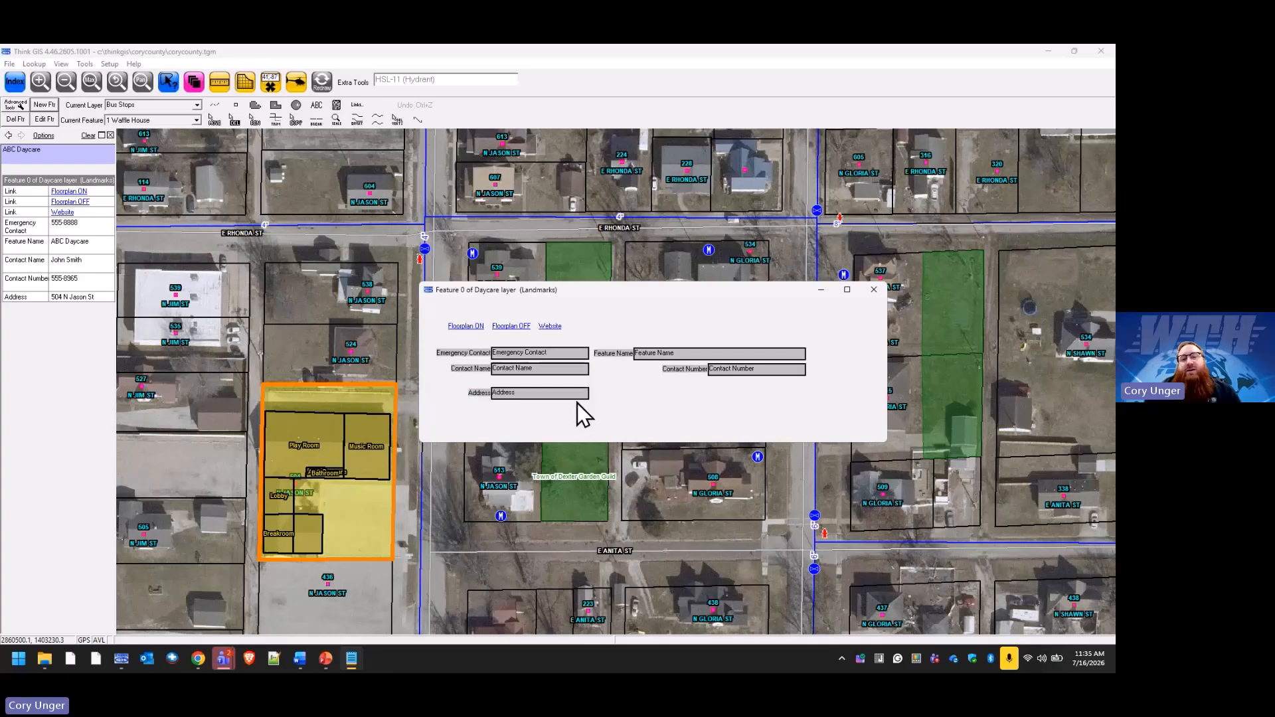
click(576, 397)
drag(575, 397, 575, 390)
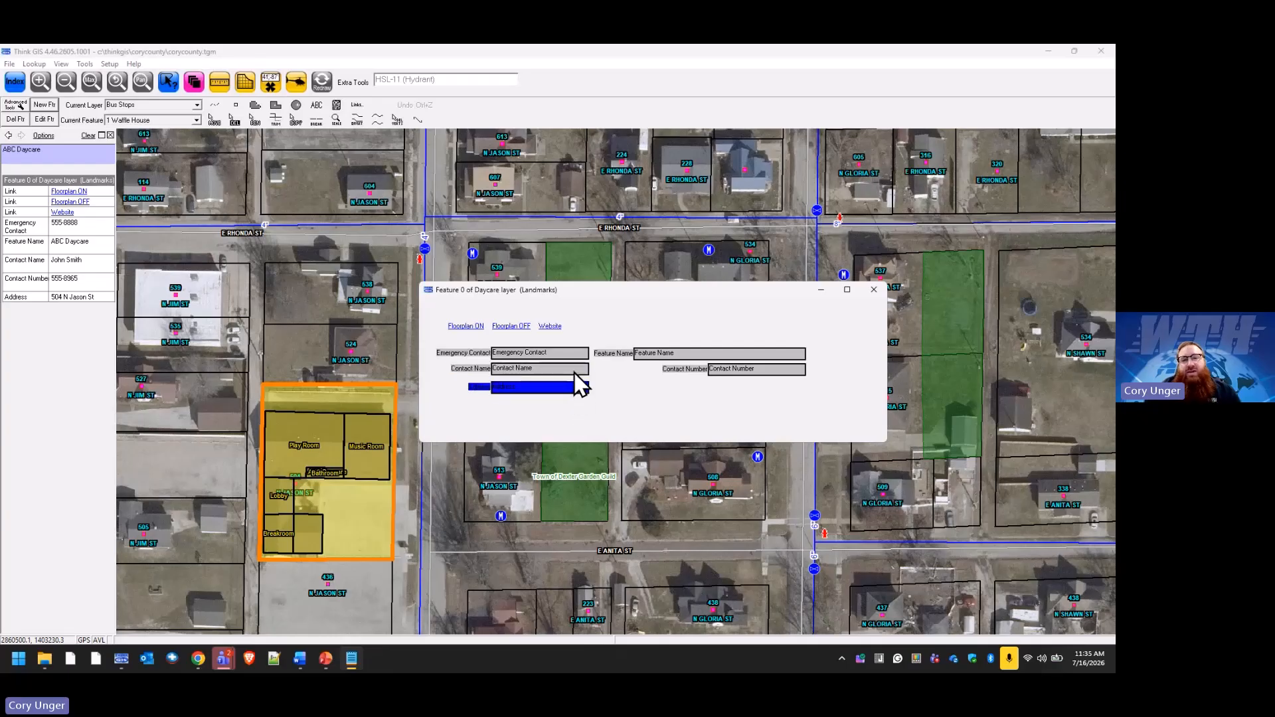
Step: Give the Emergency Contact, Contact Name and Address fields equal vertical spacing
shift+click(575, 369)
shift+click(575, 355)
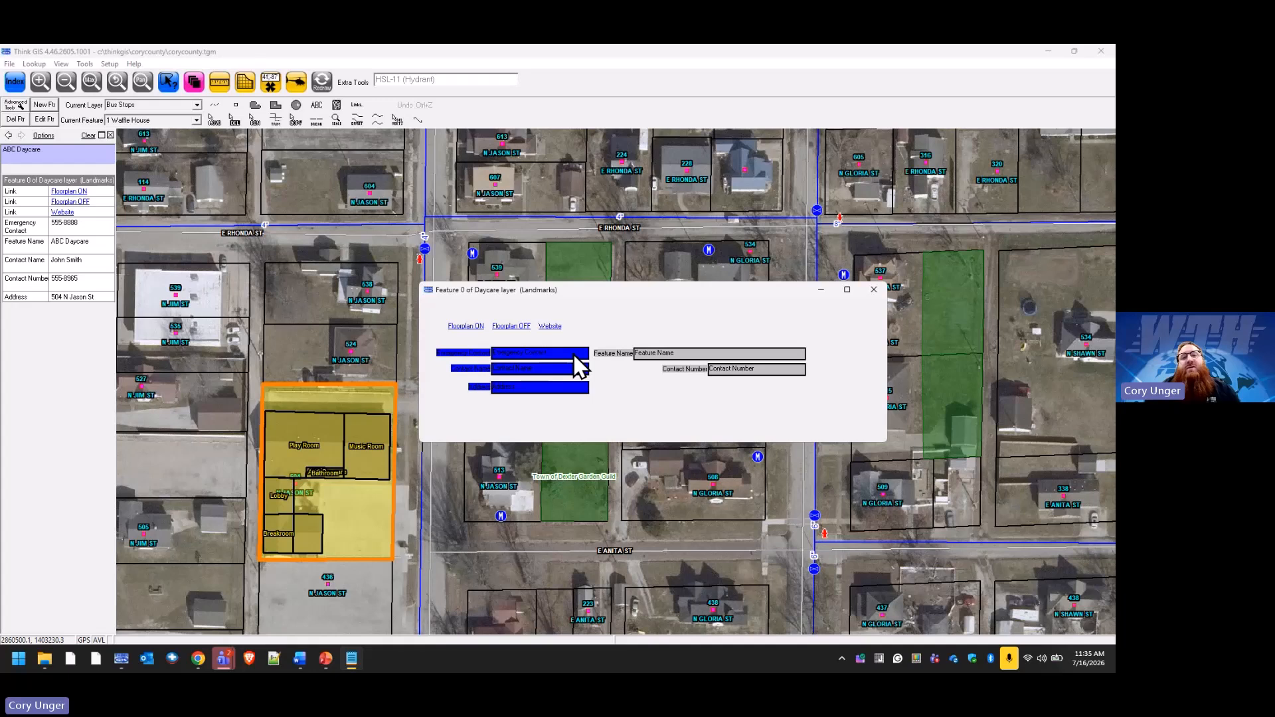
right_click(578, 365)
mouse_move(631, 368)
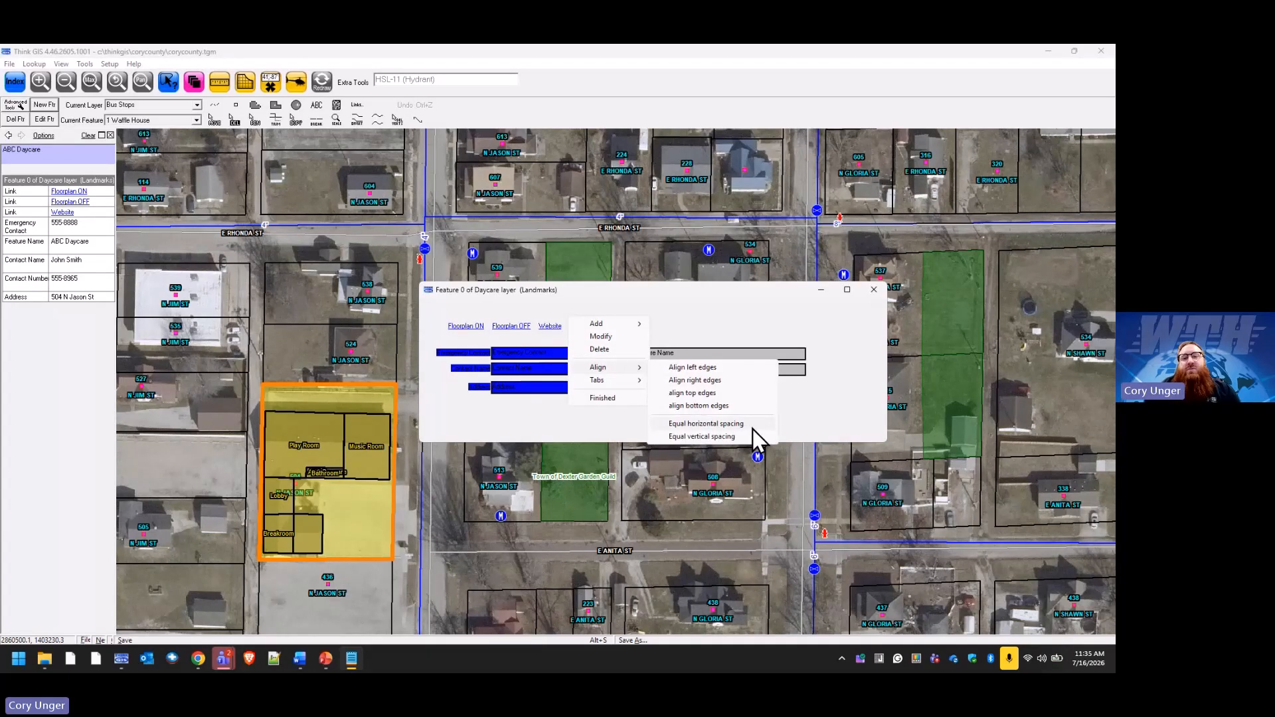
click(711, 436)
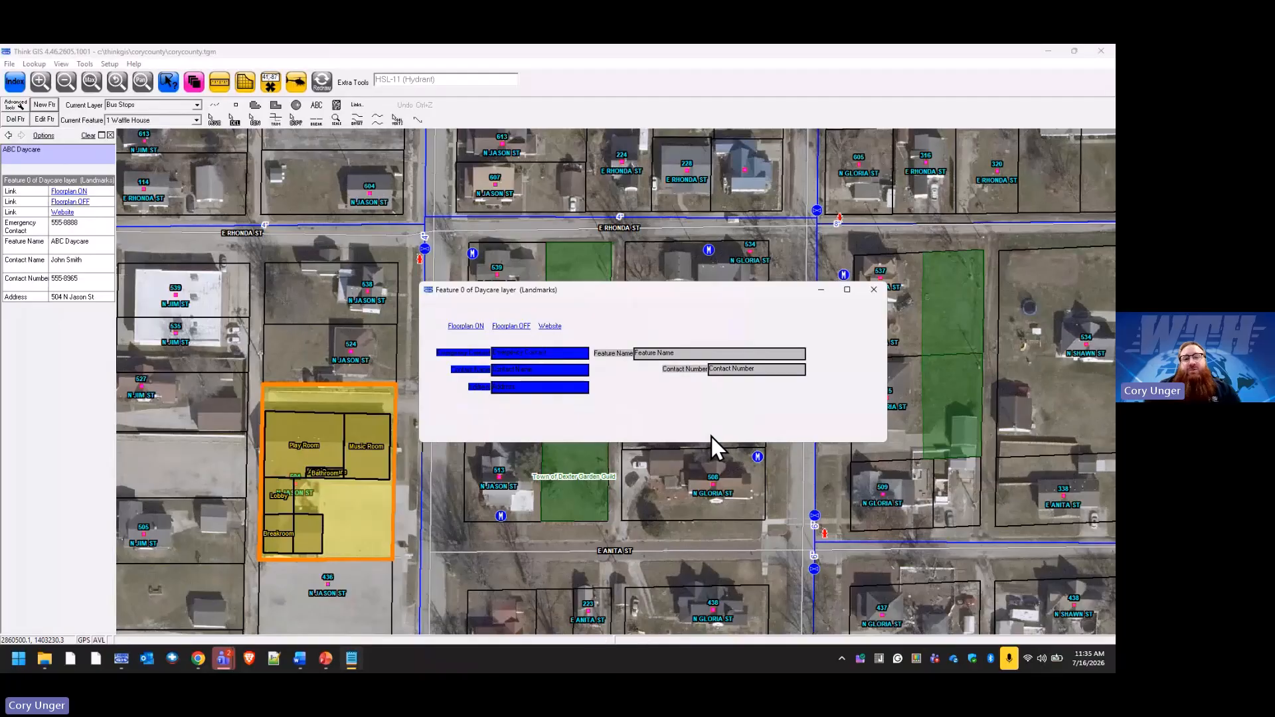
click(681, 427)
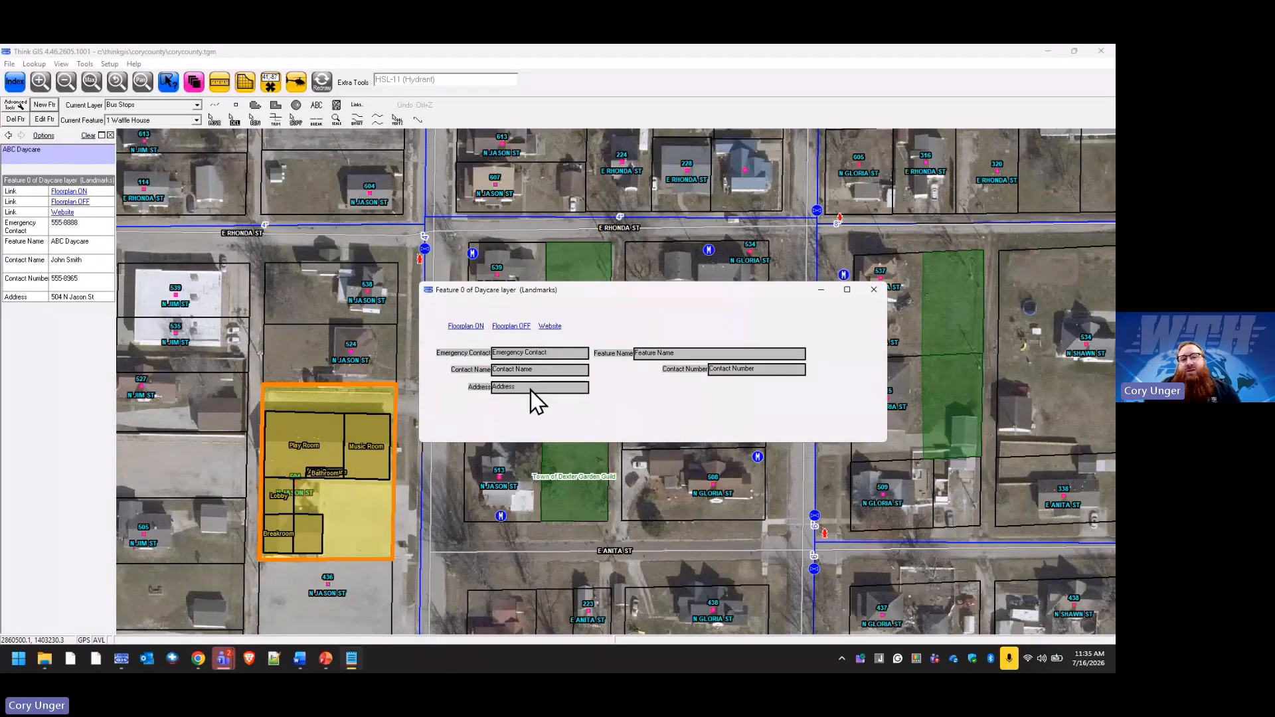
Step: Swap the two fields under Emergency Contact so Address comes second and Contact Name third
mouse_move(532, 390)
mouse_down()
mouse_move(678, 399)
mouse_move(527, 400)
mouse_up()
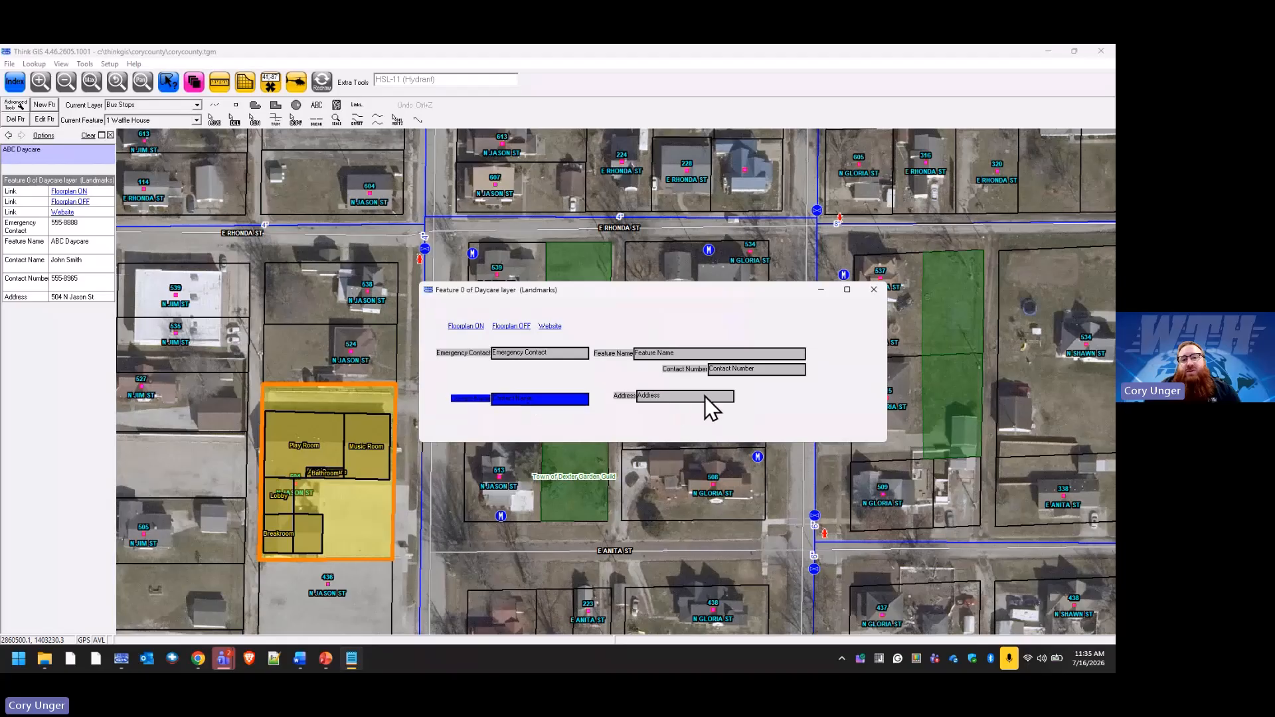
drag(706, 398, 563, 384)
click(563, 388)
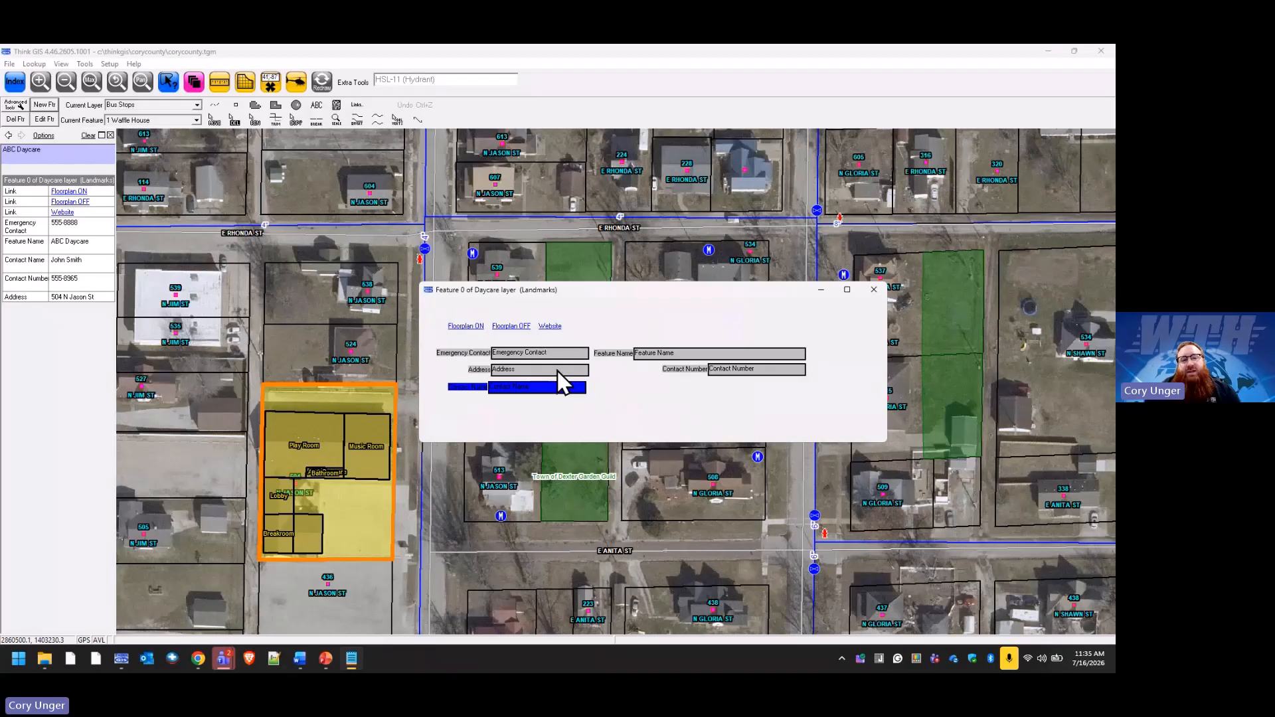
Step: Align the right edges of Emergency Contact, Address and Contact Name, and space the three fields equally in the vertical direction
ctrl+click(557, 369)
ctrl+click(559, 357)
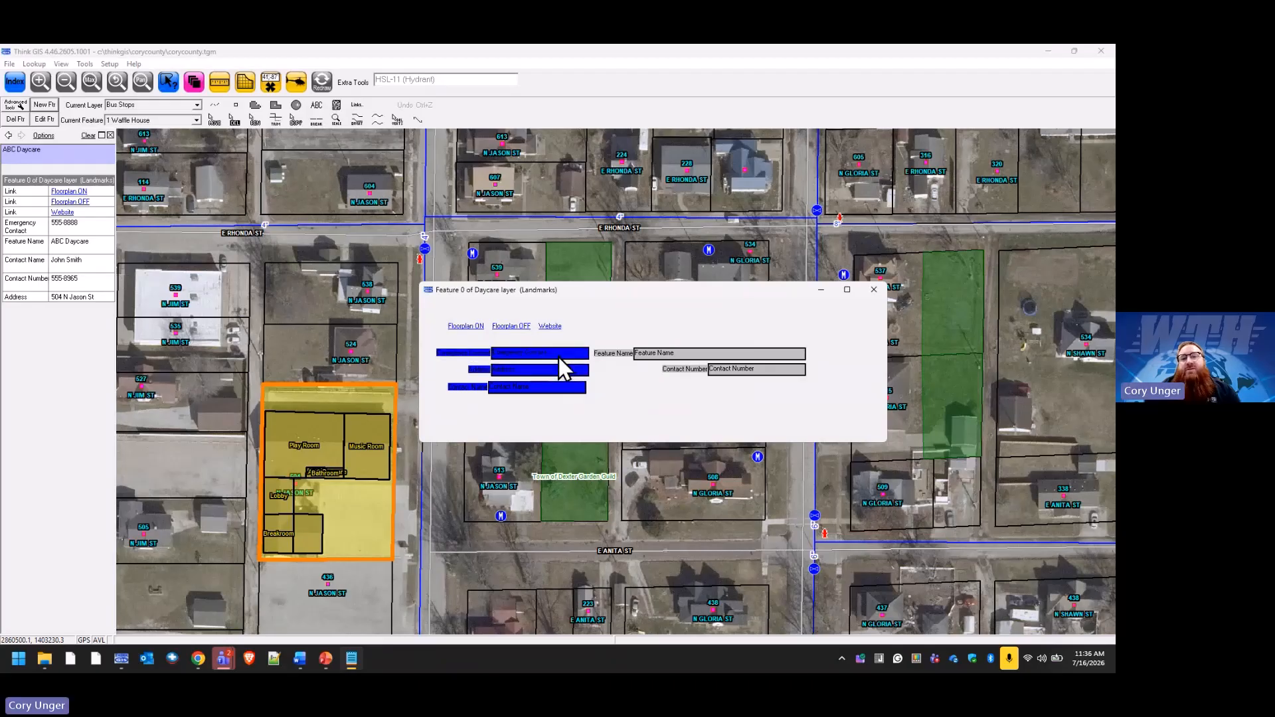
right_click(559, 358)
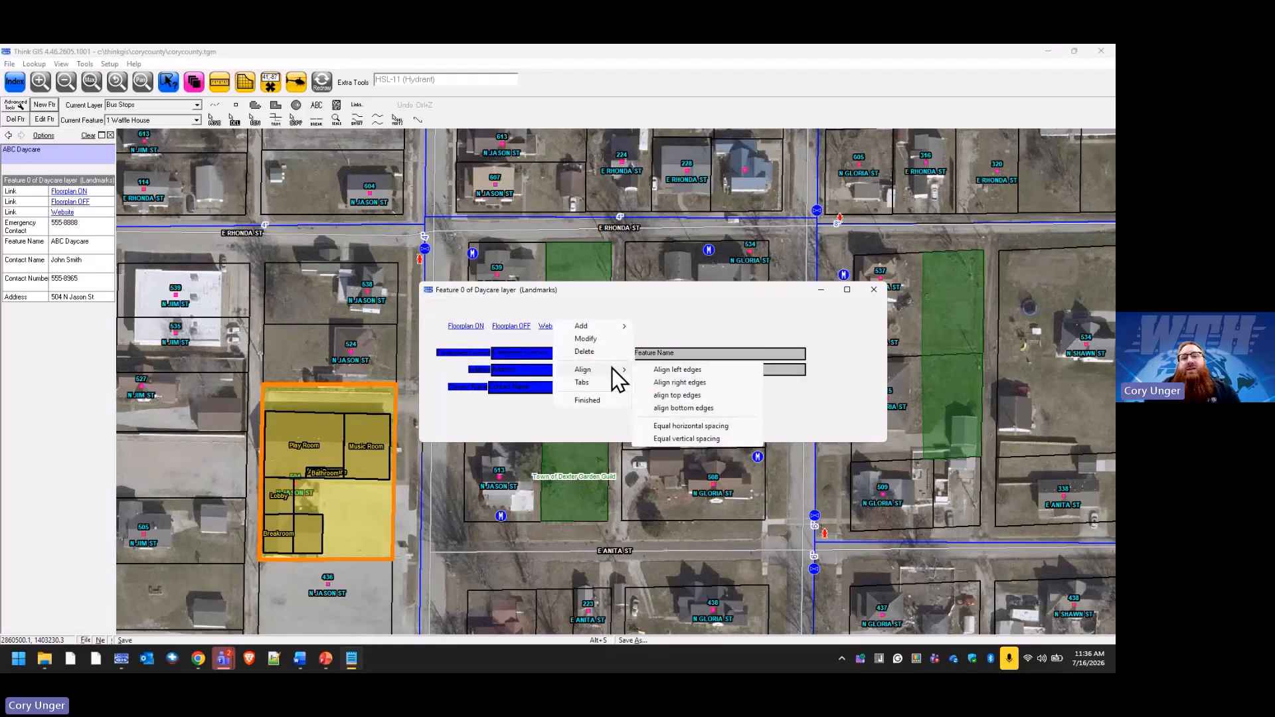
click(700, 383)
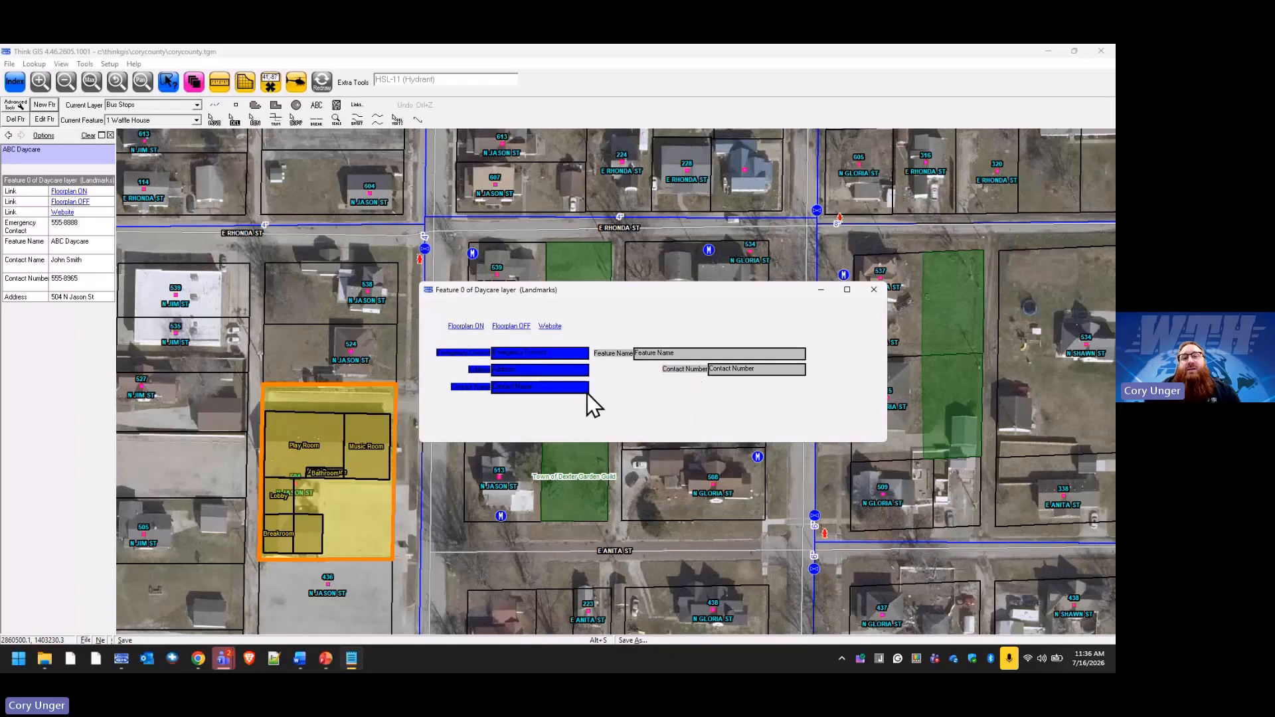
right_click(569, 356)
mouse_move(629, 403)
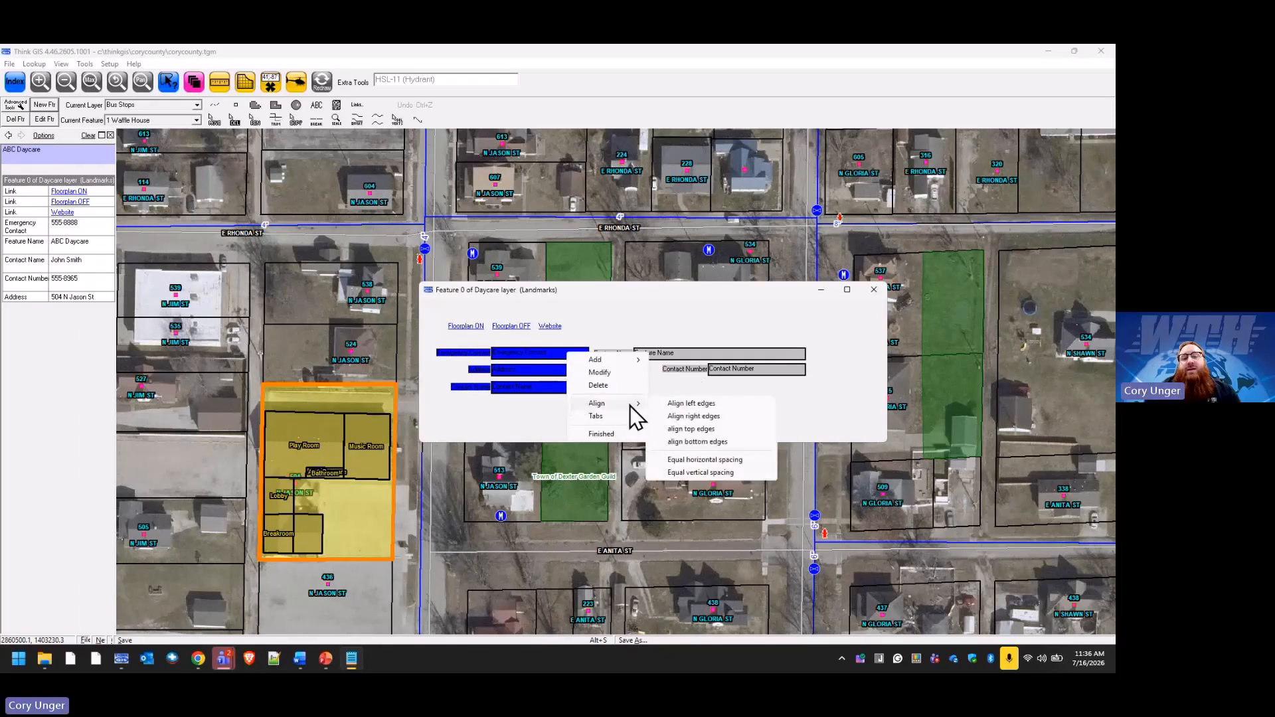
click(739, 471)
click(649, 423)
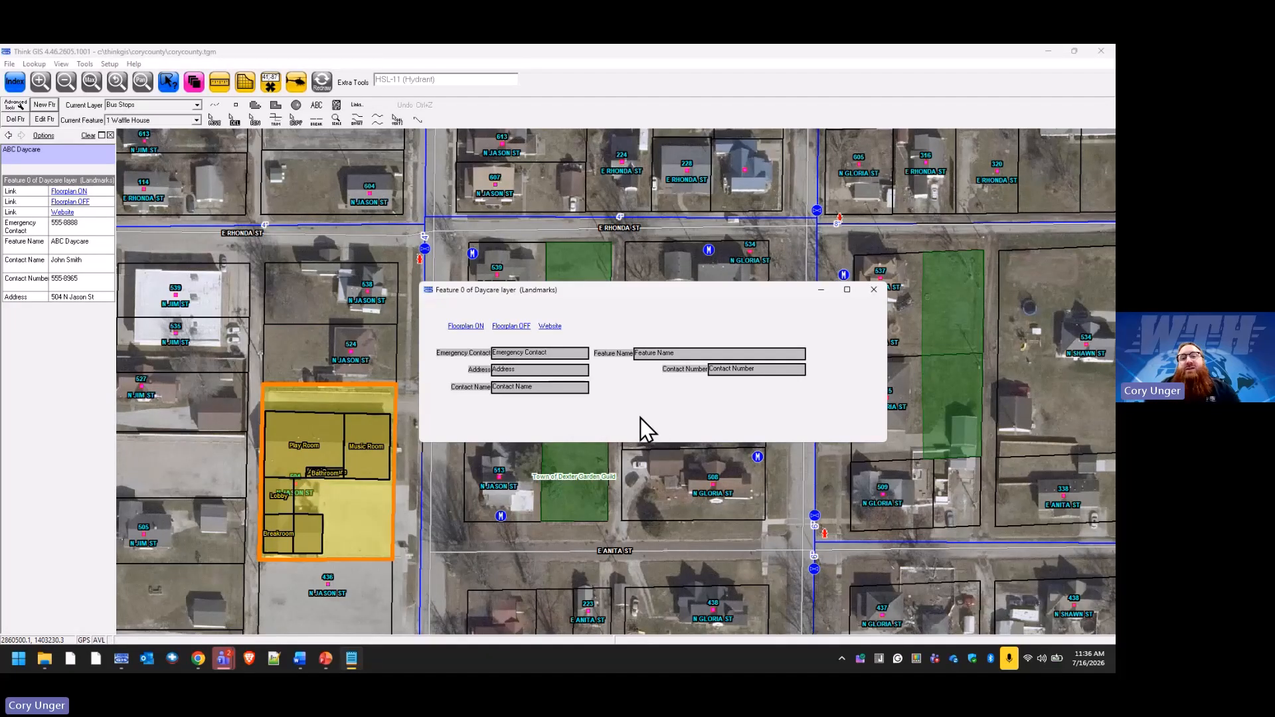
Step: Align the left edges of the Contact Number and Feature Name fields
click(708, 369)
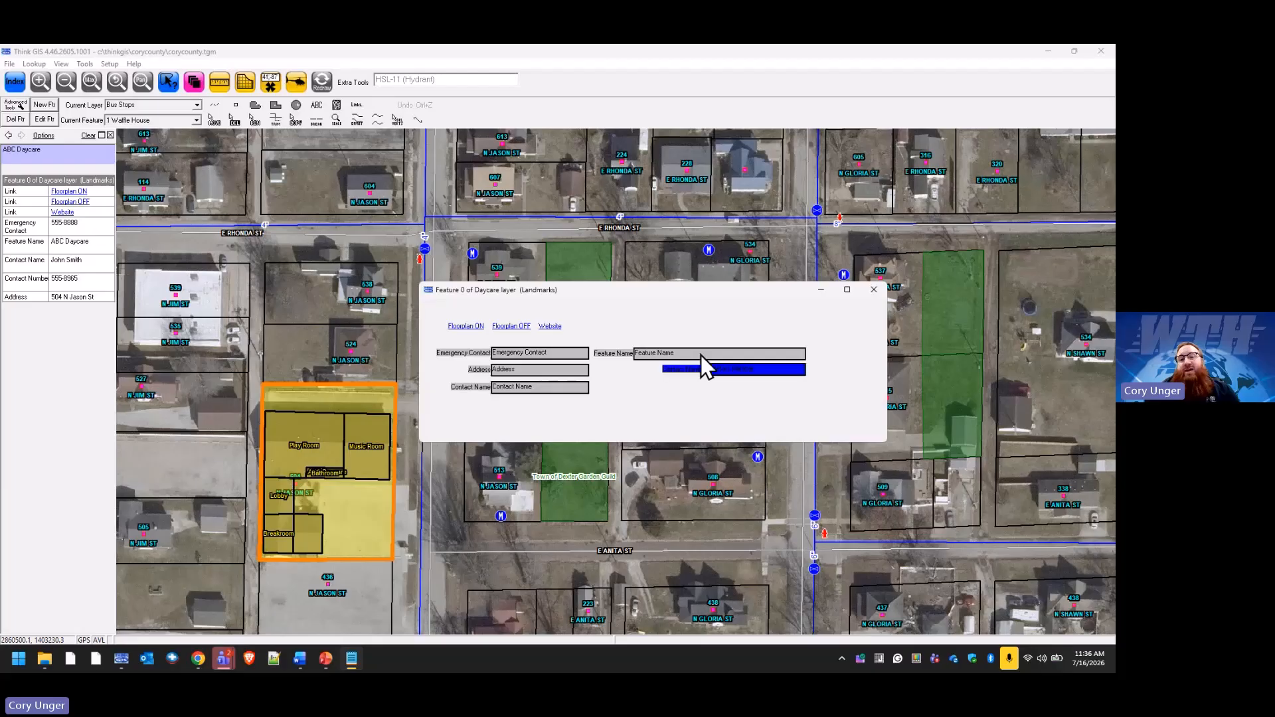
ctrl+click(700, 352)
right_click(701, 353)
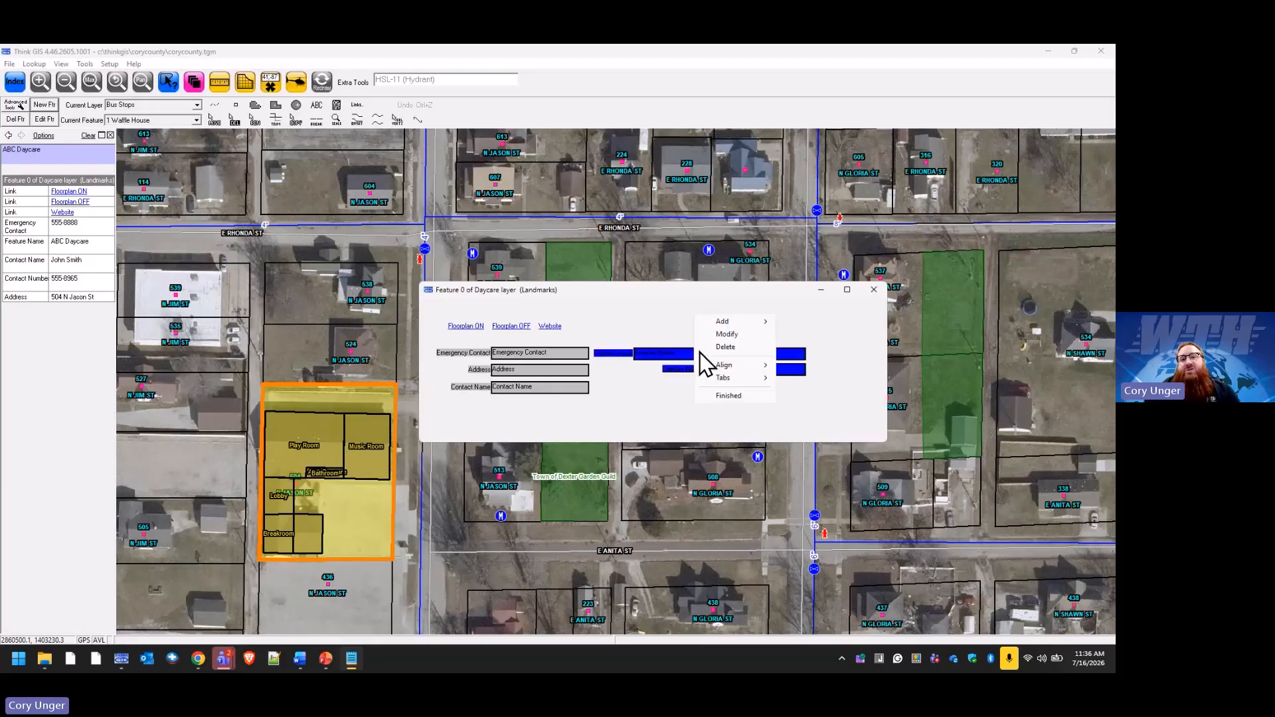
mouse_move(745, 365)
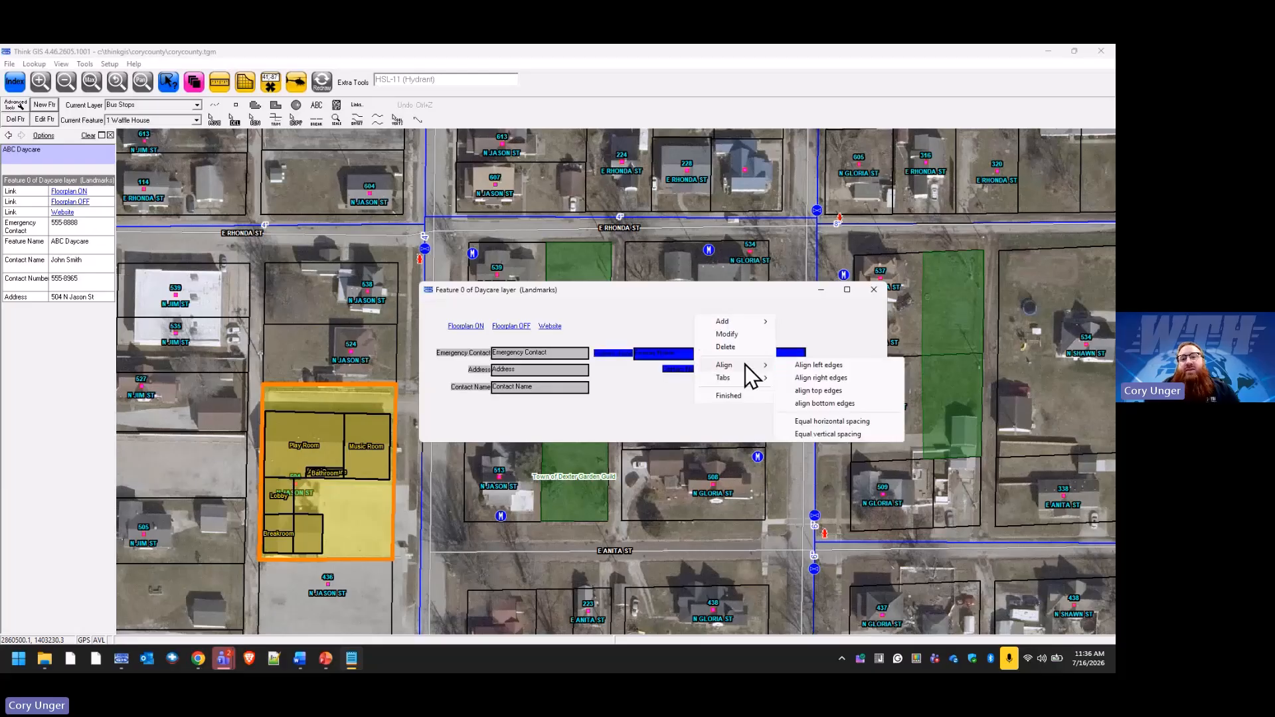
click(825, 369)
click(660, 385)
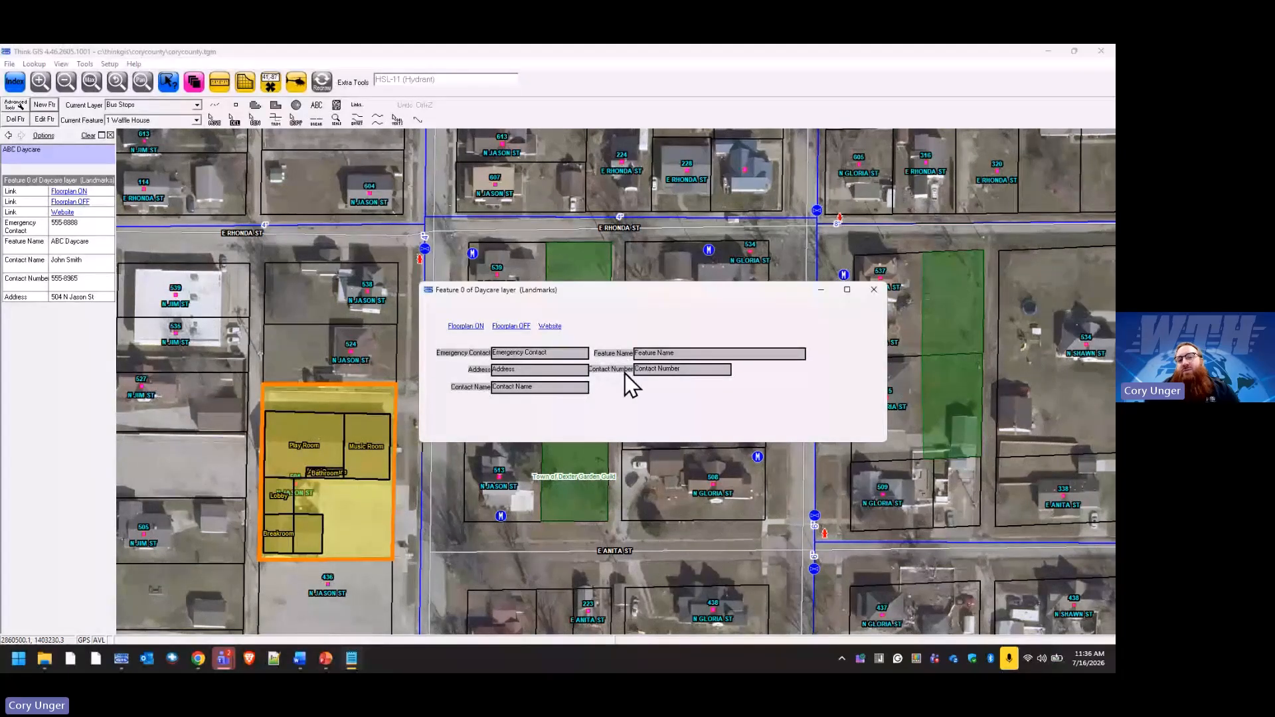
Step: Set the label alignment of the Feature Name field to Above Field
click(661, 352)
right_click(661, 353)
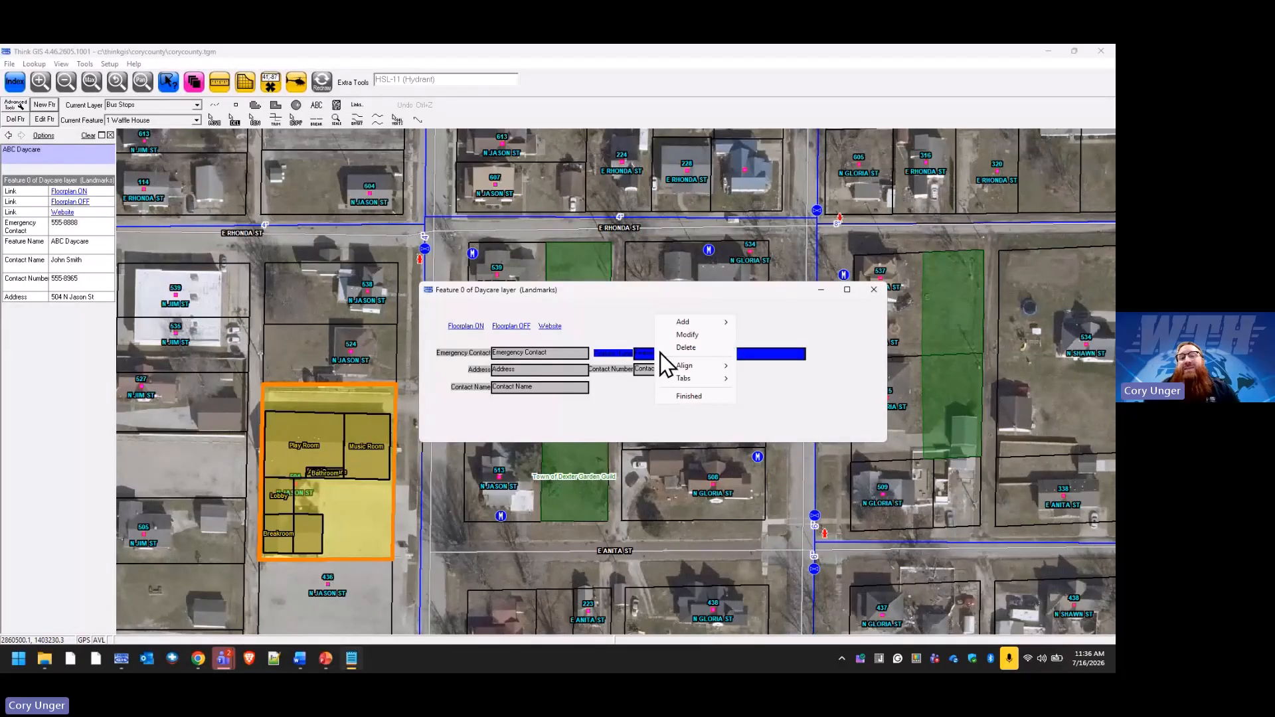
click(712, 337)
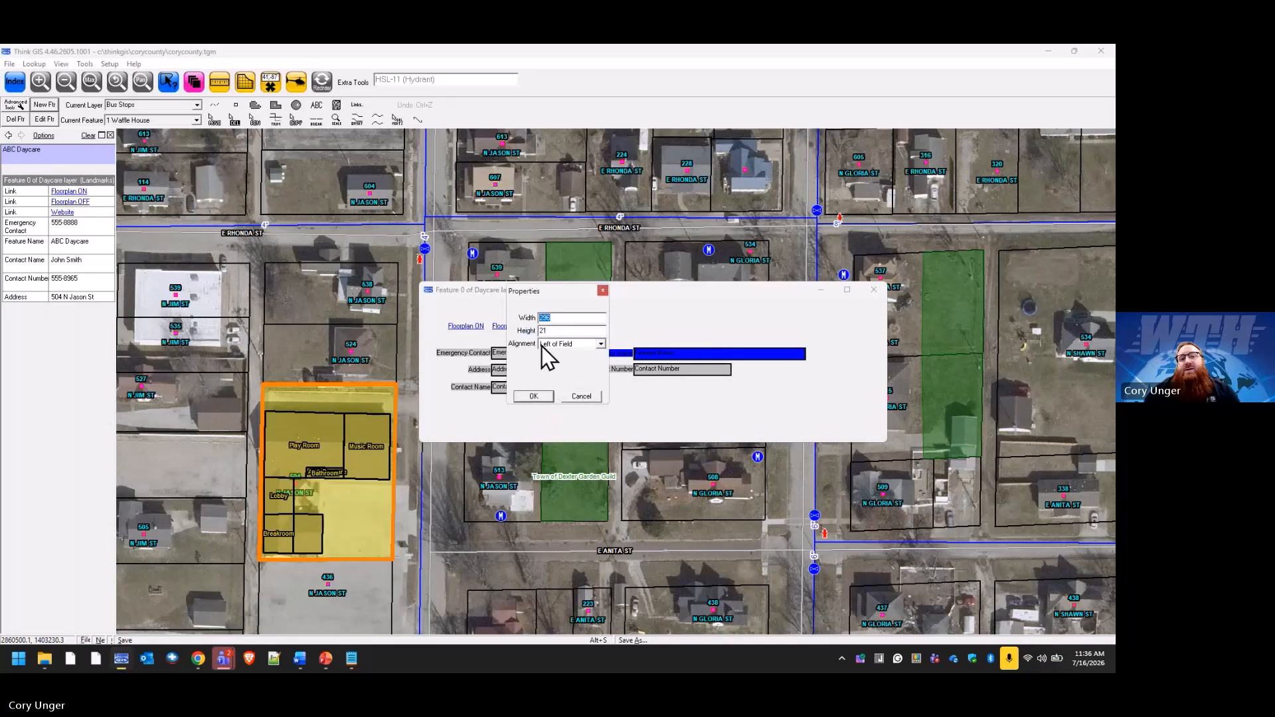
click(601, 344)
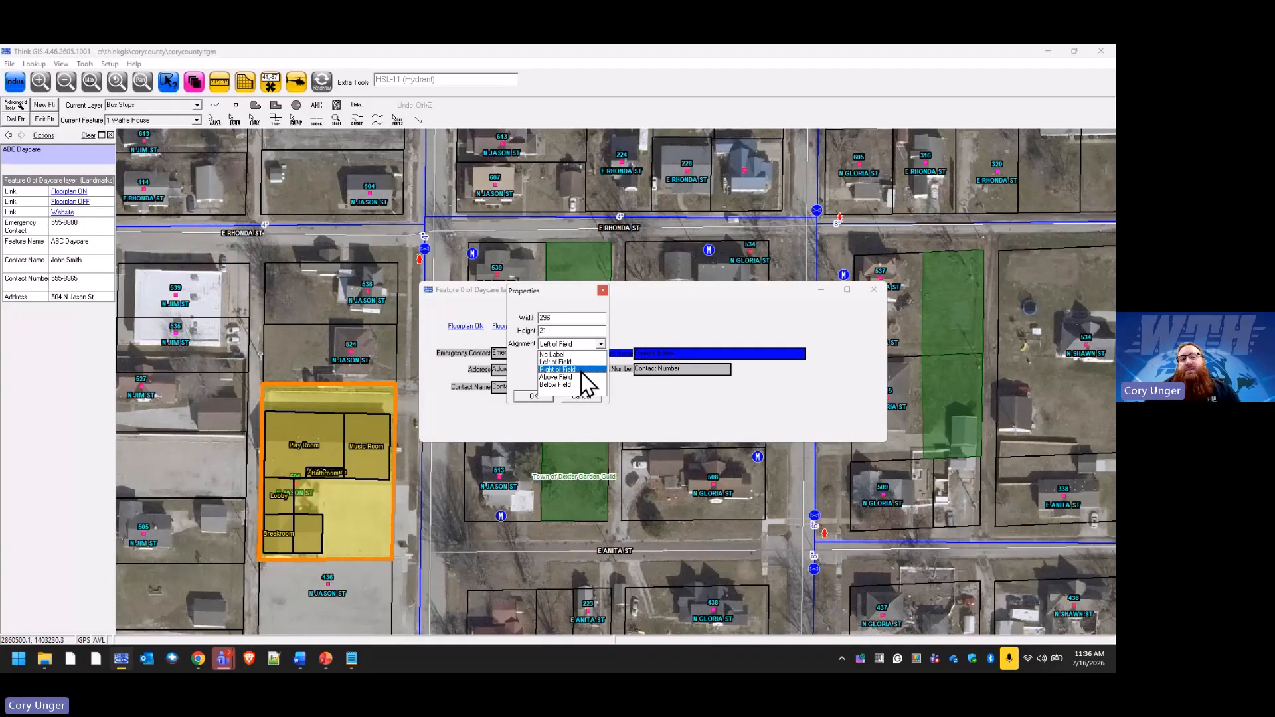
click(534, 396)
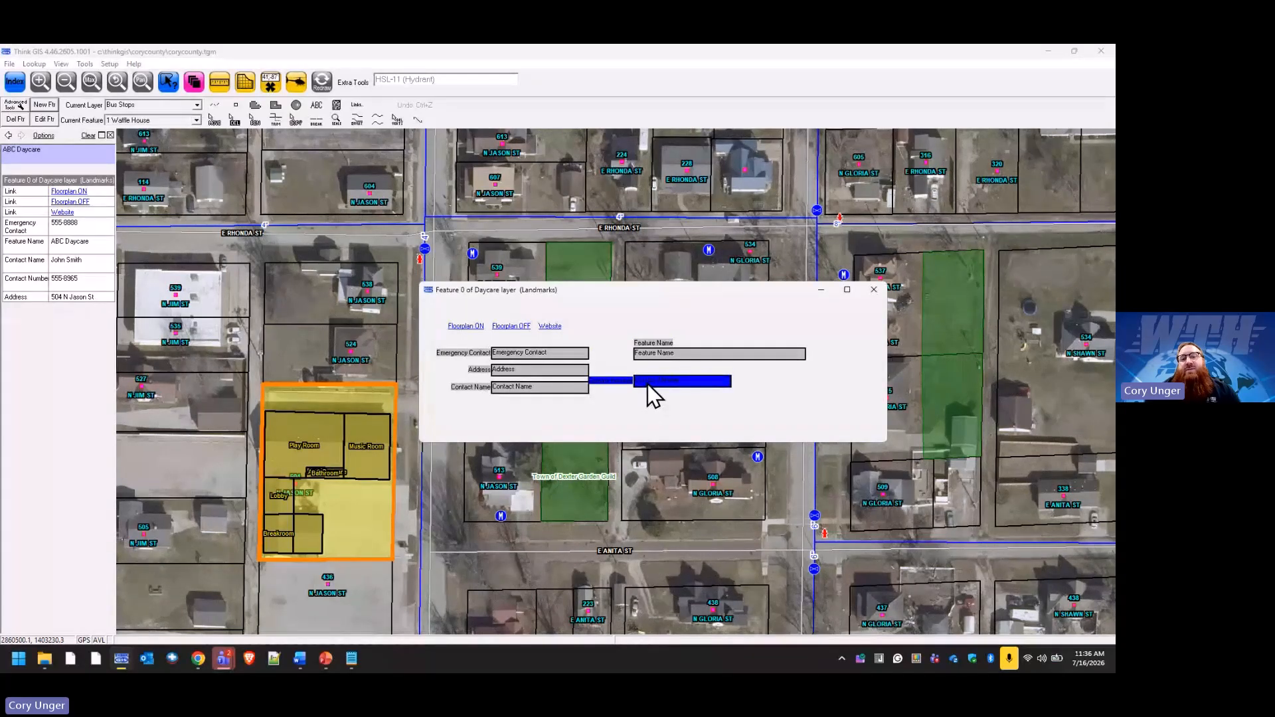
Step: Set the Contact Number field's label alignment to Above Field, and finish and apply the form layout changes
right_click(648, 383)
click(702, 367)
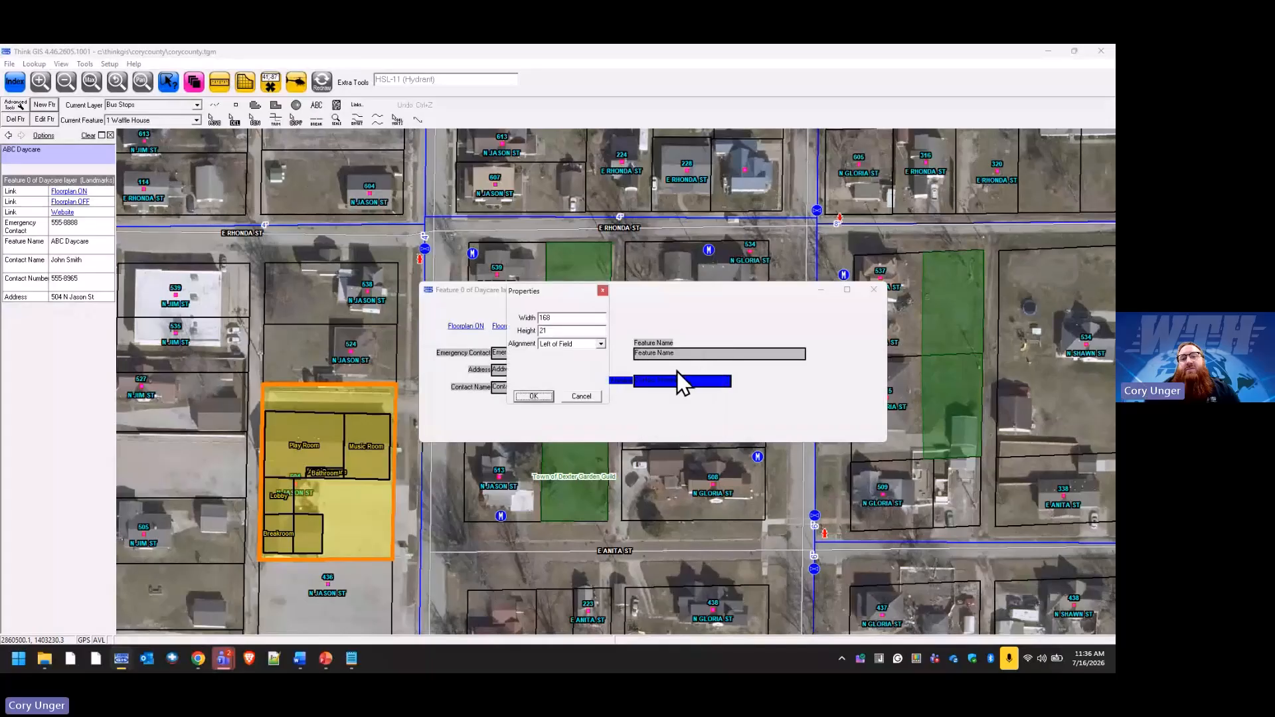
click(600, 344)
click(540, 395)
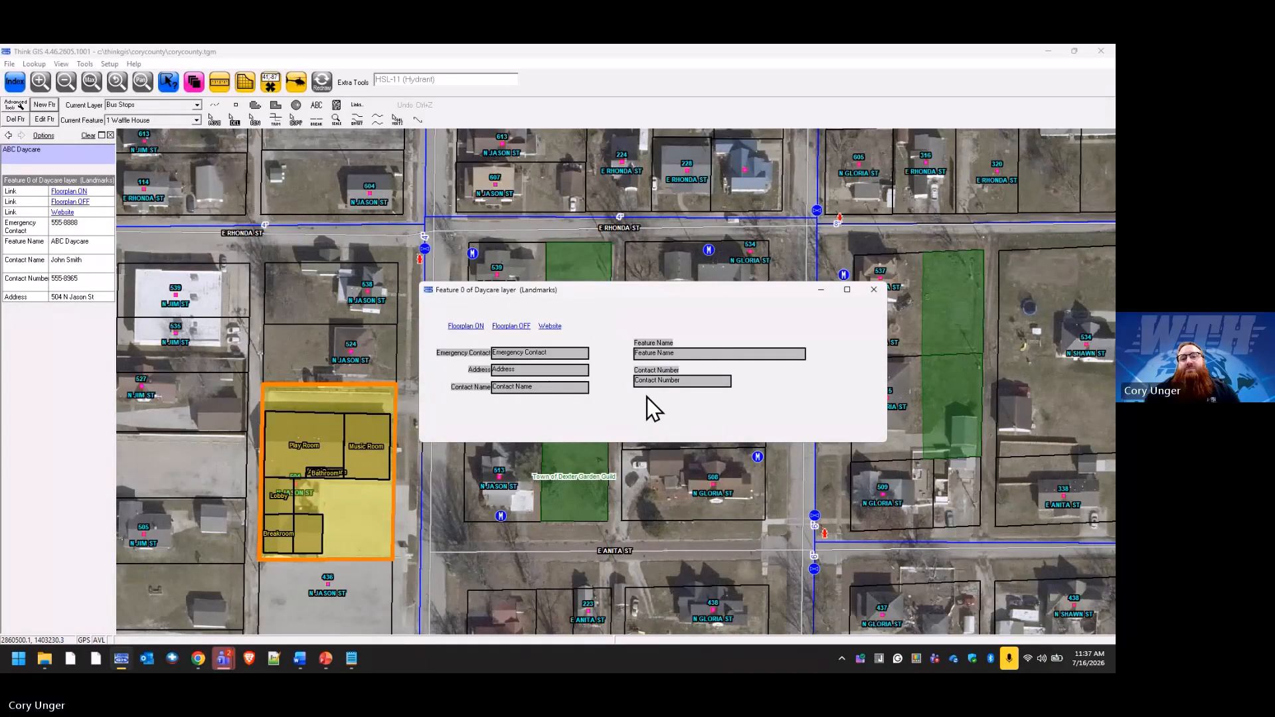
right_click(647, 405)
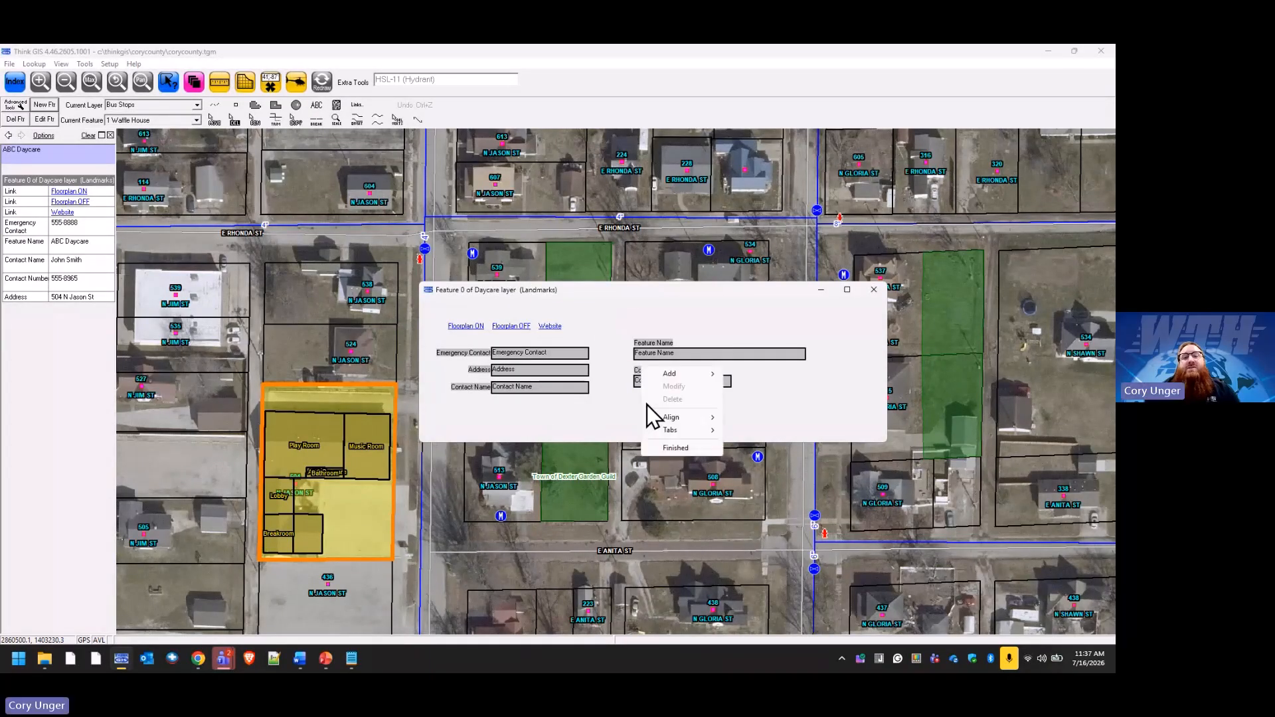
click(675, 448)
click(563, 386)
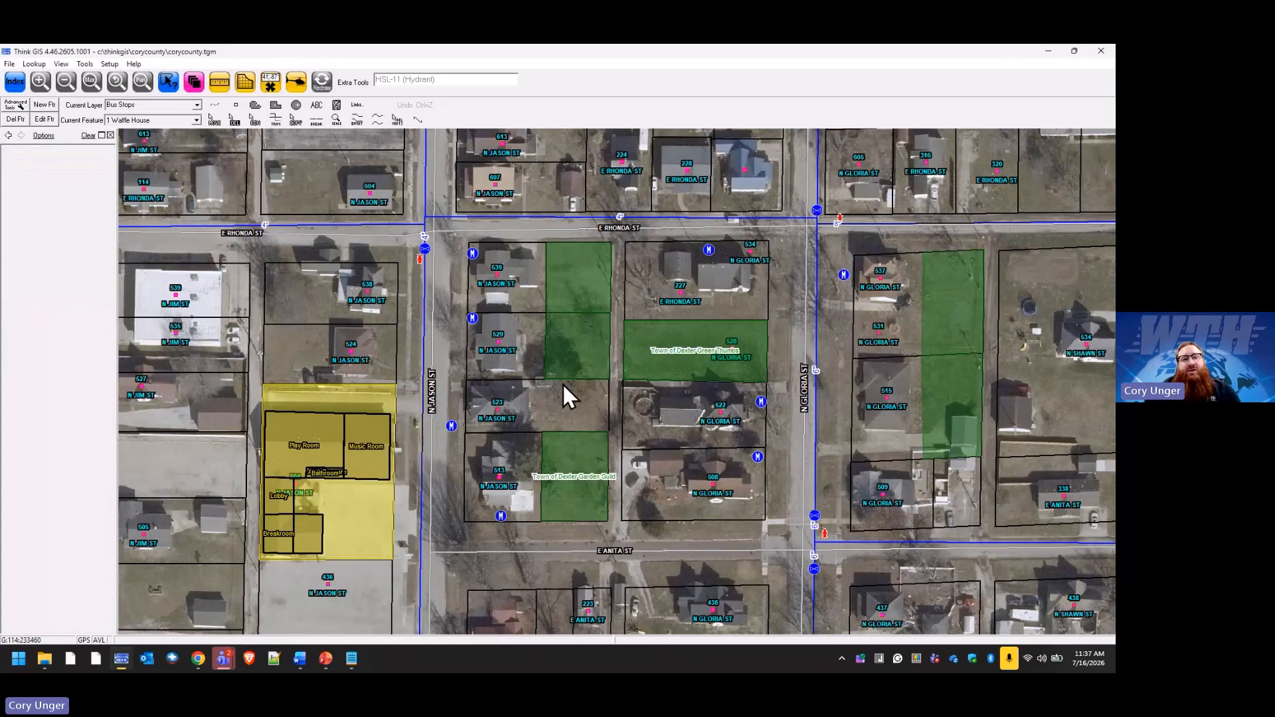
Step: Select the daycare parcel on the map and open the form of the ABC Daycare feature from the Daycare layer
click(388, 393)
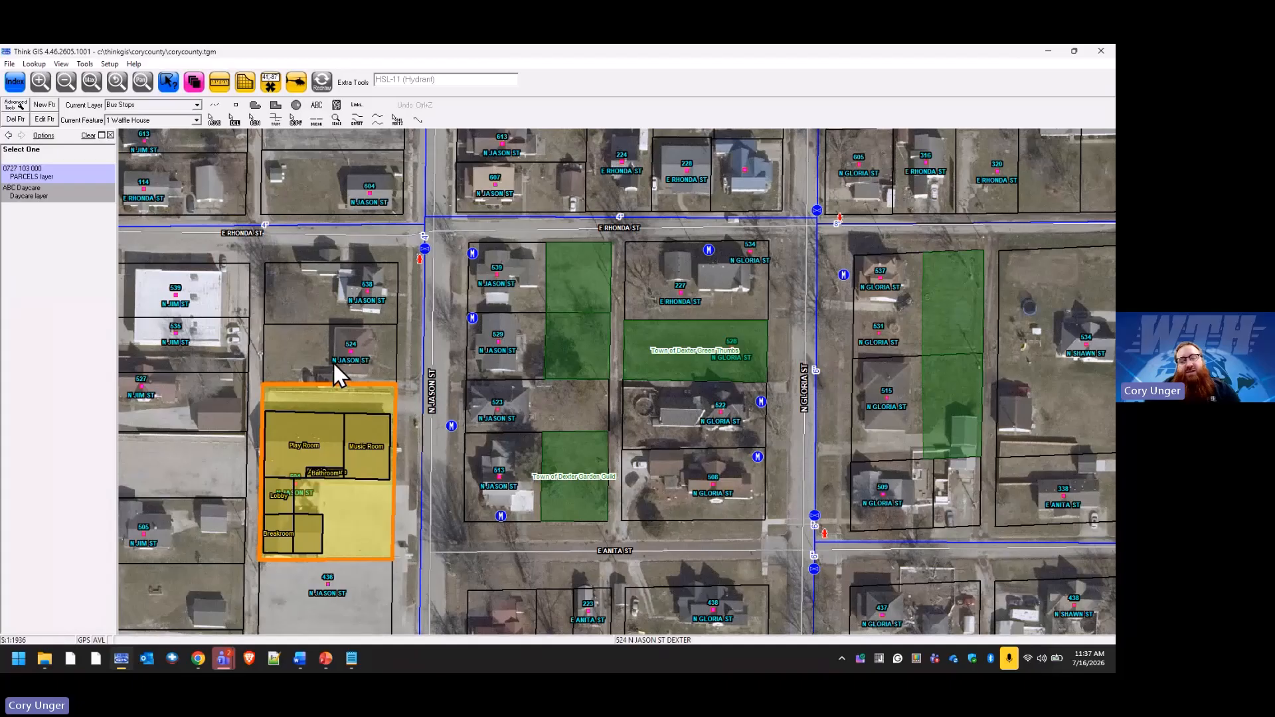
click(377, 398)
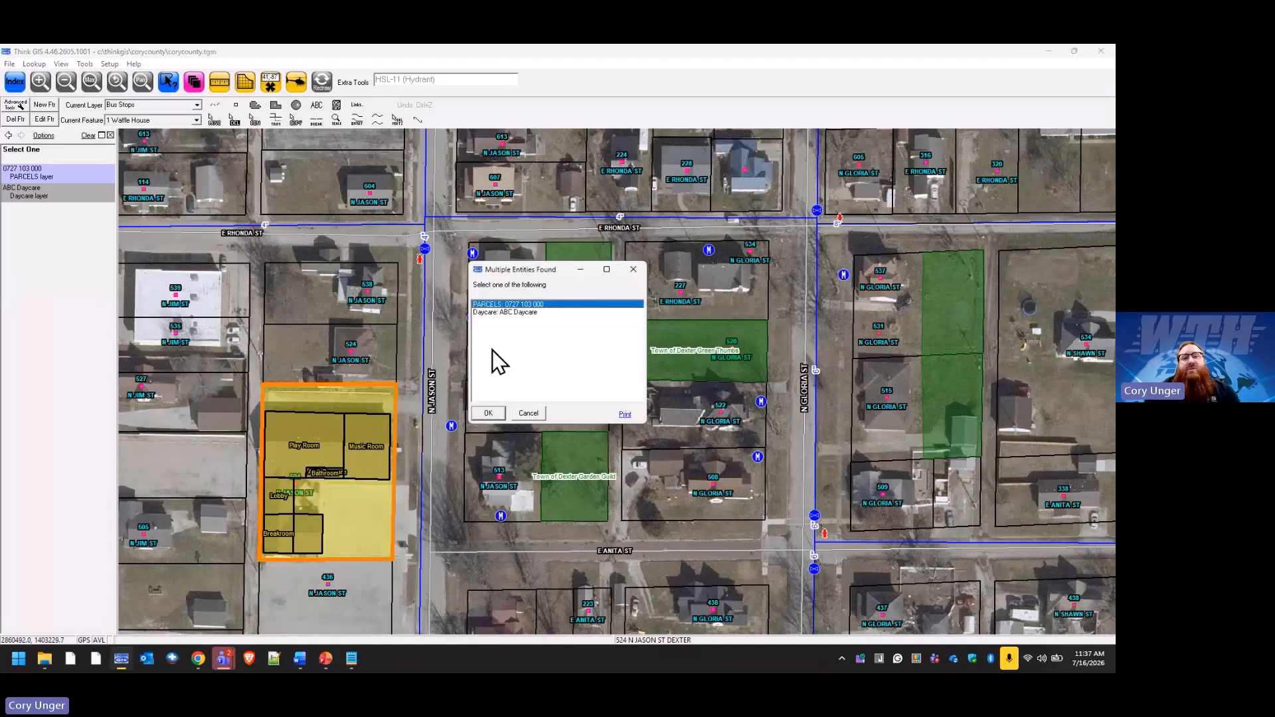
click(509, 312)
click(488, 413)
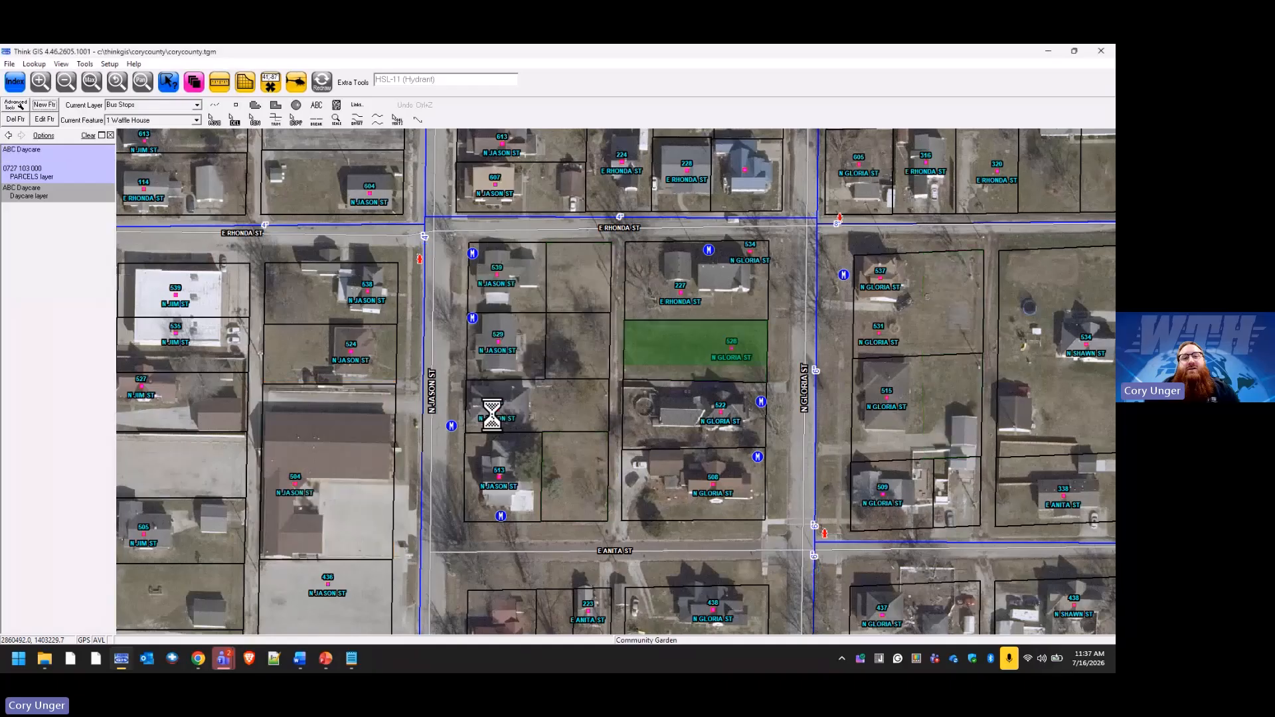
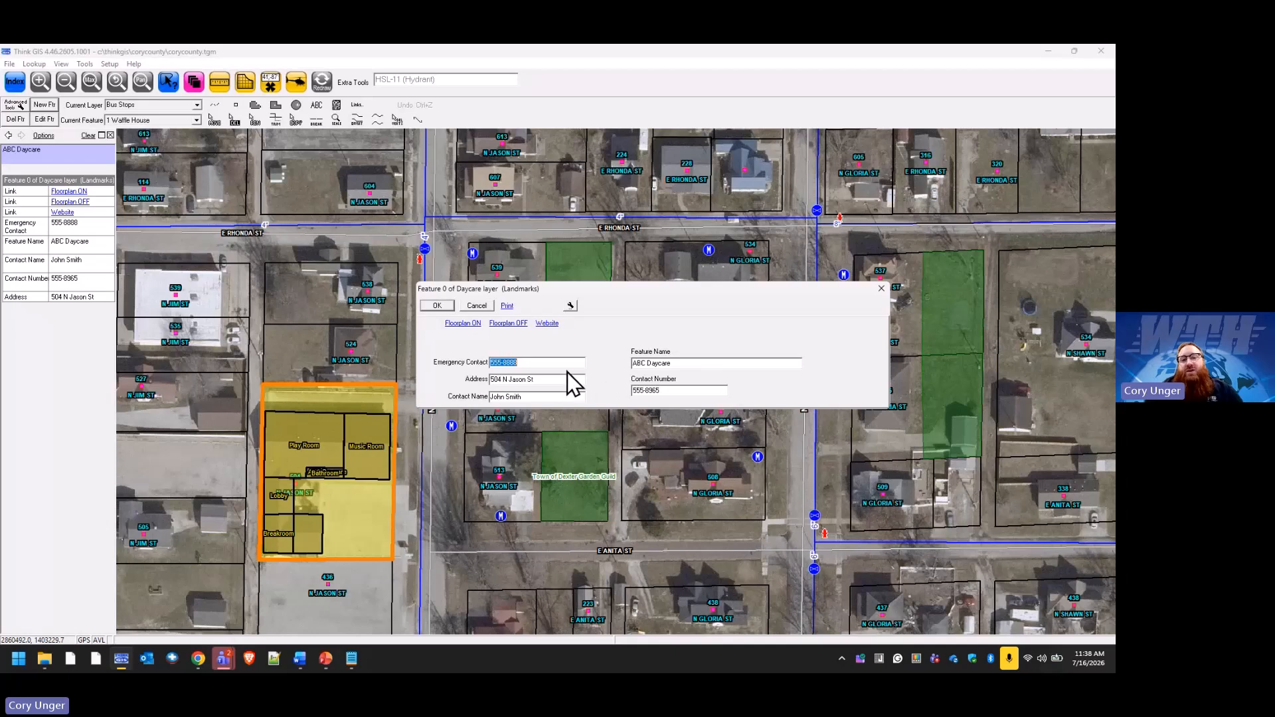
Step: Step through the form's fields starting from Emergency Contact to examine the order in which the cursor moves between them
click(548, 361)
key(Tab)
key(Tab)
key(Tab)
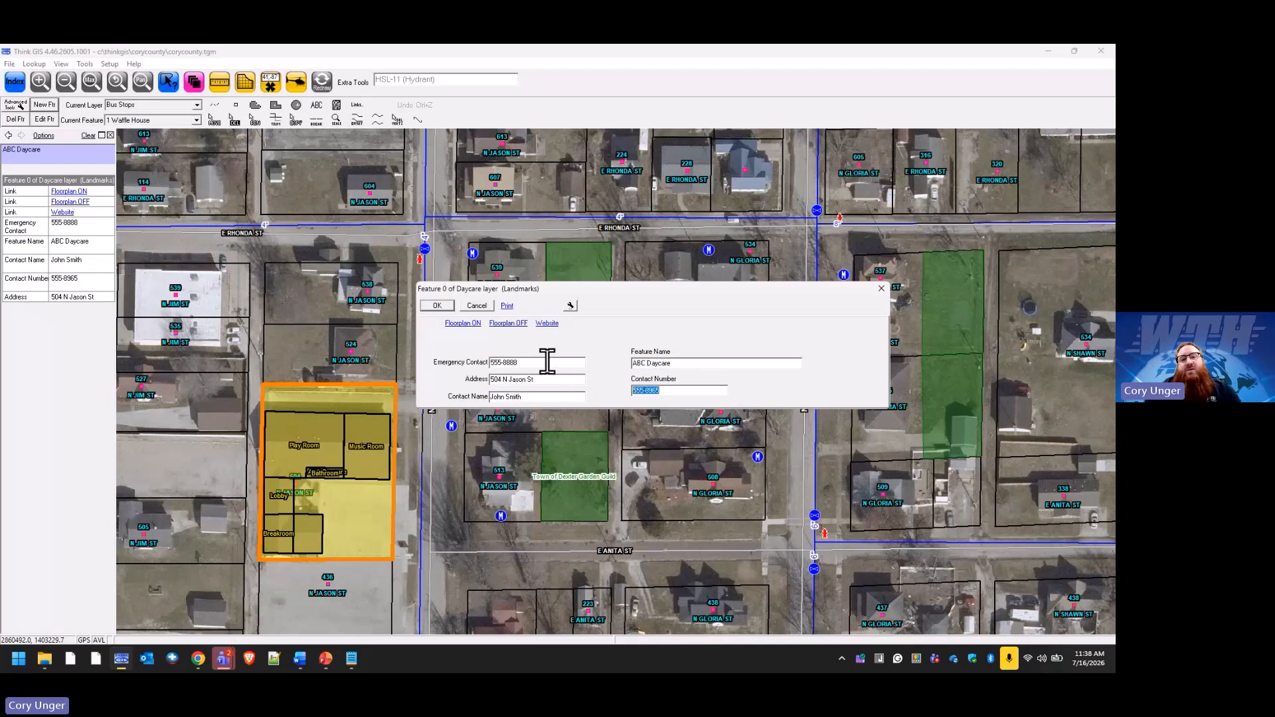
key(Tab)
key(Tab)
key(Tab)
click(547, 362)
key(Tab)
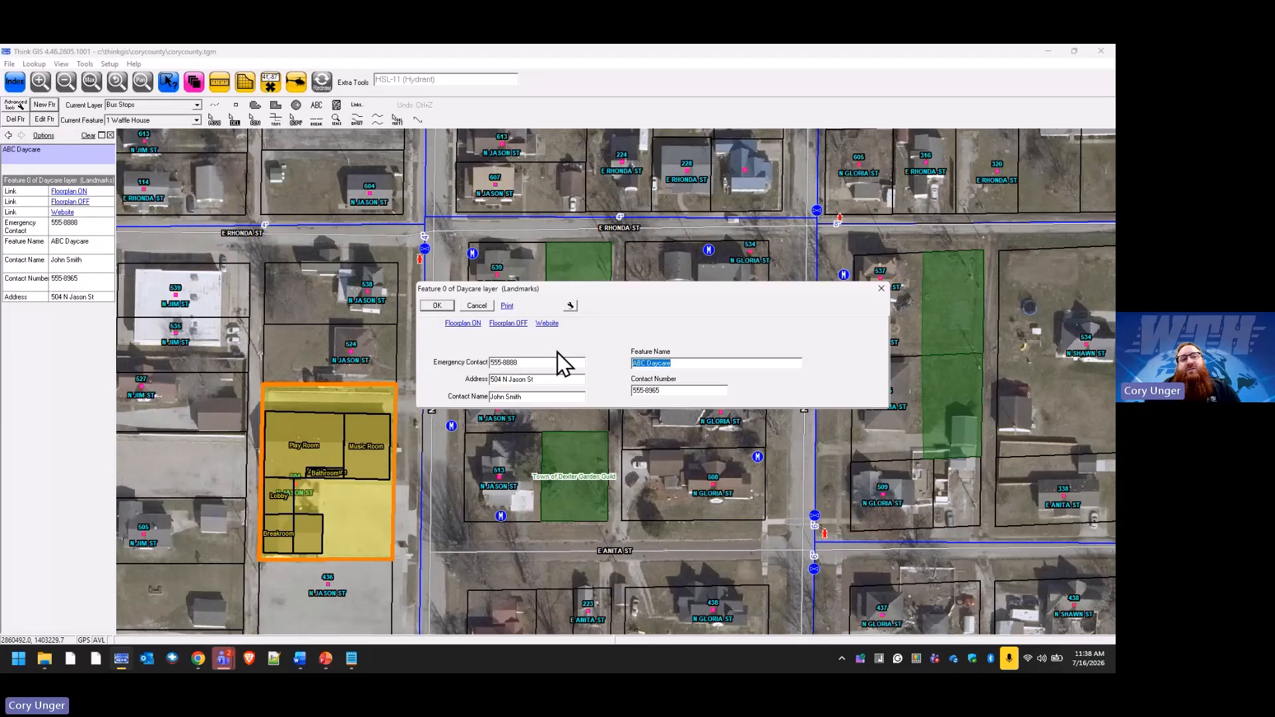
key(Tab)
key(Tab)
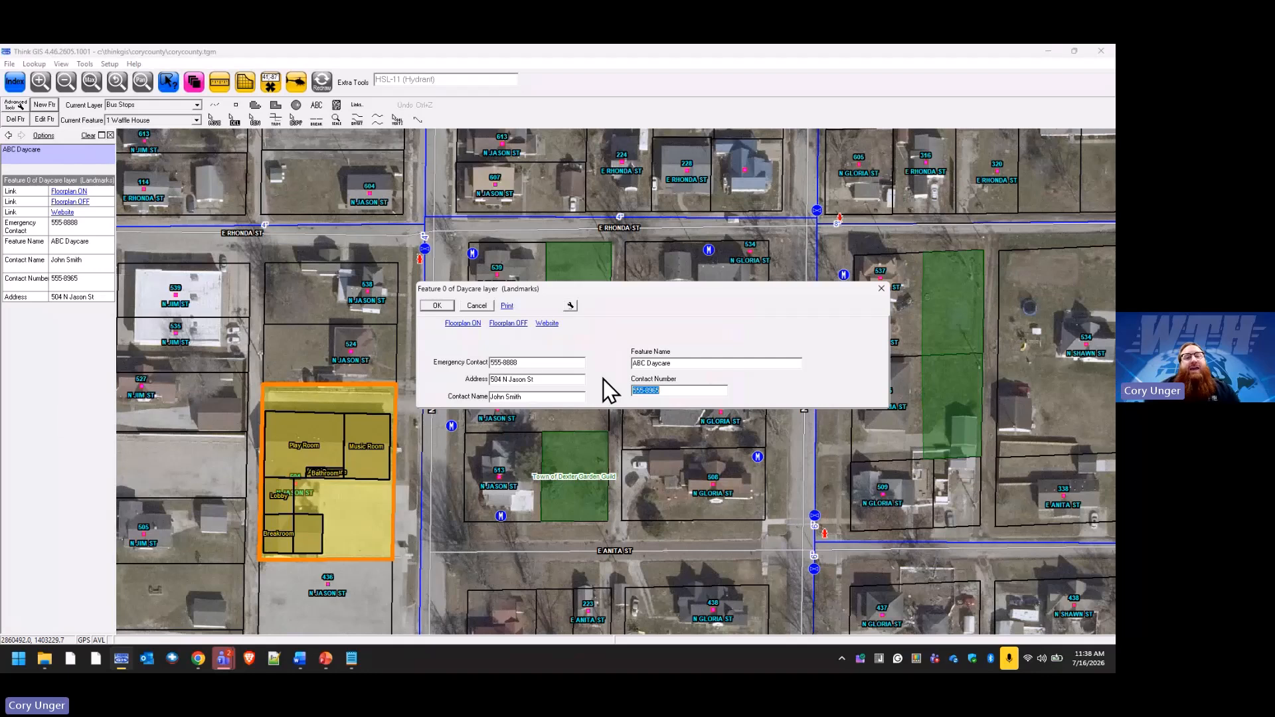
key(Tab)
key(Tab)
key(Tab)
key(Tab)
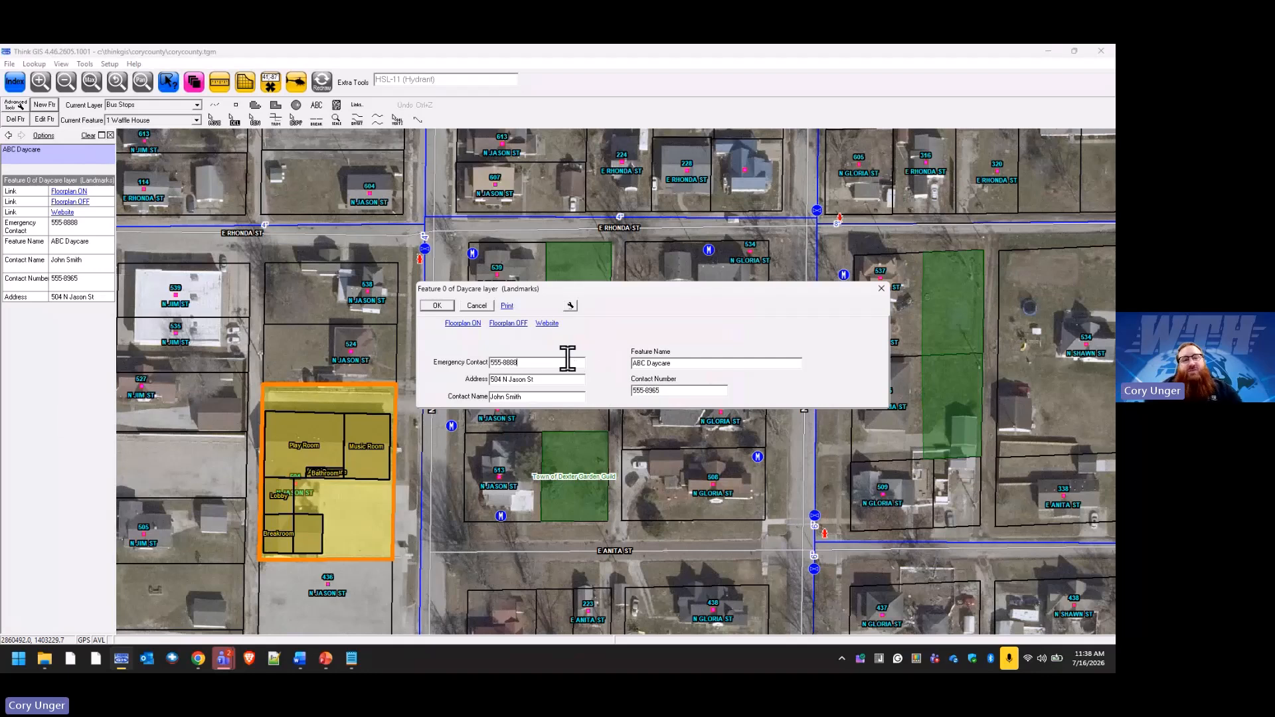
key(Tab)
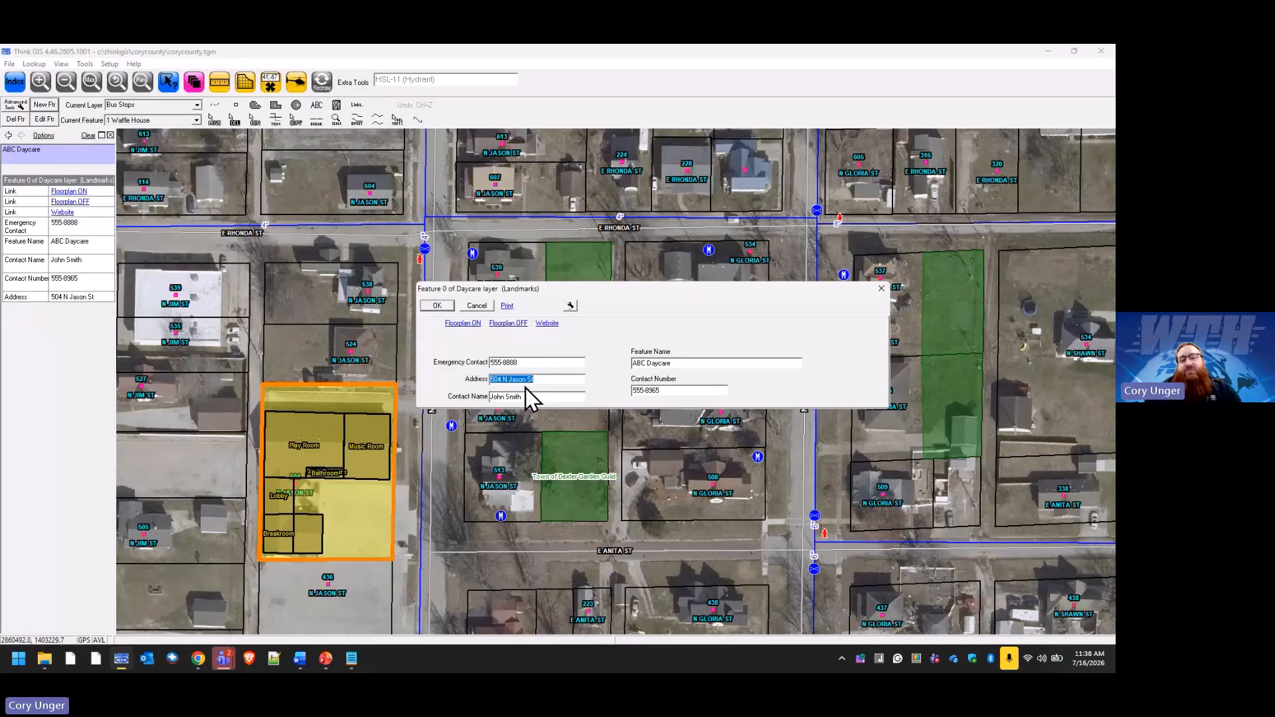
click(555, 377)
click(541, 365)
key(Tab)
key(Tab)
key(Tab)
key(Tab)
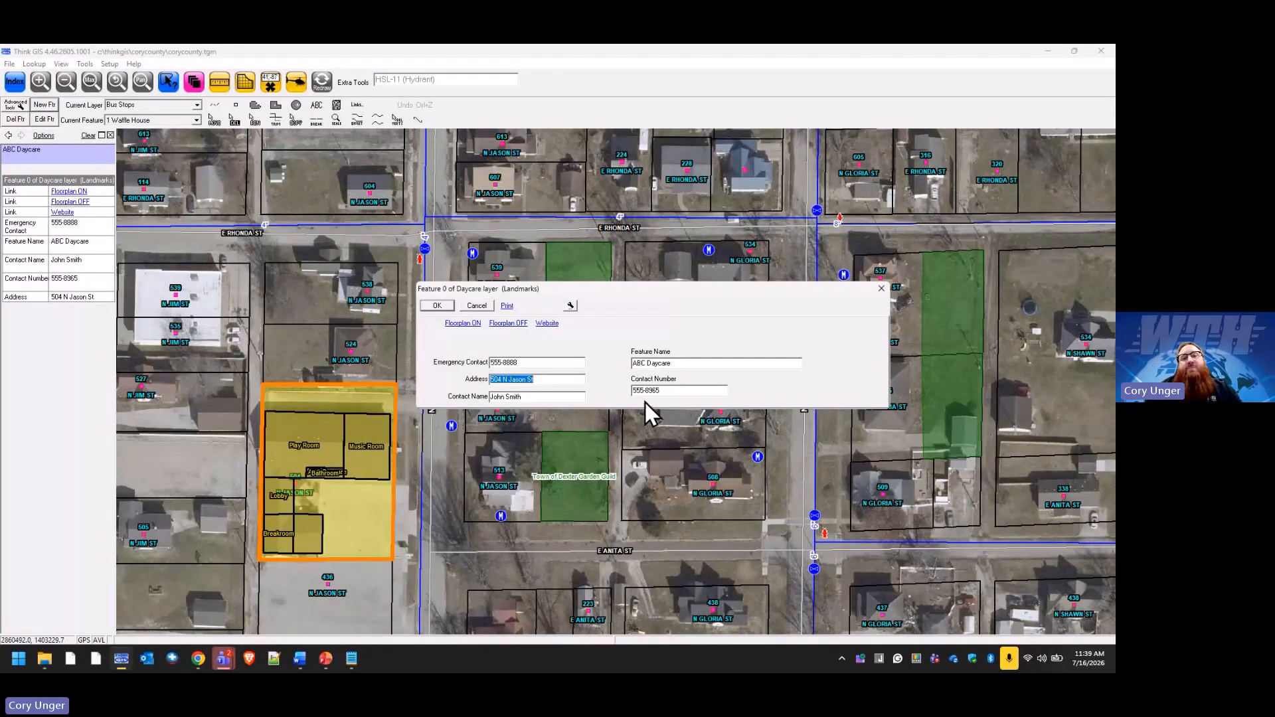
Step: Reopen the form layout for modification, add a text label reading "Daycare Name", and move it near the Feature Name field
click(570, 307)
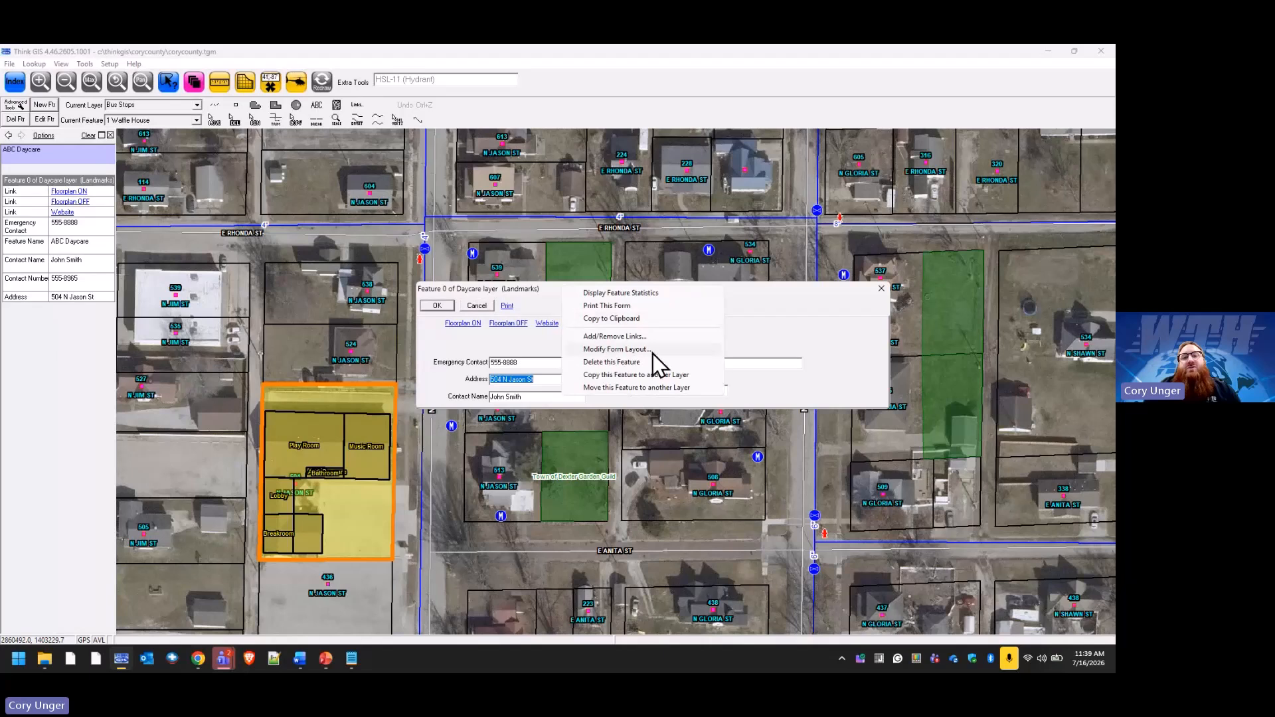
click(618, 349)
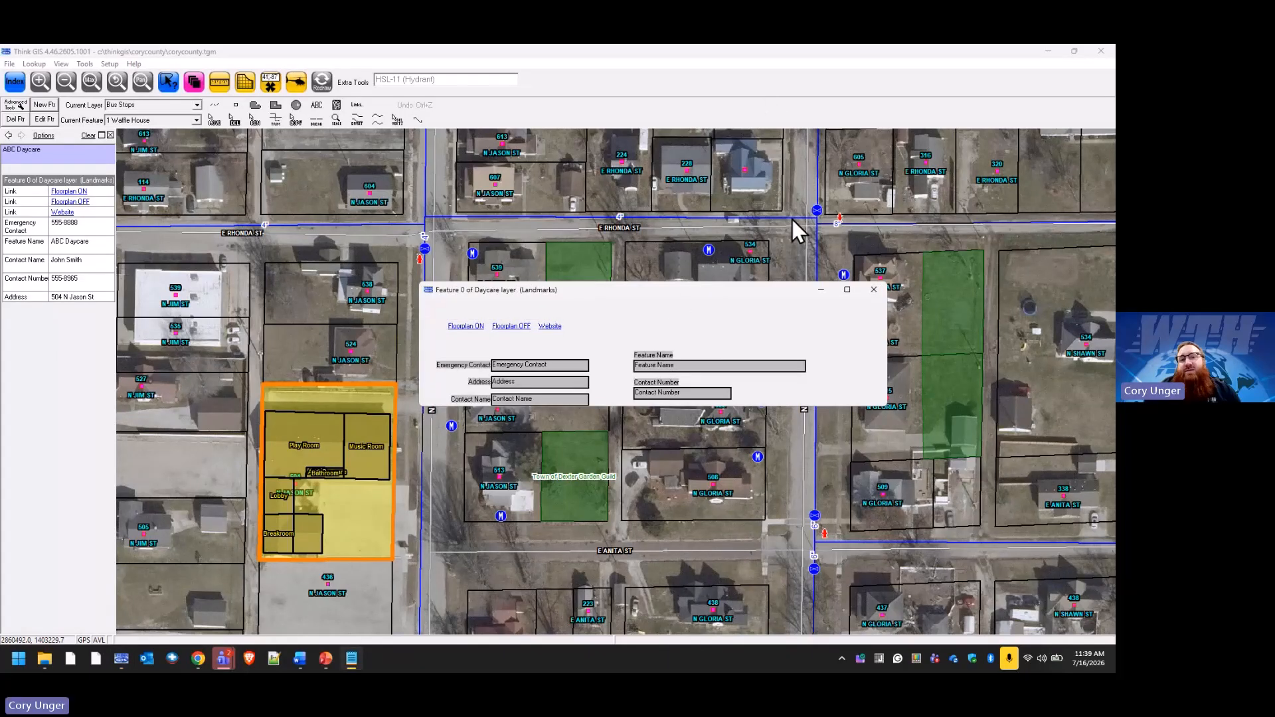
right_click(830, 332)
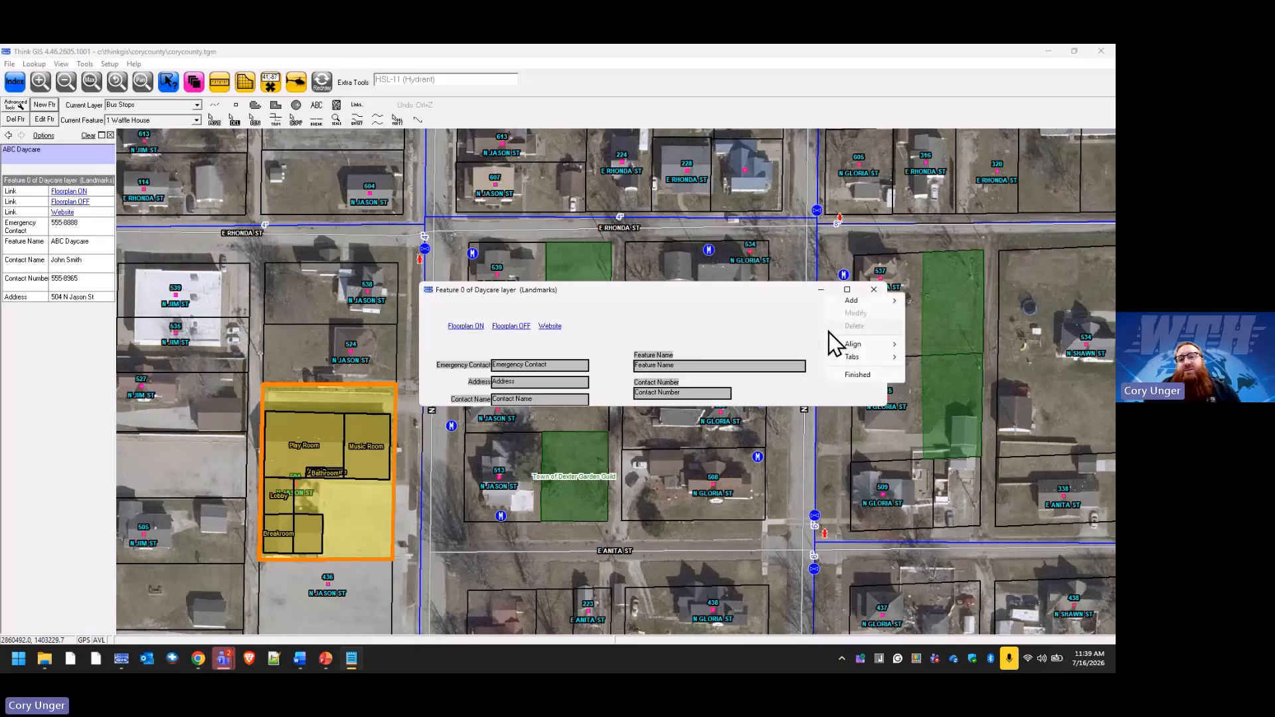
mouse_move(869, 304)
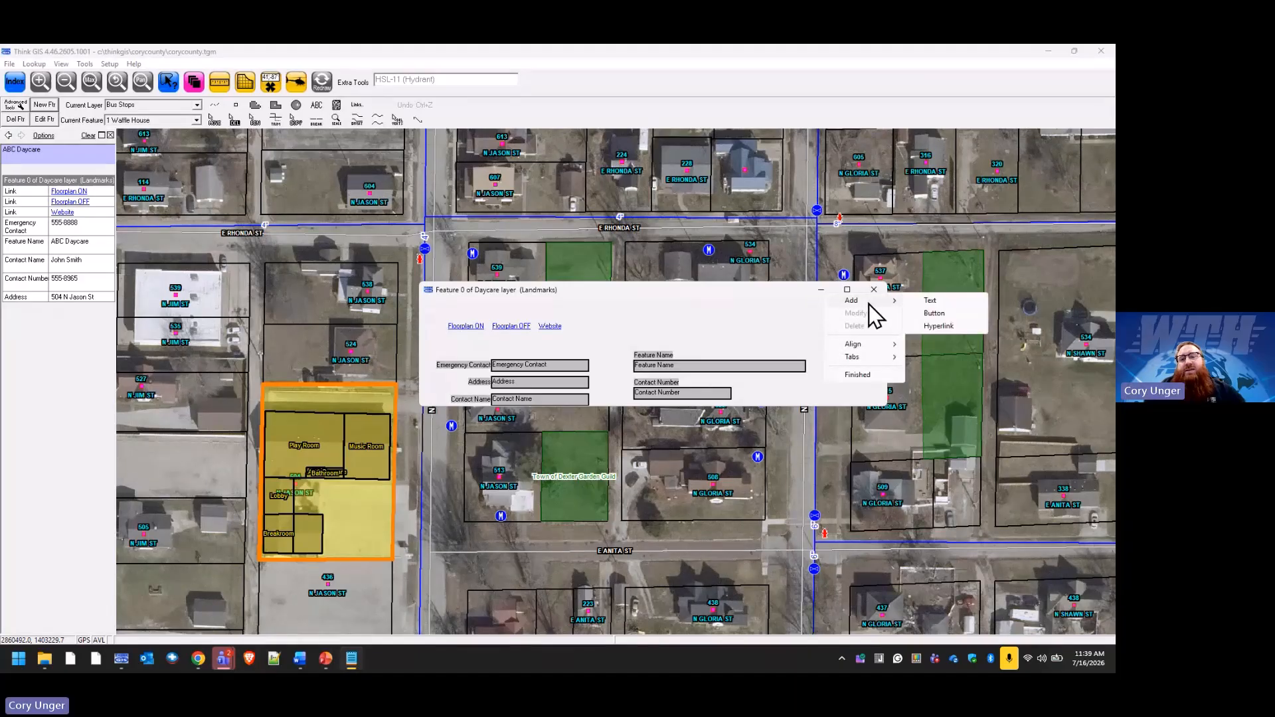
click(931, 301)
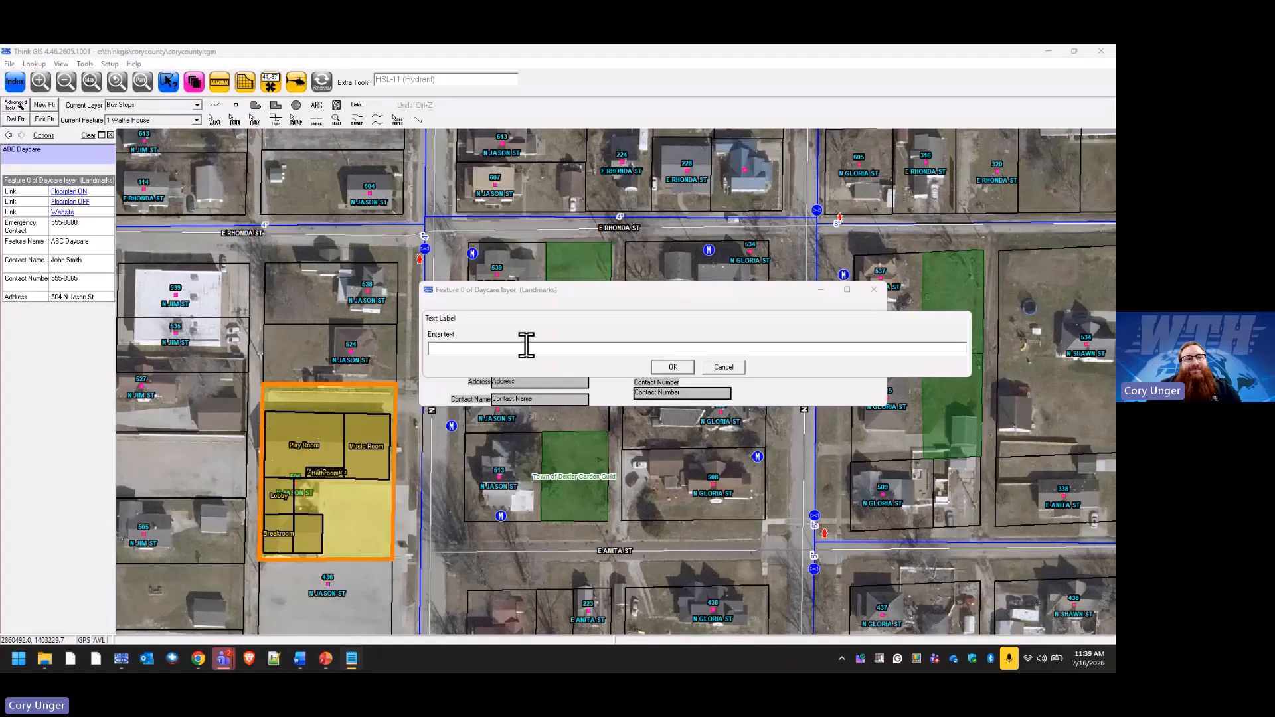
text(Daycare Name)
click(667, 368)
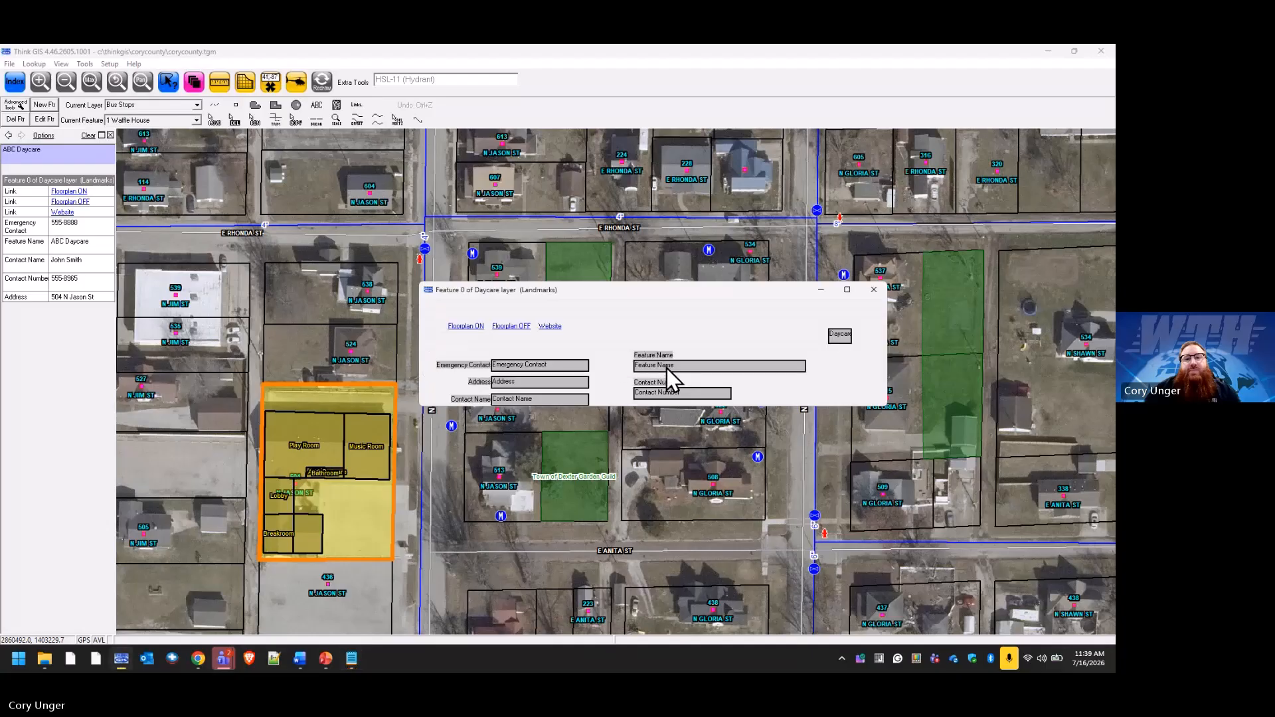
drag(840, 336, 685, 341)
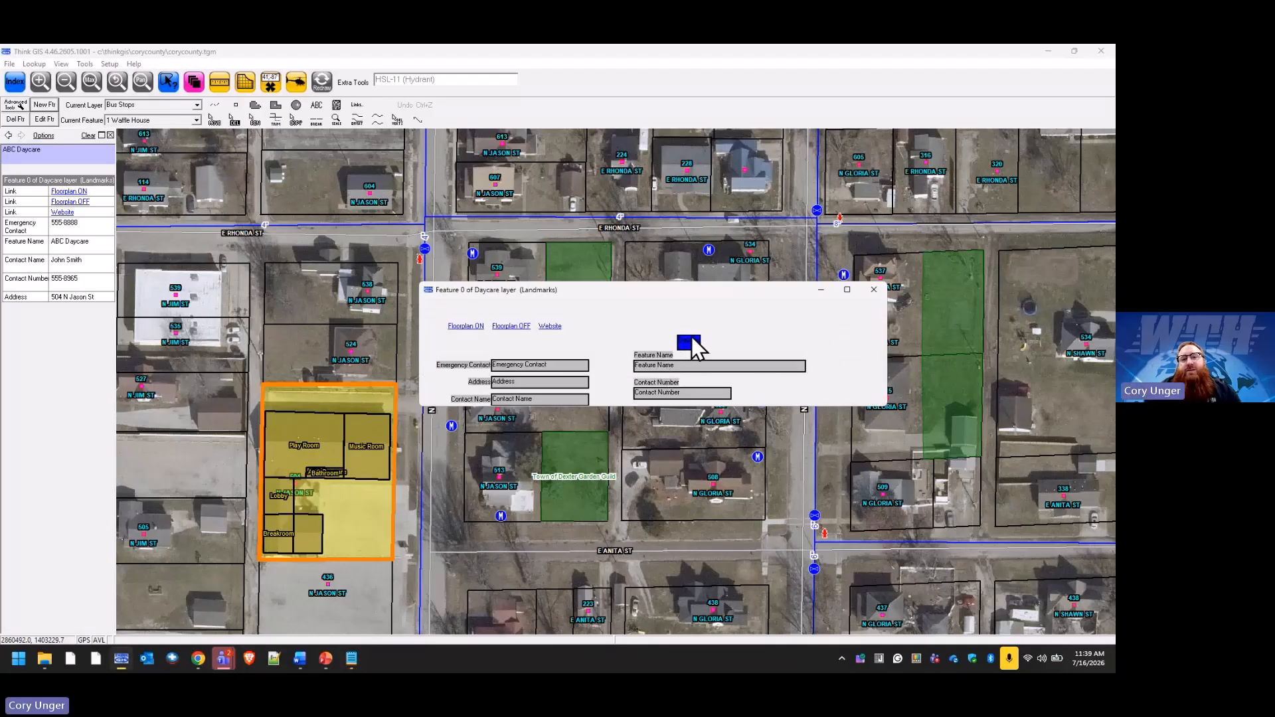
Step: Set the label alignment of the Feature Name field to No Label
click(687, 363)
right_click(687, 363)
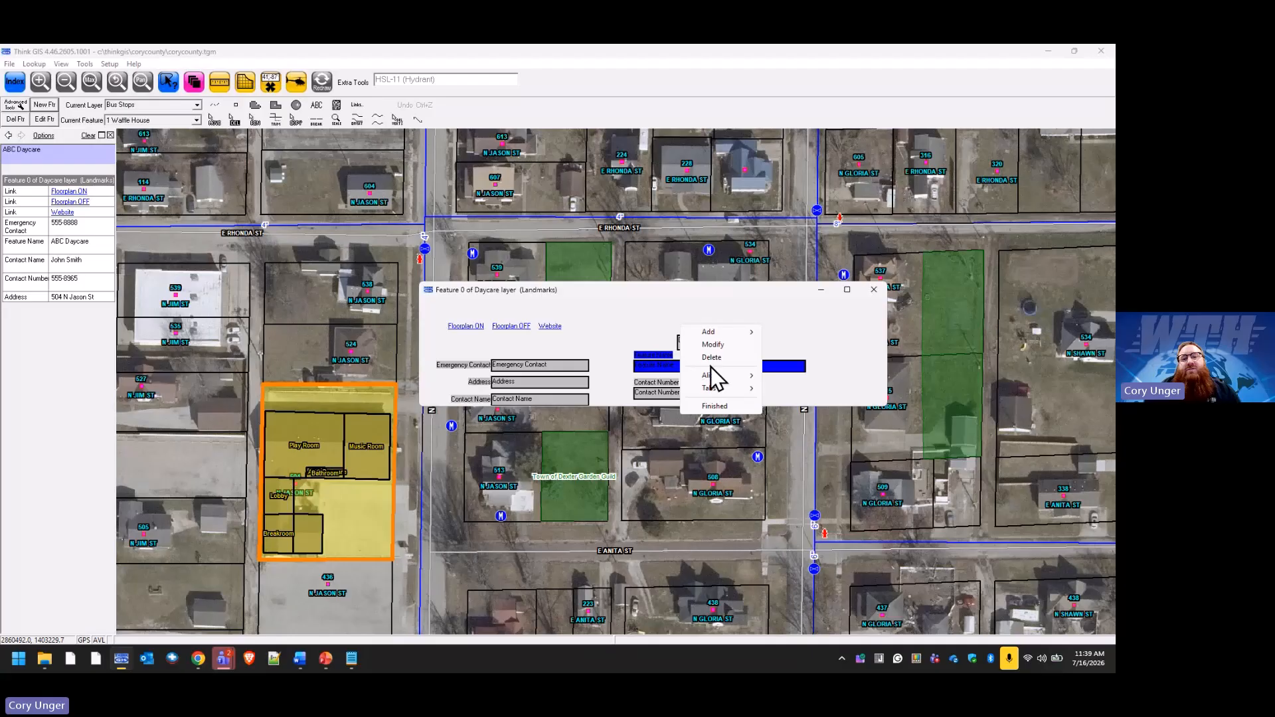
click(738, 346)
click(599, 345)
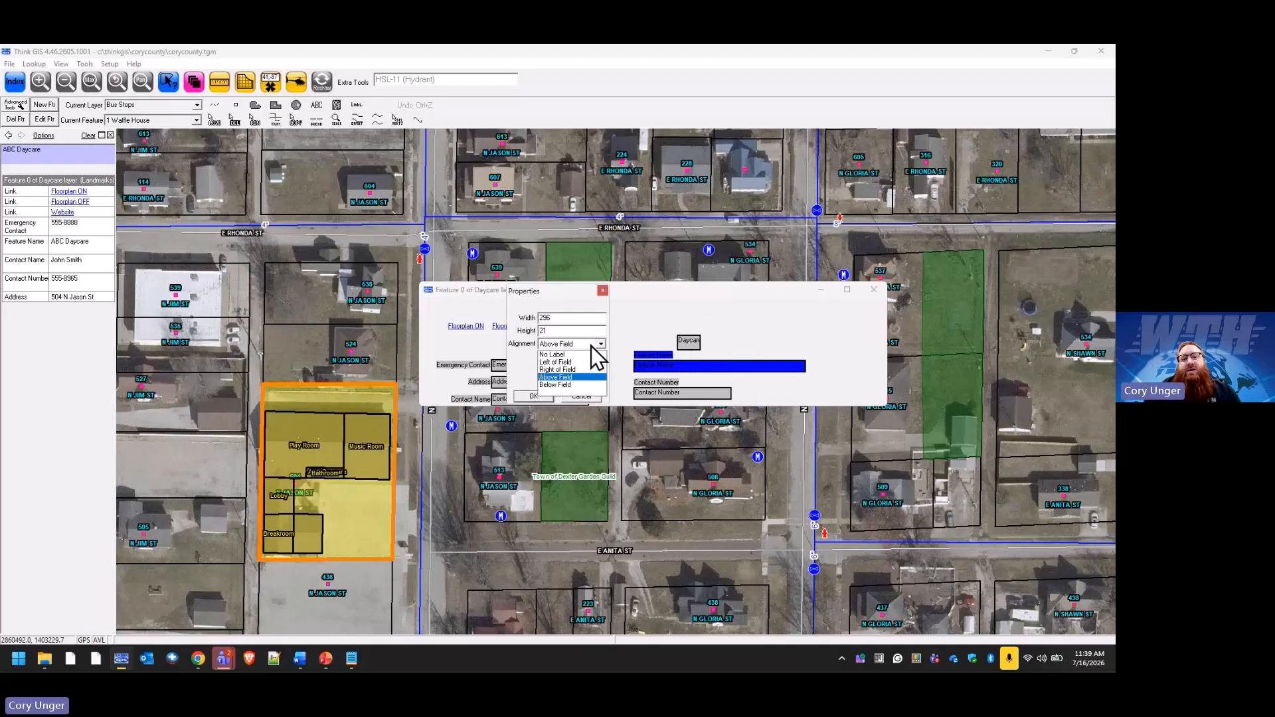
click(561, 354)
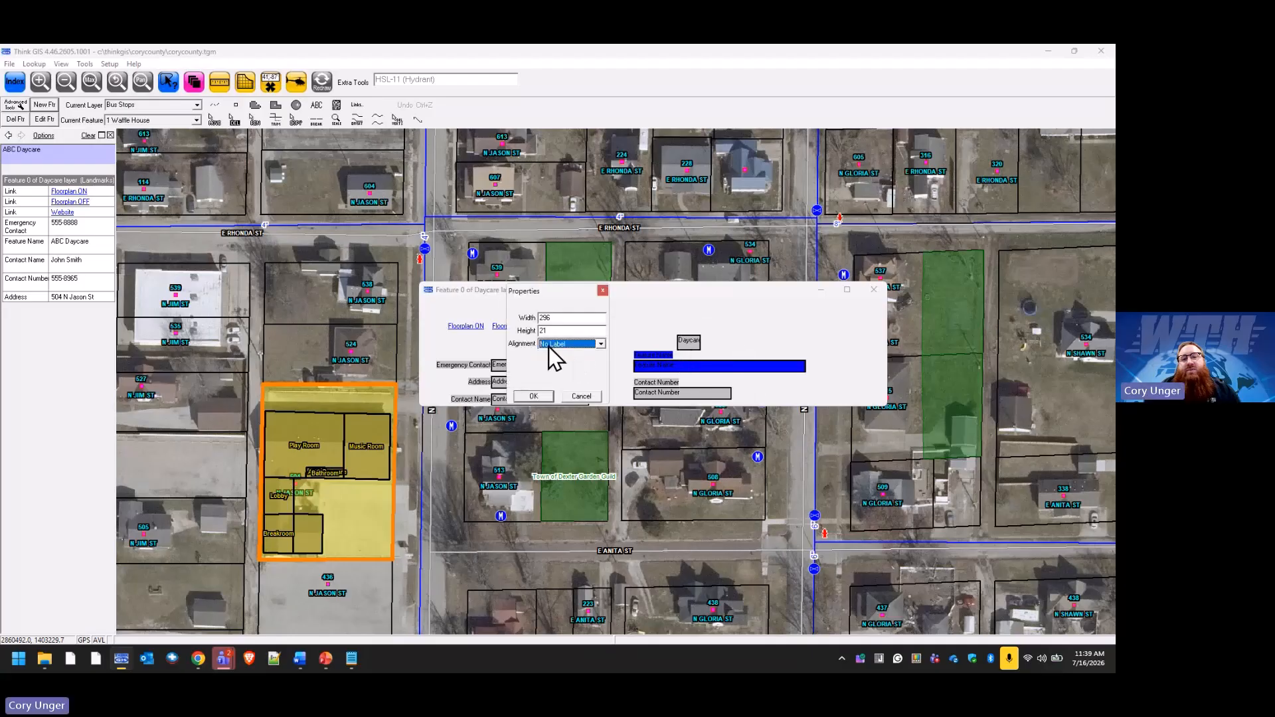
click(534, 397)
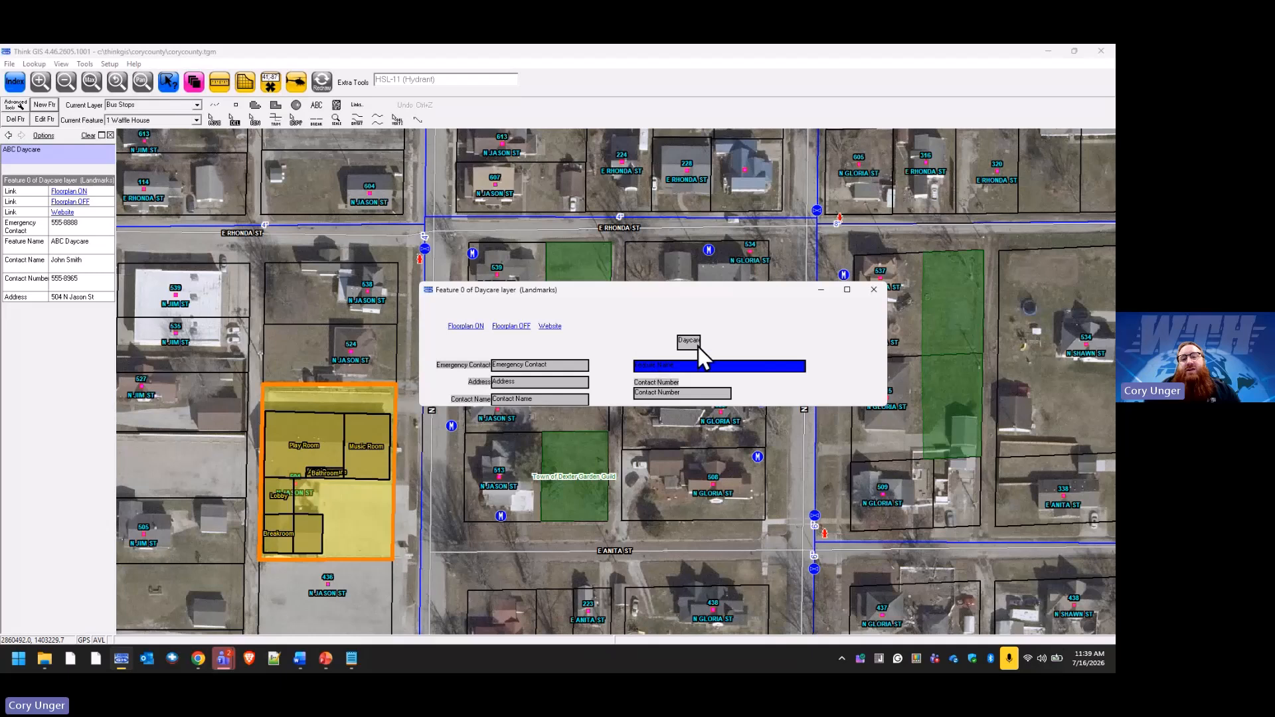
Step: Place the Daycare Name label directly above the Feature Name field and enlarge it with size Large, width 100 and a greater height
drag(695, 344, 650, 350)
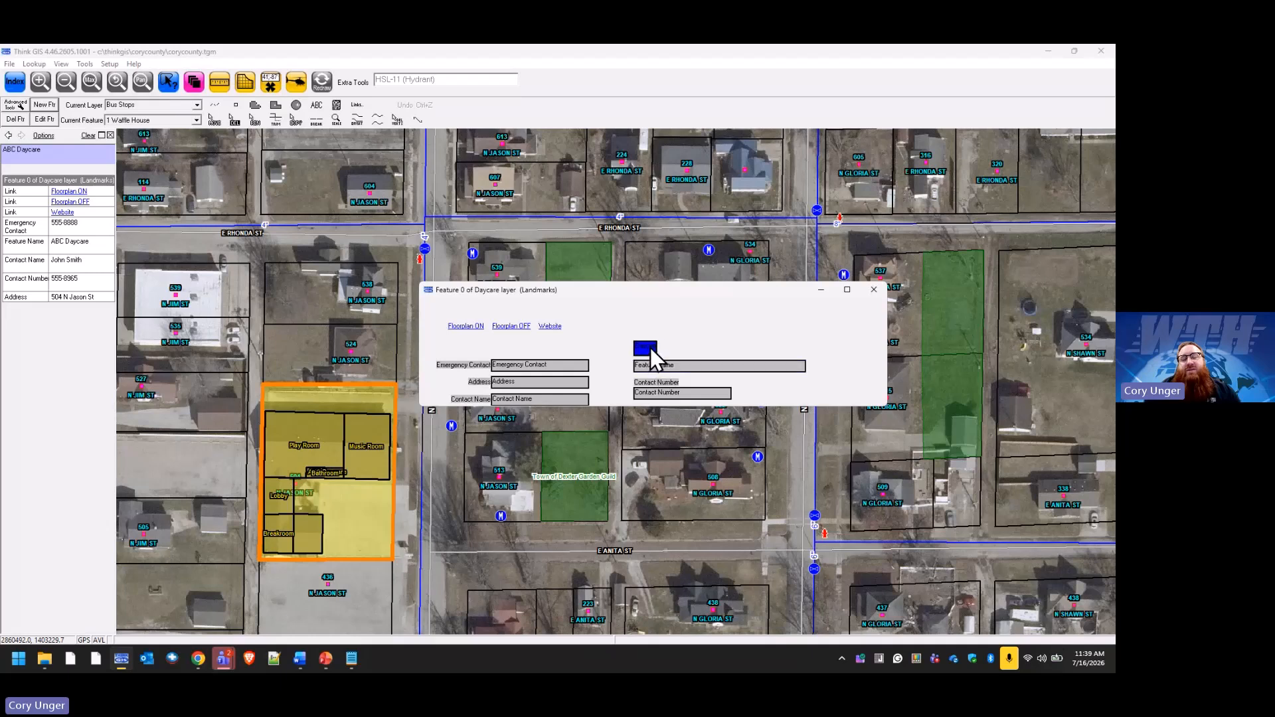
right_click(651, 348)
click(687, 332)
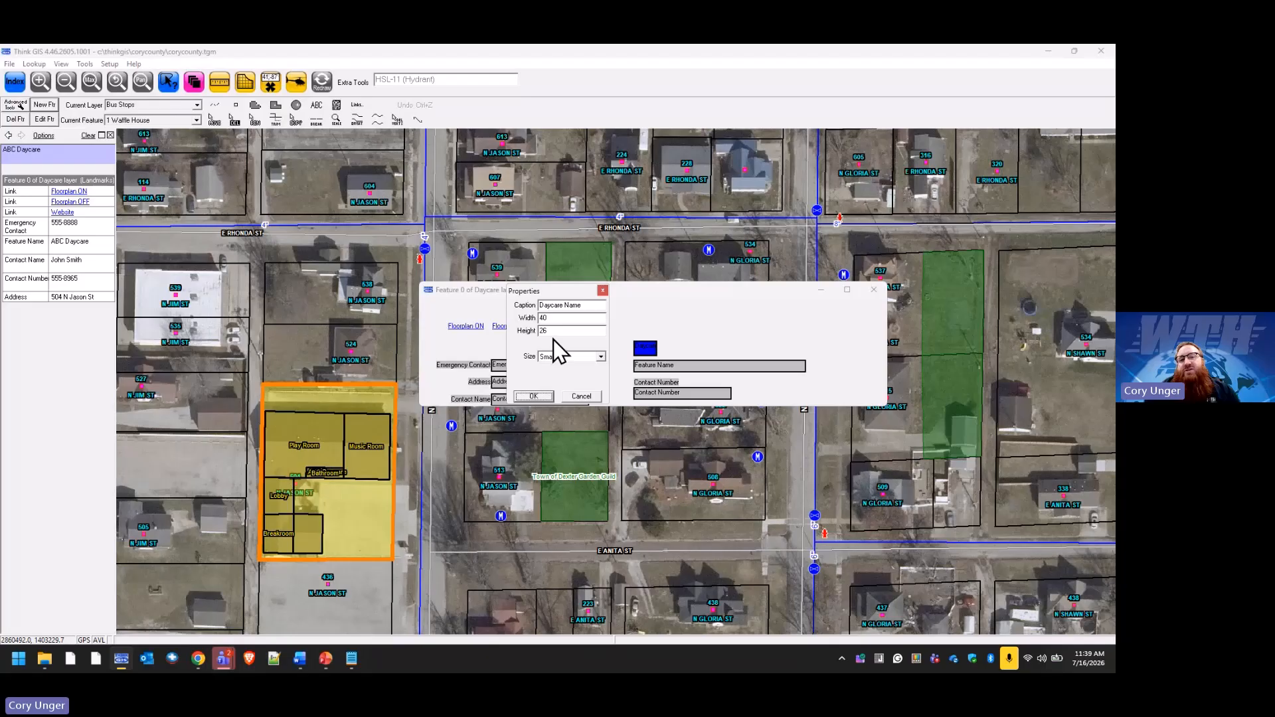
click(604, 357)
click(560, 382)
double_click(557, 330)
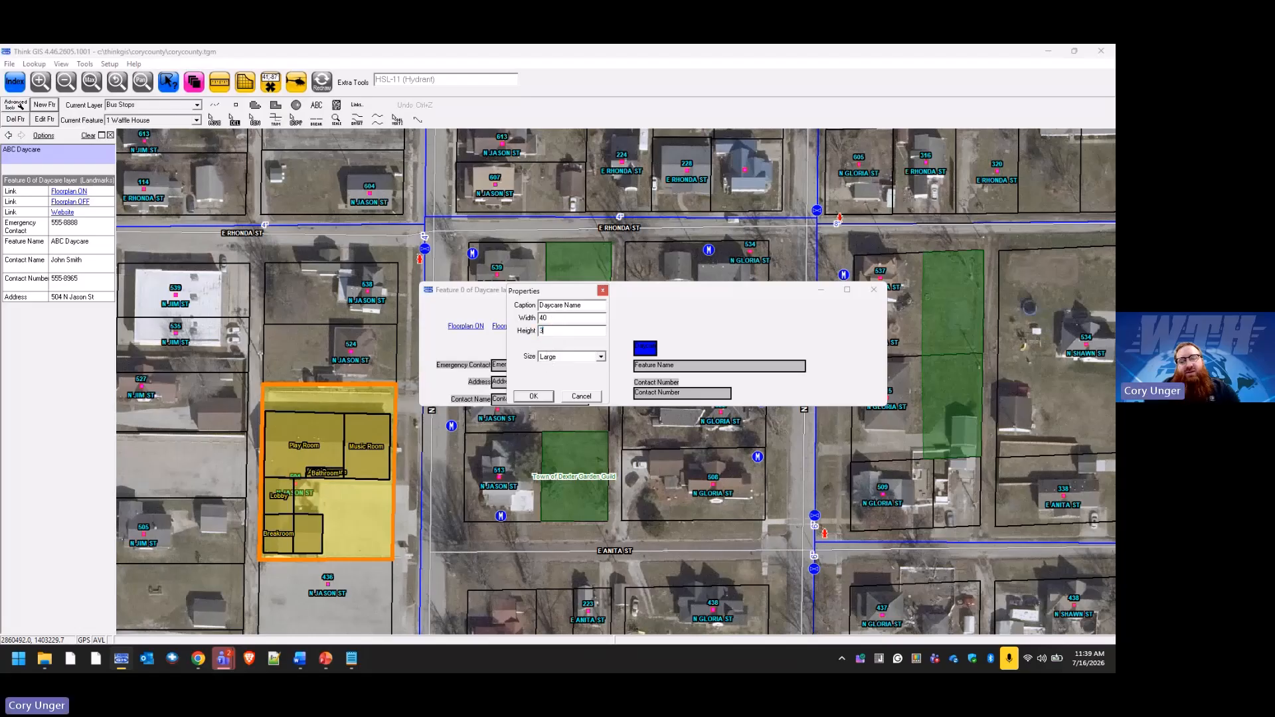
double_click(544, 318)
text(100)
click(542, 392)
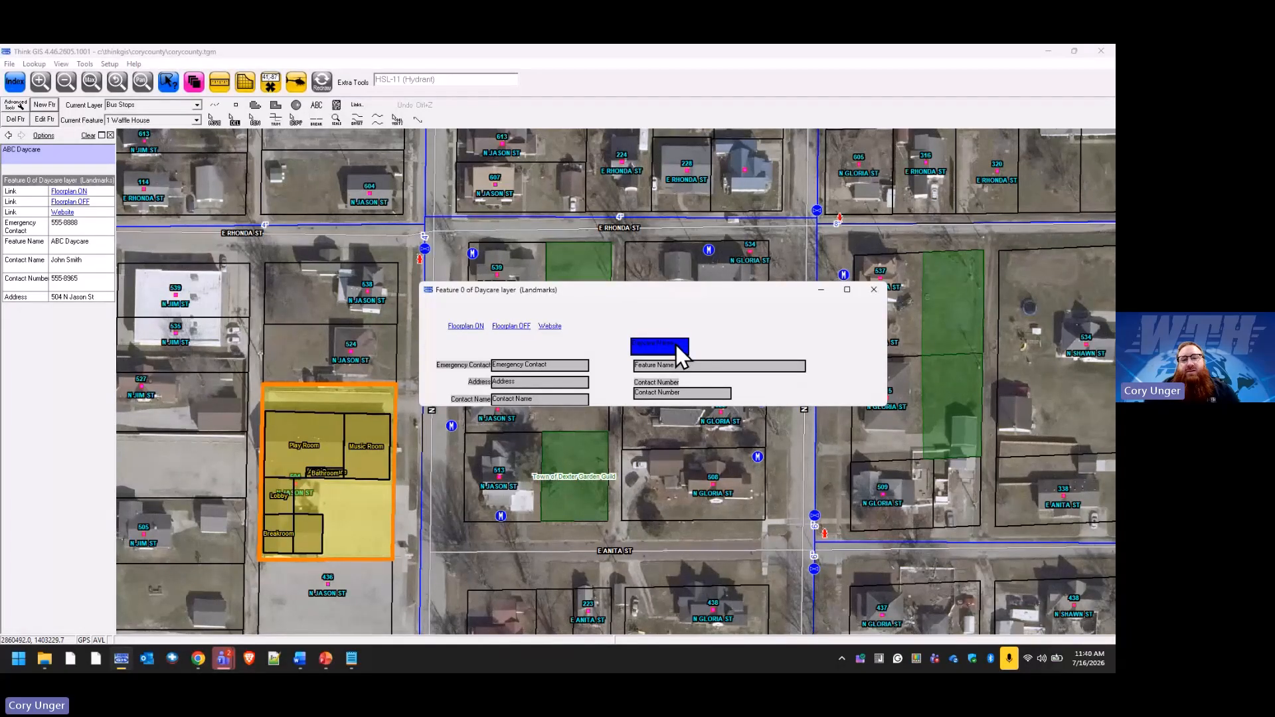
Step: Finish editing the Daycare form layout and apply the changes
right_click(826, 352)
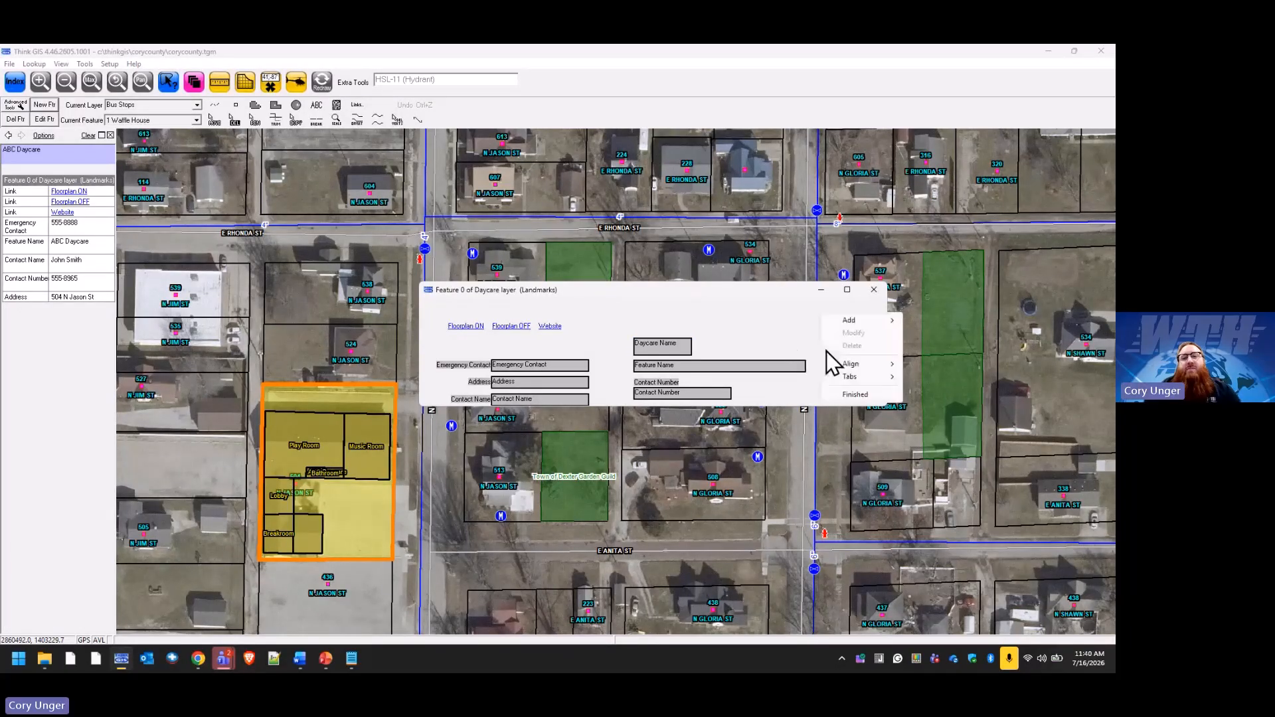
click(849, 396)
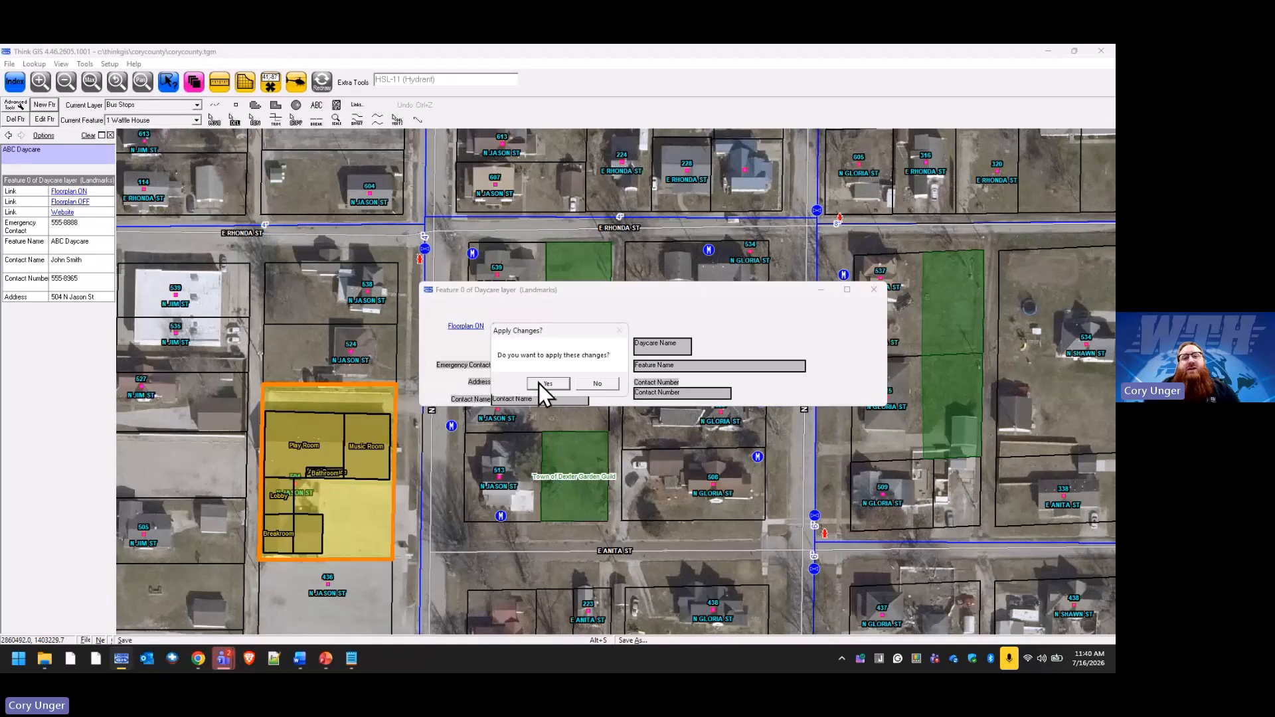
click(539, 384)
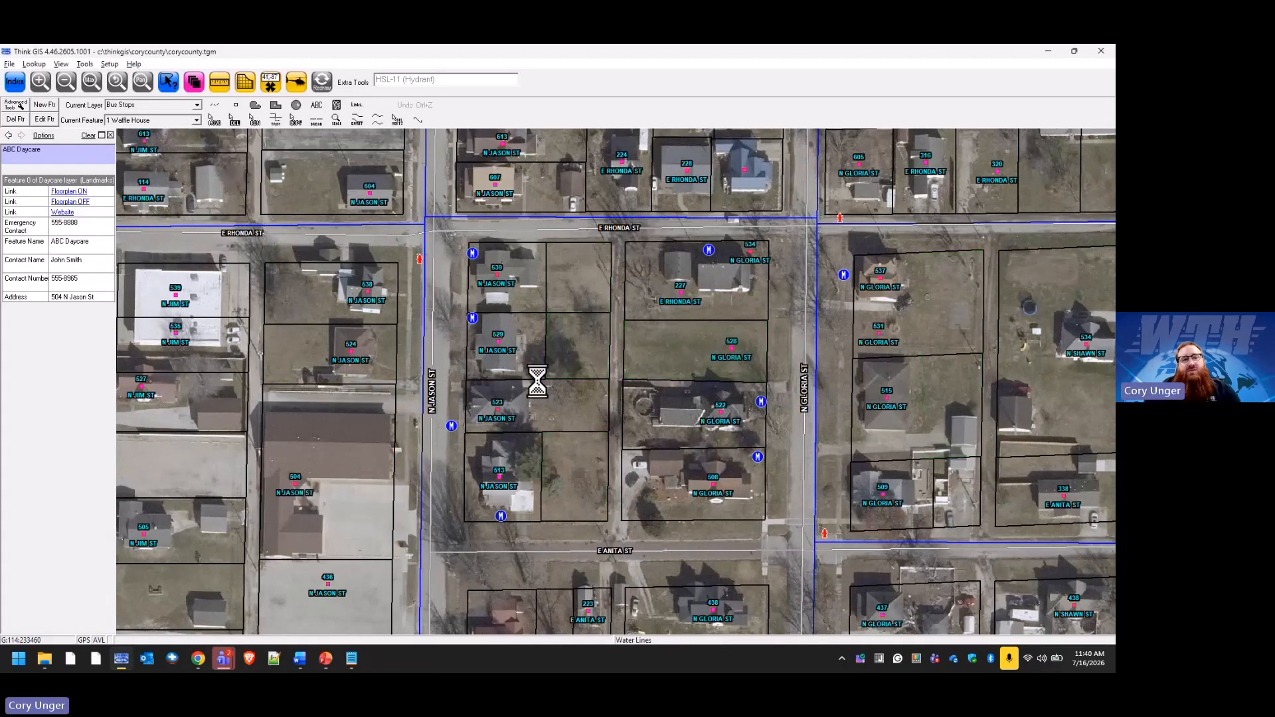
Step: Open the ABC Daycare feature's form from the map to check the enlarged name label, and close it without changes
click(389, 403)
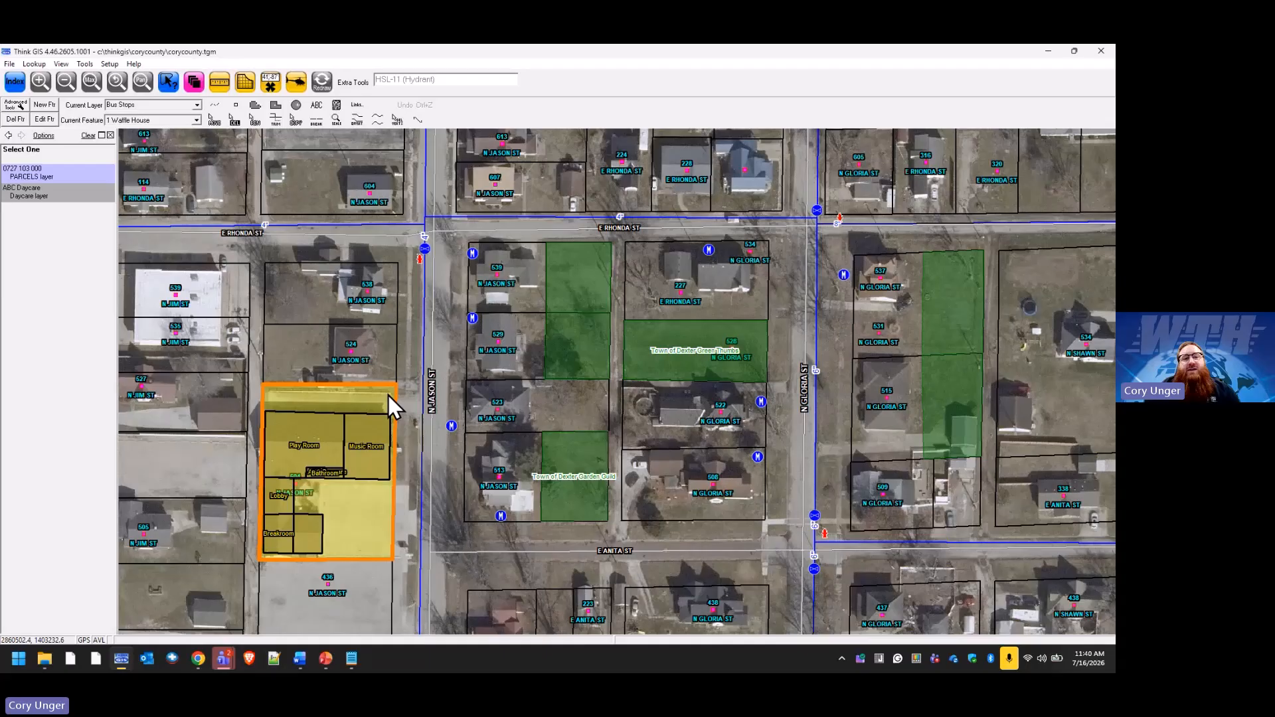
click(70, 194)
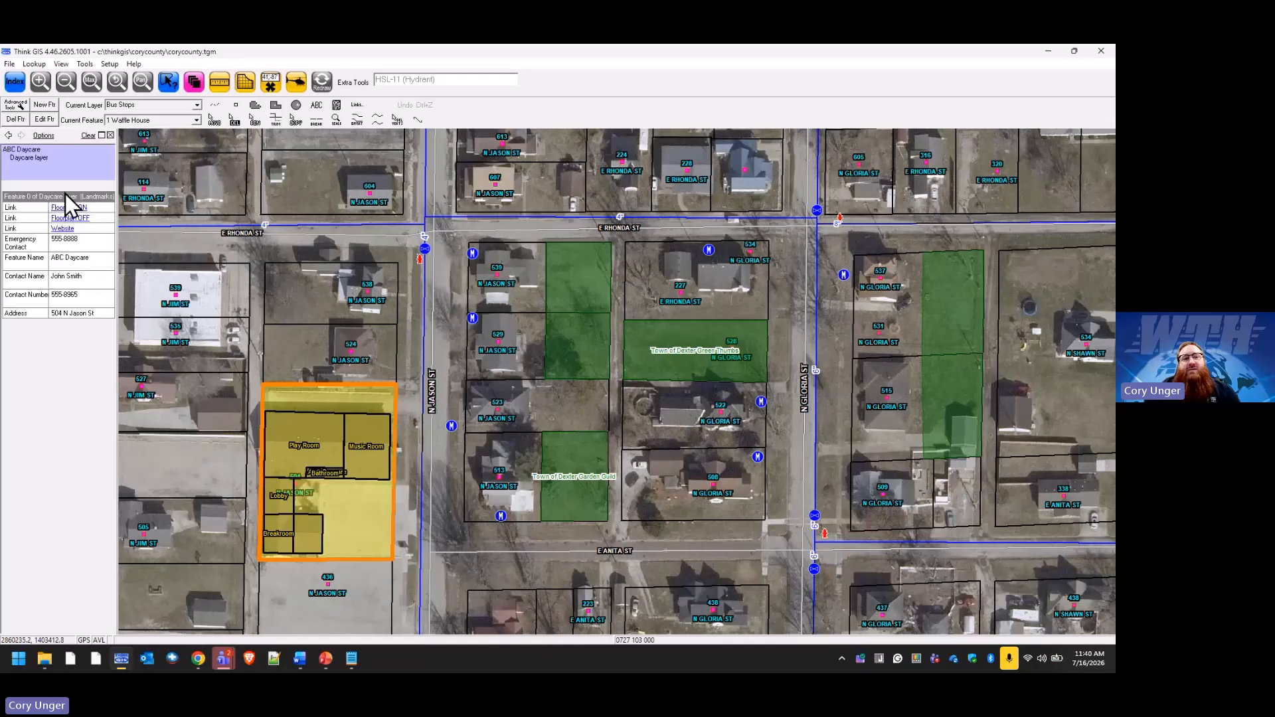
click(26, 198)
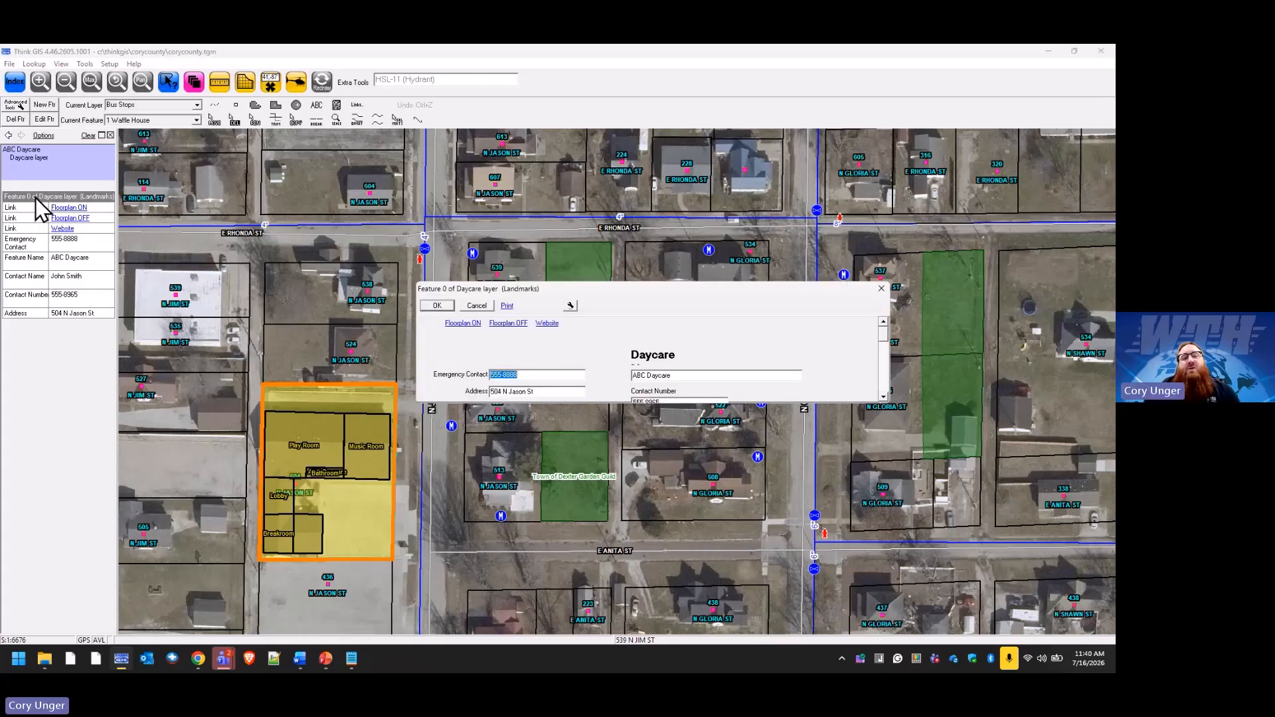
click(484, 305)
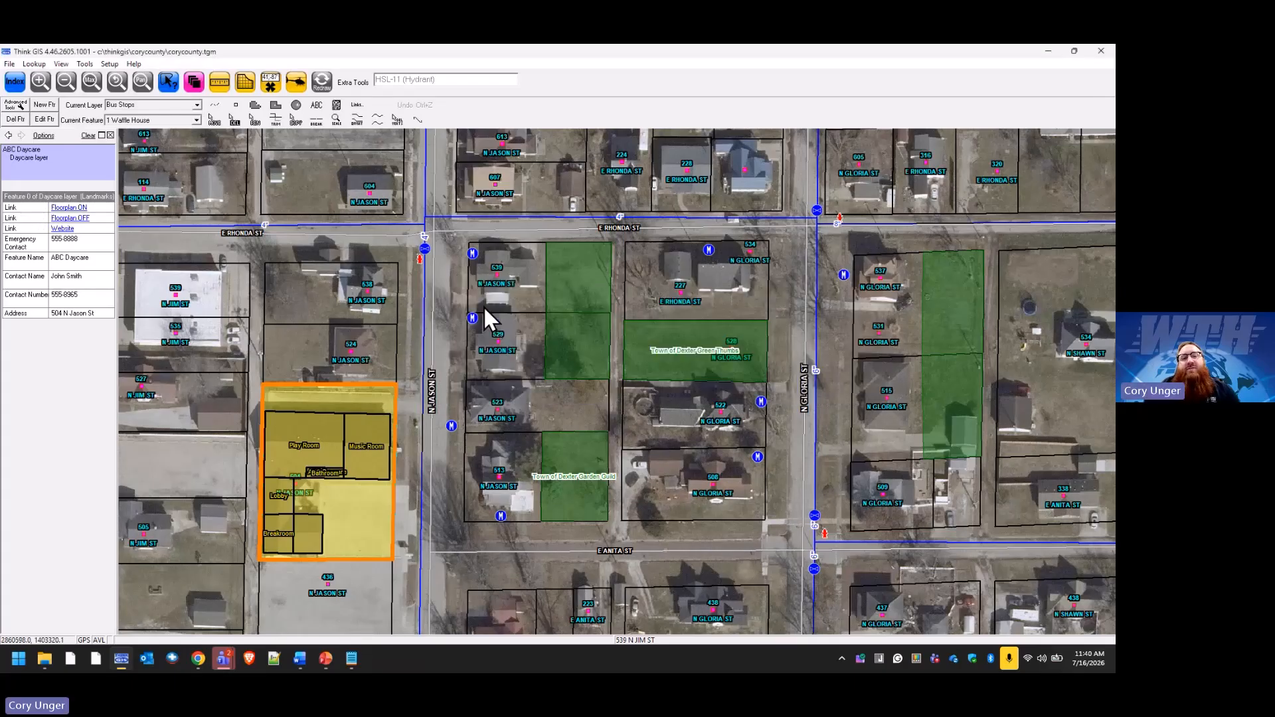
Step: View the form of the Town of Dexter Garden Guild feature in the Community Garden layer for comparison, and close it
click(580, 435)
click(45, 199)
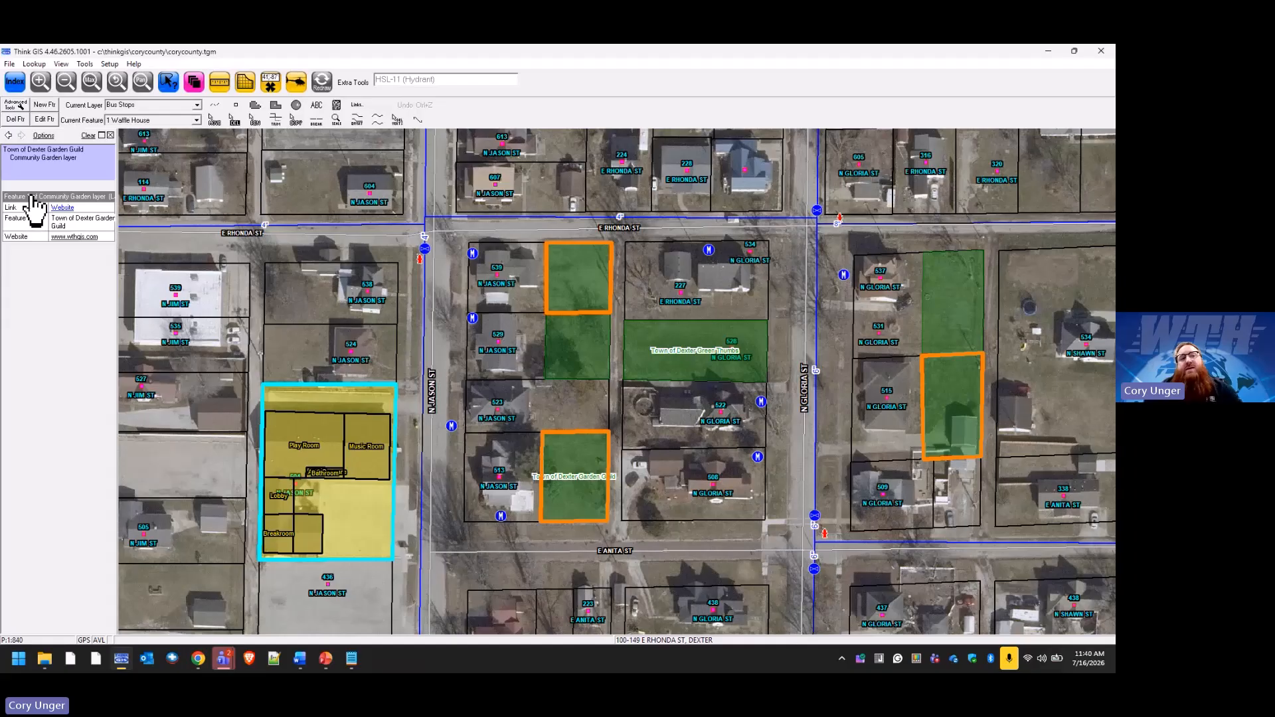
click(37, 201)
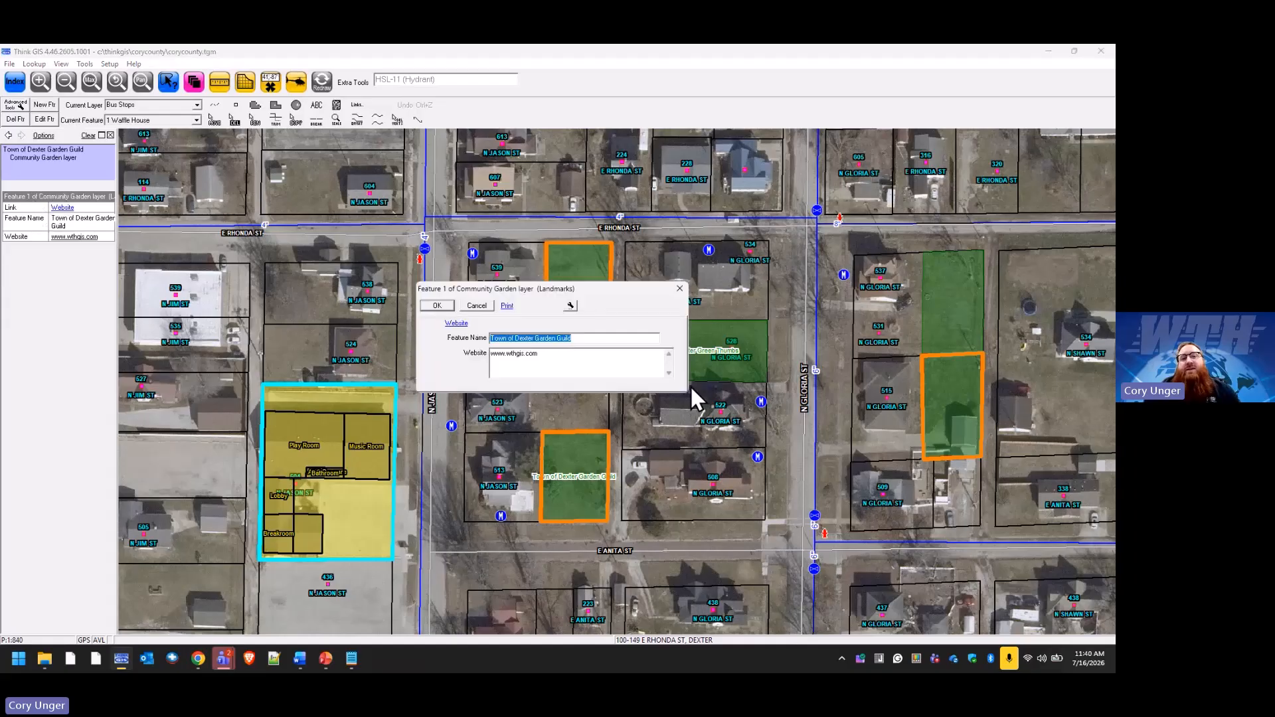
click(679, 293)
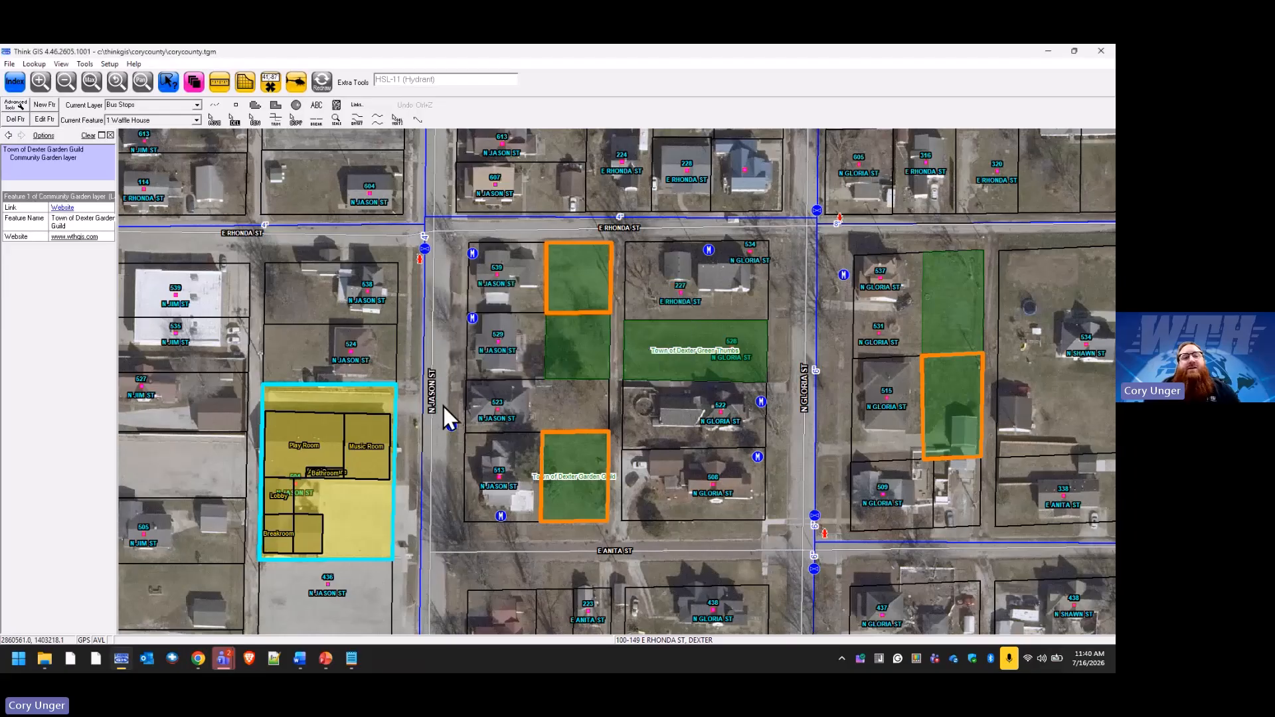
Step: Reopen the ABC Daycare feature's form and put its layout into modification mode
click(383, 393)
click(56, 199)
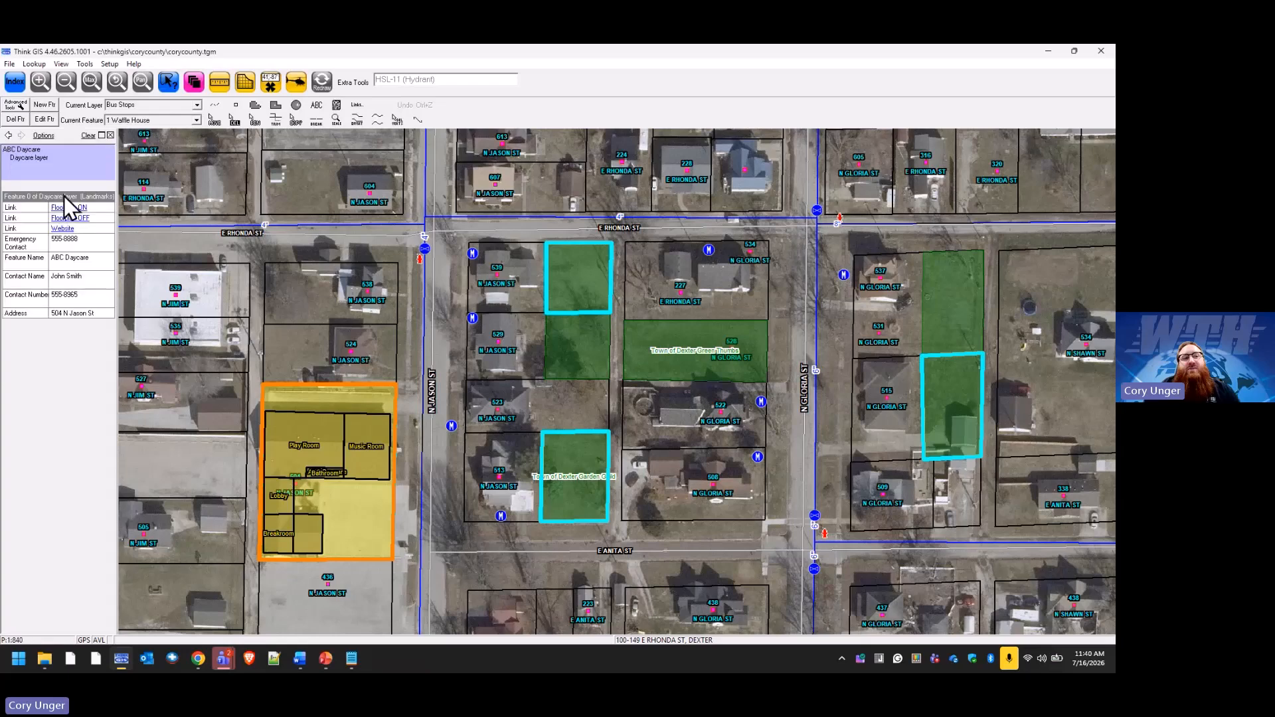
click(29, 198)
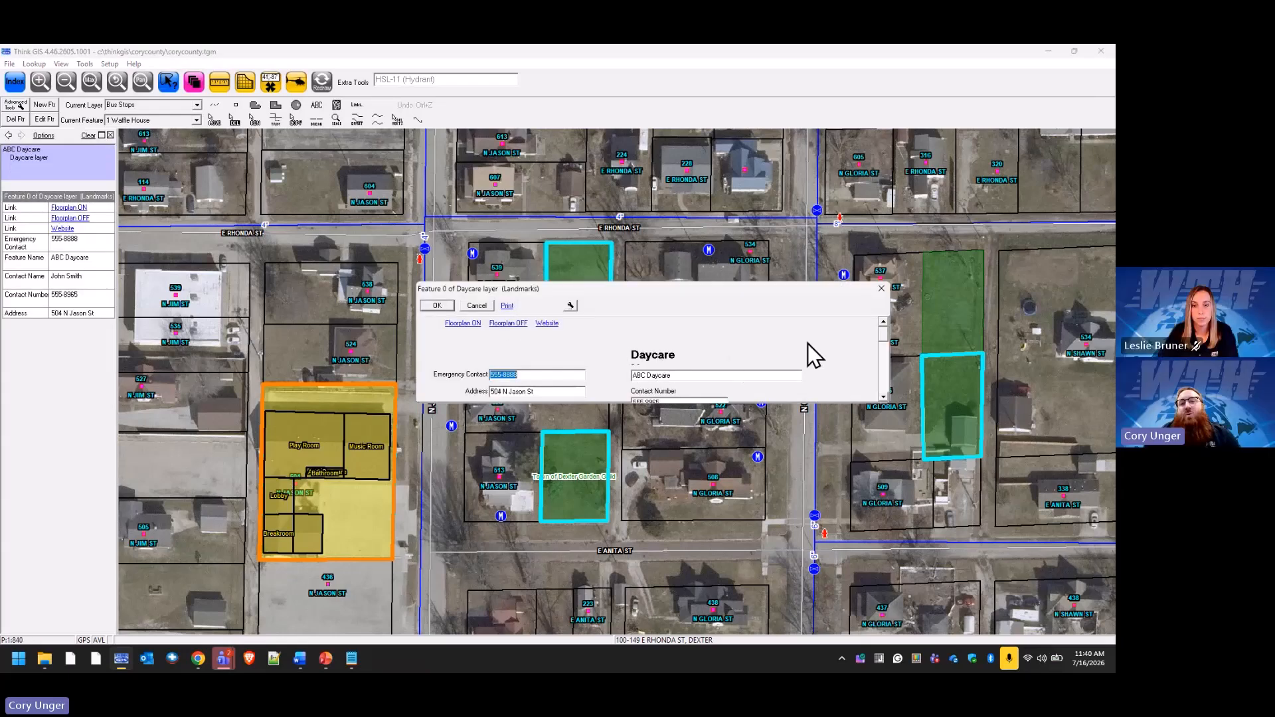
click(571, 306)
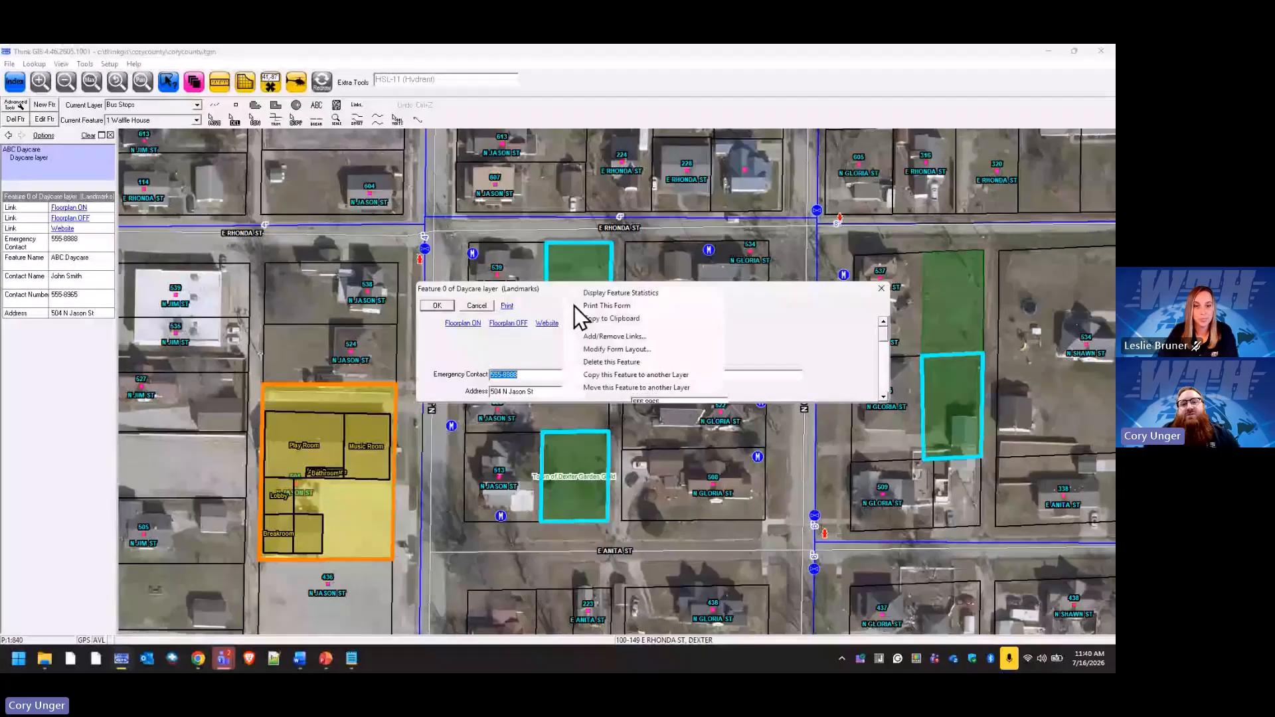
click(641, 354)
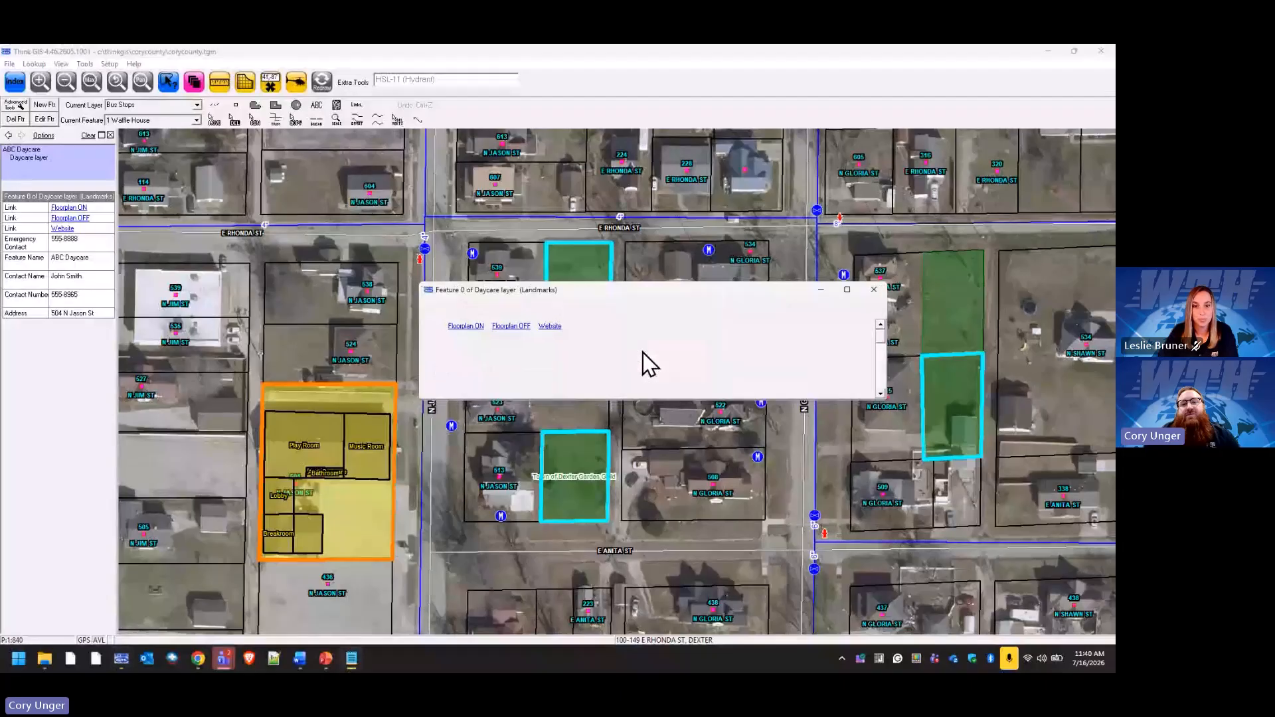
right_click(747, 347)
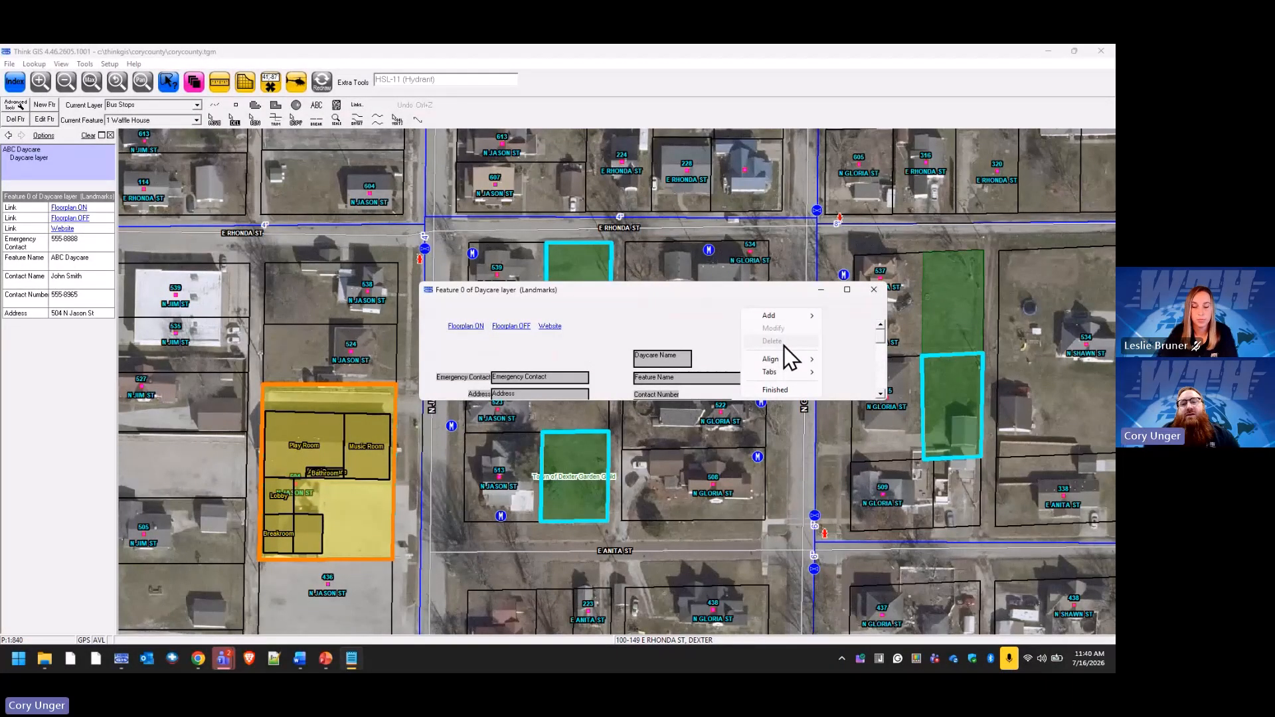
Step: Set the width of the Daycare Name text label to 500
click(677, 359)
right_click(678, 360)
click(714, 340)
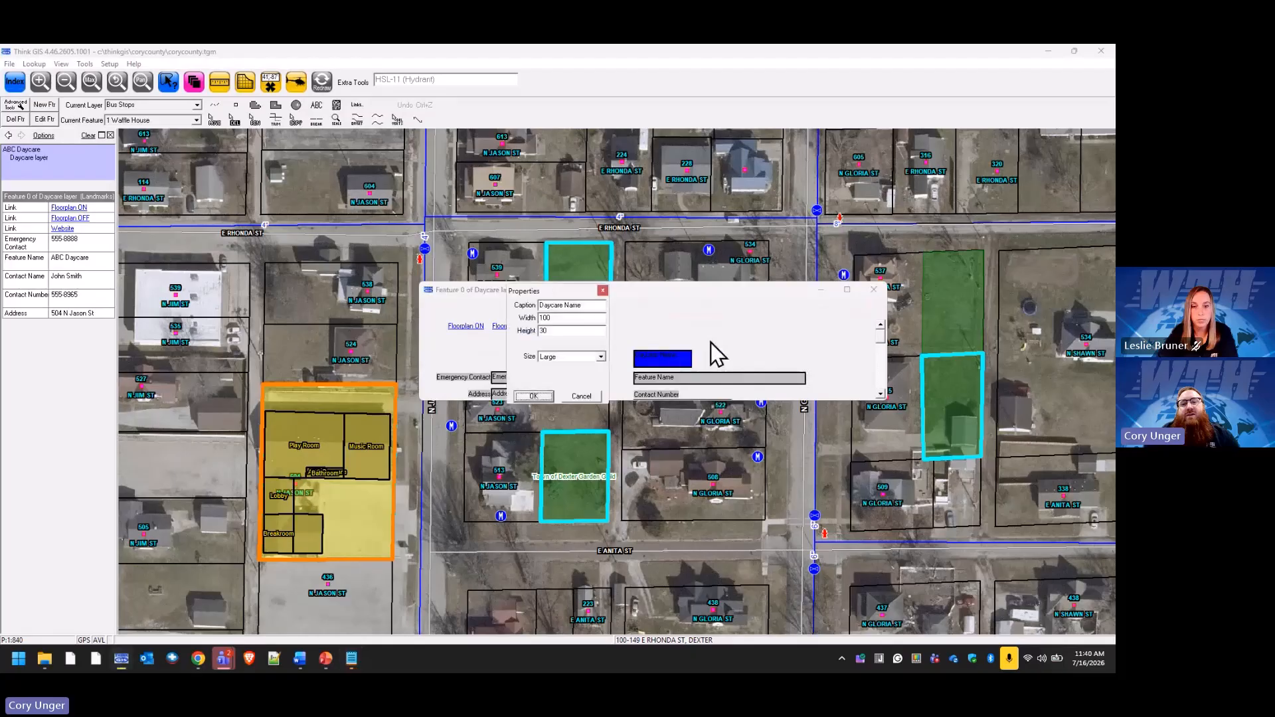
drag(558, 318, 508, 317)
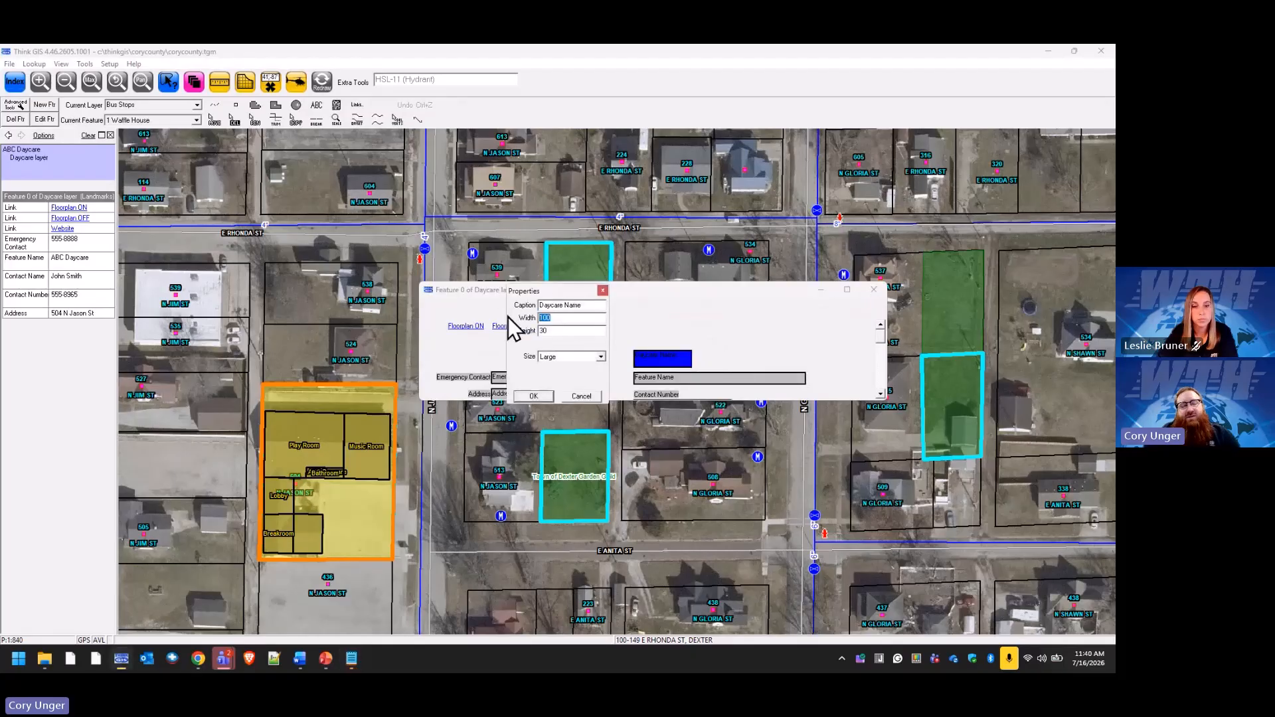
text(500)
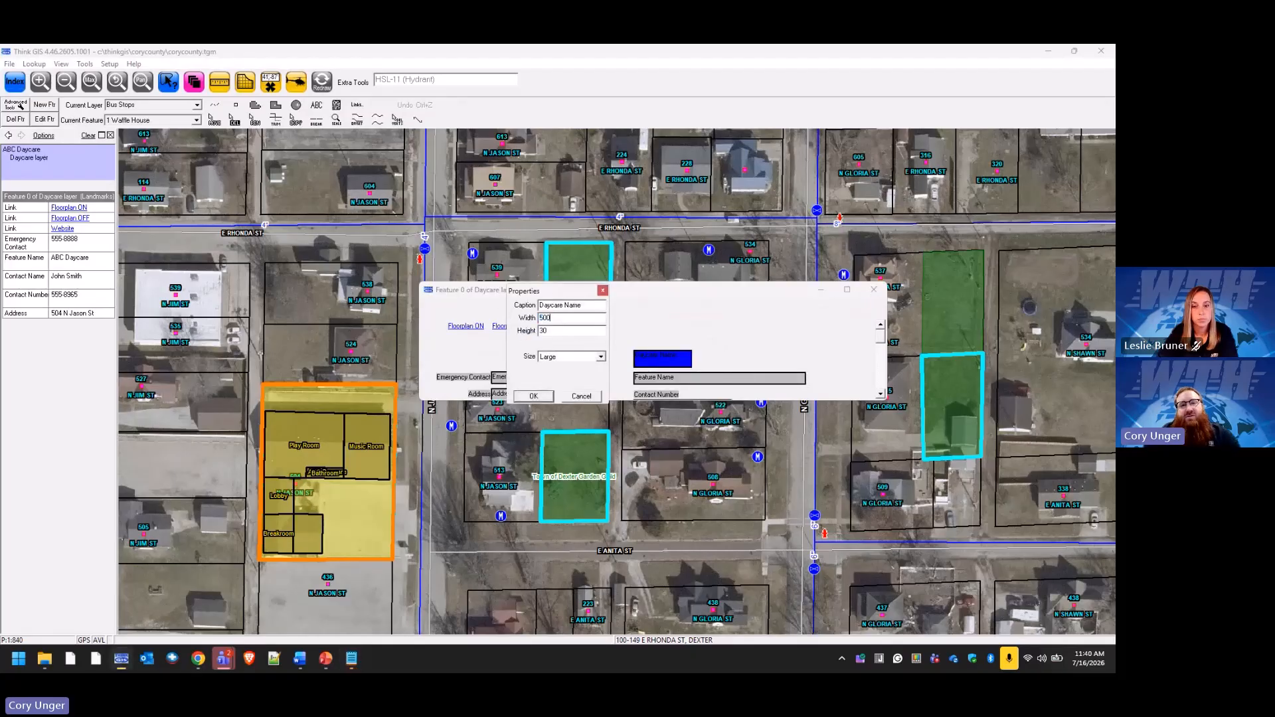
click(534, 396)
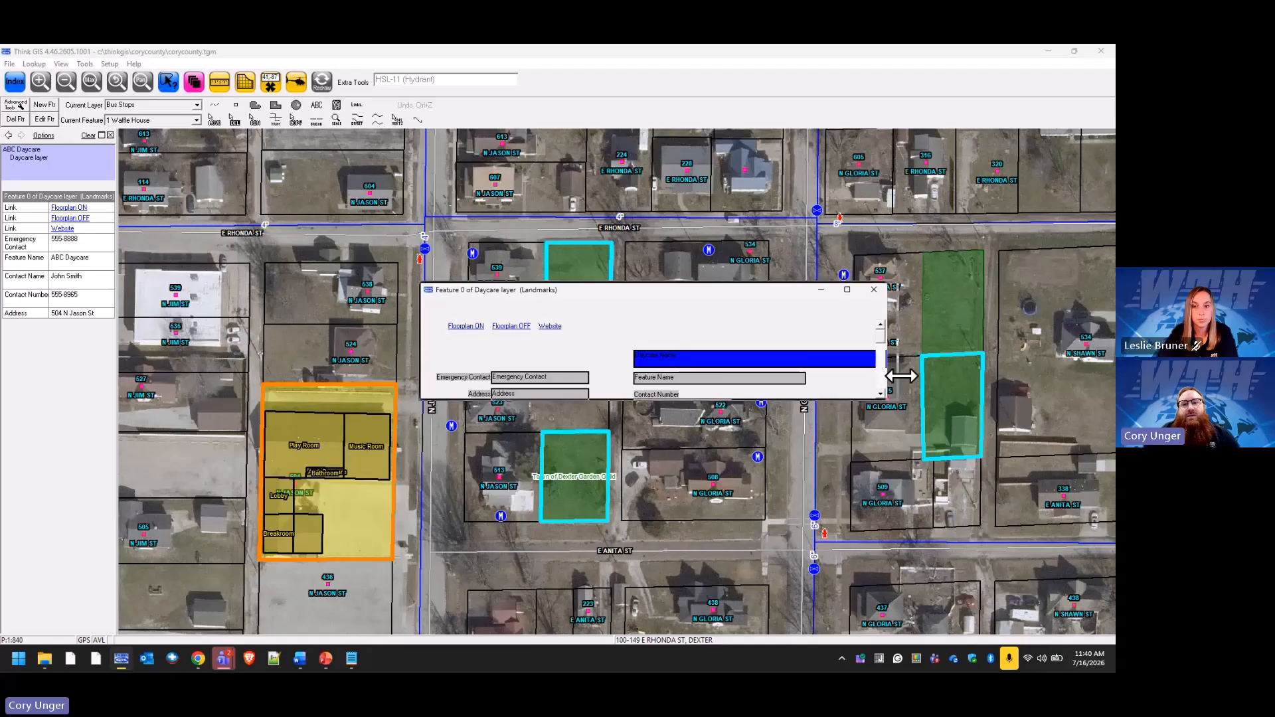
Step: Enlarge the Daycare form in width and height, finish the layout and apply the changes
drag(901, 376, 948, 383)
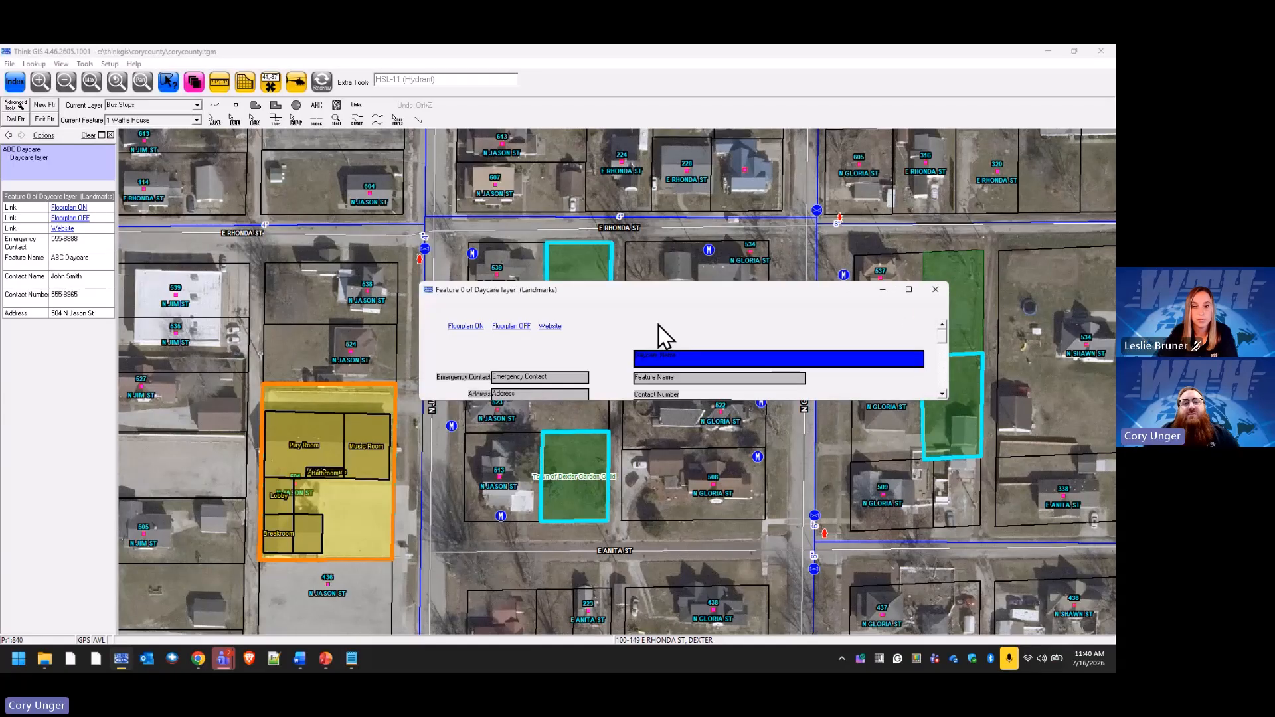
drag(886, 404, 890, 476)
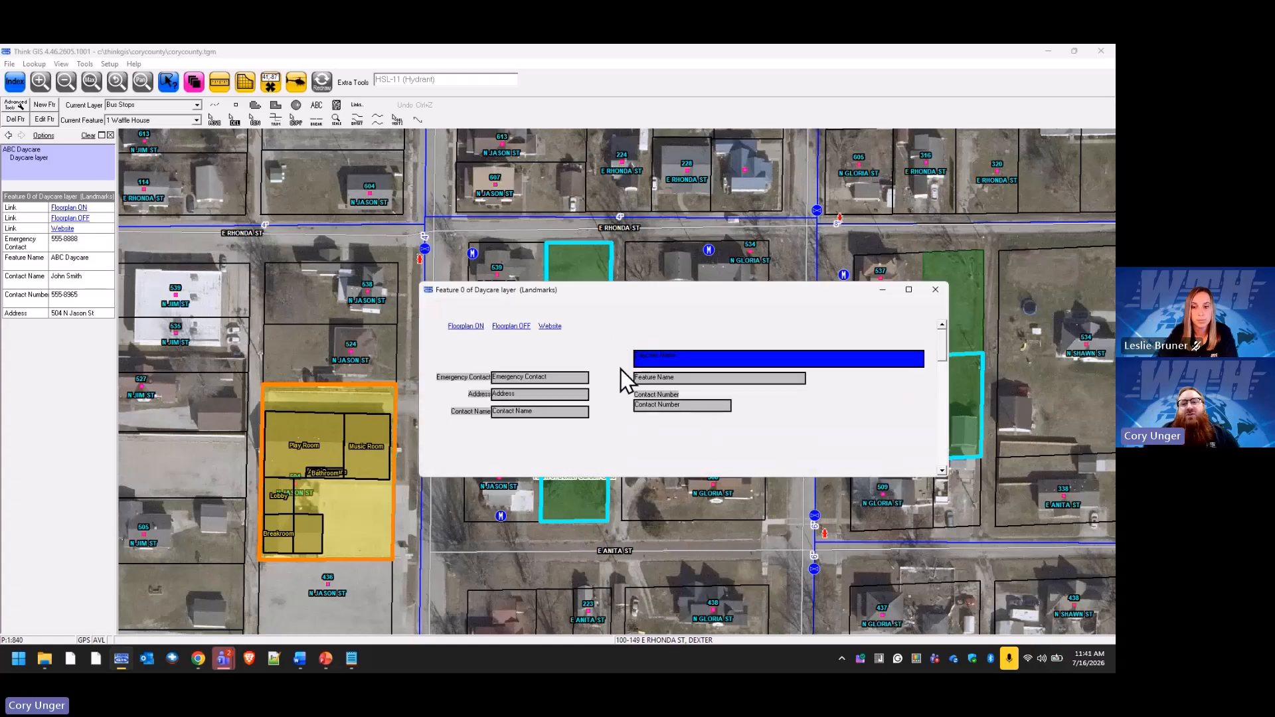
right_click(779, 429)
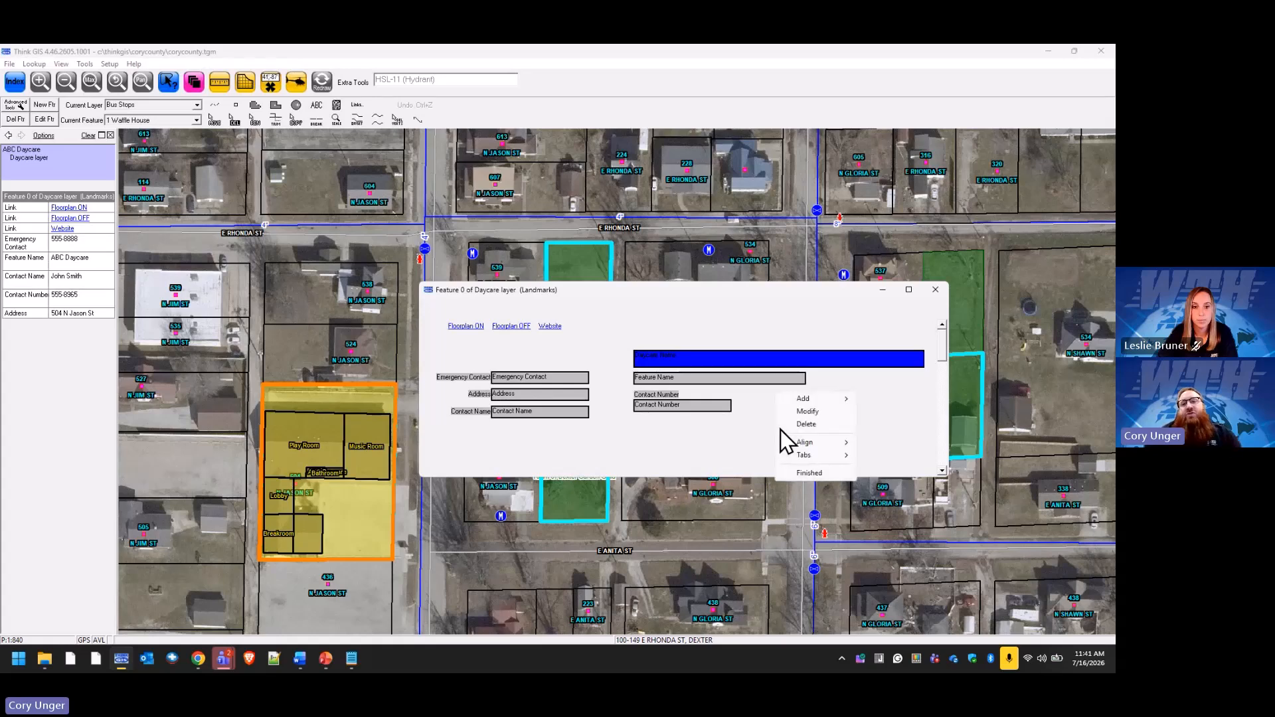
click(808, 475)
click(549, 384)
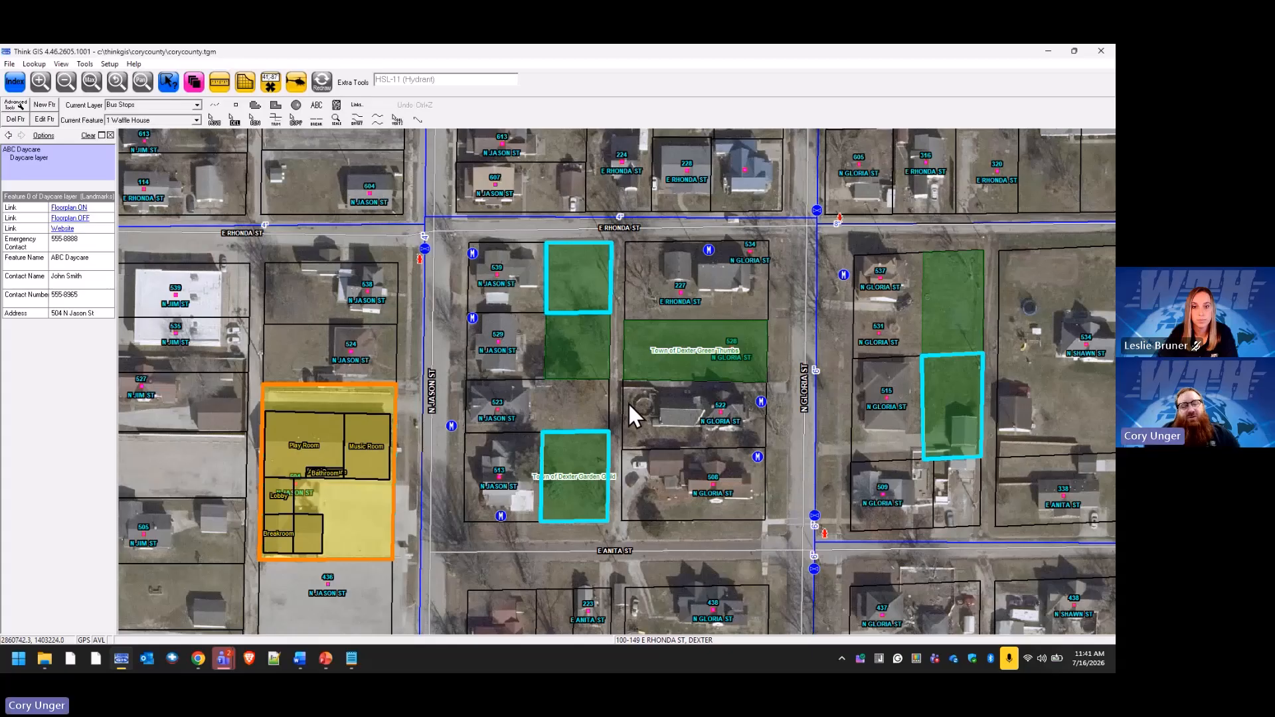
Step: Open the ABC Daycare feature's form again to check the widened Daycare Name label
click(386, 402)
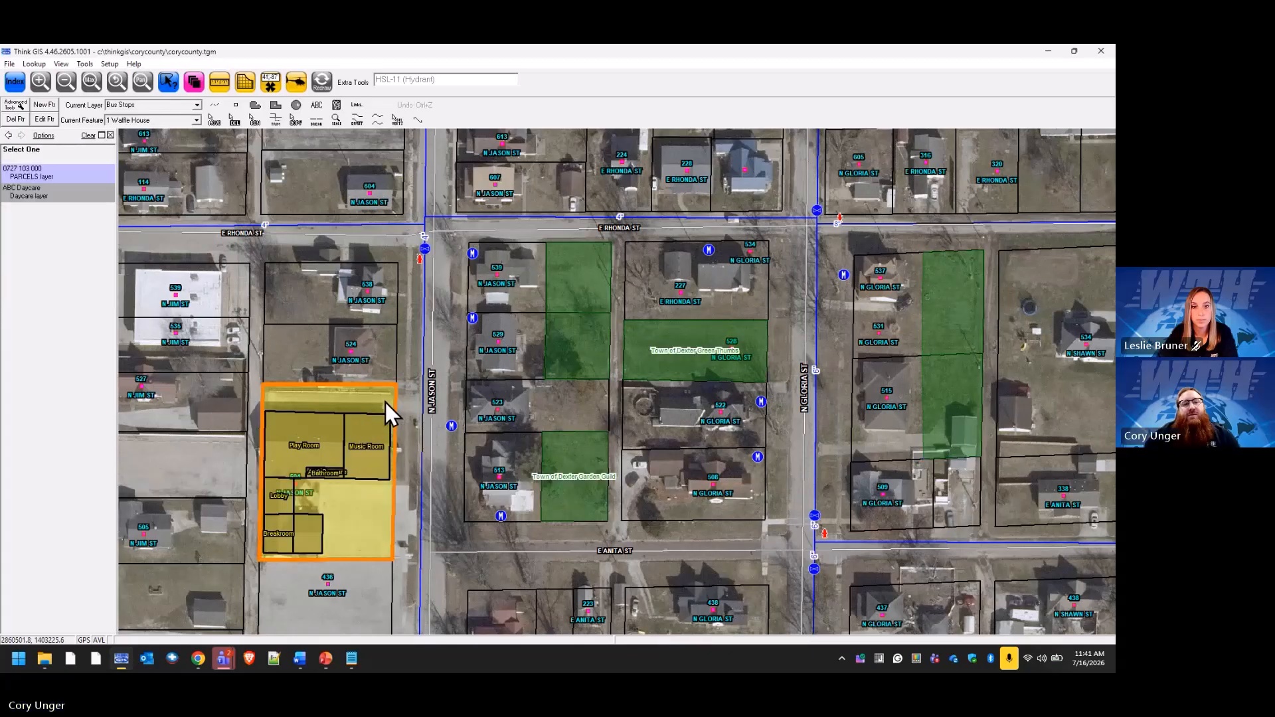
click(38, 198)
click(36, 197)
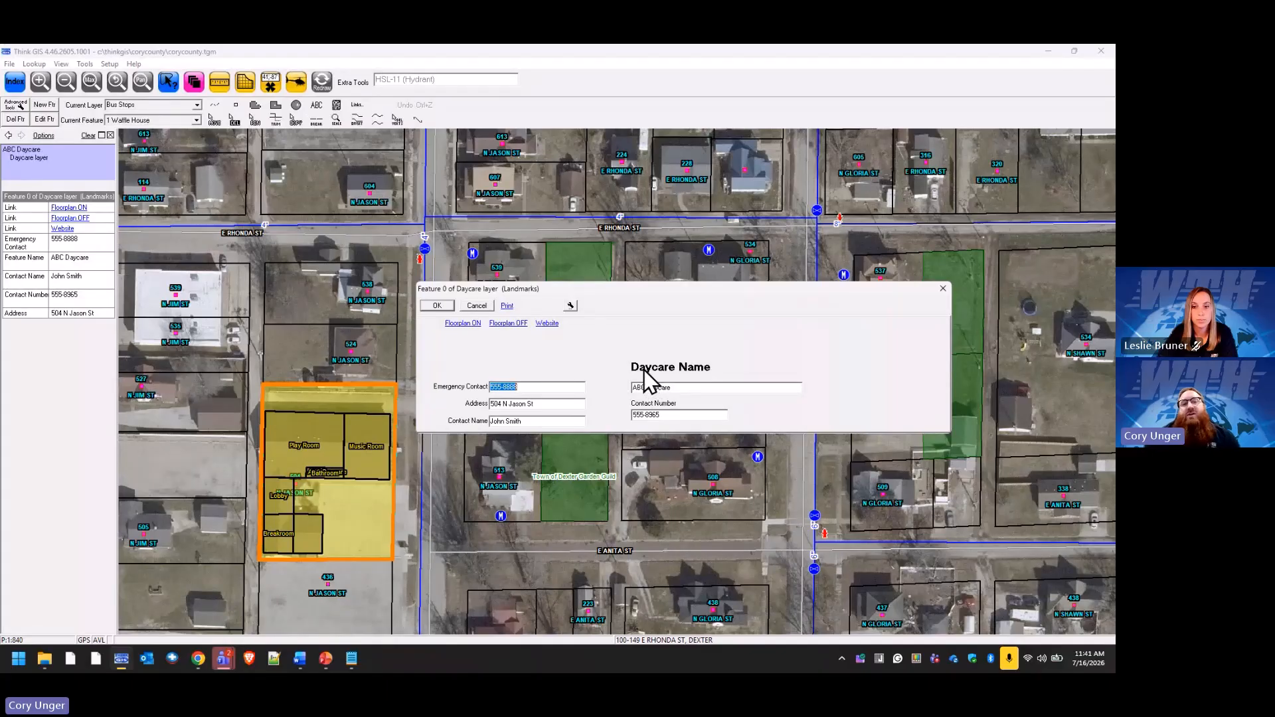
click(571, 306)
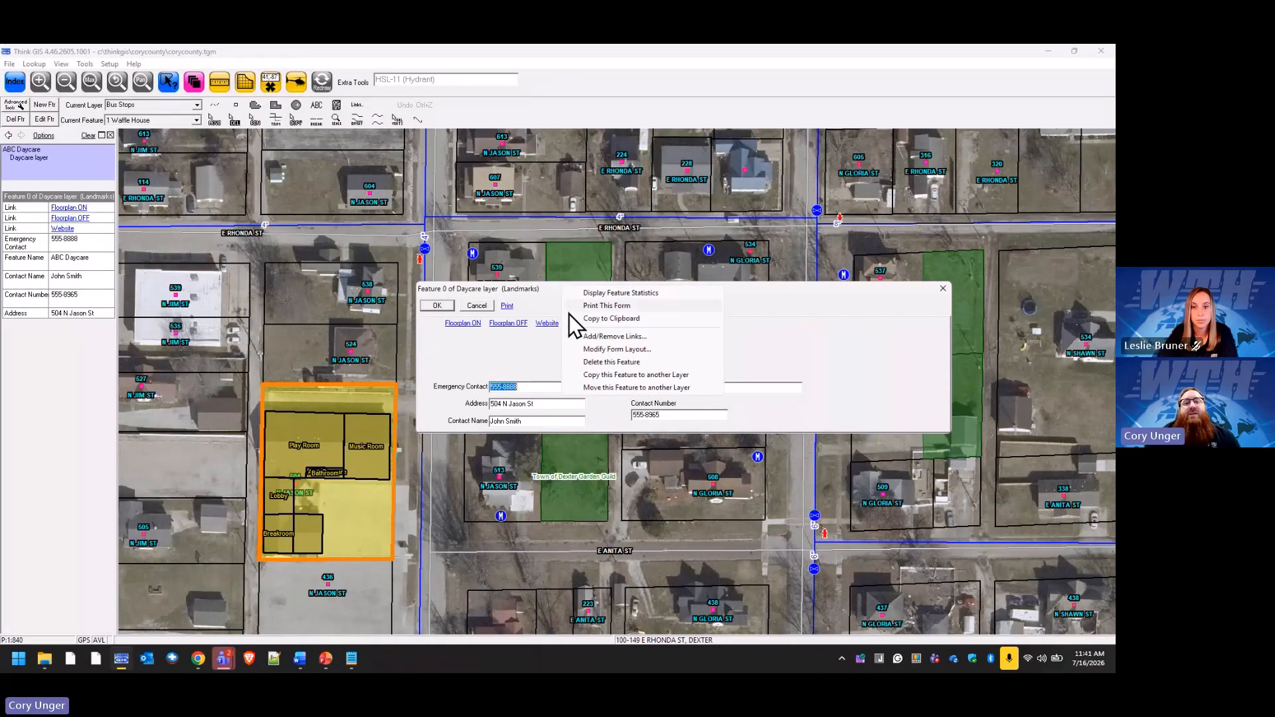
click(657, 334)
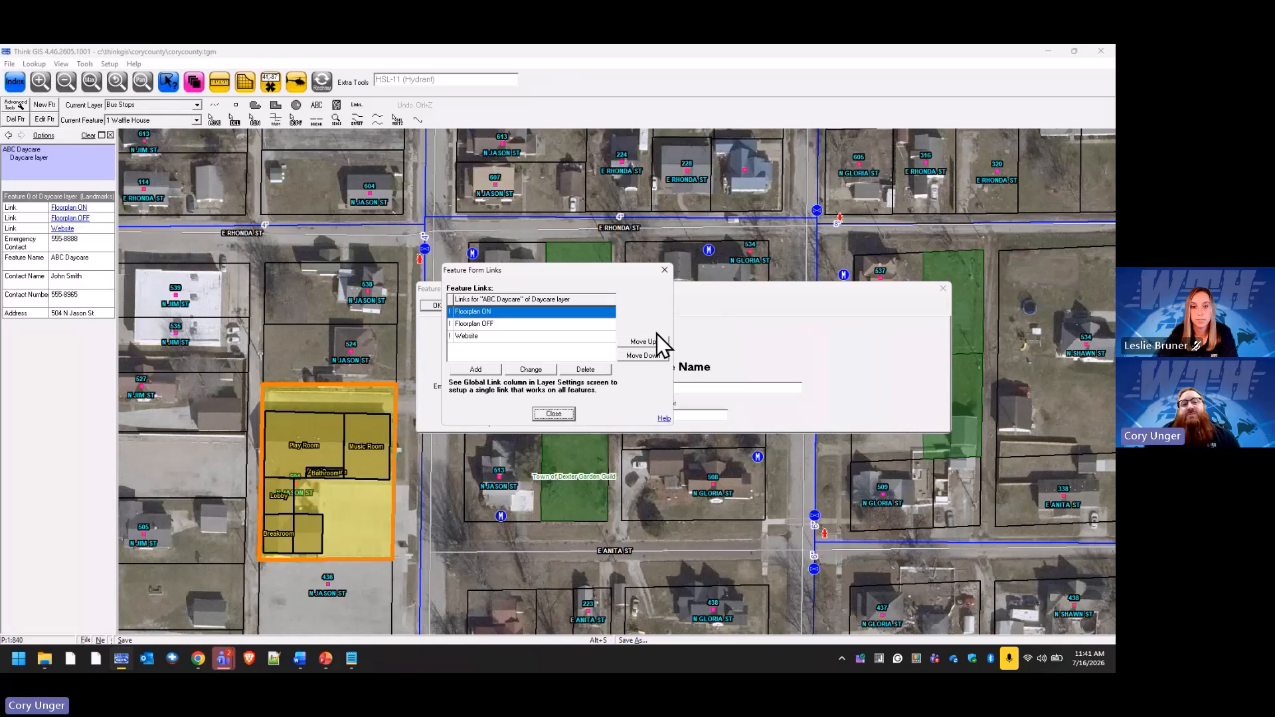
click(553, 413)
Step: Put the ABC Daycare form's layout into modification mode and enlarge the form's height
click(571, 306)
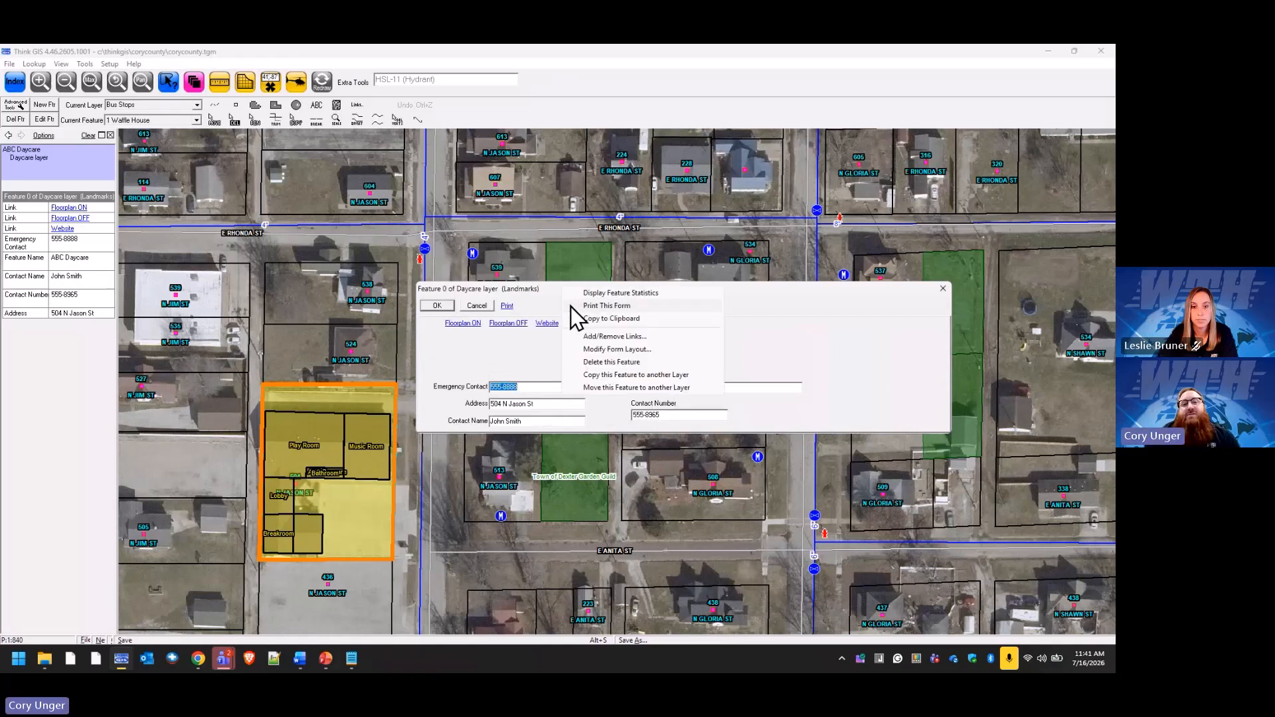
click(651, 349)
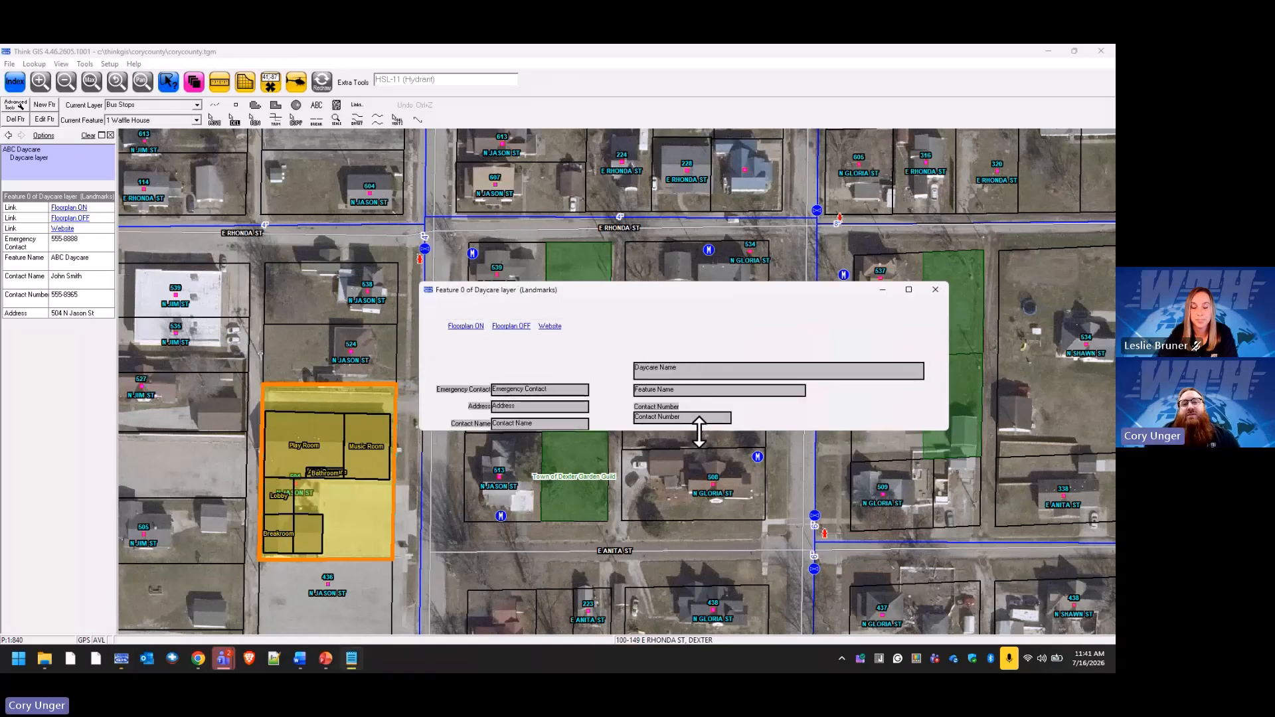
drag(699, 433, 711, 526)
Step: Add a button with the text "Popup Hi" to the form and give it the command "Run popup hi"
right_click(749, 452)
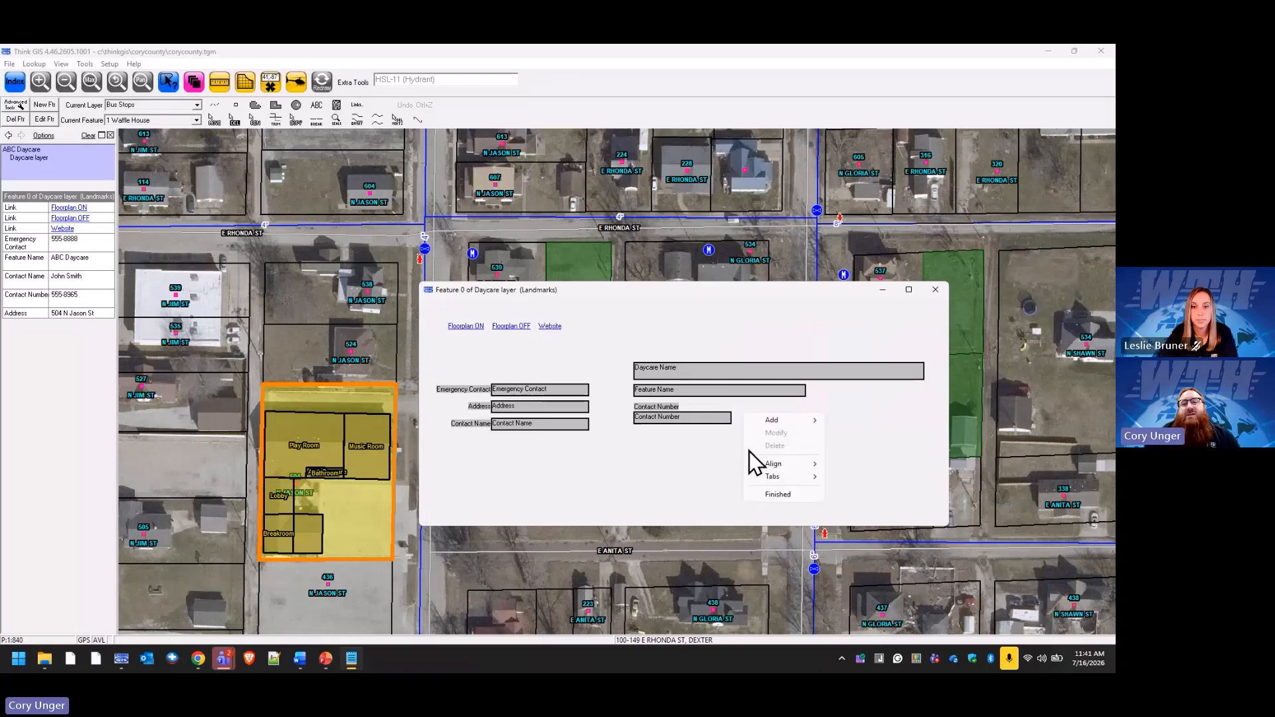
mouse_move(784, 421)
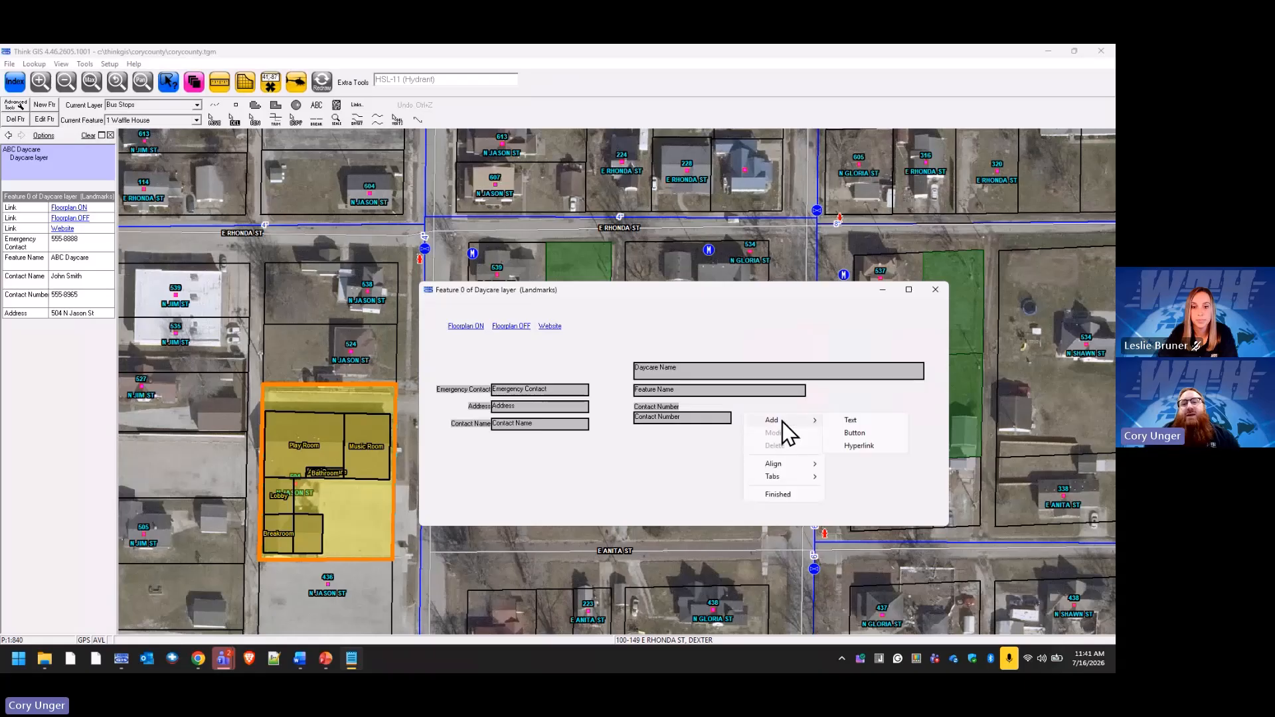
click(865, 432)
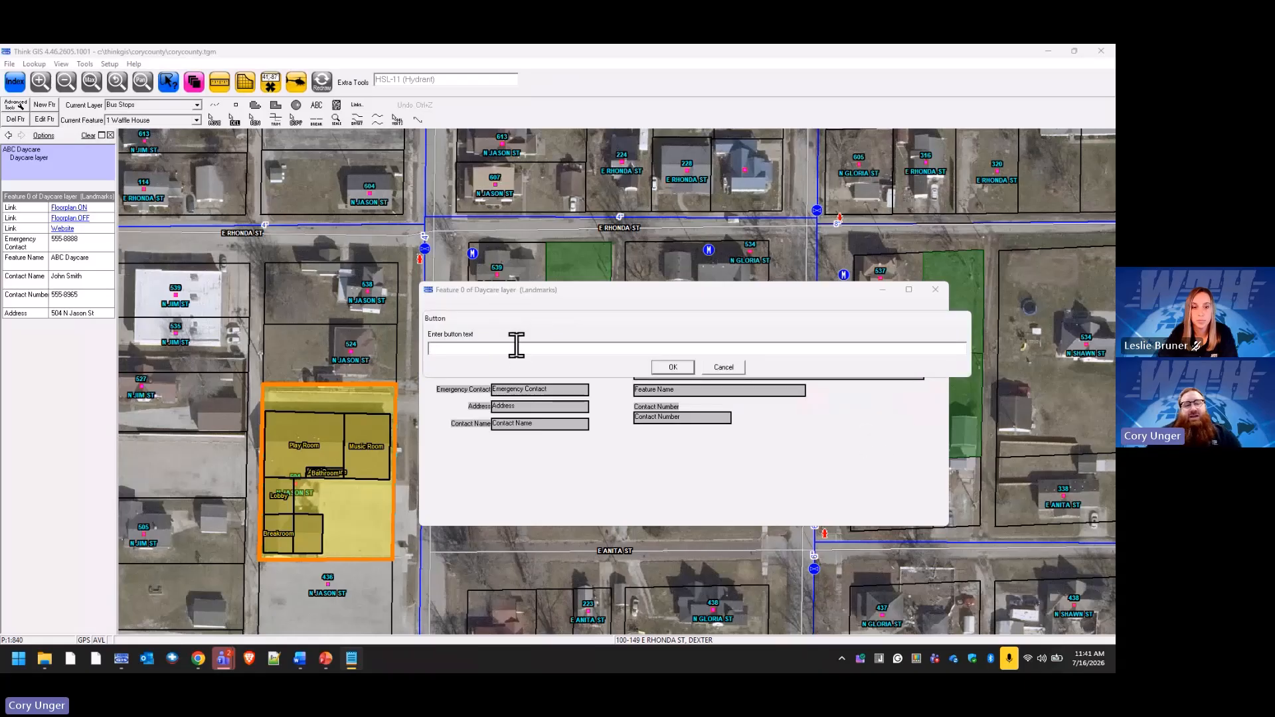
text(Popup Hi)
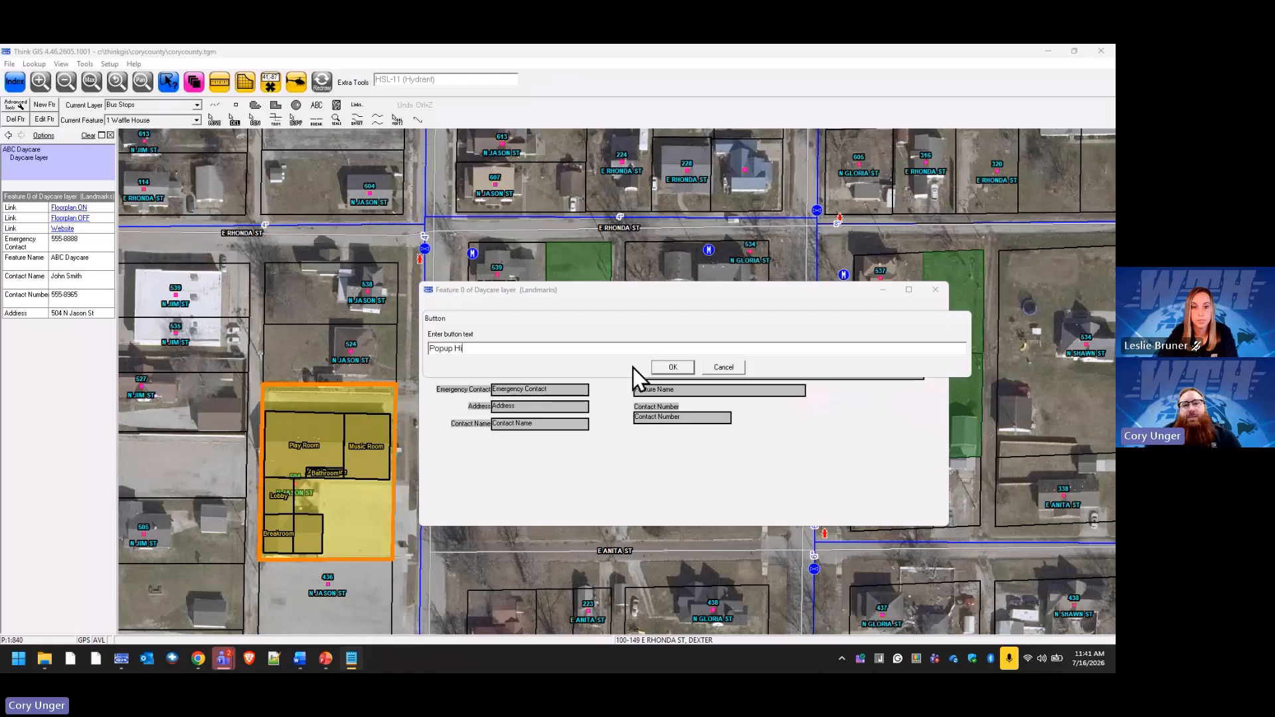
click(673, 366)
text(Run )
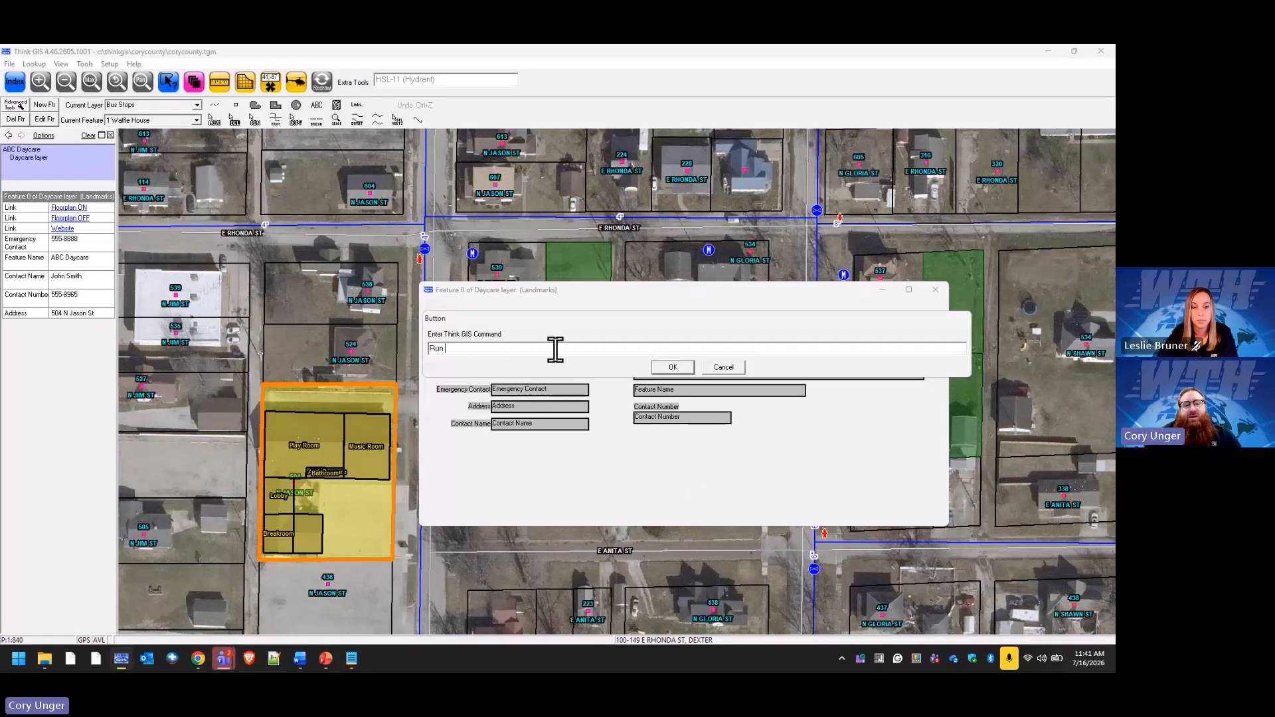
text(popup hi)
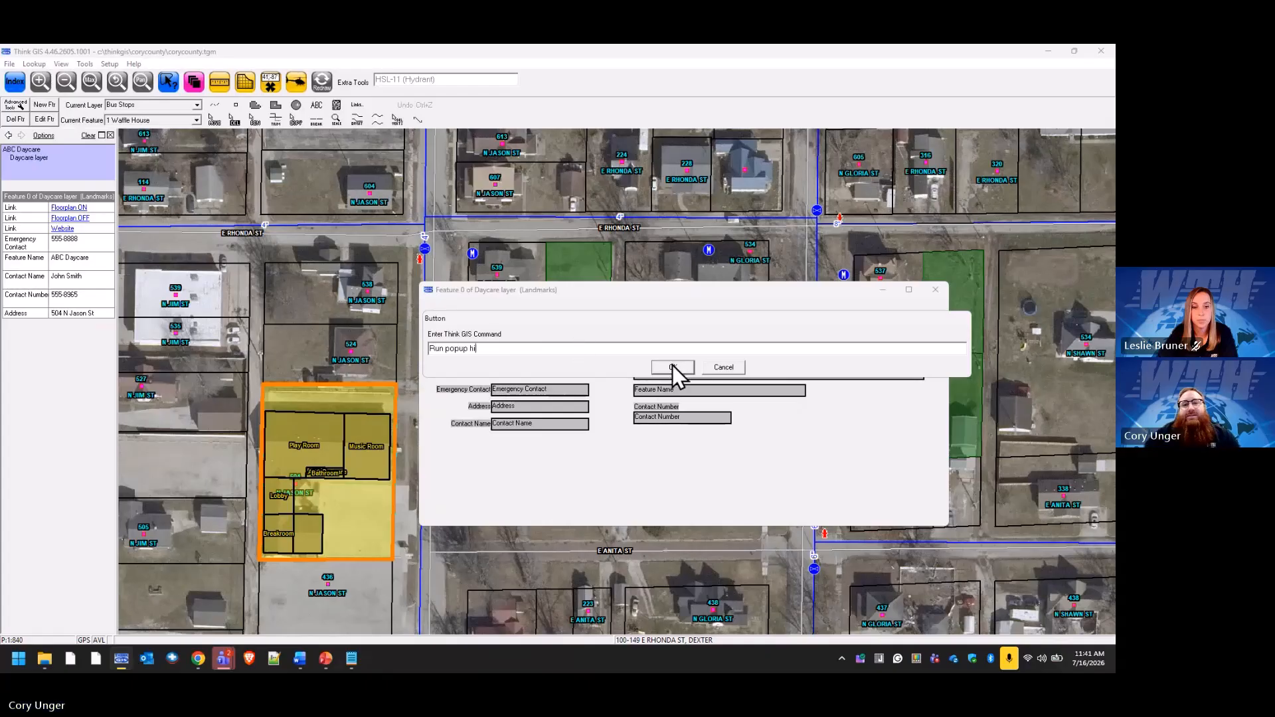
click(672, 367)
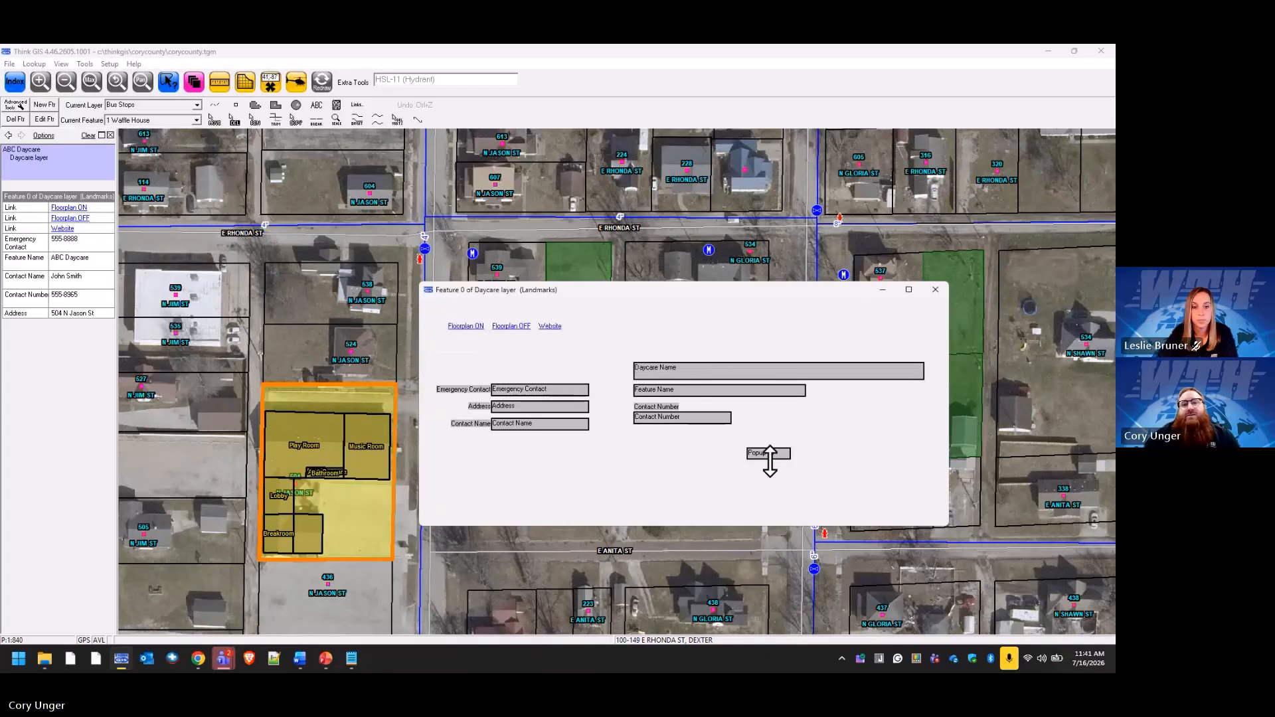
Step: Move the Popup Hi button directly below the Contact Number field, finish the layout and apply the changes
drag(767, 465, 664, 455)
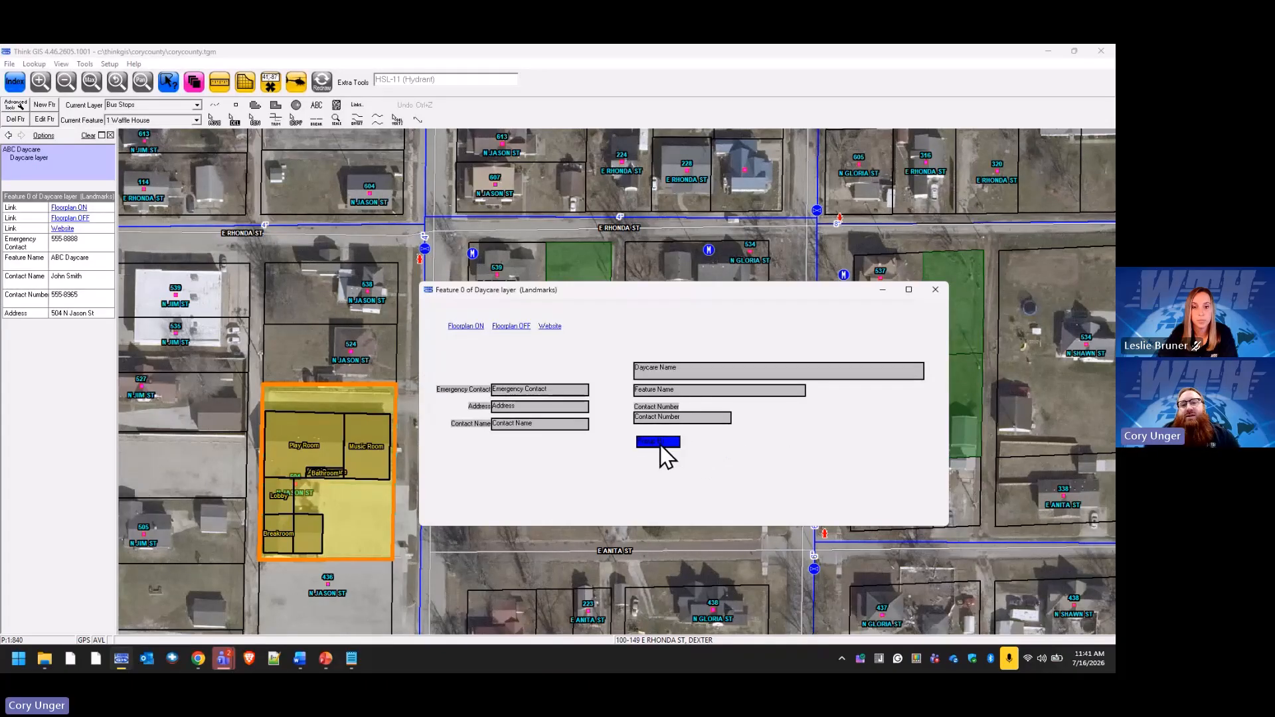
right_click(723, 444)
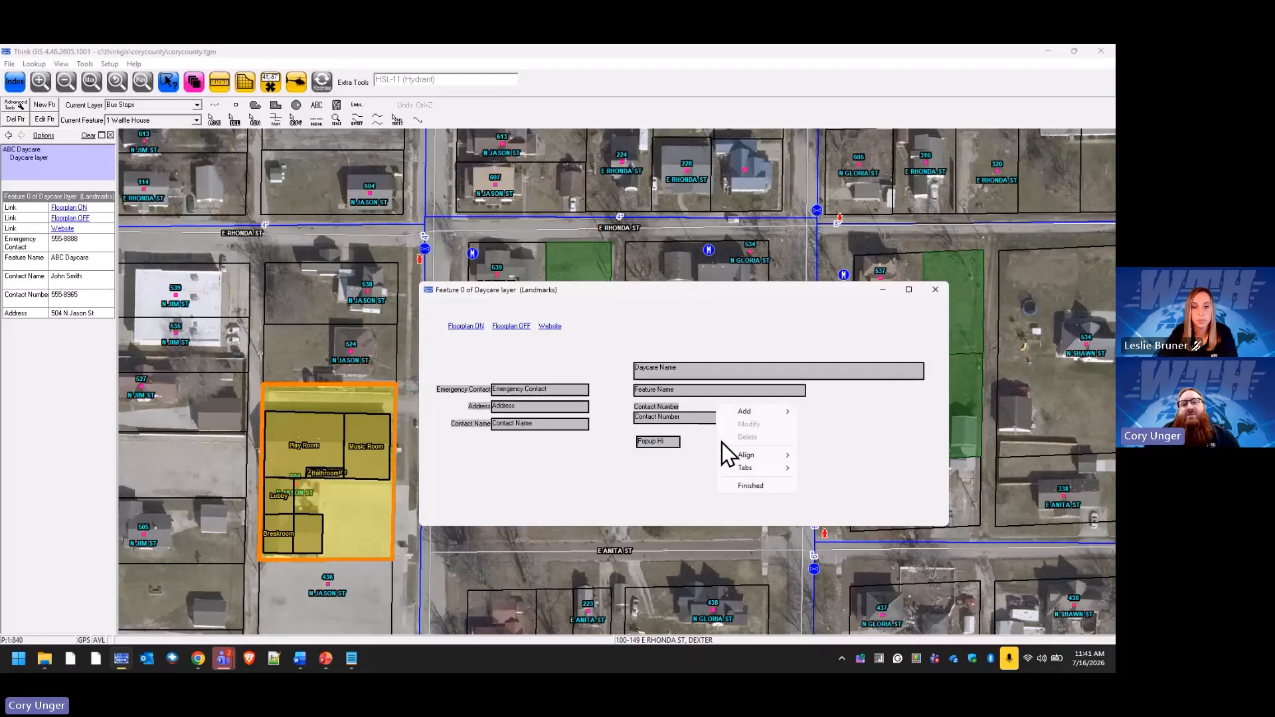
click(749, 486)
click(538, 379)
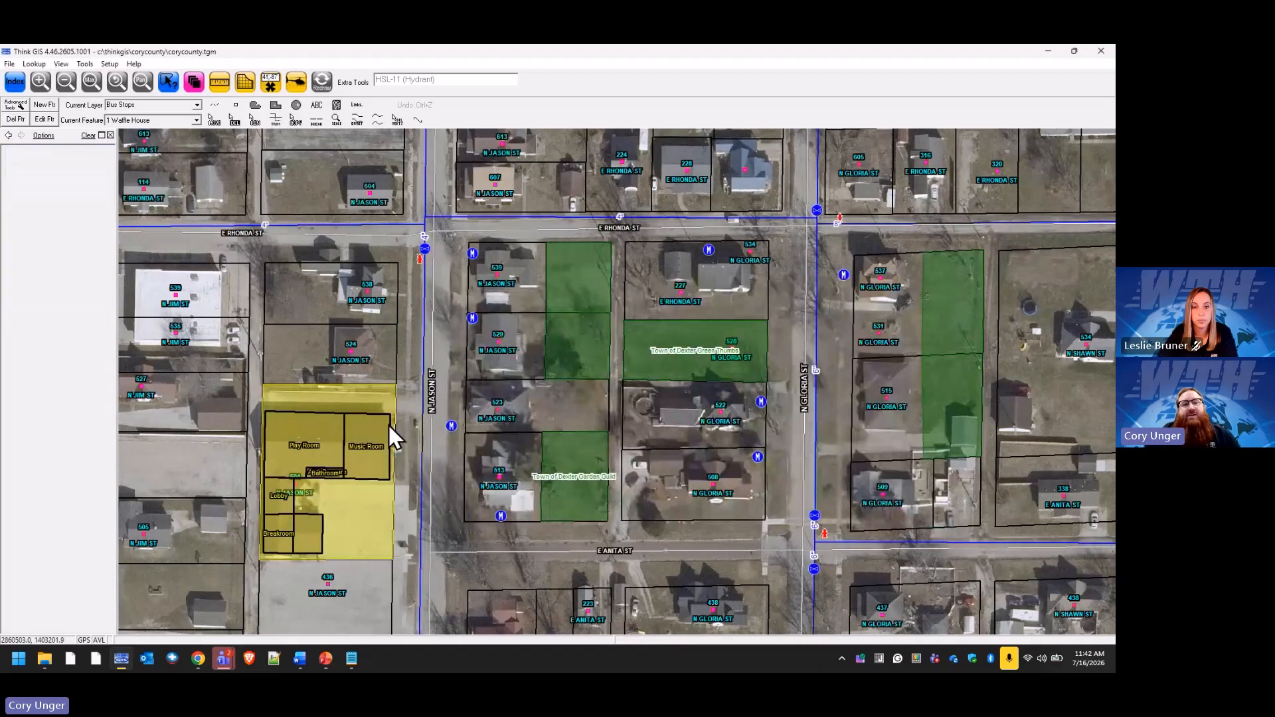
Step: Reopen the ABC Daycare form, test the Popup Hi button and close the form without saving
click(393, 399)
double_click(29, 192)
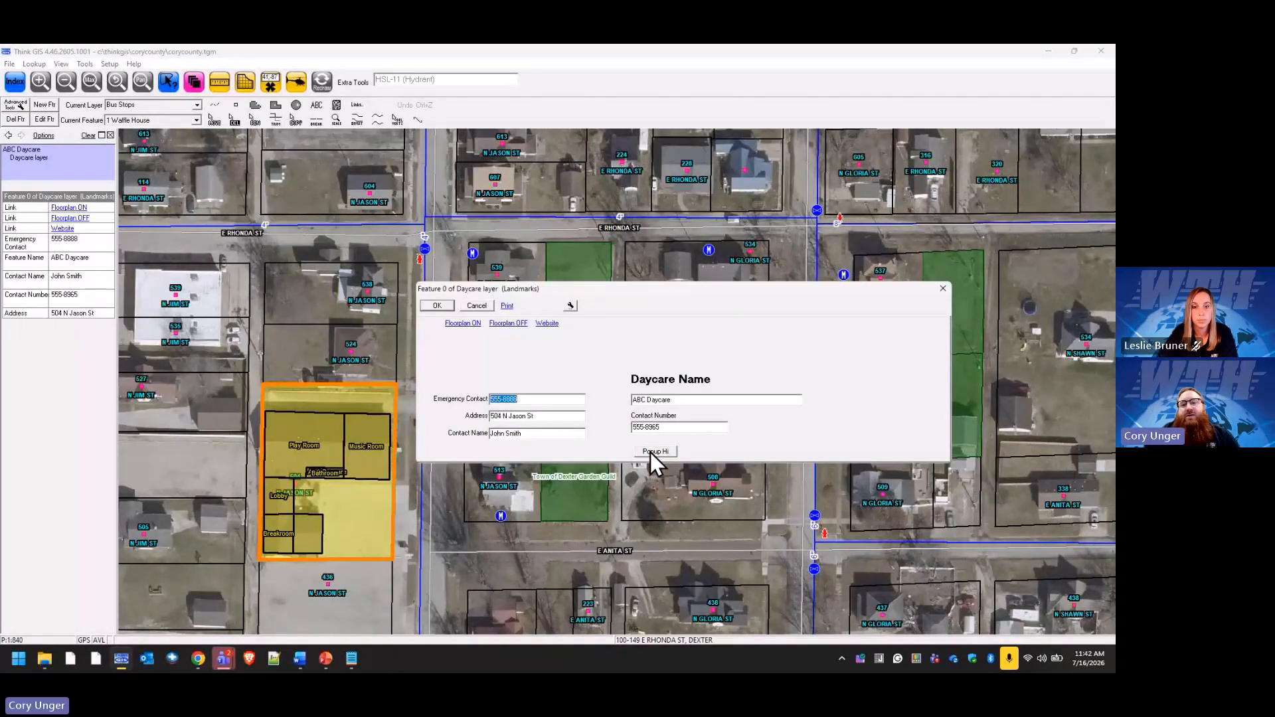
click(651, 452)
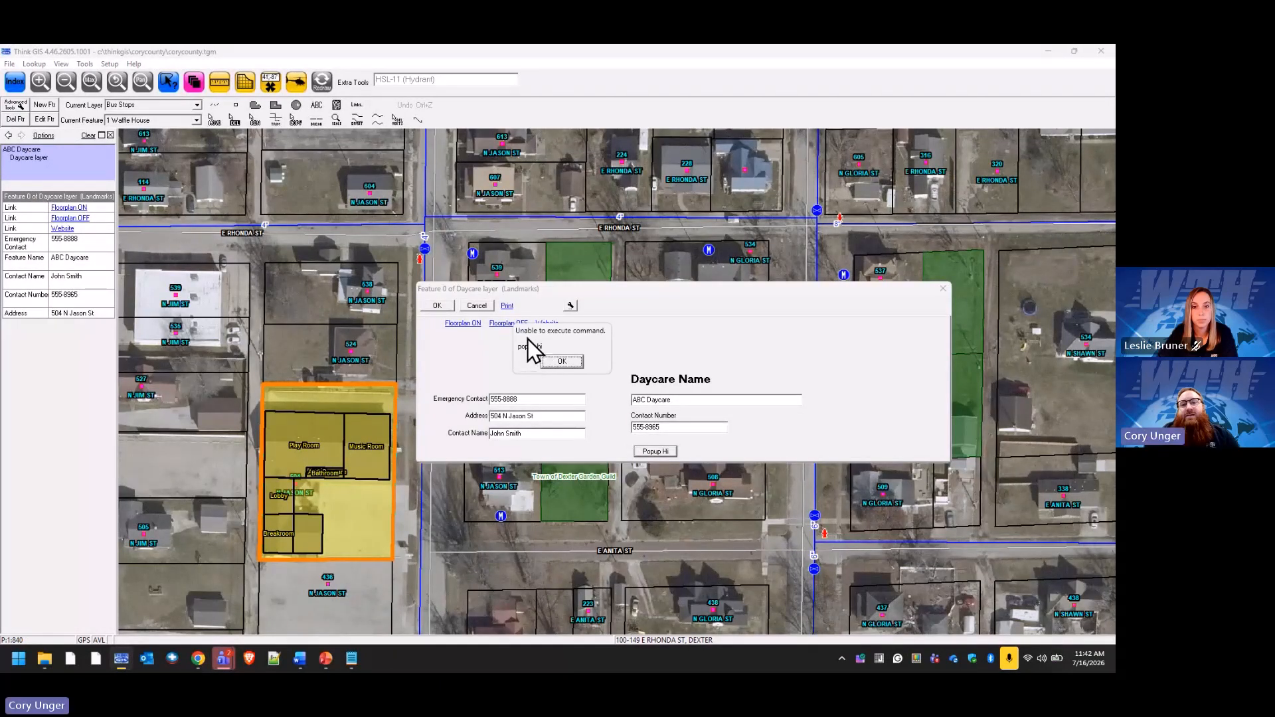
click(562, 362)
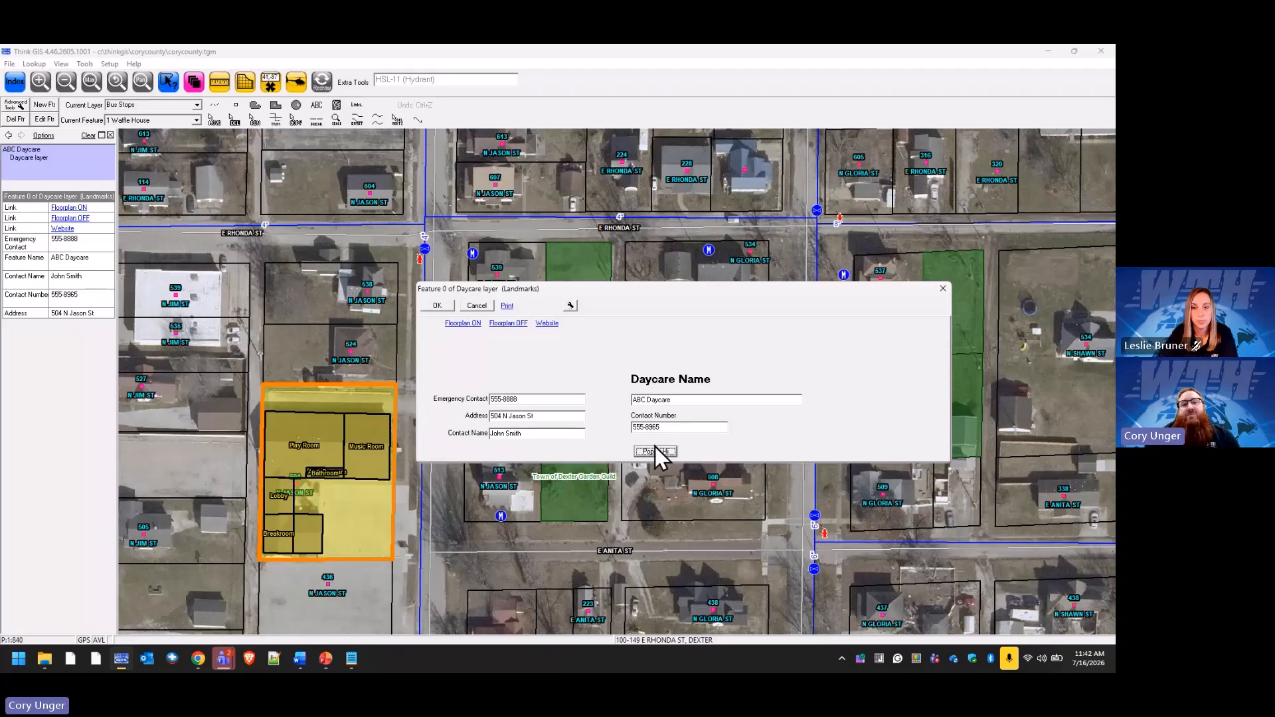
click(477, 306)
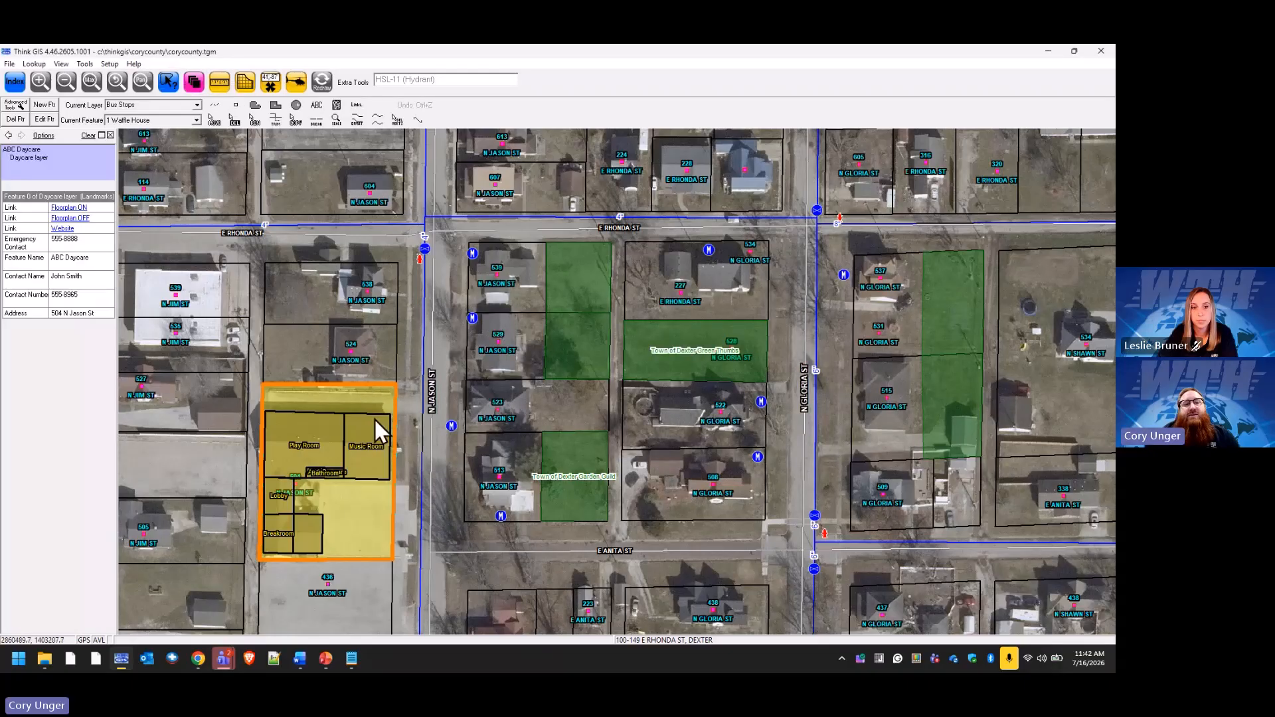
Step: Copy the line SetAtt "Daycare Floorplans",Visibility,ON from the ABC Daycare form's Floorplan ON link script, leaving the link unmodified
click(22, 196)
click(574, 307)
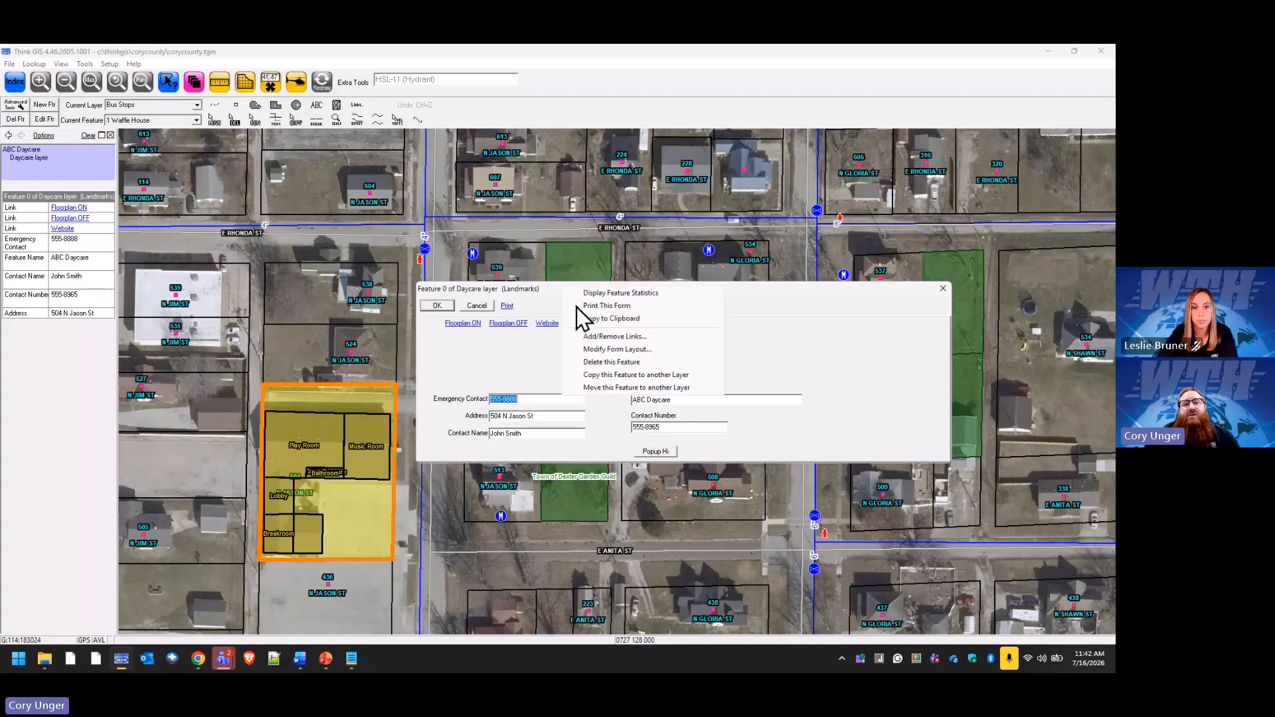
click(620, 336)
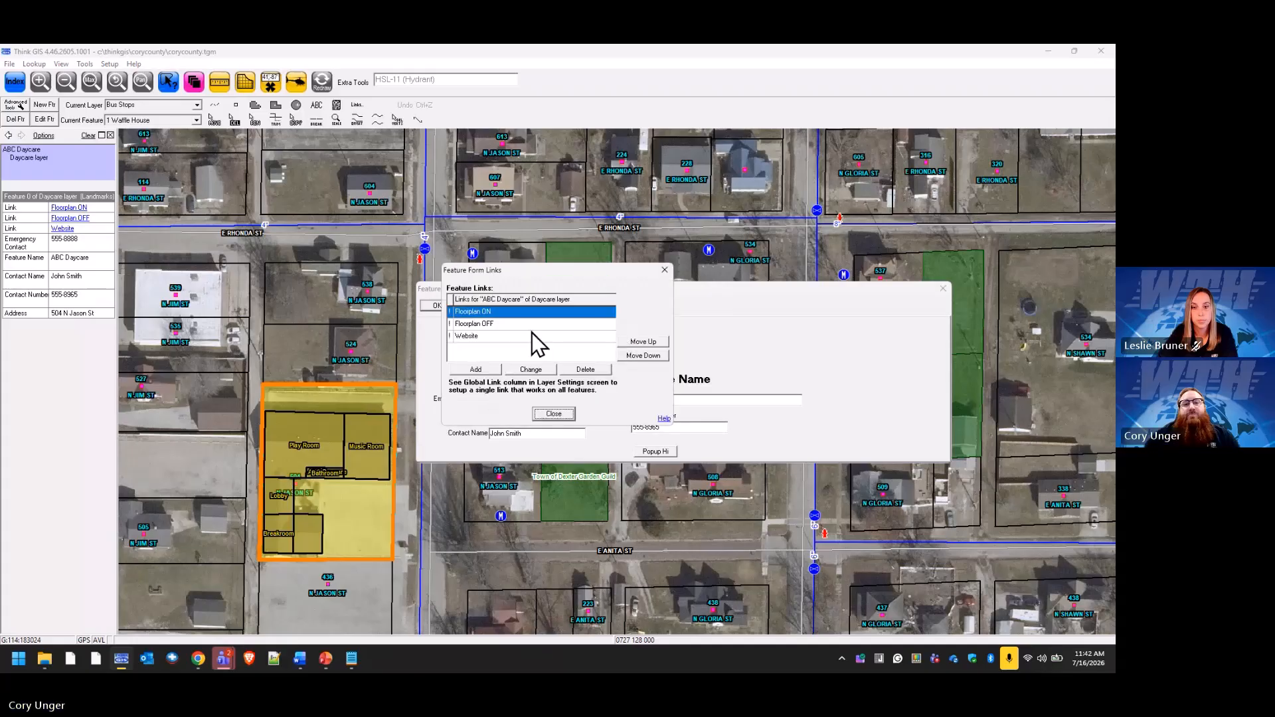
click(535, 370)
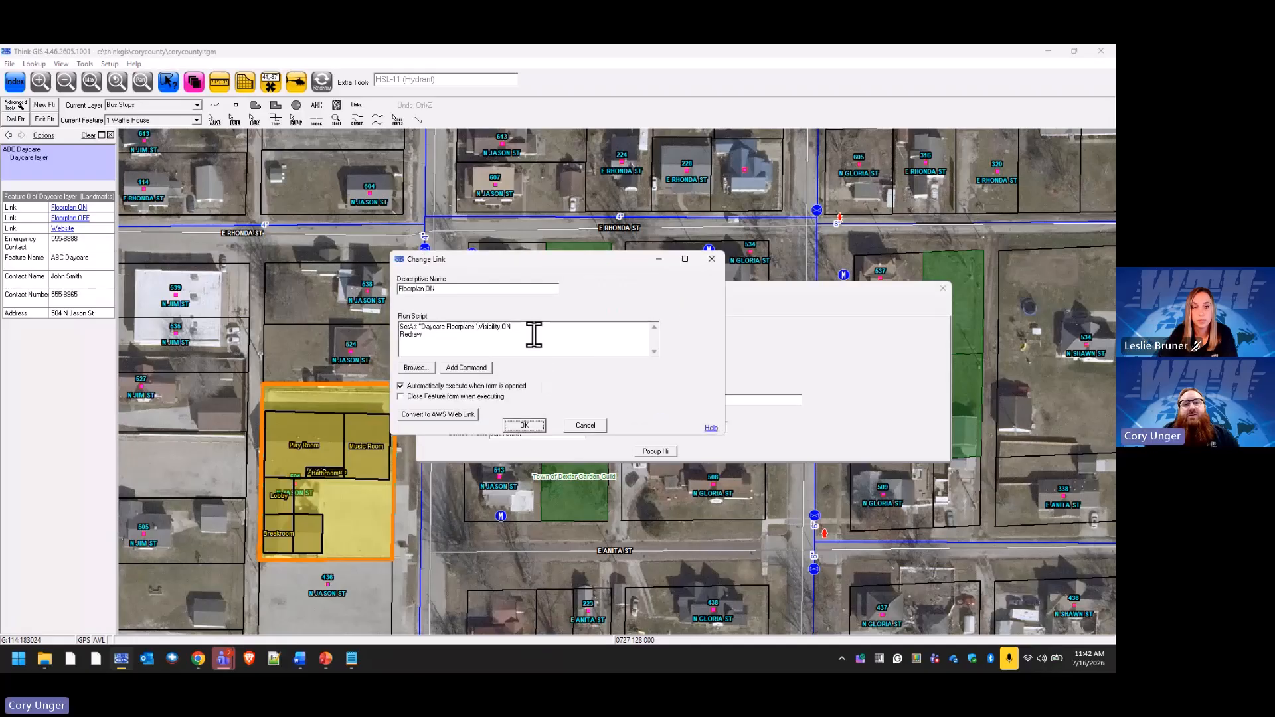
drag(455, 341, 382, 328)
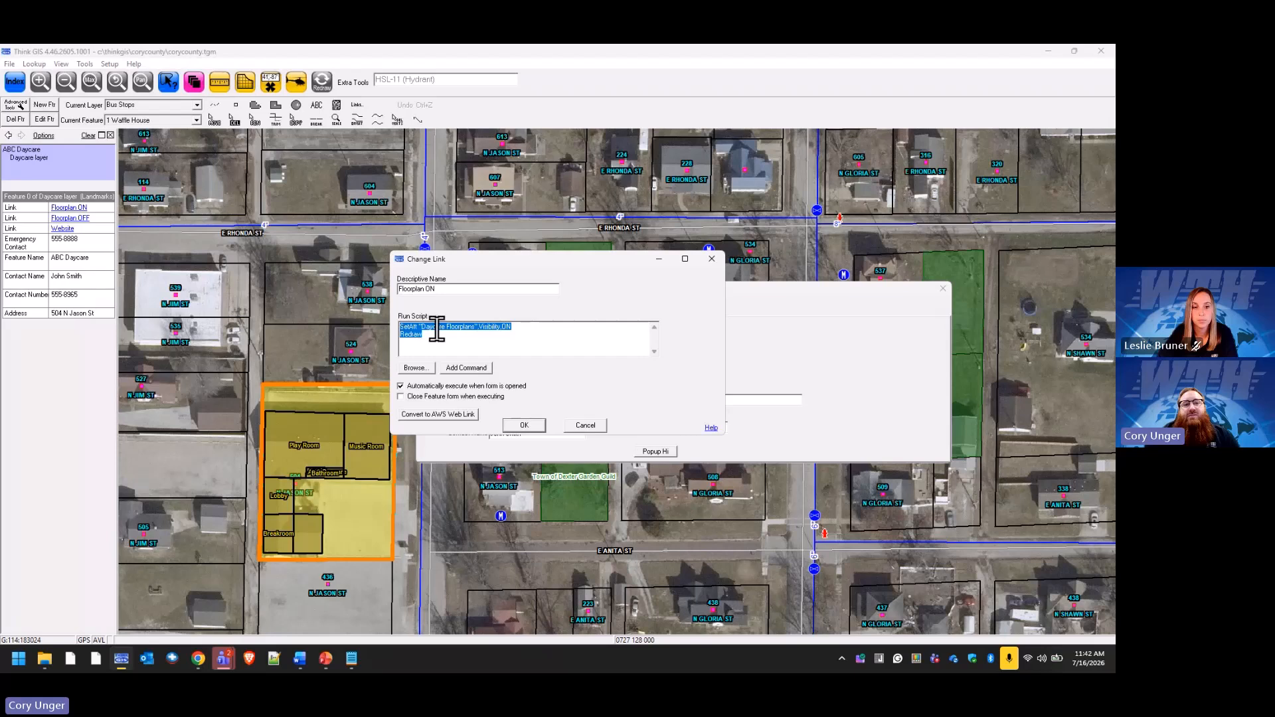
click(518, 331)
shift+click(400, 328)
right_click(441, 329)
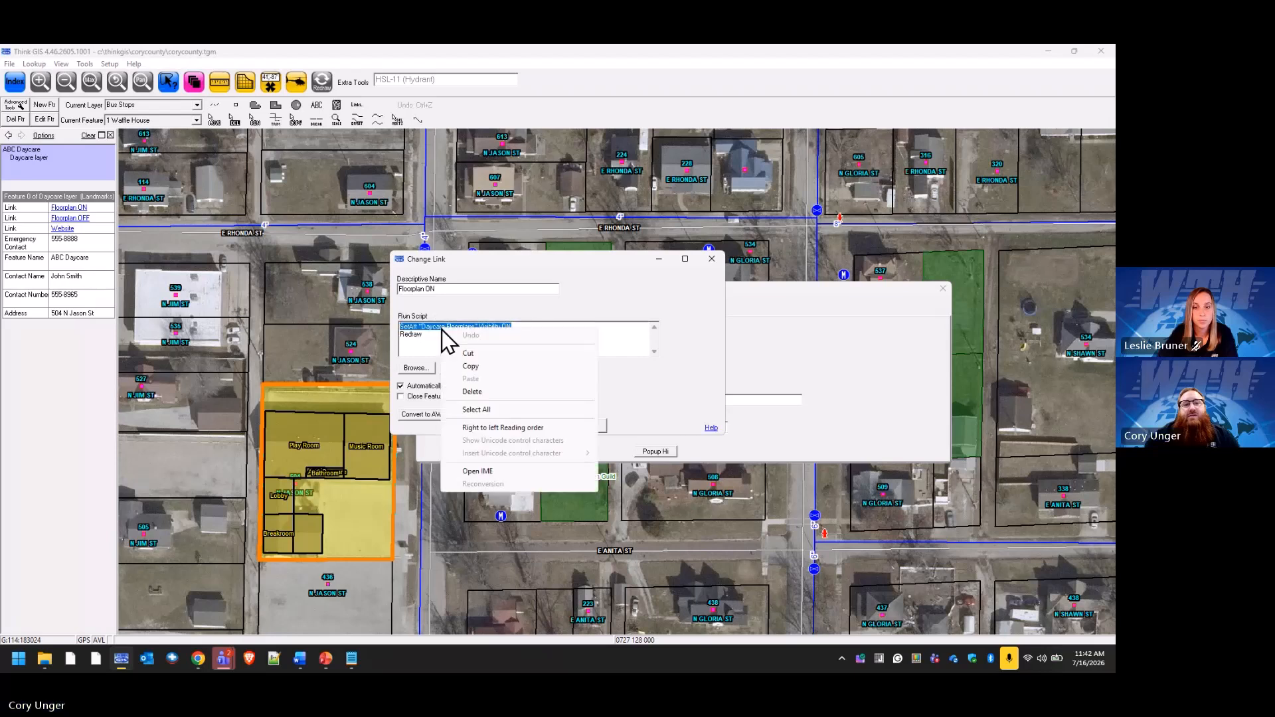
click(500, 377)
click(588, 425)
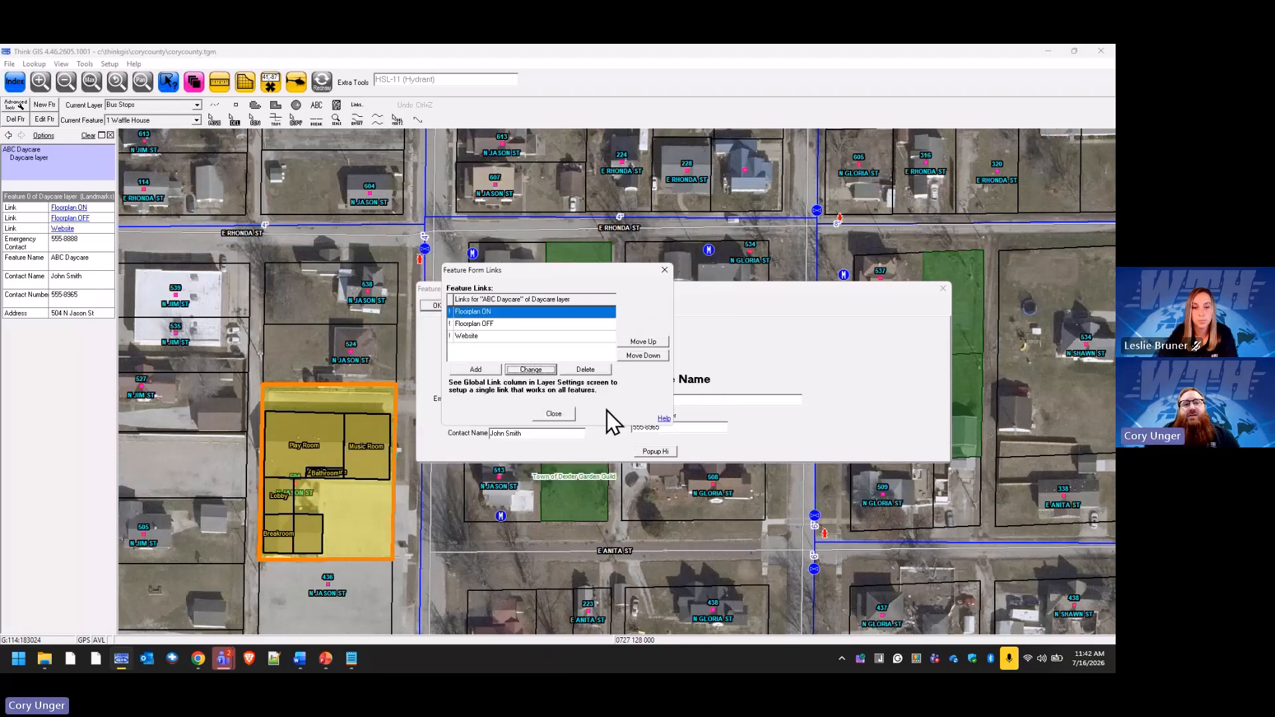
click(556, 419)
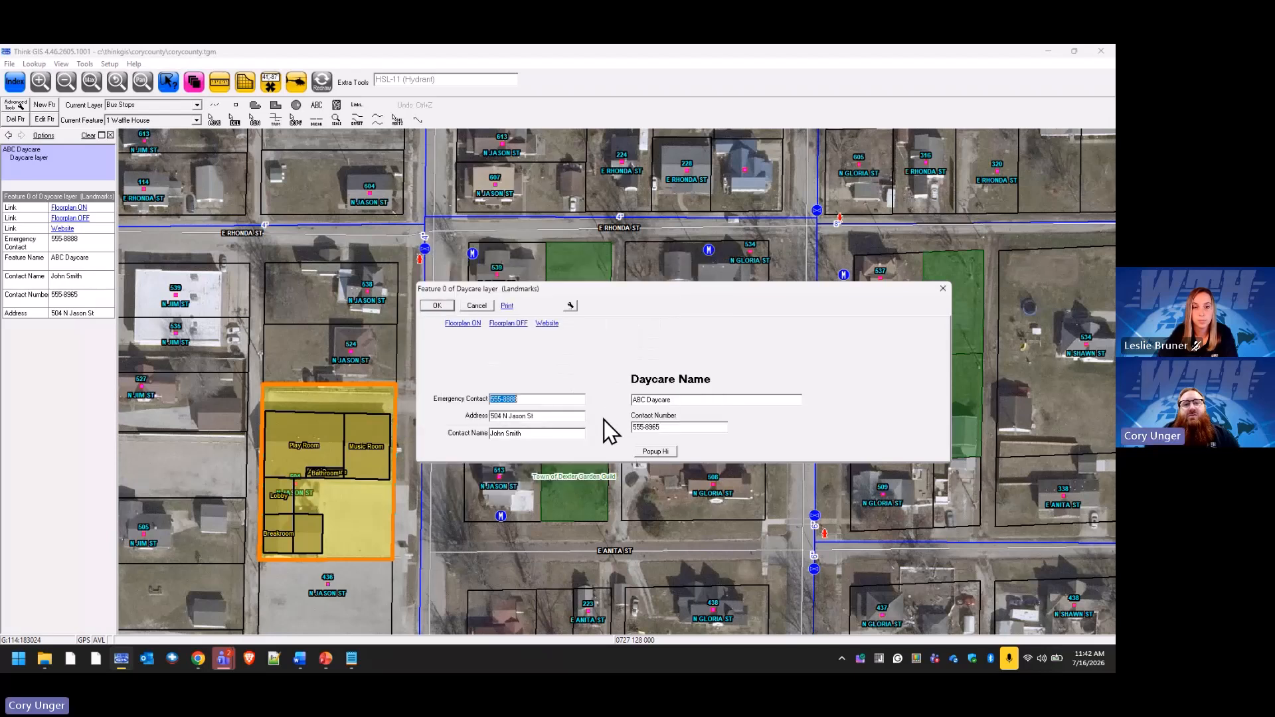
Step: Turn the floorplans off through their link and replace the Popup Hi button's command with the copied SetAtt "Daycare Floorplans",Visibility,ON
click(519, 323)
click(571, 307)
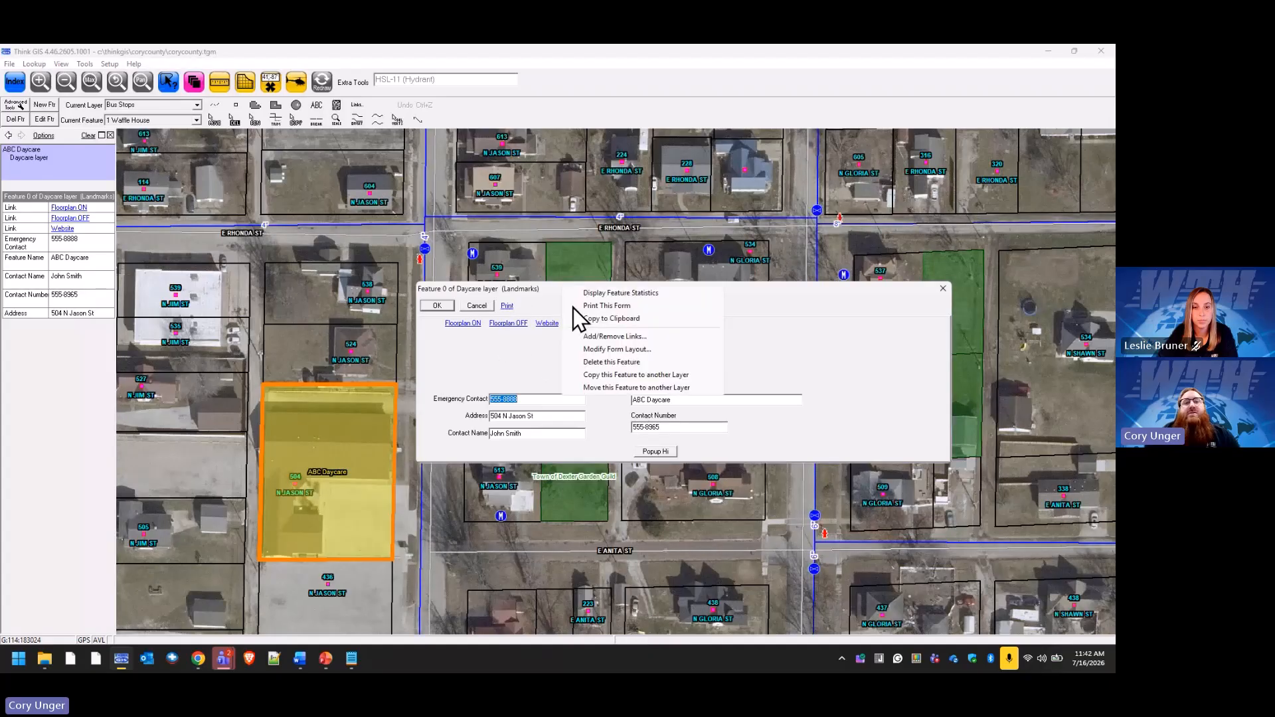
click(652, 348)
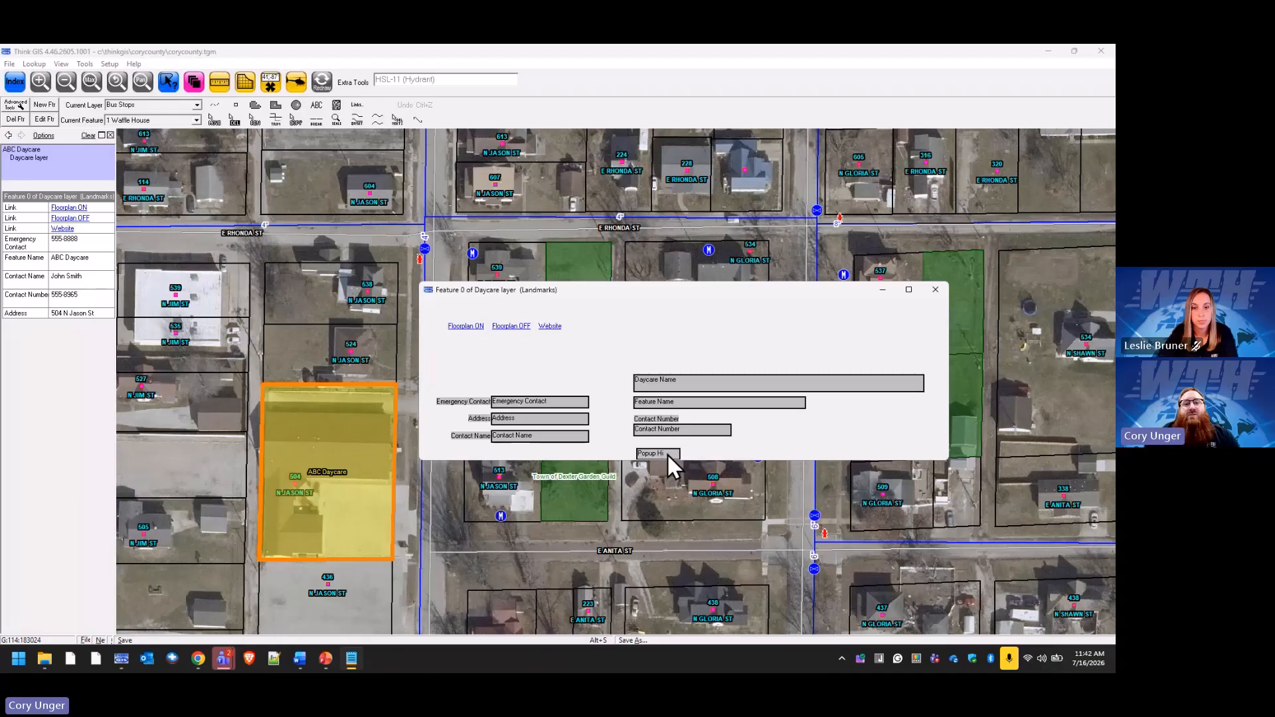
click(663, 453)
right_click(656, 455)
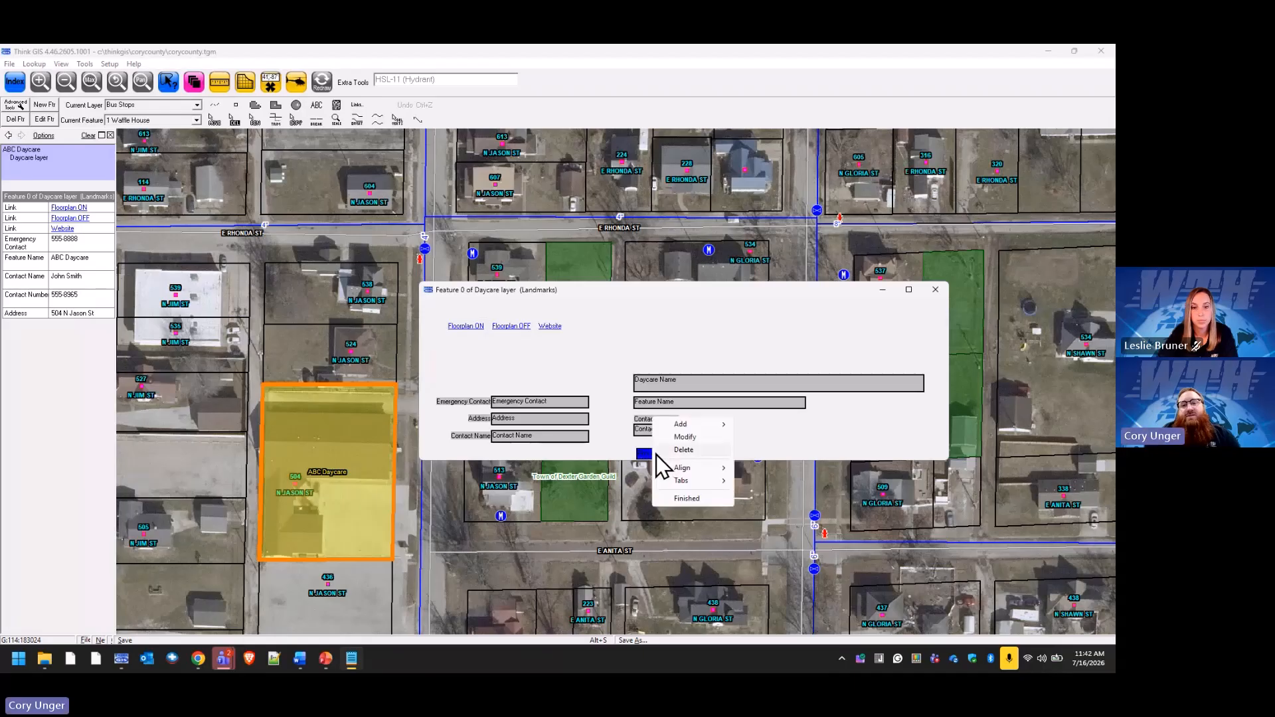
click(704, 440)
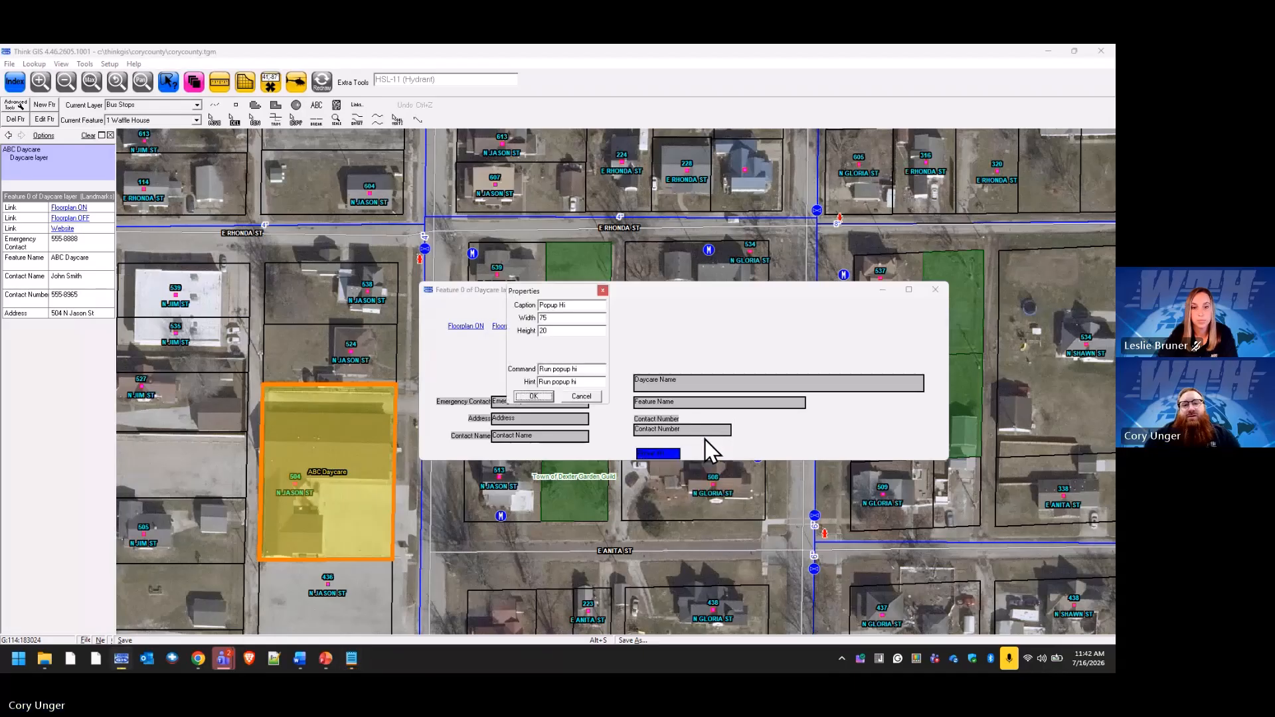
drag(593, 371, 514, 372)
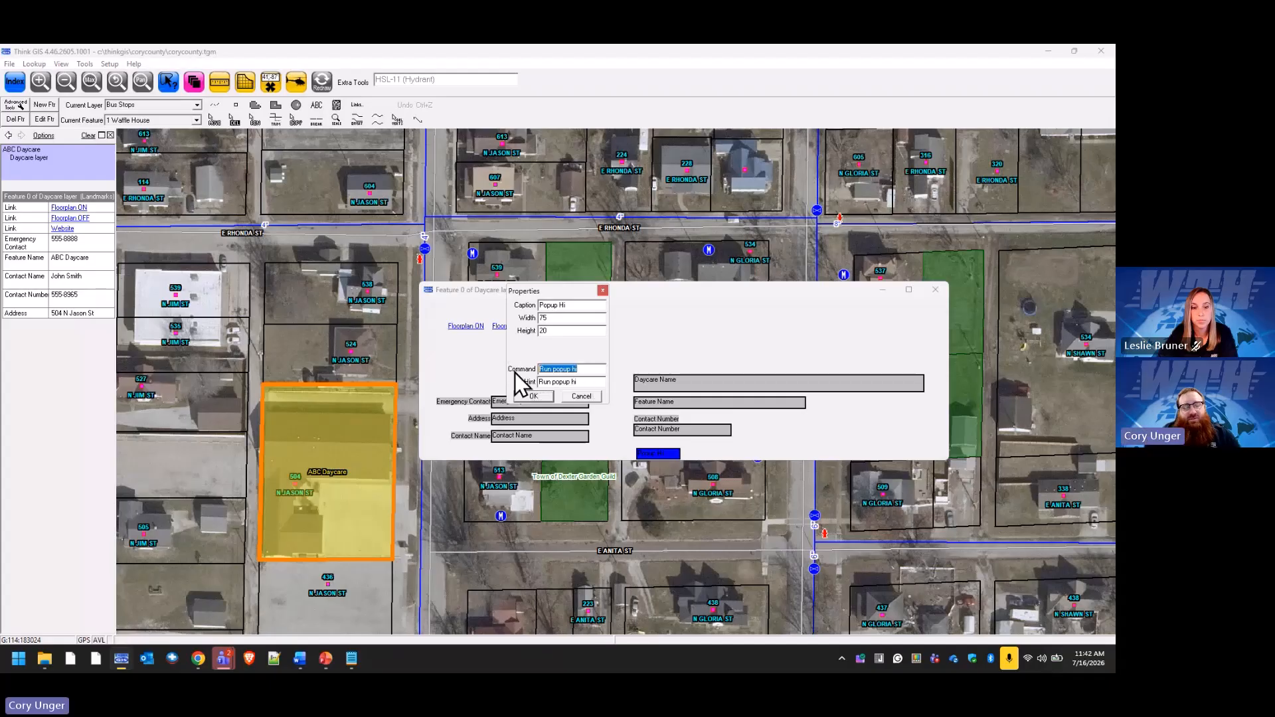
text(Floorplans",Visibility,ON)
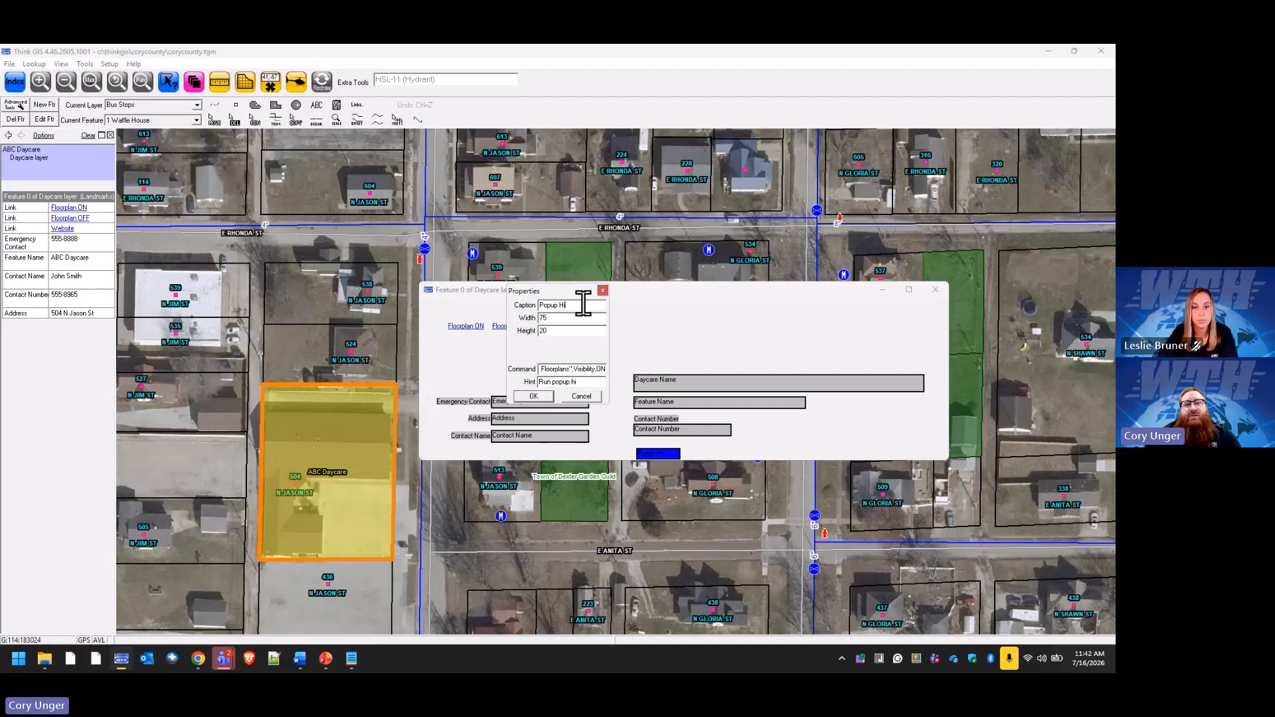
Step: Change the Popup Hi button's caption to "Foorplan ON" and accept the button properties
drag(580, 305, 498, 307)
text(Foor)
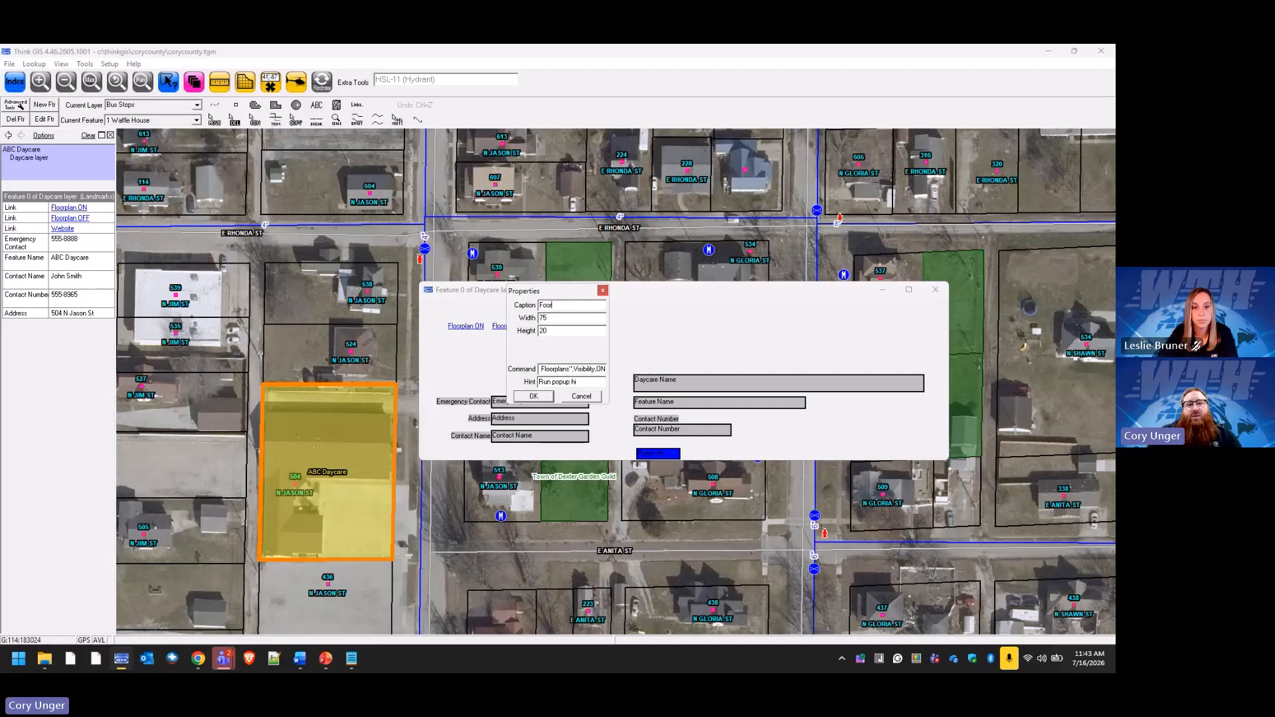
text(pla)
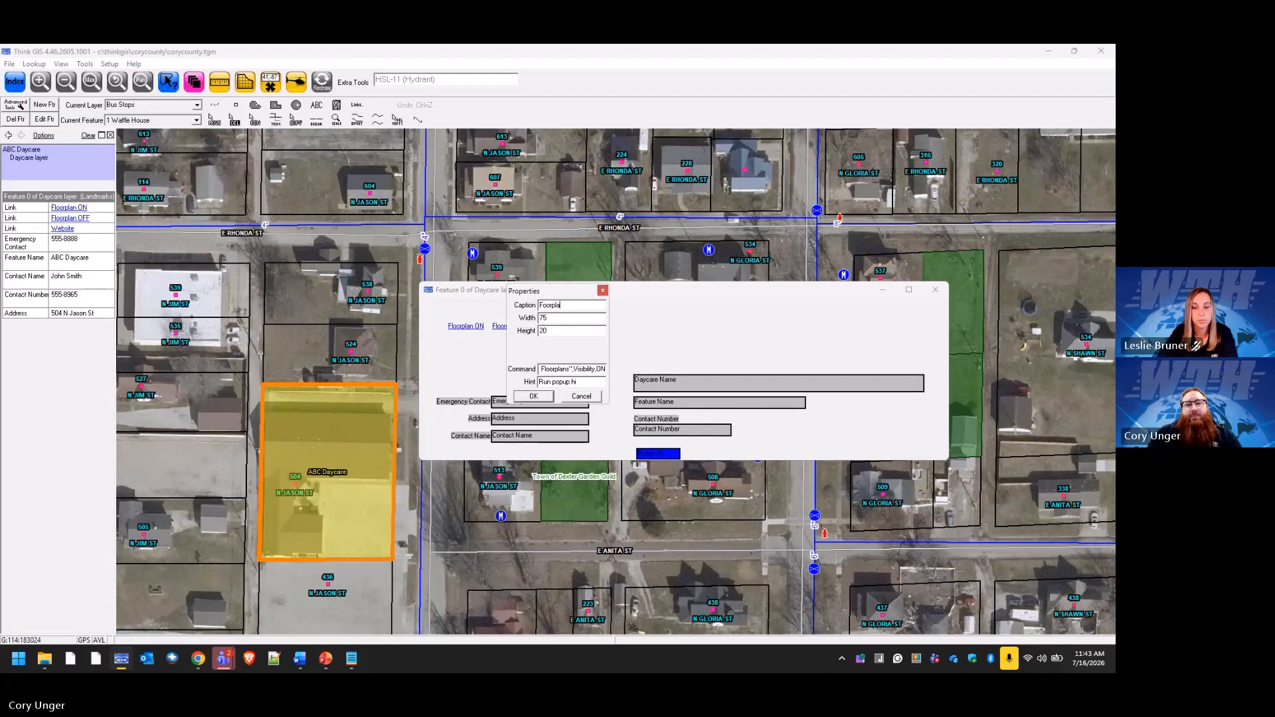
text(n ON)
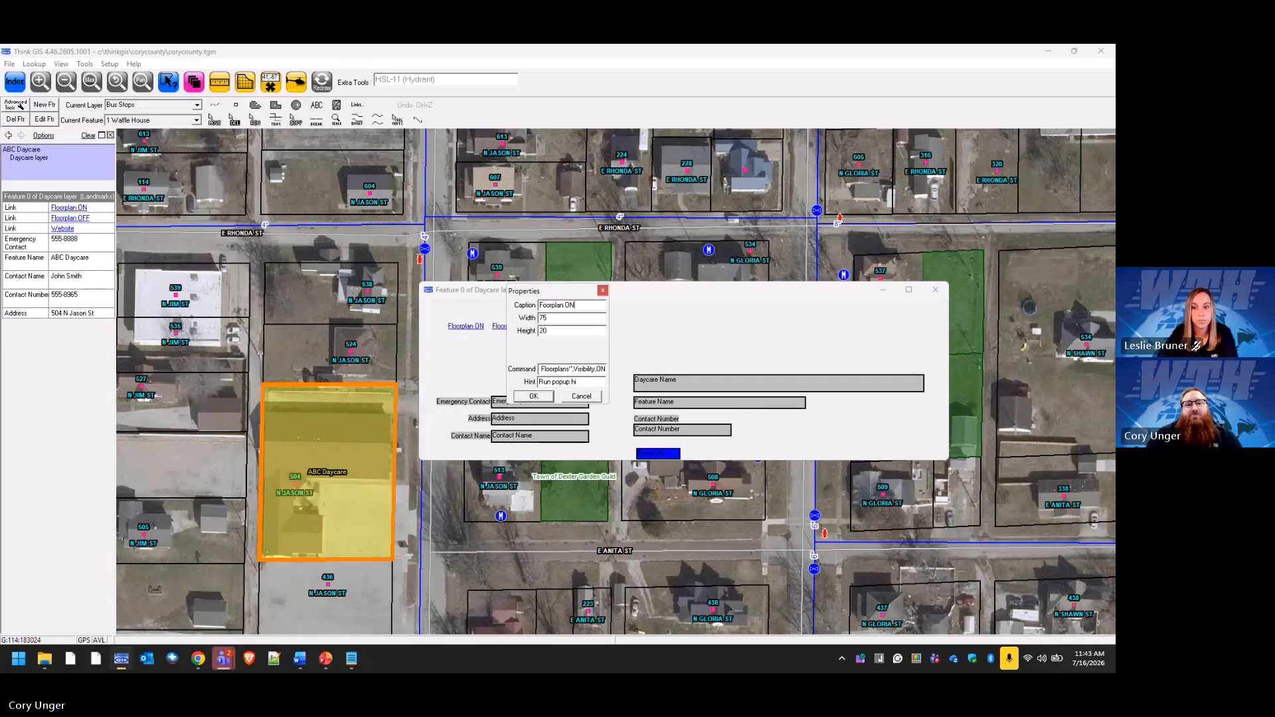
click(547, 399)
Step: Finish the Daycare form layout and apply the changes to the modified button
right_click(829, 304)
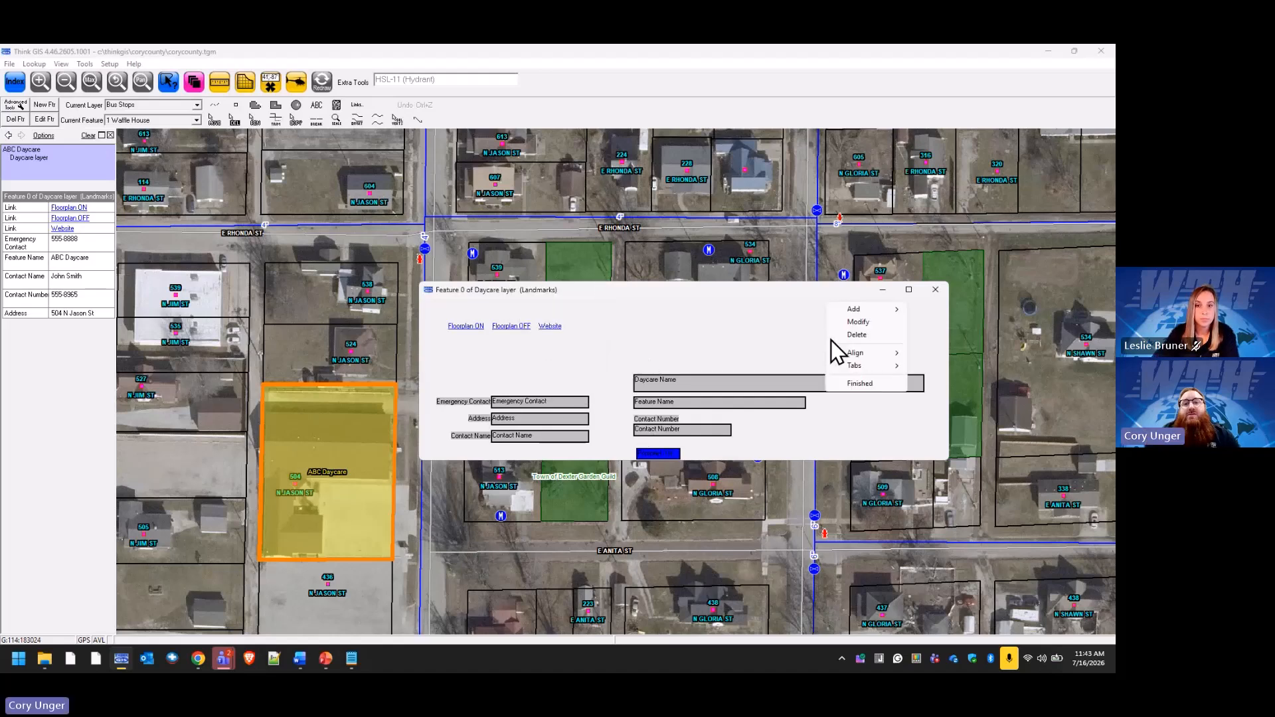
click(860, 384)
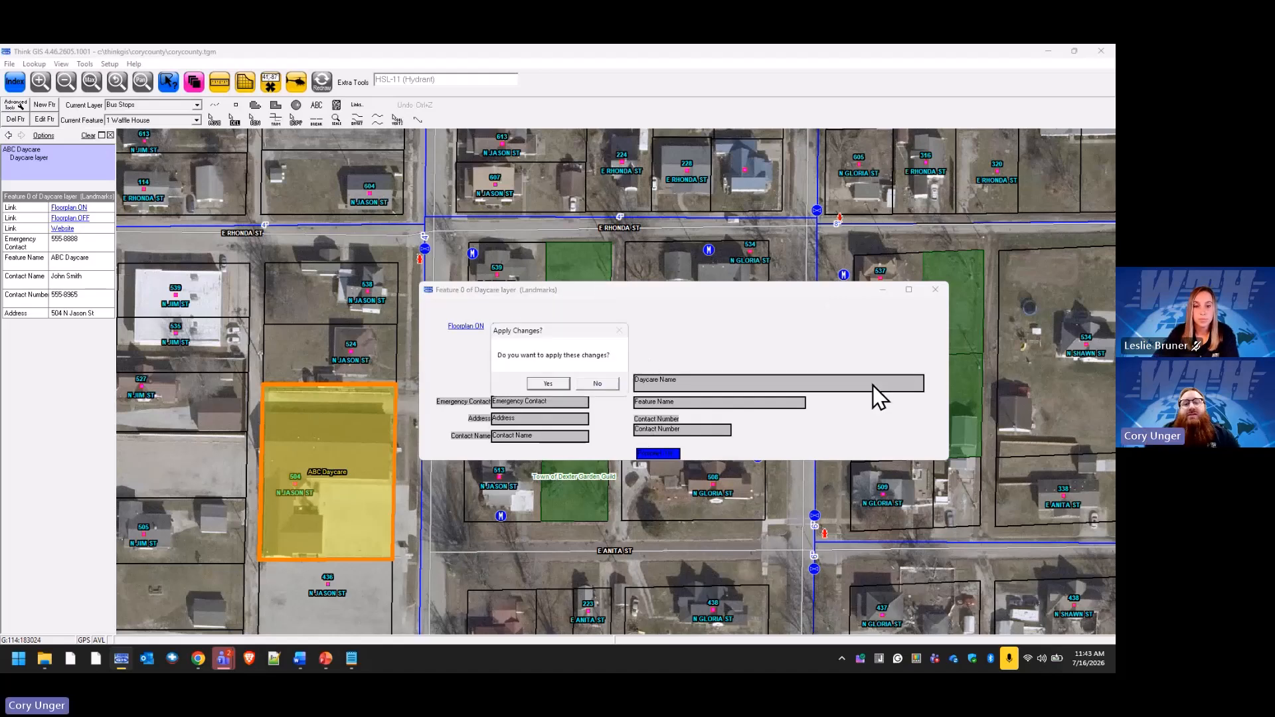
click(559, 386)
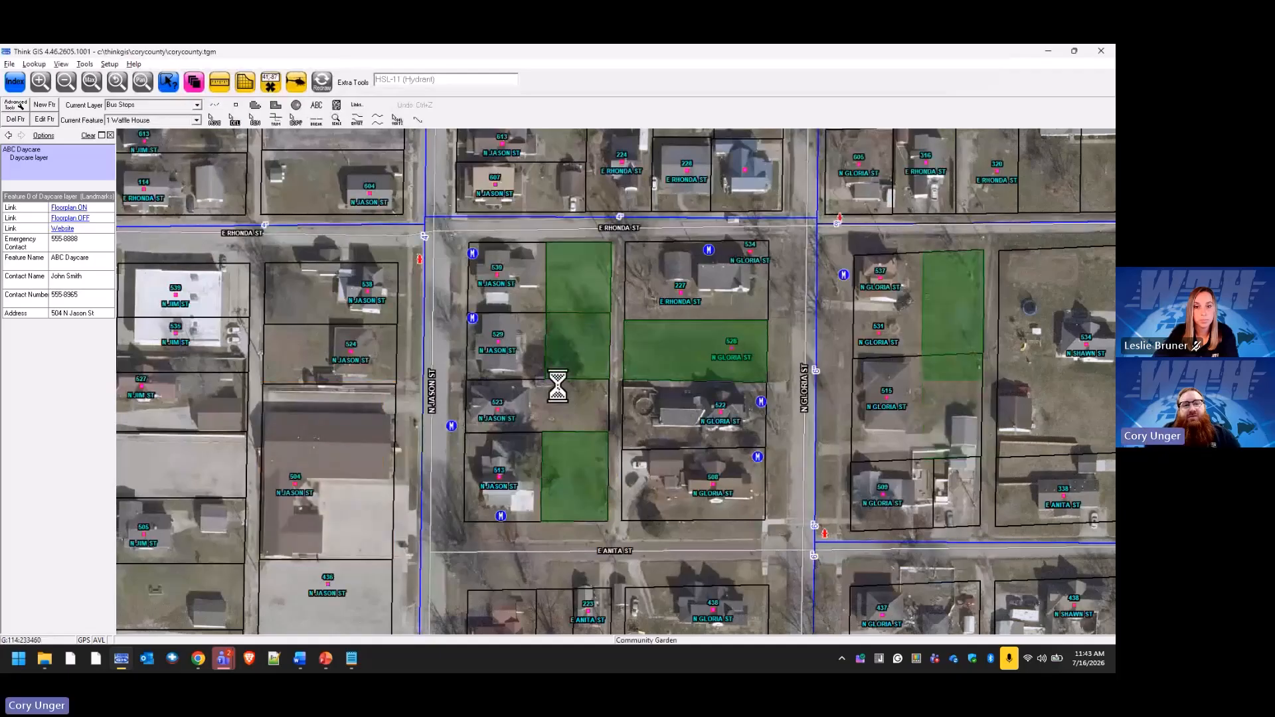
Step: Open the ABC Daycare feature's form and run its Foorplan ON button to turn the floorplans on
click(387, 409)
click(47, 193)
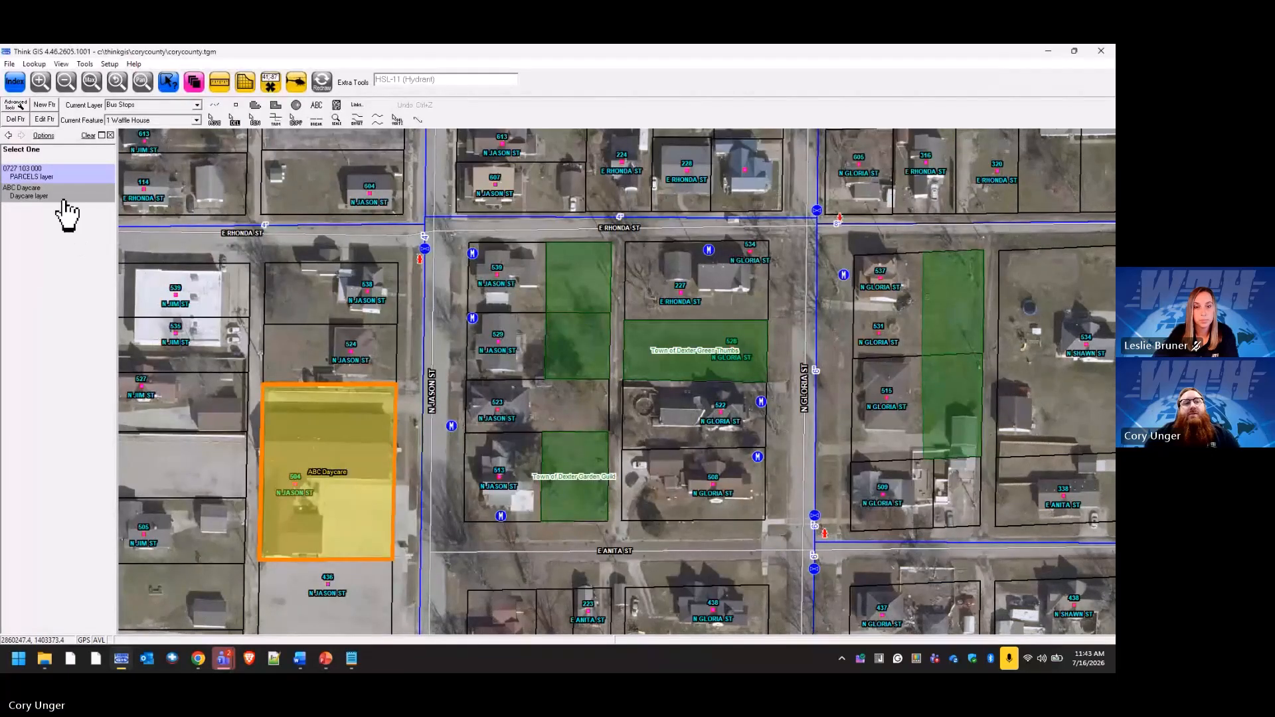
click(39, 197)
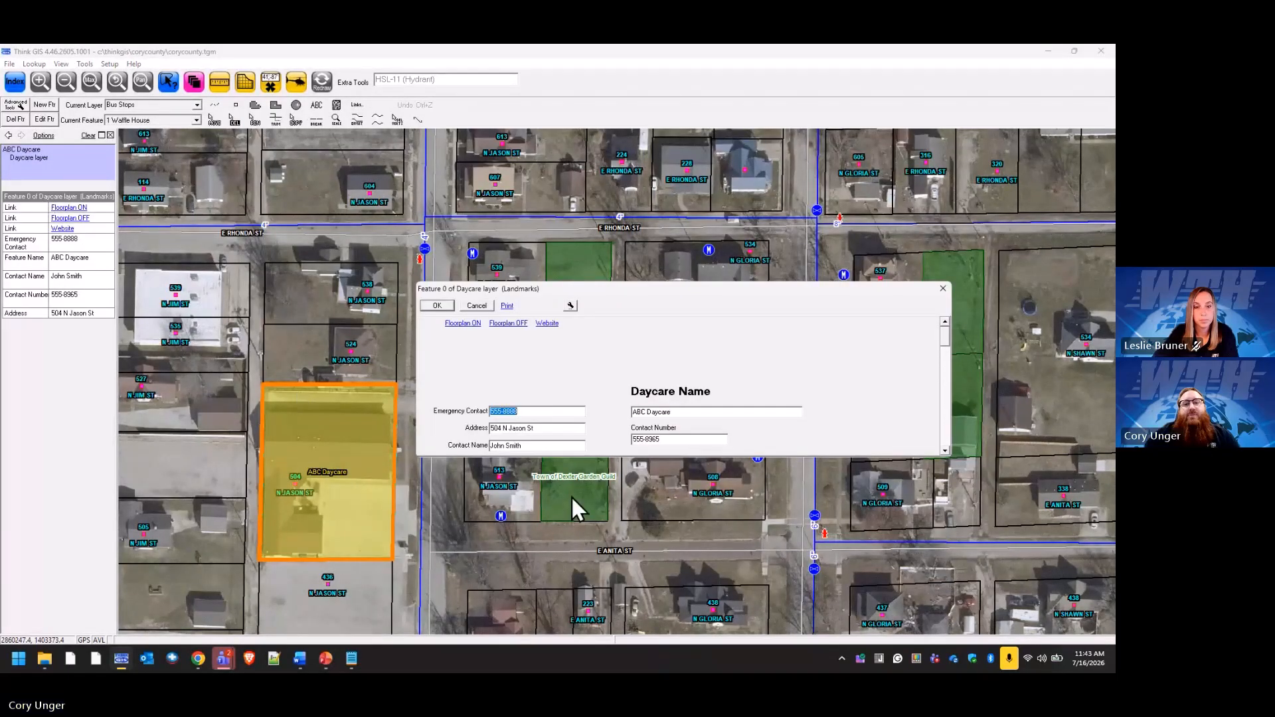
drag(943, 338, 947, 362)
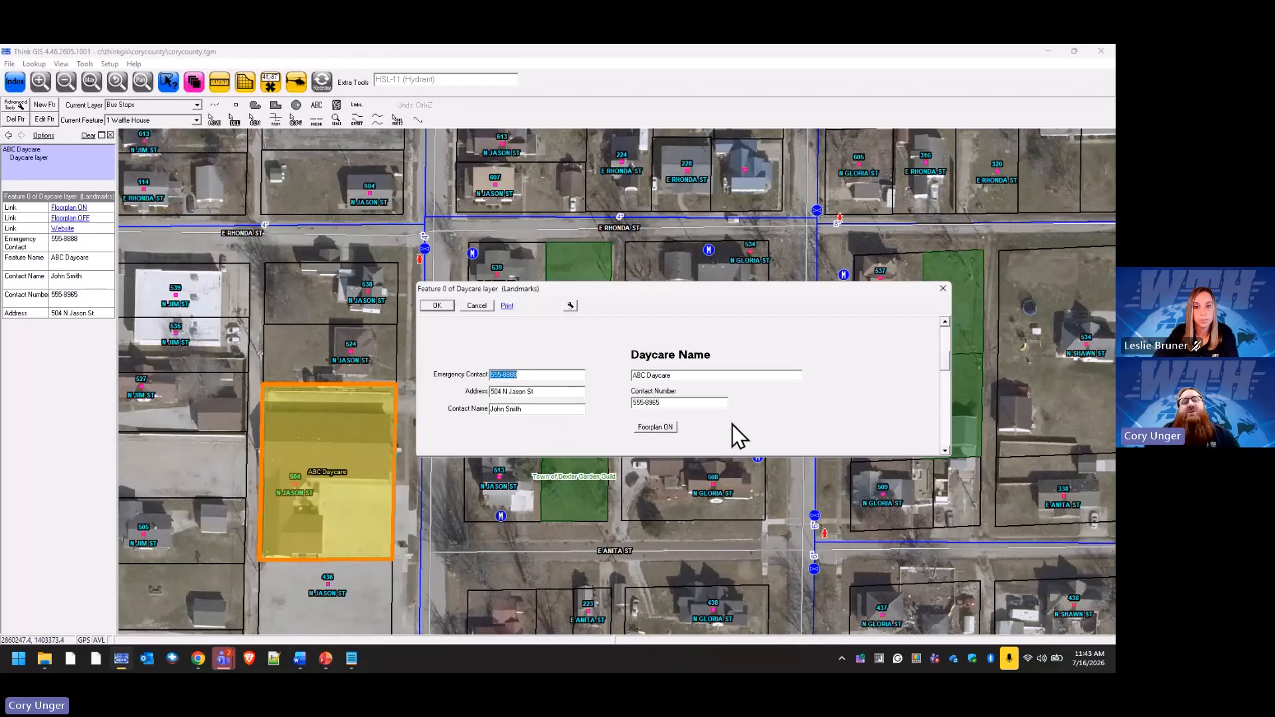
click(662, 428)
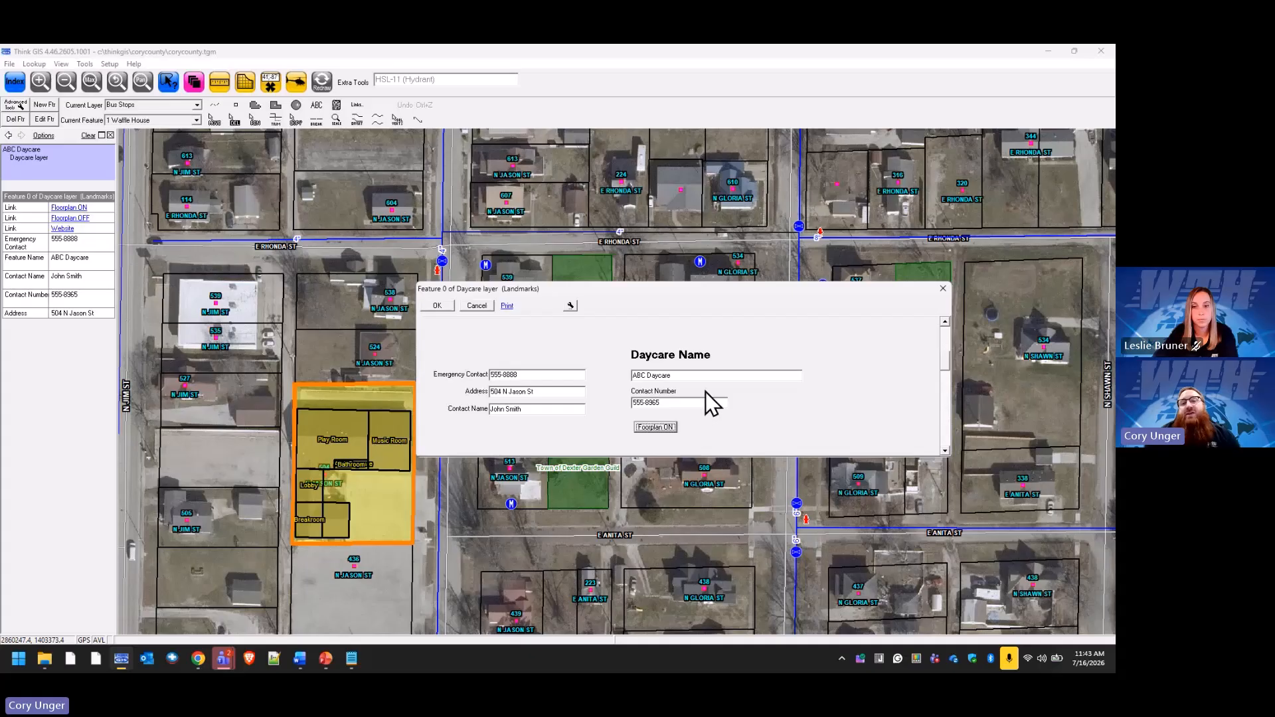
Step: Reopen the Daycare form's layout for modification, enlarge the layout window, and move the Foorplan ON button above the Emergency Contact field
mouse_move(949, 361)
mouse_down()
mouse_move(946, 332)
mouse_move(947, 363)
mouse_up()
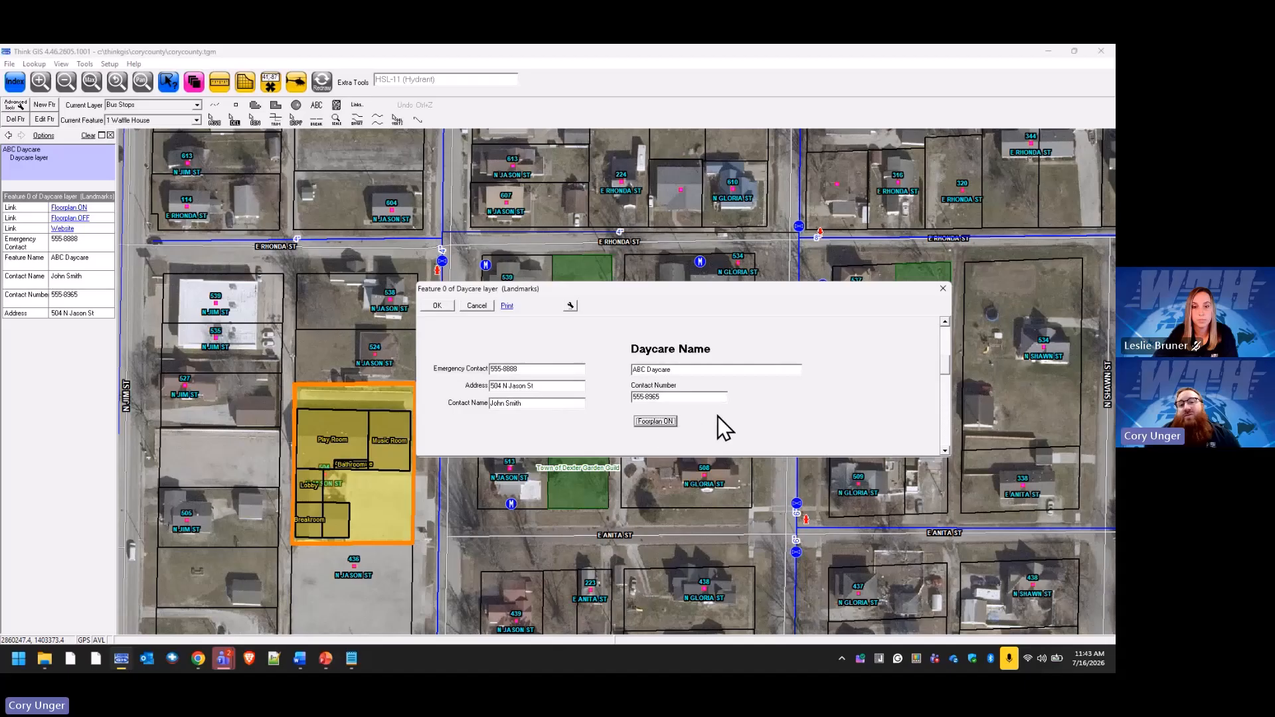
click(574, 306)
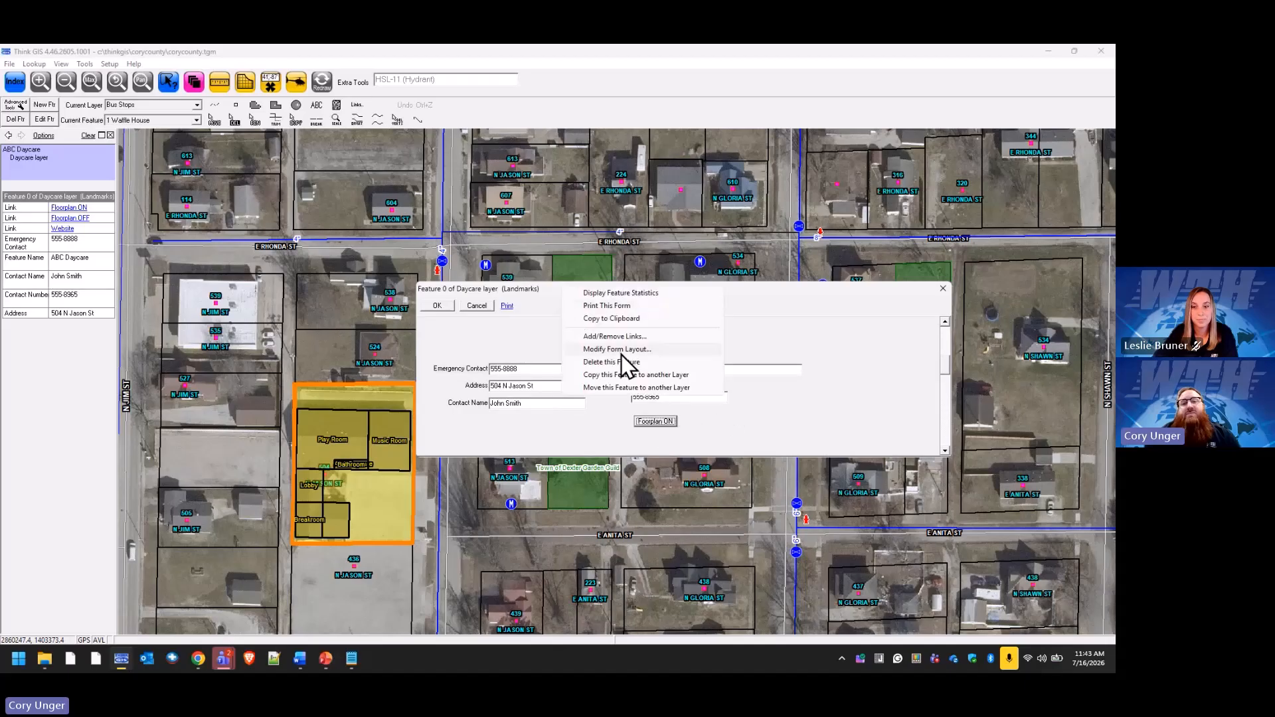
click(639, 352)
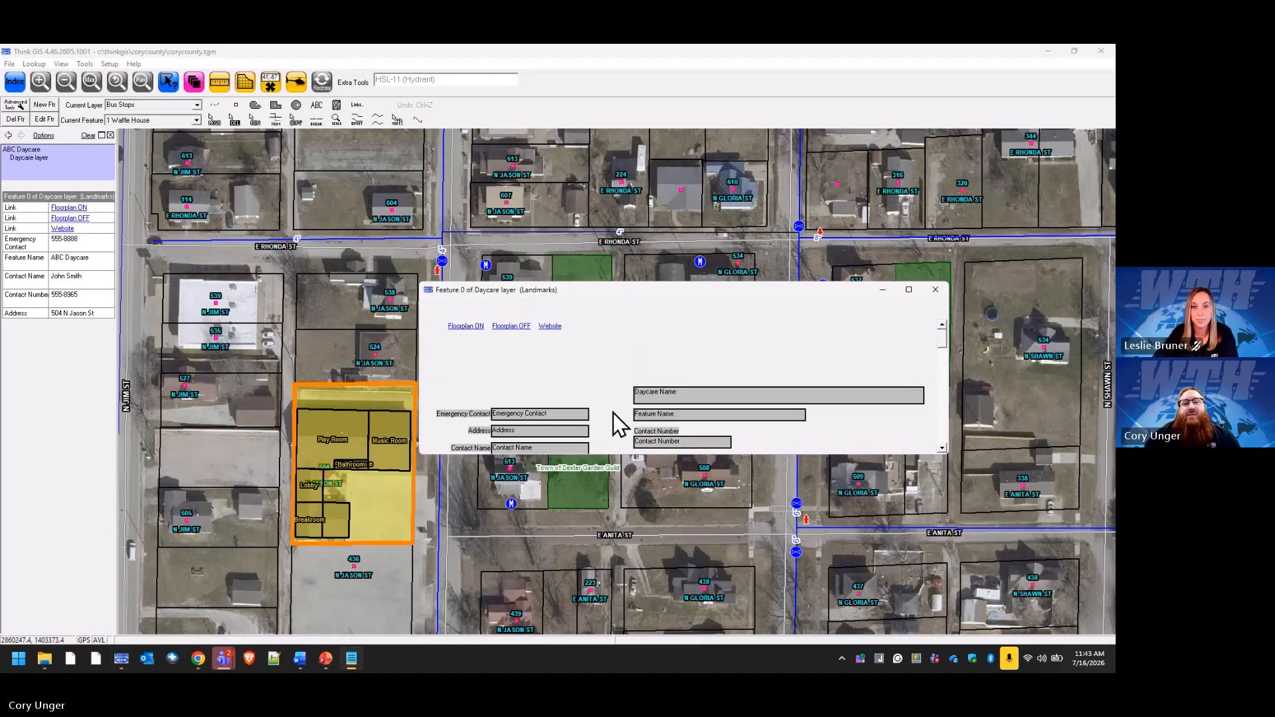
drag(745, 454, 753, 574)
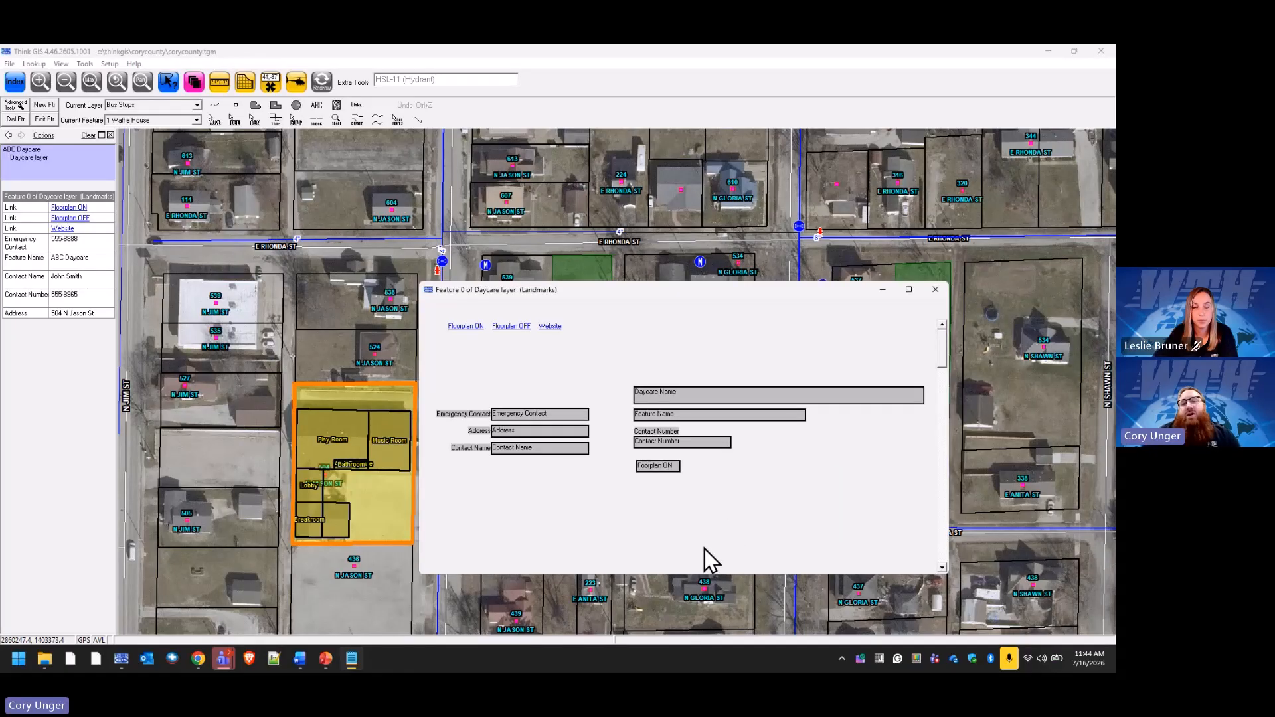
drag(751, 291, 668, 226)
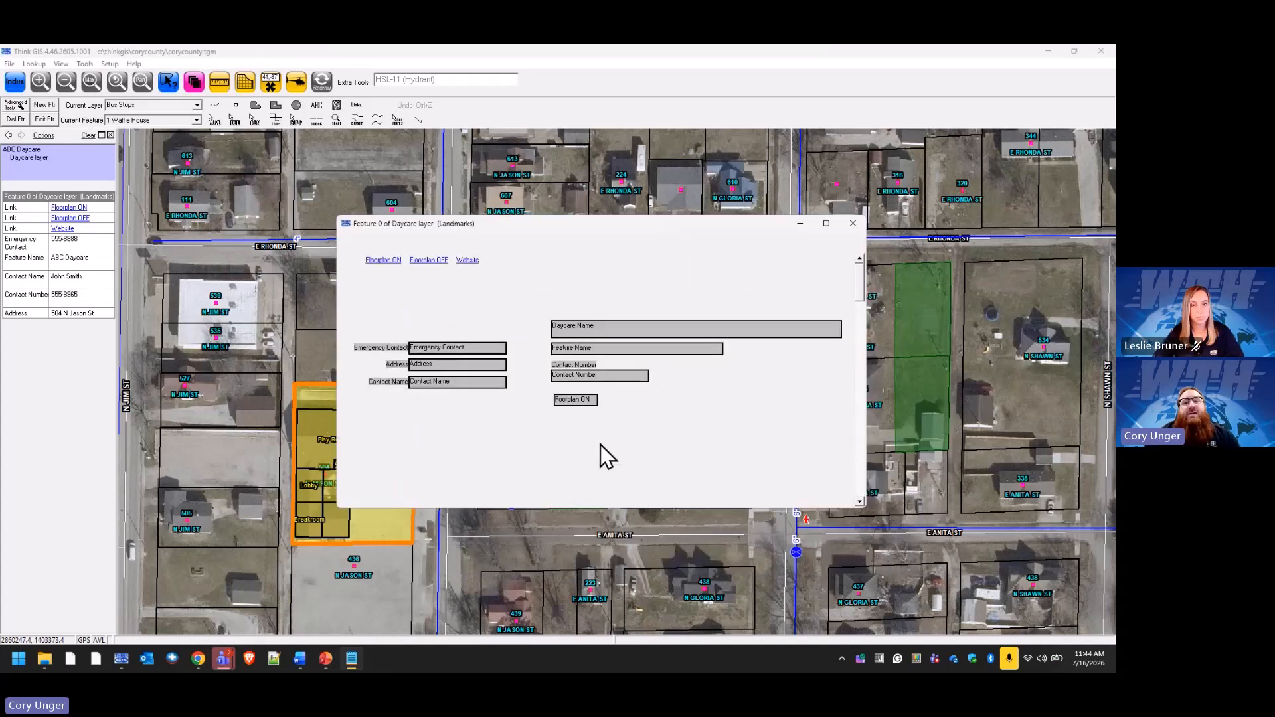
click(555, 405)
drag(555, 405, 472, 327)
click(612, 484)
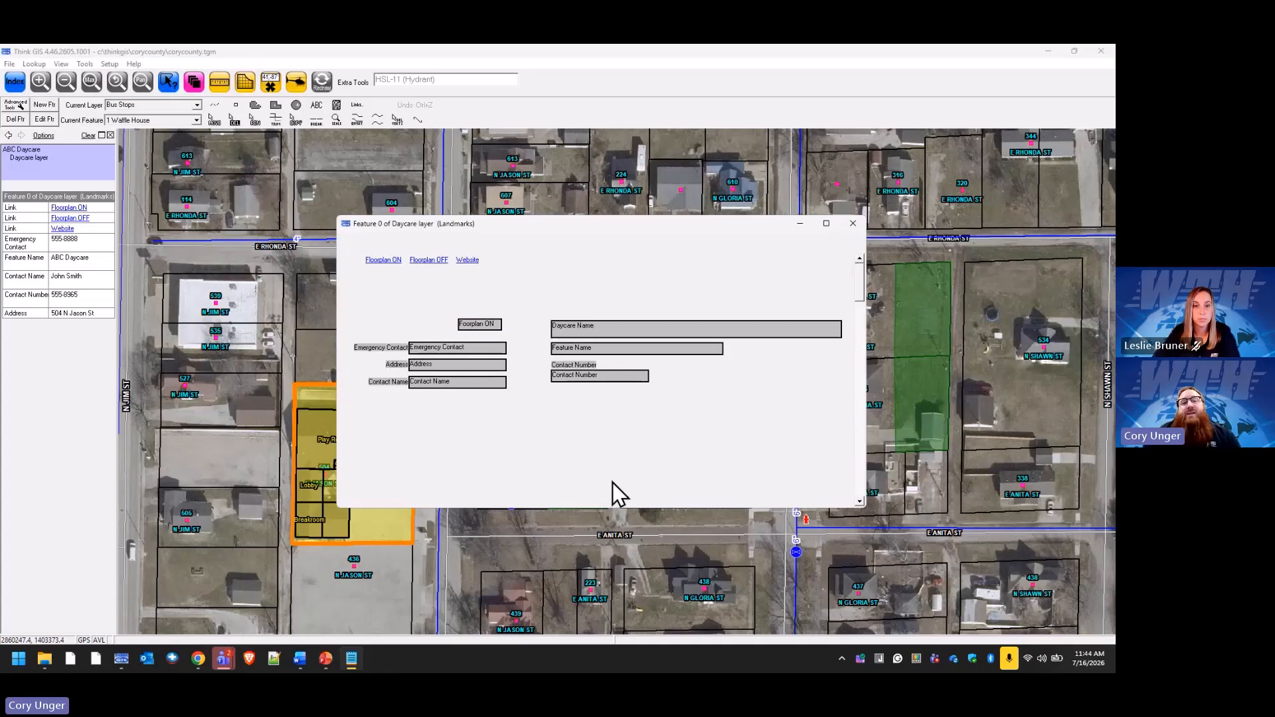
right_click(635, 436)
mouse_move(680, 405)
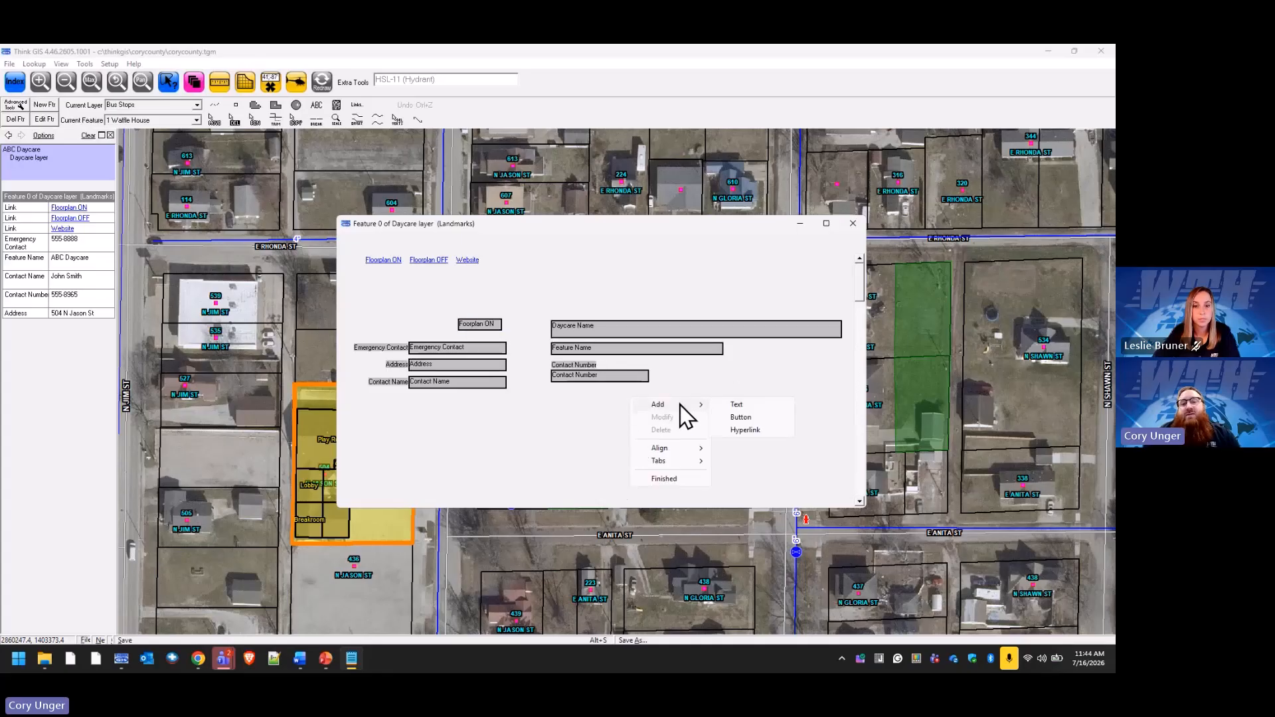
click(745, 430)
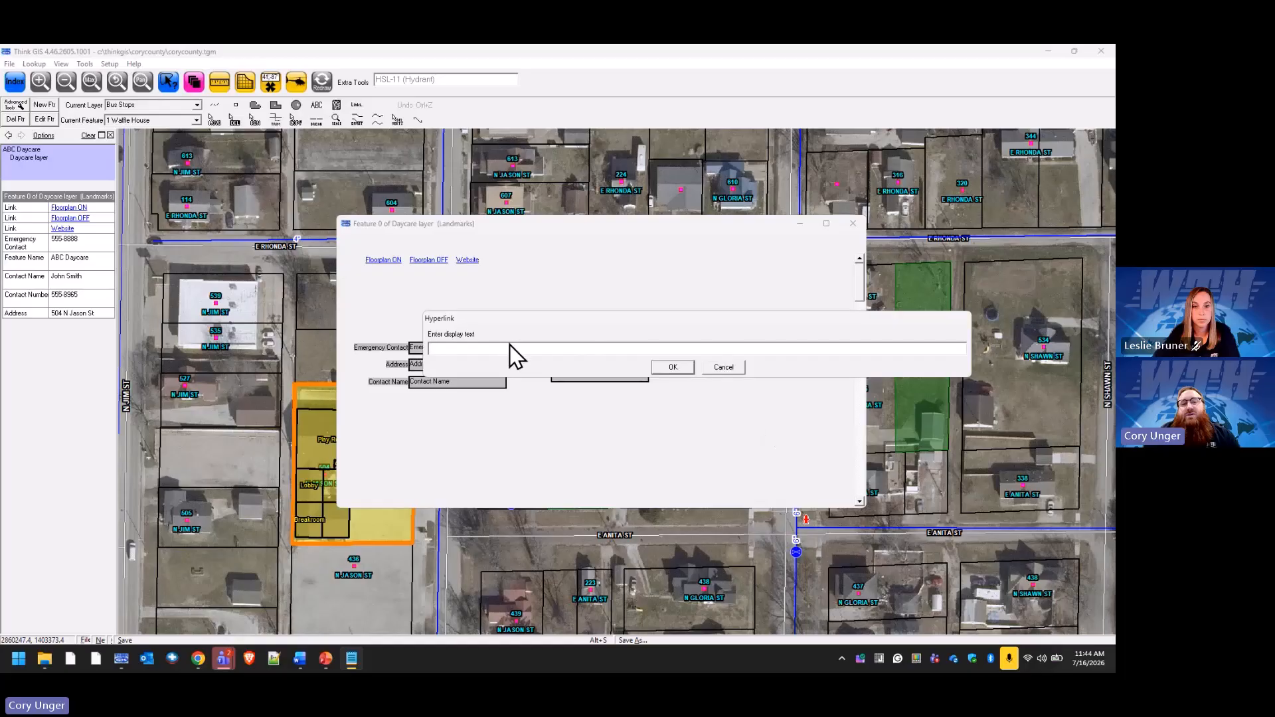
text(Wth)
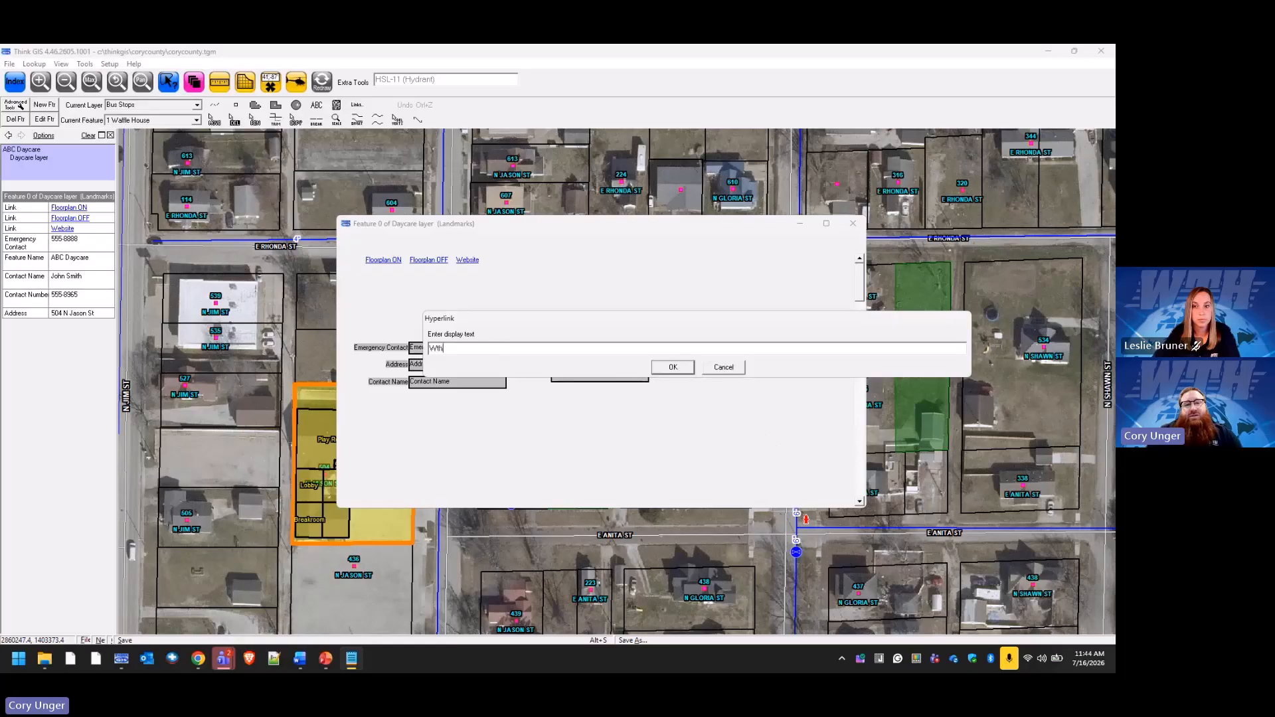
text( Website)
key(Return)
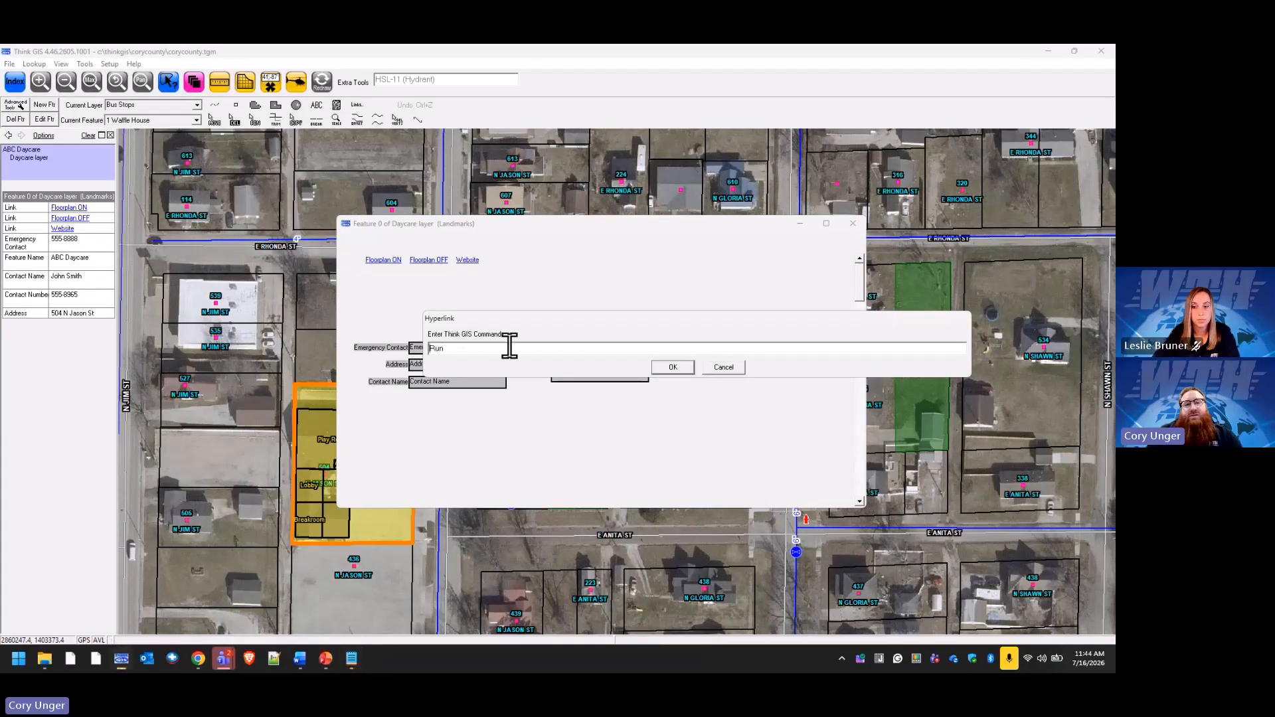
text(www.wthgis.com)
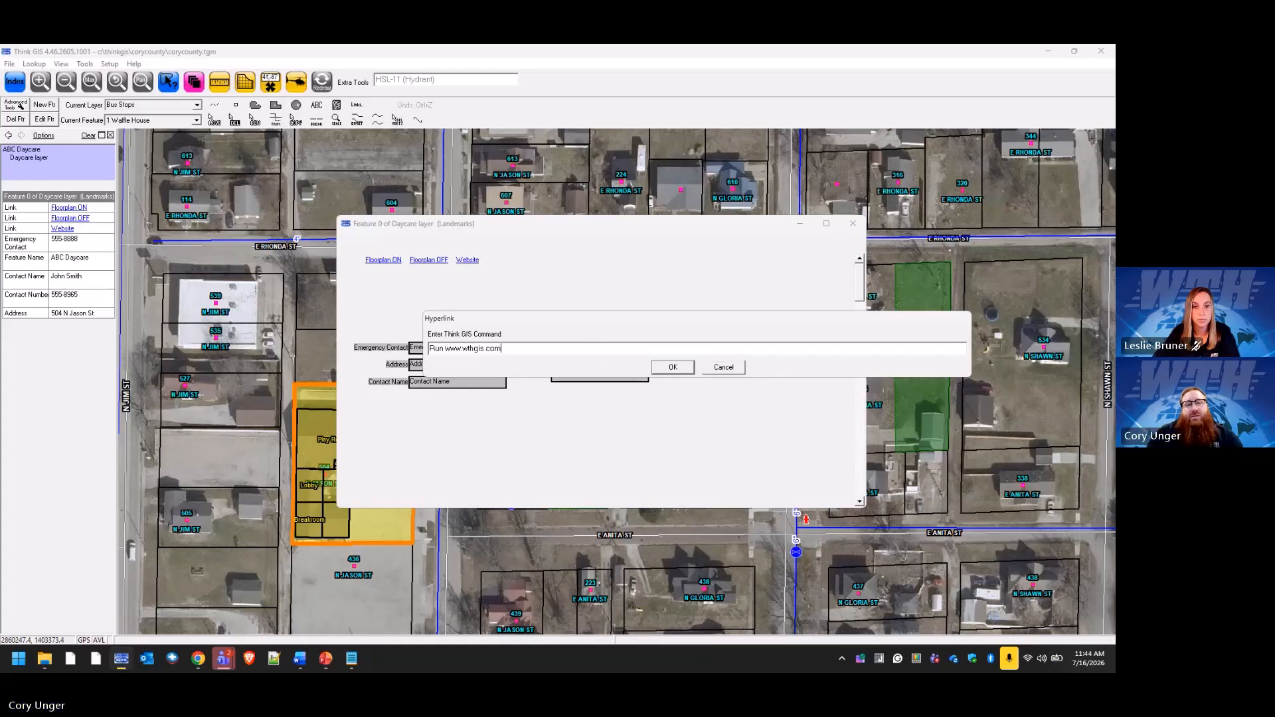
click(689, 367)
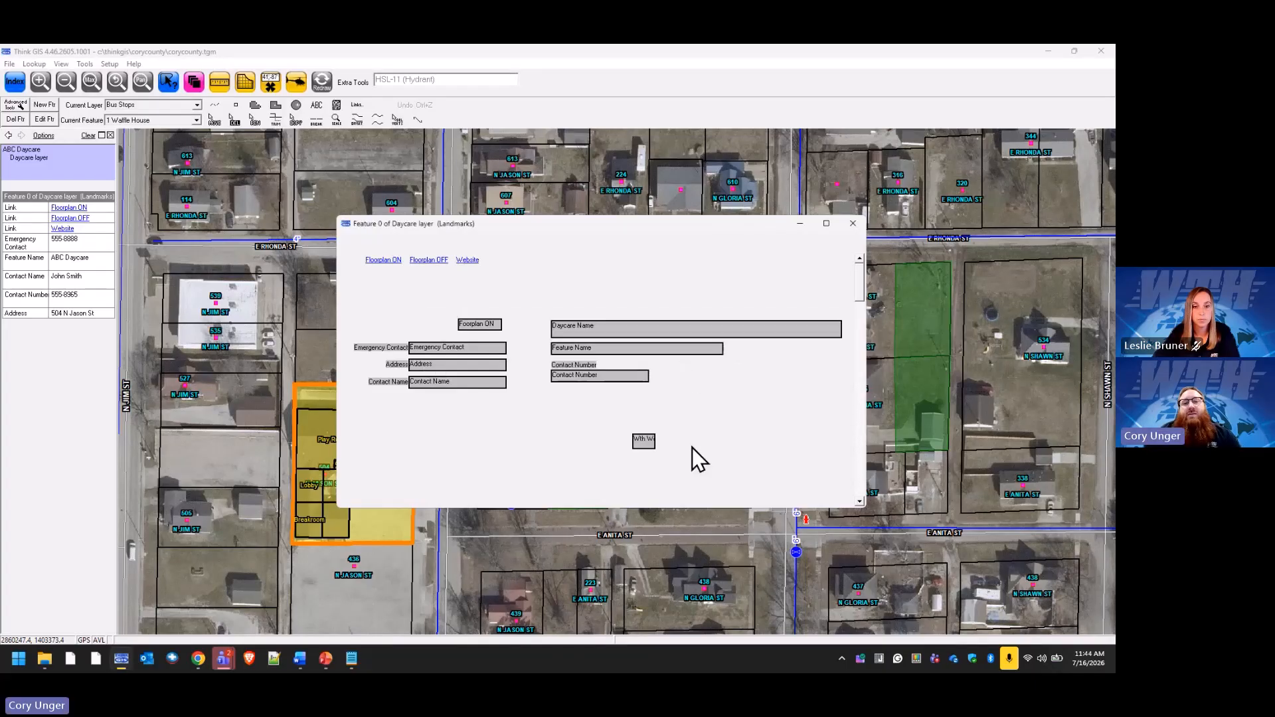
Step: Set the Wth Website hyperlink's width to 70 and place it directly below the Contact Number field
right_click(641, 443)
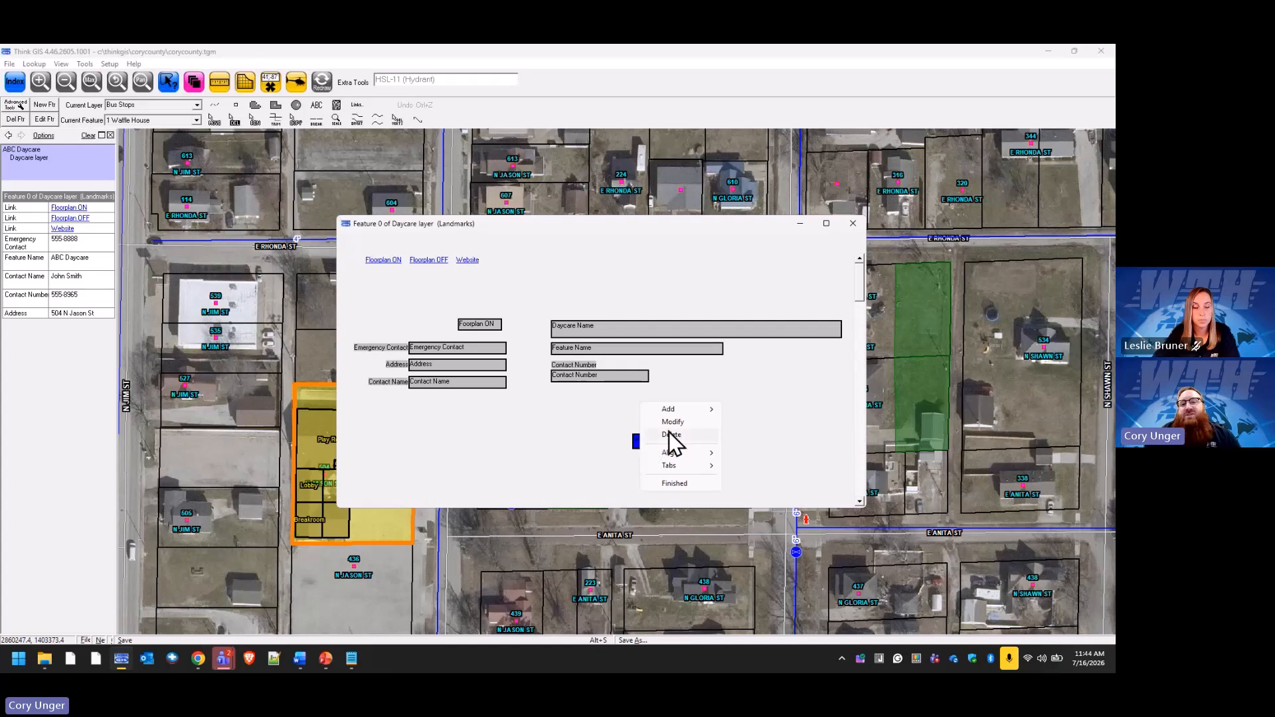
click(673, 422)
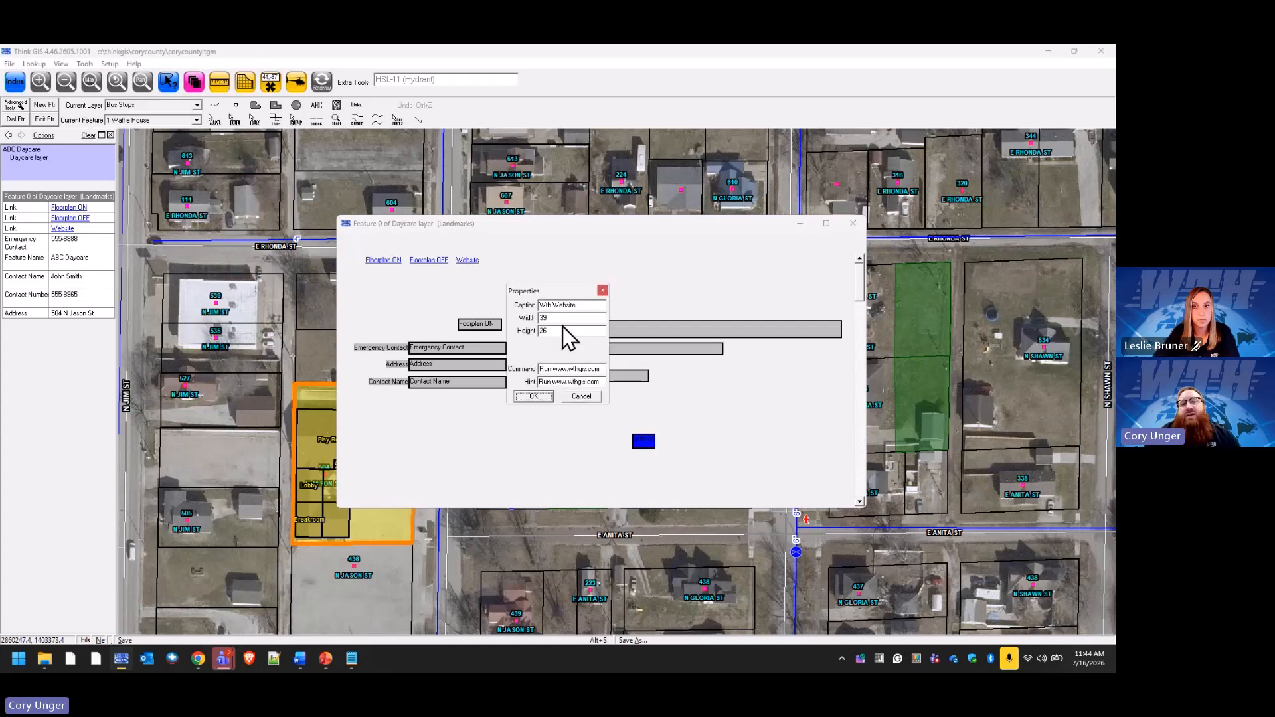
drag(561, 319, 499, 322)
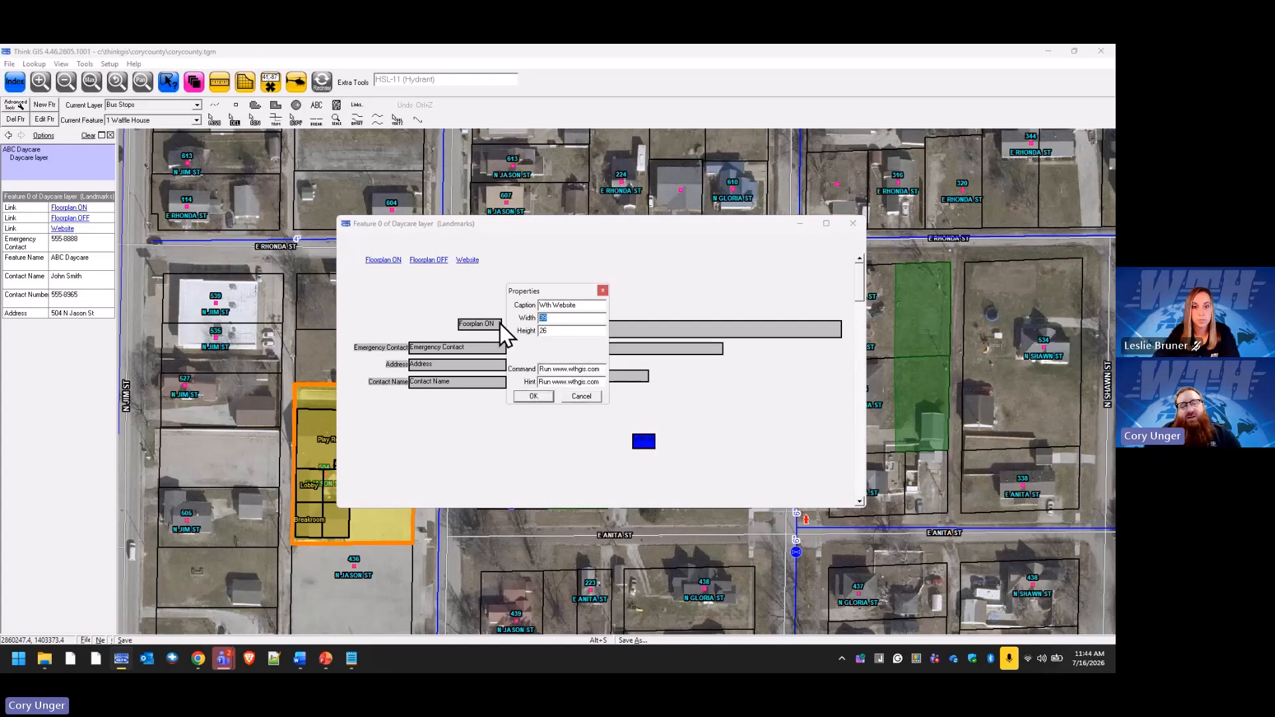
text(70)
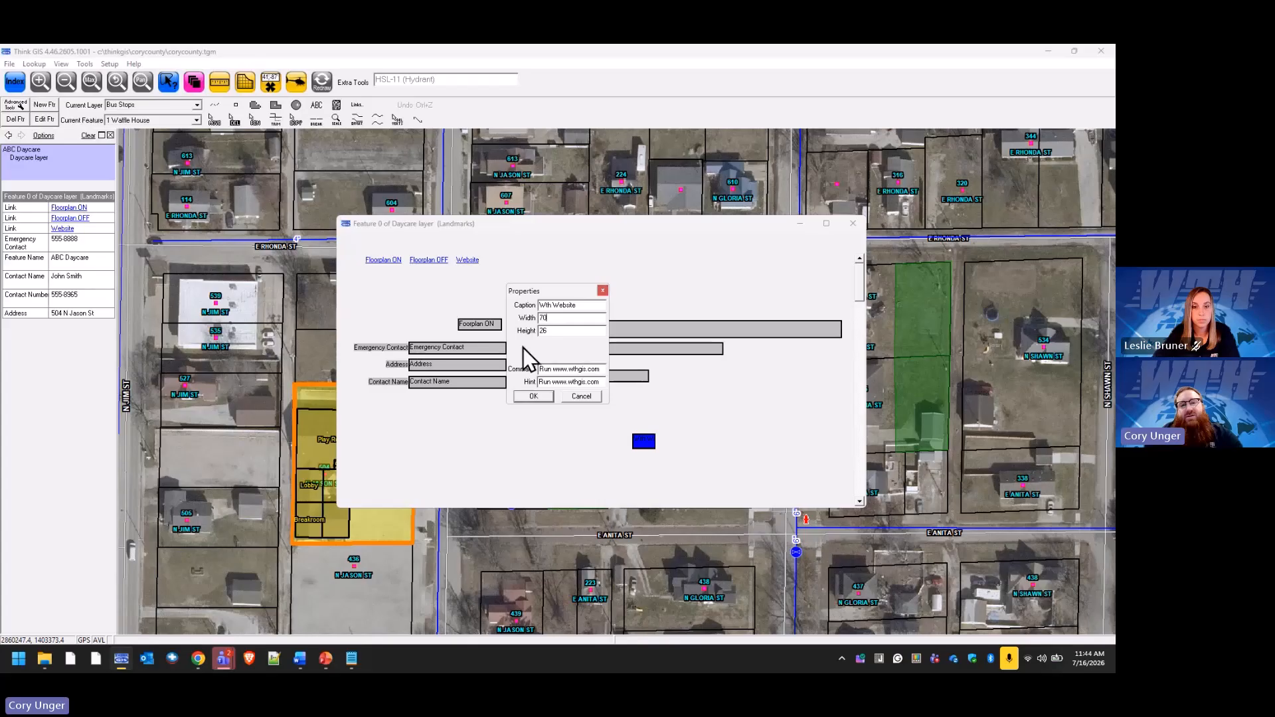
click(534, 396)
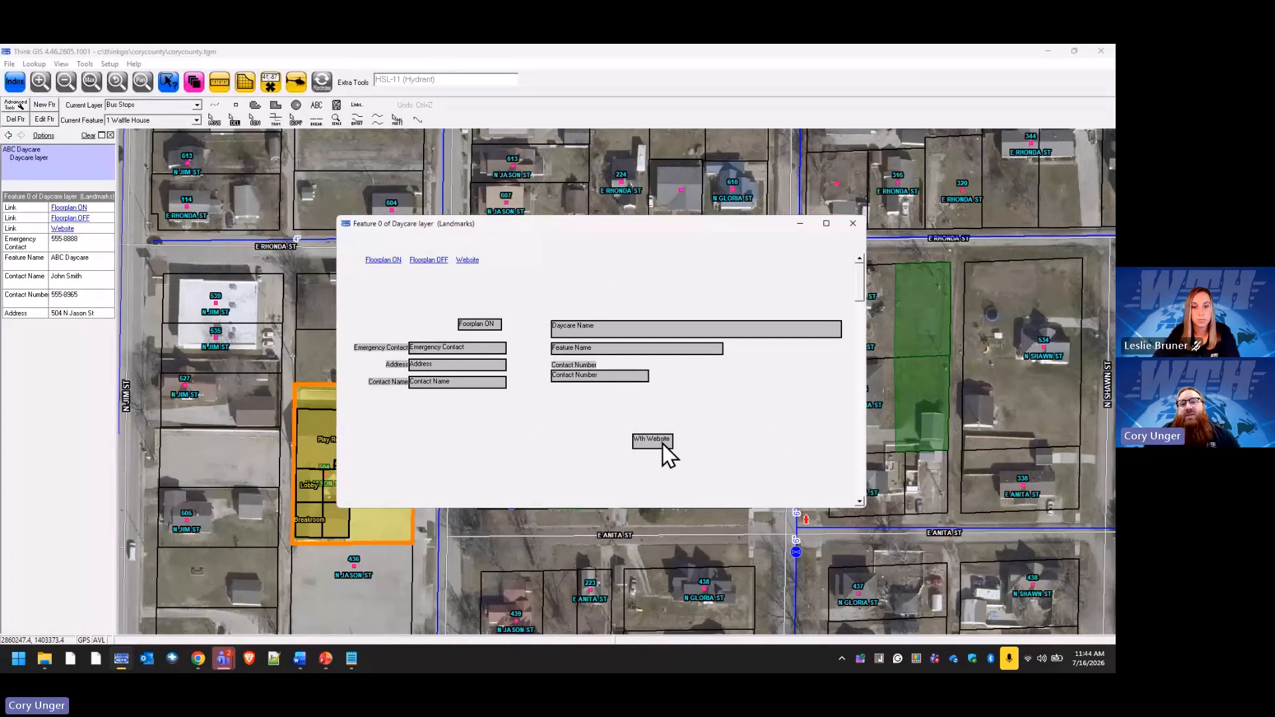
drag(663, 444, 692, 379)
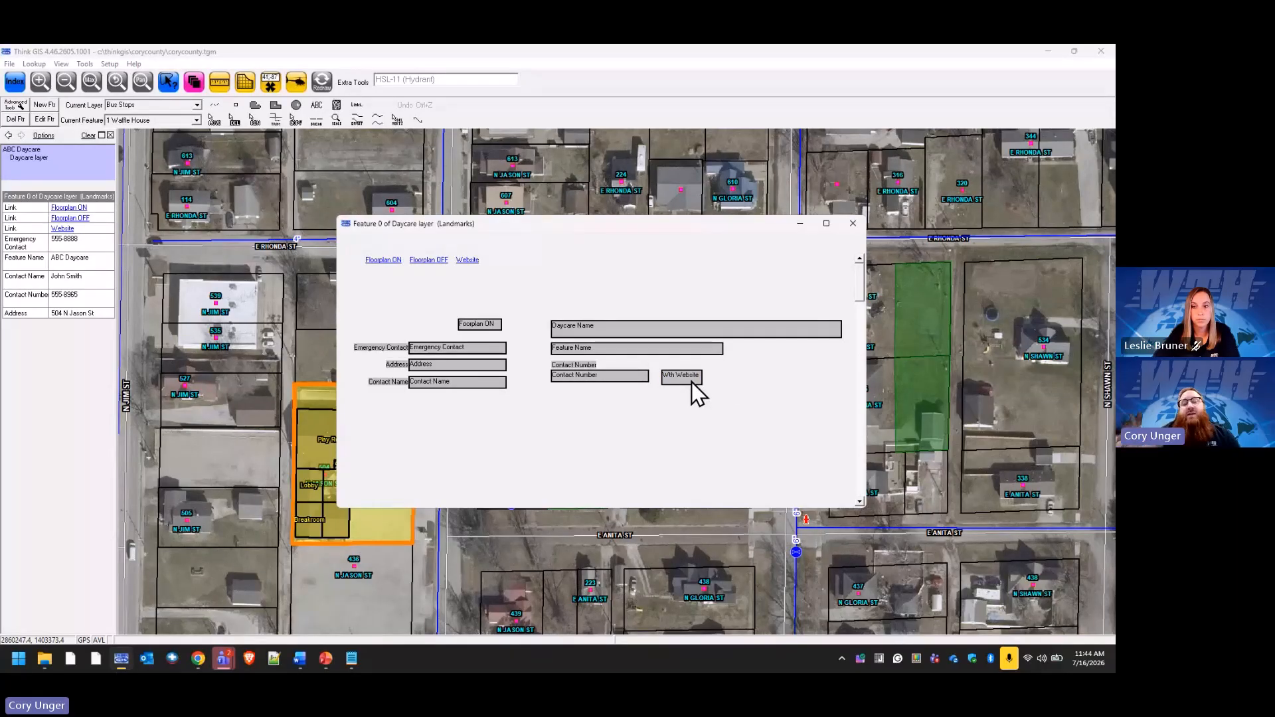
drag(688, 382, 580, 399)
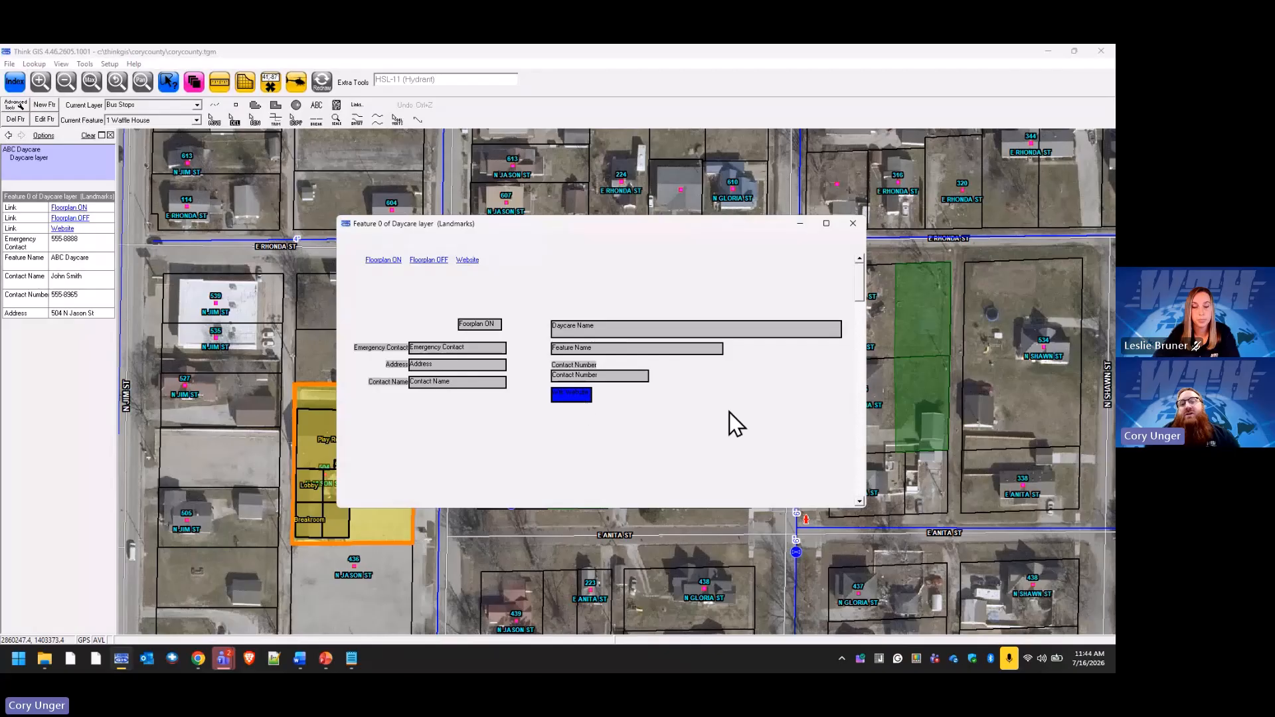
Step: Add a text label reading "Contact info" to the Daycare form
right_click(708, 398)
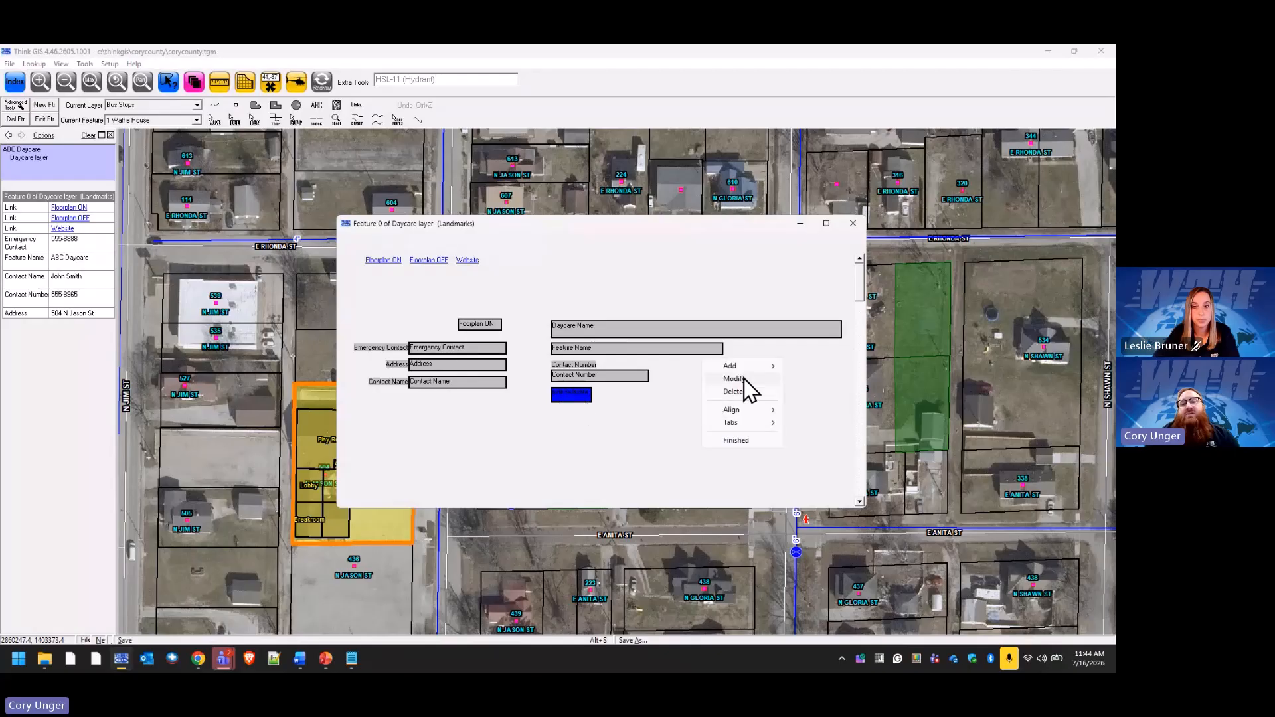
click(804, 366)
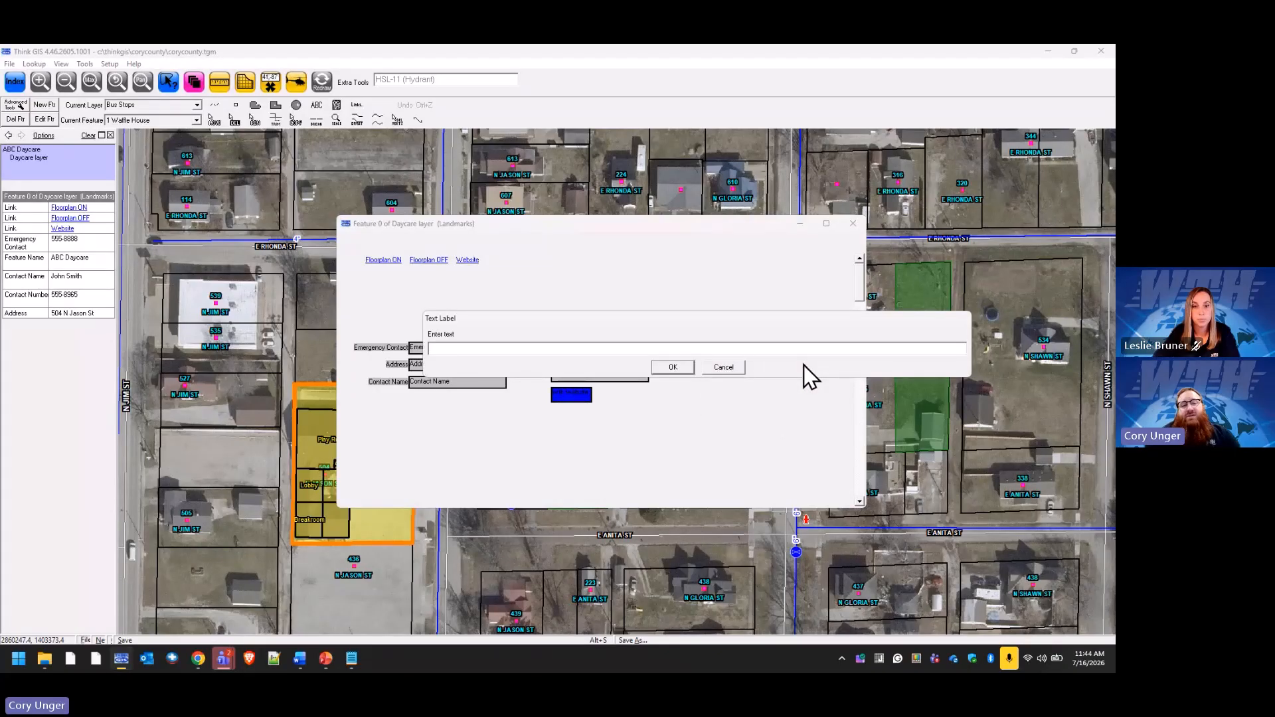
text(Contact info)
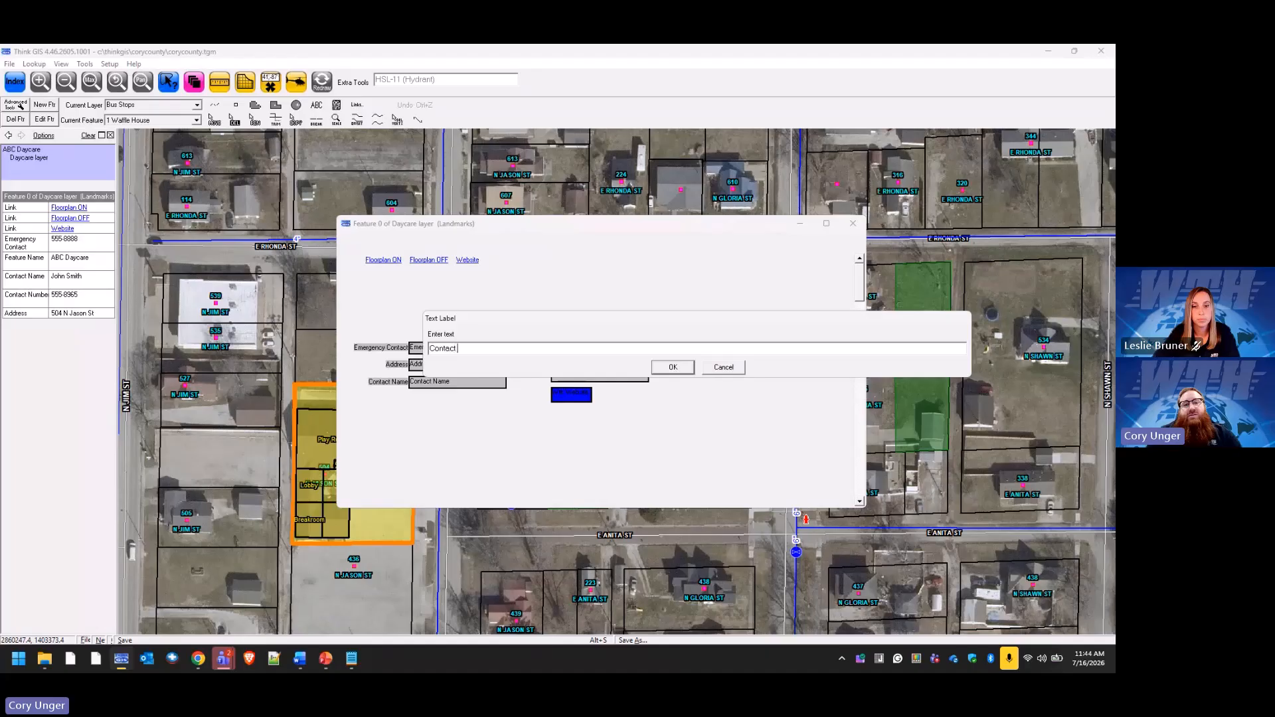
key(BackSpace)
key(BackSpace)
key(BackSpace)
key(BackSpace)
text(I)
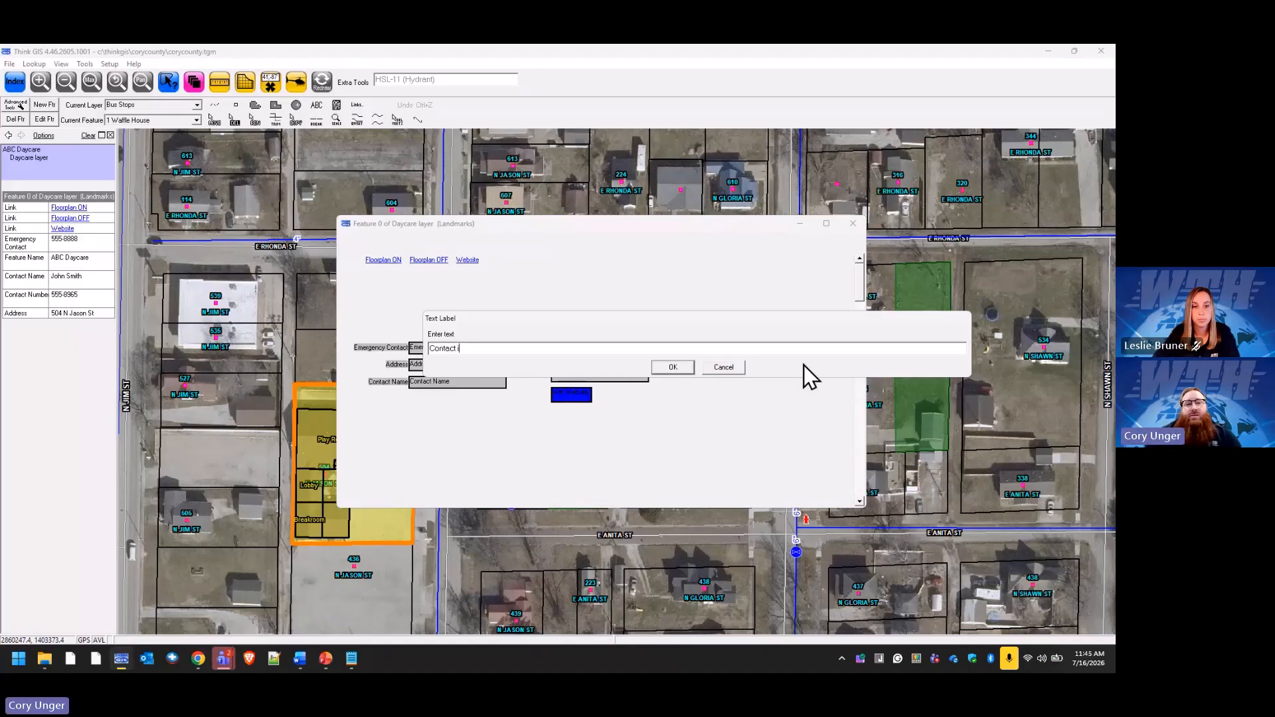
text(nfo)
key(Return)
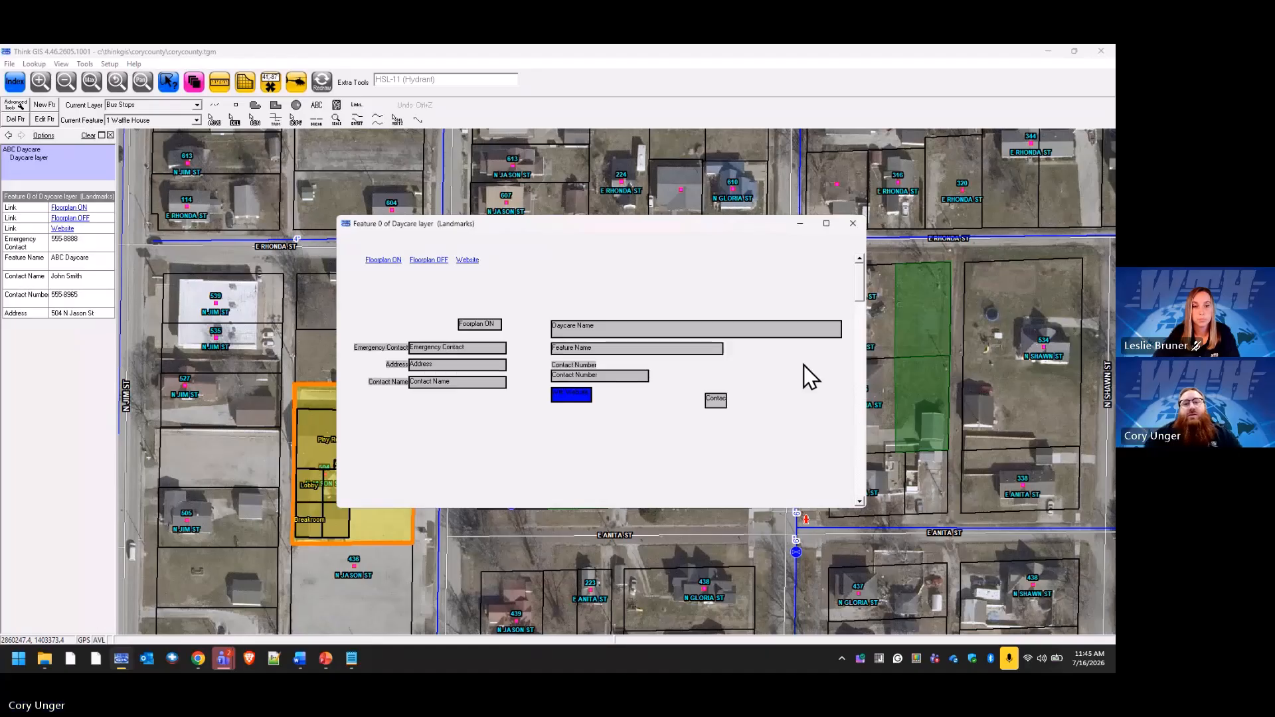
Step: Move the Contact info label below the name fields and group Contact Number, the Wth Website link and Contact Name beneath it
drag(722, 403, 564, 436)
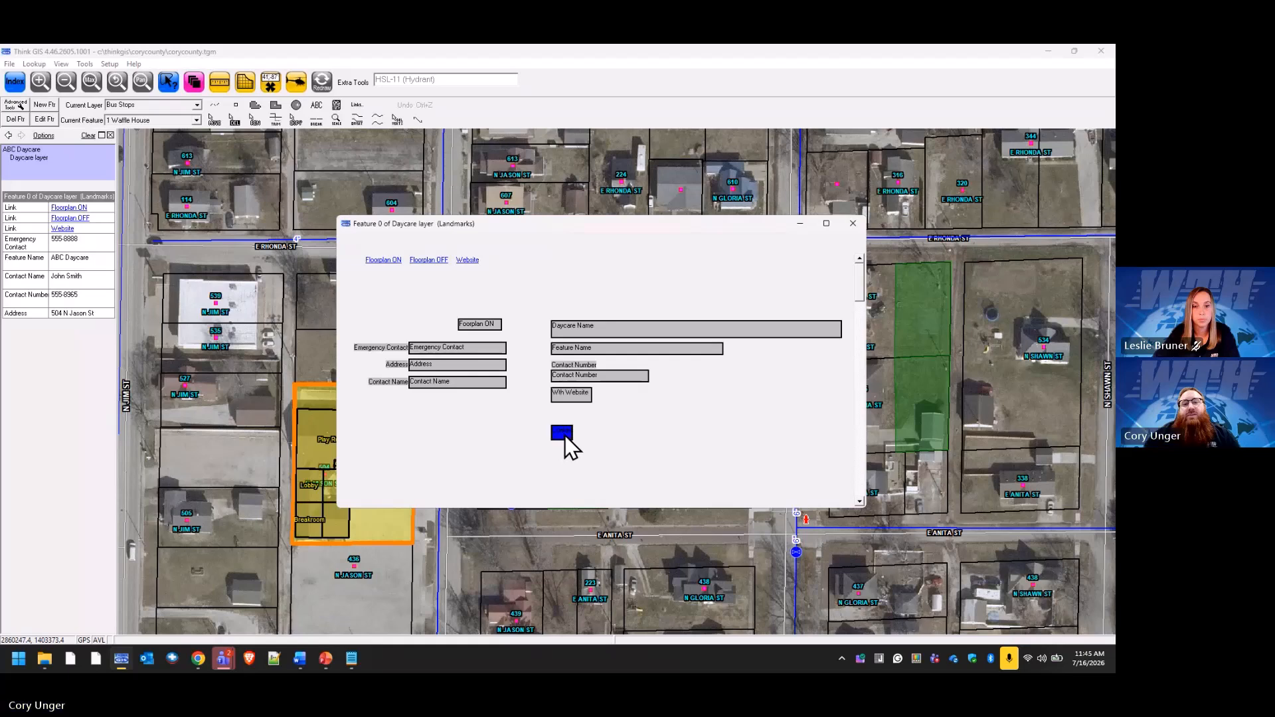
drag(589, 382, 590, 457)
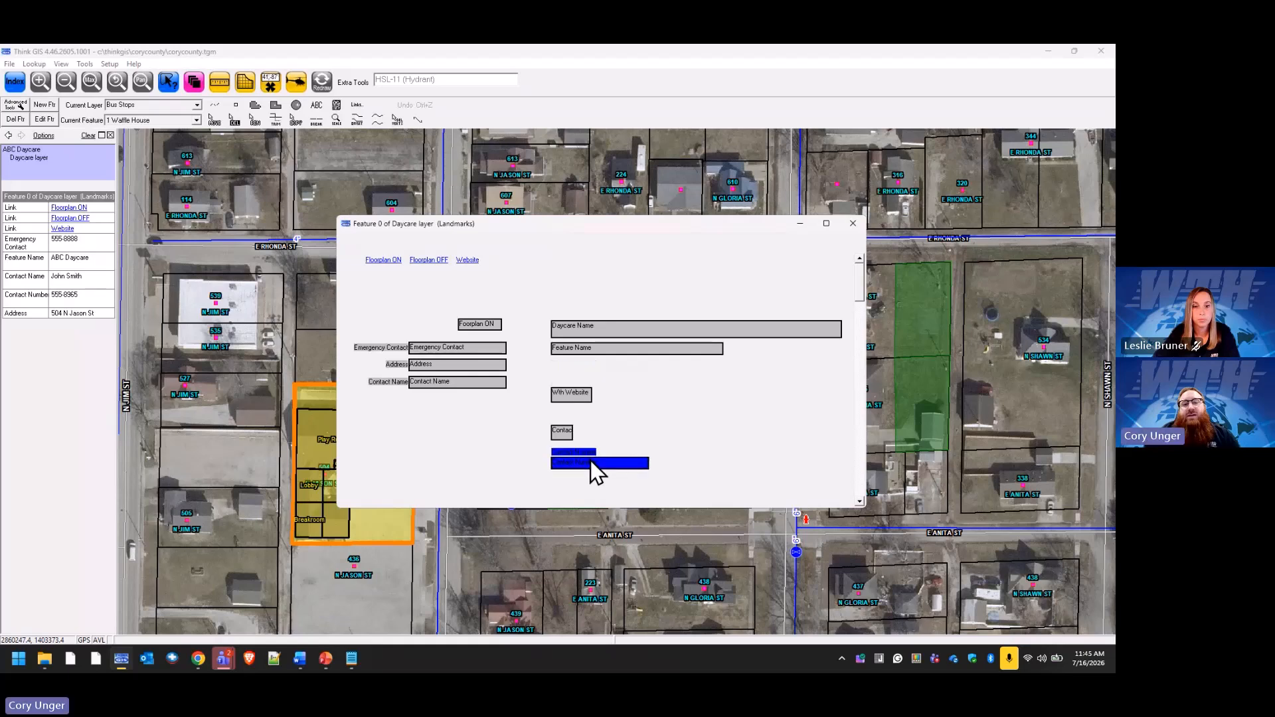
drag(578, 397, 575, 482)
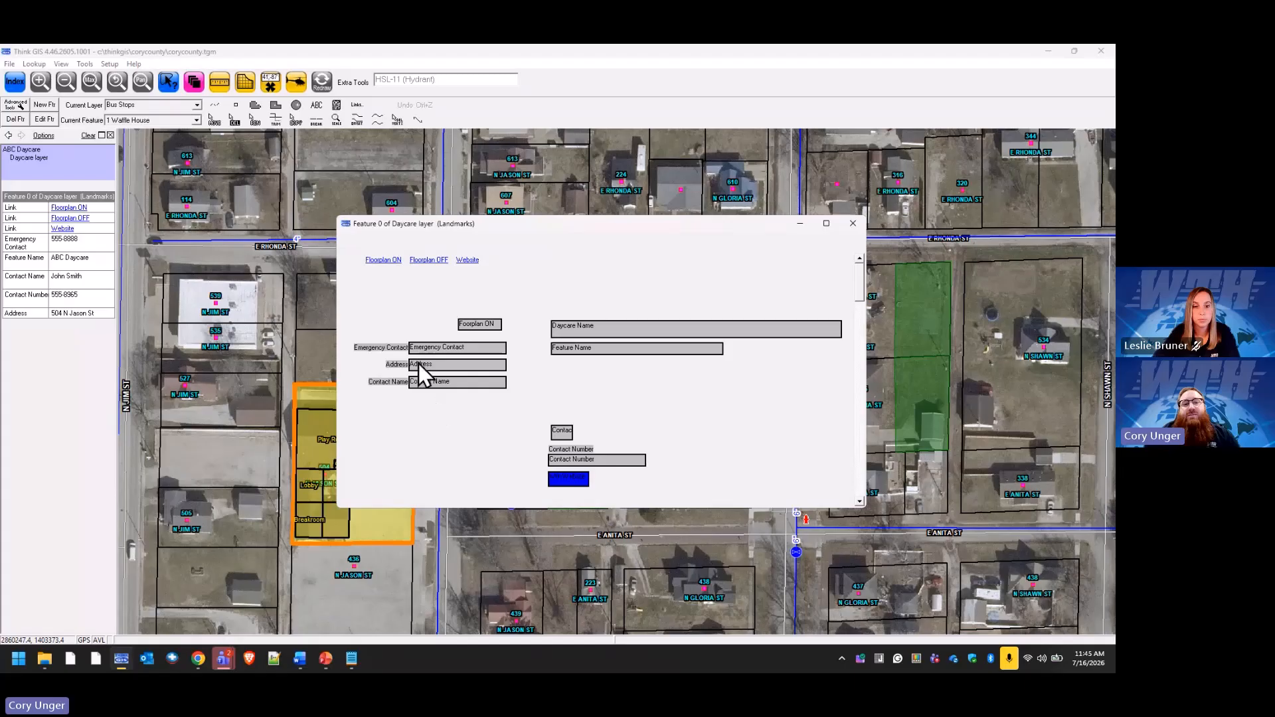
drag(424, 384, 657, 481)
click(739, 452)
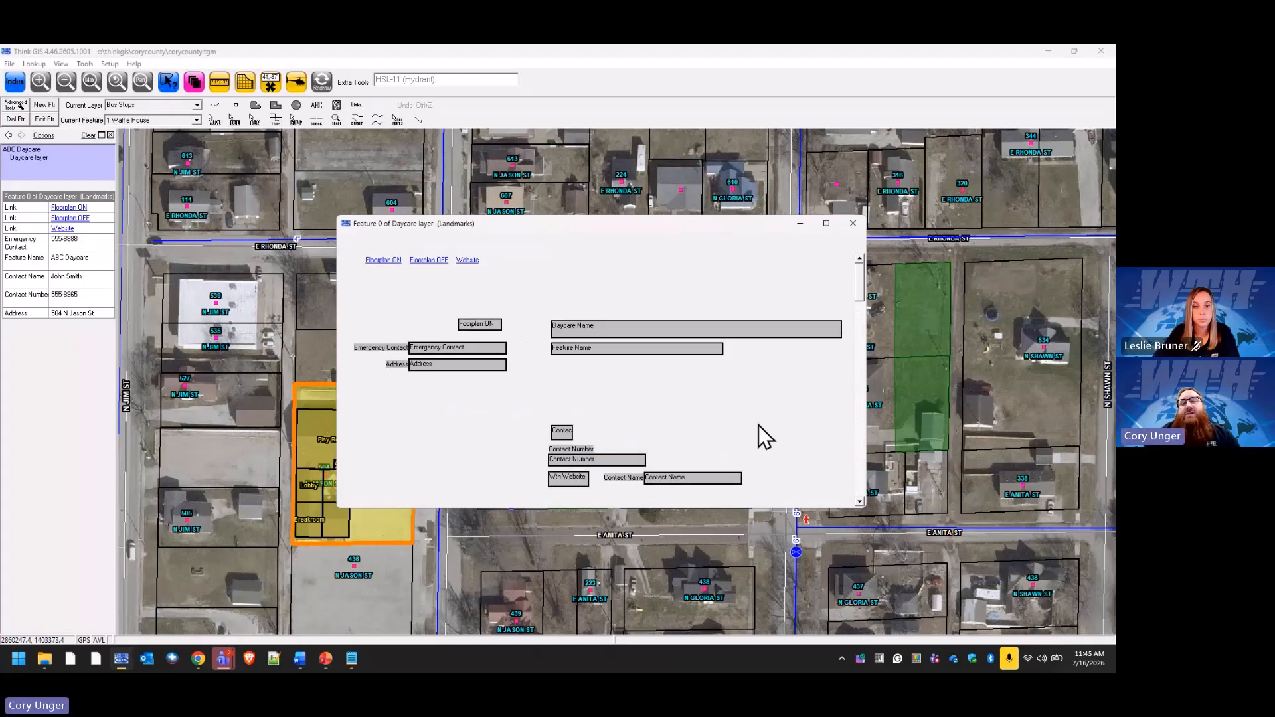
Step: Finish the Daycare form layout and apply the changes to the regrouped contact section
right_click(722, 428)
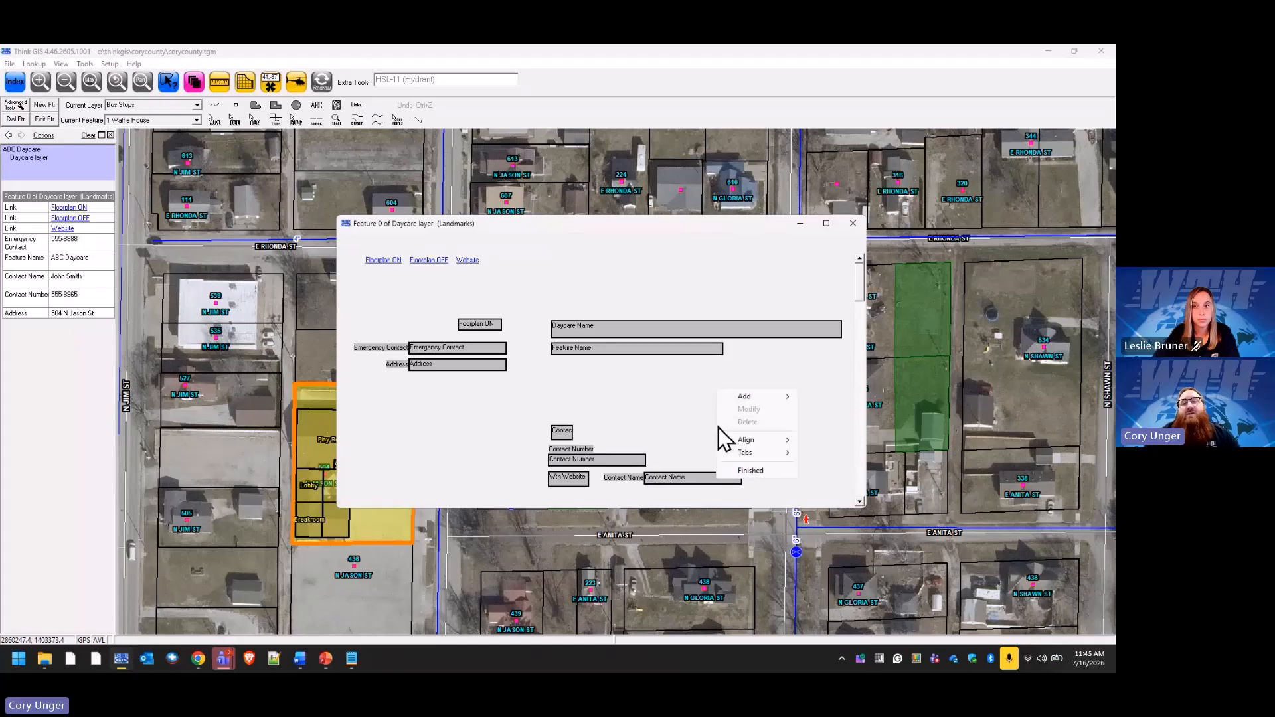
click(759, 469)
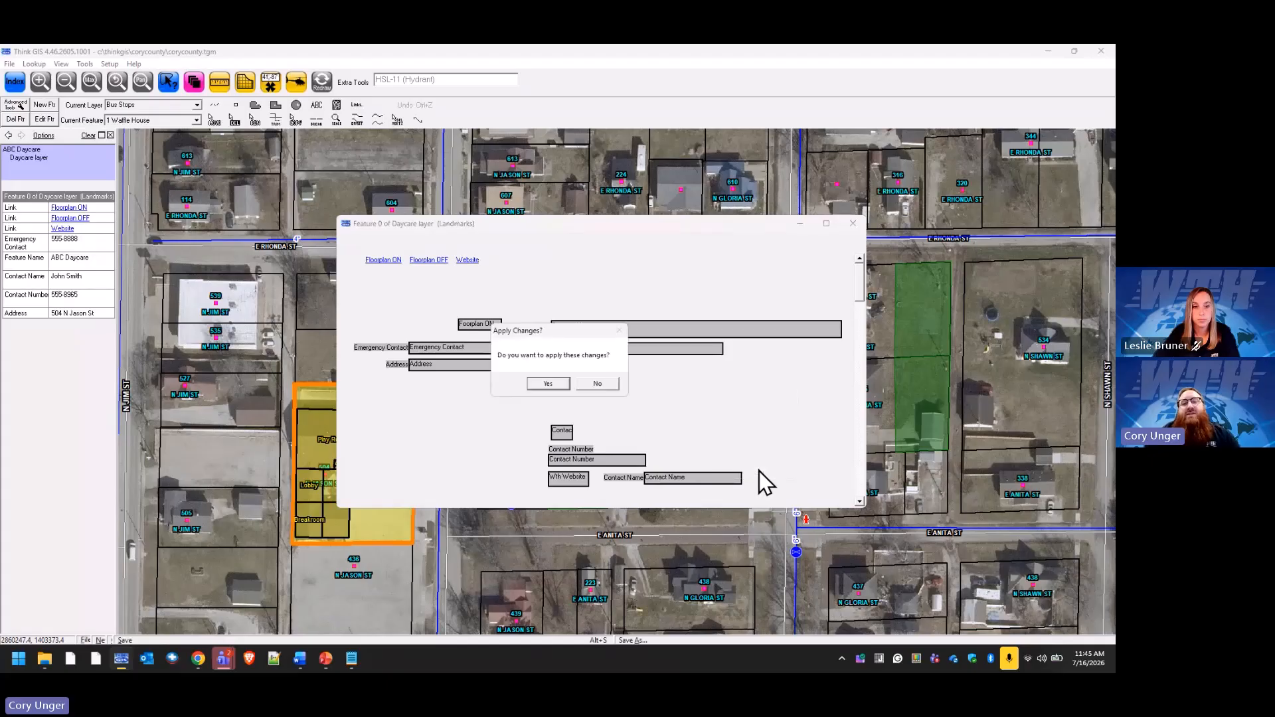
click(549, 384)
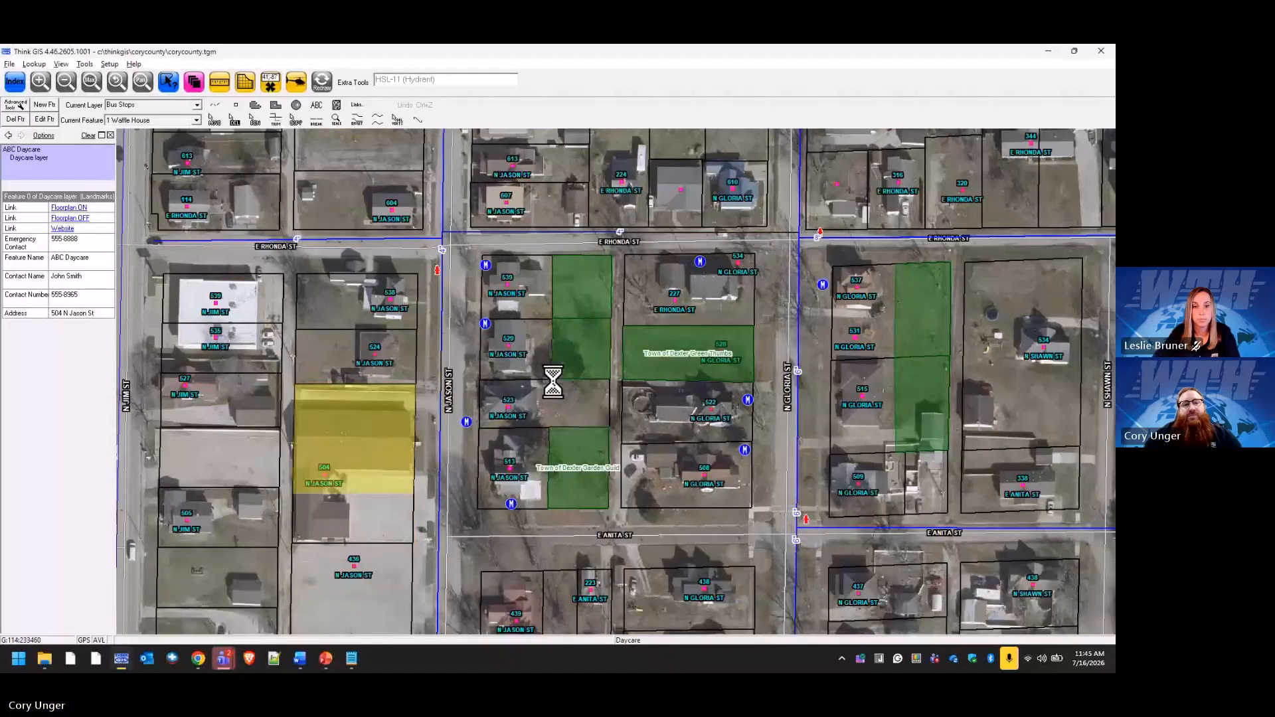
Step: Open the ABC Daycare feature's form for layout modification and enlarge the form downward
click(405, 398)
click(47, 191)
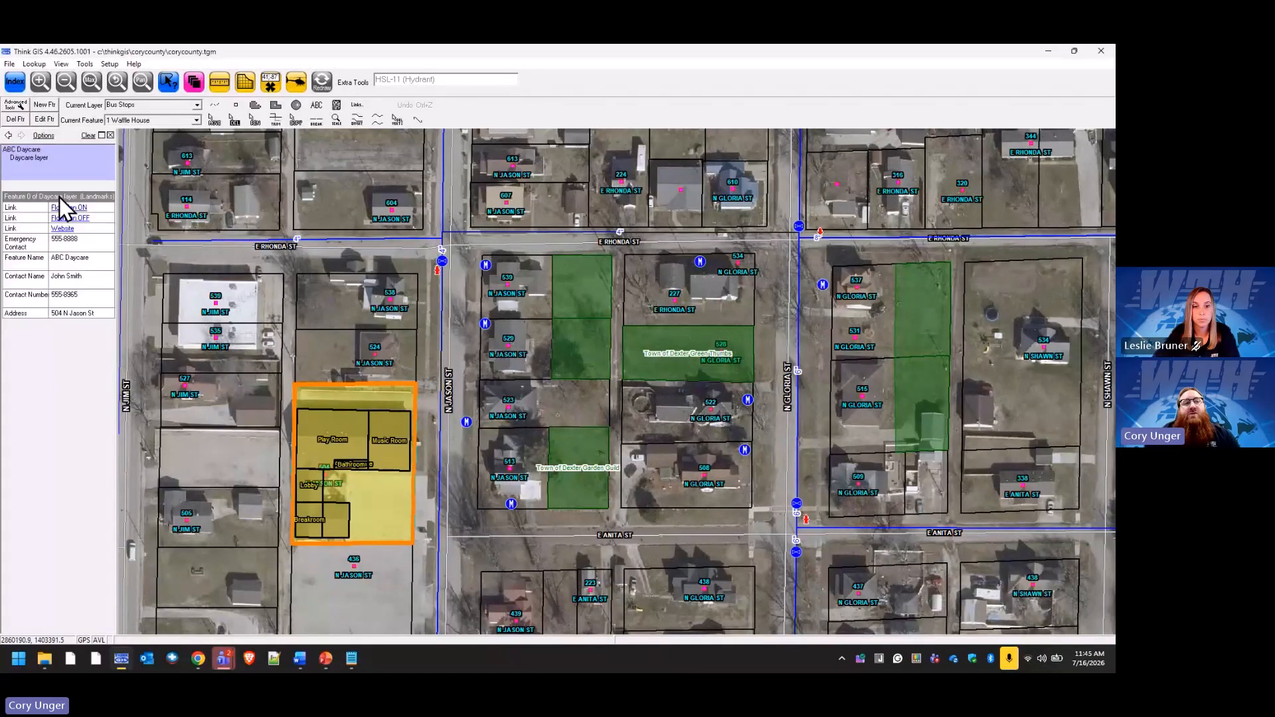
click(48, 198)
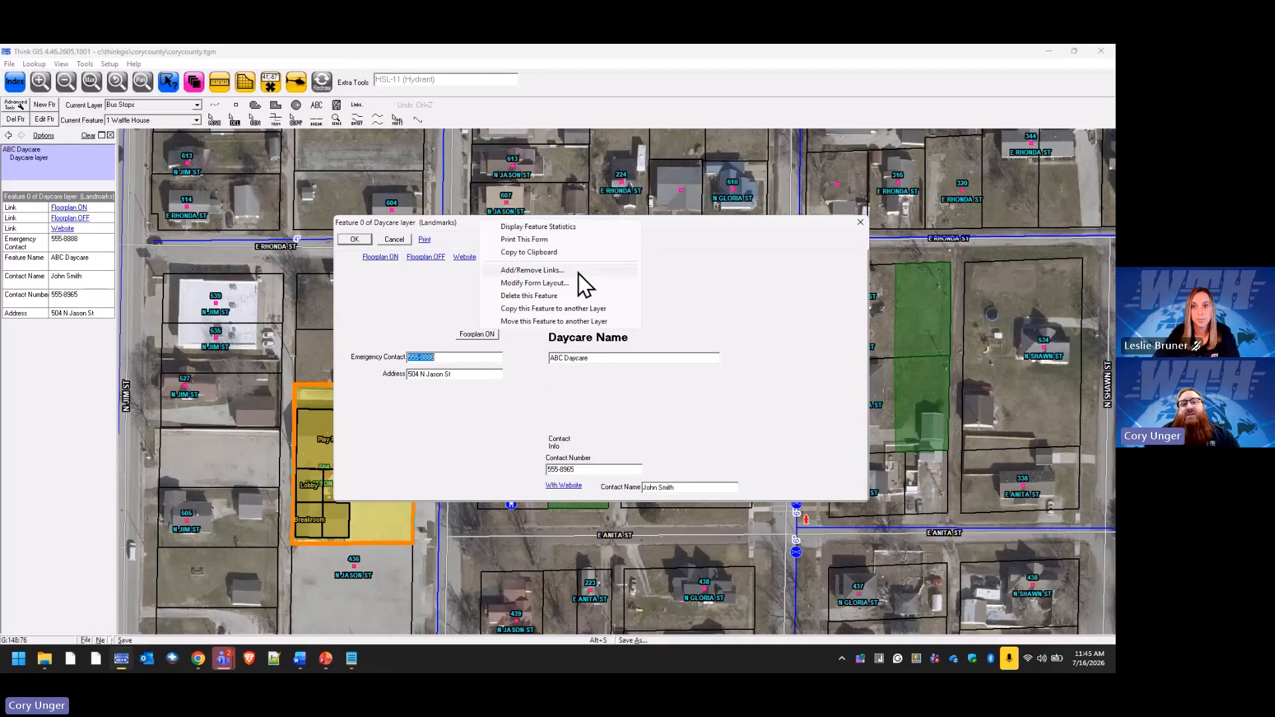
click(579, 273)
click(568, 412)
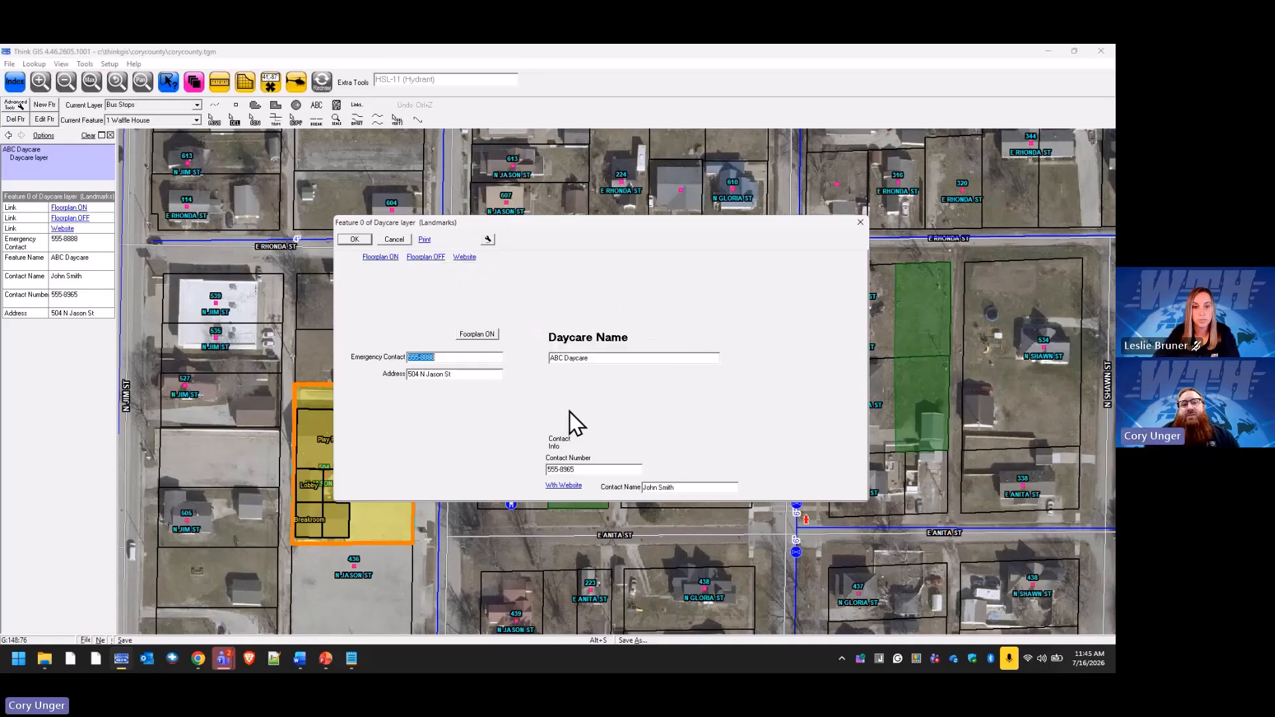
click(491, 240)
click(561, 282)
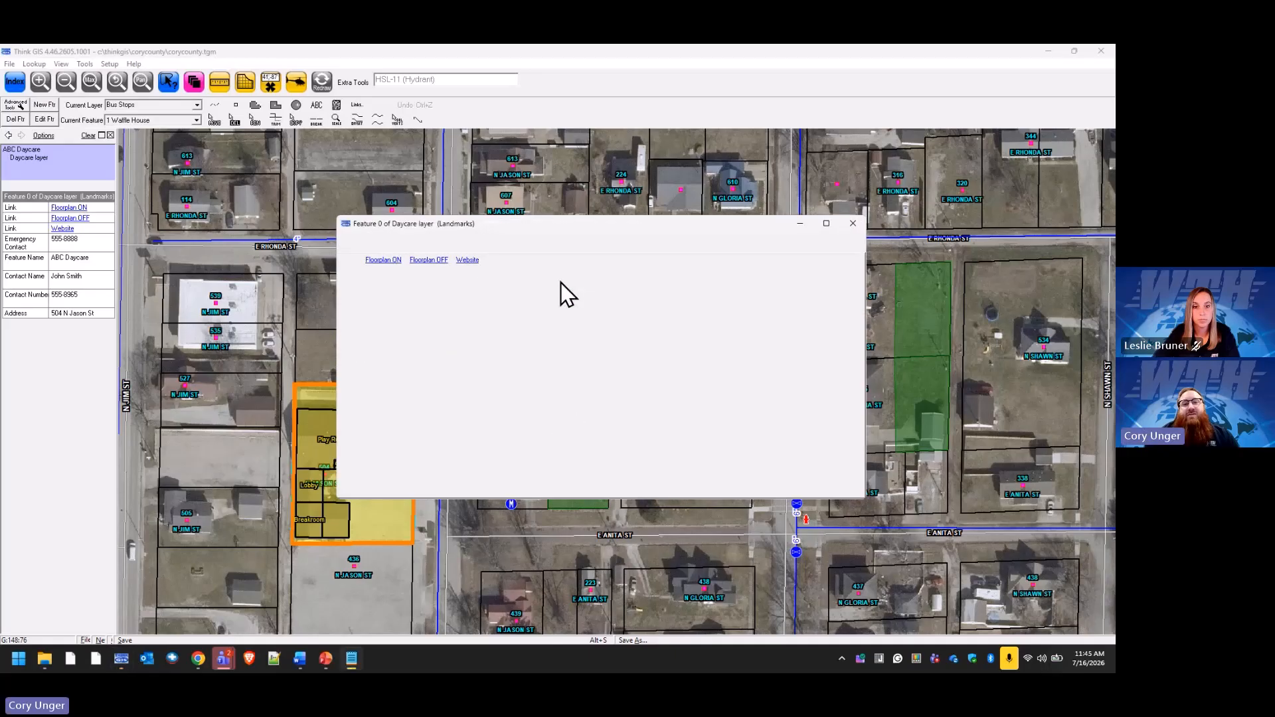
drag(617, 503, 617, 570)
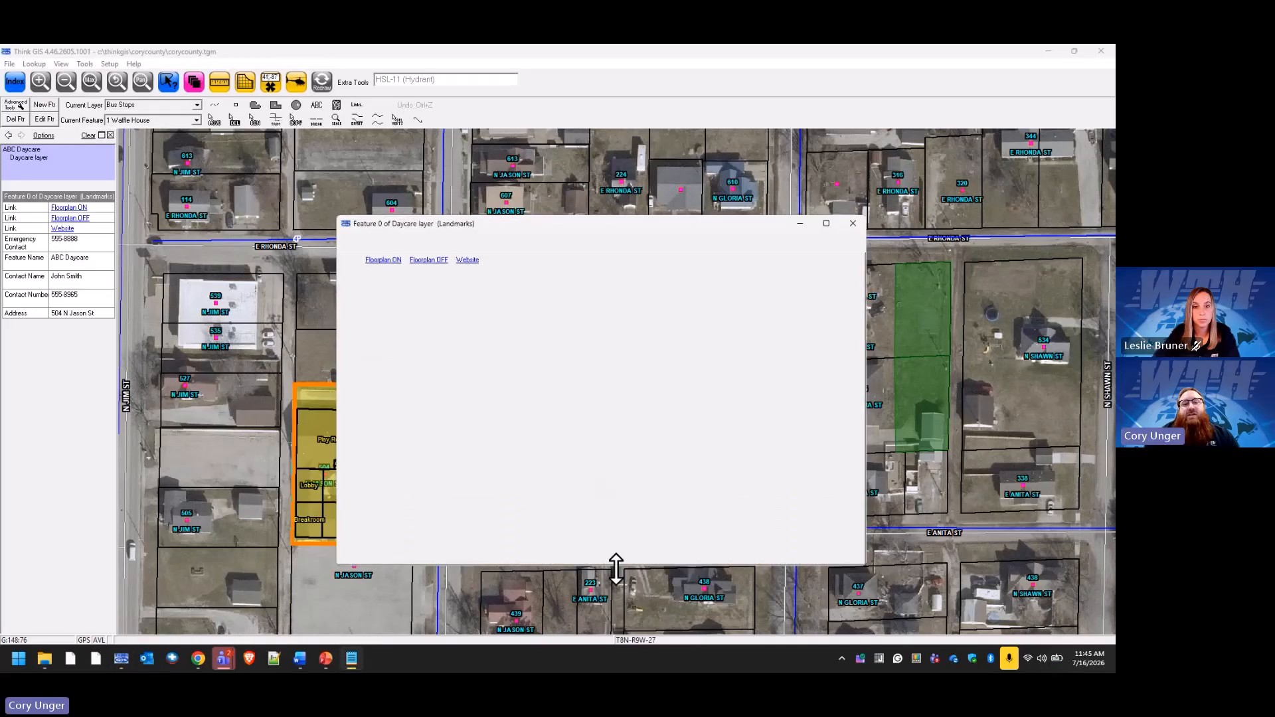
Step: Delete the Wth Website hyperlink from the Daycare form
click(571, 492)
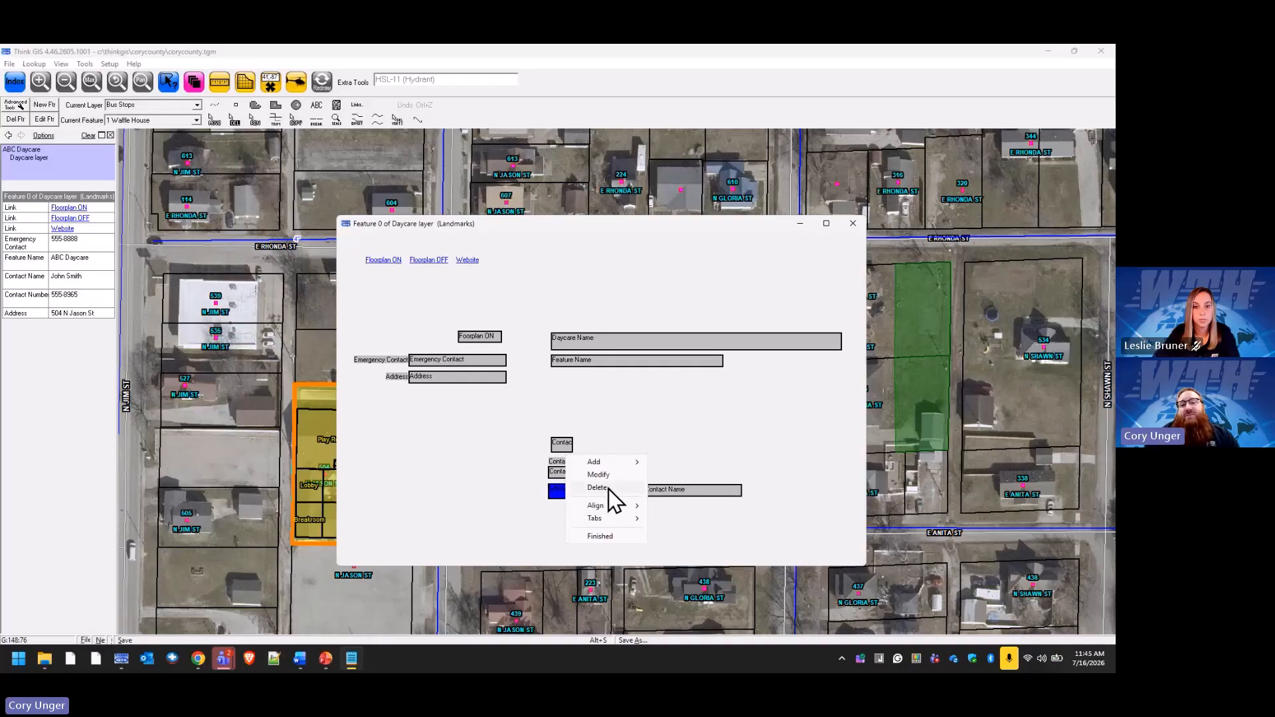
click(608, 493)
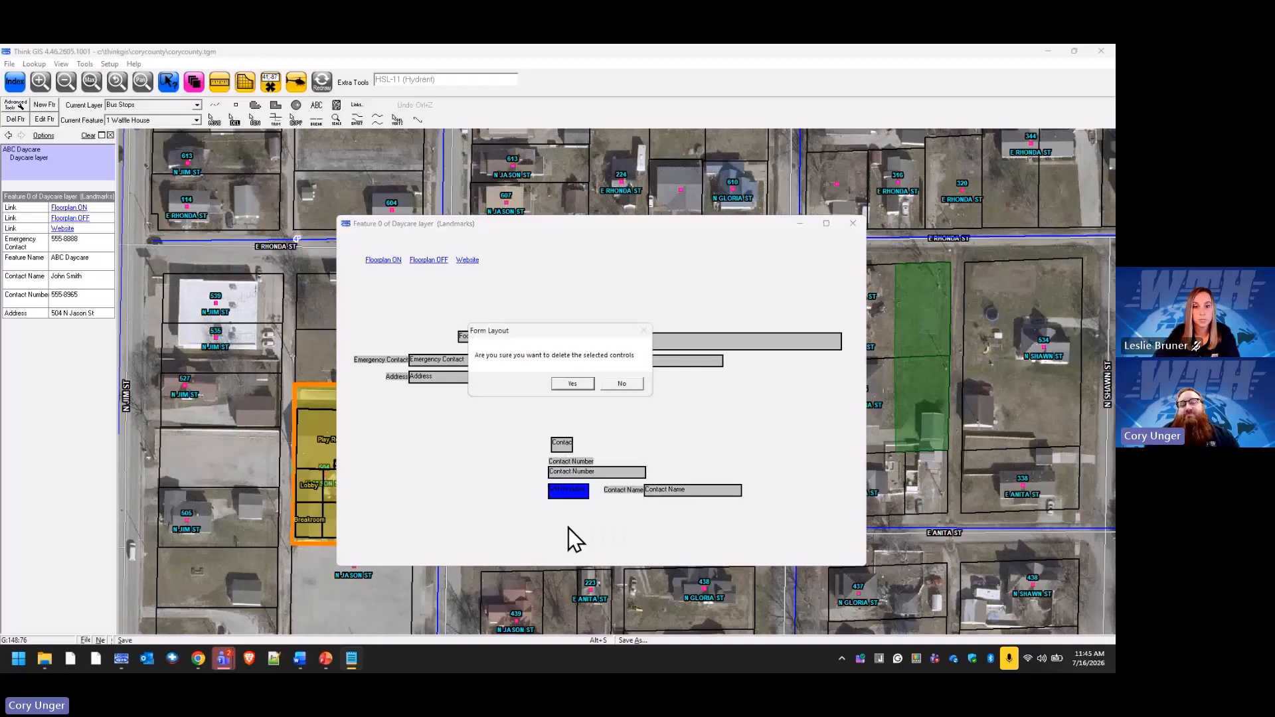
click(572, 384)
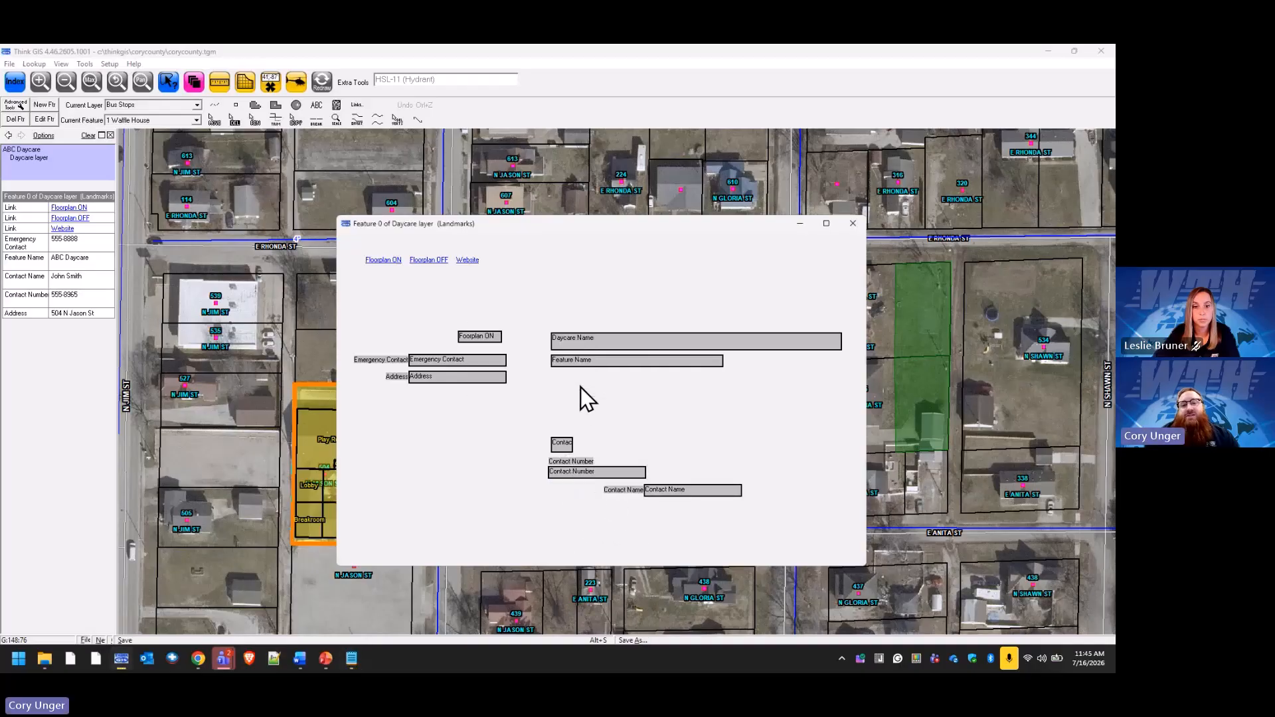
Step: Try to delete the Contact Name data field, and move it directly below the Contact Number field
click(672, 492)
right_click(672, 492)
click(708, 491)
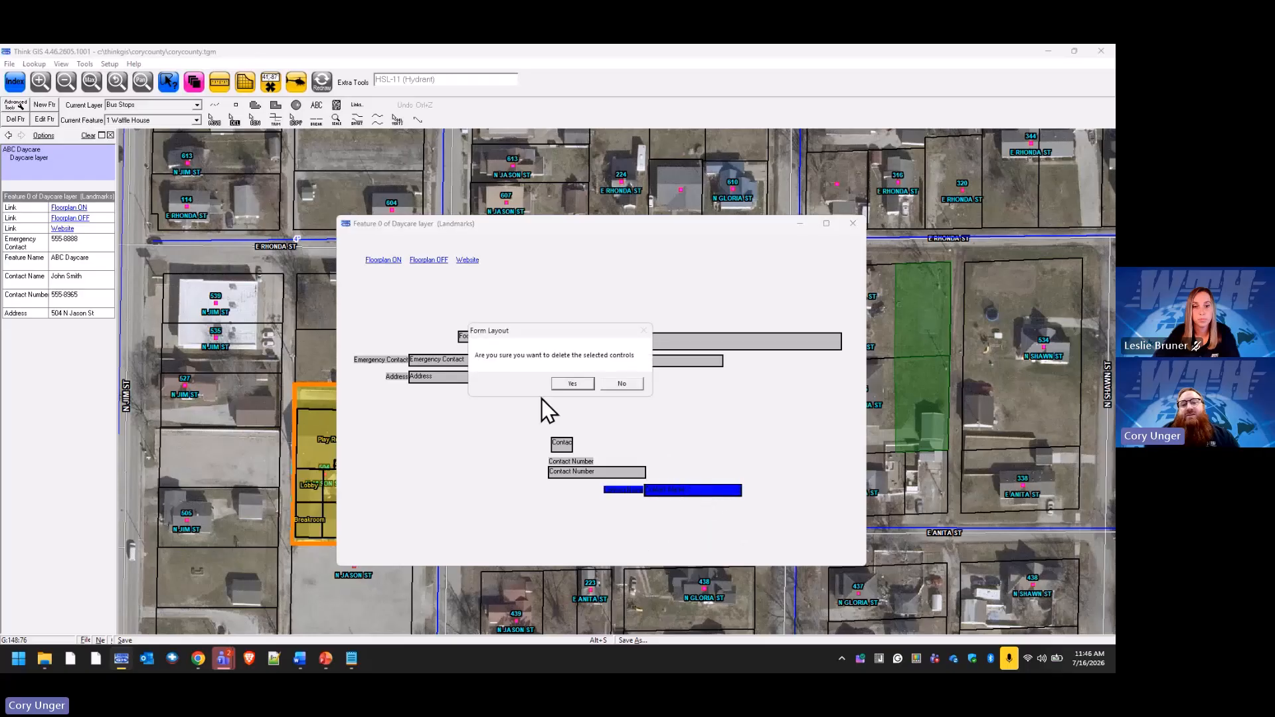
click(575, 384)
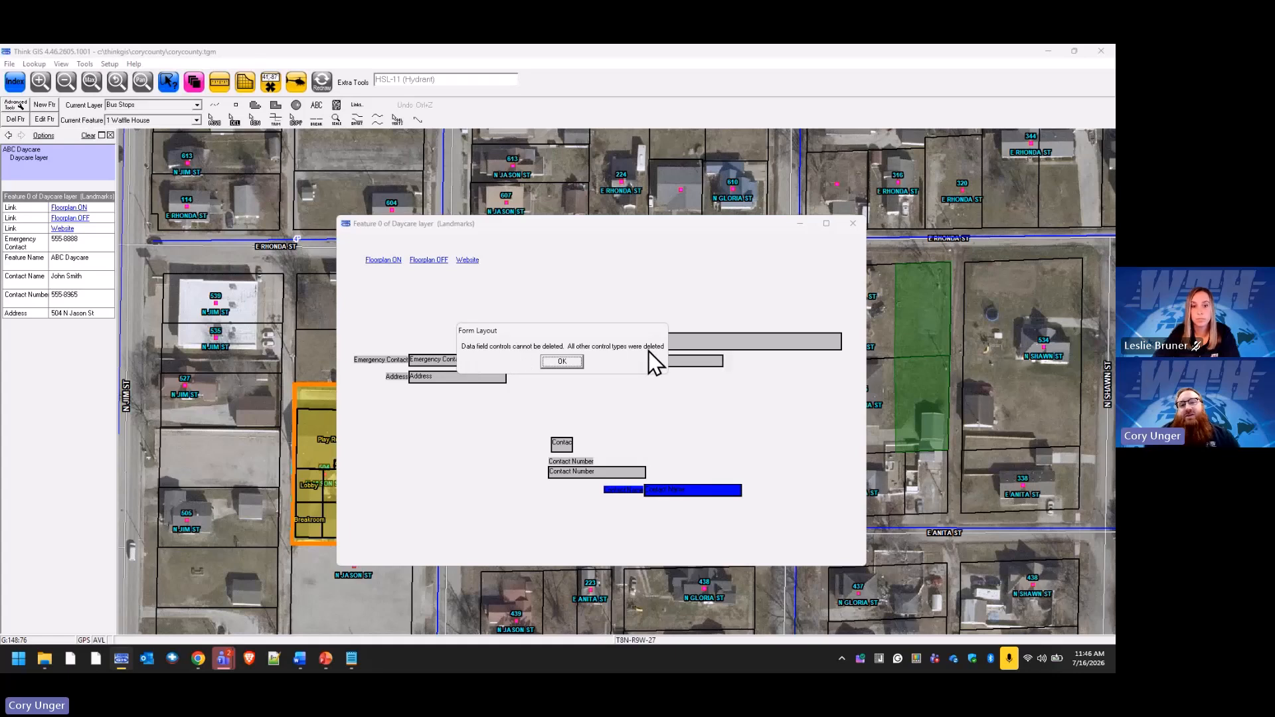
click(561, 361)
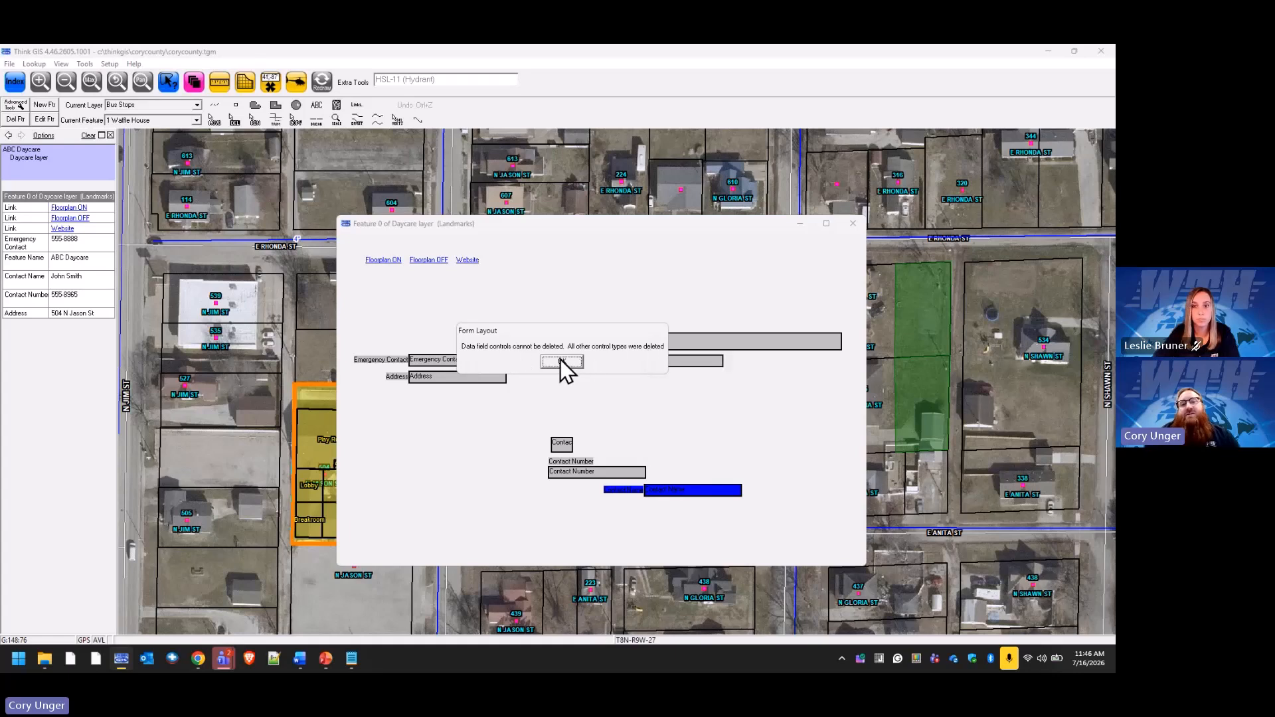
click(680, 515)
drag(672, 491, 578, 493)
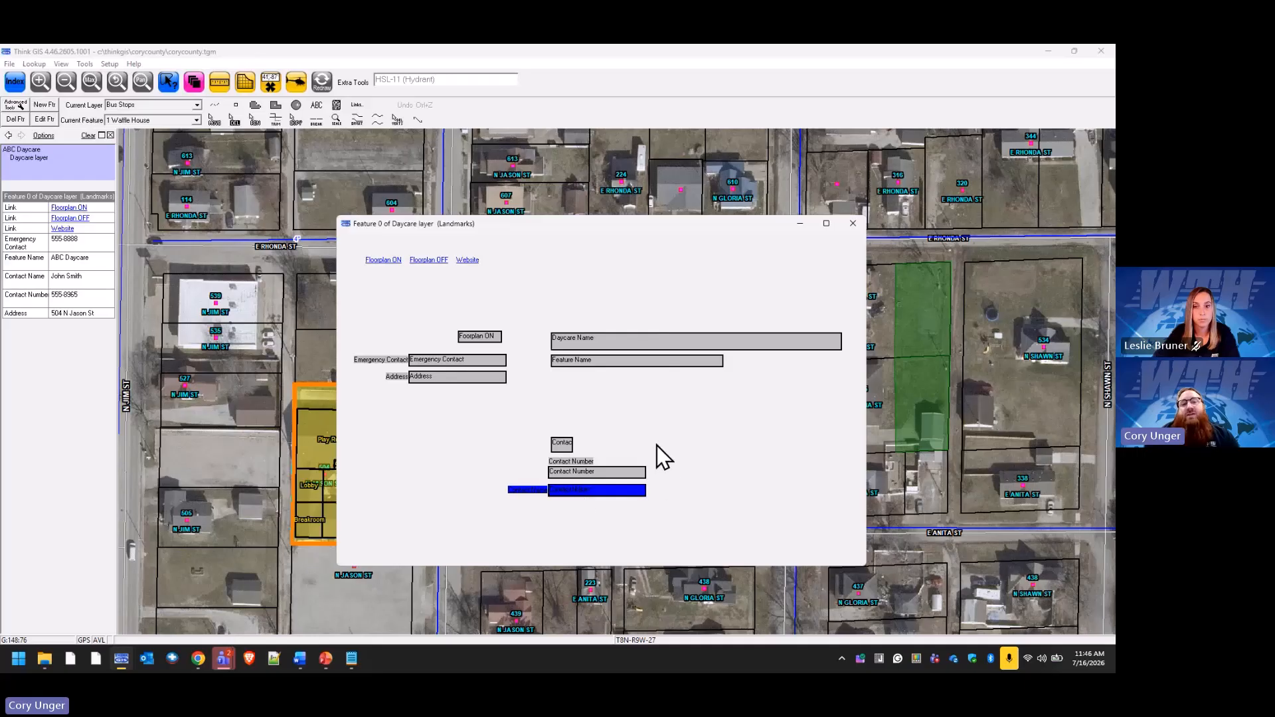
Step: Delete the Contact info label and the Foorplan ON command button from the Daycare form
click(561, 443)
right_click(563, 449)
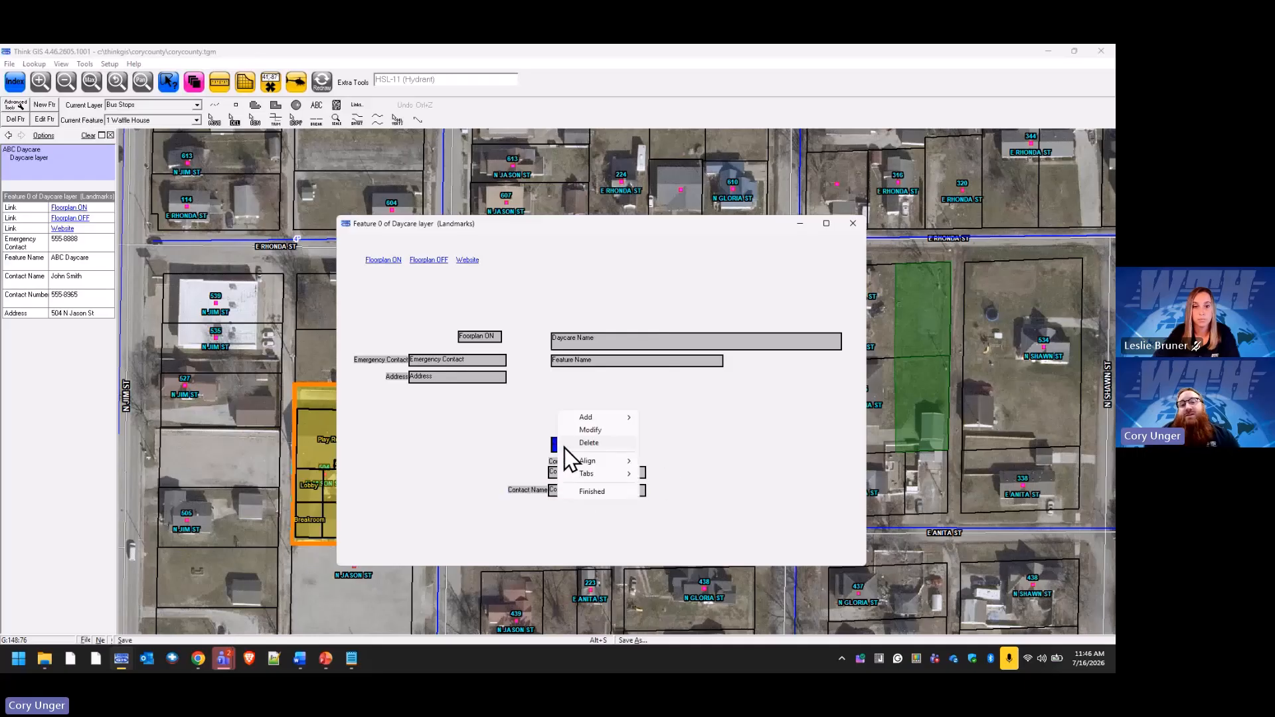
click(609, 444)
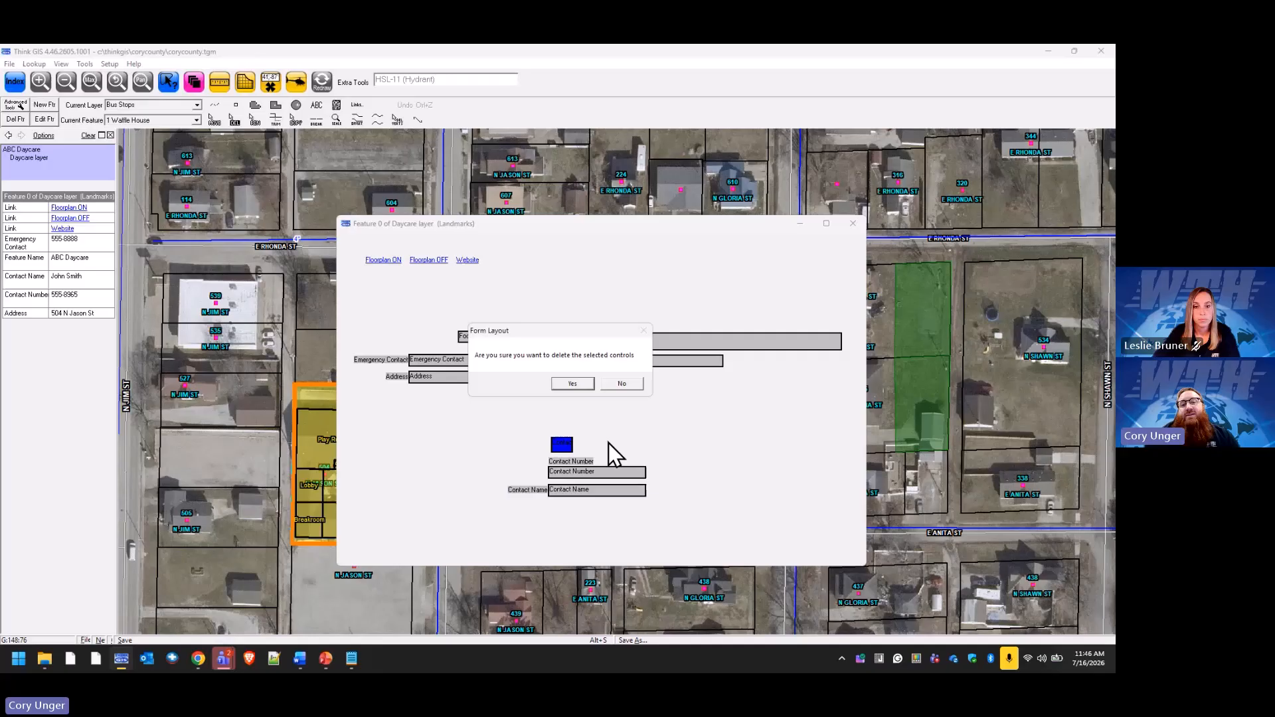
click(588, 384)
click(485, 338)
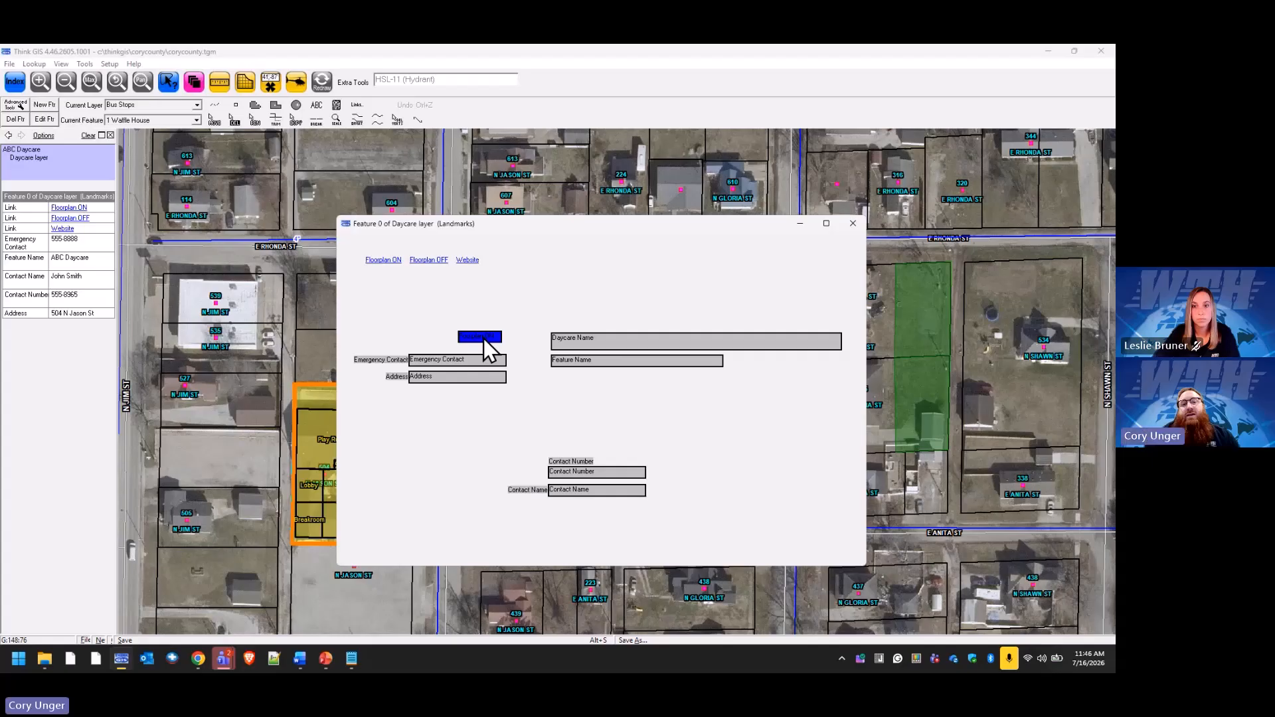
double_click(484, 338)
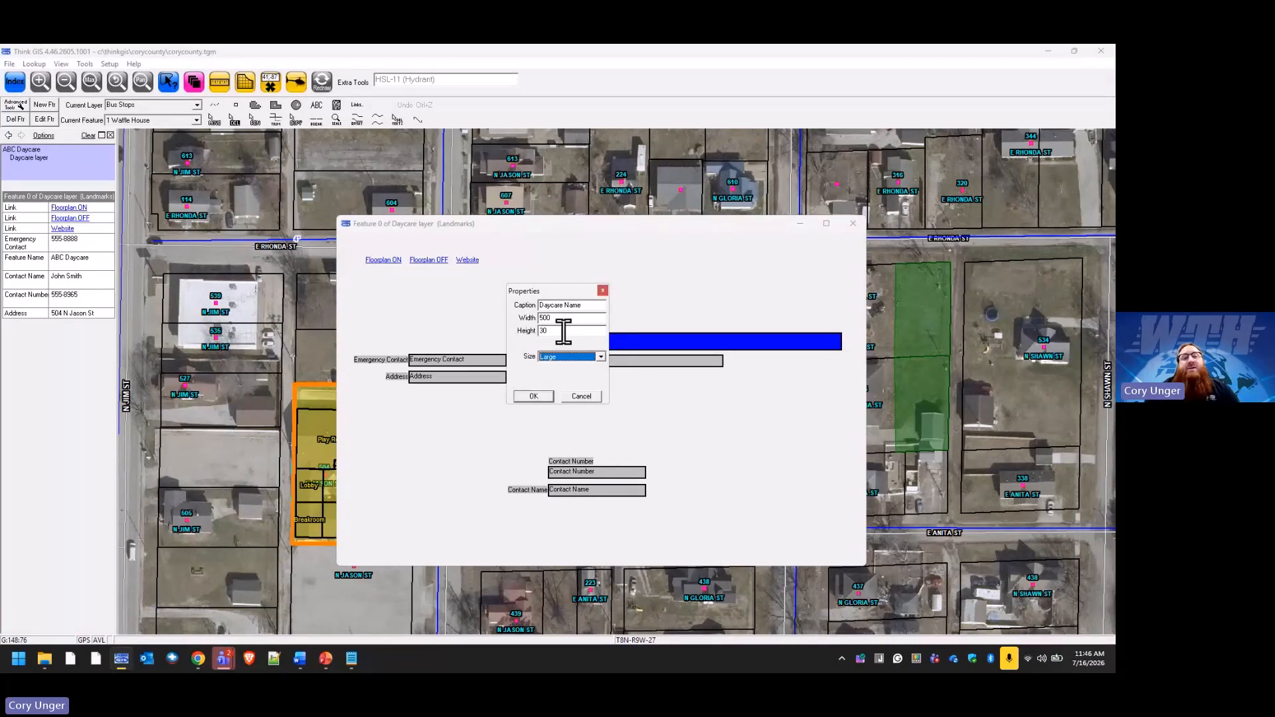
Step: Set the Daycare Name label's height to 70 and width to 250, and place it just above the Feature Name field
double_click(563, 331)
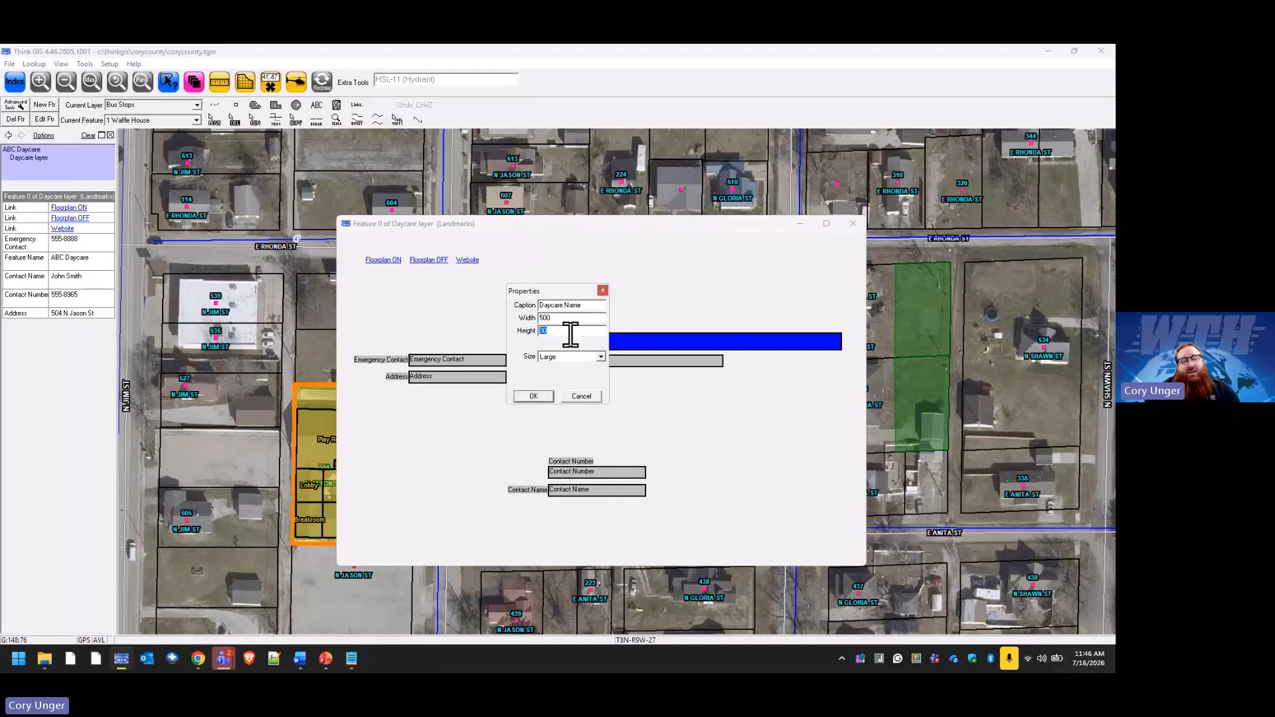
text(7)
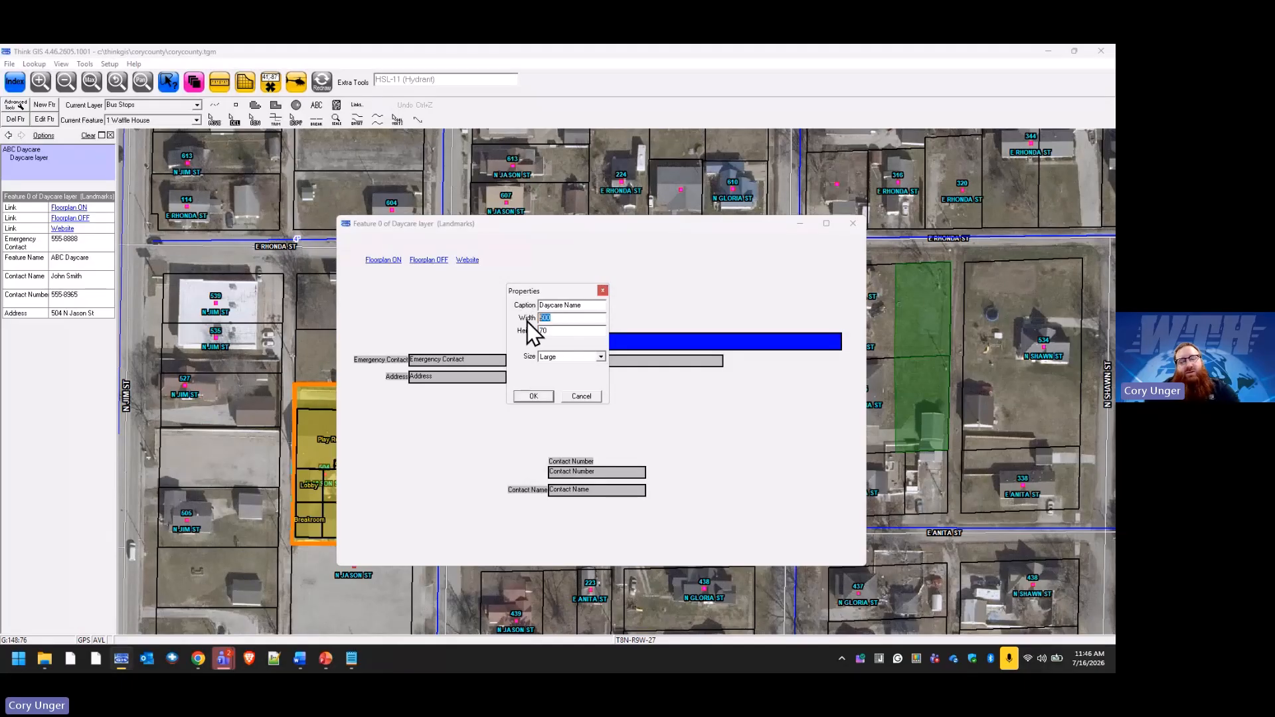
text(25)
click(534, 396)
drag(633, 352, 632, 324)
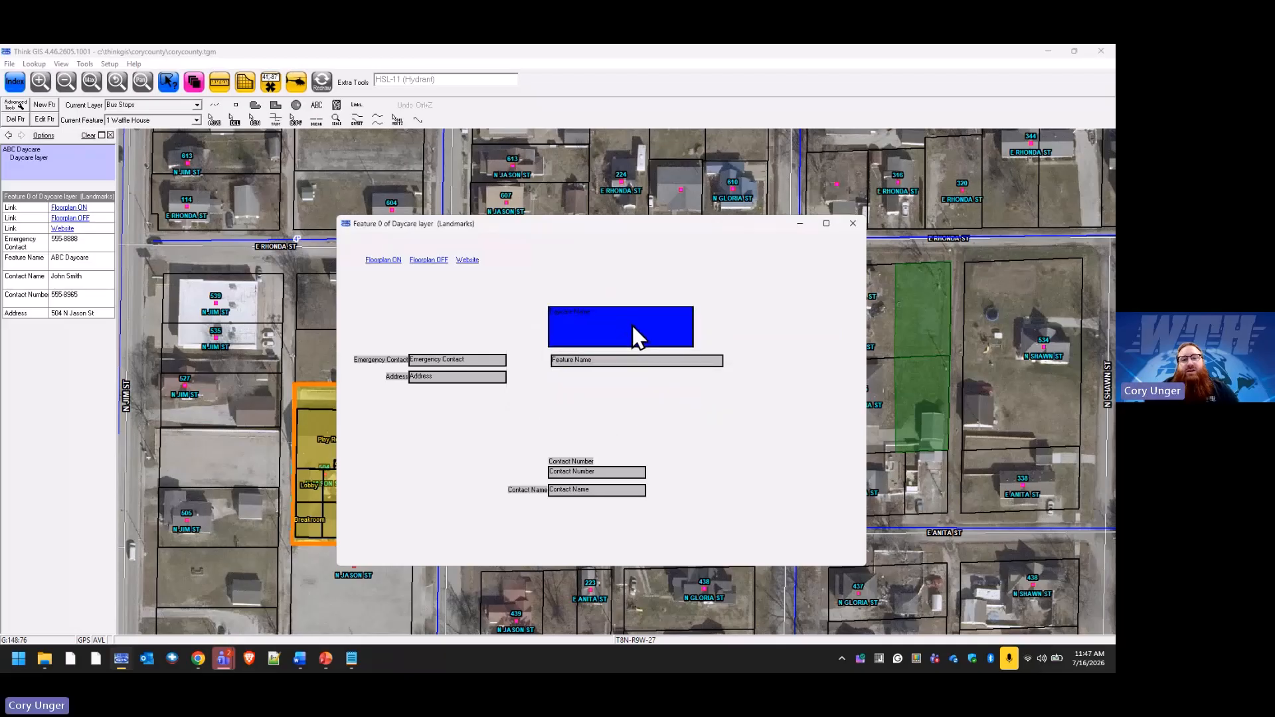
Step: Finish the form layout with the changes applied and reopen the ABC Daycare form from the map
right_click(650, 406)
click(690, 451)
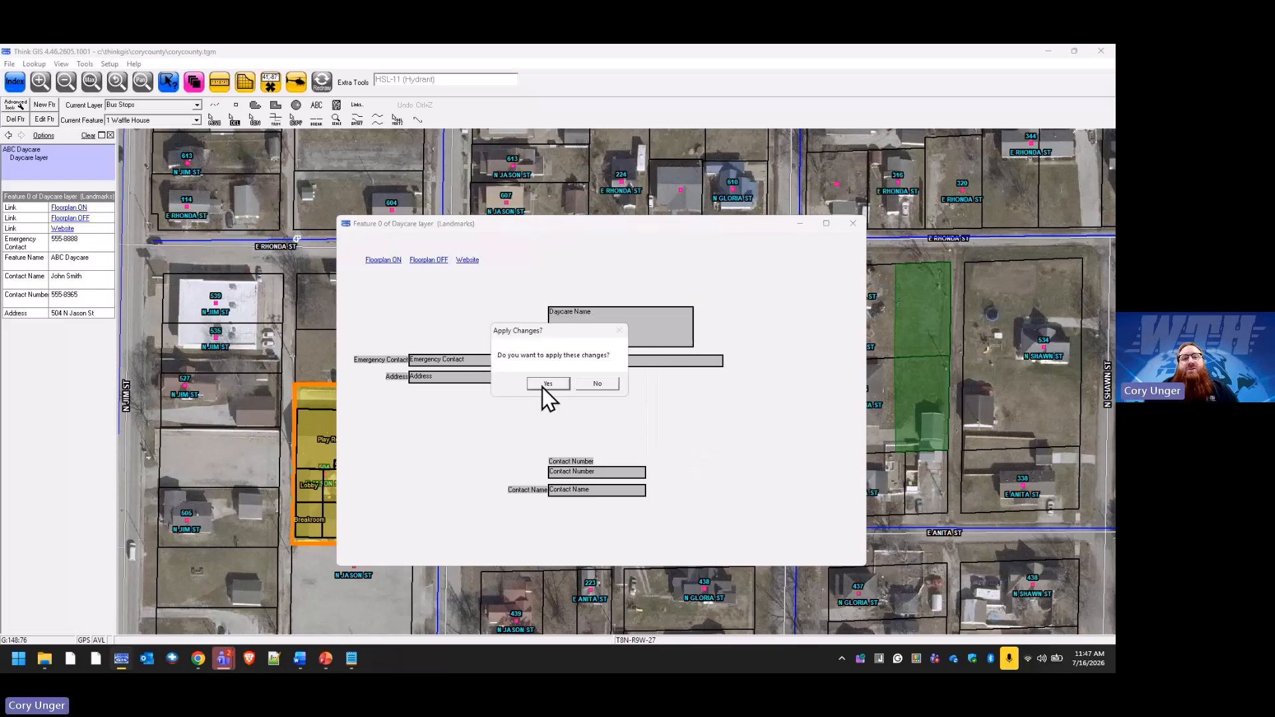
click(537, 381)
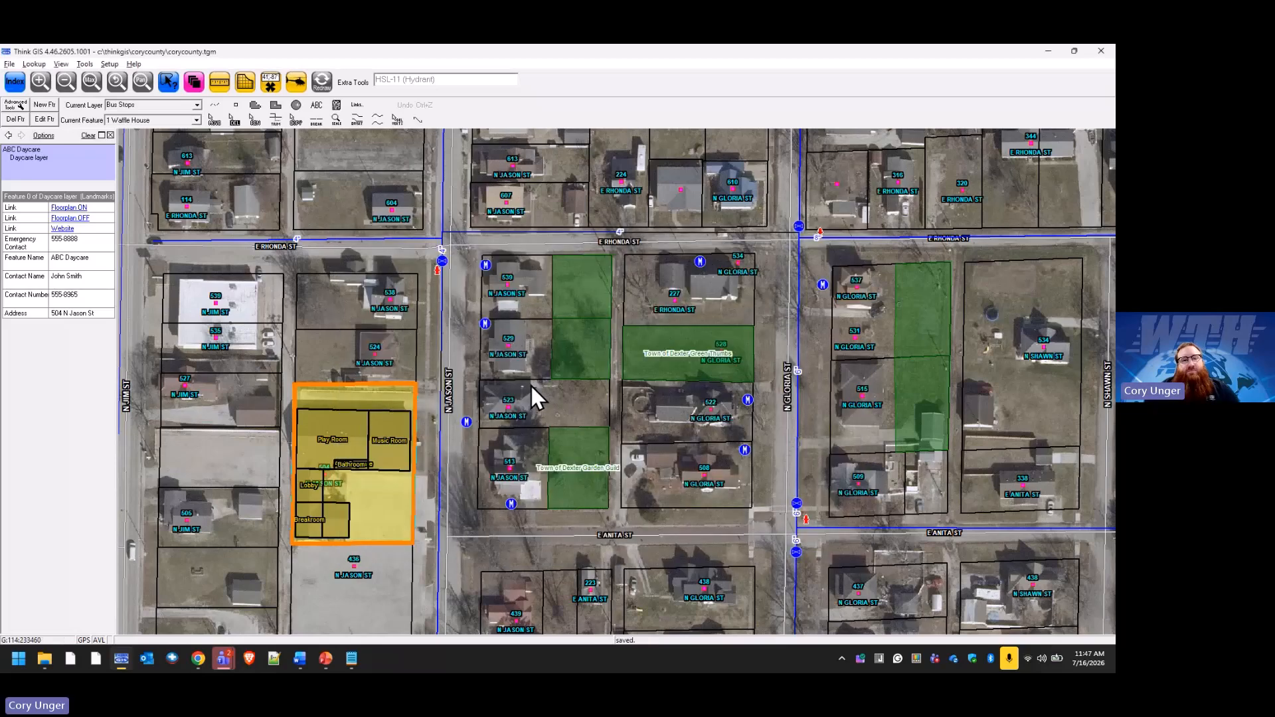
click(409, 400)
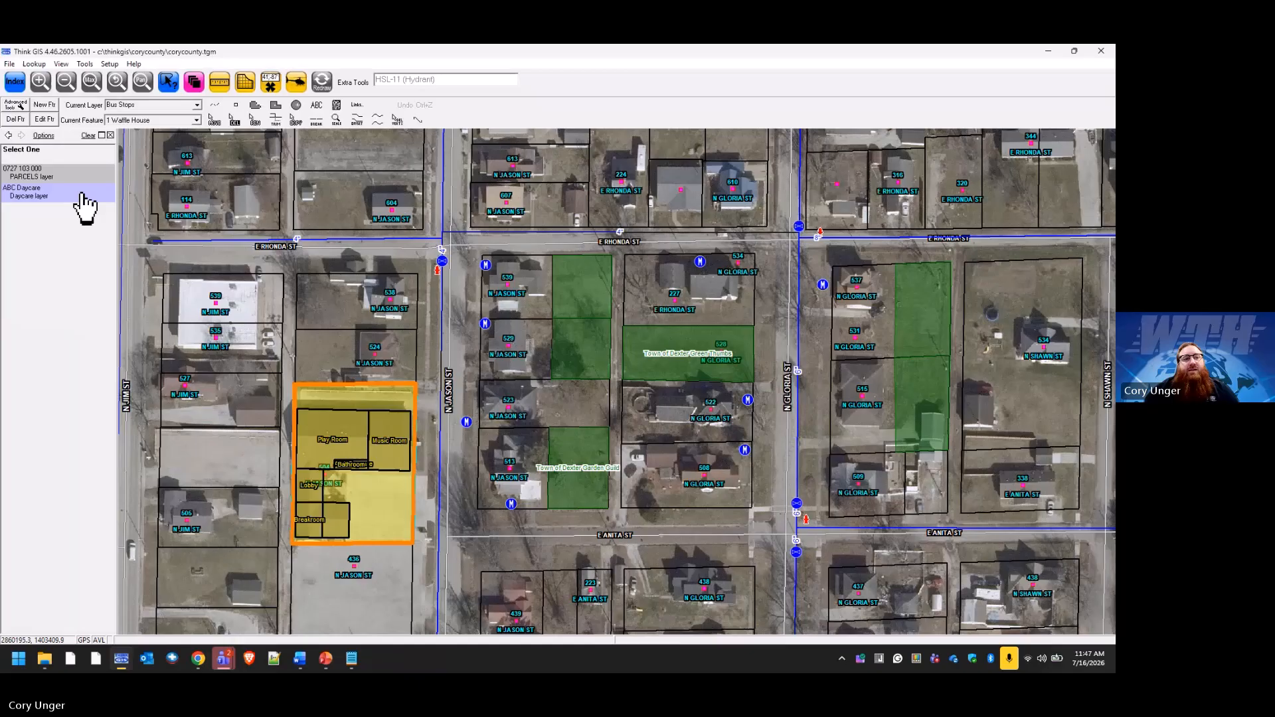
click(40, 193)
click(40, 194)
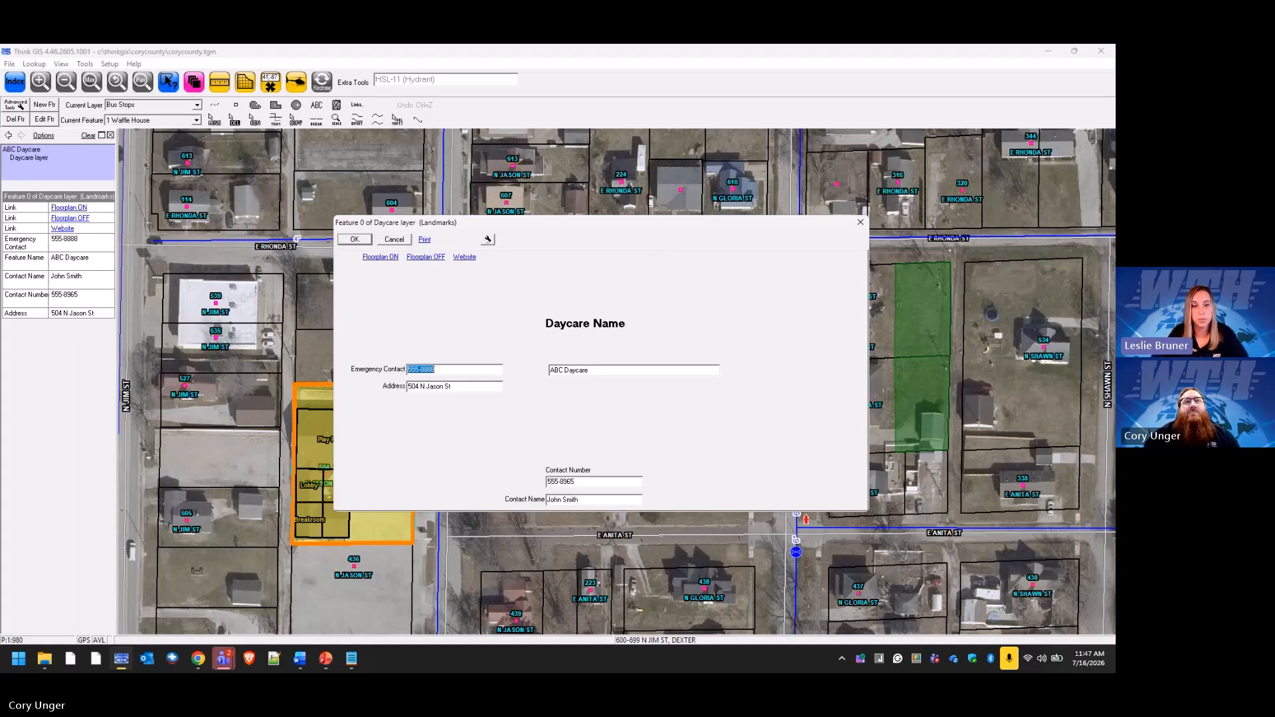
key(alt+Tab)
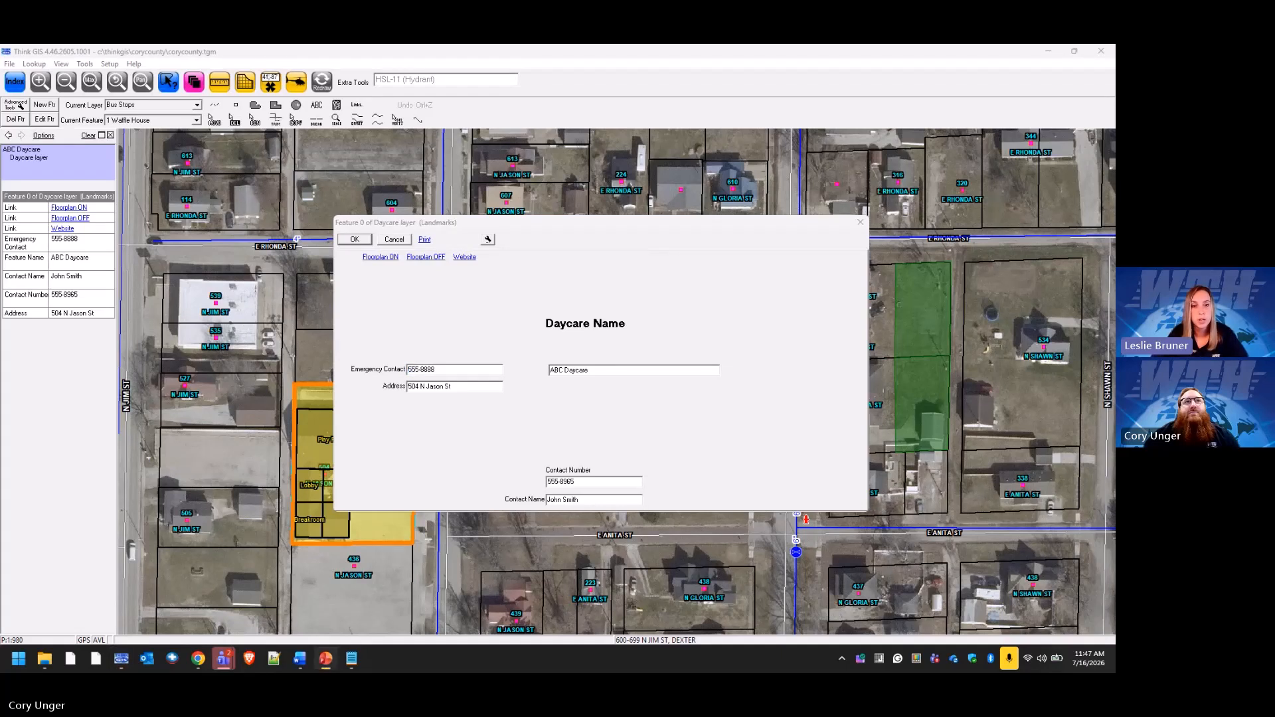
key(alt+Tab)
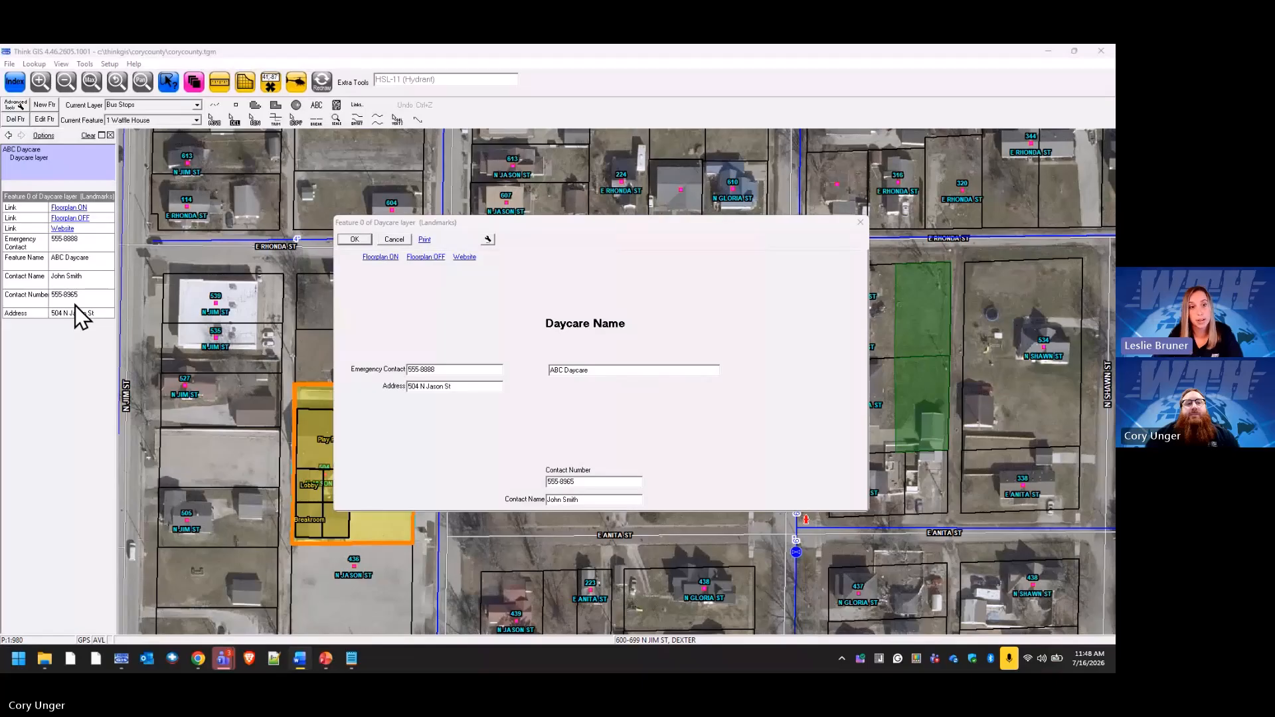
Step: Cancel the feature form and open the Daycare layer's format from the layer settings
click(405, 239)
click(198, 89)
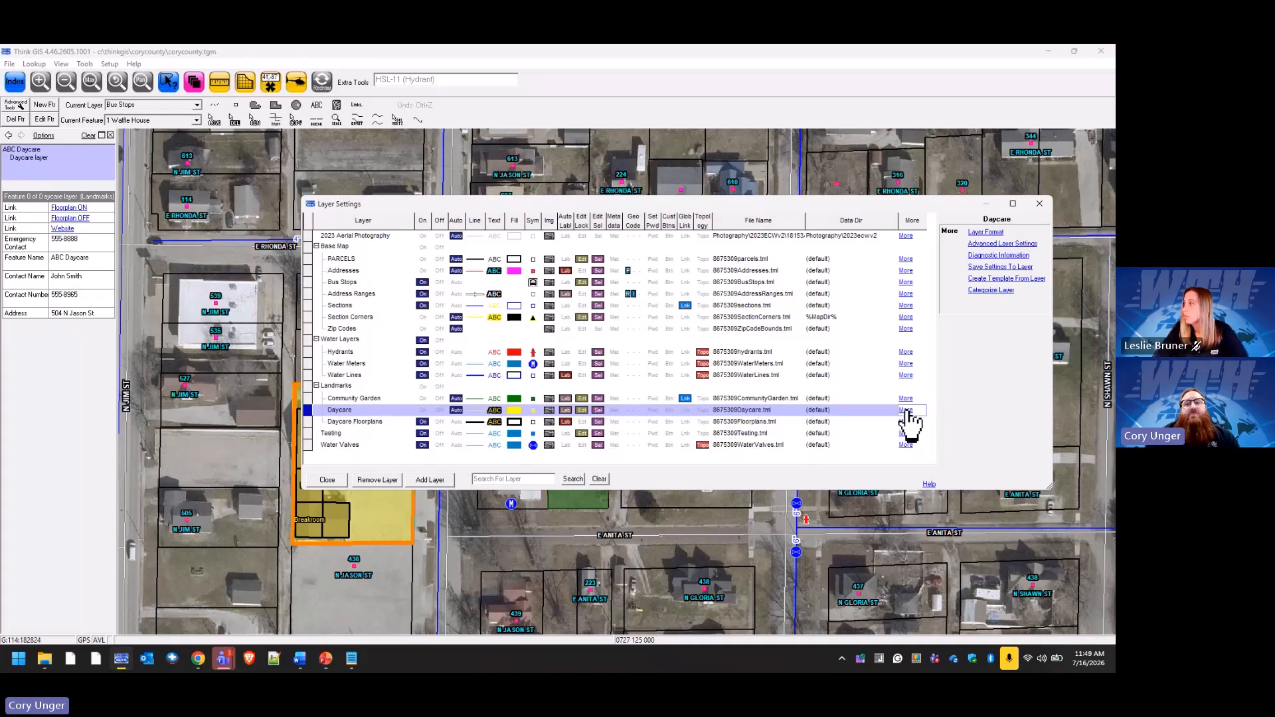
click(987, 233)
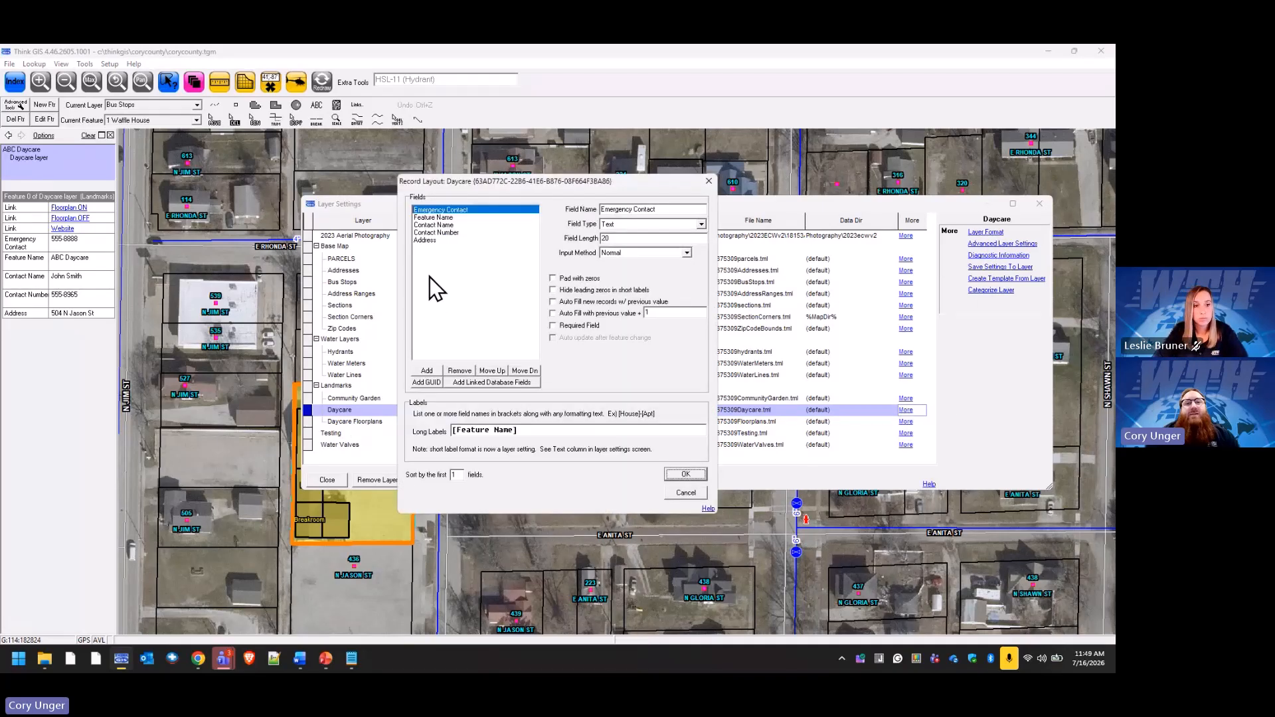
Step: Try moving Emergency Contact below Feature Name and removing Contact Name in the Daycare record layout, and discard the changes
click(447, 211)
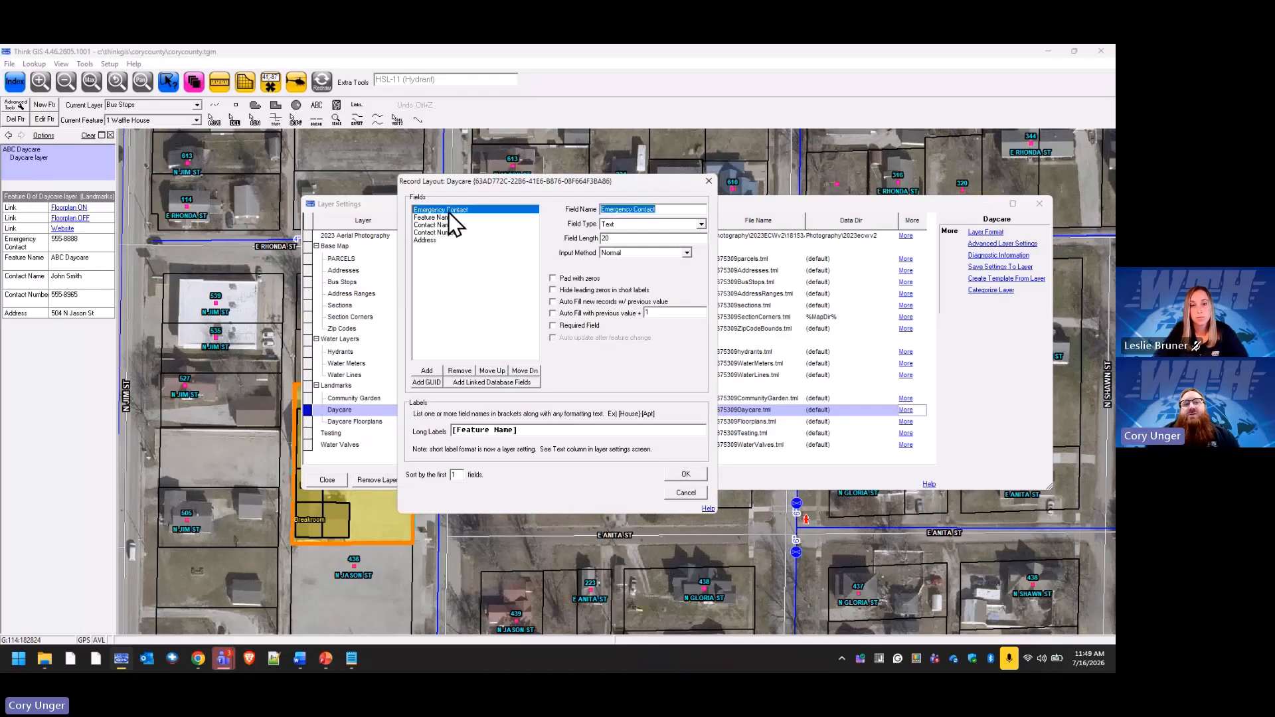
click(525, 371)
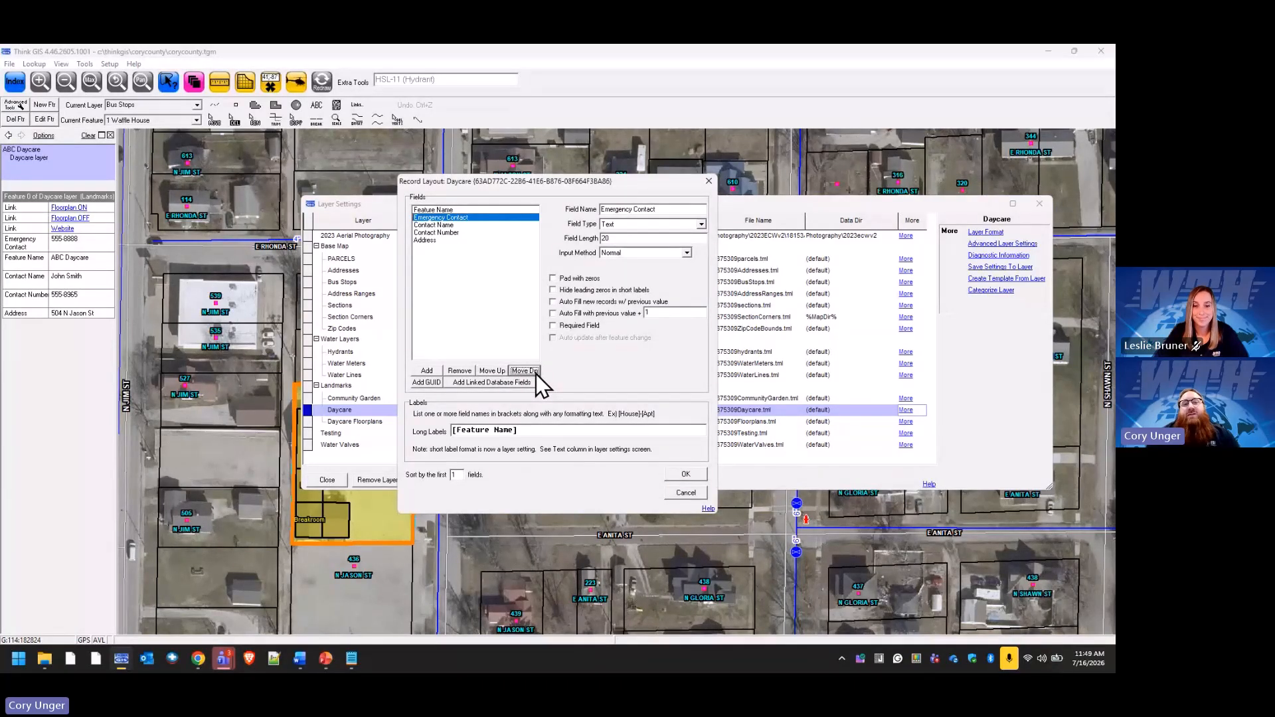
click(445, 225)
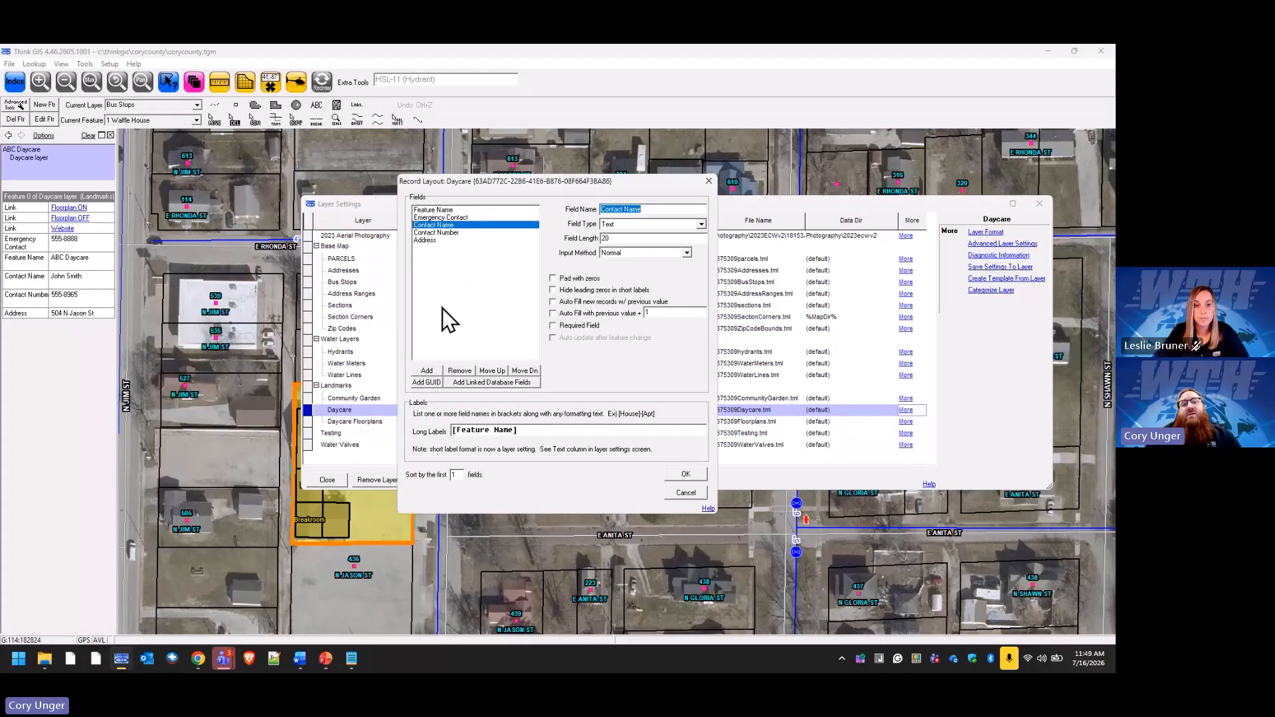
click(460, 369)
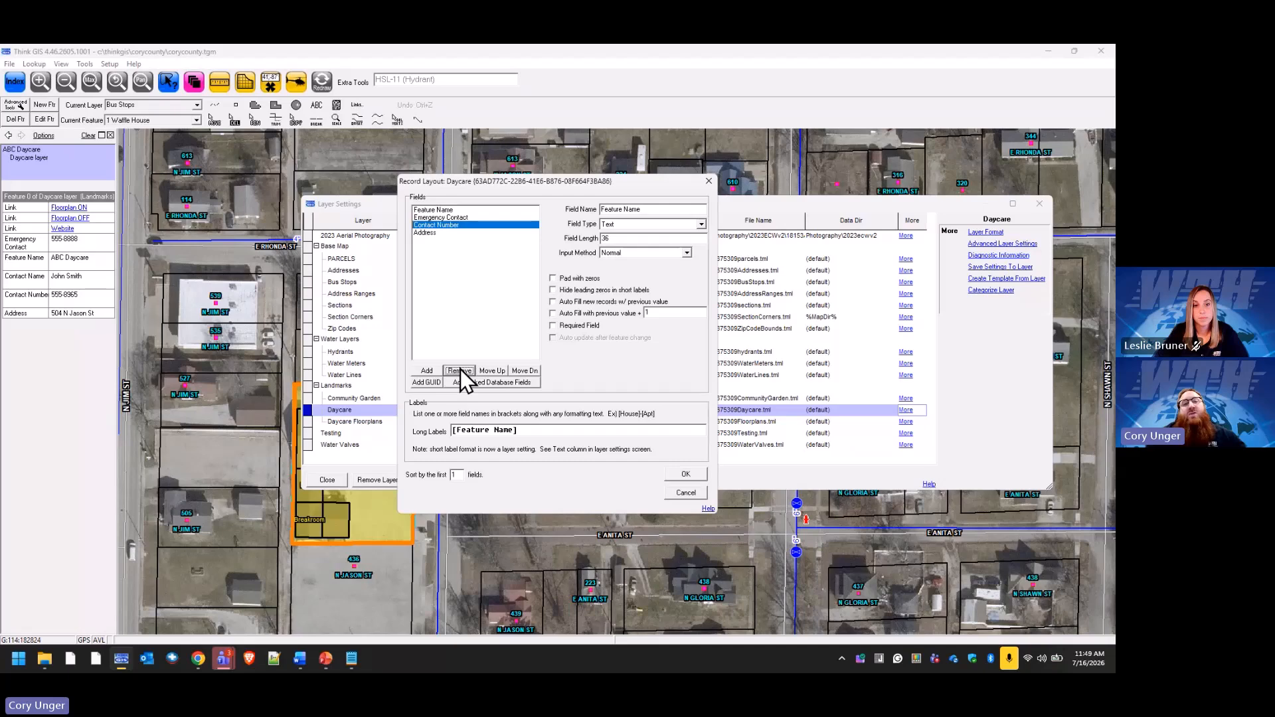
click(692, 490)
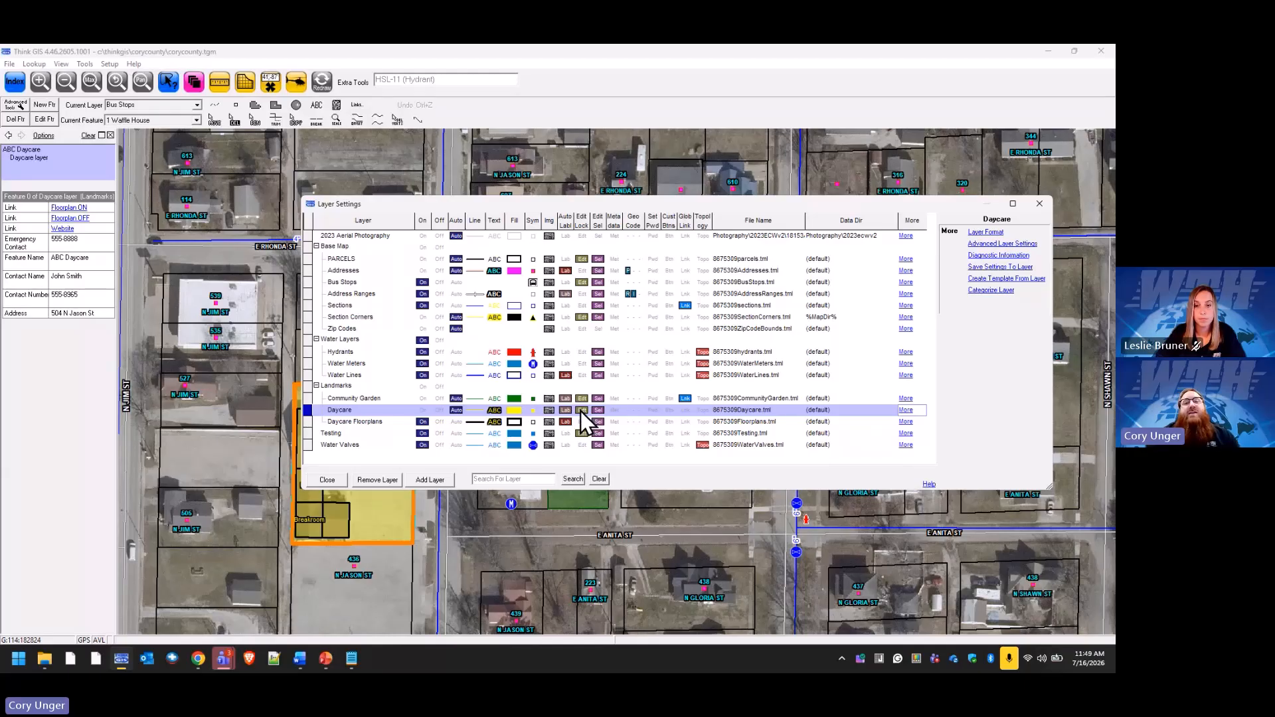
Step: Open the Daycare layer's format and rename the Address field to Property Address
click(983, 232)
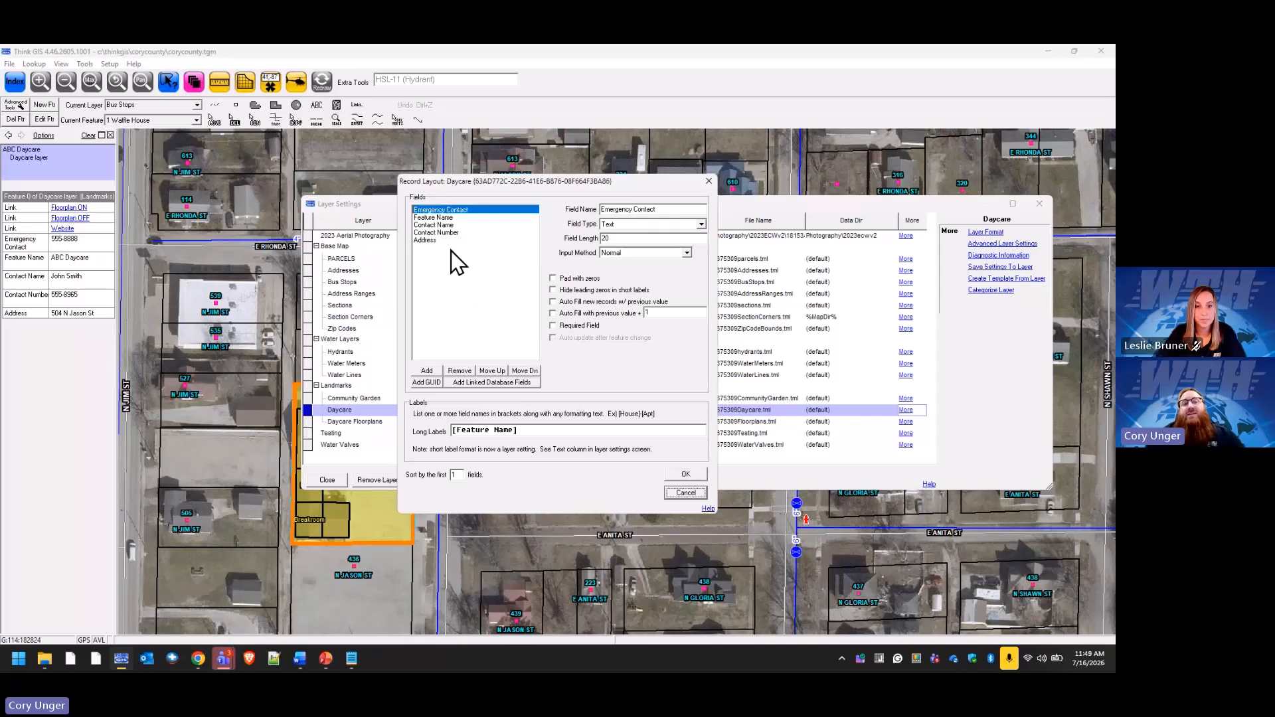
click(432, 242)
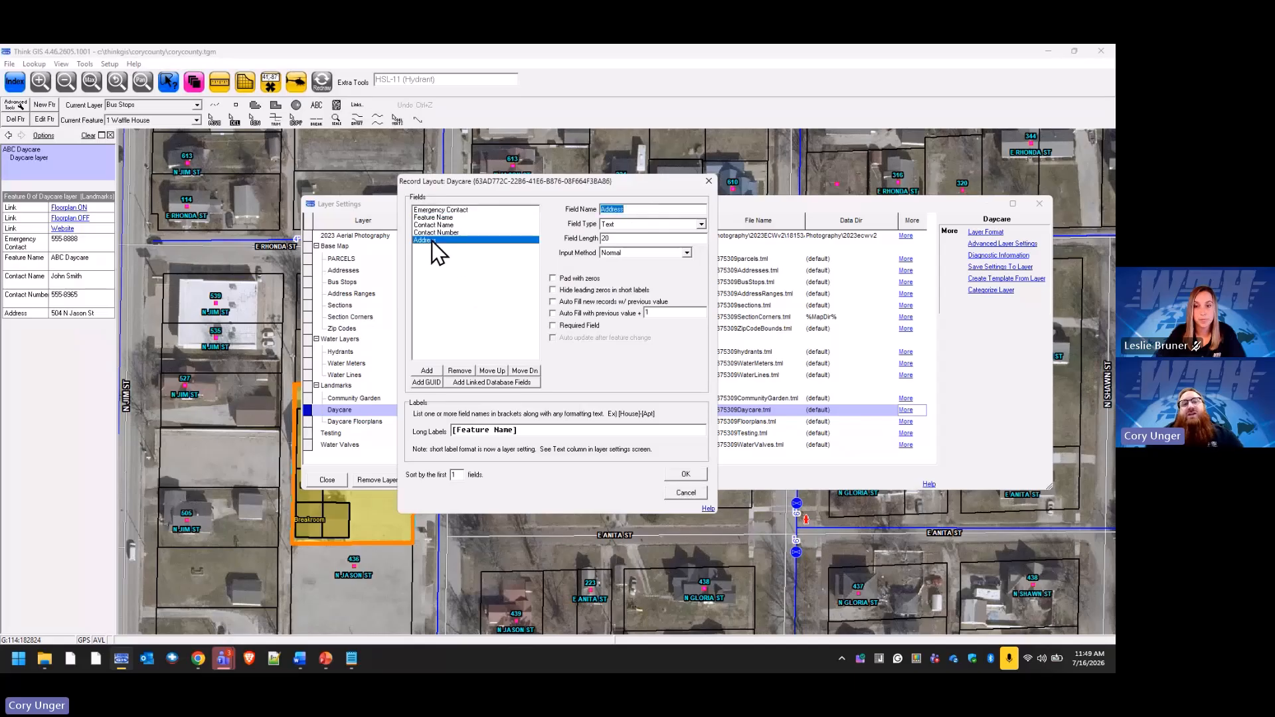
click(687, 212)
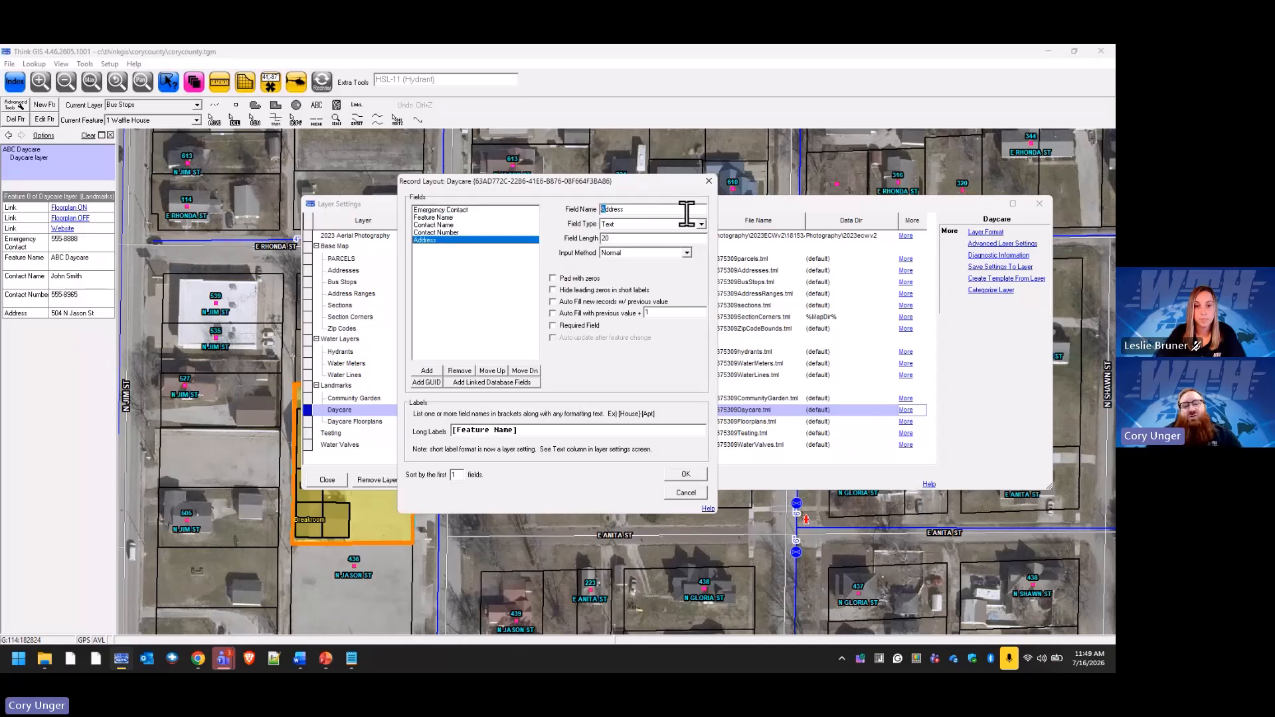
click(601, 209)
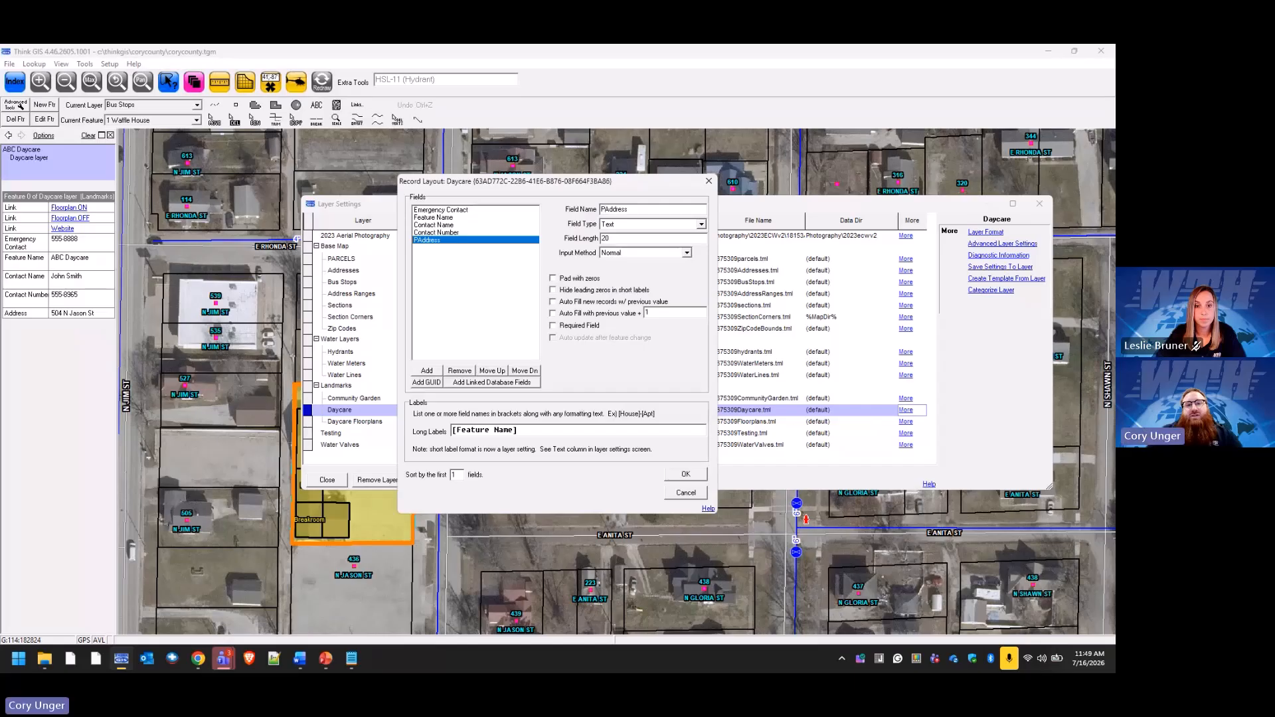
text(Property)
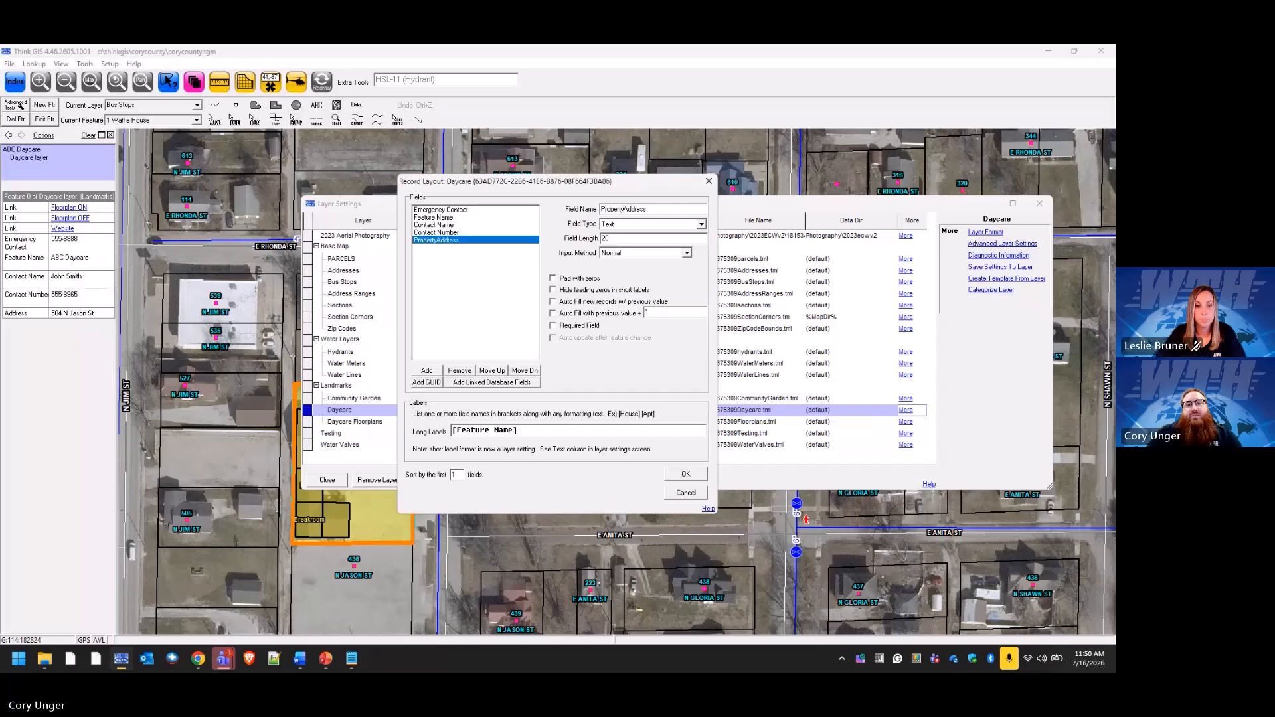
Step: Rename the Contact Name field to Director Name and save the Daycare record layout
click(437, 225)
drag(622, 211, 534, 213)
text(Director Name)
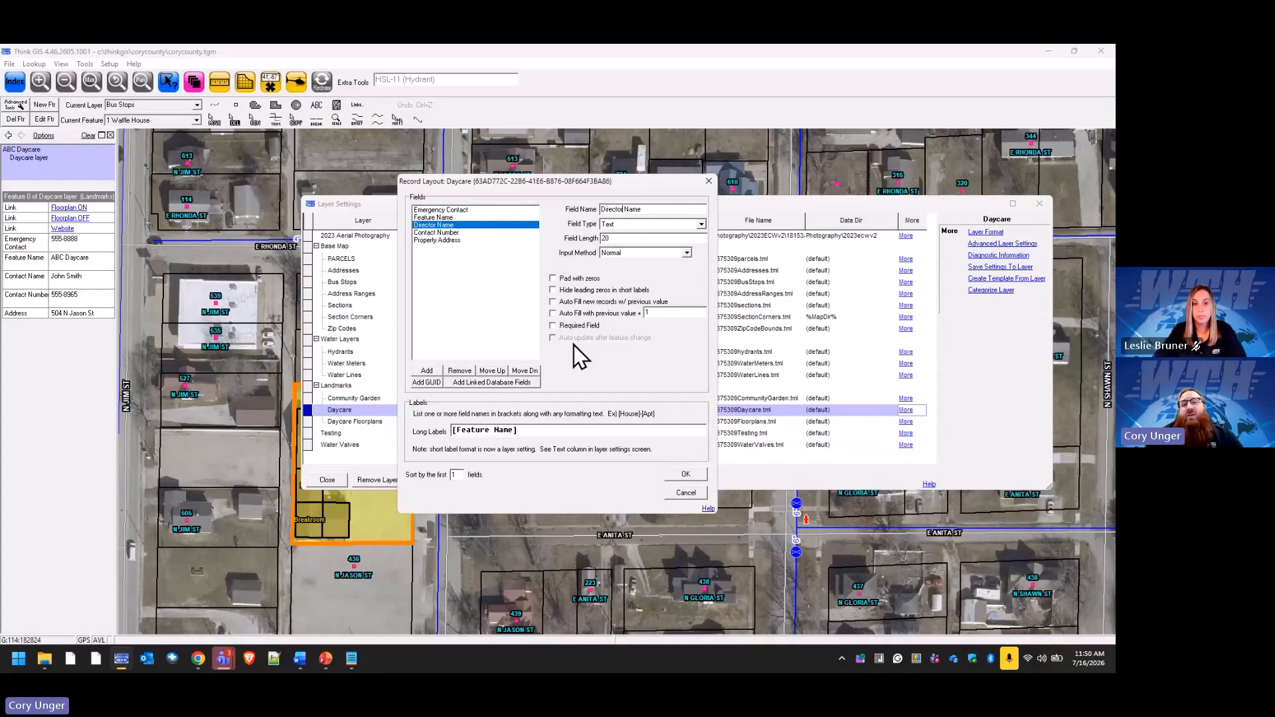
click(683, 474)
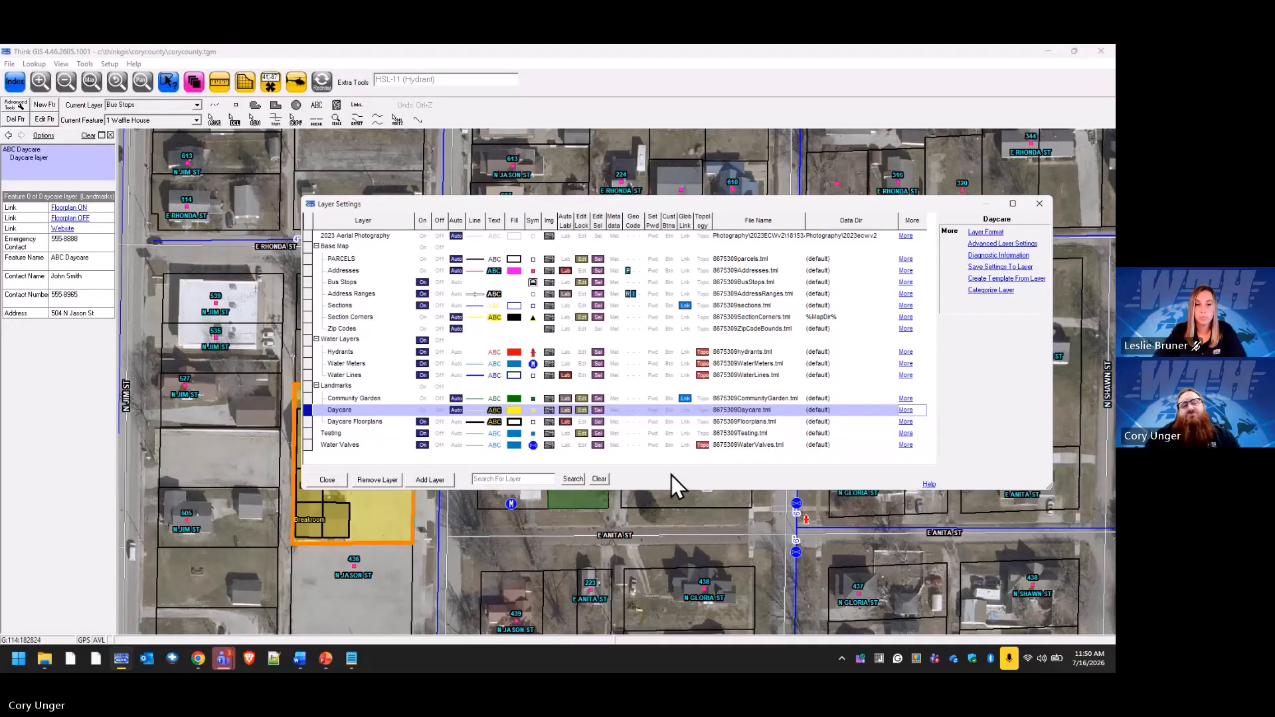
Step: Try removing Director Name from the Daycare record layout, check the source-to-destination field mapping, and cancel the change
click(990, 239)
click(585, 383)
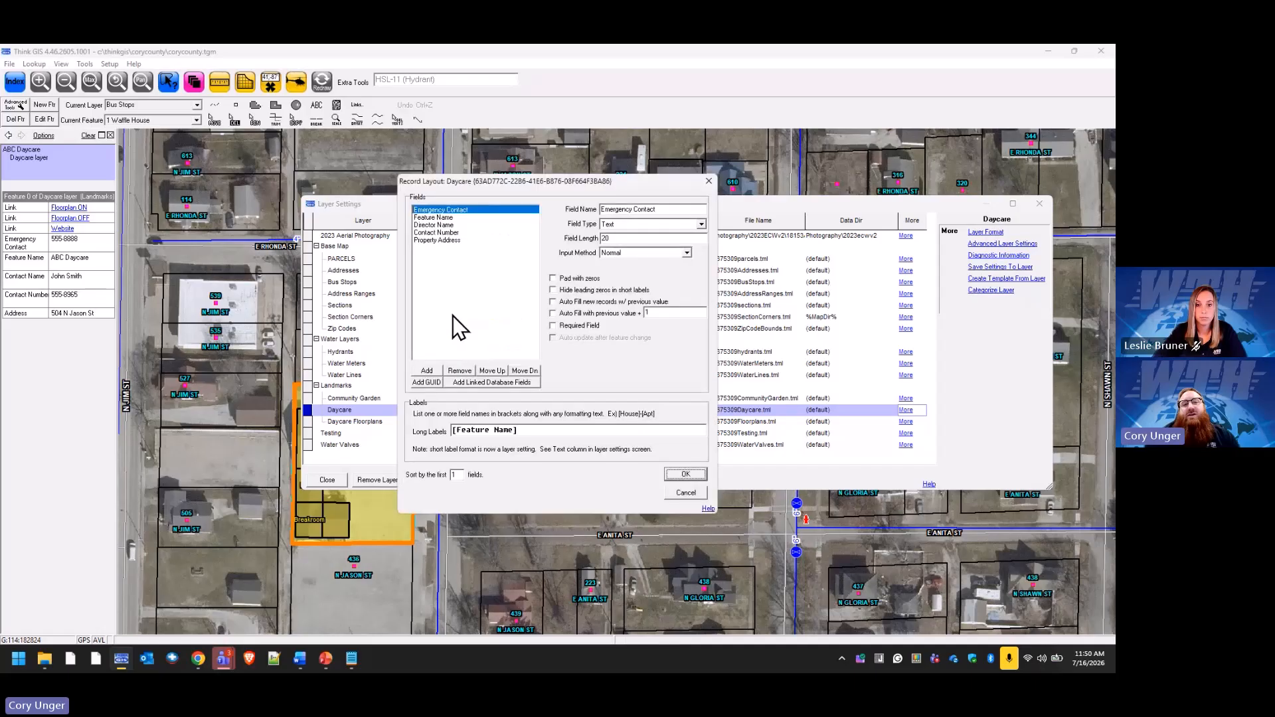
click(435, 226)
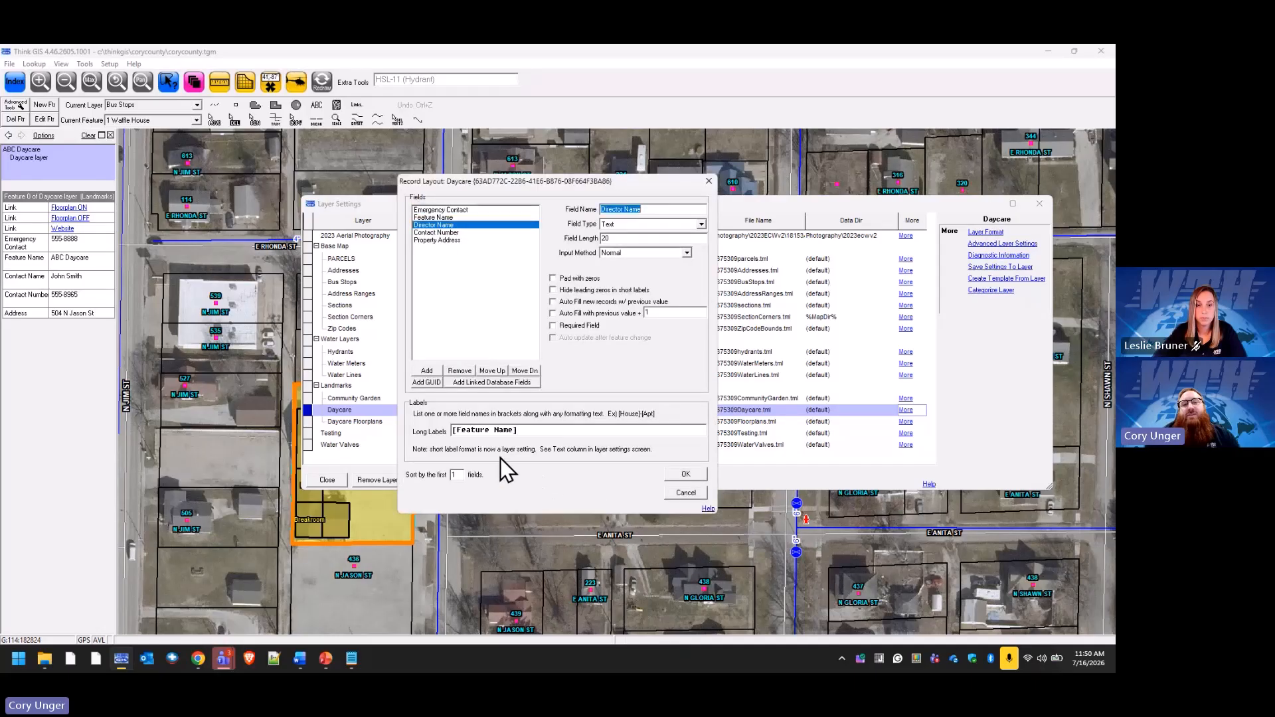
click(460, 371)
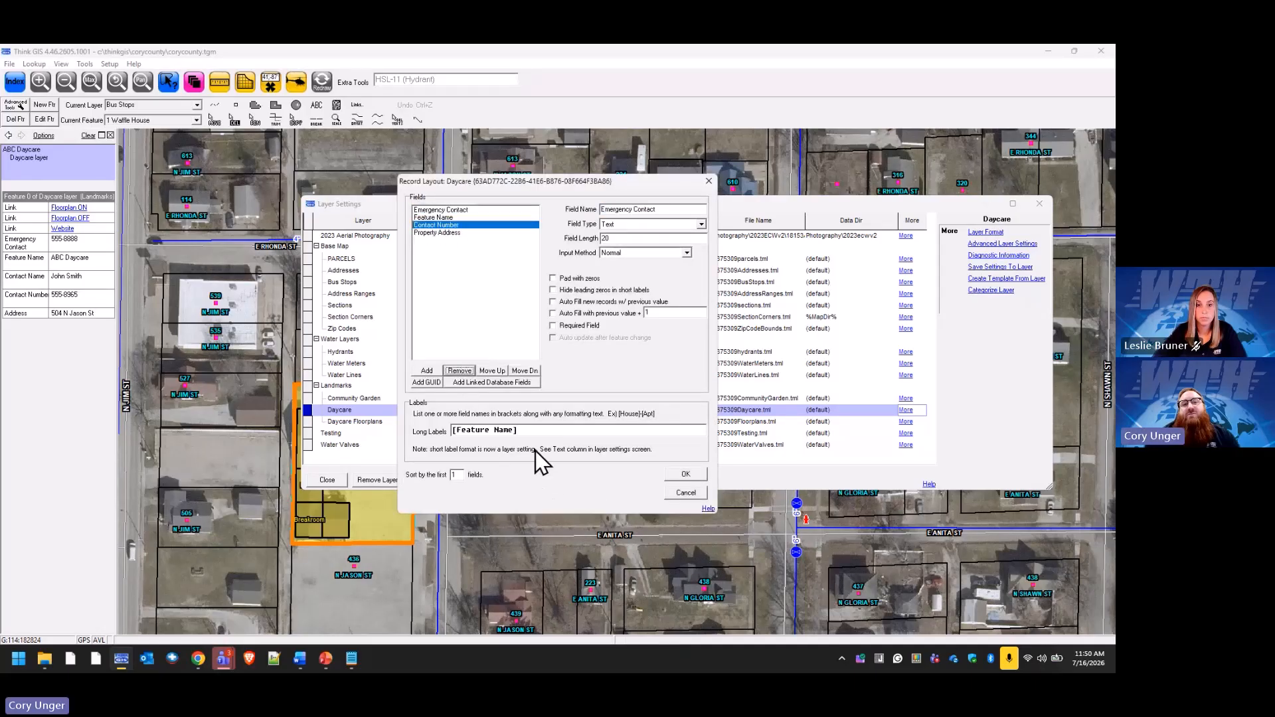
click(683, 475)
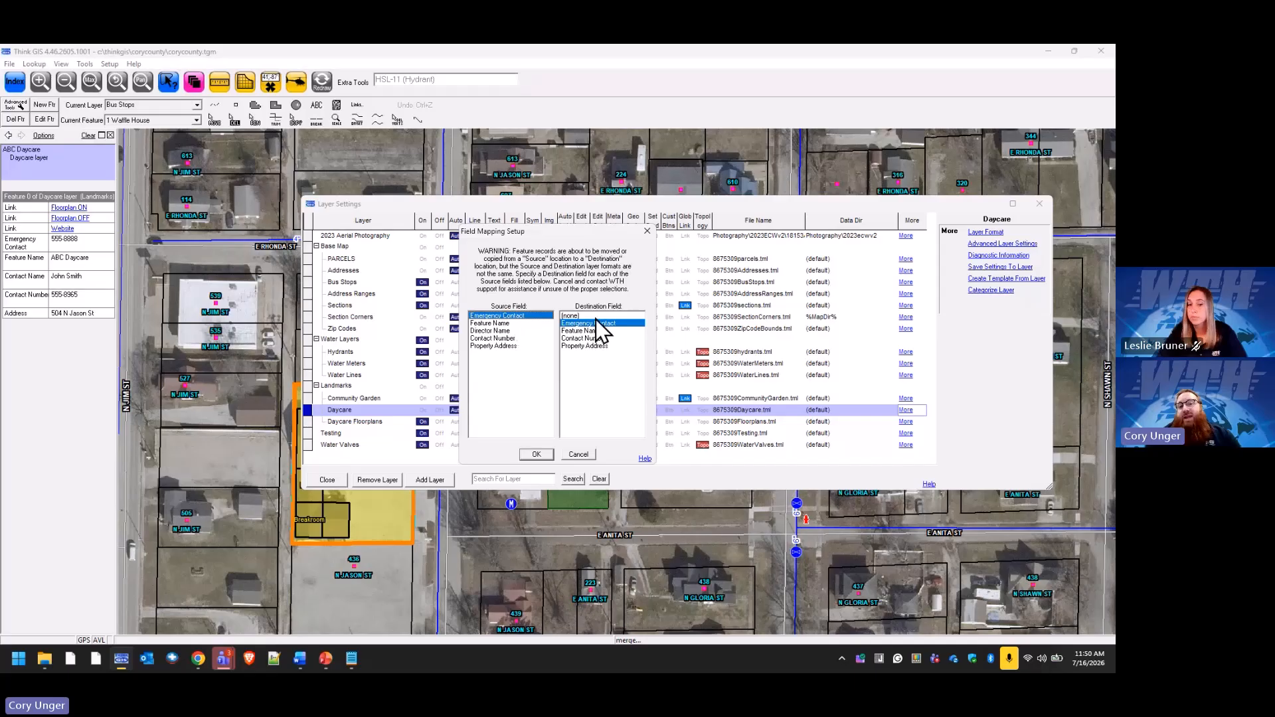
click(504, 324)
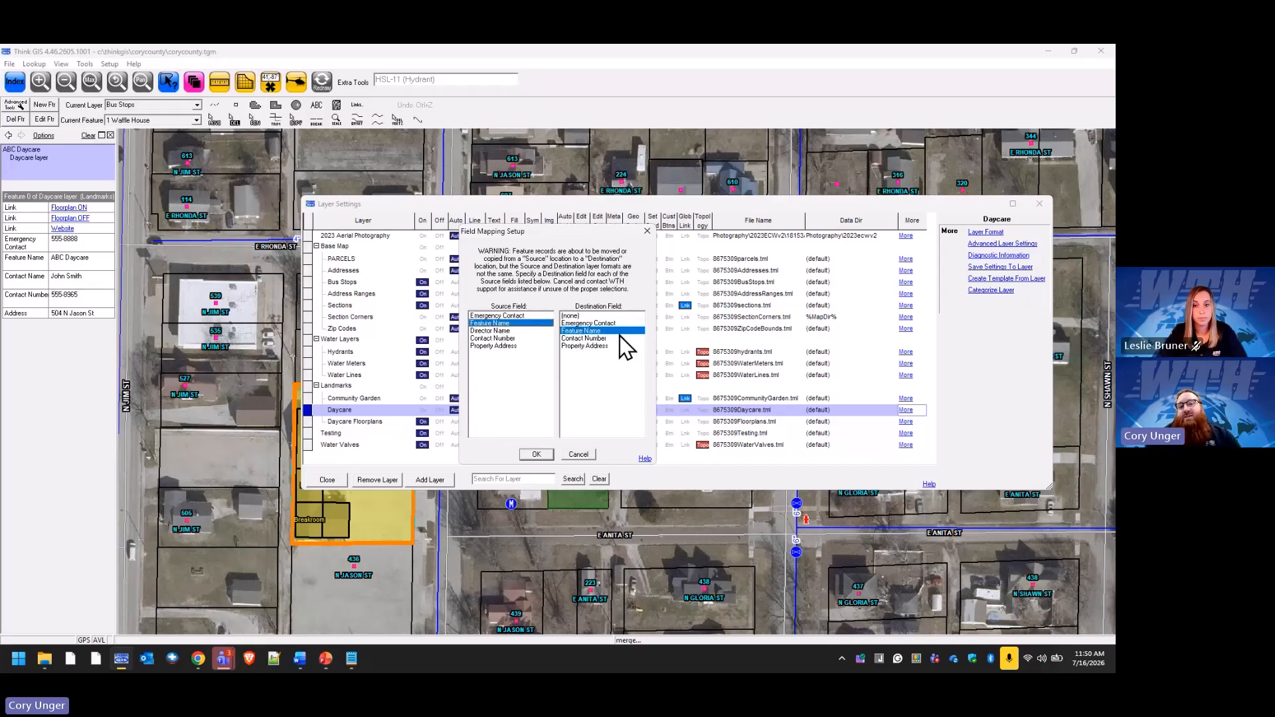
click(489, 331)
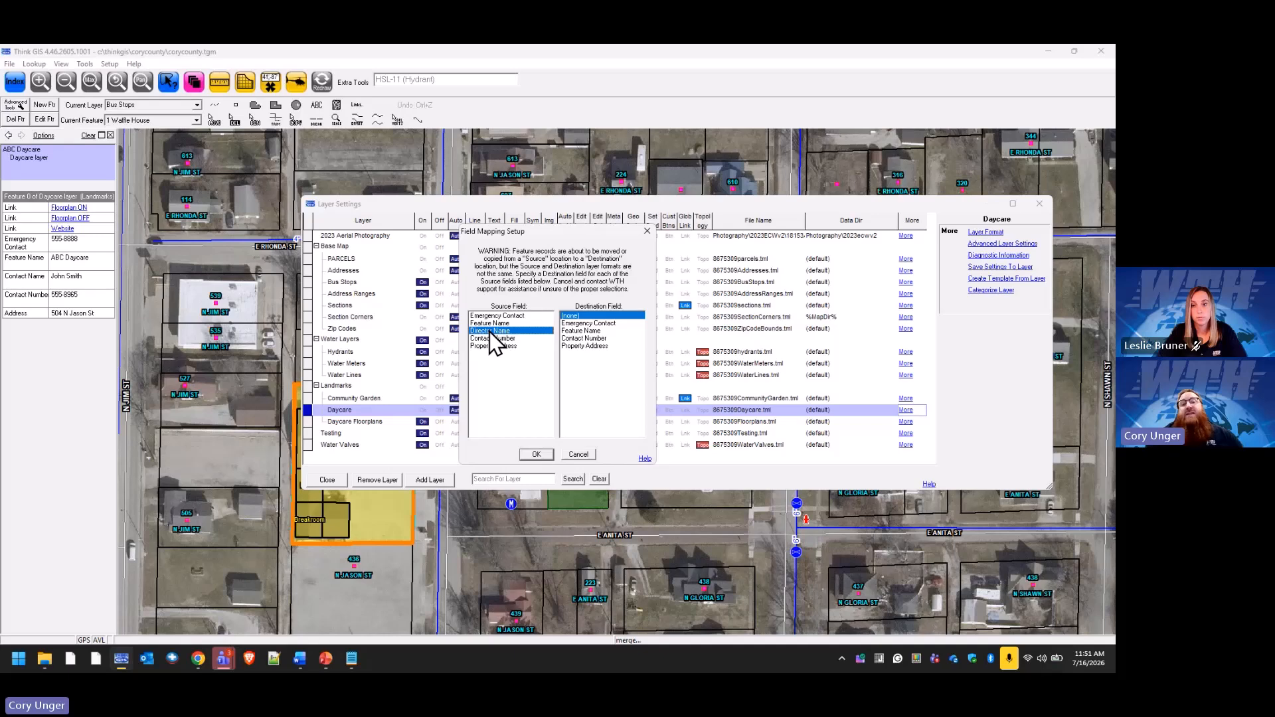
click(587, 455)
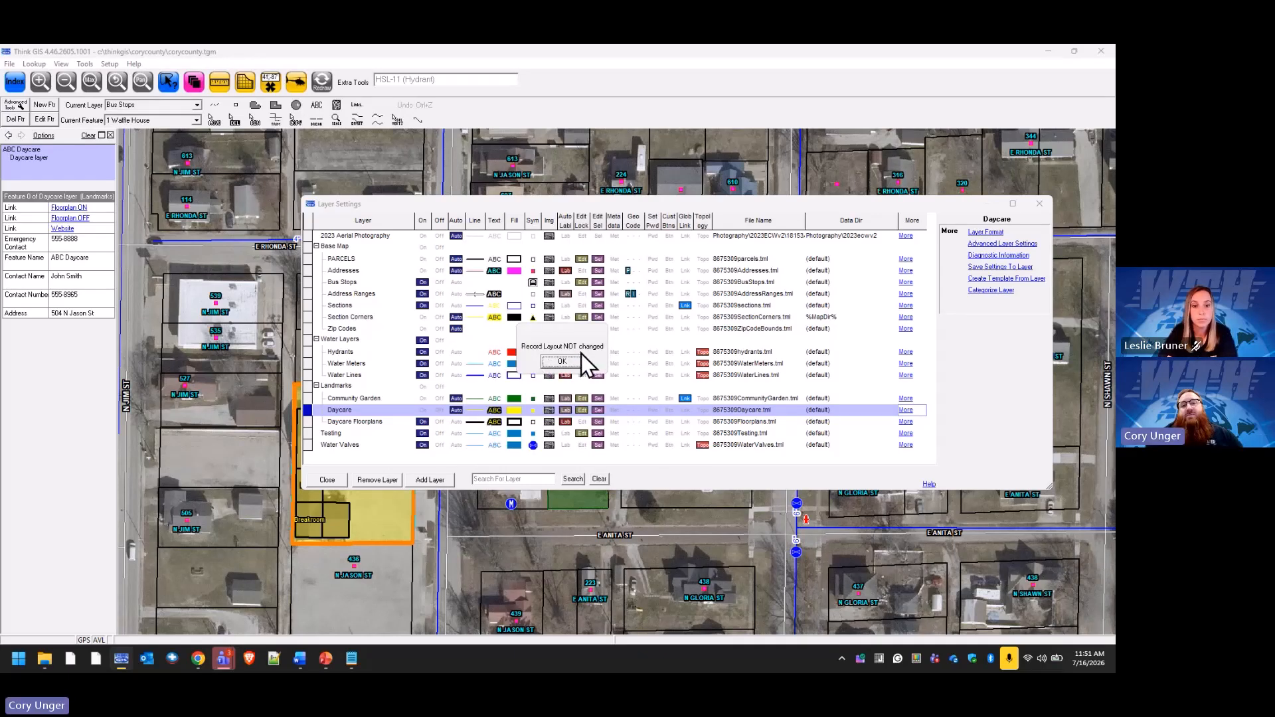
click(559, 364)
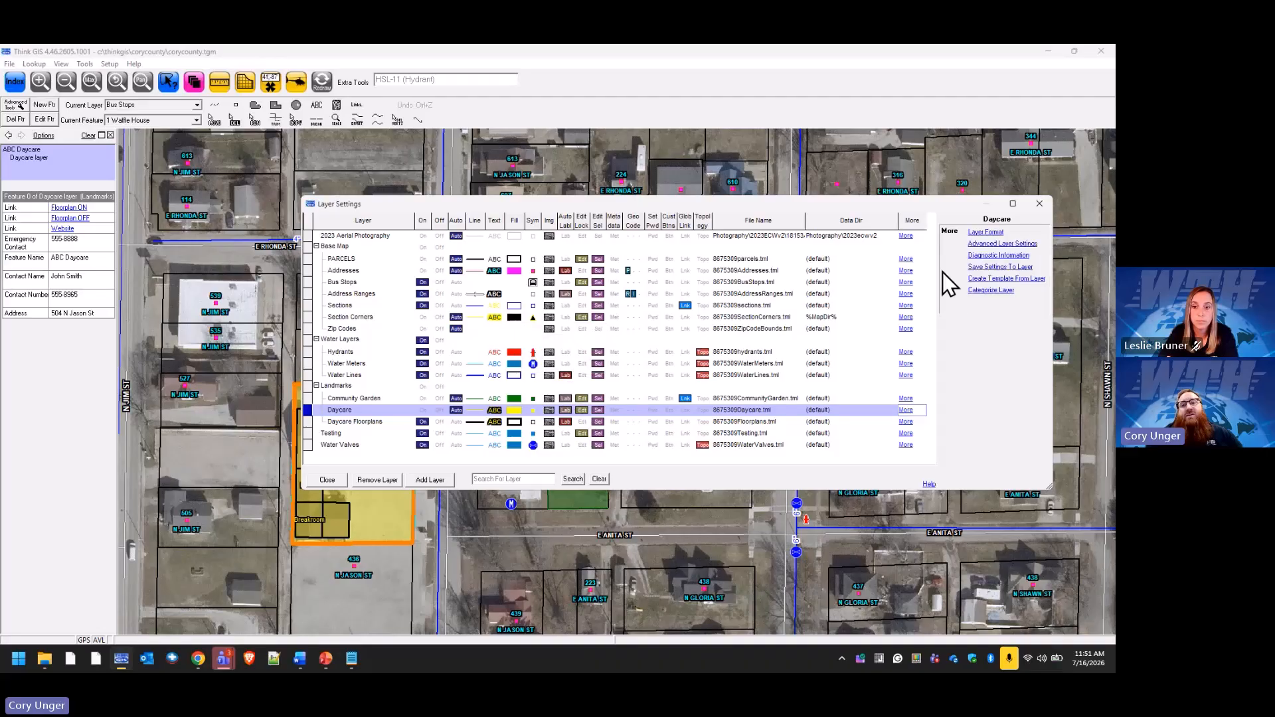
Step: Reopen the Daycare layer's format and add a new field named Contact Name
click(994, 244)
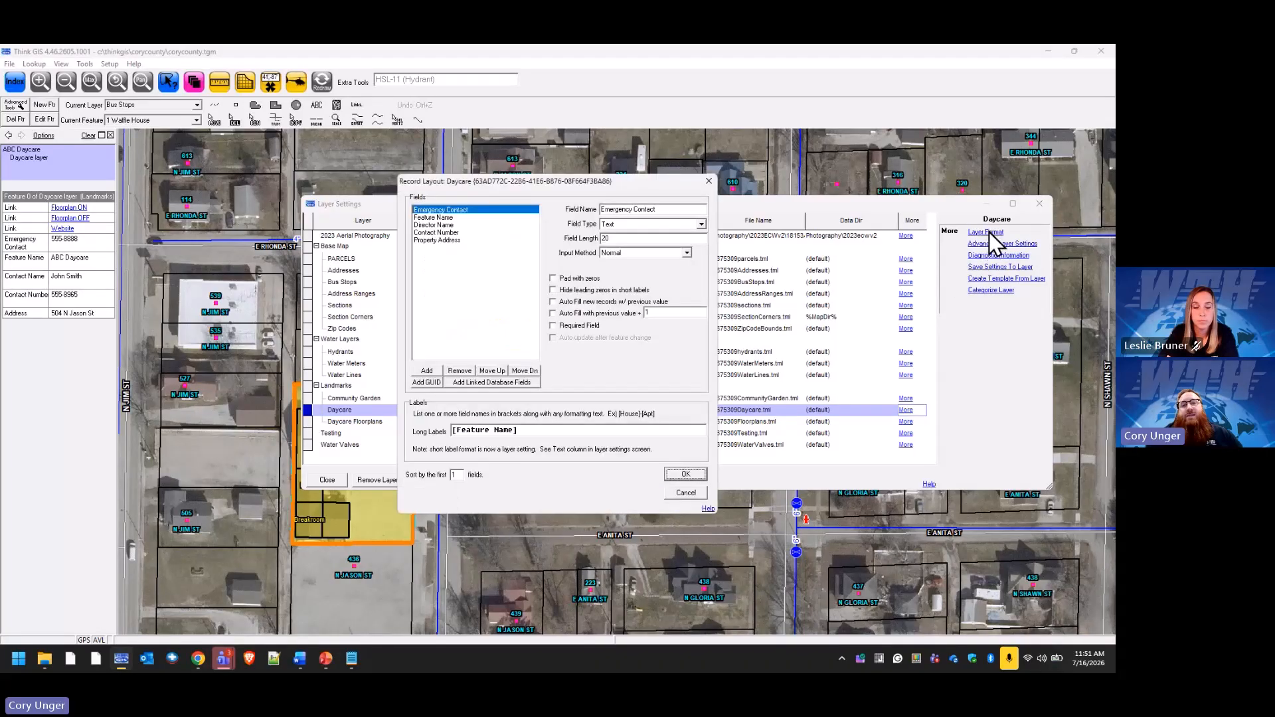
click(451, 225)
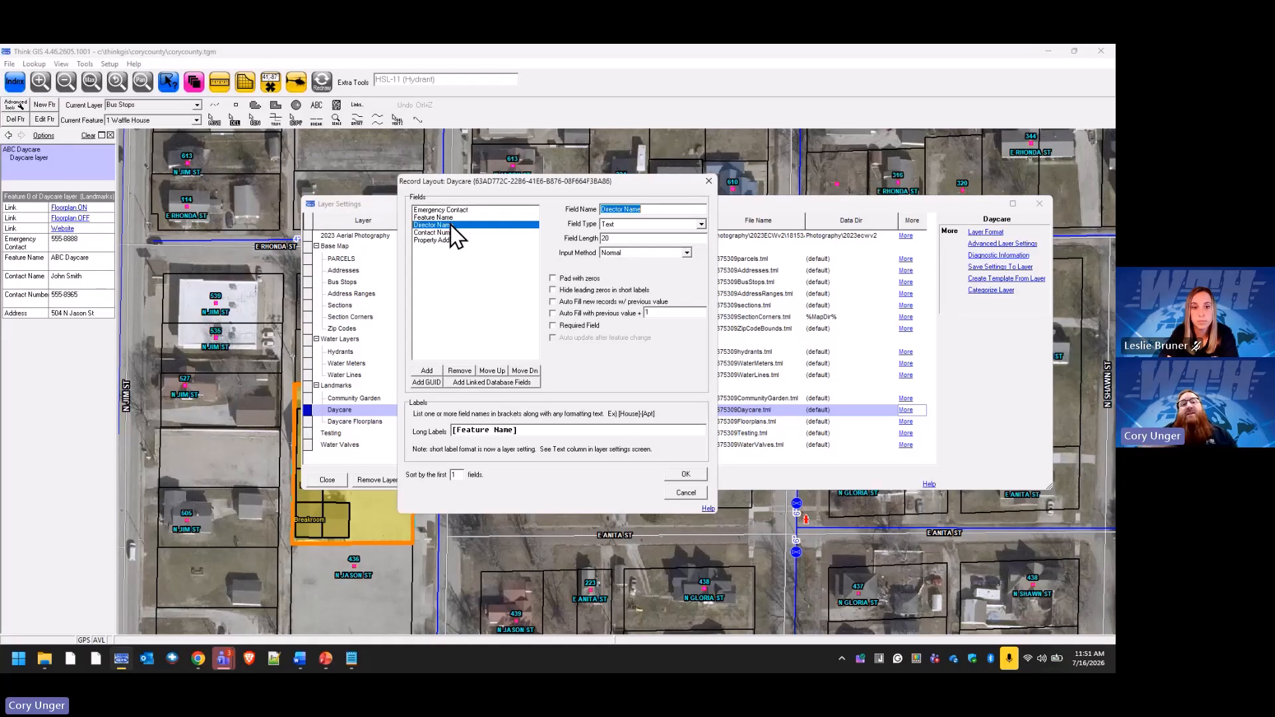
click(430, 369)
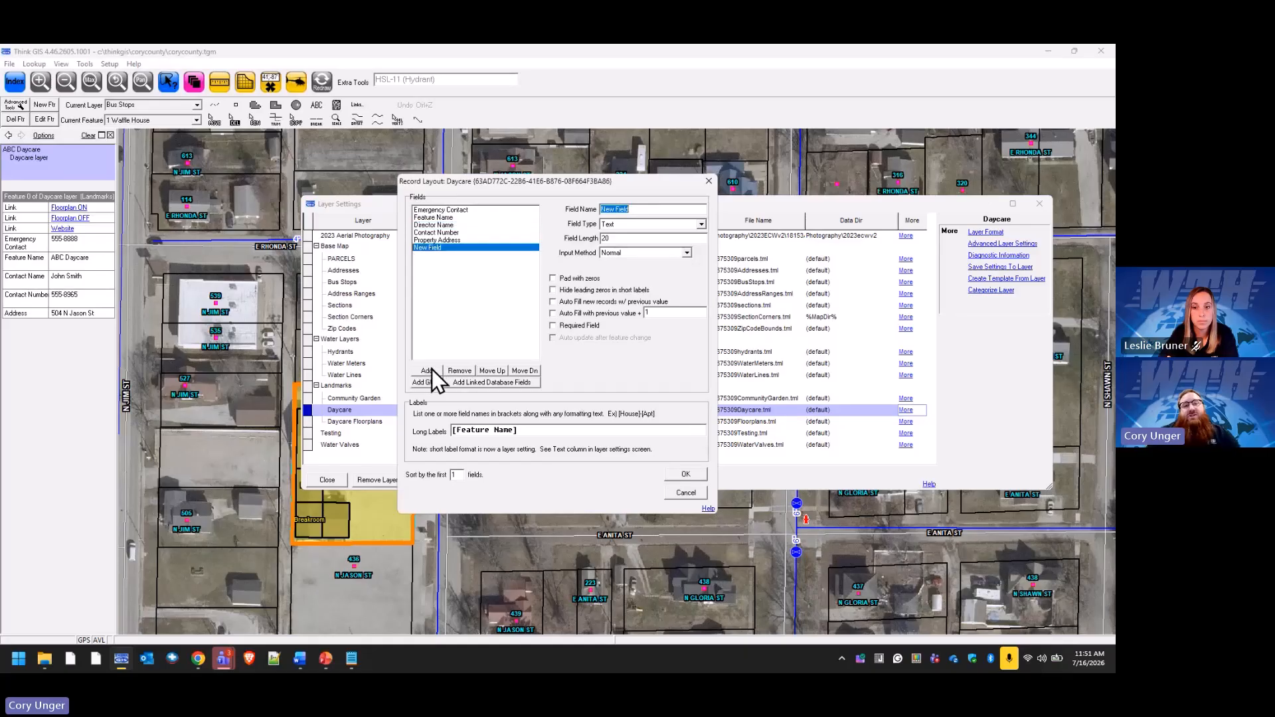
text(Contact )
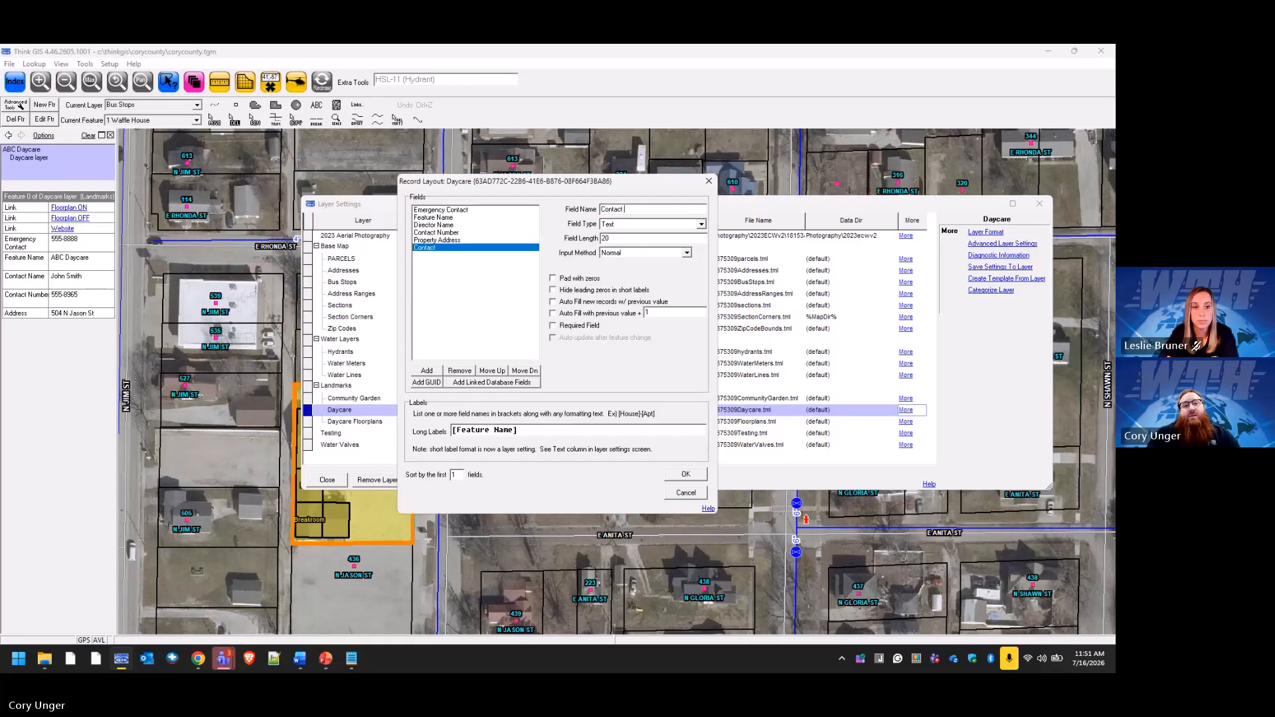
text(Name)
Step: Remove the Director Name field from the Daycare record layout and accept the layout
click(449, 226)
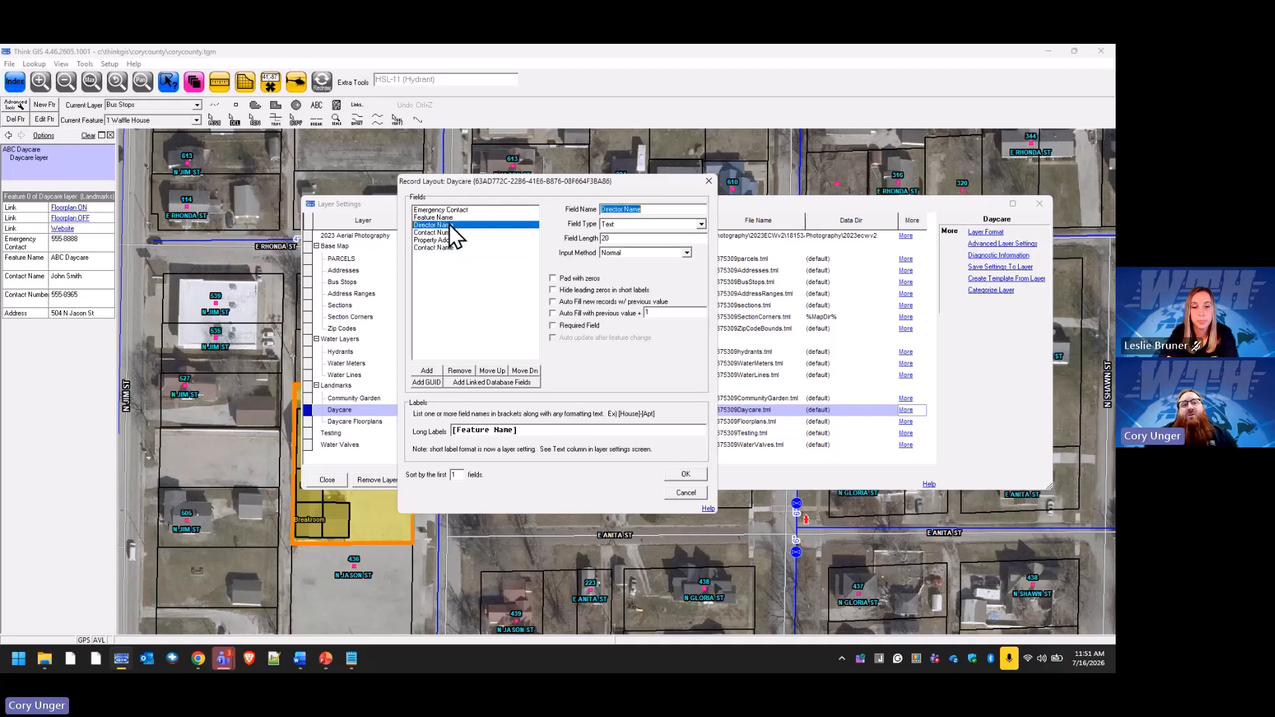
click(459, 370)
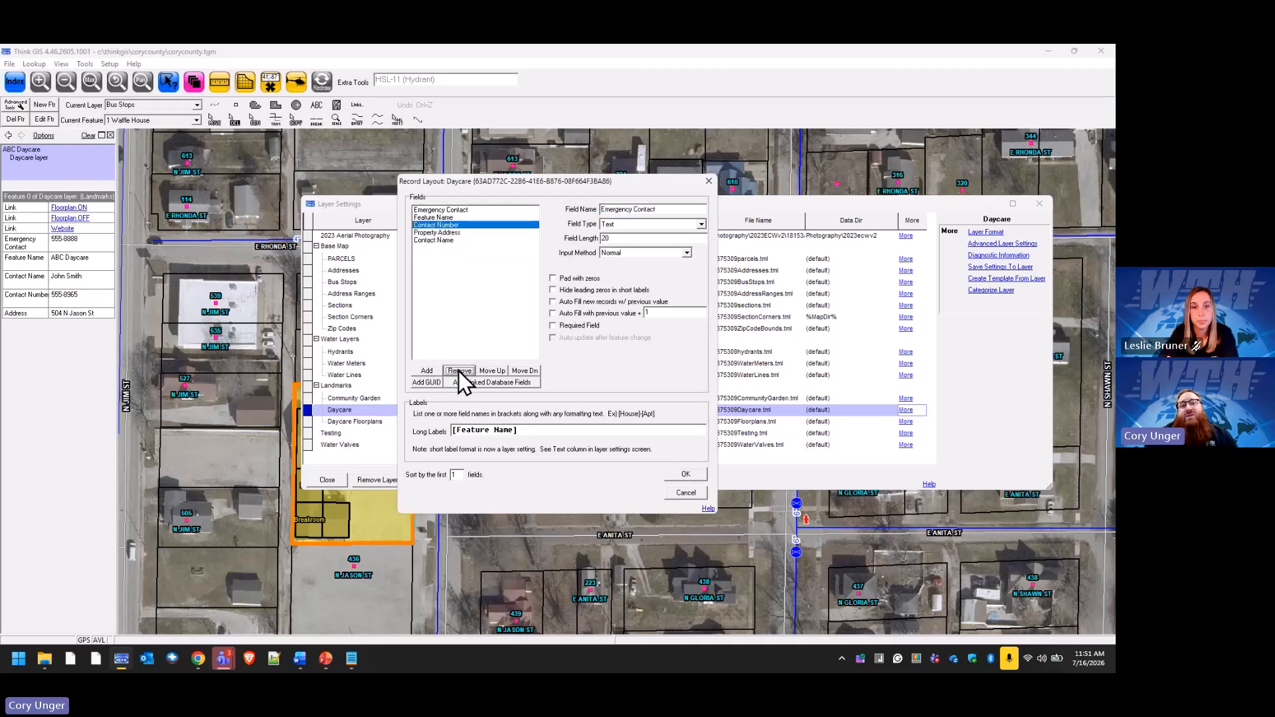
click(684, 473)
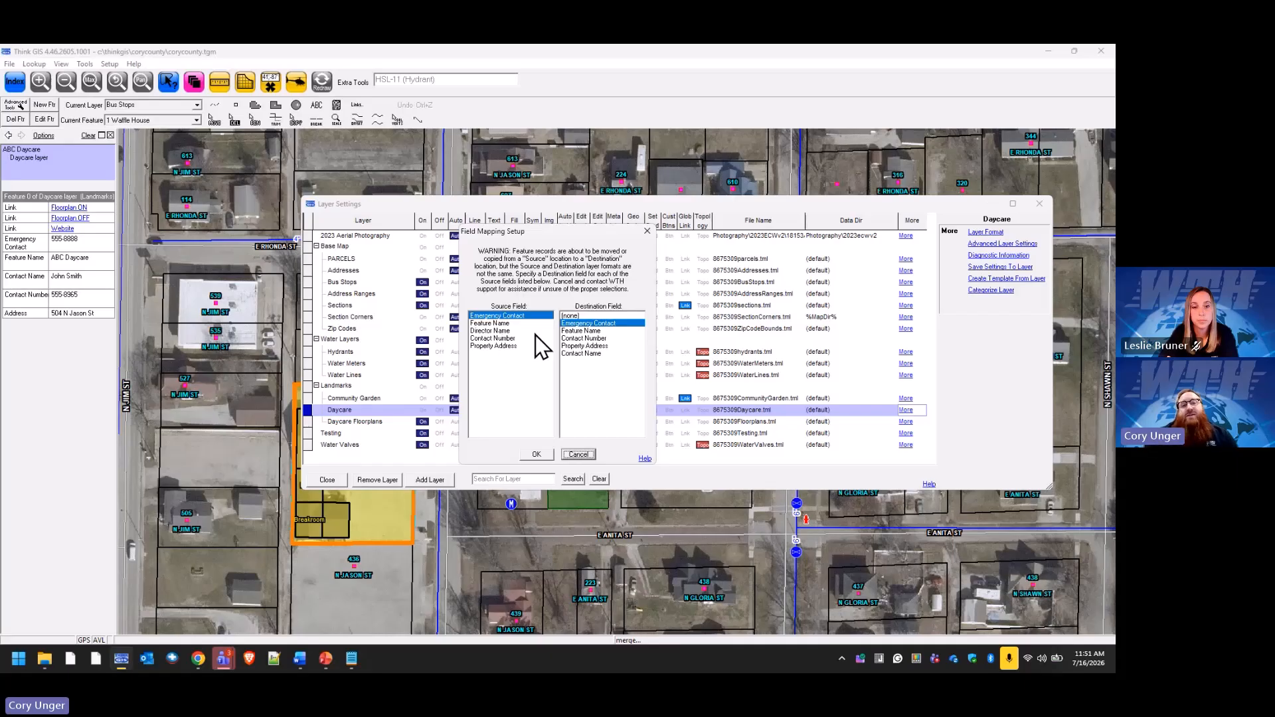
Step: Map the Director Name source field to the Contact Name destination, check the other field mappings, and apply them
click(501, 316)
click(489, 323)
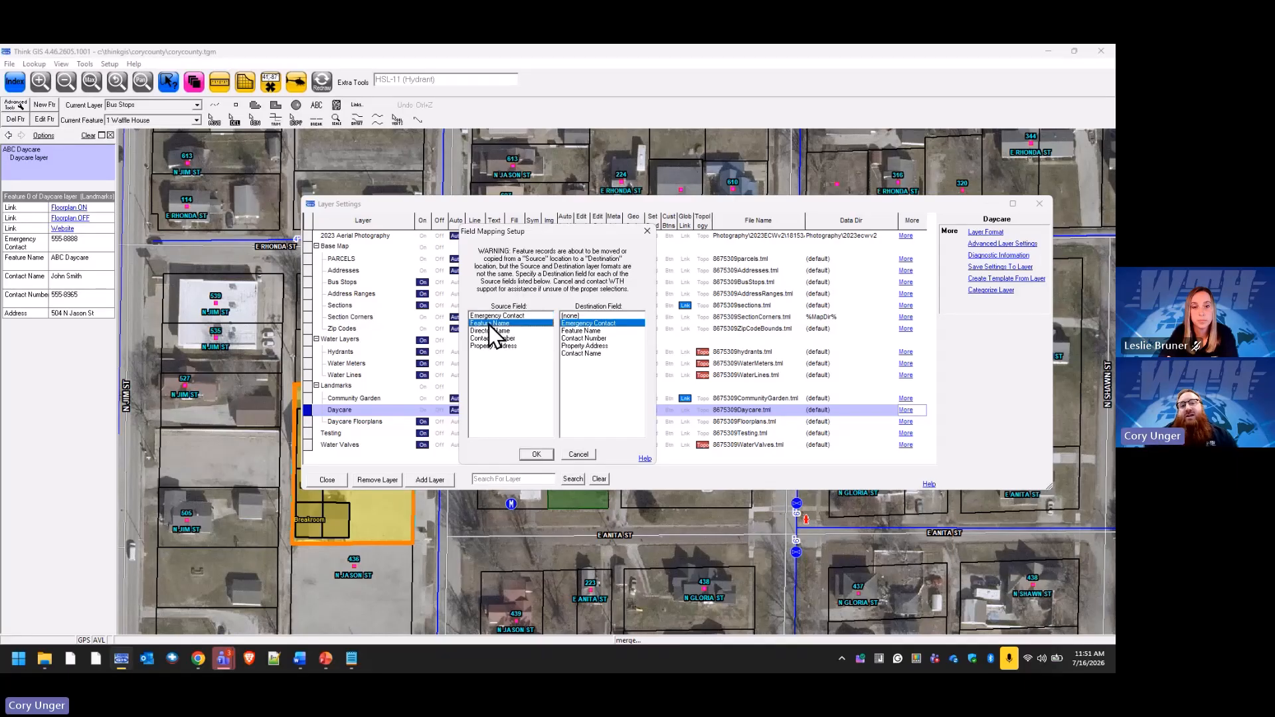
click(489, 331)
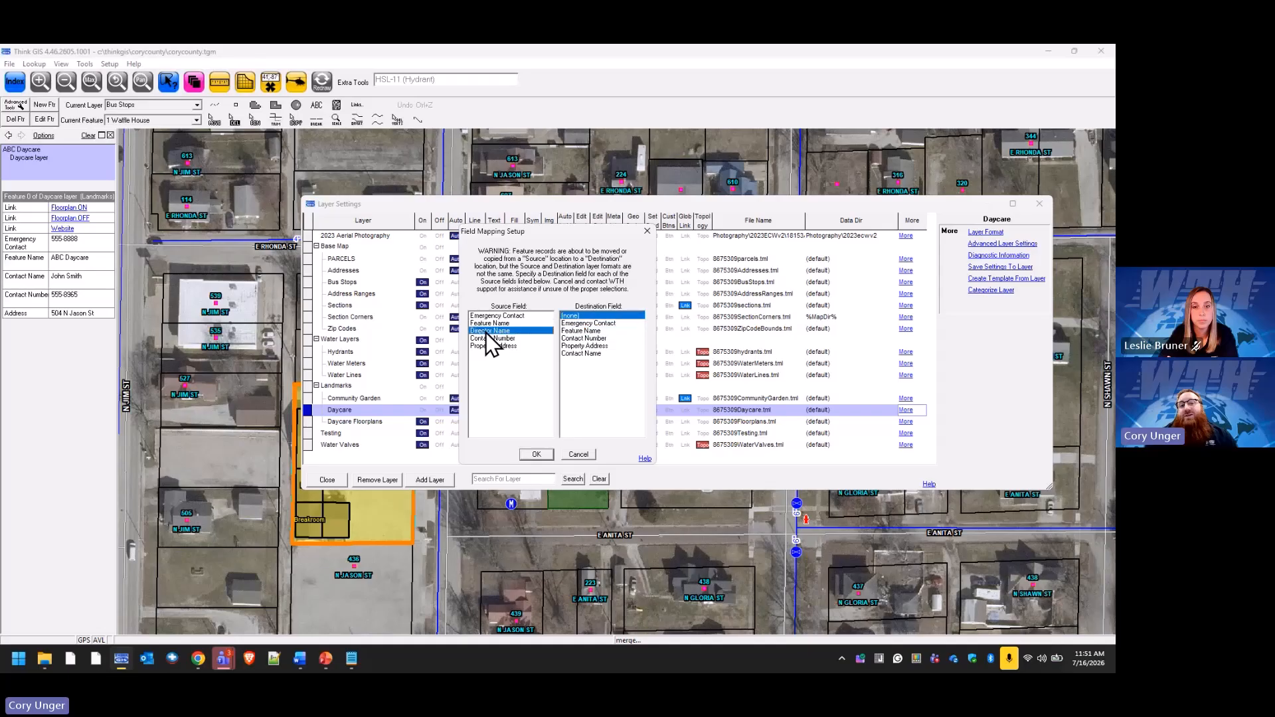
click(590, 354)
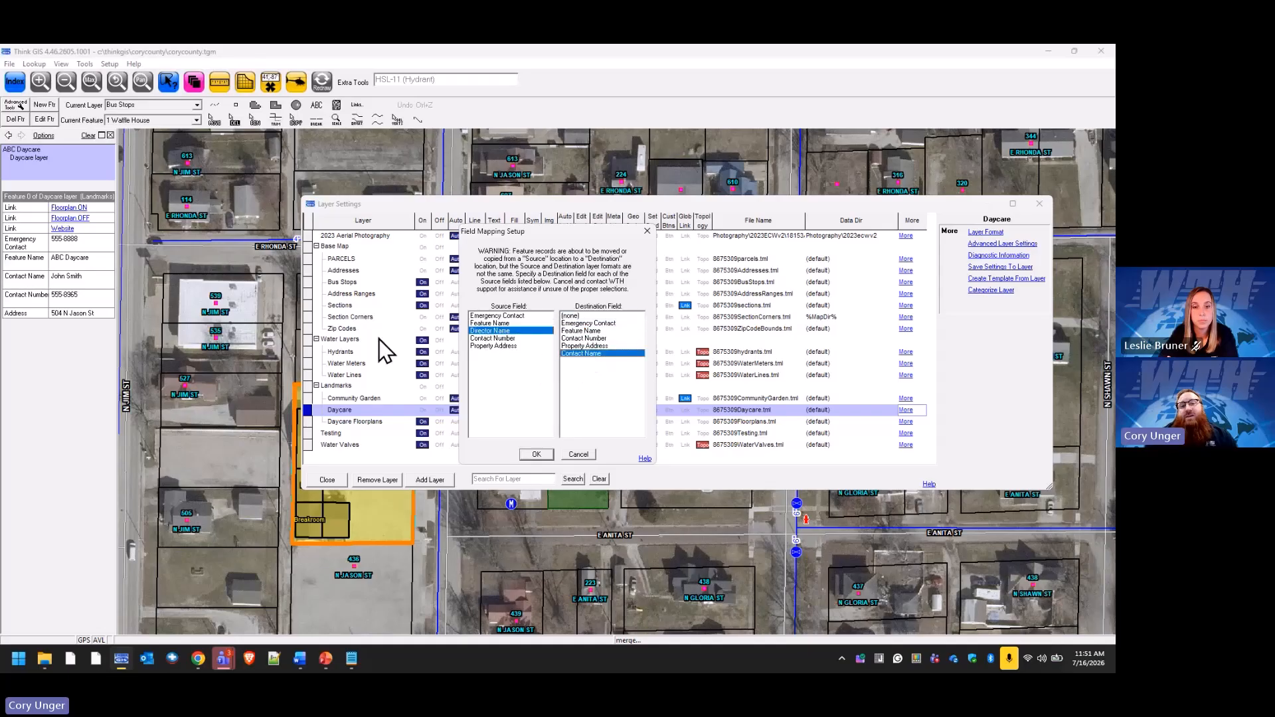
click(493, 338)
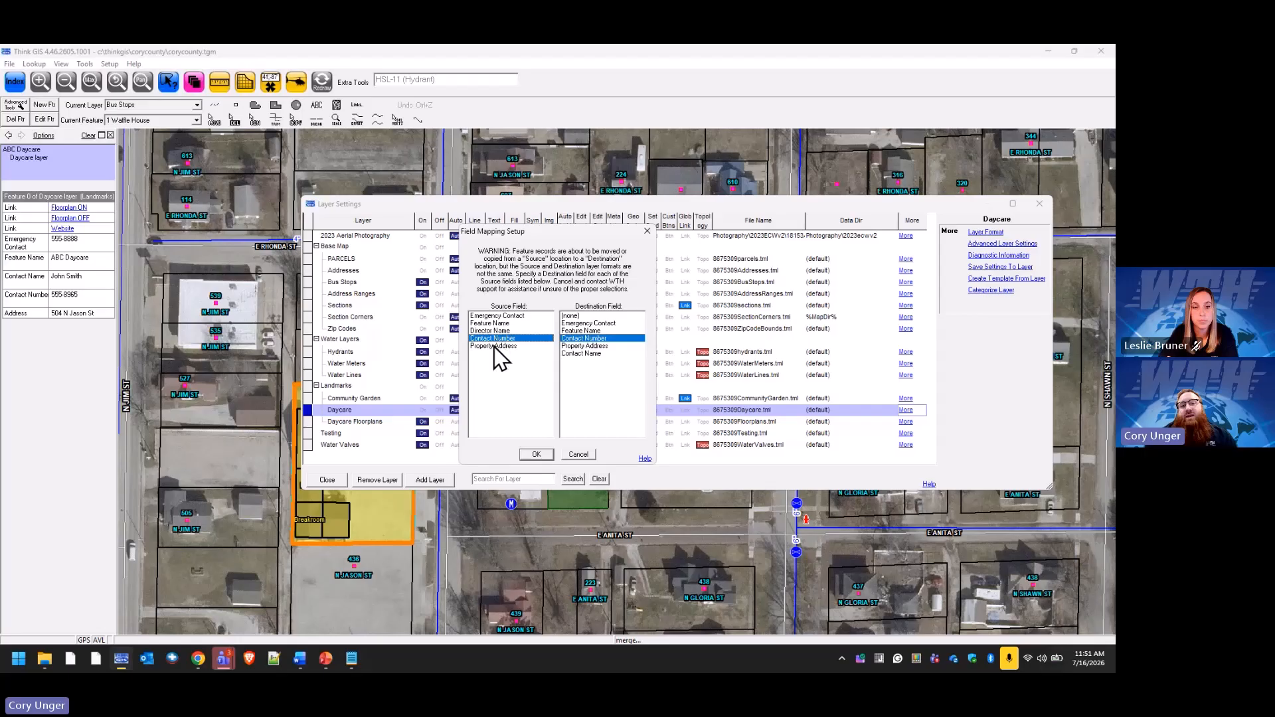
click(494, 346)
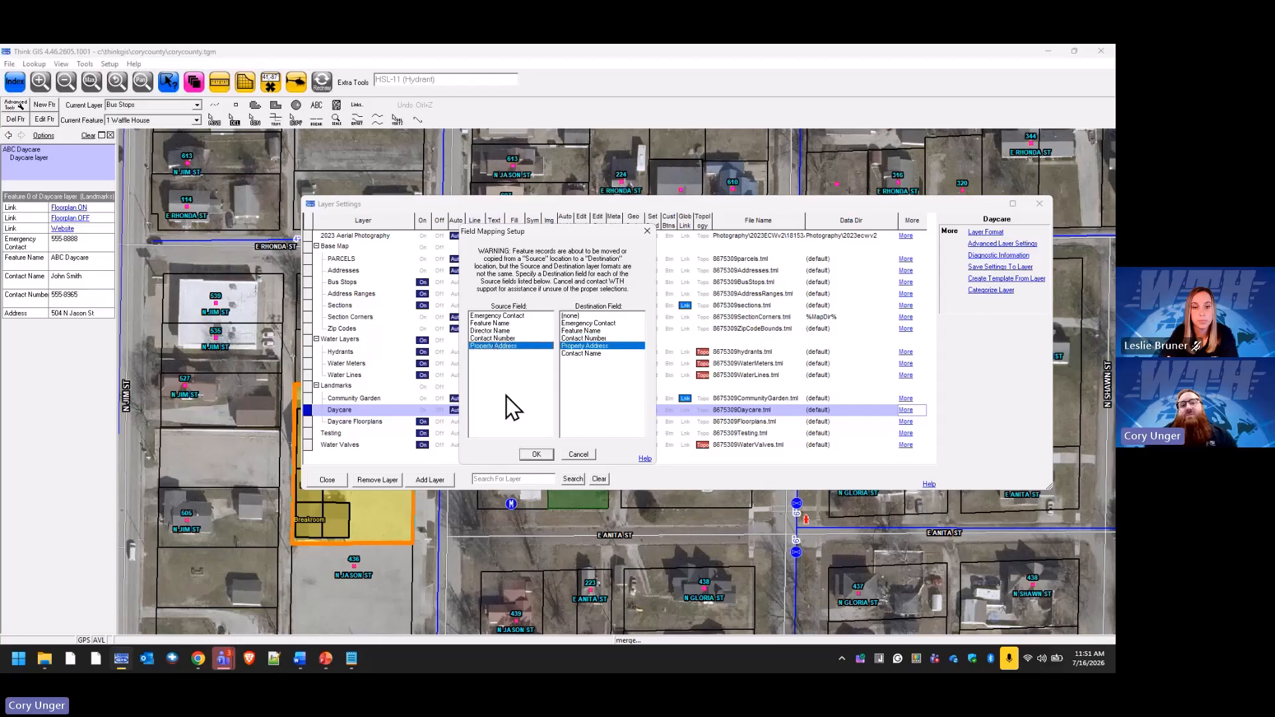
click(537, 455)
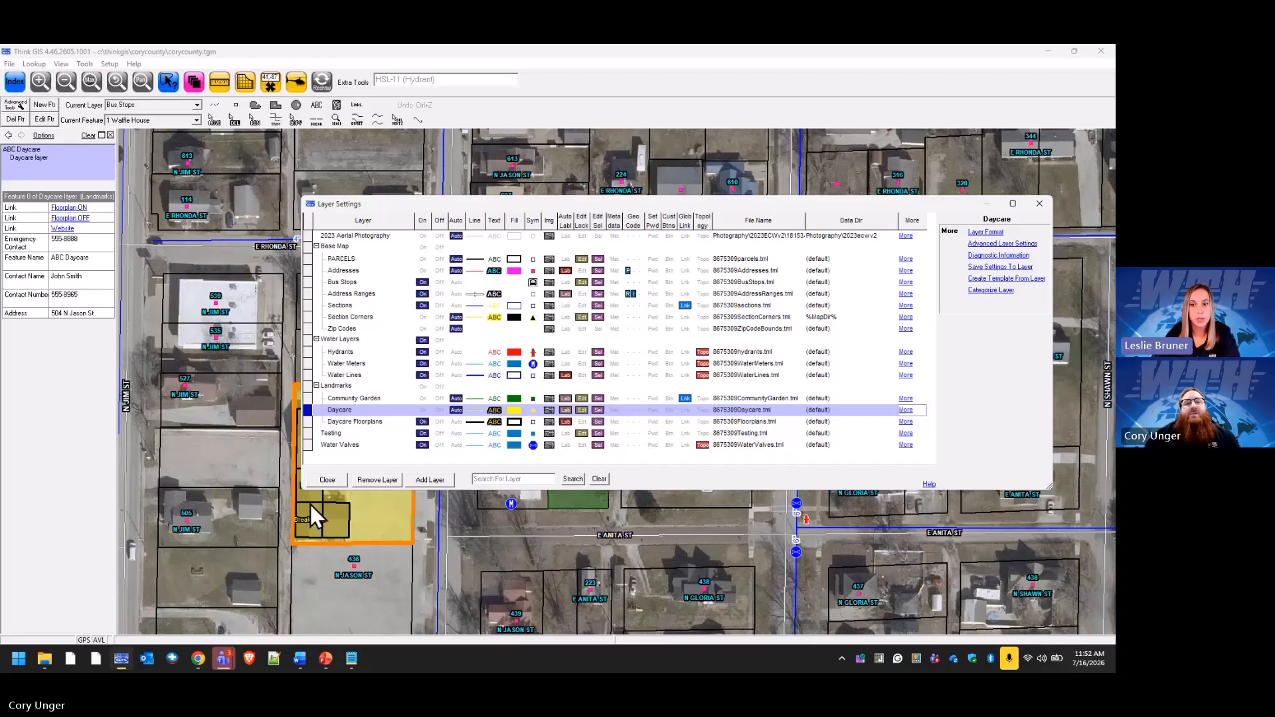
Step: Close the layer settings and open the ABC Daycare feature form from the map
click(328, 480)
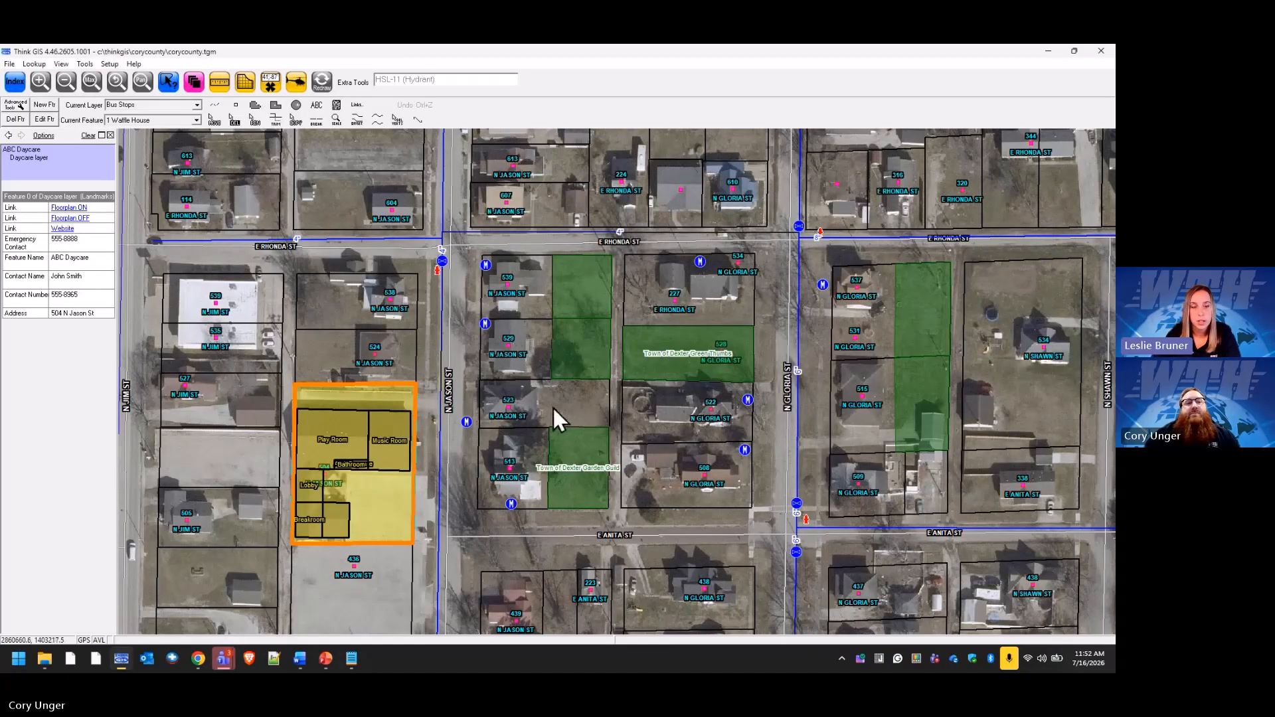
click(413, 397)
double_click(526, 312)
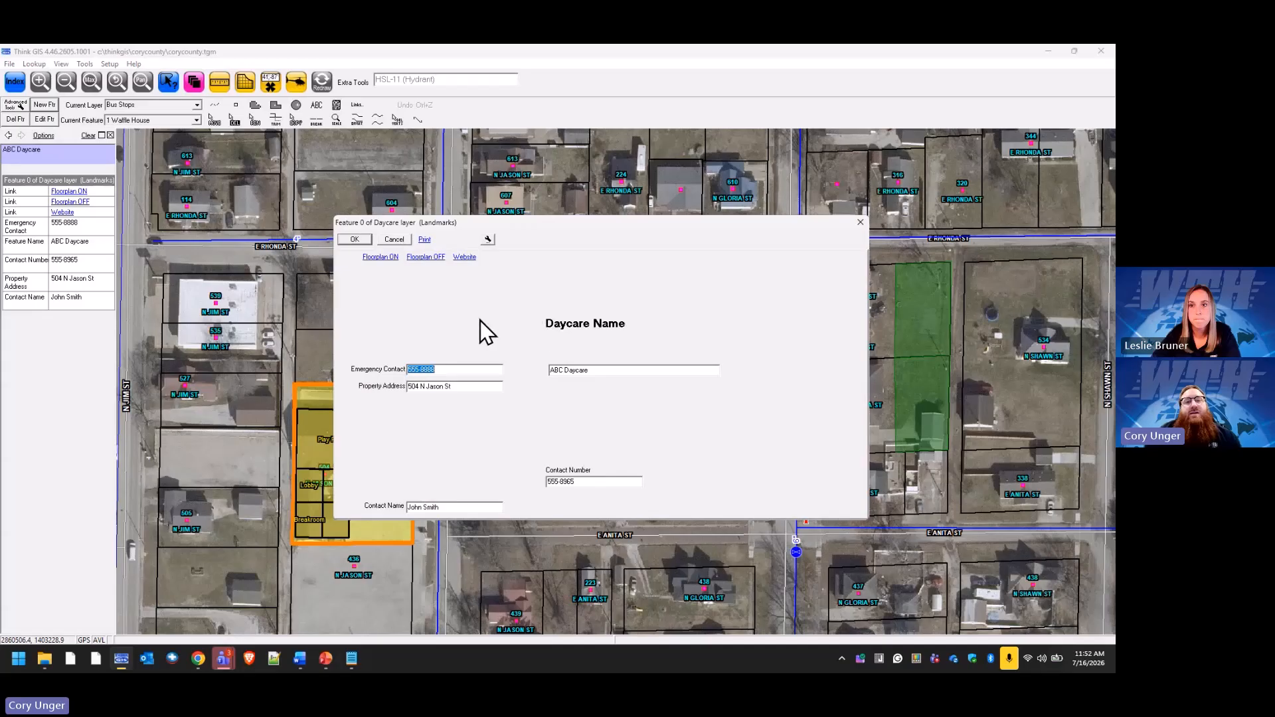
Step: Start modifying the Daycare form layout and extend the form's lower edge to fit the Contact Name field
click(489, 240)
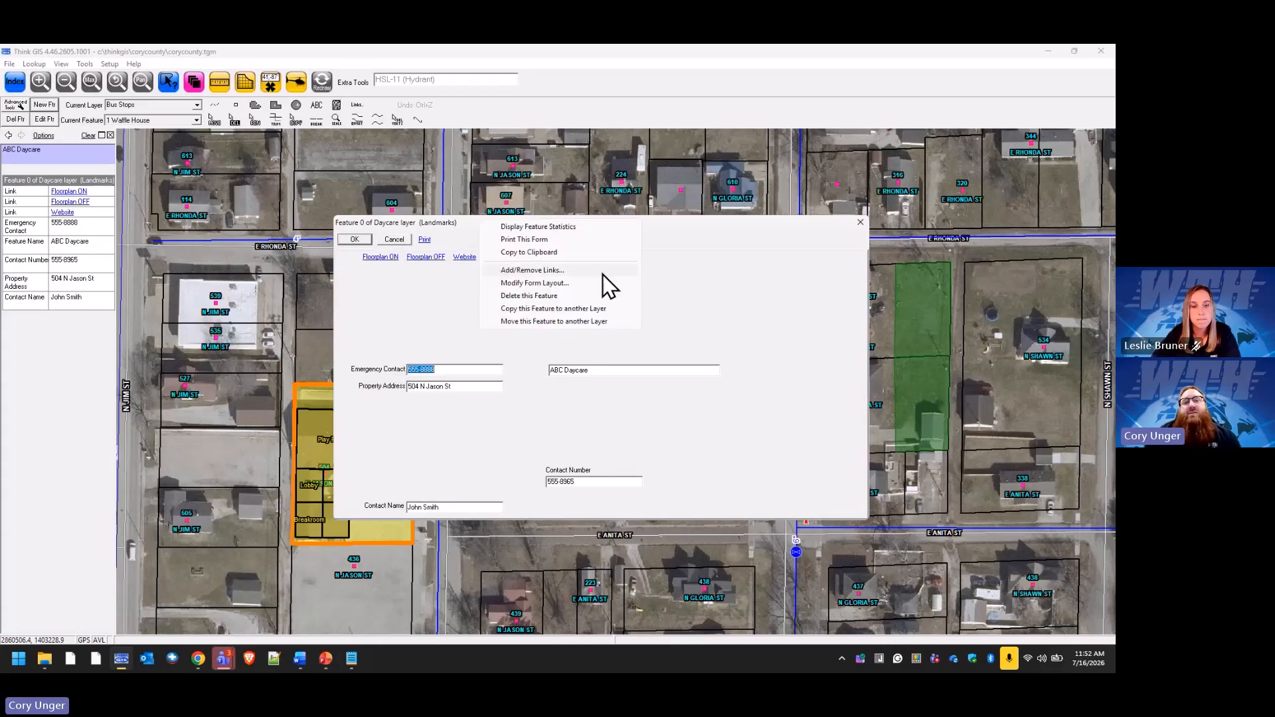
click(559, 283)
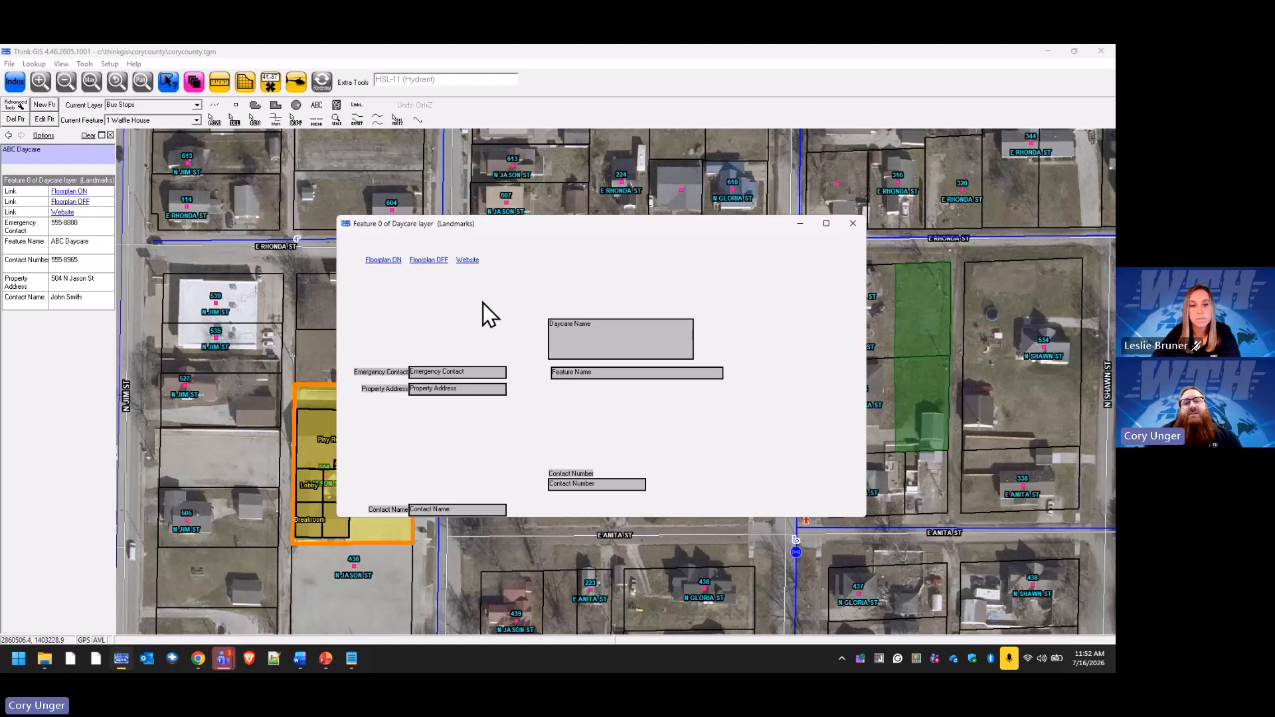
drag(587, 516, 594, 563)
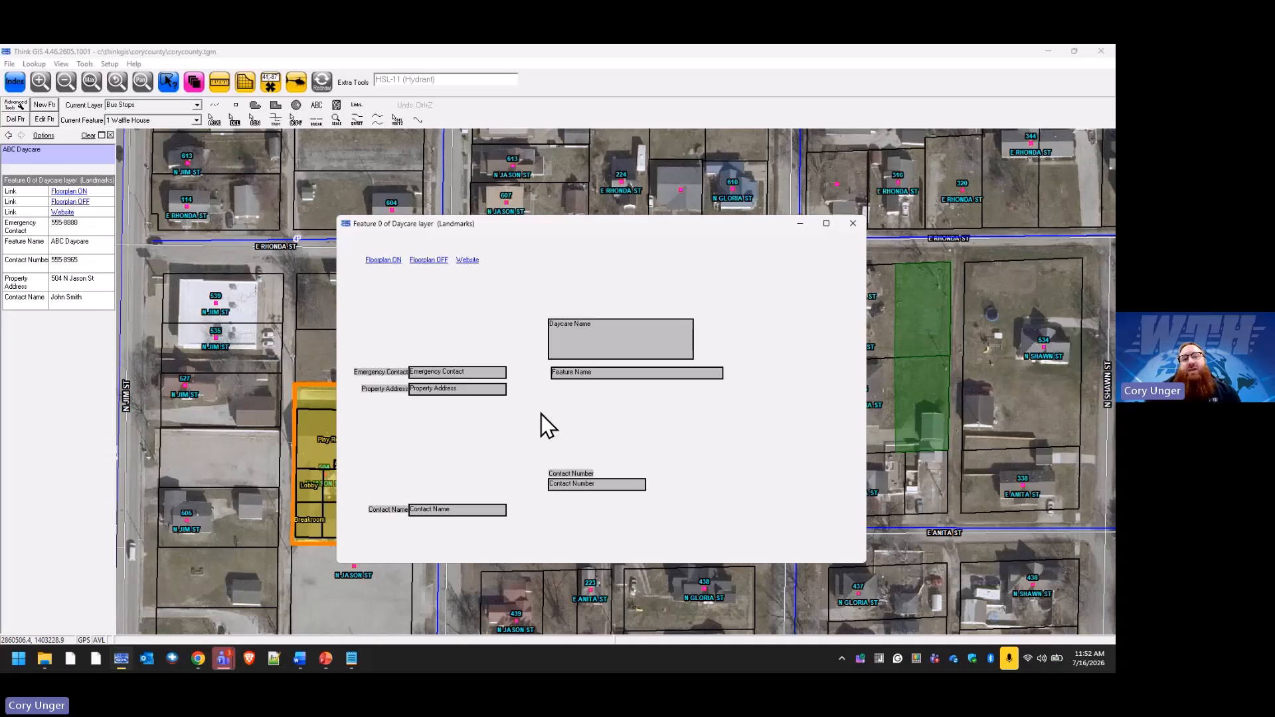
Step: Add a tab named General to the Daycare feature form
right_click(579, 414)
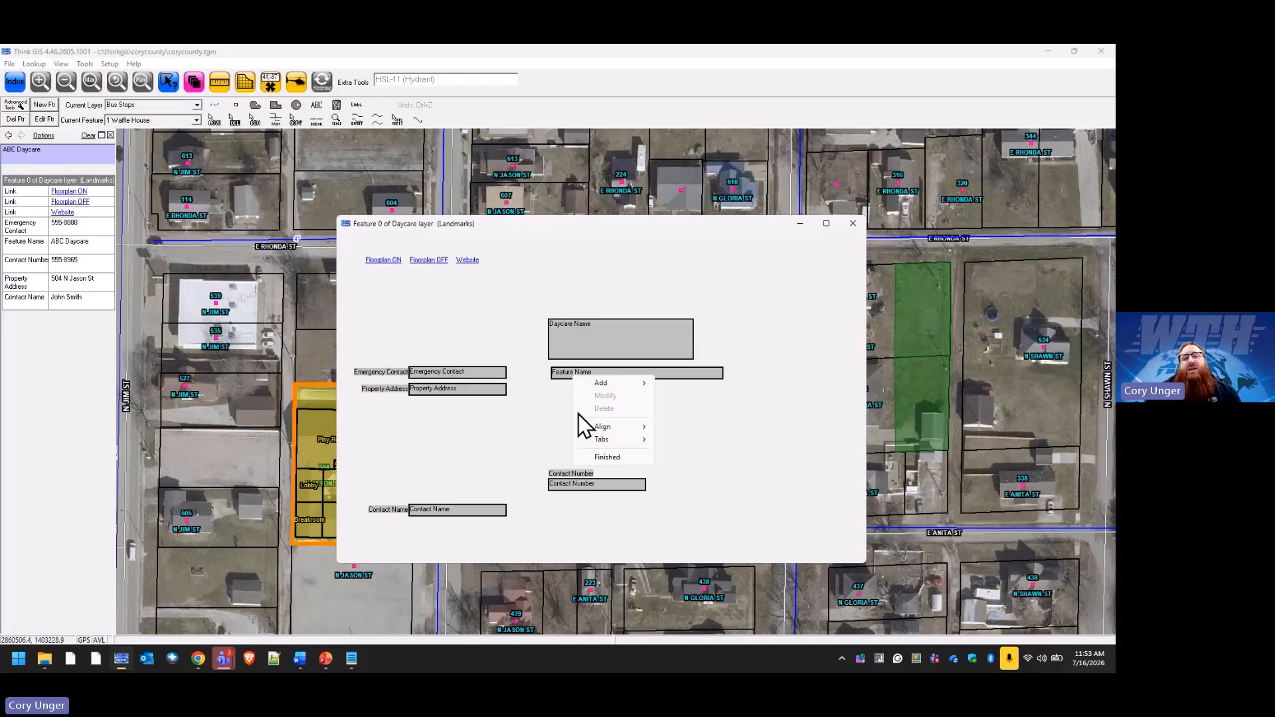
mouse_move(640, 438)
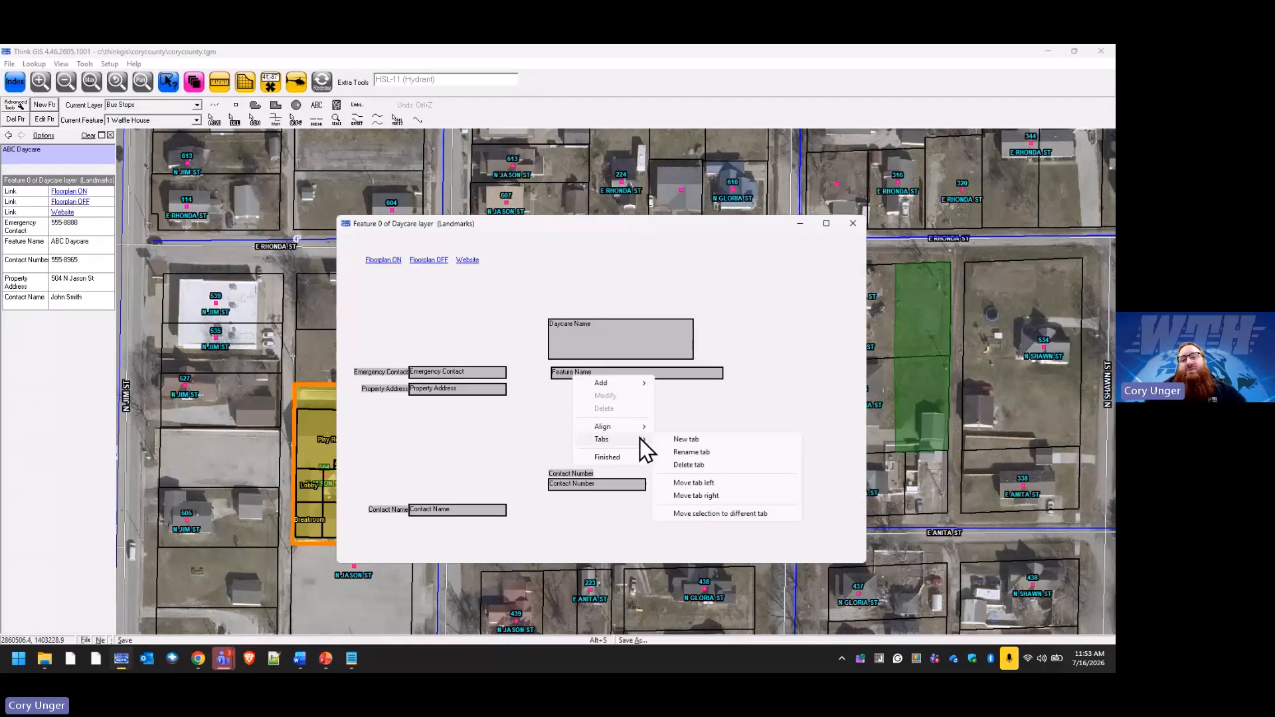
click(715, 442)
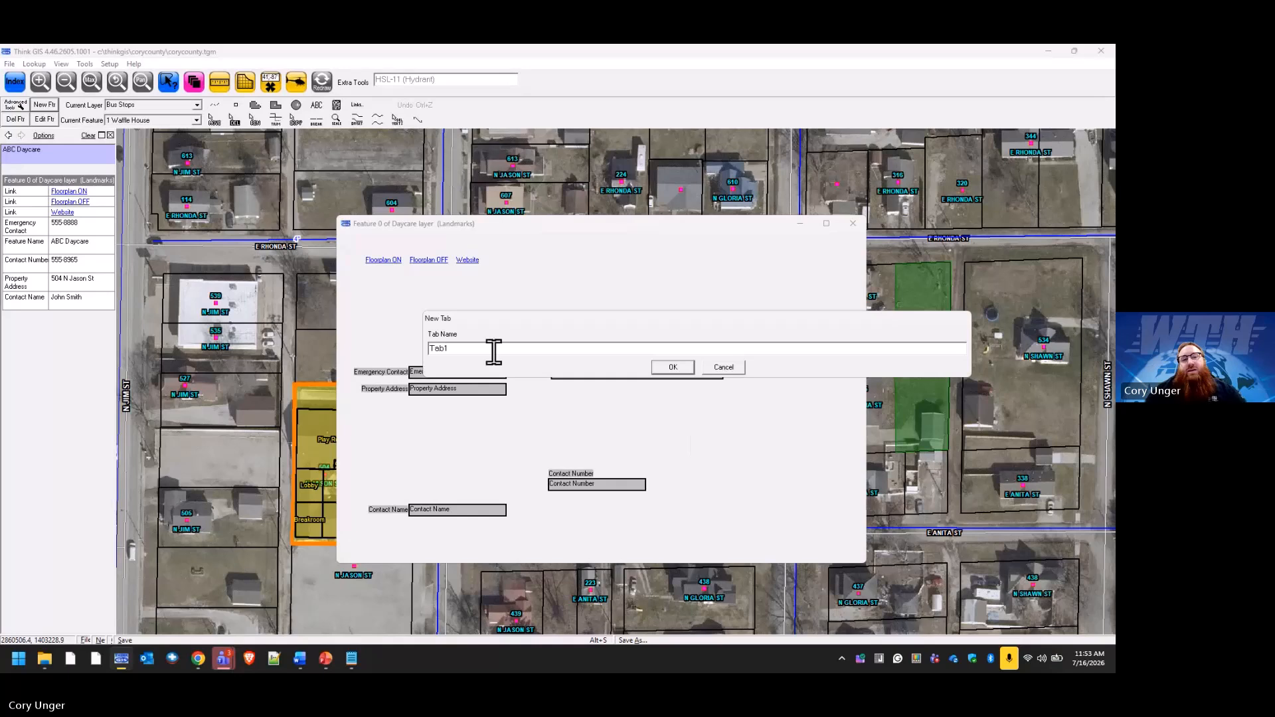
text(Gener)
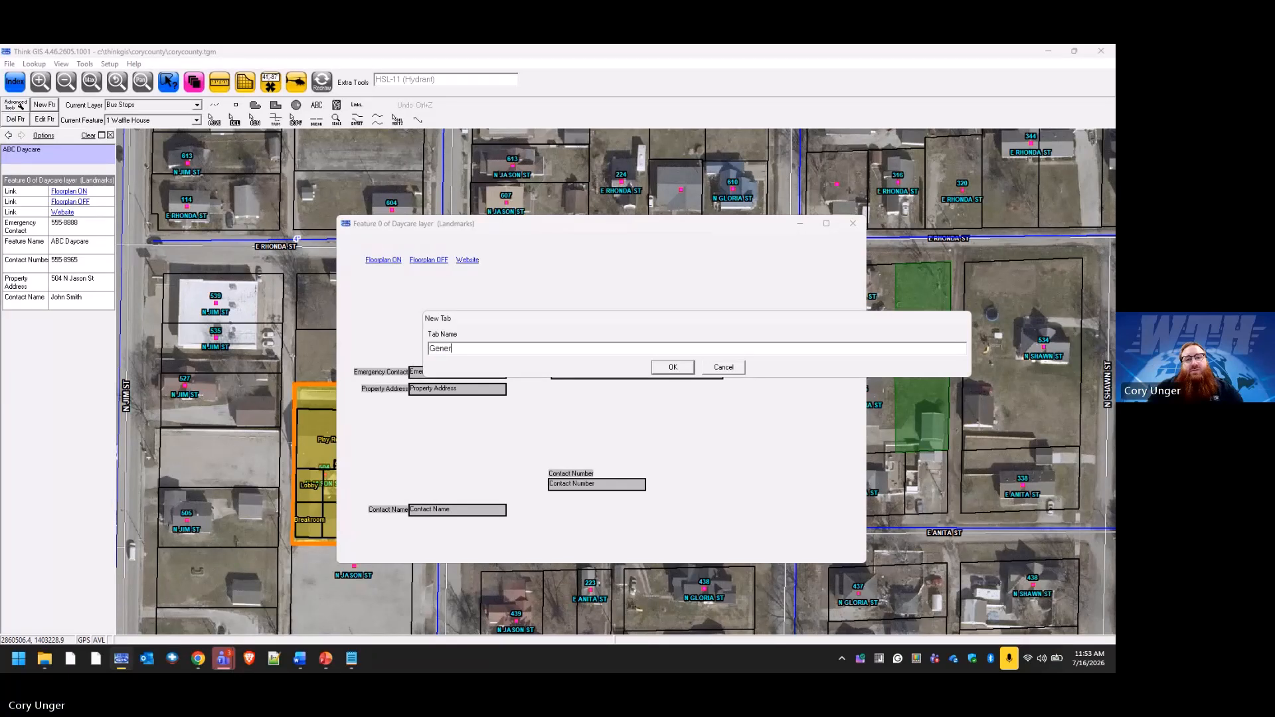
text(al)
key(Return)
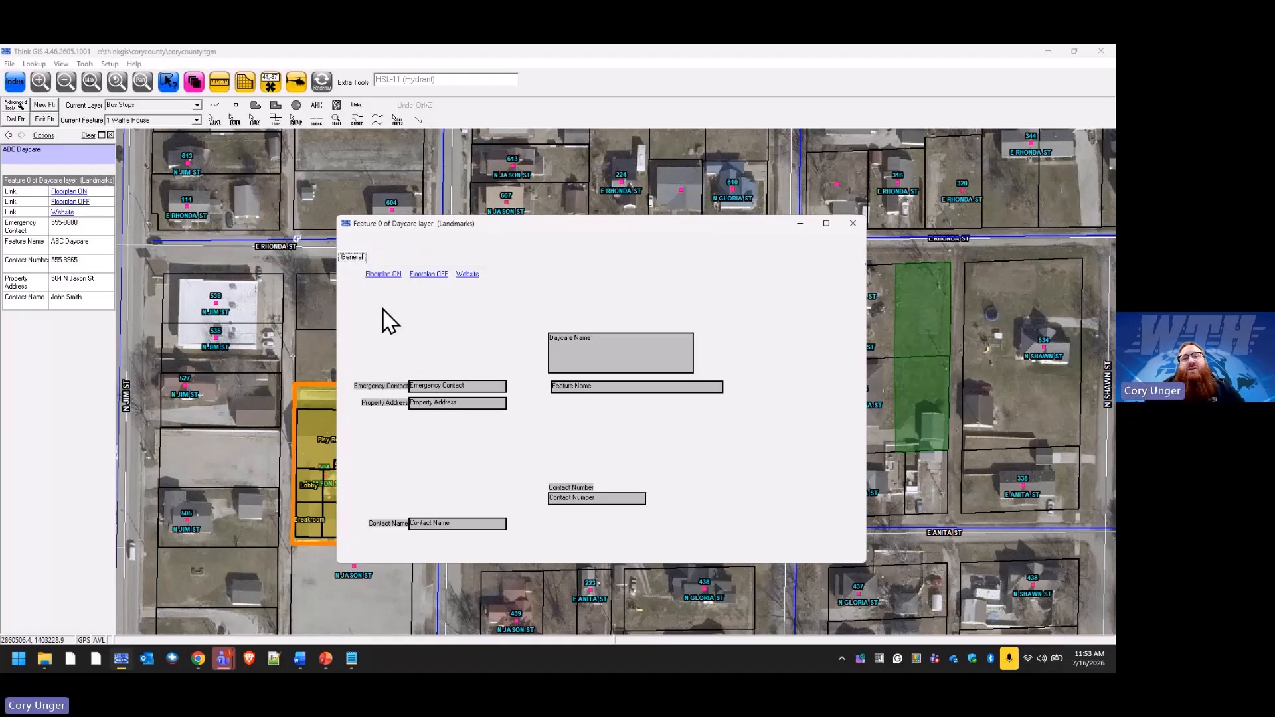
Step: Add a second form tab named Additional Info, check its contents, and return to the General tab
right_click(572, 429)
mouse_move(630, 457)
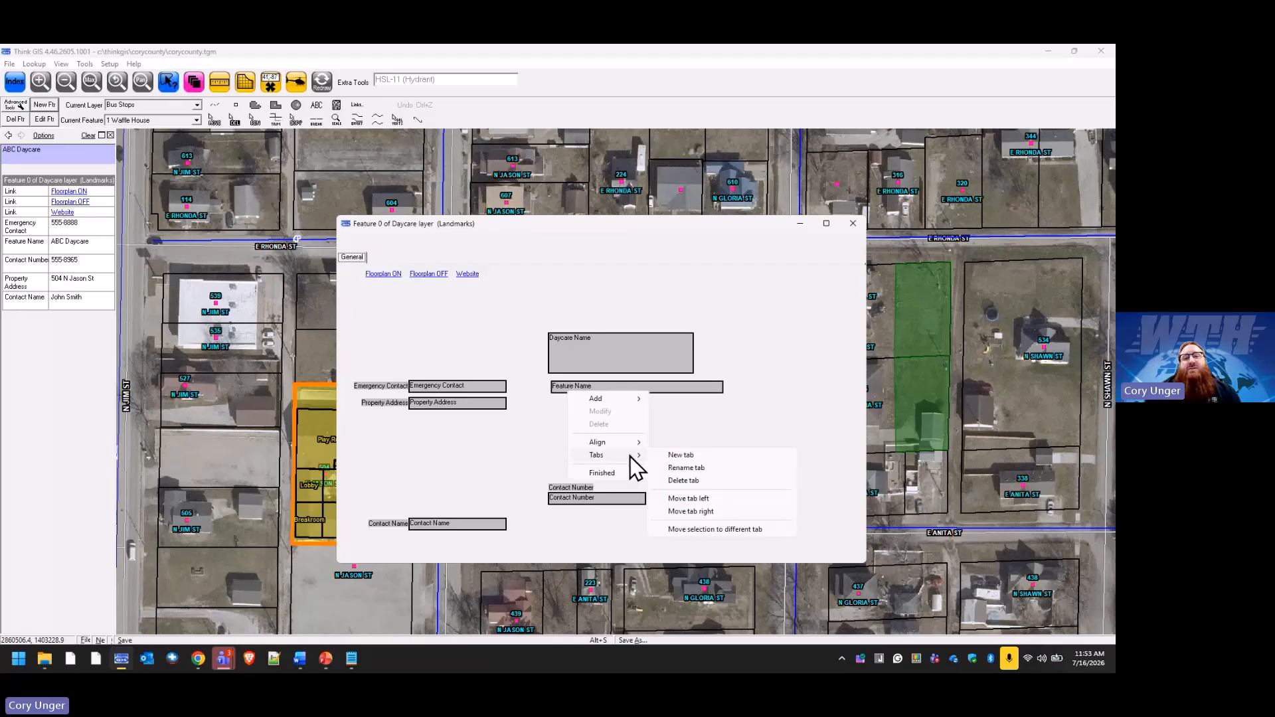
click(690, 459)
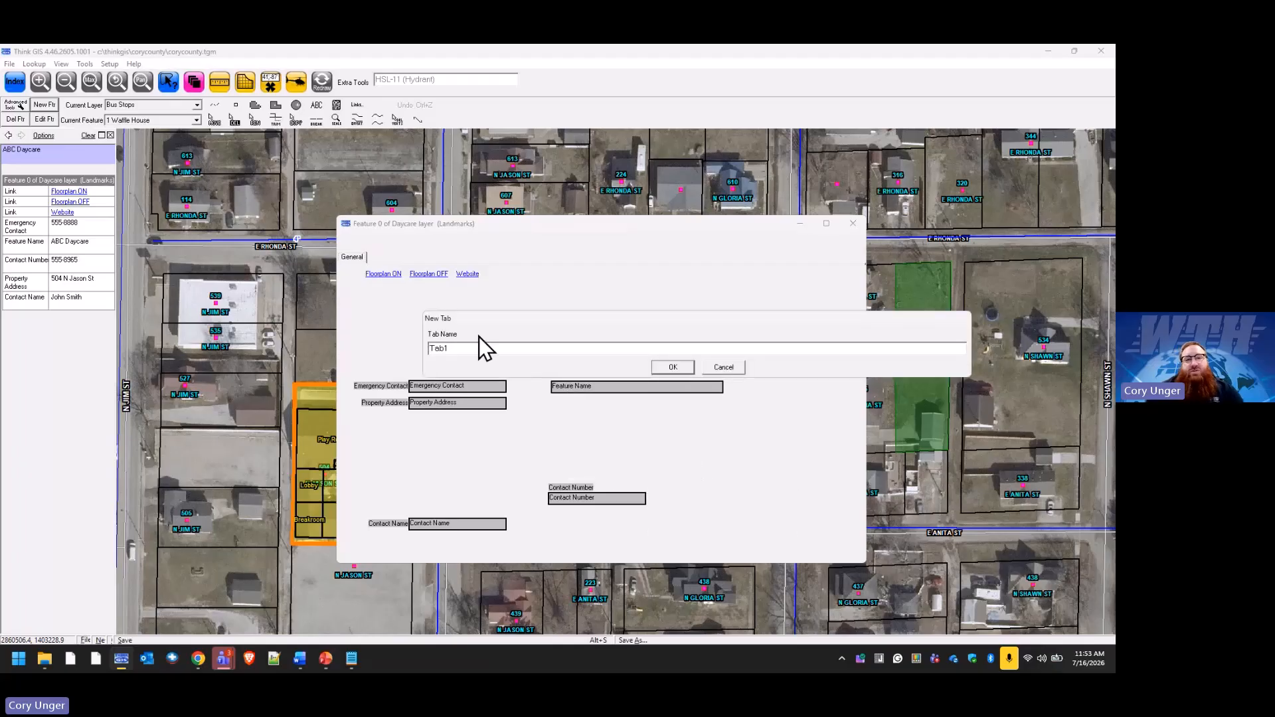
drag(458, 349, 410, 359)
text(Addi)
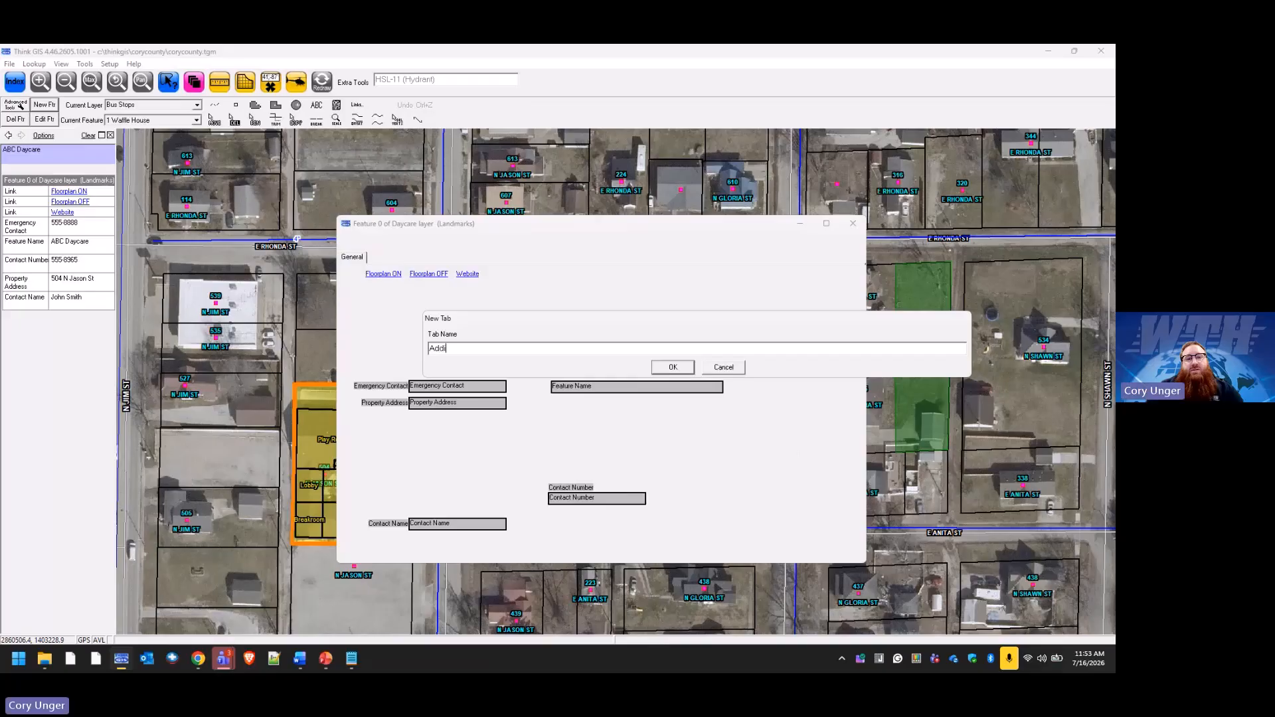
text(tional Info)
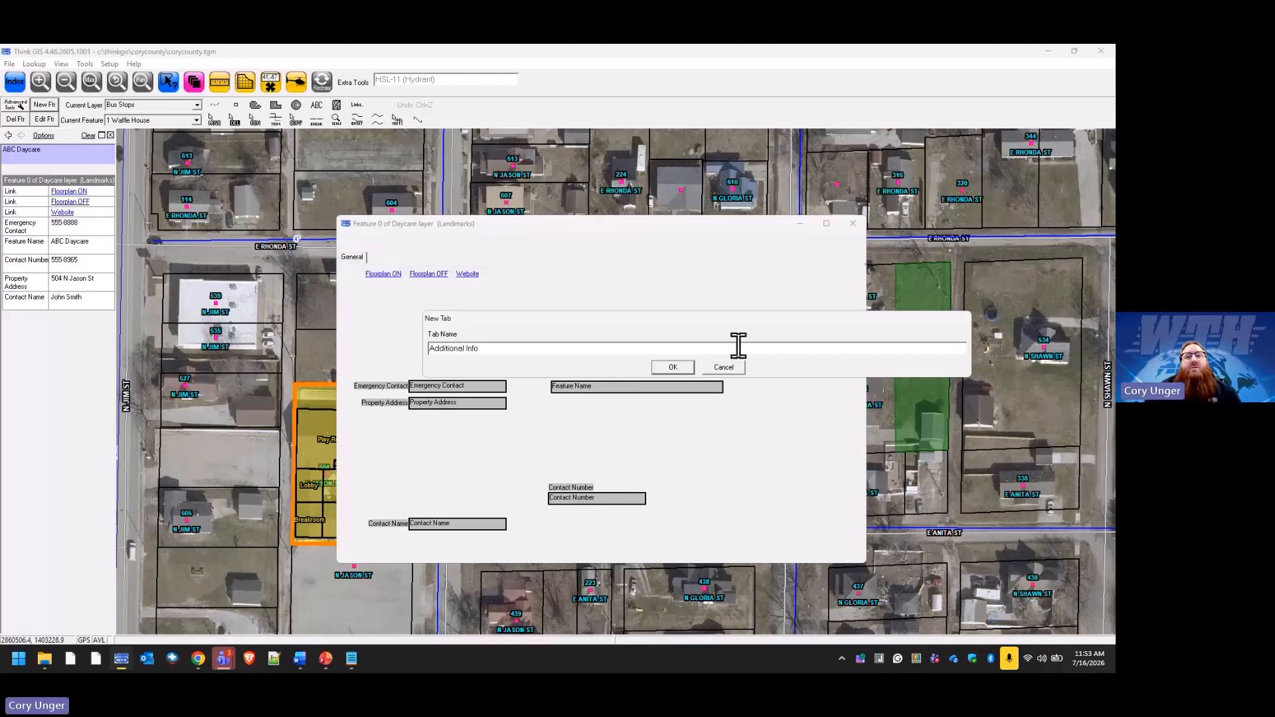
click(690, 366)
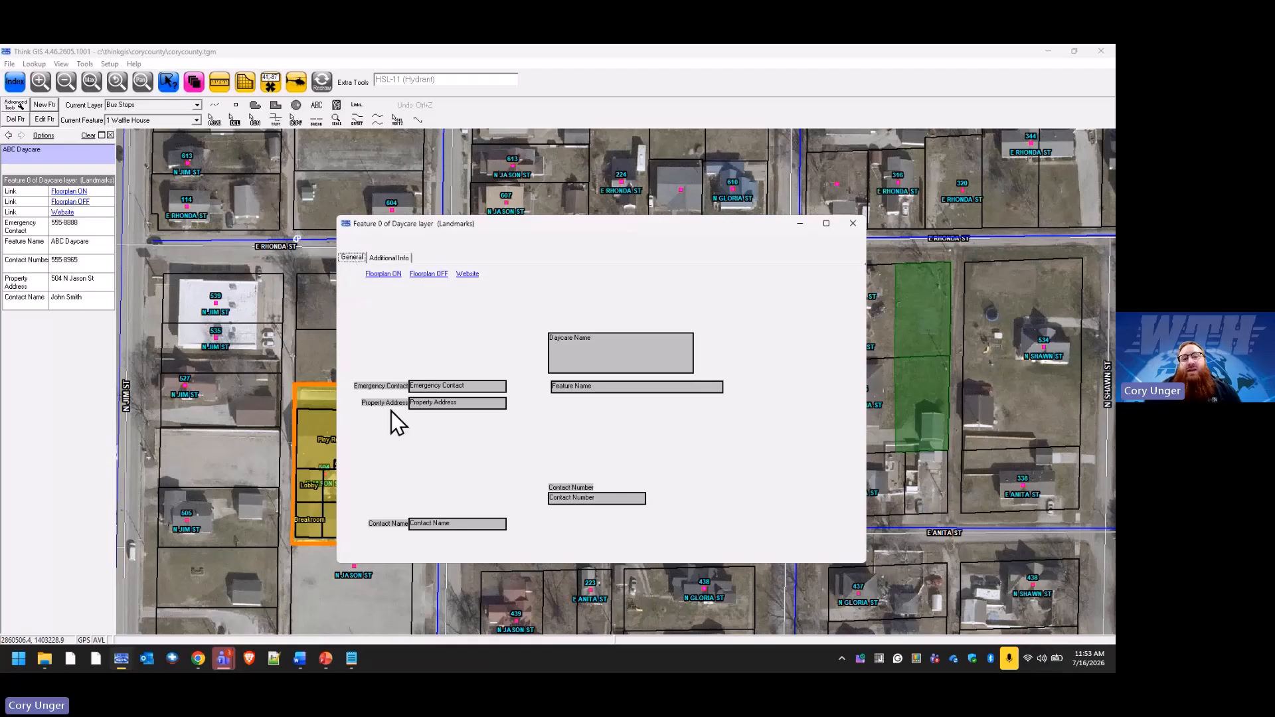
click(390, 259)
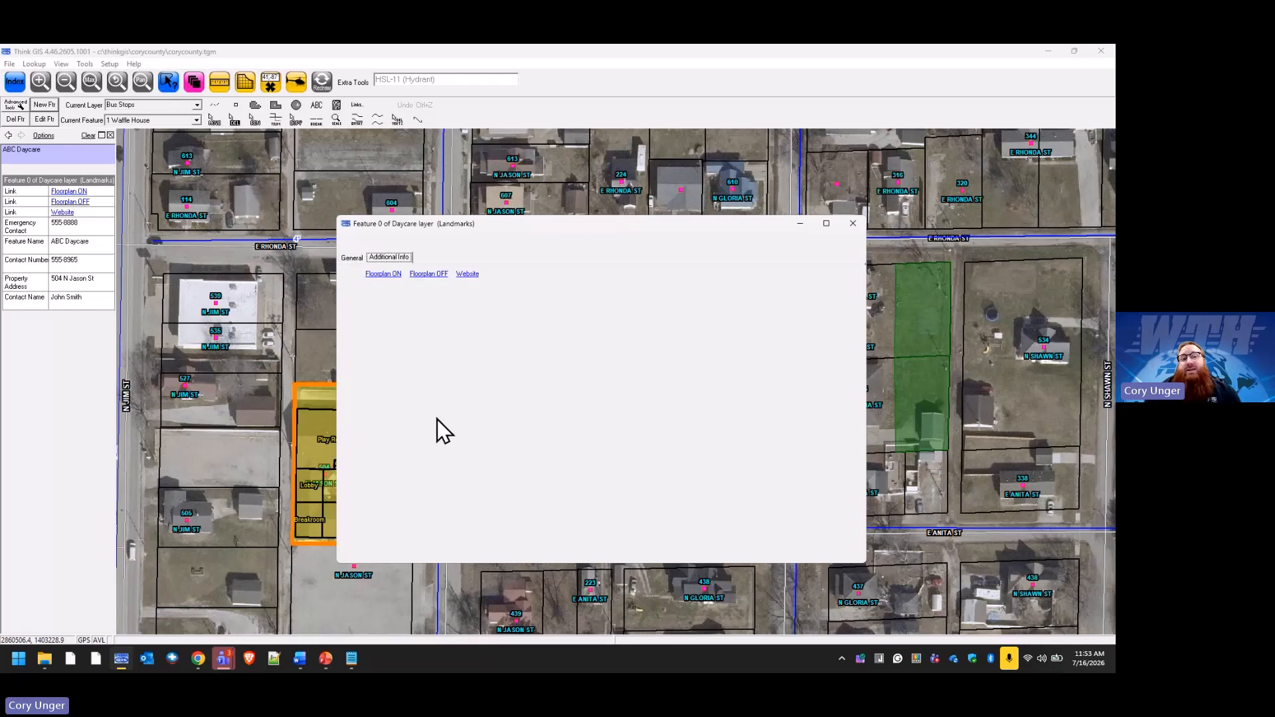
click(351, 258)
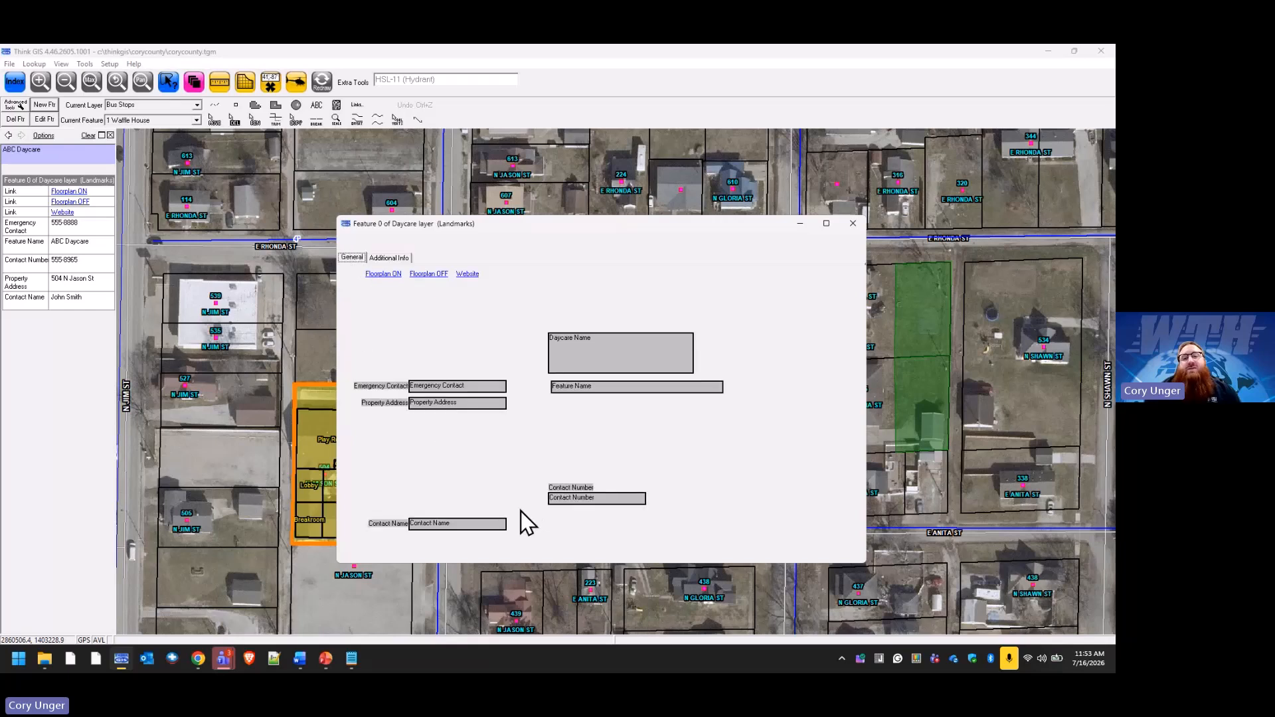
Step: Move the Contact Name field from the General tab to the Additional Info tab
click(464, 524)
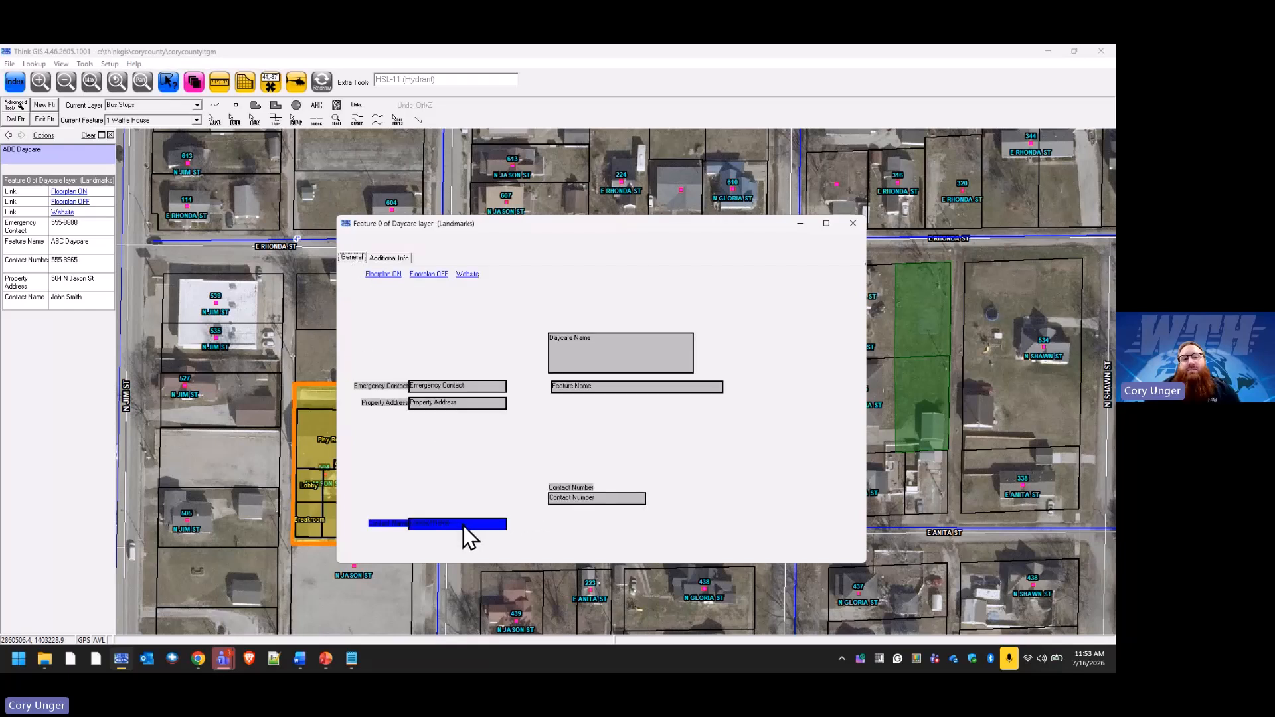
right_click(464, 524)
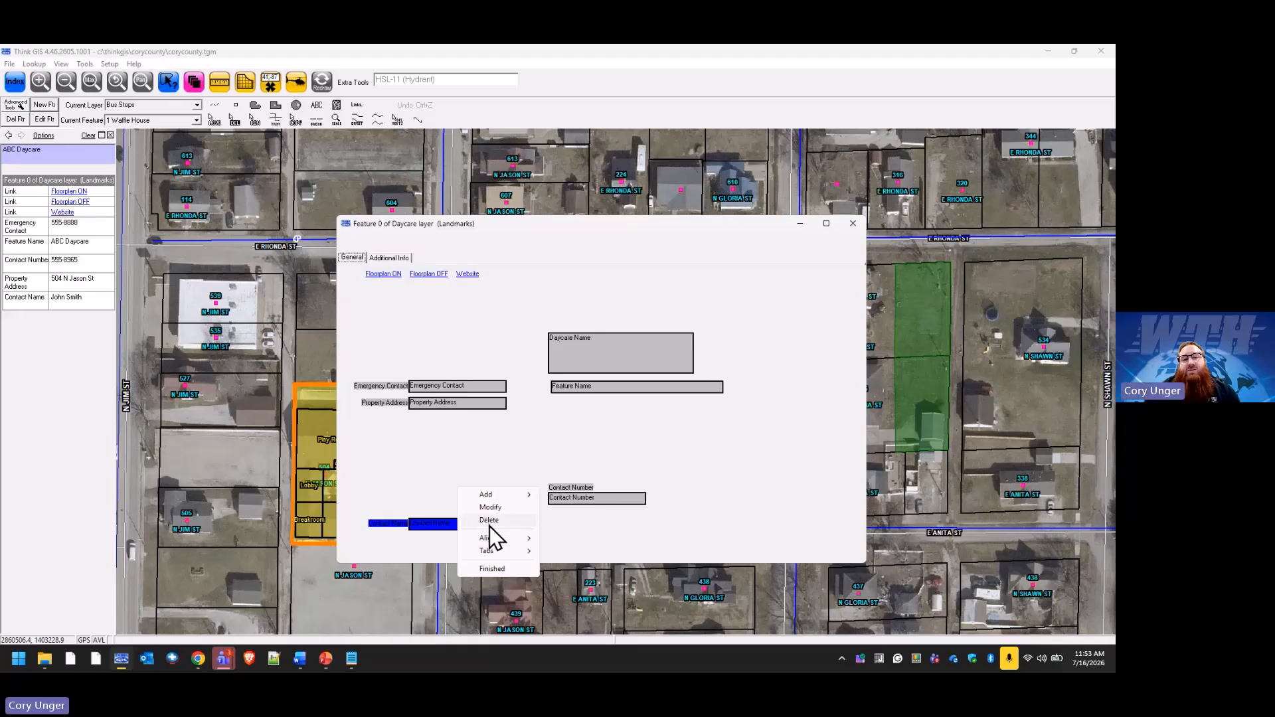
mouse_move(518, 552)
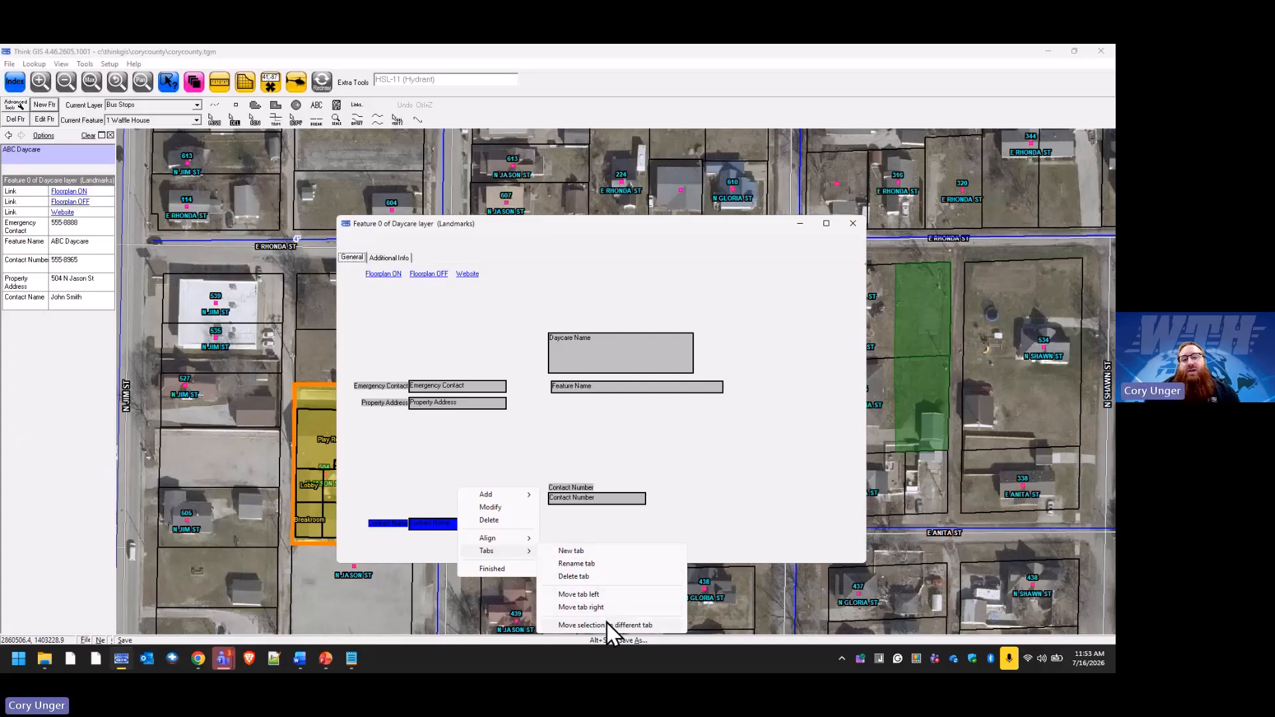
click(663, 624)
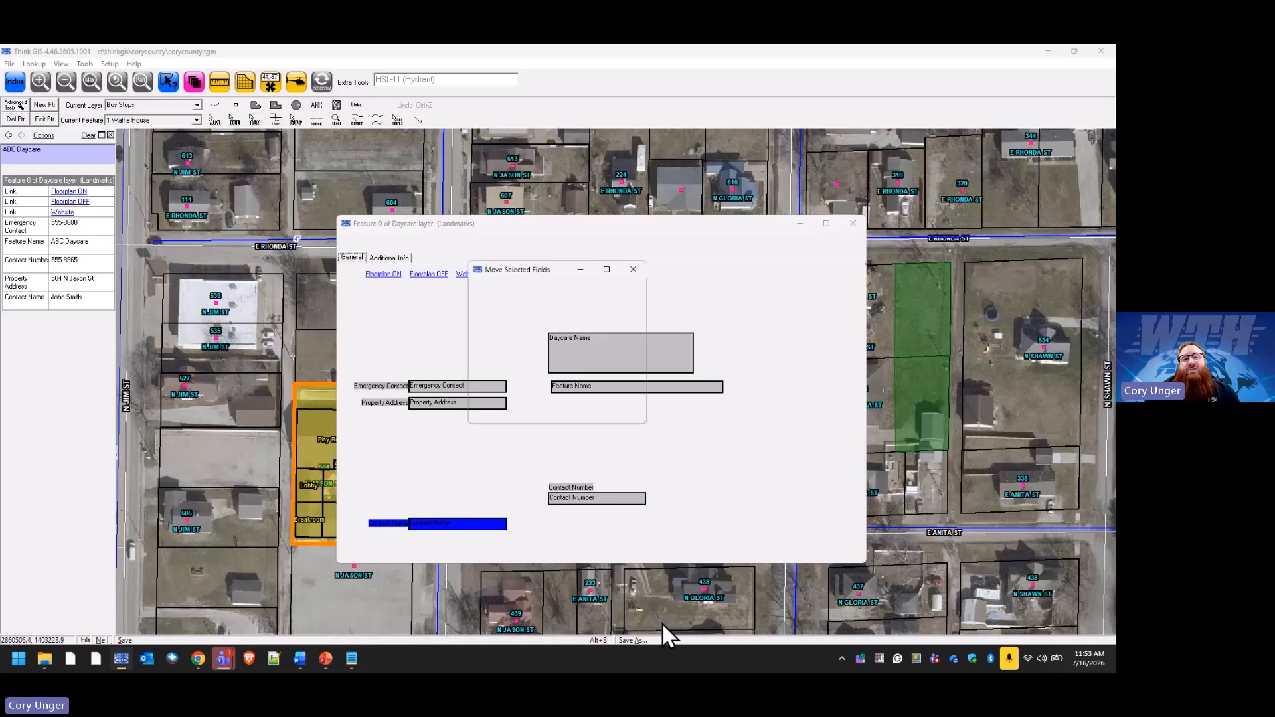
click(503, 313)
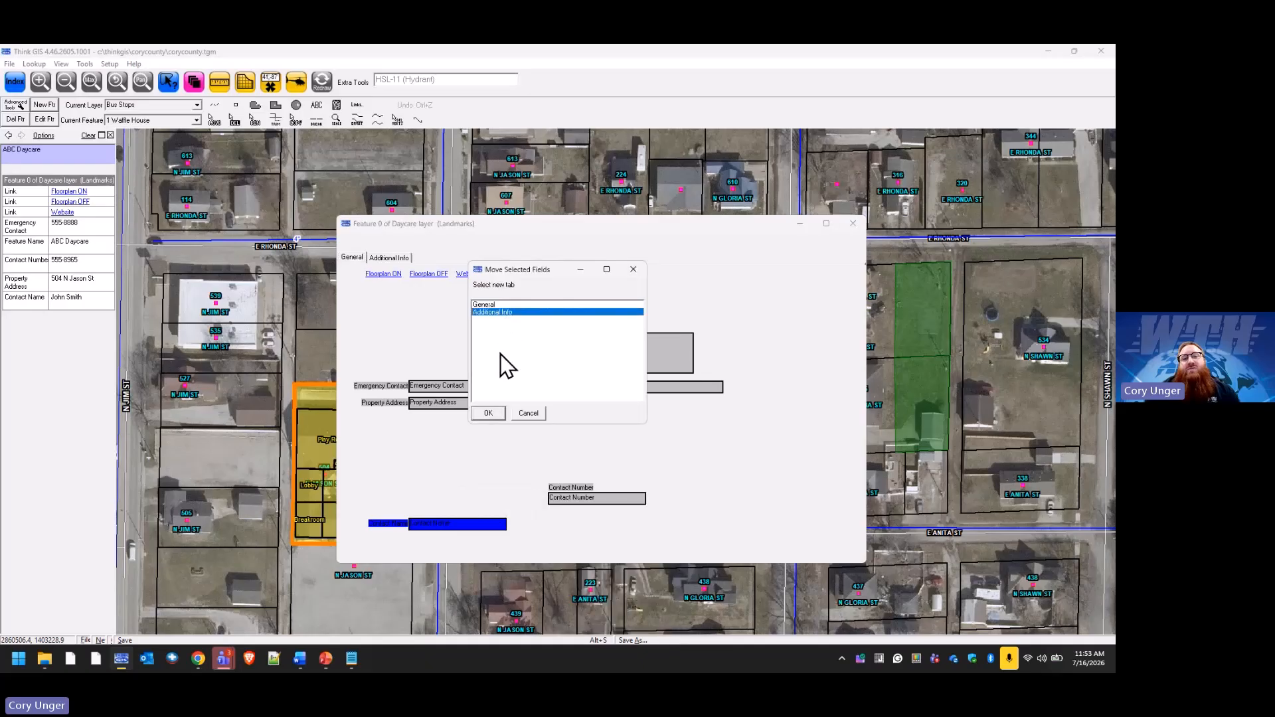
click(497, 410)
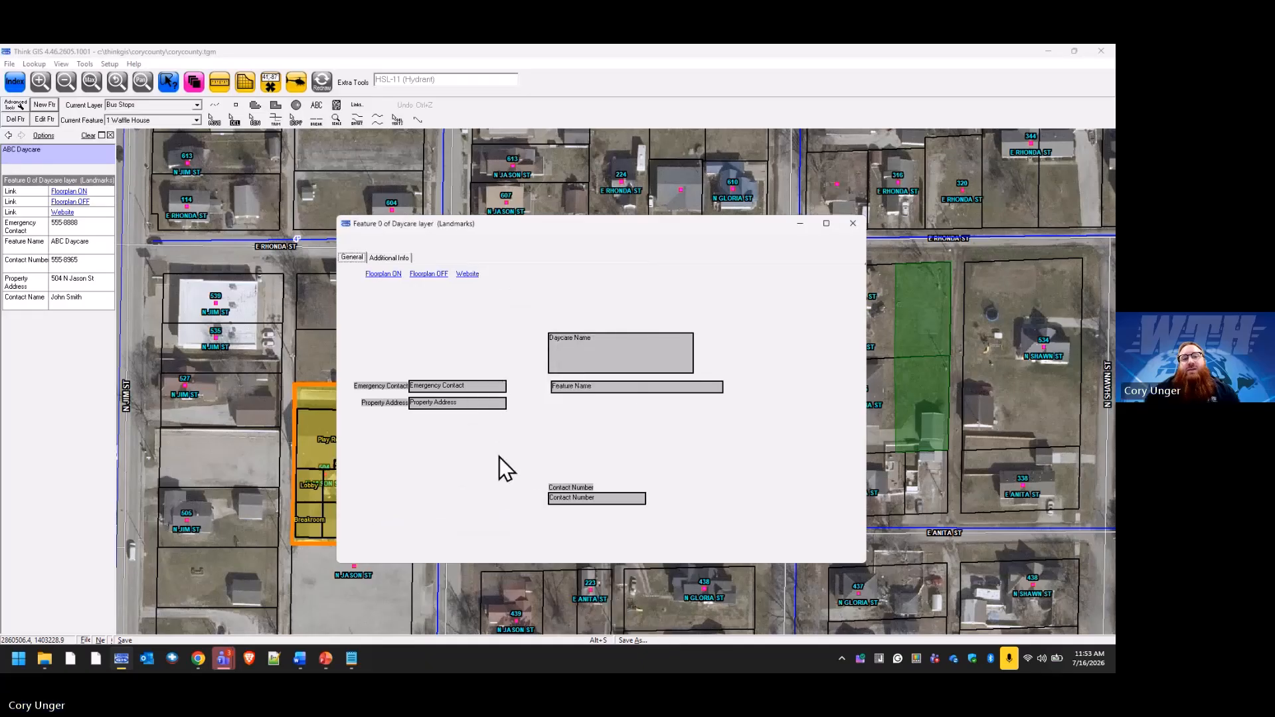
Step: Move the Contact Number field from the General tab to the Additional Info tab
click(572, 500)
right_click(572, 498)
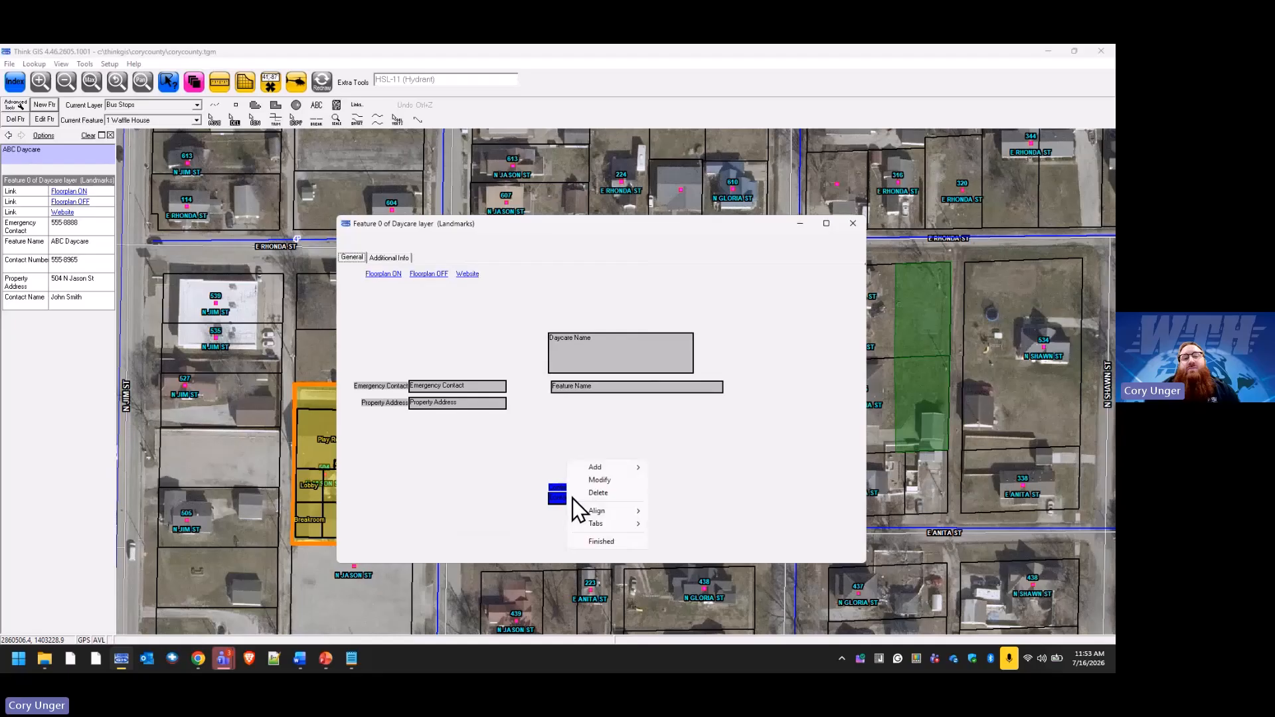
mouse_move(631, 528)
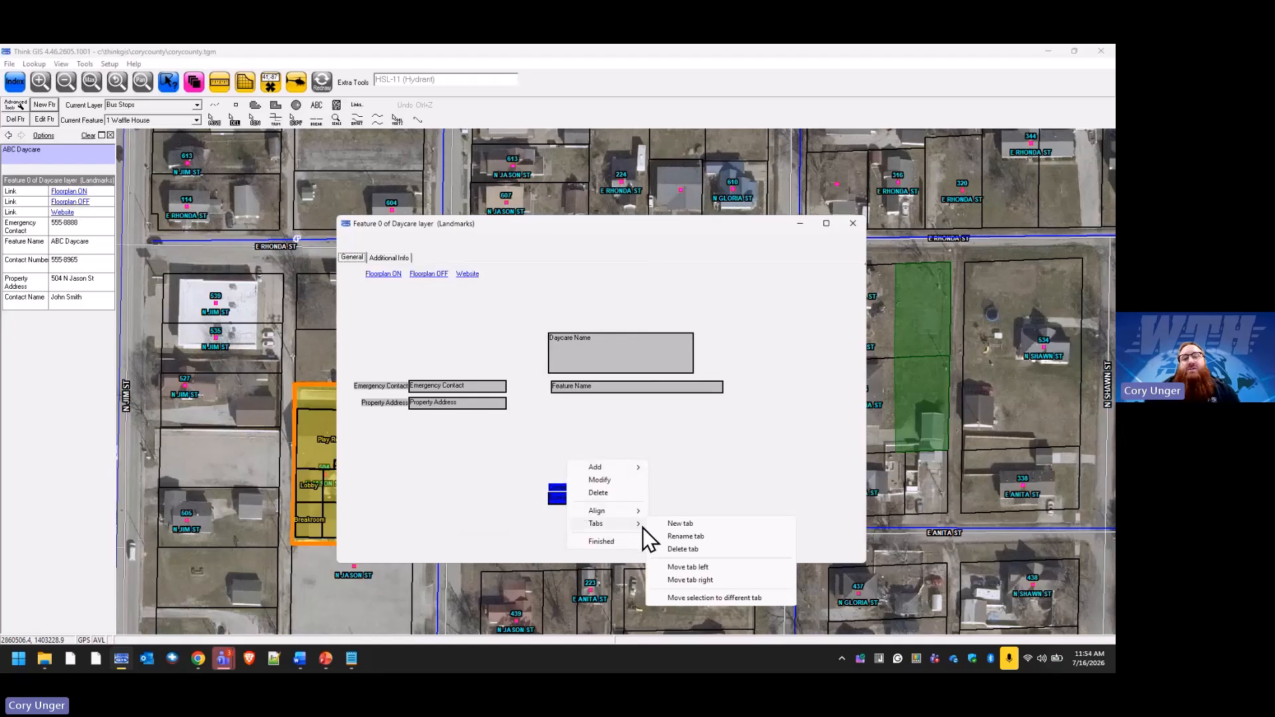
click(735, 599)
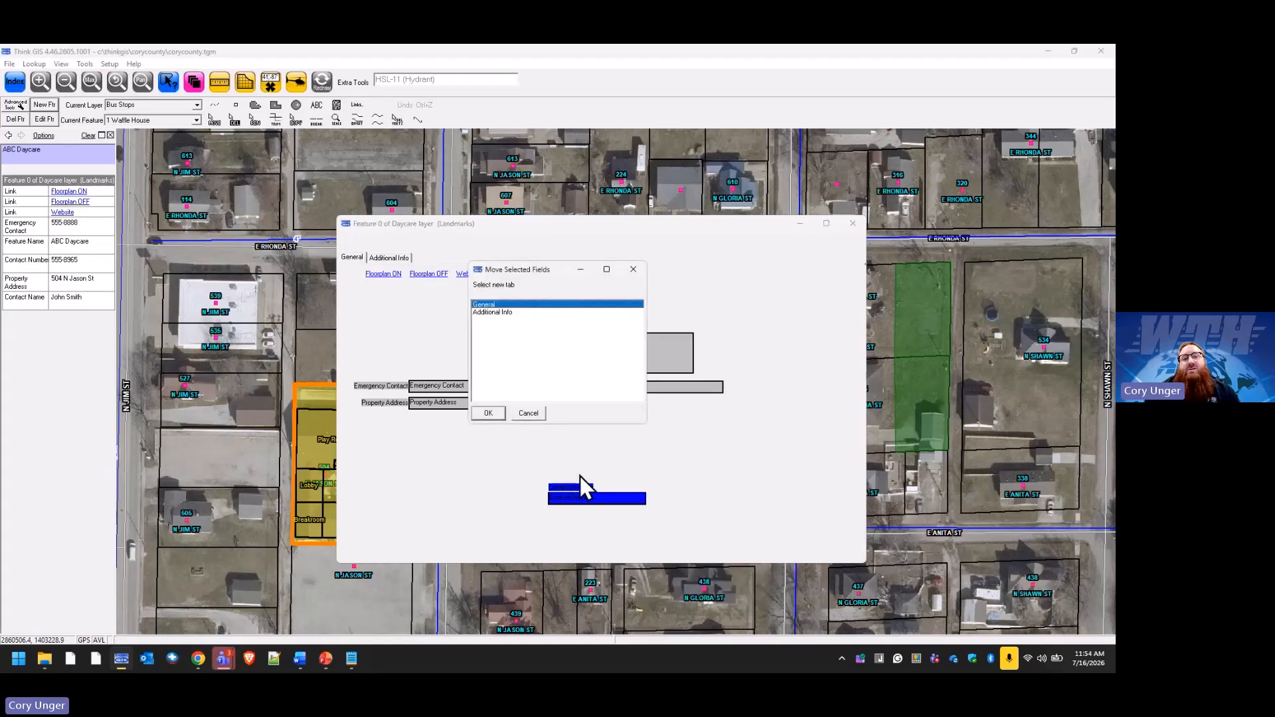
click(496, 312)
click(488, 413)
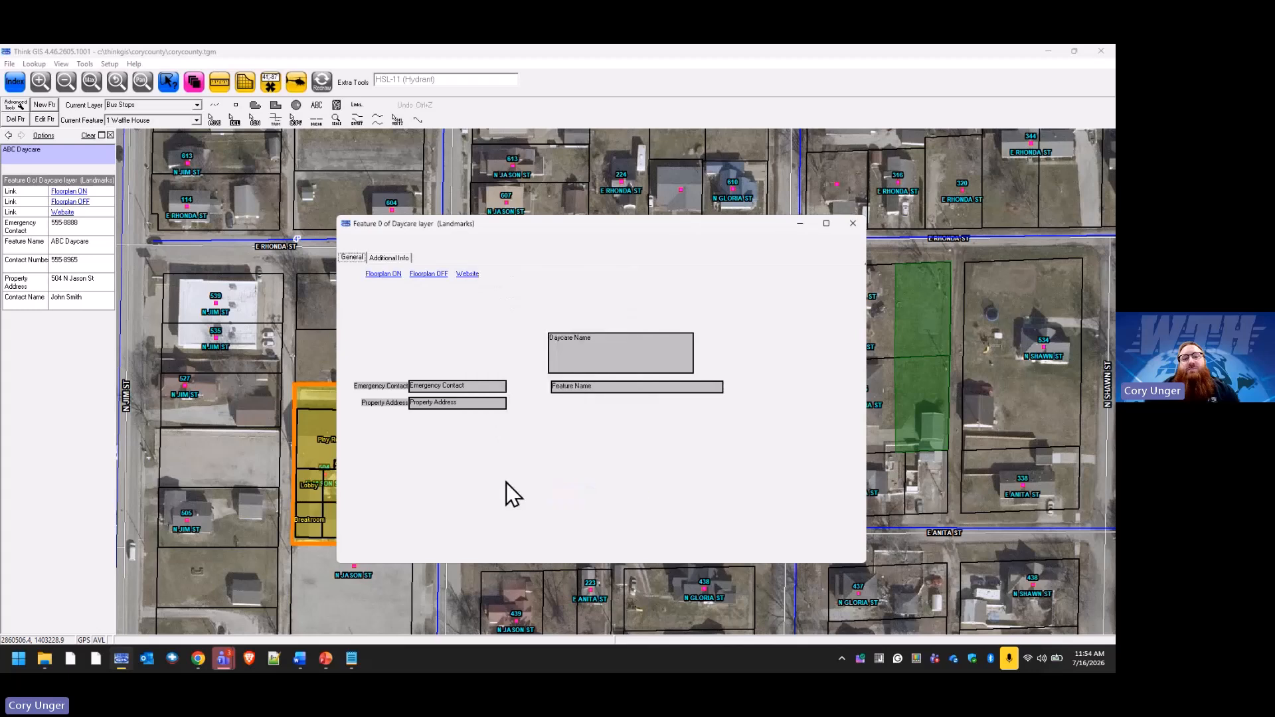
Step: Stack the General tab's fields below the links: Daycare Name, Feature Name, Emergency Contact and Property Address
click(571, 338)
drag(581, 350, 424, 320)
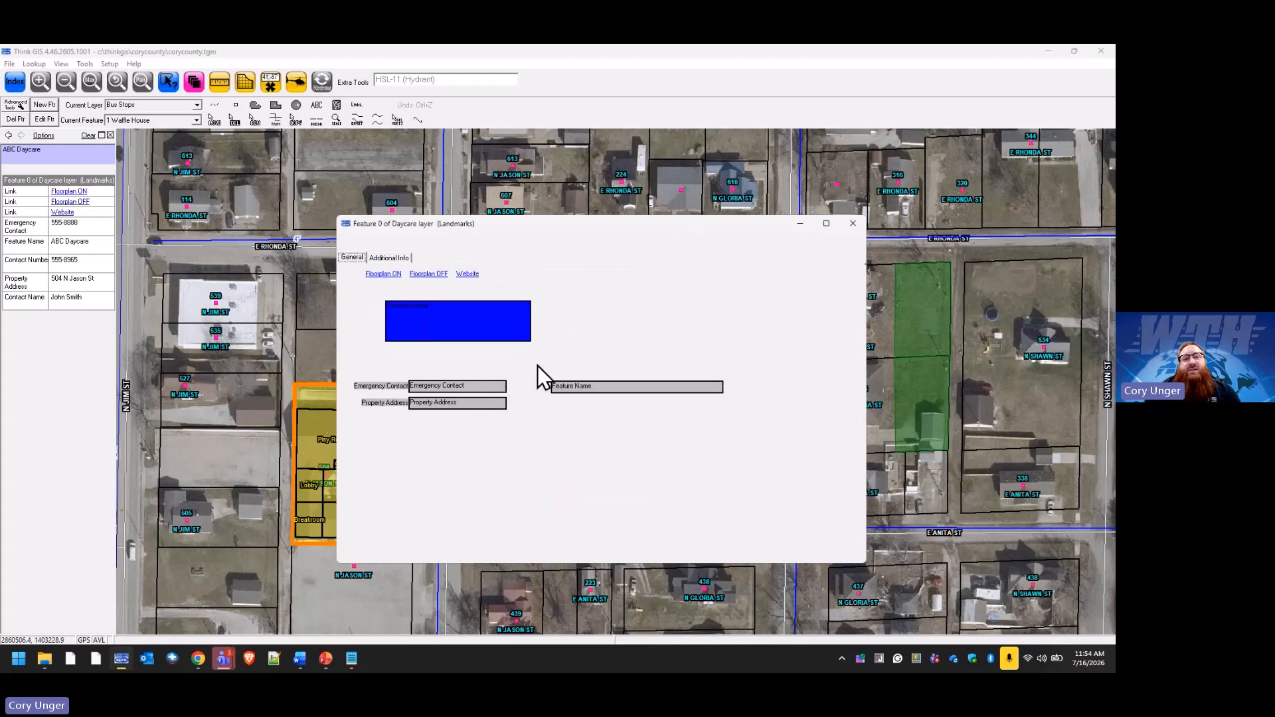
drag(578, 382, 479, 395)
click(554, 424)
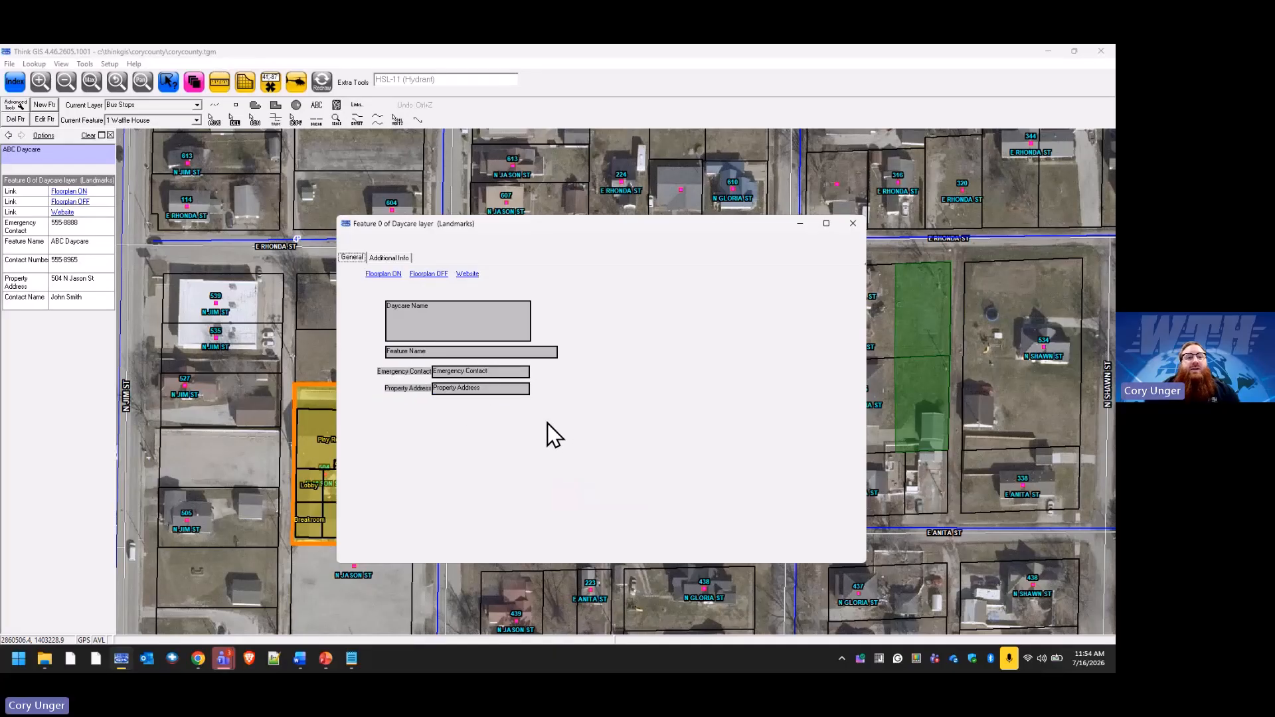
Step: On the Additional Info tab, move Contact Name up below the links and place Contact Number directly beneath it
click(389, 257)
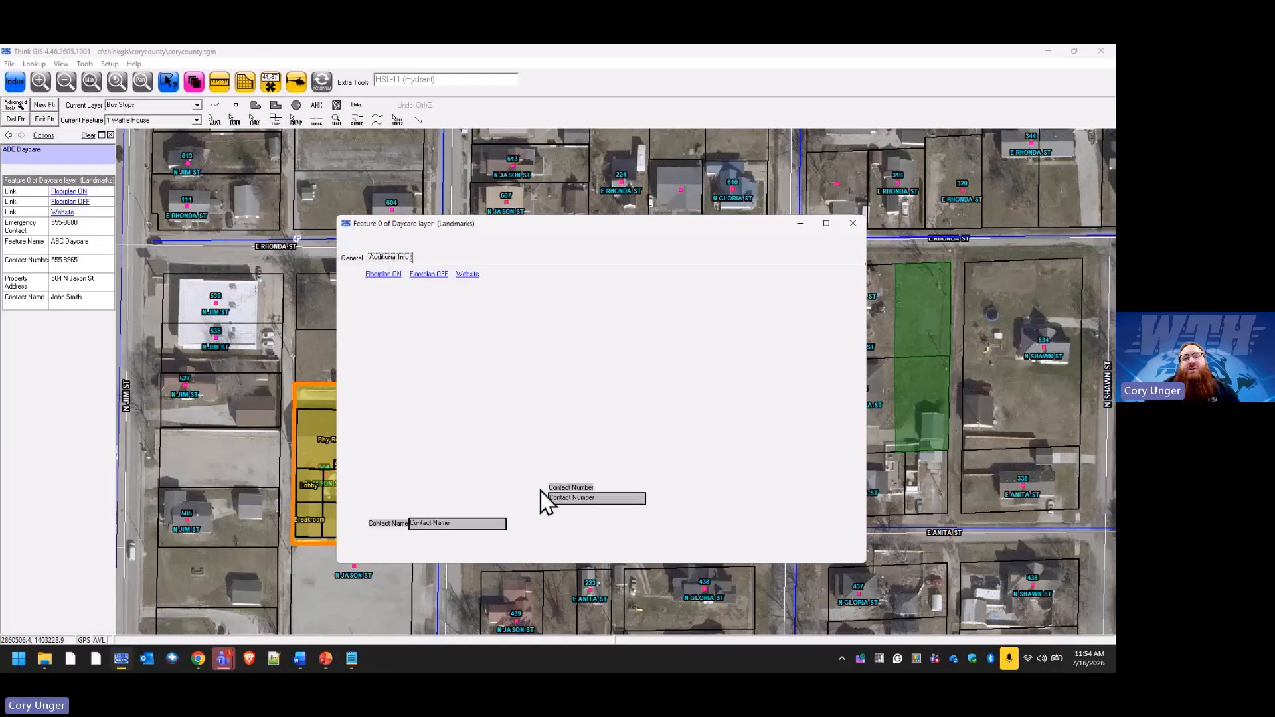
drag(437, 525, 437, 313)
click(588, 500)
drag(587, 500, 449, 341)
click(434, 374)
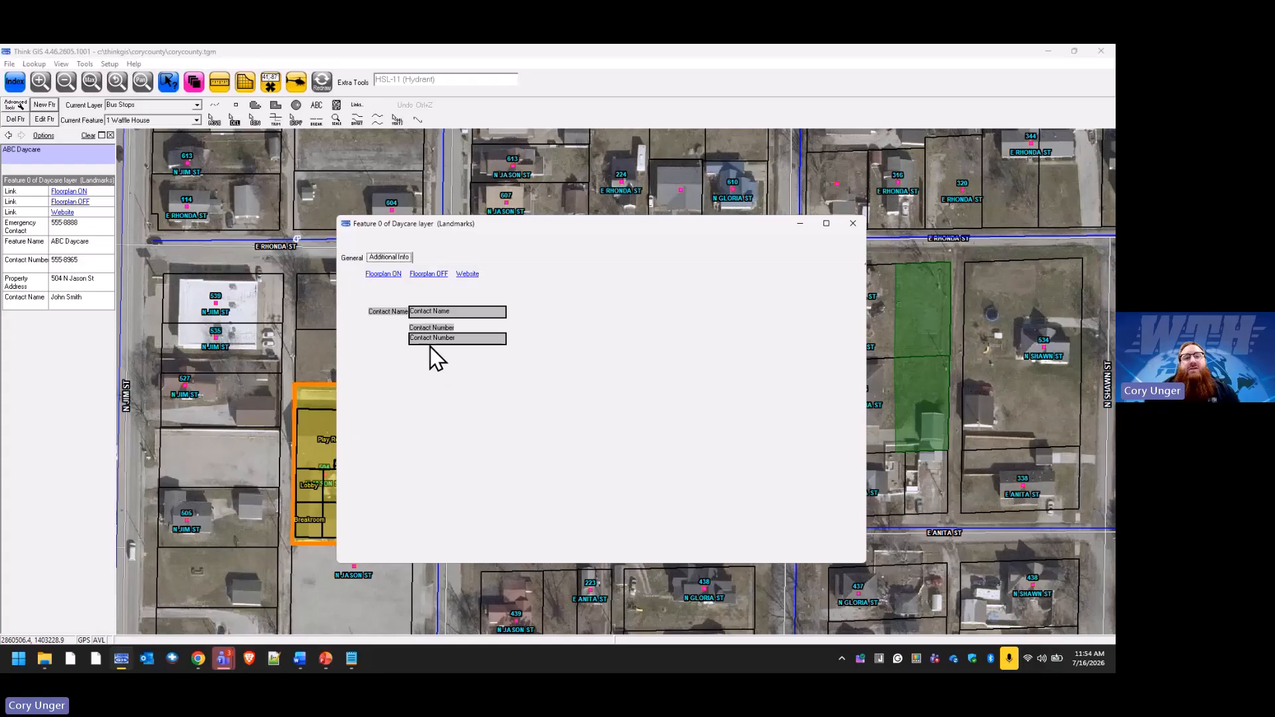
Step: Set the Contact Number field's label alignment to Left of Field
right_click(429, 340)
click(413, 339)
right_click(411, 339)
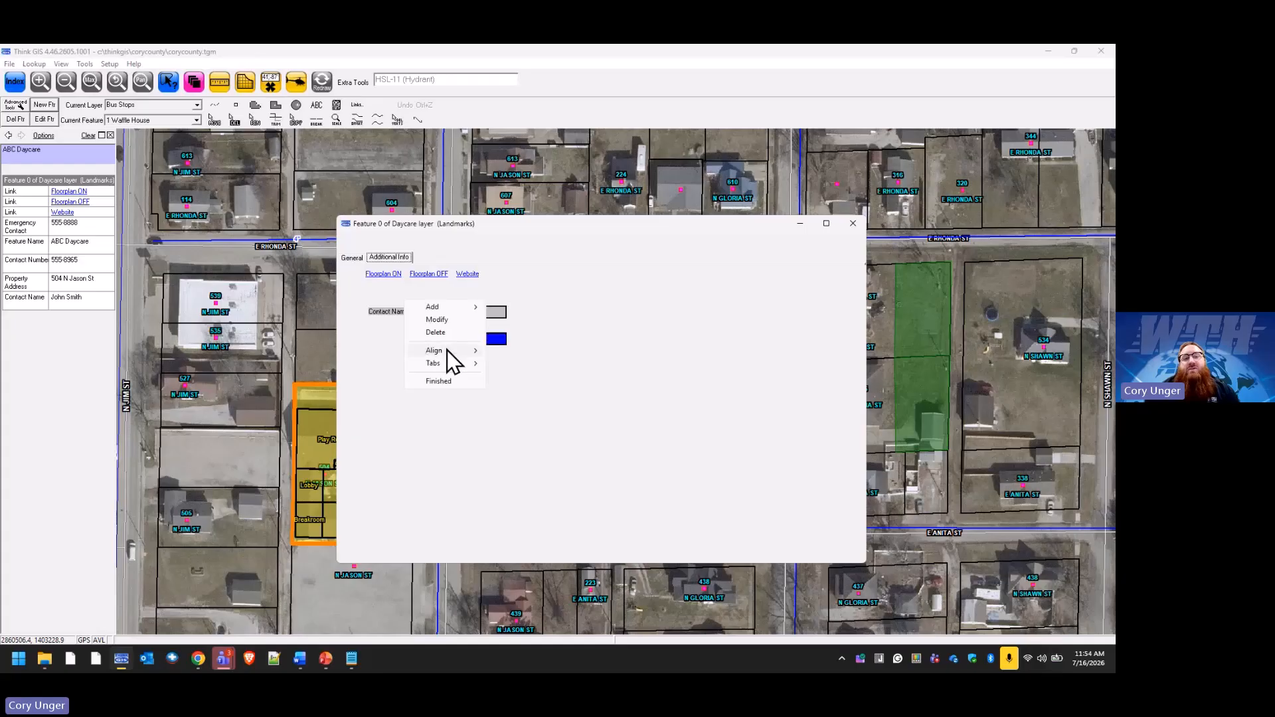
mouse_move(463, 349)
click(465, 319)
click(575, 344)
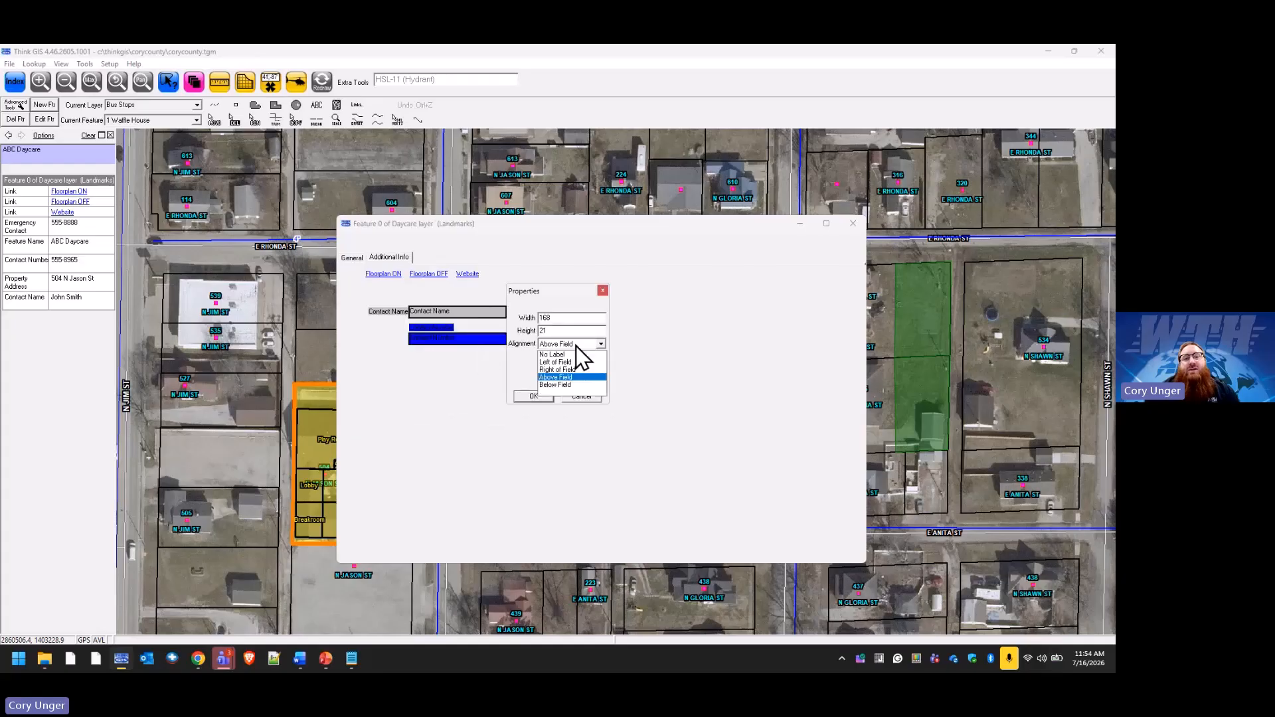
click(576, 363)
click(536, 398)
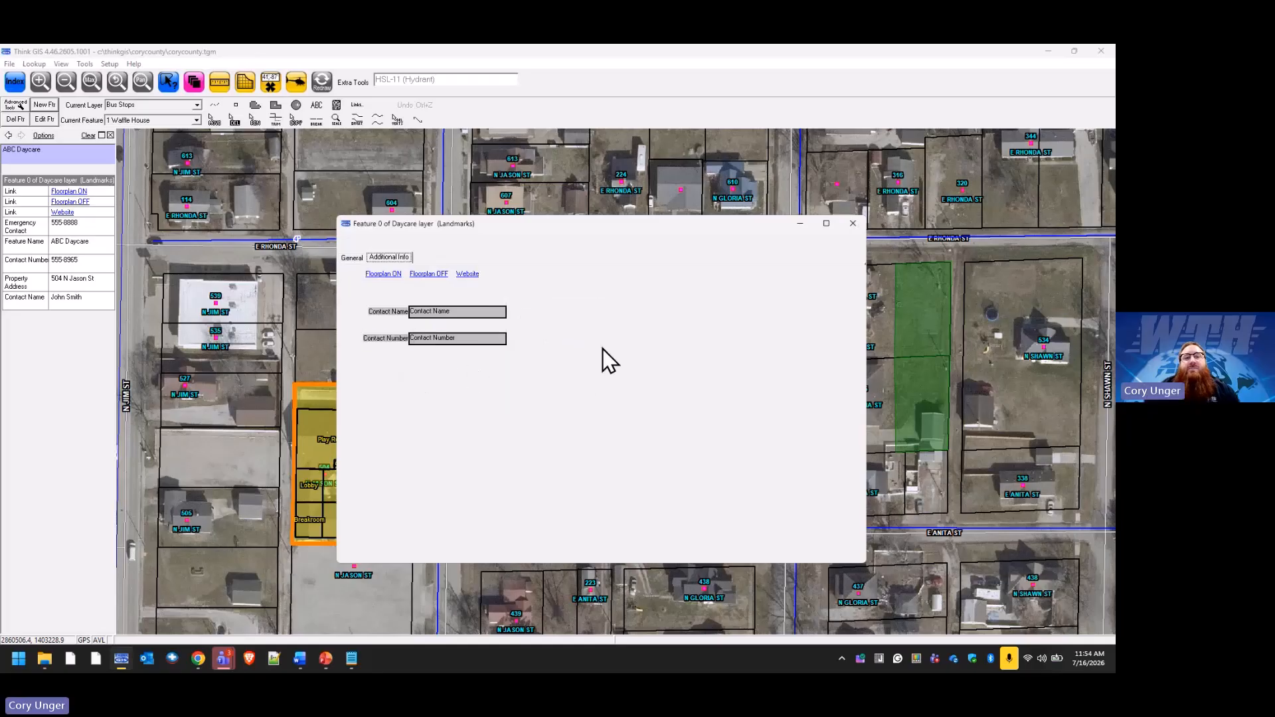
Step: Finish modifying the Daycare form layout and apply the changes
right_click(702, 445)
click(722, 485)
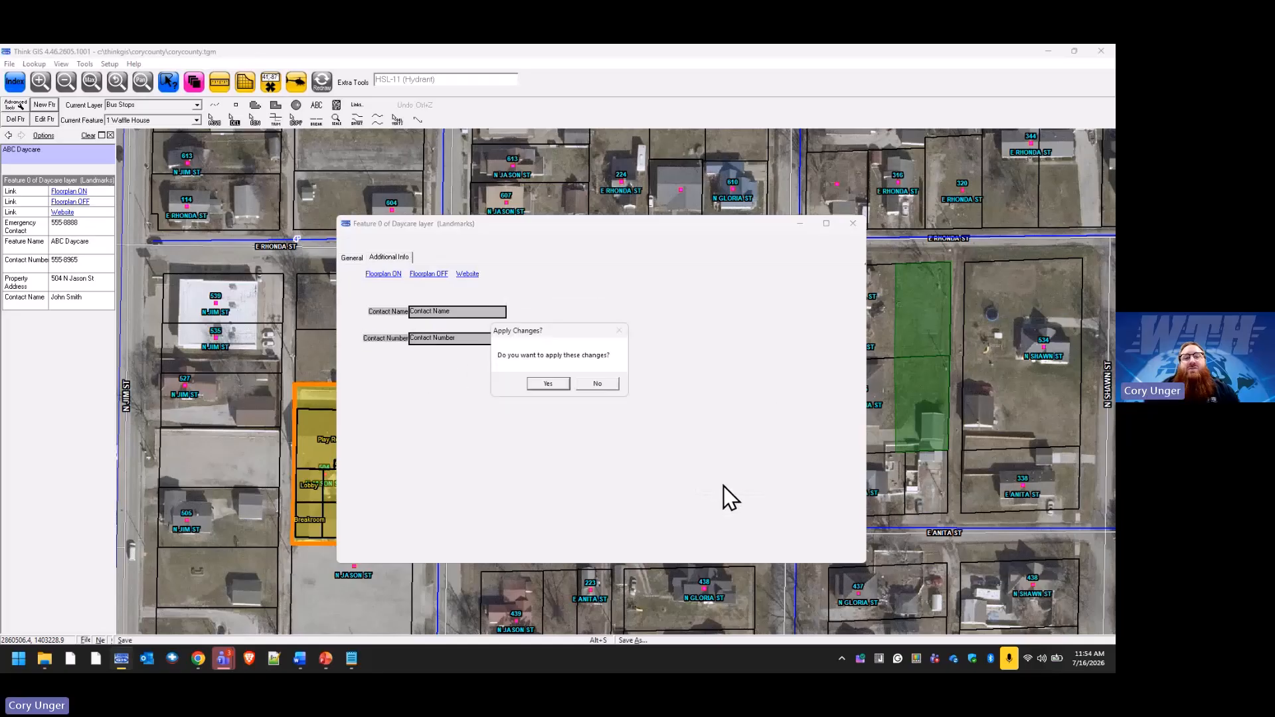
click(548, 383)
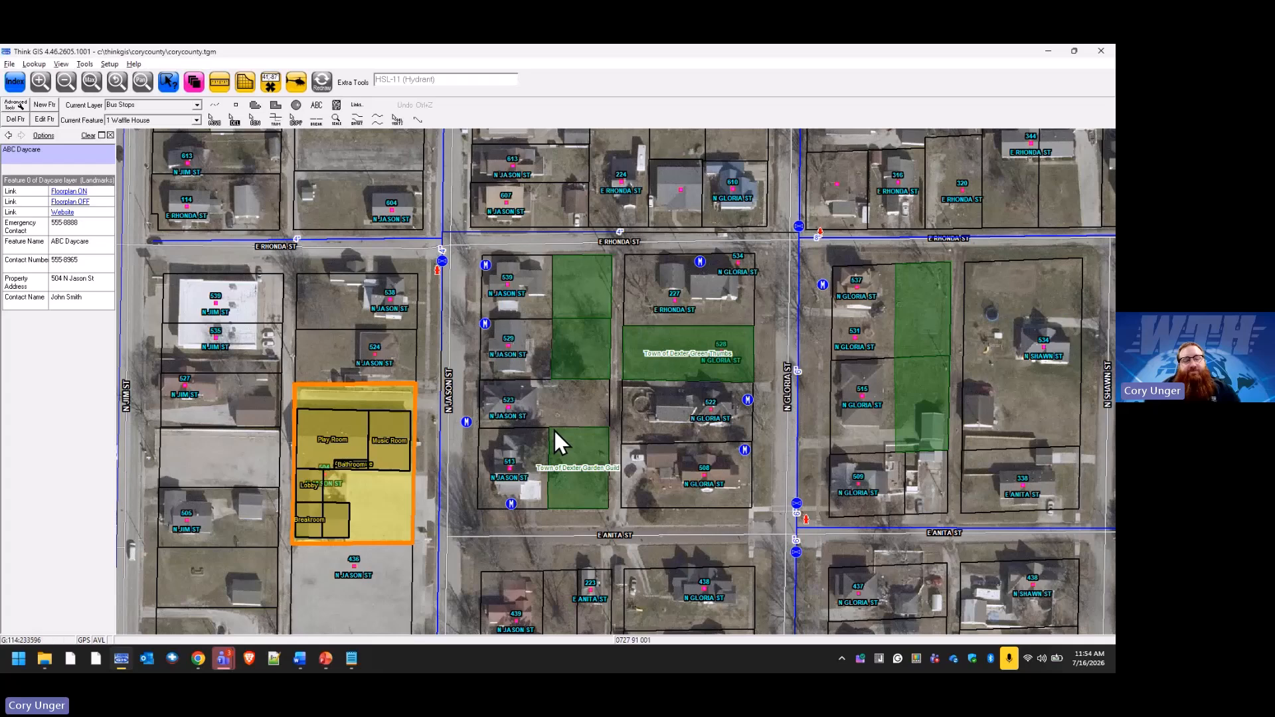
Step: Select the ABC Daycare feature on the map and examine its General and Additional Info sections in the feature details
click(401, 393)
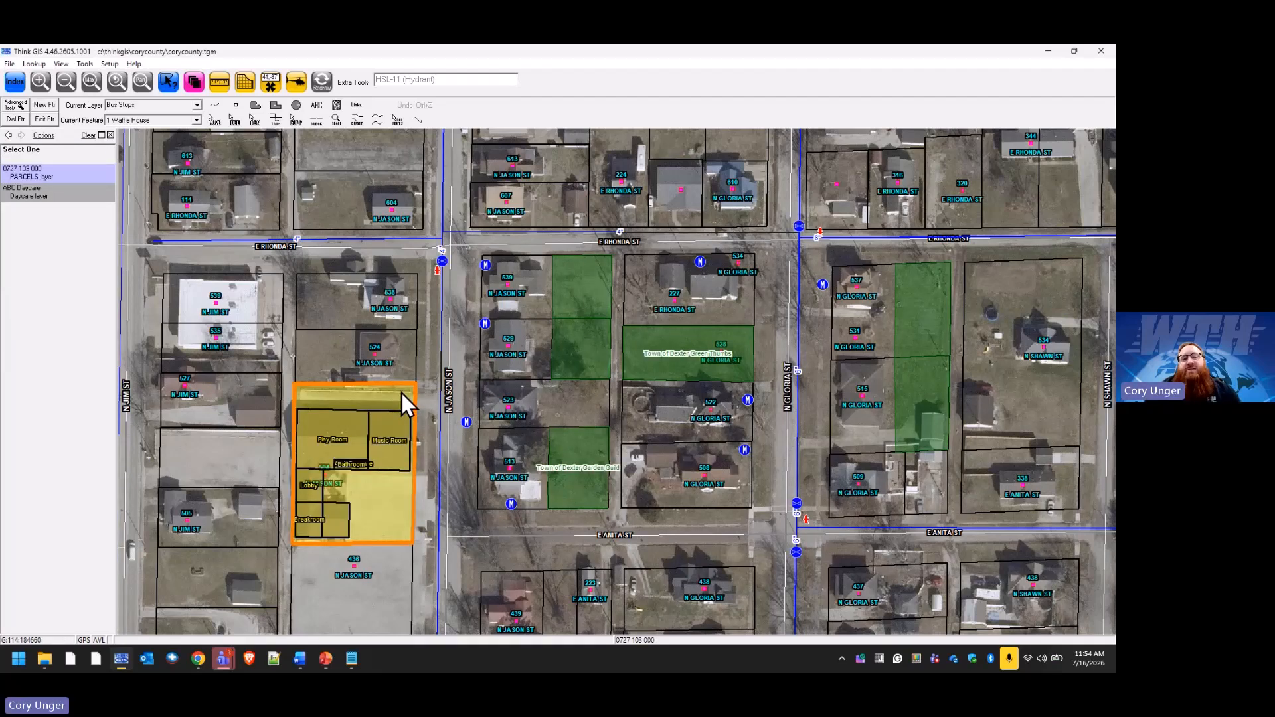
click(57, 194)
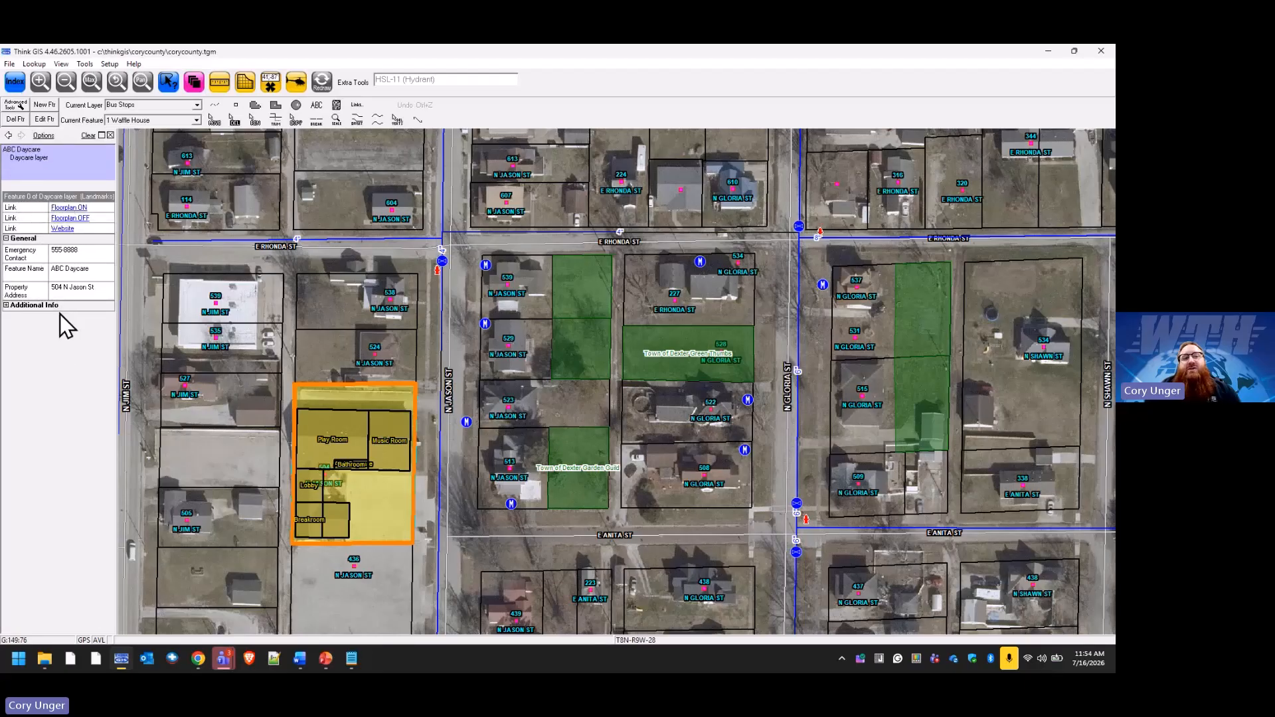
click(6, 307)
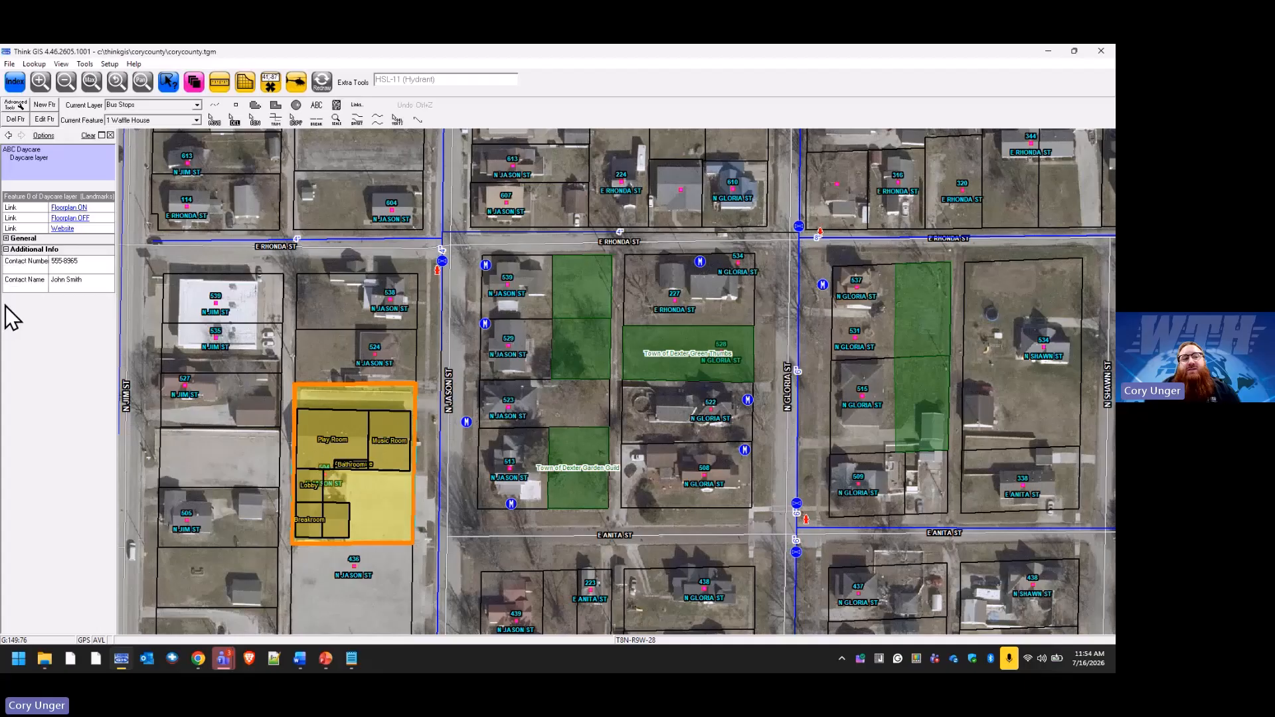
click(6, 238)
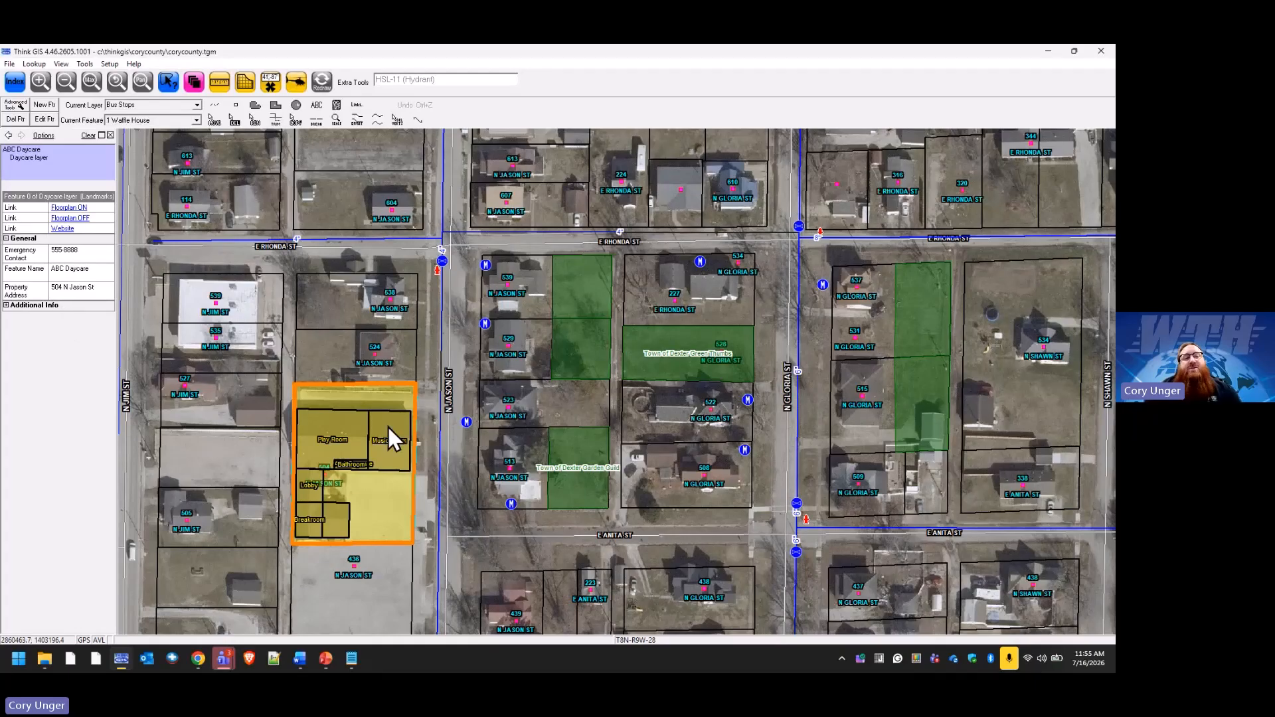
Step: Open the ABC Daycare feature's form, review its General and Additional Info tabs, and close it without changes
double_click(42, 196)
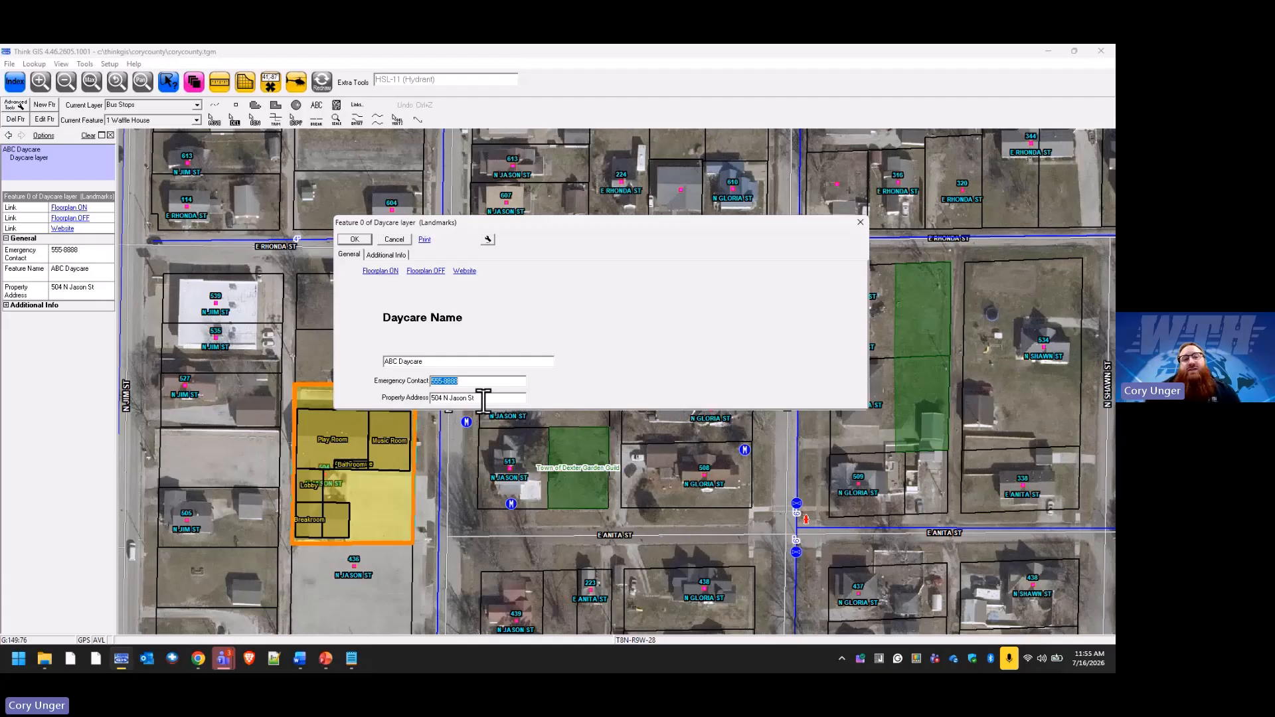
click(395, 253)
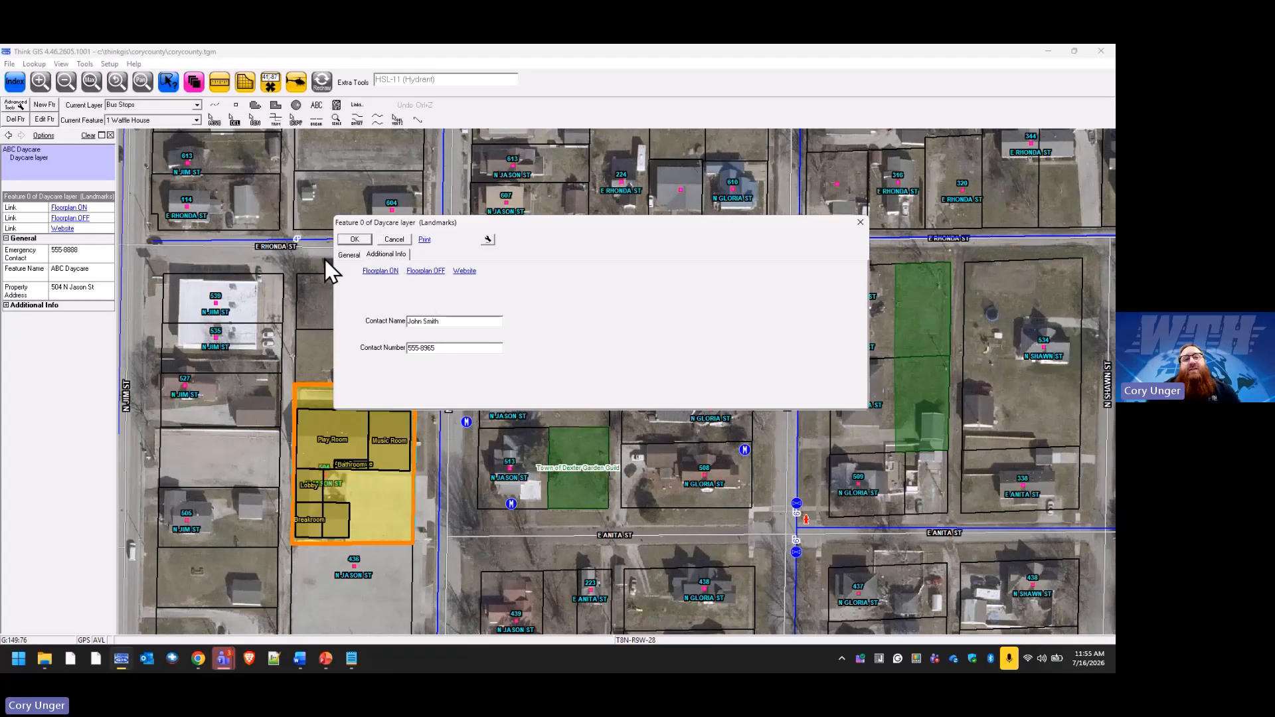
click(357, 254)
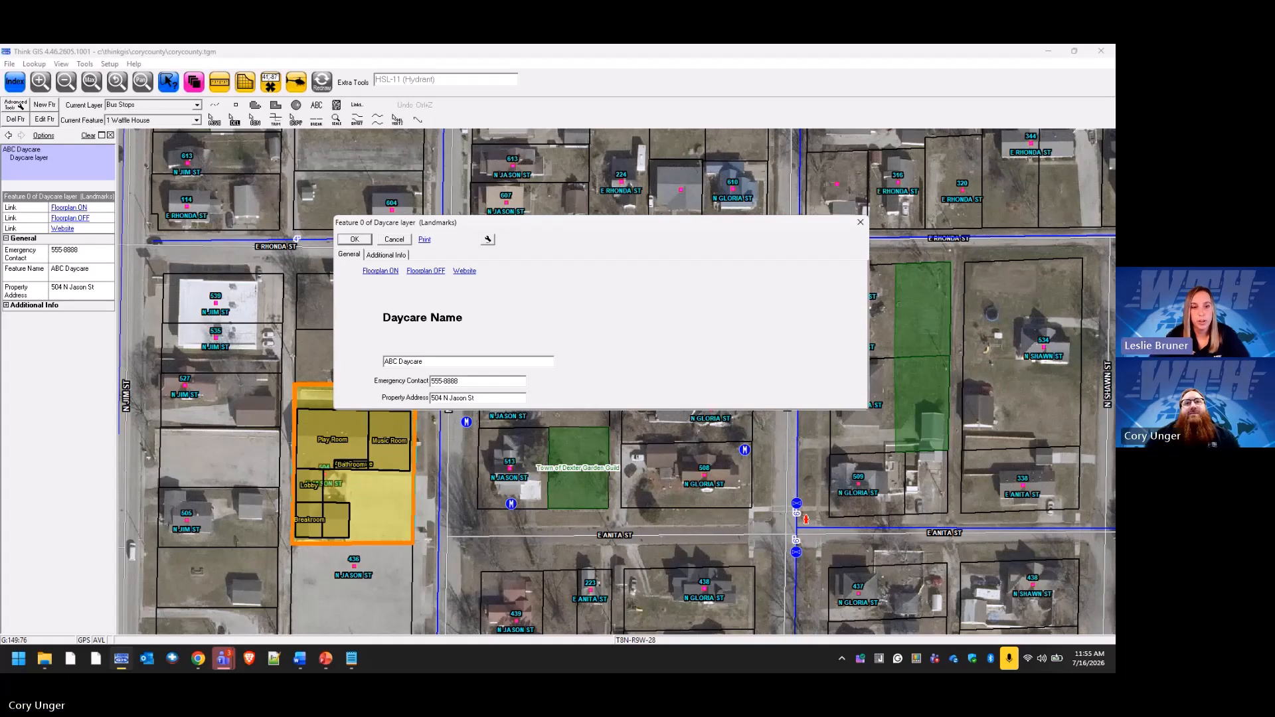
click(395, 240)
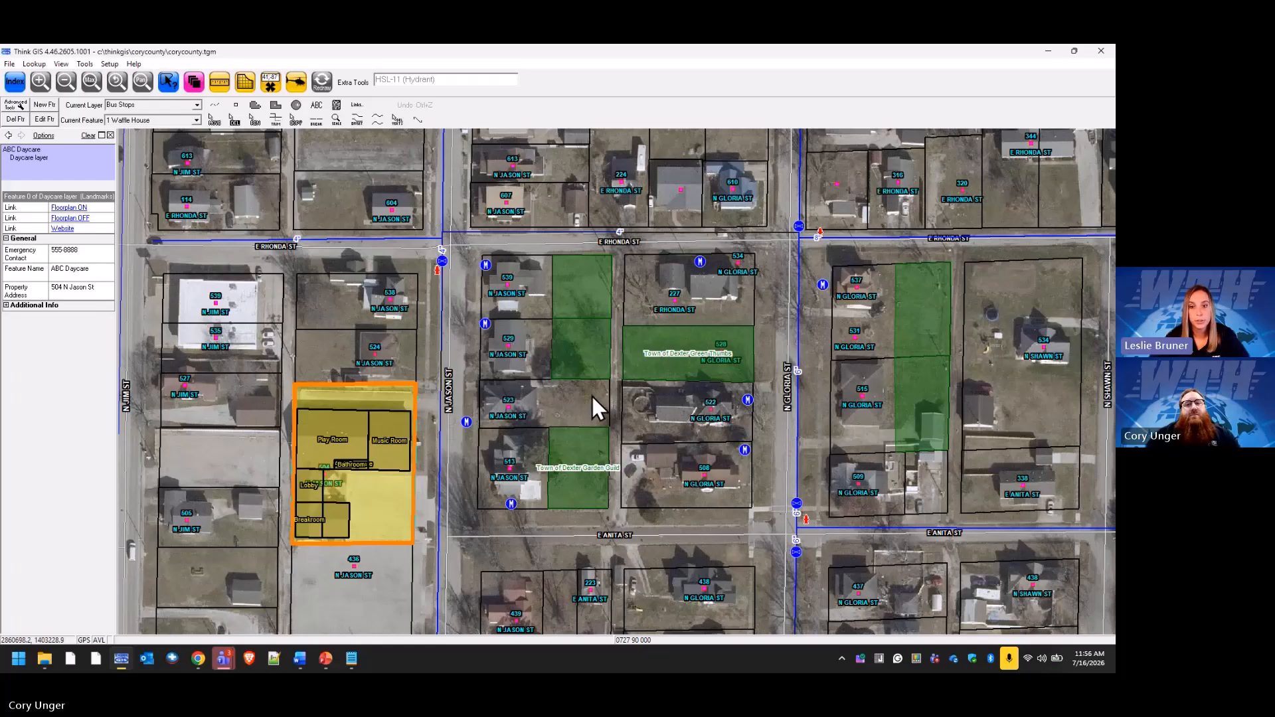
Step: In the layer settings, move the Water Valves layer into the Water Layers group directly beneath Water Meters
click(195, 83)
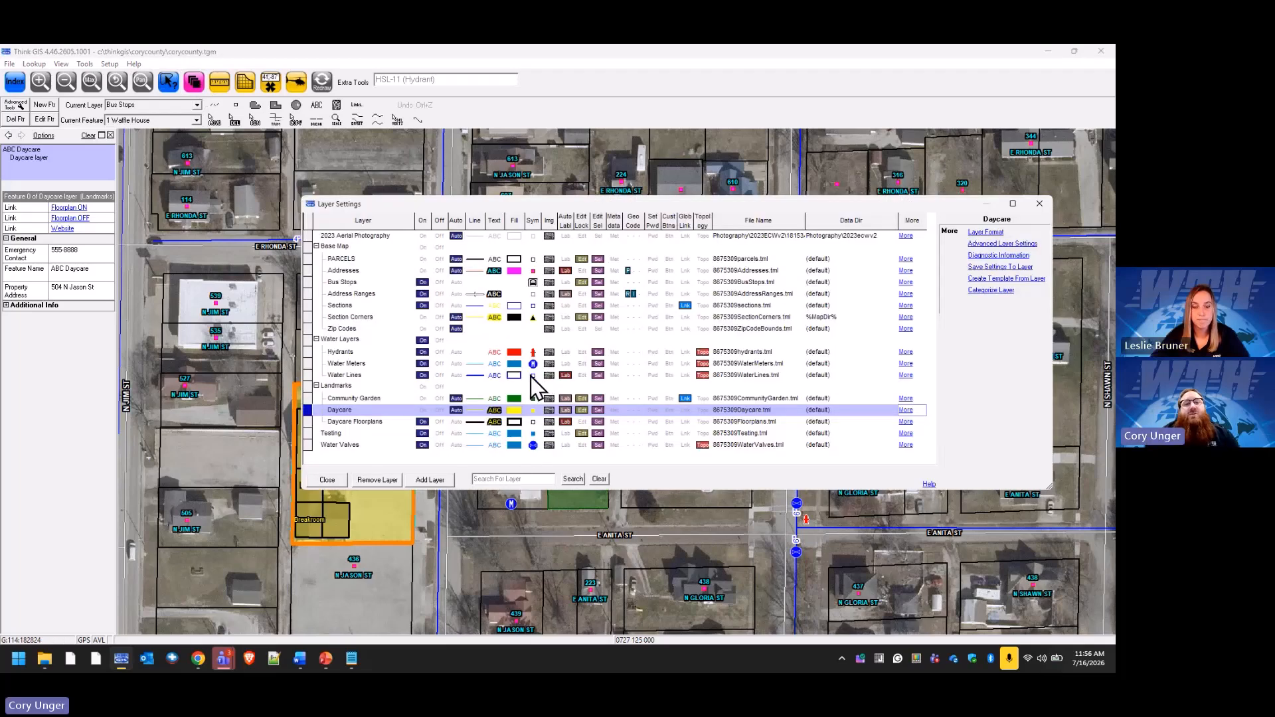
click(535, 364)
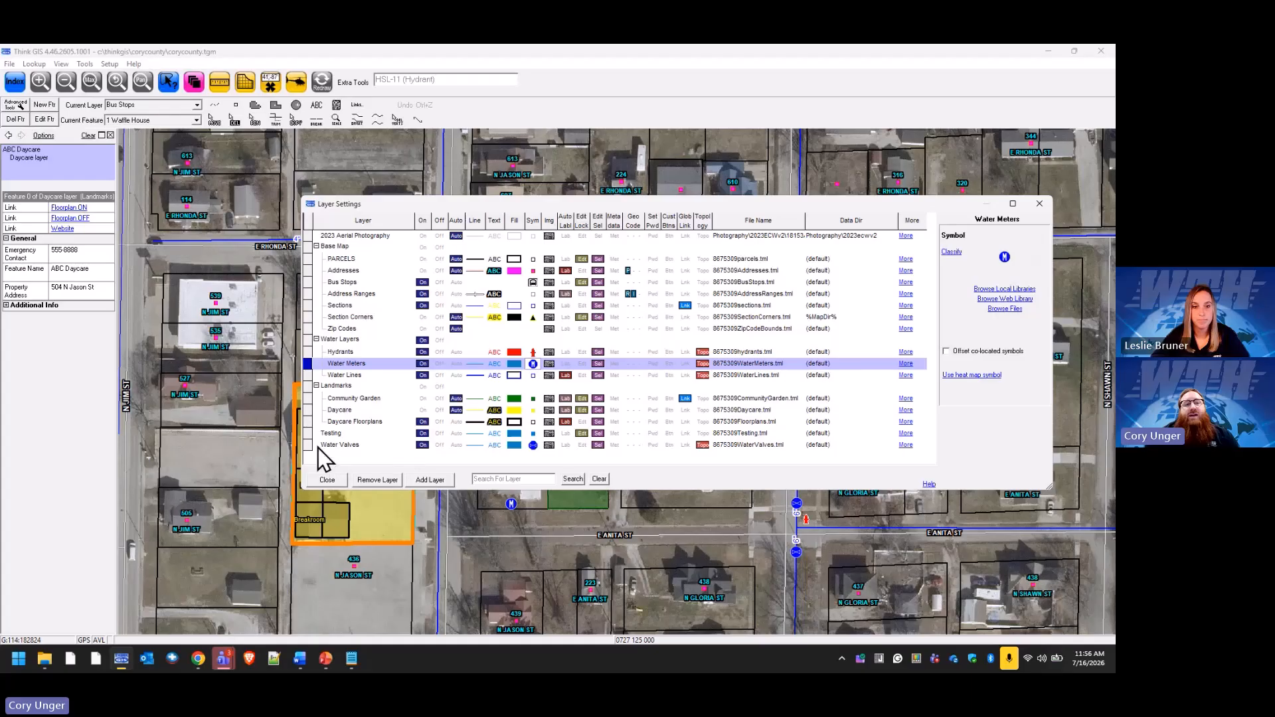
drag(317, 447, 346, 376)
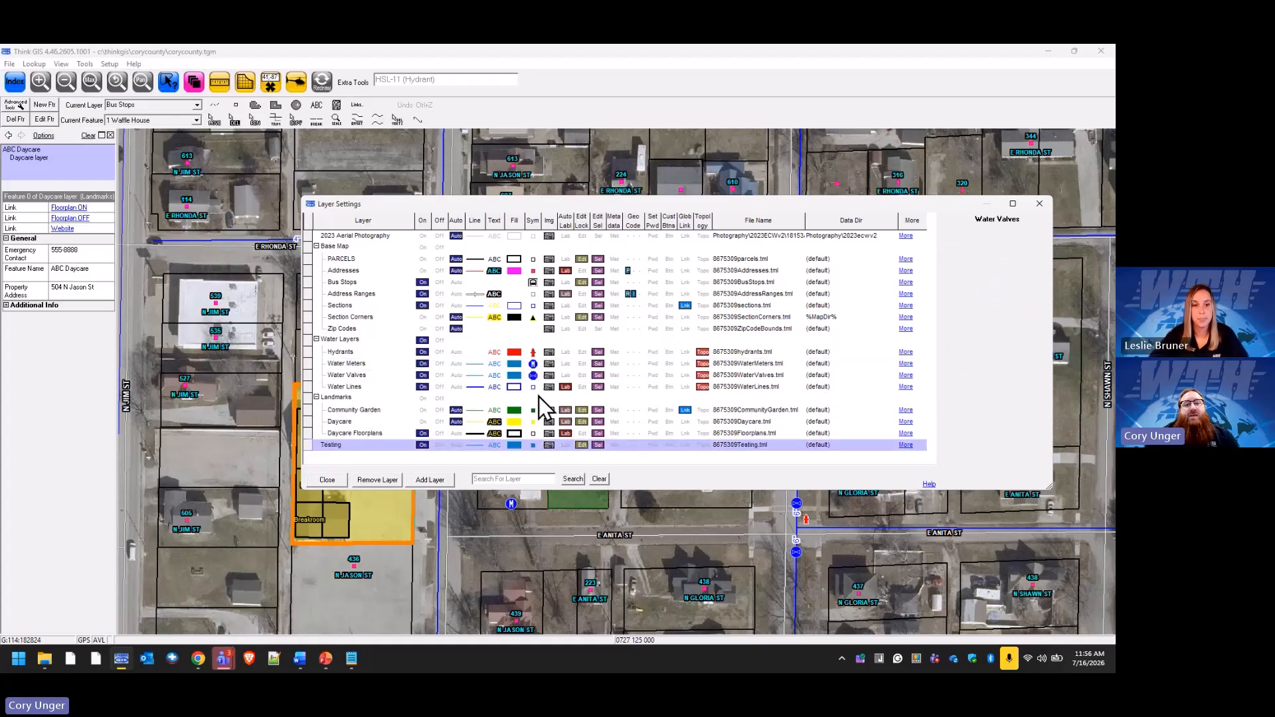
Step: Open the local symbol libraries for the Hydrants layer's symbol and check the available library options
click(533, 376)
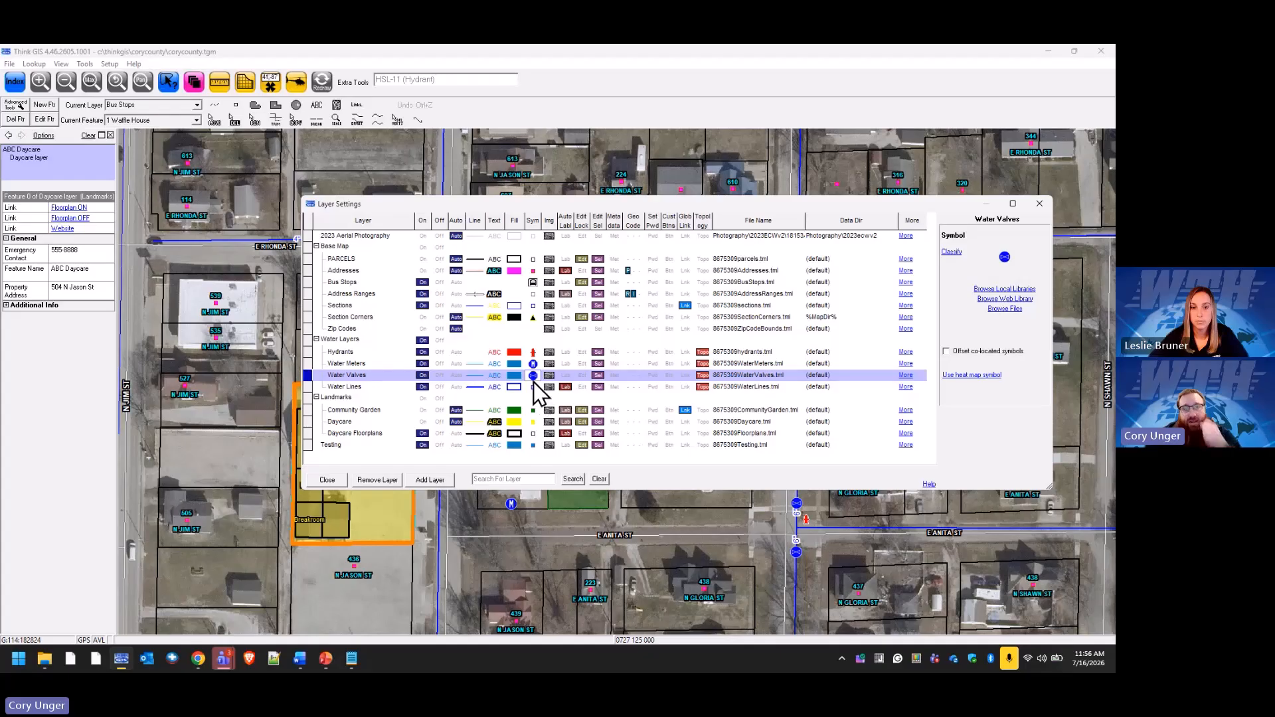
click(535, 387)
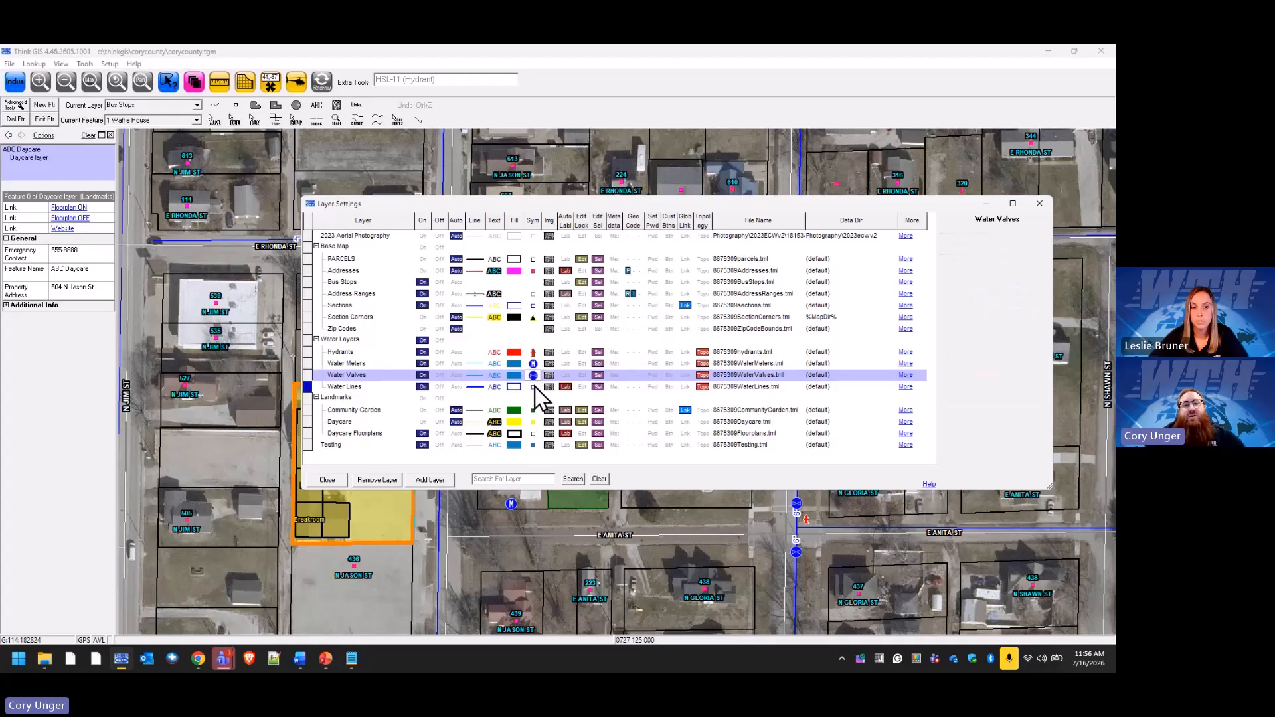
click(533, 355)
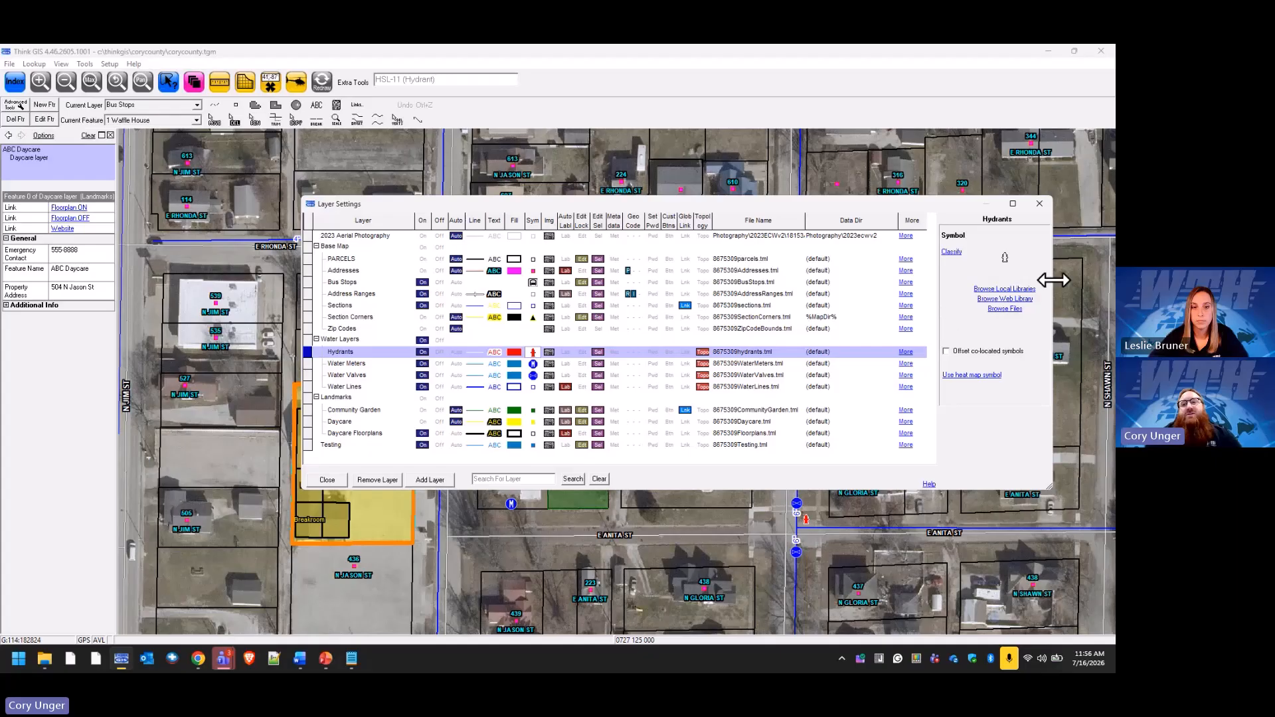
click(1013, 289)
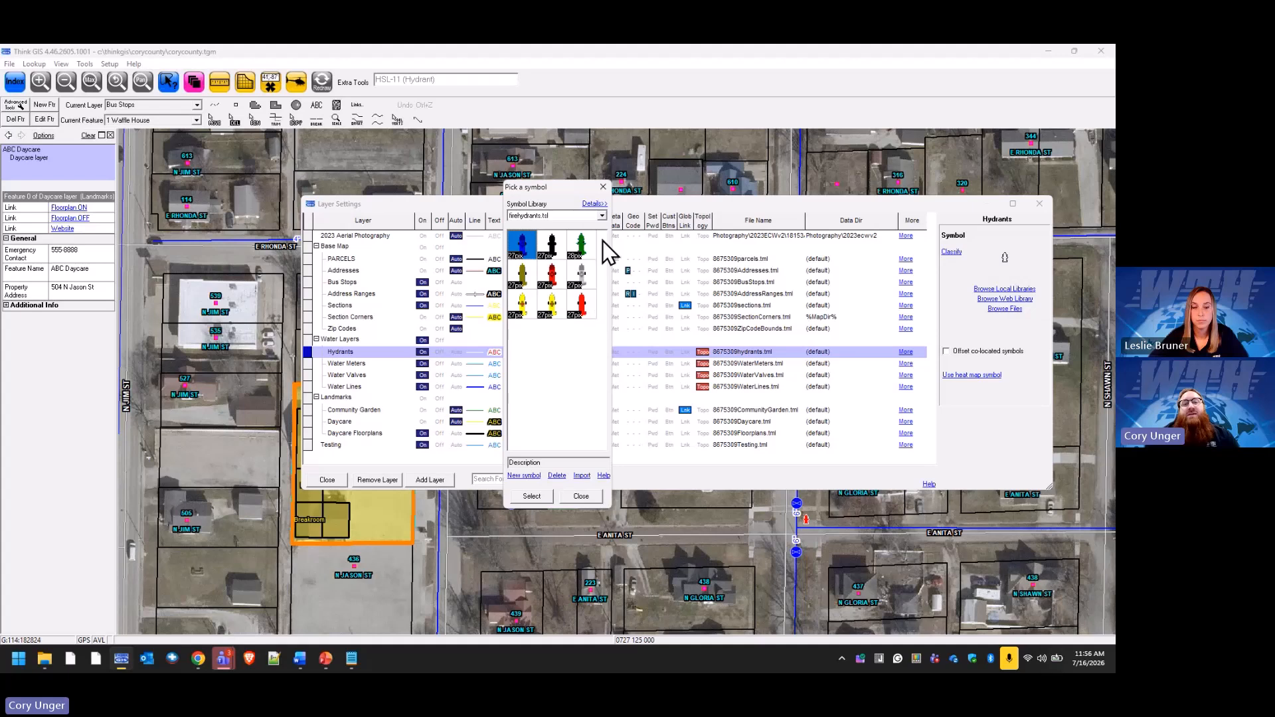
click(603, 216)
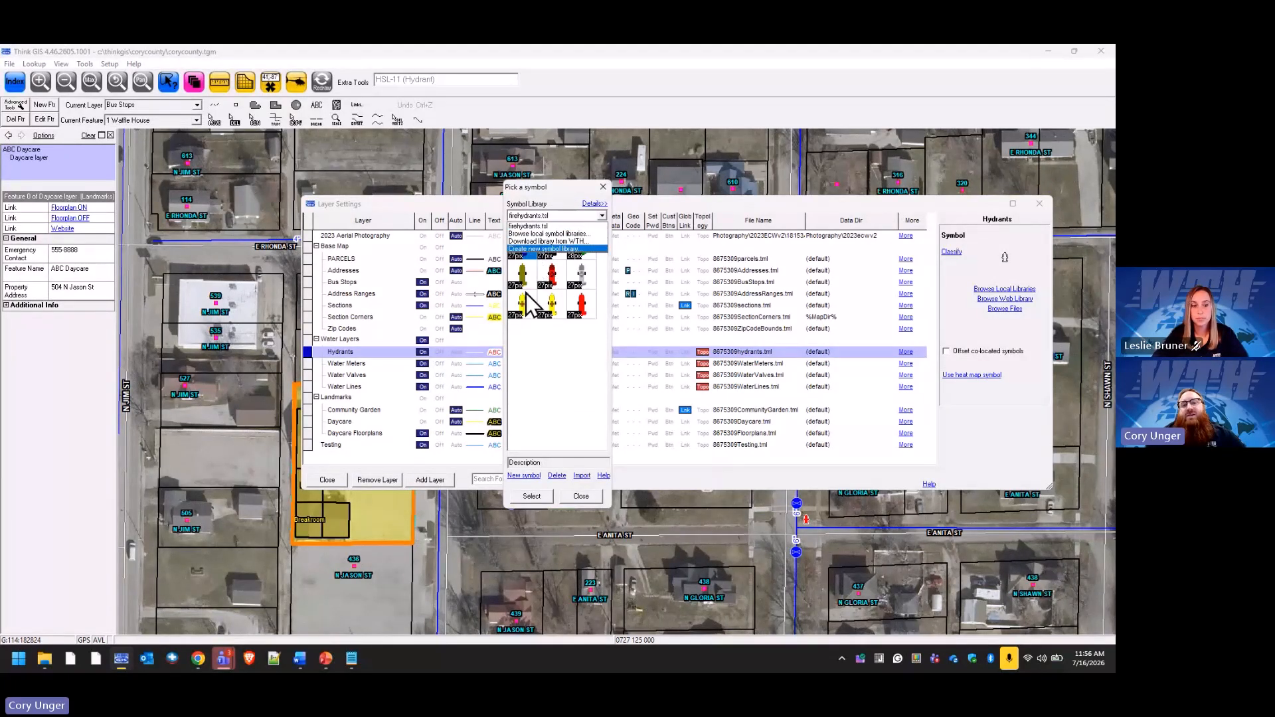
Step: Load the mapsymbols.tsl library from the ThinkGIS_BACKUP folder, look through its symbols, and close the picker without choosing one
click(559, 233)
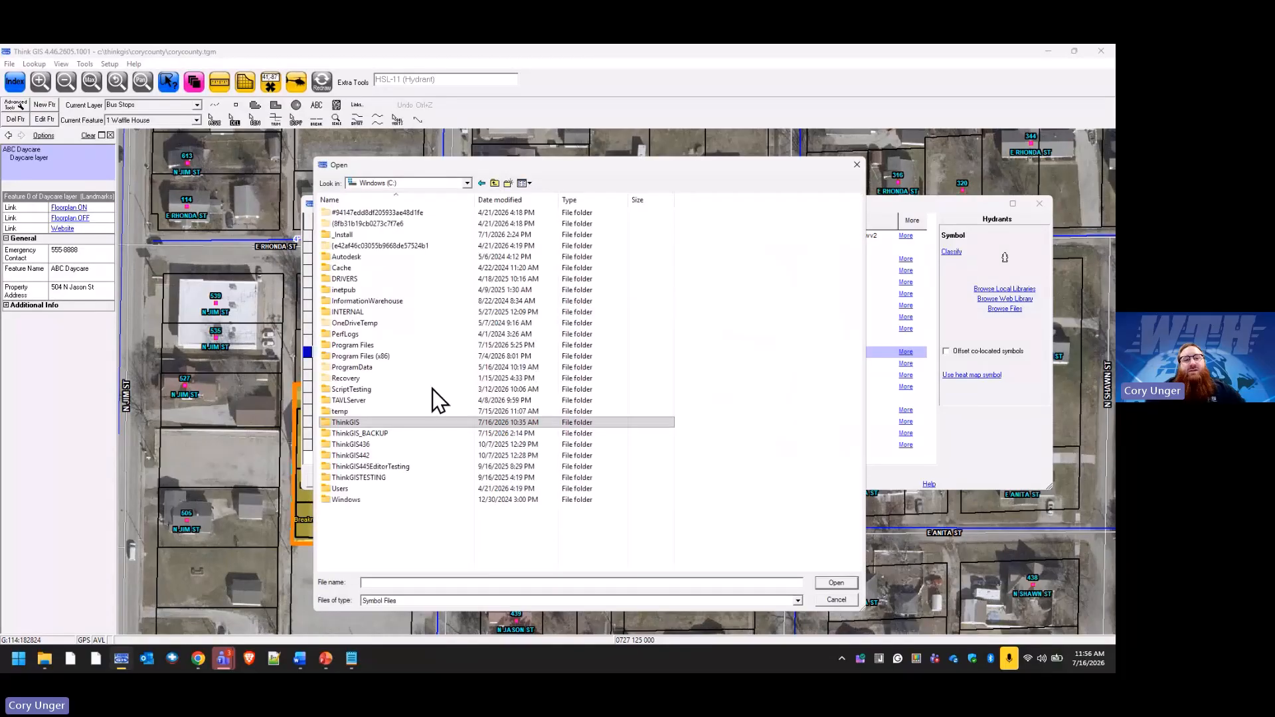
double_click(373, 432)
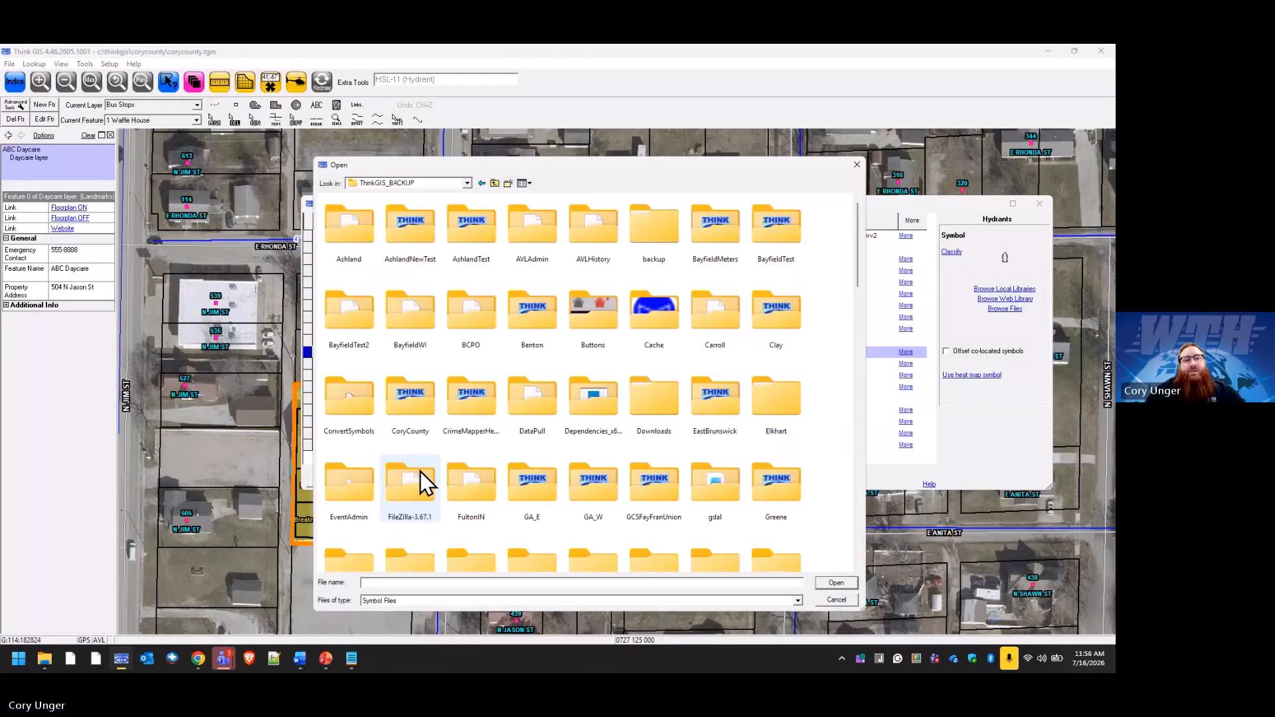
scroll(422, 469, down, 15)
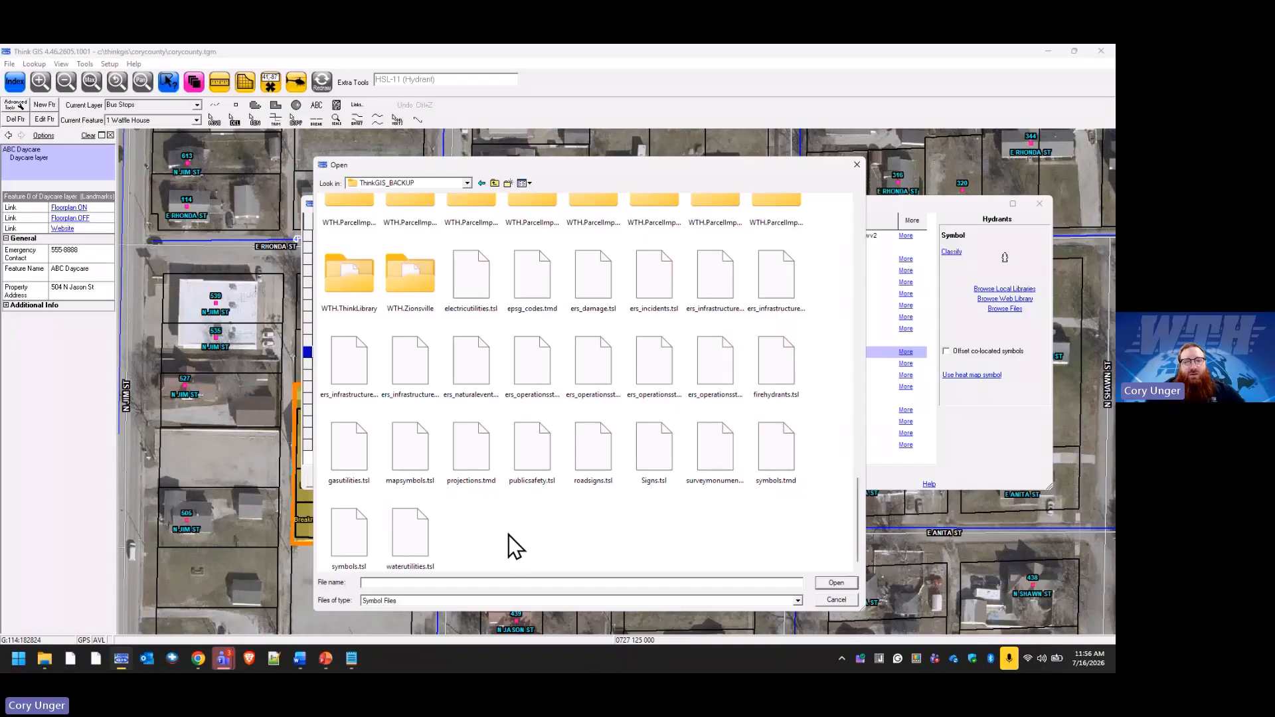
click(424, 464)
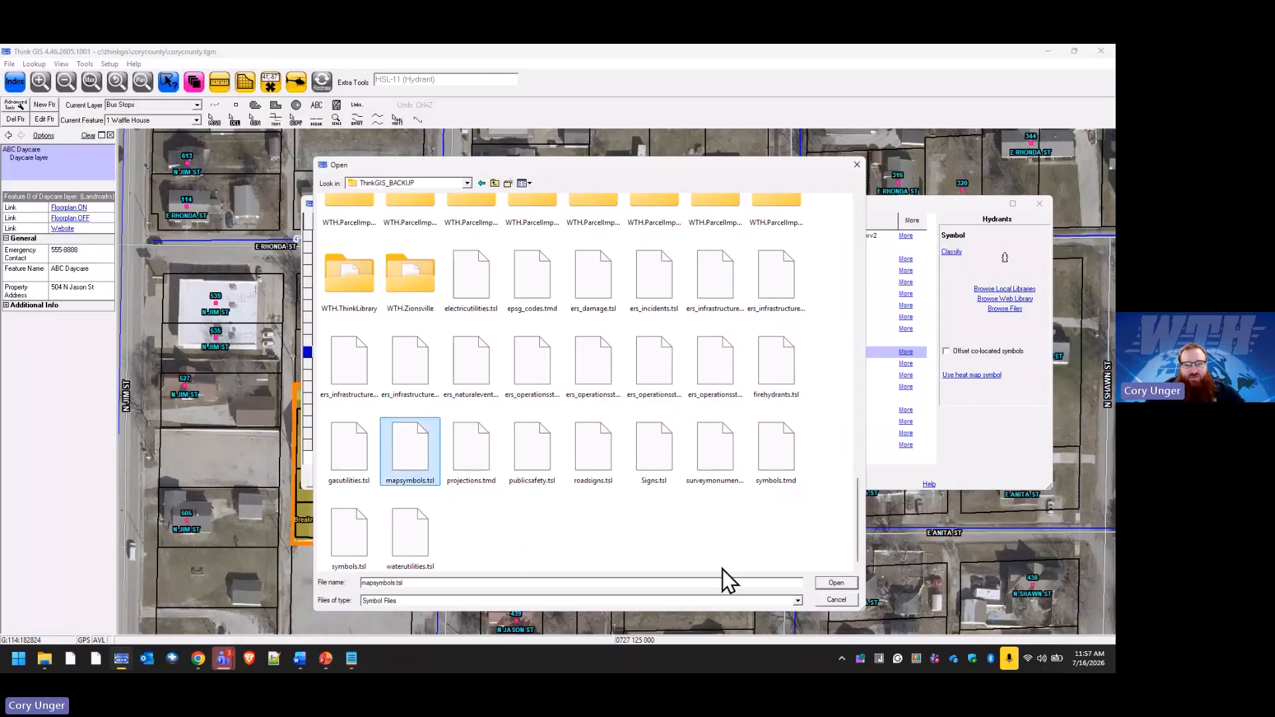
click(839, 584)
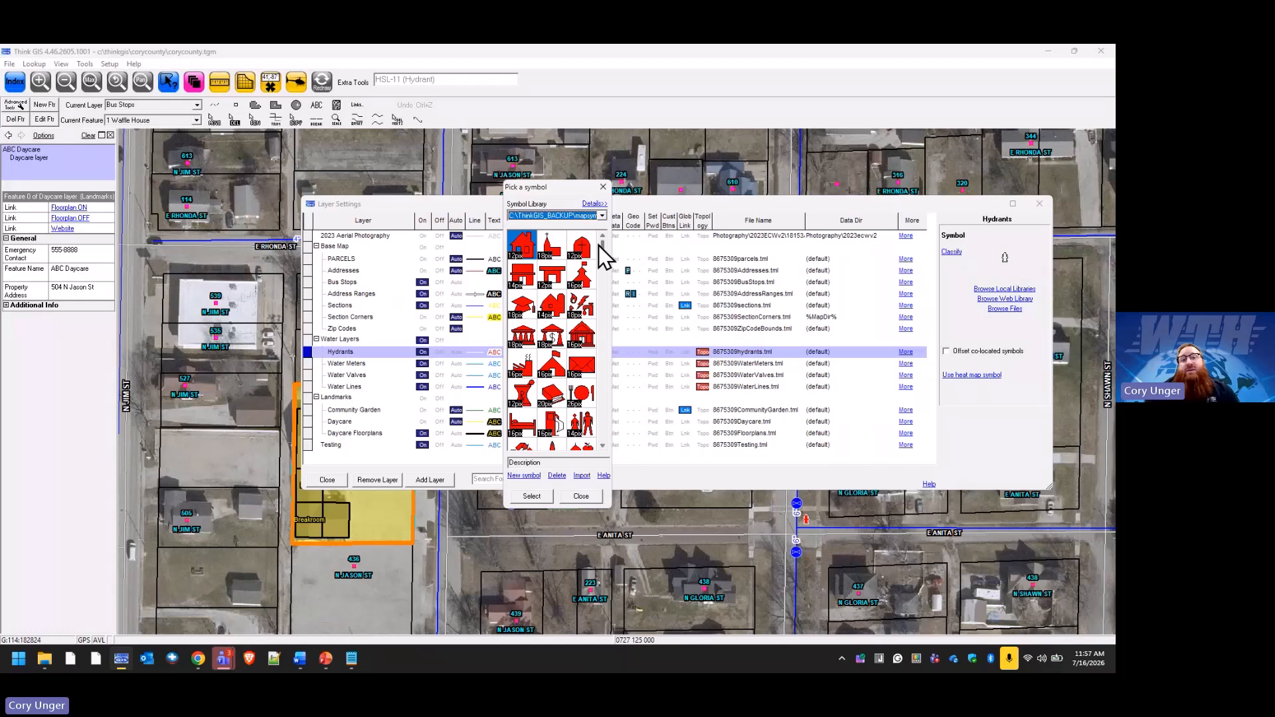
drag(603, 246, 605, 435)
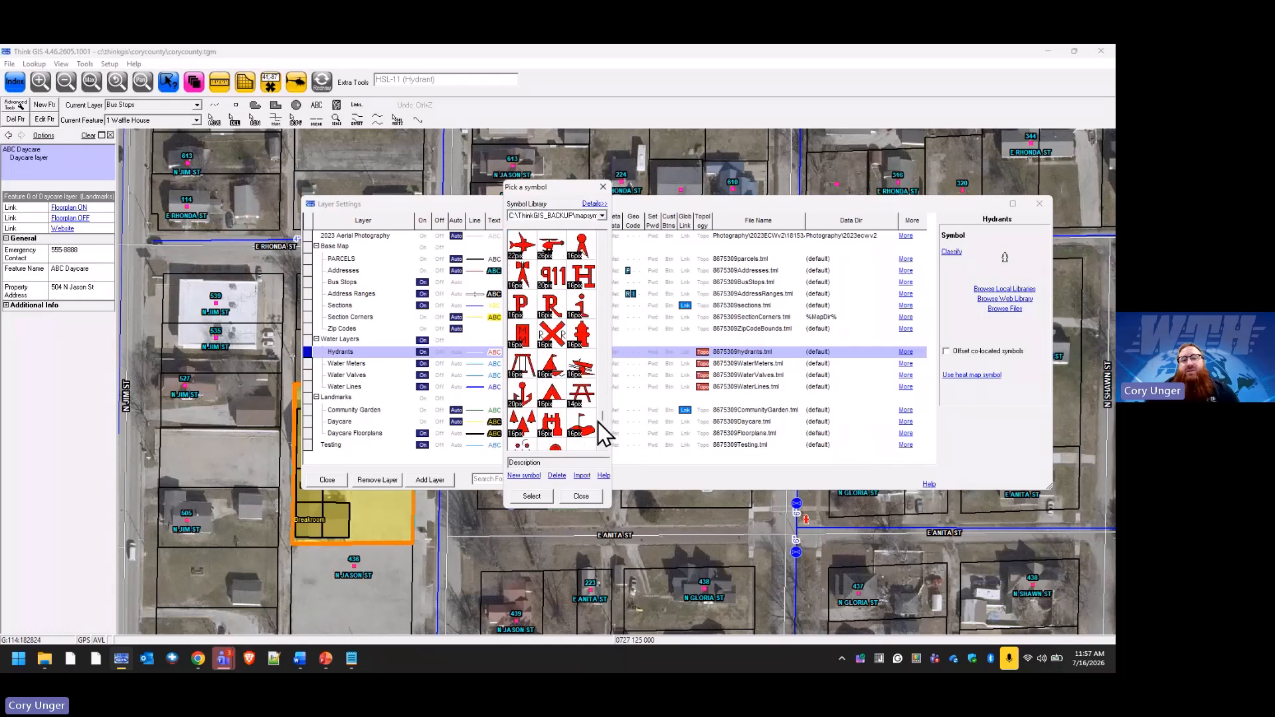
click(603, 188)
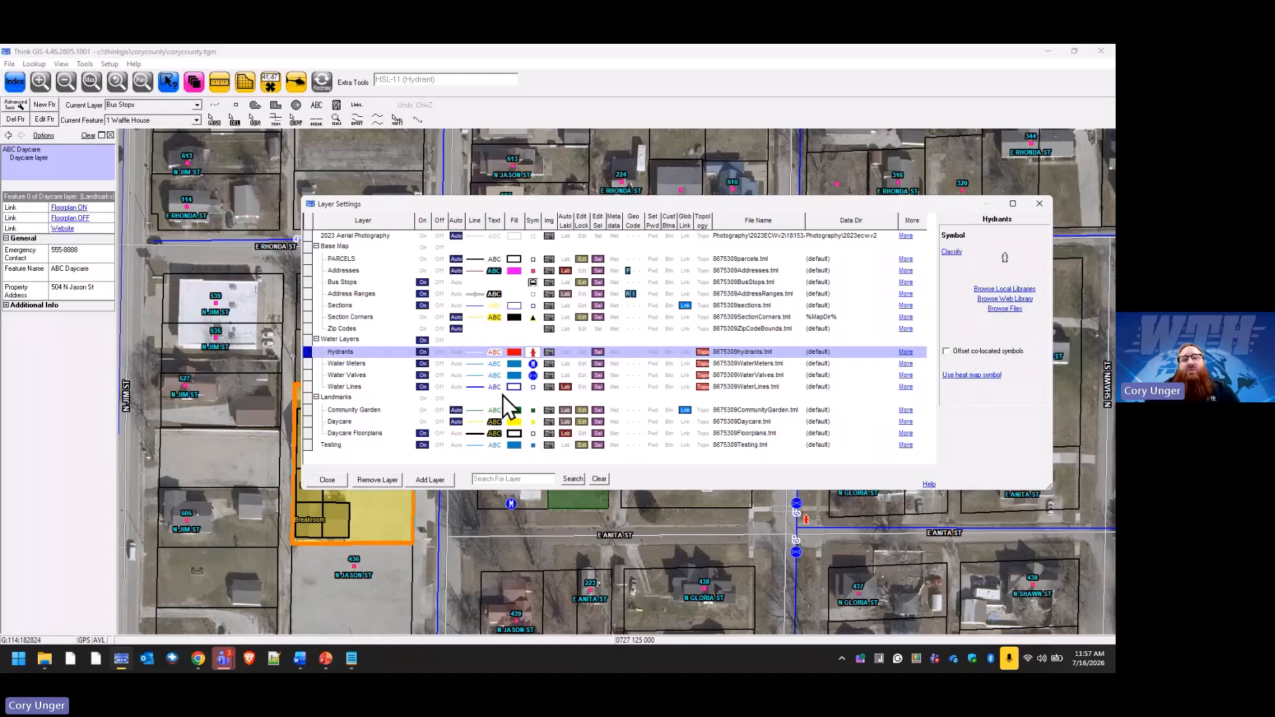
Step: For the Water Meters layer's symbol, open the Meter folder under Water_Utilities in the WTH web library
click(534, 366)
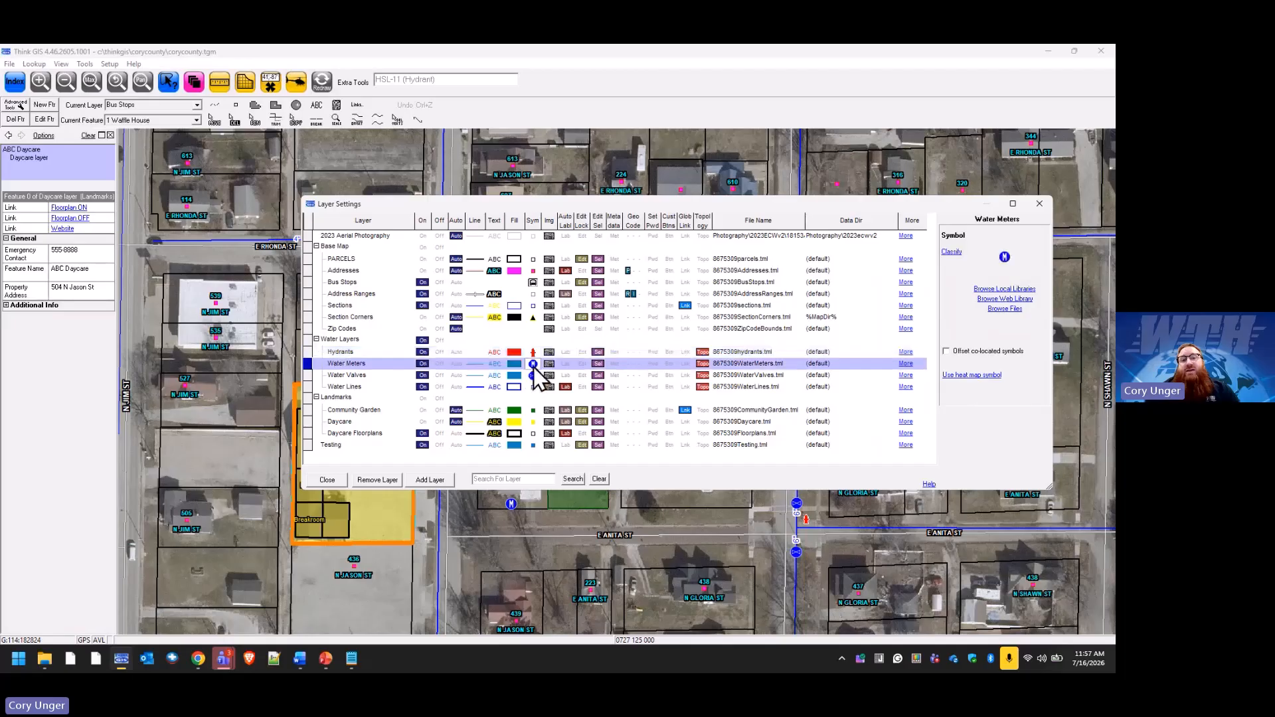
click(1014, 299)
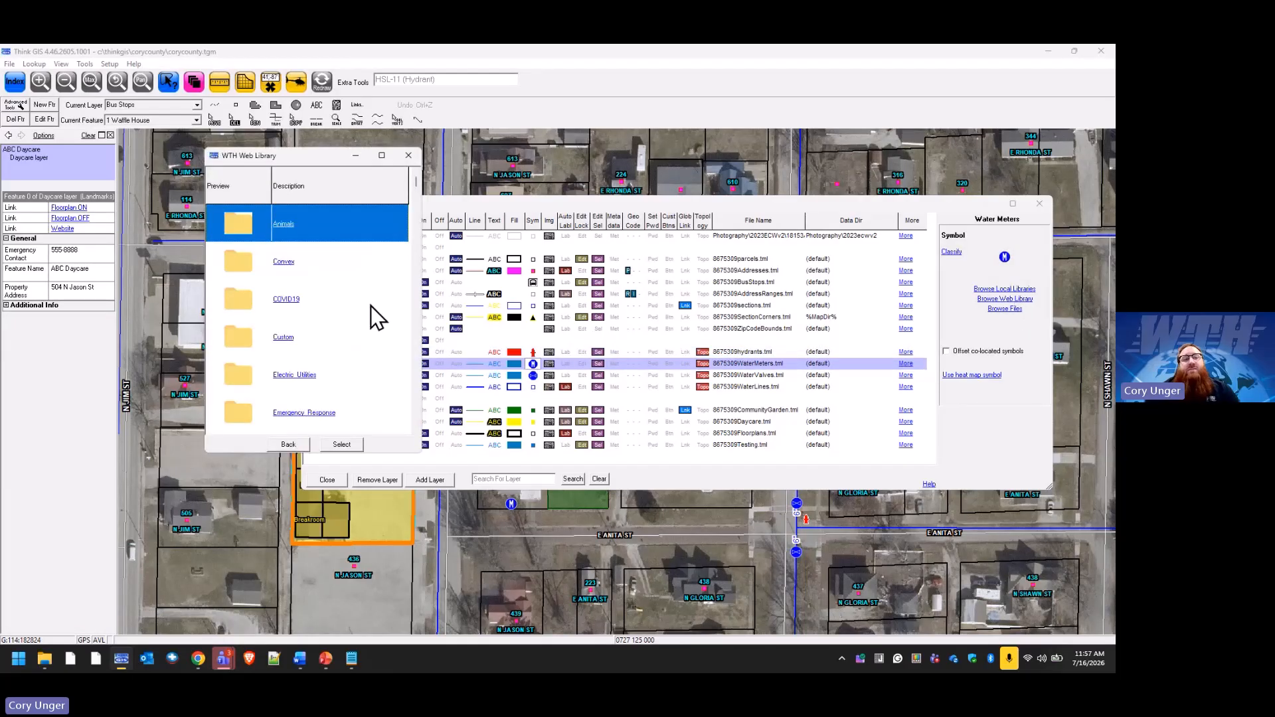
drag(416, 181, 412, 385)
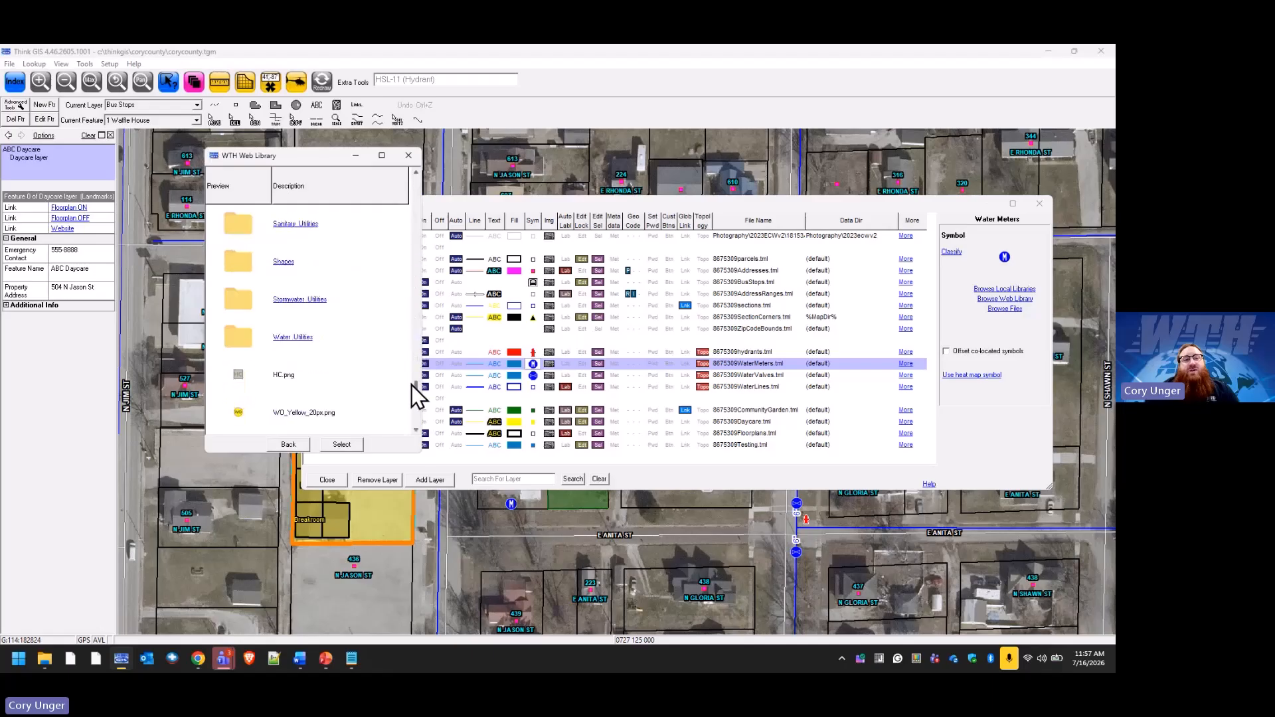
click(309, 335)
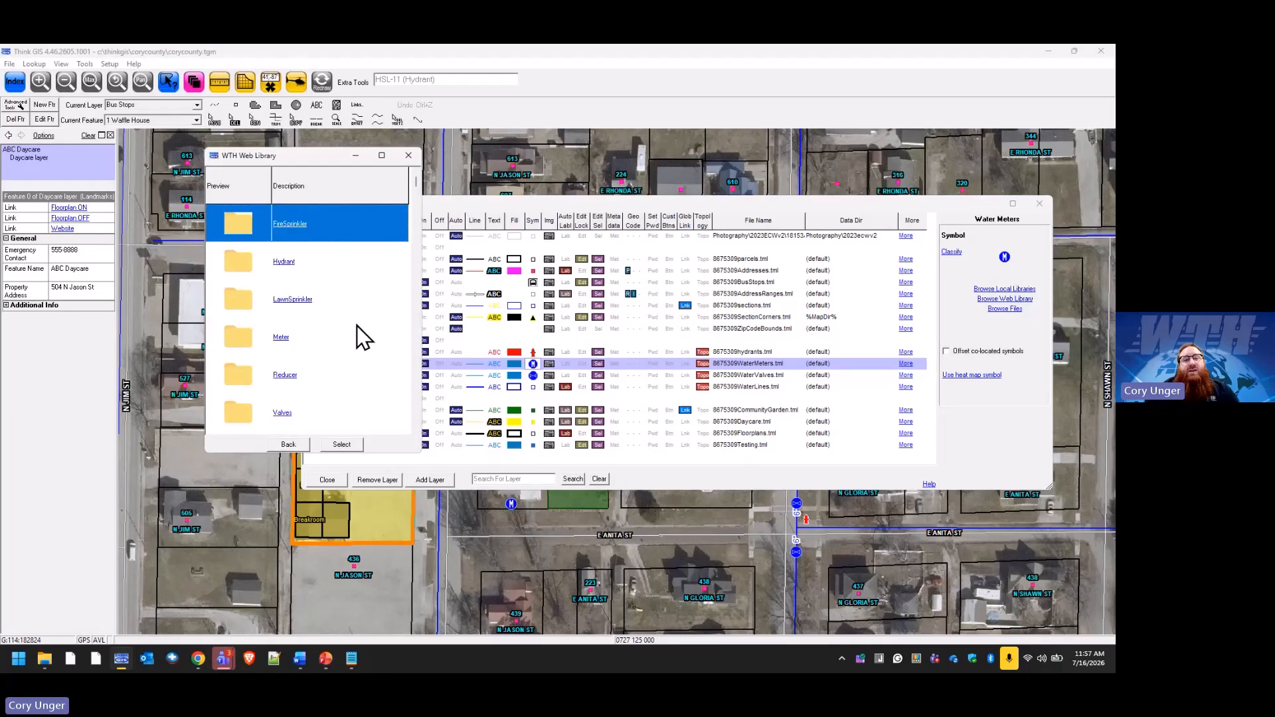
click(281, 339)
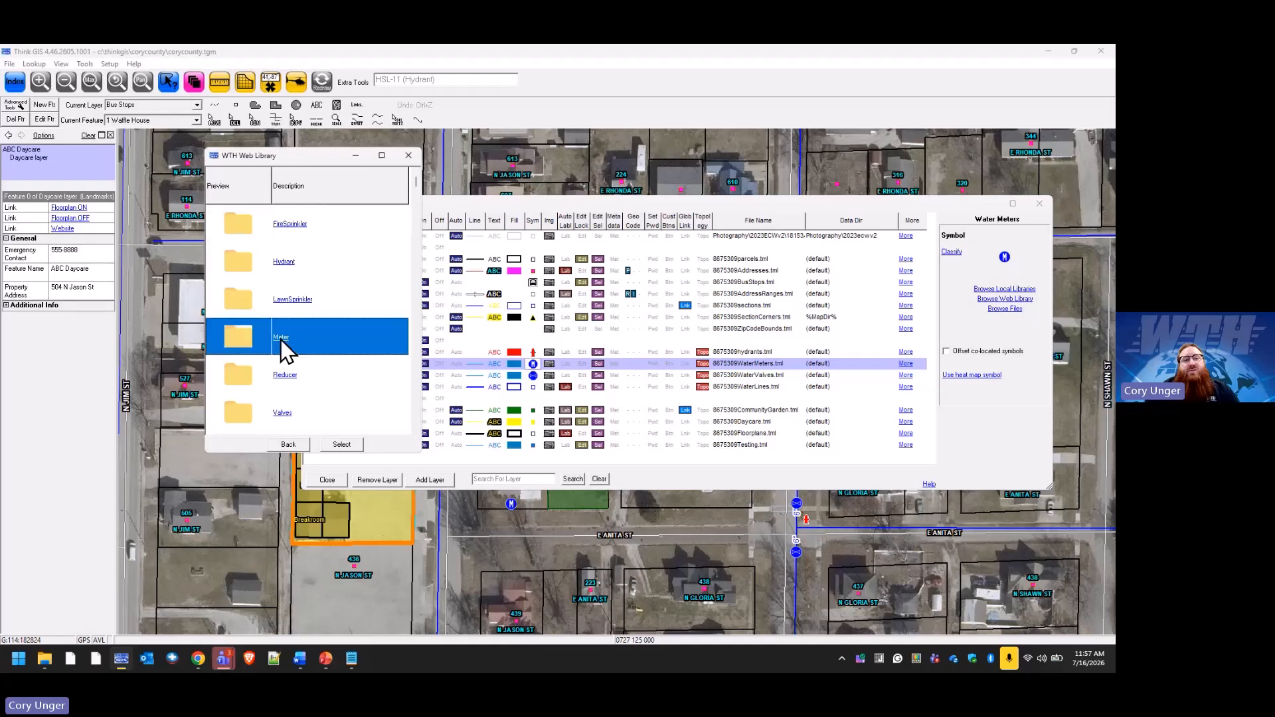
click(281, 339)
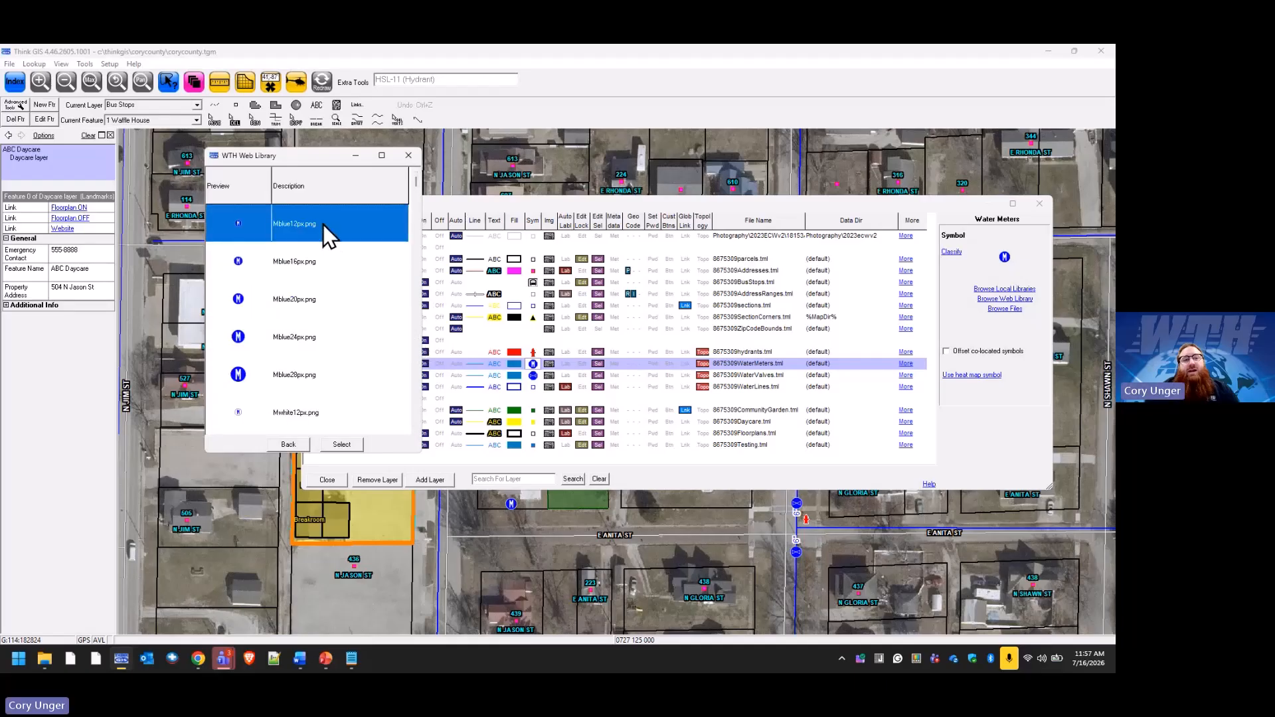
Step: Look through the meter symbols, apply Mblue28px.png to the Water Meters layer, and close the layer settings
drag(417, 183, 409, 422)
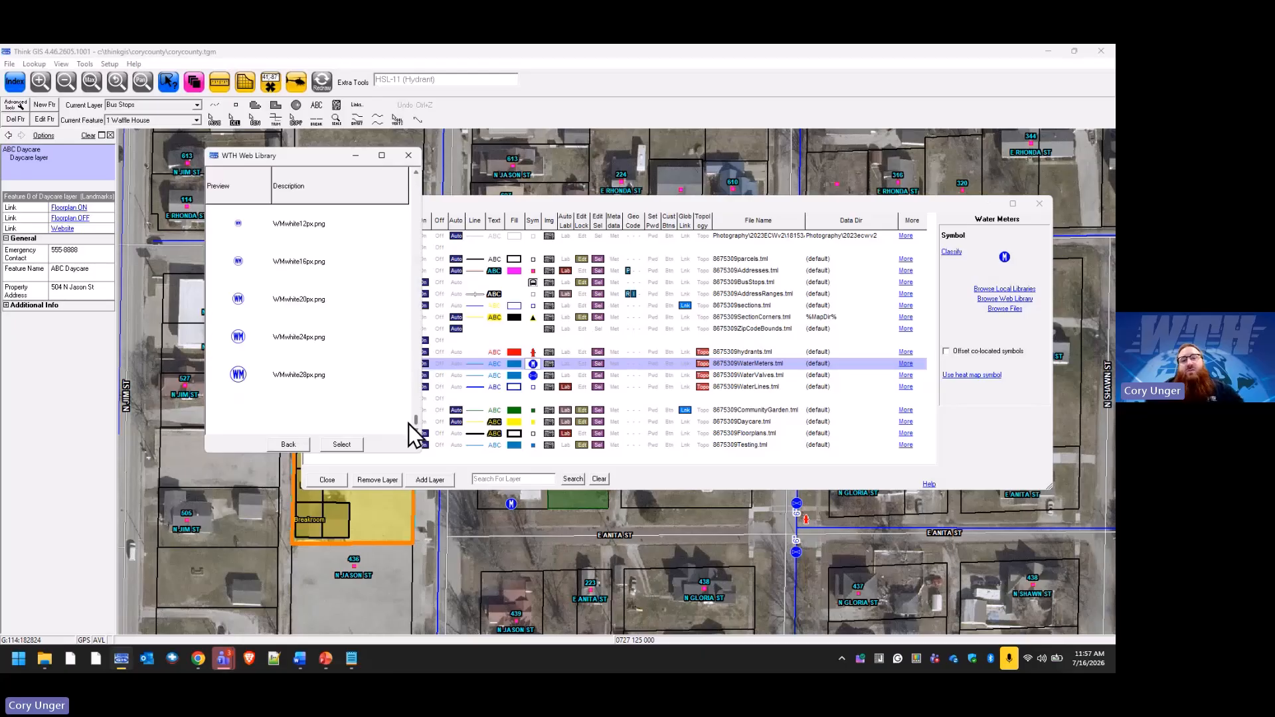
drag(407, 428, 420, 407)
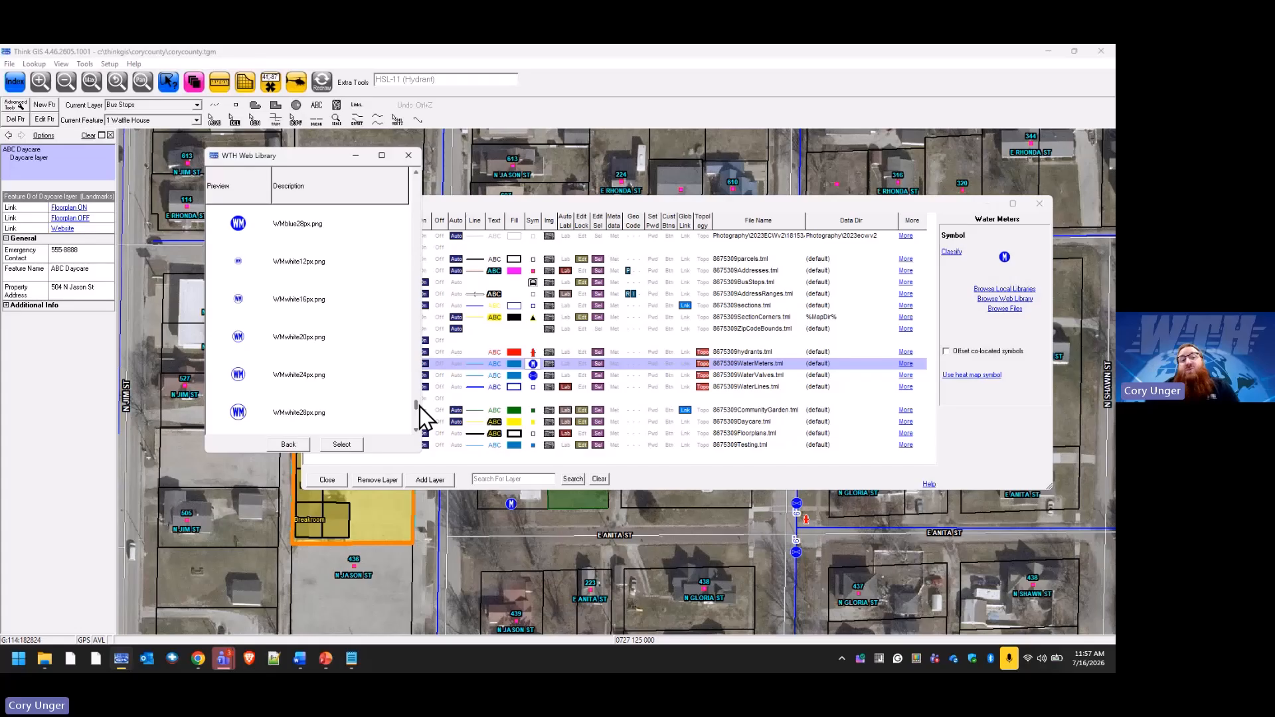
drag(419, 407, 416, 198)
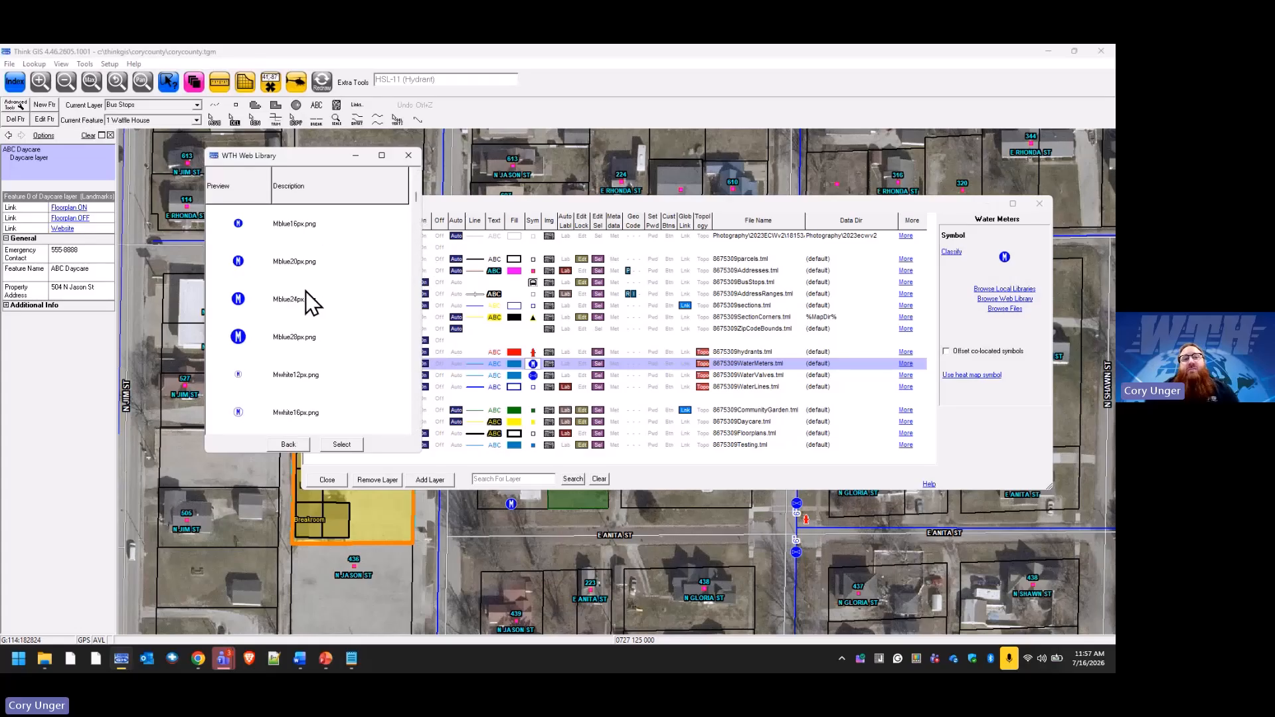
click(286, 339)
click(343, 445)
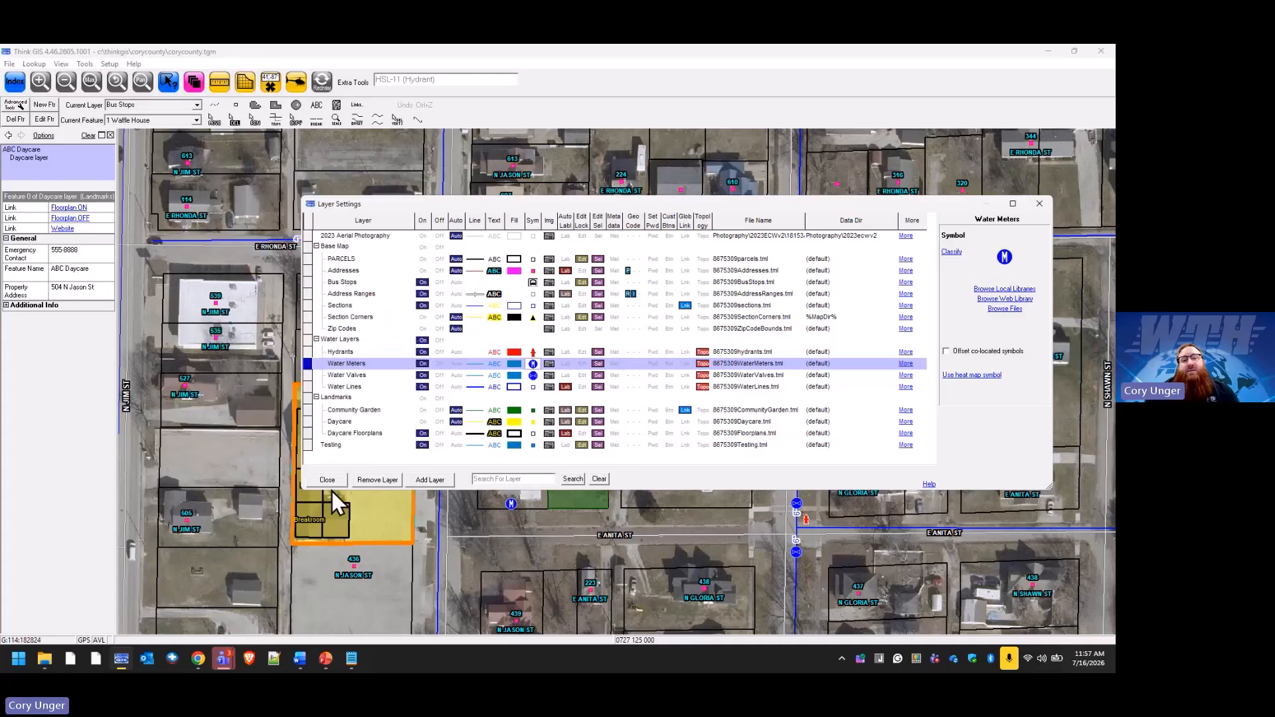
click(335, 484)
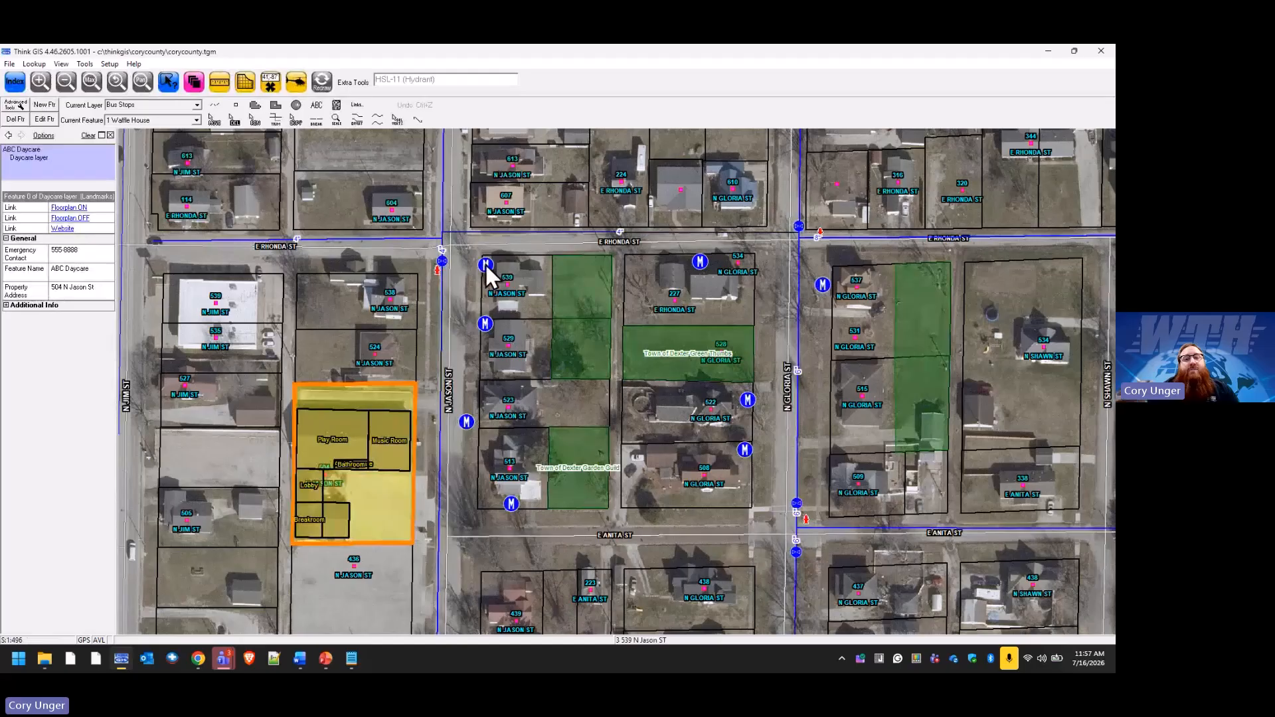
Step: Set the Water Meters layer's symbol to Mblue16px.png from the web library's Water_Utilities Meter folder and close the layer settings
click(194, 81)
click(535, 364)
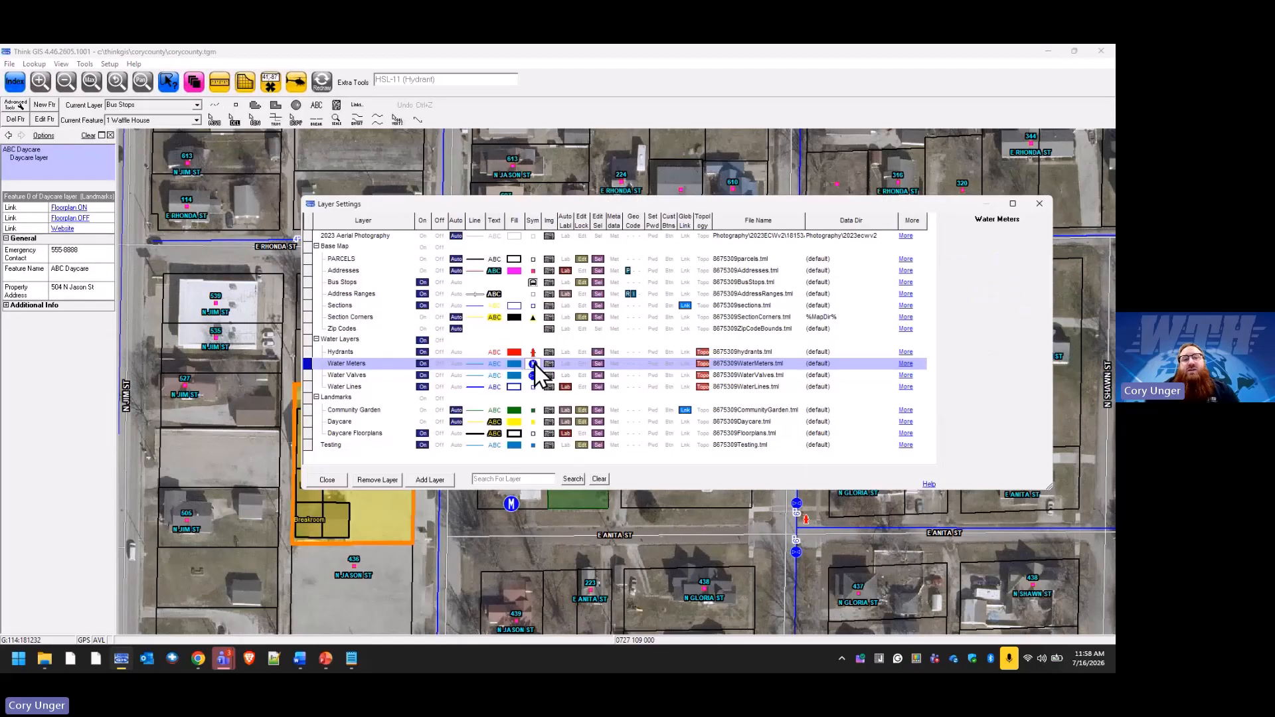
click(1016, 299)
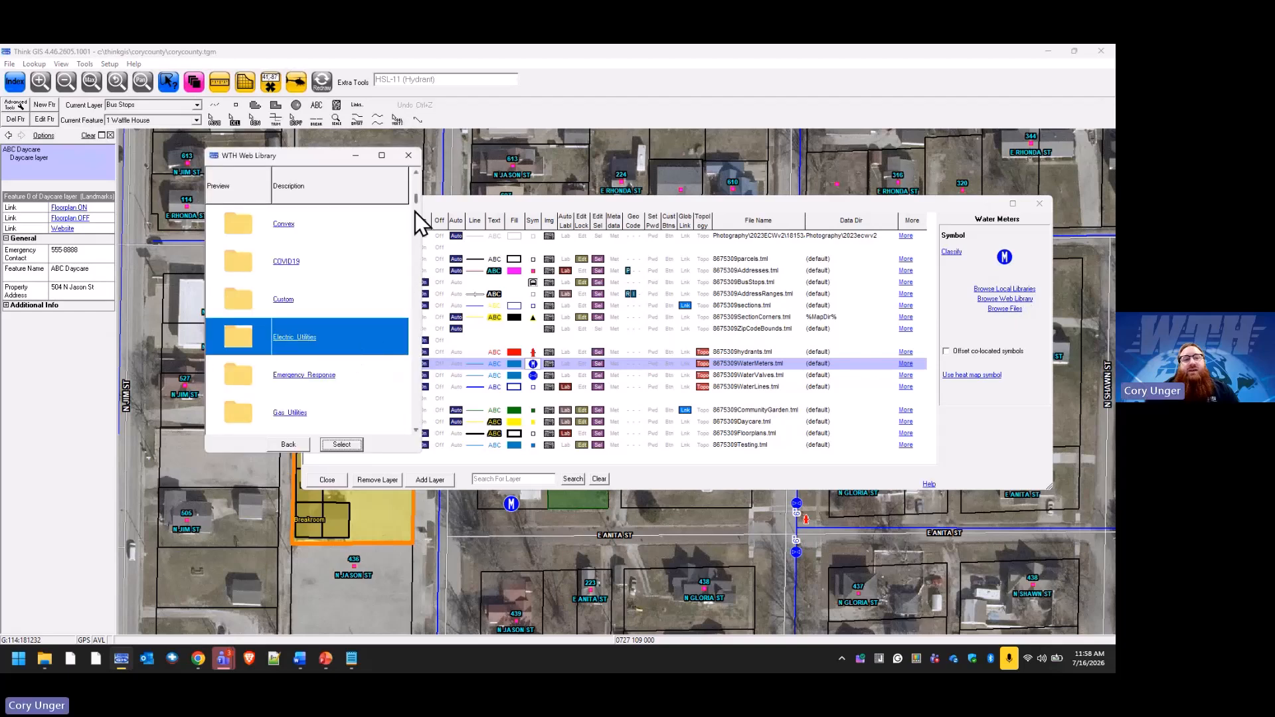
drag(416, 212, 412, 408)
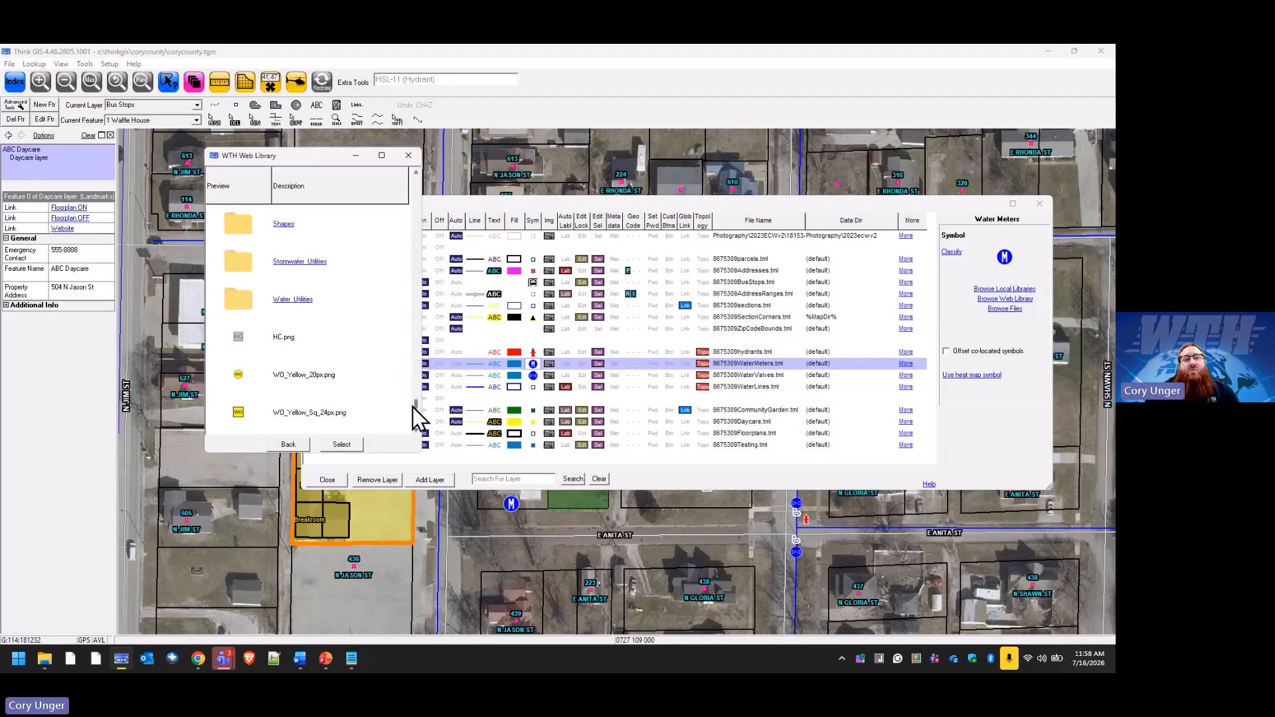
double_click(313, 298)
double_click(348, 342)
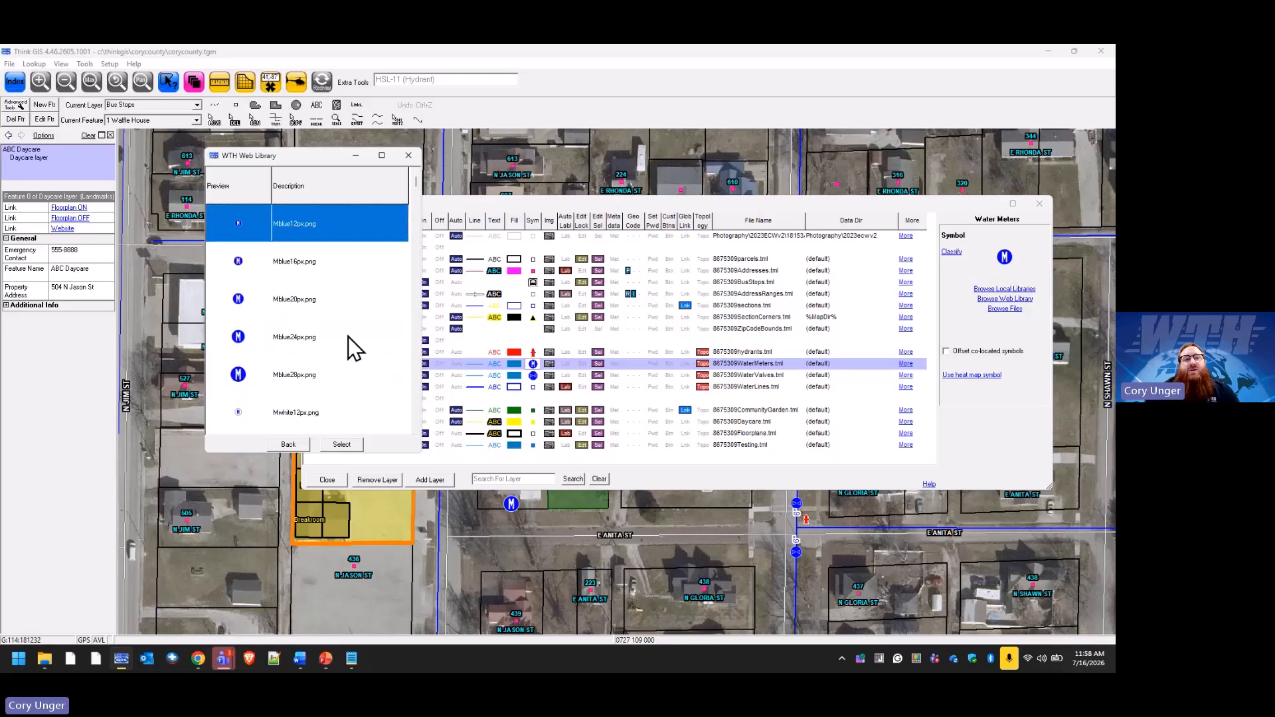
click(314, 261)
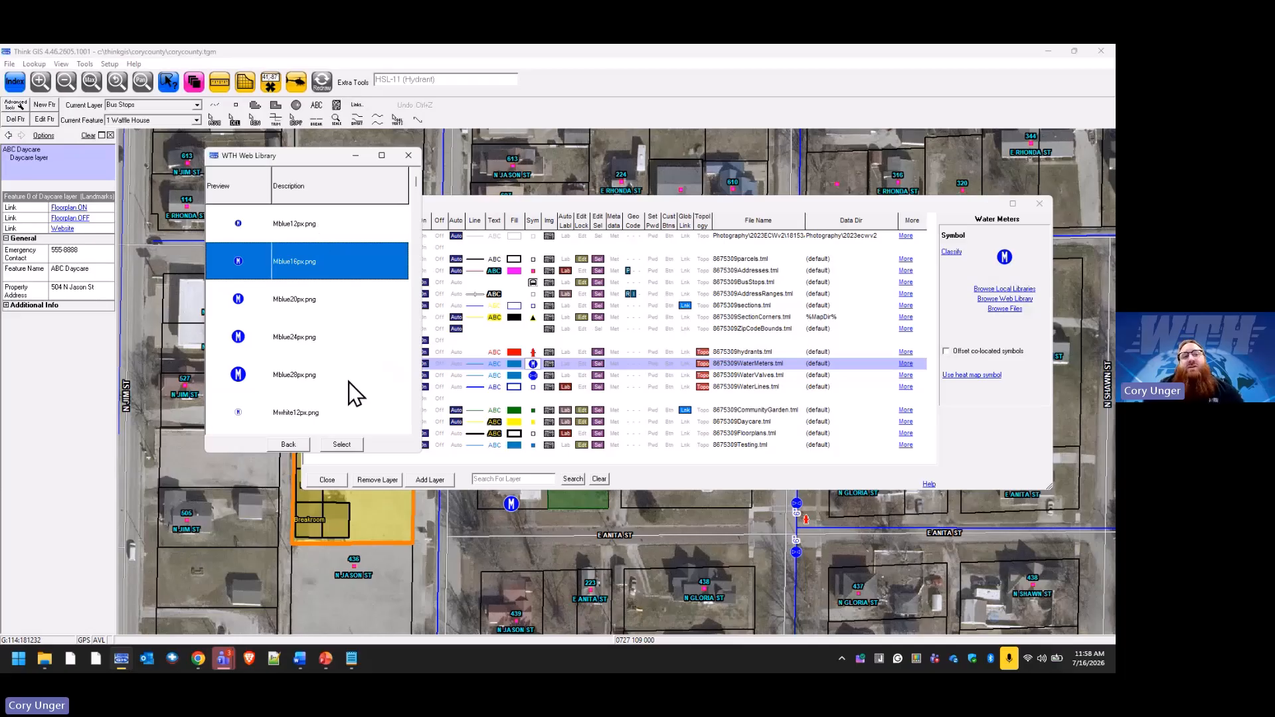
click(340, 445)
click(336, 480)
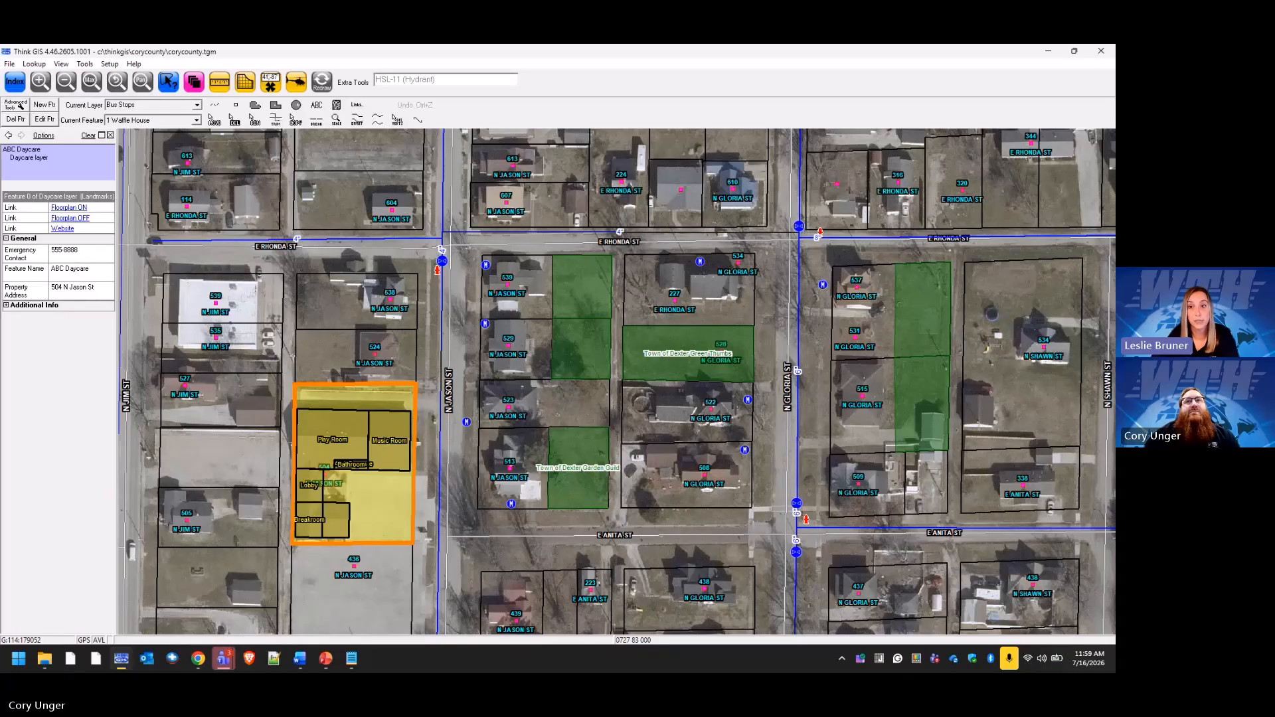
key(alt+Tab)
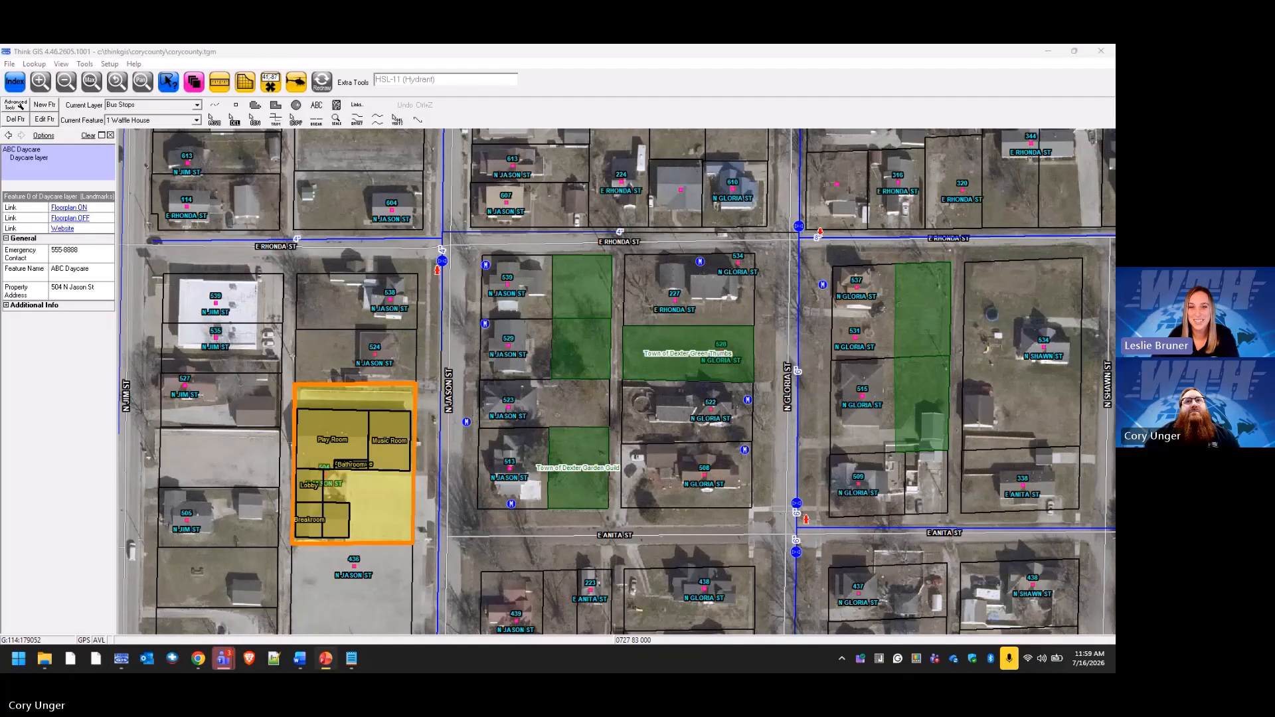